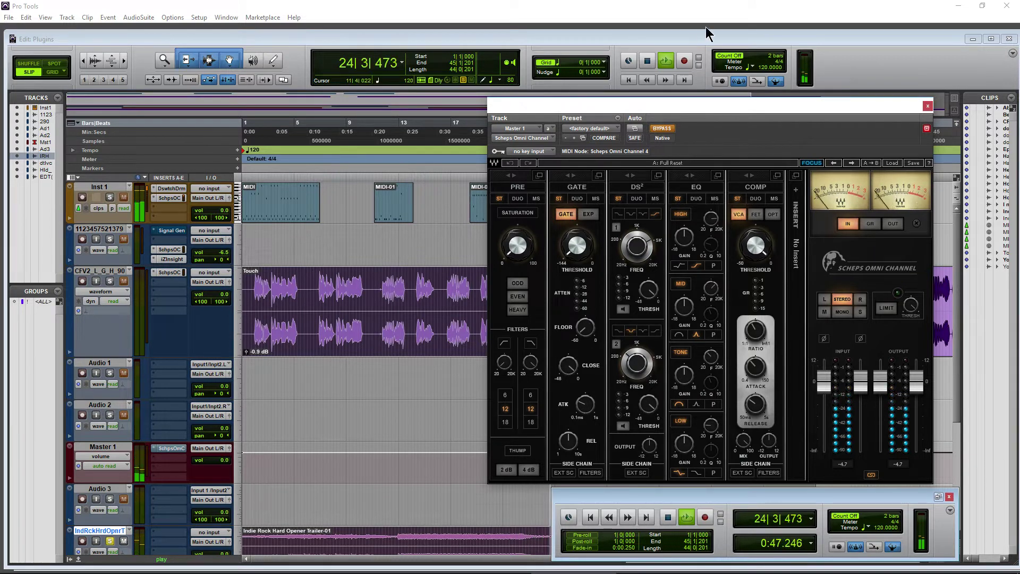
Stop playback and turn off solo on the Indie Rock trailer, doitlivecensored and "Hold On to that anger" tracks
{"action": "key", "text": "space"}
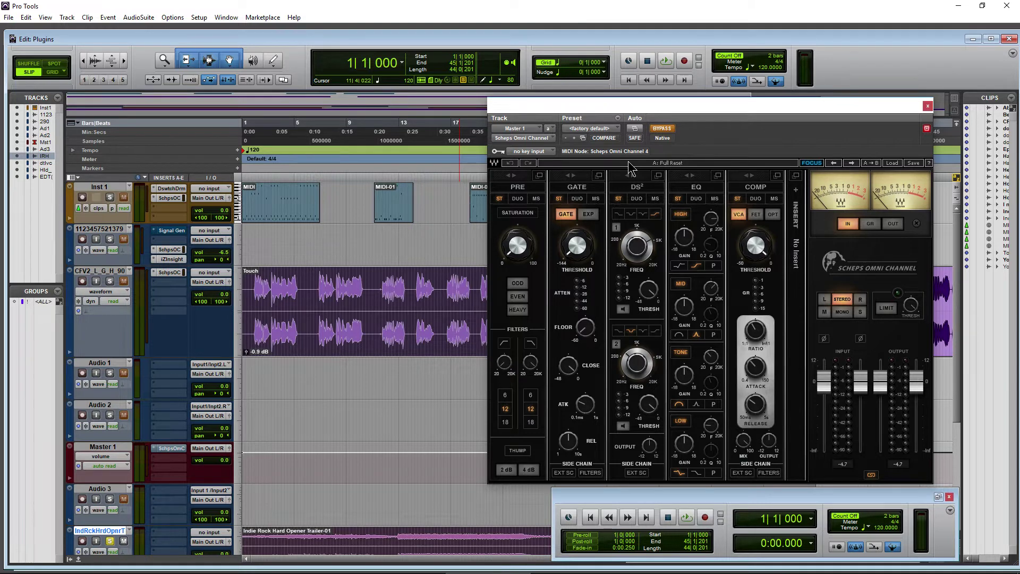
{"action": "left_click", "coordinate": [421, 220]}
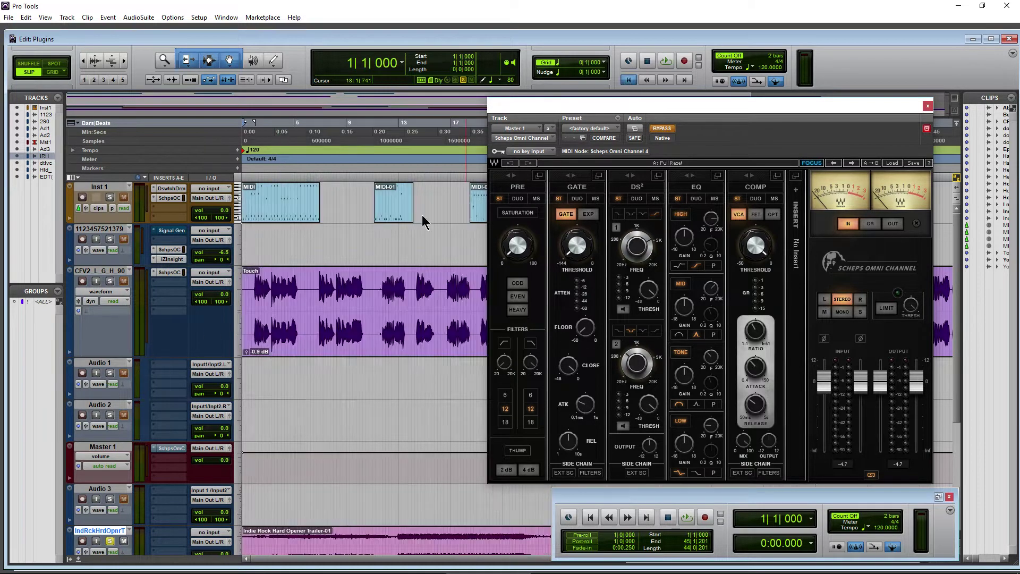
{"action": "scroll", "coordinate": [303, 341], "scroll_direction": "down", "scroll_amount": 3}
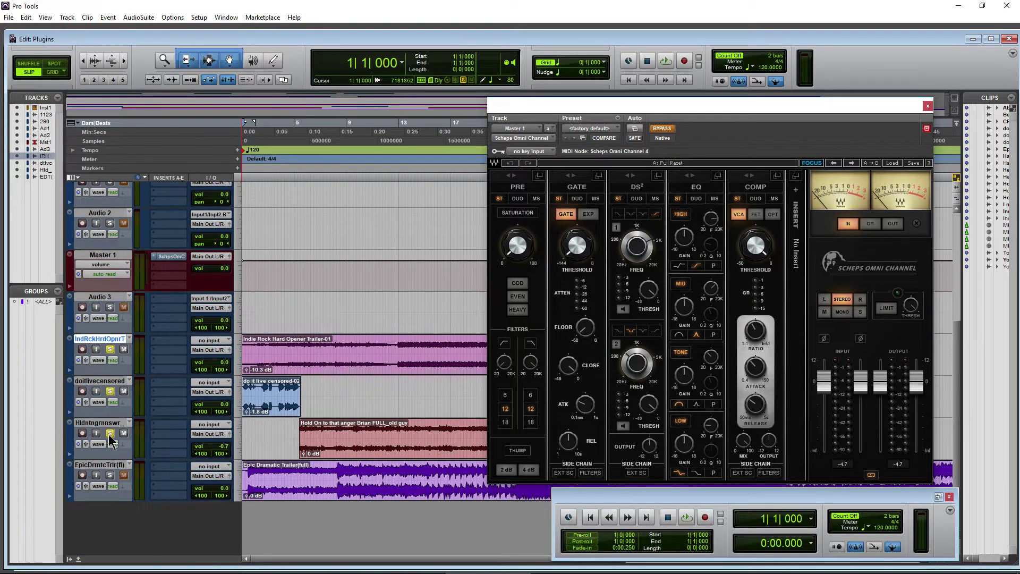
{"action": "left_click", "coordinate": [109, 349]}
{"action": "left_click", "coordinate": [110, 391]}
{"action": "scroll", "coordinate": [401, 328], "scroll_direction": "up", "scroll_amount": 3}
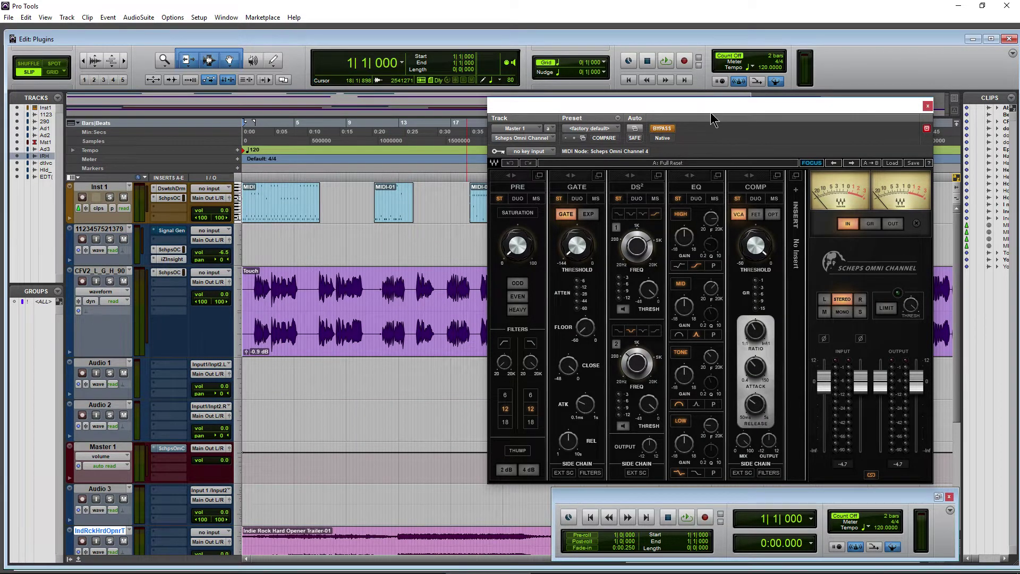
Close the Master 1 track's Scheps Omni Channel window and select the Touch clip on the CFV2 vocal track
{"action": "left_click_drag", "start_coordinate": [712, 115], "coordinate": [695, 115]}
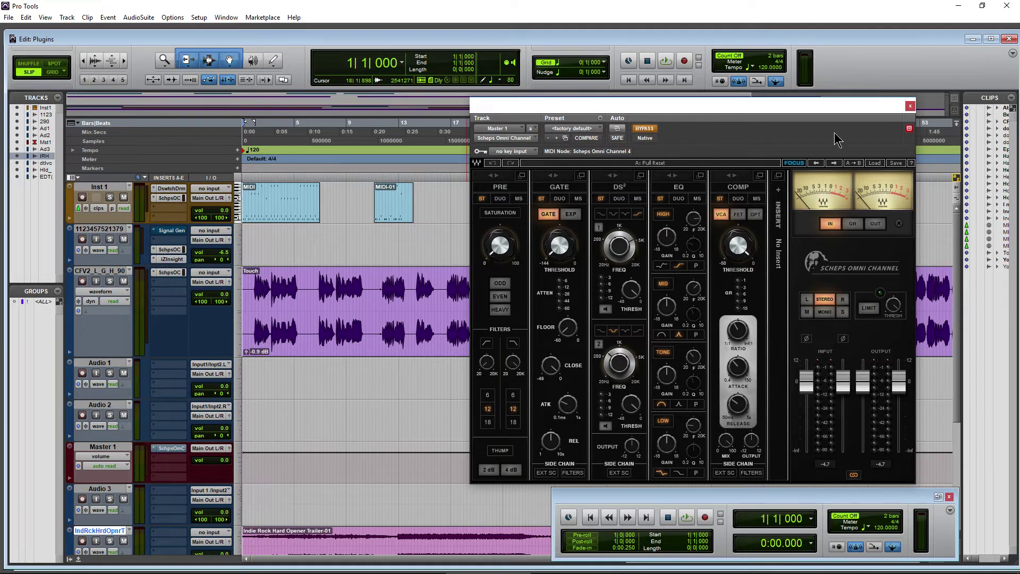
{"action": "left_click", "coordinate": [910, 105]}
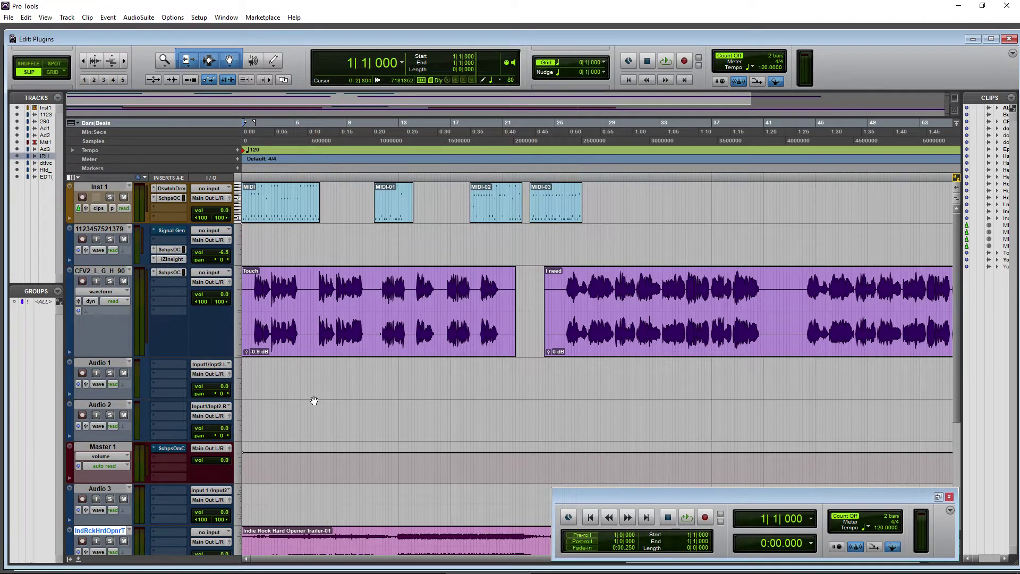
{"action": "left_click", "coordinate": [469, 338]}
Mute the four lowest audio tracks, from the Indie Rock trailer track to the Epic Dramatic Trailer track
{"action": "scroll", "coordinate": [196, 410], "scroll_direction": "down", "scroll_amount": 5}
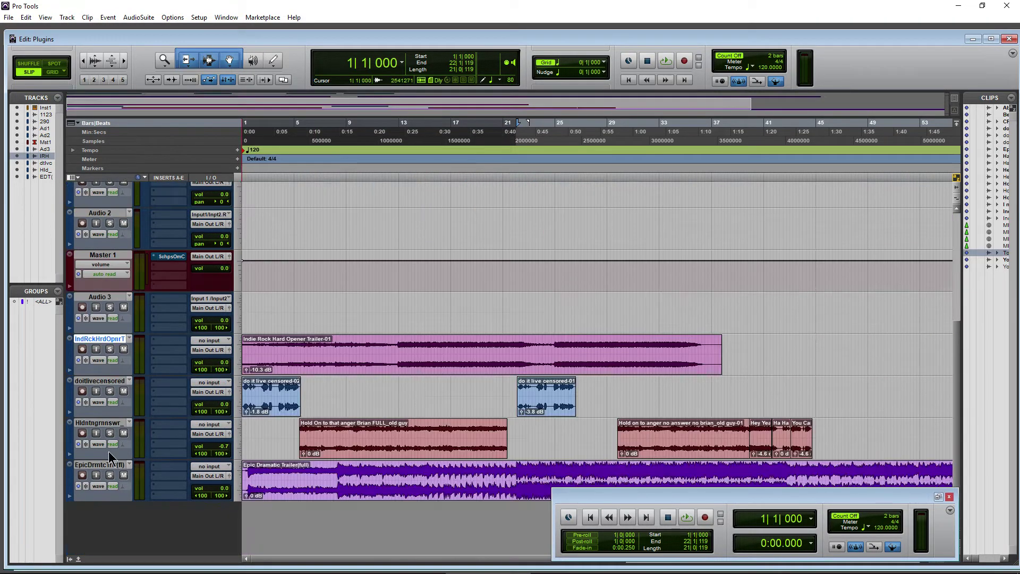
{"action": "left_click", "coordinate": [124, 474]}
{"action": "left_click", "coordinate": [124, 433]}
{"action": "left_click", "coordinate": [100, 381]}
{"action": "left_click", "coordinate": [124, 349]}
{"action": "left_click", "coordinate": [123, 391]}
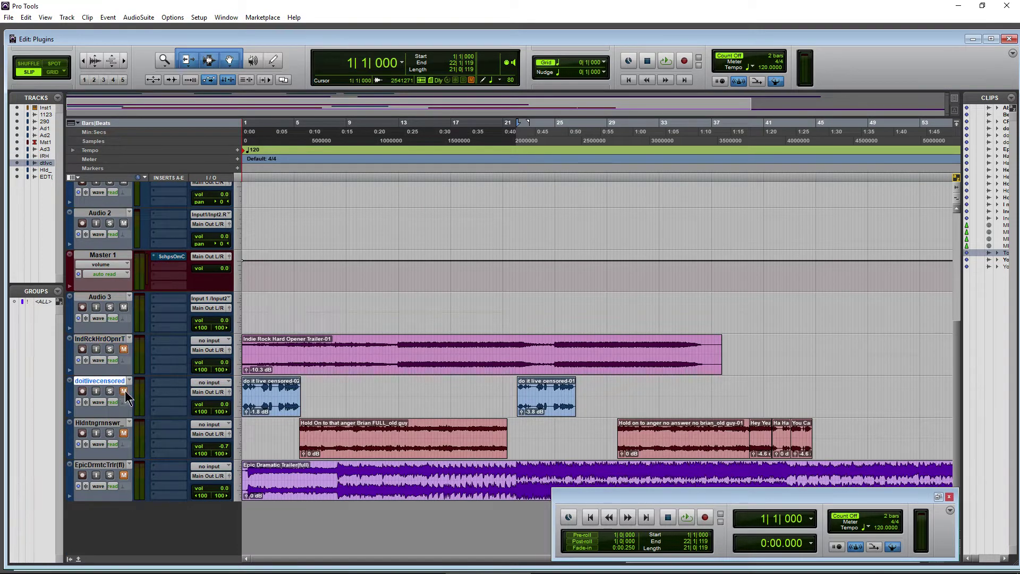
{"action": "scroll", "coordinate": [148, 434], "scroll_direction": "up", "scroll_amount": 5}
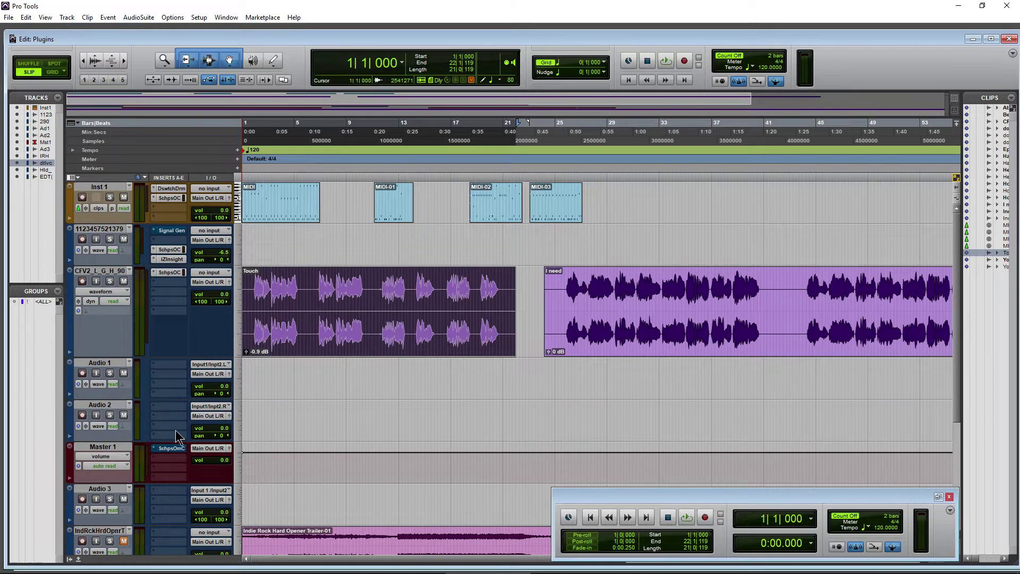
Solo the CFV2 vocal track, open its Scheps Omni Channel insert and load the Full Reset preset
{"action": "left_click", "coordinate": [110, 281]}
{"action": "left_click", "coordinate": [169, 272]}
{"action": "left_click_drag", "start_coordinate": [699, 102], "coordinate": [697, 81]}
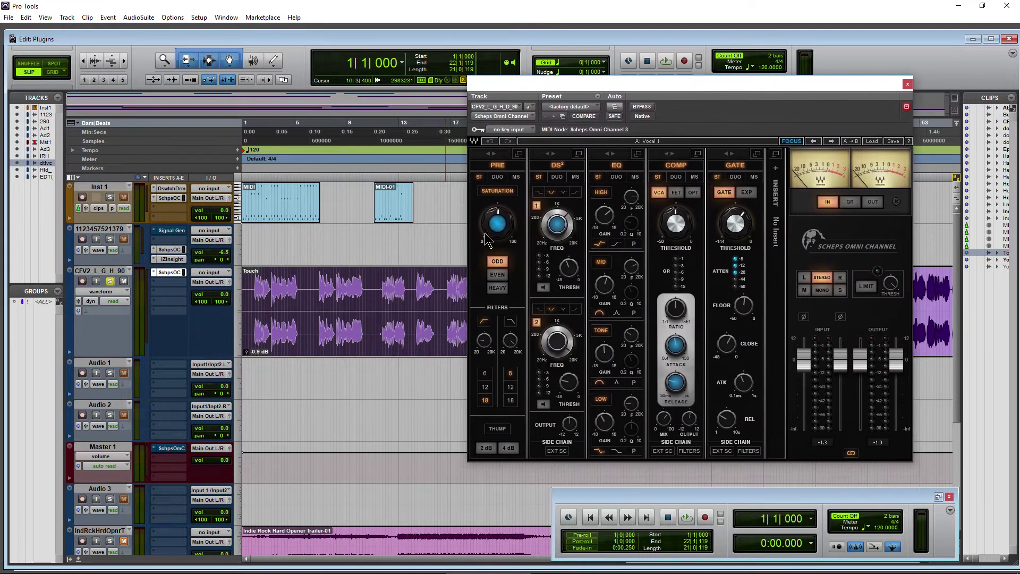
{"action": "left_click", "coordinate": [871, 141]}
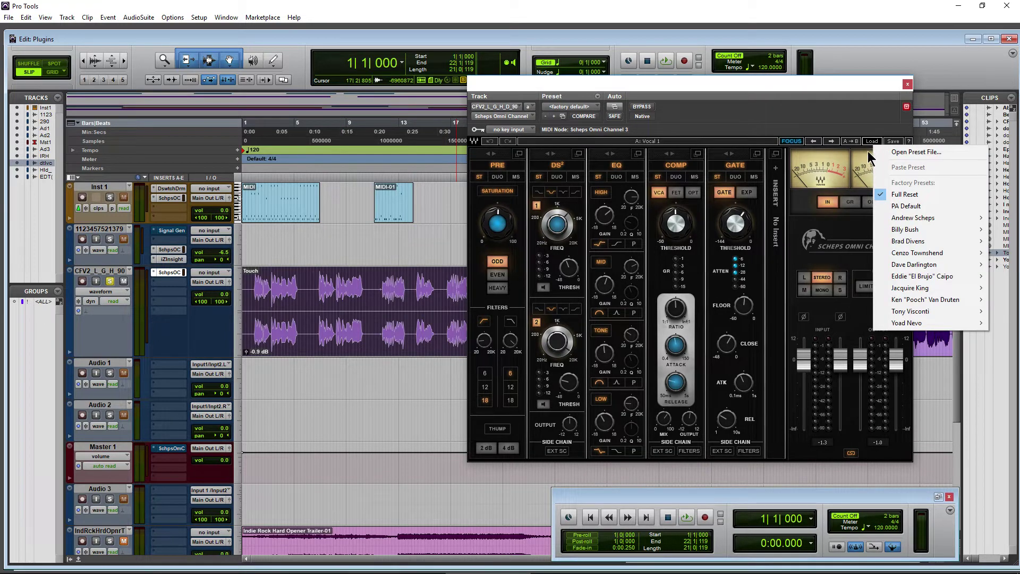
{"action": "left_click", "coordinate": [903, 194]}
{"action": "left_click_drag", "start_coordinate": [720, 87], "coordinate": [712, 95]}
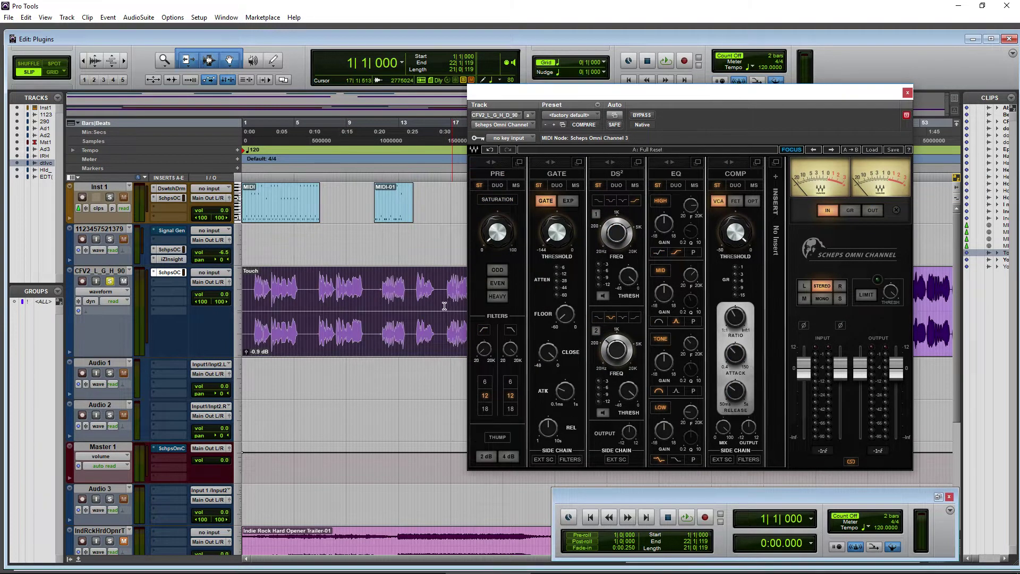
Lower the Touch clip's gain to -5.6 dB while checking the level during playback
{"action": "left_click", "coordinate": [246, 352]}
{"action": "left_click_drag", "start_coordinate": [245, 360], "coordinate": [249, 360]}
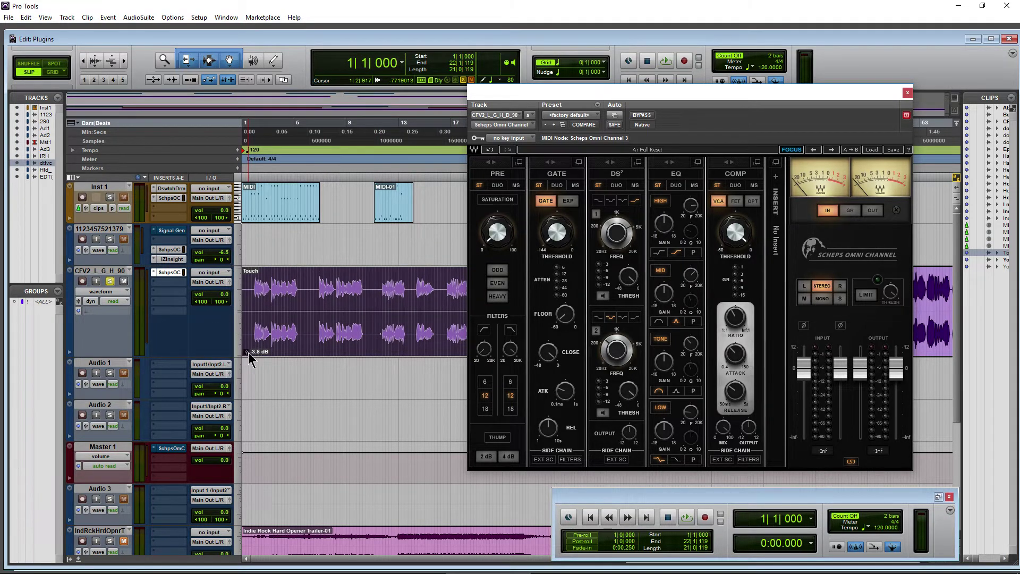
{"action": "key", "text": "space"}
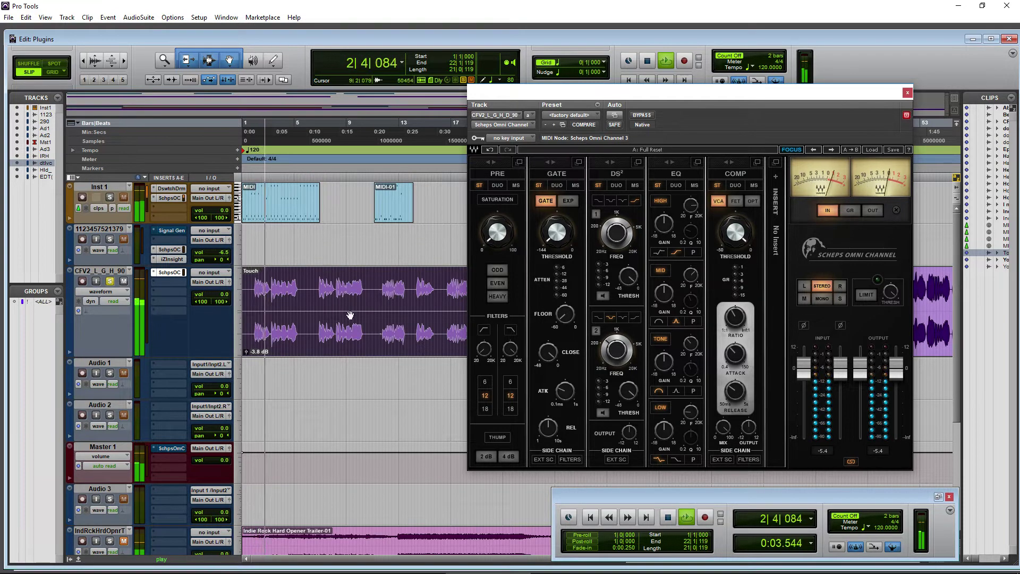
{"action": "left_click", "coordinate": [246, 352]}
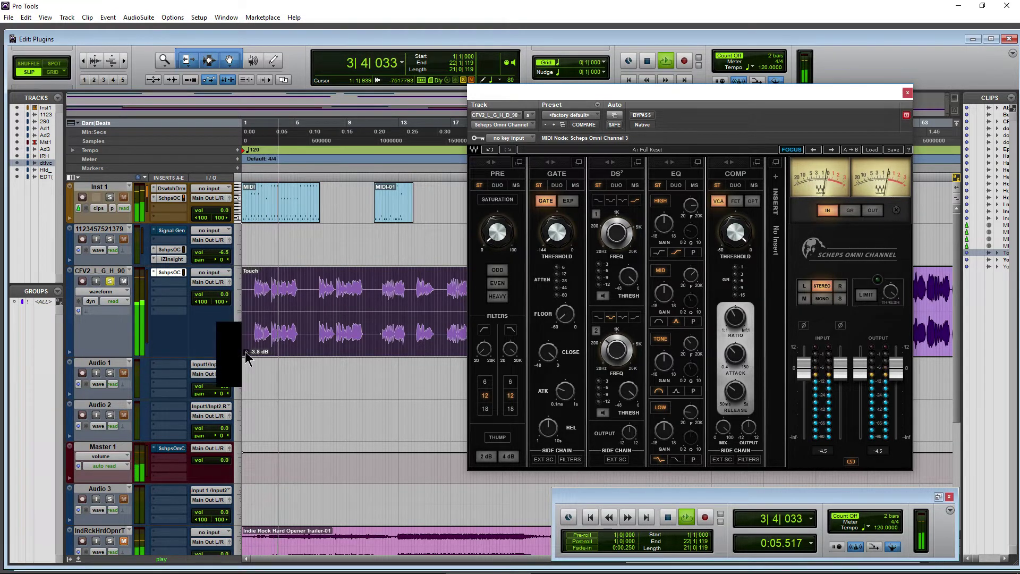
{"action": "left_click_drag", "start_coordinate": [244, 351], "coordinate": [245, 351]}
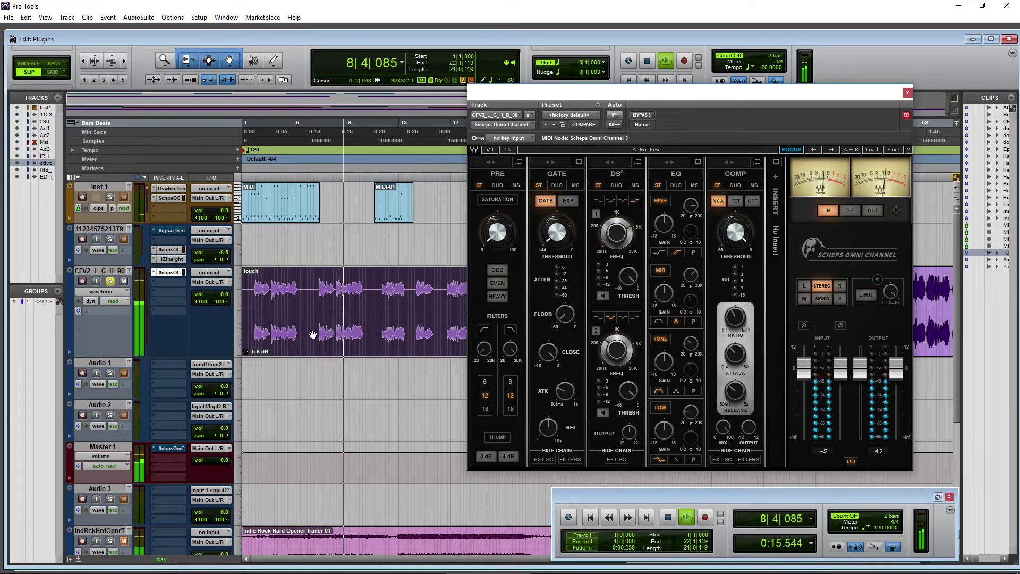
{"action": "key", "text": "space"}
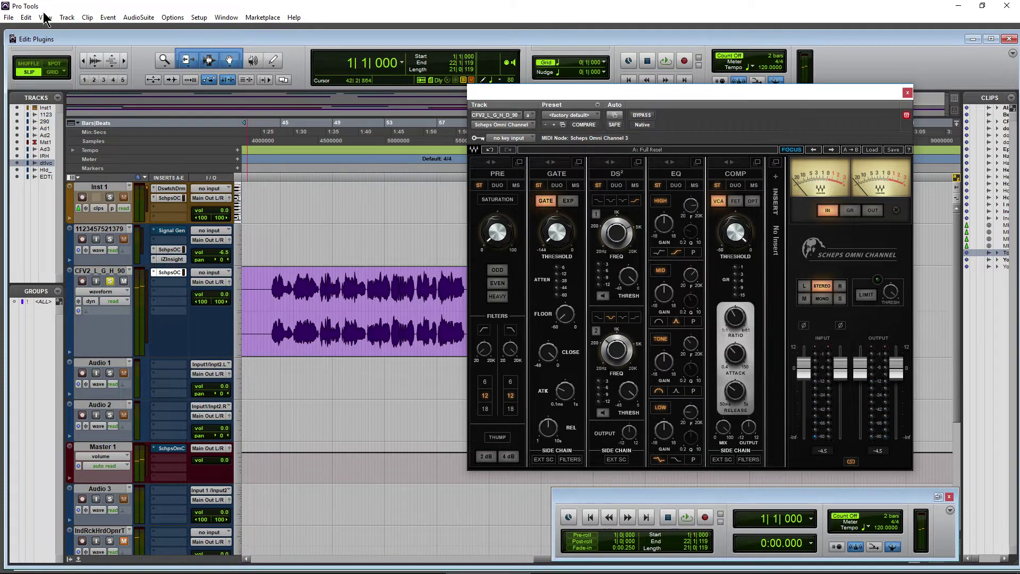
Select the "I need" clip on the vocal track and play it to check its level in the plug-in
{"action": "left_click", "coordinate": [85, 63]}
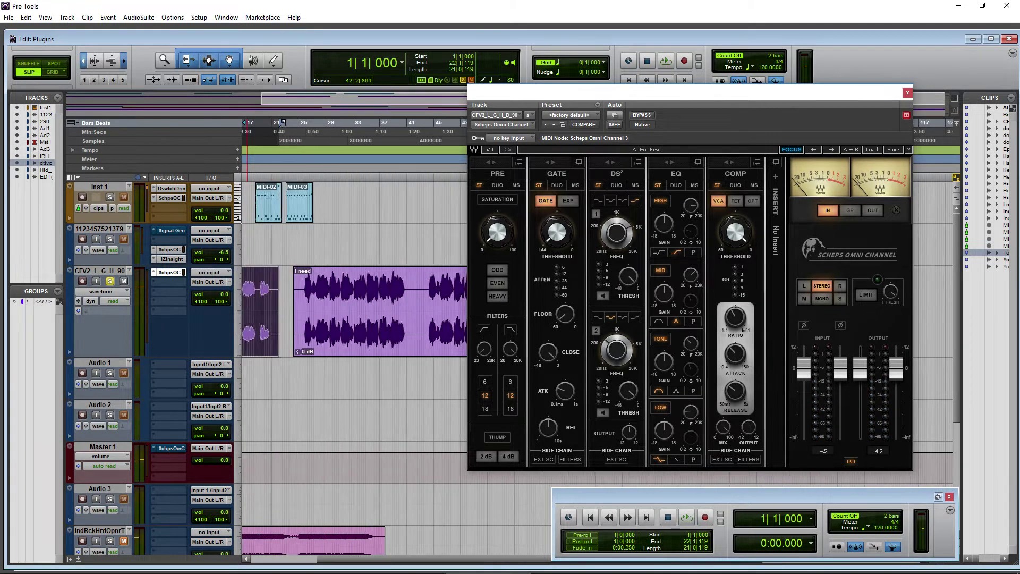
{"action": "left_click", "coordinate": [345, 335]}
{"action": "key", "text": "space"}
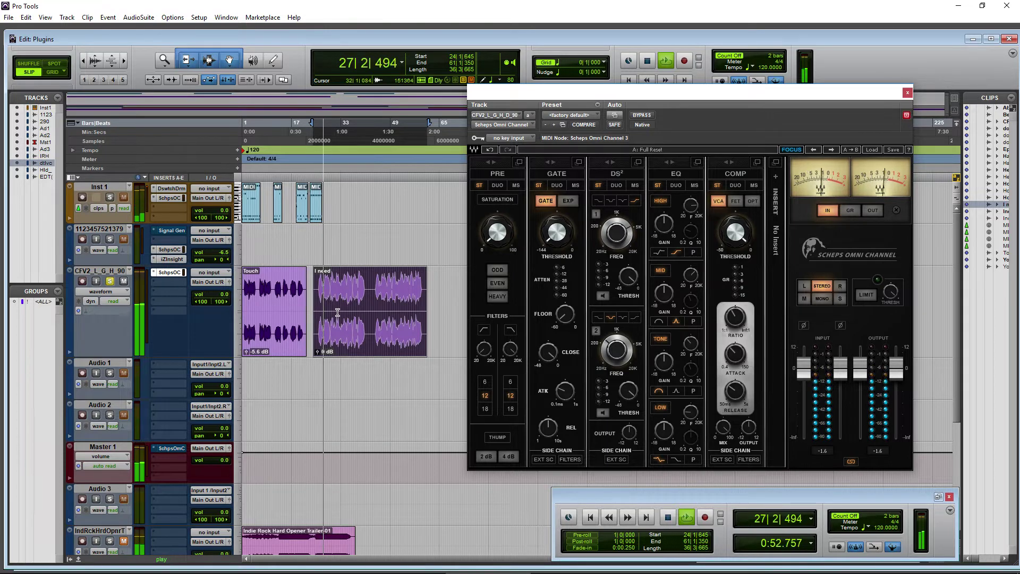
{"action": "left_click", "coordinate": [123, 60]}
{"action": "left_click_drag", "start_coordinate": [616, 106], "coordinate": [755, 124]}
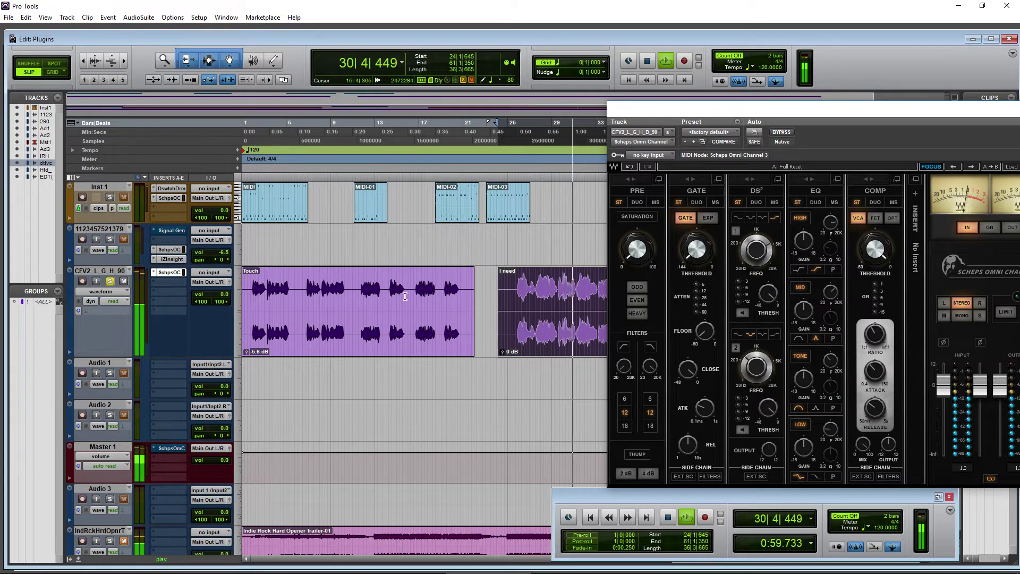
{"action": "key", "text": "space"}
Audition the end of the Touch clip by playing the vocal track from just before bar 17
{"action": "left_click", "coordinate": [420, 131]}
{"action": "key", "text": "space"}
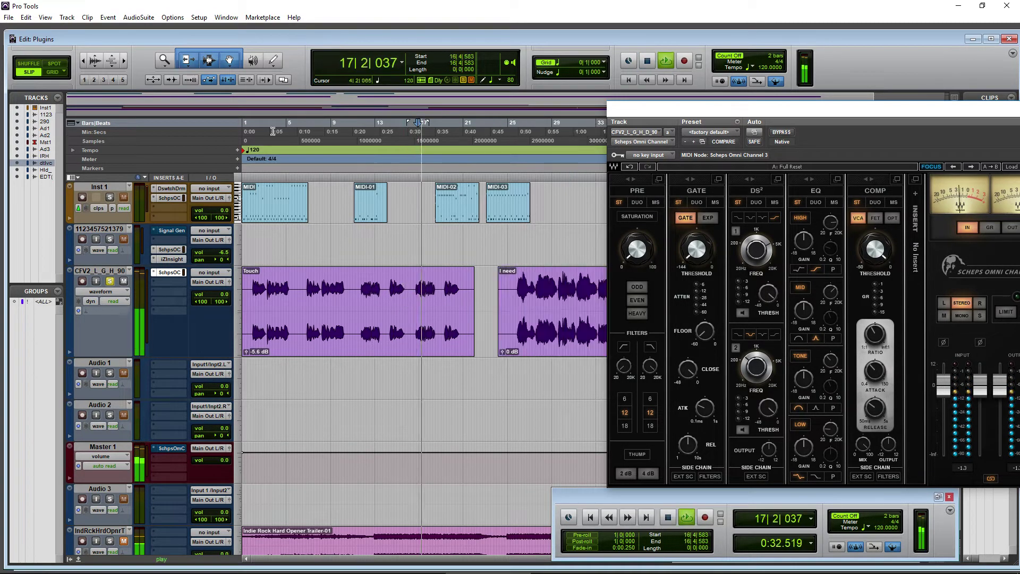
{"action": "left_click", "coordinate": [124, 59]}
{"action": "left_click_drag", "start_coordinate": [615, 152], "coordinate": [715, 146]}
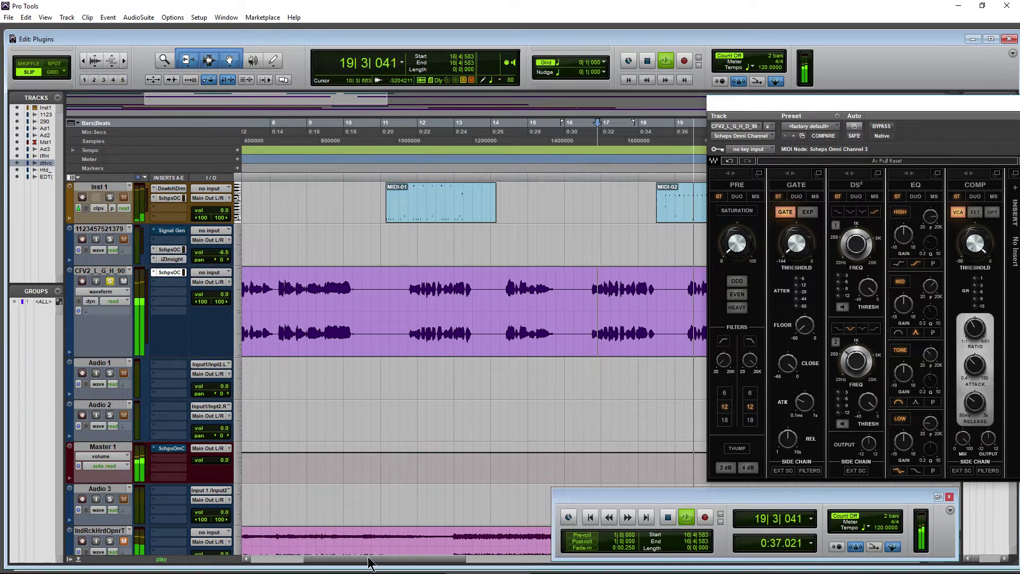
{"action": "left_click_drag", "start_coordinate": [371, 558], "coordinate": [433, 558]}
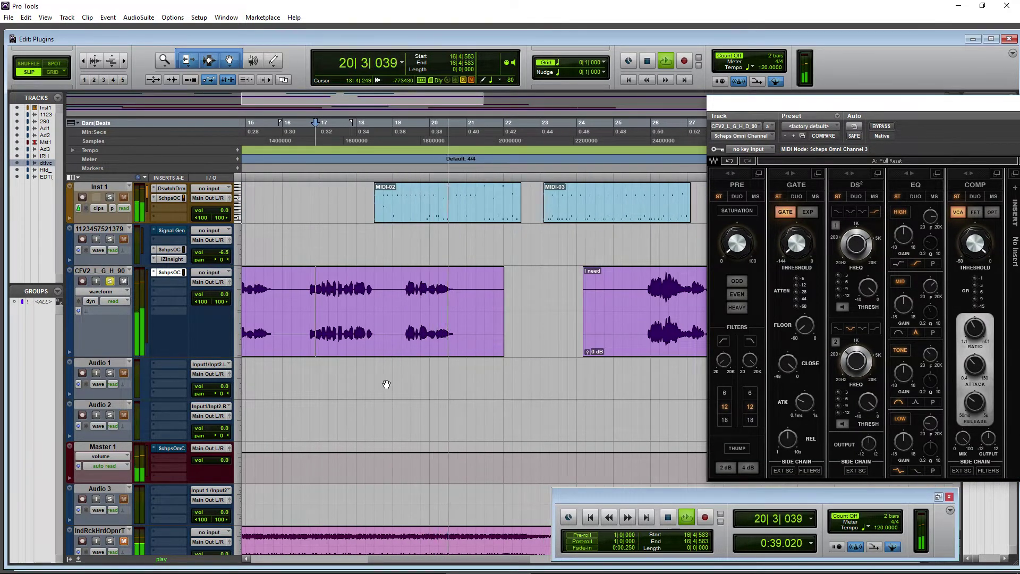
{"action": "key", "text": "space"}
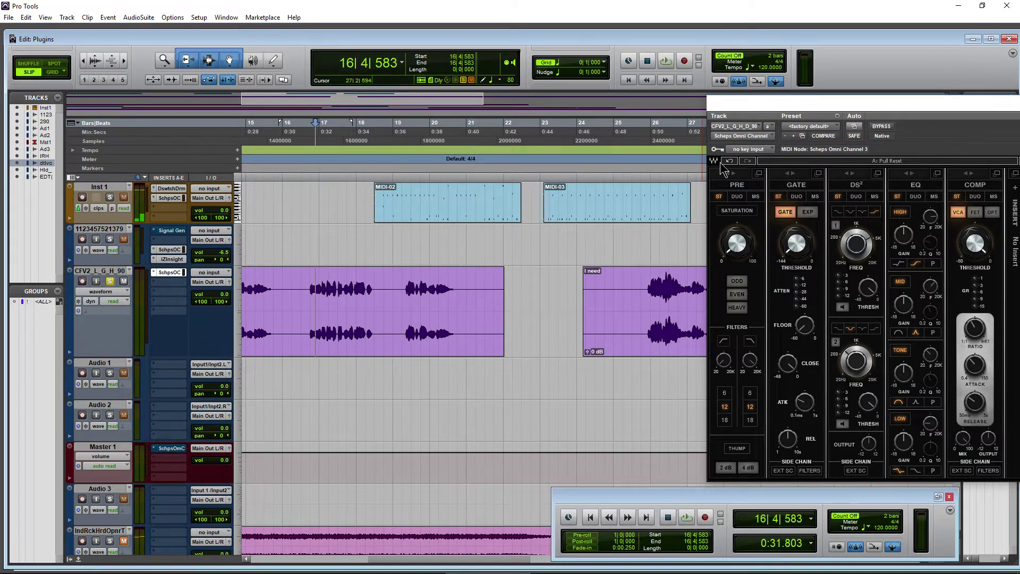
Load the Andrew Scheps preset Vocal 3 (Present) in Scheps Omni Channel and toggle Focus off and on again
{"action": "left_click_drag", "start_coordinate": [814, 107], "coordinate": [491, 68]}
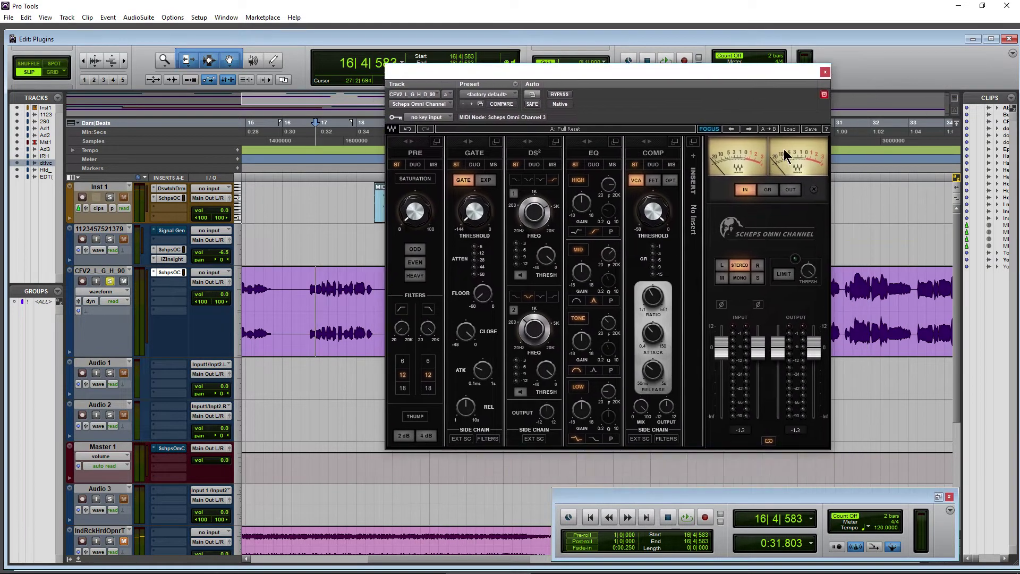
{"action": "left_click", "coordinate": [789, 129]}
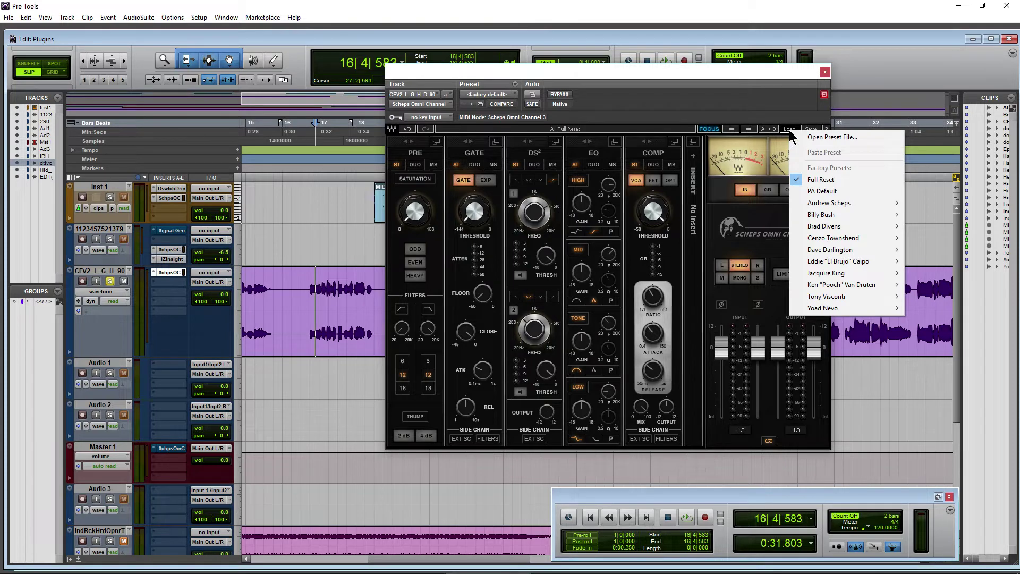
{"action": "mouse_move", "coordinate": [829, 206]}
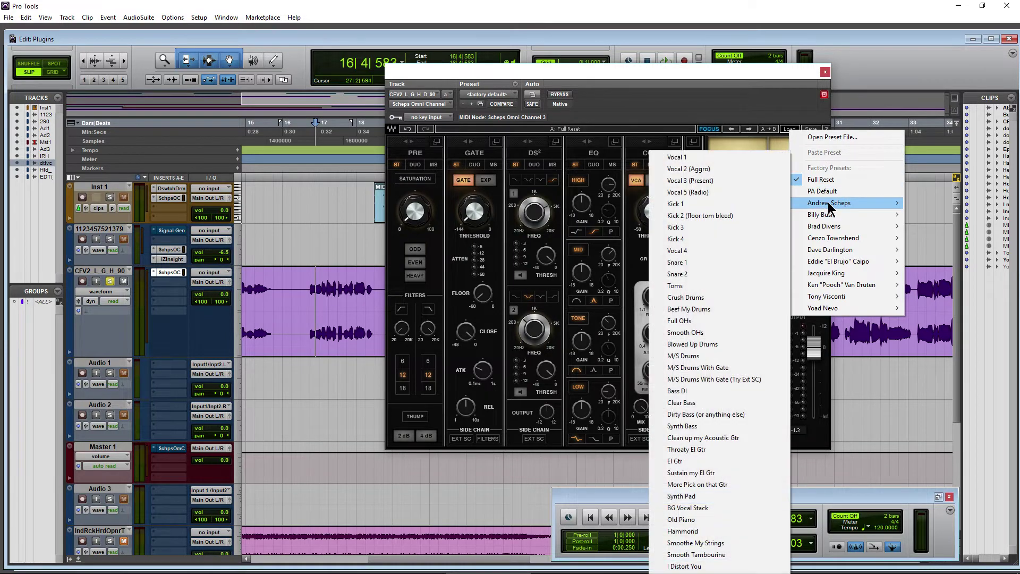
{"action": "left_click", "coordinate": [693, 181]}
{"action": "left_click", "coordinate": [713, 130]}
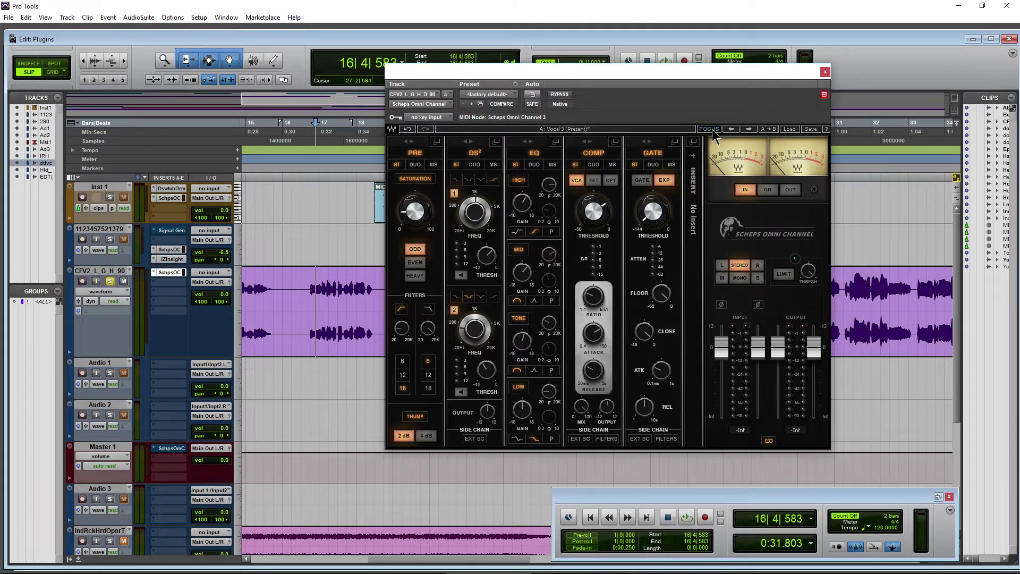
{"action": "left_click", "coordinate": [711, 130]}
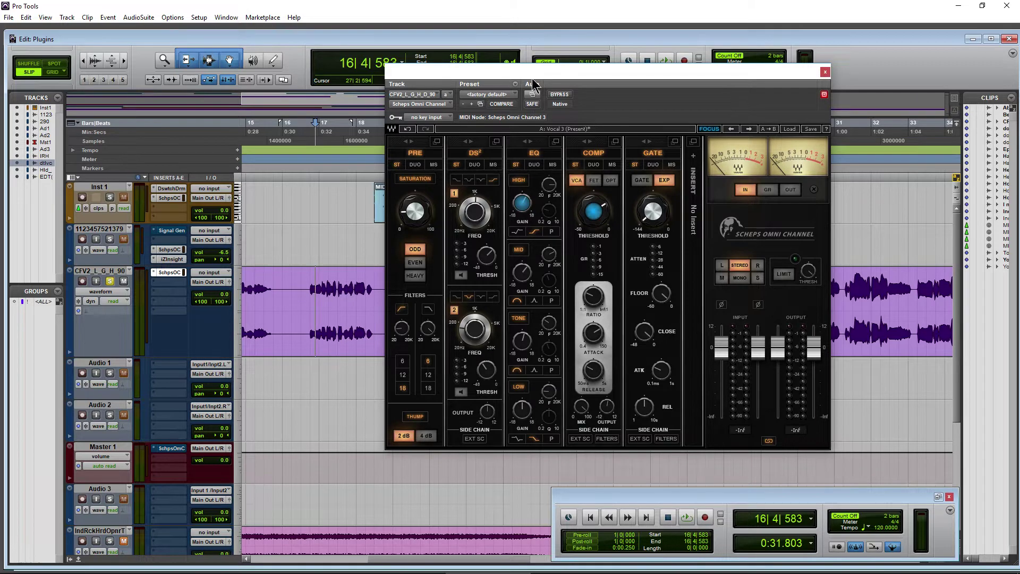
Lower the plug-in's output fader while playing the vocal from bar 6, and audition it again from bar 9
{"action": "left_click", "coordinate": [83, 62]}
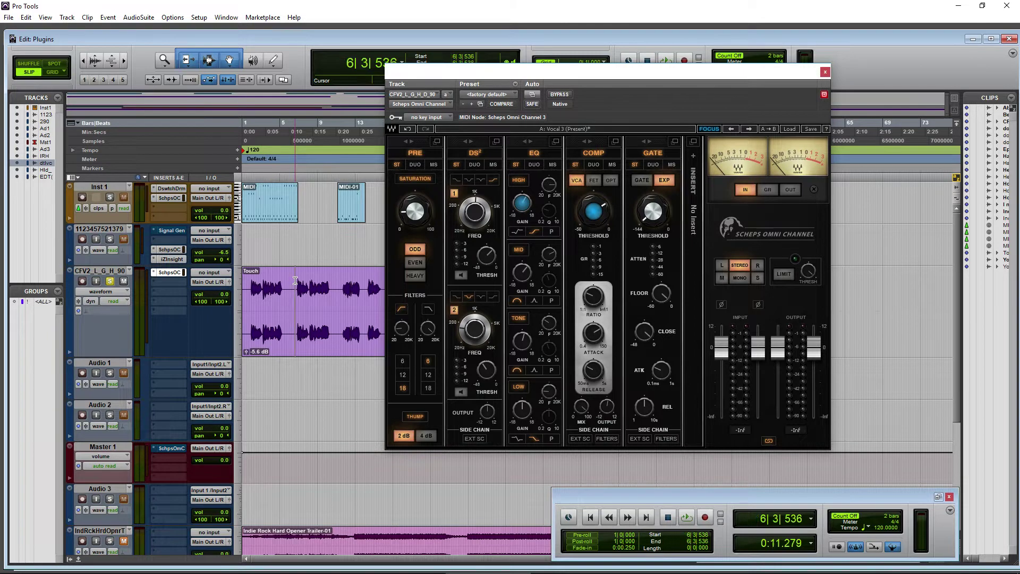
{"action": "key", "text": "space"}
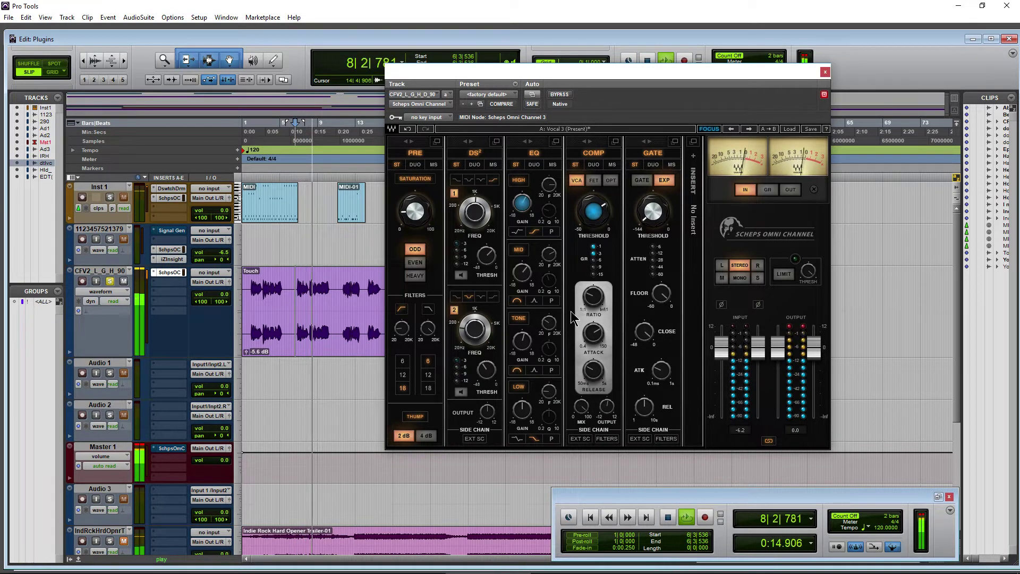
{"action": "left_click_drag", "start_coordinate": [777, 348], "coordinate": [777, 367]}
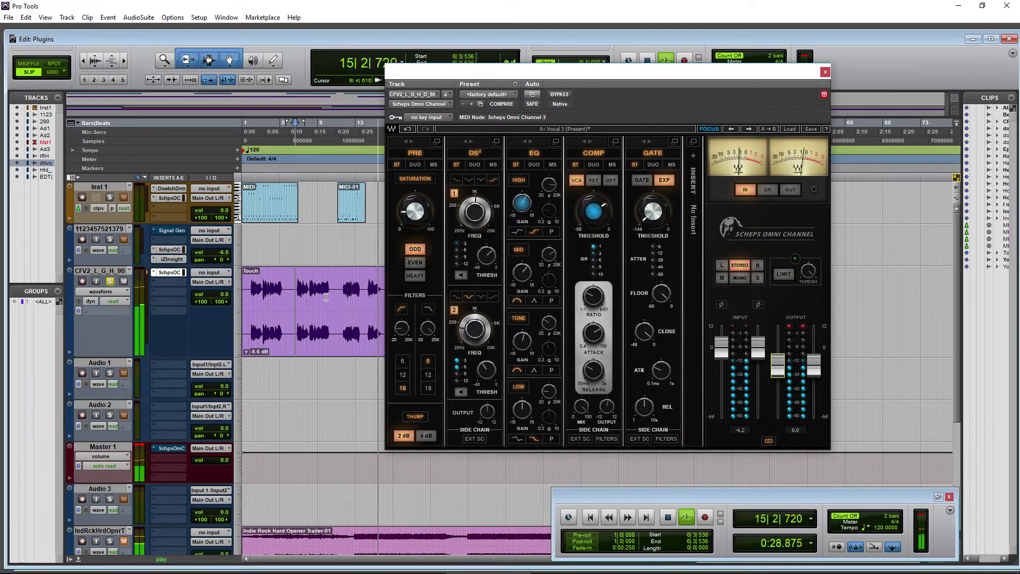
{"action": "key", "text": "space"}
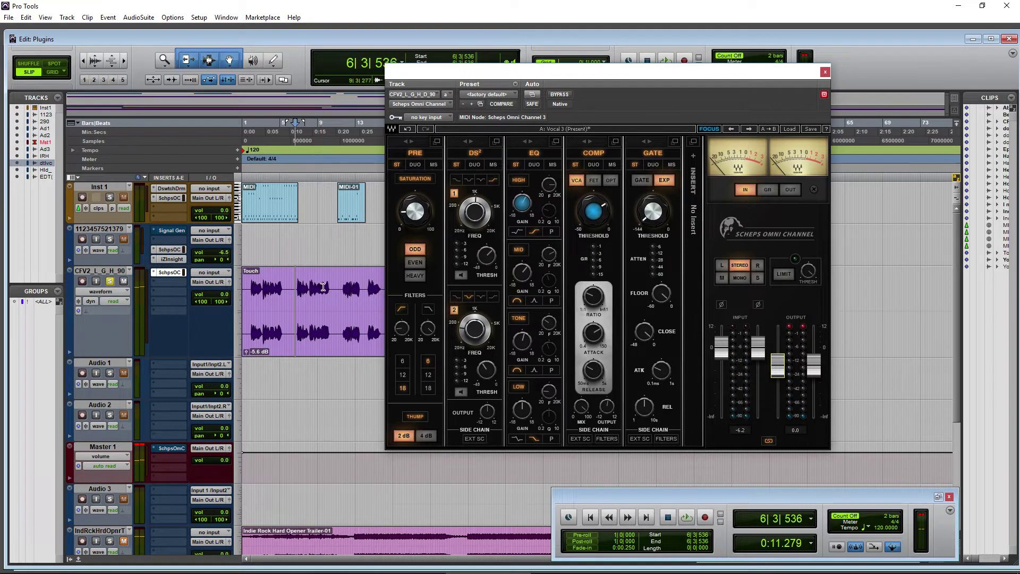
{"action": "key", "text": "space"}
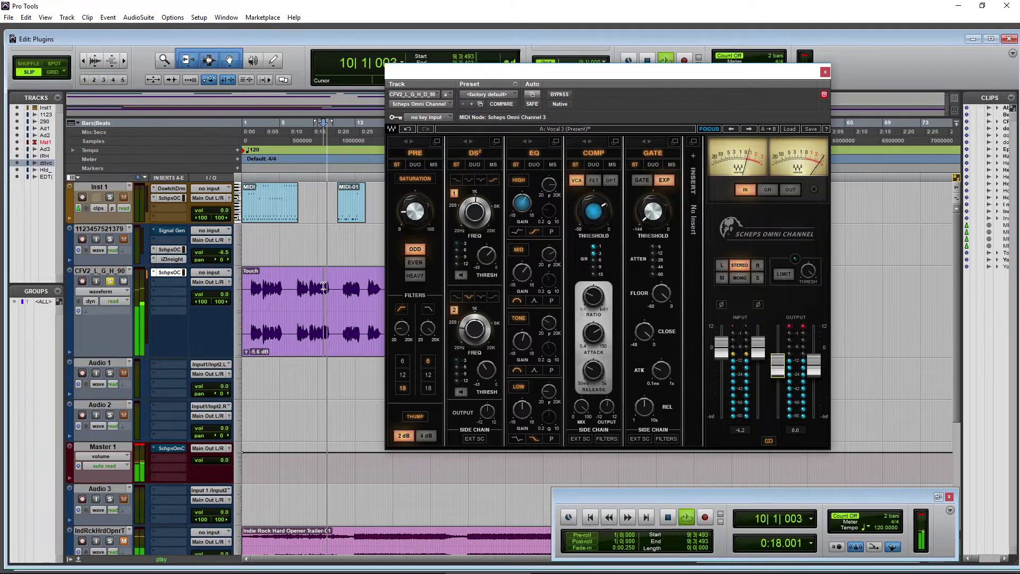
{"action": "key", "text": "space"}
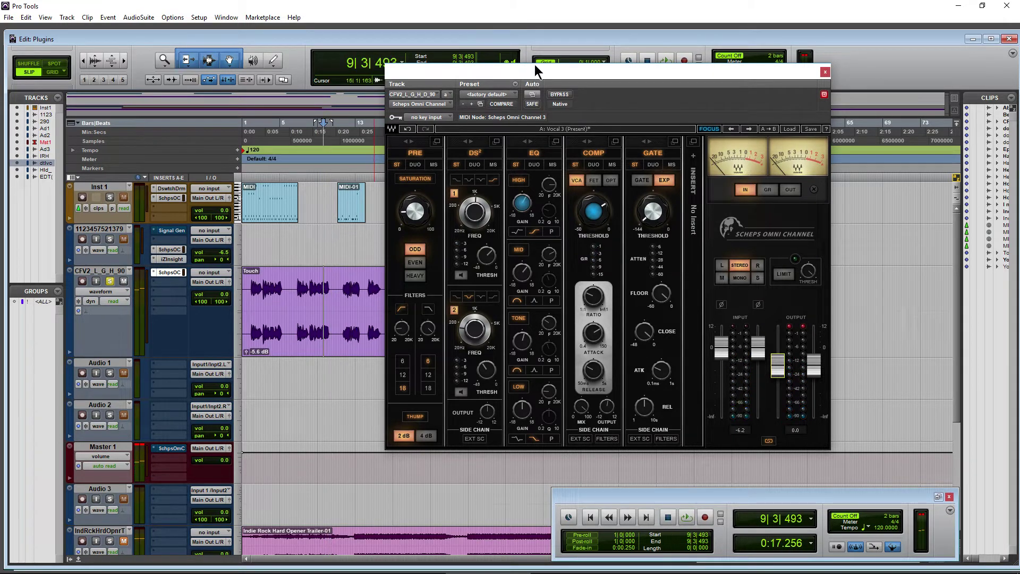
Move the plug-in window clear of the vocal, select the phrase from about bar 6 to 10 and compare it with bypass on and off
{"action": "left_click_drag", "start_coordinate": [554, 66], "coordinate": [578, 73]}
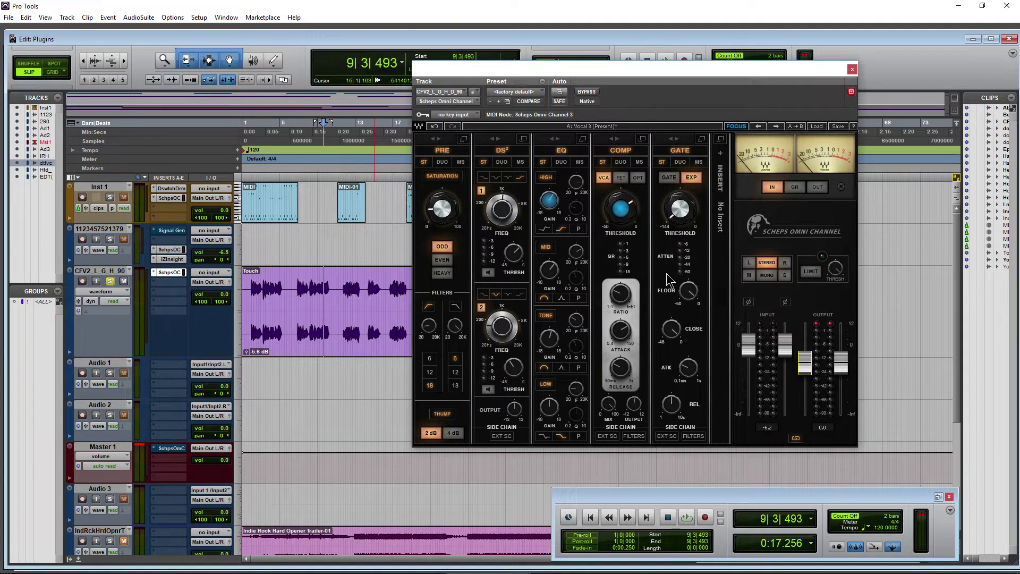
{"action": "left_click_drag", "start_coordinate": [559, 74], "coordinate": [572, 69]}
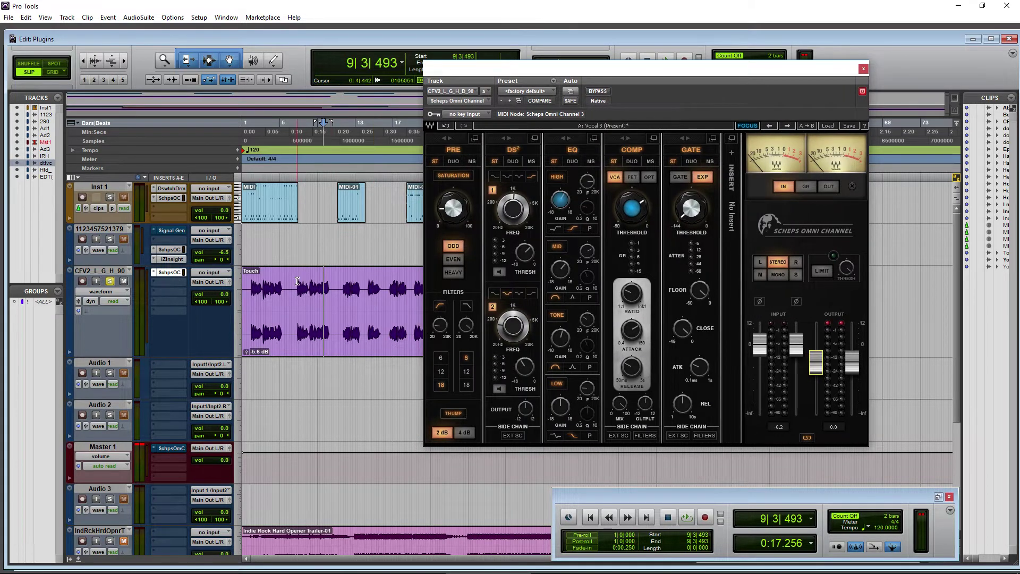
{"action": "left_click_drag", "start_coordinate": [297, 281], "coordinate": [330, 281]}
{"action": "key", "text": "space"}
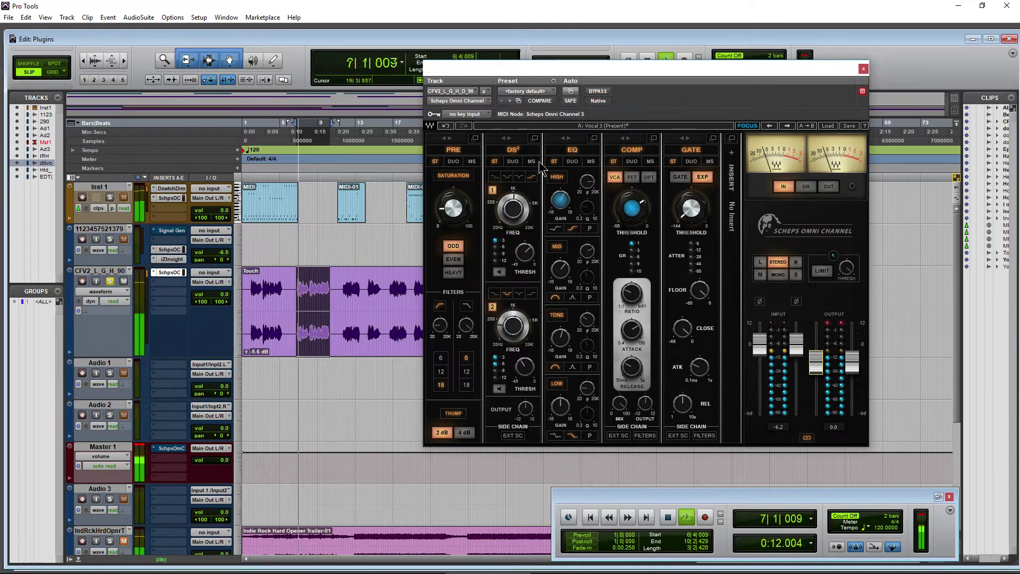
{"action": "left_click", "coordinate": [602, 91]}
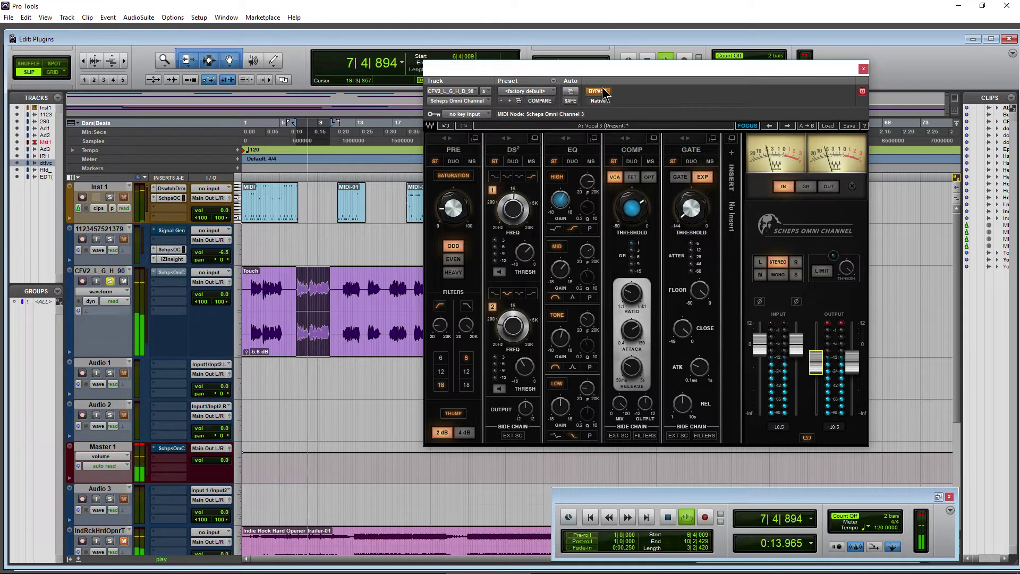
{"action": "left_click", "coordinate": [597, 91]}
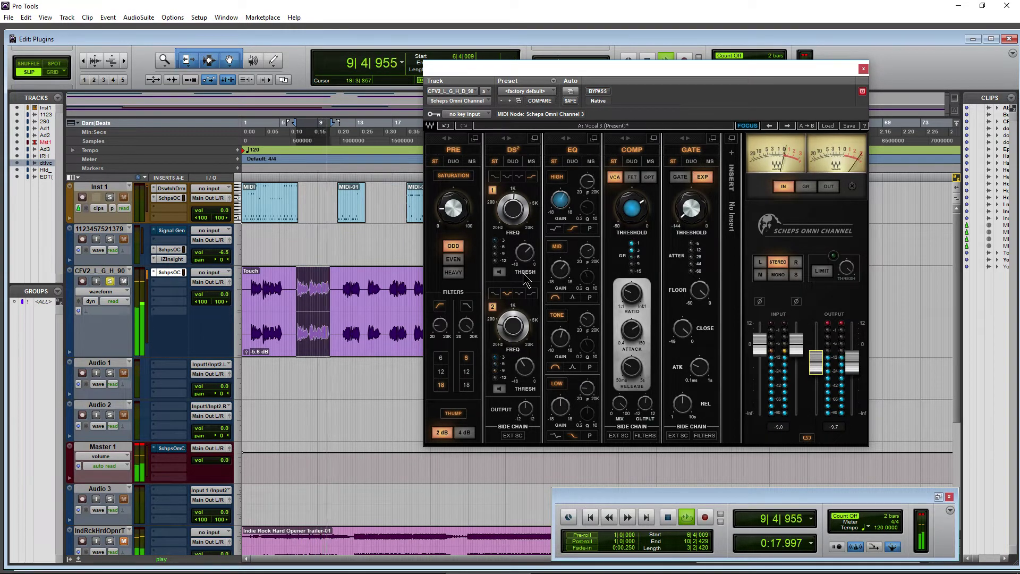
{"action": "key", "text": "space"}
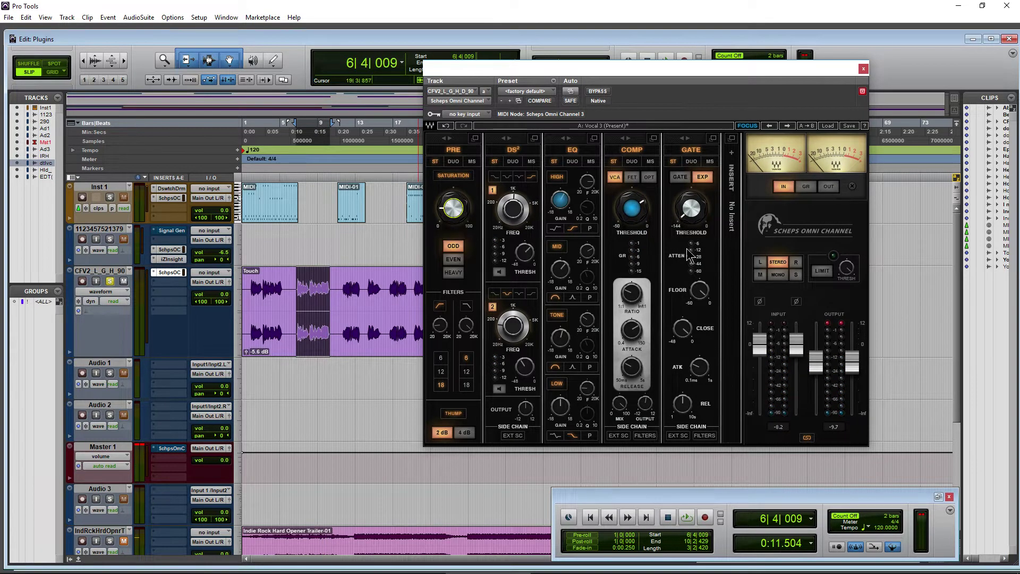
Lower the plug-in's output fader slightly and try the Pre saturation control while playing the selected phrase
{"action": "left_click_drag", "start_coordinate": [816, 365], "coordinate": [816, 373]}
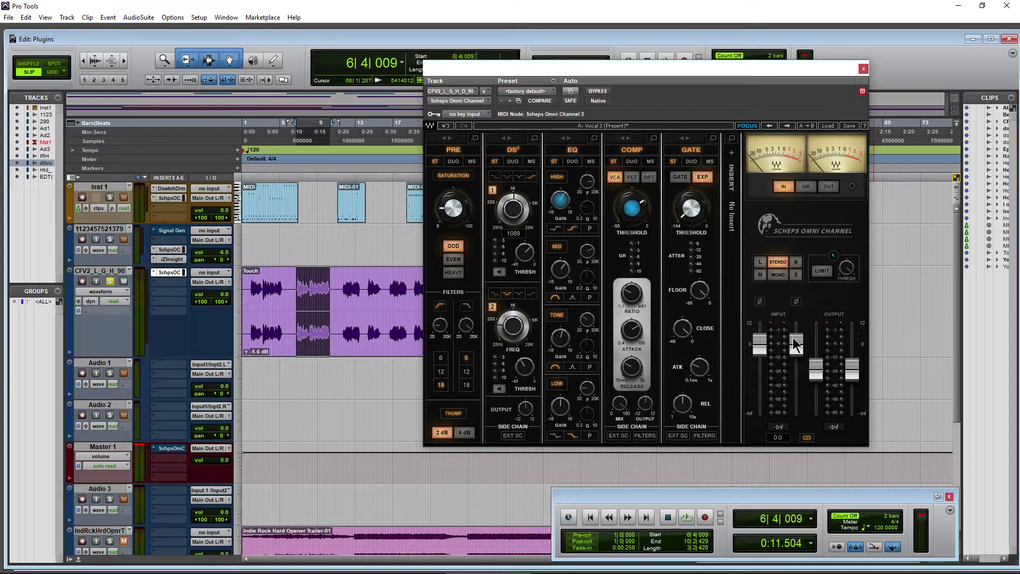
{"action": "key", "text": "space"}
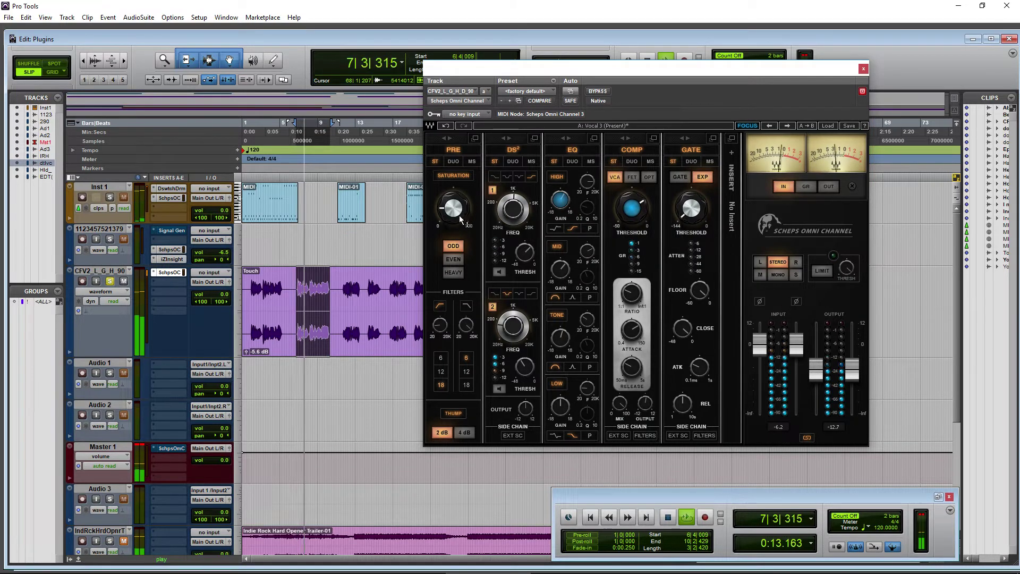
{"action": "mouse_move", "coordinate": [461, 219]}
{"action": "left_mouse_down"}
{"action": "mouse_move", "coordinate": [461, 204]}
{"action": "mouse_move", "coordinate": [460, 218]}
{"action": "left_mouse_up"}
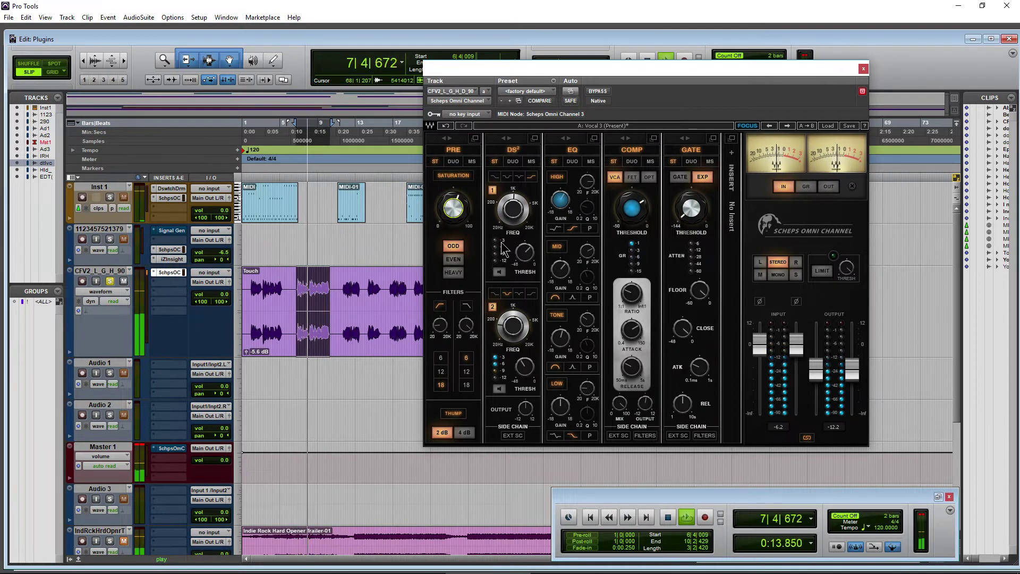
{"action": "key", "text": "space"}
Monitor DS² band 1 in isolation, adjust its frequency and switch it to the bell shape, comparing the result against bypass
{"action": "left_click", "coordinate": [500, 272]}
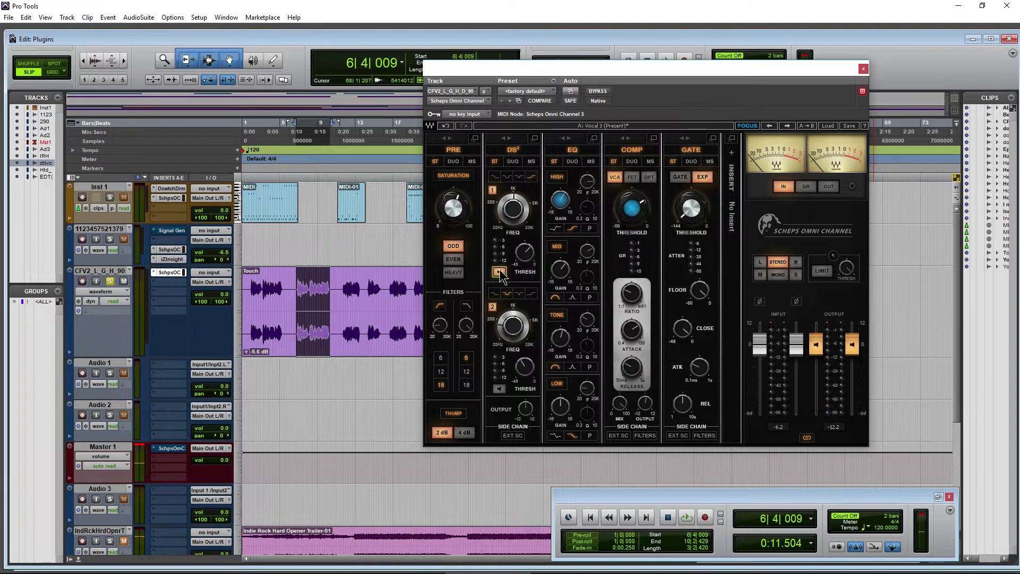
{"action": "key", "text": "space"}
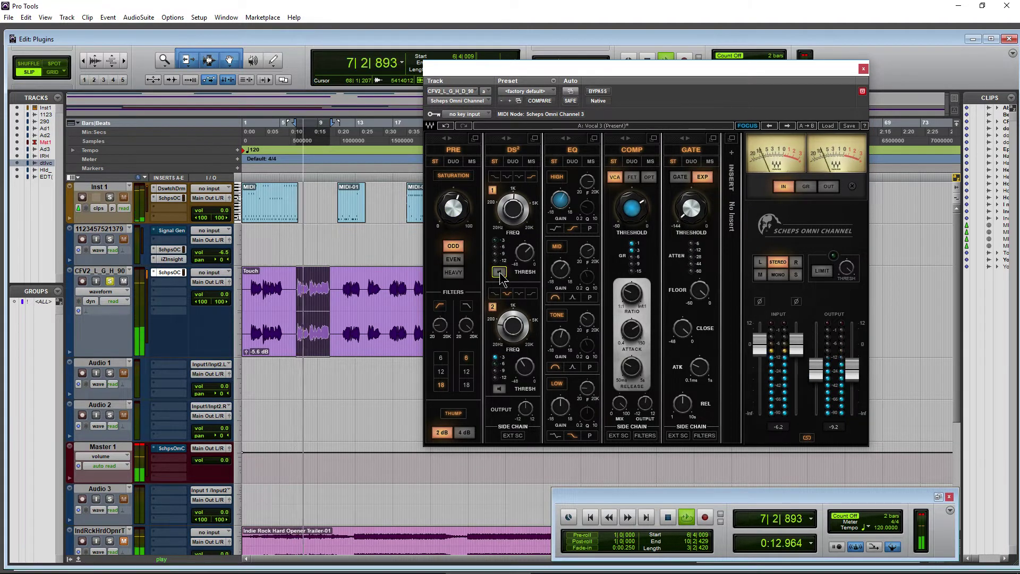
{"action": "mouse_move", "coordinate": [513, 209]}
{"action": "left_click_drag", "start_coordinate": [513, 209], "coordinate": [513, 198]}
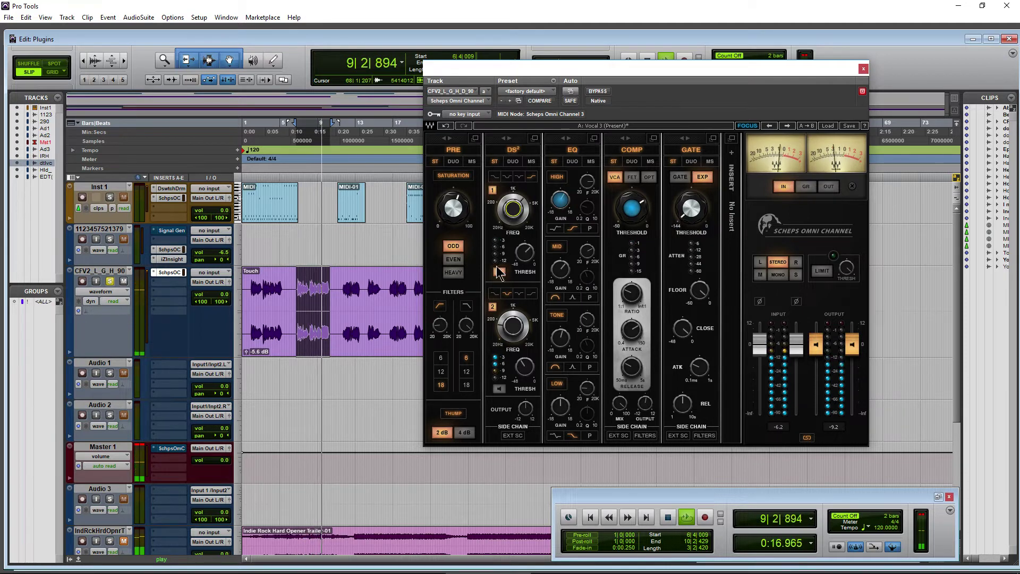
{"action": "mouse_move", "coordinate": [524, 253]}
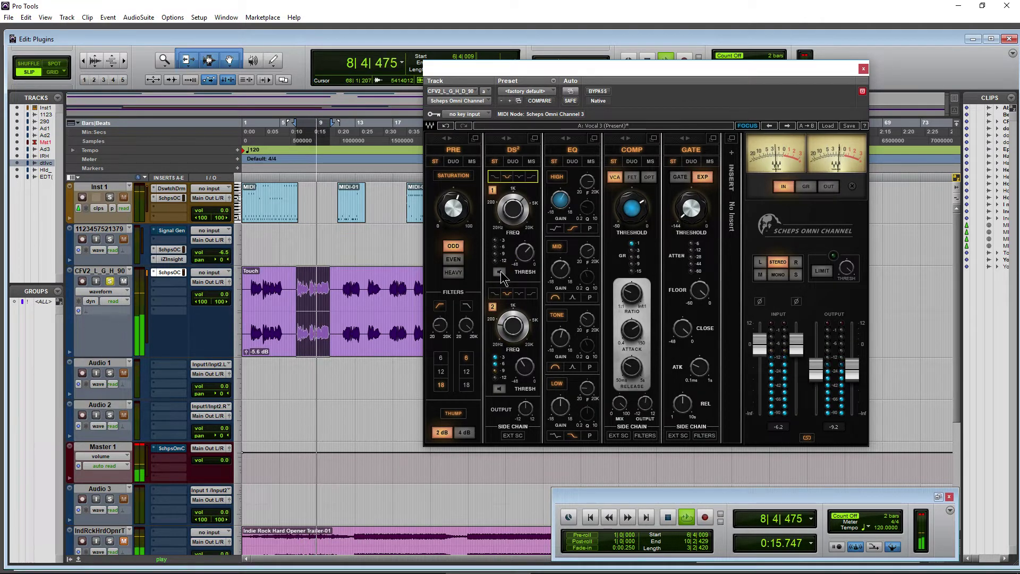
{"action": "left_click", "coordinate": [603, 92]}
{"action": "left_click", "coordinate": [597, 92]}
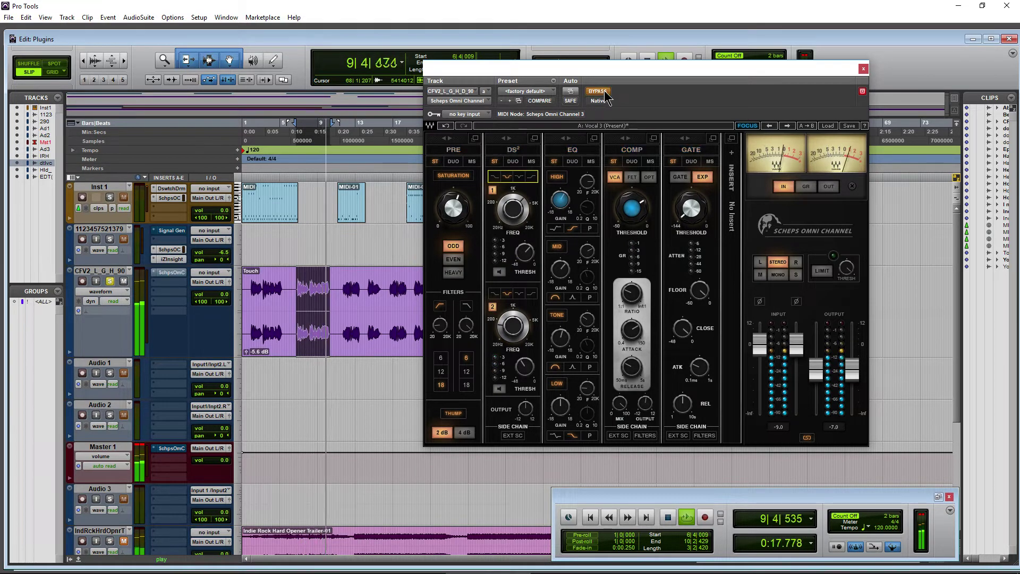
Lower the Touch clip's gain to -11.3 dB and raise the plug-in output, comparing bypass on and off during playback
{"action": "left_click_drag", "start_coordinate": [246, 354], "coordinate": [253, 359]}
{"action": "left_click_drag", "start_coordinate": [816, 371], "coordinate": [816, 354]}
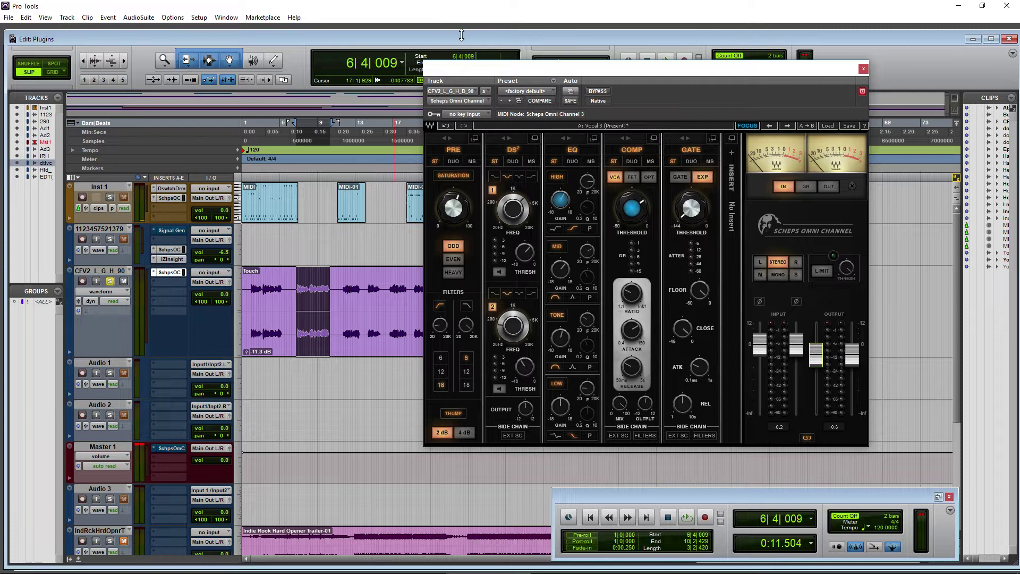
{"action": "key", "text": "space"}
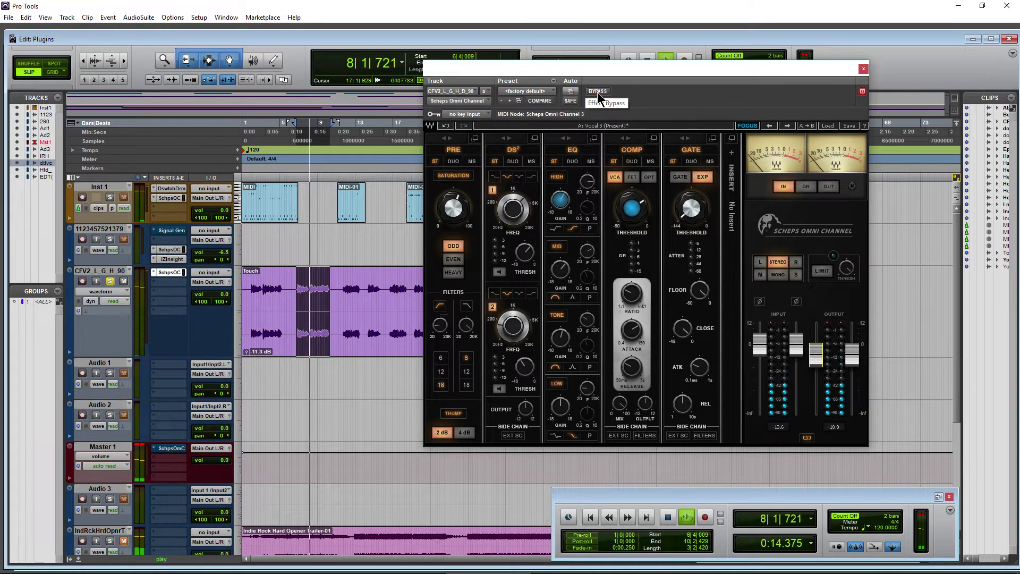
{"action": "left_click", "coordinate": [597, 91]}
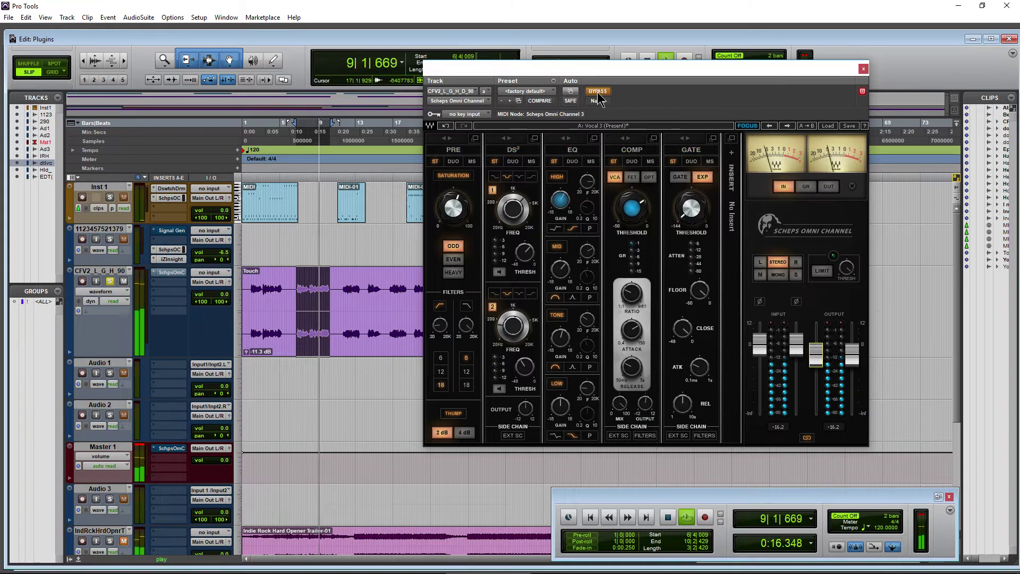
{"action": "left_click", "coordinate": [597, 92]}
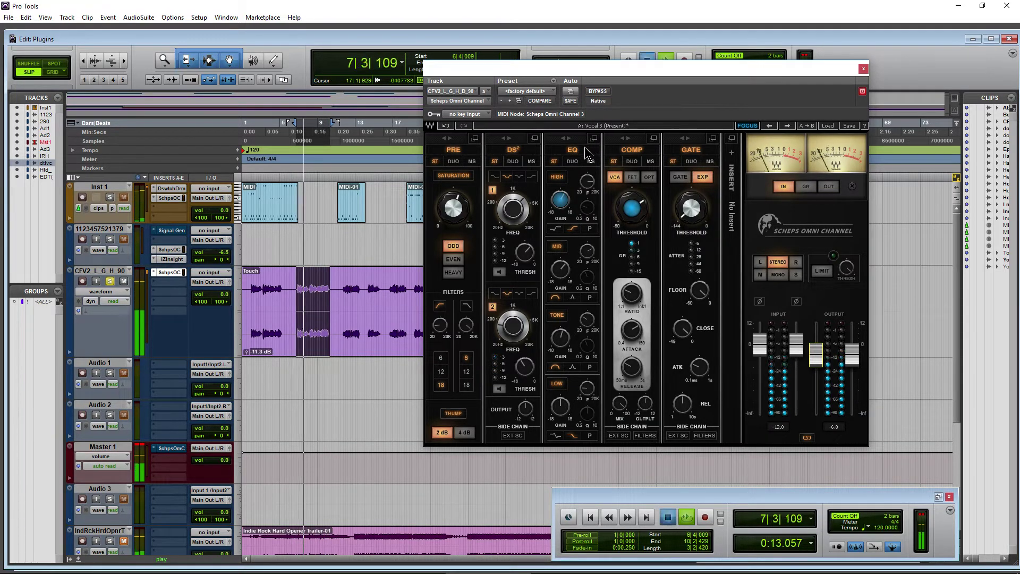
{"action": "key", "text": "space"}
Play the selected phrase and try the compressor's threshold and mix controls
{"action": "key", "text": "space"}
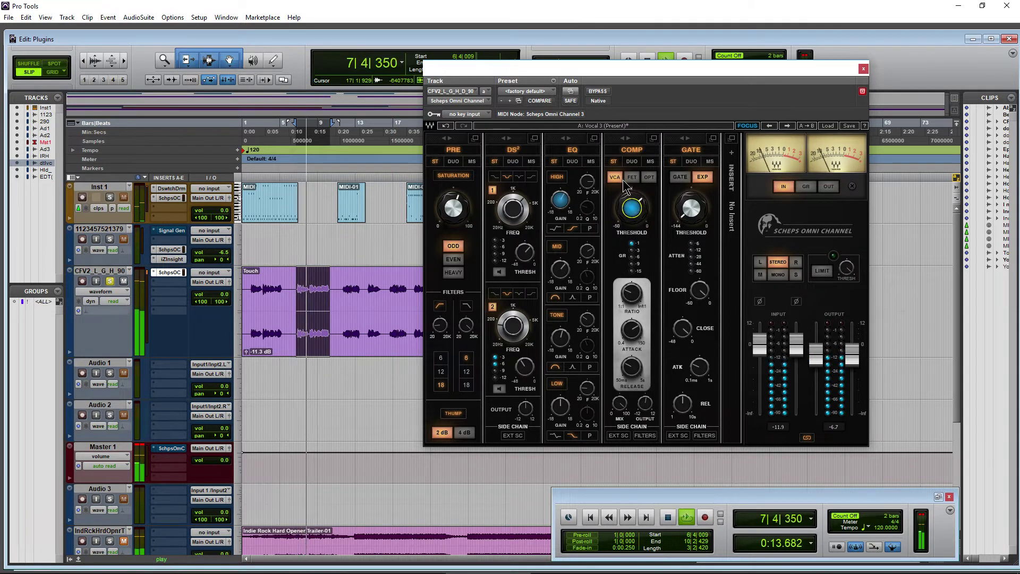
{"action": "key", "text": "space"}
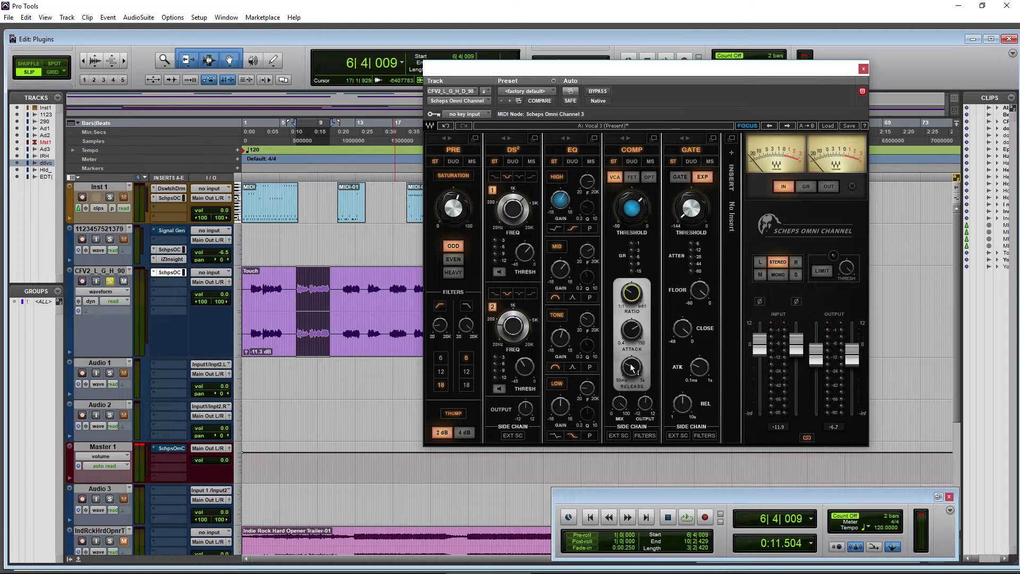
{"action": "left_click_drag", "start_coordinate": [618, 409], "coordinate": [619, 425]}
Examine the expanded DS² view with its duo mode and the expanded EQ view, returning to the full channel strip
{"action": "left_click", "coordinate": [513, 161]}
{"action": "left_click", "coordinate": [535, 140]}
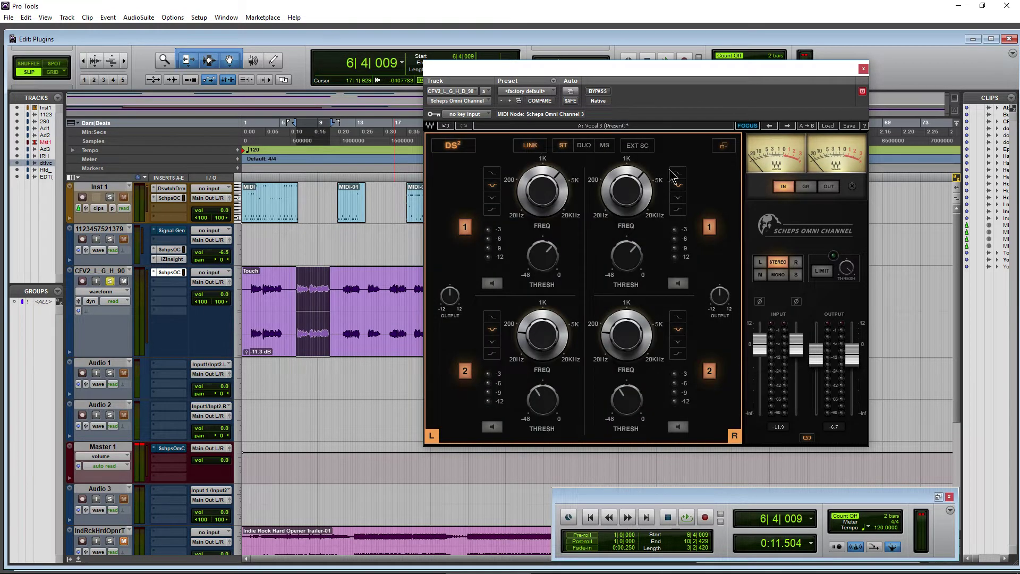
{"action": "left_click", "coordinate": [586, 146]}
{"action": "left_click", "coordinate": [723, 145]}
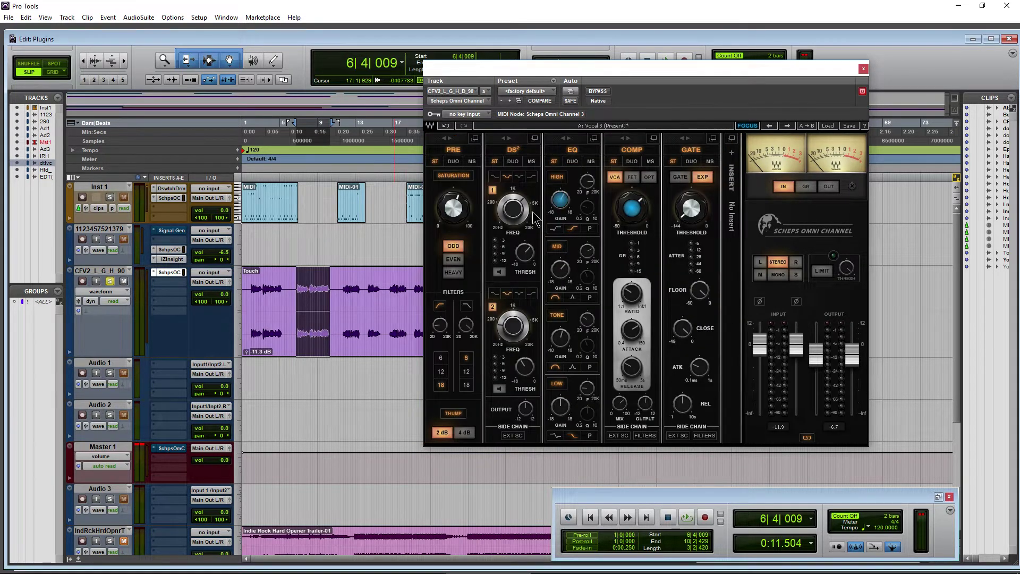
{"action": "left_click", "coordinate": [595, 139]}
{"action": "left_click", "coordinate": [724, 145]}
Sweep the Pre section's high-pass and low-pass filter frequencies while playing the selected phrase
{"action": "key", "text": "space"}
{"action": "left_click_drag", "start_coordinate": [441, 329], "coordinate": [441, 320]}
{"action": "key", "text": "space"}
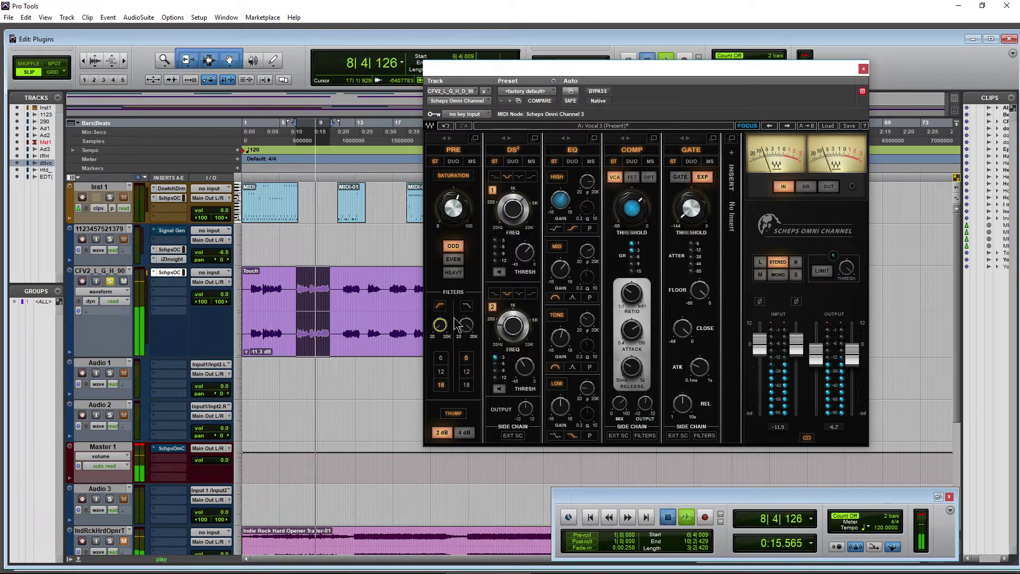
{"action": "key", "text": "space"}
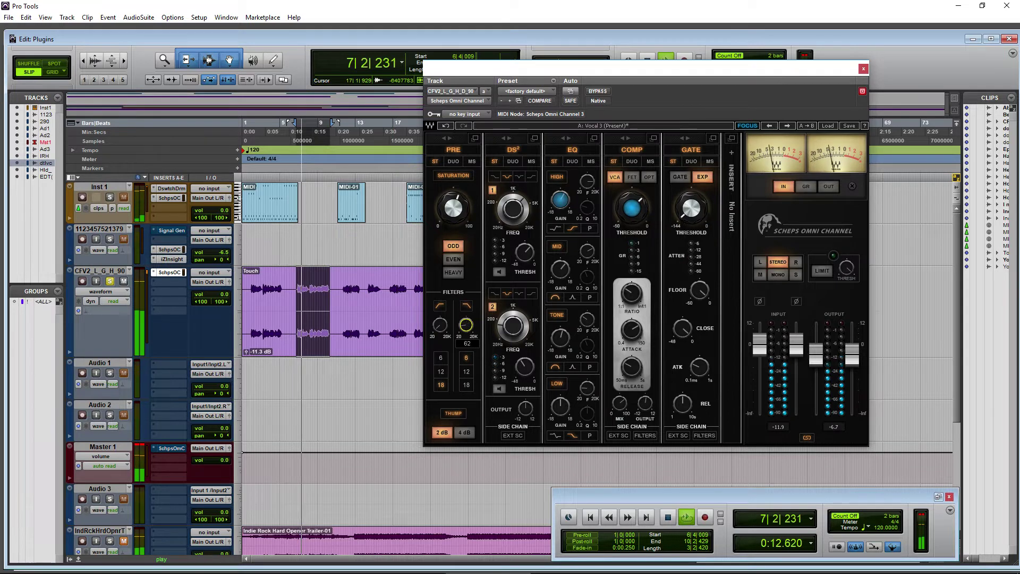
{"action": "key", "text": "space"}
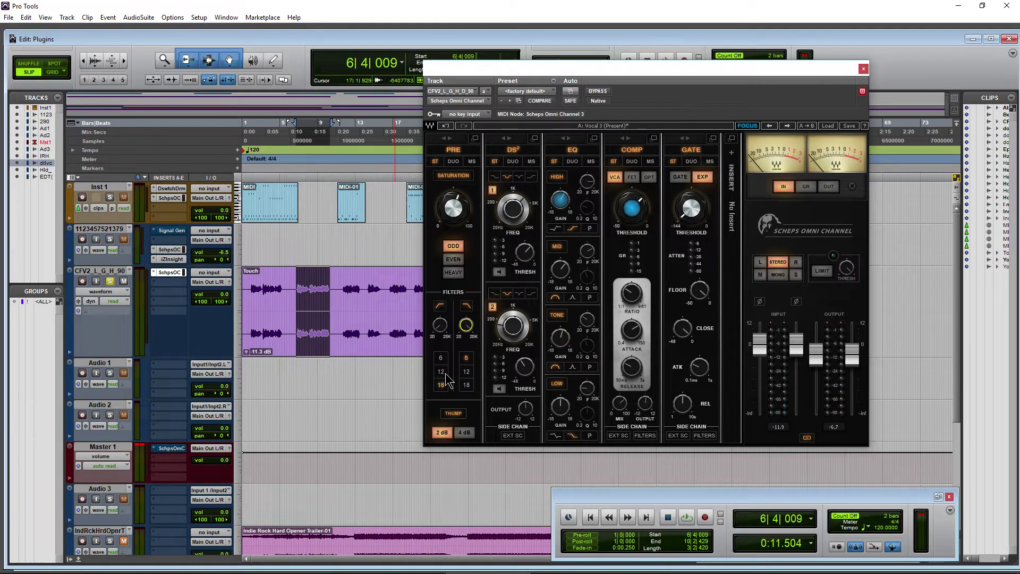
Switch off Thump in the Pre section during playback and set the saturation to 21.2
{"action": "key", "text": "space"}
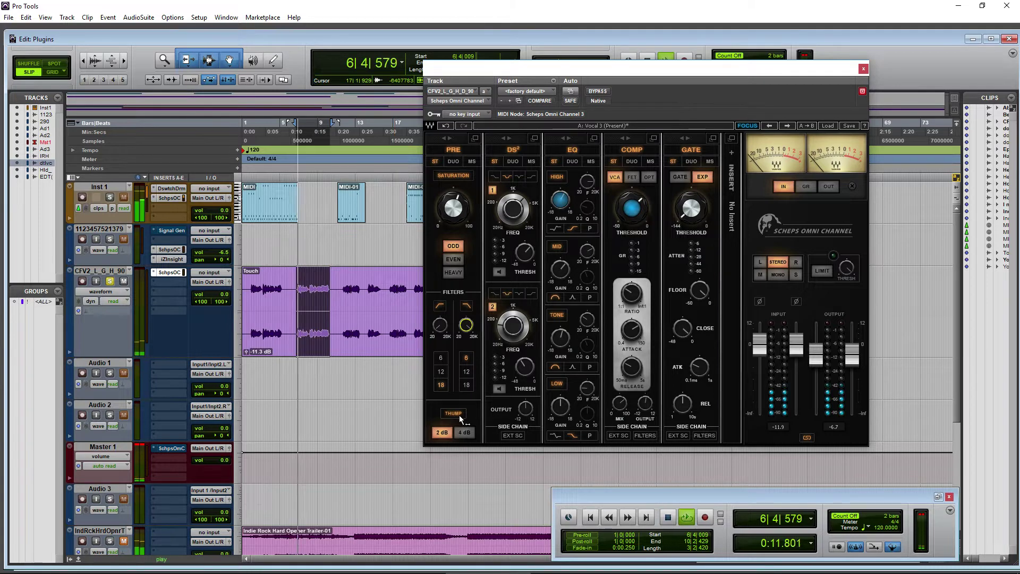
{"action": "left_click", "coordinate": [463, 416]}
{"action": "key", "text": "space"}
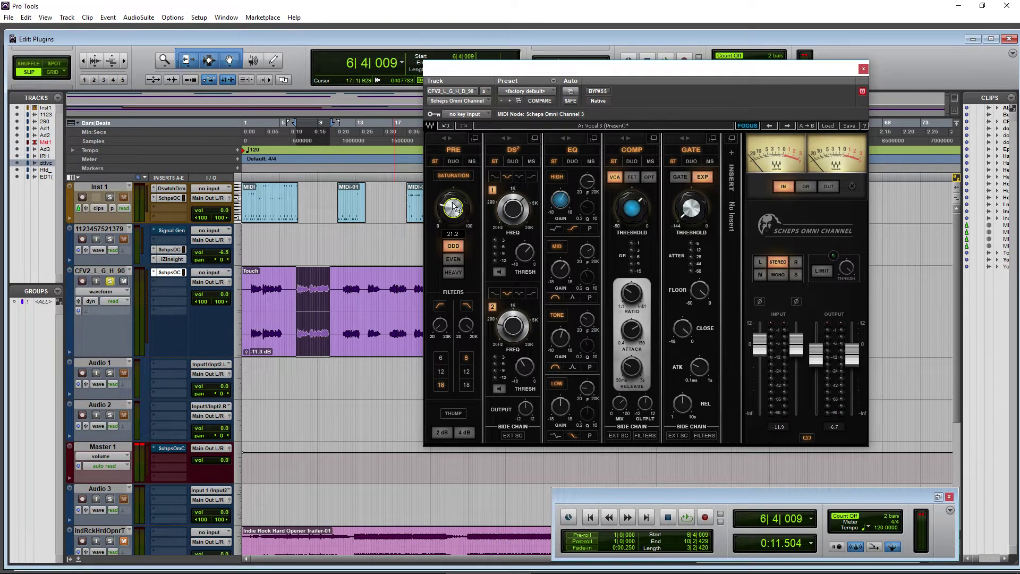
Play the selected phrase and listen to DS² band 2 in isolation
{"action": "key", "text": "space"}
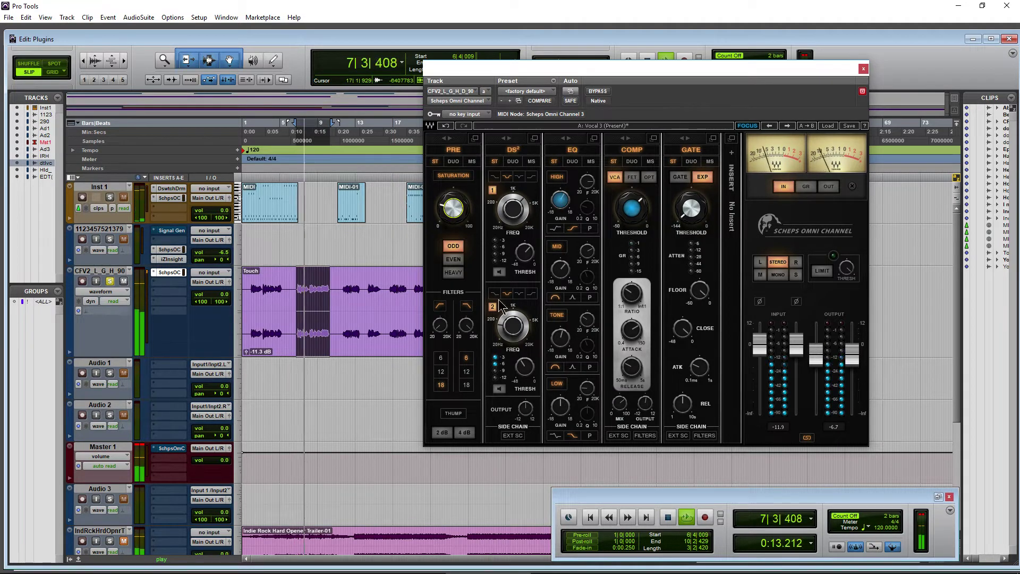
{"action": "left_click", "coordinate": [499, 389]}
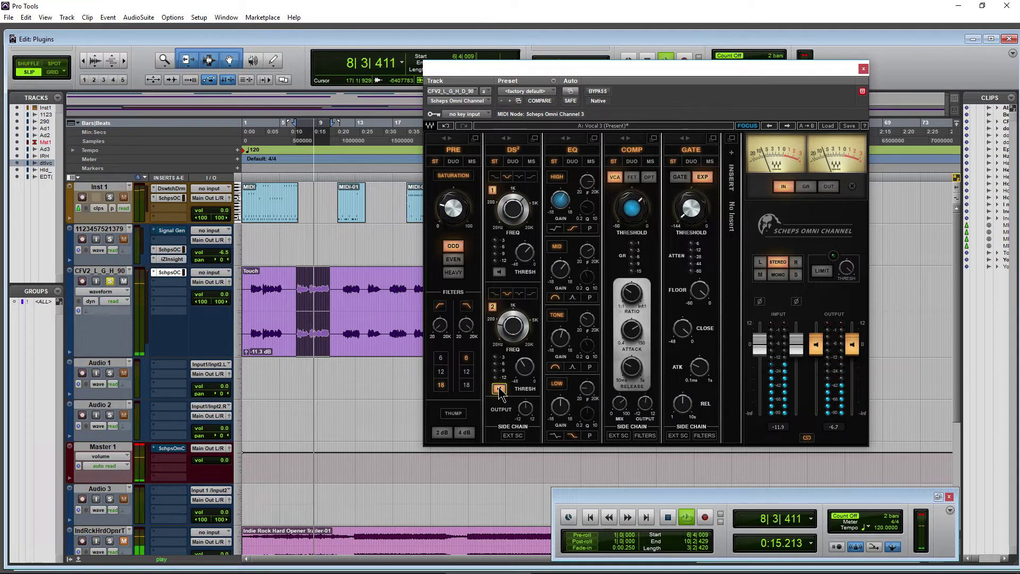
{"action": "key", "text": "space"}
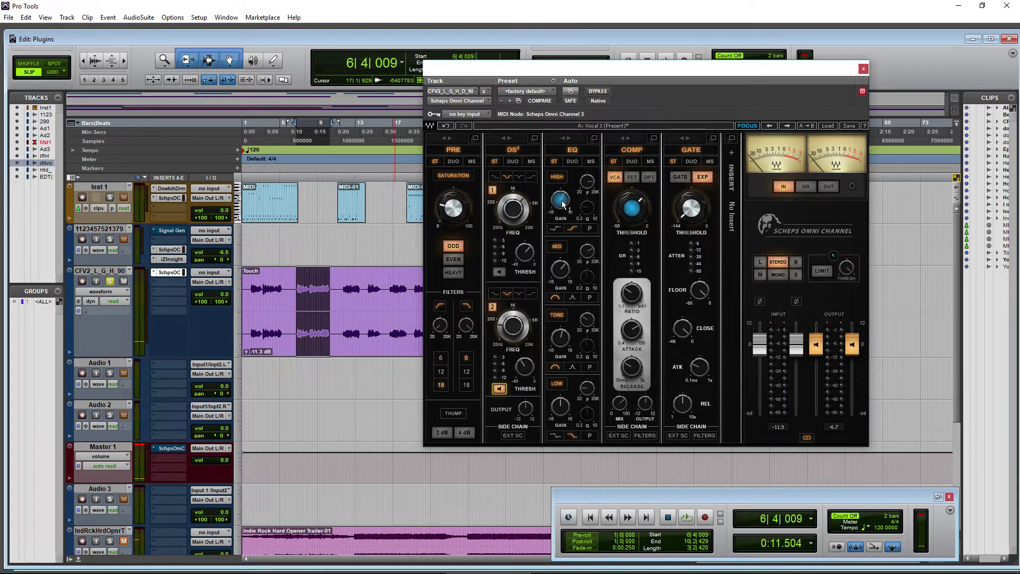
Adjust the EQ High gain, turn off DS² band 2 monitoring, and compare the High band off and on during playback
{"action": "left_click_drag", "start_coordinate": [562, 204], "coordinate": [566, 203]}
{"action": "key", "text": "space"}
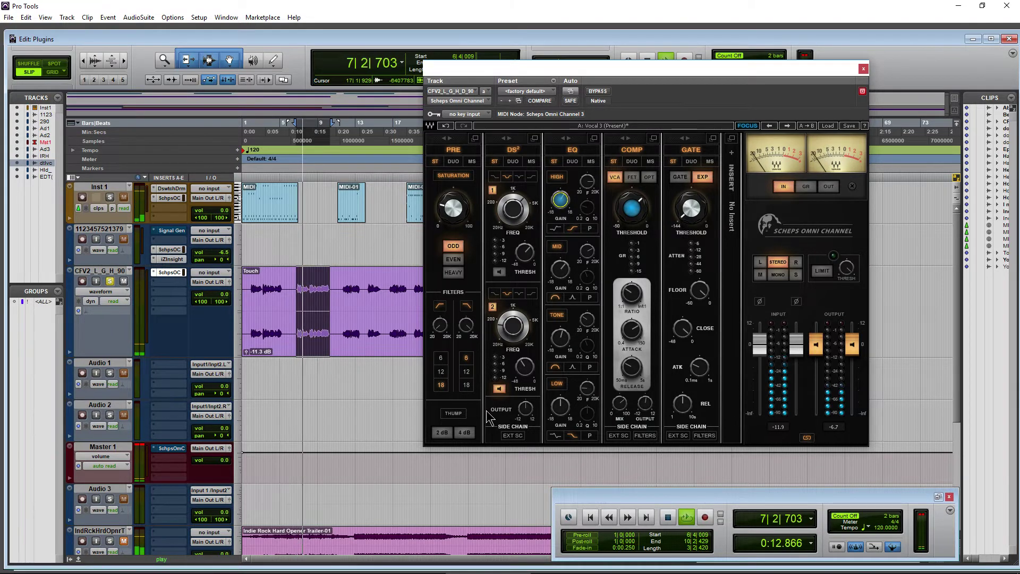
{"action": "left_click", "coordinate": [499, 389]}
{"action": "key", "text": "space"}
{"action": "left_click", "coordinate": [499, 388]}
{"action": "key", "text": "space"}
{"action": "left_click", "coordinate": [556, 177]}
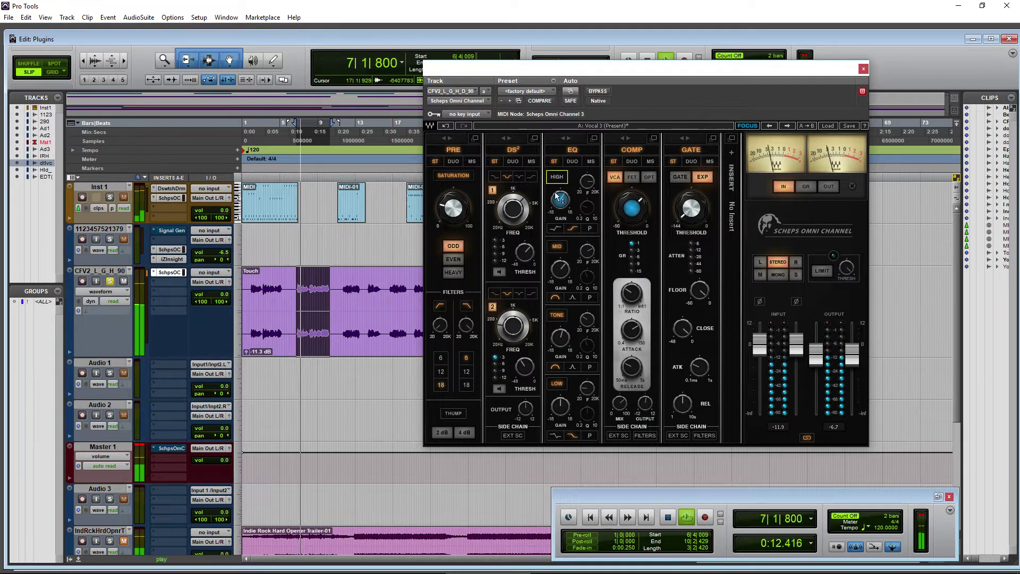
{"action": "left_click", "coordinate": [557, 177]}
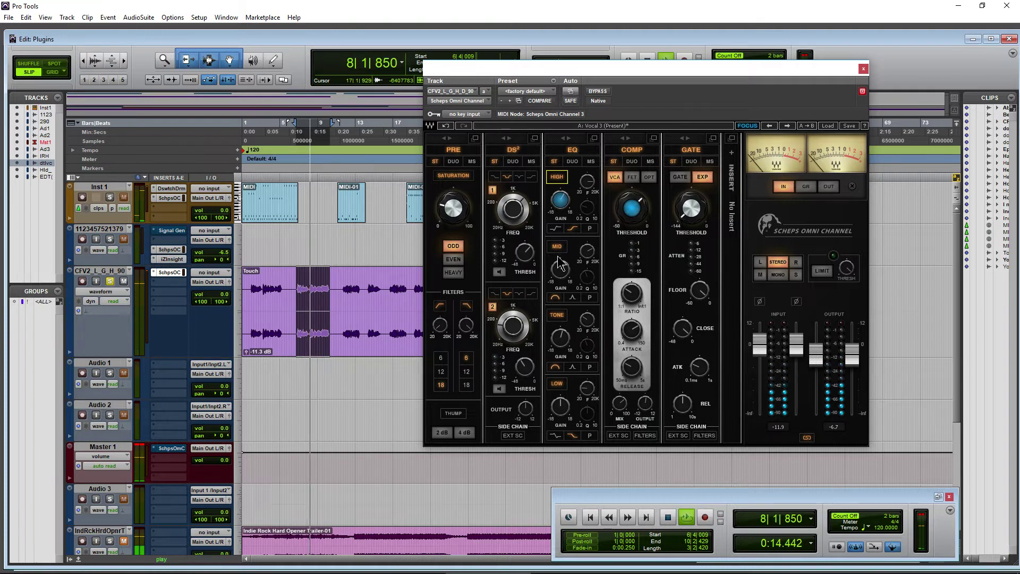
{"action": "key", "text": "space"}
Raise the EQ Mid gain to 7.4 and select the band's second bell shape while playing the phrase
{"action": "key", "text": "space"}
{"action": "left_click_drag", "start_coordinate": [559, 277], "coordinate": [558, 246]}
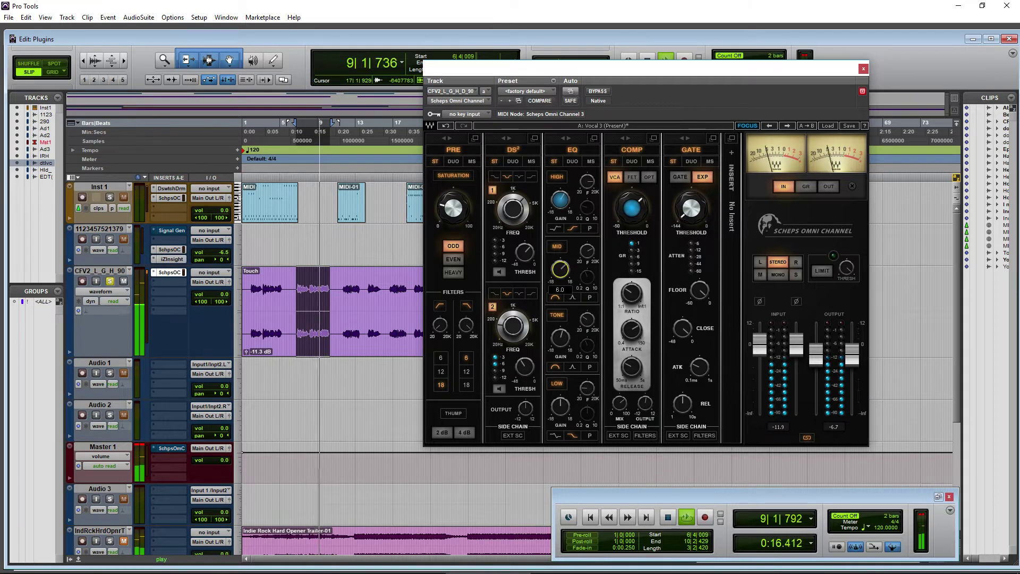
{"action": "key", "text": "space"}
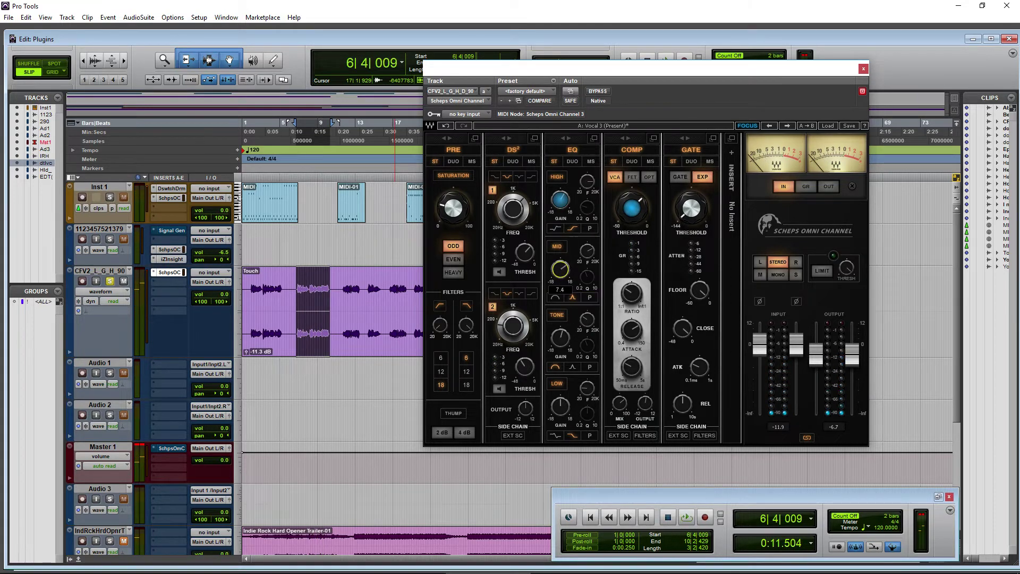
Adjust the EQ Mid and Tone gains while playing the selected phrase
{"action": "key", "text": "space"}
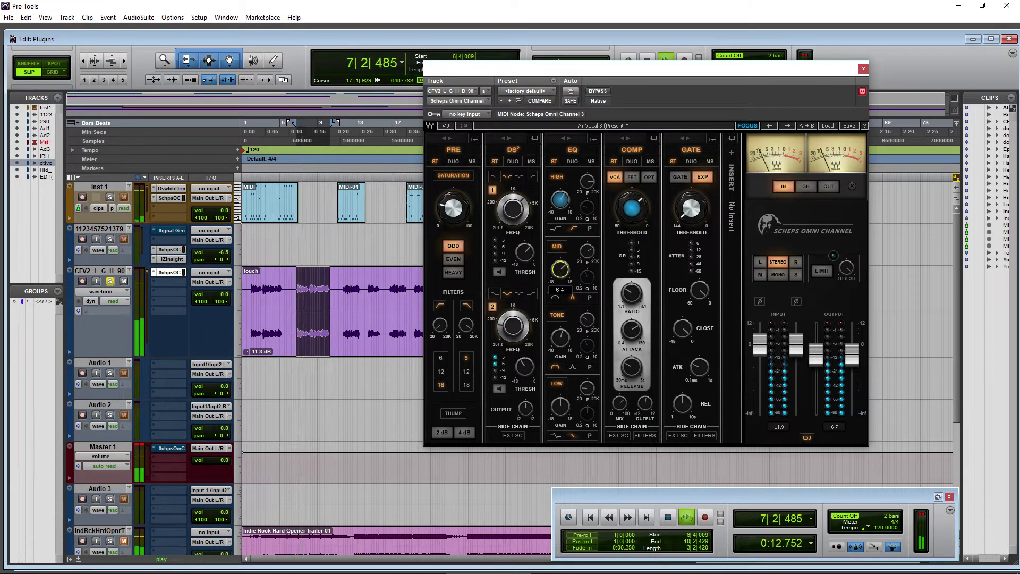
{"action": "left_click_drag", "start_coordinate": [560, 271], "coordinate": [560, 275]}
{"action": "mouse_move", "coordinate": [559, 343]}
{"action": "left_mouse_down"}
{"action": "mouse_move", "coordinate": [560, 324]}
{"action": "mouse_move", "coordinate": [586, 315]}
{"action": "mouse_move", "coordinate": [560, 341]}
{"action": "left_mouse_up"}
{"action": "key", "text": "space"}
{"action": "key", "text": "space"}
{"action": "key", "text": "space"}
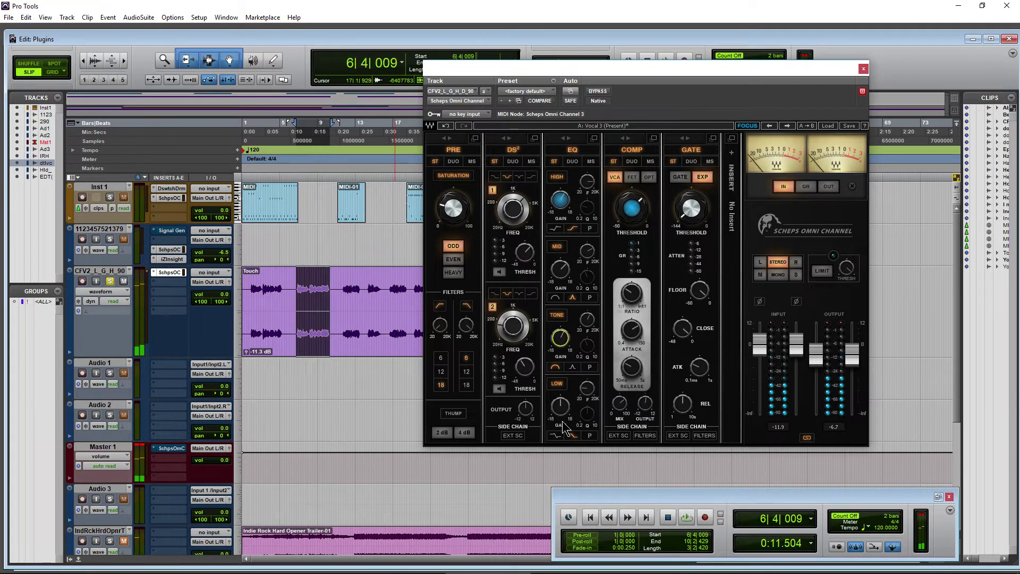
Sweep the EQ Low gain down to -18.0 and settle it at -2.0 during playback
{"action": "key", "text": "space"}
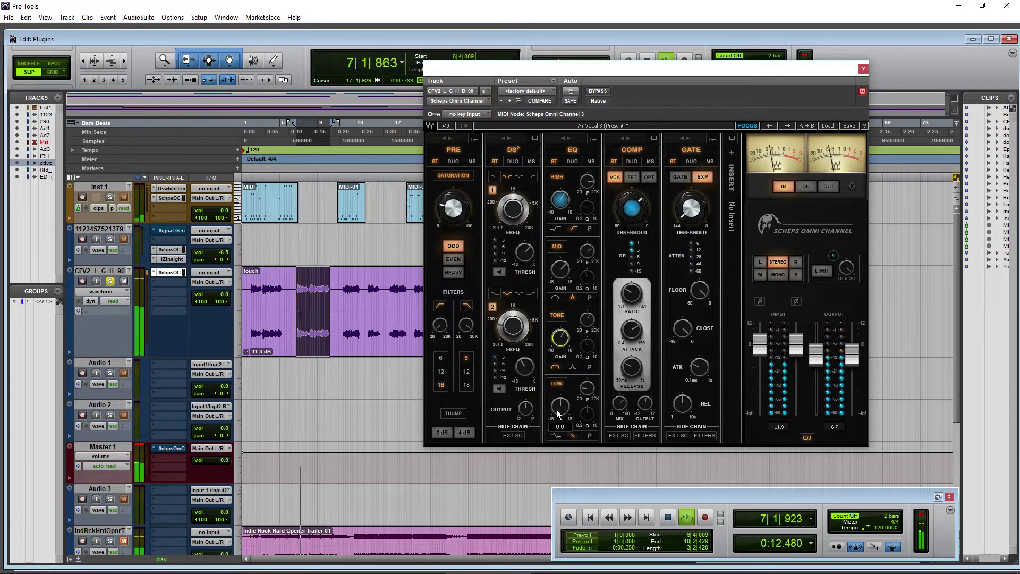
{"action": "left_click_drag", "start_coordinate": [558, 413], "coordinate": [563, 414]}
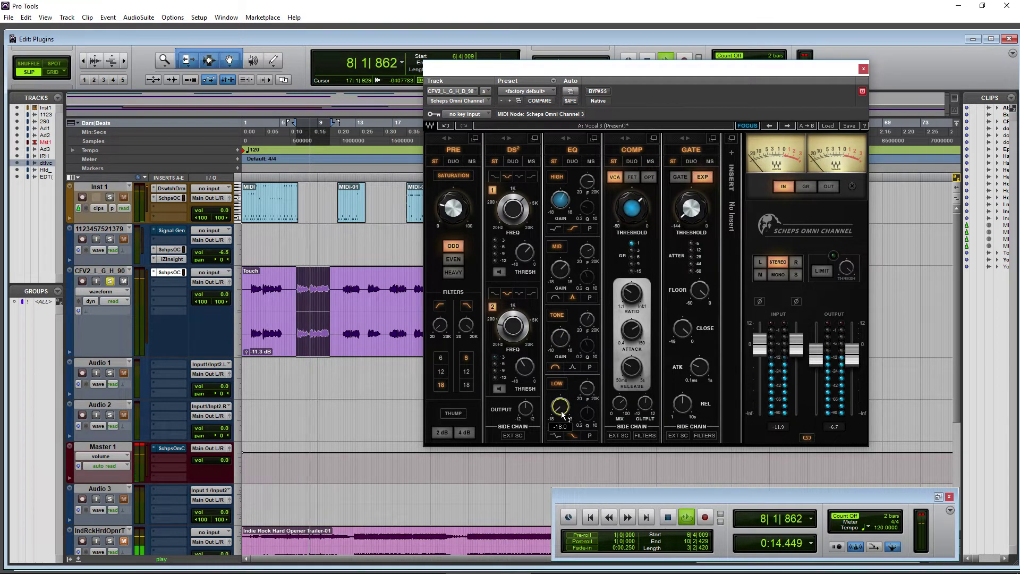
{"action": "key", "text": "space"}
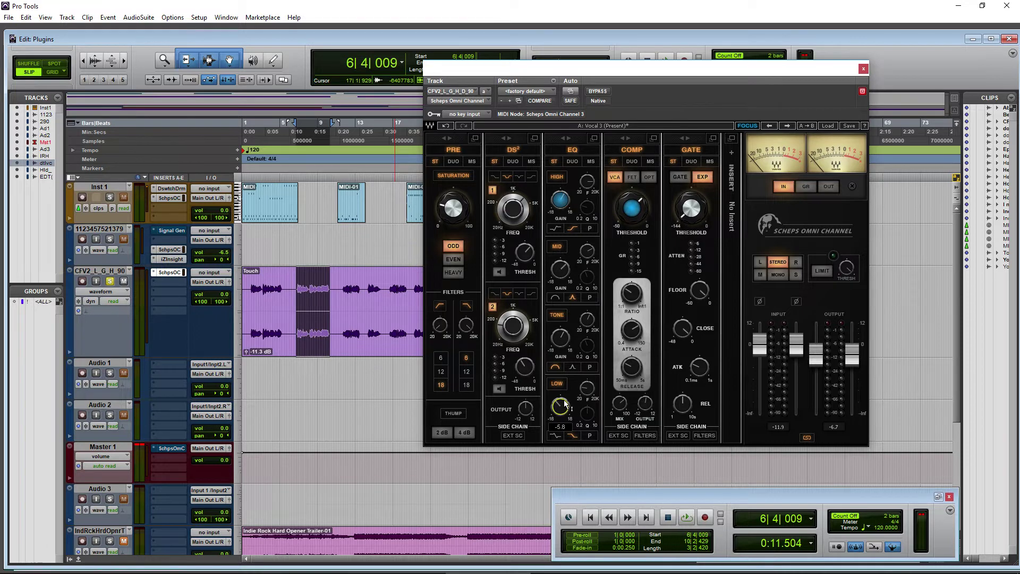
{"action": "key", "text": "space"}
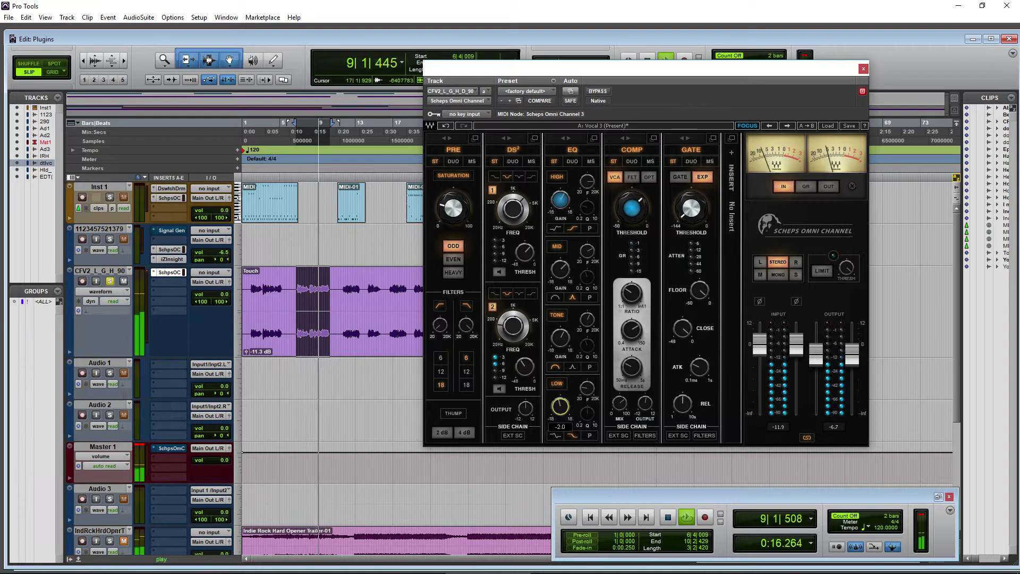
{"action": "key", "text": "space"}
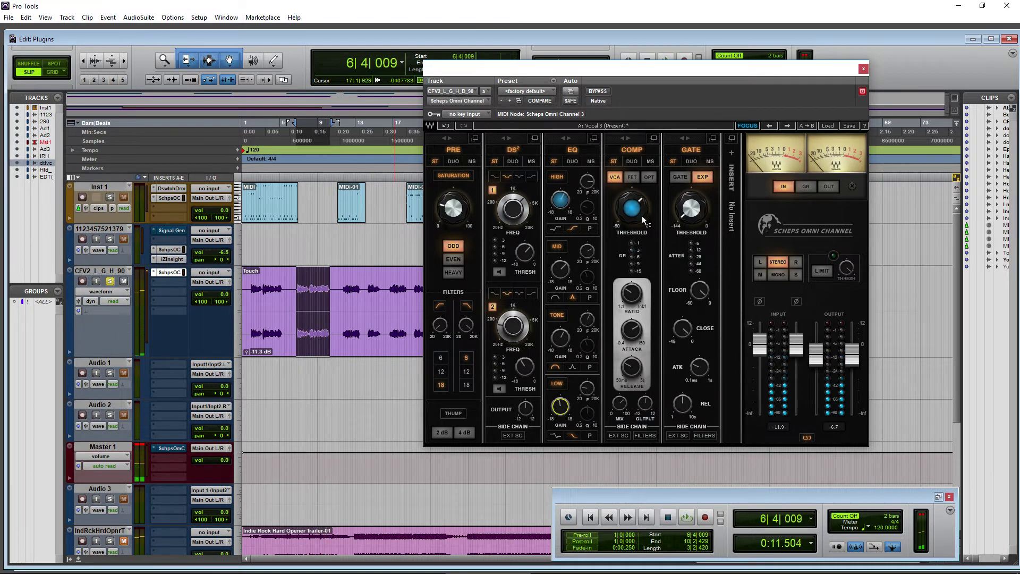
Play the vocal from 9|1|681 to find the phrase's end and place the cursor at 10|1|476
{"action": "left_click", "coordinate": [319, 127]}
{"action": "left_click", "coordinate": [124, 60]}
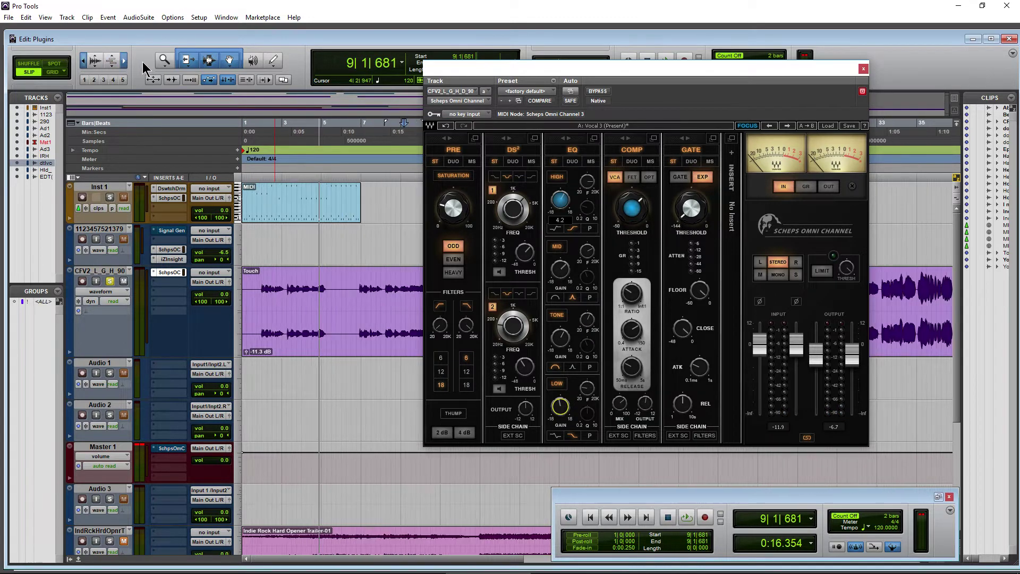
{"action": "left_click_drag", "start_coordinate": [537, 69], "coordinate": [817, 113]}
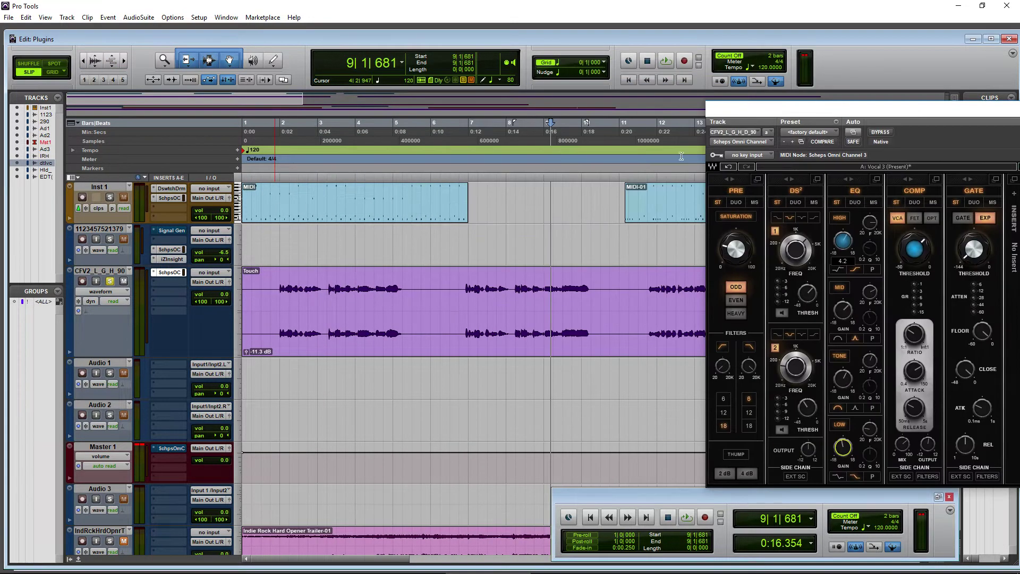
{"action": "key", "text": "space"}
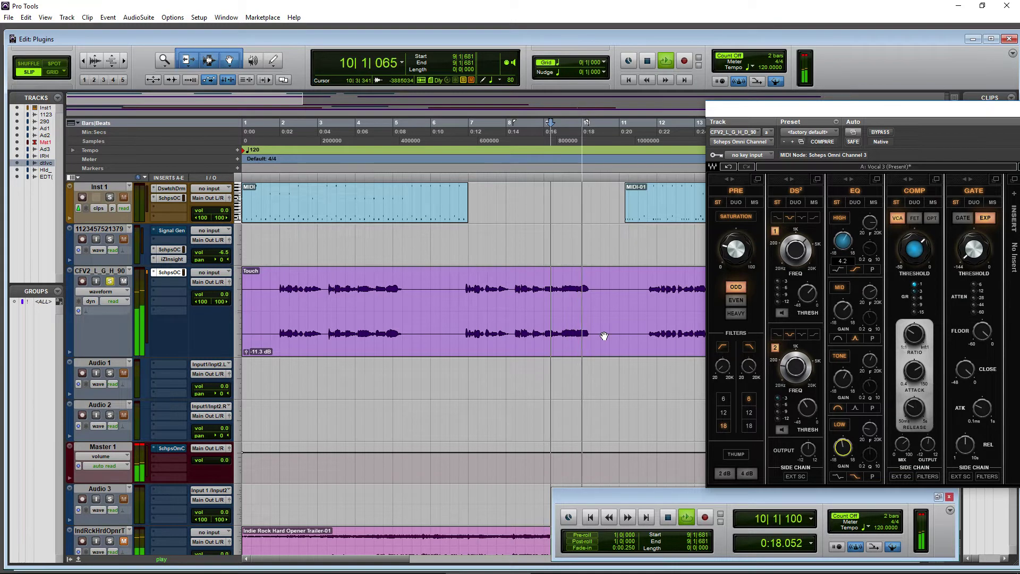
{"action": "key", "text": "space"}
{"action": "left_click", "coordinate": [586, 329]}
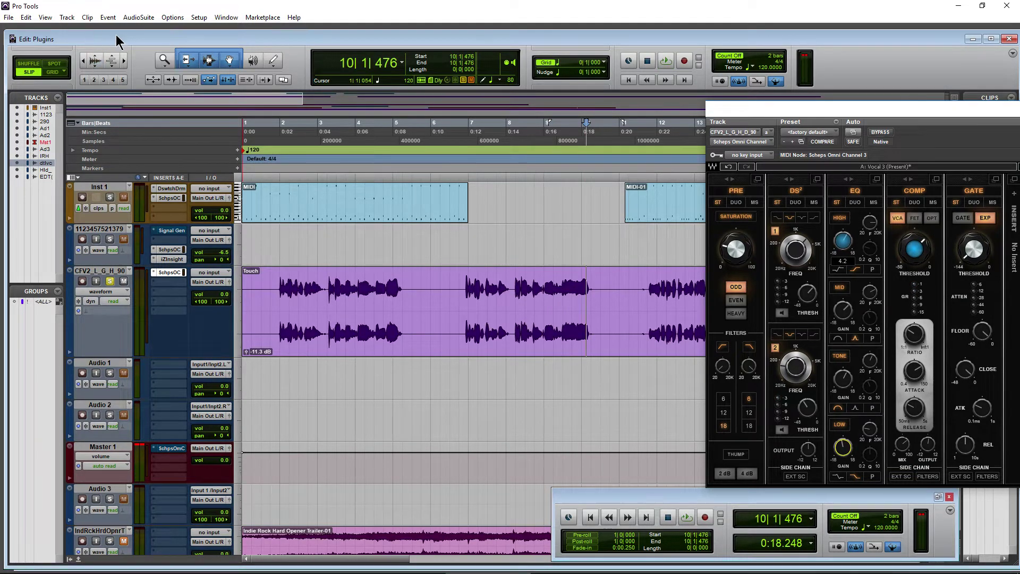
Select the phrase's tail from 9|4|120 to 10|4|092 on the vocal clip and play it
{"action": "left_click", "coordinate": [124, 60]}
{"action": "left_click", "coordinate": [123, 60]}
{"action": "key", "text": "ctrl+]"}
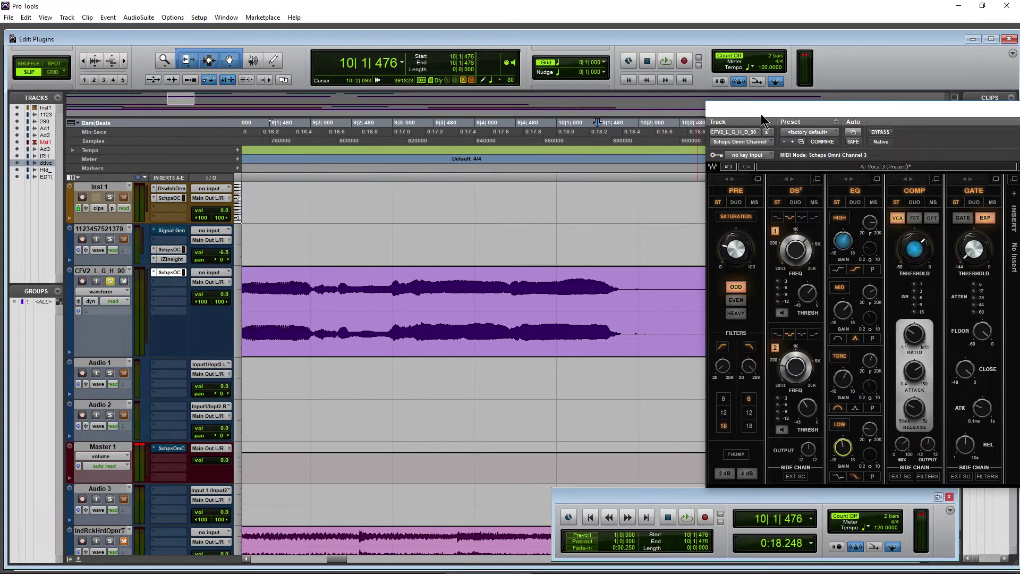
{"action": "left_click_drag", "start_coordinate": [761, 118], "coordinate": [40, 97]}
{"action": "left_click_drag", "start_coordinate": [484, 132], "coordinate": [809, 207]}
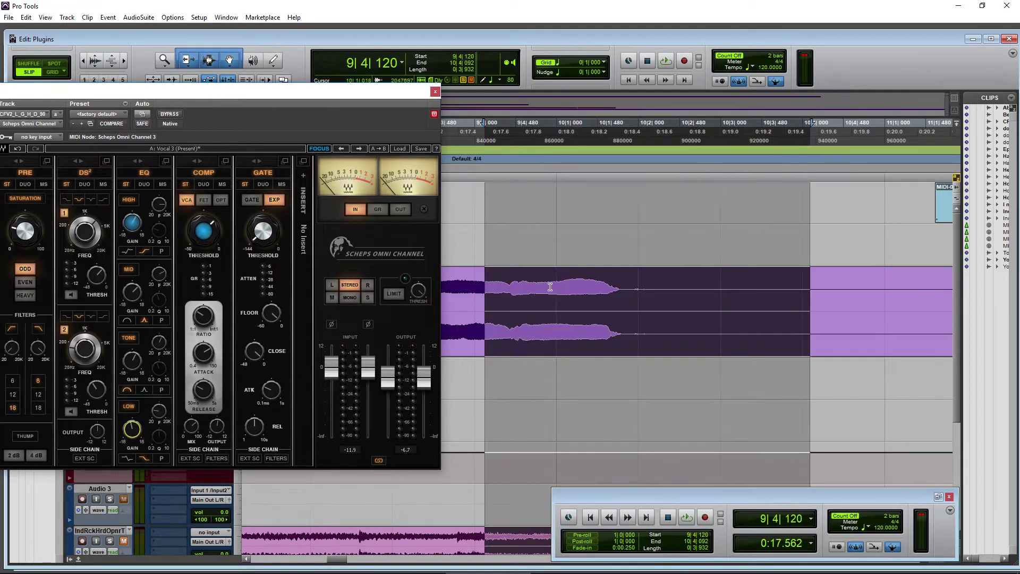
{"action": "key", "text": "space"}
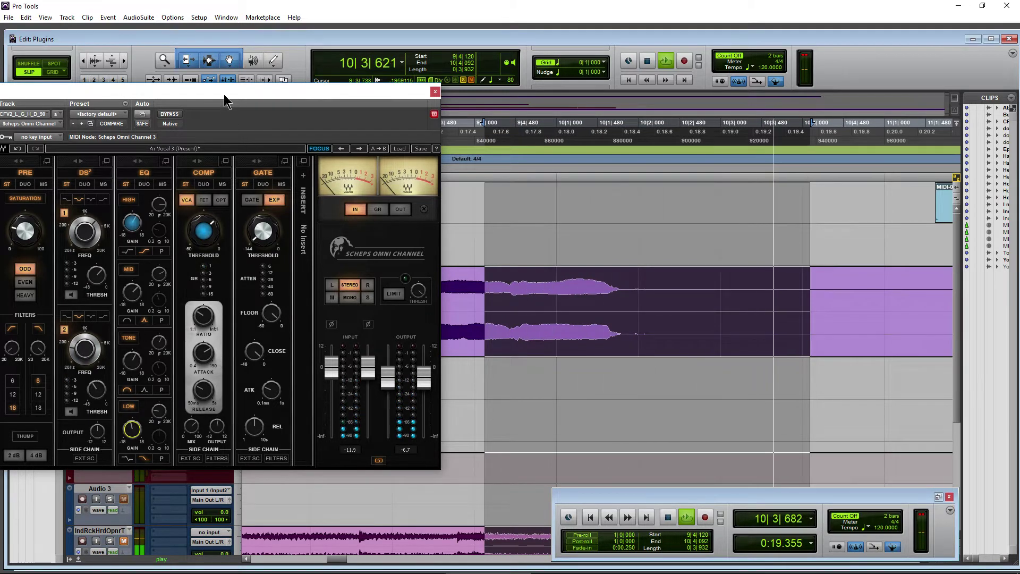
Set the expander's Floor to -38.6 and adjust its Threshold while playing the selected tail
{"action": "left_click_drag", "start_coordinate": [224, 94], "coordinate": [319, 84]}
{"action": "key", "text": "space"}
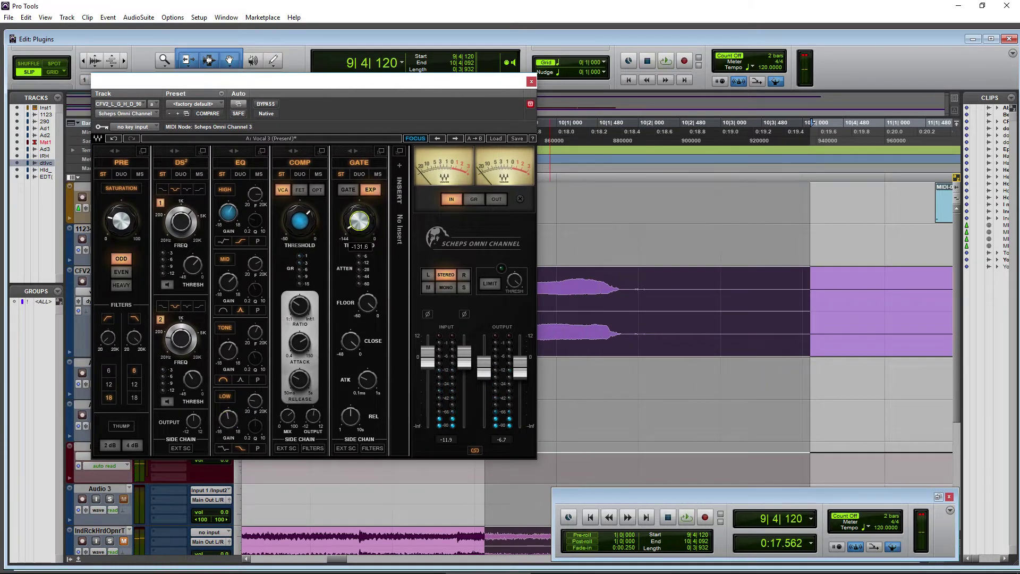
{"action": "key", "text": "space"}
{"action": "mouse_move", "coordinate": [368, 303]}
{"action": "left_mouse_down"}
{"action": "mouse_move", "coordinate": [367, 318]}
{"action": "mouse_move", "coordinate": [368, 310]}
{"action": "left_mouse_up"}
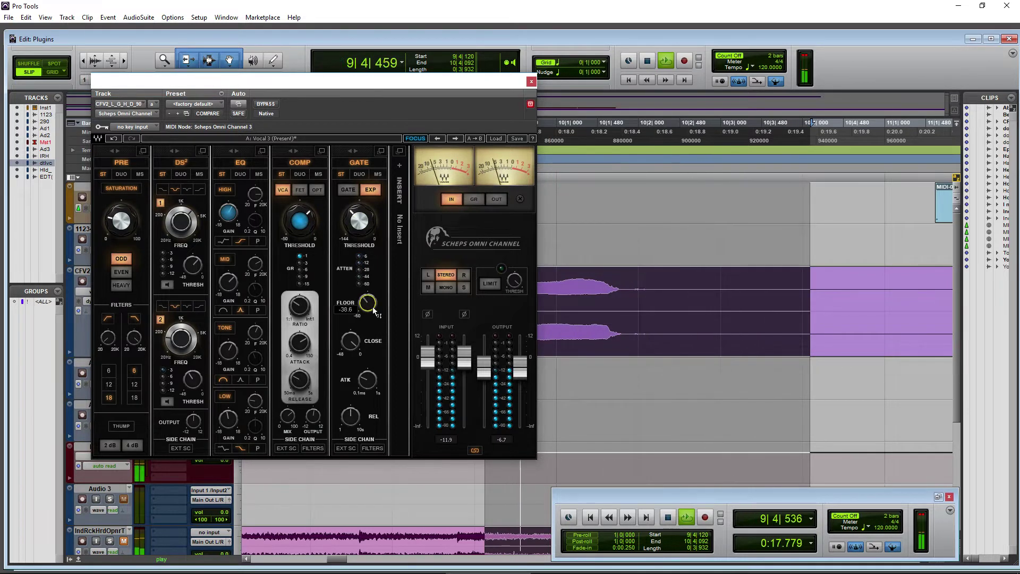
{"action": "mouse_move", "coordinate": [360, 221]}
{"action": "left_mouse_down"}
{"action": "mouse_move", "coordinate": [360, 192]}
{"action": "mouse_move", "coordinate": [359, 233]}
{"action": "left_mouse_up"}
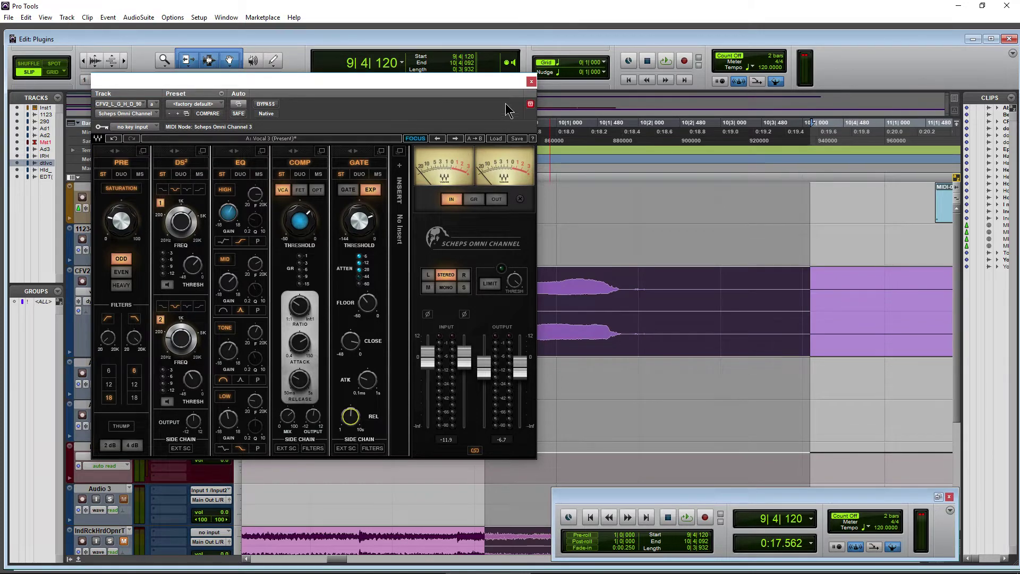
Close the plug-in window and play the vocal from 6|3|673
{"action": "left_click", "coordinate": [530, 83]}
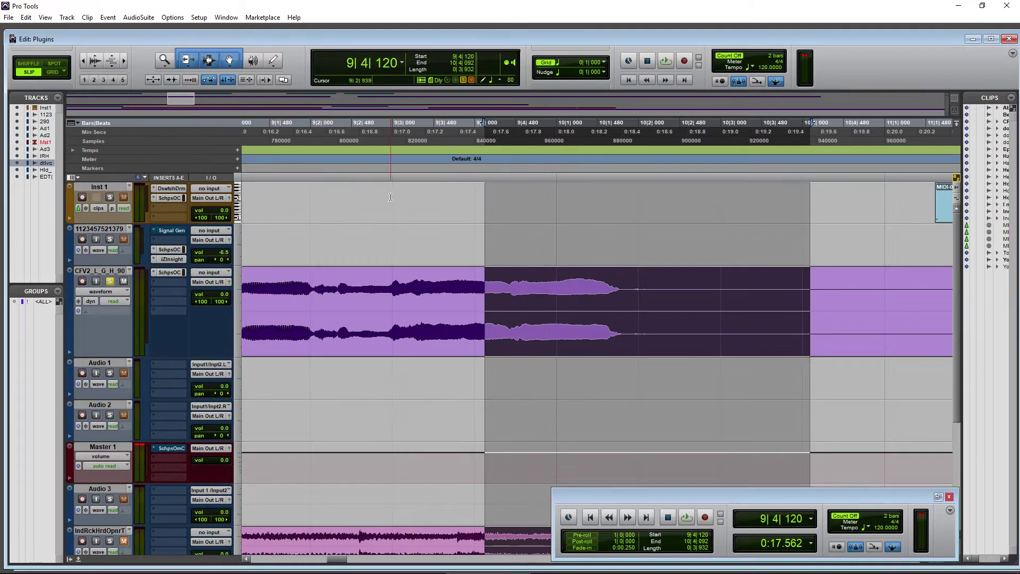
{"action": "left_click", "coordinate": [84, 60]}
{"action": "left_click", "coordinate": [84, 60]}
{"action": "left_click", "coordinate": [84, 60]}
{"action": "left_click", "coordinate": [445, 159]}
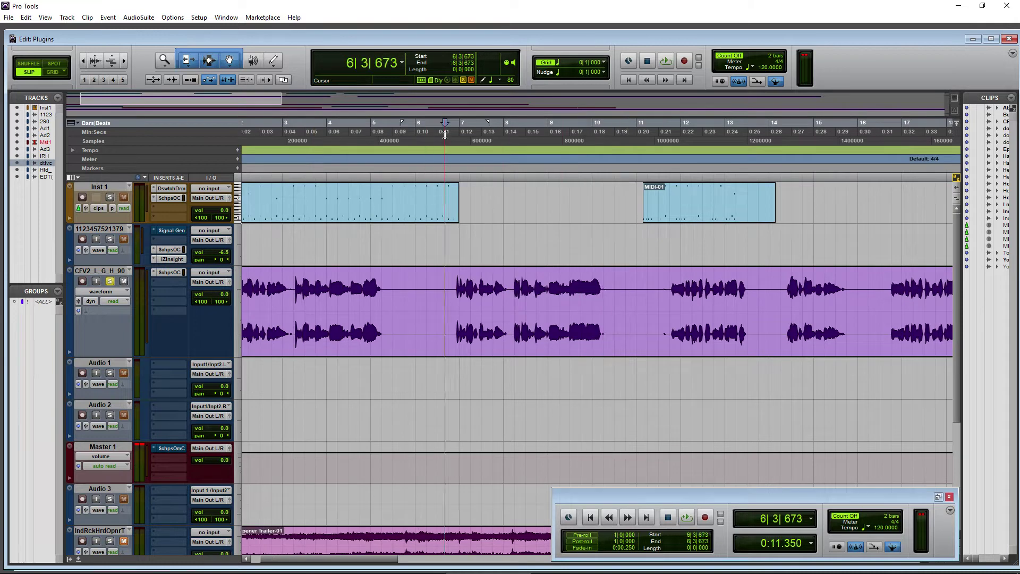
{"action": "key", "text": "space"}
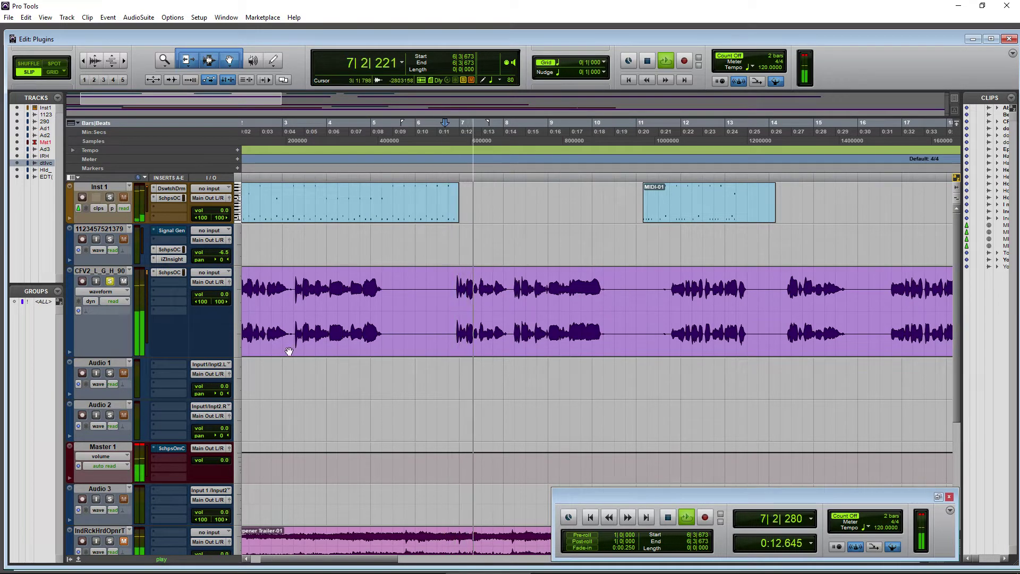
Reopen Scheps Omni Channel on the vocal track, switch the expander to Gate mode and set its Threshold to -29.1
{"action": "left_click", "coordinate": [170, 272]}
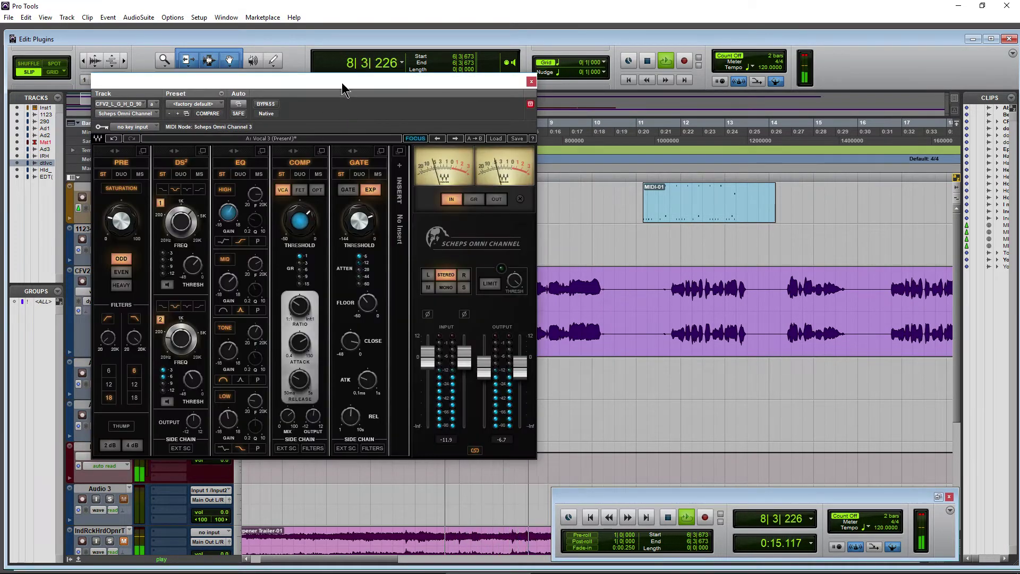
{"action": "left_click_drag", "start_coordinate": [342, 84], "coordinate": [433, 81]}
{"action": "left_click", "coordinate": [348, 189]}
{"action": "scroll", "coordinate": [426, 222], "scroll_direction": "down", "scroll_amount": 2}
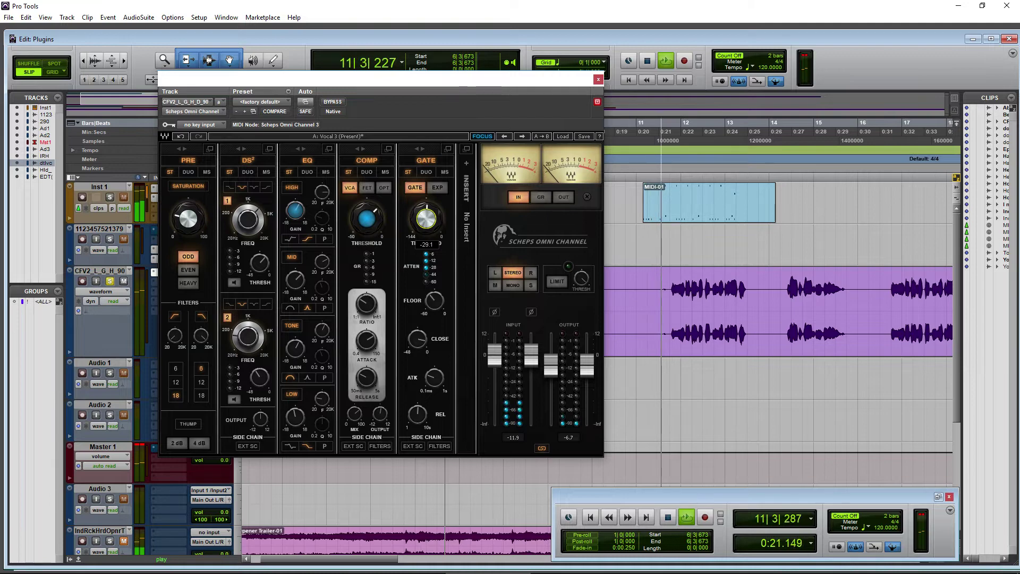
Play the vocal from 8|3|596 and listen to the gate on the phrase's ending
{"action": "left_click_drag", "start_coordinate": [500, 82], "coordinate": [241, 102]}
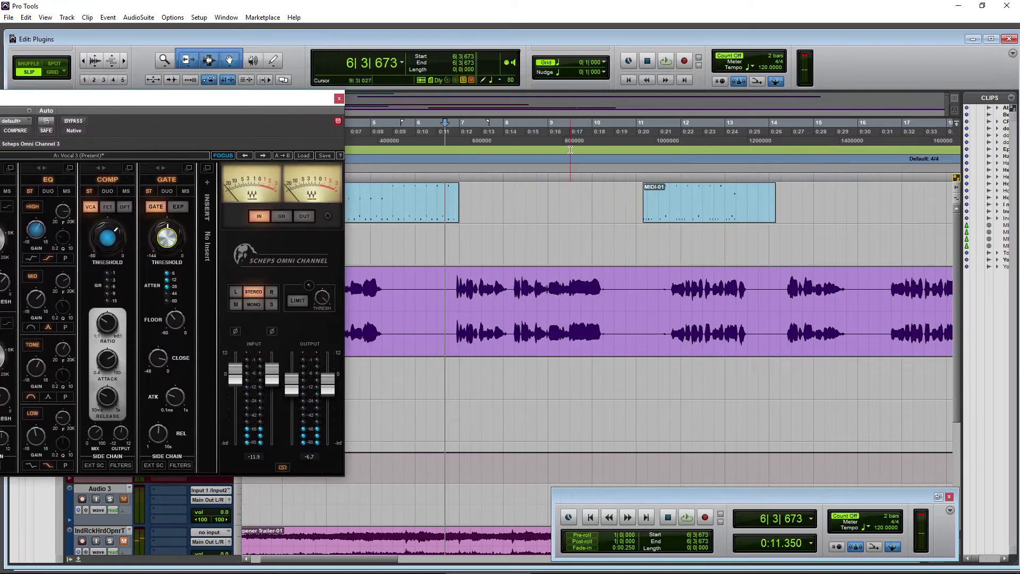
{"action": "key", "text": "space"}
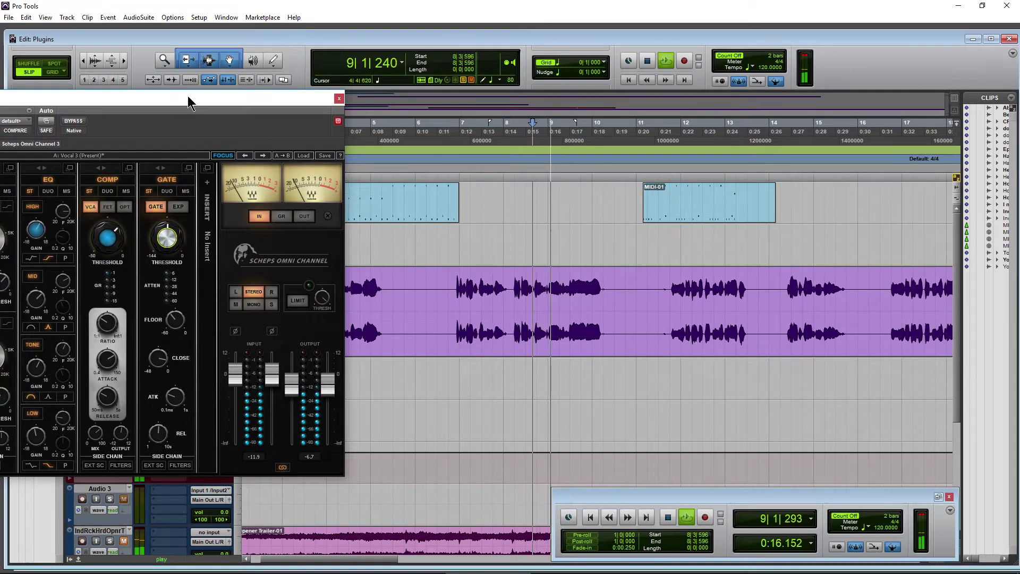
{"action": "left_click_drag", "start_coordinate": [191, 98], "coordinate": [331, 72]}
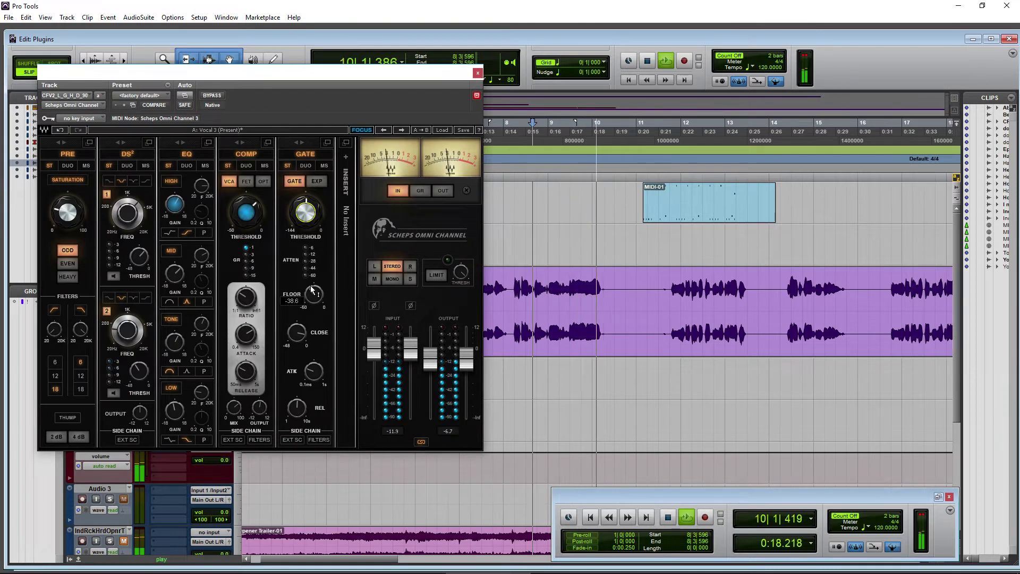
{"action": "key", "text": "space"}
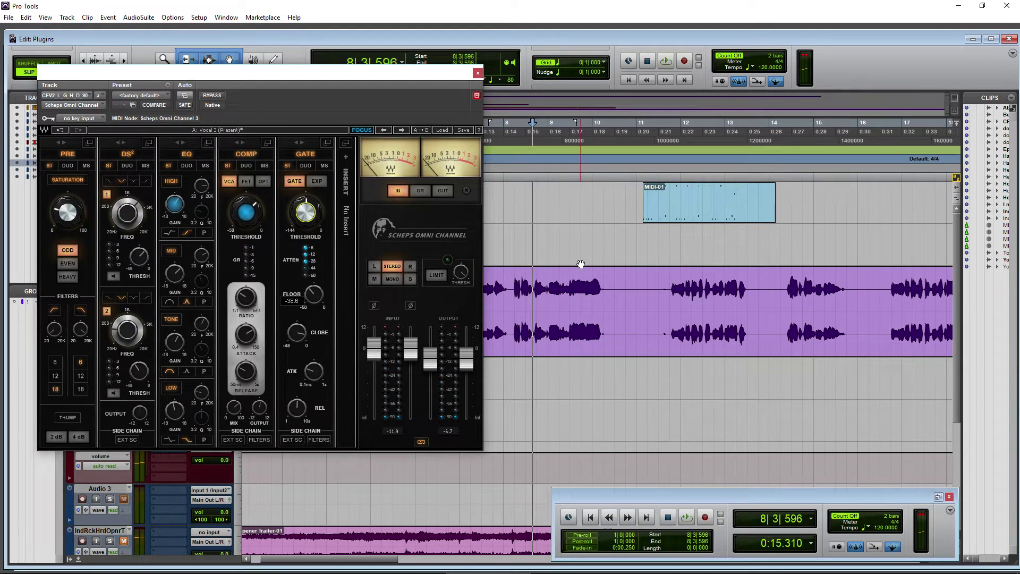
Place the cursor just after the phrase's decay at 10|1|816 and play from there
{"action": "left_click", "coordinate": [600, 289]}
{"action": "left_click_drag", "start_coordinate": [262, 78], "coordinate": [255, 132]}
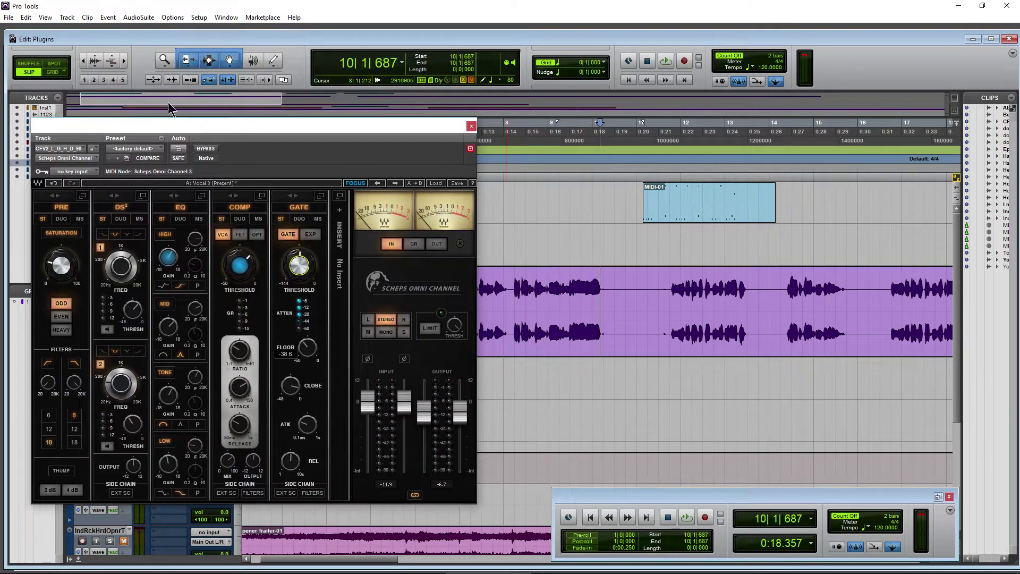
{"action": "key", "text": "ctrl+]"}
{"action": "key", "text": "ctrl+]"}
{"action": "key", "text": "ctrl+]"}
{"action": "key", "text": "ctrl+]"}
{"action": "key", "text": "ctrl+]"}
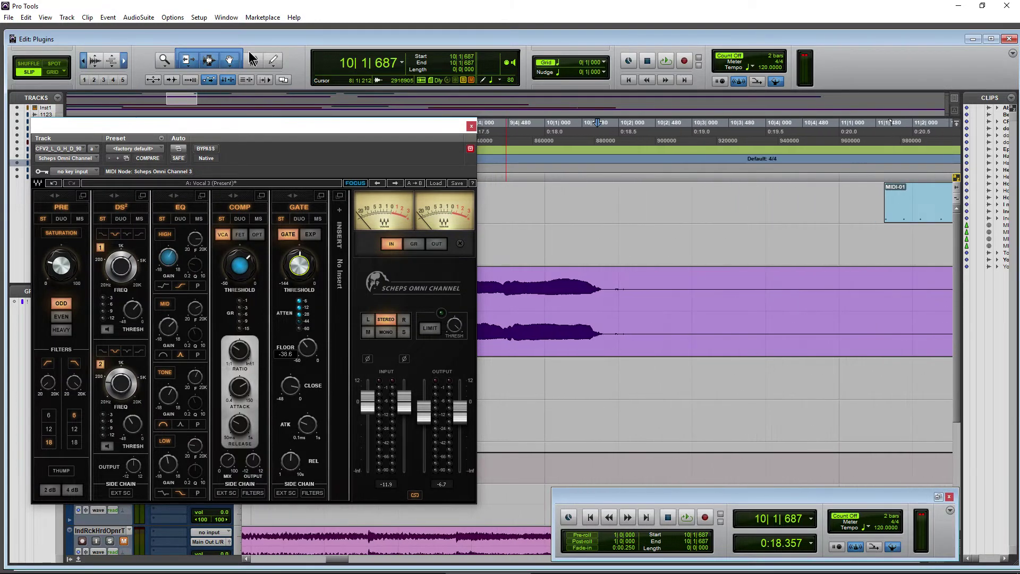
{"action": "left_click", "coordinate": [633, 281]}
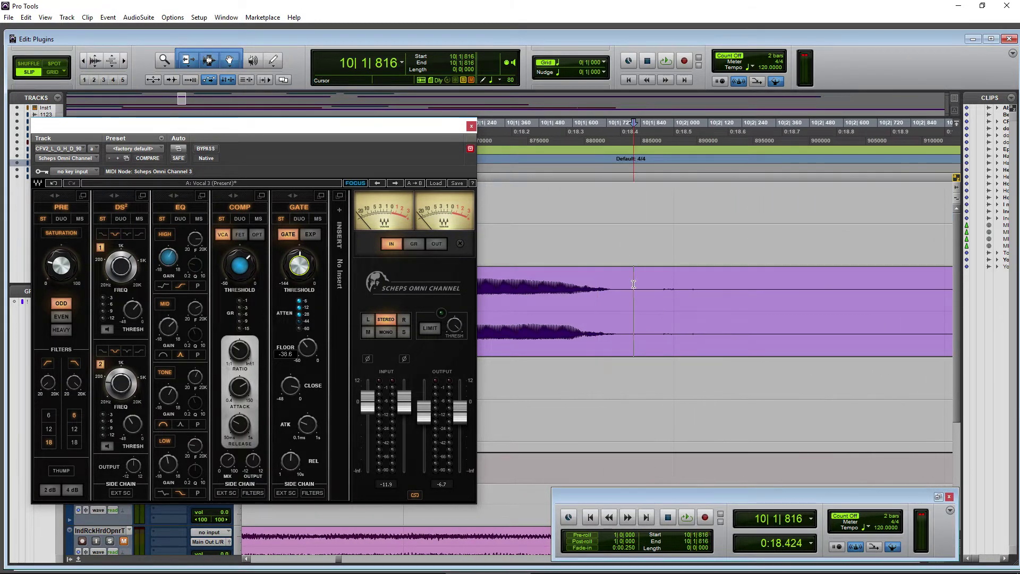
{"action": "key", "text": "space"}
{"action": "key", "text": "space"}
Select the quiet stretch of the vocal clip starting at 10|1|820, just after the phrase, and delete it
{"action": "left_click_drag", "start_coordinate": [639, 282], "coordinate": [778, 285]}
{"action": "left_click", "coordinate": [764, 283], "text": "shift"}
{"action": "key", "text": "Delete"}
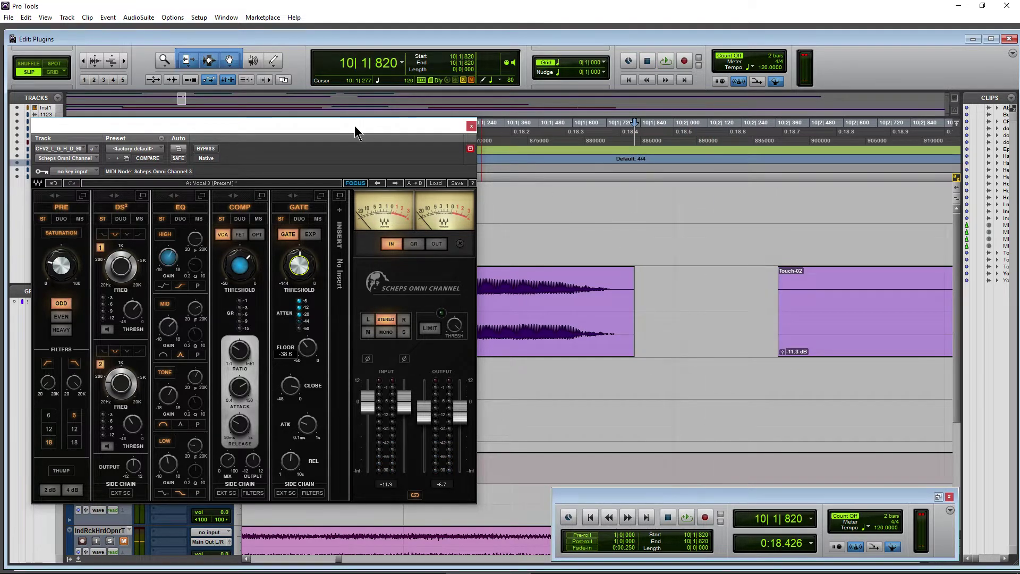
Move the plug-in window clear of the vocal waveform and return the playback position to the session start
{"action": "left_click_drag", "start_coordinate": [356, 133], "coordinate": [516, 154]}
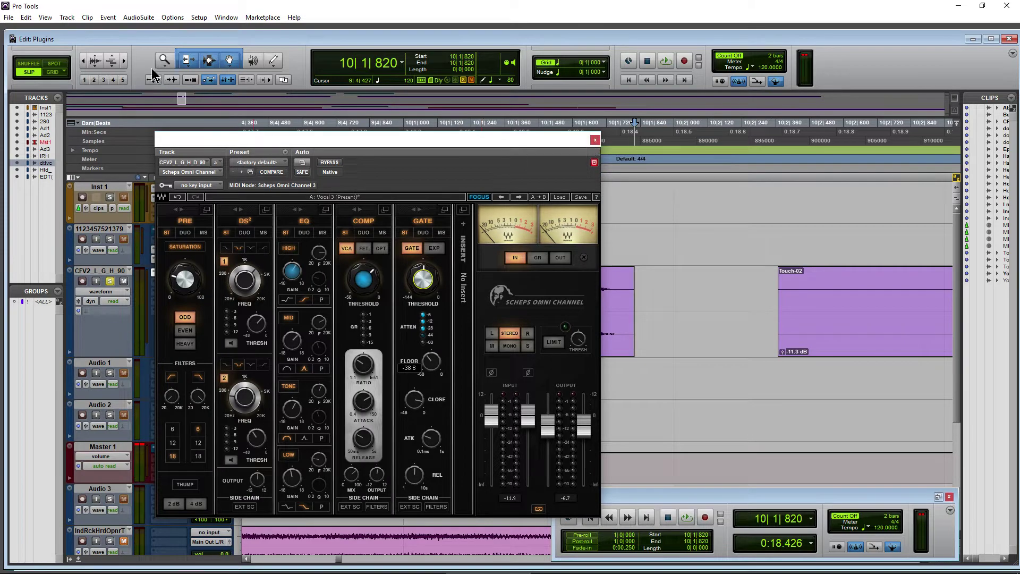
{"action": "left_click", "coordinate": [82, 63]}
{"action": "left_click", "coordinate": [82, 63]}
{"action": "left_click", "coordinate": [82, 63]}
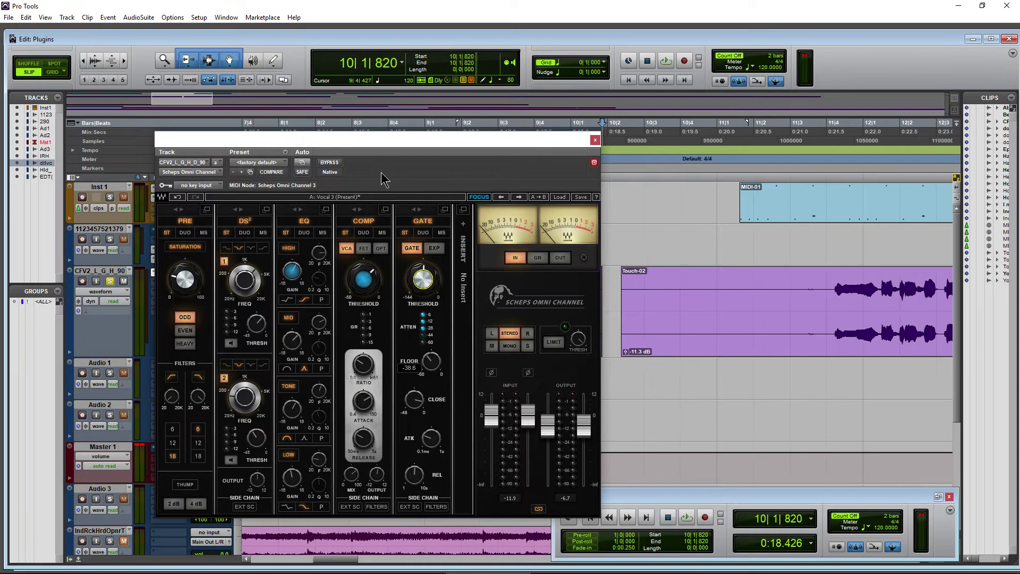
{"action": "left_click_drag", "start_coordinate": [383, 142], "coordinate": [533, 101]}
{"action": "left_click", "coordinate": [627, 81]}
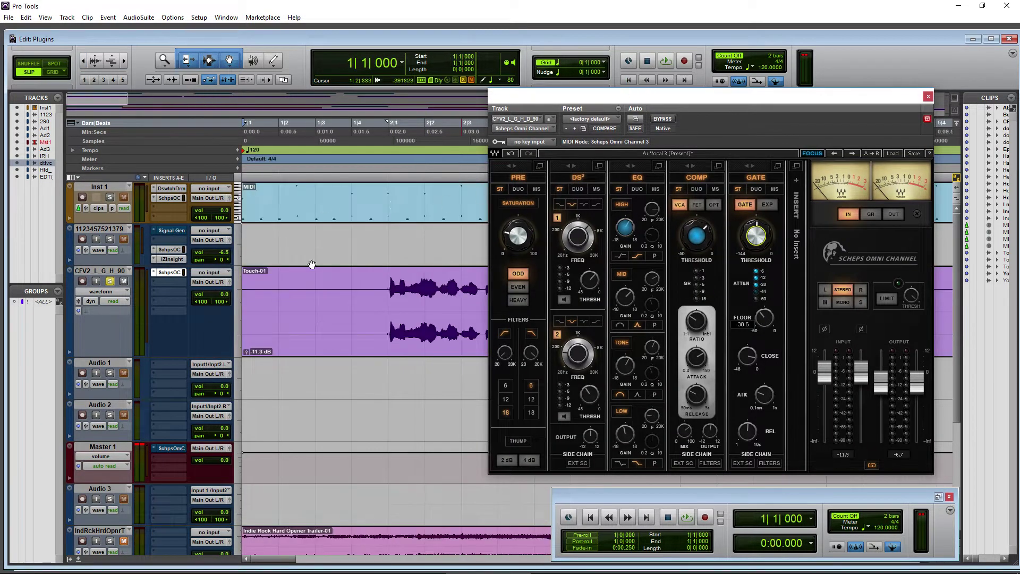
Play the vocal and compare Scheps Omni Channel bypassed and active
{"action": "key", "text": "space"}
{"action": "left_click_drag", "start_coordinate": [682, 98], "coordinate": [484, 81]}
{"action": "left_click", "coordinate": [463, 103]}
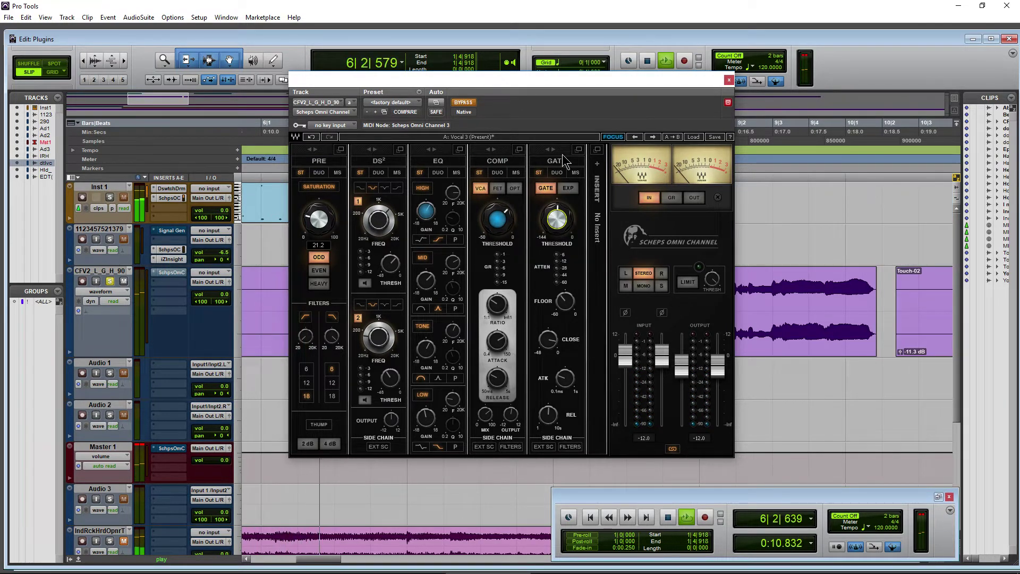
{"action": "left_click", "coordinate": [464, 103]}
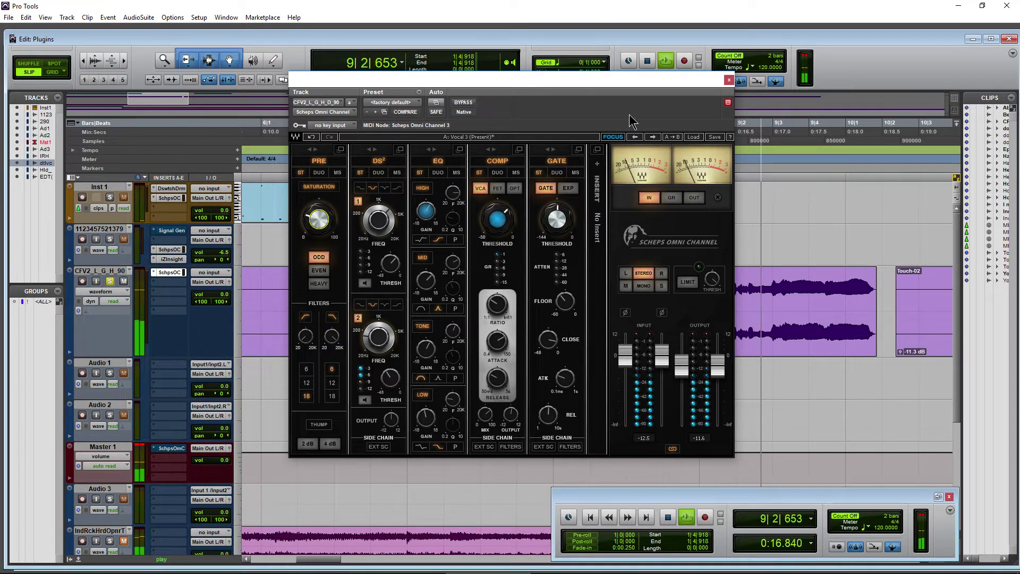
Replay the vocal from 1|4|918 with the EQ's low band gain at 3.9, comparing Scheps Omni Channel bypassed and active
{"action": "left_click", "coordinate": [647, 62]}
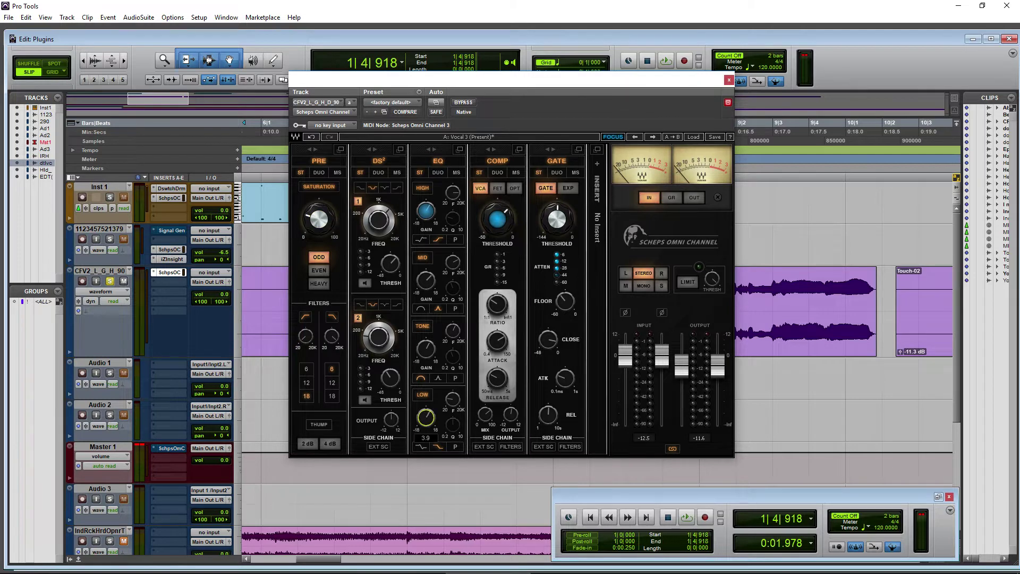
{"action": "left_click", "coordinate": [665, 61]}
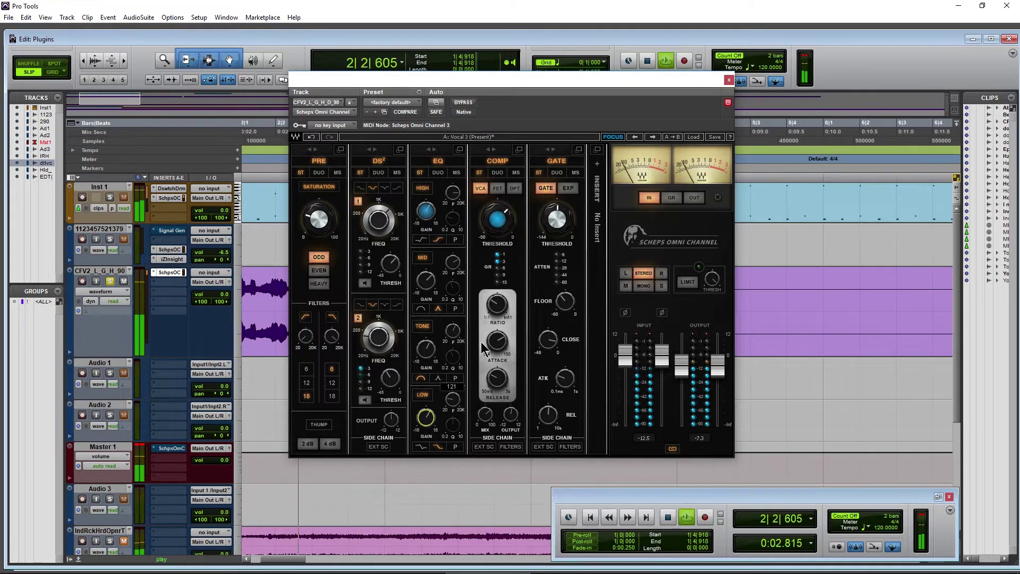
{"action": "left_click", "coordinate": [463, 102]}
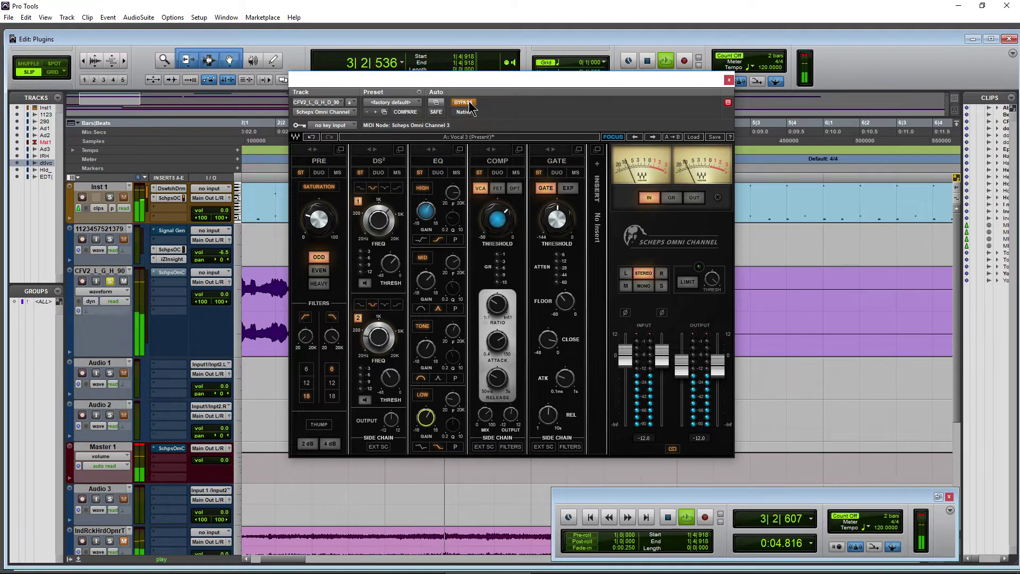
{"action": "left_click", "coordinate": [468, 103]}
{"action": "left_click", "coordinate": [434, 418]}
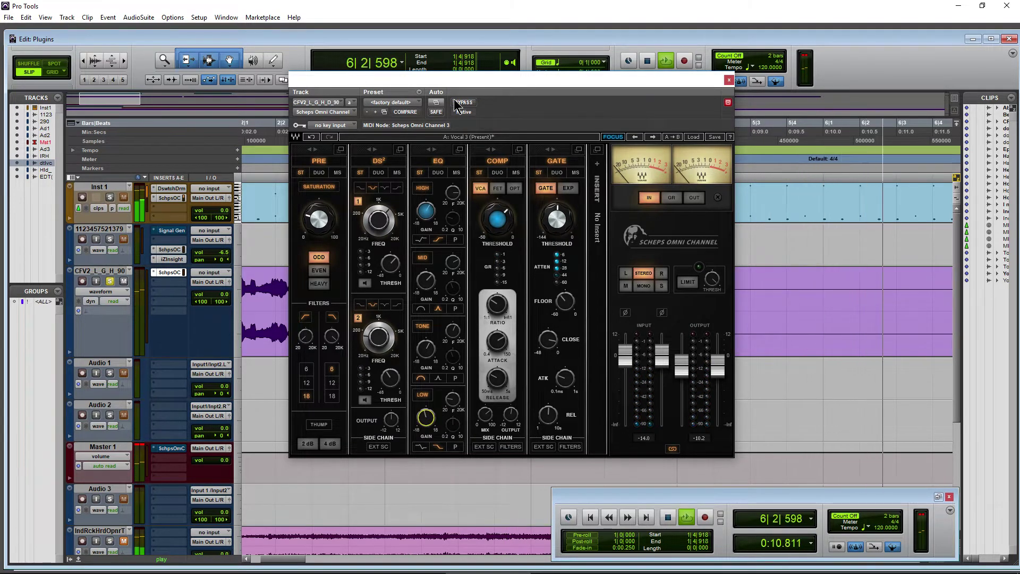
{"action": "key", "text": "ctrl+bracketleft"}
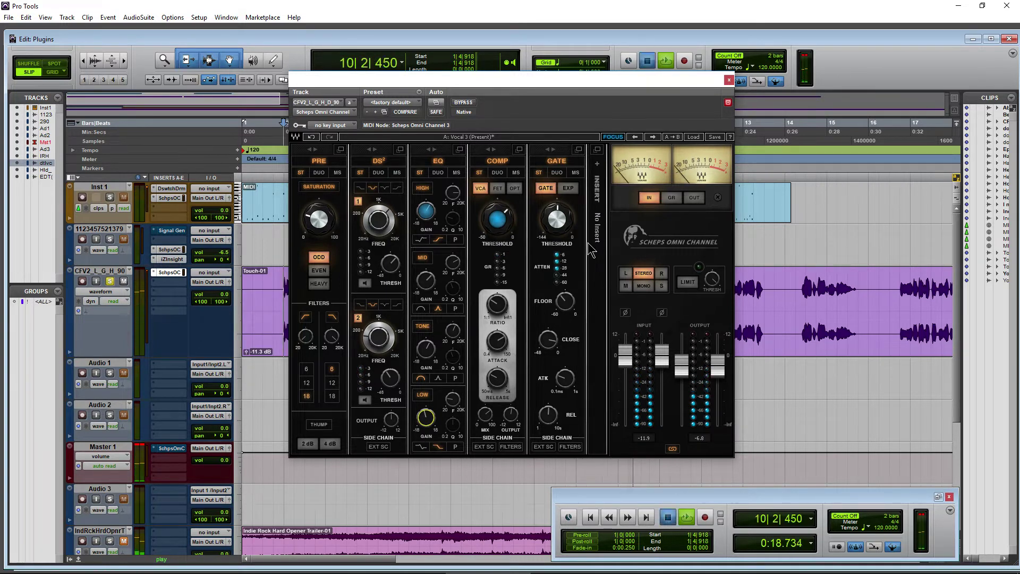
{"action": "key", "text": "space"}
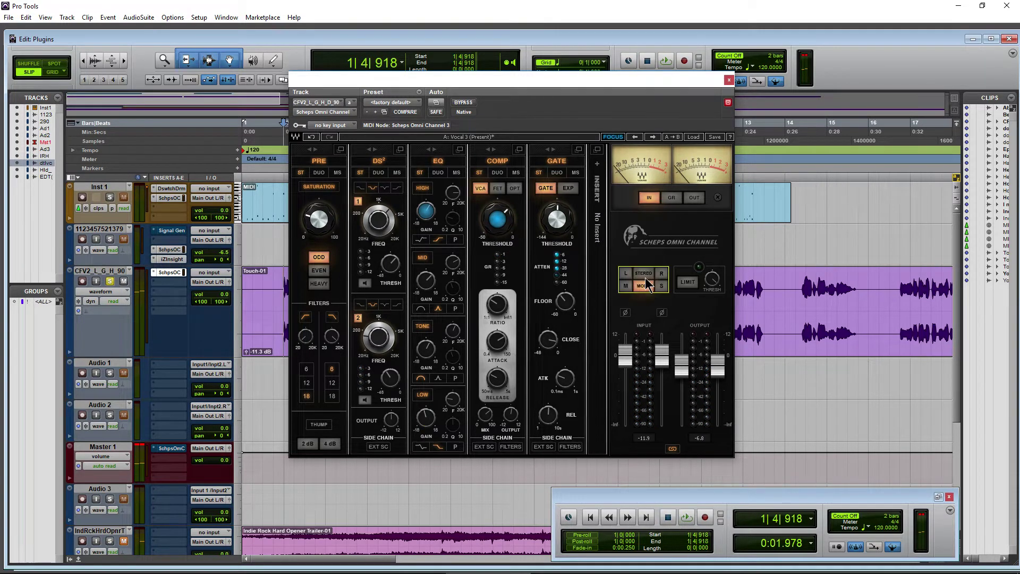
Try the output section's limiter and output metering, and restore the limiter to off and the meters to input
{"action": "left_click", "coordinate": [687, 282]}
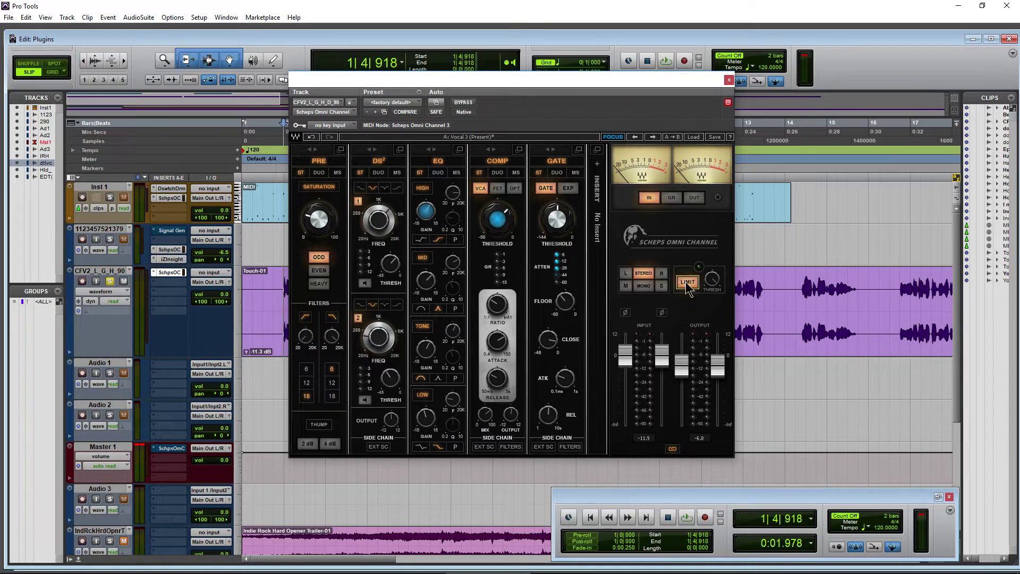
{"action": "left_click", "coordinate": [694, 199]}
{"action": "left_click", "coordinate": [649, 197]}
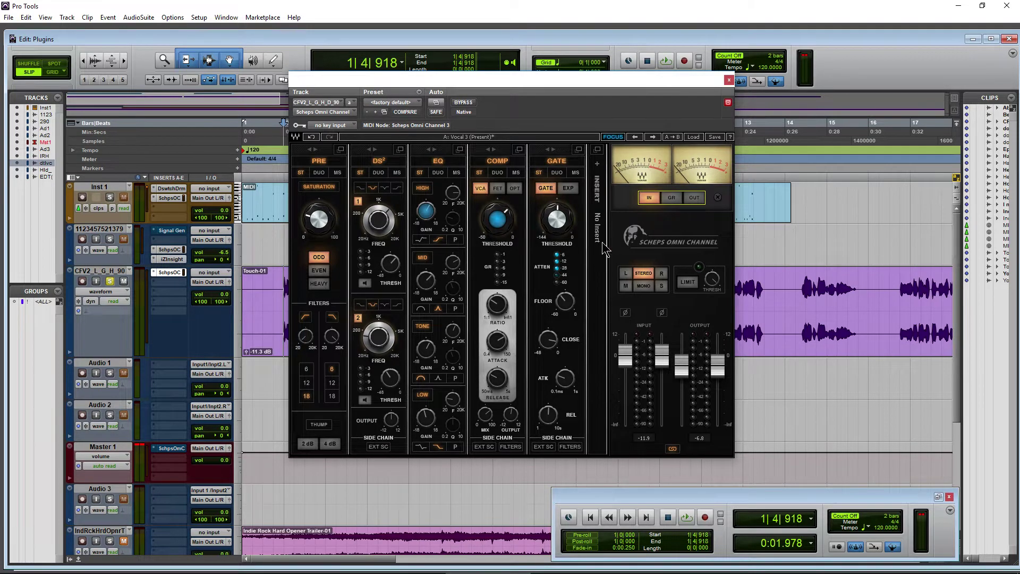
Load Dave Darlington's Satin Female Voice factory preset and move the plug-in window away from the start of the vocal clip
{"action": "left_click_drag", "start_coordinate": [467, 86], "coordinate": [530, 85]}
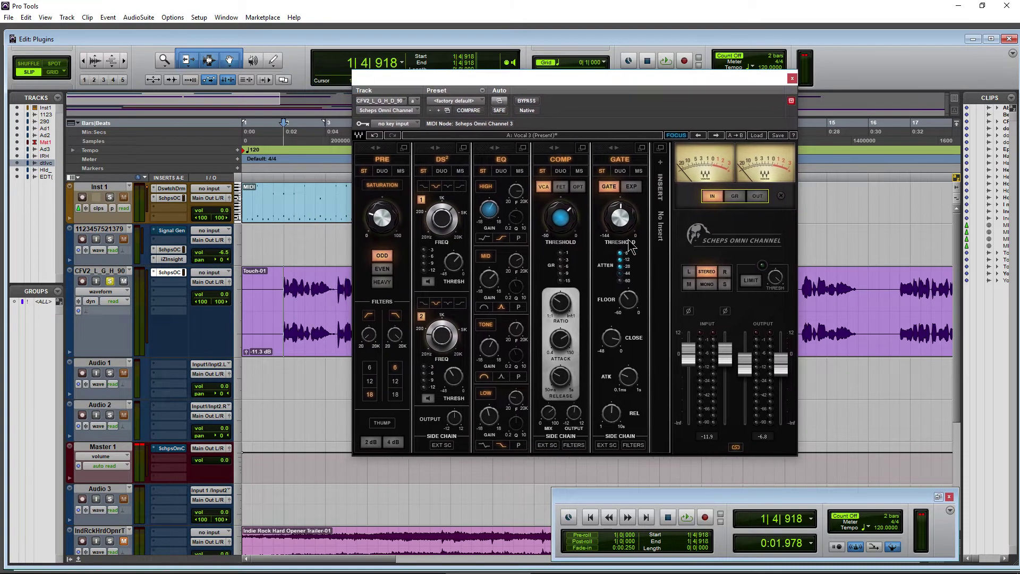
{"action": "left_click", "coordinate": [757, 135]}
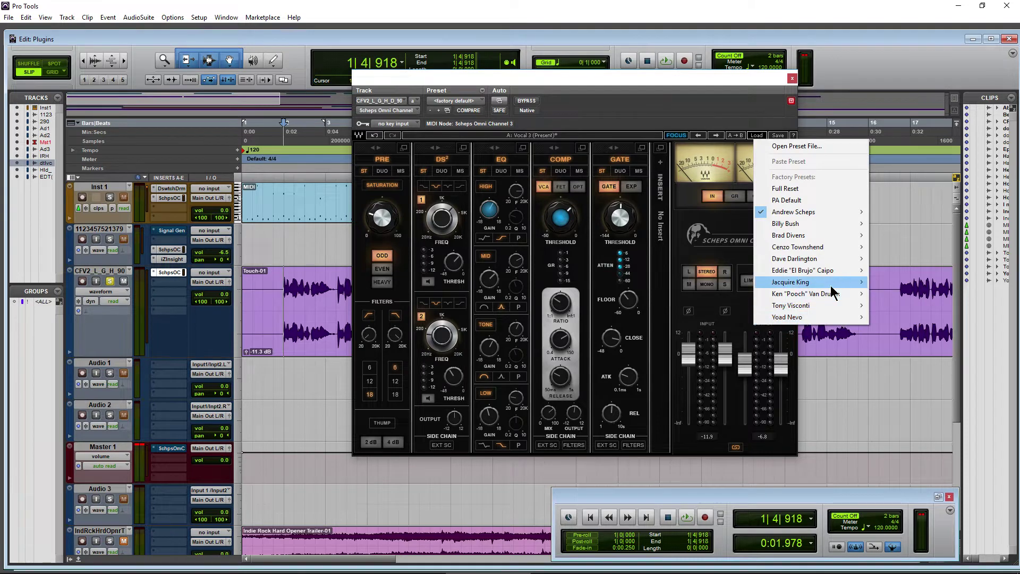
{"action": "mouse_move", "coordinate": [828, 272]}
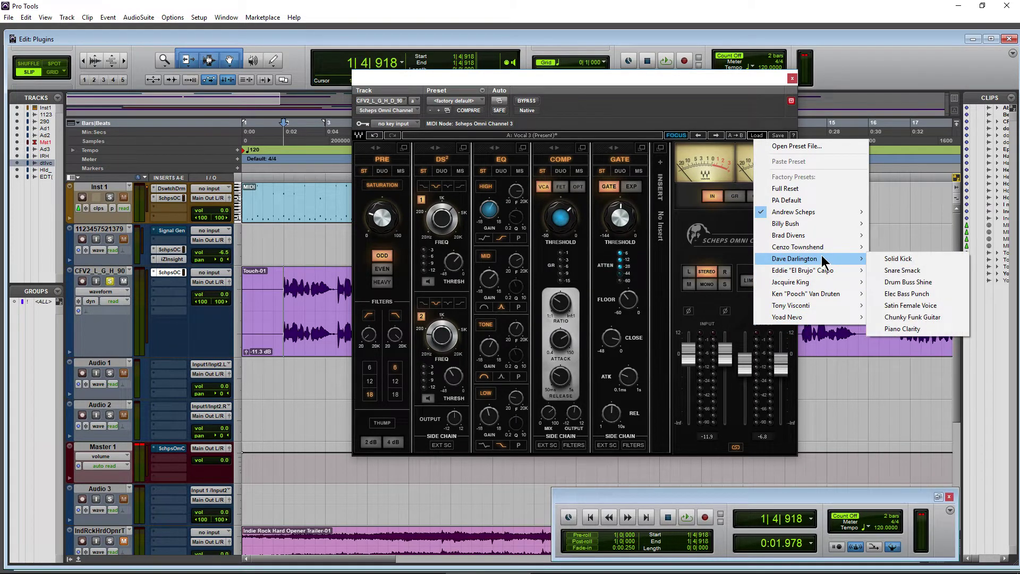
{"action": "left_click", "coordinate": [913, 306]}
{"action": "left_click_drag", "start_coordinate": [518, 79], "coordinate": [584, 111]}
Play the vocal through the preset, compare it bypassed and active, and raise the Pre module's saturation
{"action": "key", "text": "space"}
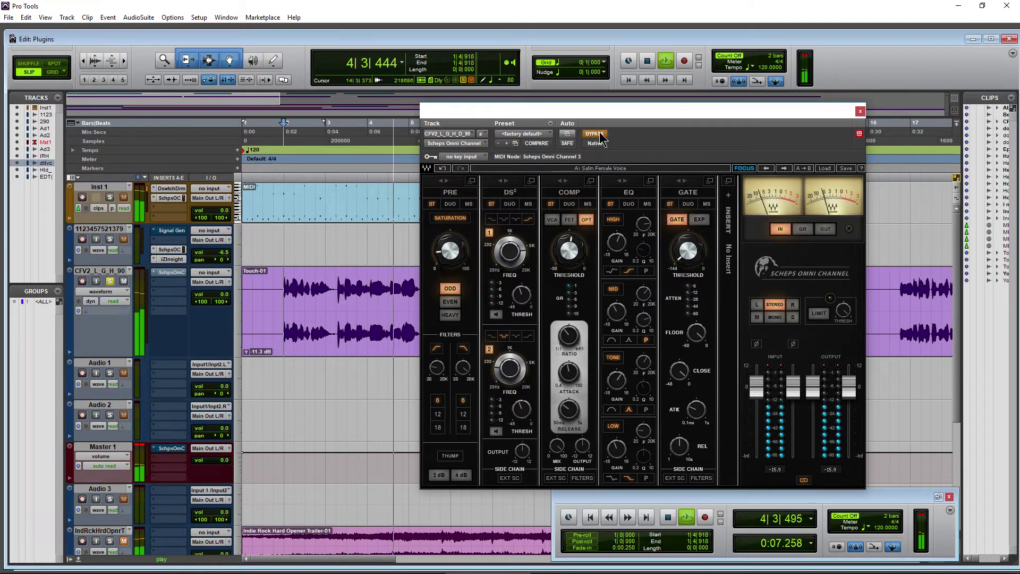
{"action": "left_click_drag", "start_coordinate": [630, 115], "coordinate": [615, 103]}
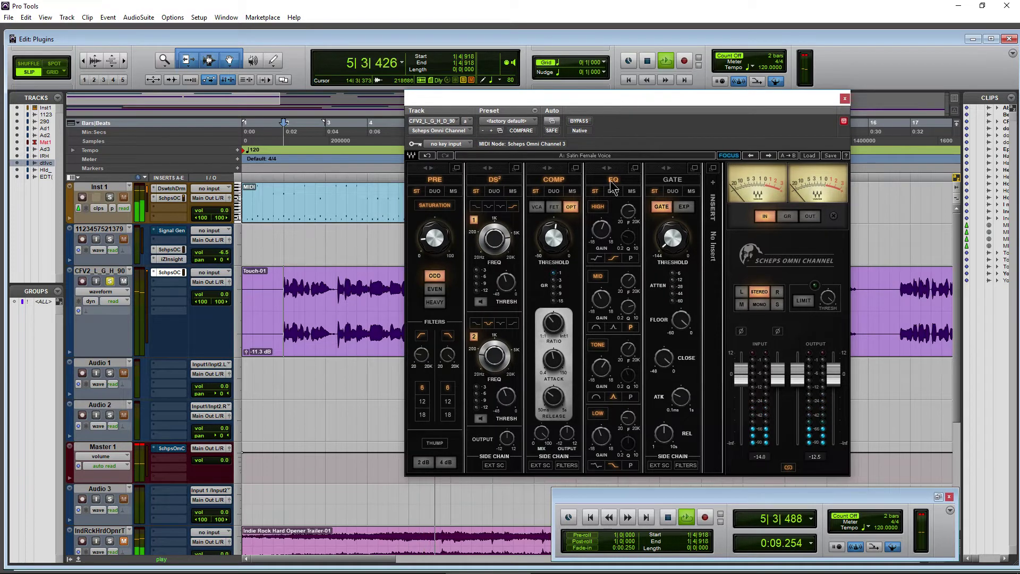
{"action": "scroll", "coordinate": [442, 244], "scroll_direction": "up", "scroll_amount": 3}
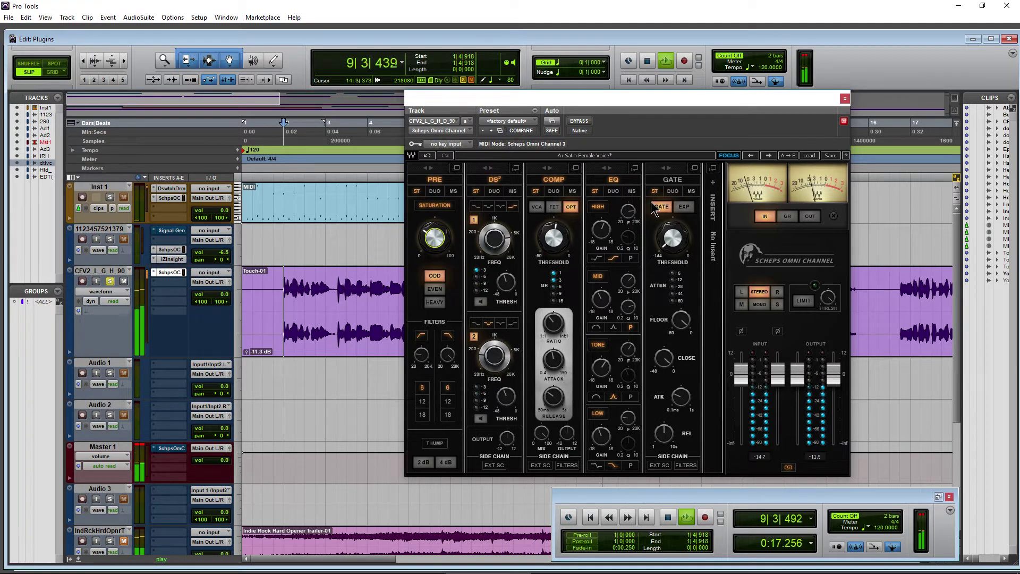
{"action": "key", "text": "space"}
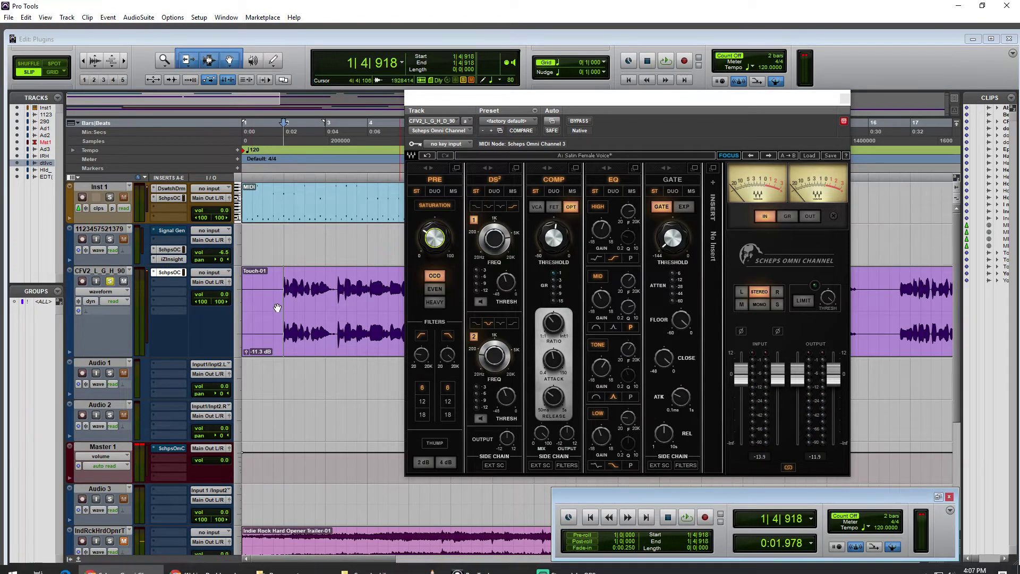
Switch to the browser and expand the full description on the Waves Scheps Omni Channel product page
{"action": "left_click", "coordinate": [122, 562]}
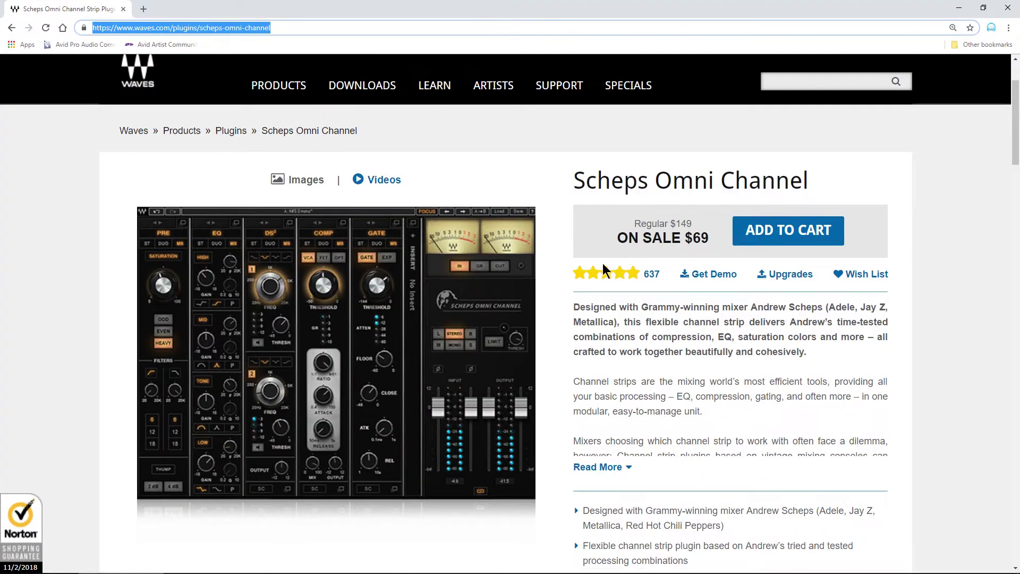
{"action": "scroll", "coordinate": [563, 351], "scroll_direction": "down", "scroll_amount": 1}
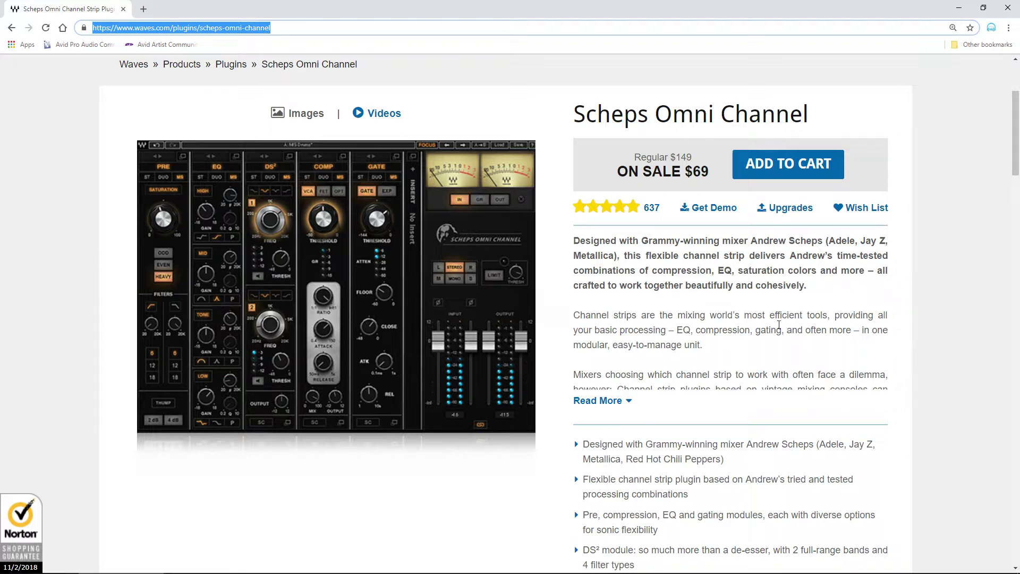
{"action": "left_click", "coordinate": [597, 401]}
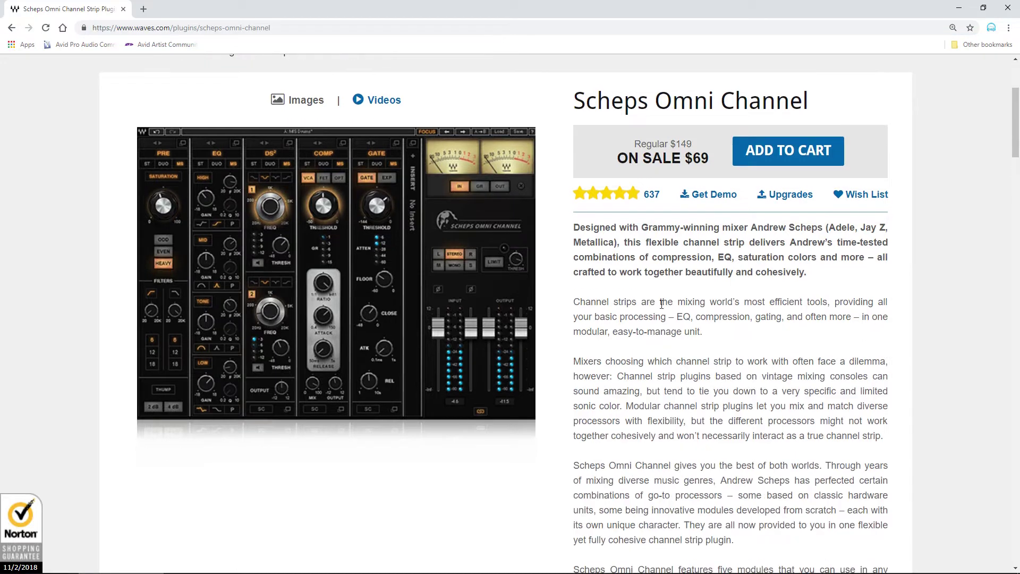
{"action": "scroll", "coordinate": [647, 328], "scroll_direction": "down", "scroll_amount": 3}
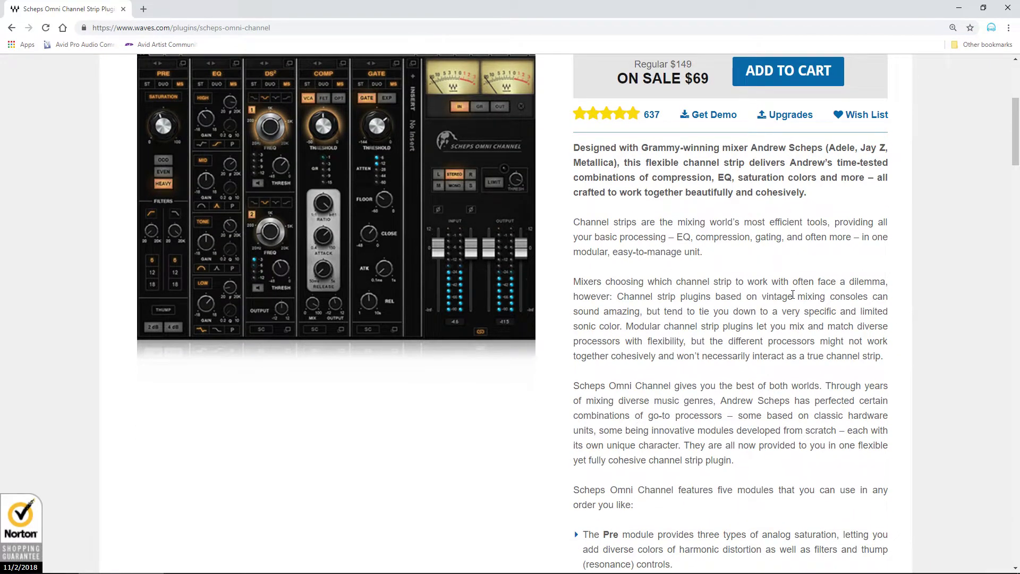
Switch back to Pro Tools and view the vocal track's insert slot options and the Mix window, returning to the Edit window
{"action": "left_click", "coordinate": [472, 566]}
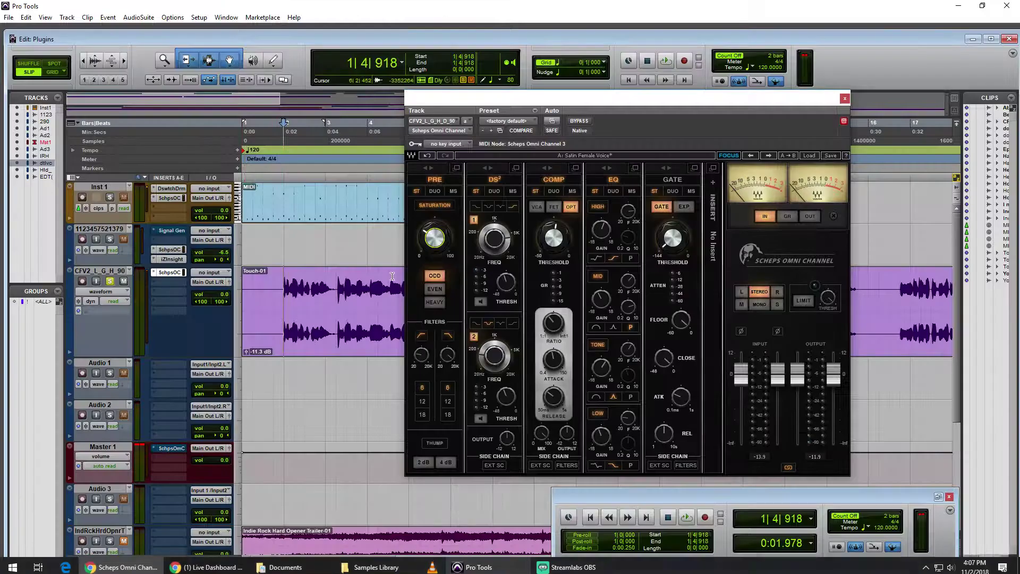
{"action": "left_click", "coordinate": [163, 302]}
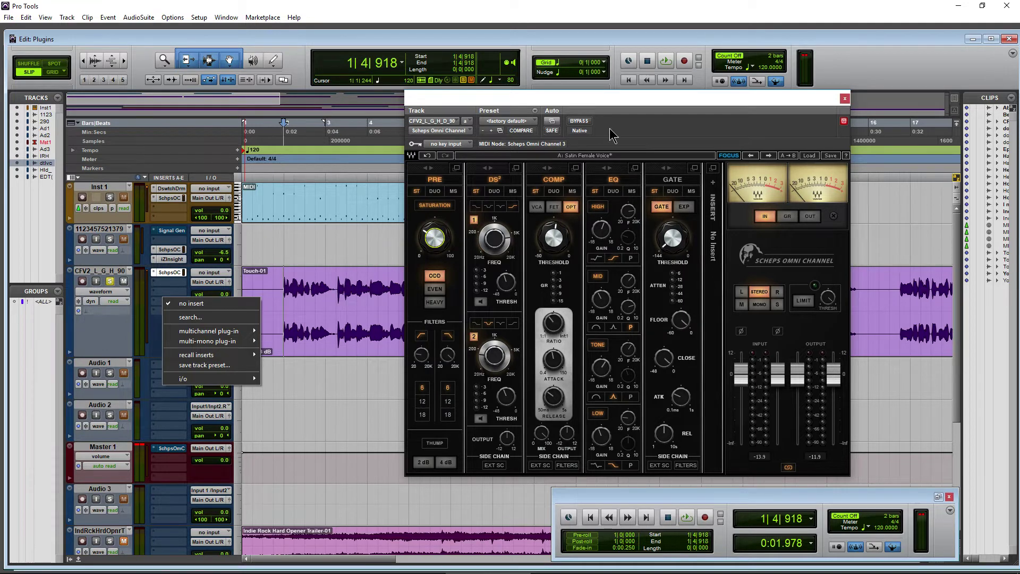
{"action": "left_click", "coordinate": [620, 106]}
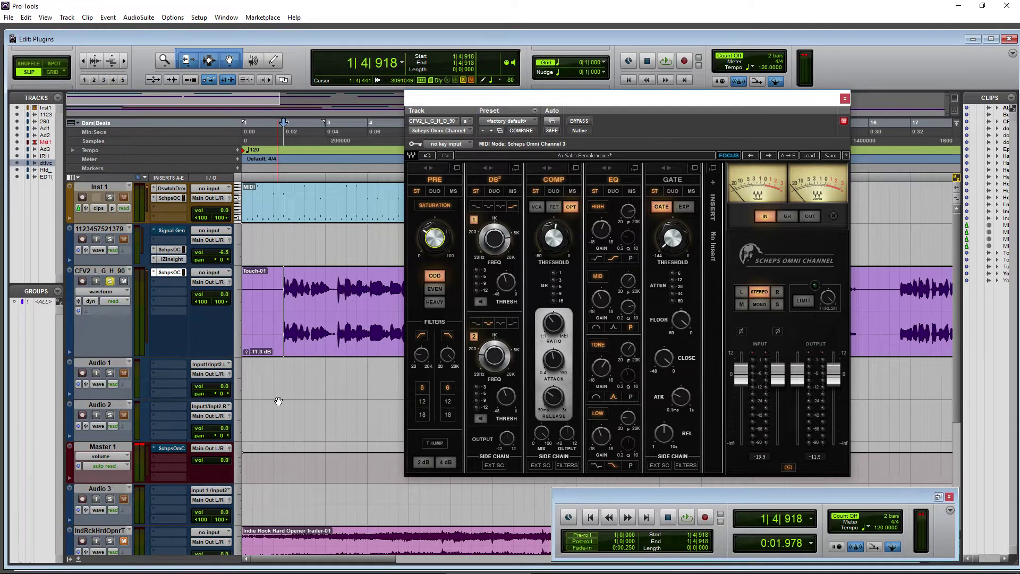
{"action": "key", "text": "ctrl+equal"}
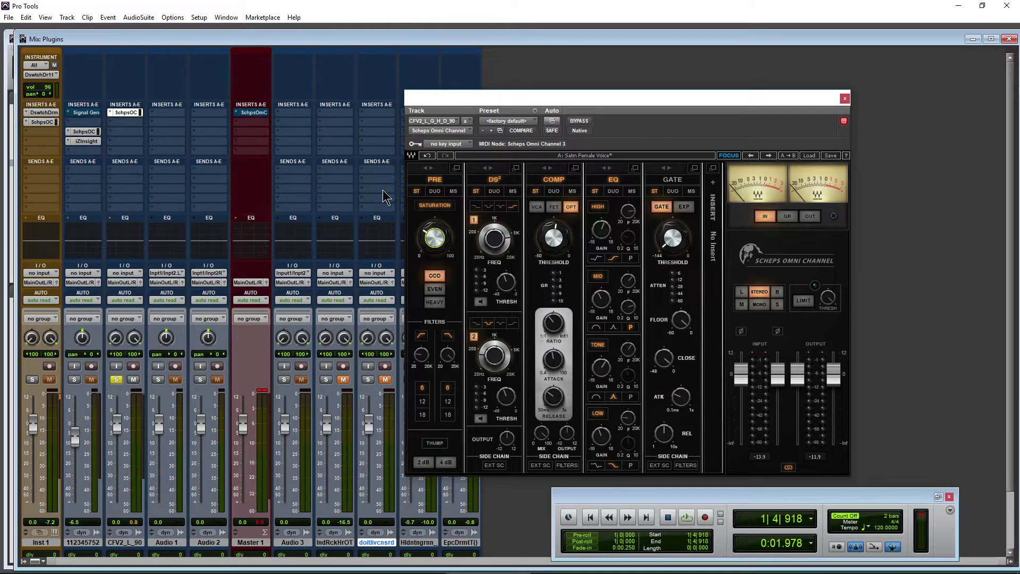
{"action": "key", "text": "ctrl+equal"}
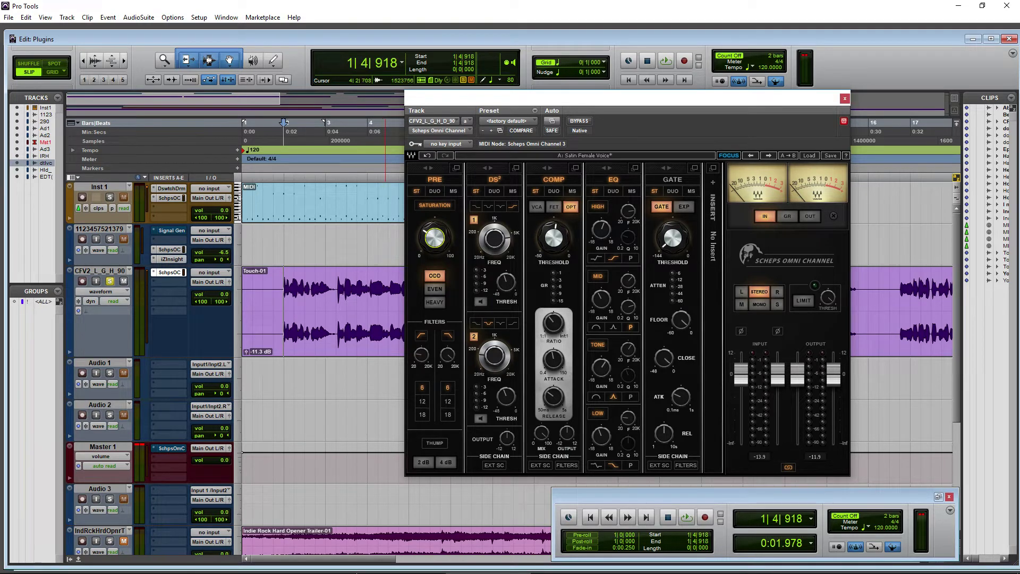
Return to the Waves page and read the paragraphs on vintage-console channel strips and Omni Channel's combinations of processors
{"action": "left_click", "coordinate": [122, 563]}
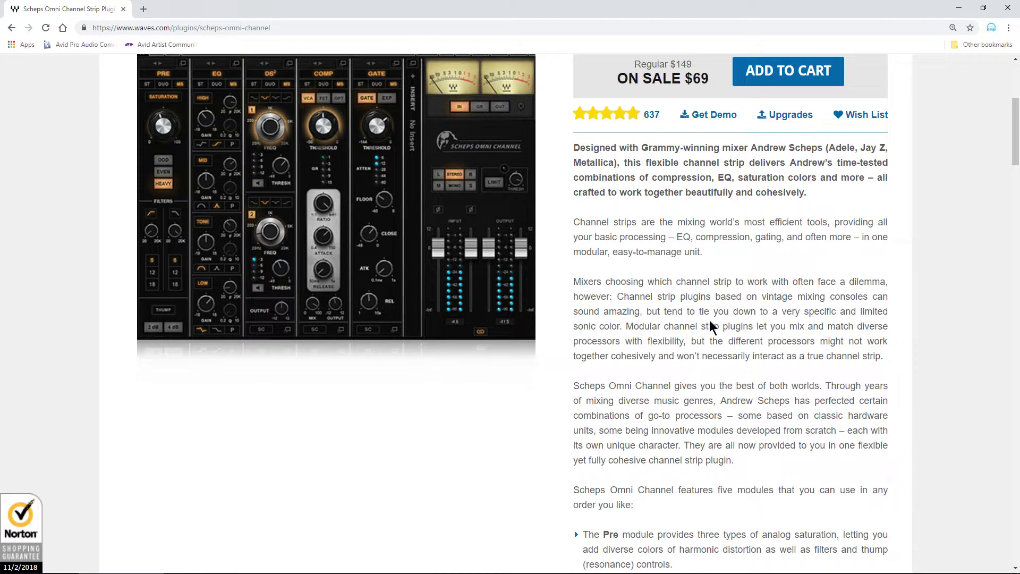
{"action": "left_click_drag", "start_coordinate": [759, 297], "coordinate": [841, 296]}
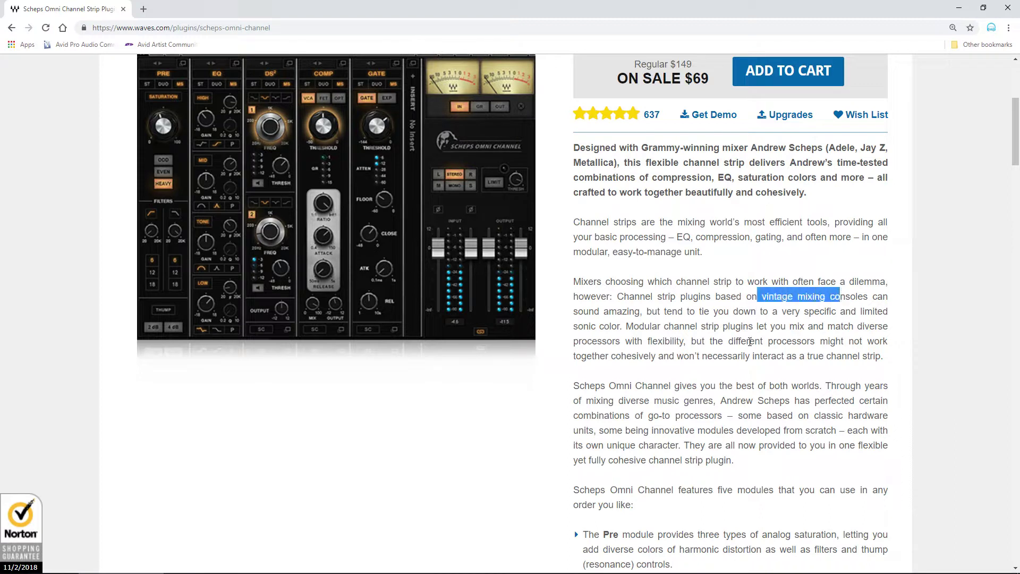
{"action": "scroll", "coordinate": [632, 289], "scroll_direction": "down", "scroll_amount": 3}
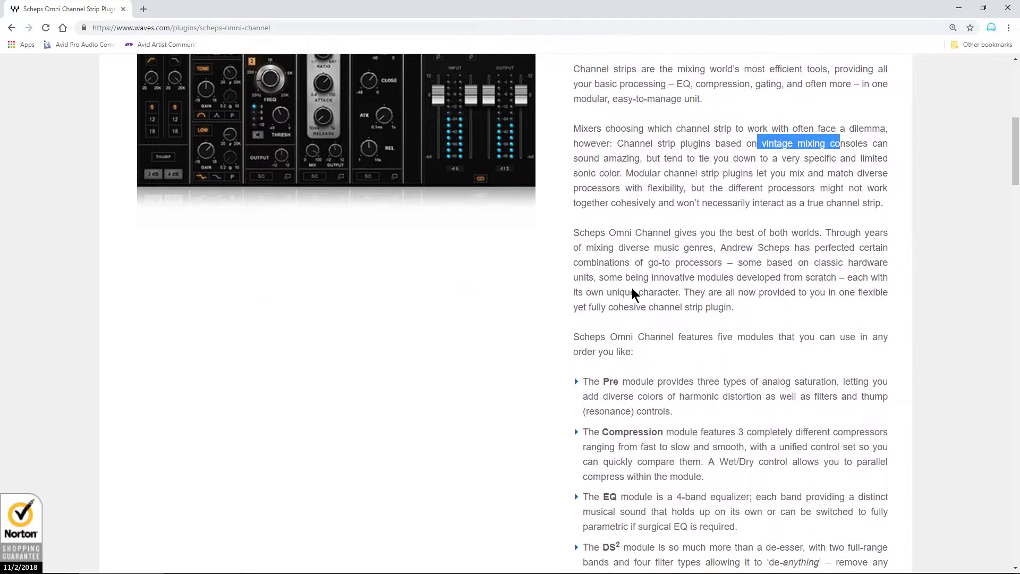
{"action": "left_click_drag", "start_coordinate": [606, 226], "coordinate": [804, 243]}
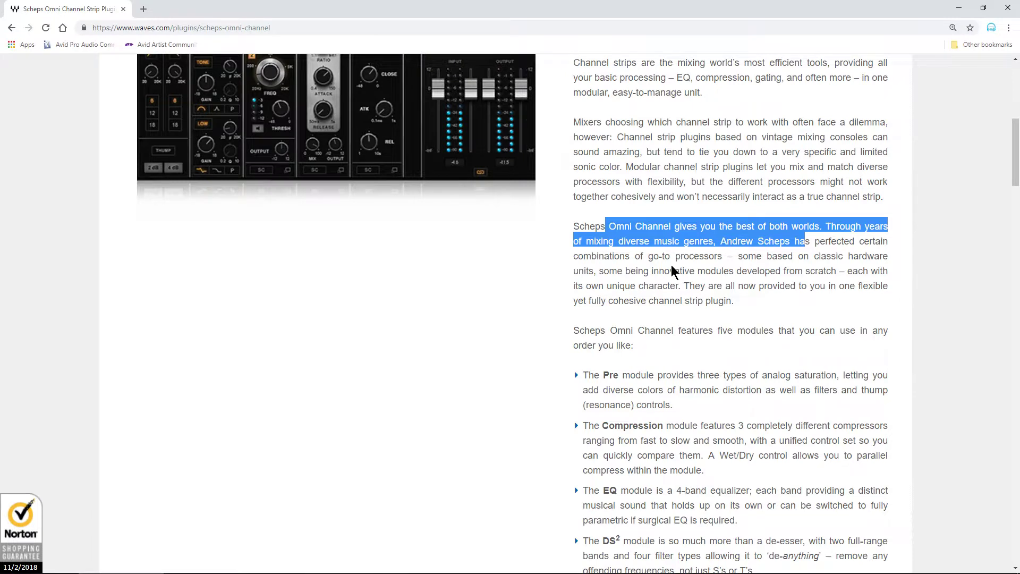
{"action": "scroll", "coordinate": [671, 270], "scroll_direction": "down", "scroll_amount": 2}
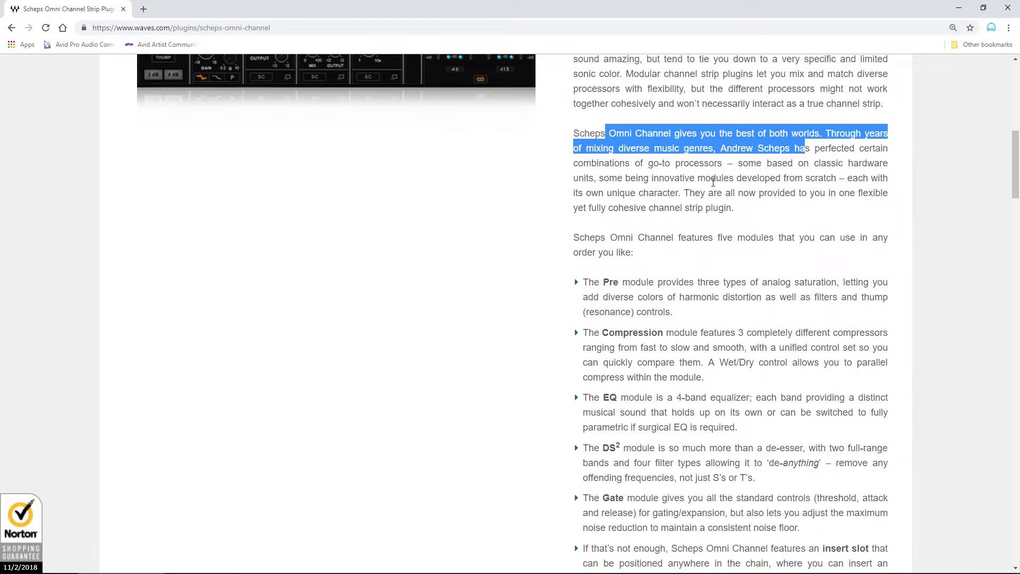
{"action": "left_click_drag", "start_coordinate": [712, 179], "coordinate": [815, 180]}
Read the product page's descriptions of the Pre, Compression, EQ, DS2 and Gate modules
{"action": "scroll", "coordinate": [633, 212], "scroll_direction": "down", "scroll_amount": 2}
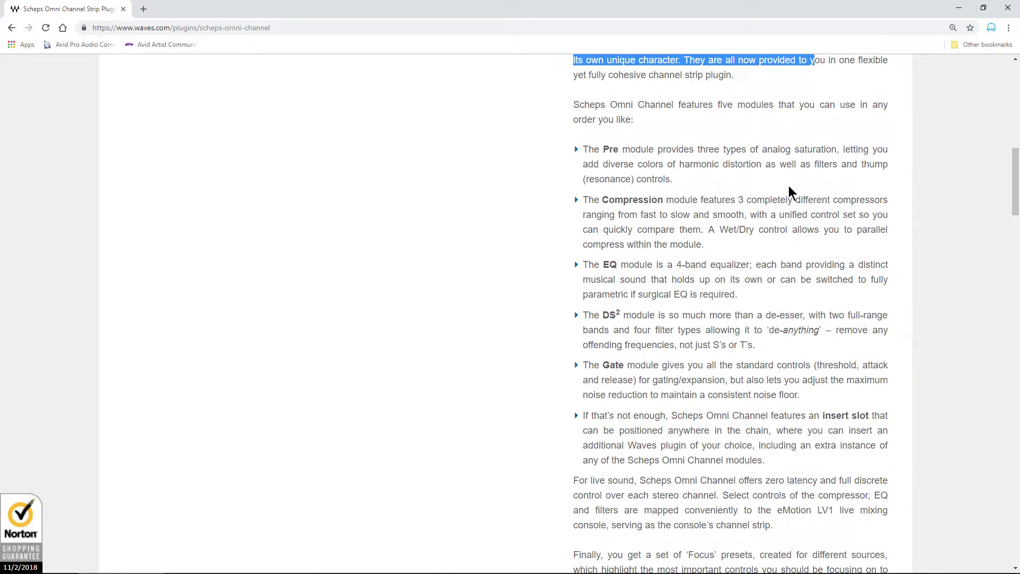
{"action": "scroll", "coordinate": [789, 187], "scroll_direction": "down", "scroll_amount": 1}
{"action": "scroll", "coordinate": [726, 149], "scroll_direction": "down", "scroll_amount": 1}
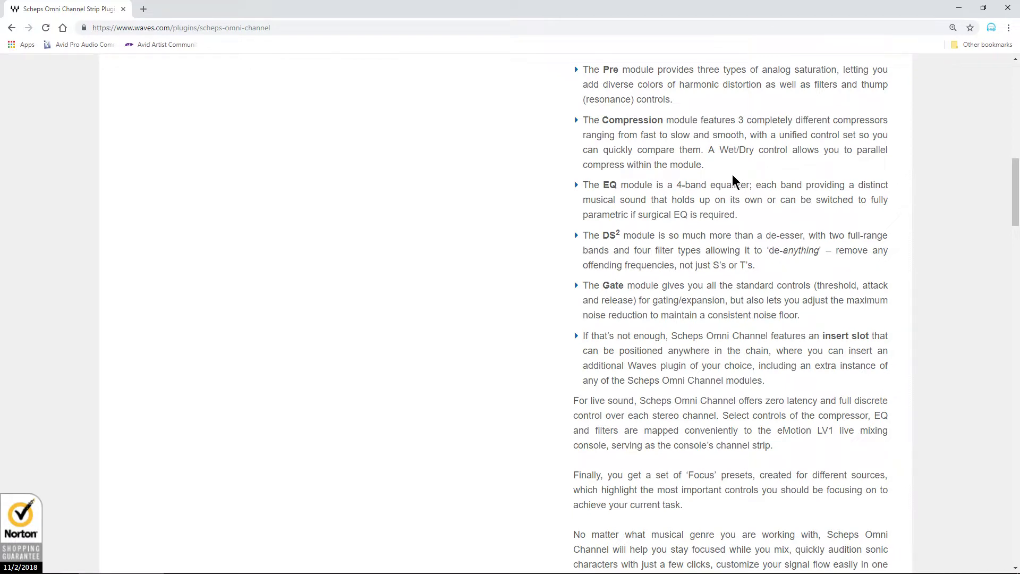
{"action": "scroll", "coordinate": [733, 181], "scroll_direction": "down", "scroll_amount": 1}
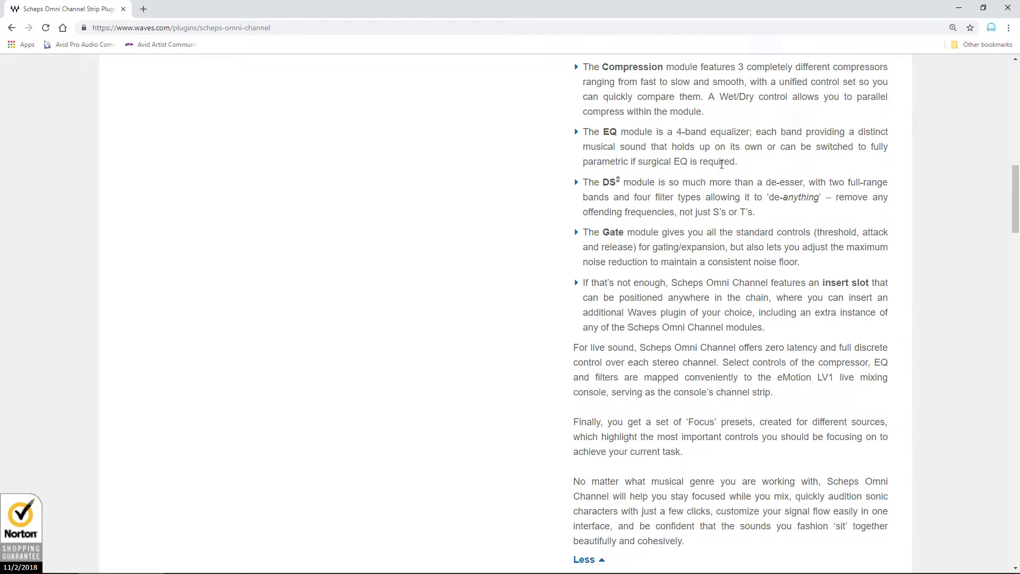
{"action": "left_click_drag", "start_coordinate": [582, 162], "coordinate": [638, 161]}
{"action": "scroll", "coordinate": [678, 142], "scroll_direction": "down", "scroll_amount": 1}
{"action": "scroll", "coordinate": [677, 141], "scroll_direction": "down", "scroll_amount": 1}
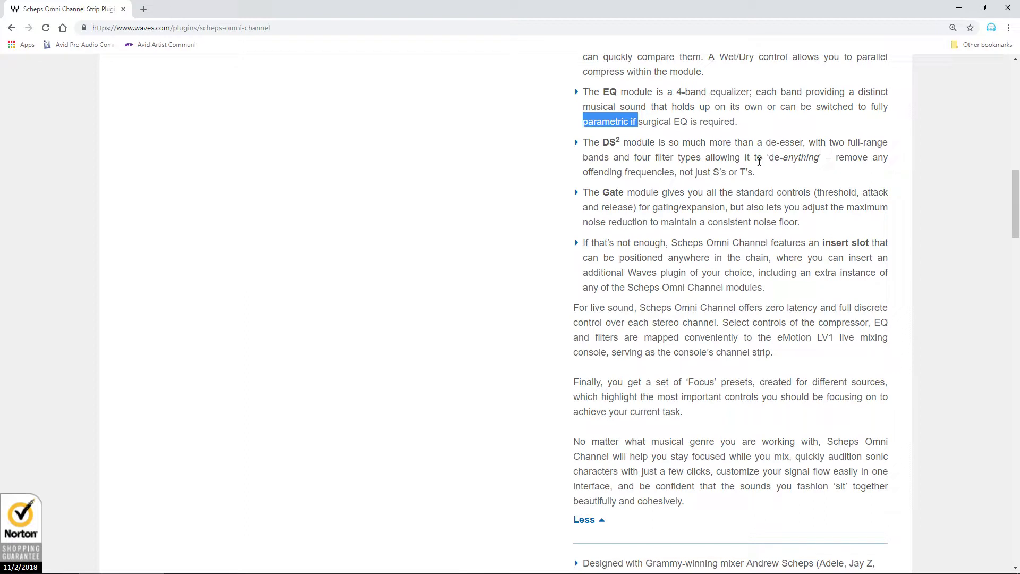
{"action": "left_click_drag", "start_coordinate": [755, 157], "coordinate": [830, 158]}
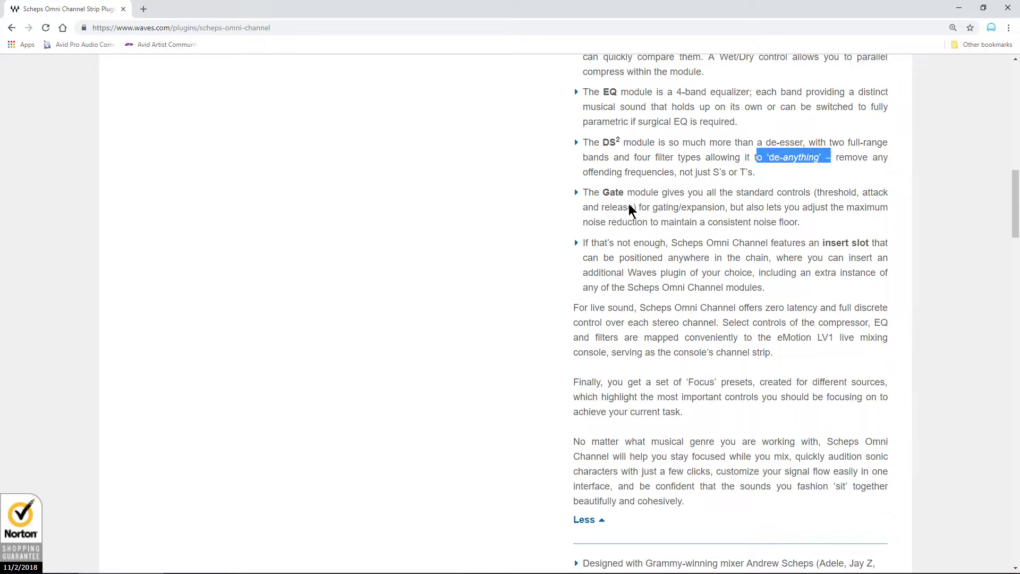
{"action": "scroll", "coordinate": [717, 188], "scroll_direction": "down", "scroll_amount": 1}
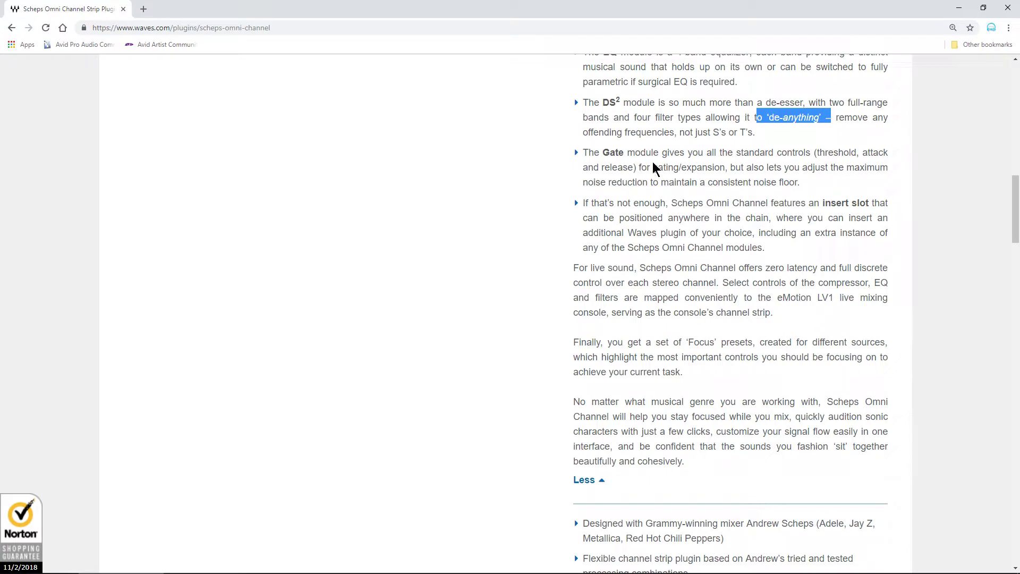
{"action": "scroll", "coordinate": [667, 155], "scroll_direction": "down", "scroll_amount": 1}
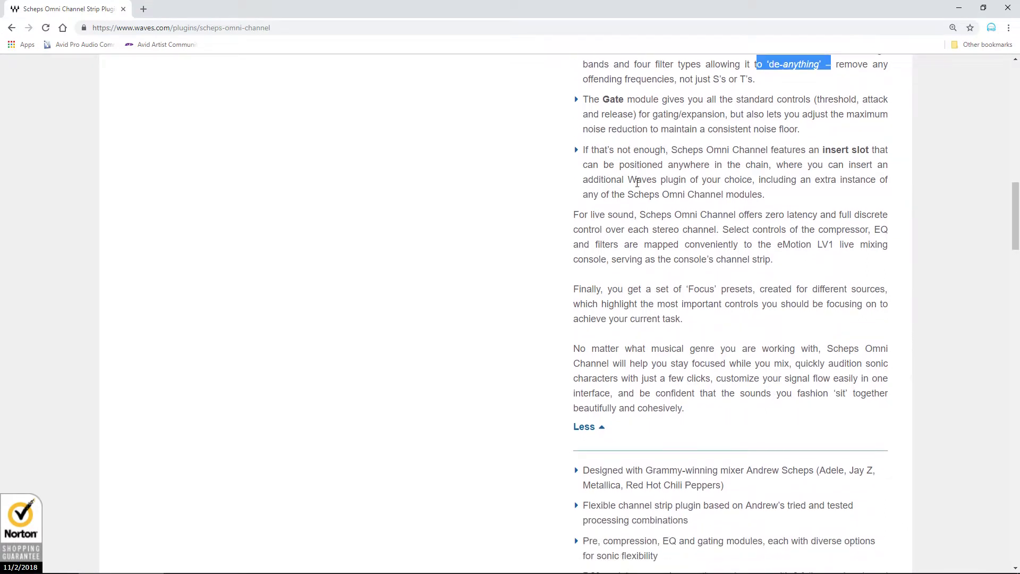
Read the insert slot description, the live sound and Focus preset paragraphs and the feature list, and return to the page's beginning
{"action": "left_click", "coordinate": [807, 150], "text": "shift"}
{"action": "left_click", "coordinate": [856, 150]}
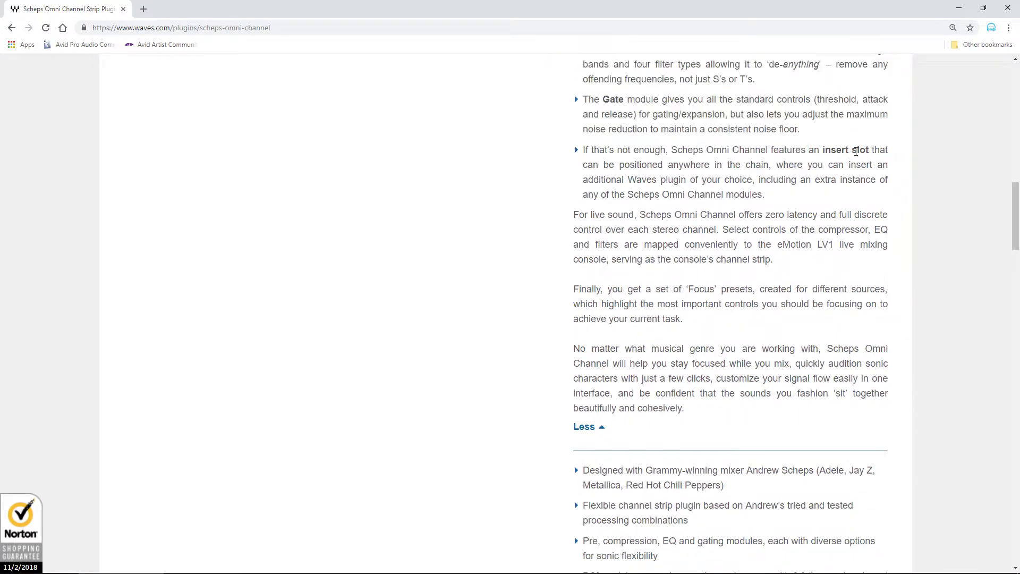
{"action": "left_click_drag", "start_coordinate": [787, 147], "coordinate": [793, 171]}
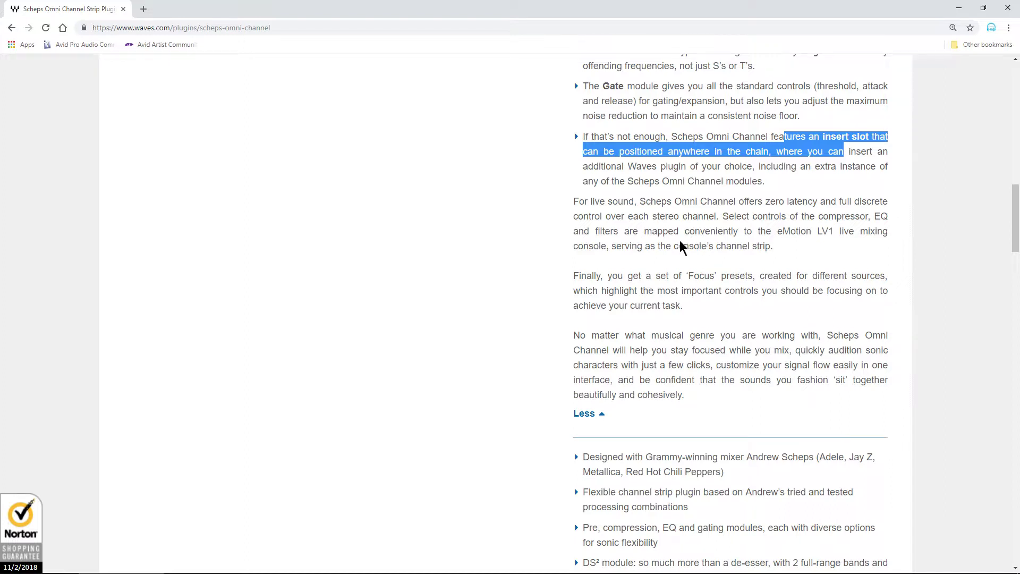
{"action": "scroll", "coordinate": [718, 221], "scroll_direction": "down", "scroll_amount": 4}
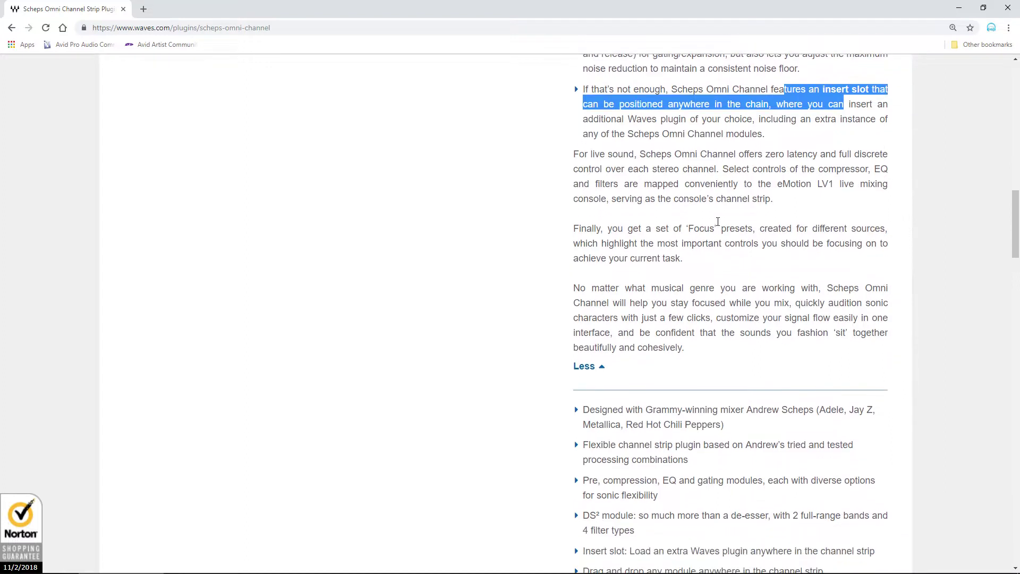
{"action": "scroll", "coordinate": [717, 224], "scroll_direction": "down", "scroll_amount": 3}
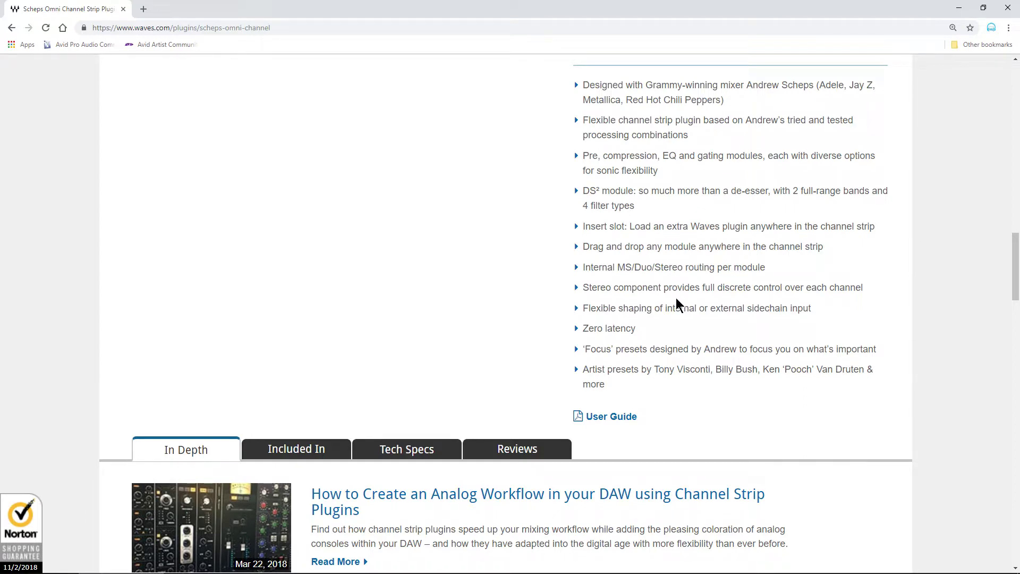
{"action": "scroll", "coordinate": [676, 299], "scroll_direction": "down", "scroll_amount": 10}
{"action": "scroll", "coordinate": [676, 298], "scroll_direction": "up", "scroll_amount": 14}
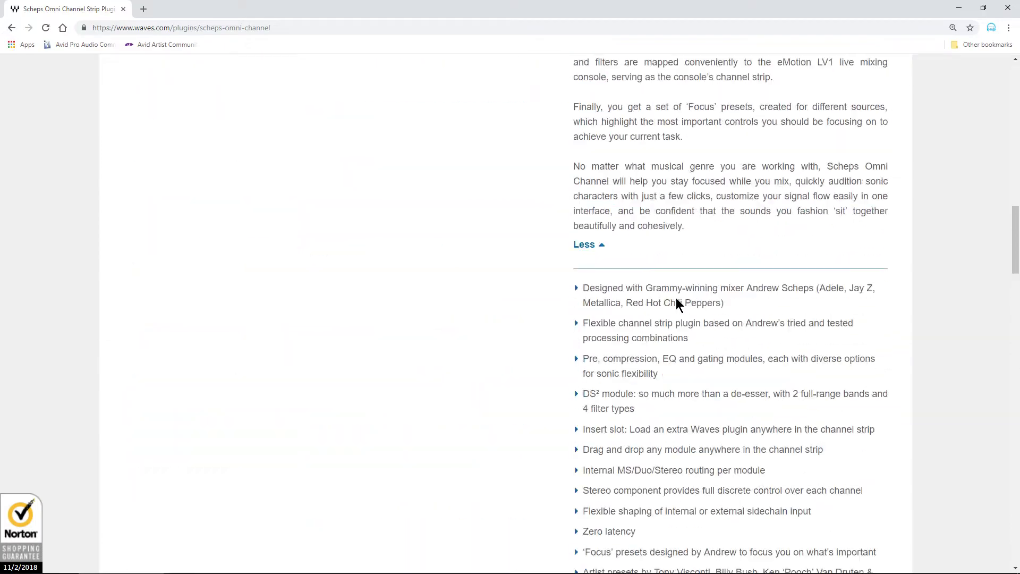
{"action": "scroll", "coordinate": [676, 303], "scroll_direction": "up", "scroll_amount": 15}
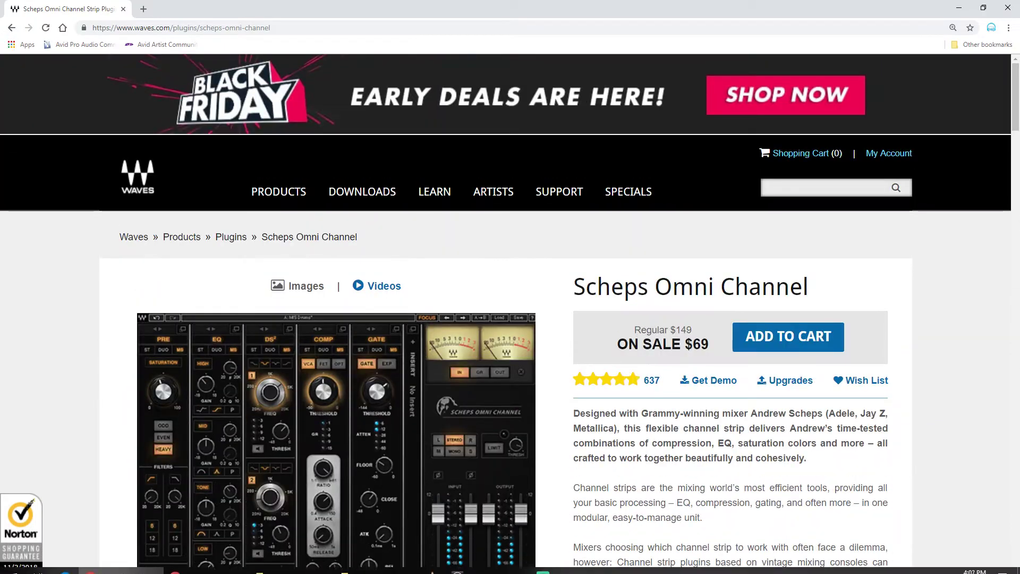
Switch back to Pro Tools, load the CLA Vocals effect into Omni Channel's insert slot, and return to the full channel strip view
{"action": "left_click", "coordinate": [478, 567]}
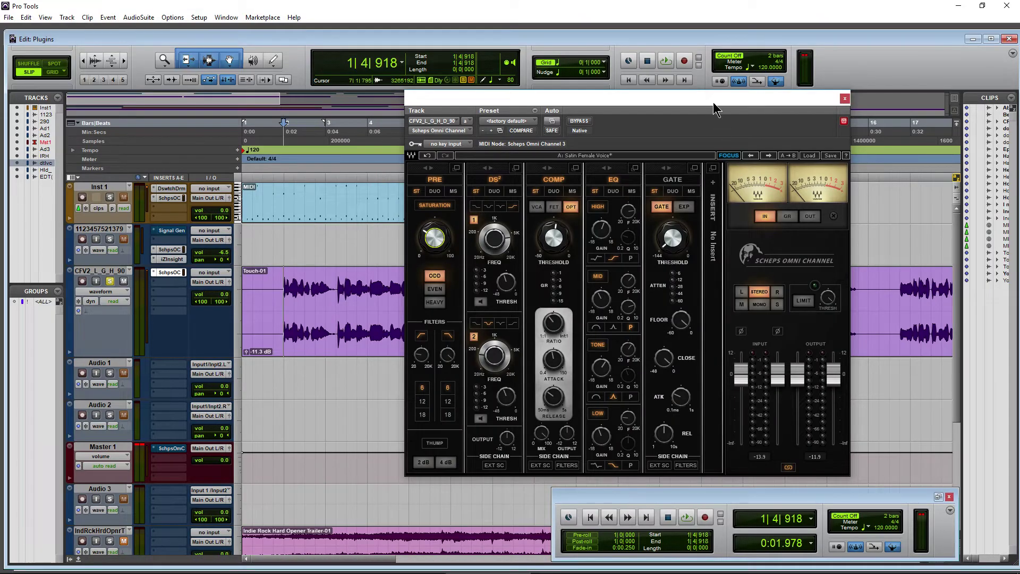
{"action": "left_click_drag", "start_coordinate": [712, 102], "coordinate": [718, 95]}
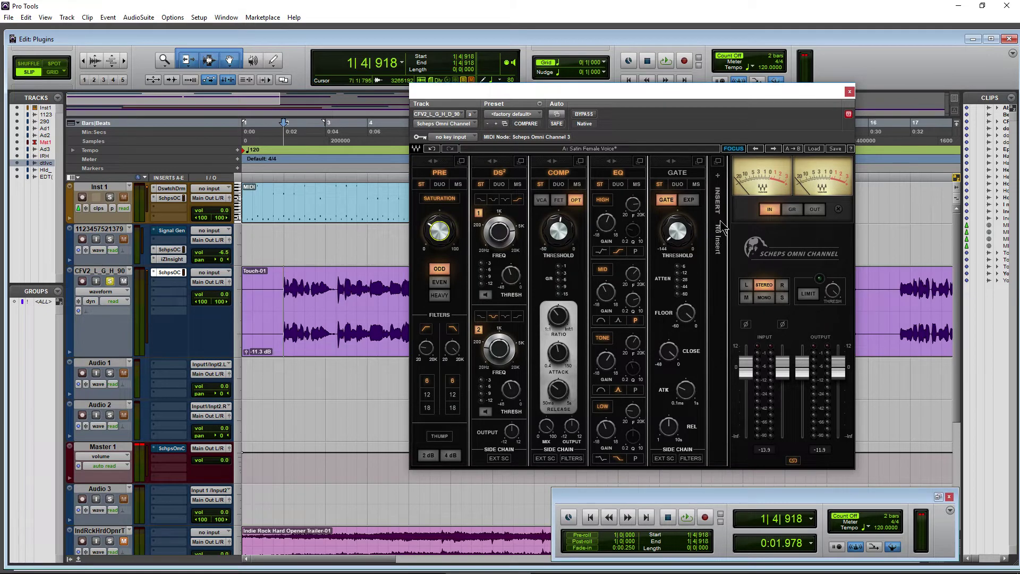
{"action": "left_click", "coordinate": [718, 176]}
{"action": "mouse_move", "coordinate": [780, 180]}
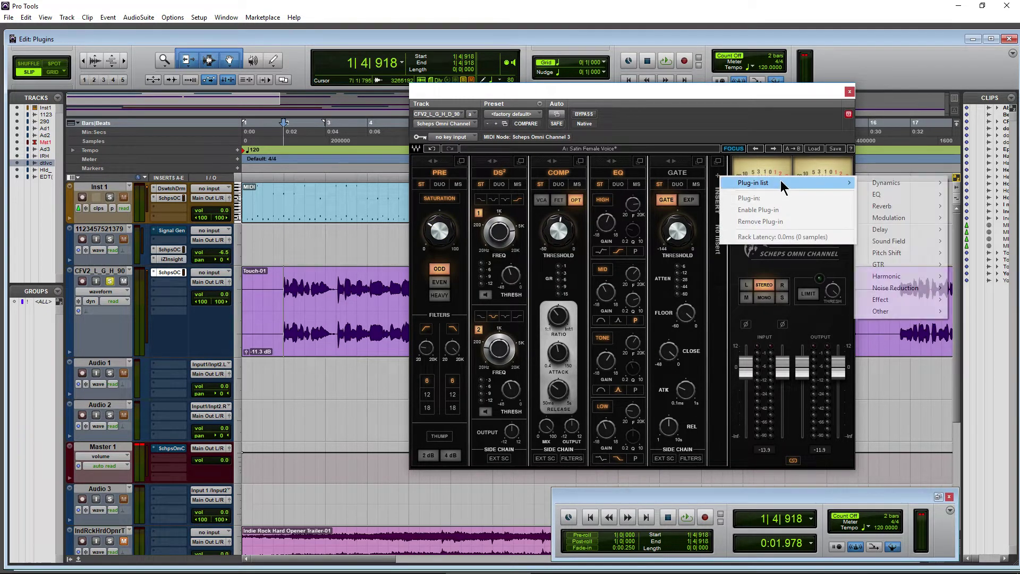
{"action": "mouse_move", "coordinate": [884, 180]}
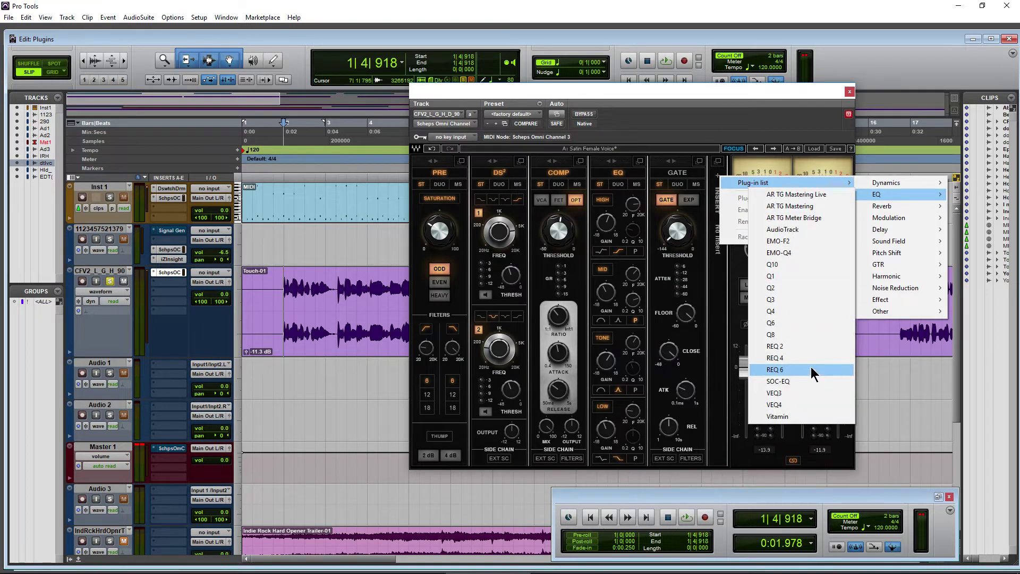
{"action": "mouse_move", "coordinate": [907, 278]}
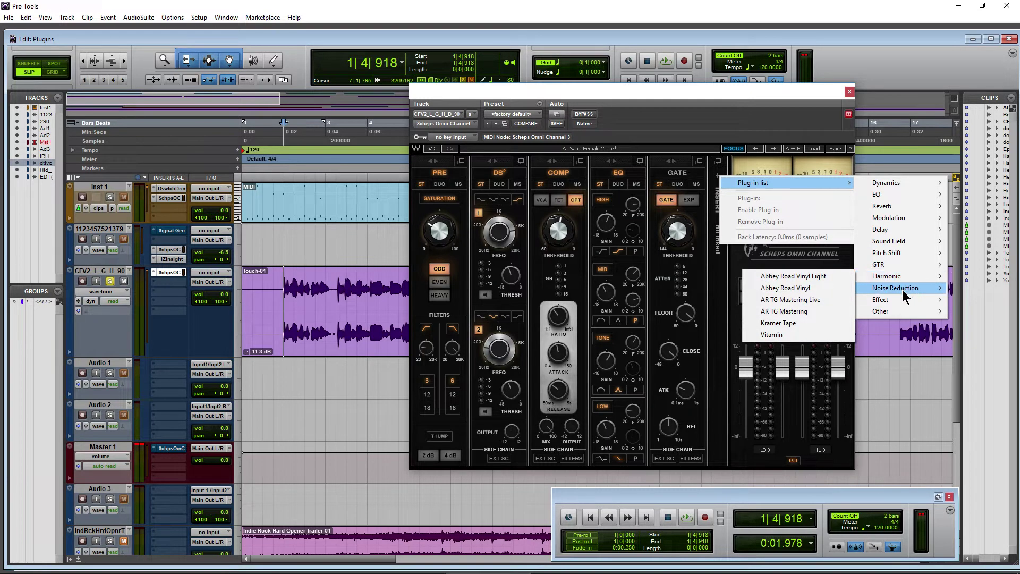
{"action": "mouse_move", "coordinate": [900, 299]}
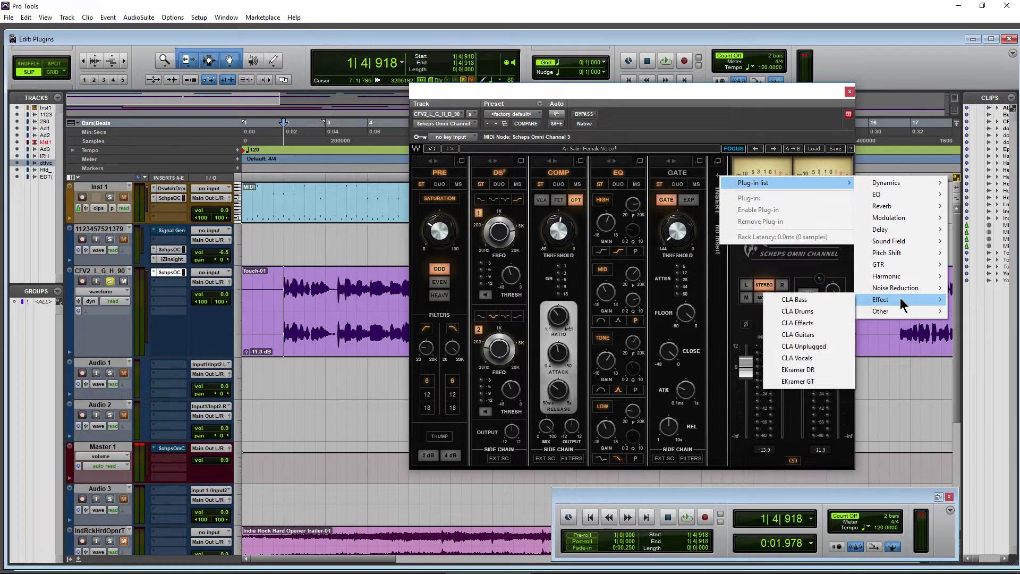
{"action": "left_click", "coordinate": [815, 359]}
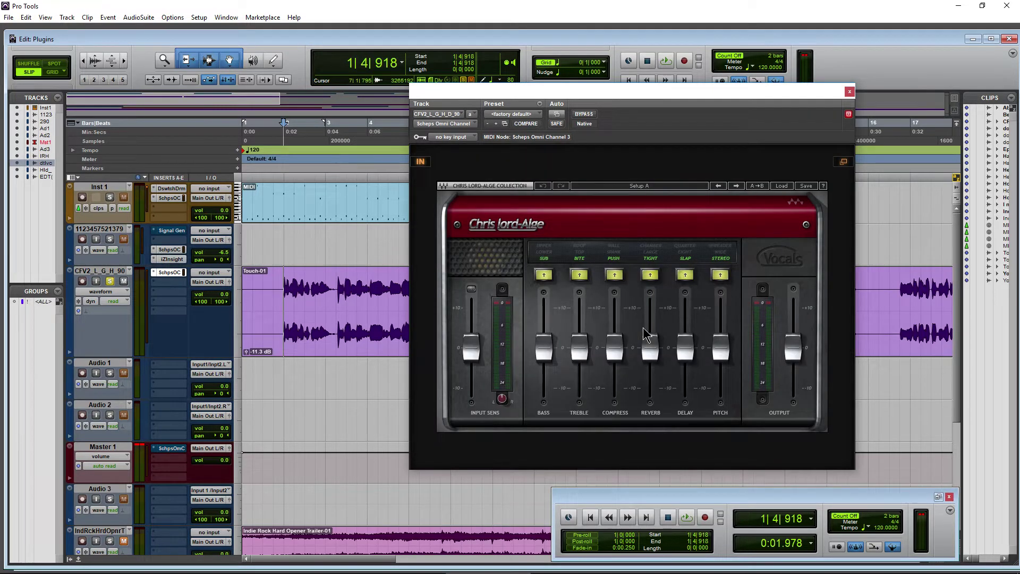
{"action": "left_click", "coordinate": [843, 161]}
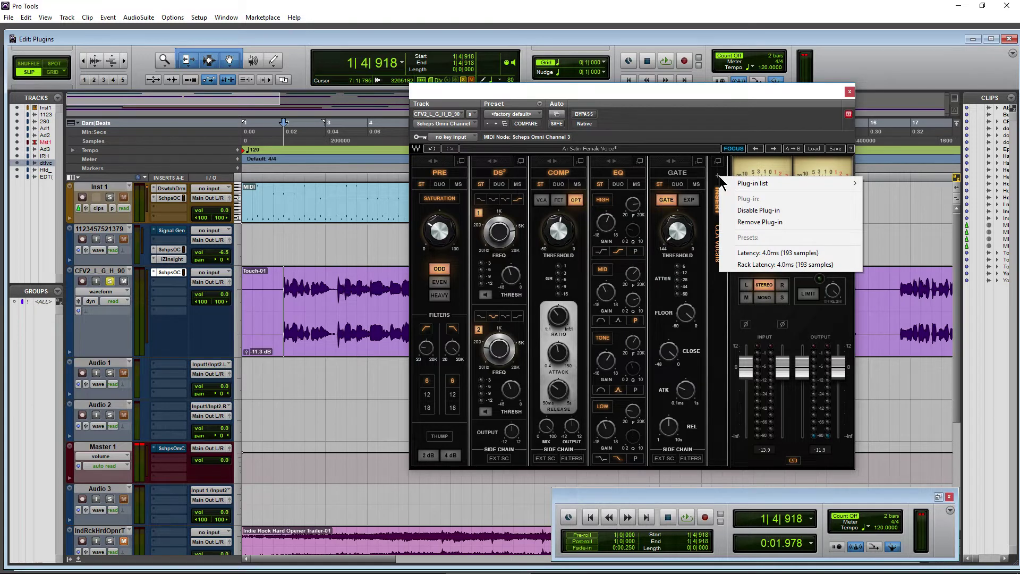
Dismiss the insert slot's options and briefly play the vocal through the channel strip with CLA Vocals inserted
{"action": "left_click", "coordinate": [403, 195]}
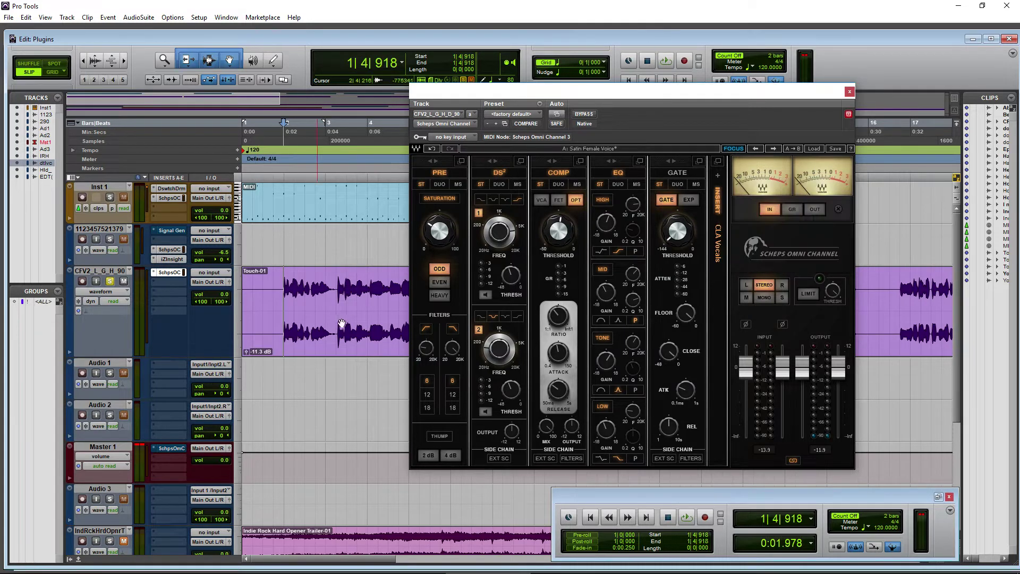
{"action": "key", "text": "space"}
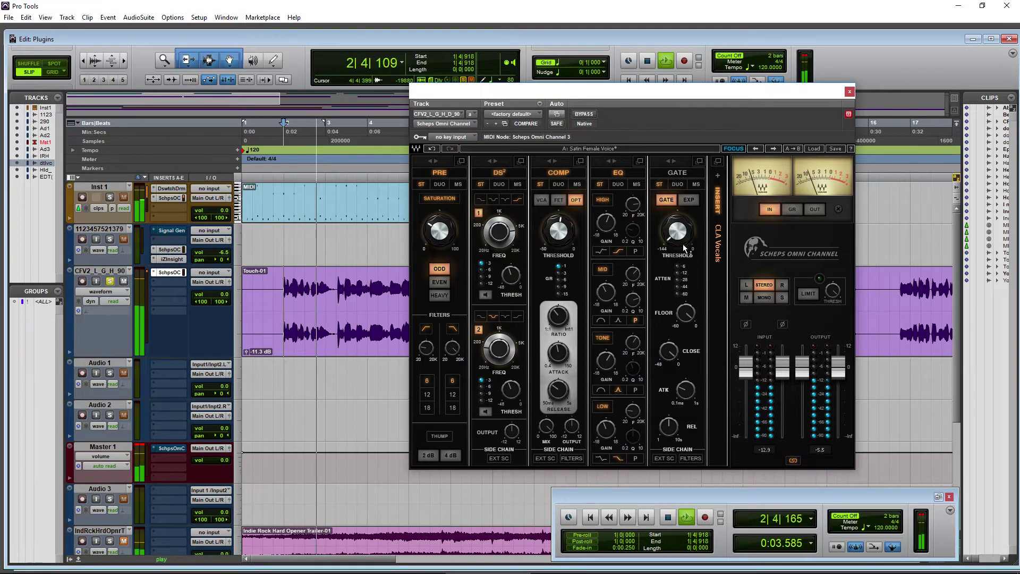
{"action": "key", "text": "space"}
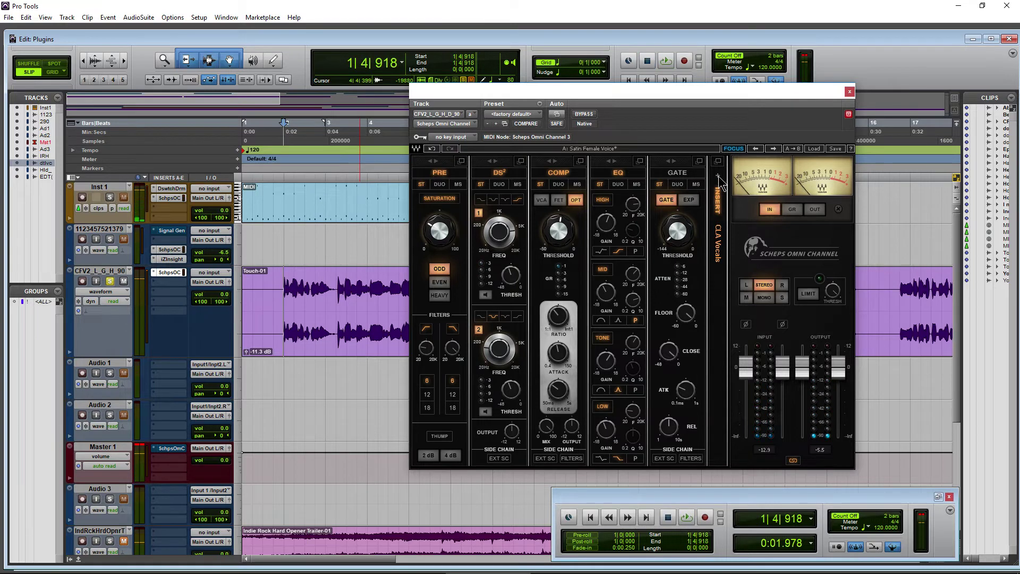
Expand the CLA Vocals insert, move its window clear of the vocal clip, lower the Bass fader and set Treble to 0.2
{"action": "left_click", "coordinate": [718, 176]}
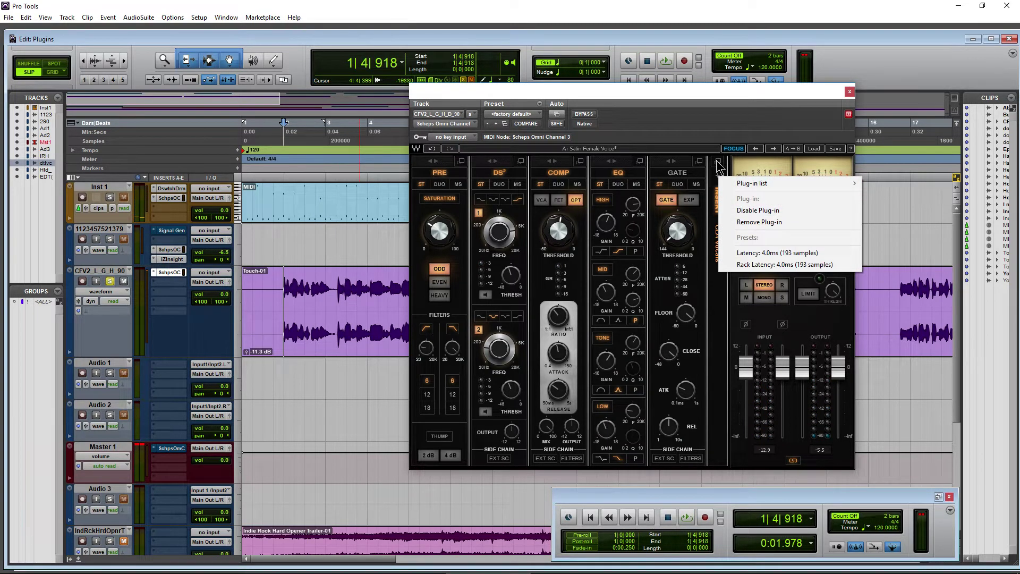
{"action": "left_click", "coordinate": [717, 162]}
{"action": "left_click_drag", "start_coordinate": [555, 95], "coordinate": [621, 71]}
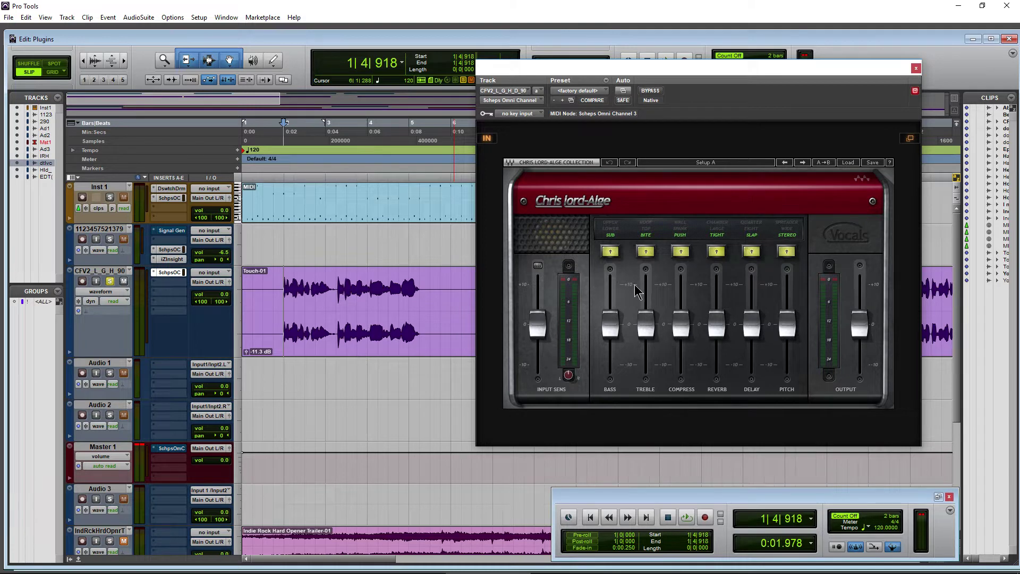
{"action": "left_click", "coordinate": [537, 324]}
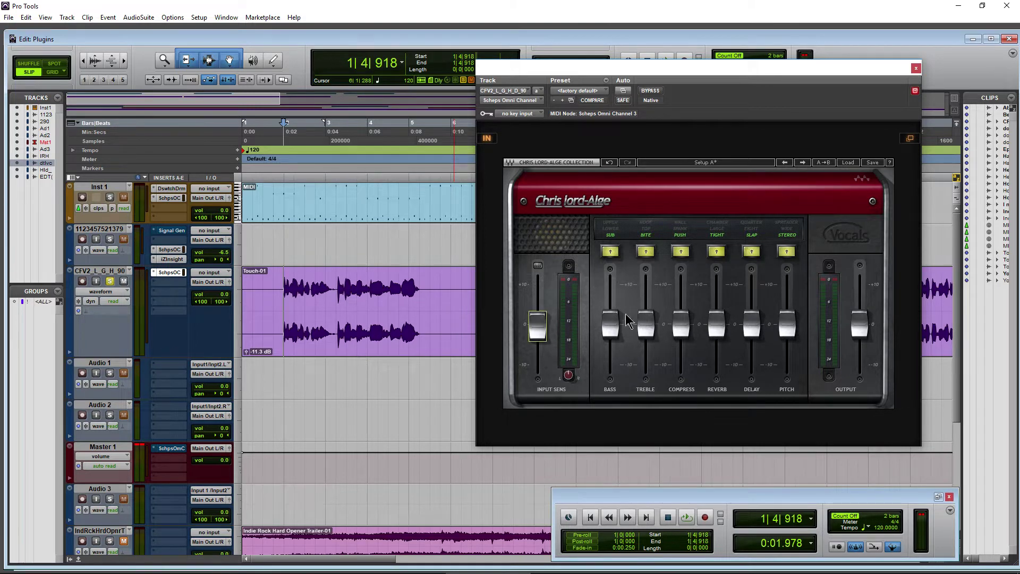
{"action": "left_click_drag", "start_coordinate": [613, 339], "coordinate": [612, 361]}
{"action": "left_click", "coordinate": [648, 325]}
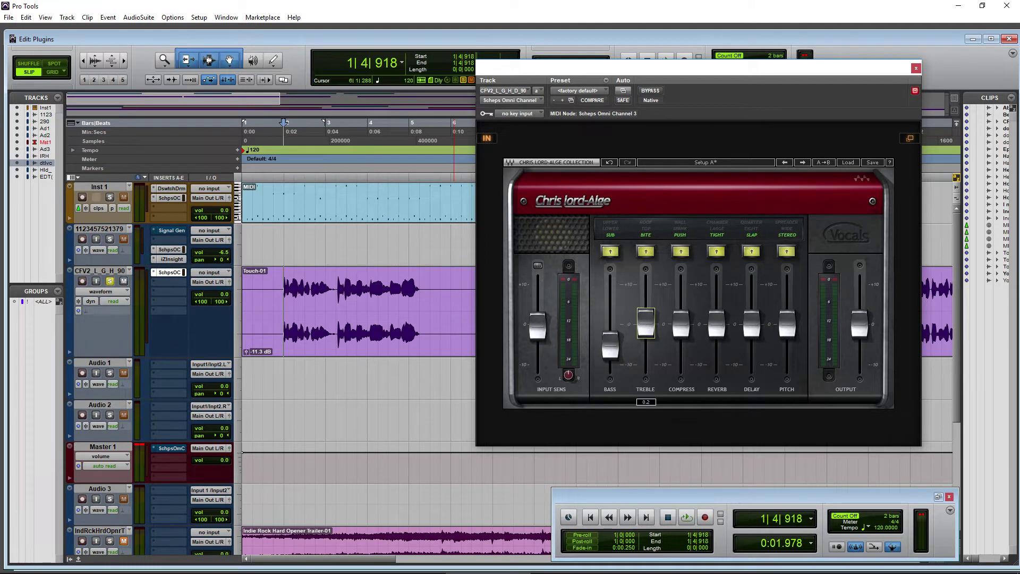
Lower the Compress and Reverb faders in CLA Vocals
{"action": "key", "text": "Tab"}
{"action": "key", "text": "Down"}
{"action": "key", "text": "Down"}
{"action": "key", "text": "Down"}
{"action": "key", "text": "Down"}
{"action": "key", "text": "Down"}
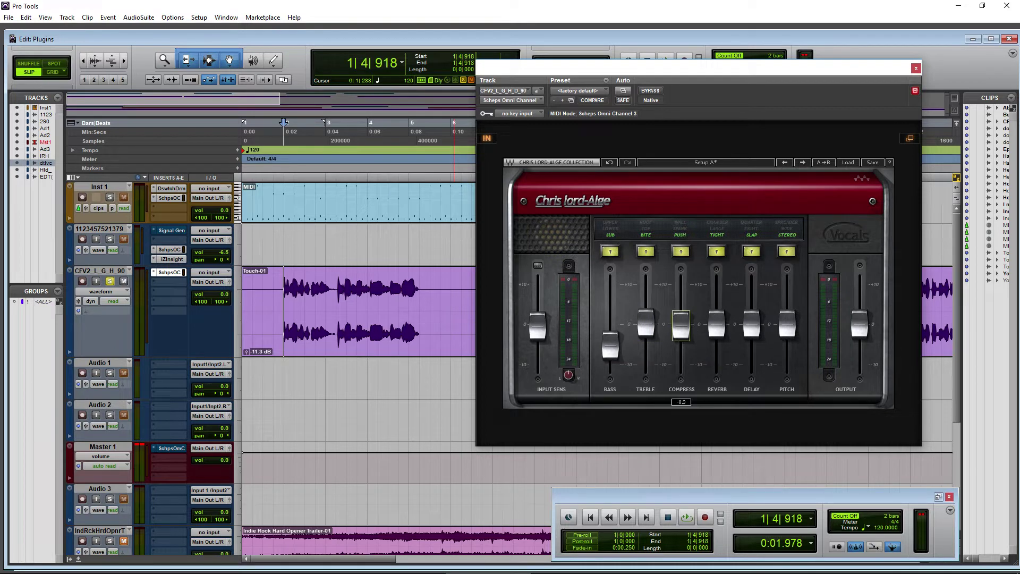
{"action": "left_click_drag", "start_coordinate": [721, 332], "coordinate": [722, 344]}
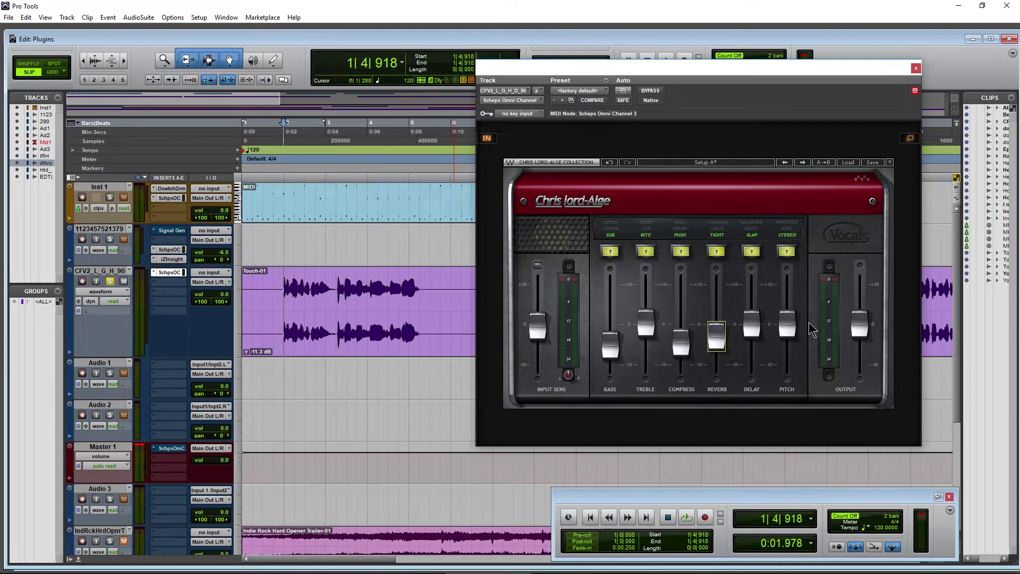
Start playback of the vocal and slightly raise the Pitch fader in CLA Vocals
{"action": "left_click", "coordinate": [791, 334]}
{"action": "key", "text": "space"}
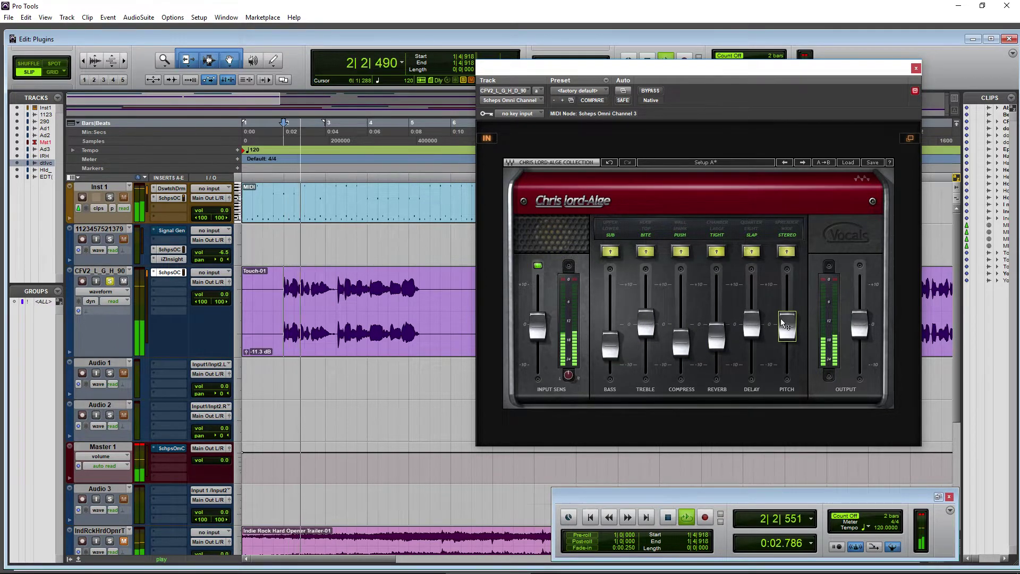
{"action": "key", "text": "Up"}
{"action": "key", "text": "Up"}
{"action": "key", "text": "Up"}
{"action": "key", "text": "Up"}
{"action": "key", "text": "Up"}
{"action": "key", "text": "Up"}
{"action": "key", "text": "Down"}
{"action": "key", "text": "Down"}
{"action": "key", "text": "Down"}
{"action": "key", "text": "Down"}
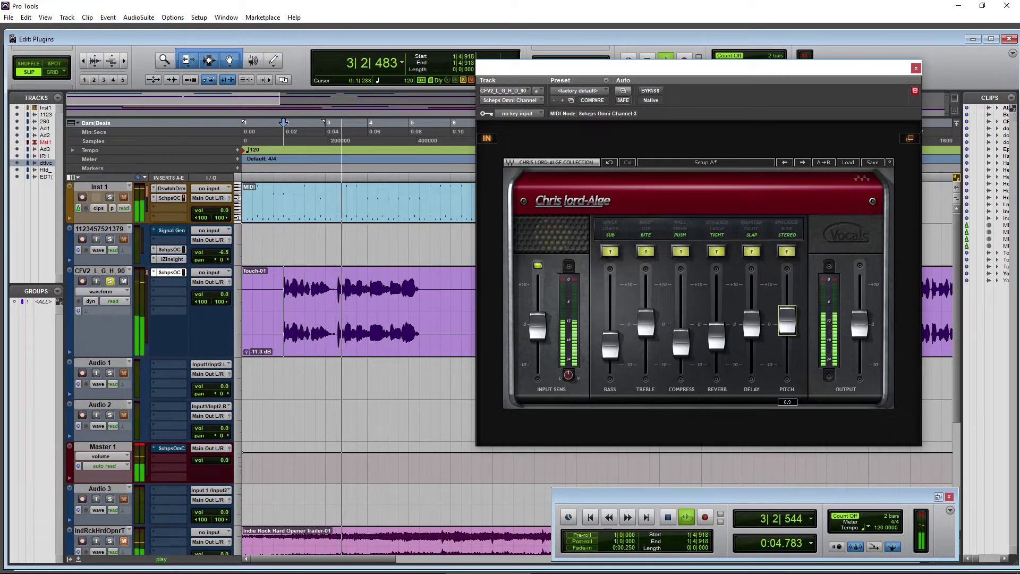
Raise the Delay fader in CLA Vocals while the vocal plays
{"action": "left_click", "coordinate": [751, 330]}
{"action": "key", "text": "Up"}
{"action": "key", "text": "Up"}
{"action": "key", "text": "Up"}
{"action": "key", "text": "Up"}
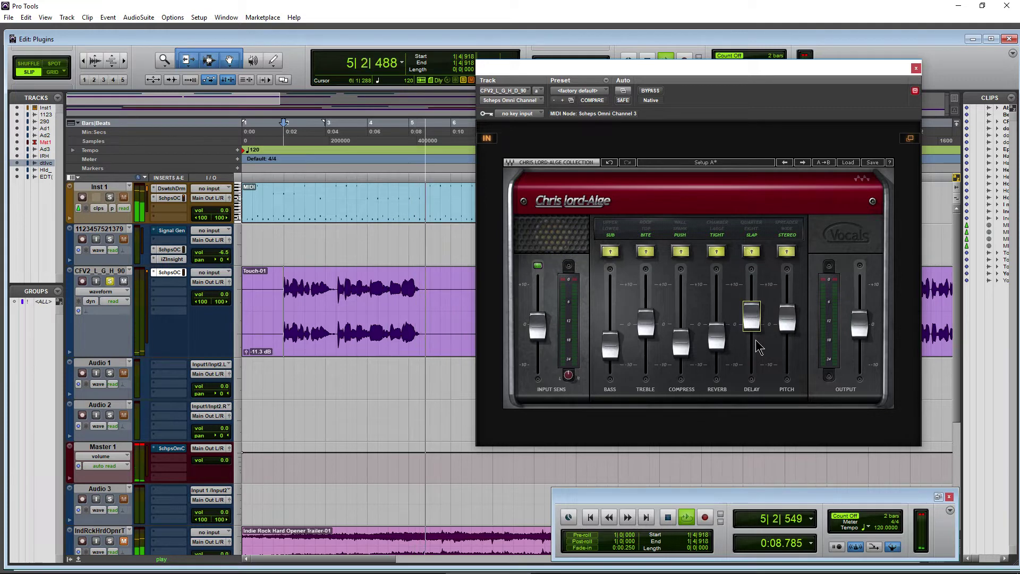
Show more of the session timeline and switch off the CLA Vocals insert during playback
{"action": "key", "text": "ctrl+["}
{"action": "key", "text": "ctrl+["}
{"action": "key", "text": "ctrl+["}
{"action": "key", "text": "ctrl+["}
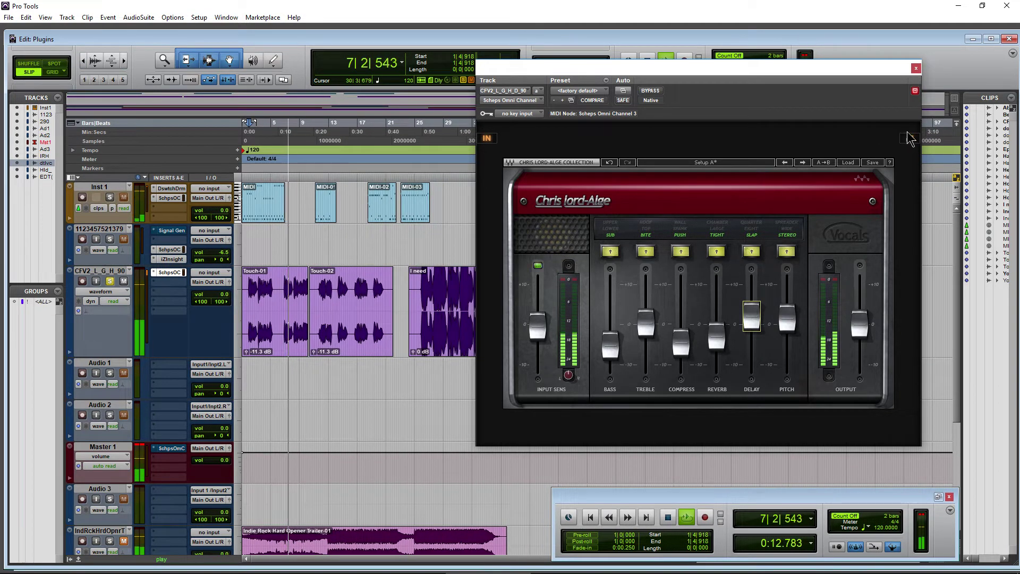
{"action": "left_click", "coordinate": [487, 139]}
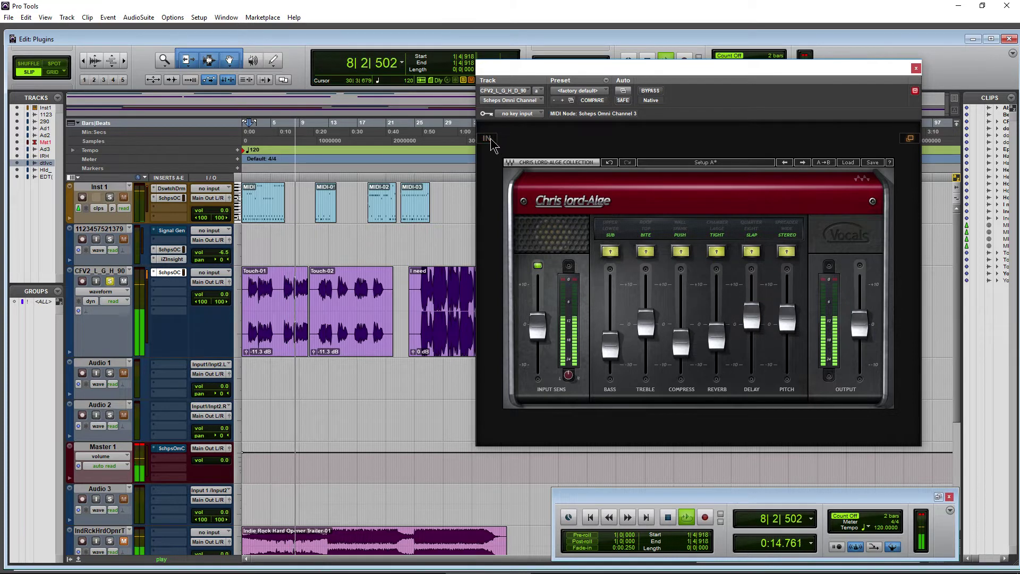
Restart playback of the vocal, compare it with the CLA Vocals insert bypassed, and switch the insert back on
{"action": "key", "text": "space"}
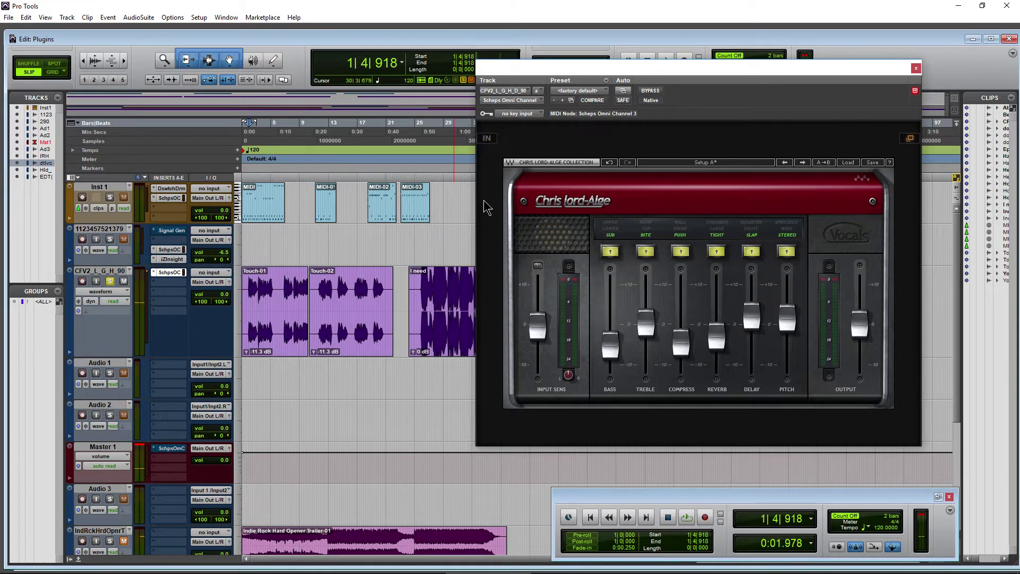
{"action": "left_click", "coordinate": [487, 139]}
{"action": "key", "text": "space"}
{"action": "left_click", "coordinate": [487, 139]}
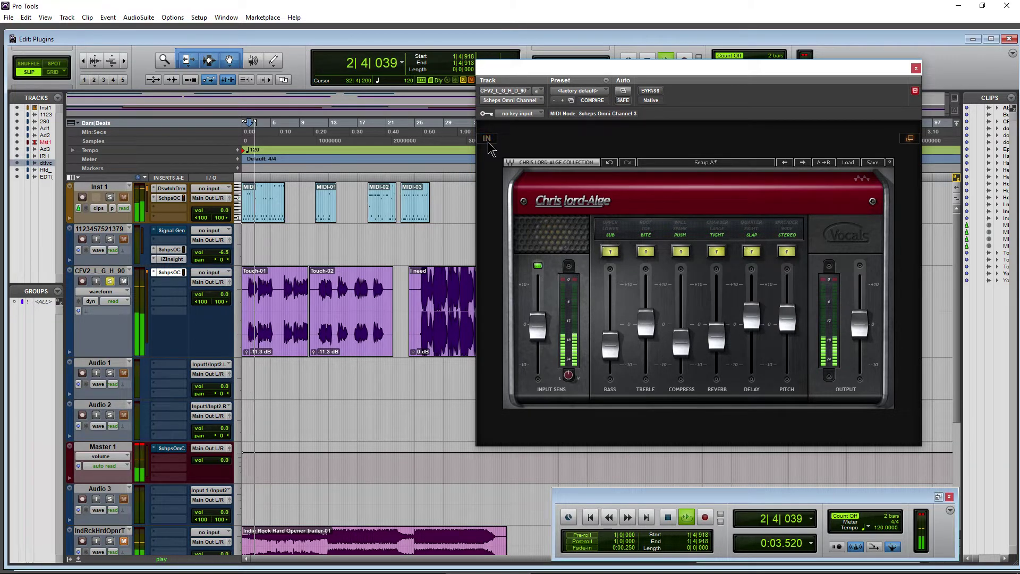
{"action": "left_click", "coordinate": [487, 140]}
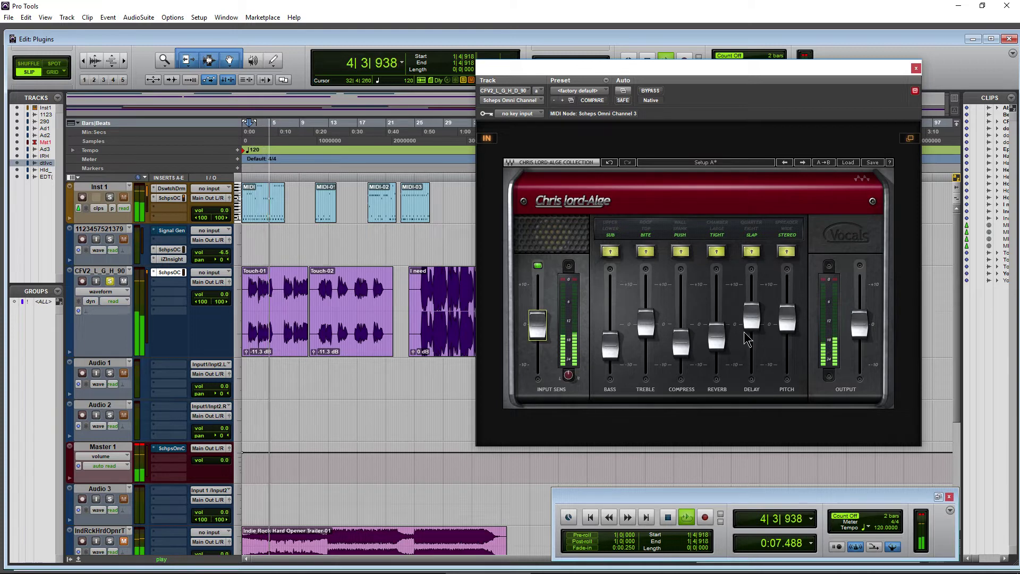
Raise the Reverb and Compress faders in CLA Vocals while trying the Wide pitch mode and returning it to Stereo
{"action": "left_click", "coordinate": [787, 231]}
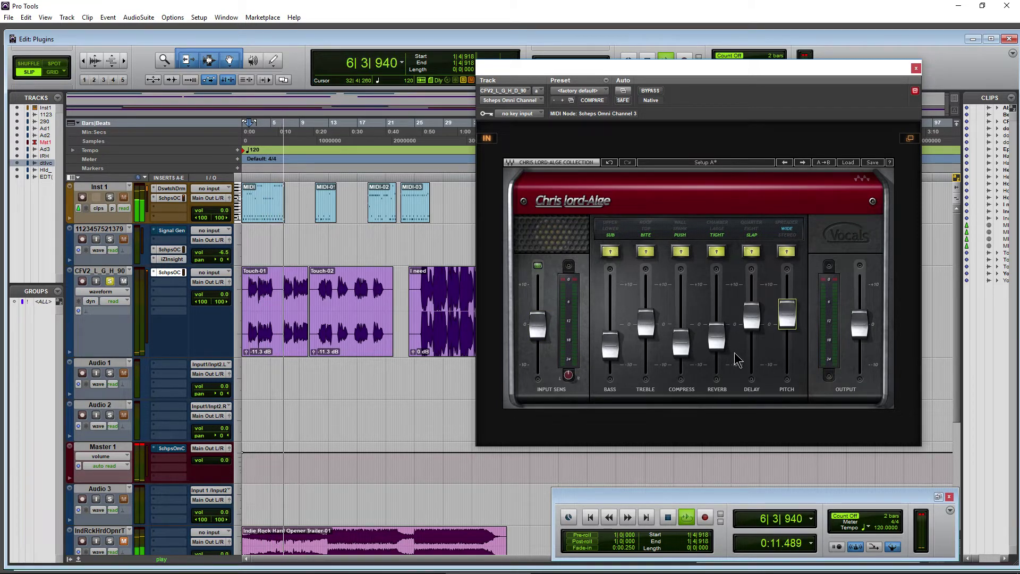
{"action": "left_click_drag", "start_coordinate": [717, 338], "coordinate": [716, 325]}
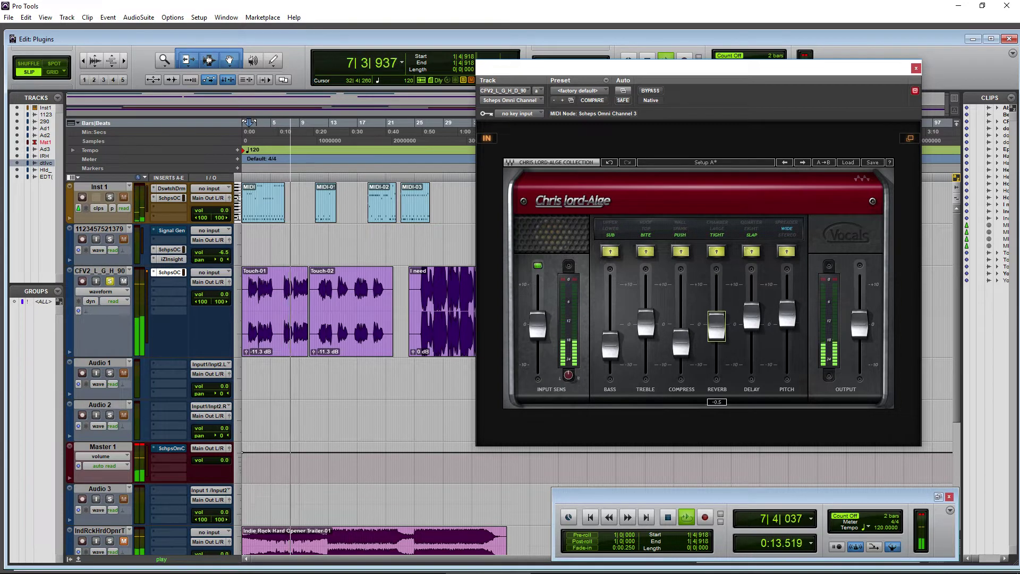
{"action": "left_click", "coordinate": [795, 248]}
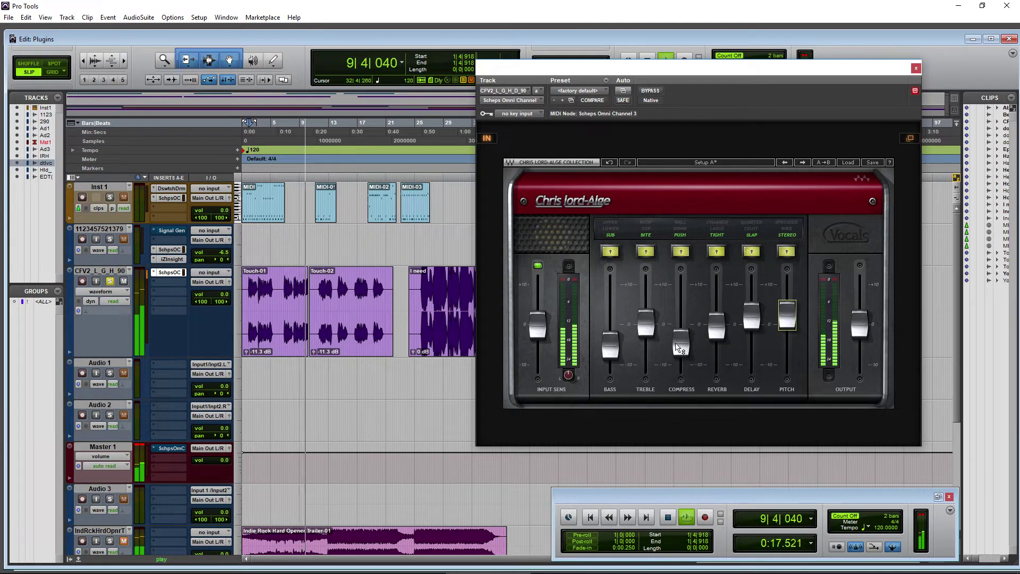
{"action": "left_click_drag", "start_coordinate": [681, 350], "coordinate": [679, 345]}
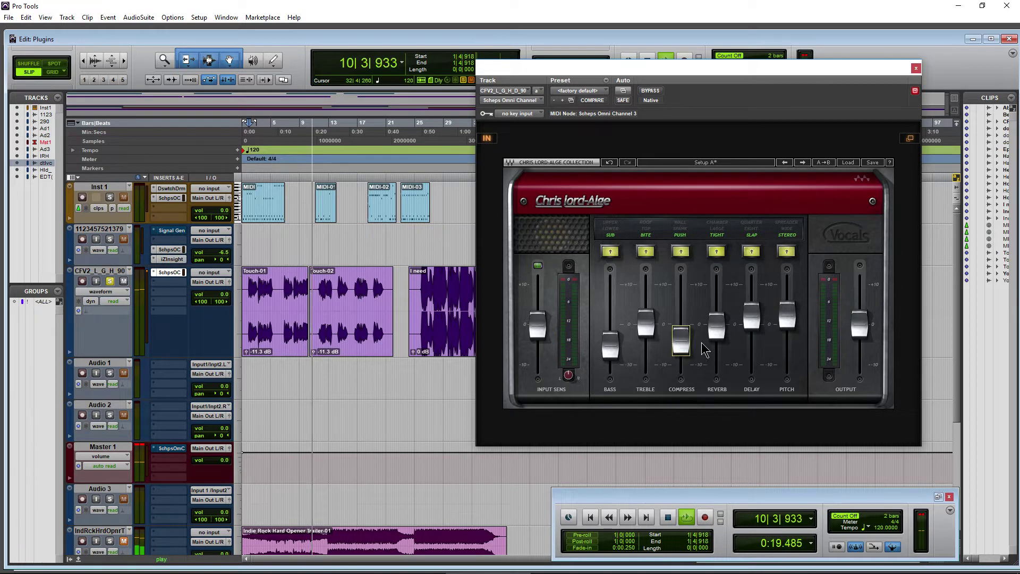
Return to the full Omni Channel strip, stop playback and rearrange the modules to PRE, Insert, COMP, EQ, DS2, GATE
{"action": "left_click", "coordinate": [909, 139]}
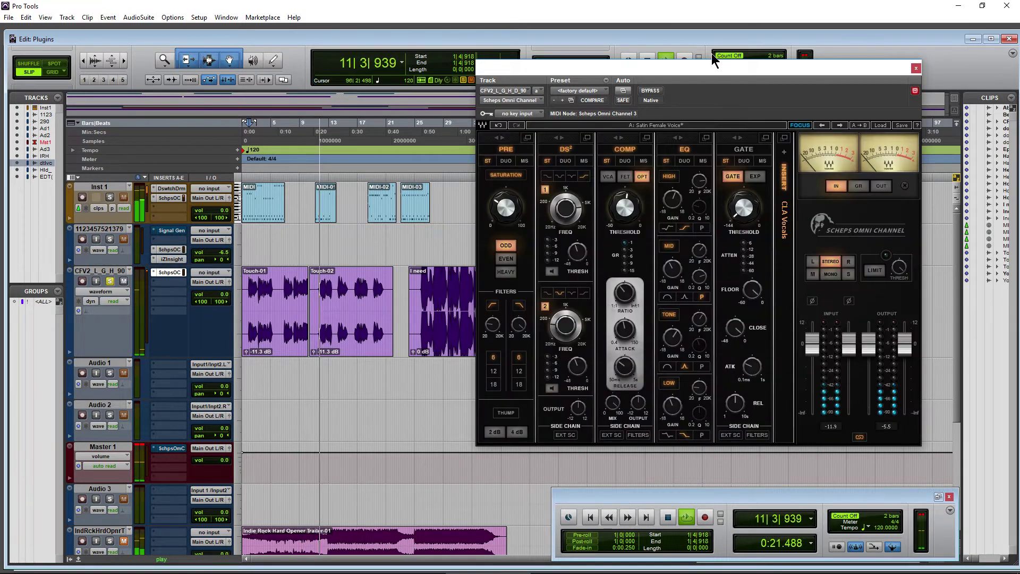
{"action": "left_click_drag", "start_coordinate": [653, 73], "coordinate": [585, 116]}
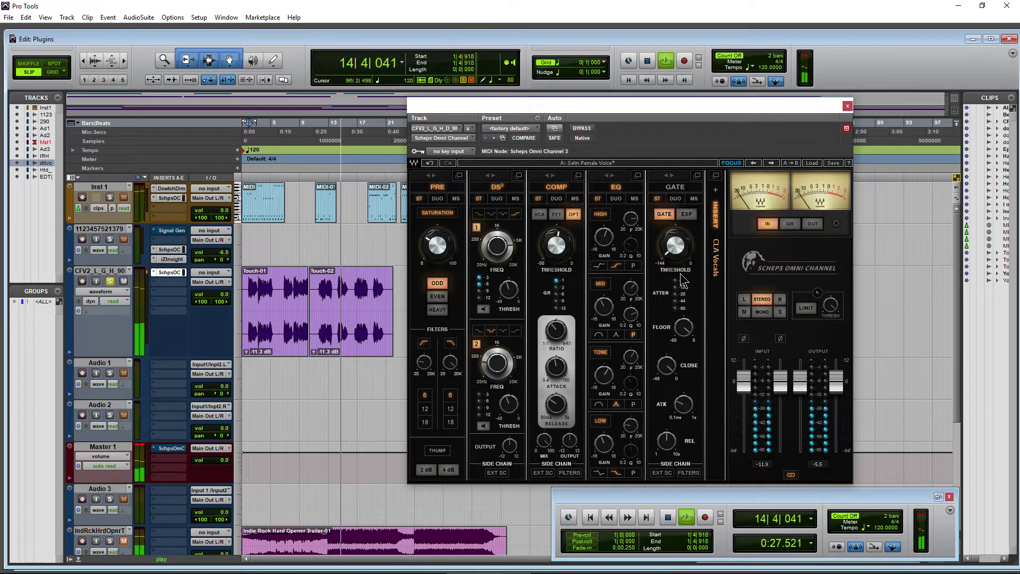
{"action": "key", "text": "space"}
{"action": "left_click_drag", "start_coordinate": [718, 307], "coordinate": [626, 347]}
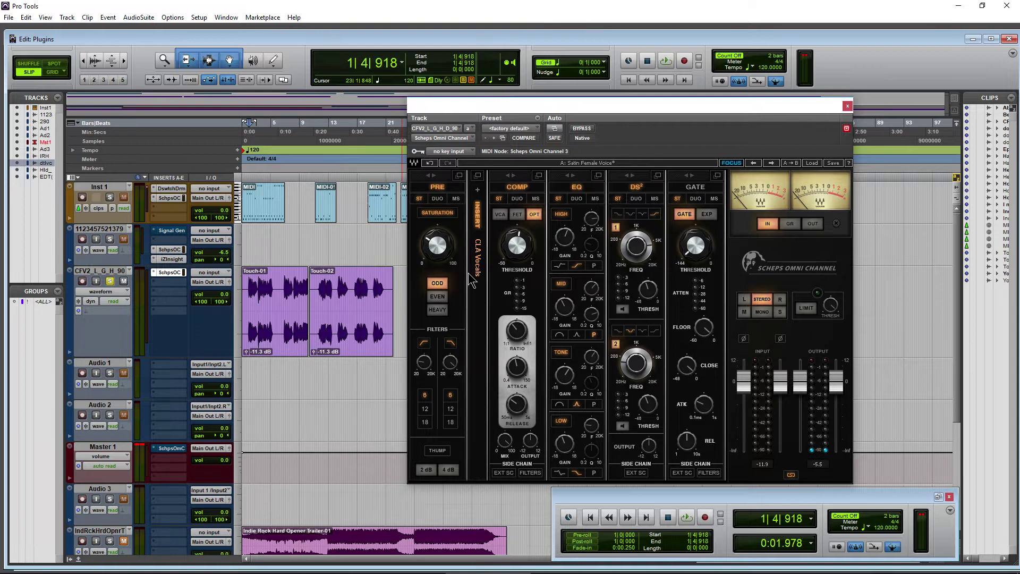
Replace CLA Vocals in the insert slot with the AR TG Mastering plug-in from the Dynamics category
{"action": "left_click", "coordinate": [477, 193]}
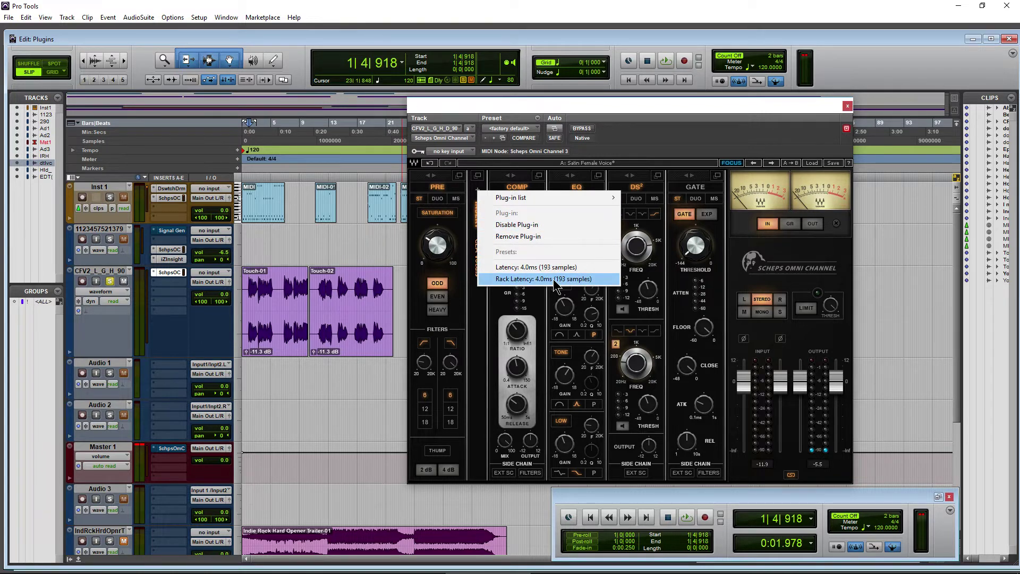
{"action": "mouse_move", "coordinate": [570, 197]}
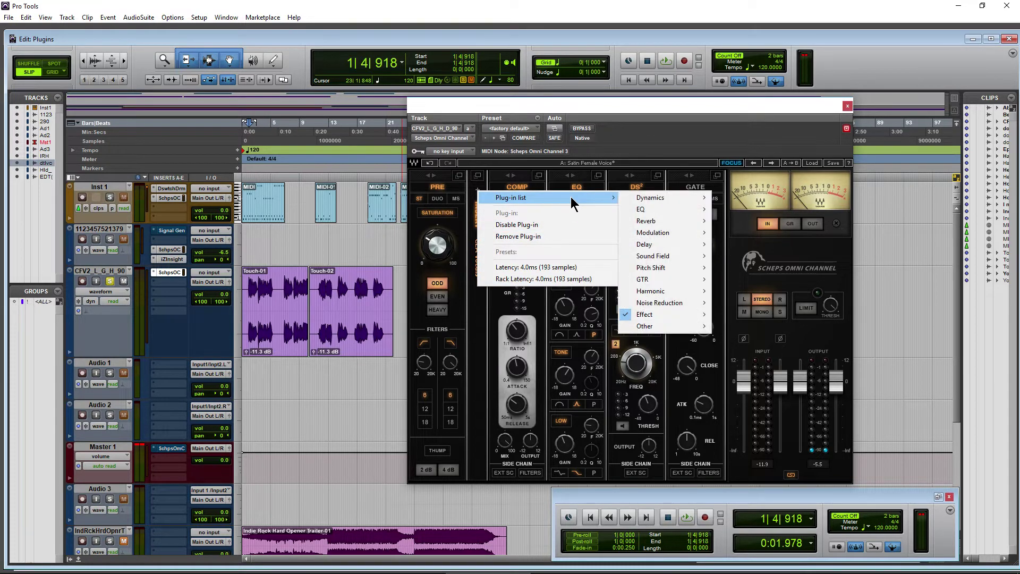
{"action": "mouse_move", "coordinate": [646, 202]}
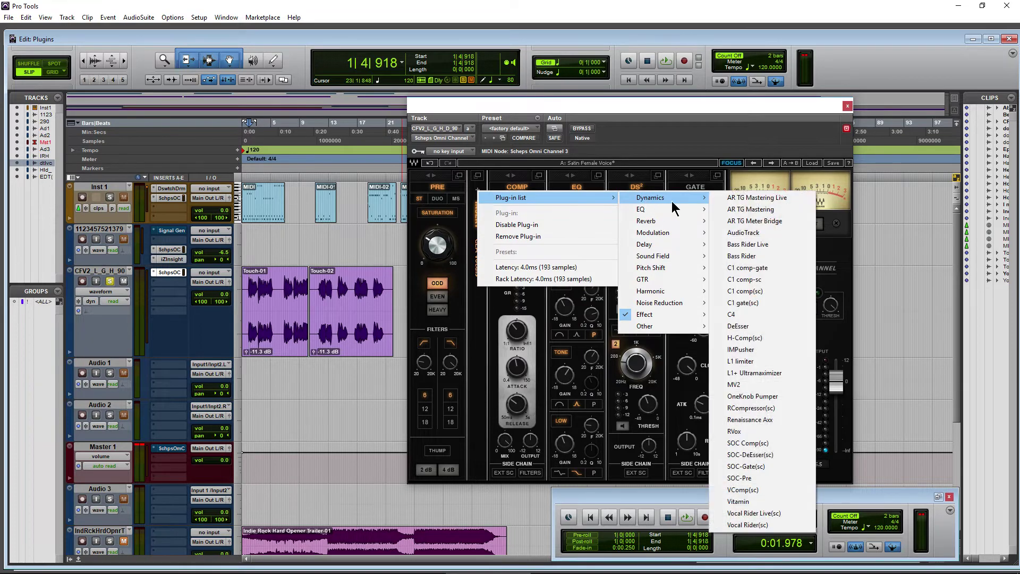
{"action": "left_click", "coordinate": [754, 209]}
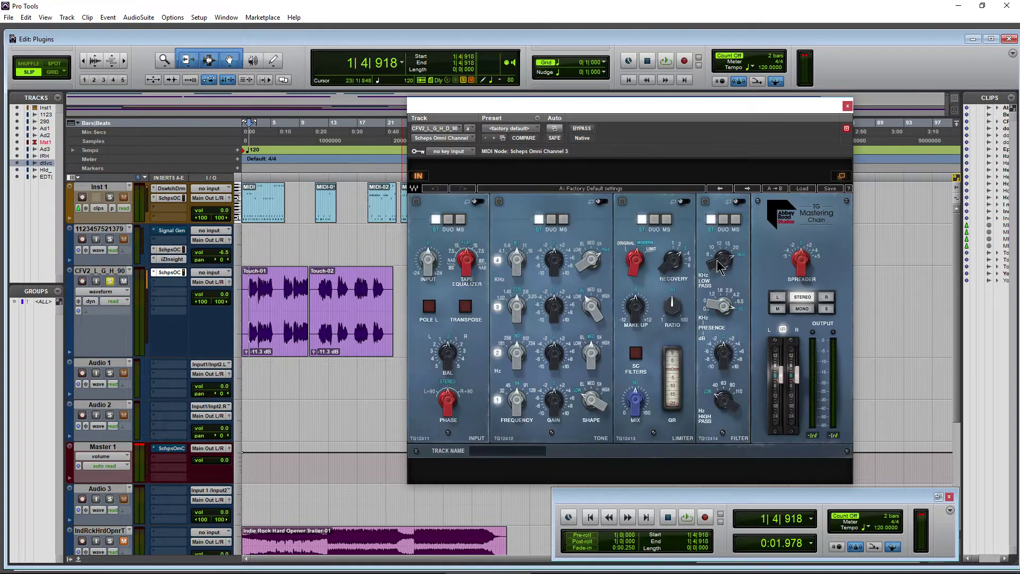
{"action": "mouse_move", "coordinate": [569, 114]}
{"action": "left_mouse_down"}
{"action": "mouse_move", "coordinate": [582, 111]}
{"action": "mouse_move", "coordinate": [573, 112]}
{"action": "left_mouse_up"}
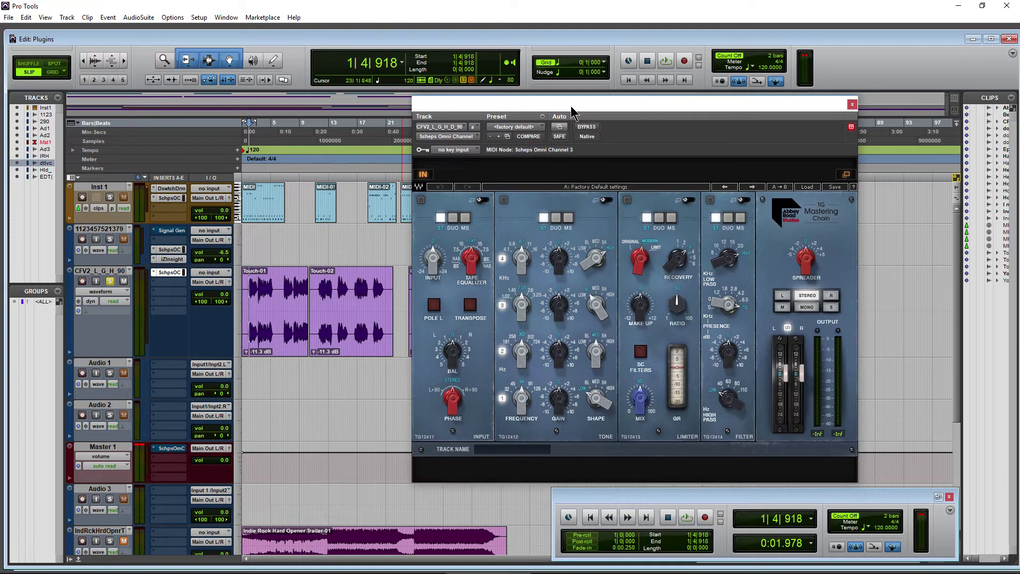
Briefly audition the vocal through AR TG Mastering and return to the full channel strip
{"action": "key", "text": "space"}
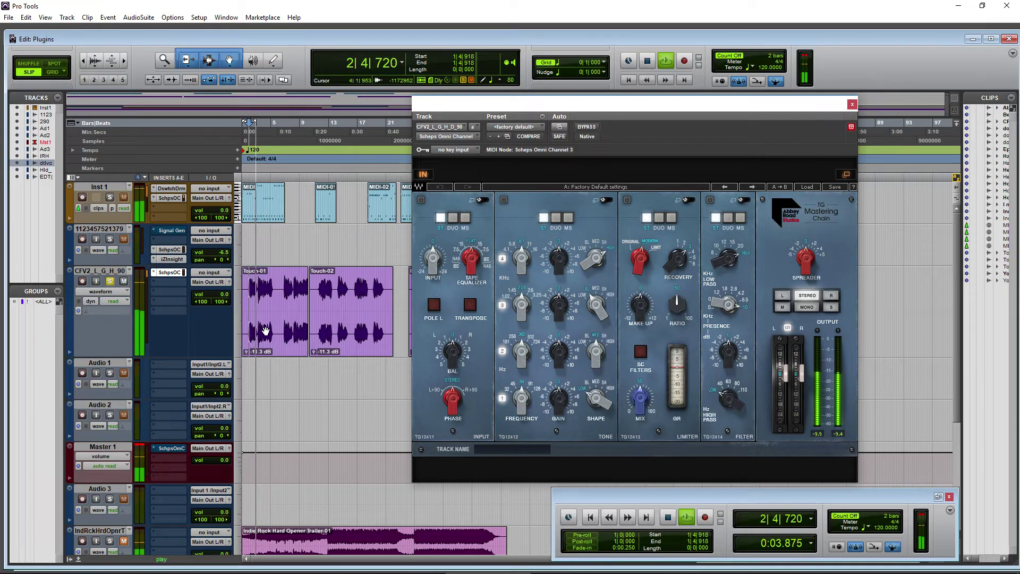
{"action": "key", "text": "space"}
{"action": "left_click", "coordinate": [846, 175]}
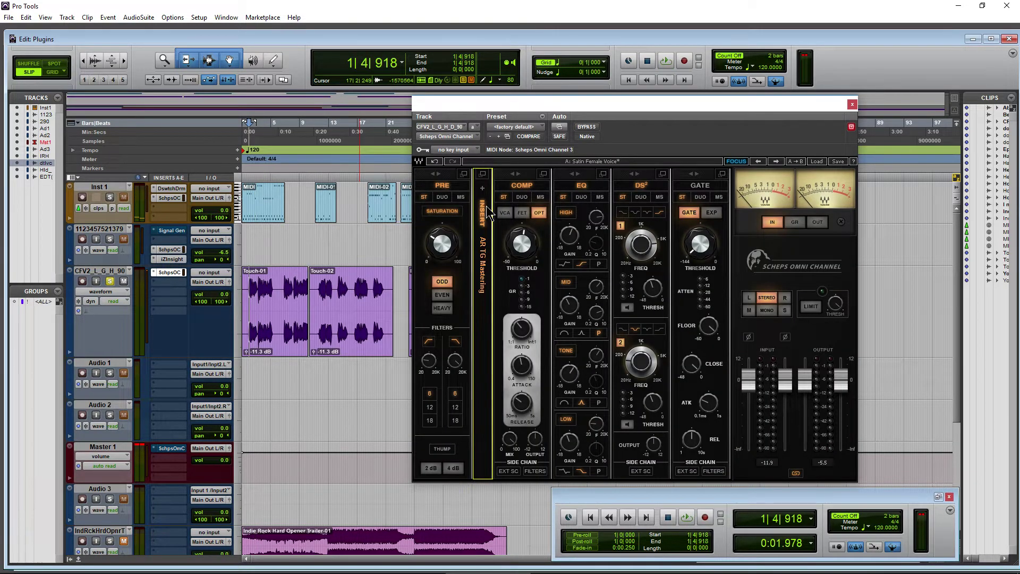
Check the insert and rack latency of AR TG Mastering, and move the insert module after GATE
{"action": "right_click", "coordinate": [485, 186]}
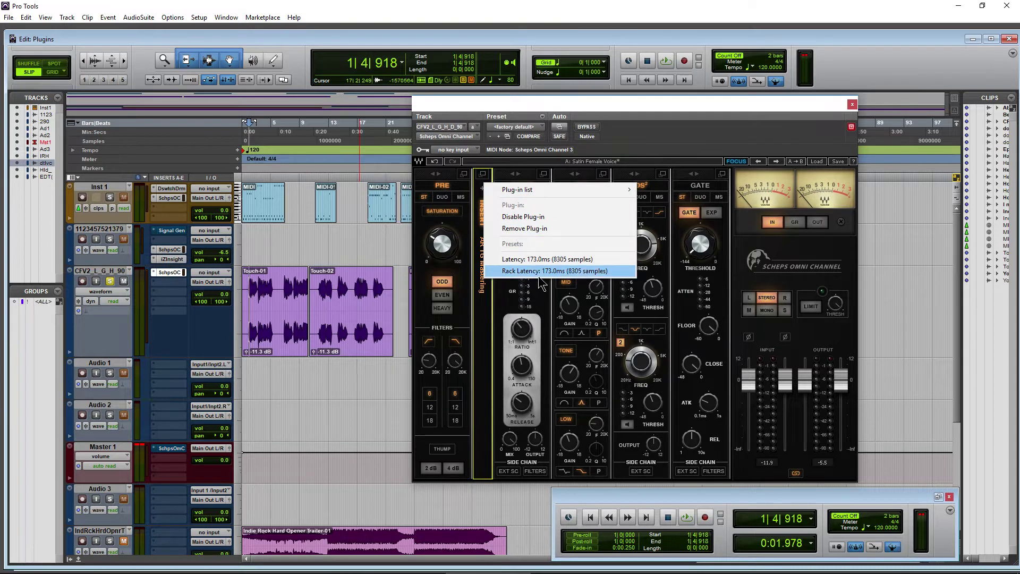
{"action": "left_click", "coordinate": [483, 311]}
{"action": "left_click_drag", "start_coordinate": [483, 311], "coordinate": [706, 316]}
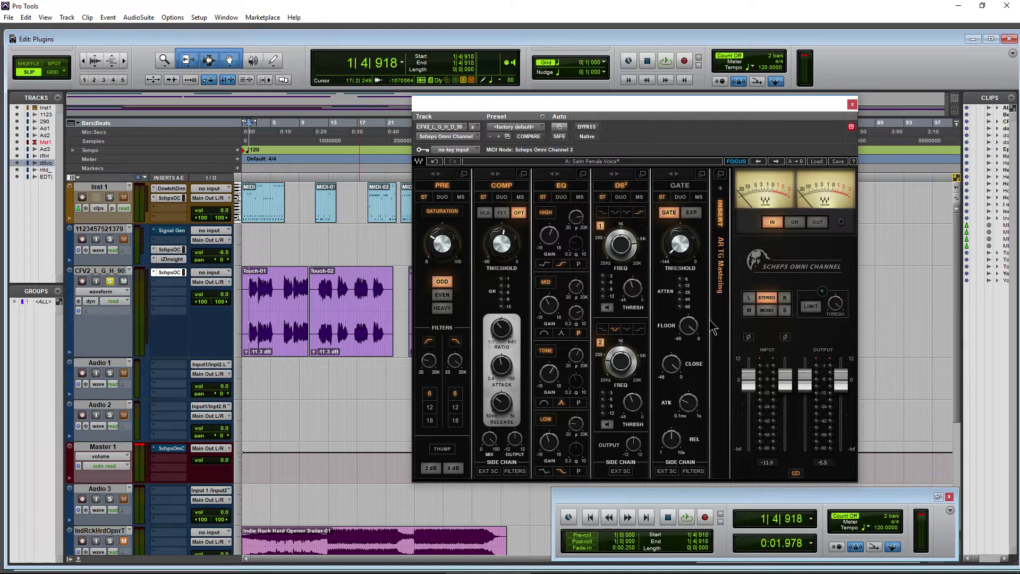
Play the vocal briefly with the new module order and remove AR TG Mastering from the insert slot
{"action": "key", "text": "space"}
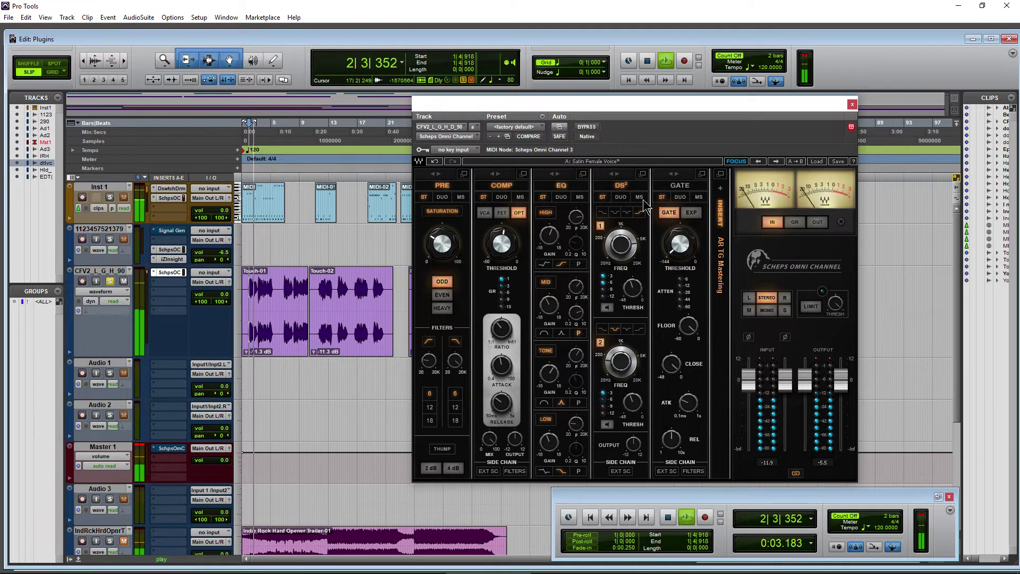
{"action": "key", "text": "space"}
{"action": "left_click", "coordinate": [720, 189]}
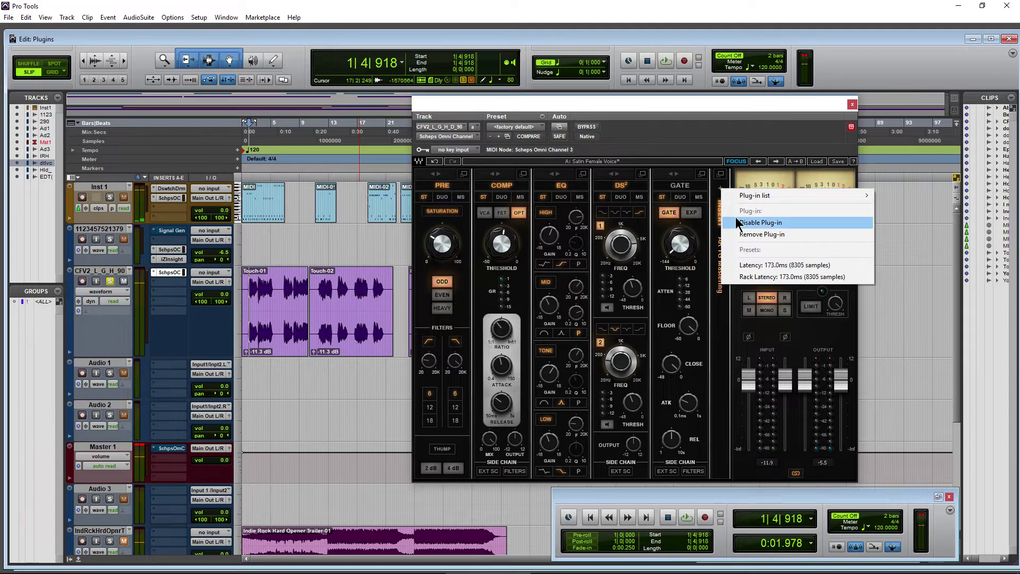
{"action": "left_click", "coordinate": [773, 234]}
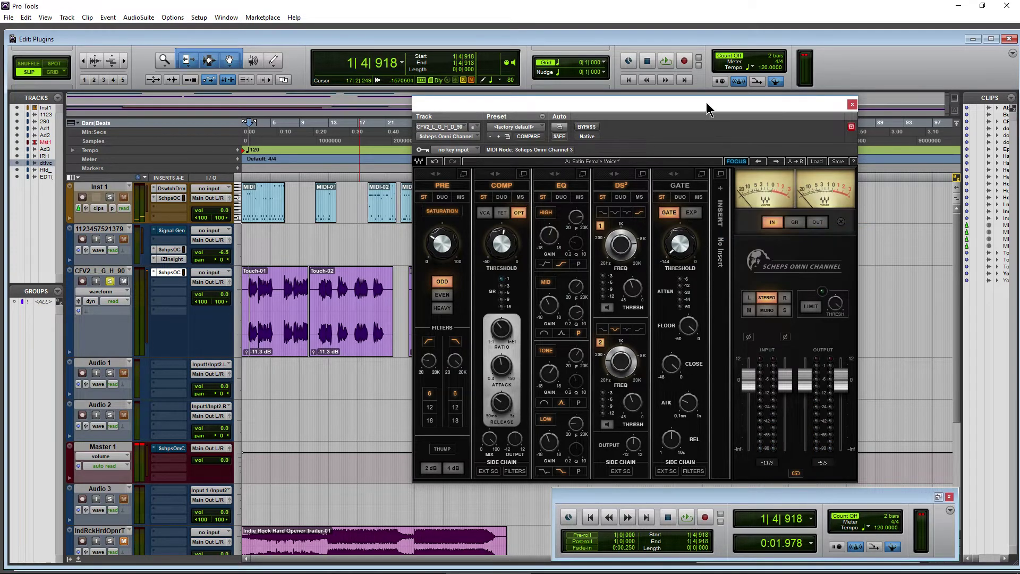
{"action": "left_click_drag", "start_coordinate": [708, 103], "coordinate": [741, 97]}
Open the Scheps Omni Channel user guide and read its Introduction, including the passage about redefining "channel strip"
{"action": "left_click", "coordinate": [886, 156]}
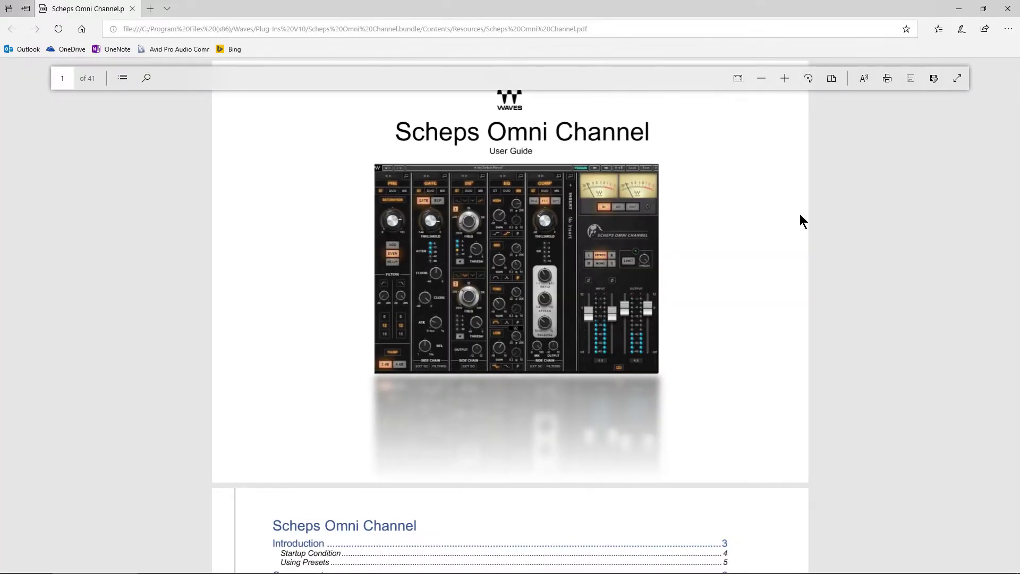
{"action": "scroll", "coordinate": [767, 207], "scroll_direction": "down", "scroll_amount": 10}
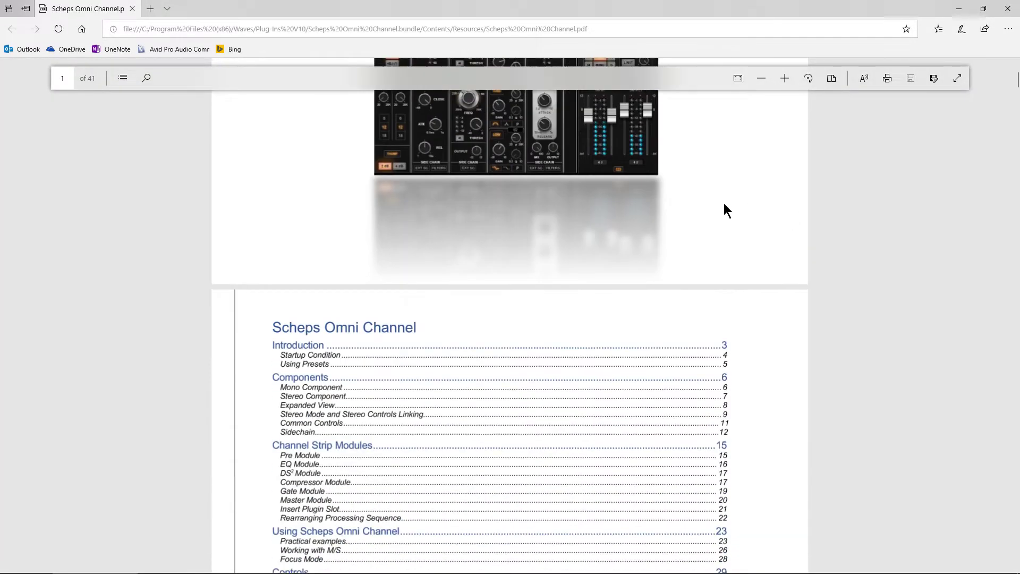
{"action": "scroll", "coordinate": [763, 254], "scroll_direction": "down", "scroll_amount": 4}
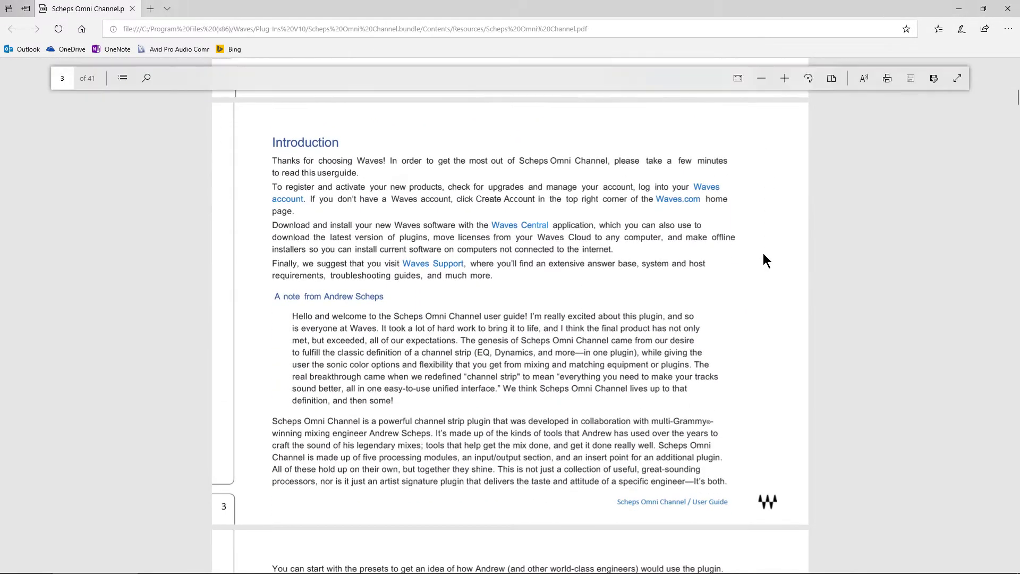
{"action": "scroll", "coordinate": [763, 253], "scroll_direction": "up", "scroll_amount": 1}
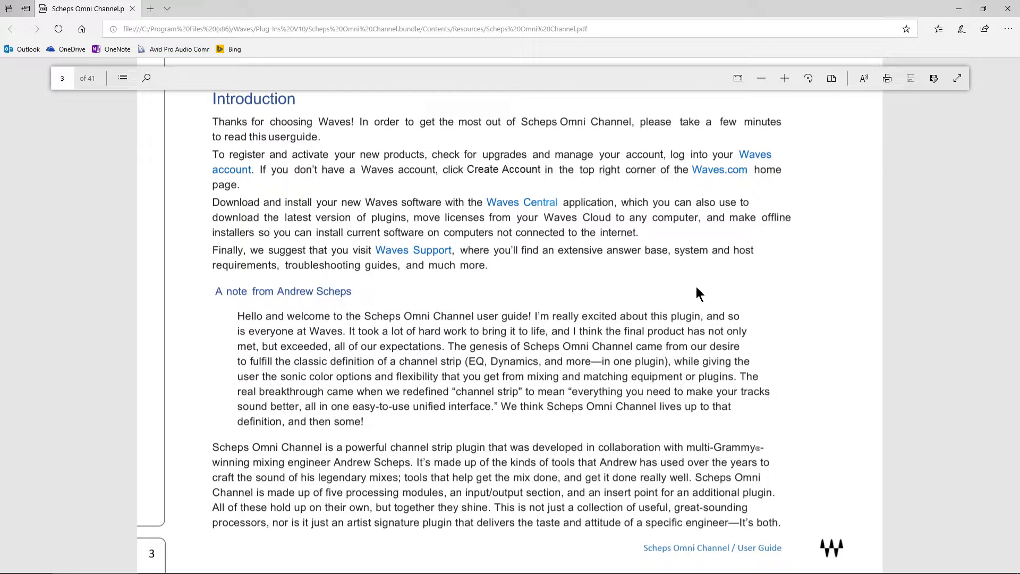
{"action": "scroll", "coordinate": [519, 228], "scroll_direction": "down", "scroll_amount": 3}
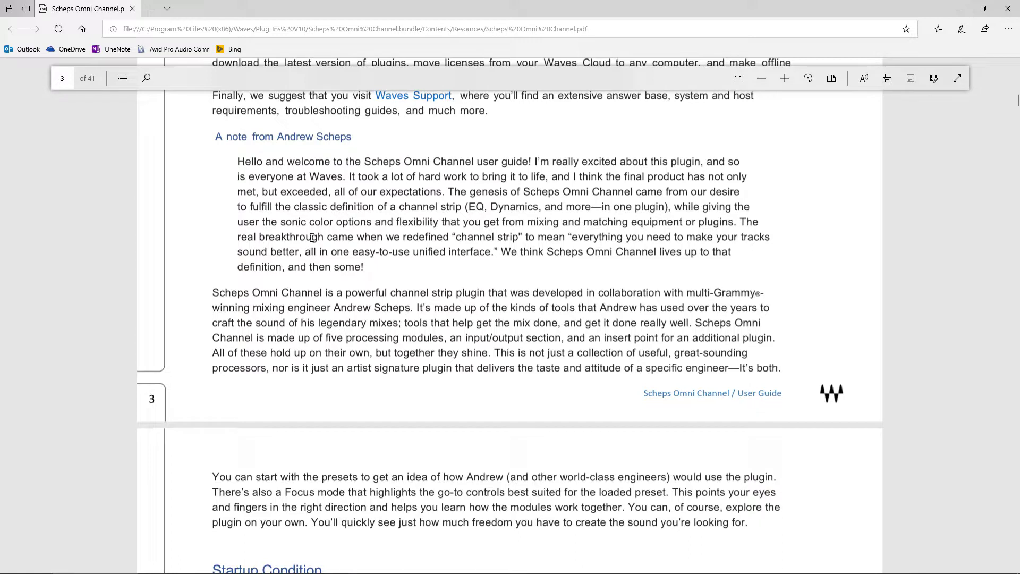
{"action": "left_click_drag", "start_coordinate": [315, 236], "coordinate": [525, 233]}
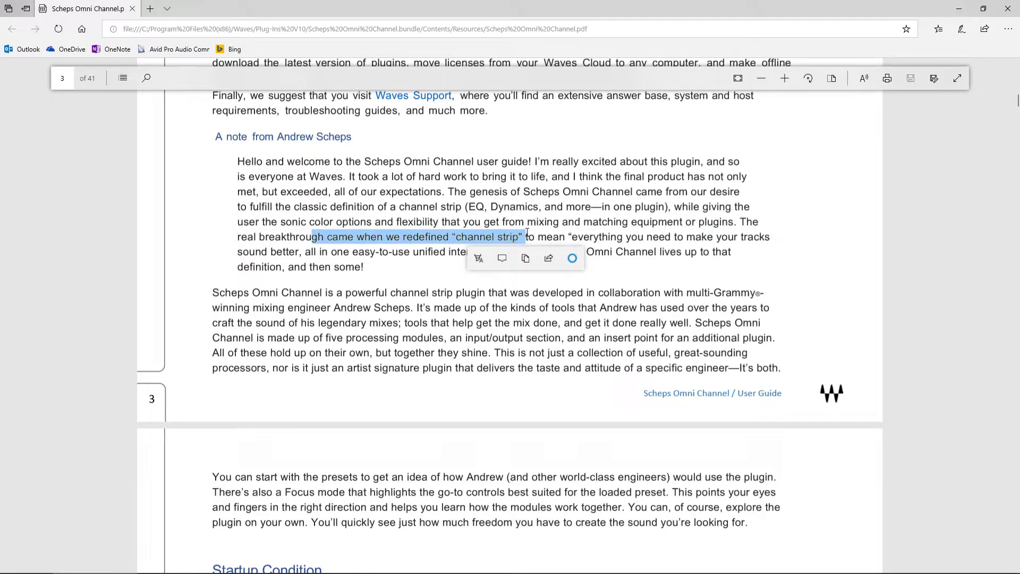
{"action": "left_click", "coordinate": [385, 272]}
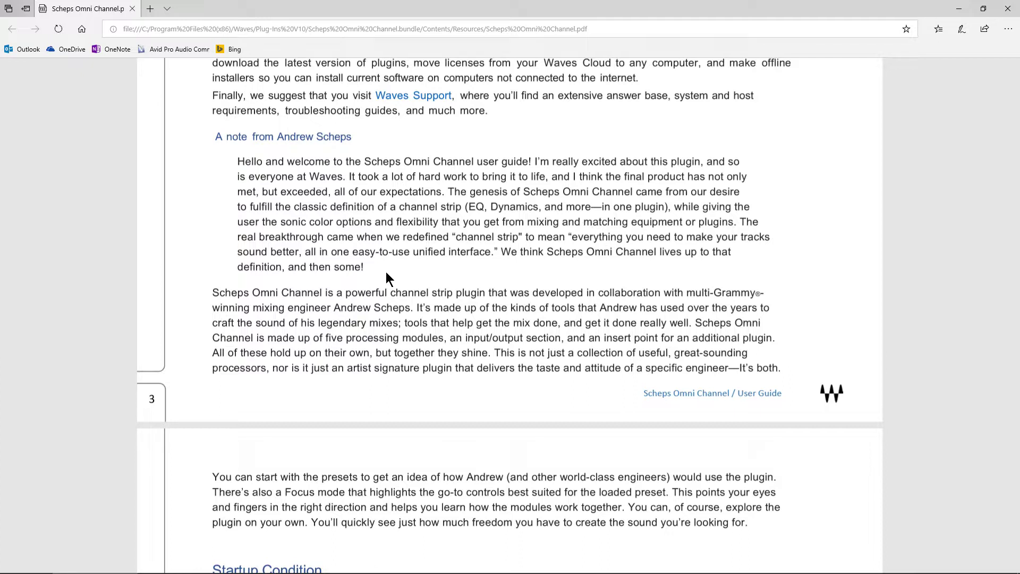
Switch back to Pro Tools and insert Avid's mono Channel Strip plug-in on the Audio 1 track
{"action": "left_click", "coordinate": [555, 563]}
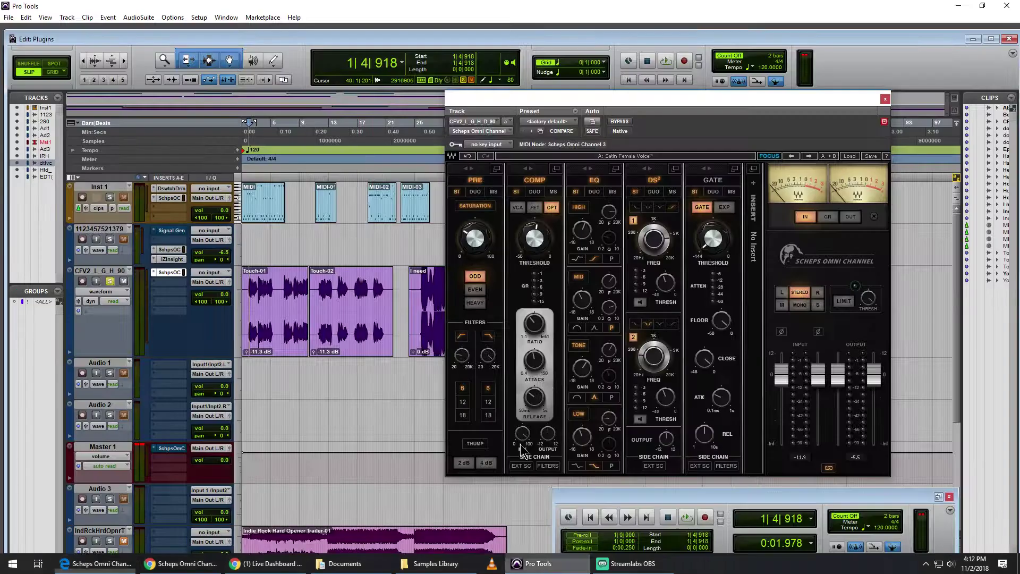
{"action": "left_click", "coordinate": [178, 372]}
{"action": "mouse_move", "coordinate": [218, 397]}
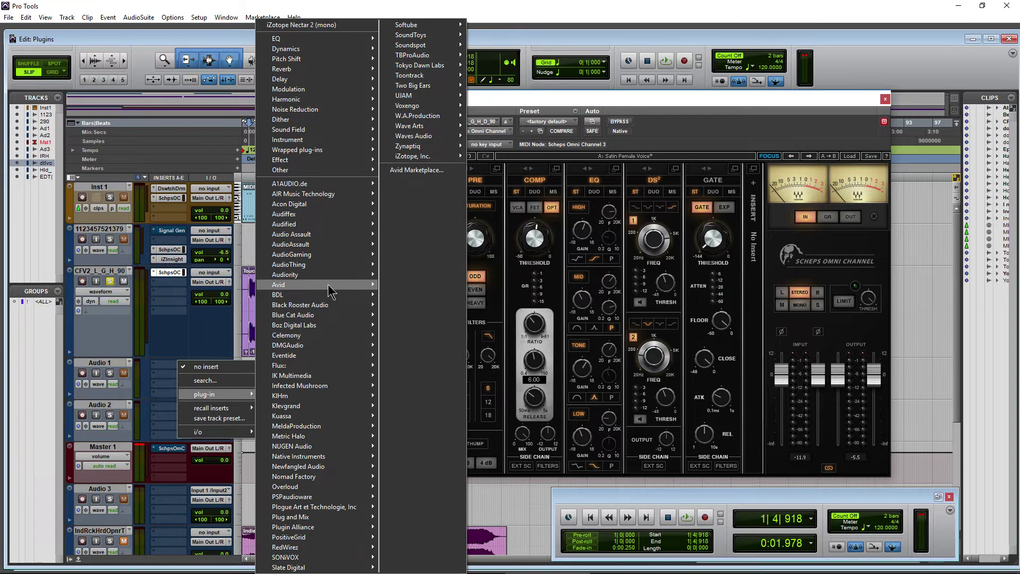
{"action": "mouse_move", "coordinate": [329, 286]}
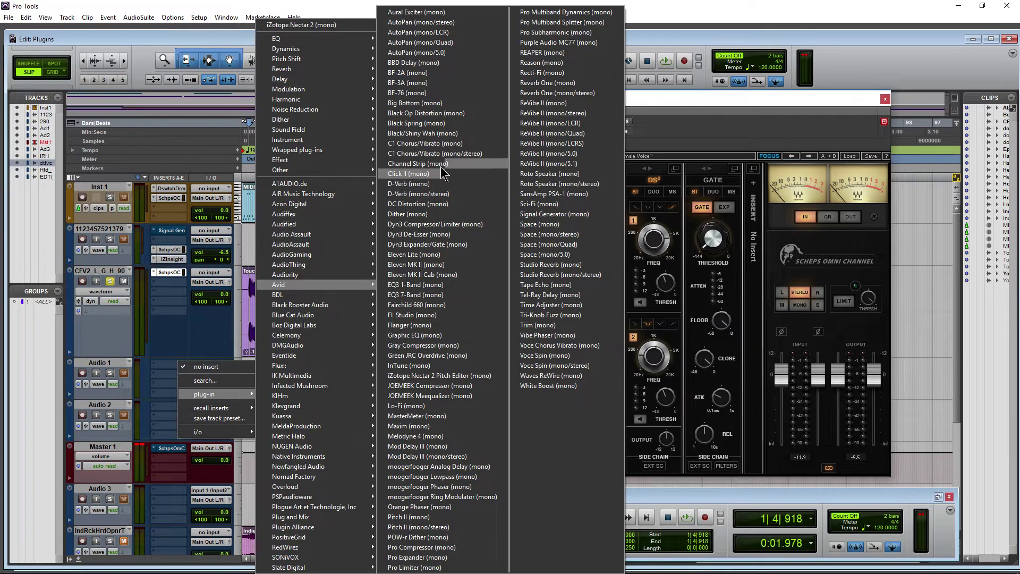
{"action": "key", "text": "Escape"}
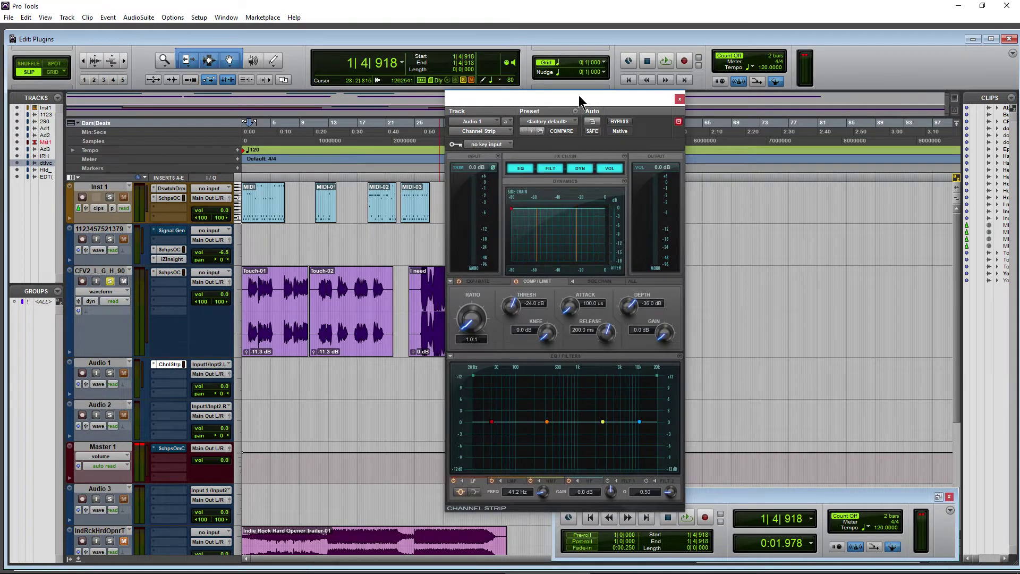
{"action": "left_click_drag", "start_coordinate": [578, 94], "coordinate": [567, 72]}
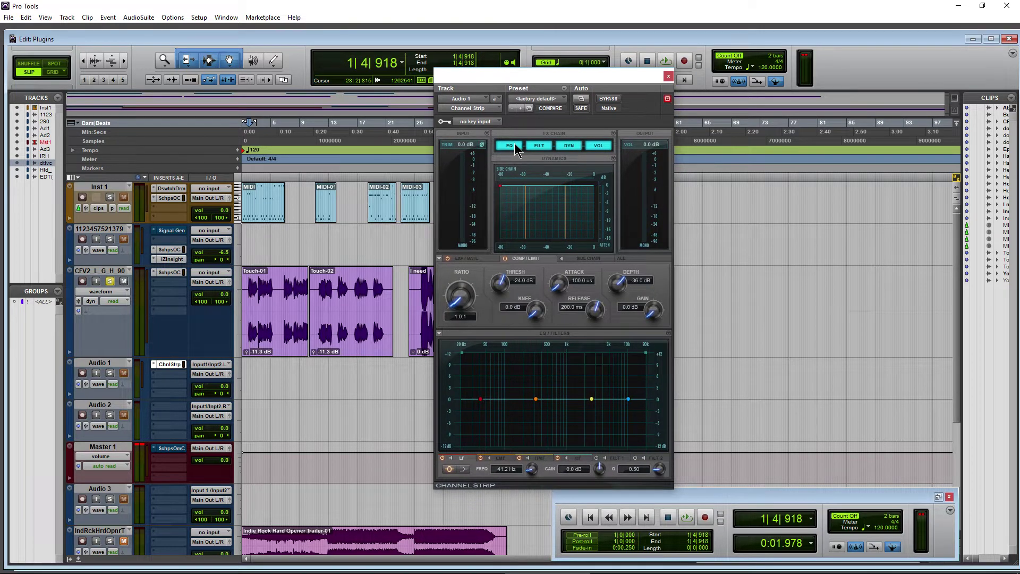
Raise the Knee of the compressor in Channel Strip on Audio 1
{"action": "mouse_move", "coordinate": [577, 150]}
{"action": "left_mouse_down"}
{"action": "mouse_move", "coordinate": [605, 153]}
{"action": "mouse_move", "coordinate": [571, 151]}
{"action": "left_mouse_up"}
{"action": "mouse_move", "coordinate": [536, 317]}
{"action": "left_mouse_down"}
{"action": "mouse_move", "coordinate": [542, 286]}
{"action": "mouse_move", "coordinate": [547, 311]}
{"action": "left_mouse_up"}
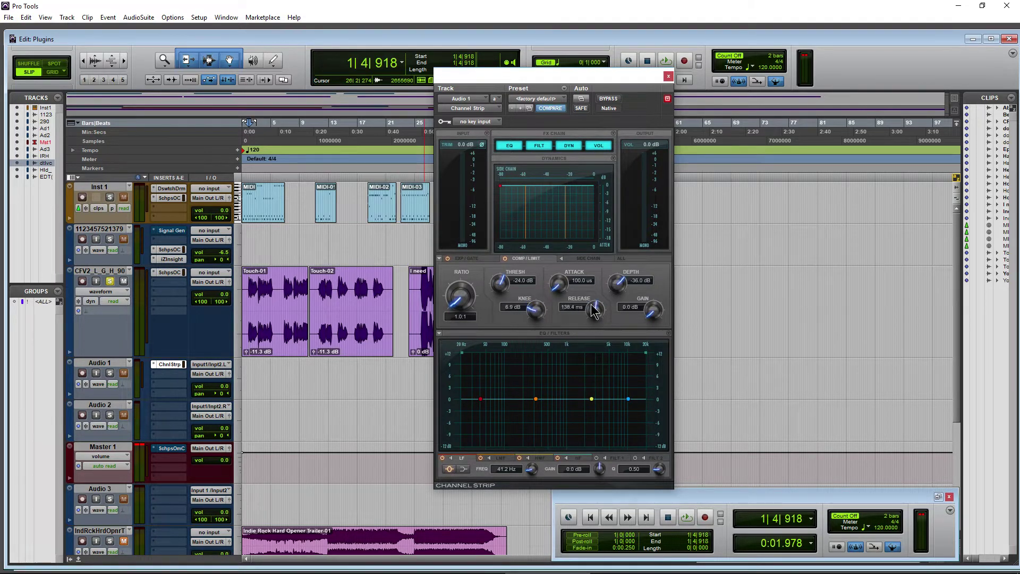
View the Side Chain and Exp/Gate sections of Channel Strip and remove the plug-in from the Audio 1 track
{"action": "left_click", "coordinate": [584, 259]}
{"action": "left_click", "coordinate": [467, 259]}
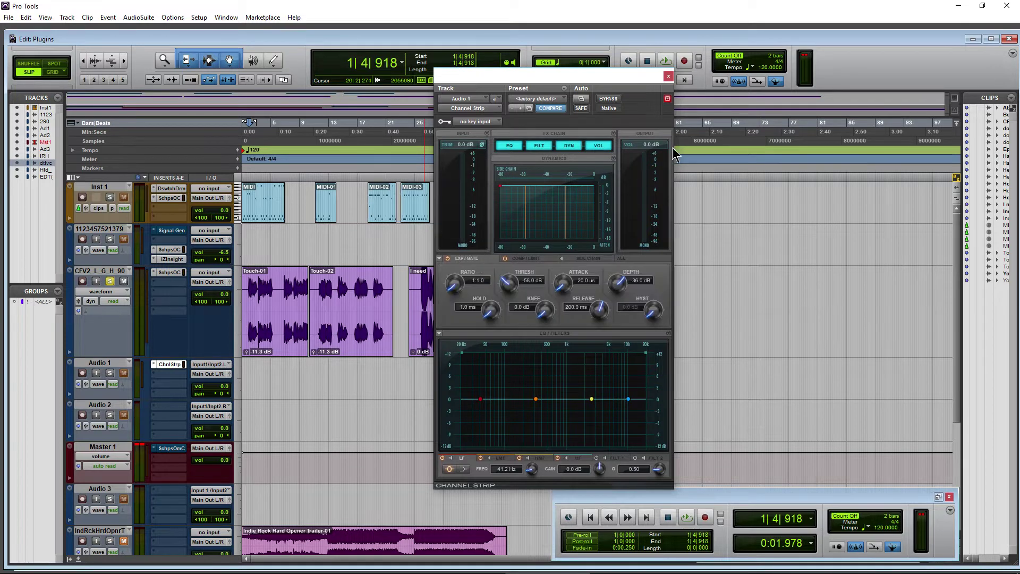
{"action": "left_click", "coordinate": [668, 77]}
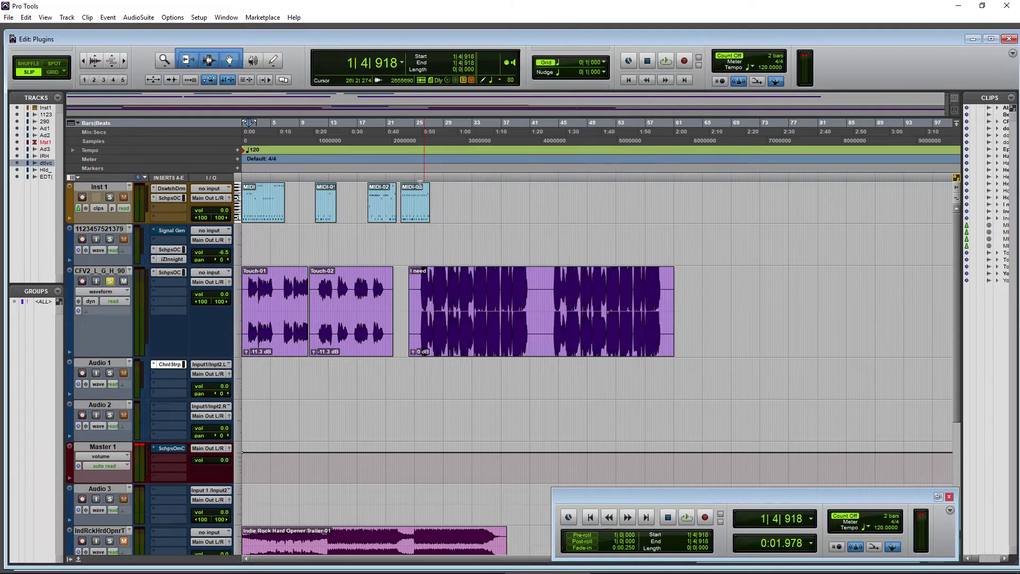
{"action": "left_click", "coordinate": [154, 371]}
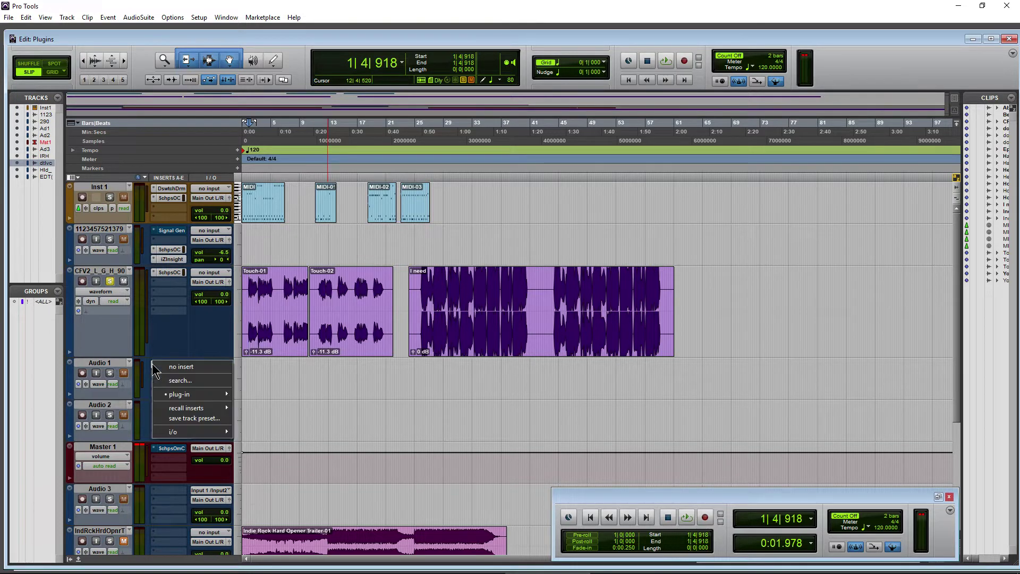
{"action": "left_click", "coordinate": [159, 367]}
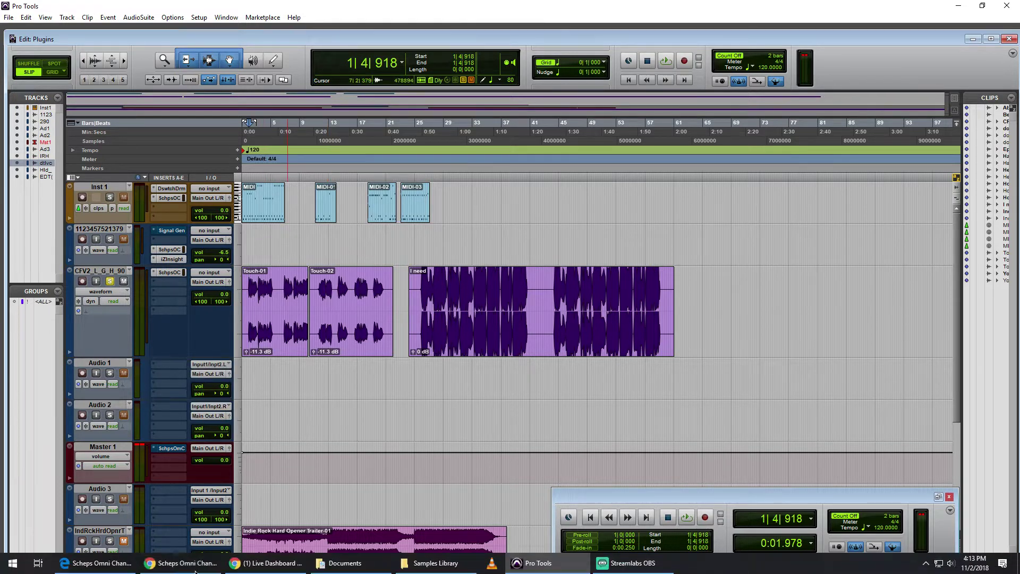
Return to the Scheps Omni Channel user guide and highlight the passage about Focus mode's go-to controls on page 4
{"action": "left_click", "coordinate": [94, 563]}
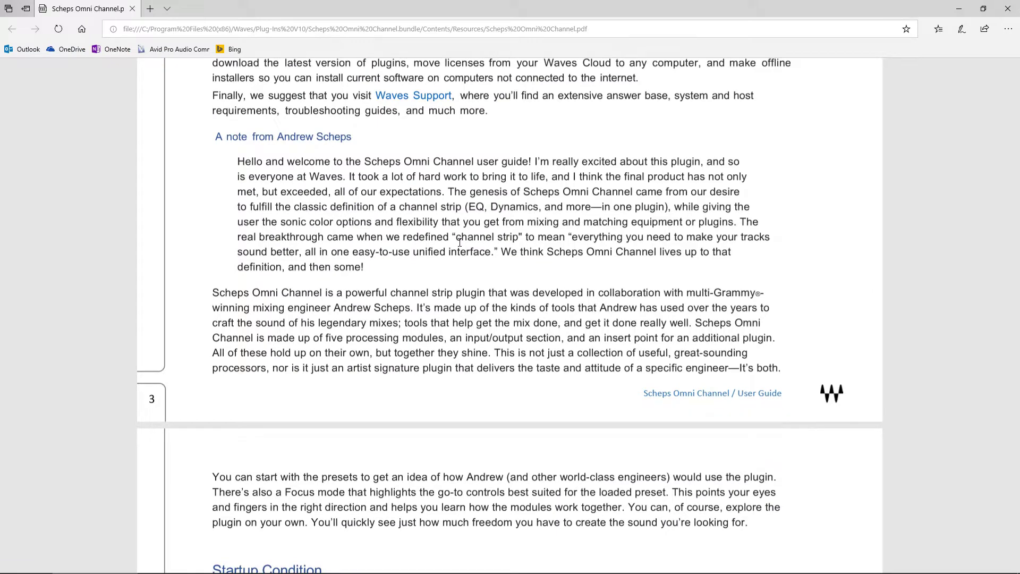
{"action": "scroll", "coordinate": [460, 249], "scroll_direction": "down", "scroll_amount": 6}
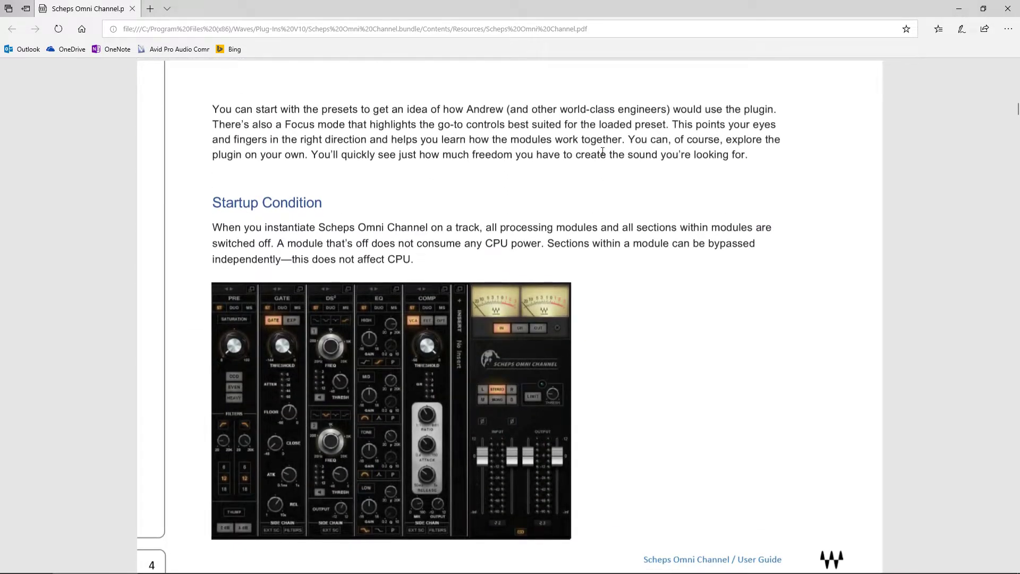
{"action": "left_click_drag", "start_coordinate": [272, 124], "coordinate": [508, 124]}
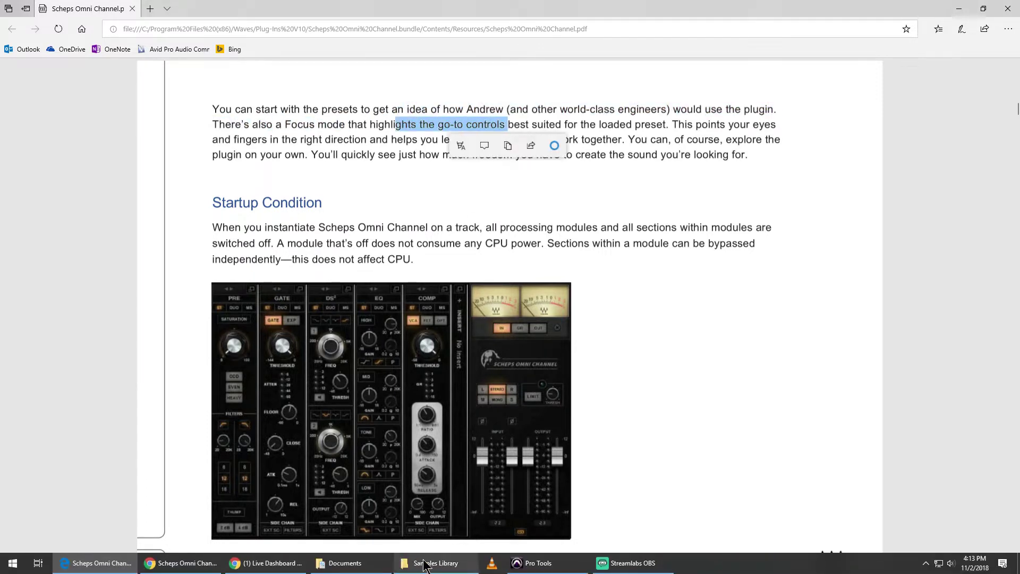
Switch back to Pro Tools and load Andrew Scheps's "Vocal 2 (Aggro)" preset in Scheps Omni Channel on the CFV2 vocal track
{"action": "left_click", "coordinate": [629, 564]}
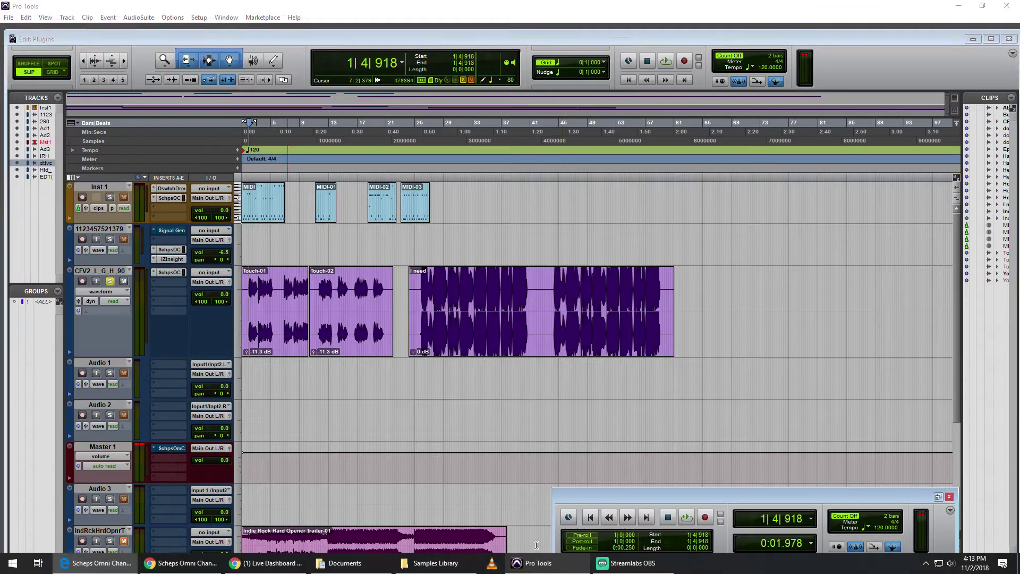
{"action": "left_click", "coordinate": [170, 272]}
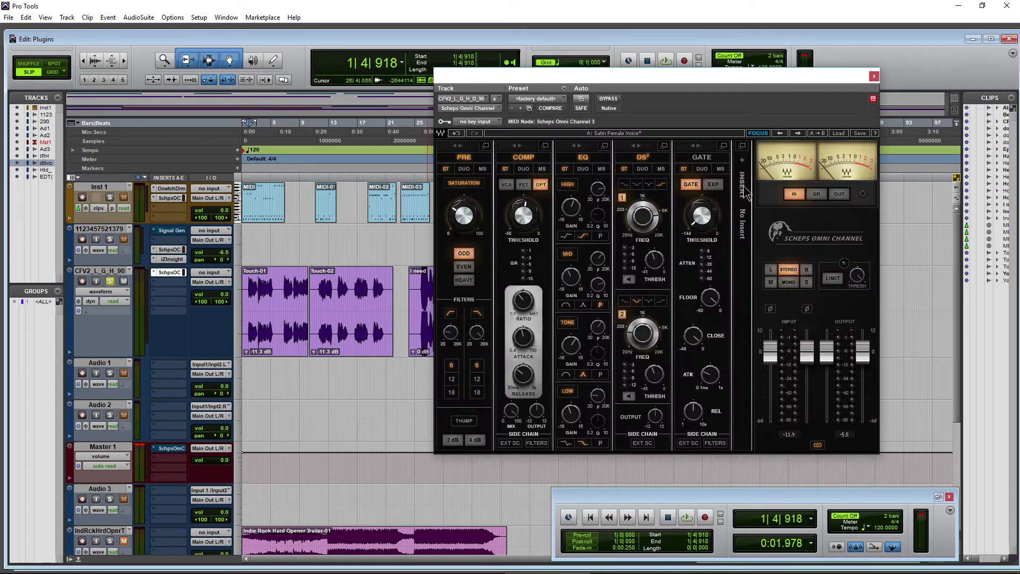
{"action": "left_click", "coordinate": [838, 134]}
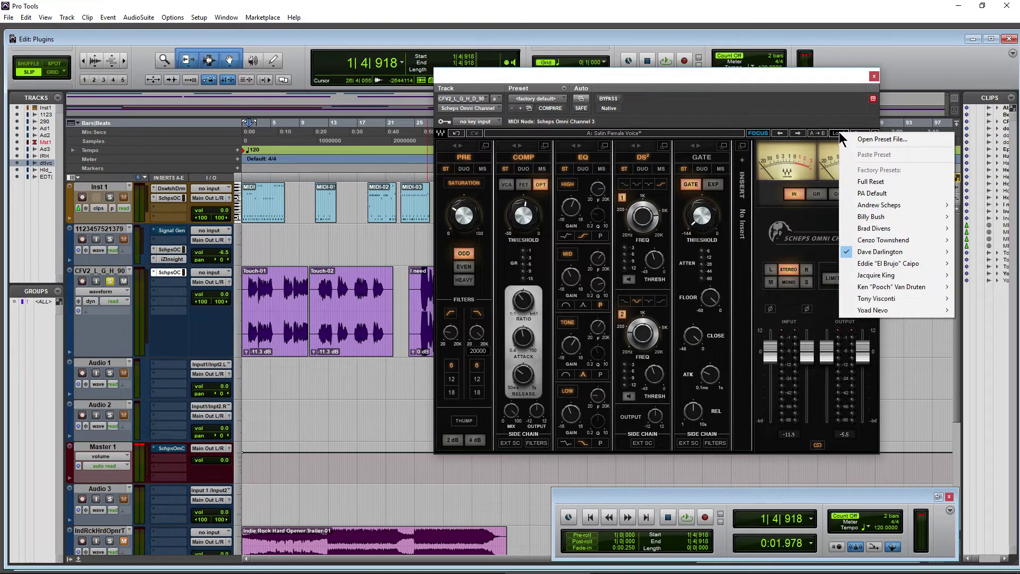
{"action": "mouse_move", "coordinate": [902, 211]}
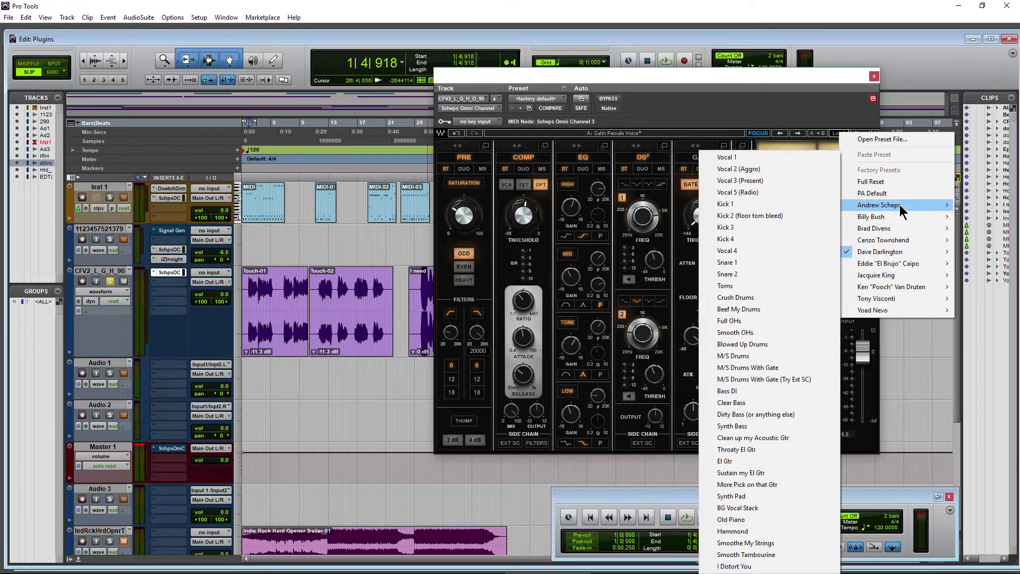
{"action": "left_click", "coordinate": [739, 169]}
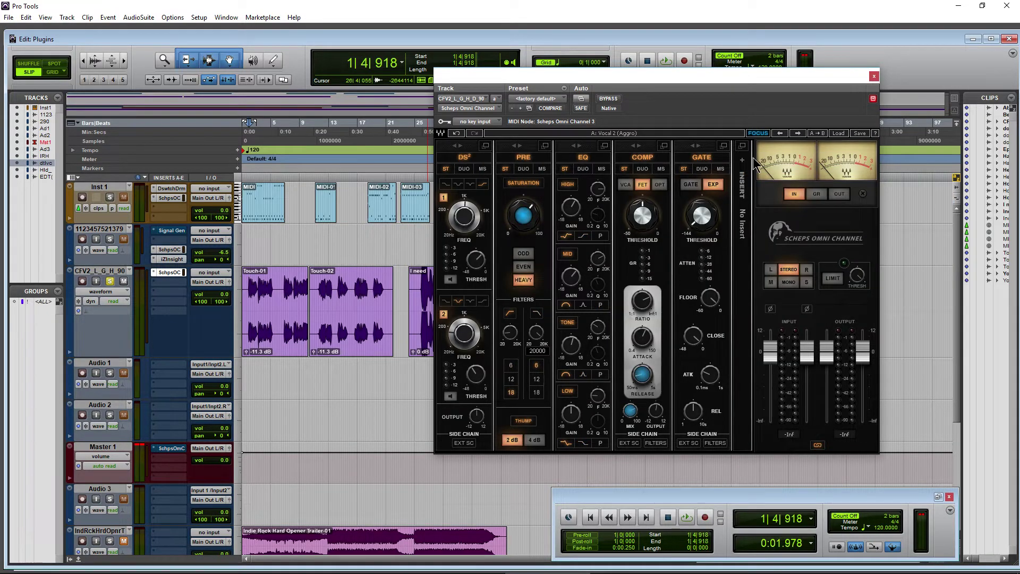
Try the preset's Focus-highlighted controls, adjusting the Pre module's Saturation to 52.7 and the compressor's Release
{"action": "left_click", "coordinate": [758, 133]}
{"action": "left_click_drag", "start_coordinate": [523, 215], "coordinate": [523, 222]}
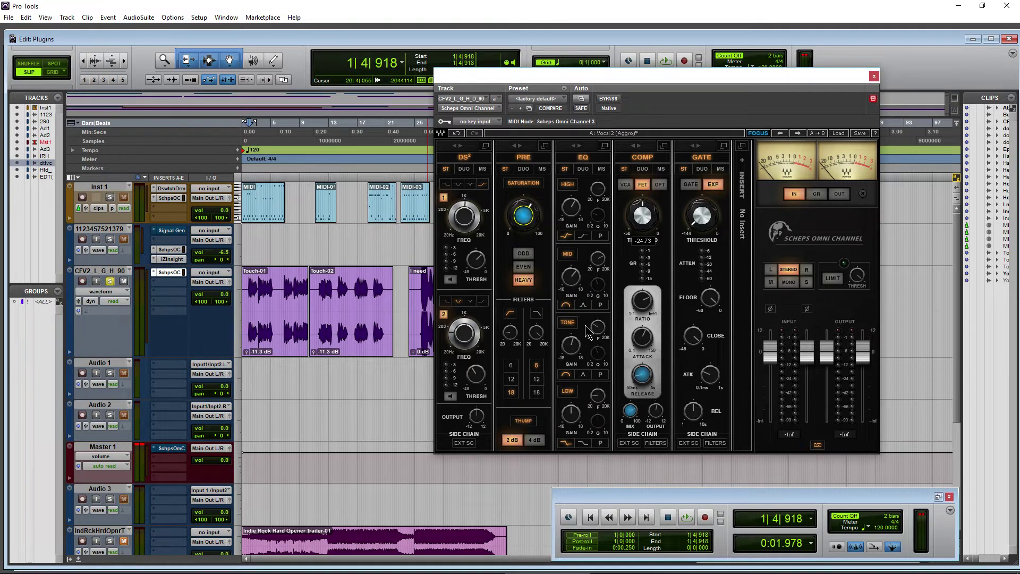
{"action": "left_click_drag", "start_coordinate": [642, 374], "coordinate": [642, 370]}
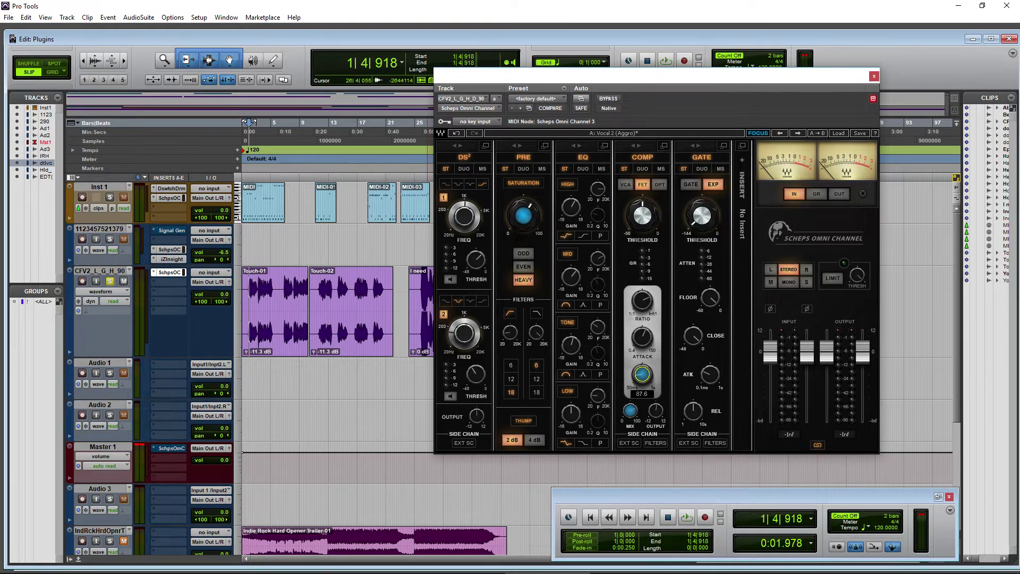
{"action": "left_click", "coordinate": [630, 410]}
{"action": "left_click_drag", "start_coordinate": [523, 215], "coordinate": [524, 213]}
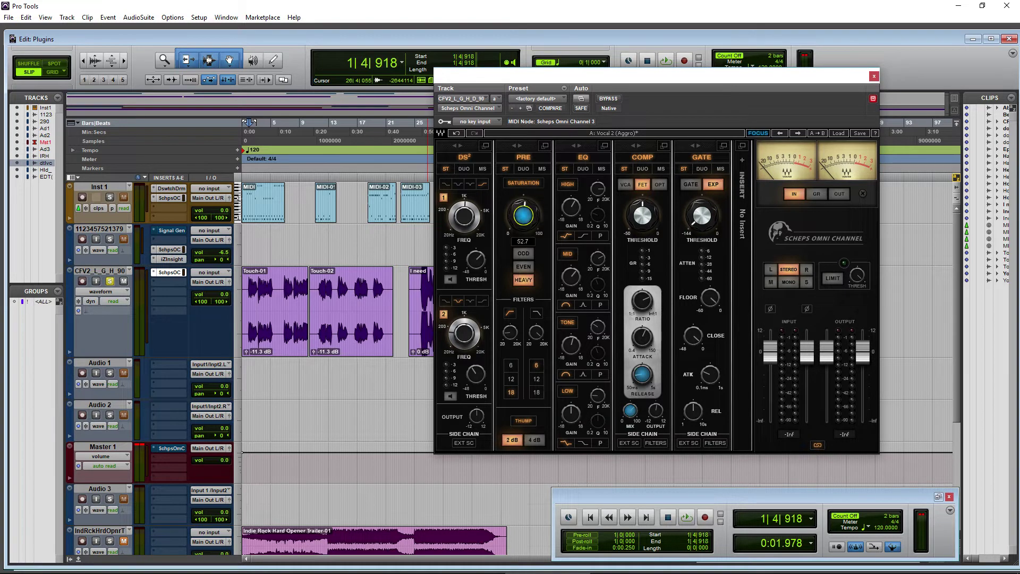
{"action": "left_click_drag", "start_coordinate": [642, 374], "coordinate": [650, 393]}
{"action": "left_click", "coordinate": [630, 410]}
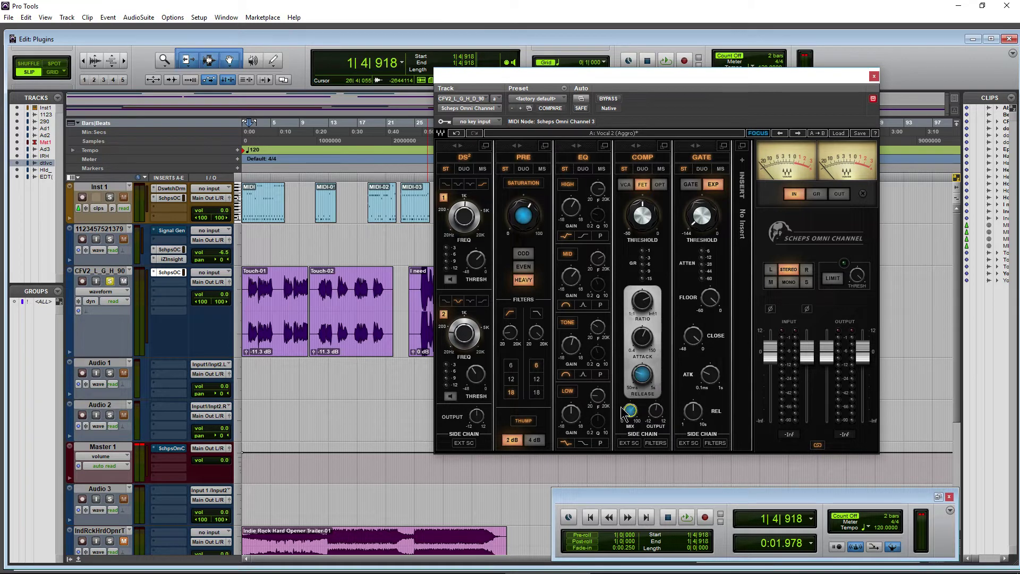
{"action": "mouse_move", "coordinate": [187, 569]}
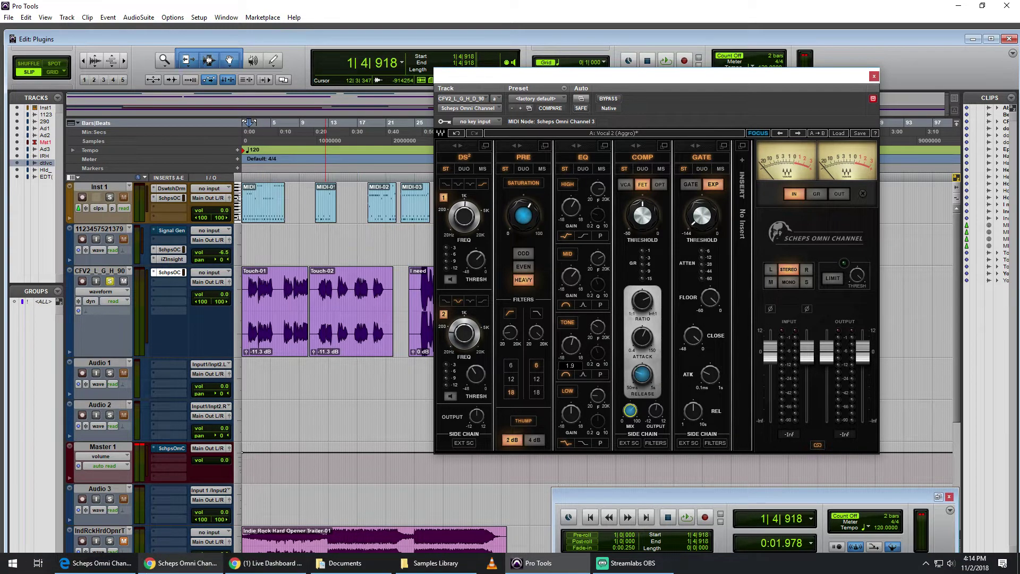
{"action": "left_click", "coordinate": [760, 134]}
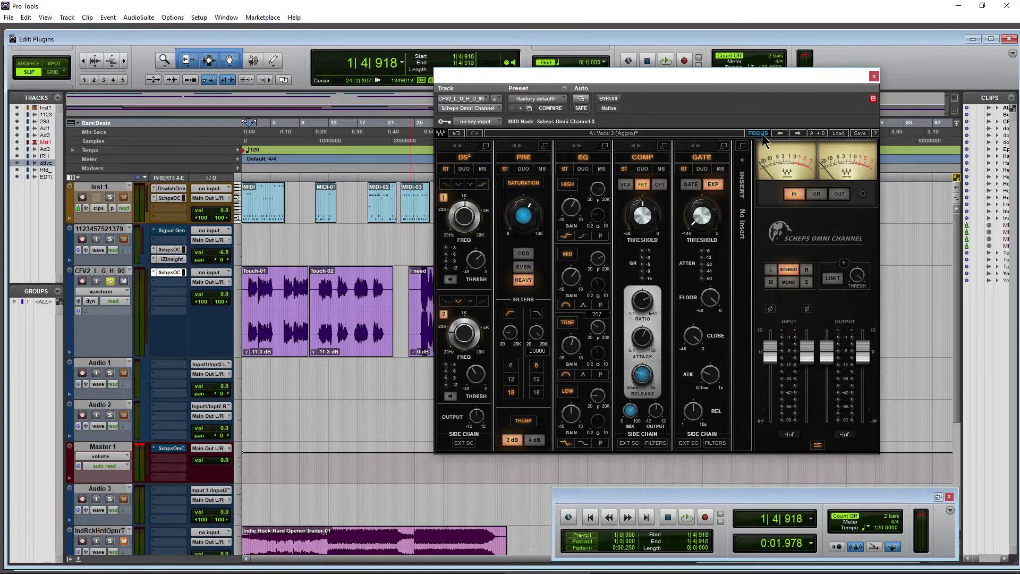
Switch to the user guide and read its Startup Condition section
{"action": "left_click", "coordinate": [96, 563]}
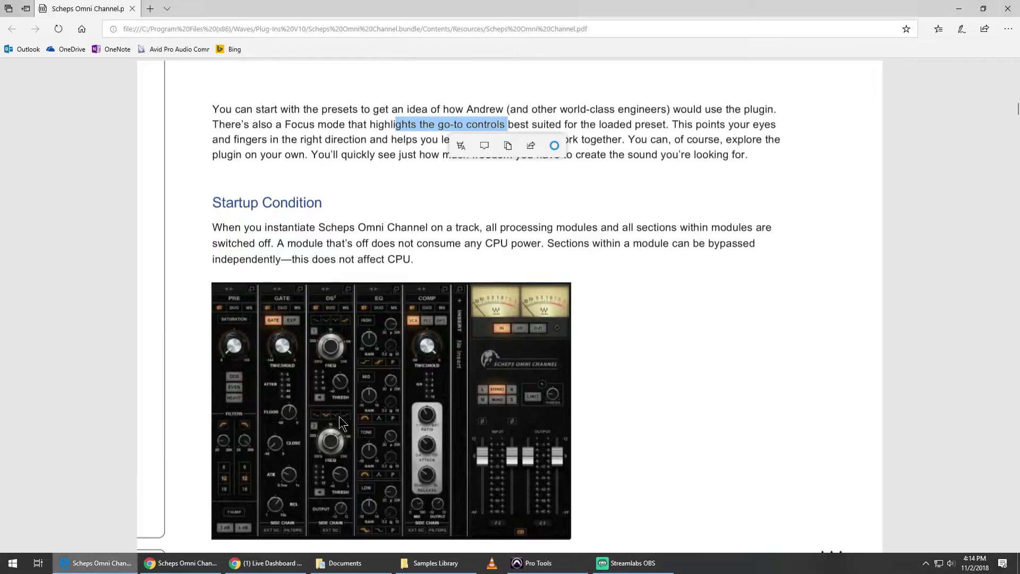
{"action": "left_click", "coordinate": [603, 298]}
{"action": "scroll", "coordinate": [697, 282], "scroll_direction": "down", "scroll_amount": 2}
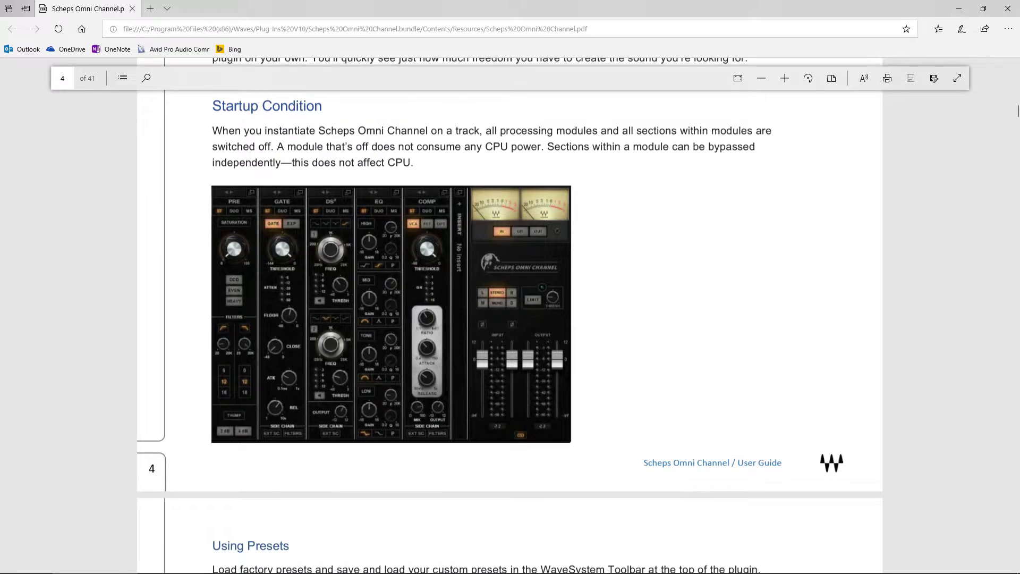
Switch back to Pro Tools, turn off the EQ module and move the Pre module ahead of DS² in Scheps Omni Channel
{"action": "left_click", "coordinate": [552, 563]}
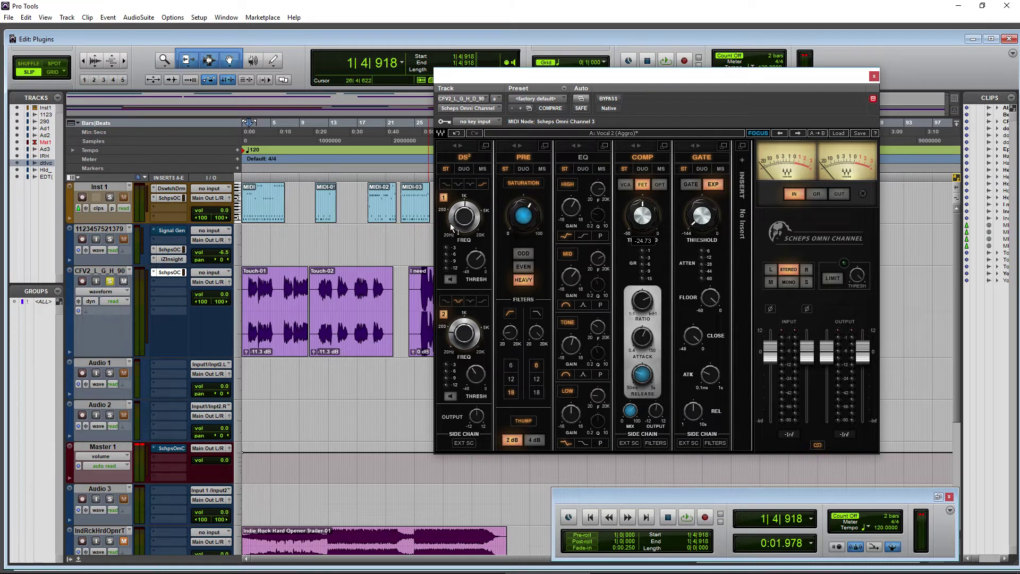
{"action": "left_click_drag", "start_coordinate": [454, 154], "coordinate": [510, 156]}
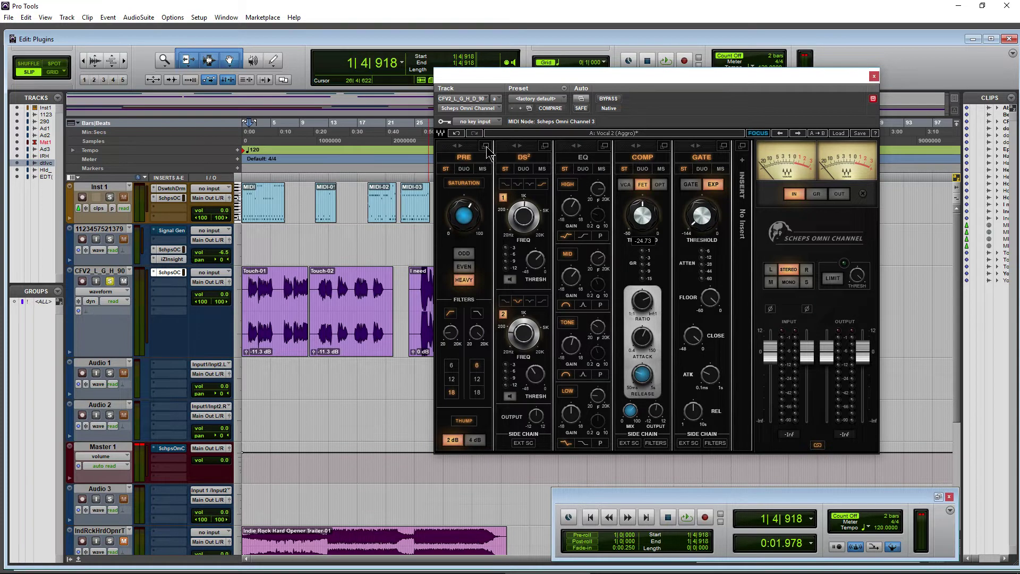
Expand the Pre module, try its MS mode, return it to ST and collapse the view
{"action": "left_click", "coordinate": [485, 146]}
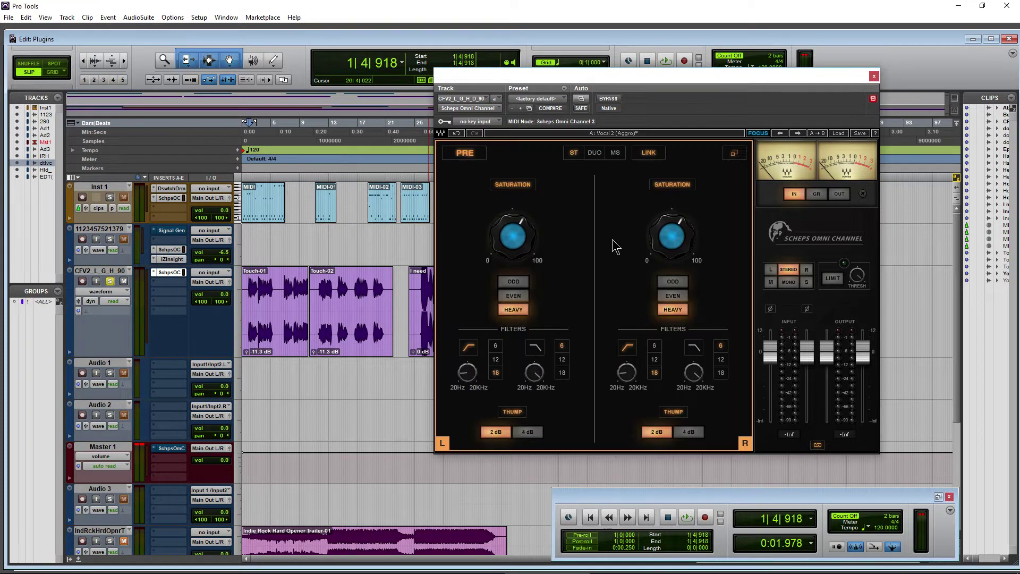
{"action": "left_click", "coordinate": [615, 152]}
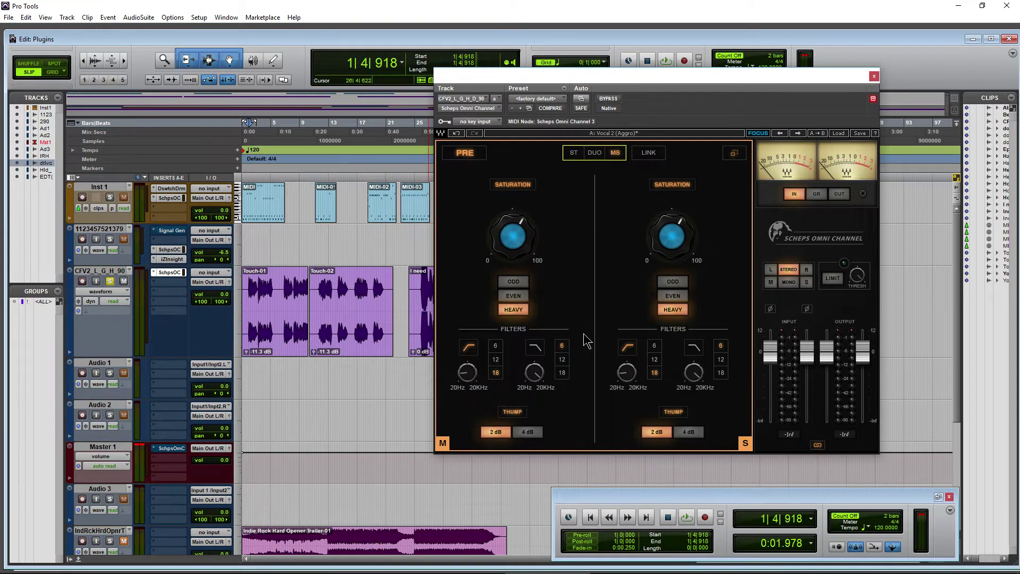
{"action": "left_click", "coordinate": [573, 153]}
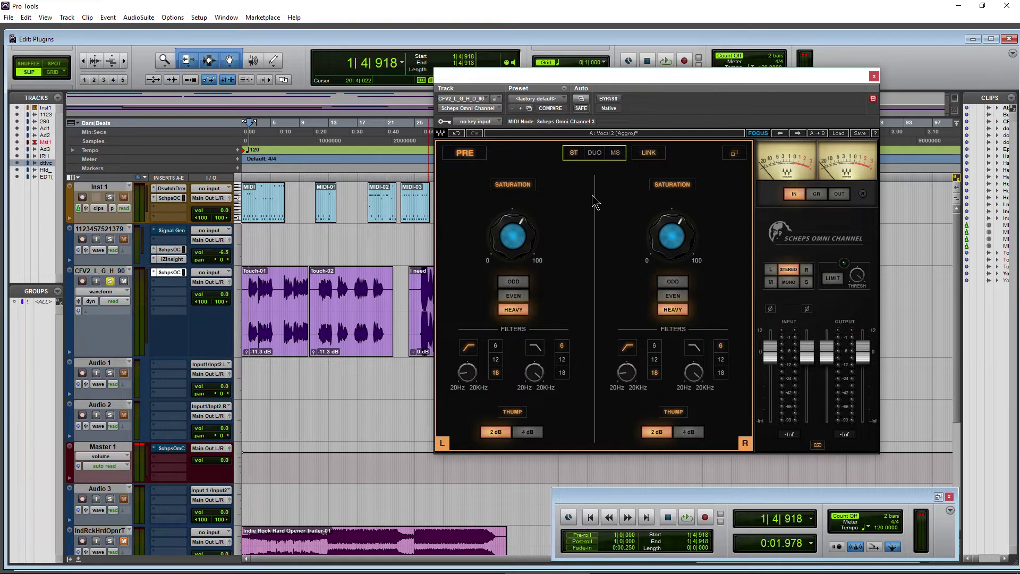
{"action": "left_click", "coordinate": [734, 153]}
Return to the user guide and highlight the Startup Condition sentence about switched-off modules and CPU power
{"action": "mouse_move", "coordinate": [187, 567]}
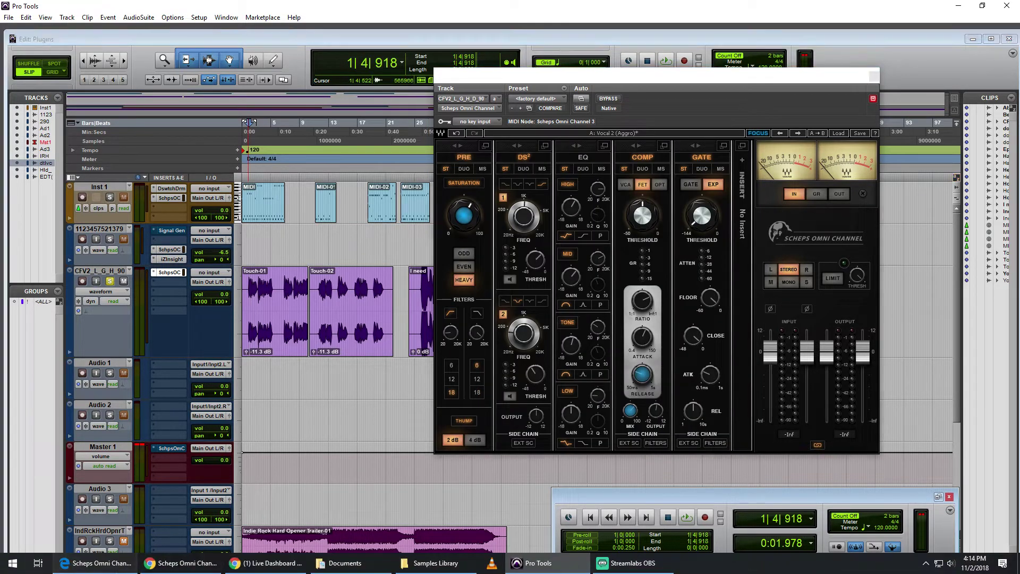
{"action": "left_click", "coordinate": [98, 563]}
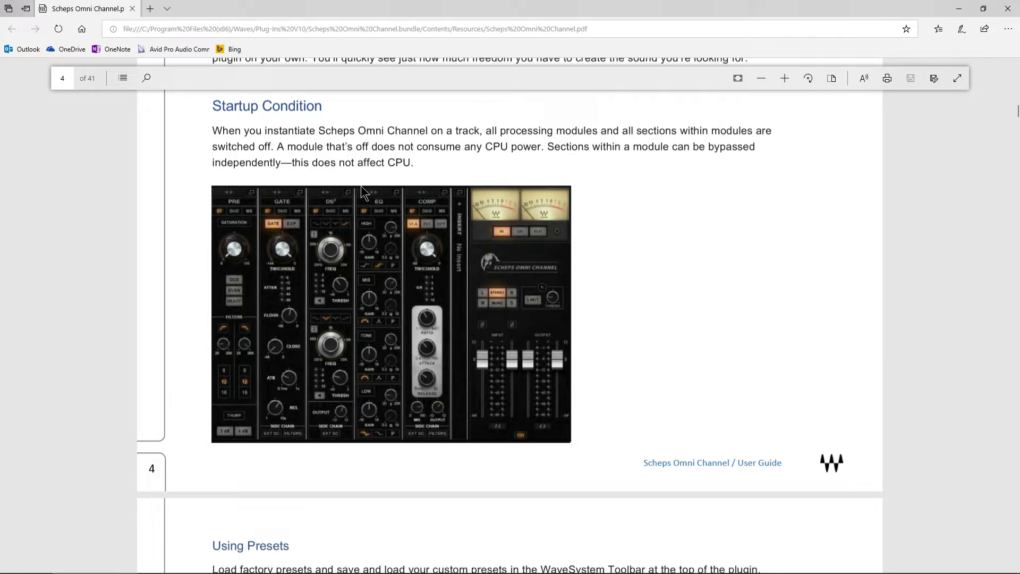
{"action": "left_click_drag", "start_coordinate": [296, 147], "coordinate": [541, 147]}
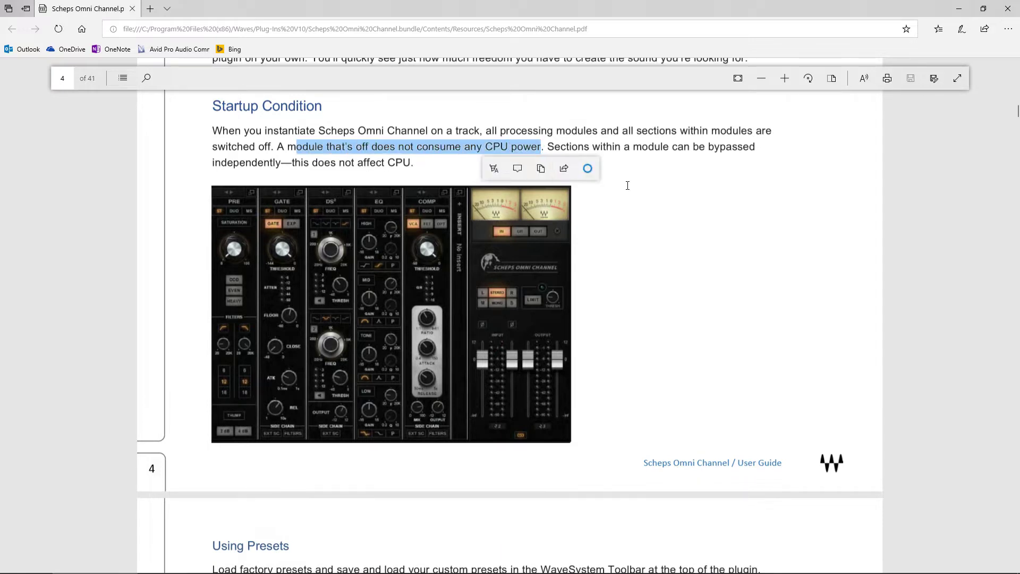
{"action": "left_click", "coordinate": [691, 180]}
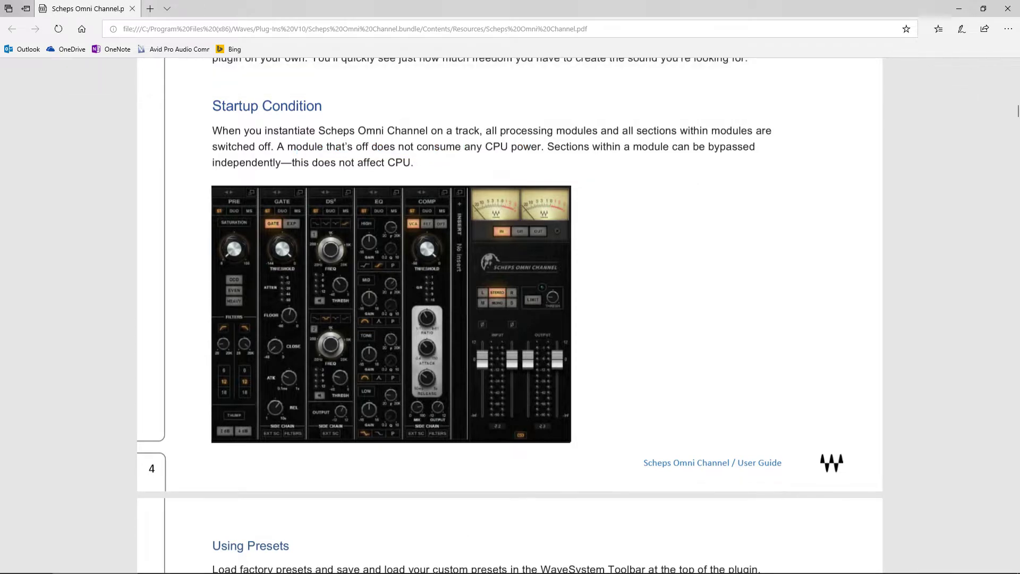
Switch back to Pro Tools, turn off the EQ's High and Mid bands and reposition the Scheps Omni Channel window over the session
{"action": "mouse_move", "coordinate": [494, 569]}
{"action": "left_click", "coordinate": [547, 564]}
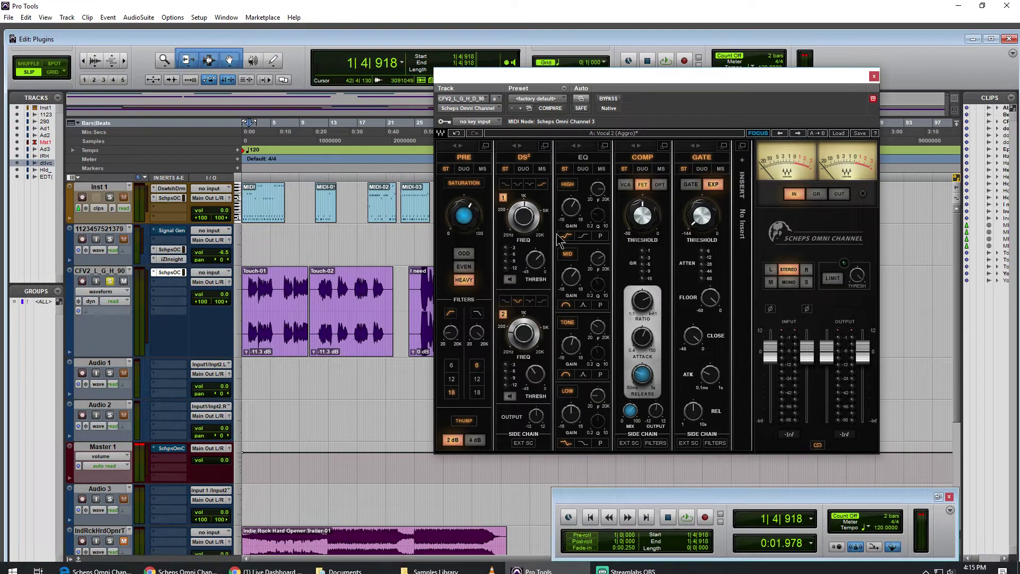
{"action": "left_click_drag", "start_coordinate": [619, 85], "coordinate": [543, 82]}
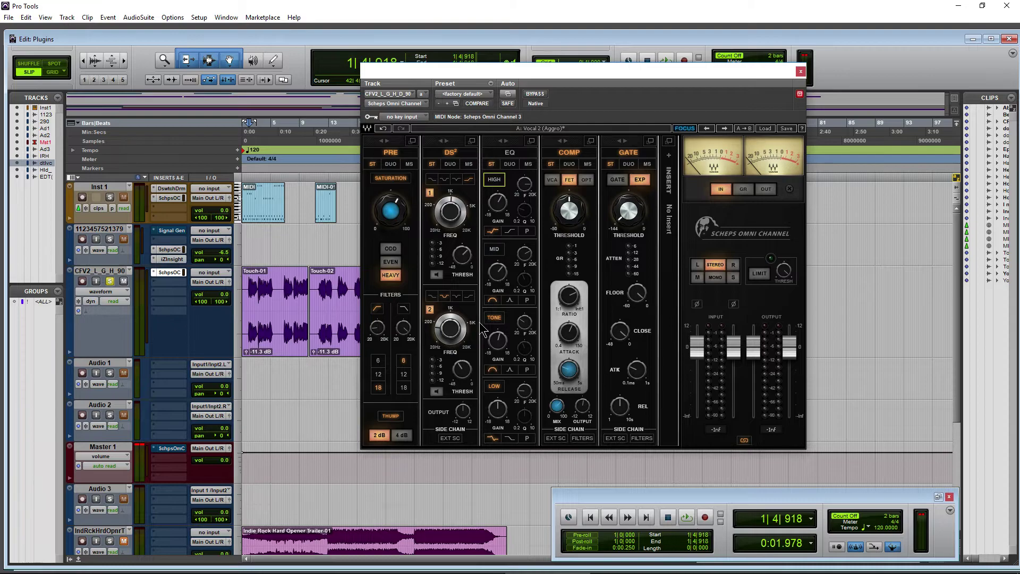
Read the Using Presets and Components sections of the user guide and switch back to Pro Tools
{"action": "left_click", "coordinate": [109, 571]}
{"action": "scroll", "coordinate": [566, 261], "scroll_direction": "down", "scroll_amount": 10}
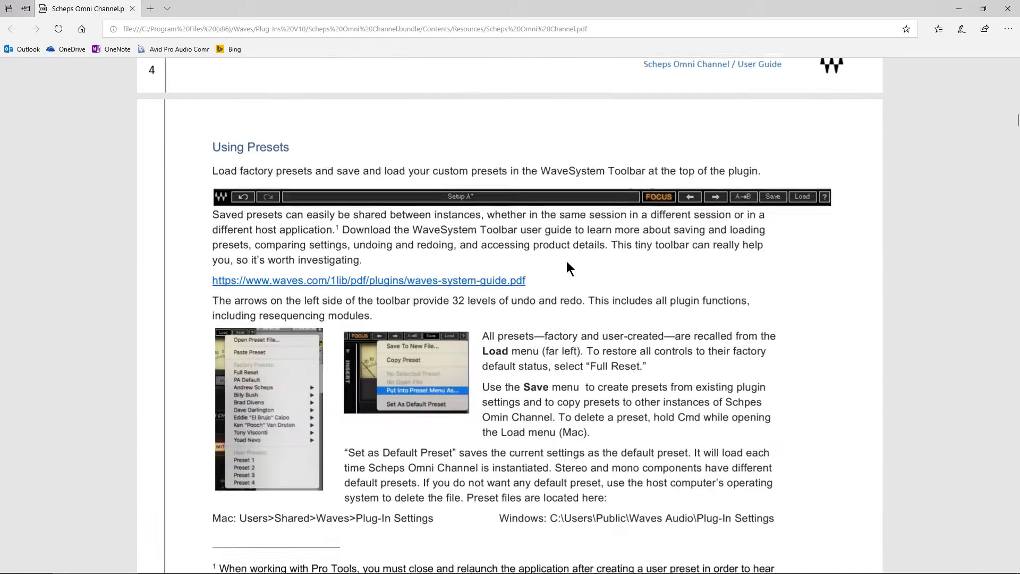
{"action": "scroll", "coordinate": [568, 261], "scroll_direction": "up", "scroll_amount": 2}
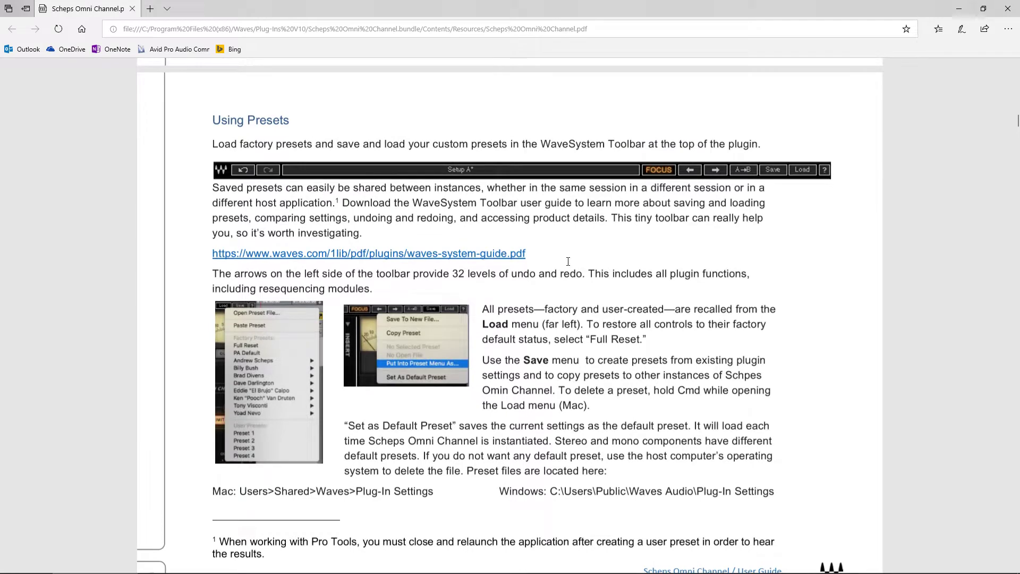
{"action": "scroll", "coordinate": [568, 261], "scroll_direction": "down", "scroll_amount": 1}
{"action": "scroll", "coordinate": [568, 262], "scroll_direction": "down", "scroll_amount": 9}
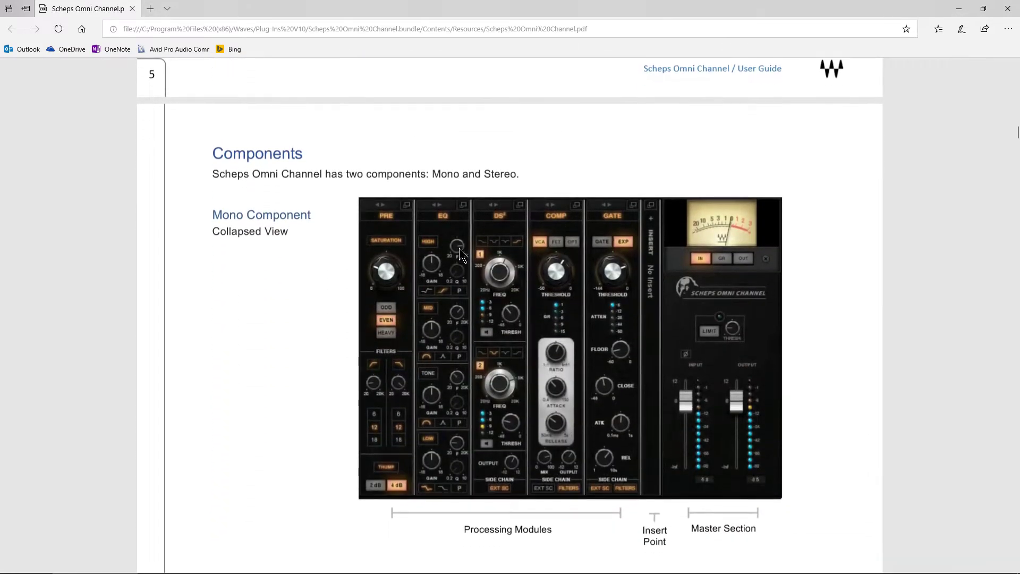
{"action": "left_click", "coordinate": [534, 566]}
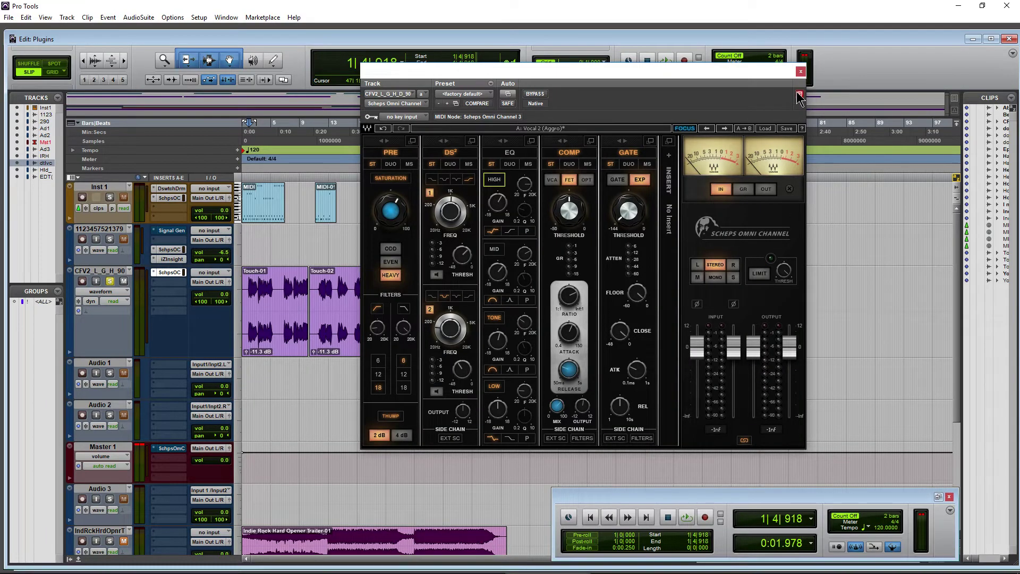
Insert the stereo Neutron 2 plug-in on the Master 1 track's second slot, close its startup preset manager and reposition its window
{"action": "left_click_drag", "start_coordinate": [700, 76], "coordinate": [758, 119]}
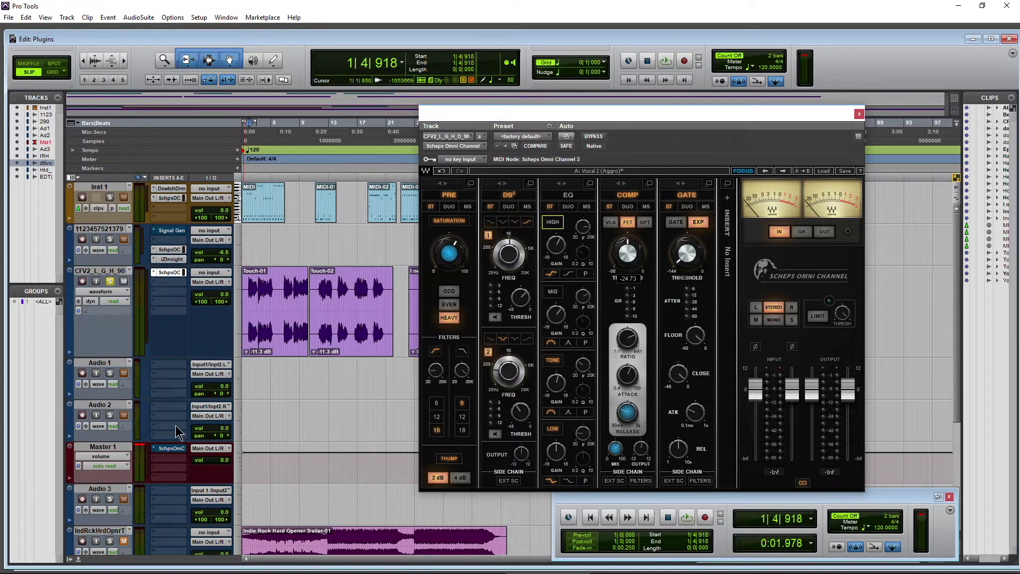
{"action": "left_click", "coordinate": [167, 469]}
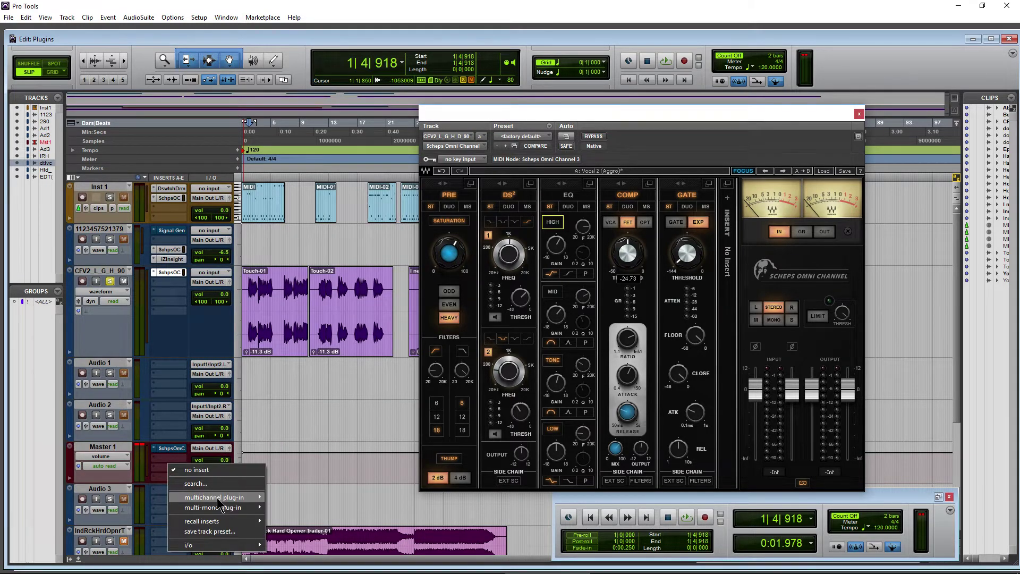
{"action": "mouse_move", "coordinate": [213, 497]}
{"action": "mouse_move", "coordinate": [467, 334]}
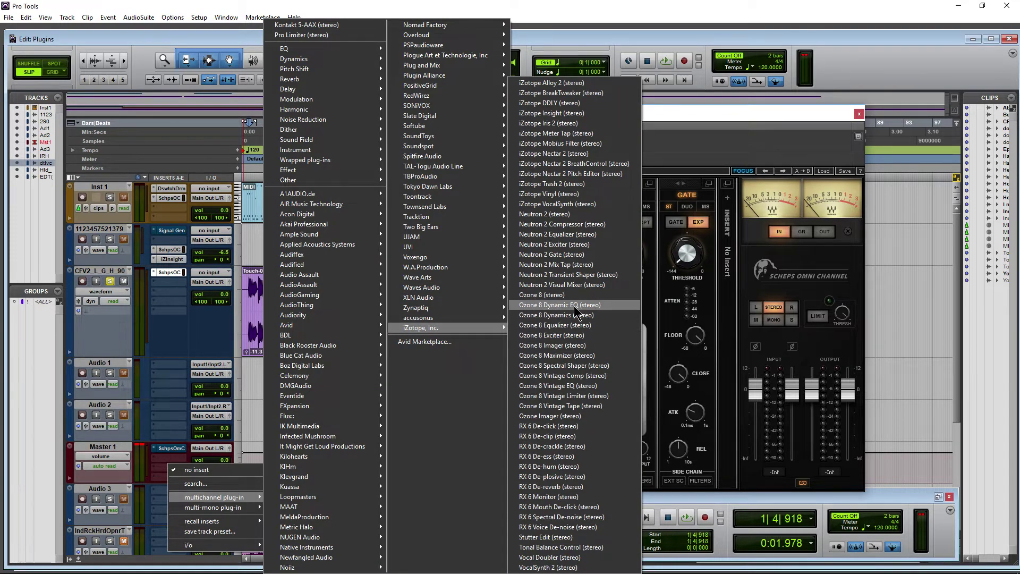
{"action": "left_click", "coordinate": [577, 215]}
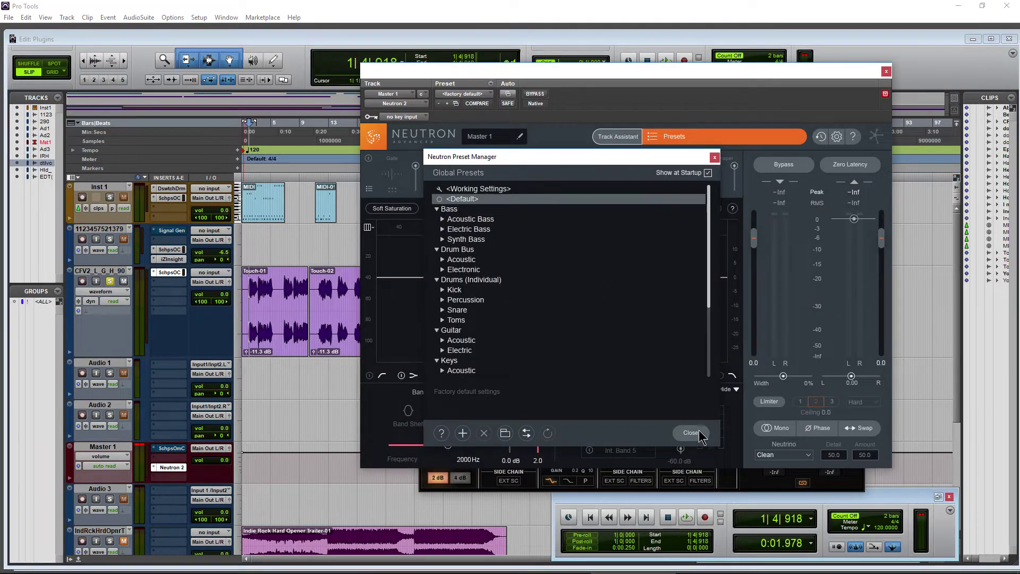
{"action": "left_click", "coordinate": [685, 435]}
{"action": "left_click_drag", "start_coordinate": [556, 72], "coordinate": [409, 79]}
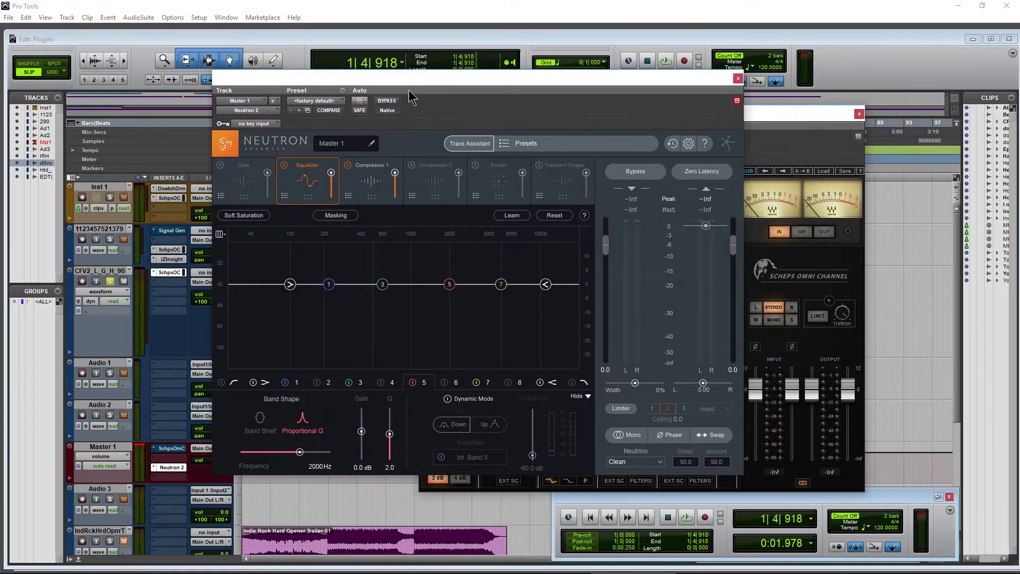
Arrange the Neutron 2 and Scheps Omni Channel windows, bypass Scheps Omni Channel on the vocal and start playback
{"action": "left_click", "coordinate": [504, 144]}
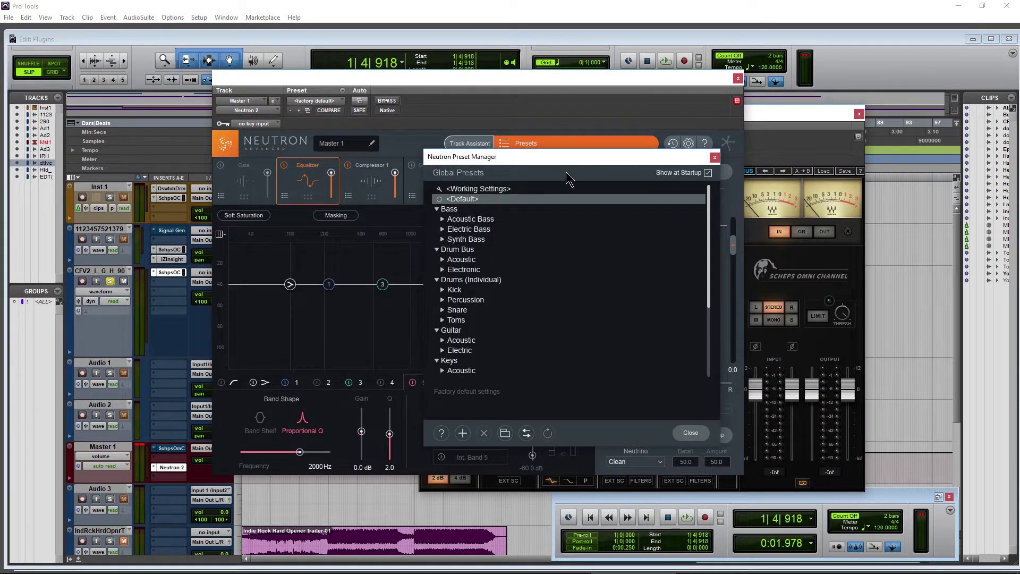
{"action": "left_click", "coordinate": [691, 433]}
{"action": "left_click_drag", "start_coordinate": [774, 114], "coordinate": [825, 110]}
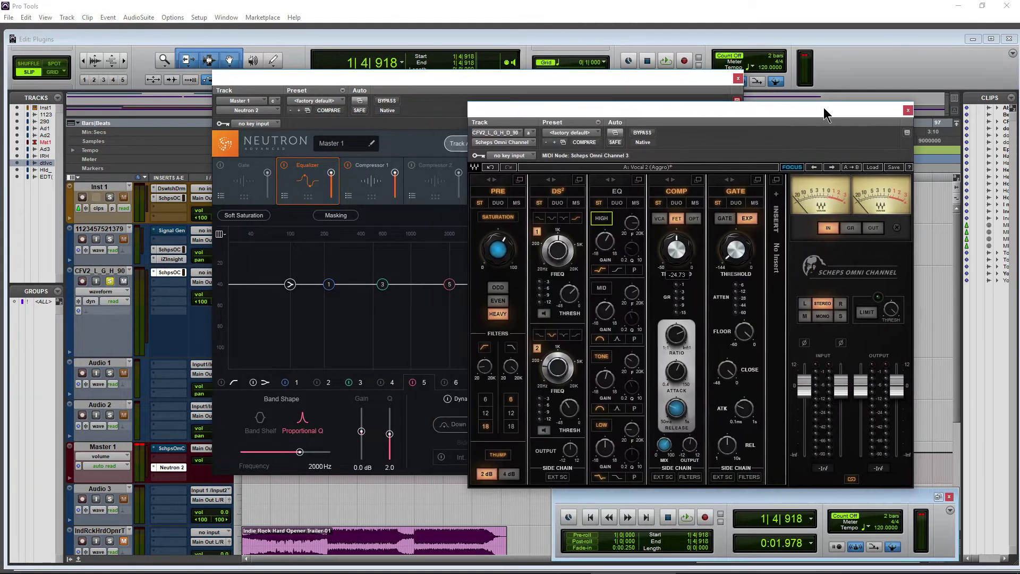
{"action": "left_click", "coordinate": [642, 133]}
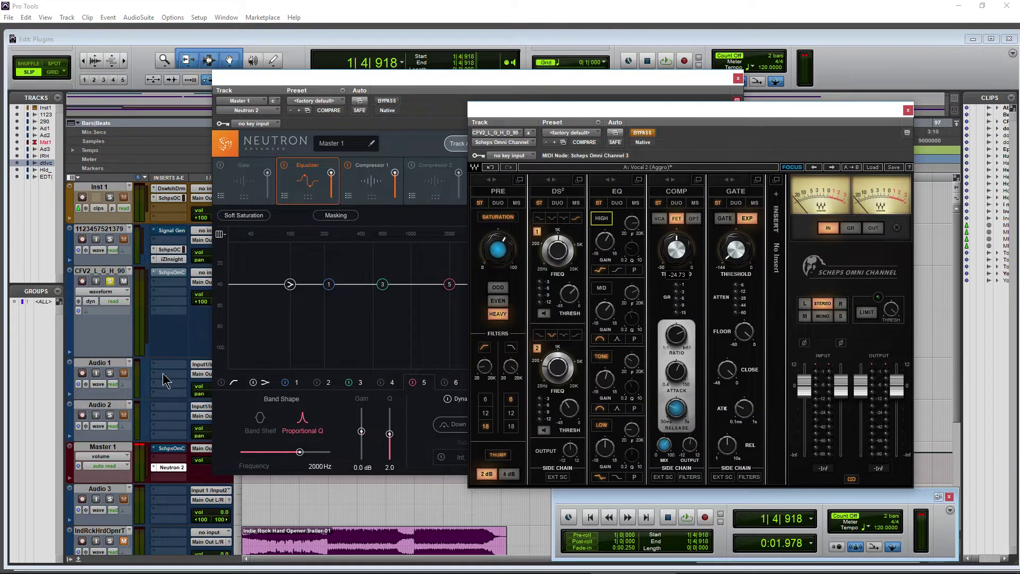
{"action": "key", "text": "space"}
{"action": "left_click_drag", "start_coordinate": [376, 75], "coordinate": [380, 81]}
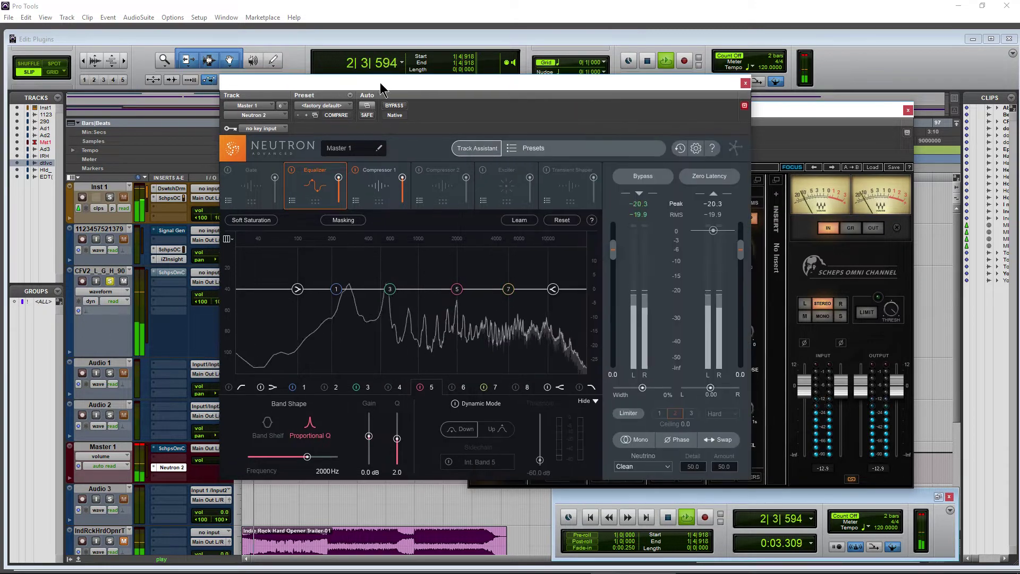
Browse Neutron's global presets and load Basic Female DeEss from the Vocals category
{"action": "left_click", "coordinate": [517, 153]}
{"action": "scroll", "coordinate": [502, 298], "scroll_direction": "down", "scroll_amount": 3}
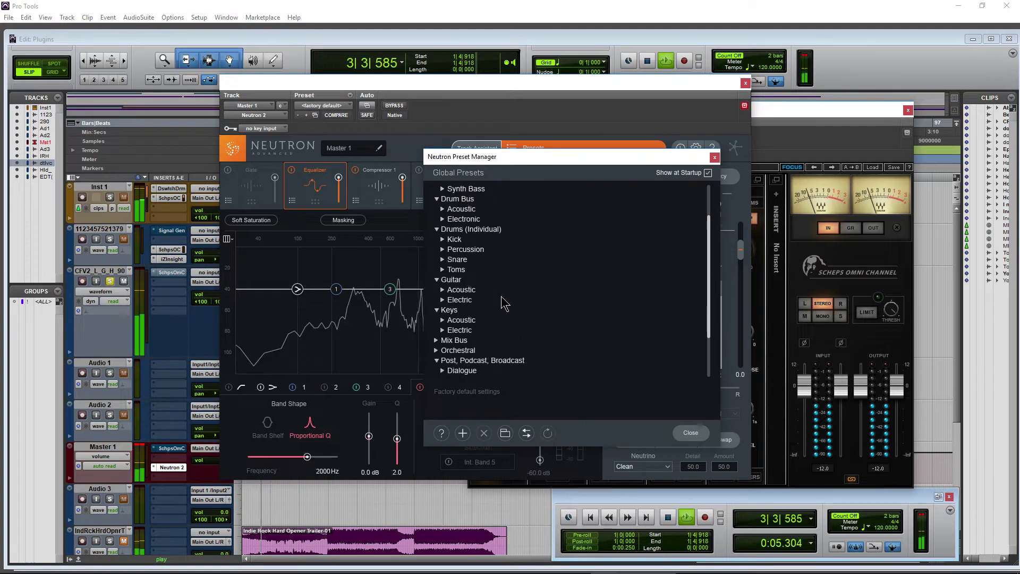
{"action": "scroll", "coordinate": [504, 304], "scroll_direction": "down", "scroll_amount": 2}
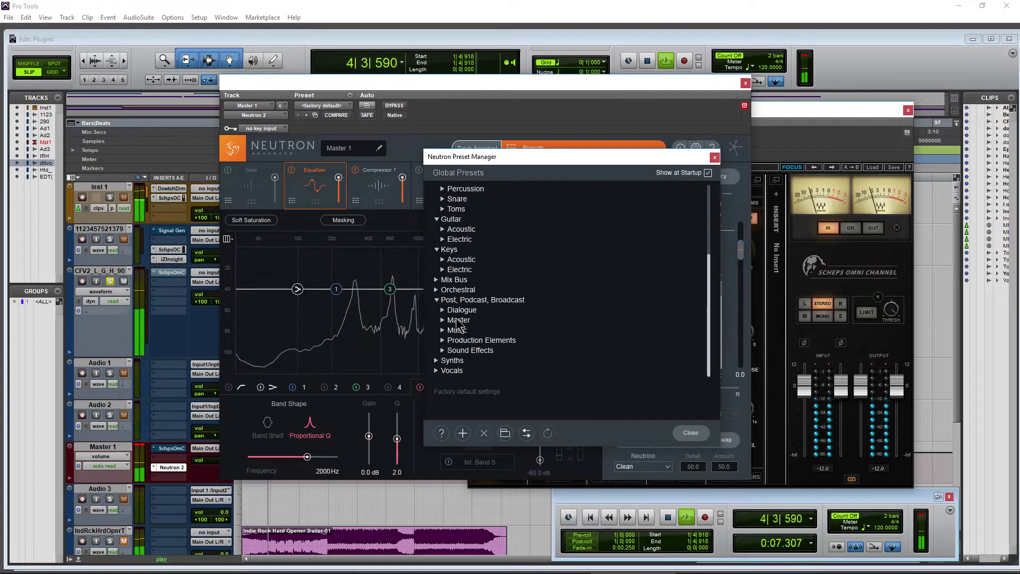
{"action": "left_click", "coordinate": [451, 370]}
{"action": "scroll", "coordinate": [456, 269], "scroll_direction": "down", "scroll_amount": 5}
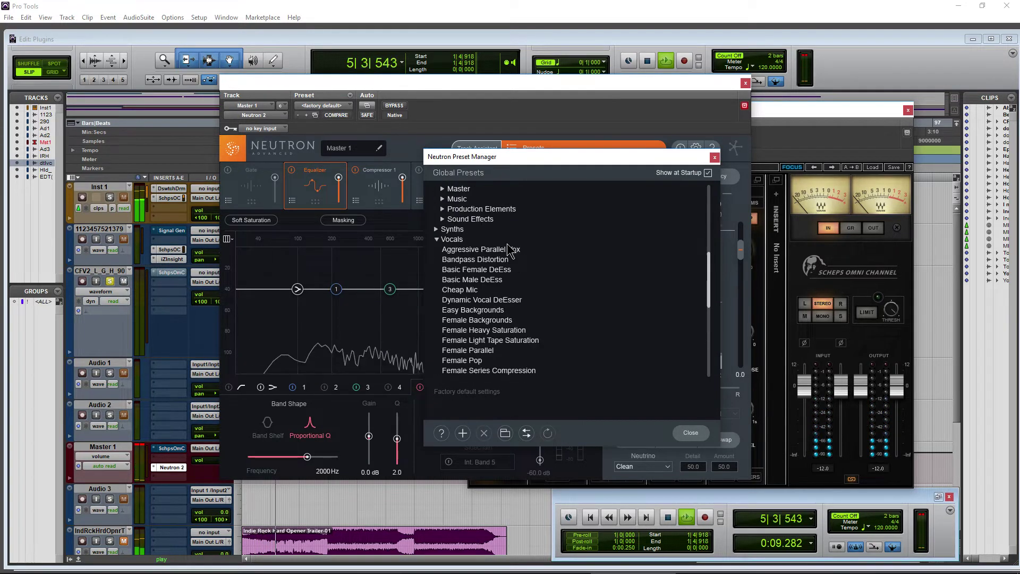
{"action": "left_click", "coordinate": [480, 260]}
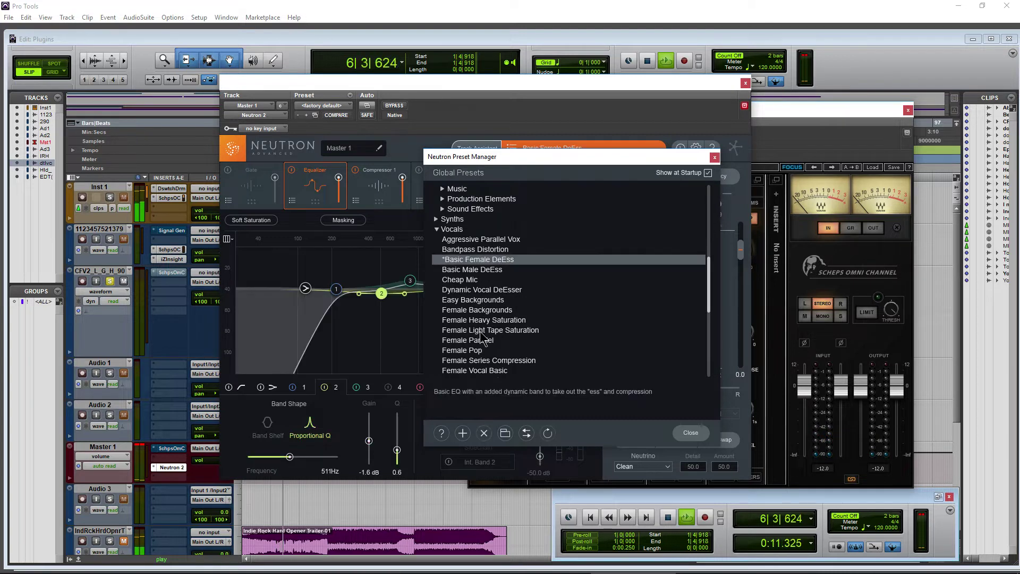
Audition Neutron's vocal presets from Dynamic Vocal DeEsser to Female Backgrounds and Female Heavy Saturation, stop playback and close the preset manager
{"action": "key", "text": "Down"}
{"action": "key", "text": "Down"}
{"action": "key", "text": "Down"}
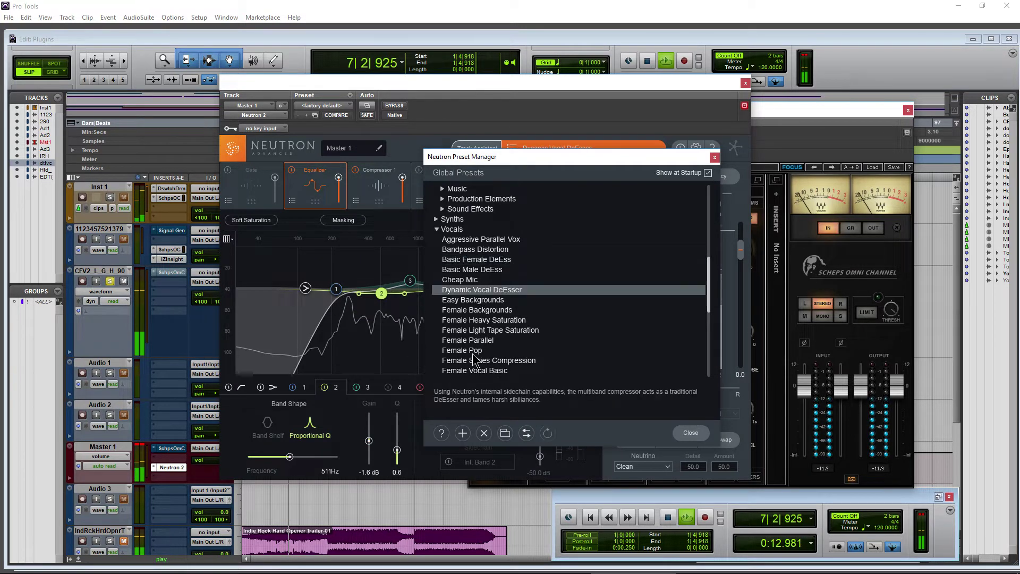
{"action": "left_click", "coordinate": [473, 312]}
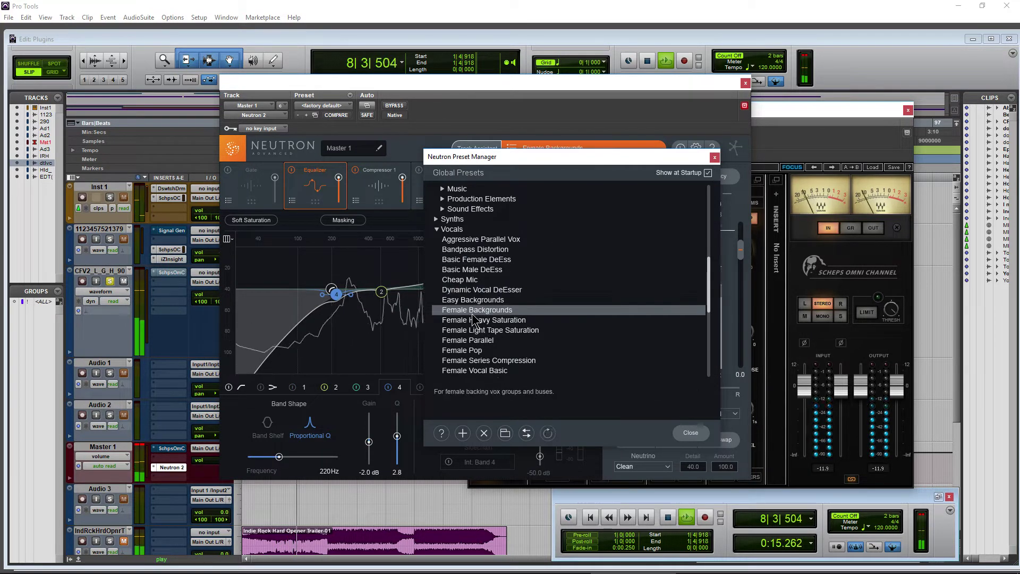
{"action": "left_click", "coordinate": [474, 320]}
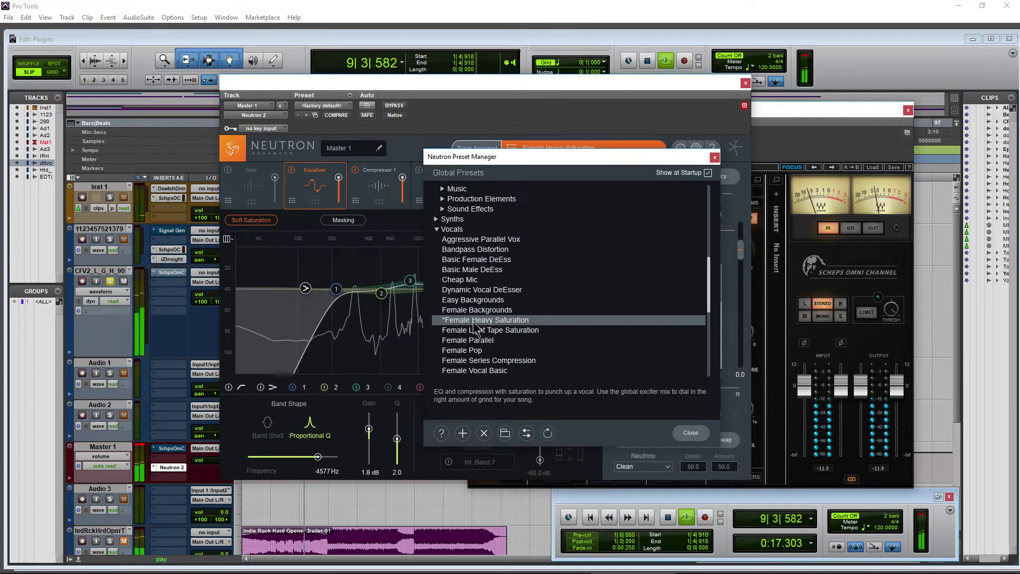
{"action": "key", "text": "space"}
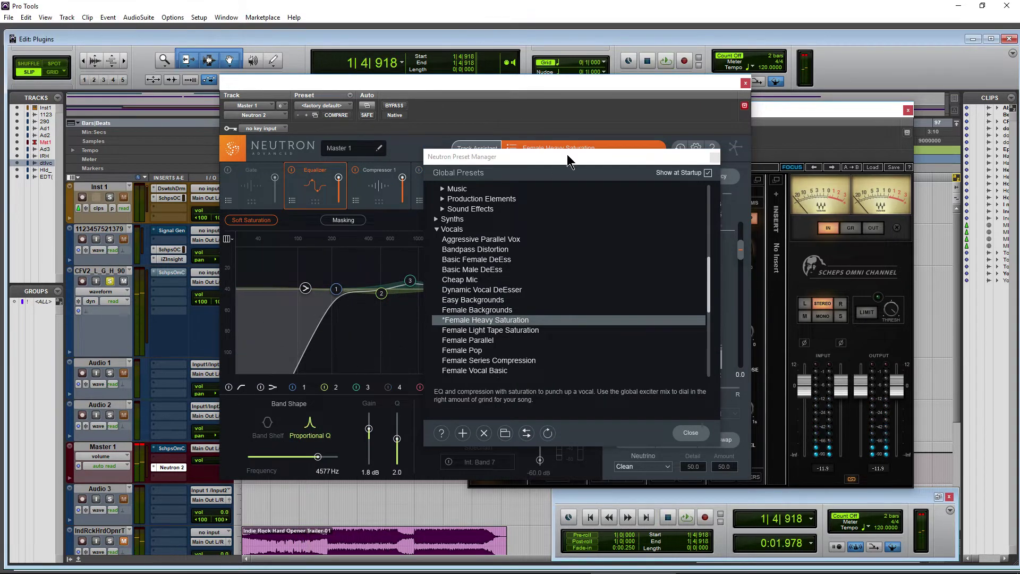
{"action": "left_click", "coordinate": [691, 432]}
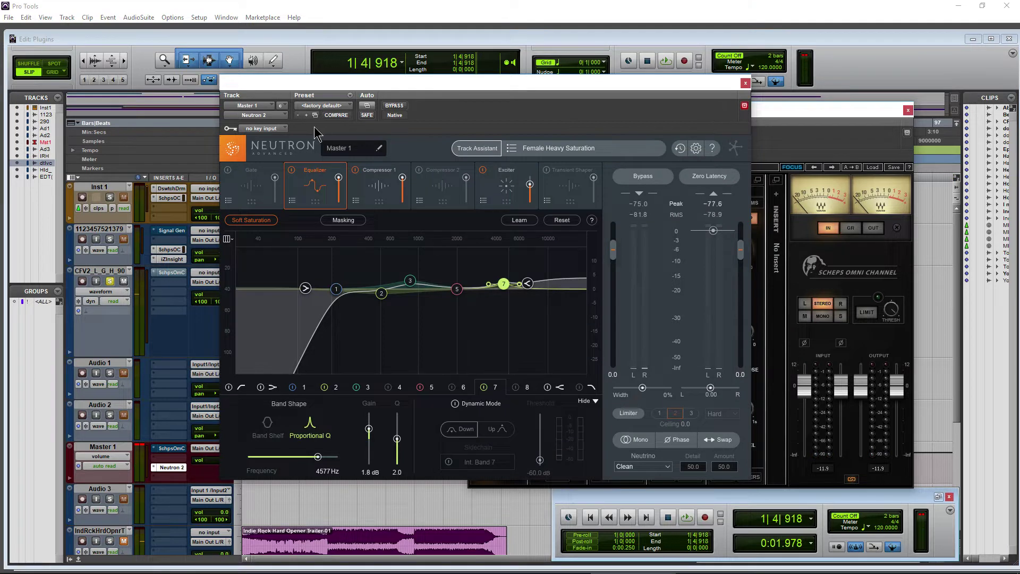
Bypass Neutron 2, close its window and reposition the Scheps Omni Channel window
{"action": "left_click", "coordinate": [395, 107]}
{"action": "left_click", "coordinate": [745, 83]}
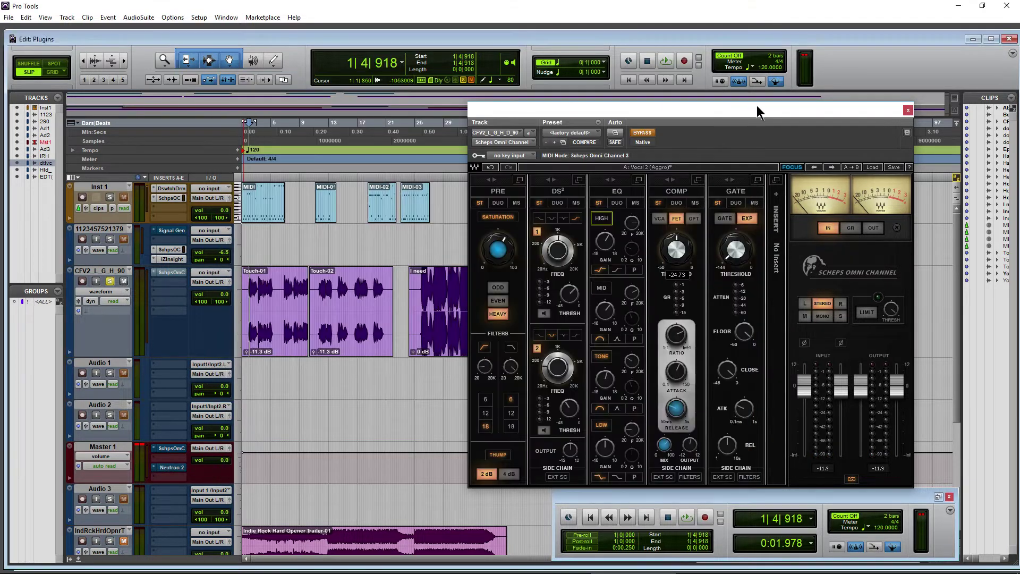
{"action": "left_click_drag", "start_coordinate": [758, 109], "coordinate": [530, 80]}
Advance through the Scheps Omni Channel factory presets past Vocal 5 (Radio) to Kick 2 (floor tom bleed)
{"action": "left_click", "coordinate": [640, 131]}
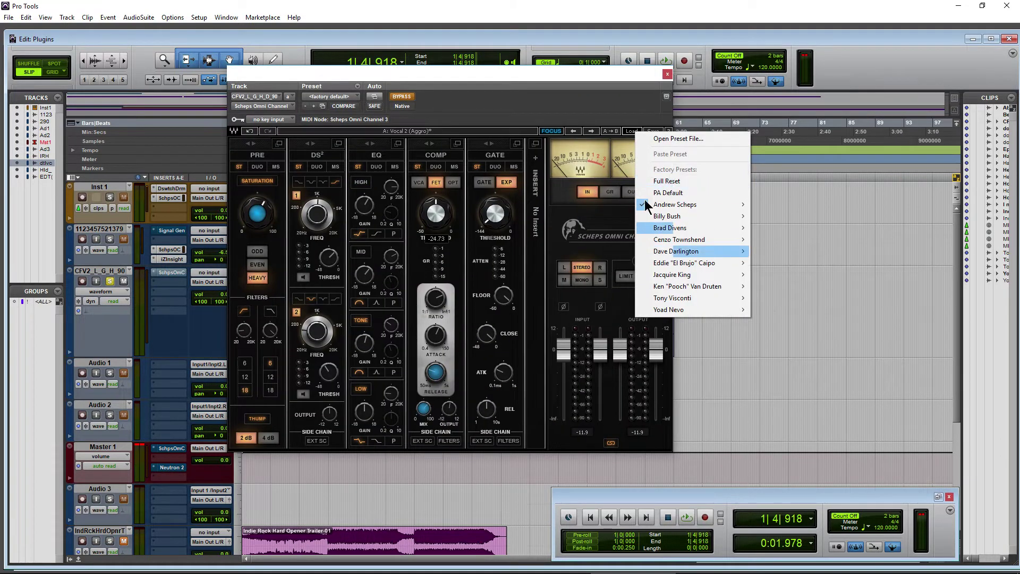
{"action": "left_click", "coordinate": [587, 131]}
{"action": "left_click", "coordinate": [588, 130]}
{"action": "left_click", "coordinate": [588, 130]}
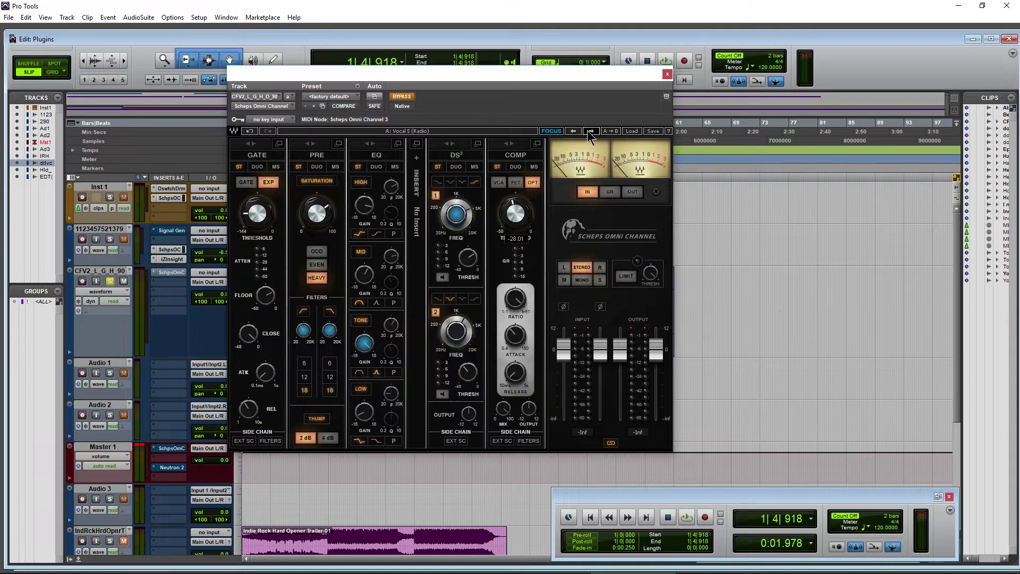
{"action": "left_click", "coordinate": [587, 131]}
{"action": "left_click", "coordinate": [586, 132]}
{"action": "left_click_drag", "start_coordinate": [534, 87], "coordinate": [569, 83]}
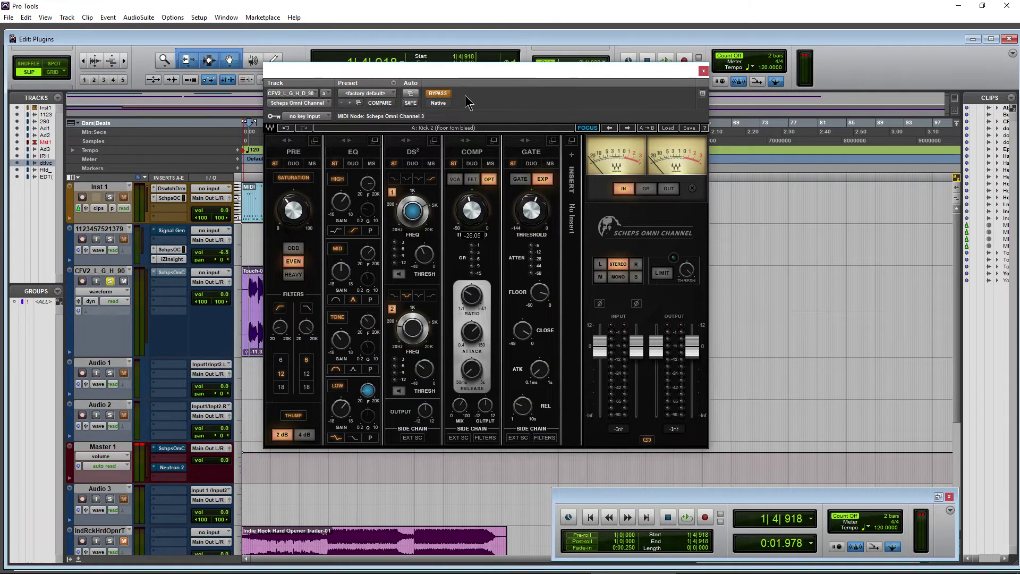
Review the automatable Scheps Omni Channel parameters in the Plug-In Automation dialog and cancel without adding any
{"action": "left_click", "coordinate": [411, 94]}
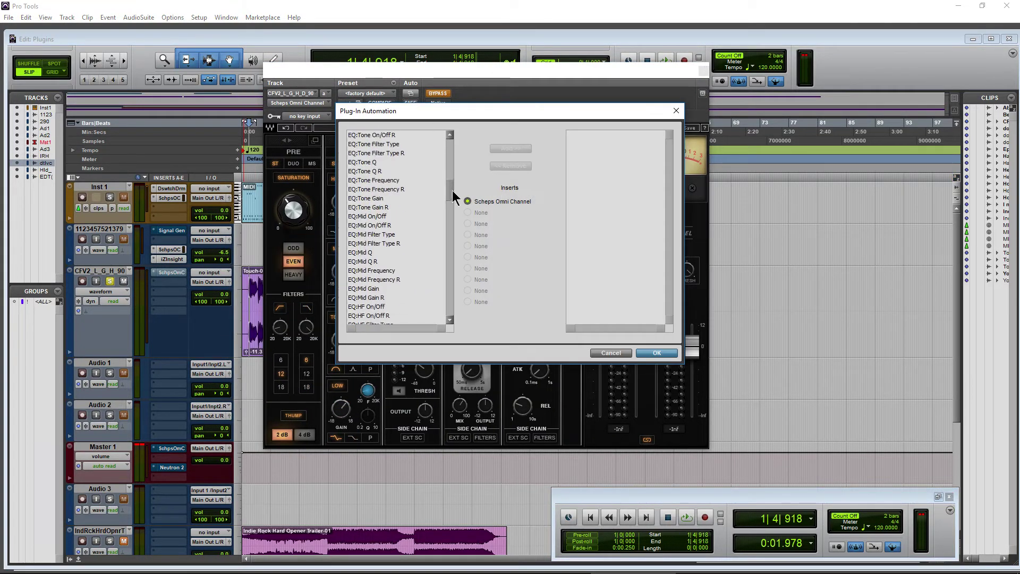
{"action": "left_click", "coordinate": [619, 352]}
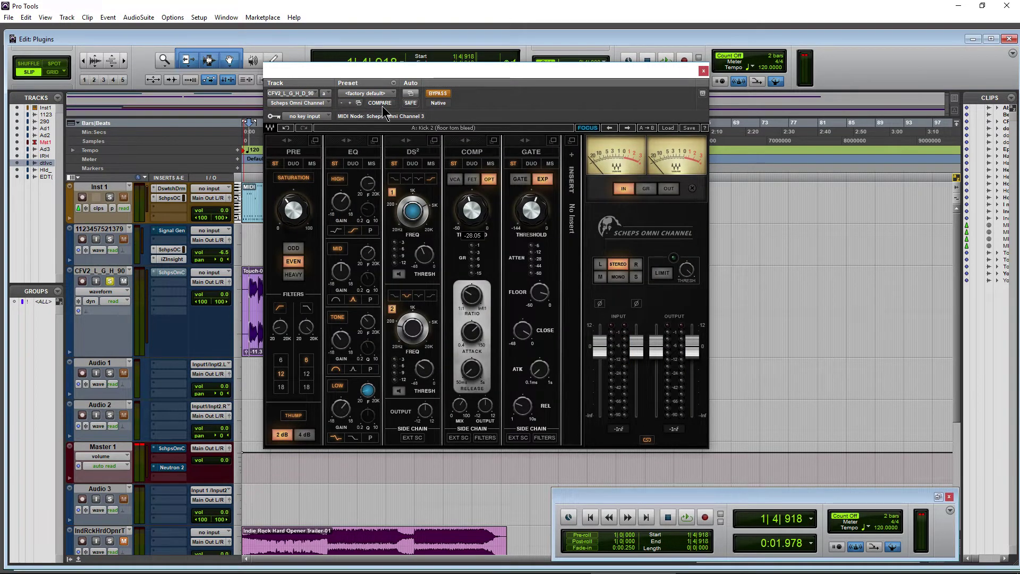
{"action": "left_click", "coordinate": [370, 92]}
{"action": "left_click_drag", "start_coordinate": [527, 68], "coordinate": [541, 67]}
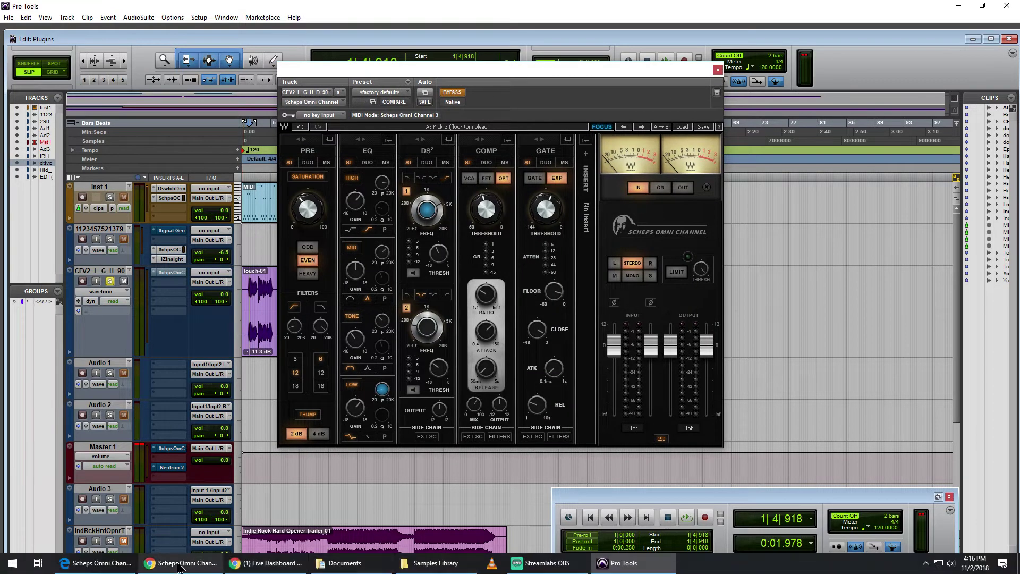
Switch to the user guide, highlight the Mono and Stereo components and Collapsed View text, and return to Pro Tools
{"action": "left_click", "coordinate": [93, 571]}
{"action": "scroll", "coordinate": [255, 295], "scroll_direction": "down", "scroll_amount": 1}
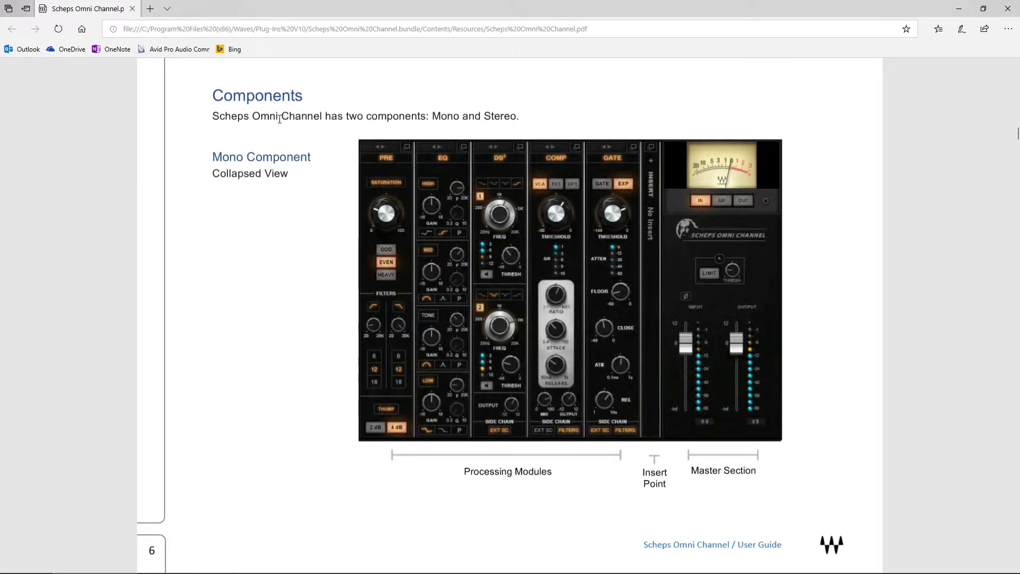
{"action": "left_click_drag", "start_coordinate": [279, 117], "coordinate": [521, 117]}
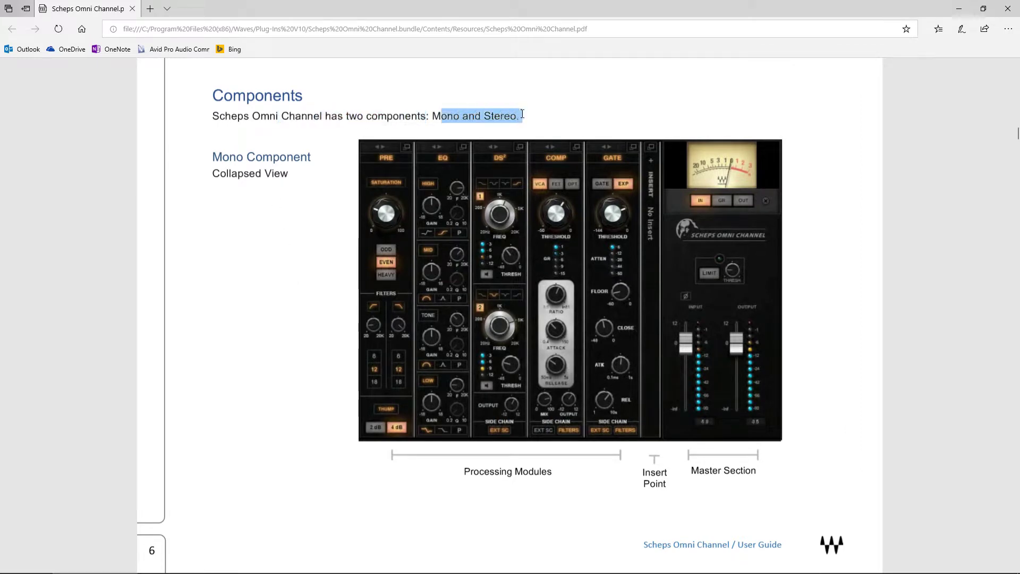
{"action": "left_click_drag", "start_coordinate": [213, 173], "coordinate": [292, 174]}
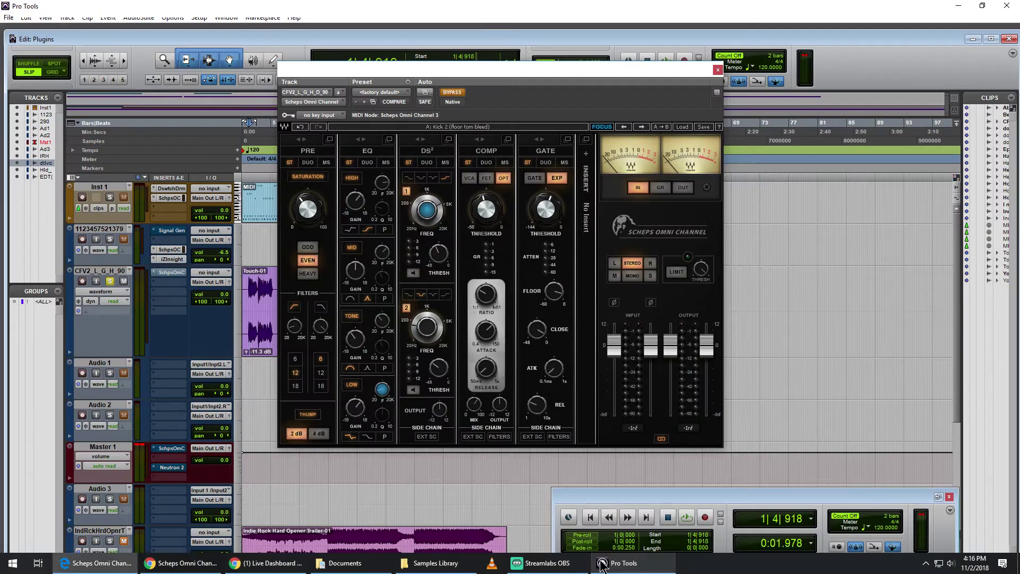
{"action": "left_click", "coordinate": [616, 569]}
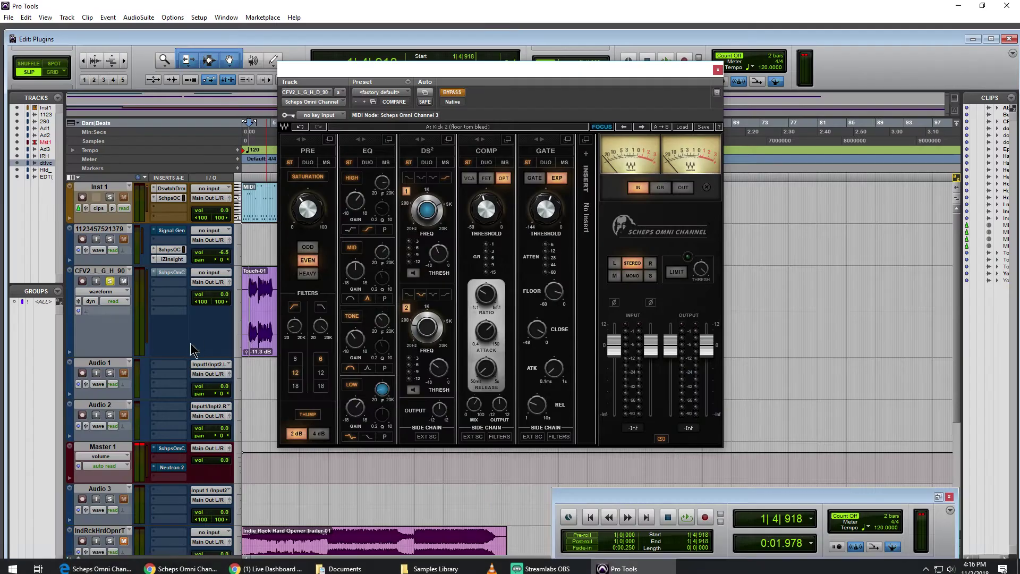
Look up Scheps Omni Channel (mono) among the Waves Audio plug-ins for the Audio 2 track and dismiss the list
{"action": "left_click", "coordinate": [170, 410]}
{"action": "mouse_move", "coordinate": [190, 439]}
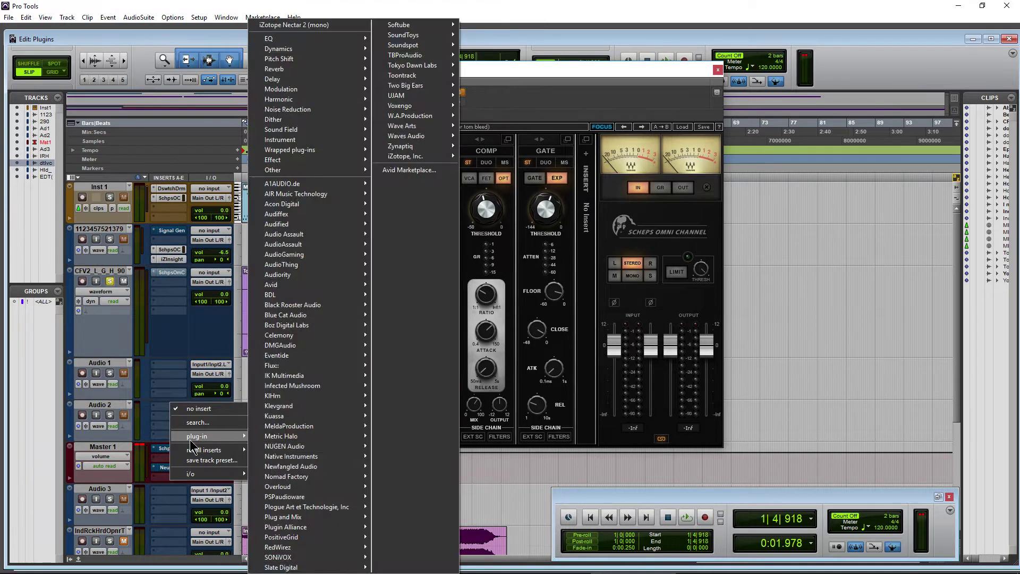
{"action": "mouse_move", "coordinate": [403, 137]}
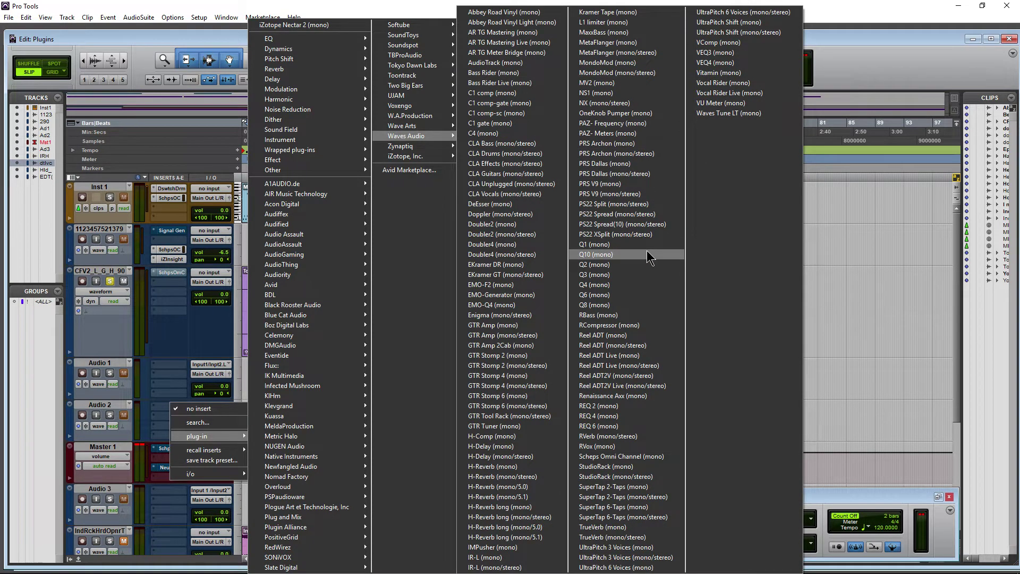
{"action": "left_click", "coordinate": [649, 458]}
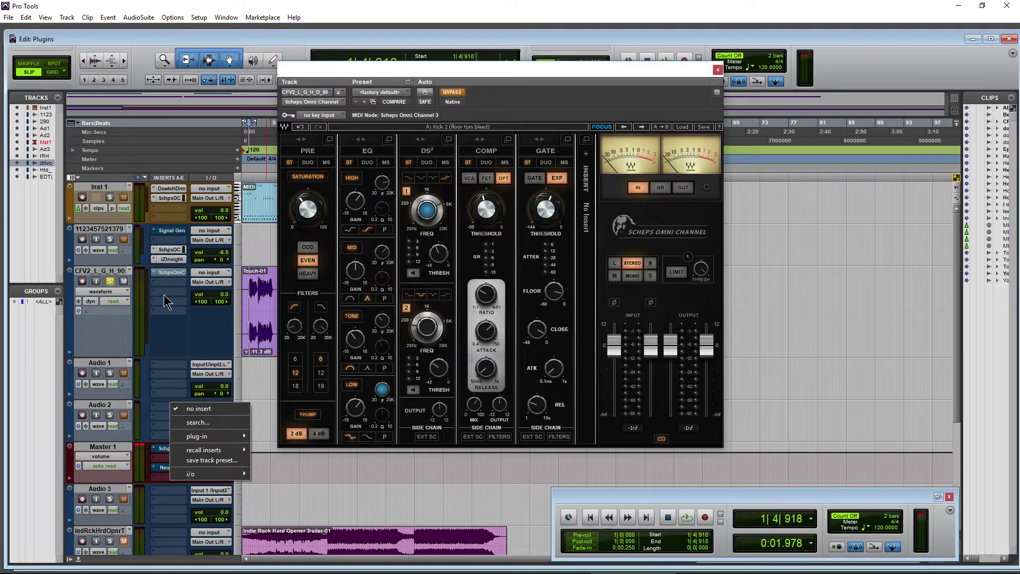
{"action": "left_click", "coordinate": [165, 301]}
{"action": "left_click", "coordinate": [164, 302]}
Switch back to the user guide and read on from the Mono Component to the Stereo Component's collapsed view
{"action": "left_click", "coordinate": [114, 565]}
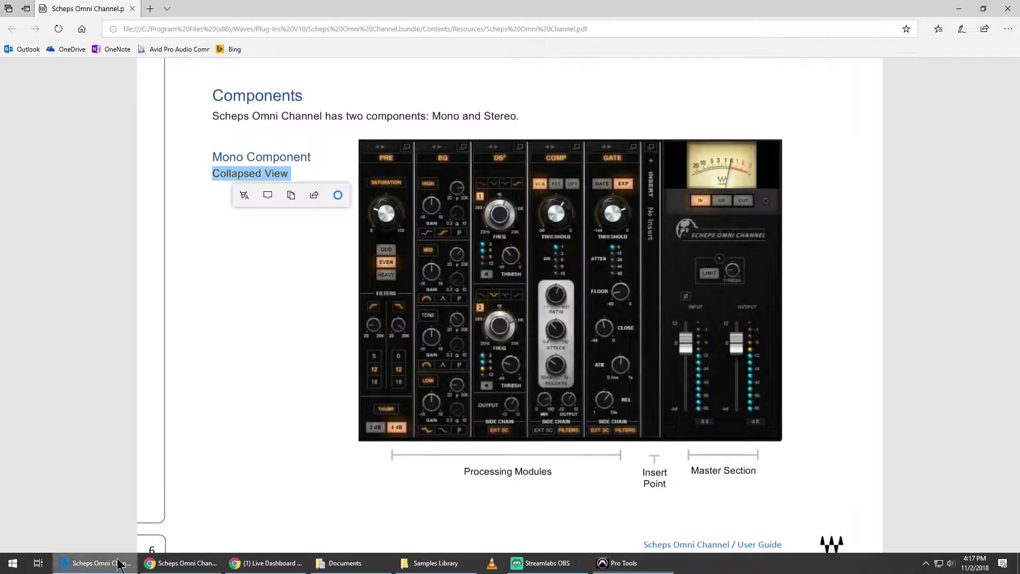
{"action": "left_click", "coordinate": [233, 371]}
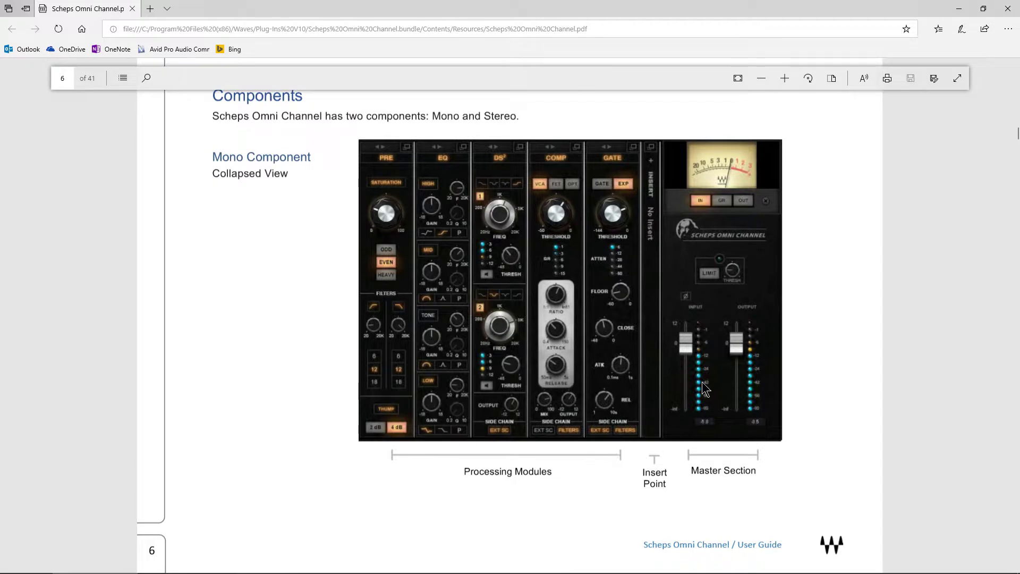
{"action": "scroll", "coordinate": [330, 349], "scroll_direction": "down", "scroll_amount": 7}
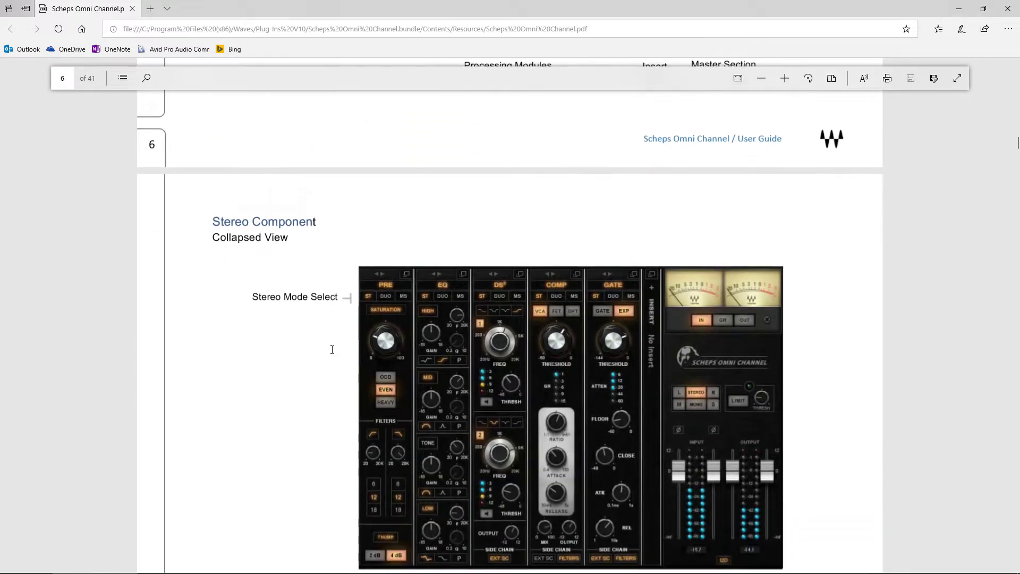
Read the user guide from the Stereo Component's collapsed view through the Expanded View section and return to Pro Tools
{"action": "scroll", "coordinate": [332, 349], "scroll_direction": "down", "scroll_amount": 1}
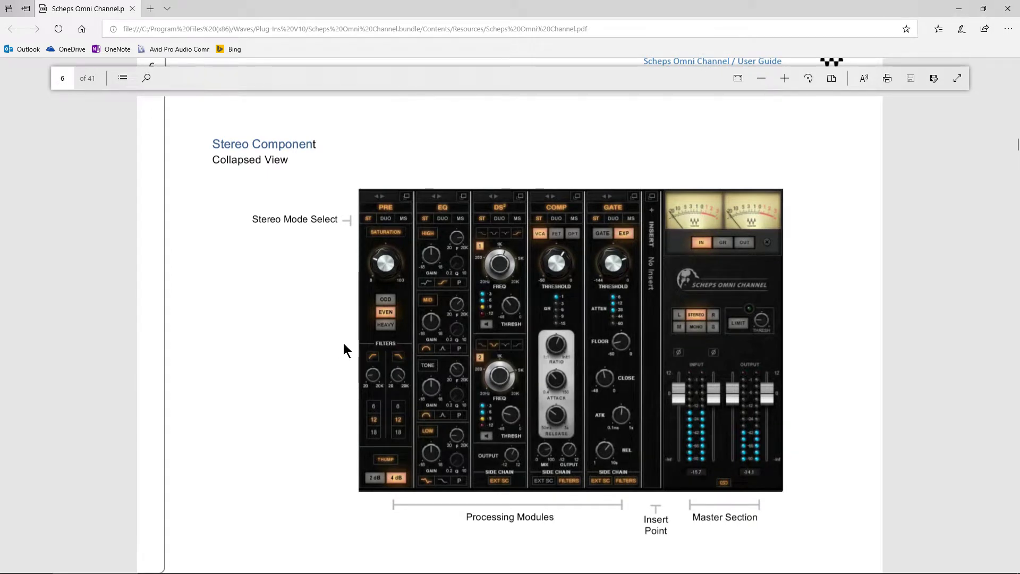
{"action": "scroll", "coordinate": [342, 327], "scroll_direction": "down", "scroll_amount": 7}
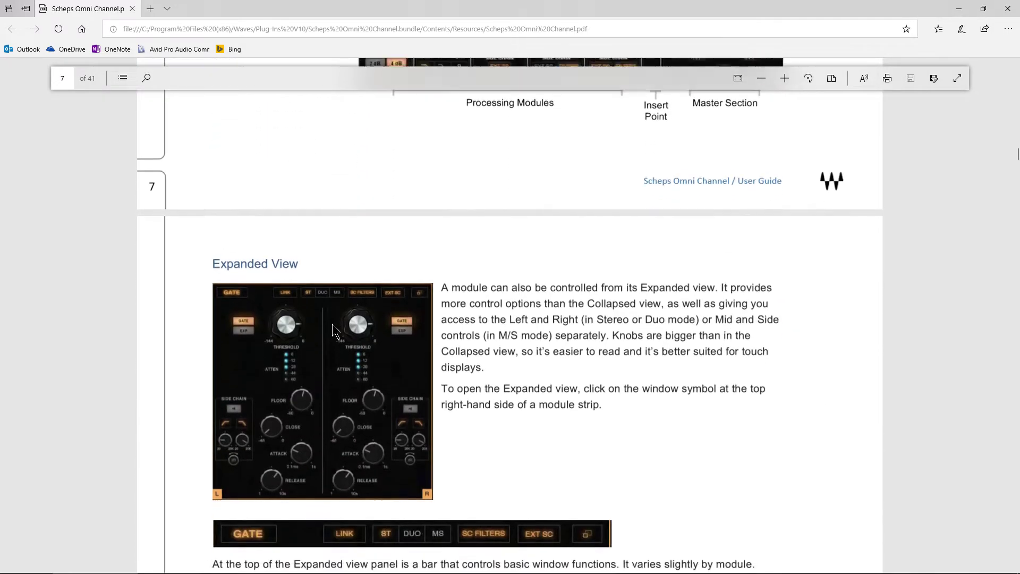
{"action": "scroll", "coordinate": [340, 324], "scroll_direction": "down", "scroll_amount": 2}
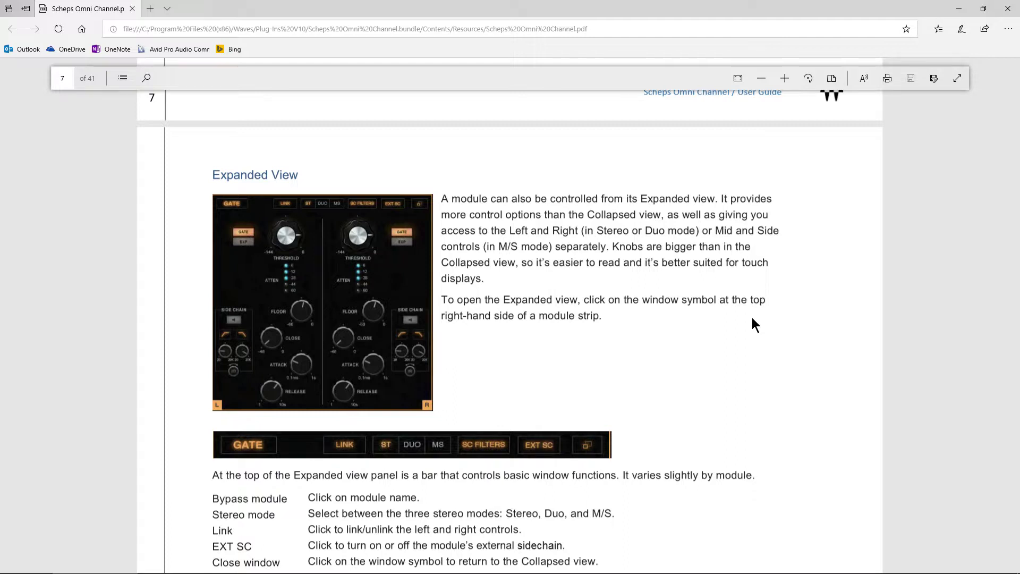
{"action": "left_click", "coordinate": [632, 563]}
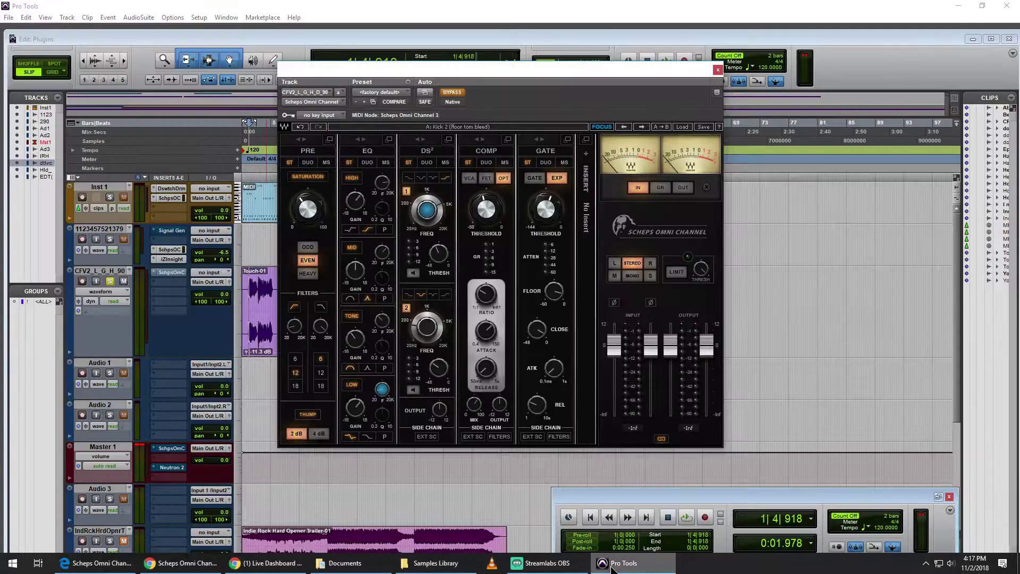
Open the EQ module's expanded view and try its MS stereo mode before going back to ST
{"action": "left_click", "coordinate": [389, 139]}
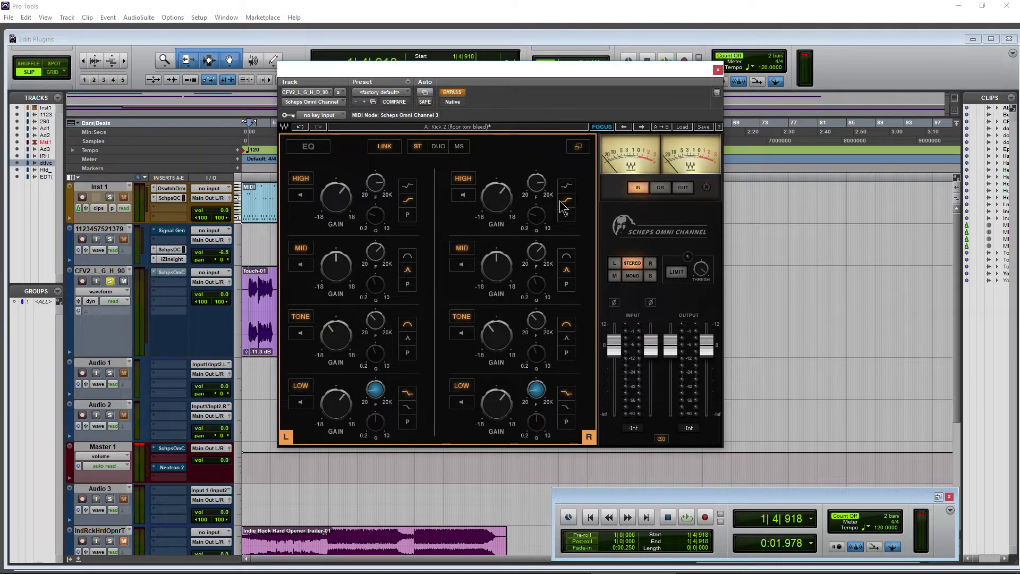
{"action": "left_click", "coordinate": [459, 146]}
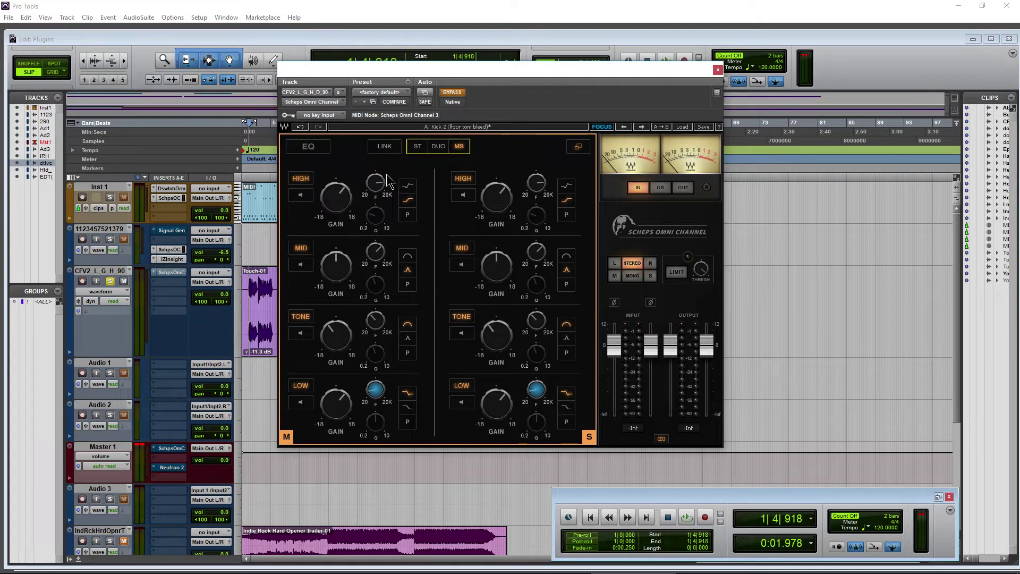
{"action": "left_click", "coordinate": [418, 150]}
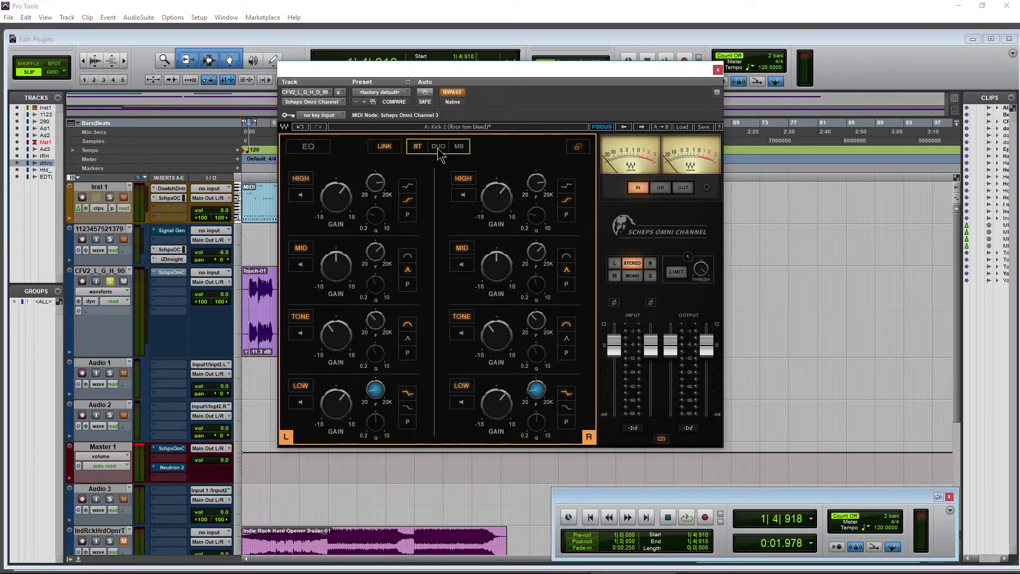
Unlink the EQ's left and right controls, setting the left High gain to -5.3 independently of the right
{"action": "mouse_move", "coordinate": [336, 194]}
{"action": "left_mouse_down"}
{"action": "mouse_move", "coordinate": [337, 185]}
{"action": "mouse_move", "coordinate": [337, 204]}
{"action": "left_mouse_up"}
{"action": "left_click", "coordinate": [384, 146]}
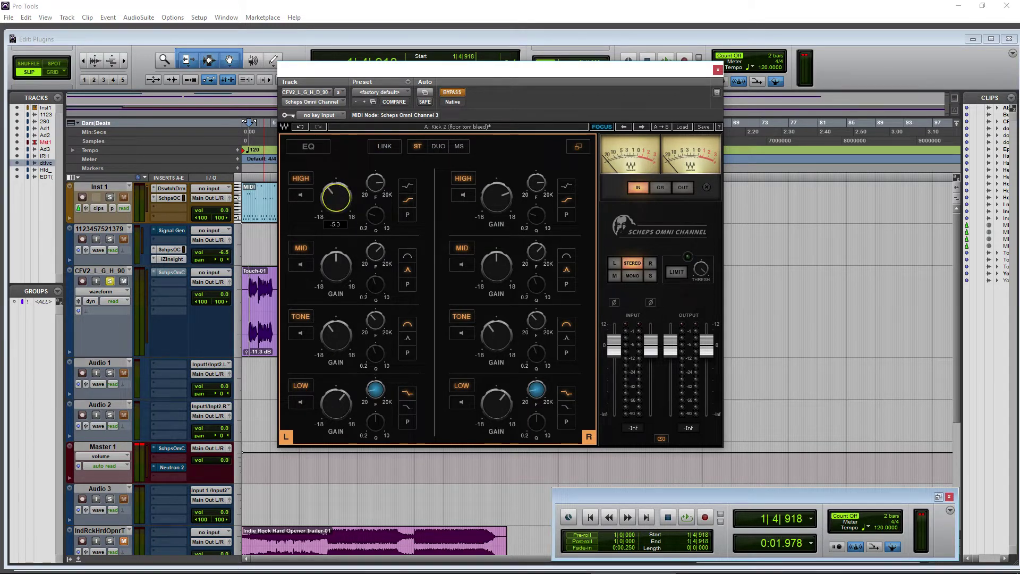
{"action": "left_click", "coordinate": [496, 197]}
Switch the expanded EQ to MS mode and adjust the Mid and Side High gains separately
{"action": "left_click", "coordinate": [458, 146]}
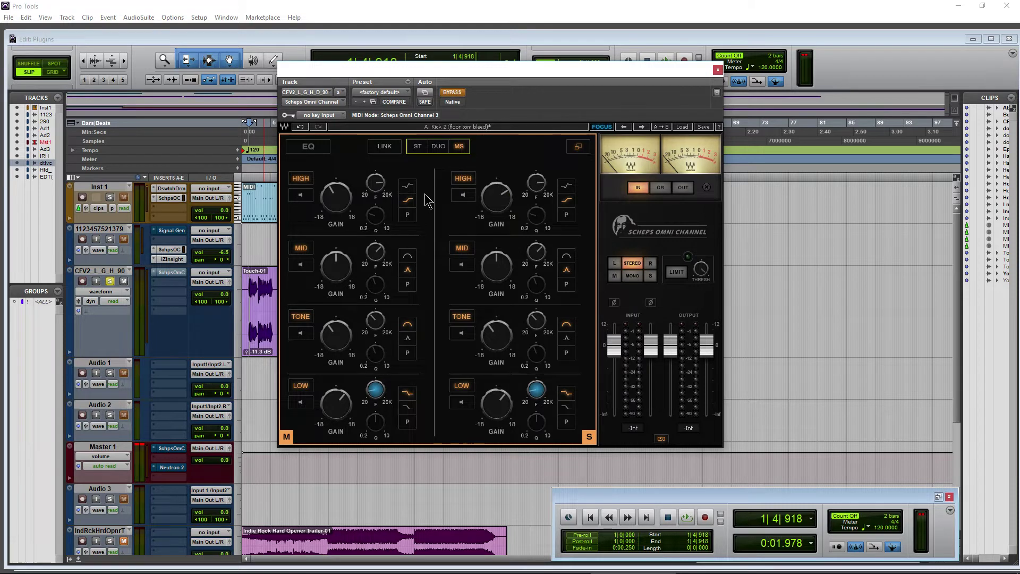
{"action": "left_click_drag", "start_coordinate": [336, 197], "coordinate": [317, 204]}
{"action": "left_click_drag", "start_coordinate": [496, 198], "coordinate": [496, 195]}
Relink the EQ controls, adjust the High gains together, and return the module to ST mode in collapsed view
{"action": "left_click", "coordinate": [393, 145]}
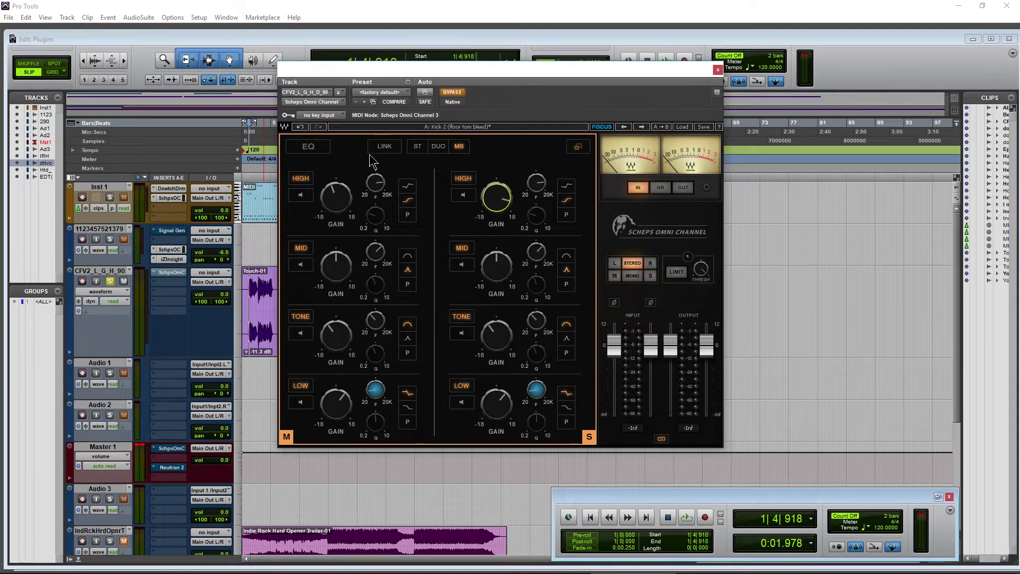
{"action": "left_click", "coordinate": [336, 198]}
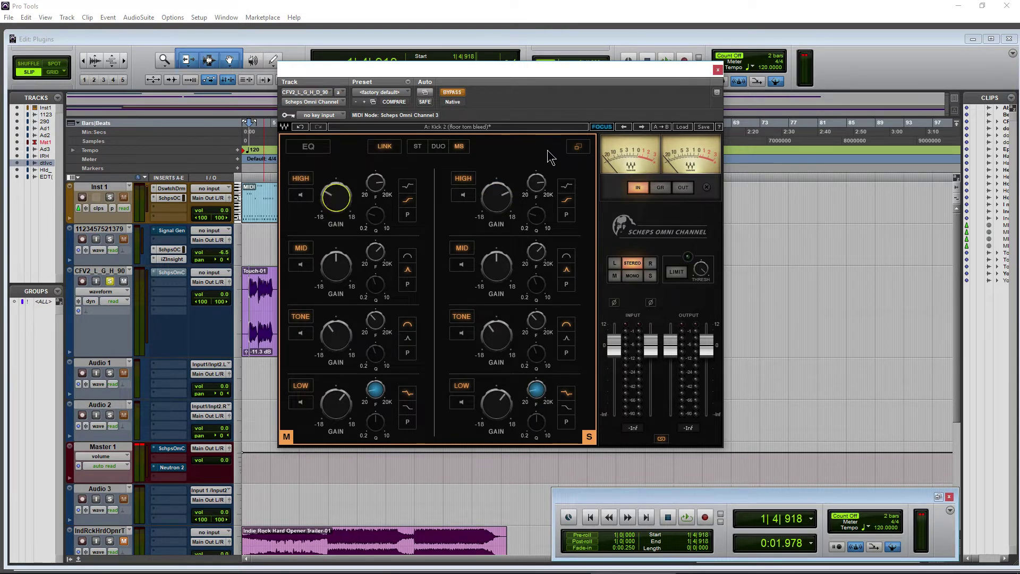
{"action": "left_click", "coordinate": [418, 147]}
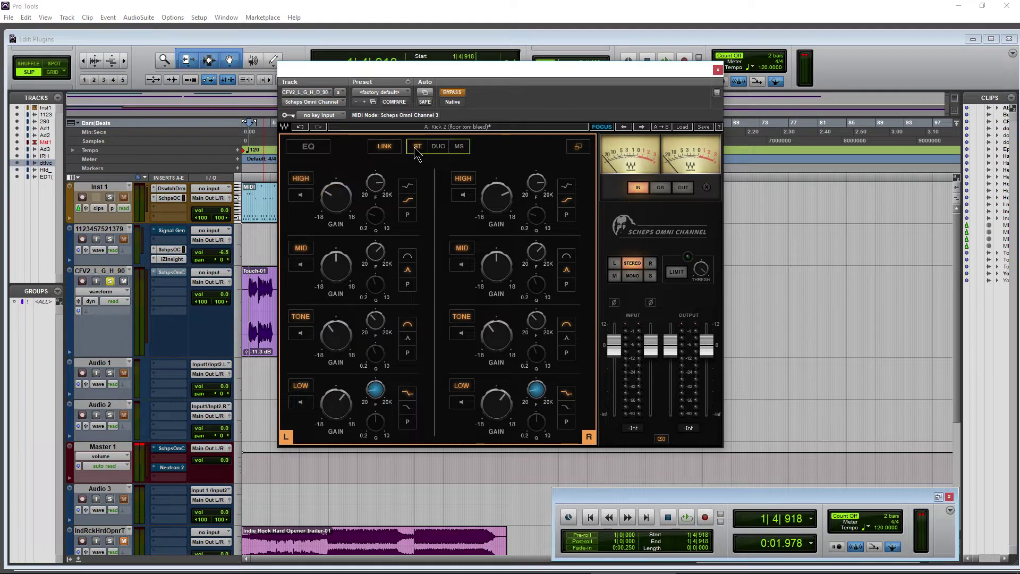
{"action": "left_click", "coordinate": [578, 148]}
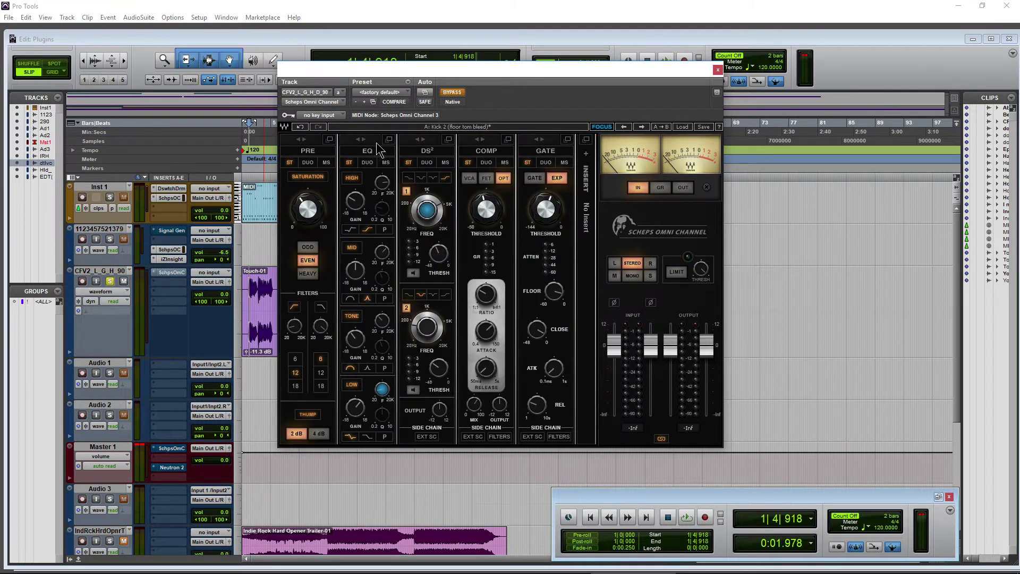
Expand the EQ module again and insert the Waves AR TG Mastering (stereo) plug-in on the Master 1 track for comparison
{"action": "left_click", "coordinate": [387, 149]}
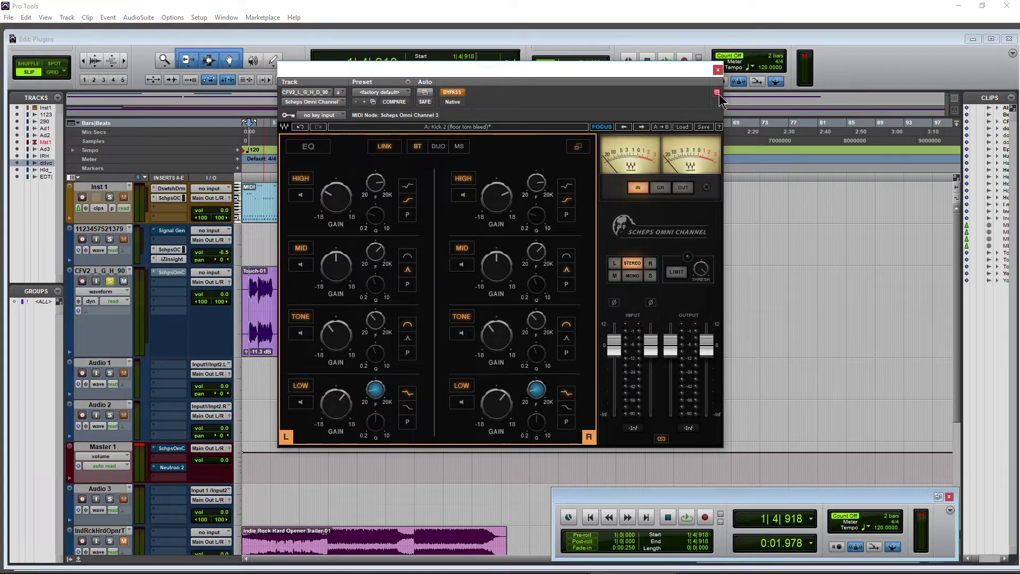
{"action": "left_click_drag", "start_coordinate": [640, 74], "coordinate": [754, 60]}
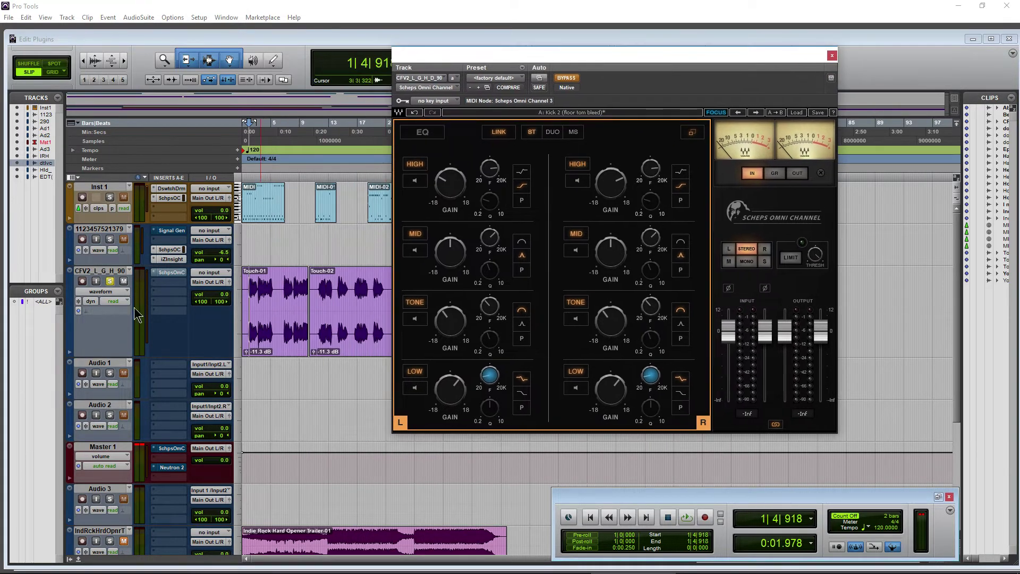
{"action": "left_click", "coordinate": [168, 476]}
{"action": "mouse_move", "coordinate": [225, 509]}
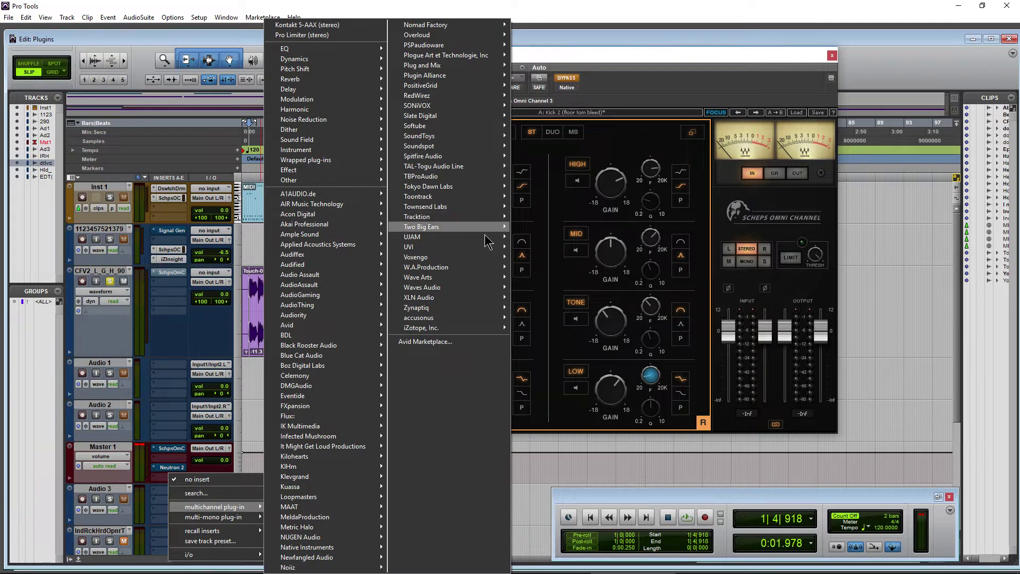
{"action": "mouse_move", "coordinate": [462, 287]}
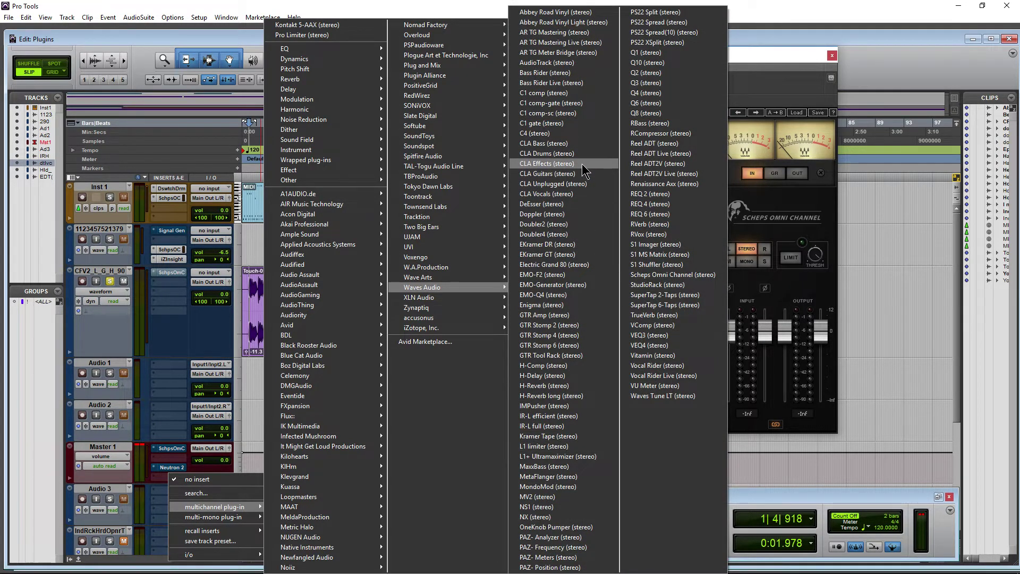
{"action": "left_click", "coordinate": [568, 32]}
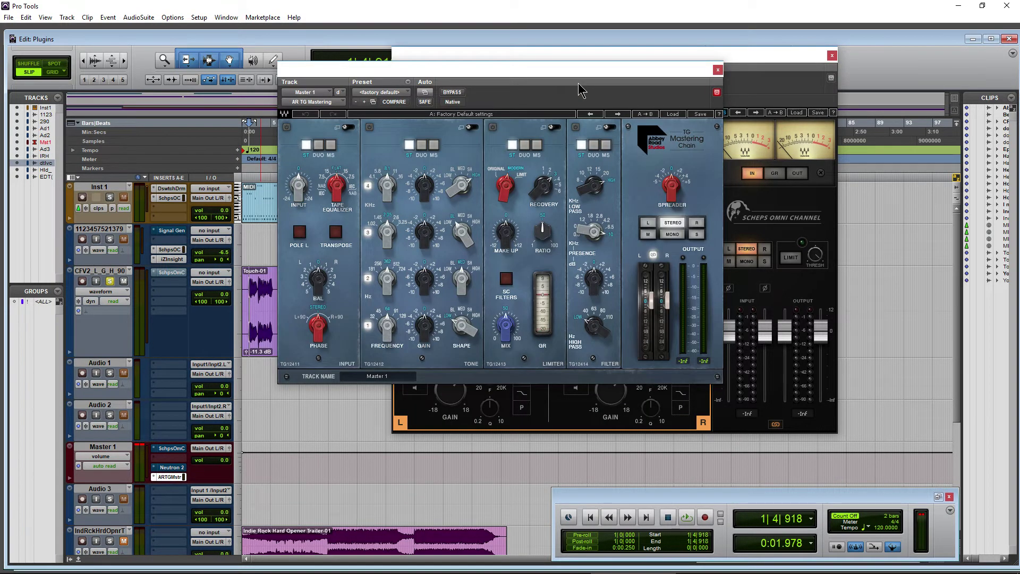
Examine the expanded Tone, Limiter, Filter and Input modules of AR TG Mastering and its overview of all modules
{"action": "left_click", "coordinate": [461, 128]}
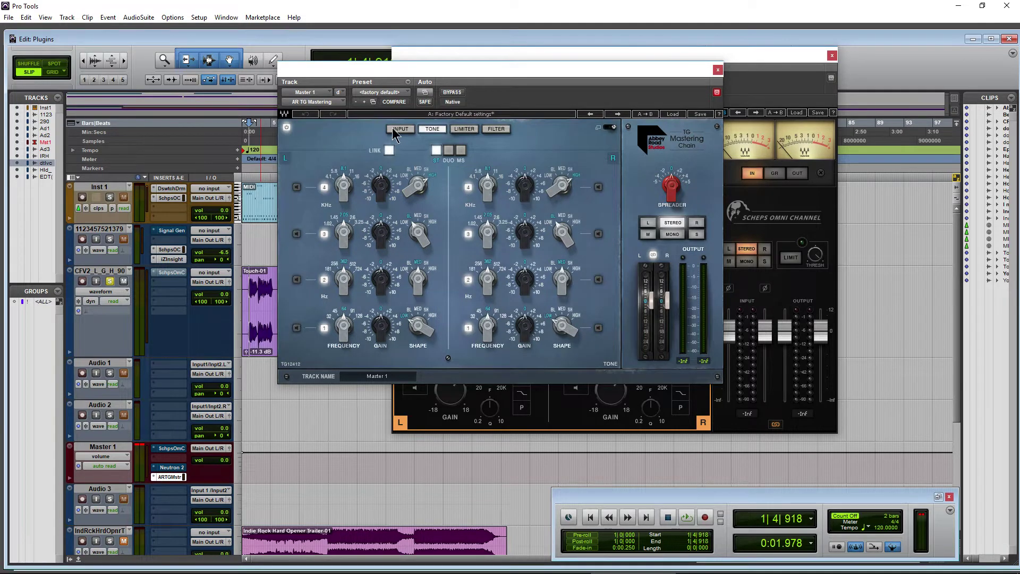
{"action": "left_click", "coordinate": [461, 129]}
{"action": "left_click", "coordinate": [461, 129]}
{"action": "left_click", "coordinate": [461, 129]}
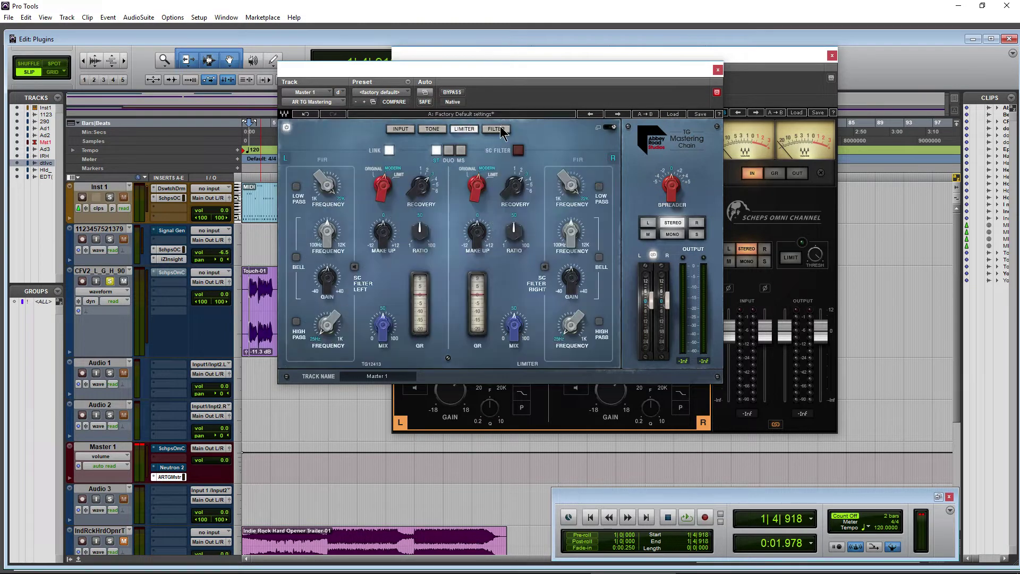
{"action": "left_click", "coordinate": [496, 129]}
{"action": "left_click", "coordinate": [611, 128]}
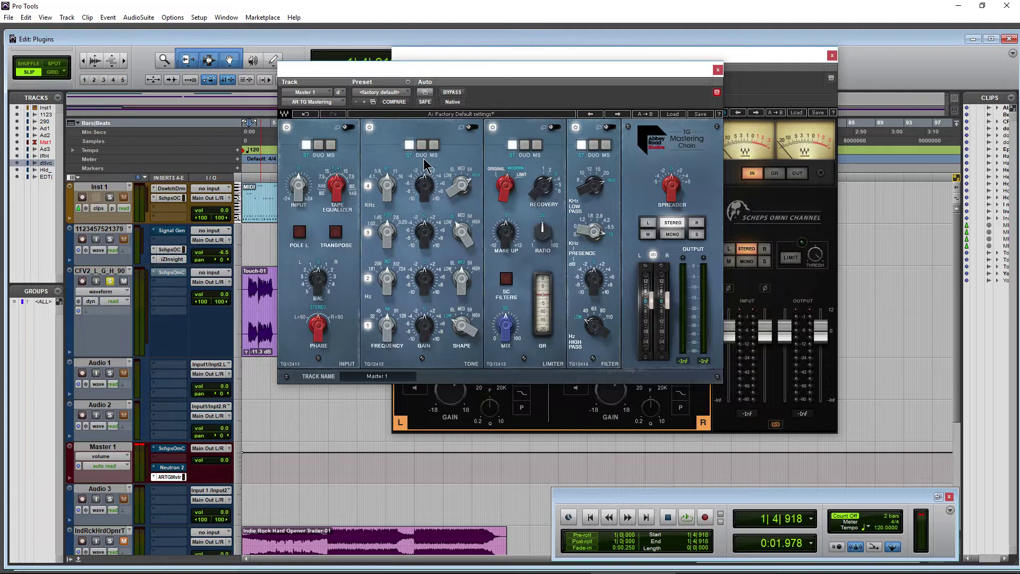
{"action": "left_click", "coordinate": [345, 132]}
Place AR TG Mastering beside Scheps Omni Channel, collapse the EQ, and view the DS² module in expanded and collapsed form
{"action": "left_click_drag", "start_coordinate": [709, 70], "coordinate": [492, 211]}
{"action": "left_click", "coordinate": [632, 143]}
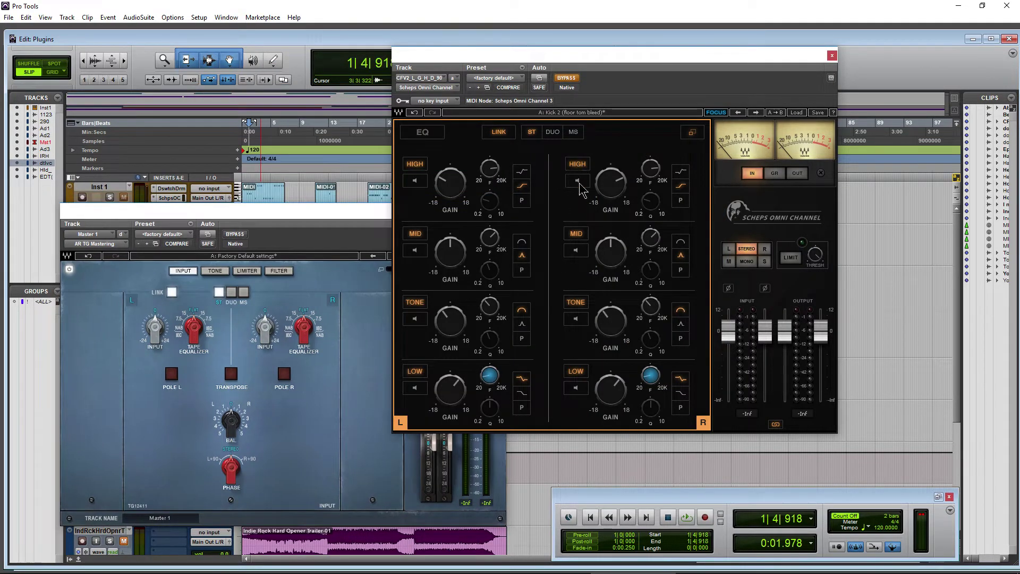
{"action": "left_click", "coordinate": [692, 132]}
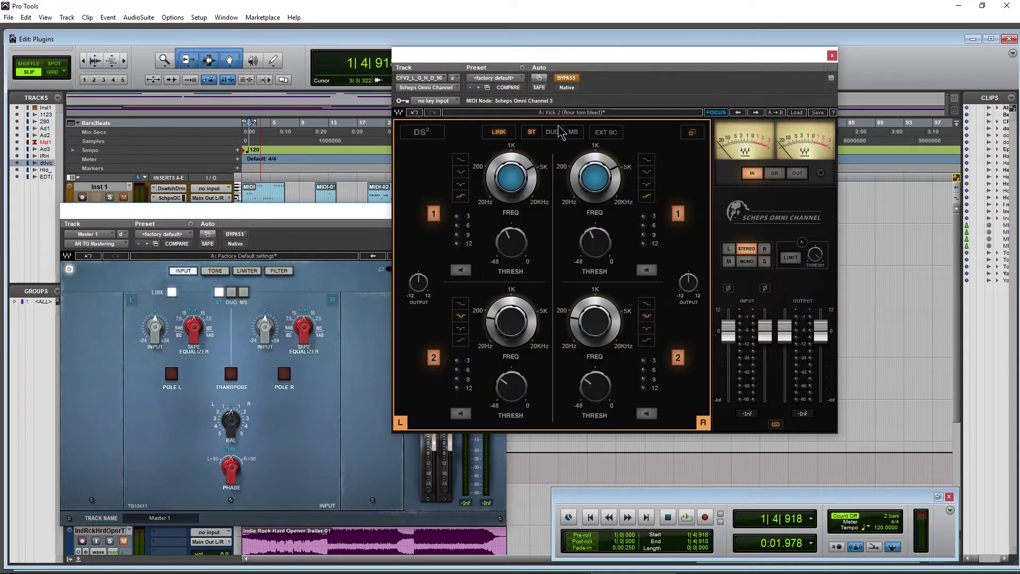
{"action": "left_click", "coordinate": [561, 126]}
{"action": "left_click", "coordinate": [693, 133]}
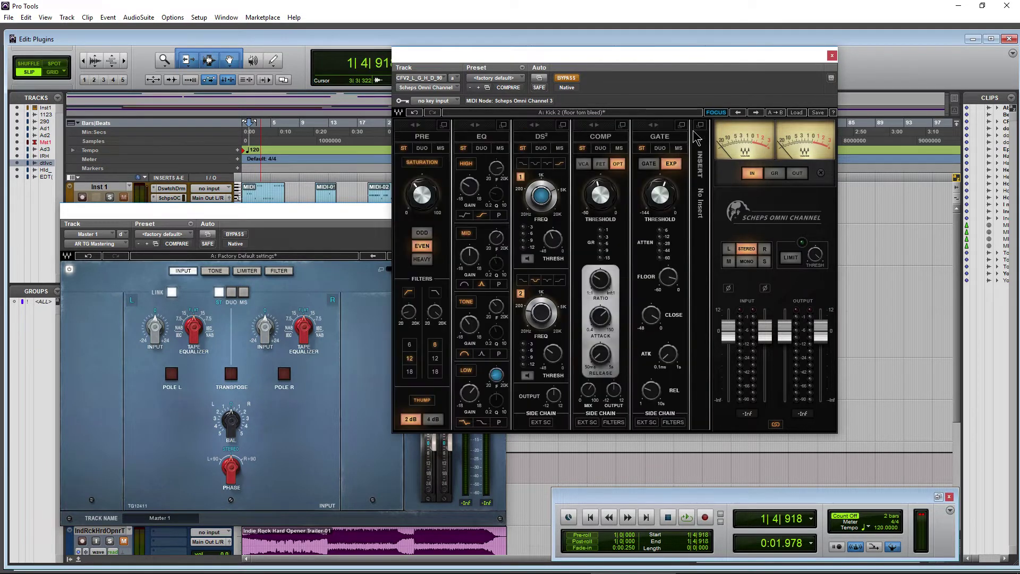
Close the AR TG Mastering window and remove the plug-in from the Master 1 track's inserts
{"action": "left_click_drag", "start_coordinate": [290, 215], "coordinate": [357, 166]}
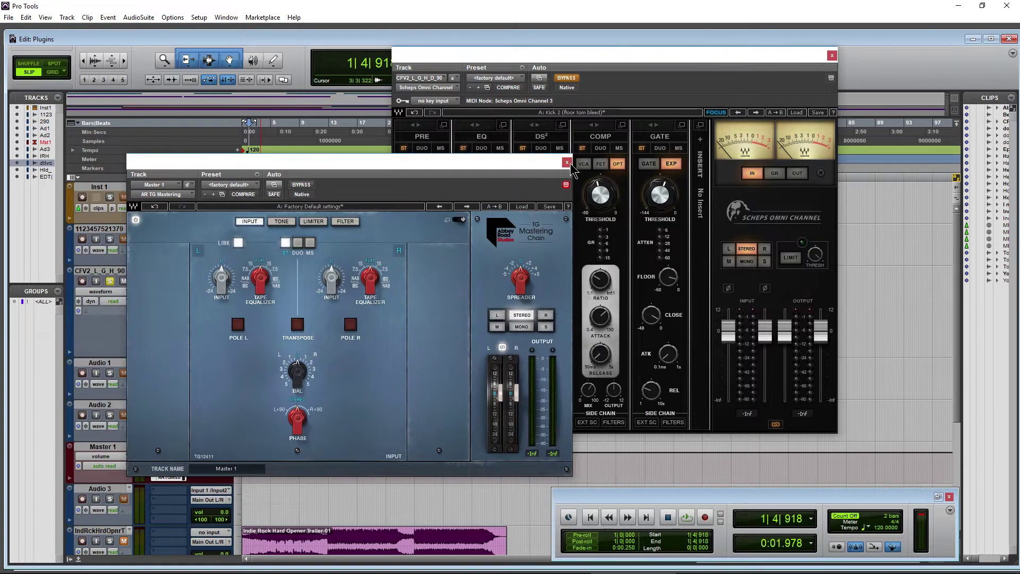
{"action": "left_click", "coordinate": [567, 162]}
{"action": "left_click", "coordinate": [155, 476]}
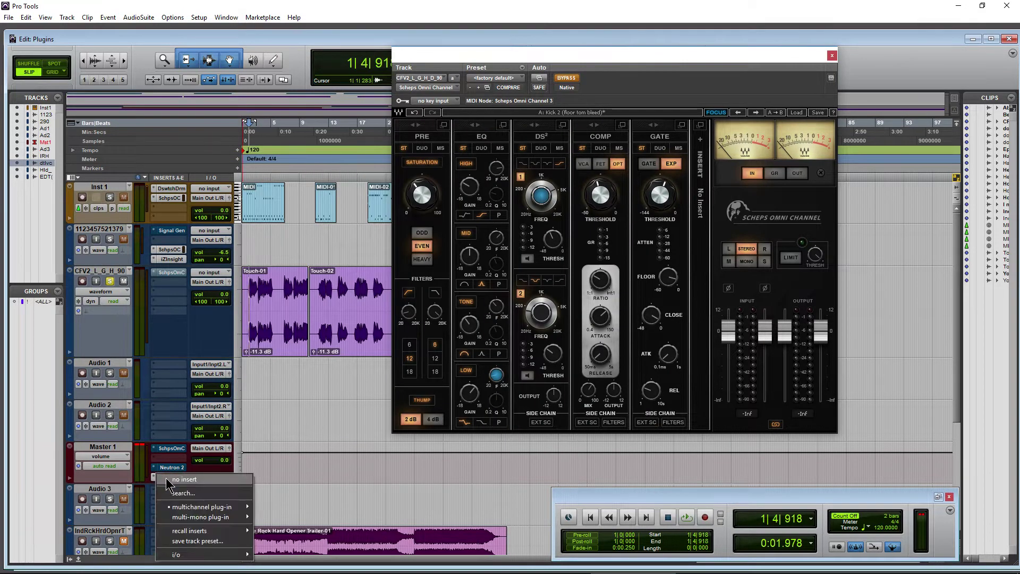
{"action": "left_click", "coordinate": [166, 476]}
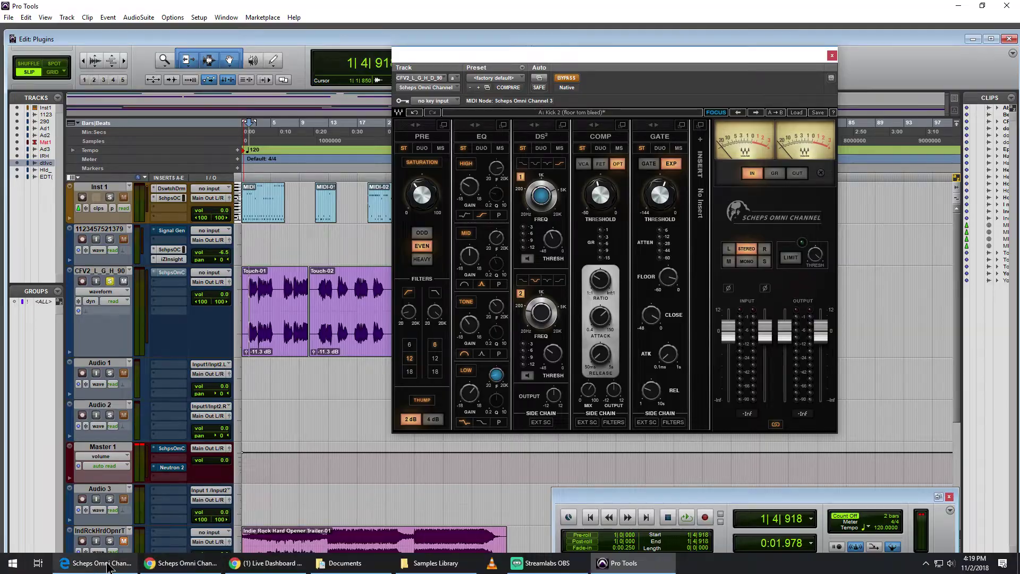
Switch to the user guide, read the Expanded View bar functions and the Stereo Mode section, and return to Pro Tools
{"action": "left_click", "coordinate": [109, 566]}
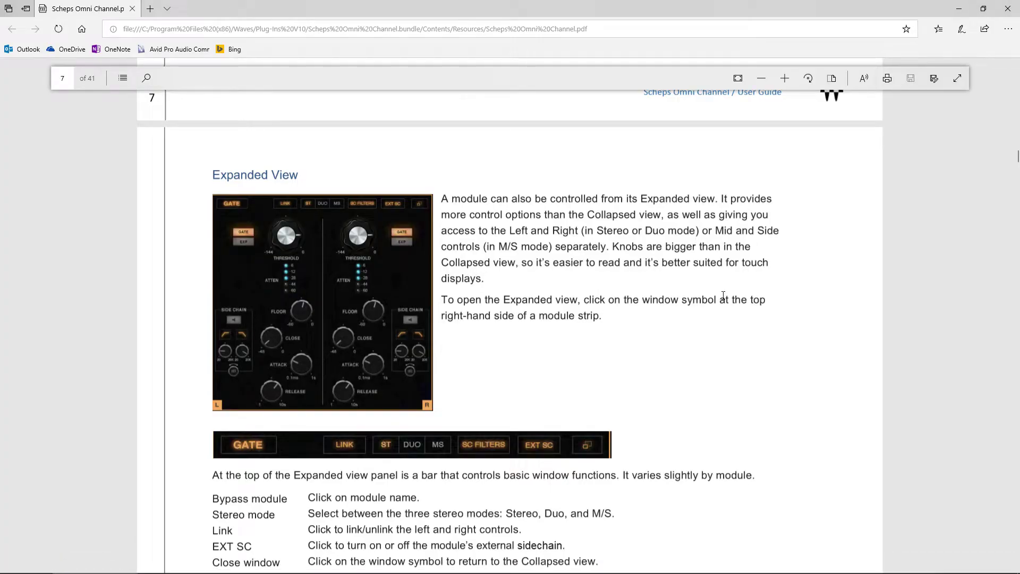
{"action": "scroll", "coordinate": [722, 295], "scroll_direction": "down", "scroll_amount": 1}
{"action": "scroll", "coordinate": [723, 295], "scroll_direction": "down", "scroll_amount": 5}
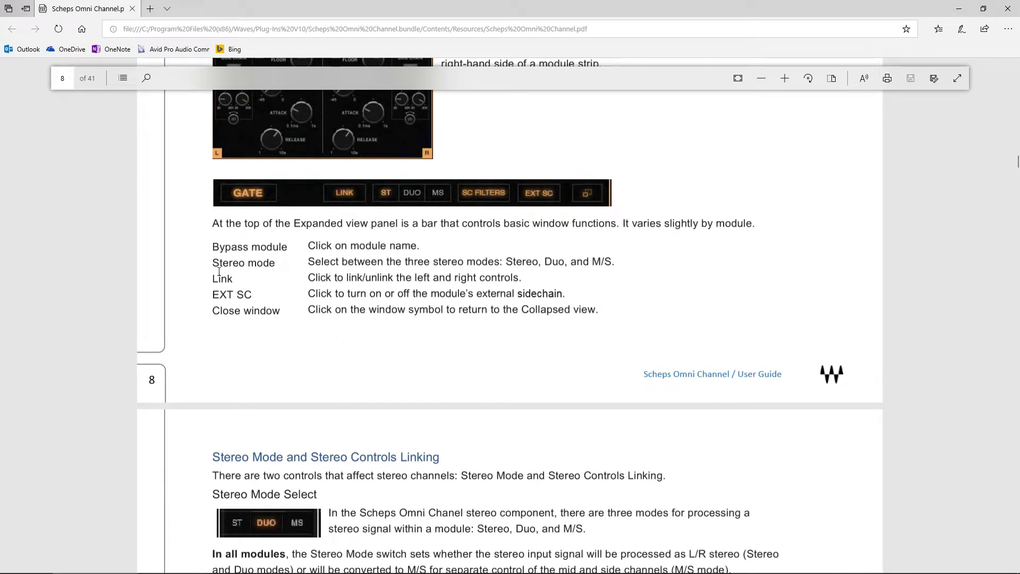
{"action": "scroll", "coordinate": [219, 272], "scroll_direction": "down", "scroll_amount": 1}
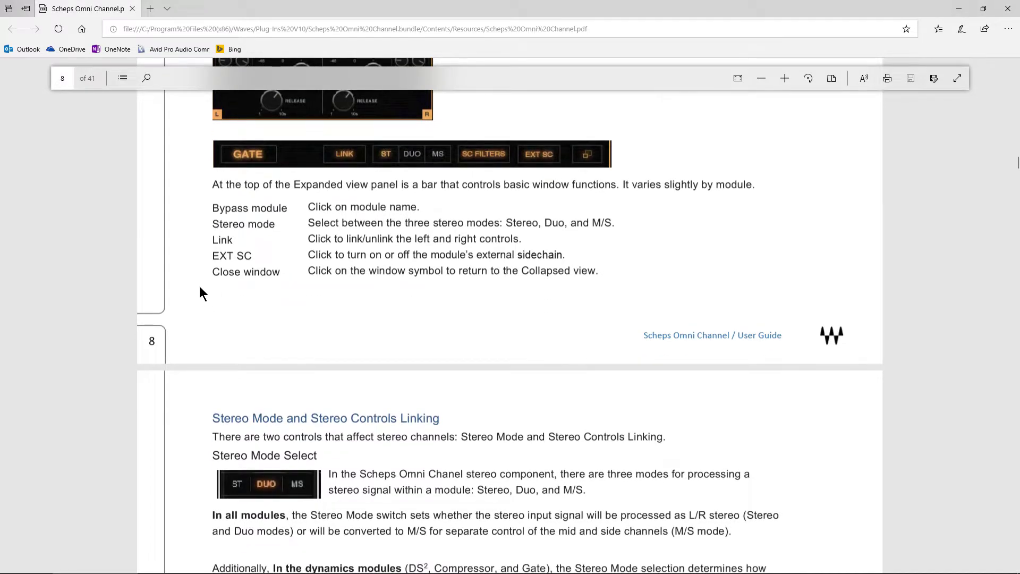
{"action": "scroll", "coordinate": [277, 276], "scroll_direction": "down", "scroll_amount": 5}
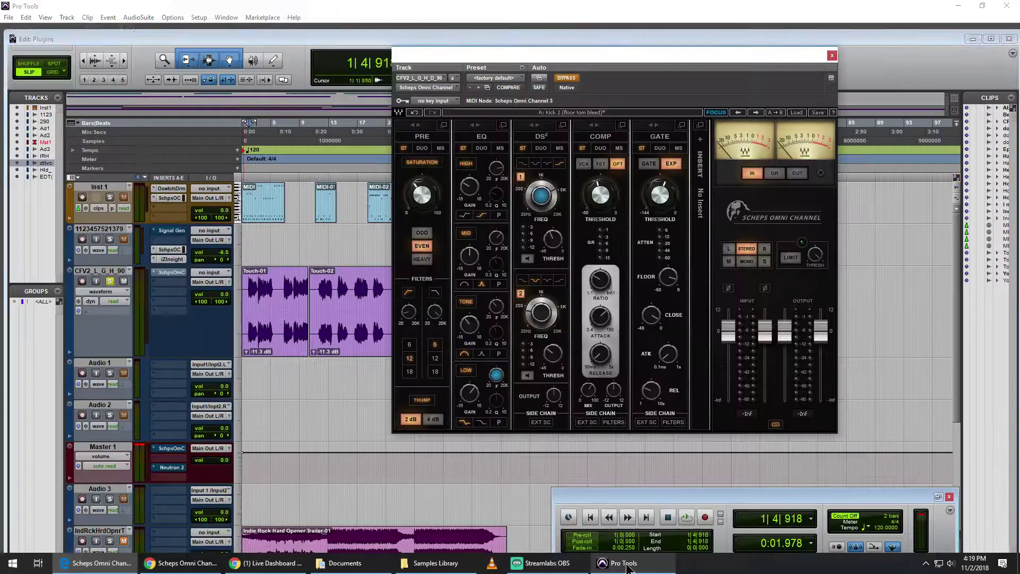
{"action": "left_click", "coordinate": [924, 565]}
Take Scheps Omni Channel out of bypass and check the EQ module's expanded view before collapsing it
{"action": "left_click", "coordinate": [502, 125]}
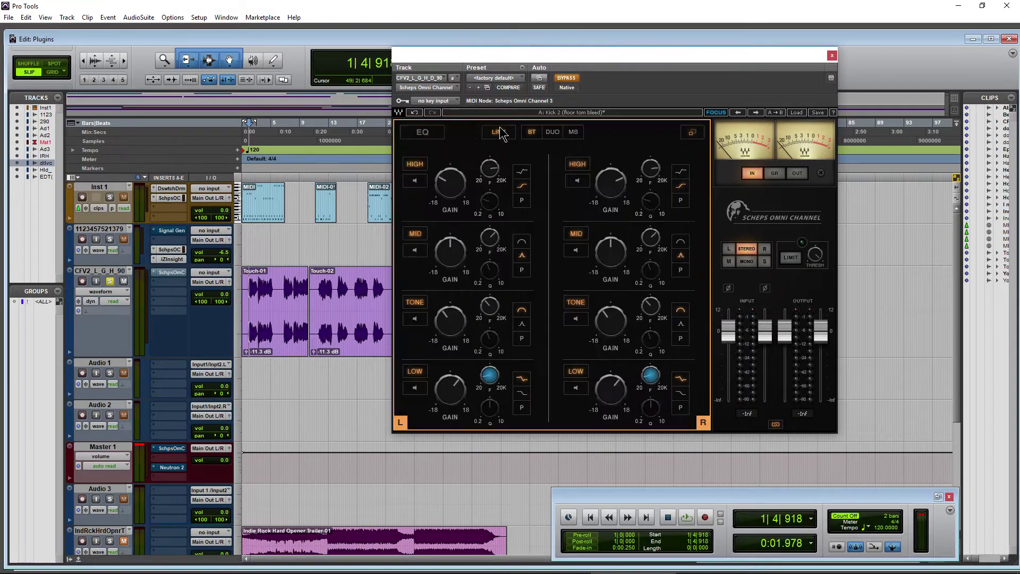
{"action": "left_click", "coordinate": [692, 131]}
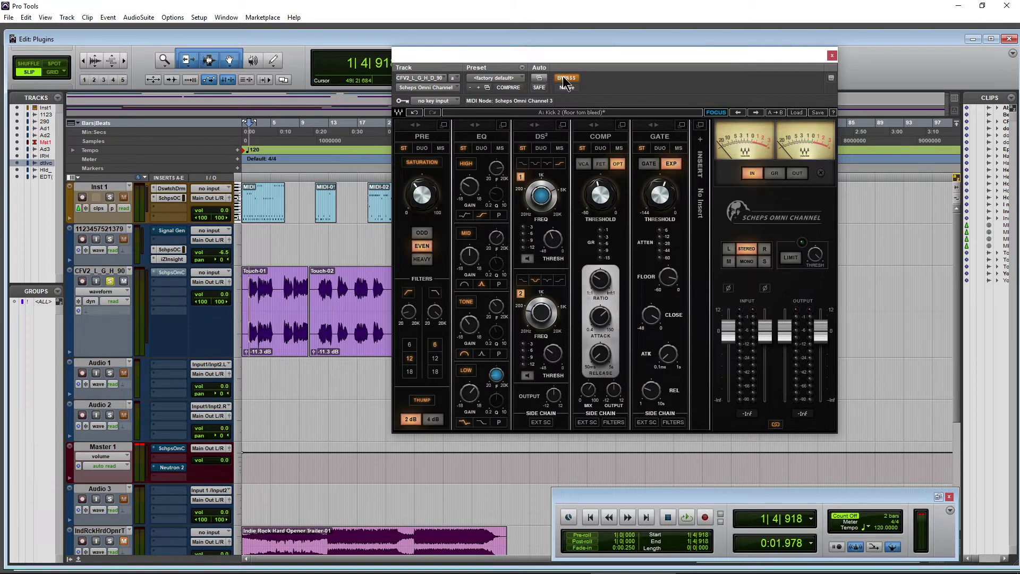
{"action": "left_click", "coordinate": [502, 126]}
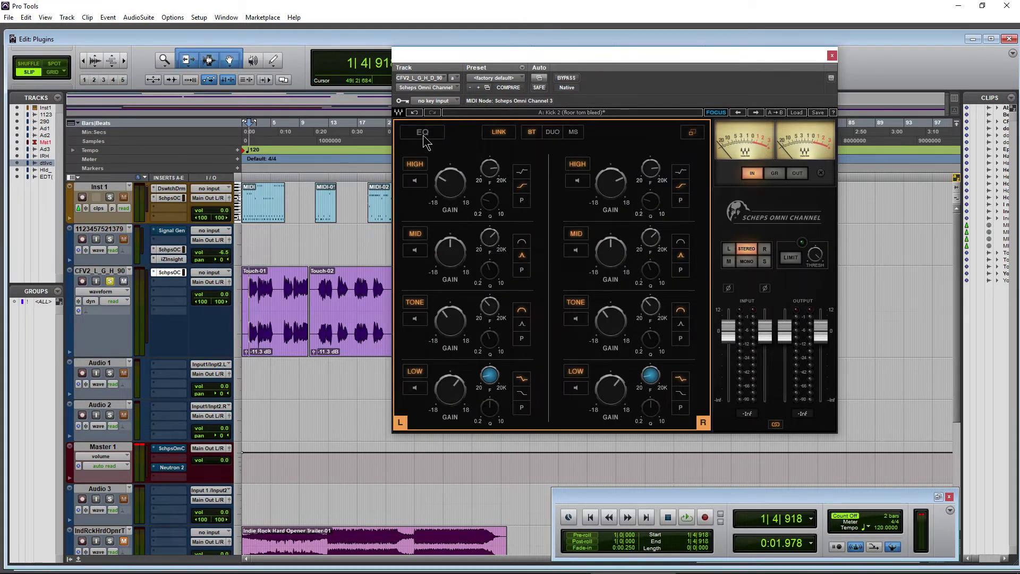
{"action": "left_click", "coordinate": [691, 135]}
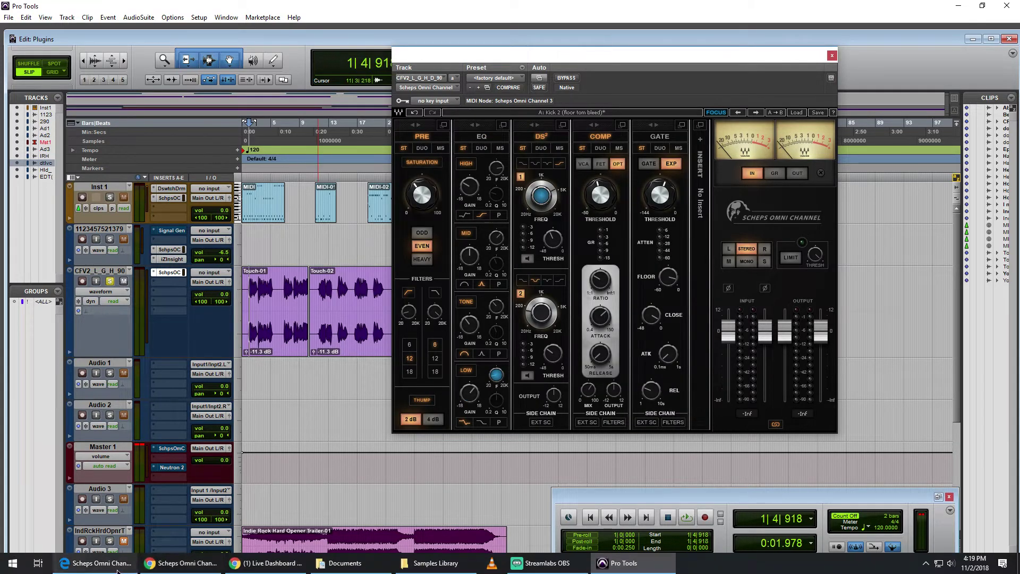
Switch to the user guide and read the Stereo Mode Select section down to the note that a module's output is always stereo
{"action": "left_click", "coordinate": [93, 563]}
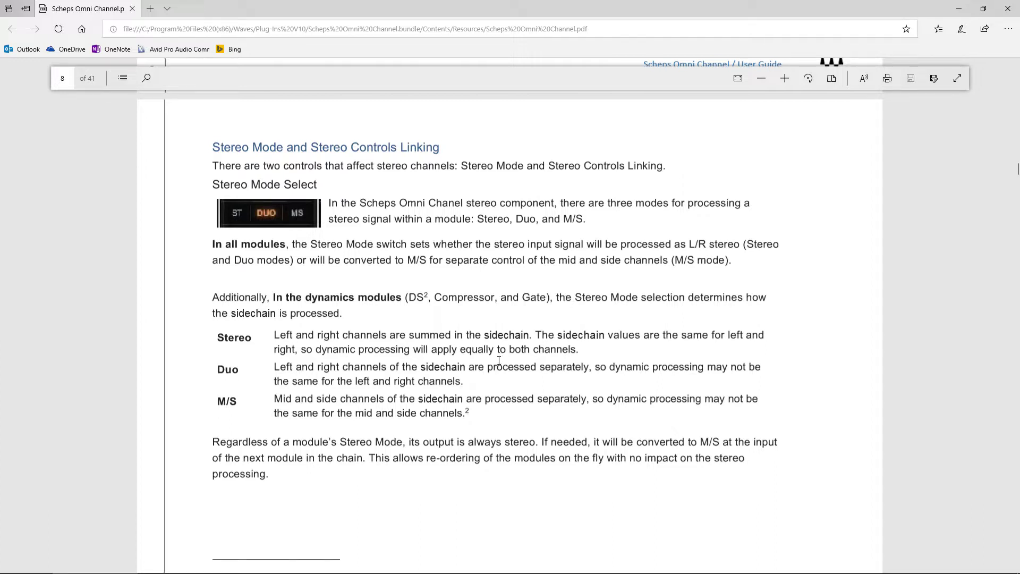
{"action": "scroll", "coordinate": [498, 360], "scroll_direction": "down", "scroll_amount": 2}
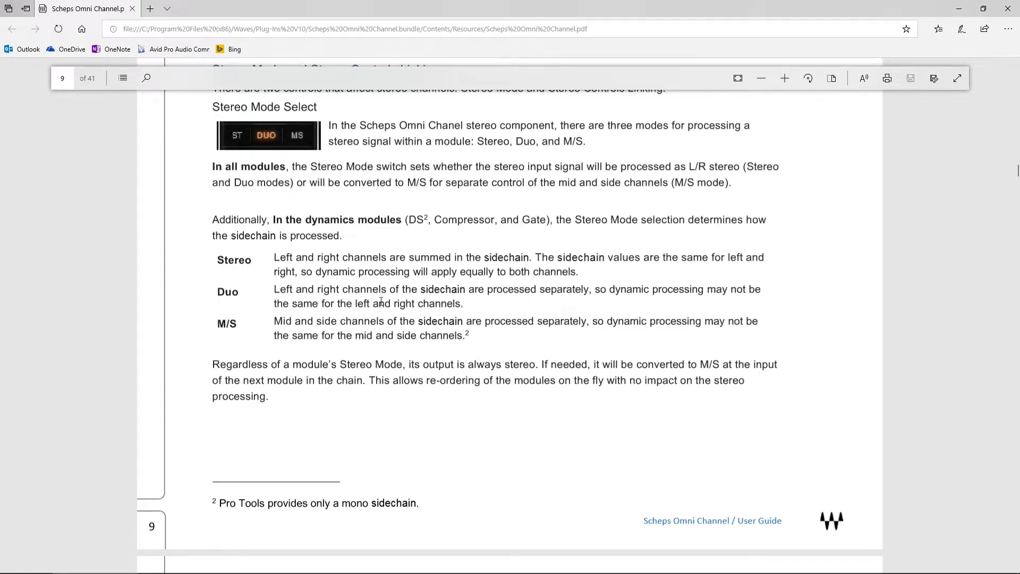
{"action": "scroll", "coordinate": [381, 301], "scroll_direction": "down", "scroll_amount": 1}
{"action": "scroll", "coordinate": [363, 256], "scroll_direction": "down", "scroll_amount": 3}
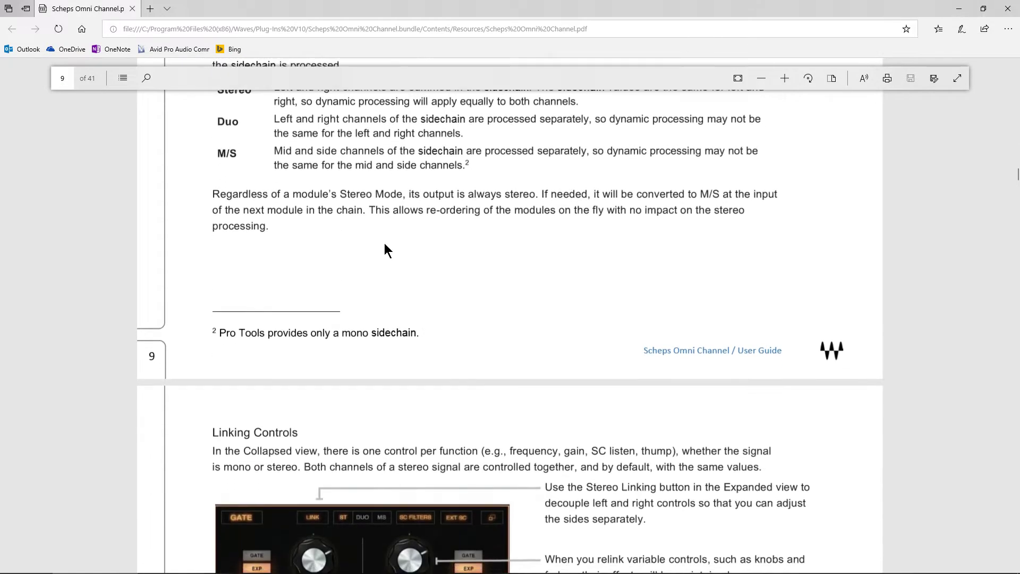
{"action": "left_click_drag", "start_coordinate": [271, 190], "coordinate": [538, 175]}
{"action": "scroll", "coordinate": [538, 175], "scroll_direction": "down", "scroll_amount": 1}
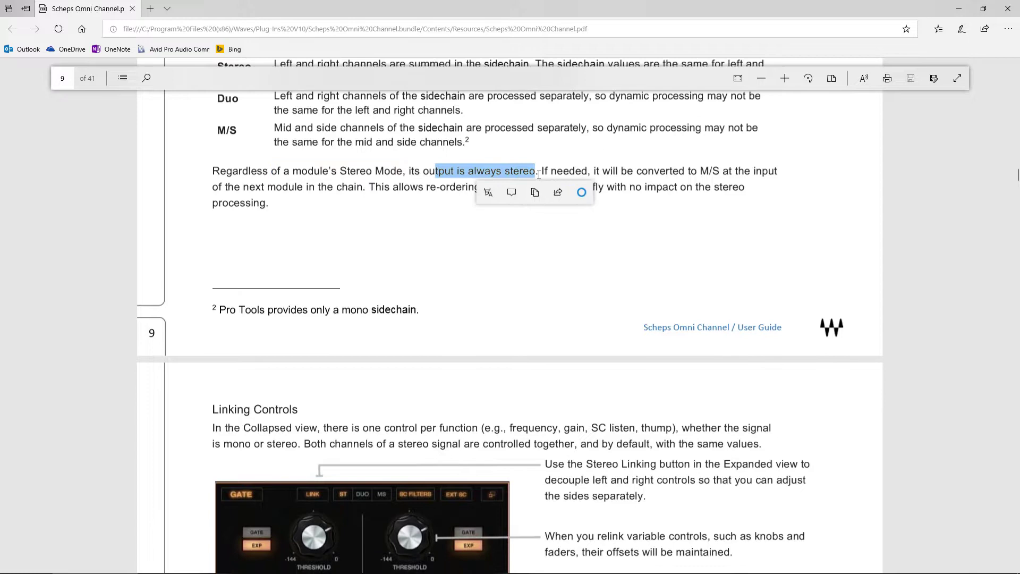
{"action": "left_click", "coordinate": [443, 263]}
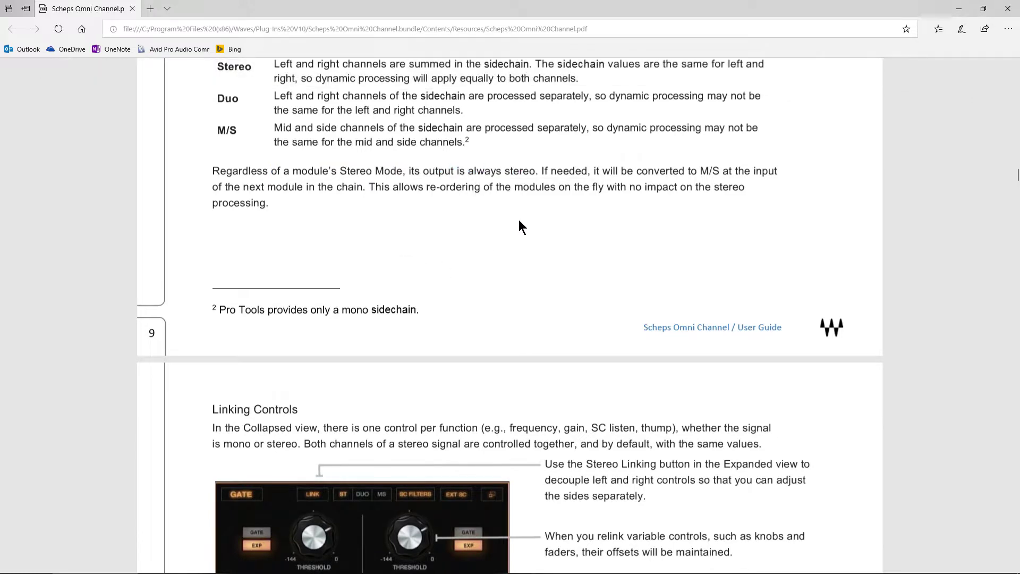
Read the guide's Linking Controls section about the Stereo Linking button and return to Pro Tools
{"action": "scroll", "coordinate": [518, 219], "scroll_direction": "down", "scroll_amount": 5}
{"action": "scroll", "coordinate": [604, 299], "scroll_direction": "down", "scroll_amount": 1}
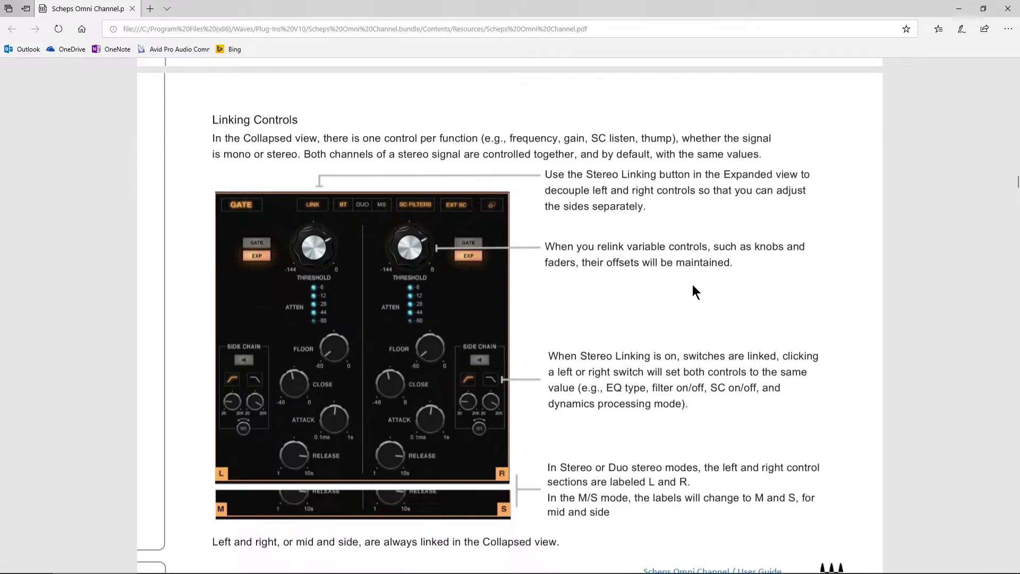
{"action": "scroll", "coordinate": [693, 285], "scroll_direction": "down", "scroll_amount": 1}
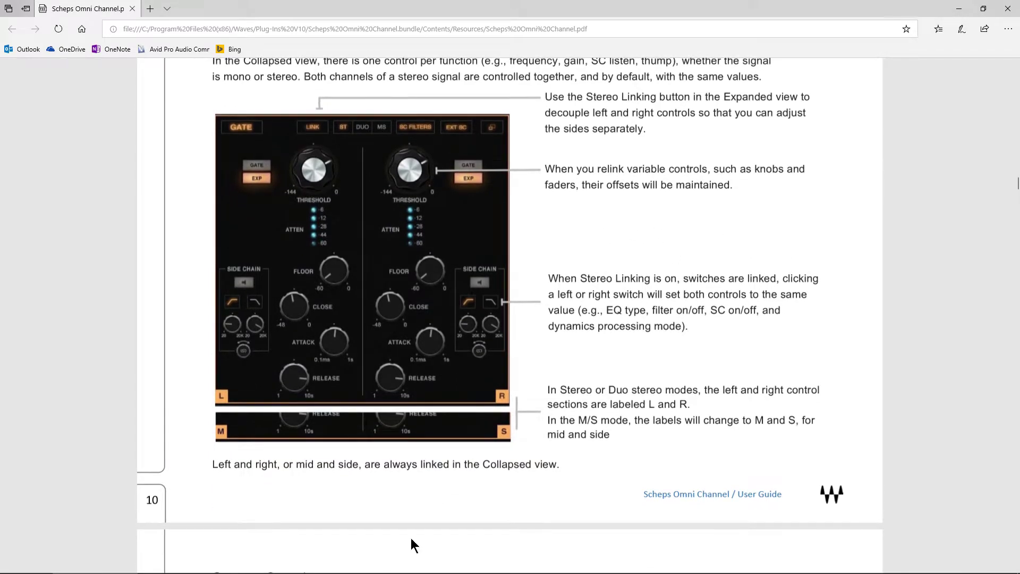
{"action": "left_click", "coordinate": [618, 568]}
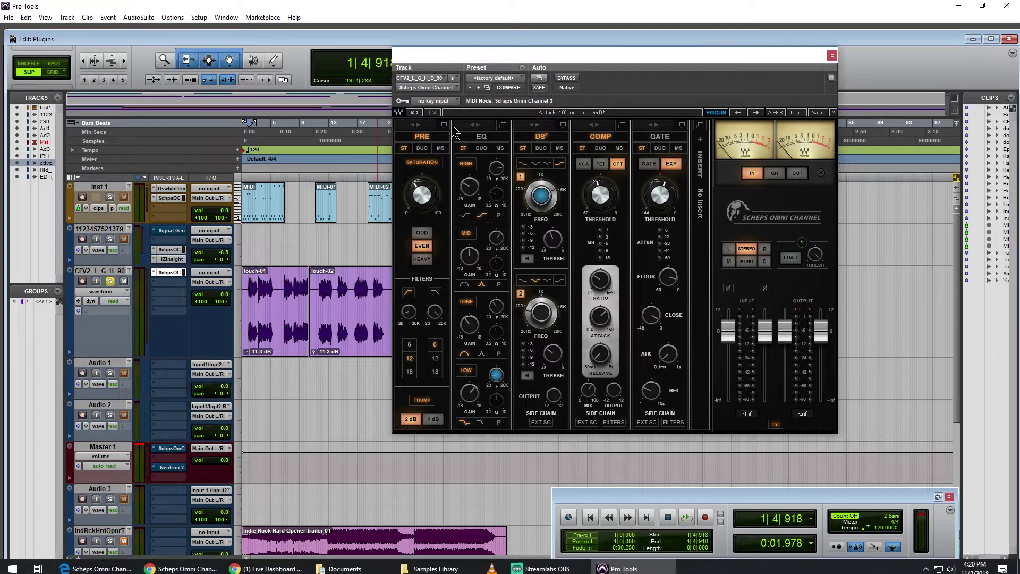
Expand the EQ module and, with its channels unlinked, set the High band gain to 11.2 for left and -4.6 for right
{"action": "left_click", "coordinate": [502, 124]}
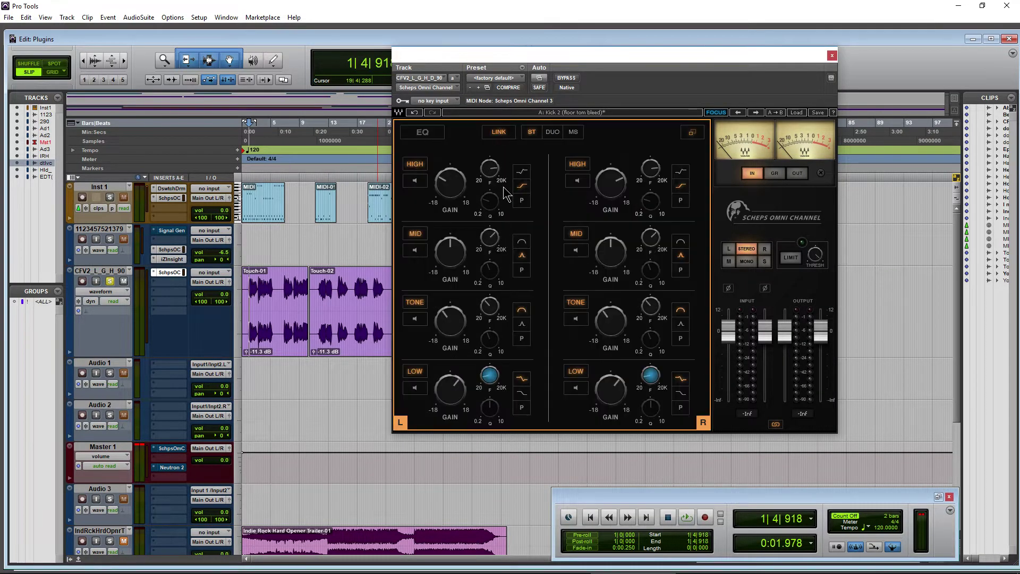
{"action": "left_click", "coordinate": [450, 182]}
{"action": "left_click_drag", "start_coordinate": [451, 187], "coordinate": [451, 159]}
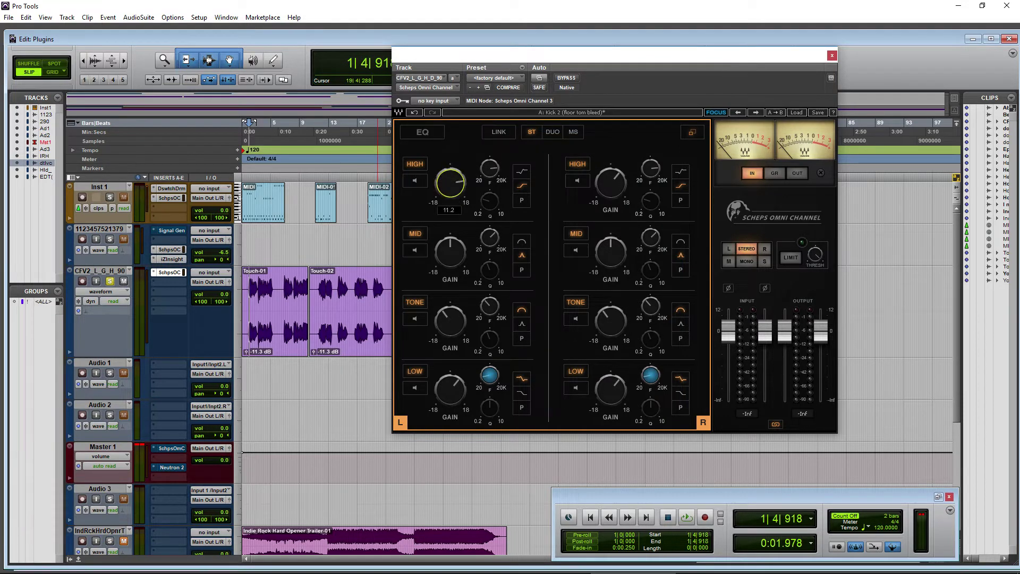
{"action": "left_click", "coordinate": [610, 182]}
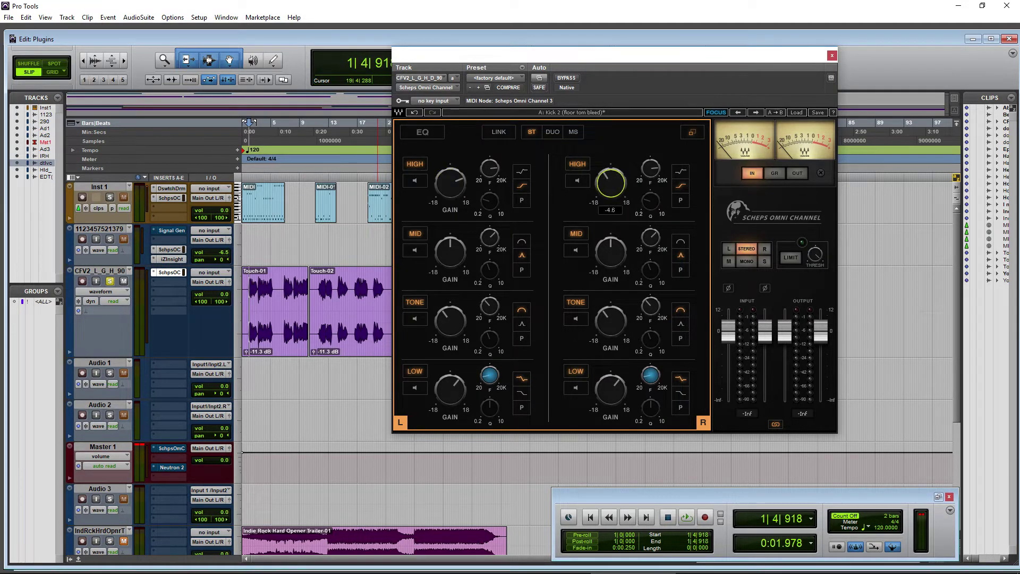
Relink the EQ channels and move the left High band gain to 5.8 with the offset kept
{"action": "left_click", "coordinate": [499, 132]}
{"action": "left_click_drag", "start_coordinate": [450, 183], "coordinate": [450, 159]}
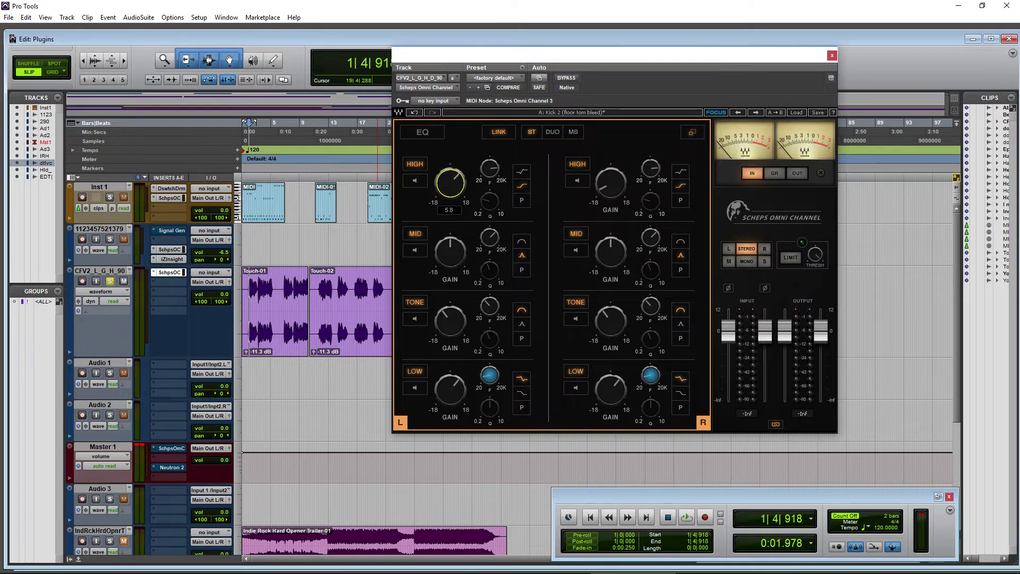
Unlink the EQ channels and reset the left and right High band gains to 0.0
{"action": "left_click", "coordinate": [499, 133]}
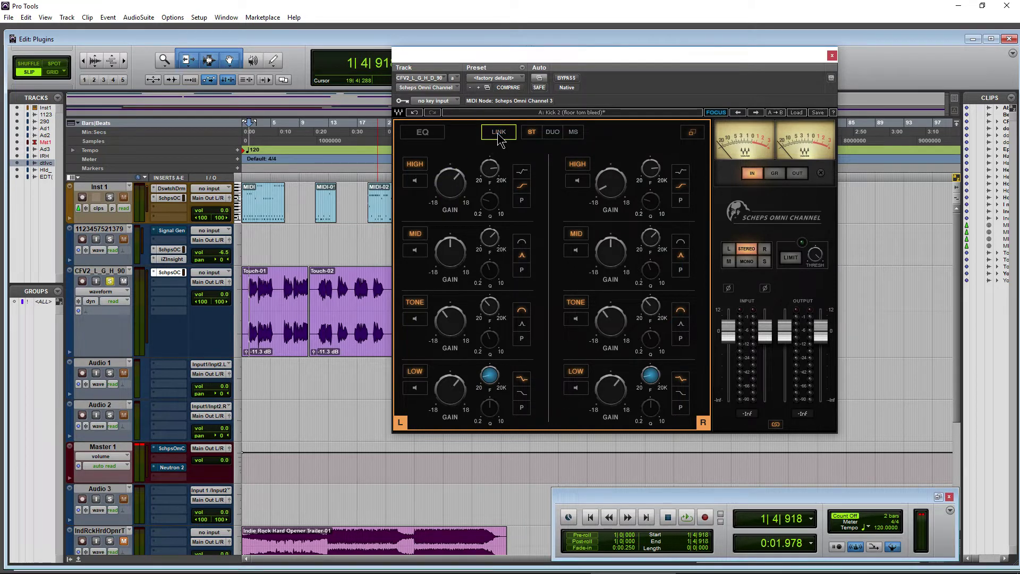
{"action": "left_click", "coordinate": [457, 183], "text": "alt"}
{"action": "left_click", "coordinate": [610, 182], "text": "alt"}
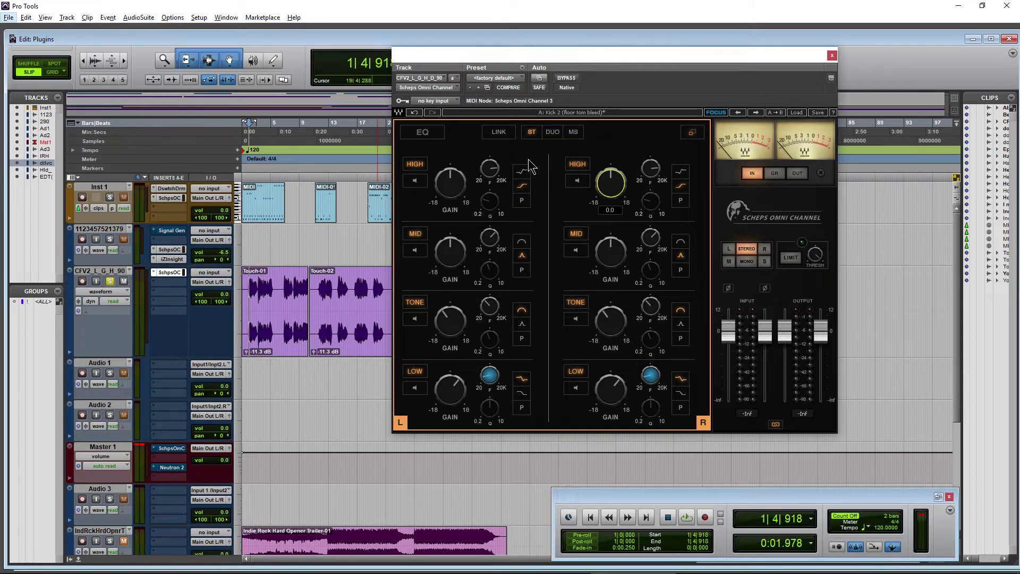
Link the EQ channels again and shift the High band gain slightly on both sides together
{"action": "left_click", "coordinate": [499, 131]}
{"action": "mouse_move", "coordinate": [460, 186]}
{"action": "left_mouse_down"}
{"action": "mouse_move", "coordinate": [459, 198]}
{"action": "mouse_move", "coordinate": [453, 190]}
{"action": "left_mouse_up"}
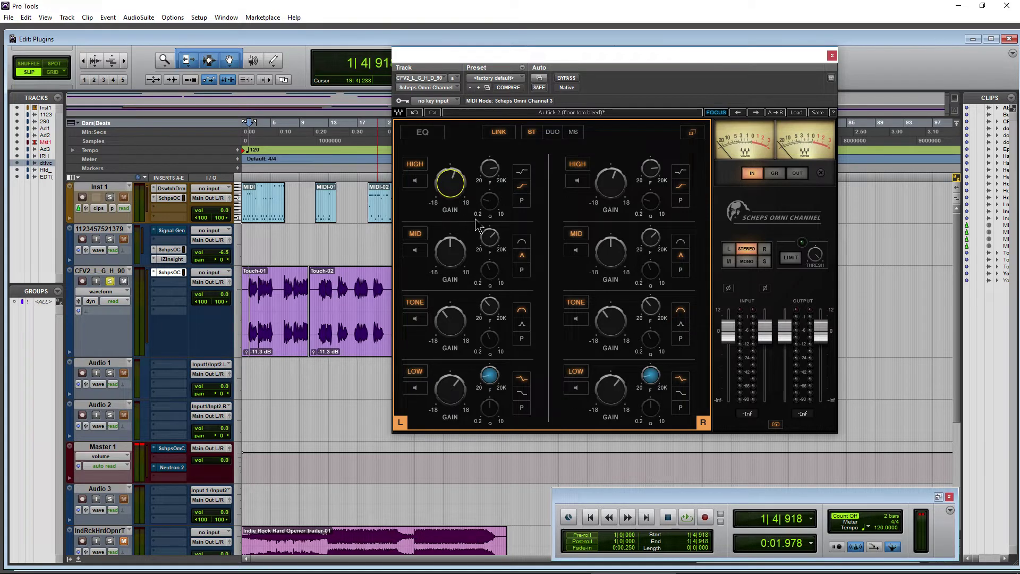
{"action": "left_click_drag", "start_coordinate": [452, 190], "coordinate": [453, 192]}
{"action": "scroll", "coordinate": [452, 193], "scroll_direction": "up", "scroll_amount": 10}
{"action": "scroll", "coordinate": [452, 194], "scroll_direction": "up", "scroll_amount": 1}
Switch to the user guide, read the Common Controls and Copy Channel Parameters sections, and return to Pro Tools
{"action": "mouse_move", "coordinate": [141, 568]}
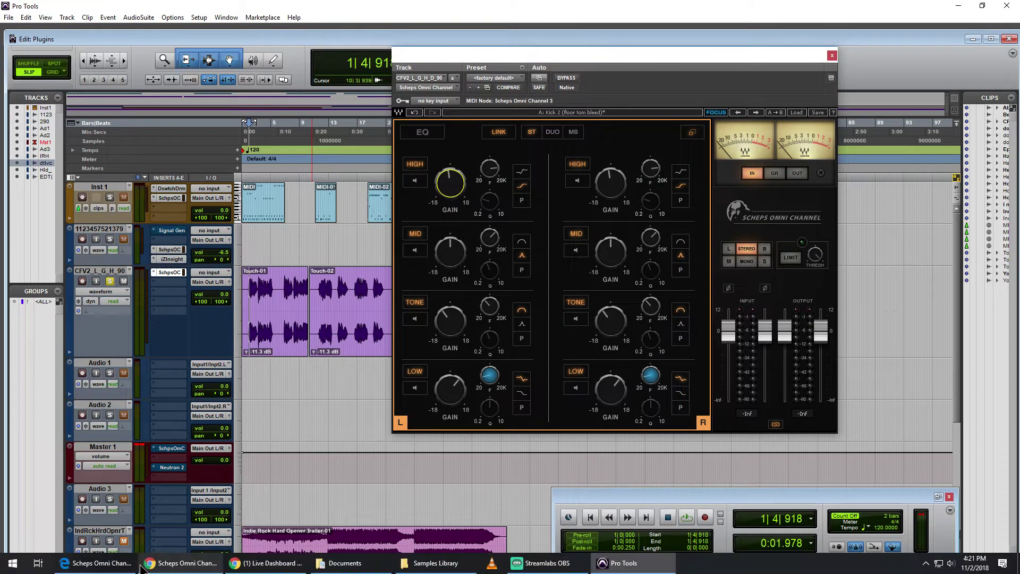
{"action": "left_click", "coordinate": [99, 563]}
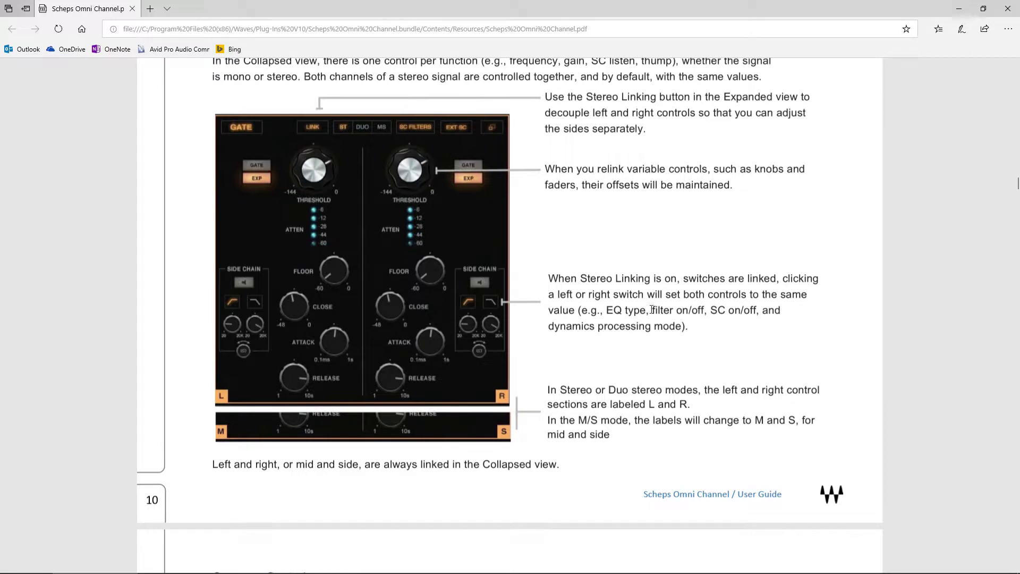
{"action": "scroll", "coordinate": [668, 285], "scroll_direction": "down", "scroll_amount": 6}
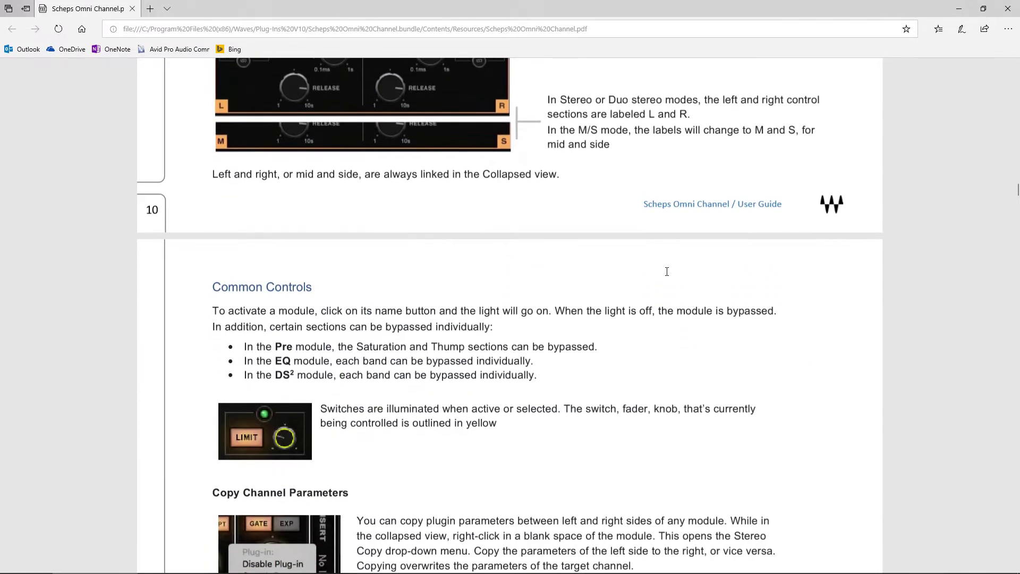
{"action": "scroll", "coordinate": [574, 273], "scroll_direction": "down", "scroll_amount": 3}
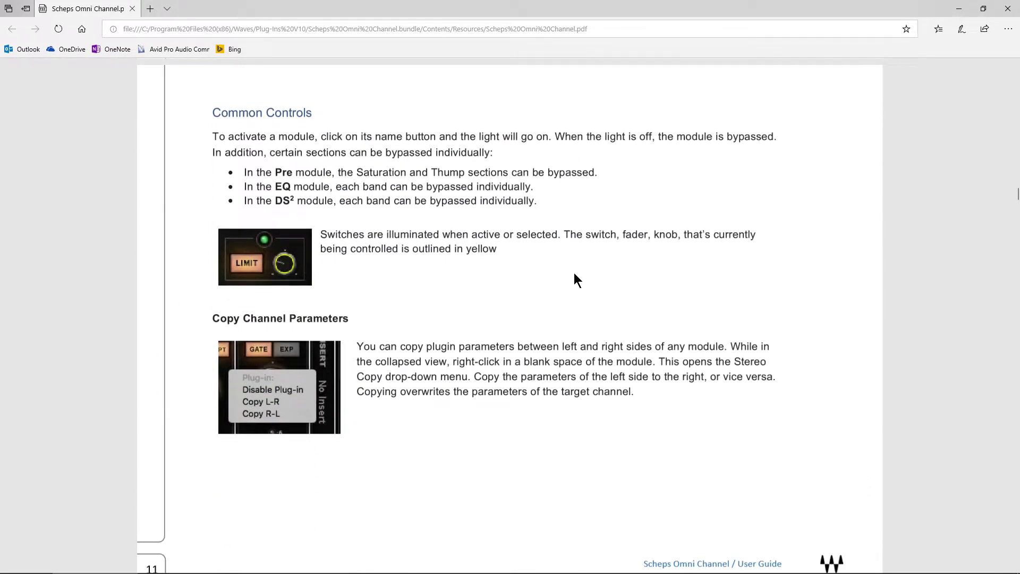
{"action": "scroll", "coordinate": [573, 273], "scroll_direction": "down", "scroll_amount": 1}
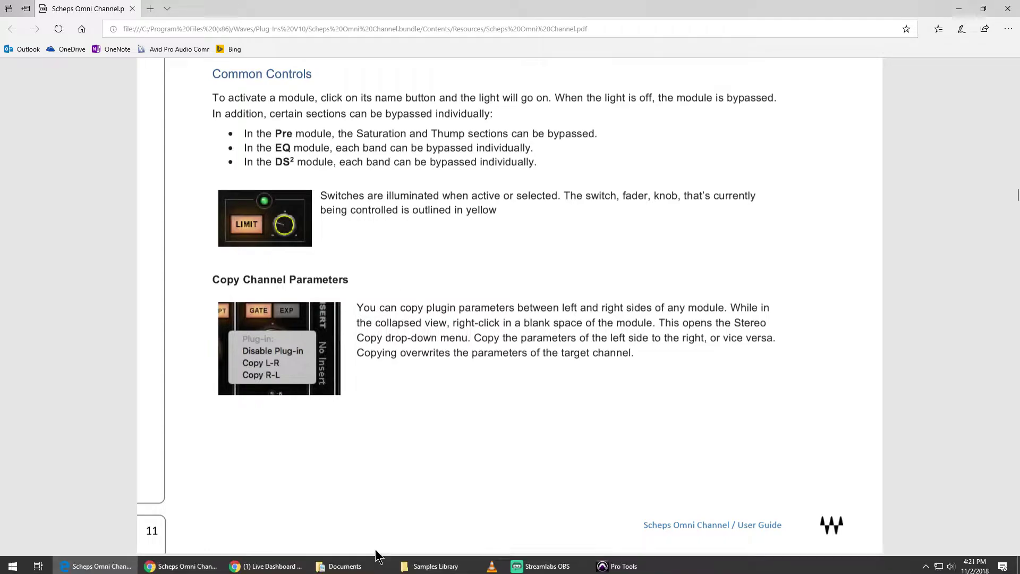
{"action": "left_click", "coordinate": [632, 563]}
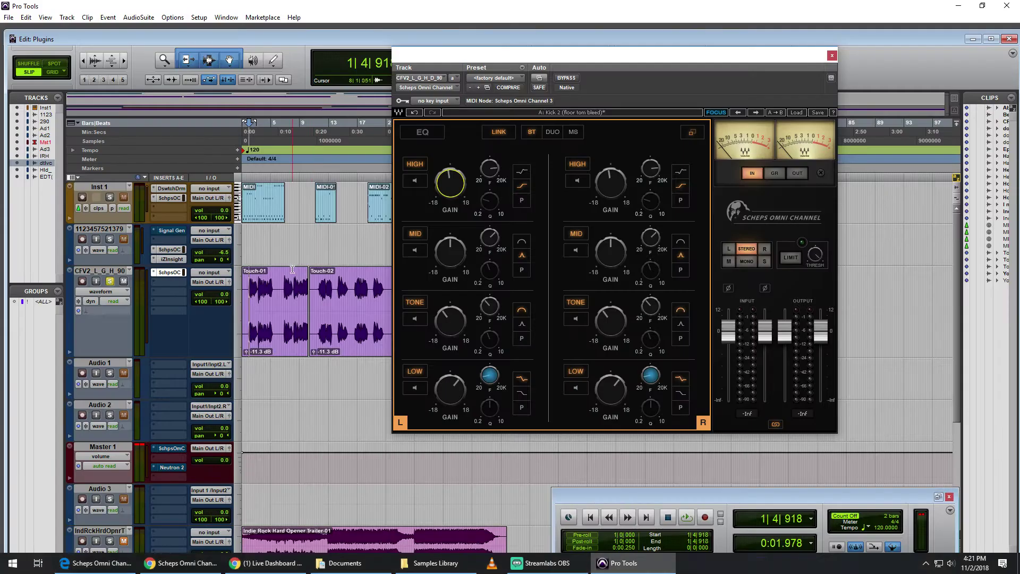
Collapse the EQ module, then turn off the 2 dB Thump and toggle the high-pass filter in the PRE module
{"action": "left_click", "coordinate": [691, 133]}
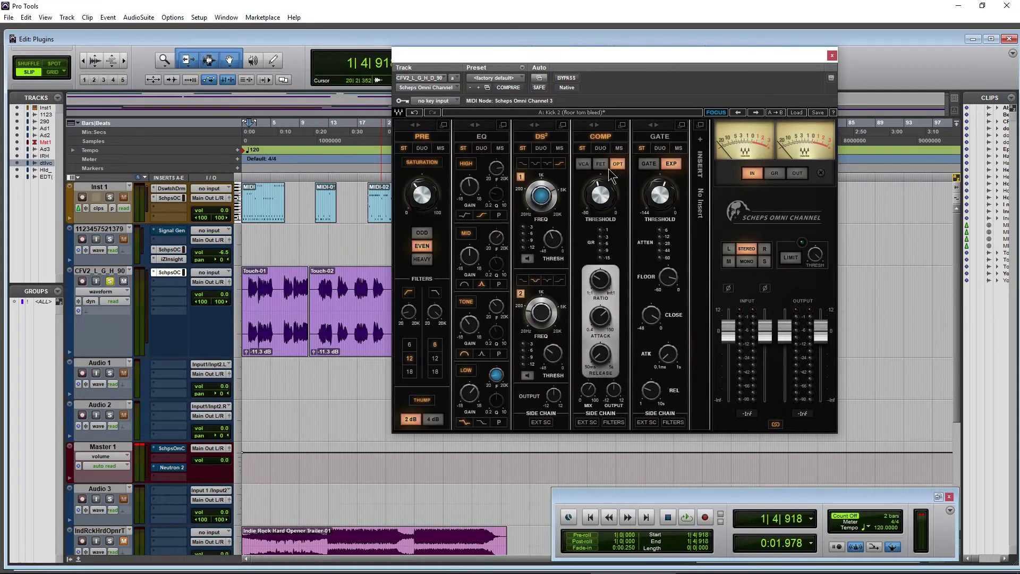
{"action": "left_click", "coordinate": [414, 421]}
{"action": "left_click", "coordinate": [408, 293]}
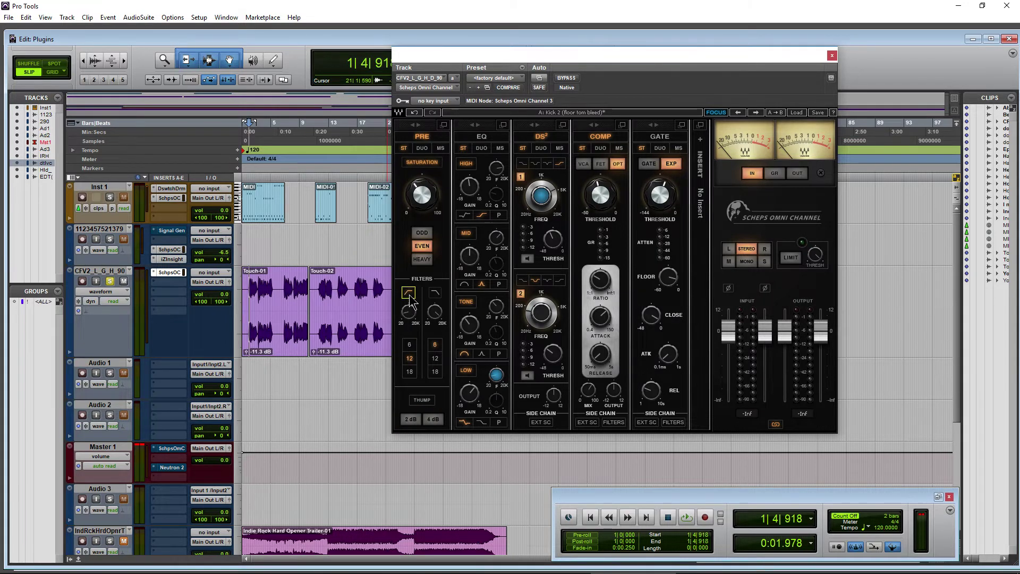
Unsolo the CFV2_L_G_H_90 track and replace its plug-in window with Inst 1's Scheps Omni Channel, placed beside the track controls
{"action": "left_click", "coordinate": [110, 281]}
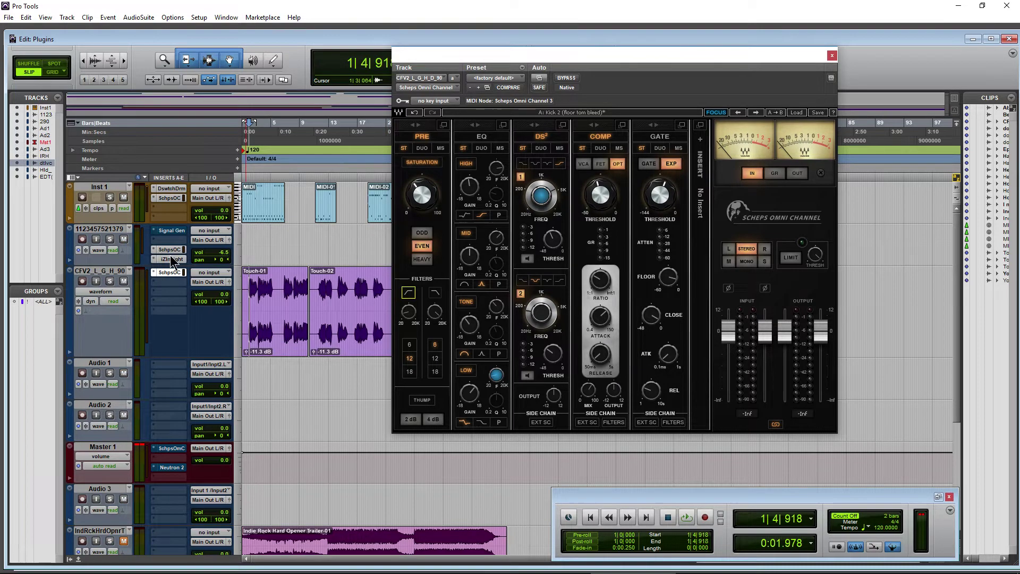
{"action": "left_click", "coordinate": [832, 56]}
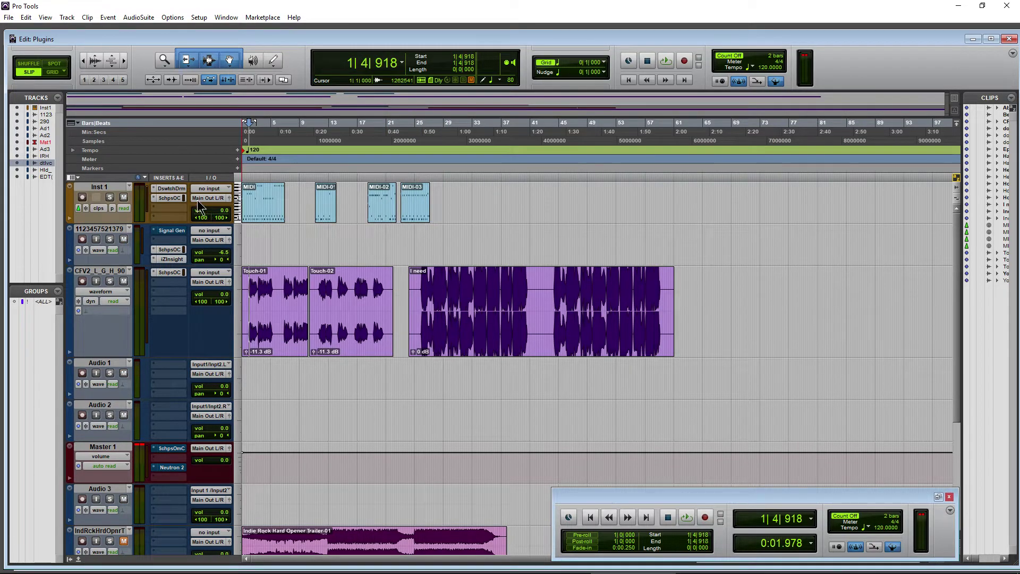
{"action": "left_click", "coordinate": [170, 197]}
{"action": "left_click_drag", "start_coordinate": [499, 165], "coordinate": [837, 62]}
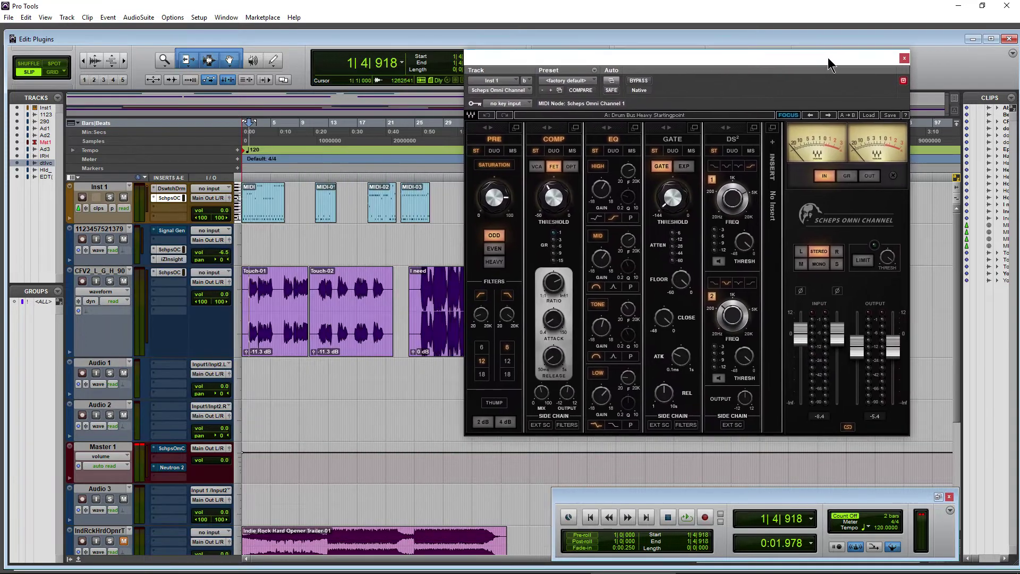
Solo Inst 1, play its MIDI-02 clip, and lower the track volume to -5.3 dB
{"action": "left_click", "coordinate": [110, 197]}
{"action": "left_click", "coordinate": [379, 216]}
{"action": "key", "text": "space"}
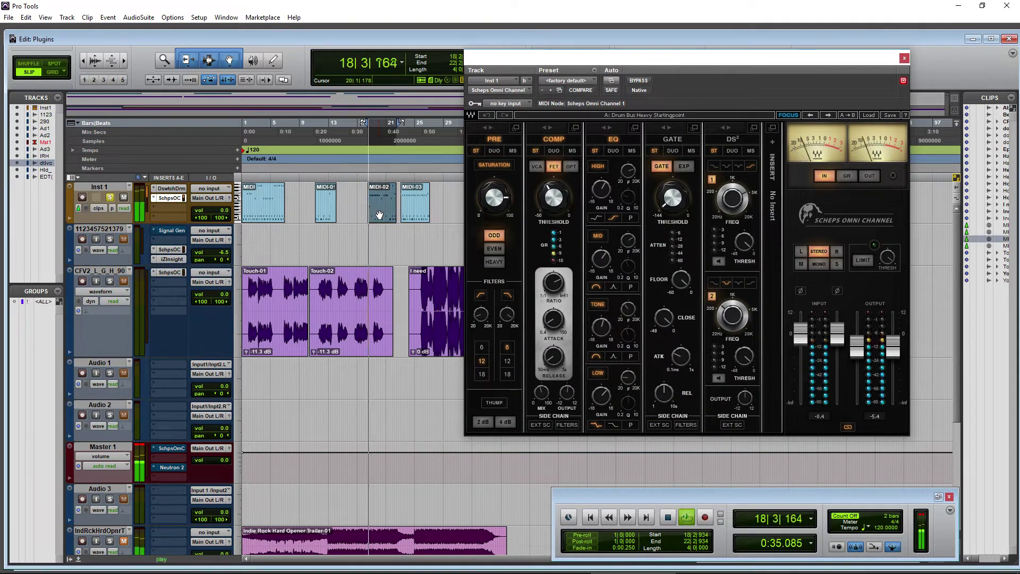
{"action": "left_click", "coordinate": [225, 214]}
{"action": "left_click_drag", "start_coordinate": [225, 214], "coordinate": [222, 223]}
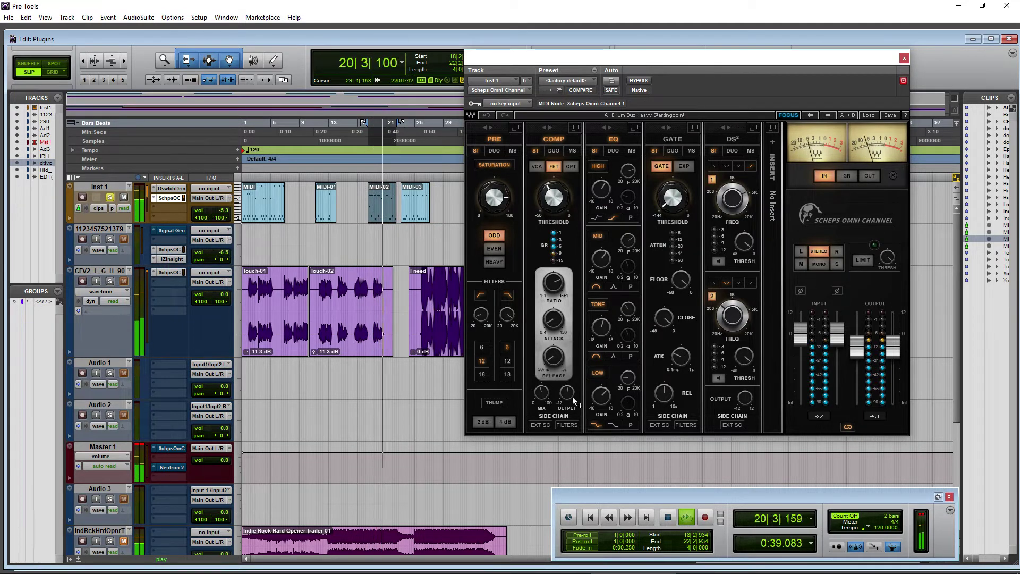
Try the high-pass and low-pass filter controls in Inst 1's PRE module
{"action": "left_click_drag", "start_coordinate": [485, 312], "coordinate": [478, 303]}
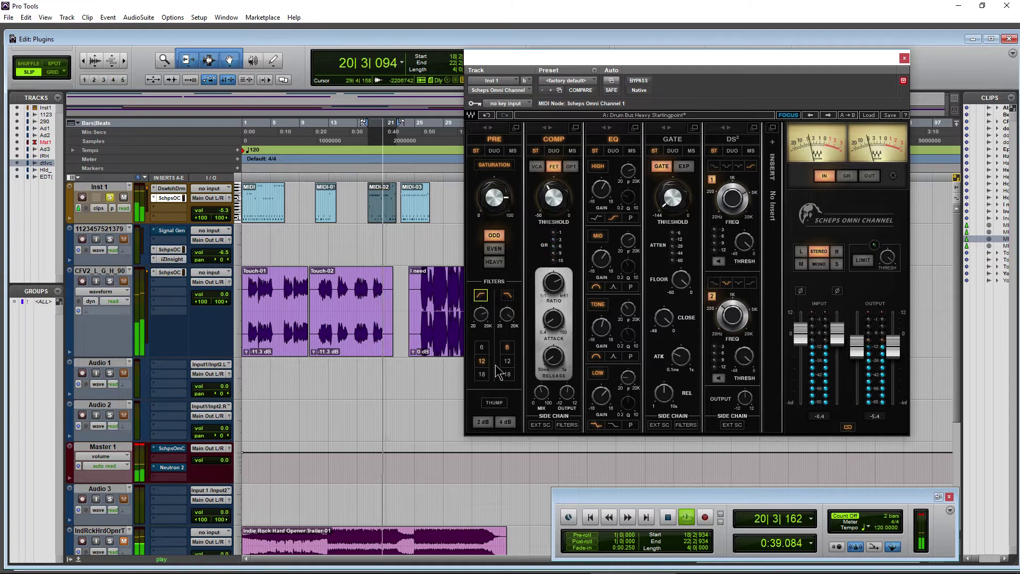
{"action": "left_click_drag", "start_coordinate": [507, 314], "coordinate": [507, 313]}
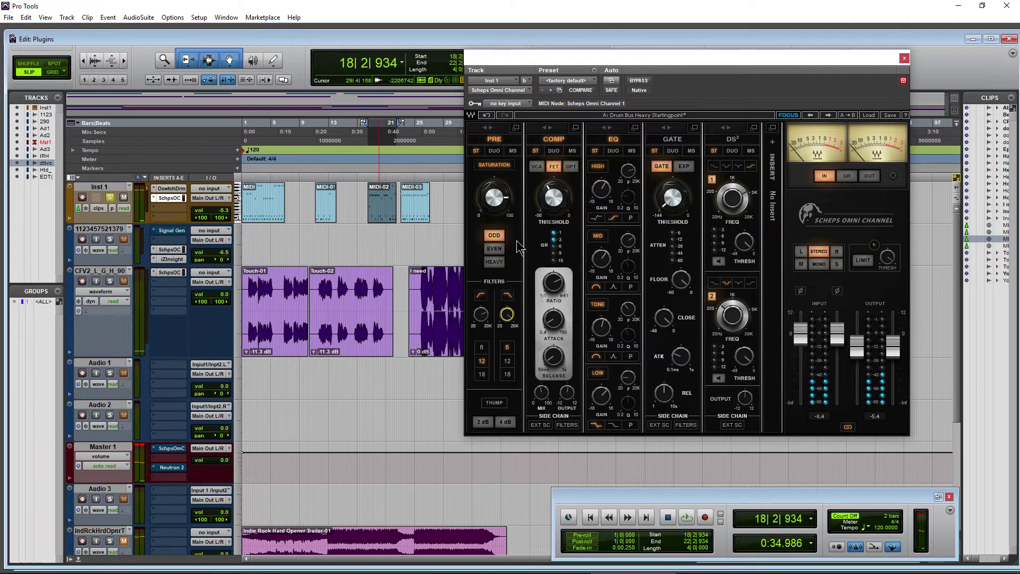
{"action": "mouse_move", "coordinate": [480, 317]}
Switch to the user guide, read how to copy parameters between left and right sides in collapsed view, and return to Pro Tools
{"action": "left_click", "coordinate": [96, 564]}
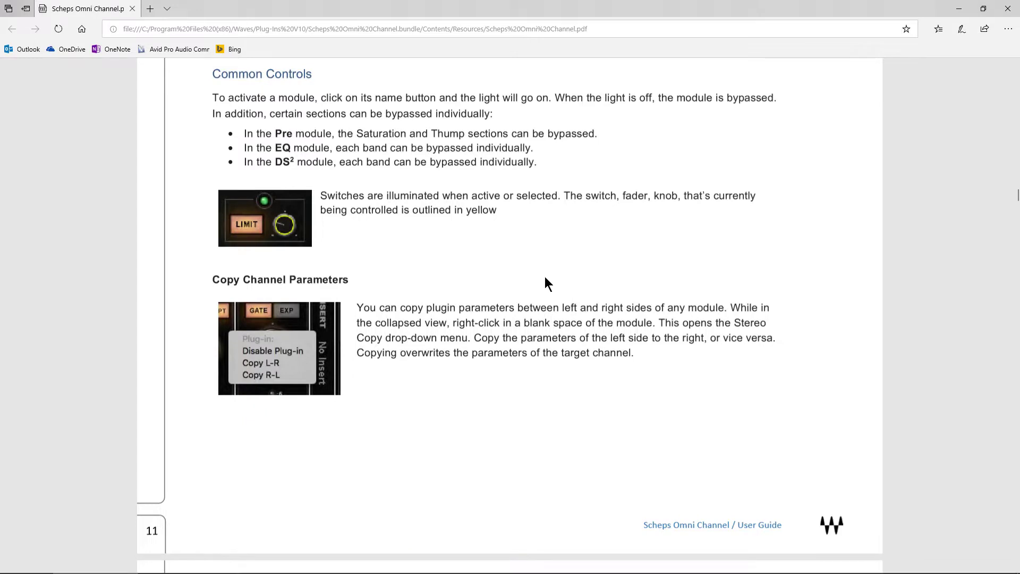
{"action": "scroll", "coordinate": [545, 278], "scroll_direction": "down", "scroll_amount": 3}
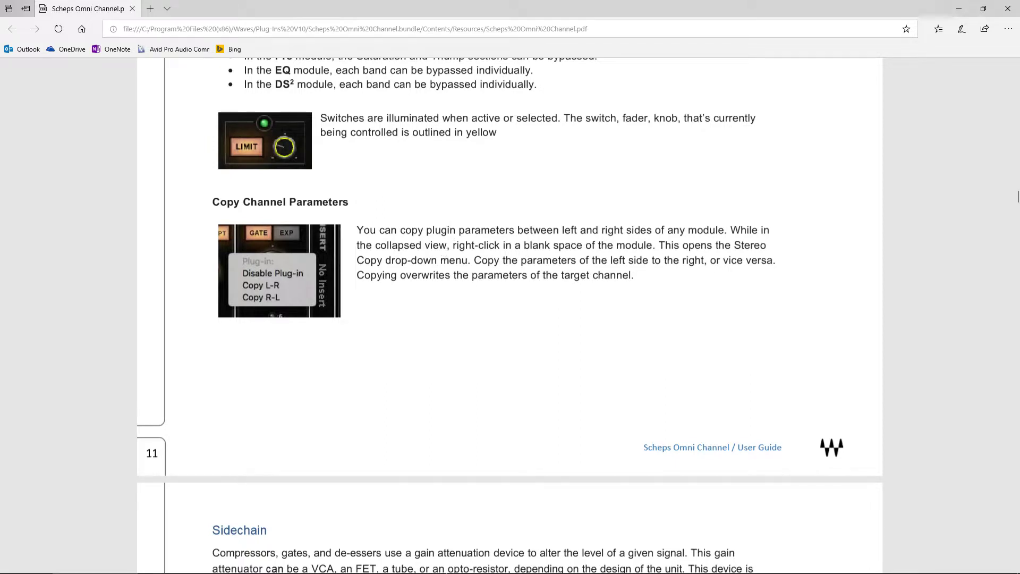
{"action": "left_click_drag", "start_coordinate": [694, 245], "coordinate": [375, 245]}
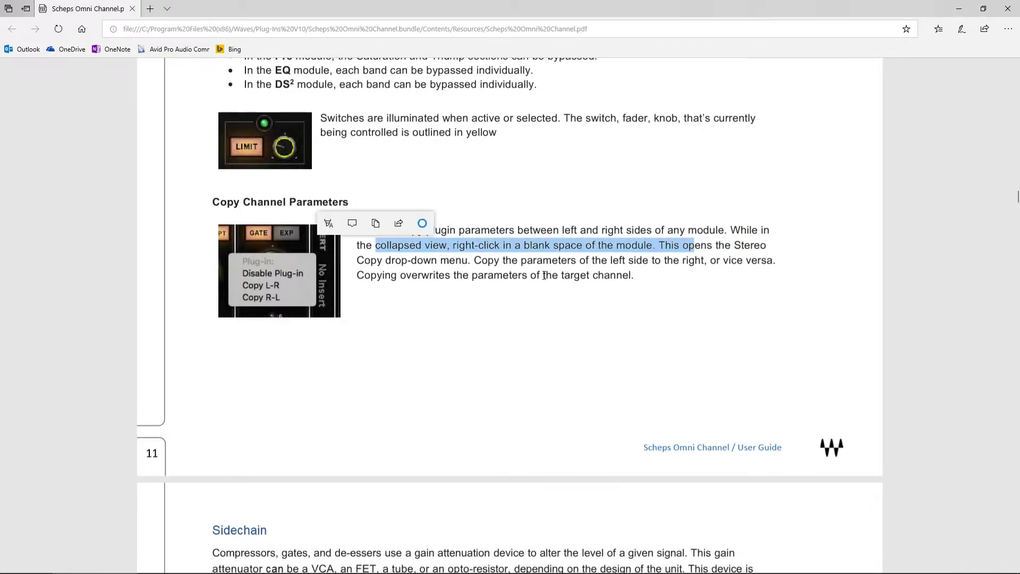
{"action": "left_click", "coordinate": [453, 301]}
{"action": "key", "text": "alt+Tab"}
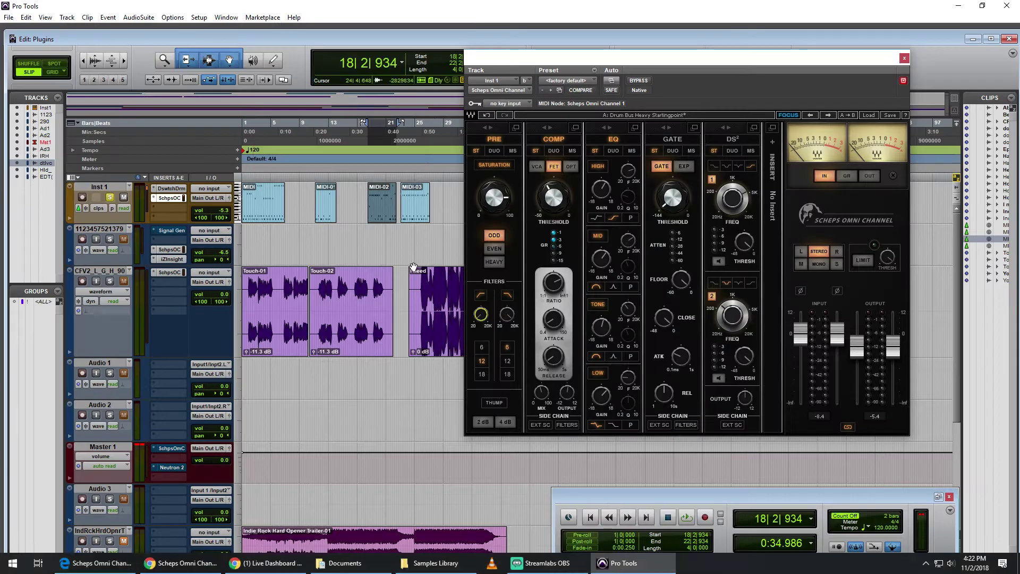
Reposition the Scheps Omni Channel window and set the EQ module's High band gain to 1.4
{"action": "left_click_drag", "start_coordinate": [640, 53], "coordinate": [600, 81]}
{"action": "left_click_drag", "start_coordinate": [530, 200], "coordinate": [530, 196]}
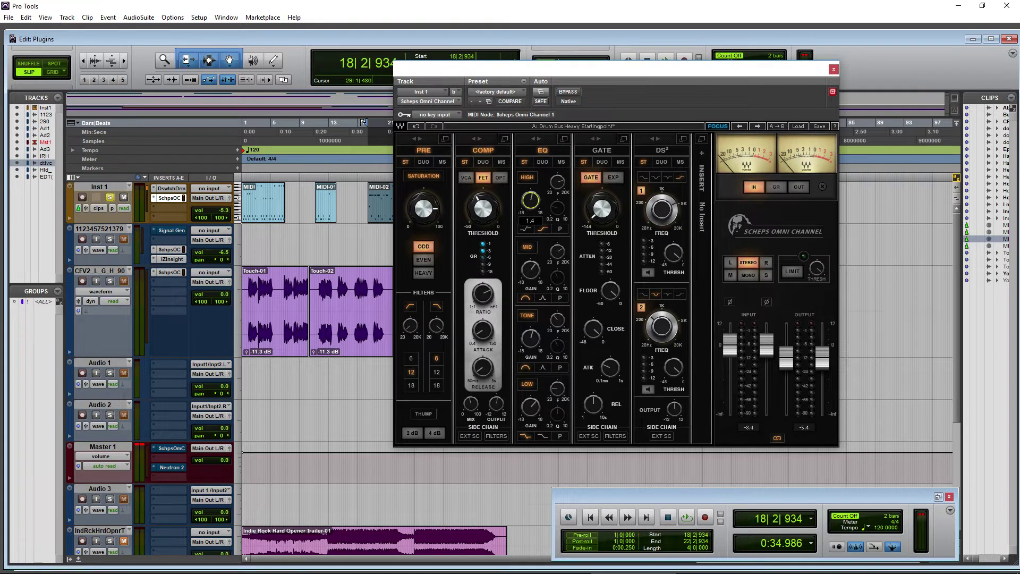
Check the MIDI Learn options of the EQ High gain, the high-pass cutoff and the input fader without choosing any
{"action": "right_click", "coordinate": [530, 206]}
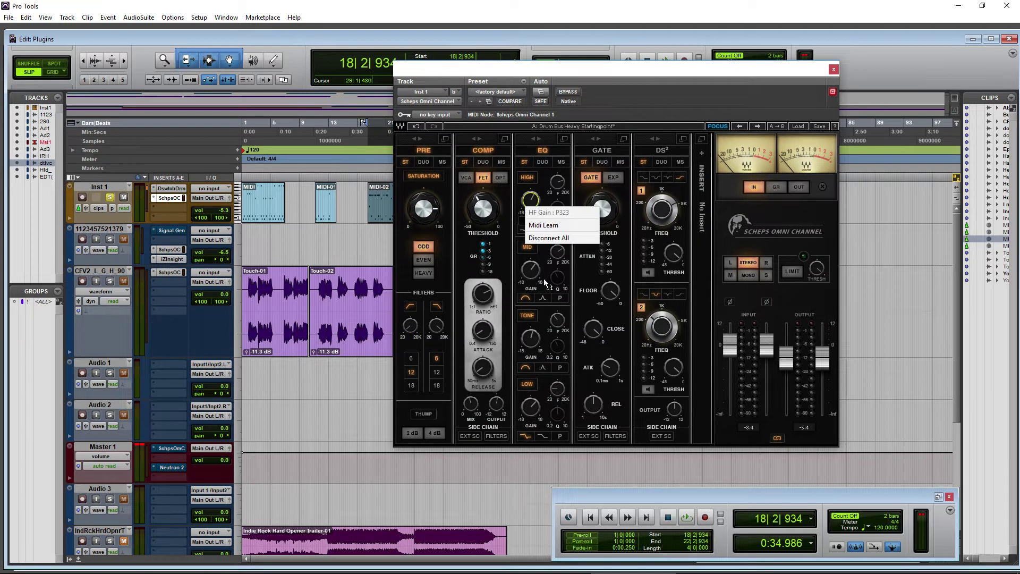
{"action": "key", "text": "Escape"}
{"action": "right_click", "coordinate": [410, 325]}
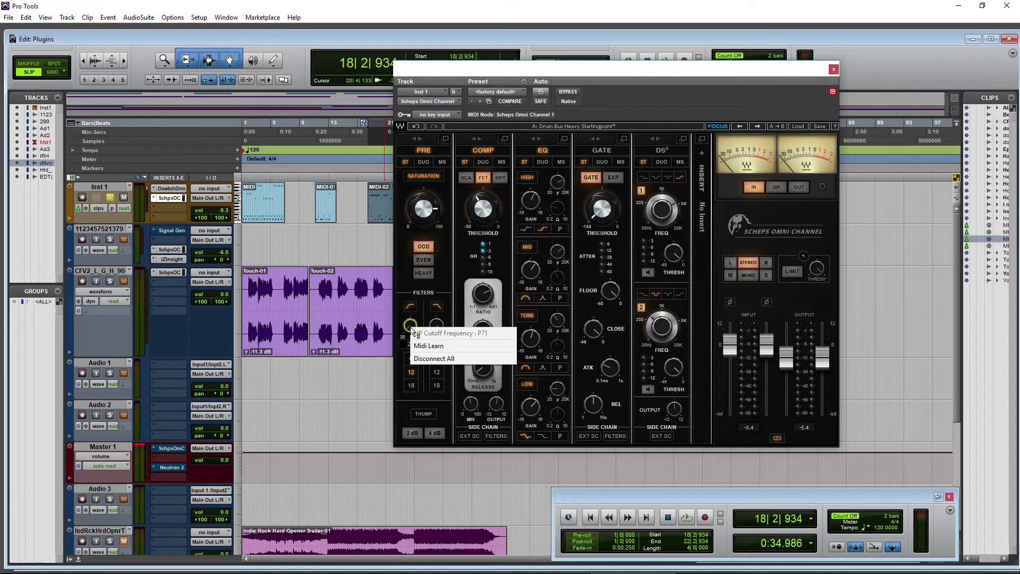
{"action": "key", "text": "Escape"}
{"action": "right_click", "coordinate": [731, 344]}
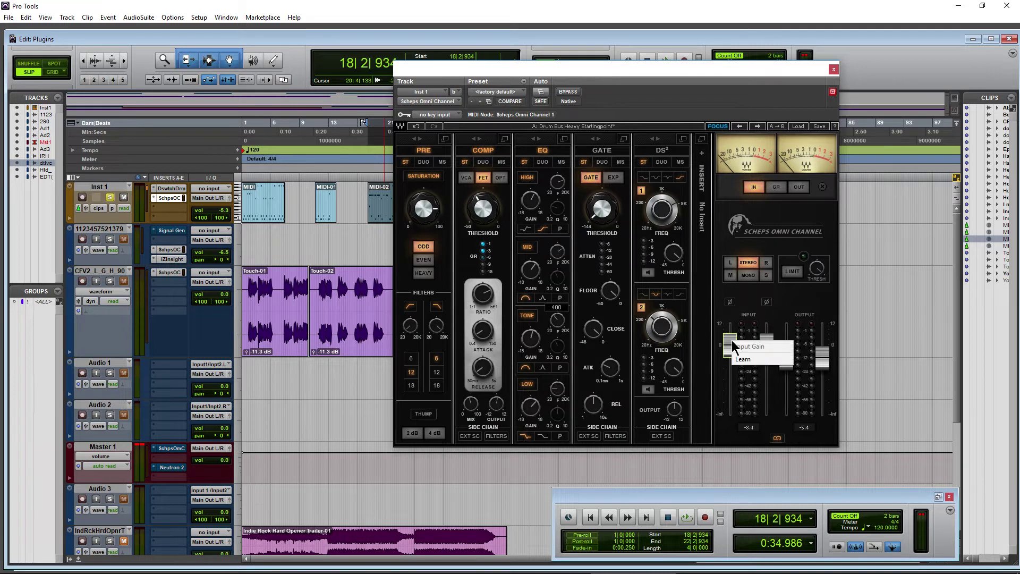
{"action": "left_click", "coordinate": [748, 397]}
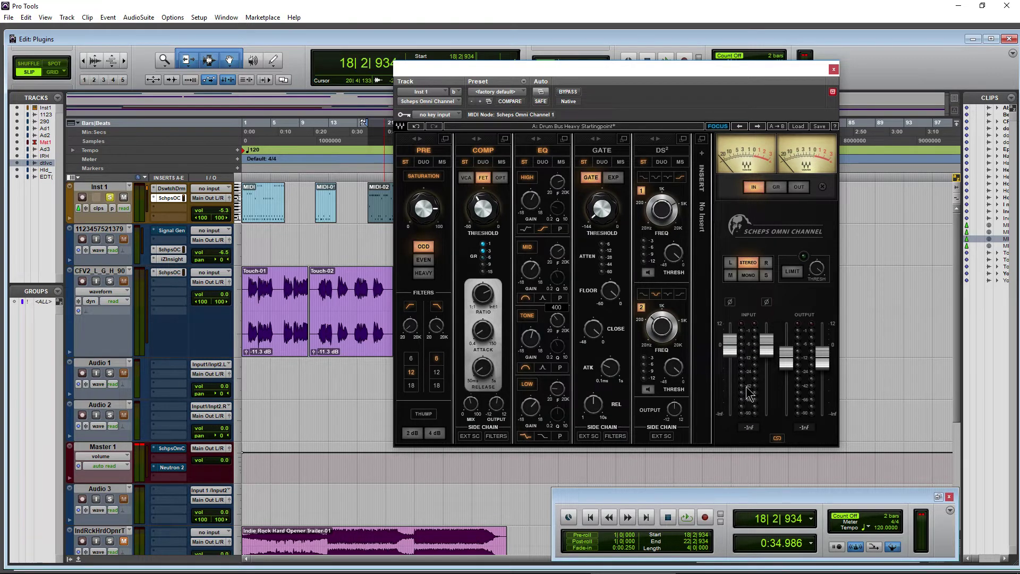
Glance at the user guide's channel-copy section, return to Pro Tools and inspect the GATE module's Copy L-R and Copy R-L options
{"action": "left_click", "coordinate": [96, 562]}
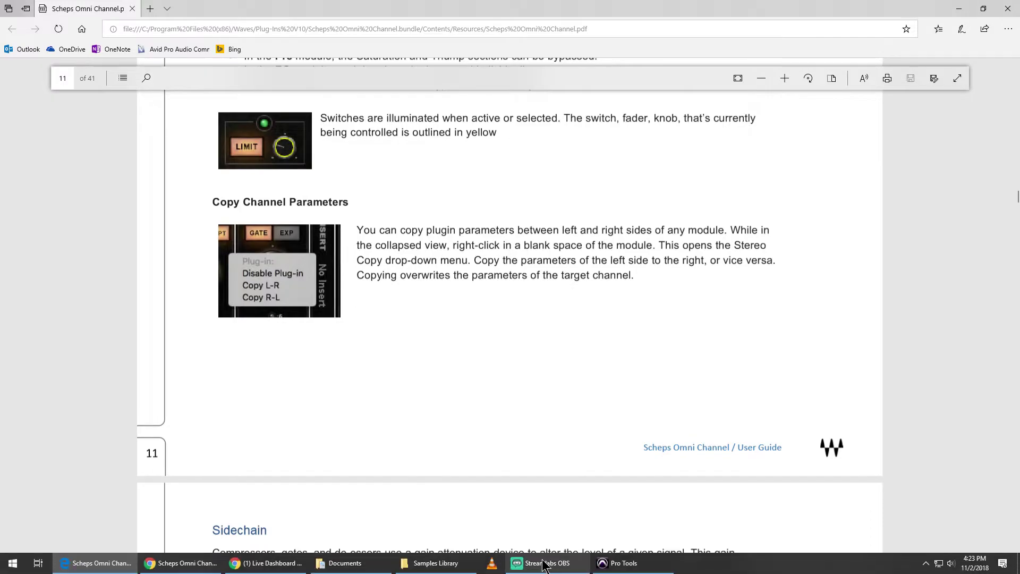
{"action": "left_click", "coordinate": [611, 566]}
{"action": "right_click", "coordinate": [584, 308]}
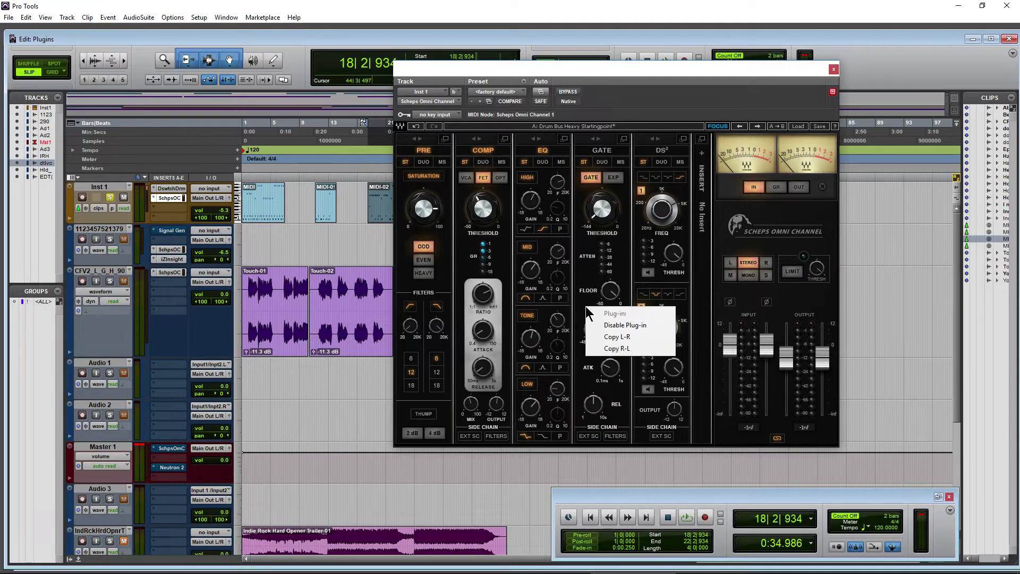
{"action": "left_click", "coordinate": [584, 372]}
{"action": "right_click", "coordinate": [585, 373]}
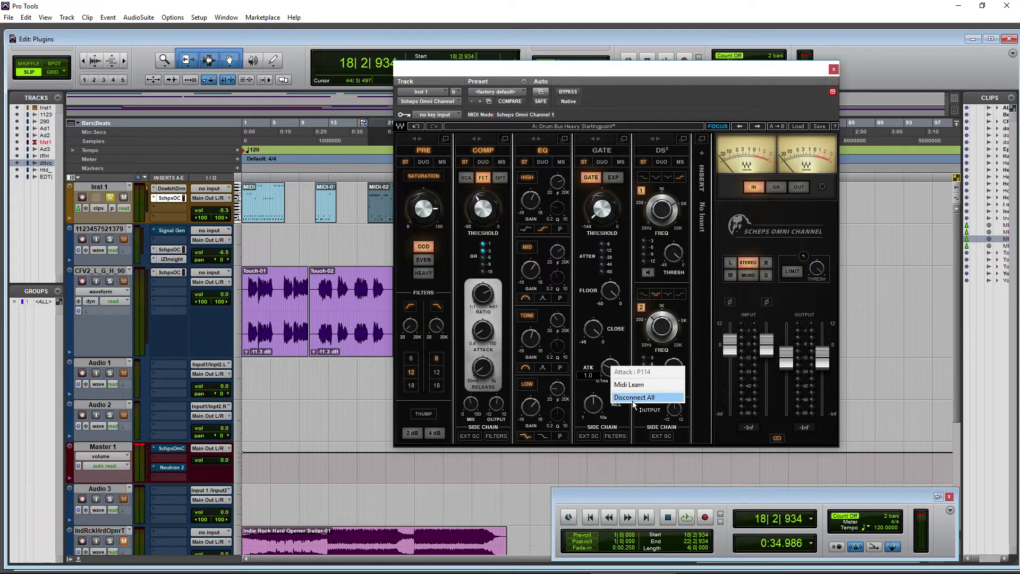
{"action": "left_click", "coordinate": [582, 354]}
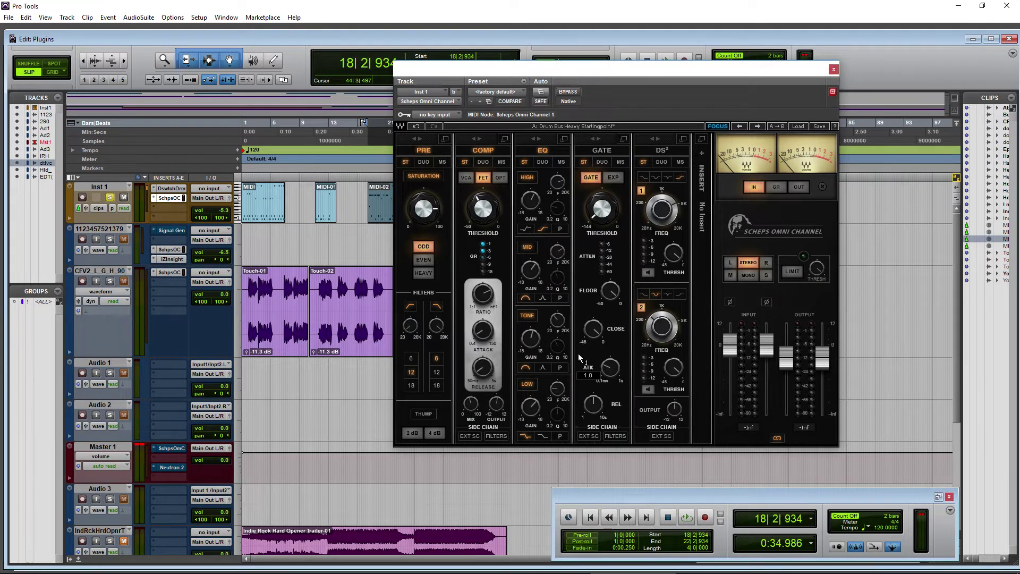
Disable the GATE module with Disable Plug-in and re-enable it
{"action": "right_click", "coordinate": [584, 306]}
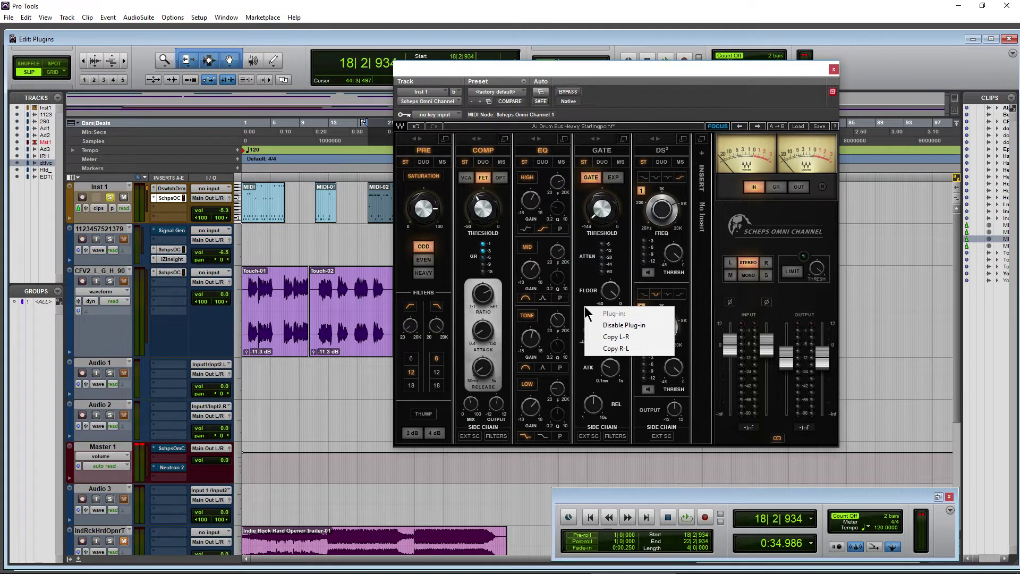
{"action": "left_click", "coordinate": [621, 325]}
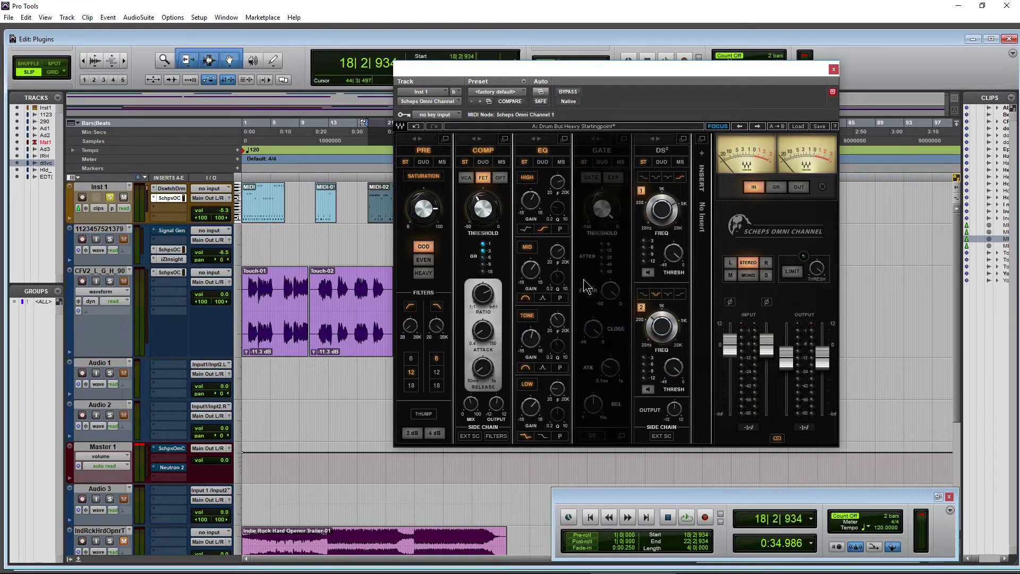
{"action": "right_click", "coordinate": [582, 310]}
{"action": "left_click", "coordinate": [603, 326]}
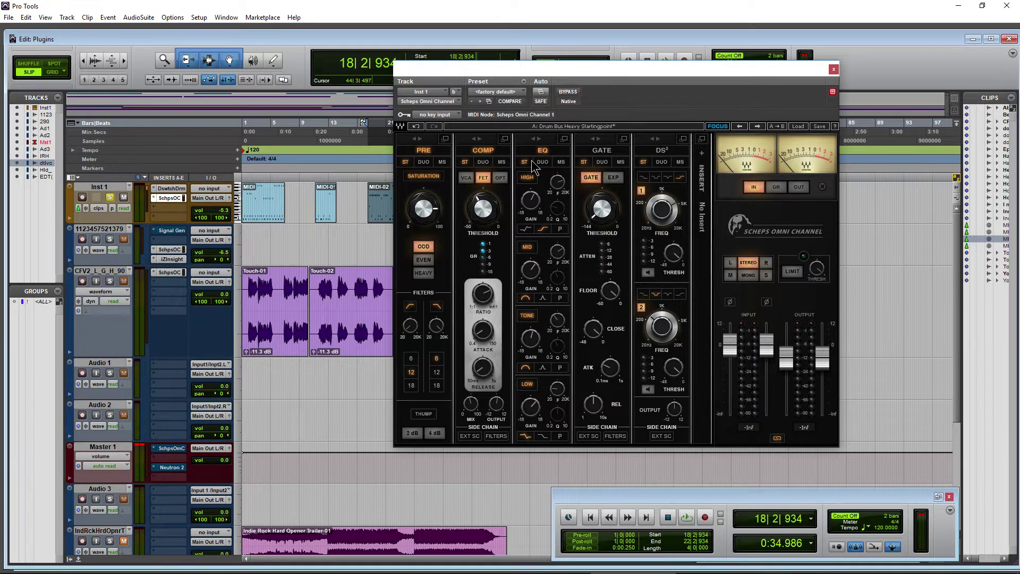
Compare both sides in the EQ module's expanded view, collapse it, and copy the EQ parameters from left to right
{"action": "left_click", "coordinate": [564, 139]}
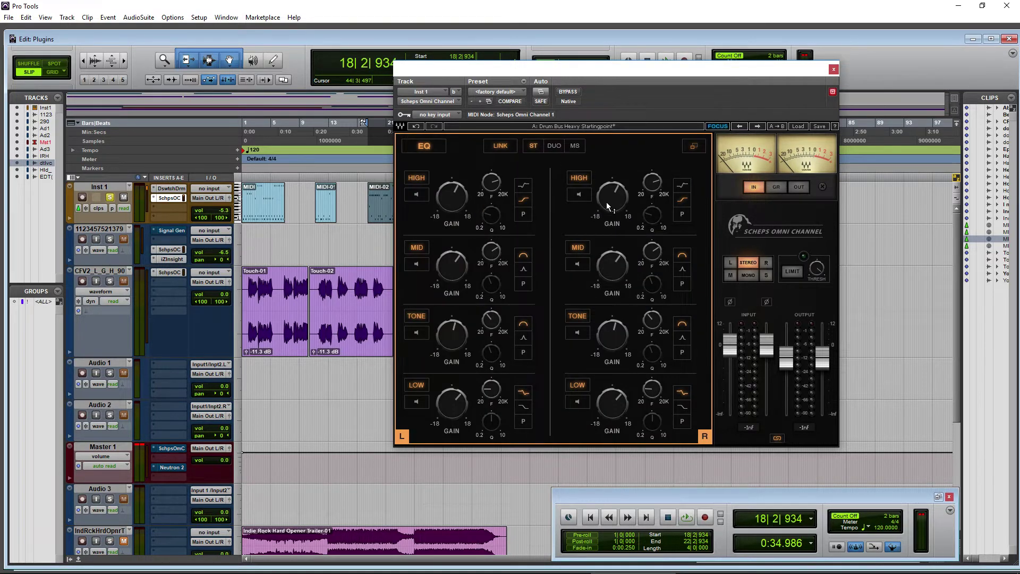
{"action": "left_click", "coordinate": [693, 146]}
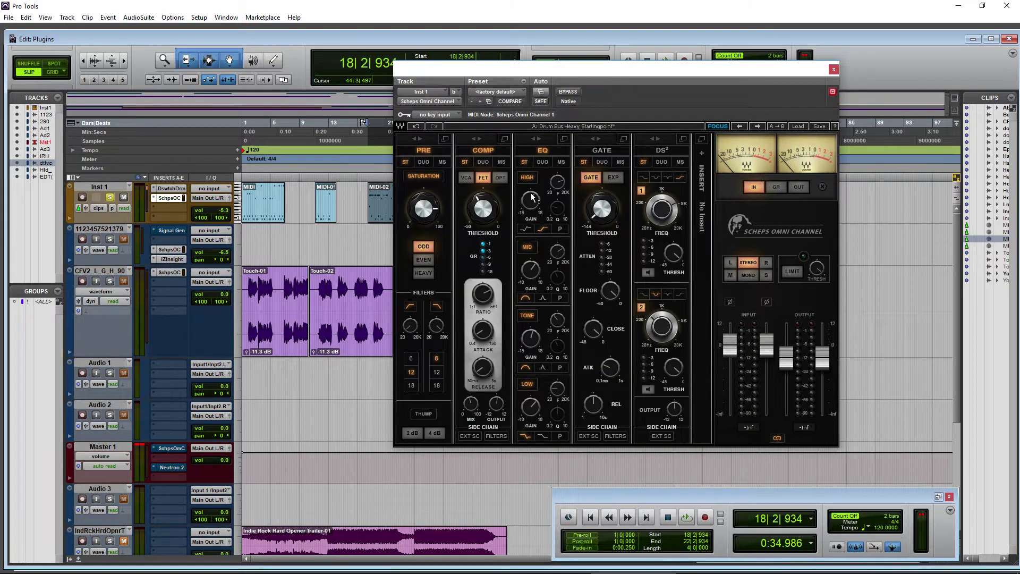
{"action": "left_click_drag", "start_coordinate": [531, 197], "coordinate": [531, 193]}
{"action": "right_click", "coordinate": [543, 270]}
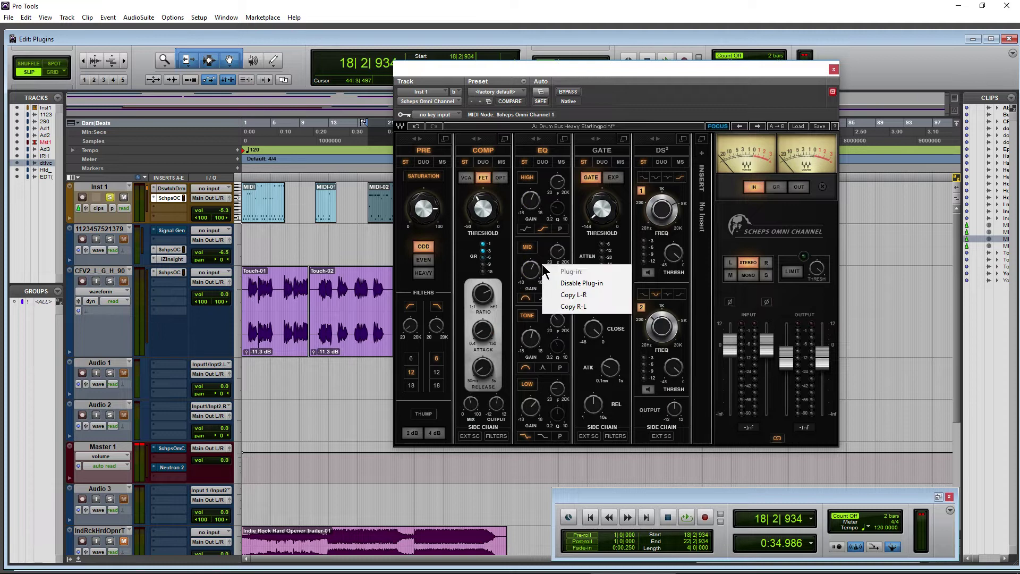
{"action": "left_click", "coordinate": [590, 294]}
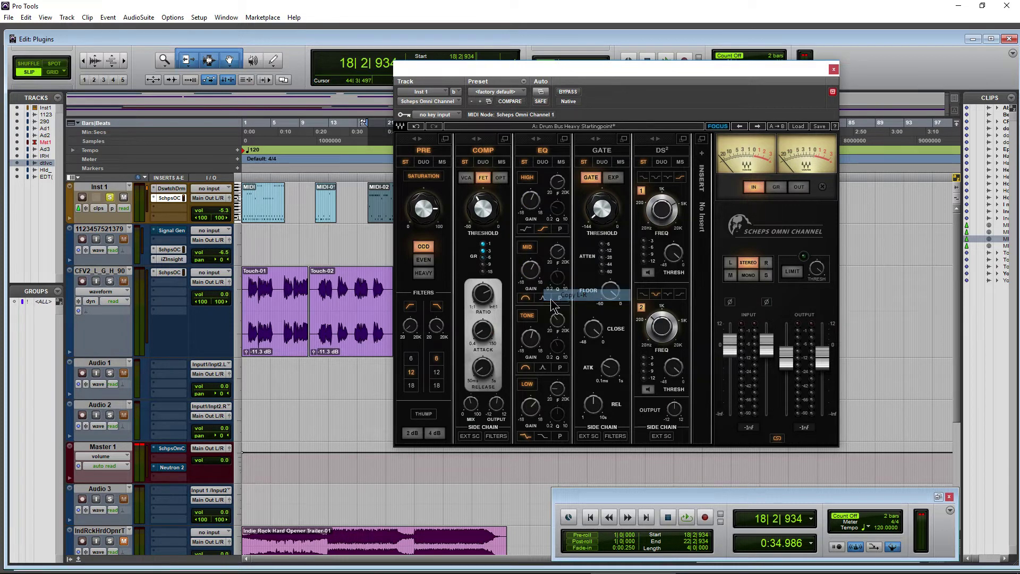
Review the EQ module's copy options without choosing one, and expand the module to examine its left and right settings
{"action": "right_click", "coordinate": [587, 280]}
{"action": "right_click", "coordinate": [542, 261]}
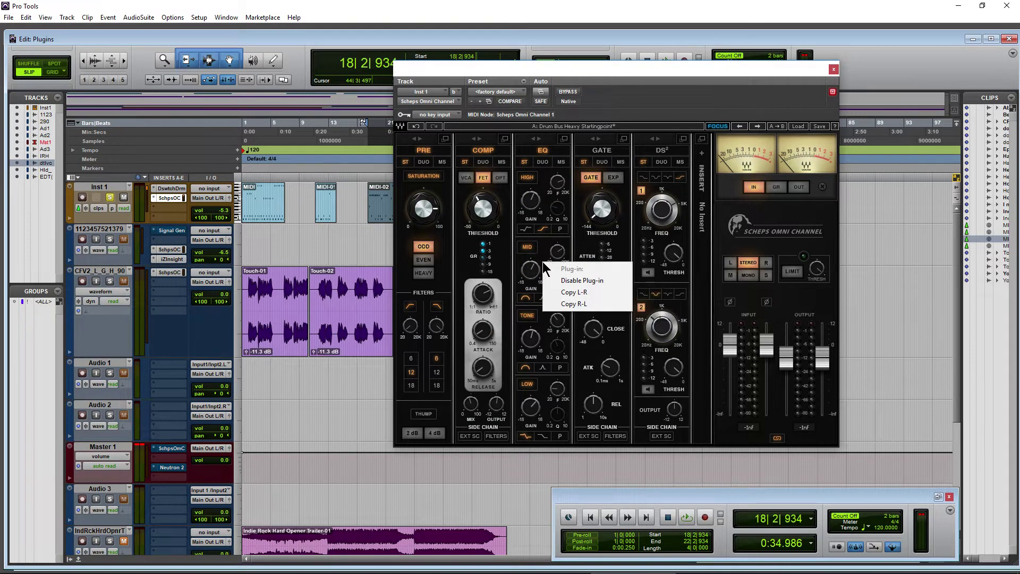
{"action": "left_click", "coordinate": [539, 348]}
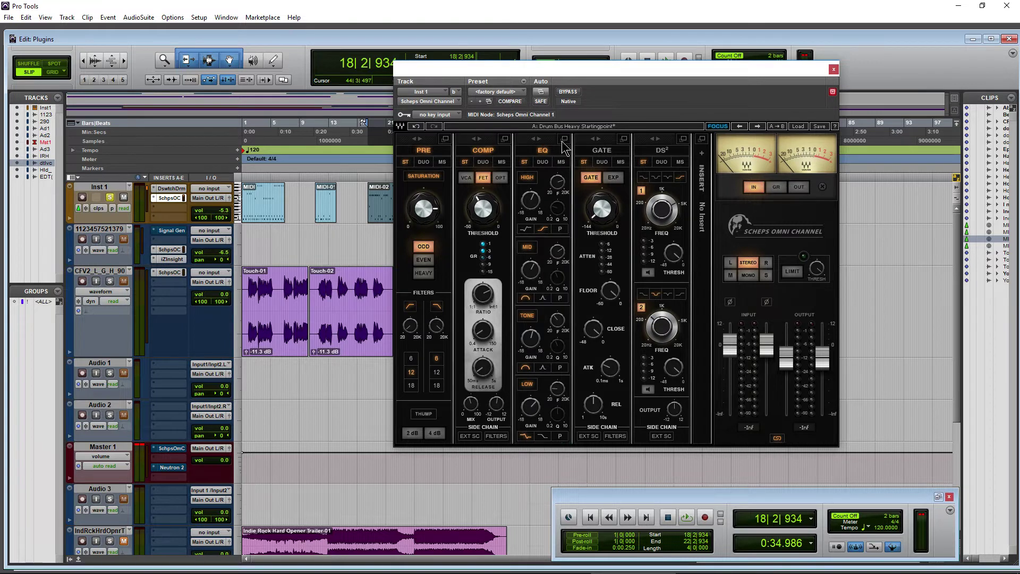
{"action": "left_click", "coordinate": [563, 141]}
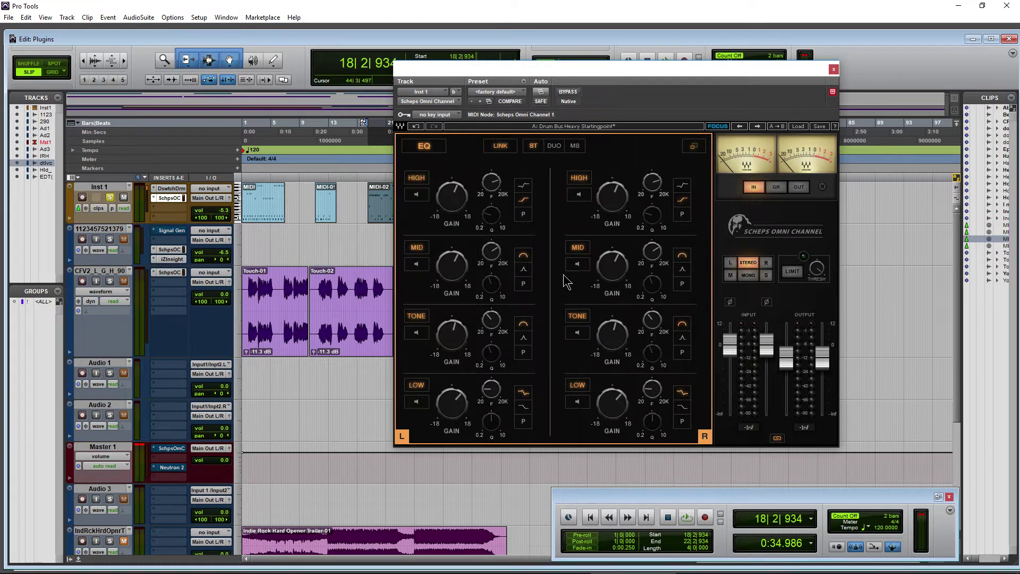
{"action": "left_click", "coordinate": [577, 264]}
Switch to the user guide, read the Sidechain section on page 12 and highlight the internal sidechain definition
{"action": "key", "text": "alt+Tab"}
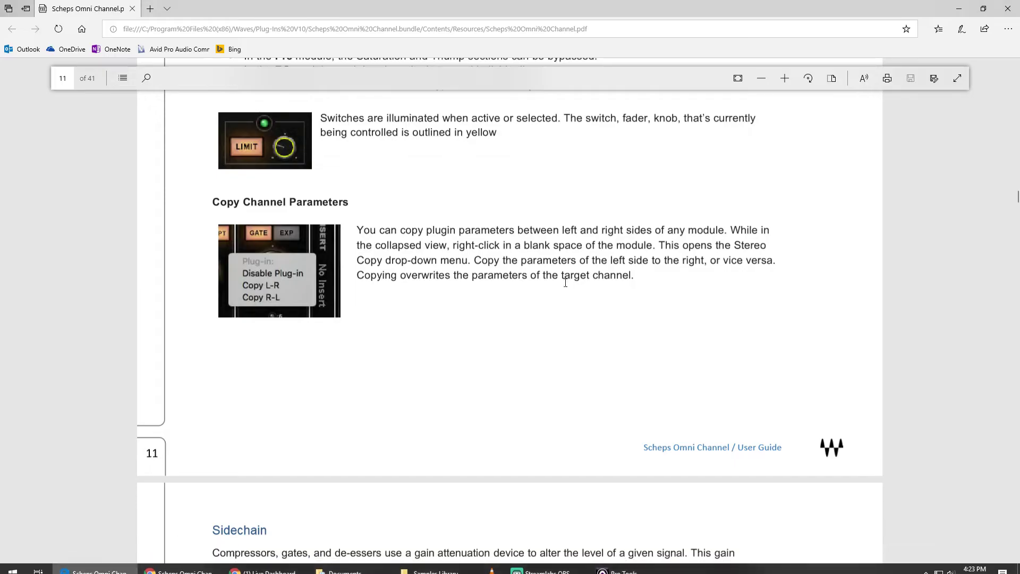
{"action": "scroll", "coordinate": [482, 333], "scroll_direction": "down", "scroll_amount": 7}
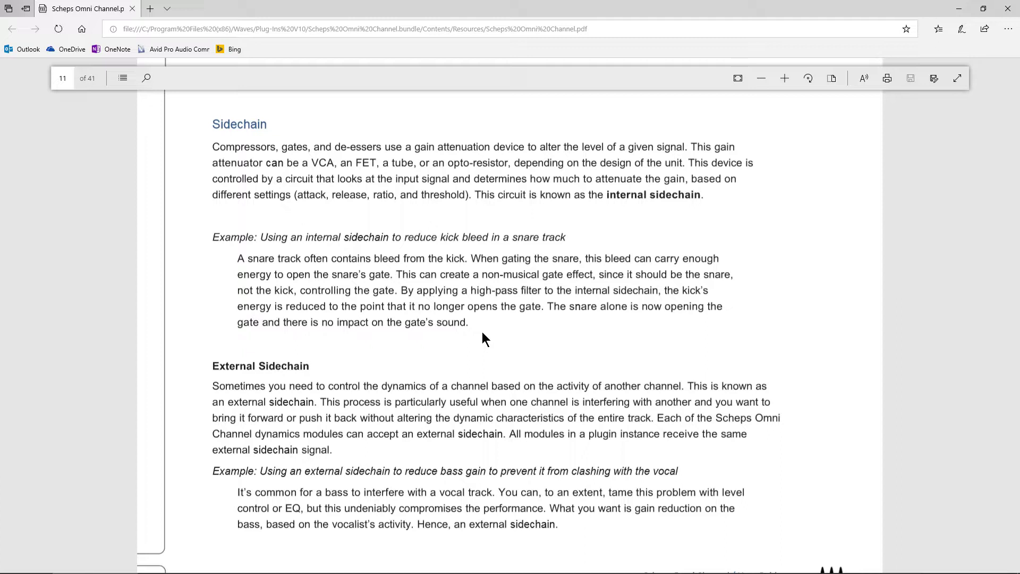
{"action": "scroll", "coordinate": [514, 339], "scroll_direction": "down", "scroll_amount": 1}
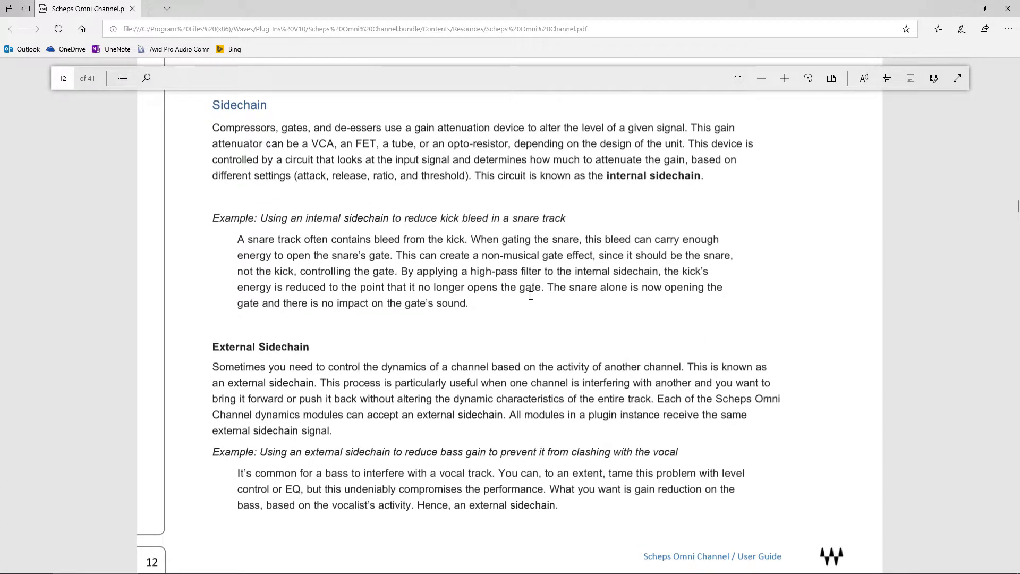
{"action": "scroll", "coordinate": [531, 295], "scroll_direction": "down", "scroll_amount": 3}
{"action": "left_click_drag", "start_coordinate": [474, 118], "coordinate": [707, 120]}
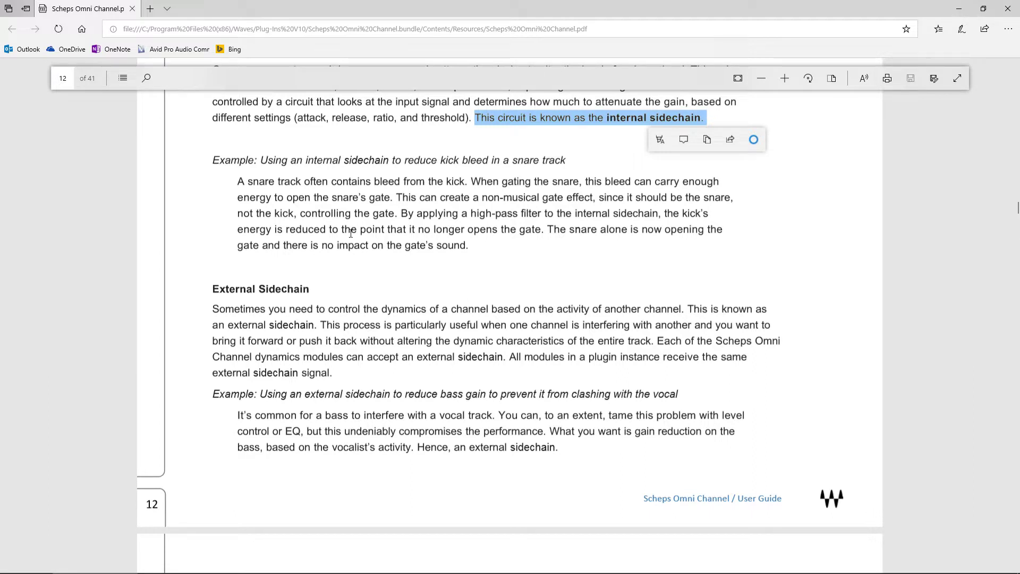
Read the snare-bleed example and highlight the phrase about applying a high-pass filter to the internal sidechain
{"action": "left_click_drag", "start_coordinate": [237, 181], "coordinate": [421, 181]}
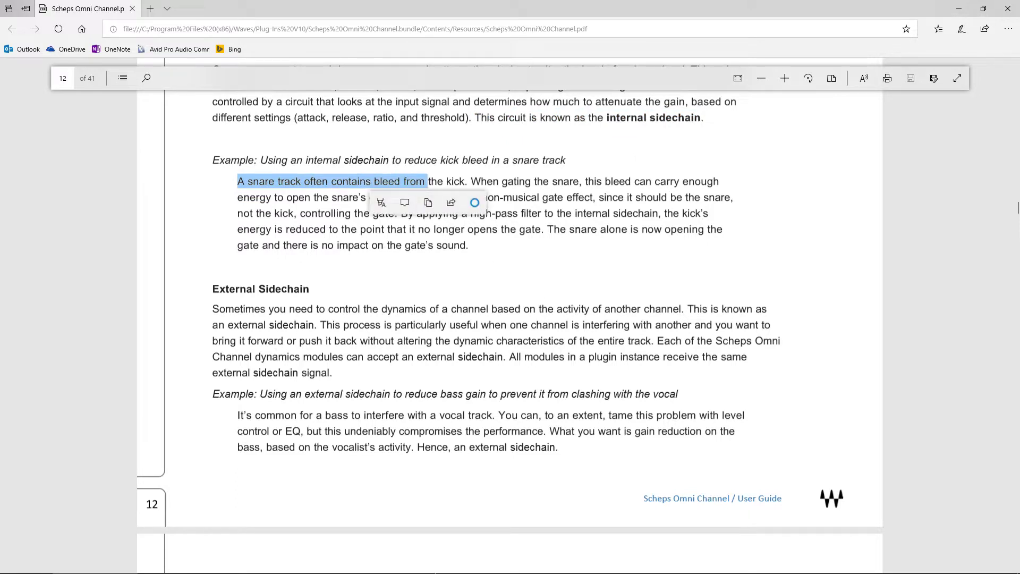
{"action": "left_click", "coordinate": [624, 563]}
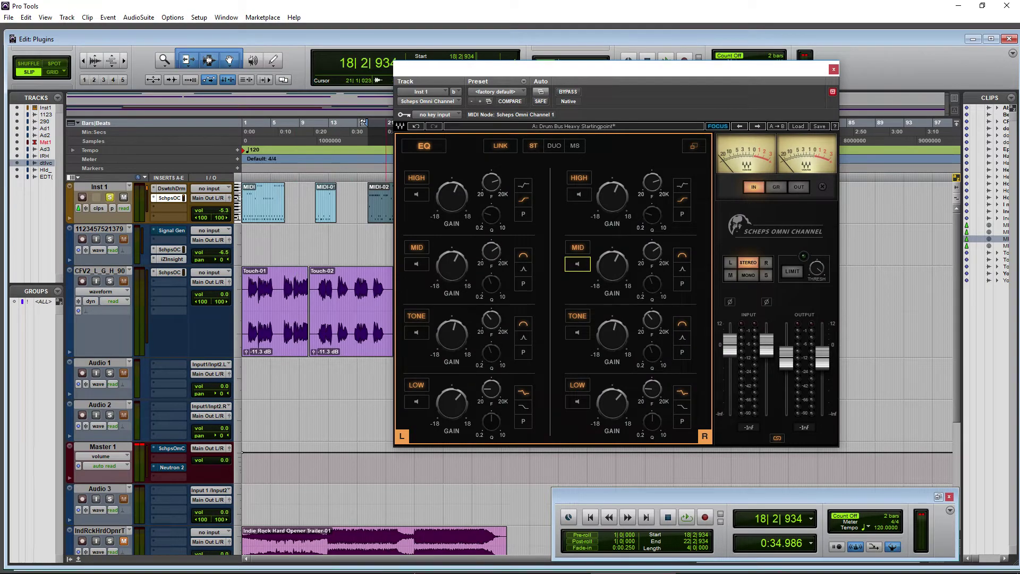
{"action": "left_click", "coordinate": [95, 569]}
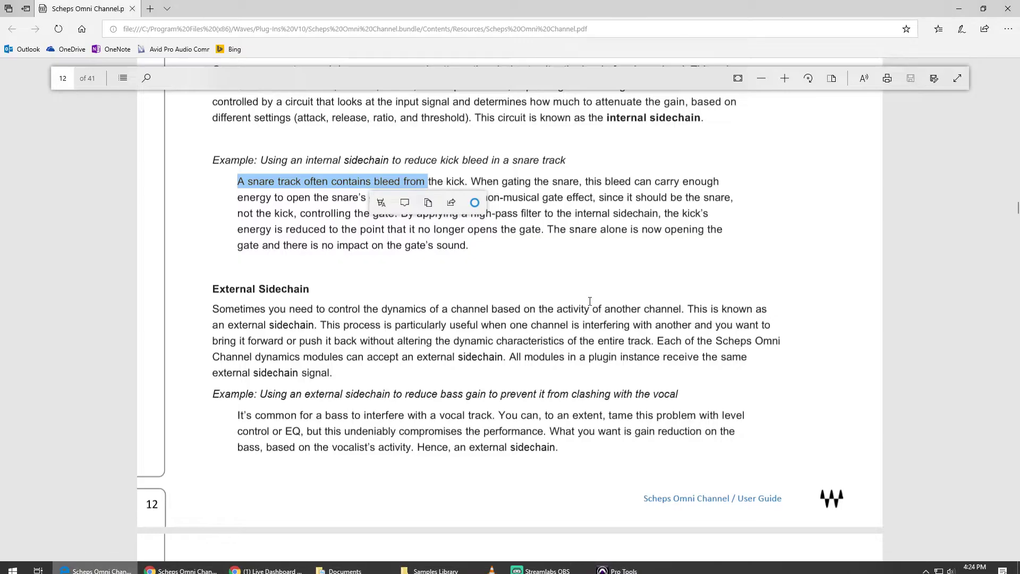
{"action": "left_click", "coordinate": [626, 223]}
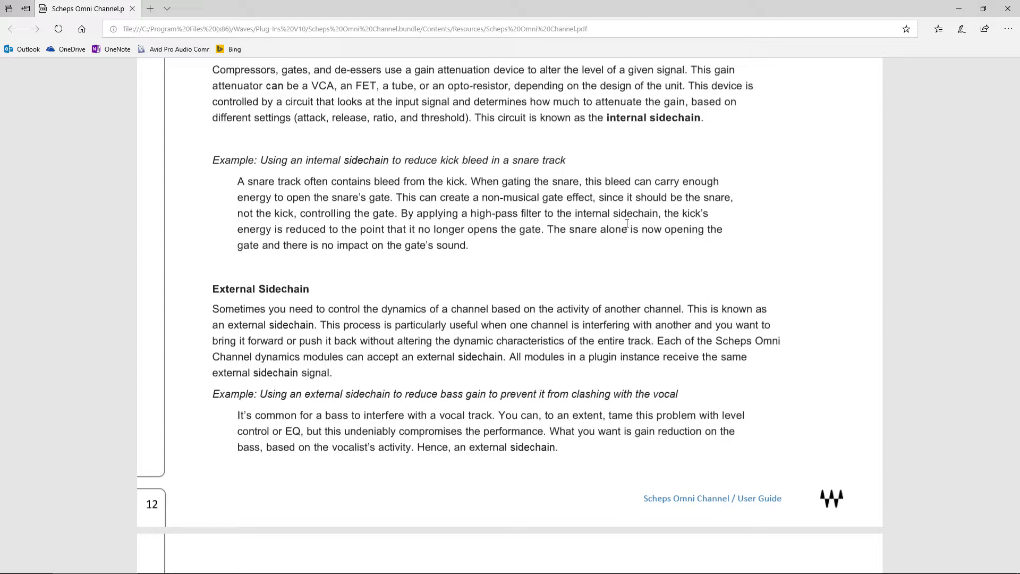
{"action": "left_click_drag", "start_coordinate": [438, 213], "coordinate": [661, 215]}
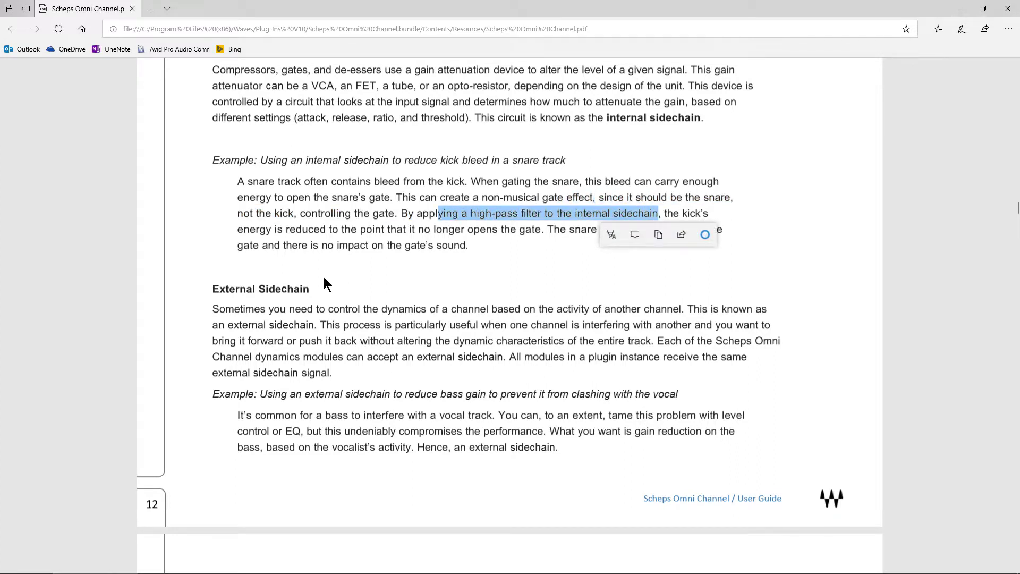
{"action": "scroll", "coordinate": [382, 292], "scroll_direction": "up", "scroll_amount": 3}
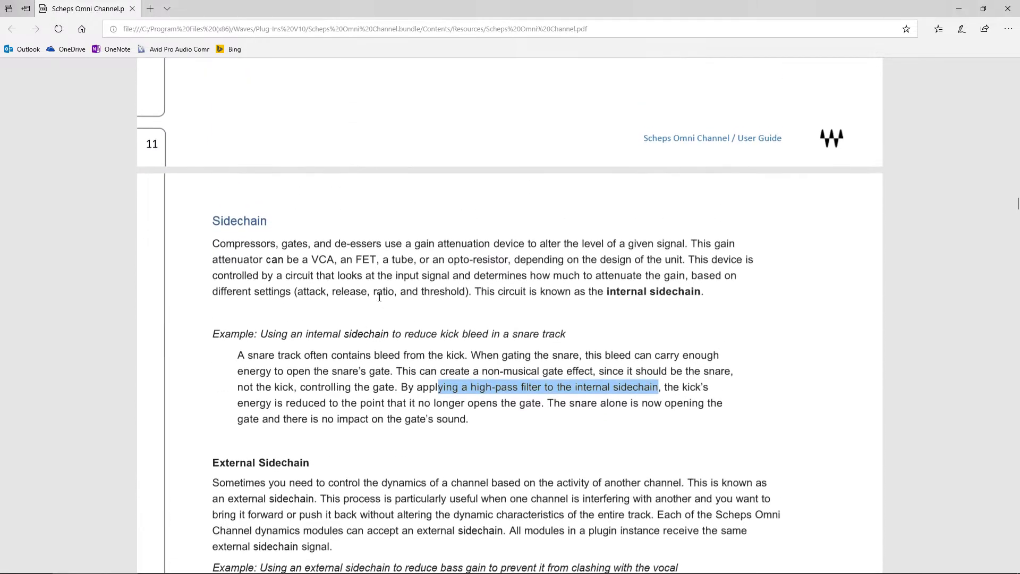
{"action": "scroll", "coordinate": [379, 297], "scroll_direction": "down", "scroll_amount": 1}
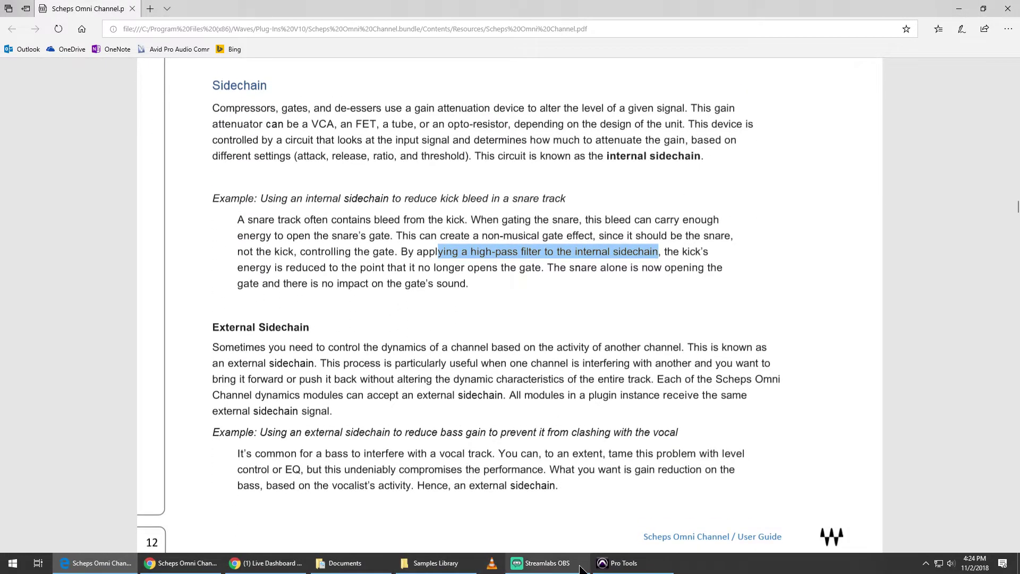
Switch to Pro Tools, collapse the EQ module, and expand the COMP module with its external sidechain enabled
{"action": "left_click", "coordinate": [623, 562]}
{"action": "left_click", "coordinate": [693, 147]}
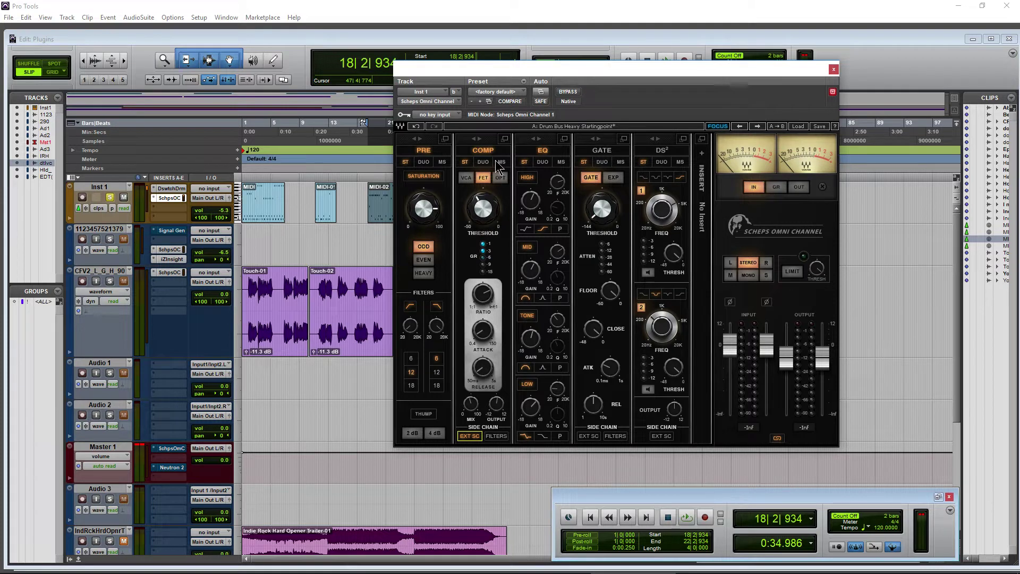
{"action": "left_click", "coordinate": [505, 139]}
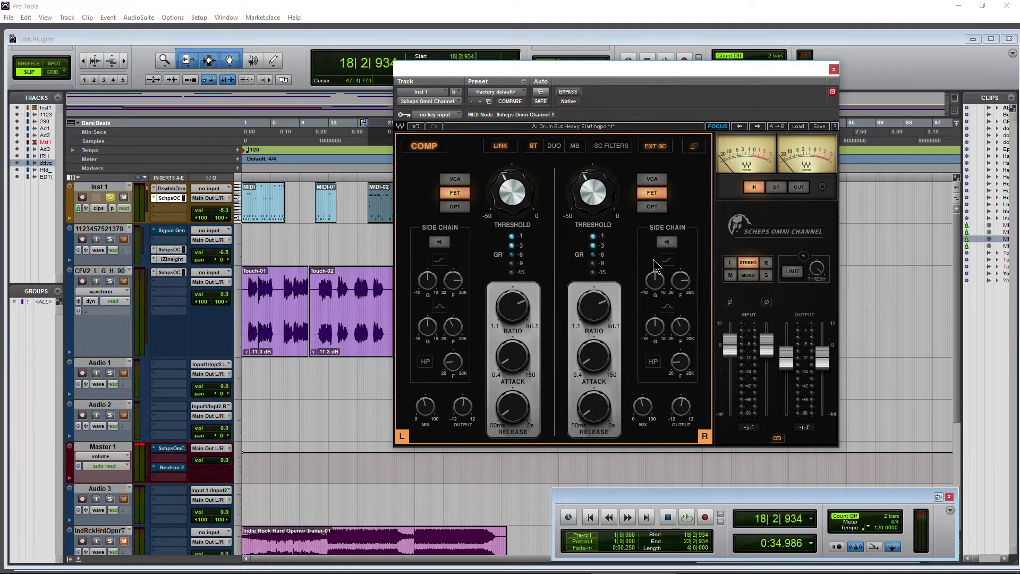
Audition COMP's sidechain during playback, set its bell filter gain to 7.1 and high-pass filter to 2273, and turn off sidechain listening
{"action": "left_click", "coordinate": [441, 243]}
{"action": "key", "text": "space"}
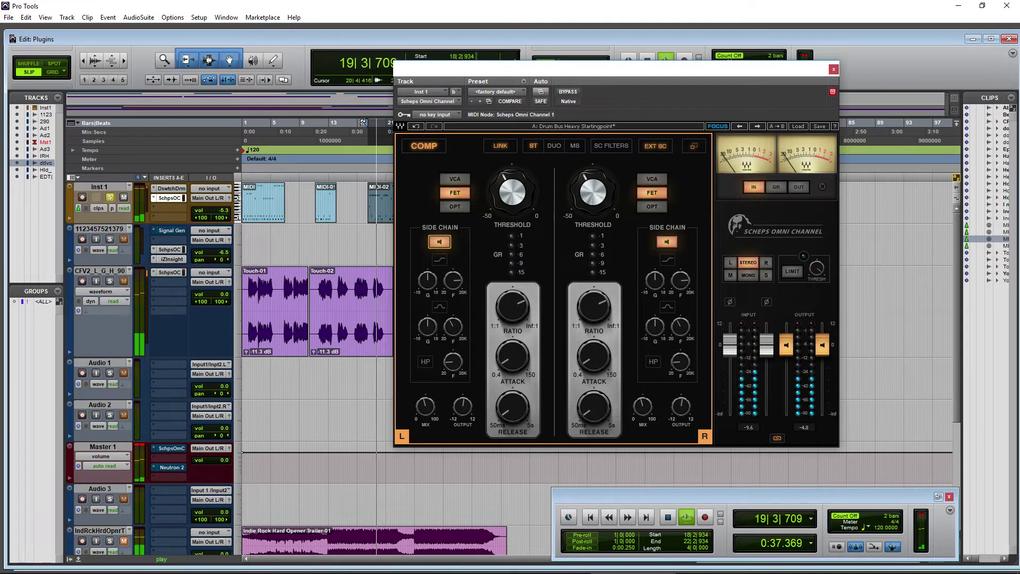
{"action": "left_click", "coordinate": [427, 325]}
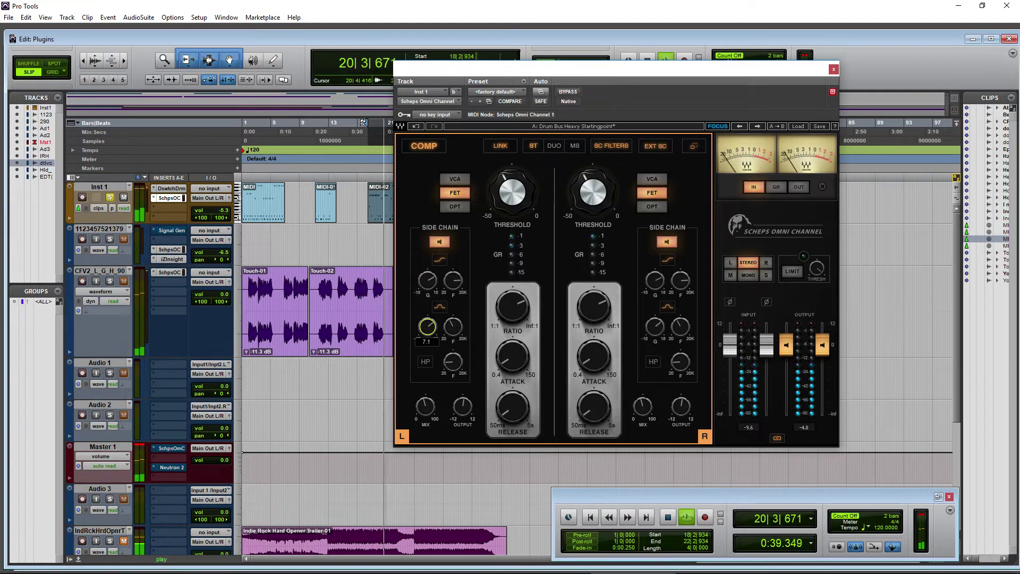
{"action": "left_click", "coordinate": [425, 361]}
{"action": "left_click_drag", "start_coordinate": [448, 370], "coordinate": [450, 367]}
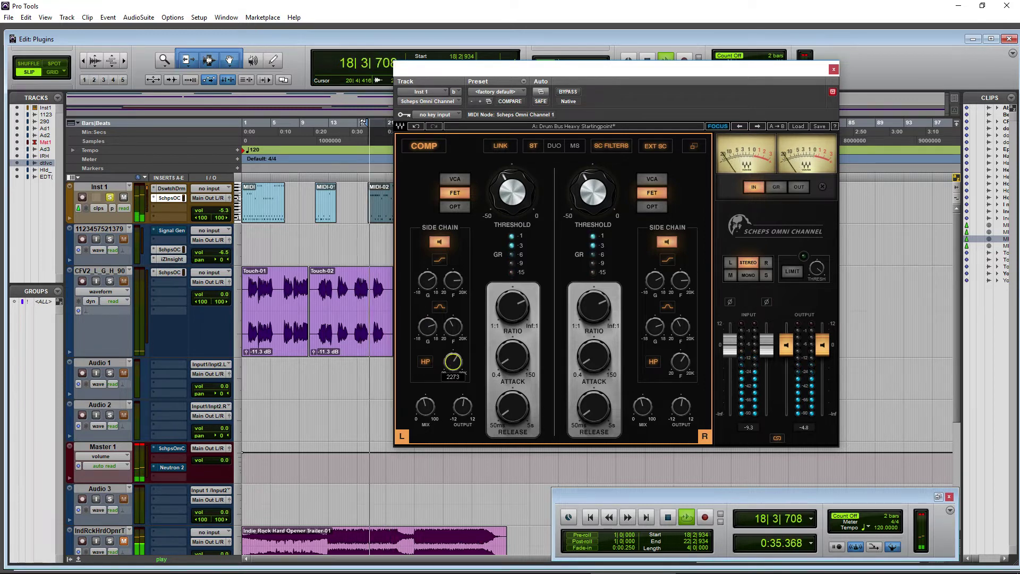
{"action": "left_click", "coordinate": [431, 243]}
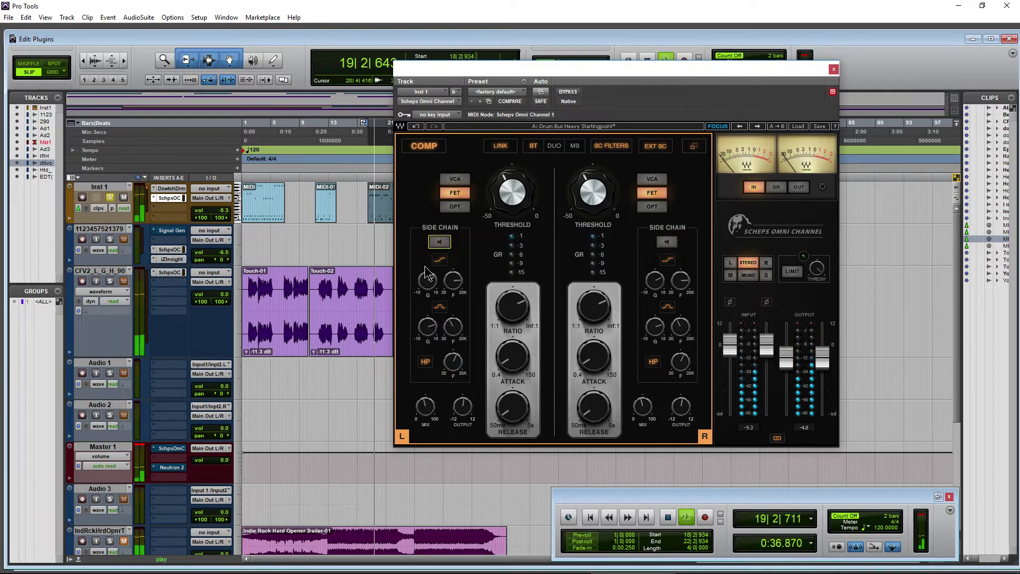
Briefly audition COMP's sidechain signal, turn listening off again, and set the sidechain shelf filter's gain to -12.1
{"action": "left_click", "coordinate": [439, 241]}
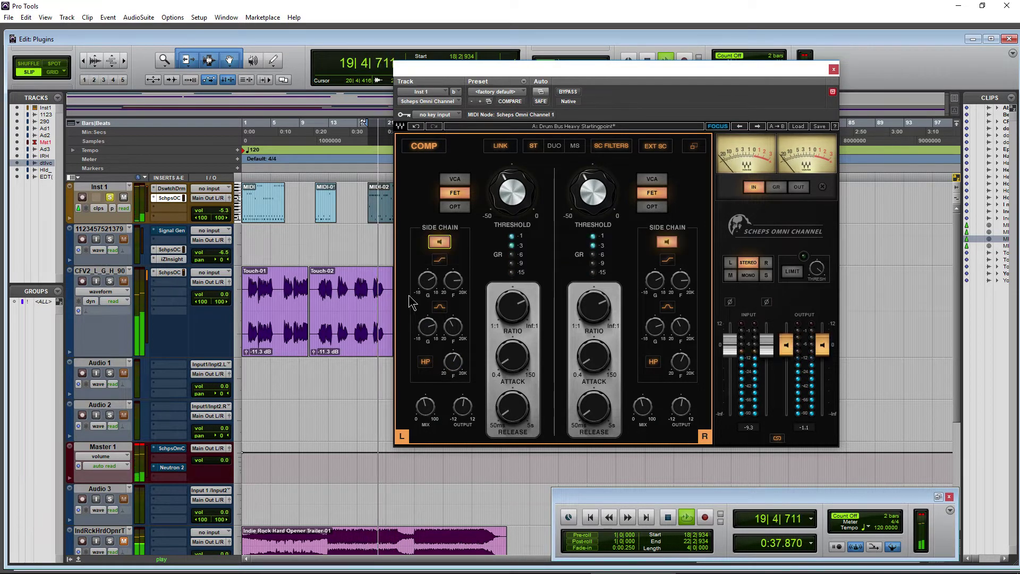
{"action": "left_click", "coordinate": [440, 242]}
{"action": "left_click_drag", "start_coordinate": [427, 279], "coordinate": [427, 274]}
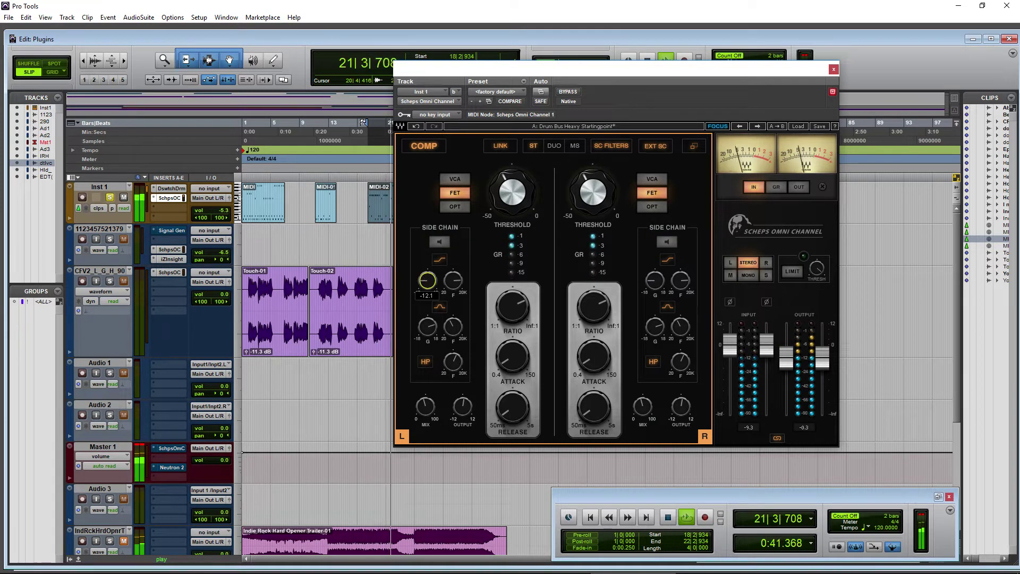
Turn off COMP's sidechain shelf and bell filters, leaving the high-pass filter on, and stop playback
{"action": "left_click", "coordinate": [439, 307]}
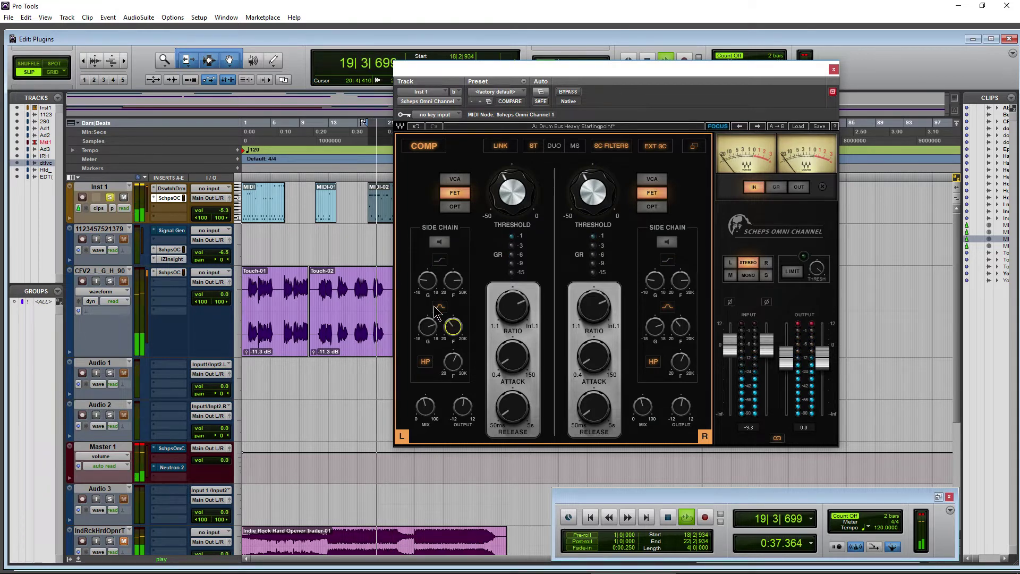
{"action": "left_click", "coordinate": [439, 307]}
{"action": "key", "text": "space"}
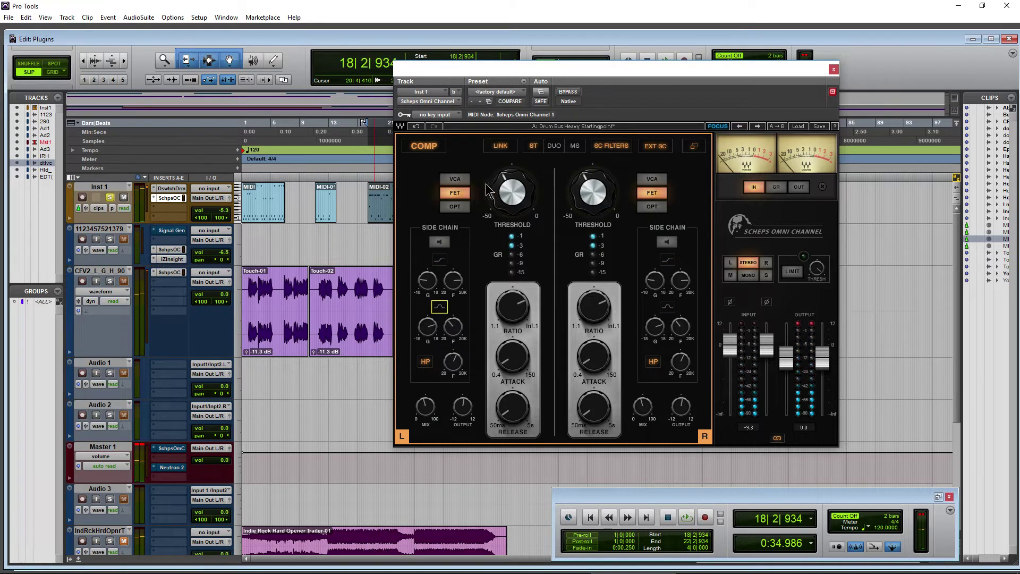
Switch to the user guide, clear the text highlight, and review the Sidechain and External Sidechain sections from page 12 onward
{"action": "left_click", "coordinate": [96, 563]}
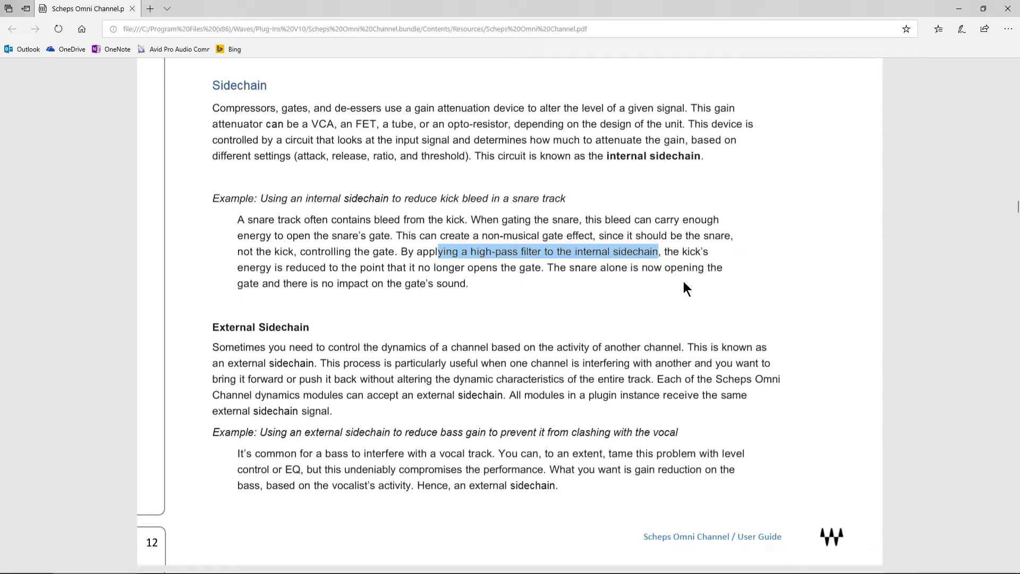
{"action": "left_click", "coordinate": [576, 308]}
{"action": "scroll", "coordinate": [403, 265], "scroll_direction": "down", "scroll_amount": 1}
{"action": "scroll", "coordinate": [403, 265], "scroll_direction": "down", "scroll_amount": 3}
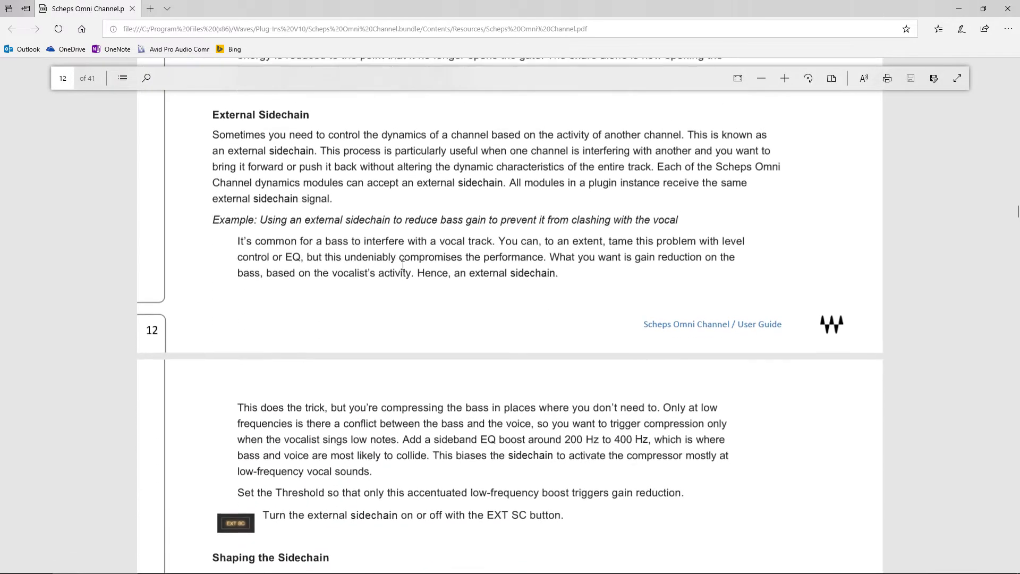
{"action": "scroll", "coordinate": [402, 265], "scroll_direction": "up", "scroll_amount": 6}
{"action": "scroll", "coordinate": [403, 265], "scroll_direction": "down", "scroll_amount": 4}
{"action": "scroll", "coordinate": [403, 265], "scroll_direction": "down", "scroll_amount": 2}
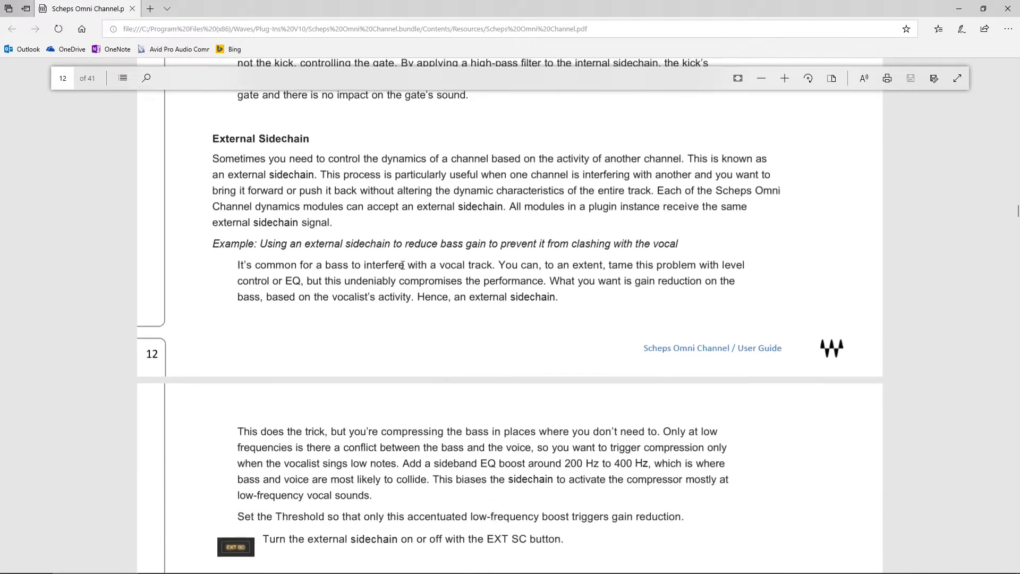
{"action": "scroll", "coordinate": [355, 321], "scroll_direction": "up", "scroll_amount": 5}
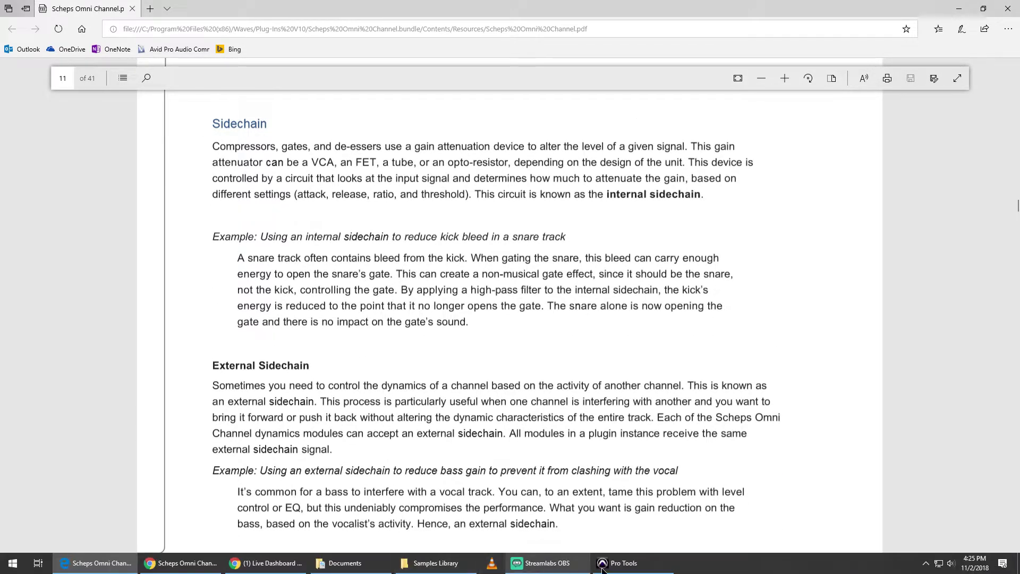
Switch to Pro Tools and collapse the expanded COMP module to show all the channel modules
{"action": "left_click", "coordinate": [604, 567]}
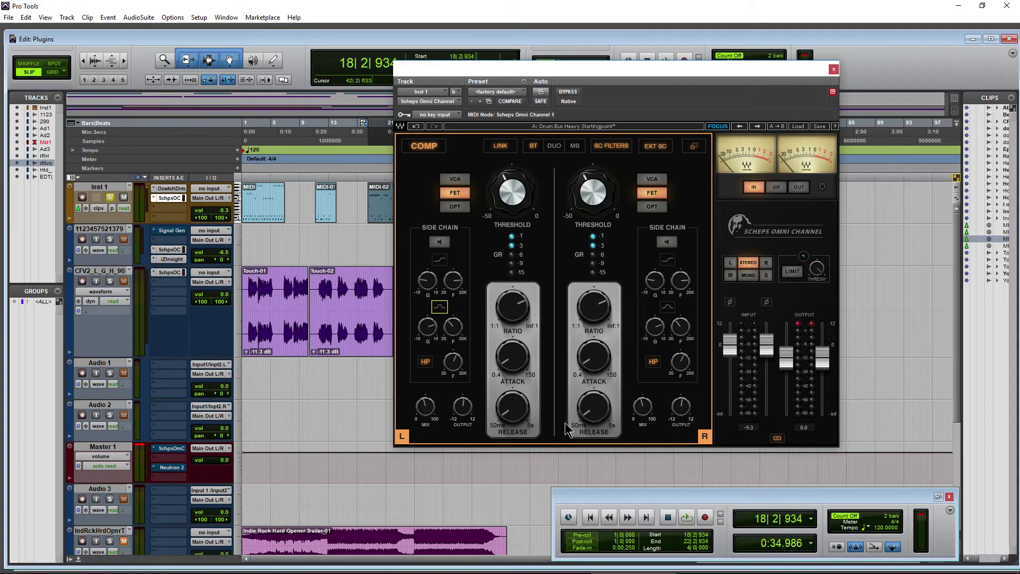
{"action": "left_click", "coordinate": [695, 147]}
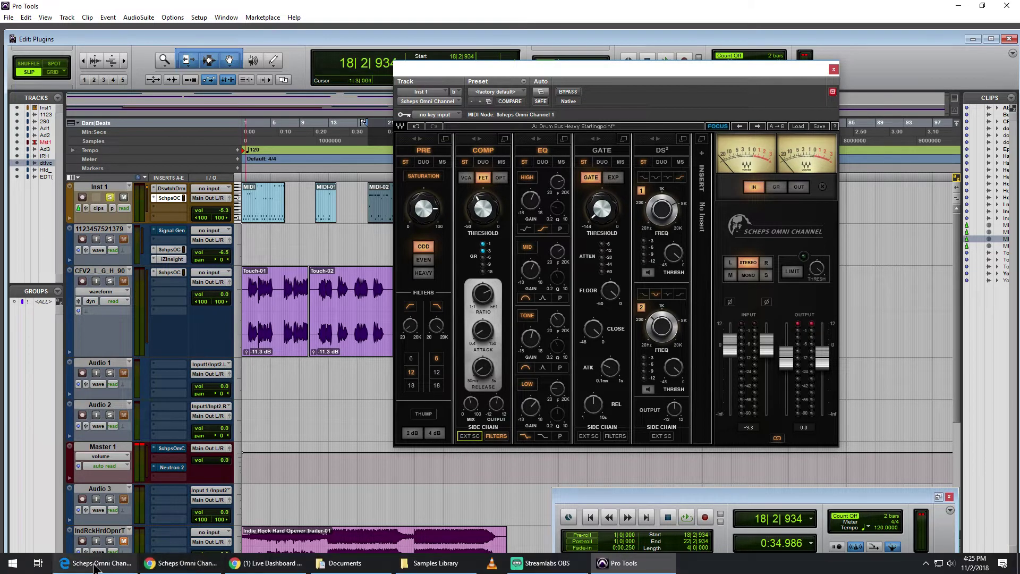
Switch to the Scheps Omni Channel user guide and read the External Sidechain section on page 12
{"action": "left_click", "coordinate": [95, 568]}
{"action": "scroll", "coordinate": [681, 343], "scroll_direction": "down", "scroll_amount": 4}
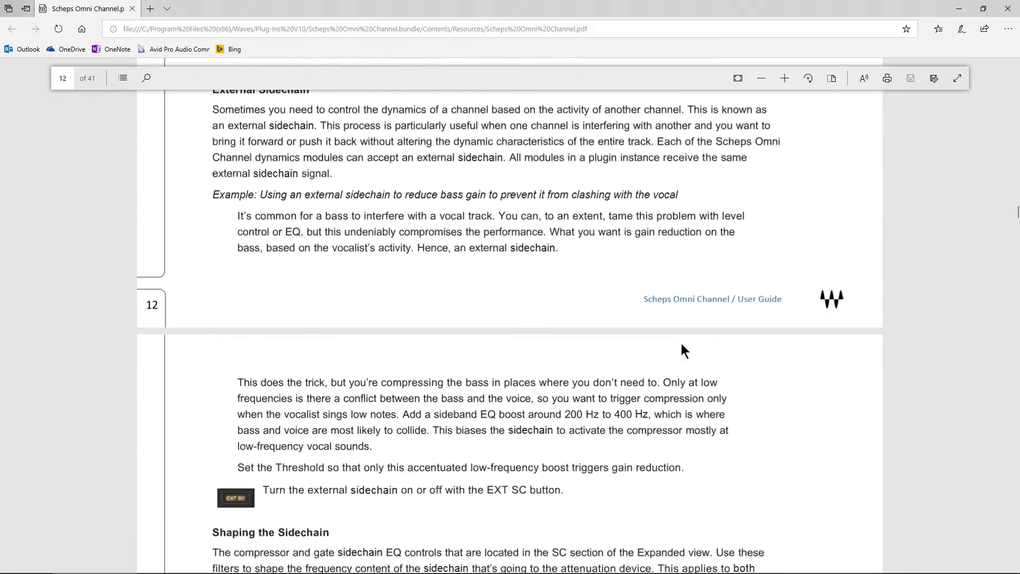
{"action": "scroll", "coordinate": [681, 349], "scroll_direction": "down", "scroll_amount": 2}
{"action": "scroll", "coordinate": [653, 338], "scroll_direction": "up", "scroll_amount": 3}
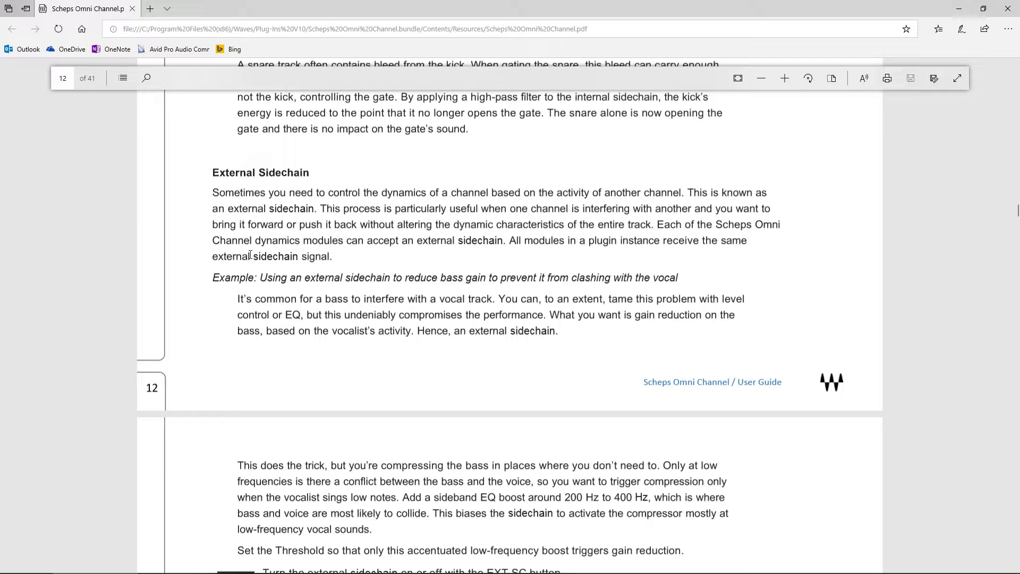
{"action": "left_click_drag", "start_coordinate": [276, 244], "coordinate": [456, 242]}
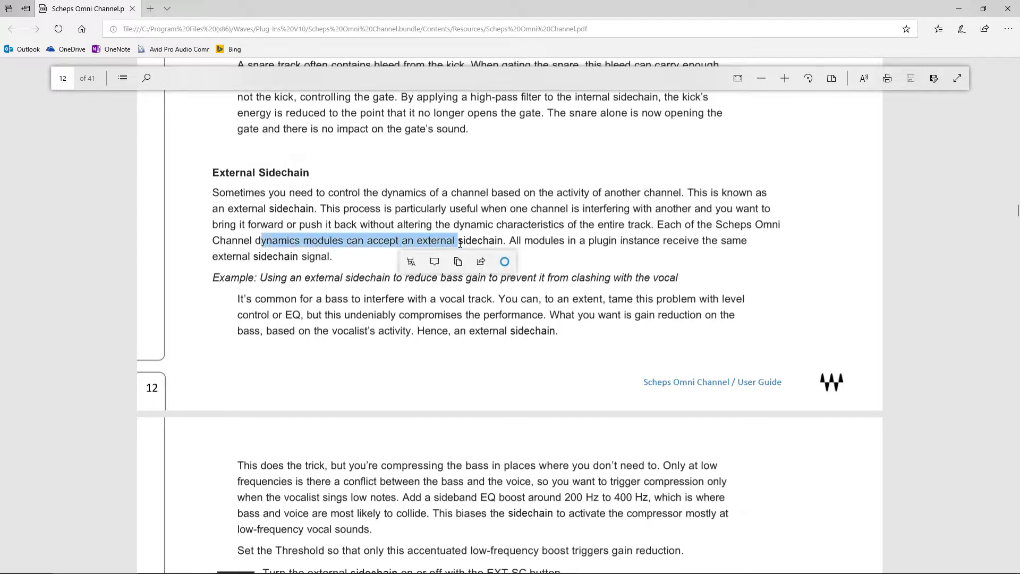
{"action": "left_click", "coordinate": [617, 243]}
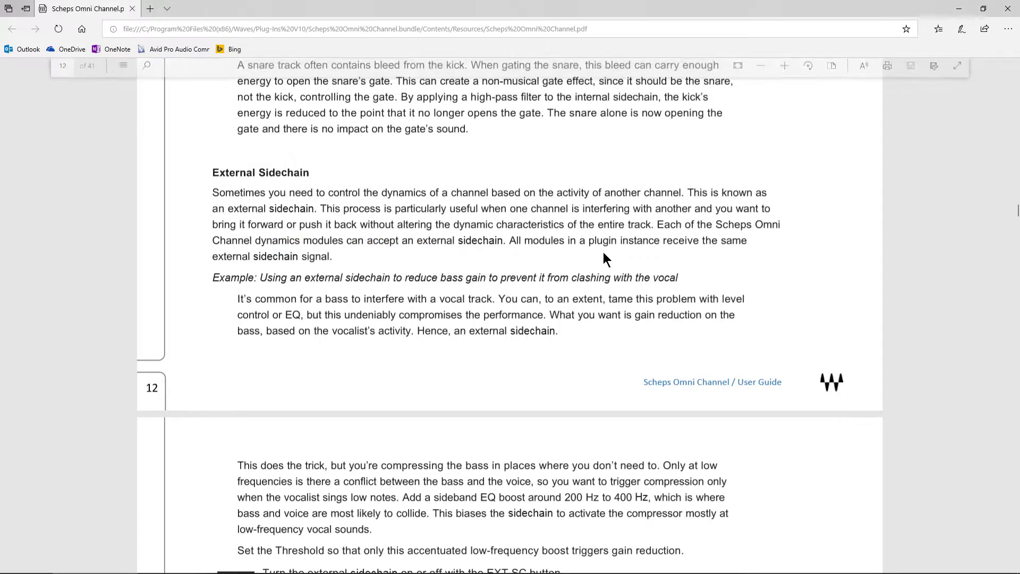
Switch to Pro Tools and inspect the key input options of the Scheps Omni Channel plug-in, including the interface inputs
{"action": "left_click", "coordinate": [611, 566]}
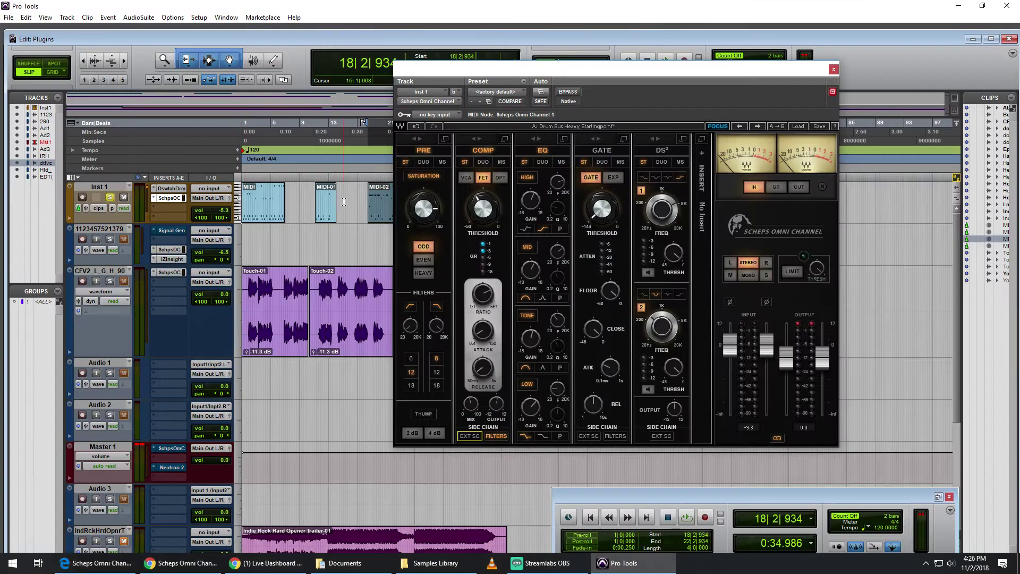
{"action": "left_click", "coordinate": [433, 114]}
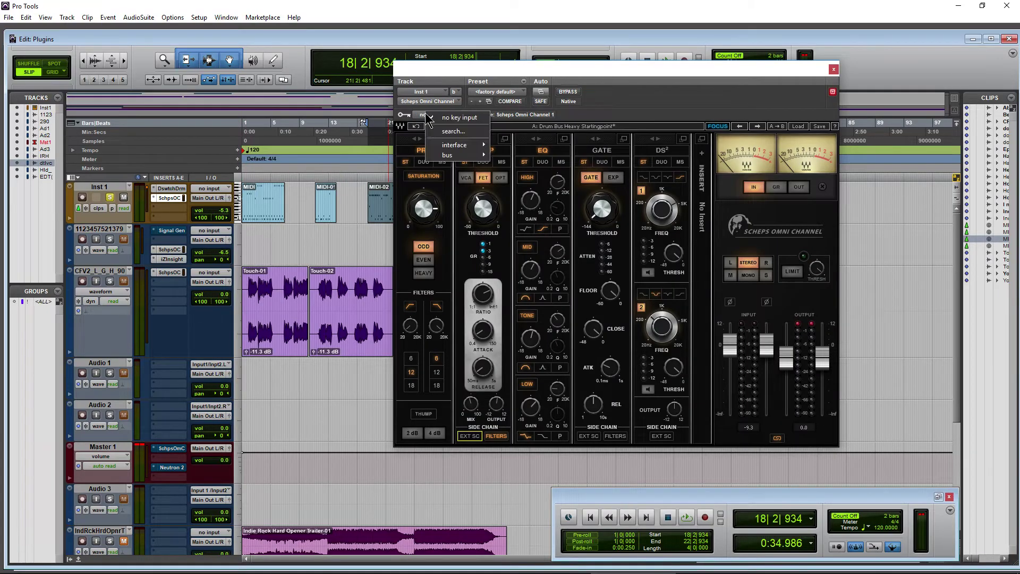
{"action": "mouse_move", "coordinate": [476, 145]}
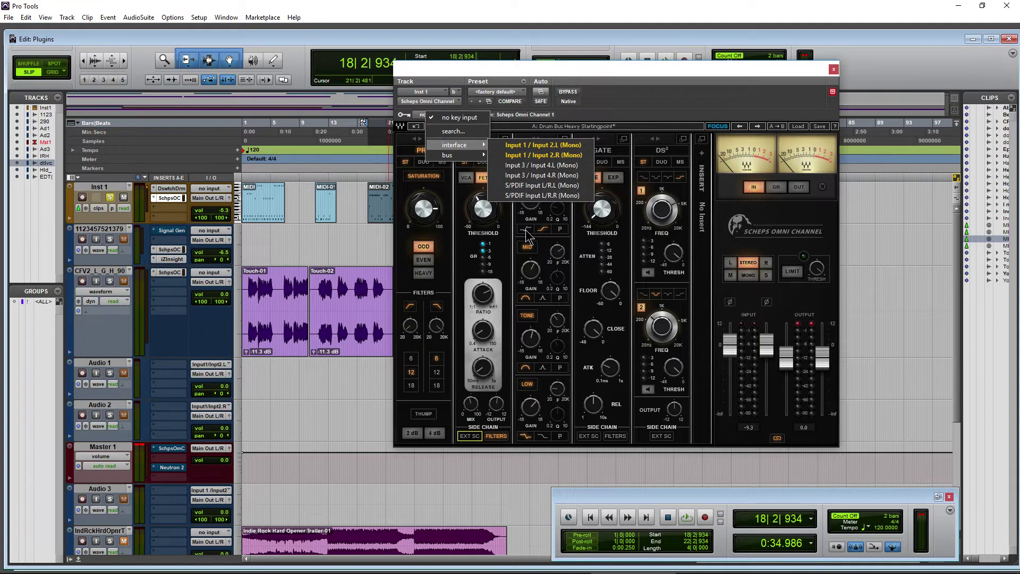
{"action": "left_click", "coordinate": [654, 89]}
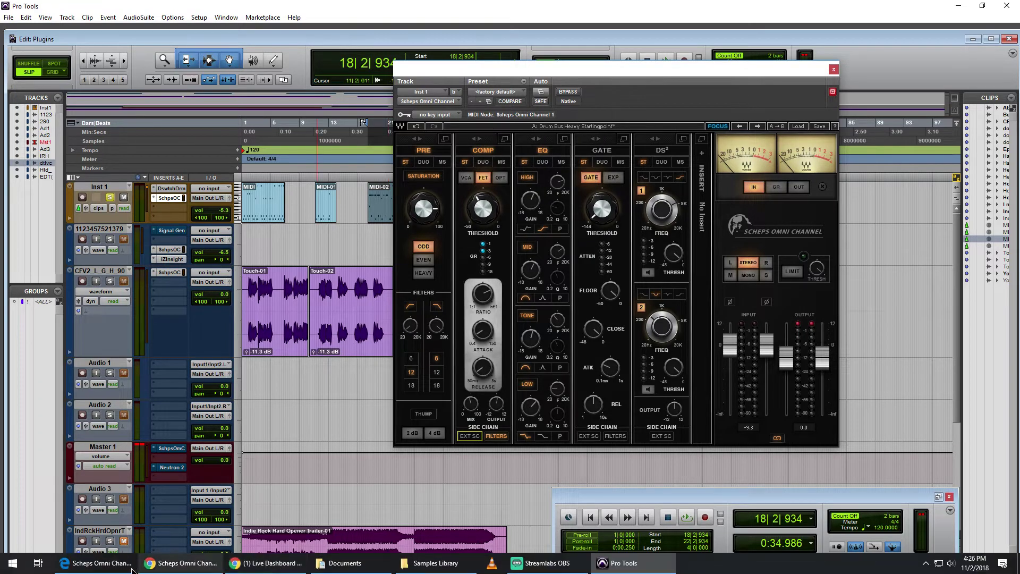
Switch to the user guide and review the example of using an external sidechain to reduce bass gain under a vocal
{"action": "left_click", "coordinate": [94, 563]}
{"action": "scroll", "coordinate": [480, 267], "scroll_direction": "down", "scroll_amount": 2}
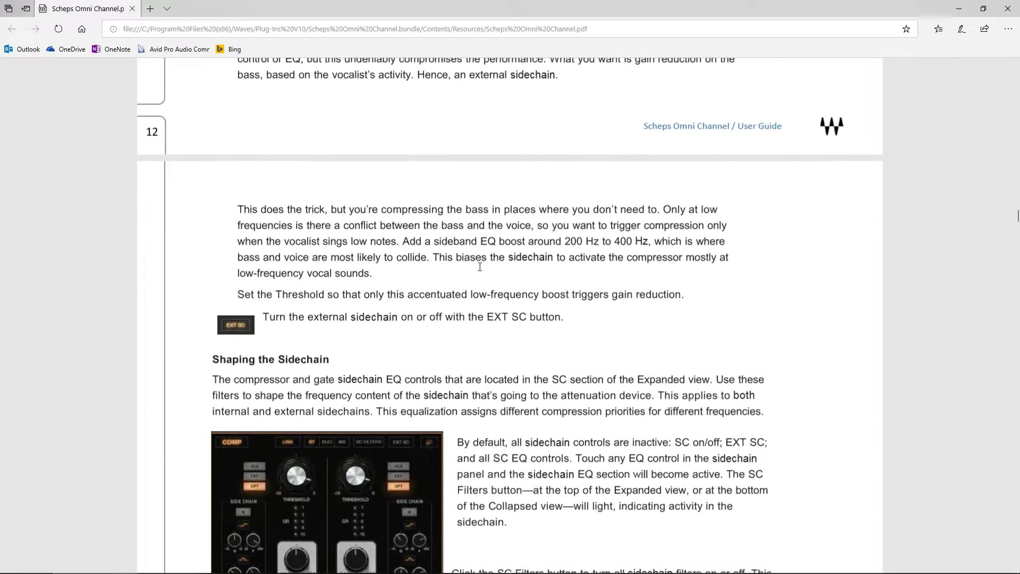
{"action": "scroll", "coordinate": [252, 234], "scroll_direction": "down", "scroll_amount": 1}
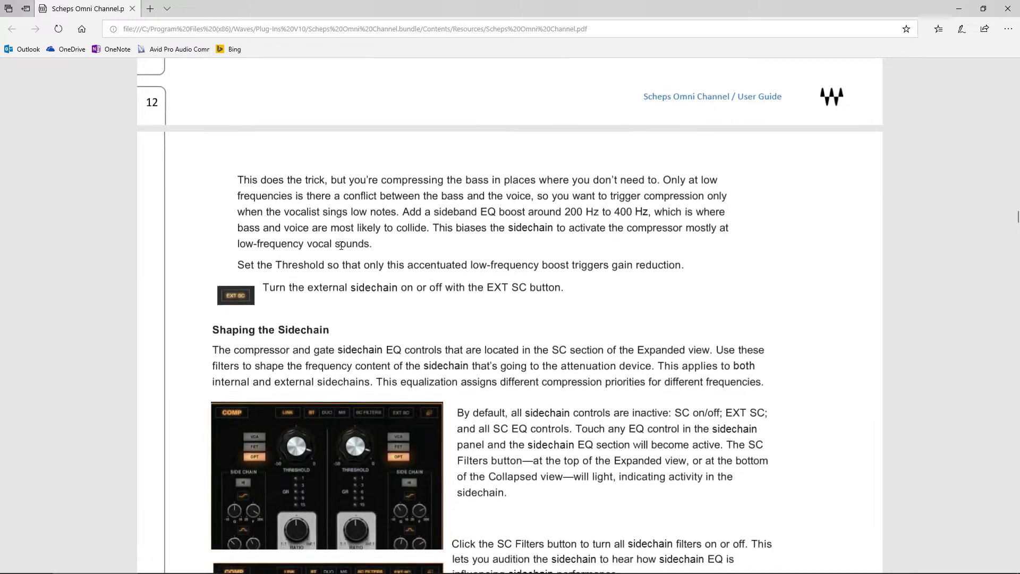
{"action": "scroll", "coordinate": [341, 245], "scroll_direction": "up", "scroll_amount": 2}
{"action": "scroll", "coordinate": [341, 246], "scroll_direction": "up", "scroll_amount": 1}
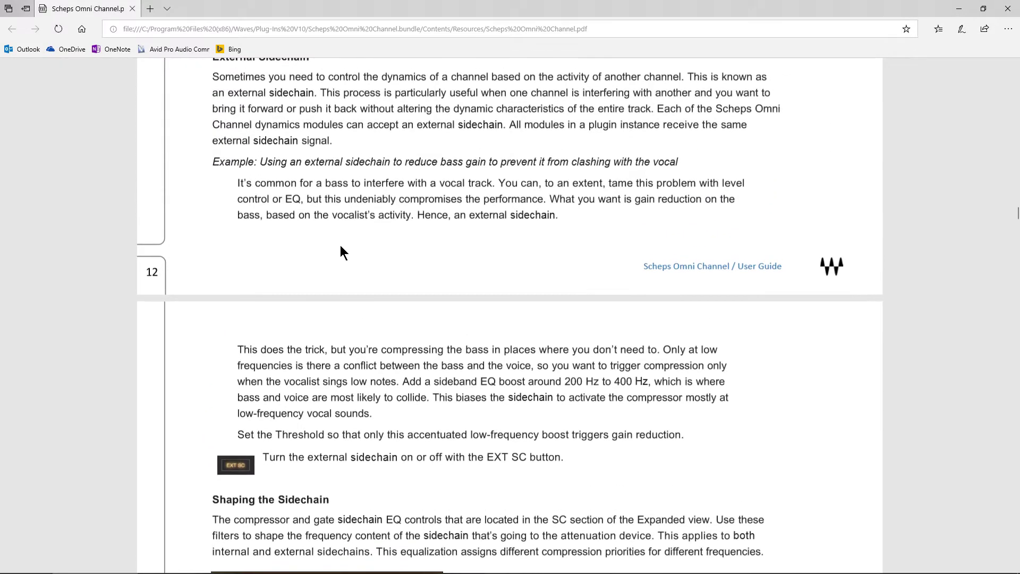
{"action": "left_click_drag", "start_coordinate": [280, 163], "coordinate": [657, 159]}
{"action": "scroll", "coordinate": [247, 310], "scroll_direction": "down", "scroll_amount": 5}
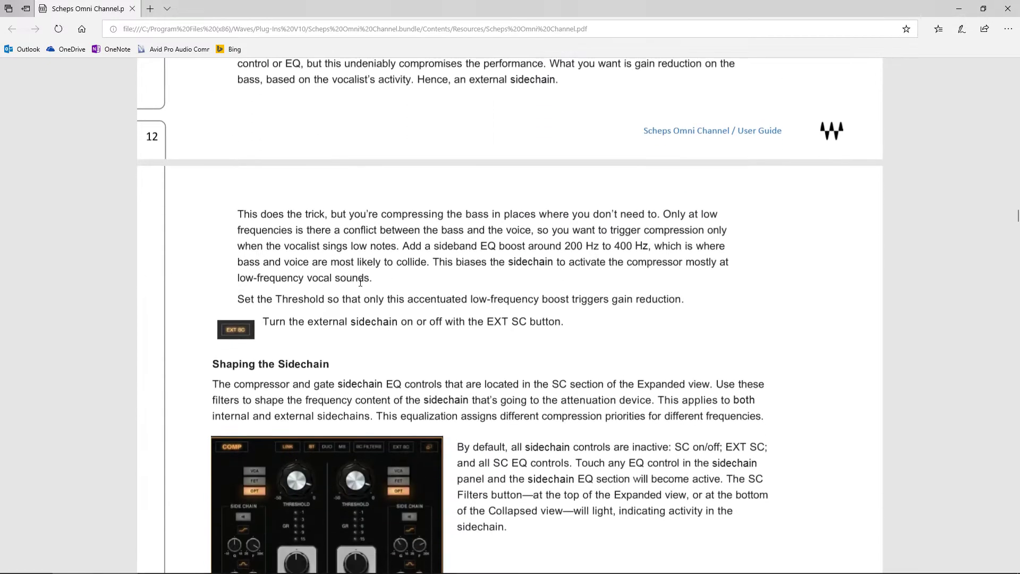
Read the Shaping the Sidechain section on page 13 of the guide, highlighting its heading
{"action": "scroll", "coordinate": [583, 248], "scroll_direction": "down", "scroll_amount": 1}
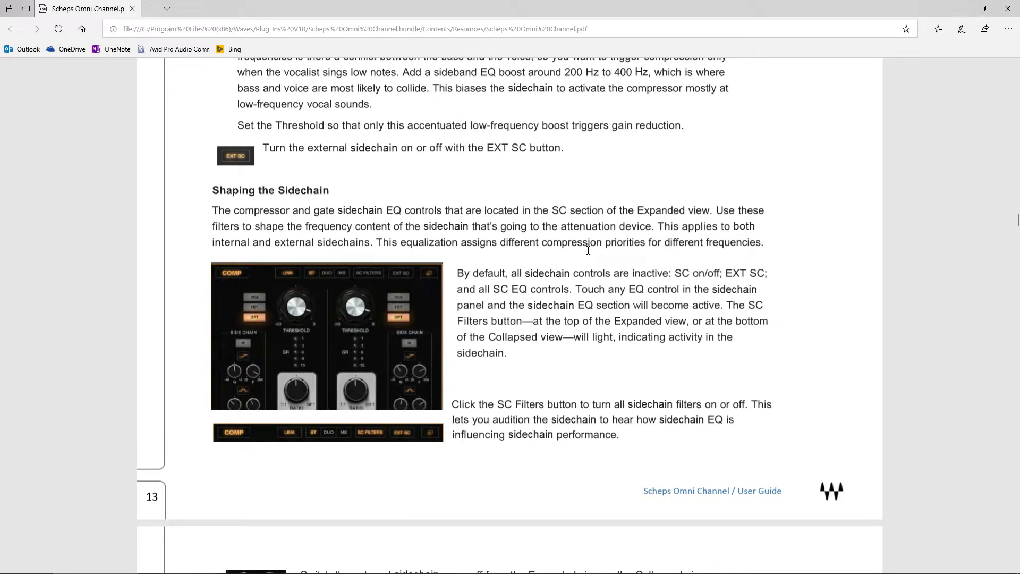
{"action": "scroll", "coordinate": [588, 250], "scroll_direction": "down", "scroll_amount": 2}
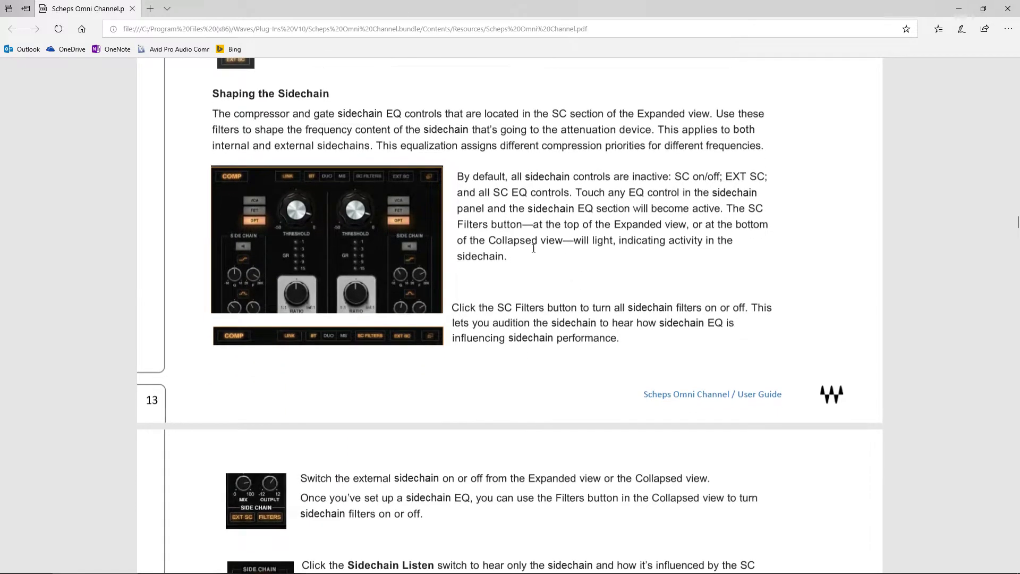
{"action": "left_click_drag", "start_coordinate": [227, 91], "coordinate": [319, 95]}
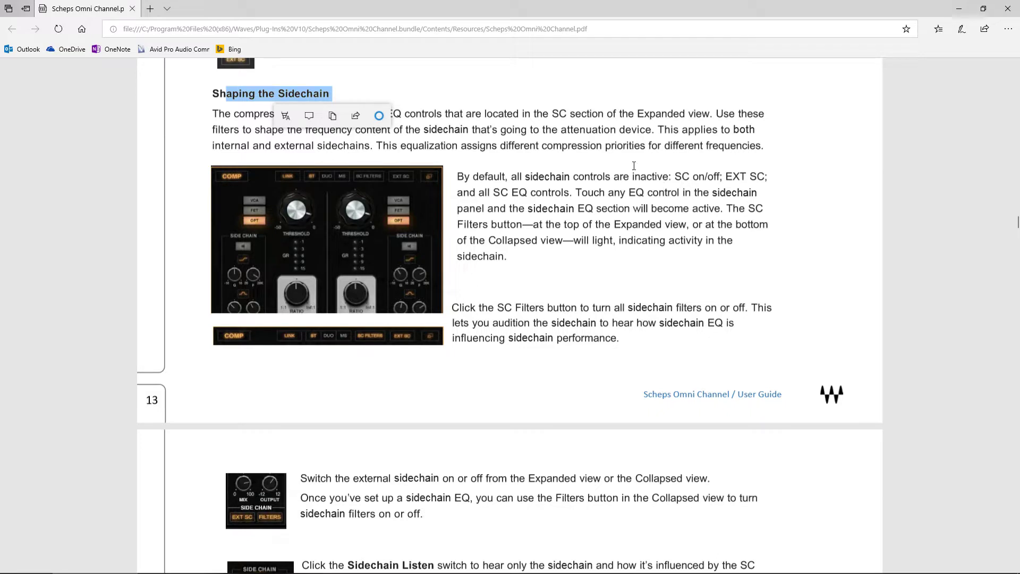
{"action": "left_click", "coordinate": [548, 168]}
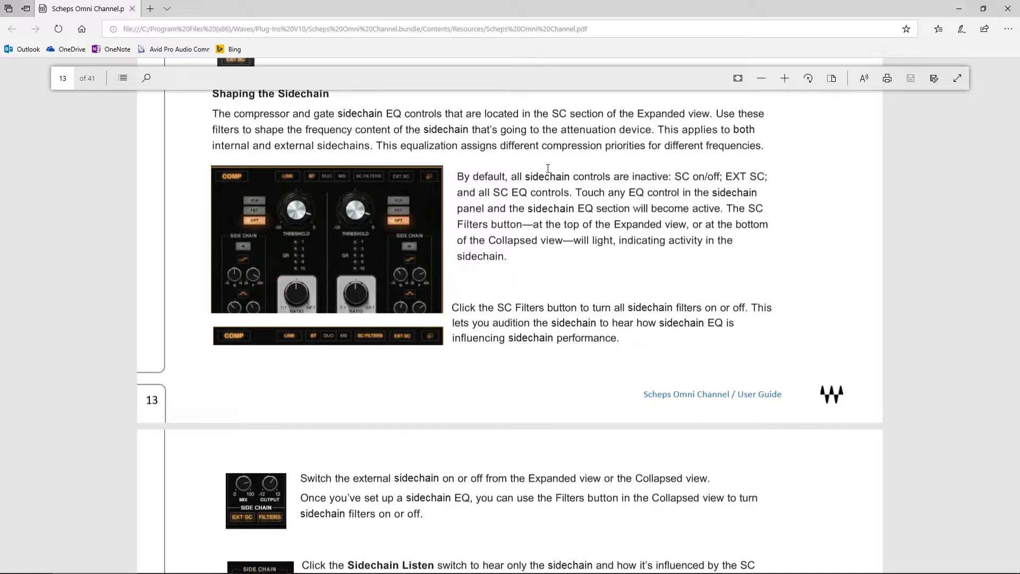
Read page 14 on sidechain switching and Sidechain Listen, highlighting the mention of the DS2 module
{"action": "scroll", "coordinate": [534, 263], "scroll_direction": "down", "scroll_amount": 5}
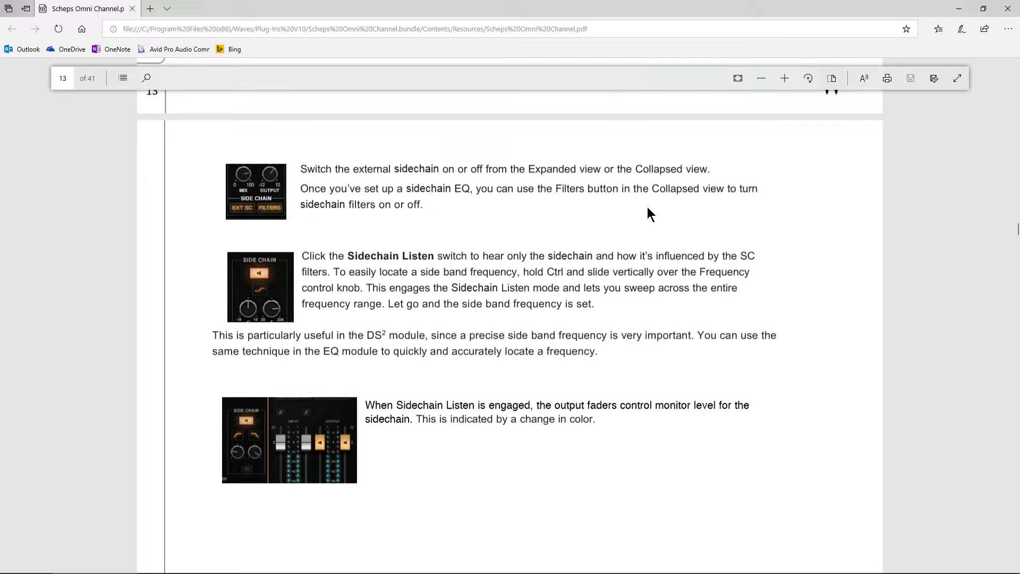
{"action": "scroll", "coordinate": [623, 225], "scroll_direction": "down", "scroll_amount": 2}
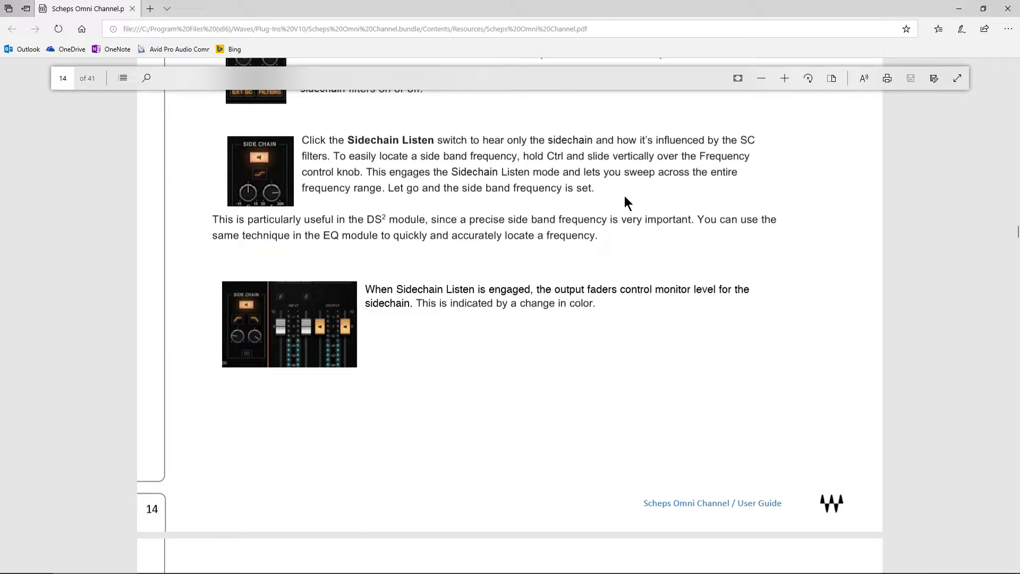
{"action": "left_click_drag", "start_coordinate": [333, 223], "coordinate": [425, 219]}
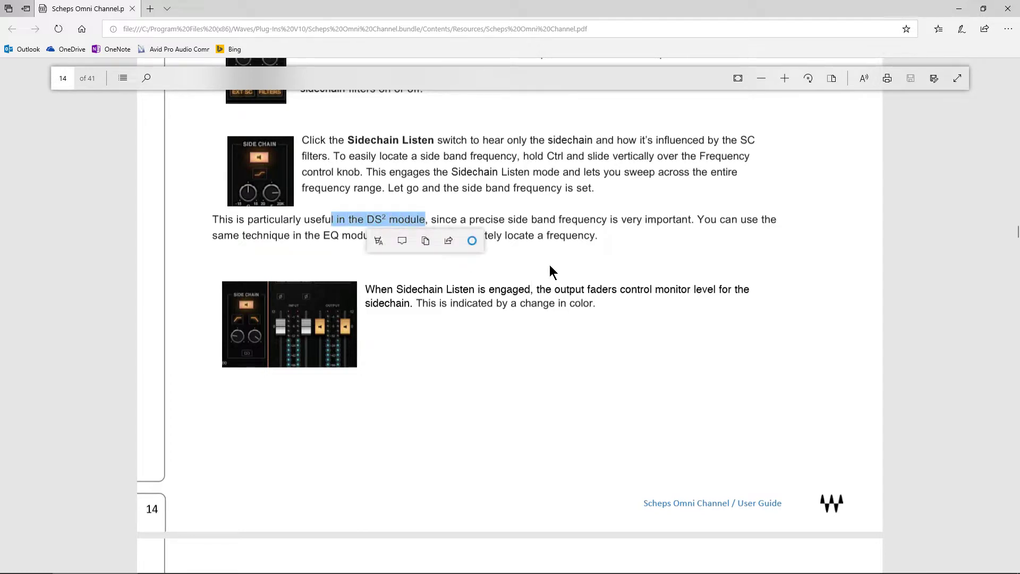
{"action": "scroll", "coordinate": [655, 203], "scroll_direction": "down", "scroll_amount": 1}
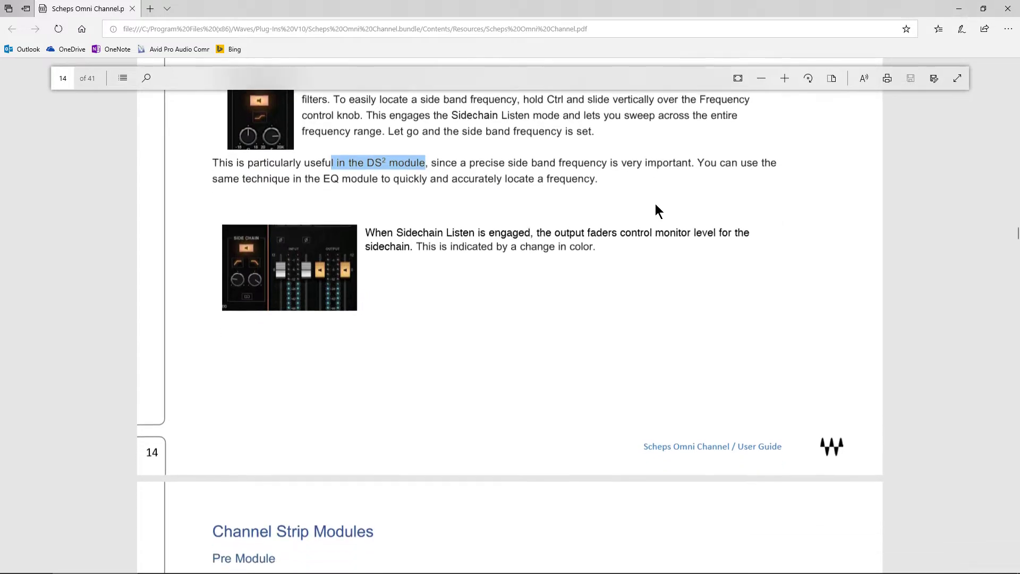
{"action": "scroll", "coordinate": [495, 228], "scroll_direction": "down", "scroll_amount": 1}
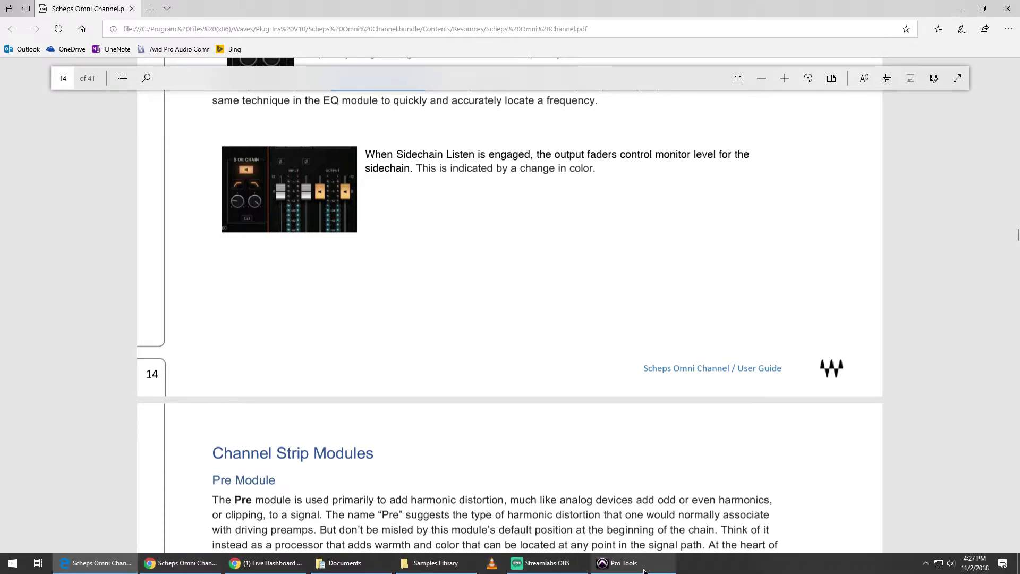
Switch to Pro Tools, expand the COMP module, and engage Sidechain Listen with the output monitor faders lowered
{"action": "left_click", "coordinate": [619, 566]}
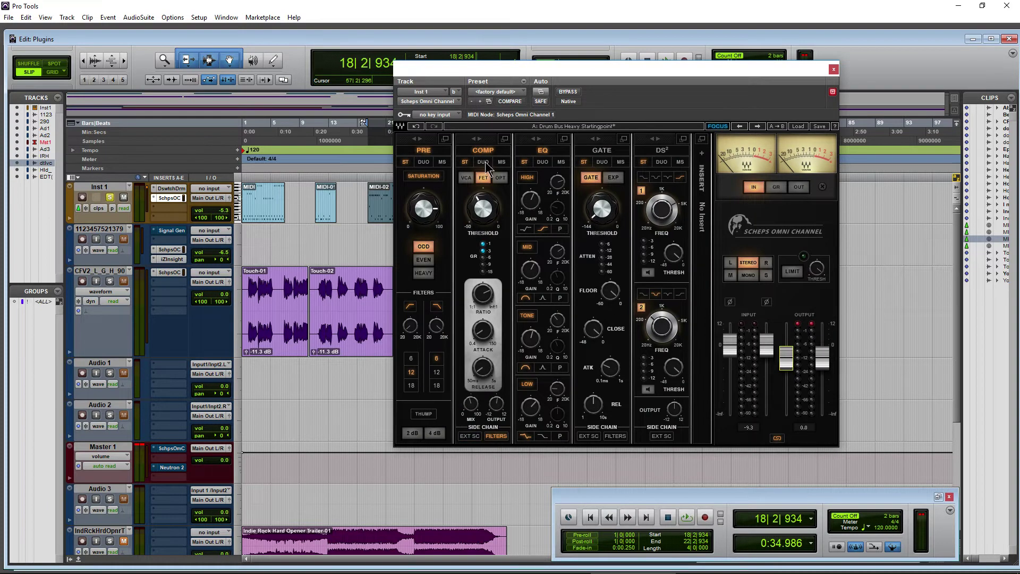
{"action": "left_click", "coordinate": [504, 139]}
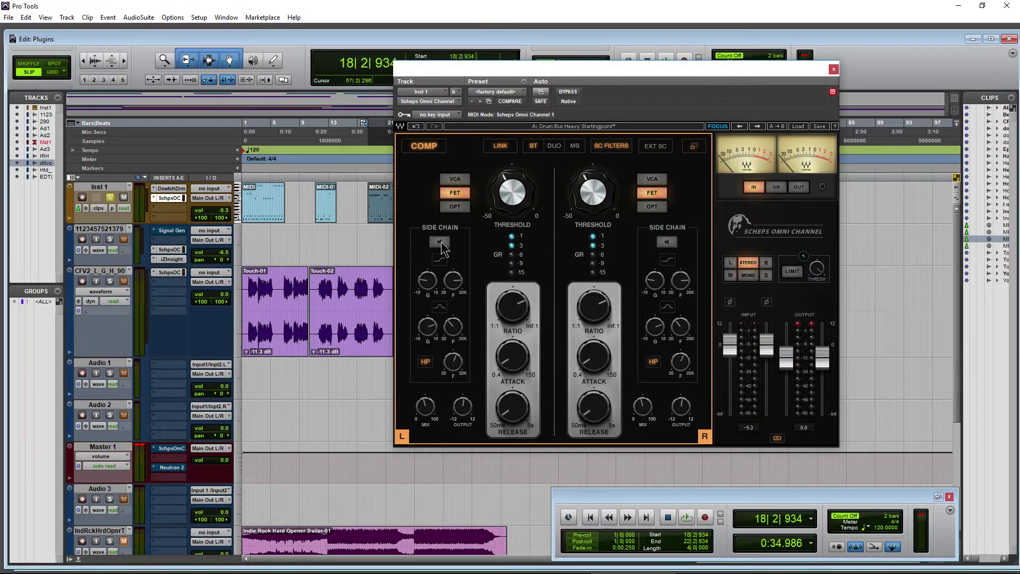
{"action": "left_click", "coordinate": [439, 241]}
{"action": "left_click_drag", "start_coordinate": [786, 345], "coordinate": [789, 397]}
{"action": "left_click", "coordinate": [440, 245]}
{"action": "left_click", "coordinate": [440, 245]}
{"action": "left_click", "coordinate": [440, 243]}
{"action": "left_click", "coordinate": [441, 244]}
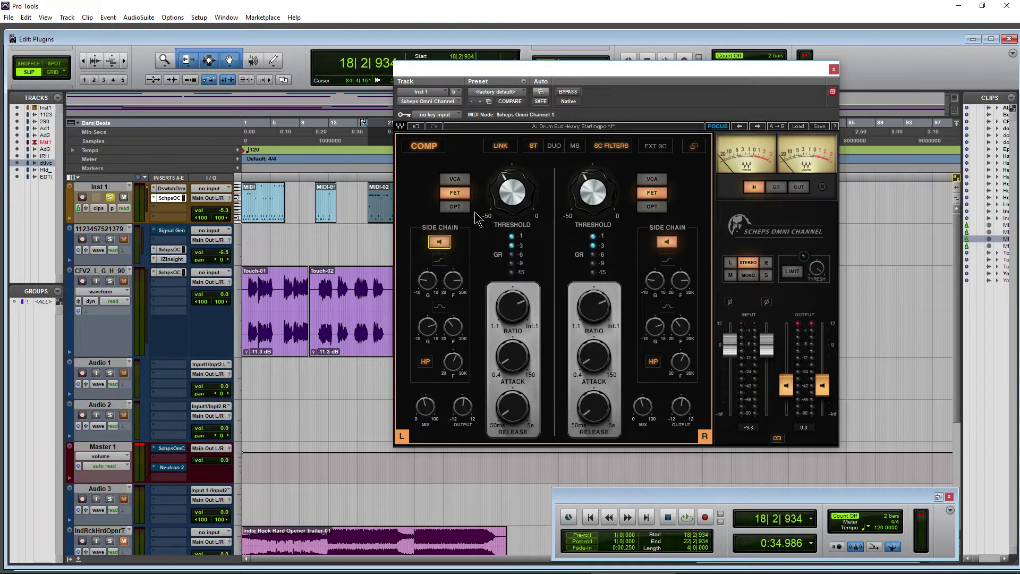
Play the session to audition the compressor's sidechain signal, and disengage Sidechain Listen
{"action": "left_click_drag", "start_coordinate": [681, 75], "coordinate": [661, 62]}
{"action": "key", "text": "space"}
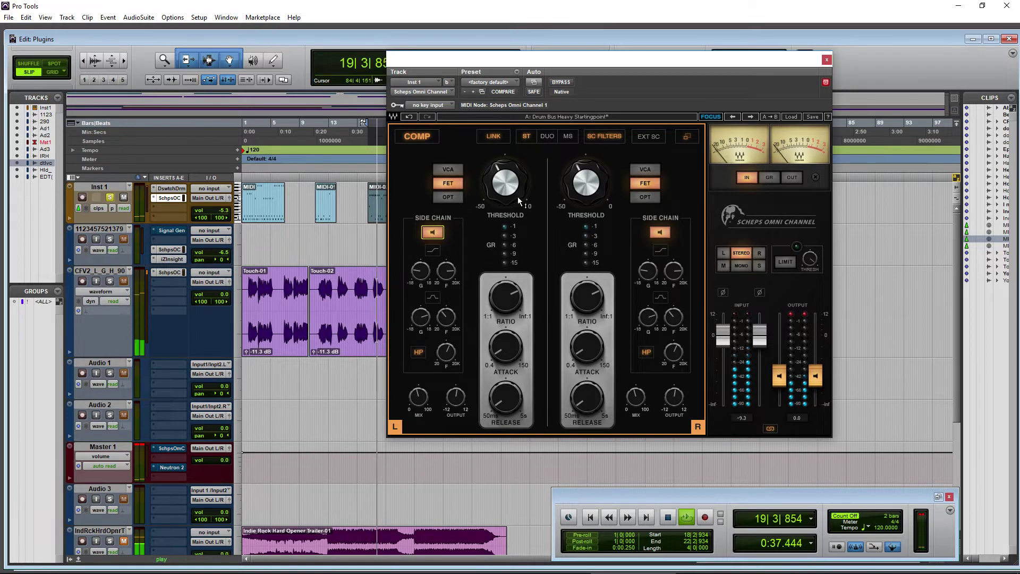
{"action": "left_click", "coordinate": [433, 232]}
Adjust the compressor's sidechain shelf and bell filters during playback, and set the high-pass frequency to about 84 Hz
{"action": "left_click_drag", "start_coordinate": [420, 270], "coordinate": [420, 263]}
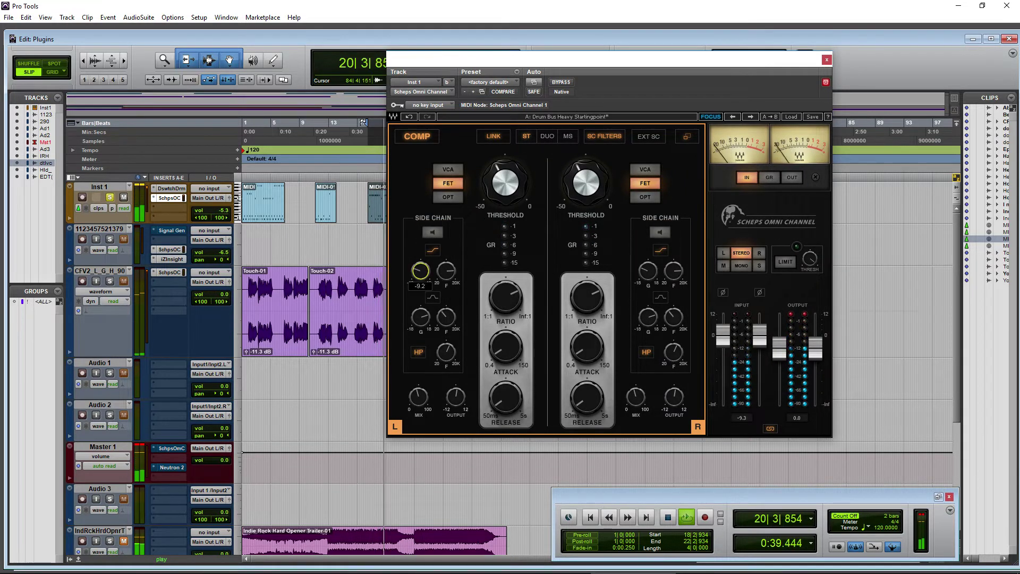
{"action": "left_click_drag", "start_coordinate": [420, 317], "coordinate": [445, 314]}
{"action": "left_click", "coordinate": [420, 317]}
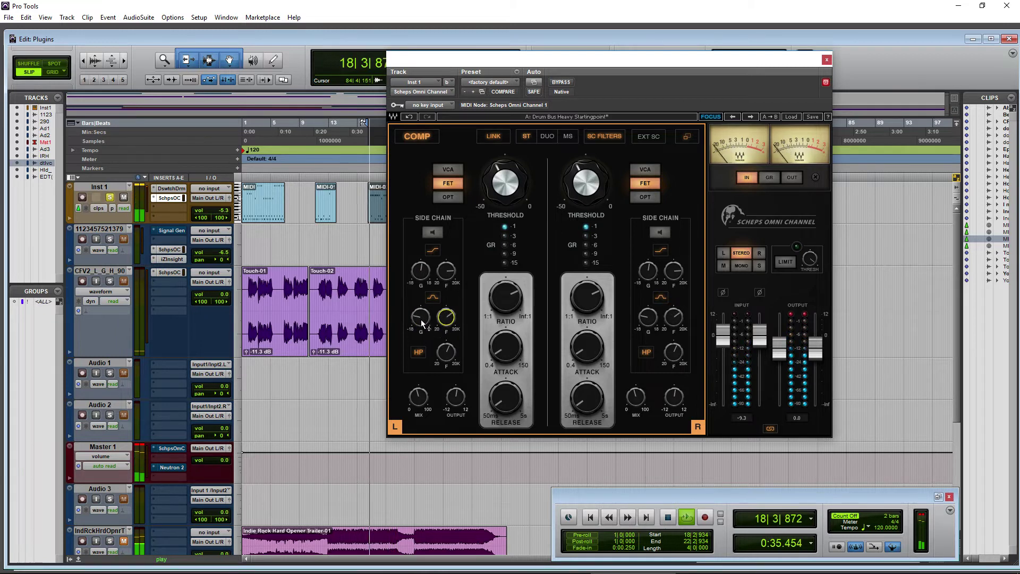
{"action": "left_click", "coordinate": [446, 352]}
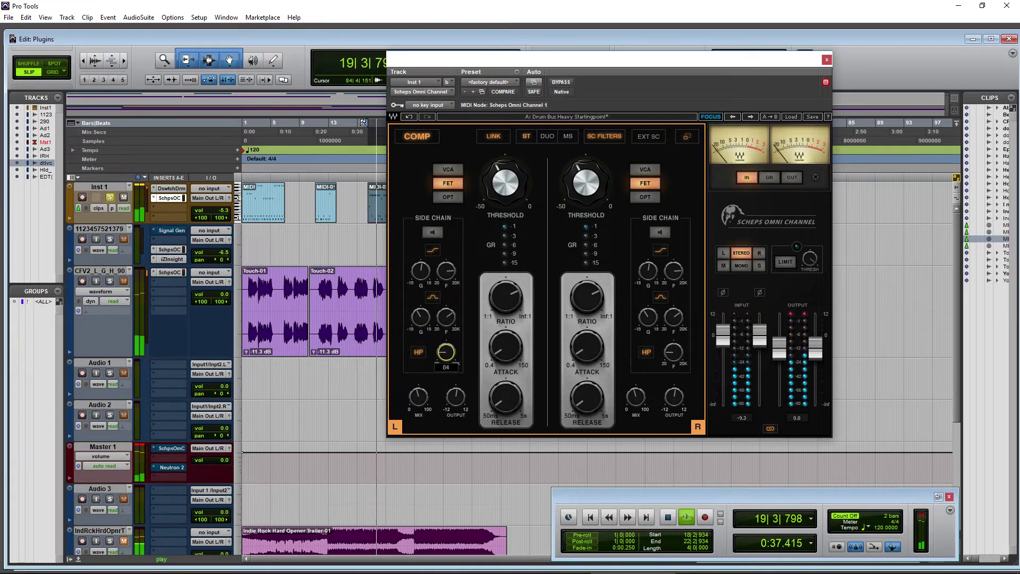
Audition the sidechain while setting the shelf filter's frequency to about 3761 Hz, and disengage Sidechain Listen
{"action": "left_click", "coordinate": [432, 234]}
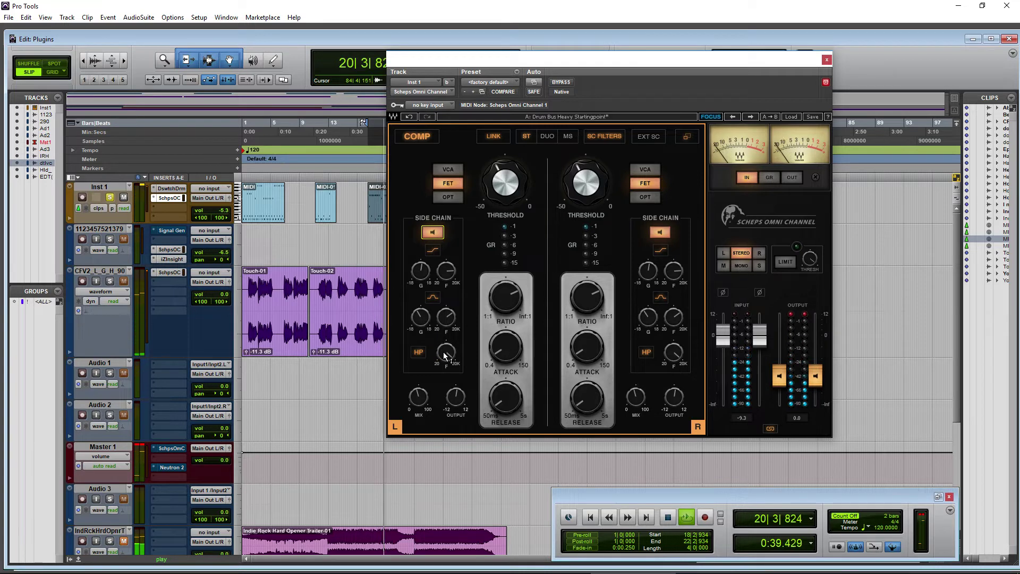
{"action": "left_click", "coordinate": [420, 271]}
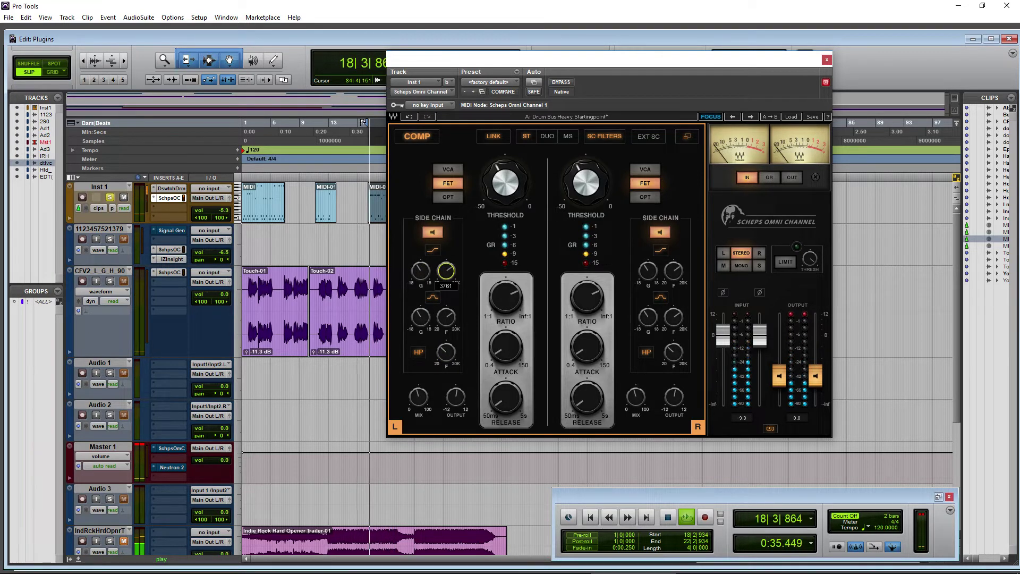
{"action": "left_click", "coordinate": [432, 249]}
{"action": "left_click", "coordinate": [433, 232]}
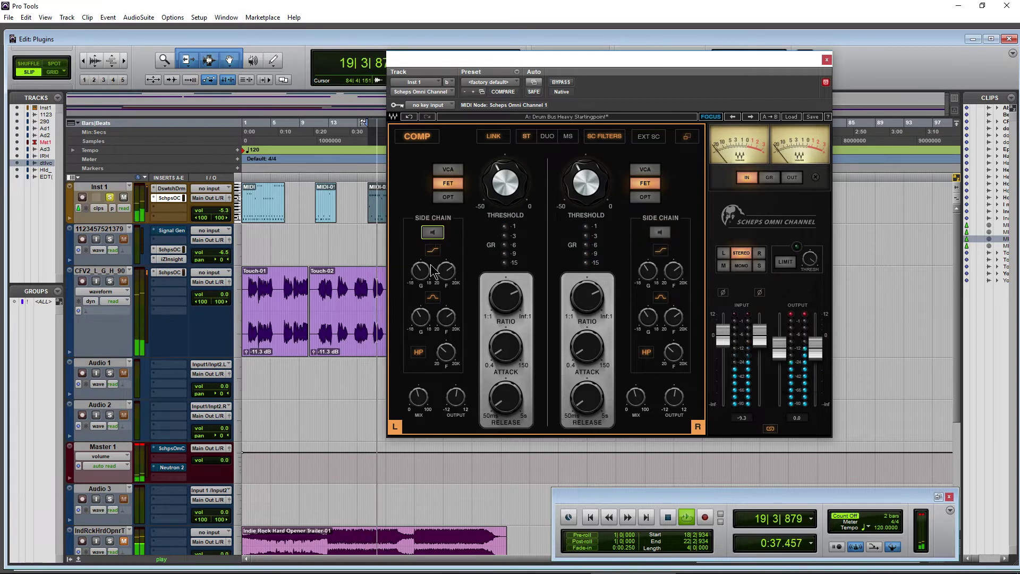
Stop playback and reposition the Scheps Omni Channel plug-in window over the edit area
{"action": "left_click_drag", "start_coordinate": [723, 43], "coordinate": [672, 105]}
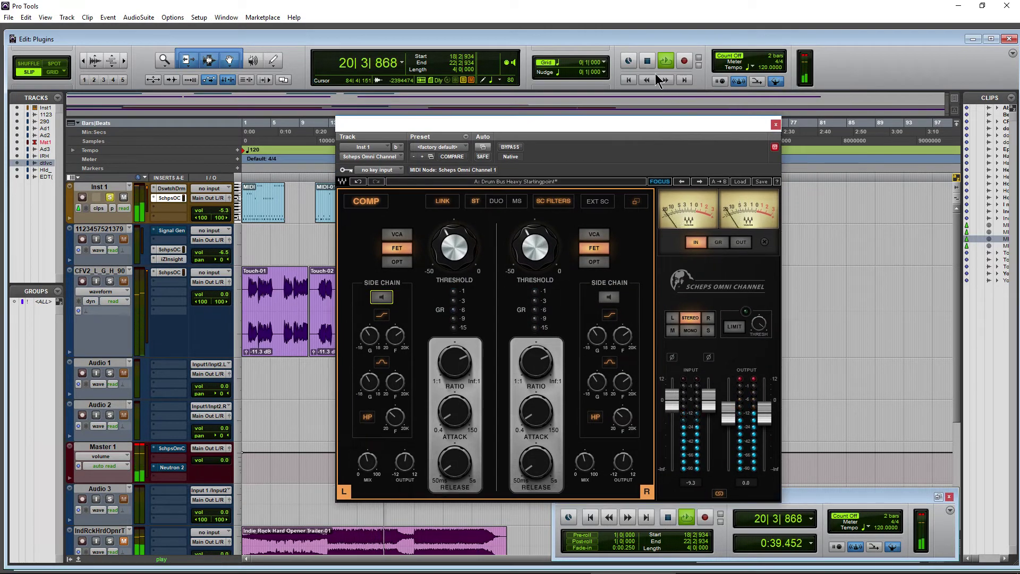
{"action": "key", "text": "space"}
{"action": "left_click_drag", "start_coordinate": [611, 114], "coordinate": [665, 91]}
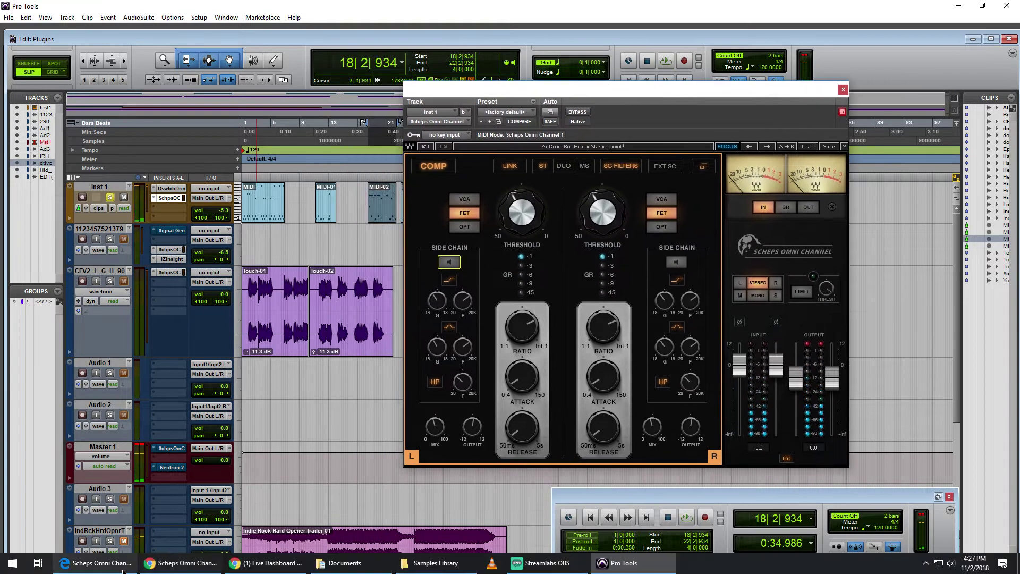
Switch to the user guide and view the Pre Module overview under Channel Strip Modules on page 15
{"action": "left_click", "coordinate": [87, 564]}
{"action": "scroll", "coordinate": [537, 350], "scroll_direction": "down", "scroll_amount": 5}
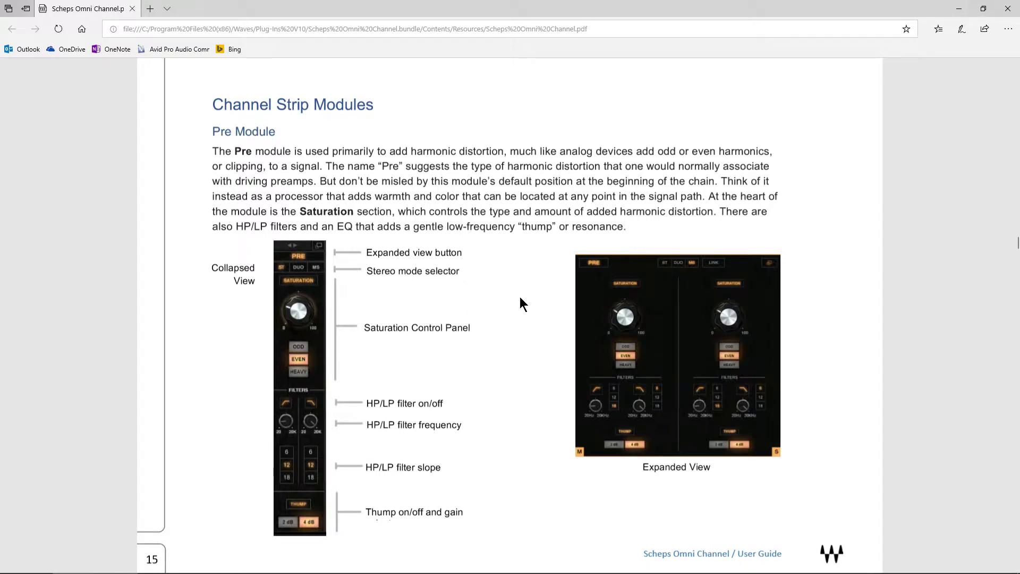
{"action": "scroll", "coordinate": [520, 308], "scroll_direction": "down", "scroll_amount": 1}
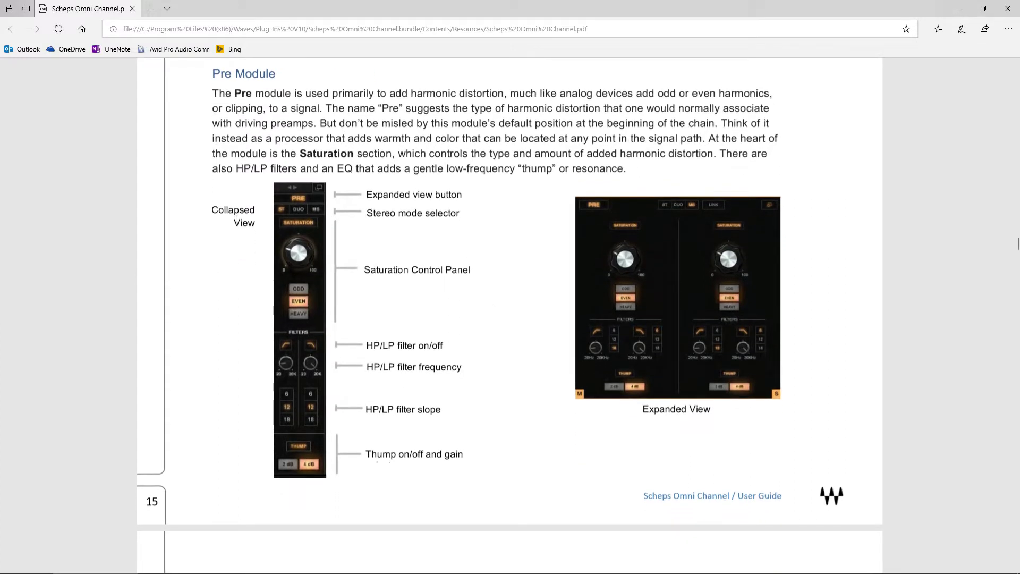
Return from the user guide to Pro Tools and close the Scheps Omni Channel window of the Inst 1 track
{"action": "scroll", "coordinate": [465, 255], "scroll_direction": "down", "scroll_amount": 2}
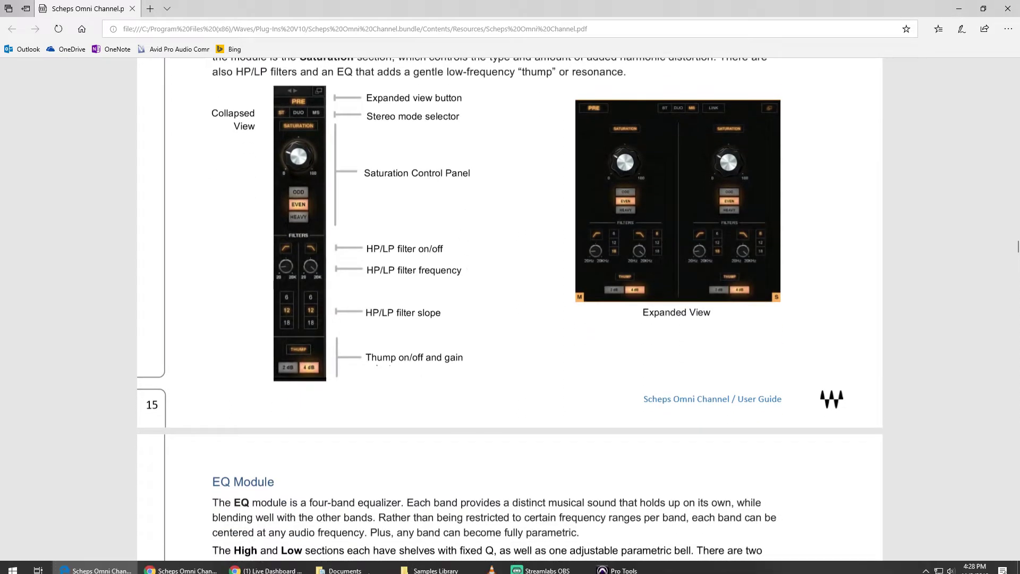
{"action": "left_click", "coordinate": [643, 565]}
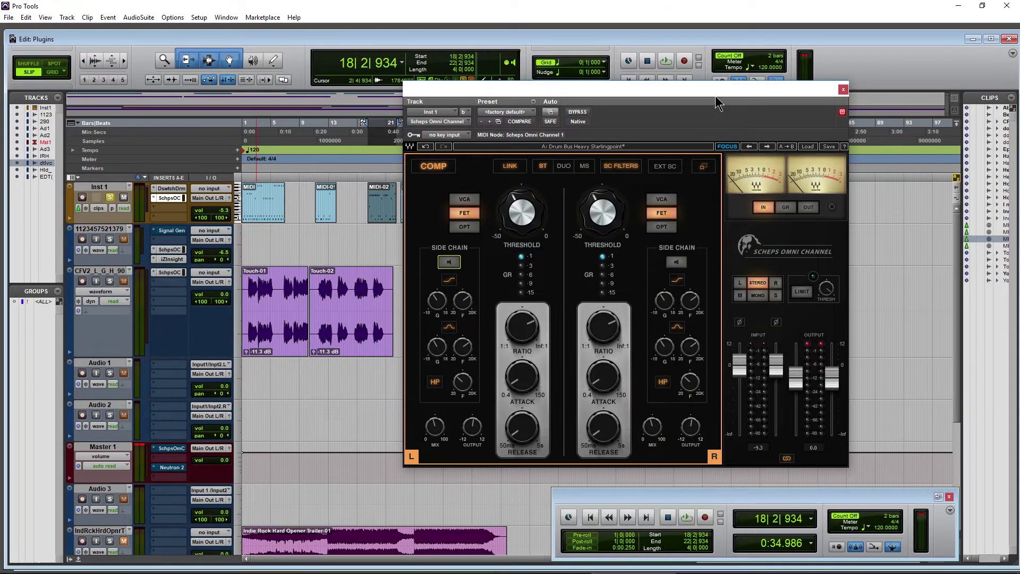
{"action": "left_click", "coordinate": [843, 89]}
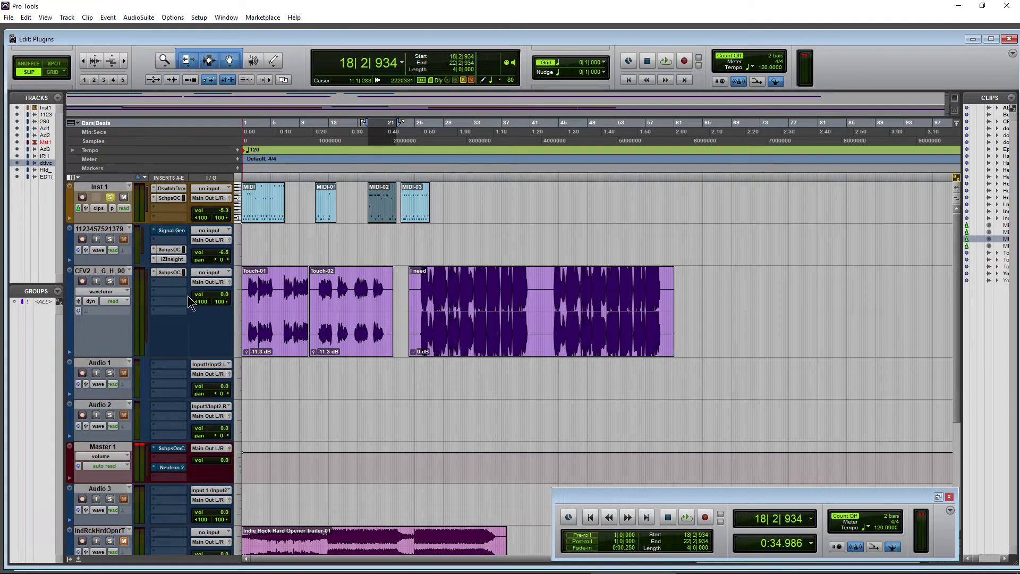
Open iZotope Insight on the track below Inst 1, dismiss its preset manager and move the window clear of the inserts
{"action": "left_click", "coordinate": [171, 260]}
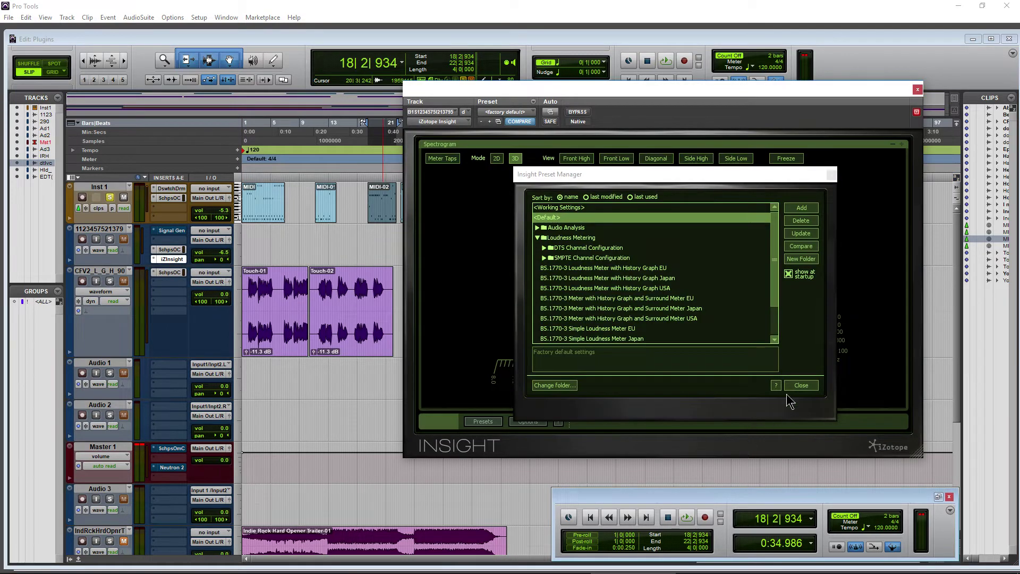
{"action": "left_click", "coordinate": [799, 385]}
{"action": "left_click_drag", "start_coordinate": [739, 101], "coordinate": [764, 141]}
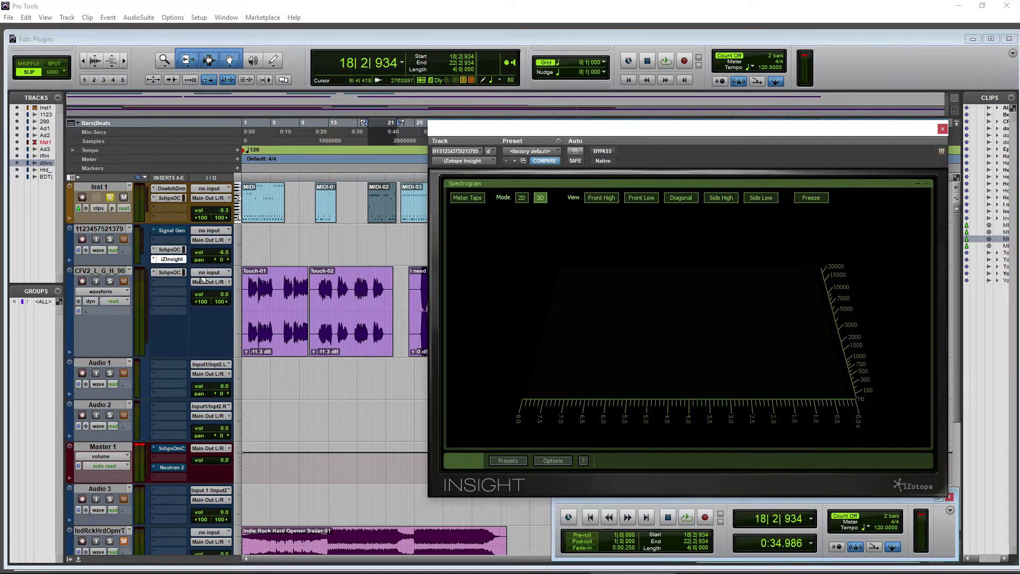
Open the same track's Signal Generator, take it out of bypass, and keep its window open beside the Insight spectrogram
{"action": "left_click", "coordinate": [171, 234]}
{"action": "left_click", "coordinate": [171, 233]}
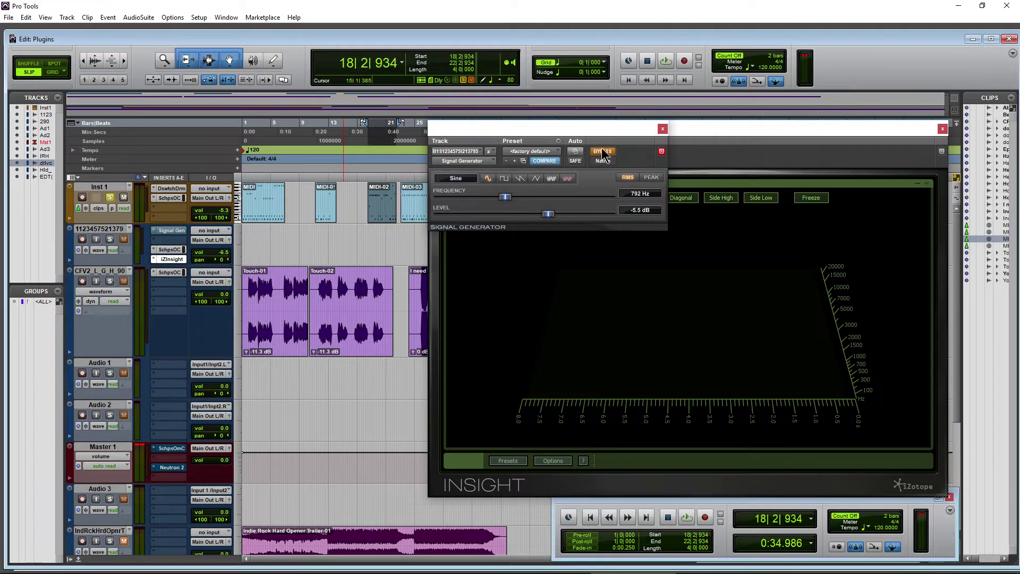
{"action": "left_click_drag", "start_coordinate": [574, 125], "coordinate": [311, 81]}
{"action": "left_click_drag", "start_coordinate": [663, 142], "coordinate": [660, 127]}
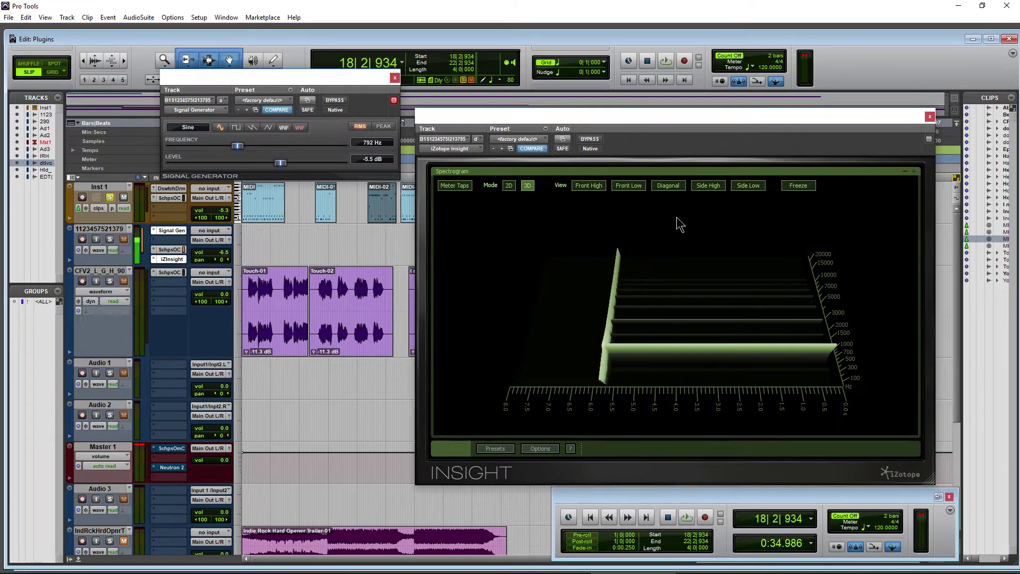
{"action": "left_click_drag", "start_coordinate": [274, 81], "coordinate": [270, 80]}
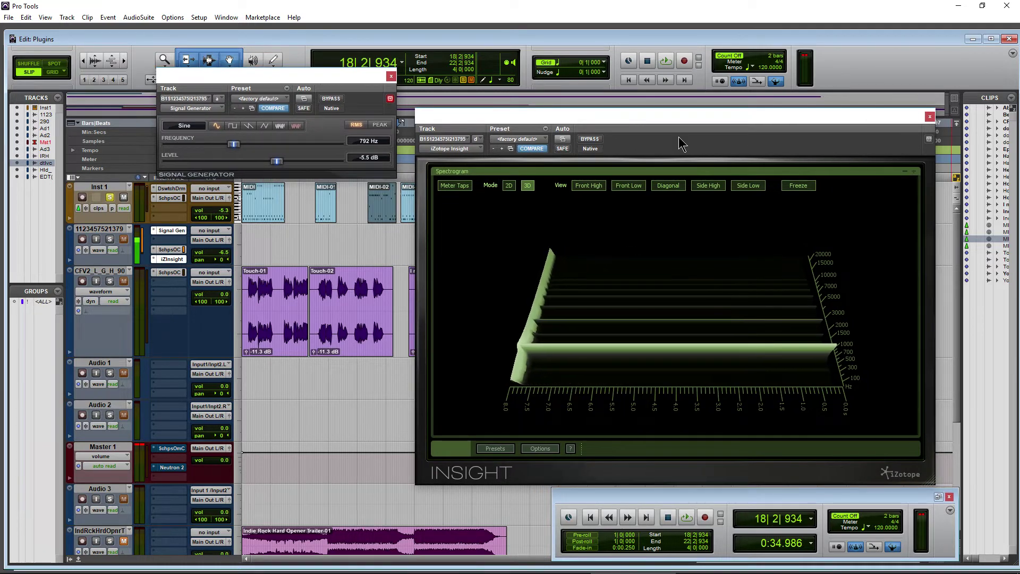
{"action": "left_click", "coordinate": [390, 98]}
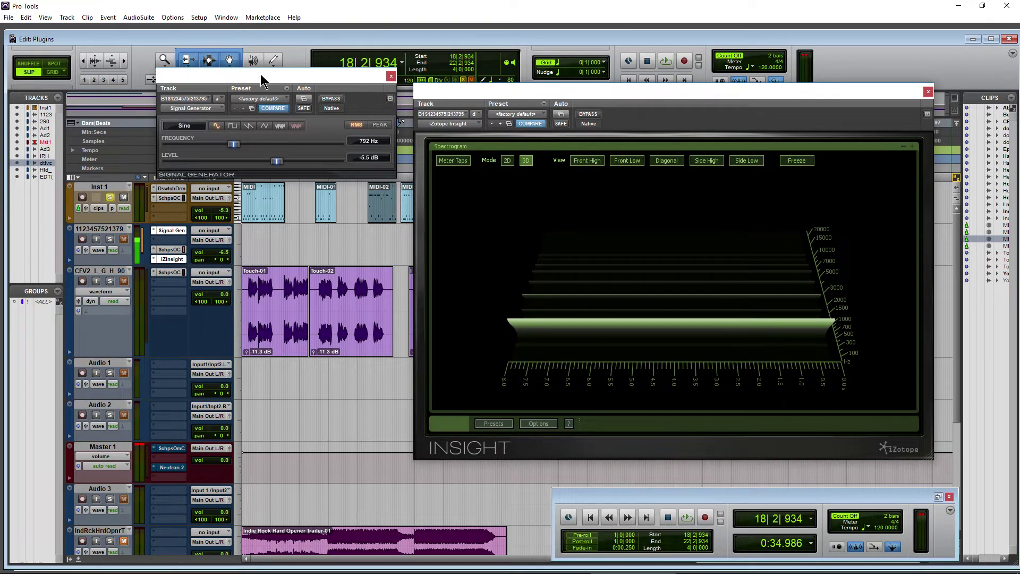
{"action": "left_click_drag", "start_coordinate": [261, 75], "coordinate": [270, 43]}
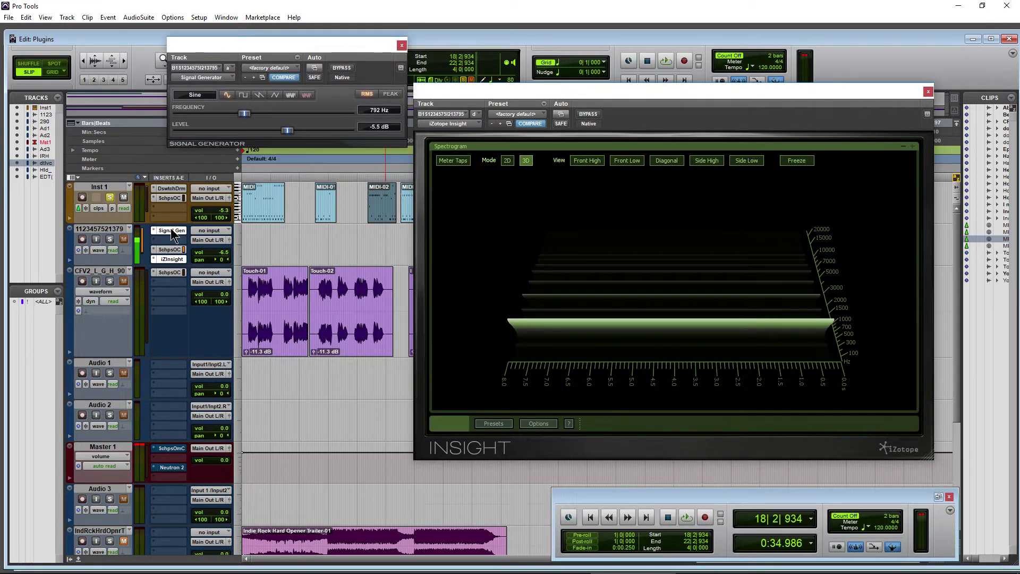
Open the Scheps Omni Channel on the Signal Generator's track and set its input level to 0.0
{"action": "left_click", "coordinate": [169, 249]}
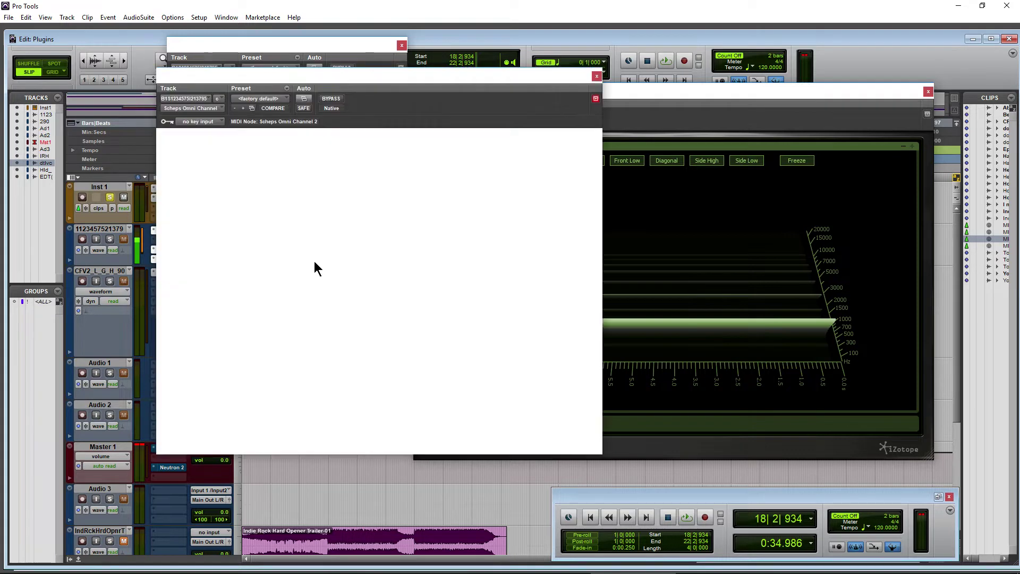
{"action": "left_click_drag", "start_coordinate": [460, 78], "coordinate": [463, 117]}
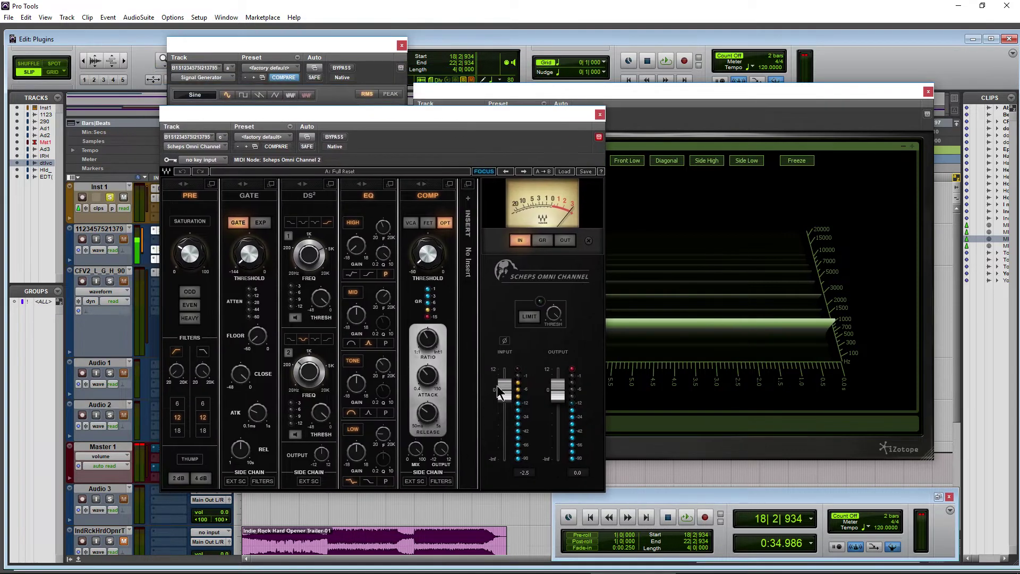
{"action": "left_click_drag", "start_coordinate": [507, 438], "coordinate": [504, 382]}
Close the Signal Generator window and arrange the Scheps Omni Channel and Insight windows so the spectrogram is uncovered
{"action": "left_click_drag", "start_coordinate": [417, 115], "coordinate": [398, 119]}
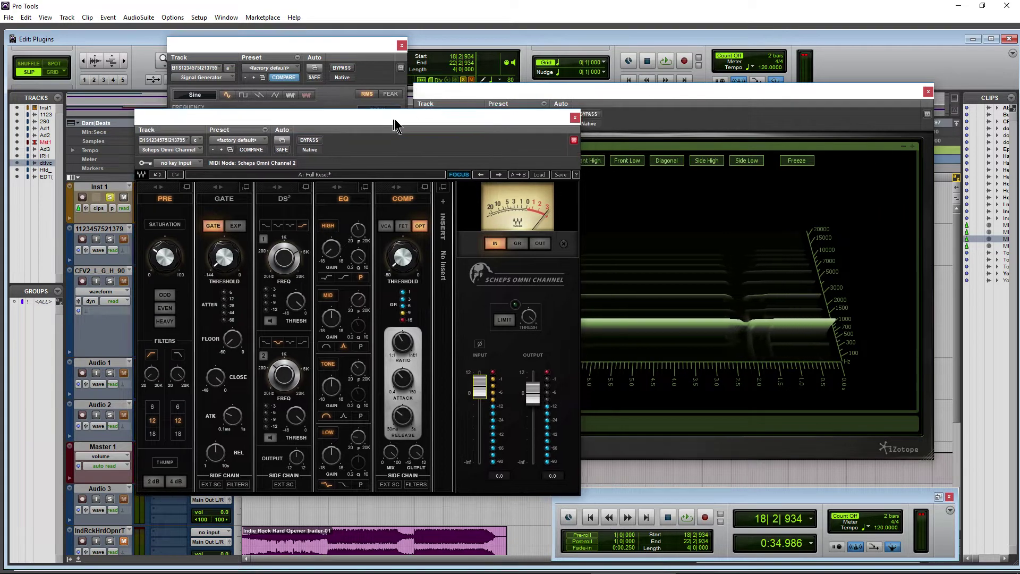
{"action": "left_click_drag", "start_coordinate": [352, 50], "coordinate": [329, 51]}
{"action": "left_click", "coordinate": [378, 46]}
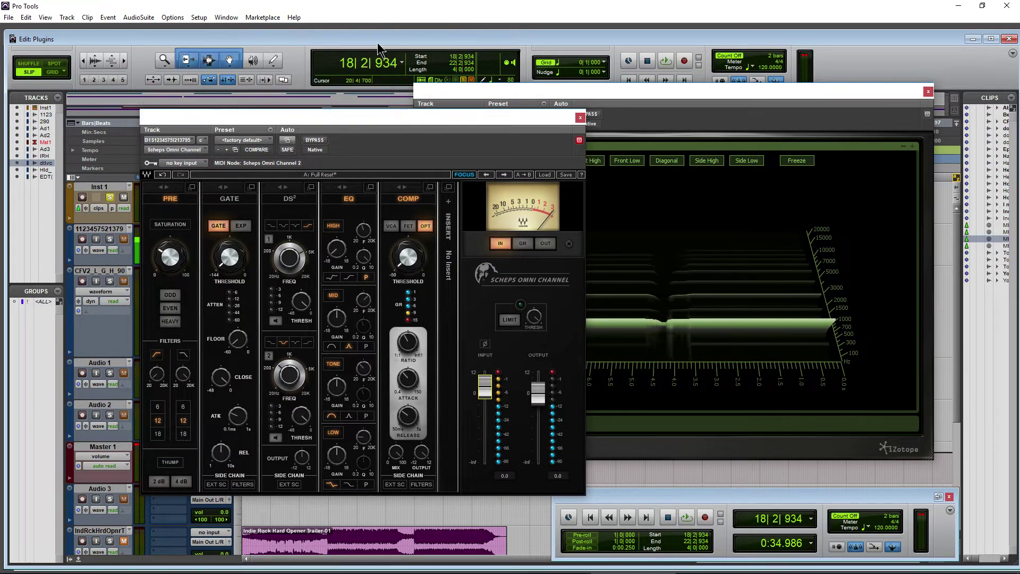
{"action": "left_click_drag", "start_coordinate": [341, 123], "coordinate": [382, 144]}
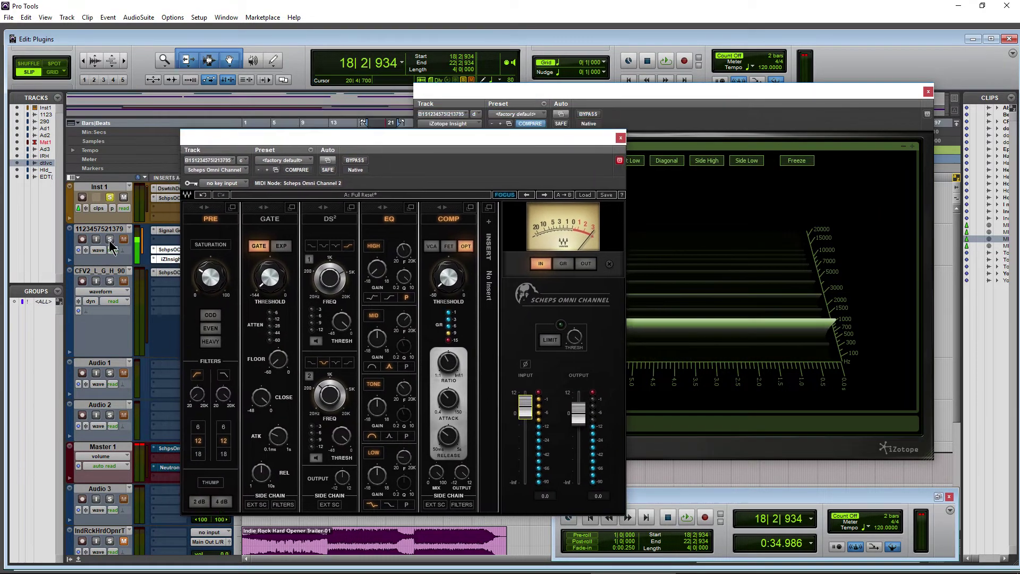
{"action": "left_click_drag", "start_coordinate": [482, 140], "coordinate": [451, 120]}
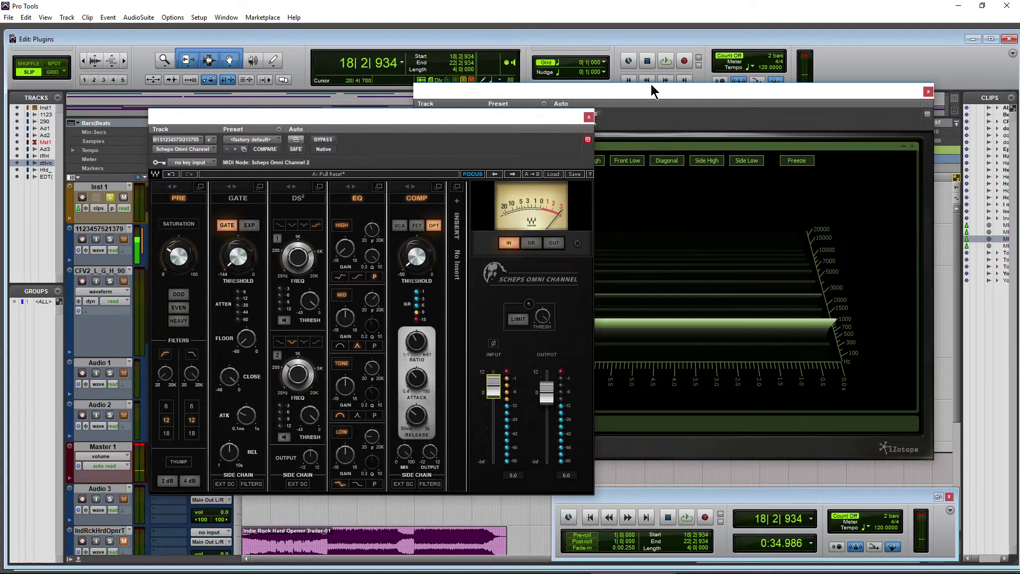
{"action": "left_click_drag", "start_coordinate": [662, 95], "coordinate": [712, 86]}
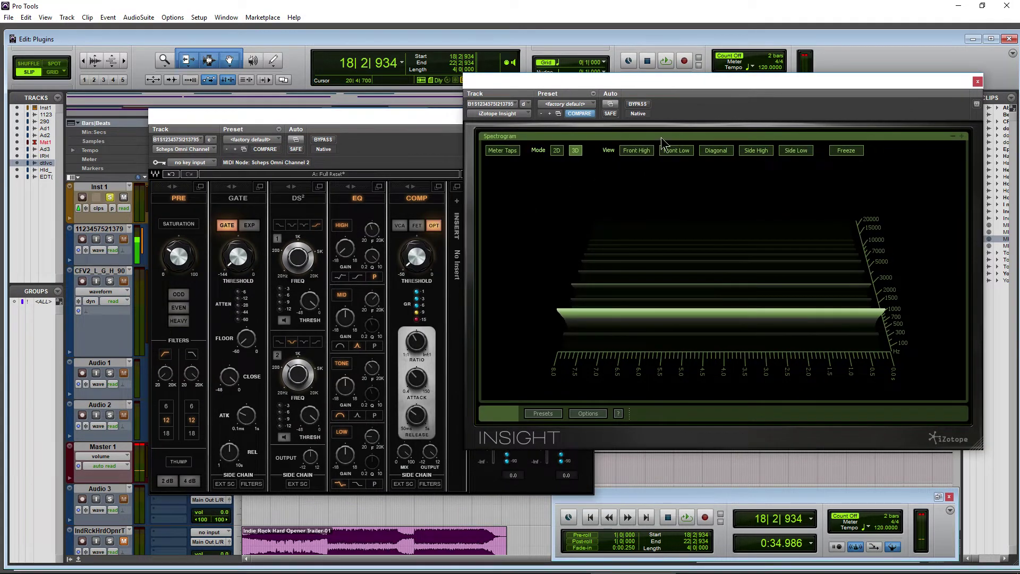
Compare the spectrogram's Front Low and Front High views, and settle on the Diagonal view
{"action": "left_click", "coordinate": [674, 154]}
{"action": "left_click", "coordinate": [632, 154]}
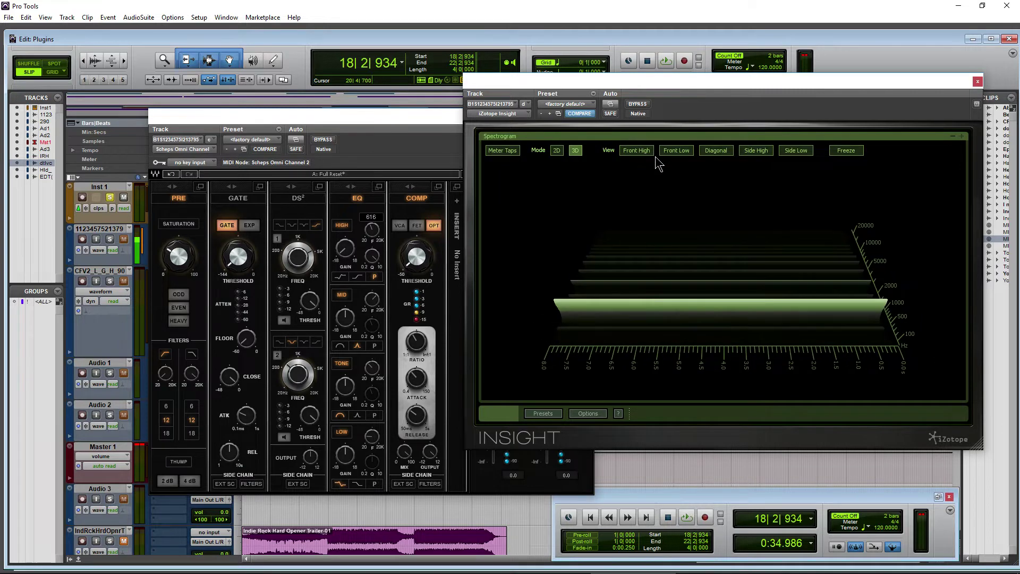
{"action": "left_click", "coordinate": [715, 154]}
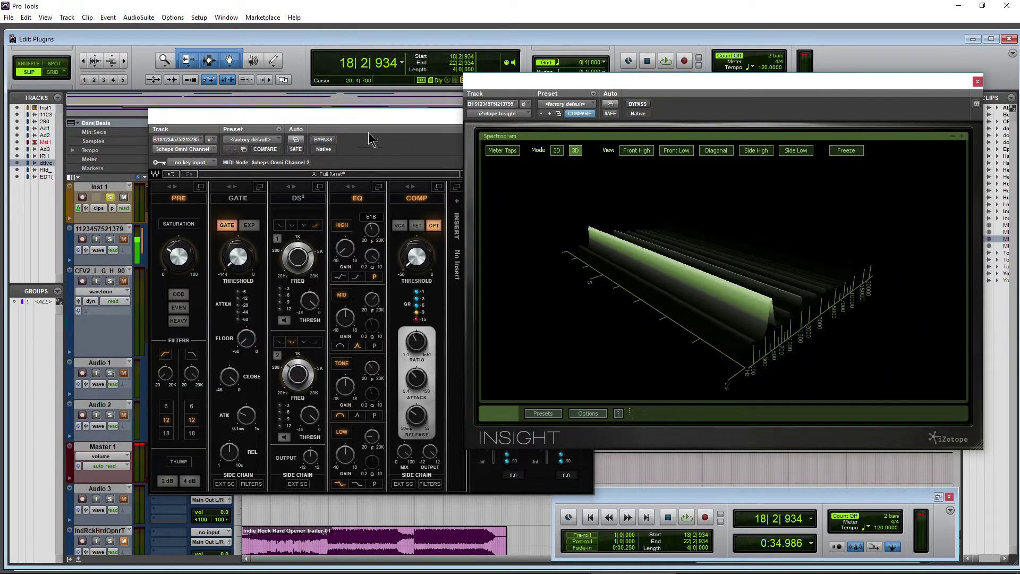
Turn off the channel strip's EQ and COMP modules and place the plug-in beside the Insight spectrogram
{"action": "left_click_drag", "start_coordinate": [359, 118], "coordinate": [356, 109]}
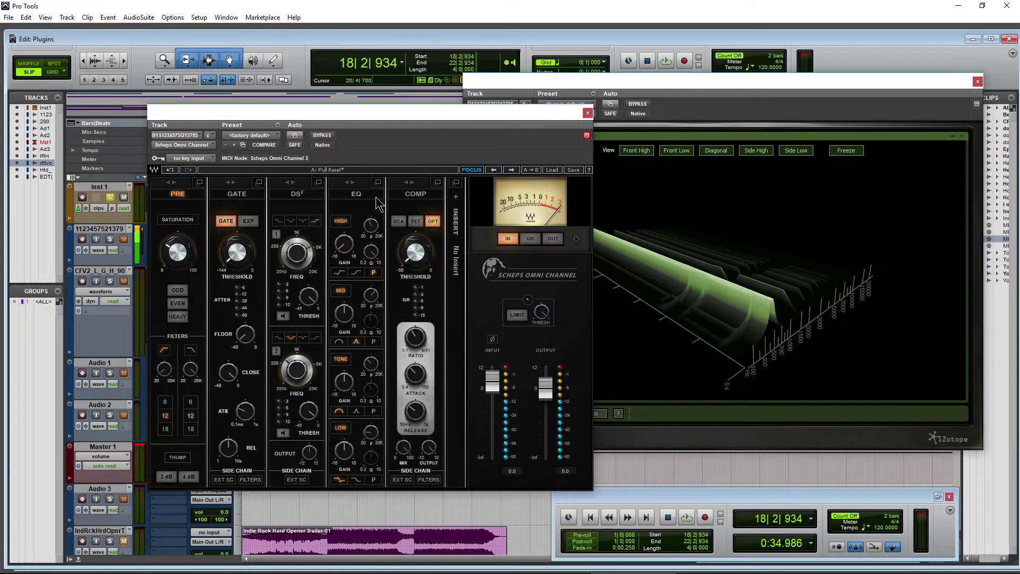
{"action": "left_click_drag", "start_coordinate": [392, 114], "coordinate": [375, 100]}
{"action": "left_click_drag", "start_coordinate": [649, 79], "coordinate": [676, 74]}
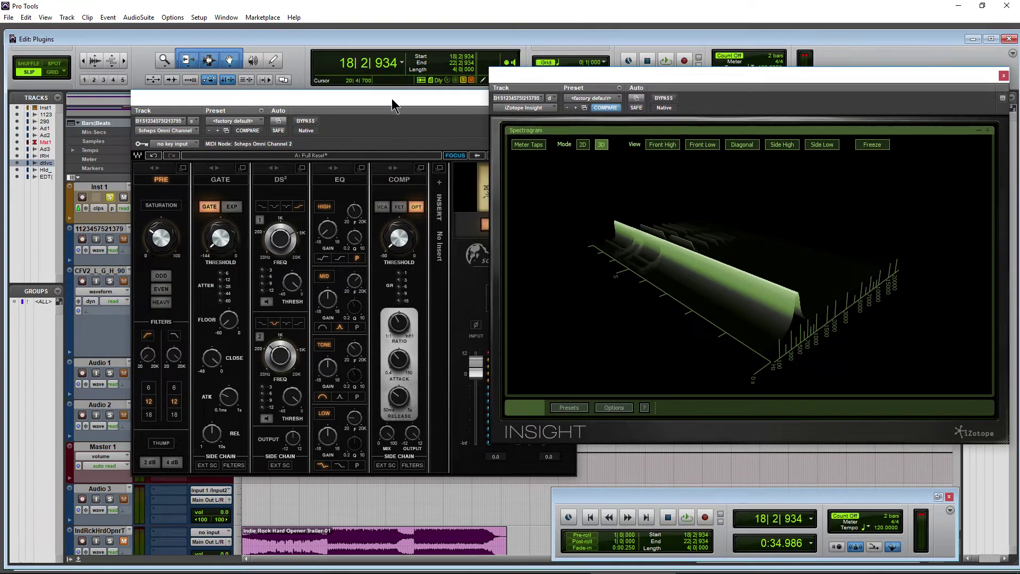
{"action": "left_click_drag", "start_coordinate": [391, 100], "coordinate": [321, 100]}
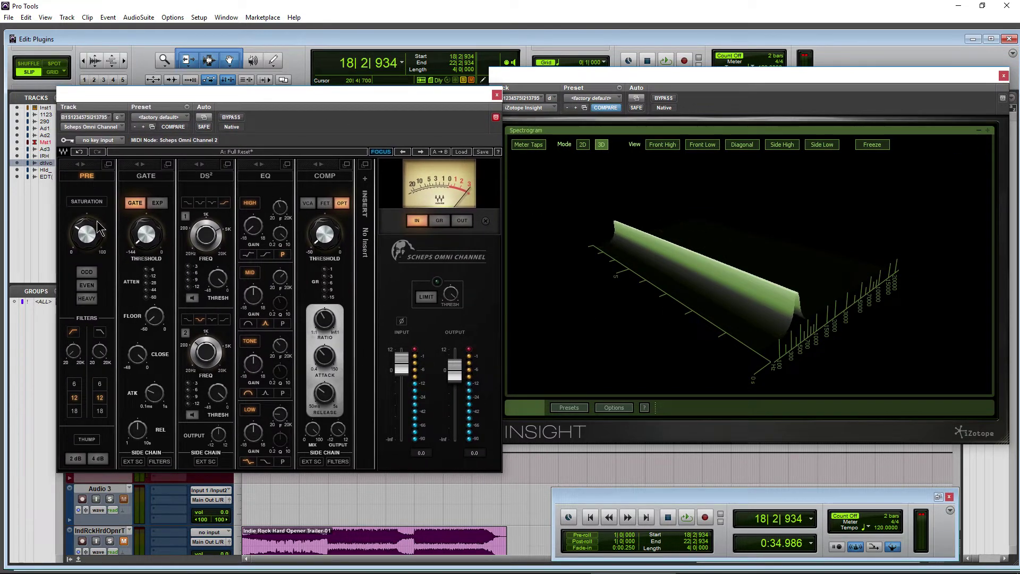
Turn on the Pre module's Odd saturation, raise its amount, and inspect the harmonics in the Front High view
{"action": "left_click", "coordinate": [87, 233]}
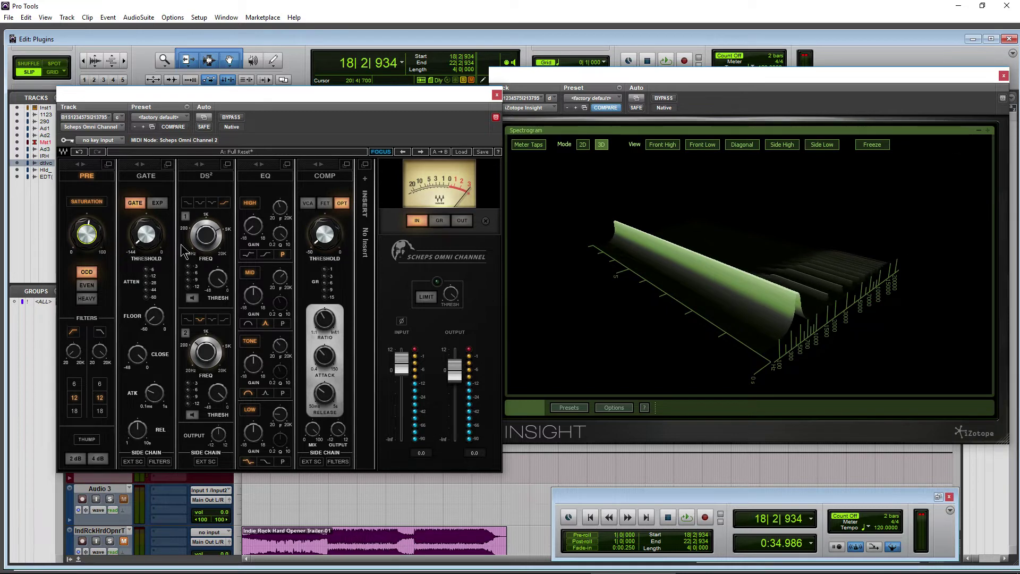
{"action": "left_click_drag", "start_coordinate": [86, 233], "coordinate": [87, 217]}
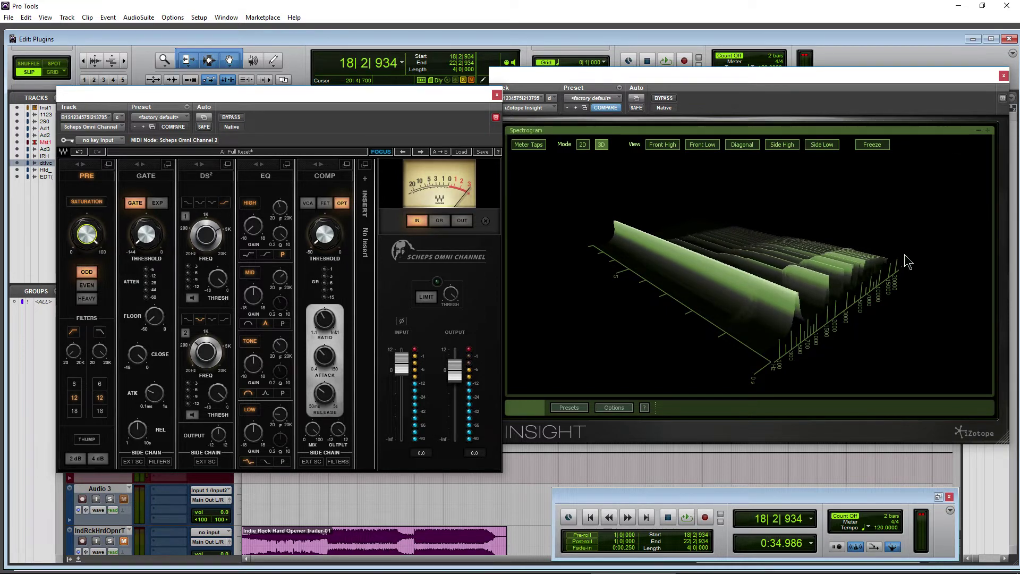
{"action": "left_click", "coordinate": [662, 145]}
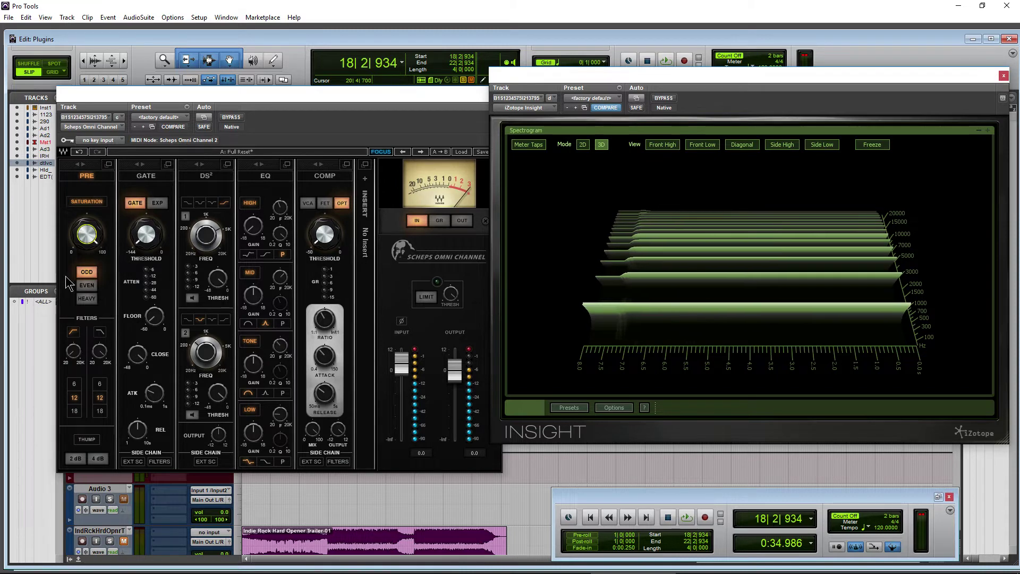
Switch the saturation type to Even and inspect the harmonics in the Front Low, Diagonal and Side High views
{"action": "left_click", "coordinate": [87, 285]}
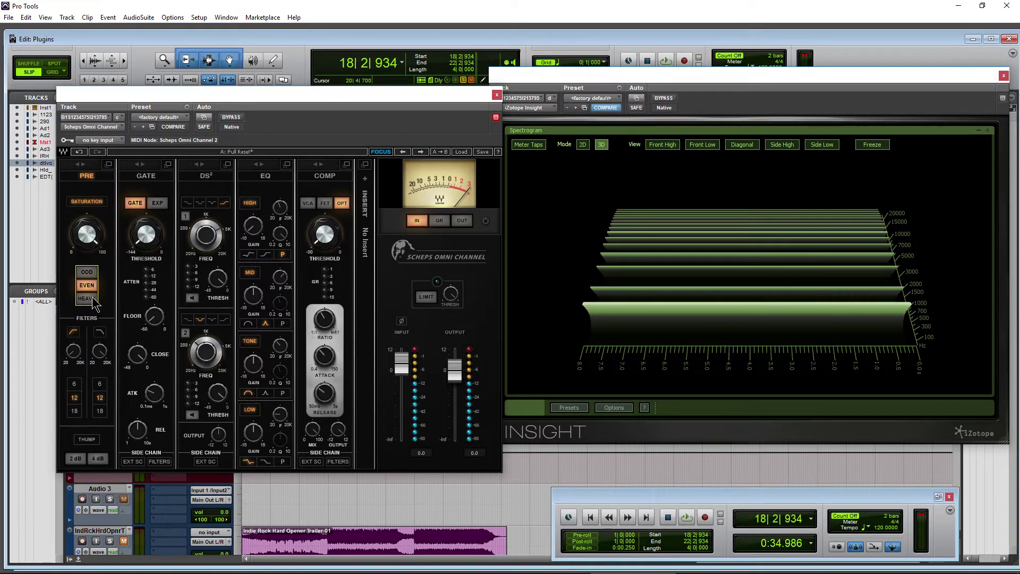
{"action": "left_click", "coordinate": [712, 145]}
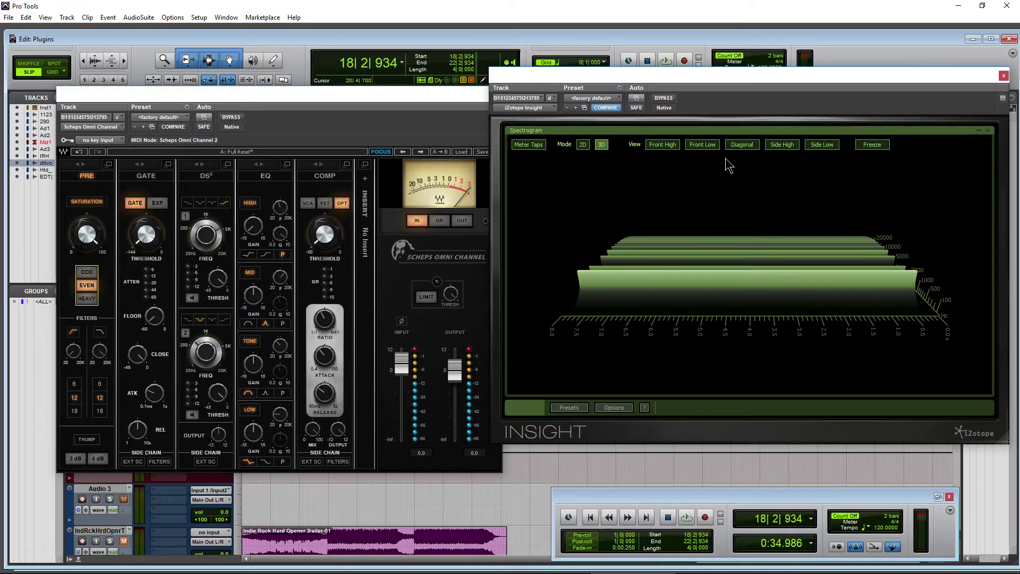
{"action": "left_click", "coordinate": [735, 151]}
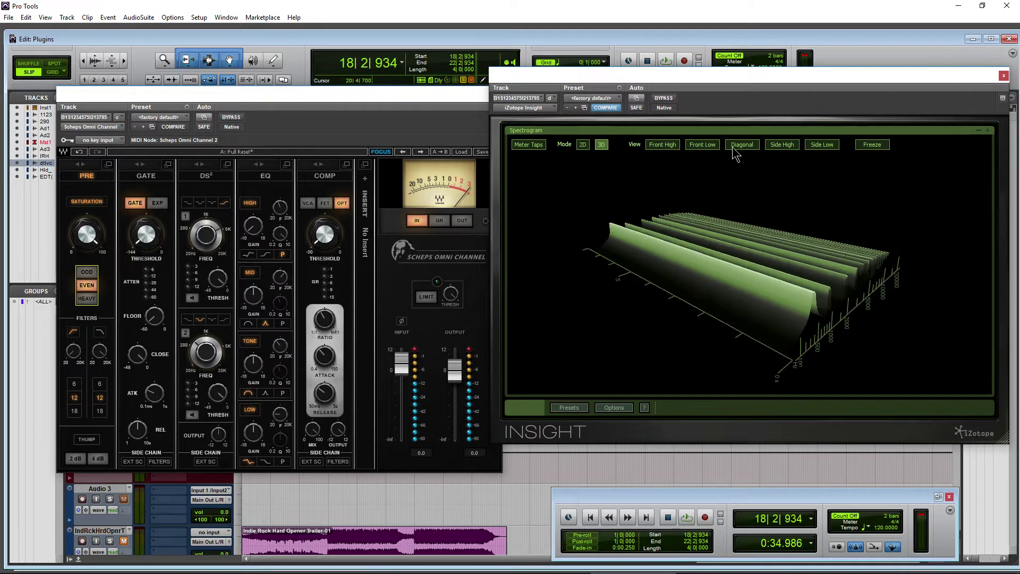
{"action": "left_click", "coordinate": [781, 152]}
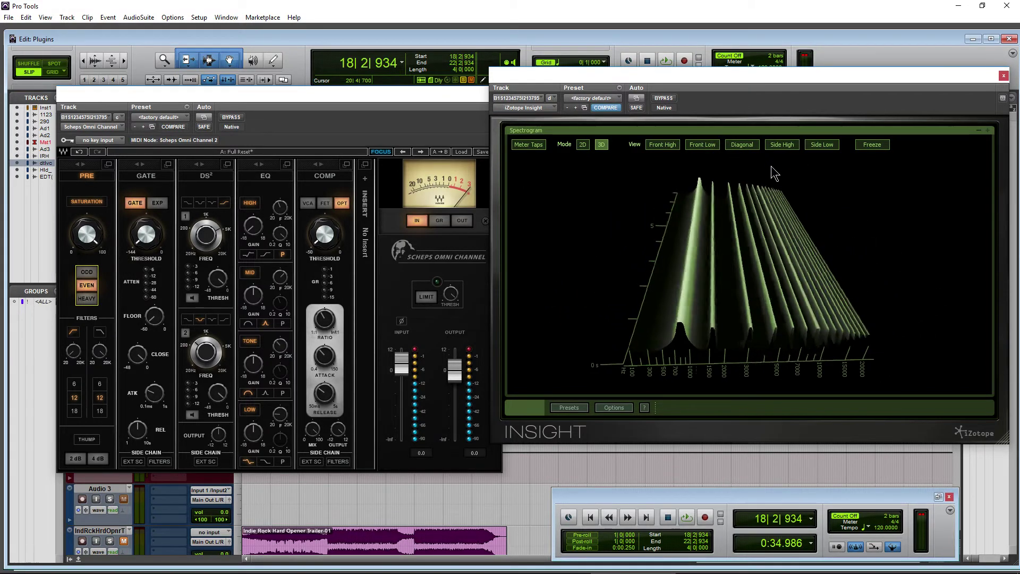
Switch the saturation type to Heavy and examine its harmonics in the spectrogram's Front High view
{"action": "left_click", "coordinate": [88, 299]}
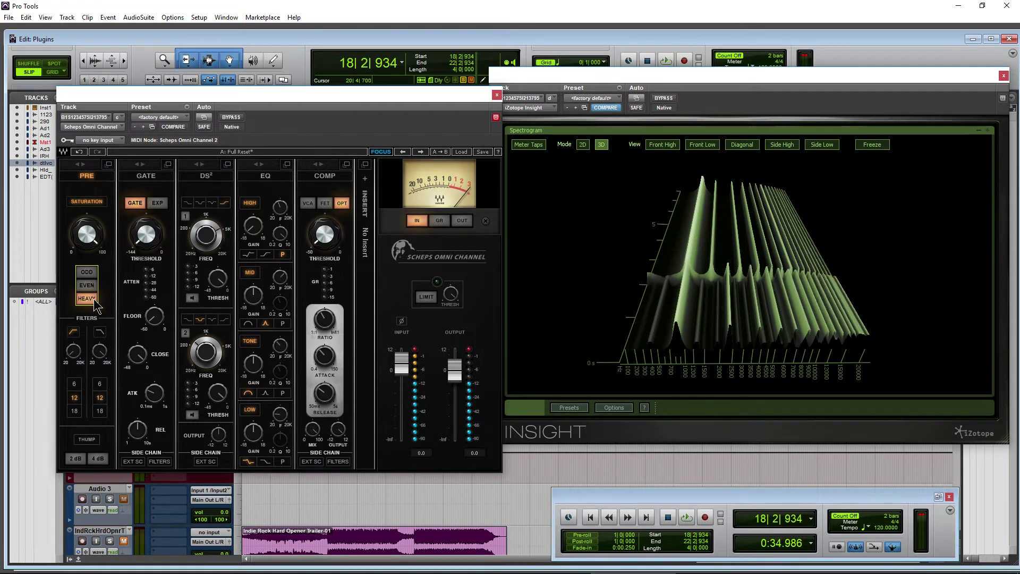
{"action": "left_click", "coordinate": [664, 146]}
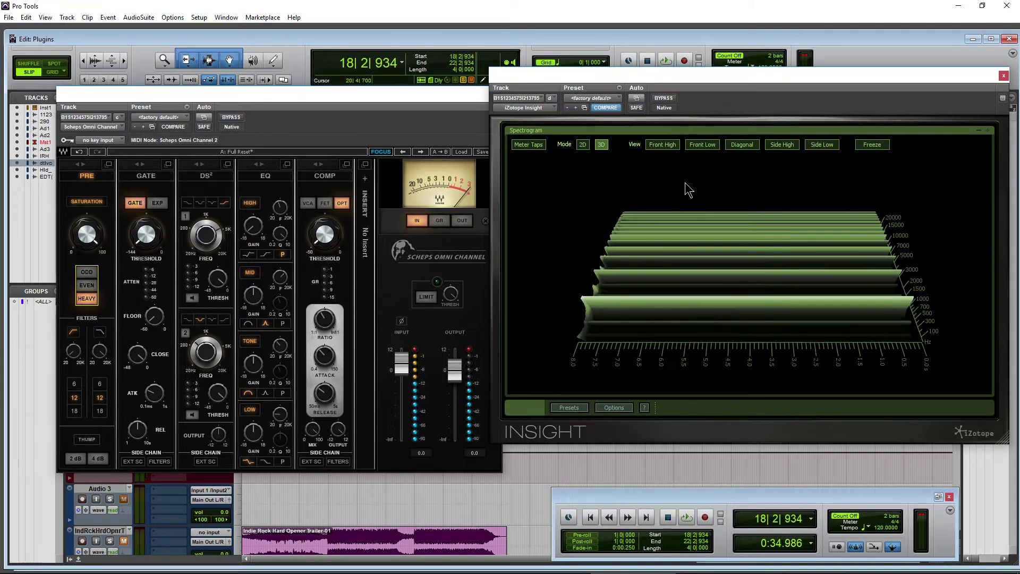
{"action": "left_click_drag", "start_coordinate": [685, 189], "coordinate": [707, 223]}
Lower the Heavy saturation amount in stages while watching the harmonics in the Front Low and Diagonal views
{"action": "left_click", "coordinate": [86, 233]}
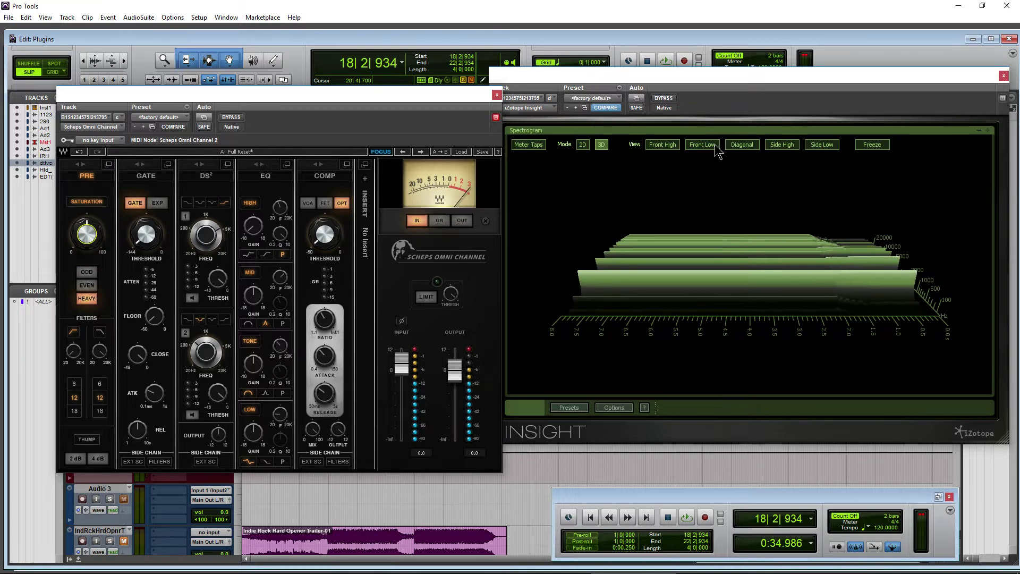
{"action": "left_click", "coordinate": [655, 219]}
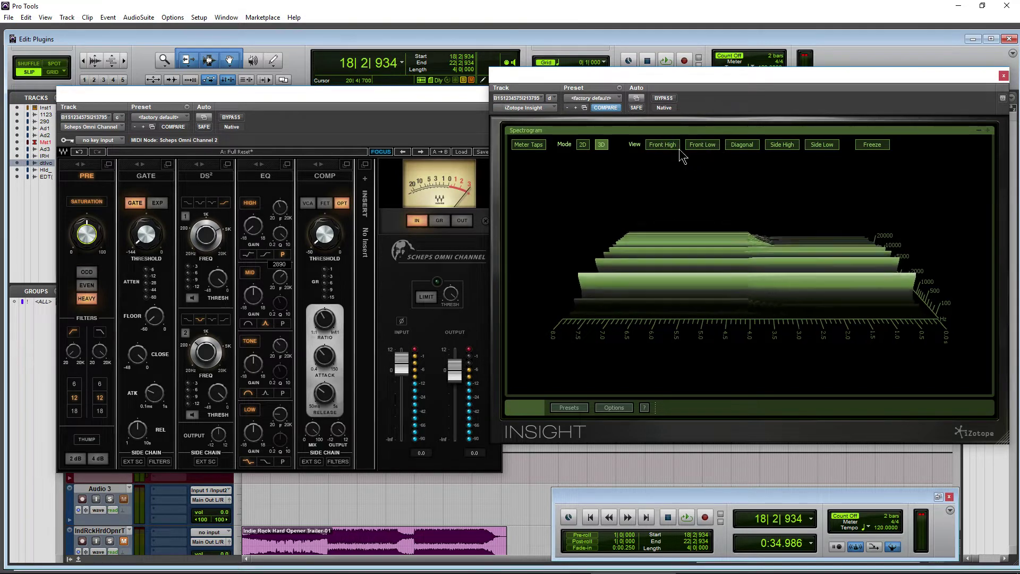
{"action": "left_click", "coordinate": [746, 147]}
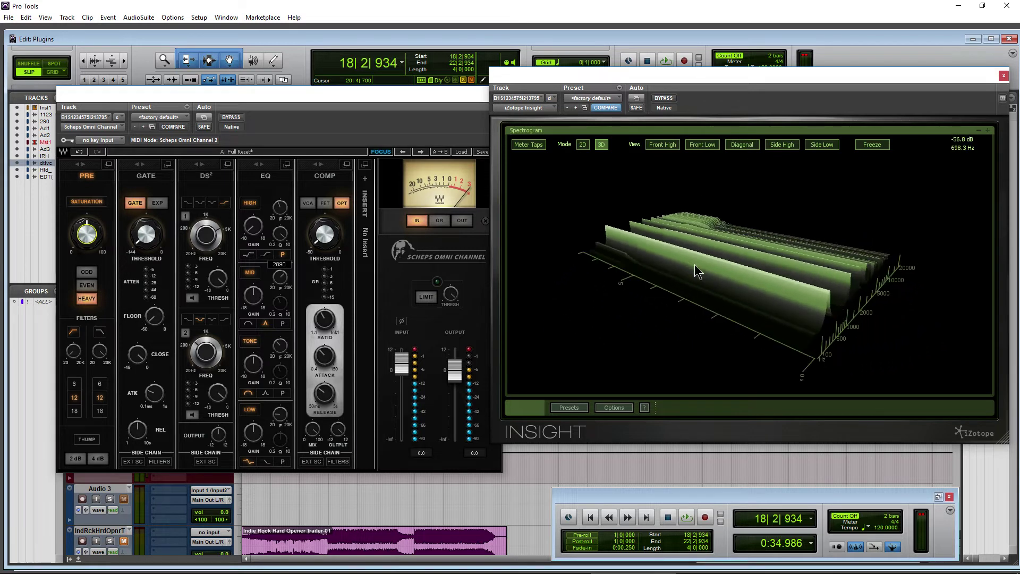
{"action": "left_click", "coordinate": [94, 244]}
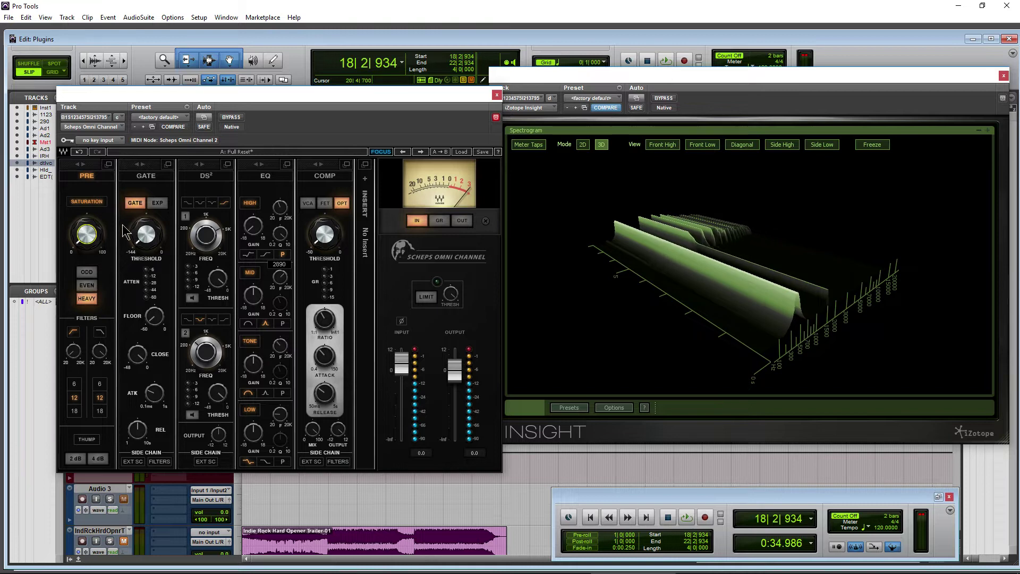
Compare Odd and Heavy saturation on the test tone, raise the Heavy amount, and finish on Even saturation
{"action": "left_click", "coordinate": [87, 274]}
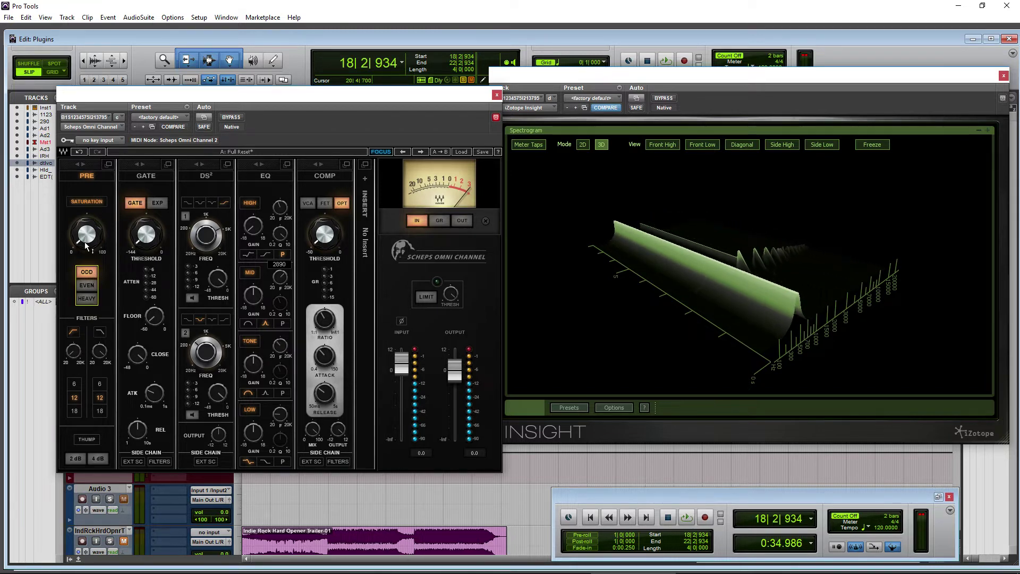
{"action": "left_click", "coordinate": [91, 300]}
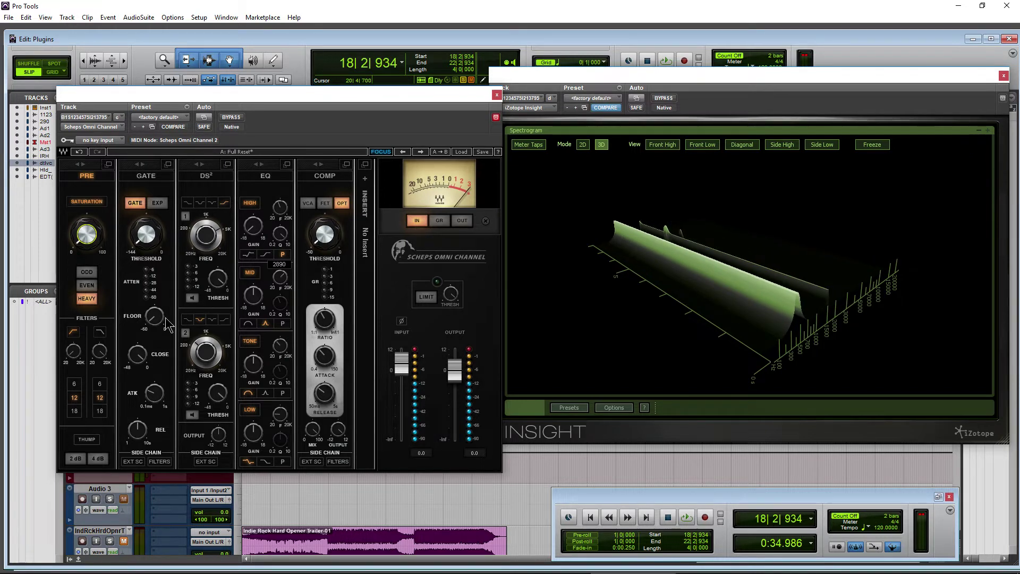
{"action": "left_click_drag", "start_coordinate": [86, 234], "coordinate": [87, 206]}
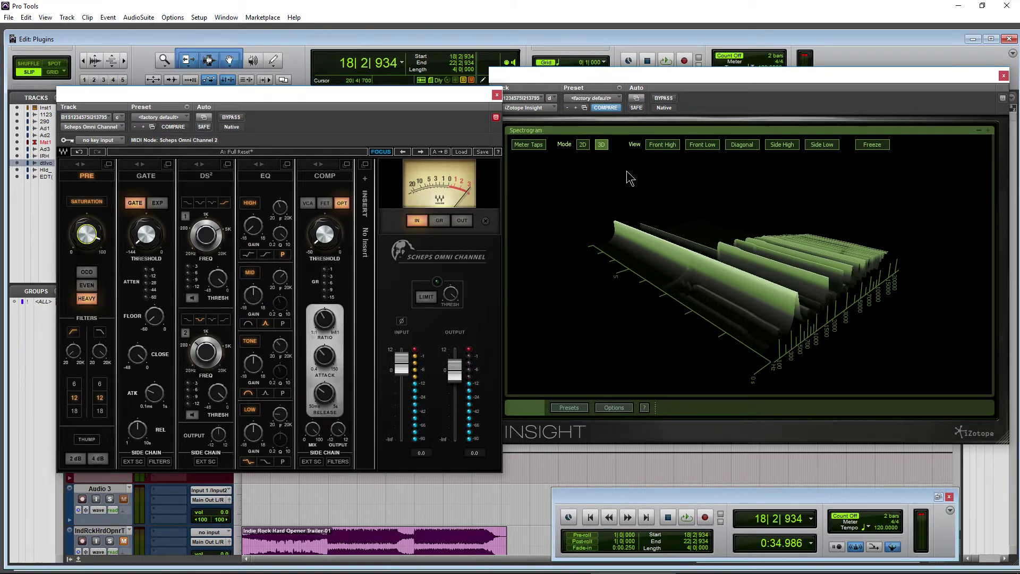
{"action": "left_click", "coordinate": [87, 273]}
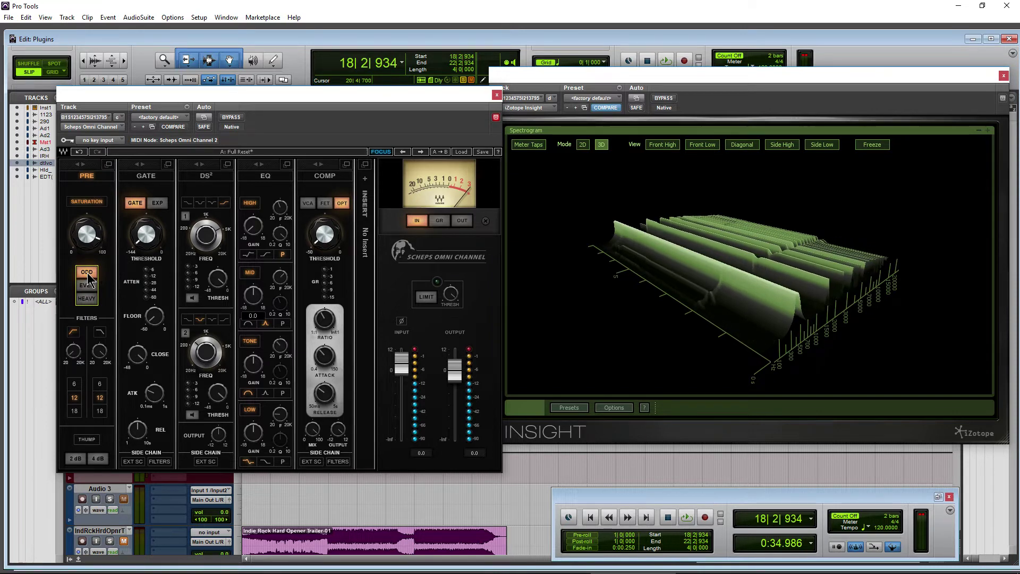
{"action": "left_click", "coordinate": [88, 286]}
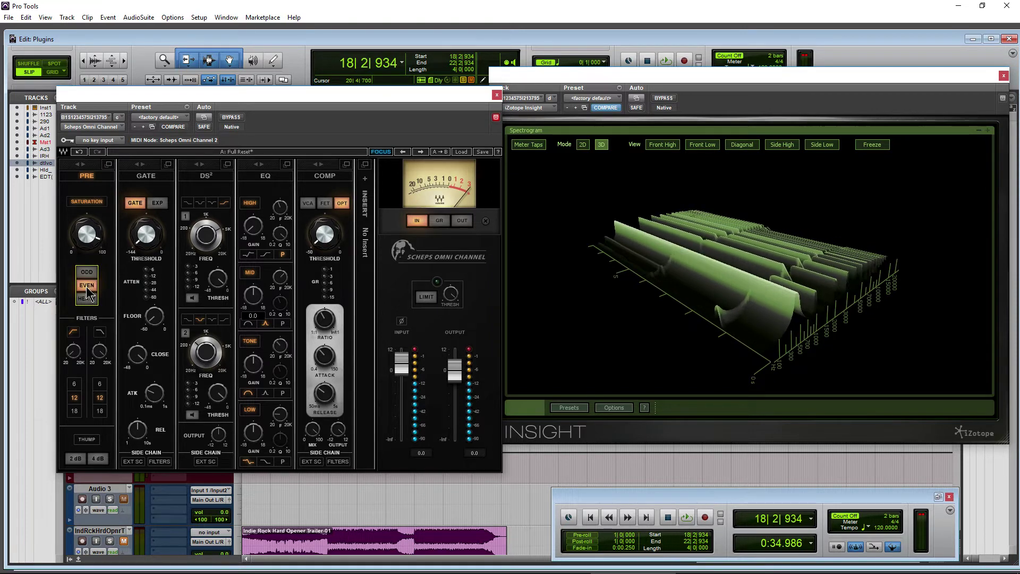
Inspect the test tone in Insight's enlarged Spectrum Analyzer and return to the enlarged Spectrogram
{"action": "left_click", "coordinate": [978, 130]}
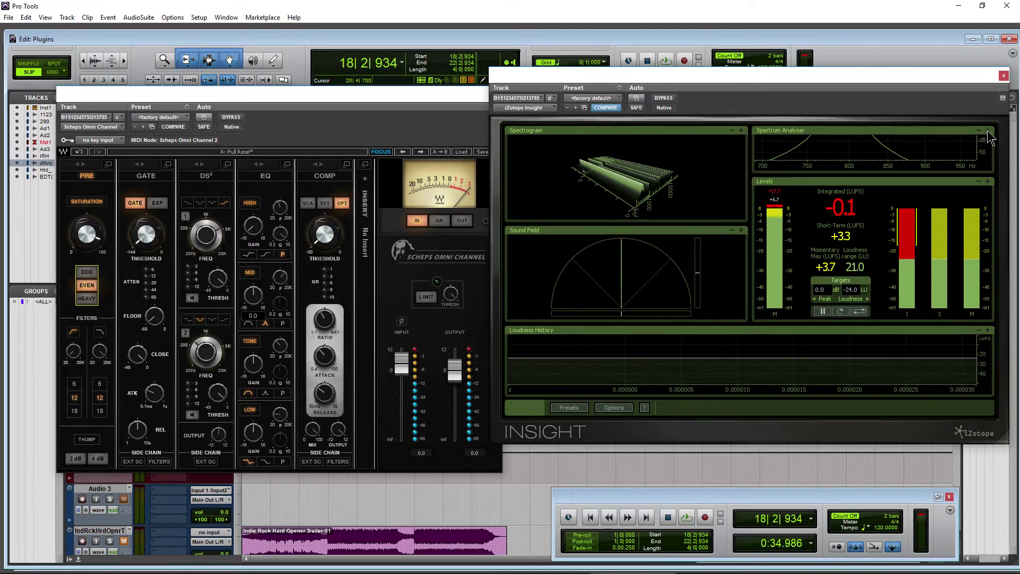
{"action": "left_click", "coordinate": [987, 131]}
{"action": "left_click_drag", "start_coordinate": [834, 320], "coordinate": [855, 340]}
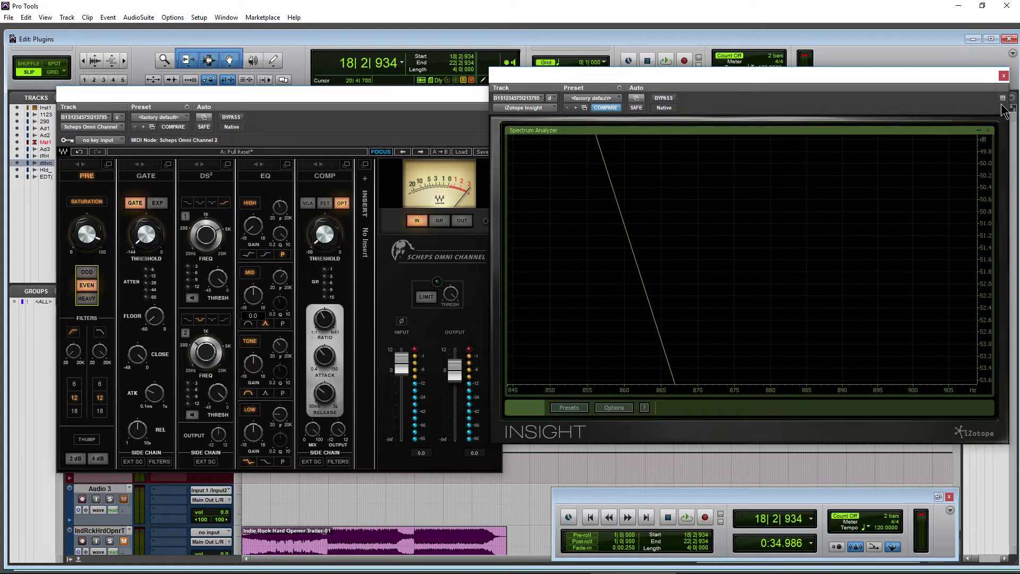
{"action": "left_click", "coordinate": [979, 130]}
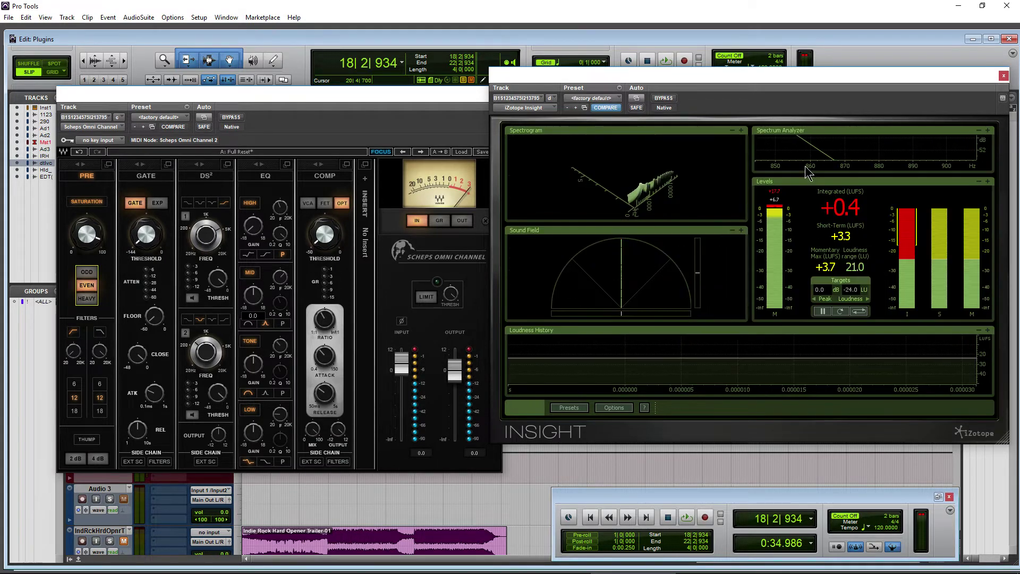
{"action": "left_click", "coordinate": [740, 131]}
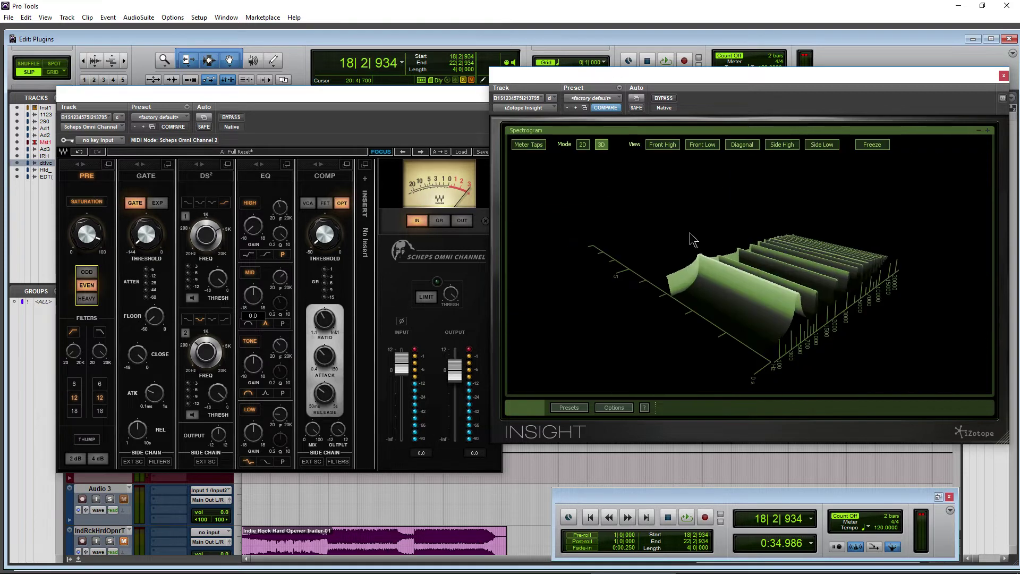
Set the Even saturation amount to 90.5 and compare it with Odd in the spectrogram, ending on Even
{"action": "left_click", "coordinate": [93, 238]}
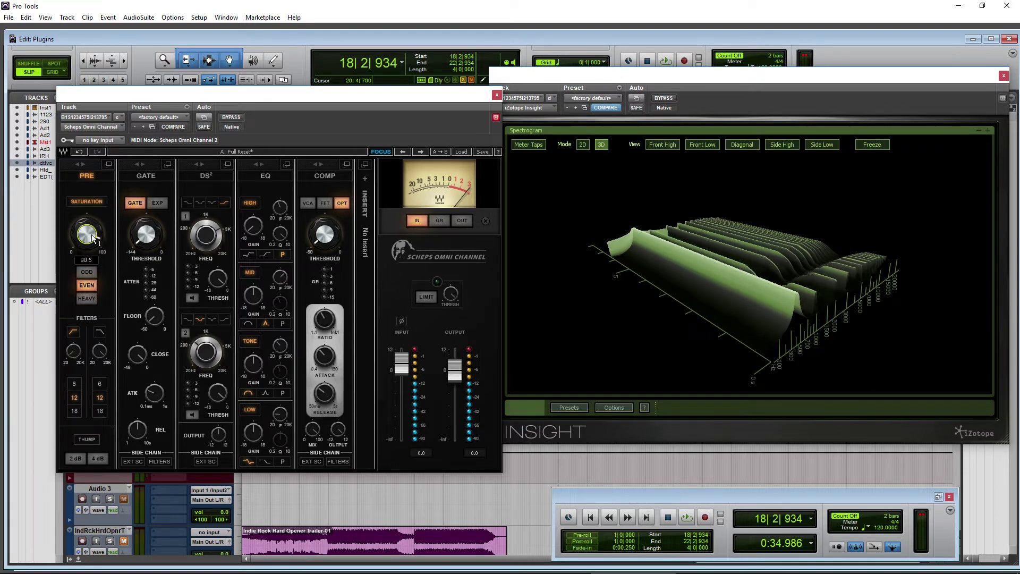
{"action": "left_click", "coordinate": [87, 271]}
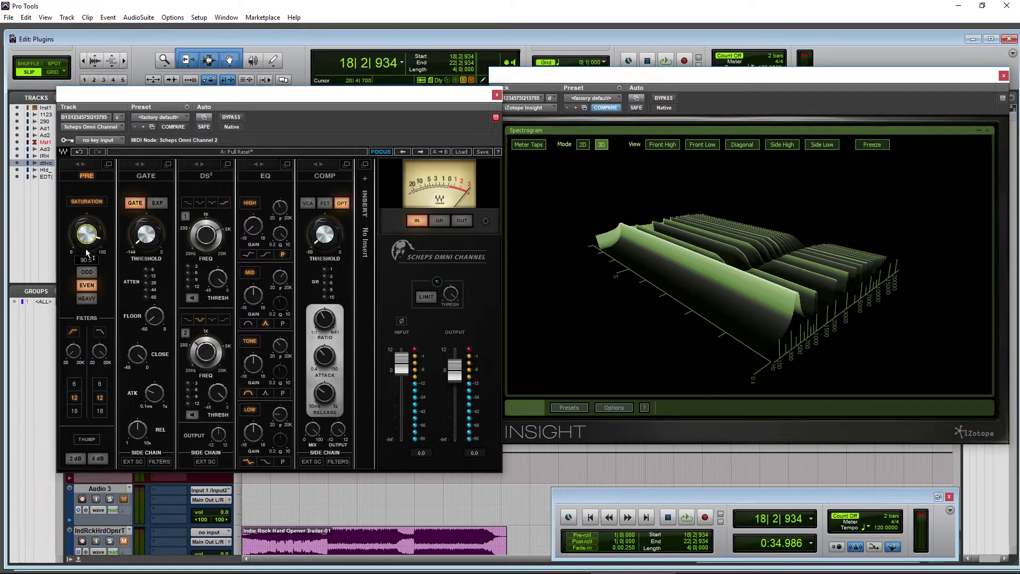
{"action": "left_click", "coordinate": [89, 286]}
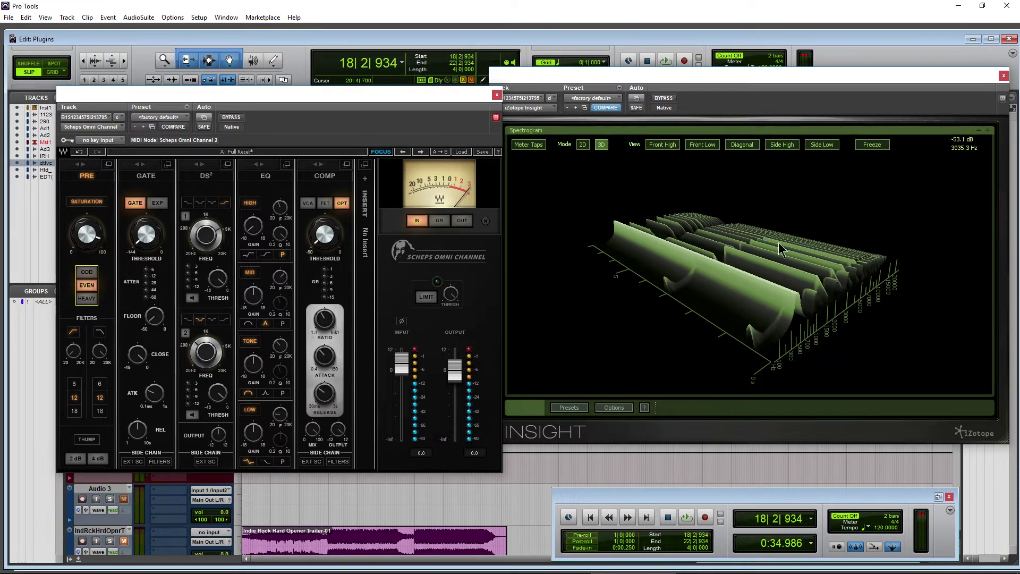
Close the Insight and Scheps Omni Channel windows, and check the test tone's Signal Generator settings before closing it
{"action": "left_click", "coordinate": [1003, 76]}
{"action": "left_click_drag", "start_coordinate": [464, 101], "coordinate": [665, 97]}
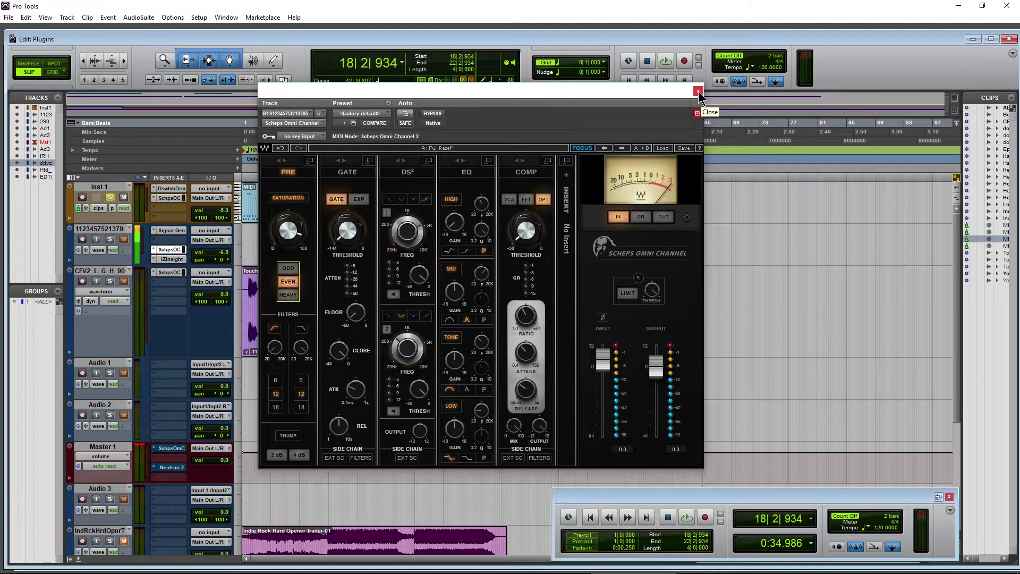
{"action": "left_click", "coordinate": [698, 92]}
{"action": "left_click", "coordinate": [169, 230]}
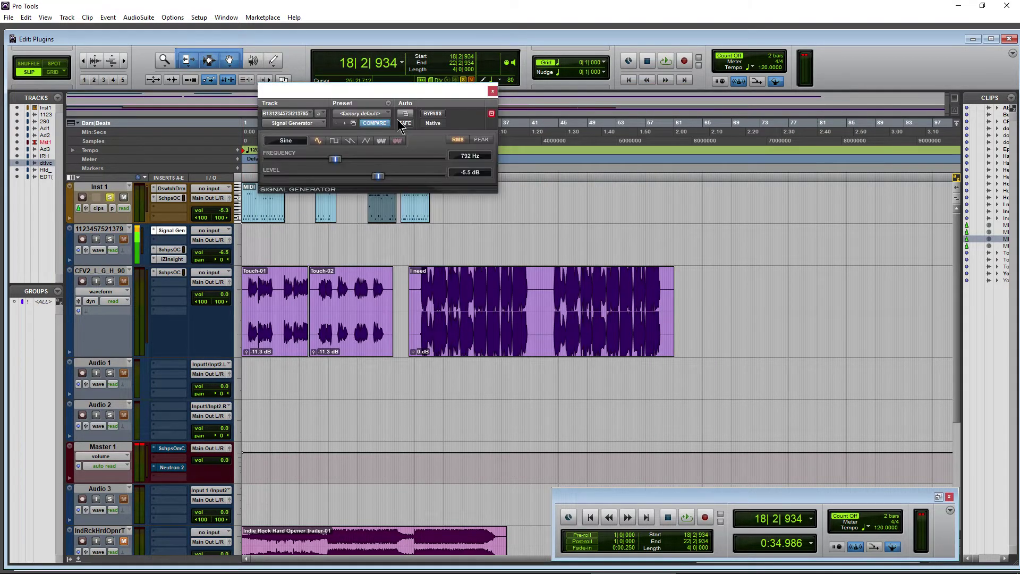
{"action": "left_click", "coordinate": [492, 92]}
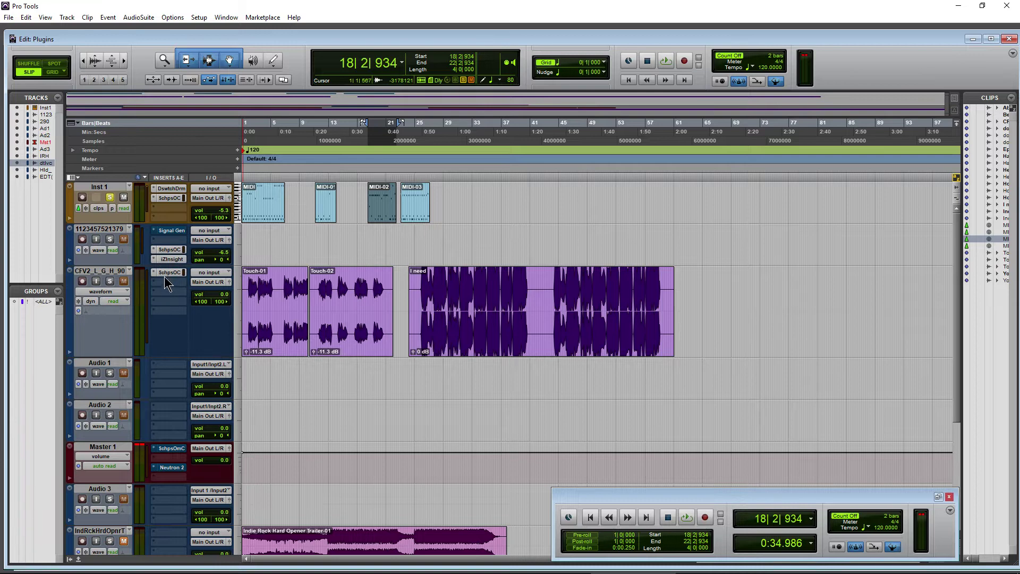
In the Inst 1 track's Scheps Omni Channel, collapse the Comp view, turn Comp off and lower the Pre saturation
{"action": "left_click", "coordinate": [170, 198]}
{"action": "left_click_drag", "start_coordinate": [458, 96], "coordinate": [552, 90]}
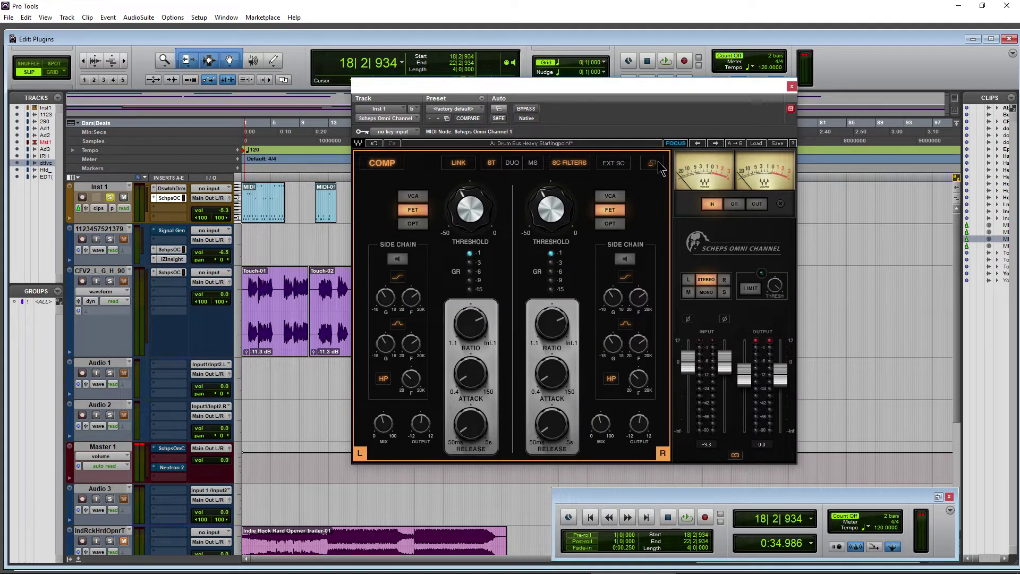
{"action": "left_click", "coordinate": [654, 162]}
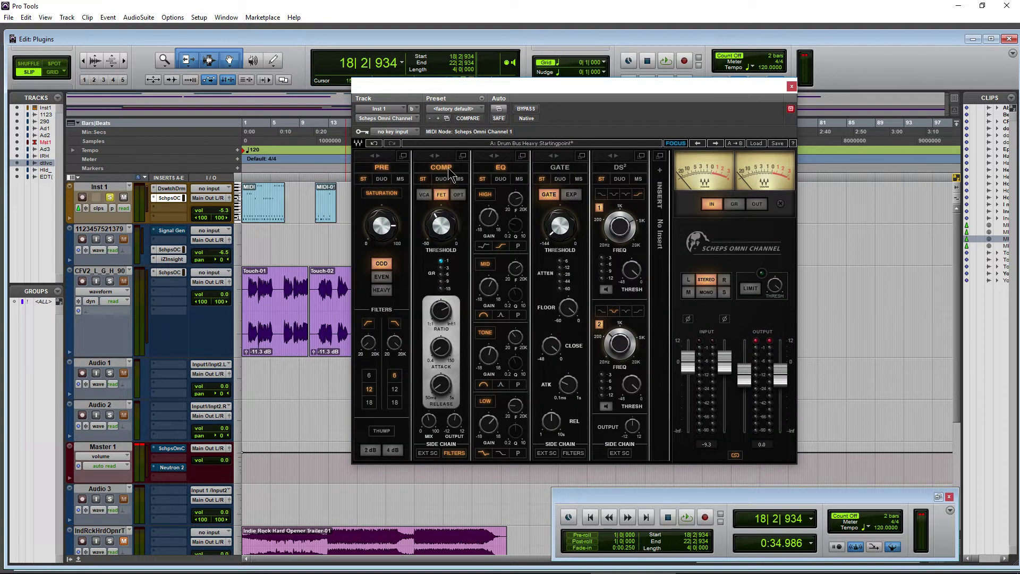
{"action": "left_click_drag", "start_coordinate": [385, 223], "coordinate": [183, 130]}
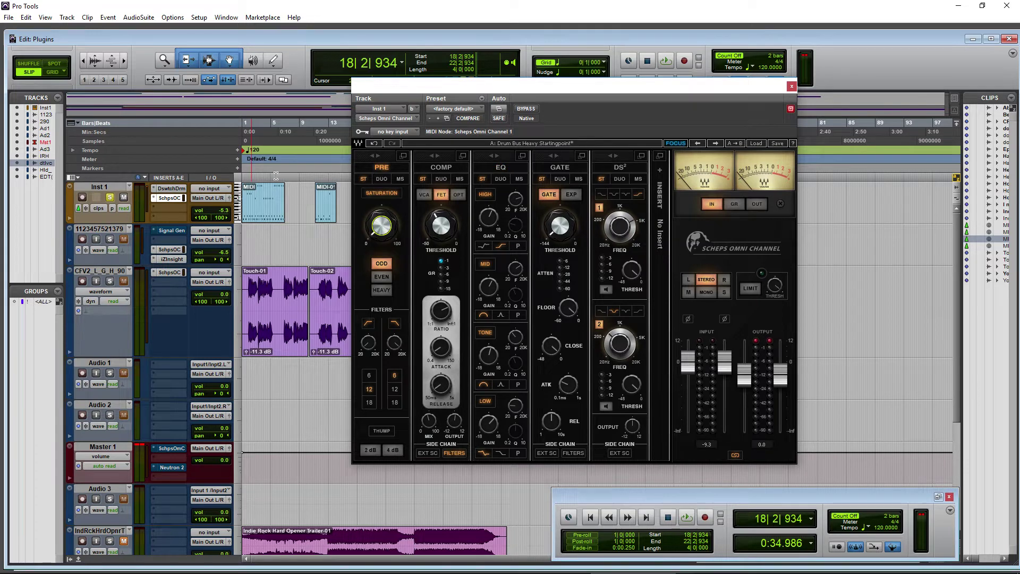
Play the selected MIDI-02 clip with the plug-in window clear of the tracks, and raise the Inst 1 volume to -2.6
{"action": "left_click_drag", "start_coordinate": [429, 97], "coordinate": [554, 117]}
{"action": "key", "text": "space"}
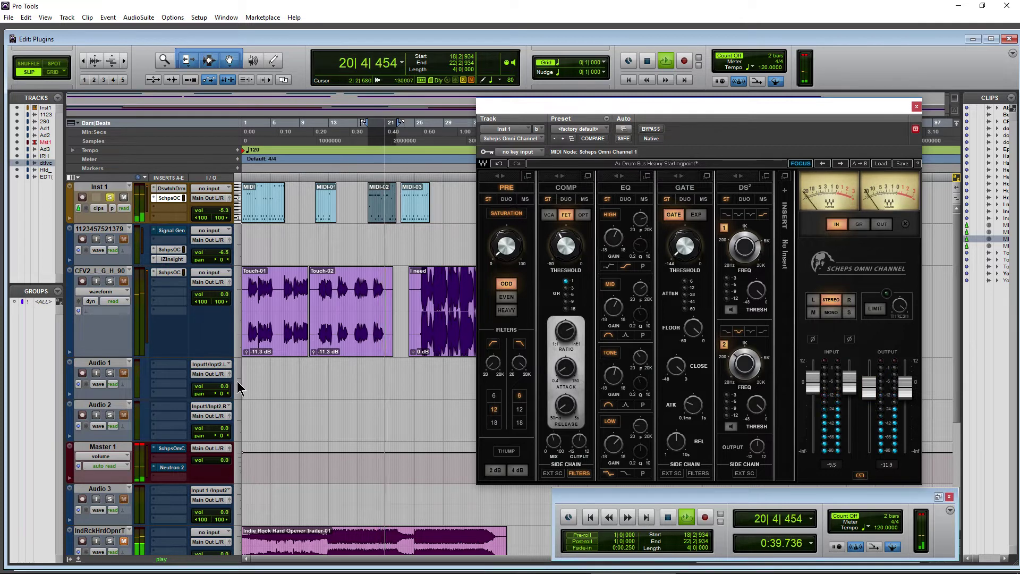
{"action": "left_click_drag", "start_coordinate": [219, 211], "coordinate": [223, 217]}
{"action": "left_click_drag", "start_coordinate": [664, 104], "coordinate": [594, 91]}
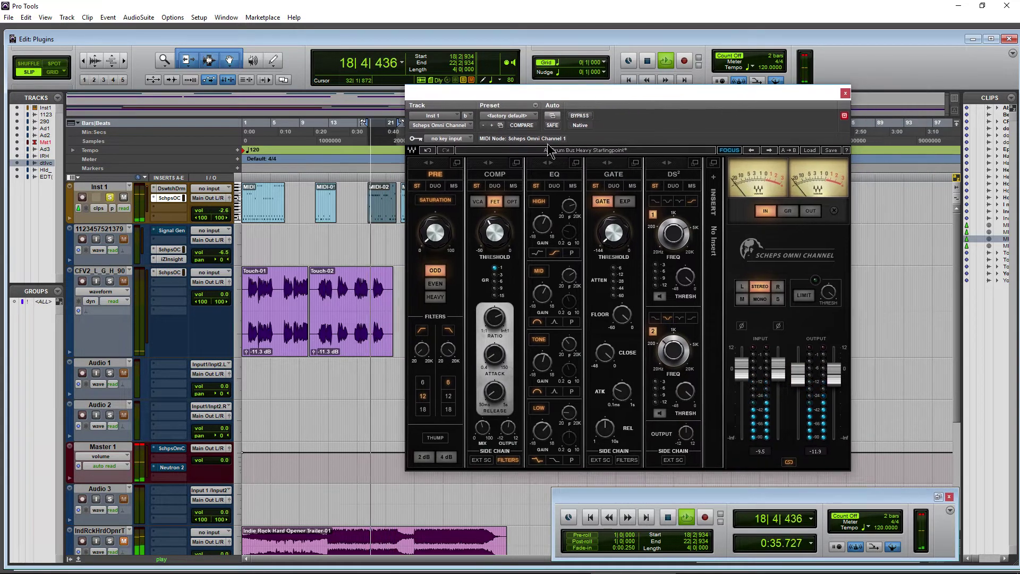
Raise the Odd saturation amount on the drums and audition the Even and Heavy types at that setting
{"action": "left_click_drag", "start_coordinate": [436, 233], "coordinate": [436, 200]}
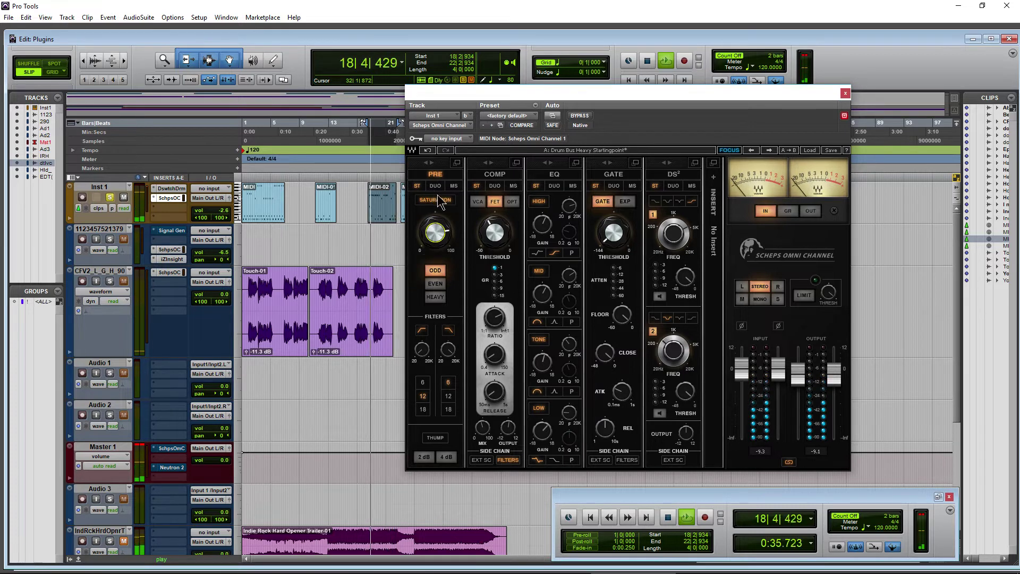
{"action": "left_click", "coordinate": [435, 285]}
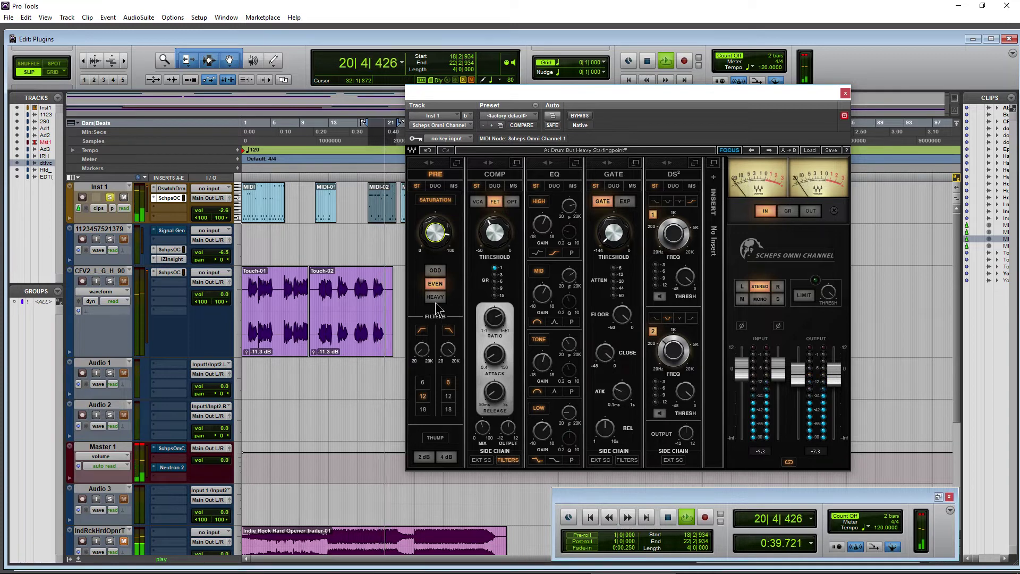
{"action": "left_click", "coordinate": [435, 297]}
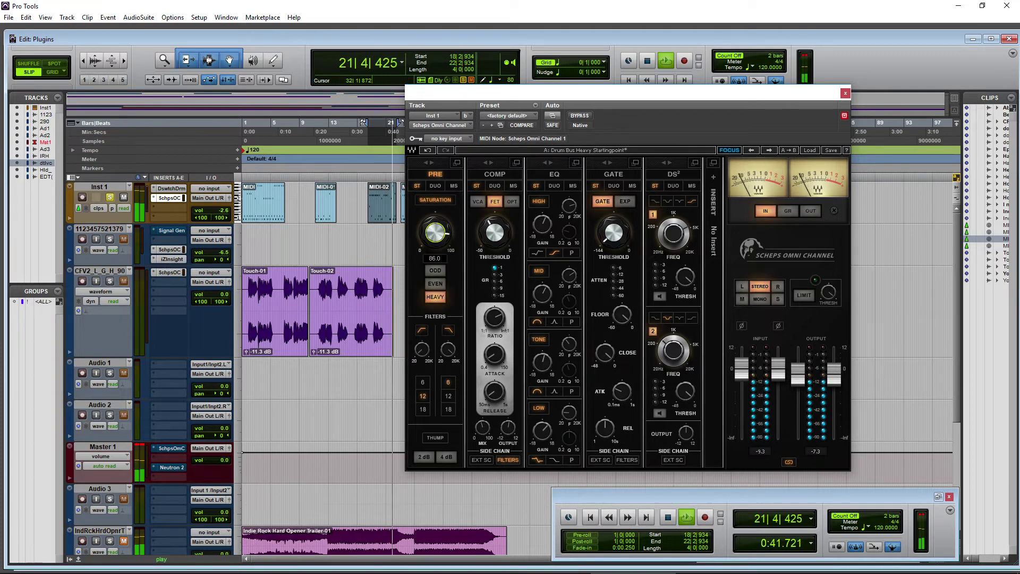
Lower the Heavy saturation amount to 53.6 and raise it to 69.0 while the drums play
{"action": "scroll", "coordinate": [435, 232], "scroll_direction": "down", "scroll_amount": 5}
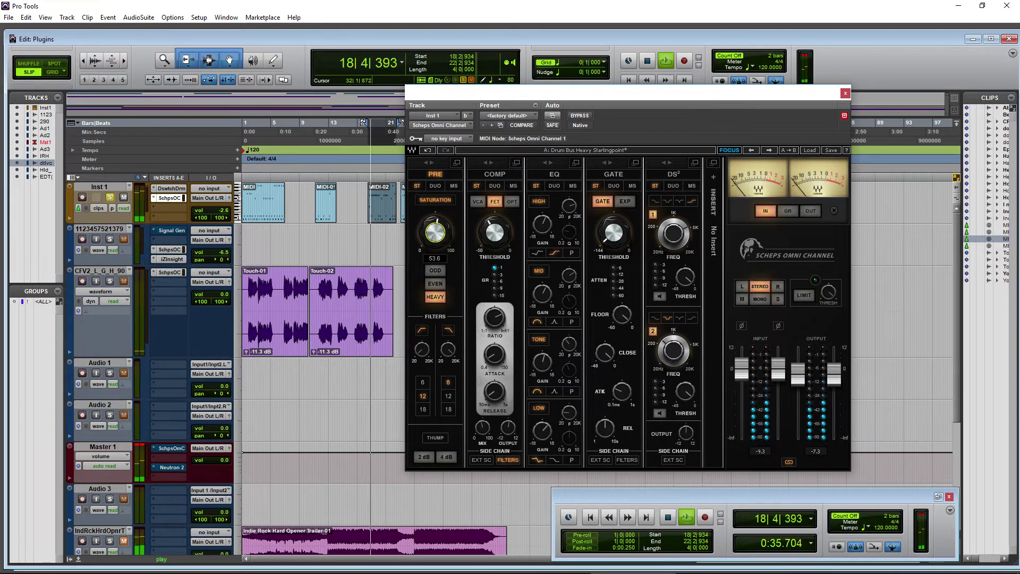
{"action": "left_click_drag", "start_coordinate": [434, 231], "coordinate": [434, 185]}
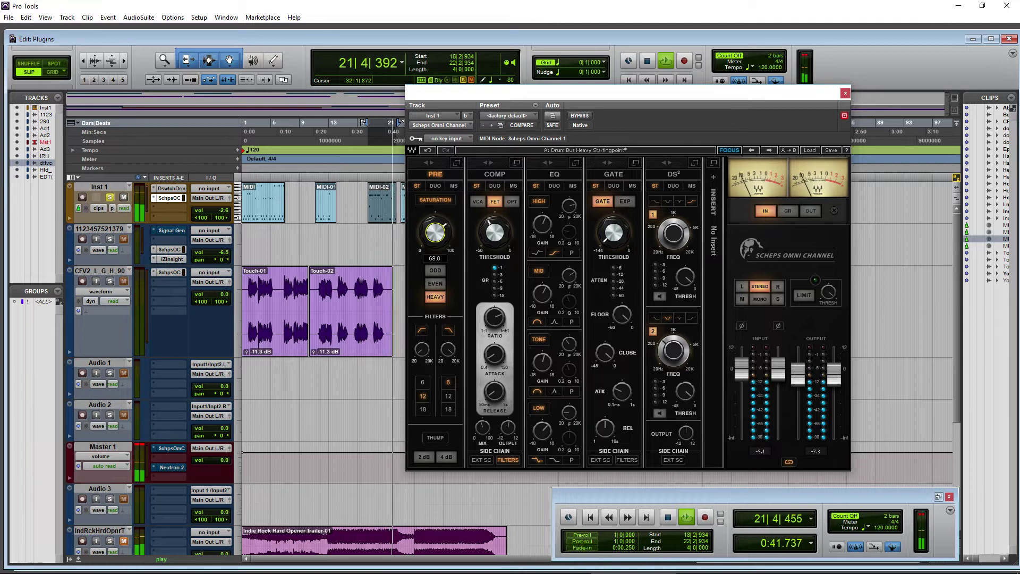
{"action": "left_click_drag", "start_coordinate": [441, 236], "coordinate": [440, 259]}
Audition Odd saturation at 68.4 on the drums, switch to Even, and stop playback
{"action": "left_click", "coordinate": [435, 270]}
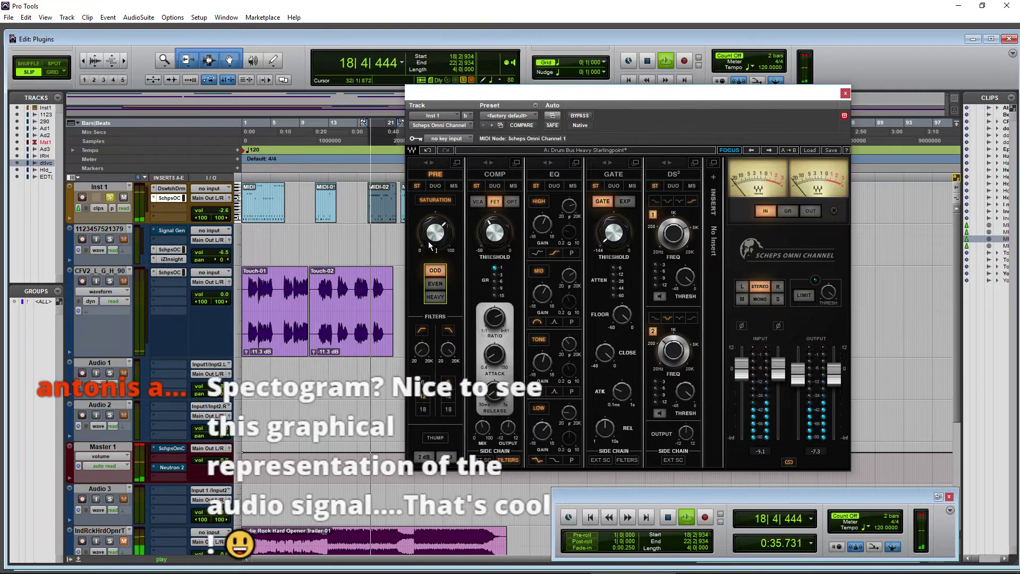
{"action": "left_click_drag", "start_coordinate": [429, 244], "coordinate": [433, 240]}
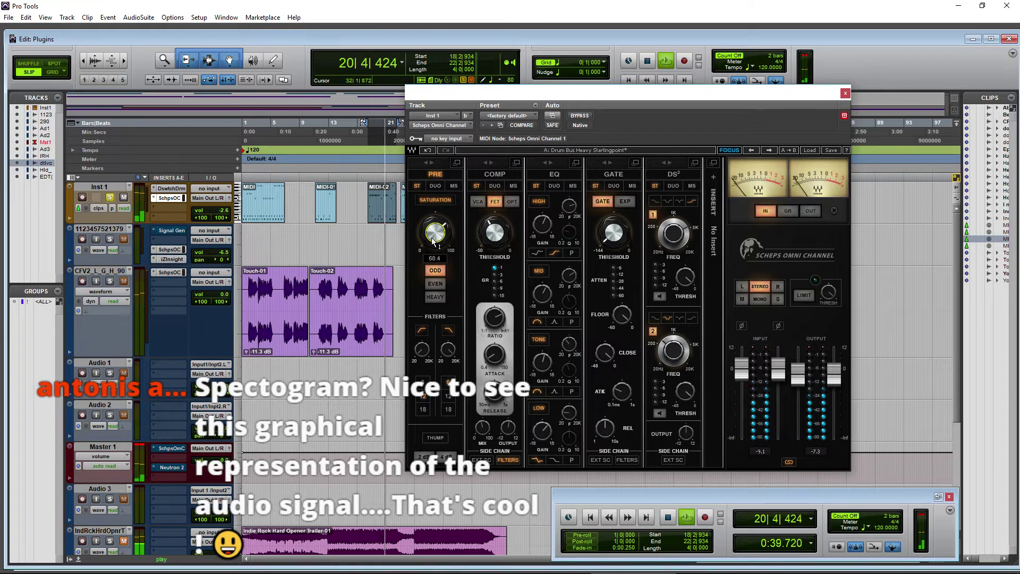
{"action": "left_click", "coordinate": [429, 280]}
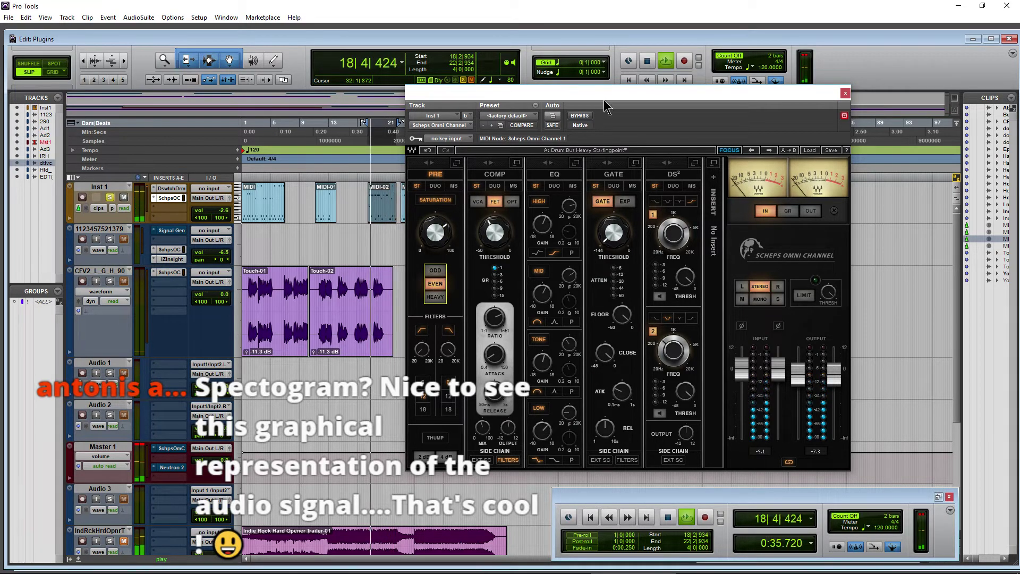
{"action": "left_click", "coordinate": [646, 60]}
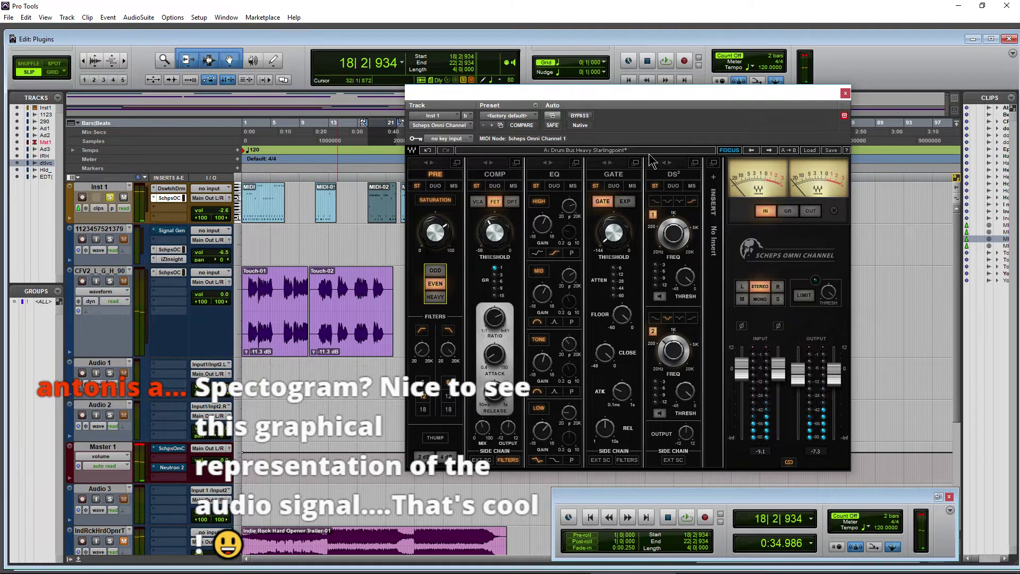
{"action": "left_click_drag", "start_coordinate": [658, 92], "coordinate": [720, 83]}
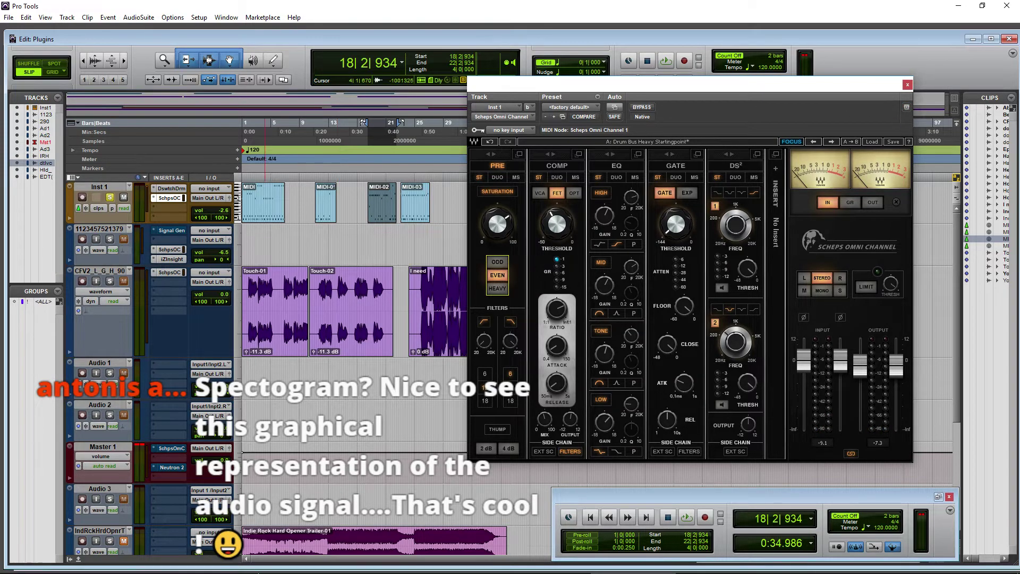
Switch to the Scheps Omni Channel user guide, review the Pre Module's filter and Thump controls, and return to Pro Tools
{"action": "left_click", "coordinate": [95, 570]}
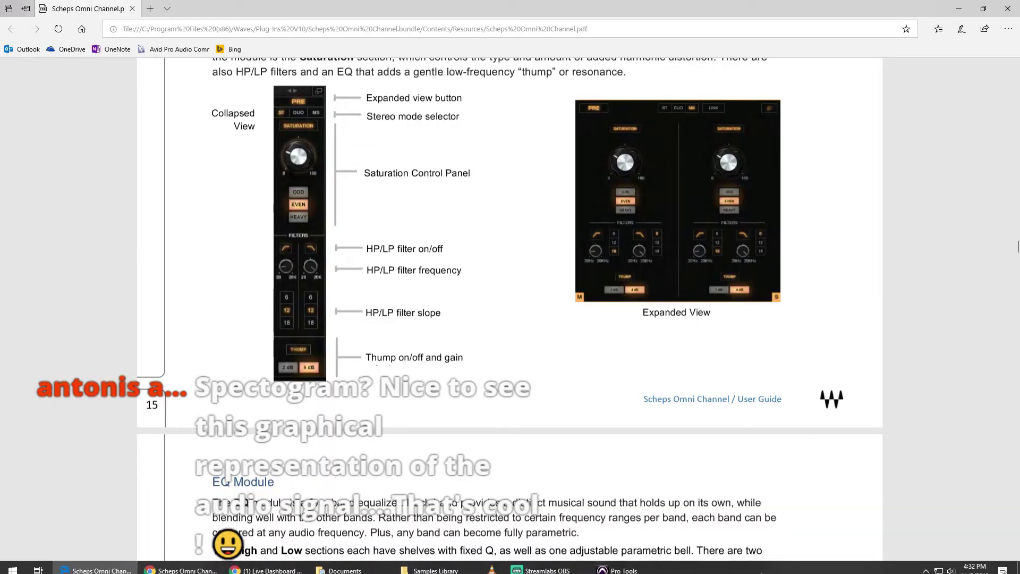
{"action": "scroll", "coordinate": [546, 304], "scroll_direction": "down", "scroll_amount": 4}
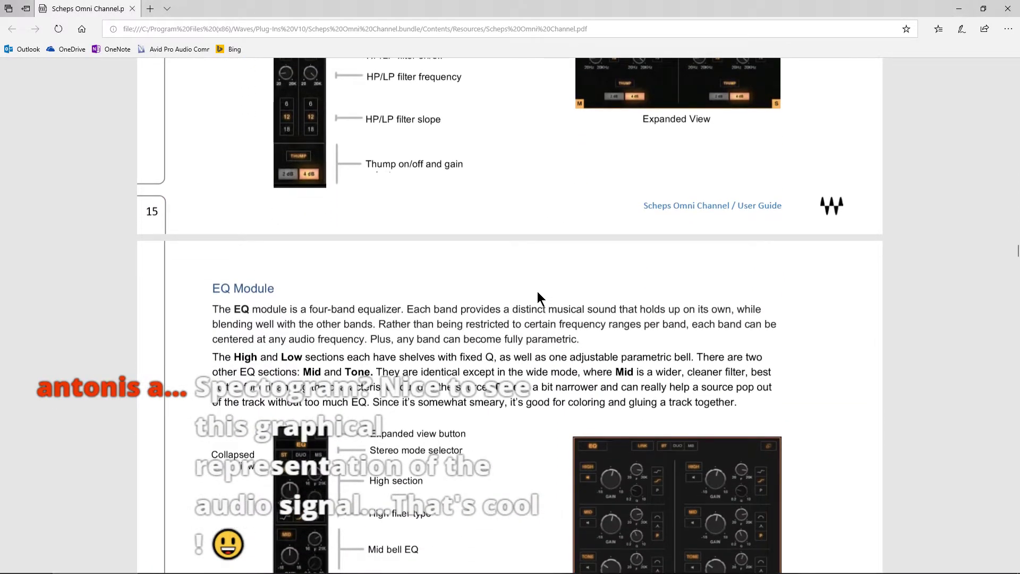
{"action": "scroll", "coordinate": [528, 254], "scroll_direction": "up", "scroll_amount": 6}
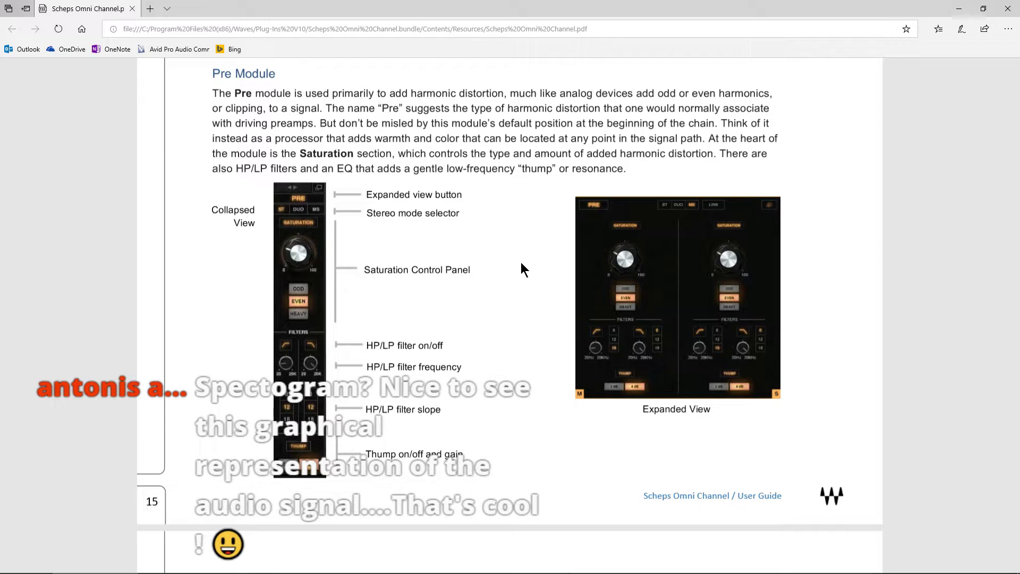
{"action": "scroll", "coordinate": [523, 261], "scroll_direction": "down", "scroll_amount": 1}
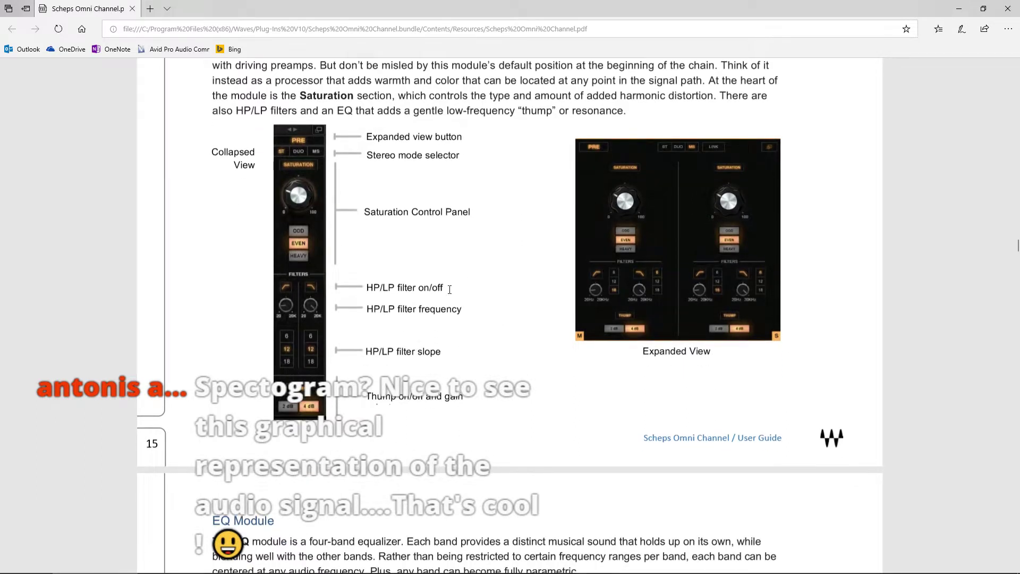
{"action": "left_click", "coordinate": [719, 562]}
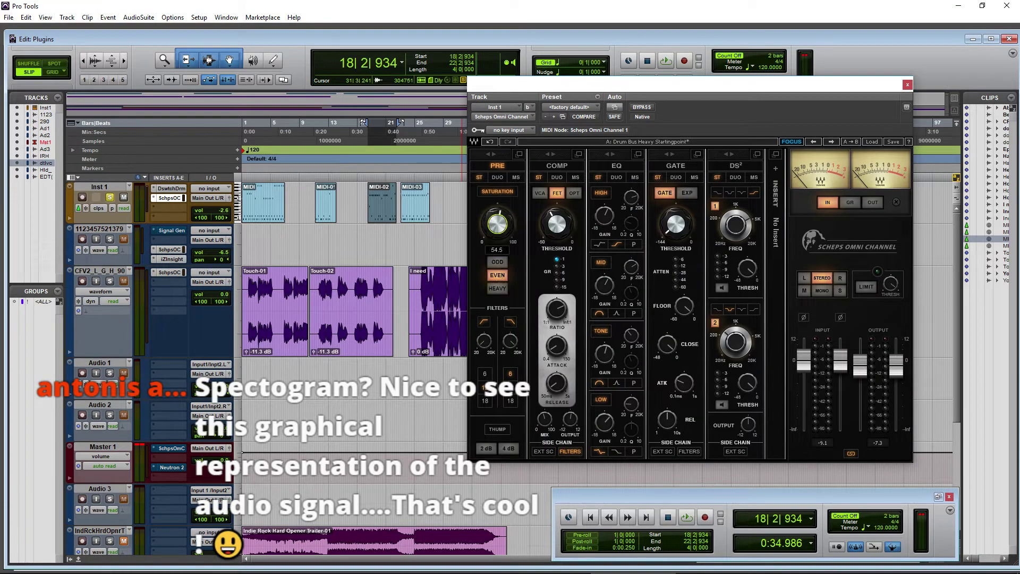
Play the drums, try the Pre module's filter frequencies with the low-pass ending at 20000, and stop playback
{"action": "key", "text": "space"}
{"action": "left_click_drag", "start_coordinate": [484, 341], "coordinate": [513, 344]}
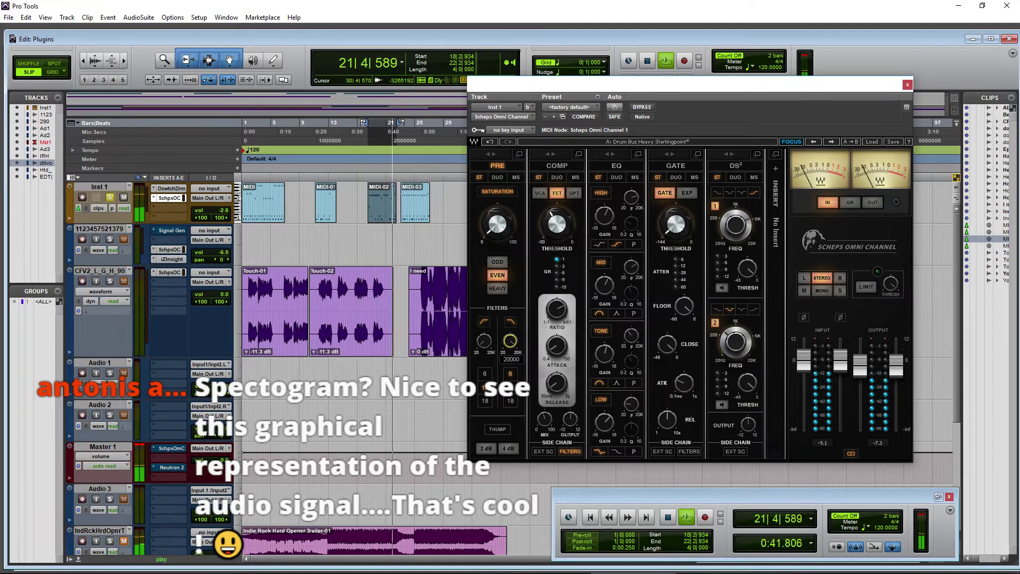
{"action": "key", "text": "space"}
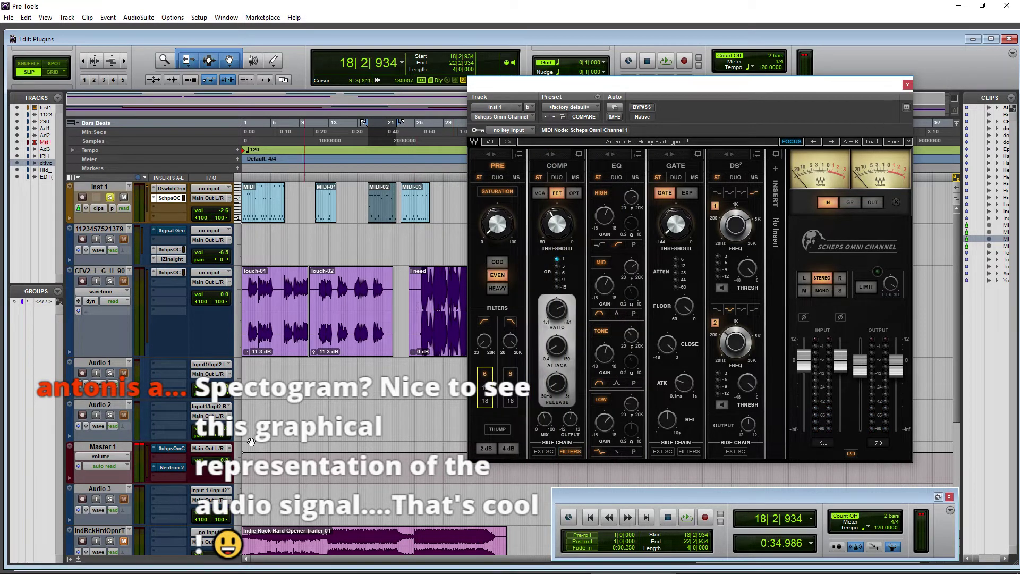
Open Neutron 2 on the Master 1 track, dismiss its preset manager, and take the plug-in out of bypass
{"action": "left_click", "coordinate": [163, 470]}
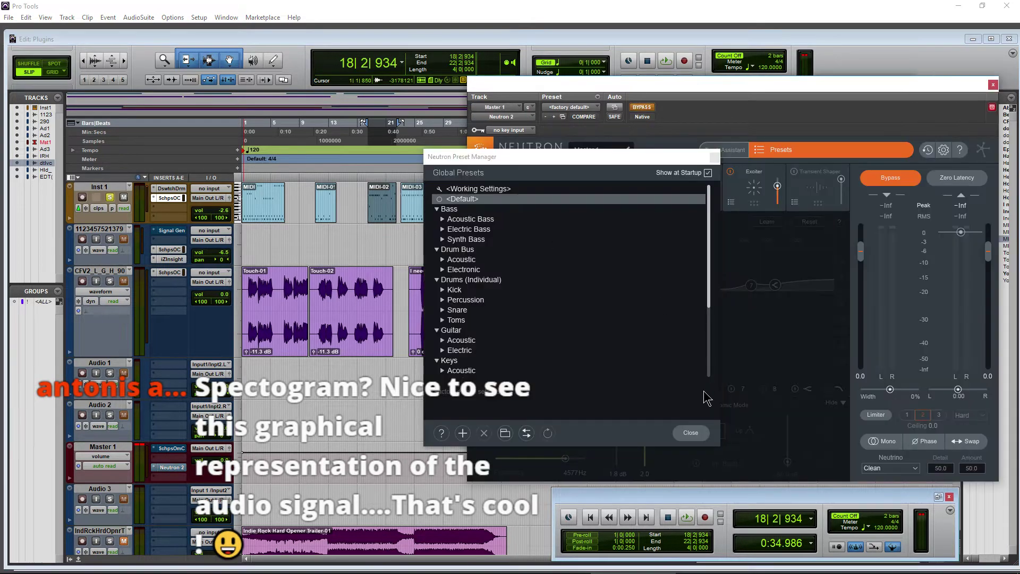
{"action": "left_click", "coordinate": [693, 433]}
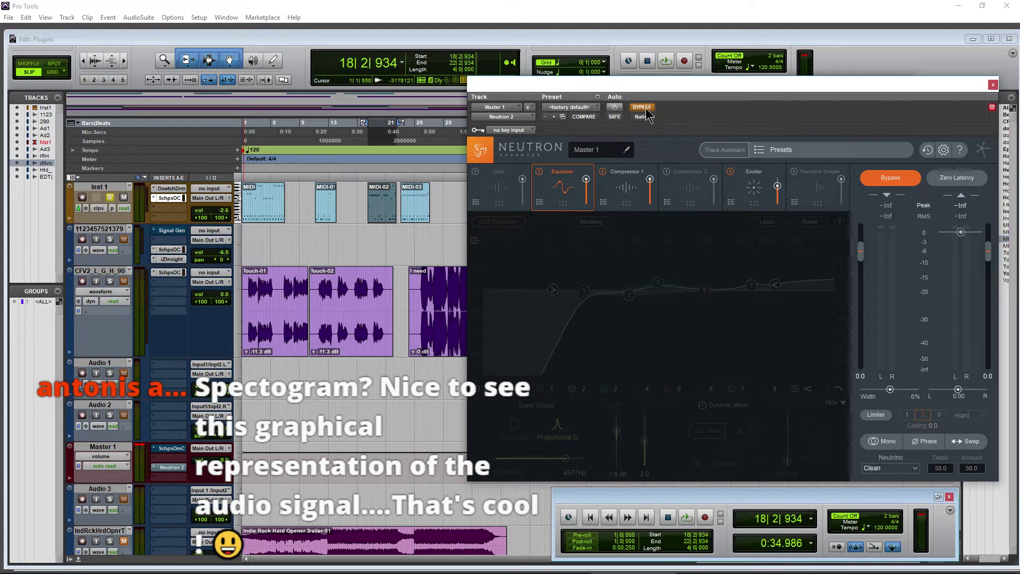
{"action": "left_click_drag", "start_coordinate": [718, 80], "coordinate": [543, 33]}
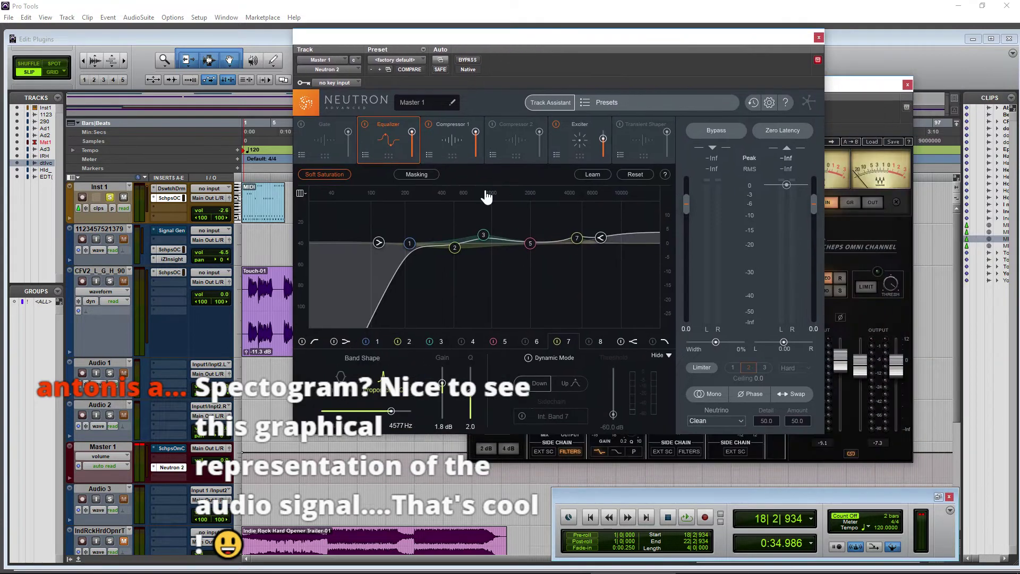
Lower the low shelf's frequency in the Neutron equalizer and set the high-pass filter's slope to 6 dB
{"action": "left_click", "coordinate": [380, 245]}
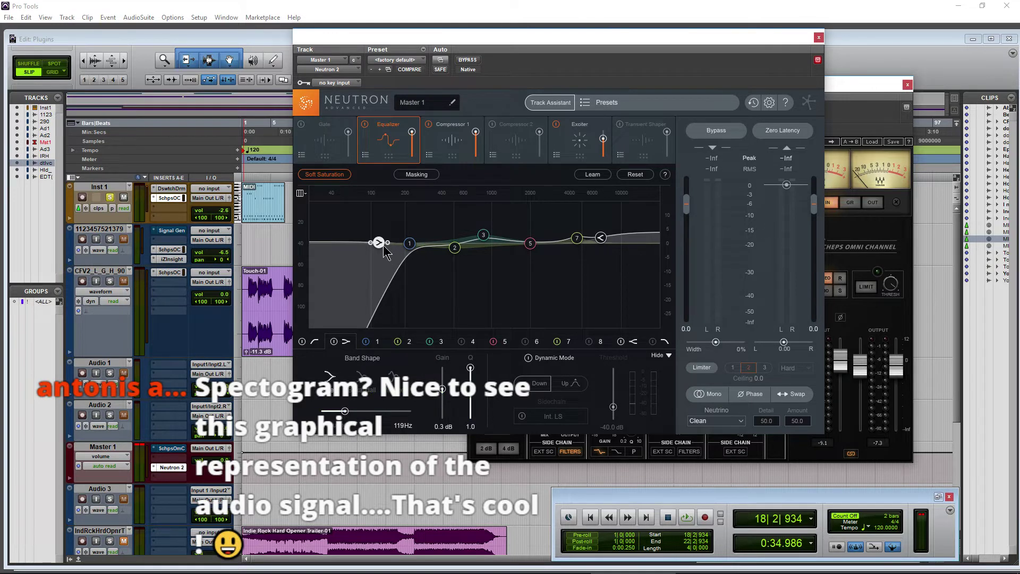
{"action": "left_click_drag", "start_coordinate": [384, 246], "coordinate": [361, 245]}
{"action": "left_click", "coordinate": [315, 343]}
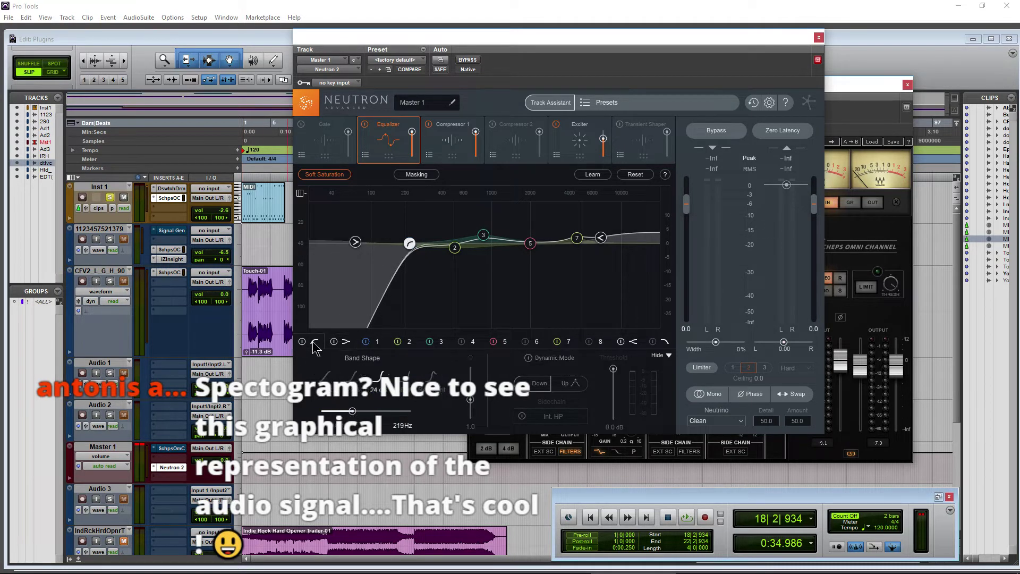
{"action": "left_click", "coordinate": [324, 393]}
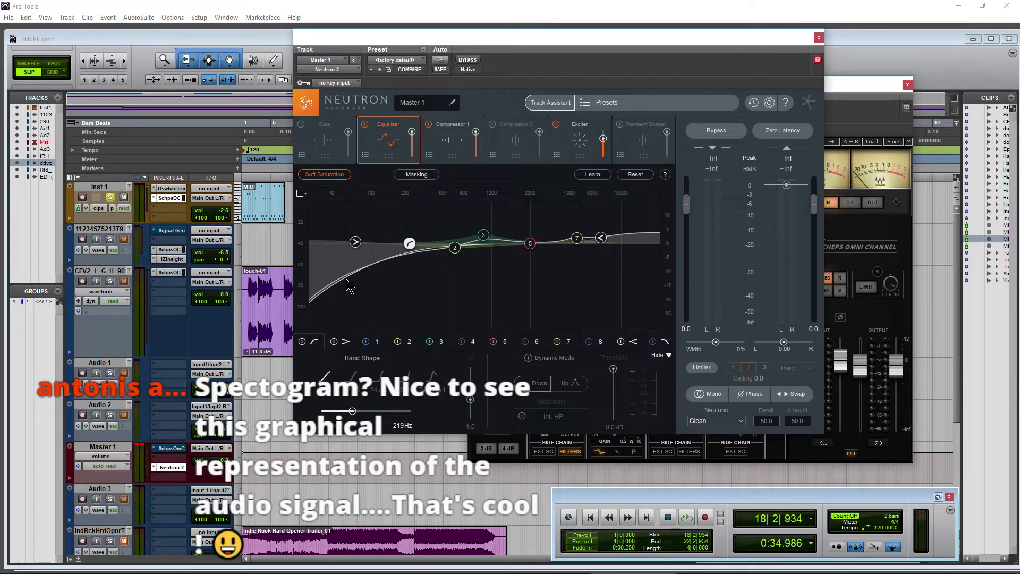
Raise the high-pass filter's cutoff to 366 Hz and give it a 24 dB slope
{"action": "left_click_drag", "start_coordinate": [410, 244], "coordinate": [446, 268]}
{"action": "left_click", "coordinate": [350, 377]}
{"action": "scroll", "coordinate": [430, 268], "scroll_direction": "up", "scroll_amount": 1}
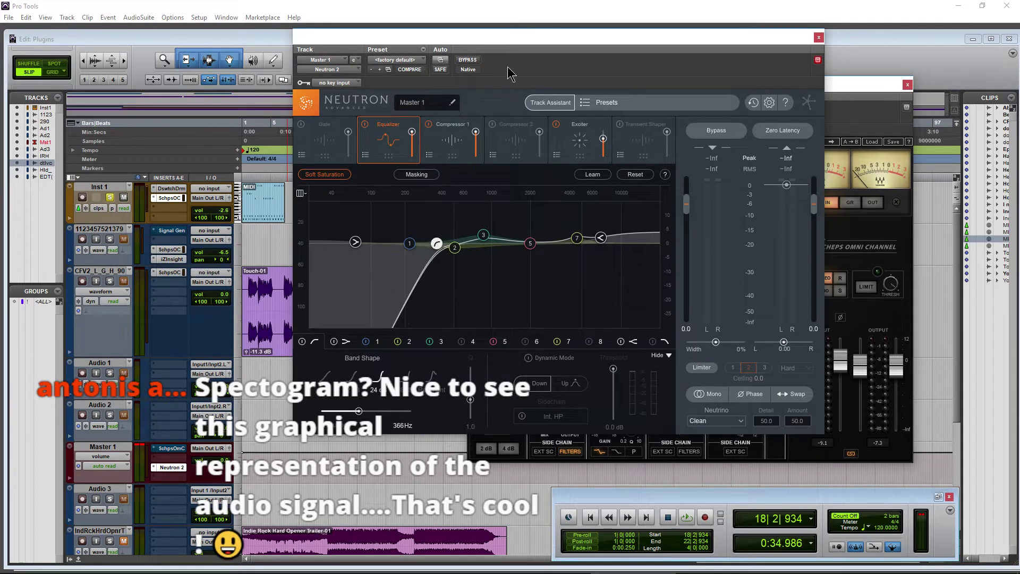
Lower the high-pass cutoff to about 213 Hz and compare the 6 dB and 12 dB slopes, keeping 12 dB
{"action": "left_click_drag", "start_coordinate": [518, 43], "coordinate": [6, 462]}
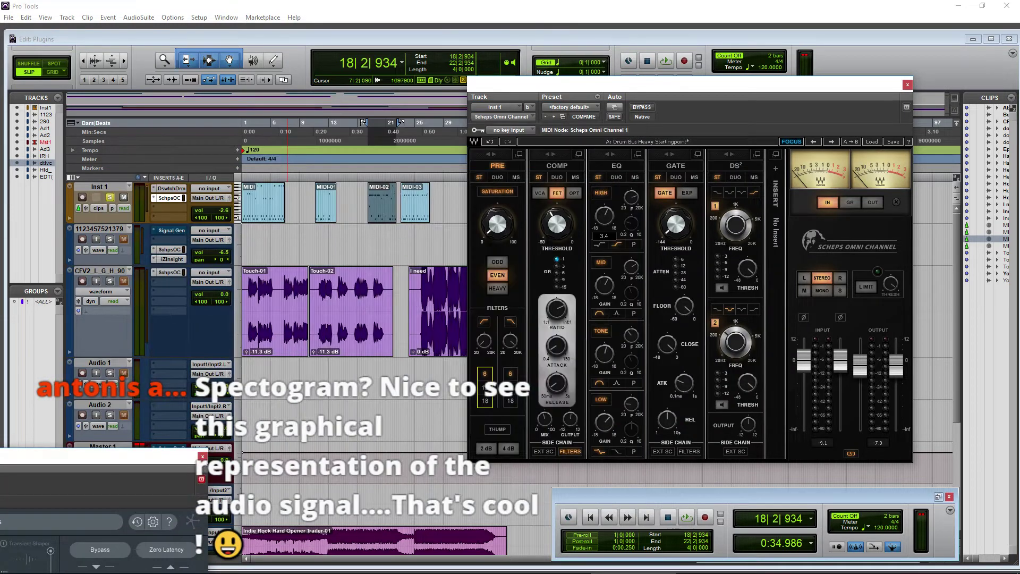
{"action": "left_click_drag", "start_coordinate": [107, 456], "coordinate": [540, 91]}
{"action": "left_click_drag", "start_coordinate": [455, 287], "coordinate": [429, 283]}
{"action": "key", "text": "space"}
{"action": "left_click", "coordinate": [346, 417]}
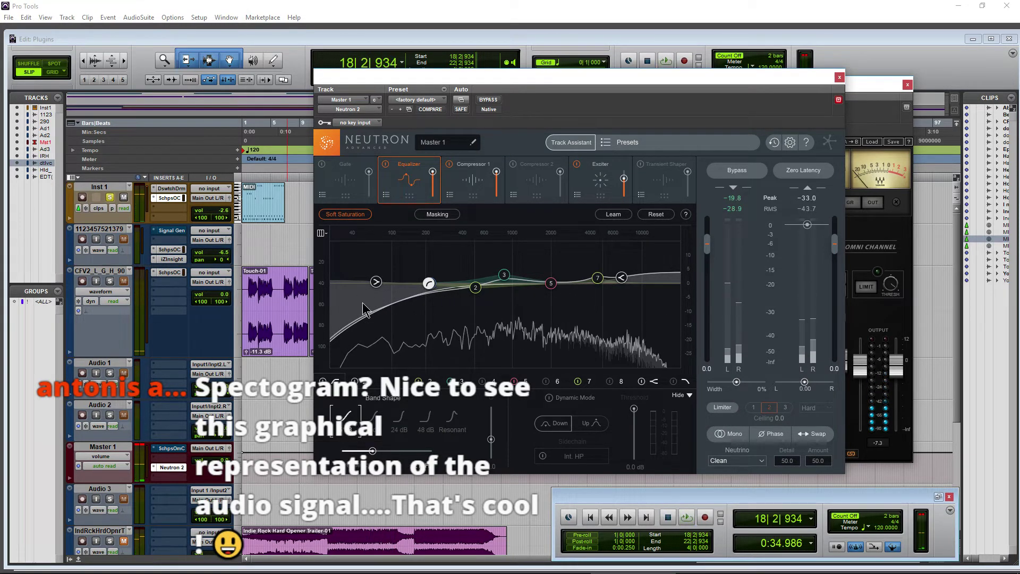
{"action": "left_click", "coordinate": [372, 417]}
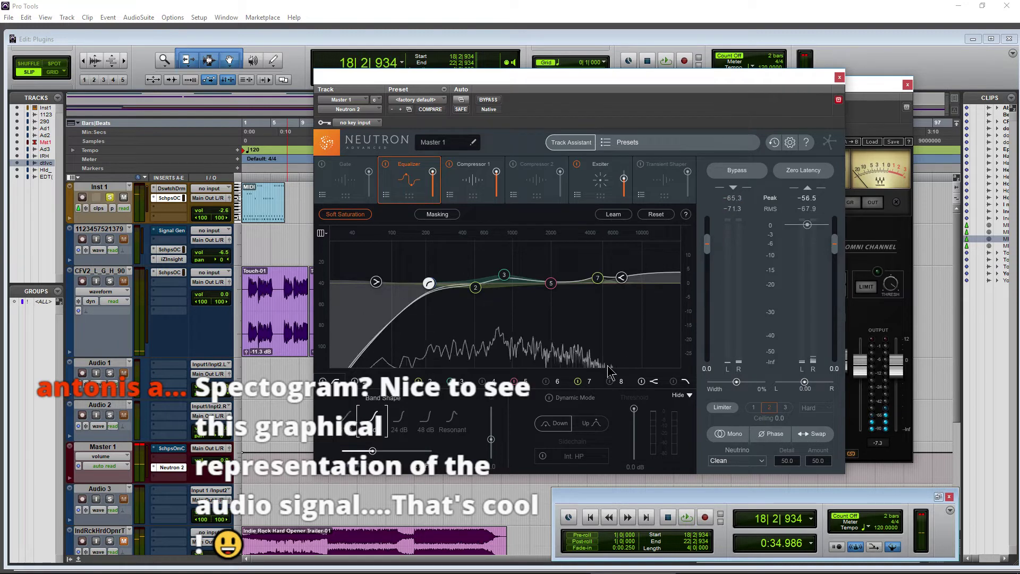
Cut the highs with the high shelf, and replace that shelf with an active low-pass filter at a lowered cutoff
{"action": "left_click_drag", "start_coordinate": [705, 79], "coordinate": [693, 80]}
{"action": "left_click", "coordinate": [676, 393]}
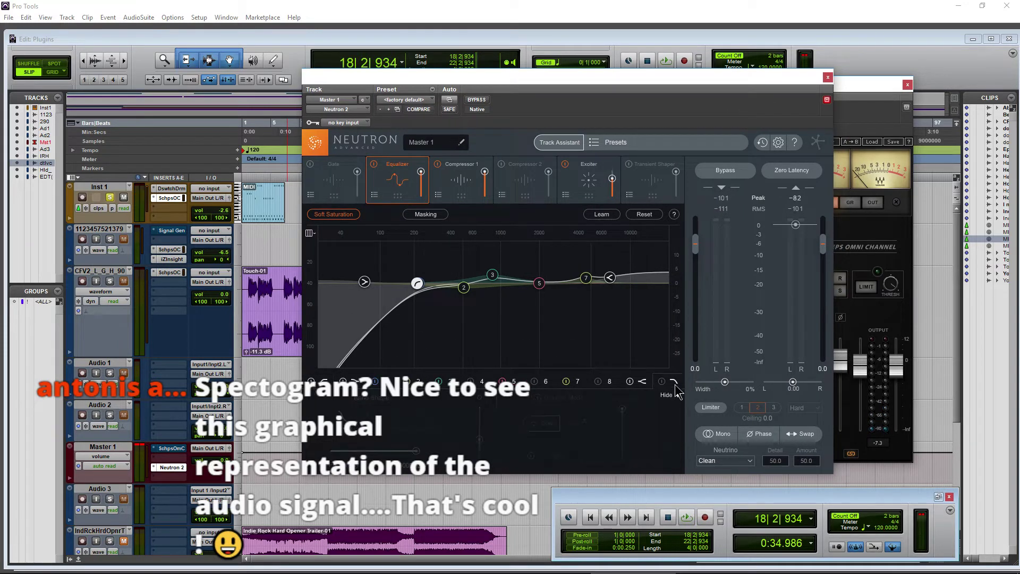
{"action": "left_click_drag", "start_coordinate": [610, 278], "coordinate": [588, 323]}
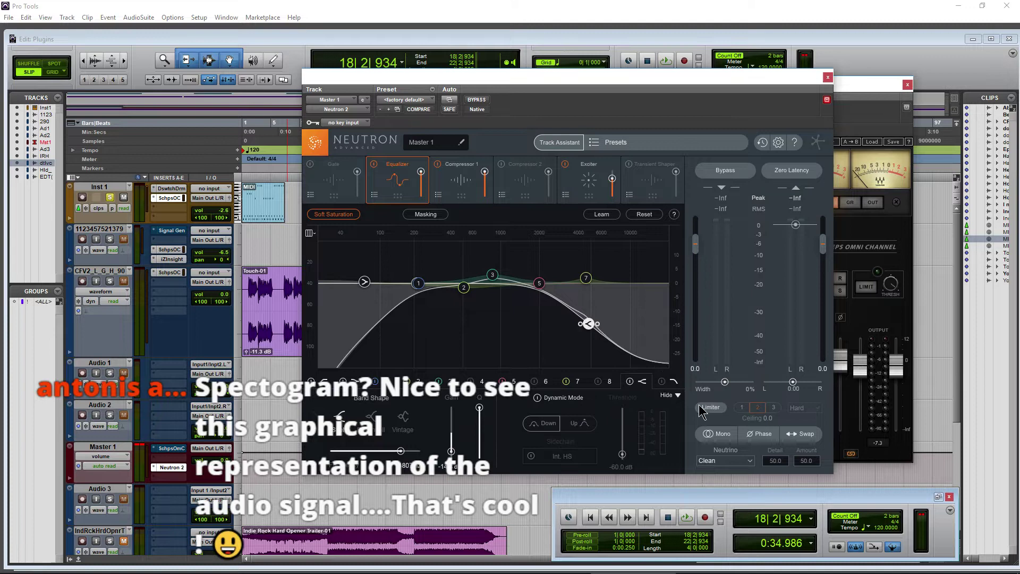
{"action": "left_click", "coordinate": [662, 381]}
{"action": "left_click_drag", "start_coordinate": [657, 285], "coordinate": [581, 282]}
{"action": "left_click", "coordinate": [628, 382]}
Step the low-pass filter's slope through 6 dB, 12 dB and 24 dB
{"action": "left_click", "coordinate": [324, 428]}
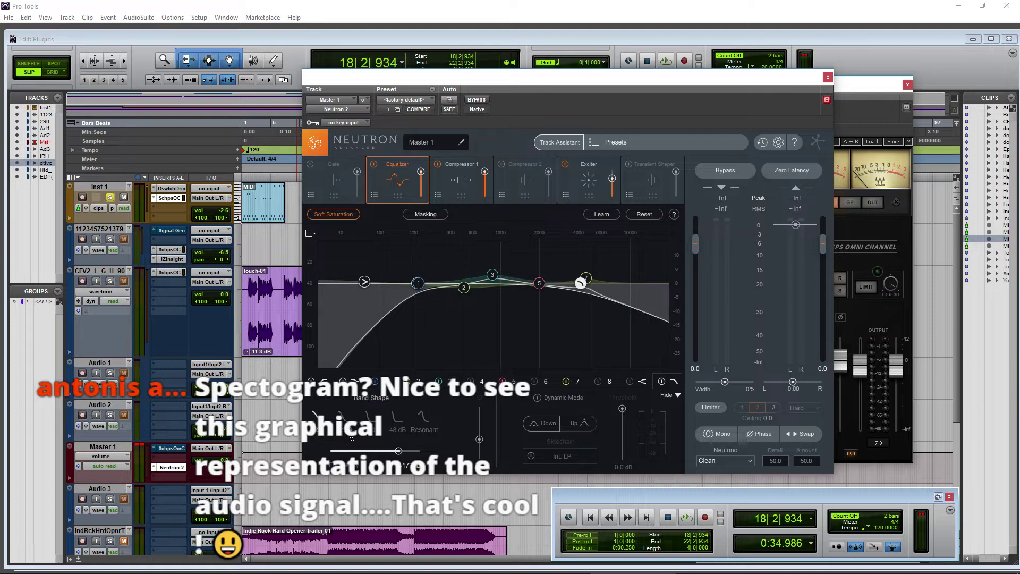
{"action": "left_click", "coordinate": [345, 429]}
{"action": "left_click", "coordinate": [371, 425]}
Boost equalizer band 7 by 13.3 dB at about 2.5 kHz and reposition the low-pass cutoff above it
{"action": "left_click_drag", "start_coordinate": [580, 284], "coordinate": [549, 246]}
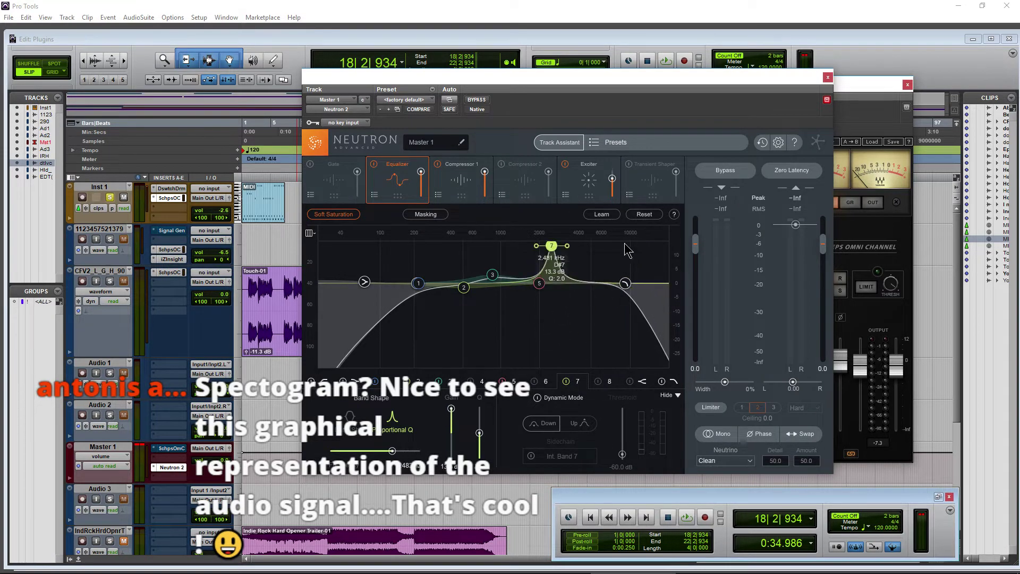
{"action": "left_click_drag", "start_coordinate": [624, 283], "coordinate": [614, 296]}
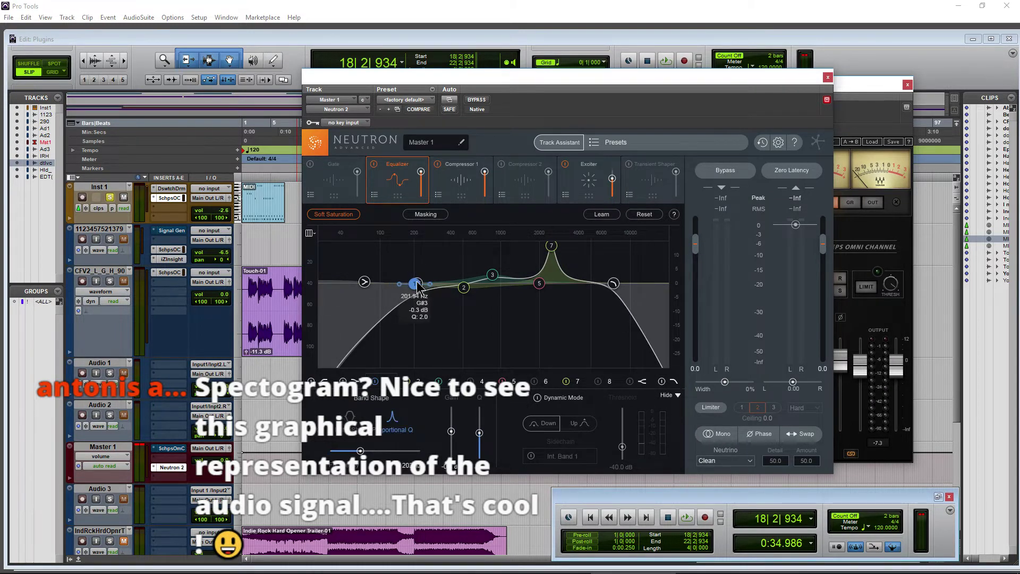
Shift the low shelf down and switch it off, and lower the high-pass cutoff to 182 Hz
{"action": "left_click_drag", "start_coordinate": [364, 281], "coordinate": [360, 285]}
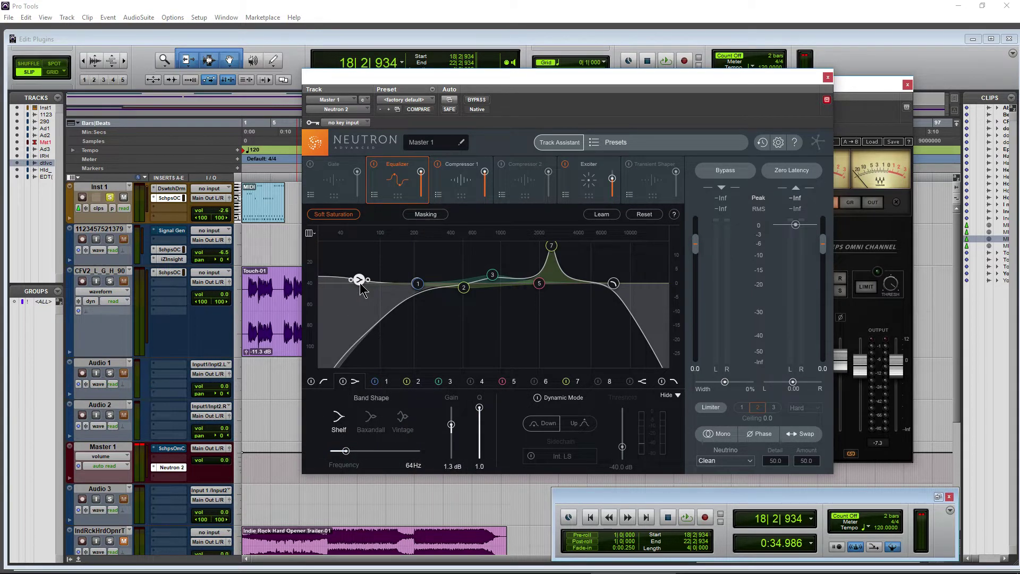
{"action": "left_click_drag", "start_coordinate": [359, 280], "coordinate": [346, 284]}
{"action": "left_click", "coordinate": [342, 381]}
{"action": "left_click", "coordinate": [323, 381]}
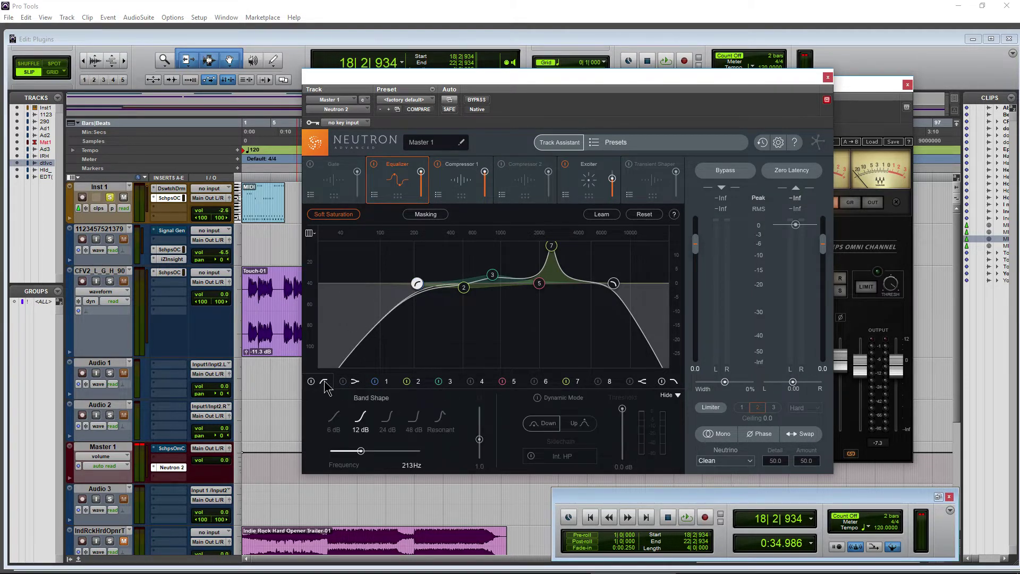
{"action": "mouse_move", "coordinate": [417, 291]}
{"action": "left_mouse_down"}
{"action": "mouse_move", "coordinate": [366, 285]}
{"action": "mouse_move", "coordinate": [409, 286]}
{"action": "left_mouse_up"}
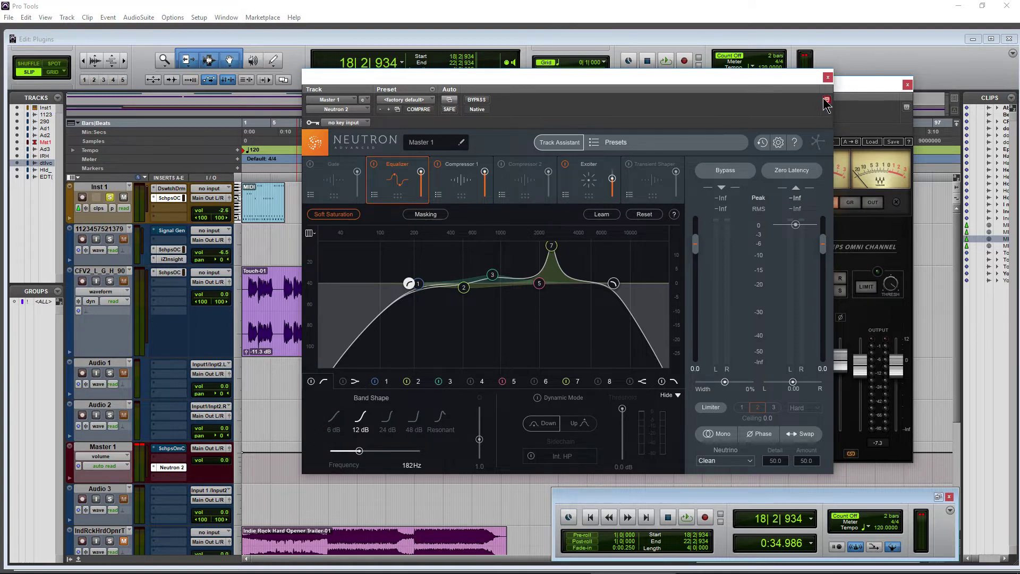
Bypass Neutron 2, close its window, and reposition the Scheps Omni Channel window
{"action": "left_click", "coordinate": [476, 101]}
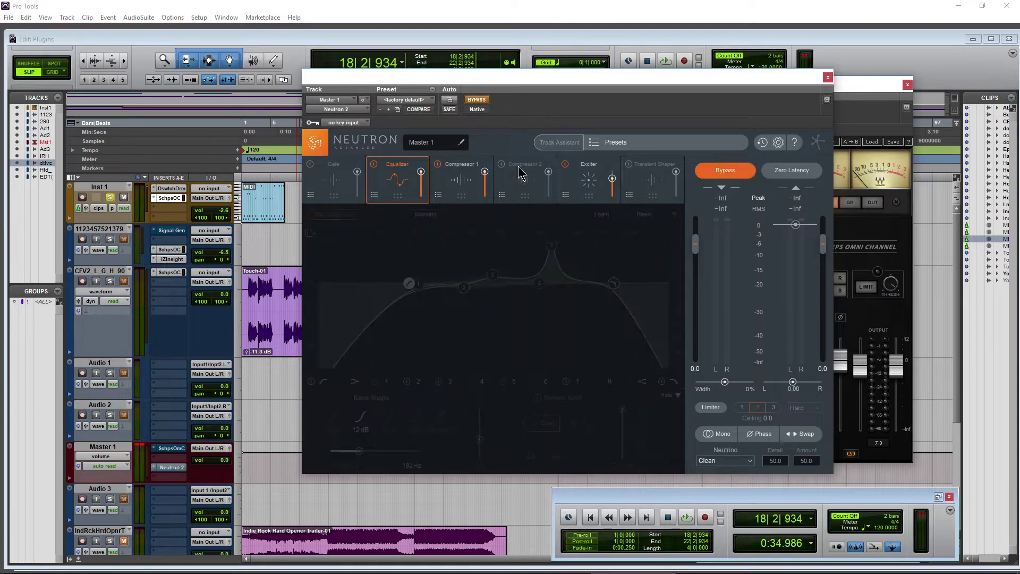
{"action": "left_click", "coordinate": [826, 78]}
{"action": "left_click_drag", "start_coordinate": [837, 86], "coordinate": [814, 88]}
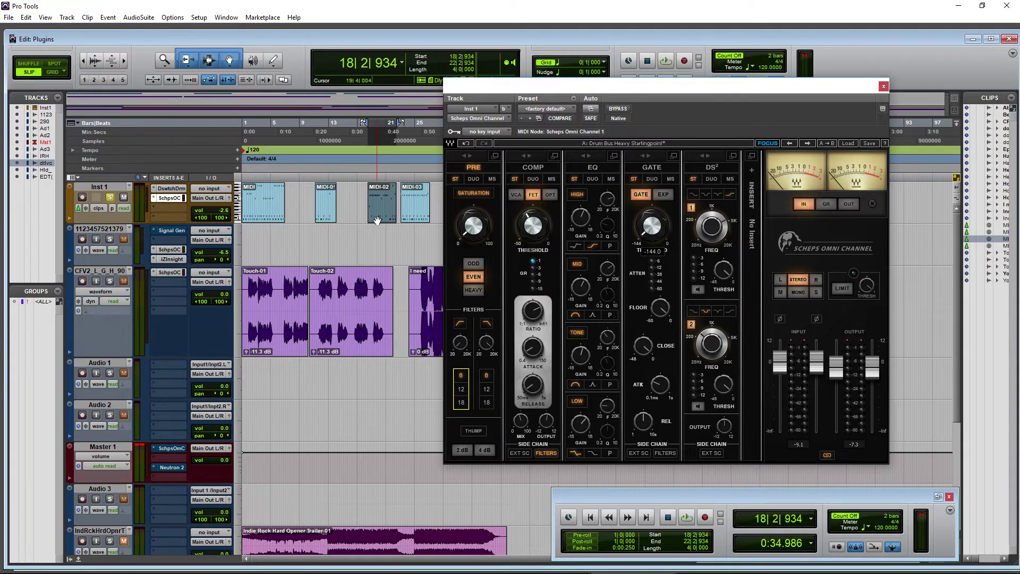
Play the drums with Thump enabled in the Pre module and audition its 2 dB and 4 dB boosts
{"action": "key", "text": "space"}
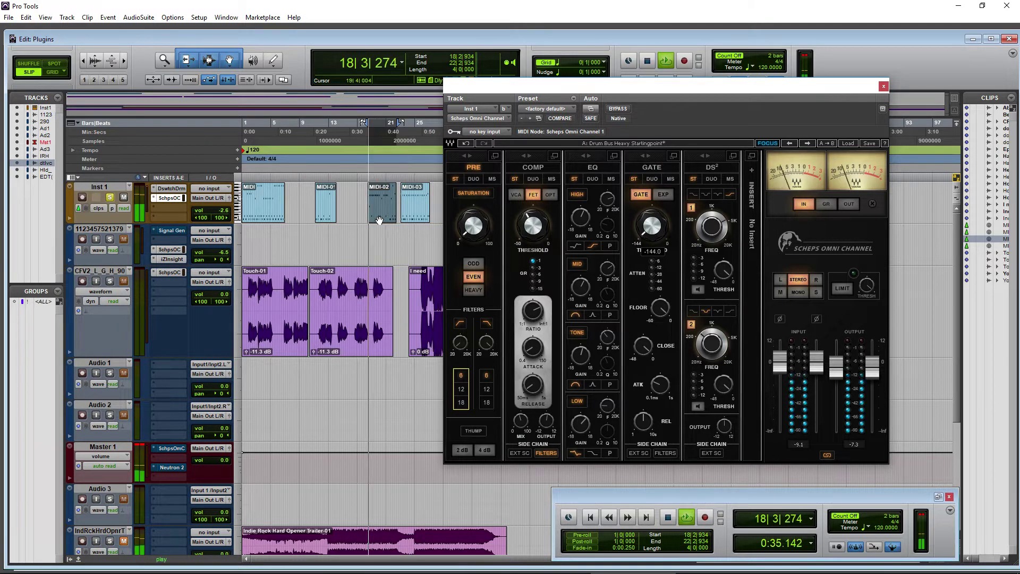
{"action": "left_click", "coordinate": [474, 431]}
{"action": "left_click", "coordinate": [463, 451]}
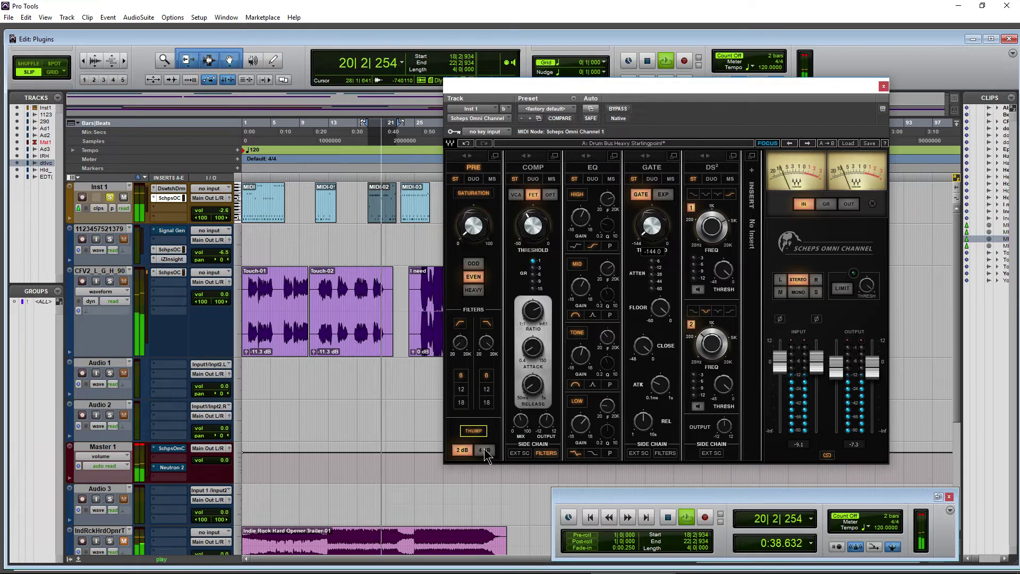
{"action": "left_click", "coordinate": [488, 453]}
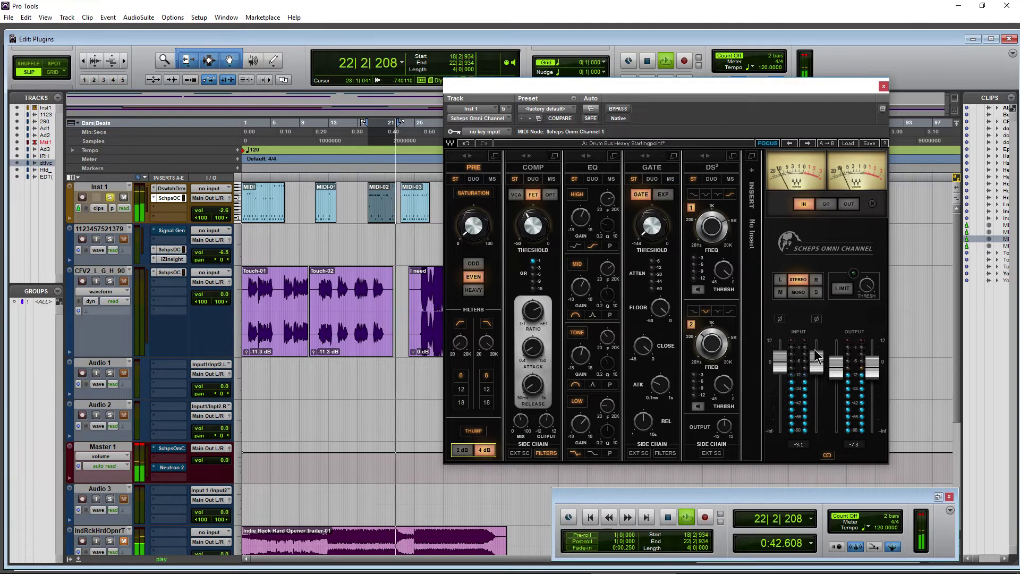
Adjust the plug-in's output fader and raise the Inst 1 track volume to +1.2
{"action": "left_click_drag", "start_coordinate": [835, 365], "coordinate": [838, 371]}
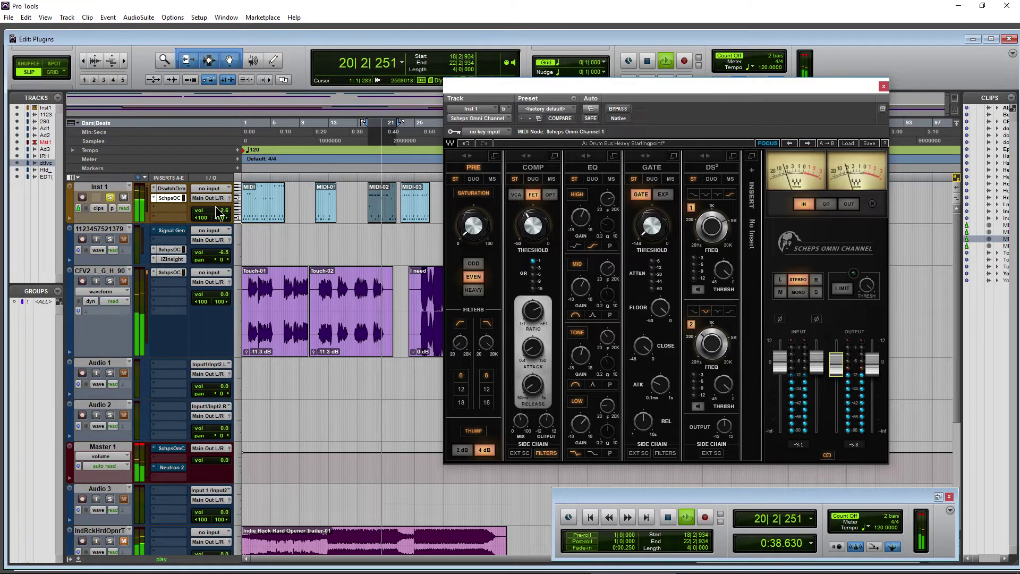
{"action": "left_click_drag", "start_coordinate": [219, 213], "coordinate": [219, 205]}
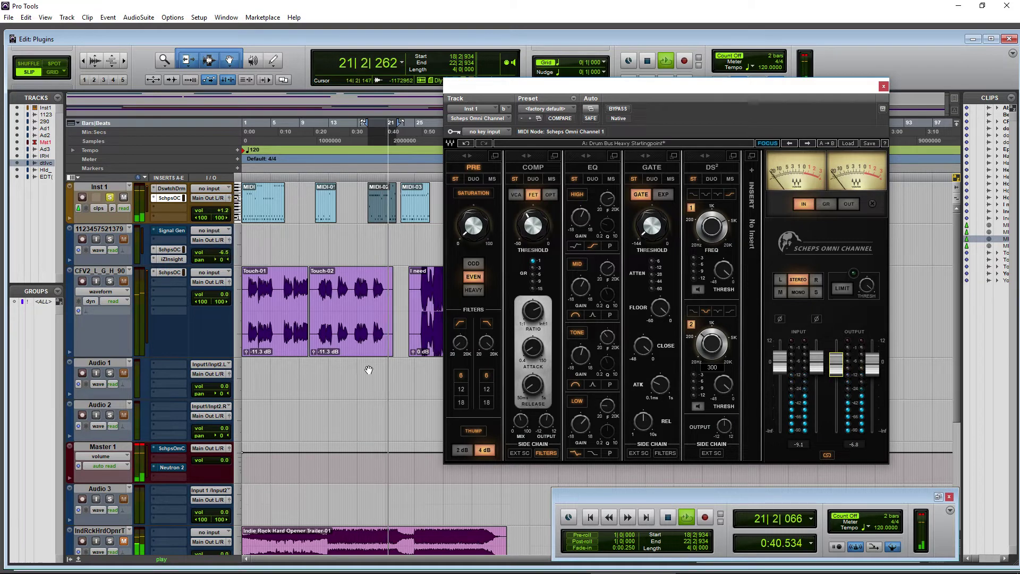
Compare the drums with Thump off and on at 4 dB, leave it on, and stop playback
{"action": "left_click", "coordinate": [472, 445]}
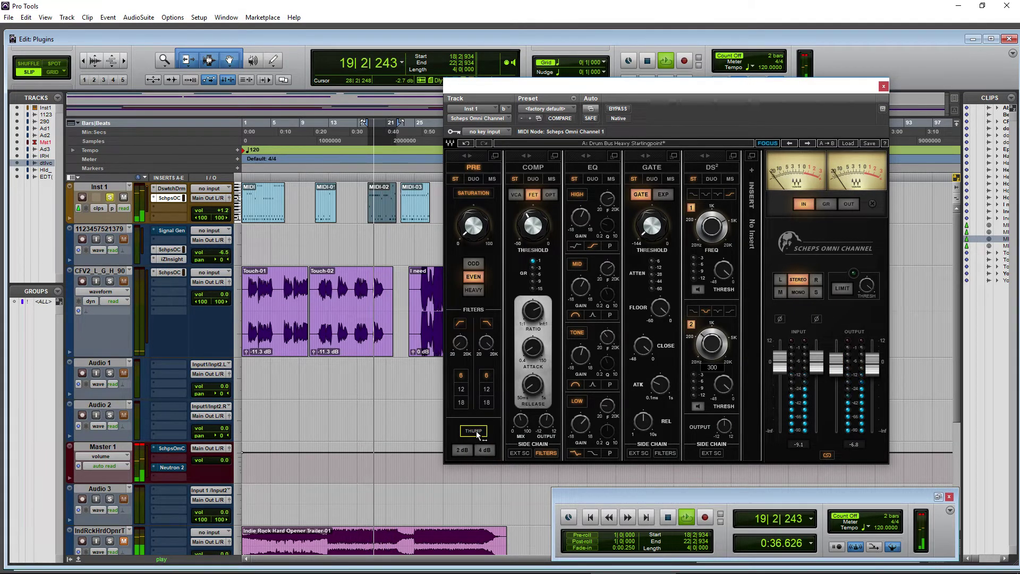
{"action": "left_click", "coordinate": [476, 431]}
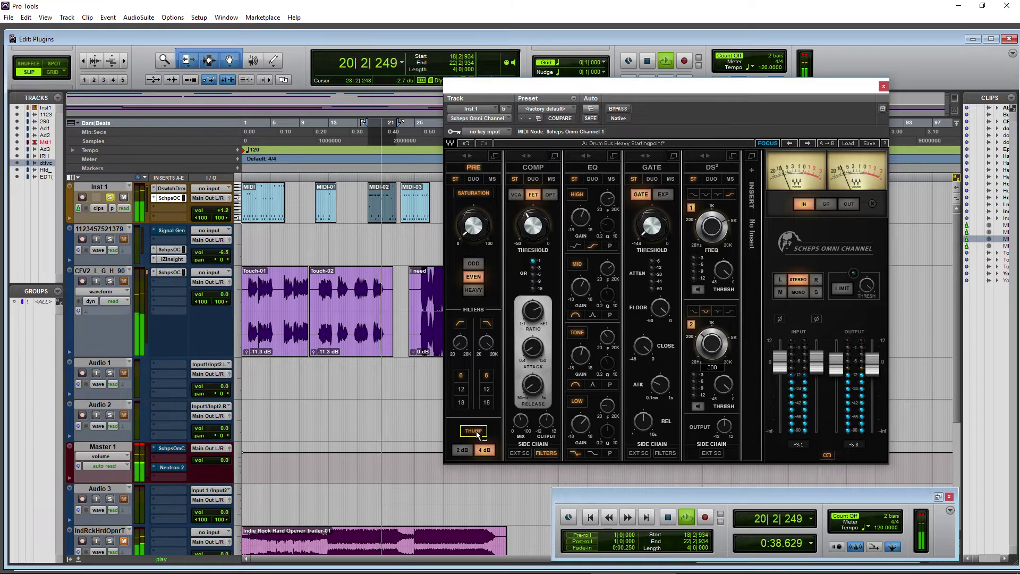
{"action": "key", "text": "space"}
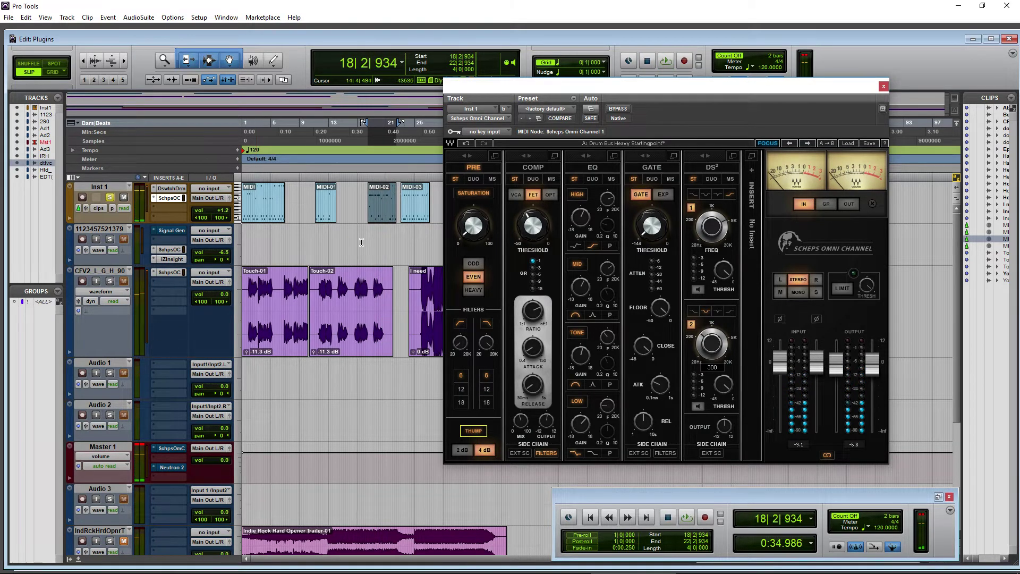
Move the Scheps Omni Channel window aside and insert the stereo iZotope Insight plug-in after Neutron 2 on Master 1
{"action": "left_click_drag", "start_coordinate": [711, 92], "coordinate": [791, 83]}
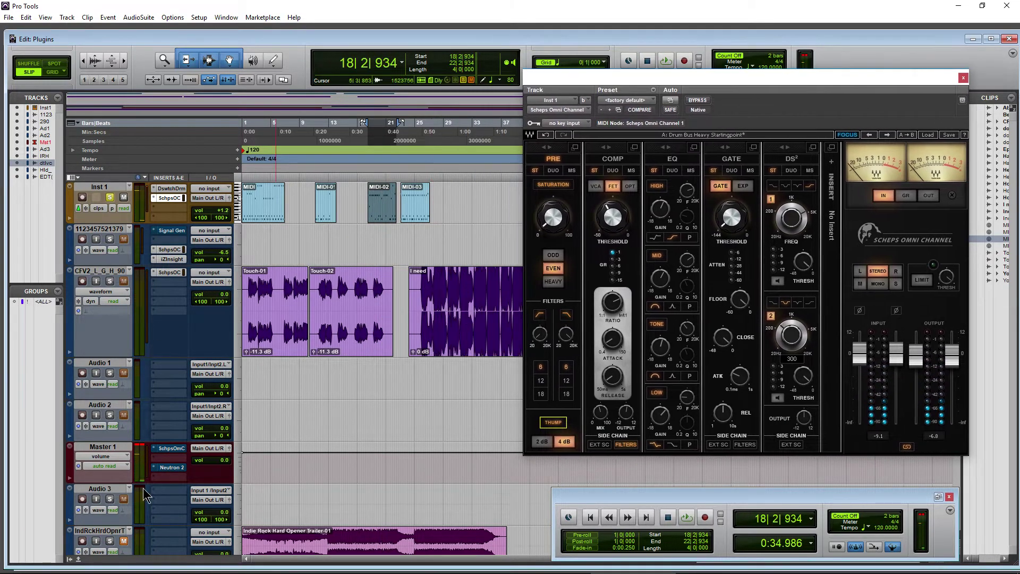
{"action": "left_click", "coordinate": [175, 487]}
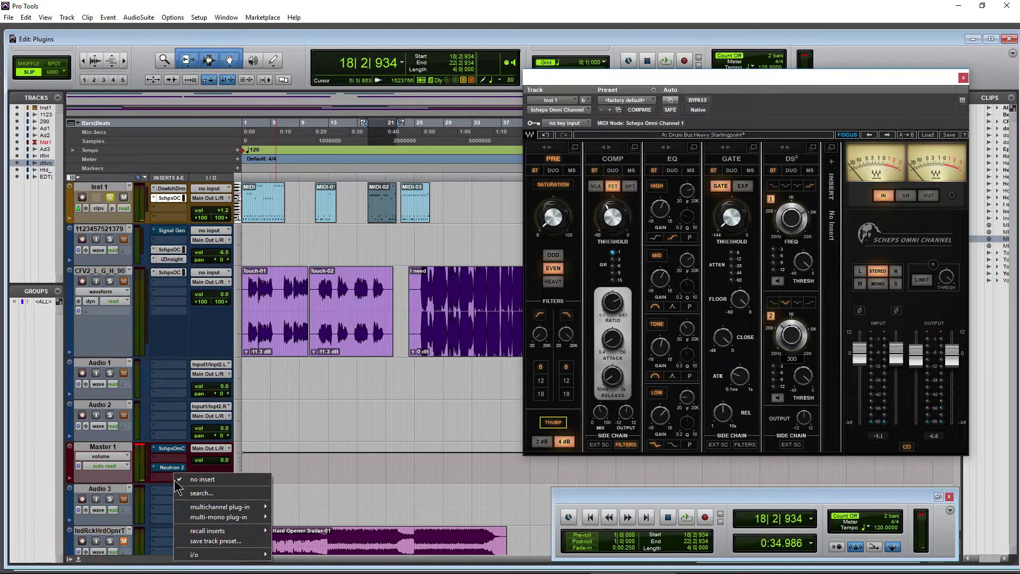
{"action": "mouse_move", "coordinate": [218, 507]}
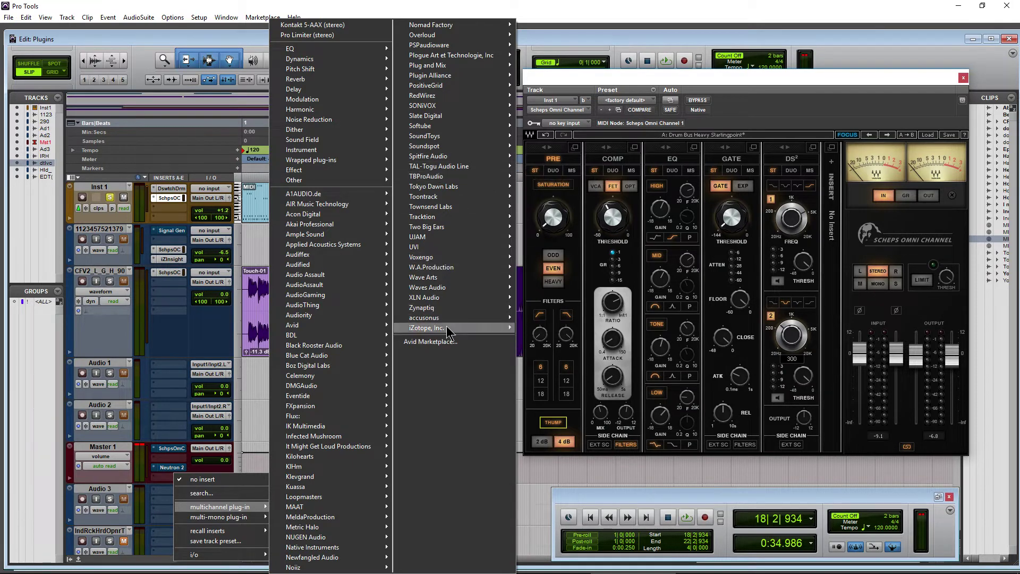
{"action": "mouse_move", "coordinate": [447, 332]}
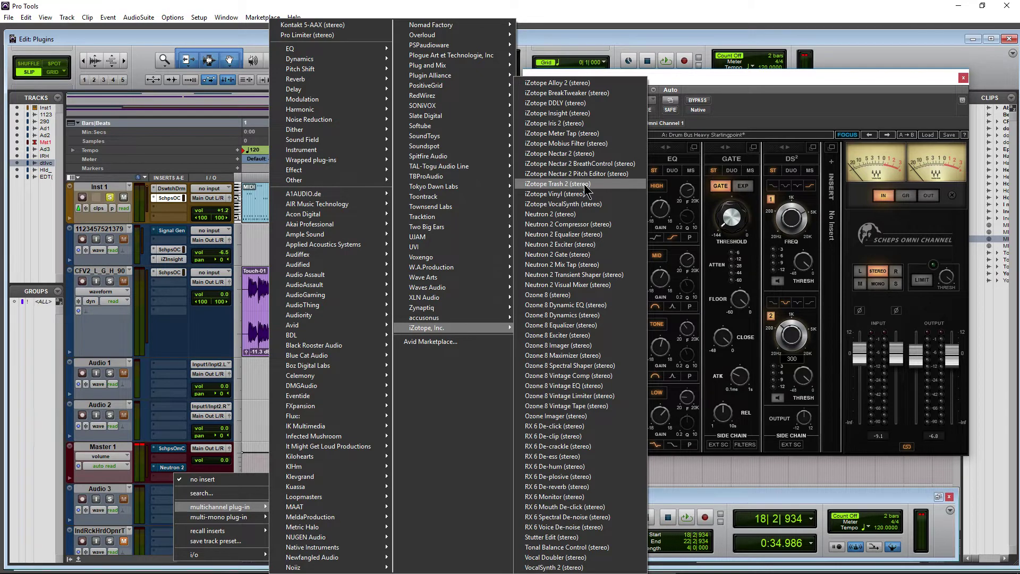
{"action": "left_click", "coordinate": [590, 123]}
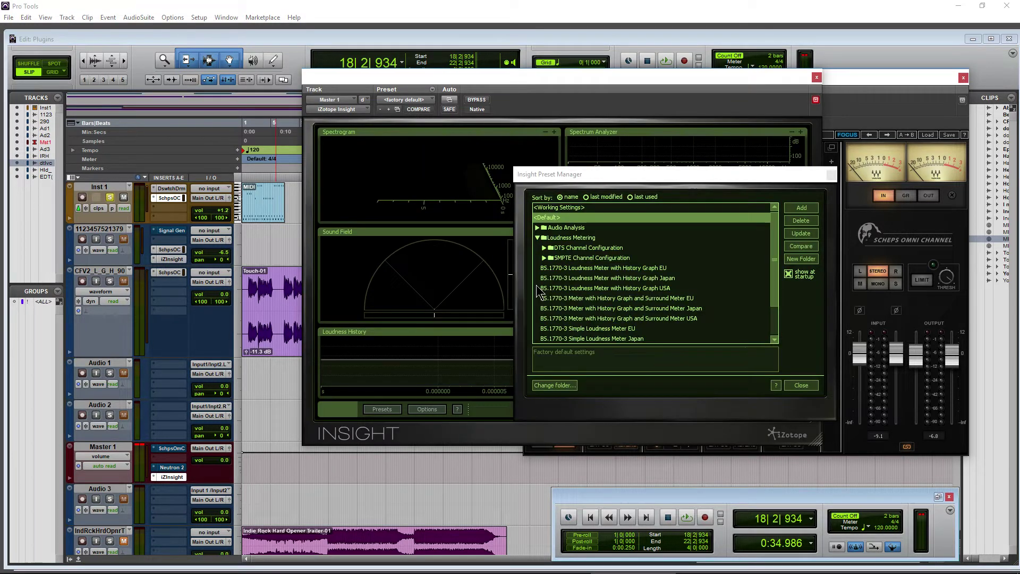
Dismiss Insight's preset manager, enlarge its Spectrum Analyzer, and arrange the Insight and Scheps Omni Channel windows side by side
{"action": "left_click", "coordinate": [800, 385]}
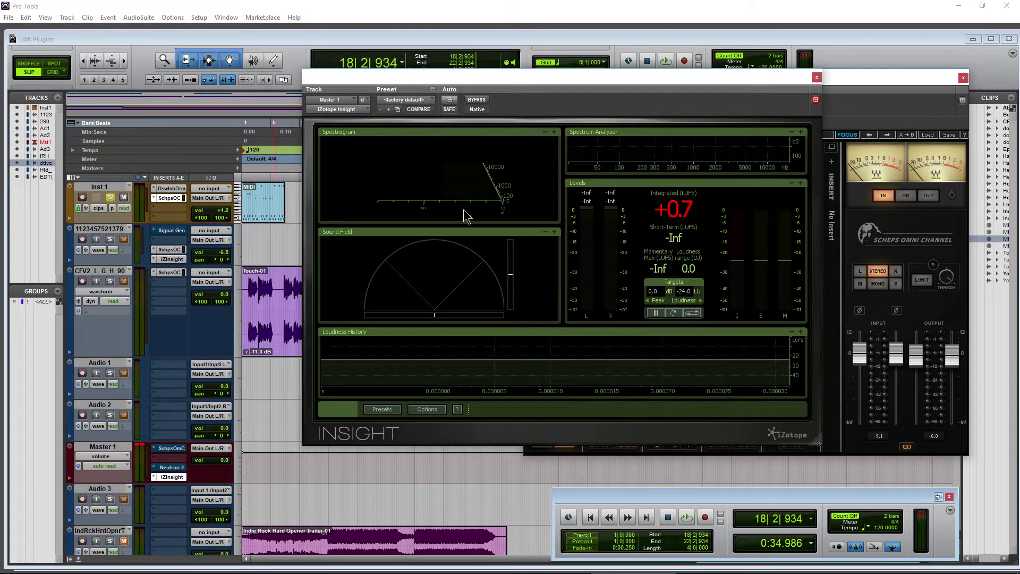
{"action": "left_click", "coordinate": [801, 133]}
{"action": "left_click_drag", "start_coordinate": [573, 83], "coordinate": [786, 91]}
{"action": "left_click", "coordinate": [676, 75]}
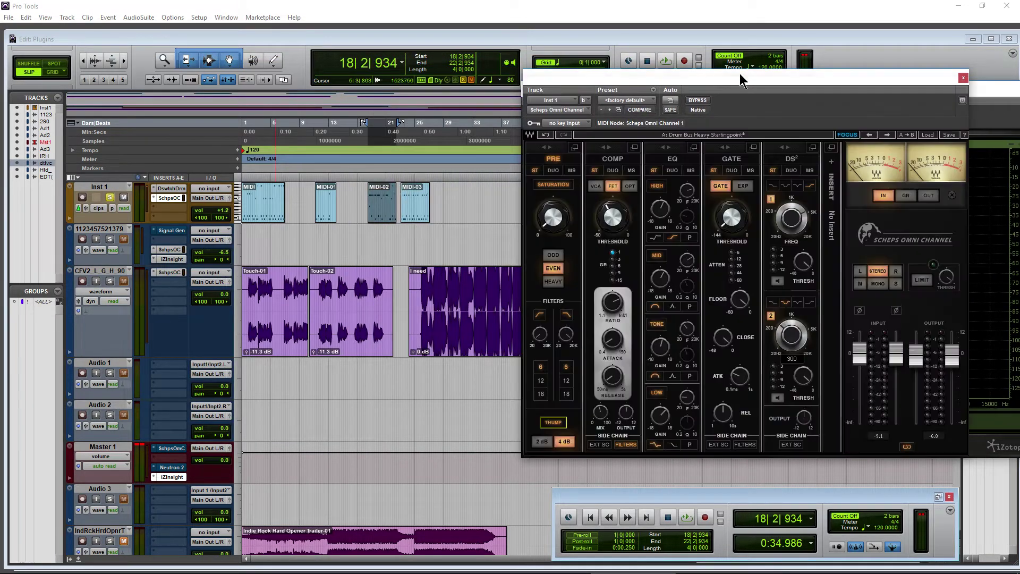
{"action": "left_click_drag", "start_coordinate": [676, 75], "coordinate": [285, 59]}
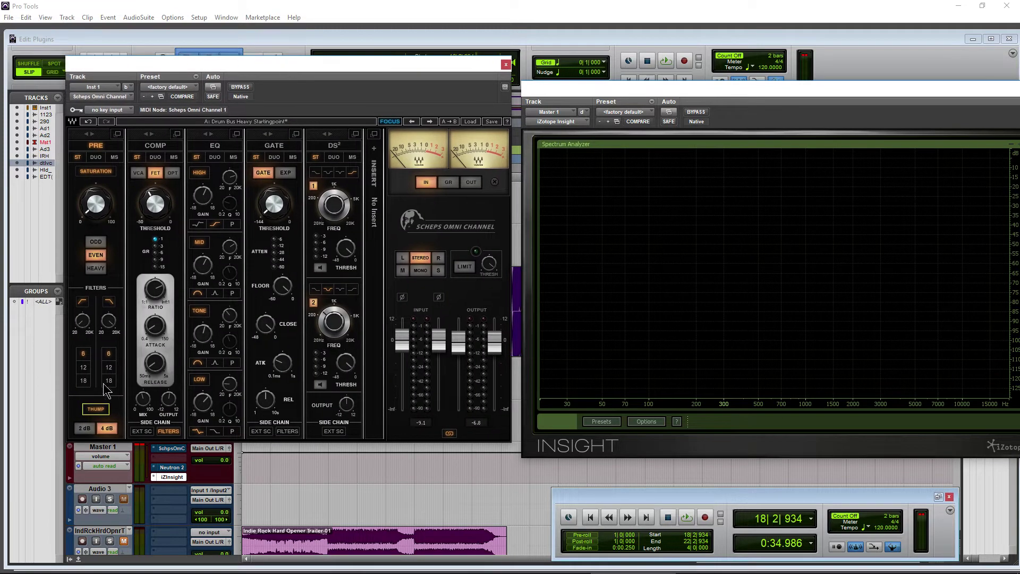
Play the drums against the spectrum, compare Thump off, 4 dB and 2 dB, leave Thump off, and stop playback
{"action": "left_click", "coordinate": [96, 410]}
{"action": "key", "text": "space"}
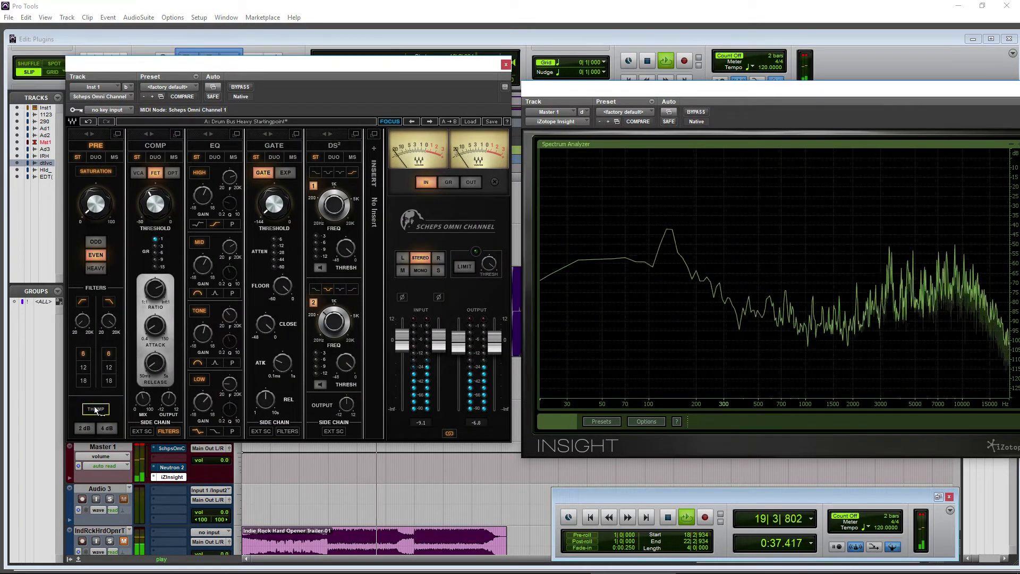
{"action": "left_click", "coordinate": [96, 409]}
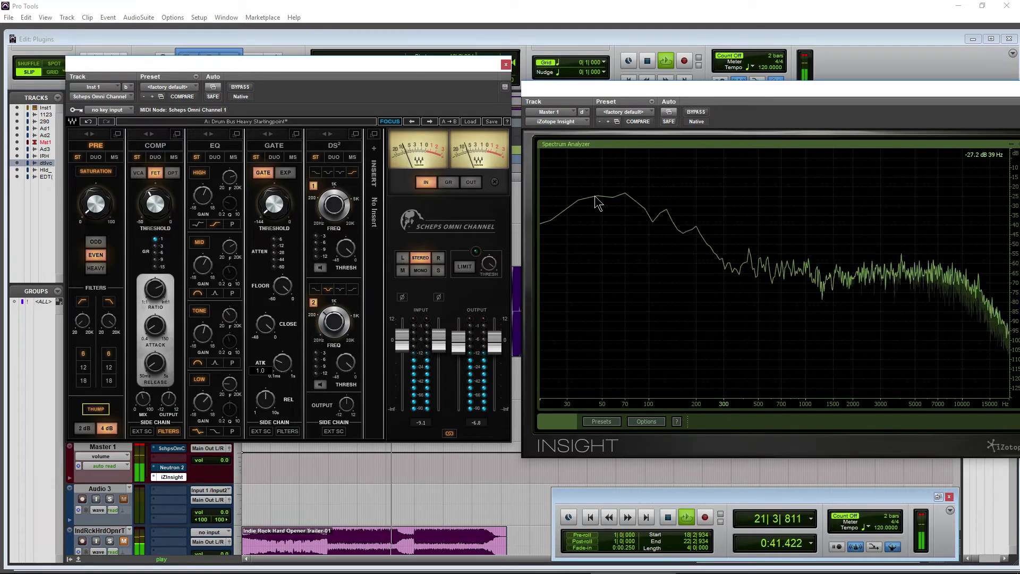
{"action": "left_click", "coordinate": [84, 429]}
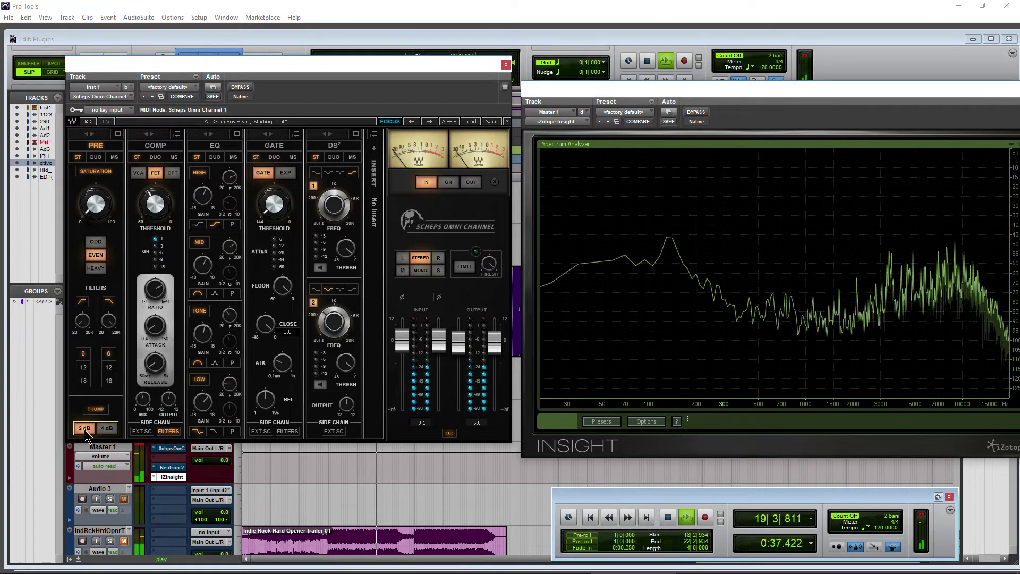
{"action": "left_click", "coordinate": [109, 429]}
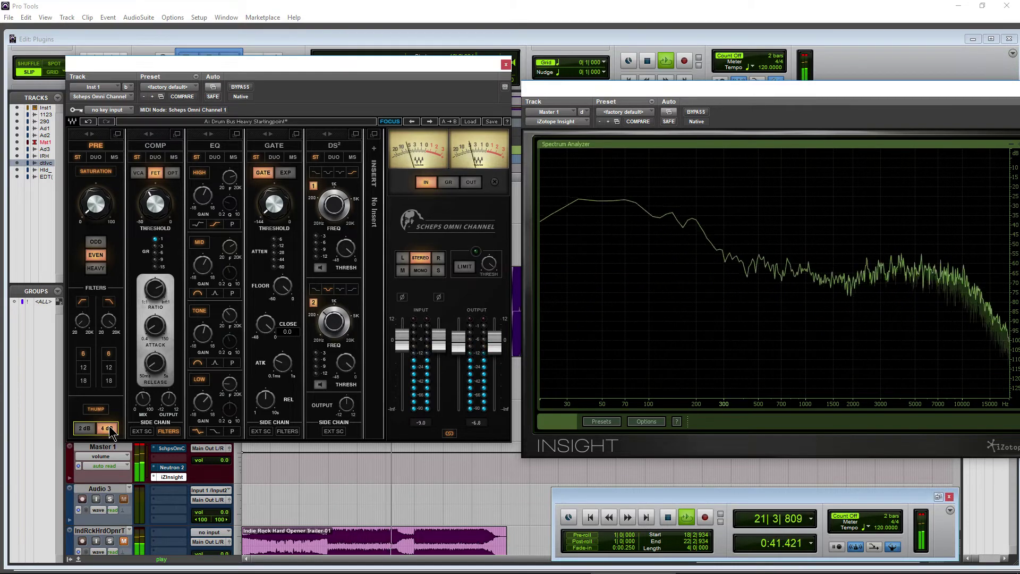
{"action": "left_click", "coordinate": [101, 423]}
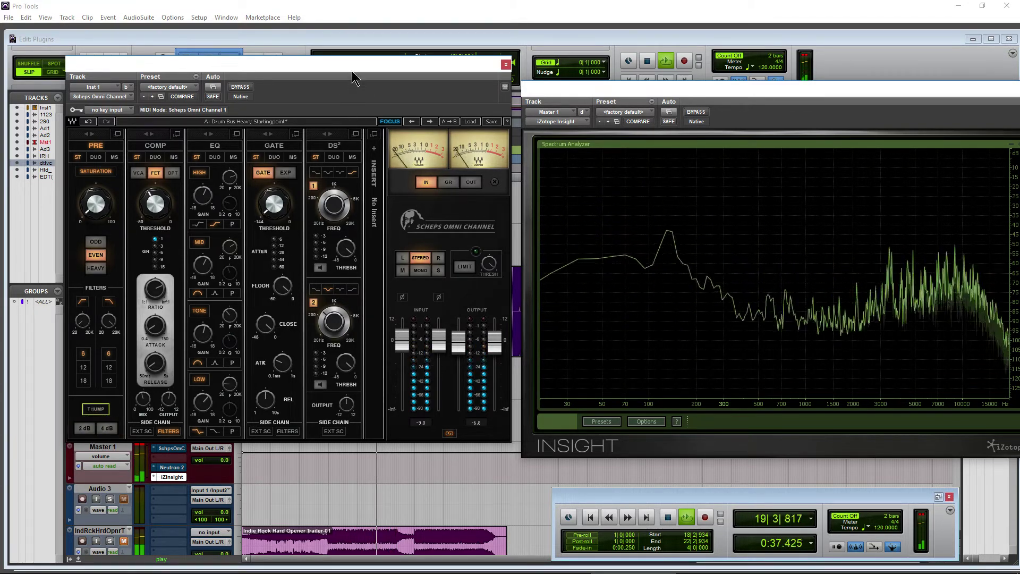
{"action": "left_click_drag", "start_coordinate": [353, 64], "coordinate": [413, 80]}
{"action": "left_click", "coordinate": [647, 61]}
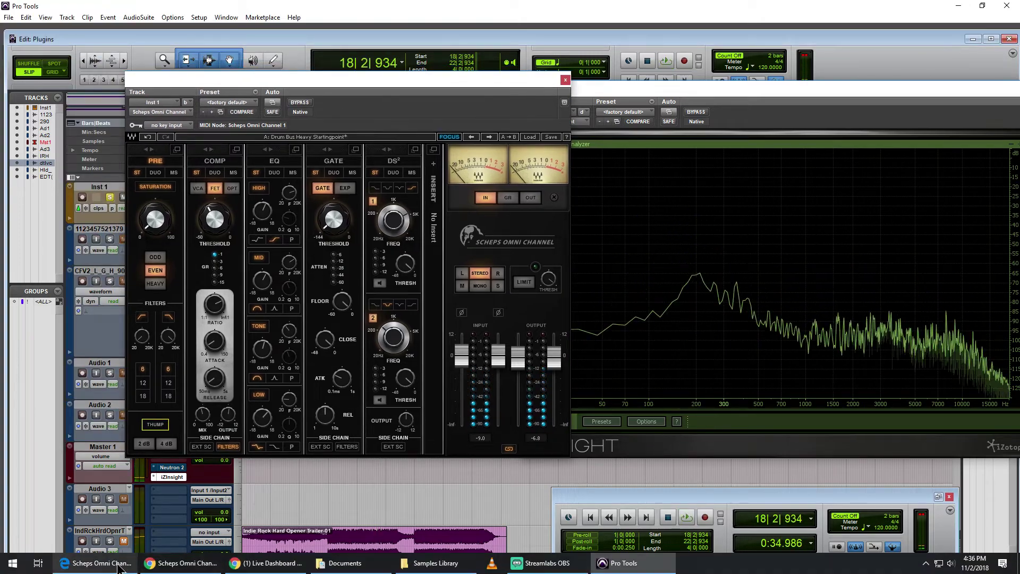
Switch to the Scheps Omni Channel user guide, read the EQ Module section, and return to Pro Tools
{"action": "left_click", "coordinate": [95, 569]}
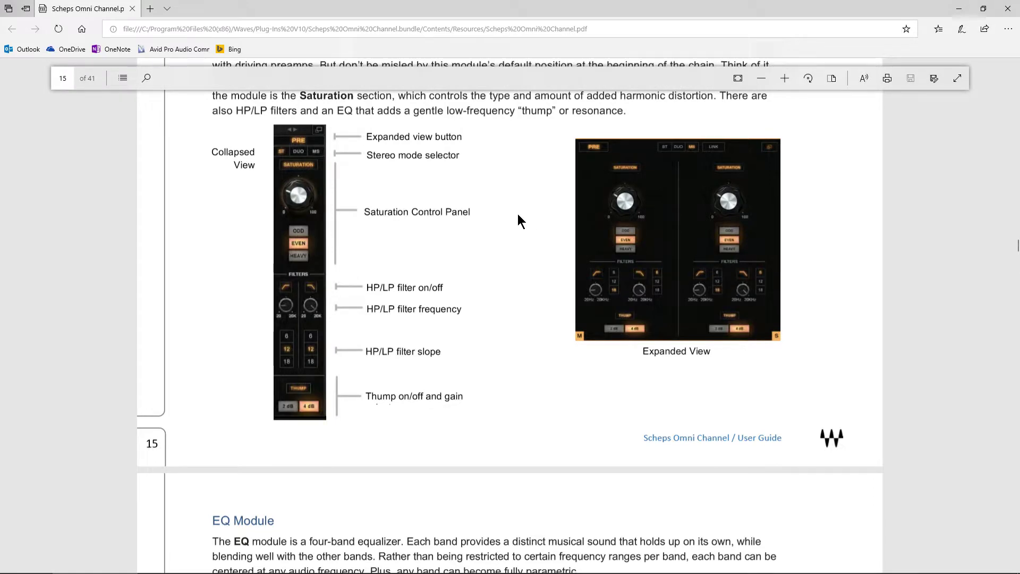
{"action": "scroll", "coordinate": [517, 214], "scroll_direction": "down", "scroll_amount": 5}
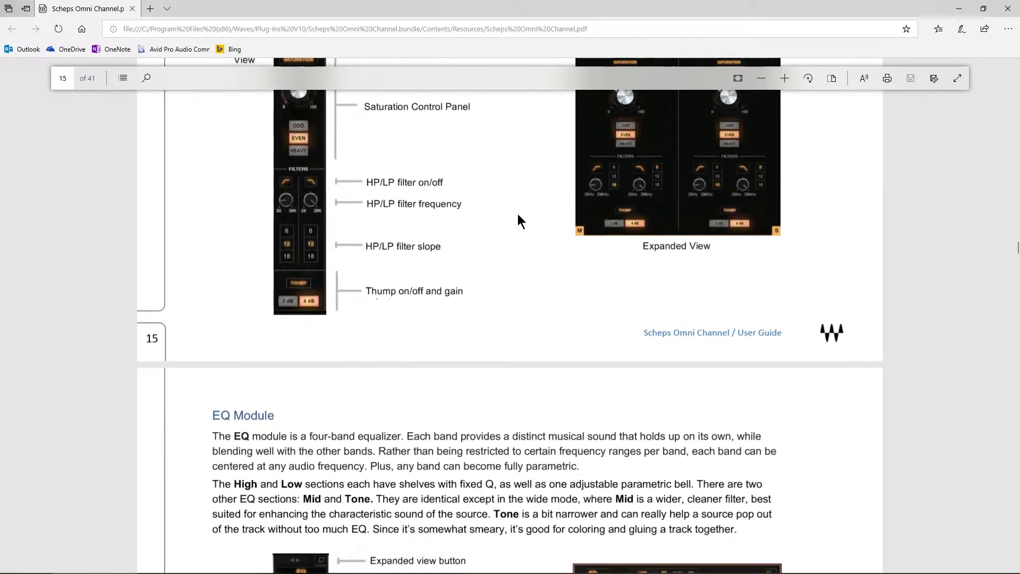
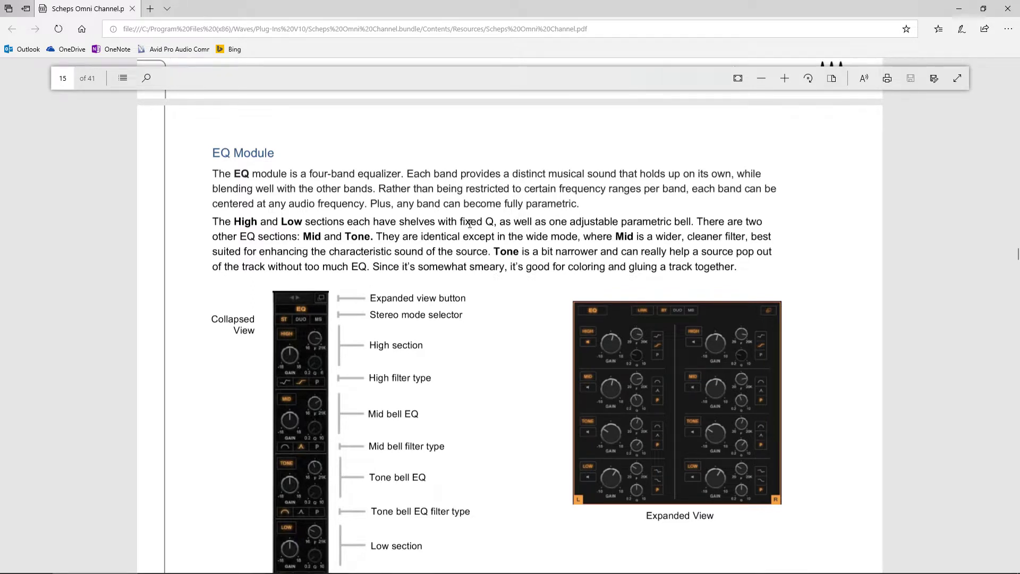
{"action": "left_click", "coordinate": [632, 563]}
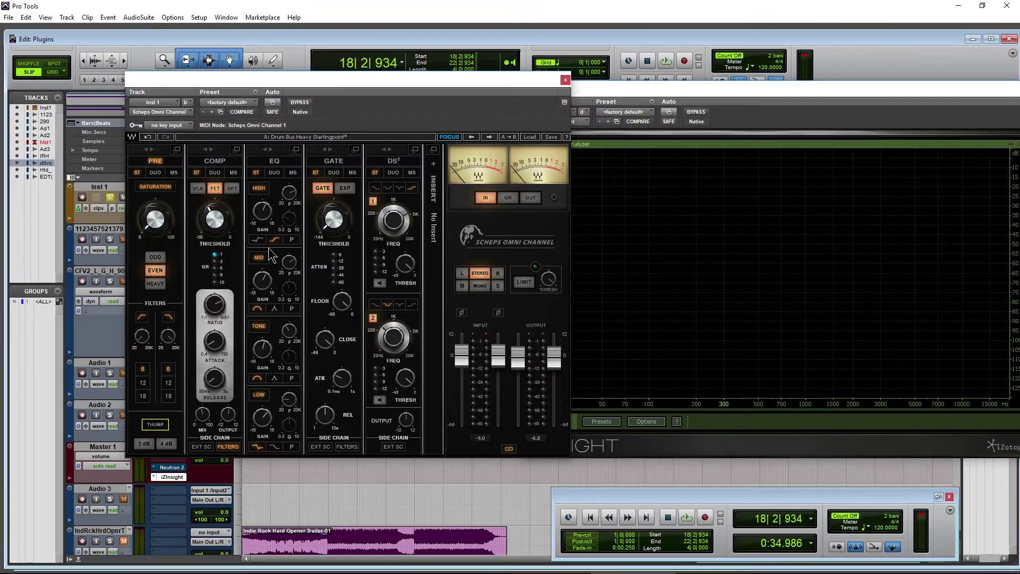
Open the expanded view of the EQ module and reposition the Scheps Omni Channel window
{"action": "left_click_drag", "start_coordinate": [276, 80], "coordinate": [286, 83]}
{"action": "left_click", "coordinate": [307, 152]}
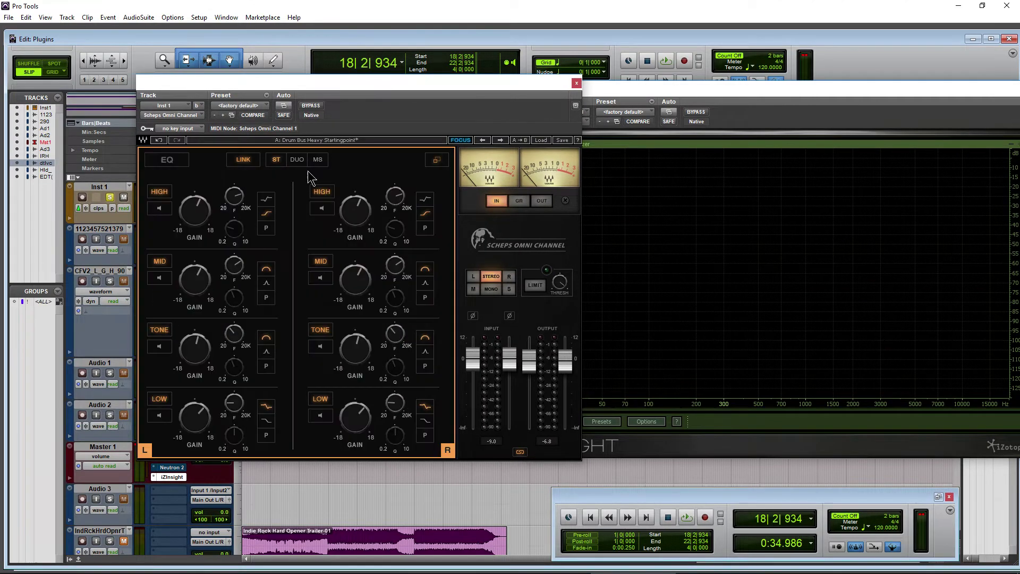
{"action": "left_click_drag", "start_coordinate": [349, 81], "coordinate": [414, 82]}
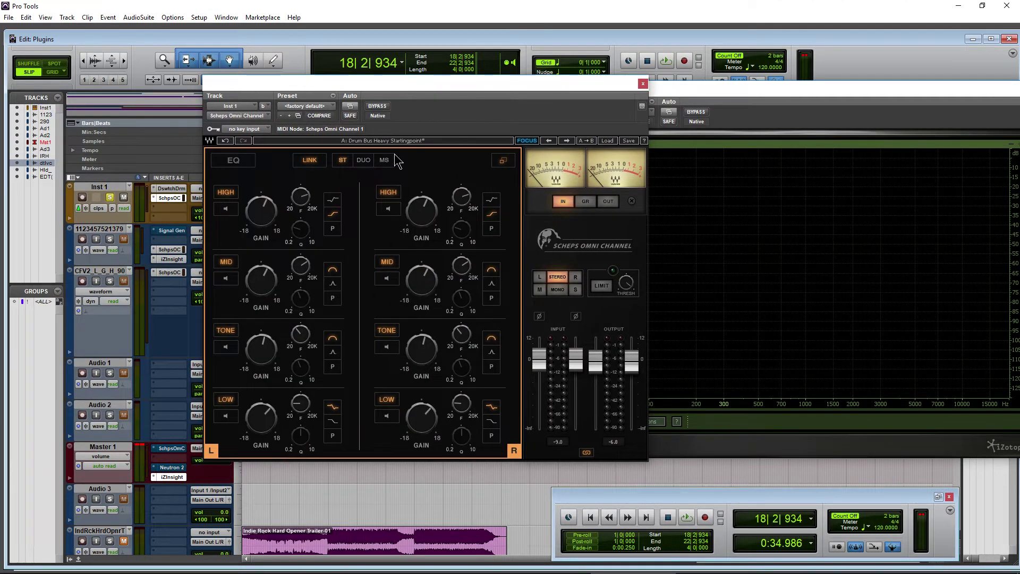
Sweep the High band's frequency in the linked EQ and toggle the band's solo listening on and off
{"action": "left_click", "coordinate": [300, 197]}
{"action": "left_click_drag", "start_coordinate": [300, 197], "coordinate": [287, 190]}
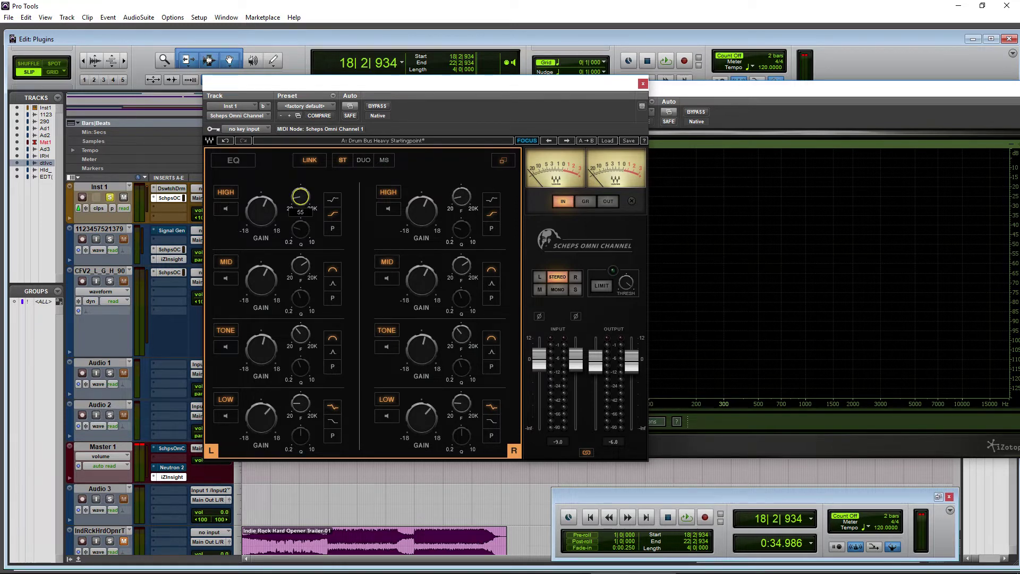
{"action": "mouse_move", "coordinate": [305, 201]}
{"action": "left_mouse_down"}
{"action": "mouse_move", "coordinate": [305, 175]}
{"action": "mouse_move", "coordinate": [304, 220]}
{"action": "left_mouse_up"}
{"action": "left_click", "coordinate": [227, 208]}
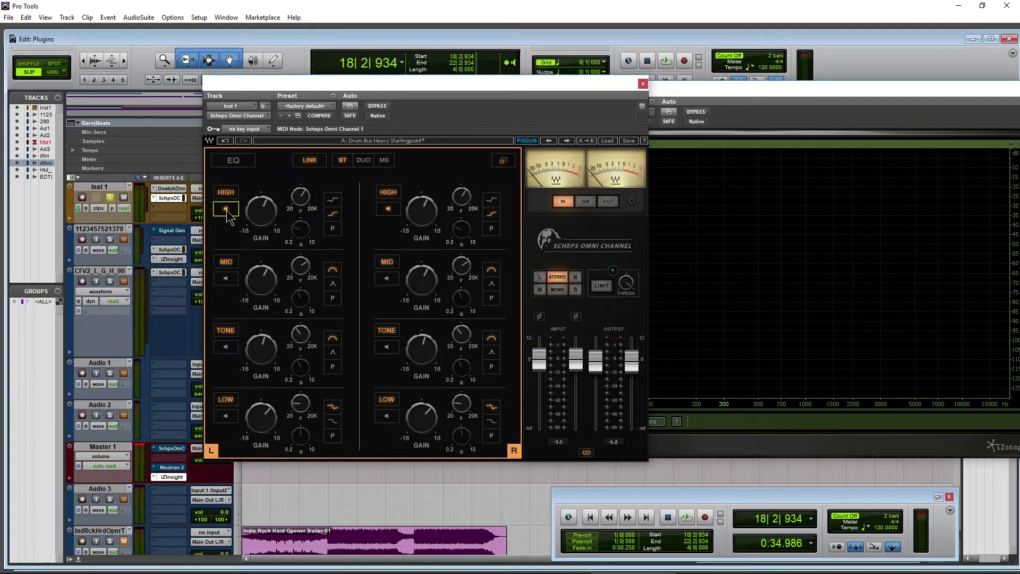
{"action": "left_click", "coordinate": [227, 211]}
Play the drums, enable the EQ module, and briefly audition the High band in solo
{"action": "left_click_drag", "start_coordinate": [340, 91], "coordinate": [389, 124]}
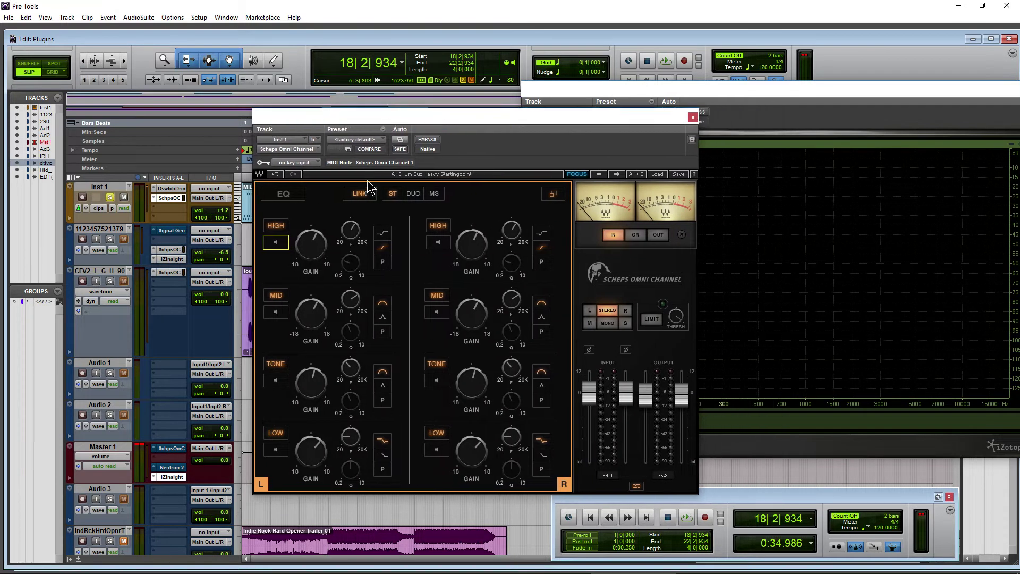
{"action": "key", "text": "space"}
{"action": "left_click", "coordinate": [283, 193]}
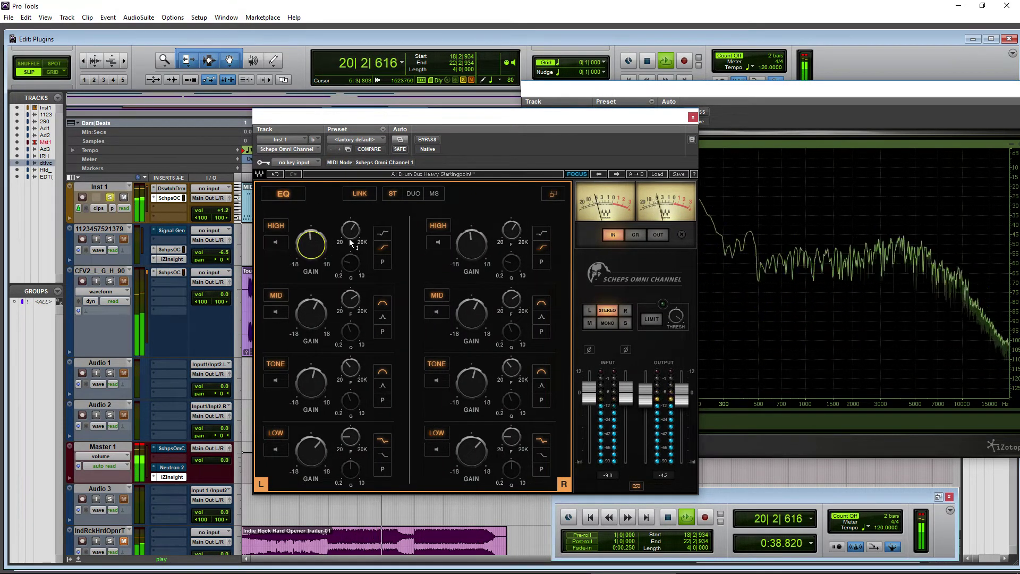
{"action": "left_click", "coordinate": [276, 241]}
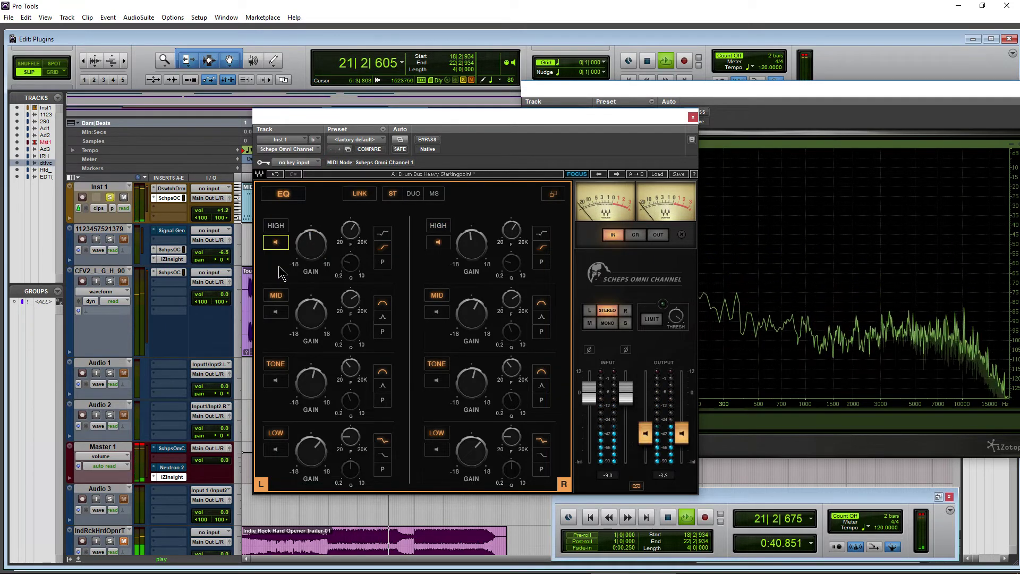
{"action": "left_click", "coordinate": [276, 242]}
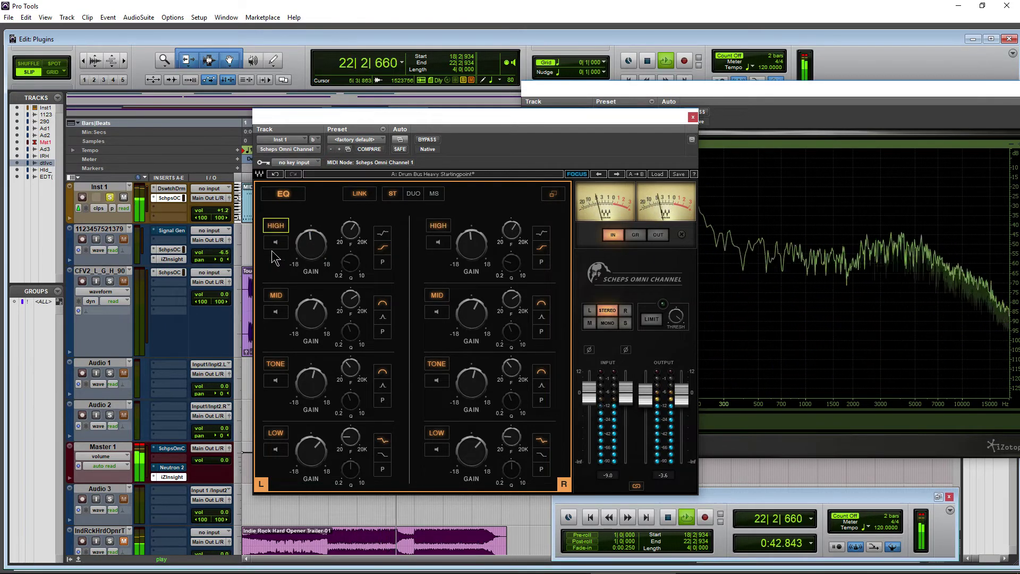
Solo the Mid band, lower its frequency, end the solo, and move the plug-in window to uncover the spectrum
{"action": "left_click", "coordinate": [276, 312]}
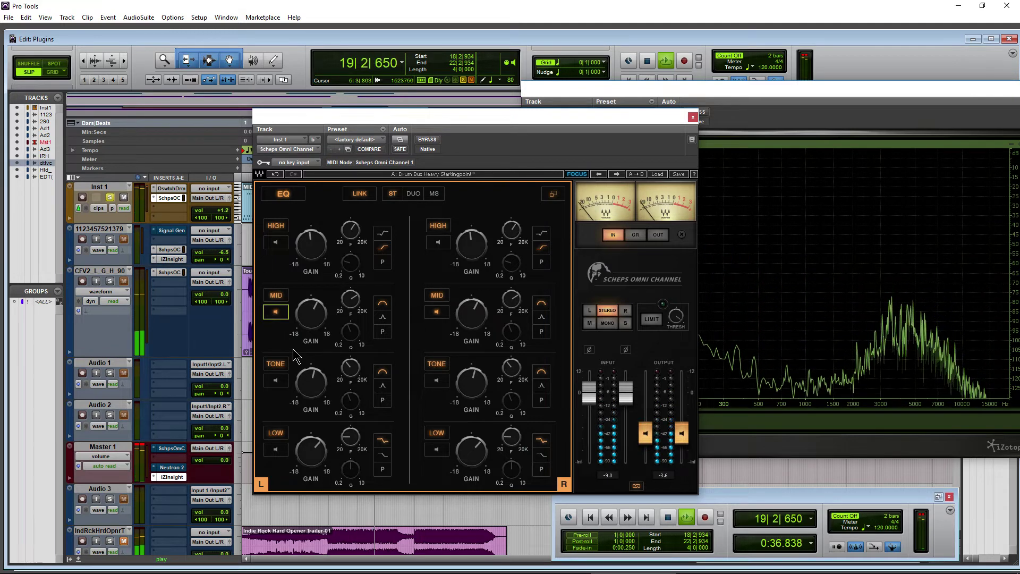
{"action": "left_click_drag", "start_coordinate": [350, 298], "coordinate": [350, 314]}
{"action": "left_click", "coordinate": [276, 312]}
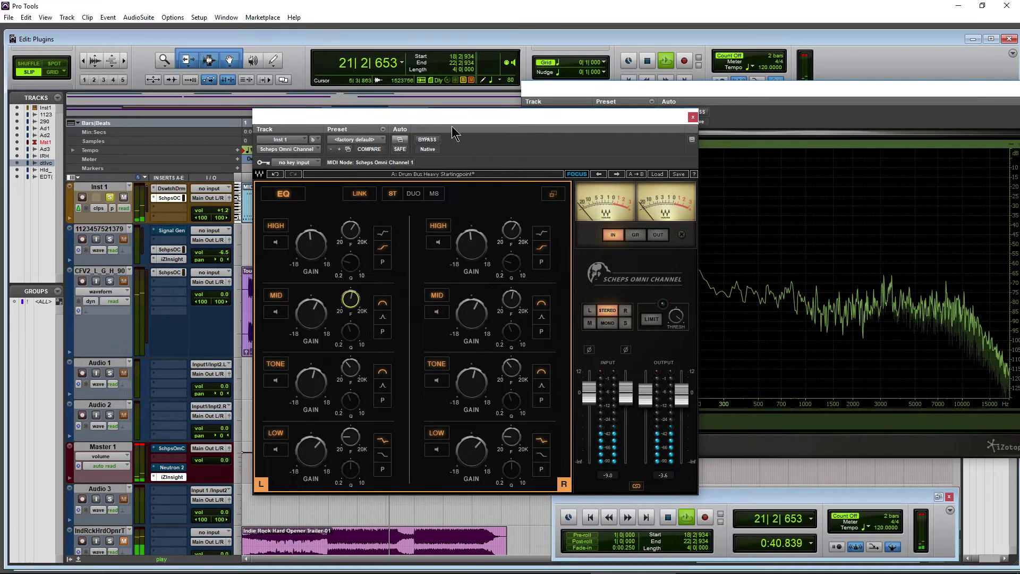
{"action": "left_click_drag", "start_coordinate": [451, 120], "coordinate": [309, 107]}
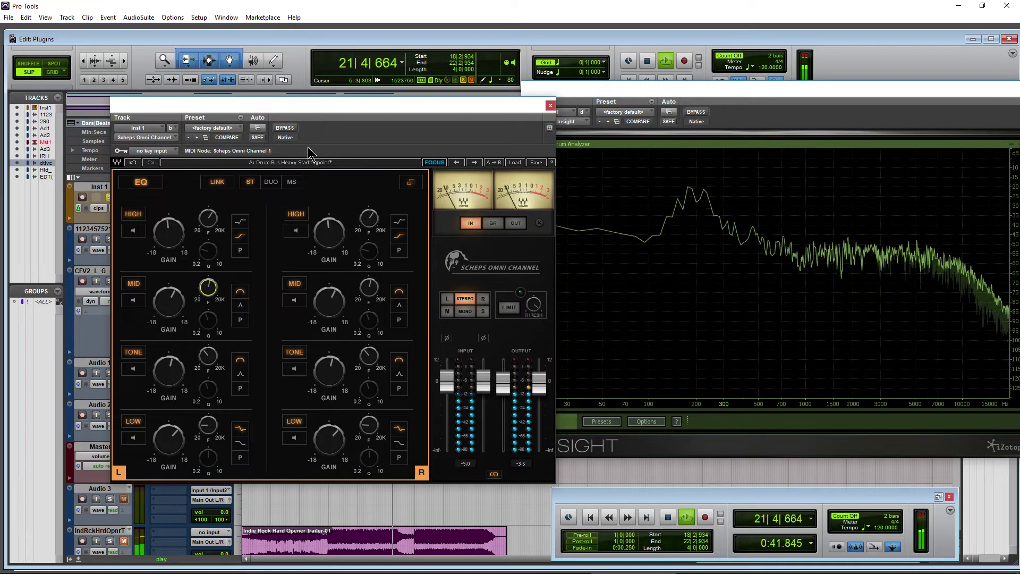
Solo the Mid band again, raise the solo listening level, increase the Mid gain, and end the solo
{"action": "left_click", "coordinate": [134, 299]}
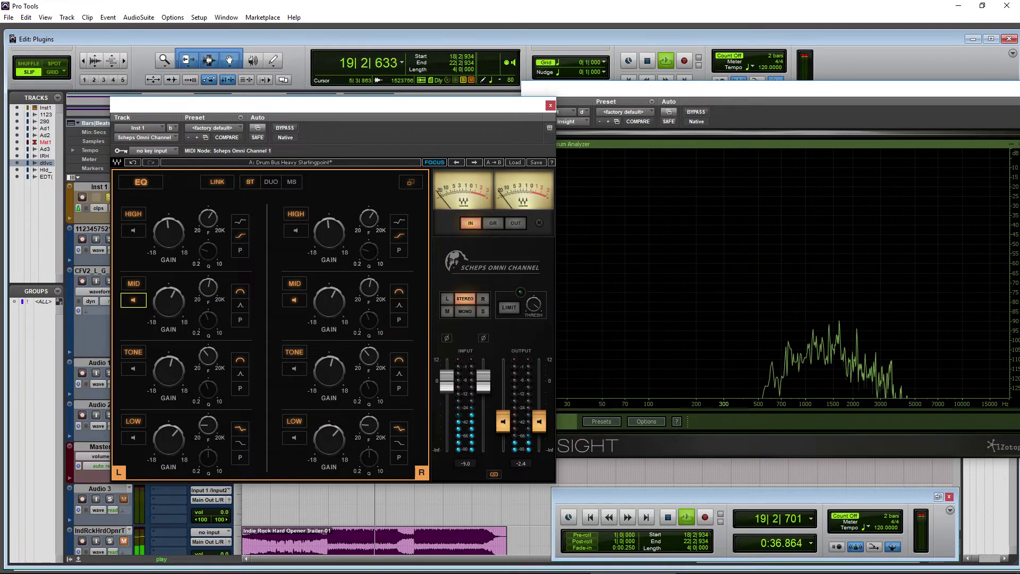
{"action": "left_click_drag", "start_coordinate": [502, 422], "coordinate": [502, 395]}
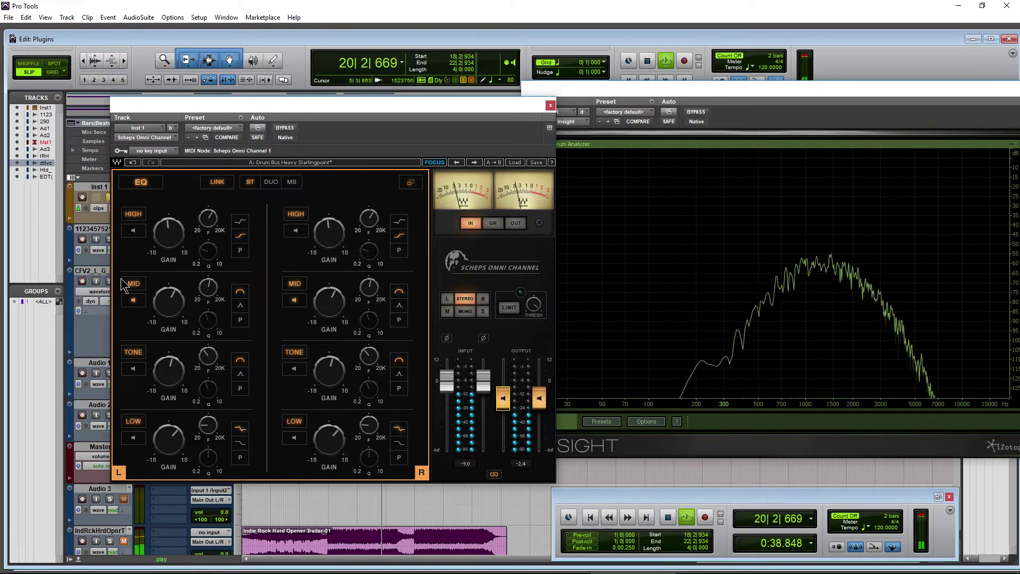
{"action": "left_click", "coordinate": [133, 301]}
{"action": "left_click", "coordinate": [133, 301]}
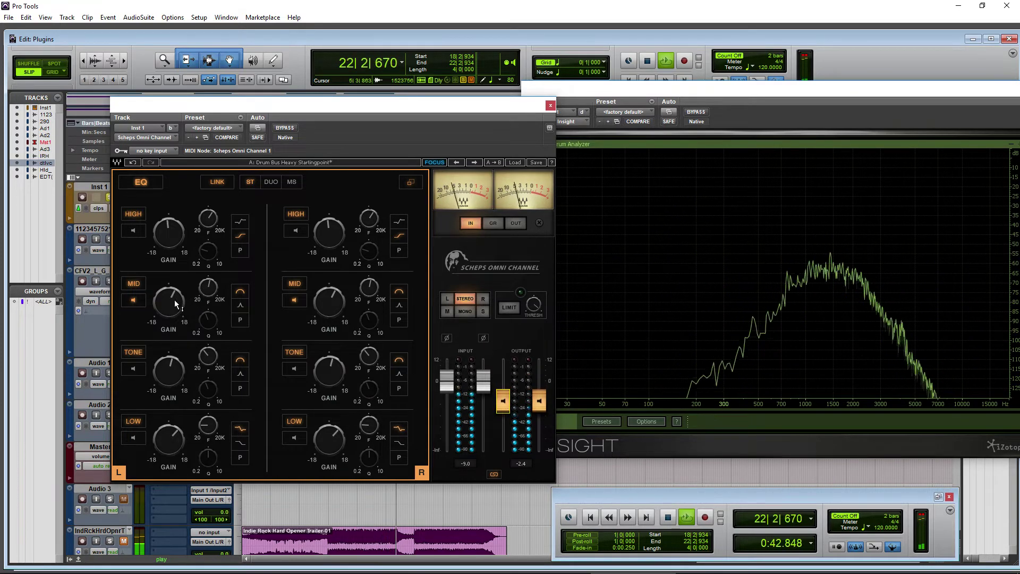
{"action": "left_click_drag", "start_coordinate": [169, 302], "coordinate": [168, 324]}
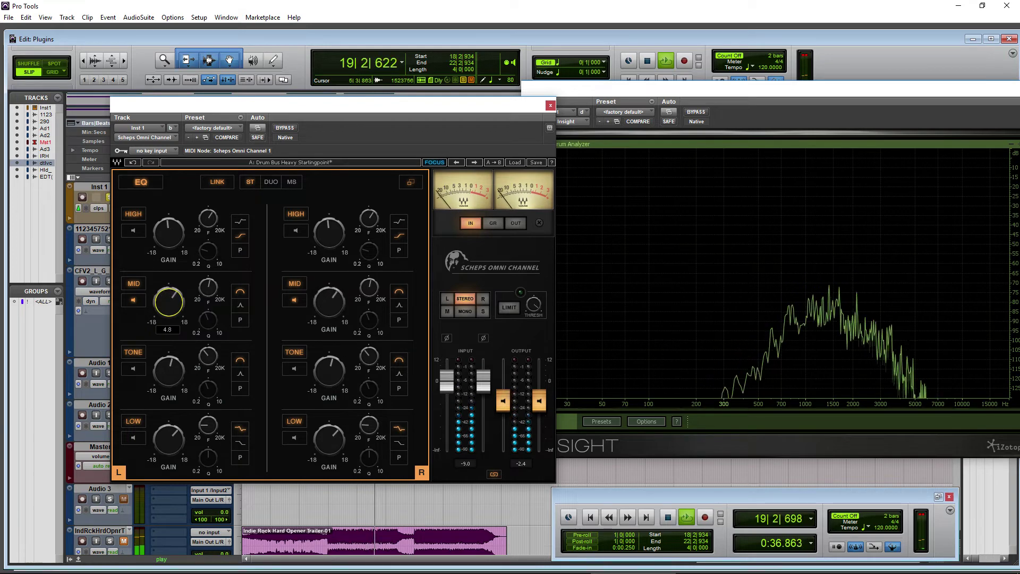
{"action": "left_click", "coordinate": [134, 301]}
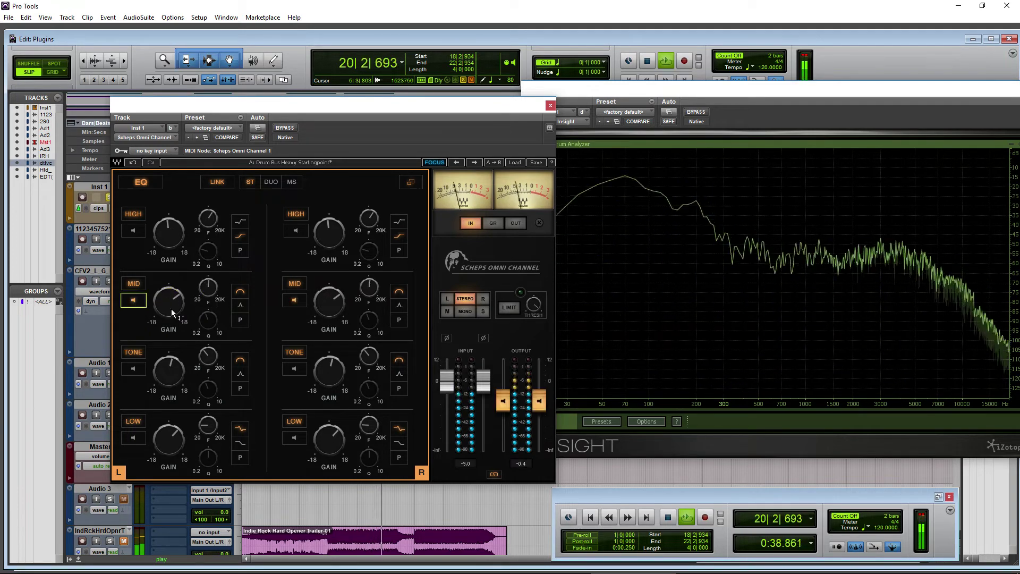
Audition the Tone band in solo while raising its frequency to 2554 Hz, and end the solo
{"action": "left_click", "coordinate": [133, 368]}
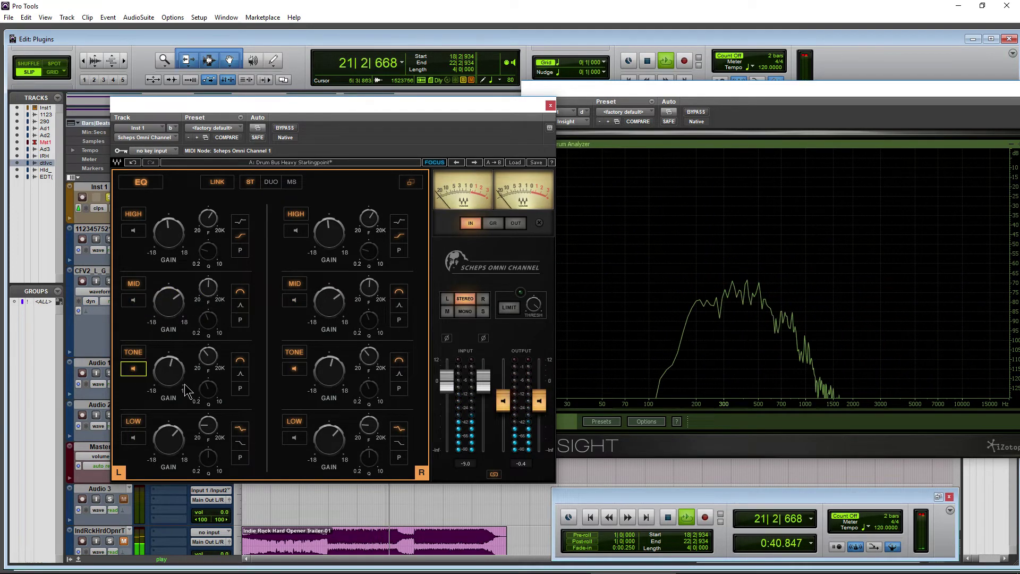
{"action": "left_click_drag", "start_coordinate": [208, 355], "coordinate": [208, 372]}
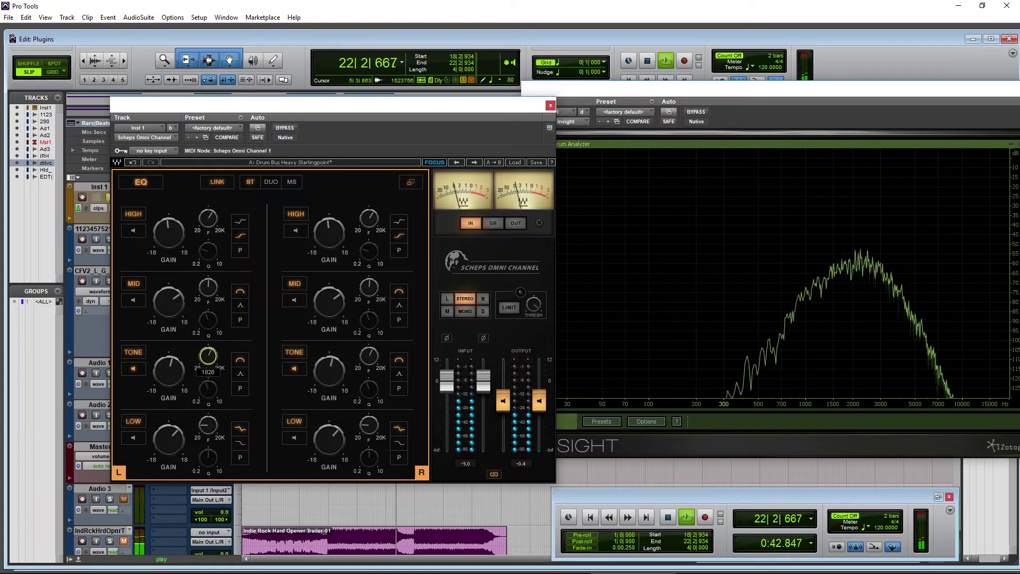
{"action": "left_click", "coordinate": [133, 369]}
{"action": "mouse_move", "coordinate": [208, 355]}
{"action": "left_mouse_down"}
{"action": "mouse_move", "coordinate": [208, 346]}
{"action": "mouse_move", "coordinate": [206, 358]}
{"action": "left_mouse_up"}
{"action": "left_click", "coordinate": [133, 369]}
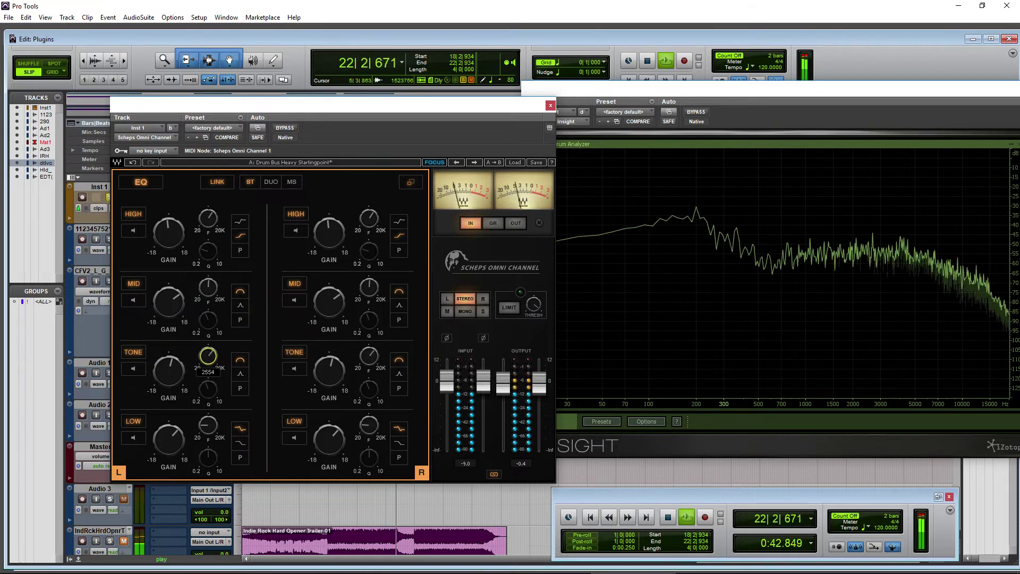
Adjust the soloed Tone band's gain, end the solo and playback, and set its filter type to parametric (P)
{"action": "left_click", "coordinate": [132, 369]}
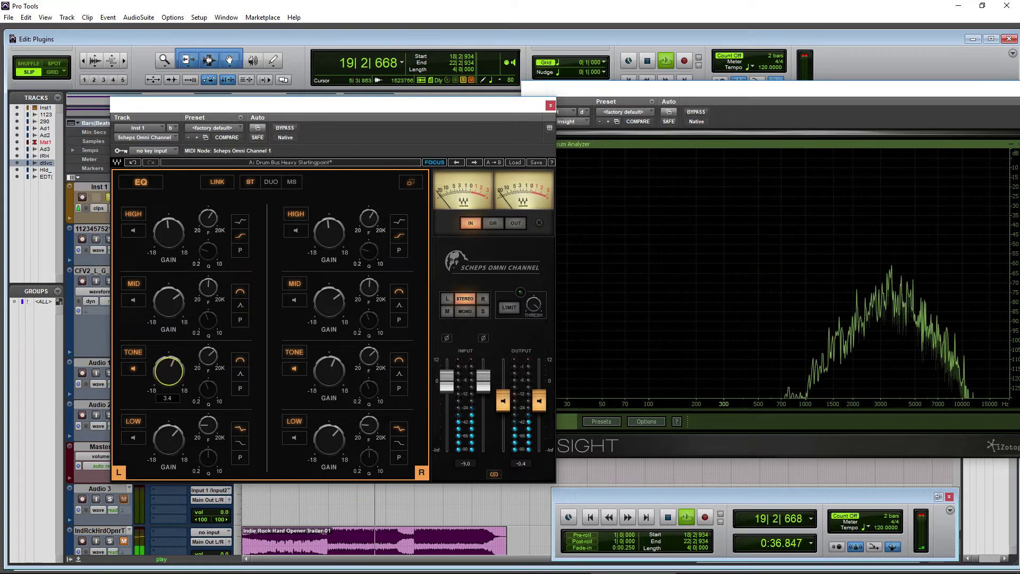
{"action": "left_click", "coordinate": [177, 380]}
{"action": "key", "text": "space"}
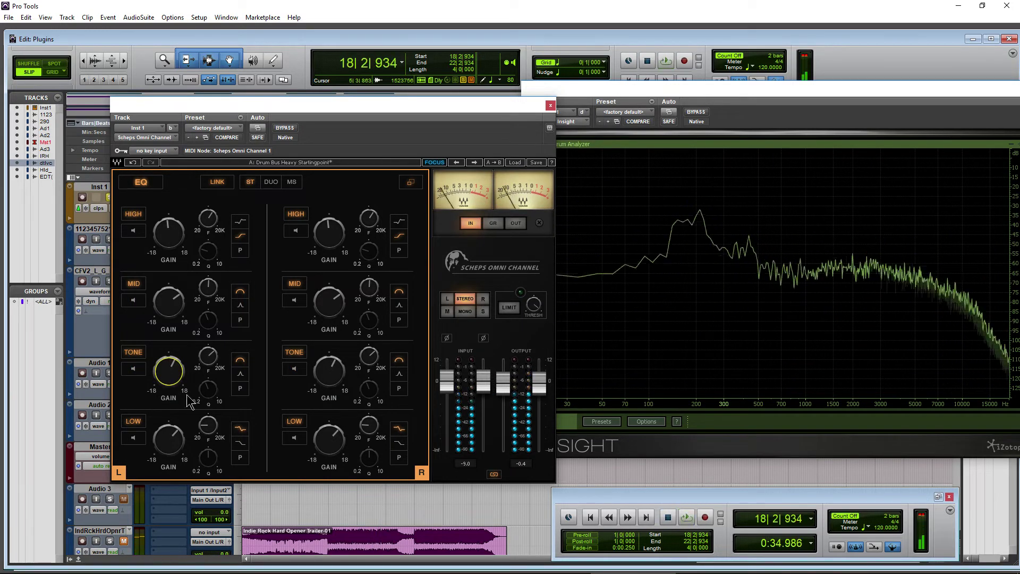
{"action": "left_click", "coordinate": [242, 389]}
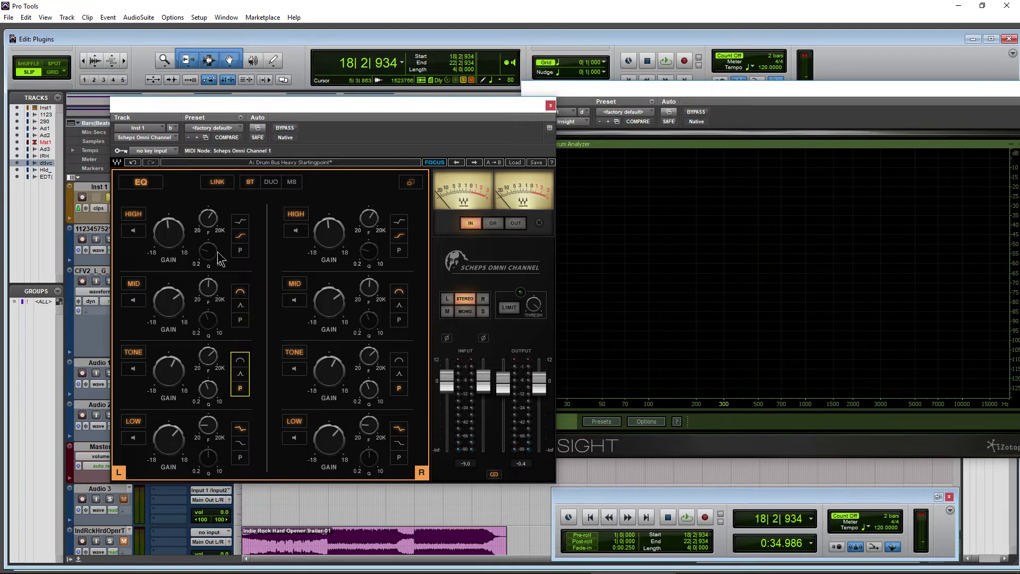
Play the drums with the Tone band soloed, adjust its parametric Q up to about 5.26, and toggle the solo to compare
{"action": "left_click", "coordinate": [139, 369]}
{"action": "key", "text": "space"}
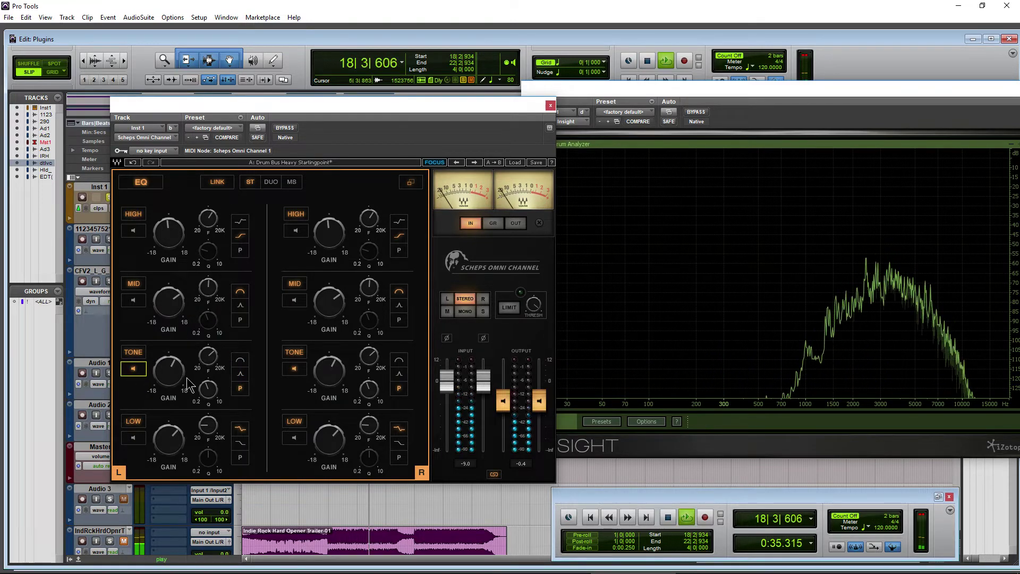
{"action": "left_click", "coordinate": [208, 397]}
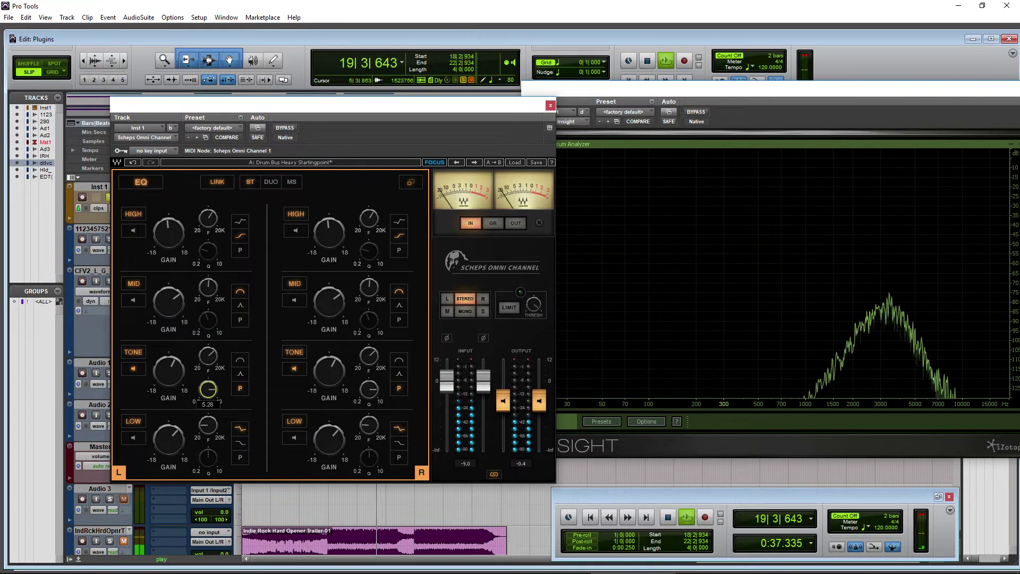
{"action": "left_click", "coordinate": [132, 368]}
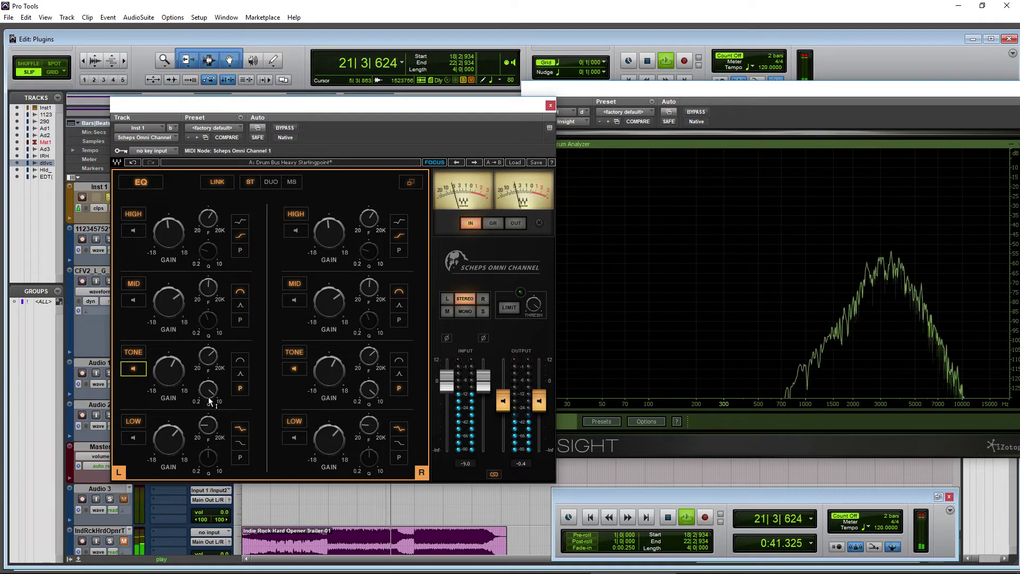
{"action": "mouse_move", "coordinate": [208, 391]}
{"action": "left_mouse_down"}
{"action": "mouse_move", "coordinate": [208, 409]}
{"action": "mouse_move", "coordinate": [207, 391]}
{"action": "left_mouse_up"}
{"action": "left_click", "coordinate": [133, 368]}
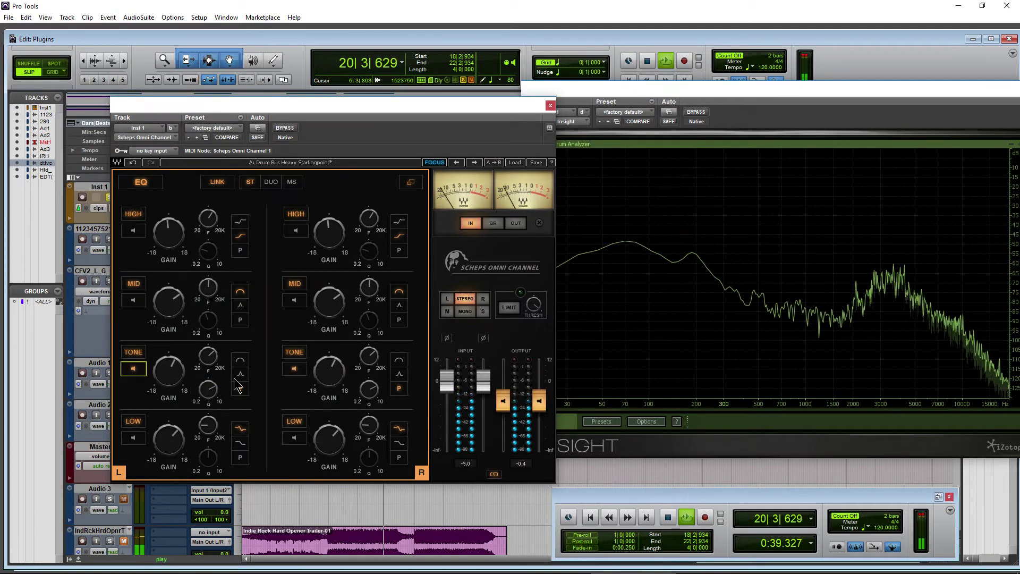
Compare the soloed Tone band's narrow and wide bell filter types, leaving it on the wide bell, and end the solo and playback
{"action": "left_click", "coordinate": [133, 368]}
{"action": "left_click", "coordinate": [240, 374]}
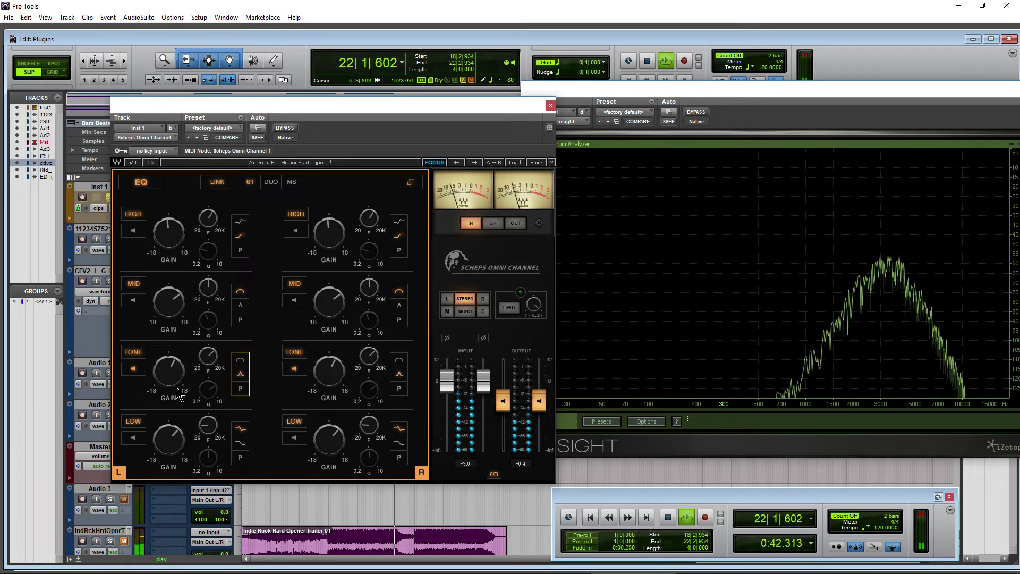
{"action": "left_click", "coordinate": [241, 361]}
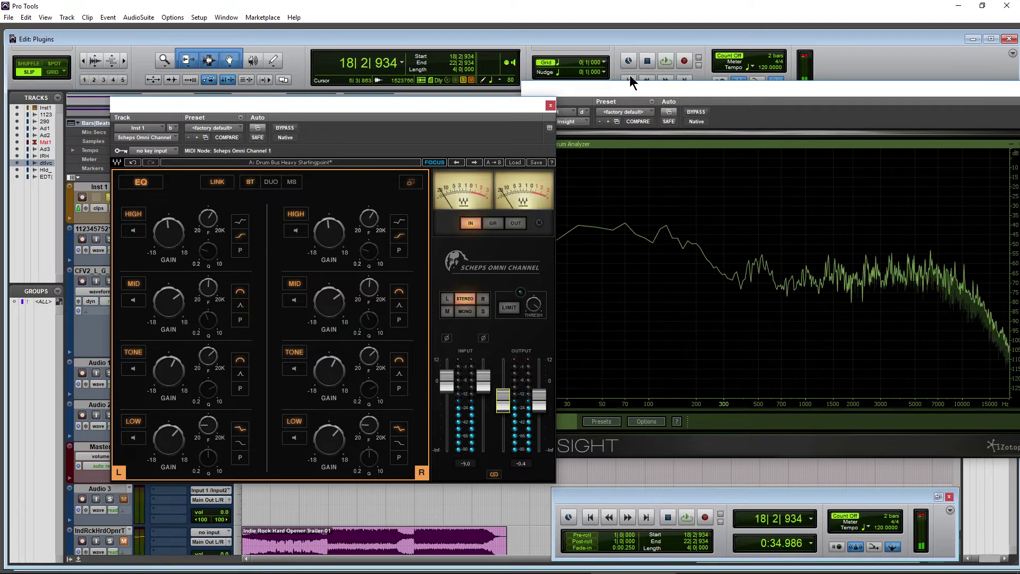
Read the EQ Module section in the Scheps Omni Channel user guide PDF, and switch back to Pro Tools
{"action": "left_click", "coordinate": [97, 562]}
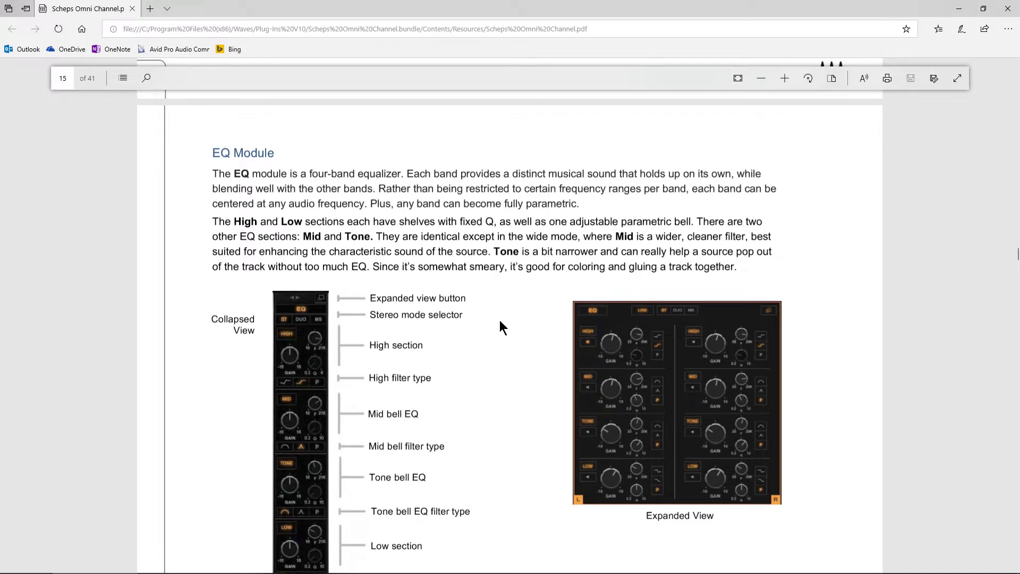
{"action": "scroll", "coordinate": [495, 317], "scroll_direction": "down", "scroll_amount": 1}
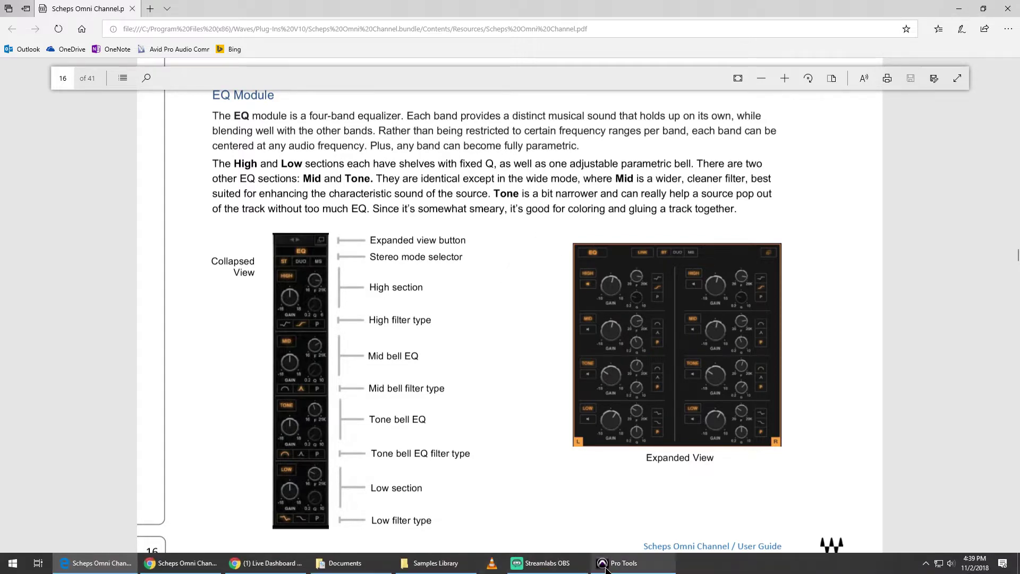
{"action": "left_click", "coordinate": [633, 562]}
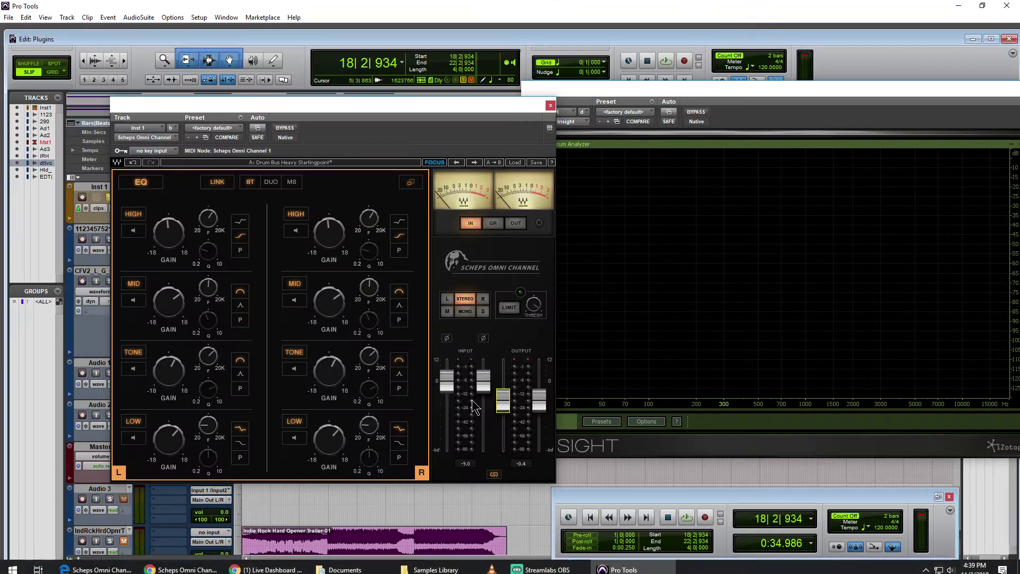
Set the Tone band's filter type to narrow bell, and step through the High band's shelf types to parametric (P)
{"action": "left_click", "coordinate": [240, 373]}
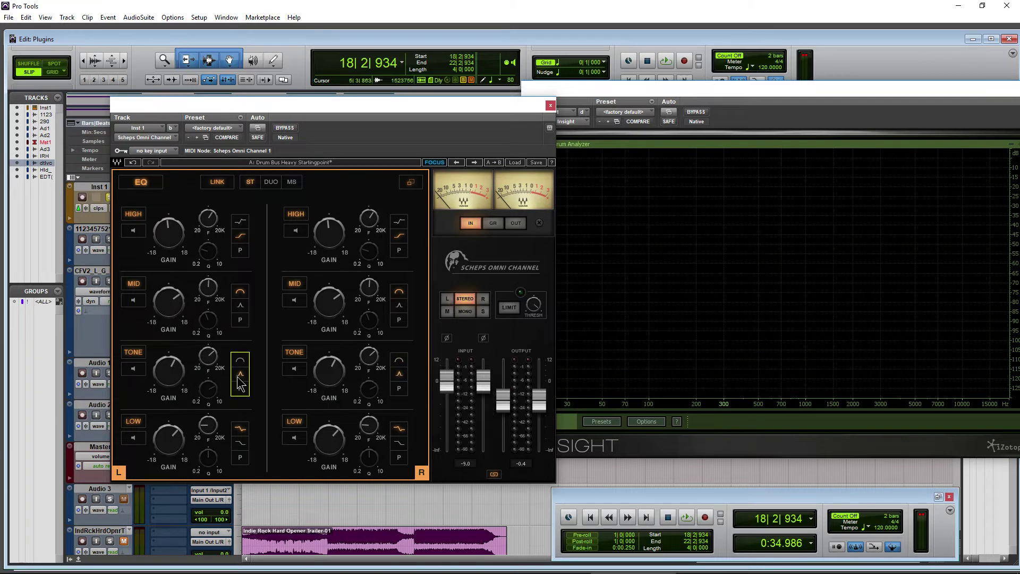
{"action": "left_click", "coordinate": [240, 221]}
{"action": "left_click", "coordinate": [239, 236]}
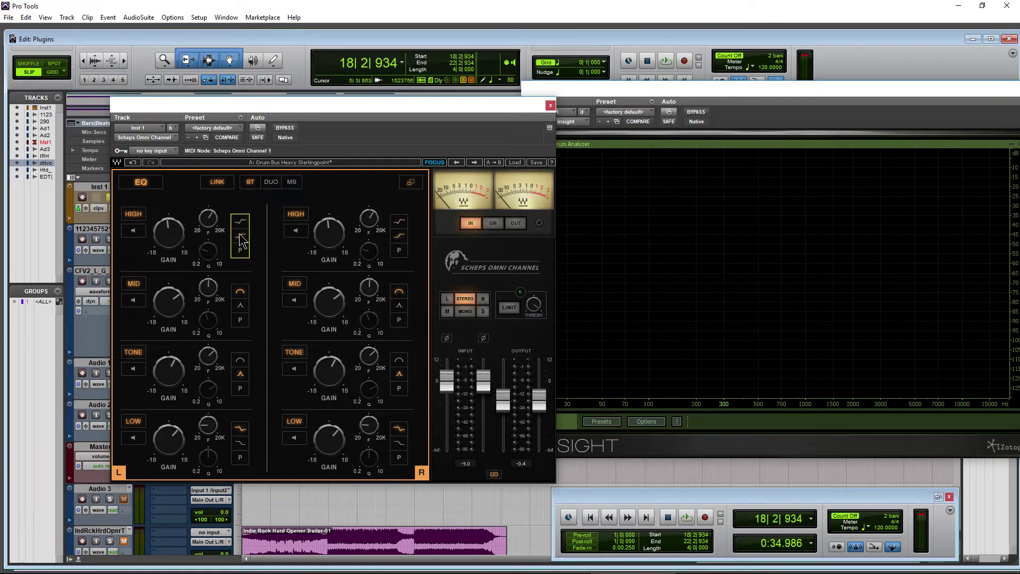
{"action": "left_click", "coordinate": [240, 250]}
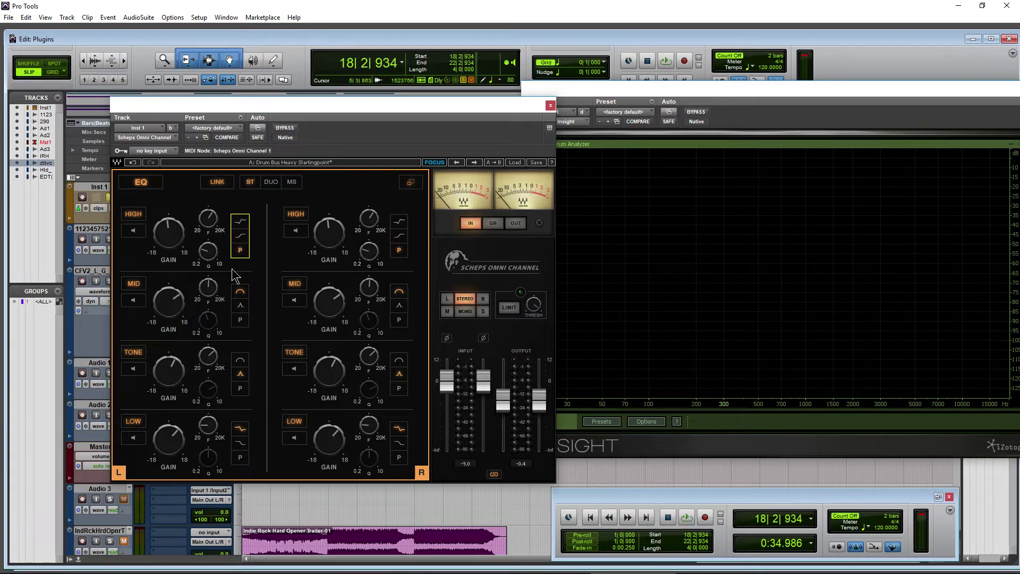
Play the drums with the High band soloed, sweep its Q to 10.00 and down to 0.20, and toggle the solo to compare
{"action": "left_click", "coordinate": [133, 231]}
{"action": "key", "text": "space"}
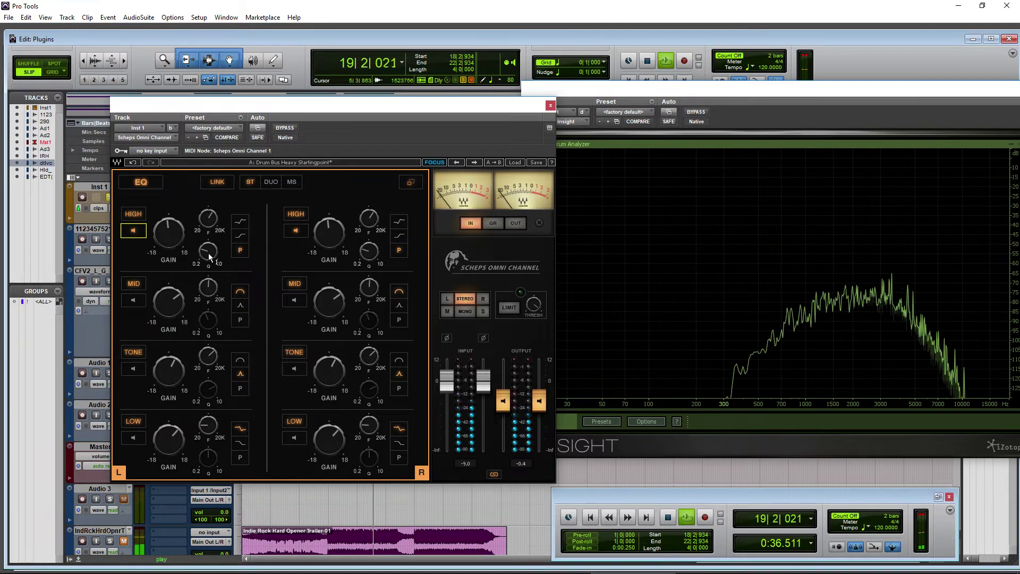
{"action": "left_click_drag", "start_coordinate": [208, 253], "coordinate": [209, 225]}
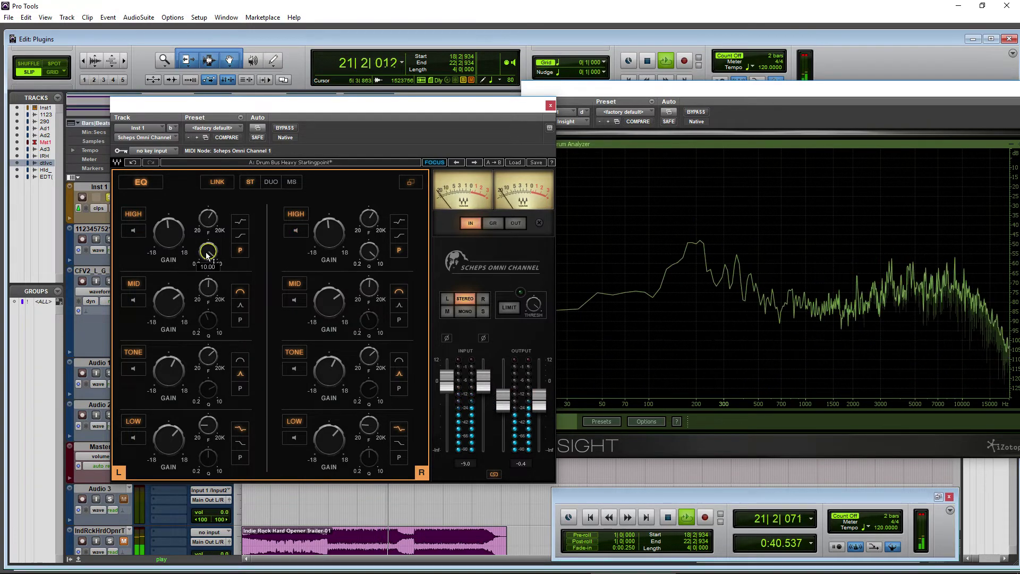
{"action": "left_click", "coordinate": [133, 230]}
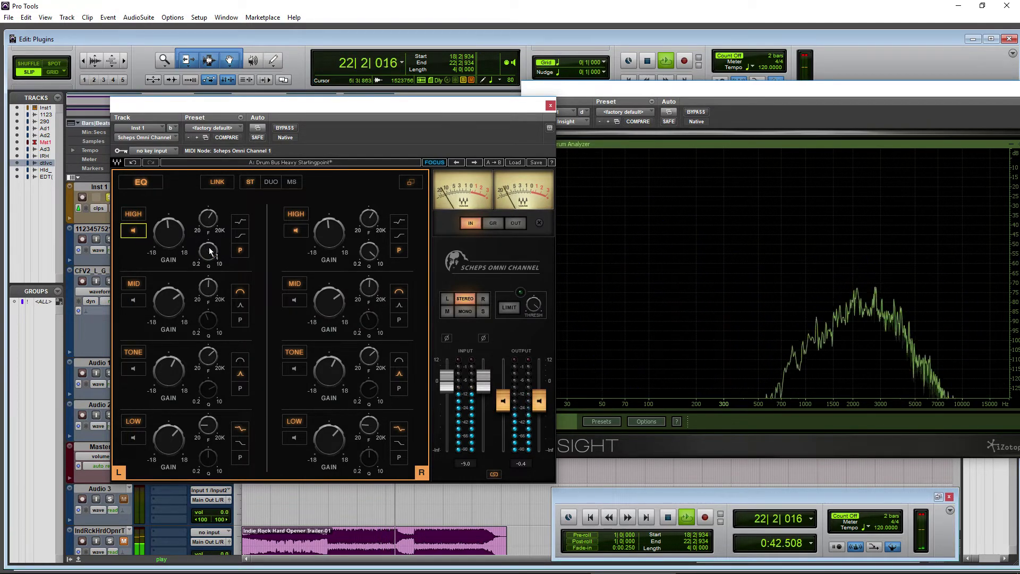
{"action": "left_click_drag", "start_coordinate": [208, 251], "coordinate": [208, 274]}
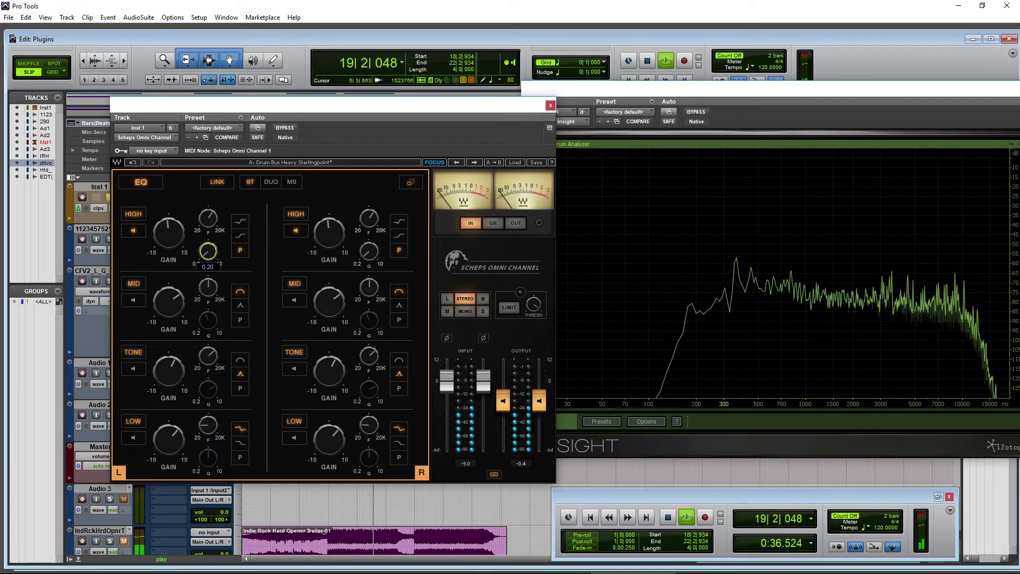
{"action": "left_click", "coordinate": [133, 230]}
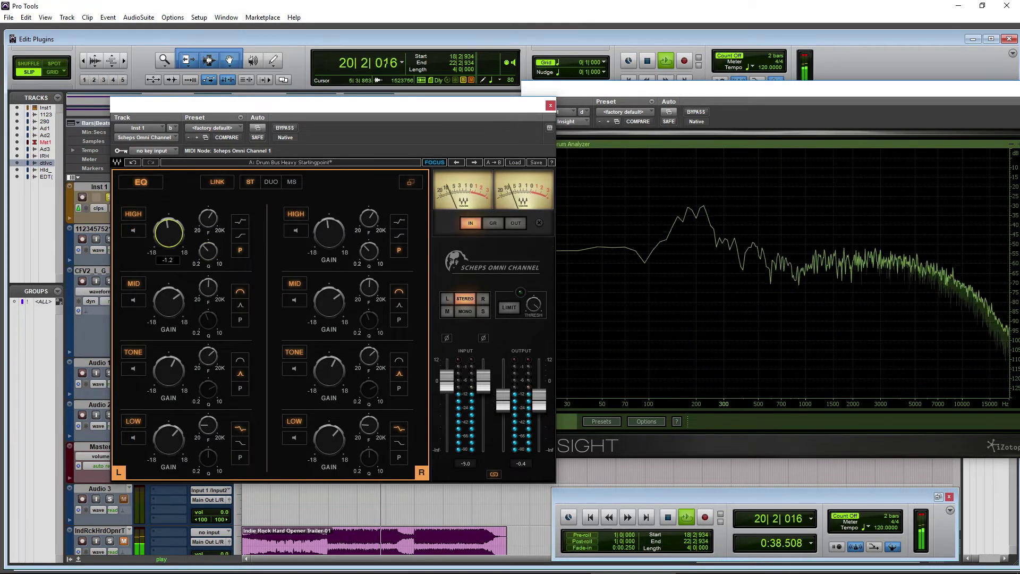
Compare the High band's two shelf types in solo, choosing the first one, and lower its frequency to about 447 Hz
{"action": "left_click", "coordinate": [240, 235]}
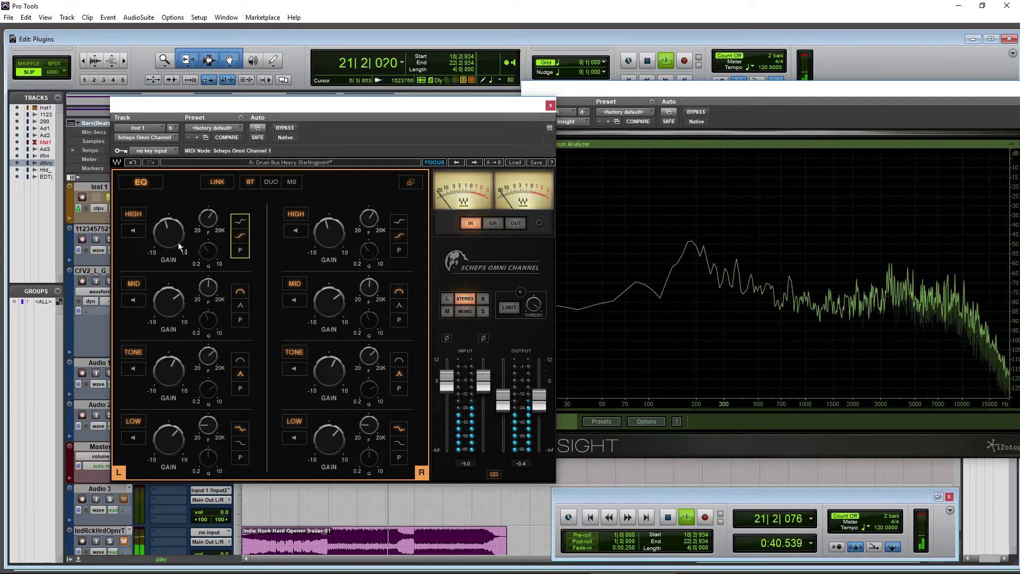
{"action": "left_click", "coordinate": [133, 230]}
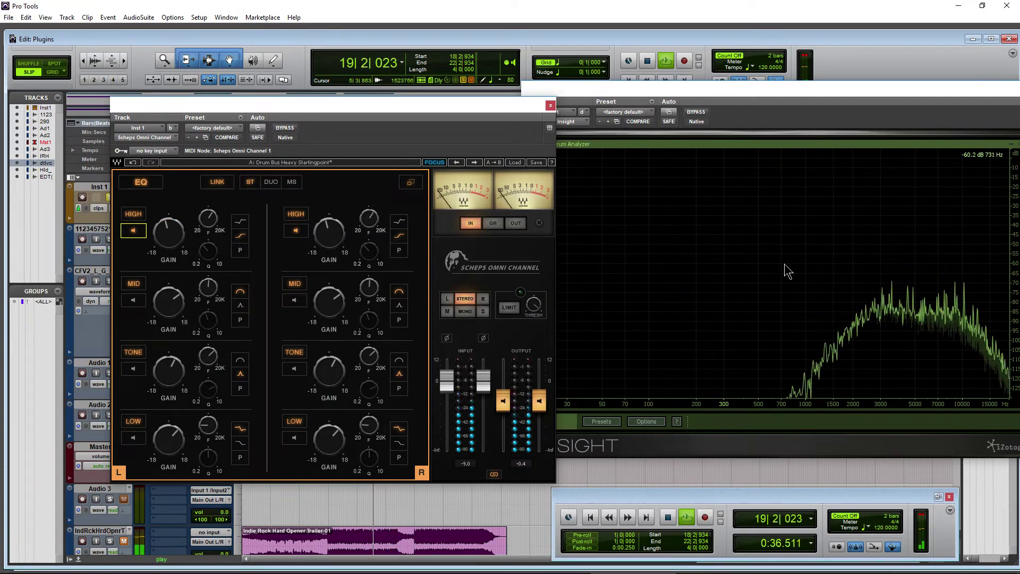
{"action": "left_click", "coordinate": [237, 225]}
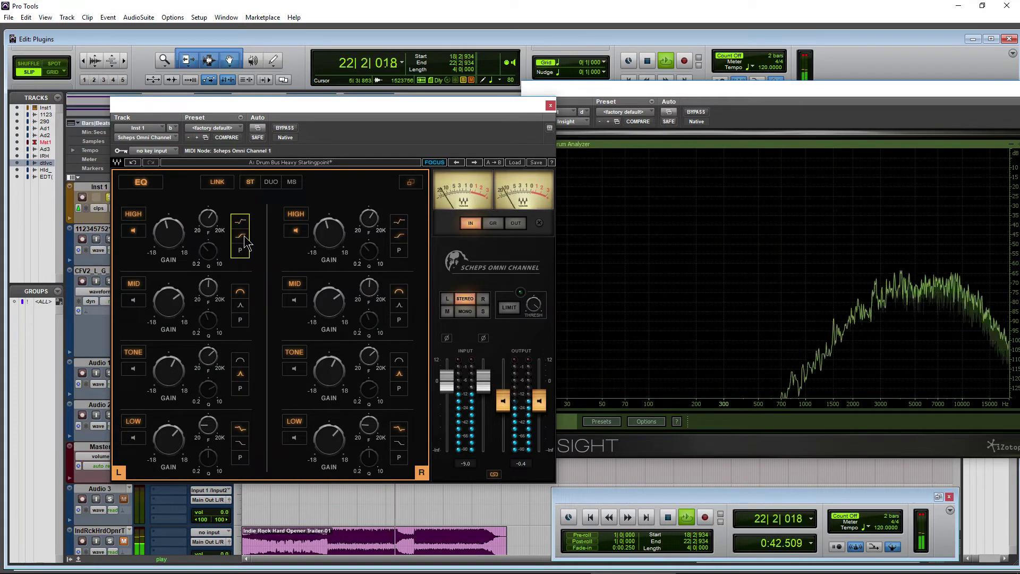
{"action": "left_click_drag", "start_coordinate": [208, 218], "coordinate": [207, 244]}
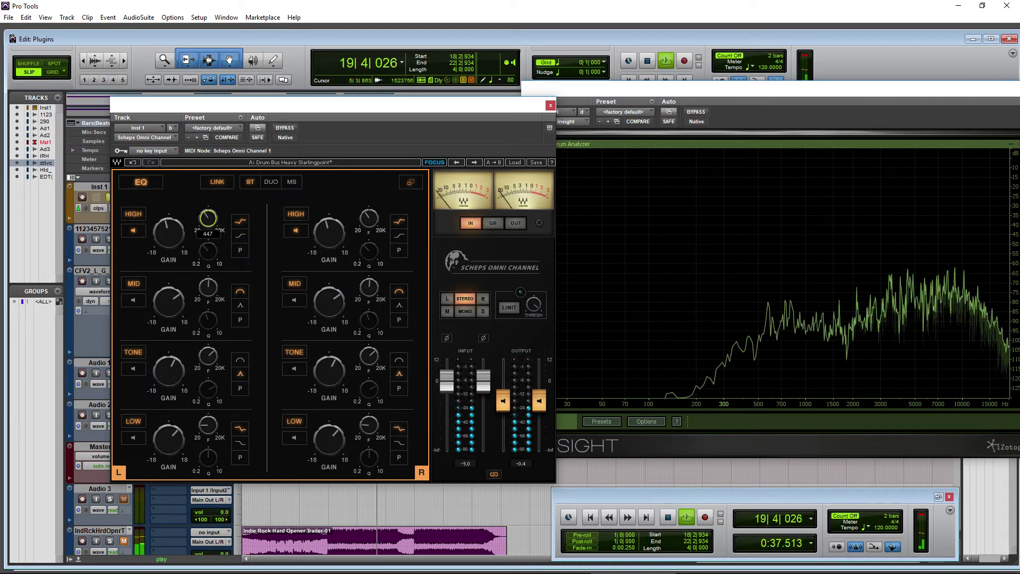
{"action": "left_click", "coordinate": [133, 230]}
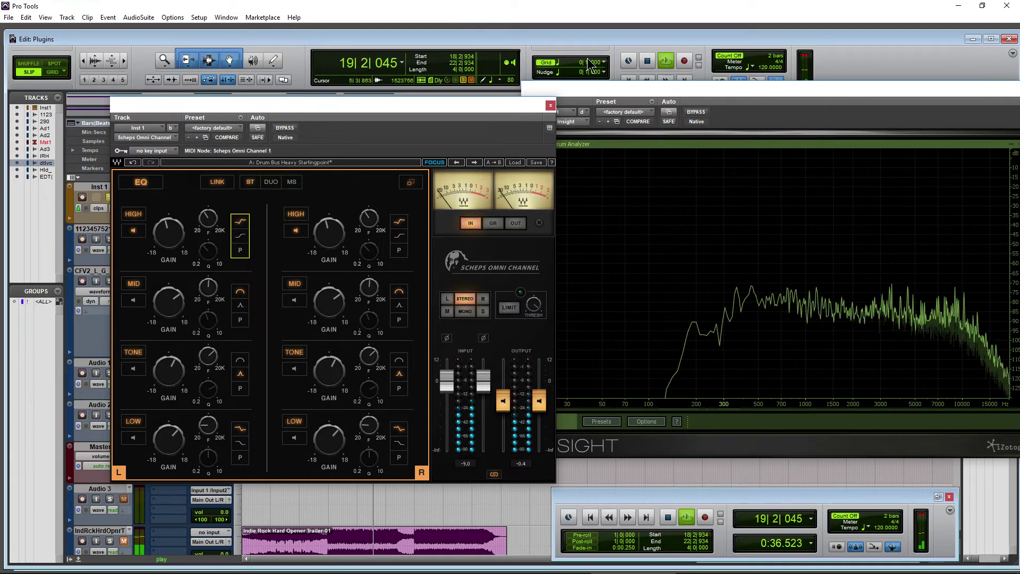
Switch to the user guide PDF and examine the EQ and DS2 Module pages down to the start of the Compressor Module section
{"action": "left_click", "coordinate": [85, 564]}
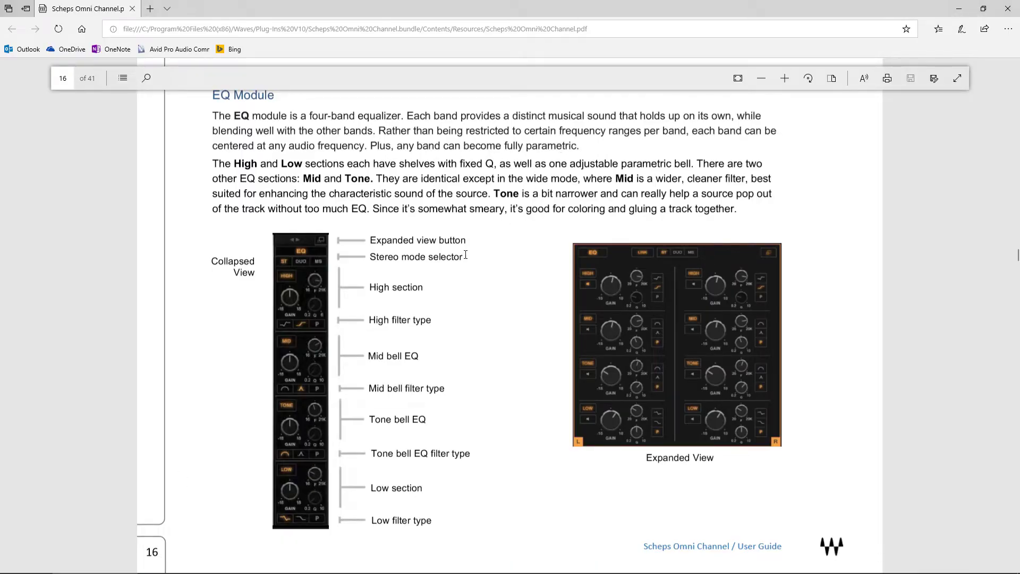
{"action": "scroll", "coordinate": [465, 255], "scroll_direction": "down", "scroll_amount": 3}
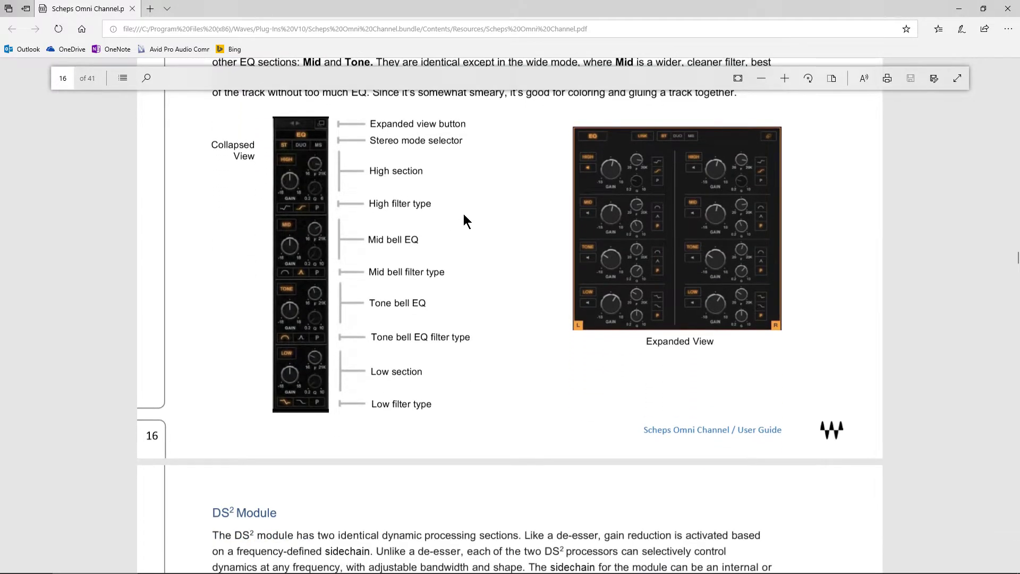
{"action": "scroll", "coordinate": [462, 240], "scroll_direction": "down", "scroll_amount": 2}
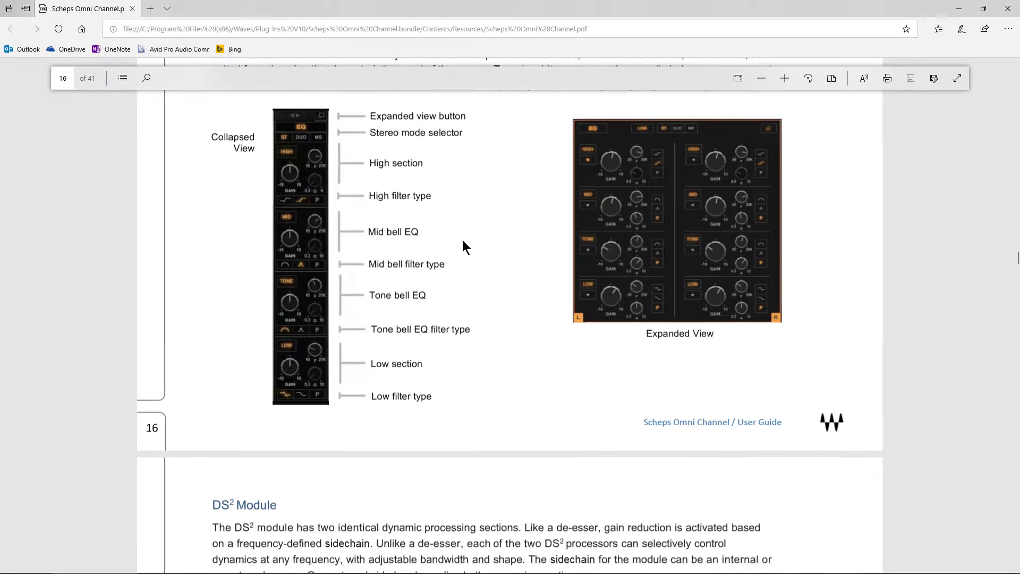
{"action": "scroll", "coordinate": [477, 247], "scroll_direction": "down", "scroll_amount": 1}
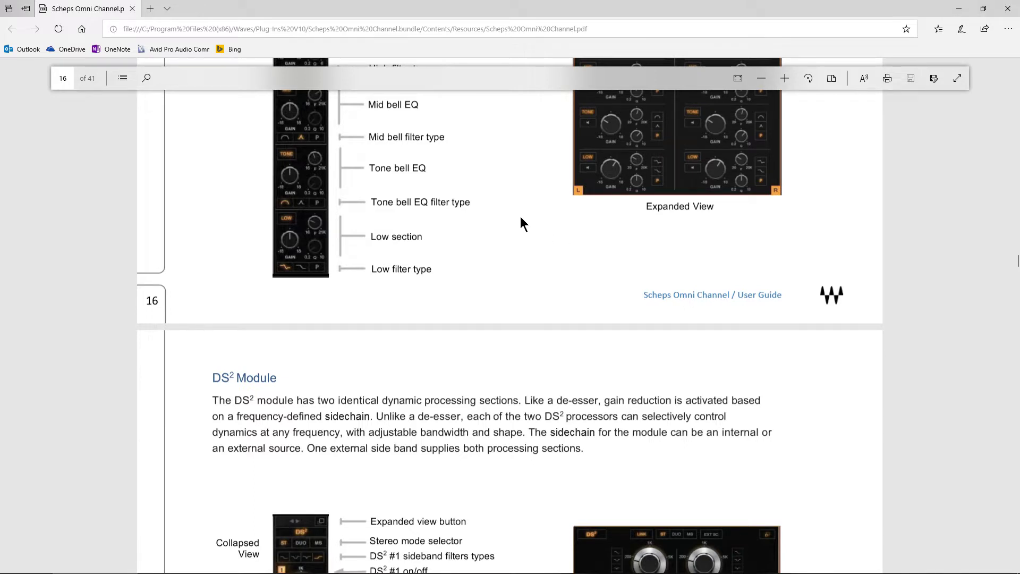
{"action": "scroll", "coordinate": [491, 239], "scroll_direction": "down", "scroll_amount": 5}
{"action": "scroll", "coordinate": [490, 241], "scroll_direction": "down", "scroll_amount": 1}
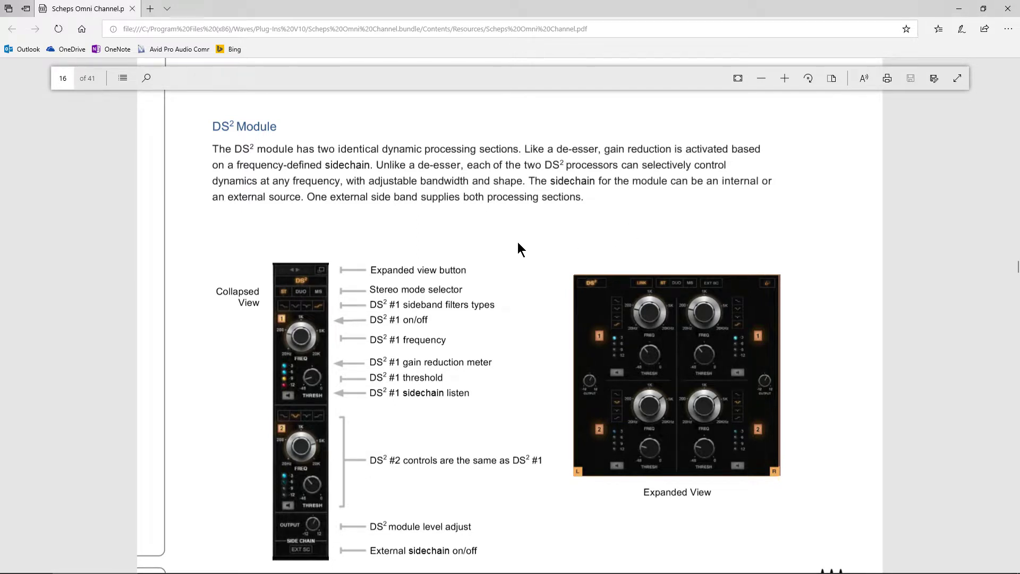
{"action": "scroll", "coordinate": [526, 242], "scroll_direction": "down", "scroll_amount": 1}
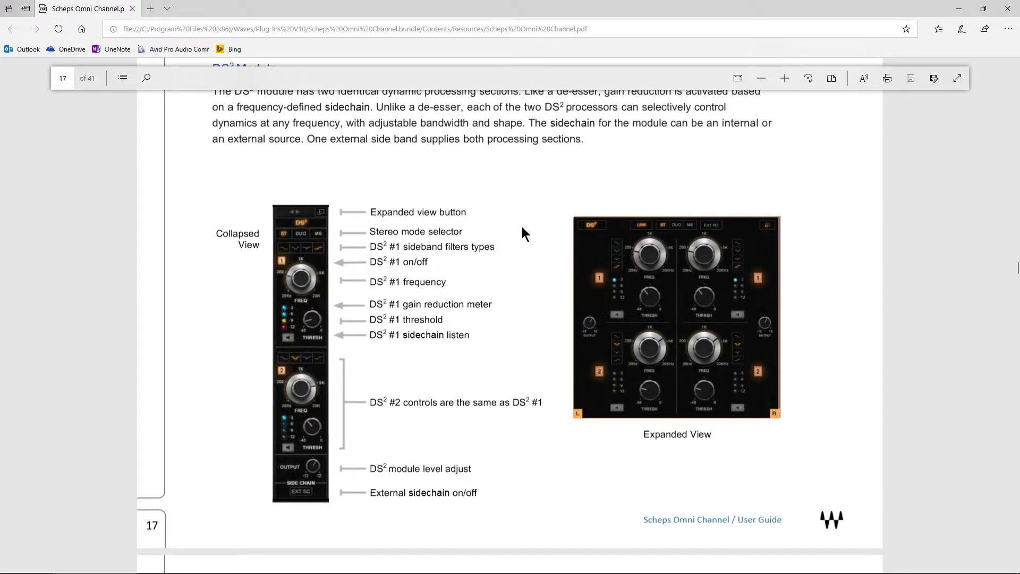
{"action": "scroll", "coordinate": [524, 230], "scroll_direction": "down", "scroll_amount": 1}
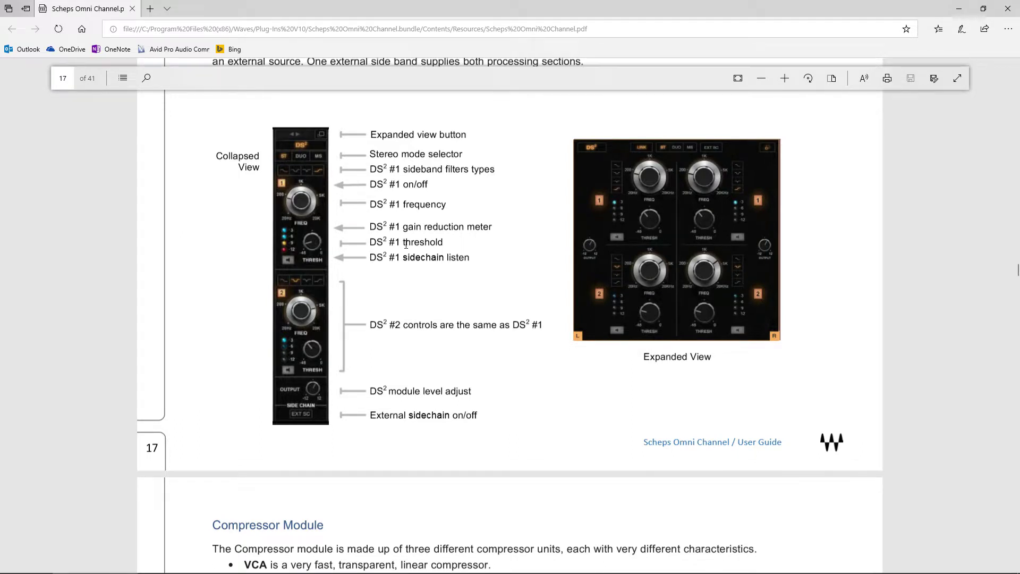
{"action": "scroll", "coordinate": [481, 239], "scroll_direction": "down", "scroll_amount": 3}
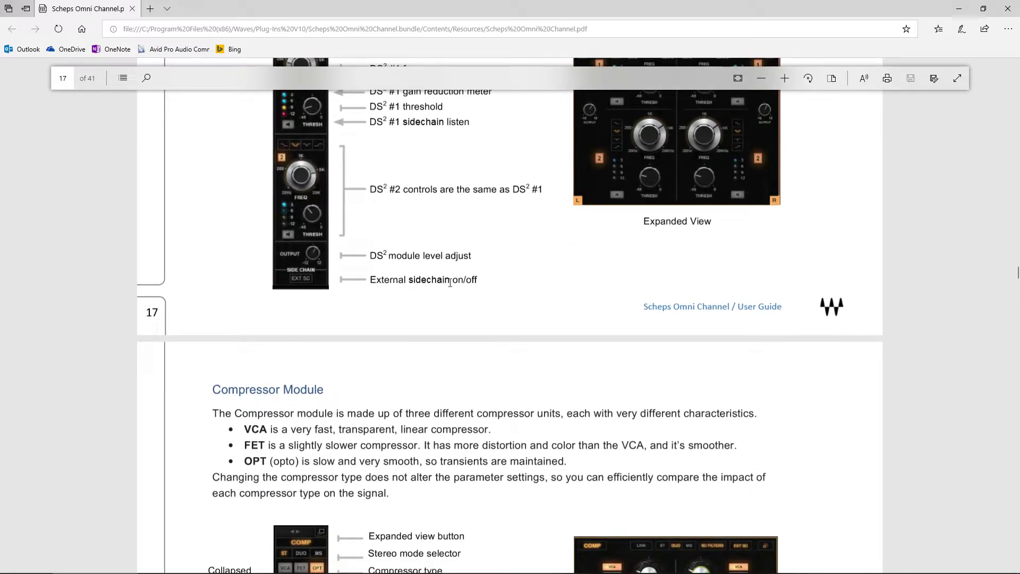
{"action": "scroll", "coordinate": [501, 242], "scroll_direction": "down", "scroll_amount": 1}
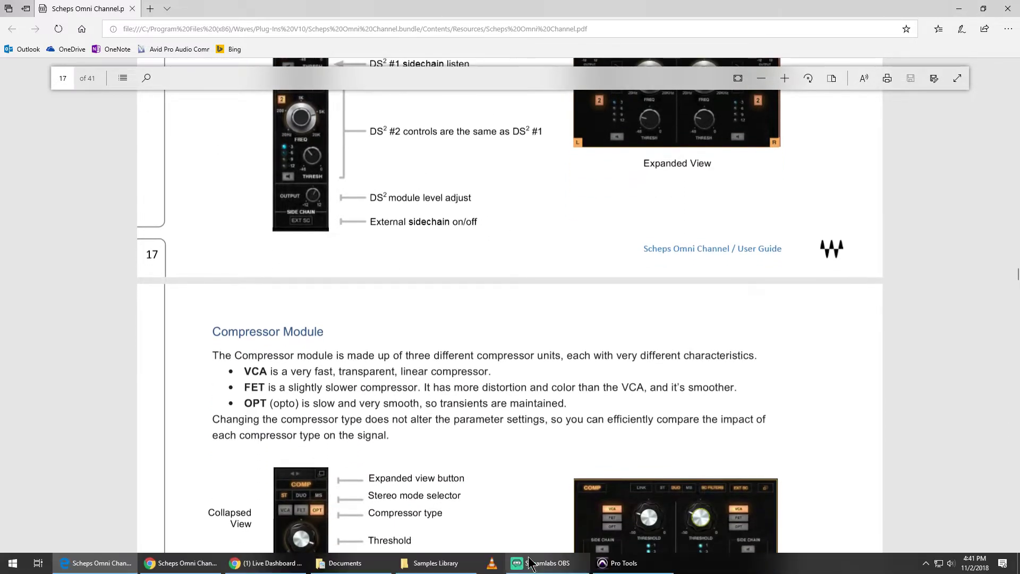
Switch to Pro Tools and reopen Scheps Omni Channel on Inst 1 and Insight on Master 1 side by side, dismissing Insight's preset manager
{"action": "left_click", "coordinate": [615, 567]}
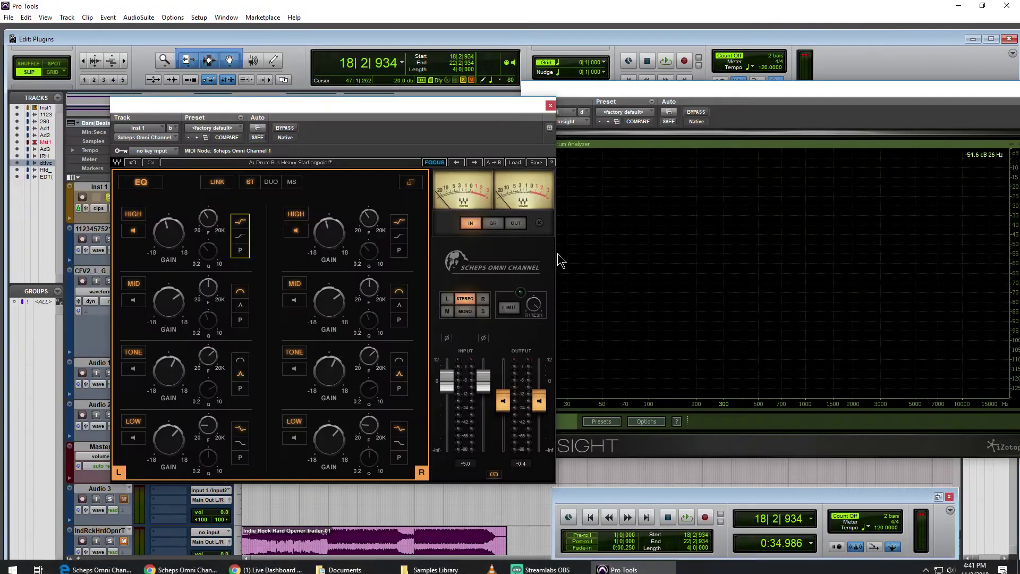
{"action": "left_click", "coordinate": [550, 105]}
{"action": "left_click_drag", "start_coordinate": [724, 98], "coordinate": [663, 96]}
{"action": "left_click", "coordinate": [167, 198]}
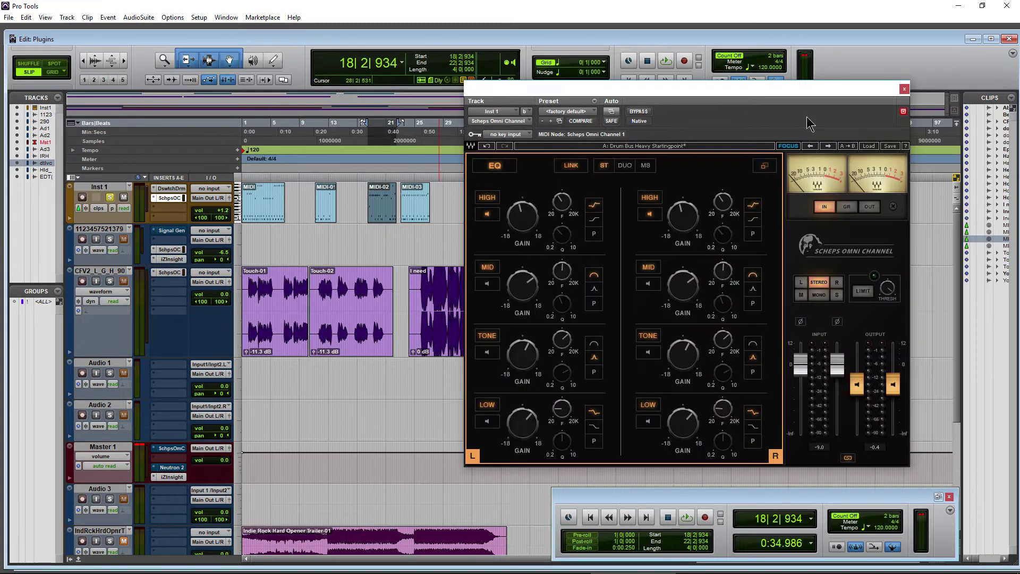
{"action": "left_click_drag", "start_coordinate": [833, 90], "coordinate": [653, 90]}
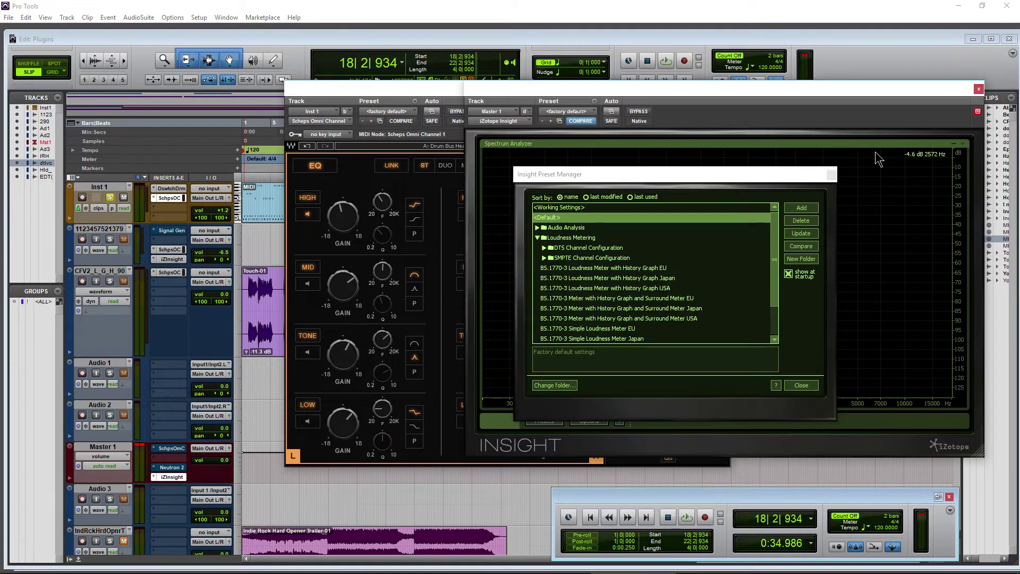
{"action": "left_click", "coordinate": [800, 385]}
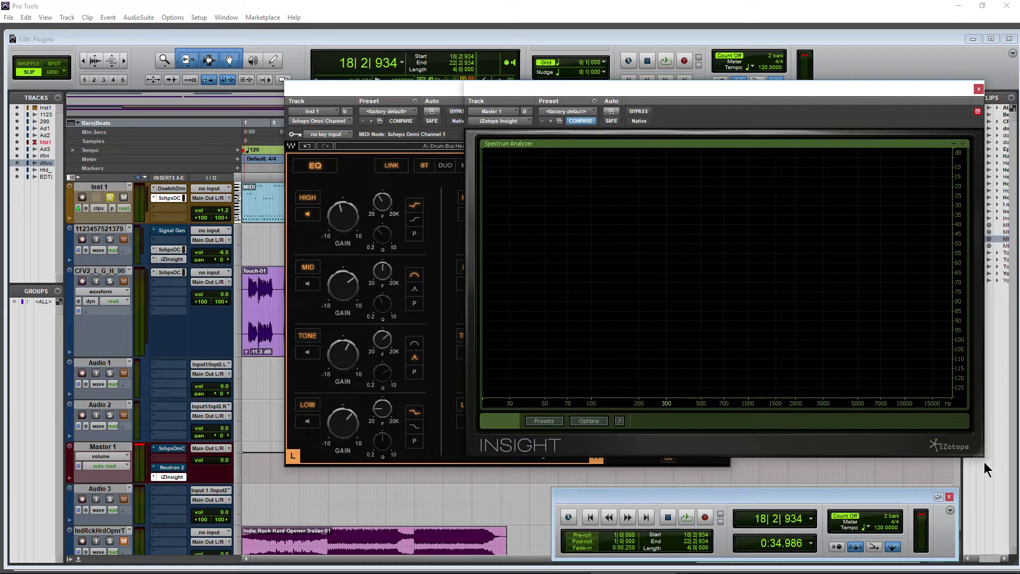
Shrink the Insight window and arrange it beside the Scheps Omni Channel window so both are fully visible
{"action": "left_click_drag", "start_coordinate": [980, 460], "coordinate": [905, 410]}
{"action": "left_click_drag", "start_coordinate": [699, 103], "coordinate": [809, 53]}
{"action": "left_click_drag", "start_coordinate": [437, 93], "coordinate": [264, 109]}
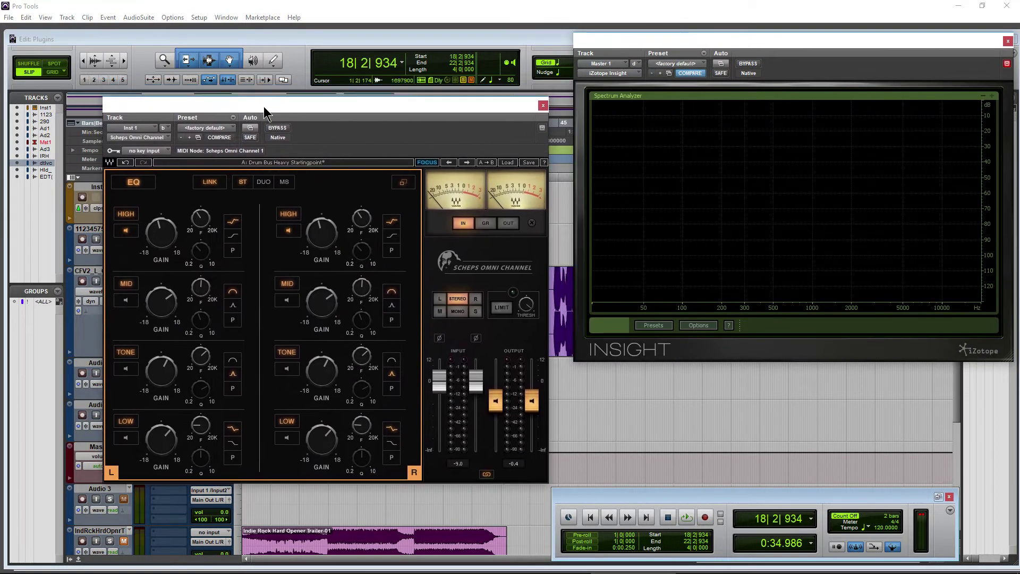
Collapse the expanded EQ view to show all modules, switch the EQ module off and switch DS2 on
{"action": "left_click", "coordinate": [403, 182]}
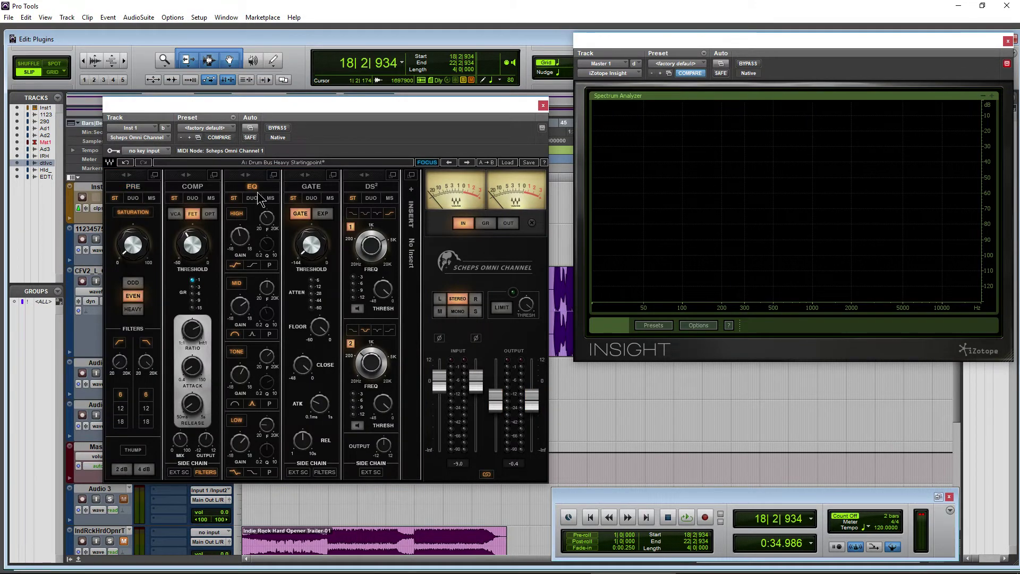
{"action": "left_click", "coordinate": [372, 187]}
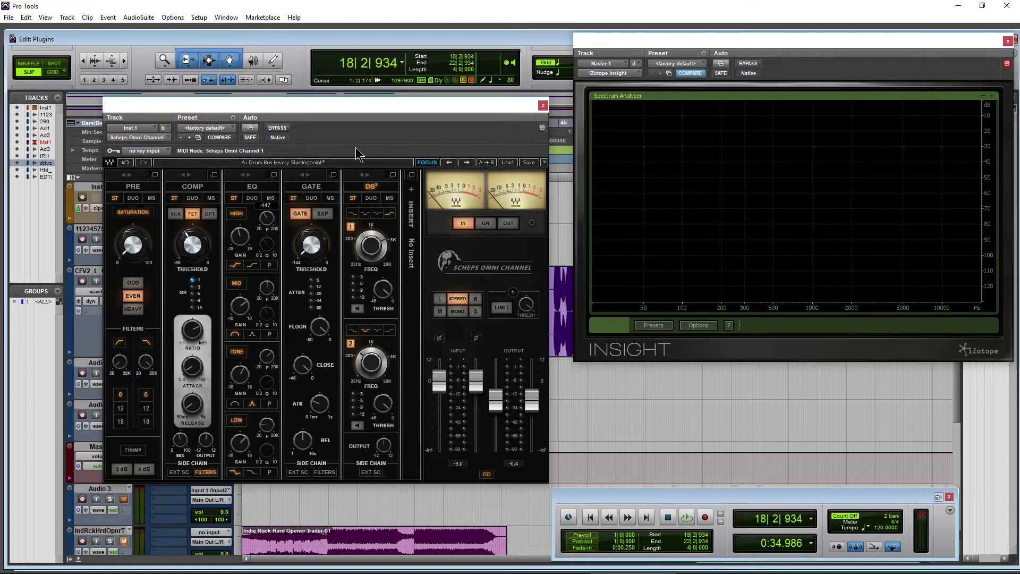
{"action": "left_click_drag", "start_coordinate": [358, 107], "coordinate": [366, 105]}
Play the drums and toggle the solo of DS2 band 1 to compare its isolated range with the full signal
{"action": "key", "text": "space"}
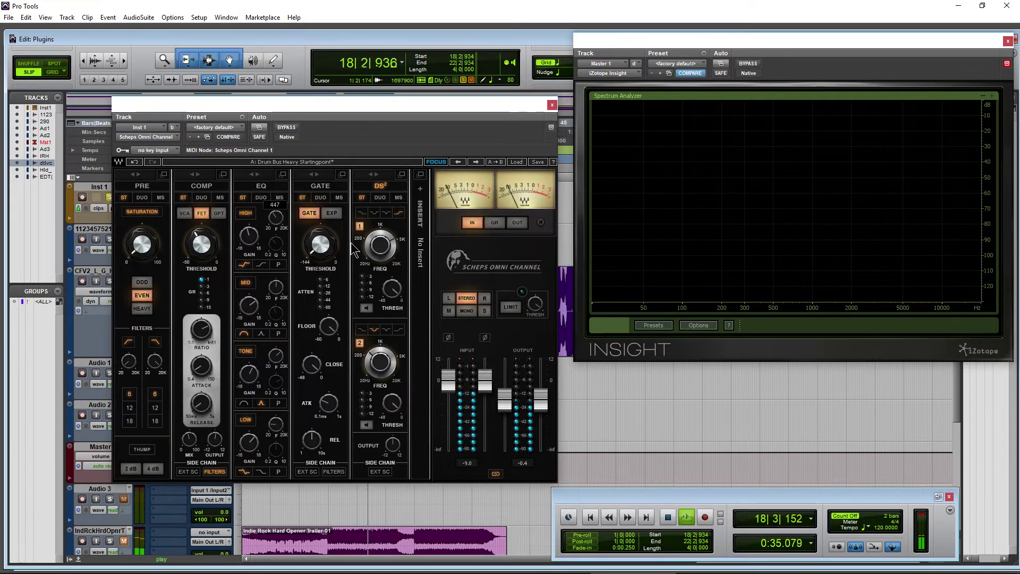
{"action": "left_click", "coordinate": [366, 308]}
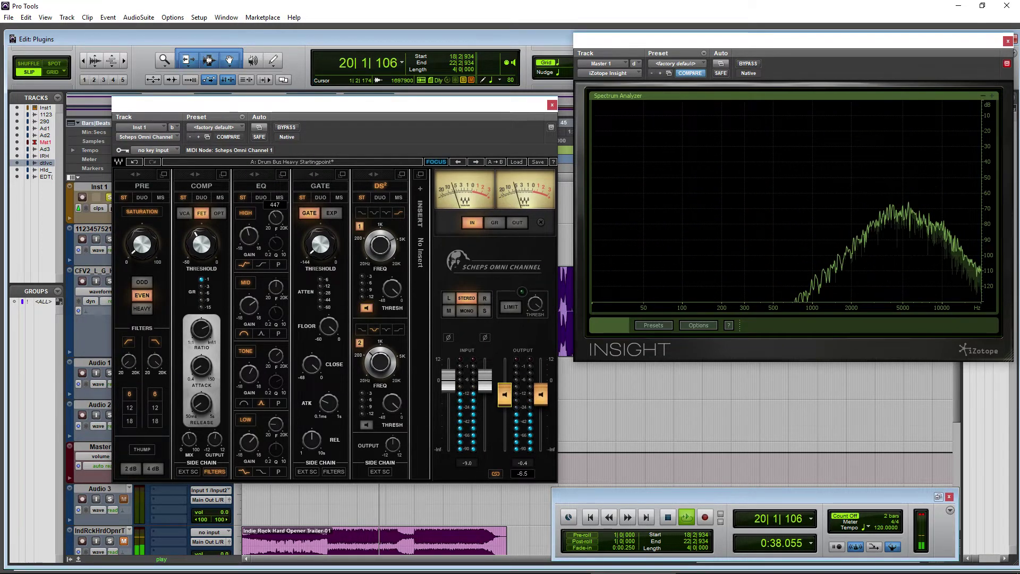
{"action": "left_click", "coordinate": [366, 307]}
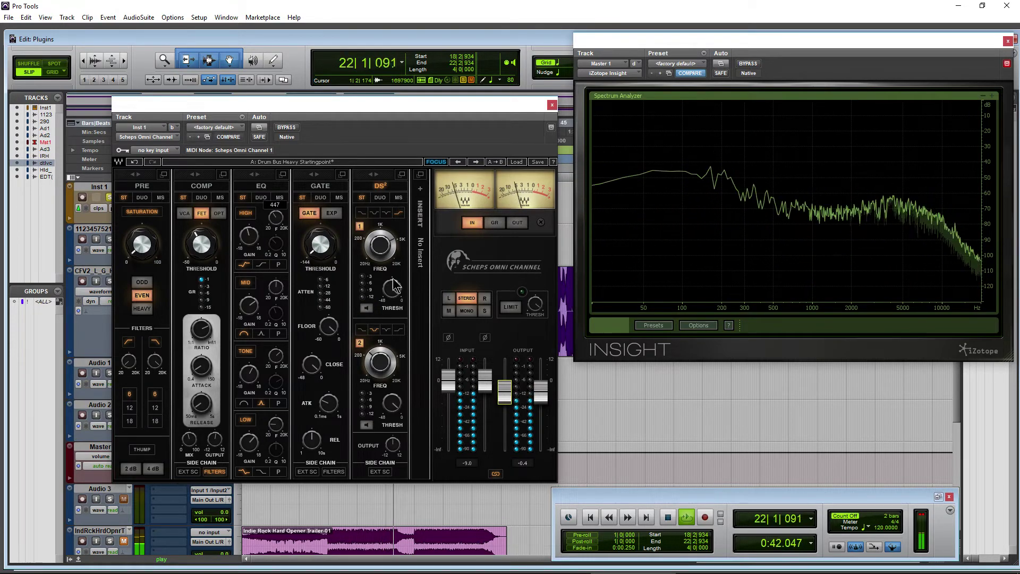
{"action": "left_click", "coordinate": [366, 307]}
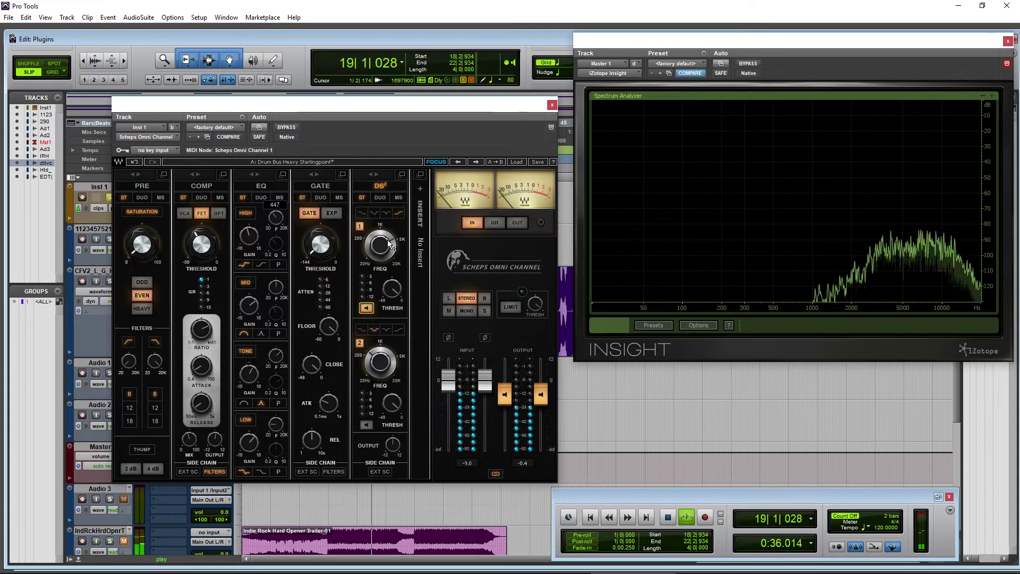
Sweep the soloed DS2 band 1 frequency down to about 477 Hz and back up, and set its threshold to about -30.8
{"action": "left_click_drag", "start_coordinate": [393, 251], "coordinate": [393, 297]}
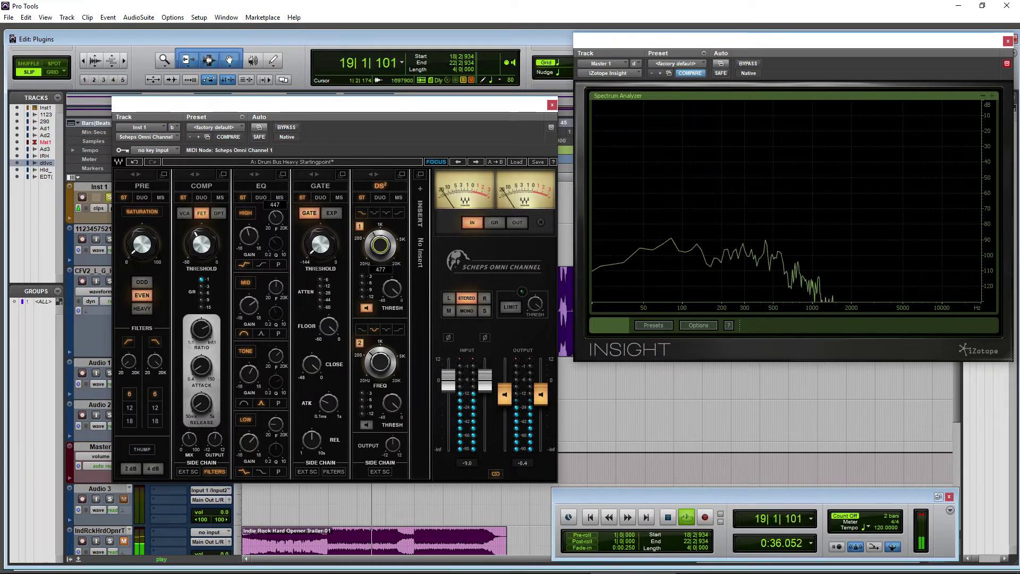
{"action": "left_click_drag", "start_coordinate": [382, 265], "coordinate": [383, 246]}
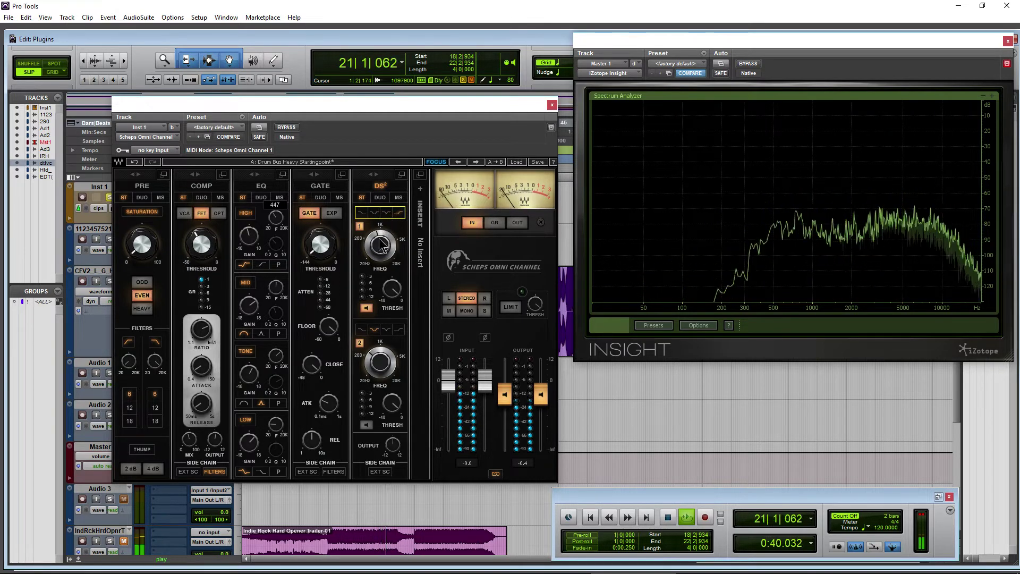
{"action": "mouse_move", "coordinate": [381, 245]}
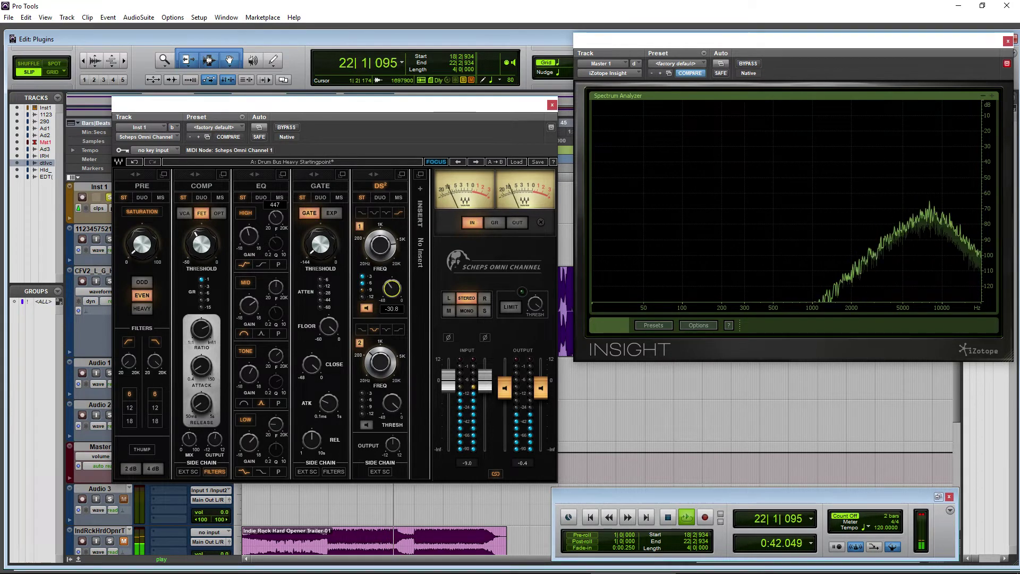
Unsolo DS2 band 1, toggle the band off and on to compare, choose its third filter shape and adjust its frequency
{"action": "left_click", "coordinate": [365, 308]}
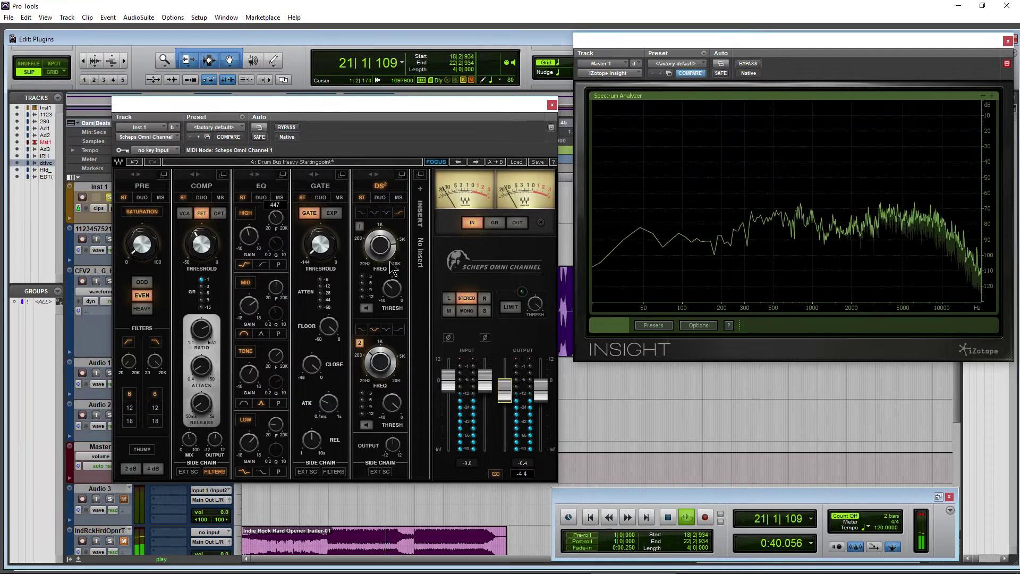
{"action": "left_click", "coordinate": [359, 227]}
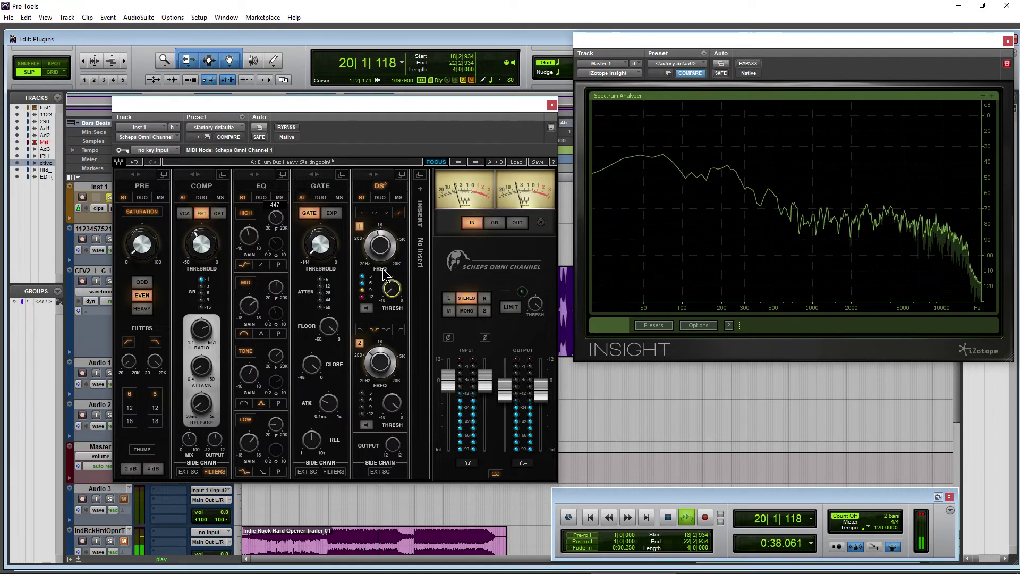
{"action": "mouse_move", "coordinate": [374, 249]}
{"action": "left_mouse_down"}
{"action": "mouse_move", "coordinate": [374, 265]}
{"action": "mouse_move", "coordinate": [374, 242]}
{"action": "left_mouse_up"}
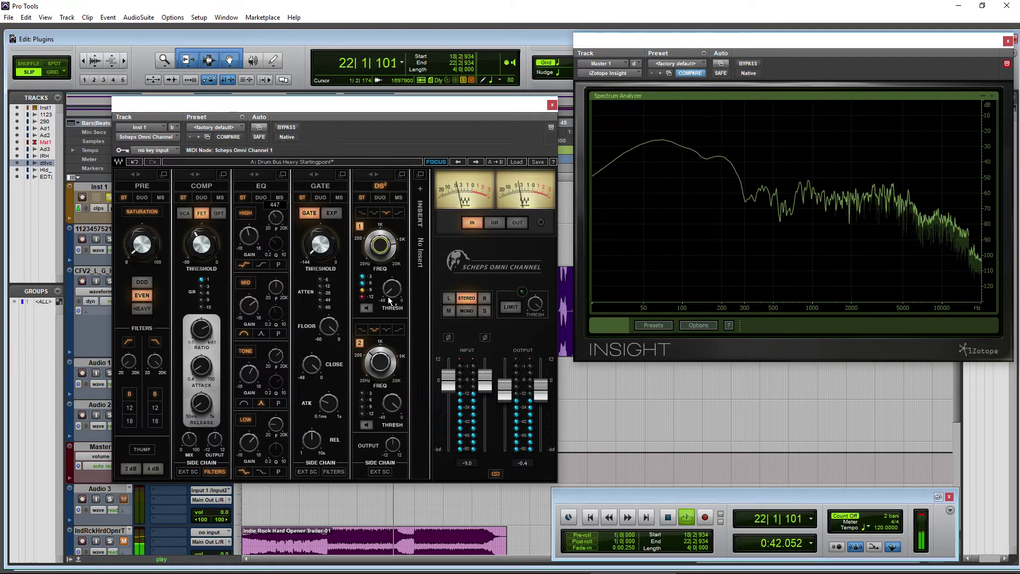
Solo DS2 band 1, fine-tune its frequency and set its threshold to about -43.4, and finish by bypassing the unsoloed band
{"action": "left_click", "coordinate": [366, 308]}
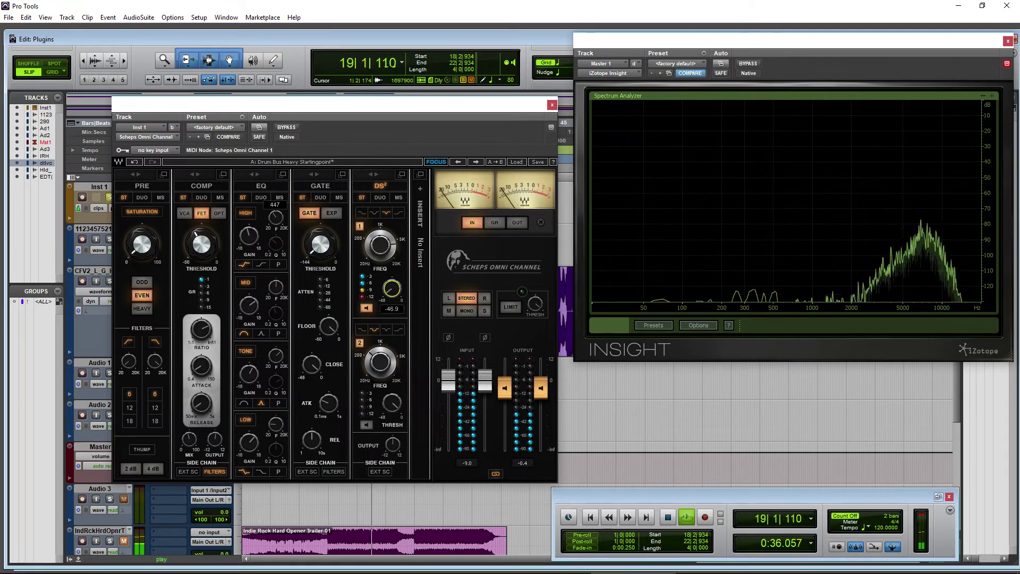
{"action": "left_click_drag", "start_coordinate": [380, 245], "coordinate": [380, 239]}
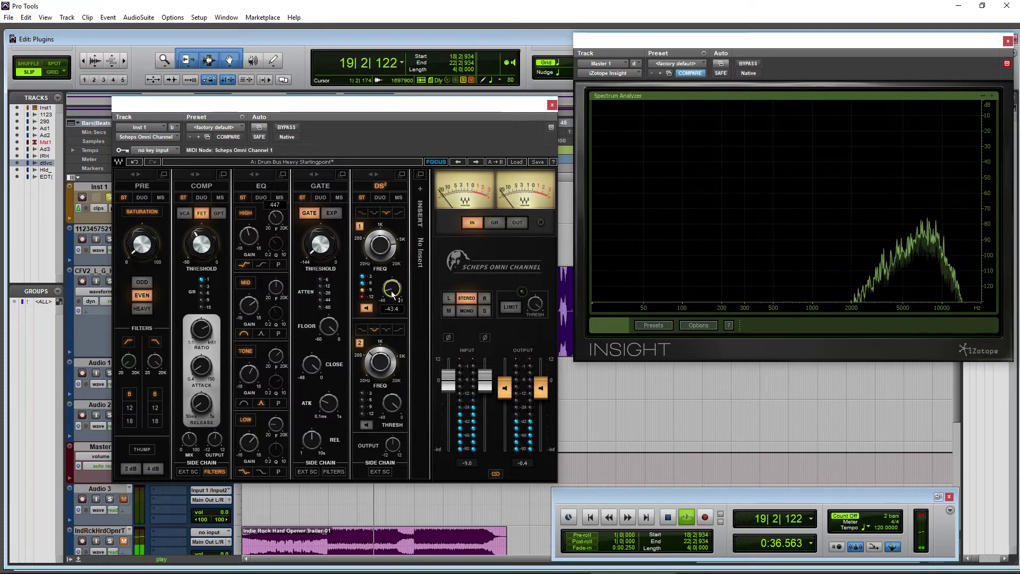
{"action": "left_click", "coordinate": [366, 308]}
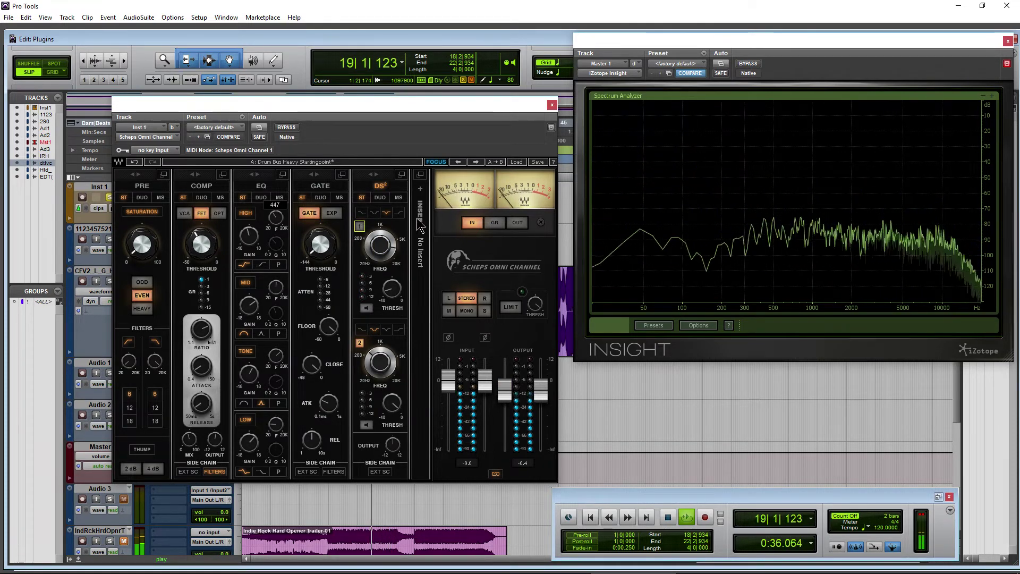
Close the drum channel's plug-in and play the CFV2 vocal track in solo instead, first from Touch-02, then from late in Touch-01
{"action": "key", "text": "space"}
{"action": "key", "text": "ctrl+w"}
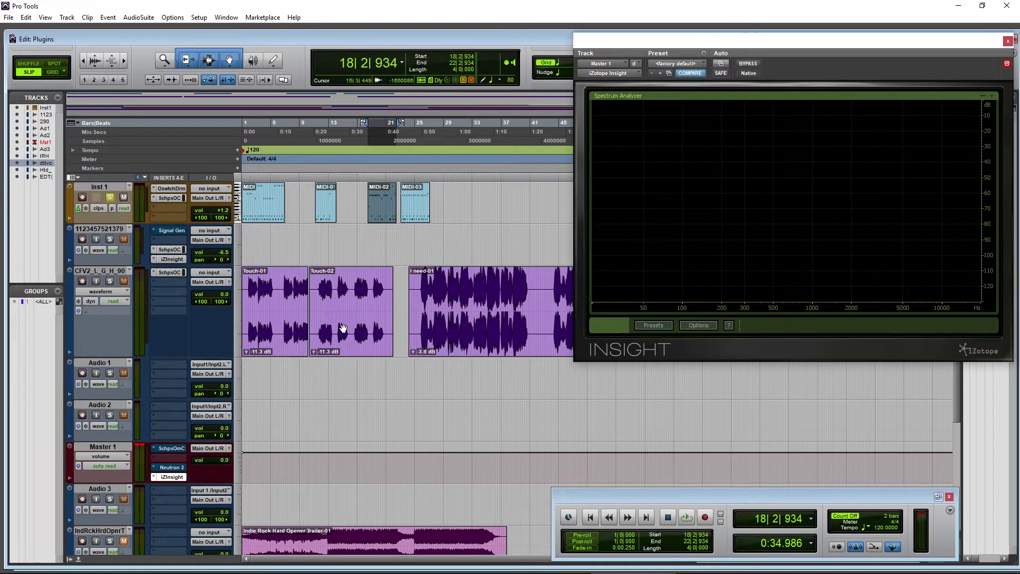
{"action": "left_click", "coordinate": [337, 297]}
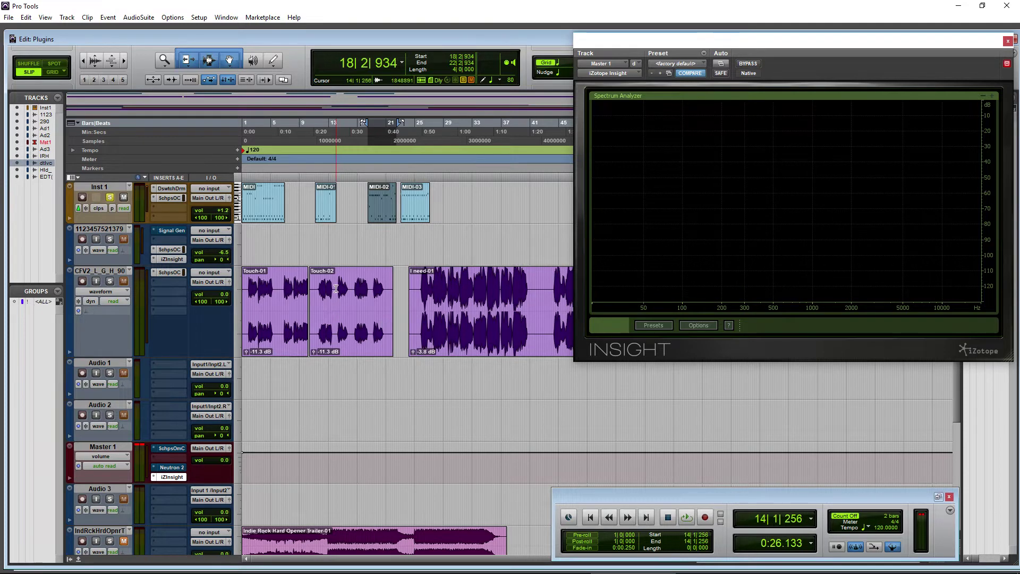
{"action": "left_click", "coordinate": [110, 281]}
{"action": "key", "text": "space"}
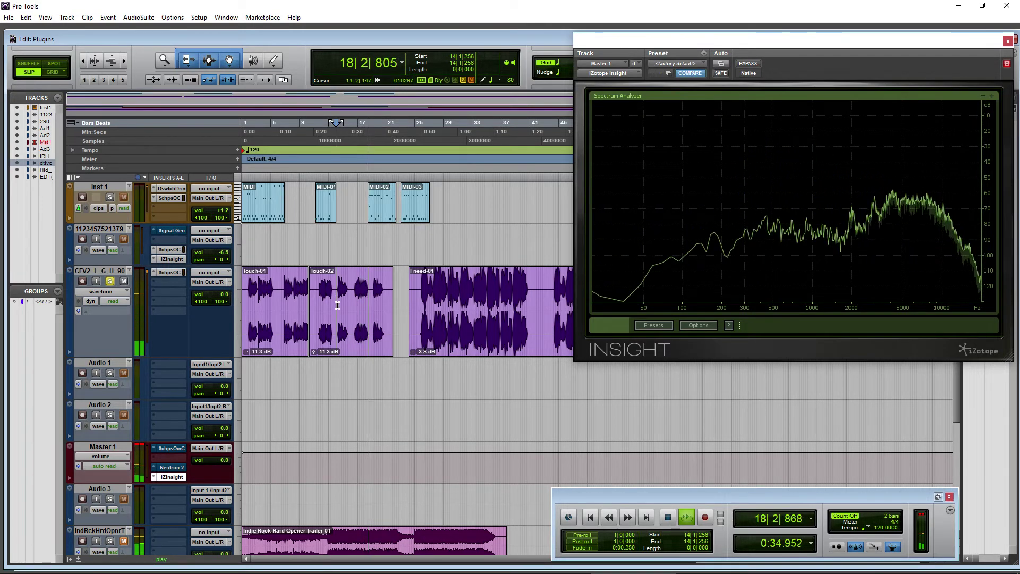
{"action": "left_click", "coordinate": [286, 283]}
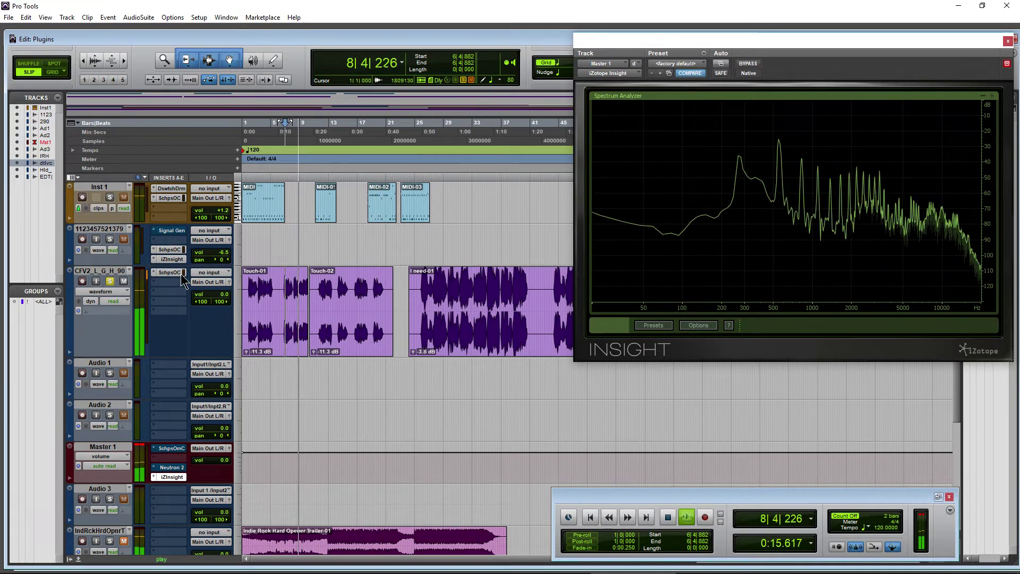
Open Scheps Omni Channel on the CFV2 vocal track while keeping Insight open, and stop playback
{"action": "left_click", "coordinate": [1006, 63]}
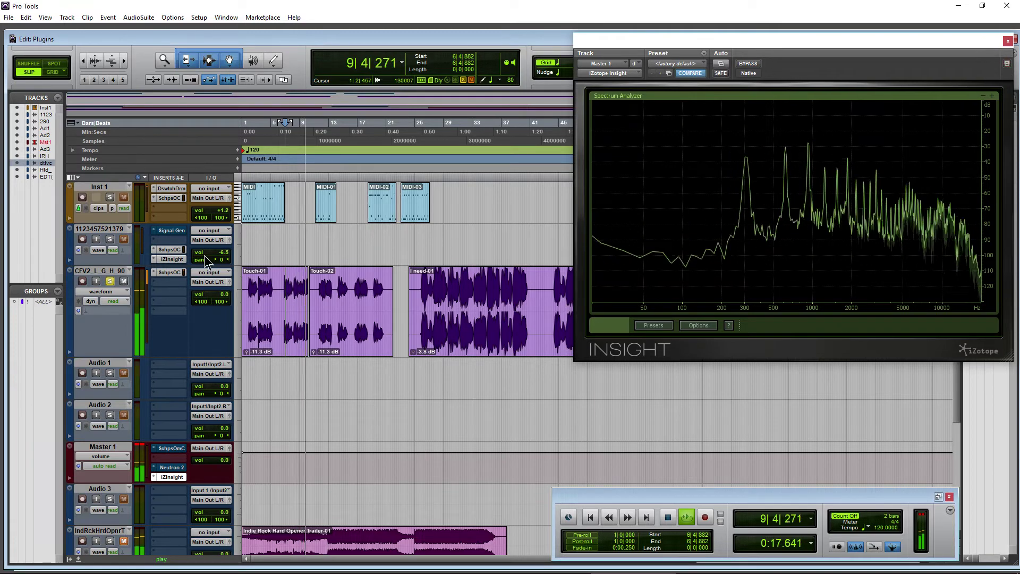
{"action": "left_click", "coordinate": [173, 273]}
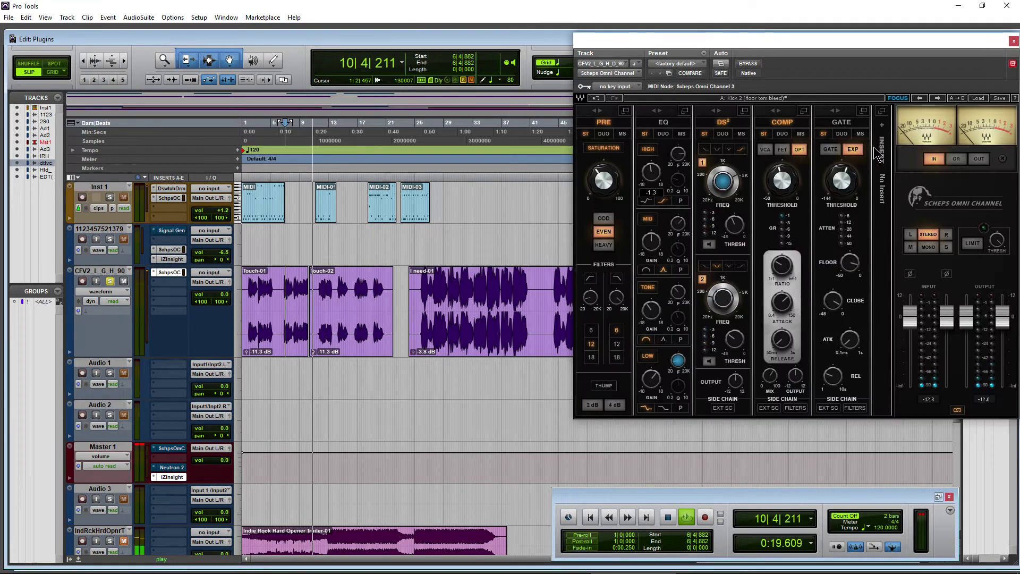
{"action": "left_click_drag", "start_coordinate": [929, 44], "coordinate": [882, 86]}
{"action": "key", "text": "space"}
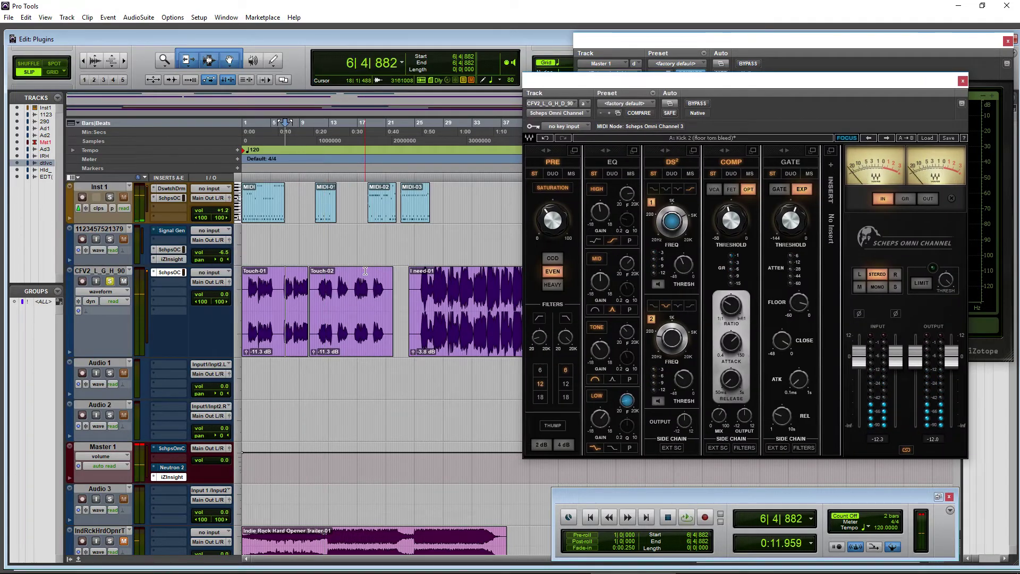
Zoom in on the second half of Touch-01 and loop the phrase from about 8|1|731 to 10|1|691
{"action": "left_click_drag", "start_coordinate": [283, 282], "coordinate": [310, 282]}
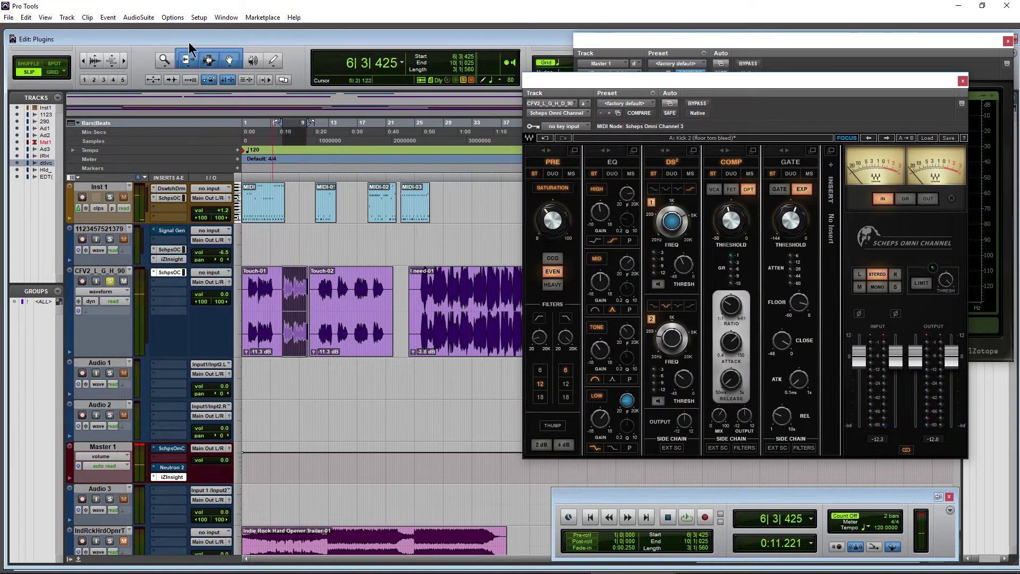
{"action": "left_click", "coordinate": [123, 60]}
{"action": "key", "text": "ctrl+bracketright"}
{"action": "key", "text": "space"}
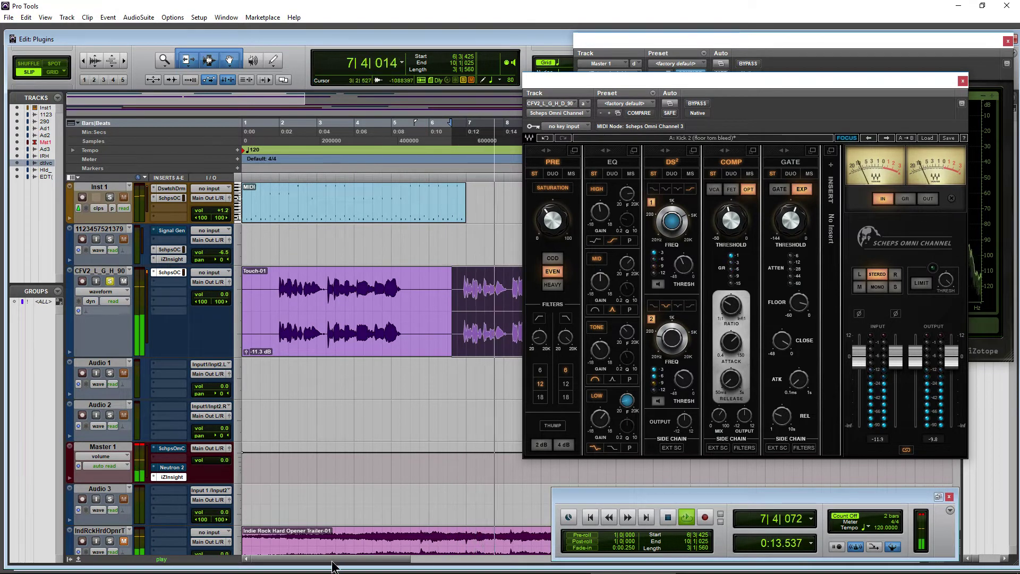
{"action": "left_click_drag", "start_coordinate": [367, 558], "coordinate": [380, 558]}
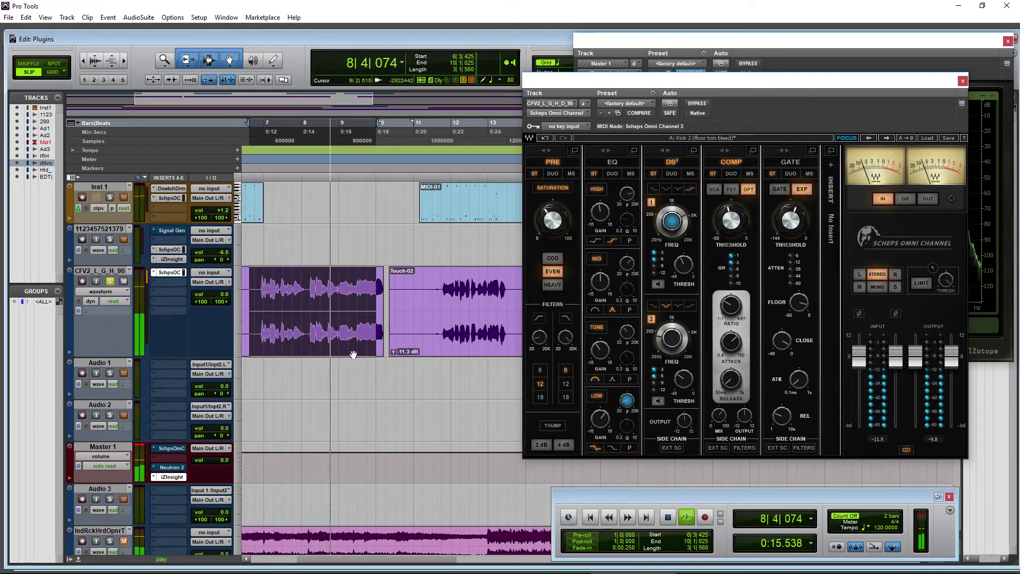
{"action": "key", "text": "space"}
{"action": "left_click_drag", "start_coordinate": [308, 287], "coordinate": [384, 287]}
{"action": "key", "text": "space"}
Move the vocal's Scheps Omni Channel beside the analyzer, switch off PRE and COMP, and solo DS2 band 1
{"action": "left_click_drag", "start_coordinate": [565, 81], "coordinate": [211, 49]}
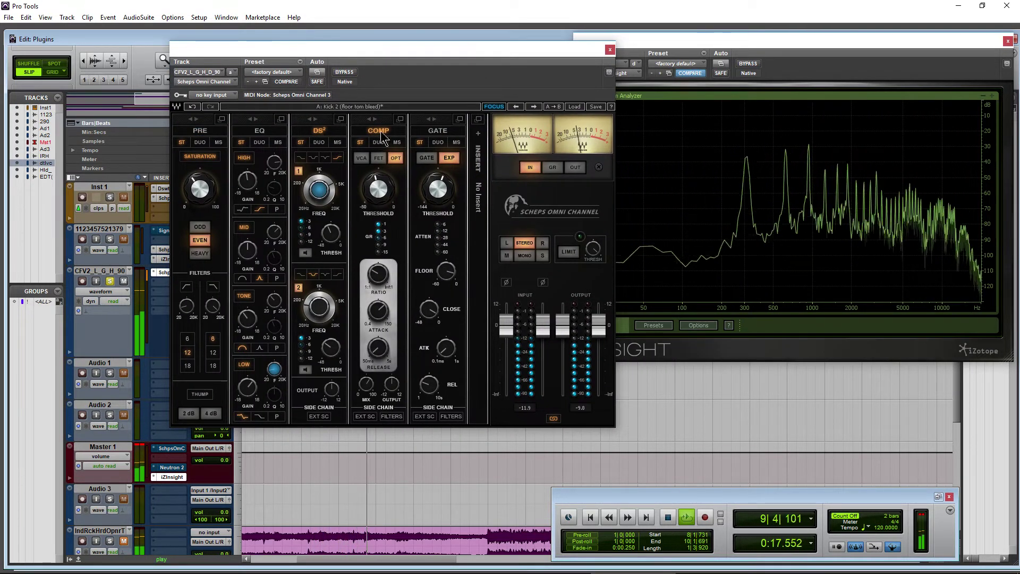
{"action": "left_click", "coordinate": [306, 253]}
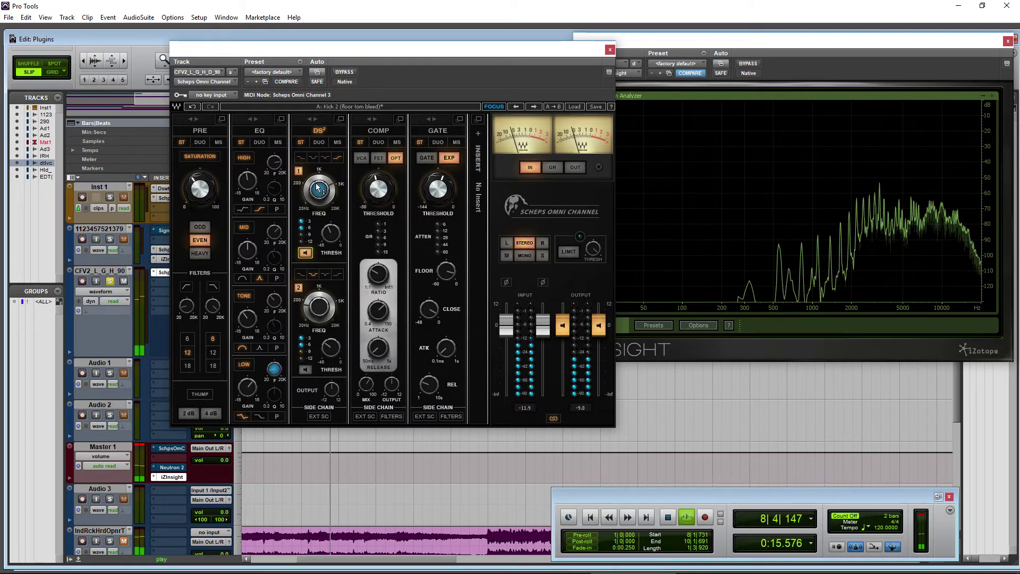
Sweep the soloed DS2 band 1 frequency, set its threshold to about -34.0, and choose the second filter shape at about 7 kHz
{"action": "mouse_move", "coordinate": [323, 213]}
{"action": "left_click_drag", "start_coordinate": [323, 213], "coordinate": [323, 162]}
{"action": "left_click_drag", "start_coordinate": [331, 233], "coordinate": [335, 241]}
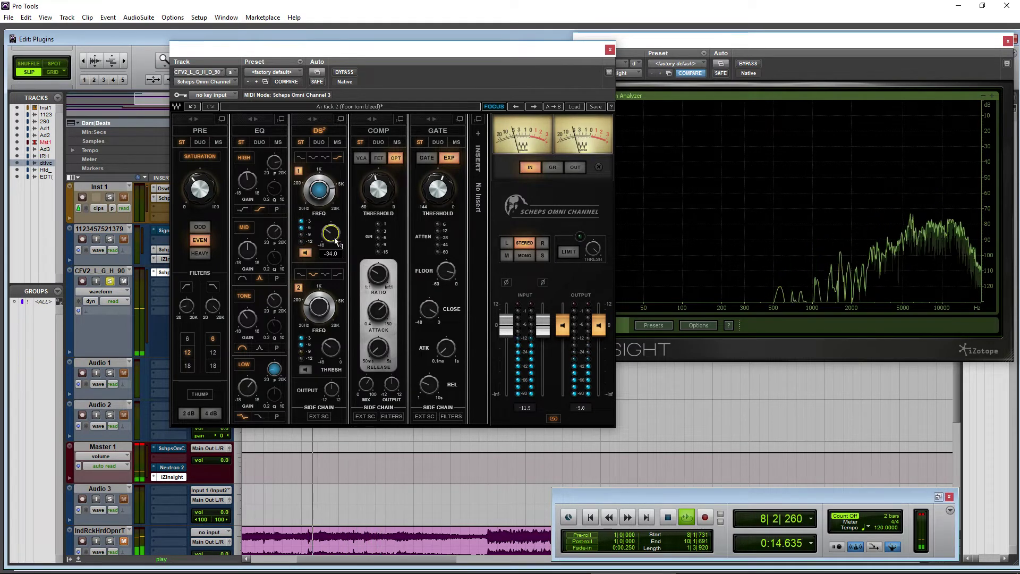
{"action": "left_click", "coordinate": [325, 157]}
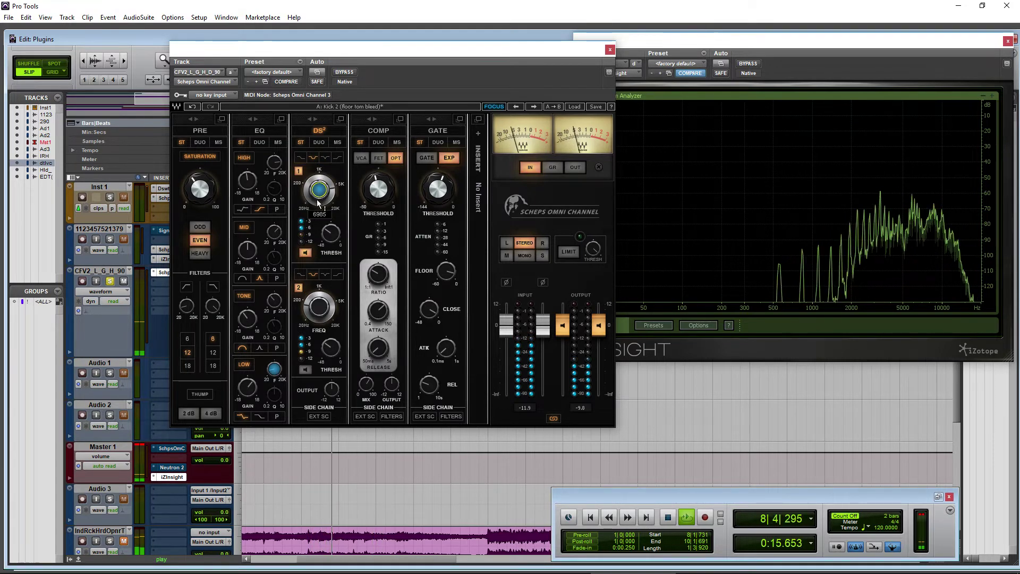
Unsolo DS2 band 1, bypass the band to hear the vocal without it, and stop playback
{"action": "left_click", "coordinate": [306, 254]}
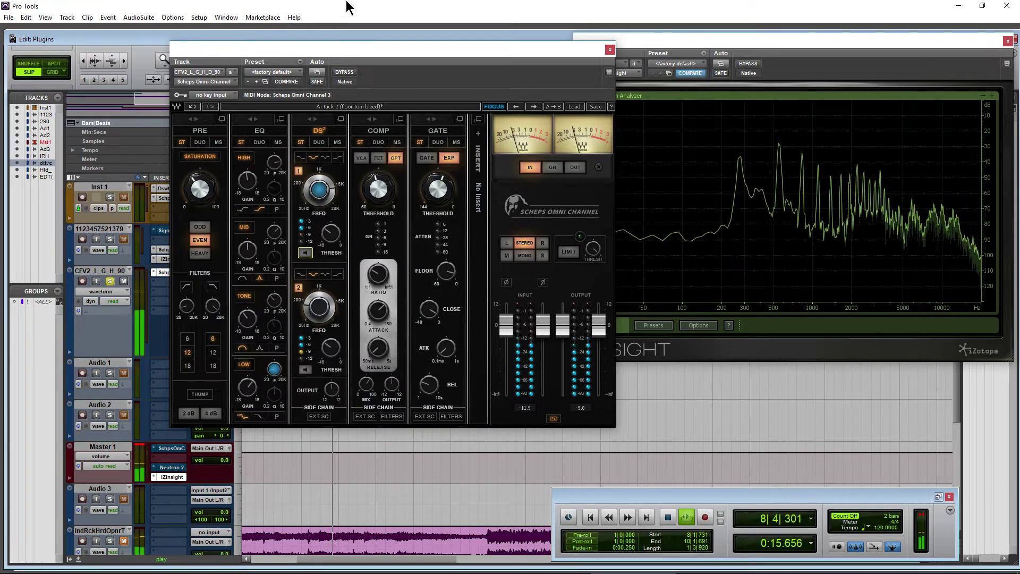
{"action": "left_click", "coordinate": [298, 171]}
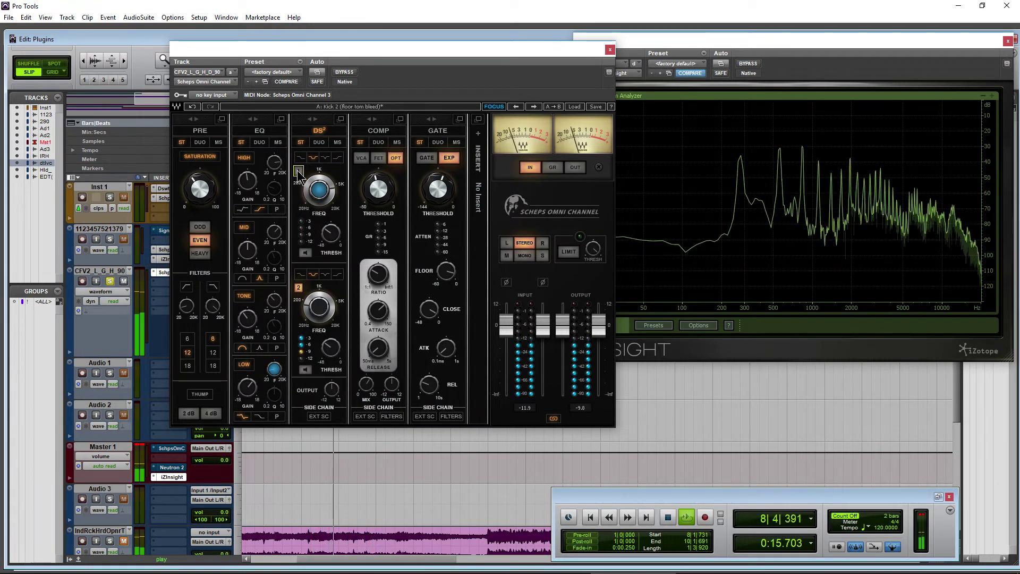
{"action": "key", "text": "space"}
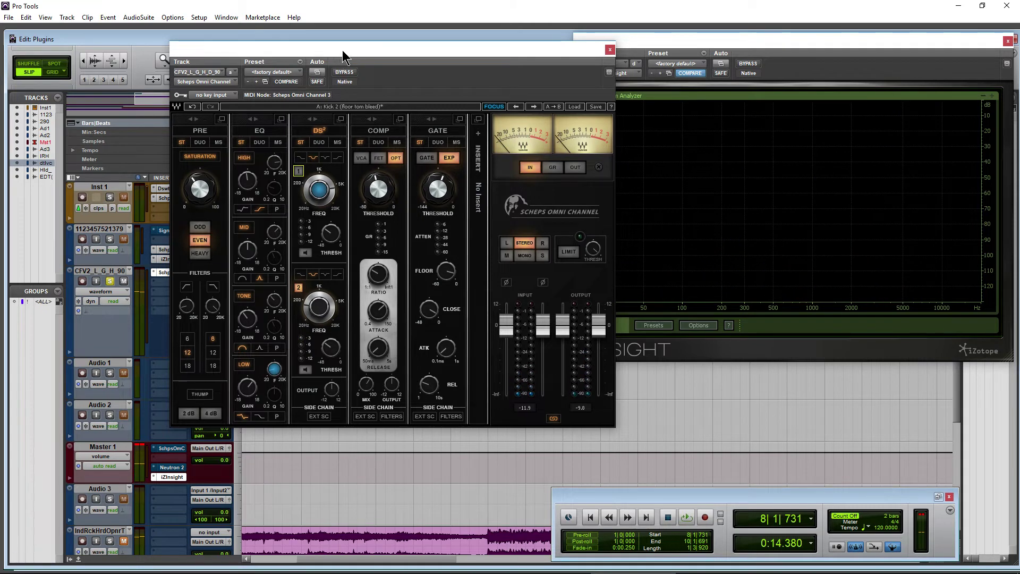
Switch DS2 band 1 on the vocal back on and set its frequency to about 4396 Hz
{"action": "left_click_drag", "start_coordinate": [343, 54], "coordinate": [357, 59]}
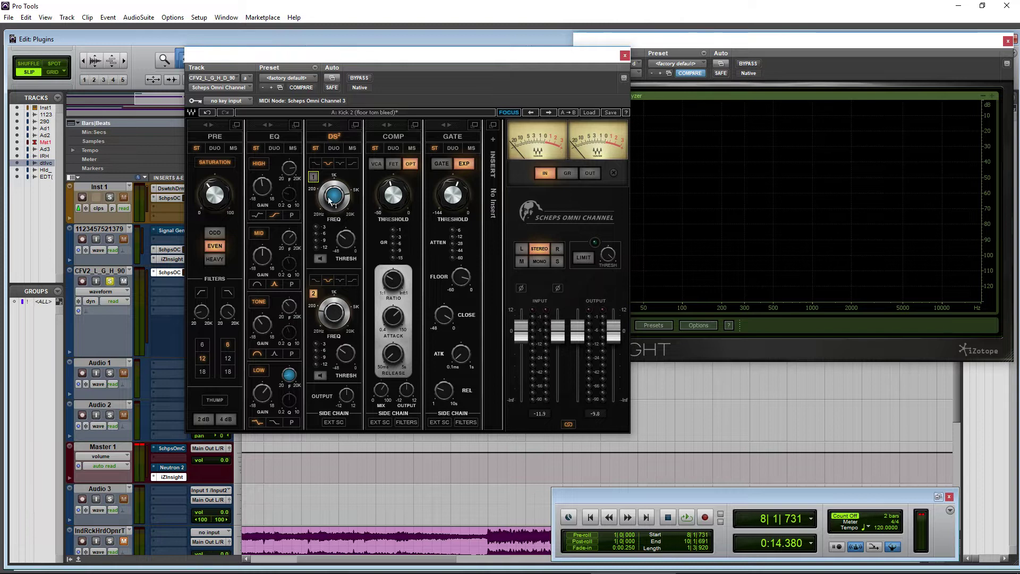
{"action": "left_click", "coordinate": [330, 201]}
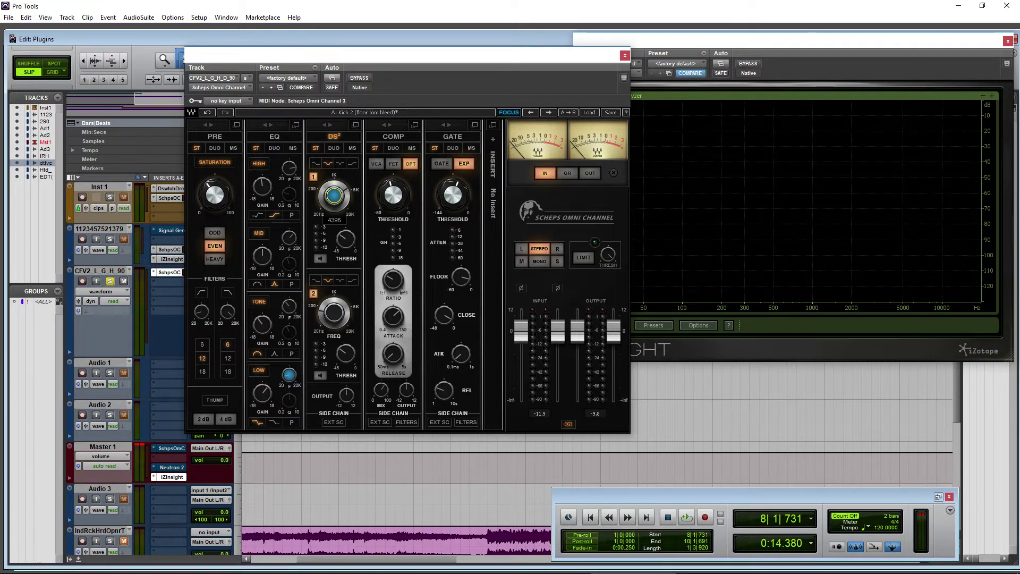
Audition the vocal's DS2 band 1 in solo, tune it to about 4368 Hz, and set its threshold to about -33.2 with solo off
{"action": "left_click_drag", "start_coordinate": [334, 196], "coordinate": [333, 183]}
{"action": "left_click", "coordinate": [320, 258]}
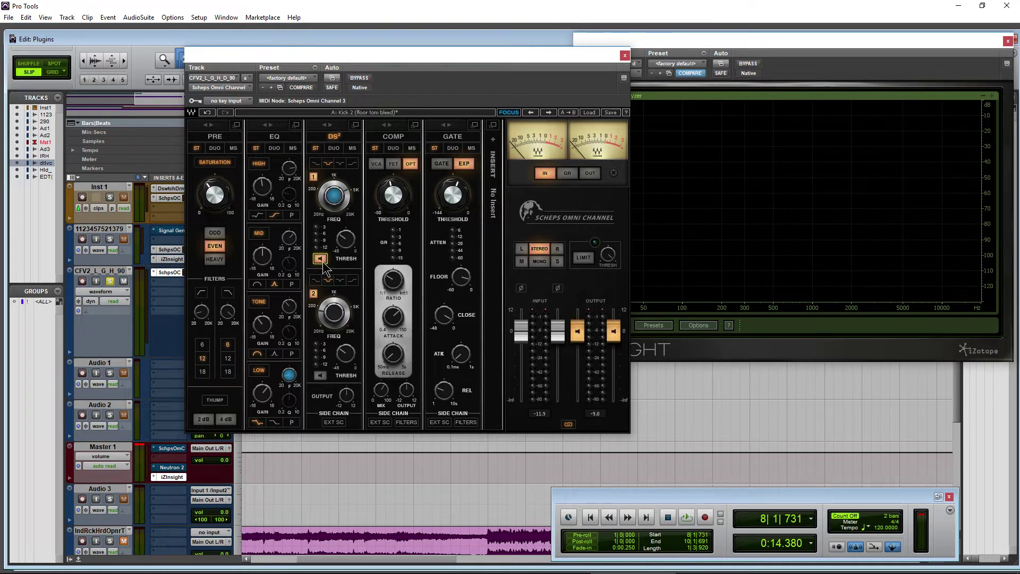
{"action": "key", "text": "space"}
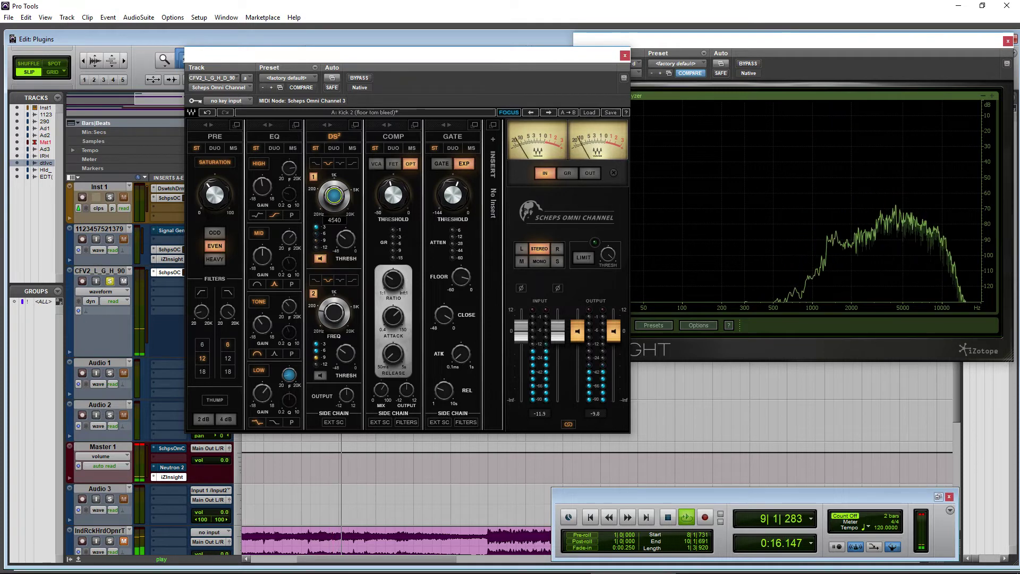
{"action": "left_click_drag", "start_coordinate": [343, 238], "coordinate": [320, 253]}
{"action": "left_click", "coordinate": [319, 258]}
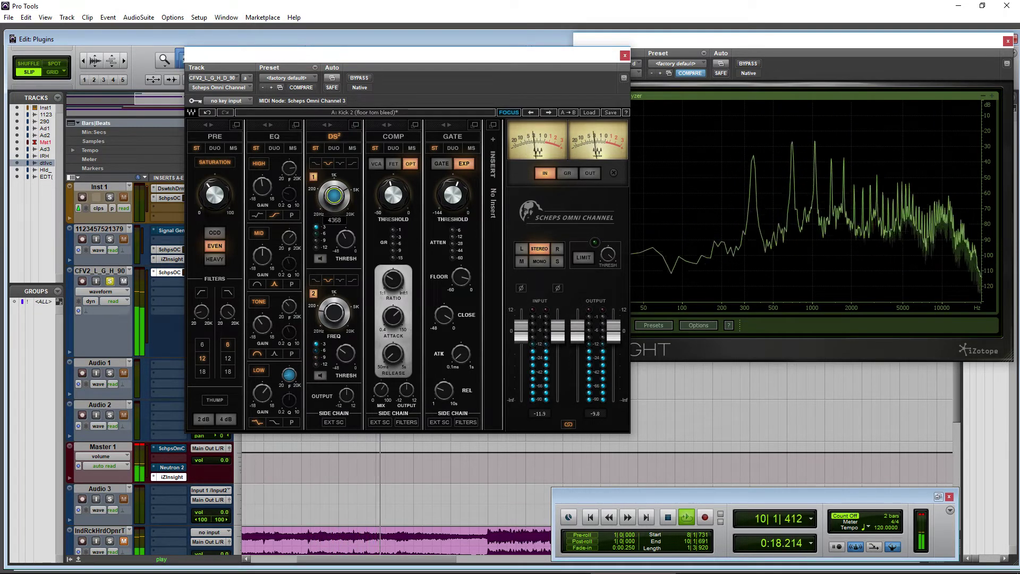
{"action": "left_click_drag", "start_coordinate": [345, 239], "coordinate": [345, 242]}
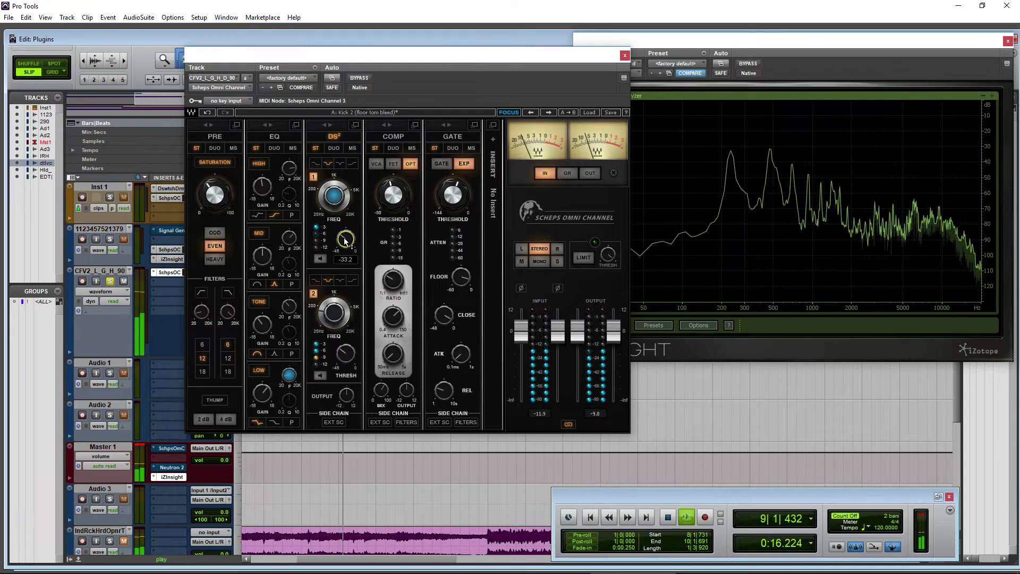
{"action": "key", "text": "space"}
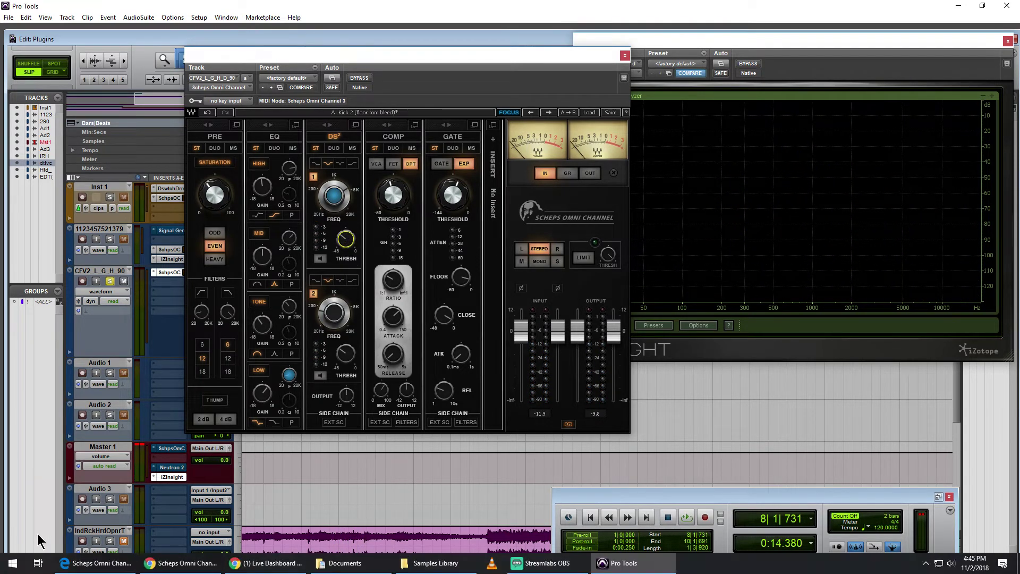
Switch to the Scheps Omni Channel guide and read the Compressor Module section, including its control labels and sidechain EQ note
{"action": "left_click", "coordinate": [79, 562]}
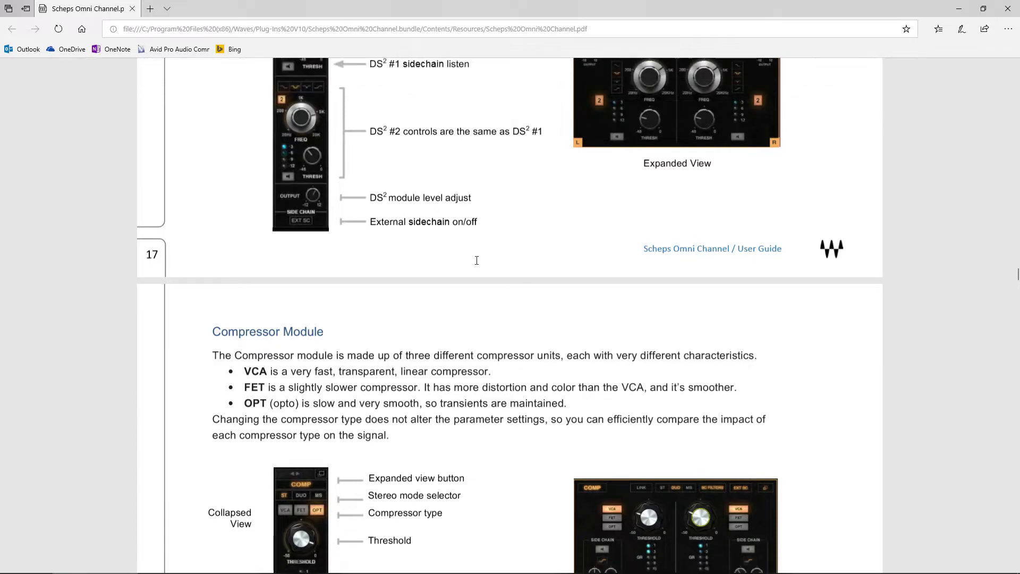
{"action": "scroll", "coordinate": [537, 256], "scroll_direction": "down", "scroll_amount": 5}
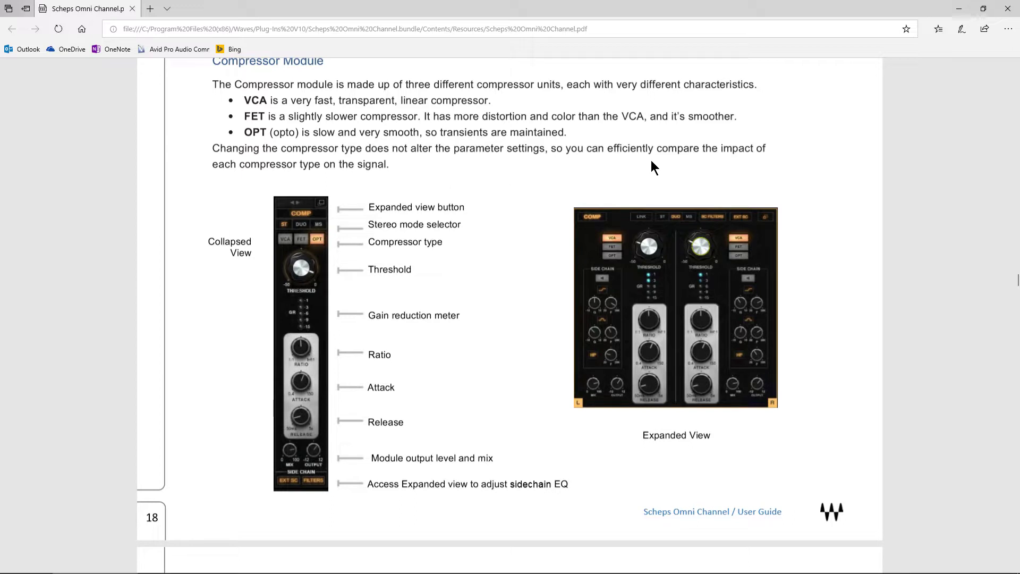
{"action": "scroll", "coordinate": [467, 260], "scroll_direction": "down", "scroll_amount": 2}
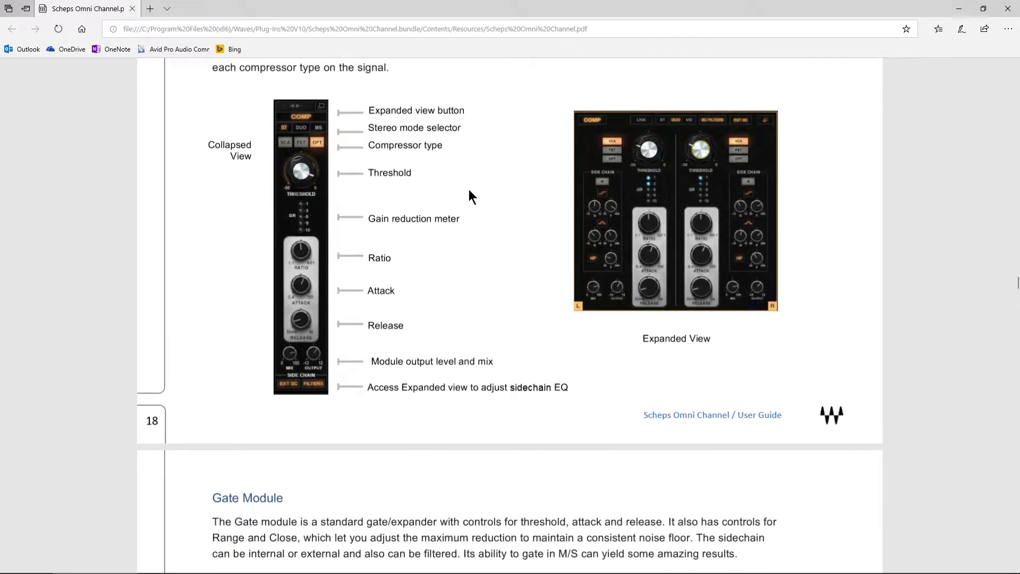
{"action": "scroll", "coordinate": [492, 218], "scroll_direction": "down", "scroll_amount": 1}
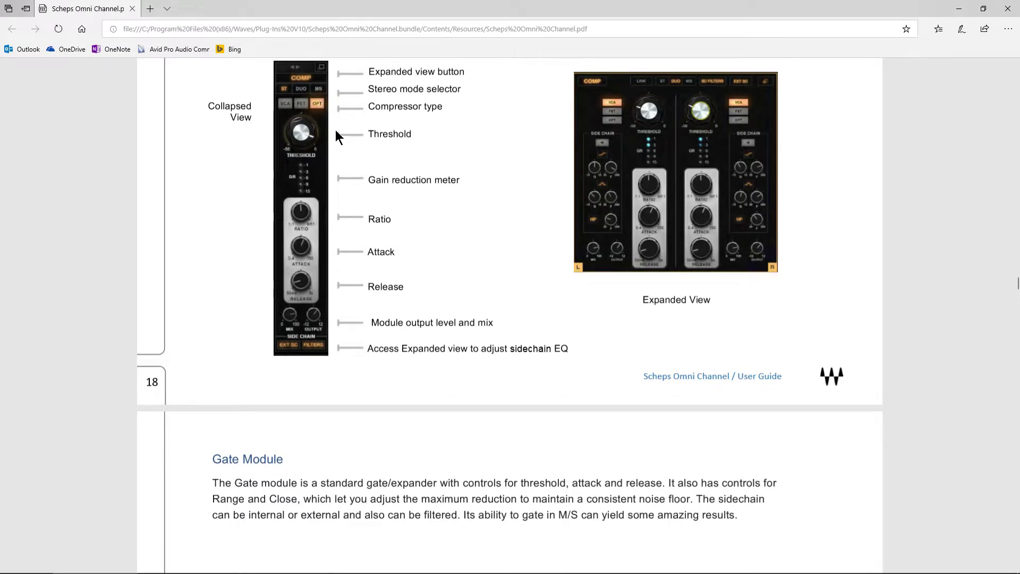
{"action": "scroll", "coordinate": [452, 133], "scroll_direction": "down", "scroll_amount": 1}
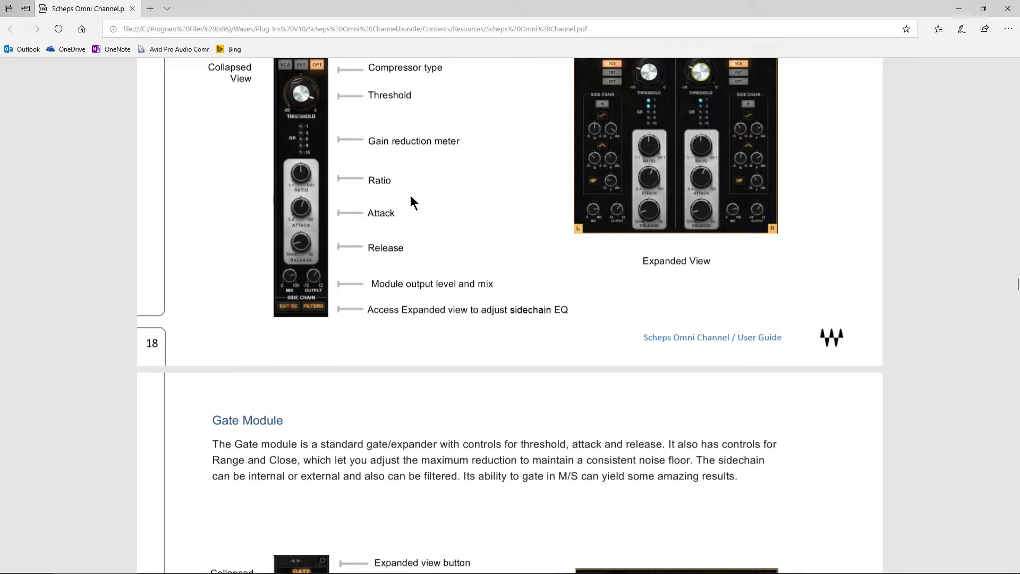
{"action": "scroll", "coordinate": [480, 183], "scroll_direction": "down", "scroll_amount": 3}
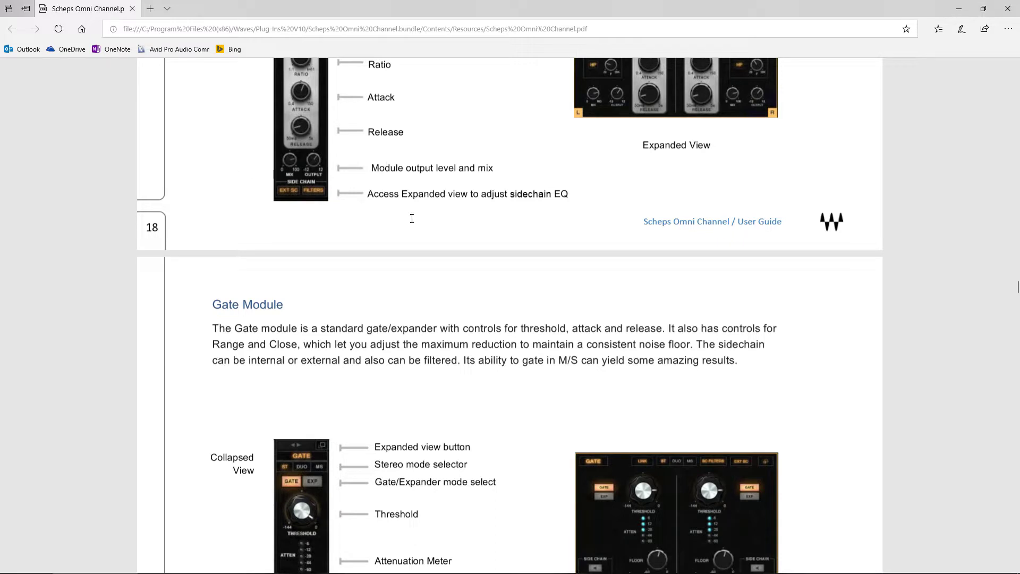
{"action": "left_click_drag", "start_coordinate": [434, 194], "coordinate": [554, 194]}
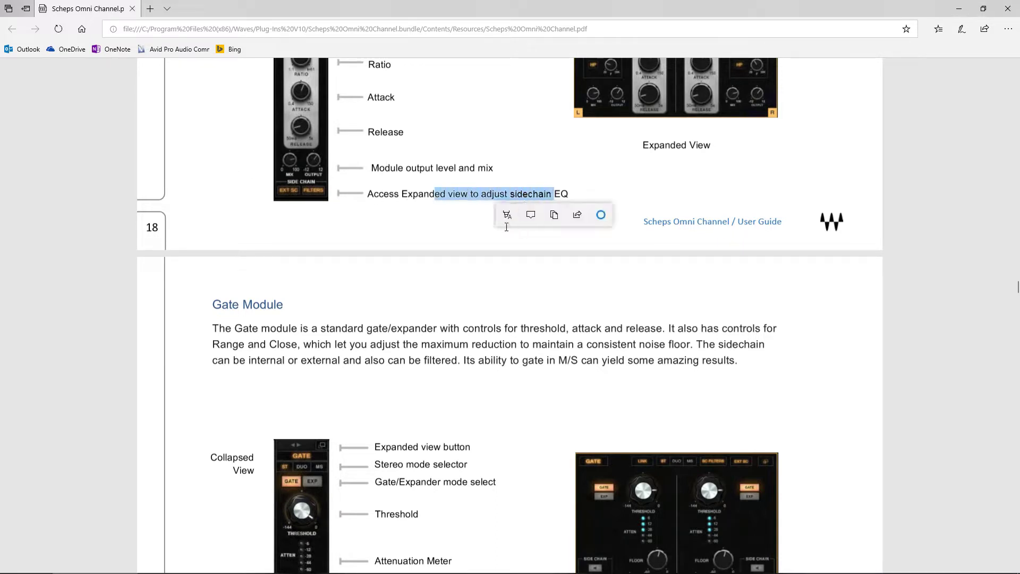
{"action": "left_click", "coordinate": [434, 217]}
{"action": "scroll", "coordinate": [433, 218], "scroll_direction": "down", "scroll_amount": 1}
Return to Pro Tools, close the vocal's plug-in, solo Inst 1, and open that track's Scheps Omni Channel
{"action": "mouse_move", "coordinate": [540, 567]}
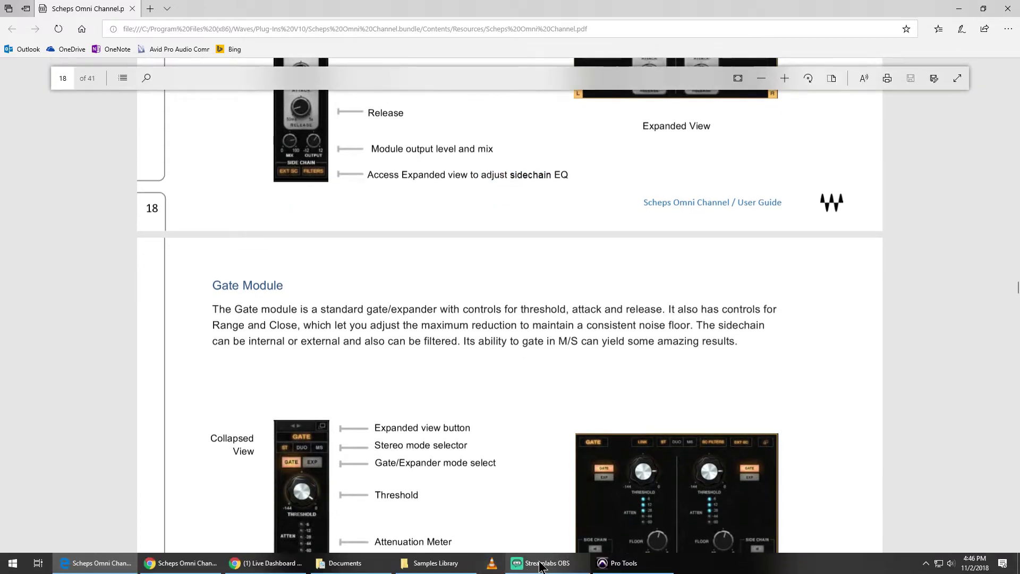
{"action": "left_click", "coordinate": [619, 563]}
{"action": "left_click_drag", "start_coordinate": [440, 80], "coordinate": [545, 101]}
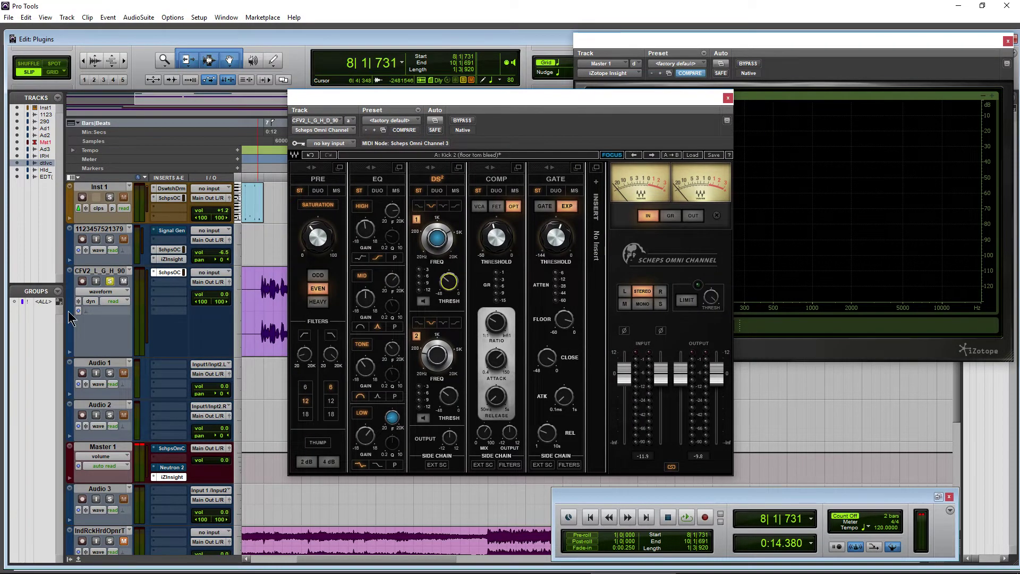
{"action": "left_click", "coordinate": [728, 98]}
{"action": "left_click", "coordinate": [110, 197]}
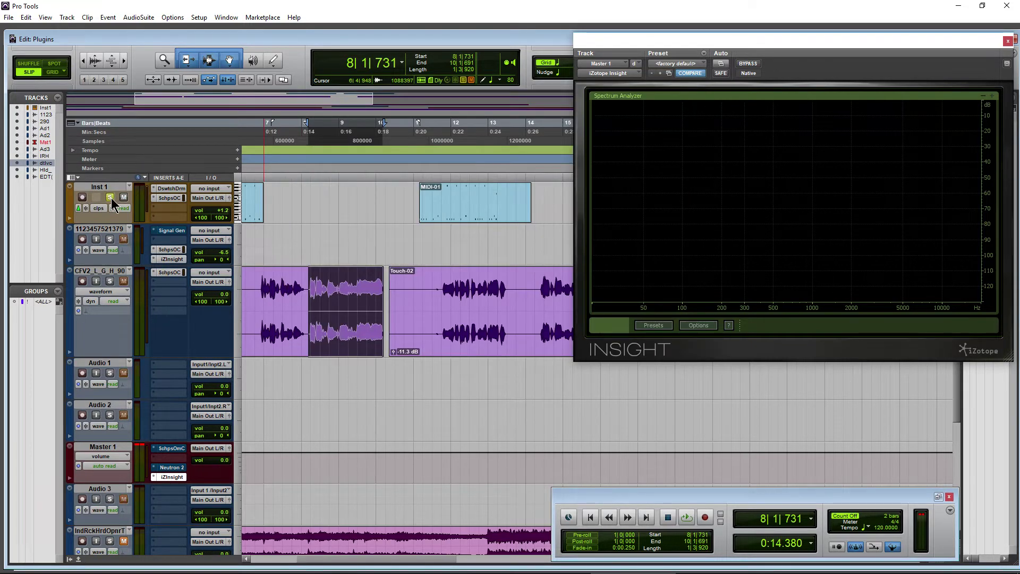
{"action": "left_click", "coordinate": [169, 188]}
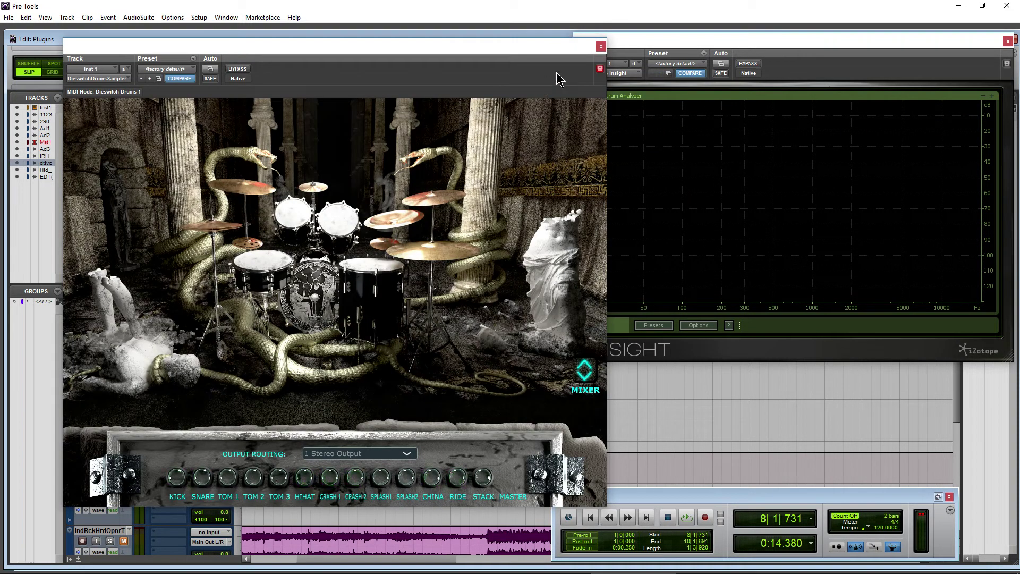
{"action": "left_click", "coordinate": [601, 47]}
{"action": "left_click", "coordinate": [169, 200]}
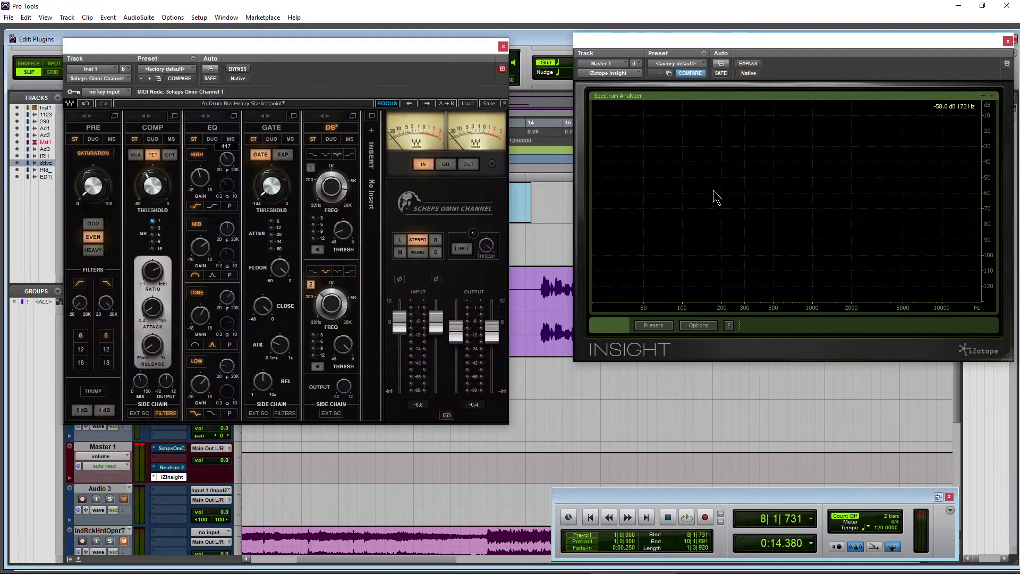
Reorder the drums' Scheps Omni Channel so the COMP module sits between GATE and DS2, and reposition the plug-in window
{"action": "left_click_drag", "start_coordinate": [437, 41], "coordinate": [463, 59]}
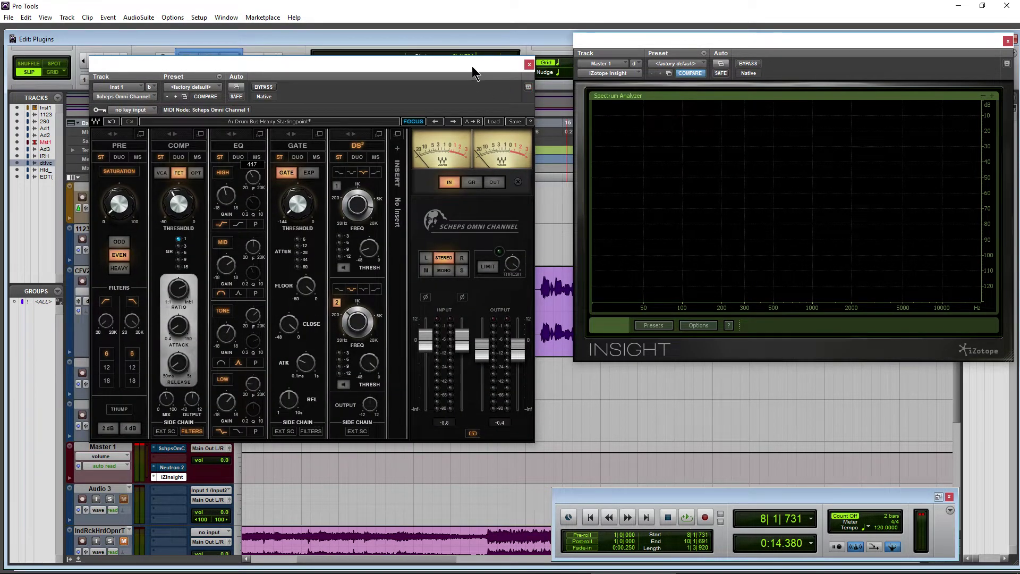
{"action": "left_click_drag", "start_coordinate": [472, 68], "coordinate": [515, 90]}
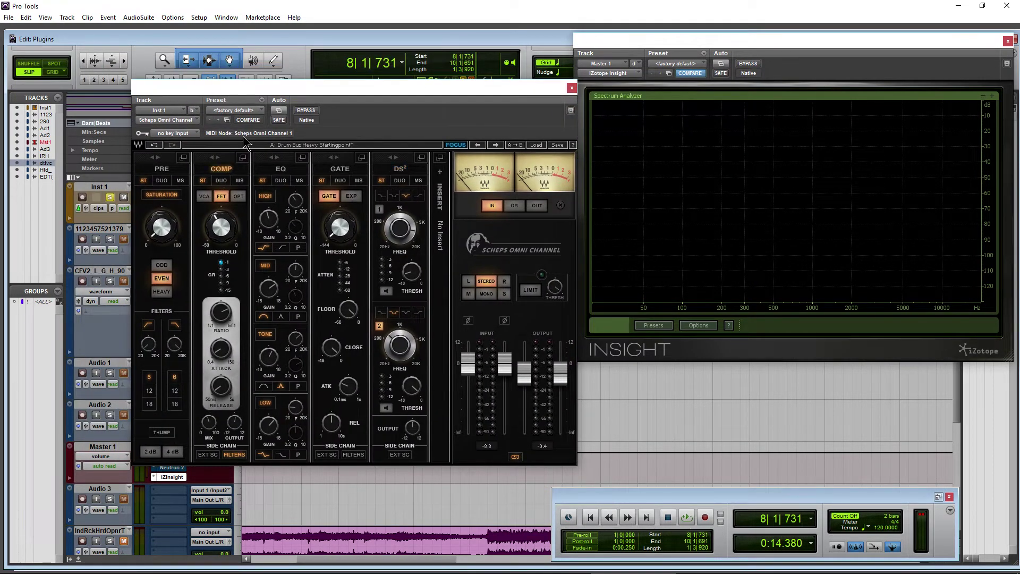
{"action": "left_click_drag", "start_coordinate": [276, 88], "coordinate": [306, 89]}
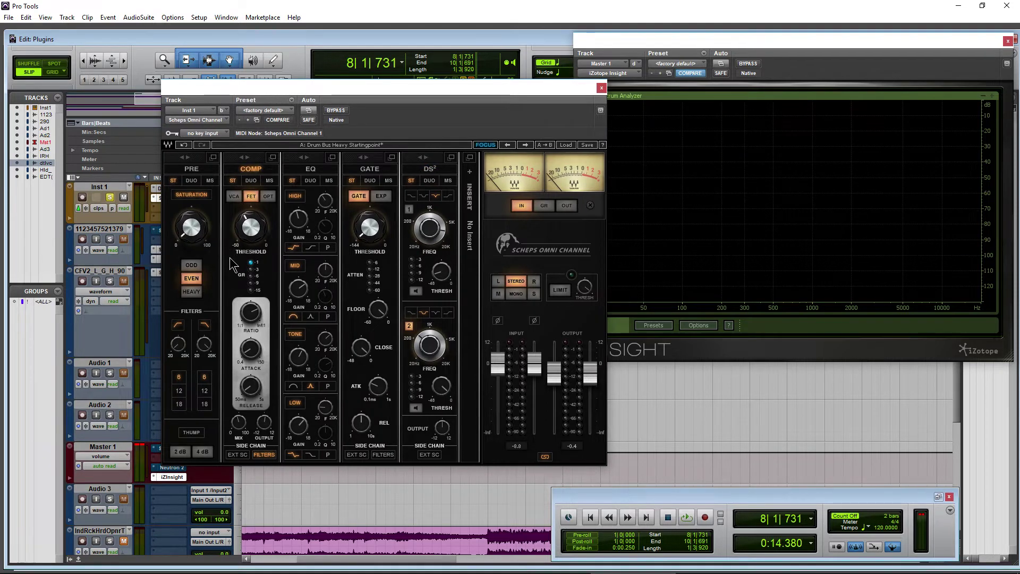
{"action": "left_click_drag", "start_coordinate": [232, 264], "coordinate": [329, 269]}
{"action": "left_click_drag", "start_coordinate": [345, 96], "coordinate": [513, 105]}
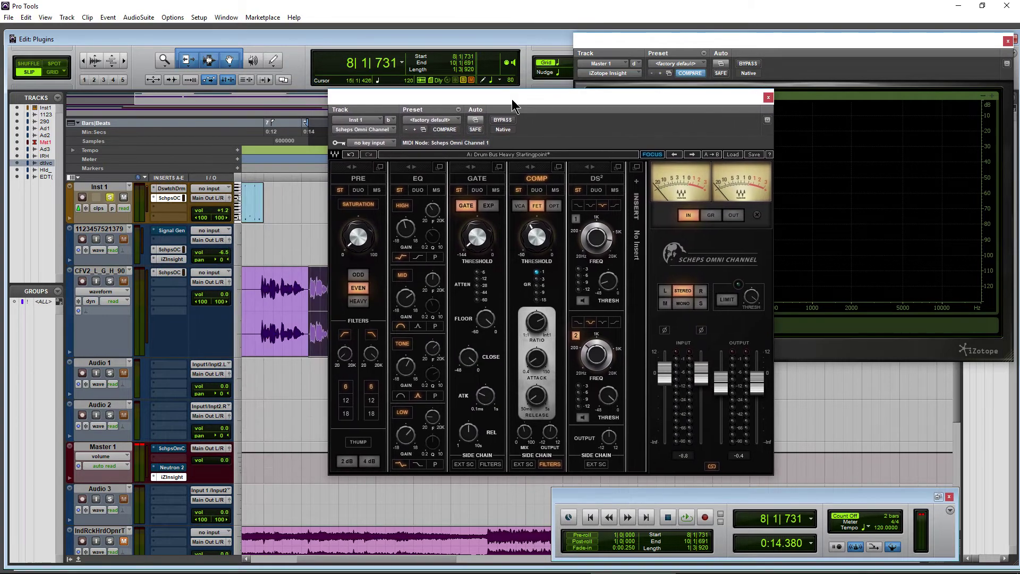
Move the plug-in window off the timeline, then select the MIDI-01 clip on Inst 1 and play it briefly
{"action": "key", "text": "space"}
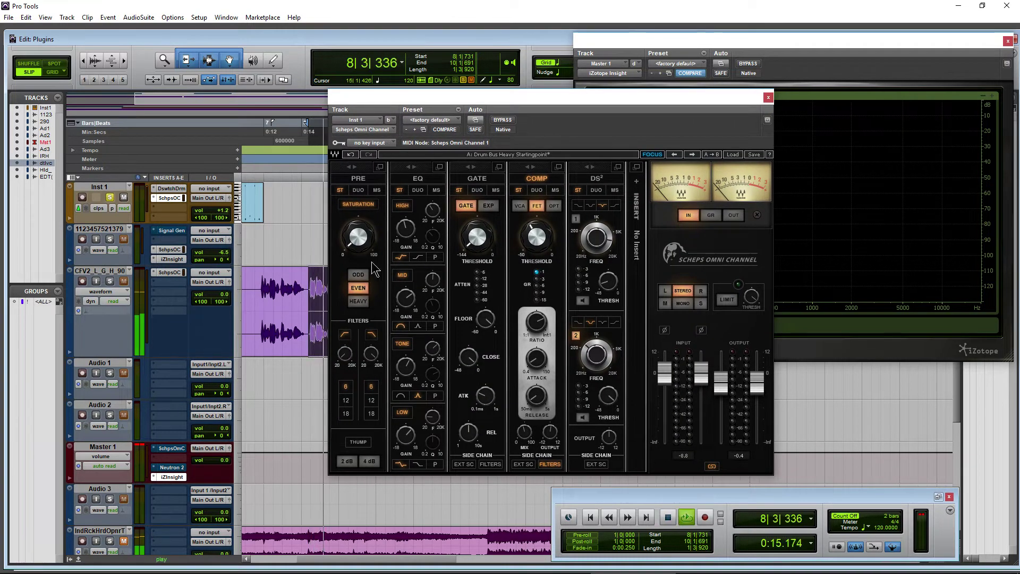
{"action": "key", "text": "space"}
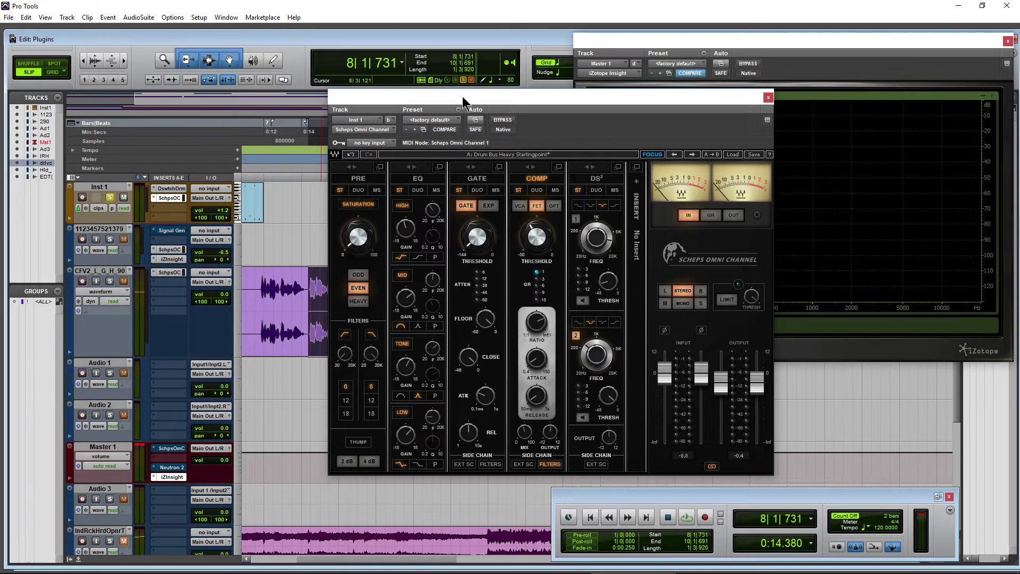
{"action": "left_click_drag", "start_coordinate": [463, 101], "coordinate": [679, 210]}
{"action": "left_click", "coordinate": [464, 210]}
{"action": "key", "text": "space"}
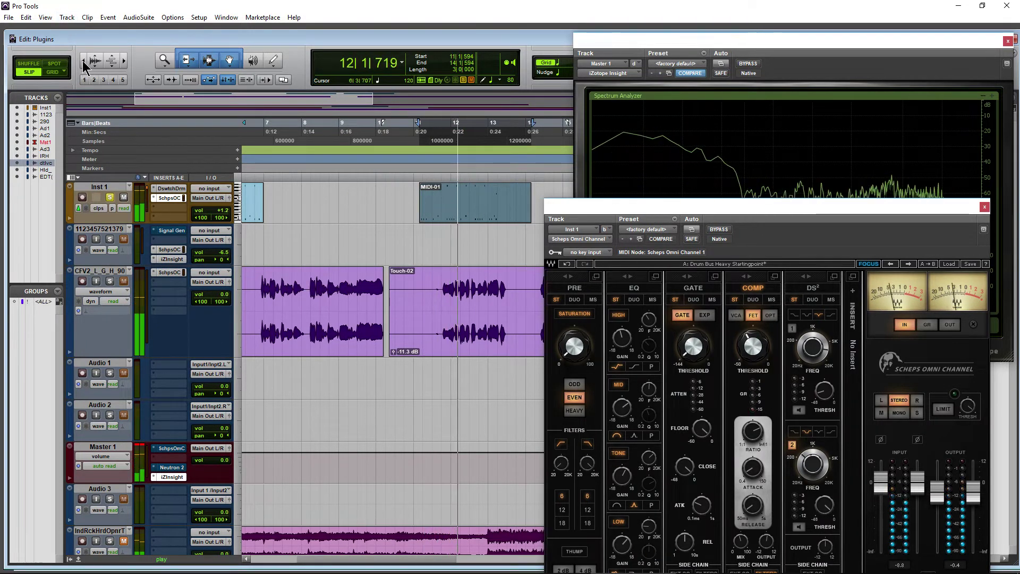
{"action": "key", "text": "space"}
Lower the Inst 1 volume to -3.3, then select the first MIDI clip and play it briefly
{"action": "key", "text": "ctrl+["}
{"action": "left_click_drag", "start_coordinate": [223, 211], "coordinate": [223, 218]}
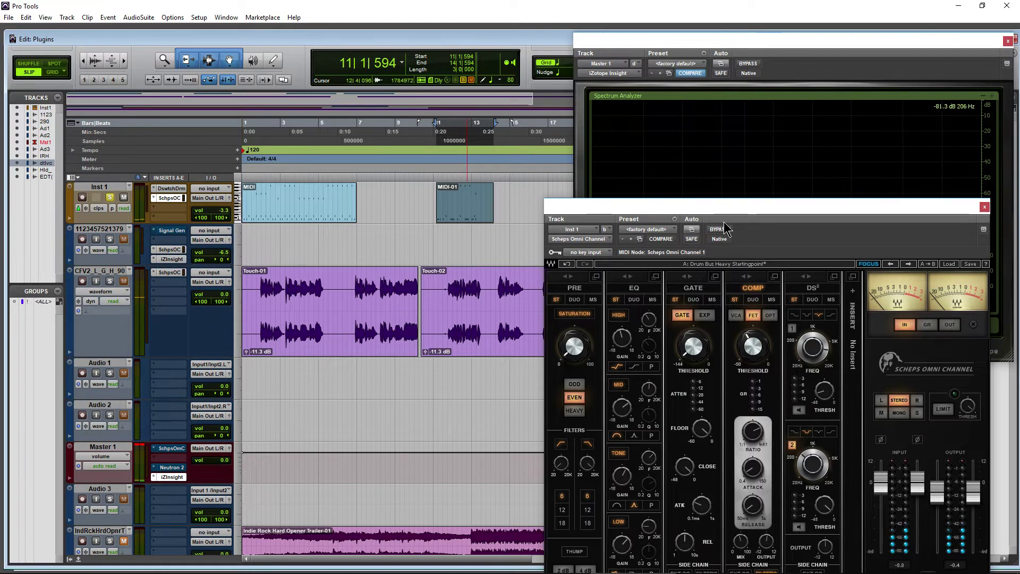
{"action": "left_click", "coordinate": [320, 211]}
{"action": "left_click", "coordinate": [288, 216]}
{"action": "key", "text": "space"}
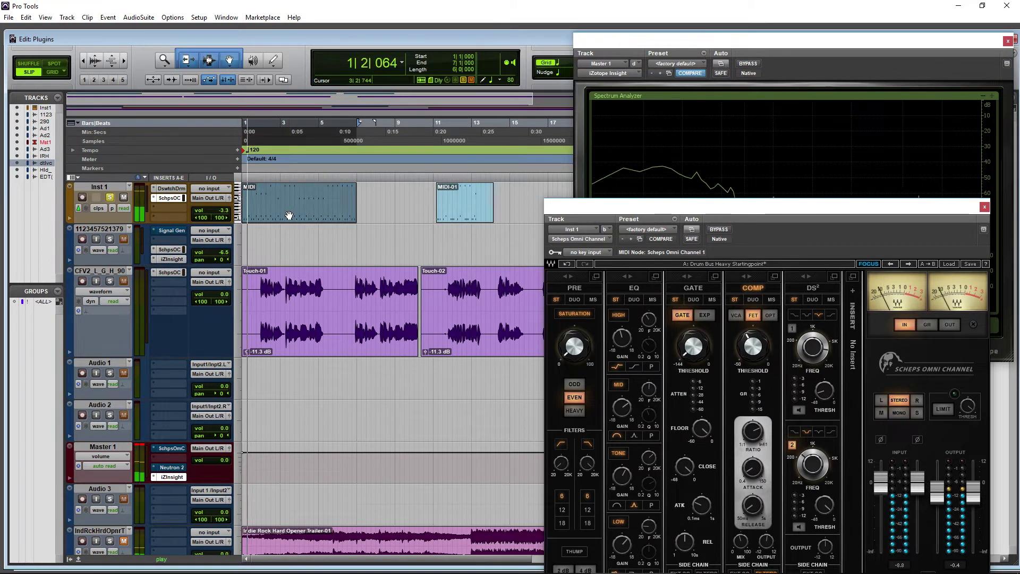
{"action": "key", "text": "space"}
Place the plug-in beside the analyzer and, while the drums play, switch COMP to VCA, lower its threshold, and set its ratio to Inf:1
{"action": "left_click_drag", "start_coordinate": [621, 205], "coordinate": [289, 101]}
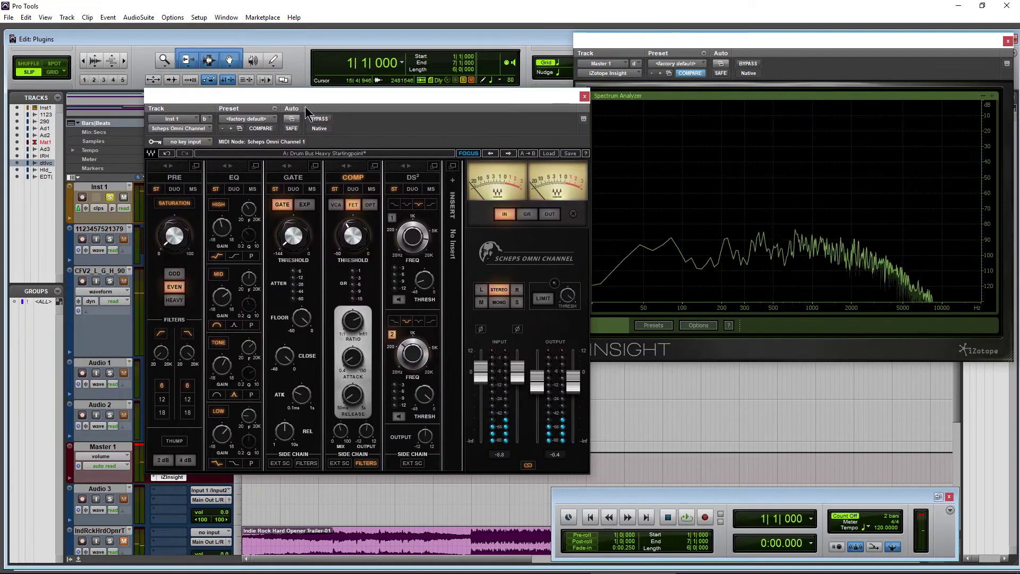
{"action": "mouse_move", "coordinate": [352, 320]}
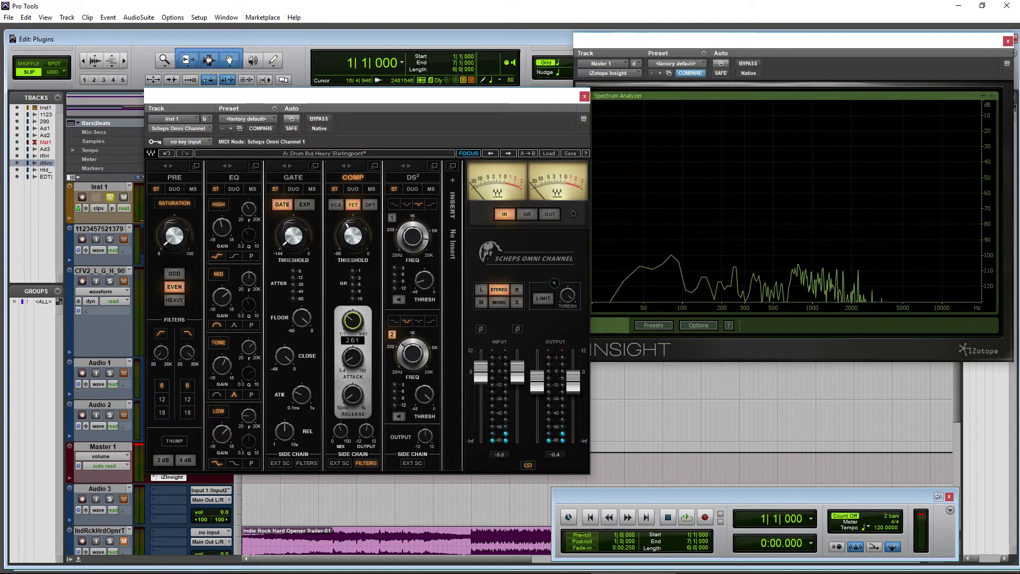
{"action": "mouse_move", "coordinate": [366, 100]}
{"action": "left_mouse_down"}
{"action": "mouse_move", "coordinate": [385, 99]}
{"action": "mouse_move", "coordinate": [355, 104]}
{"action": "left_mouse_up"}
{"action": "key", "text": "space"}
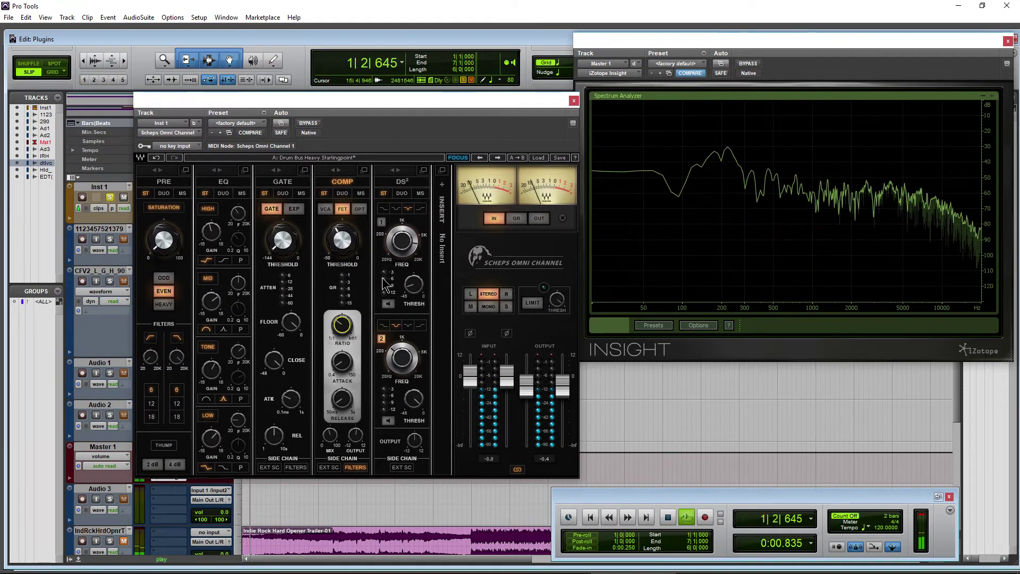
{"action": "mouse_move", "coordinate": [342, 240]}
{"action": "left_click", "coordinate": [325, 208]}
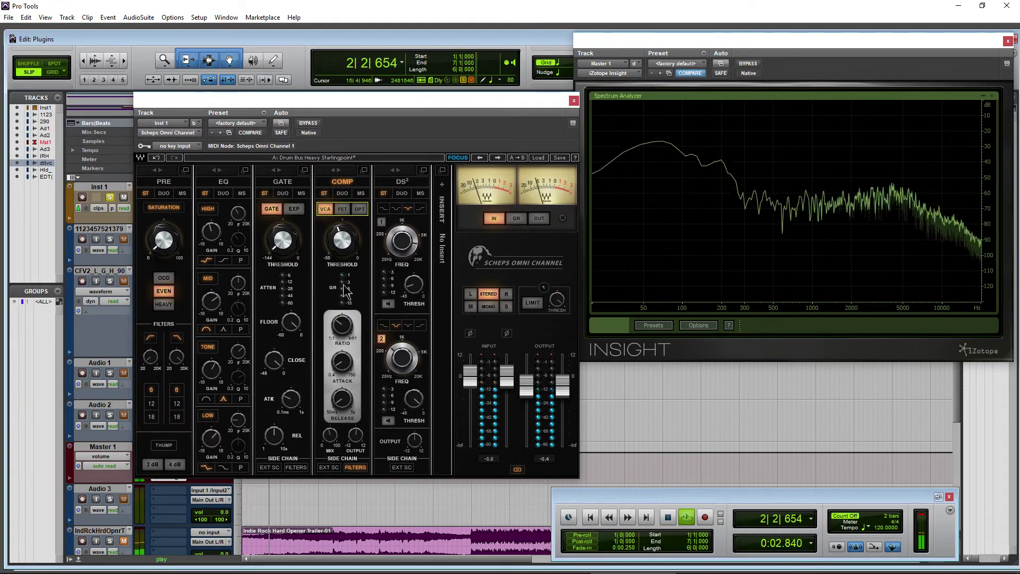
{"action": "left_click_drag", "start_coordinate": [344, 249], "coordinate": [344, 297]}
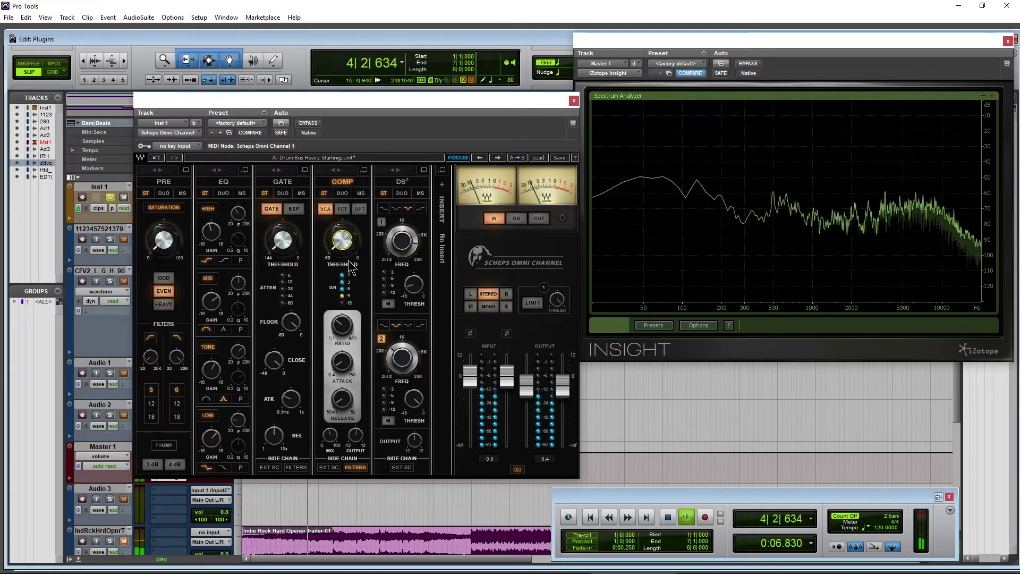
{"action": "left_click_drag", "start_coordinate": [343, 325], "coordinate": [346, 329]}
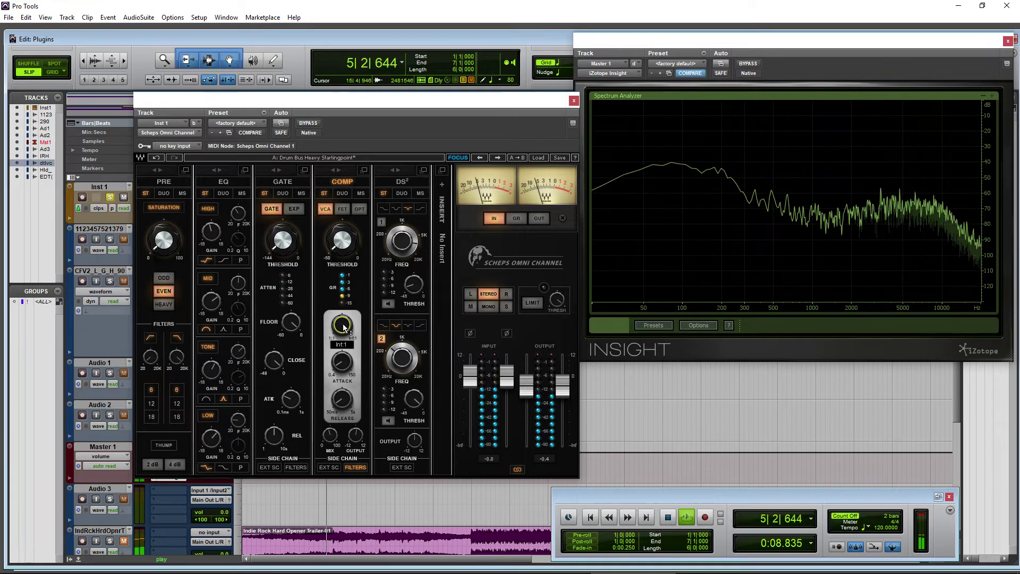
Restart the drum playback, raise the COMP module's output to about 2.5, and stop playback
{"action": "key", "text": "space"}
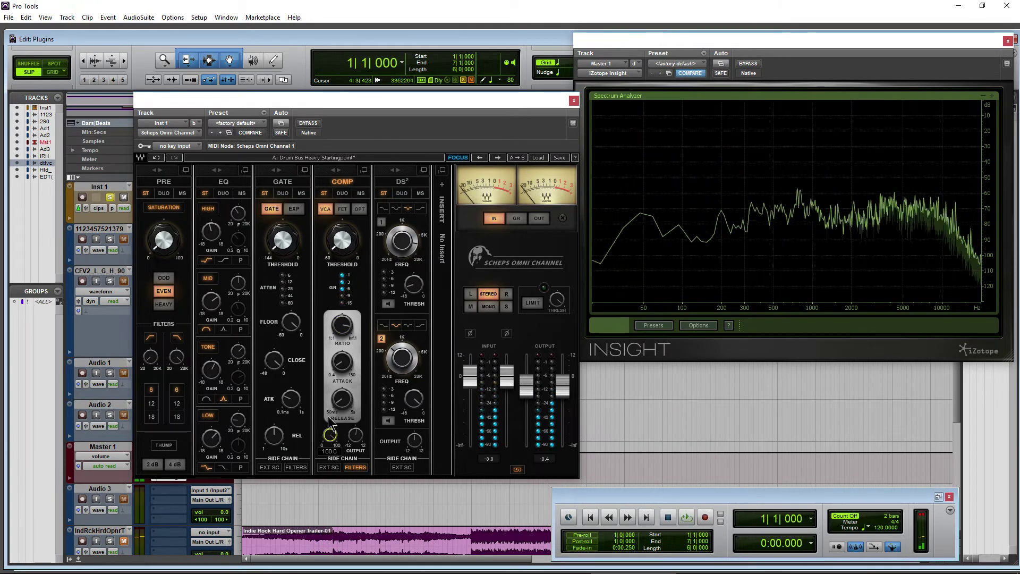
{"action": "key", "text": "space"}
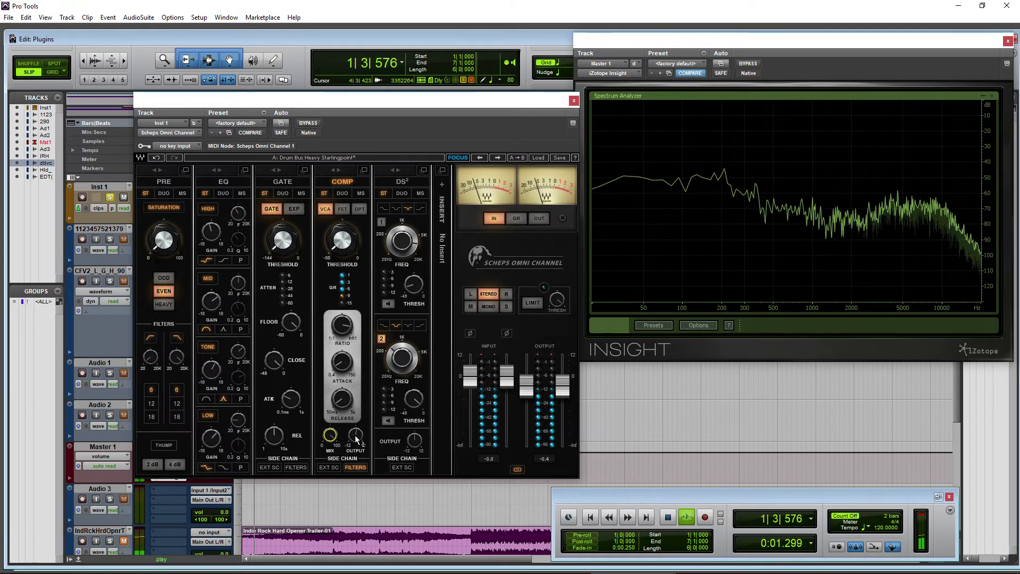
{"action": "key", "text": "space"}
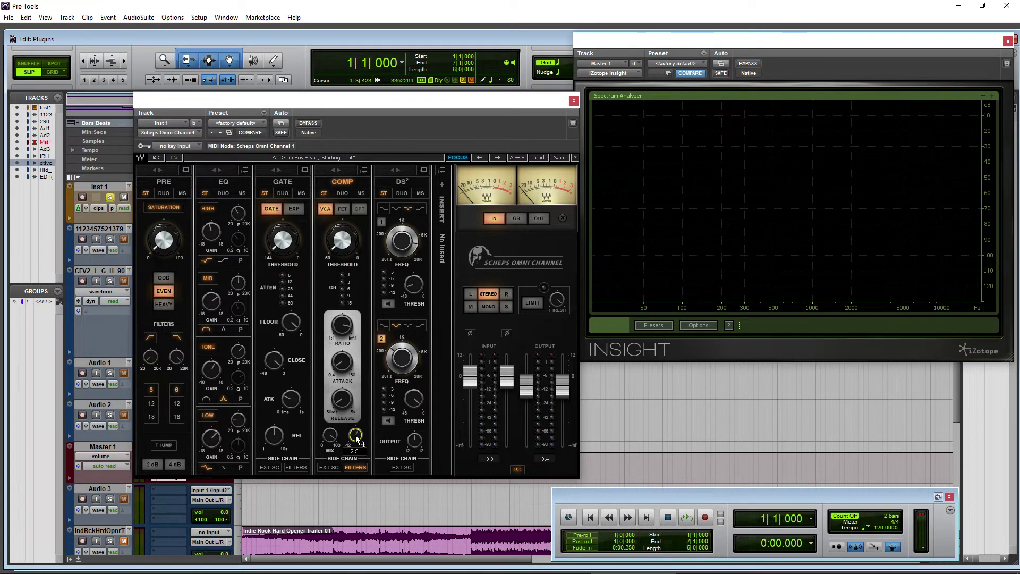
Audition the drums and set the COMP release to about 183.3 and its threshold to about -39.7
{"action": "key", "text": "space"}
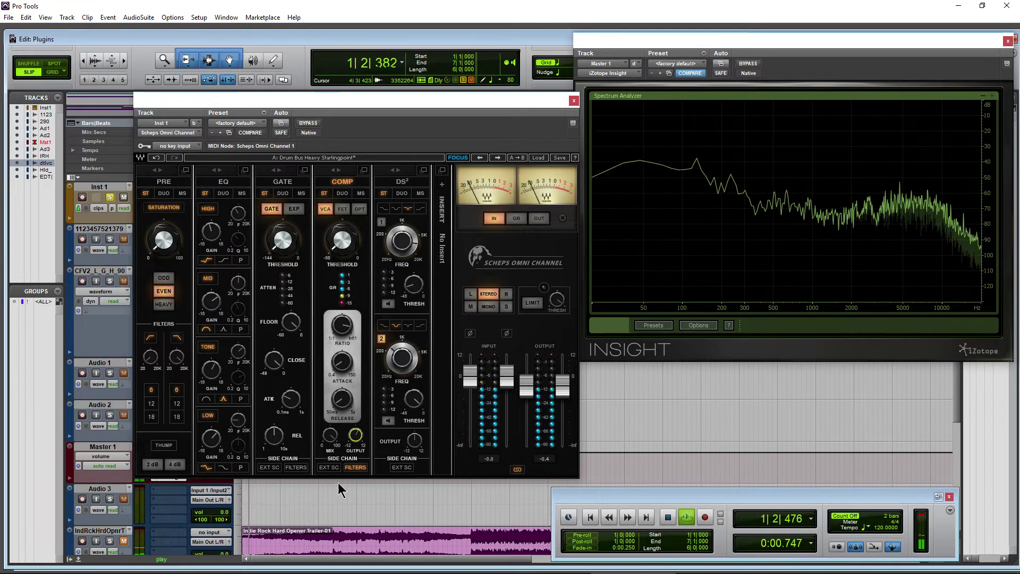
{"action": "left_click_drag", "start_coordinate": [355, 434], "coordinate": [357, 438]}
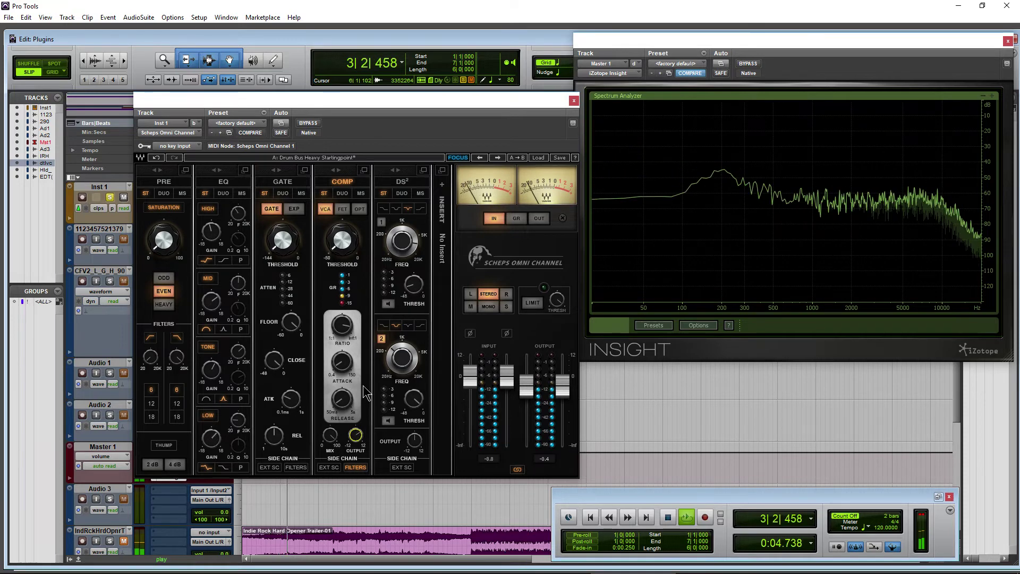
{"action": "key", "text": "space"}
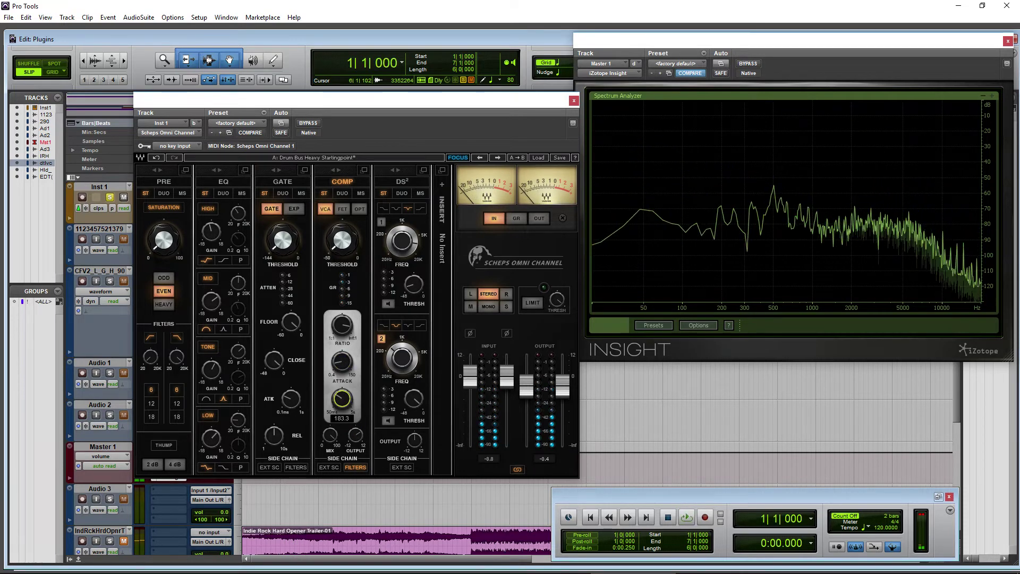
{"action": "left_click_drag", "start_coordinate": [345, 404], "coordinate": [343, 403]}
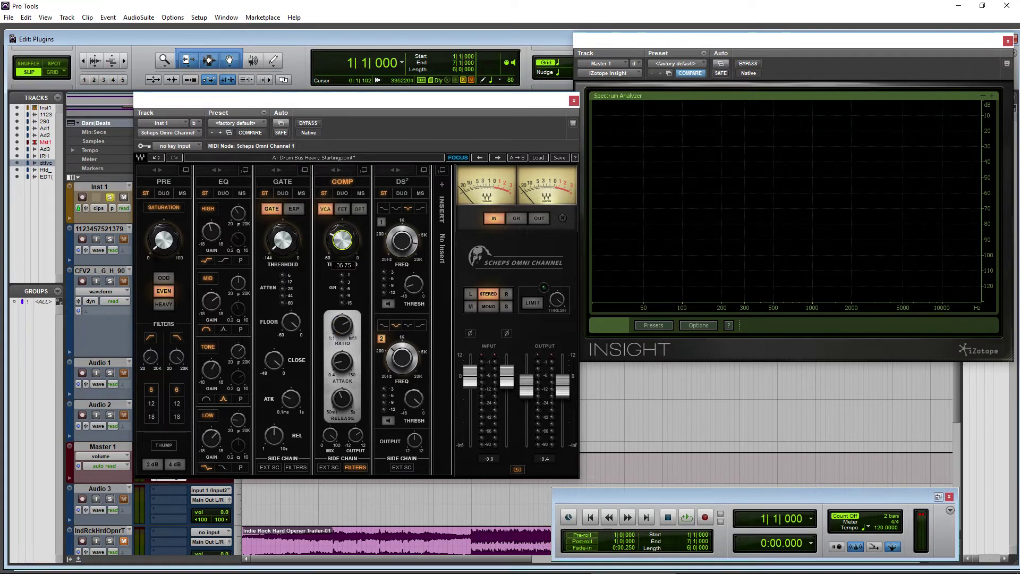
{"action": "key", "text": "space"}
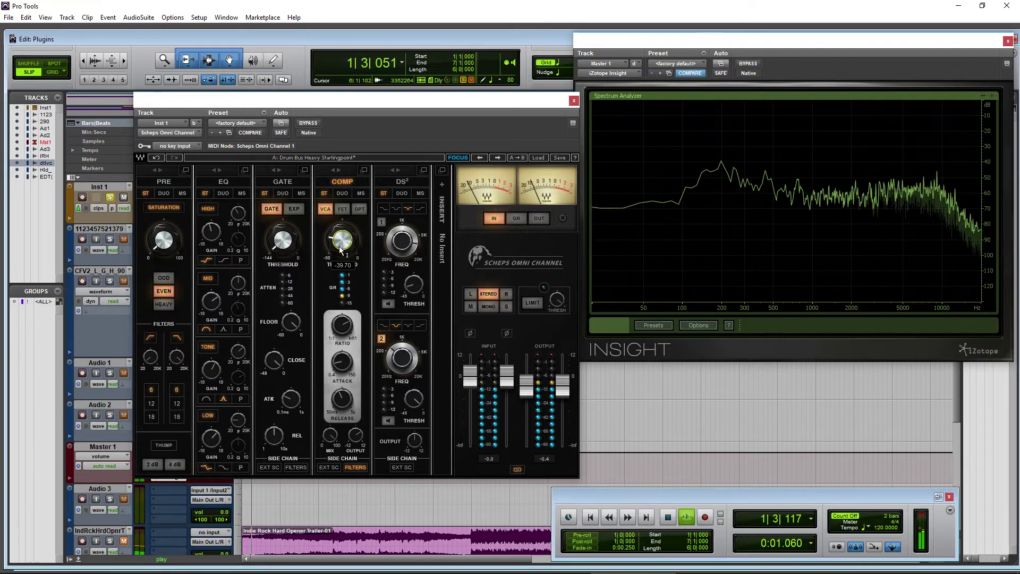
{"action": "key", "text": "space"}
Set the COMP module's mix to about 45.6 and briefly play the drums
{"action": "left_click", "coordinate": [330, 435]}
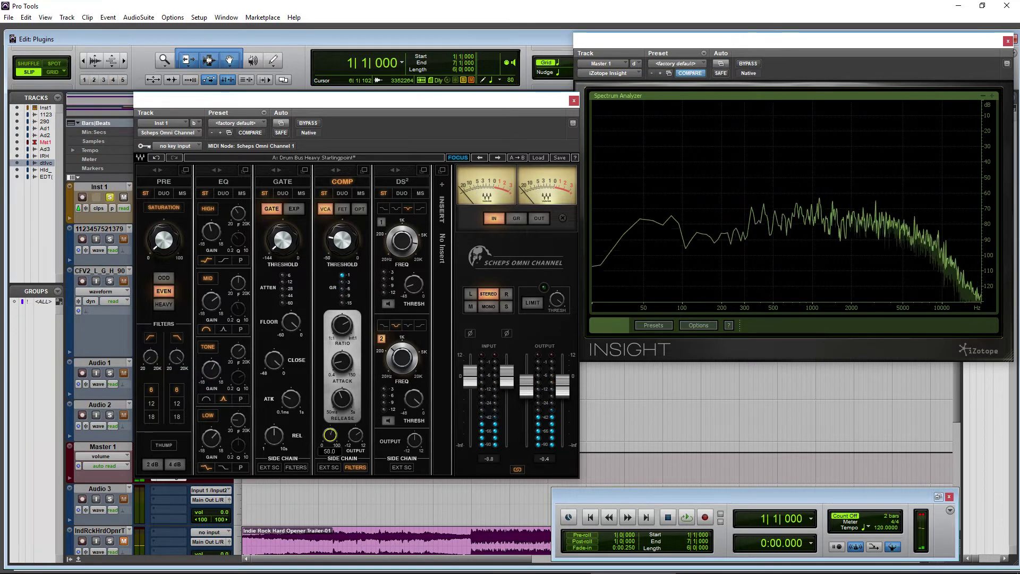
{"action": "left_click_drag", "start_coordinate": [330, 435], "coordinate": [330, 441]}
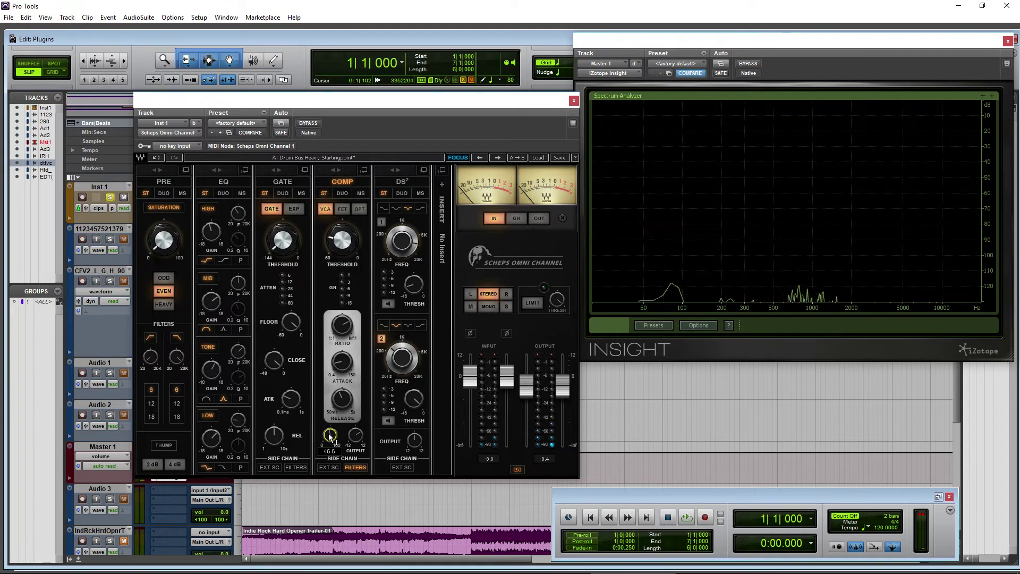
{"action": "key", "text": "space"}
{"action": "key", "text": "space"}
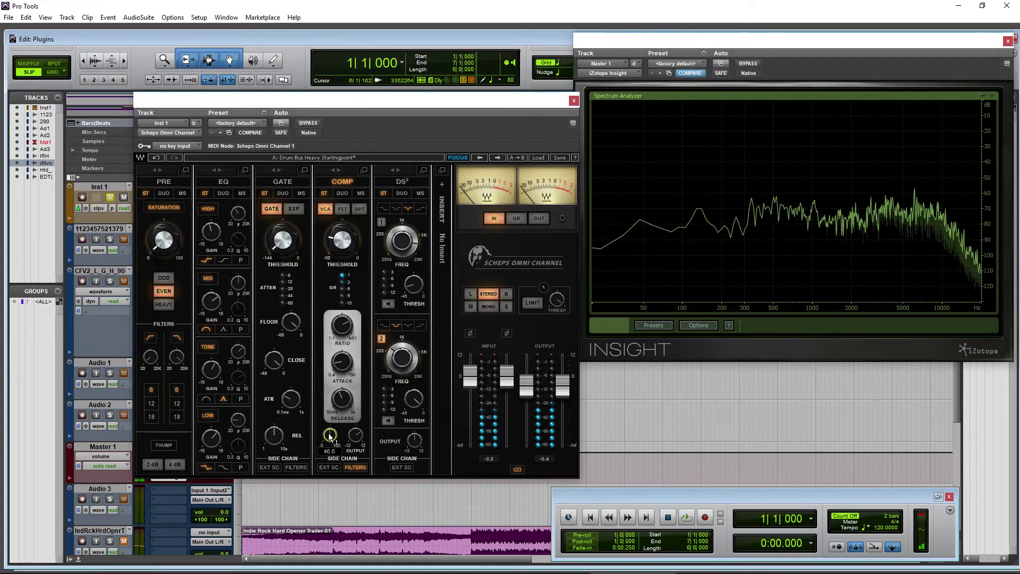
Play the drums and toggle the plug-in's bypass on and off to compare the compressed and dry sound
{"action": "key", "text": "space"}
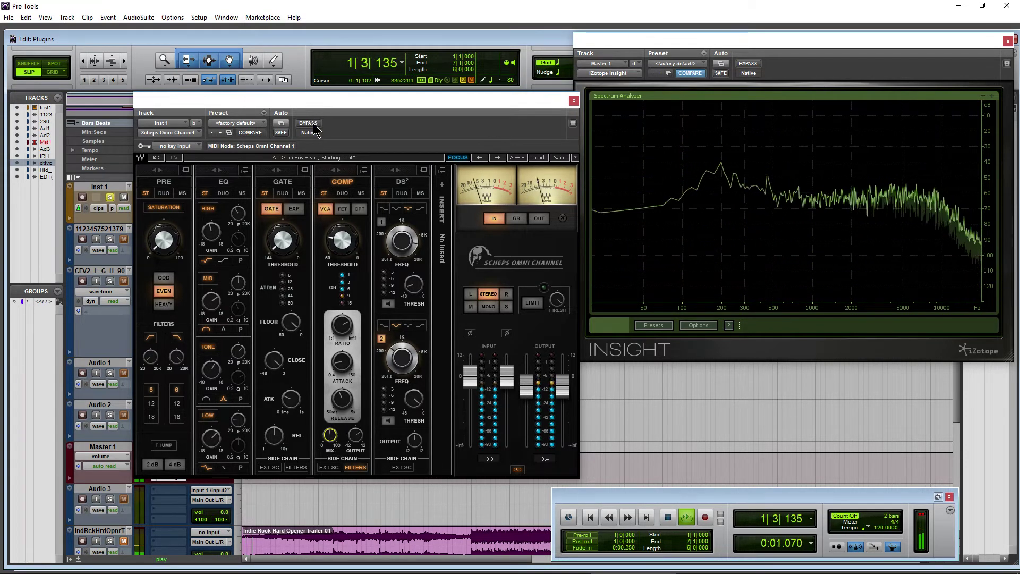
{"action": "left_click", "coordinate": [312, 124]}
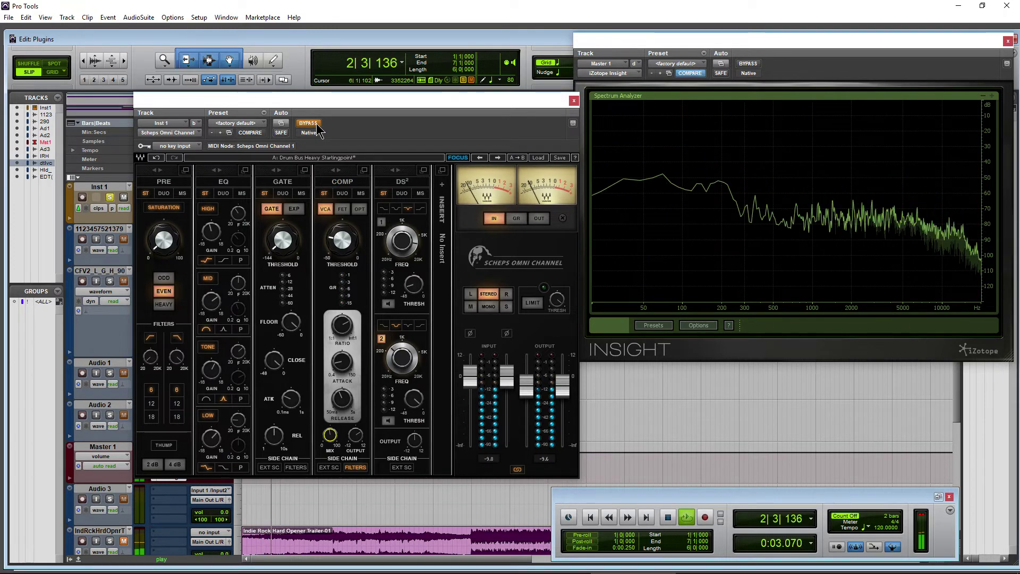
{"action": "left_click", "coordinate": [316, 125]}
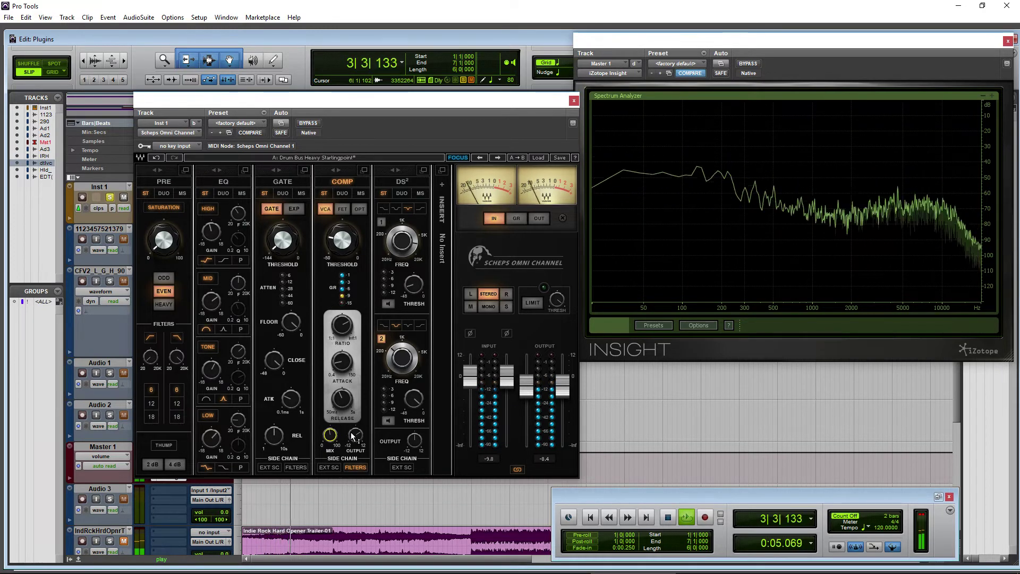
{"action": "key", "text": "space"}
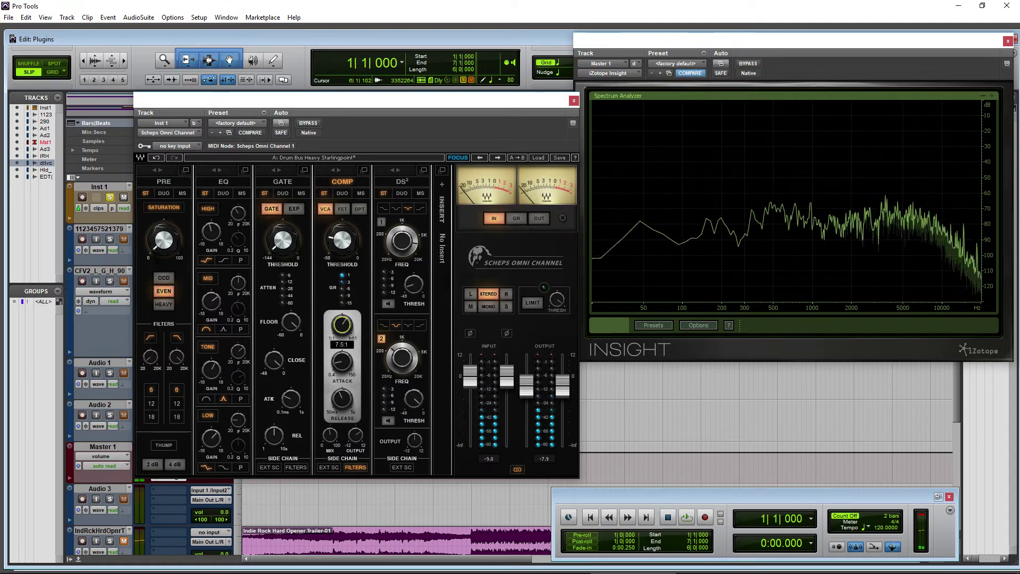
Set the COMP ratio to about 7.51 and attack to about 0.86, then switch the compressor to OPT during playback
{"action": "left_click", "coordinate": [342, 239]}
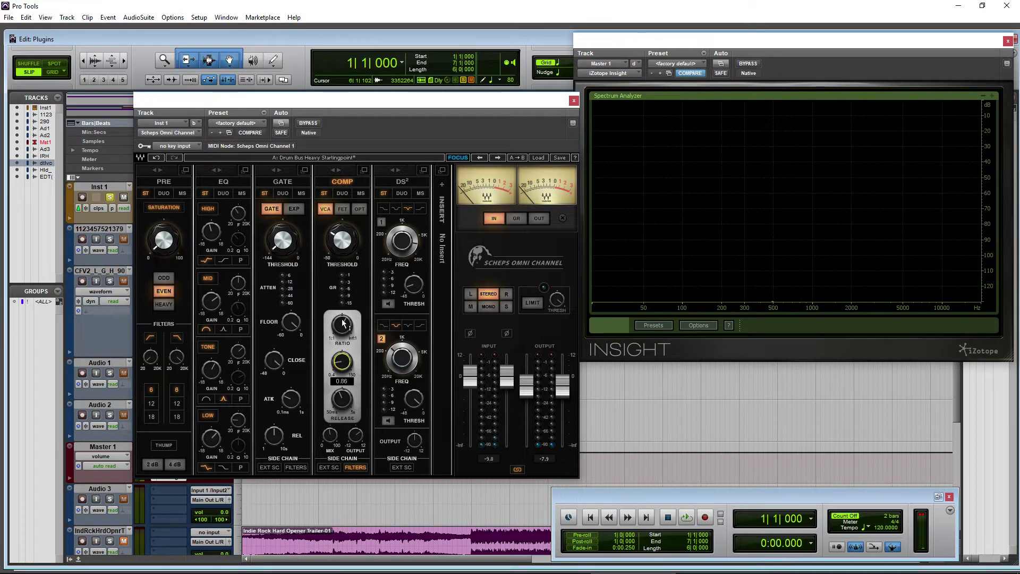
{"action": "key", "text": "space"}
{"action": "left_click", "coordinate": [342, 208]}
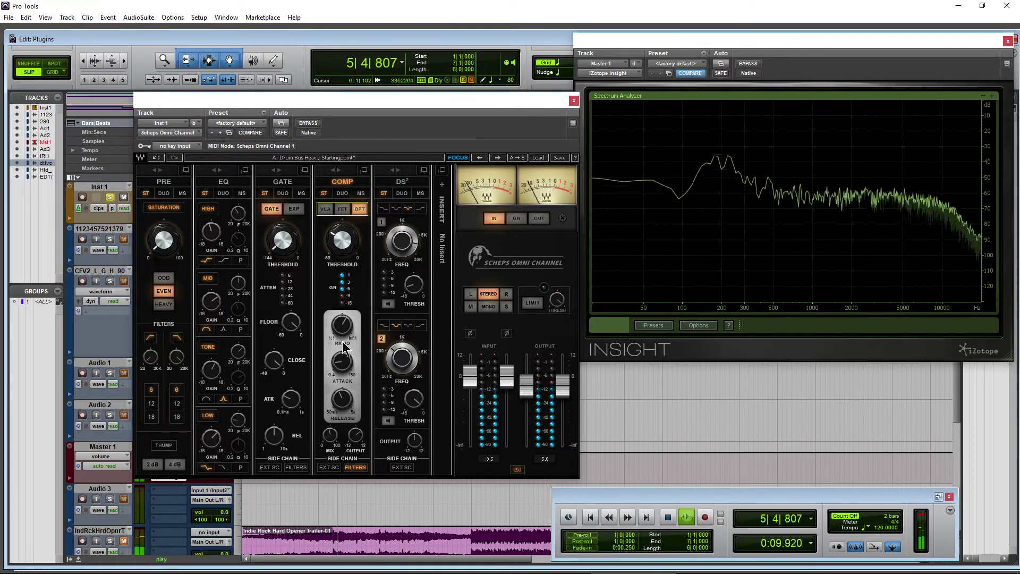
{"action": "left_click_drag", "start_coordinate": [330, 434], "coordinate": [329, 444]}
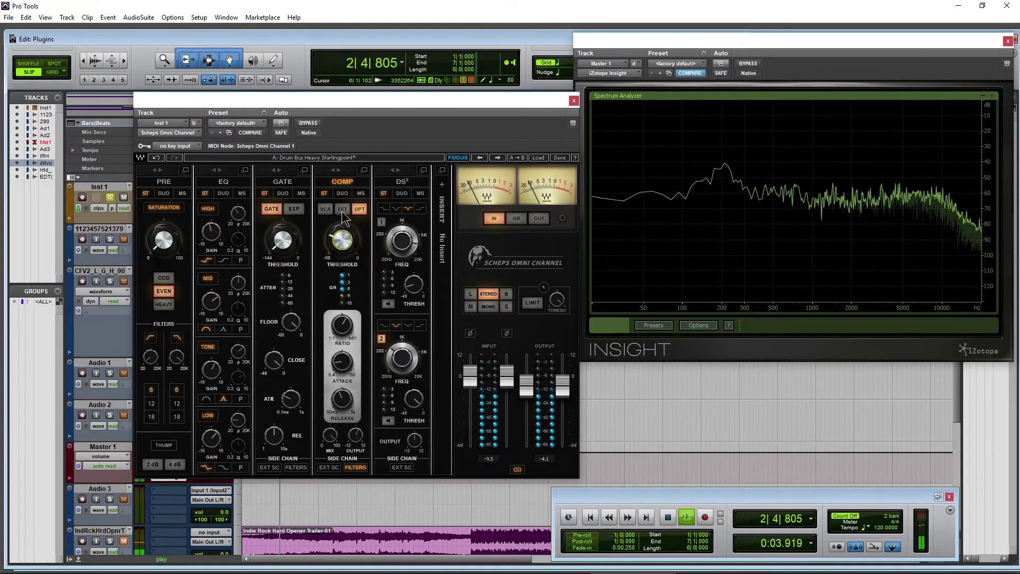
Compare the FET and VCA modes on the playing drums, return COMP to OPT, and set its ratio to about 4.21
{"action": "left_click", "coordinate": [343, 209]}
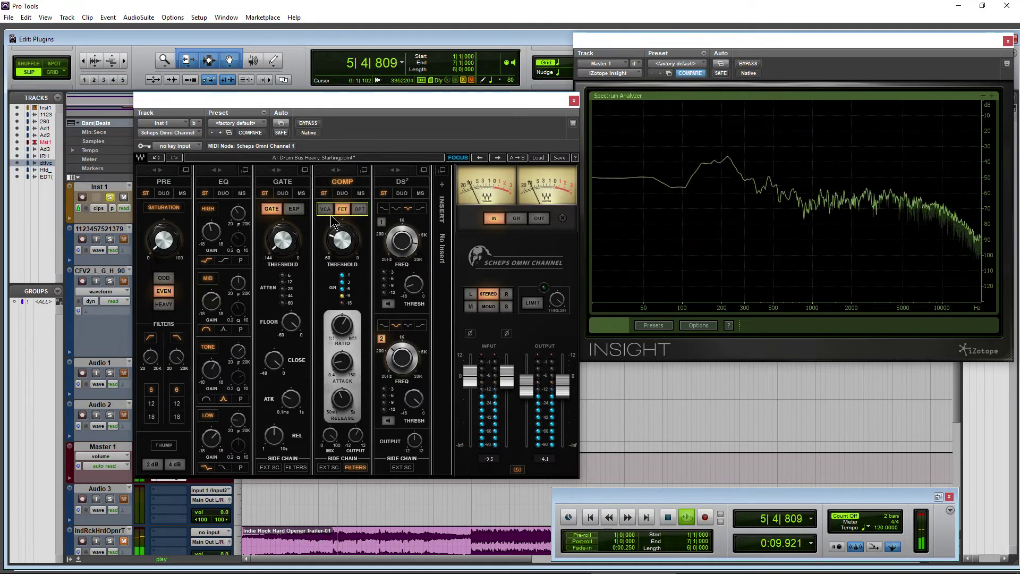
{"action": "left_click", "coordinate": [325, 210]}
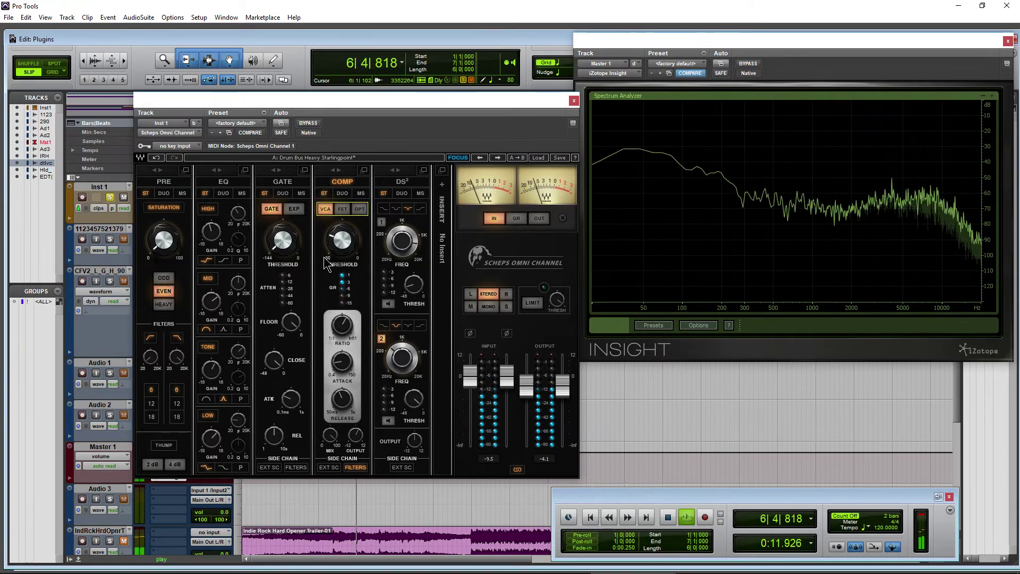
{"action": "left_click", "coordinate": [359, 209]}
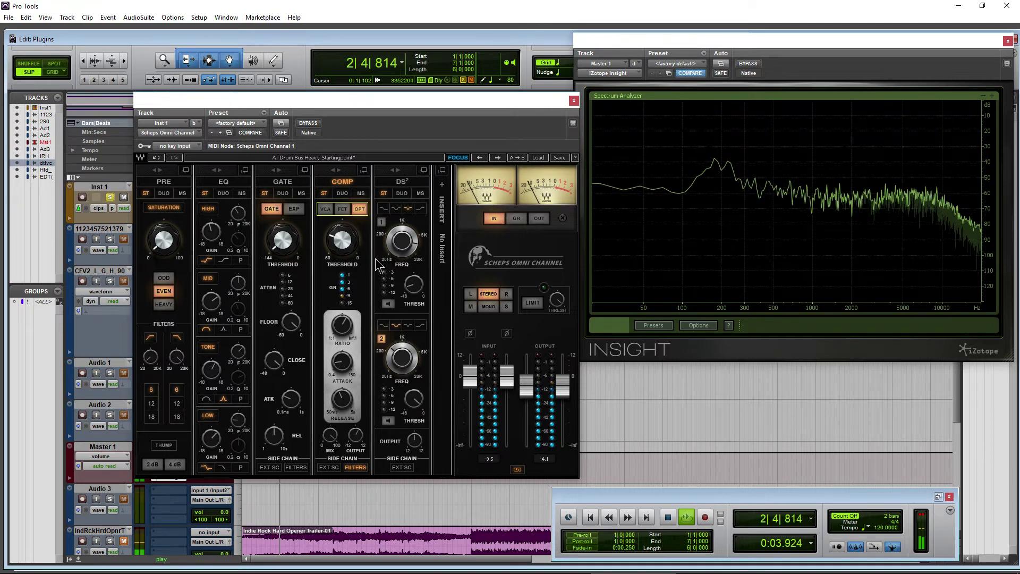
{"action": "left_click_drag", "start_coordinate": [348, 331], "coordinate": [349, 329]}
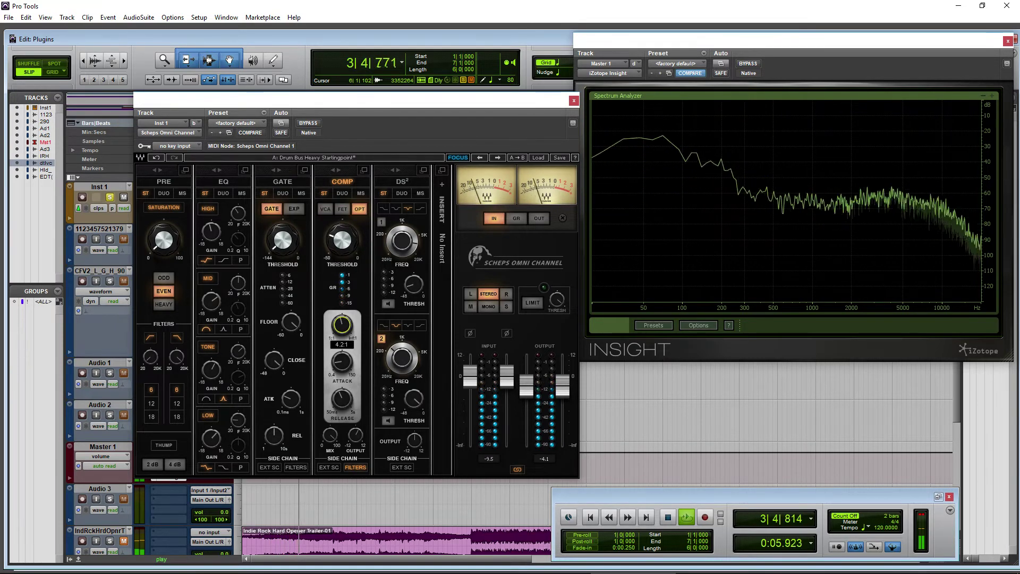
{"action": "key", "text": "space"}
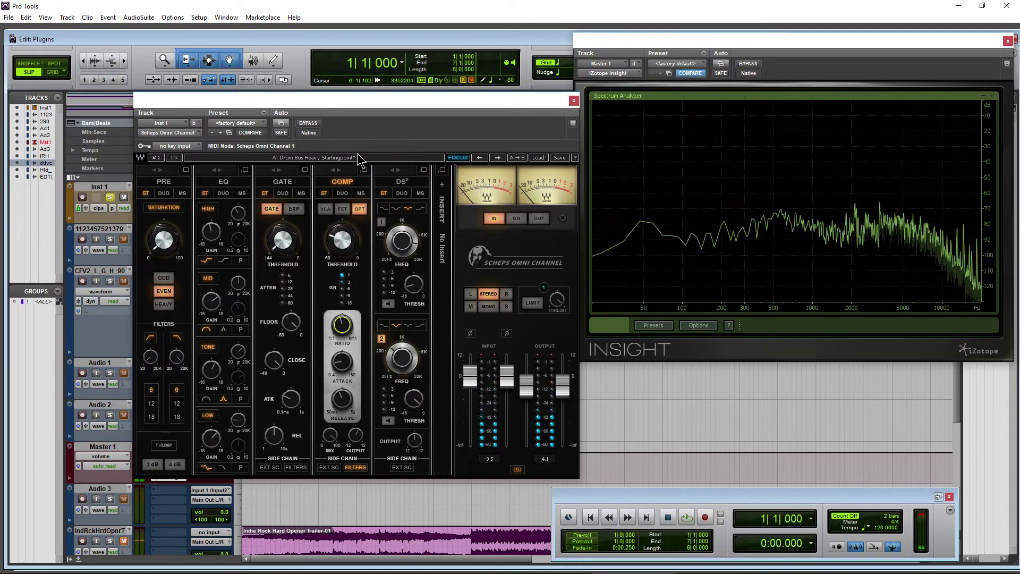
Load the Crush Drums preset from the Andrew Scheps factory presets
{"action": "left_click_drag", "start_coordinate": [383, 102], "coordinate": [440, 149]}
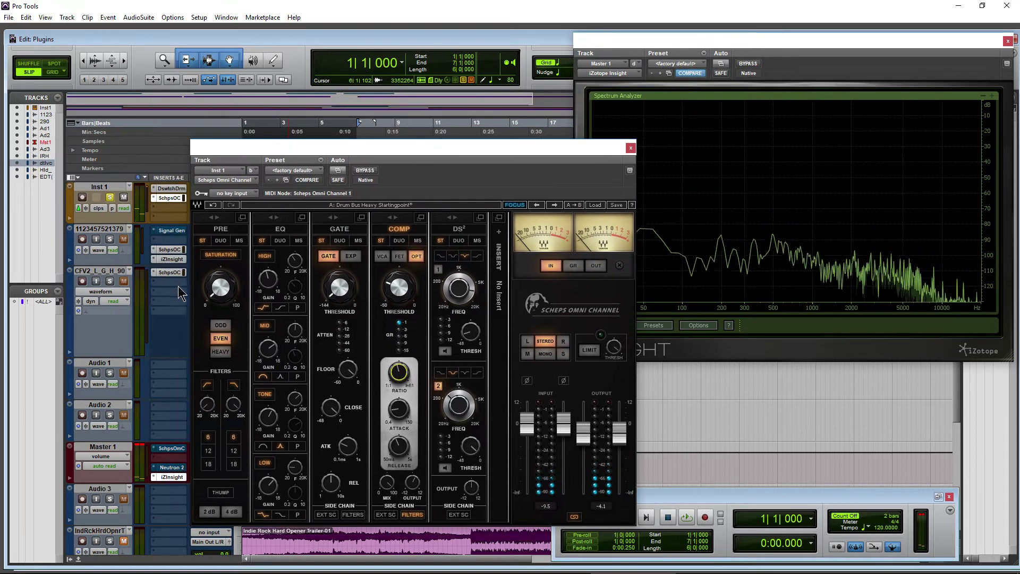
{"action": "left_click", "coordinate": [592, 206]}
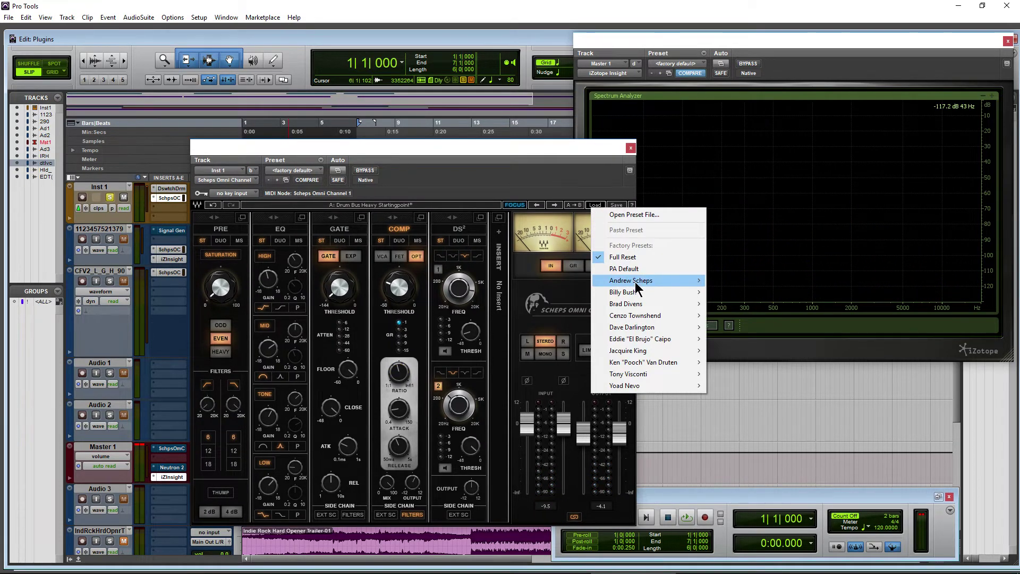
{"action": "mouse_move", "coordinate": [658, 280]}
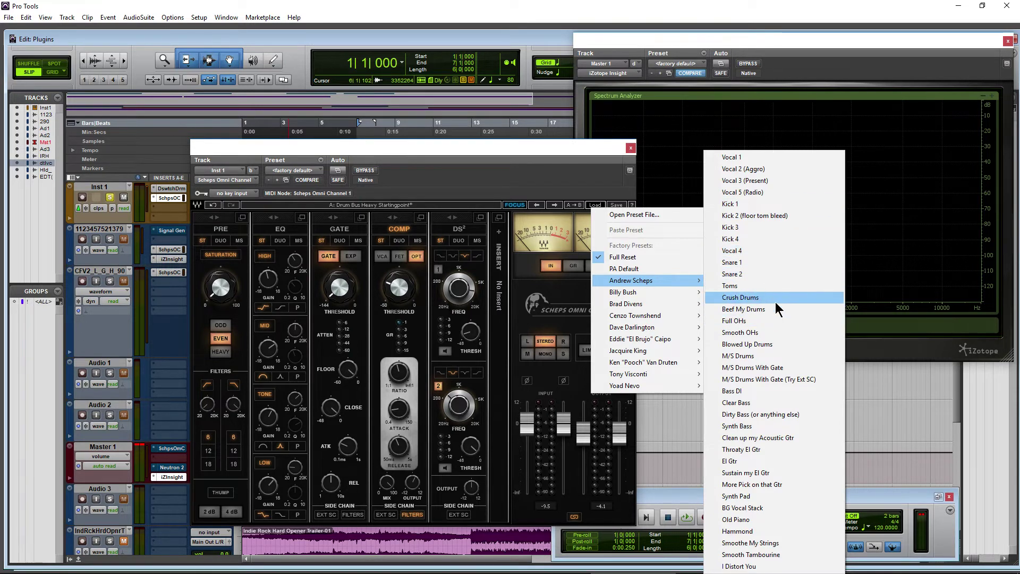
{"action": "left_click", "coordinate": [733, 297]}
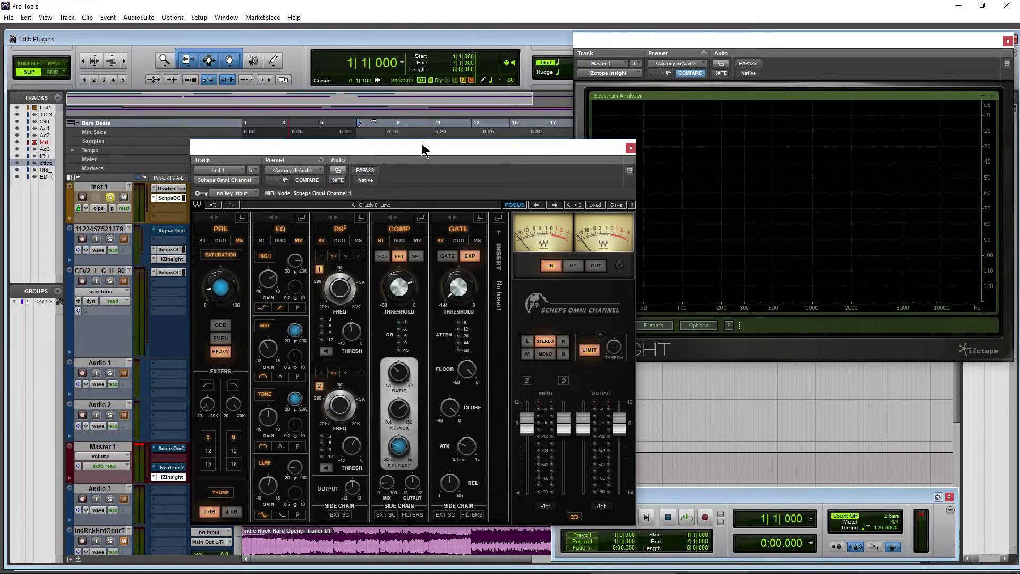
Move the plug-in window clear of the inserts, then play the drums and compare the preset with the plug-in bypassed
{"action": "left_click_drag", "start_coordinate": [439, 152], "coordinate": [593, 85]}
{"action": "key", "text": "space"}
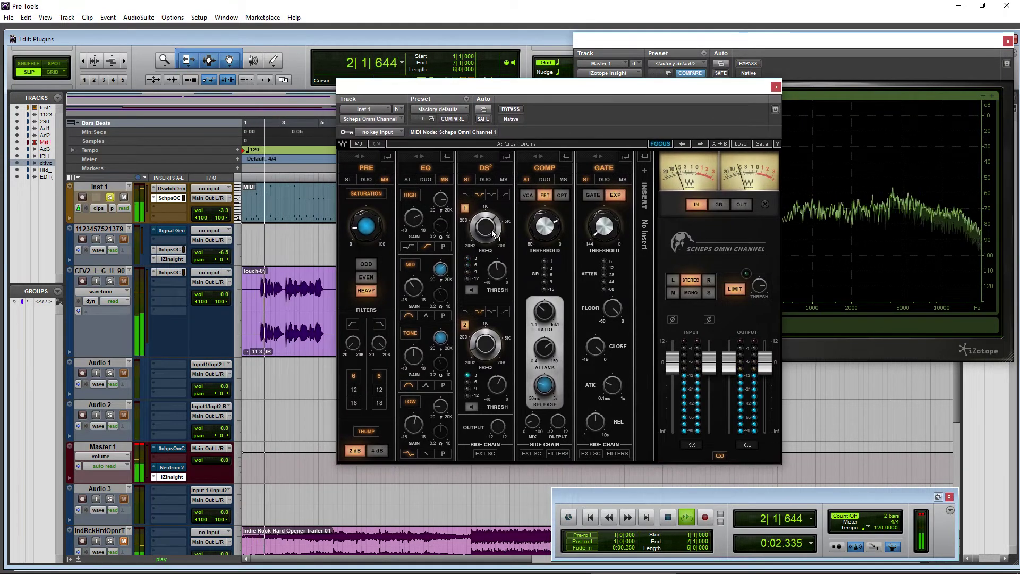
{"action": "left_click", "coordinate": [512, 110]}
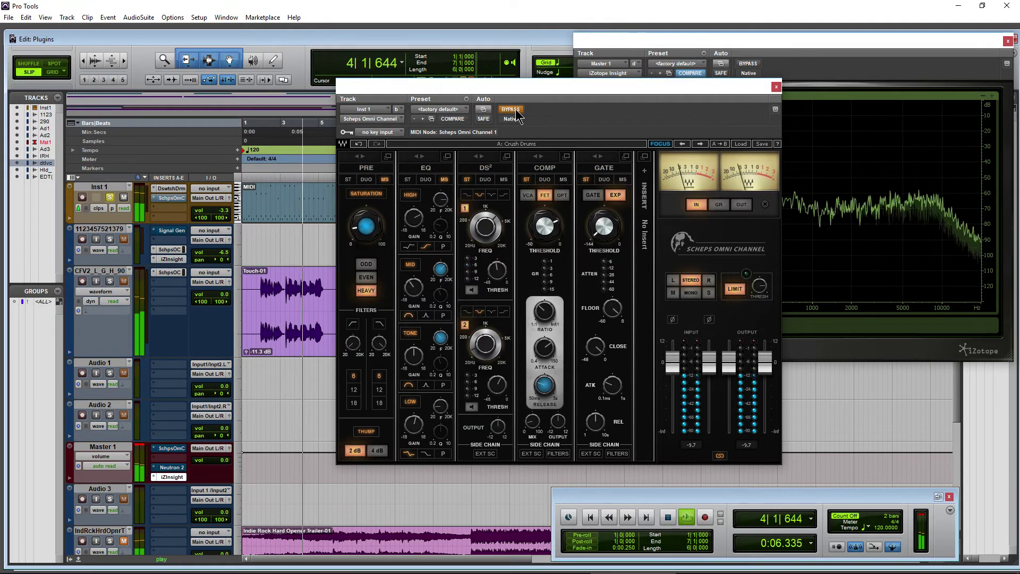
{"action": "left_click", "coordinate": [513, 109]}
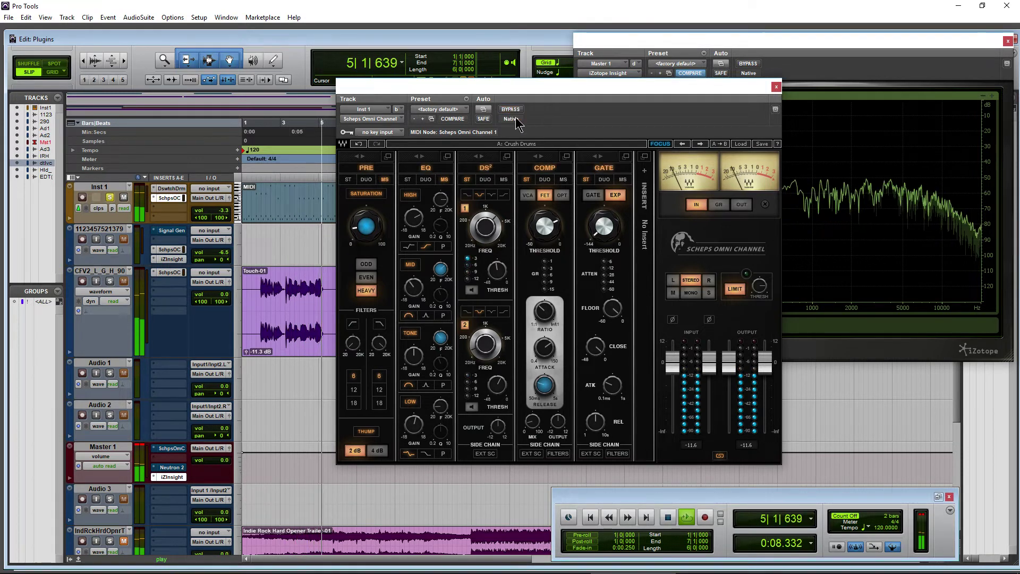
{"action": "key", "text": "space"}
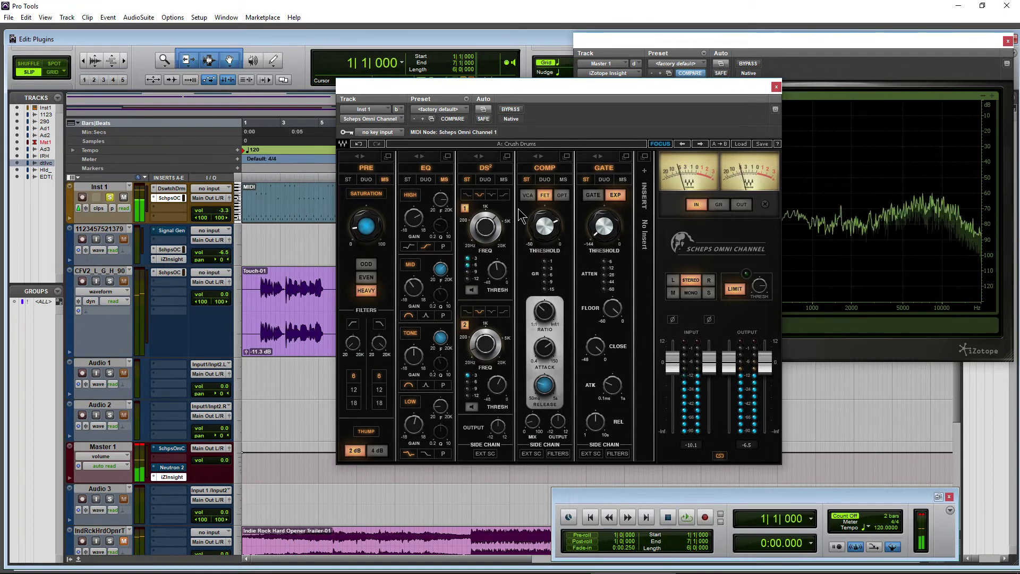
Adjust the PRE module's low-cut filter and set its Thump to 4 dB while the drums play
{"action": "left_click_drag", "start_coordinate": [577, 93], "coordinate": [473, 86]}
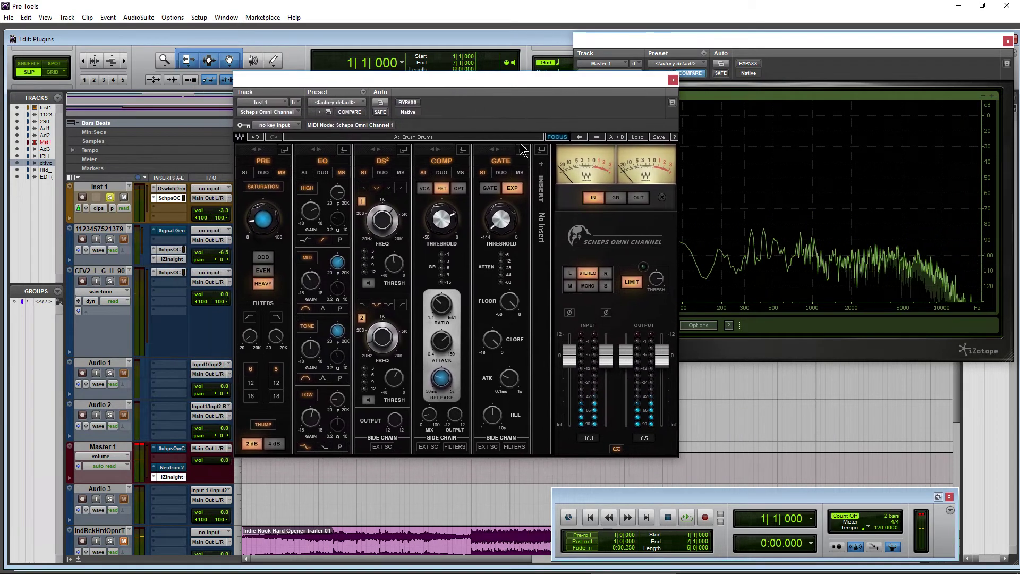
{"action": "left_click", "coordinate": [557, 138]}
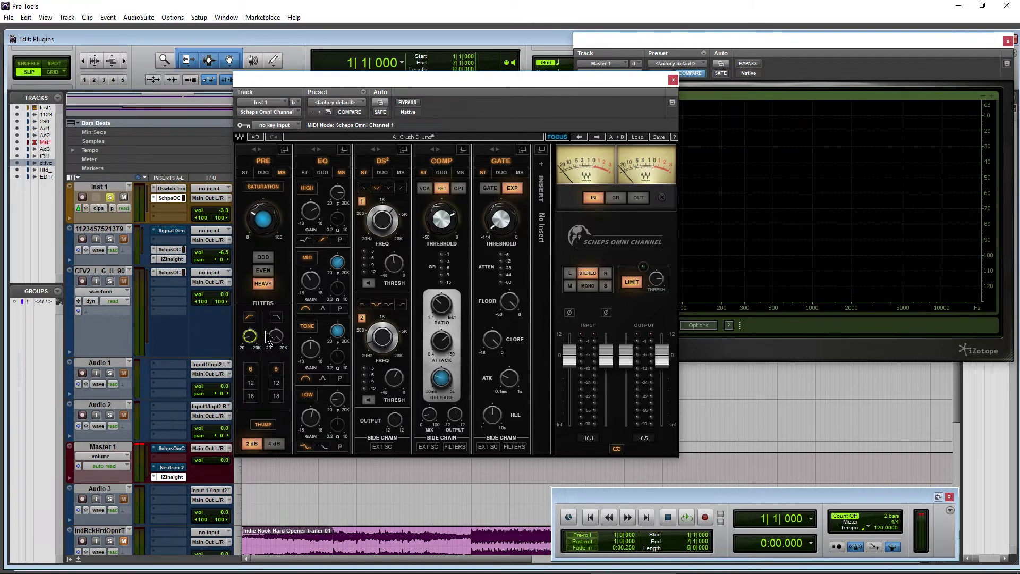
{"action": "key", "text": "space"}
{"action": "left_click", "coordinate": [257, 445]}
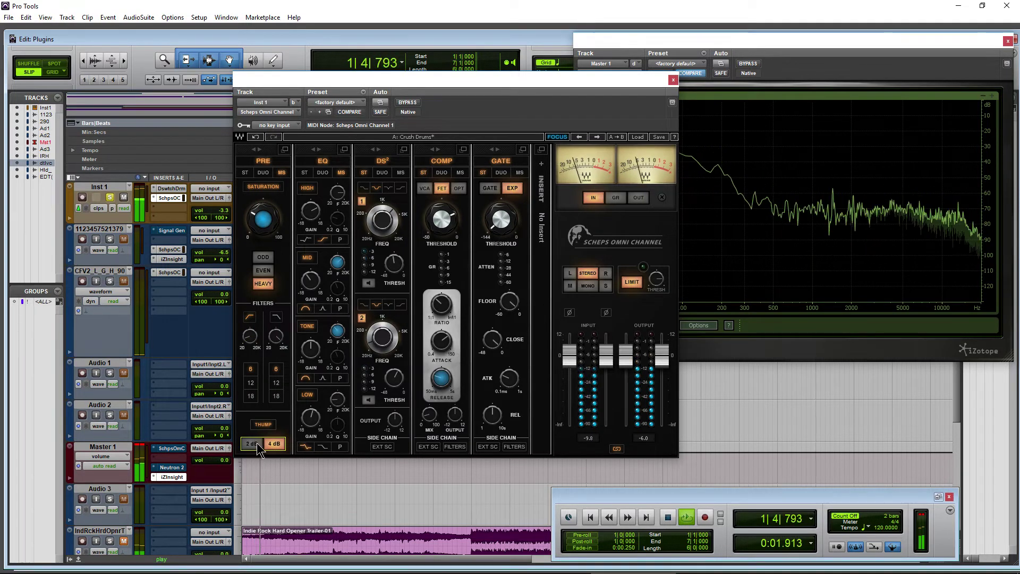
{"action": "key", "text": "space"}
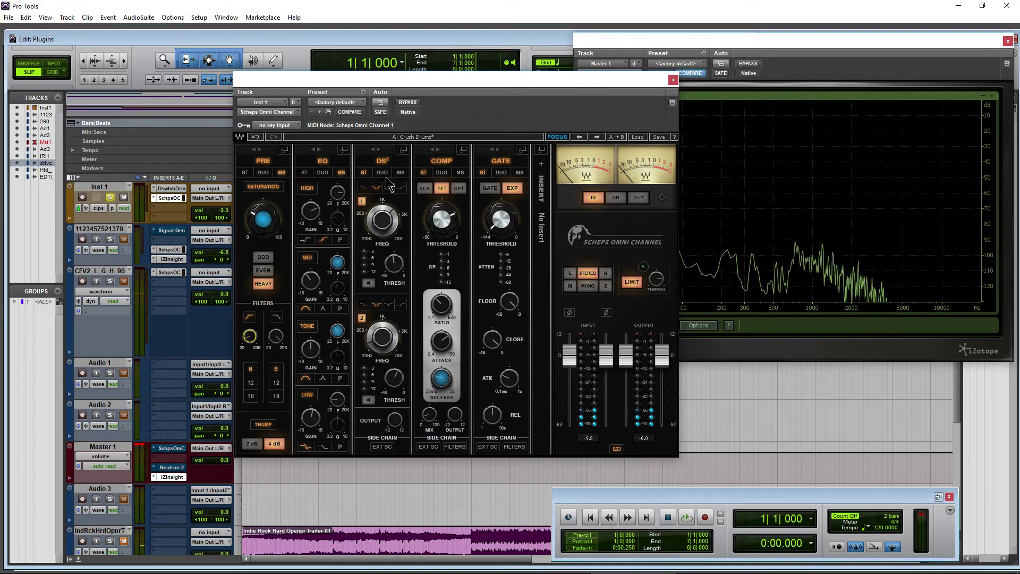
Resume the drum playback, expand the EQ module to its mid/side view, and solo the mid channel's High band
{"action": "key", "text": "space"}
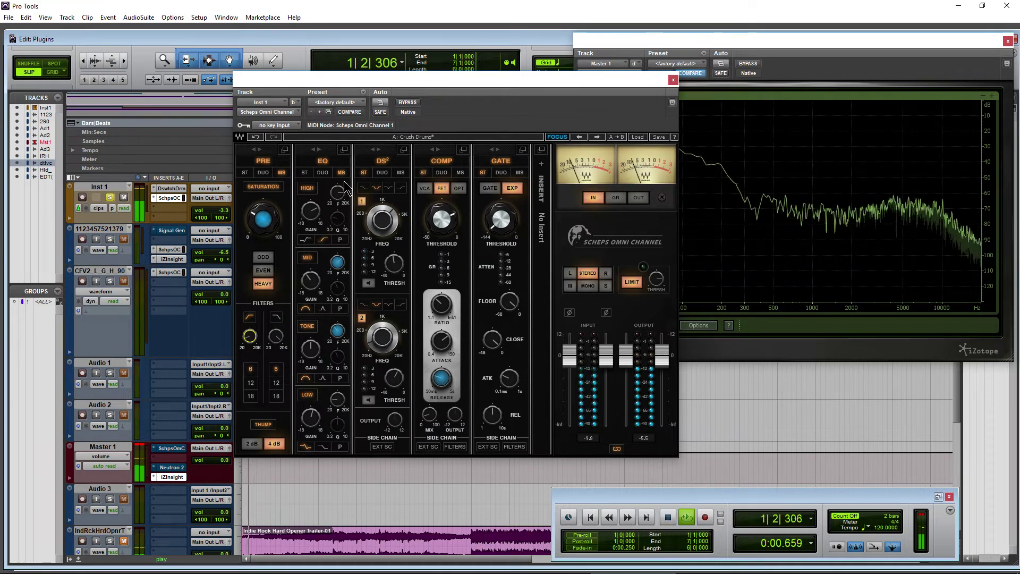
{"action": "left_click", "coordinate": [344, 150]}
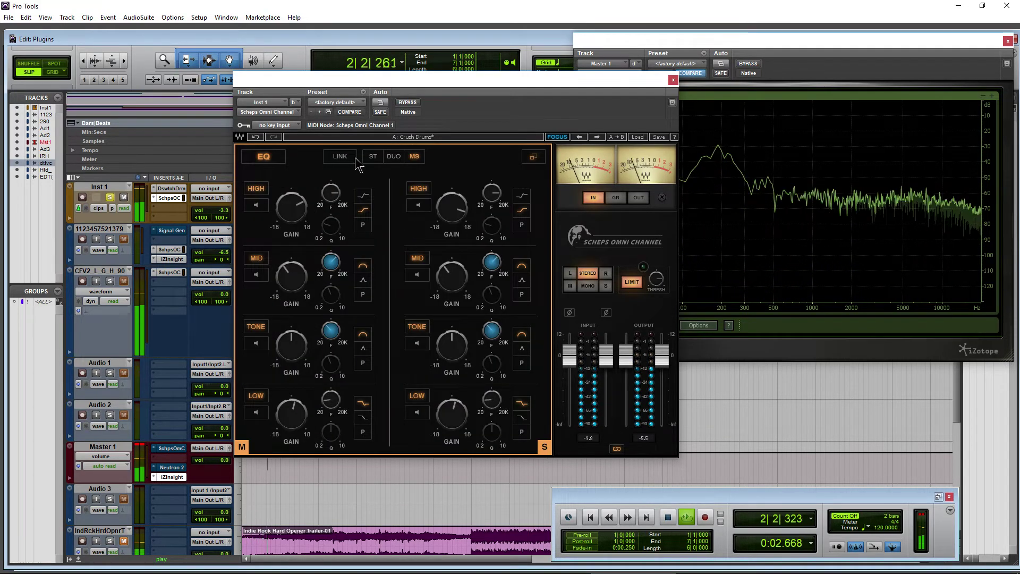
{"action": "left_click", "coordinate": [257, 206]}
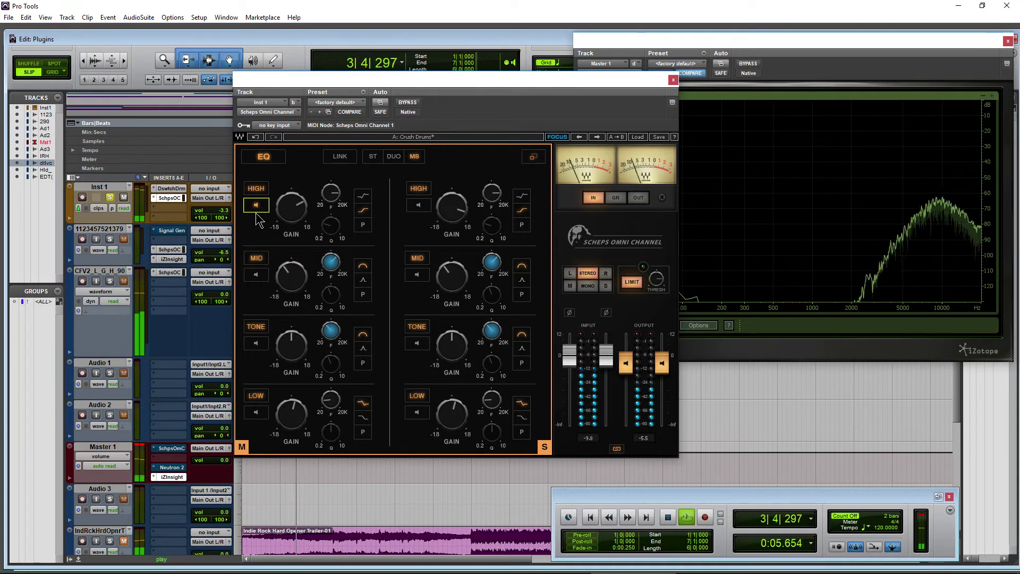
Solo the mid channel's Low band, adjust its frequency to about 80 Hz, and turn its gain down slightly
{"action": "left_click", "coordinate": [254, 414]}
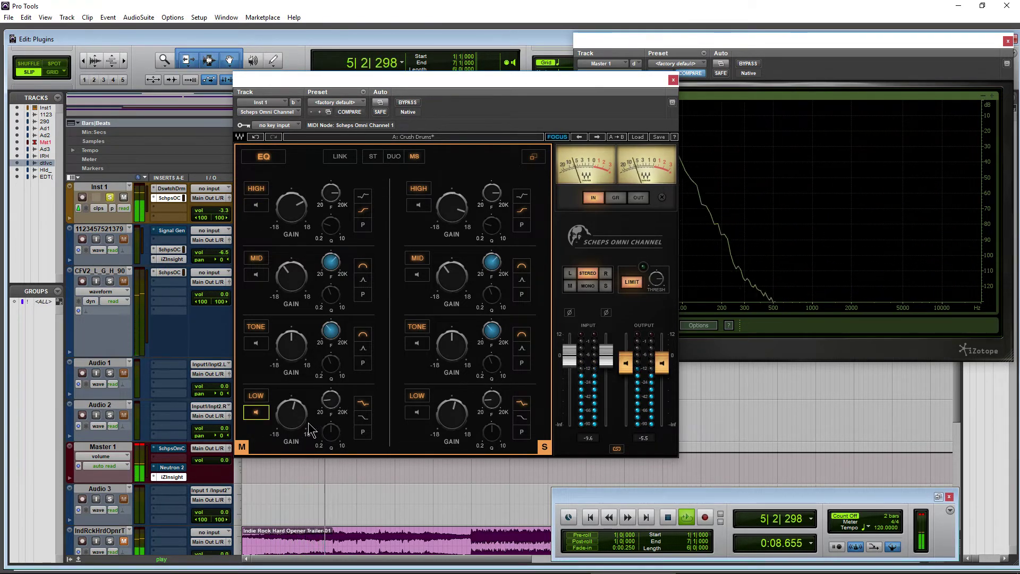
{"action": "left_click_drag", "start_coordinate": [330, 400], "coordinate": [330, 412]}
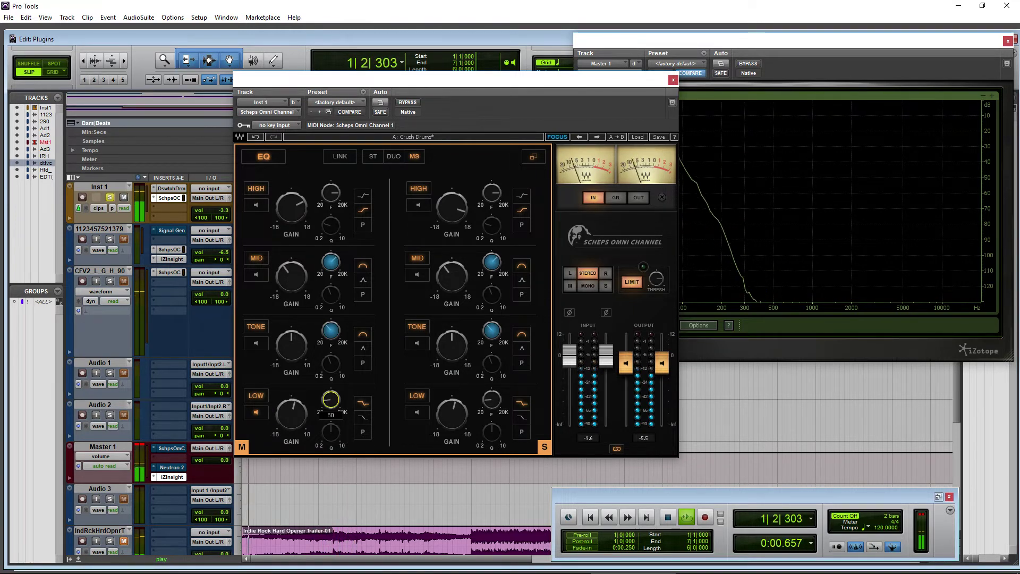
{"action": "left_click_drag", "start_coordinate": [330, 400], "coordinate": [291, 411]}
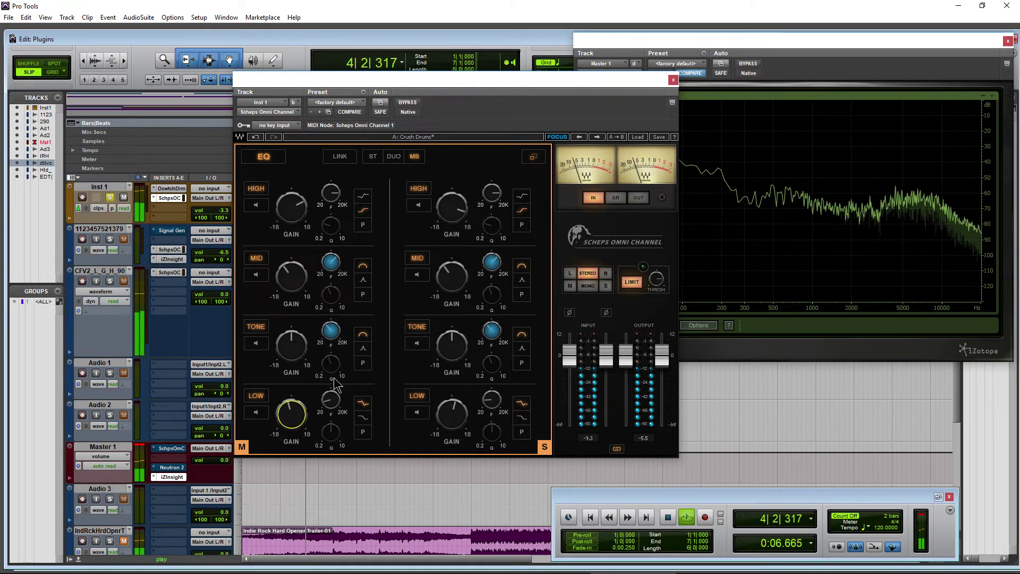
Solo the mid channel's Tone band to retune its frequency, then unsolo it and raise its gain to about 1 dB
{"action": "left_click", "coordinate": [262, 342]}
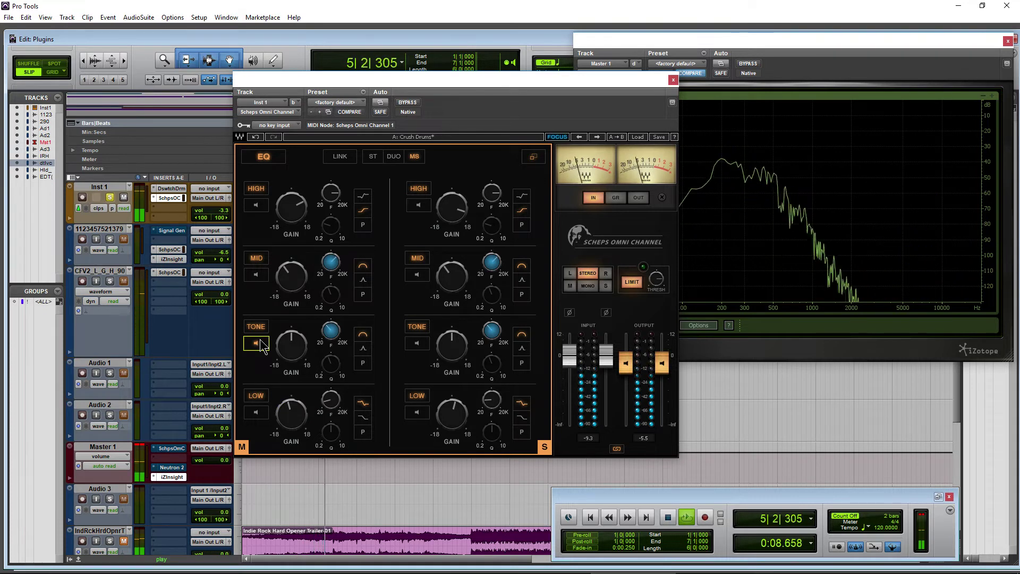
{"action": "mouse_move", "coordinate": [330, 331]}
{"action": "left_mouse_down"}
{"action": "mouse_move", "coordinate": [330, 312]}
{"action": "mouse_move", "coordinate": [330, 330]}
{"action": "left_mouse_up"}
{"action": "left_click", "coordinate": [255, 342]}
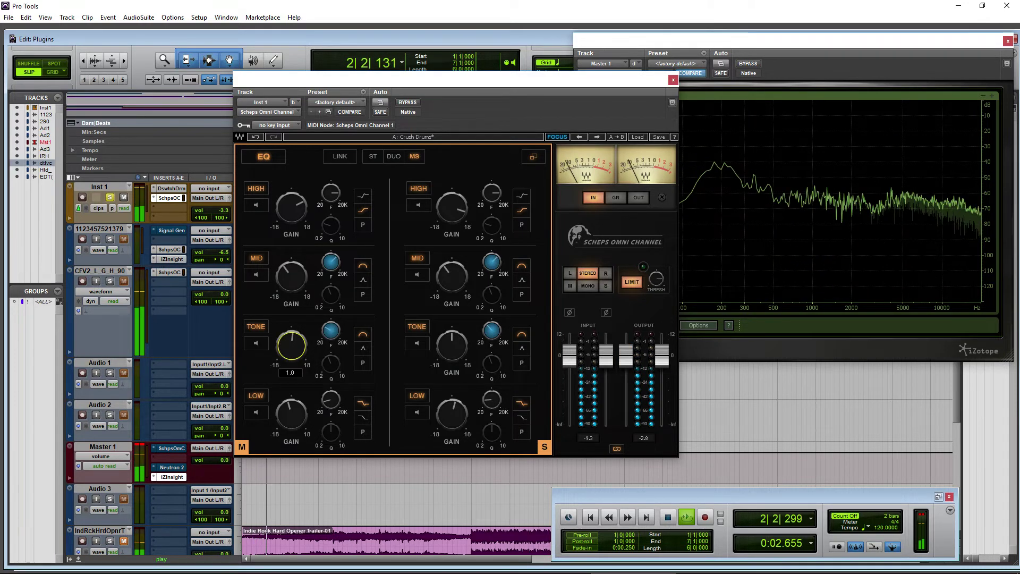
Solo the mid channel's Mid band, set its gain to about -3.6 dB, then unsolo it and adjust its frequency
{"action": "left_click", "coordinate": [255, 274]}
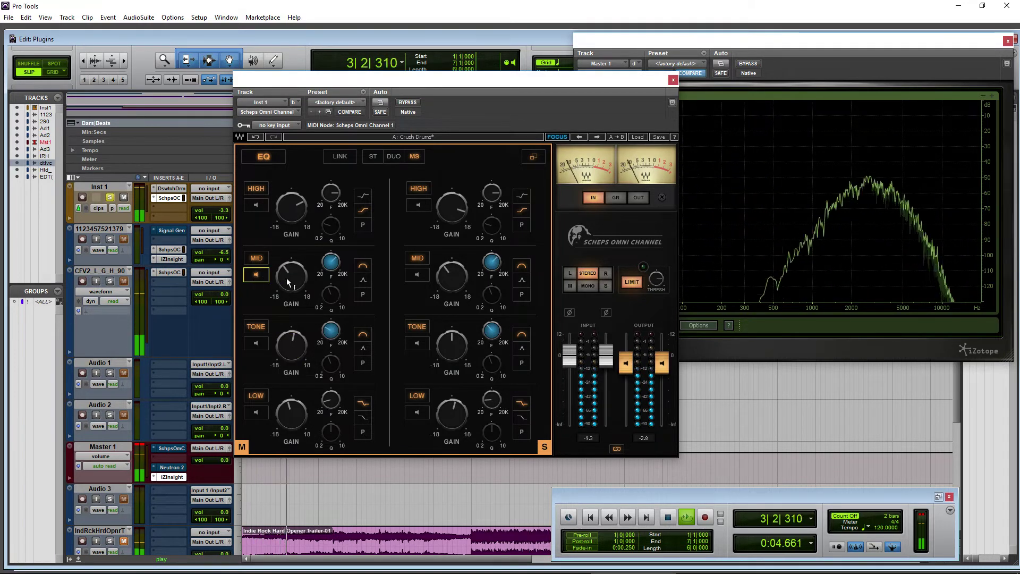
{"action": "mouse_move", "coordinate": [291, 290]}
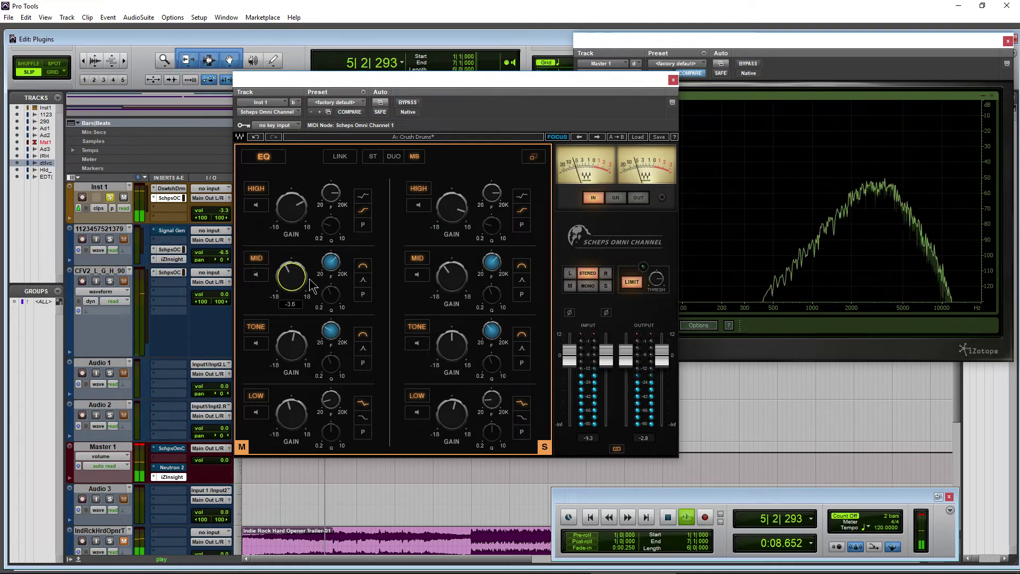
{"action": "left_click", "coordinate": [255, 274]}
{"action": "left_click_drag", "start_coordinate": [331, 261], "coordinate": [336, 269]}
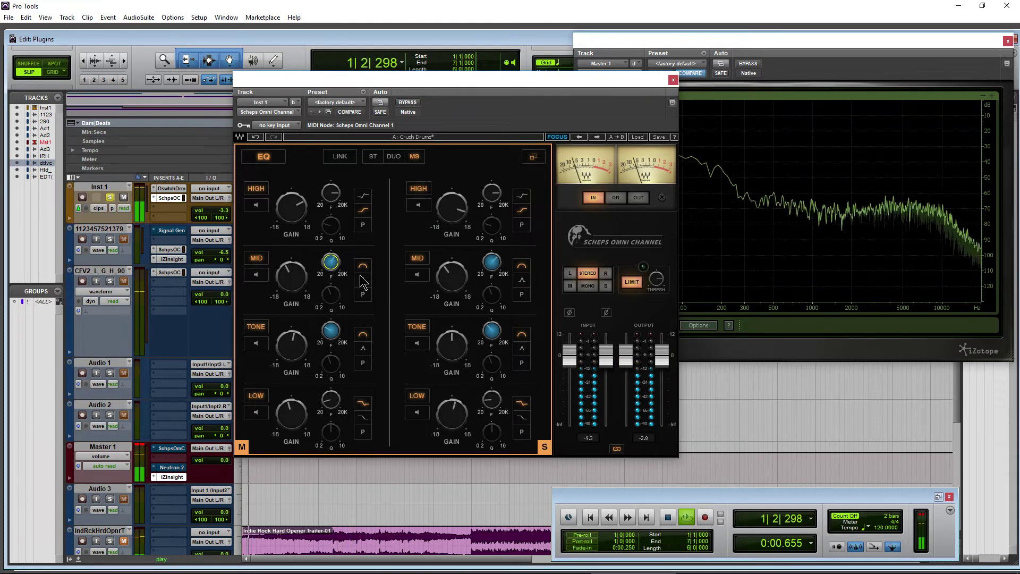
Solo the mid channel's Mid band again, retune its frequency, boost its gain, and compare the wide and narrow bell shapes
{"action": "left_click", "coordinate": [256, 274]}
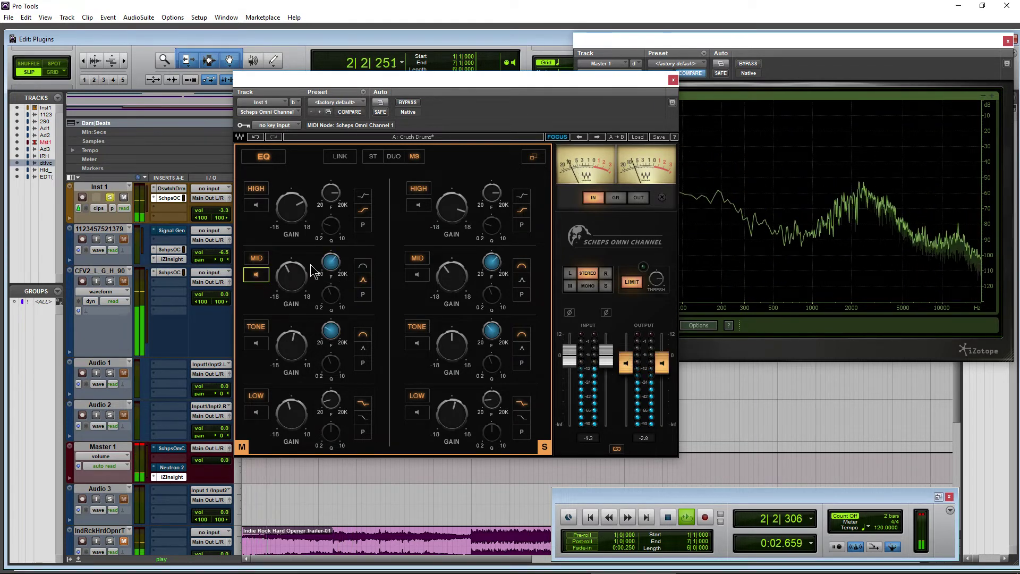
{"action": "left_click_drag", "start_coordinate": [331, 261], "coordinate": [291, 295]}
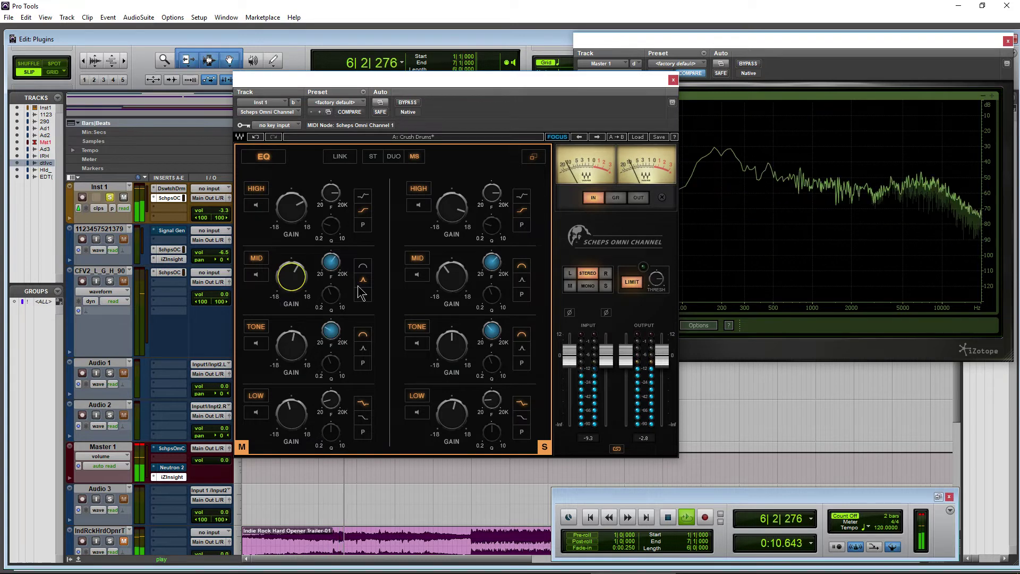
{"action": "left_click", "coordinate": [255, 274]}
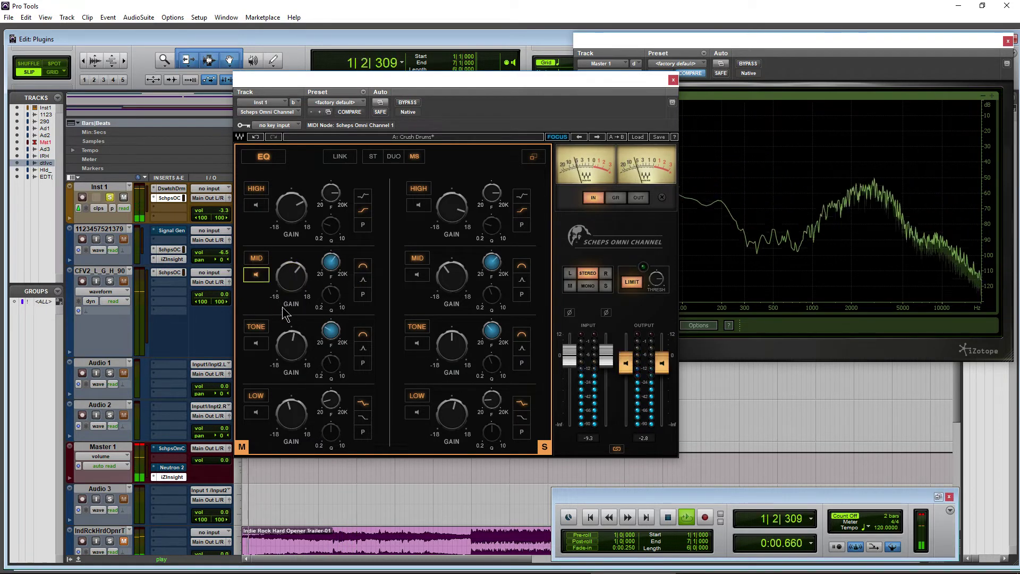
{"action": "left_click", "coordinate": [362, 277]}
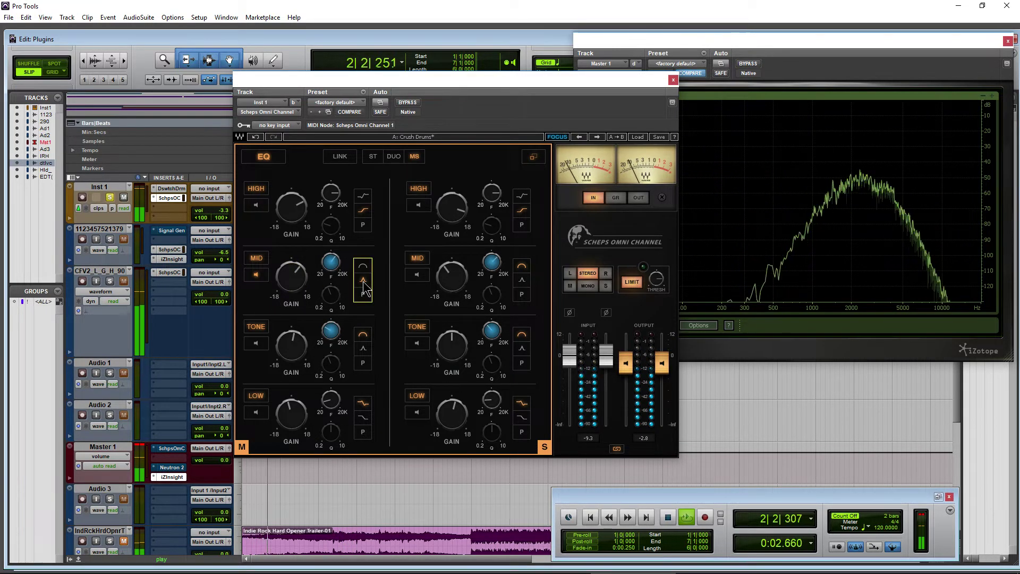
{"action": "left_click", "coordinate": [256, 274]}
Bring the mid channel's High gain to about 0 dB, then rework the side channel's High frequency, gain and shelf shape
{"action": "left_click", "coordinate": [256, 205]}
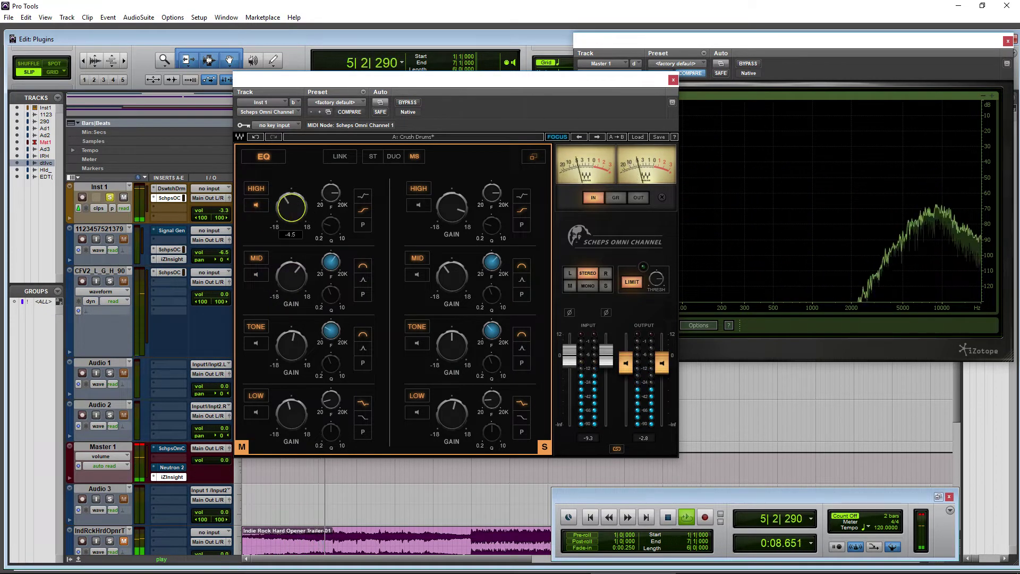
{"action": "left_click", "coordinate": [257, 205]}
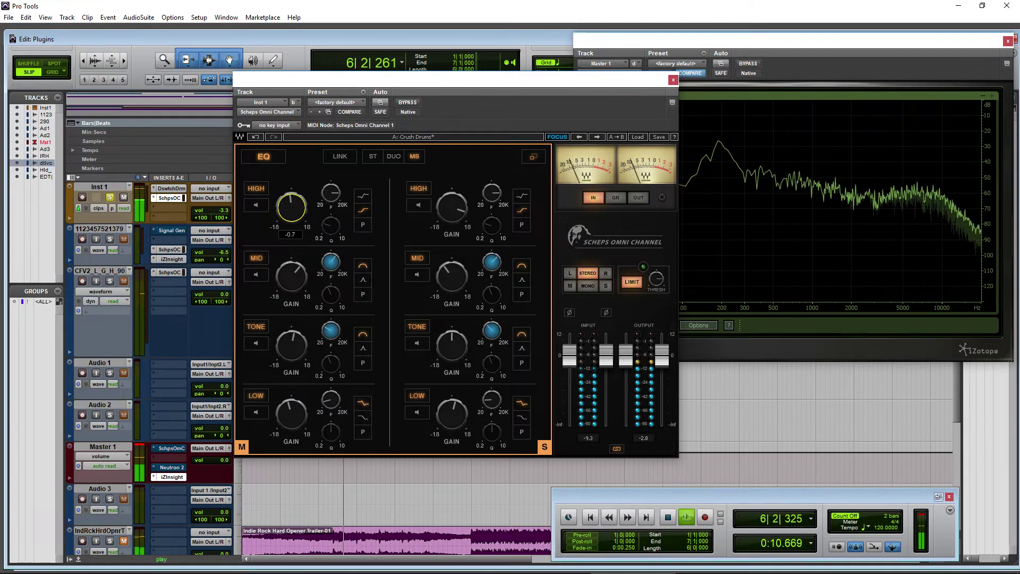
{"action": "left_click", "coordinate": [418, 205]}
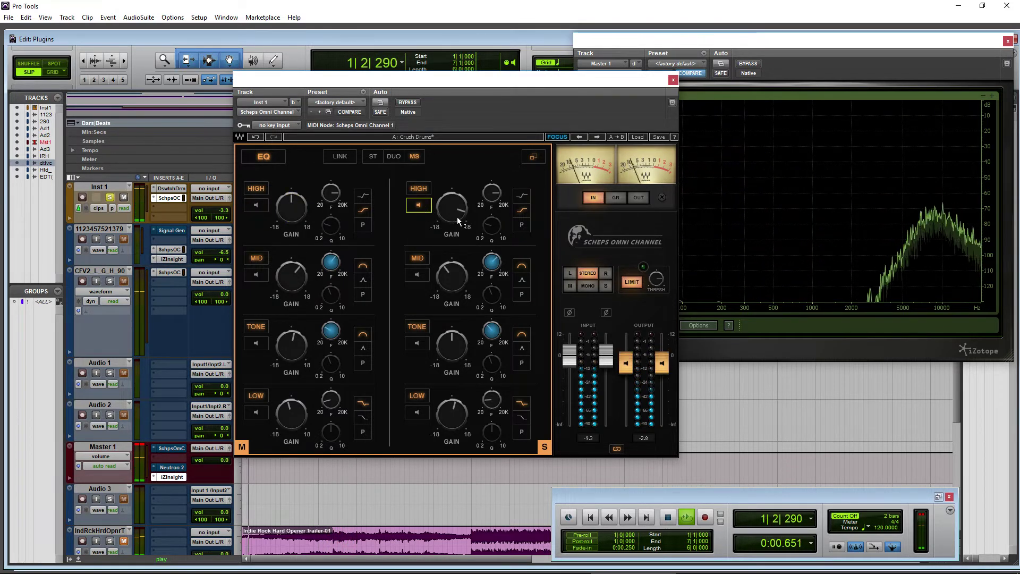
{"action": "left_click_drag", "start_coordinate": [492, 192], "coordinate": [451, 219]}
{"action": "left_click", "coordinate": [522, 197]}
{"action": "key", "text": "space"}
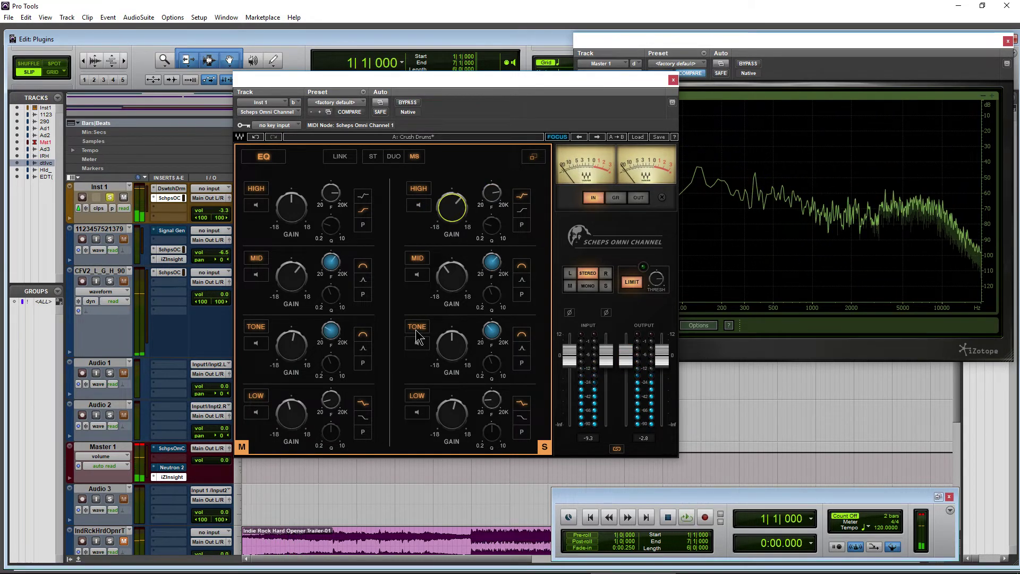
Solo the side channel's Mid band during playback and set its gain to about -1.5 dB
{"action": "left_click", "coordinate": [419, 278]}
{"action": "key", "text": "space"}
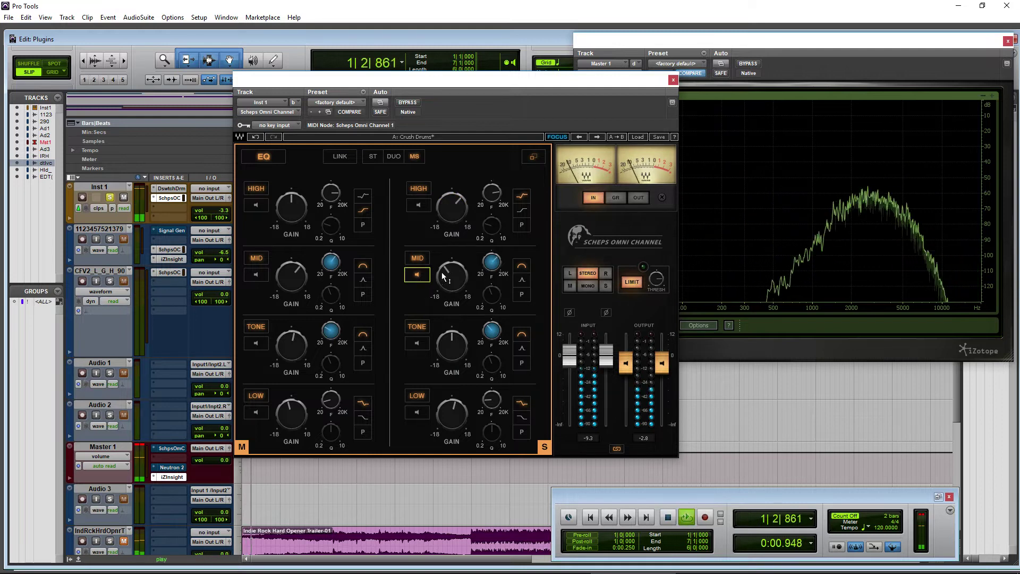
{"action": "left_click_drag", "start_coordinate": [450, 285], "coordinate": [451, 288]}
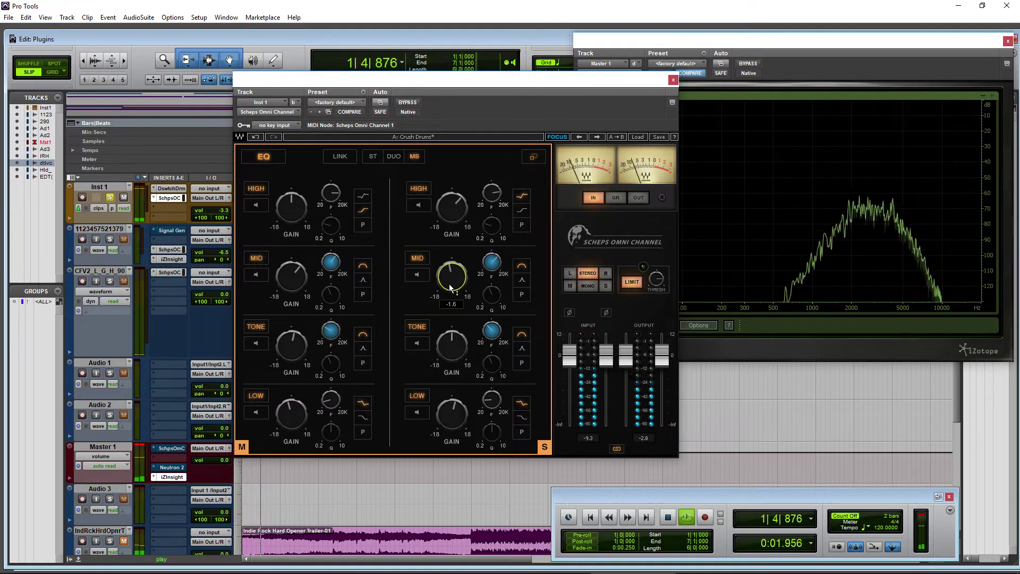
Retune the side channel's Tone frequency while soloed, and set the side channel's Low gain to about -3.1 dB
{"action": "left_click", "coordinate": [417, 342]}
{"action": "mouse_move", "coordinate": [492, 331]}
{"action": "left_mouse_down"}
{"action": "mouse_move", "coordinate": [491, 311]}
{"action": "mouse_move", "coordinate": [492, 337]}
{"action": "left_mouse_up"}
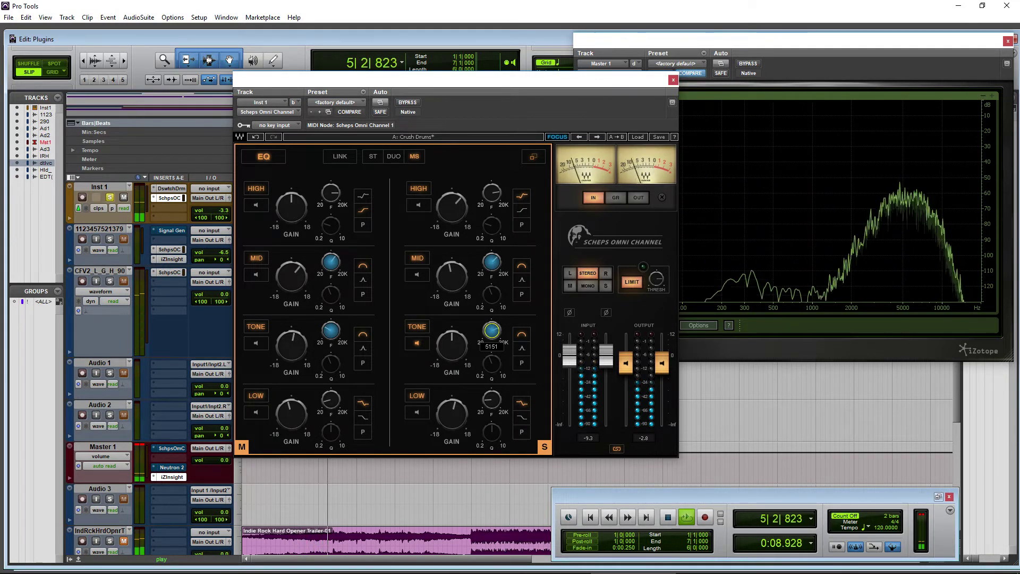
{"action": "left_click", "coordinate": [417, 342]}
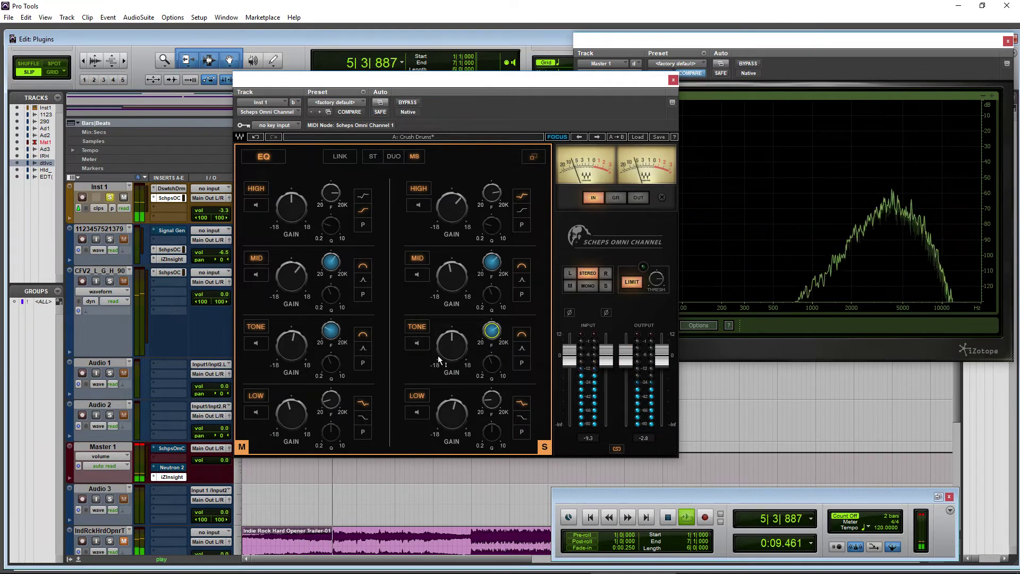
{"action": "left_click", "coordinate": [417, 412]}
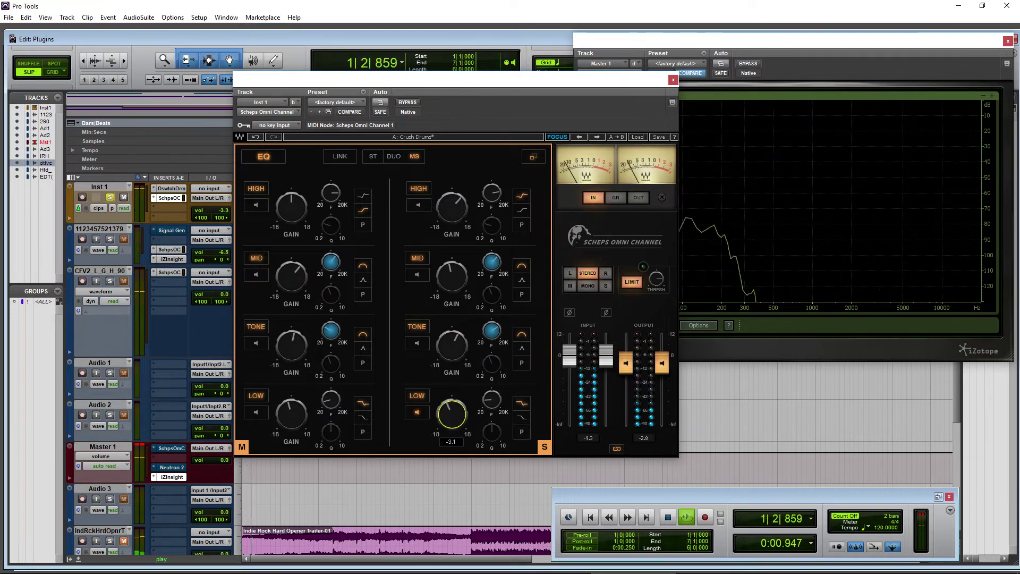
{"action": "left_click", "coordinate": [417, 411]}
Compare the drums with the plug-in bypassed and active, moving its window slightly during playback
{"action": "left_click", "coordinate": [407, 102]}
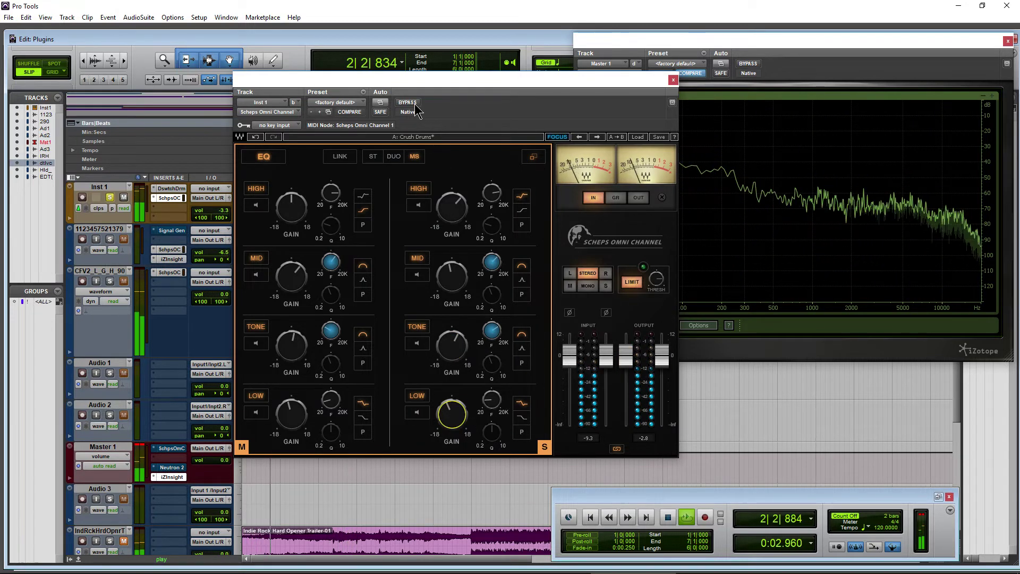
{"action": "left_click_drag", "start_coordinate": [427, 77], "coordinate": [449, 86]}
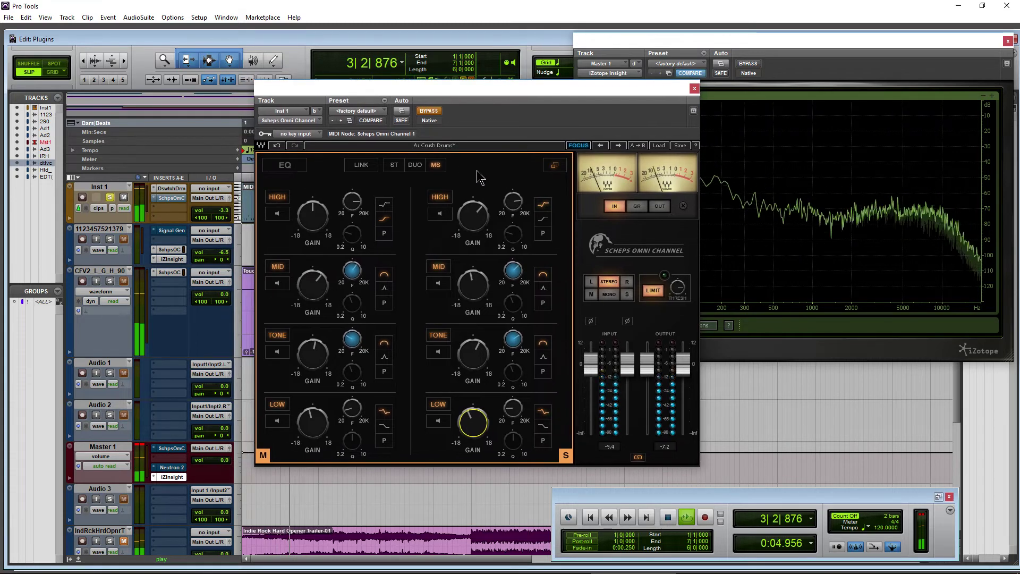
{"action": "left_click", "coordinate": [433, 112]}
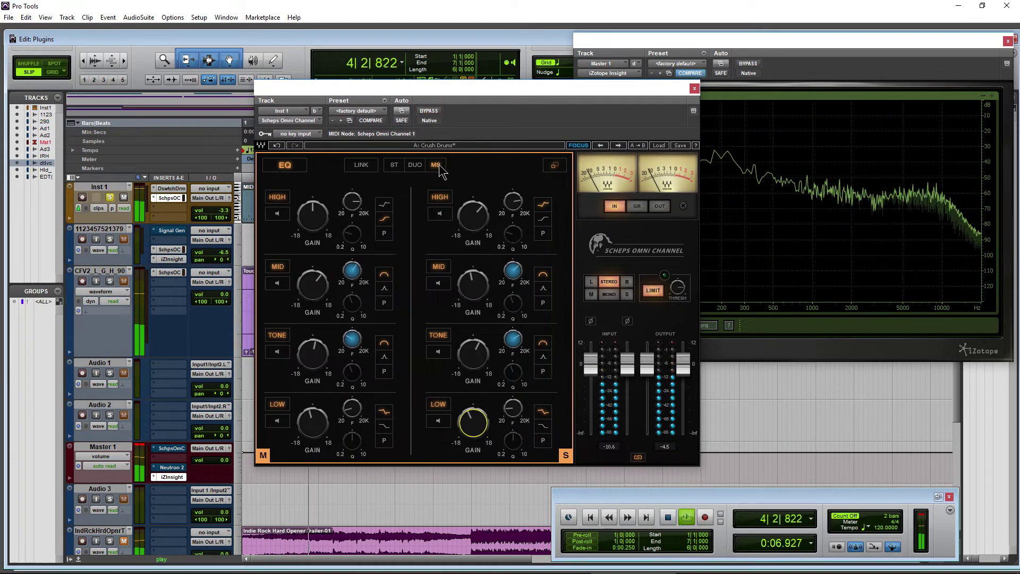
Return from the expanded EQ to the full channel view, switch the PRE saturation to Odd, and audition the drums
{"action": "left_click", "coordinate": [554, 166]}
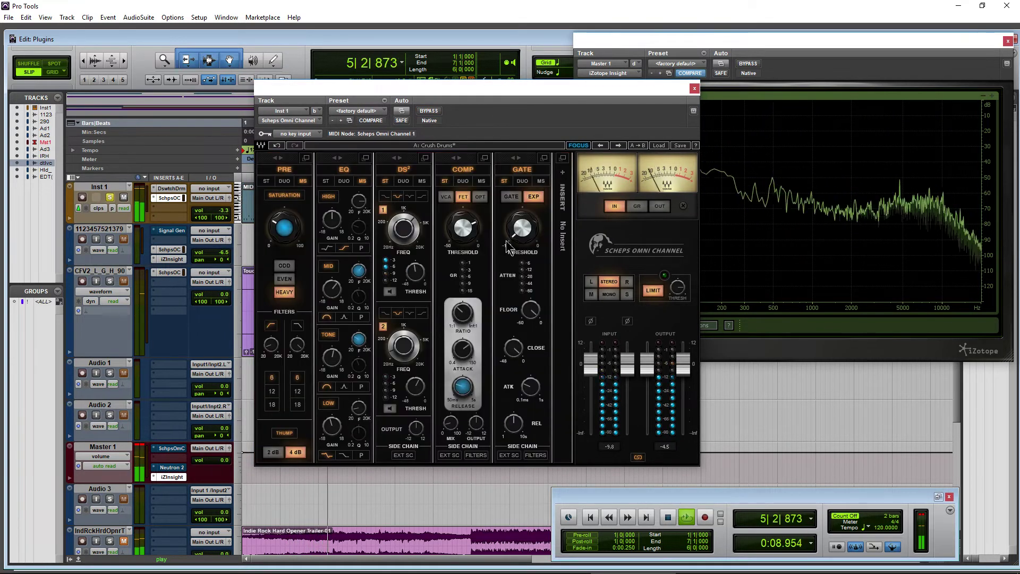
{"action": "left_click_drag", "start_coordinate": [490, 95], "coordinate": [485, 95]}
{"action": "key", "text": "space"}
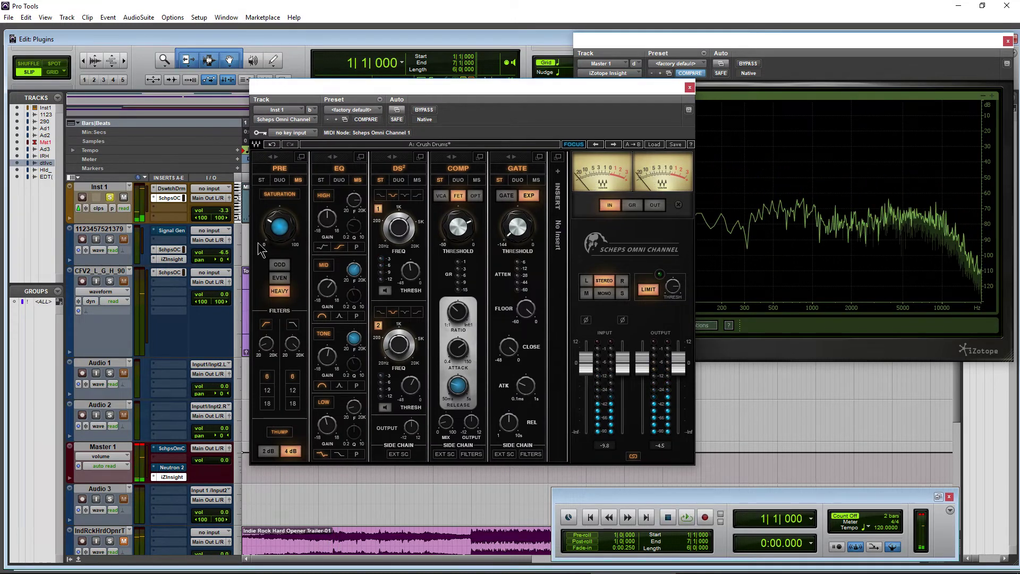
{"action": "left_click", "coordinate": [279, 264]}
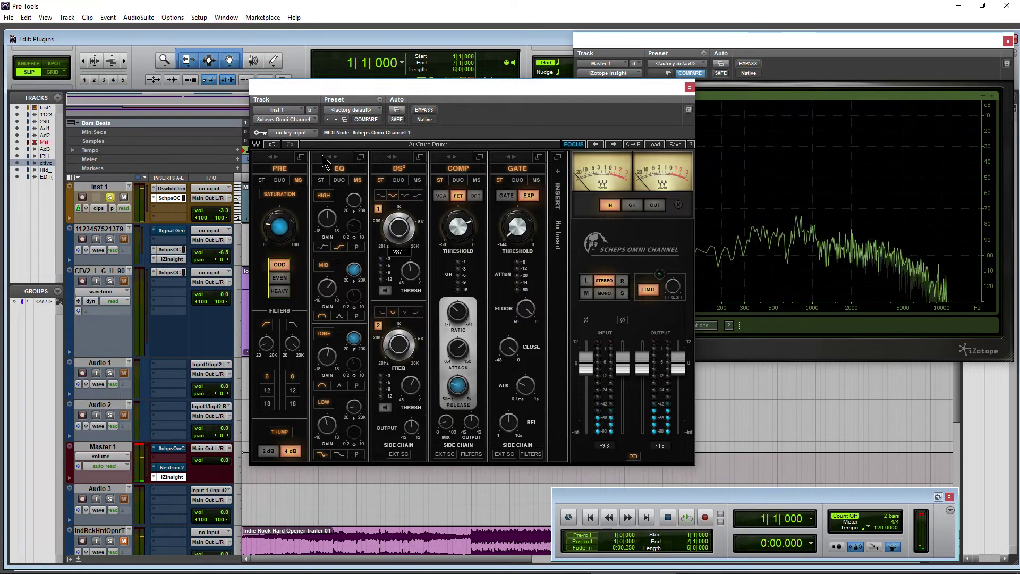
{"action": "key", "text": "space"}
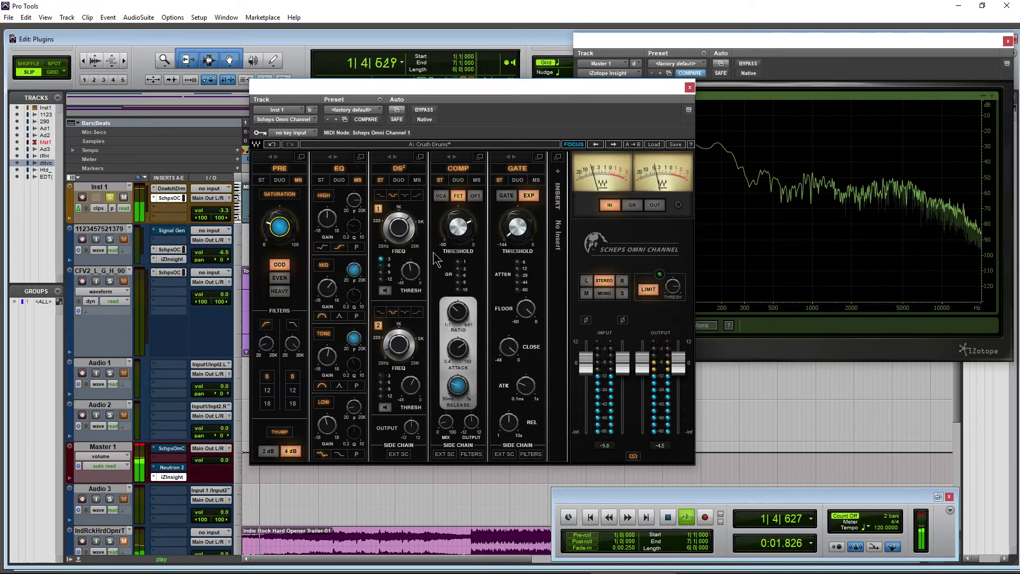
{"action": "key", "text": "space"}
Switch the compressor to VCA mode, then lower its threshold and raise its ratio while the drums play
{"action": "left_click", "coordinate": [441, 196]}
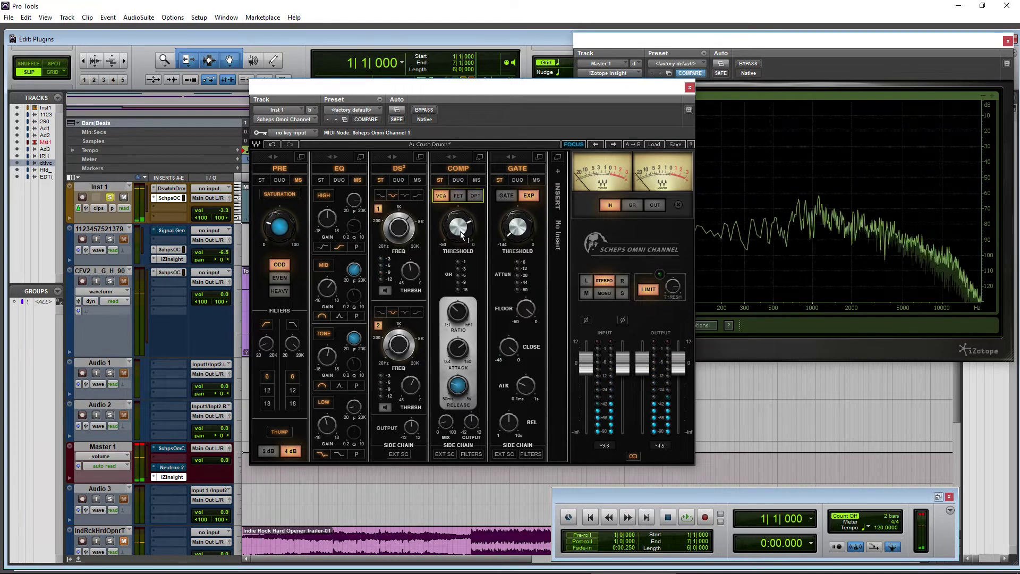
{"action": "key", "text": "space"}
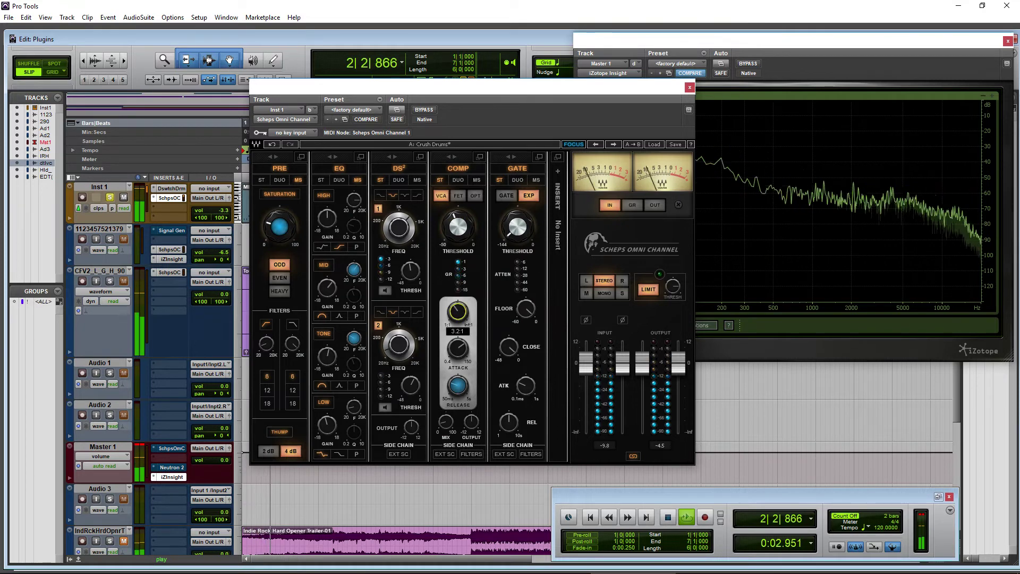
{"action": "left_click_drag", "start_coordinate": [457, 312], "coordinate": [458, 298]}
{"action": "key", "text": "space"}
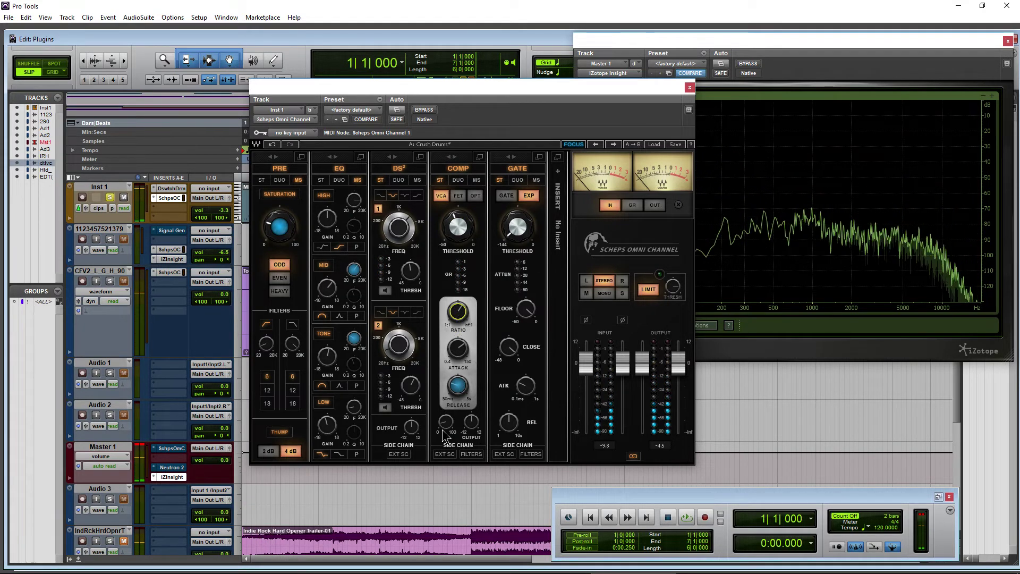
Set the compressor's mix to about 48.5, adjust its attack, and set its output to about 2.5 and ratio to 5.7:1 during playback
{"action": "left_click_drag", "start_coordinate": [446, 421], "coordinate": [446, 436]}
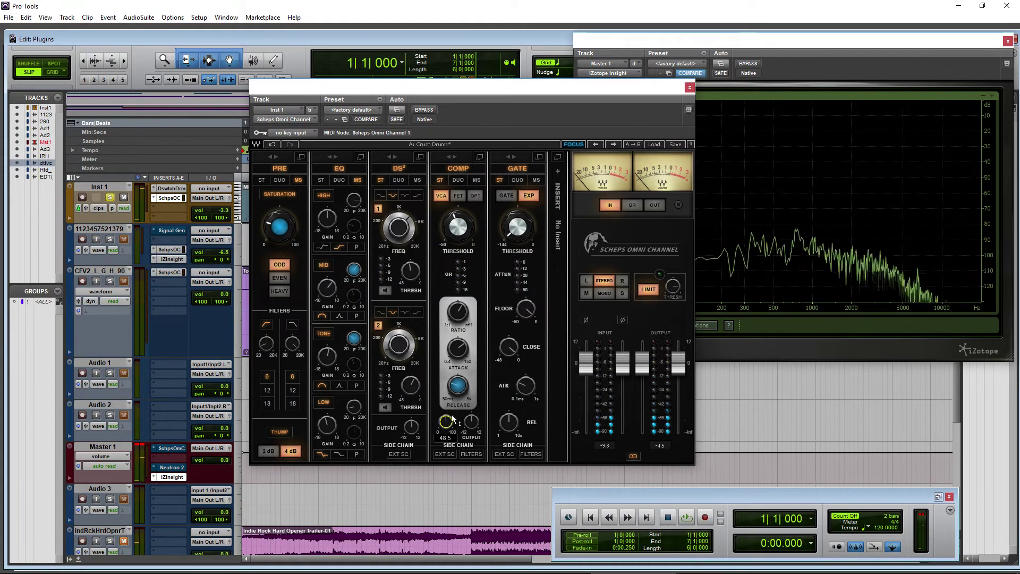
{"action": "left_click_drag", "start_coordinate": [457, 348], "coordinate": [457, 345]}
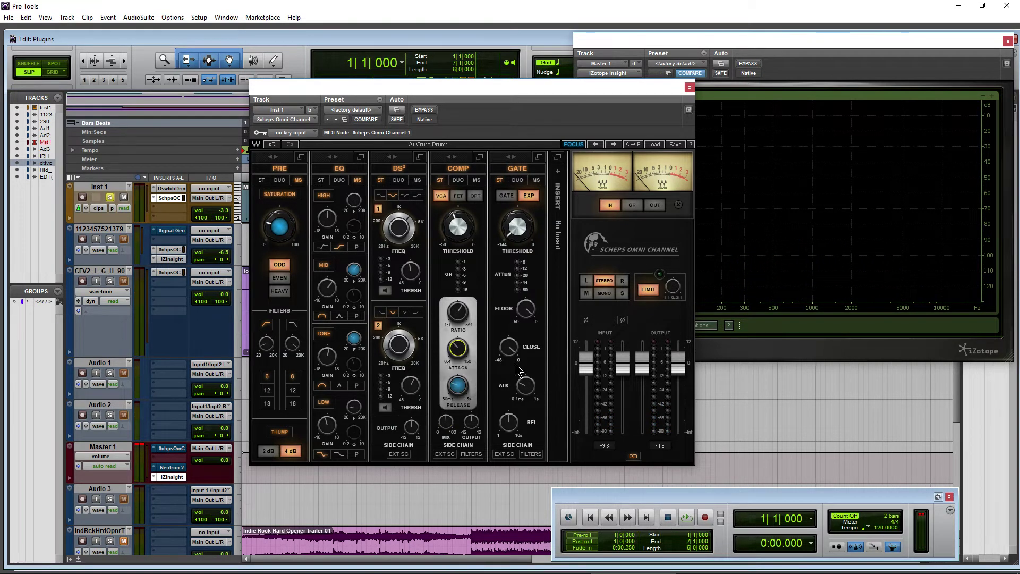
{"action": "key", "text": "space"}
{"action": "left_click_drag", "start_coordinate": [471, 421], "coordinate": [471, 418]}
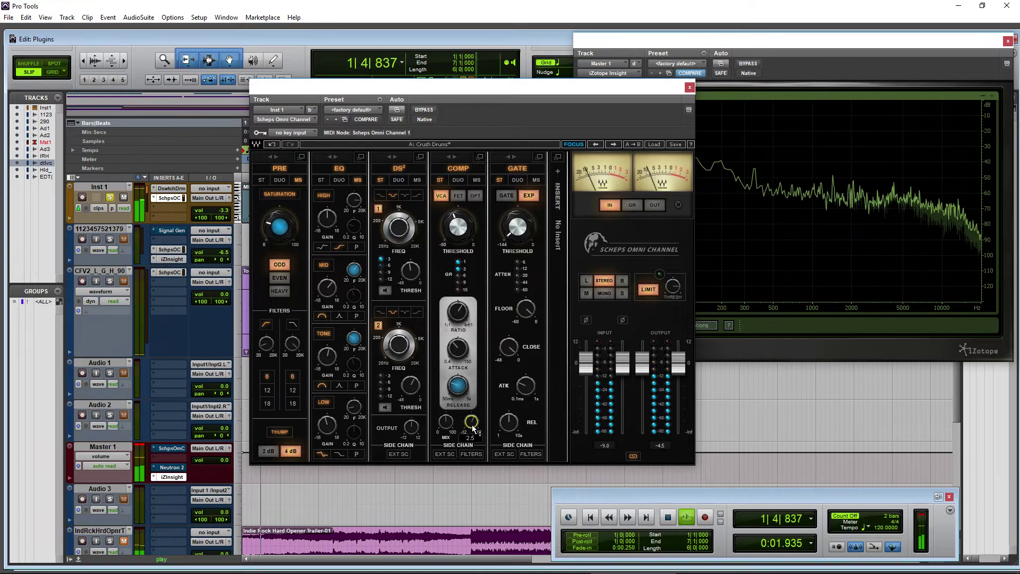
{"action": "left_click_drag", "start_coordinate": [458, 304], "coordinate": [458, 307]}
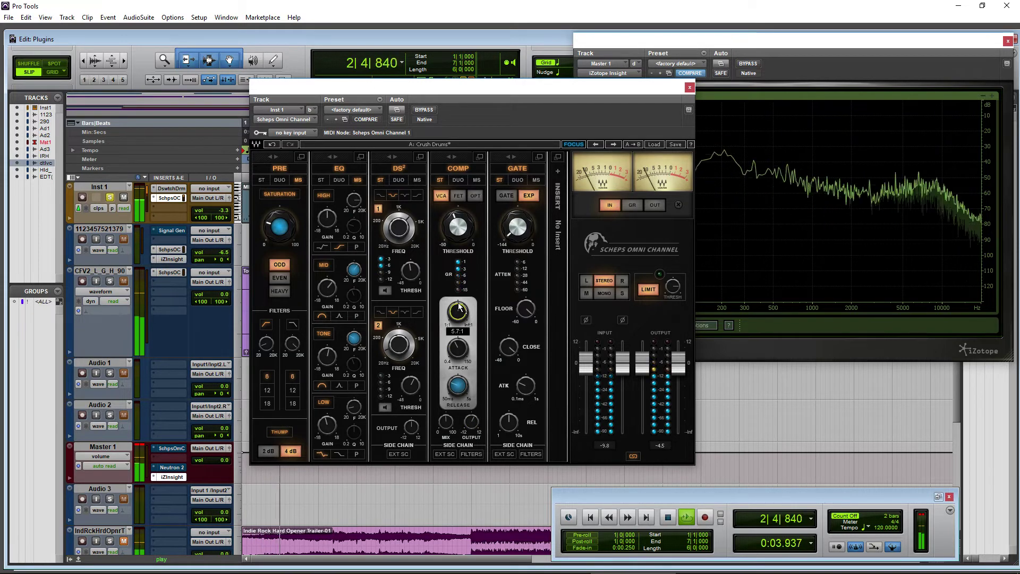
Raise the compressor's threshold, restart the drums, and set the limiter's threshold to about -5.0
{"action": "left_click_drag", "start_coordinate": [458, 227], "coordinate": [458, 229]}
{"action": "key", "text": "space"}
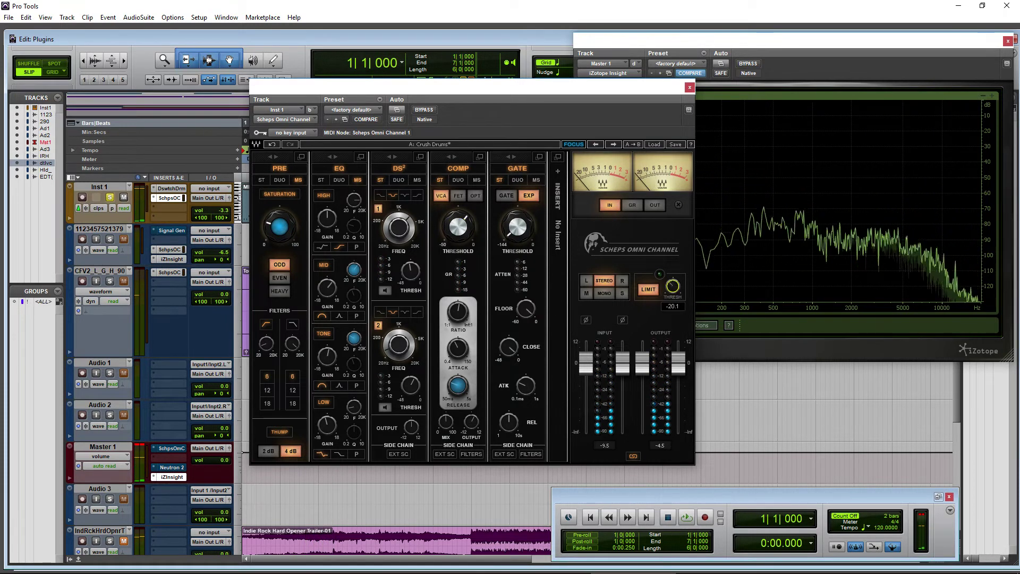
{"action": "key", "text": "space"}
{"action": "left_click_drag", "start_coordinate": [673, 287], "coordinate": [673, 286]}
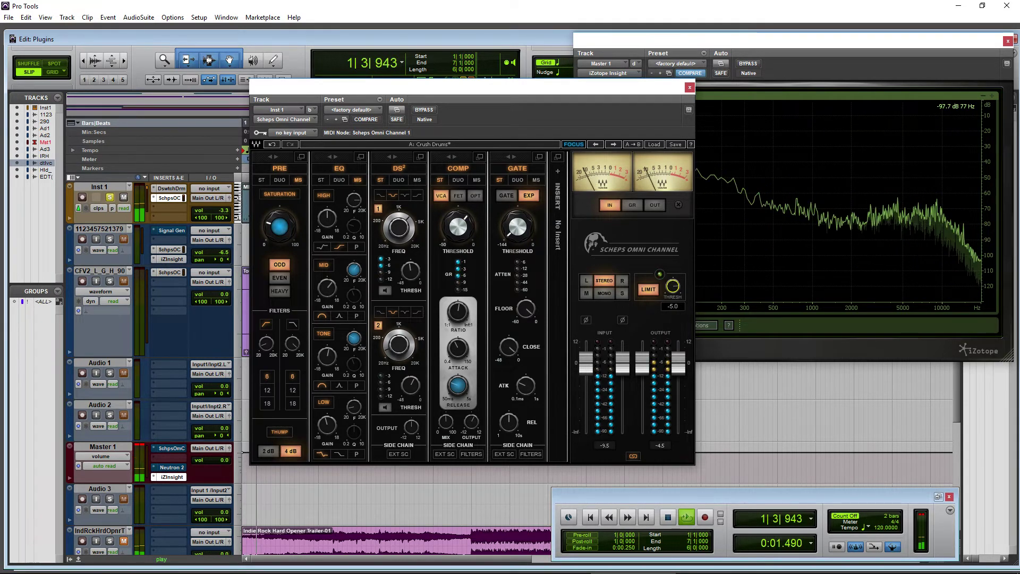
Compare the drums in mono and stereo monitoring during playback, ending on Stereo
{"action": "left_click", "coordinate": [604, 293]}
{"action": "left_click", "coordinate": [604, 280]}
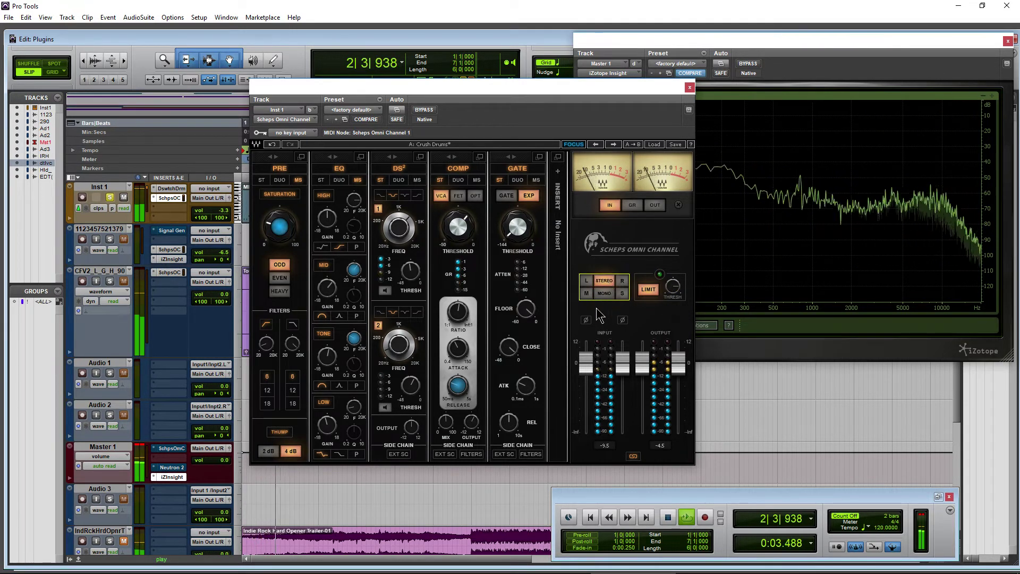
{"action": "key", "text": "space"}
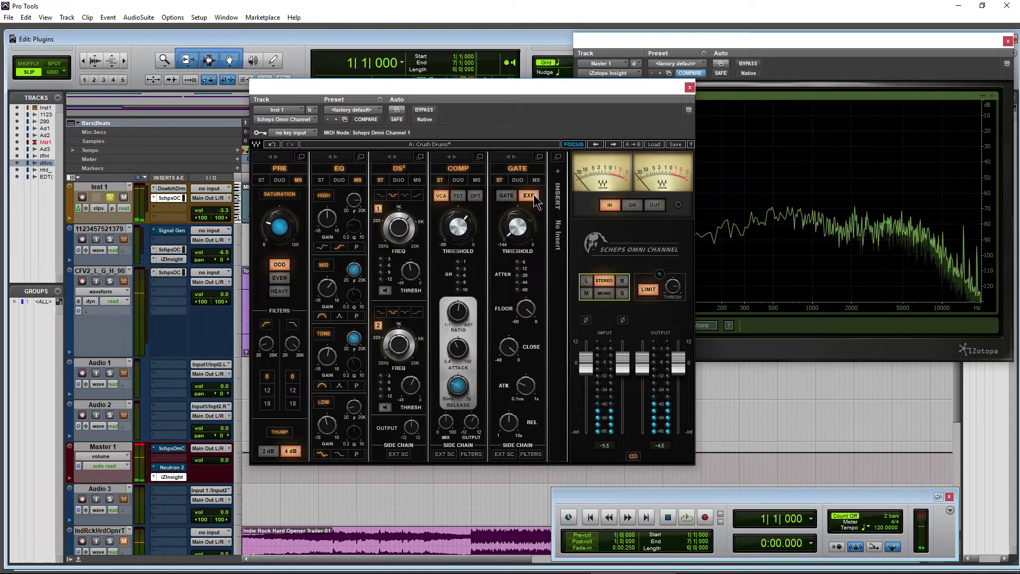
Switch the gate module to Gate mode and the compressor to OPT, then audition the drums while adjusting the compressor's mix
{"action": "left_click", "coordinate": [506, 197]}
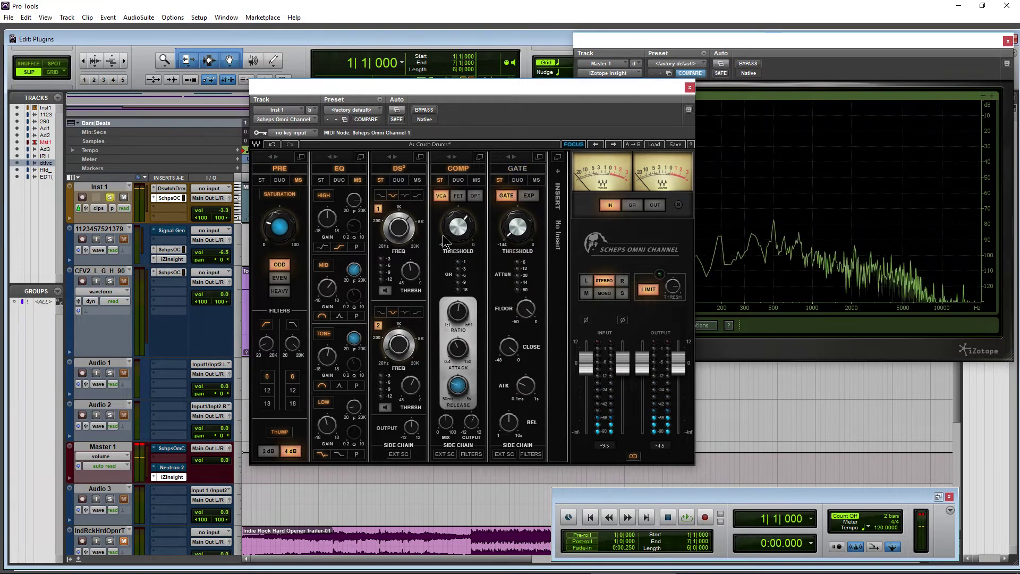
{"action": "left_click", "coordinate": [475, 195]}
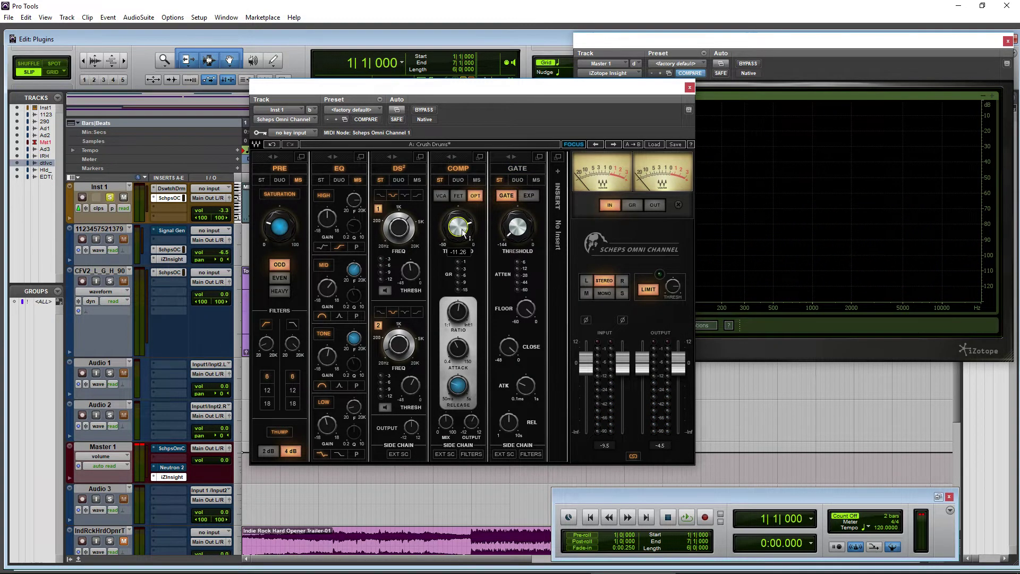
{"action": "key", "text": "space"}
{"action": "left_click", "coordinate": [449, 421]}
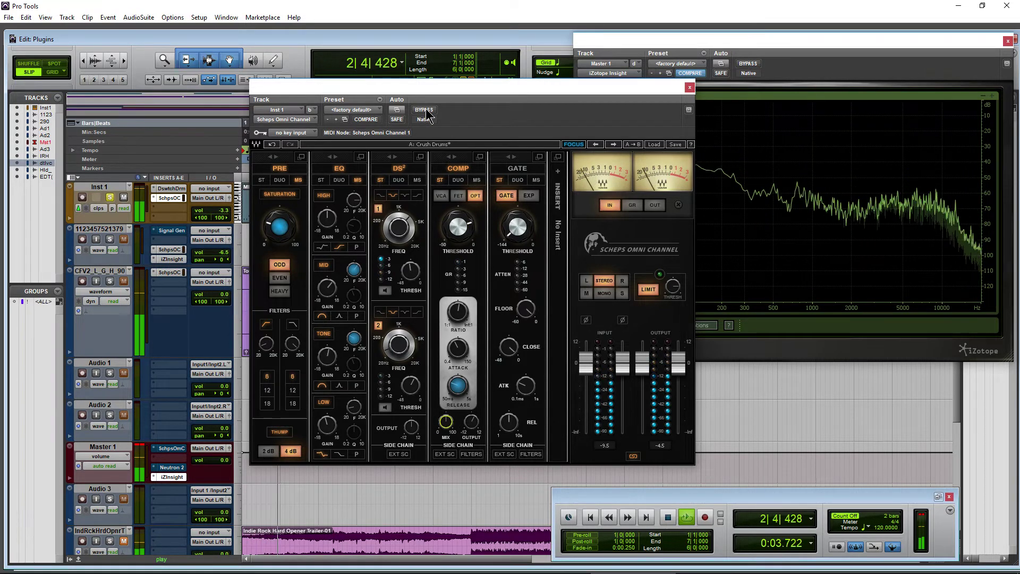
{"action": "key", "text": "space"}
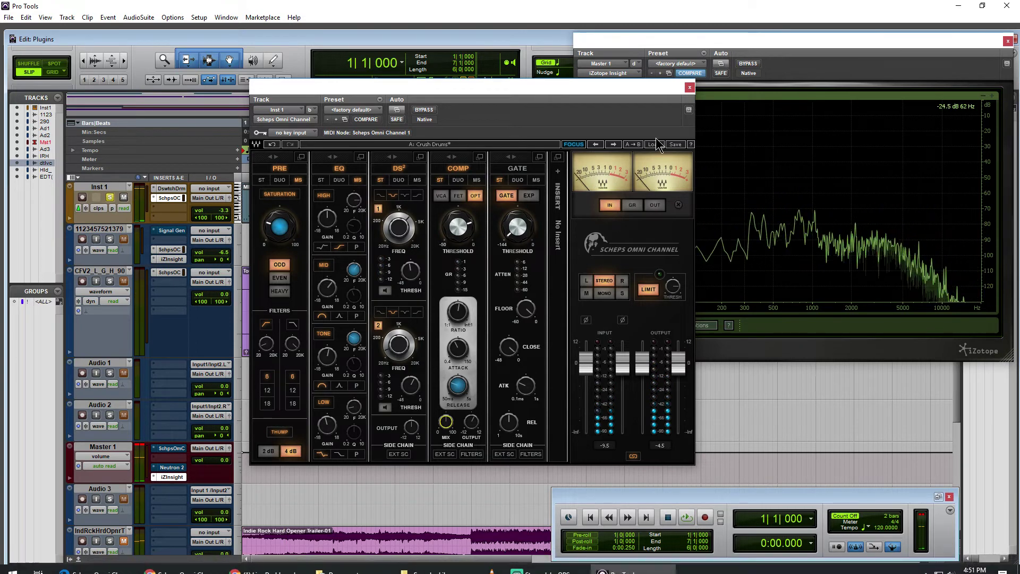
Switch to the Scheps Omni Channel user guide in Edge and read the Gate Module section, including its labelled controls
{"action": "key", "text": "alt+Tab"}
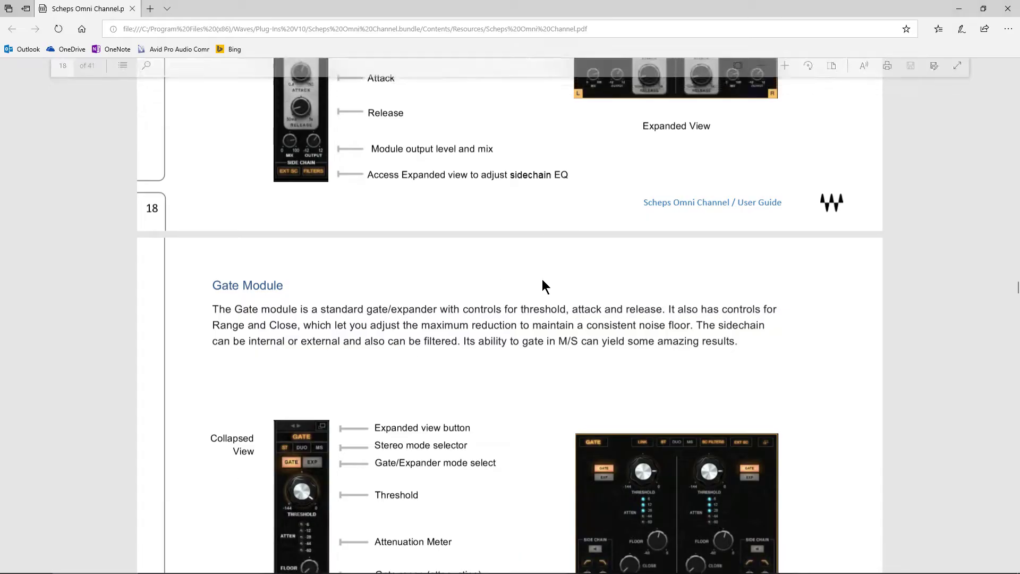
{"action": "scroll", "coordinate": [544, 287], "scroll_direction": "down", "scroll_amount": 3}
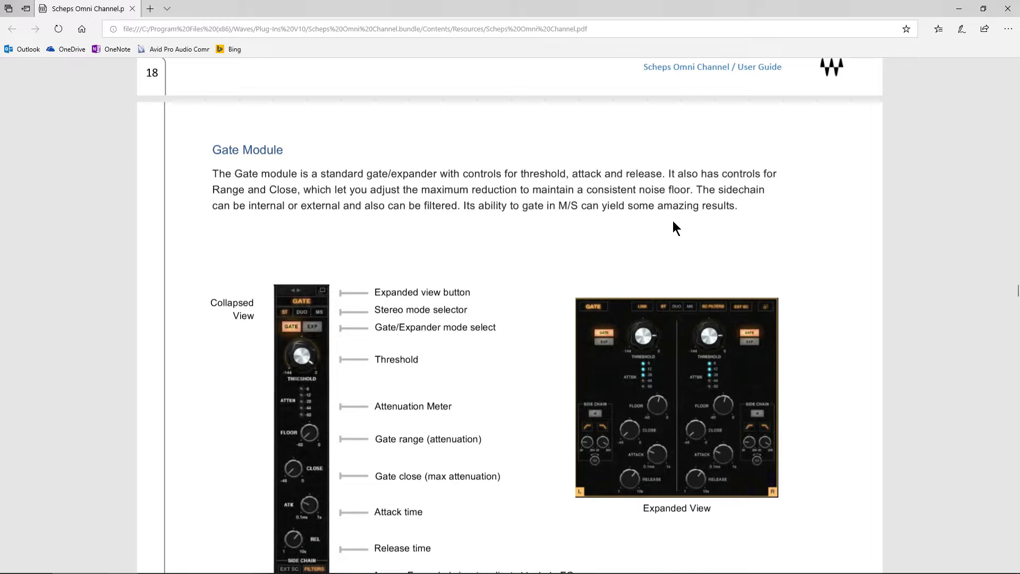
{"action": "left_click_drag", "start_coordinate": [668, 189], "coordinate": [697, 189]}
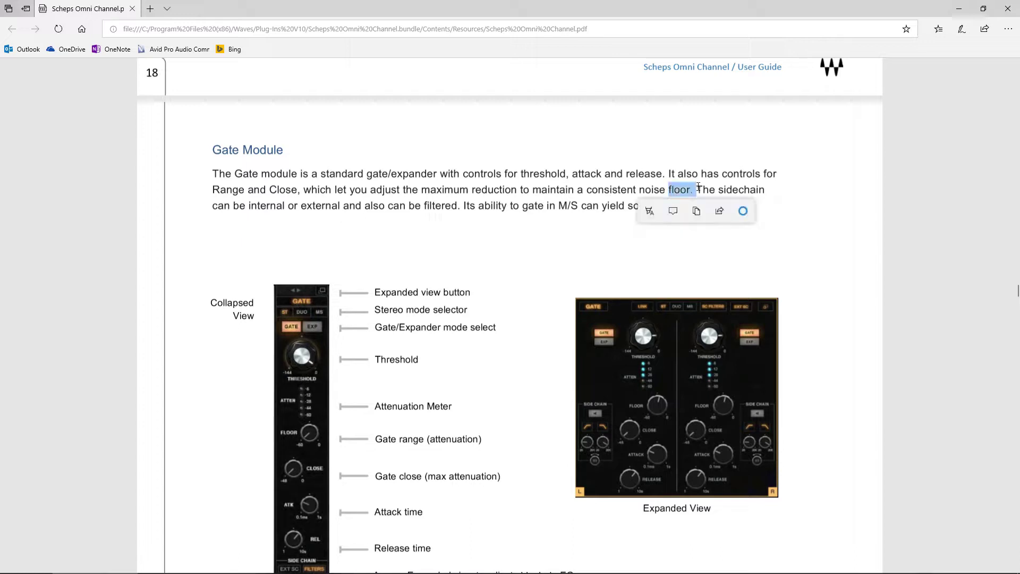
{"action": "left_click", "coordinate": [556, 242]}
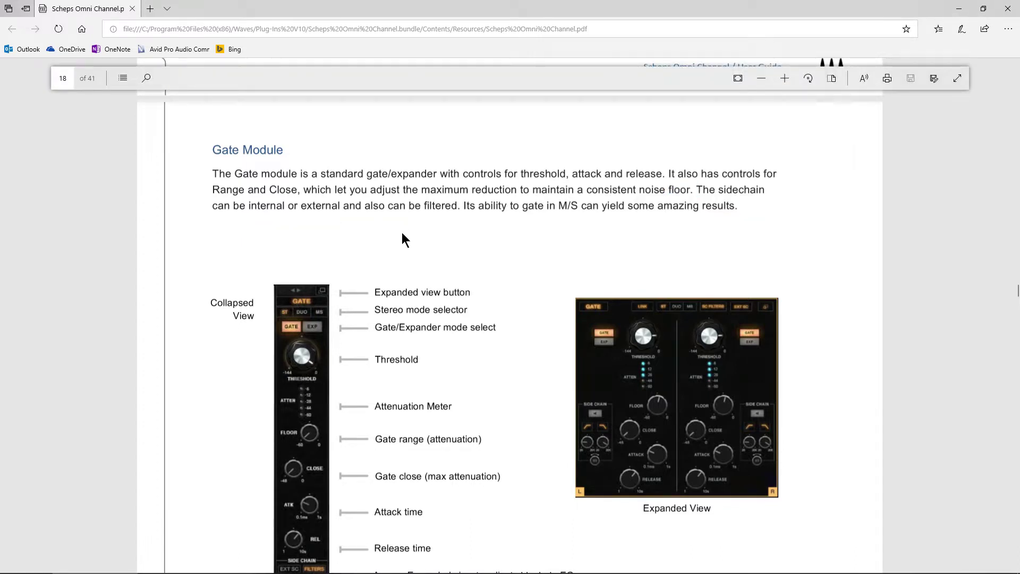
{"action": "scroll", "coordinate": [412, 232], "scroll_direction": "down", "scroll_amount": 1}
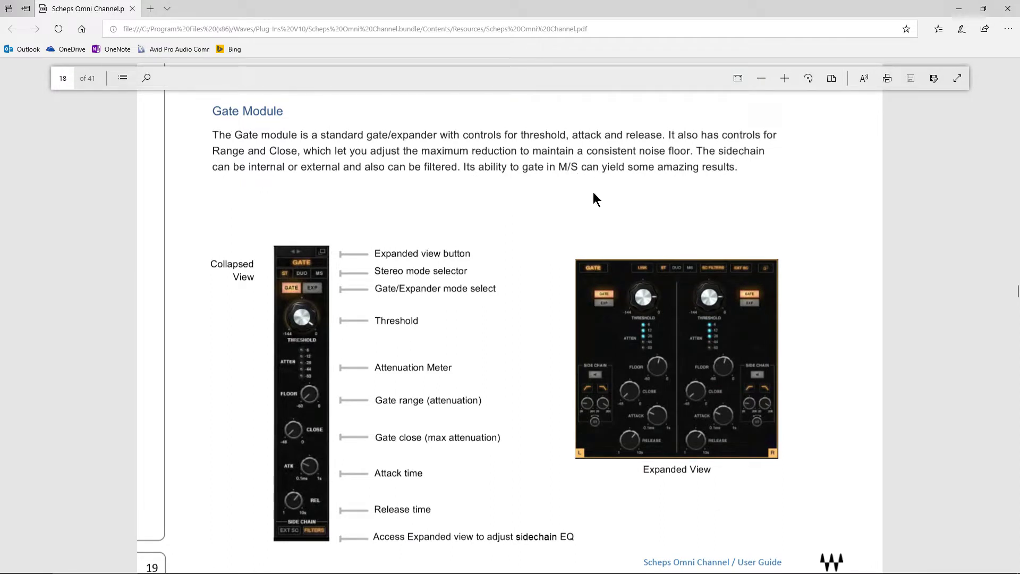
{"action": "scroll", "coordinate": [543, 252], "scroll_direction": "down", "scroll_amount": 2}
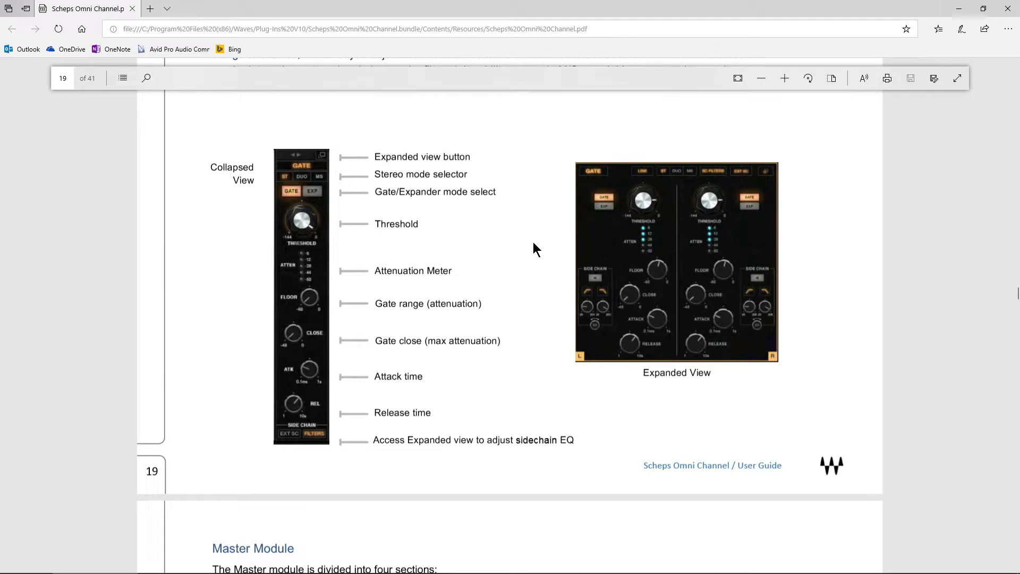
{"action": "scroll", "coordinate": [461, 219], "scroll_direction": "down", "scroll_amount": 1}
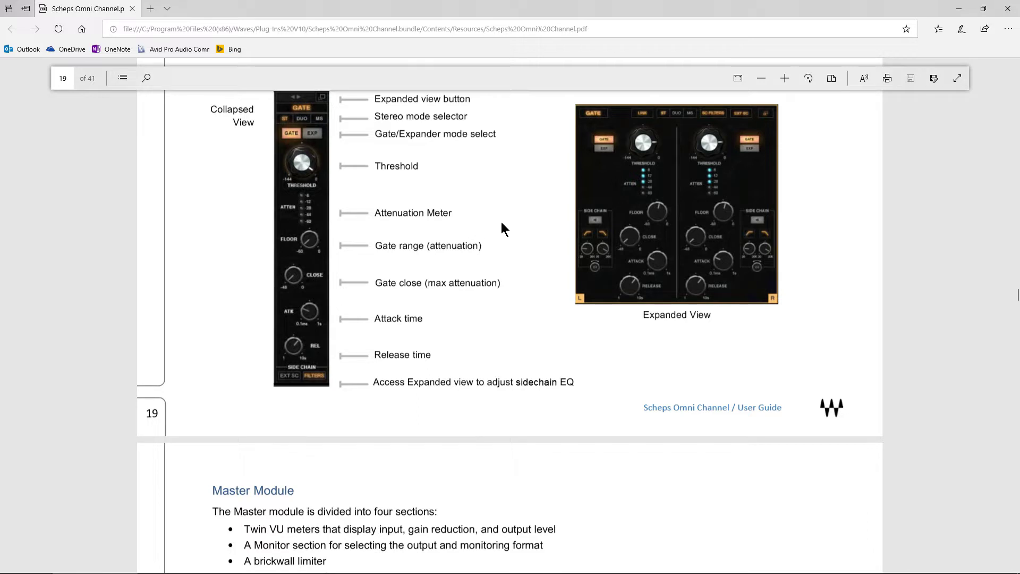
{"action": "scroll", "coordinate": [501, 222], "scroll_direction": "down", "scroll_amount": 1}
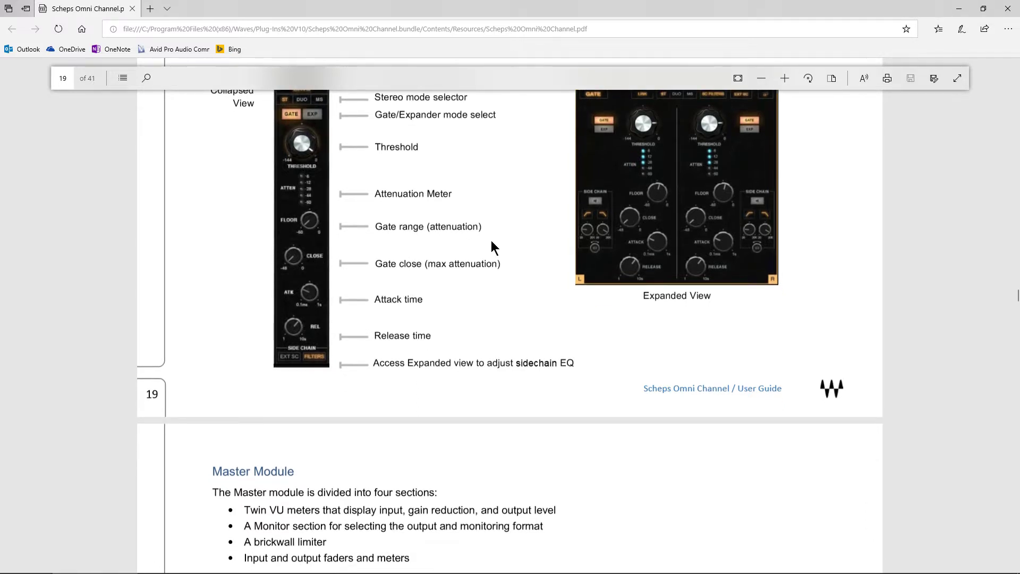
{"action": "scroll", "coordinate": [492, 241], "scroll_direction": "down", "scroll_amount": 1}
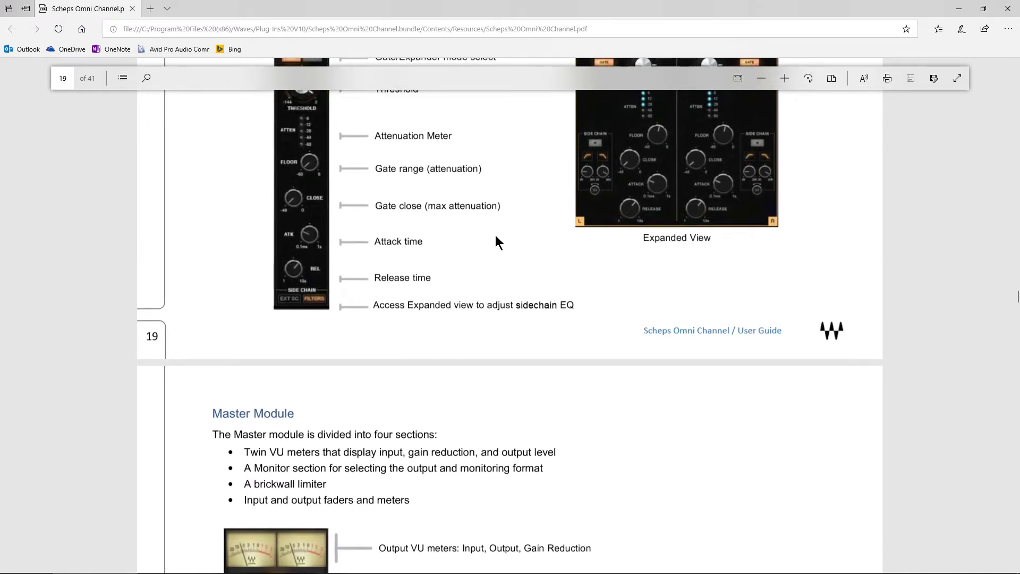
{"action": "scroll", "coordinate": [495, 236], "scroll_direction": "down", "scroll_amount": 1}
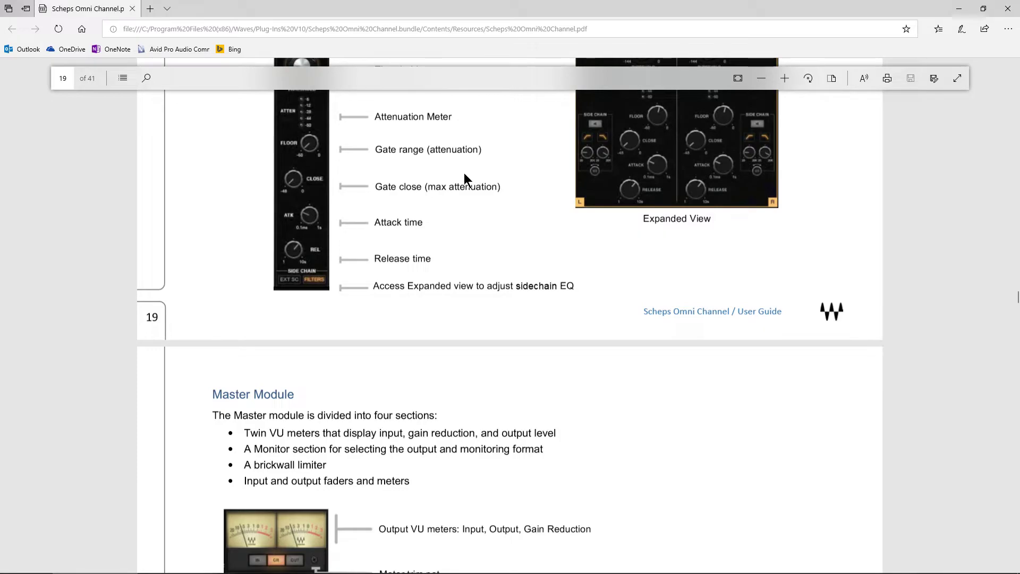
Switch to the Waves product page in Chrome, skim the module descriptions, and open the Audio Gating Basics article
{"action": "left_click", "coordinate": [173, 564]}
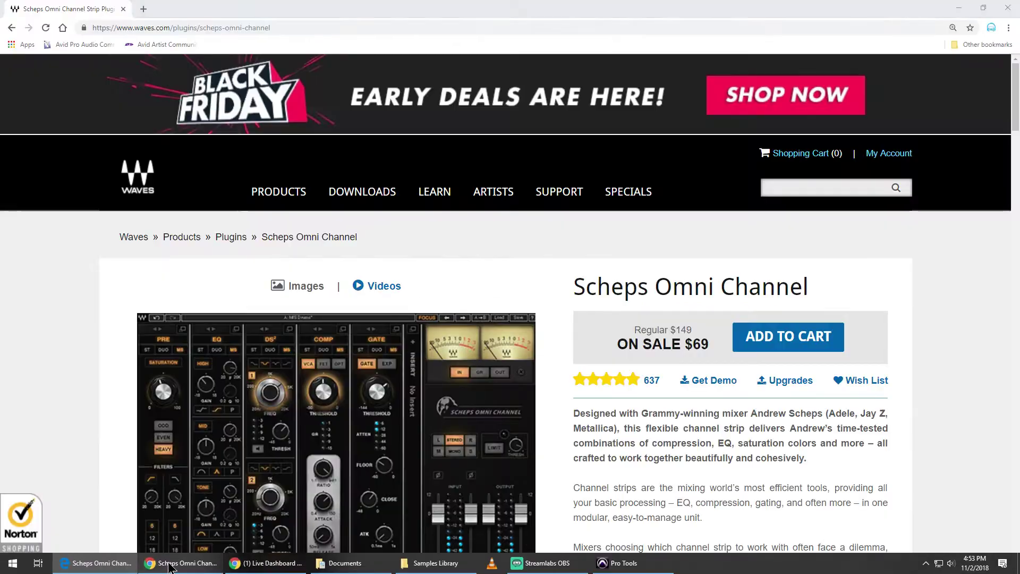
{"action": "mouse_move", "coordinate": [493, 180]}
{"action": "scroll", "coordinate": [502, 268], "scroll_direction": "down", "scroll_amount": 20}
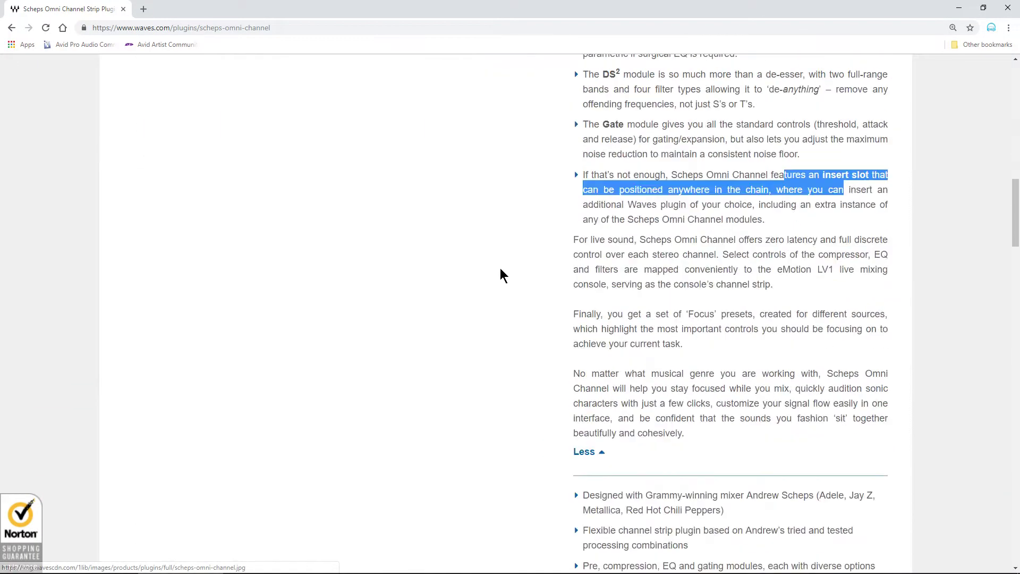
{"action": "scroll", "coordinate": [499, 260], "scroll_direction": "down", "scroll_amount": 4}
{"action": "scroll", "coordinate": [500, 223], "scroll_direction": "up", "scroll_amount": 3}
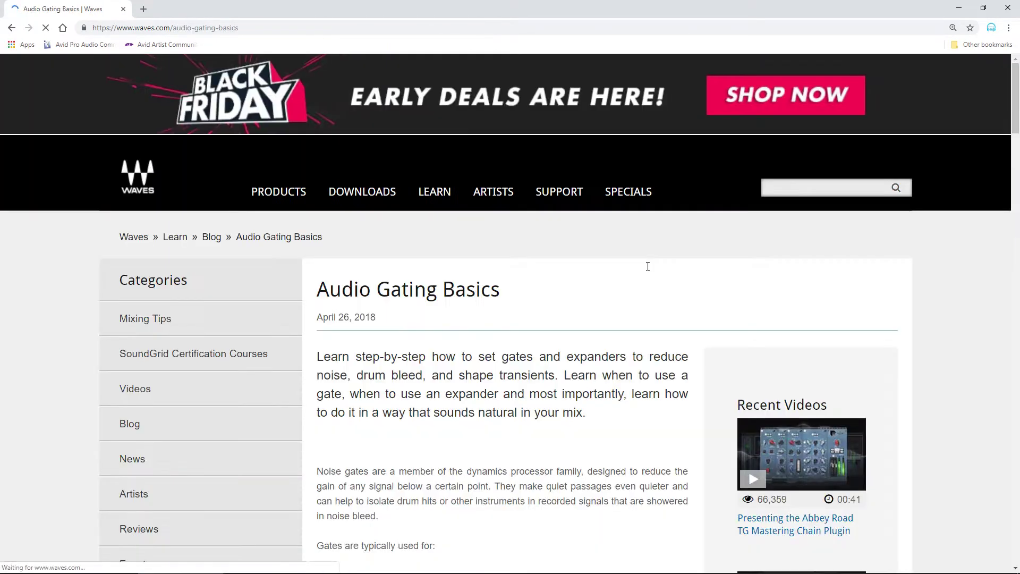
Skim the article's explanation of gates versus expanders, and return to the Scheps Omni Channel product page
{"action": "scroll", "coordinate": [607, 289], "scroll_direction": "down", "scroll_amount": 12}
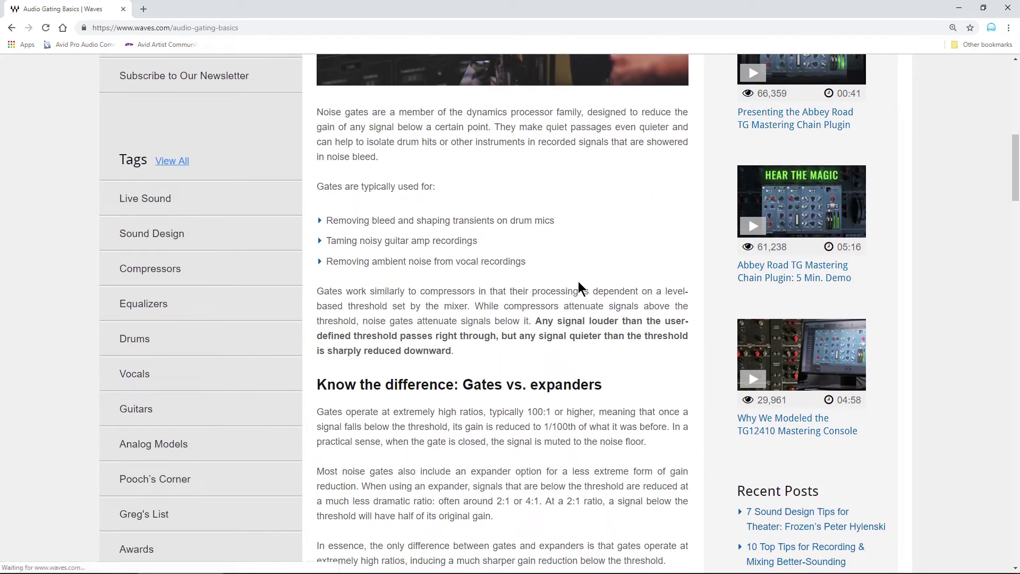
{"action": "scroll", "coordinate": [553, 272], "scroll_direction": "down", "scroll_amount": 2}
{"action": "scroll", "coordinate": [553, 272], "scroll_direction": "up", "scroll_amount": 3}
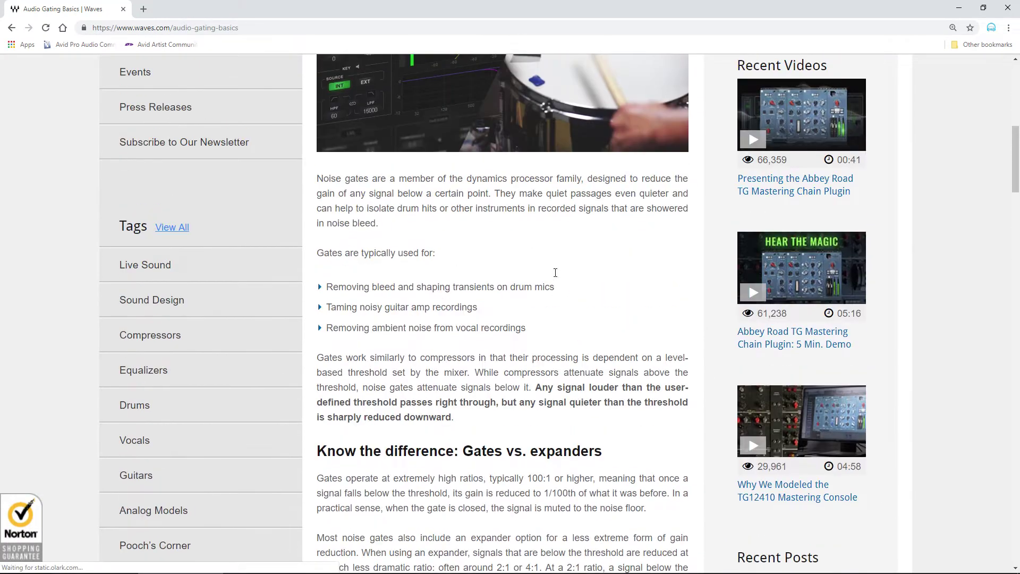
{"action": "left_click", "coordinate": [12, 27]}
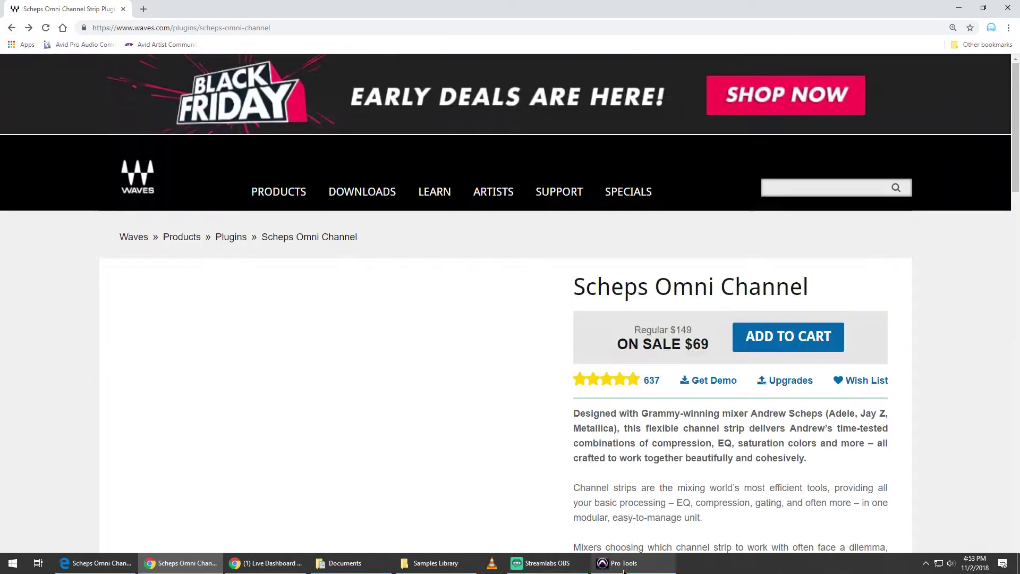
Switch back to Pro Tools, reposition the plug-in window, and turn on the Gate module while the drums play
{"action": "left_click", "coordinate": [624, 570]}
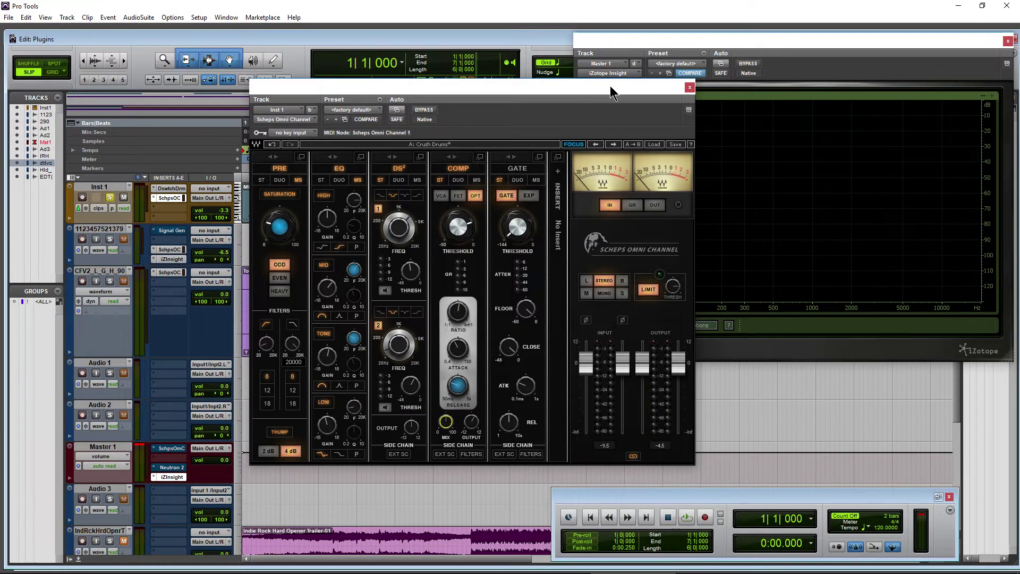
{"action": "left_click_drag", "start_coordinate": [611, 86], "coordinate": [627, 101]}
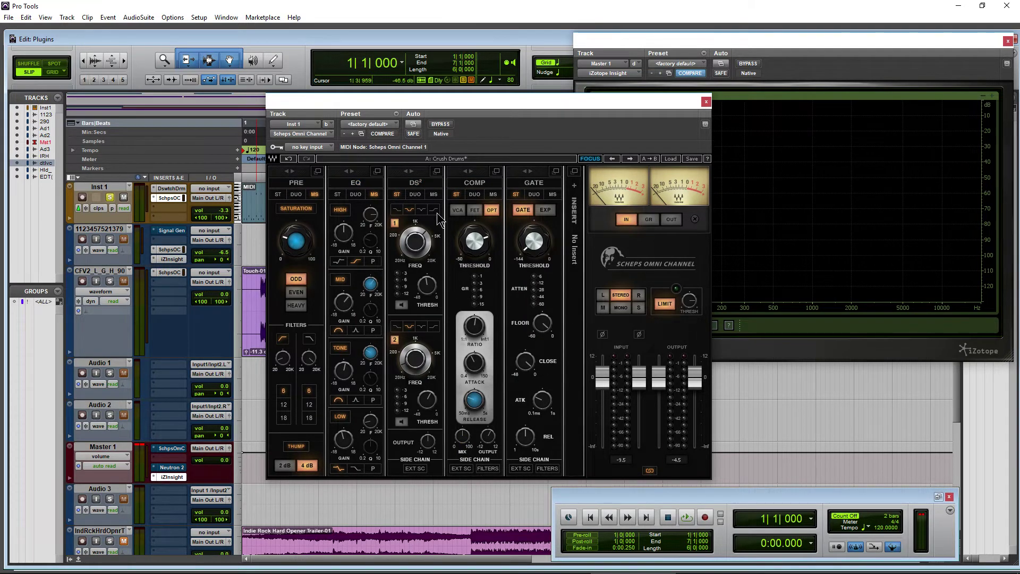
{"action": "key", "text": "space"}
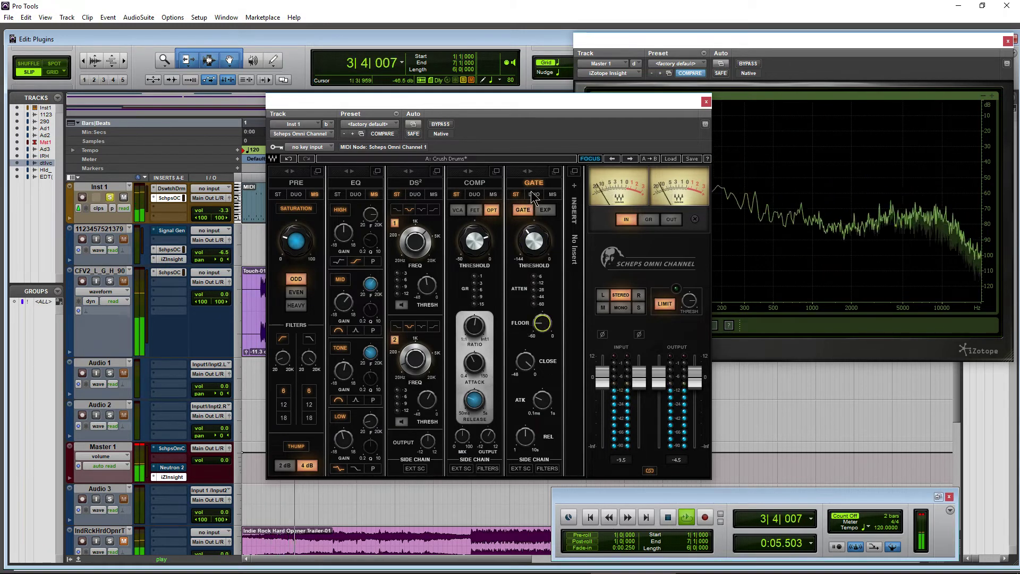
{"action": "left_click_drag", "start_coordinate": [494, 111], "coordinate": [499, 104]}
Set the gate's threshold to -9.4 during playback, then to -25.3, and audition the drums again
{"action": "mouse_move", "coordinate": [549, 404]}
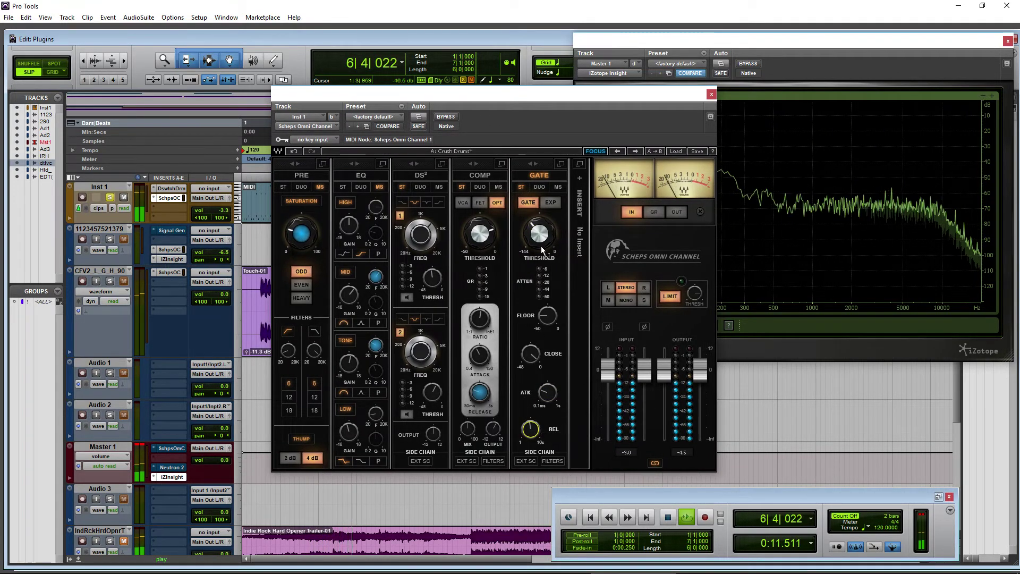
{"action": "mouse_move", "coordinate": [541, 249]}
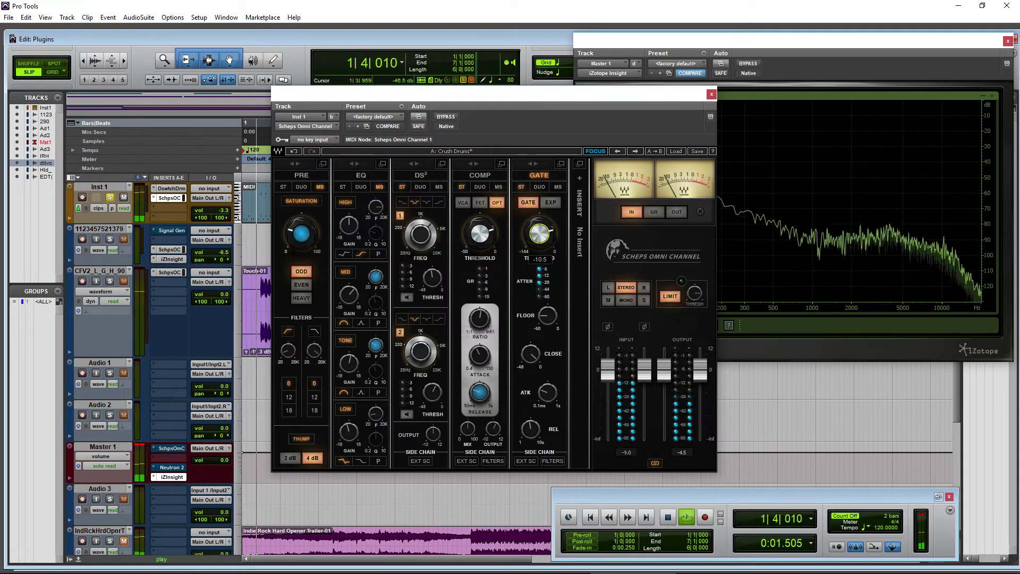
{"action": "left_click_drag", "start_coordinate": [542, 250], "coordinate": [542, 240]}
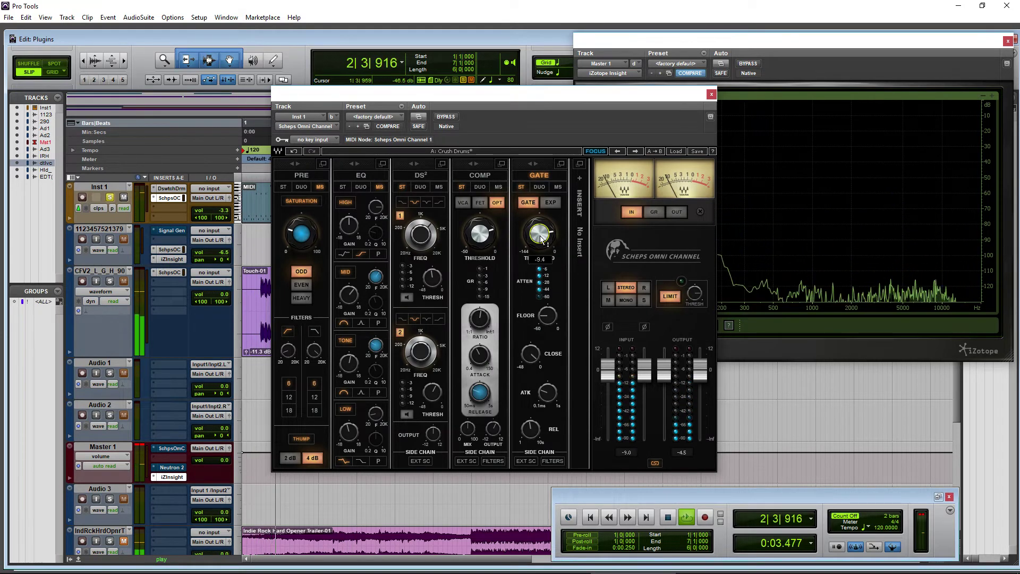
{"action": "key", "text": "space"}
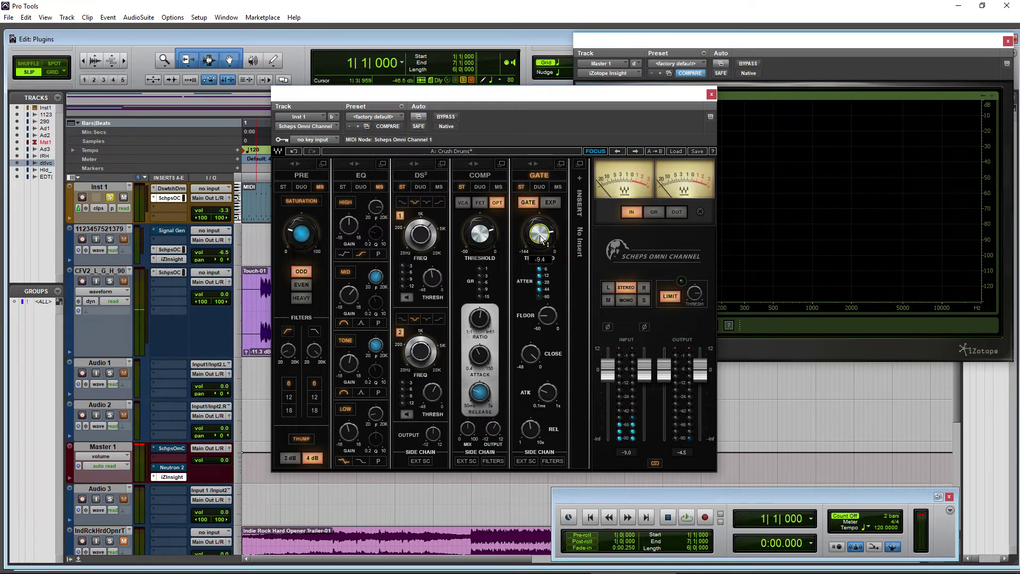
{"action": "scroll", "coordinate": [539, 234], "scroll_direction": "up", "scroll_amount": 2}
{"action": "key", "text": "space"}
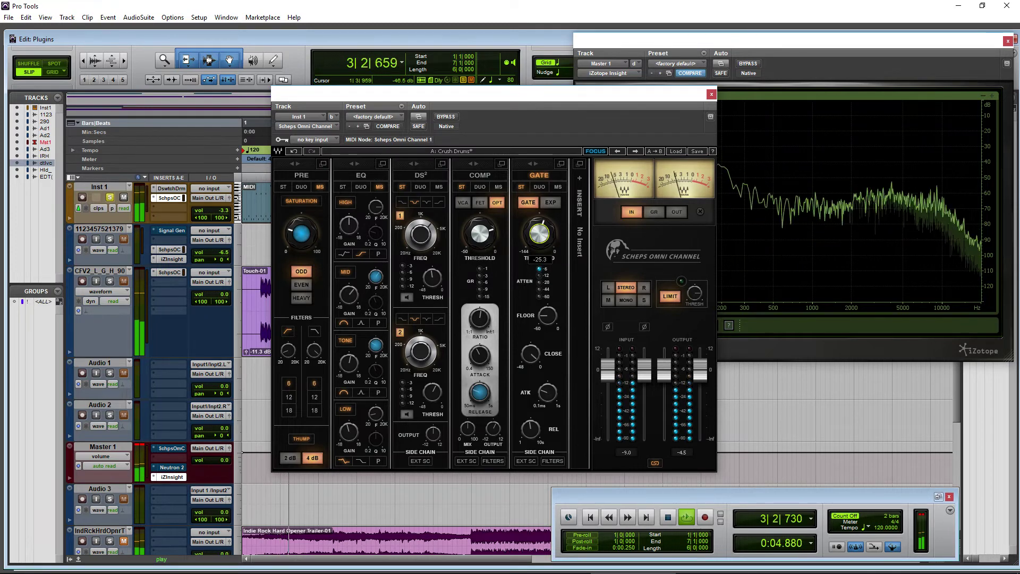
Set the gate's floor to 0.0, then lower it to -60.0 while the drums play
{"action": "mouse_move", "coordinate": [547, 315]}
{"action": "scroll", "coordinate": [547, 316], "scroll_direction": "up", "scroll_amount": 10}
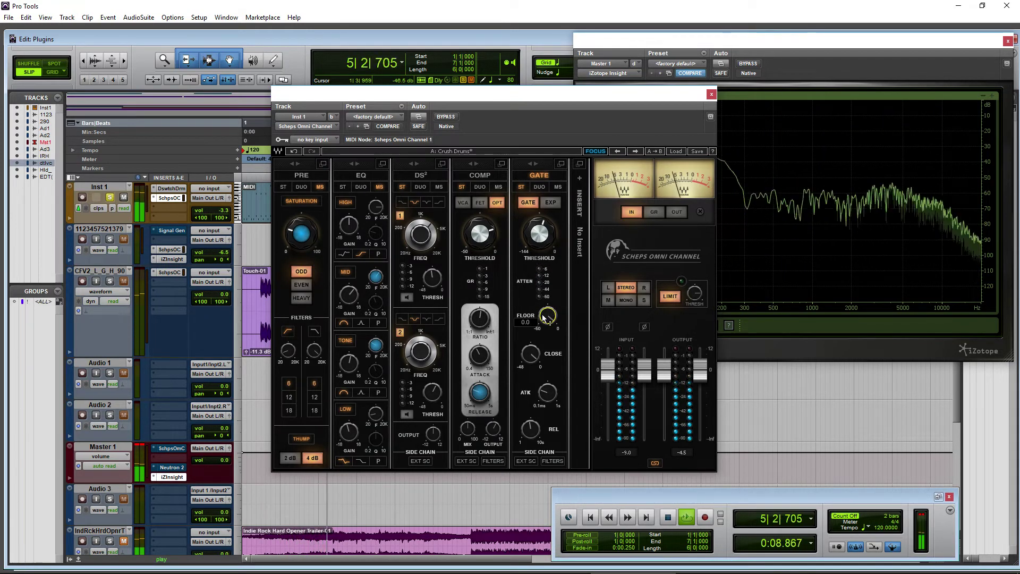
{"action": "mouse_move", "coordinate": [548, 318]}
{"action": "left_mouse_down"}
{"action": "mouse_move", "coordinate": [548, 303]}
{"action": "mouse_move", "coordinate": [552, 328]}
{"action": "left_mouse_up"}
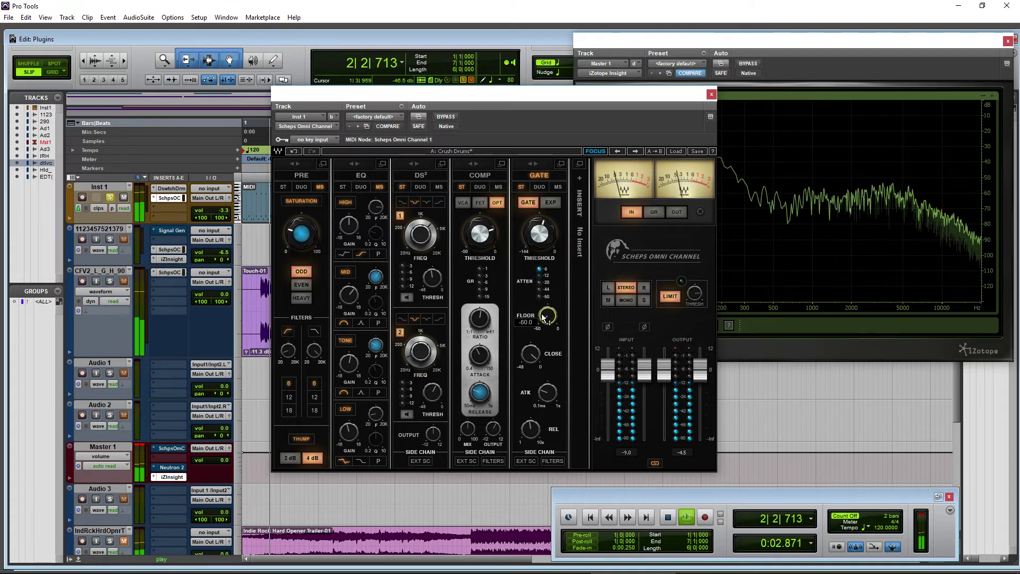
Adjust the gate's Close amount and lengthen its attack during playback
{"action": "left_click", "coordinate": [531, 354]}
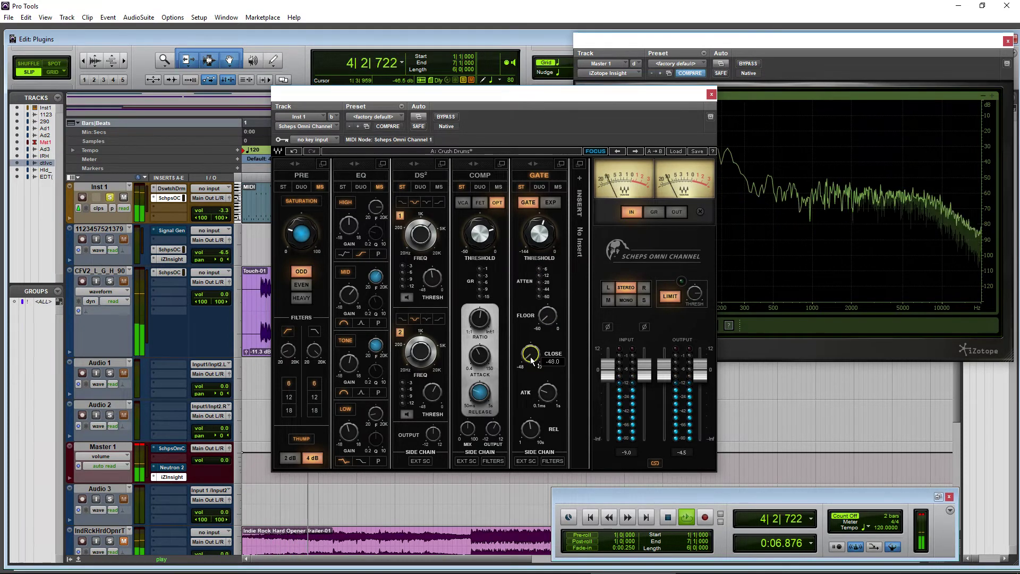
{"action": "left_click", "coordinate": [548, 392]}
{"action": "left_click_drag", "start_coordinate": [547, 393], "coordinate": [548, 340]}
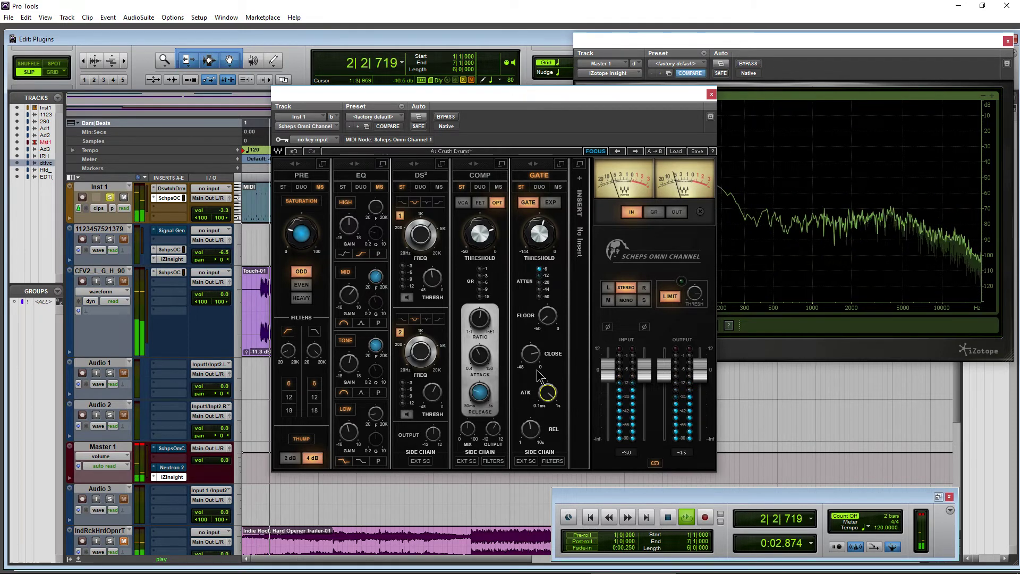
Set the gate's release to 10000, then readjust it while the drums play
{"action": "left_click", "coordinate": [530, 428]}
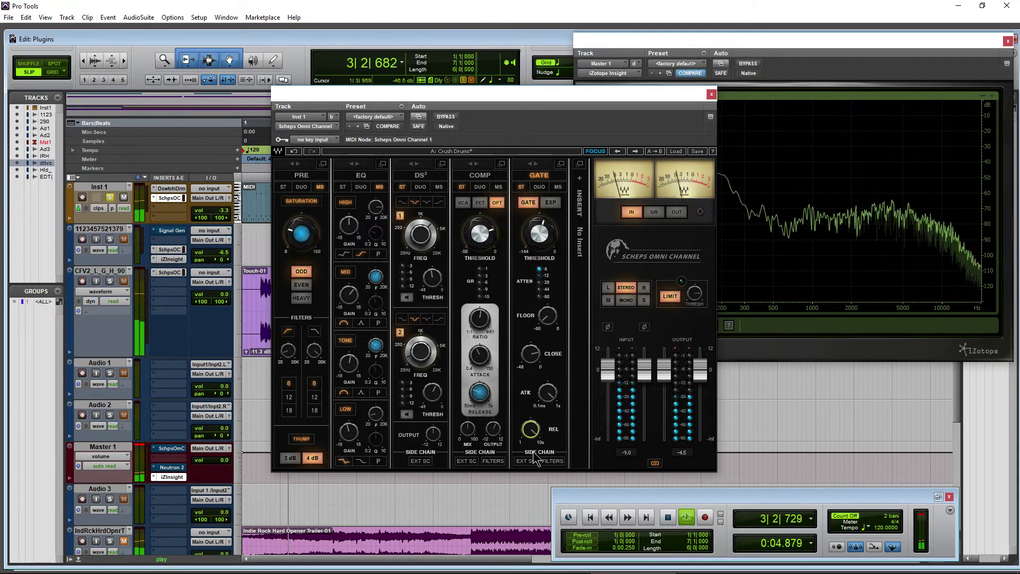
{"action": "mouse_move", "coordinate": [535, 429]}
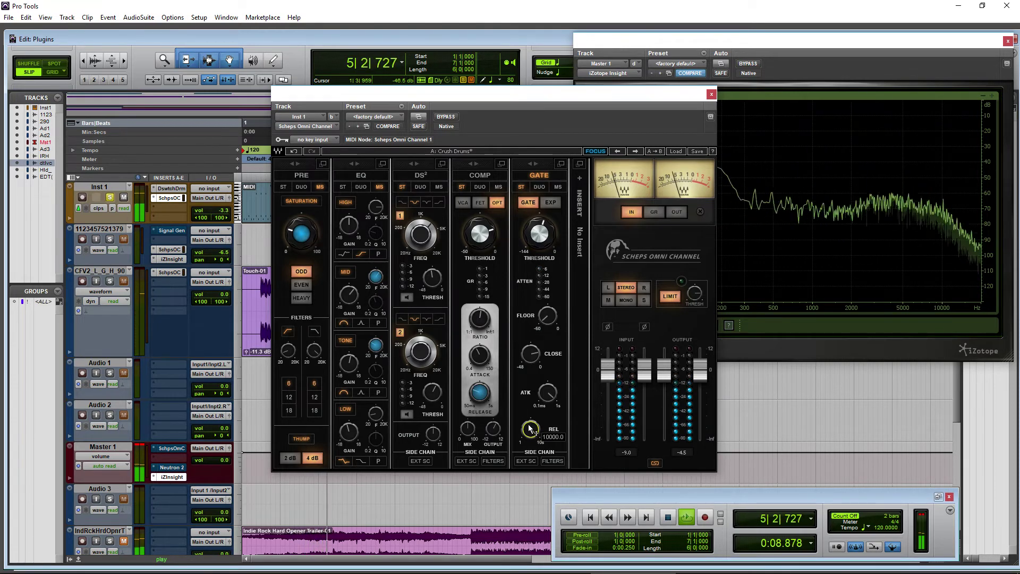
{"action": "left_click_drag", "start_coordinate": [533, 430], "coordinate": [531, 425]}
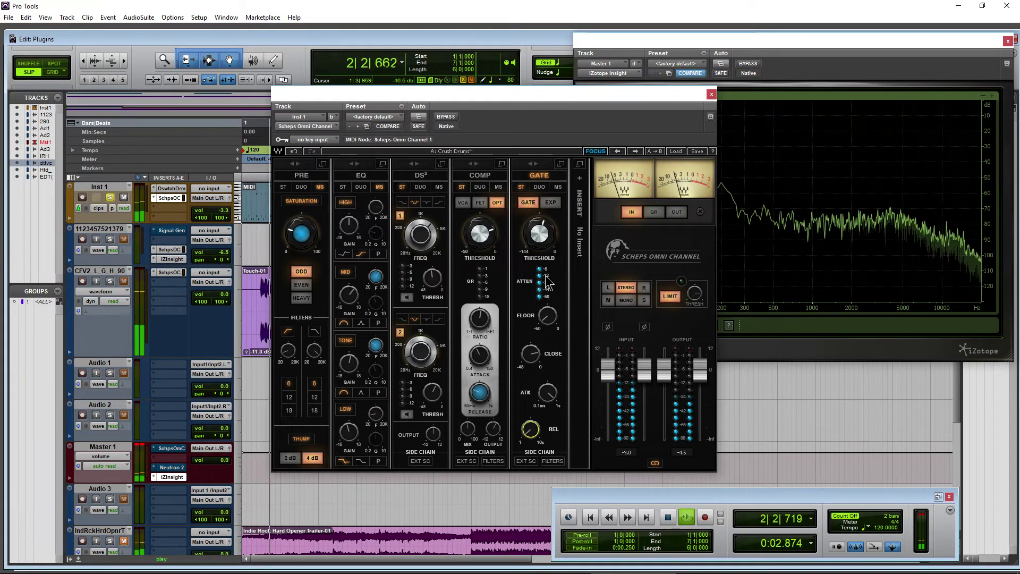
Compare the EXP and GATE modes of Inst 1's gate module during playback, finishing in GATE mode with playback stopped
{"action": "left_click", "coordinate": [550, 202]}
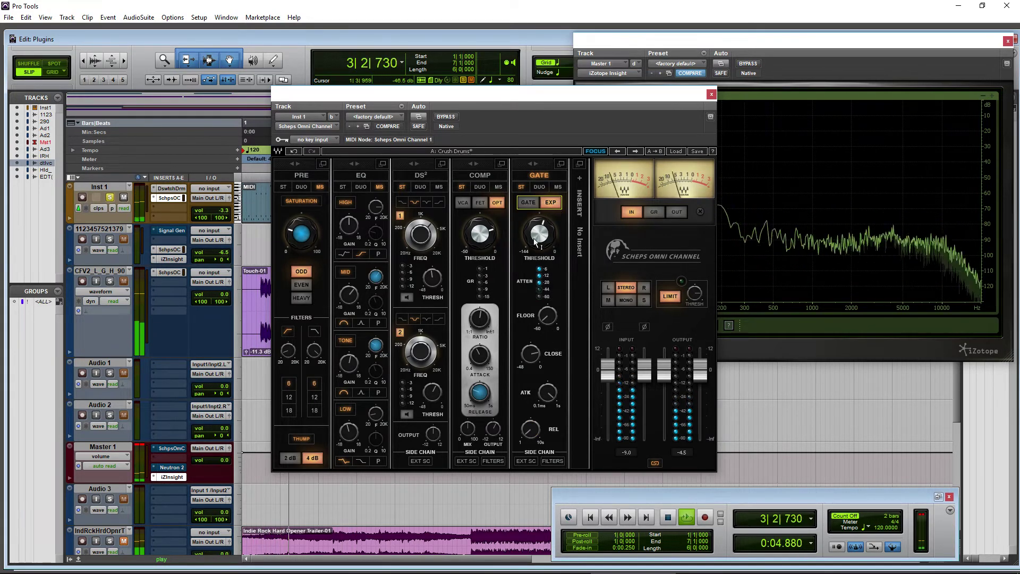
{"action": "mouse_move", "coordinate": [539, 232]}
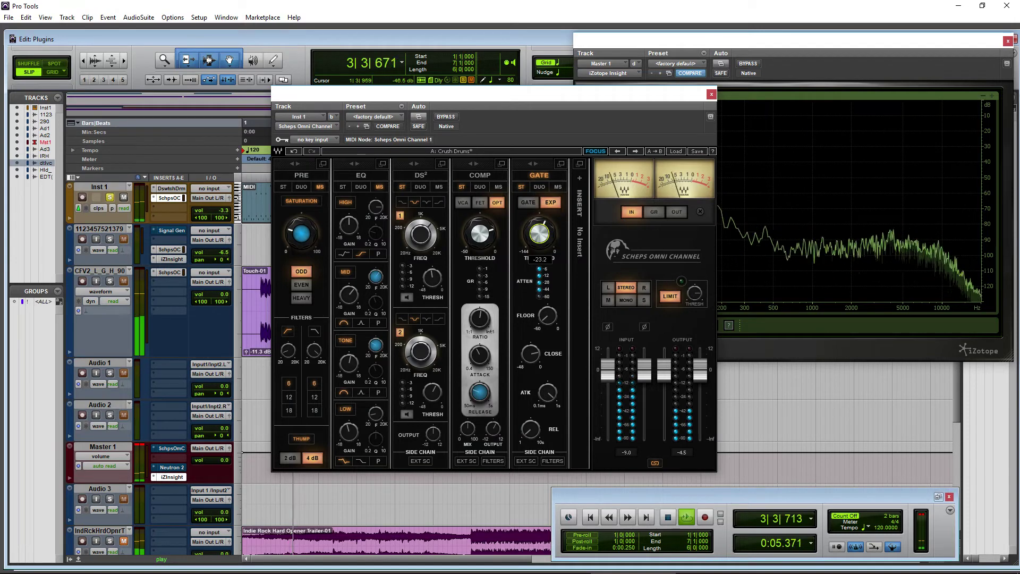
{"action": "left_click", "coordinate": [553, 203]}
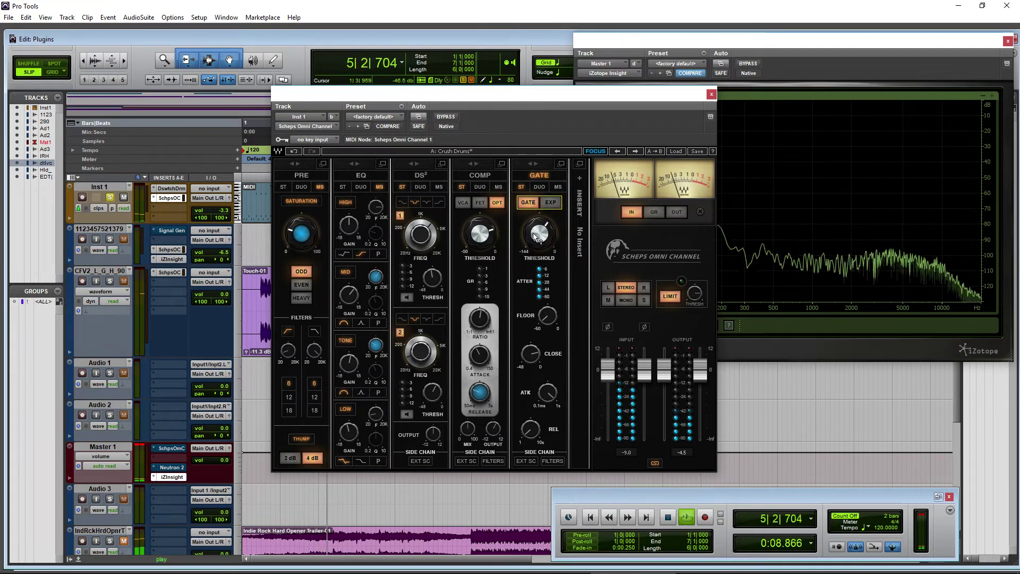
{"action": "left_click", "coordinate": [551, 204]}
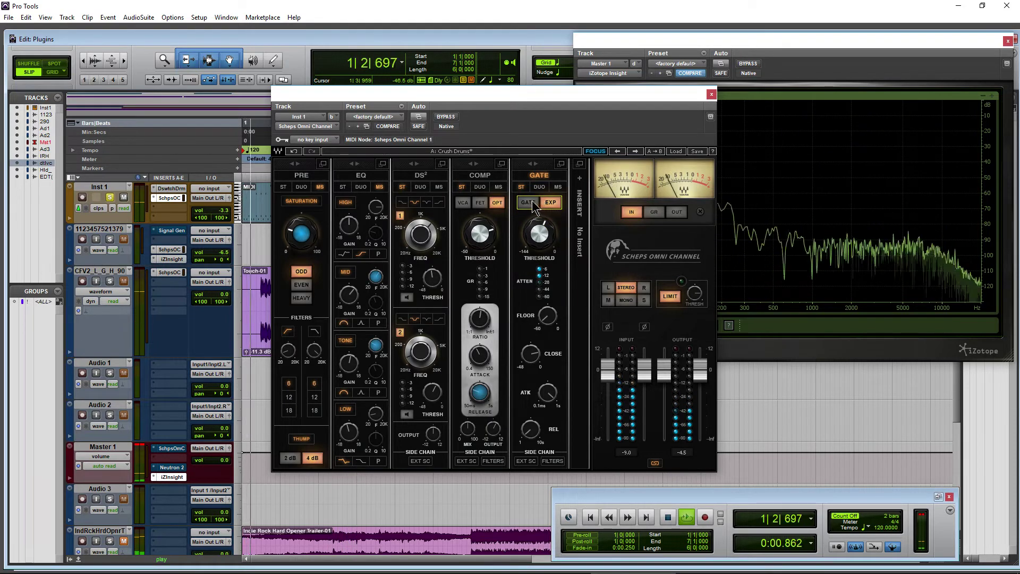
{"action": "left_click", "coordinate": [528, 202]}
{"action": "mouse_move", "coordinate": [544, 325]}
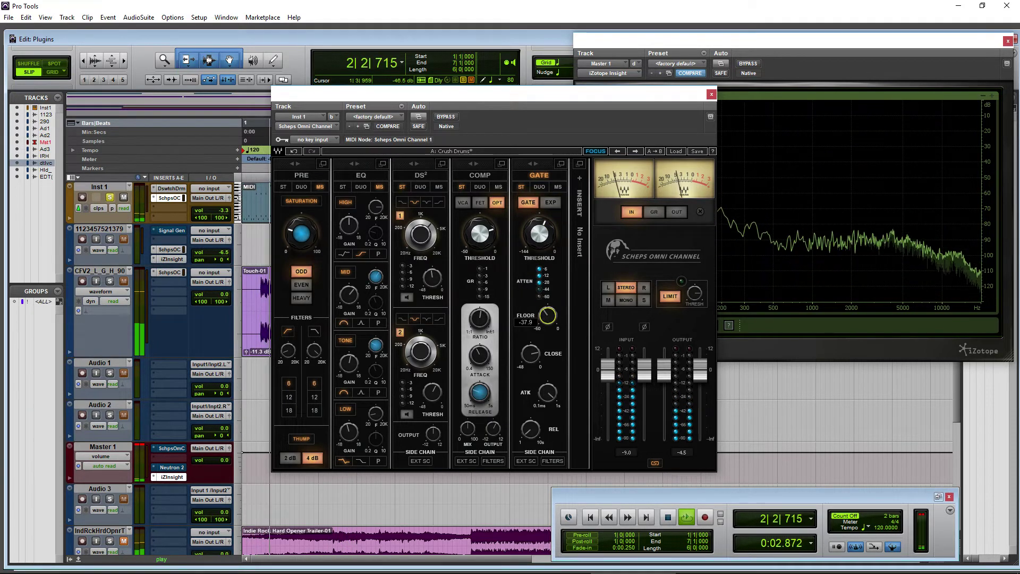
{"action": "key", "text": "space"}
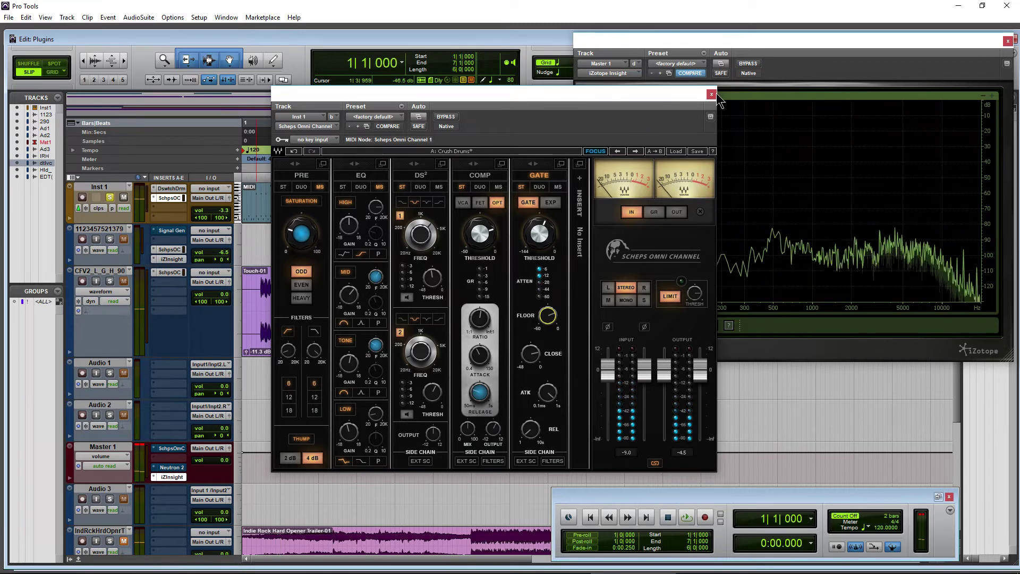
Close Inst 1's plug-in, move the solo to the CFV2_L_G_H track, and open that track's Scheps Omni Channel
{"action": "left_click", "coordinate": [711, 94]}
{"action": "left_click", "coordinate": [357, 326]}
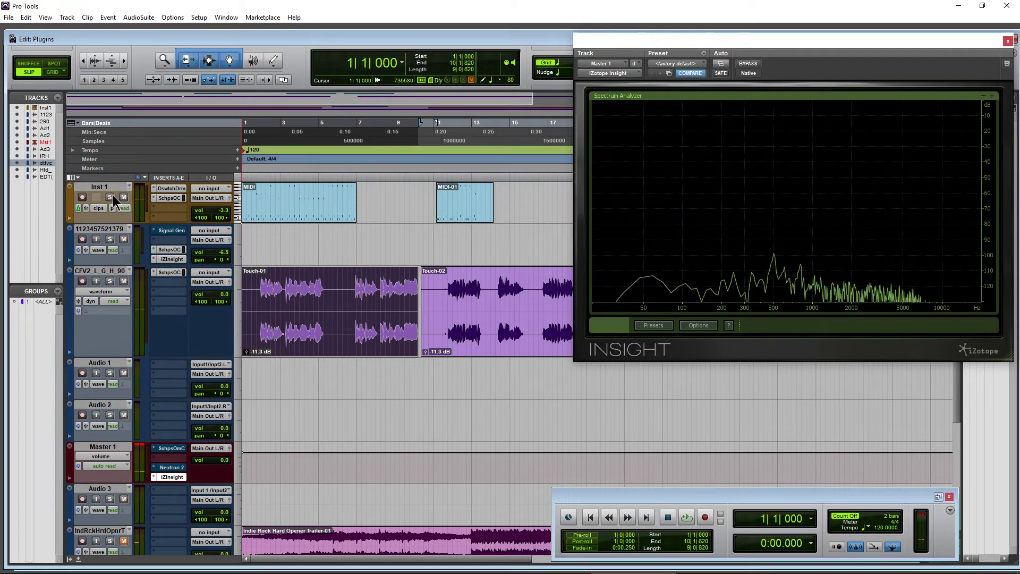
{"action": "left_click", "coordinate": [170, 273]}
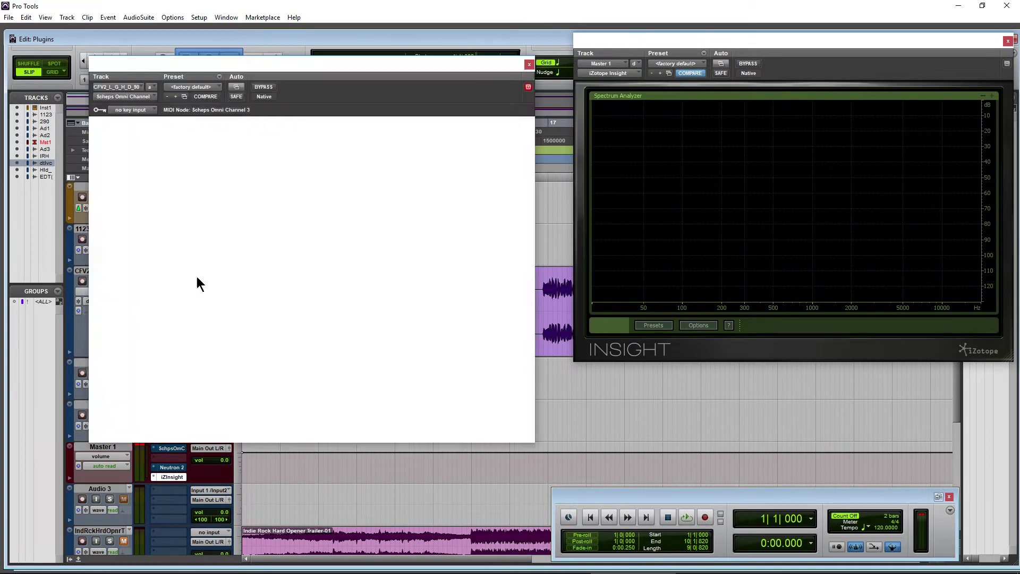
{"action": "left_click_drag", "start_coordinate": [449, 73], "coordinate": [756, 77]}
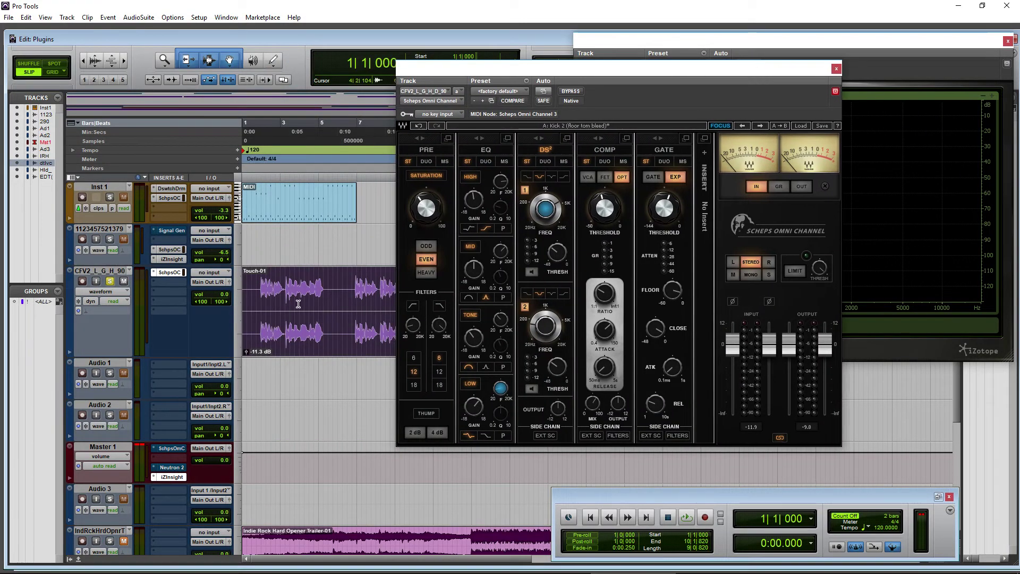
Play Touch-01 from near its start, switching its gate module to GATE mode and setting the threshold to about -21
{"action": "left_click", "coordinate": [257, 285]}
{"action": "key", "text": "space"}
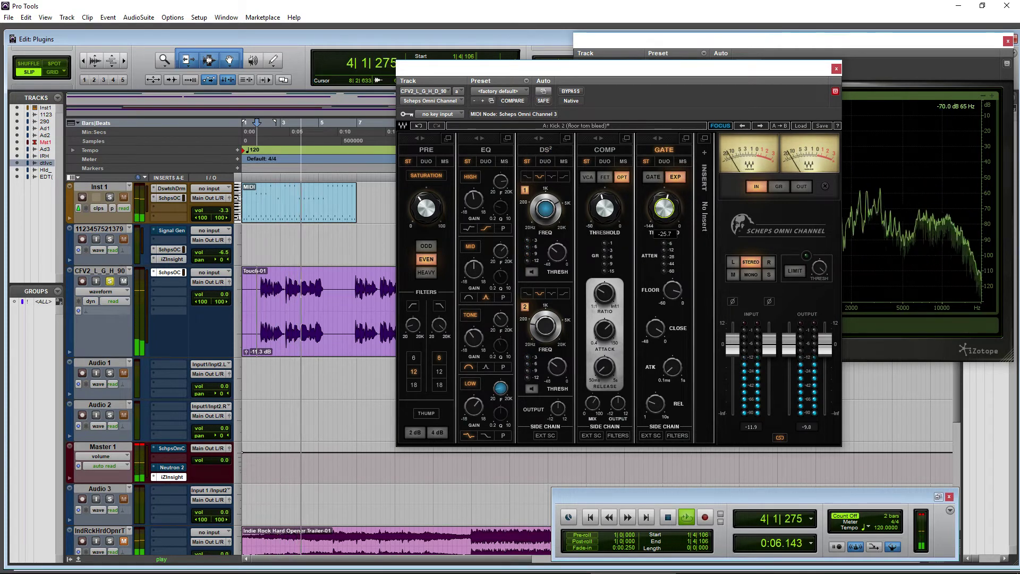
{"action": "left_click", "coordinate": [653, 176]}
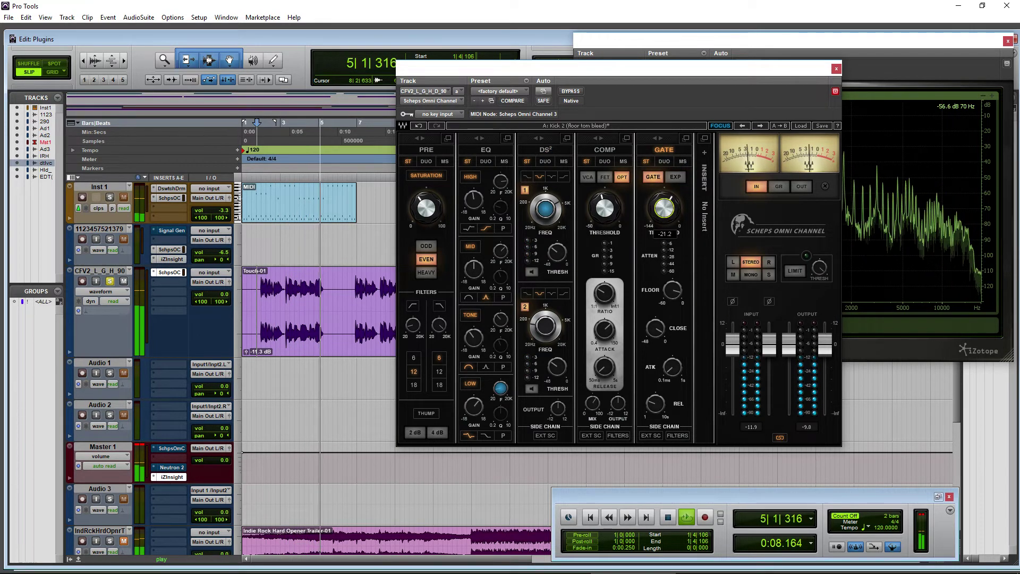
{"action": "mouse_move", "coordinate": [673, 290]}
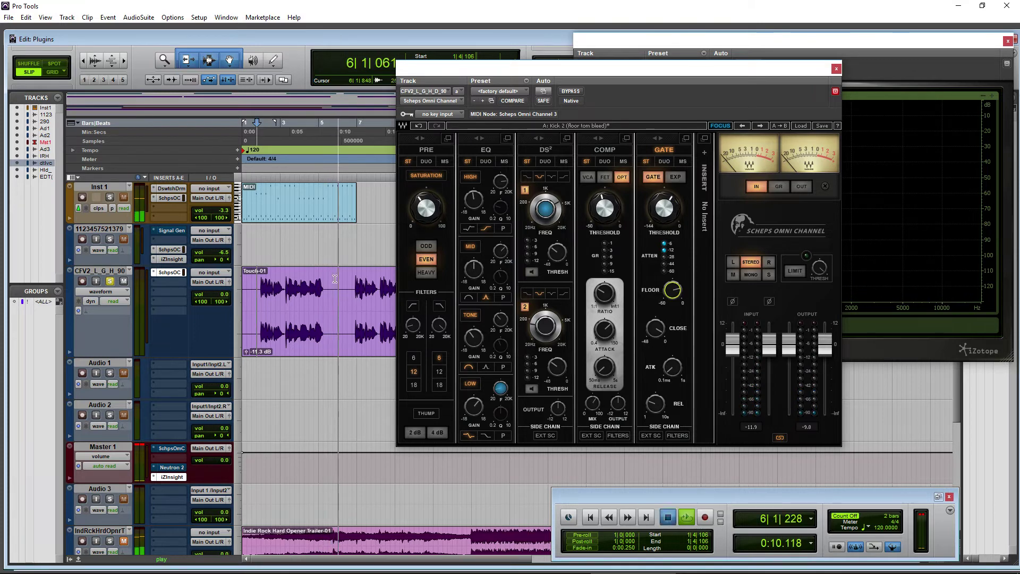
{"action": "key", "text": "space"}
Audition short selections of the Touch-01 clip around bars 4 to 6 to hear how the gate treats phrase endings
{"action": "left_click_drag", "start_coordinate": [318, 285], "coordinate": [332, 285]}
{"action": "key", "text": "space"}
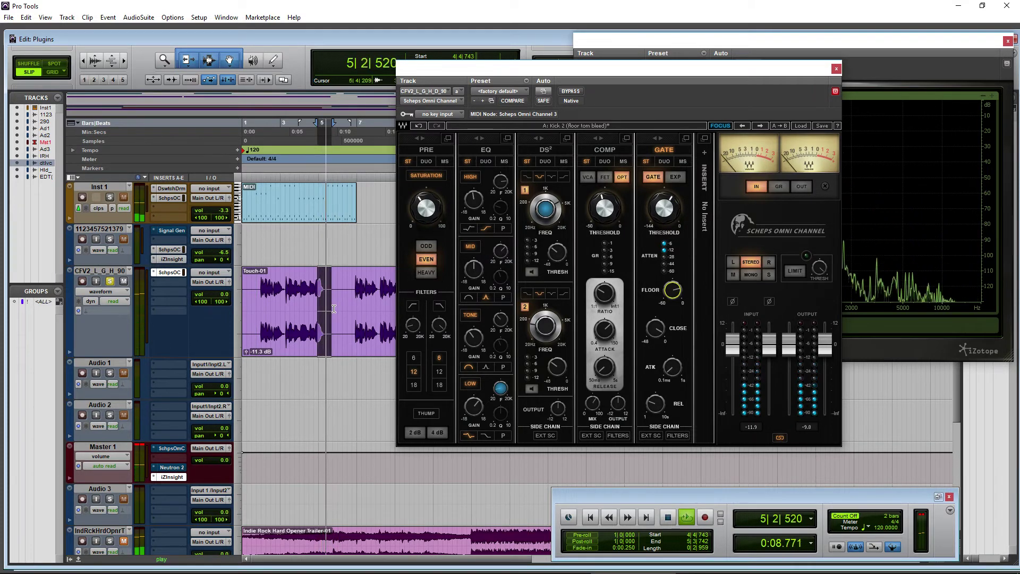
{"action": "scroll", "coordinate": [330, 356], "scroll_direction": "down", "scroll_amount": 5}
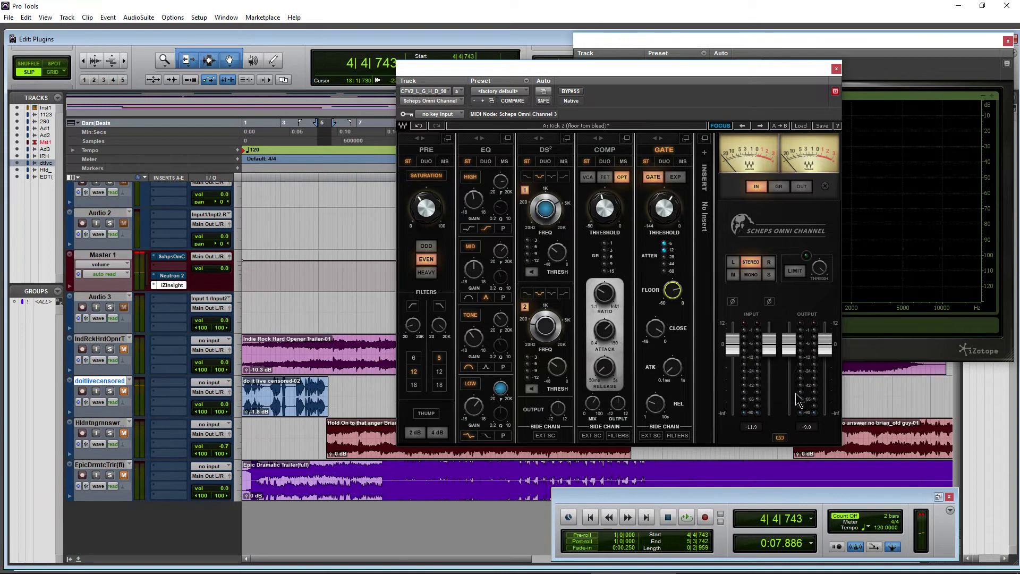
{"action": "scroll", "coordinate": [330, 405], "scroll_direction": "up", "scroll_amount": 4}
{"action": "scroll", "coordinate": [330, 405], "scroll_direction": "down", "scroll_amount": 4}
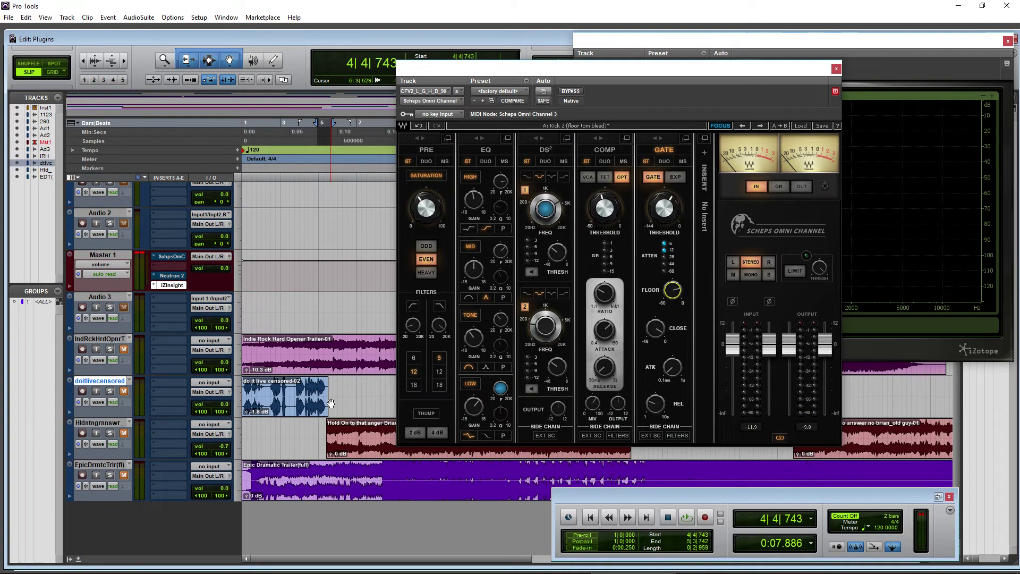
{"action": "scroll", "coordinate": [331, 404], "scroll_direction": "up", "scroll_amount": 5}
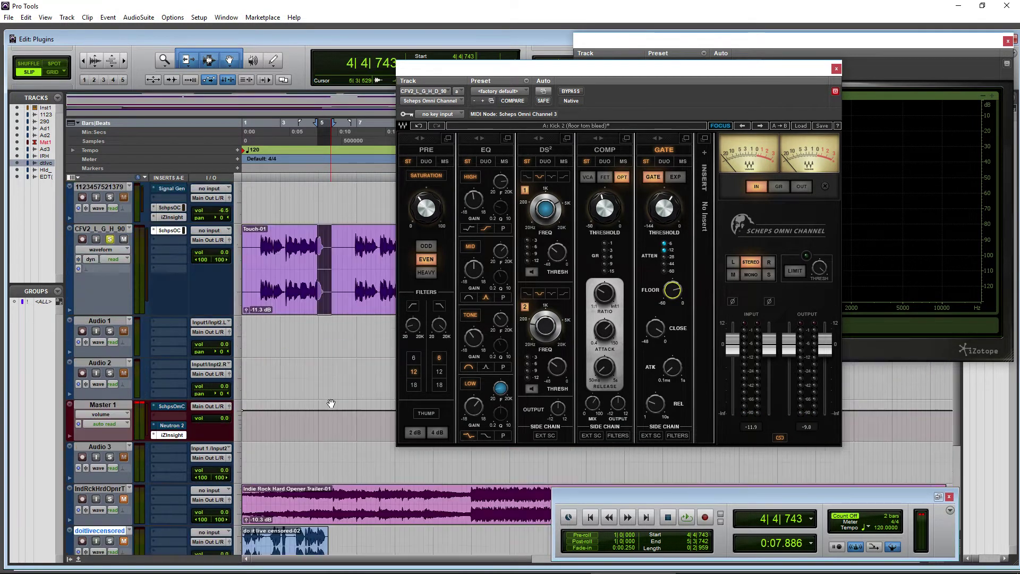
{"action": "left_click_drag", "start_coordinate": [309, 286], "coordinate": [339, 286]}
{"action": "key", "text": "space"}
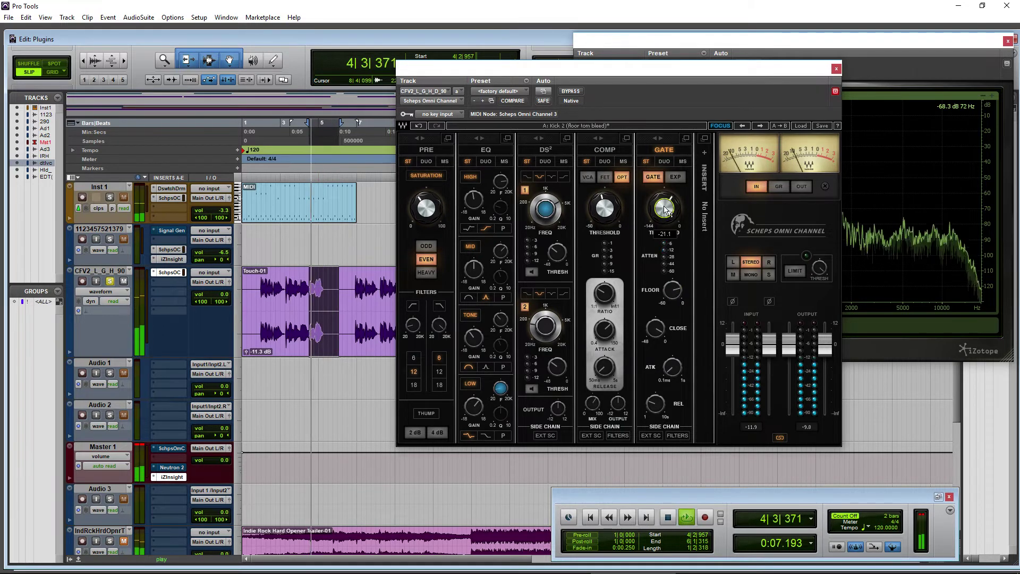
{"action": "key", "text": "space"}
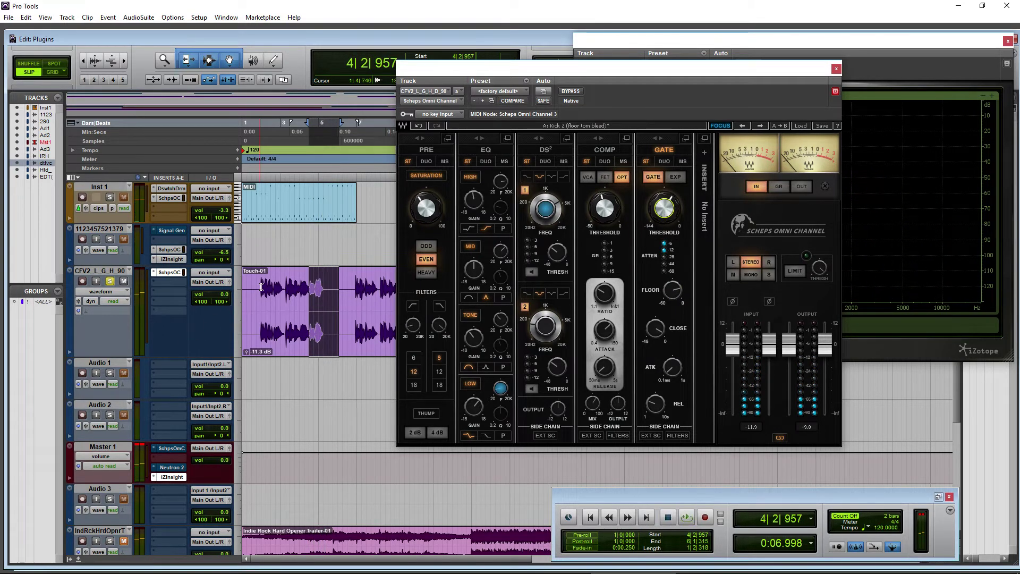
Select Touch-01 from 2|3|319 to 5|3|742 and play it while setting the gate threshold to about -29.6
{"action": "left_click_drag", "start_coordinate": [272, 287], "coordinate": [331, 289]}
{"action": "key", "text": "space"}
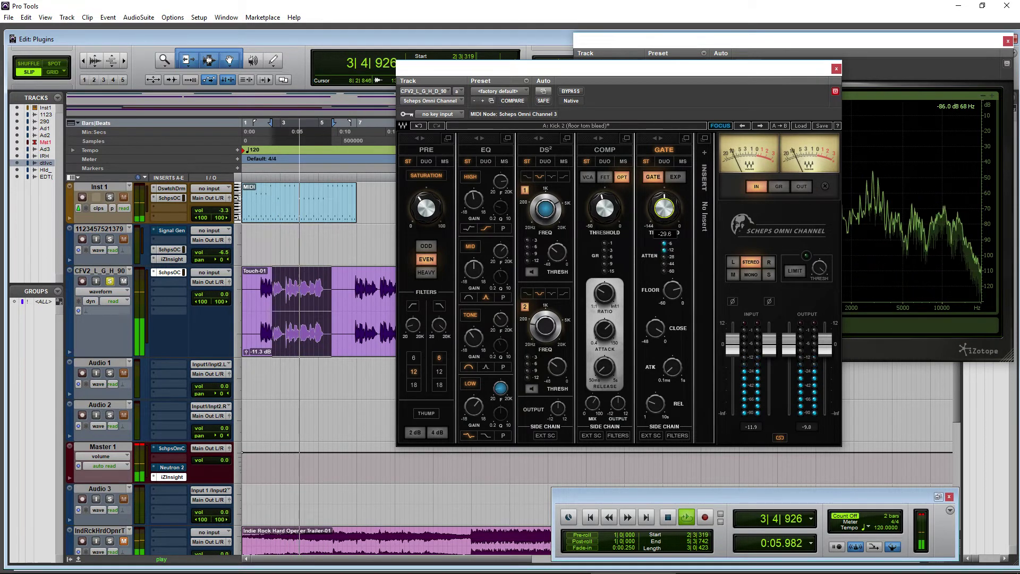
{"action": "key", "text": "space"}
{"action": "left_click", "coordinate": [672, 290]}
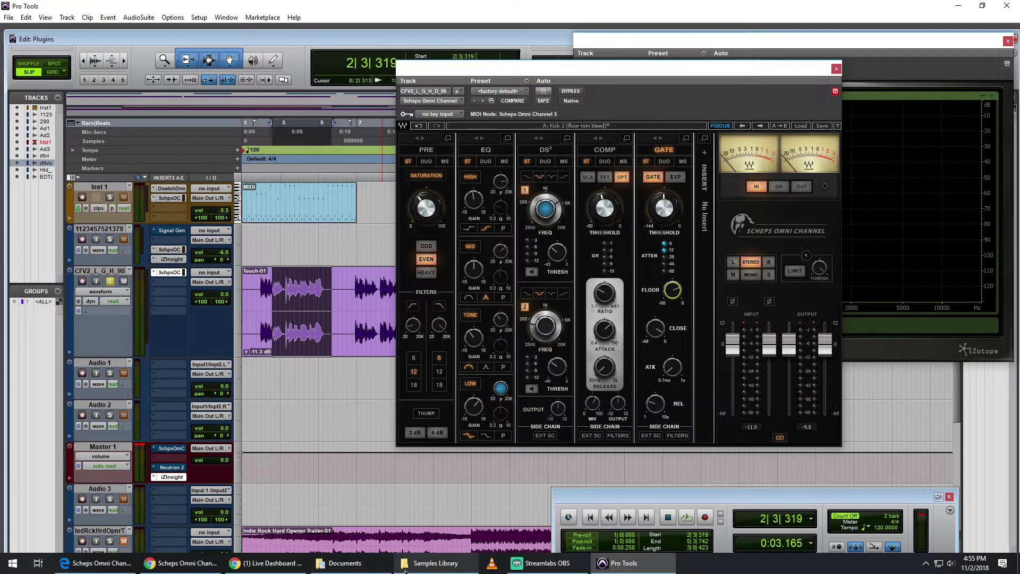
Check the Live Dashboard in the browser and return to Pro Tools
{"action": "left_click", "coordinate": [268, 558]}
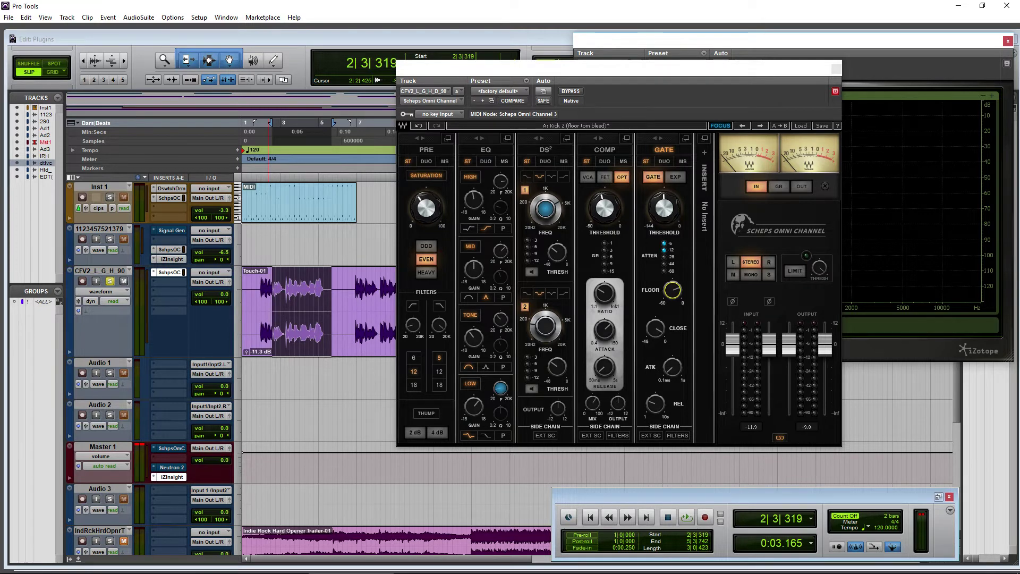
{"action": "left_click", "coordinate": [471, 318]}
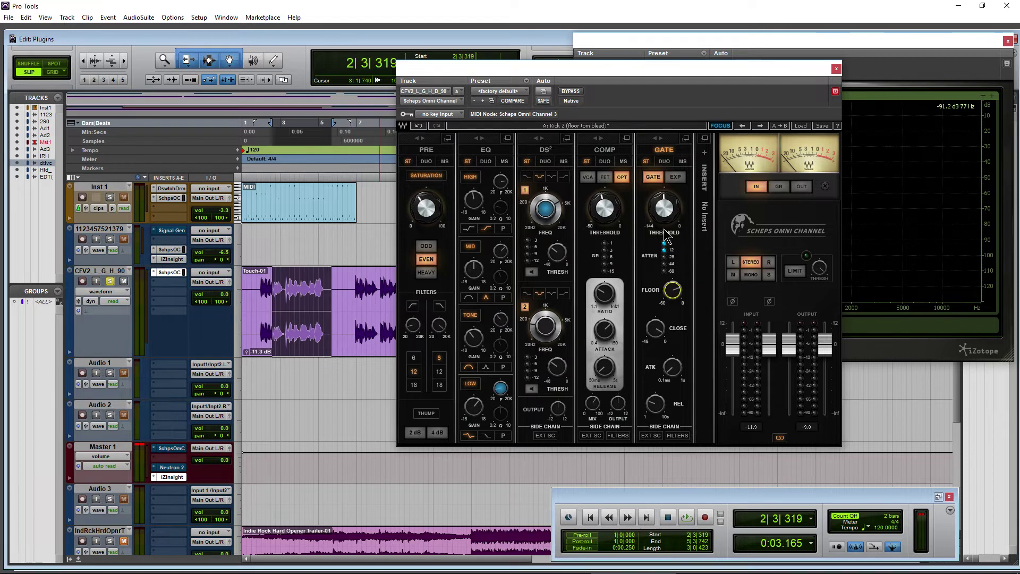
Raise the gate's threshold slightly and lower its floor for deeper attenuation
{"action": "left_click_drag", "start_coordinate": [663, 208], "coordinate": [664, 205]}
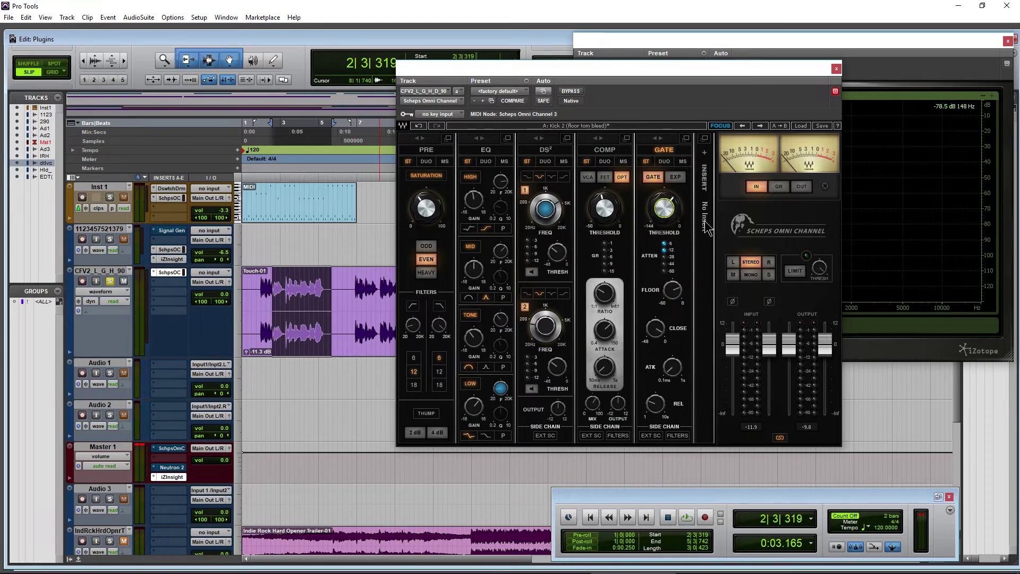
{"action": "left_click_drag", "start_coordinate": [672, 289], "coordinate": [672, 288]}
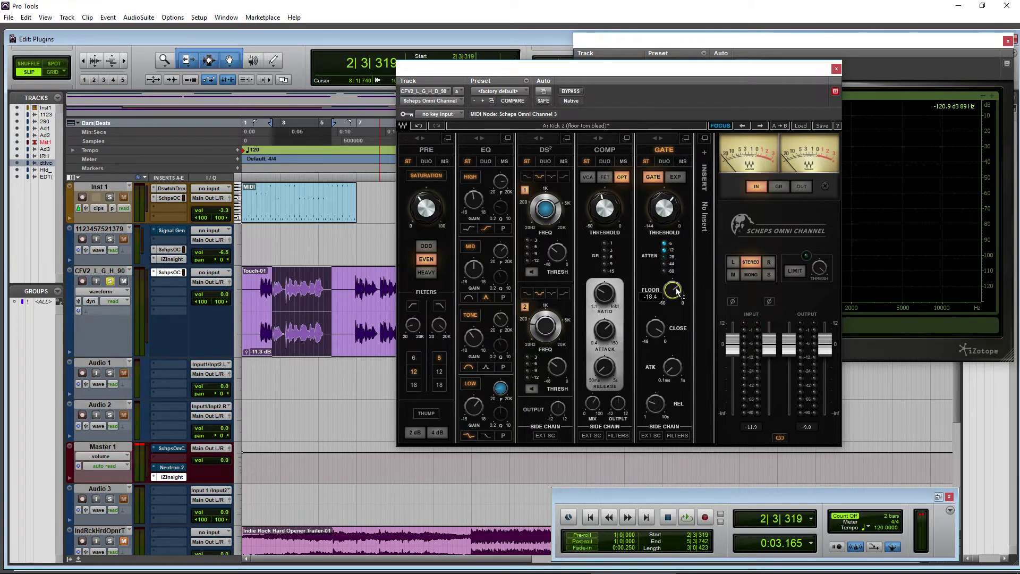
{"action": "mouse_move", "coordinate": [672, 289]}
{"action": "left_mouse_down"}
{"action": "mouse_move", "coordinate": [672, 300]}
{"action": "mouse_move", "coordinate": [672, 284]}
{"action": "left_mouse_up"}
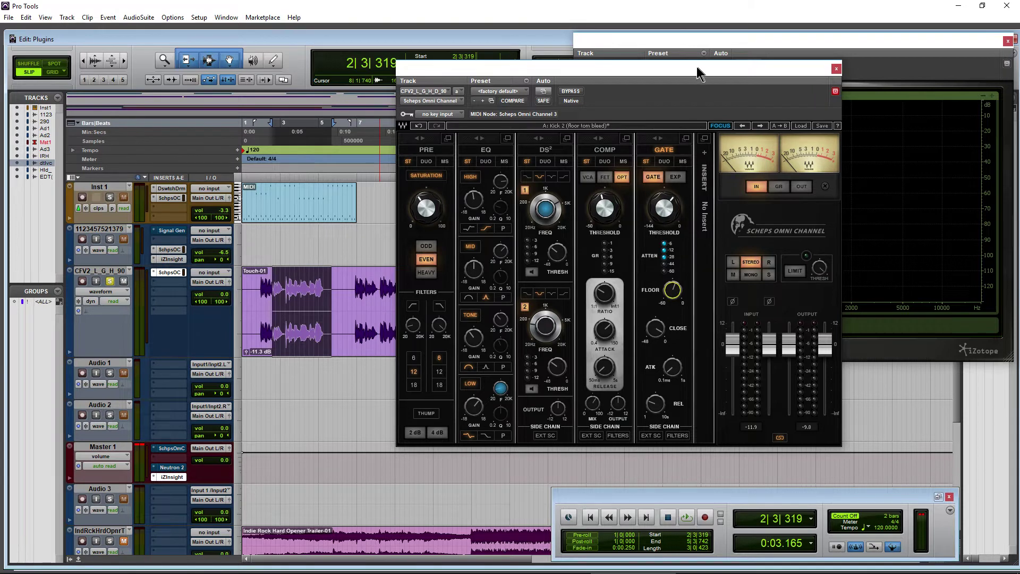
Open the gate module's expanded view, set it to DUO, and enable its side chain filters, also trying the external side chain
{"action": "left_click_drag", "start_coordinate": [699, 72], "coordinate": [652, 75]}
{"action": "left_click", "coordinate": [640, 141]}
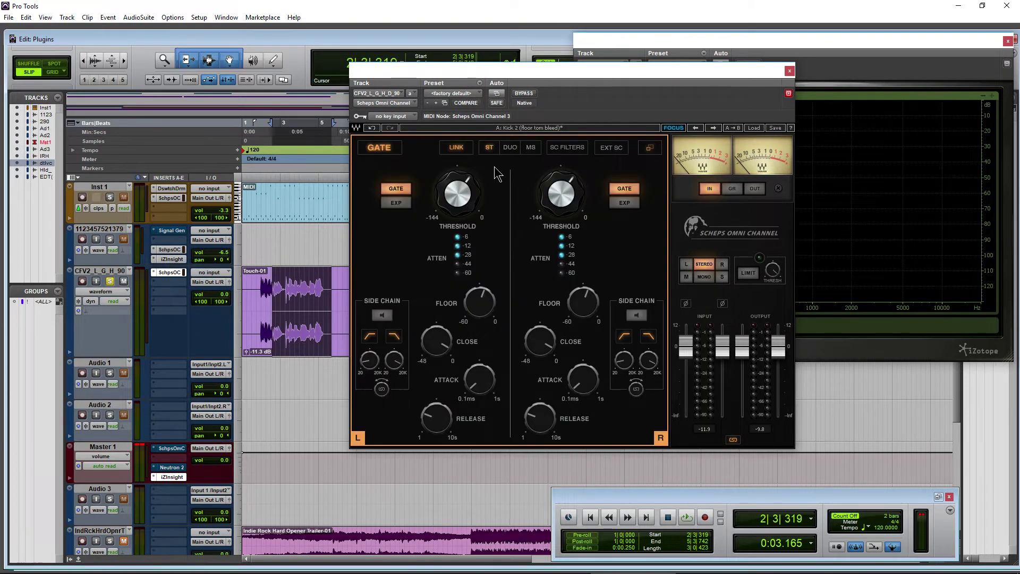
{"action": "left_click", "coordinate": [516, 149]}
{"action": "left_click", "coordinate": [566, 153]}
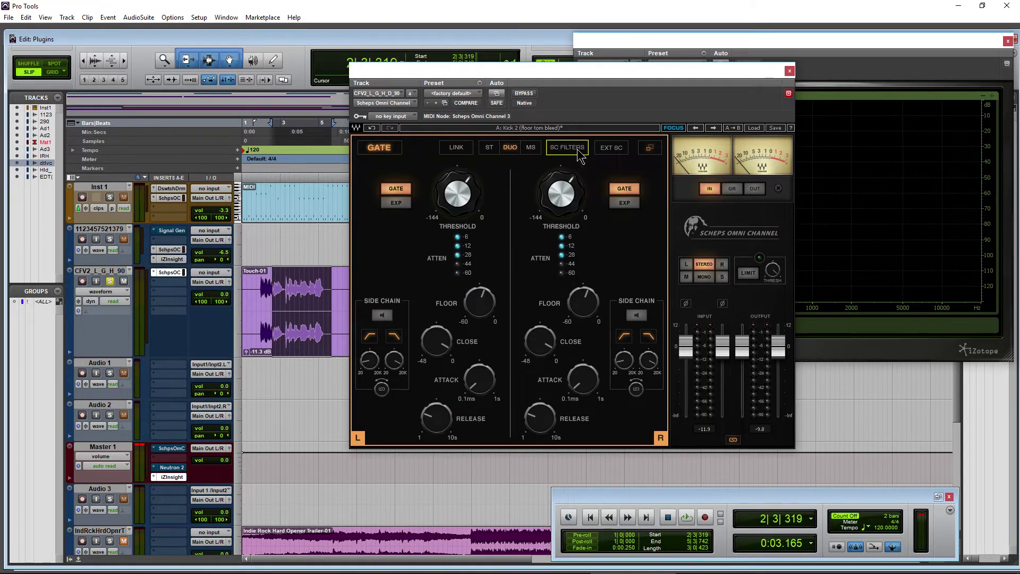
{"action": "left_click", "coordinate": [612, 151]}
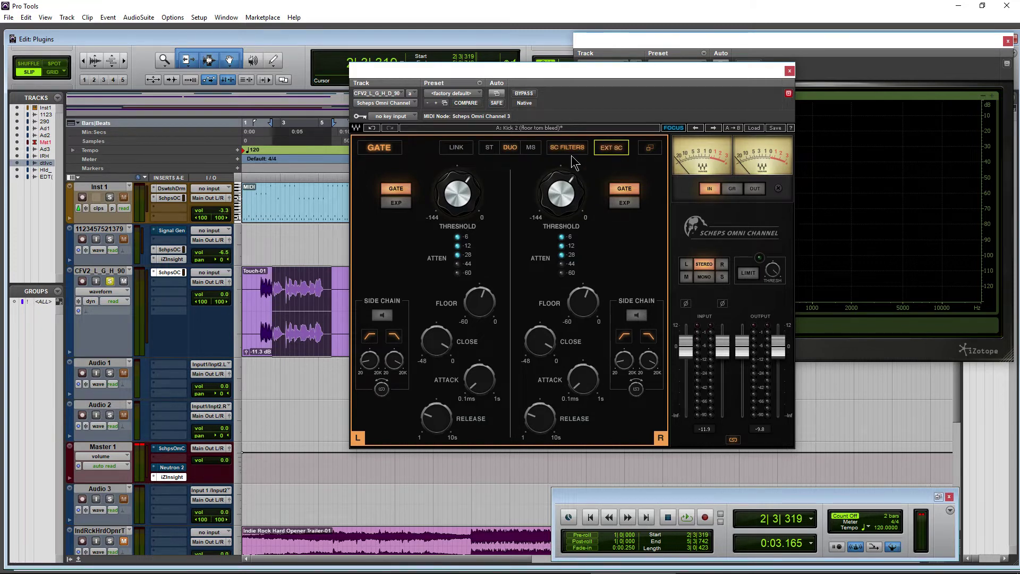
Listen to the gate's left and right side chain signals separately, and return the module to linked ST mode
{"action": "left_click", "coordinate": [385, 315]}
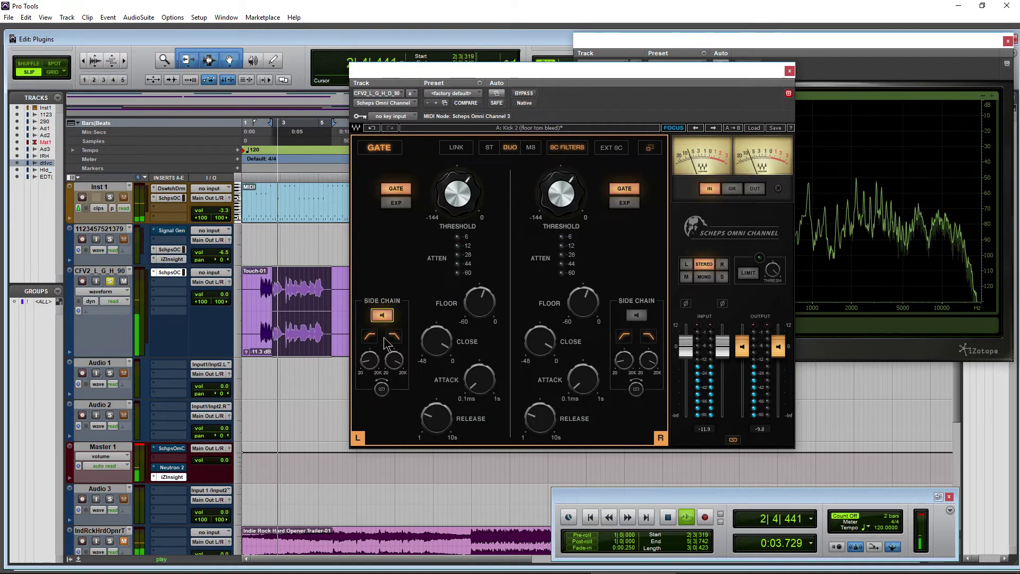
{"action": "left_click", "coordinate": [639, 318]}
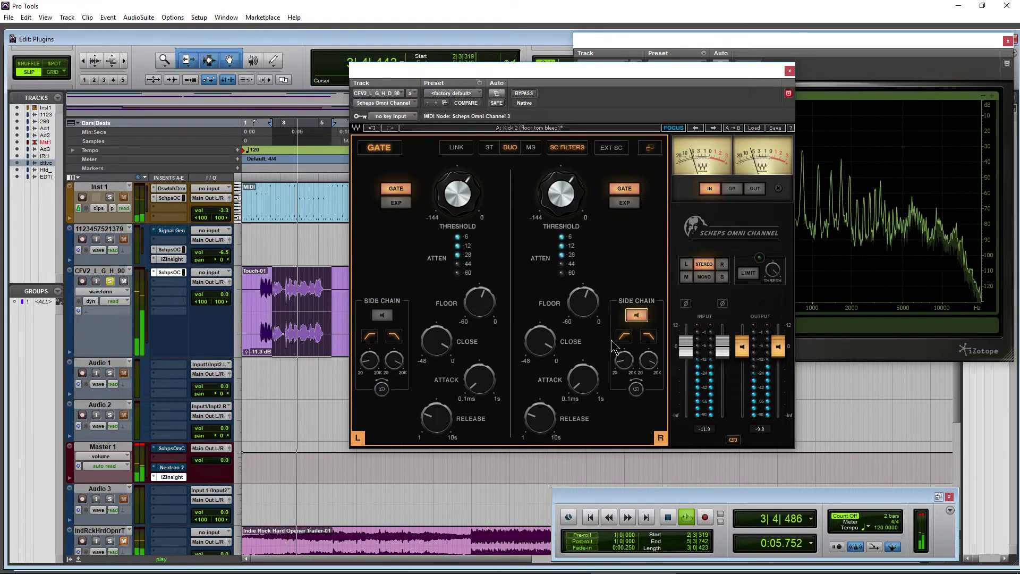
{"action": "left_click", "coordinate": [491, 151]}
Set the gate's side chain high-pass filter to about 2358 Hz while monitoring the side chain, and turn the monitoring off
{"action": "left_click", "coordinate": [382, 316]}
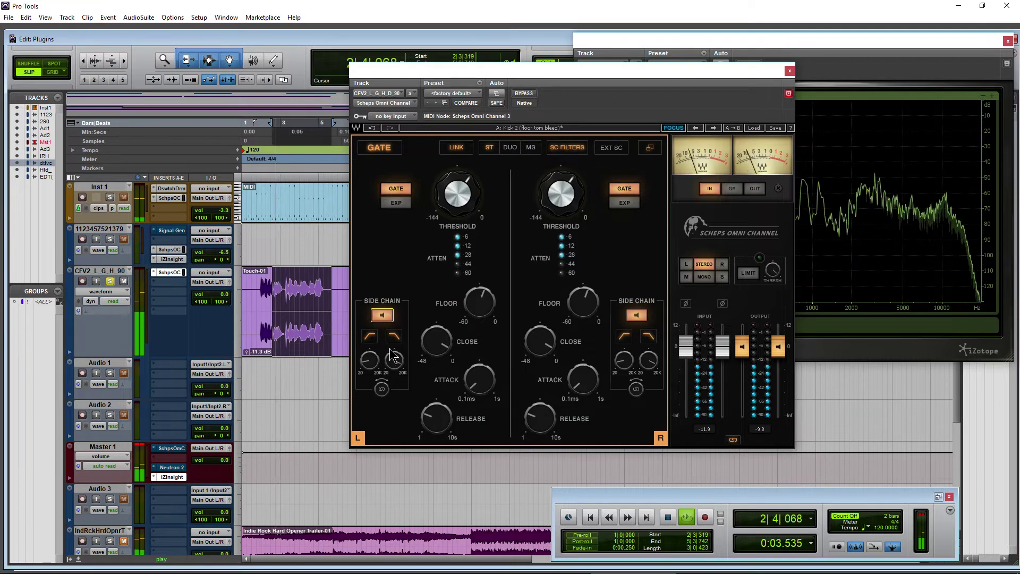
{"action": "left_click_drag", "start_coordinate": [369, 360], "coordinate": [369, 339]}
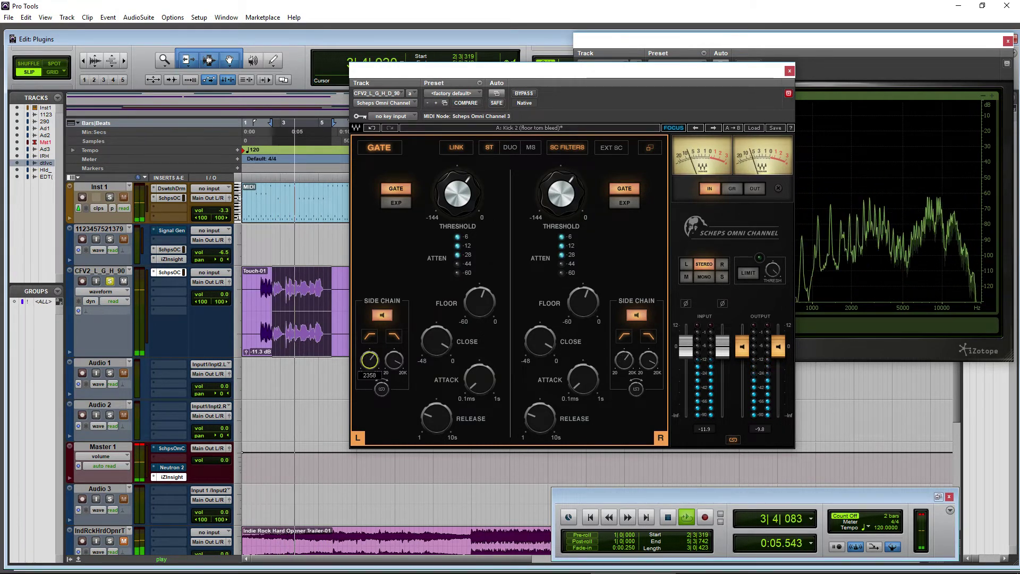
{"action": "left_click", "coordinate": [382, 316]}
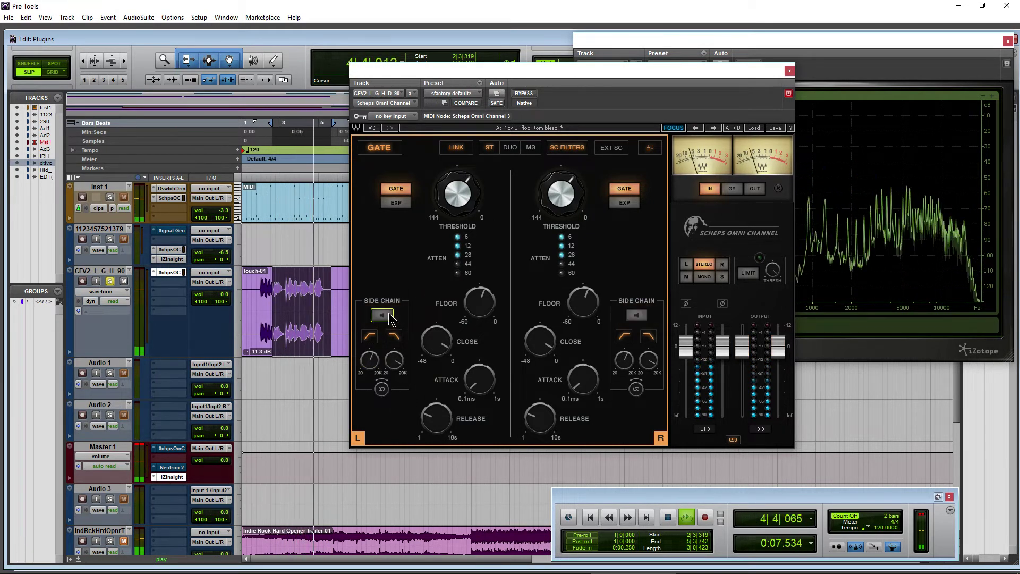
Lower the linked gate threshold and close the module's expanded view
{"action": "left_click", "coordinate": [456, 194]}
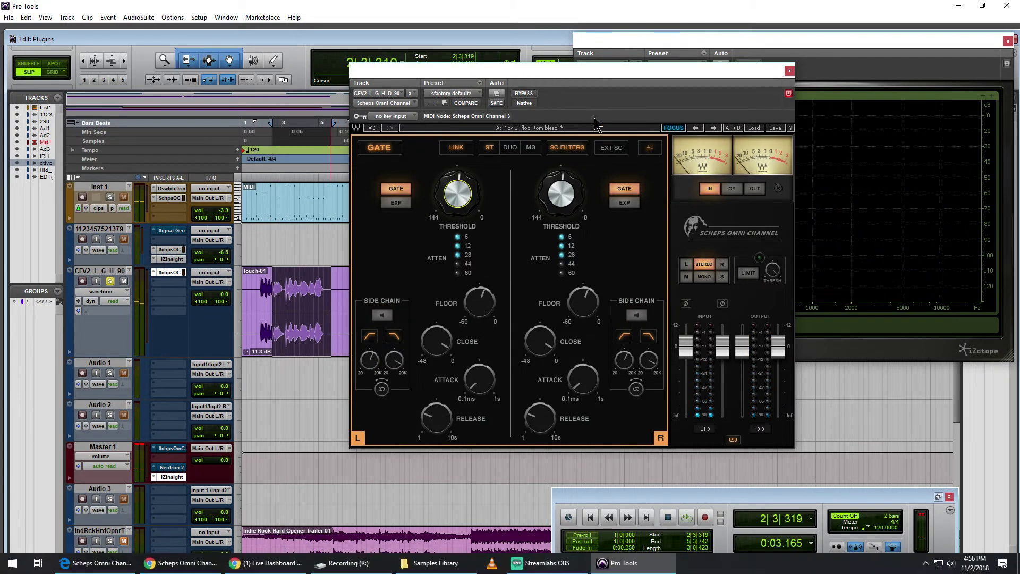
{"action": "left_click", "coordinate": [649, 148]}
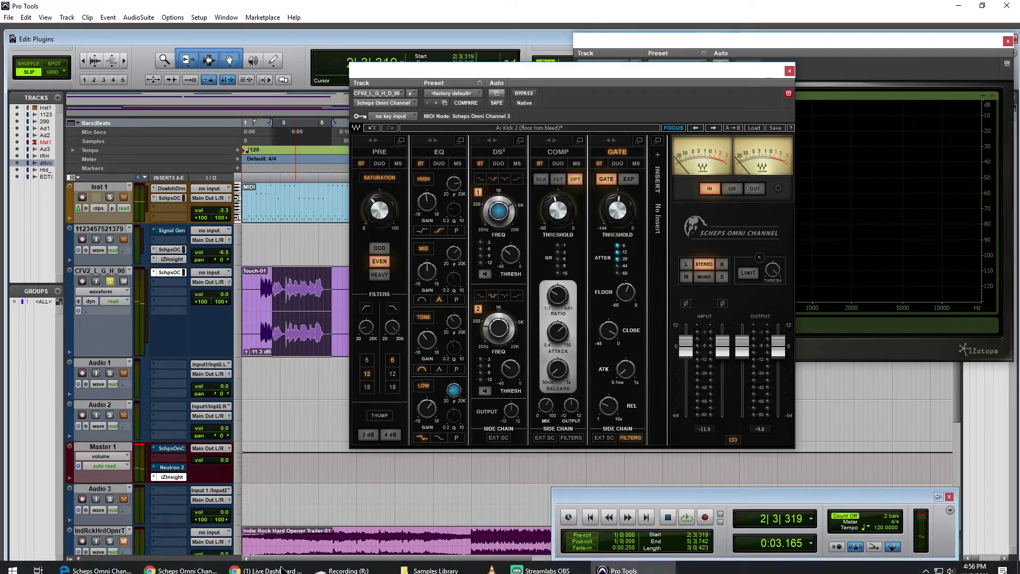
Switch to the Scheps Omni Channel user guide in the browser and read the Master Module section on page 20
{"action": "left_click", "coordinate": [94, 563]}
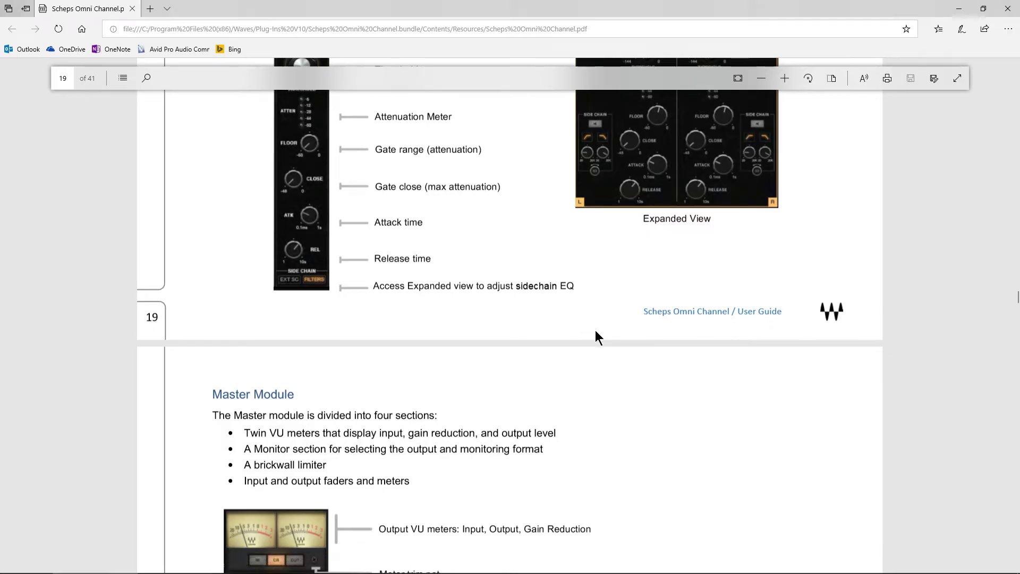
{"action": "scroll", "coordinate": [596, 331], "scroll_direction": "down", "scroll_amount": 3}
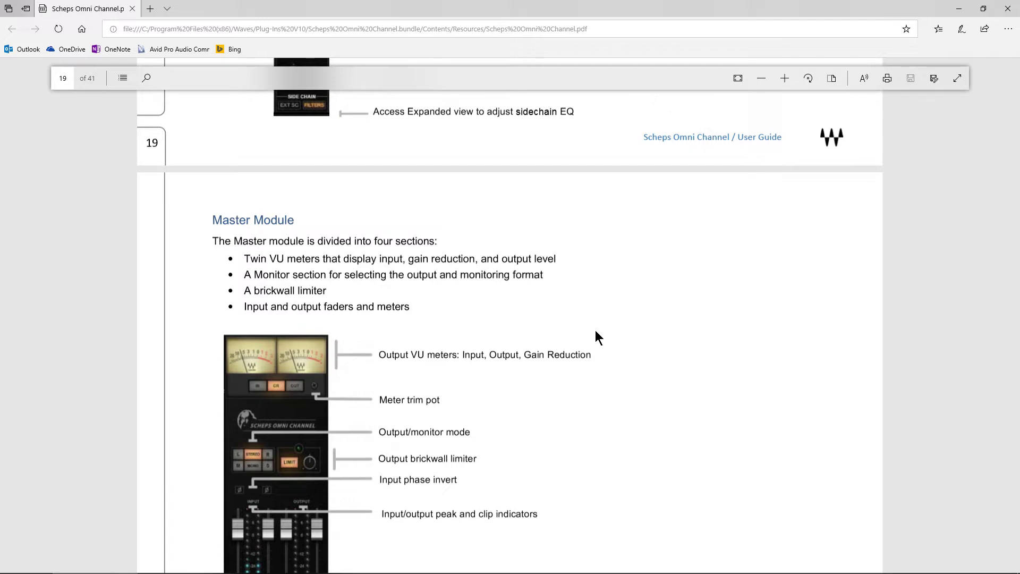
{"action": "scroll", "coordinate": [640, 353], "scroll_direction": "down", "scroll_amount": 3}
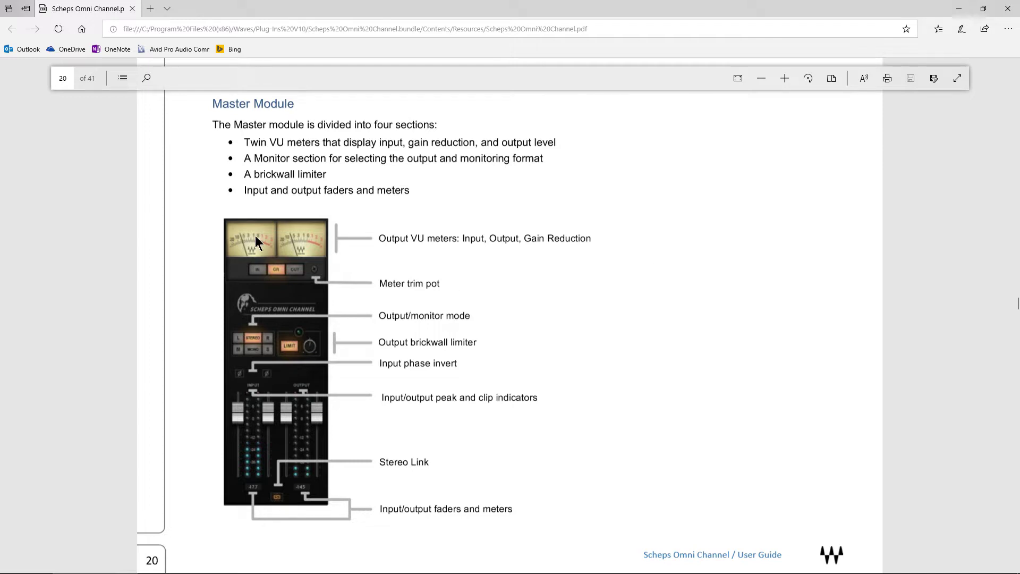
{"action": "scroll", "coordinate": [636, 258], "scroll_direction": "down", "scroll_amount": 2}
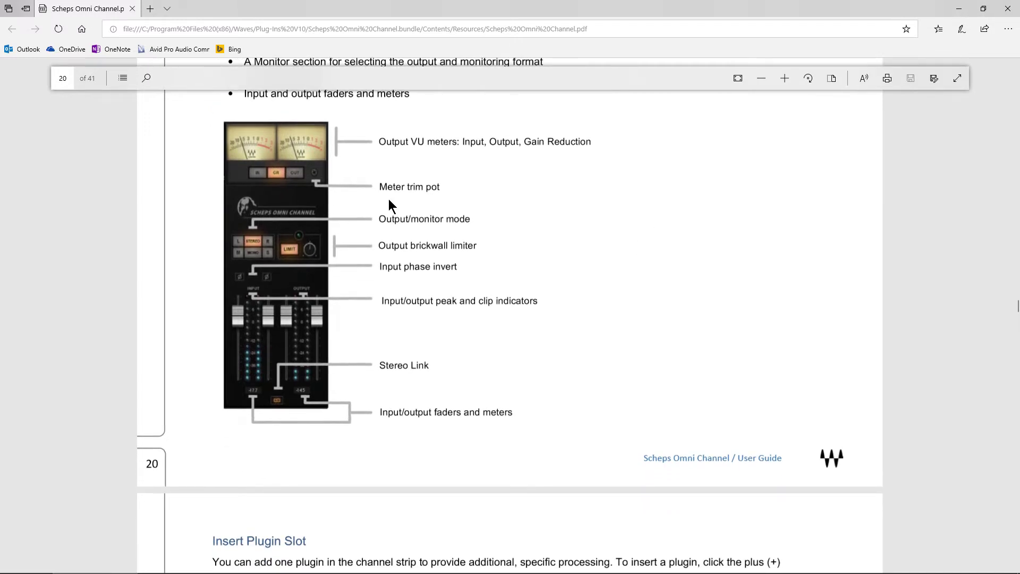
Return to Pro Tools and adjust the VU meter trim pot in the vocal track's Scheps Omni Channel
{"action": "left_click", "coordinate": [948, 562]}
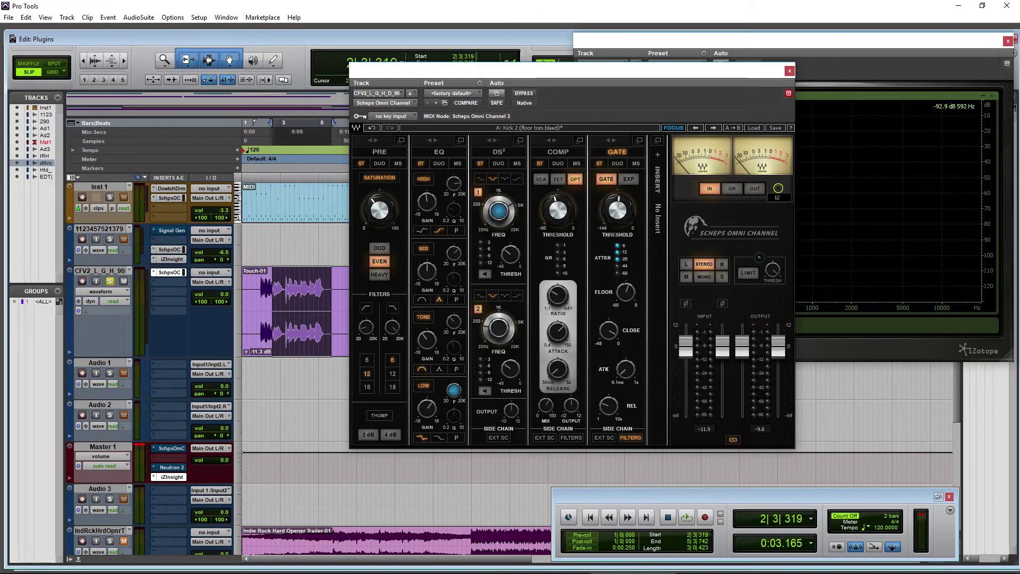
{"action": "left_click_drag", "start_coordinate": [778, 187], "coordinate": [778, 220]}
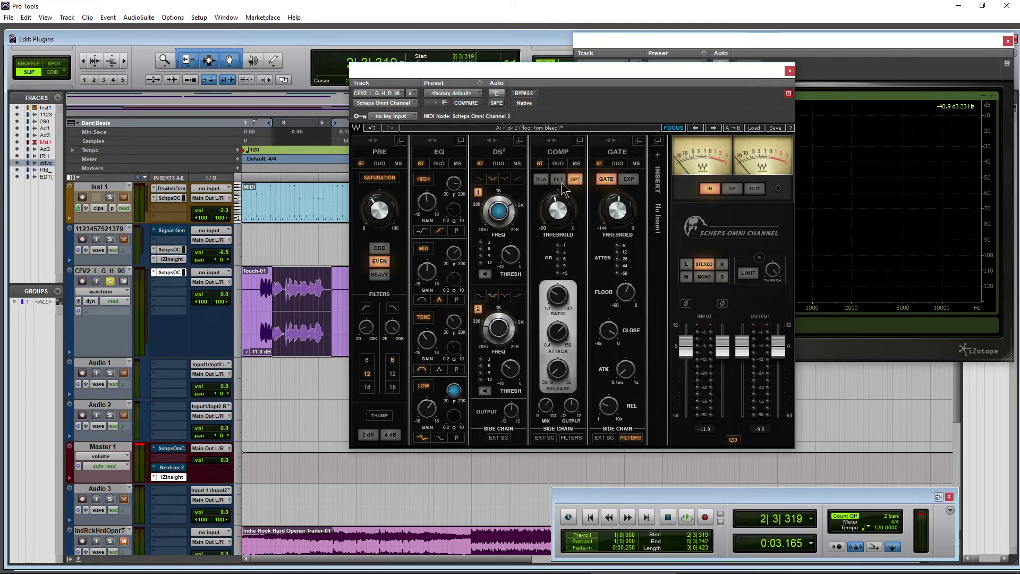
Unsolo the CFV2_L_G_H_90 track, solo Inst 1, and open the Scheps Omni Channel inserted on Inst 1
{"action": "left_click", "coordinate": [110, 281]}
{"action": "left_click", "coordinate": [110, 197]}
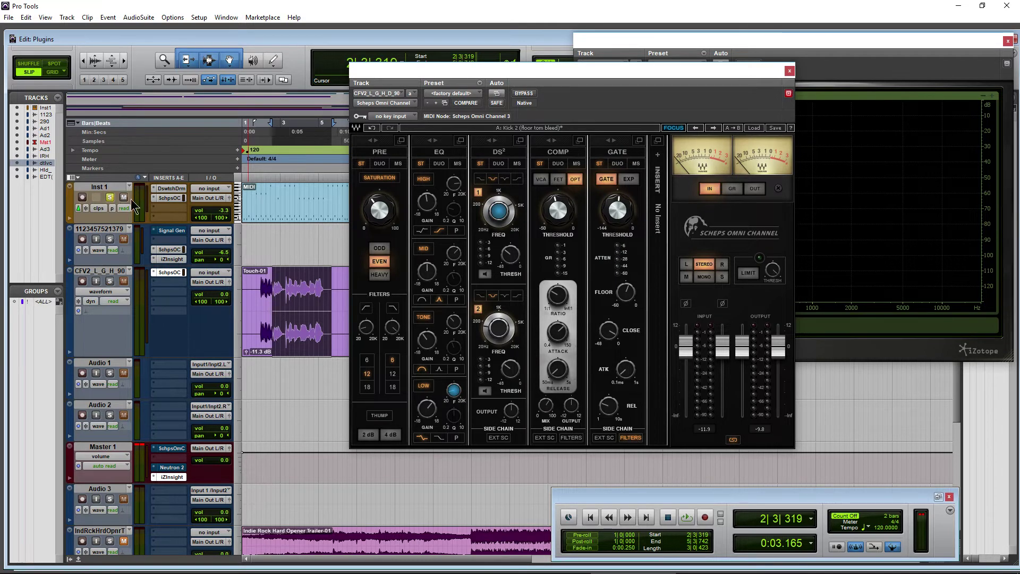
{"action": "left_click", "coordinate": [789, 71]}
{"action": "left_click", "coordinate": [169, 198]}
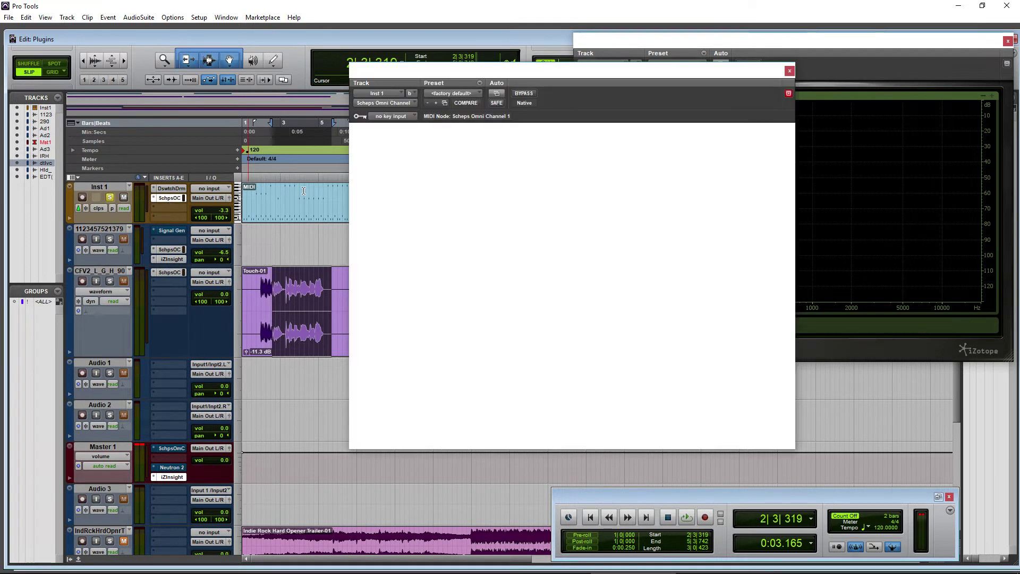
Play the drum track and try different VU meter trim values, raising the trim to 26 and lowering it again
{"action": "key", "text": "space"}
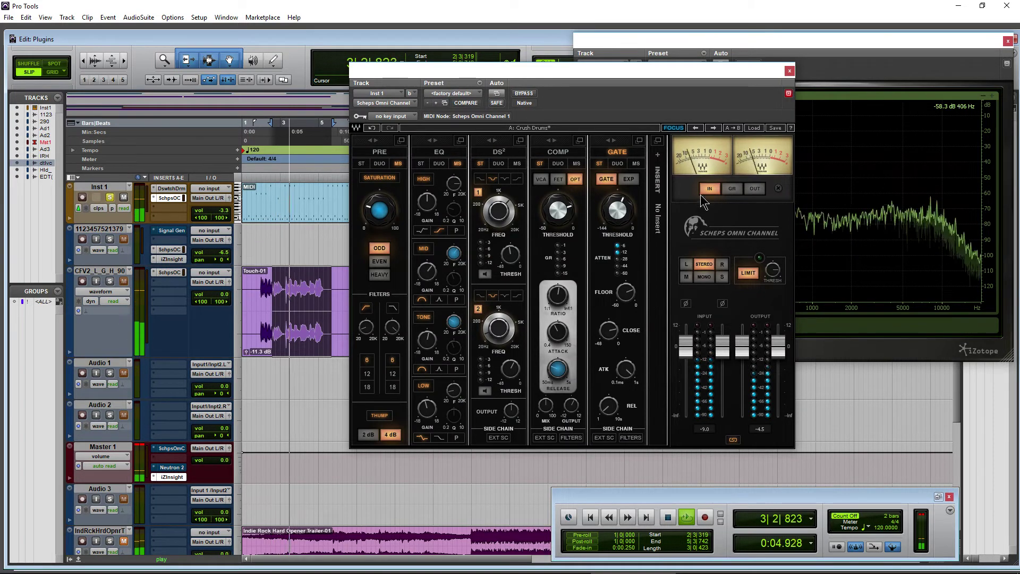
{"action": "left_click", "coordinate": [778, 188]}
{"action": "scroll", "coordinate": [778, 189], "scroll_direction": "up", "scroll_amount": 12}
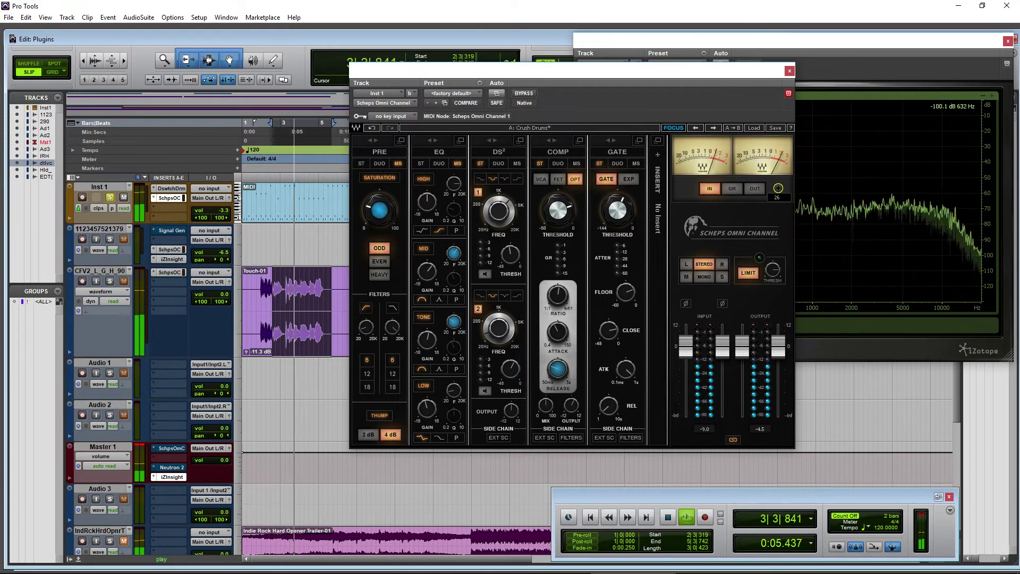
{"action": "scroll", "coordinate": [778, 188], "scroll_direction": "down", "scroll_amount": 9}
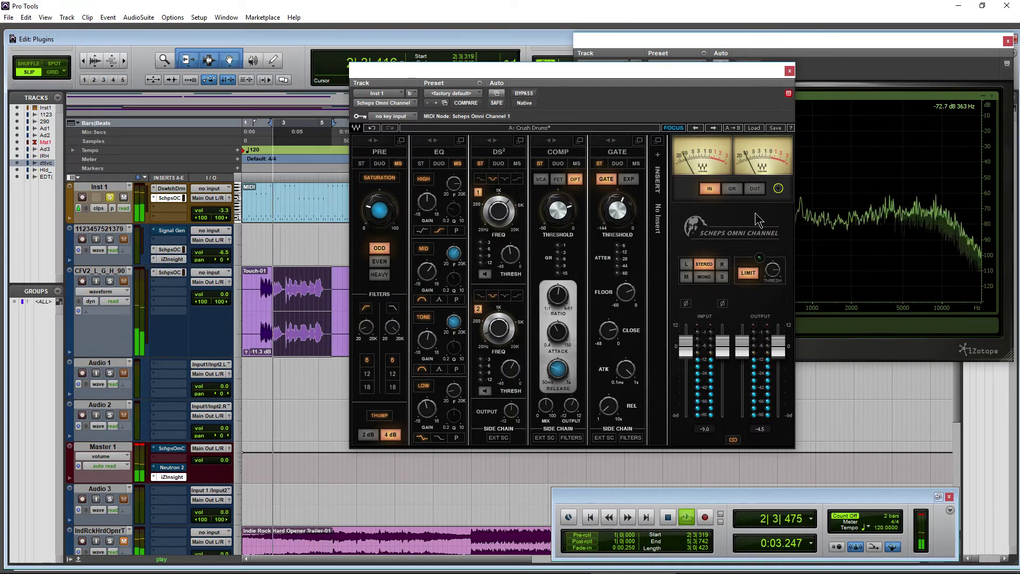
Set the VU meters to gain reduction, lower the compressor threshold, and adjust the compressor output
{"action": "left_click", "coordinate": [731, 190]}
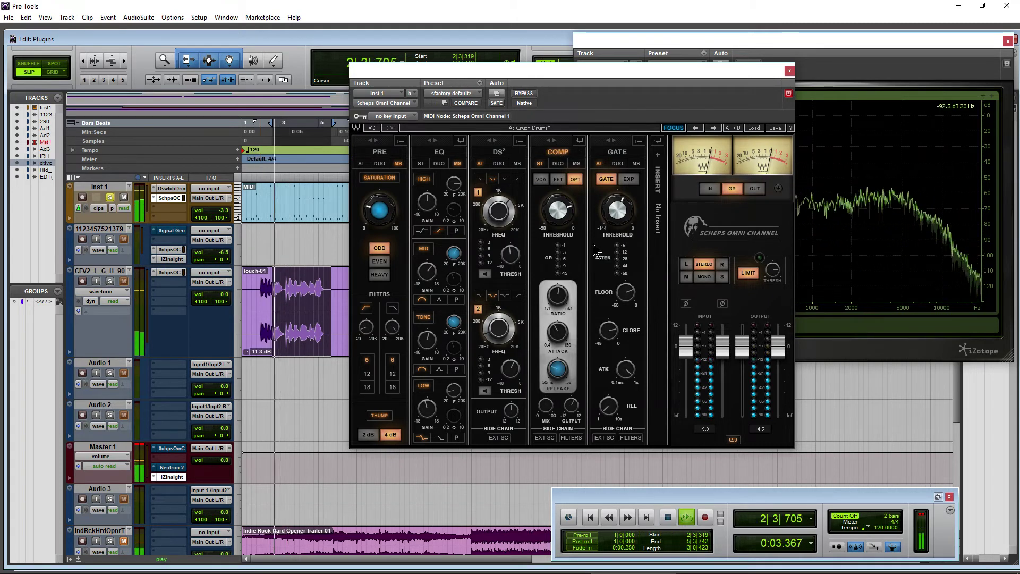
{"action": "left_click_drag", "start_coordinate": [546, 210], "coordinate": [556, 336]}
{"action": "left_click", "coordinate": [573, 406]}
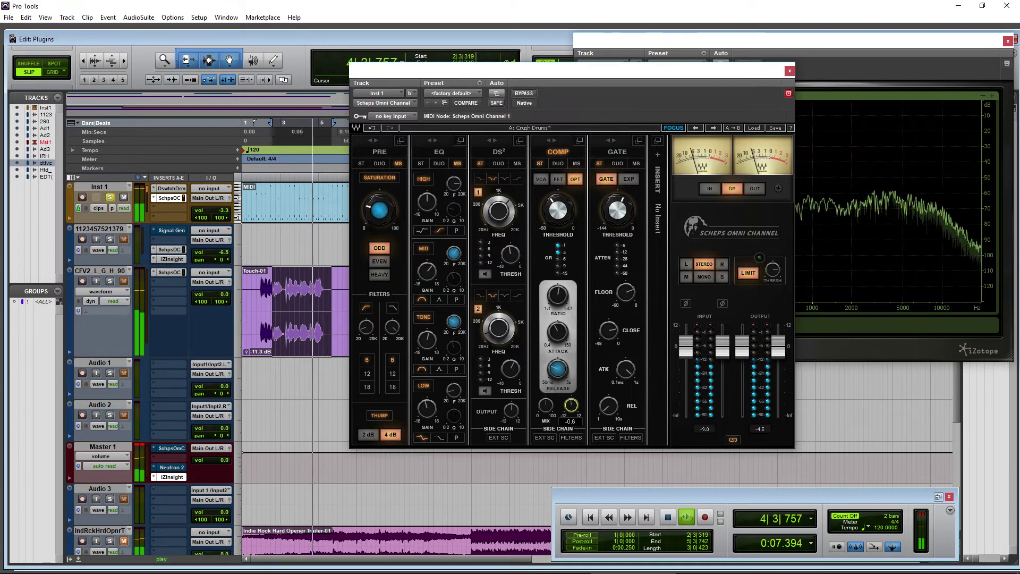
Switch the VU meters to input and on to output level, and nudge the output fader down slightly
{"action": "left_click", "coordinate": [708, 189]}
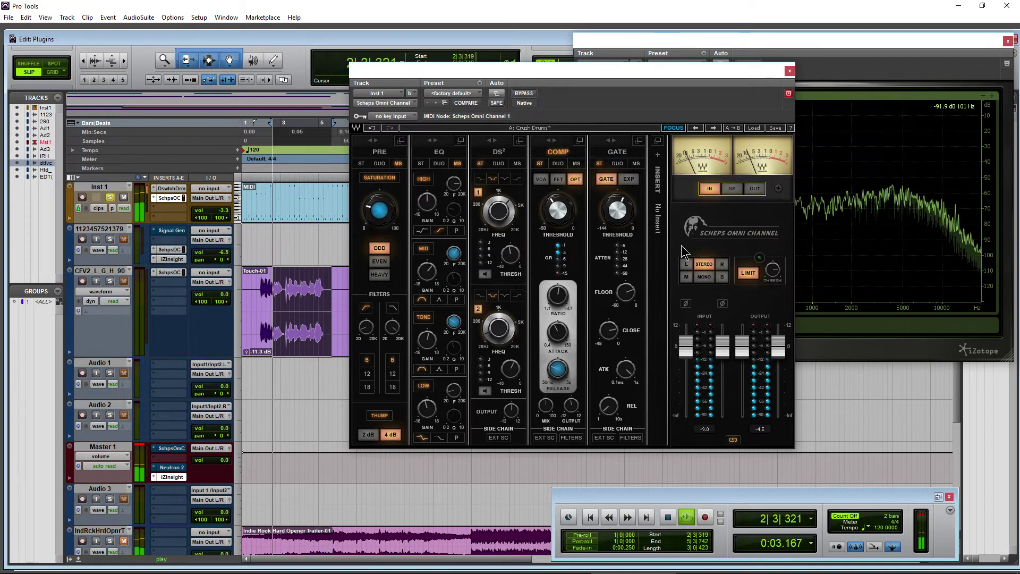
{"action": "left_click", "coordinate": [754, 189]}
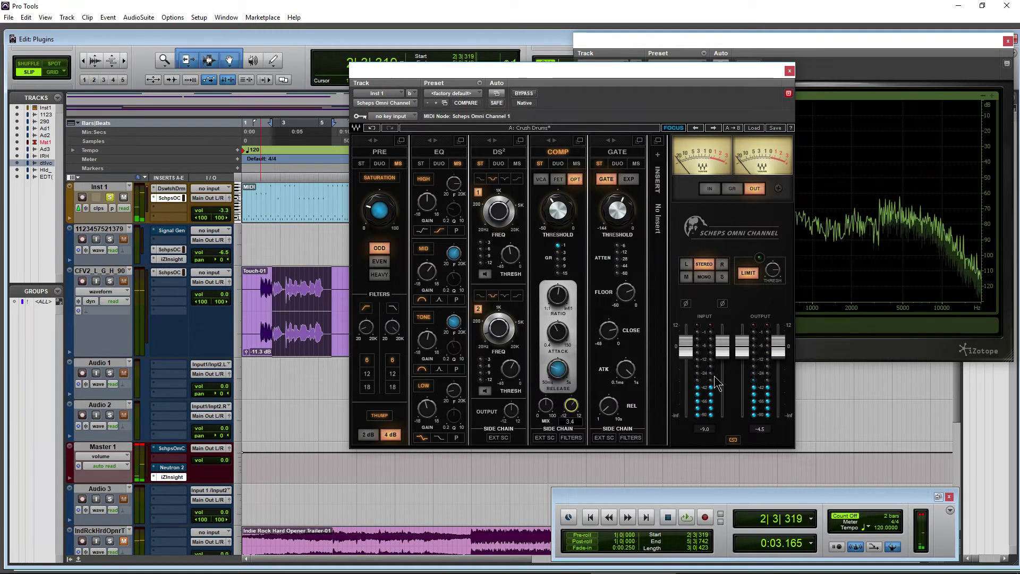
{"action": "mouse_move", "coordinate": [742, 346]}
{"action": "left_mouse_down"}
{"action": "mouse_move", "coordinate": [742, 377]}
{"action": "mouse_move", "coordinate": [742, 347]}
{"action": "left_mouse_up"}
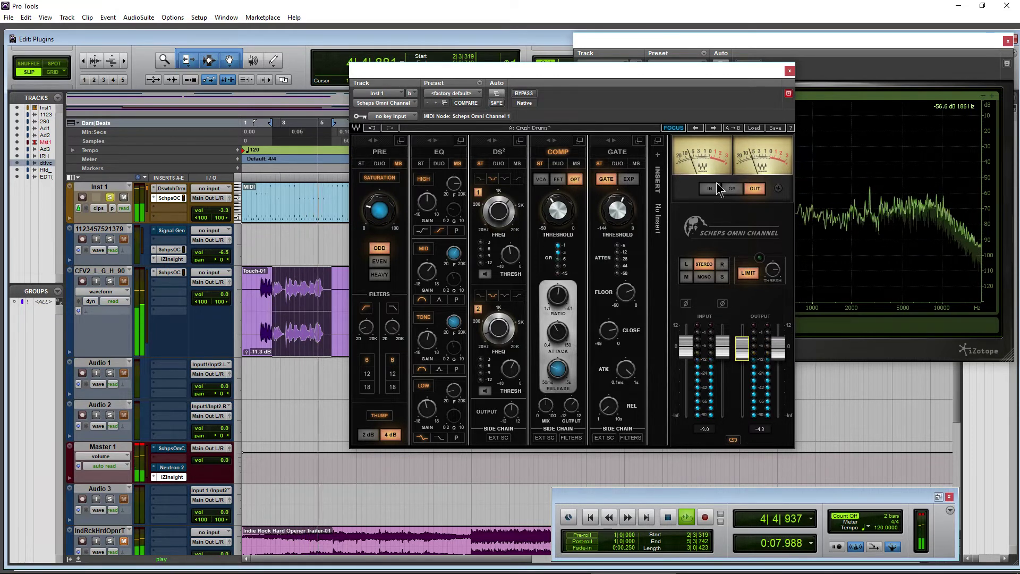
Monitor input level on the VU meters while setting the input faders to about -2.3, return the meters to GR, and stop playback
{"action": "left_click", "coordinate": [709, 189]}
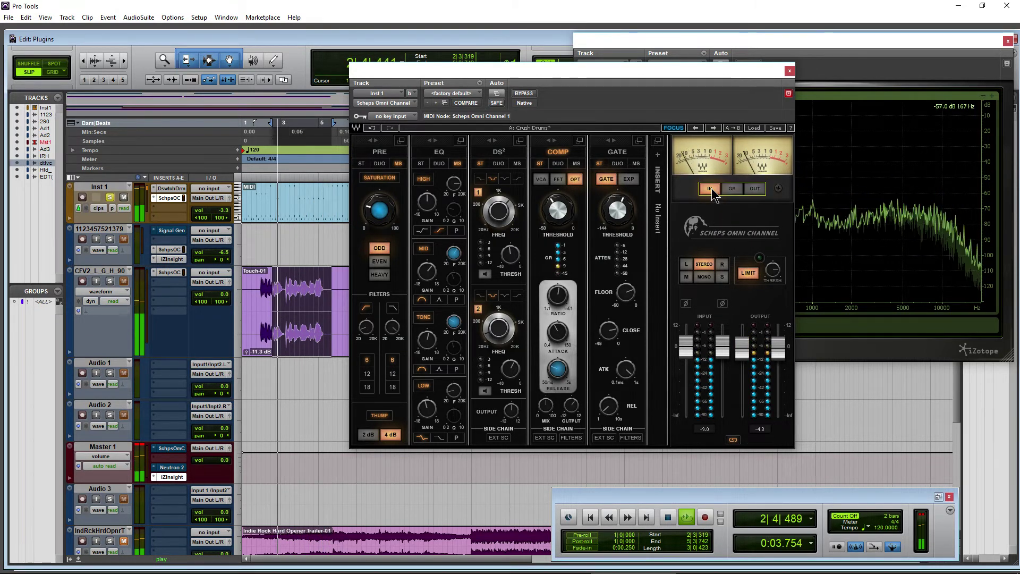
{"action": "mouse_move", "coordinate": [722, 345]}
{"action": "left_mouse_down"}
{"action": "mouse_move", "coordinate": [722, 388]}
{"action": "mouse_move", "coordinate": [722, 325]}
{"action": "mouse_move", "coordinate": [723, 350]}
{"action": "left_mouse_up"}
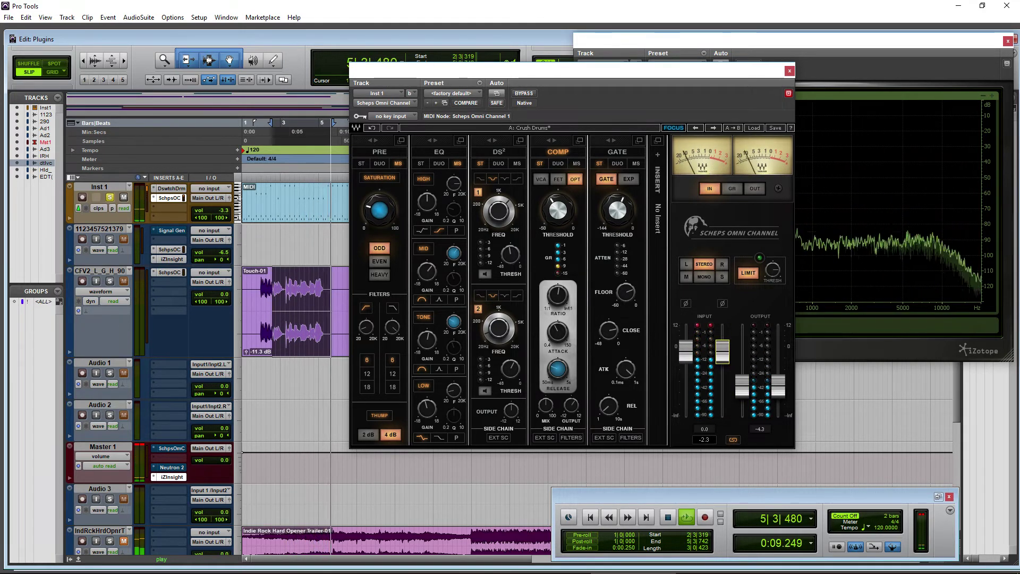
{"action": "left_click", "coordinate": [728, 189]}
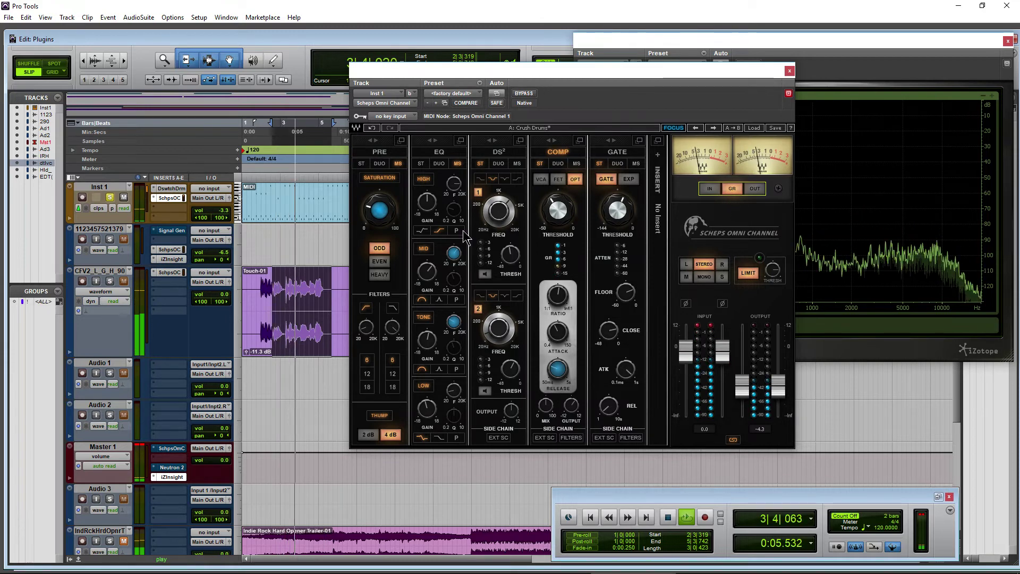
{"action": "key", "text": "space"}
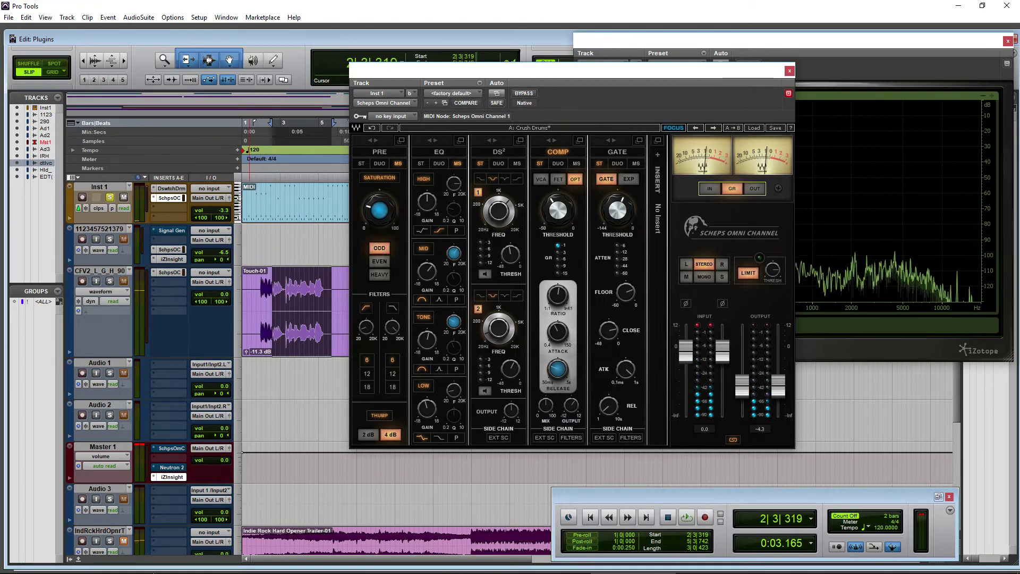
Switch to the user guide and read the rest of the Master Module diagram, down to the stereo link and faders
{"action": "mouse_move", "coordinate": [154, 558]}
{"action": "left_click", "coordinate": [122, 561]}
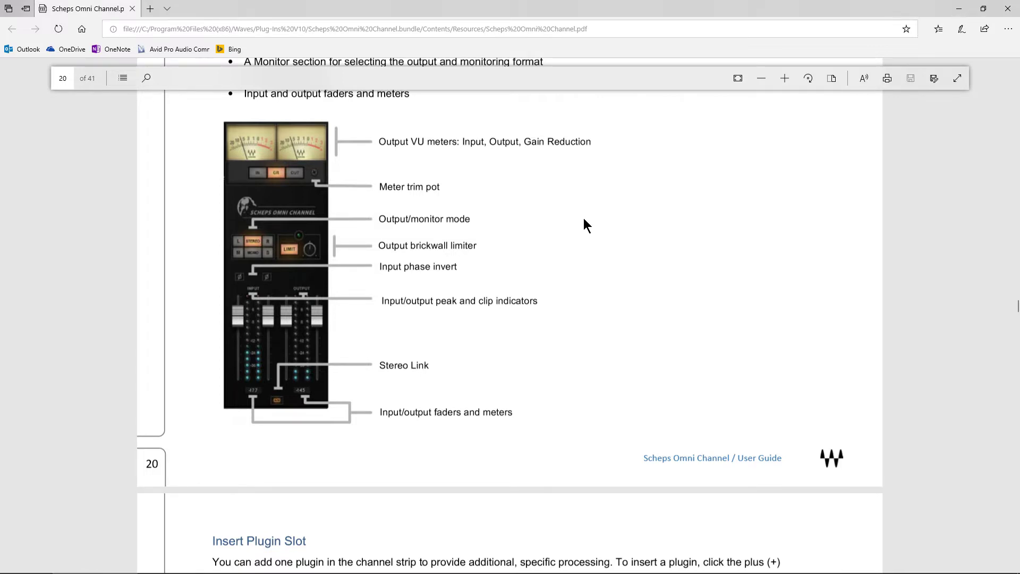
{"action": "scroll", "coordinate": [583, 219], "scroll_direction": "down", "scroll_amount": 2}
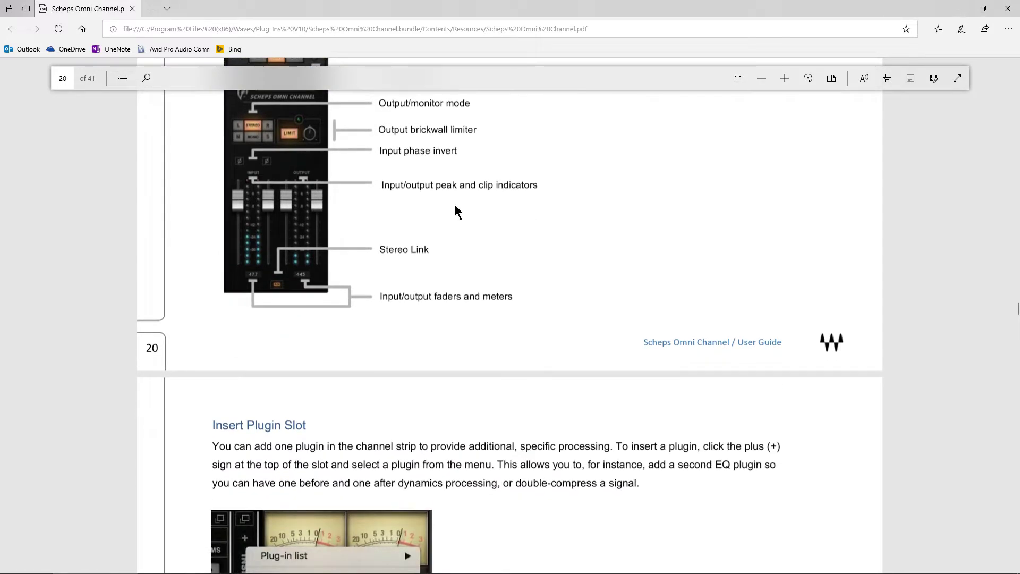
{"action": "scroll", "coordinate": [567, 240], "scroll_direction": "down", "scroll_amount": 1}
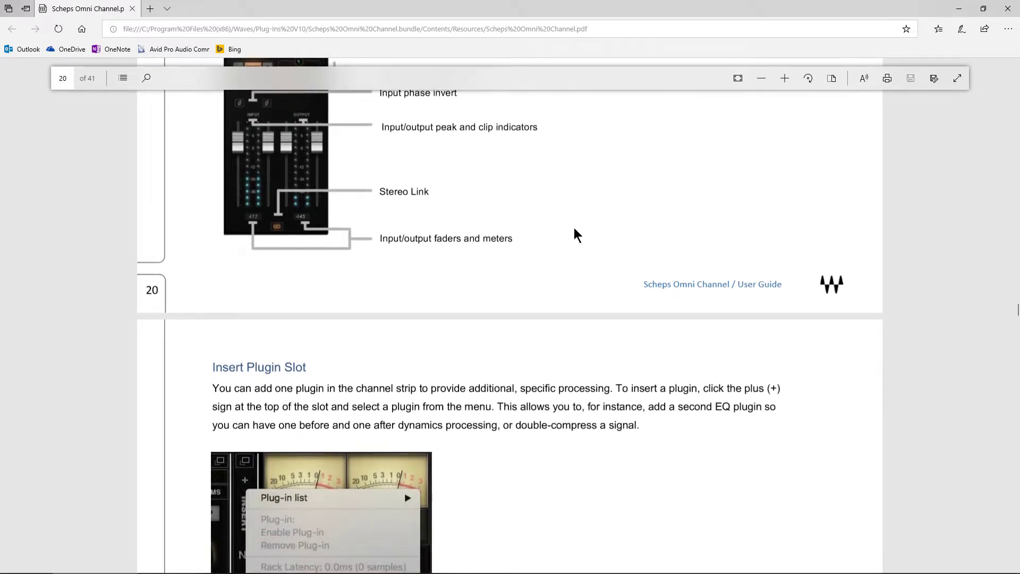
Back in Pro Tools, move and reset the input faders individually with stereo link off, and relink them at about -15.0
{"action": "left_click", "coordinate": [625, 562]}
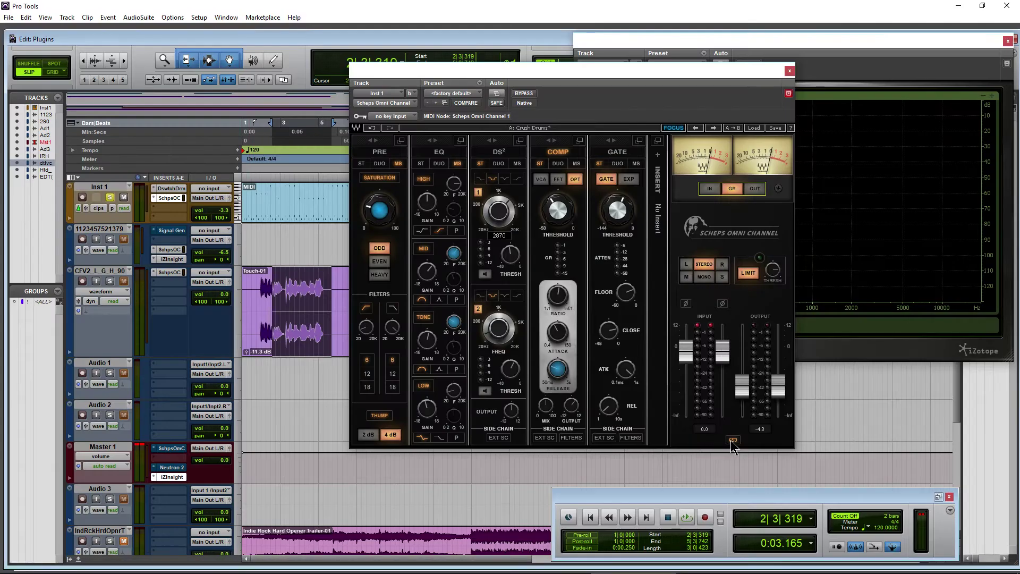
{"action": "mouse_move", "coordinate": [722, 351]}
{"action": "left_mouse_down"}
{"action": "mouse_move", "coordinate": [722, 415]}
{"action": "mouse_move", "coordinate": [722, 330]}
{"action": "mouse_move", "coordinate": [723, 374]}
{"action": "mouse_move", "coordinate": [723, 360]}
{"action": "left_mouse_up"}
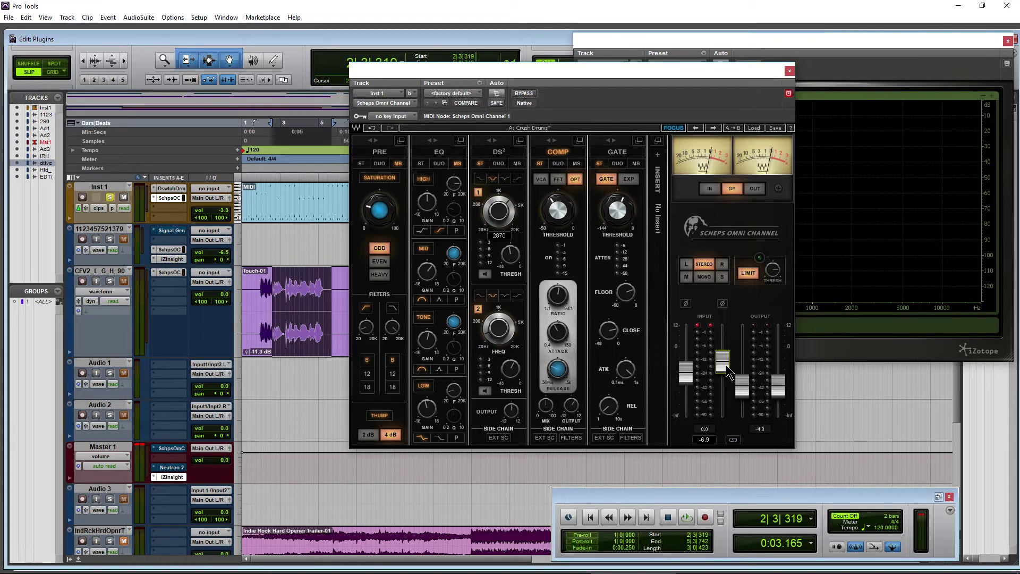
{"action": "left_click", "coordinate": [727, 370], "text": "alt"}
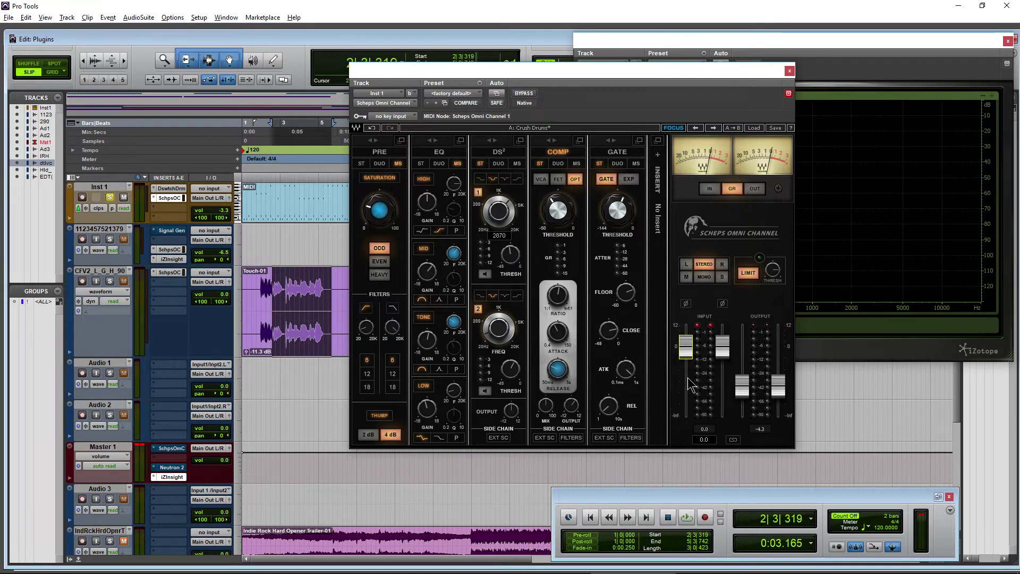
{"action": "left_click", "coordinate": [733, 440]}
{"action": "left_click_drag", "start_coordinate": [723, 345], "coordinate": [722, 372]}
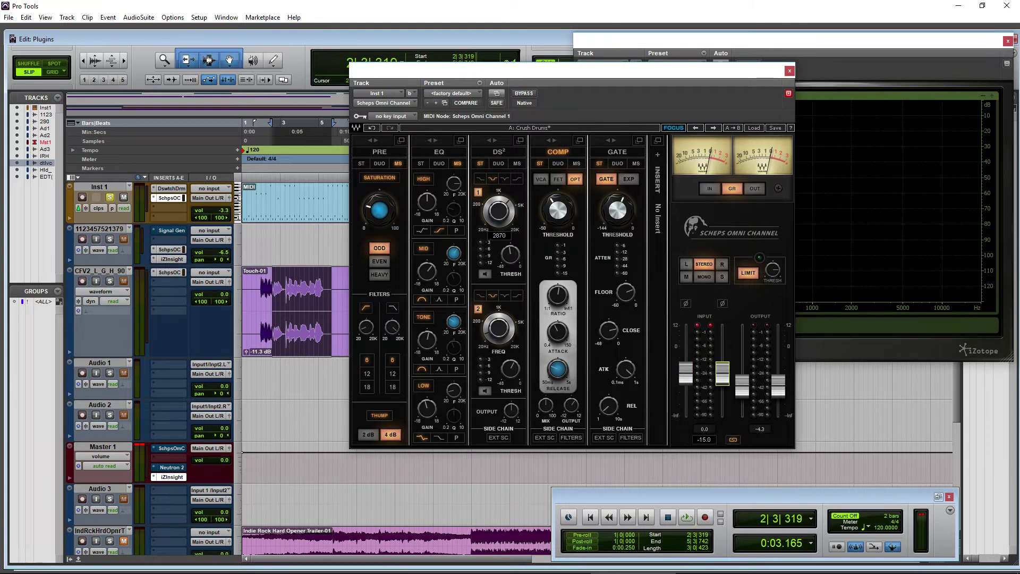
Invert the left input's phase, raise the input and output faders during playback, and invert only the right input instead
{"action": "left_click", "coordinate": [685, 303]}
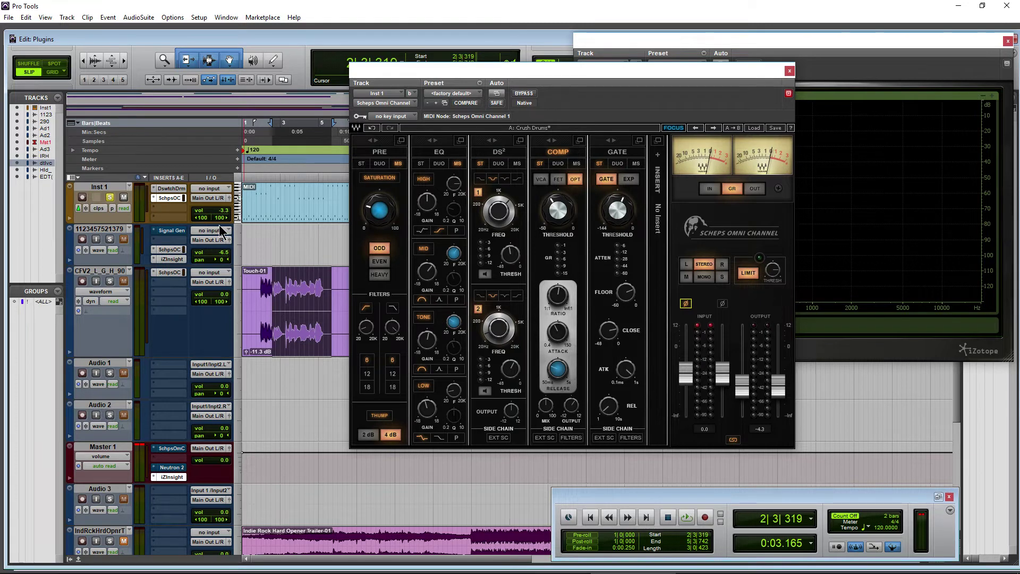
{"action": "key", "text": "space"}
{"action": "left_click_drag", "start_coordinate": [742, 374], "coordinate": [711, 359]}
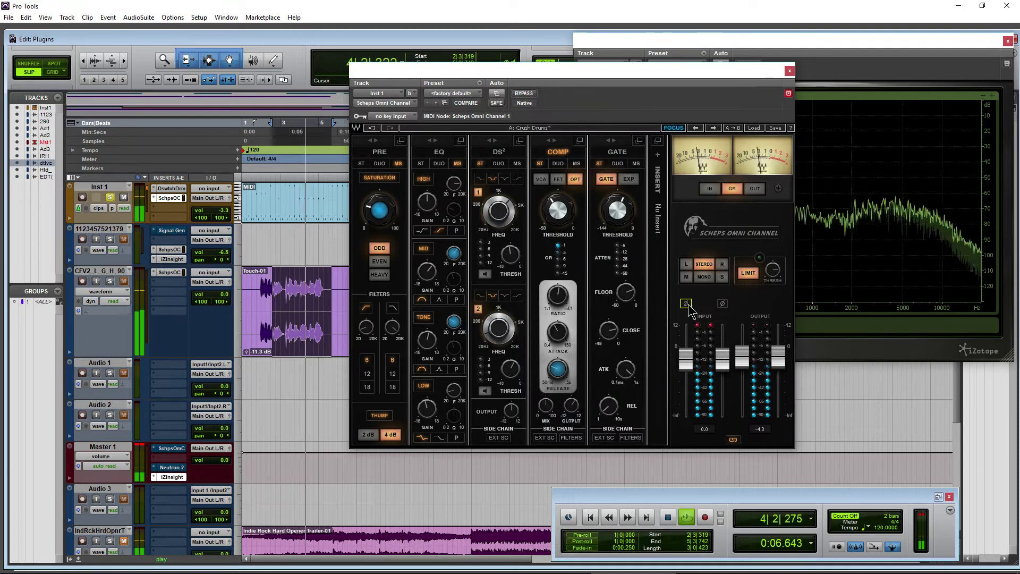
{"action": "left_click", "coordinate": [722, 304]}
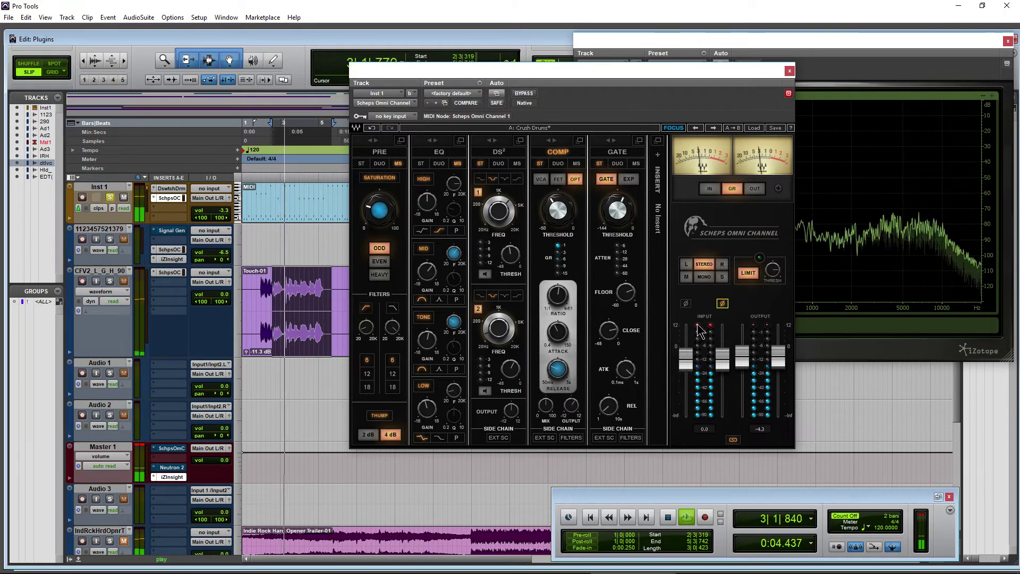
{"action": "key", "text": "space"}
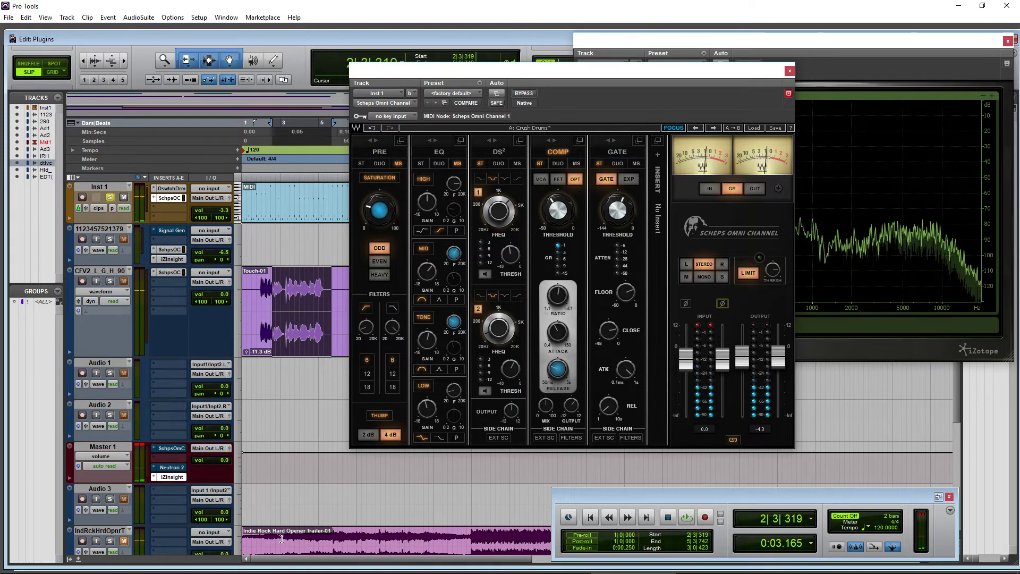
Switch to the user guide and read the Insert Plugin Slot and Rearranging Processing Sequence sections
{"action": "left_click", "coordinate": [123, 569]}
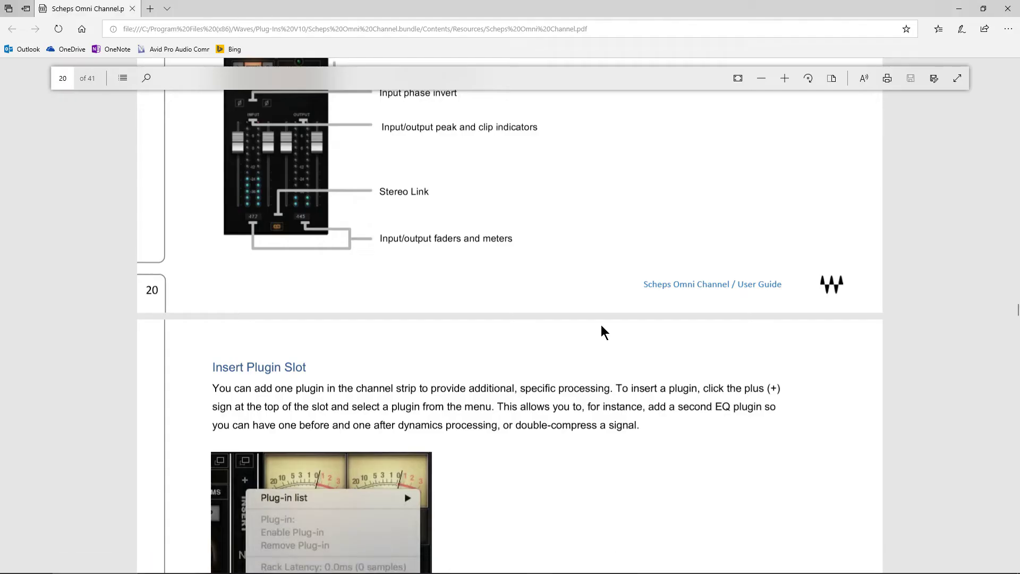
{"action": "scroll", "coordinate": [602, 330], "scroll_direction": "down", "scroll_amount": 4}
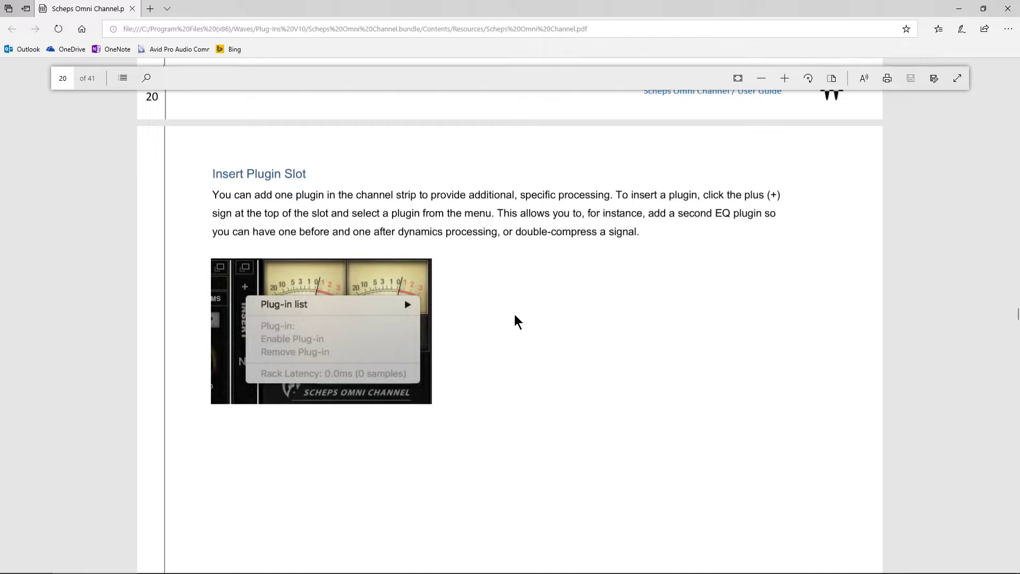
{"action": "scroll", "coordinate": [515, 316], "scroll_direction": "down", "scroll_amount": 4}
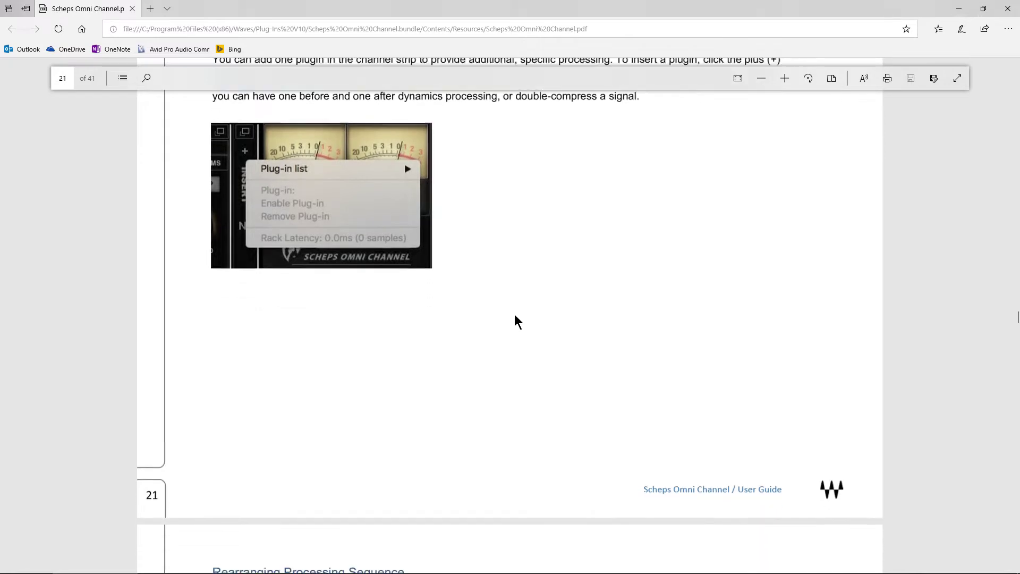
{"action": "scroll", "coordinate": [514, 314], "scroll_direction": "down", "scroll_amount": 8}
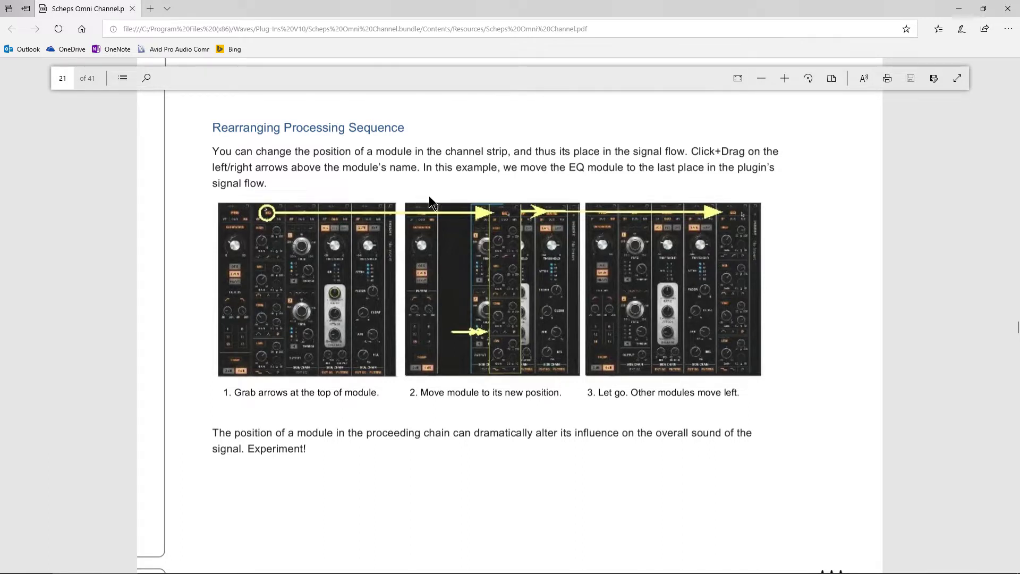
Read the user guide's practical examples for kick drum and vocal, highlighting the 5 kHz to 7.5 kHz beater tip
{"action": "scroll", "coordinate": [429, 176], "scroll_direction": "down", "scroll_amount": 10}
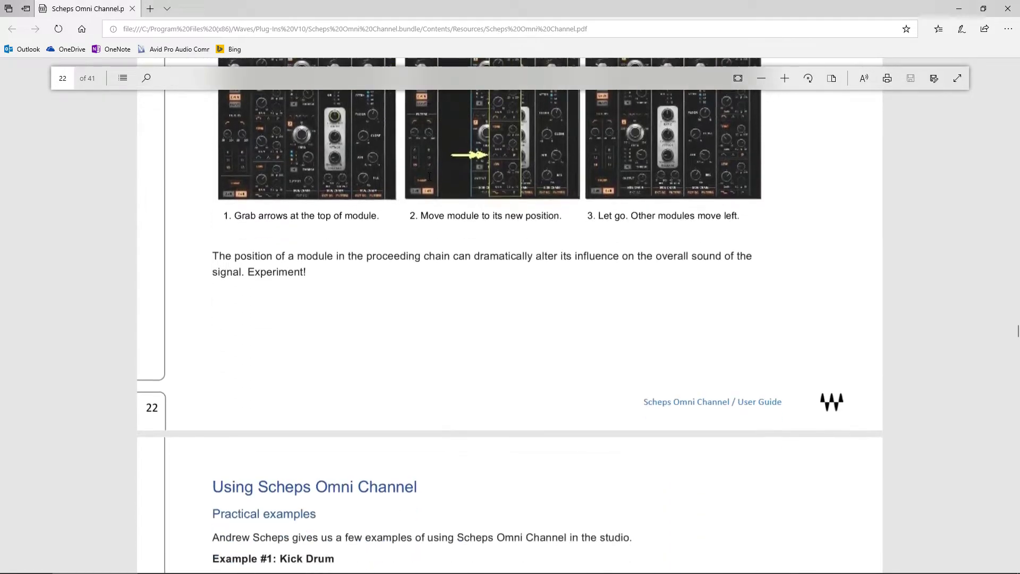
{"action": "scroll", "coordinate": [483, 303], "scroll_direction": "down", "scroll_amount": 2}
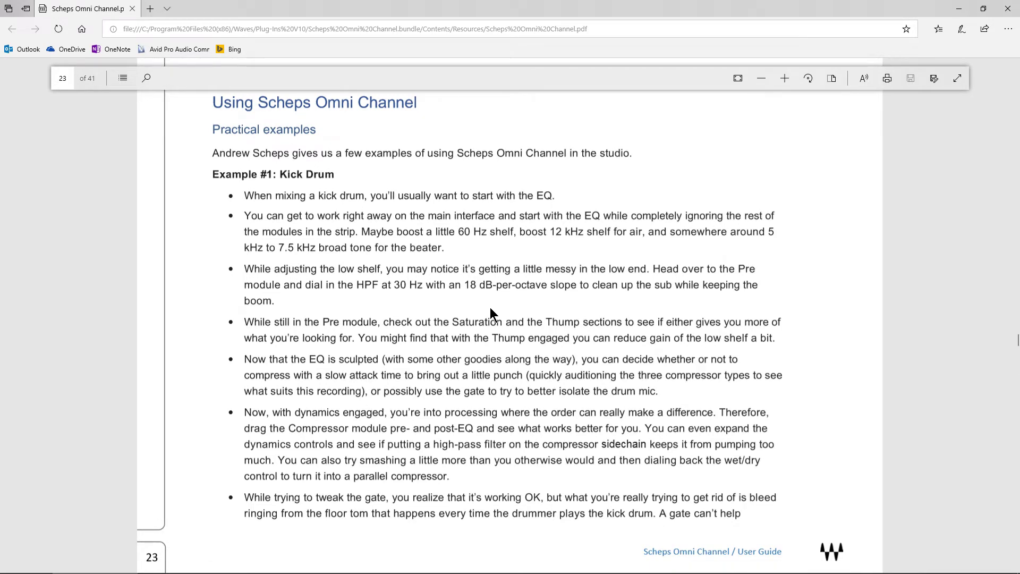
{"action": "scroll", "coordinate": [464, 308], "scroll_direction": "down", "scroll_amount": 2}
{"action": "scroll", "coordinate": [464, 313], "scroll_direction": "up", "scroll_amount": 3}
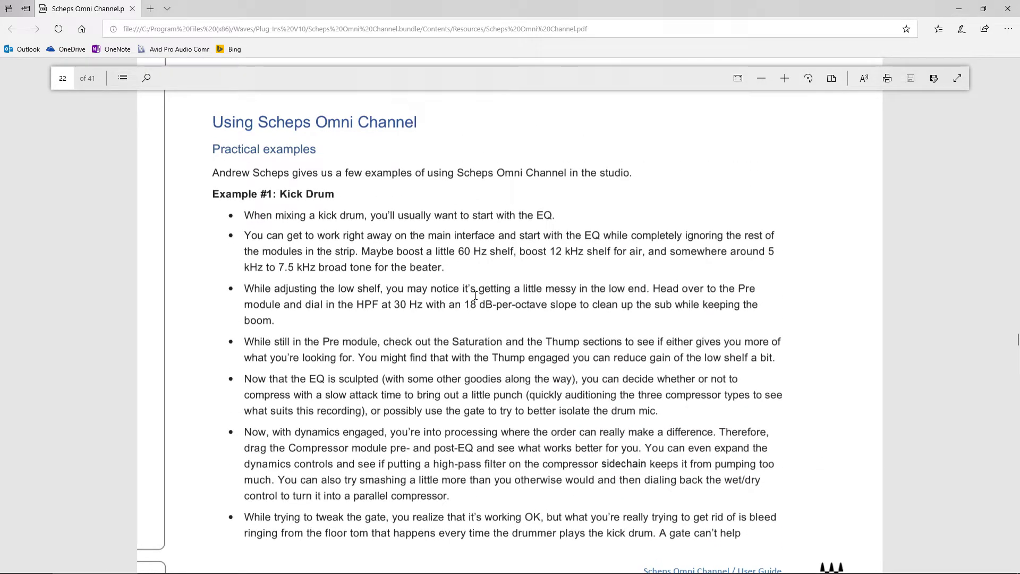
{"action": "left_click_drag", "start_coordinate": [453, 249], "coordinate": [628, 251]}
{"action": "left_click_drag", "start_coordinate": [244, 267], "coordinate": [441, 268]}
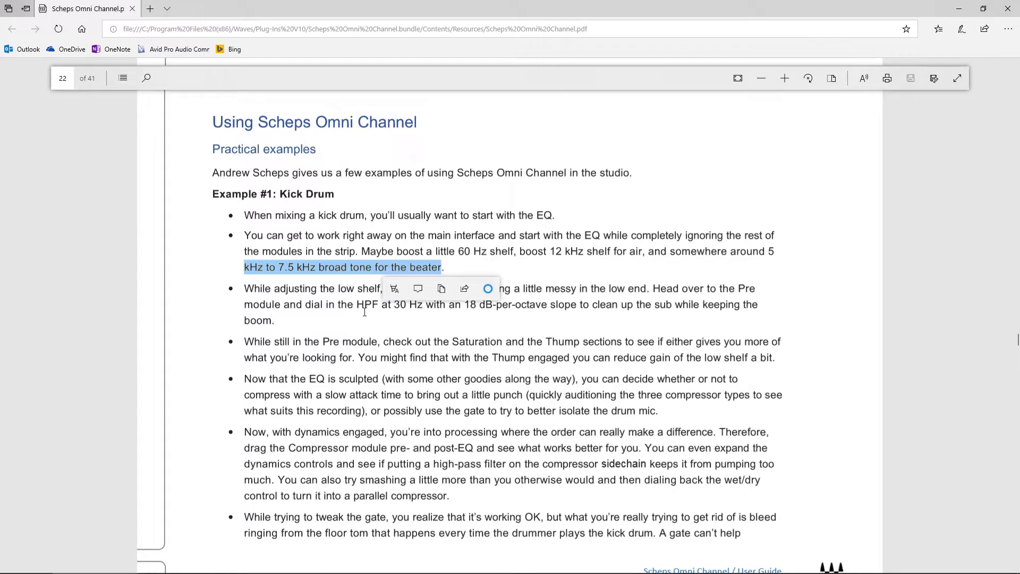
{"action": "left_click", "coordinate": [593, 264]}
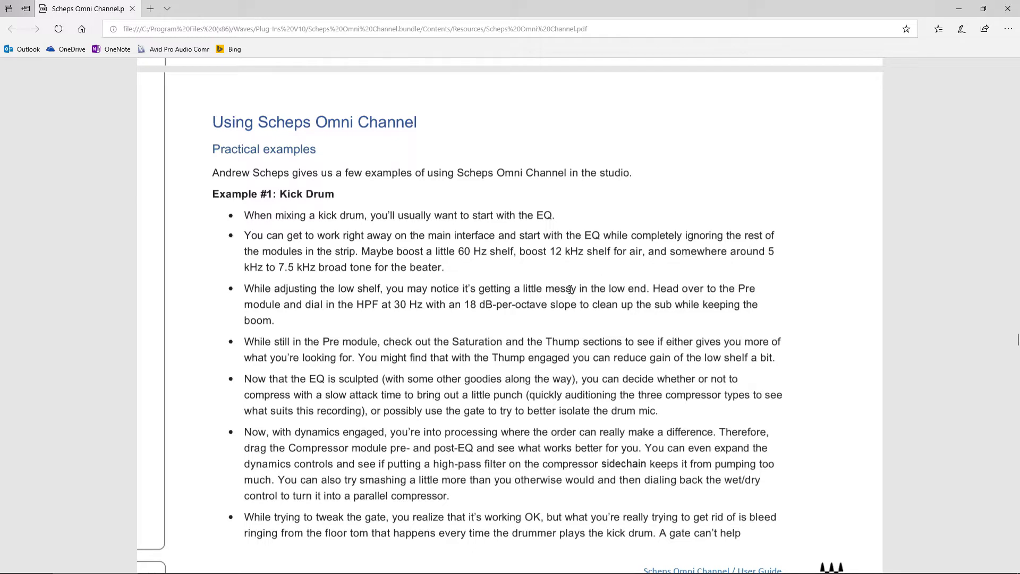
{"action": "scroll", "coordinate": [543, 354], "scroll_direction": "down", "scroll_amount": 2}
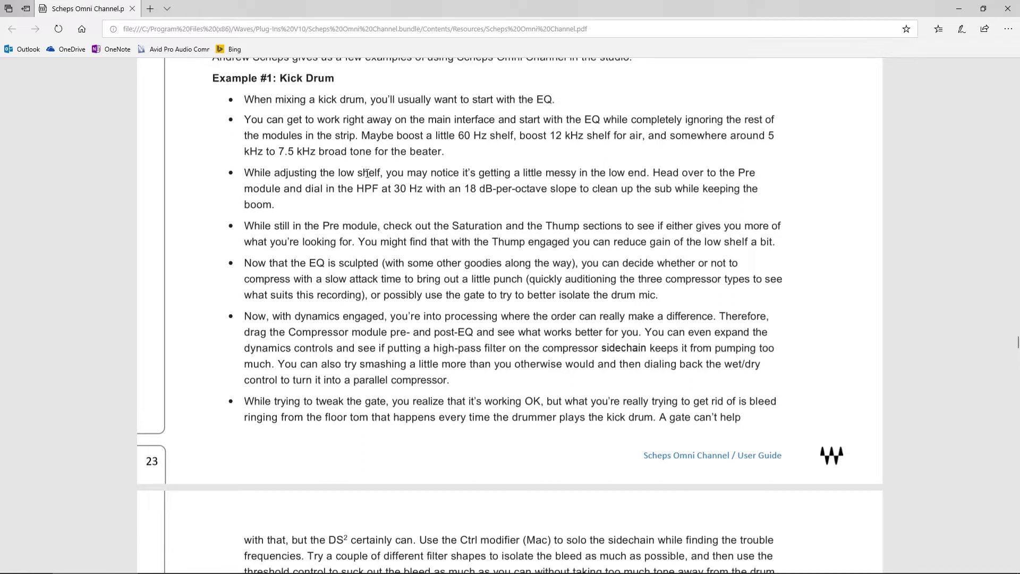
{"action": "scroll", "coordinate": [403, 258], "scroll_direction": "down", "scroll_amount": 1}
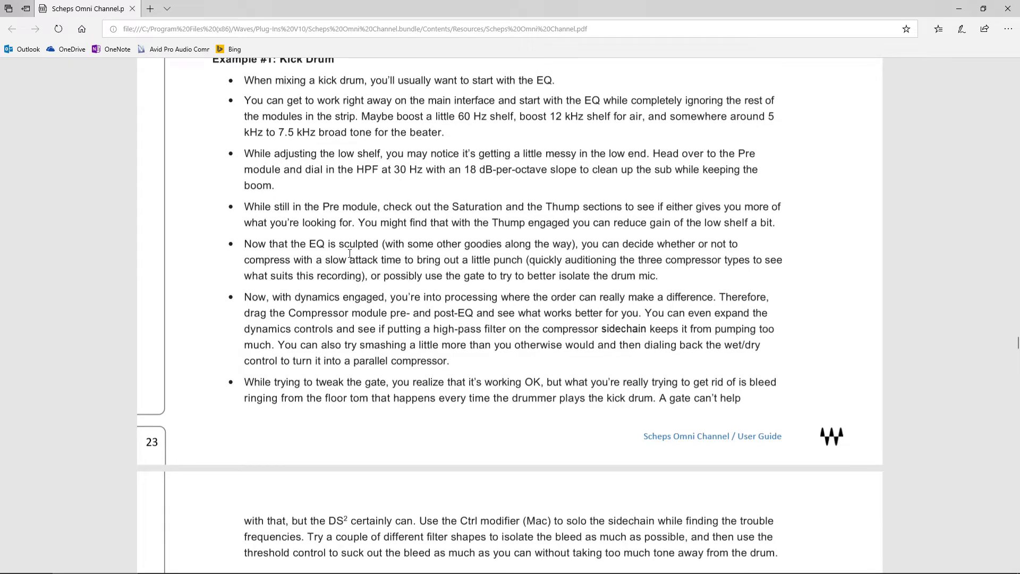
{"action": "scroll", "coordinate": [350, 253], "scroll_direction": "down", "scroll_amount": 8}
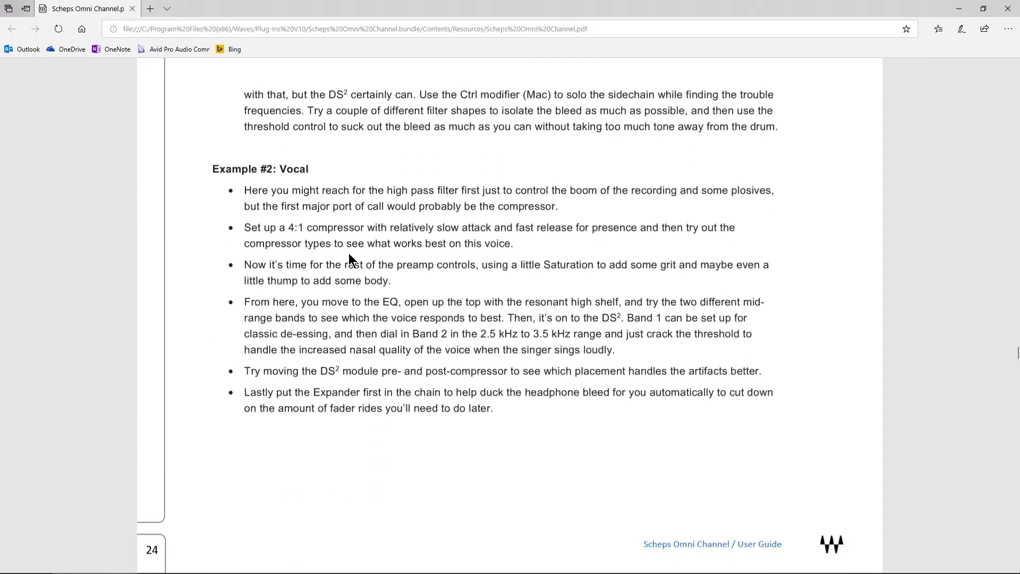
{"action": "scroll", "coordinate": [349, 254], "scroll_direction": "down", "scroll_amount": 5}
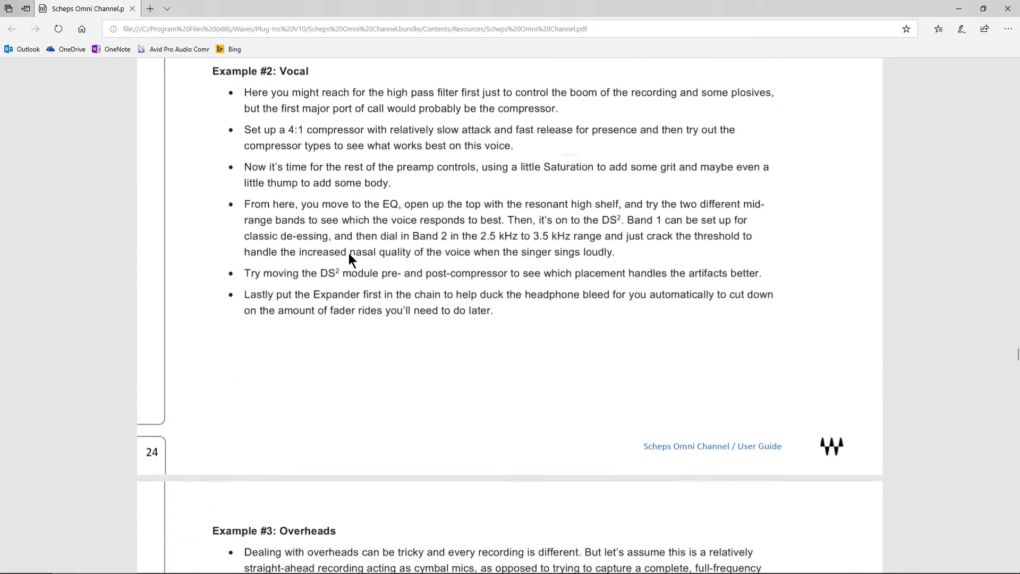
Read the Working with M/S guidelines for the Pre, EQ and Compressor modules in the user guide
{"action": "scroll", "coordinate": [349, 258], "scroll_direction": "down", "scroll_amount": 14}
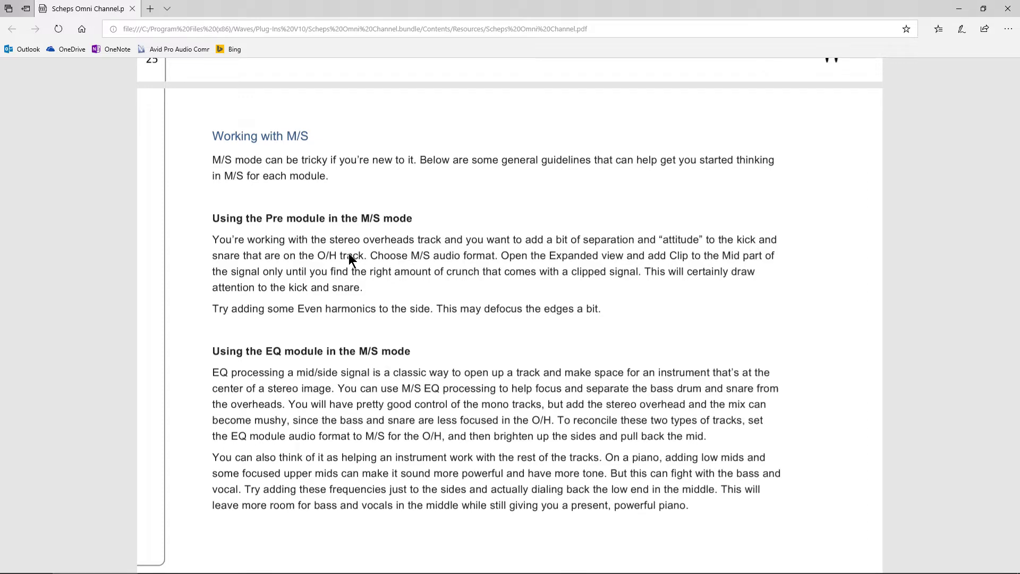
{"action": "scroll", "coordinate": [348, 259], "scroll_direction": "down", "scroll_amount": 5}
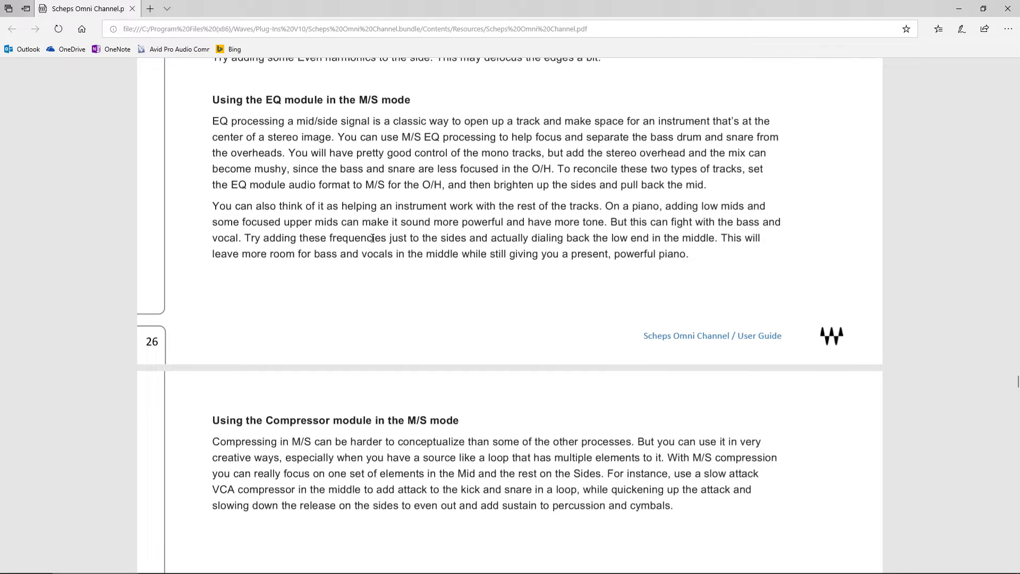
{"action": "scroll", "coordinate": [388, 234], "scroll_direction": "down", "scroll_amount": 3}
{"action": "scroll", "coordinate": [402, 230], "scroll_direction": "up", "scroll_amount": 4}
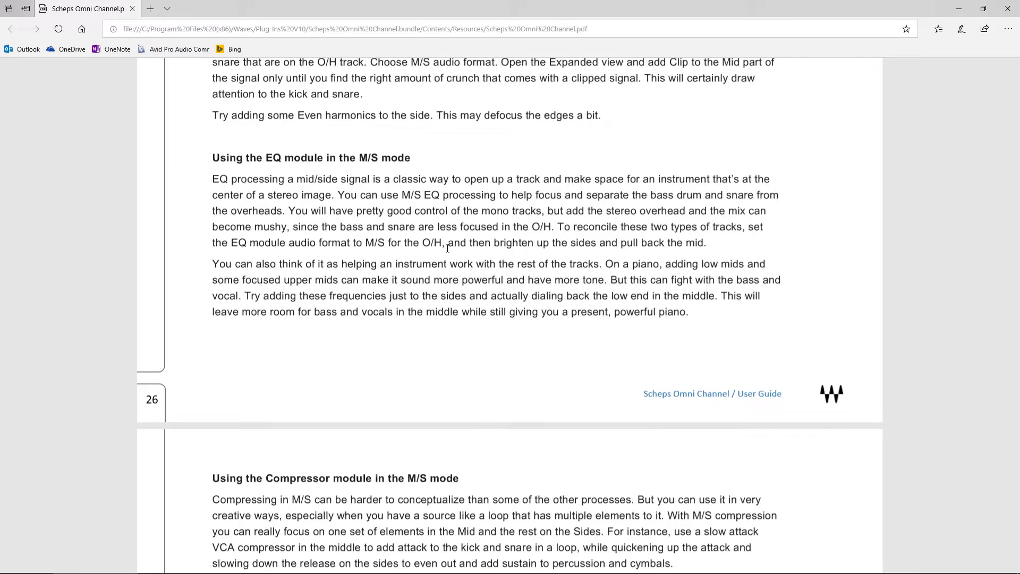
{"action": "scroll", "coordinate": [424, 273], "scroll_direction": "down", "scroll_amount": 4}
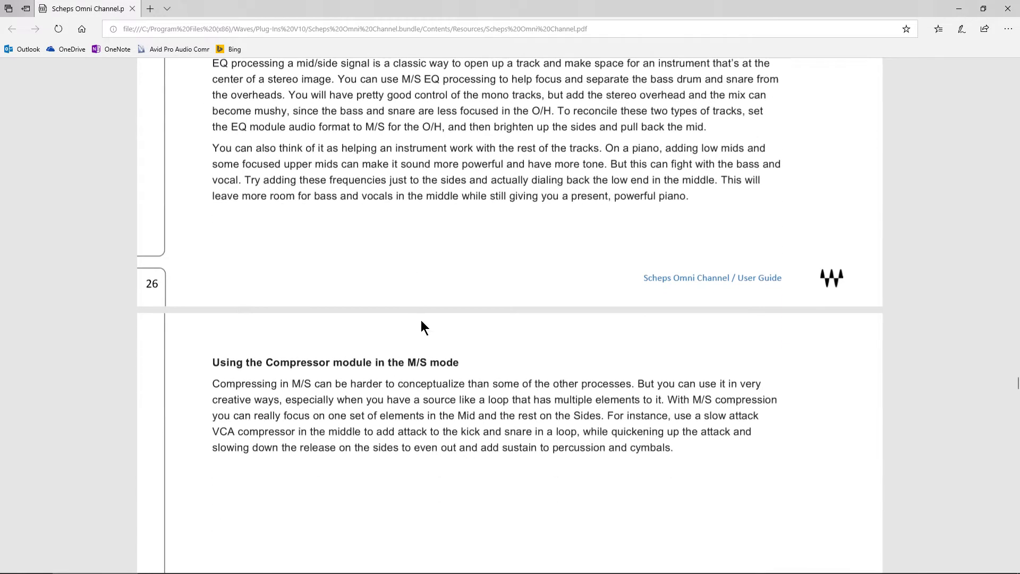
{"action": "scroll", "coordinate": [420, 320], "scroll_direction": "down", "scroll_amount": 2}
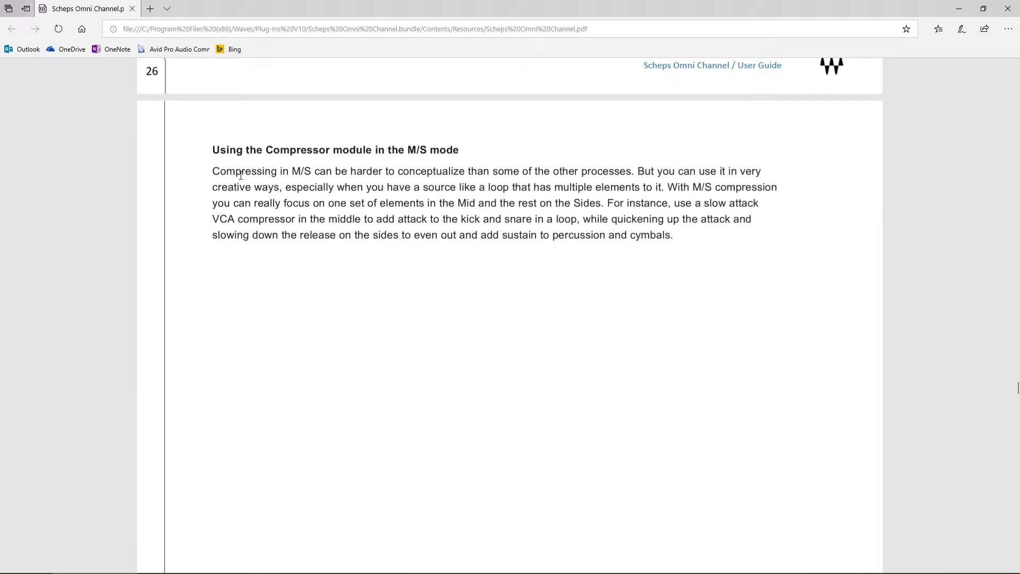
{"action": "left_click_drag", "start_coordinate": [235, 171], "coordinate": [334, 171]}
{"action": "left_click", "coordinate": [412, 298]}
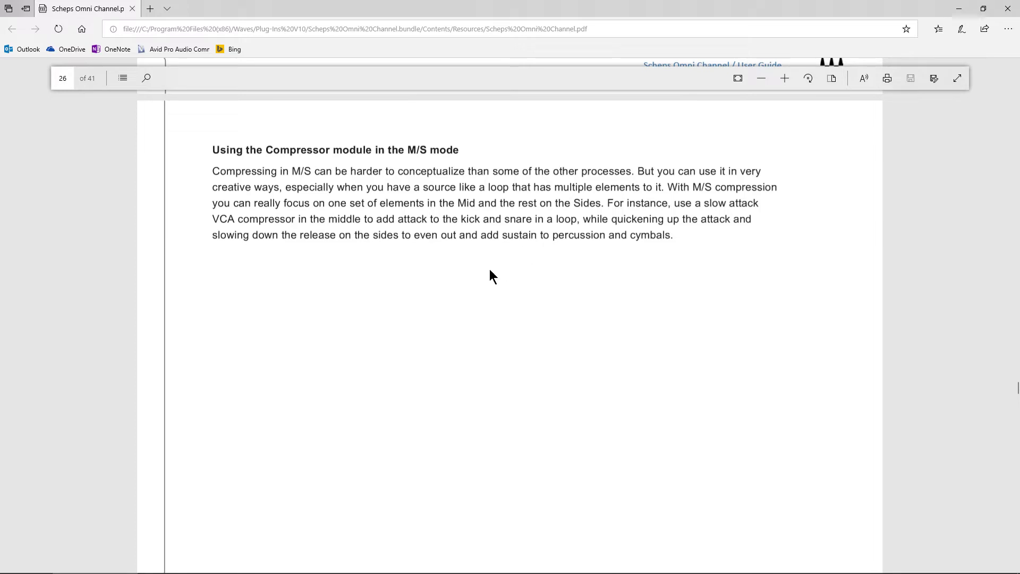
Skim the Focus Mode page and the Controls chapter from the common module controls through to the DS2 module
{"action": "scroll", "coordinate": [497, 282], "scroll_direction": "down", "scroll_amount": 10}
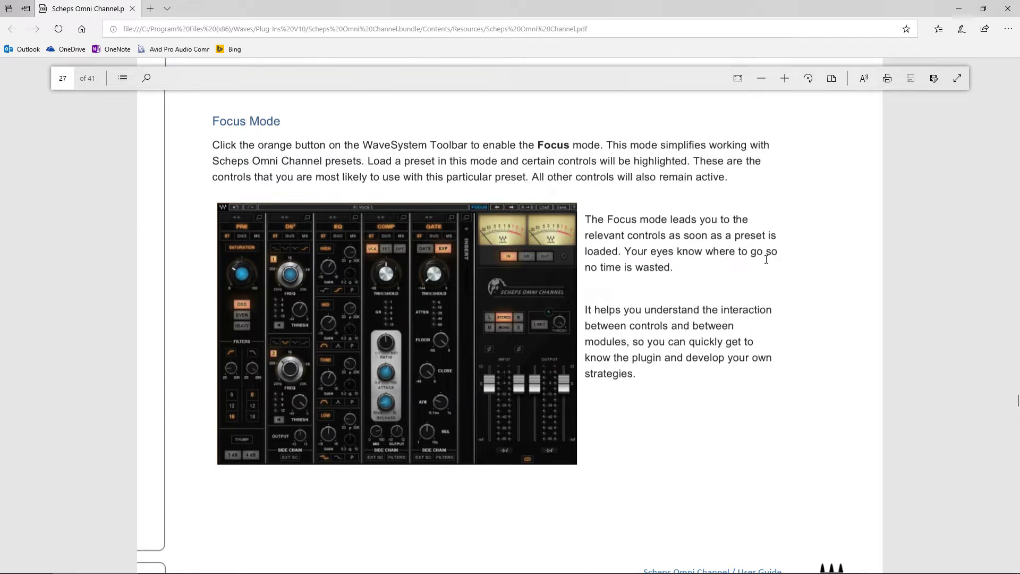
{"action": "scroll", "coordinate": [767, 248], "scroll_direction": "down", "scroll_amount": 8}
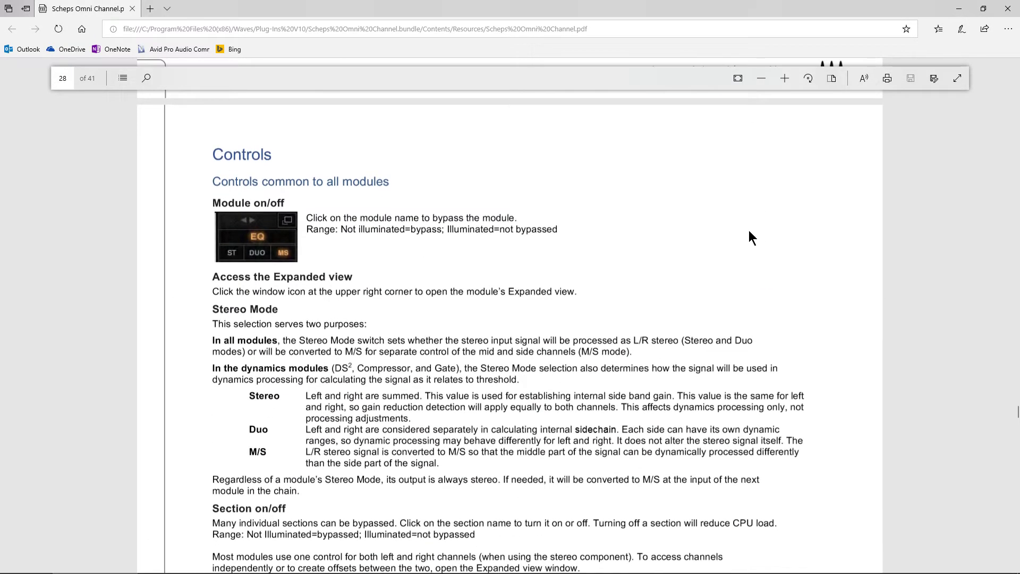
{"action": "scroll", "coordinate": [622, 197], "scroll_direction": "down", "scroll_amount": 4}
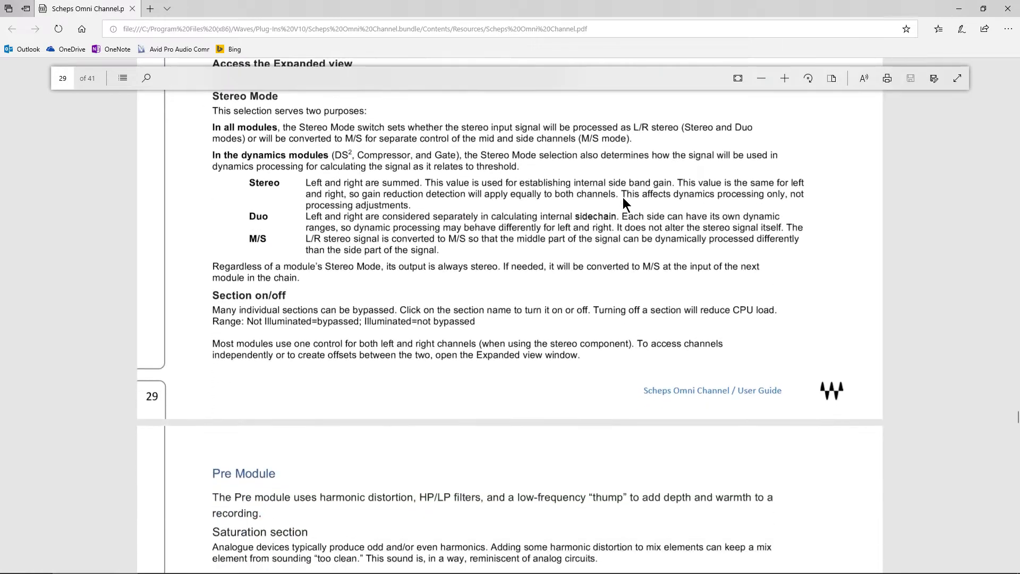
{"action": "scroll", "coordinate": [622, 198], "scroll_direction": "up", "scroll_amount": 2}
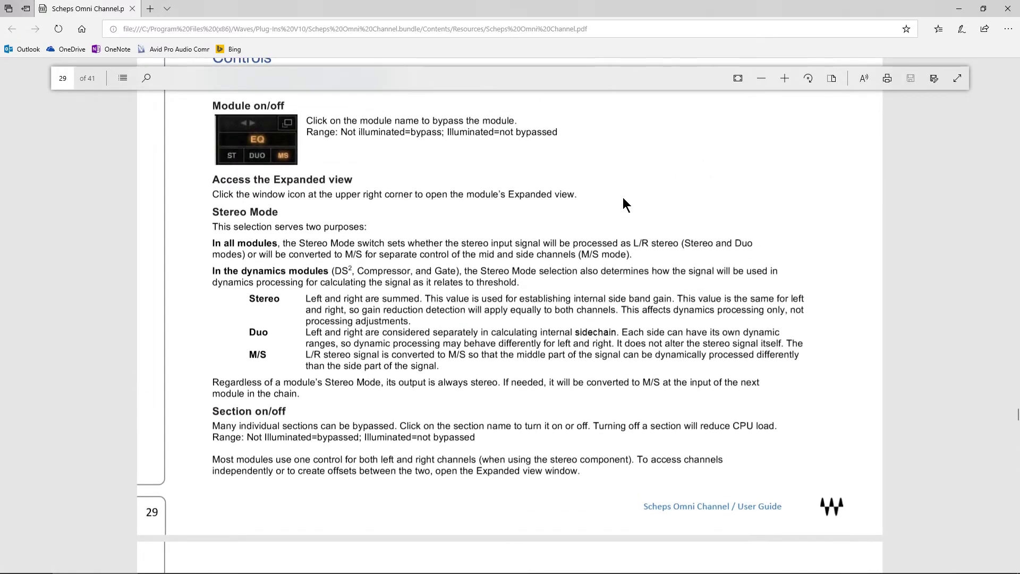
{"action": "scroll", "coordinate": [623, 197], "scroll_direction": "down", "scroll_amount": 8}
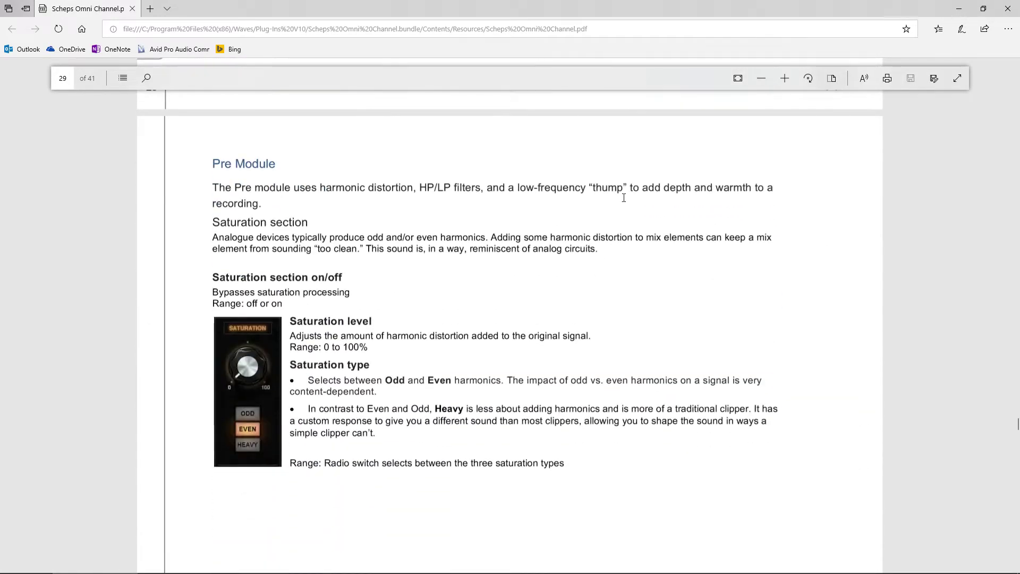
{"action": "scroll", "coordinate": [623, 197], "scroll_direction": "down", "scroll_amount": 15}
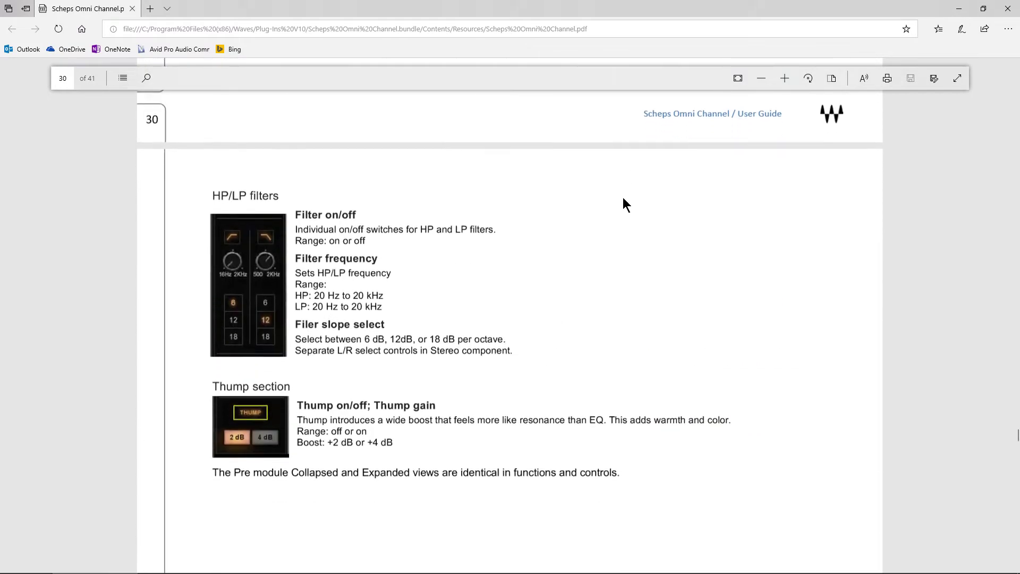
{"action": "scroll", "coordinate": [496, 248], "scroll_direction": "down", "scroll_amount": 11}
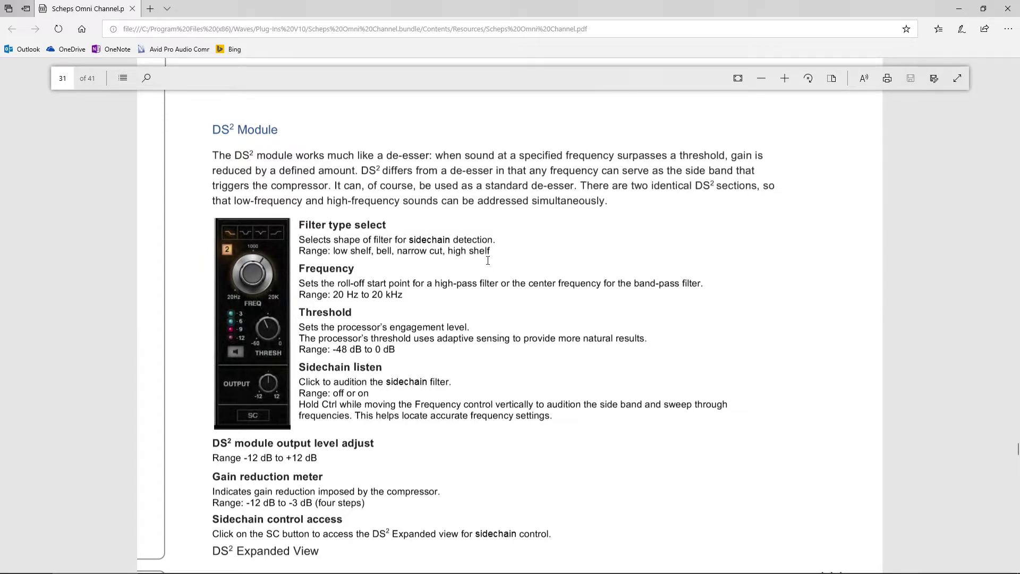
Return to the Pre Module's Saturation section and read the Odd, Even and Heavy descriptions, highlighting the key phrases
{"action": "scroll", "coordinate": [488, 261], "scroll_direction": "up", "scroll_amount": 15}
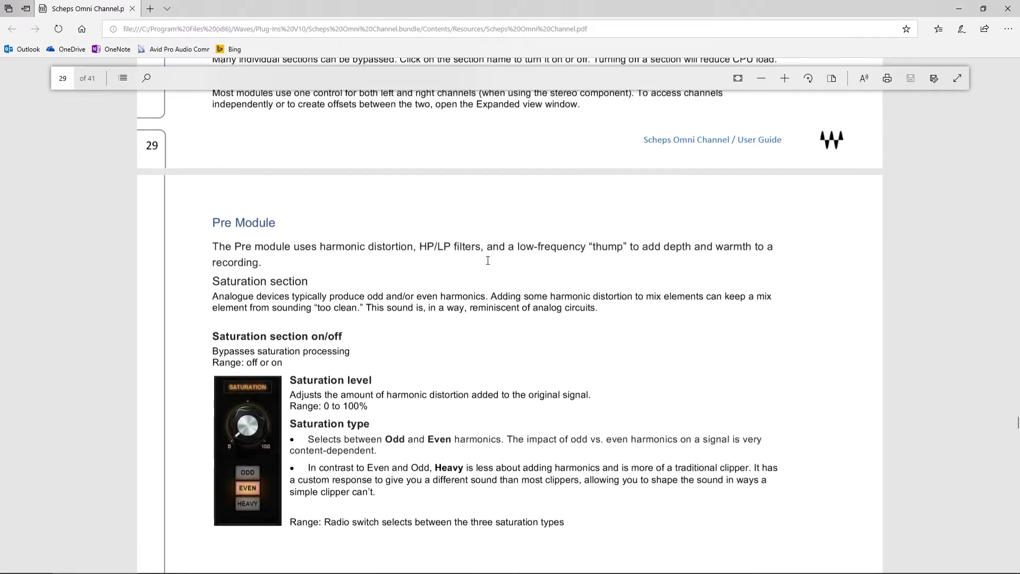
{"action": "scroll", "coordinate": [487, 261], "scroll_direction": "down", "scroll_amount": 3}
{"action": "scroll", "coordinate": [488, 260], "scroll_direction": "down", "scroll_amount": 4}
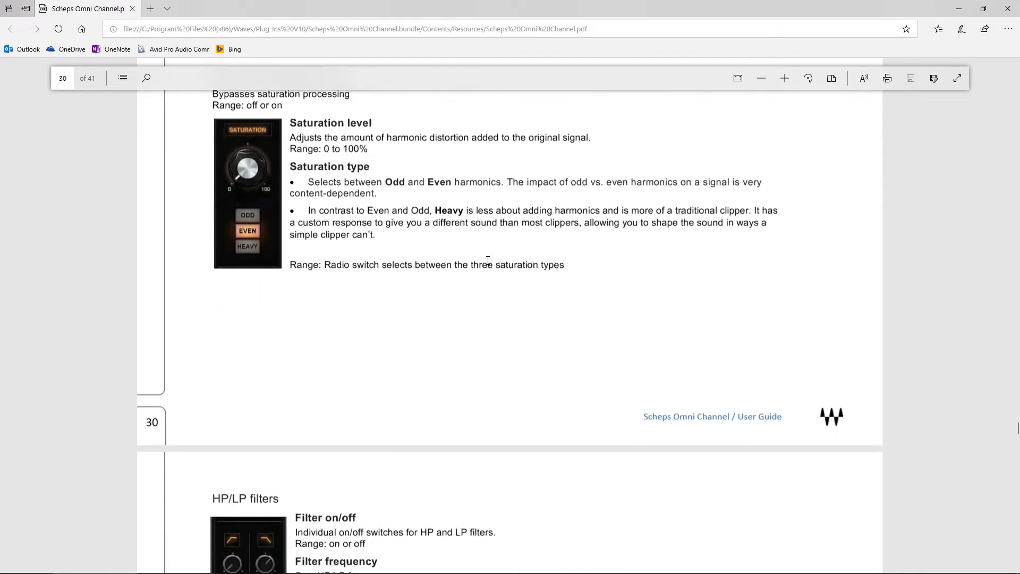
{"action": "scroll", "coordinate": [469, 269], "scroll_direction": "up", "scroll_amount": 2}
{"action": "left_click_drag", "start_coordinate": [337, 209], "coordinate": [451, 208]}
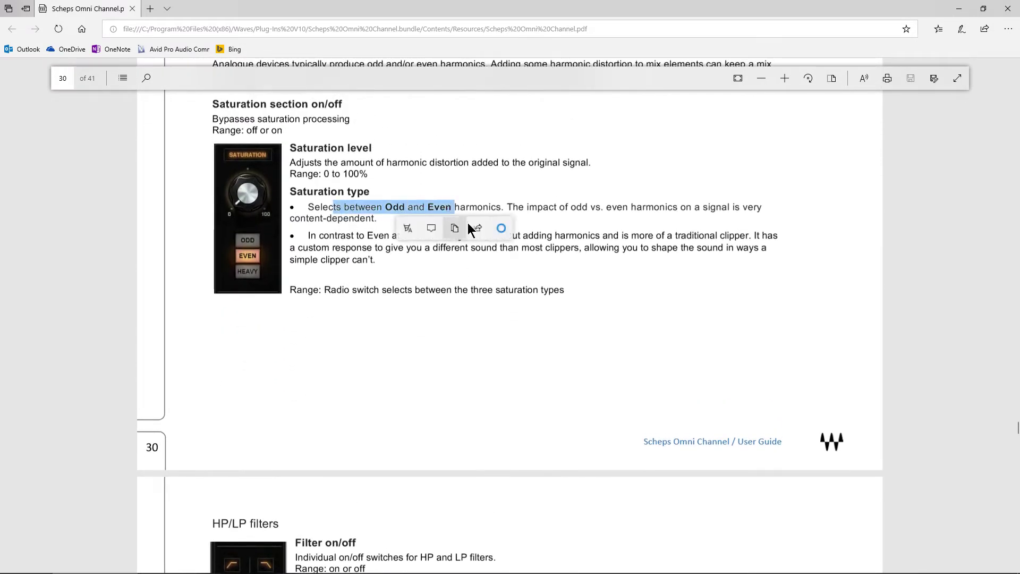
{"action": "left_click_drag", "start_coordinate": [559, 207], "coordinate": [738, 235]}
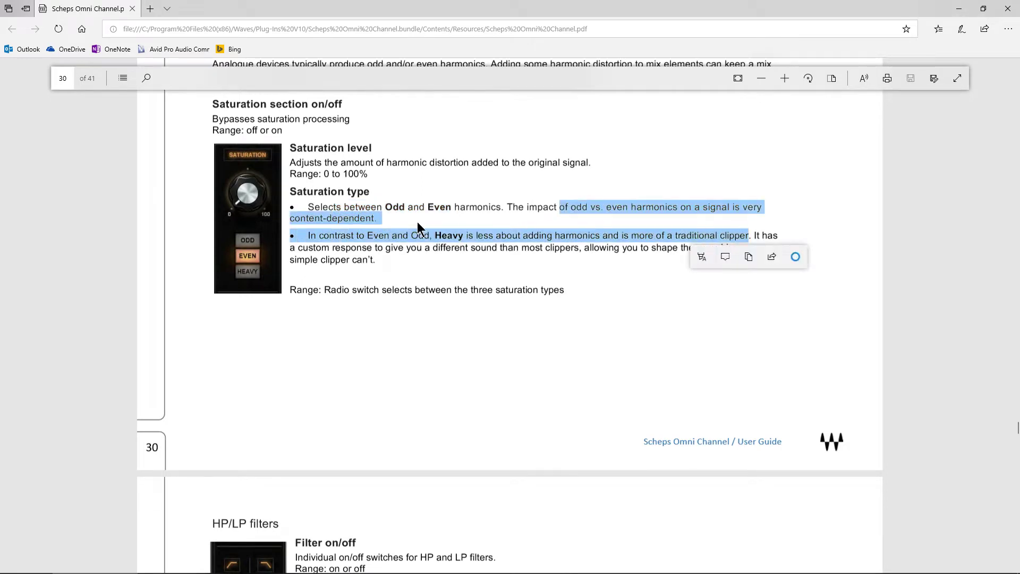
{"action": "left_click", "coordinate": [503, 211]}
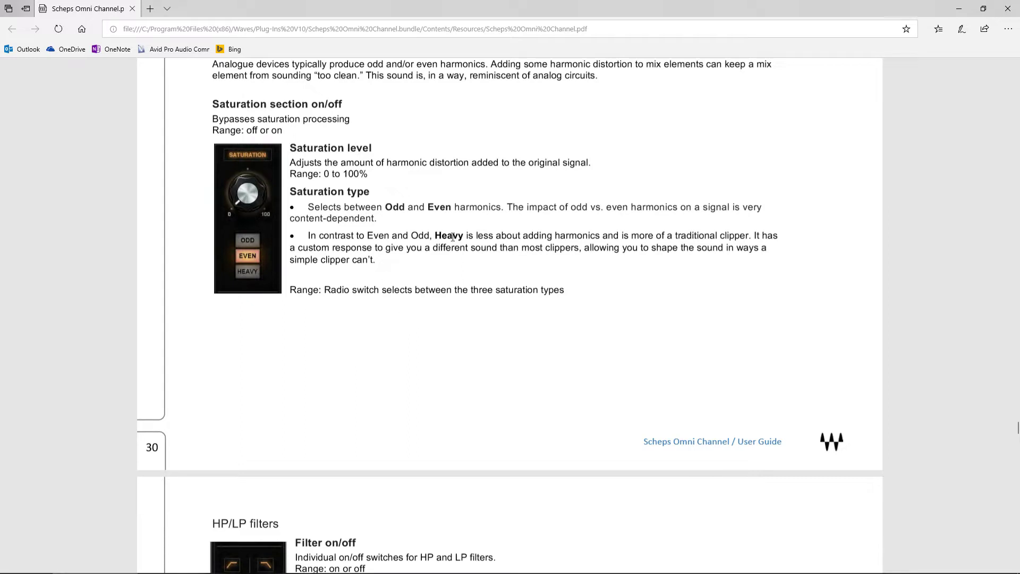
{"action": "left_click_drag", "start_coordinate": [447, 235], "coordinate": [749, 236]}
{"action": "left_click", "coordinate": [607, 280]}
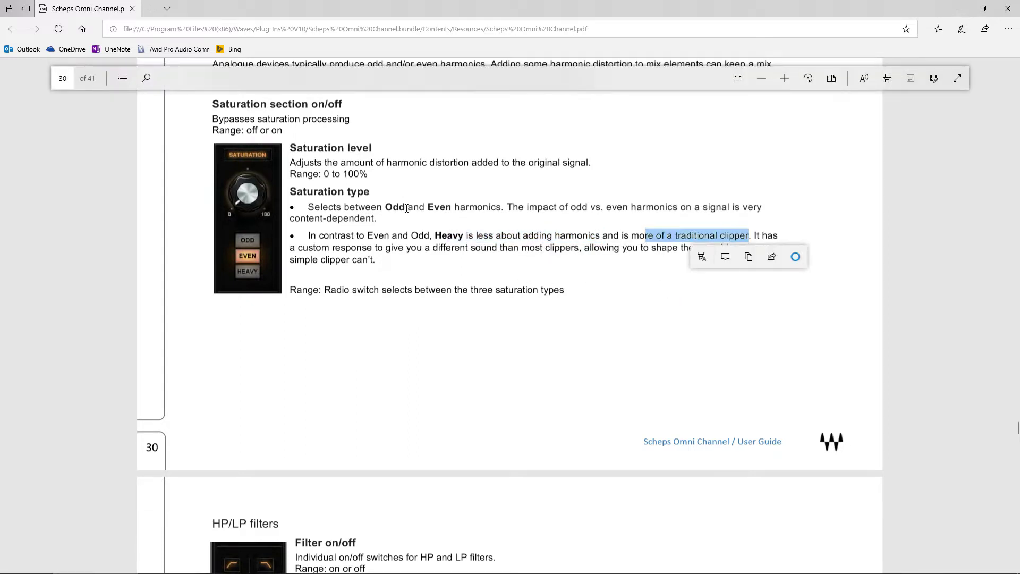
Read the HP/LP filter, Thump and DS2 module control descriptions, highlighting the DS2 filter type range
{"action": "scroll", "coordinate": [529, 230], "scroll_direction": "down", "scroll_amount": 7}
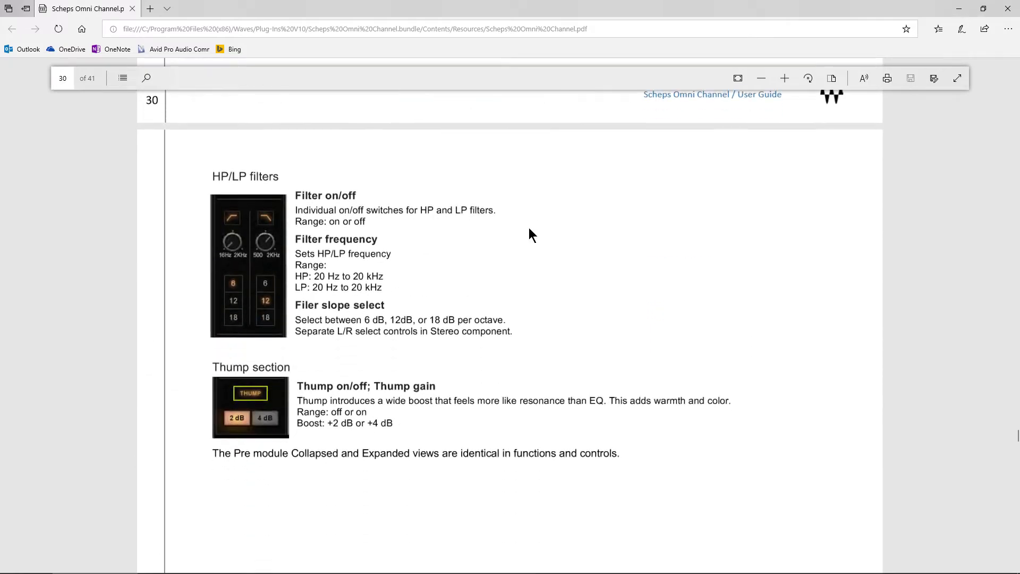
{"action": "scroll", "coordinate": [529, 229], "scroll_direction": "down", "scroll_amount": 3}
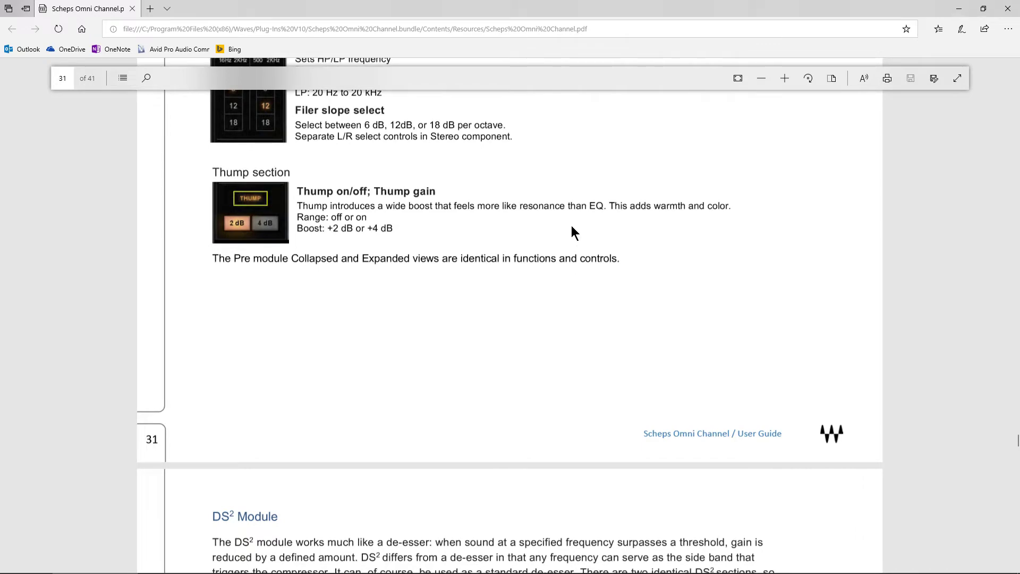
{"action": "left_click_drag", "start_coordinate": [609, 206], "coordinate": [688, 207]}
{"action": "scroll", "coordinate": [497, 269], "scroll_direction": "down", "scroll_amount": 6}
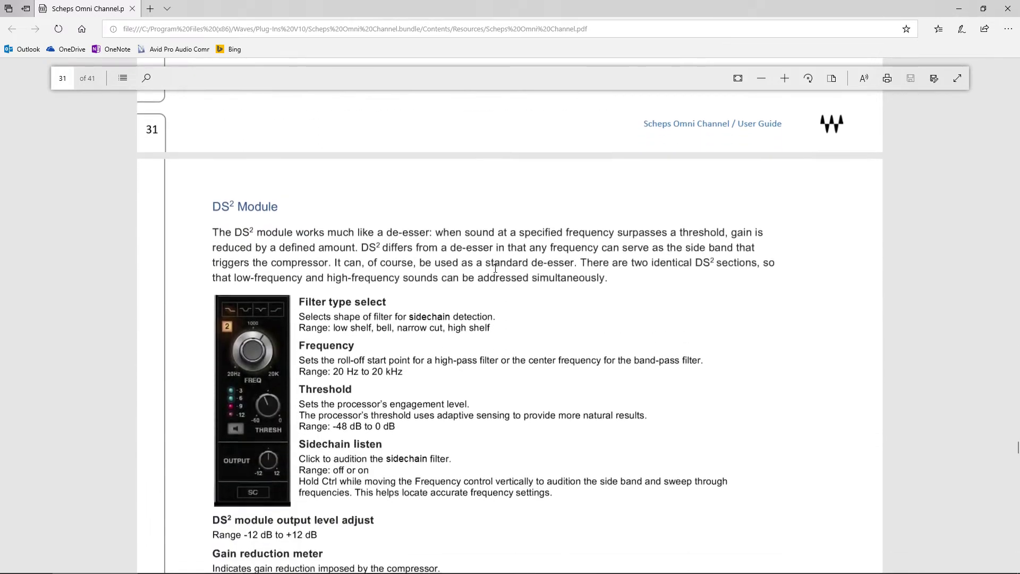
{"action": "scroll", "coordinate": [495, 268], "scroll_direction": "down", "scroll_amount": 2}
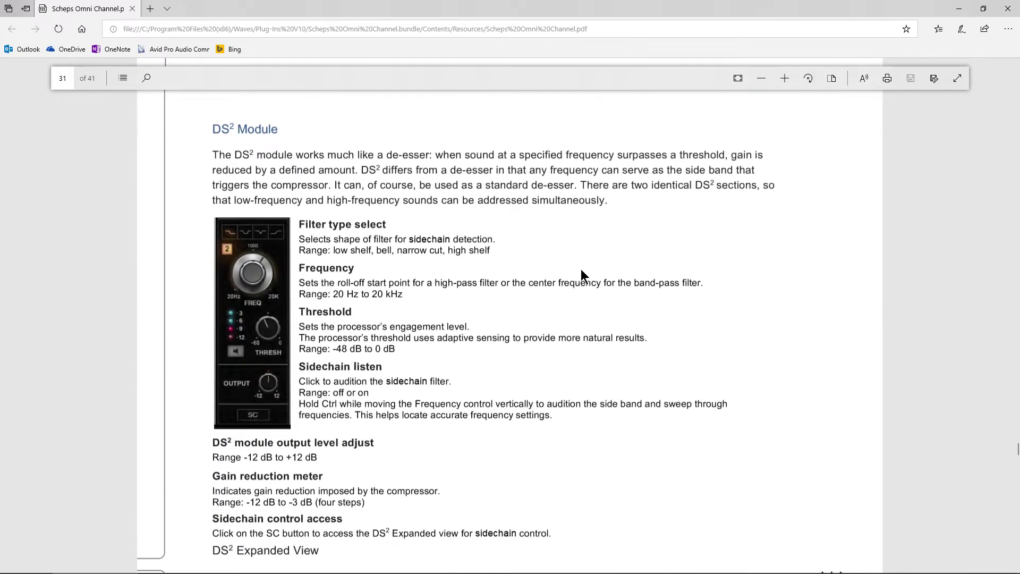
{"action": "scroll", "coordinate": [581, 269], "scroll_direction": "down", "scroll_amount": 2}
{"action": "left_click_drag", "start_coordinate": [333, 177], "coordinate": [509, 170]}
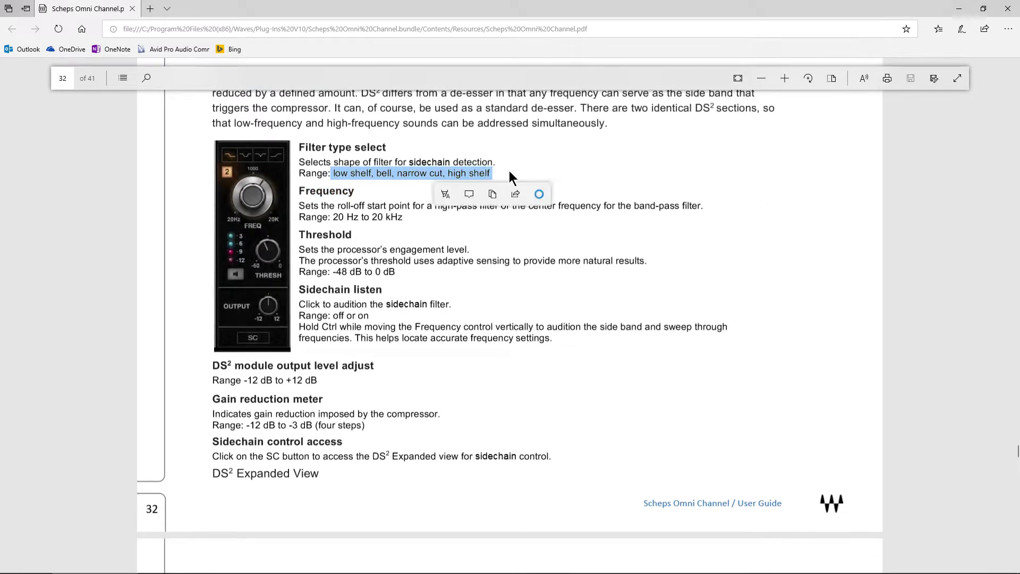
Switch back to Pro Tools and turn off the target on the Inst 1 Scheps Omni Channel window
{"action": "mouse_move", "coordinate": [547, 572]}
{"action": "left_click", "coordinate": [619, 566]}
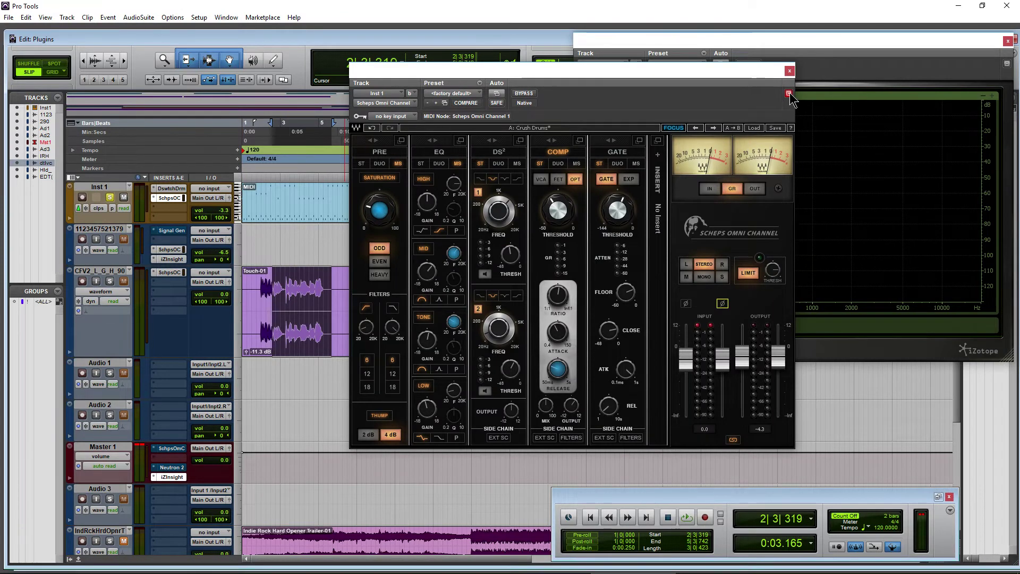
{"action": "left_click", "coordinate": [167, 468]}
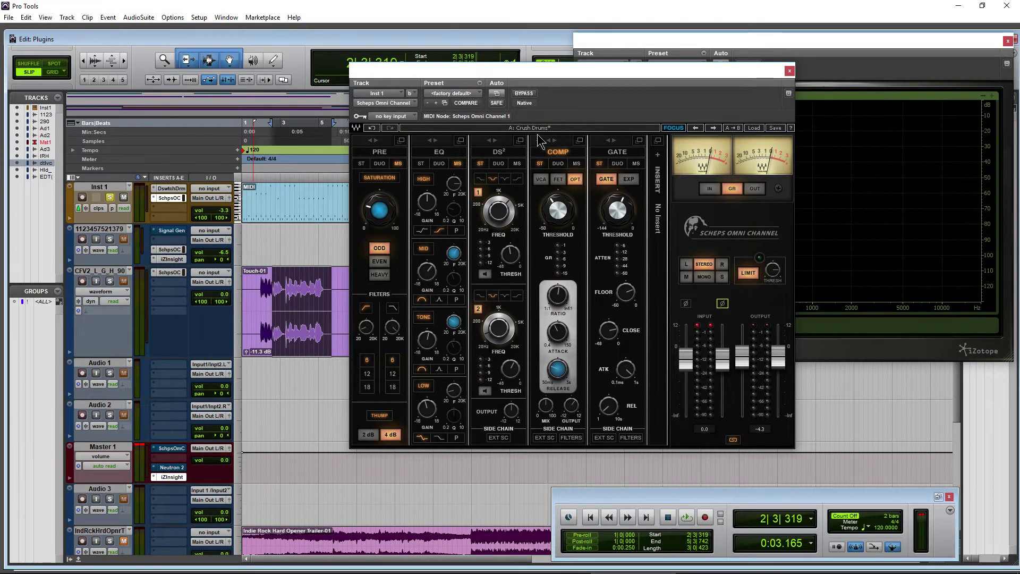
Open Neutron 2 on Master 1 and replace the Equalizer's high-pass filter with a low shelf at 117 Hz and -10.4 dB
{"action": "left_click", "coordinate": [690, 433]}
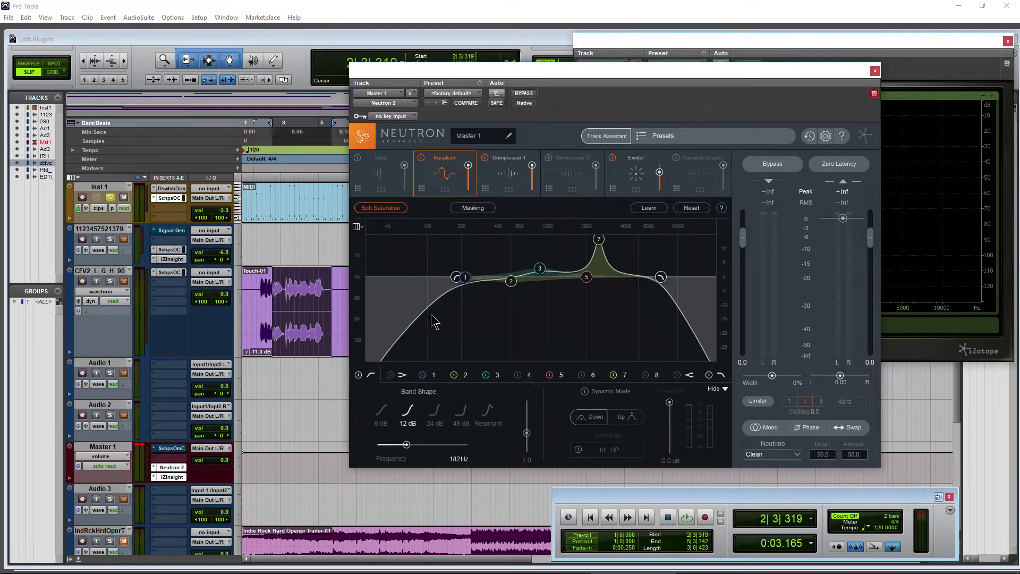
{"action": "left_click_drag", "start_coordinate": [456, 279], "coordinate": [431, 283]}
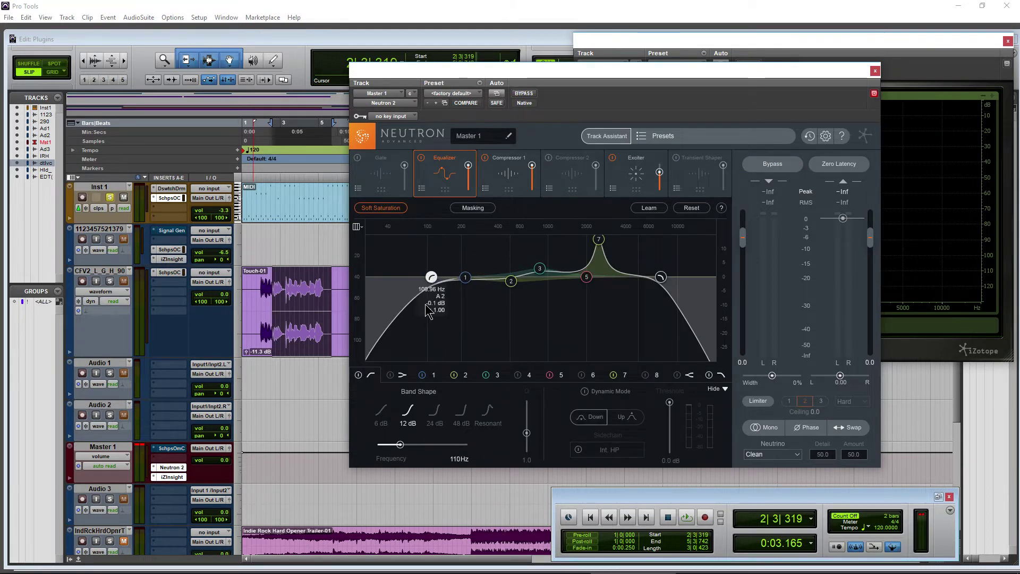
{"action": "left_click", "coordinate": [392, 375]}
{"action": "left_click", "coordinate": [391, 374]}
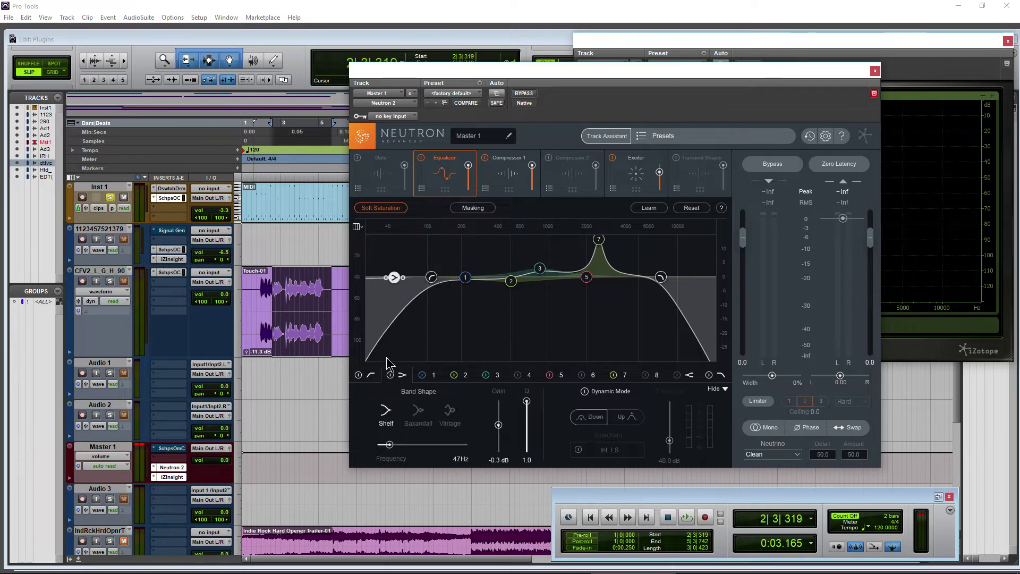
{"action": "left_click", "coordinate": [358, 375]}
{"action": "left_click_drag", "start_coordinate": [393, 277], "coordinate": [434, 306]}
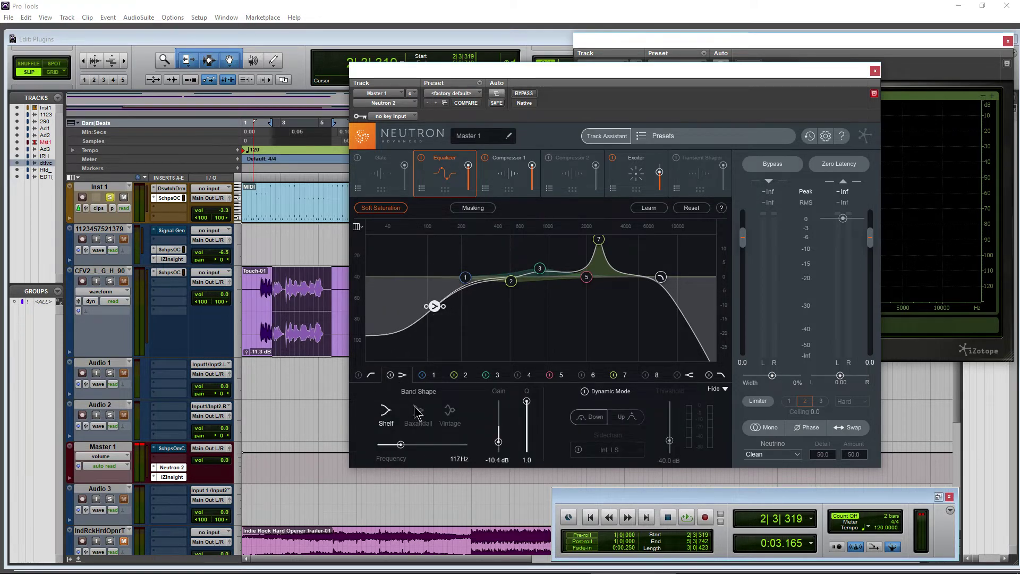
Toggle Equalizer band 1 off and on, and shape it as a boost at 202 Hz, 8.2 dB with Q 4.1
{"action": "left_click", "coordinate": [428, 376]}
{"action": "left_click", "coordinate": [428, 377]}
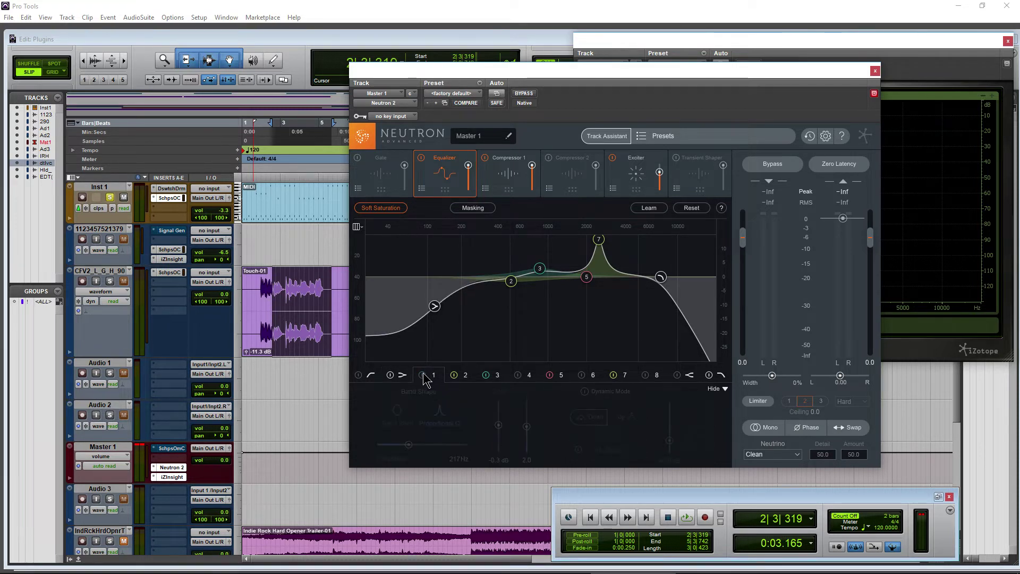
{"action": "left_click", "coordinate": [427, 376]}
{"action": "left_click_drag", "start_coordinate": [465, 277], "coordinate": [461, 254]}
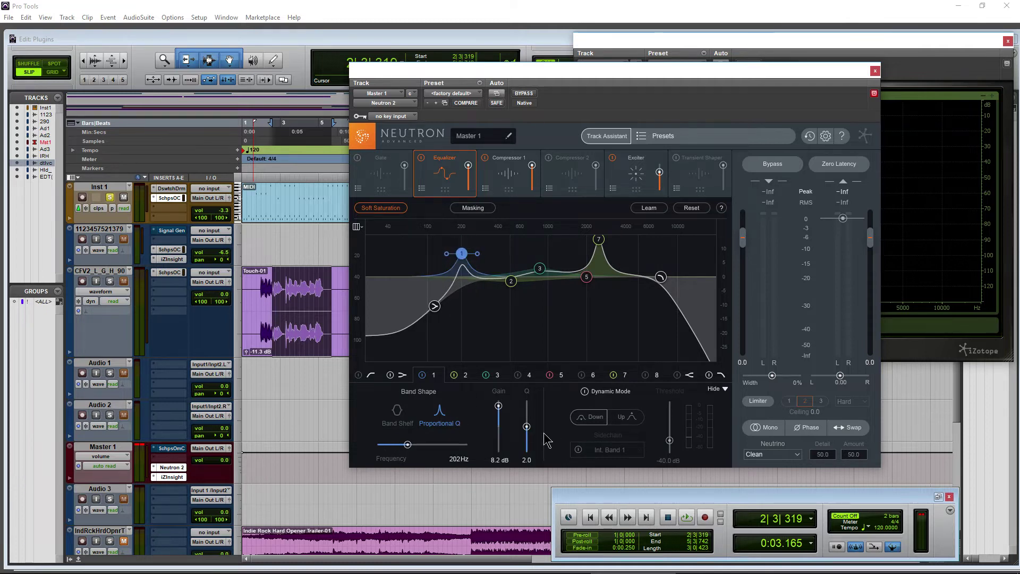
{"action": "left_click_drag", "start_coordinate": [526, 426], "coordinate": [524, 425]}
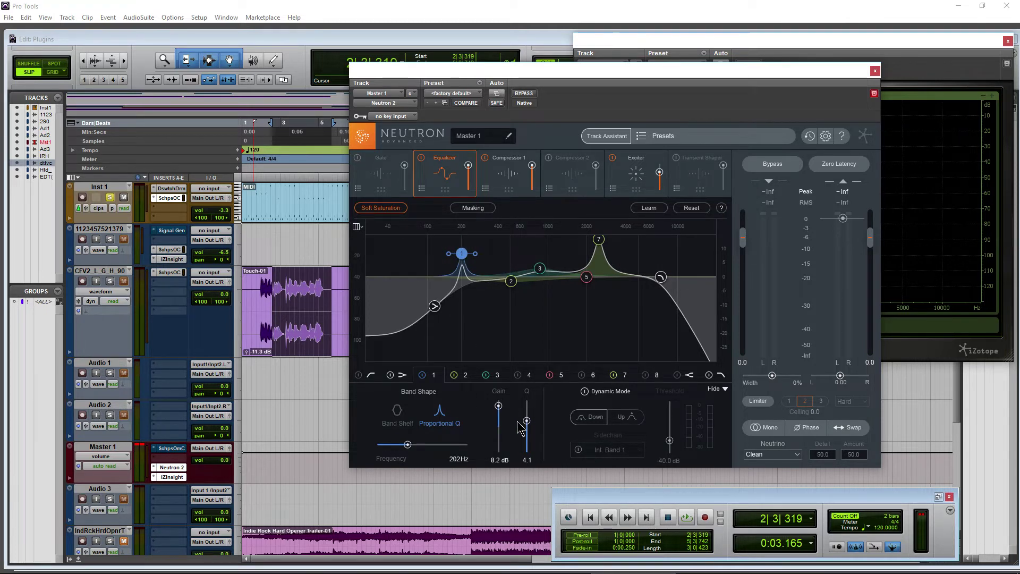
Lower the low shelf to 53 Hz, -18.9 dB and turn band 1 into a cut at 231 Hz, -21.2 dB with Q 1.6
{"action": "left_click_drag", "start_coordinate": [434, 306], "coordinate": [398, 330]}
{"action": "left_click_drag", "start_coordinate": [462, 254], "coordinate": [469, 336]}
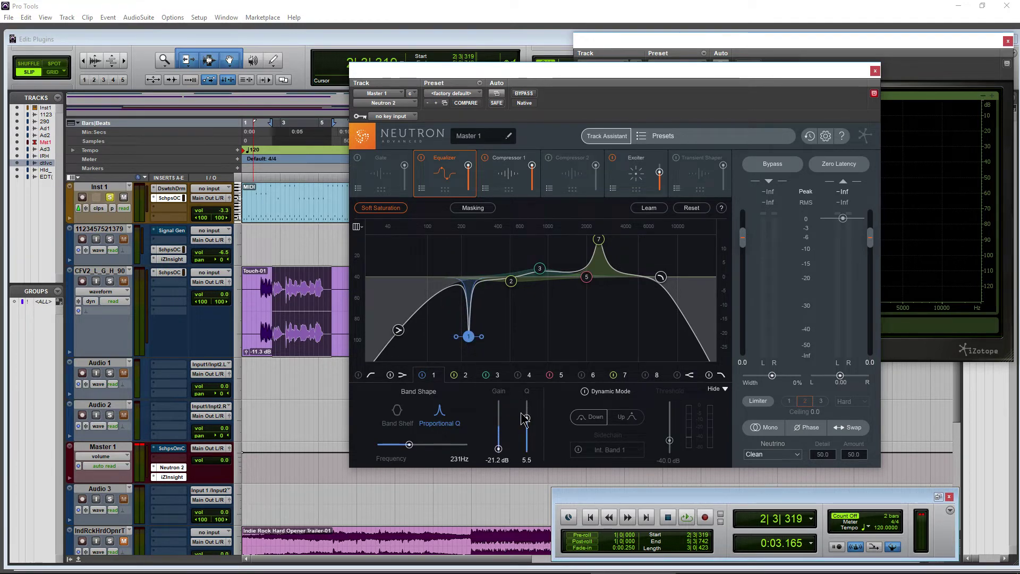
{"action": "mouse_move", "coordinate": [523, 418]}
{"action": "left_mouse_down"}
{"action": "mouse_move", "coordinate": [529, 433]}
{"action": "mouse_move", "coordinate": [519, 410]}
{"action": "left_mouse_up"}
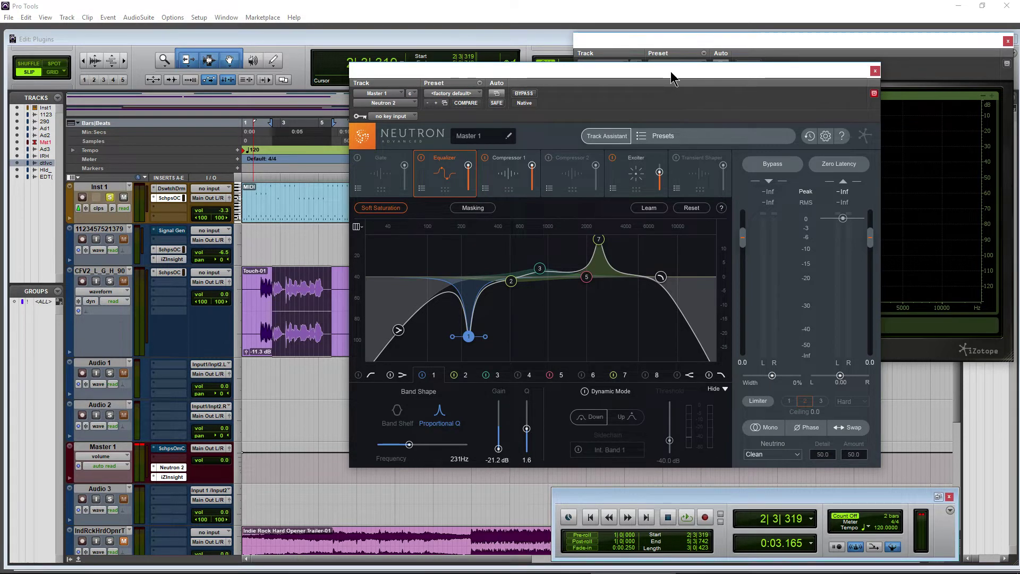
Place the Neutron 2 and Scheps Omni Channel windows side by side and switch the Omni Channel EQ's High band to parametric
{"action": "left_click_drag", "start_coordinate": [665, 72], "coordinate": [784, 121]}
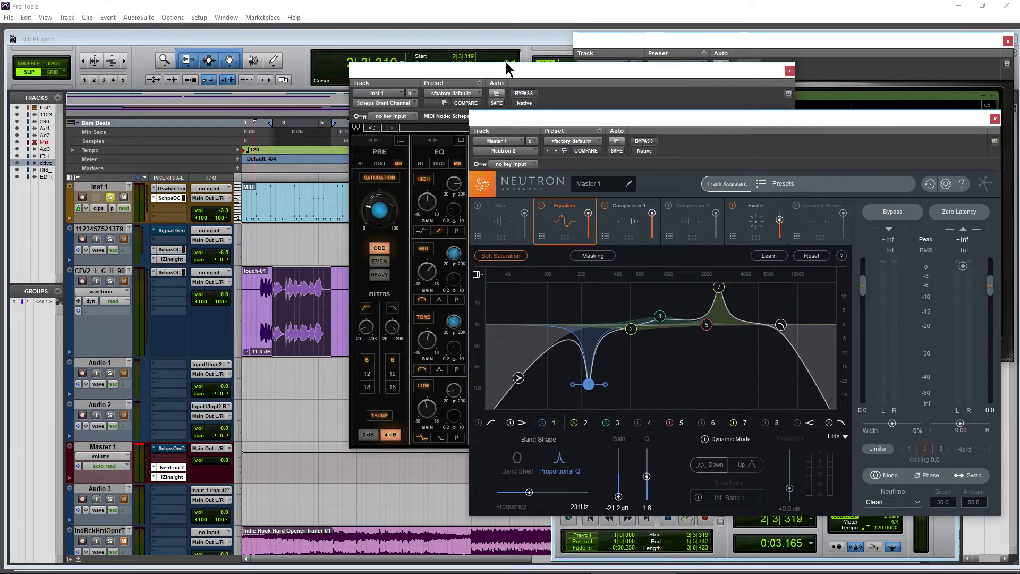
{"action": "left_click_drag", "start_coordinate": [513, 70], "coordinate": [367, 60]}
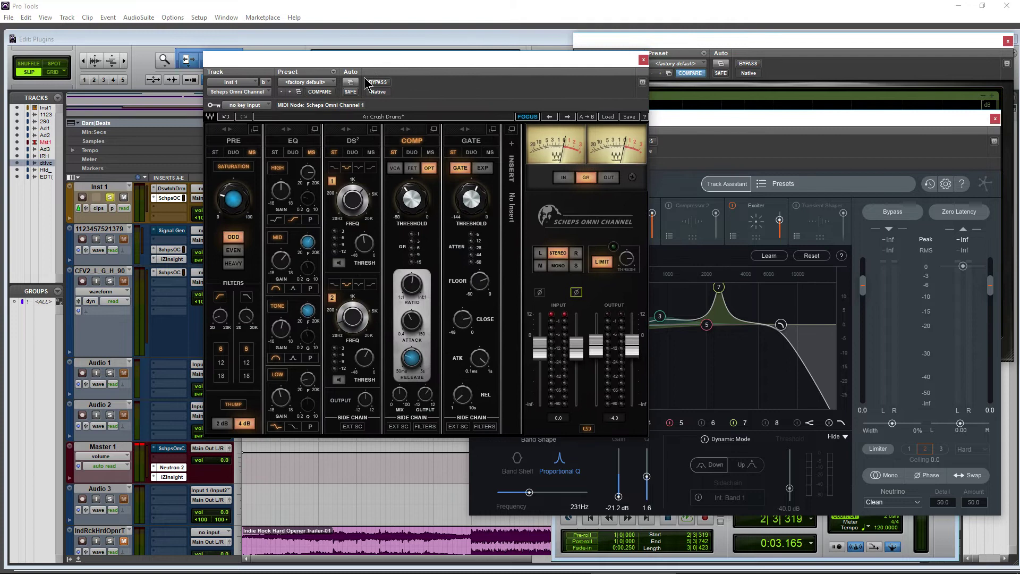
{"action": "left_click", "coordinate": [311, 219]}
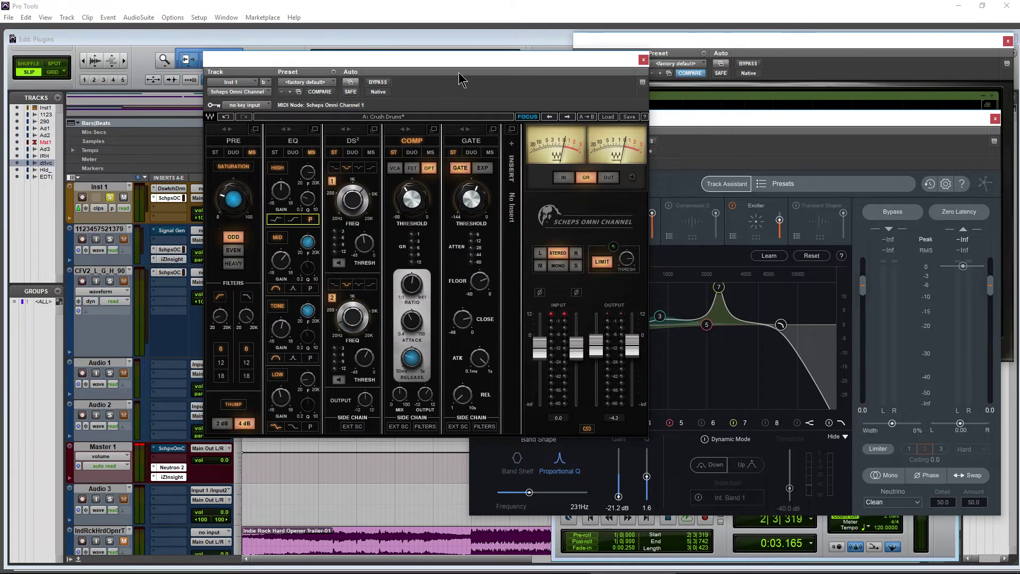
{"action": "left_click_drag", "start_coordinate": [460, 79], "coordinate": [391, 92]}
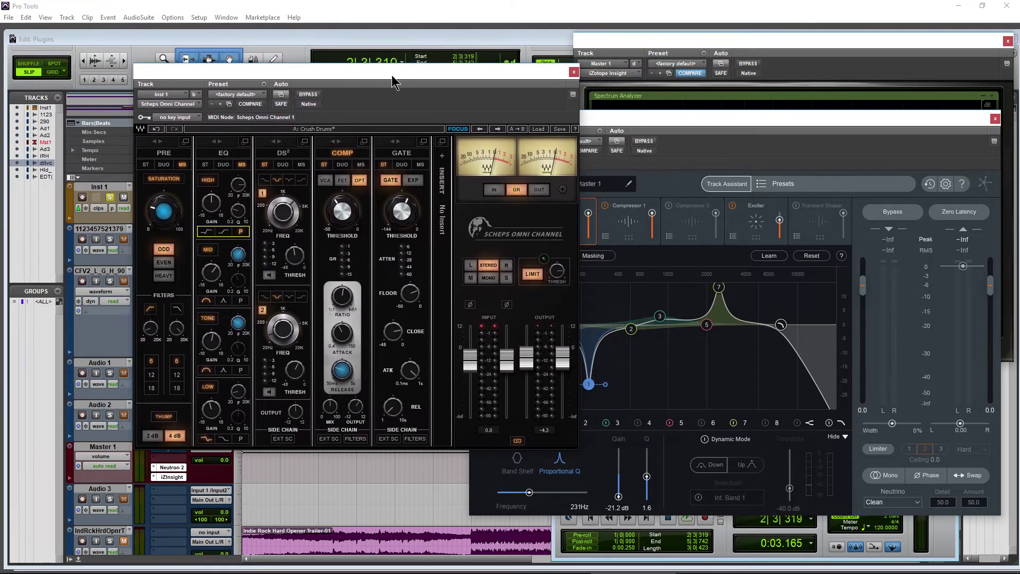
{"action": "left_click", "coordinate": [238, 211]}
{"action": "left_click_drag", "start_coordinate": [702, 124], "coordinate": [696, 98]}
Set the Q of Neutron's band 1 to 1.2 and return the Omni Channel EQ's High band to the standard shelf
{"action": "mouse_move", "coordinate": [598, 359]}
{"action": "left_mouse_down"}
{"action": "mouse_move", "coordinate": [613, 360]}
{"action": "mouse_move", "coordinate": [581, 366]}
{"action": "mouse_move", "coordinate": [616, 359]}
{"action": "mouse_move", "coordinate": [600, 359]}
{"action": "left_mouse_up"}
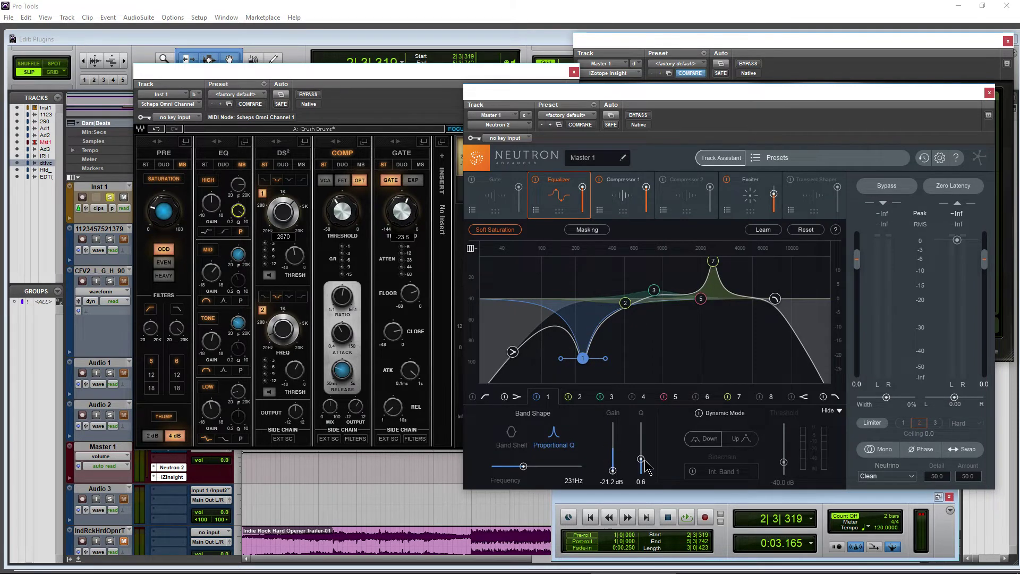
{"action": "left_click_drag", "start_coordinate": [640, 456], "coordinate": [647, 452]}
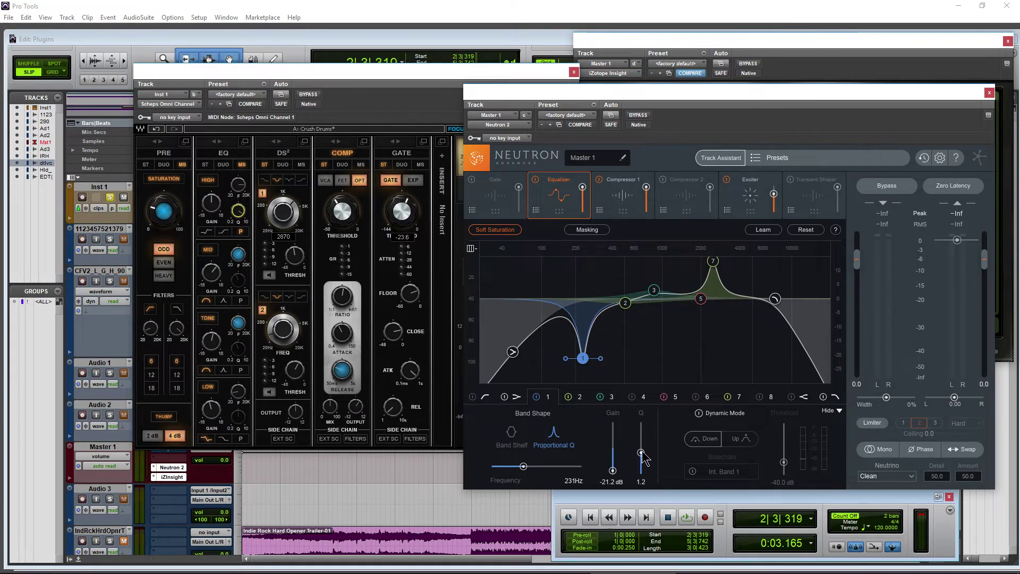
{"action": "left_click", "coordinate": [228, 236]}
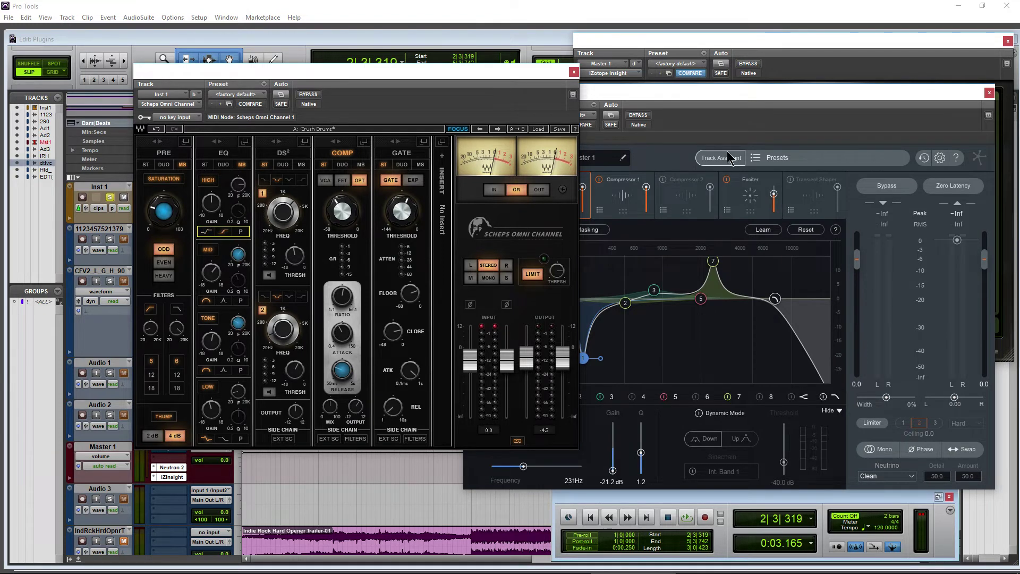
Try the Baxandall shape on Neutron's low shelf, and the Vintage shape at 115 Hz and -27.9 dB
{"action": "left_click", "coordinate": [738, 102]}
{"action": "left_click", "coordinate": [516, 396]}
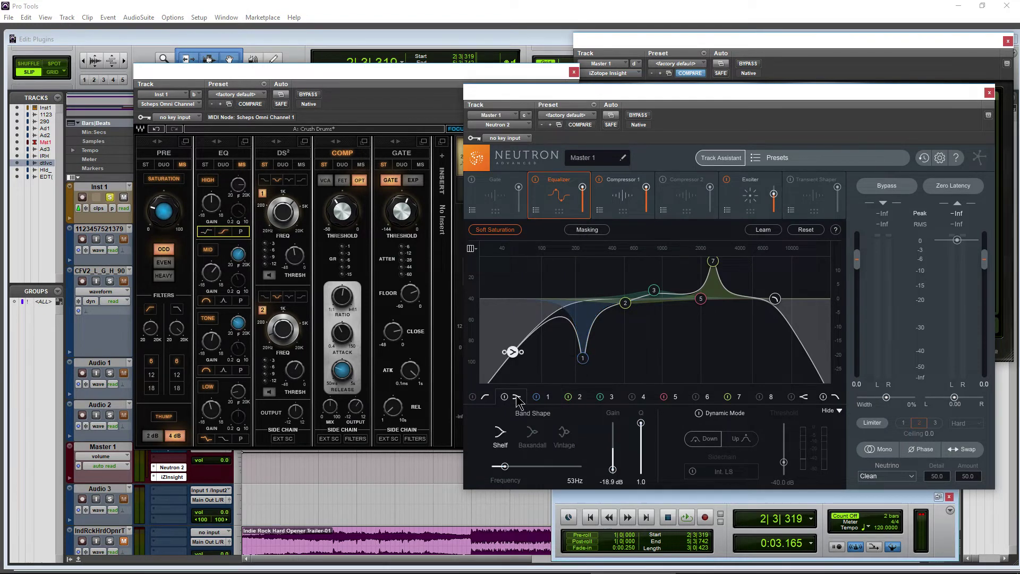
{"action": "left_click", "coordinate": [531, 435]}
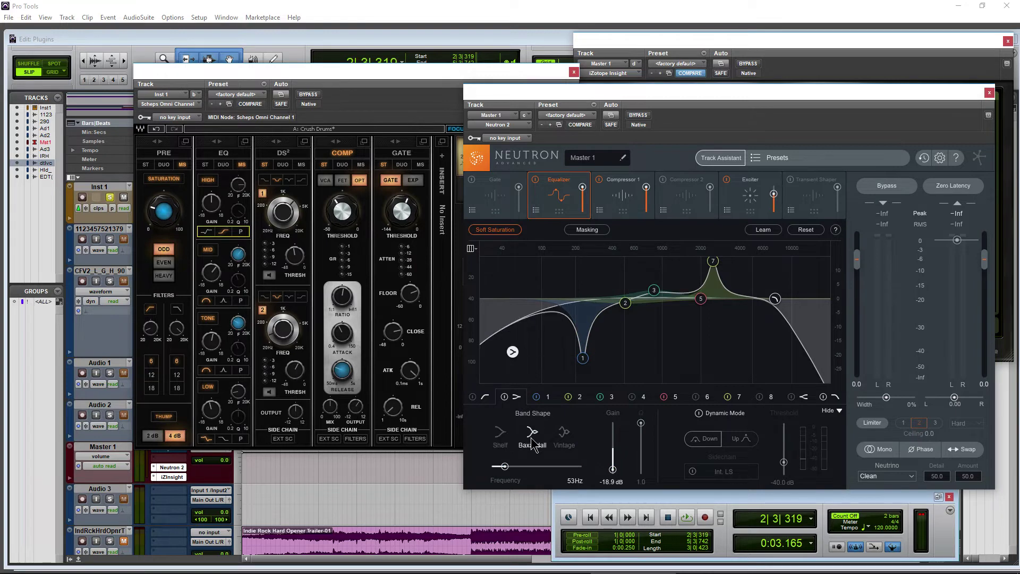
{"action": "left_click", "coordinate": [564, 435]}
{"action": "left_click_drag", "start_coordinate": [512, 351], "coordinate": [546, 377]}
Disable Neutron Equalizer bands 1, 2, 3, 5 and 7 to leave only the low shelf and low-pass filters active
{"action": "left_click", "coordinate": [568, 397]}
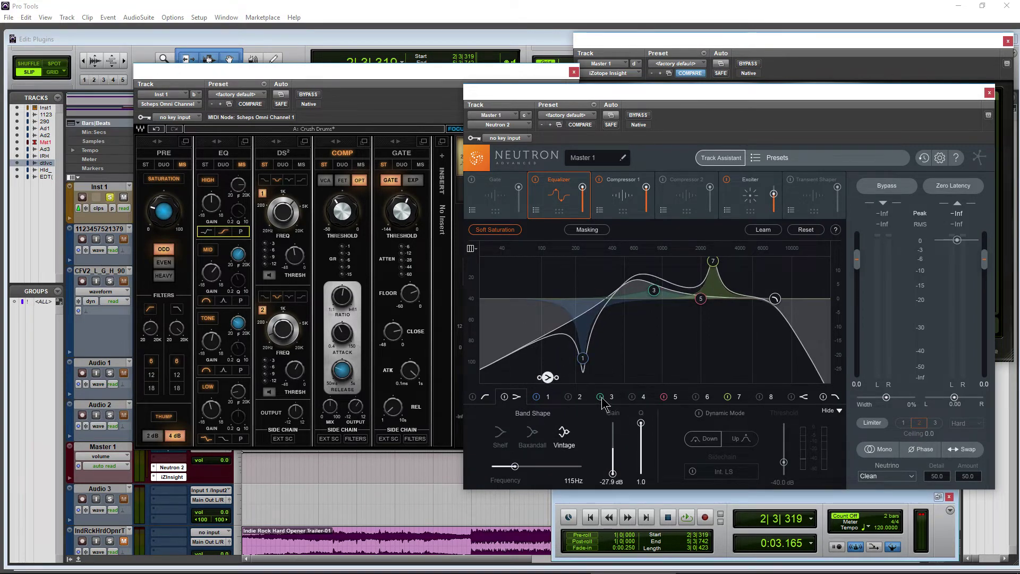
{"action": "left_click", "coordinate": [600, 396]}
{"action": "left_click", "coordinate": [664, 396]}
{"action": "left_click", "coordinate": [727, 396]}
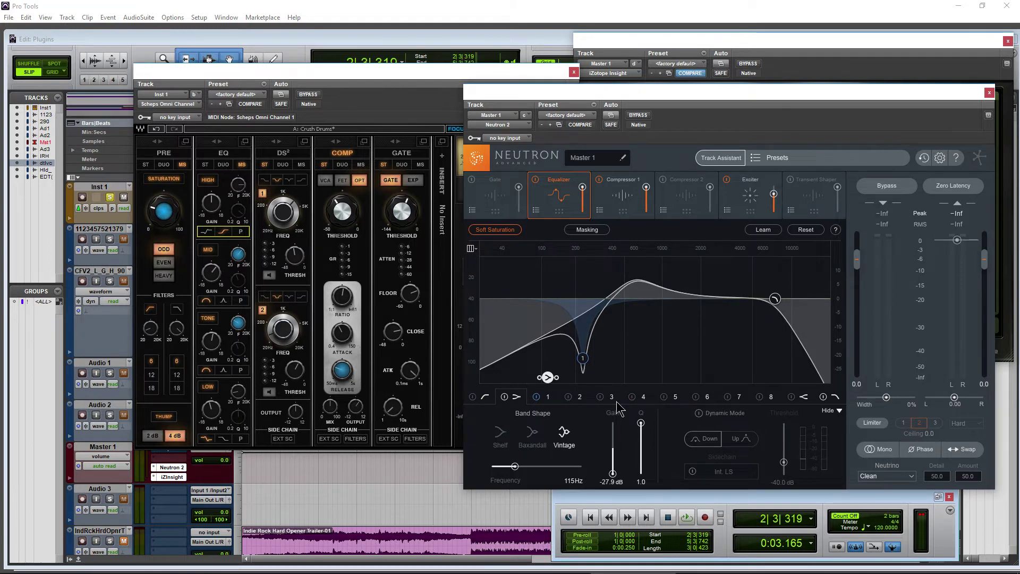
{"action": "left_click", "coordinate": [536, 397]}
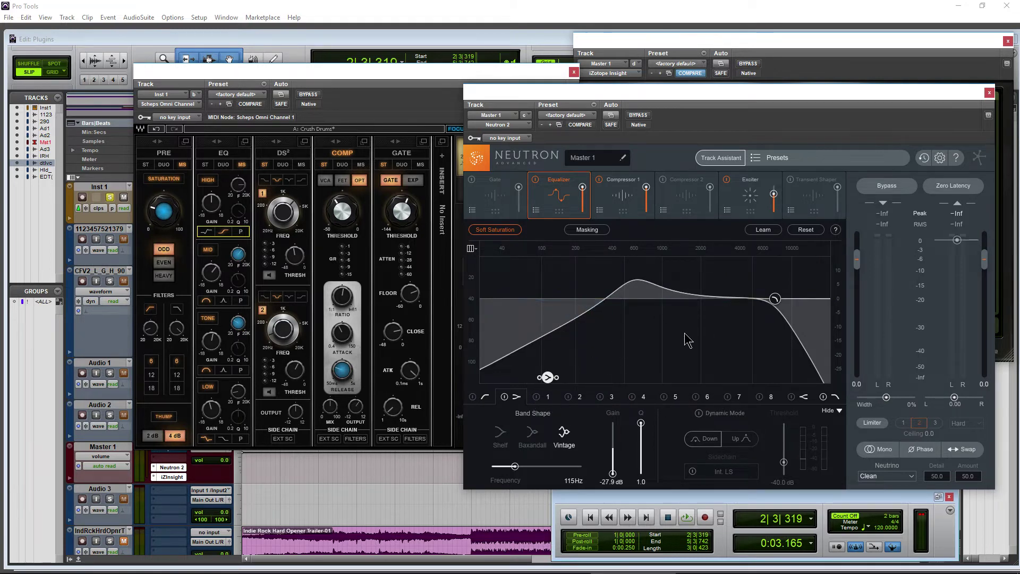
Move the Vintage low shelf to 269 Hz, -20.0 dB, and switch it to the Shelf shape at about 150 Hz, -13.6 dB
{"action": "left_click_drag", "start_coordinate": [548, 377], "coordinate": [591, 356]}
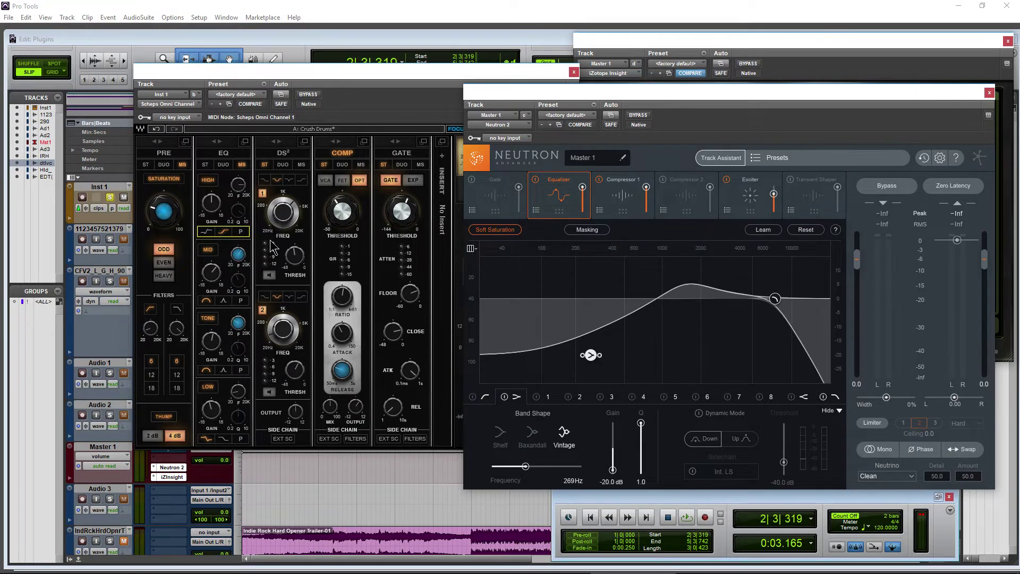
{"action": "left_click", "coordinate": [529, 433]}
{"action": "left_click", "coordinate": [499, 441]}
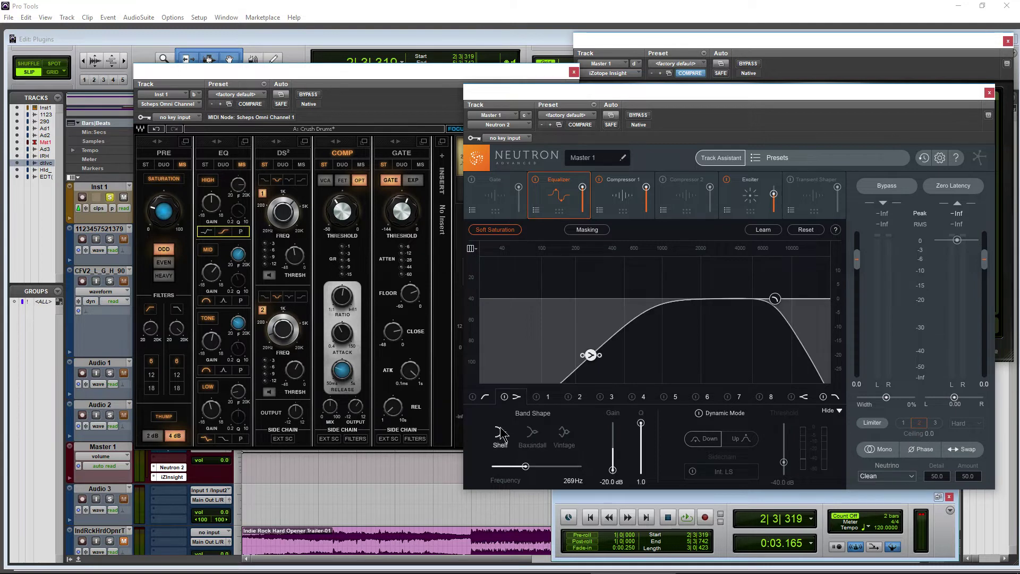
{"action": "left_click_drag", "start_coordinate": [591, 355], "coordinate": [561, 336]}
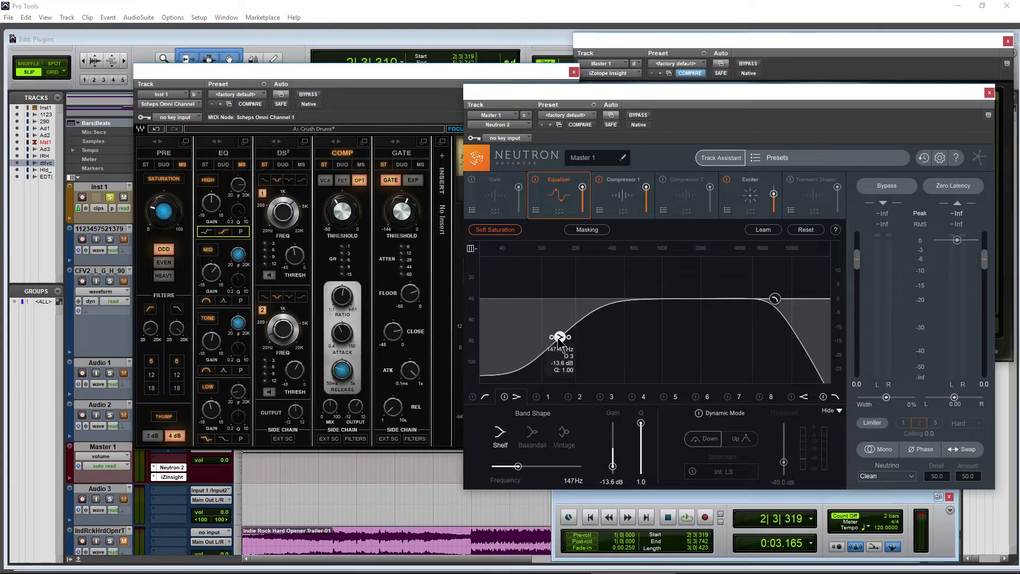
Try the low shelf and bell filter types on the first DS2 section of the Scheps Omni Channel
{"action": "left_click", "coordinate": [264, 182]}
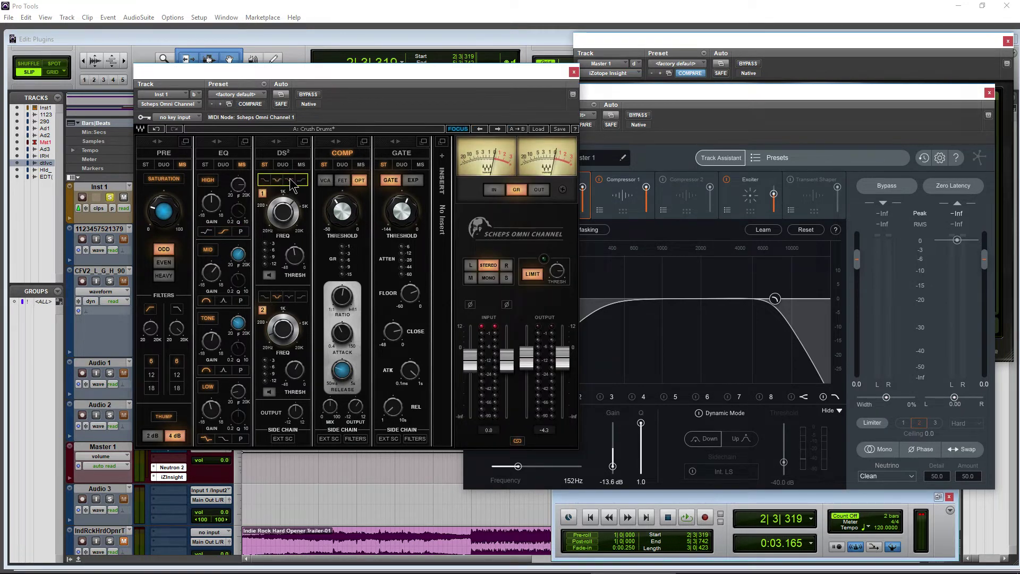
{"action": "left_click", "coordinate": [290, 180]}
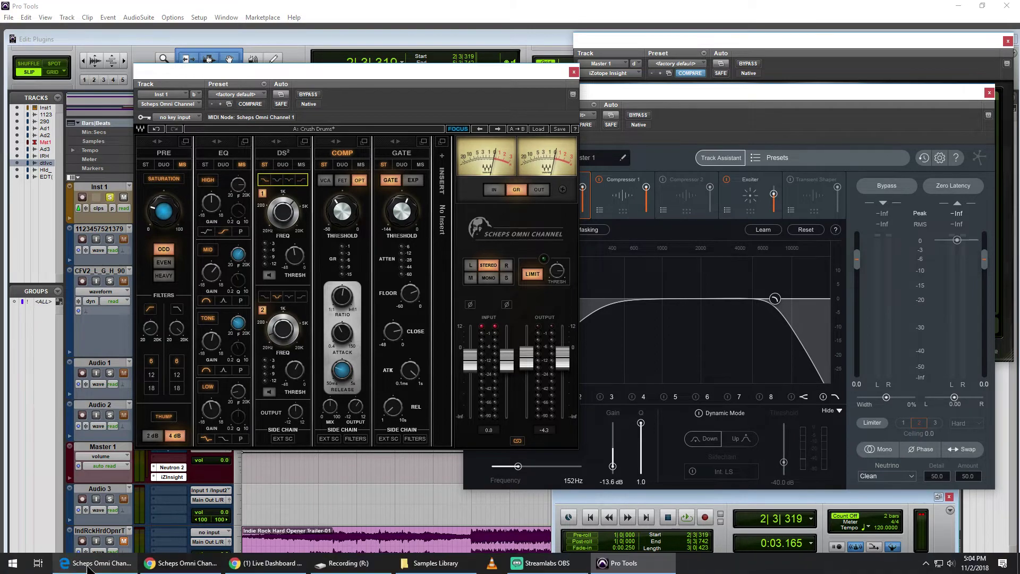
Switch to the user guide in the browser and read the DS2 Expanded View and Frequency sweep descriptions
{"action": "left_click", "coordinate": [88, 564]}
{"action": "left_click", "coordinate": [518, 271]}
{"action": "scroll", "coordinate": [518, 271], "scroll_direction": "down", "scroll_amount": 5}
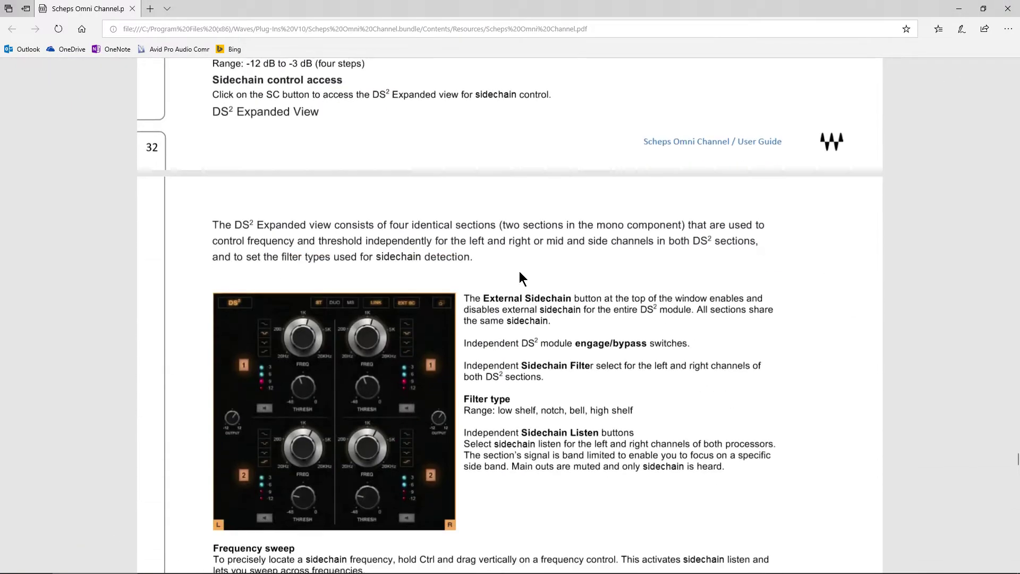
{"action": "scroll", "coordinate": [520, 277], "scroll_direction": "down", "scroll_amount": 2}
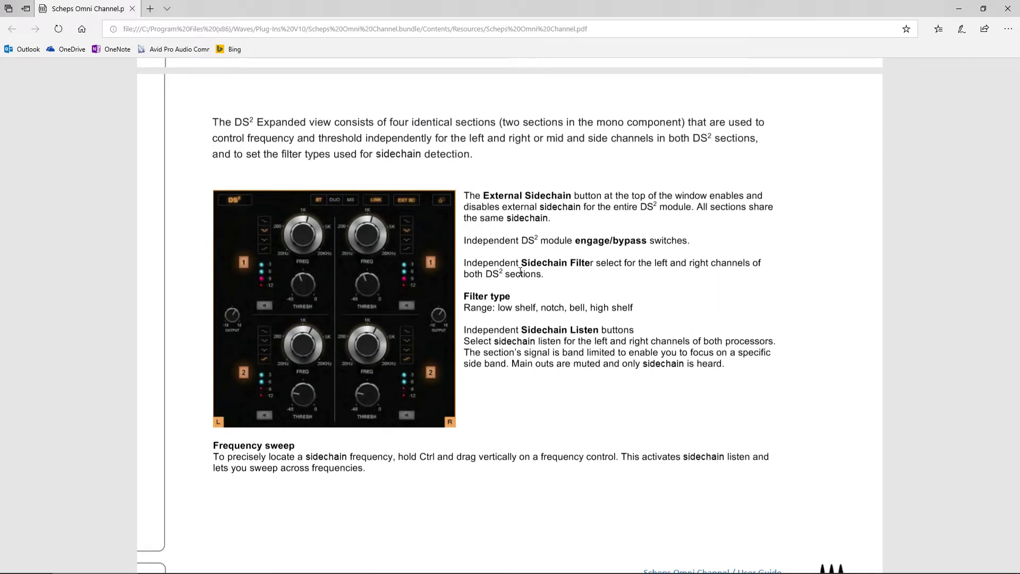
{"action": "scroll", "coordinate": [520, 272], "scroll_direction": "down", "scroll_amount": 5}
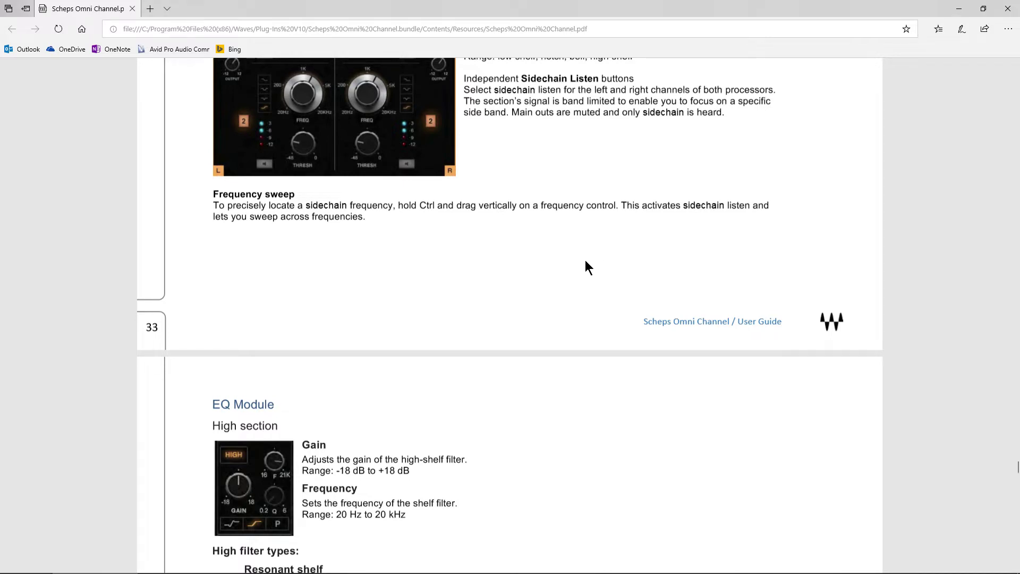
{"action": "scroll", "coordinate": [543, 282], "scroll_direction": "up", "scroll_amount": 2}
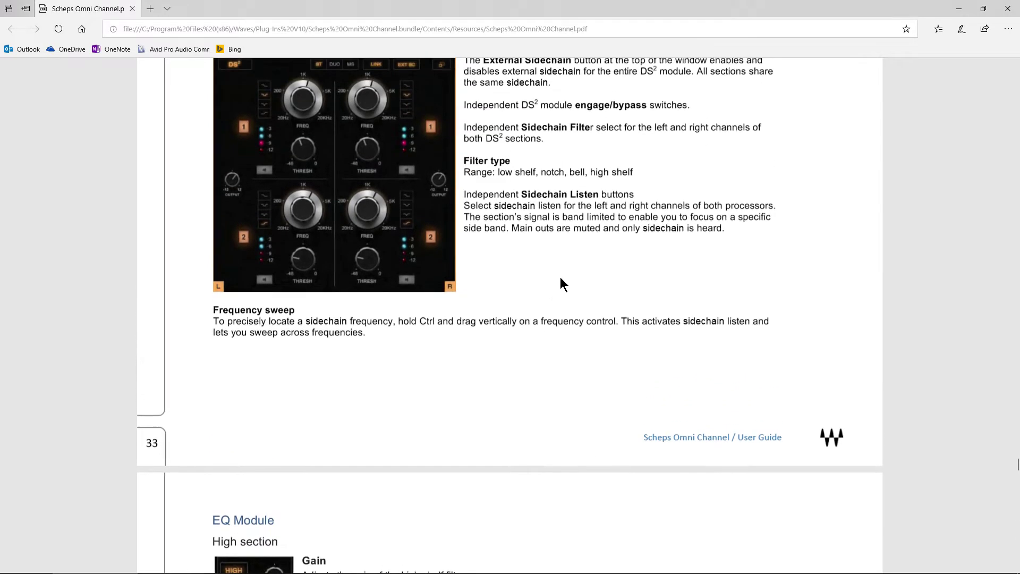
{"action": "scroll", "coordinate": [565, 292], "scroll_direction": "down", "scroll_amount": 1}
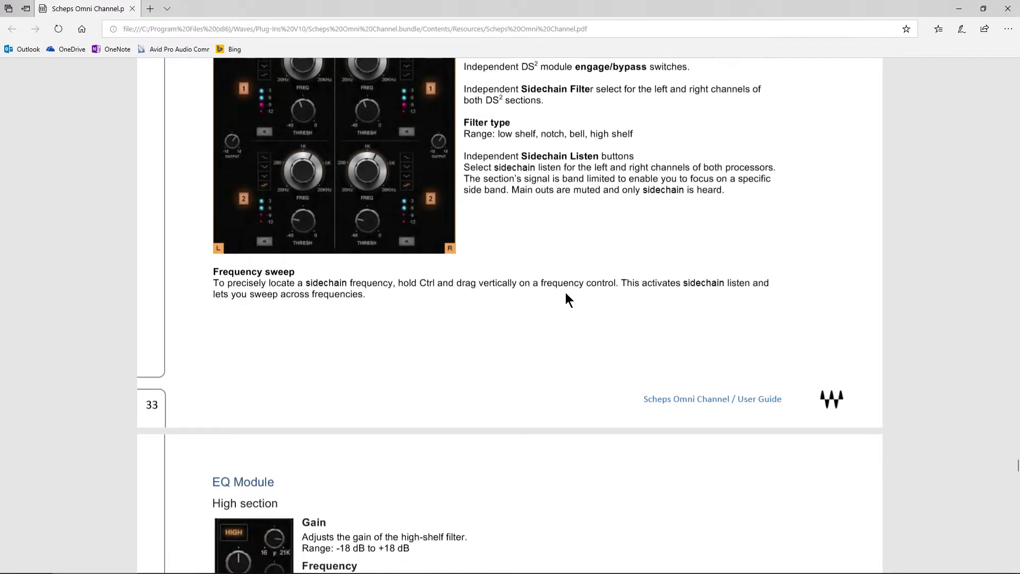
Read the user guide's EQ Module High section, focusing on the Resonant shelf filter type
{"action": "scroll", "coordinate": [566, 293], "scroll_direction": "down", "scroll_amount": 7}
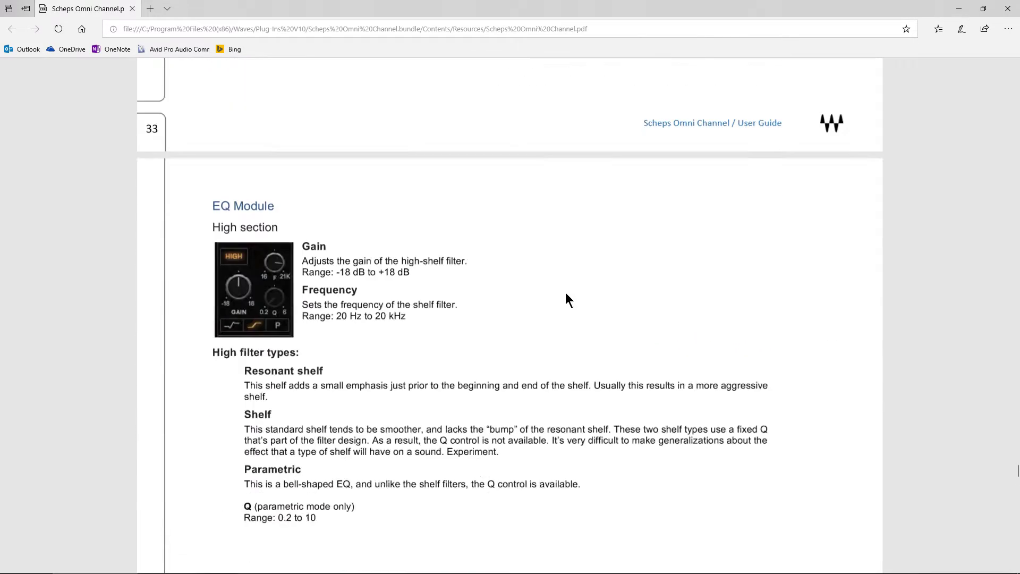
{"action": "scroll", "coordinate": [566, 293], "scroll_direction": "up", "scroll_amount": 1}
{"action": "scroll", "coordinate": [565, 292], "scroll_direction": "down", "scroll_amount": 1}
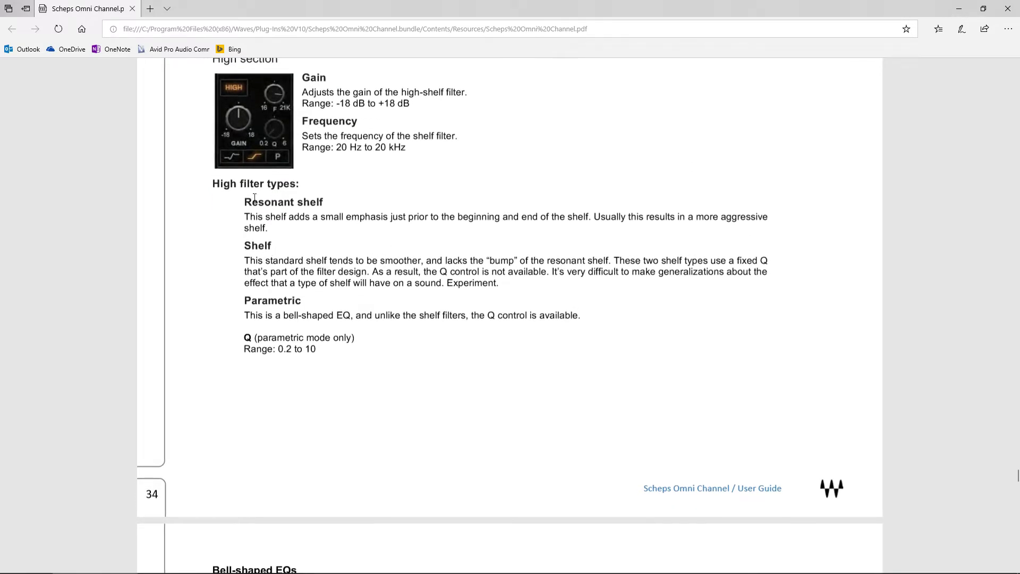
{"action": "left_click_drag", "start_coordinate": [262, 199], "coordinate": [593, 213]}
{"action": "left_click", "coordinate": [467, 201]}
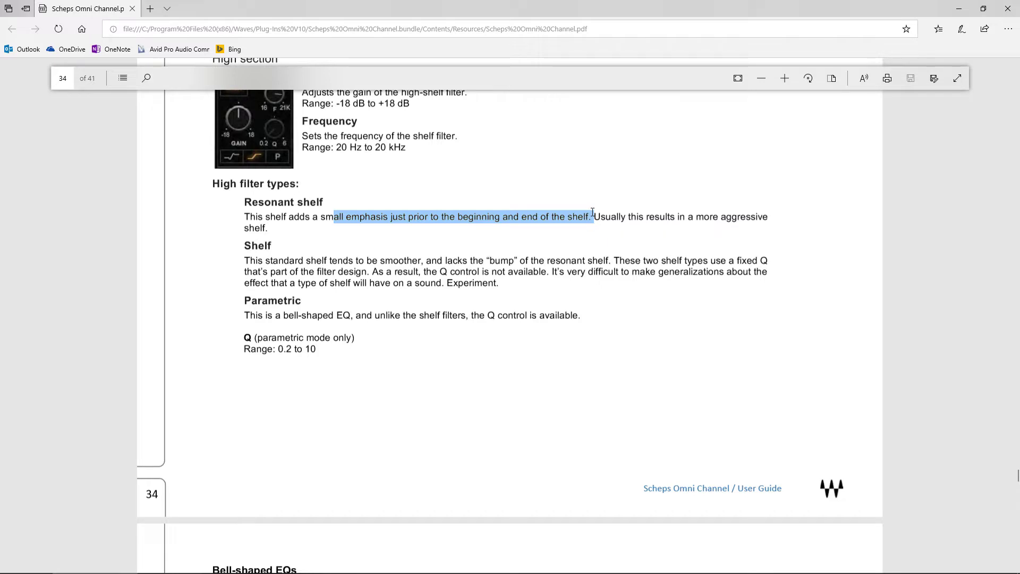
{"action": "left_click_drag", "start_coordinate": [250, 248], "coordinate": [265, 260]}
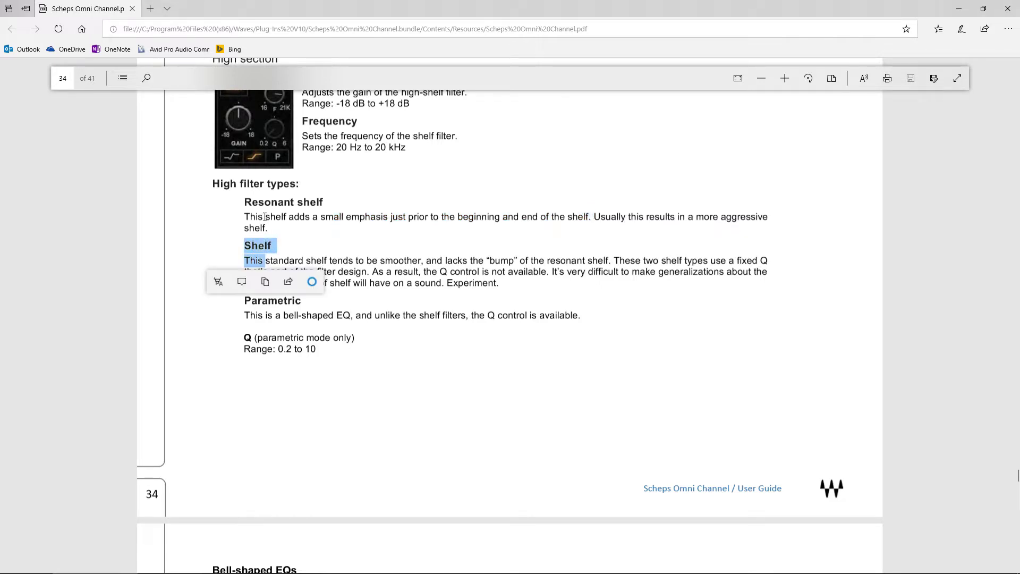
{"action": "left_click_drag", "start_coordinate": [259, 202], "coordinate": [325, 202]}
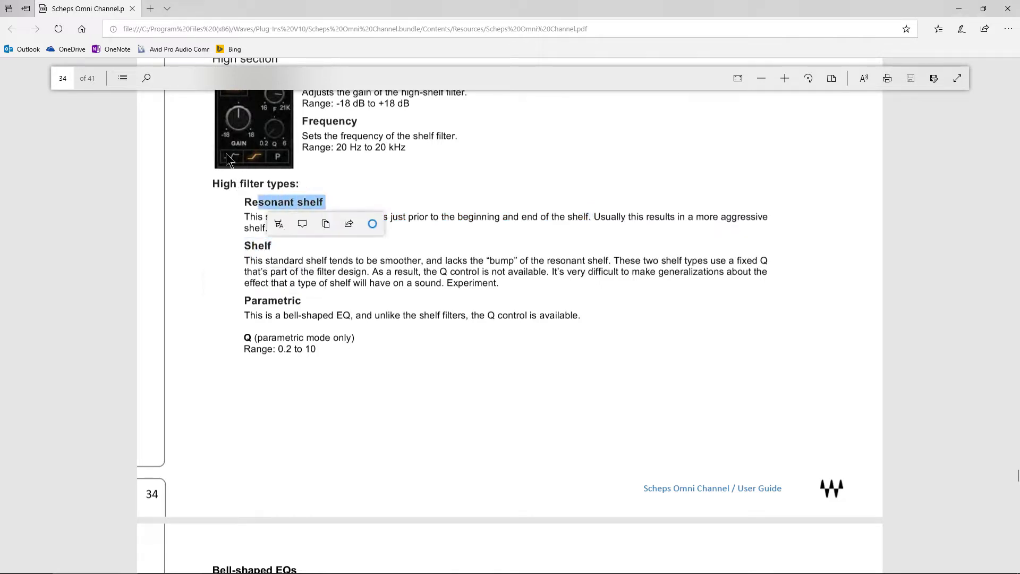
Switch to Pro Tools, set the Omni Channel's High EQ to resonant shelf, and move Neutron's low shelf to 192 Hz, -21.7 dB with the Vintage shape
{"action": "left_click", "coordinate": [633, 563]}
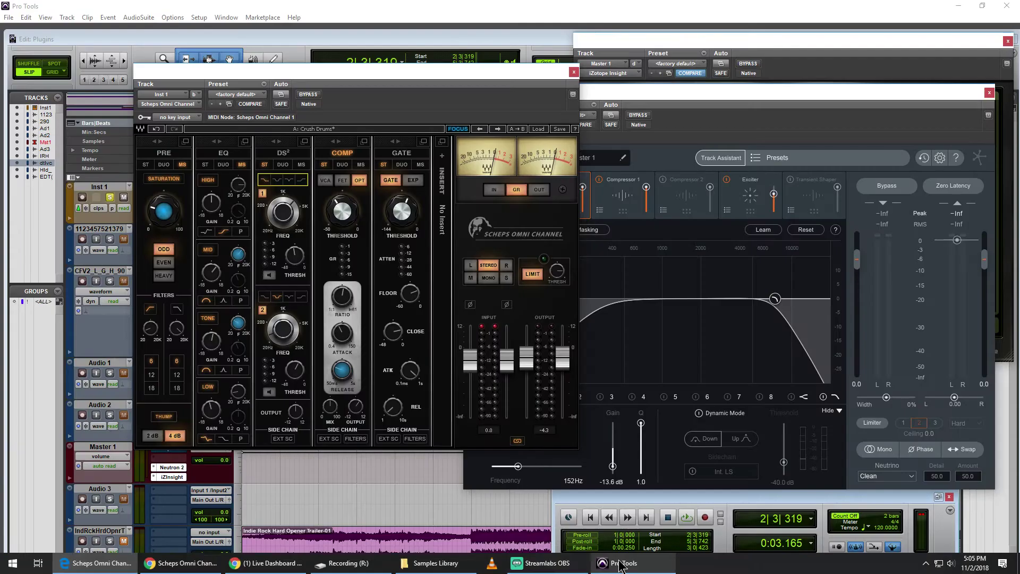
{"action": "left_click", "coordinate": [207, 232]}
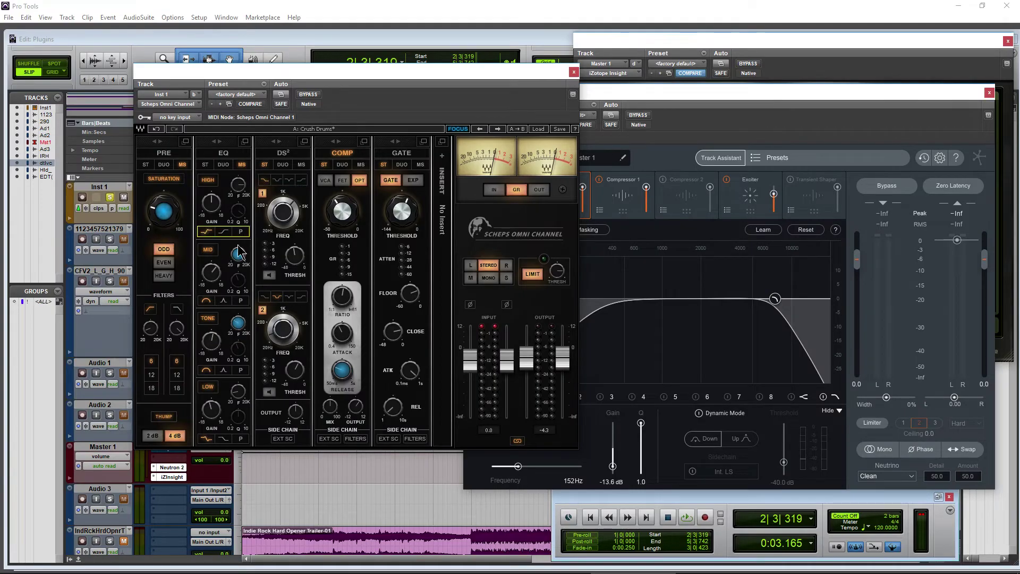
{"action": "left_click", "coordinate": [524, 450]}
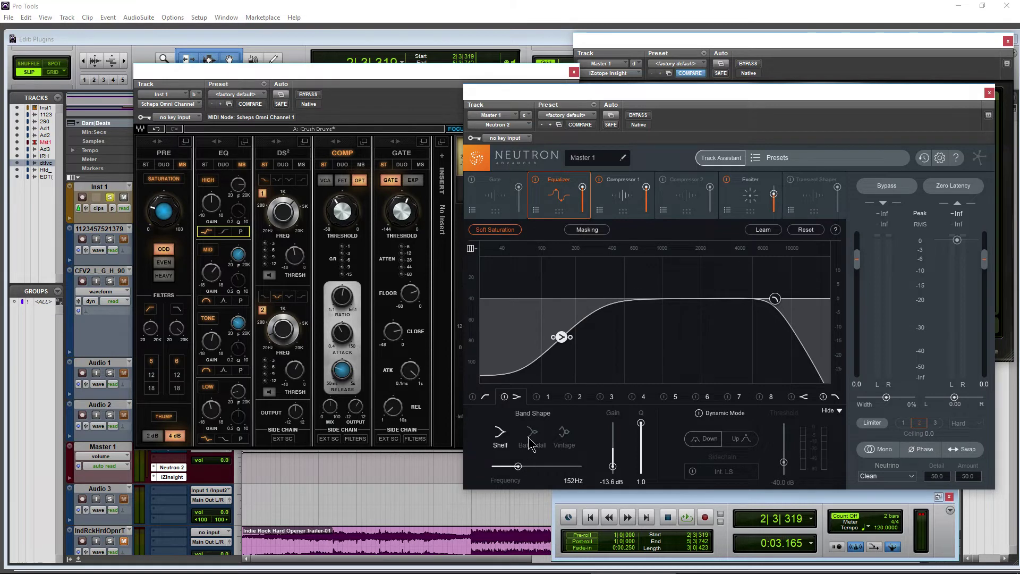
{"action": "left_click", "coordinate": [532, 442]}
{"action": "left_click", "coordinate": [562, 432]}
{"action": "left_click_drag", "start_coordinate": [562, 337], "coordinate": [573, 366]}
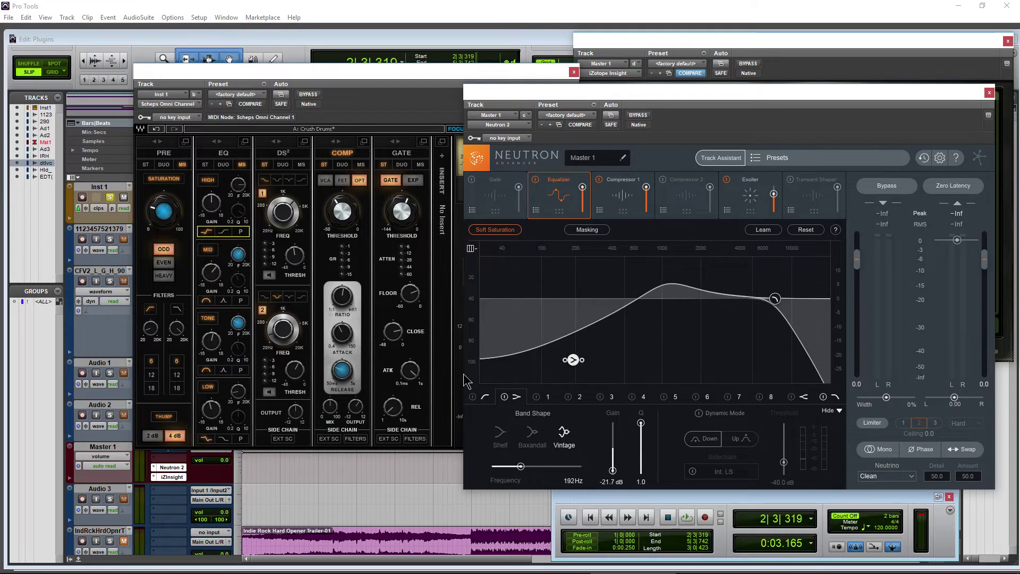
Compare Neutron's Shelf and Baxandall low-shelf shapes, and set the band to Vintage at about 131 Hz, -21.9 dB
{"action": "left_click", "coordinate": [502, 439]}
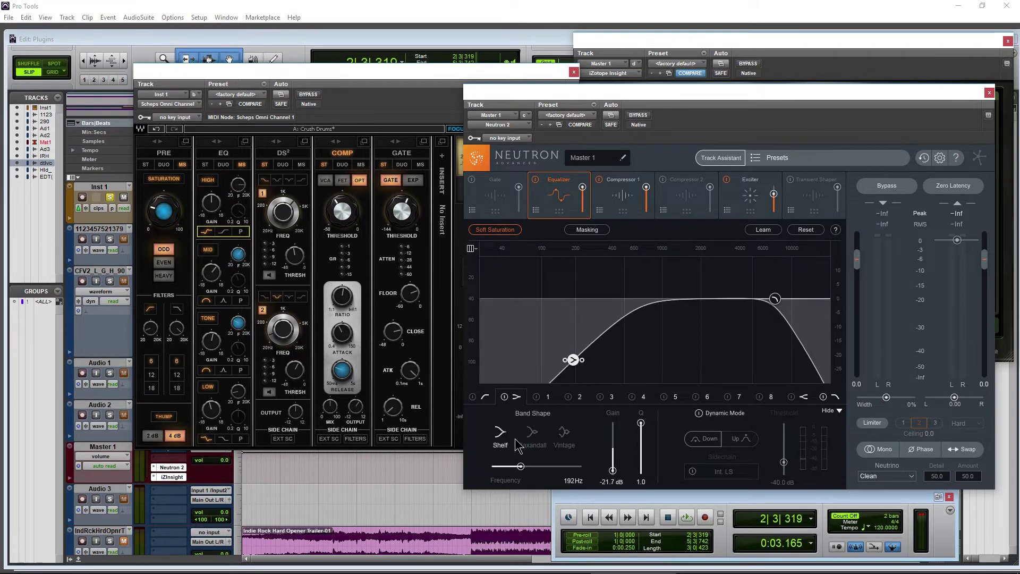
{"action": "left_click_drag", "start_coordinate": [579, 357], "coordinate": [560, 365]}
{"action": "left_click", "coordinate": [534, 441]}
{"action": "left_click", "coordinate": [564, 434]}
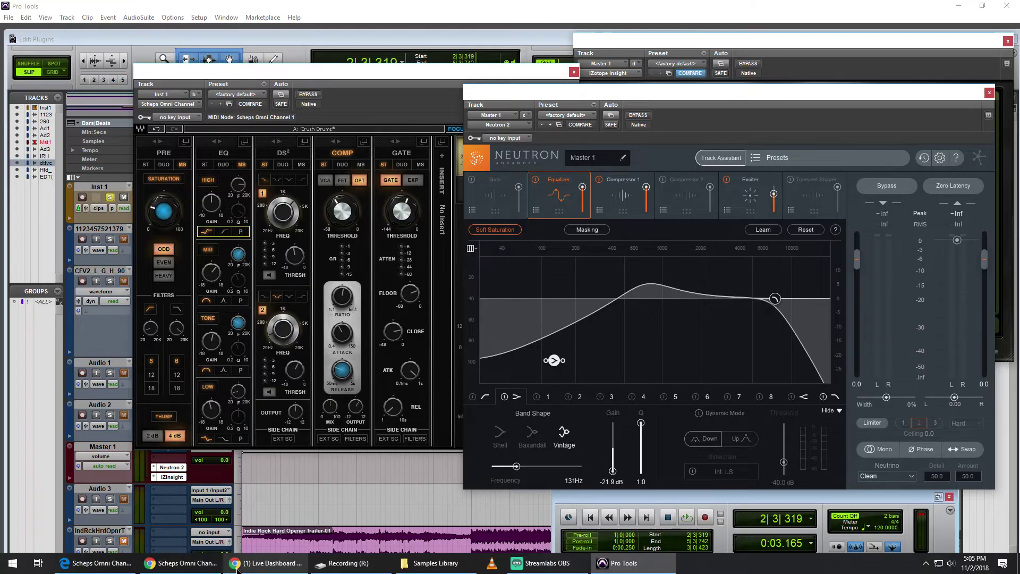
Switch to the user guide in the browser and read the High section's Shelf and Parametric filter type descriptions
{"action": "left_click", "coordinate": [97, 562]}
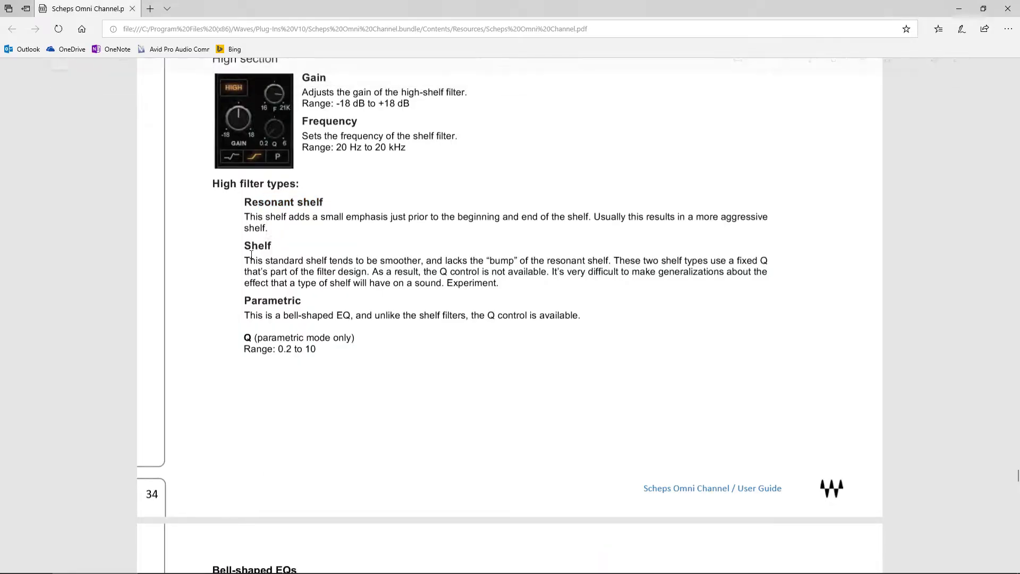
{"action": "left_click_drag", "start_coordinate": [249, 260], "coordinate": [458, 261]}
{"action": "left_click", "coordinate": [547, 293]}
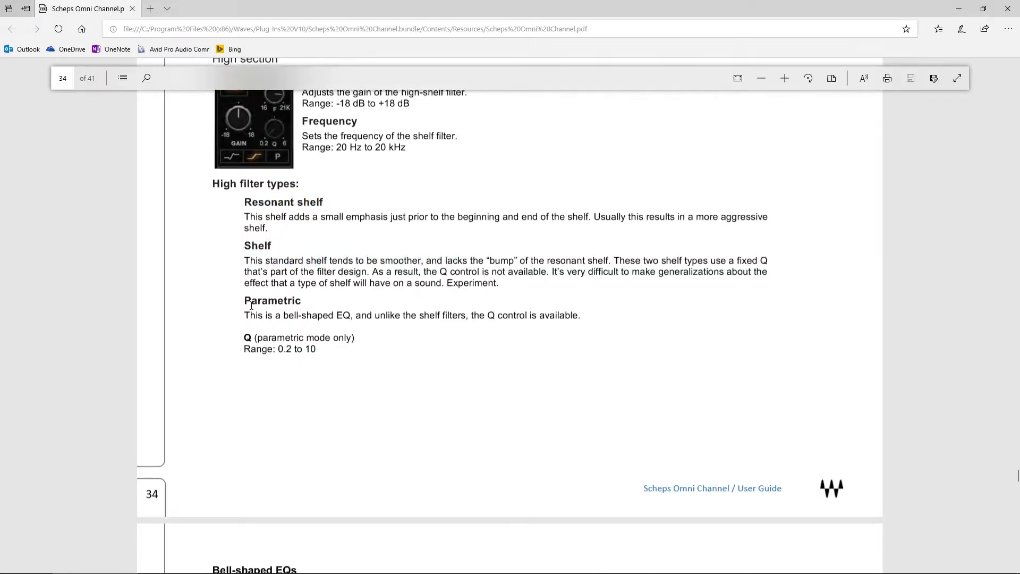
{"action": "left_click_drag", "start_coordinate": [245, 302], "coordinate": [311, 304]}
{"action": "left_click_drag", "start_coordinate": [392, 308], "coordinate": [529, 317]}
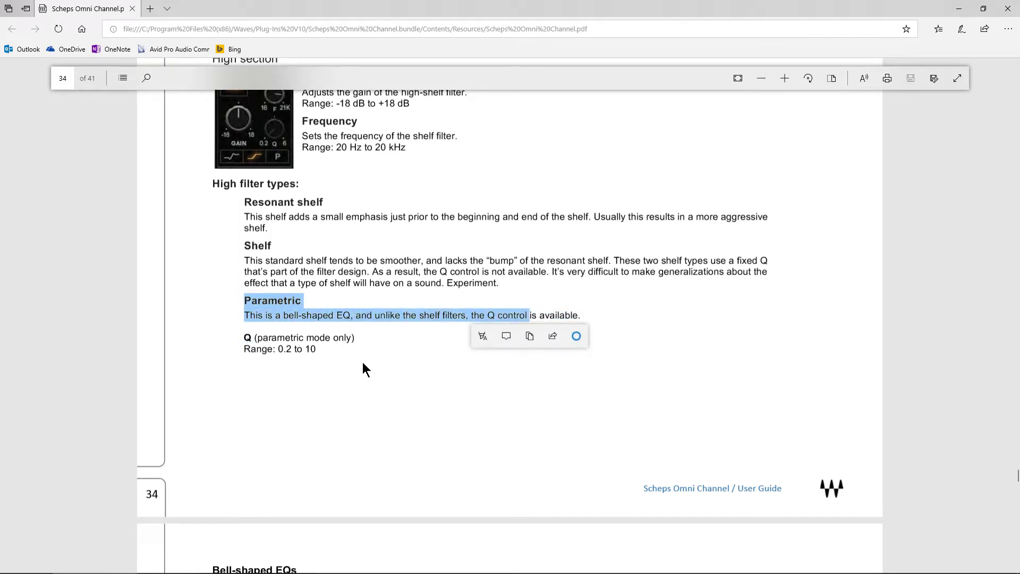
{"action": "left_click", "coordinate": [404, 315]}
Read the user guide's Bell-shaped EQs page covering the Mid and Tone sections
{"action": "scroll", "coordinate": [481, 285], "scroll_direction": "down", "scroll_amount": 2}
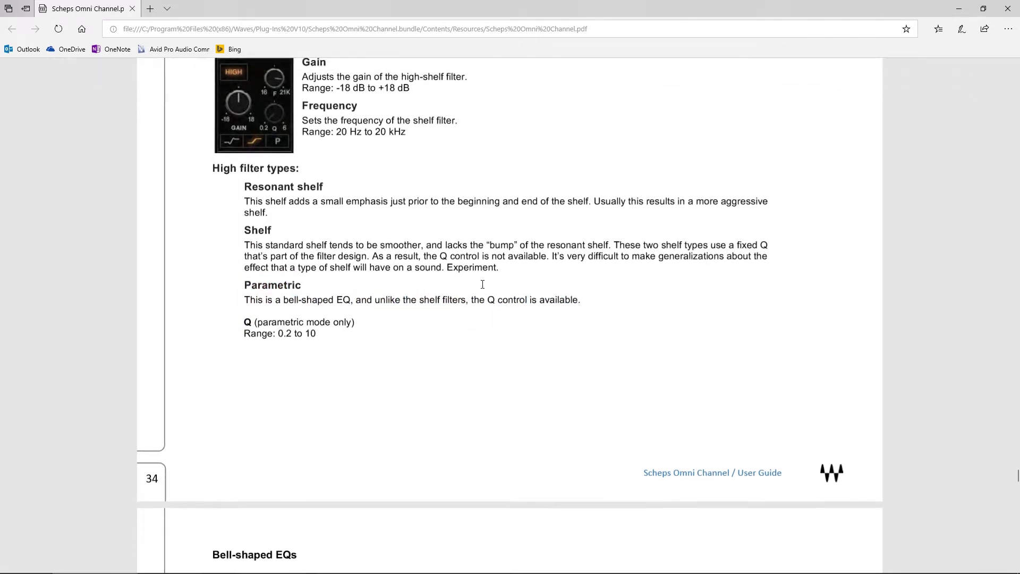
{"action": "scroll", "coordinate": [482, 284], "scroll_direction": "down", "scroll_amount": 1}
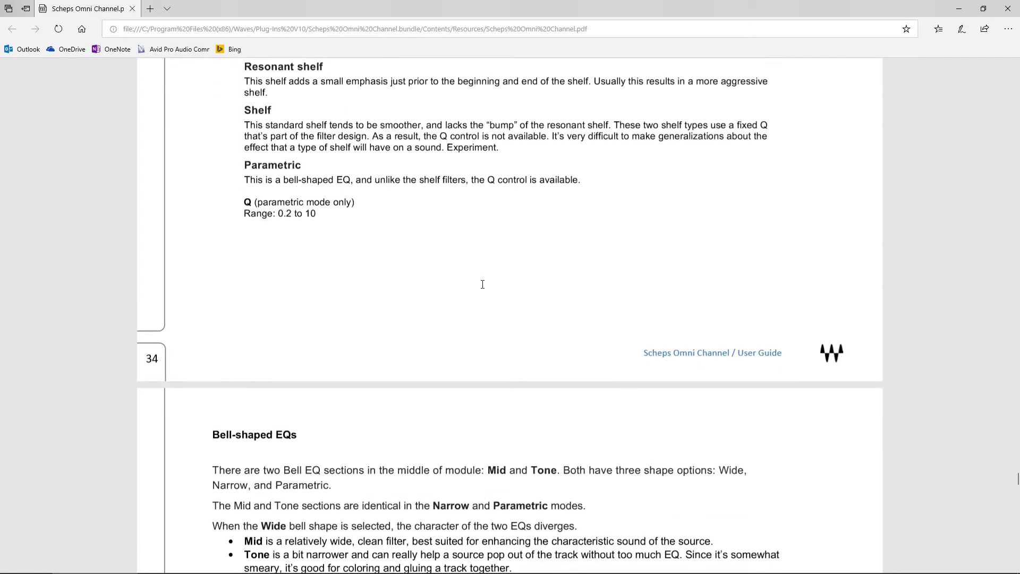
{"action": "scroll", "coordinate": [482, 284], "scroll_direction": "down", "scroll_amount": 5}
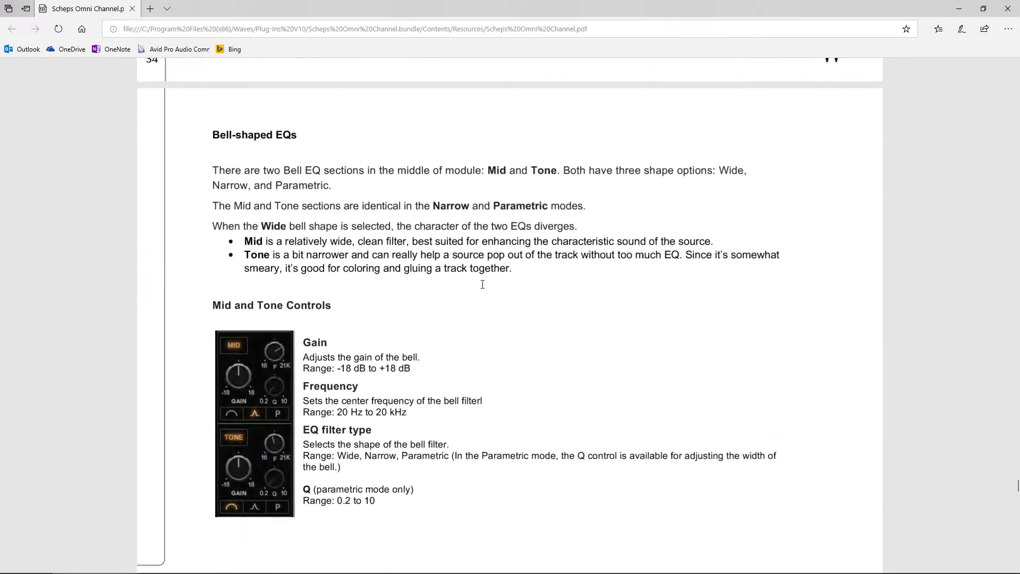
{"action": "left_click_drag", "start_coordinate": [229, 87], "coordinate": [277, 87]}
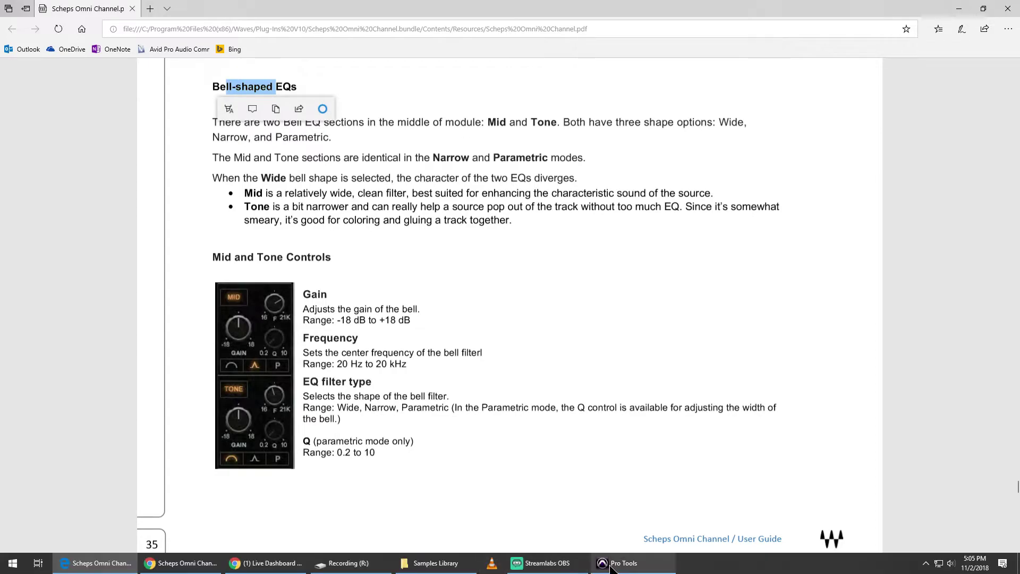
Switch to Pro Tools, enable Neutron Equalizer band 1, and shape it to about 208 Hz, -20.8 dB, with Q 0.8
{"action": "left_click", "coordinate": [632, 563]}
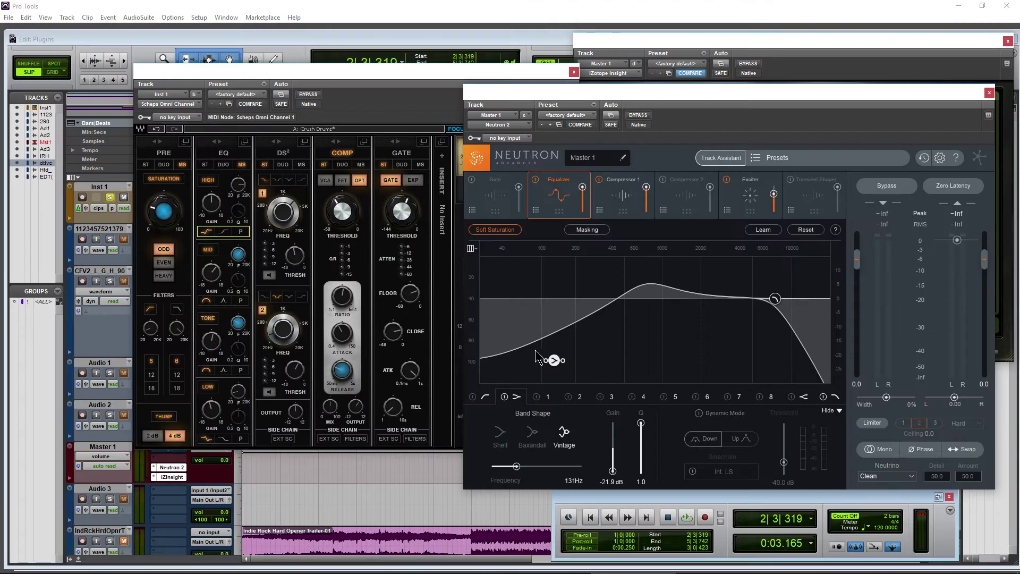
{"action": "left_click", "coordinate": [546, 397]}
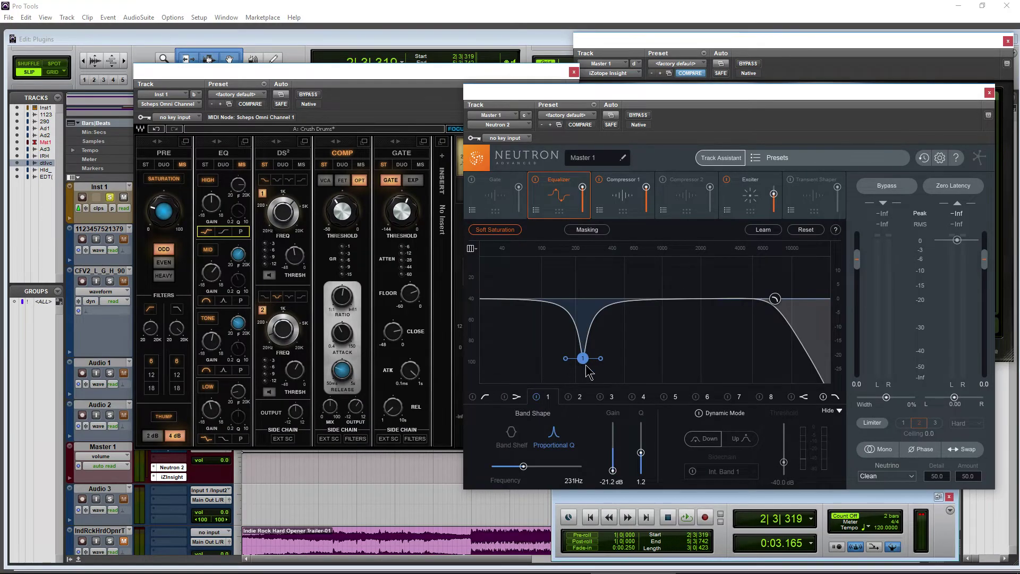
{"action": "left_click_drag", "start_coordinate": [583, 358], "coordinate": [599, 360]}
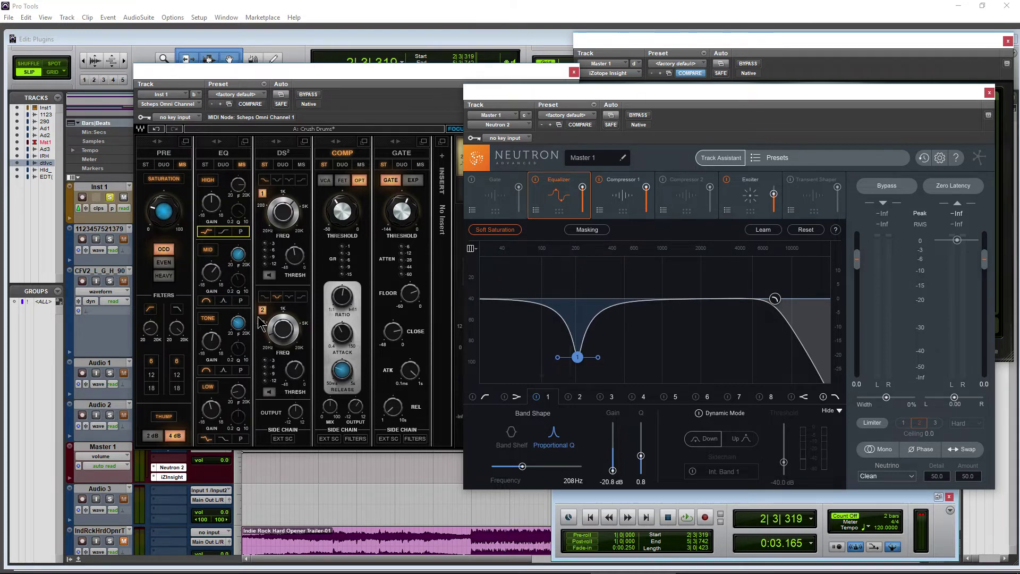
Set the Omni Channel's Mid EQ to the Parametric shape and narrow Neutron's band 1 to Q 3.4
{"action": "left_click", "coordinate": [207, 301]}
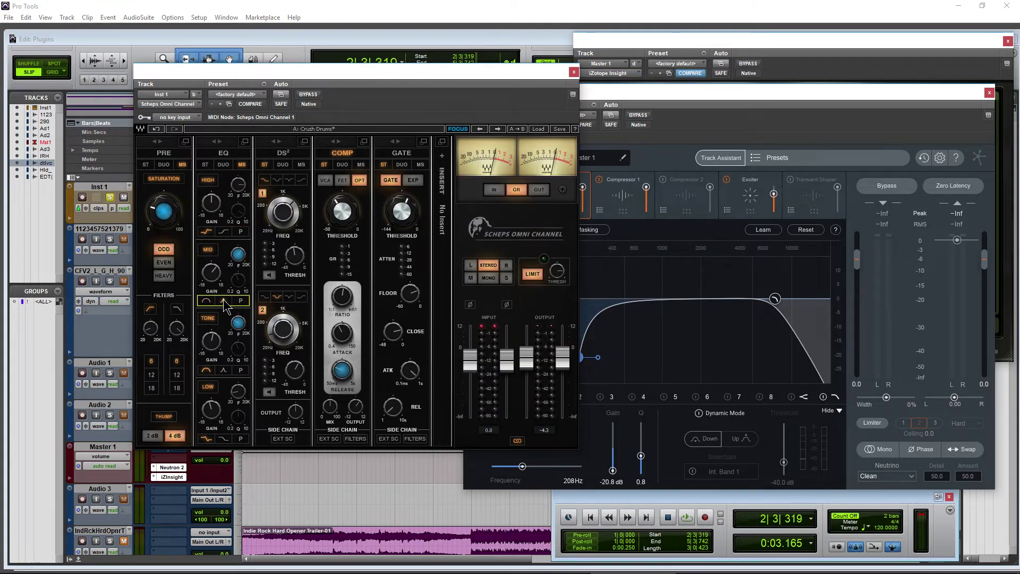
{"action": "left_click", "coordinate": [238, 280]}
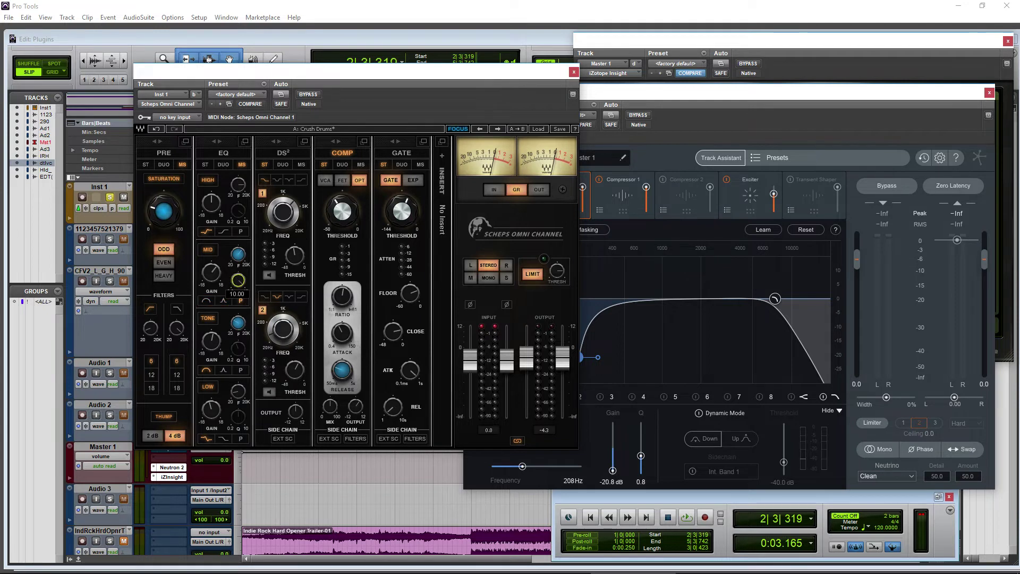
{"action": "mouse_move", "coordinate": [598, 357]}
{"action": "left_mouse_down"}
{"action": "mouse_move", "coordinate": [585, 358]}
{"action": "mouse_move", "coordinate": [609, 357]}
{"action": "left_mouse_up"}
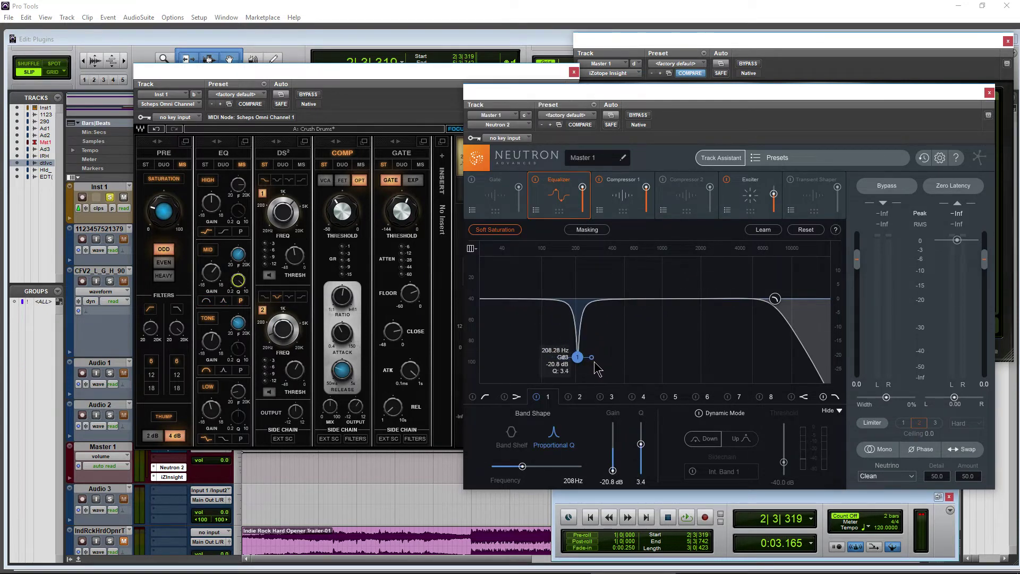
Switch to the user guide and read how the Mid and Tone EQs differ in the Wide bell shape
{"action": "left_click", "coordinate": [181, 563]}
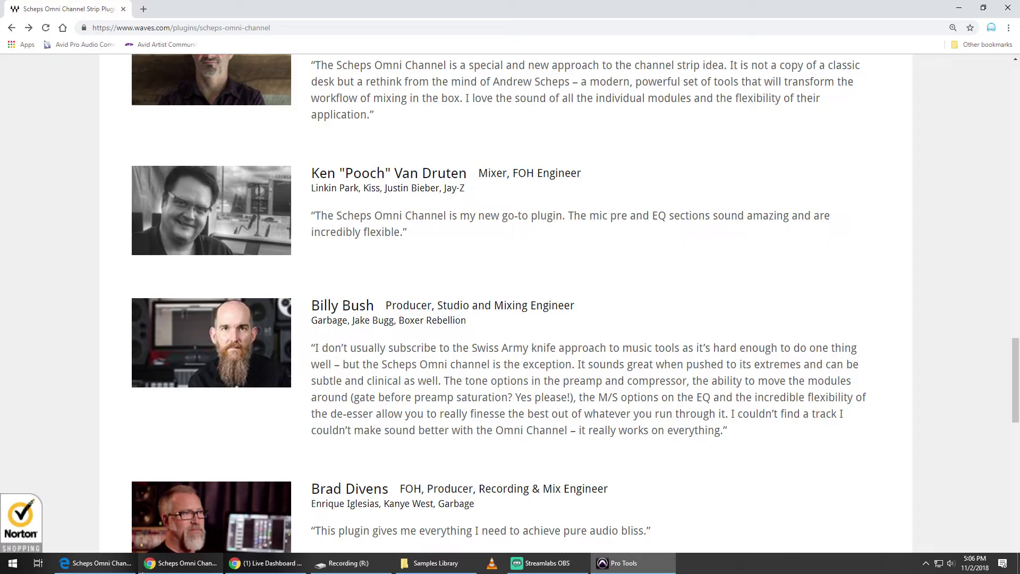
{"action": "left_click", "coordinate": [95, 562]}
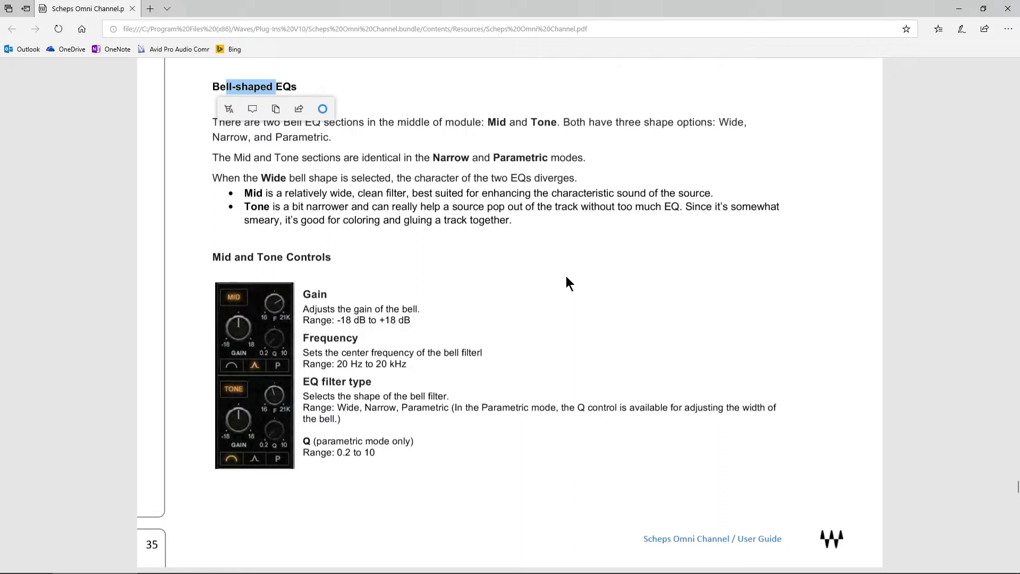
{"action": "left_click_drag", "start_coordinate": [257, 196], "coordinate": [276, 195]}
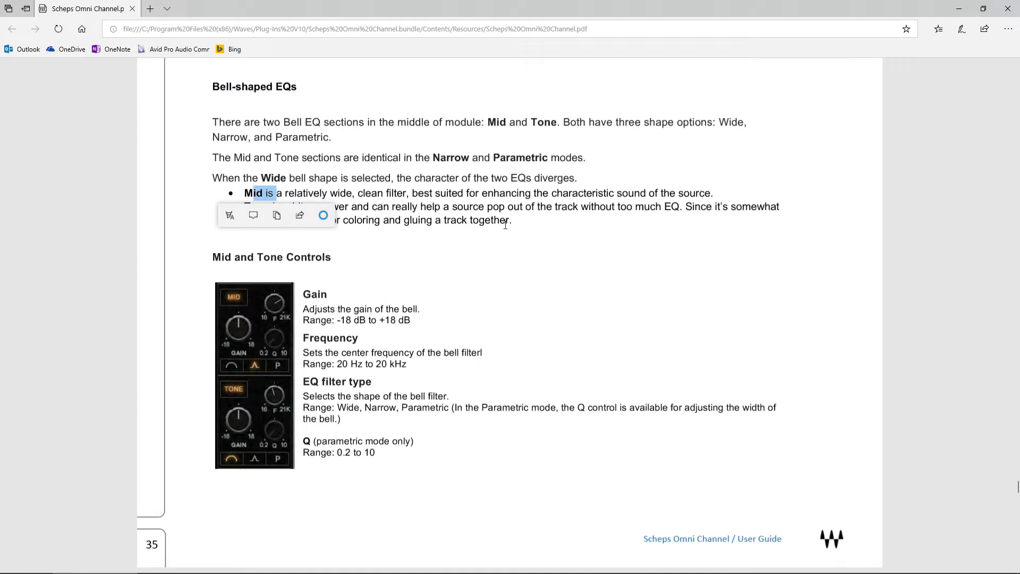
{"action": "left_click_drag", "start_coordinate": [459, 195], "coordinate": [593, 200]}
{"action": "left_click", "coordinate": [349, 207]}
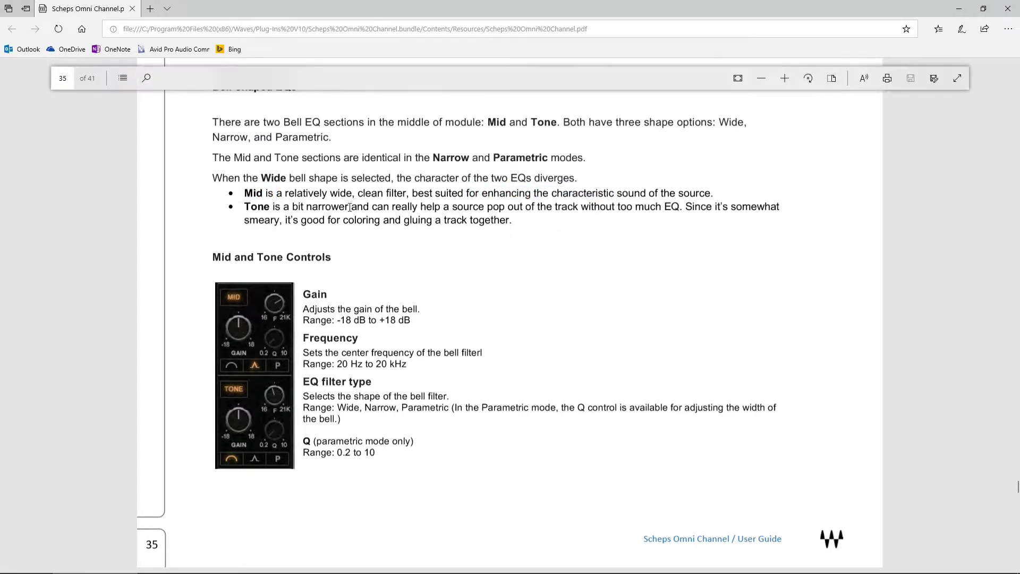
{"action": "left_click_drag", "start_coordinate": [377, 207], "coordinate": [658, 223]}
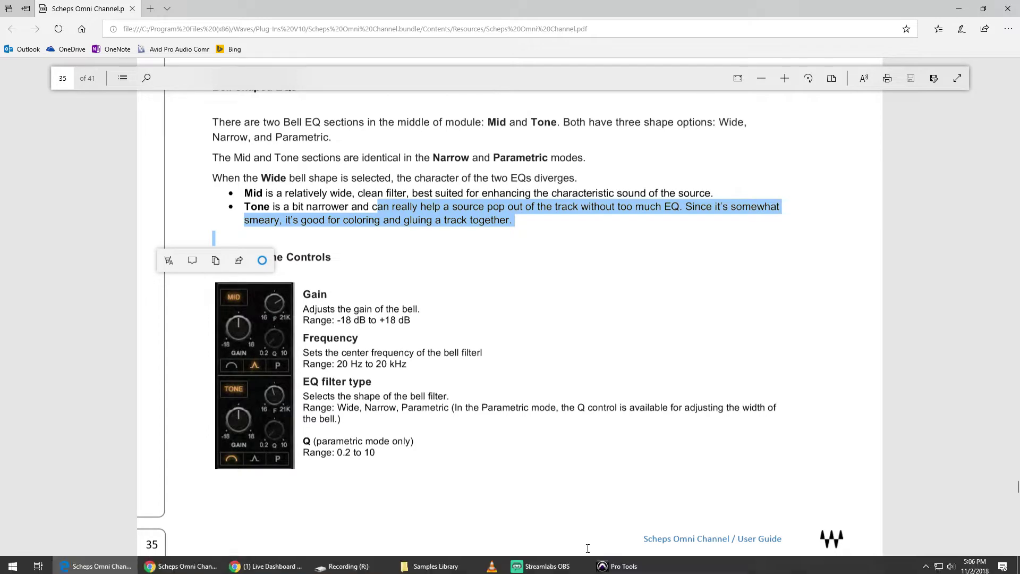
Read the user guide's EQ Low section controls and filter types
{"action": "scroll", "coordinate": [610, 300], "scroll_direction": "down", "scroll_amount": 1}
{"action": "scroll", "coordinate": [610, 301], "scroll_direction": "down", "scroll_amount": 8}
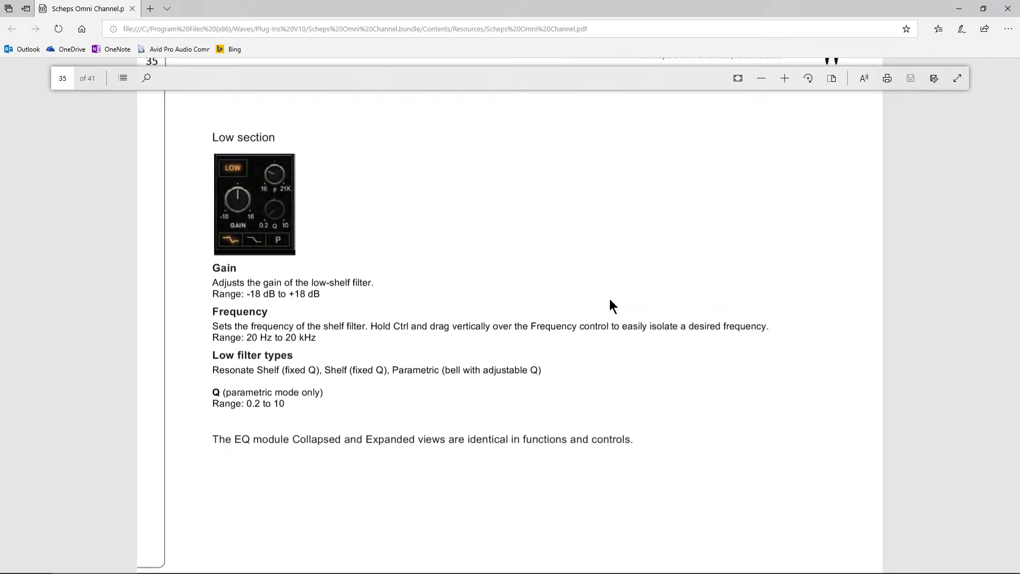
{"action": "scroll", "coordinate": [609, 300], "scroll_direction": "down", "scroll_amount": 6}
{"action": "scroll", "coordinate": [609, 299], "scroll_direction": "up", "scroll_amount": 5}
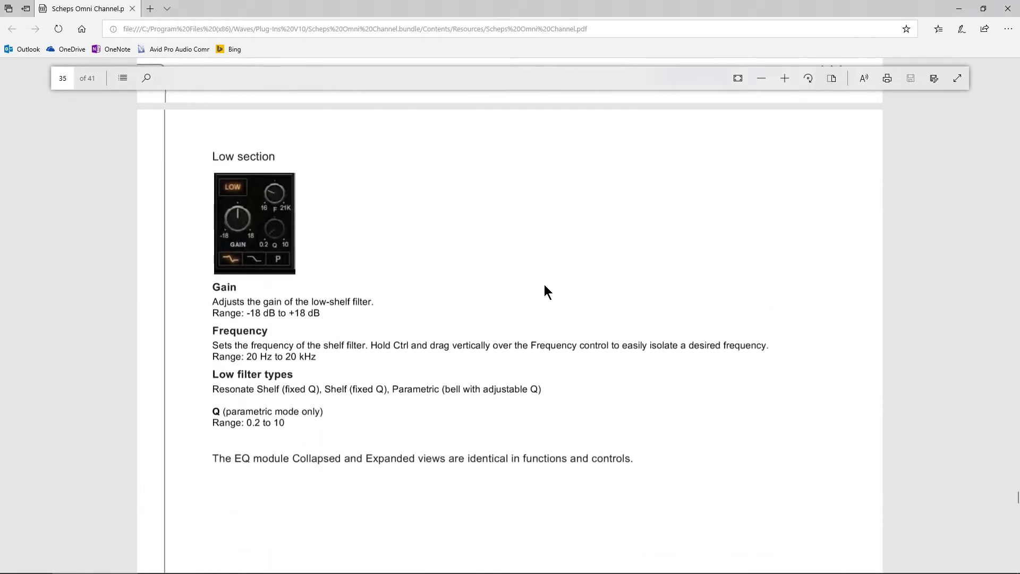
Read the user guide's Compressor Module page on the VCA, FET and OPT modes
{"action": "scroll", "coordinate": [532, 303], "scroll_direction": "down", "scroll_amount": 9}
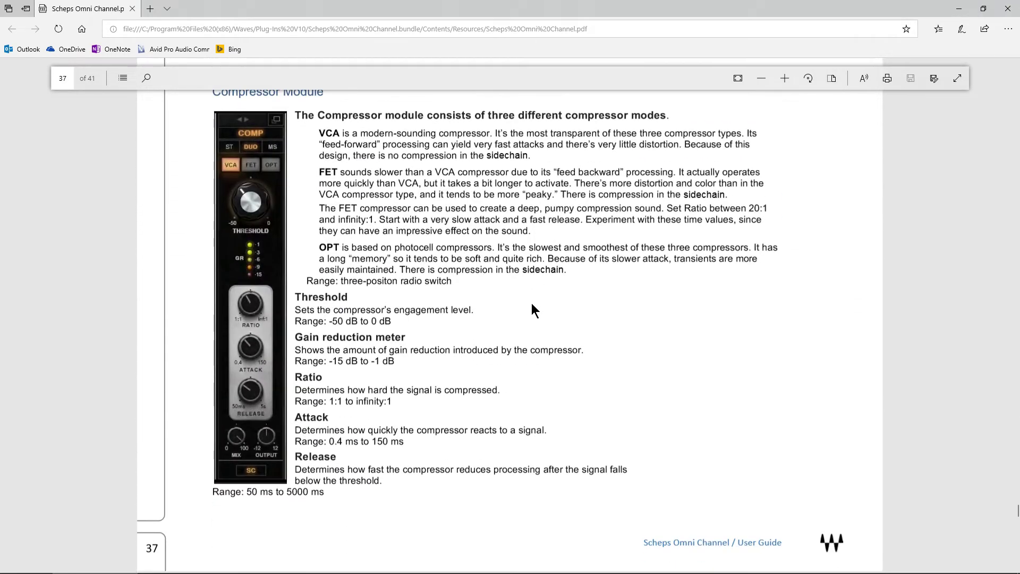
{"action": "left_click_drag", "start_coordinate": [320, 136], "coordinate": [439, 136]}
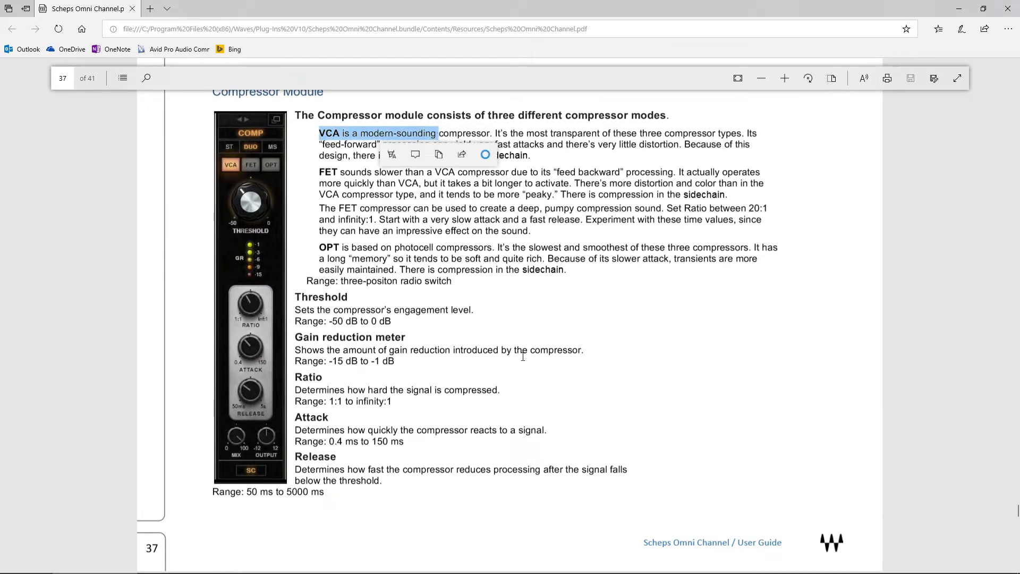
{"action": "left_click", "coordinate": [555, 147]}
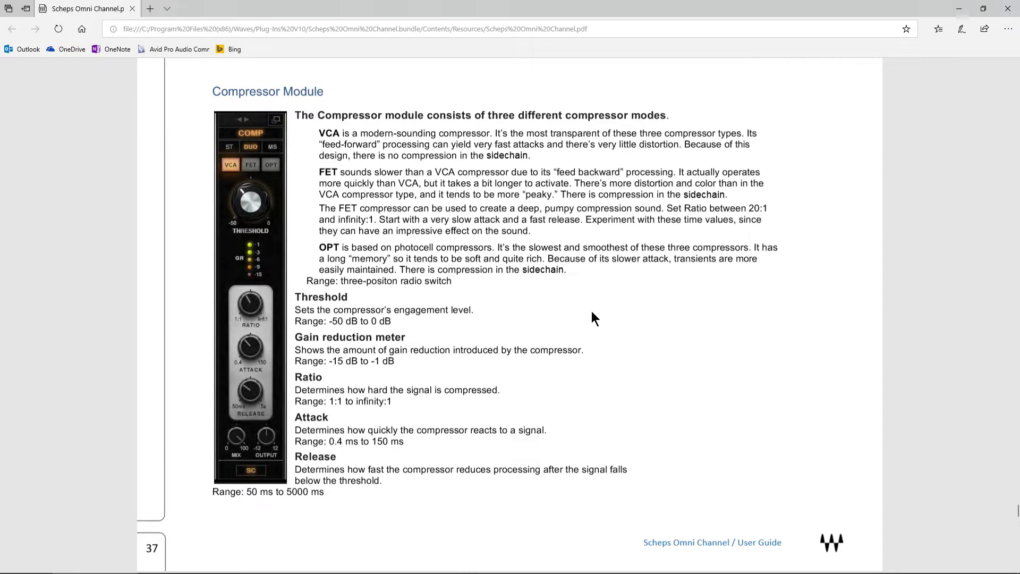
{"action": "scroll", "coordinate": [591, 318], "scroll_direction": "down", "scroll_amount": 1}
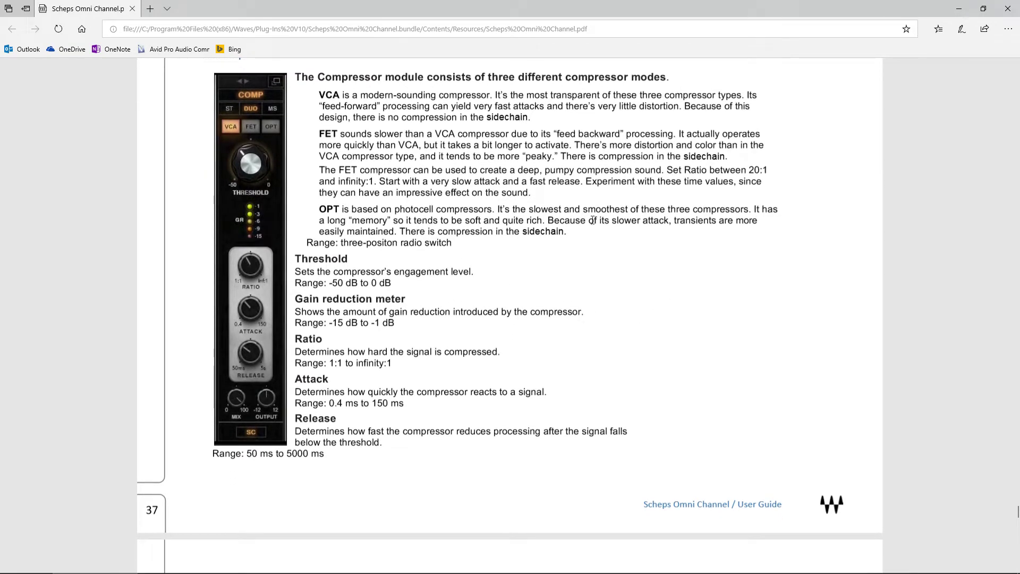
Read the rest of the user guide's Compressor Module, from OPT mode to sidechain filters, and skim the Gate and Master Module pages
{"action": "left_click_drag", "start_coordinate": [588, 220], "coordinate": [730, 210]}
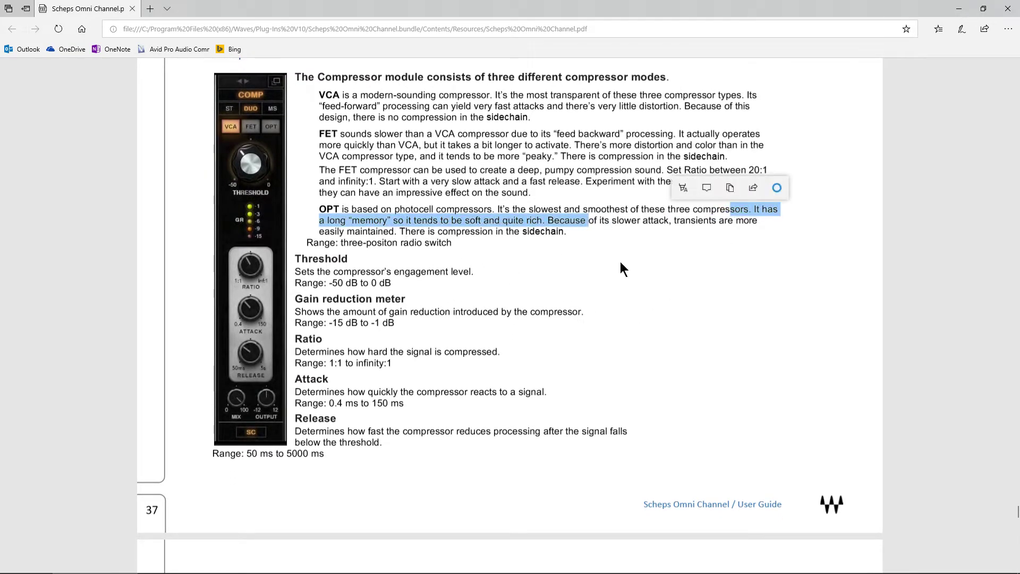
{"action": "scroll", "coordinate": [620, 262], "scroll_direction": "down", "scroll_amount": 5}
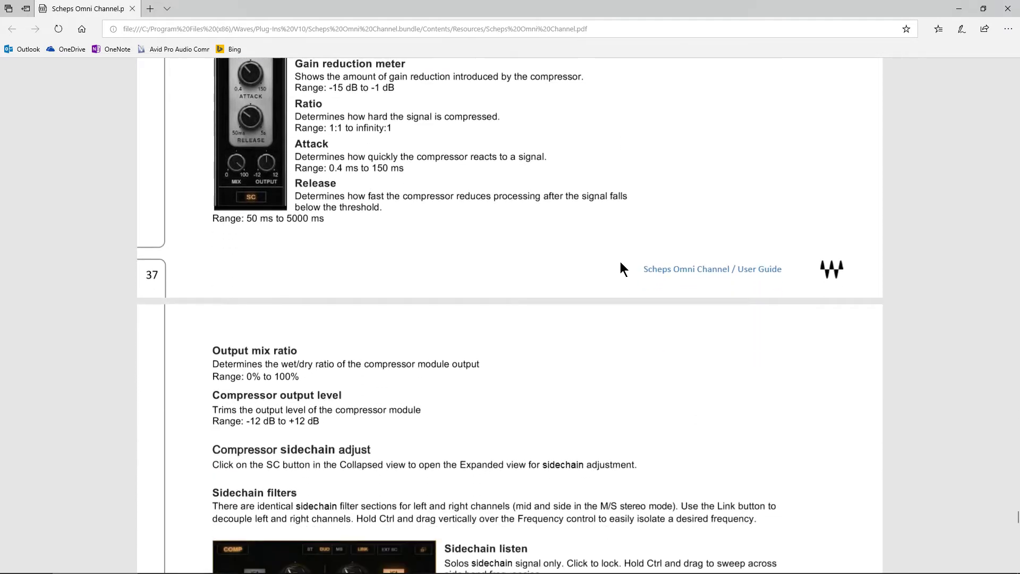
{"action": "scroll", "coordinate": [620, 261], "scroll_direction": "down", "scroll_amount": 6}
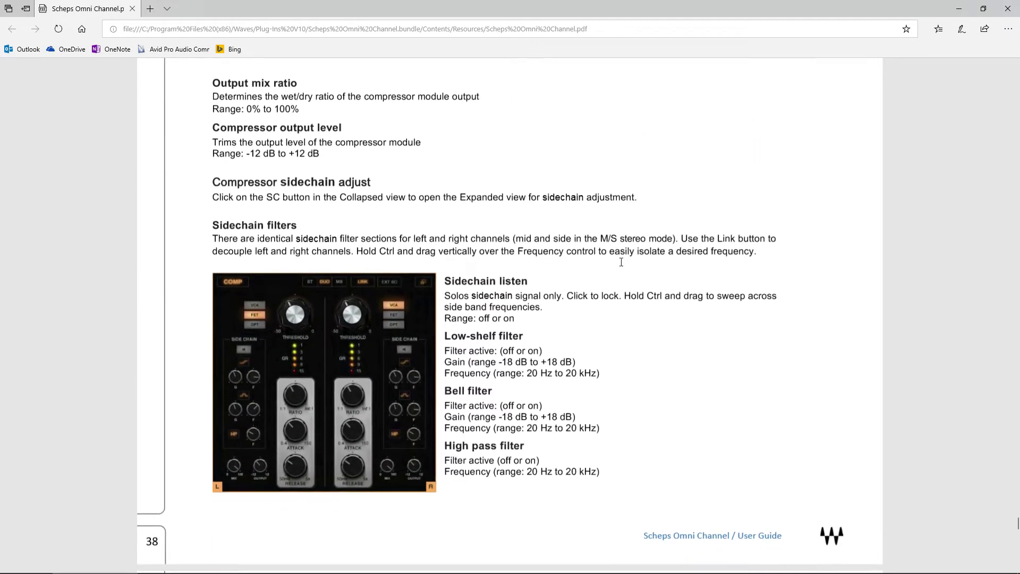
{"action": "scroll", "coordinate": [621, 262], "scroll_direction": "down", "scroll_amount": 10}
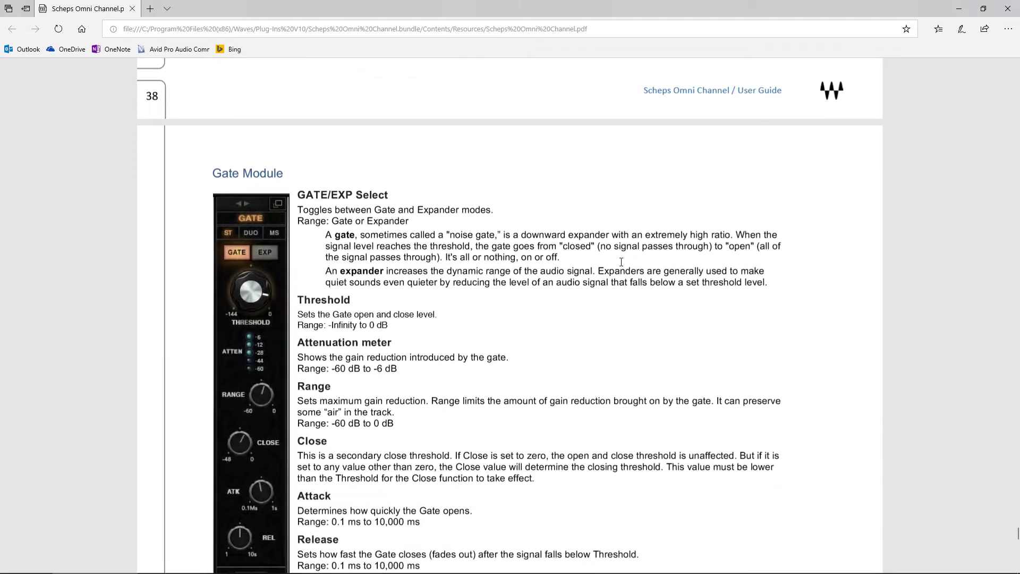
{"action": "scroll", "coordinate": [621, 262], "scroll_direction": "down", "scroll_amount": 2}
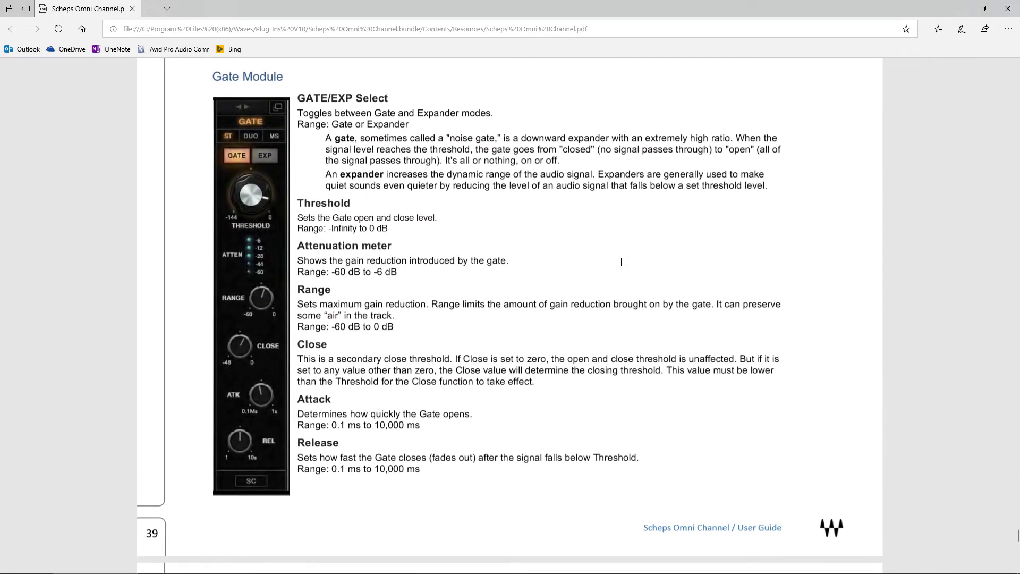
{"action": "scroll", "coordinate": [621, 262], "scroll_direction": "down", "scroll_amount": 20}
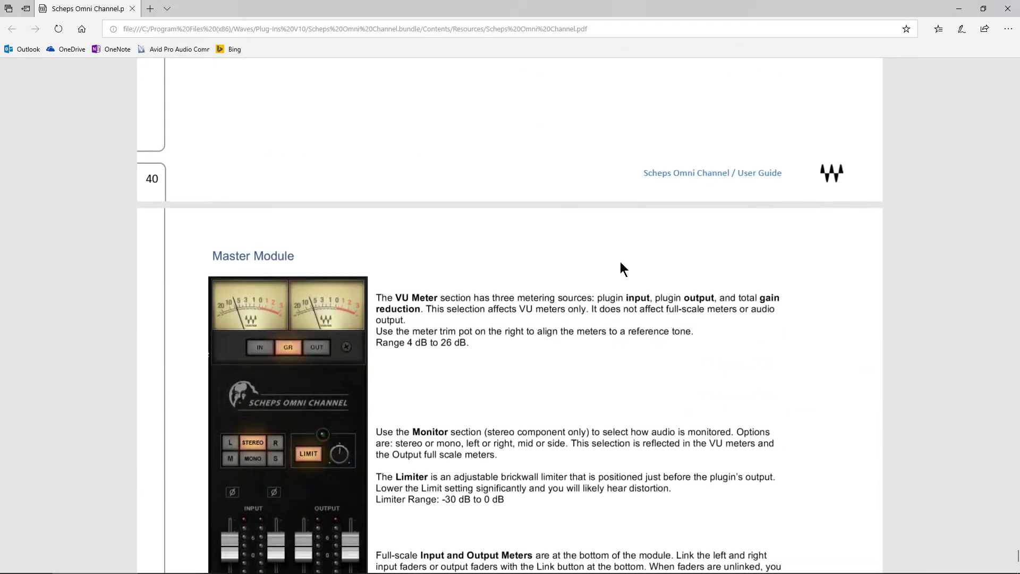
{"action": "scroll", "coordinate": [619, 261], "scroll_direction": "down", "scroll_amount": 4}
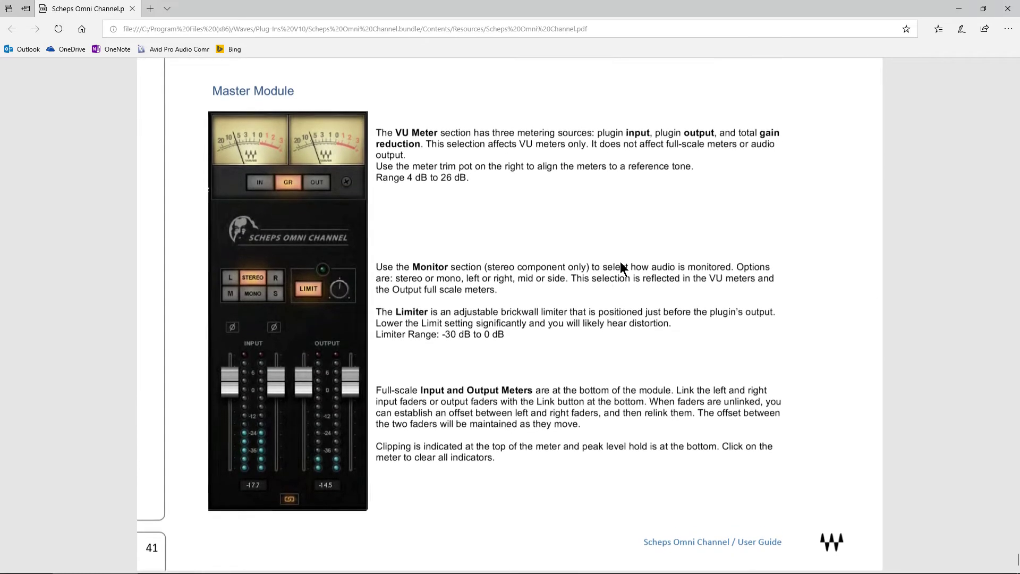
Close the user guide and return to Pro Tools, closing the Neutron 2, Scheps Omni Channel and Insight windows
{"action": "left_click", "coordinate": [1007, 9]}
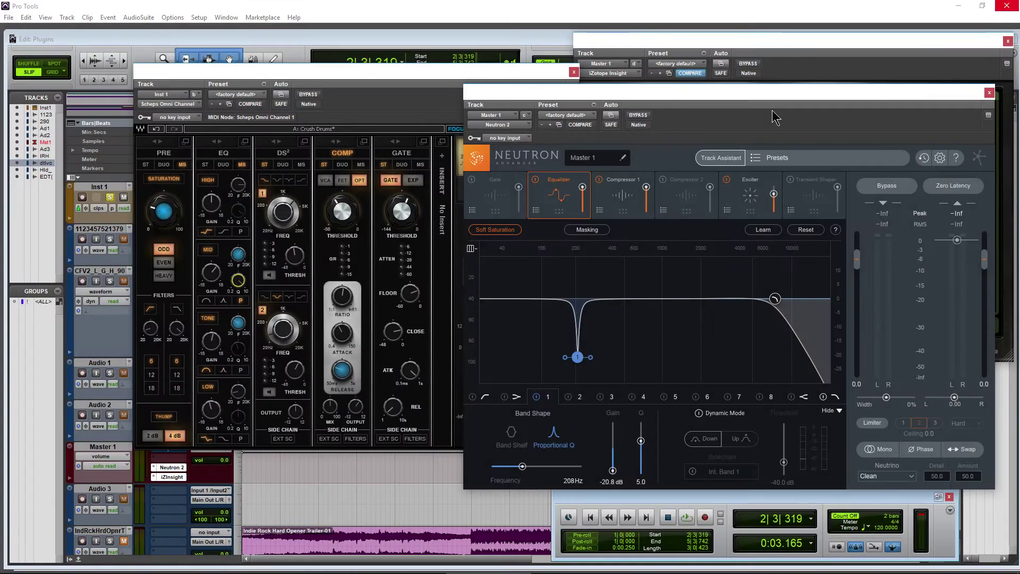
{"action": "left_click_drag", "start_coordinate": [775, 92], "coordinate": [558, 62]}
{"action": "left_click", "coordinate": [319, 105]}
{"action": "left_click", "coordinate": [669, 82]}
{"action": "left_click", "coordinate": [632, 64]}
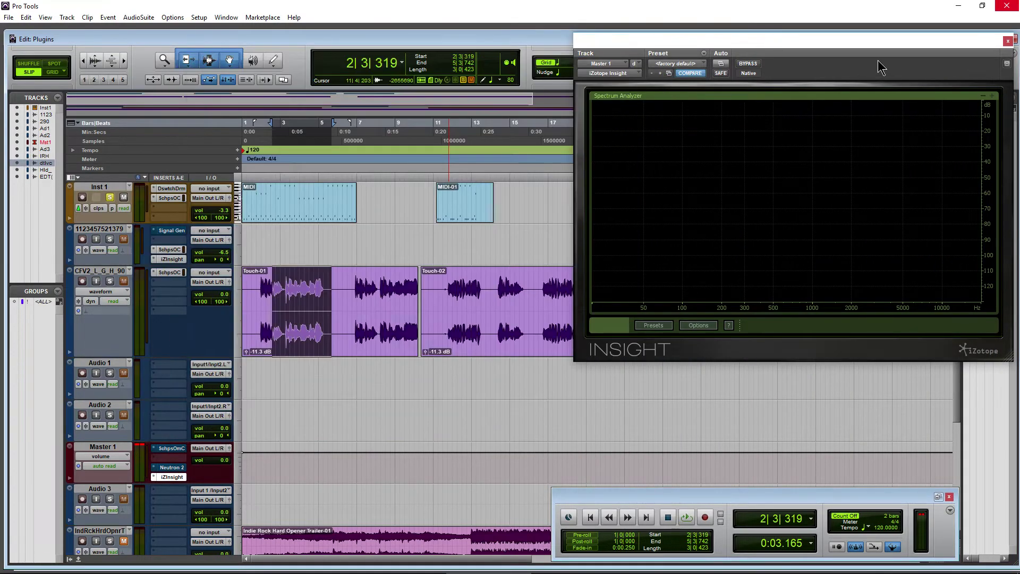
{"action": "left_click_drag", "start_coordinate": [924, 51], "coordinate": [878, 53]}
{"action": "left_click", "coordinate": [964, 44]}
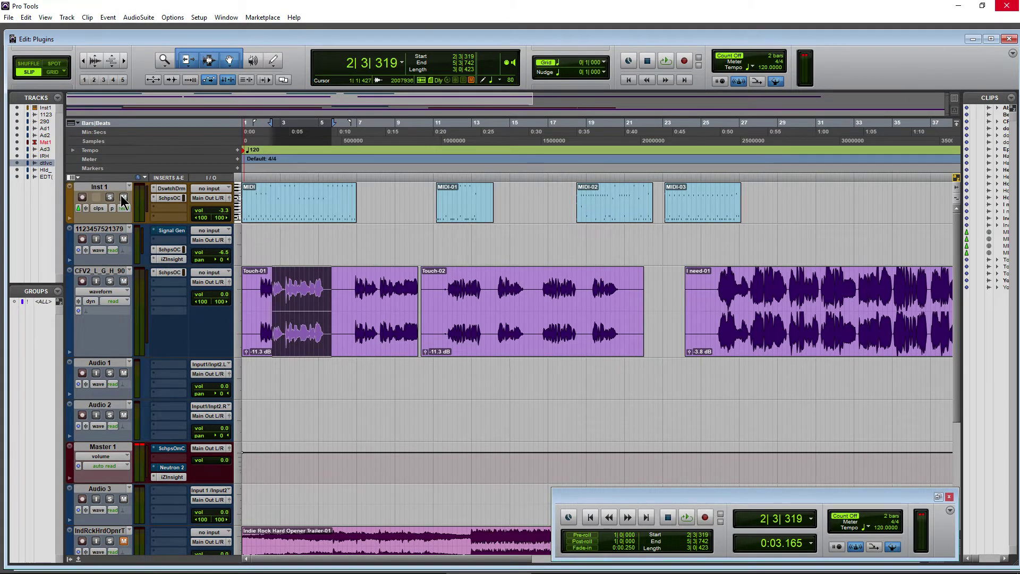
Create one new stereo Instrument Track in ticks
{"action": "key", "text": "ctrl+shift+n"}
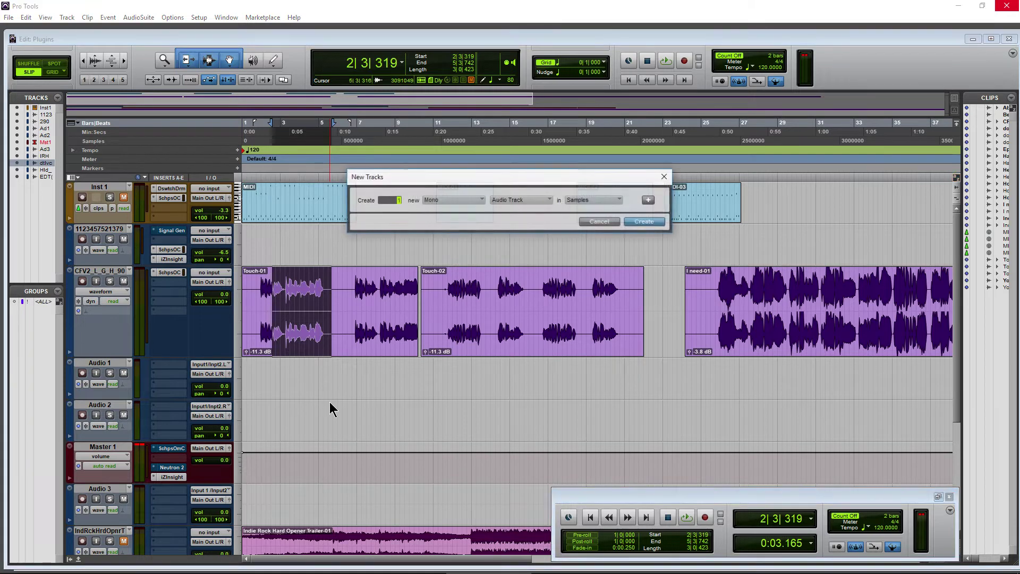
{"action": "left_click", "coordinate": [449, 200]}
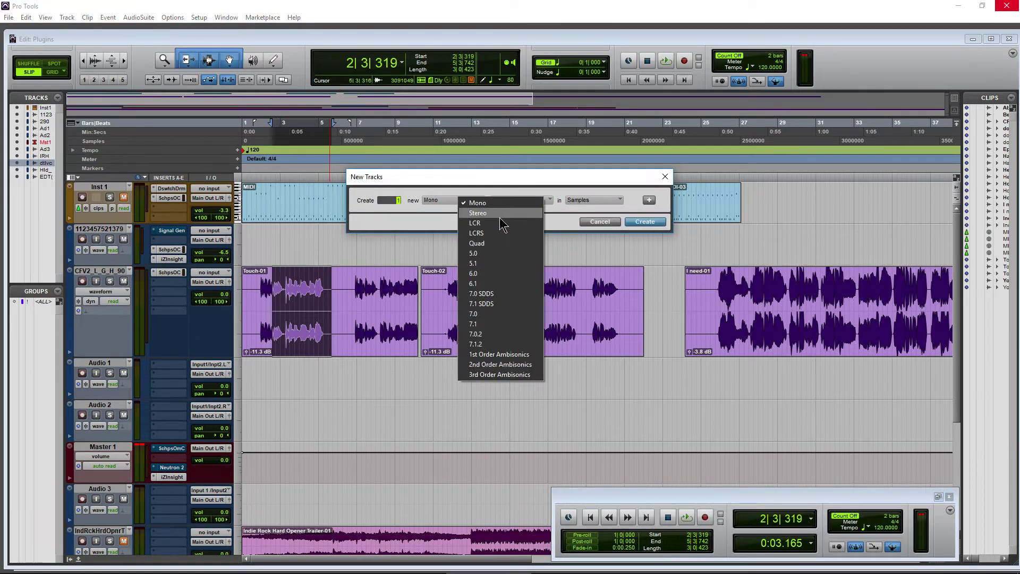
{"action": "left_click", "coordinate": [494, 213]}
{"action": "left_click", "coordinate": [526, 200]}
{"action": "left_click", "coordinate": [563, 254]}
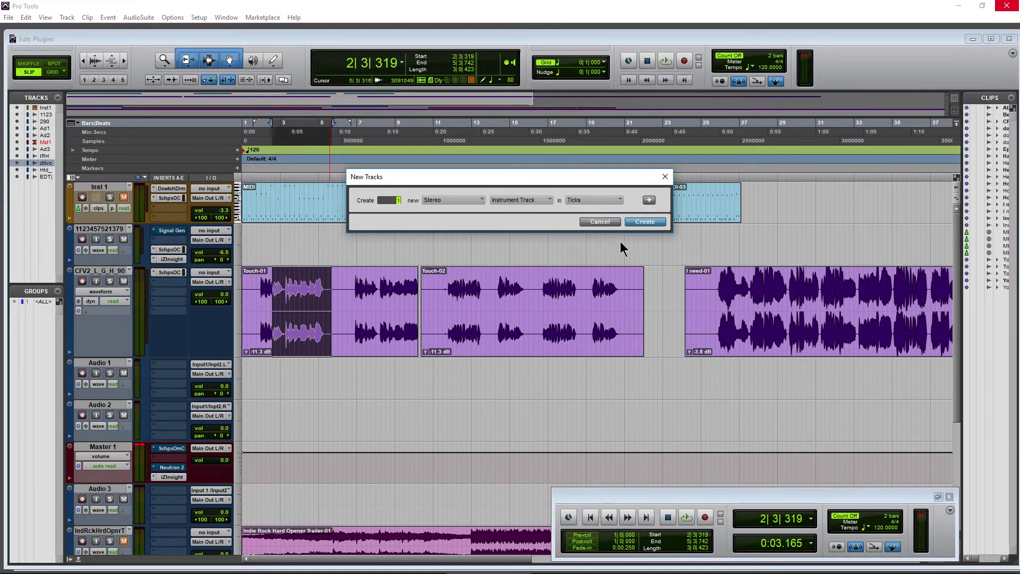
{"action": "left_click", "coordinate": [644, 221]}
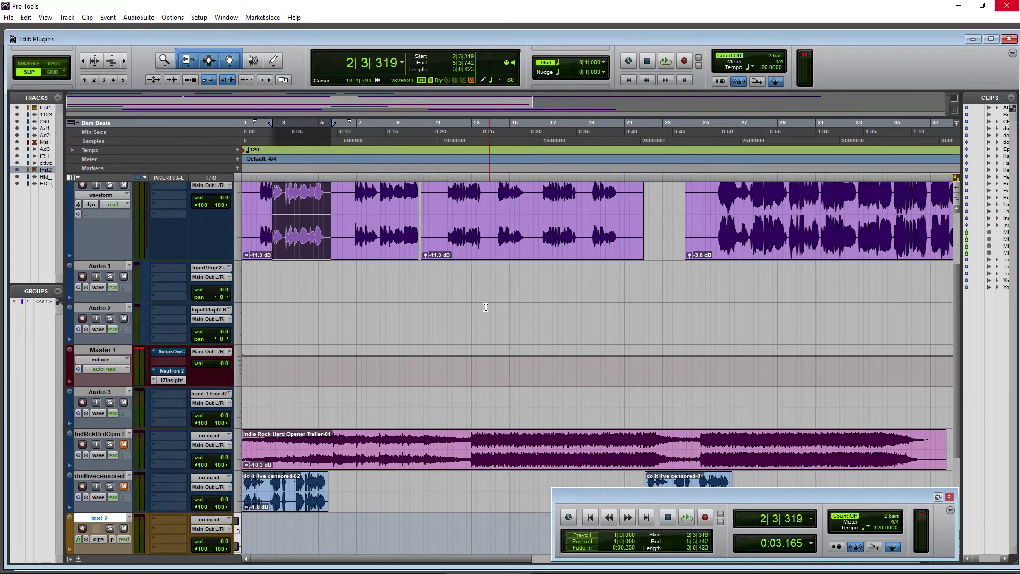
Insert the stereo Kontakt 5-AAX multichannel plug-in in the first insert slot of the Inst 2 track
{"action": "scroll", "coordinate": [181, 433], "scroll_direction": "down", "scroll_amount": 3}
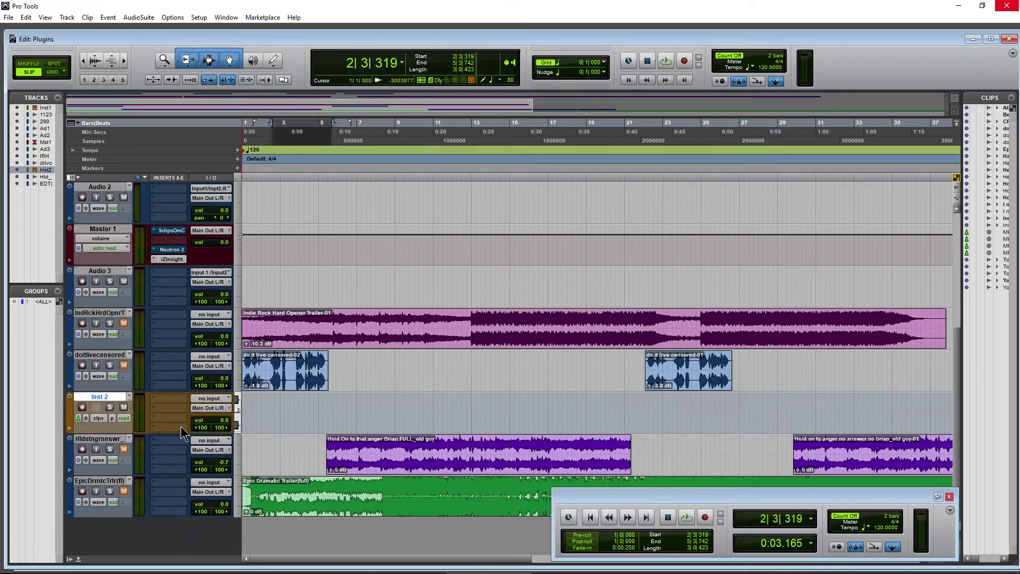
{"action": "left_click", "coordinate": [168, 397]}
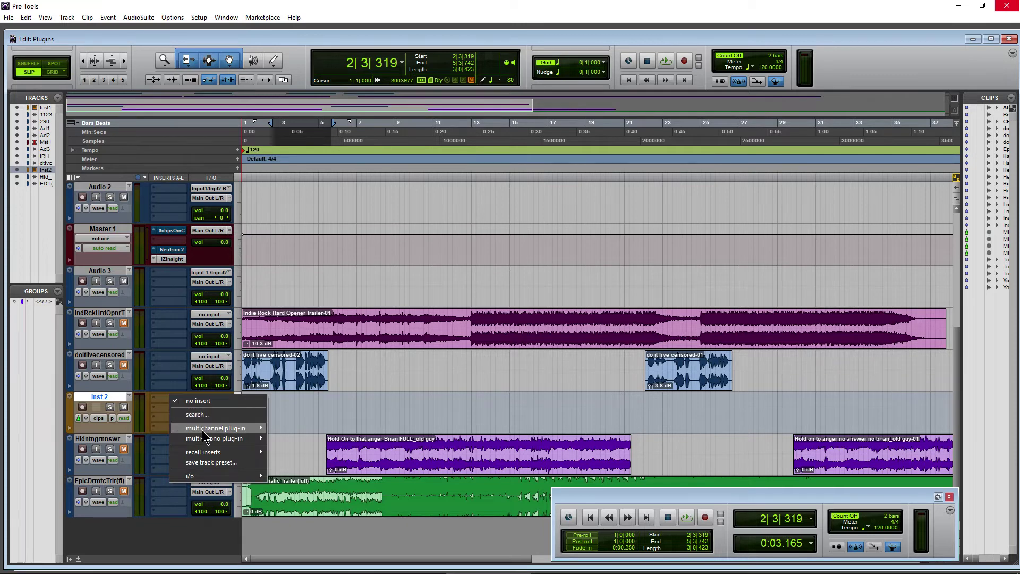
{"action": "mouse_move", "coordinate": [202, 429]}
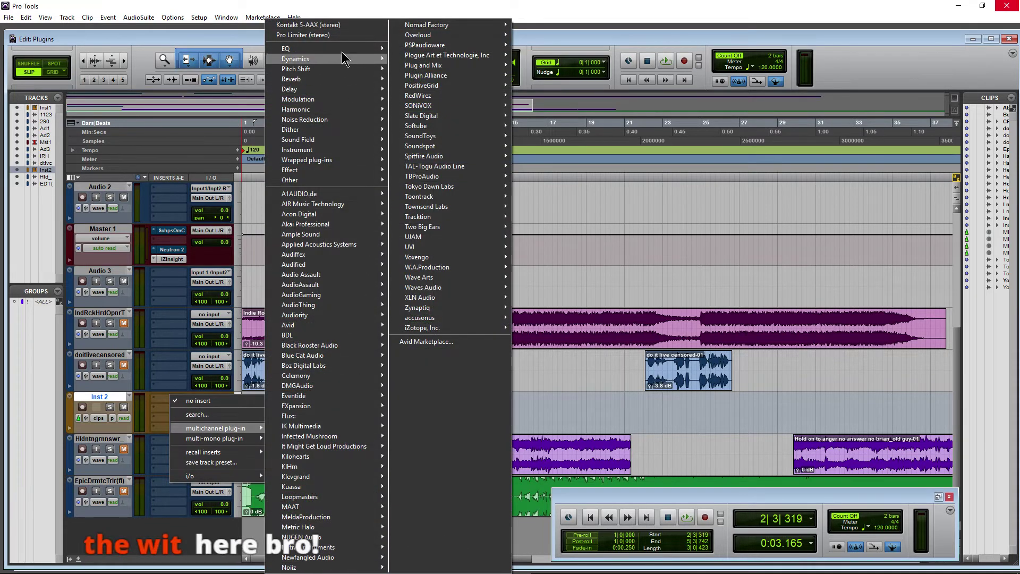
{"action": "left_click", "coordinate": [343, 27]}
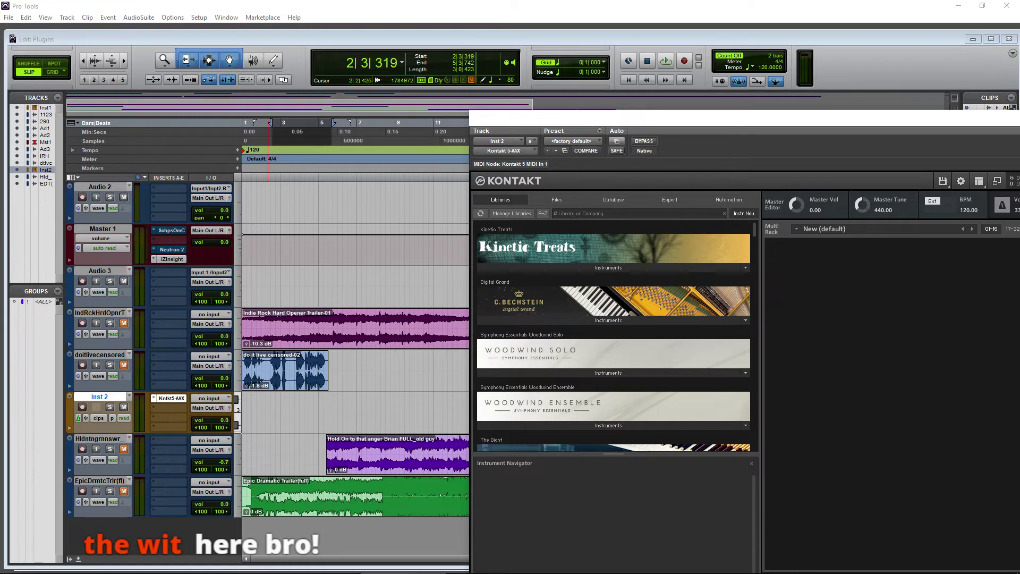
Load The Grandeur piano from Kontakt's libraries and close the plug-in window
{"action": "left_click_drag", "start_coordinate": [802, 112], "coordinate": [578, 82]}
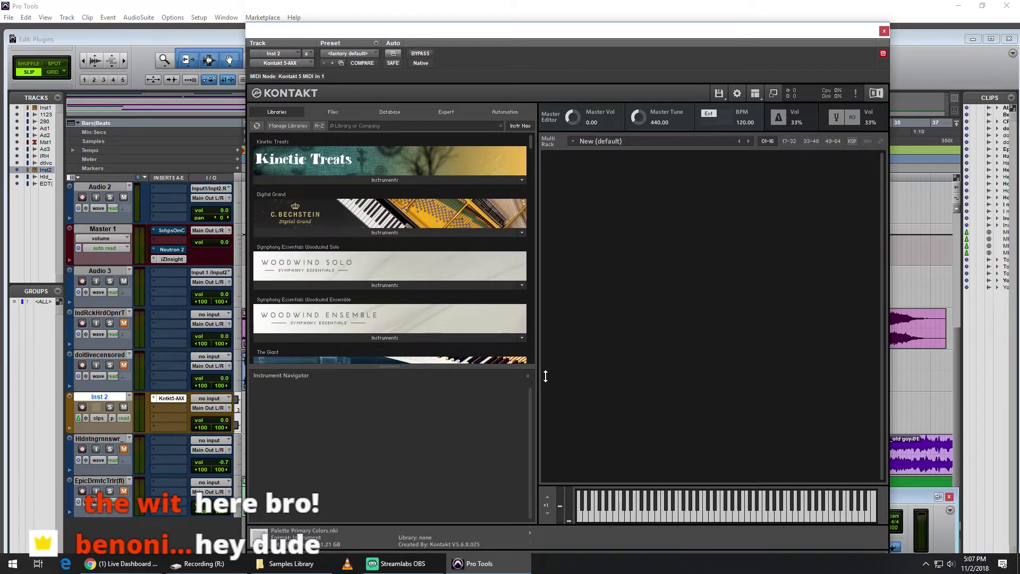
{"action": "scroll", "coordinate": [479, 245], "scroll_direction": "down", "scroll_amount": 3}
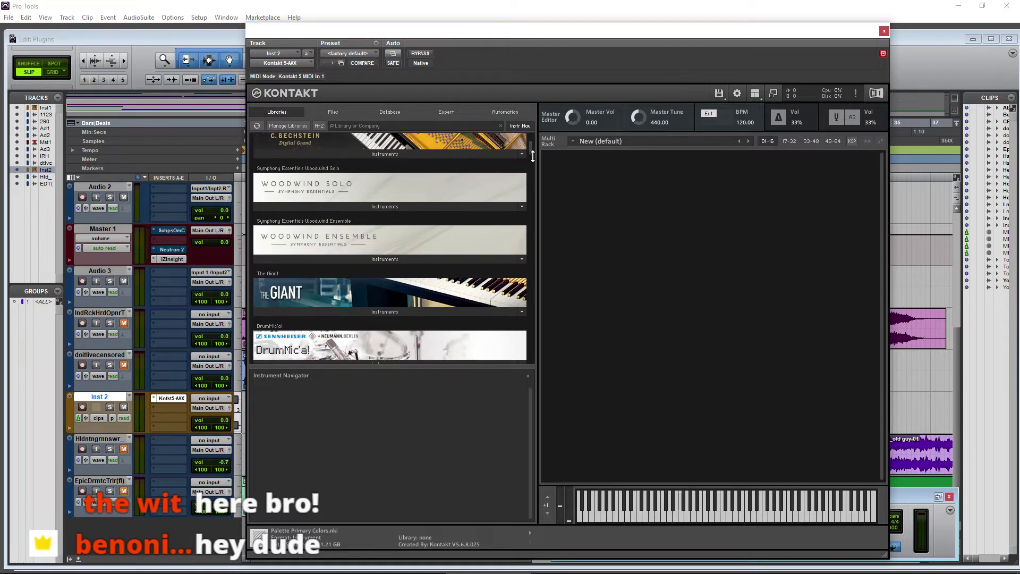
{"action": "left_click_drag", "start_coordinate": [532, 155], "coordinate": [526, 317]}
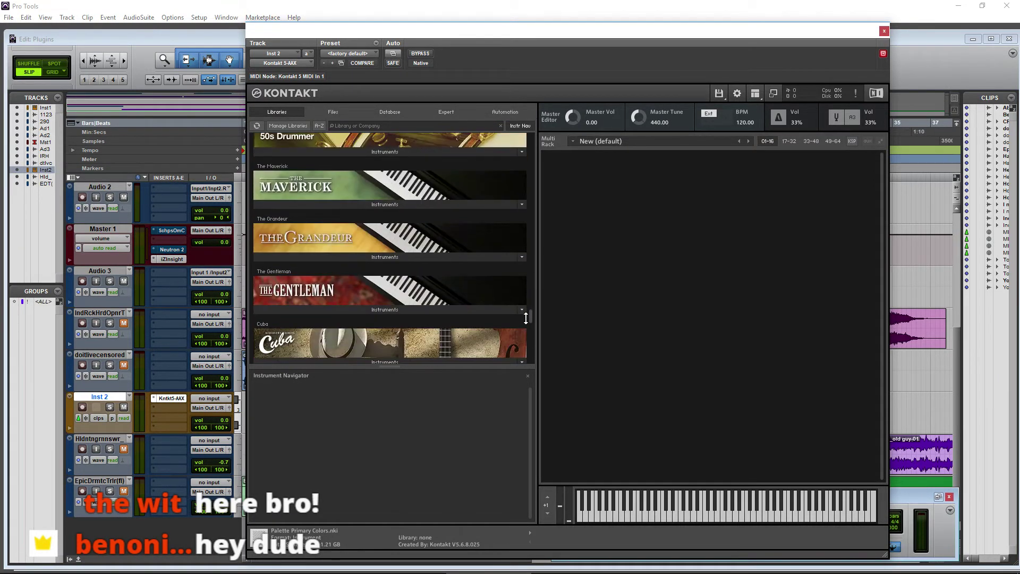
{"action": "left_click", "coordinate": [382, 257]}
{"action": "left_click_drag", "start_coordinate": [394, 271], "coordinate": [723, 275]}
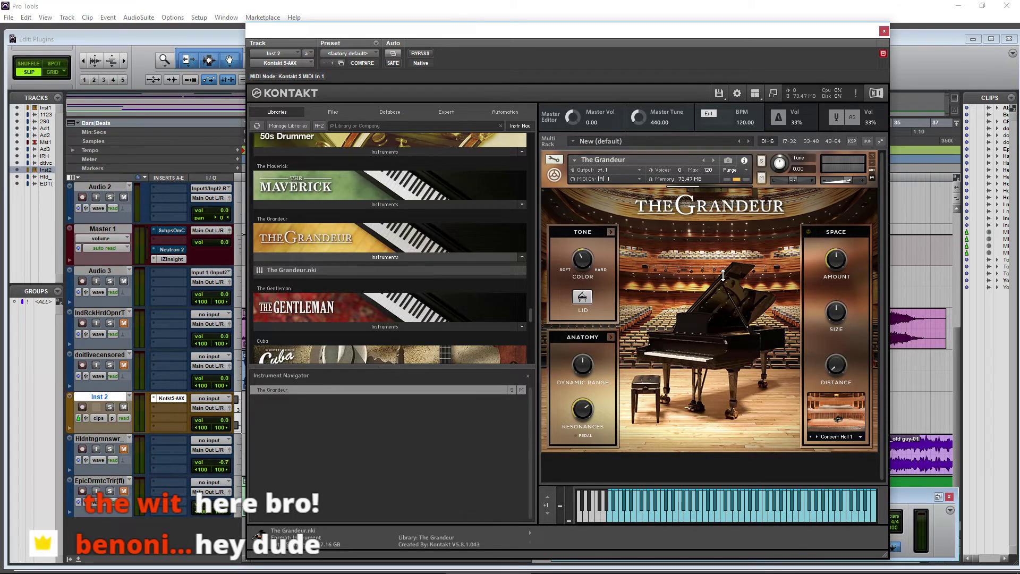
{"action": "left_click", "coordinate": [883, 32]}
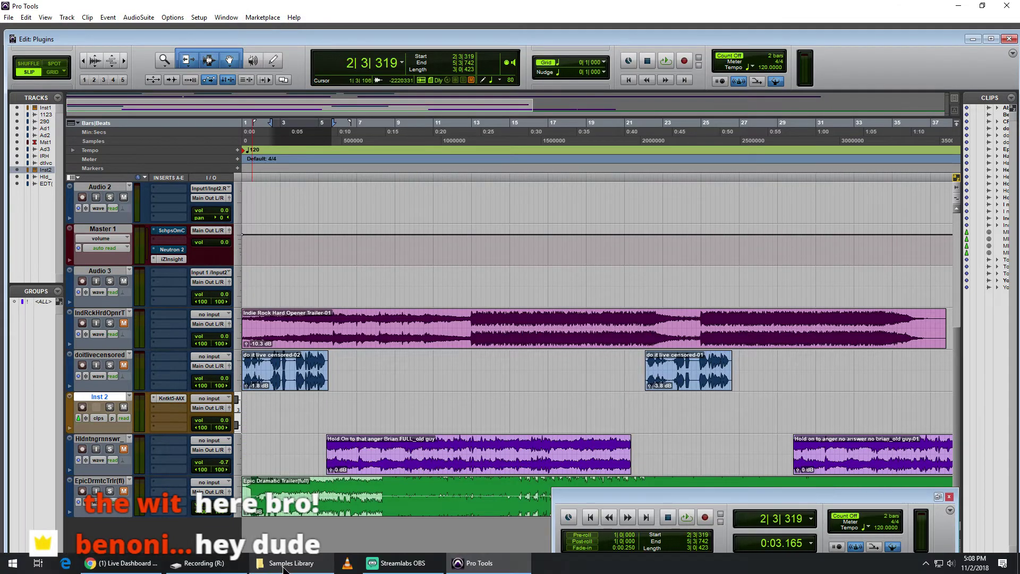
Make the Inst 2 track taller and place the CINETOOLS MIDI clip from the Samples Library at its start
{"action": "left_click", "coordinate": [283, 566]}
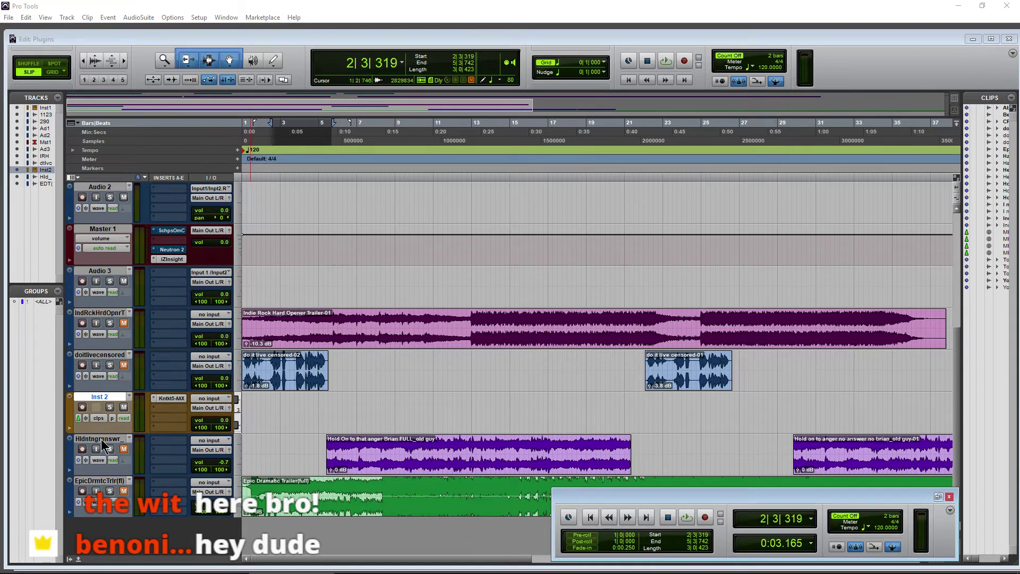
{"action": "left_click_drag", "start_coordinate": [104, 432], "coordinate": [102, 493]}
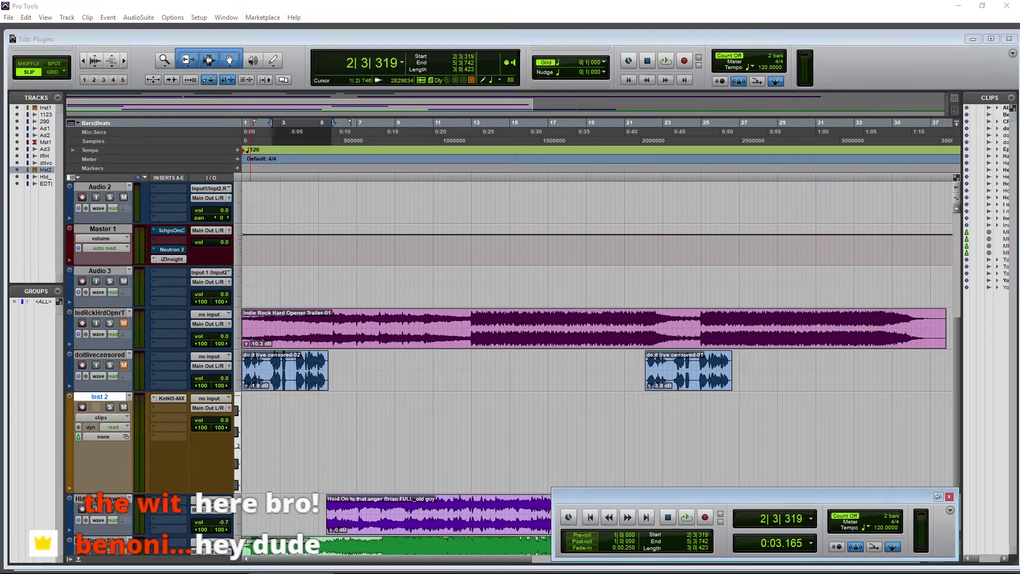
{"action": "left_click_drag", "start_coordinate": [380, 485], "coordinate": [150, 398]}
{"action": "scroll", "coordinate": [162, 333], "scroll_direction": "up", "scroll_amount": 5}
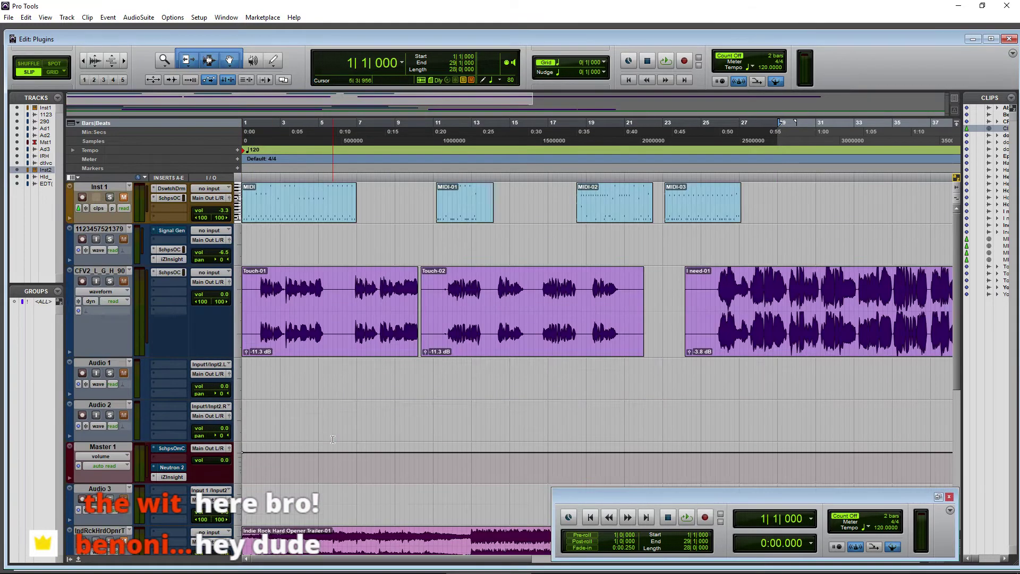
{"action": "scroll", "coordinate": [234, 353], "scroll_direction": "down", "scroll_amount": 7}
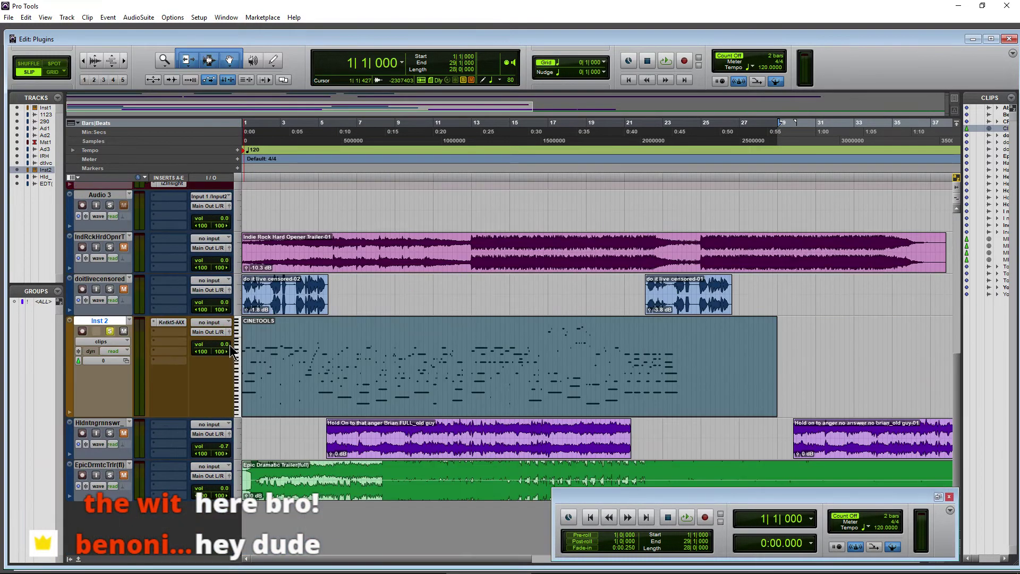
Audition the piano clip, set the session tempo to 80 BPM and play it again from the start
{"action": "key", "text": "space"}
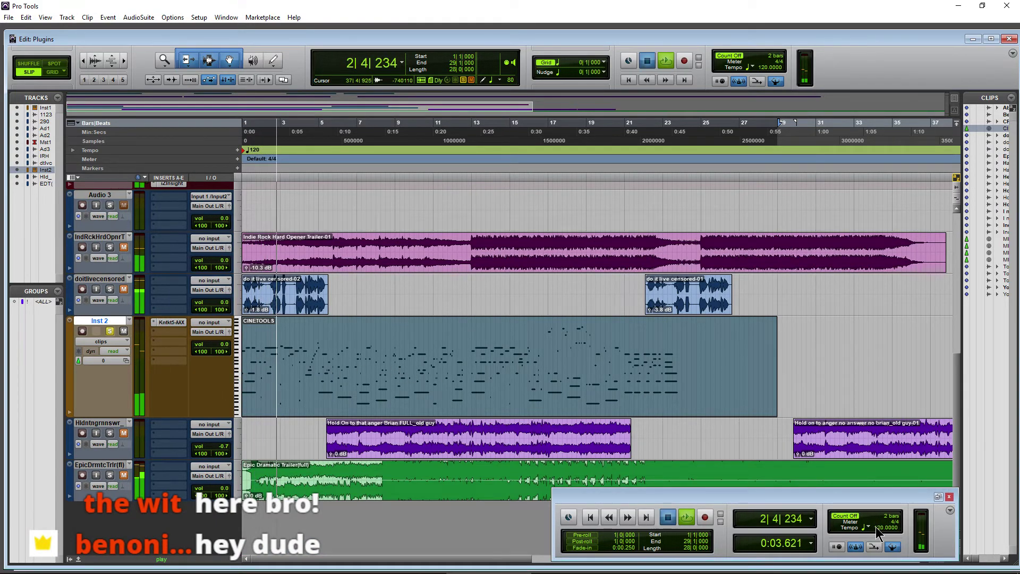
{"action": "key", "text": "space"}
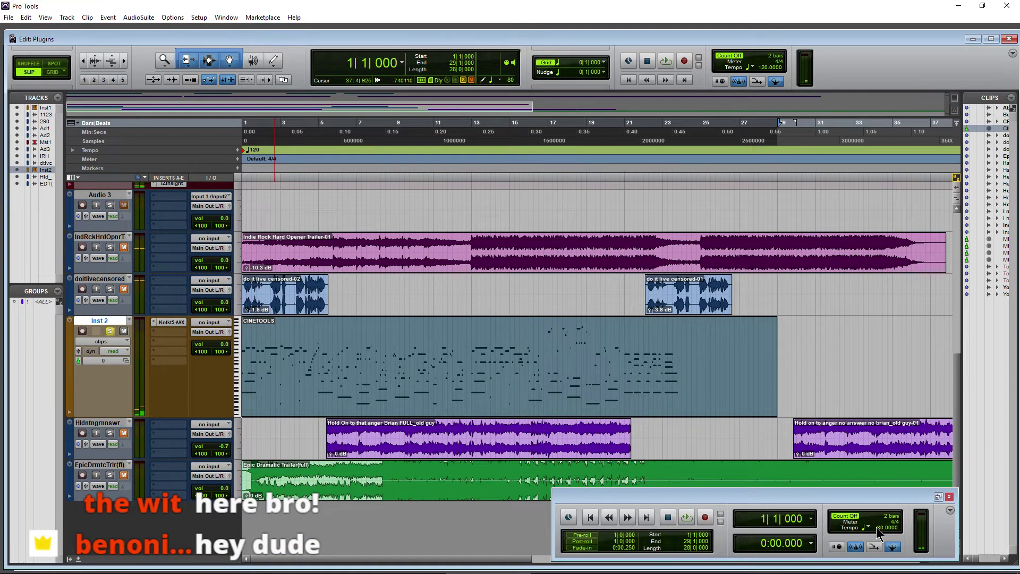
{"action": "key", "text": "Return"}
{"action": "key", "text": "space"}
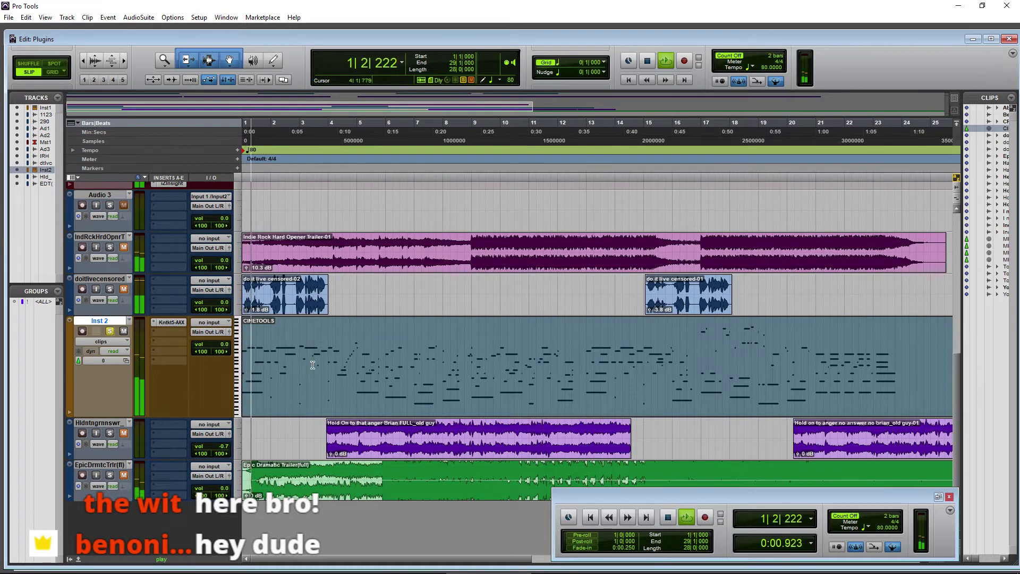
Reopen Kontakt on Inst 2 during playback, reposition its window and turn off its window targeting so it stays open
{"action": "left_click", "coordinate": [171, 322]}
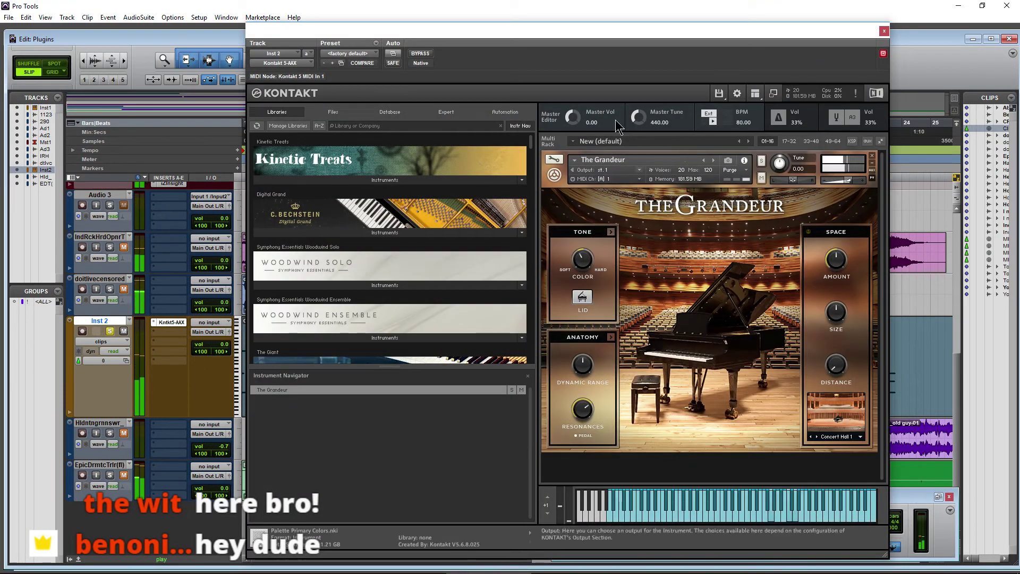
{"action": "left_click_drag", "start_coordinate": [629, 30], "coordinate": [697, 23]}
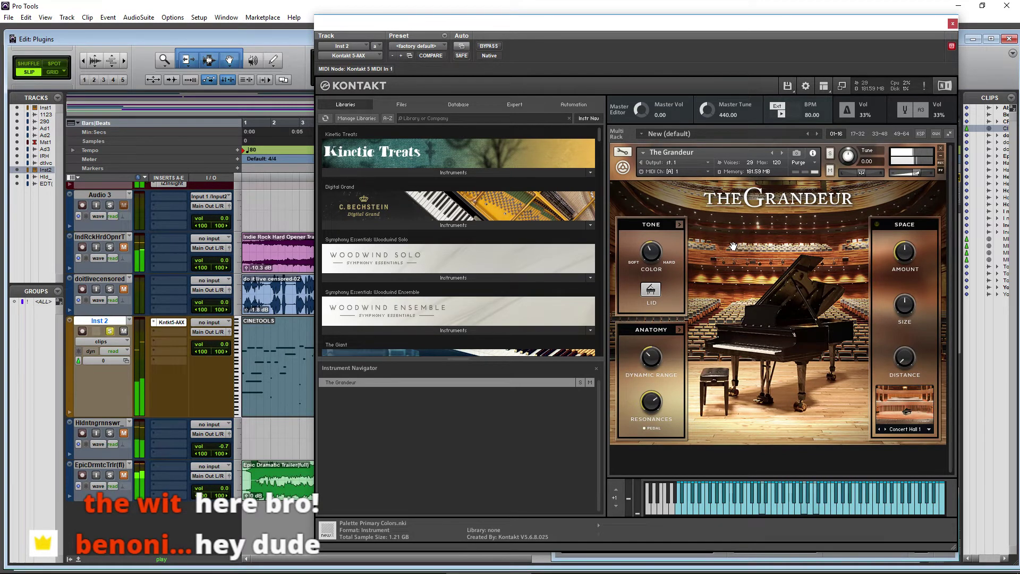
{"action": "left_click", "coordinate": [919, 176]}
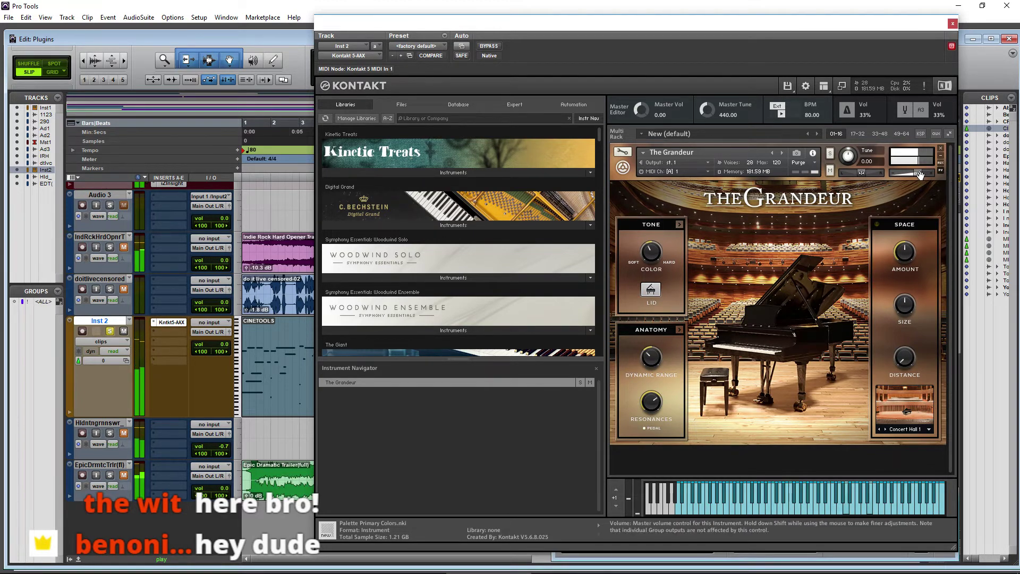
{"action": "left_click_drag", "start_coordinate": [915, 25], "coordinate": [906, 25]}
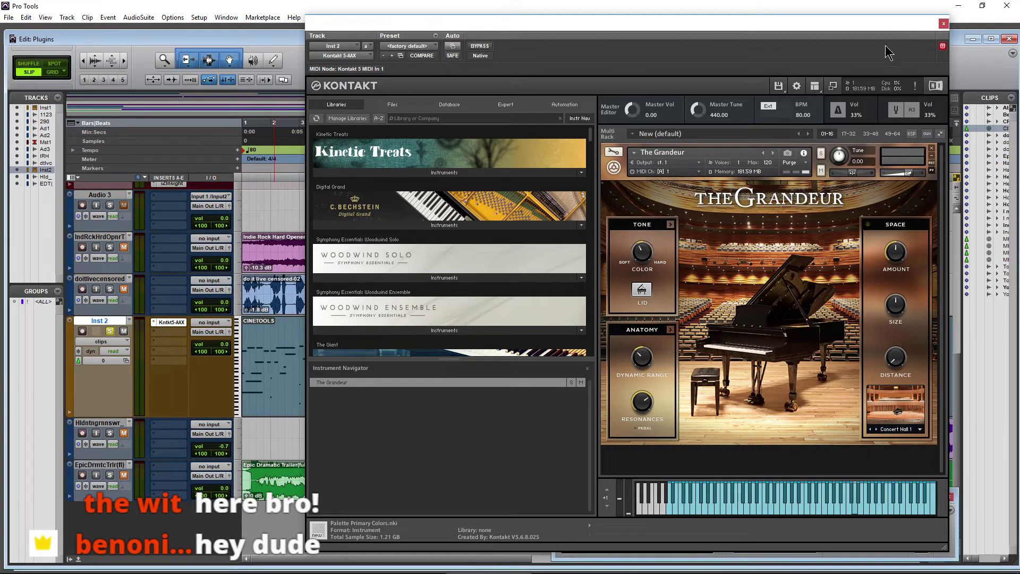
{"action": "left_click", "coordinate": [941, 47]}
{"action": "scroll", "coordinate": [171, 398], "scroll_direction": "up", "scroll_amount": 3}
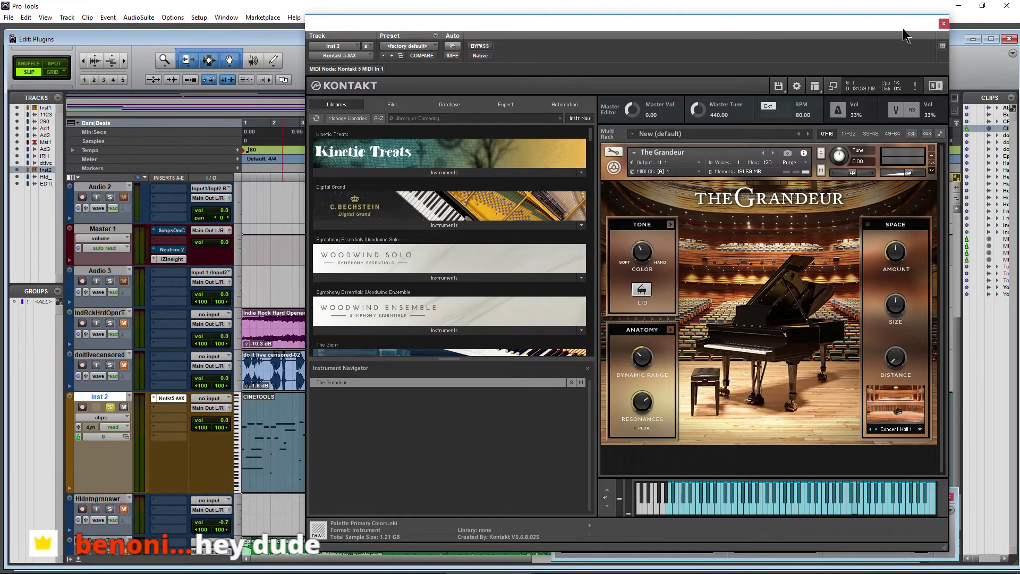
Open Scheps Omni Channel on Master 1, take it out of bypass and arrange its window beside Kontakt
{"action": "left_click_drag", "start_coordinate": [927, 24], "coordinate": [2, 57]}
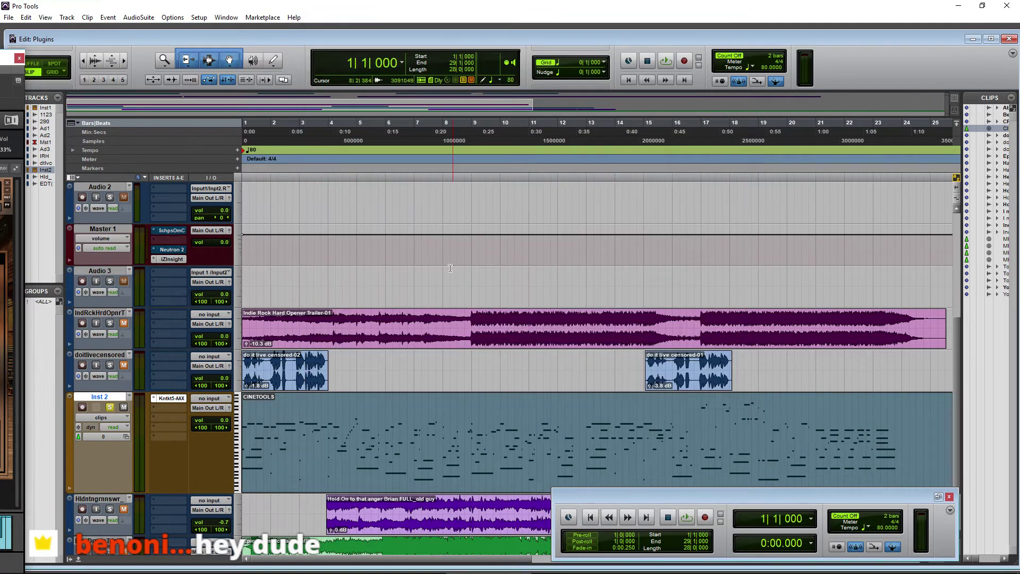
{"action": "left_click", "coordinate": [172, 232]}
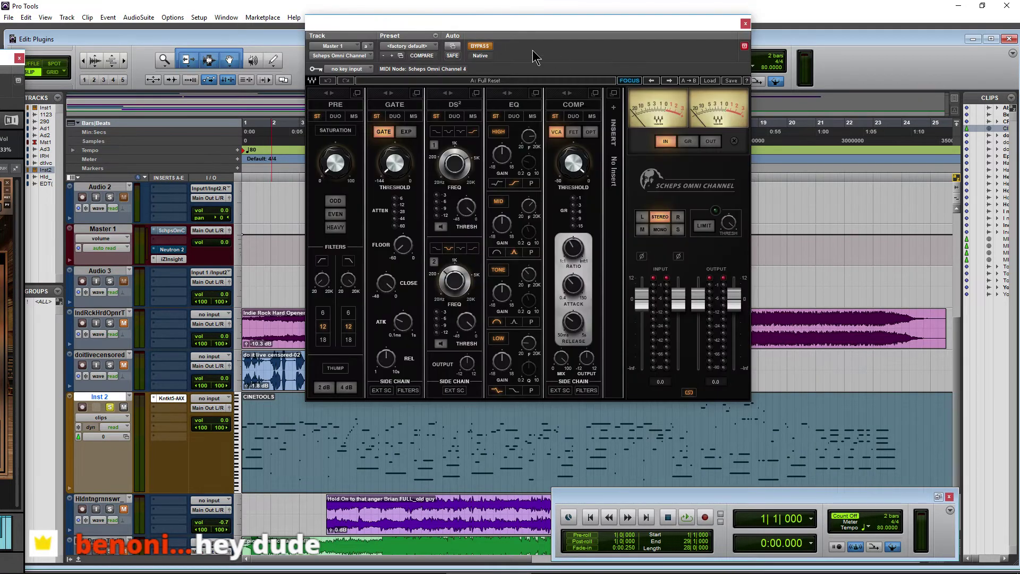
{"action": "left_click", "coordinate": [482, 46]}
{"action": "left_click_drag", "start_coordinate": [647, 57], "coordinate": [343, 53]}
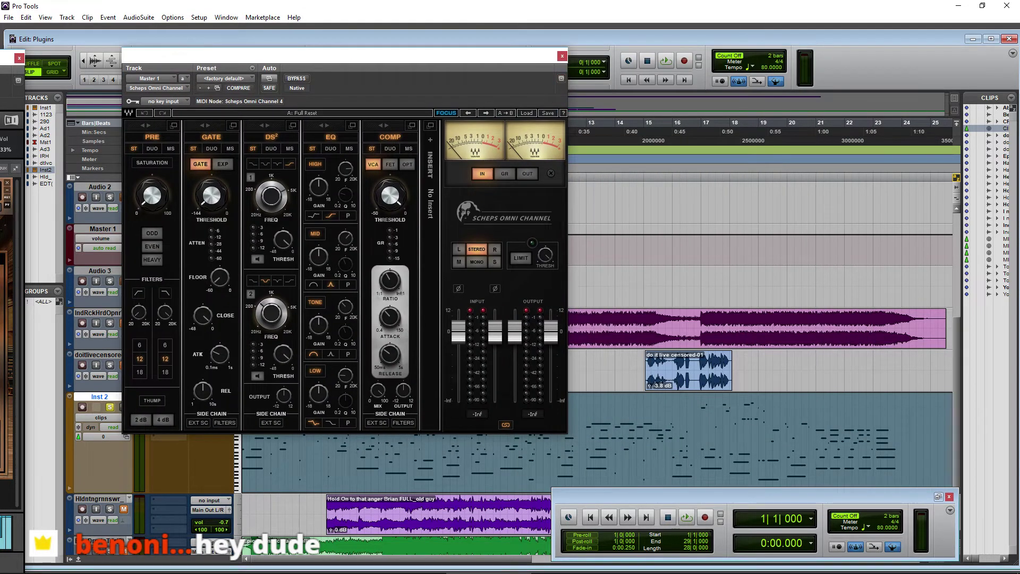
{"action": "left_click_drag", "start_coordinate": [2, 55], "coordinate": [639, 37]}
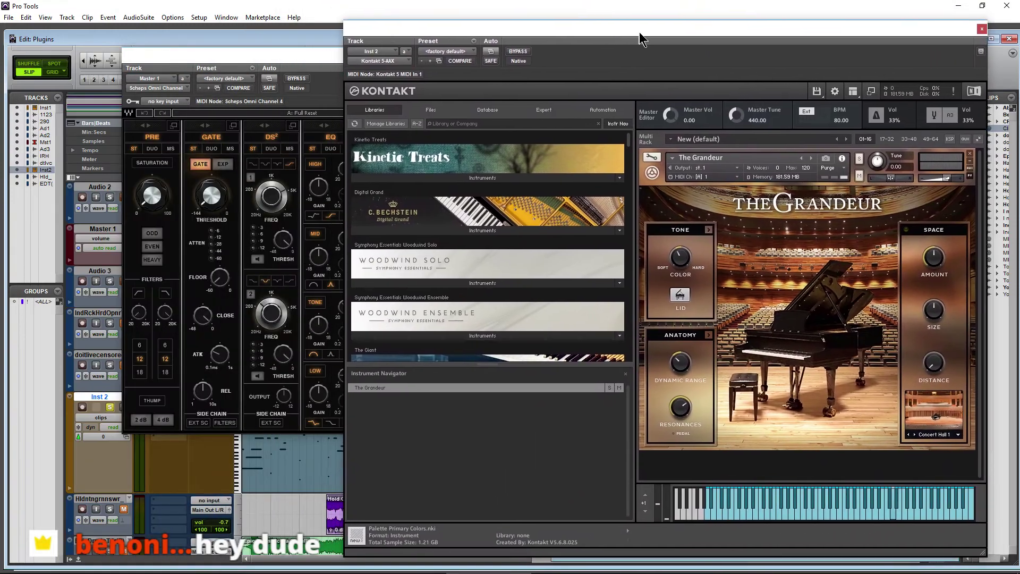
{"action": "left_click_drag", "start_coordinate": [325, 51], "coordinate": [350, 58]}
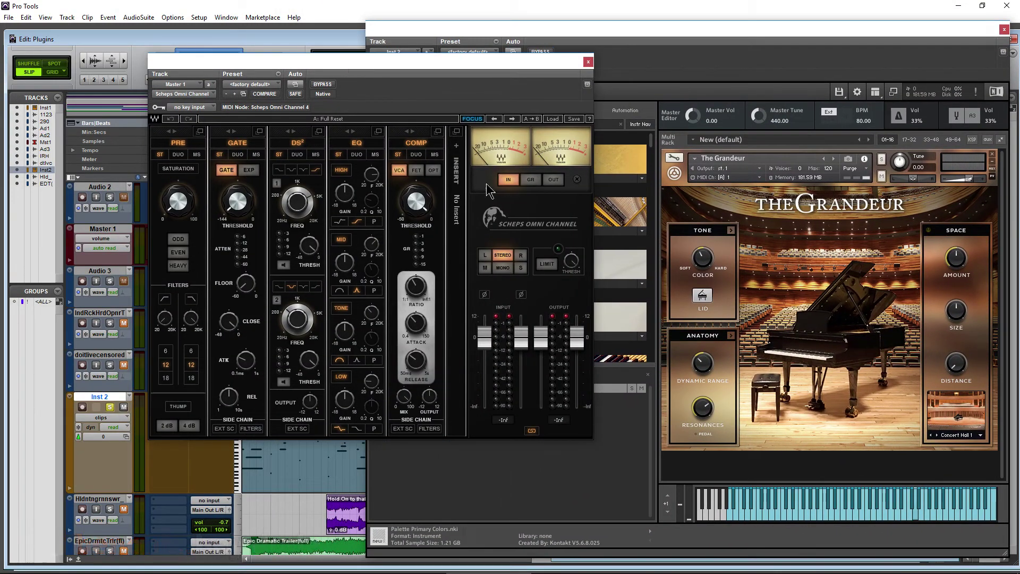
Load the Old Piano factory preset from the Andrew Scheps set and start playback of the piano clip
{"action": "left_click", "coordinate": [553, 119]}
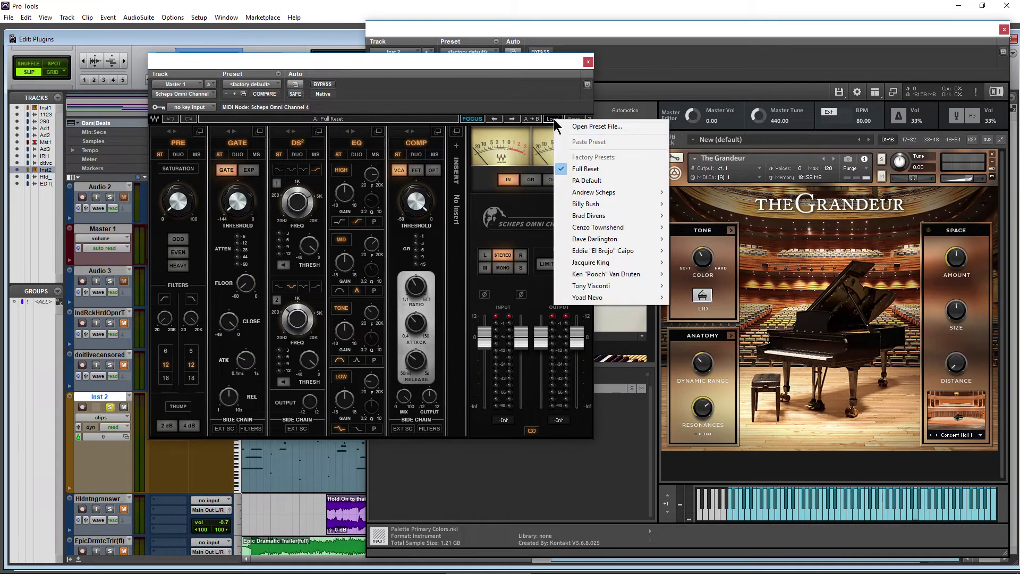
{"action": "mouse_move", "coordinate": [620, 194]}
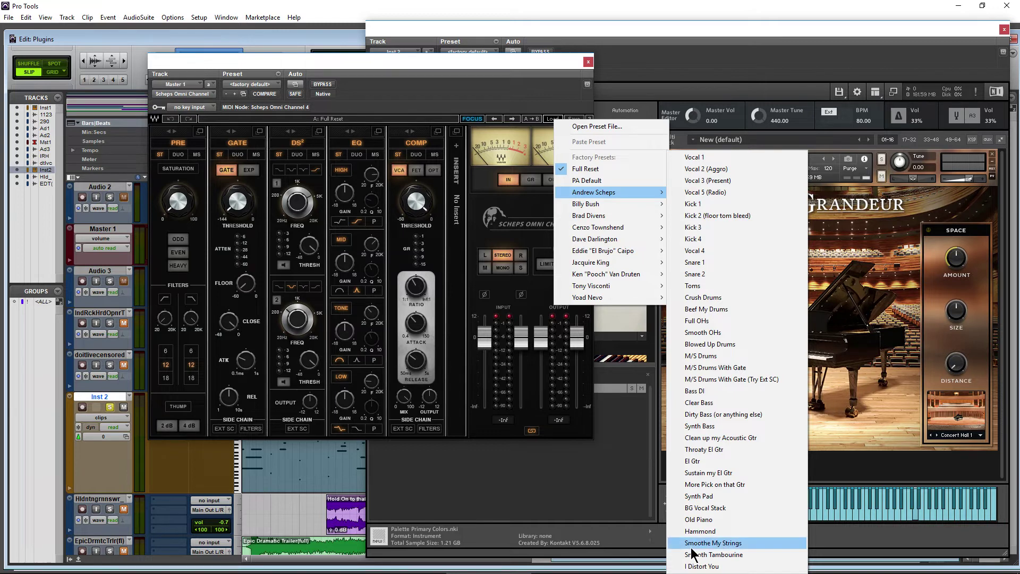
{"action": "left_click", "coordinate": [701, 519]}
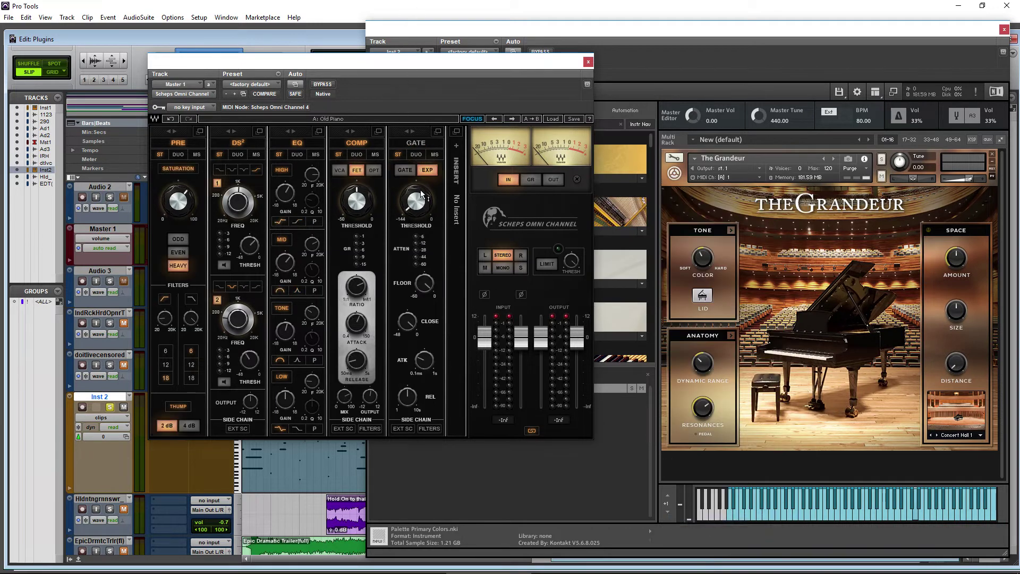
{"action": "key", "text": "space"}
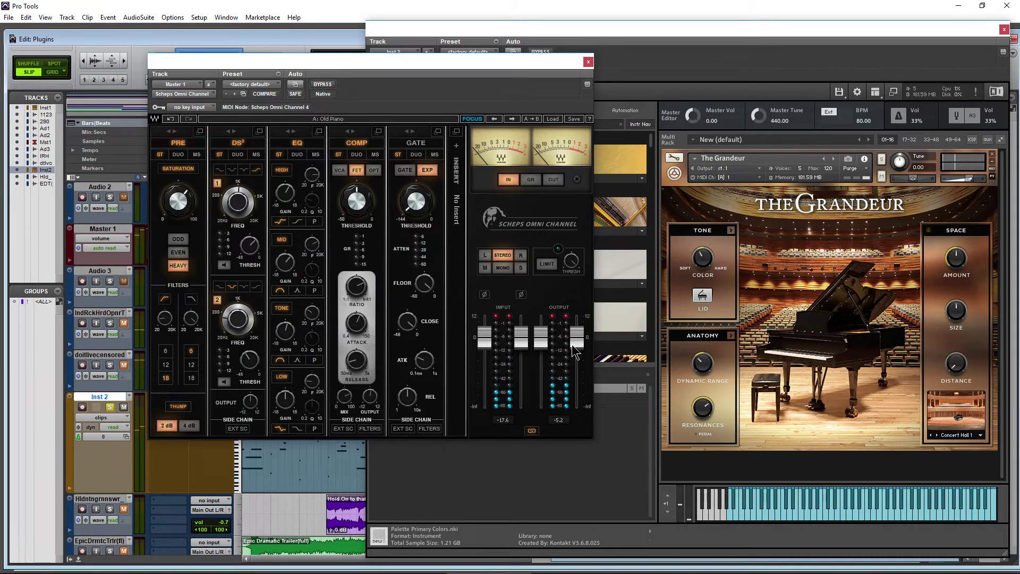
Lower Scheps Omni Channel's input faders to -7.3 and rebalance its output faders while playing the piano
{"action": "left_click_drag", "start_coordinate": [575, 345], "coordinate": [576, 359]}
{"action": "mouse_move", "coordinate": [521, 338]}
{"action": "left_mouse_down"}
{"action": "mouse_move", "coordinate": [516, 345]}
{"action": "mouse_move", "coordinate": [513, 330]}
{"action": "mouse_move", "coordinate": [519, 354]}
{"action": "left_mouse_up"}
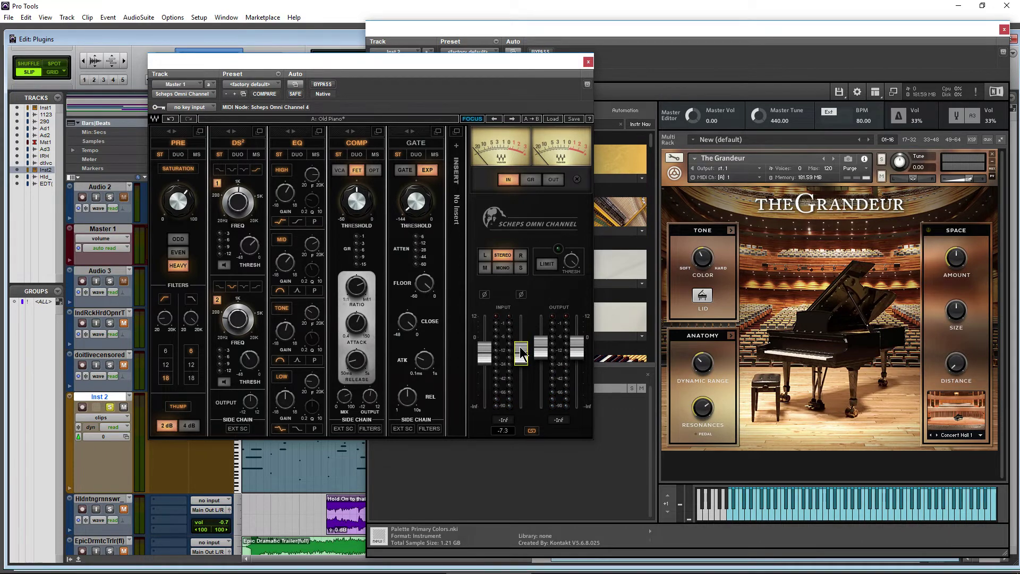
{"action": "key", "text": "space"}
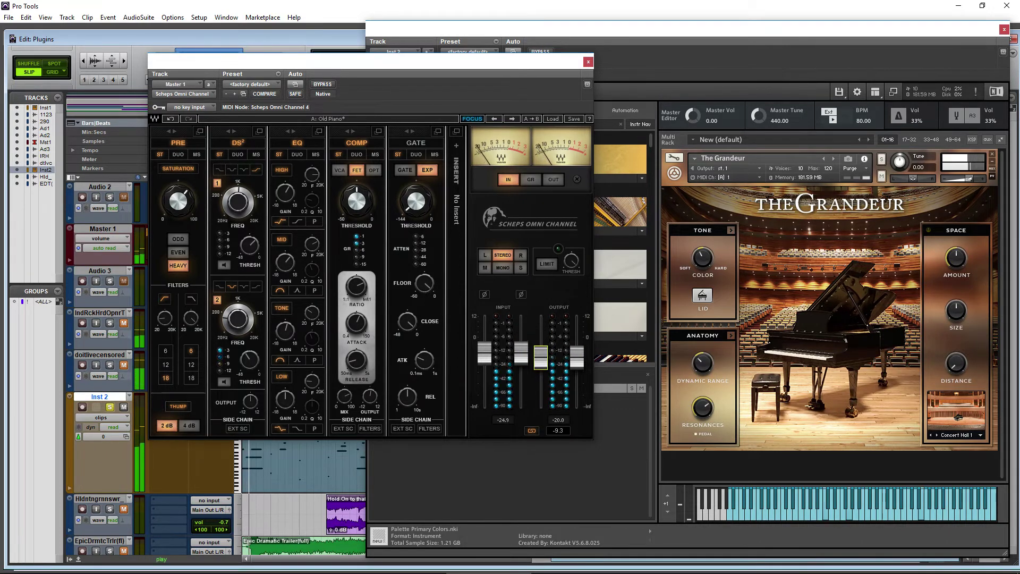
{"action": "left_click_drag", "start_coordinate": [540, 347], "coordinate": [540, 343]}
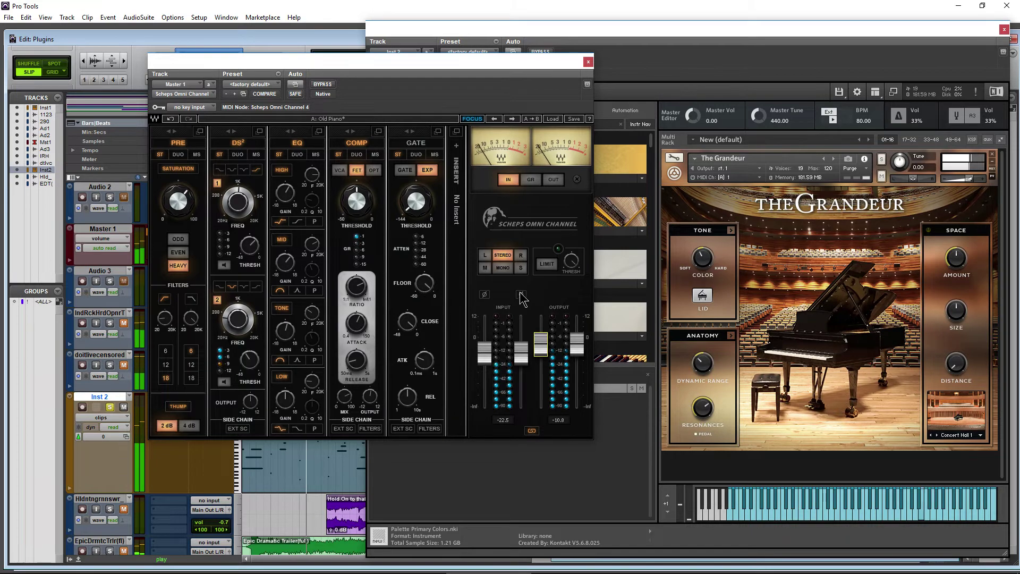
Compare the piano with Scheps Omni Channel bypassed and active during playback
{"action": "left_click_drag", "start_coordinate": [299, 65], "coordinate": [317, 70]}
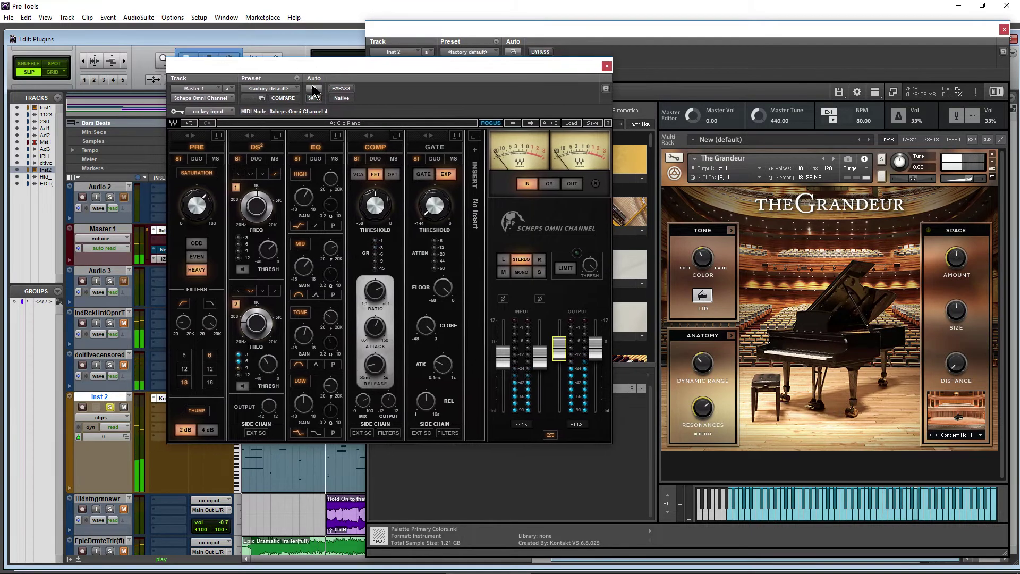
{"action": "left_click", "coordinate": [340, 88]}
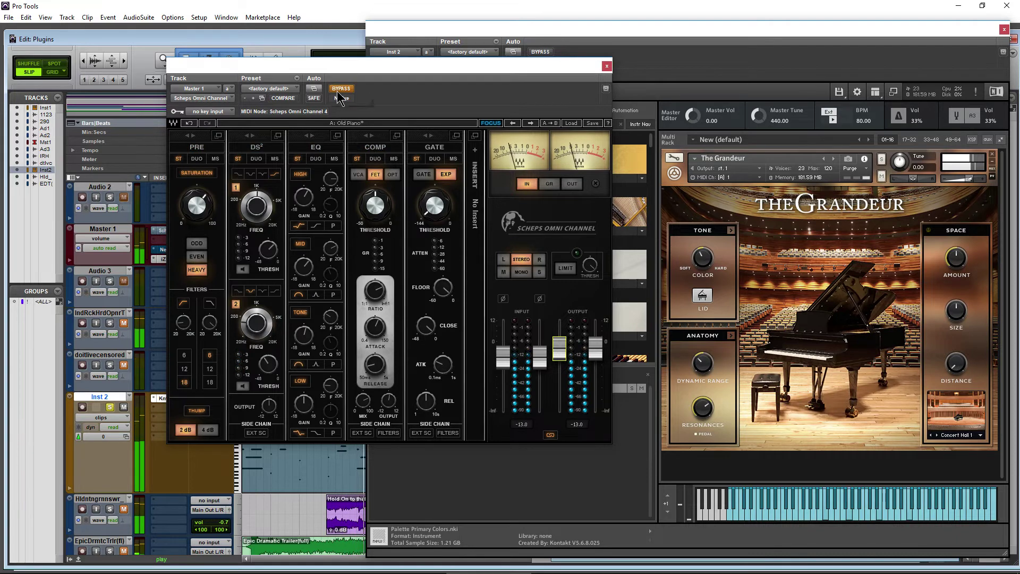
{"action": "left_click", "coordinate": [339, 89]}
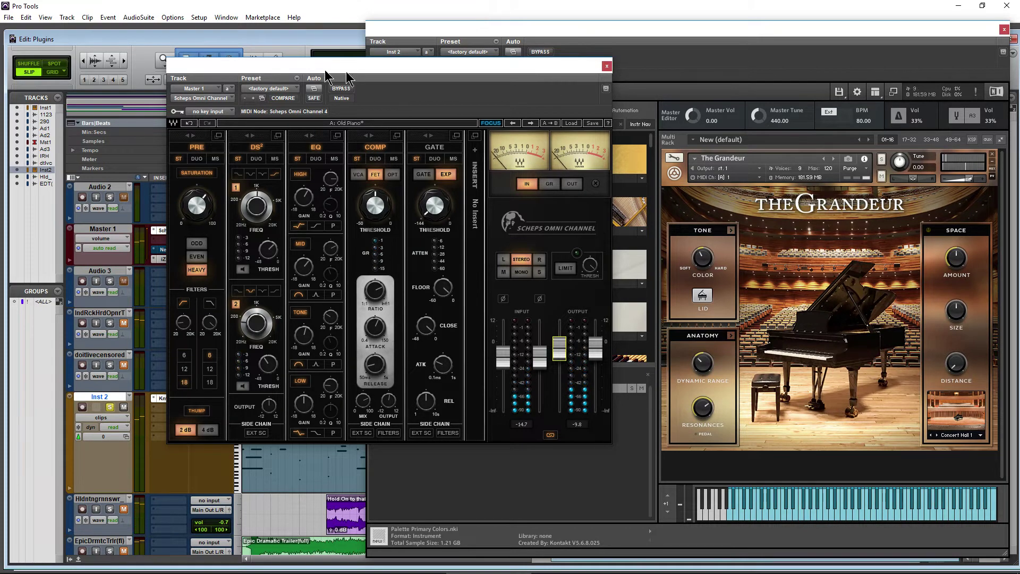
Open iZotope Insight on Master 1, dismiss its preset manager and enlarge the Spectrogram in place of the Spectrum Analyzer
{"action": "left_click_drag", "start_coordinate": [325, 71], "coordinate": [436, 89]}
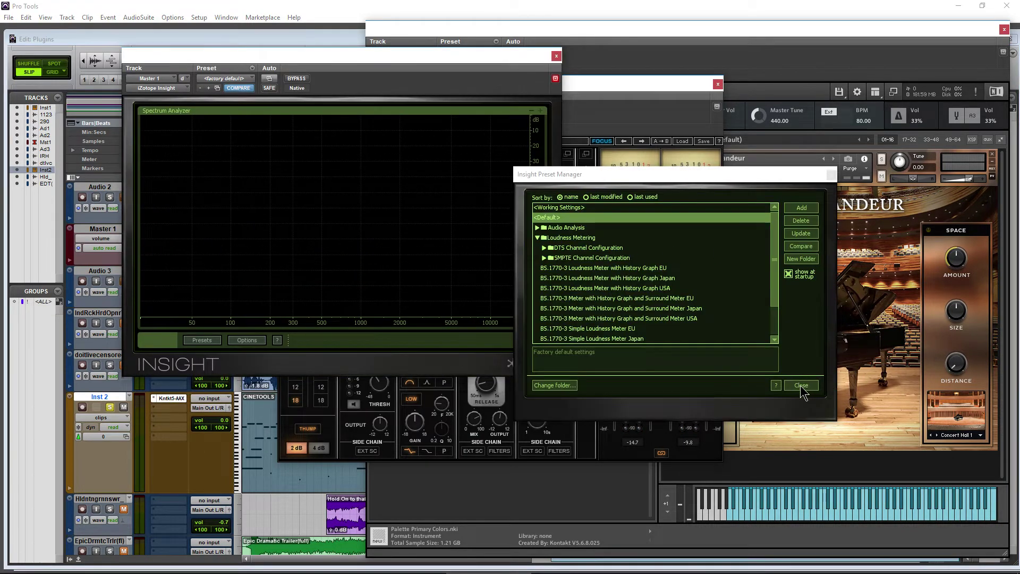
{"action": "left_click", "coordinate": [800, 386]}
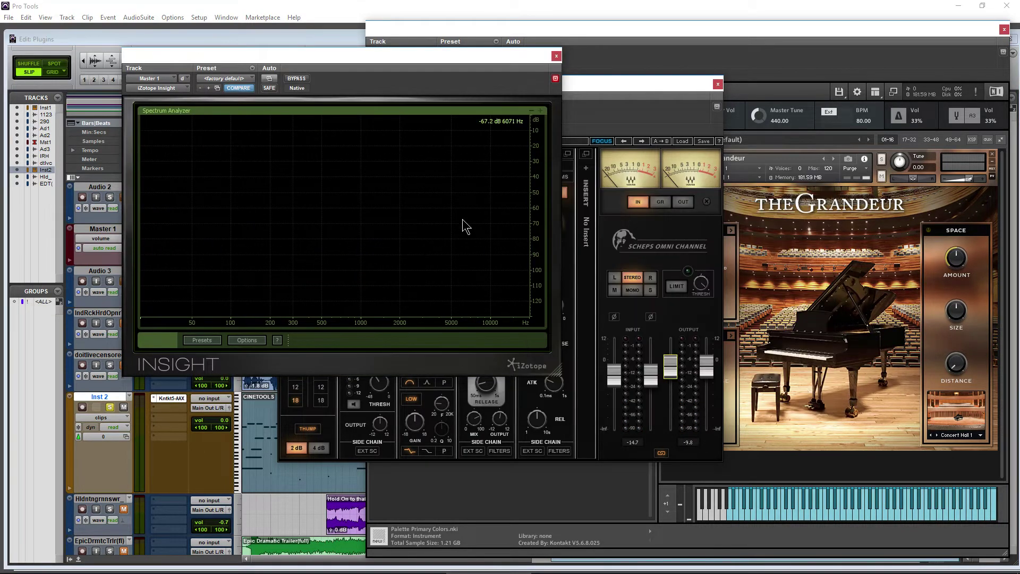
{"action": "left_click", "coordinate": [531, 111]}
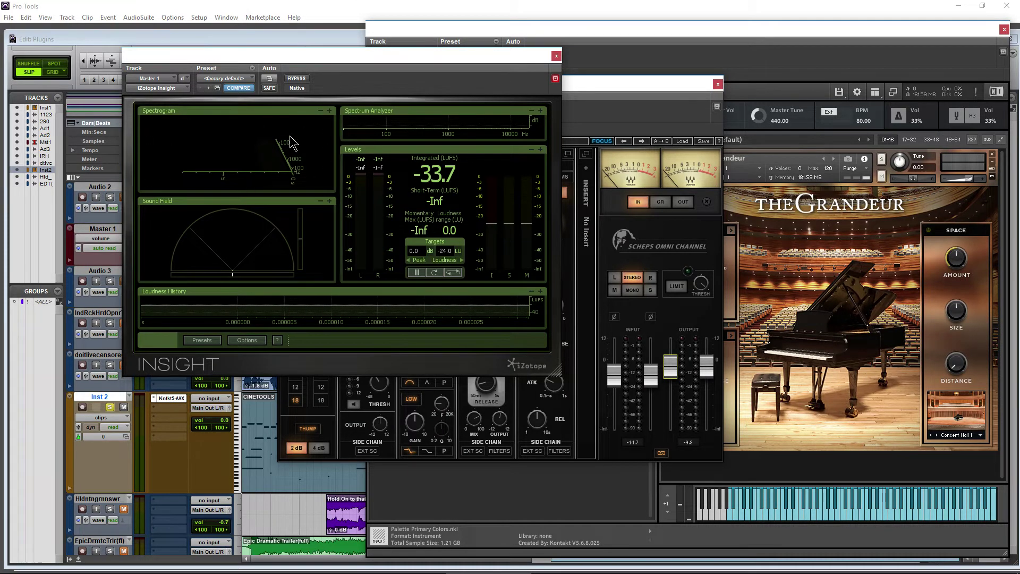
{"action": "left_click", "coordinate": [330, 112]}
Close the Kontakt window and place Insight and Scheps Omni Channel side by side
{"action": "left_click_drag", "start_coordinate": [386, 60], "coordinate": [803, 60]}
{"action": "left_click", "coordinate": [806, 37]}
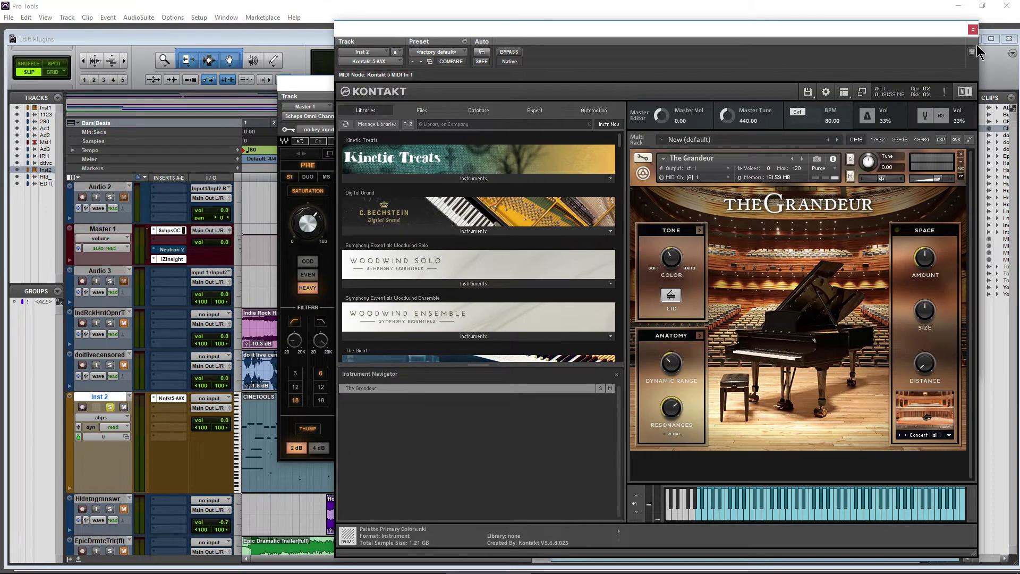
{"action": "left_click", "coordinate": [972, 30]}
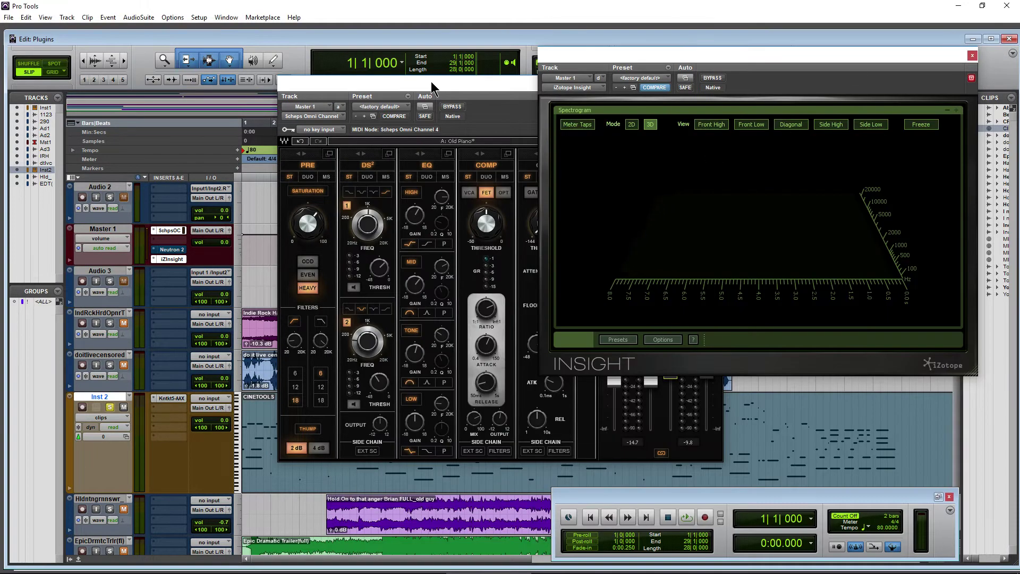
{"action": "left_click_drag", "start_coordinate": [431, 87], "coordinate": [404, 91]}
{"action": "left_click_drag", "start_coordinate": [742, 57], "coordinate": [758, 60]}
{"action": "left_click_drag", "start_coordinate": [527, 91], "coordinate": [445, 94]}
Play the piano with Insight's spectrogram in Diagonal view and check the effect of the PRE module
{"action": "key", "text": "space"}
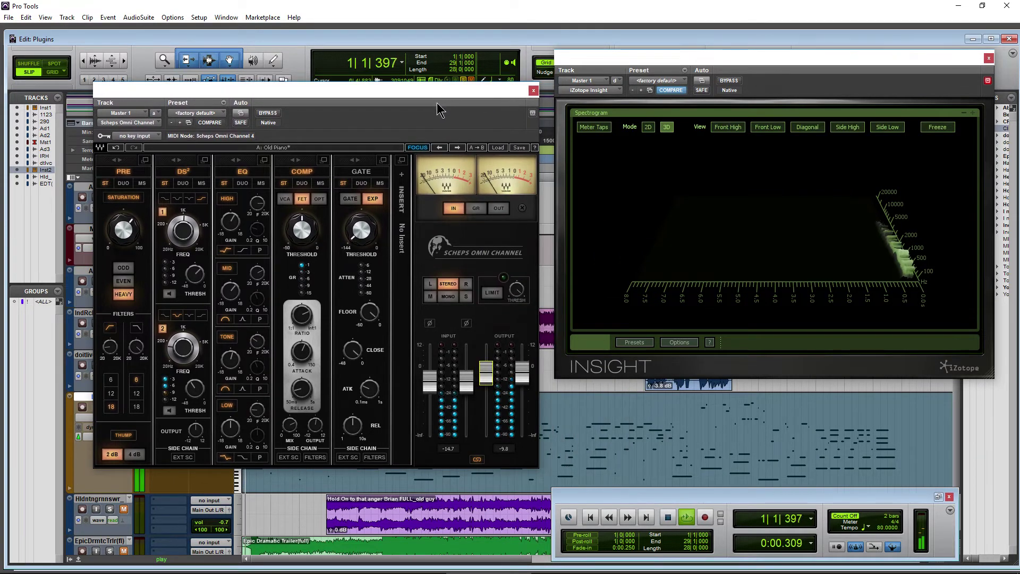
{"action": "left_click", "coordinate": [769, 128]}
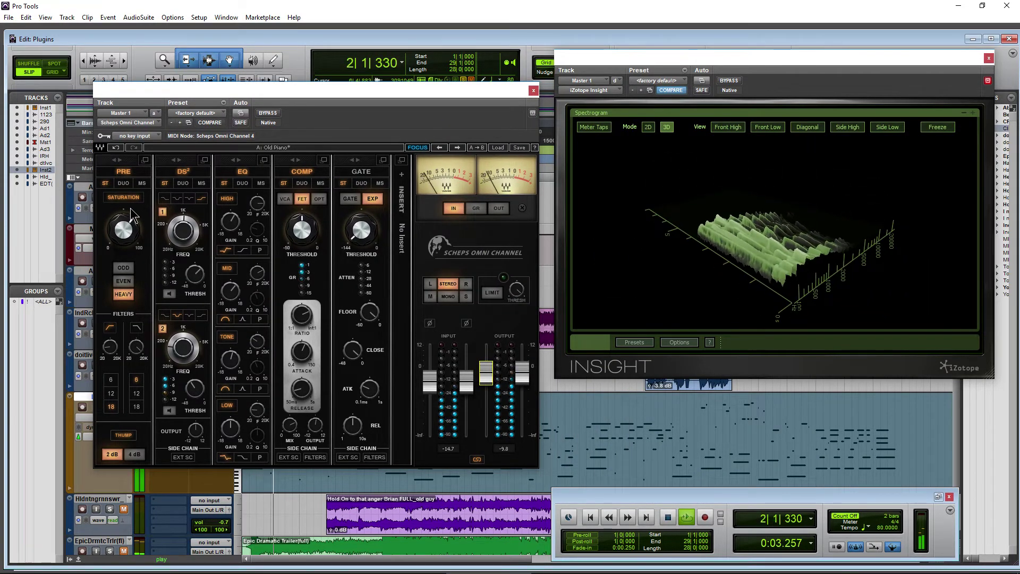
{"action": "left_click", "coordinate": [125, 173]}
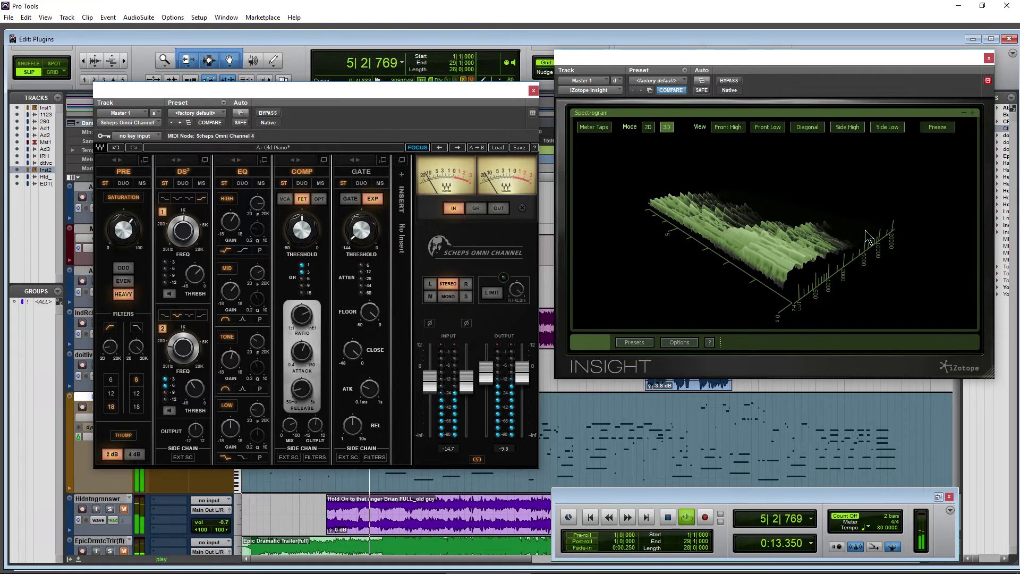
Switch the PRE saturation type to Odd, adjust the saturation amount and stop playback
{"action": "left_click", "coordinate": [123, 268]}
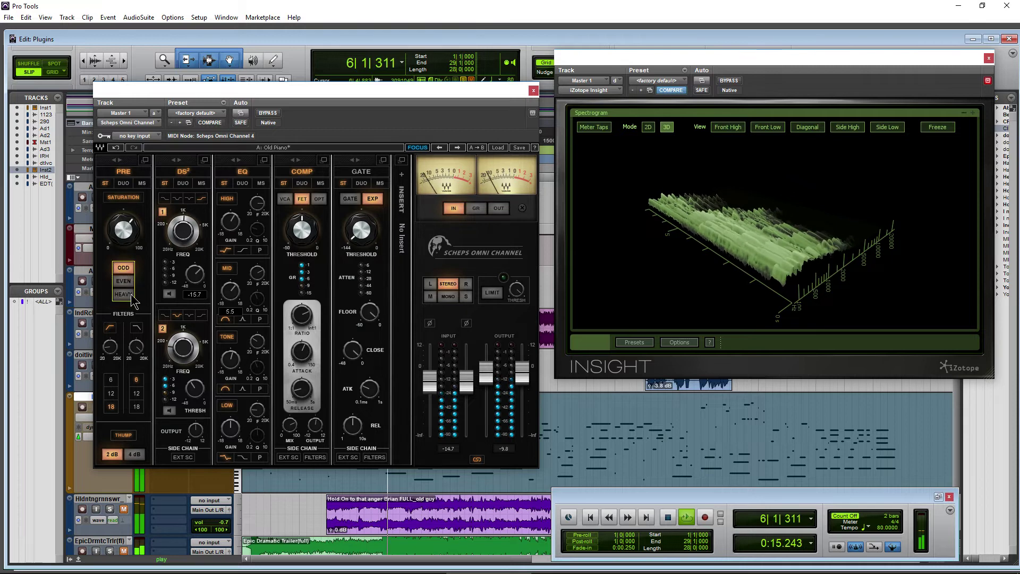
{"action": "mouse_move", "coordinate": [124, 230]}
{"action": "left_mouse_down"}
{"action": "mouse_move", "coordinate": [124, 287]}
{"action": "mouse_move", "coordinate": [123, 204]}
{"action": "mouse_move", "coordinate": [123, 239]}
{"action": "left_mouse_up"}
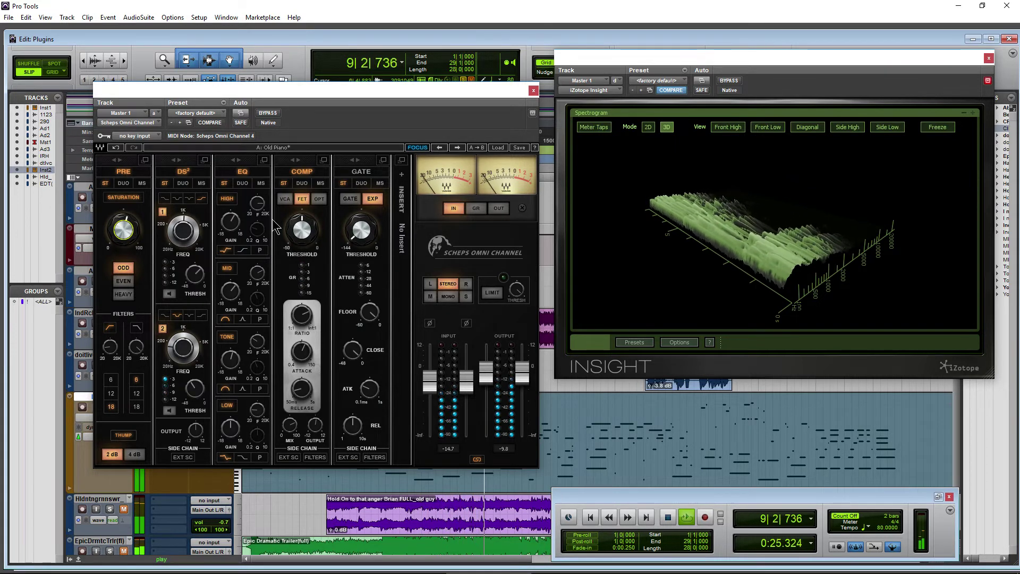
{"action": "key", "text": "space"}
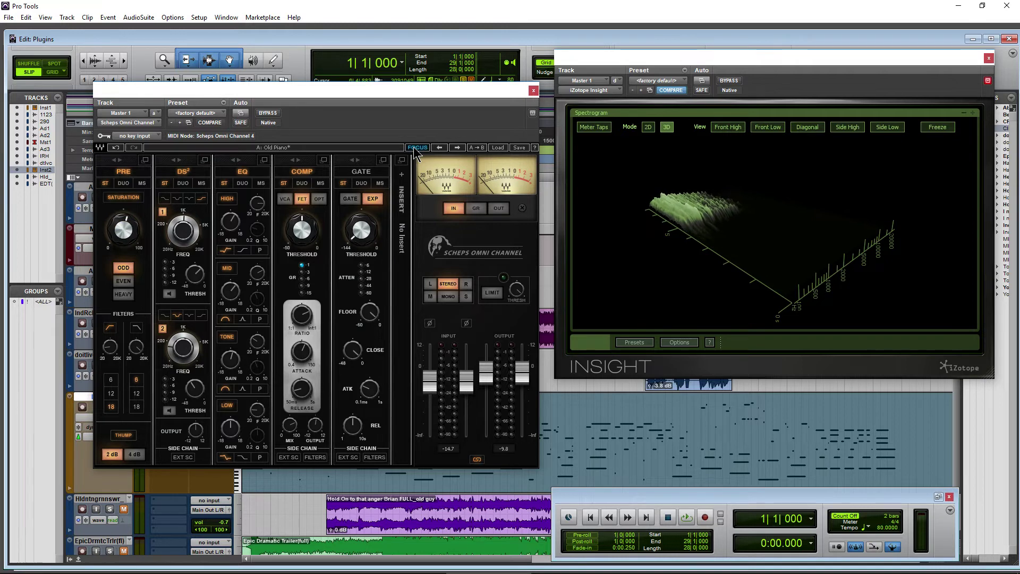
Load the Piano Clarity factory preset from the Dave Darlington set and play the piano clip through it
{"action": "left_click", "coordinate": [501, 148]}
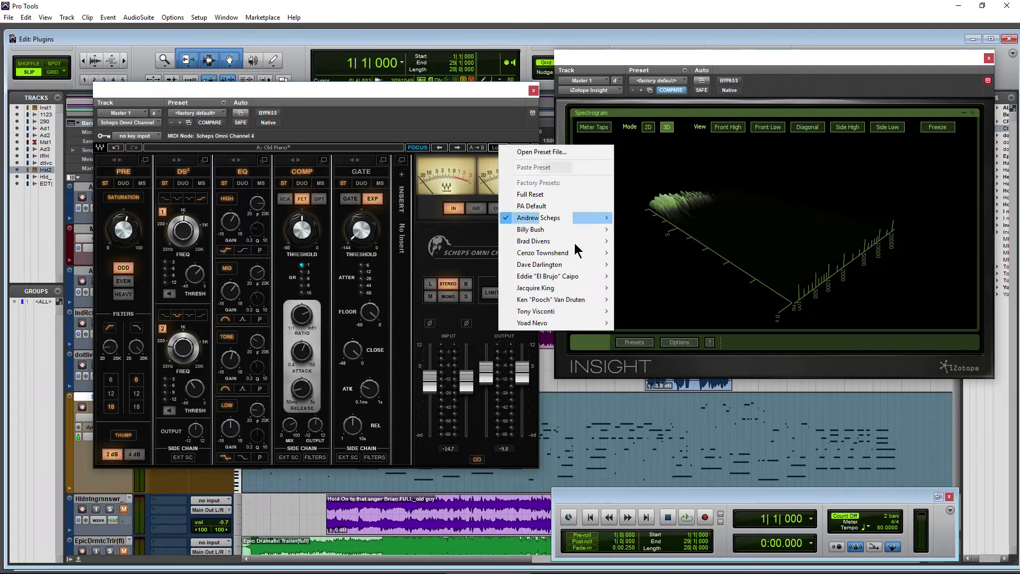
{"action": "mouse_move", "coordinate": [582, 269]}
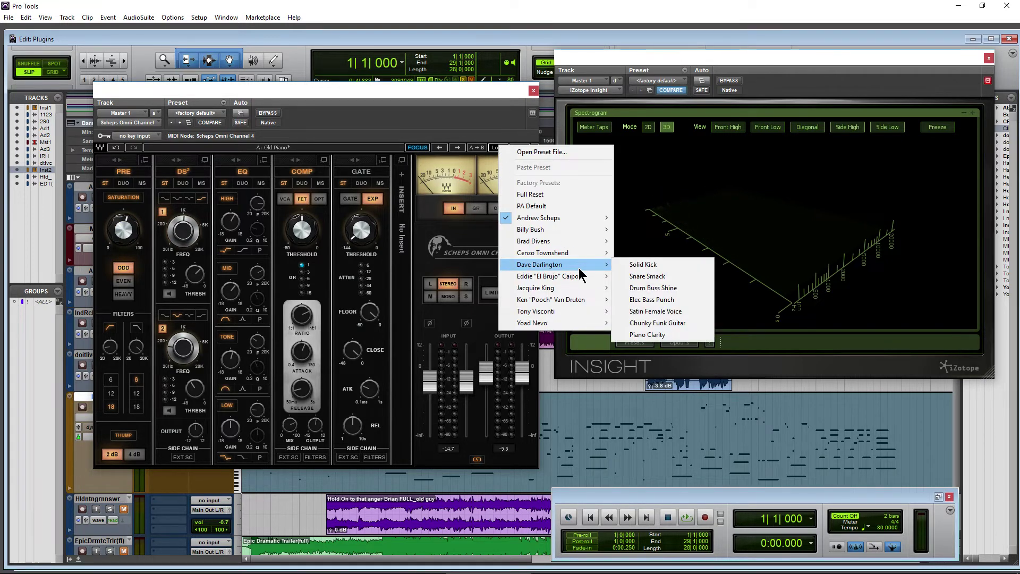
{"action": "left_click", "coordinate": [647, 335]}
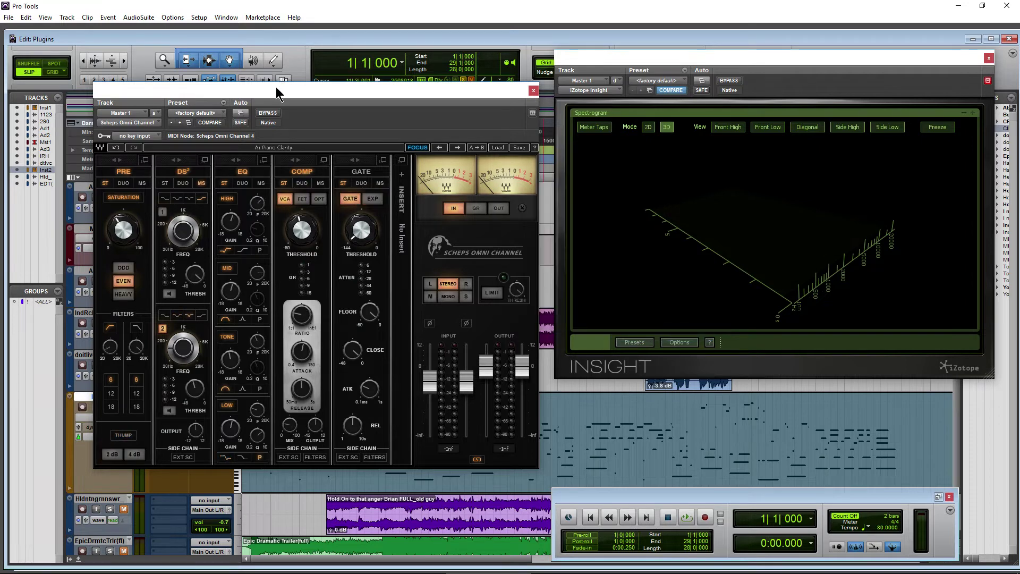
{"action": "left_click_drag", "start_coordinate": [276, 88], "coordinate": [290, 94]}
{"action": "key", "text": "space"}
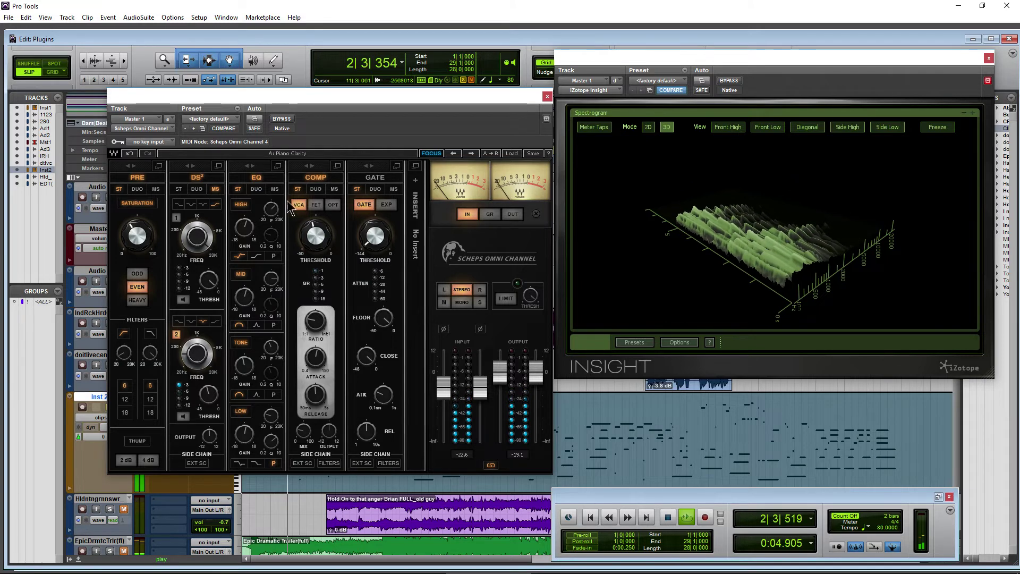
Raise Scheps Omni Channel's input faders and compare the Piano Clarity sound with the plug-in bypassed and active
{"action": "left_click", "coordinate": [281, 119]}
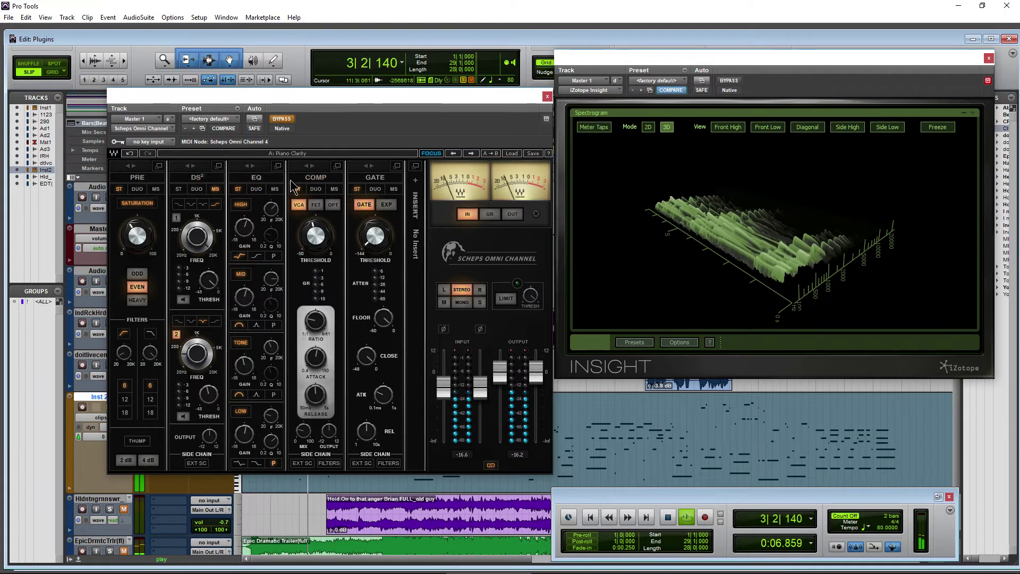
{"action": "left_click_drag", "start_coordinate": [443, 387], "coordinate": [443, 375]}
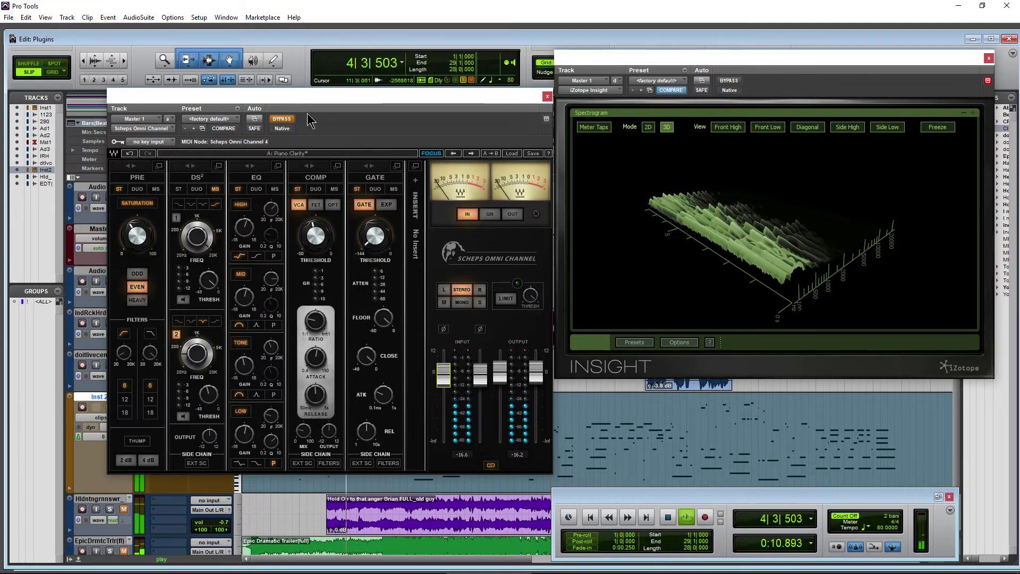
{"action": "left_click", "coordinate": [281, 119]}
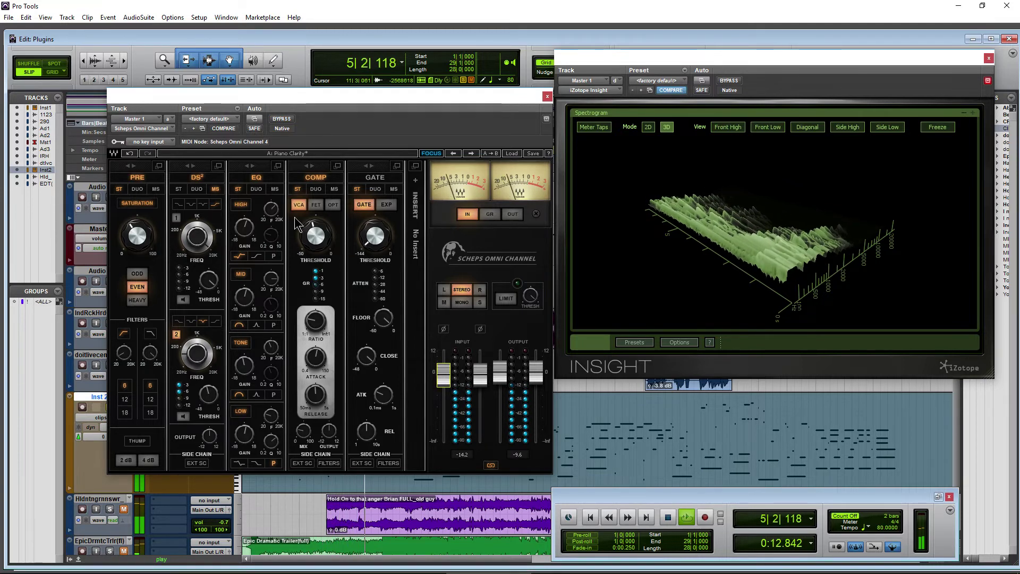
{"action": "left_click", "coordinate": [283, 120]}
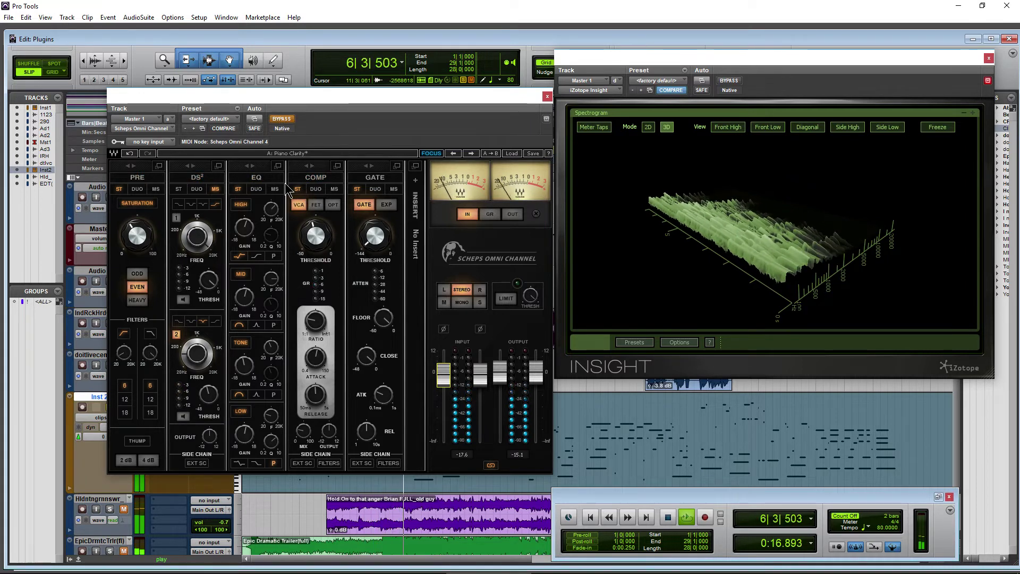
{"action": "left_click", "coordinate": [282, 119]}
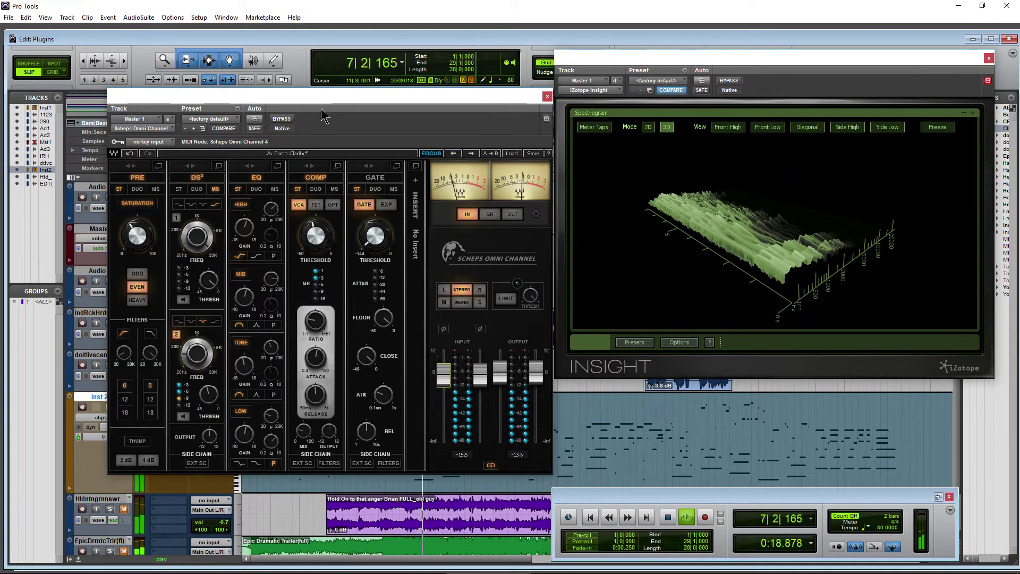
Stop playback, load the Full Reset factory preset and move the GATE module behind COMP in the chain
{"action": "left_click_drag", "start_coordinate": [328, 99], "coordinate": [335, 99]}
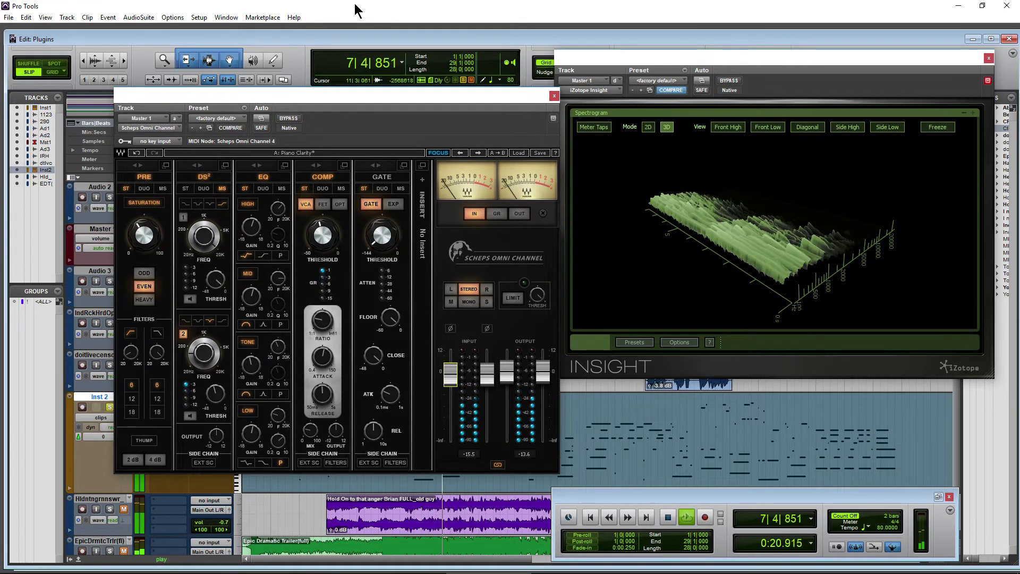
{"action": "key", "text": "space"}
{"action": "left_click", "coordinate": [518, 152]}
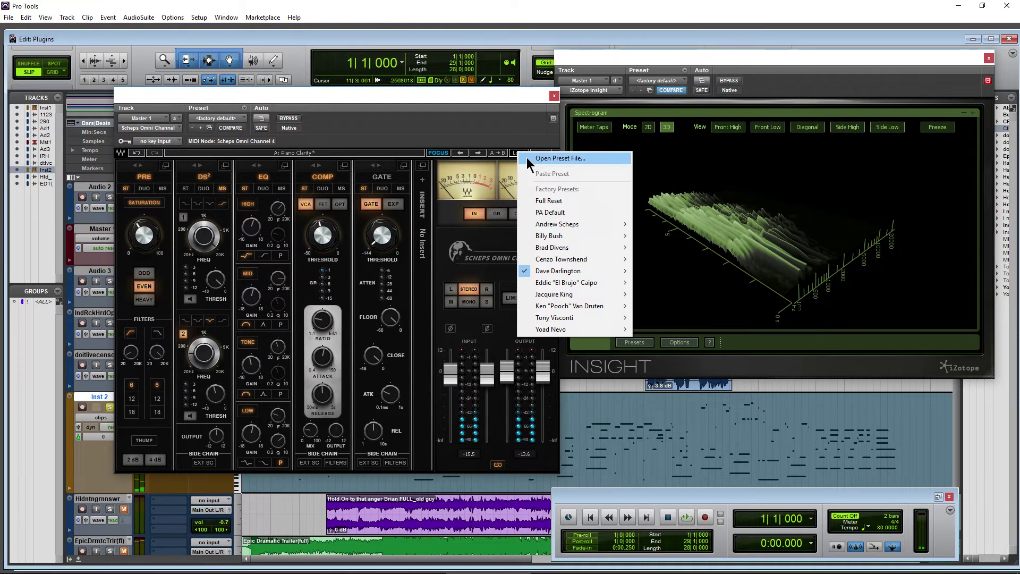
{"action": "left_click", "coordinate": [539, 201]}
{"action": "left_click_drag", "start_coordinate": [247, 100], "coordinate": [262, 101]}
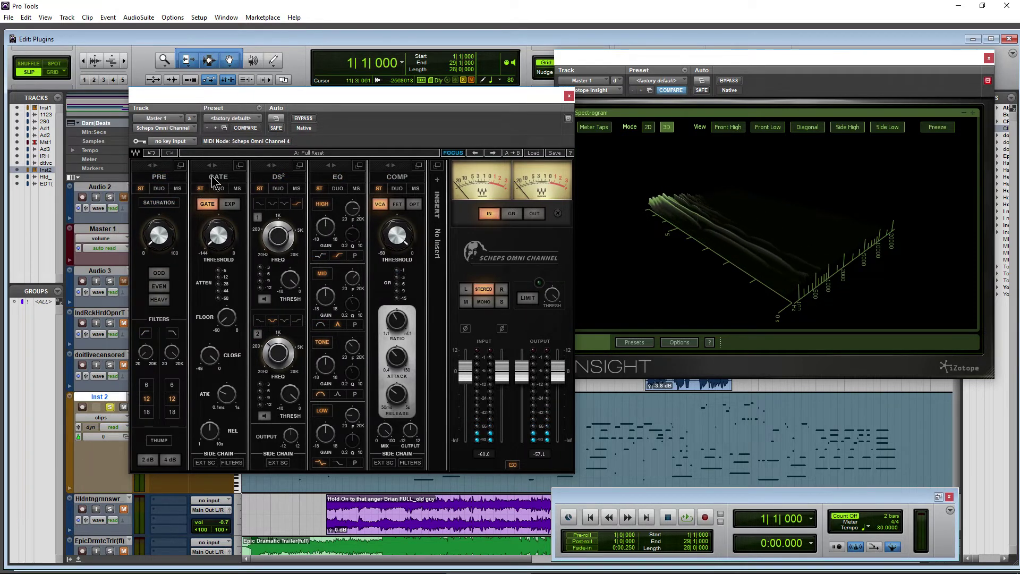
{"action": "left_click_drag", "start_coordinate": [216, 170], "coordinate": [399, 214]}
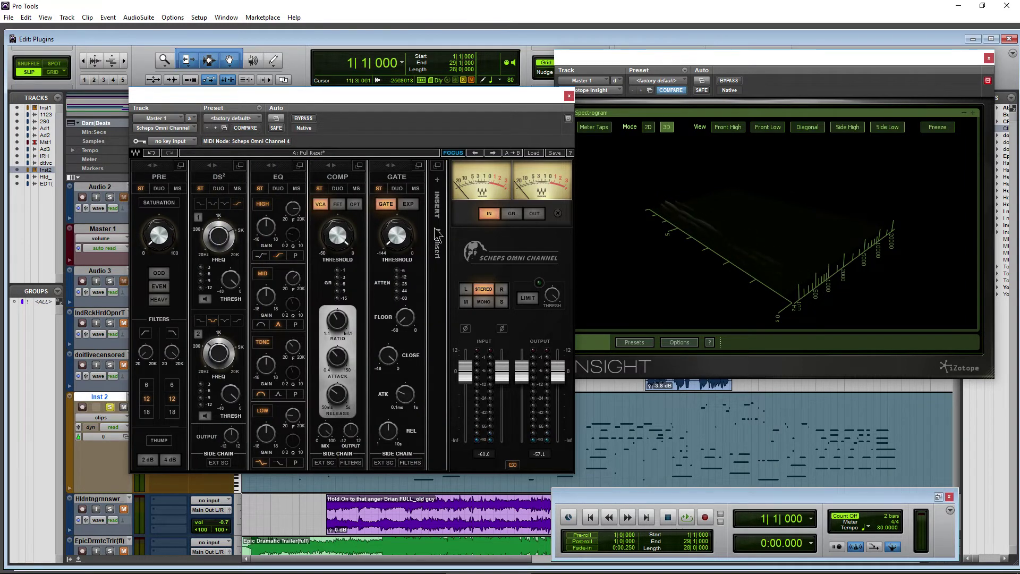
Browse the plug-in categories available for the INSERT slot, from Modulation through Effect, without choosing a plug-in
{"action": "left_click", "coordinate": [439, 183]}
{"action": "mouse_move", "coordinate": [462, 186]}
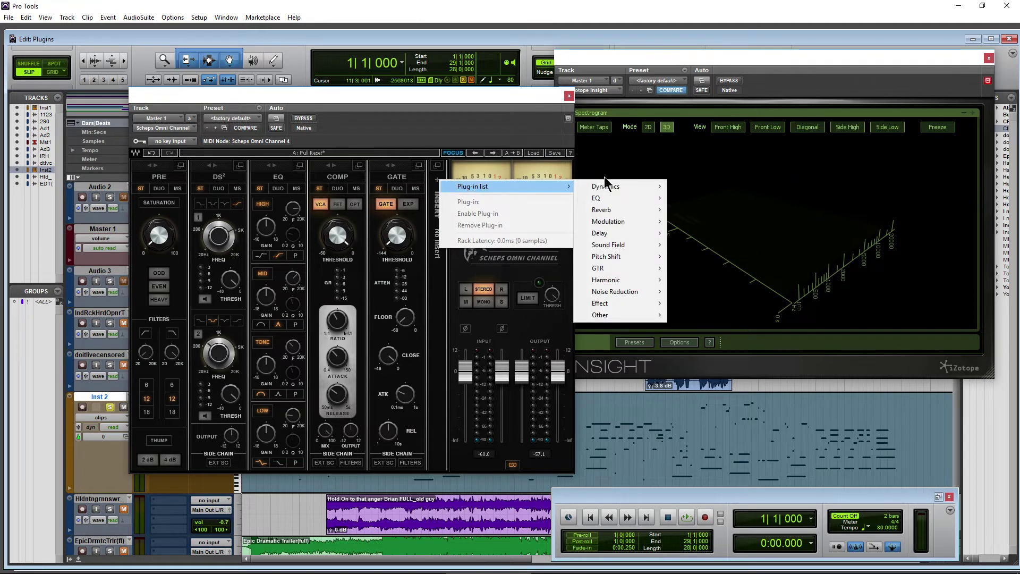
{"action": "mouse_move", "coordinate": [608, 221]}
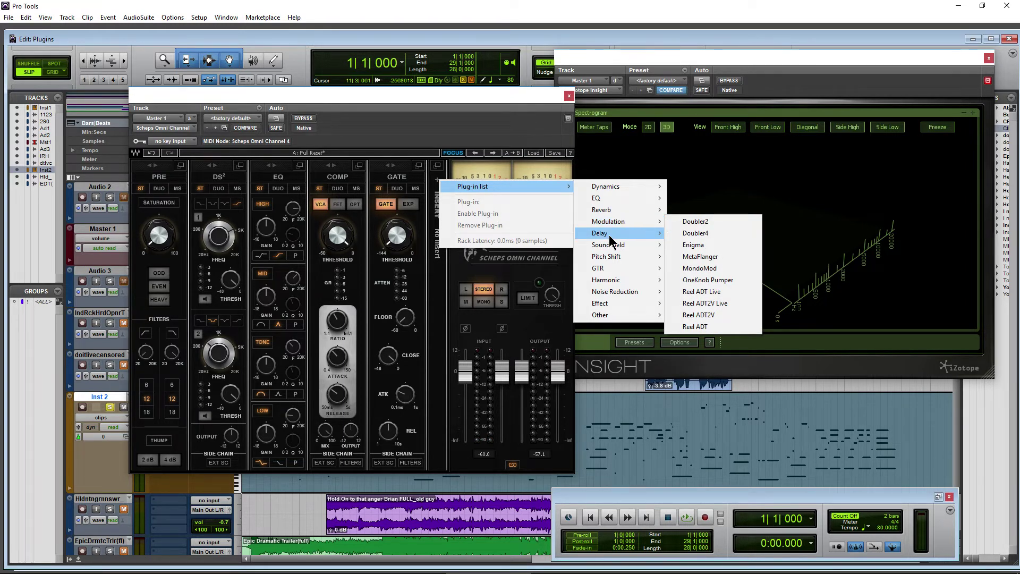
{"action": "mouse_move", "coordinate": [610, 258]}
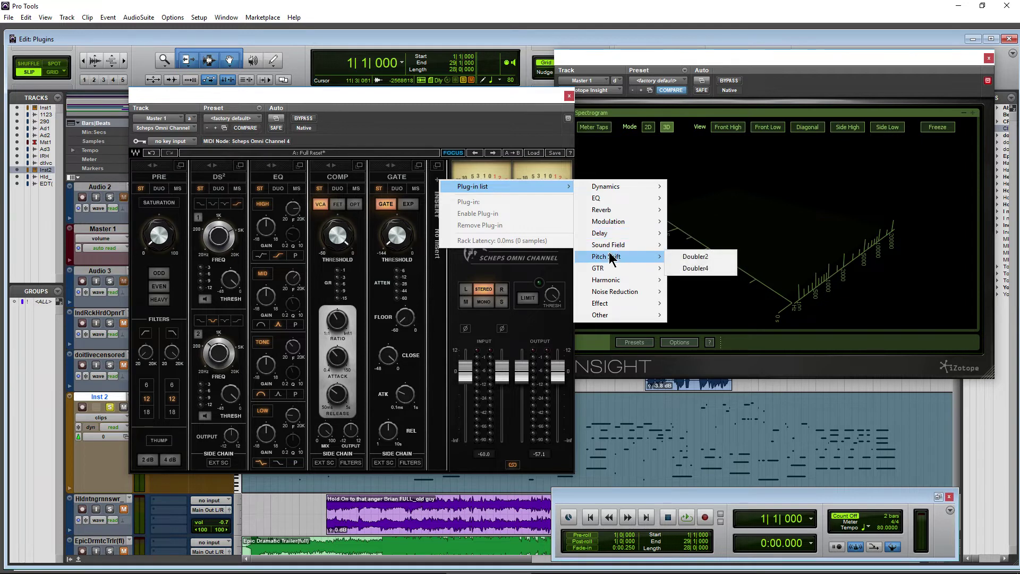
{"action": "mouse_move", "coordinate": [606, 285]}
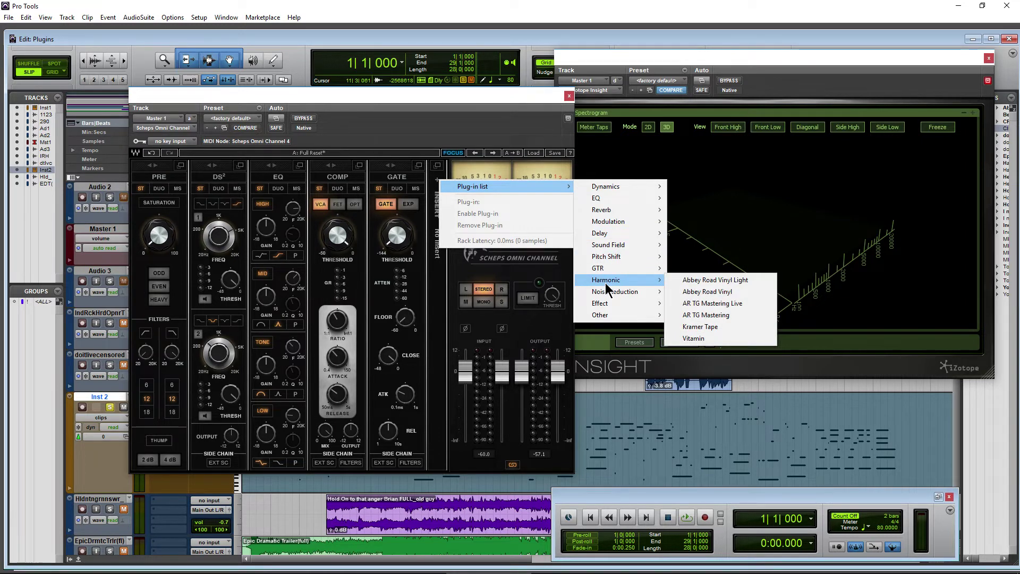
{"action": "mouse_move", "coordinate": [605, 303]}
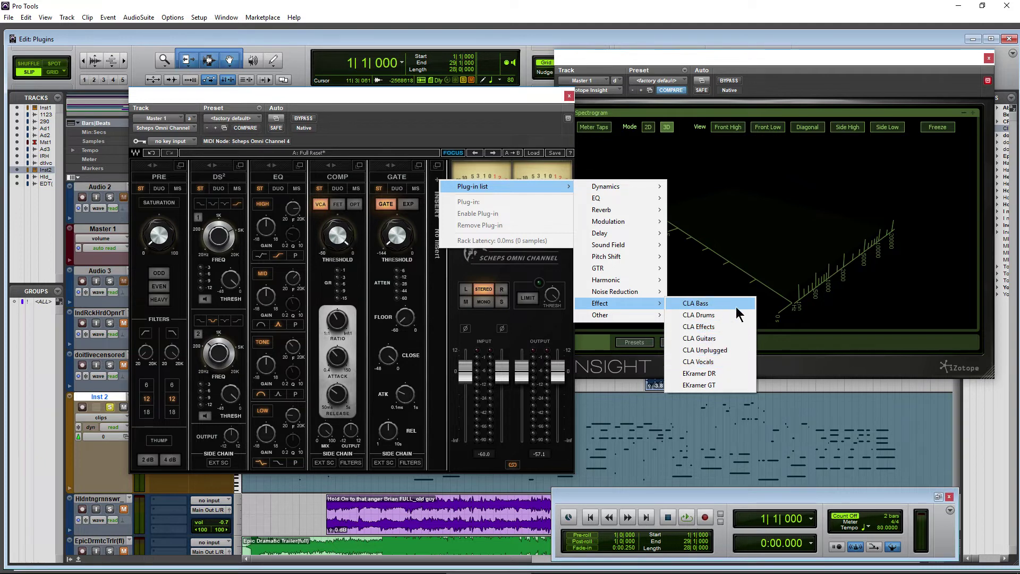
{"action": "left_click", "coordinate": [399, 129]}
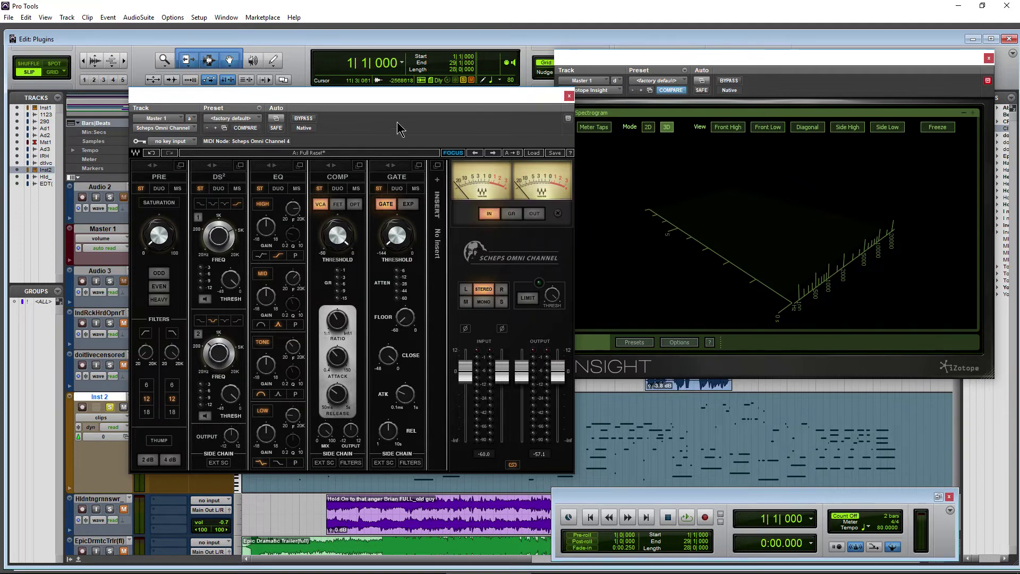
{"action": "left_click", "coordinate": [439, 183]}
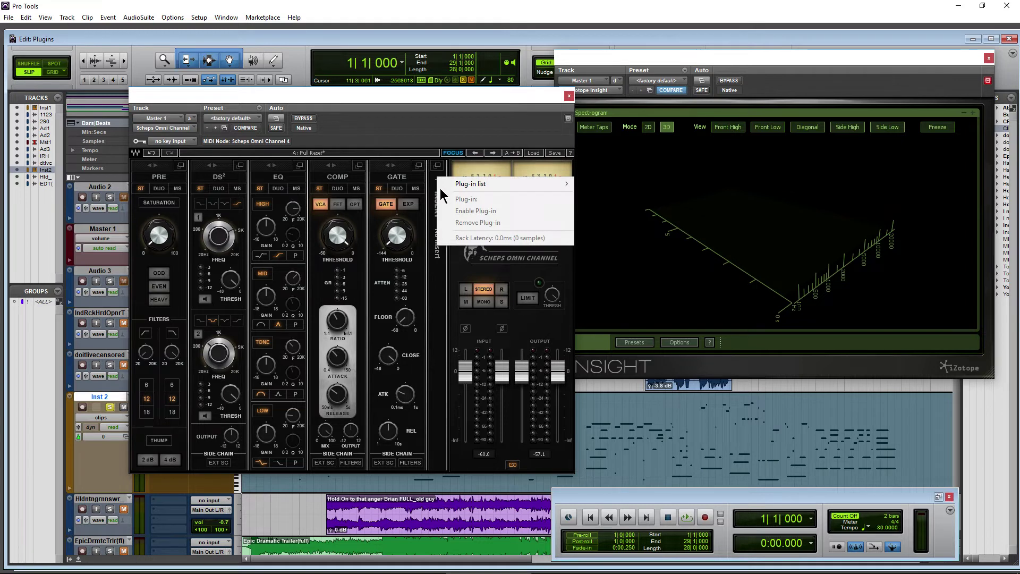
{"action": "left_click", "coordinate": [365, 125]}
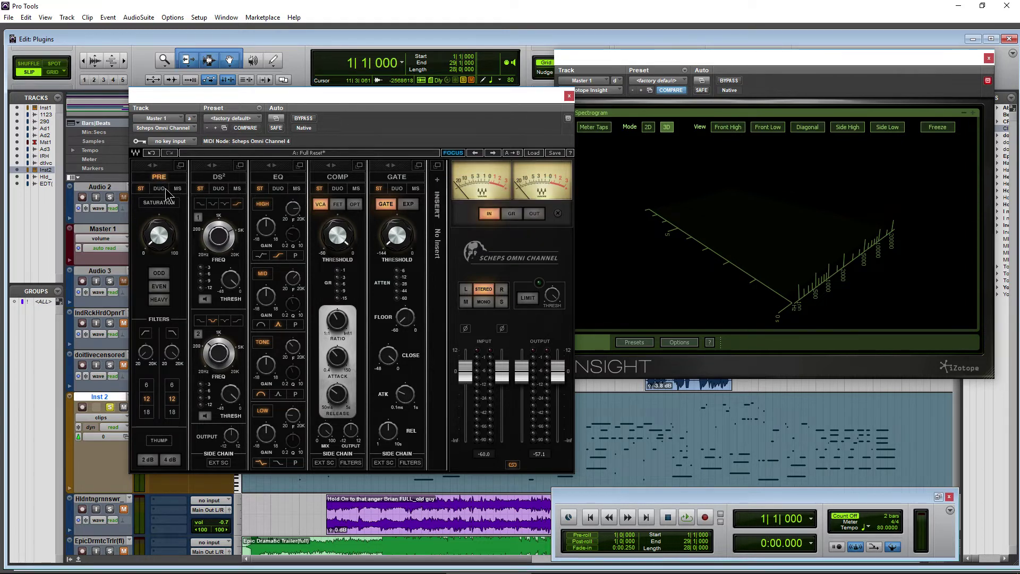
Play the piano clip, raise the PRE module's Odd saturation to about 33.1 and stop playback
{"action": "left_click_drag", "start_coordinate": [296, 104], "coordinate": [301, 104]}
{"action": "key", "text": "space"}
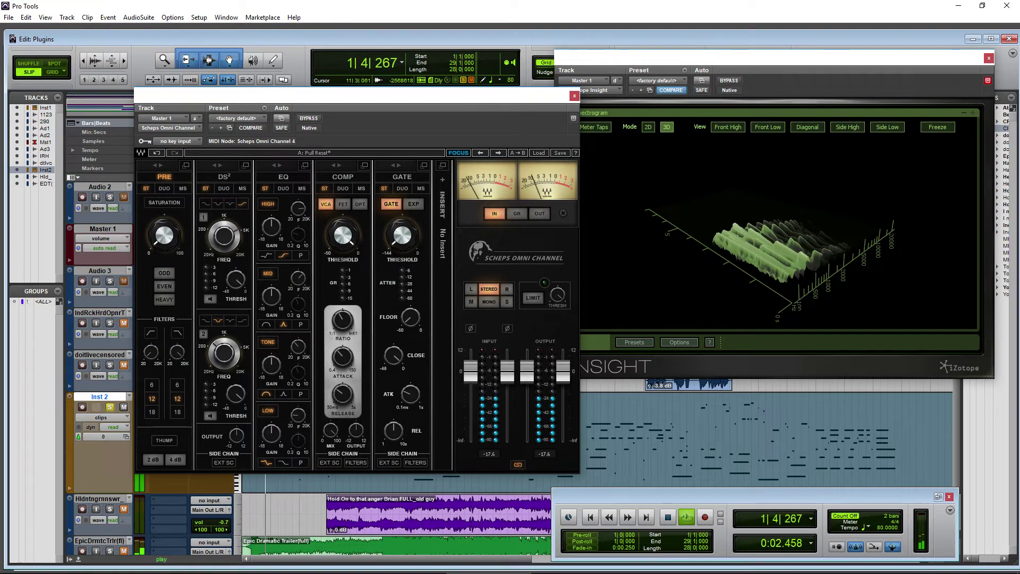
{"action": "mouse_move", "coordinate": [164, 248]}
{"action": "left_mouse_down"}
{"action": "mouse_move", "coordinate": [164, 235]}
{"action": "mouse_move", "coordinate": [166, 244]}
{"action": "left_mouse_up"}
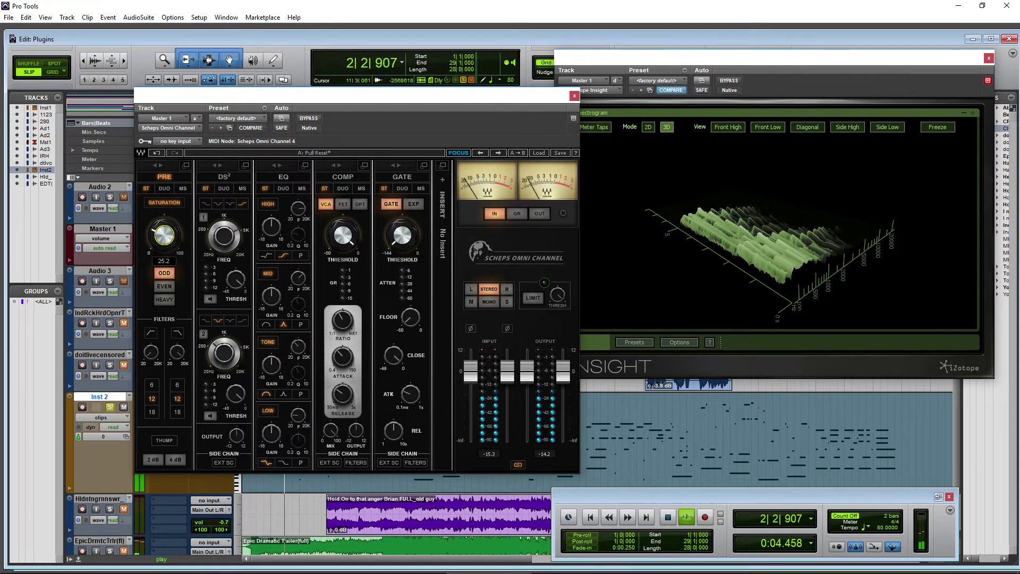
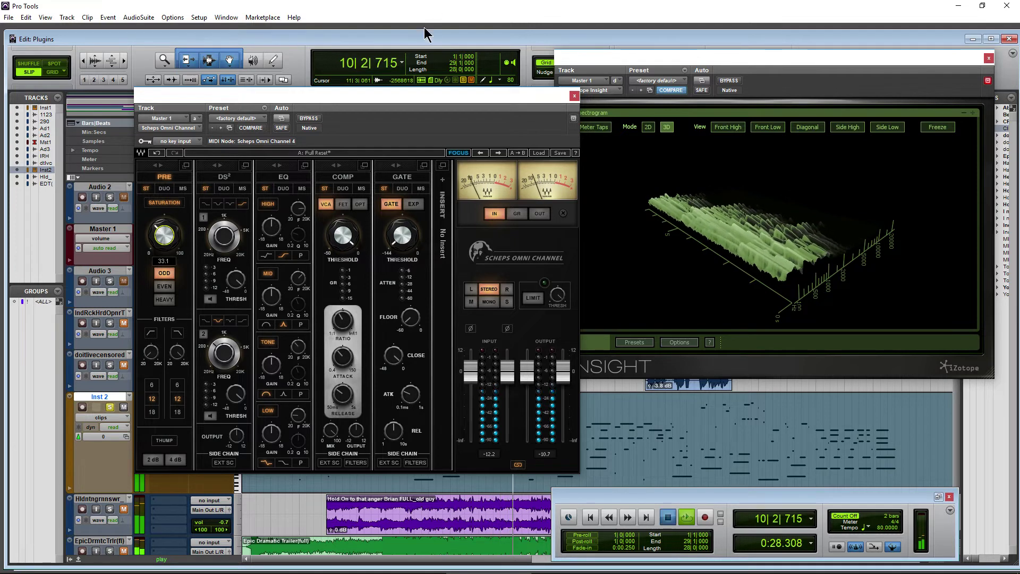
{"action": "key", "text": "space"}
{"action": "left_click_drag", "start_coordinate": [338, 102], "coordinate": [325, 102]}
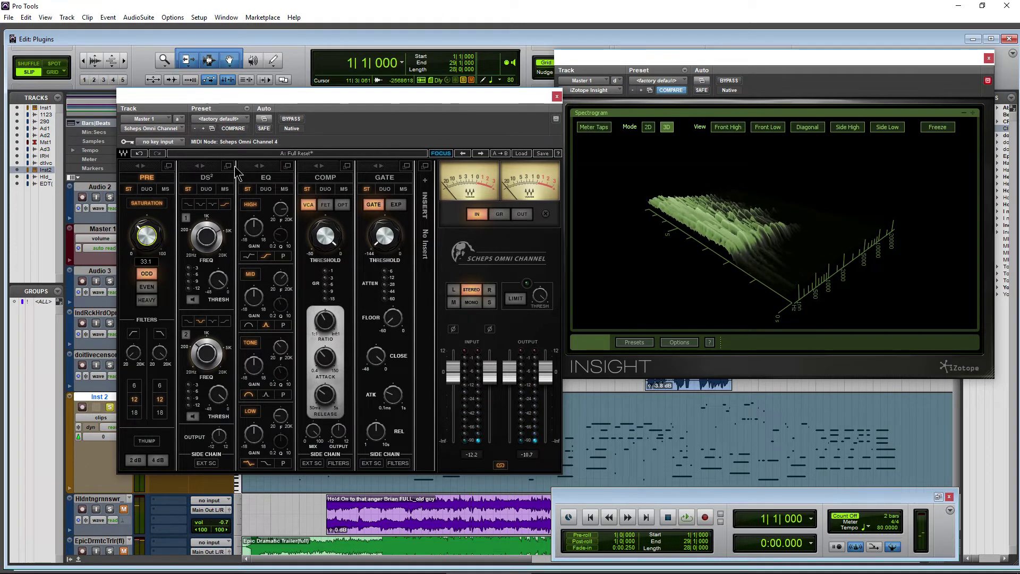
Restart playback and enable the PRE module's high-pass filter, adjusting its cutoff frequency and setting the slope to 6
{"action": "key", "text": "space"}
{"action": "key", "text": "space"}
{"action": "key", "text": "space"}
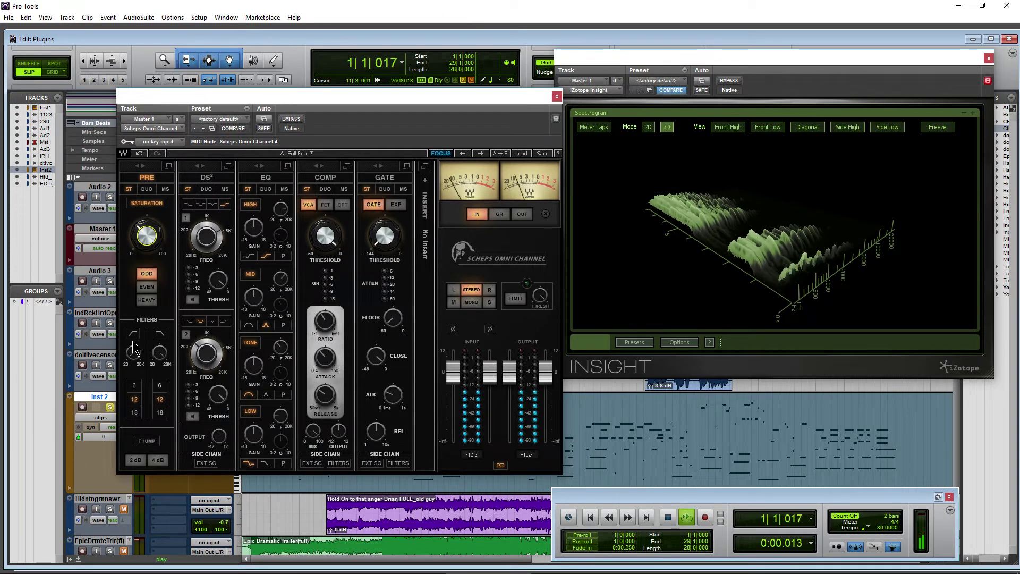
{"action": "left_click", "coordinate": [133, 333]}
{"action": "left_click_drag", "start_coordinate": [137, 357], "coordinate": [135, 364]}
{"action": "left_click", "coordinate": [134, 386]}
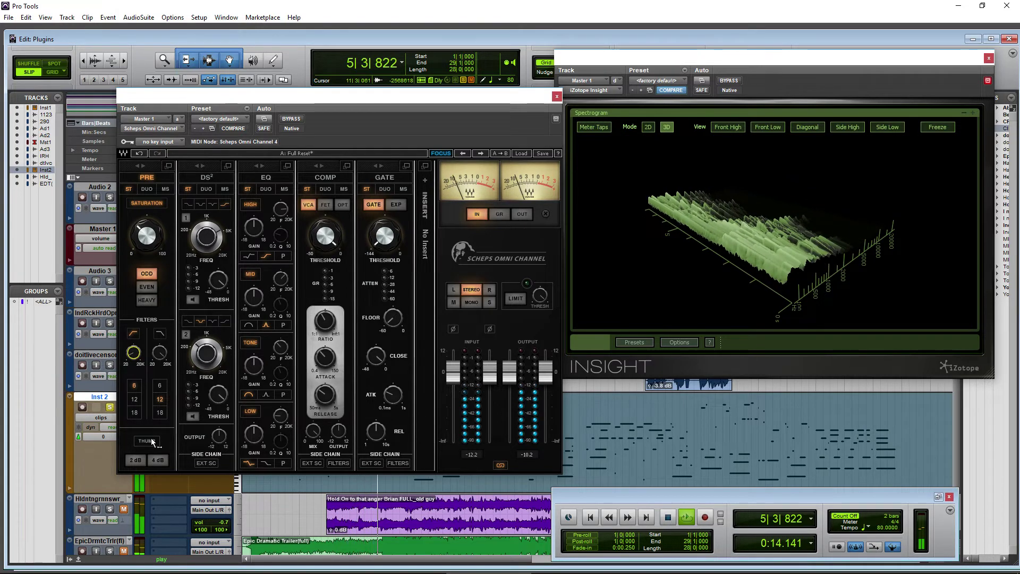
Audition the PRE module's THUMP boost at 4 dB and switch THUMP off again
{"action": "left_click", "coordinate": [157, 459]}
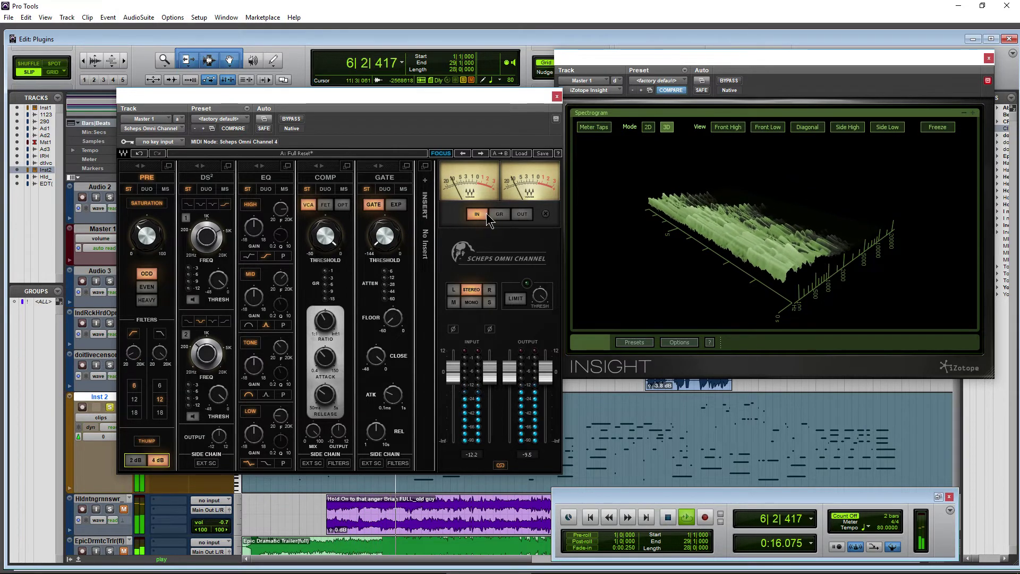
{"action": "left_click", "coordinate": [141, 458]}
{"action": "left_click", "coordinate": [145, 443]}
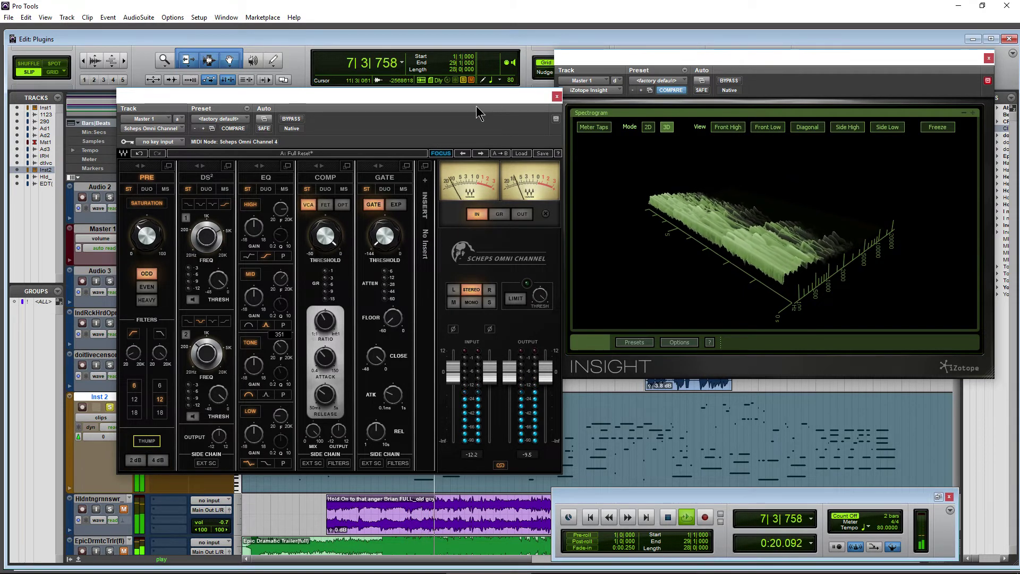
Move the DS² module behind GATE in the processing chain and stop playback
{"action": "left_click_drag", "start_coordinate": [434, 98], "coordinate": [439, 96]}
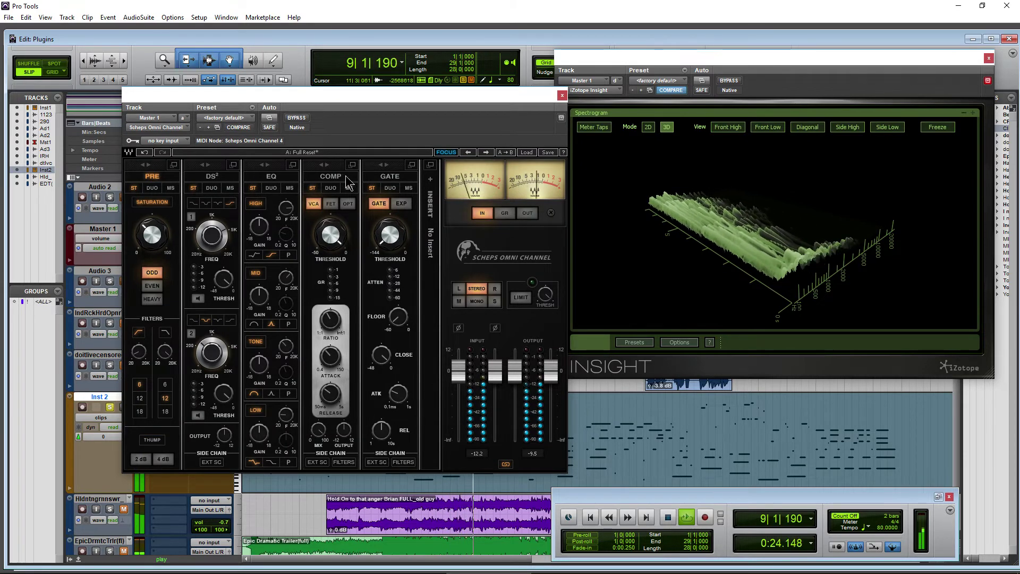
{"action": "left_click_drag", "start_coordinate": [230, 263], "coordinate": [395, 259]}
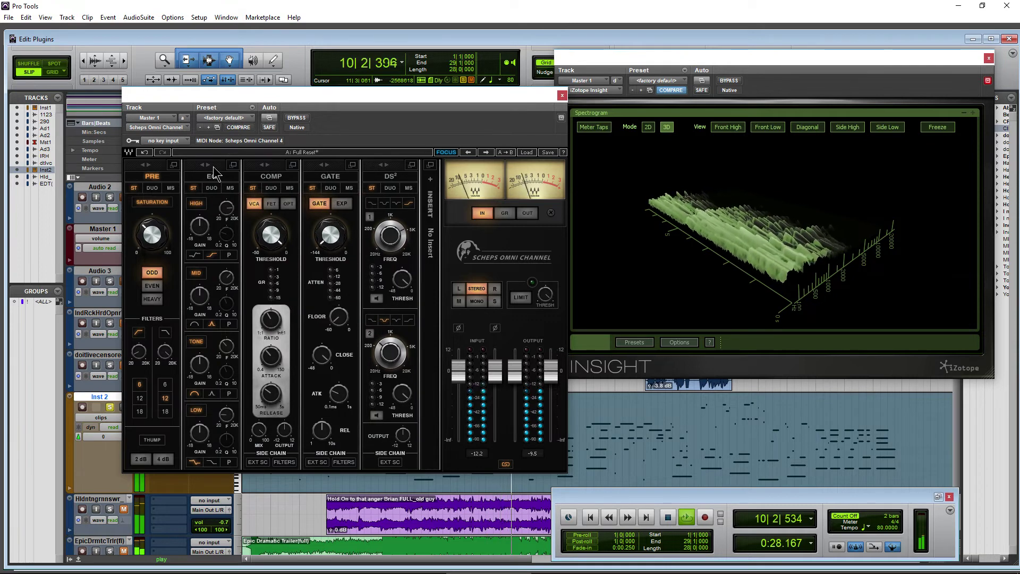
{"action": "key", "text": "space"}
Expand the EQ module to its two-channel view and switch it to MS mode
{"action": "left_click", "coordinate": [233, 164]}
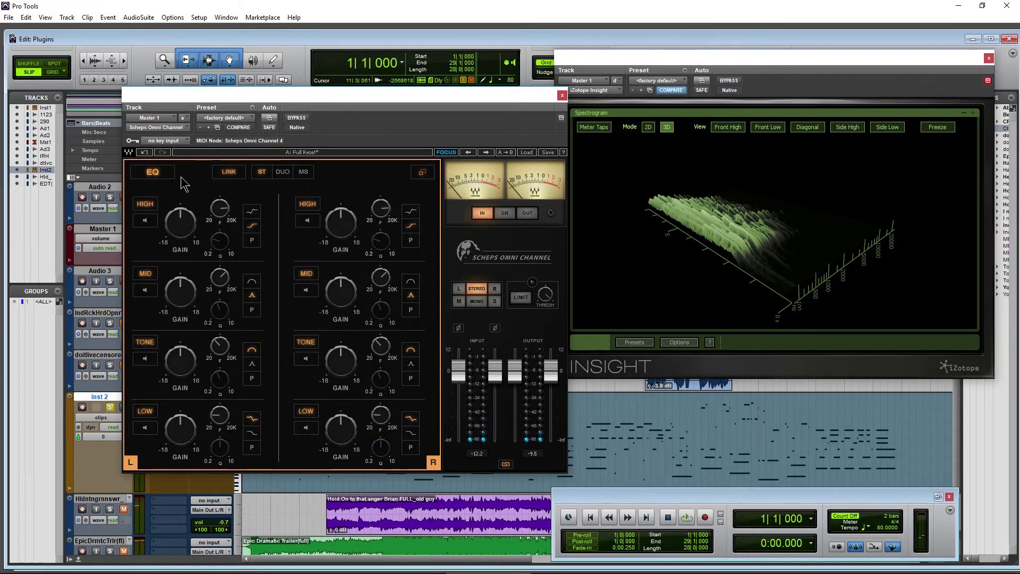
{"action": "left_click", "coordinate": [307, 169]}
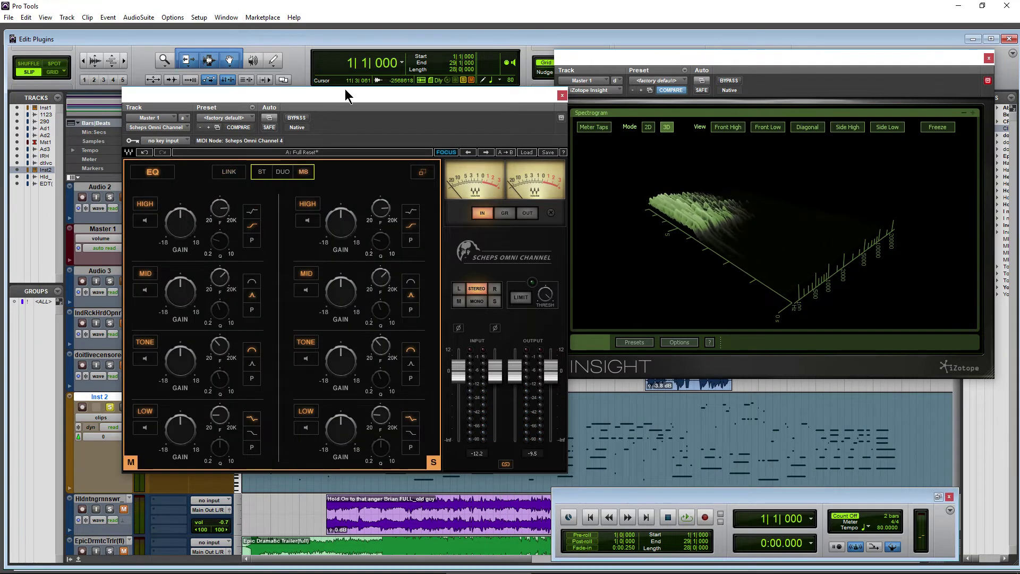
{"action": "left_click_drag", "start_coordinate": [345, 90], "coordinate": [353, 98]}
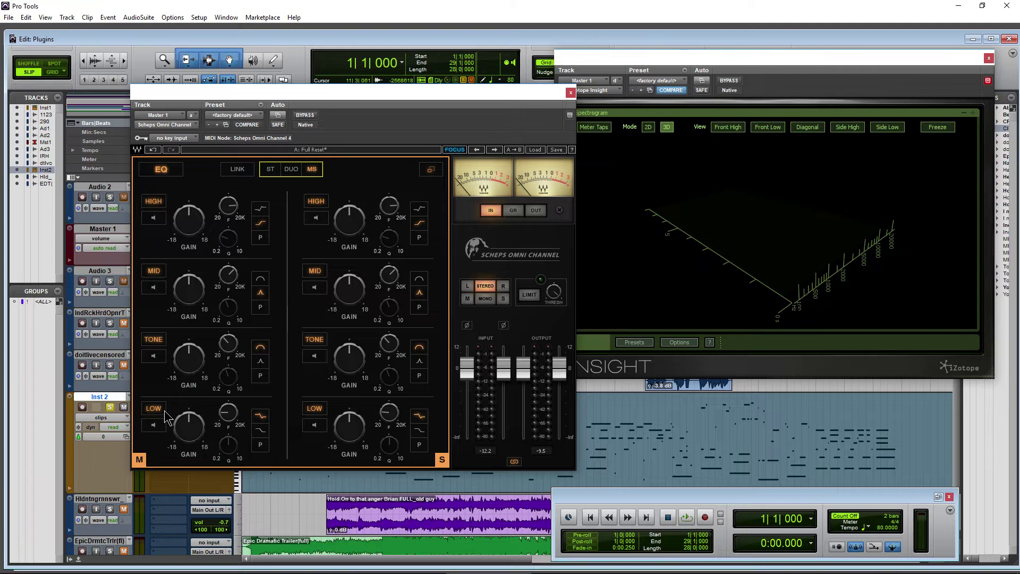
Play the piano with the Mid channel's LOW band soloed, boost its gain to about 4.4 and adjust its frequency
{"action": "key", "text": "space"}
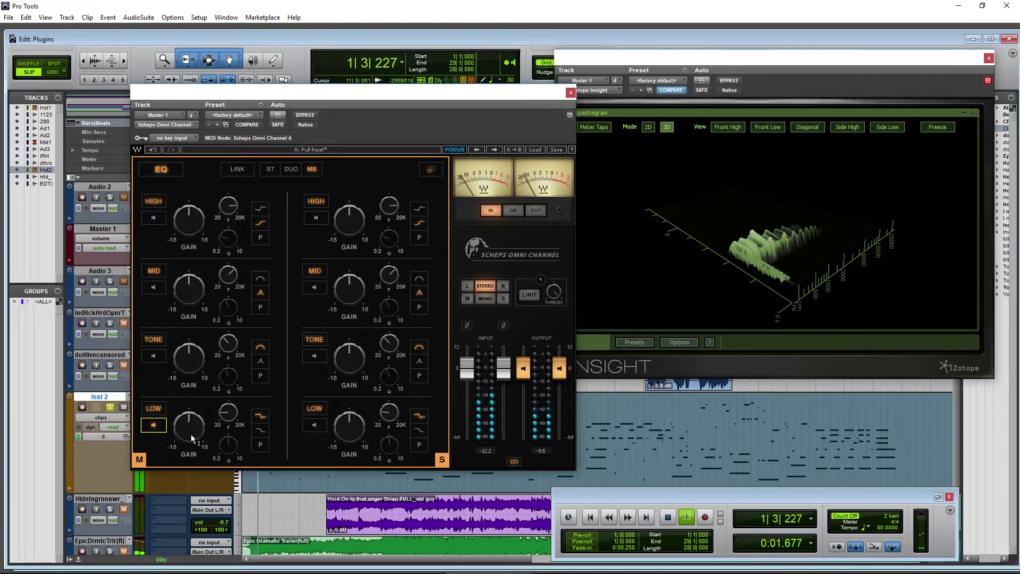
{"action": "left_click_drag", "start_coordinate": [192, 438], "coordinate": [228, 417]}
{"action": "left_click", "coordinate": [153, 424]}
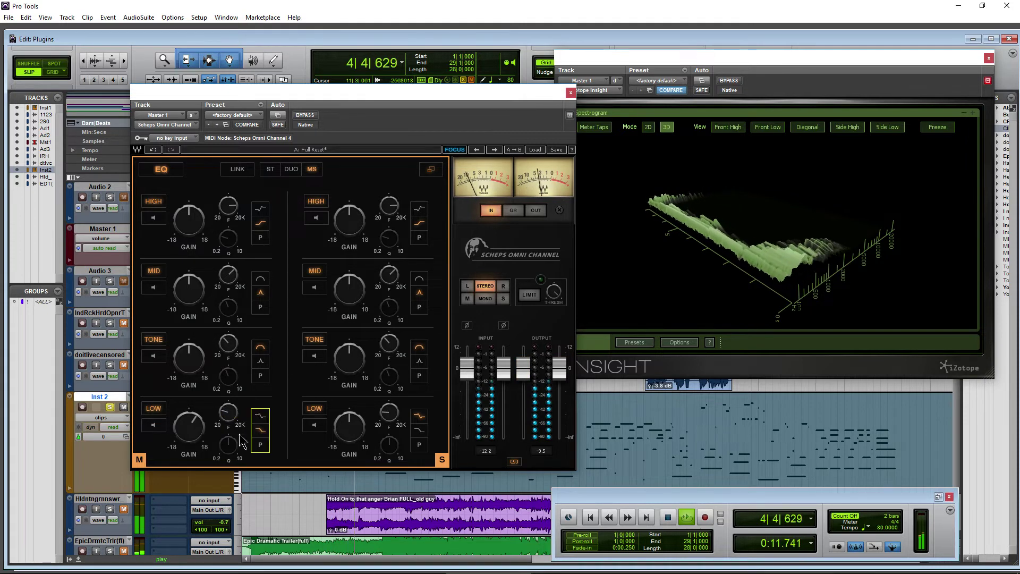
Solo the Mid LOW band in P mode to tune its frequency and Q, and return it to the first shelf shape
{"action": "left_click", "coordinate": [155, 426]}
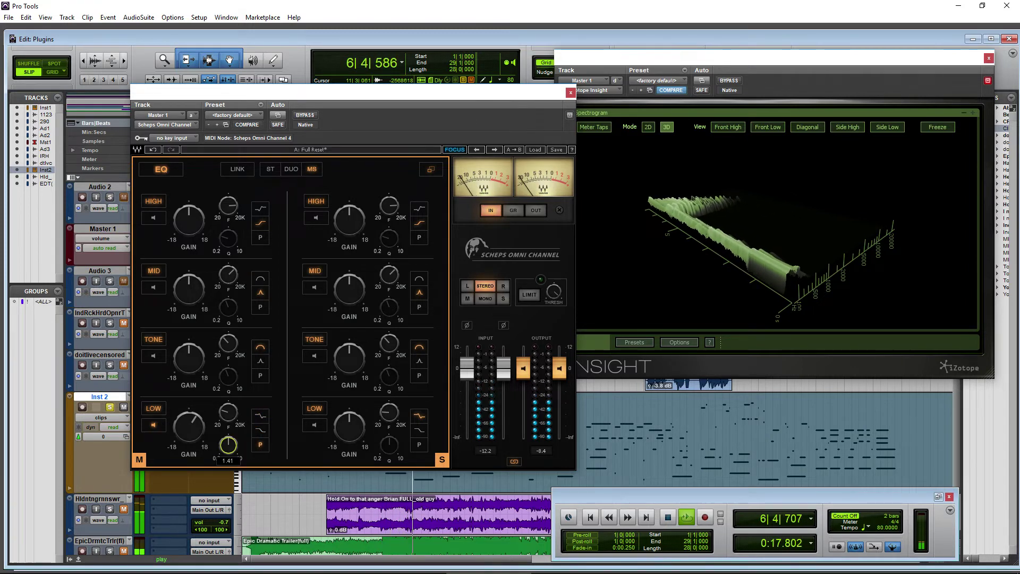
{"action": "mouse_move", "coordinate": [228, 412]}
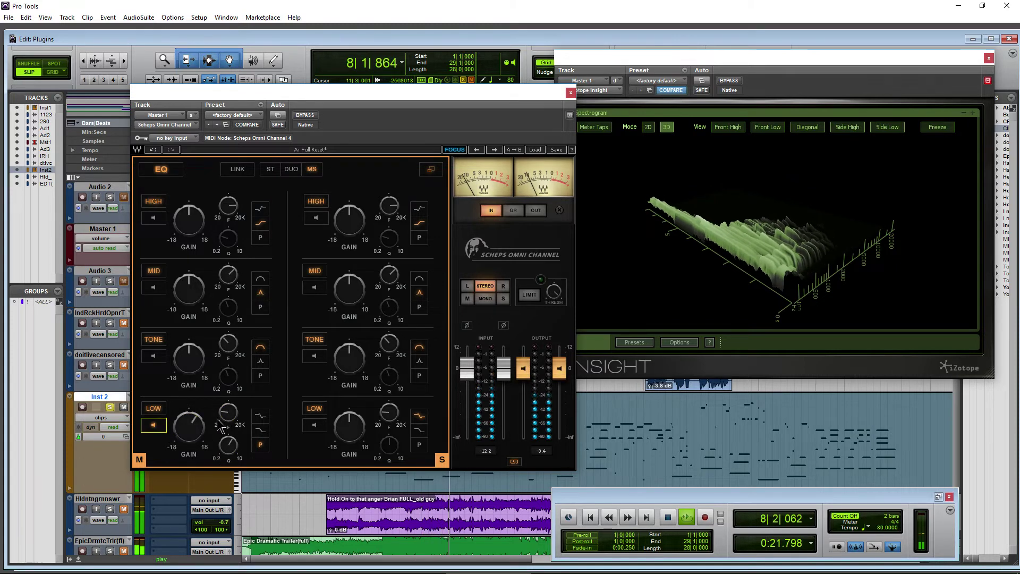
{"action": "left_click_drag", "start_coordinate": [228, 413], "coordinate": [228, 408]}
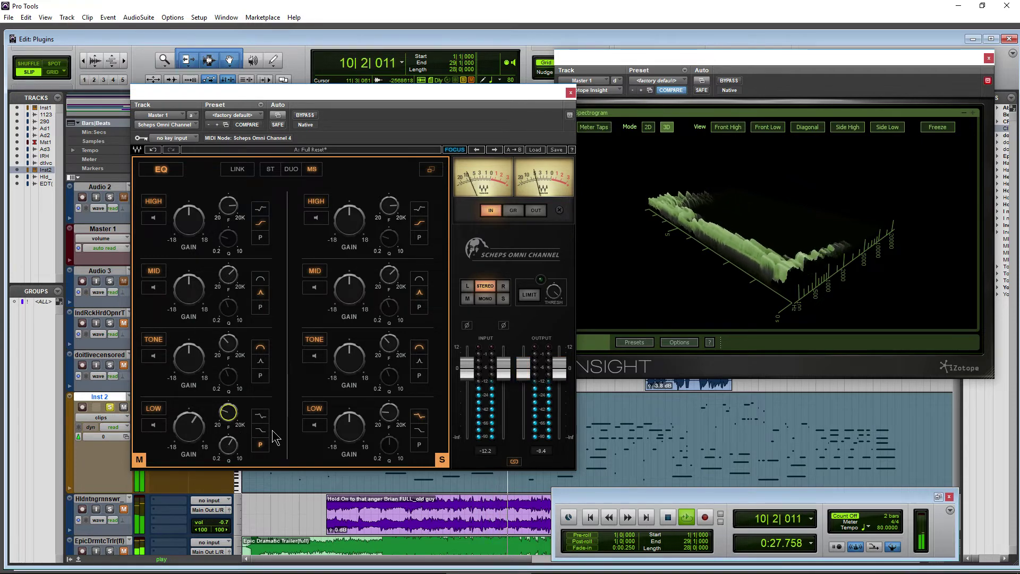
{"action": "left_click", "coordinate": [260, 416]}
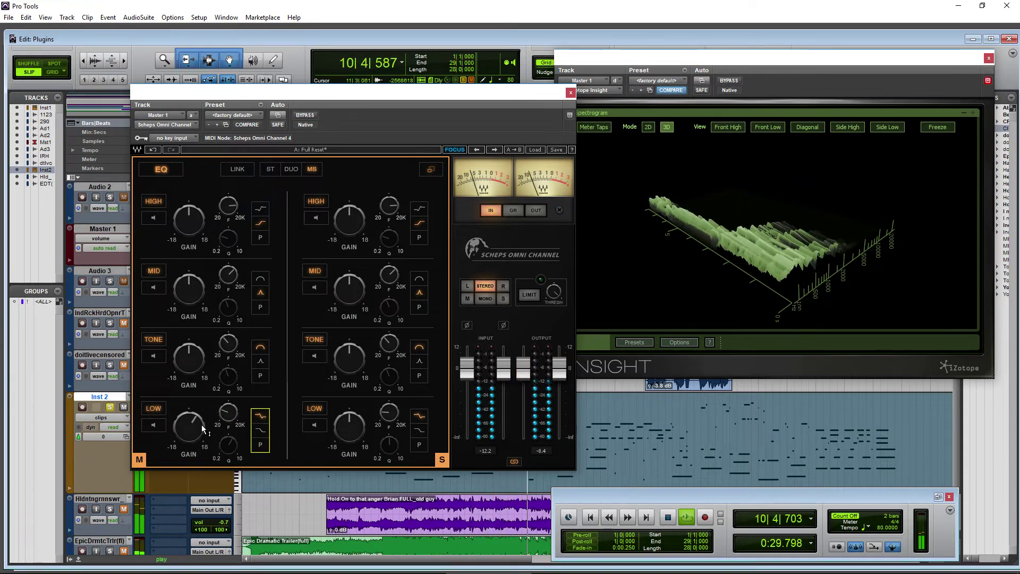
{"action": "mouse_move", "coordinate": [202, 425]}
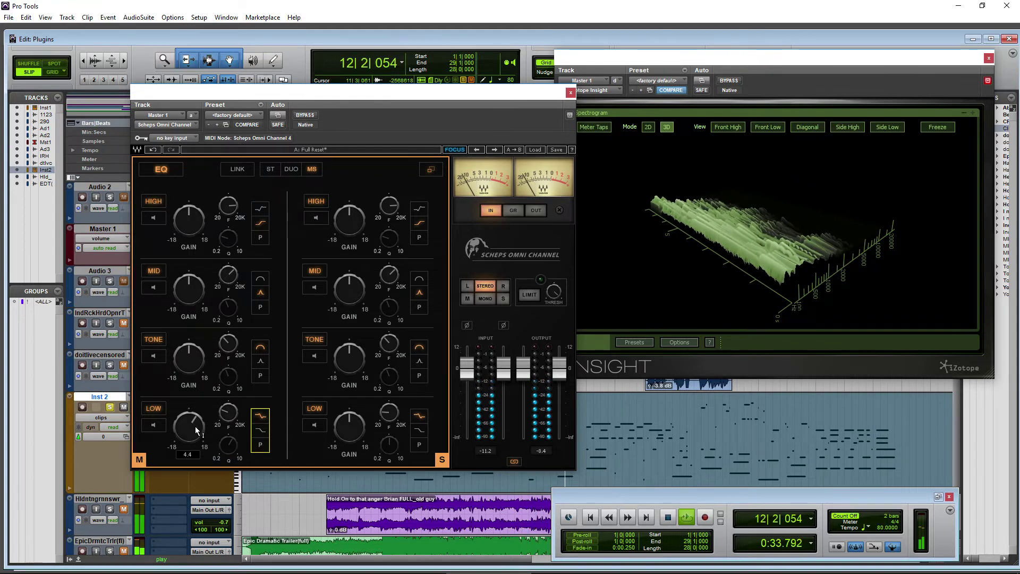
Solo the Side LOW band to tune its frequency, switch it to the second shelf shape and cut its gain slightly
{"action": "left_click", "coordinate": [314, 426]}
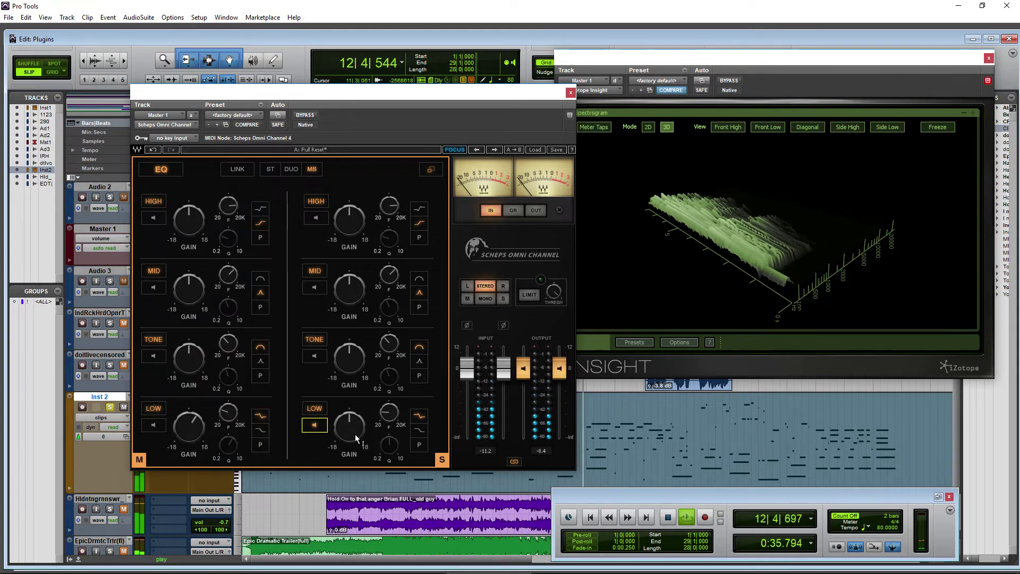
{"action": "mouse_move", "coordinate": [388, 412]}
{"action": "left_click_drag", "start_coordinate": [388, 412], "coordinate": [388, 409]}
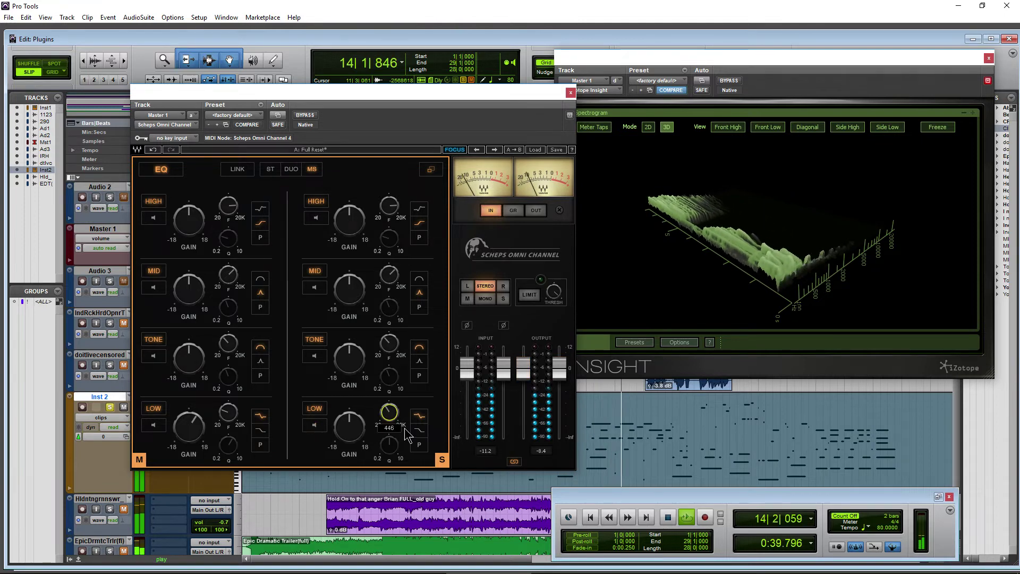
{"action": "left_click", "coordinate": [323, 426]}
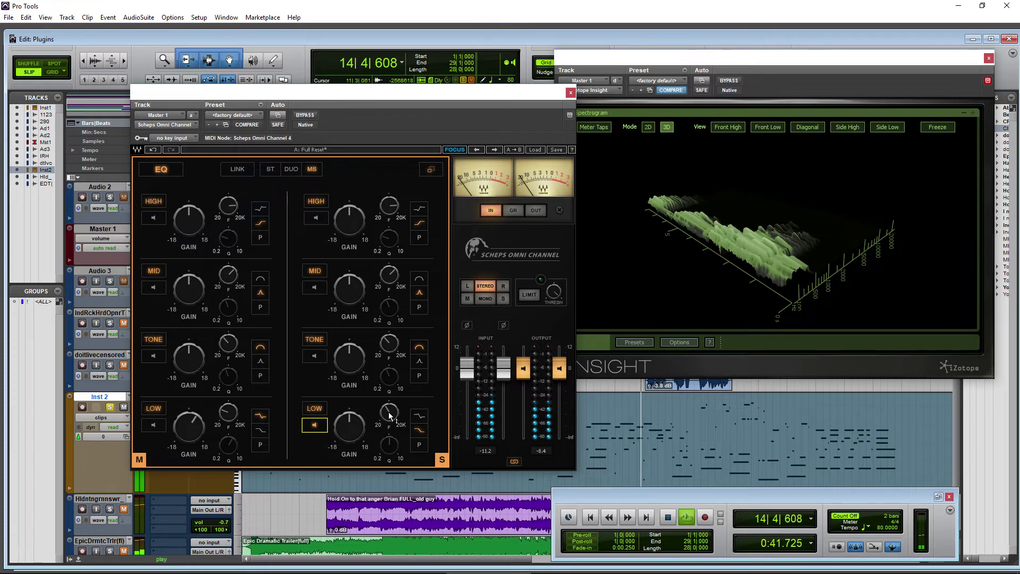
{"action": "left_click_drag", "start_coordinate": [349, 428], "coordinate": [349, 434]}
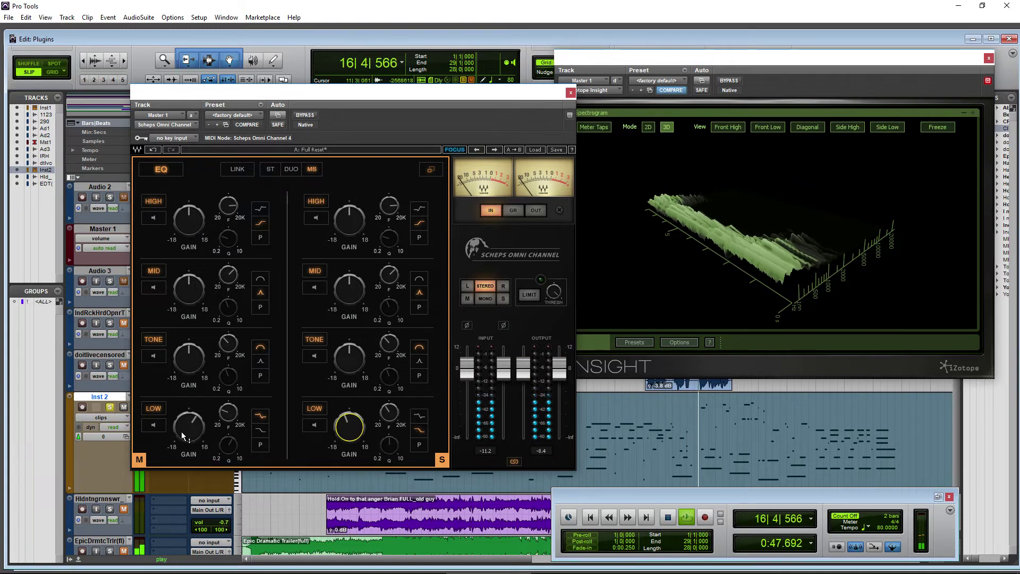
{"action": "mouse_move", "coordinate": [180, 431]}
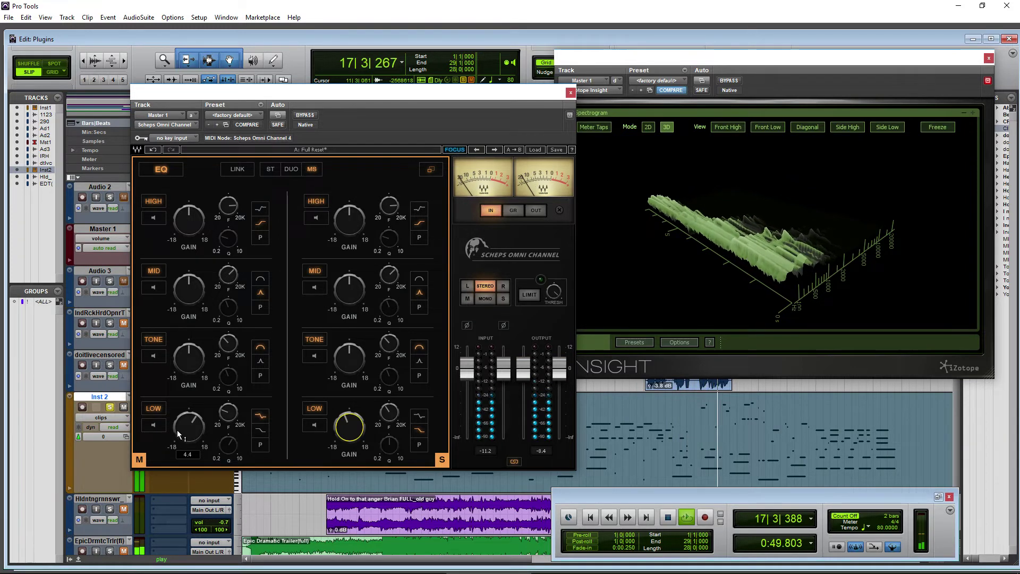
Solo the Mid TONE band to tune its frequency, switch it to the second bell shape and cut its gain to about -3.5
{"action": "left_click", "coordinate": [153, 355]}
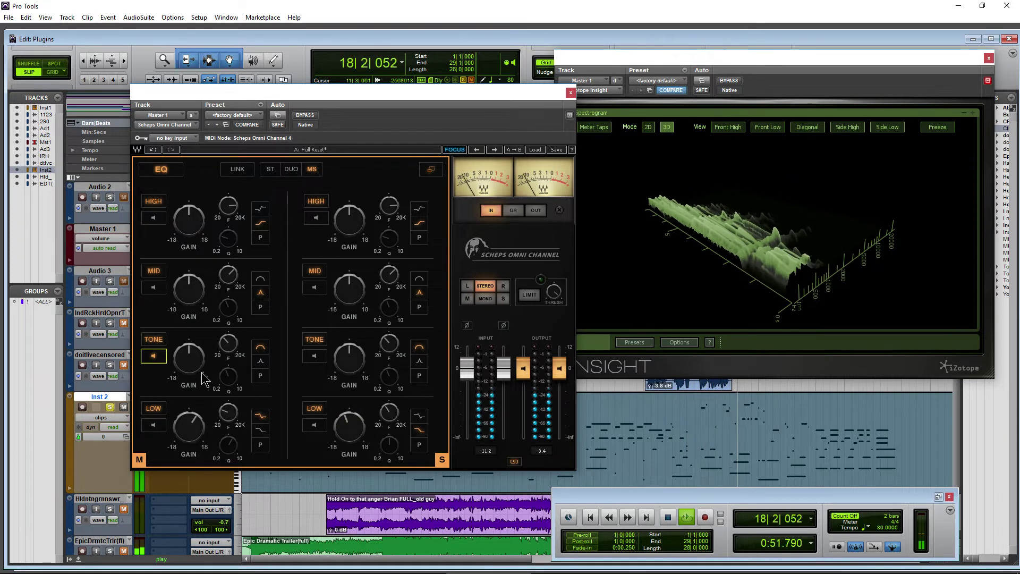
{"action": "left_click_drag", "start_coordinate": [229, 344], "coordinate": [228, 343]}
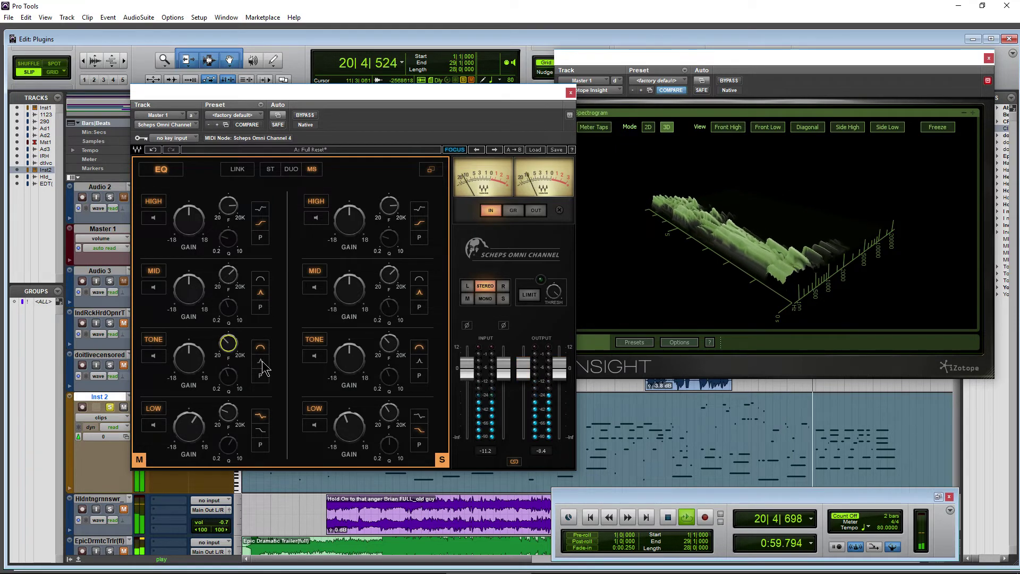
{"action": "left_click", "coordinate": [153, 361]}
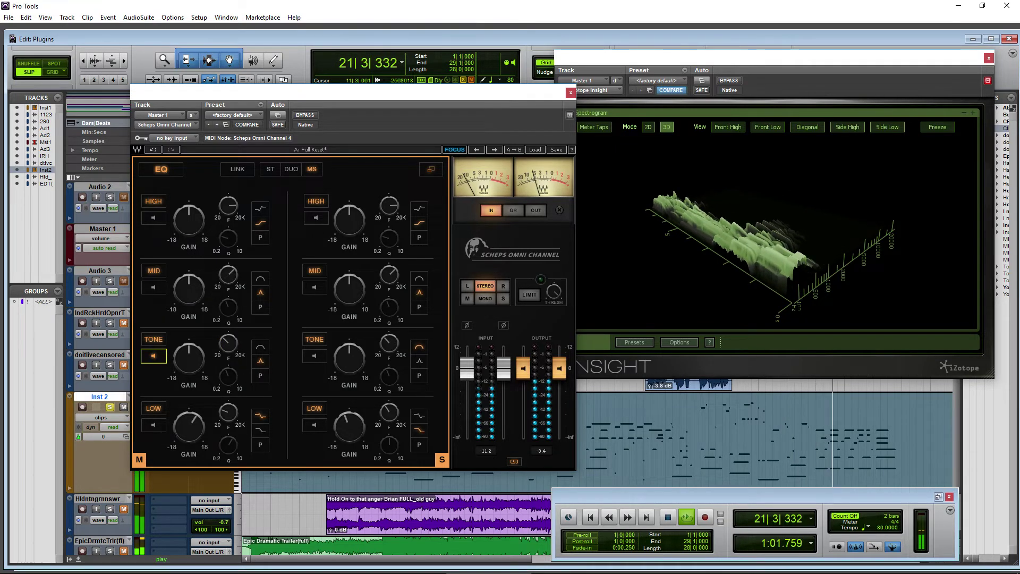
{"action": "left_click_drag", "start_coordinate": [175, 362], "coordinate": [175, 366]}
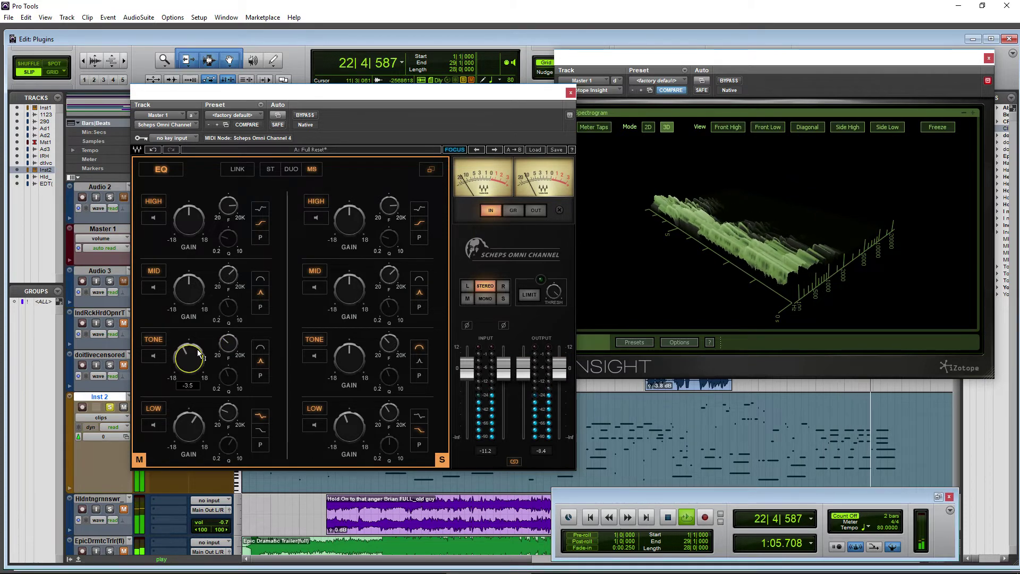
Restart the piano with the Mid channel's MID band soloed, choose the first bell shape, tune it to about 792 Hz and boost about 0.9
{"action": "left_click", "coordinate": [153, 287]}
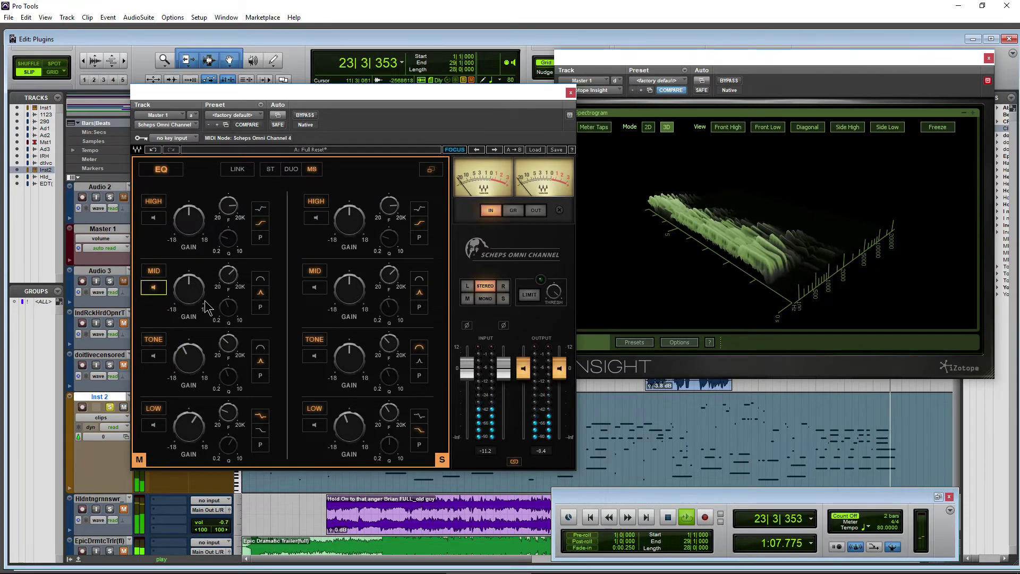
{"action": "key", "text": "space"}
{"action": "key", "text": "space"}
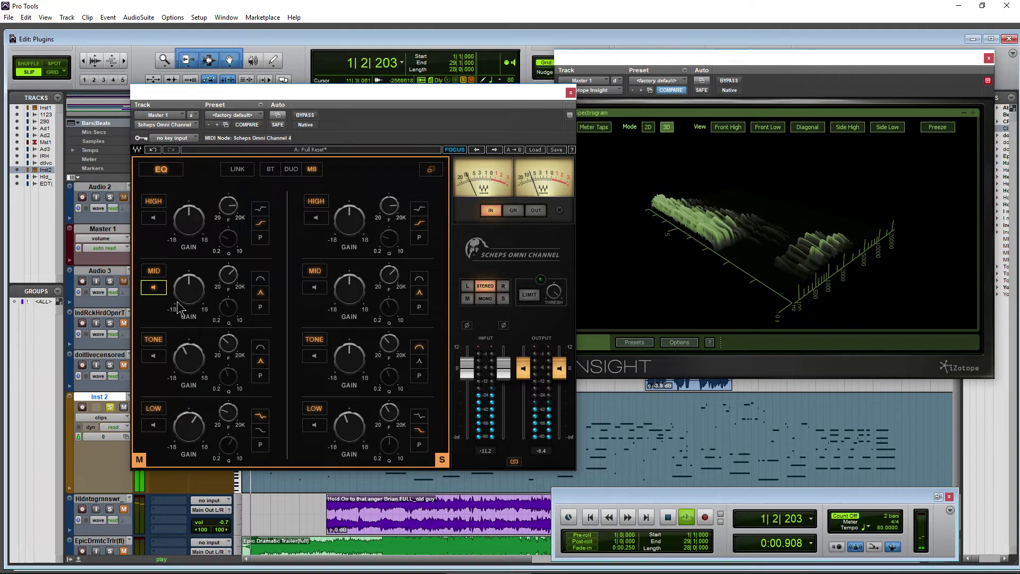
{"action": "left_click_drag", "start_coordinate": [229, 274], "coordinate": [229, 276]}
{"action": "left_click", "coordinate": [260, 278]}
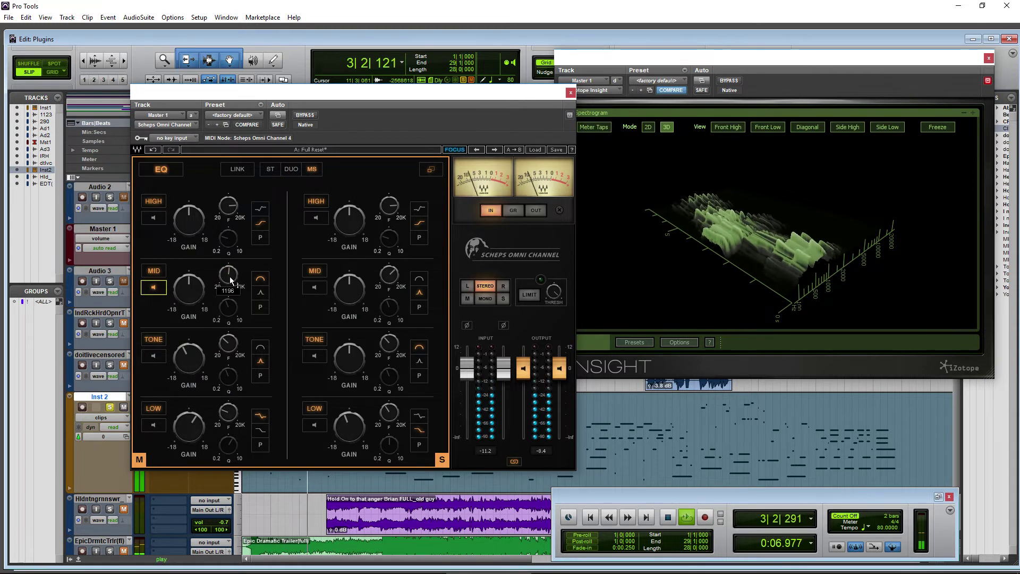
{"action": "left_click_drag", "start_coordinate": [231, 276], "coordinate": [229, 270]}
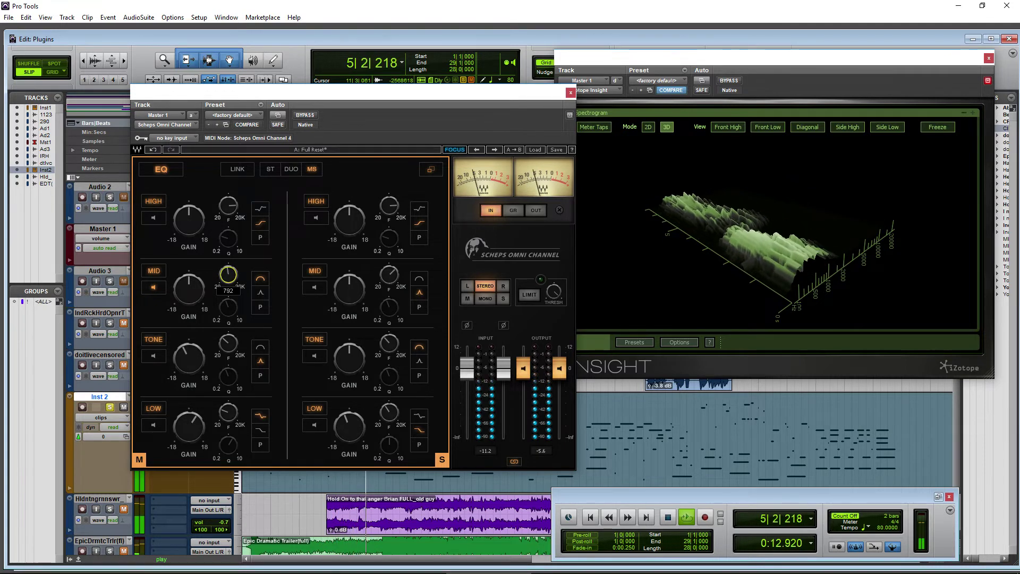
{"action": "left_click_drag", "start_coordinate": [188, 289], "coordinate": [189, 287]}
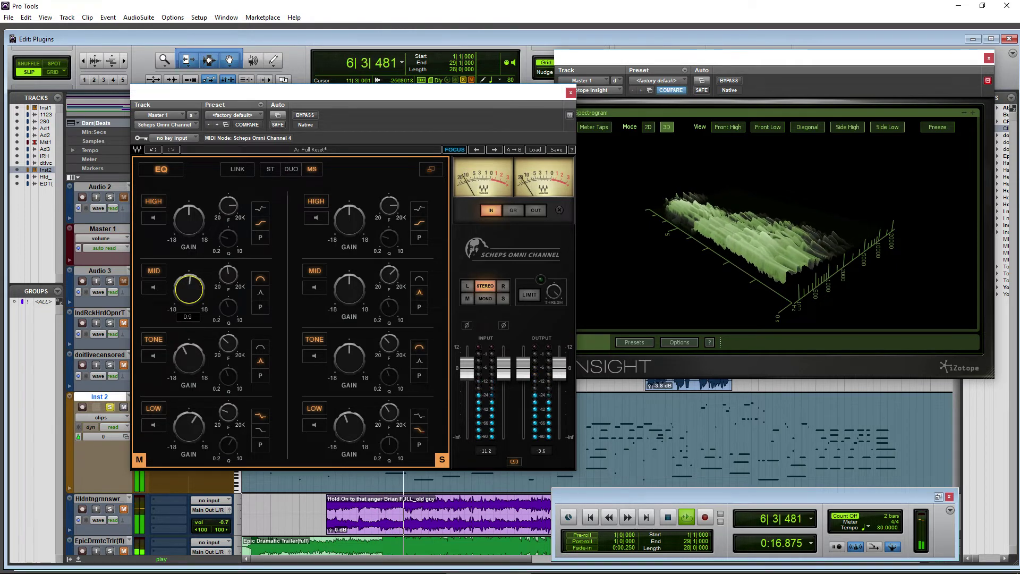
Solo the Mid channel's HIGH band, tune its frequency to about 3041 Hz and cut its gain slightly
{"action": "left_click", "coordinate": [153, 217]}
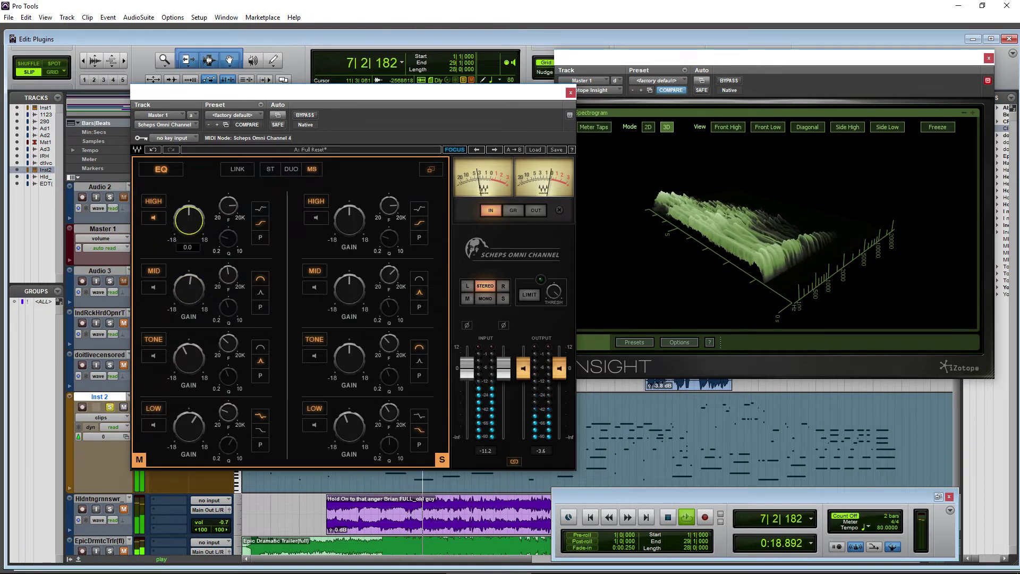
{"action": "left_click_drag", "start_coordinate": [188, 219], "coordinate": [228, 205]}
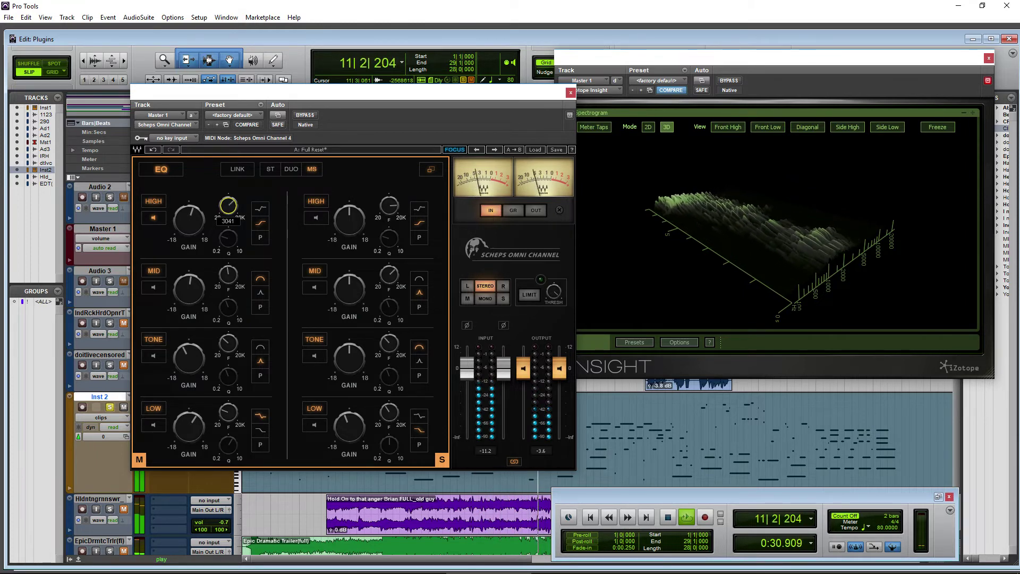
{"action": "left_click_drag", "start_coordinate": [229, 205], "coordinate": [188, 215]}
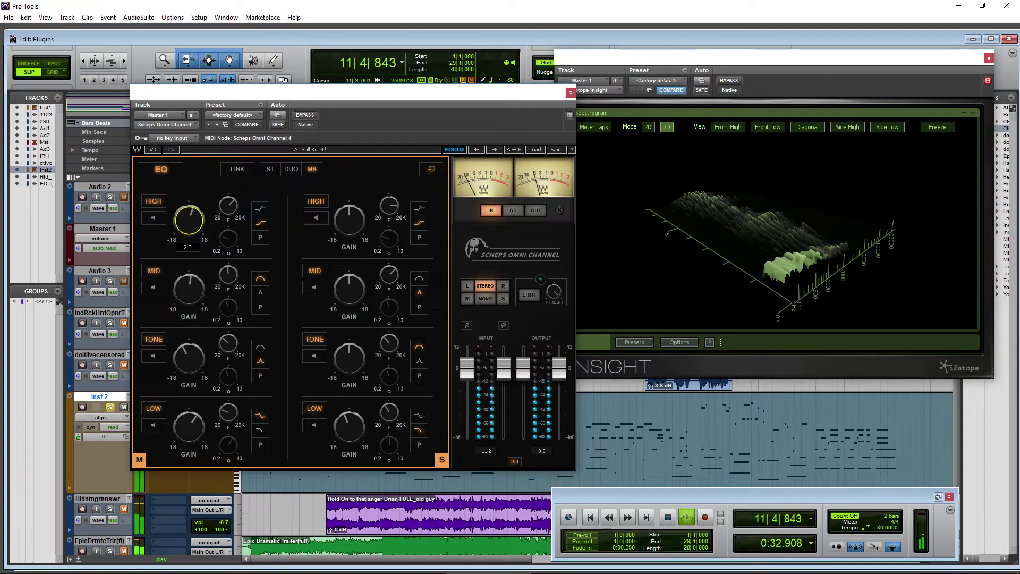
Solo the Side HIGH band, lower its frequency, switch it to the first shelf shape and boost its gain to about 6.0
{"action": "left_click", "coordinate": [315, 218]}
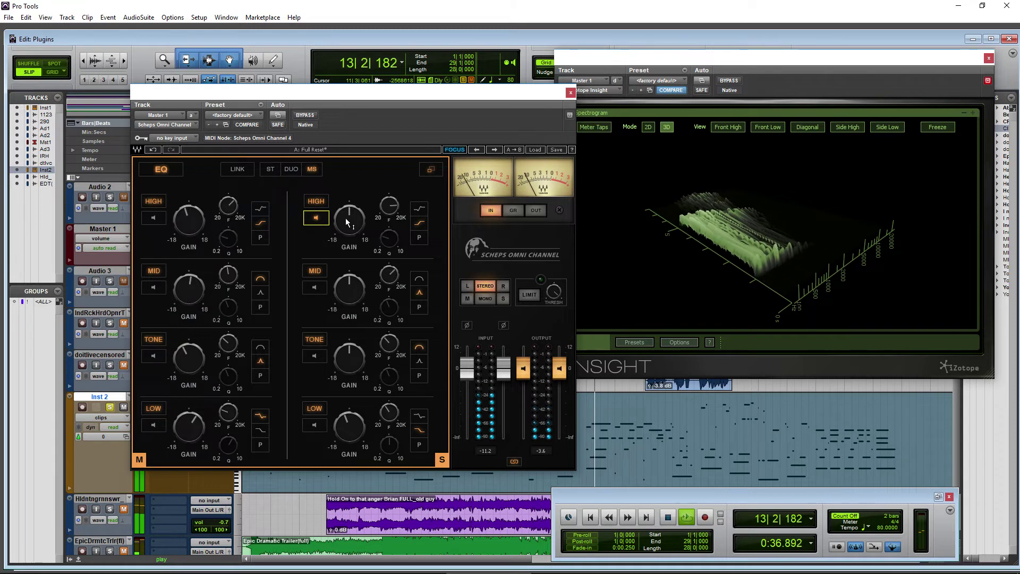
{"action": "left_click_drag", "start_coordinate": [389, 205], "coordinate": [351, 225]}
{"action": "left_click", "coordinate": [316, 218]}
{"action": "left_click", "coordinate": [315, 217]}
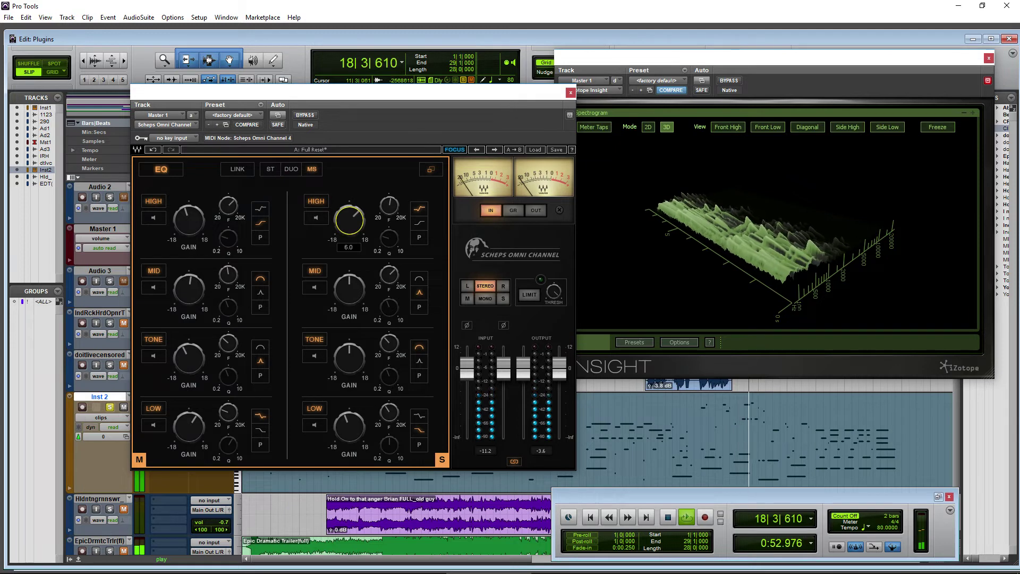
Solo the Side channel's MID band to tune its frequency, choose the first bell shape, boost its gain and stop playback
{"action": "left_click", "coordinate": [314, 287]}
{"action": "left_click_drag", "start_coordinate": [389, 275], "coordinate": [389, 276]}
{"action": "left_click", "coordinate": [314, 287]}
{"action": "left_click_drag", "start_coordinate": [343, 304], "coordinate": [343, 282]}
{"action": "key", "text": "space"}
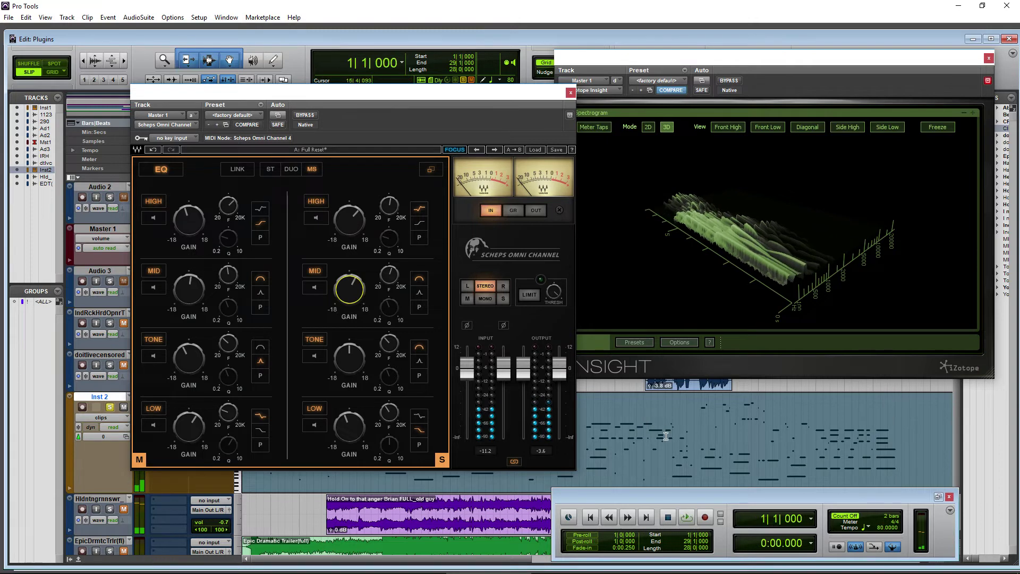
Play the piano, tune the soloed Side TONE band to about 367 Hz with a slight gain cut, and check the Side LOW band in solo
{"action": "key", "text": "space"}
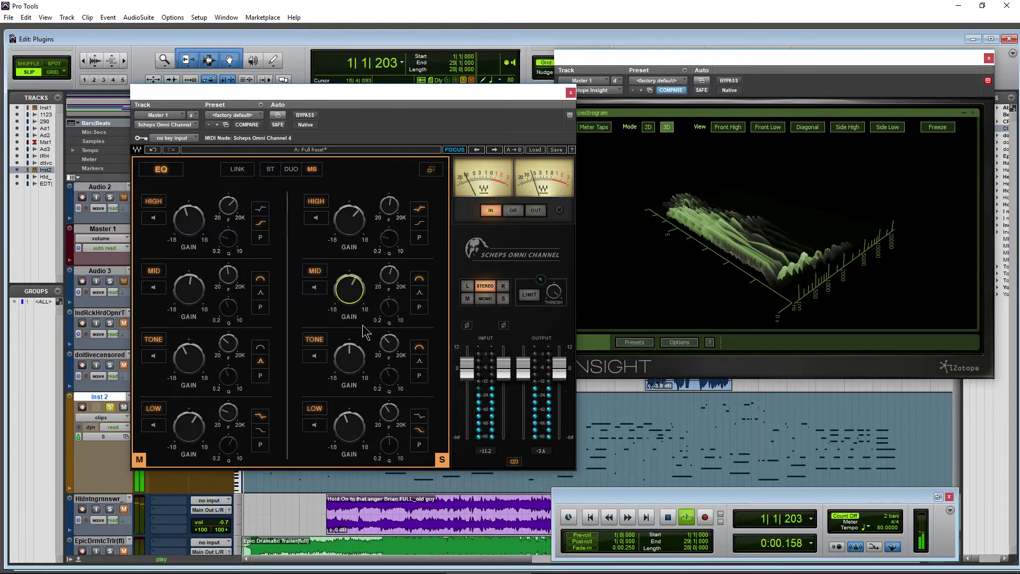
{"action": "left_click", "coordinate": [314, 358]}
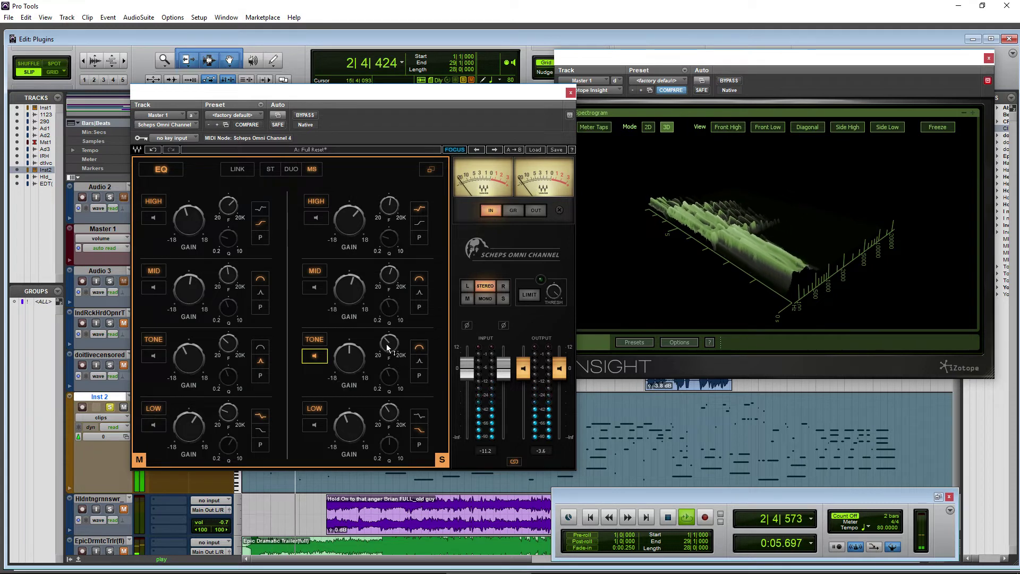
{"action": "left_click_drag", "start_coordinate": [388, 344], "coordinate": [389, 346]}
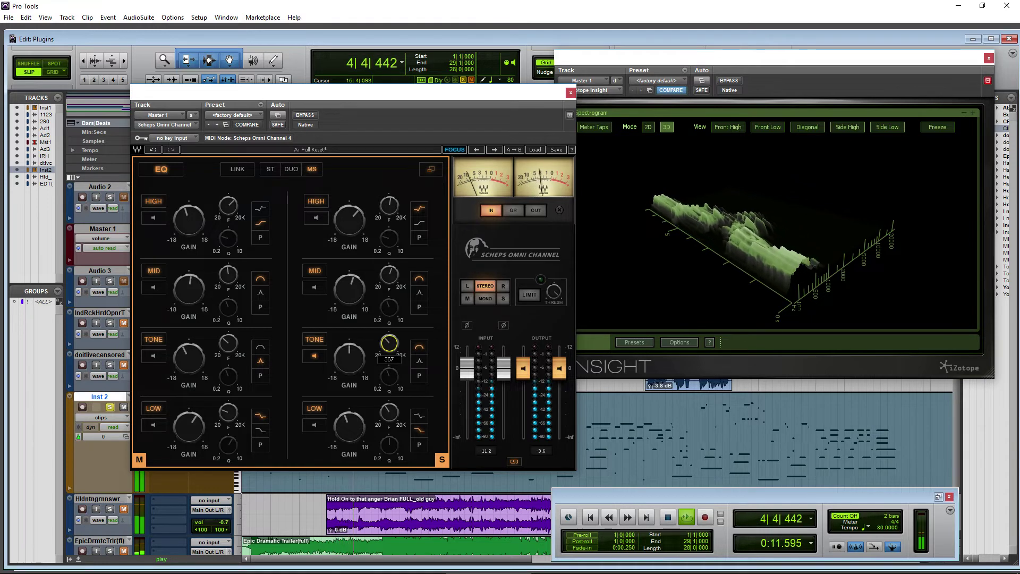
{"action": "left_click", "coordinate": [349, 358]}
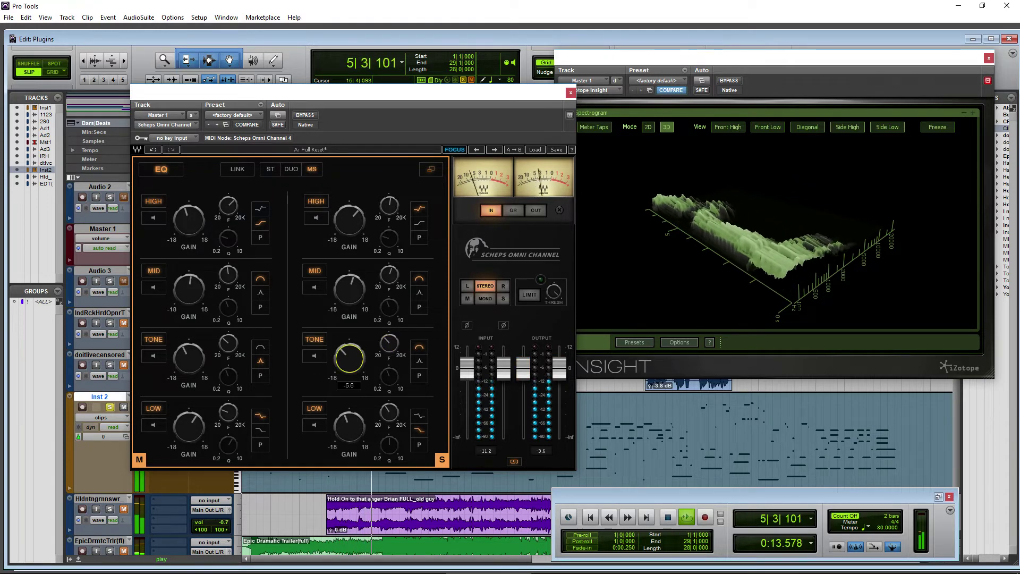
{"action": "left_click_drag", "start_coordinate": [349, 358], "coordinate": [349, 369]}
{"action": "mouse_move", "coordinate": [348, 355]}
{"action": "left_mouse_down"}
{"action": "mouse_move", "coordinate": [348, 335]}
{"action": "mouse_move", "coordinate": [349, 358]}
{"action": "left_mouse_up"}
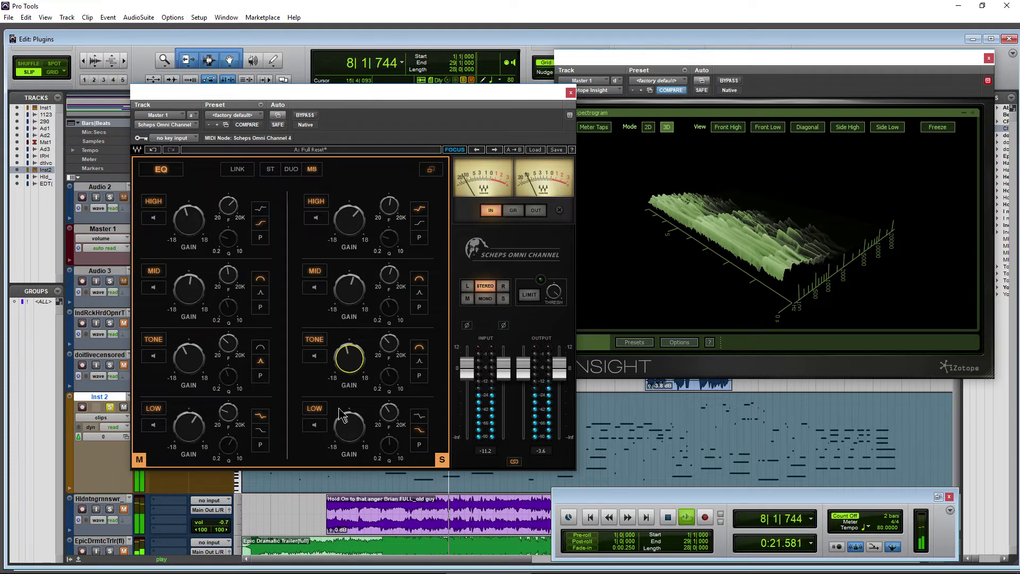
{"action": "left_click", "coordinate": [317, 427]}
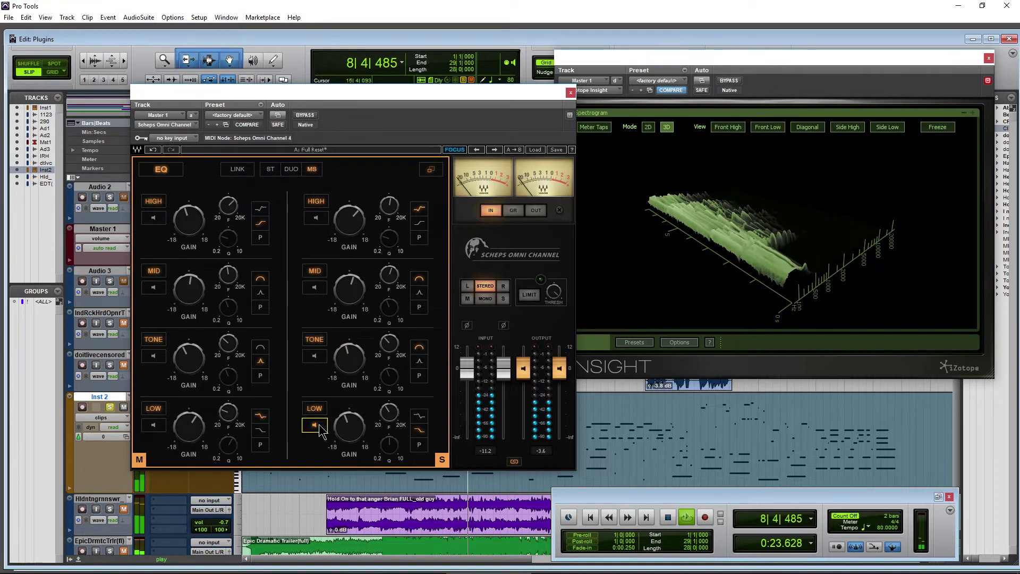
{"action": "left_click", "coordinate": [320, 427]}
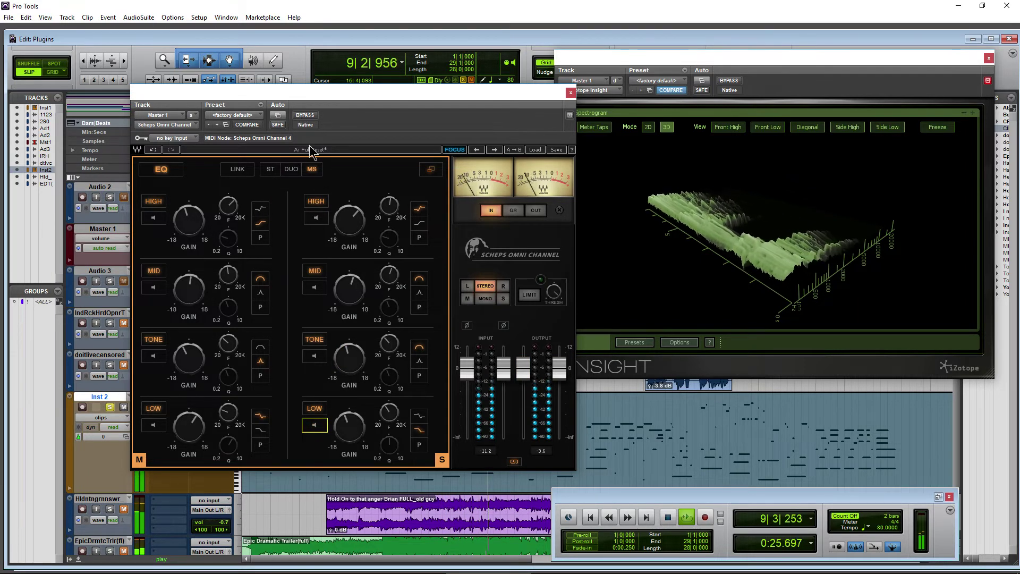
Compare the piano with the plugin bypassed and active, and collapse the EQ back to the view of all modules
{"action": "left_click", "coordinate": [305, 115]}
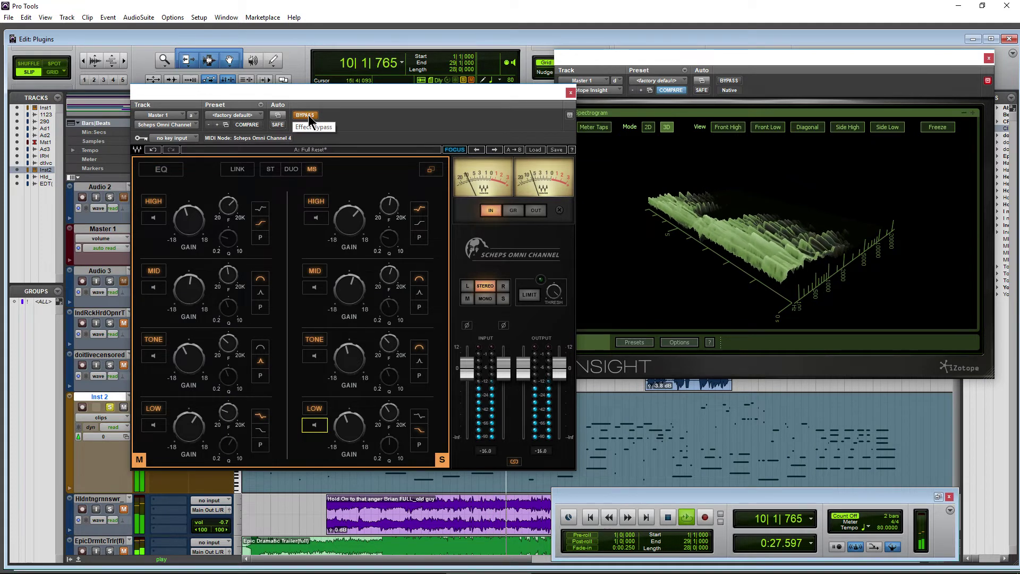
{"action": "left_click", "coordinate": [309, 117]}
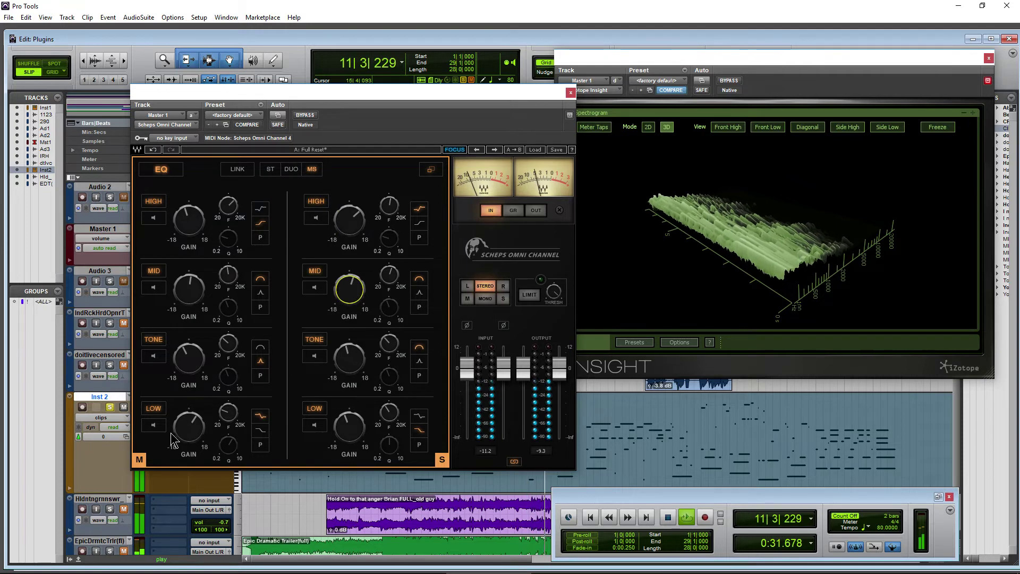
{"action": "left_click", "coordinate": [430, 170]}
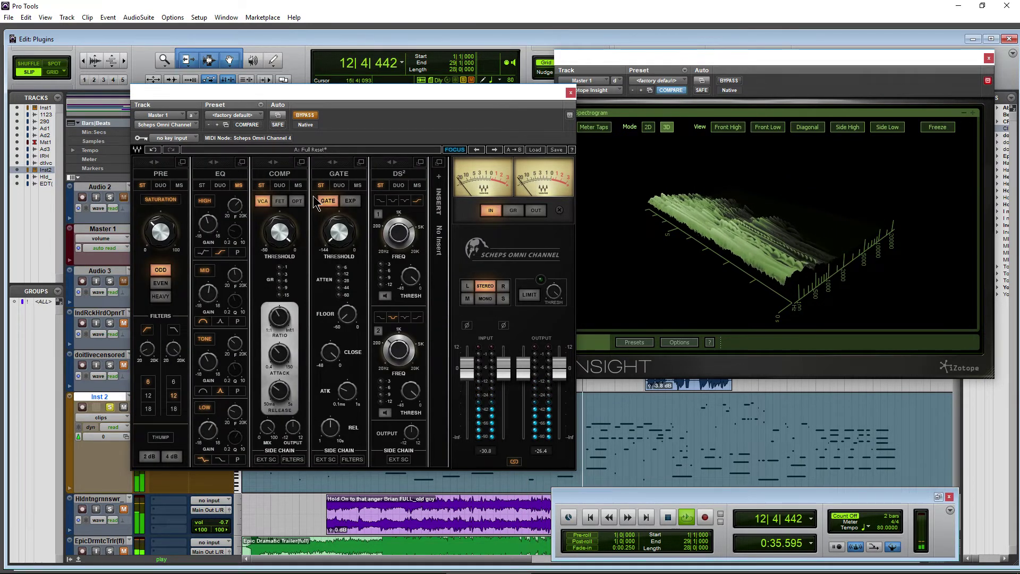
{"action": "left_click", "coordinate": [310, 115]}
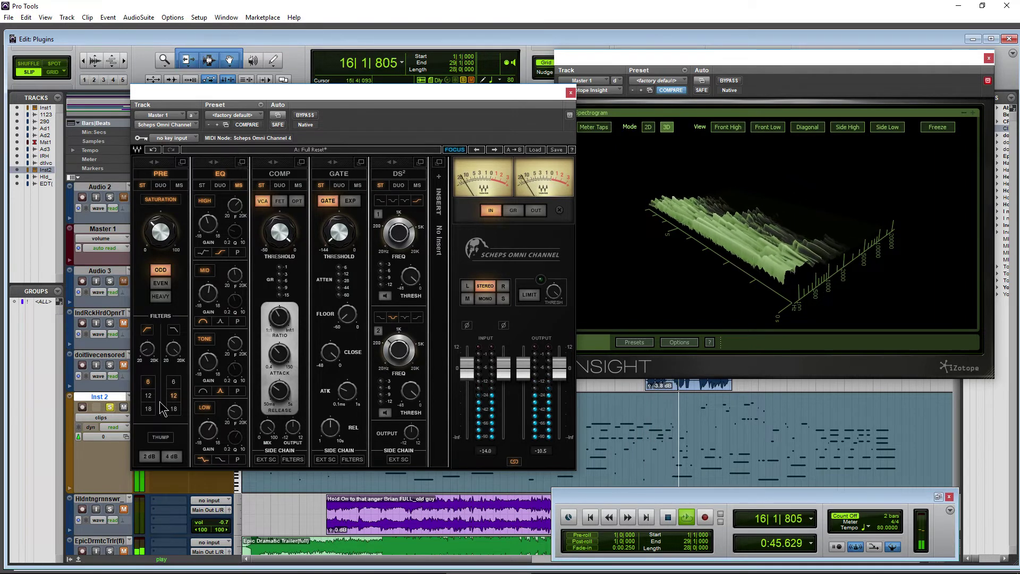
Try the PRE module's THUMP at 2 dB and switch it off, adjust the saturation amount and stop playback
{"action": "left_click", "coordinate": [166, 438]}
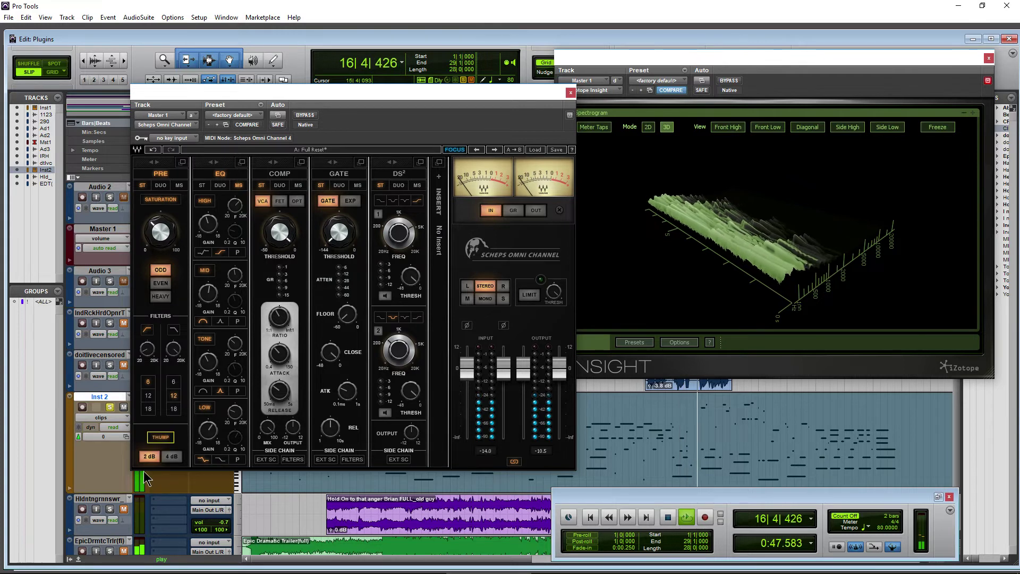
{"action": "left_click", "coordinate": [157, 440]}
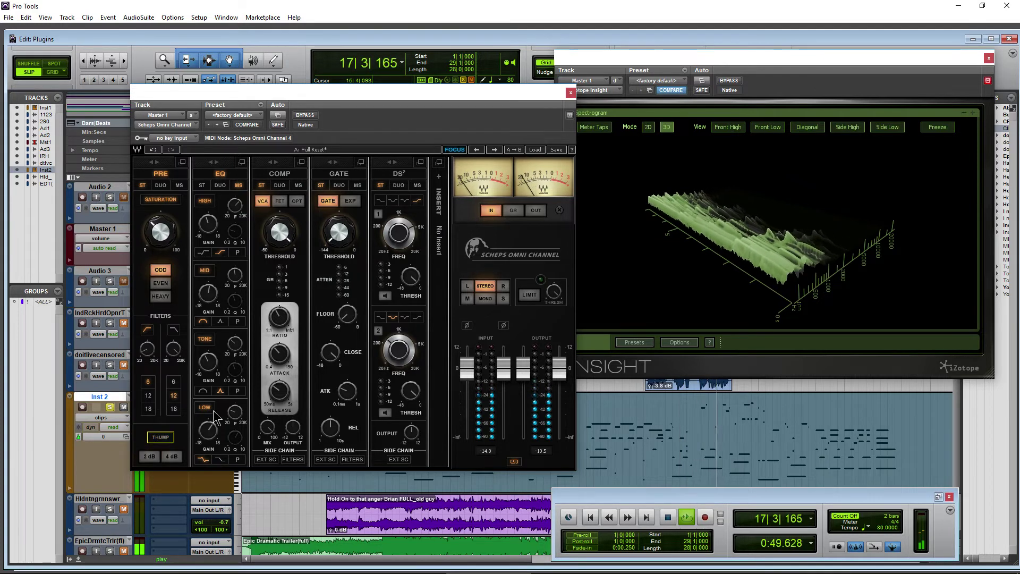
{"action": "left_click", "coordinate": [160, 232]}
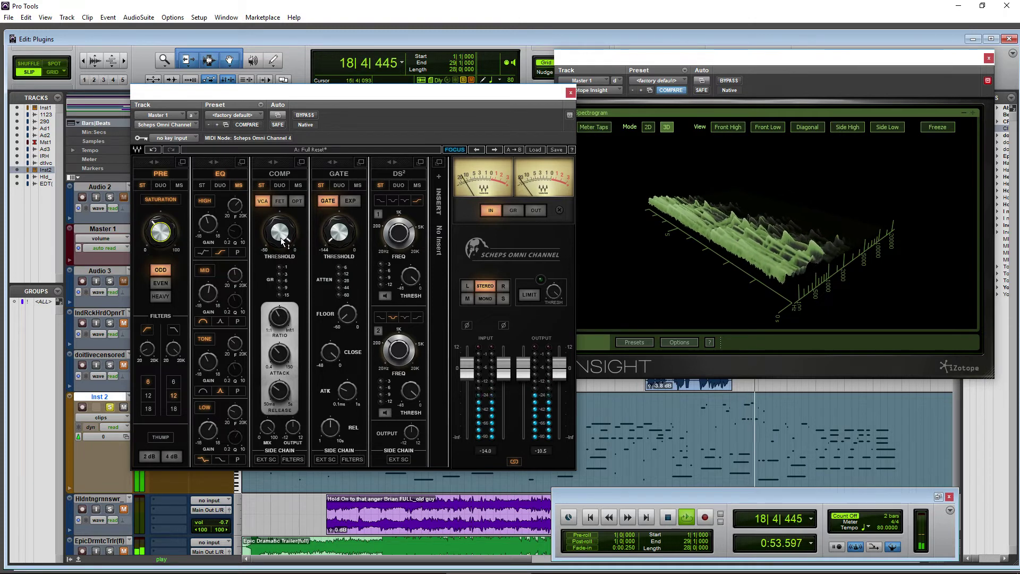
{"action": "mouse_move", "coordinate": [292, 233]}
{"action": "key", "text": "space"}
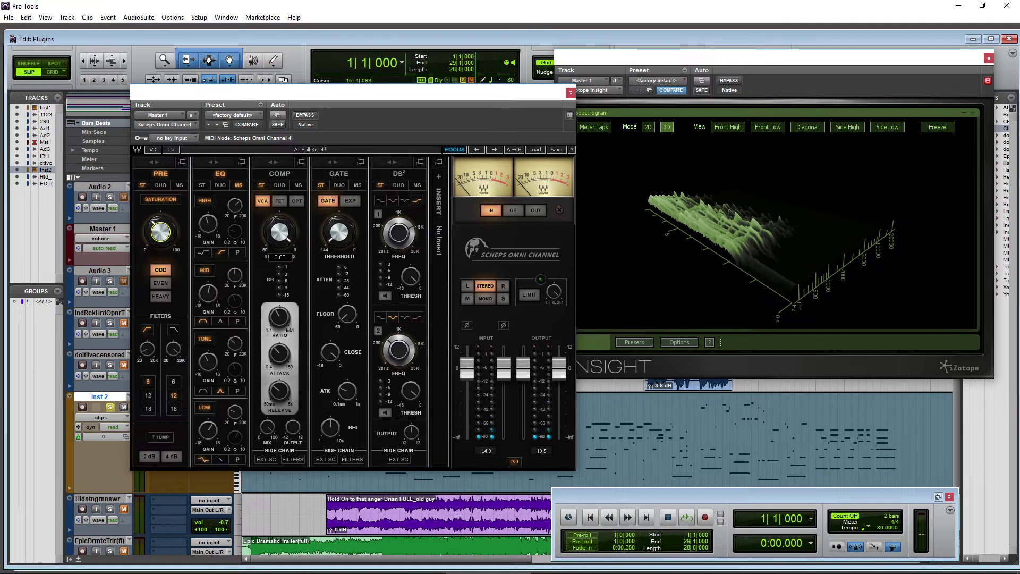
Switch the compressor to its OPT type, play the piano and adjust the compressor's threshold until it reduces gain
{"action": "left_click", "coordinate": [279, 232]}
{"action": "left_click_drag", "start_coordinate": [309, 99], "coordinate": [316, 101]}
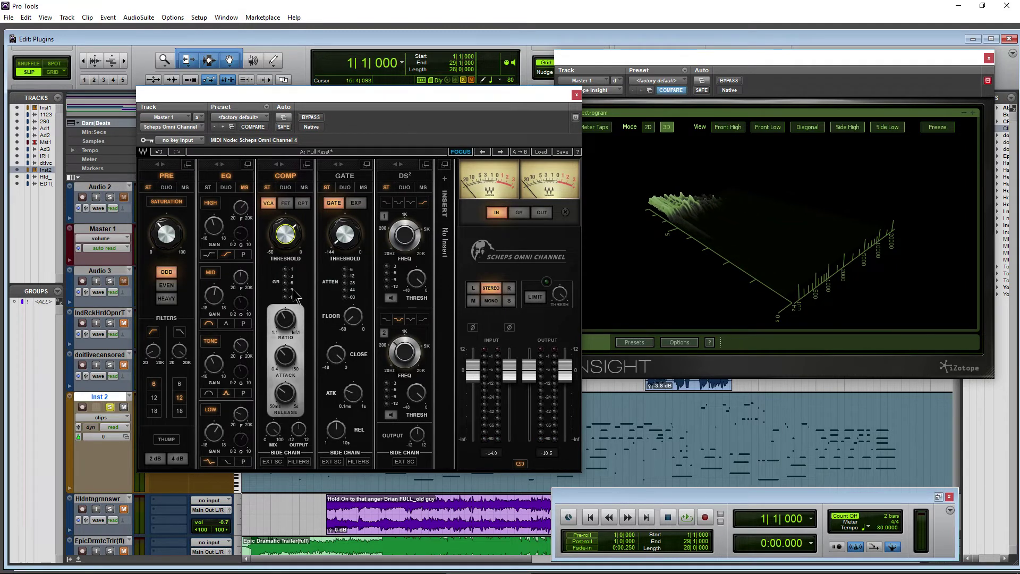
{"action": "left_click", "coordinate": [302, 203]}
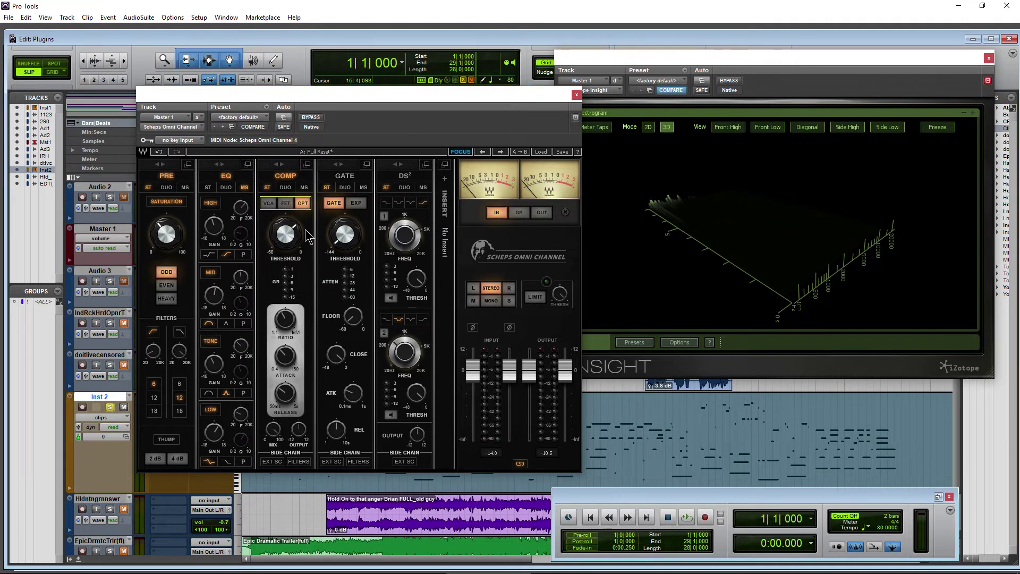
{"action": "key", "text": "space"}
{"action": "left_click", "coordinate": [285, 234]}
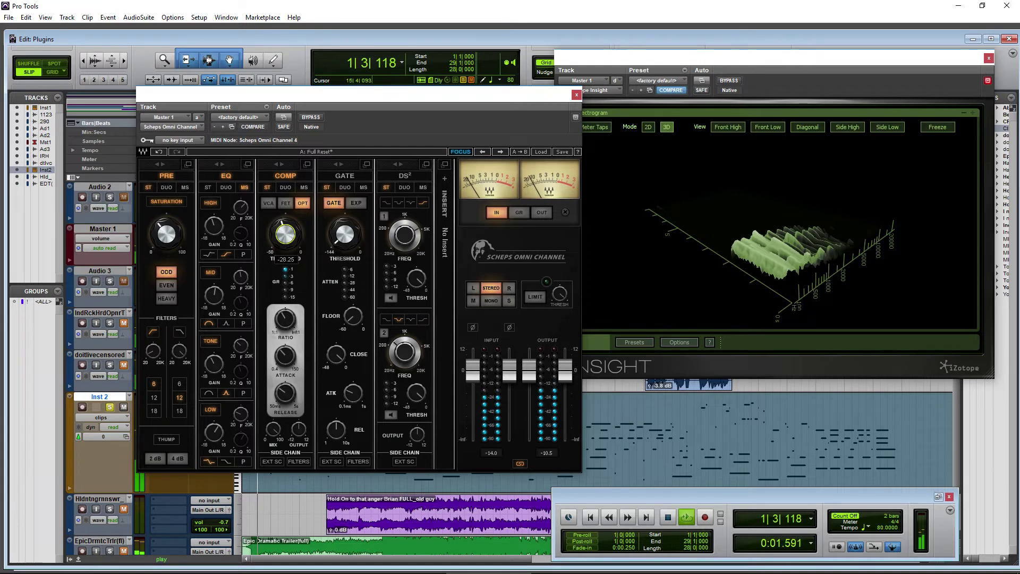
{"action": "left_click_drag", "start_coordinate": [297, 240], "coordinate": [297, 228]}
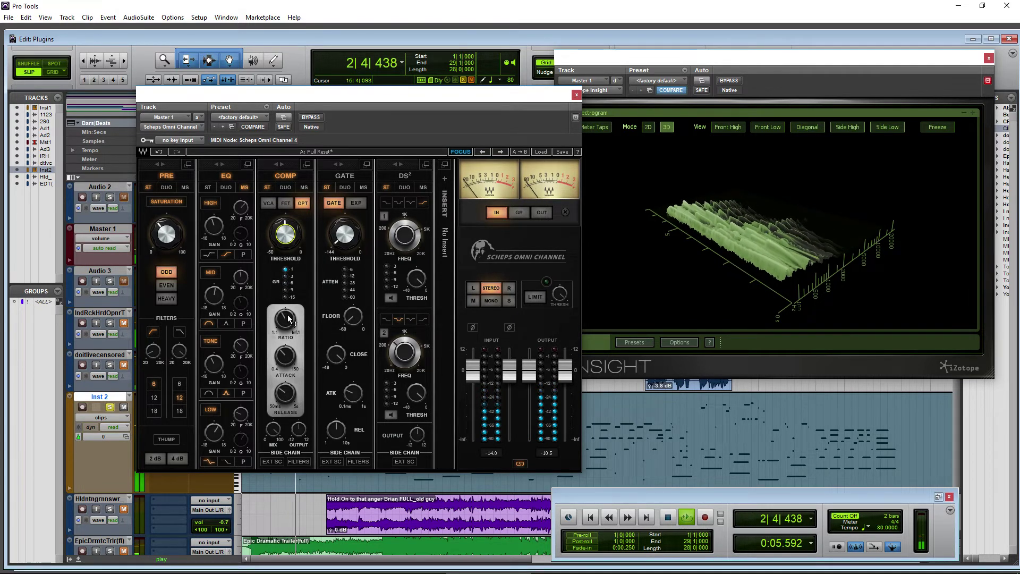
Set the compressor's ratio to 2.6:1, attack to about 2.91, release to about 431.5 and mix to about 54, and compare against the bypassed plugin
{"action": "left_click", "coordinate": [286, 317]}
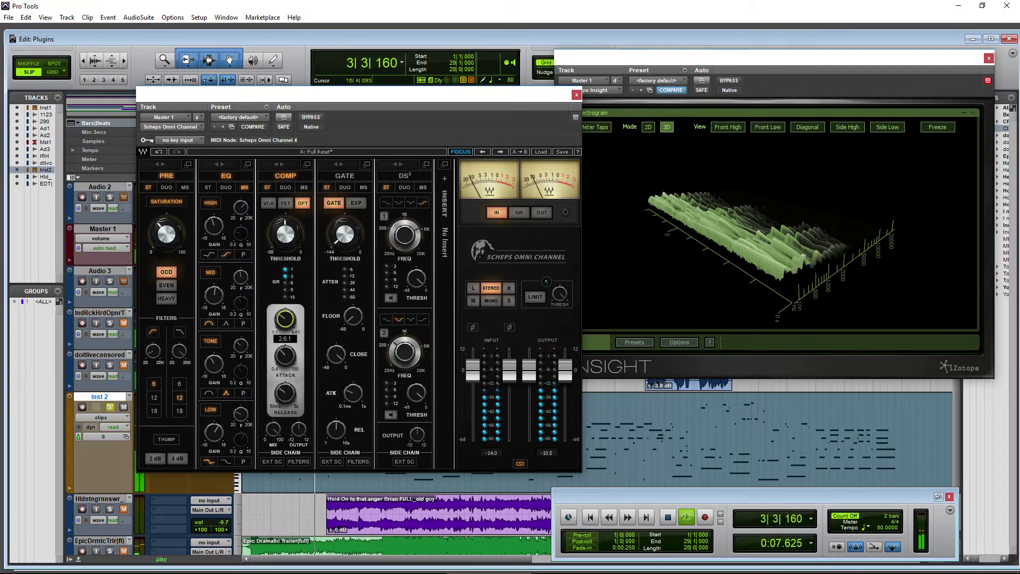
{"action": "left_click", "coordinate": [284, 356]}
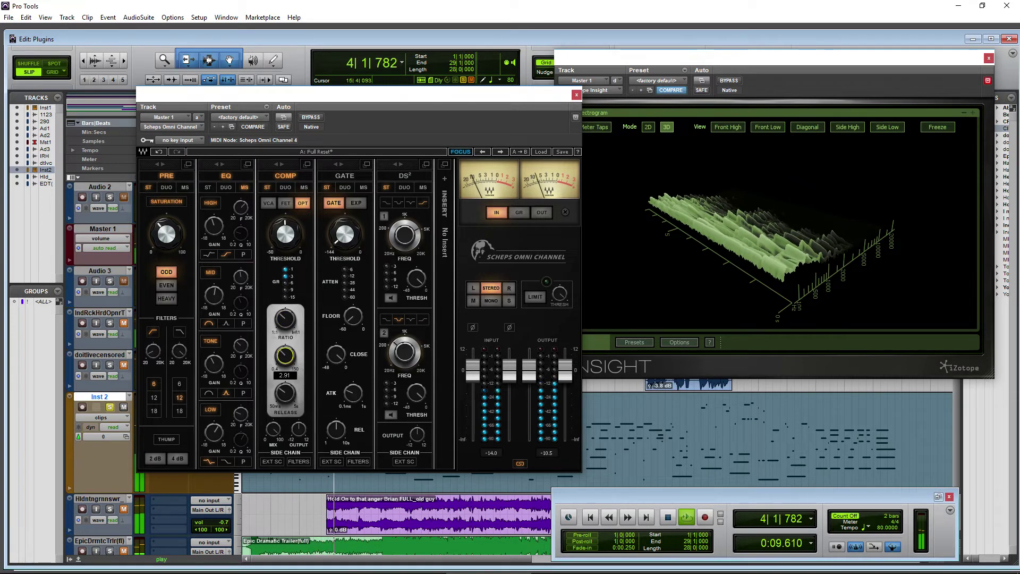
{"action": "left_click", "coordinate": [284, 393]}
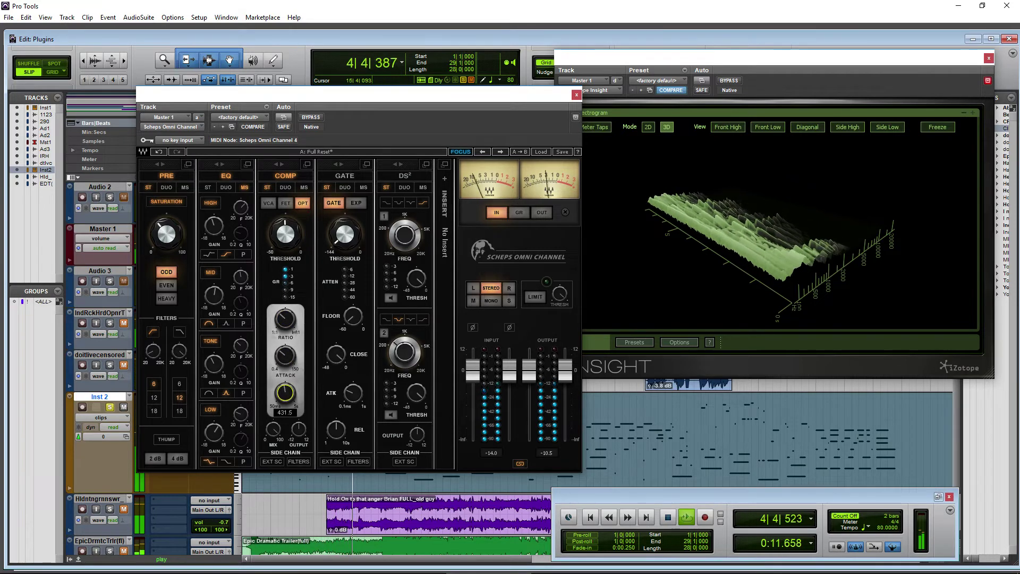
{"action": "left_click", "coordinate": [273, 428]}
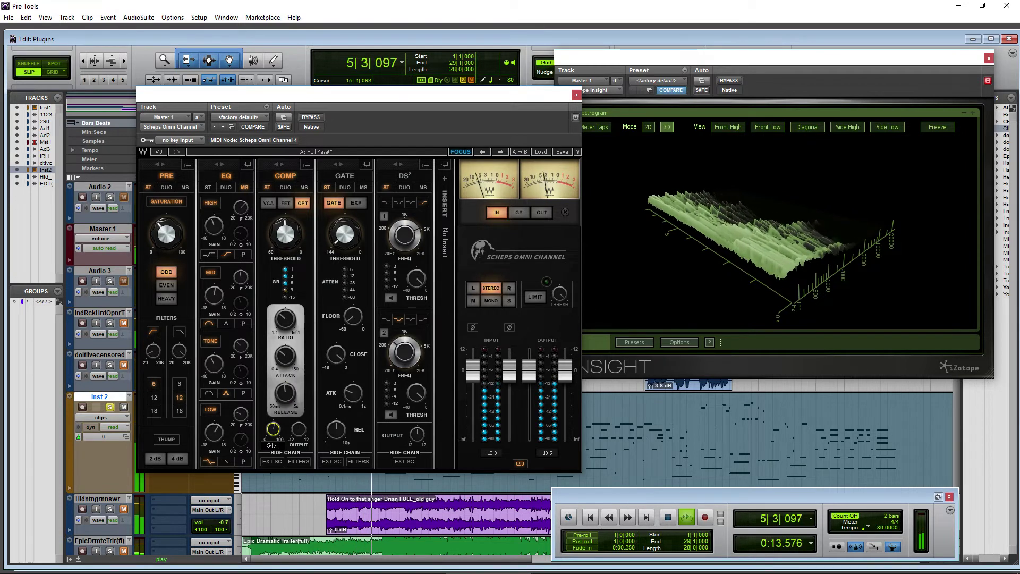
{"action": "left_click", "coordinate": [311, 117]}
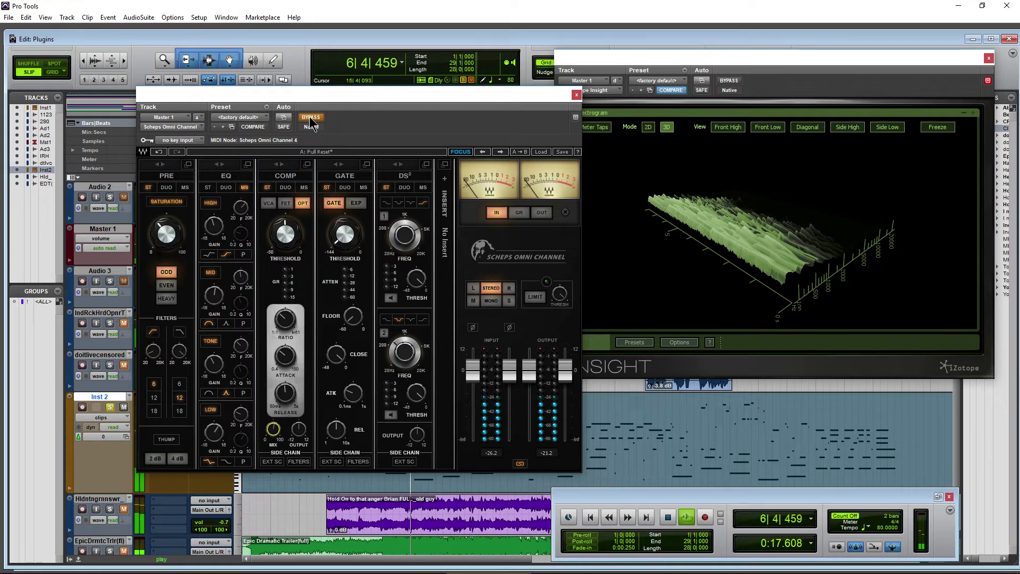
{"action": "left_click", "coordinate": [310, 117]}
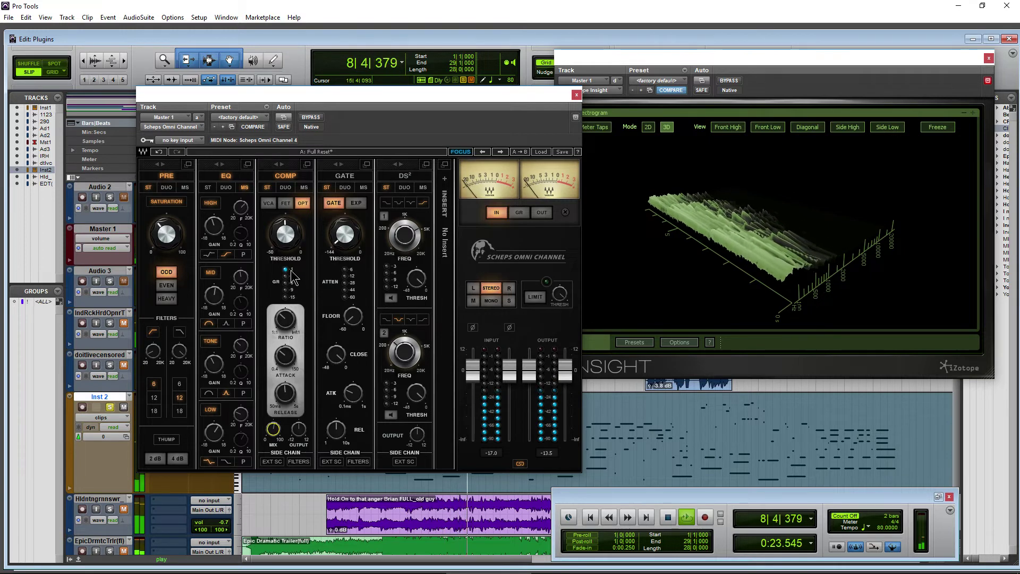
Show gain reduction on the VU meters, set the compressor's threshold to about -10 dB and trim its output
{"action": "mouse_move", "coordinate": [286, 235]}
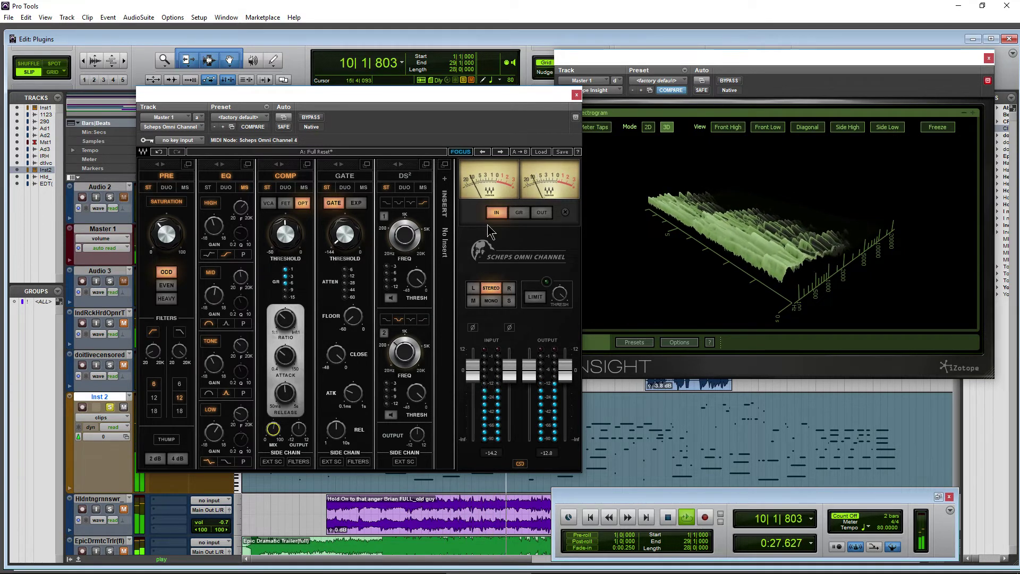
{"action": "left_click_drag", "start_coordinate": [288, 242], "coordinate": [287, 236]}
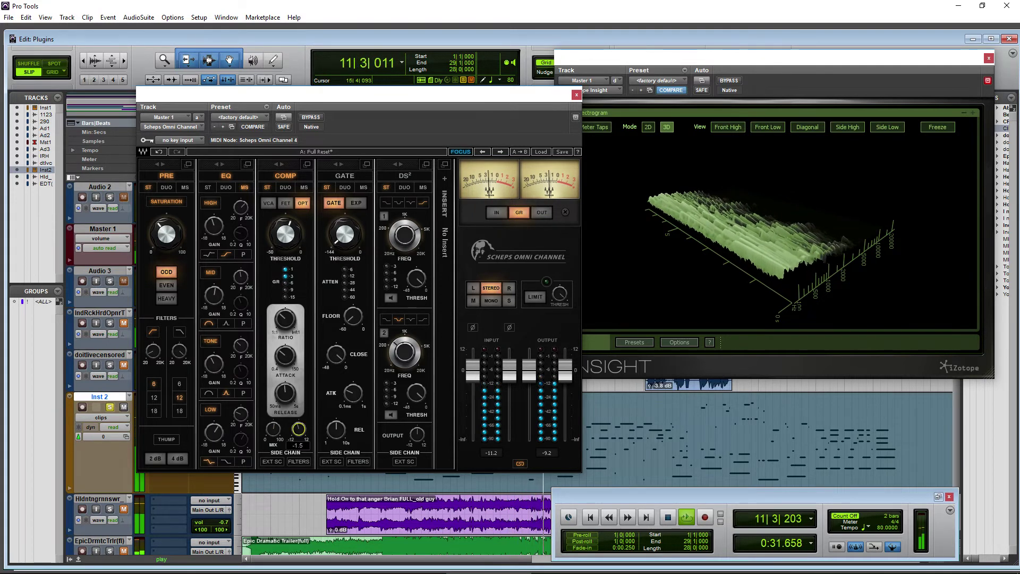
{"action": "left_click_drag", "start_coordinate": [291, 244], "coordinate": [291, 239]}
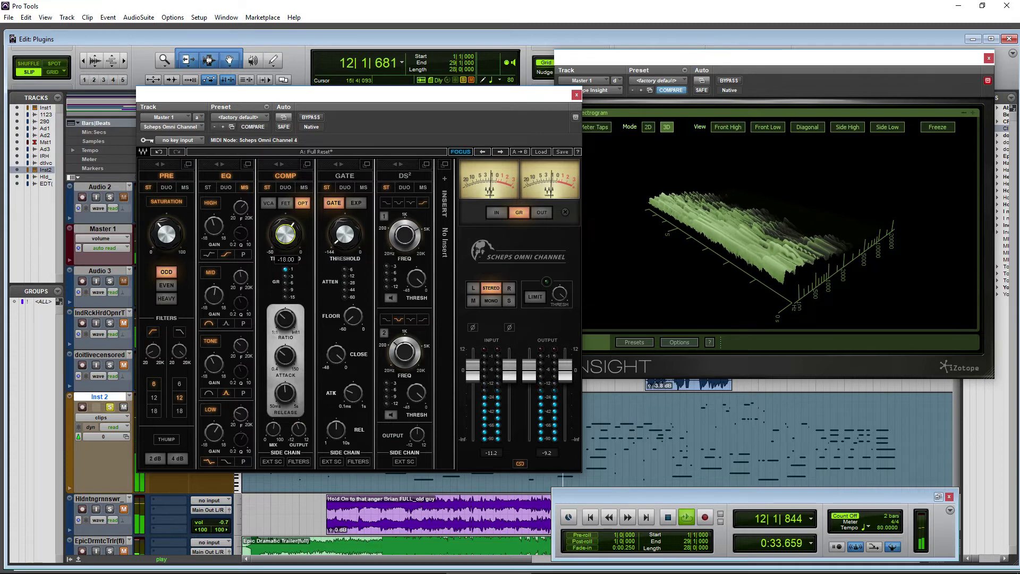
{"action": "left_click_drag", "start_coordinate": [275, 444], "coordinate": [298, 433]}
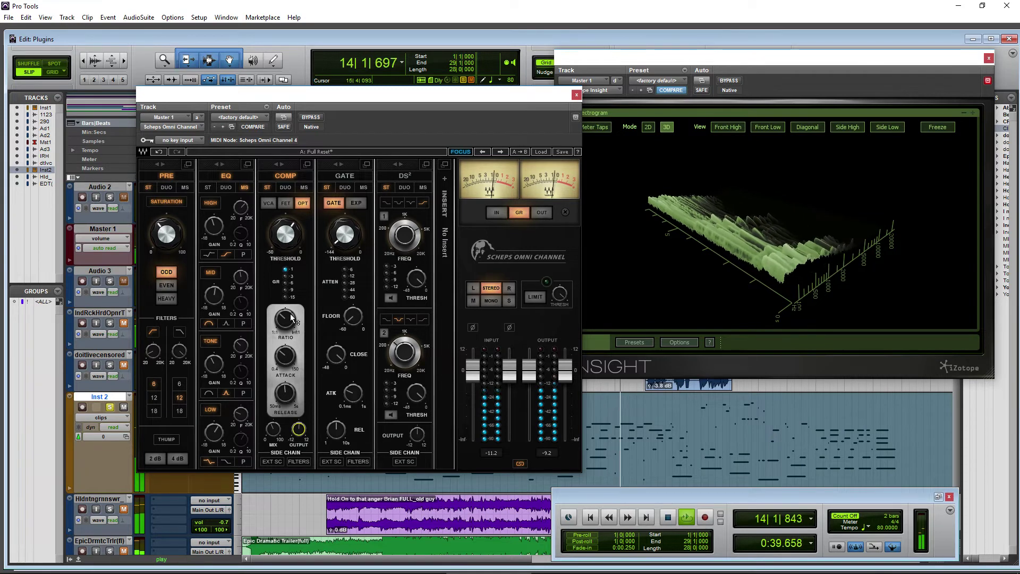
Lower the compressor's threshold to about -20 dB and compare the piano with the plugin bypassed and active
{"action": "left_click", "coordinate": [282, 242]}
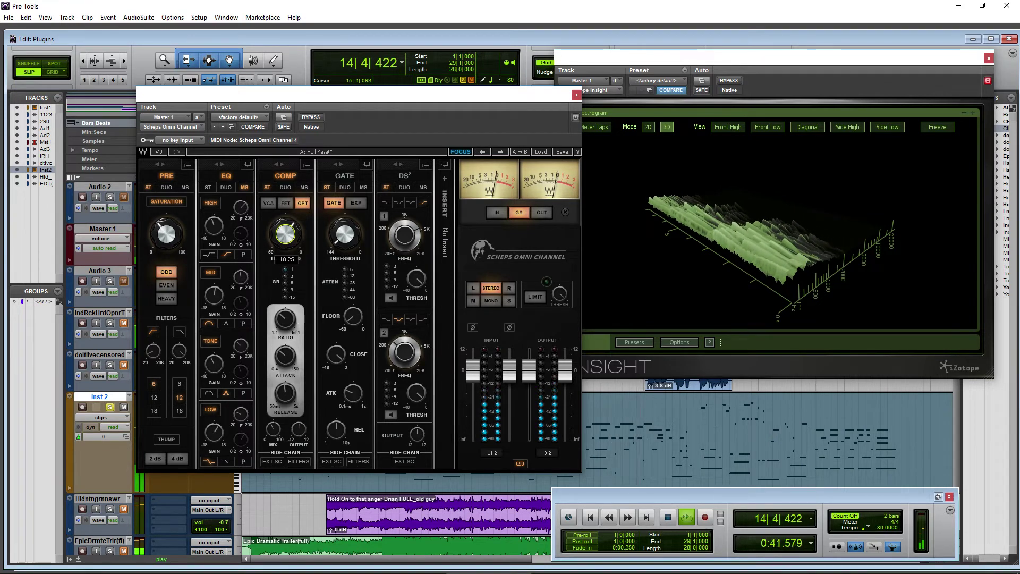
{"action": "left_click_drag", "start_coordinate": [282, 242], "coordinate": [301, 231]}
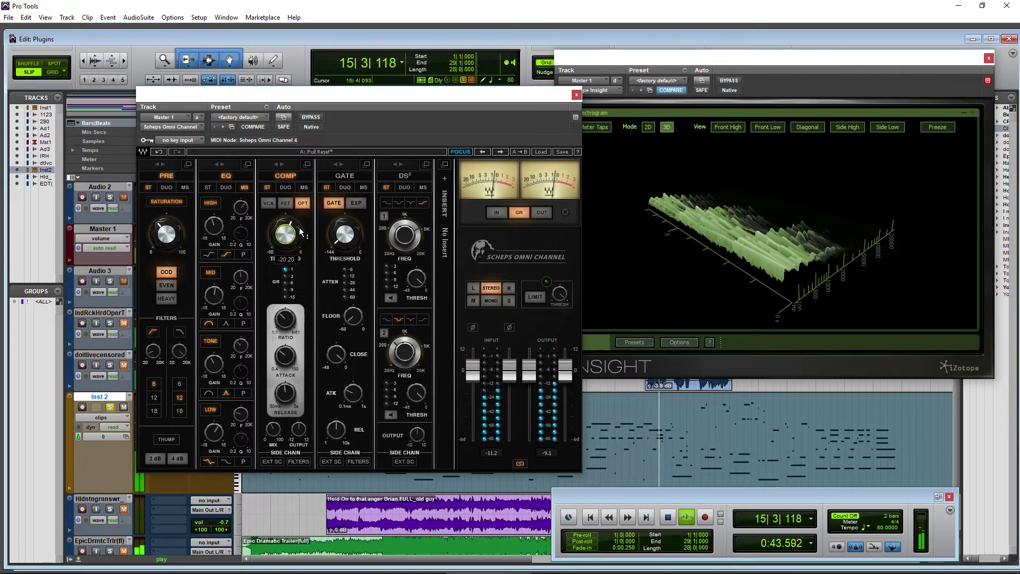
{"action": "left_click", "coordinate": [312, 118]}
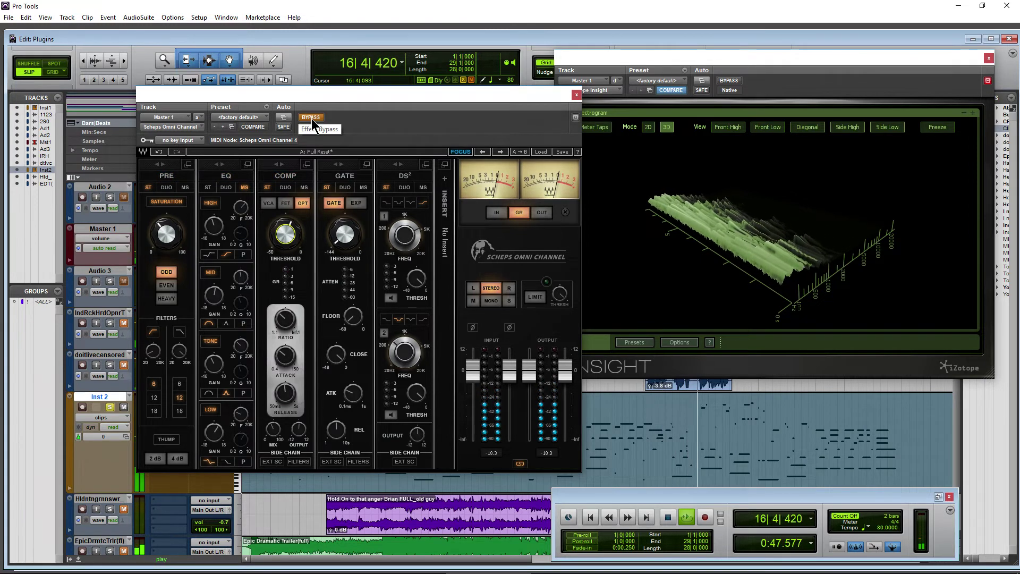
{"action": "left_click", "coordinate": [311, 118]}
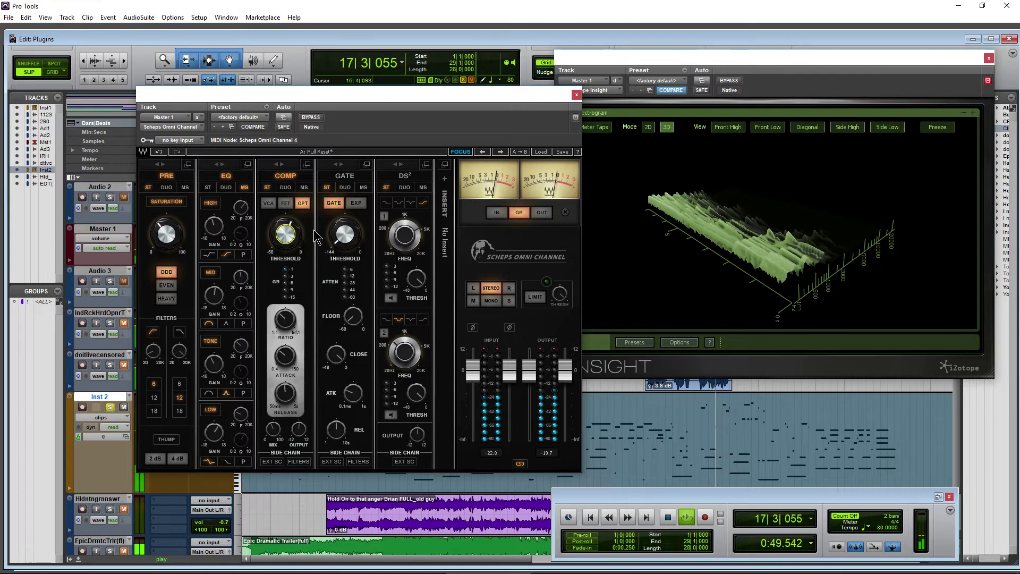
Try the output limiter with its threshold at about -23 dB and switch it off
{"action": "left_click", "coordinate": [535, 297]}
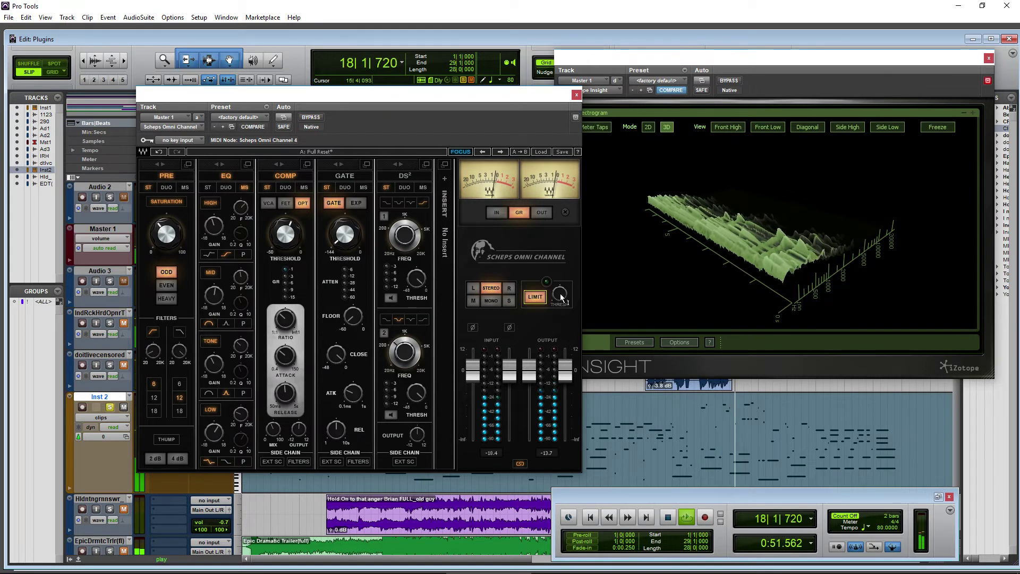
{"action": "left_click_drag", "start_coordinate": [561, 298], "coordinate": [562, 299]}
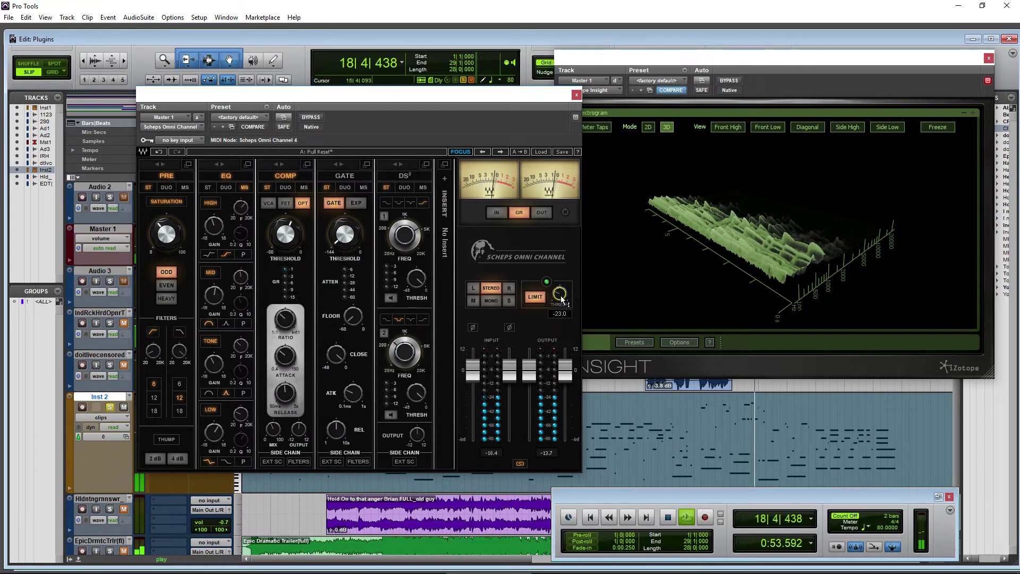
{"action": "left_click", "coordinate": [536, 297]}
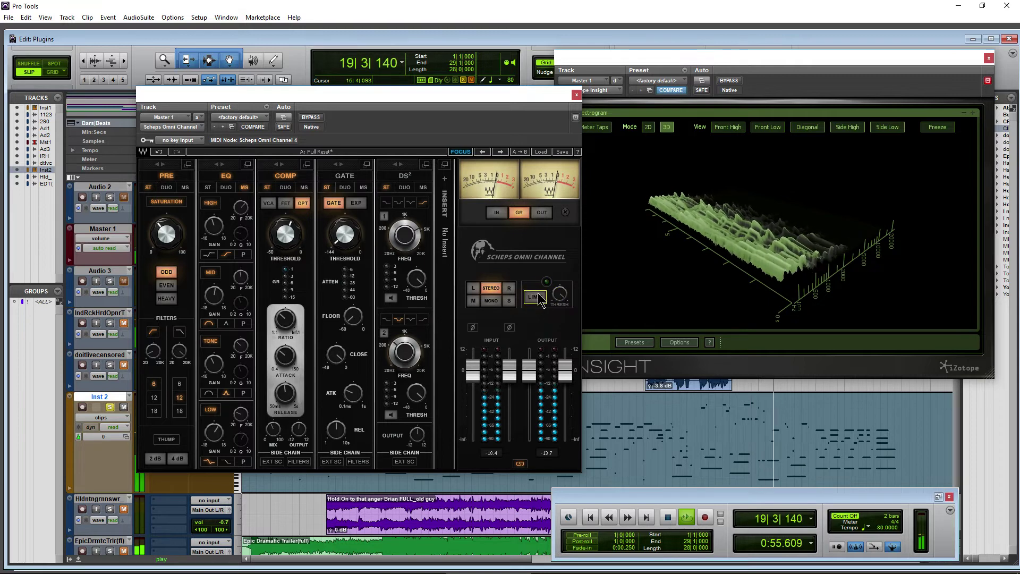
Audition the plugin's output in mono, Side only and Mid only, and stop playback
{"action": "left_click", "coordinate": [491, 302]}
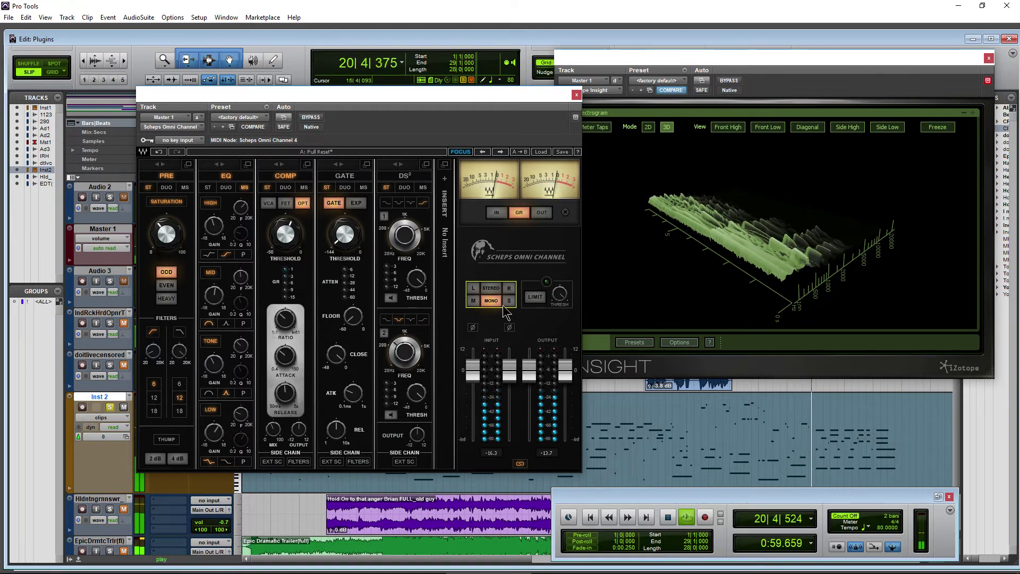
{"action": "left_click", "coordinate": [509, 301]}
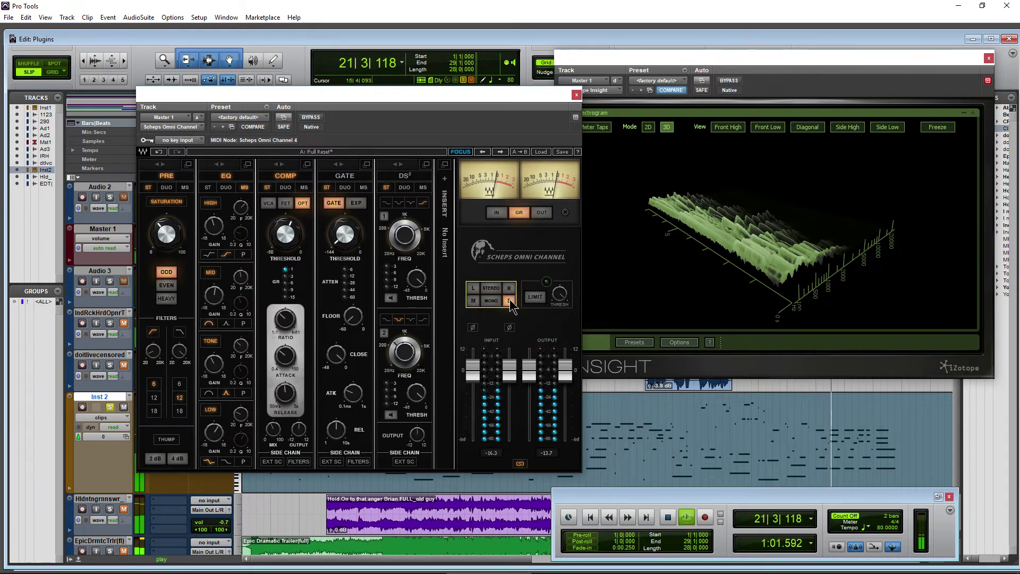
{"action": "left_click", "coordinate": [472, 301]}
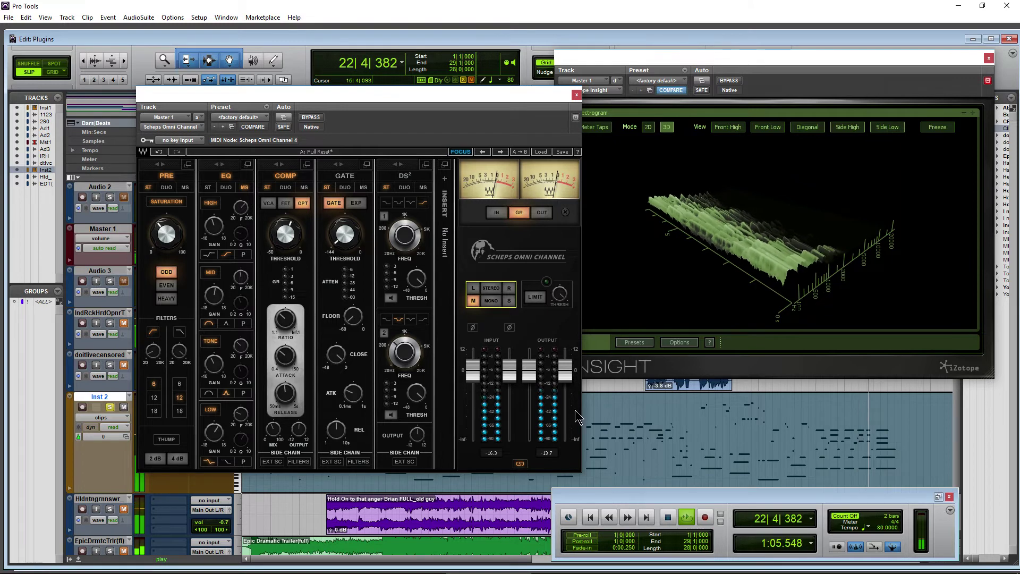
{"action": "key", "text": "space"}
Play the piano, expand the EQ, check the Mid channel's TONE band in solo and set its gain to about -3.8 dB
{"action": "key", "text": "space"}
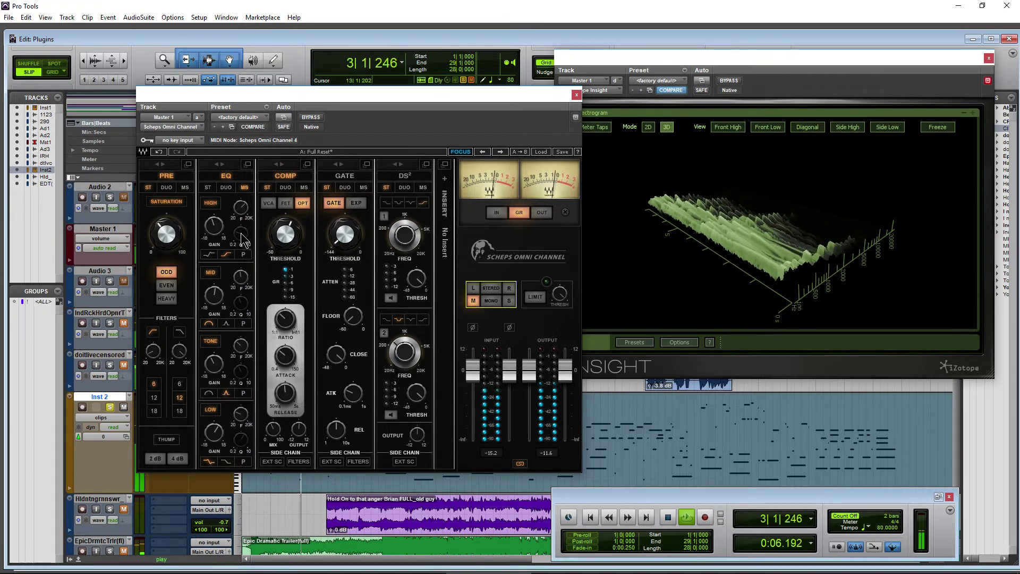
{"action": "left_click", "coordinate": [247, 164]}
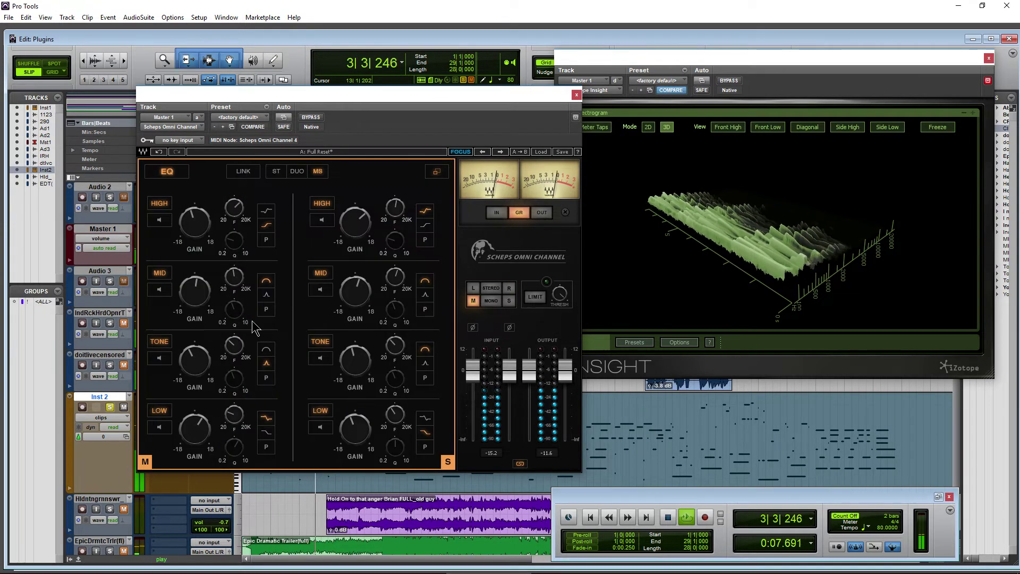
{"action": "left_click", "coordinate": [159, 357]}
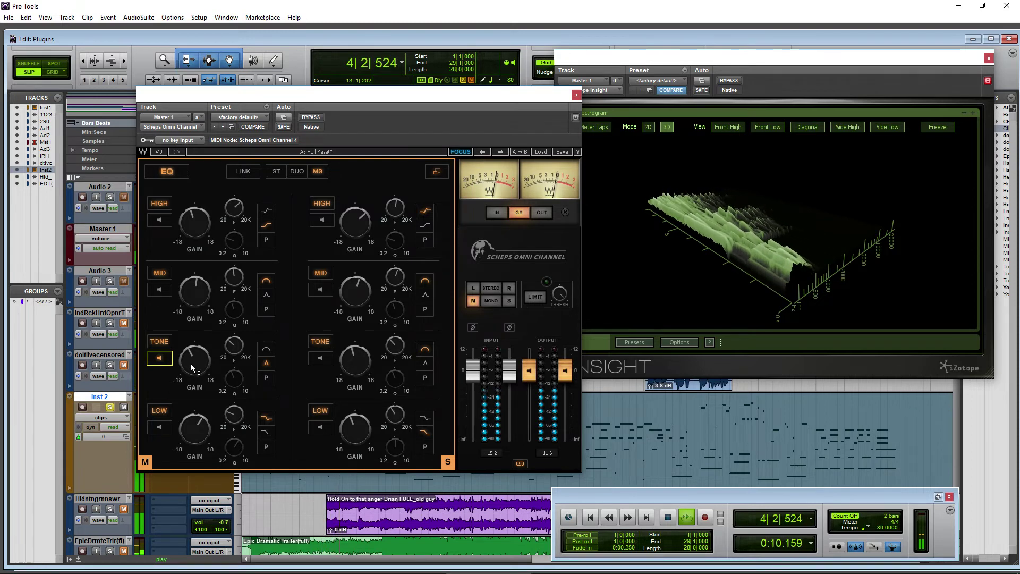
{"action": "left_click_drag", "start_coordinate": [194, 365], "coordinate": [194, 380]}
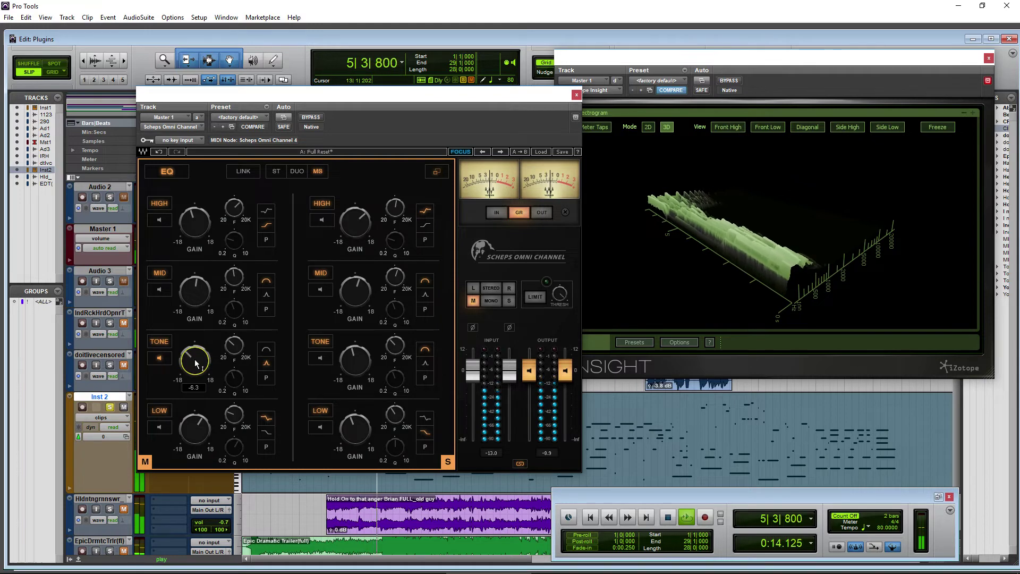
{"action": "left_click", "coordinate": [160, 359]}
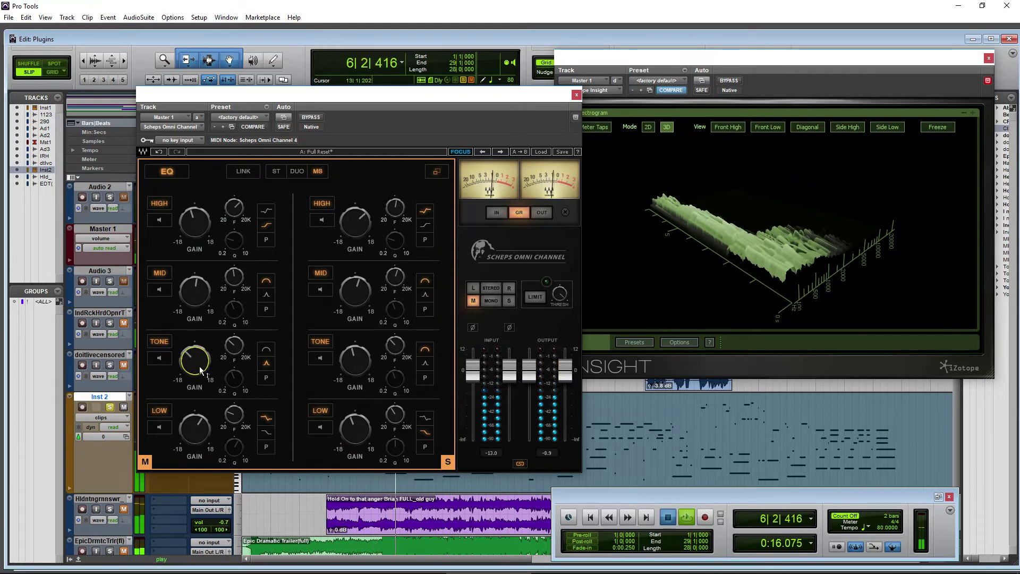
{"action": "key", "text": "space"}
{"action": "left_click_drag", "start_coordinate": [195, 362], "coordinate": [194, 369]}
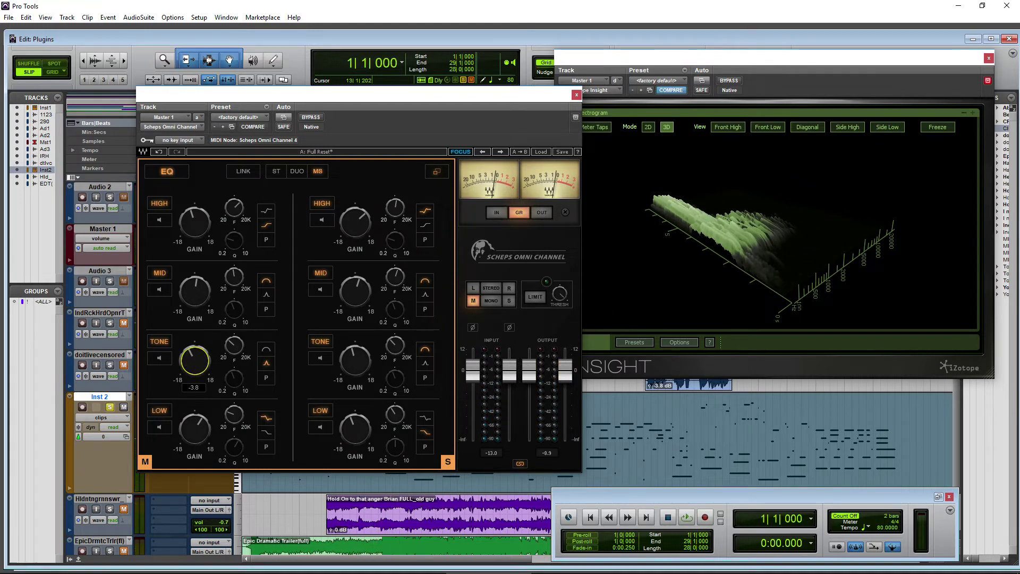
Check the Side channel's TONE band in solo, retune its frequency and boost its gain to about 1.4 dB
{"action": "left_click_drag", "start_coordinate": [355, 361], "coordinate": [354, 362]}
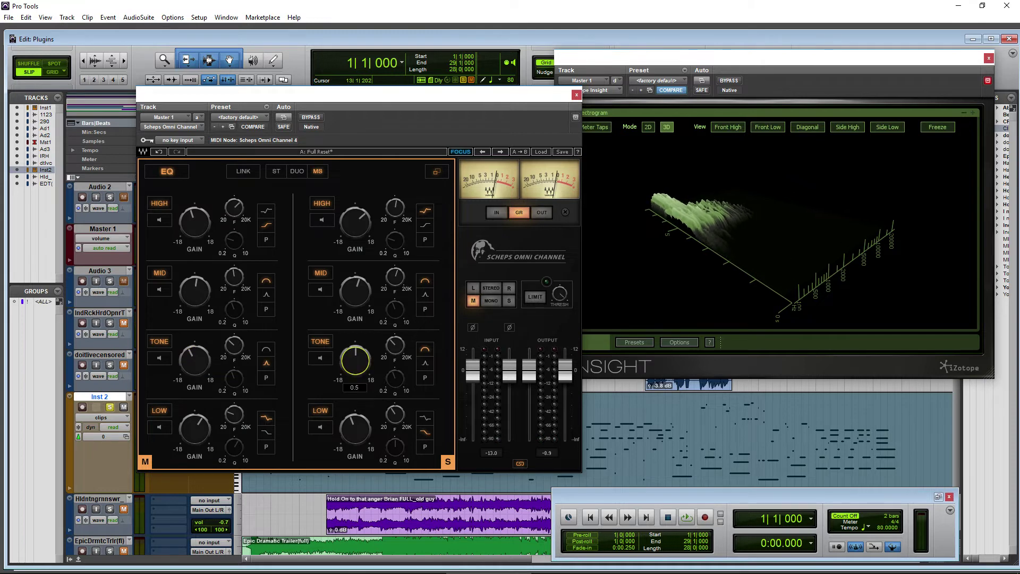
{"action": "key", "text": "space"}
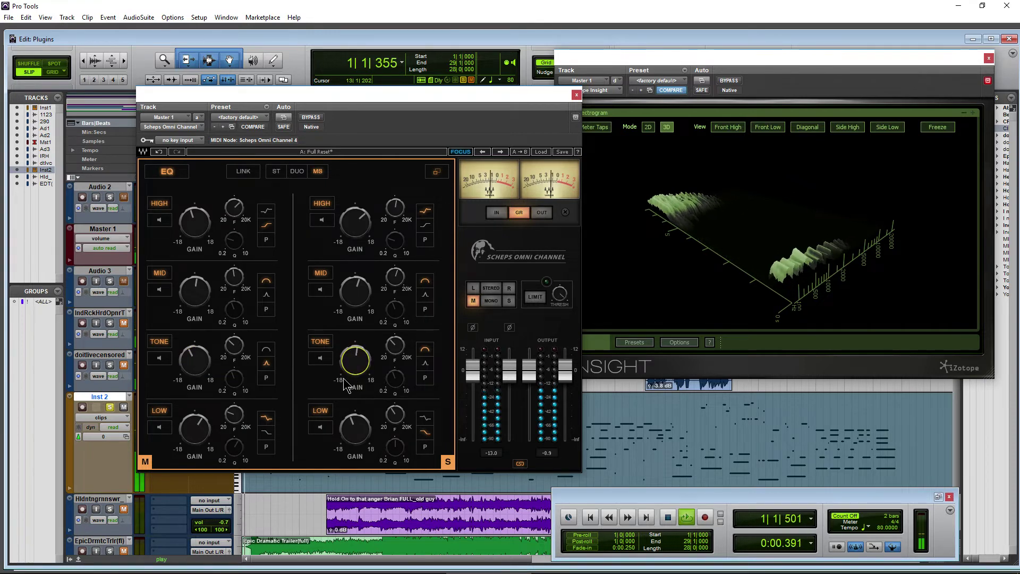
{"action": "left_click", "coordinate": [321, 358]}
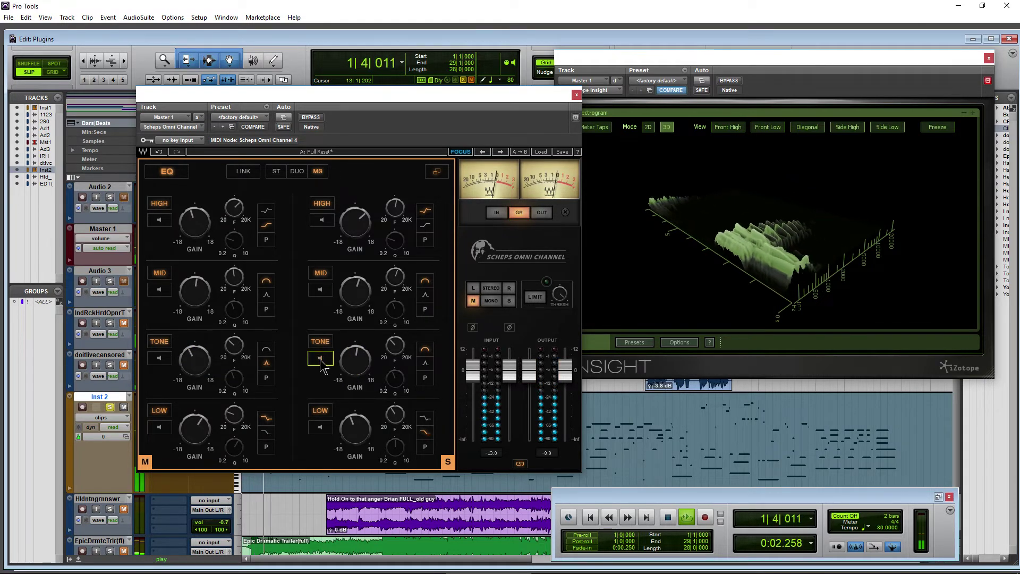
{"action": "key", "text": "space"}
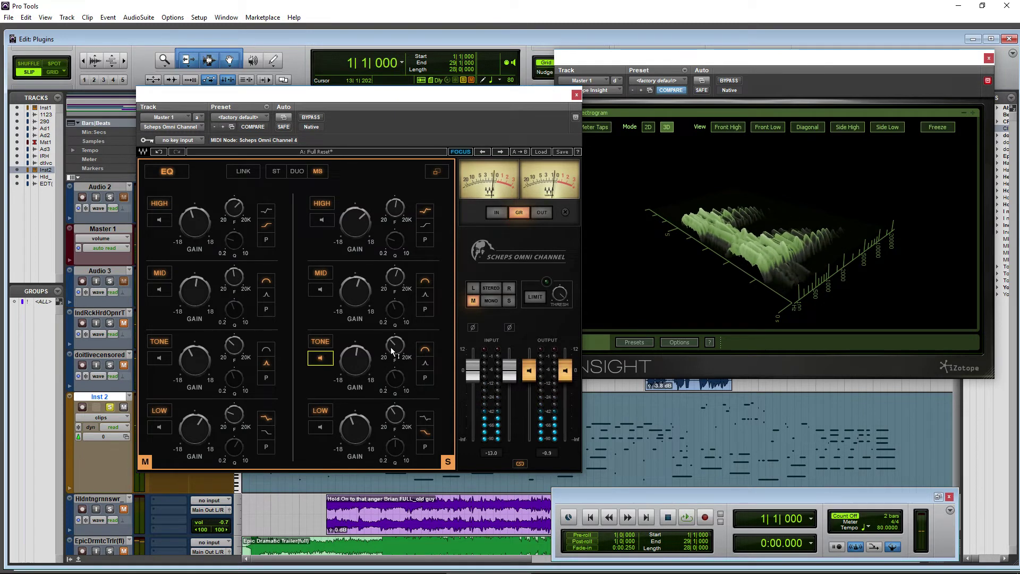
{"action": "key", "text": "space"}
{"action": "left_click_drag", "start_coordinate": [394, 345], "coordinate": [355, 370]}
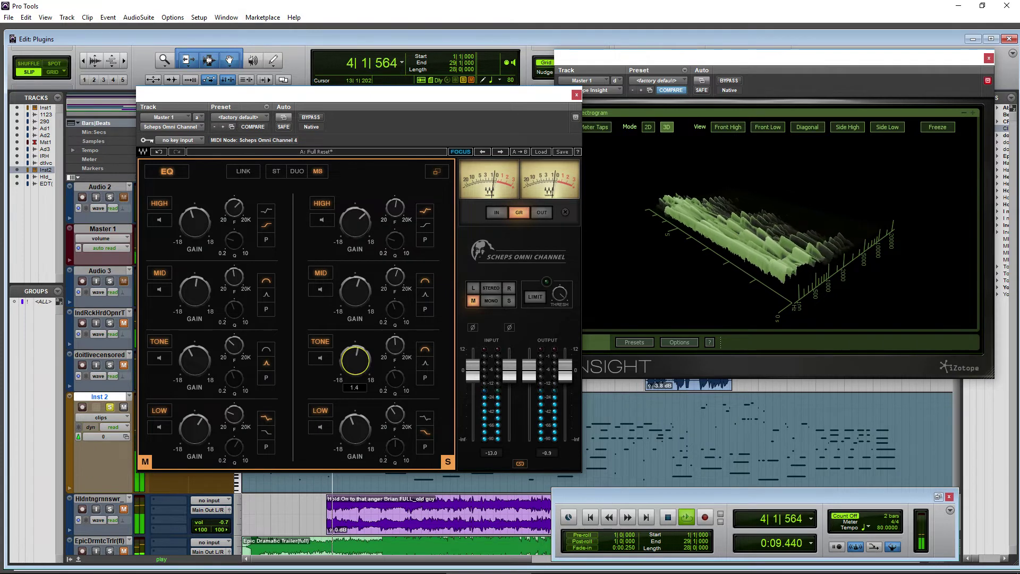
Return the plugin's output monitoring to stereo and fine-tune the Side channel's TONE band by ear
{"action": "left_click", "coordinate": [424, 350]}
{"action": "left_click", "coordinate": [490, 287]}
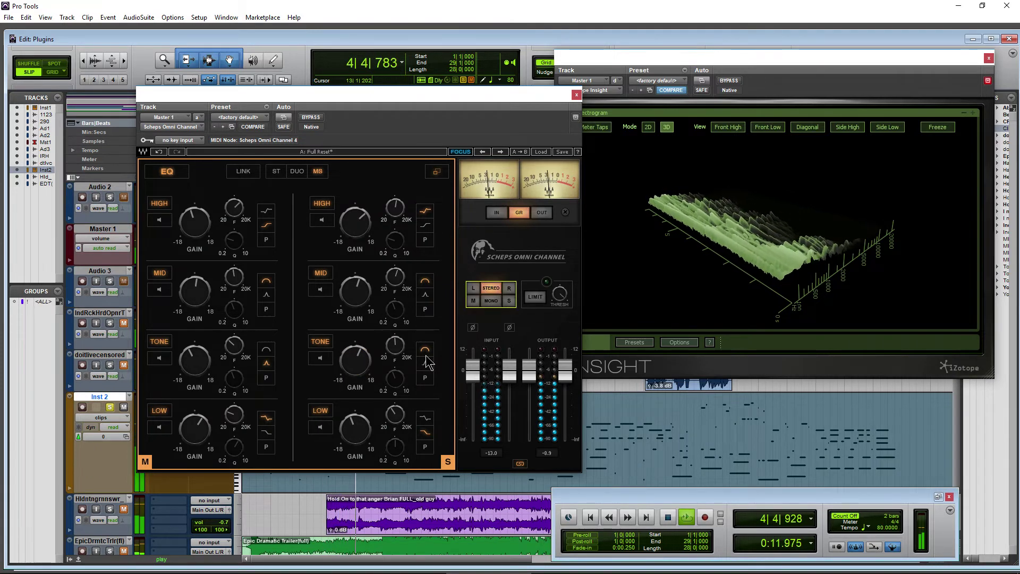
{"action": "left_click_drag", "start_coordinate": [366, 358], "coordinate": [365, 359]}
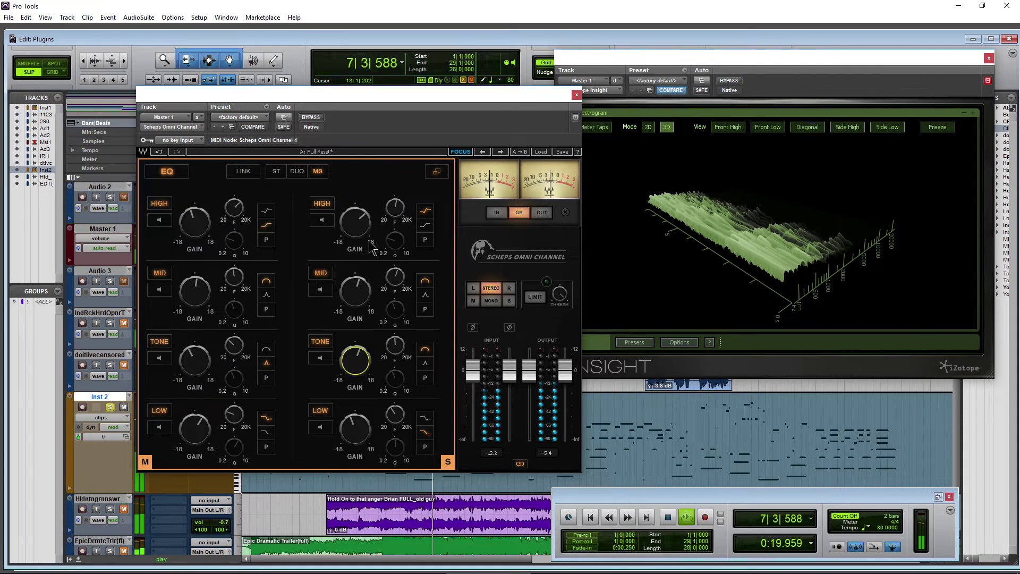
Collapse the EQ back to the full channel view, lower the compressor's mix and stop playback
{"action": "left_click", "coordinate": [436, 171]}
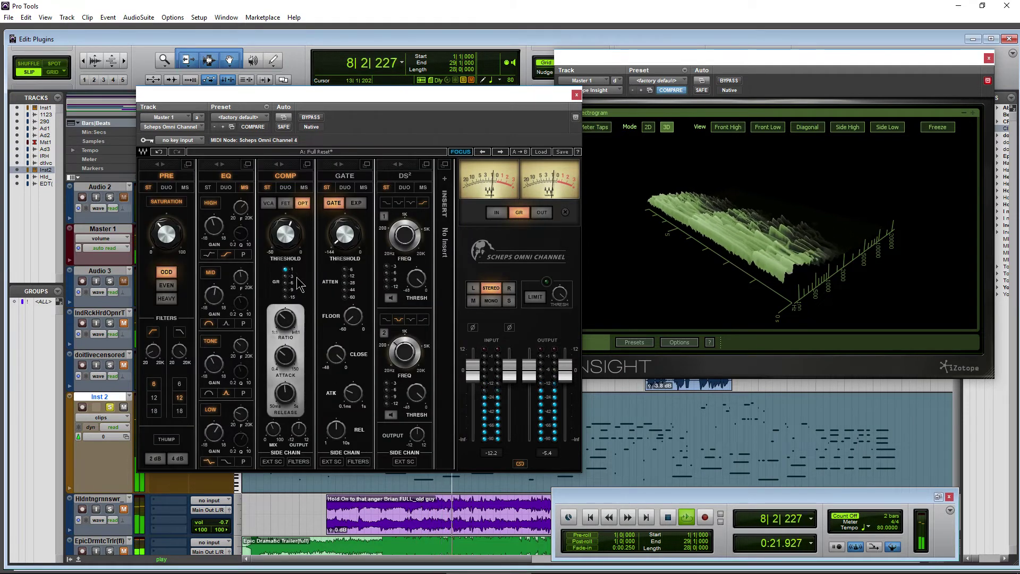
{"action": "left_click_drag", "start_coordinate": [273, 428], "coordinate": [273, 441]}
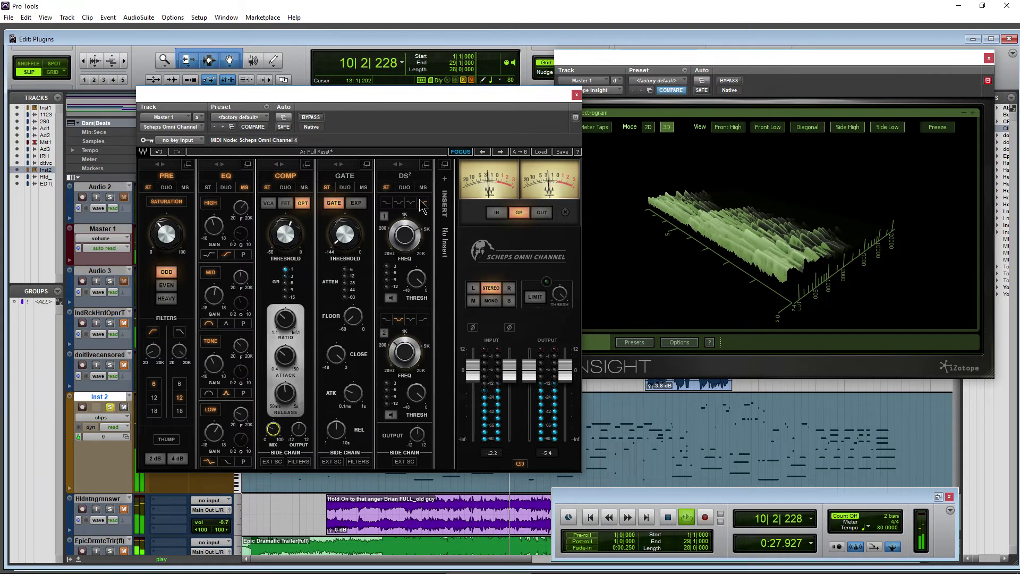
{"action": "key", "text": "space"}
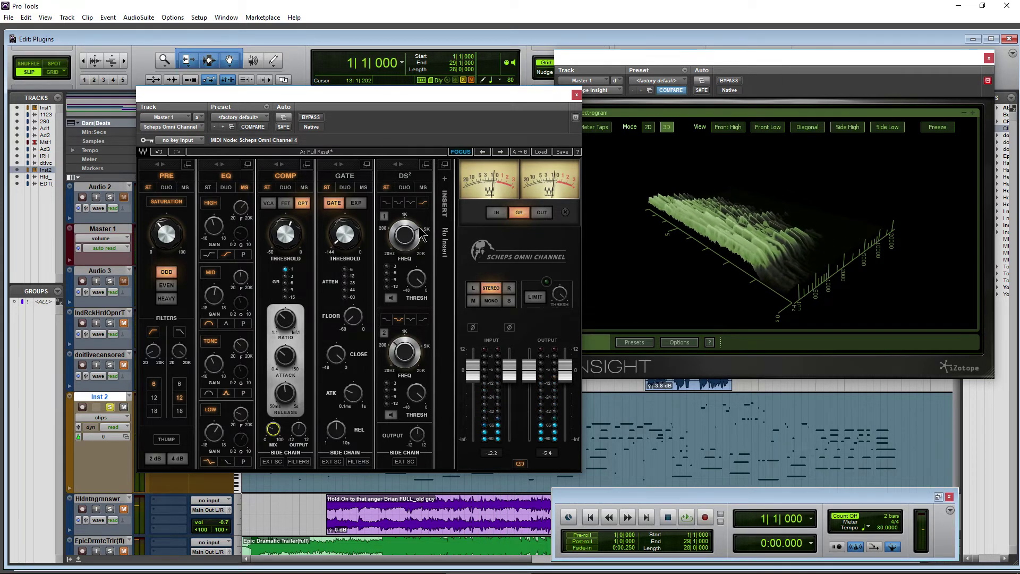
Play the piano with the Scheps Omni Channel bypassed and re-enable it to compare the sound
{"action": "left_click", "coordinate": [312, 118]}
{"action": "key", "text": "space"}
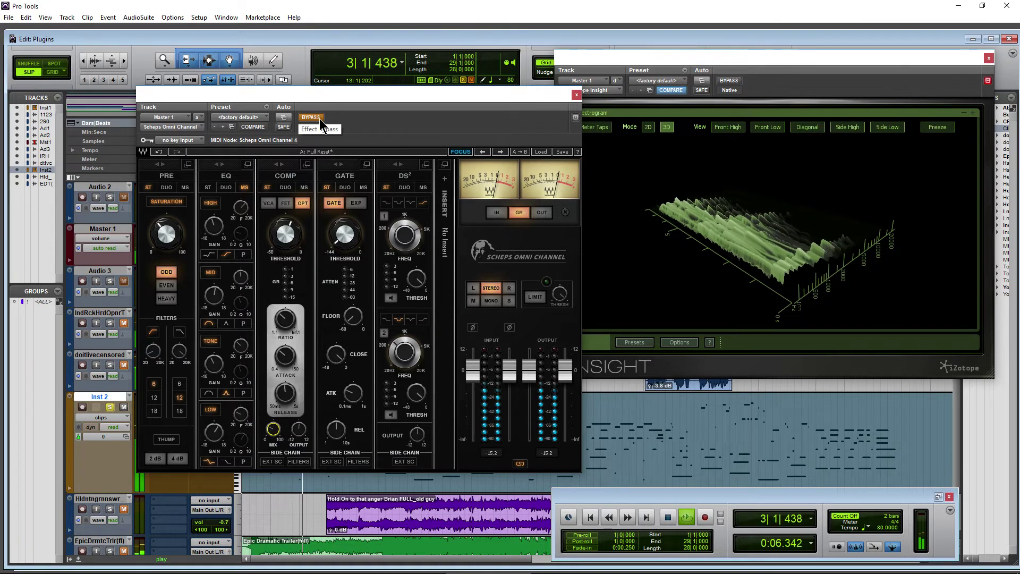
{"action": "left_click", "coordinate": [320, 119]}
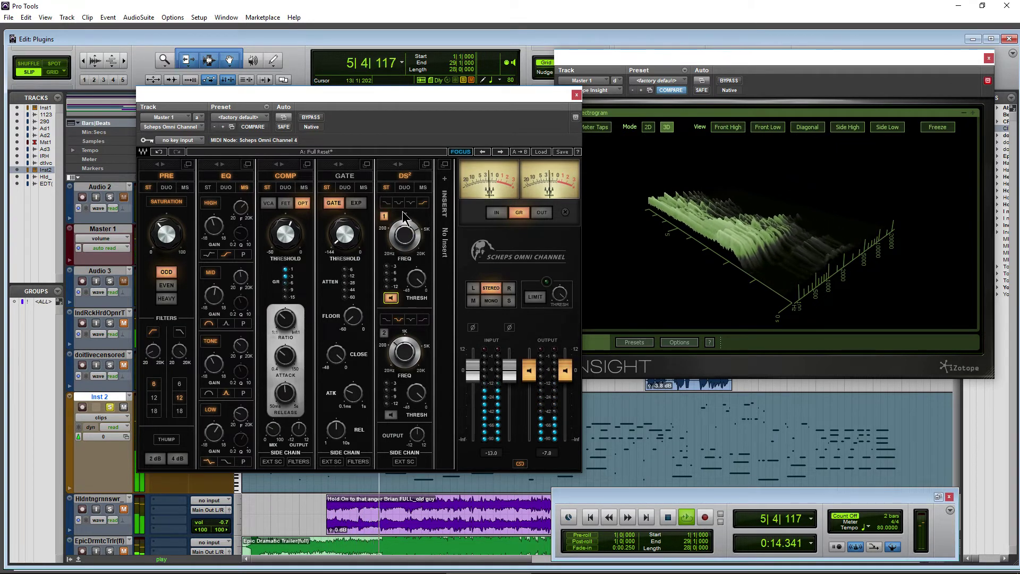
With DS² band 1 active and soloed in its bell shape, tune its frequency by ear and lower its threshold
{"action": "left_click", "coordinate": [404, 238]}
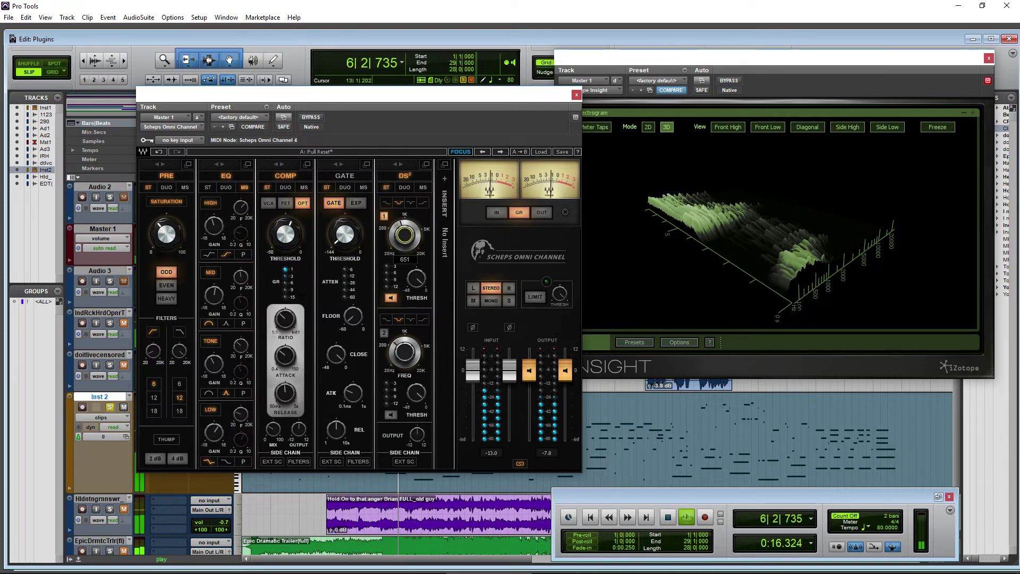
{"action": "left_click_drag", "start_coordinate": [404, 237], "coordinate": [405, 225]}
{"action": "left_click", "coordinate": [412, 281]}
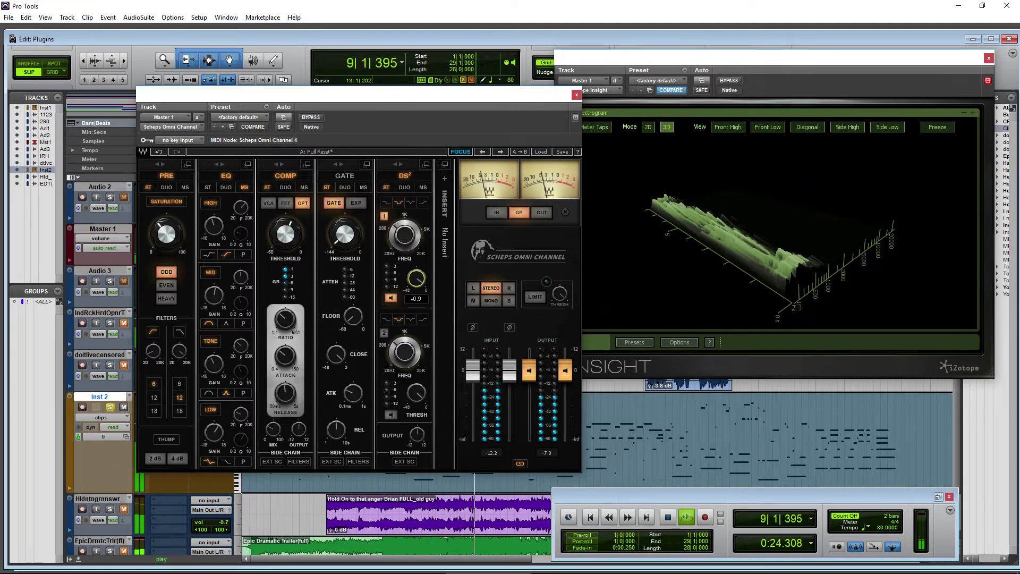
{"action": "left_click_drag", "start_coordinate": [412, 281], "coordinate": [415, 300]}
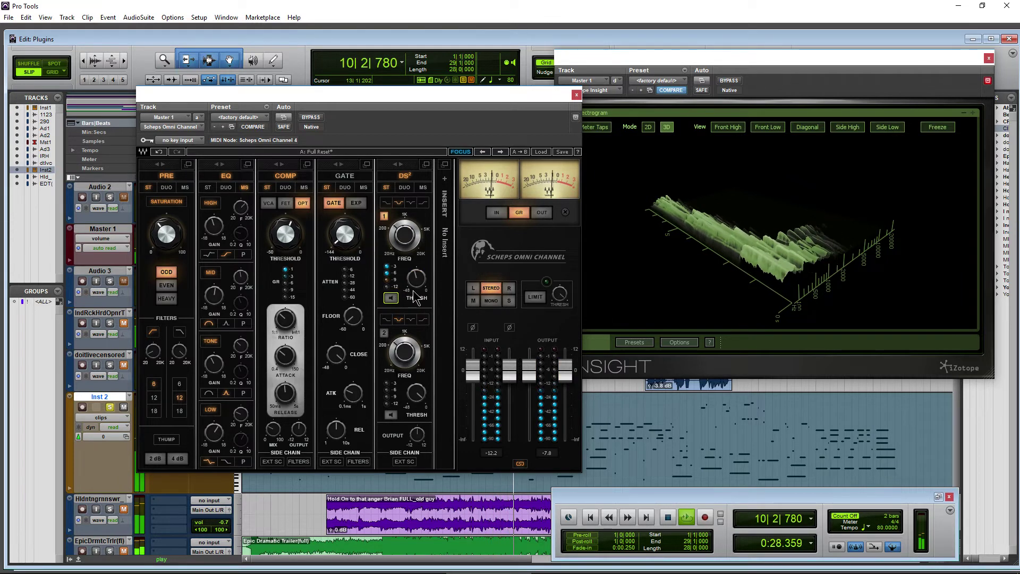
Set DS² band 1's threshold to about -23.9 dB, check the band in solo and stop playback
{"action": "mouse_move", "coordinate": [416, 285]}
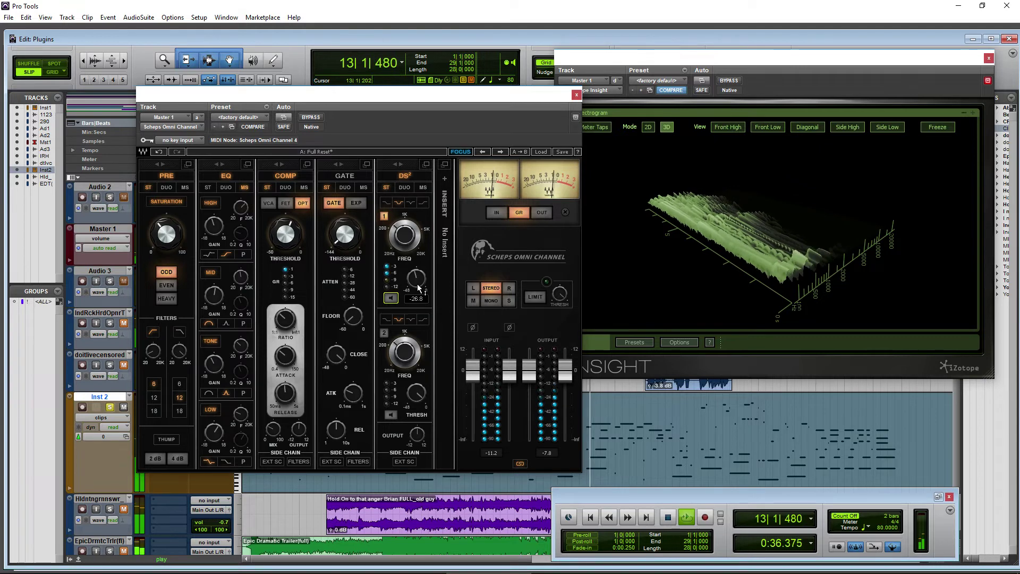
{"action": "left_click_drag", "start_coordinate": [418, 286], "coordinate": [418, 280]}
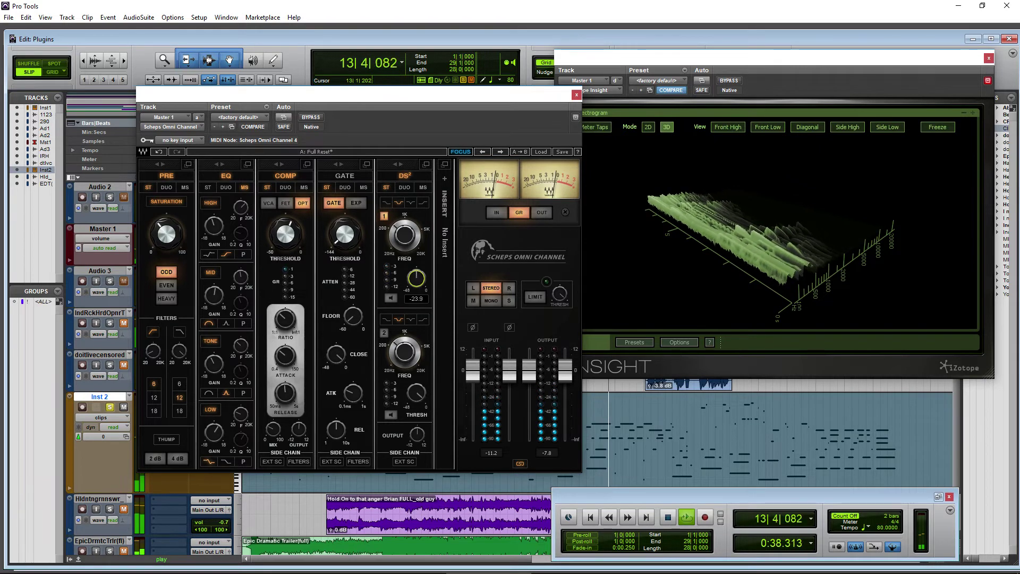
{"action": "left_click", "coordinate": [391, 298]}
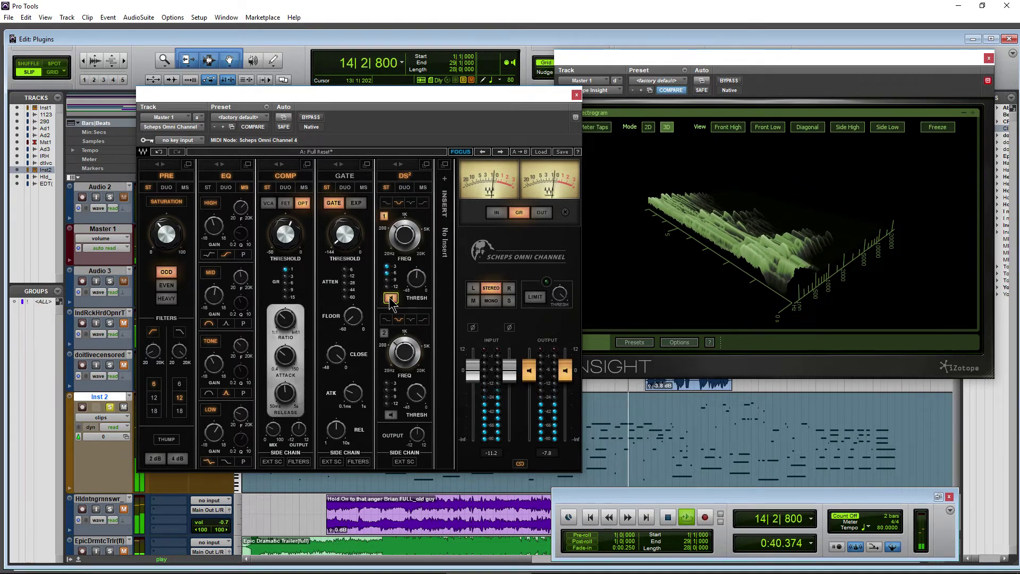
{"action": "left_click", "coordinate": [390, 298]}
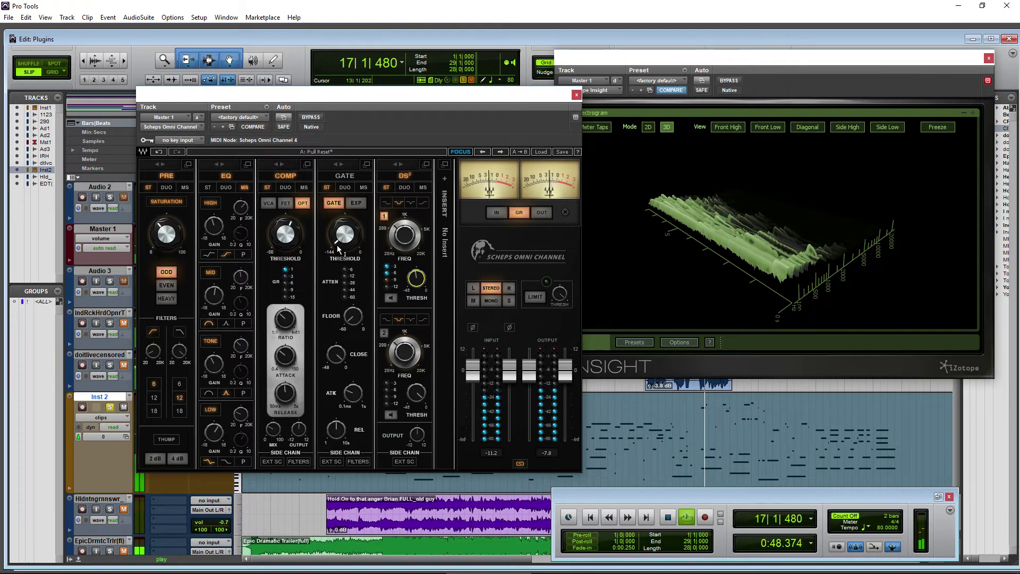
{"action": "mouse_move", "coordinate": [343, 242]}
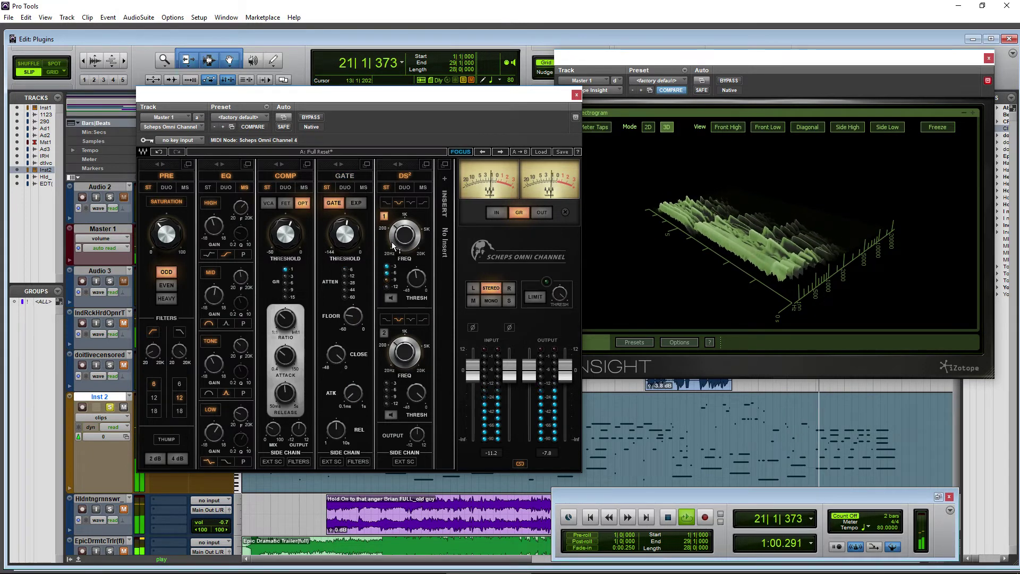
{"action": "key", "text": "space"}
Load the S1 Imager from the Sound Field category into the channel's insert slot
{"action": "left_click", "coordinate": [449, 188]}
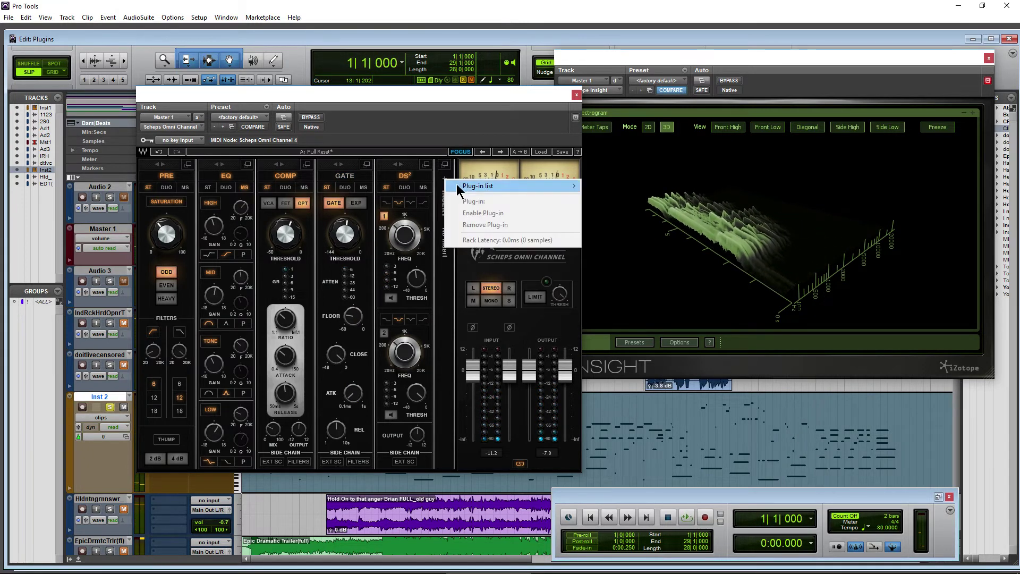
{"action": "mouse_move", "coordinate": [462, 187]}
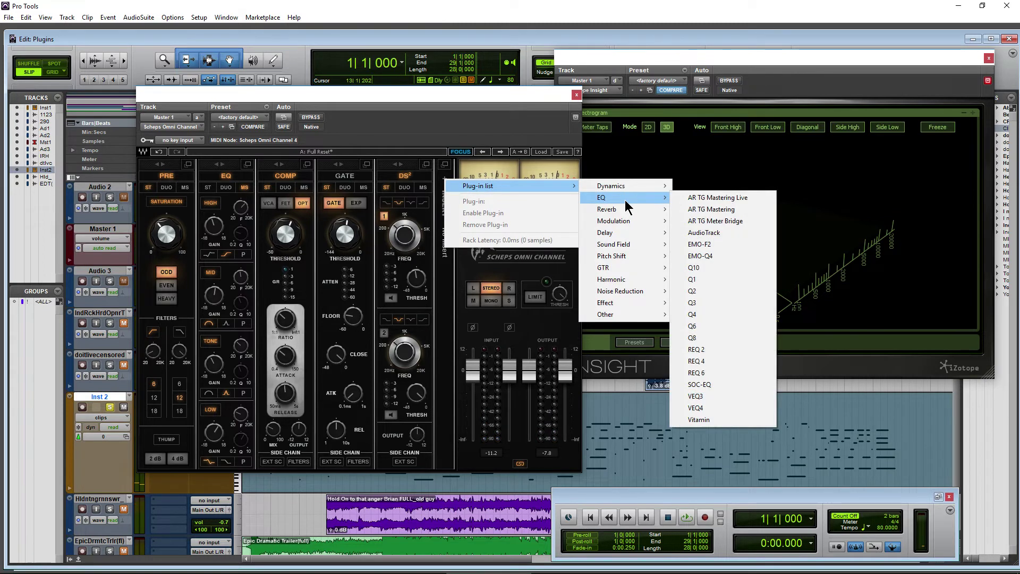
{"action": "mouse_move", "coordinate": [644, 249]}
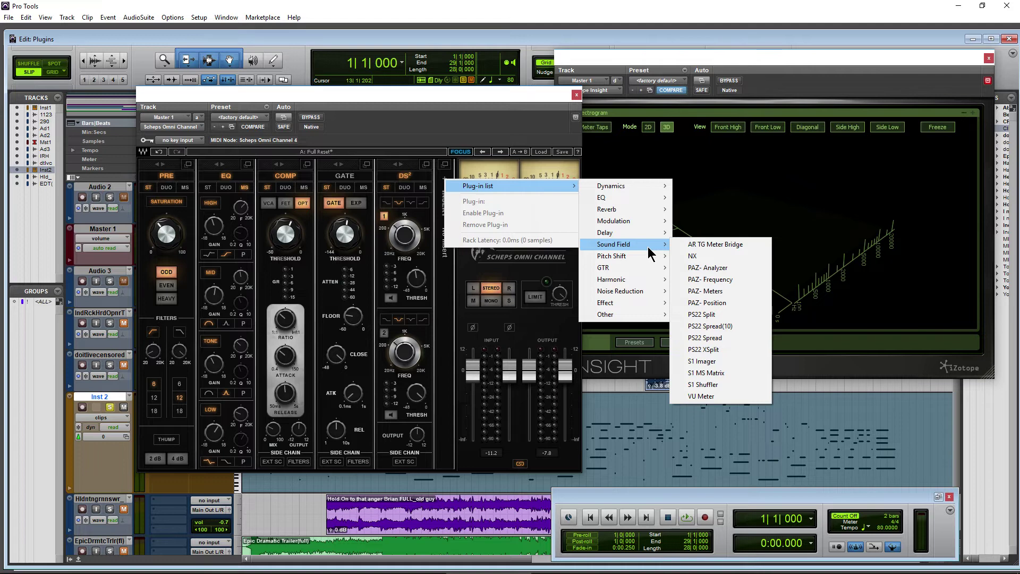
{"action": "mouse_move", "coordinate": [641, 302]}
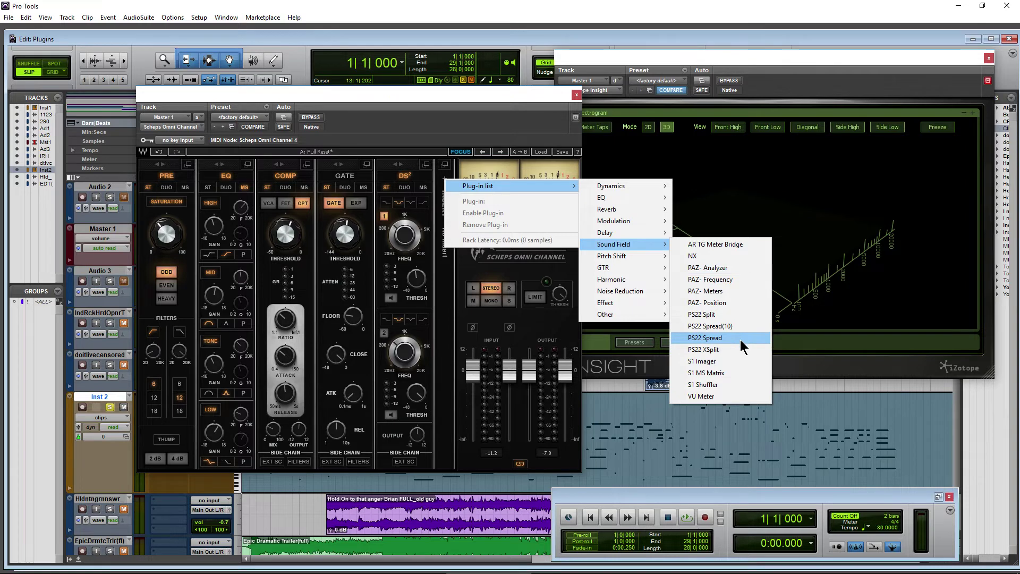
{"action": "left_click", "coordinate": [730, 364]}
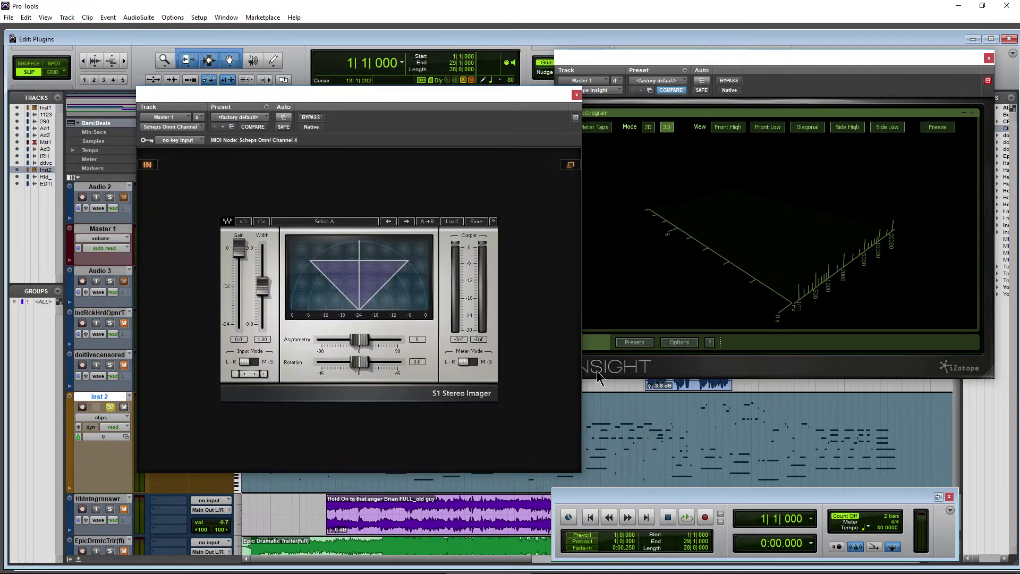
Play the piano and set the S1 Stereo Imager's width to about 1.09 and its gain to about -2.3 dB
{"action": "left_click_drag", "start_coordinate": [360, 96], "coordinate": [469, 105]}
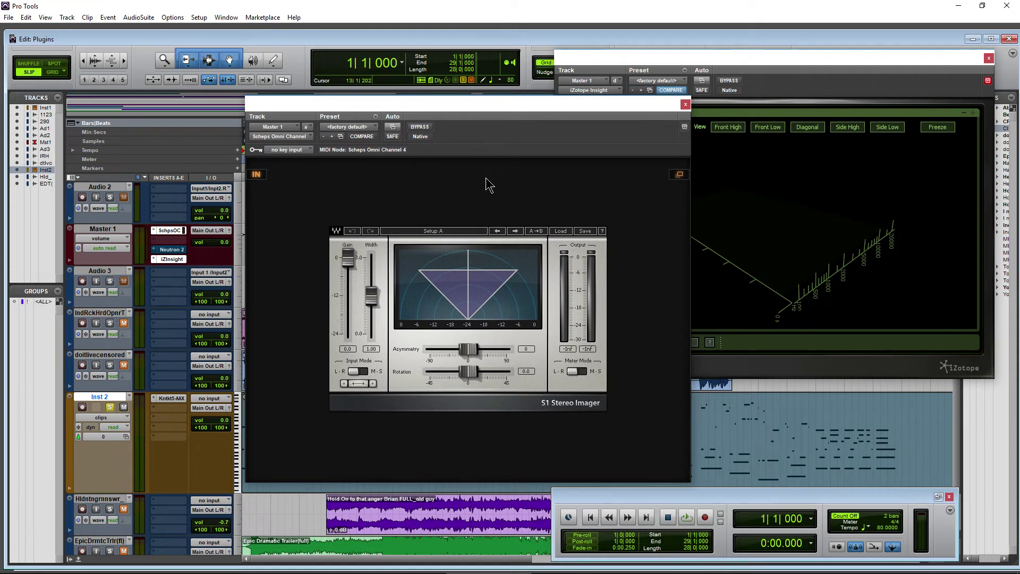
{"action": "key", "text": "space"}
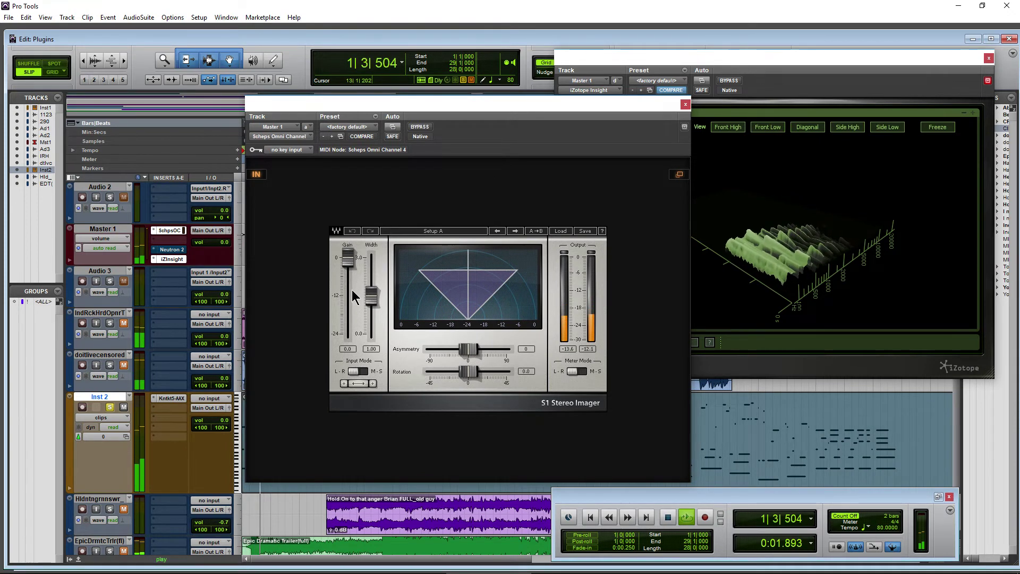
{"action": "left_click_drag", "start_coordinate": [371, 296], "coordinate": [371, 286]}
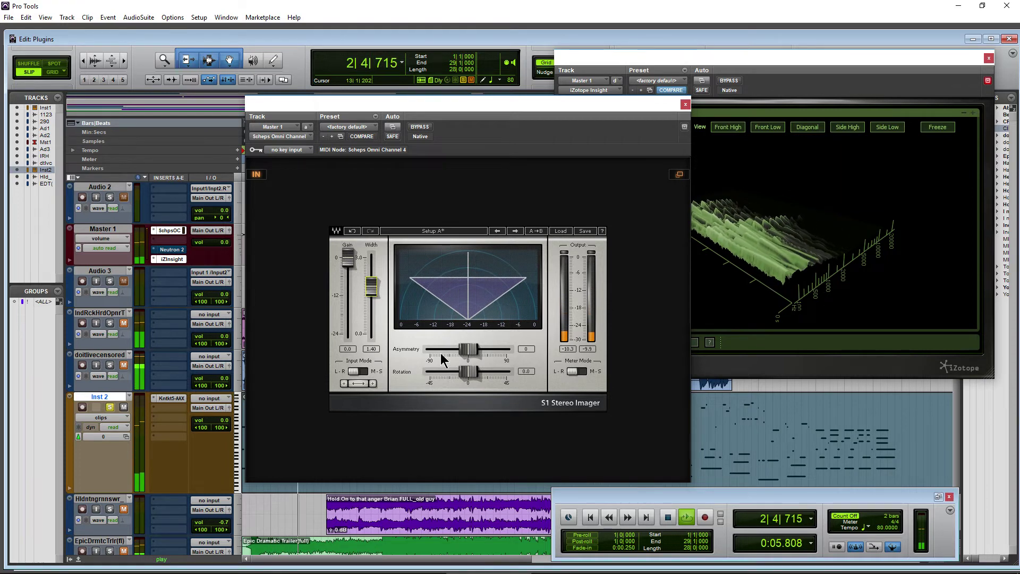
{"action": "left_click_drag", "start_coordinate": [468, 349], "coordinate": [468, 371]}
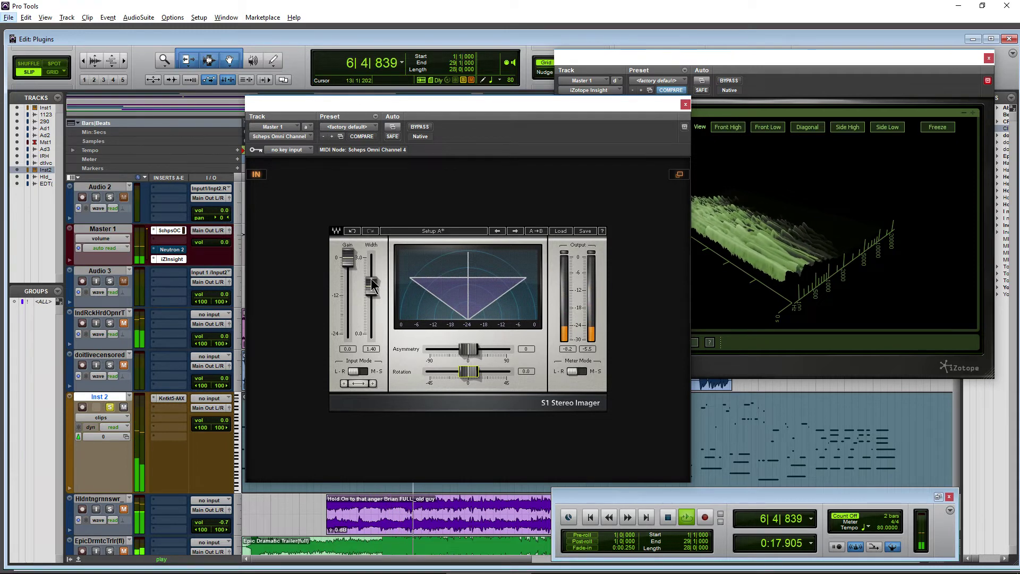
{"action": "left_click_drag", "start_coordinate": [372, 286], "coordinate": [351, 272]}
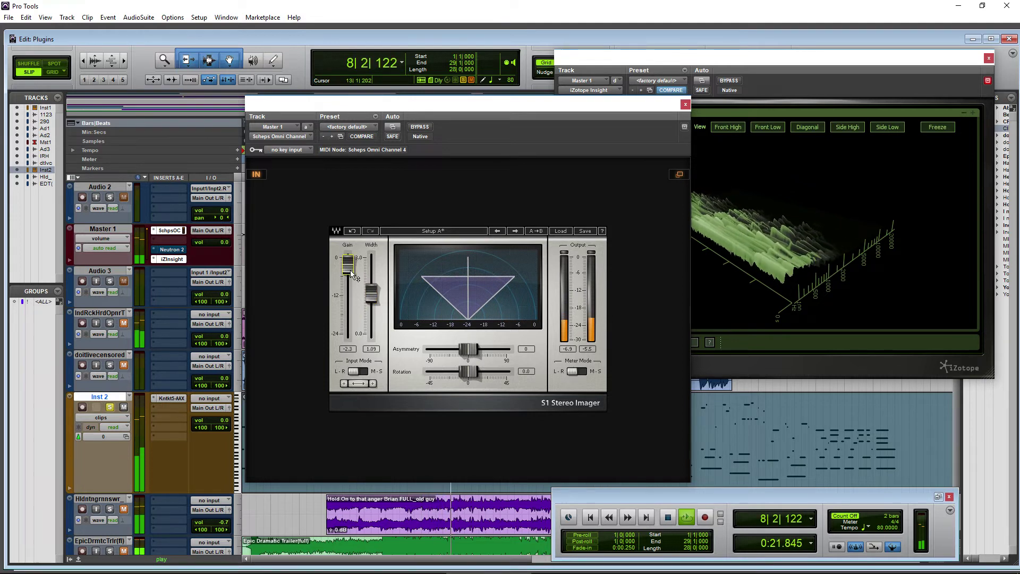
Enlarge Insight's Sound Field meter, compare the stereo image with the S1 Imager switched off and stop playback
{"action": "left_click", "coordinate": [941, 85]}
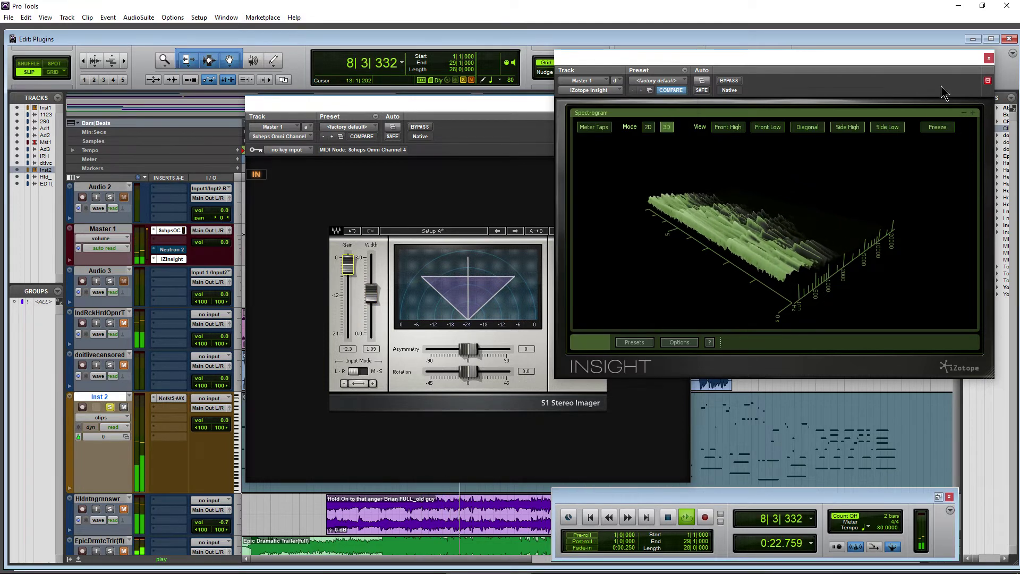
{"action": "left_click", "coordinate": [963, 113]}
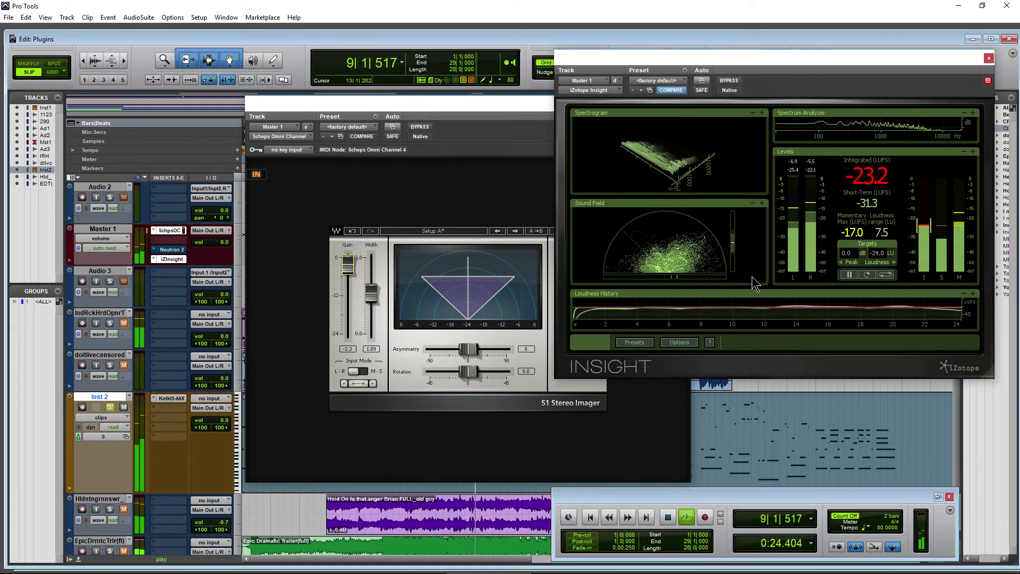
{"action": "left_click", "coordinate": [762, 203]}
{"action": "left_click_drag", "start_coordinate": [464, 106], "coordinate": [312, 104]}
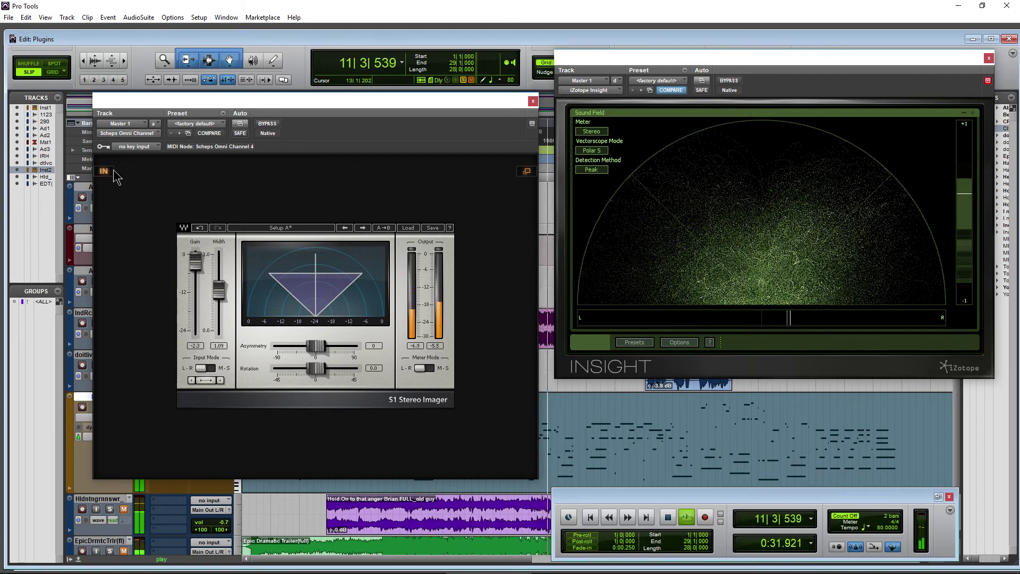
{"action": "key", "text": "space"}
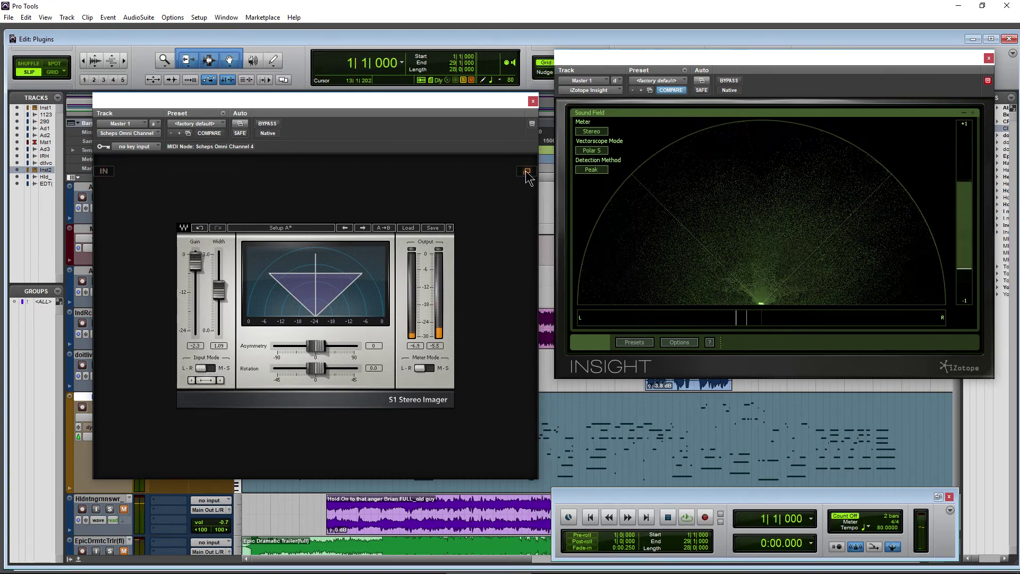
Return to the channel view and replace the S1 Imager in the insert slot with CLA Effects
{"action": "left_click", "coordinate": [527, 172]}
{"action": "left_click", "coordinate": [401, 185]}
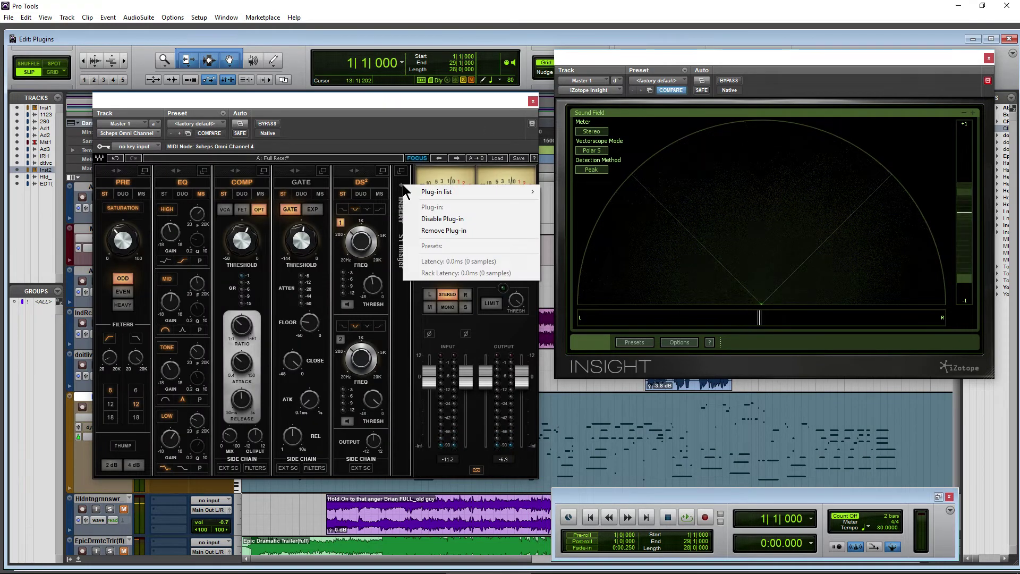
{"action": "mouse_move", "coordinate": [427, 195]}
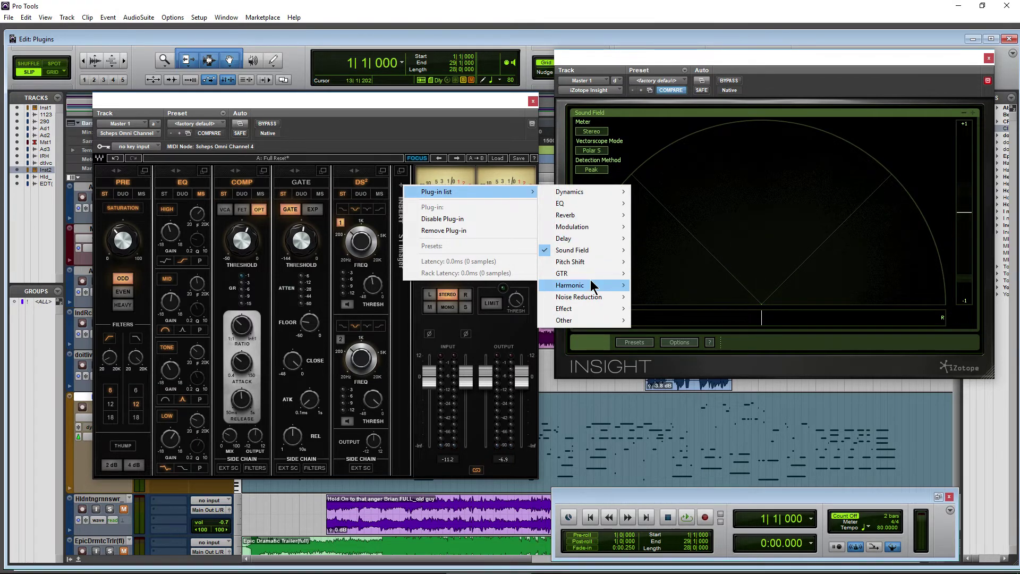
{"action": "mouse_move", "coordinate": [593, 287]}
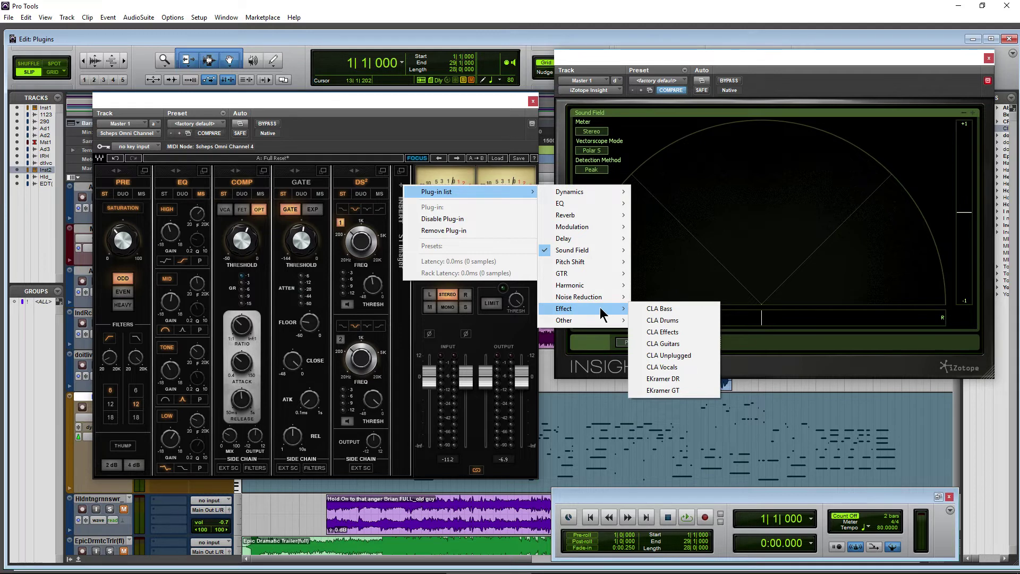
{"action": "left_click", "coordinate": [685, 332]}
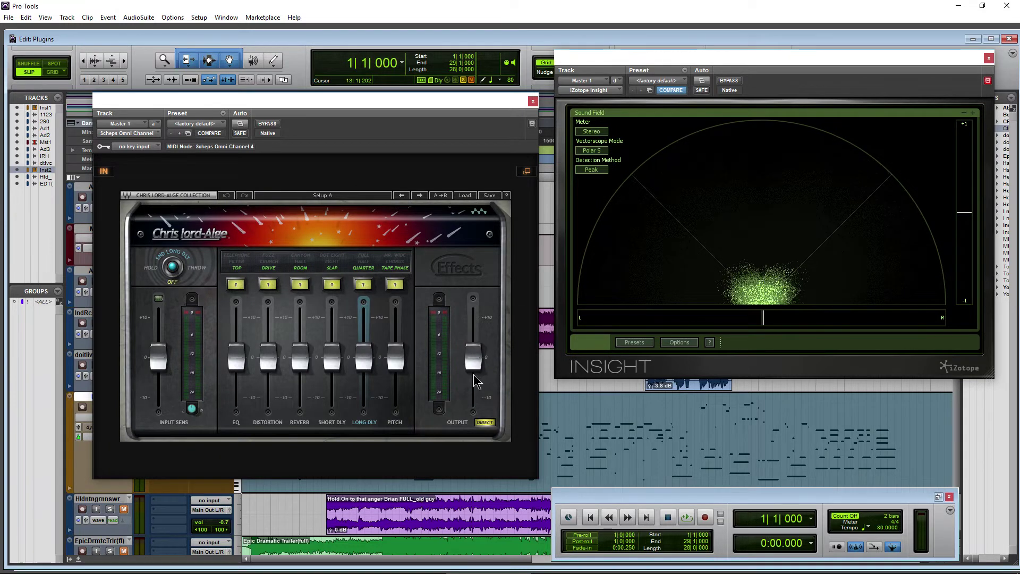
Lower the CLA Effects output fader to about -10 dB and play the piano through it
{"action": "left_click_drag", "start_coordinate": [289, 109], "coordinate": [306, 118]}
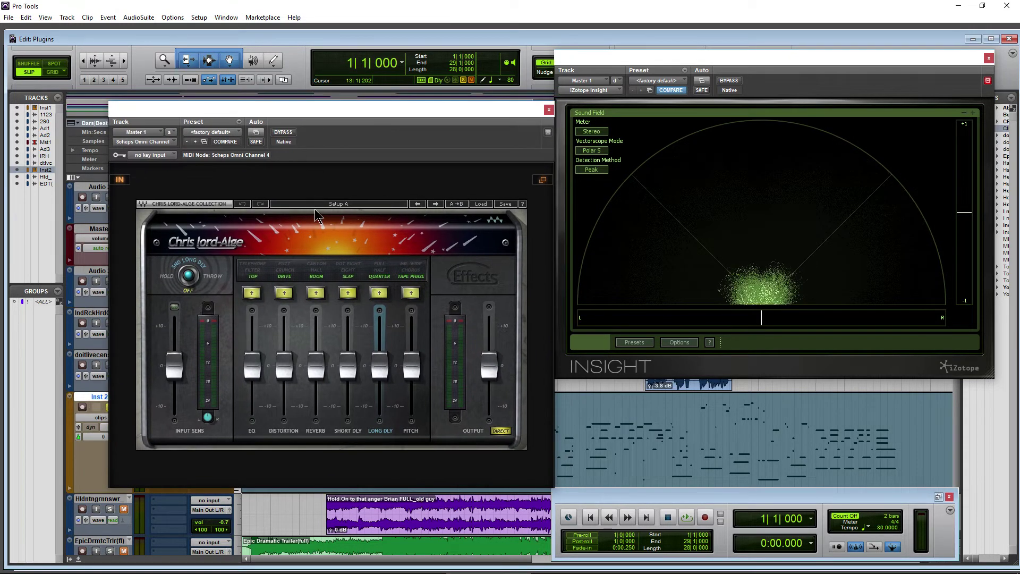
{"action": "left_click_drag", "start_coordinate": [488, 365], "coordinate": [488, 406]}
{"action": "key", "text": "space"}
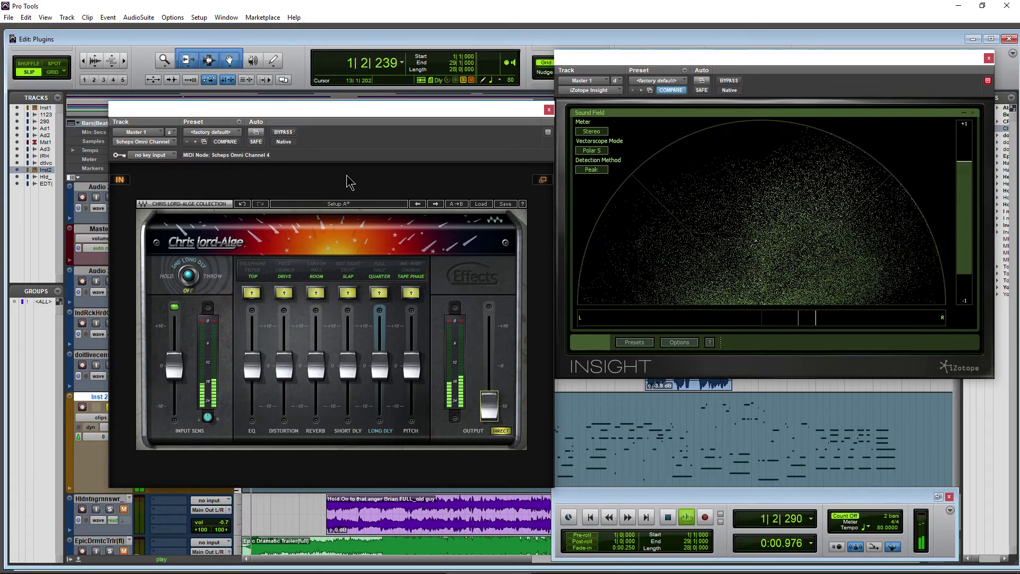
Try the EQ's Filter mode and the distortion's Fuzz mode on the piano, and switch both effects off
{"action": "left_click", "coordinate": [252, 293]}
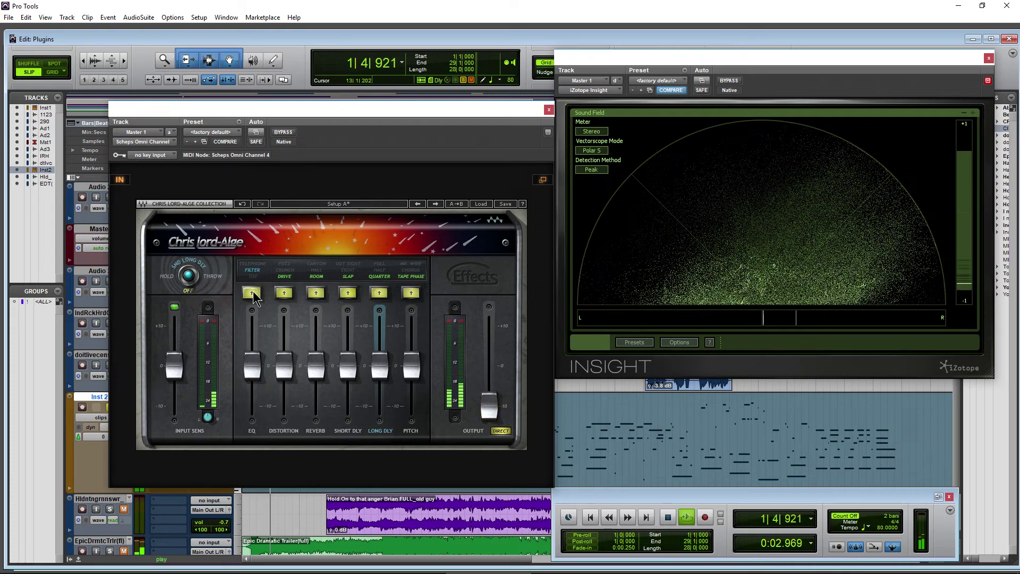
{"action": "left_click", "coordinate": [251, 293]}
{"action": "left_click", "coordinate": [284, 292]}
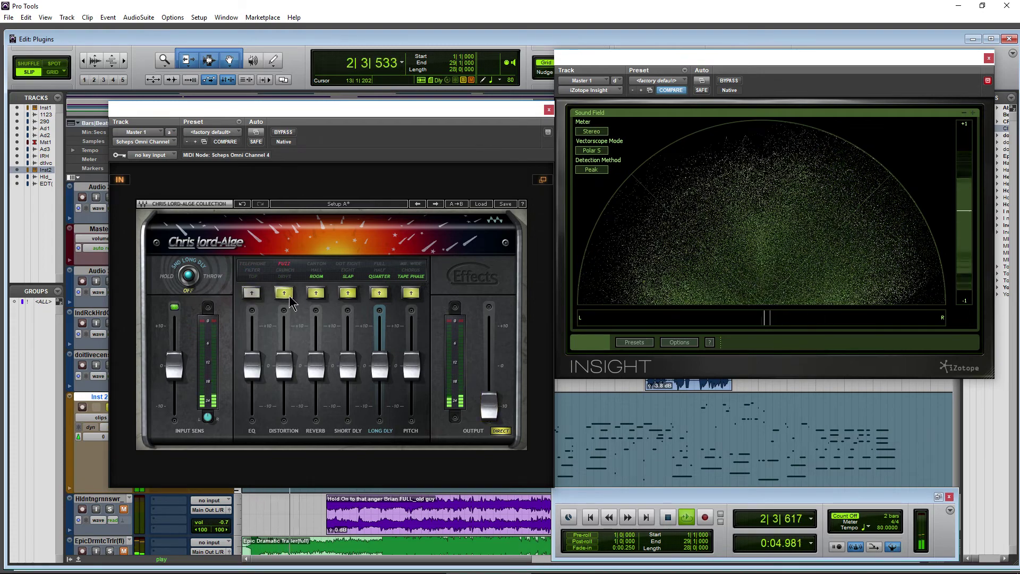
{"action": "left_click", "coordinate": [284, 293]}
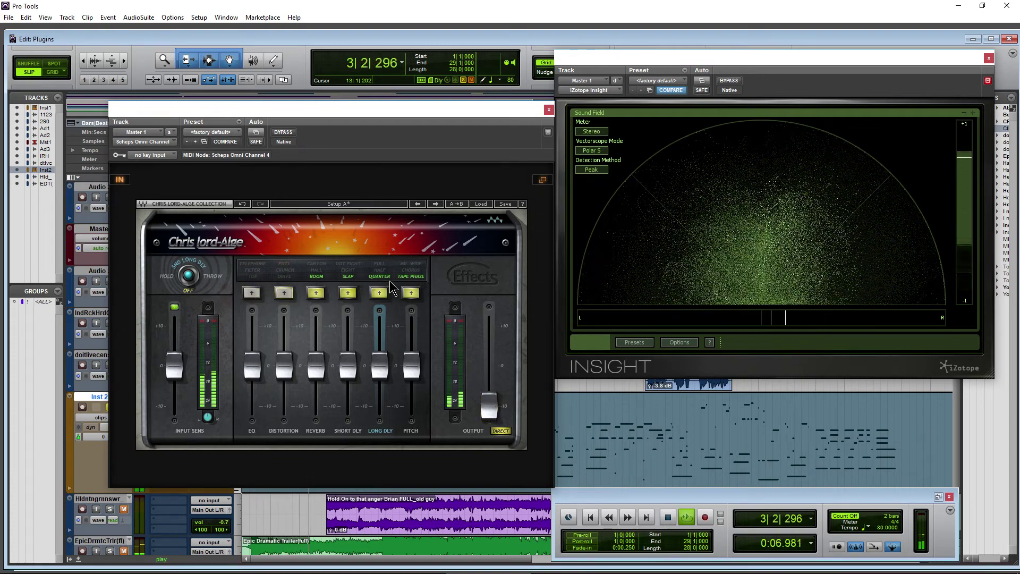
Raise the Long Delay and output faders, and set the Pitch effect to its wide mode with a higher level
{"action": "left_click_drag", "start_coordinate": [379, 365], "coordinate": [380, 346]}
{"action": "left_click_drag", "start_coordinate": [489, 407], "coordinate": [488, 391]}
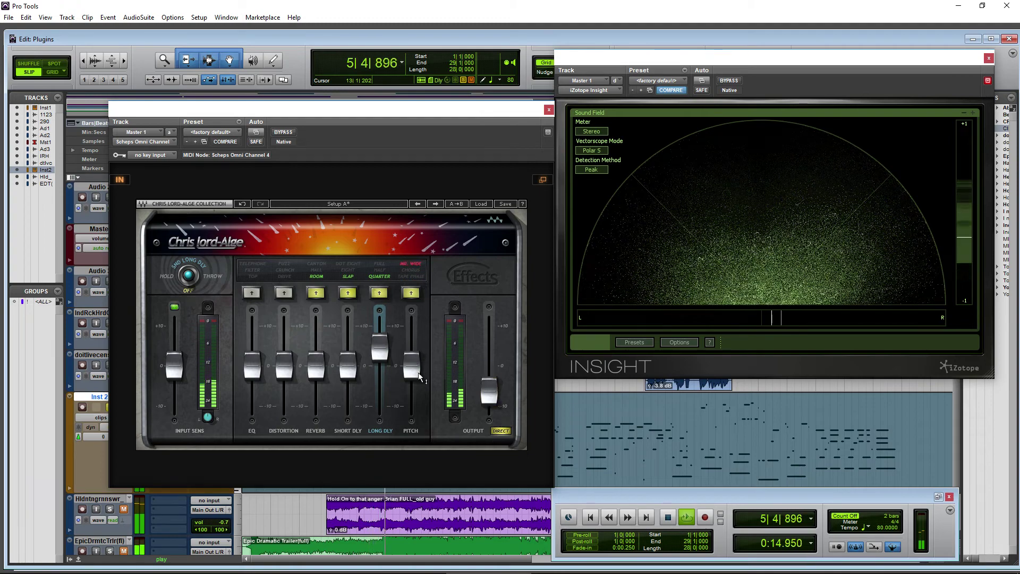
{"action": "left_click_drag", "start_coordinate": [418, 375], "coordinate": [399, 363]}
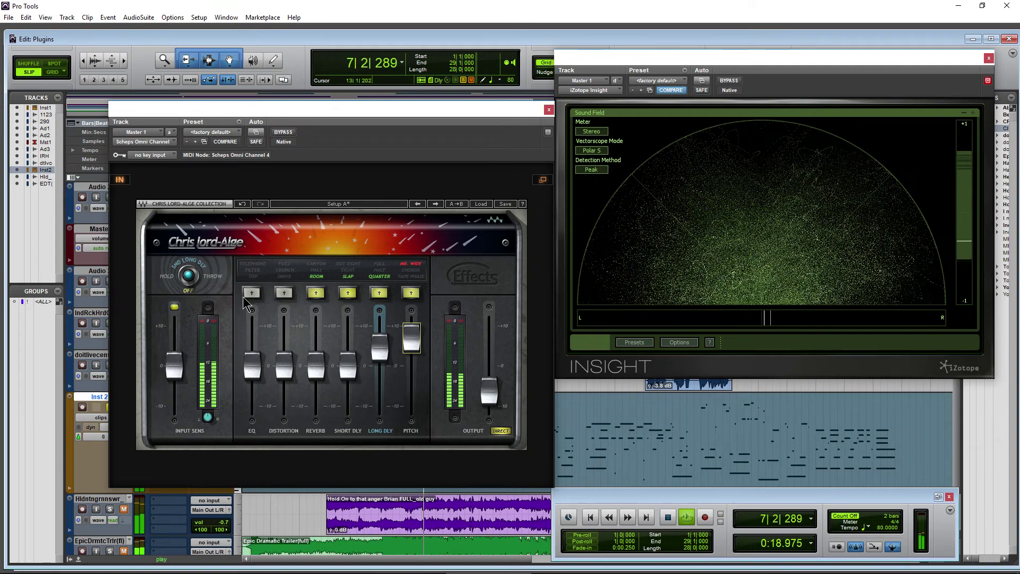
Switch the EQ back on in Top mode at about -4.6 dB and lower the Pitch and Long Delay faders
{"action": "left_click_drag", "start_coordinate": [254, 345], "coordinate": [252, 378]}
{"action": "left_click", "coordinate": [252, 277]}
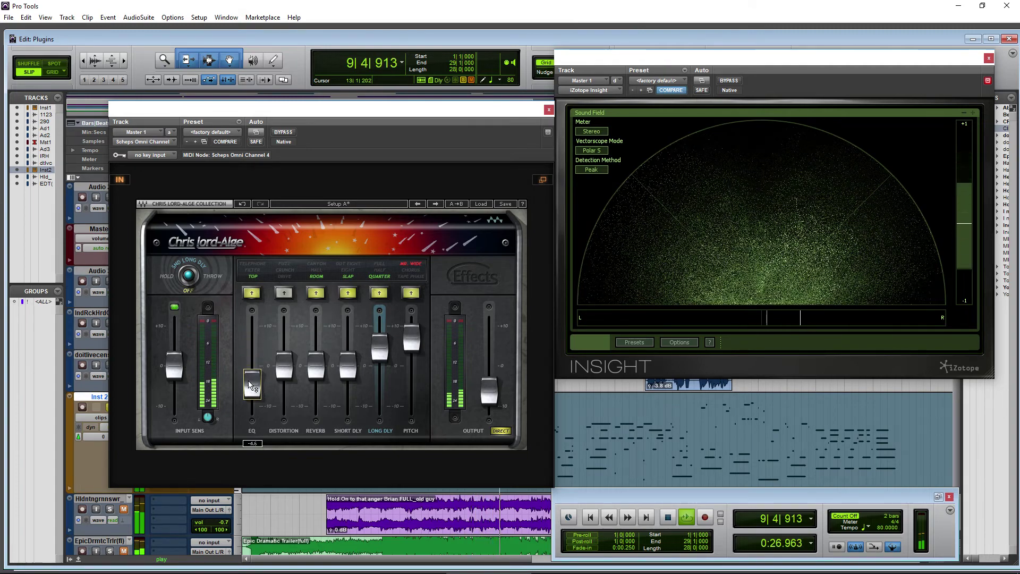
{"action": "left_click_drag", "start_coordinate": [411, 338], "coordinate": [390, 365]}
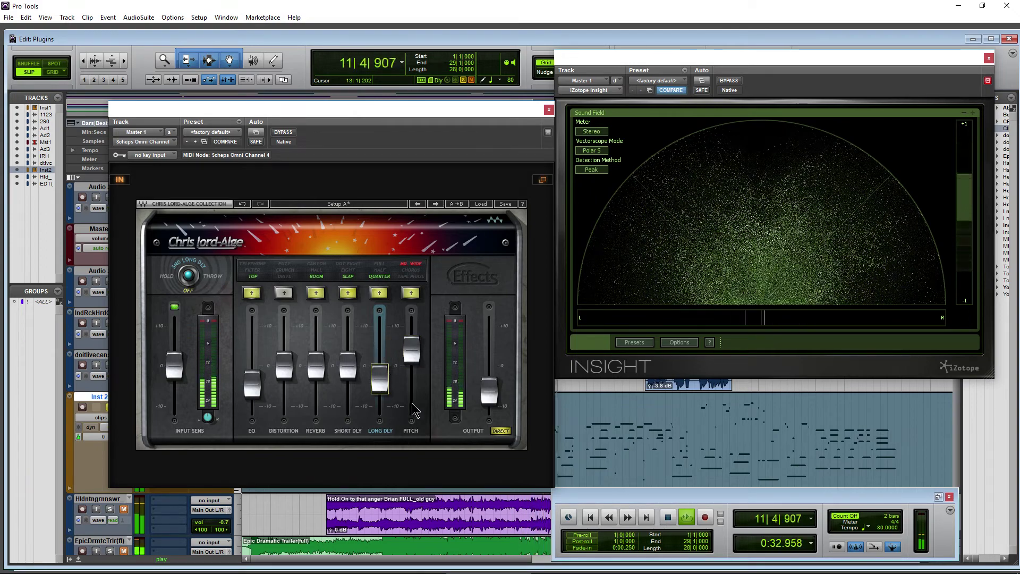
Rebalance with a higher output and lower input sensitivity, switch off Reverb and Short Delay, and stop playback
{"action": "left_click_drag", "start_coordinate": [489, 393], "coordinate": [487, 367]}
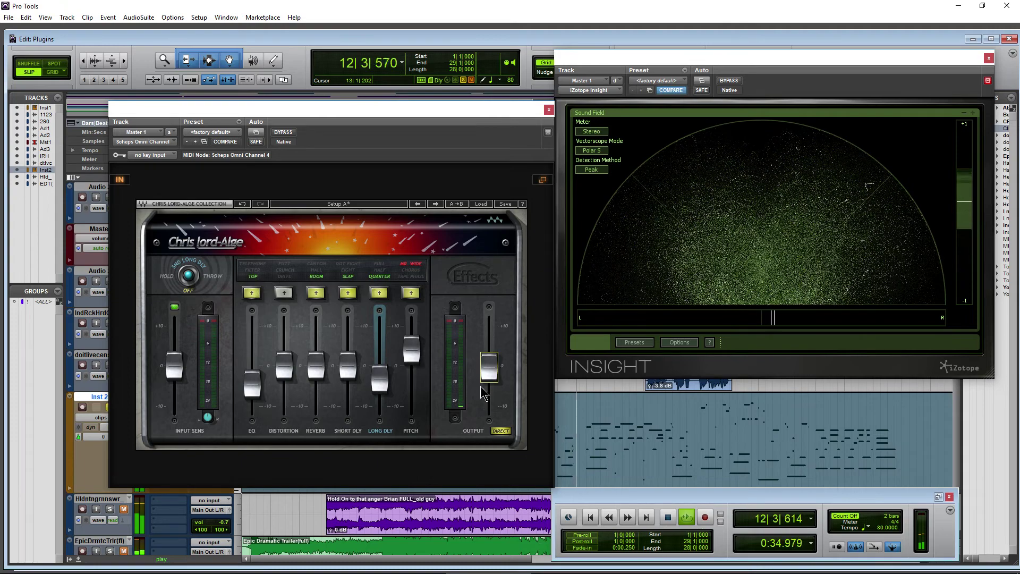
{"action": "left_click_drag", "start_coordinate": [175, 365], "coordinate": [175, 377]}
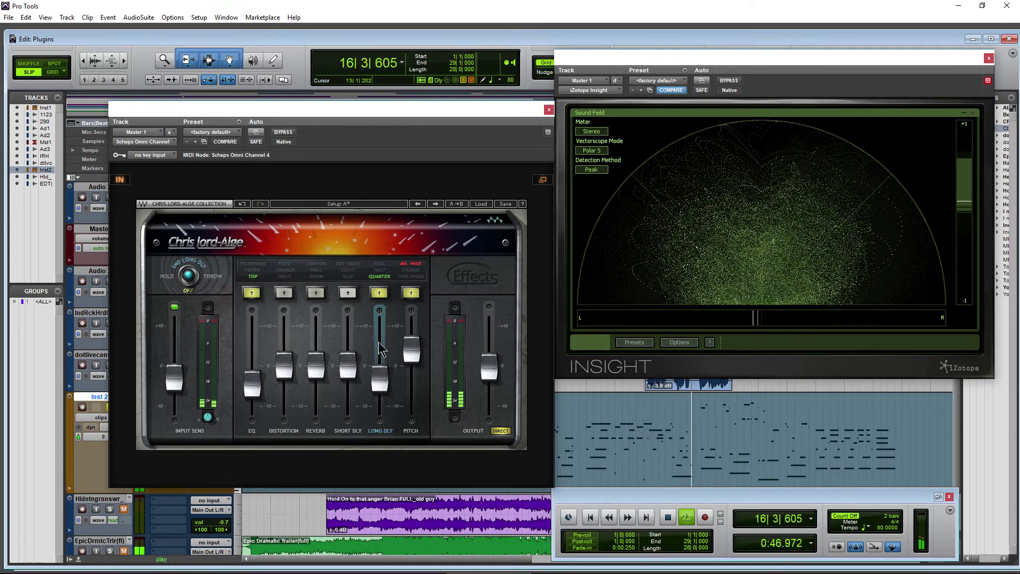
{"action": "key", "text": "space"}
Switch the Room reverb back on and raise it, and play the piano with Long Delay at about 1.1 dB
{"action": "left_click_drag", "start_coordinate": [379, 378], "coordinate": [379, 352]}
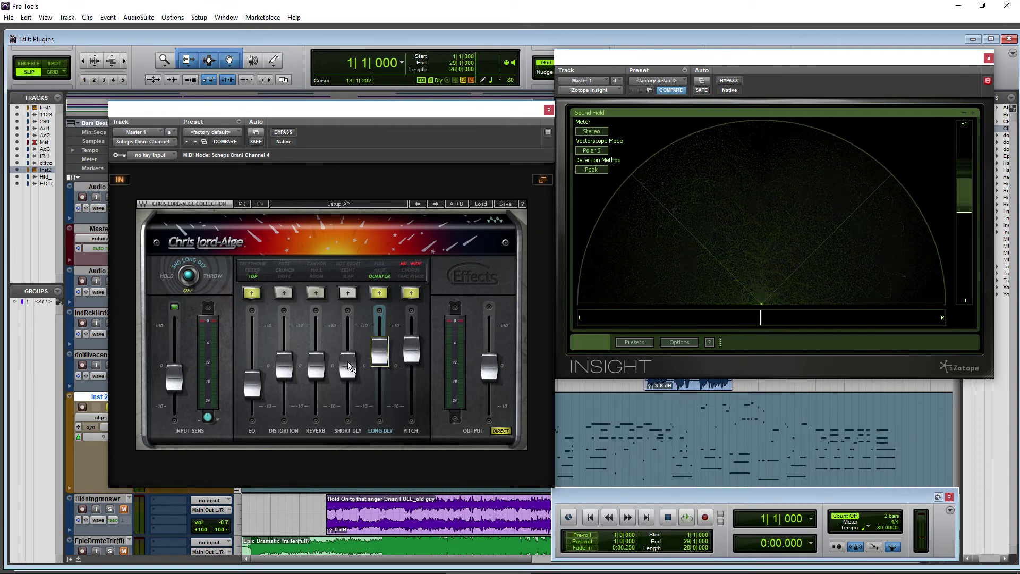
{"action": "left_click_drag", "start_coordinate": [317, 378], "coordinate": [316, 332]}
{"action": "key", "text": "space"}
{"action": "left_click_drag", "start_coordinate": [384, 362], "coordinate": [384, 373]}
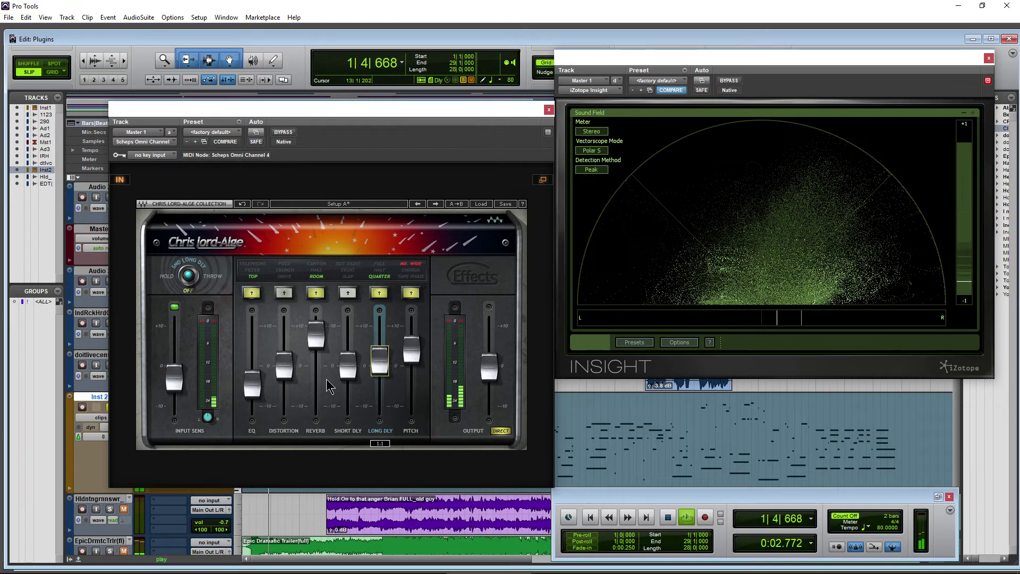
Raise the EQ fader in the CLA Effects insert and return to the full channel strip view
{"action": "left_click_drag", "start_coordinate": [252, 383], "coordinate": [252, 370]}
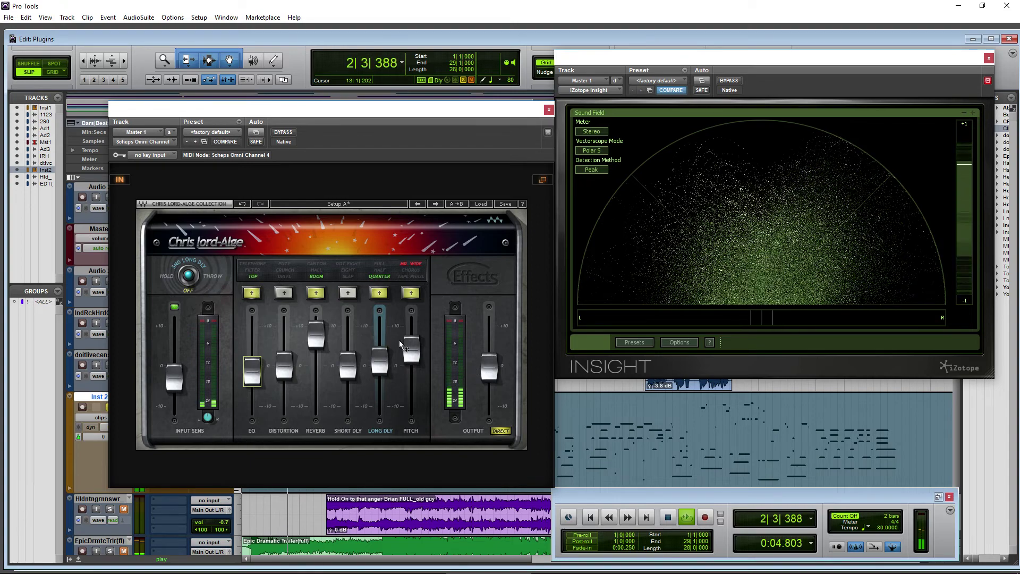
{"action": "left_click", "coordinate": [497, 207]}
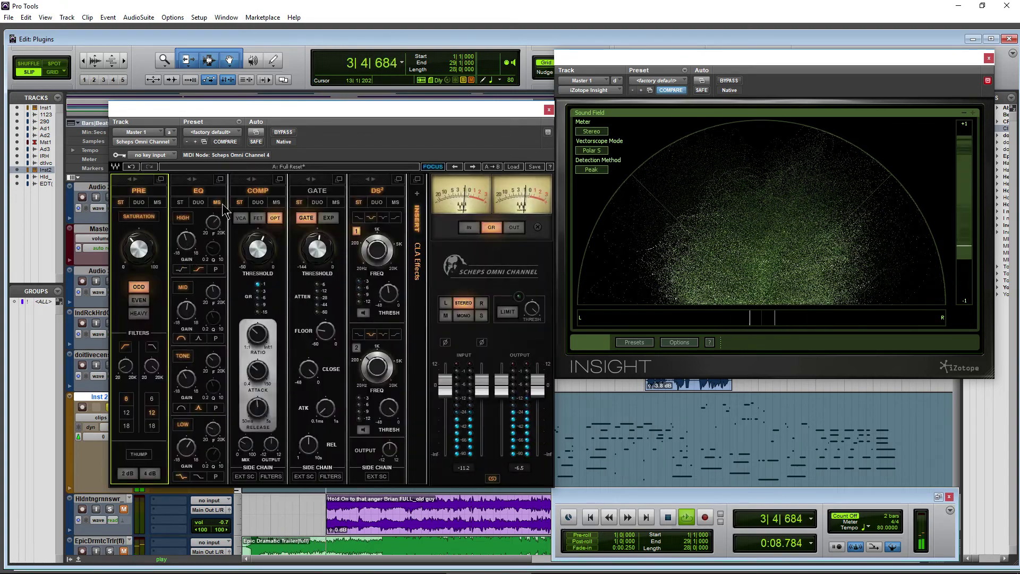
Adjust the high-band gain of the mid and side channels in the expanded EQ module, and collapse the module
{"action": "left_click", "coordinate": [221, 180]}
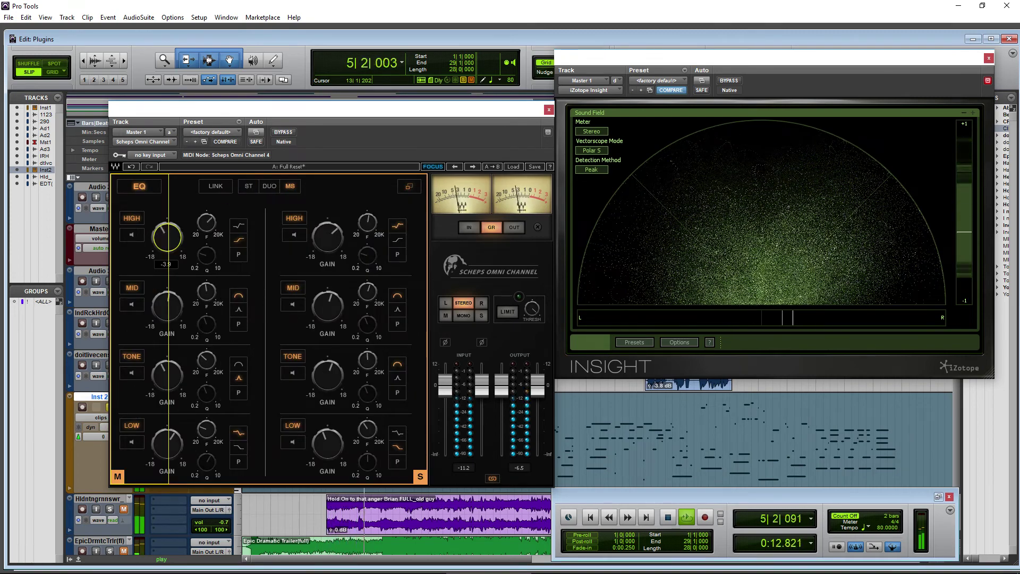
{"action": "left_click_drag", "start_coordinate": [168, 237], "coordinate": [168, 233]}
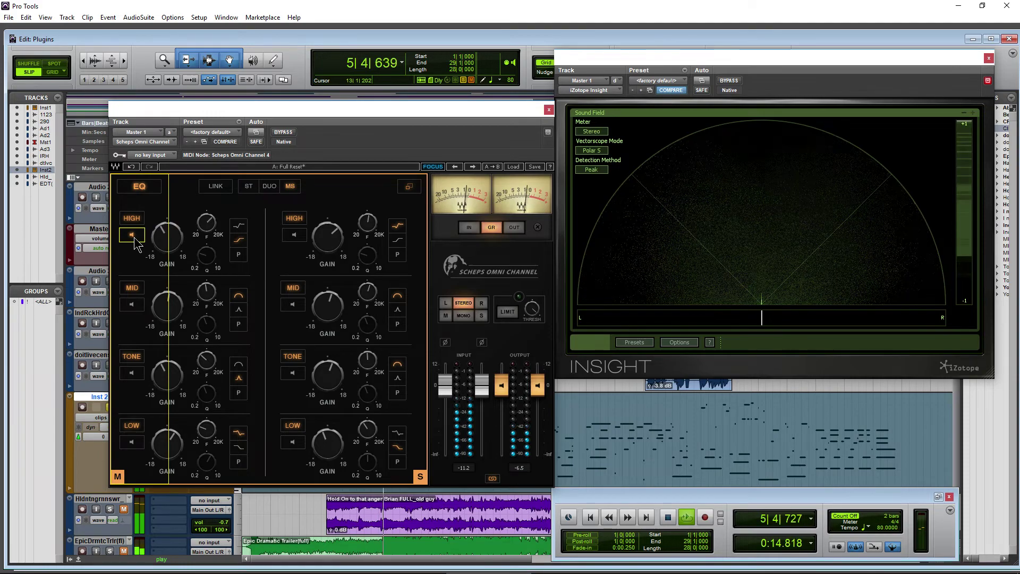
{"action": "left_click_drag", "start_coordinate": [327, 238], "coordinate": [327, 236]}
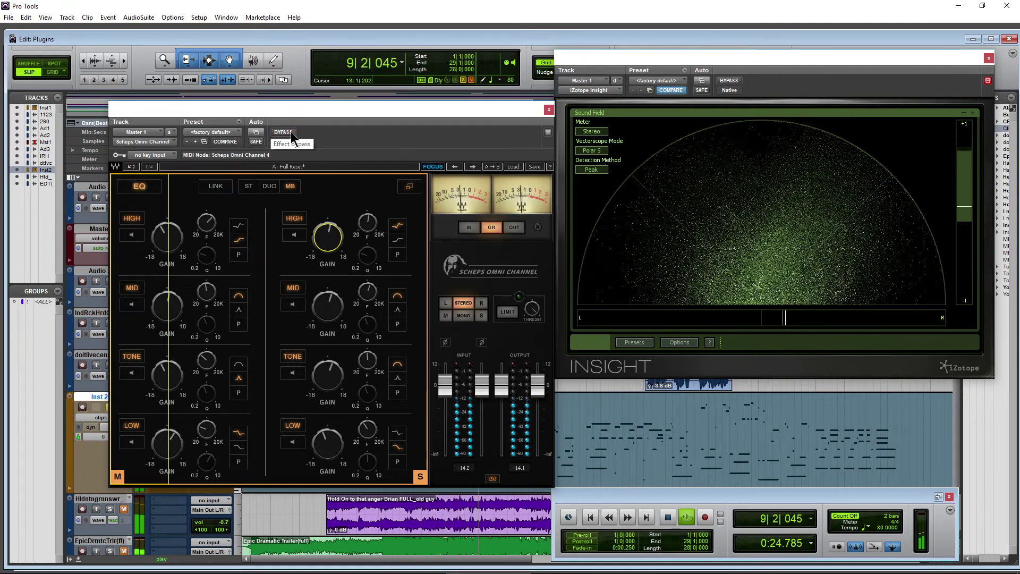
{"action": "left_click", "coordinate": [409, 187]}
Play the track from the start to audition the channel strip with its CLA Effects insert, and stop playback
{"action": "key", "text": "space"}
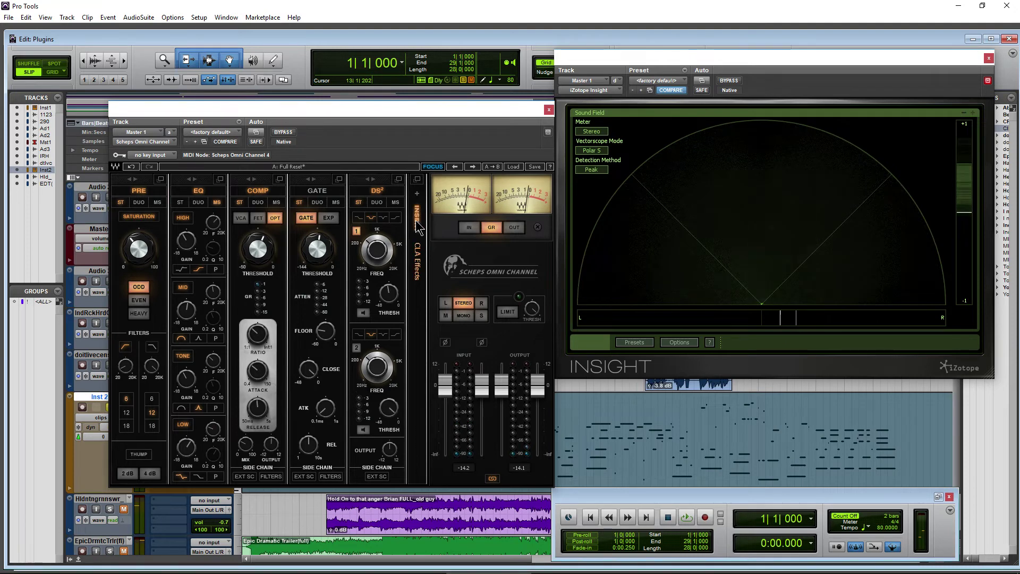
{"action": "key", "text": "space"}
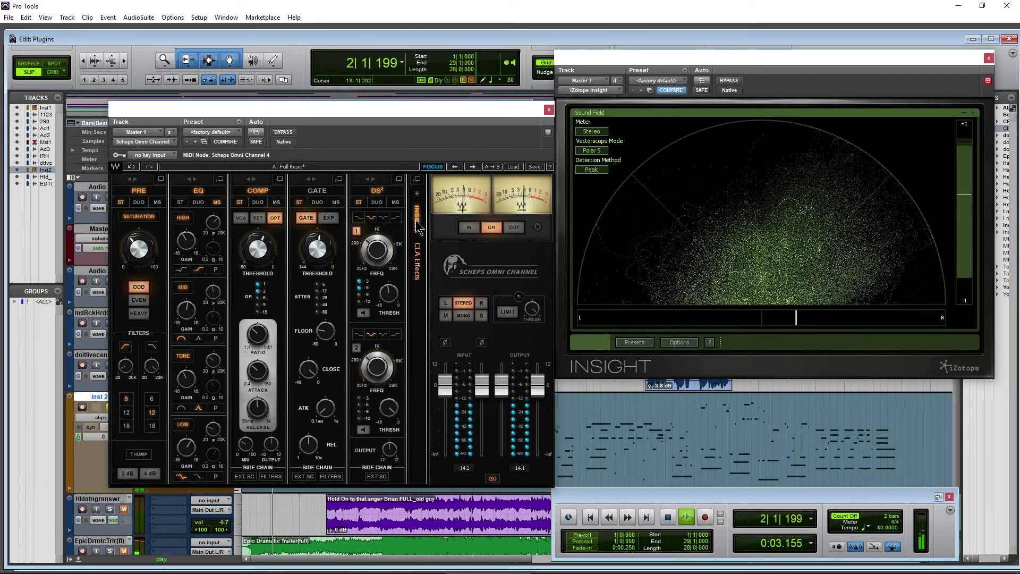
{"action": "key", "text": "space"}
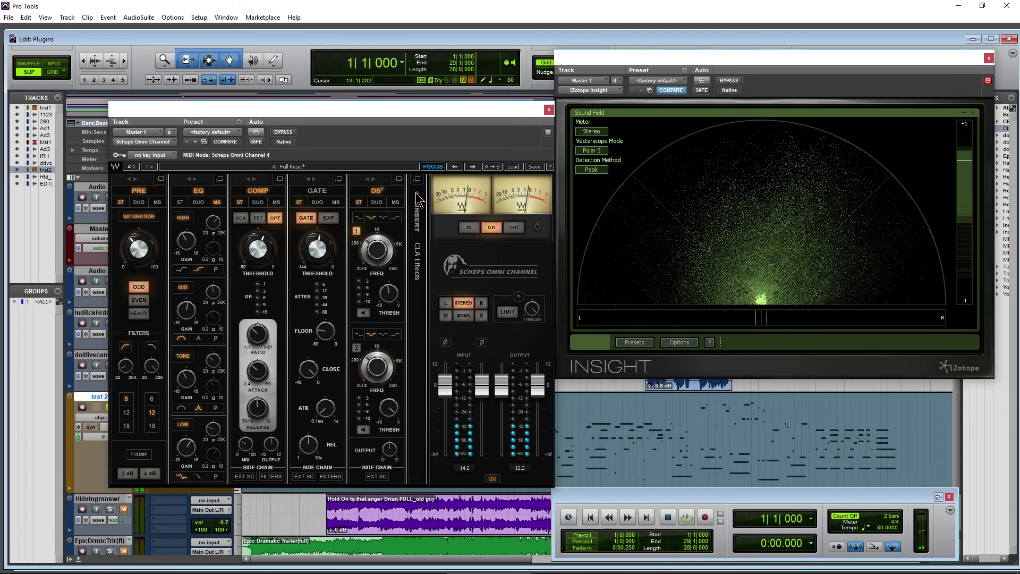
Replace the CLA Effects insert with H-Reverb and reposition the plug-in window
{"action": "left_click", "coordinate": [418, 200]}
{"action": "mouse_move", "coordinate": [454, 200]}
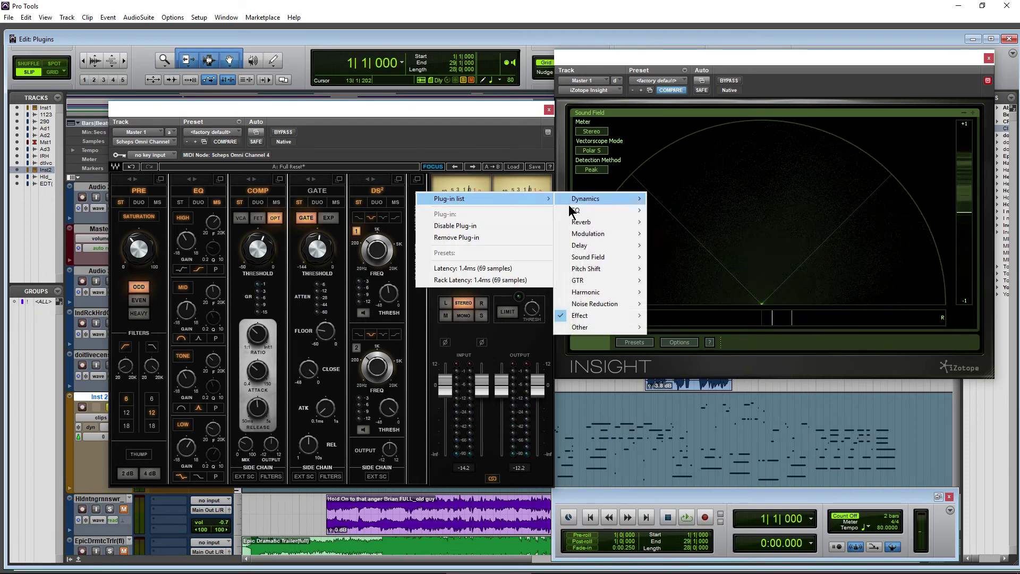
{"action": "mouse_move", "coordinate": [606, 271]}
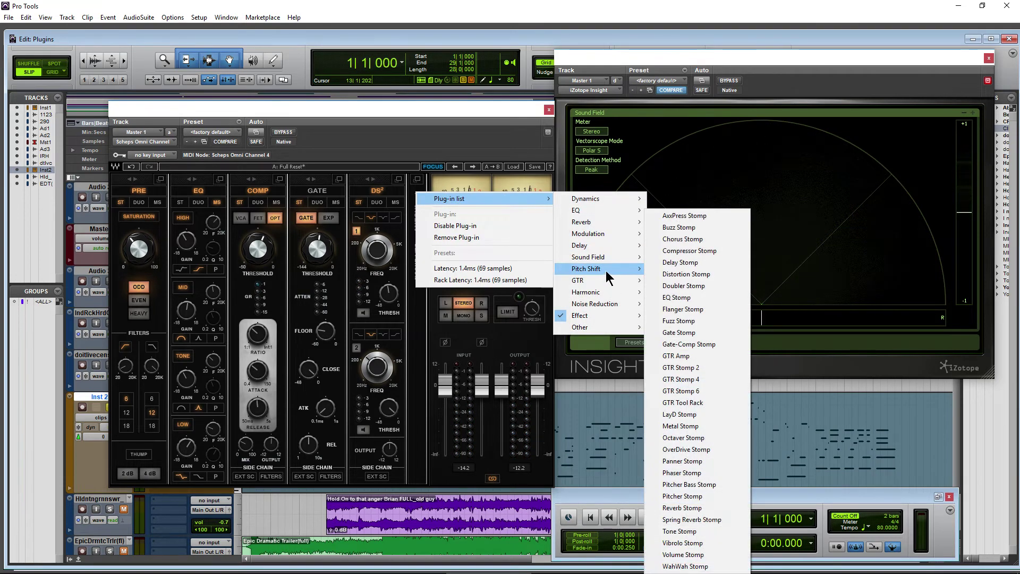
{"action": "mouse_move", "coordinate": [608, 223]}
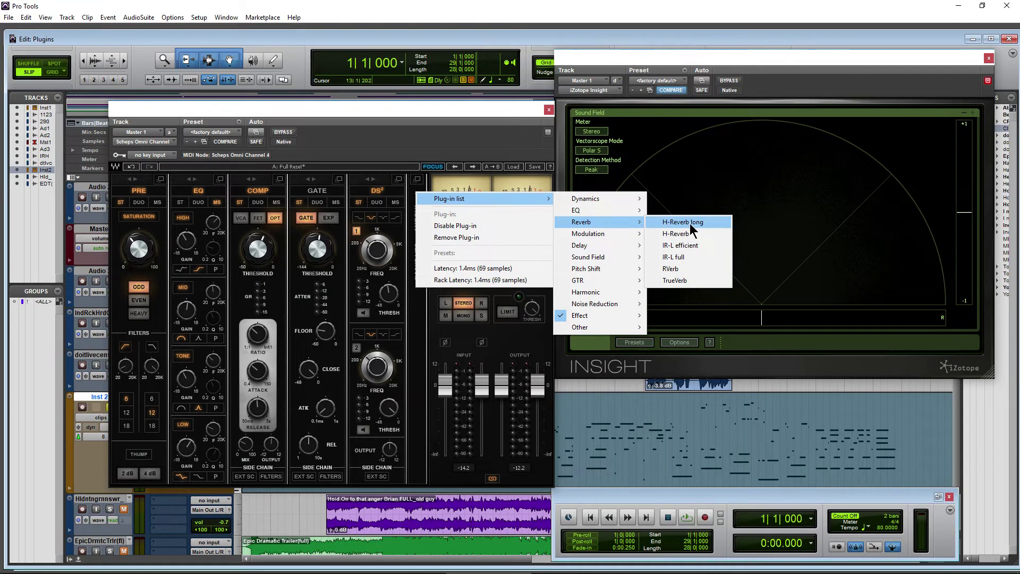
{"action": "left_click", "coordinate": [700, 232]}
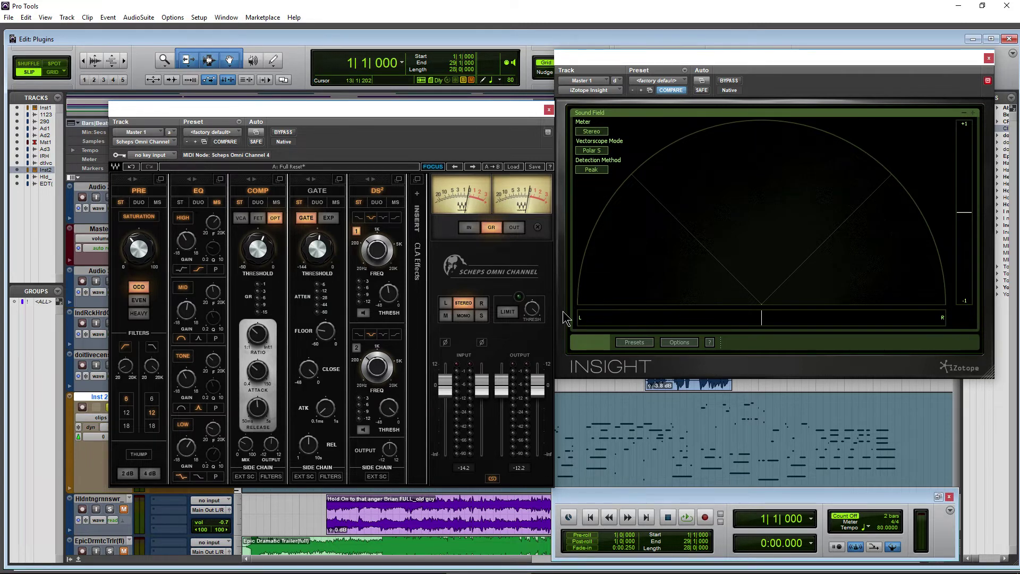
{"action": "left_click_drag", "start_coordinate": [350, 119], "coordinate": [445, 87]}
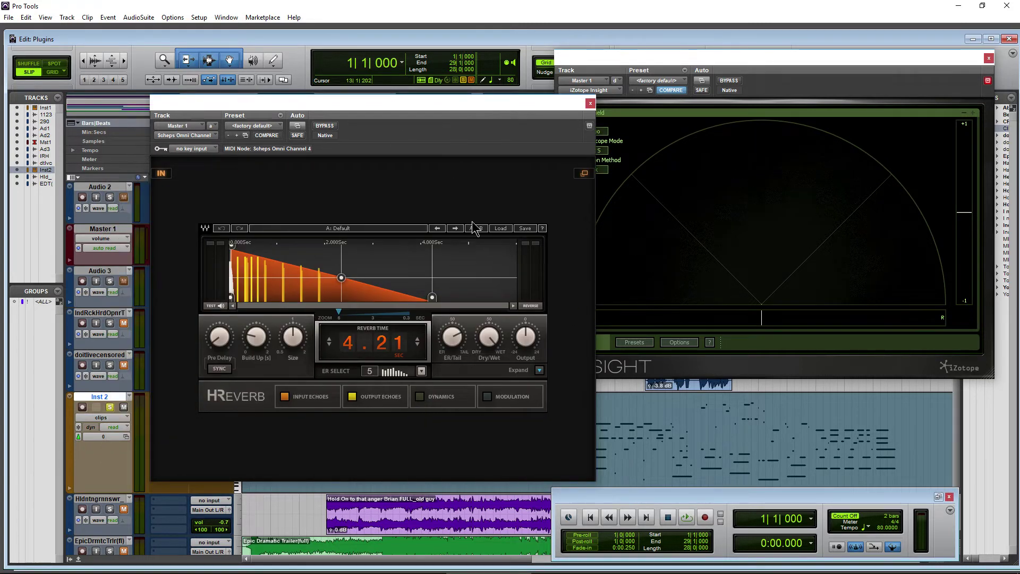
Load the Piano preset from the Daniel Green factory presets in H-Reverb and shift the plug-in window aside
{"action": "left_click", "coordinate": [504, 229]}
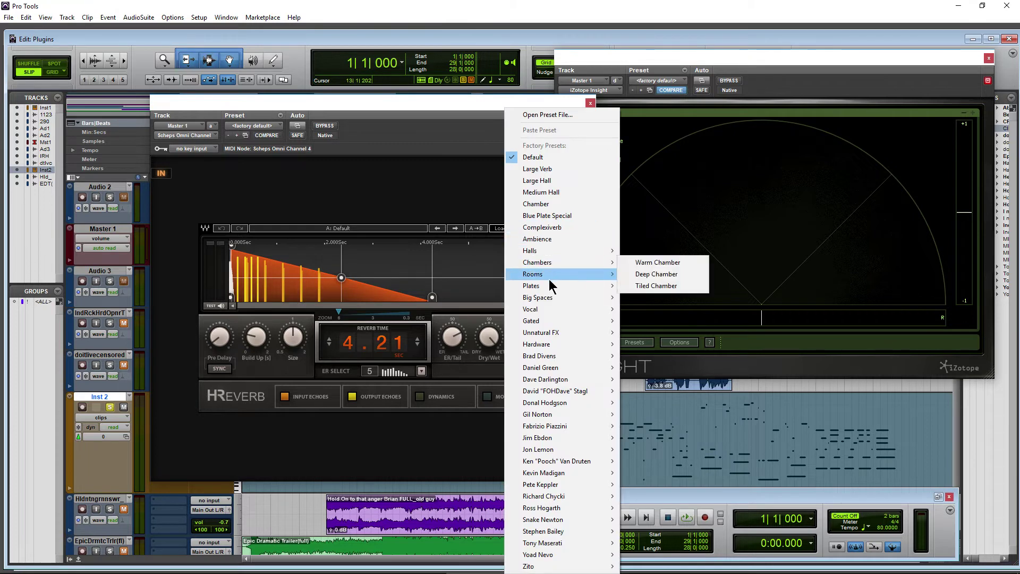
{"action": "mouse_move", "coordinate": [551, 287]}
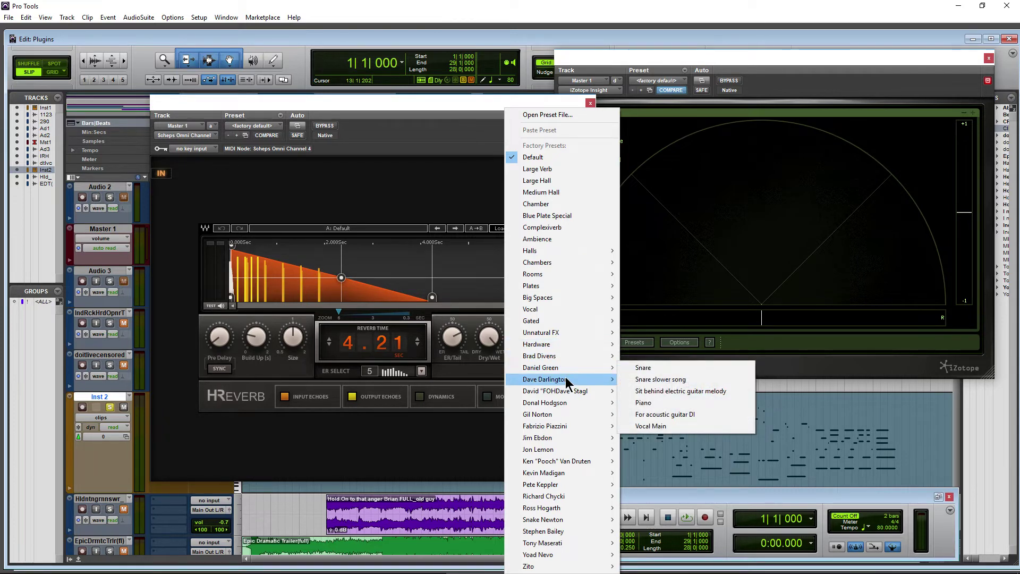
{"action": "mouse_move", "coordinate": [565, 368]}
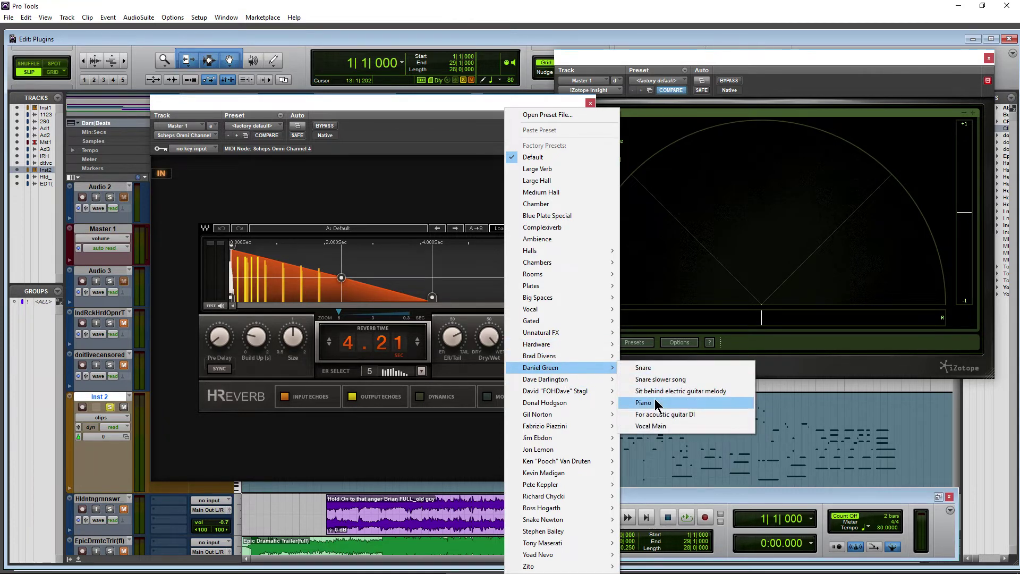
{"action": "left_click", "coordinate": [648, 410]}
{"action": "left_click_drag", "start_coordinate": [315, 108], "coordinate": [359, 110]}
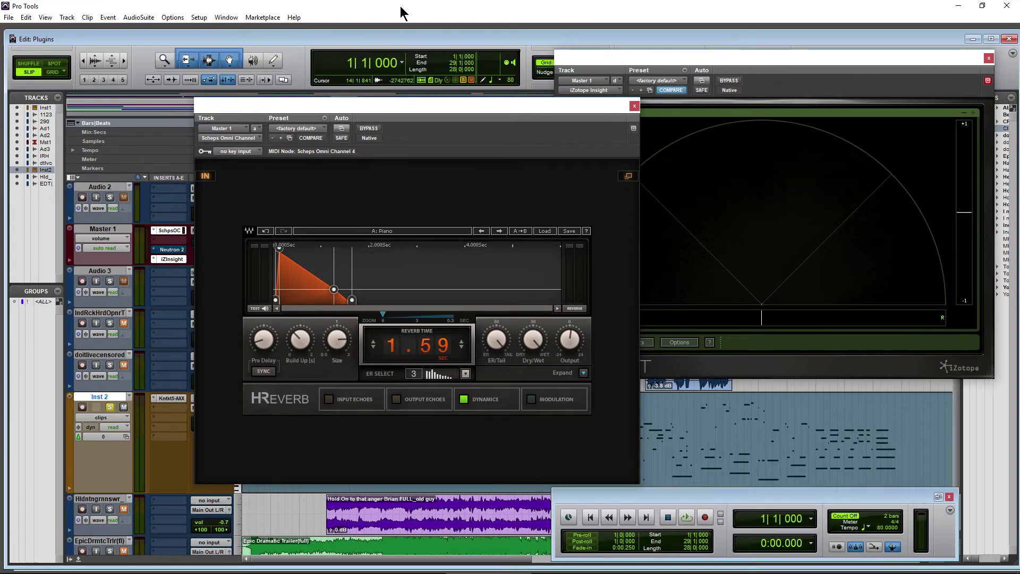
Adjust H-Reverb's Pre Delay, ER/Tail and Dry/Wet settings while playing the track from the start
{"action": "key", "text": "space"}
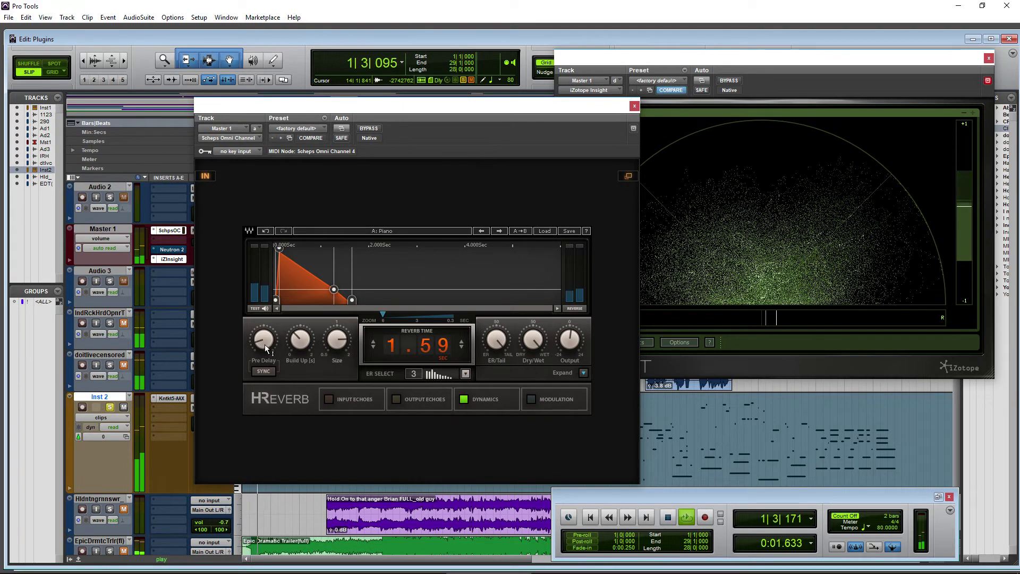
{"action": "left_click_drag", "start_coordinate": [265, 344], "coordinate": [264, 339]}
{"action": "key", "text": "space"}
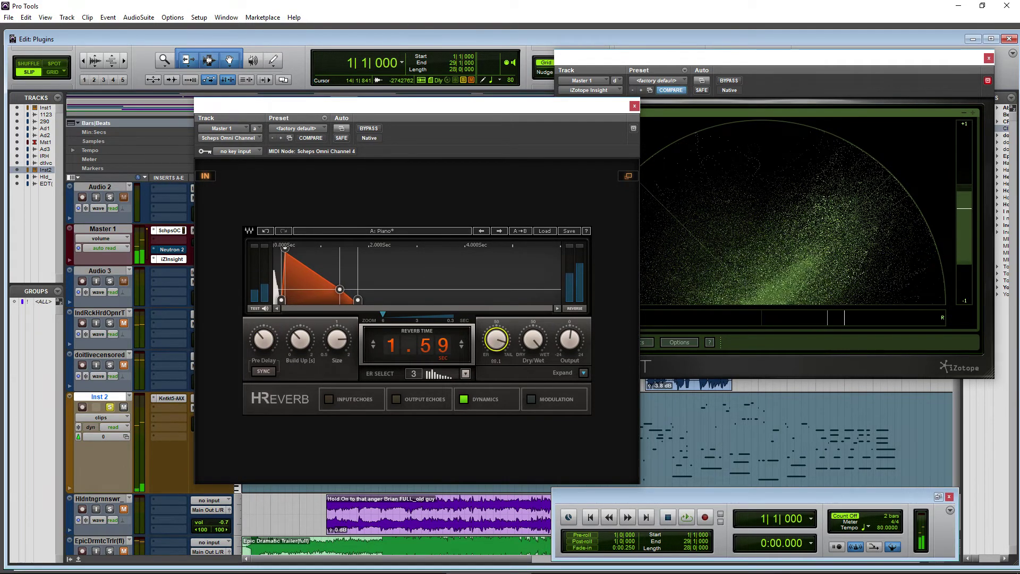
{"action": "key", "text": "space"}
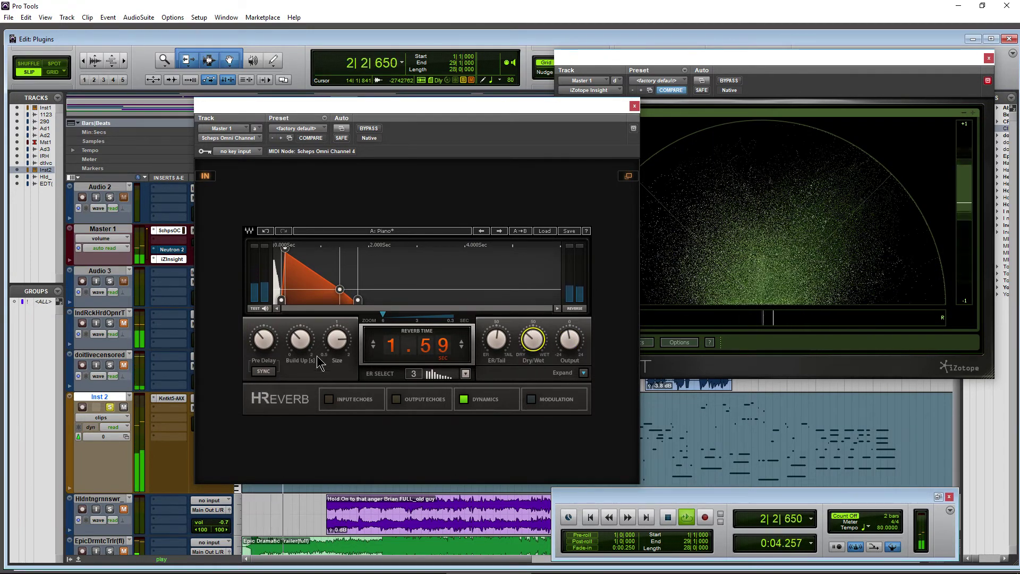
{"action": "left_click_drag", "start_coordinate": [263, 339], "coordinate": [263, 348]}
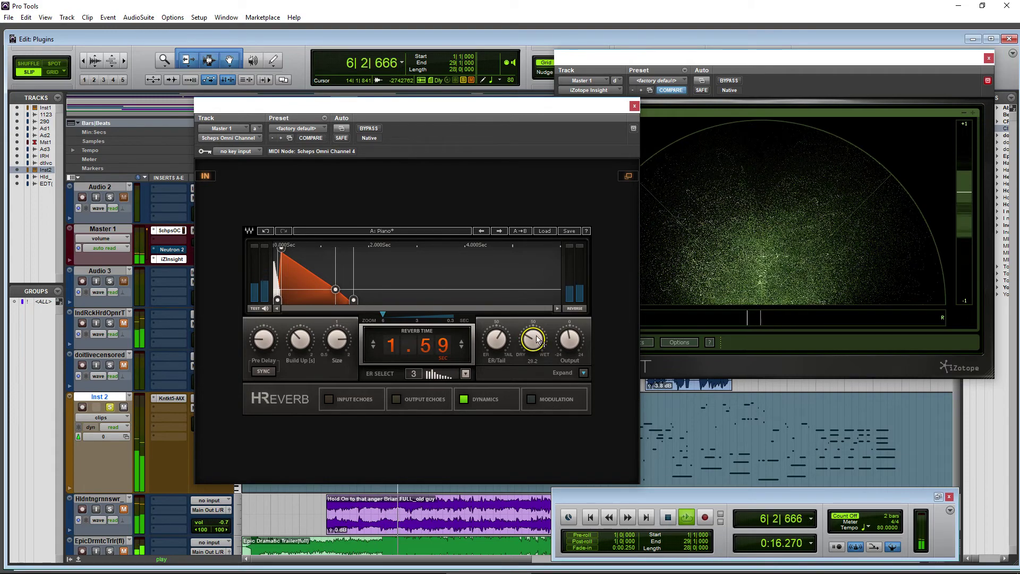
Compare H-Reverb switched off and on, and fine-tune its Dry/Wet mix before returning to the channel strip view
{"action": "left_click", "coordinate": [206, 177]}
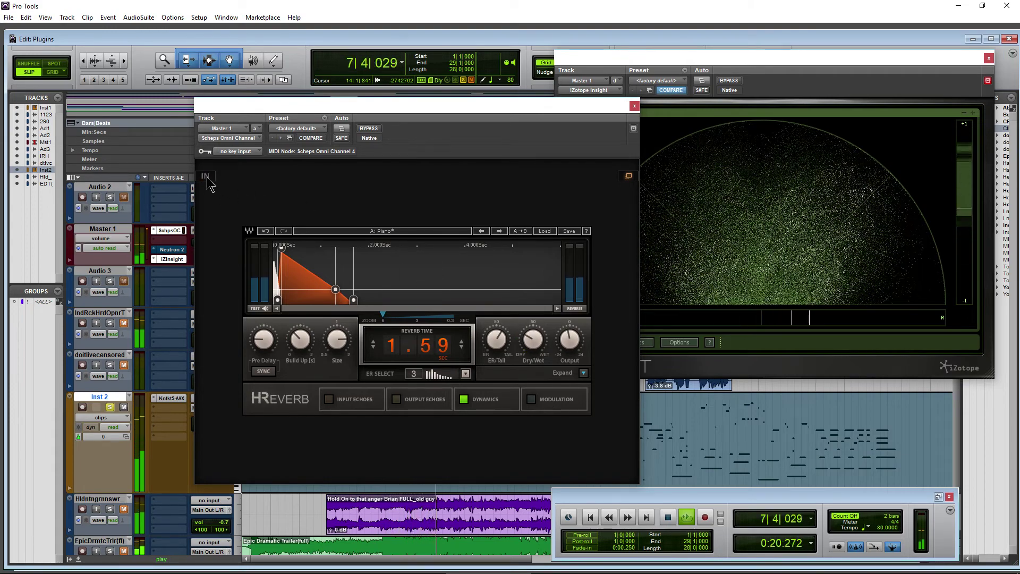
{"action": "left_click", "coordinate": [206, 177]}
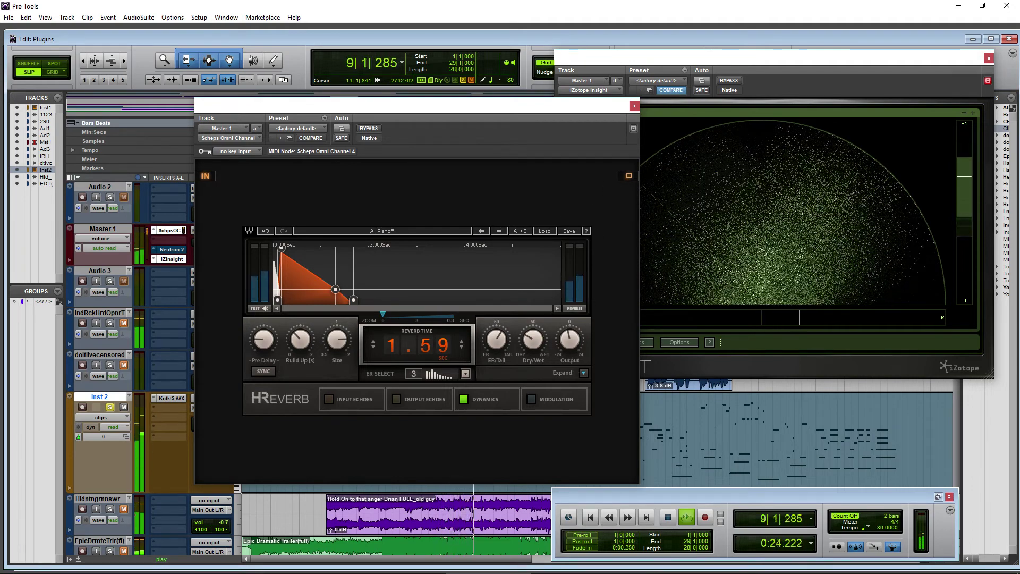
{"action": "left_click_drag", "start_coordinate": [533, 339], "coordinate": [533, 337]}
{"action": "left_click", "coordinate": [627, 176]}
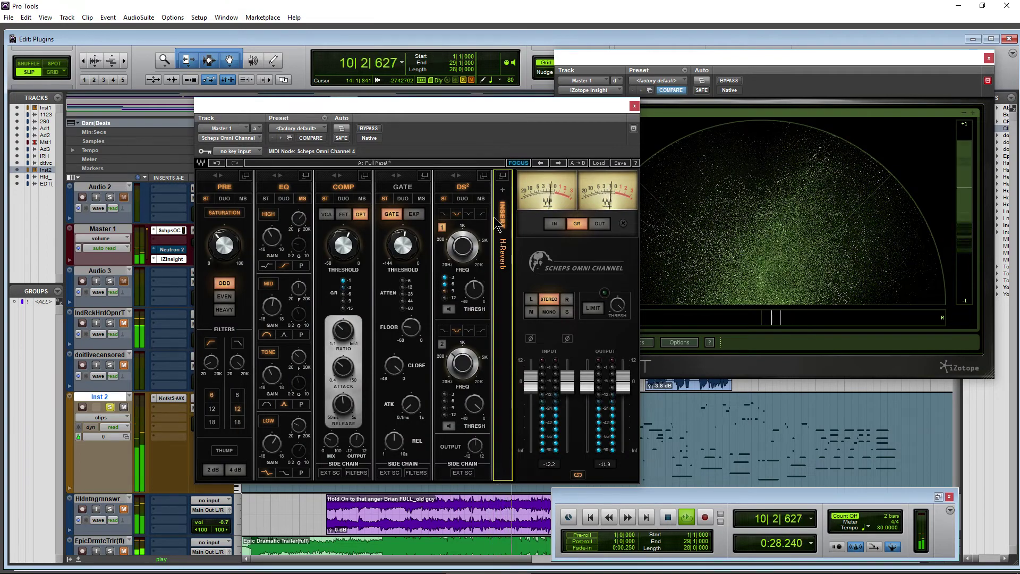
Turn on the output limiter and compare the Scheps Omni Channel bypassed and active during playback
{"action": "left_click", "coordinate": [369, 128]}
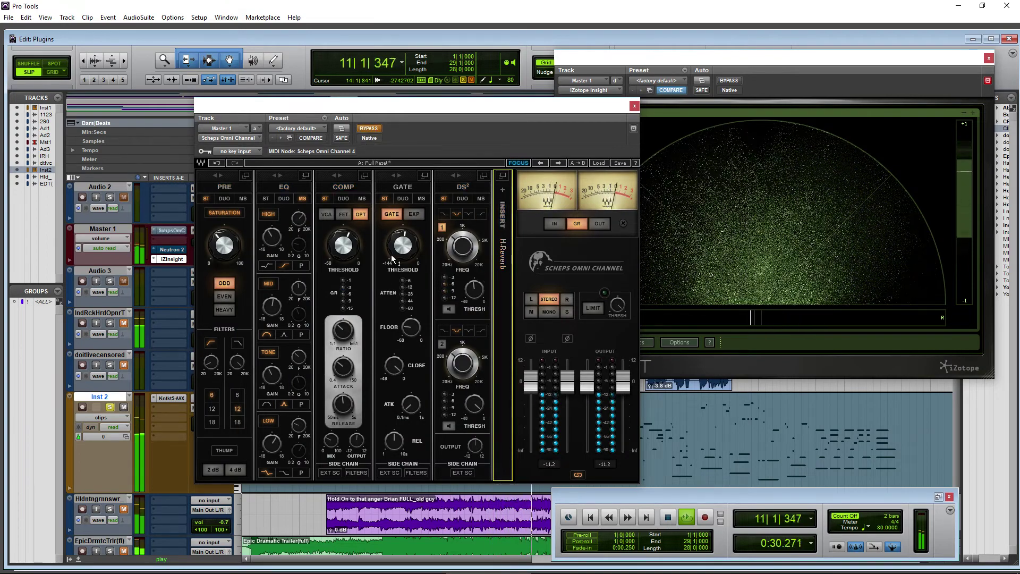
{"action": "left_click", "coordinate": [369, 129]}
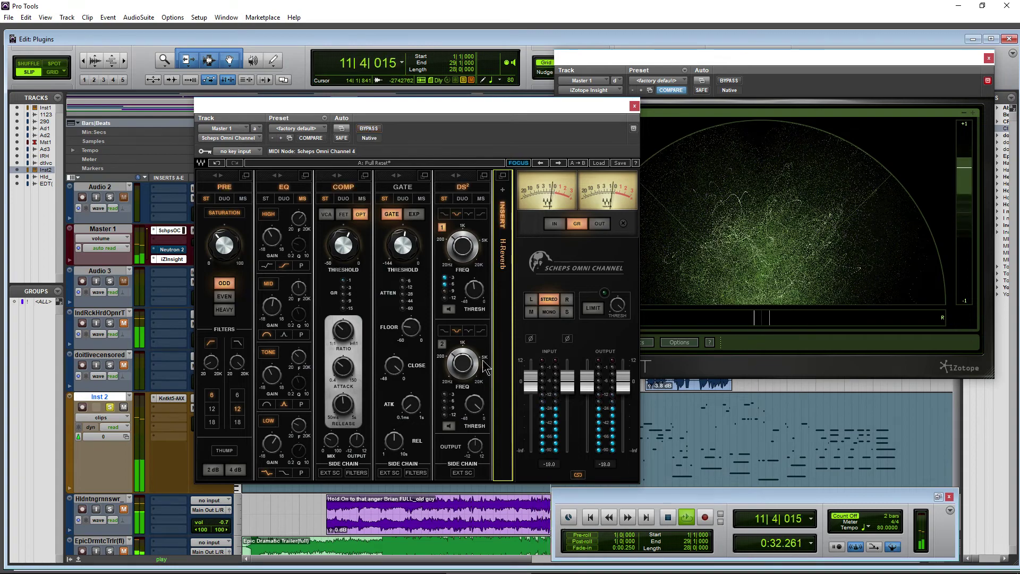
{"action": "left_click", "coordinate": [592, 308]}
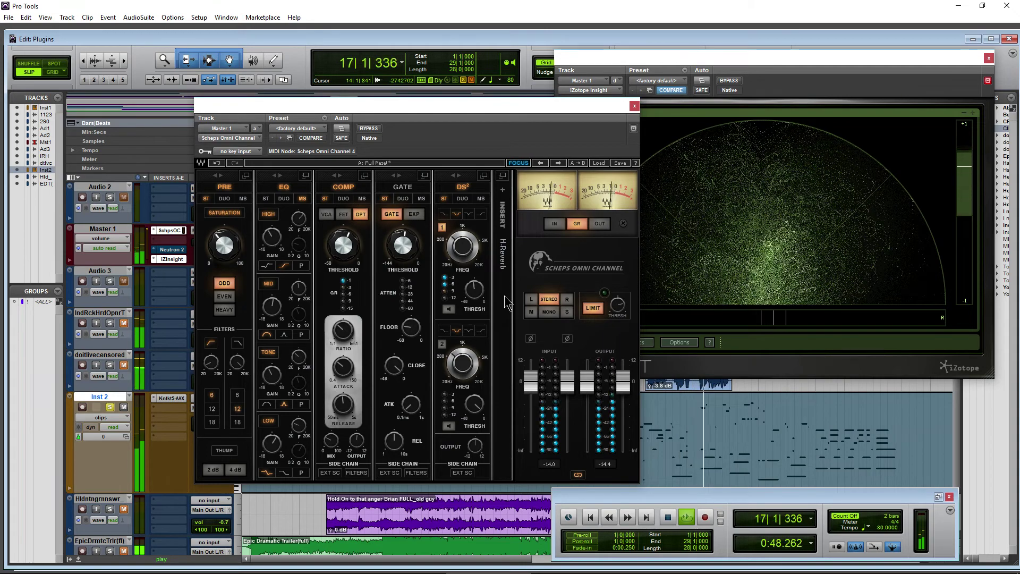
{"action": "left_click", "coordinate": [368, 129]}
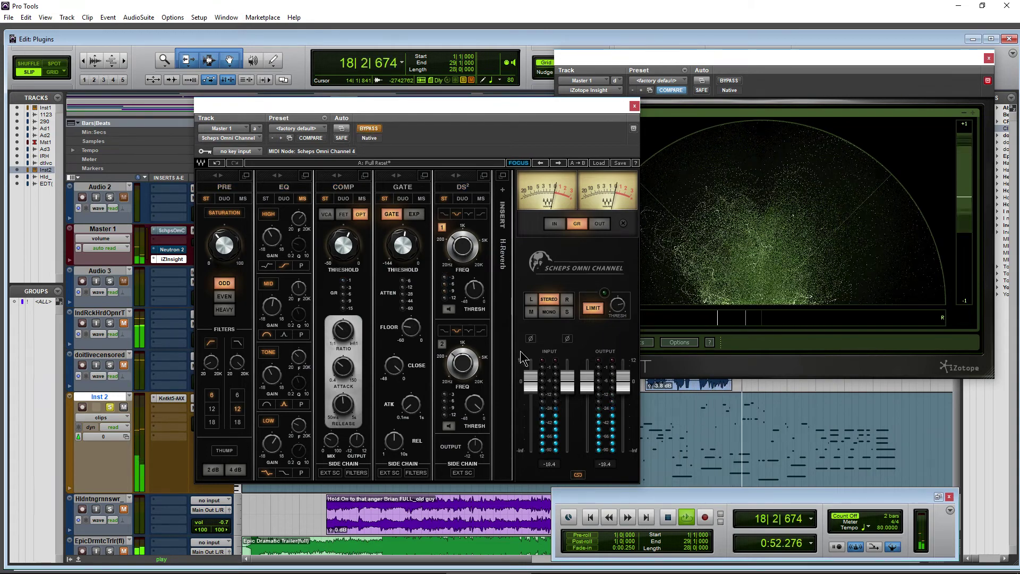
{"action": "left_click", "coordinate": [374, 130]}
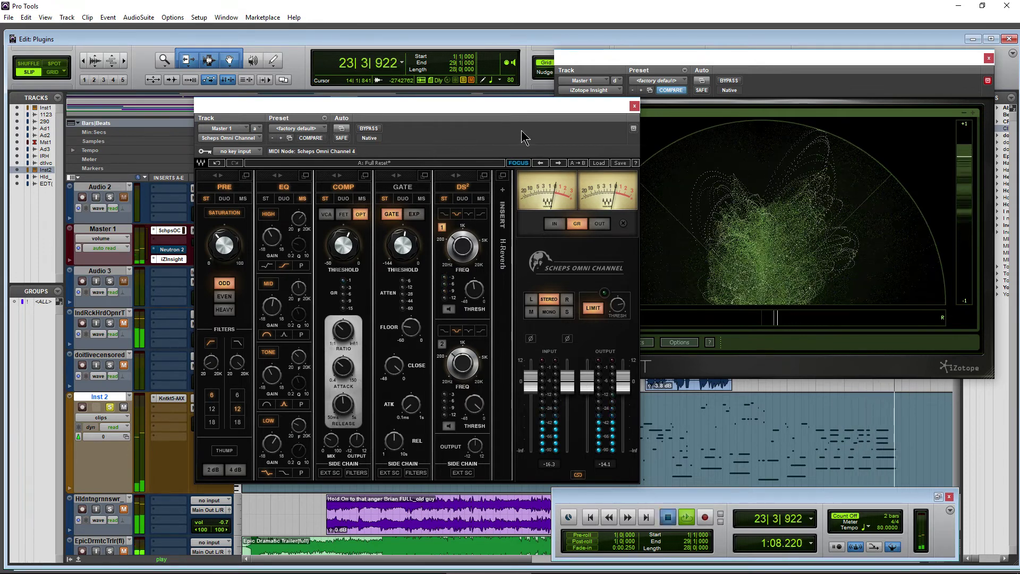
{"action": "key", "text": "space"}
Close the Insight and Scheps Omni Channel plug-in windows to return to the tracks in the Edit window
{"action": "left_click_drag", "start_coordinate": [777, 61], "coordinate": [744, 66]}
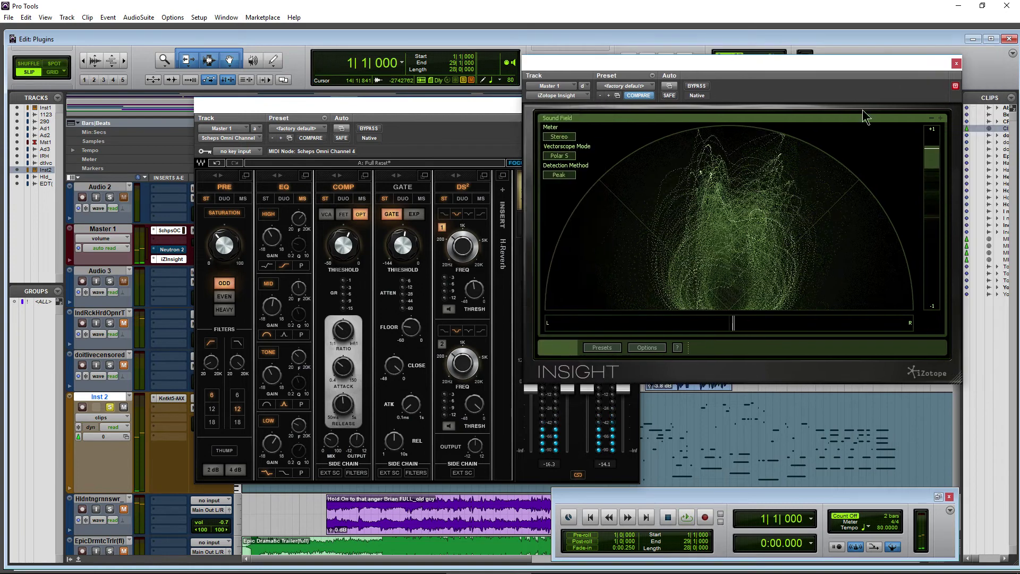
{"action": "left_click", "coordinate": [955, 64]}
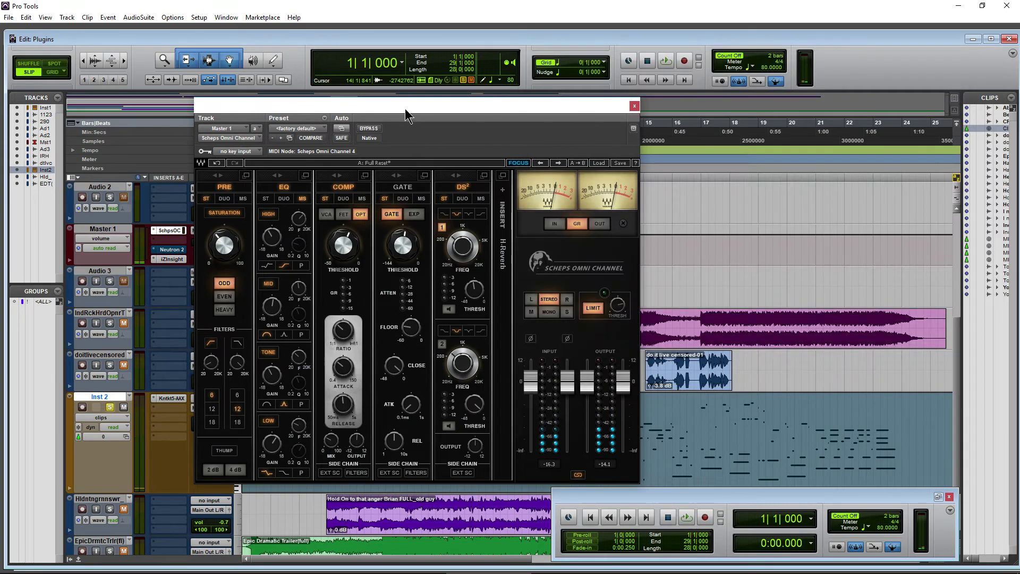
{"action": "left_click_drag", "start_coordinate": [405, 110], "coordinate": [472, 122]}
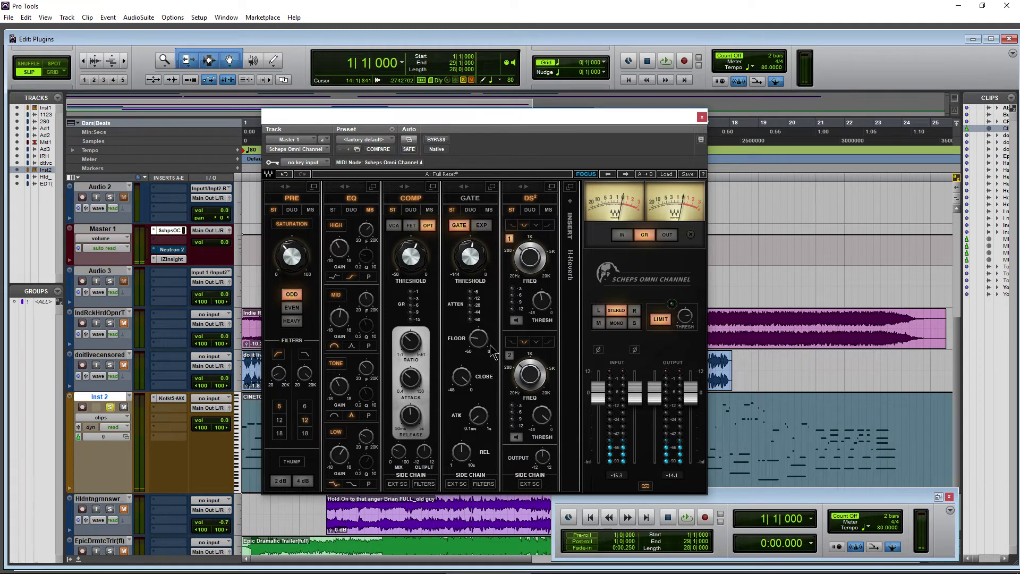
{"action": "left_click_drag", "start_coordinate": [563, 118], "coordinate": [705, 93]}
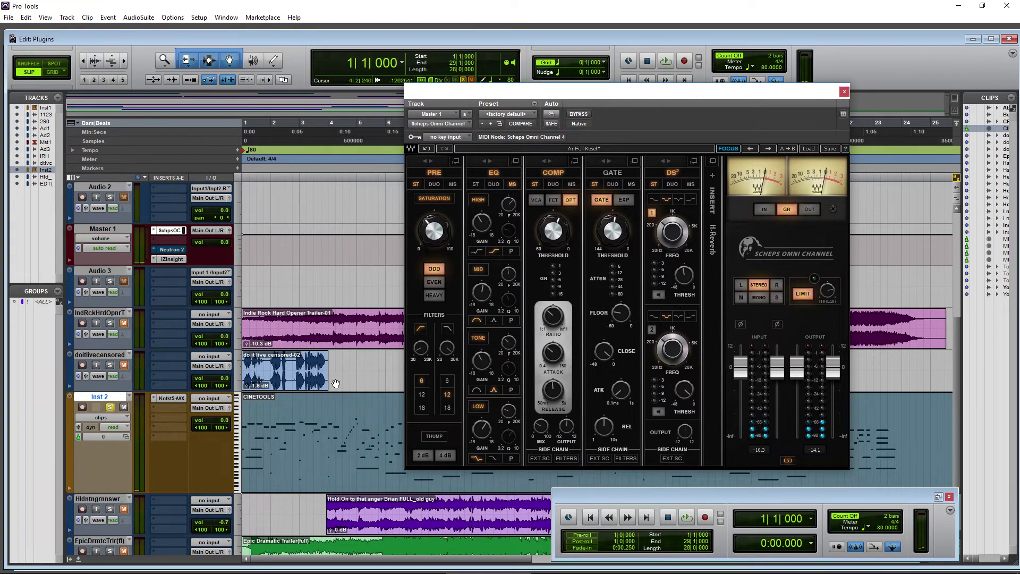
{"action": "scroll", "coordinate": [269, 420], "scroll_direction": "up", "scroll_amount": 5}
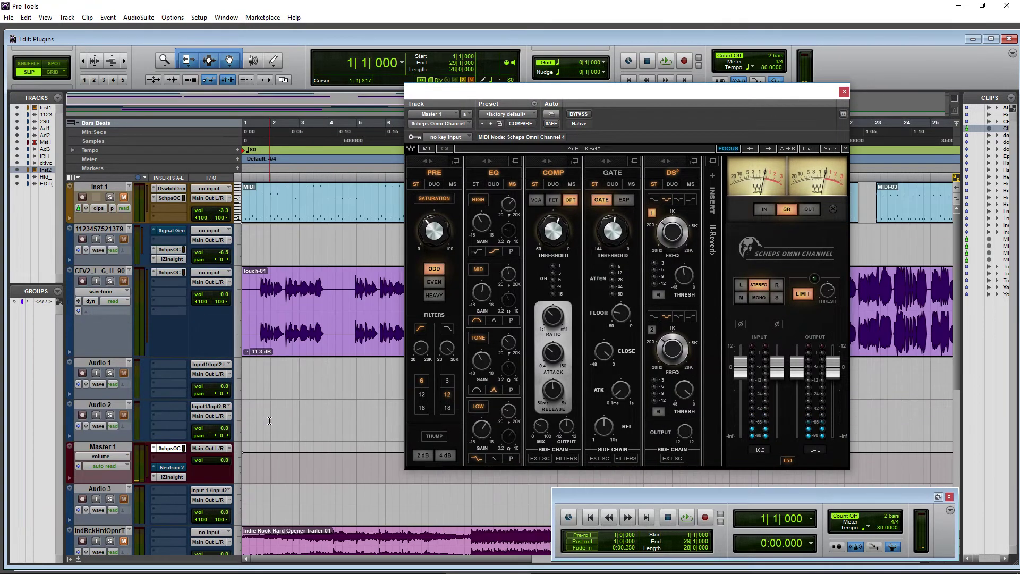
{"action": "left_click", "coordinate": [844, 92]}
{"action": "scroll", "coordinate": [313, 318], "scroll_direction": "down", "scroll_amount": 5}
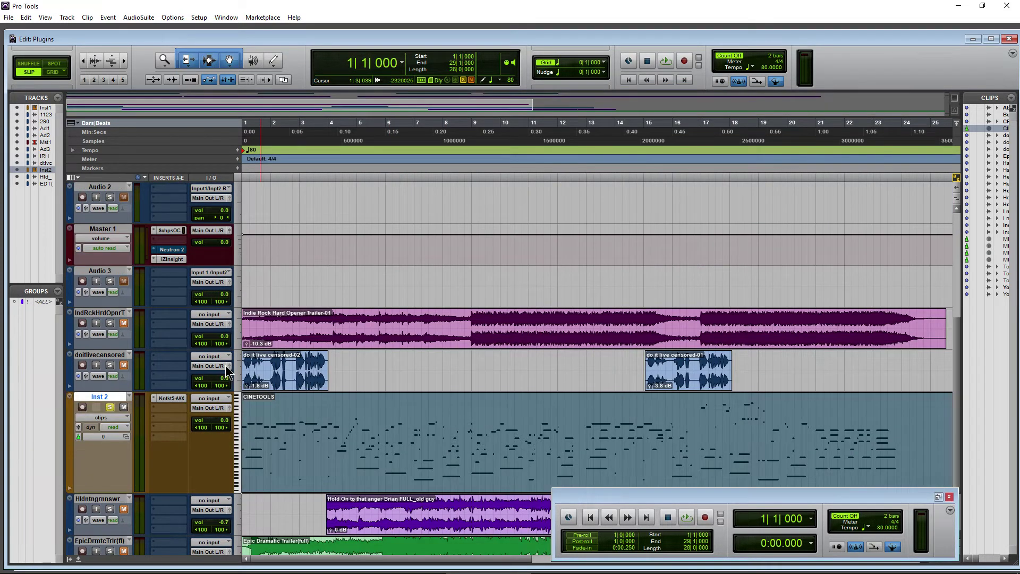
Move the solo from Inst 2 to the CFV2_L_G_H_90 track and select its I need-01 clip
{"action": "left_click", "coordinate": [109, 406]}
{"action": "scroll", "coordinate": [407, 447], "scroll_direction": "up", "scroll_amount": 5}
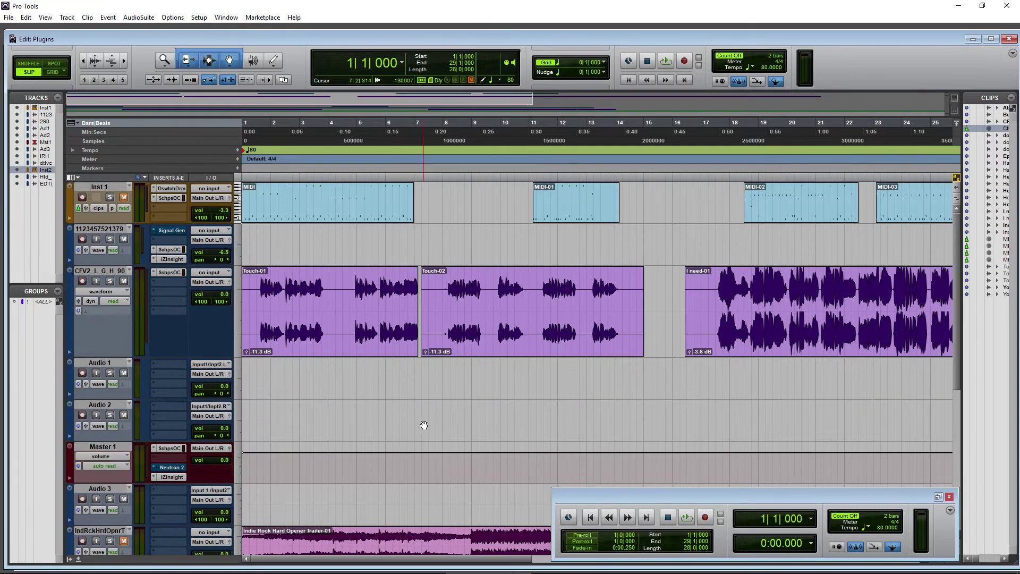
{"action": "left_click", "coordinate": [83, 60]}
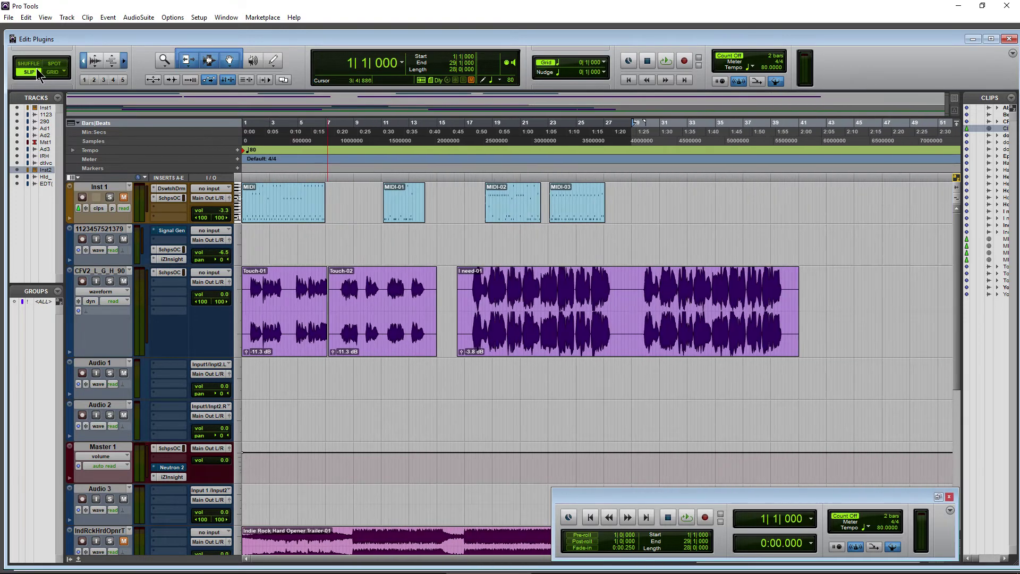
{"action": "left_click", "coordinate": [504, 340]}
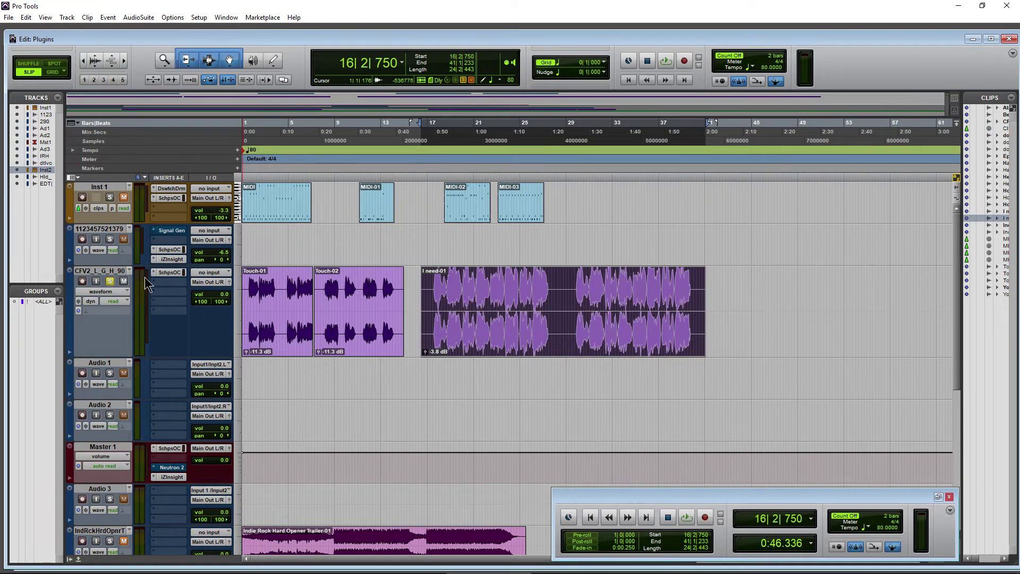
Open the Scheps Omni Channel on the CFV2_L_G_H_90 track and lower the track volume to -4.0 while playing the I need-01 clip
{"action": "left_click", "coordinate": [168, 272]}
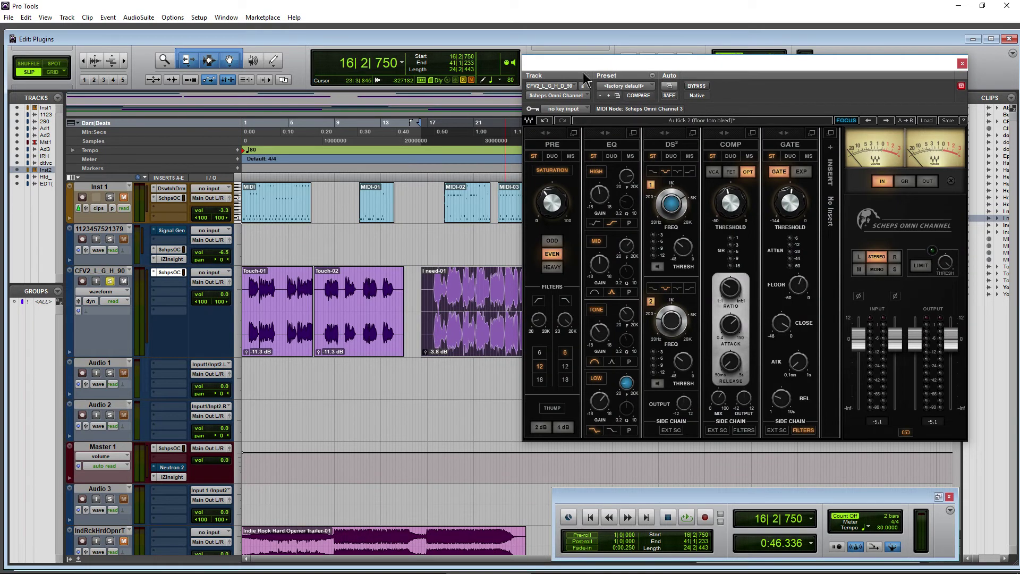
{"action": "left_click", "coordinate": [434, 286]}
{"action": "key", "text": "space"}
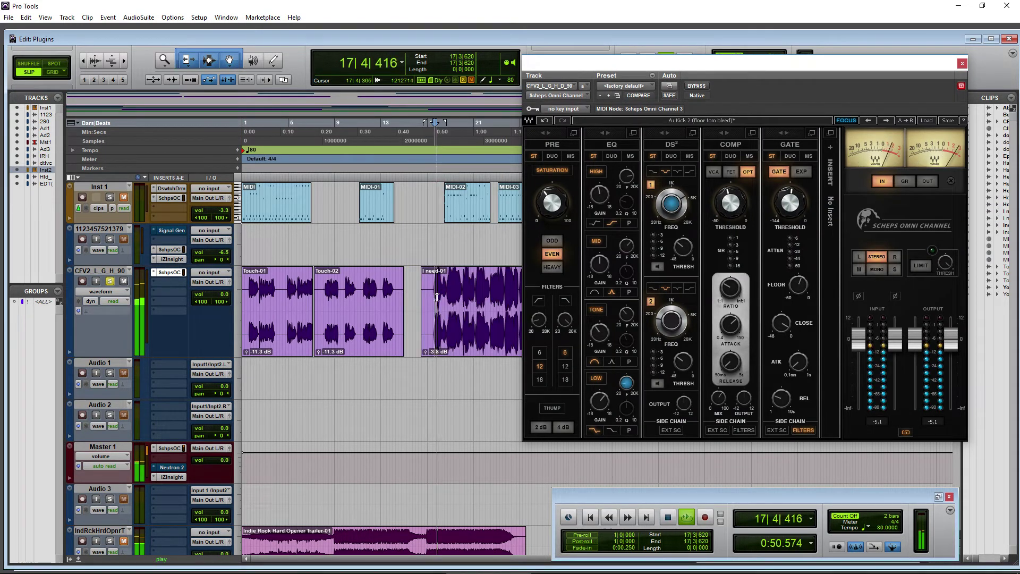
{"action": "left_click", "coordinate": [225, 295]}
{"action": "left_click_drag", "start_coordinate": [225, 297], "coordinate": [226, 305]}
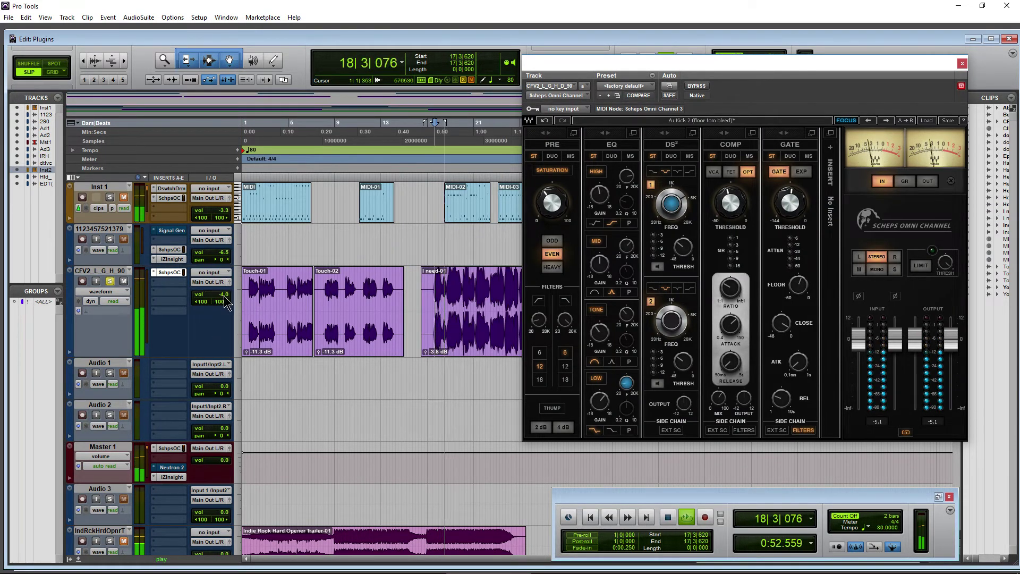
{"action": "left_click_drag", "start_coordinate": [712, 69], "coordinate": [489, 73]}
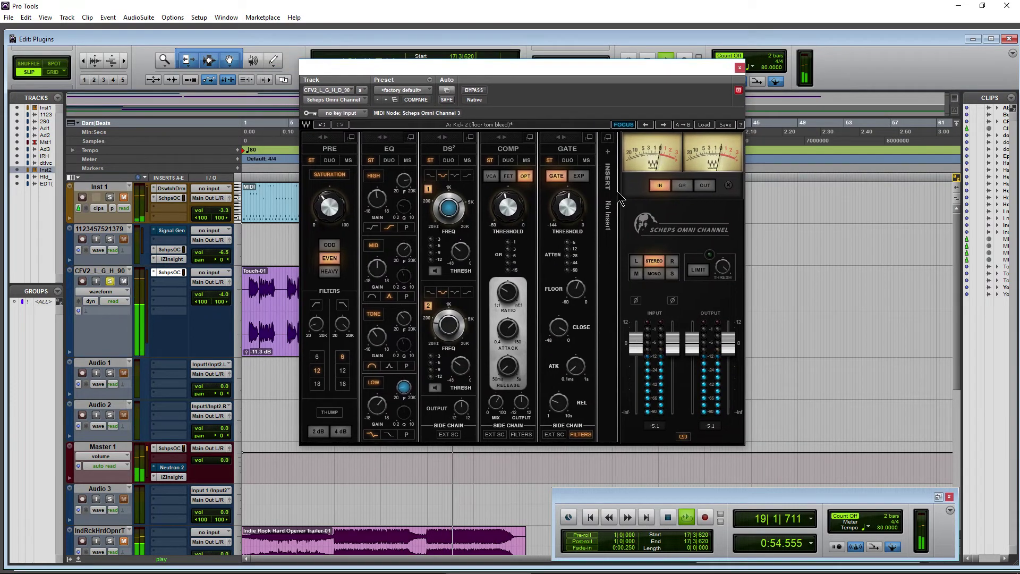
Audition the Vocal 5 (Radio) preset in the Scheps Omni Channel, stop playback, and switch to the Vocal 3 (Present) preset
{"action": "left_click", "coordinate": [706, 125]}
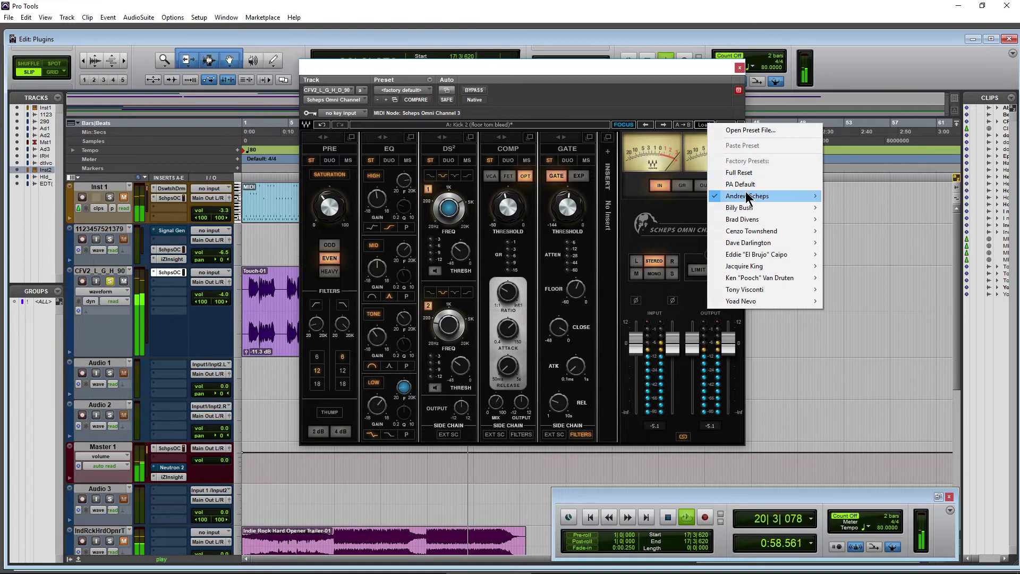
{"action": "mouse_move", "coordinate": [747, 197]}
{"action": "left_click", "coordinate": [860, 192]}
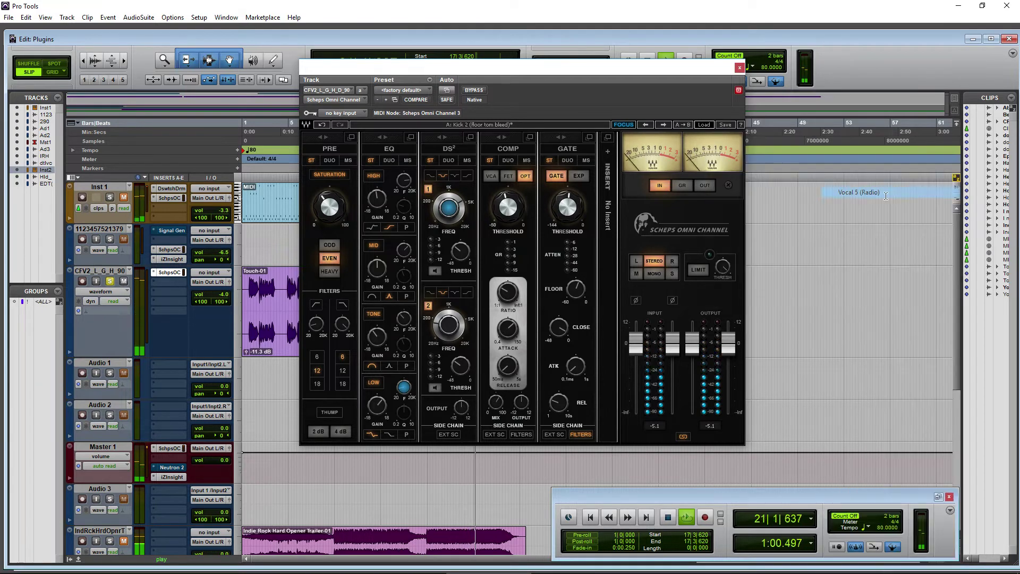
{"action": "left_click_drag", "start_coordinate": [594, 73], "coordinate": [683, 96]}
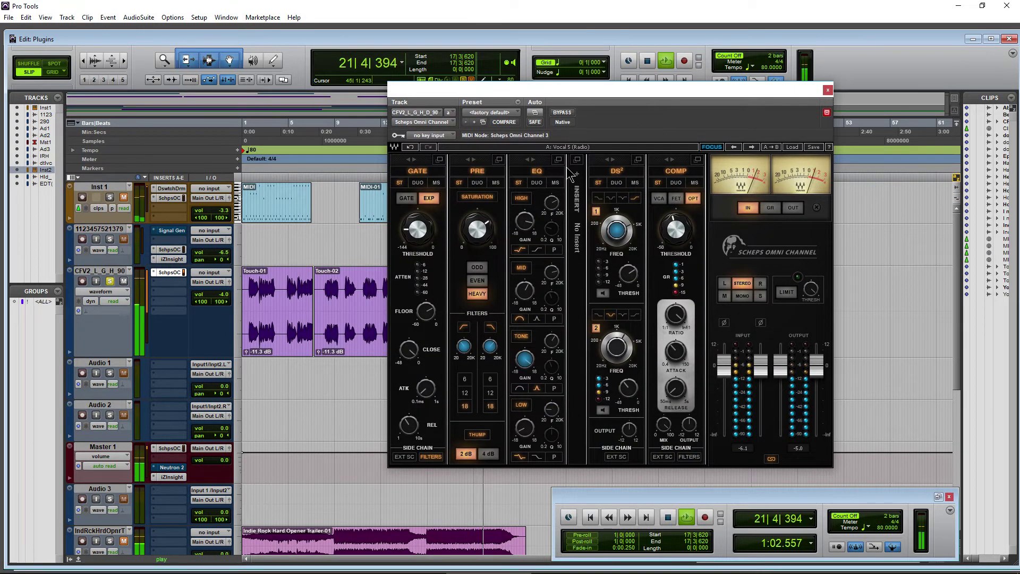
{"action": "key", "text": "space"}
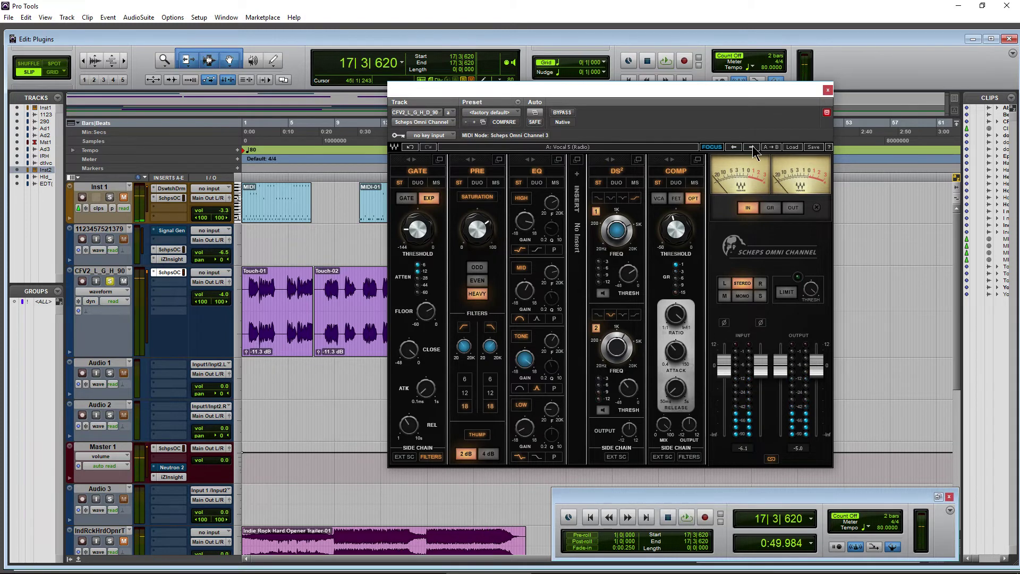
{"action": "left_click", "coordinate": [733, 147]}
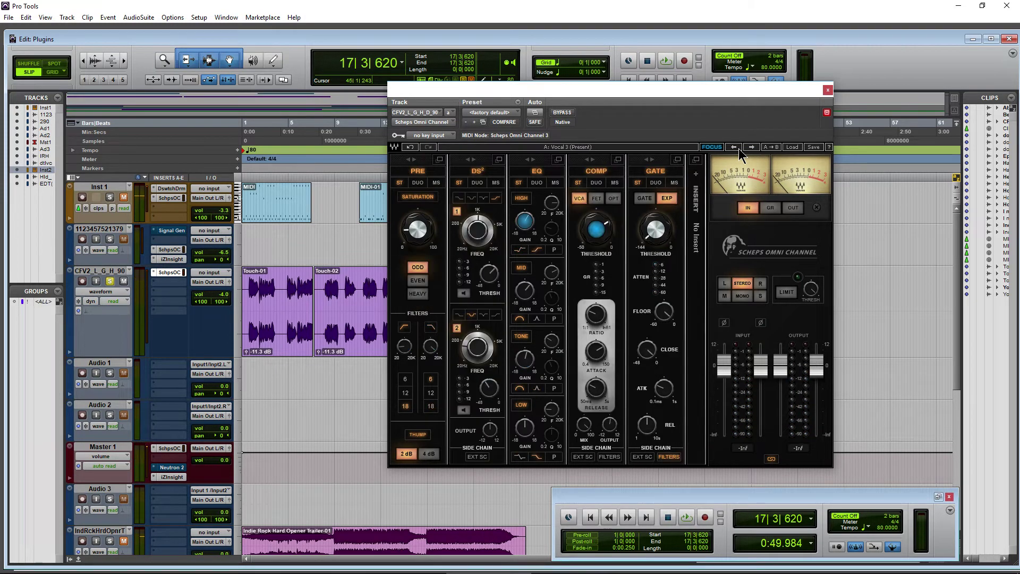
Play the vocal with Vocal 3 (Present), compare the plug-in bypassed and active, and stop playback
{"action": "key", "text": "space"}
{"action": "left_click_drag", "start_coordinate": [688, 88], "coordinate": [709, 99]}
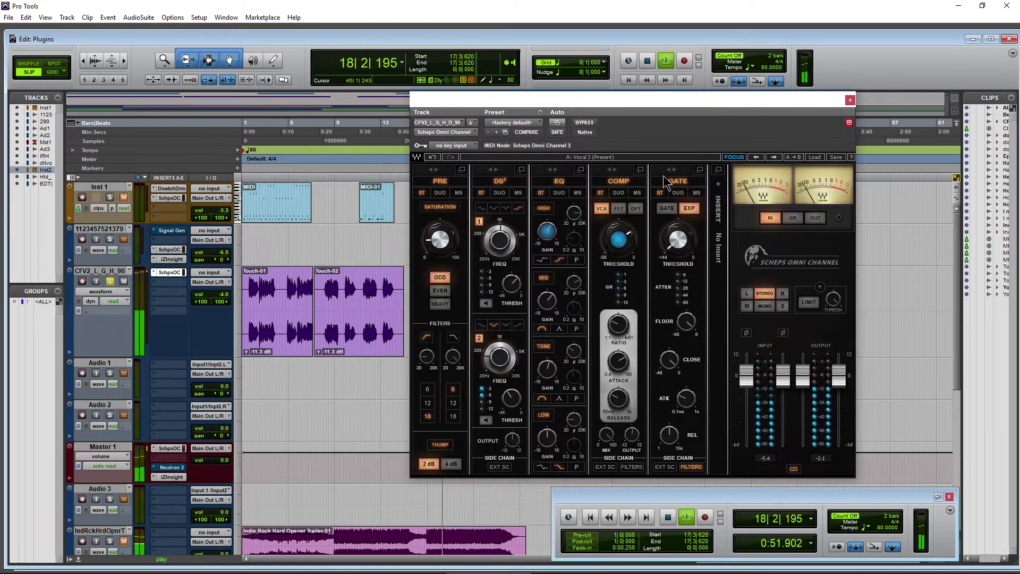
{"action": "left_click", "coordinate": [584, 122]}
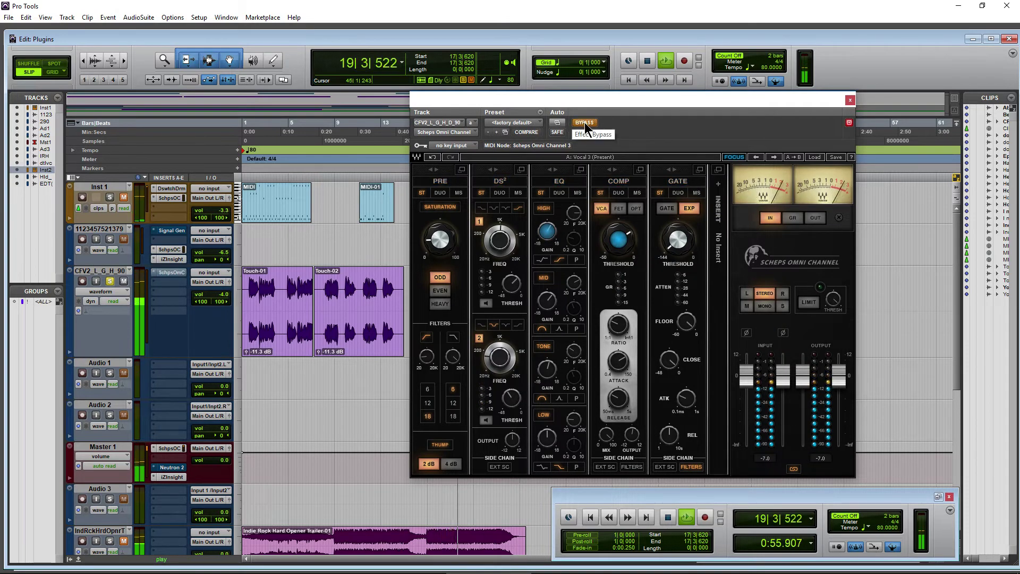
{"action": "left_click", "coordinate": [584, 122]}
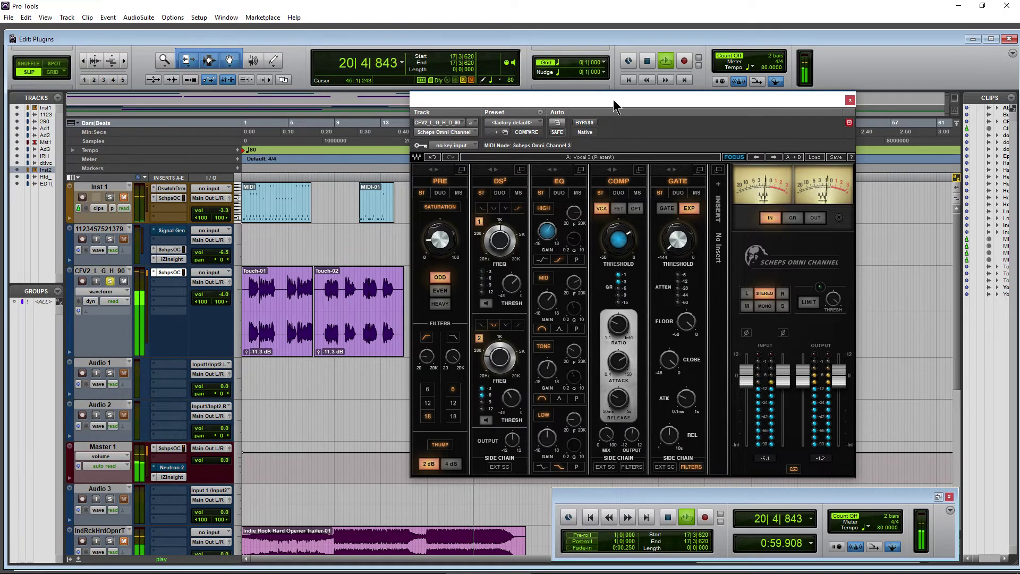
{"action": "left_click_drag", "start_coordinate": [613, 106], "coordinate": [376, 111]}
{"action": "key", "text": "space"}
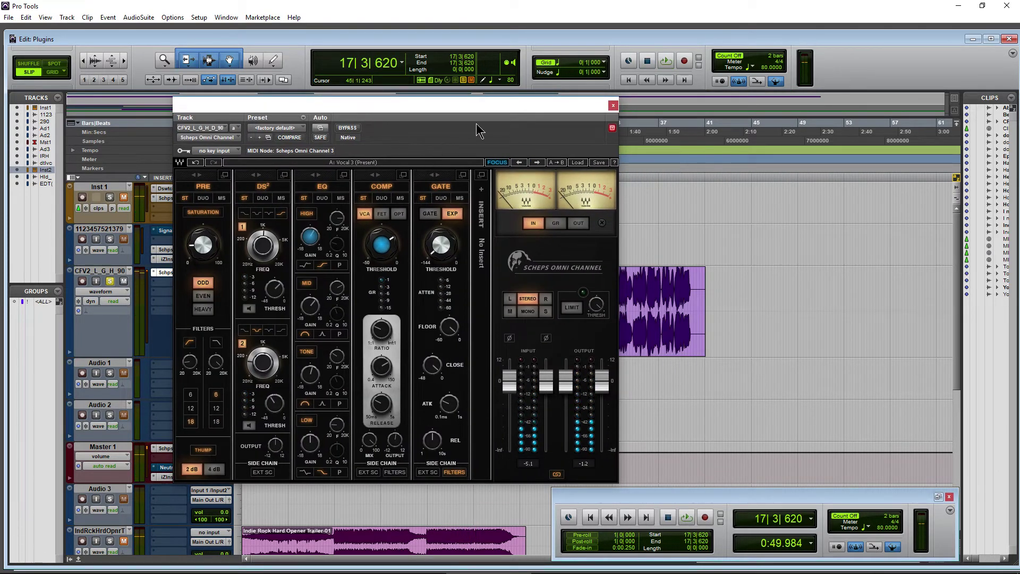
Open the expanded EQ view during playback and audition its High, Mid and Tone bands in solo
{"action": "left_click_drag", "start_coordinate": [503, 99], "coordinate": [504, 108]}
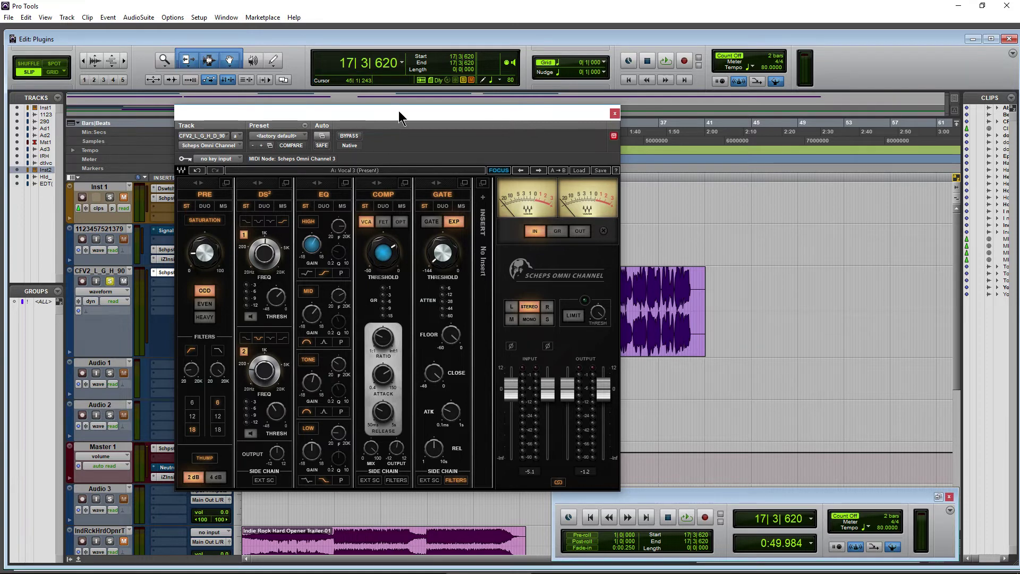
{"action": "left_click_drag", "start_coordinate": [399, 118], "coordinate": [402, 118]}
{"action": "key", "text": "space"}
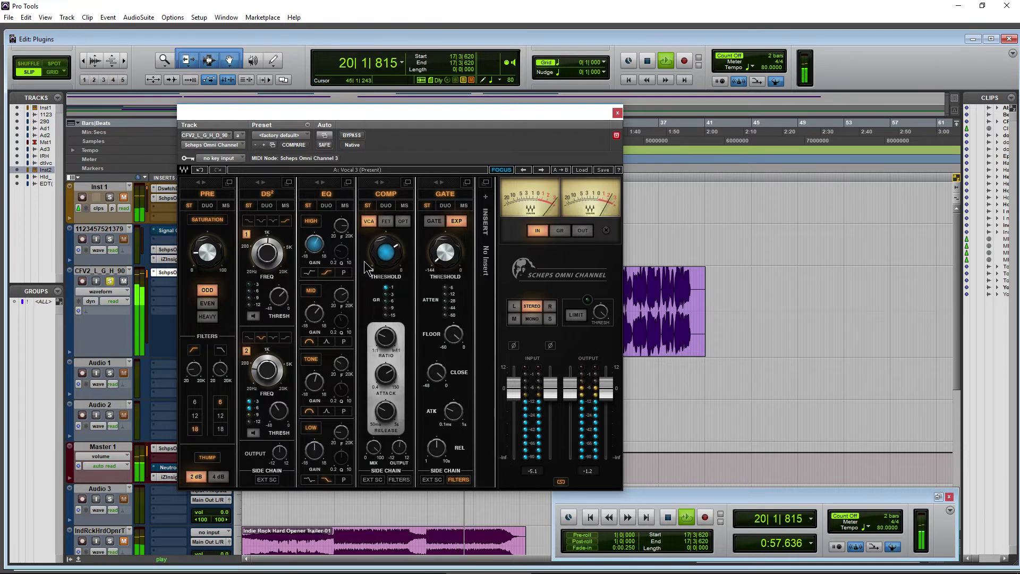
{"action": "left_click", "coordinate": [347, 182]}
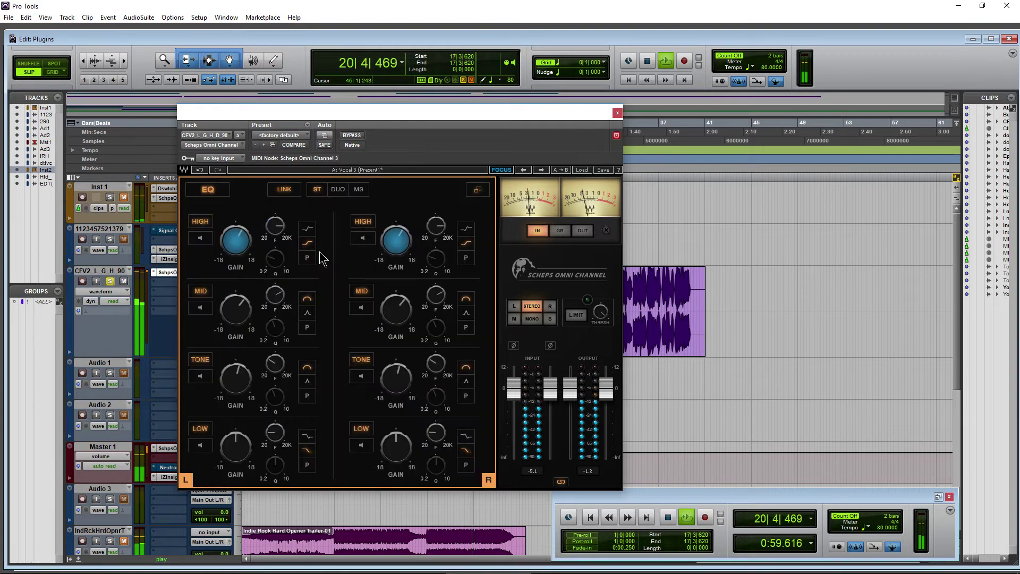
{"action": "left_click", "coordinate": [200, 240]}
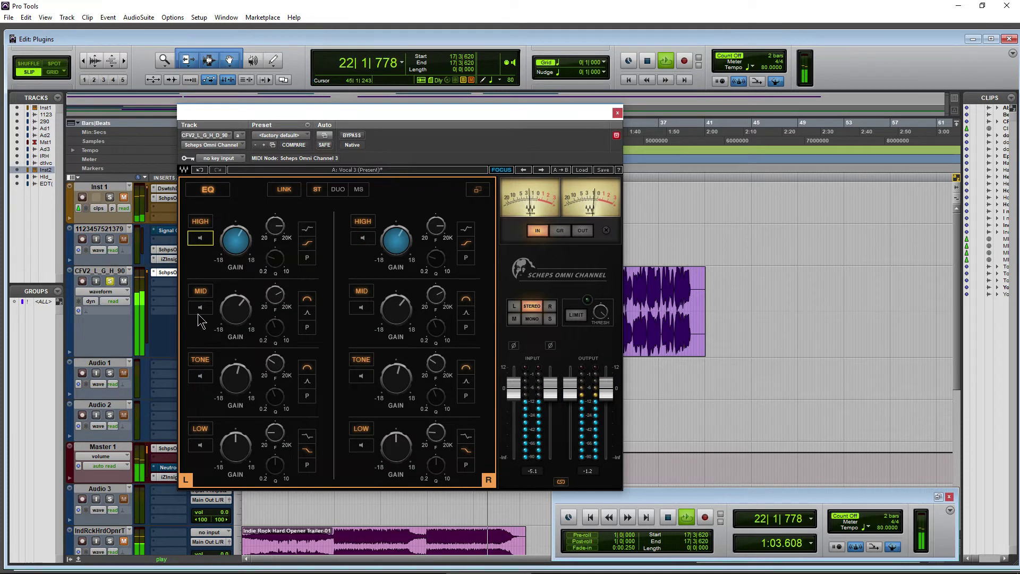
{"action": "left_click", "coordinate": [200, 309]}
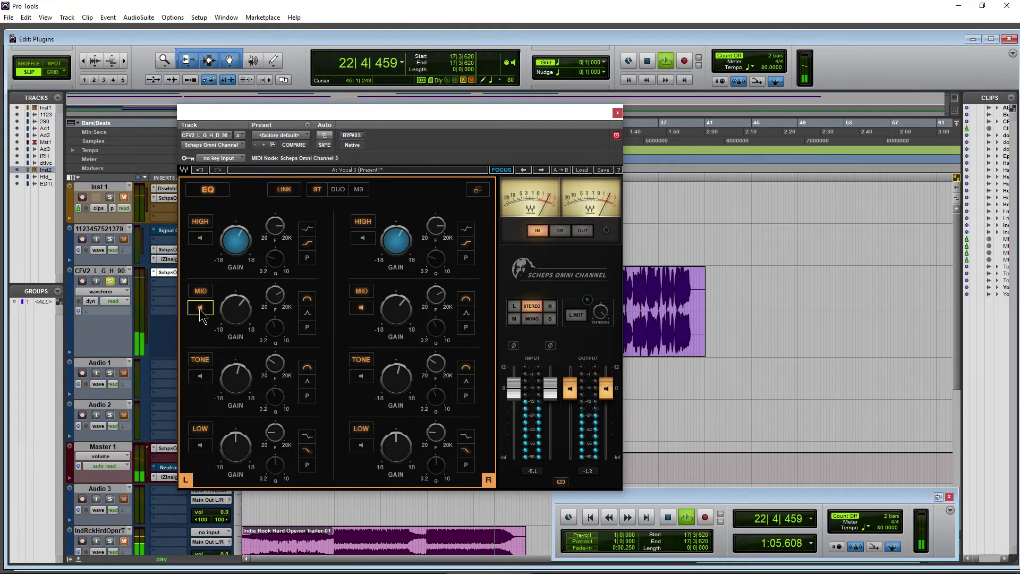
{"action": "left_click", "coordinate": [200, 308]}
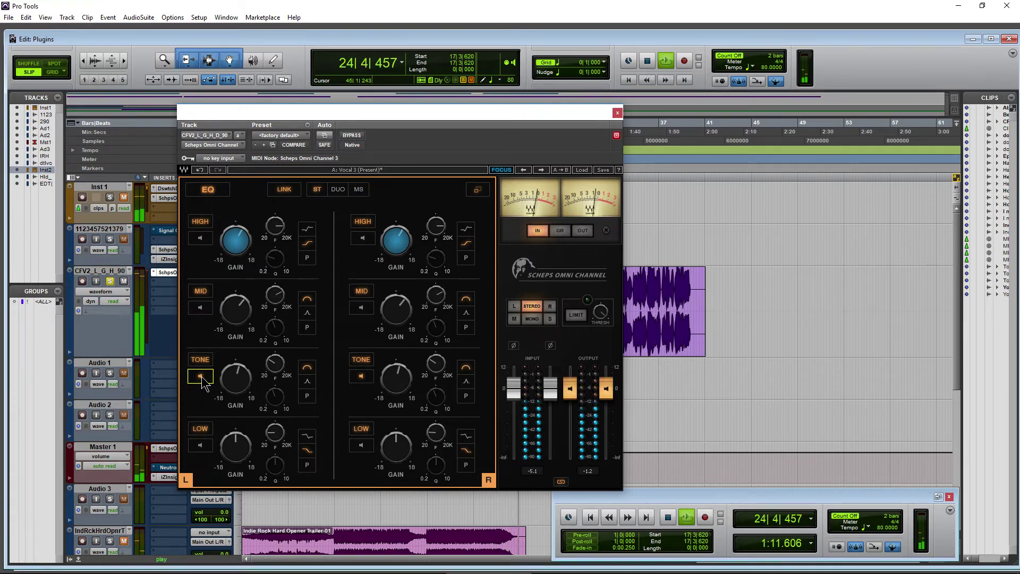
{"action": "left_click", "coordinate": [200, 376]}
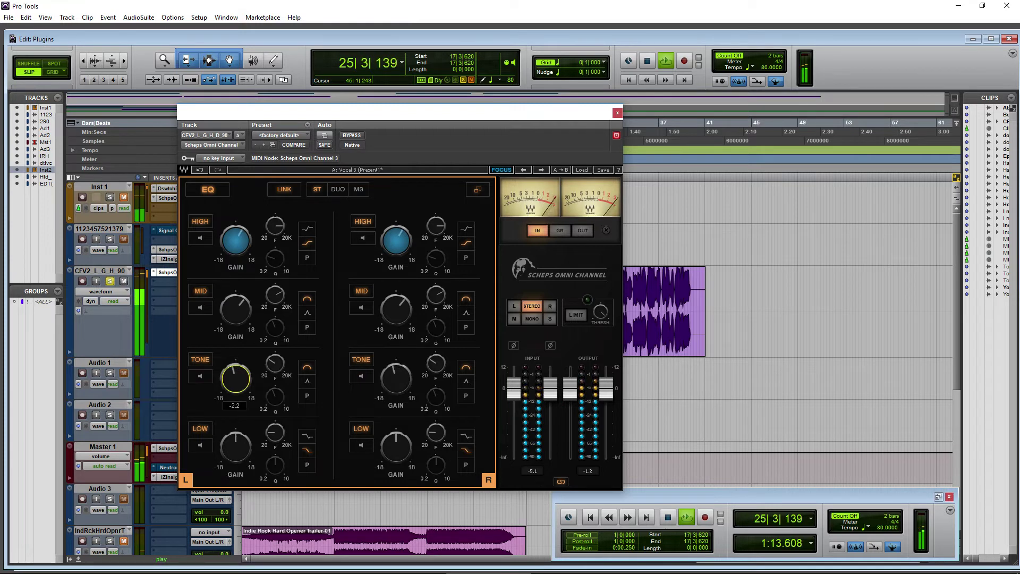
Lower the EQ's Tone gain to about -2.2, and cut the Low band's gain with its frequency at about 141 Hz
{"action": "left_click_drag", "start_coordinate": [235, 378], "coordinate": [206, 403]}
{"action": "left_click", "coordinate": [201, 445]}
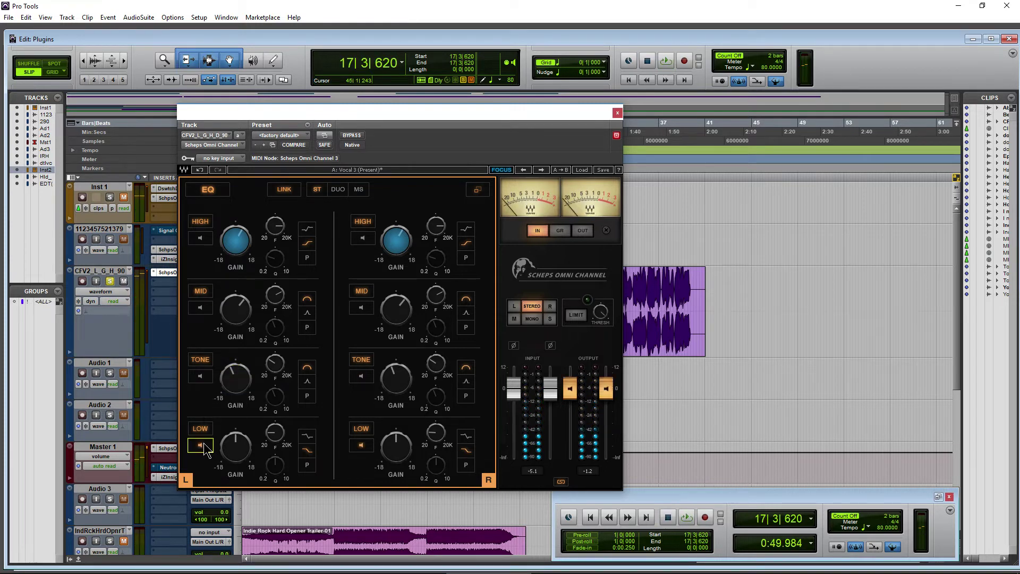
{"action": "key", "text": "space"}
{"action": "left_click_drag", "start_coordinate": [274, 432], "coordinate": [274, 425]}
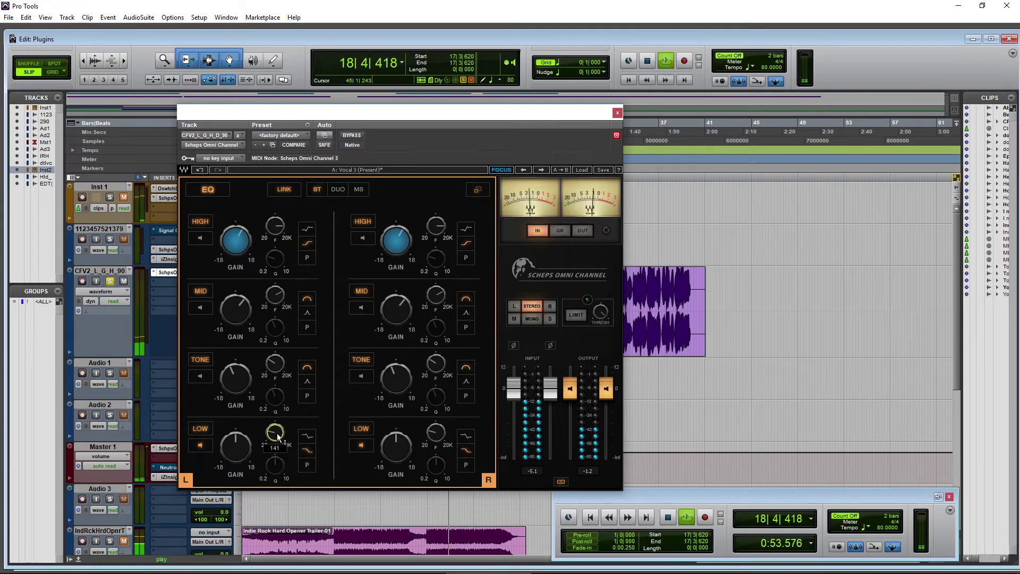
{"action": "left_click", "coordinate": [200, 445]}
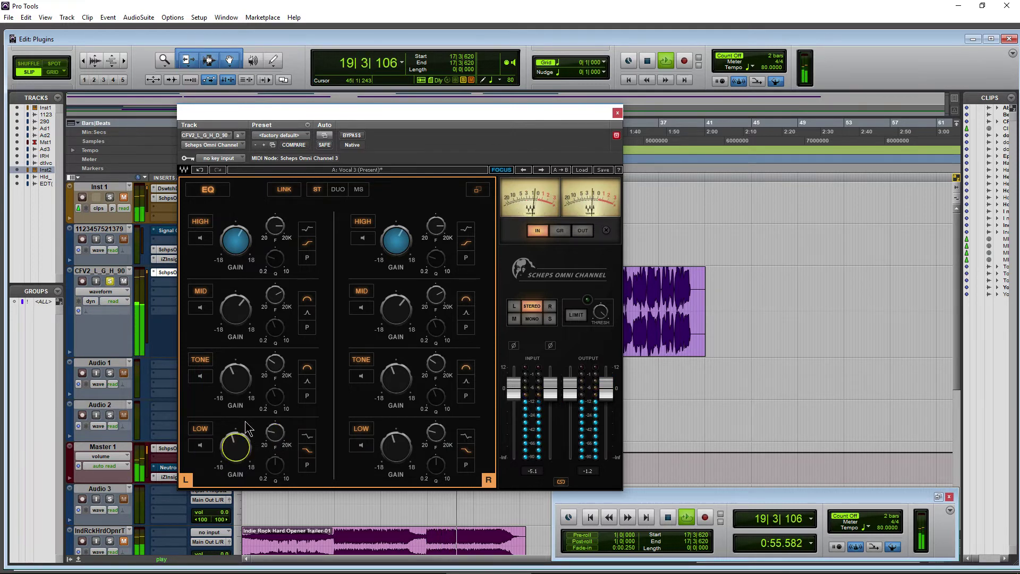
{"action": "left_click_drag", "start_coordinate": [407, 113], "coordinate": [484, 125]}
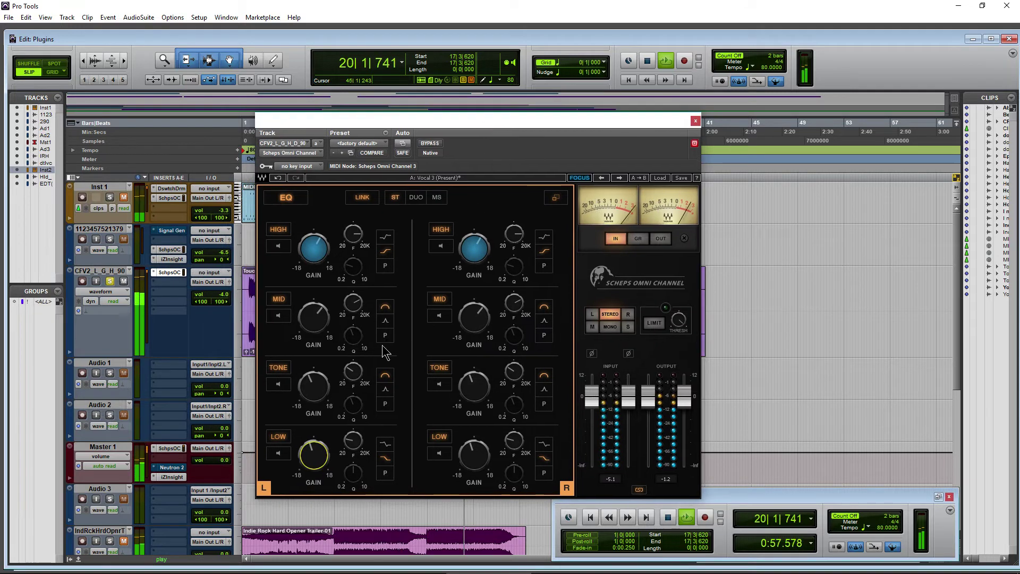
Try boosting the Tone gain to about 6.4, ease the boost back, and adjust the band's frequency to about 257 Hz
{"action": "left_click_drag", "start_coordinate": [313, 399], "coordinate": [314, 391]}
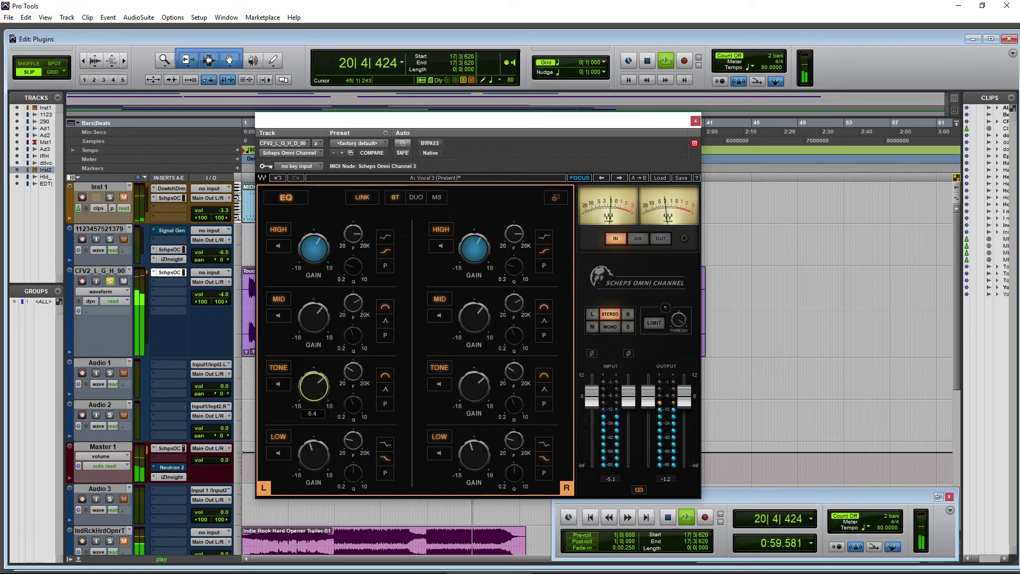
{"action": "key", "text": "space"}
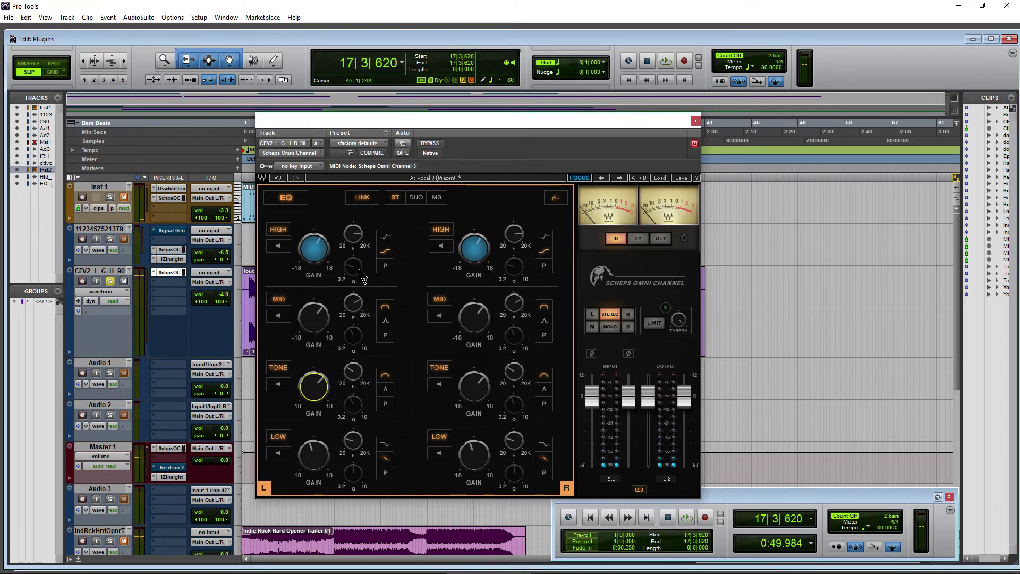
{"action": "left_click_drag", "start_coordinate": [314, 386], "coordinate": [314, 391]}
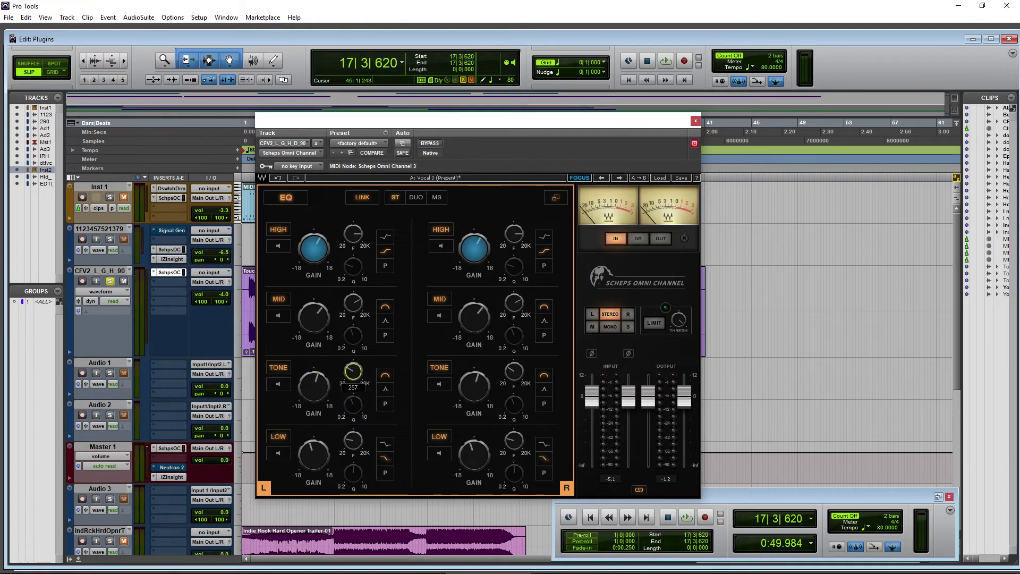
{"action": "key", "text": "space"}
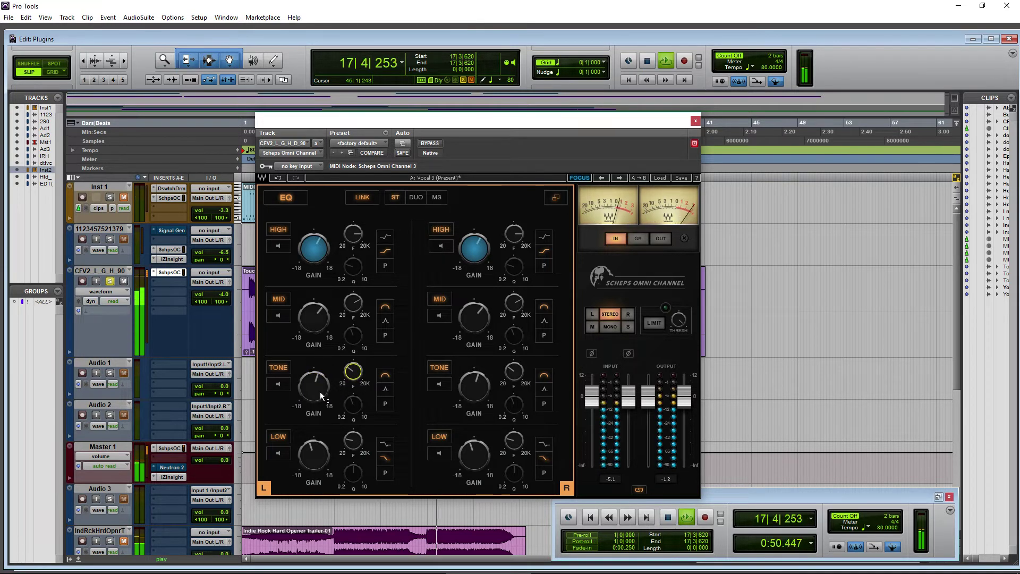
Turn the Tone gain down into a cut and replay the vocal passage to hear it
{"action": "mouse_move", "coordinate": [318, 387]}
{"action": "left_mouse_down"}
{"action": "mouse_move", "coordinate": [314, 420]}
{"action": "mouse_move", "coordinate": [314, 403]}
{"action": "left_mouse_up"}
{"action": "key", "text": "space"}
{"action": "key", "text": "space"}
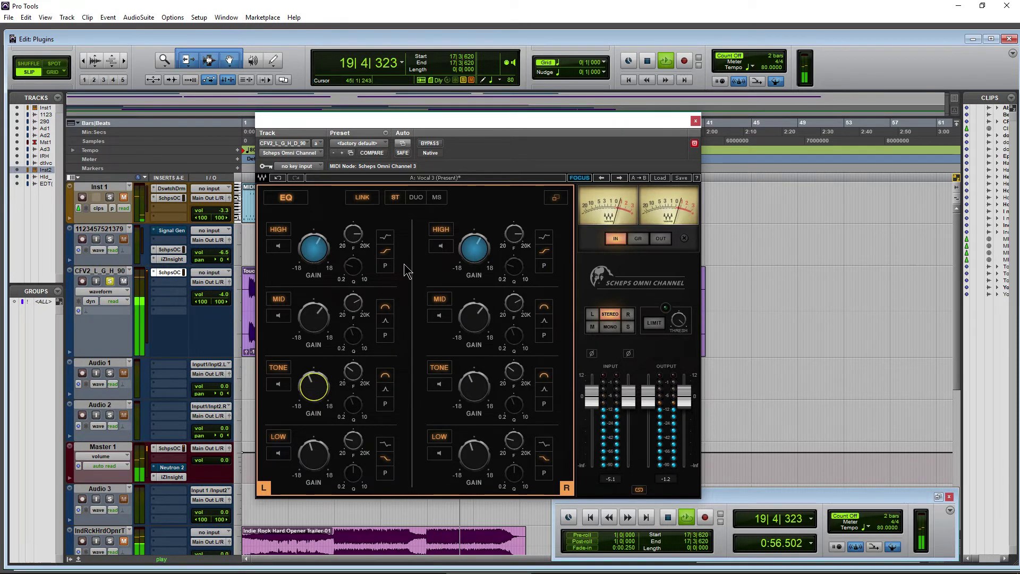
{"action": "key", "text": "space"}
Replay the vocal and raise the EQ's High gain to about 9.5
{"action": "left_click_drag", "start_coordinate": [472, 120], "coordinate": [516, 104]}
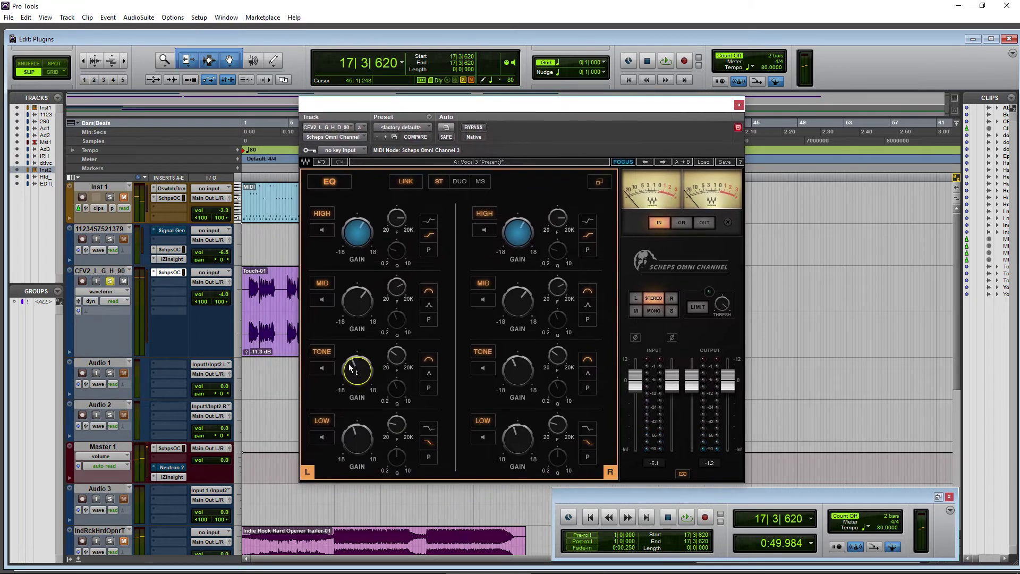
{"action": "key", "text": "space"}
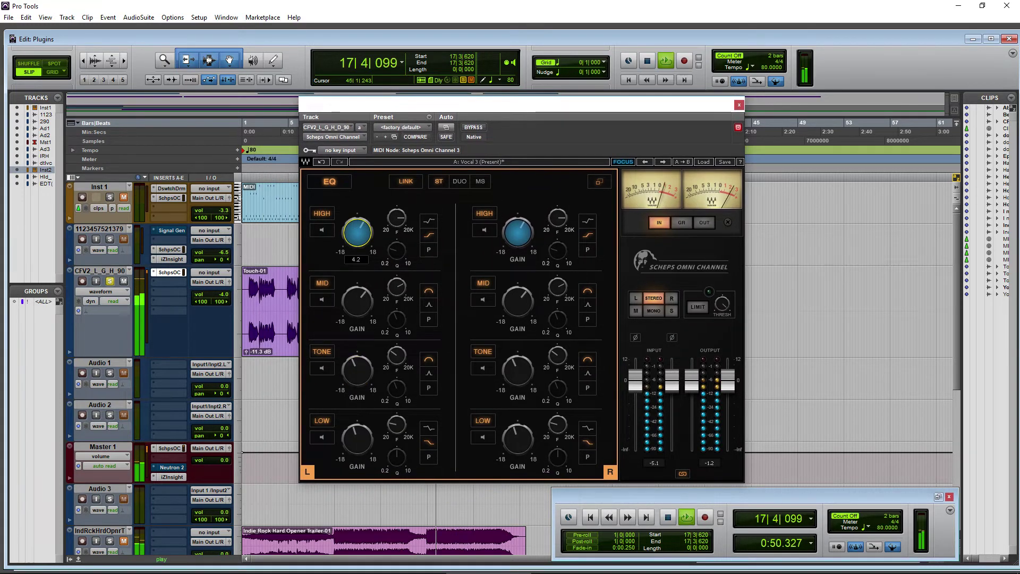
{"action": "left_click_drag", "start_coordinate": [356, 231], "coordinate": [356, 249]}
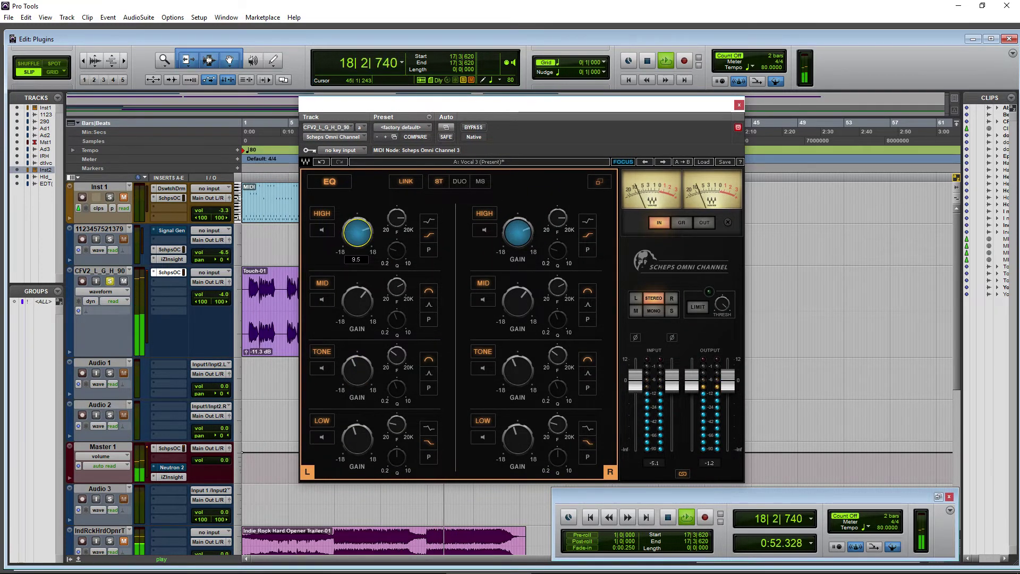
Lower the EQ's High gain during playback and return from the EQ focus view to the full channel strip
{"action": "left_click_drag", "start_coordinate": [357, 234], "coordinate": [357, 267]}
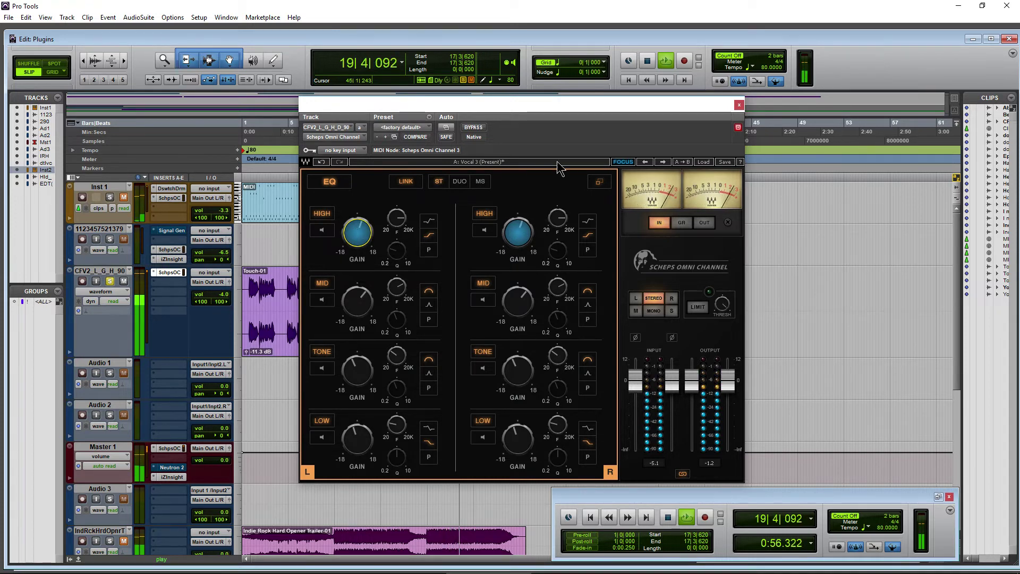
{"action": "left_click", "coordinate": [599, 182]}
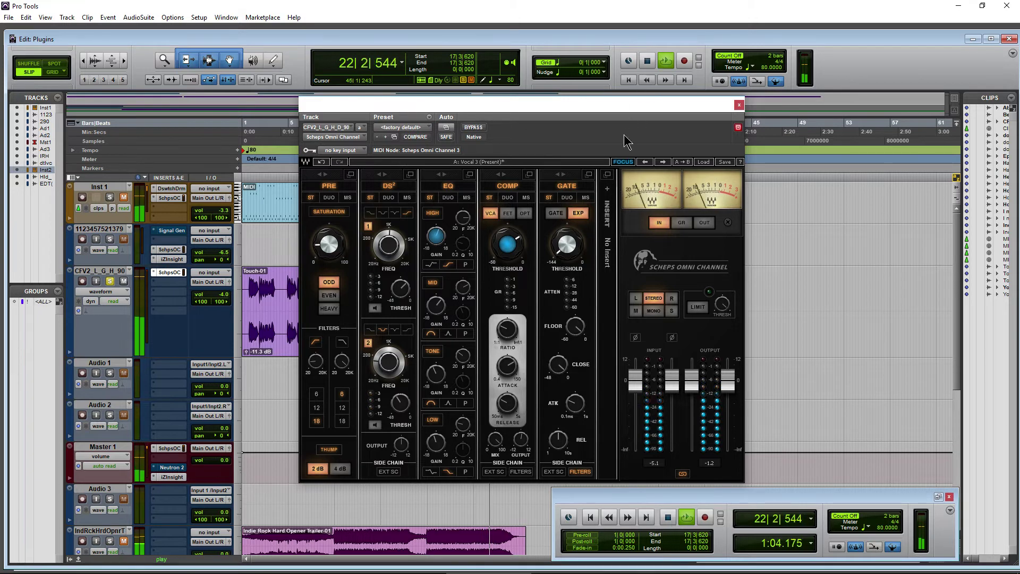
Stop playback and load CLA Vocals from the Effect plug-ins into the channel strip's empty insert slot
{"action": "key", "text": "space"}
{"action": "left_click", "coordinate": [611, 198]}
{"action": "mouse_move", "coordinate": [659, 193]}
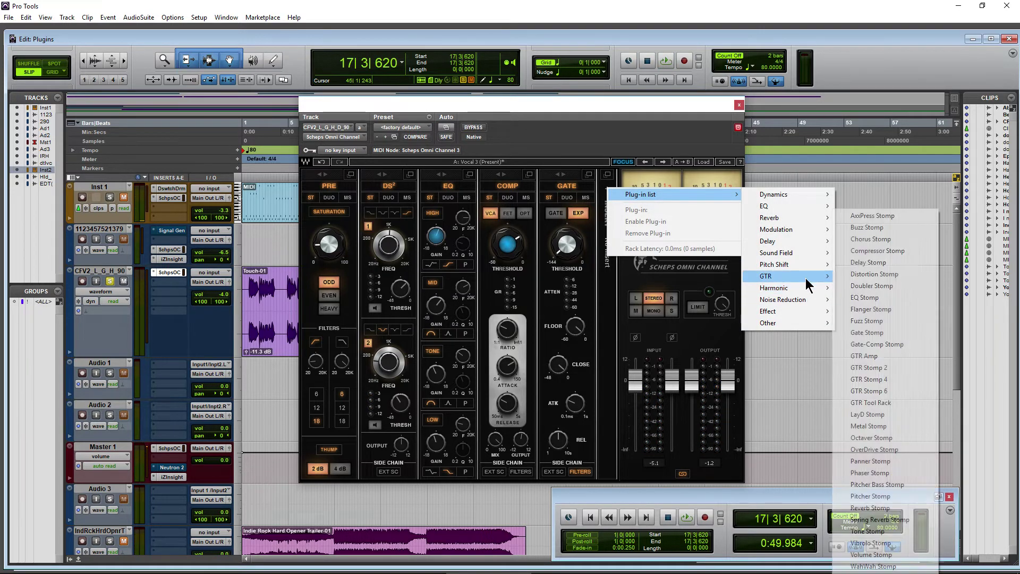
{"action": "mouse_move", "coordinate": [807, 268]}
{"action": "mouse_move", "coordinate": [812, 313]}
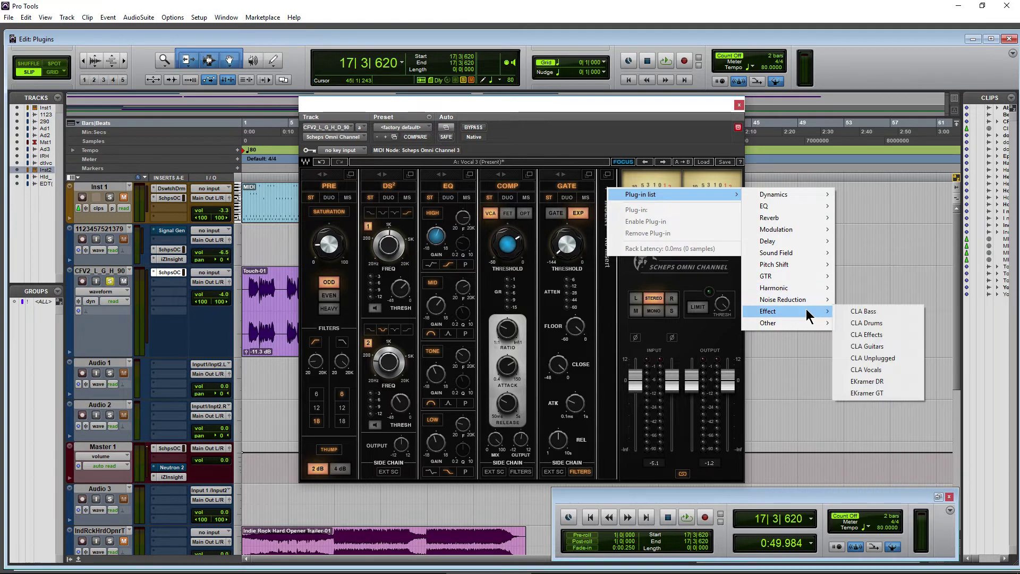
{"action": "left_click", "coordinate": [882, 362]}
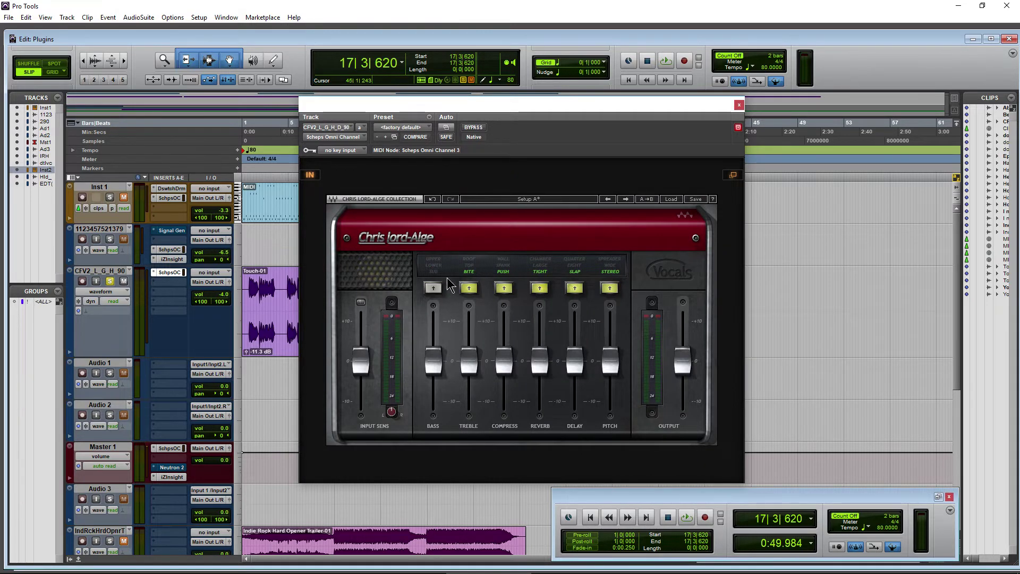
Switch off all the CLA Vocals effect sections and lower its Output fader to about -2.4
{"action": "left_click", "coordinate": [469, 287]}
{"action": "left_click", "coordinate": [503, 287]}
{"action": "left_click", "coordinate": [574, 287]}
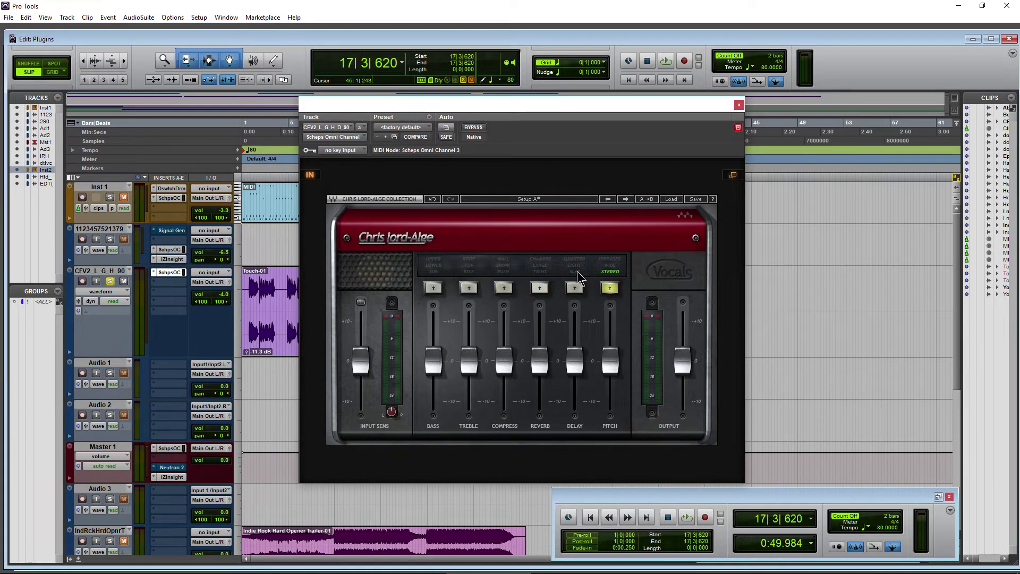
{"action": "left_click_drag", "start_coordinate": [673, 355], "coordinate": [673, 365]}
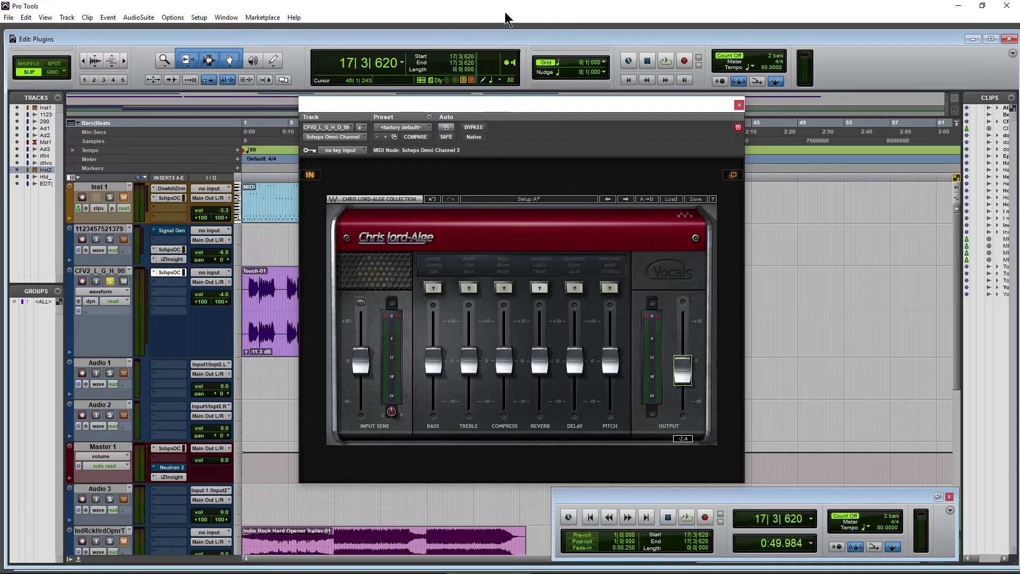
Play the vocal, enable the Tight reverb in CLA Vocals and lower its level to about -1.9
{"action": "key", "text": "space"}
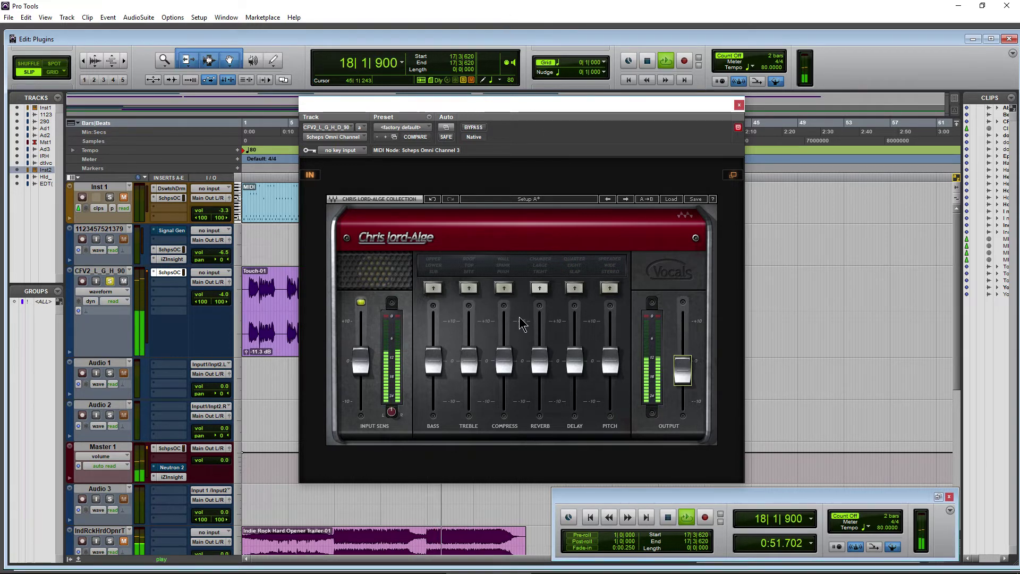
{"action": "left_click", "coordinate": [539, 288]}
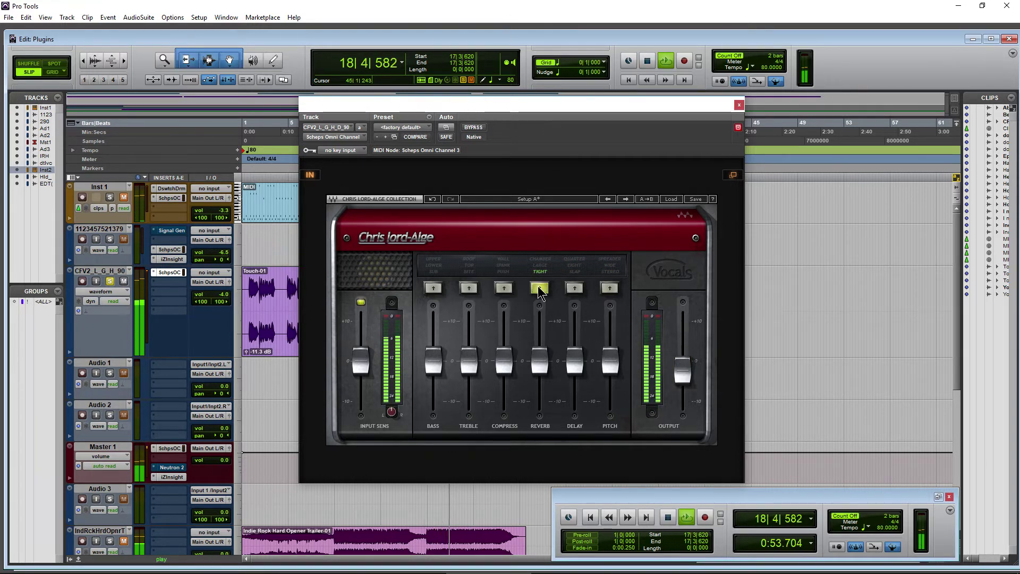
{"action": "left_click_drag", "start_coordinate": [547, 360], "coordinate": [545, 370]}
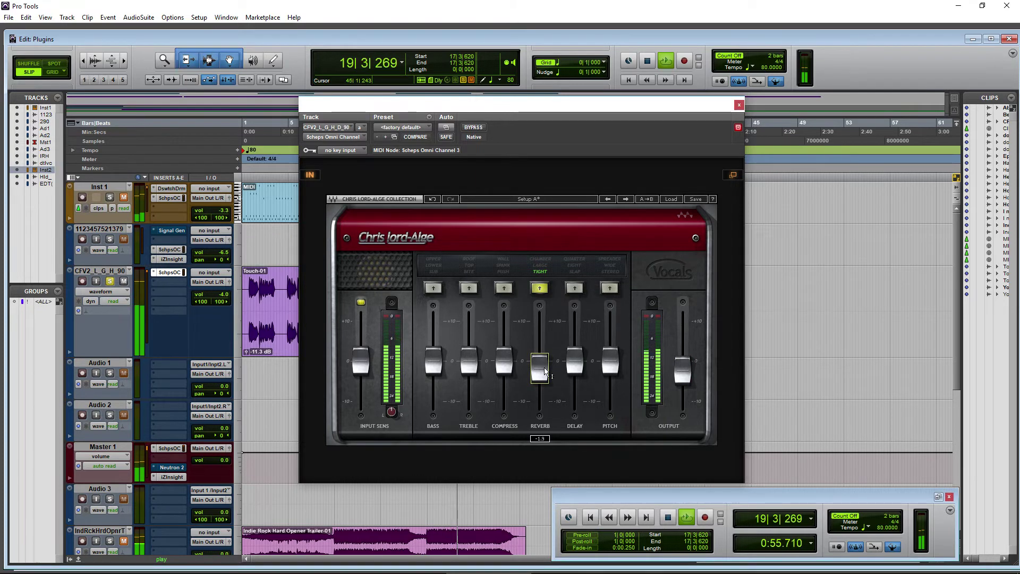
Enable the CLA Vocals delay, audition the Slap and Eight modes at a raised level, and ease the level back in Quarter mode
{"action": "left_click", "coordinate": [574, 287]}
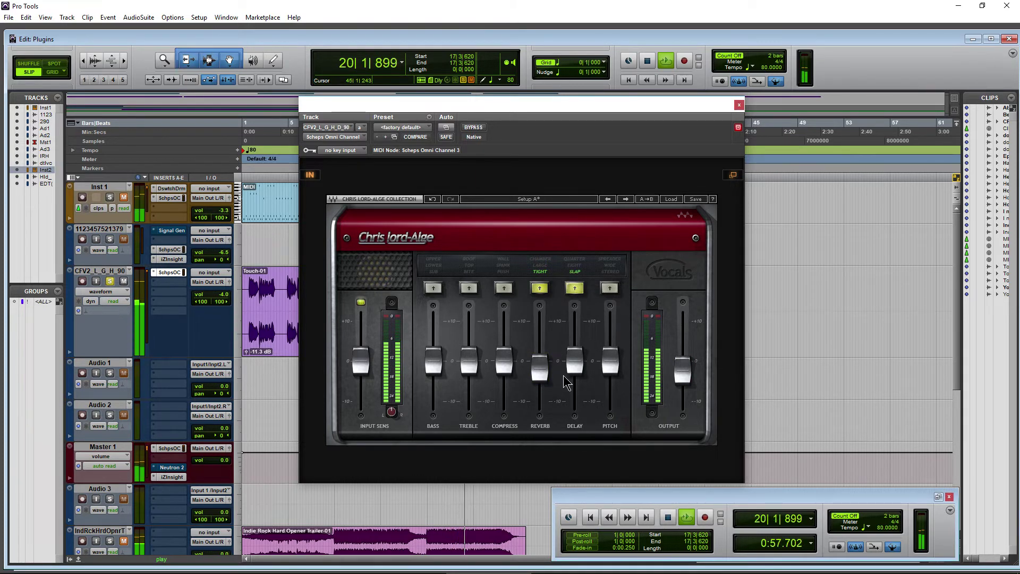
{"action": "left_click_drag", "start_coordinate": [575, 365], "coordinate": [577, 347]}
{"action": "left_click", "coordinate": [574, 287]}
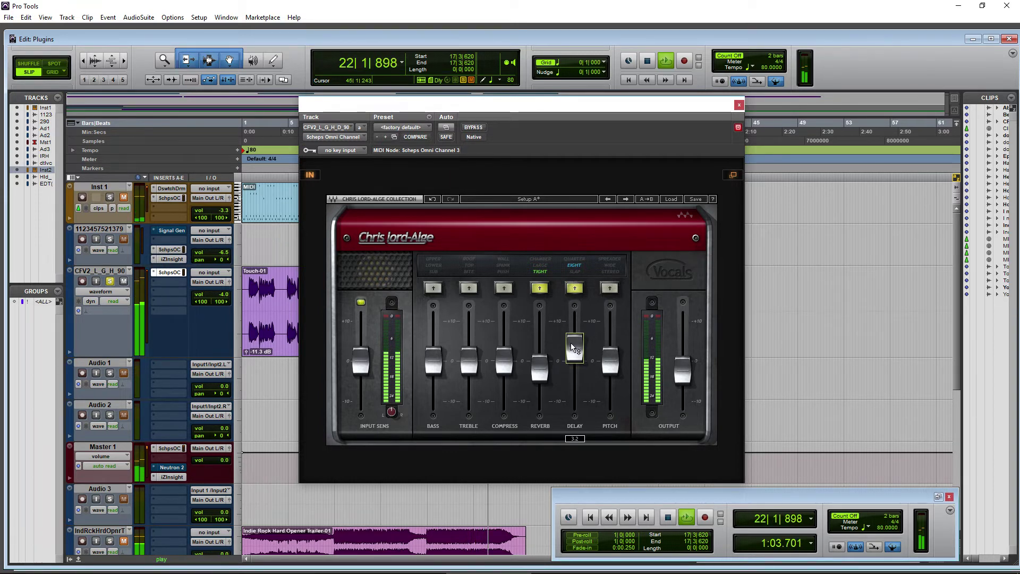
{"action": "left_click", "coordinate": [566, 260]}
{"action": "left_click_drag", "start_coordinate": [575, 353], "coordinate": [576, 361]}
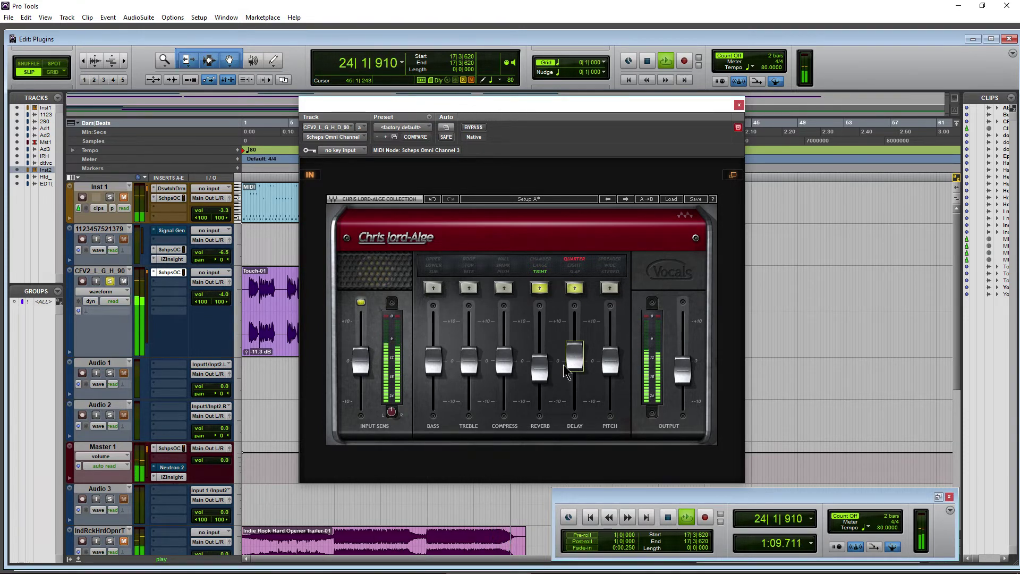
Reduce the CLA Vocals Delay level and enable the Pitch effect in Wide mode
{"action": "mouse_move", "coordinate": [612, 372]}
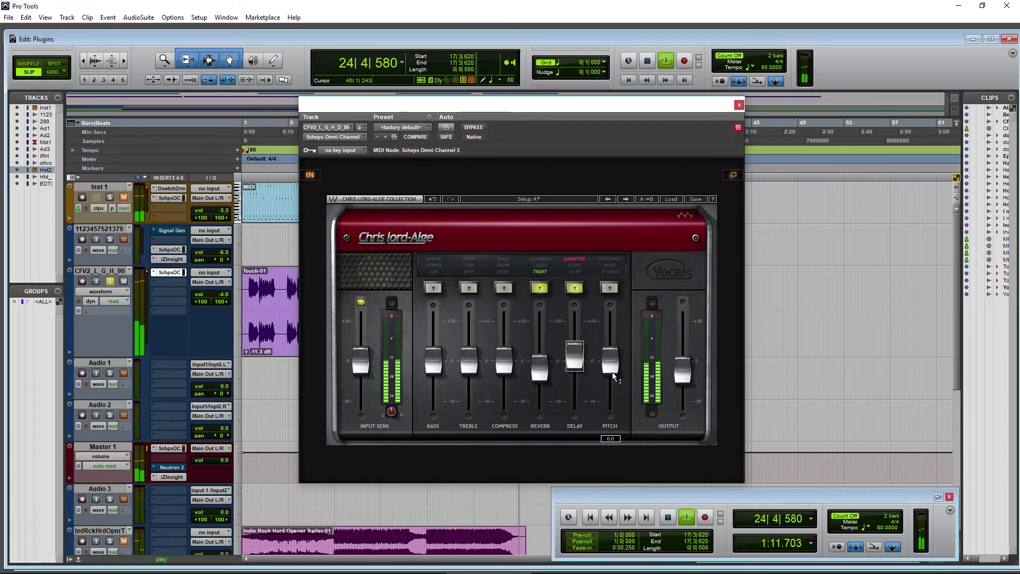
{"action": "left_click_drag", "start_coordinate": [575, 355], "coordinate": [609, 345]}
{"action": "left_click", "coordinate": [614, 268]}
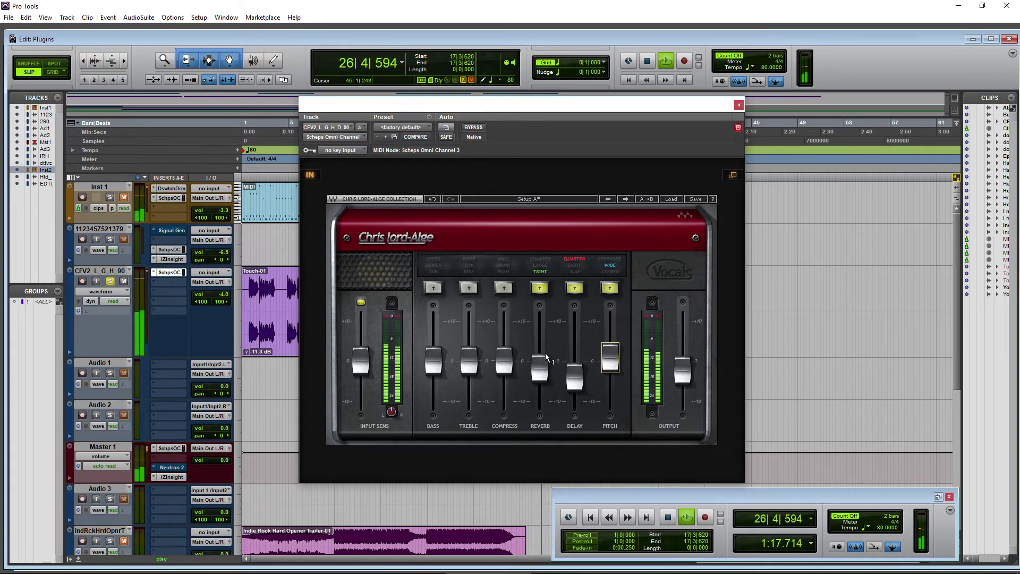
Enable the Bite treble setting in CLA Vocals, lower the Treble fader and replay the vocal from the start point
{"action": "left_click", "coordinate": [469, 287]}
{"action": "left_click", "coordinate": [469, 361]}
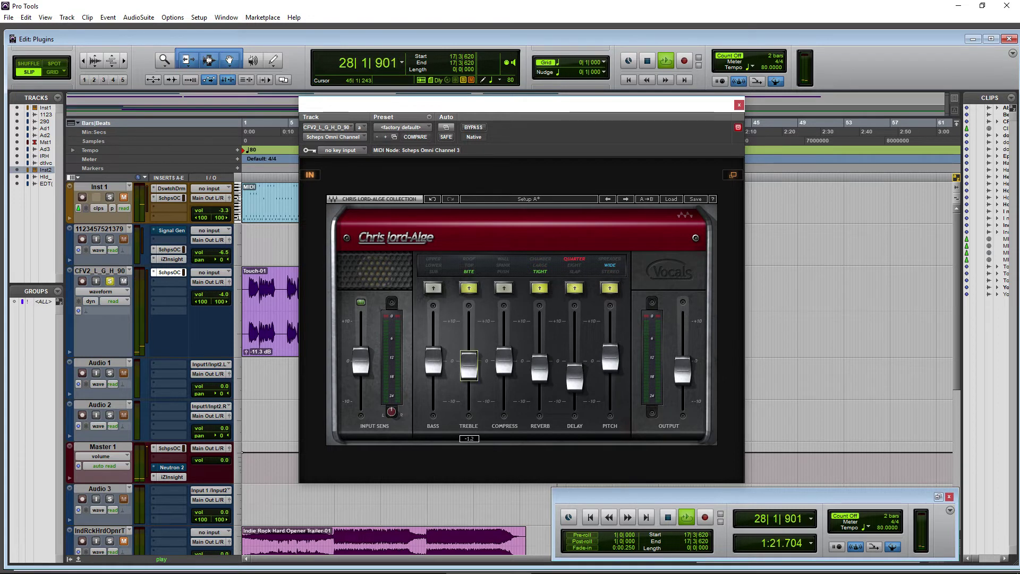
{"action": "left_click_drag", "start_coordinate": [469, 365], "coordinate": [469, 374]}
{"action": "key", "text": "space"}
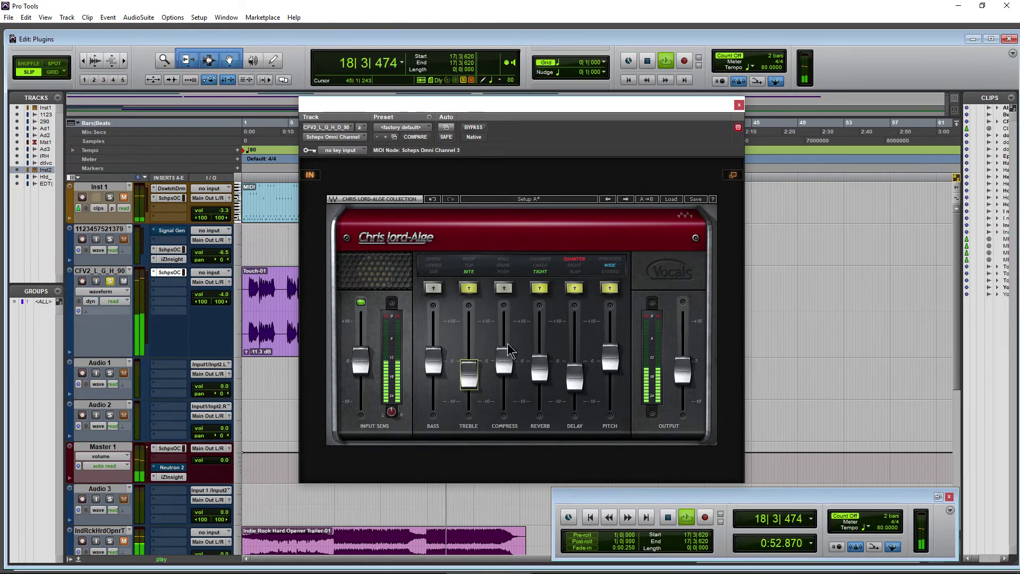
Lower the Delay fader slightly, switch the delay to Slap mode, and raise the Reverb level a little
{"action": "left_click_drag", "start_coordinate": [573, 370], "coordinate": [573, 372]}
{"action": "left_click", "coordinate": [577, 271]}
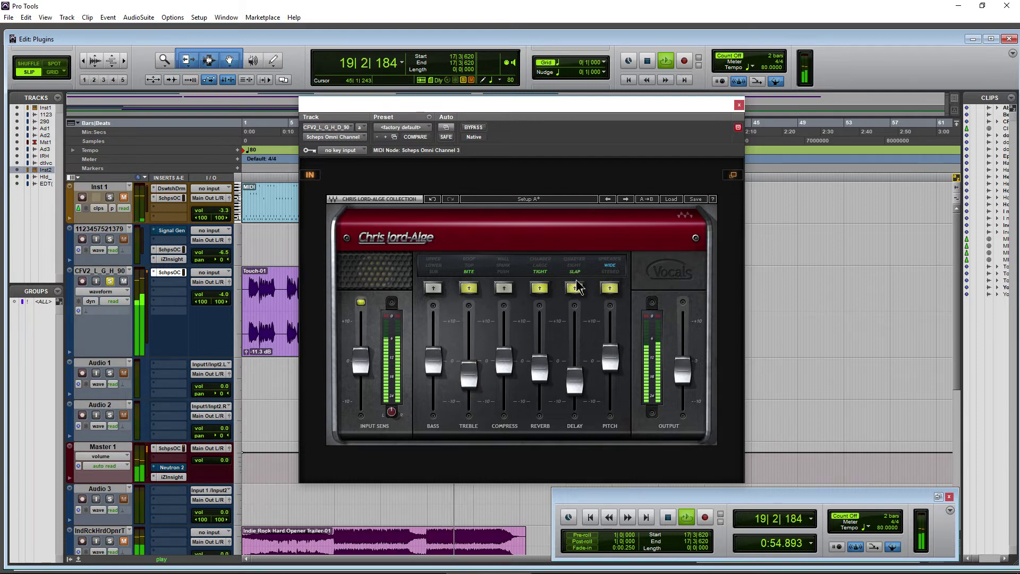
{"action": "left_click", "coordinate": [538, 371]}
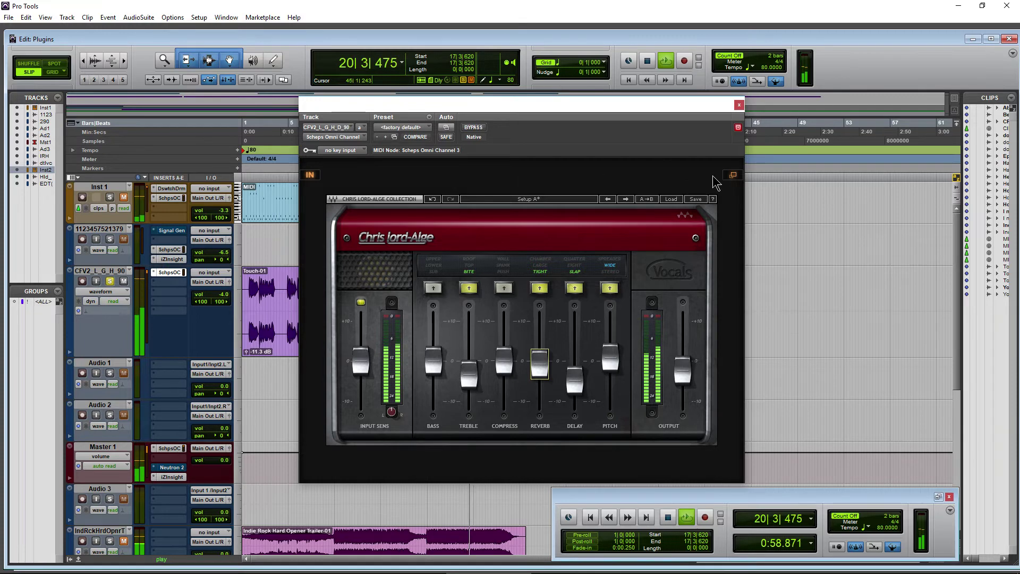
Return to the full channel strip and compare the vocal with the Scheps Omni Channel bypassed and active
{"action": "left_click", "coordinate": [733, 175]}
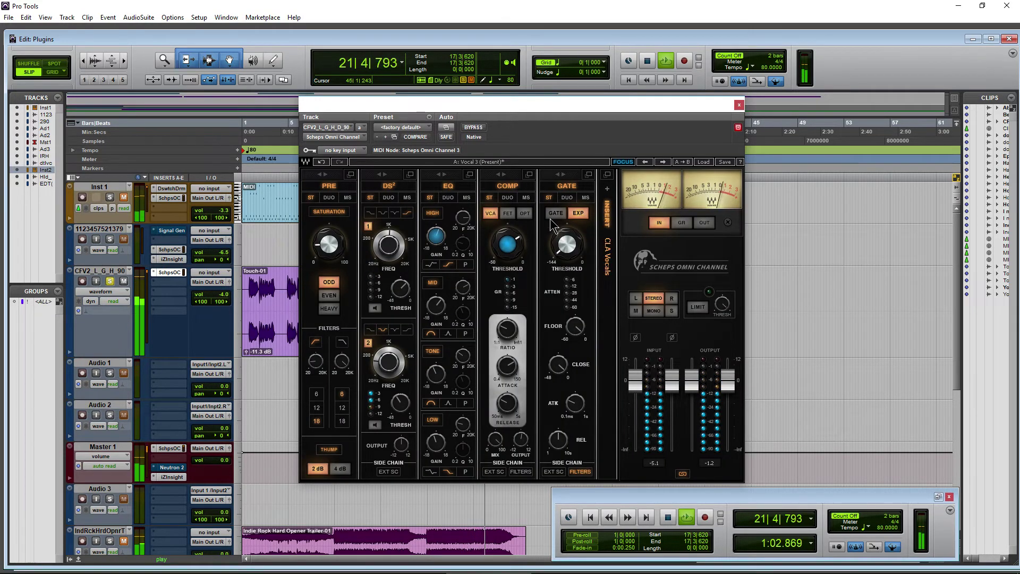
{"action": "left_click", "coordinate": [474, 129]}
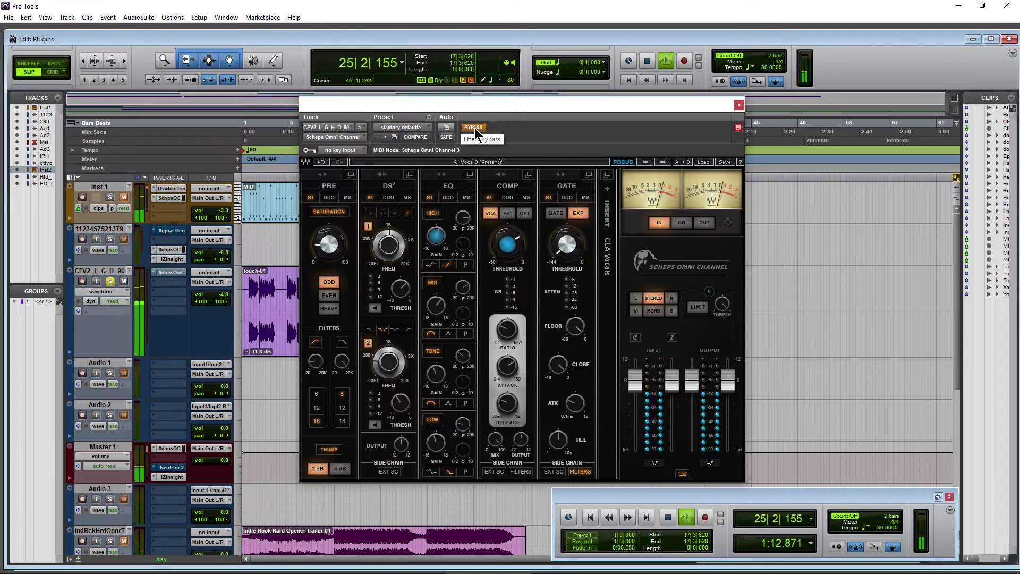
{"action": "left_click", "coordinate": [475, 130]}
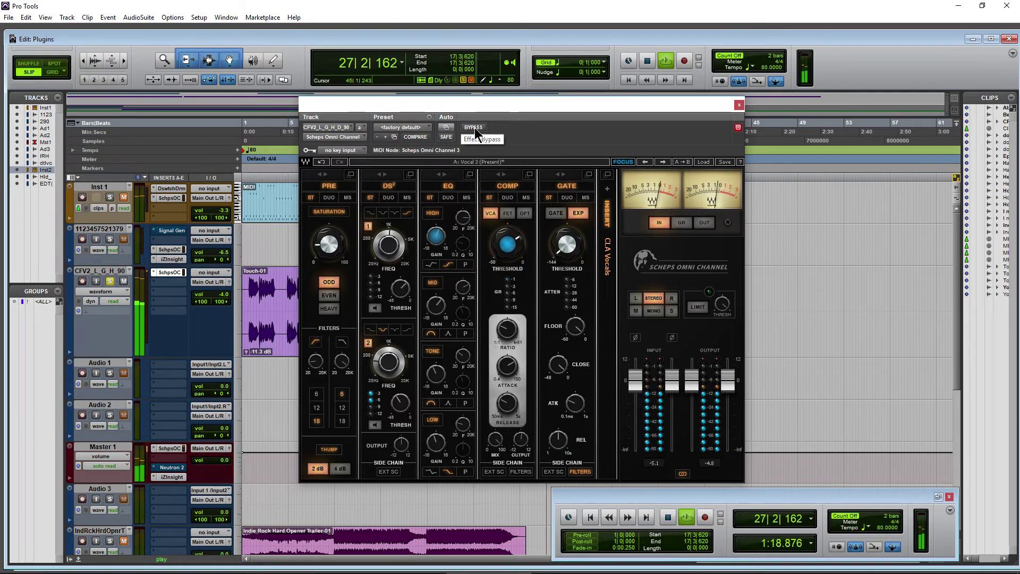
{"action": "key", "text": "space"}
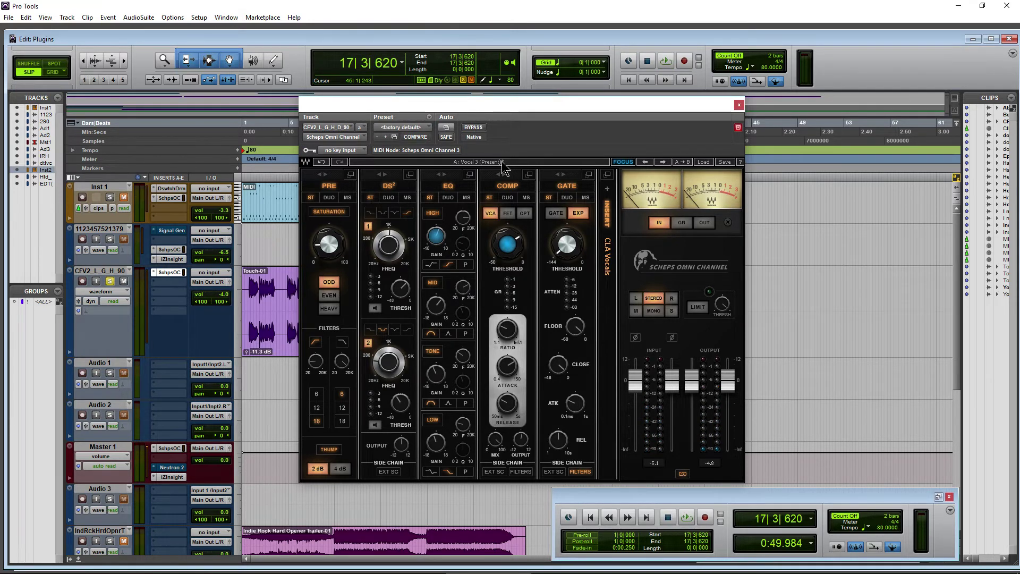
Close the plug-in window, take the CFV2 vocal track out of solo, and remove its Scheps Omni Channel insert
{"action": "left_click_drag", "start_coordinate": [516, 113], "coordinate": [594, 101]}
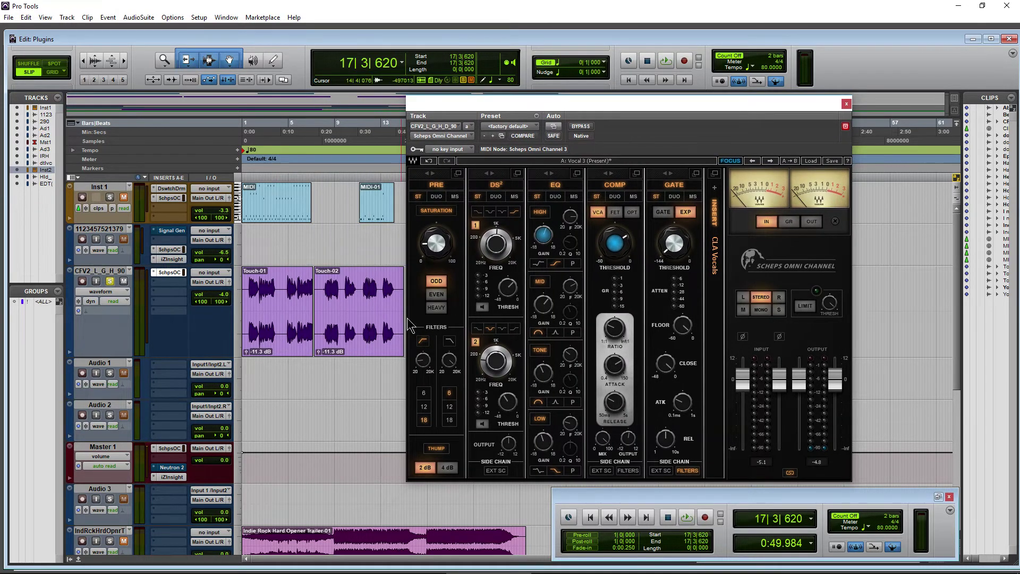
{"action": "left_click", "coordinate": [846, 104]}
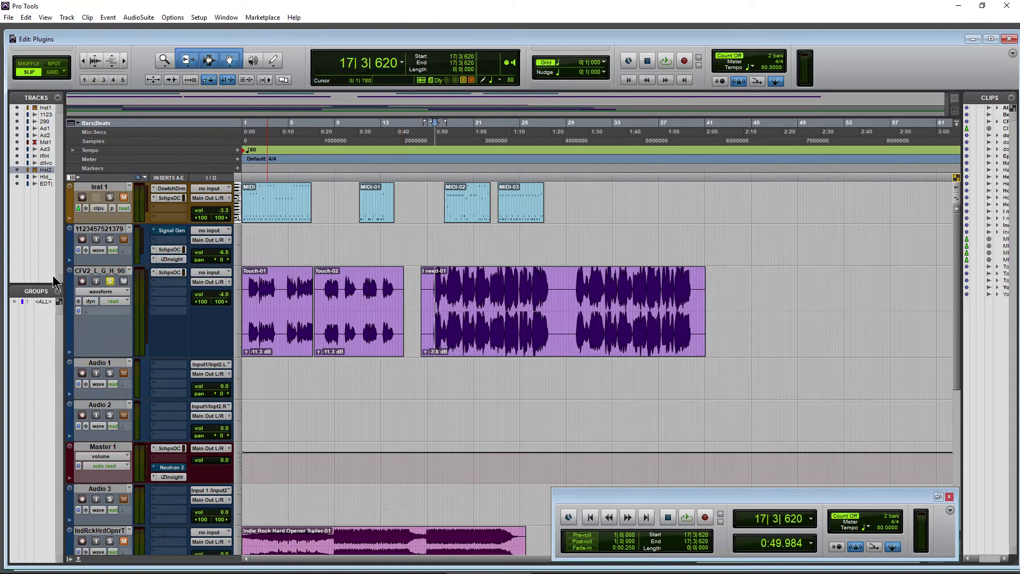
{"action": "left_click", "coordinate": [110, 280]}
{"action": "left_click", "coordinate": [150, 273]}
{"action": "left_click", "coordinate": [175, 275]}
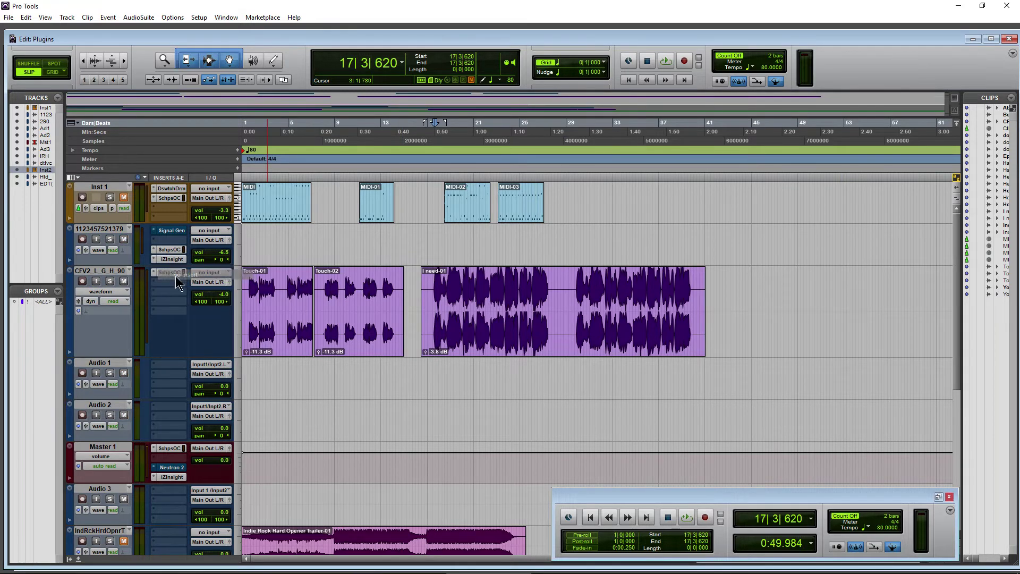
{"action": "left_click", "coordinate": [124, 281]}
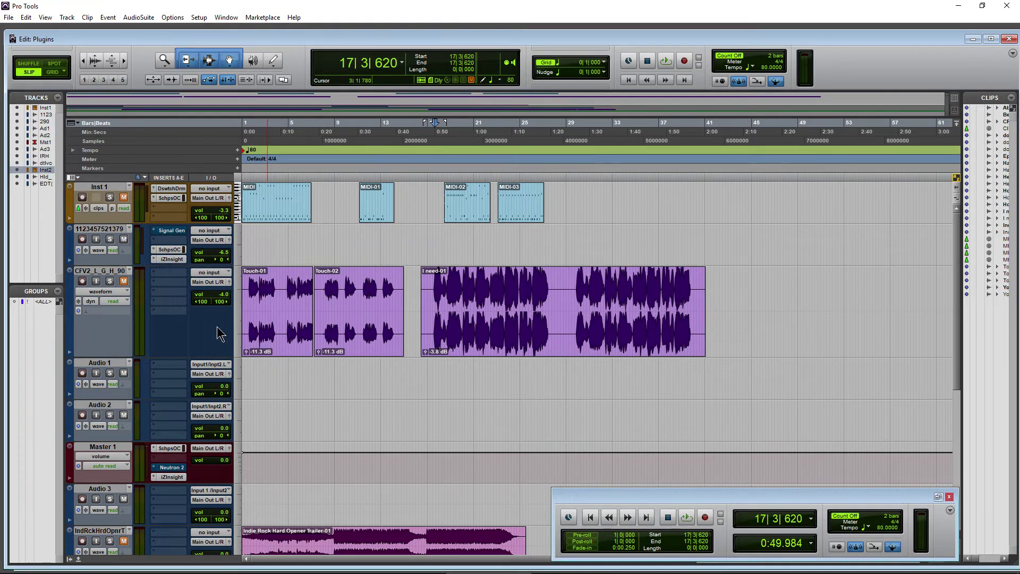
Play the MIDI-03 clip with the Inst 1 track soloed and enlarge the track's height
{"action": "left_click", "coordinate": [514, 209]}
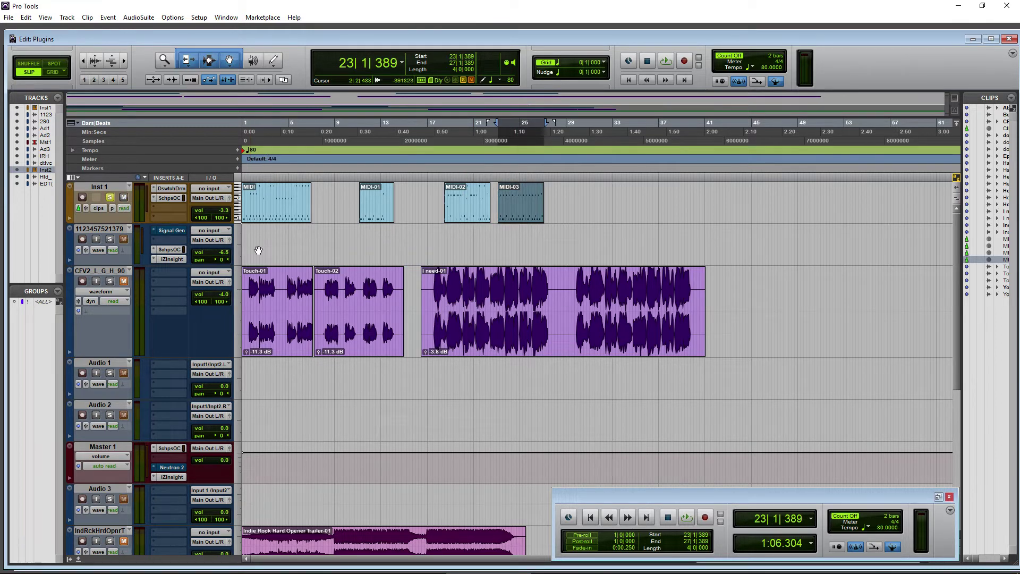
{"action": "key", "text": "space"}
{"action": "left_click_drag", "start_coordinate": [99, 229], "coordinate": [111, 324]}
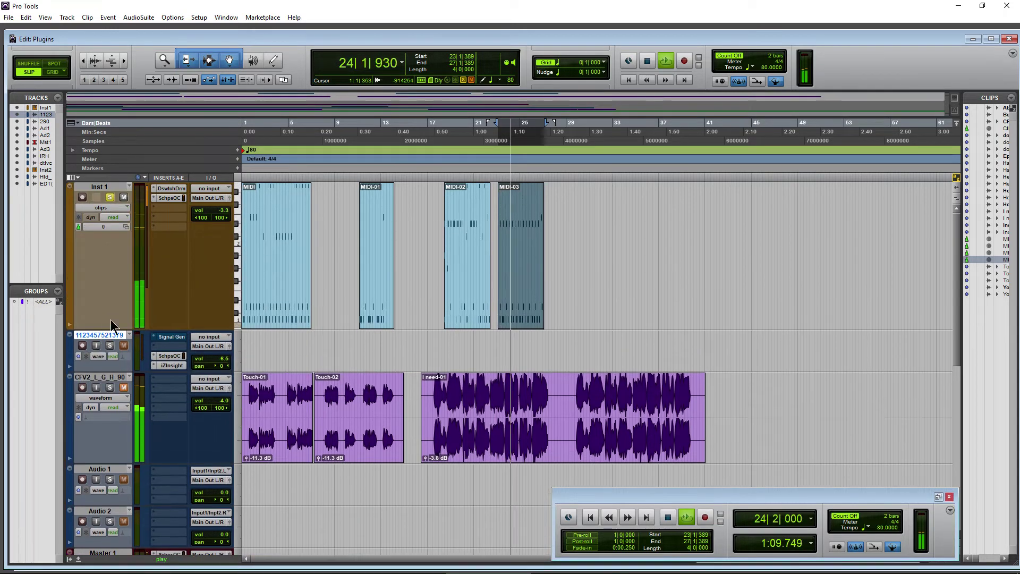
Open the Scheps Omni Channel on Inst 1 and compare the drums with the plug-in bypassed and active
{"action": "left_click", "coordinate": [169, 197]}
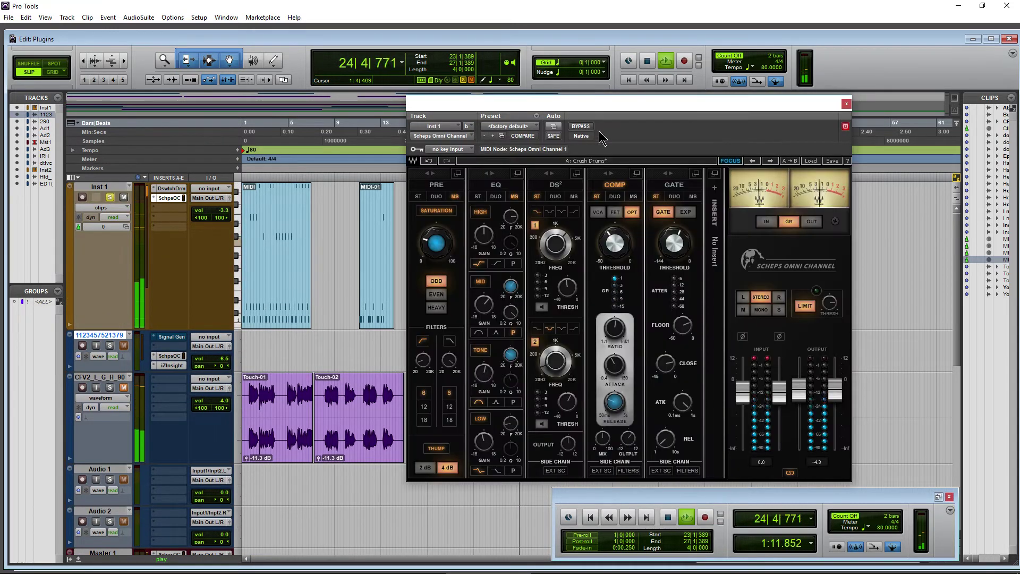
{"action": "left_click", "coordinate": [581, 126]}
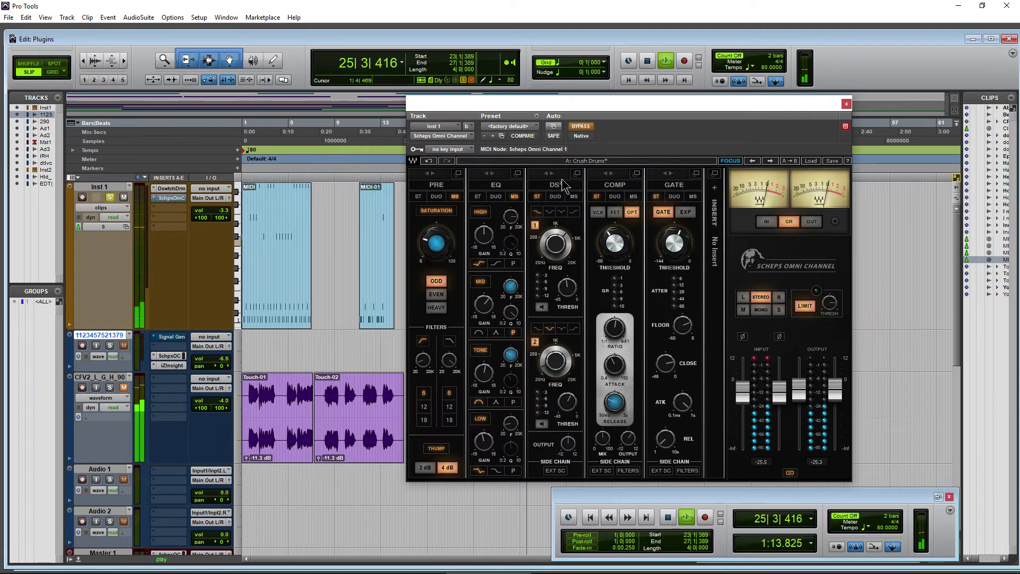
{"action": "left_click", "coordinate": [580, 126]}
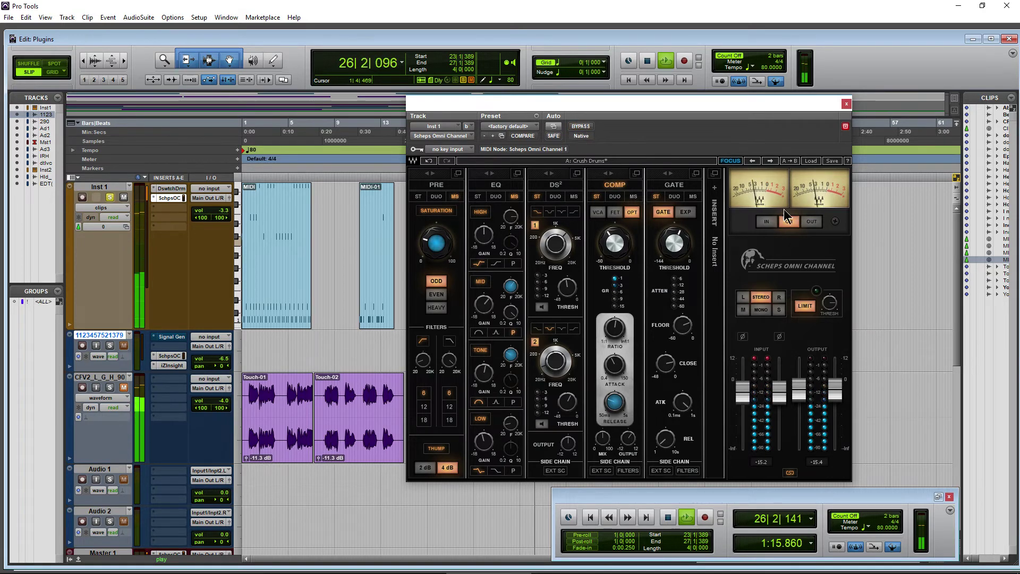
{"action": "key", "text": "space"}
Load the Parallel Drum Buss preset from the Billy Bush presets for the Inst 1 channel strip
{"action": "left_click", "coordinate": [809, 160]}
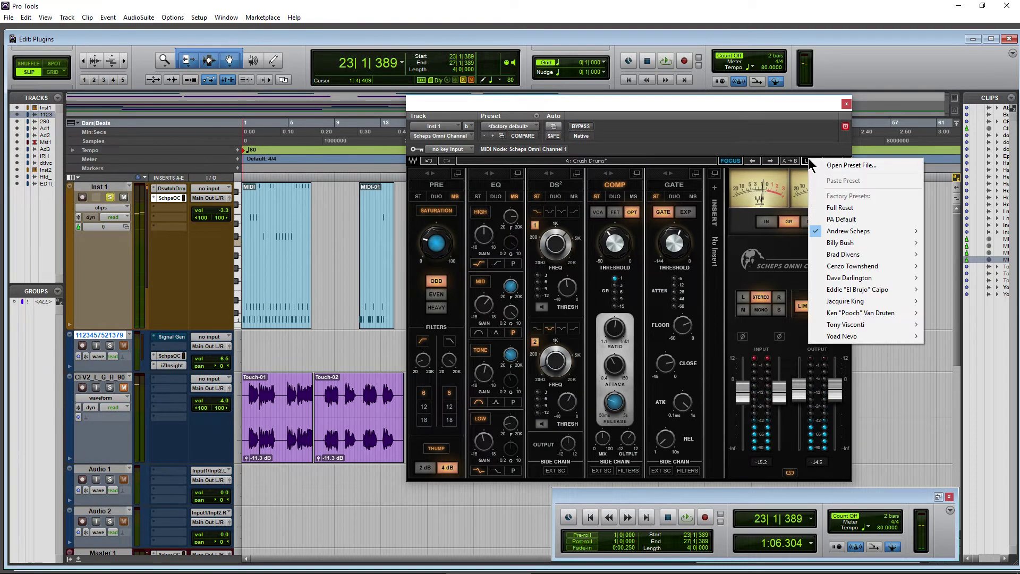
{"action": "mouse_move", "coordinate": [835, 246]}
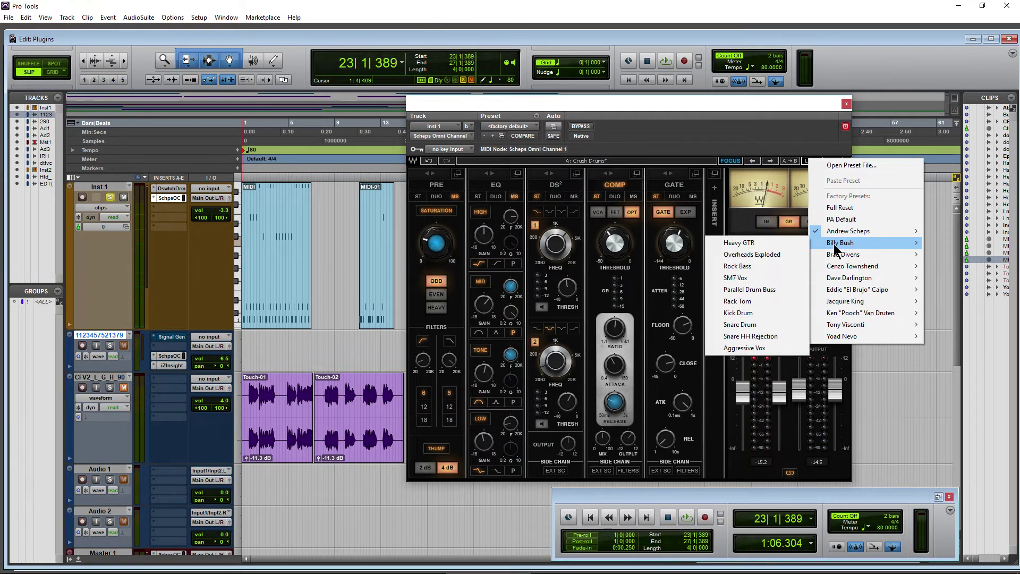
{"action": "left_click", "coordinate": [773, 290]}
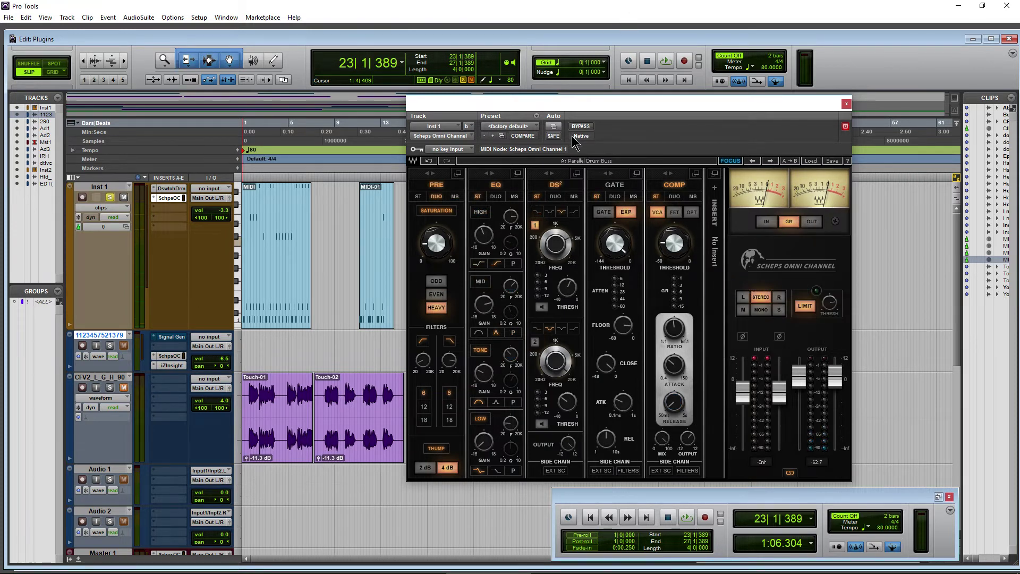
Audition the Inst 1 drums twice through the Parallel Drum Buss preset, keeping the plug-in meters in view
{"action": "left_click_drag", "start_coordinate": [644, 107], "coordinate": [628, 144]}
{"action": "key", "text": "space"}
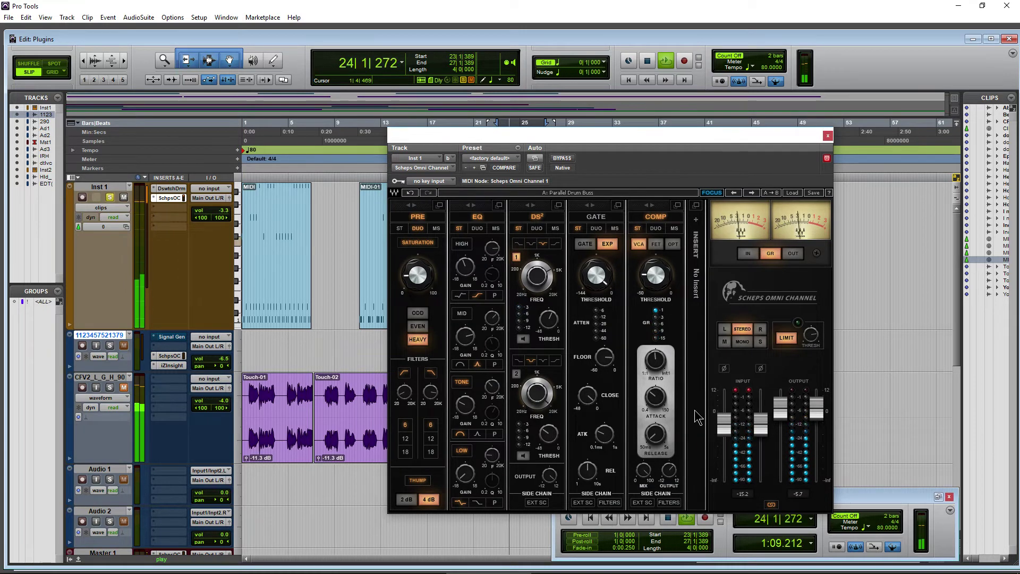
{"action": "key", "text": "space"}
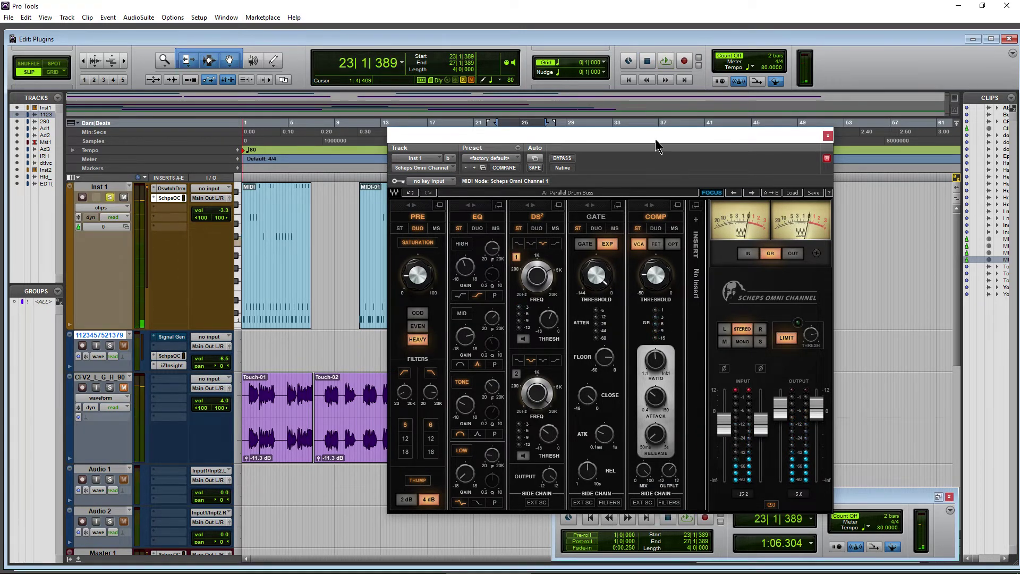
{"action": "left_click_drag", "start_coordinate": [656, 137], "coordinate": [674, 116]}
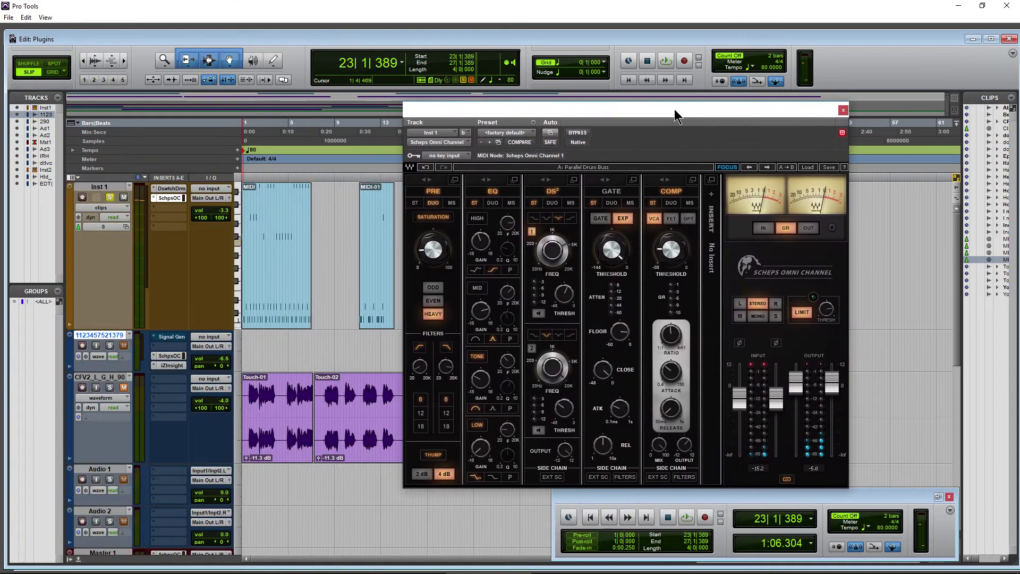
{"action": "key", "text": "space"}
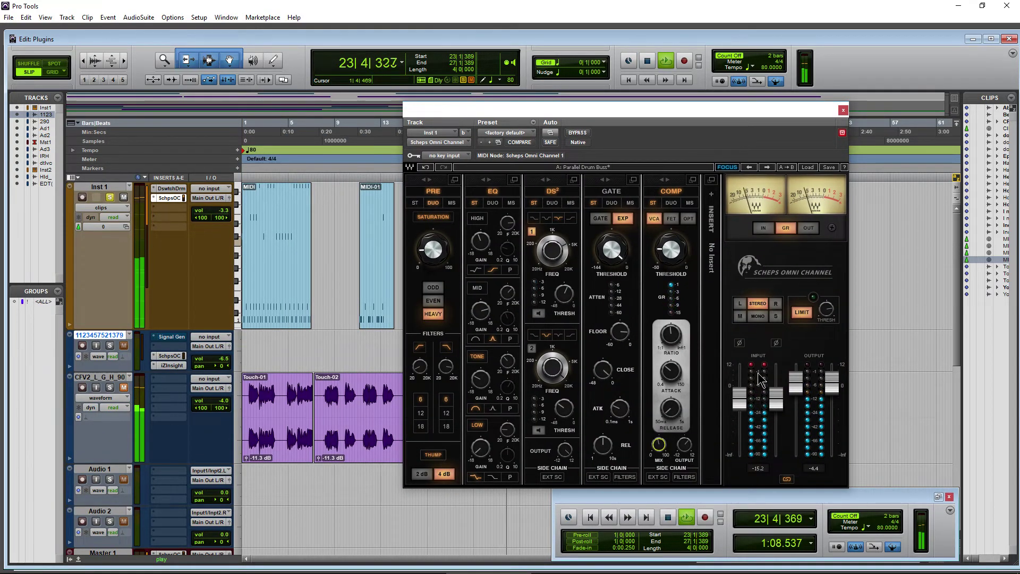
{"action": "key", "text": "space"}
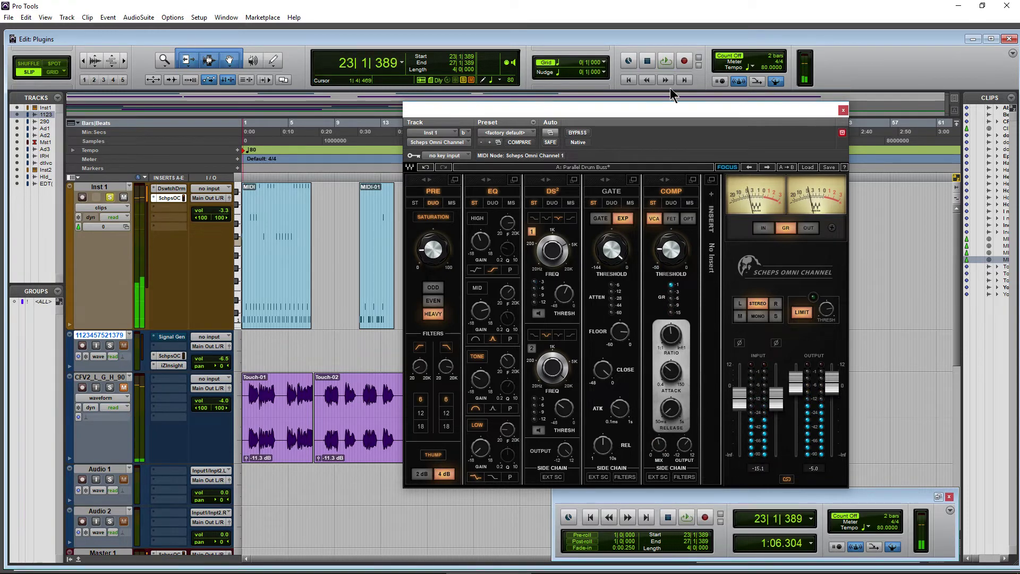
Advance the Inst 1 channel strip to the Kick Drum preset and audition the drums through it
{"action": "left_click", "coordinate": [765, 166]}
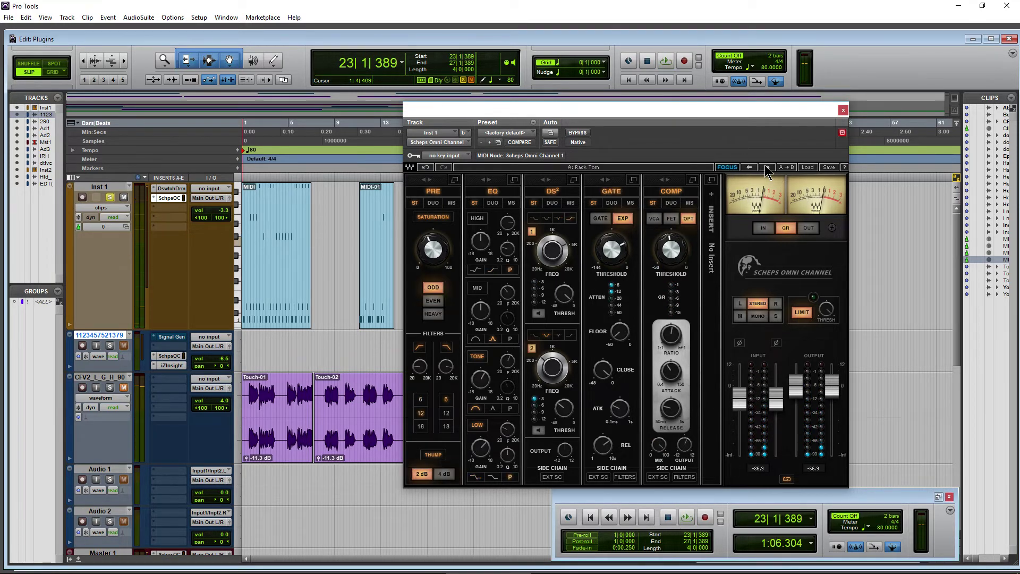
{"action": "key", "text": "space"}
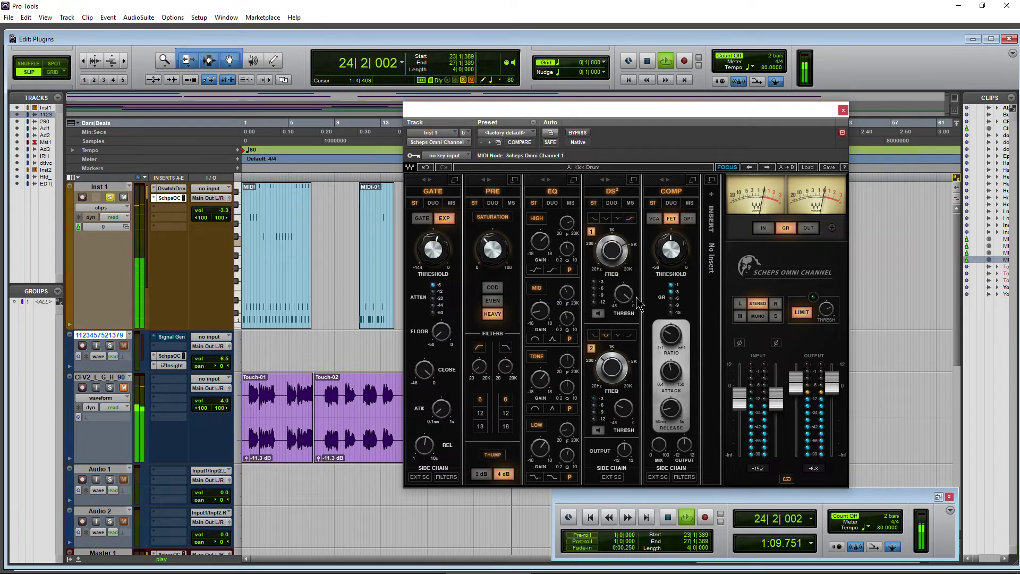
{"action": "key", "text": "space"}
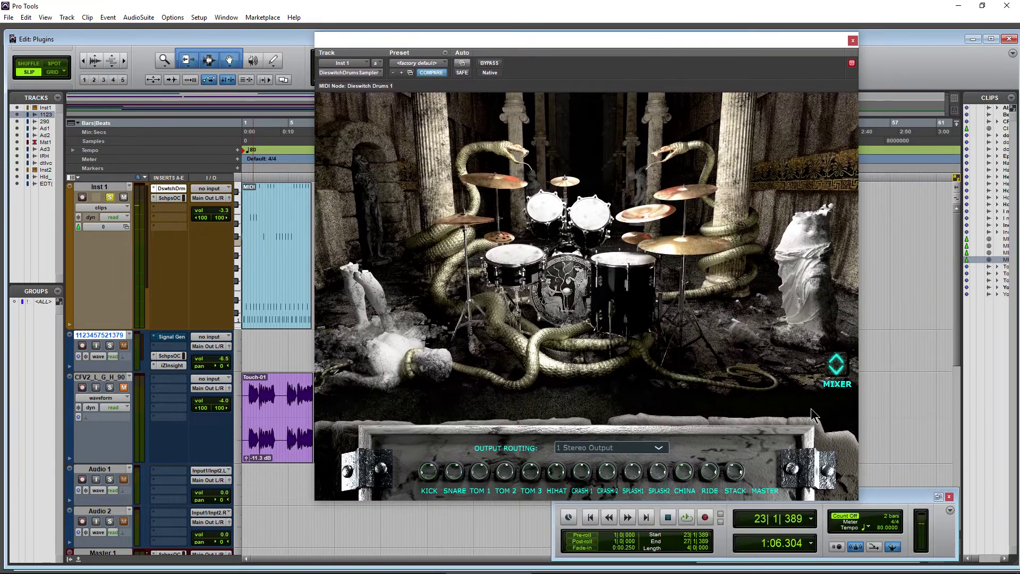
Examine the mixer of the Dieswitch Drums sampler on Inst 1 and close its plug-in window
{"action": "left_click", "coordinate": [836, 366]}
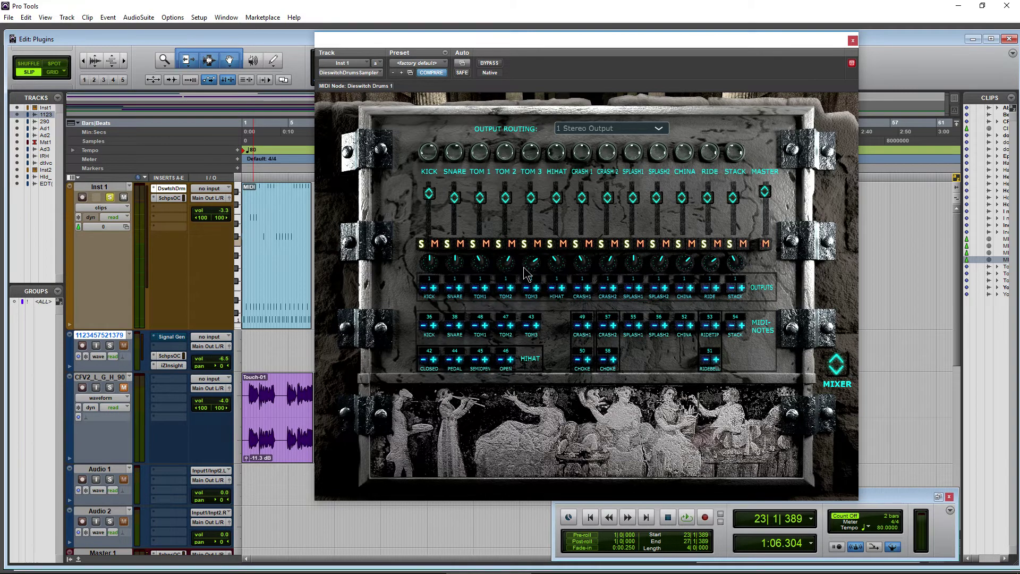
{"action": "left_click", "coordinate": [853, 41]}
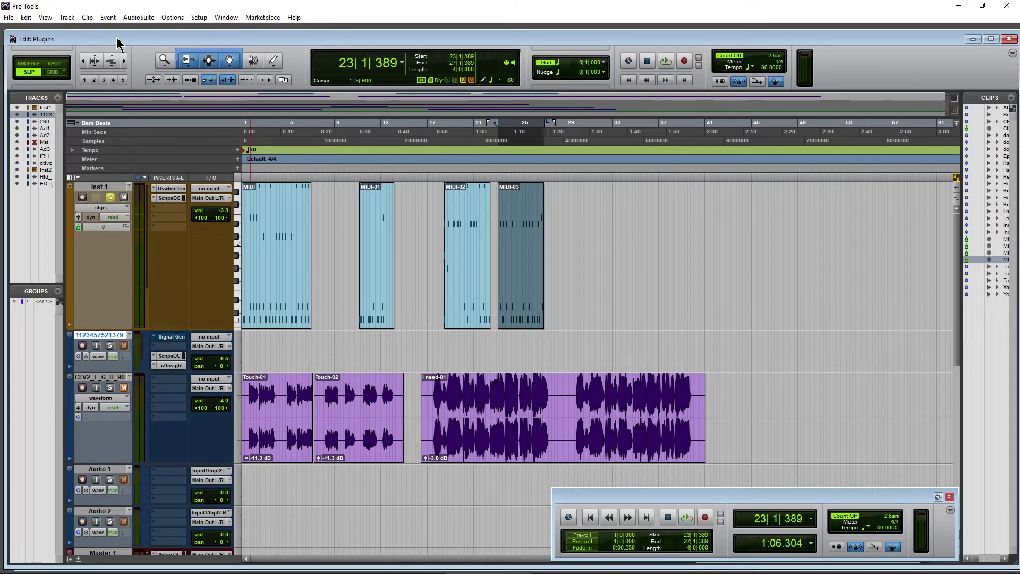
Open the recent session KVLT Drums
{"action": "left_click", "coordinate": [8, 17]}
{"action": "mouse_move", "coordinate": [64, 60]}
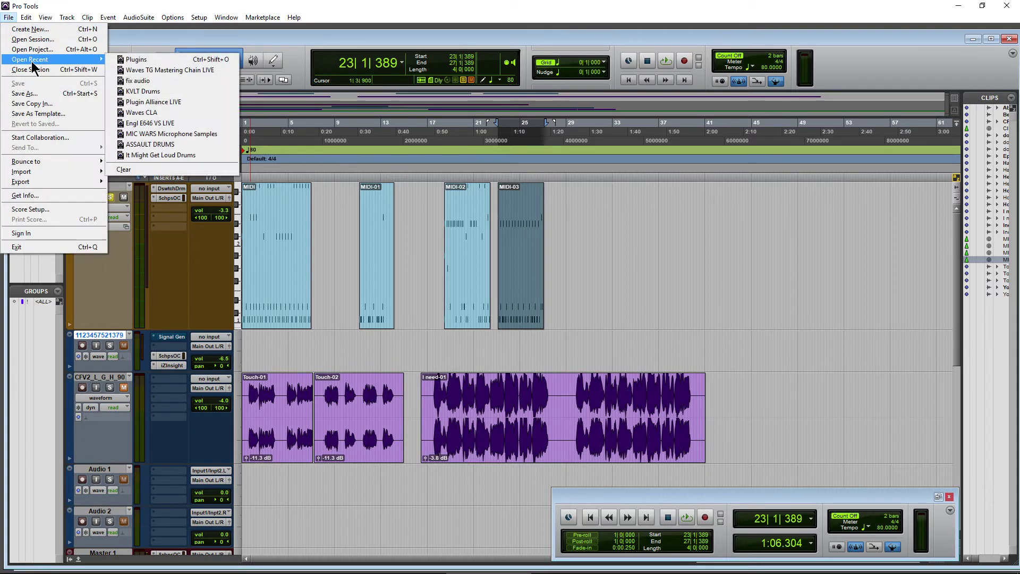
{"action": "left_click", "coordinate": [189, 92]}
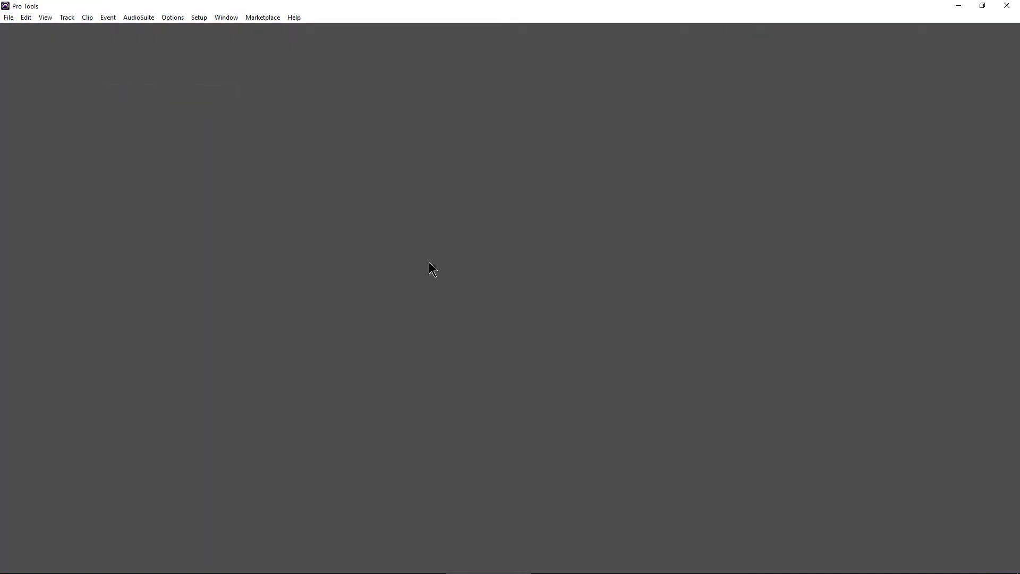
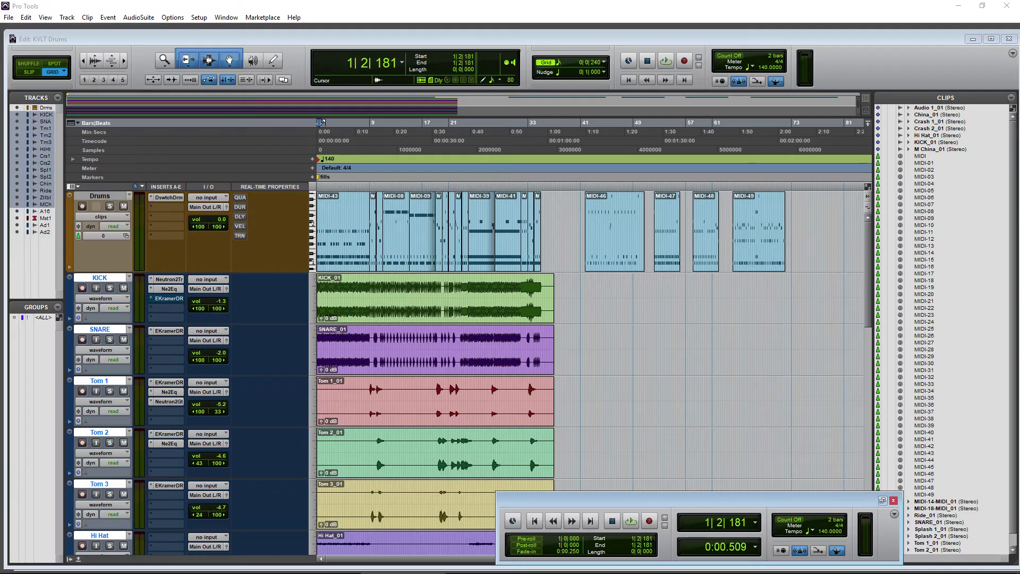
Select the whole KICK_01 clip and solo the KICK track
{"action": "scroll", "coordinate": [632, 324], "scroll_direction": "down", "scroll_amount": 3}
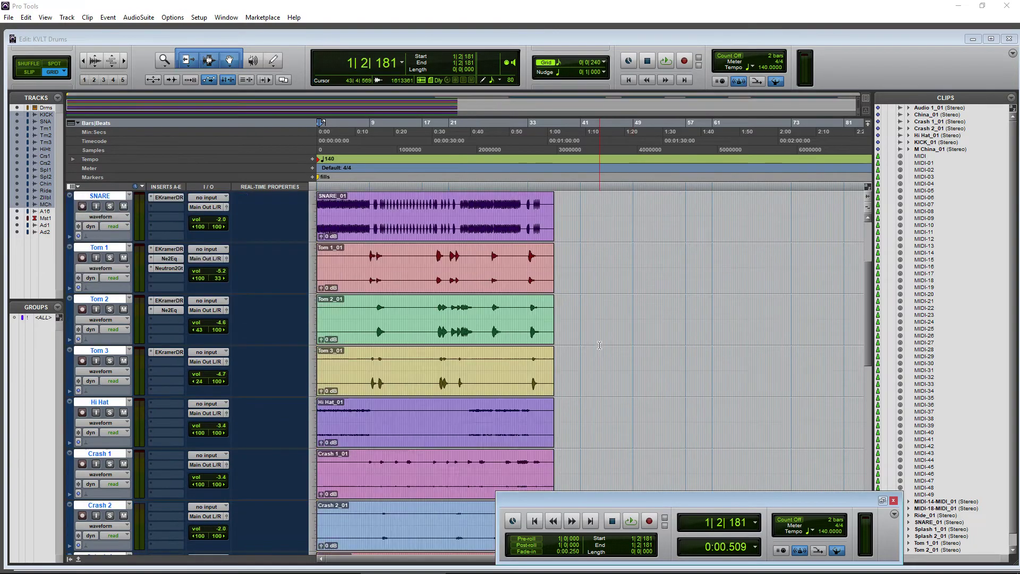
{"action": "scroll", "coordinate": [599, 345], "scroll_direction": "up", "scroll_amount": 3}
{"action": "double_click", "coordinate": [351, 303]}
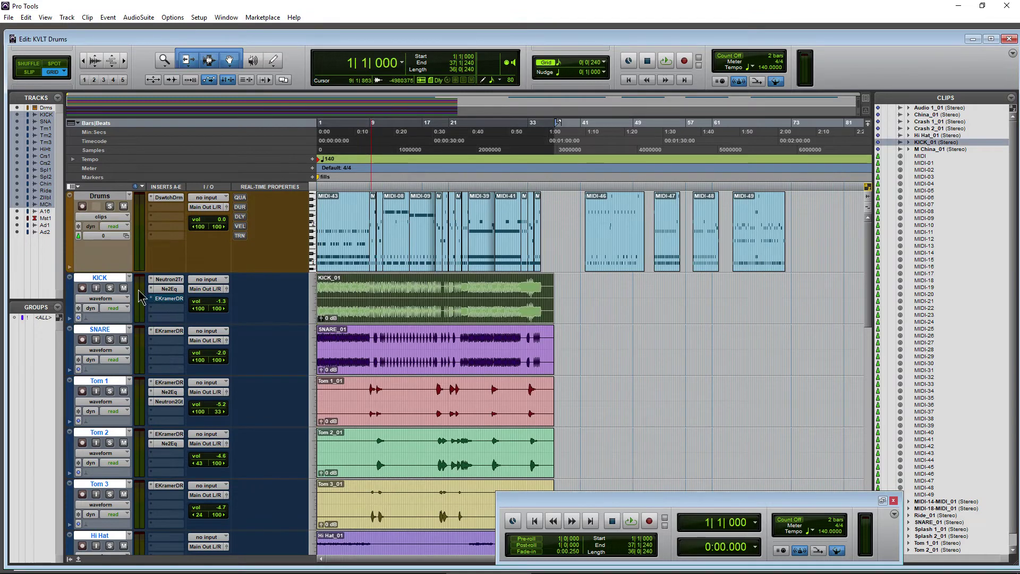
{"action": "left_click", "coordinate": [110, 288]}
Remove all three plug-in inserts from the KICK track
{"action": "left_click", "coordinate": [153, 303]}
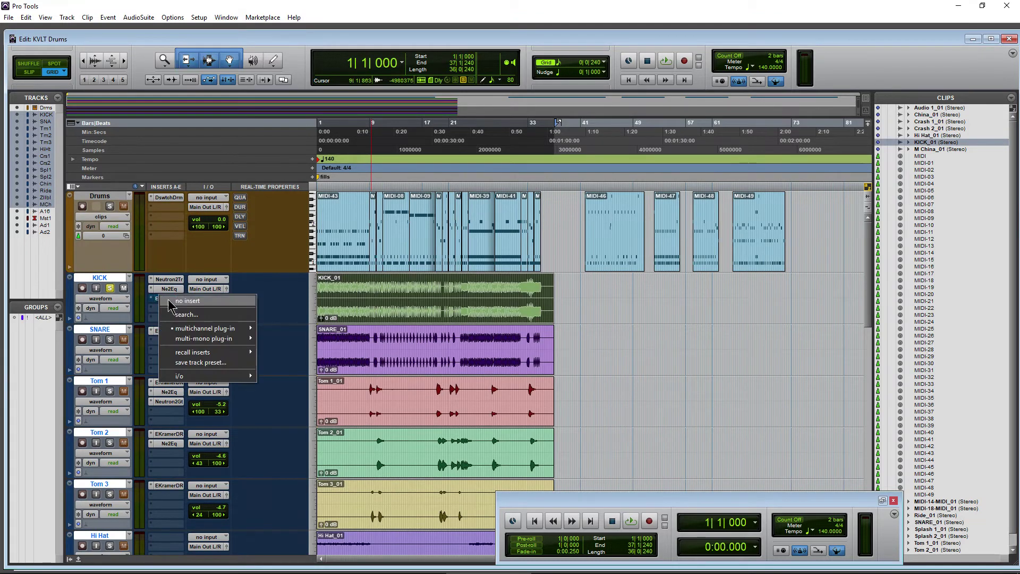
{"action": "left_click", "coordinate": [175, 305]}
{"action": "left_click", "coordinate": [168, 295]}
{"action": "left_click", "coordinate": [177, 293]}
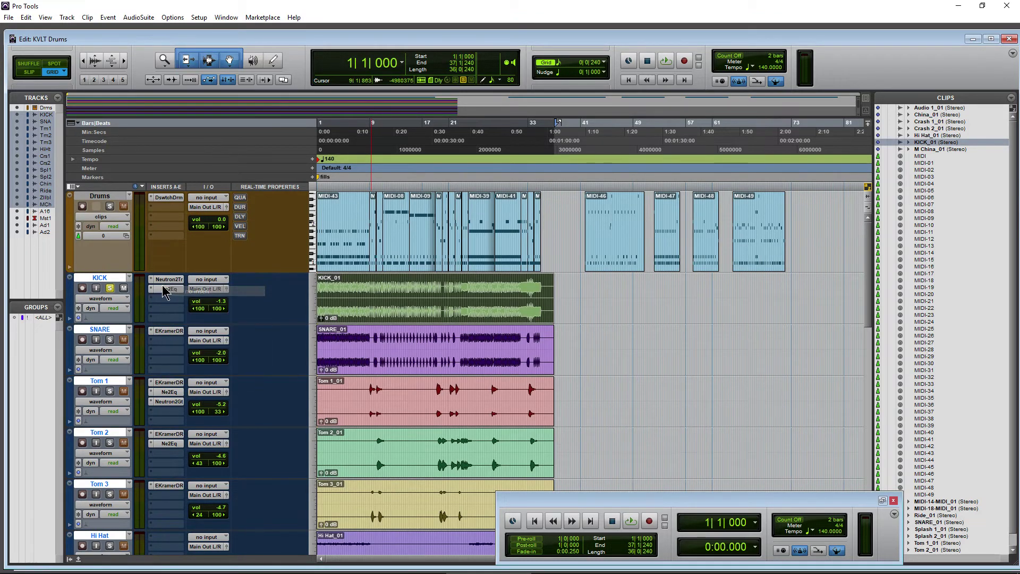
{"action": "left_click", "coordinate": [157, 280]}
{"action": "left_click", "coordinate": [191, 281]}
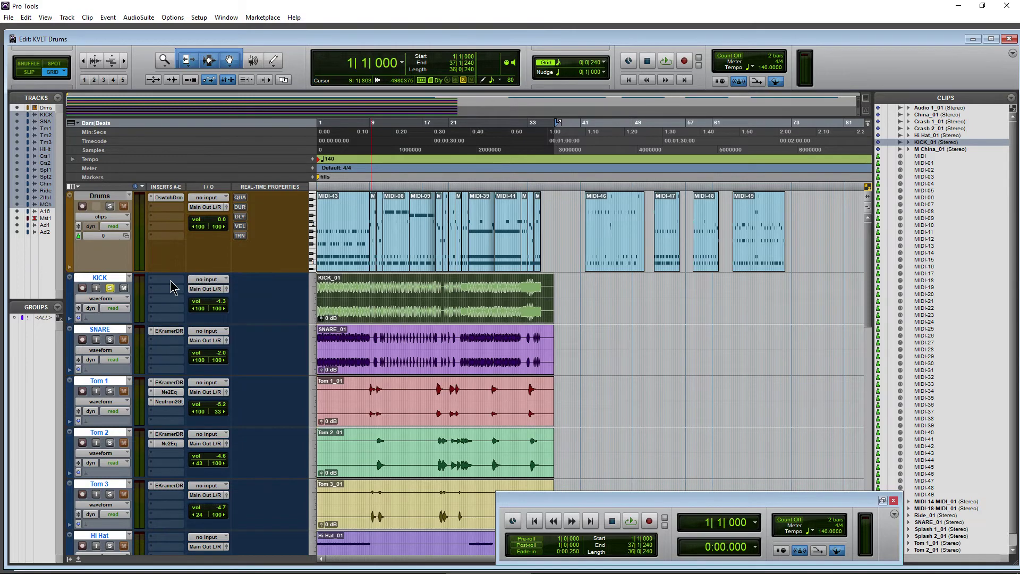
Insert the stereo Scheps Omni Channel from Waves Audio in the KICK track's first insert slot and reposition its window
{"action": "left_click", "coordinate": [171, 280]}
{"action": "mouse_move", "coordinate": [191, 313]}
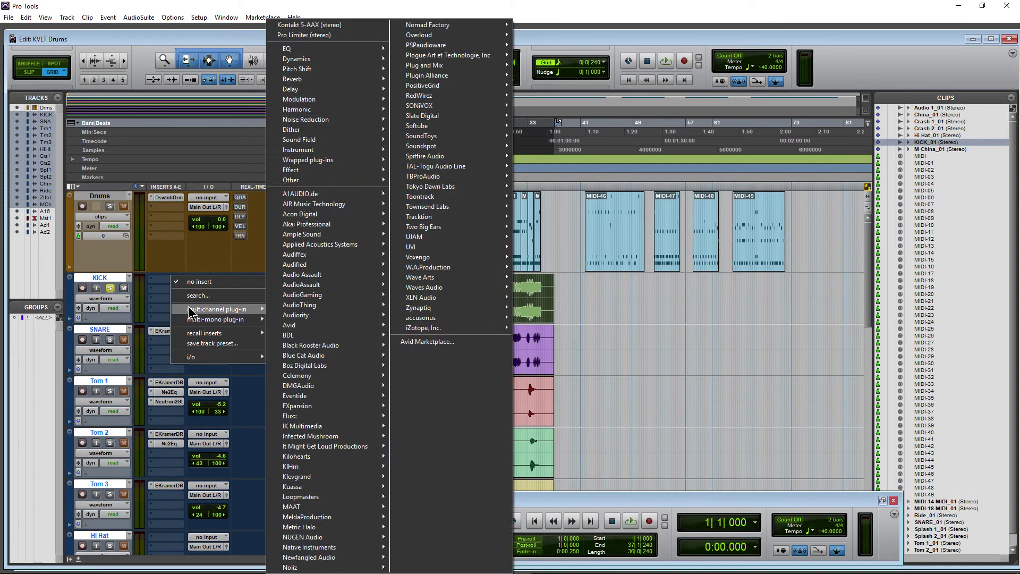
{"action": "mouse_move", "coordinate": [447, 270]}
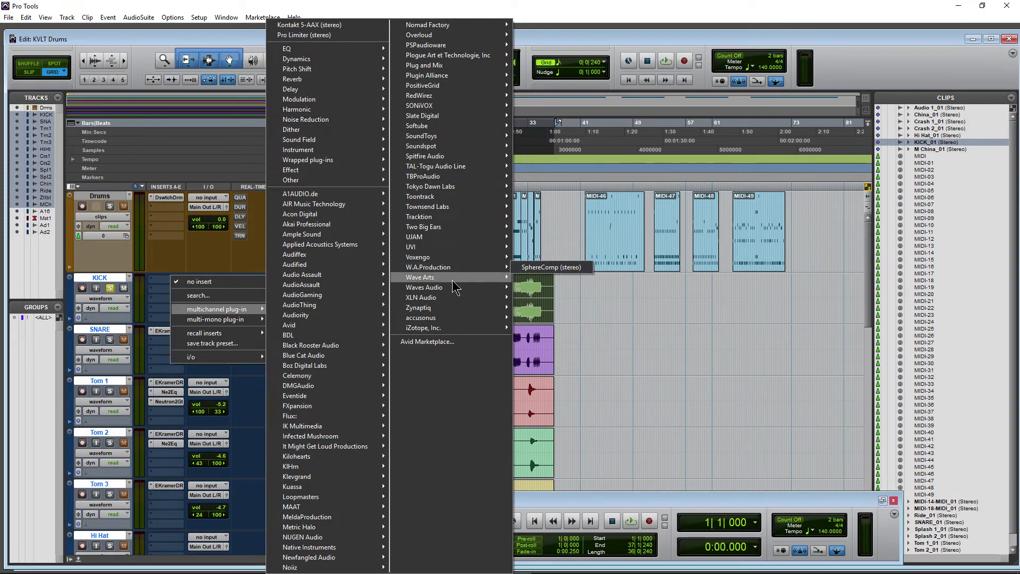
{"action": "mouse_move", "coordinate": [453, 287]}
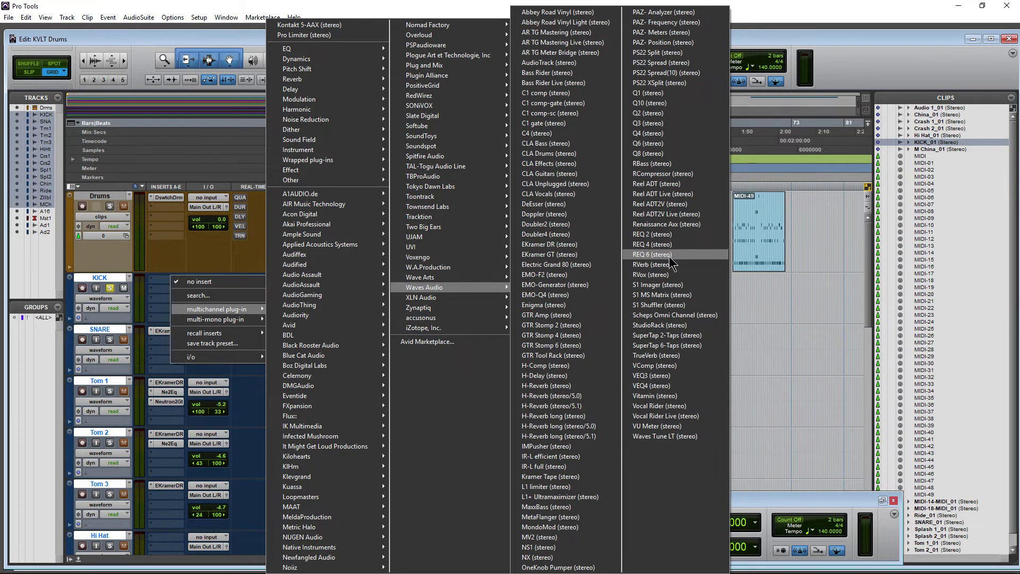
{"action": "left_click", "coordinate": [679, 313]}
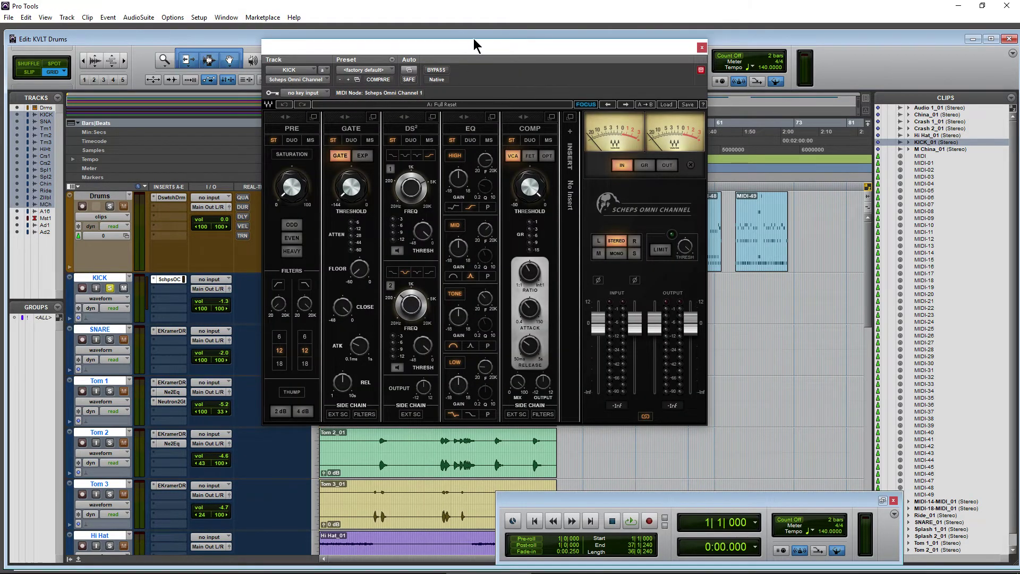
{"action": "left_click_drag", "start_coordinate": [480, 52], "coordinate": [567, 77]}
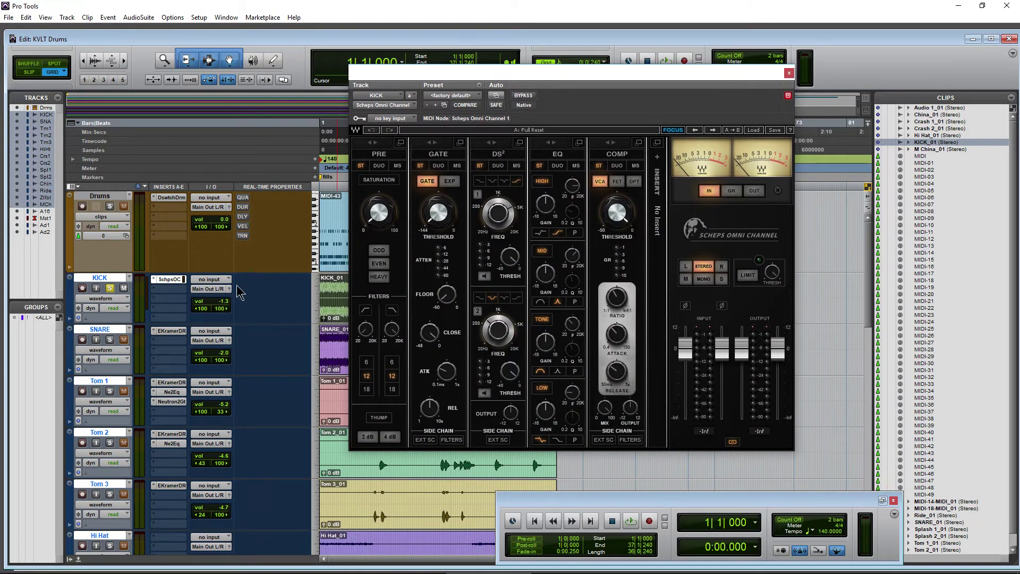
Play the soloed kick and load the Kick 1 preset from the Andrew Scheps presets
{"action": "key", "text": "space"}
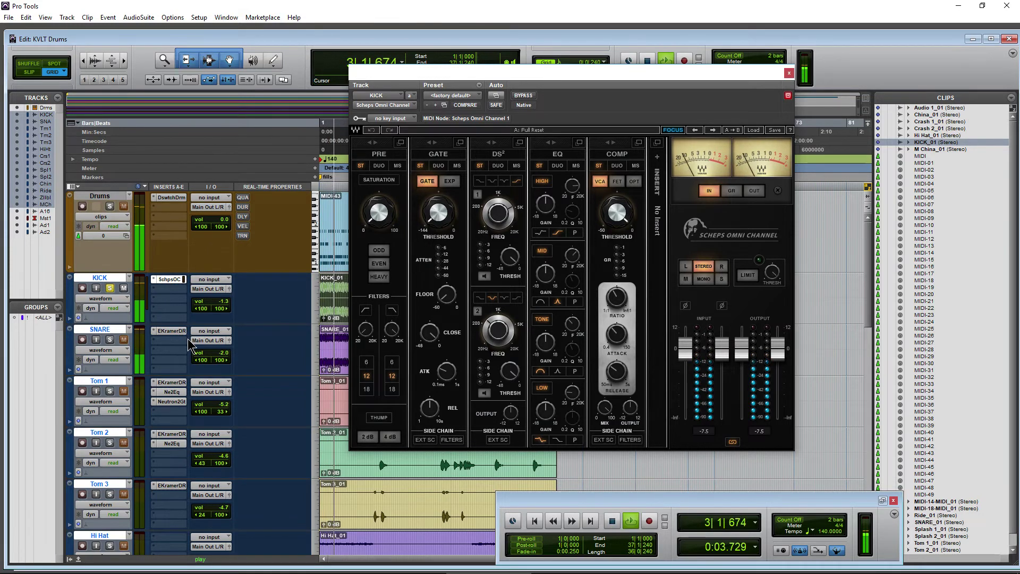
{"action": "left_click", "coordinate": [754, 131]}
{"action": "mouse_move", "coordinate": [790, 204]}
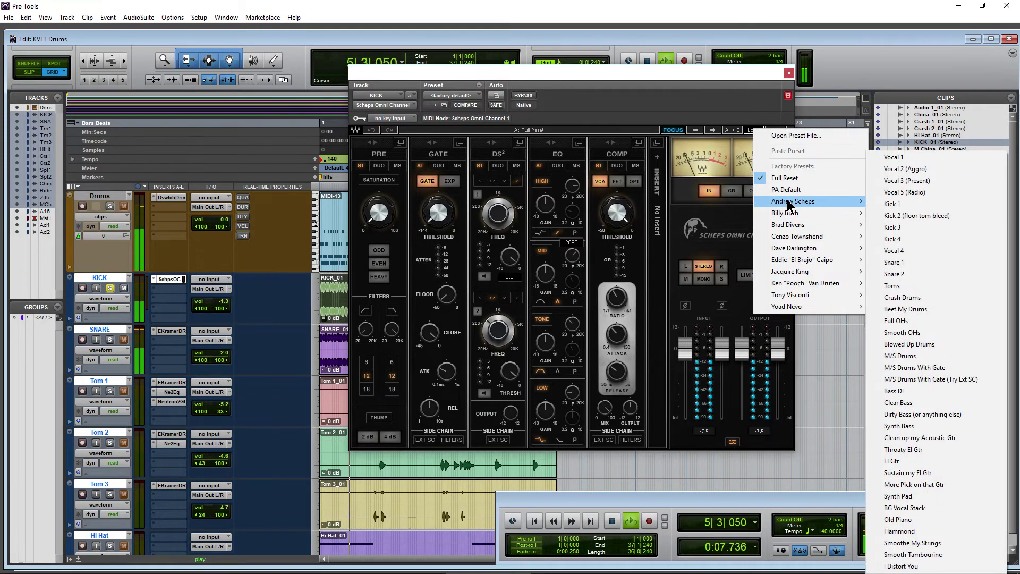
{"action": "left_click", "coordinate": [892, 204]}
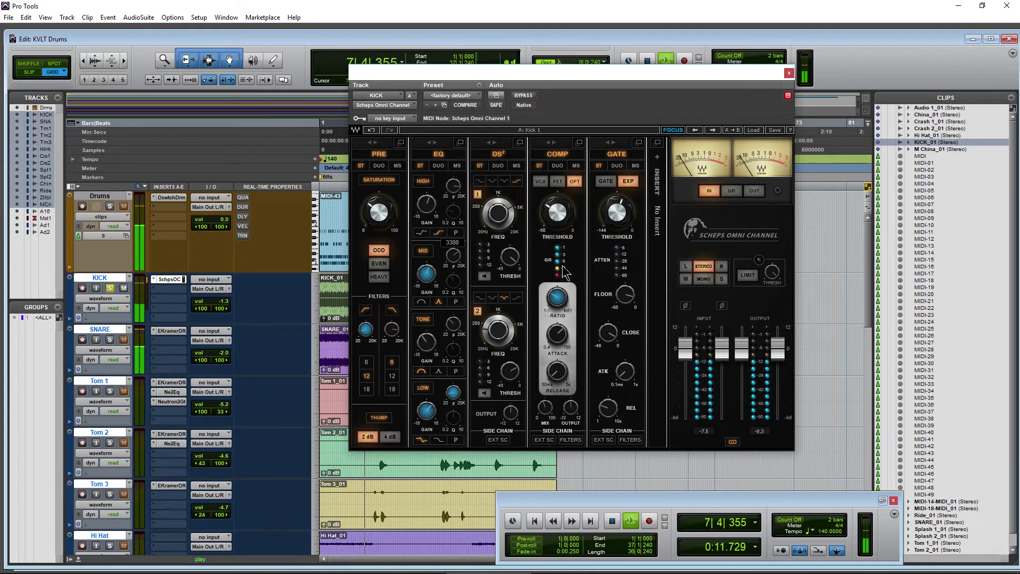
Audition the presets Kick 2 (floor tom bleed), Kick 3, Kick 4 and Vocal 4 on the kick, and stop playback
{"action": "left_click", "coordinate": [713, 131]}
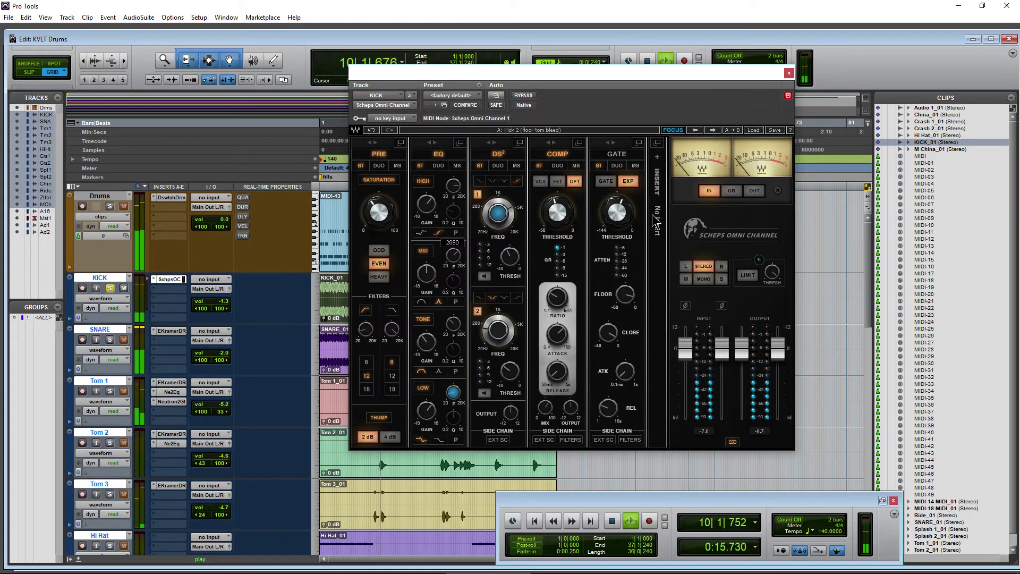
{"action": "left_click", "coordinate": [712, 130]}
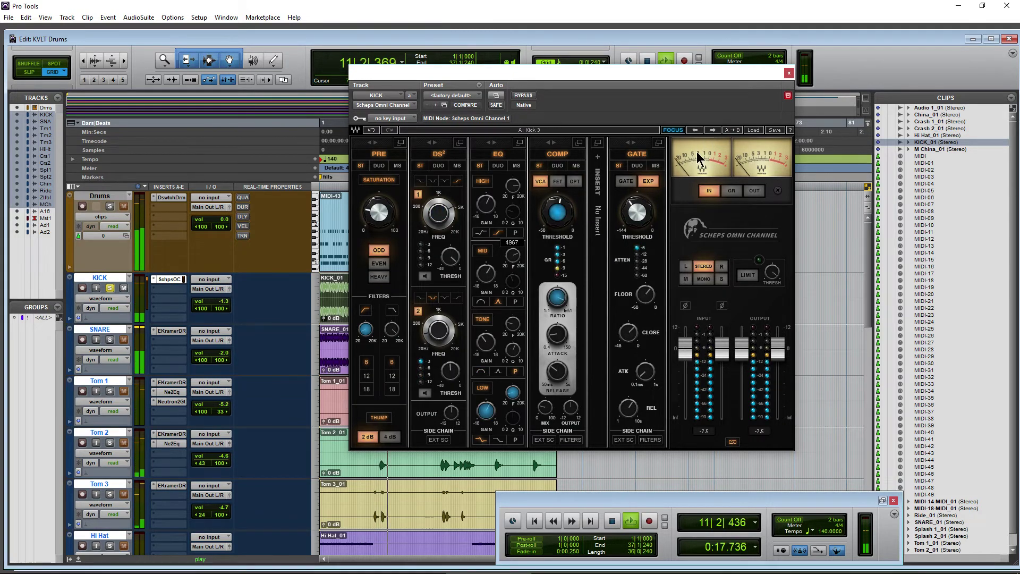
{"action": "left_click", "coordinate": [712, 130]}
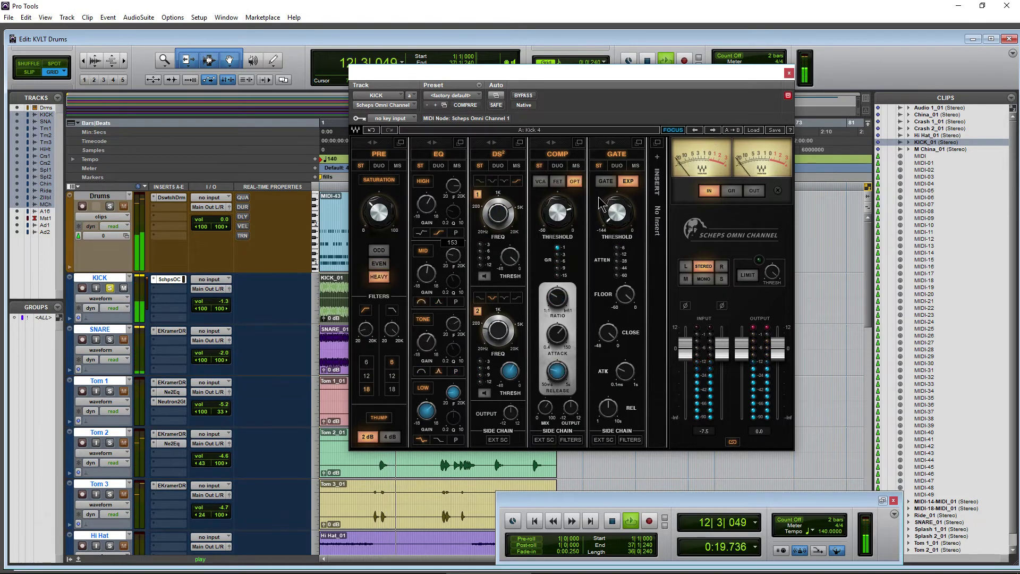
{"action": "left_click", "coordinate": [711, 131]}
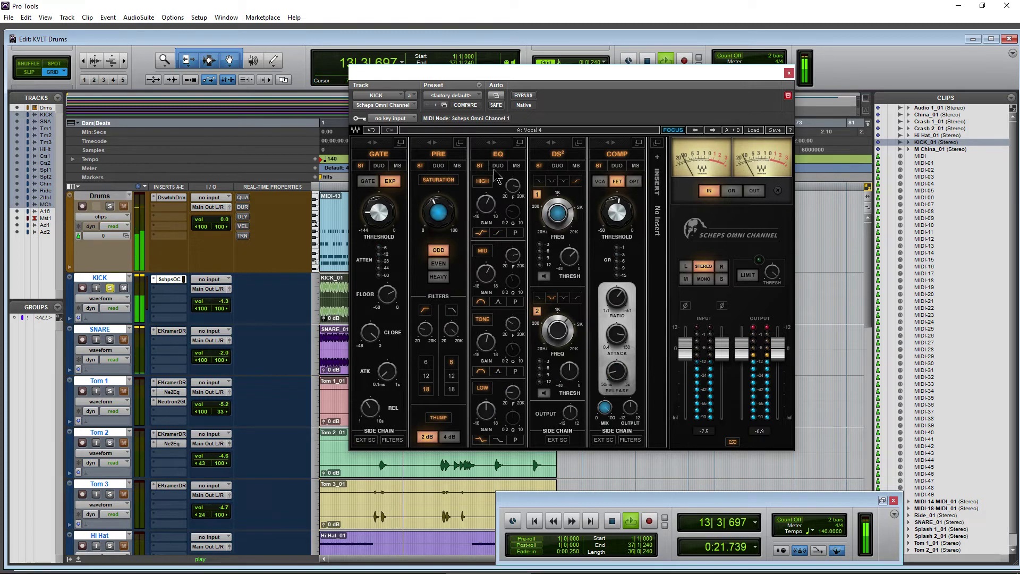
{"action": "left_click", "coordinate": [647, 61]}
Load the Solid Kick preset from the Dave Darlington presets on the KICK track and play the kick through it
{"action": "left_click", "coordinate": [753, 130]}
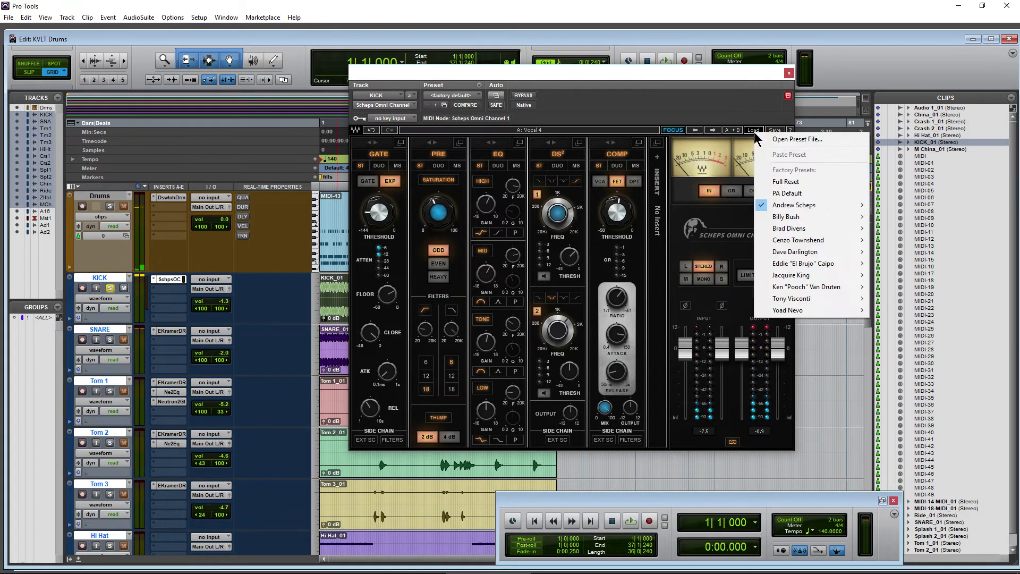
{"action": "mouse_move", "coordinate": [787, 222]}
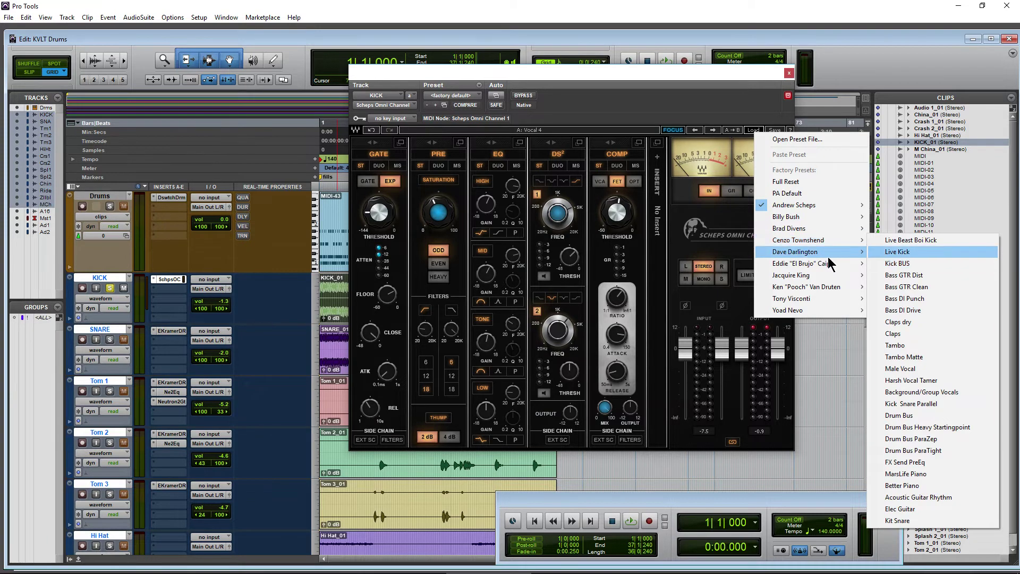
{"action": "mouse_move", "coordinate": [828, 255]}
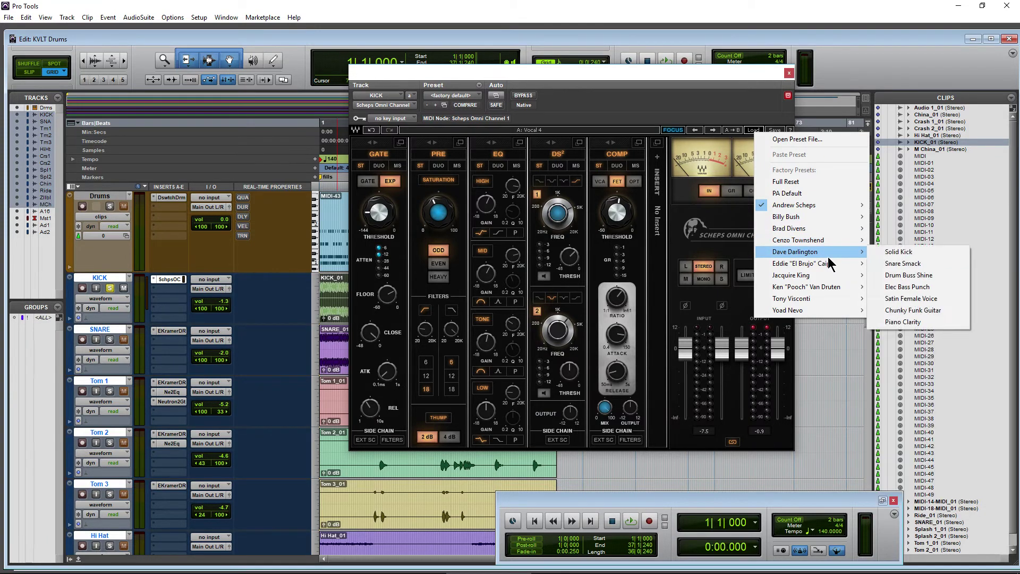
{"action": "left_click", "coordinate": [899, 253]}
{"action": "left_click", "coordinate": [665, 56]}
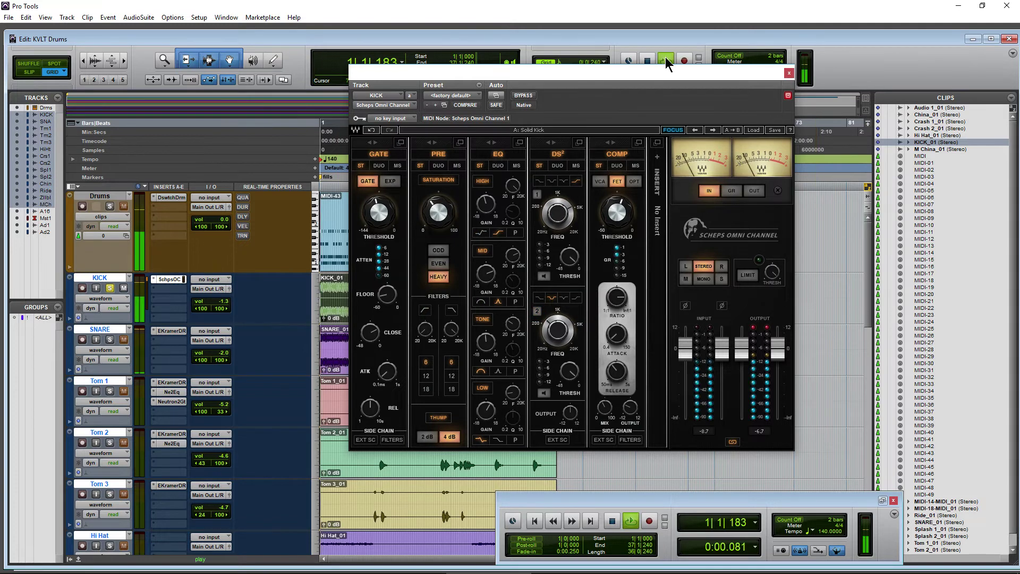
{"action": "left_click_drag", "start_coordinate": [583, 72], "coordinate": [584, 102]}
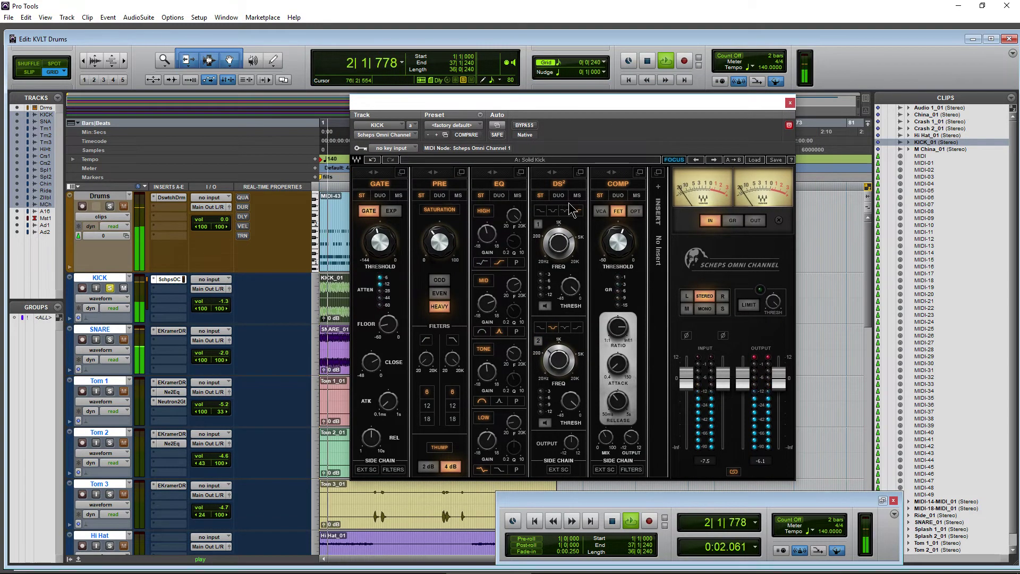
Compare the kick with the plug-in bypassed and active, and load the Kick 1 preset from the Andrew Scheps presets
{"action": "left_click", "coordinate": [526, 127]}
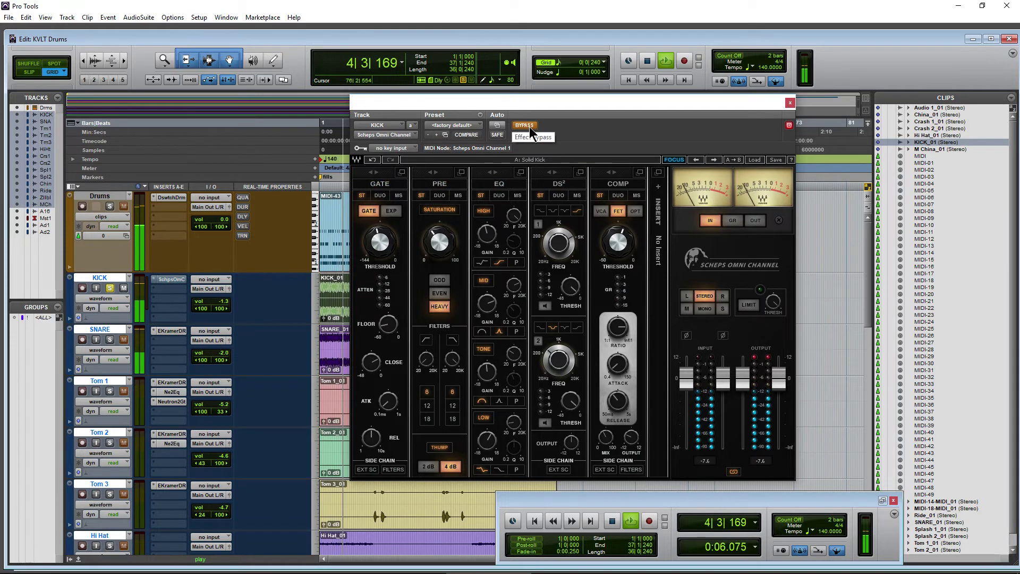
{"action": "left_click", "coordinate": [529, 126]}
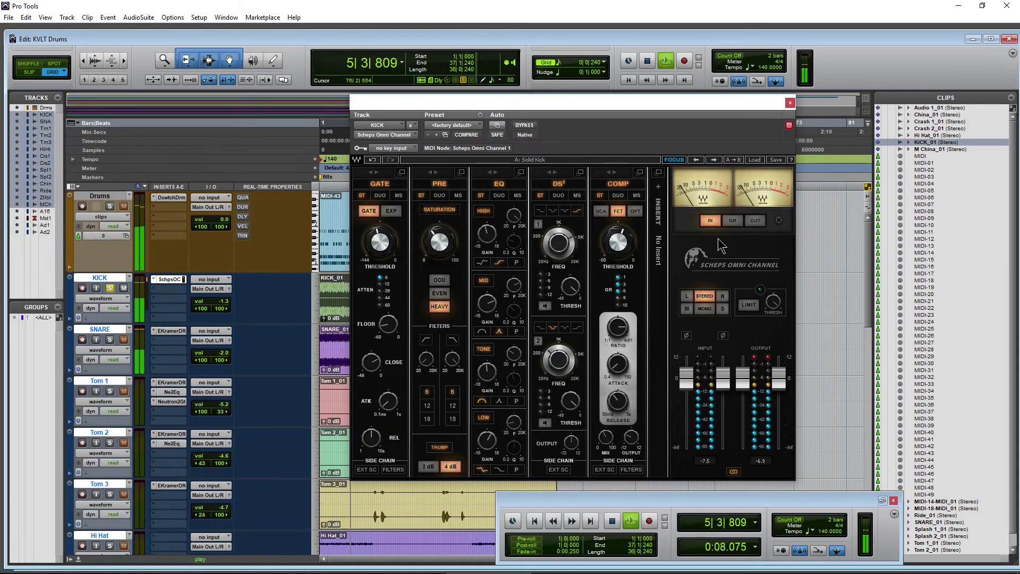
{"action": "left_click", "coordinate": [752, 160]}
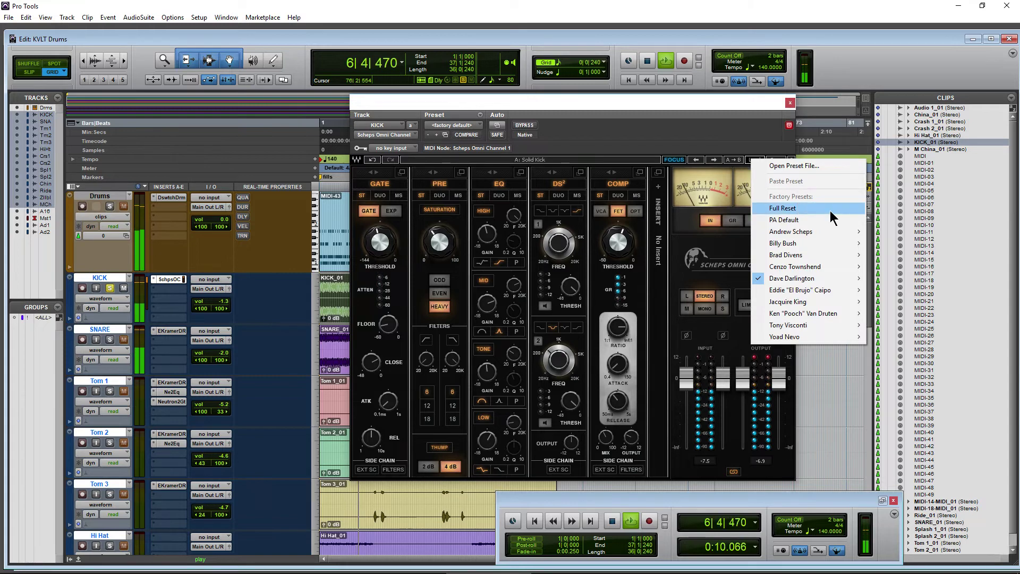
{"action": "mouse_move", "coordinate": [824, 231]}
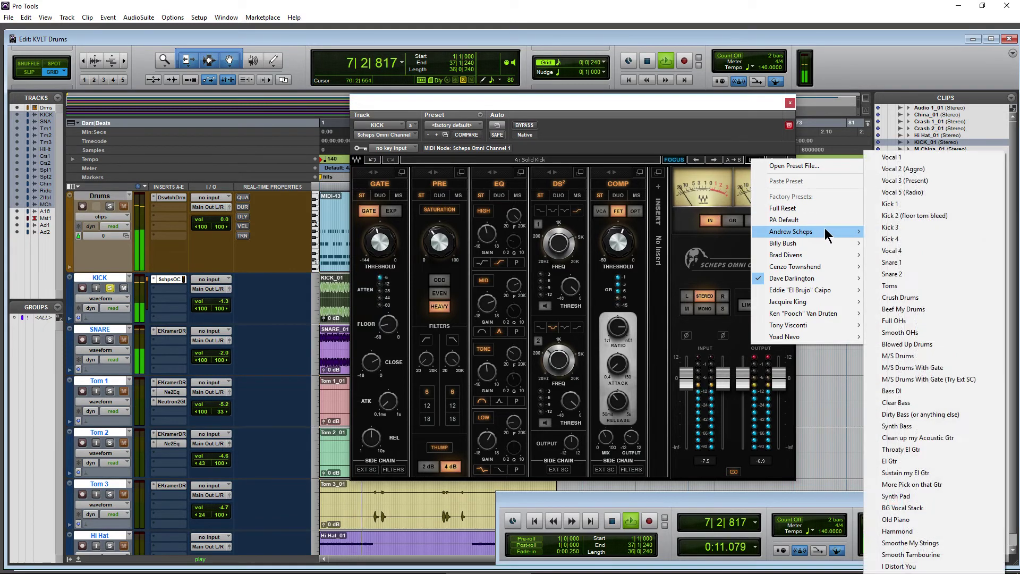
{"action": "left_click", "coordinate": [891, 204]}
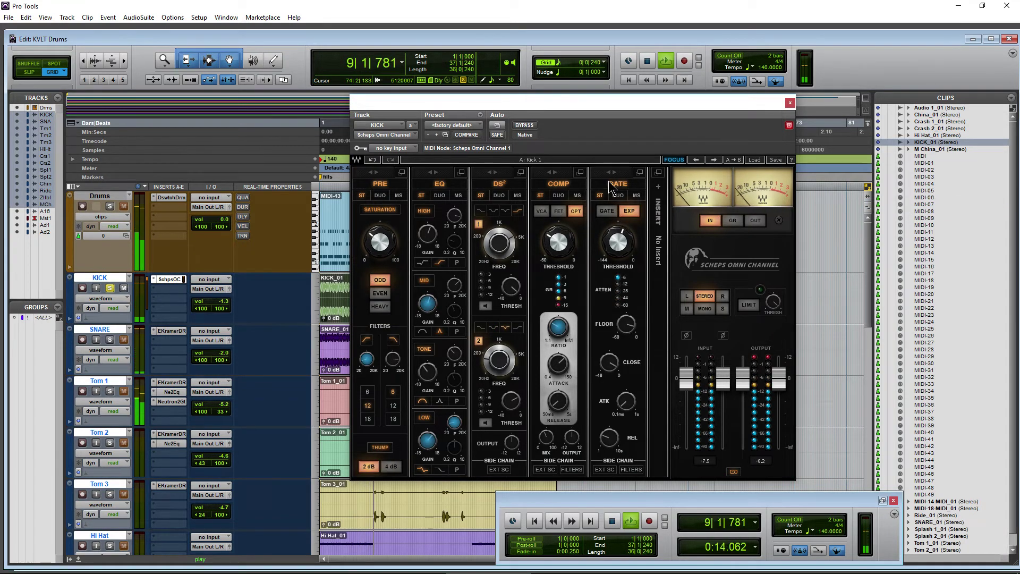
{"action": "left_click_drag", "start_coordinate": [611, 109], "coordinate": [633, 108]}
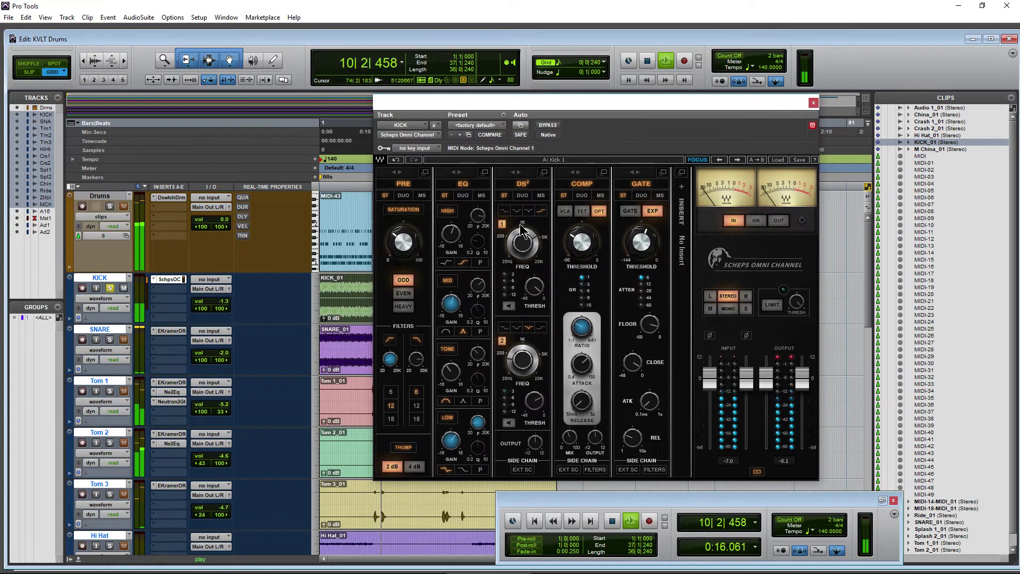
Adjust the kick's preamp saturation amount, switch its saturation character to Even, and set Thump to 4 dB
{"action": "left_click_drag", "start_coordinate": [403, 241], "coordinate": [403, 212]}
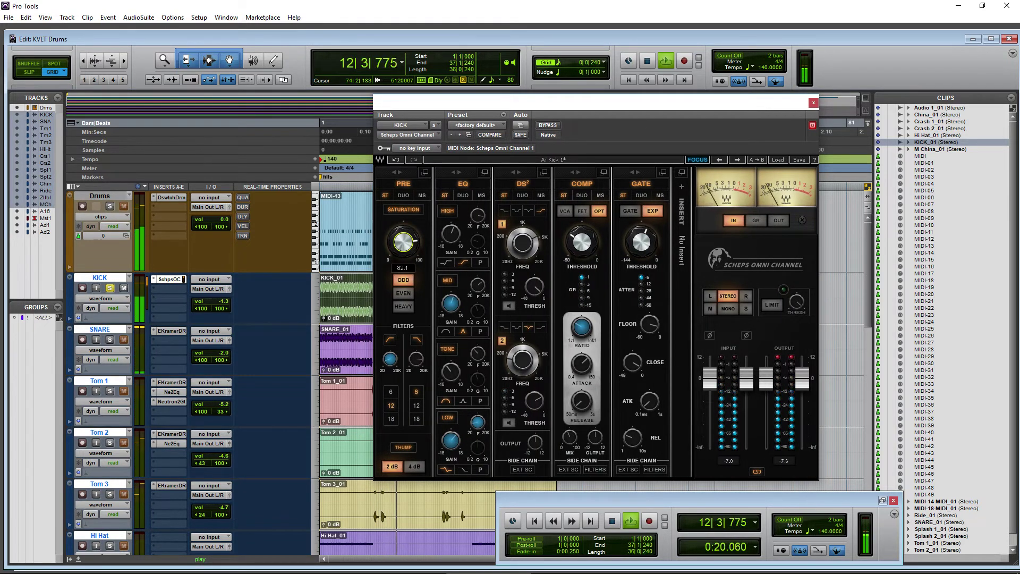
{"action": "left_click", "coordinate": [403, 293]}
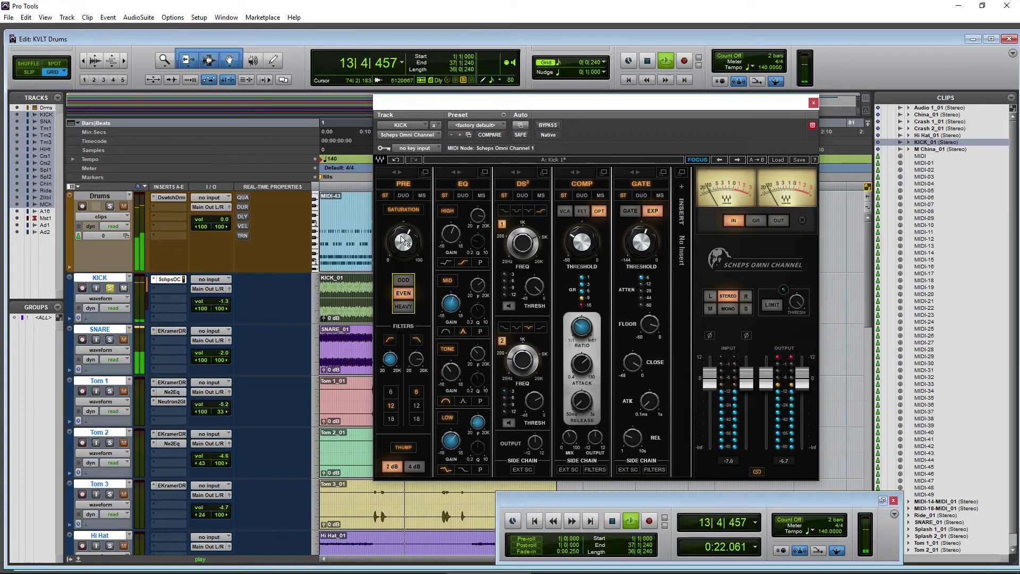
{"action": "mouse_move", "coordinate": [403, 242]}
{"action": "left_mouse_down"}
{"action": "mouse_move", "coordinate": [403, 267]}
{"action": "mouse_move", "coordinate": [403, 252]}
{"action": "left_mouse_up"}
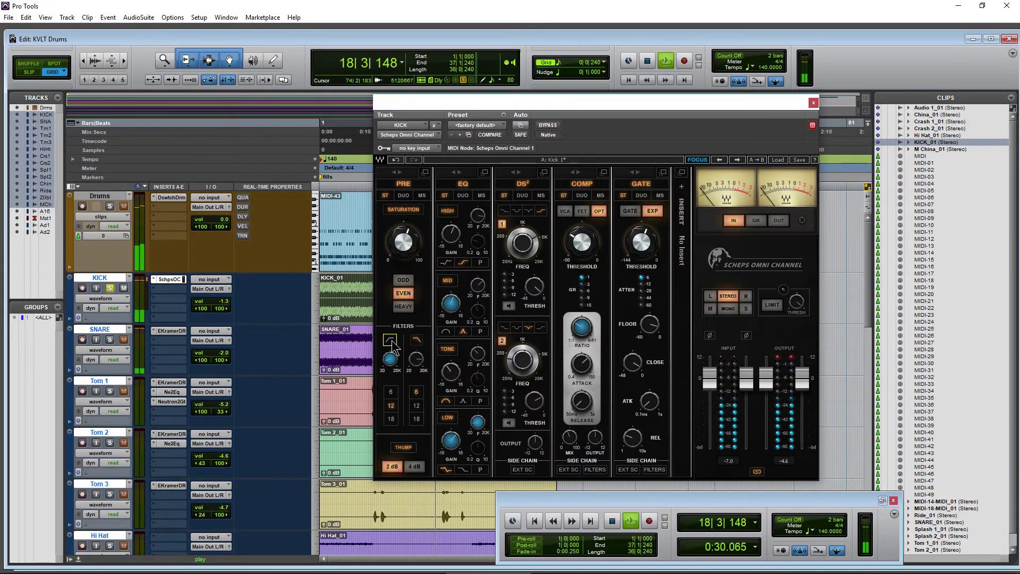
{"action": "left_click", "coordinate": [414, 467]}
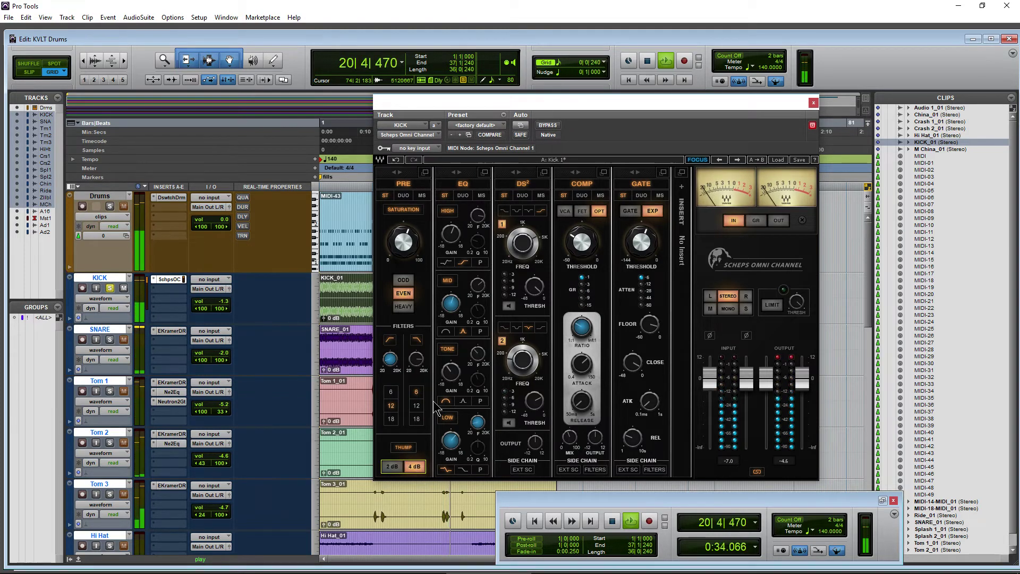
Solo the SNARE with the kick at a volume of -4.0, set the kick's Thump to 2 dB, and stop playback
{"action": "left_click_drag", "start_coordinate": [530, 106], "coordinate": [478, 103]}
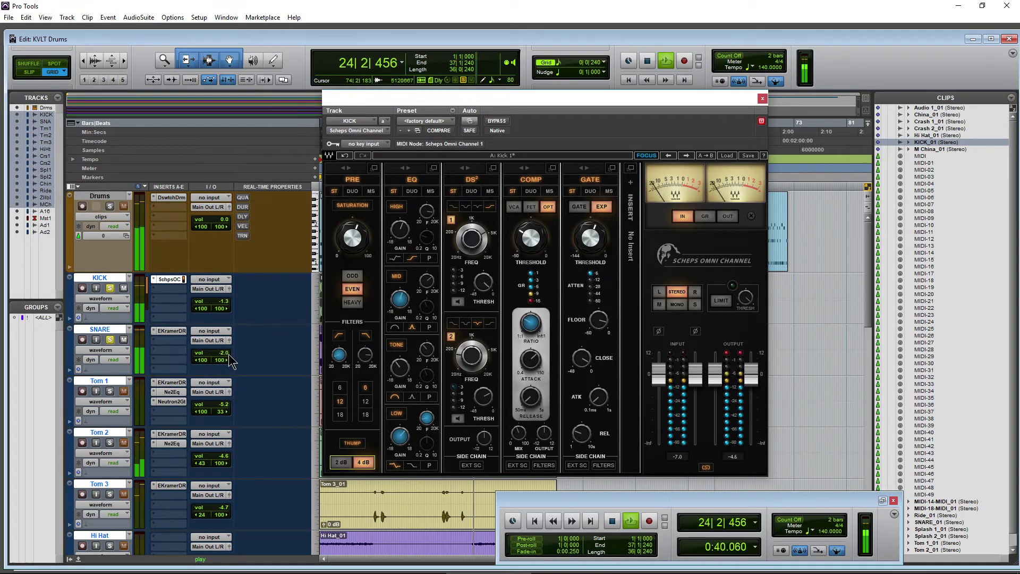
{"action": "left_click_drag", "start_coordinate": [228, 361], "coordinate": [229, 369]}
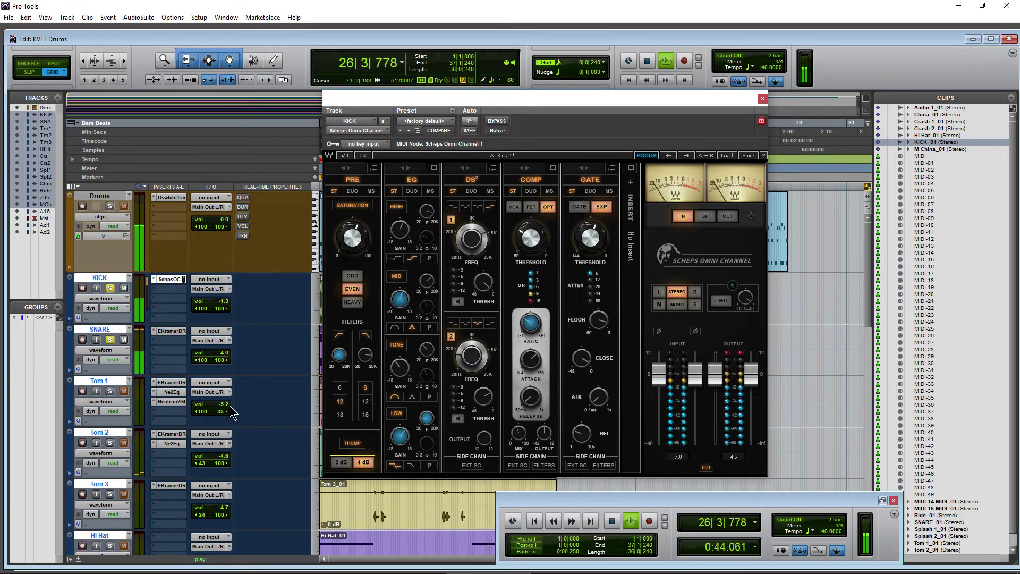
{"action": "left_click", "coordinate": [345, 462]}
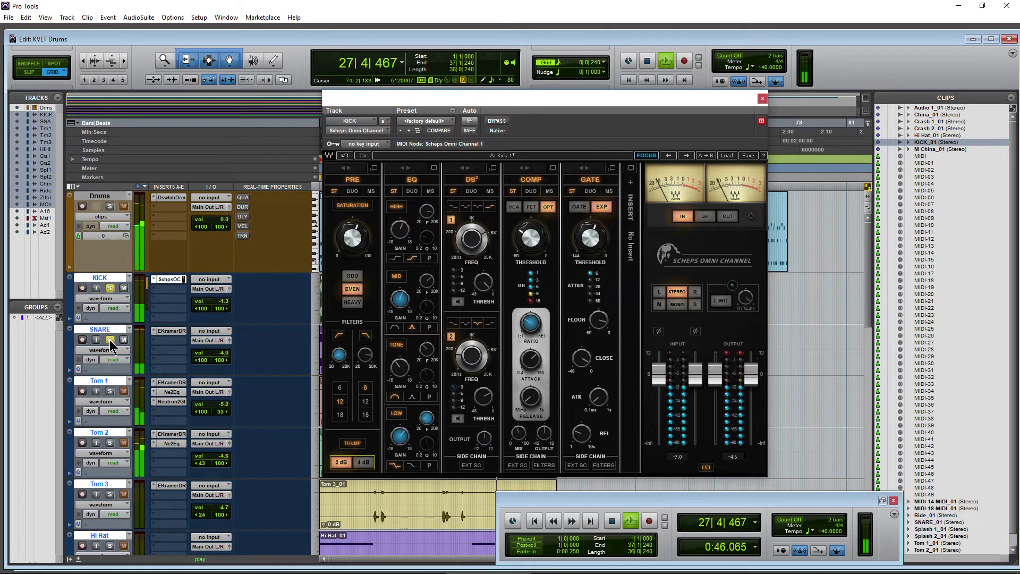
{"action": "key", "text": "space"}
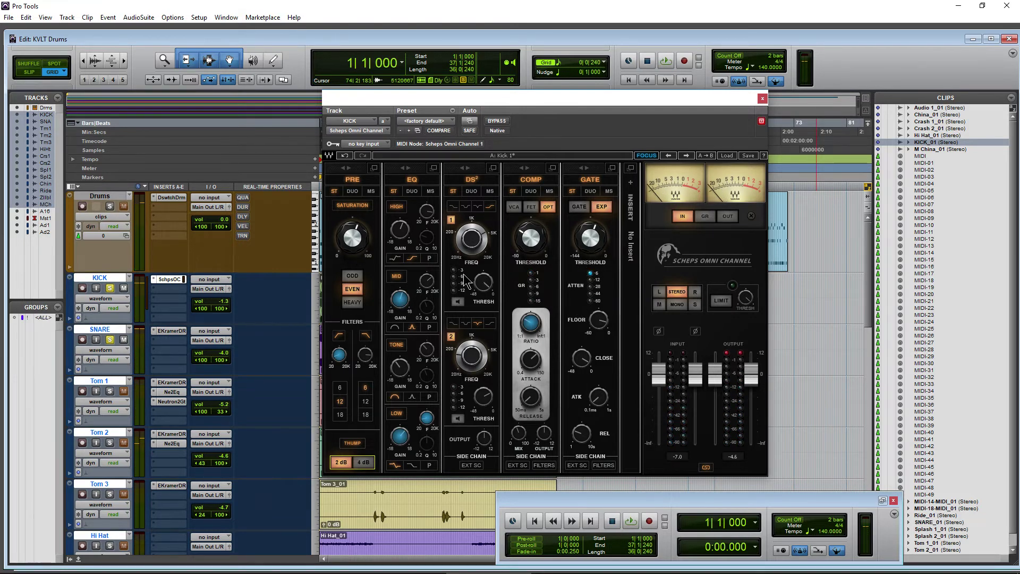
Expand the kick's EQ module and set the High band's frequency to about 2070 Hz while auditioning that band in solo
{"action": "left_click", "coordinate": [435, 168]}
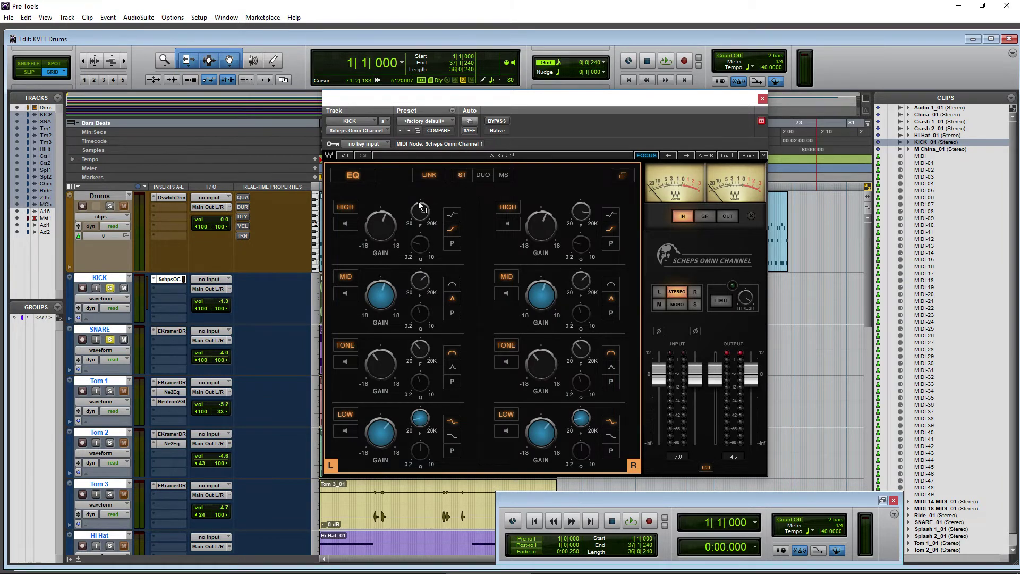
{"action": "left_click", "coordinate": [344, 223]}
{"action": "key", "text": "space"}
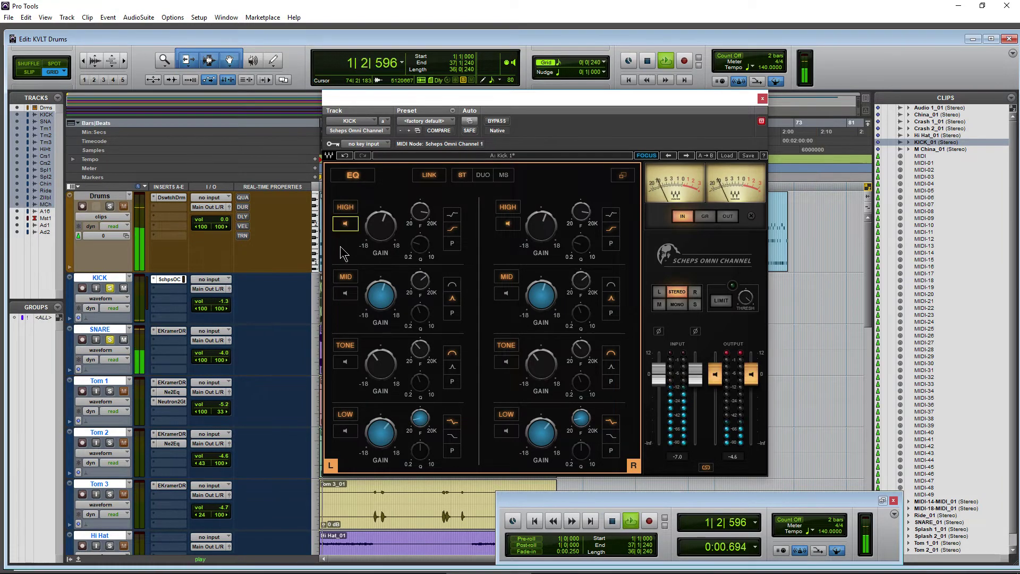
{"action": "key", "text": "space"}
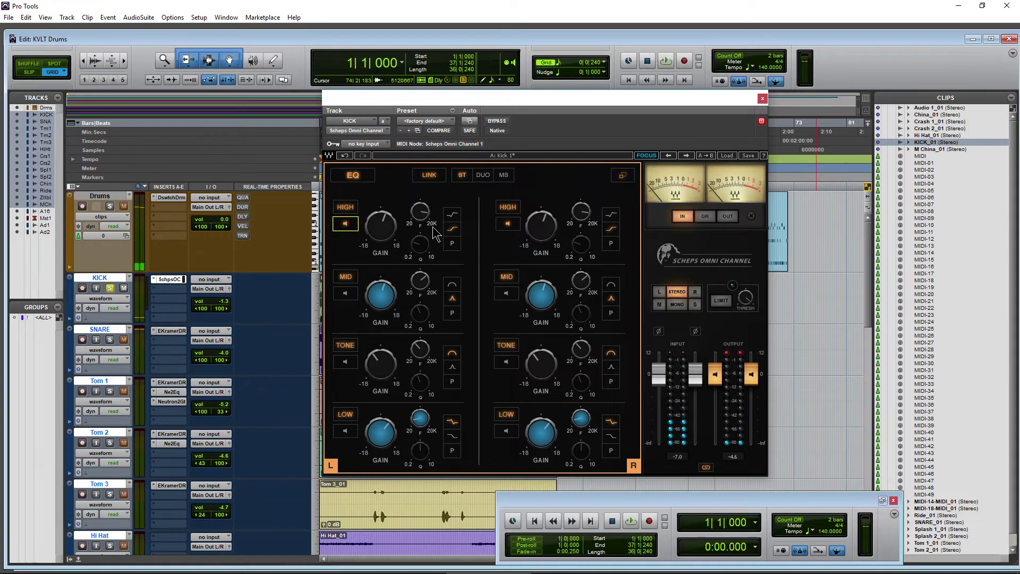
{"action": "key", "text": "space"}
{"action": "left_click_drag", "start_coordinate": [420, 211], "coordinate": [420, 209]}
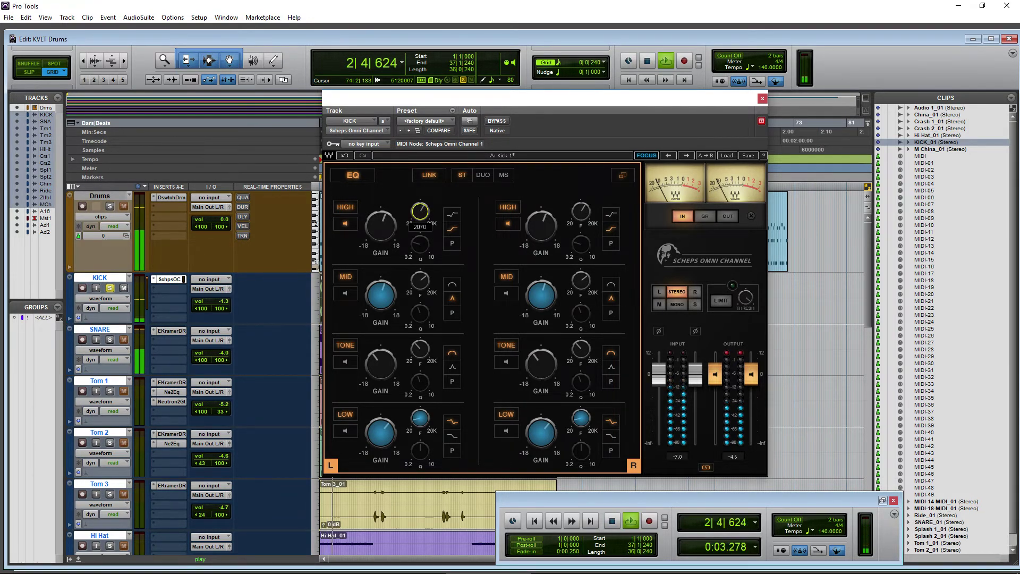
{"action": "left_click", "coordinate": [344, 223]}
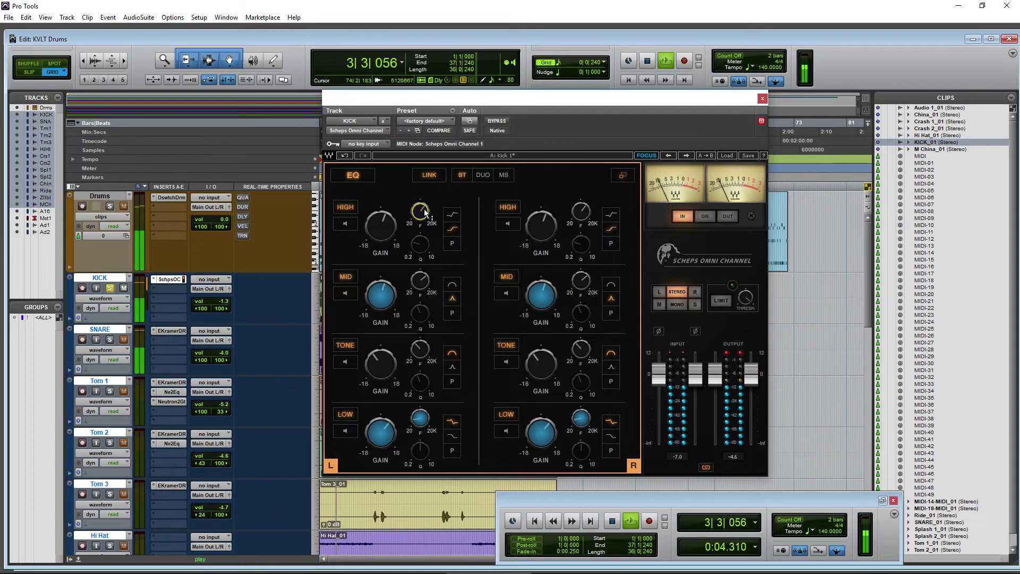
Audition the Mid EQ band in solo, setting its frequency to about 2520 Hz and its gain to about 9.8 dB
{"action": "left_click", "coordinate": [346, 299]}
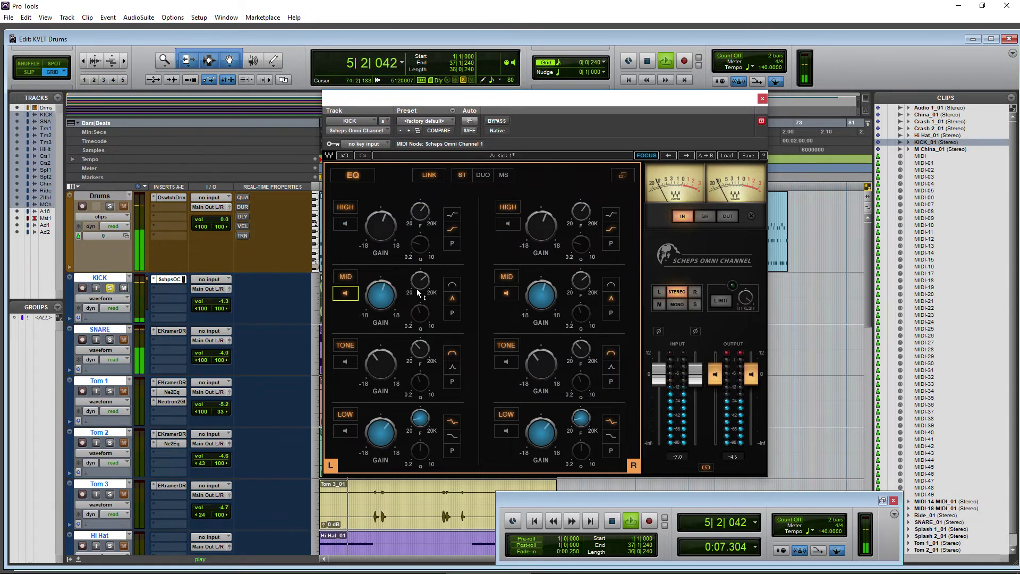
{"action": "left_click_drag", "start_coordinate": [421, 287], "coordinate": [421, 291]}
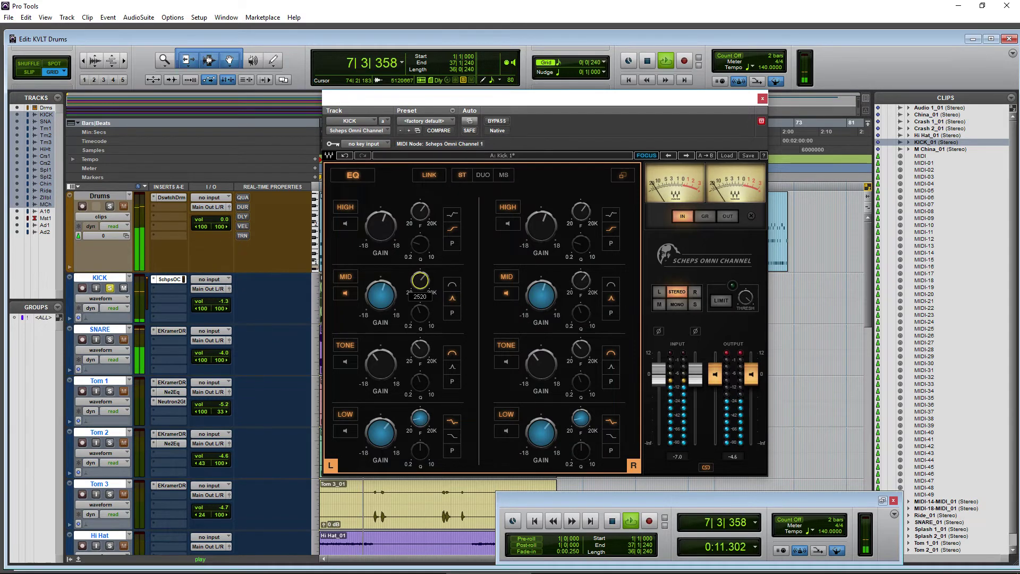
{"action": "left_click", "coordinate": [345, 293]}
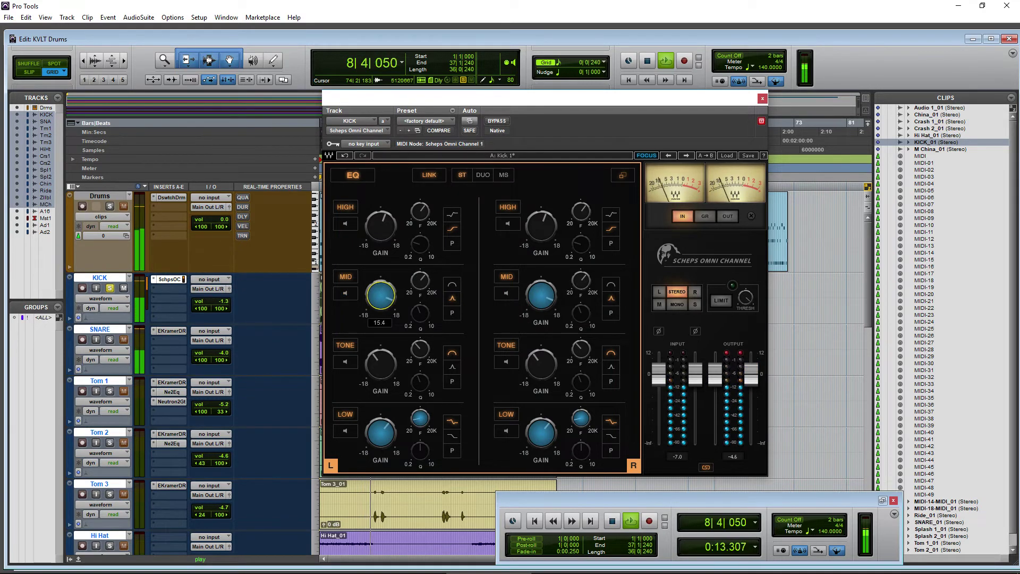
{"action": "left_click_drag", "start_coordinate": [381, 295], "coordinate": [380, 305]}
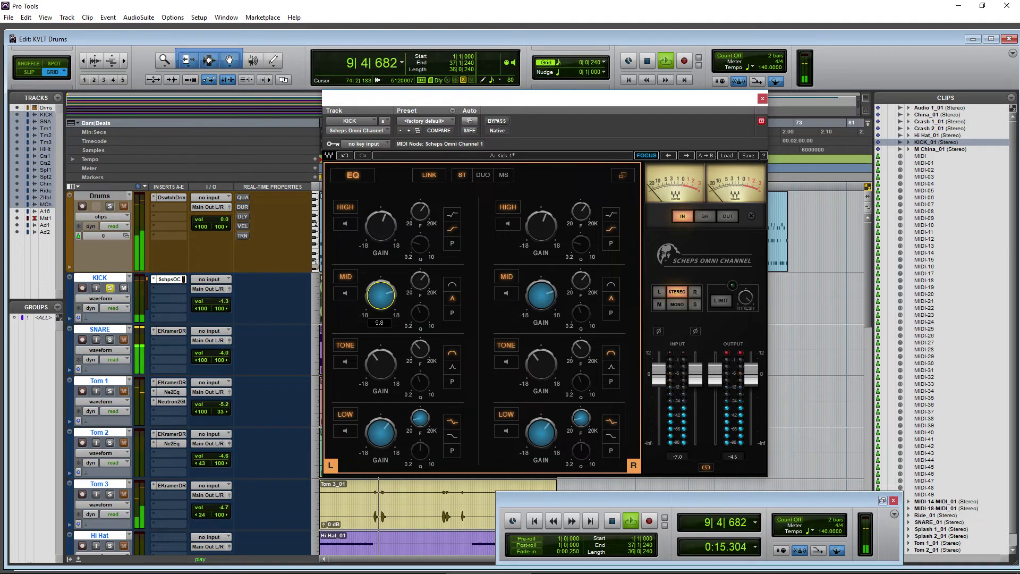
Audition the Tone and Low EQ bands in solo and adjust the Low band's gain on the playing kick
{"action": "left_click", "coordinate": [348, 366]}
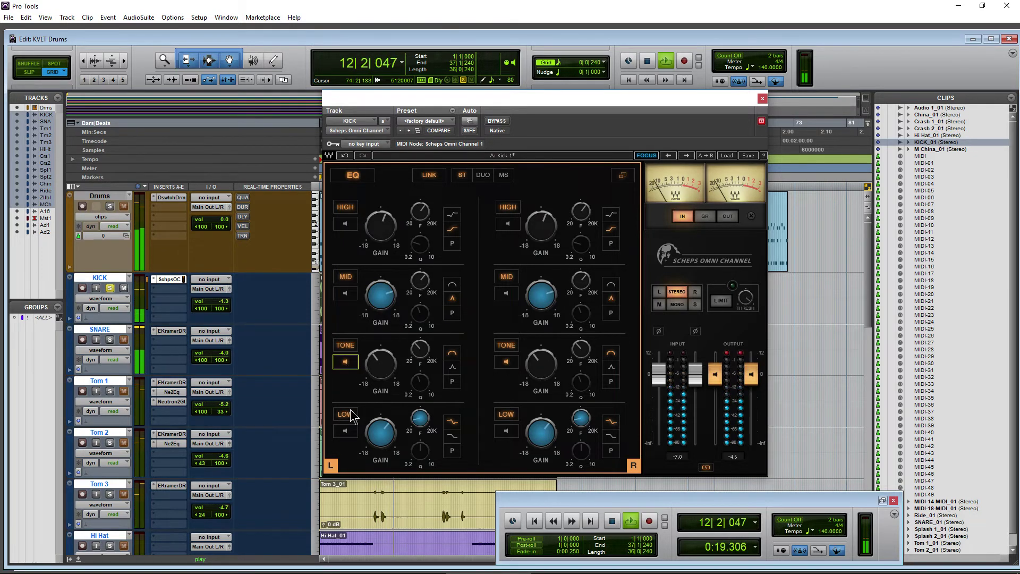
{"action": "left_click", "coordinate": [345, 432]}
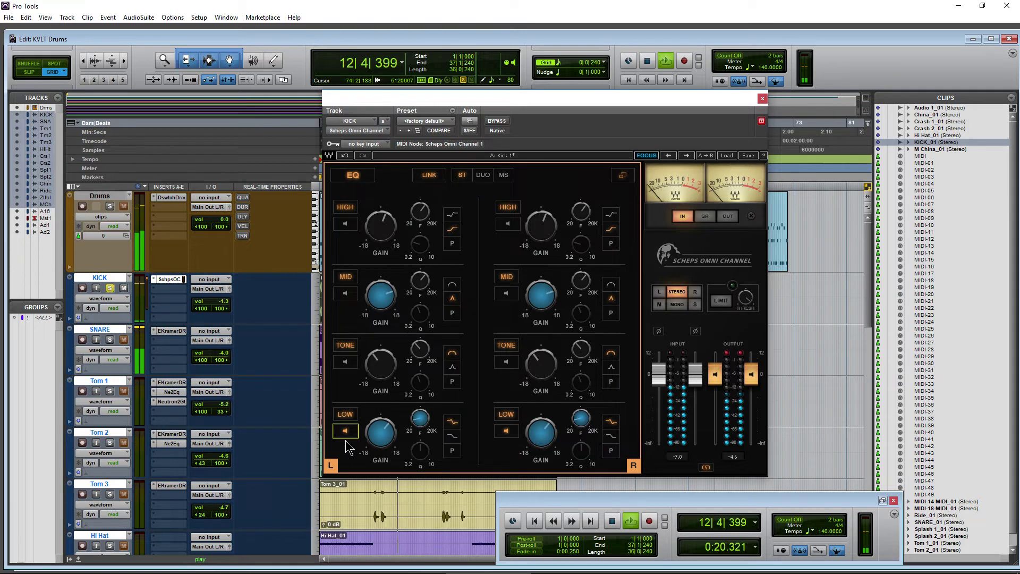
{"action": "left_click", "coordinate": [420, 426]}
{"action": "left_click", "coordinate": [380, 433]}
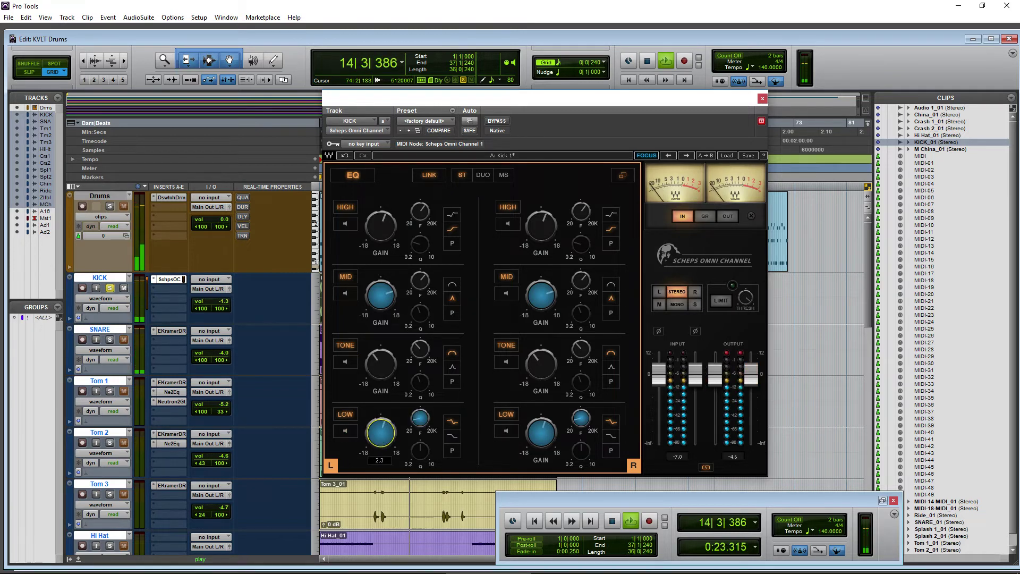
{"action": "mouse_move", "coordinate": [380, 433]}
{"action": "left_mouse_down"}
{"action": "mouse_move", "coordinate": [380, 446]}
{"action": "mouse_move", "coordinate": [380, 425]}
{"action": "left_mouse_up"}
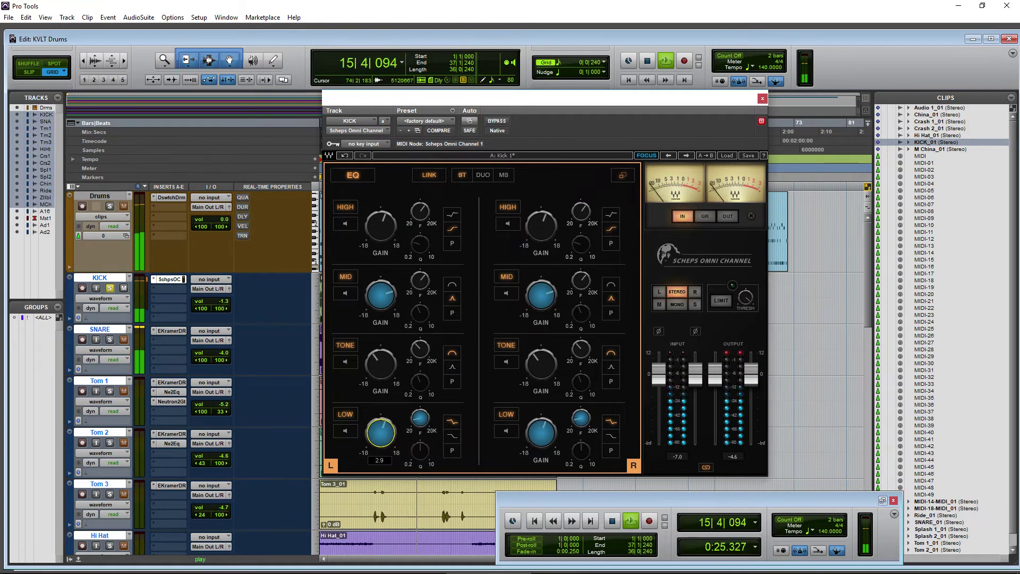
Set the Low EQ band's frequency to about 101 Hz, readjust its gain, and set the Mid band's gain to about 2.1 dB
{"action": "left_click", "coordinate": [419, 418]}
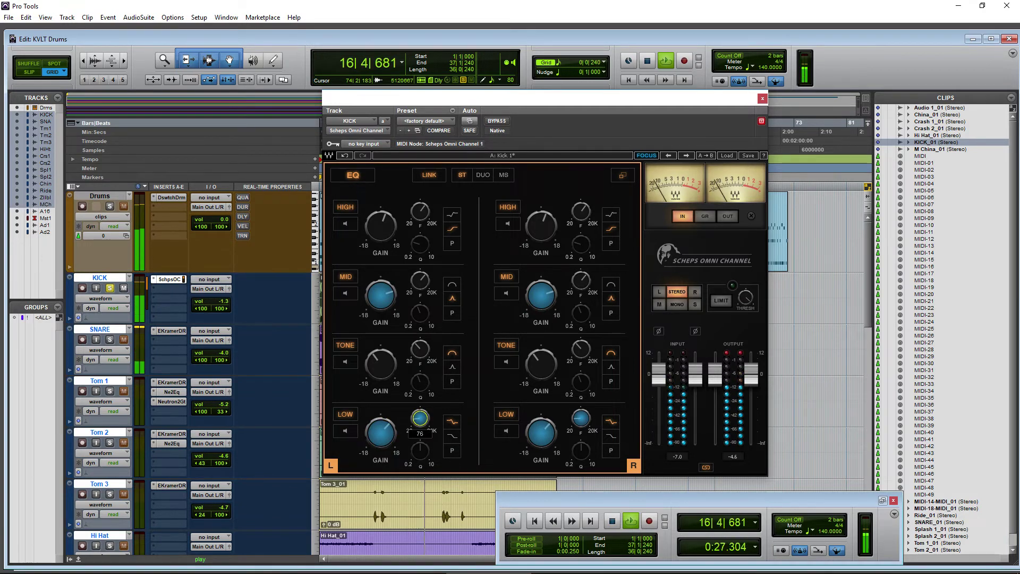
{"action": "mouse_move", "coordinate": [419, 418]}
{"action": "left_mouse_down"}
{"action": "mouse_move", "coordinate": [419, 408]}
{"action": "mouse_move", "coordinate": [420, 422]}
{"action": "left_mouse_up"}
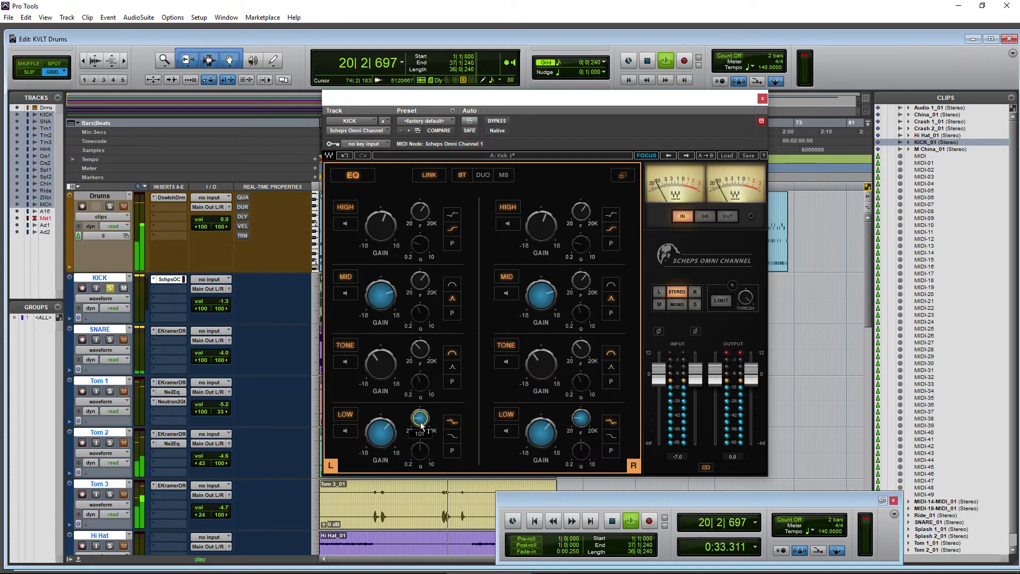
{"action": "left_click", "coordinate": [380, 433]}
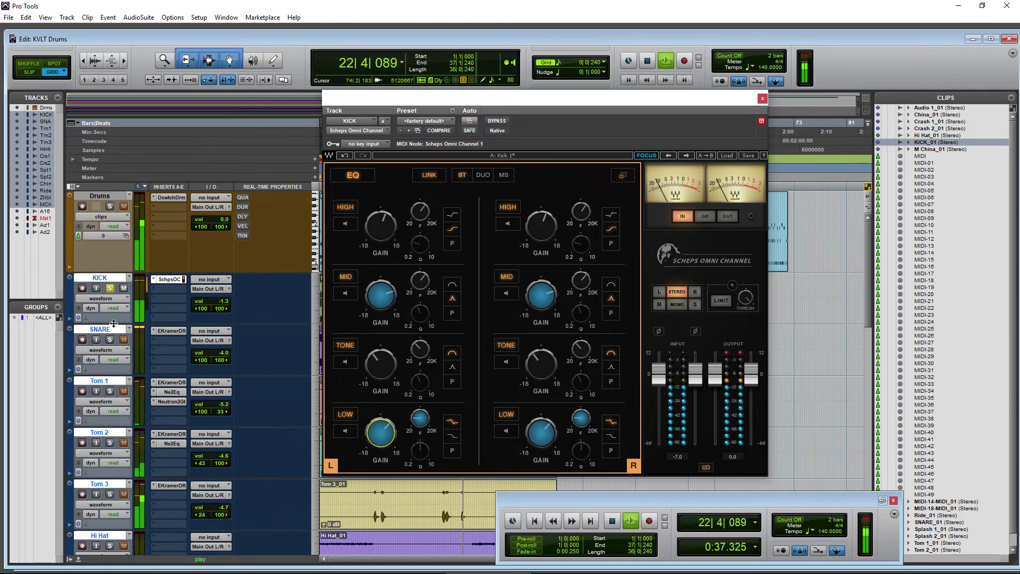
{"action": "left_click_drag", "start_coordinate": [379, 299], "coordinate": [379, 297]}
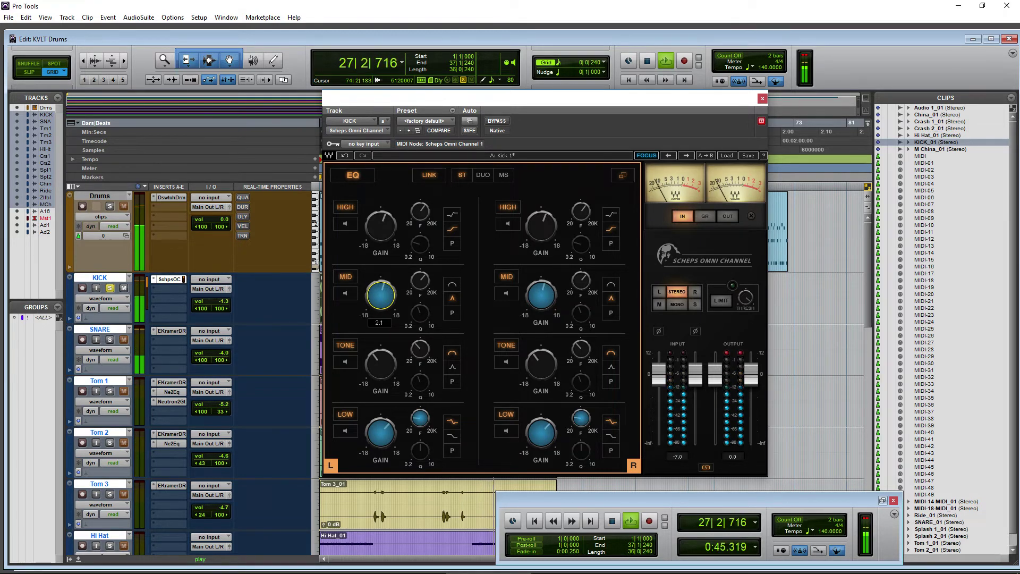
Solo the SNARE, Crash 1 and Hi Hat tracks alongside the KICK to hear the kick in context
{"action": "left_click", "coordinate": [109, 339]}
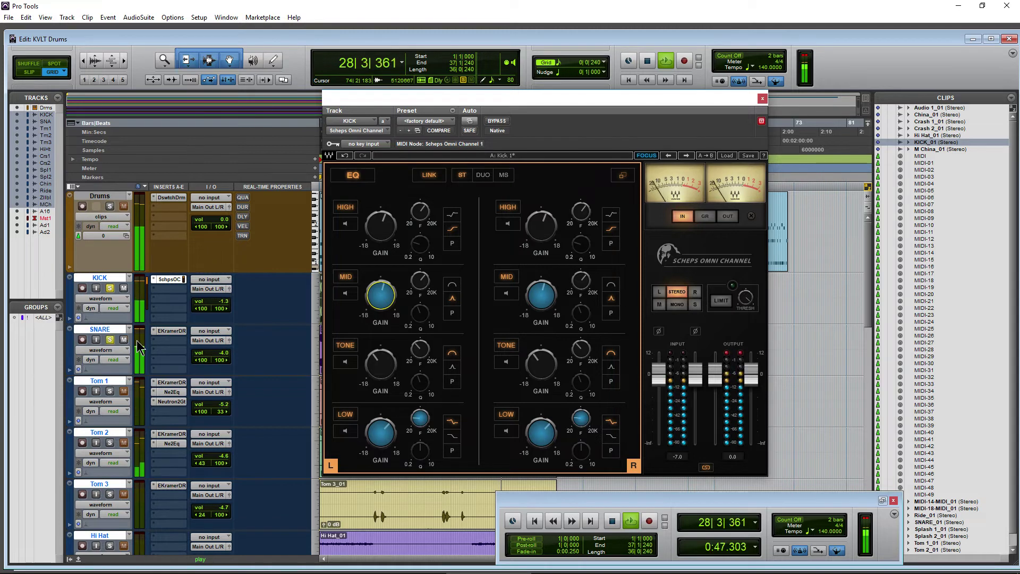
{"action": "scroll", "coordinate": [121, 415], "scroll_direction": "down", "scroll_amount": 5}
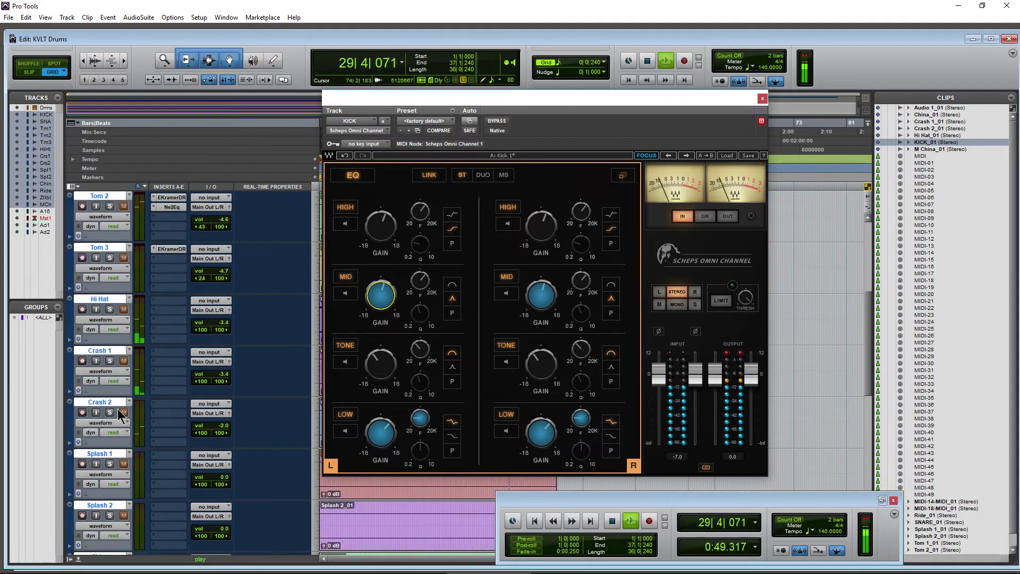
{"action": "scroll", "coordinate": [121, 416], "scroll_direction": "down", "scroll_amount": 5}
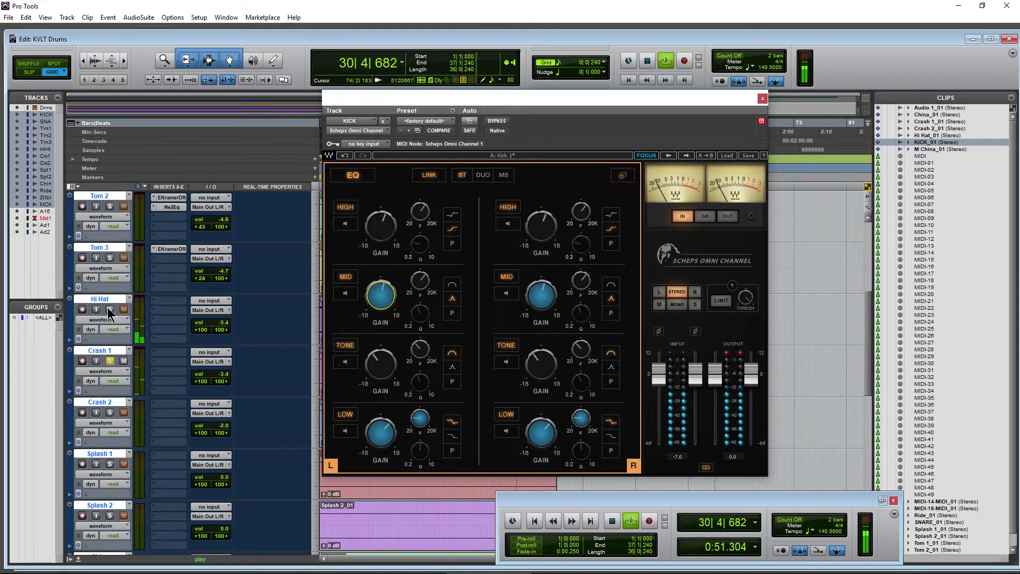
{"action": "scroll", "coordinate": [163, 391], "scroll_direction": "up", "scroll_amount": 10}
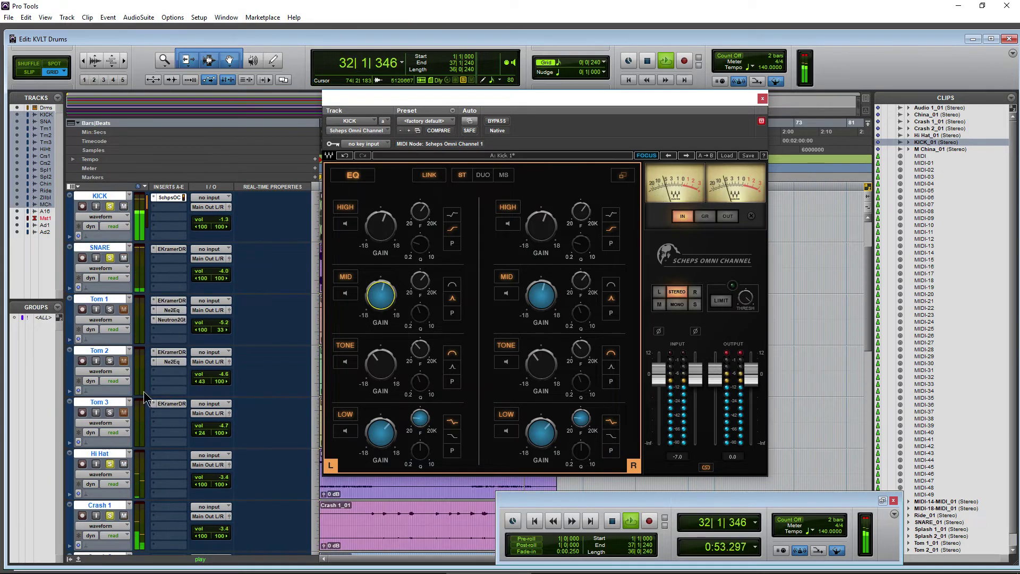
Compare the kick with the Omni Channel bypassed and active, playing the drums from about bar 9 beat 3
{"action": "left_click", "coordinate": [499, 121]}
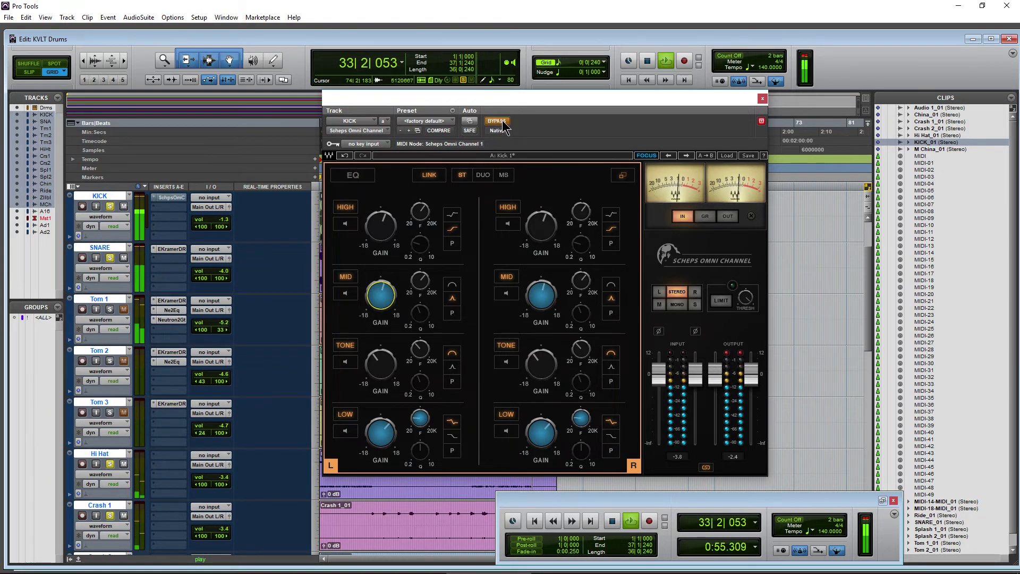
{"action": "left_click_drag", "start_coordinate": [512, 98], "coordinate": [568, 106]}
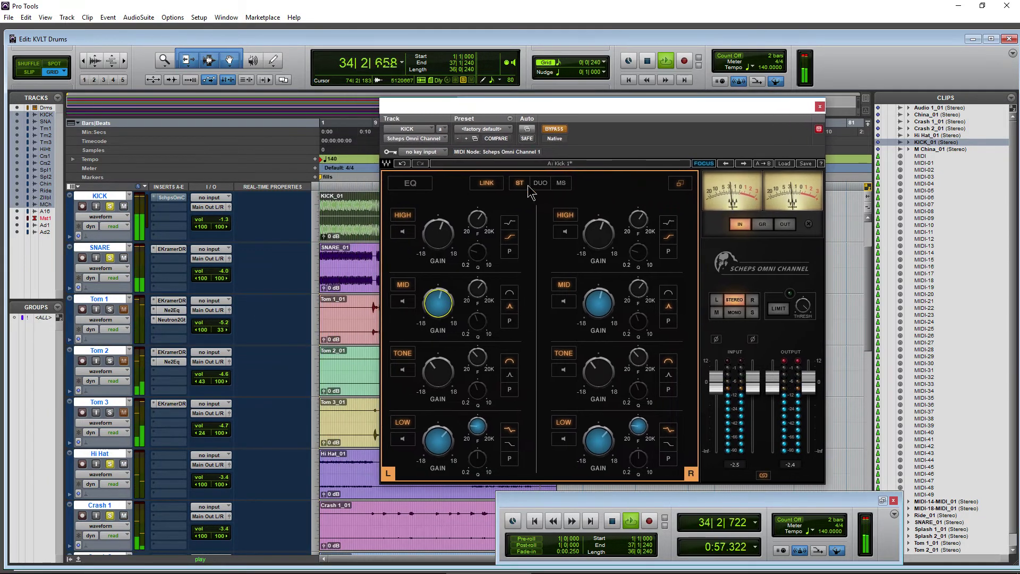
{"action": "key", "text": "space"}
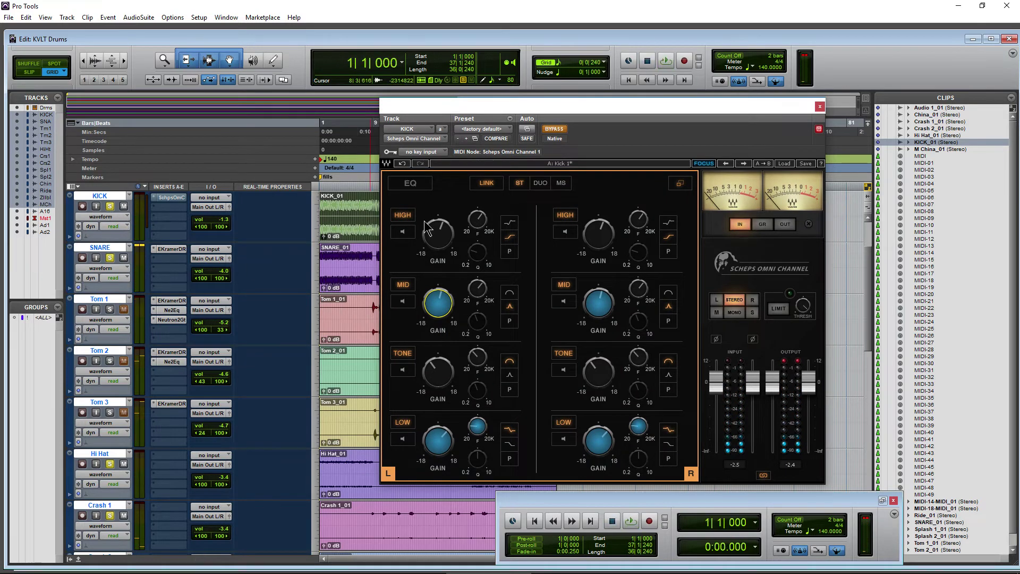
{"action": "left_click_drag", "start_coordinate": [489, 102], "coordinate": [452, 105]}
{"action": "left_click", "coordinate": [377, 159]}
{"action": "key", "text": "space"}
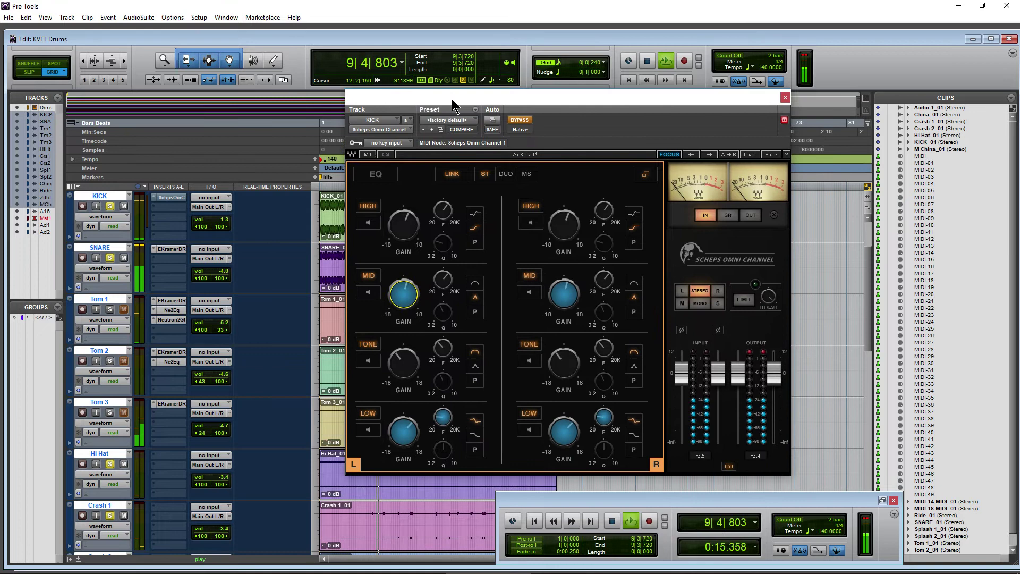
{"action": "left_click", "coordinate": [527, 119]}
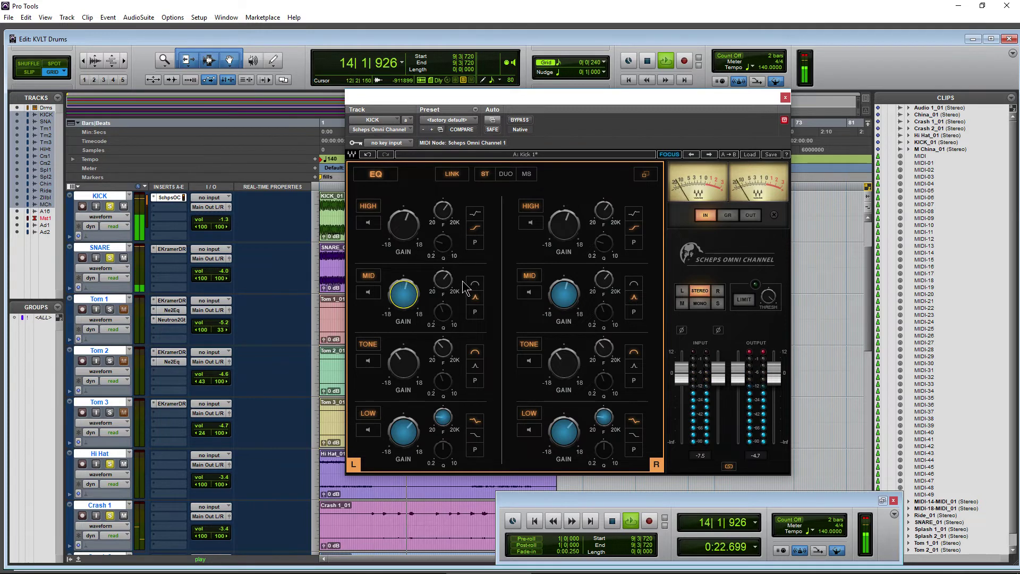
{"action": "key", "text": "space"}
Return to the full channel strip view, switch the compressor to VCA, and adjust its mix amount during playback
{"action": "left_click", "coordinate": [645, 174]}
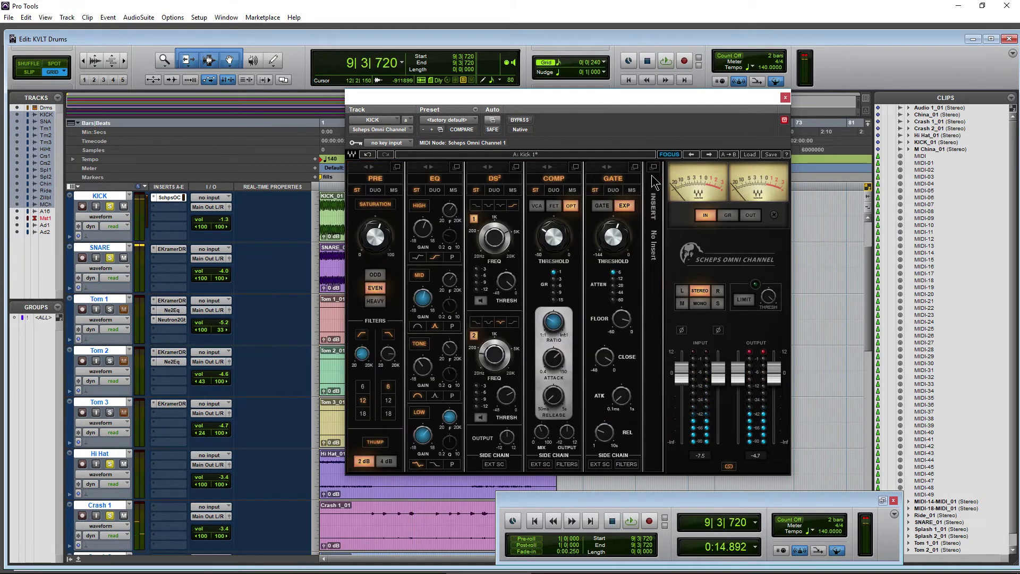
{"action": "key", "text": "space"}
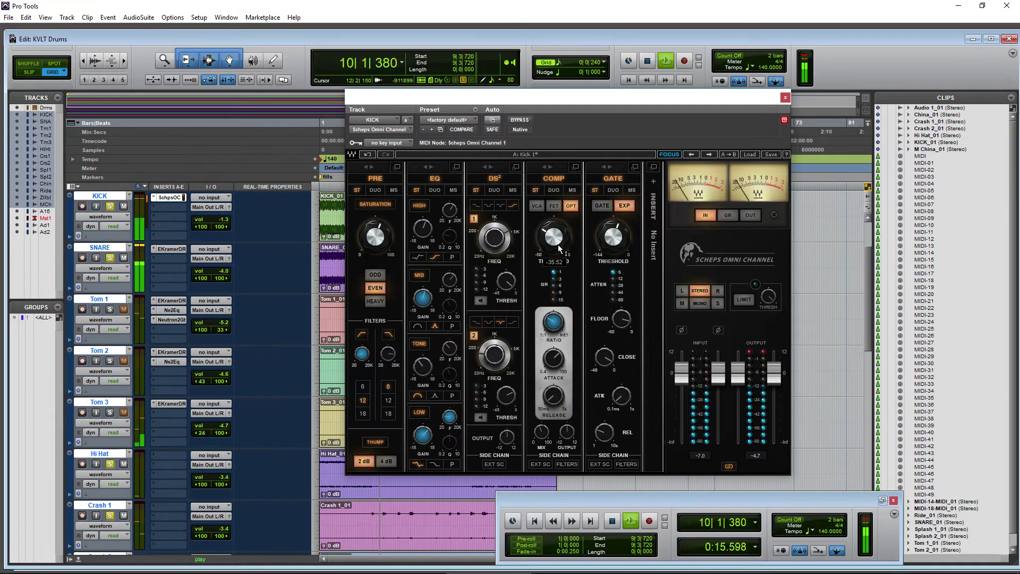
{"action": "key", "text": "space"}
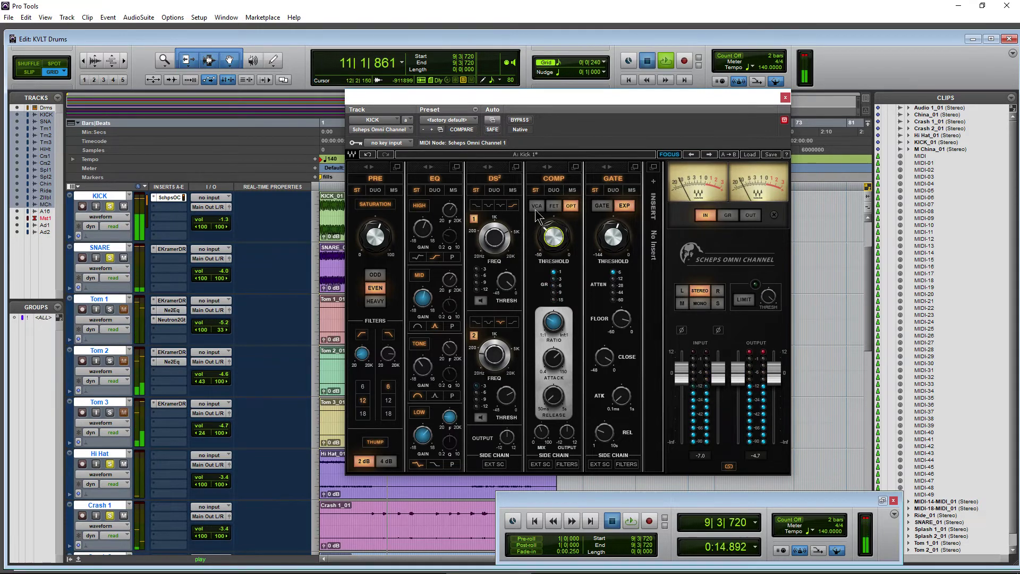
{"action": "left_click", "coordinate": [537, 205]}
{"action": "key", "text": "space"}
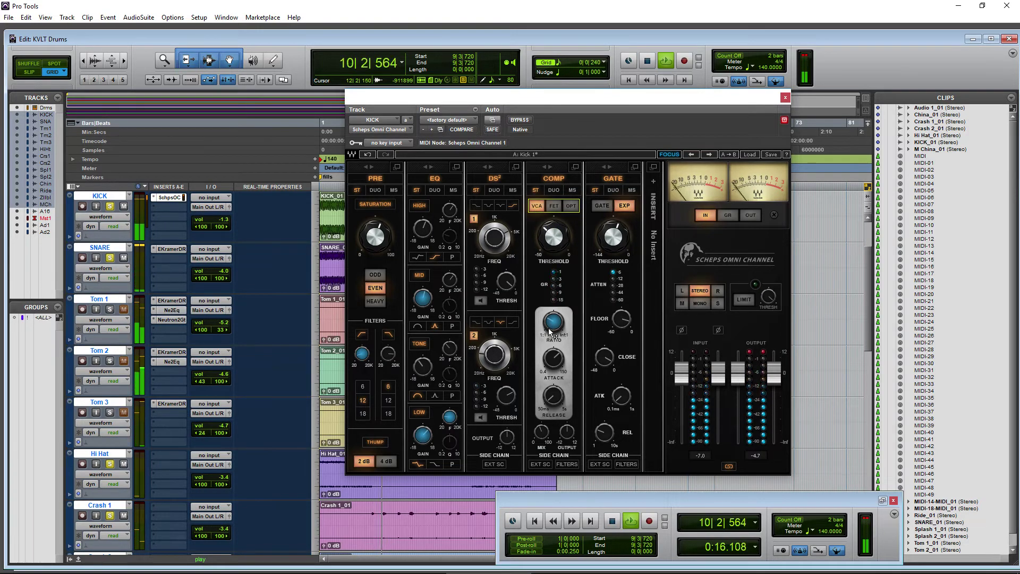
{"action": "left_click_drag", "start_coordinate": [547, 435], "coordinate": [547, 446]}
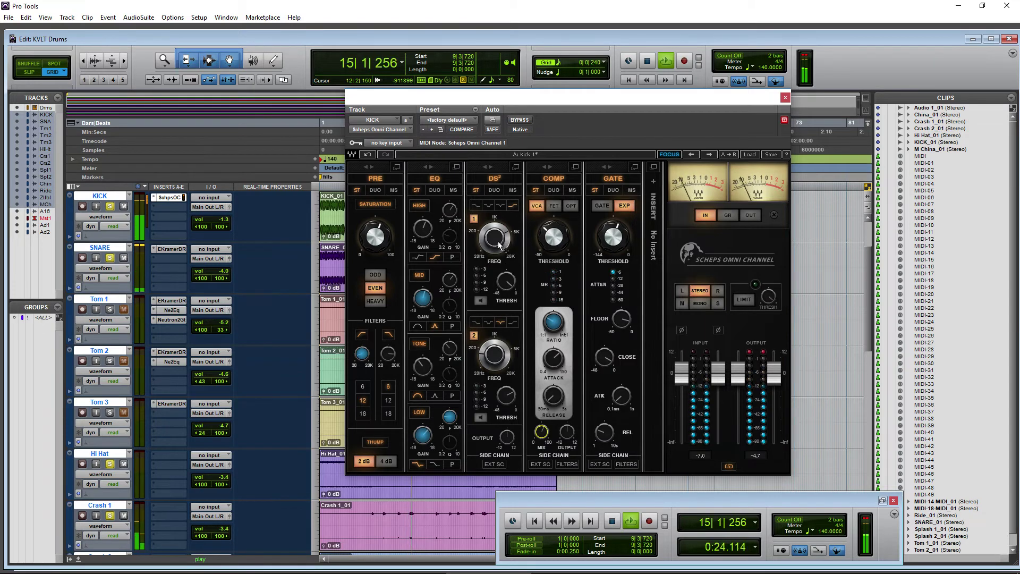
Audition the first DS² band in solo, adjusting its frequency and setting its threshold to about -10
{"action": "key", "text": "space"}
{"action": "left_click", "coordinate": [480, 300]}
{"action": "key", "text": "space"}
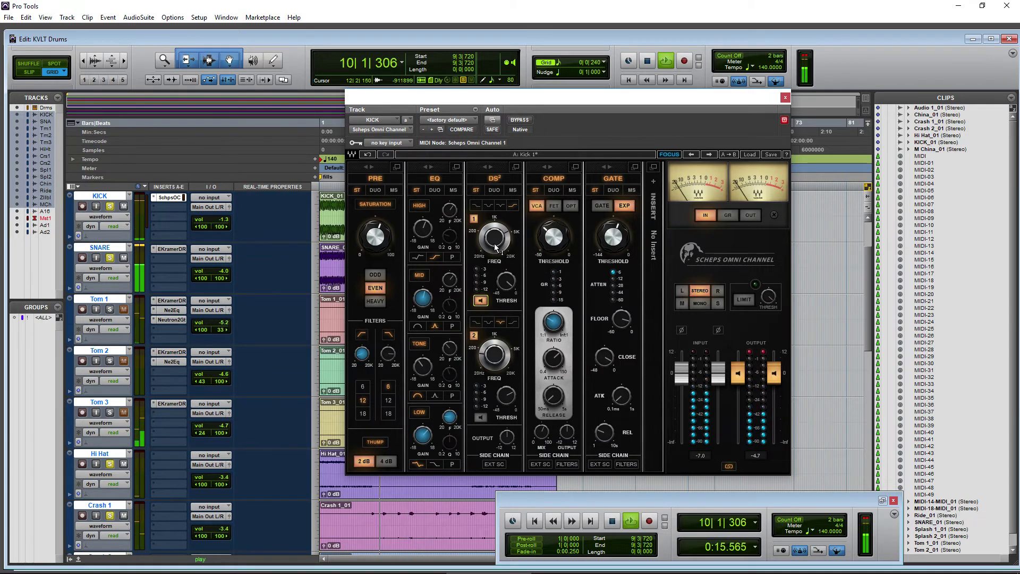
{"action": "left_click_drag", "start_coordinate": [495, 247], "coordinate": [495, 231]}
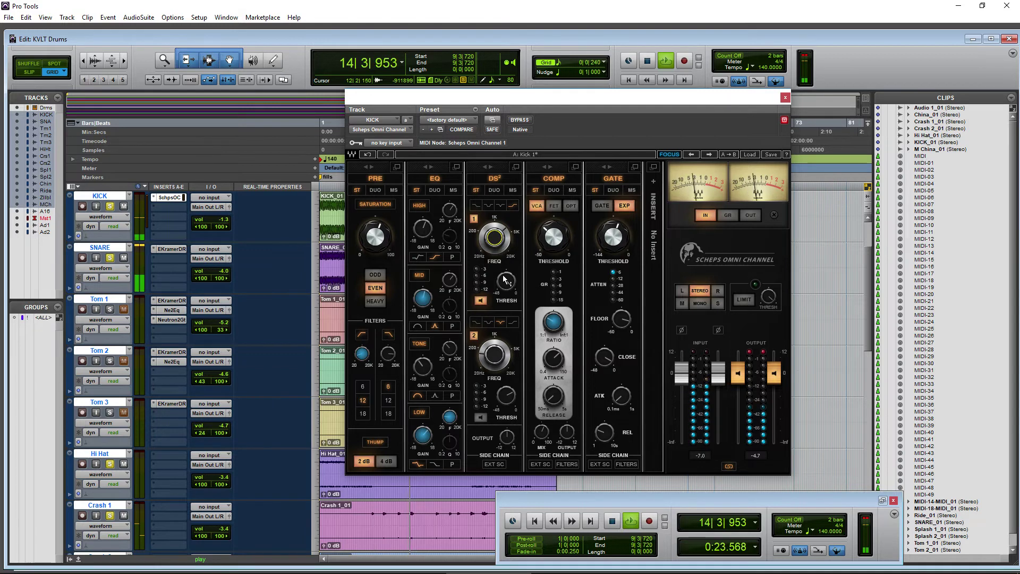
{"action": "left_click_drag", "start_coordinate": [505, 281], "coordinate": [506, 285]}
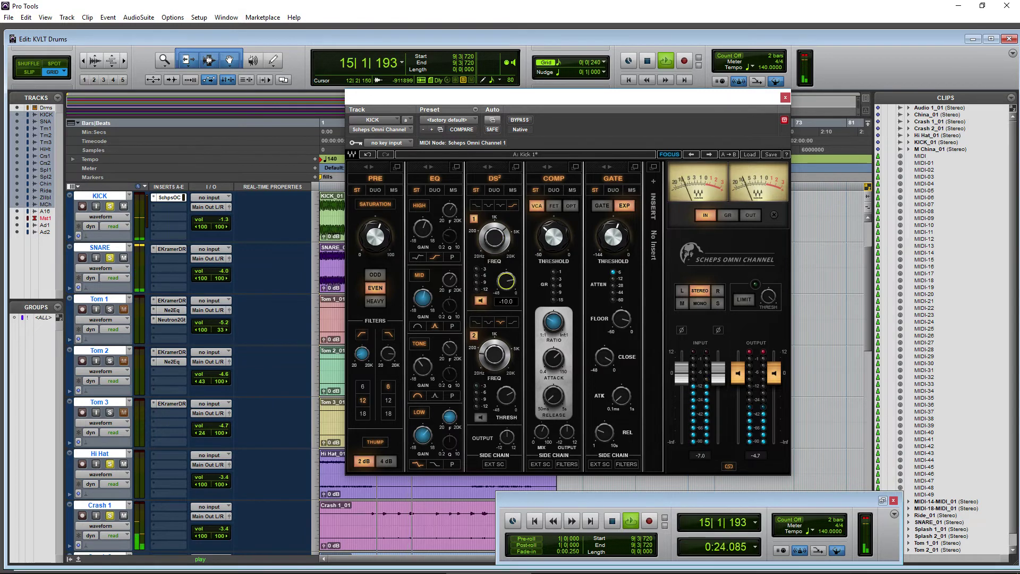
{"action": "left_click", "coordinate": [480, 300]}
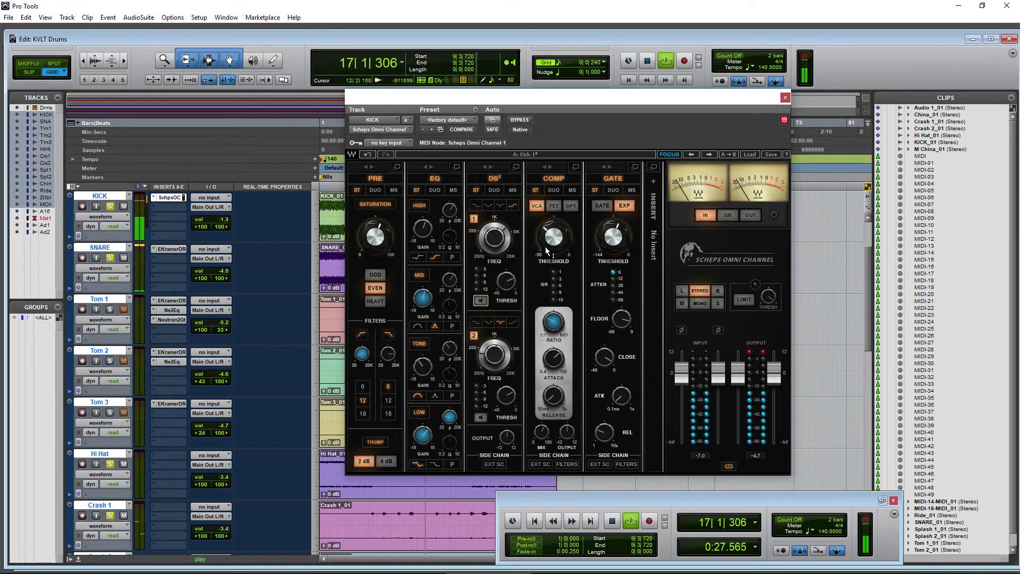
Compare the kick processing bypassed and active in the playing drum mix
{"action": "left_click", "coordinate": [519, 120]}
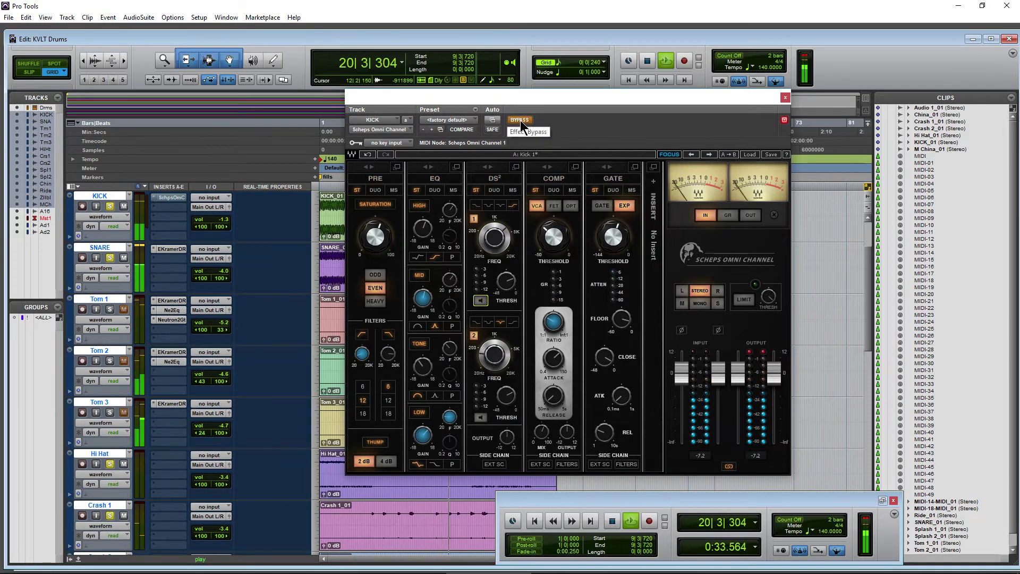
{"action": "left_click", "coordinate": [520, 120]}
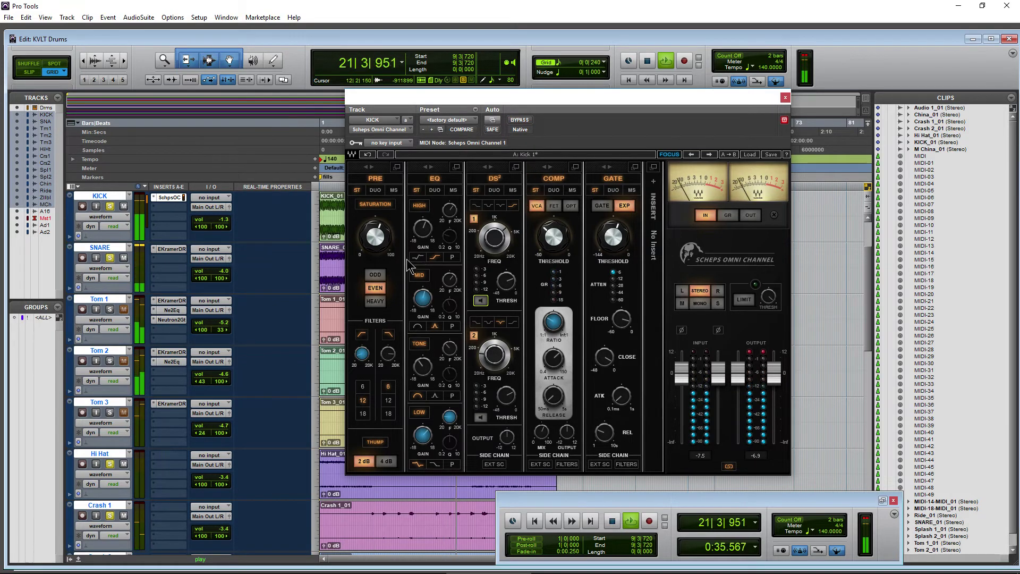
{"action": "key", "text": "space"}
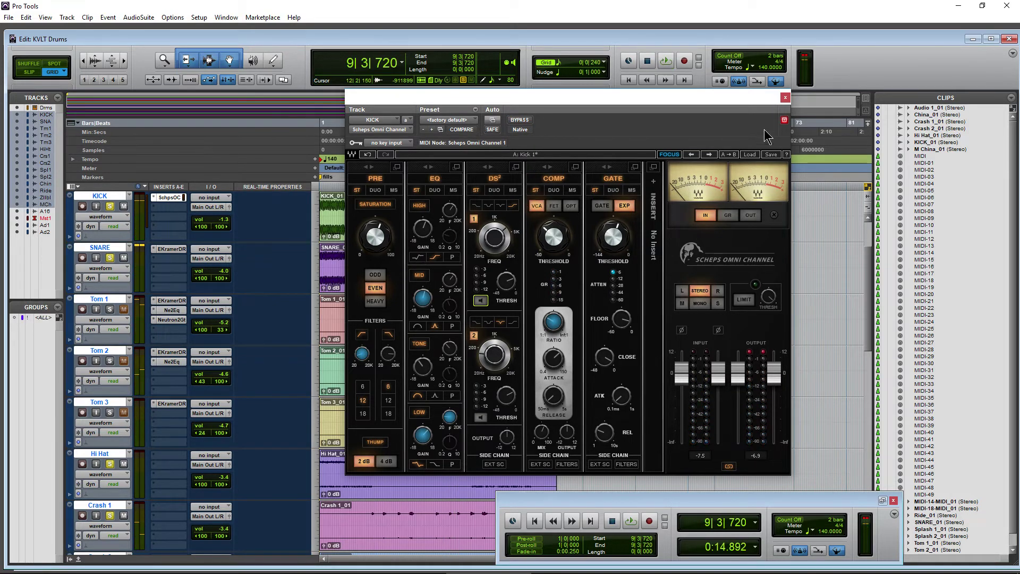
Load the Andrew Scheps factory preset Kick 3 on the KICK track and compare it with the bypassed sound
{"action": "left_click", "coordinate": [751, 155]}
{"action": "mouse_move", "coordinate": [791, 230]}
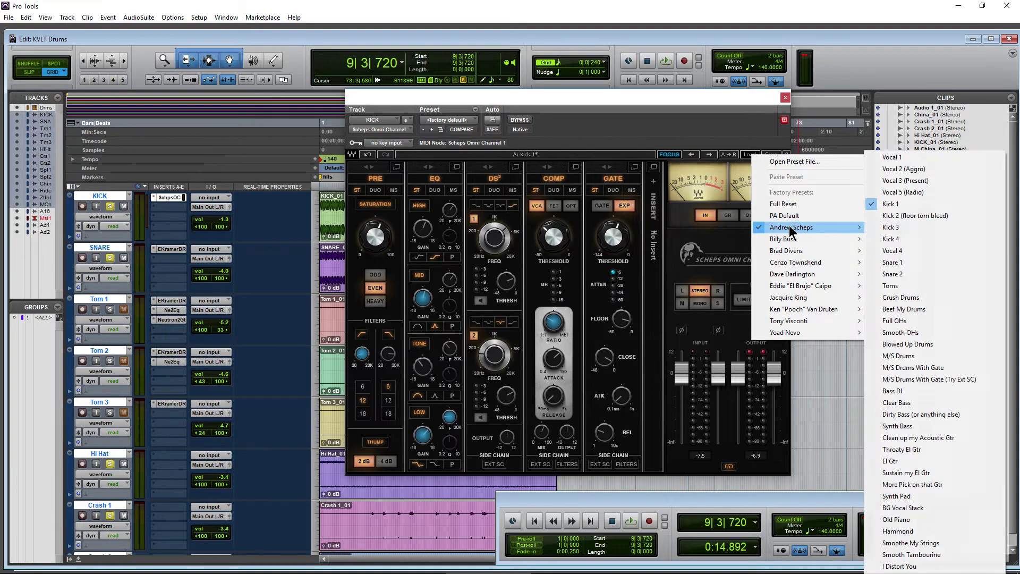
{"action": "left_click", "coordinate": [892, 227]}
{"action": "key", "text": "space"}
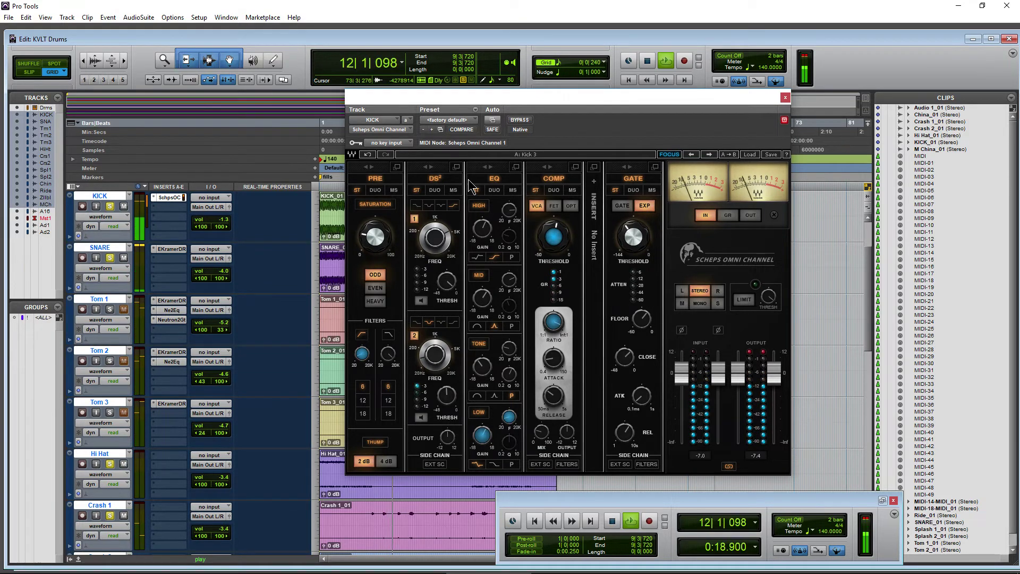
{"action": "left_click", "coordinate": [520, 119]}
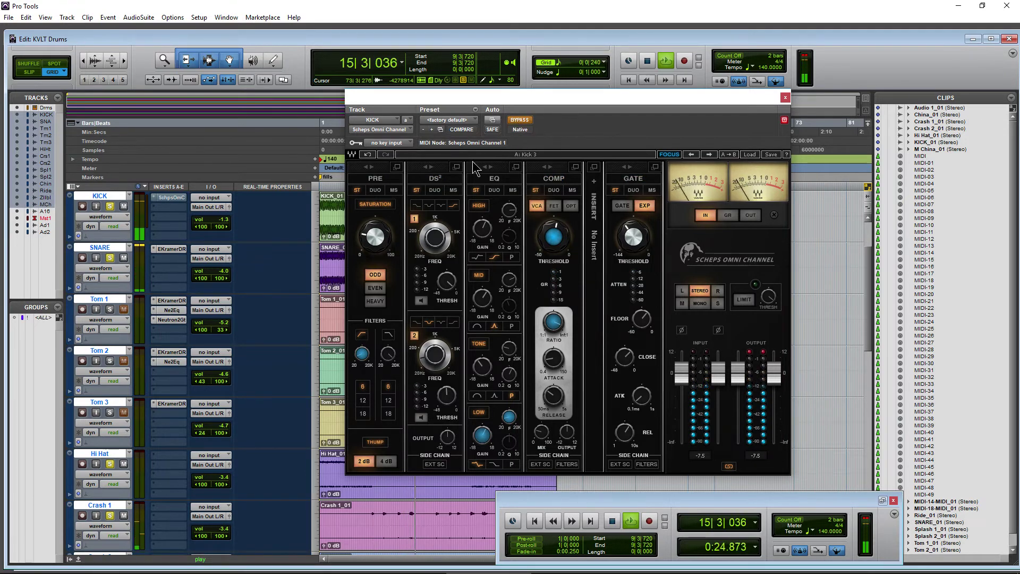
{"action": "left_click", "coordinate": [520, 120]}
Set the SNARE clip's gain to about -4.6 dB and compare the kick preset bypassed and active again
{"action": "left_click_drag", "start_coordinate": [323, 288], "coordinate": [323, 298]}
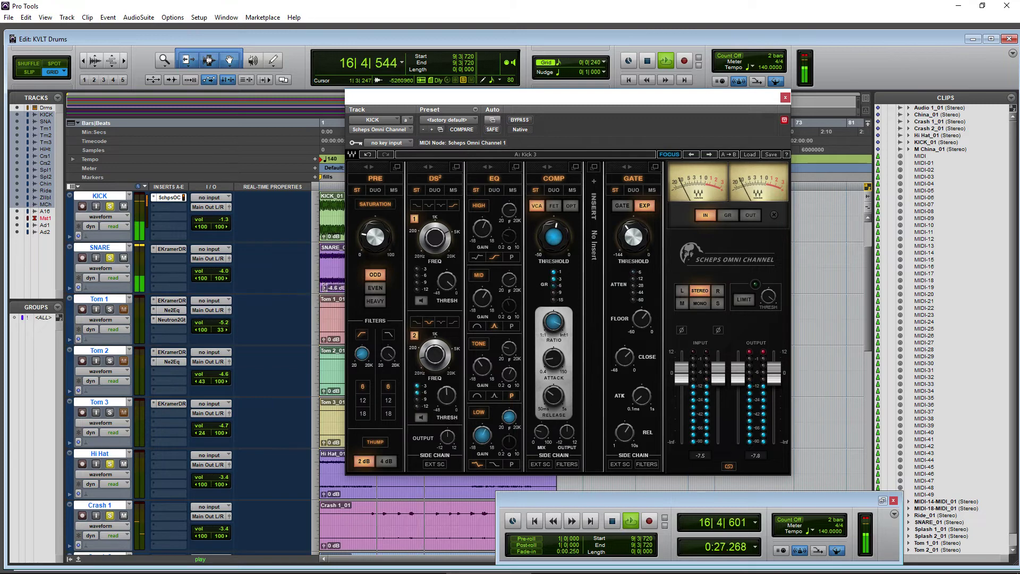
{"action": "left_click", "coordinate": [522, 120]}
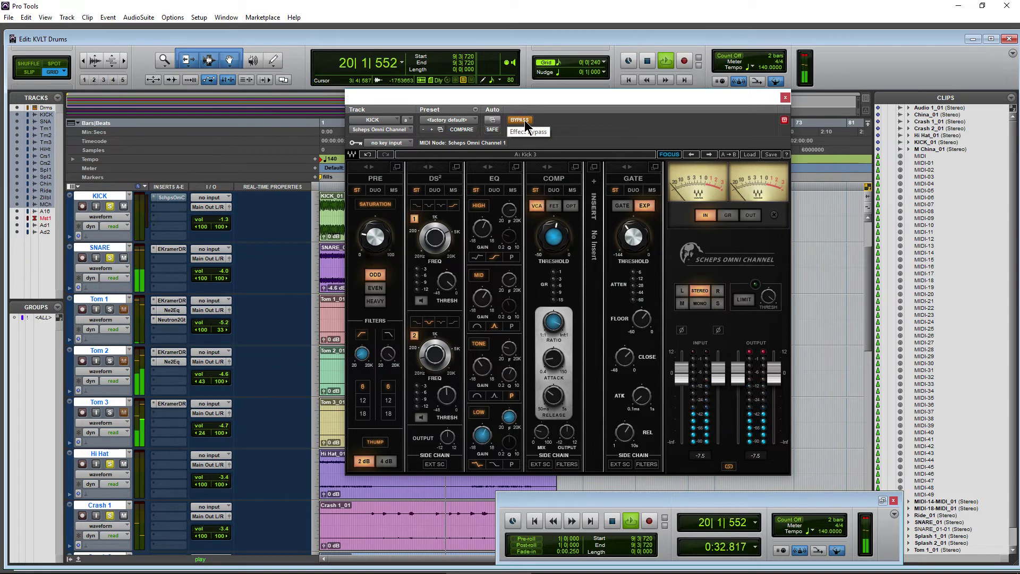
{"action": "left_click", "coordinate": [524, 120]}
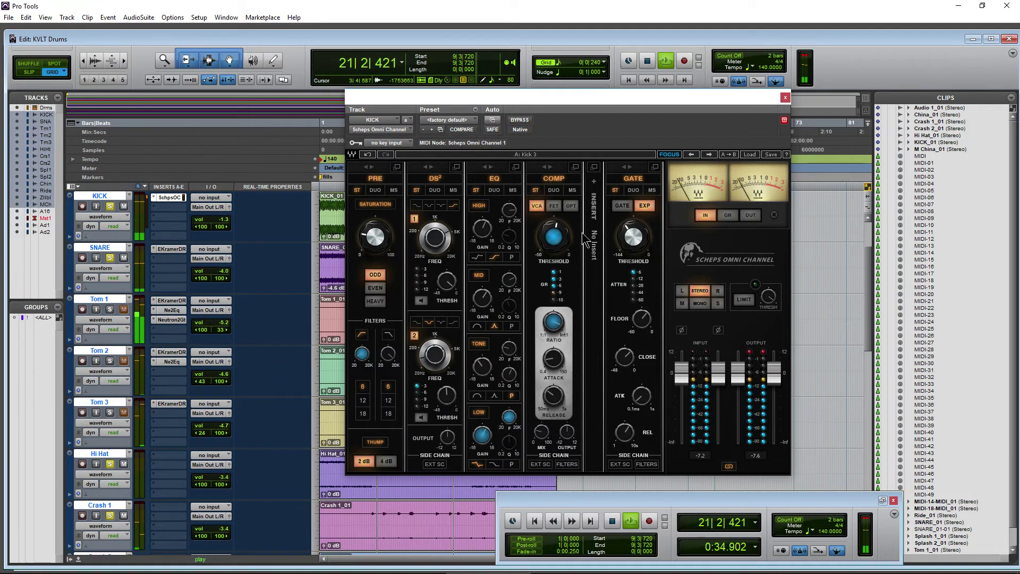
{"action": "key", "text": "space"}
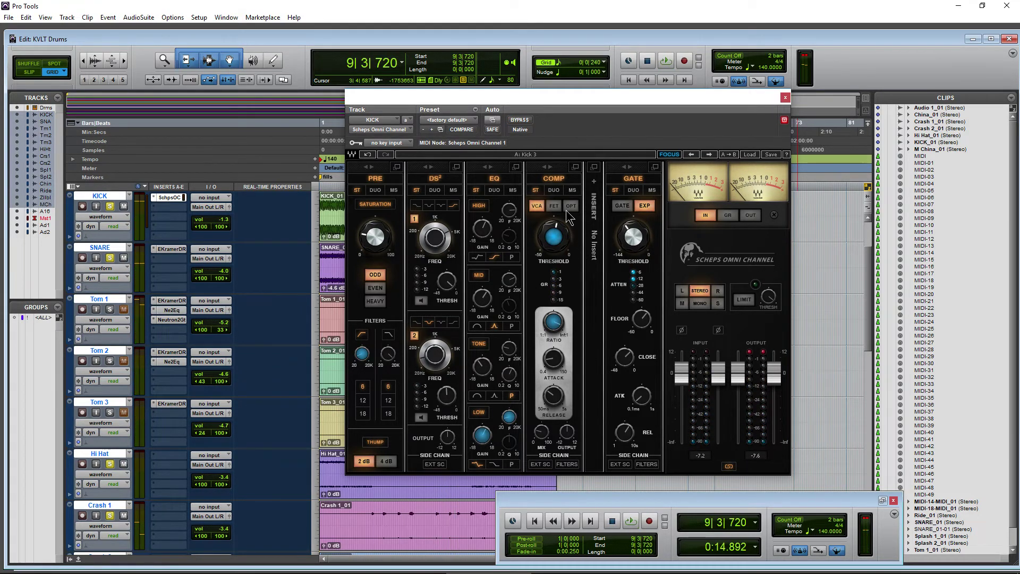
Switch the kick's compressor to FET mode and briefly audition it
{"action": "left_click", "coordinate": [553, 208]}
{"action": "key", "text": "space"}
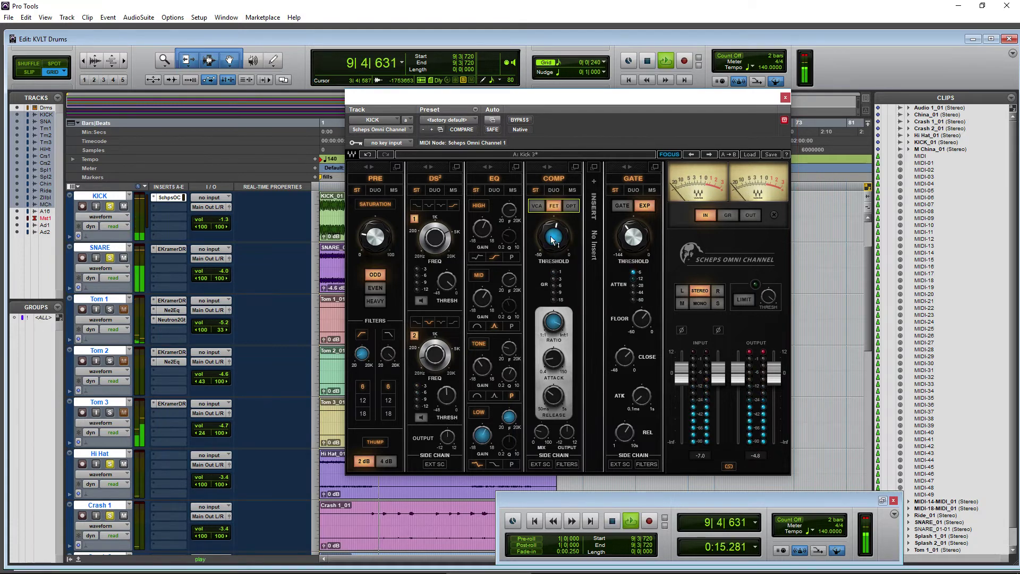
{"action": "key", "text": "space"}
Show the EQ in its expanded view, audition the Tone band in solo, and set its frequency to about 160 Hz
{"action": "left_click", "coordinate": [500, 180]}
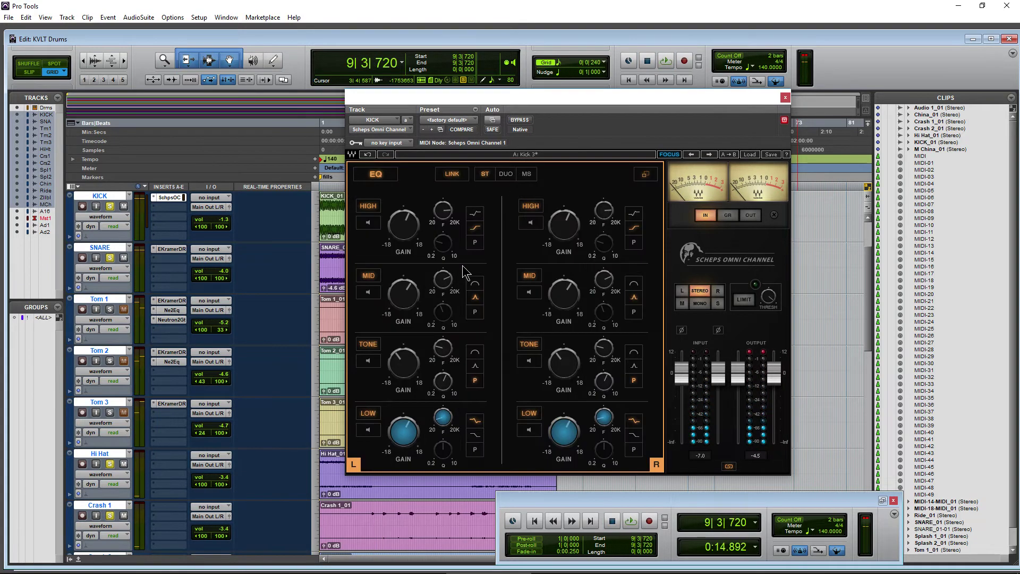
{"action": "left_click", "coordinate": [367, 361]}
{"action": "key", "text": "space"}
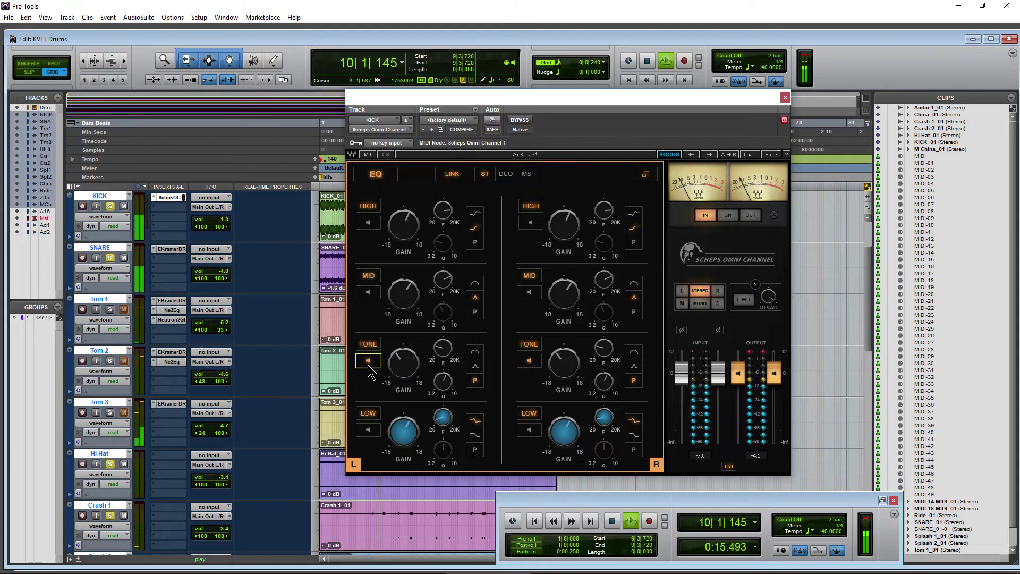
{"action": "left_click", "coordinate": [443, 348]}
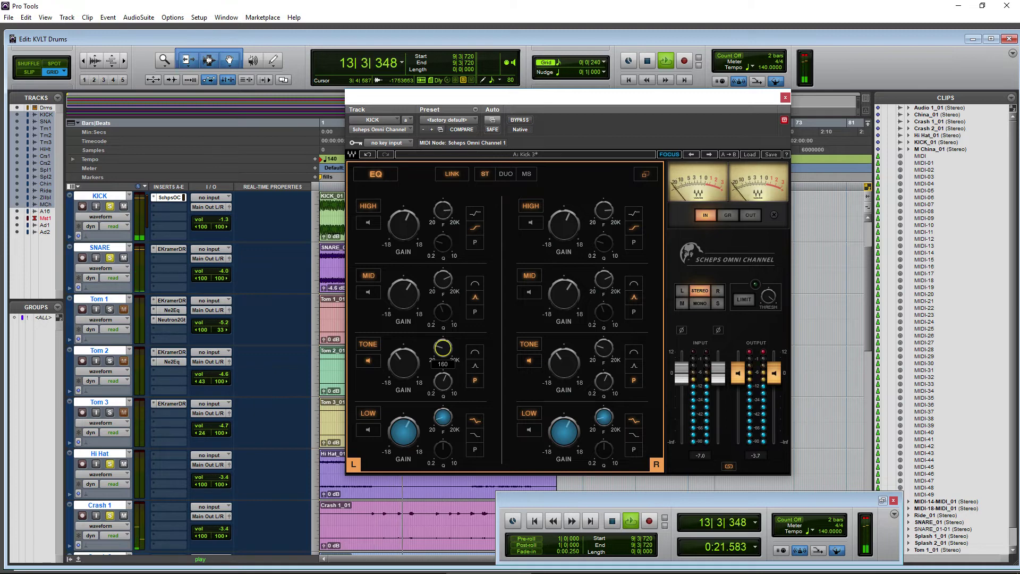
{"action": "left_click_drag", "start_coordinate": [443, 348], "coordinate": [443, 348]}
Audition the Low EQ band in solo and adjust its frequency on the playing kick
{"action": "left_click", "coordinate": [372, 429]}
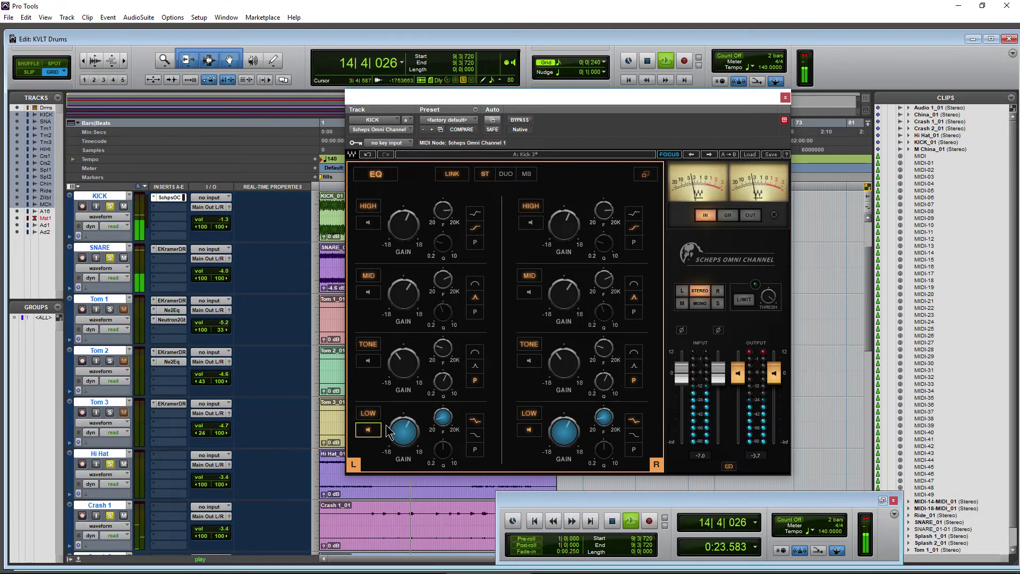
{"action": "left_click", "coordinate": [443, 417]}
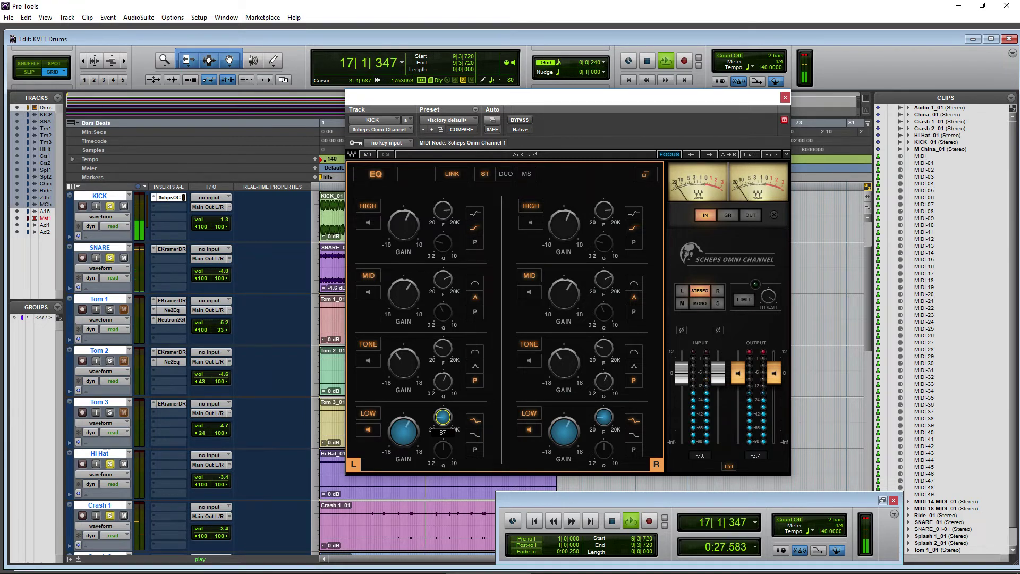
{"action": "left_click_drag", "start_coordinate": [443, 417], "coordinate": [403, 417]}
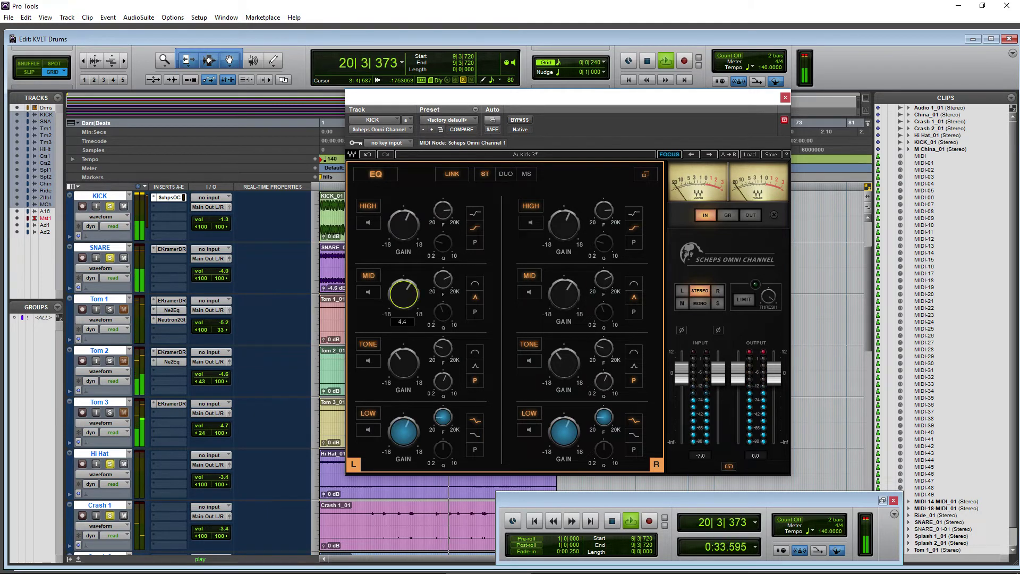
Raise the Mid EQ band's gain and set its frequency to about 2460 Hz while auditioning the drums
{"action": "mouse_move", "coordinate": [409, 291]}
{"action": "left_mouse_down"}
{"action": "mouse_move", "coordinate": [408, 303]}
{"action": "mouse_move", "coordinate": [409, 274]}
{"action": "left_mouse_up"}
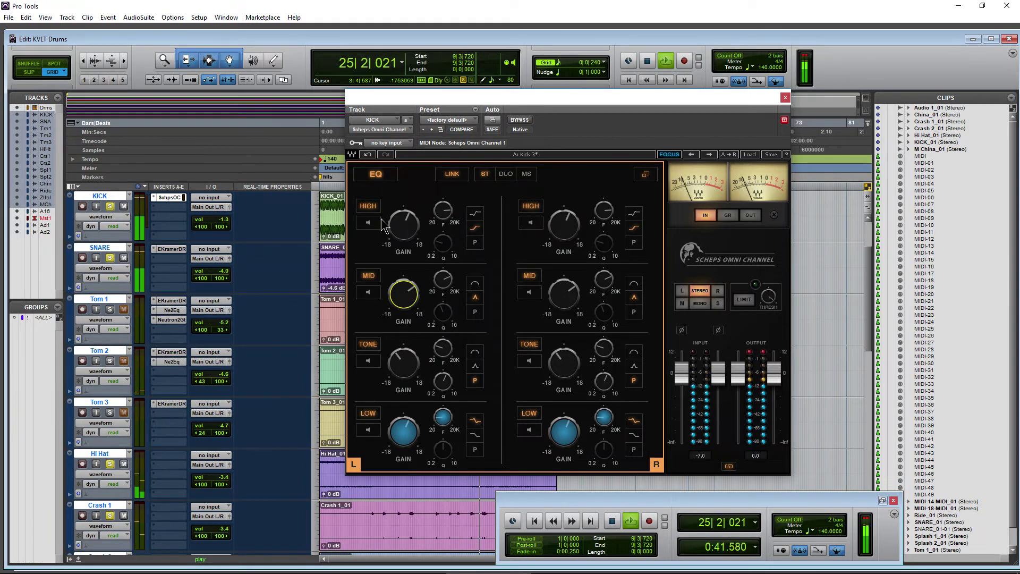
{"action": "left_click_drag", "start_coordinate": [381, 269], "coordinate": [443, 272]}
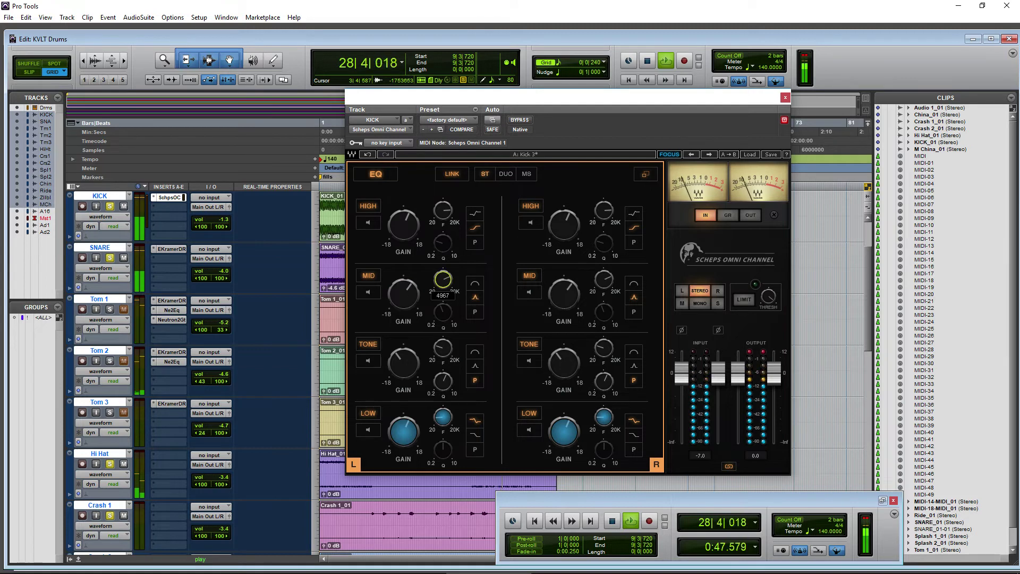
{"action": "key", "text": "space"}
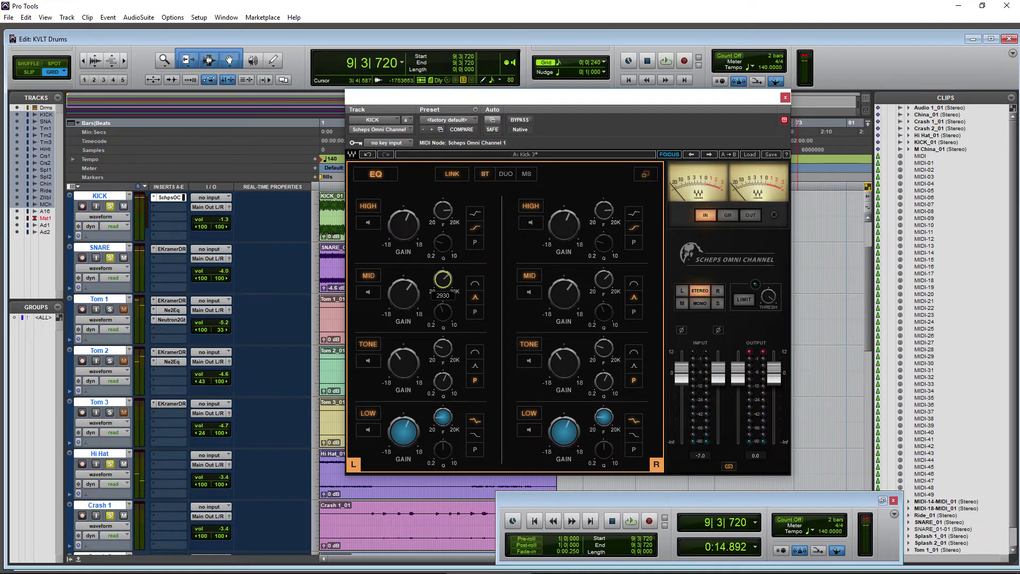
{"action": "key", "text": "space"}
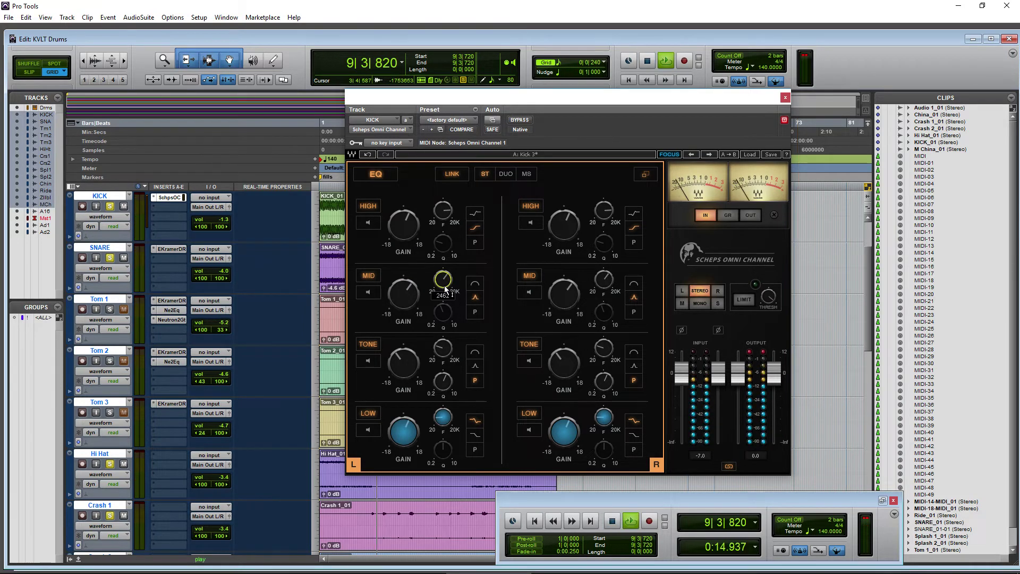
Audition the Mid EQ band in solo, sweep its frequency, and set its gain to 5.4 on the playing kick
{"action": "left_click", "coordinate": [366, 292]}
{"action": "left_click", "coordinate": [366, 293]}
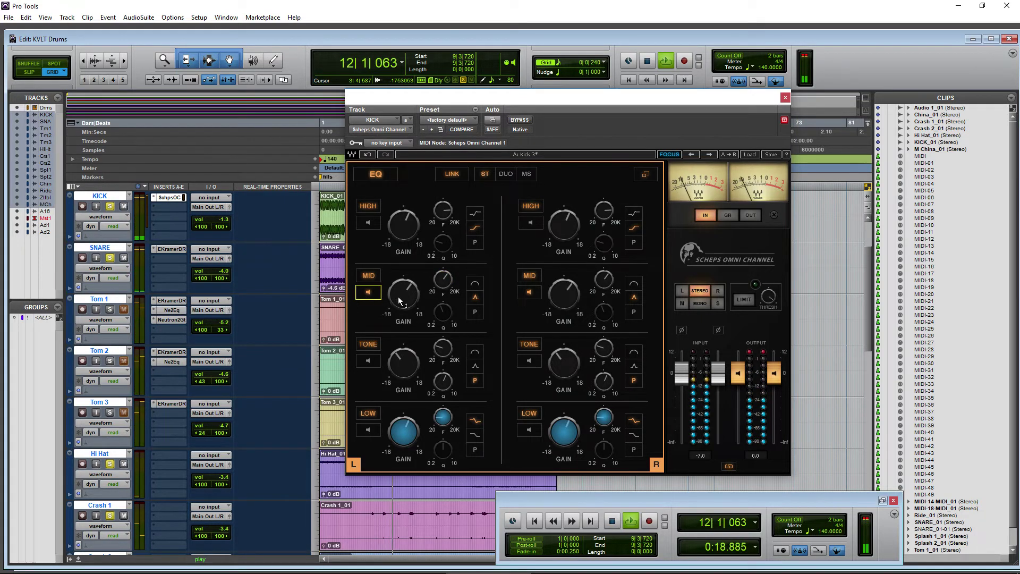
{"action": "left_click", "coordinate": [367, 292]}
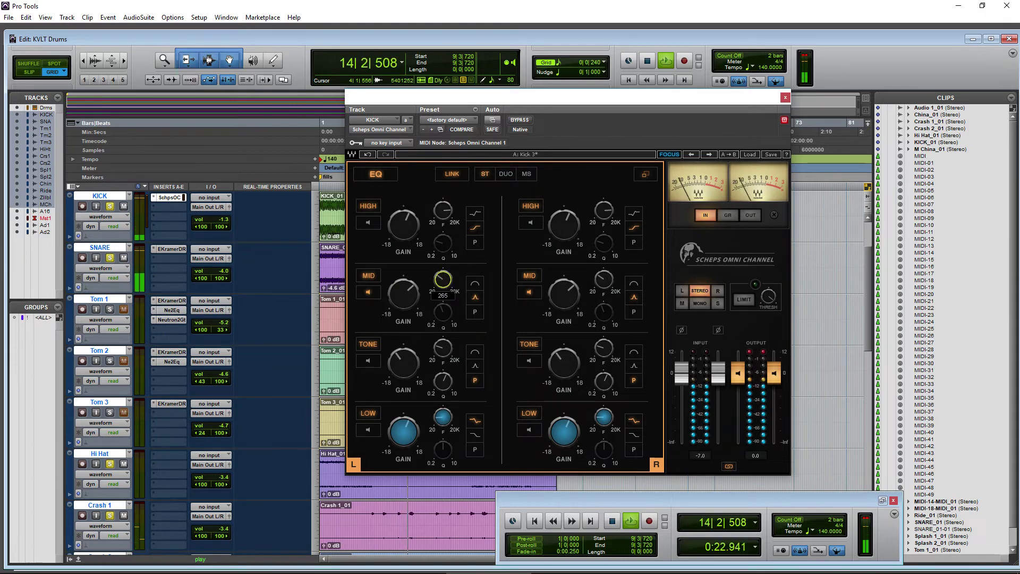
{"action": "left_click_drag", "start_coordinate": [443, 279], "coordinate": [442, 261]}
{"action": "left_click", "coordinate": [366, 292]}
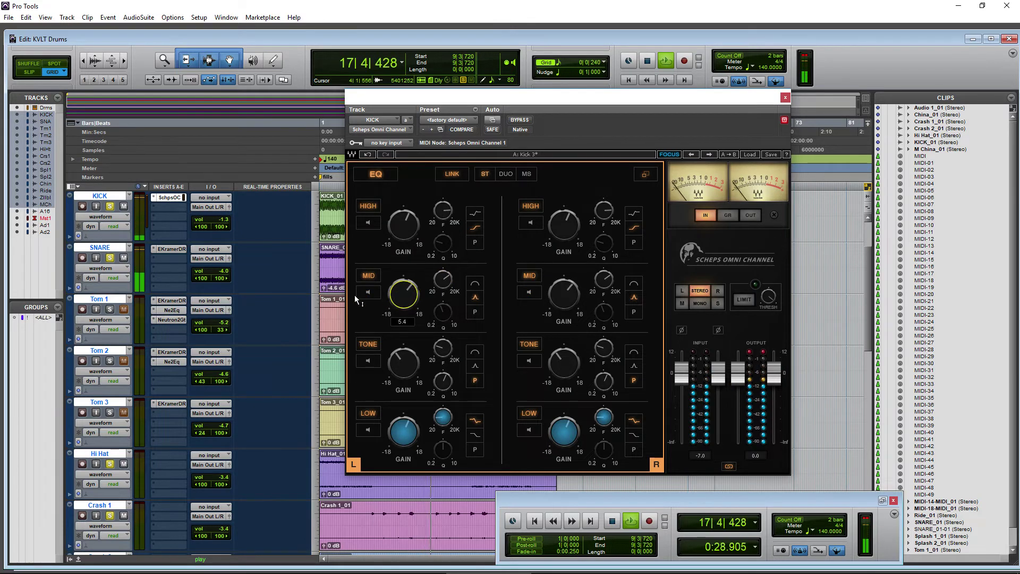
{"action": "key", "text": "space"}
Try the EQ's Duo mode, and load the Kick 4 preset for a brief listen
{"action": "scroll", "coordinate": [267, 401], "scroll_direction": "down", "scroll_amount": 4}
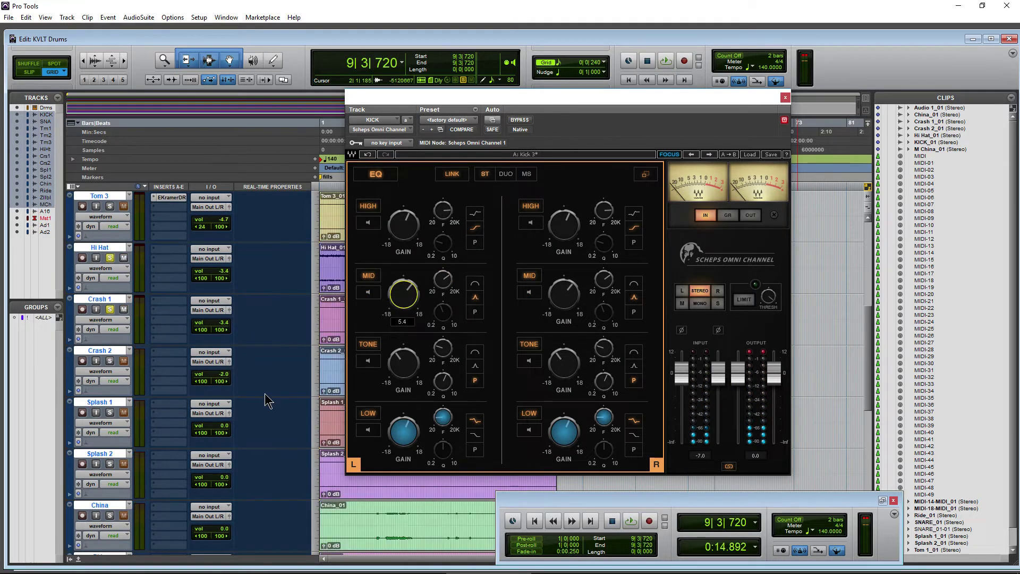
{"action": "scroll", "coordinate": [267, 401], "scroll_direction": "up", "scroll_amount": 5}
{"action": "left_click", "coordinate": [506, 175]}
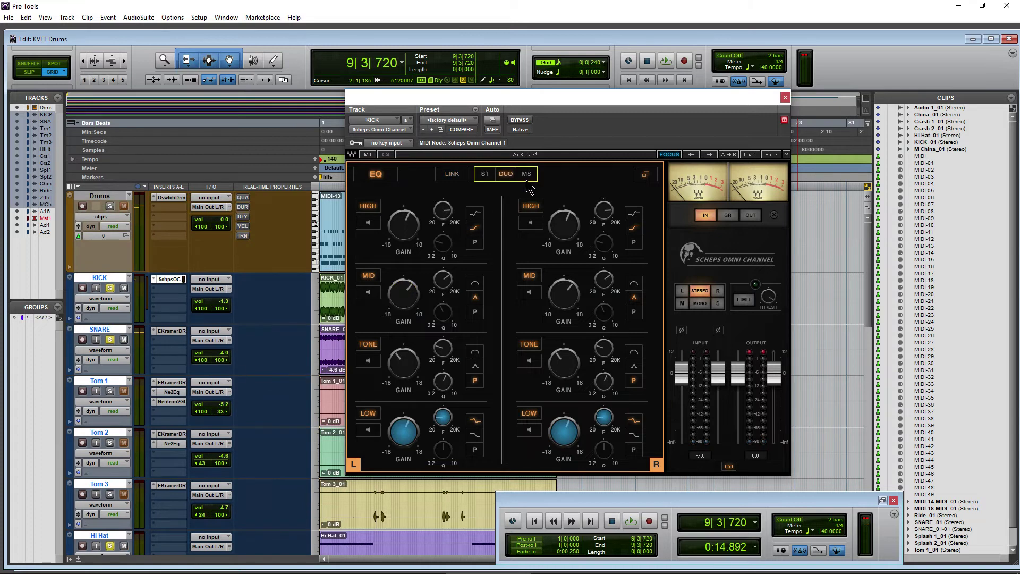
{"action": "left_click", "coordinate": [708, 154]}
{"action": "key", "text": "space"}
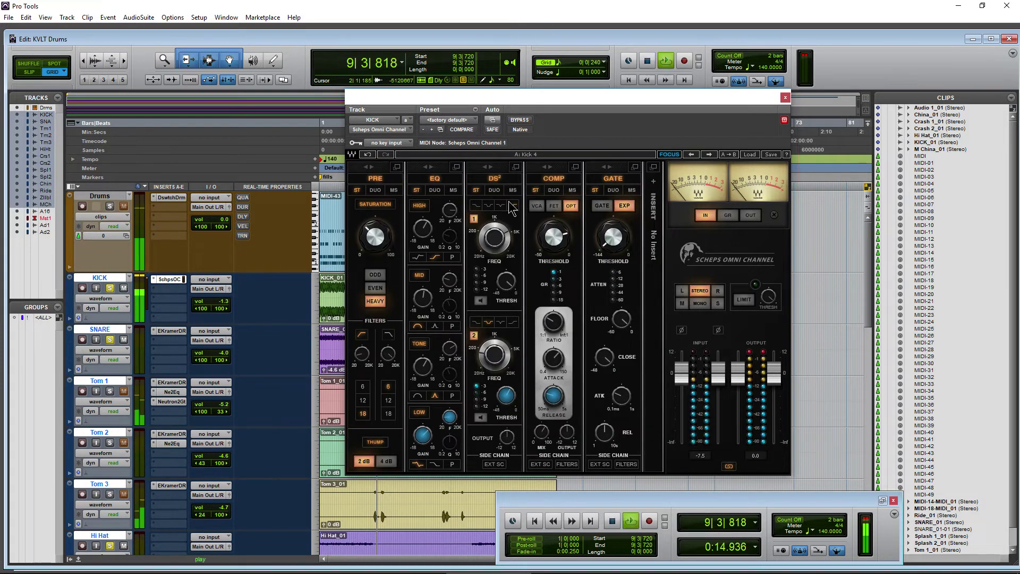
{"action": "key", "text": "space"}
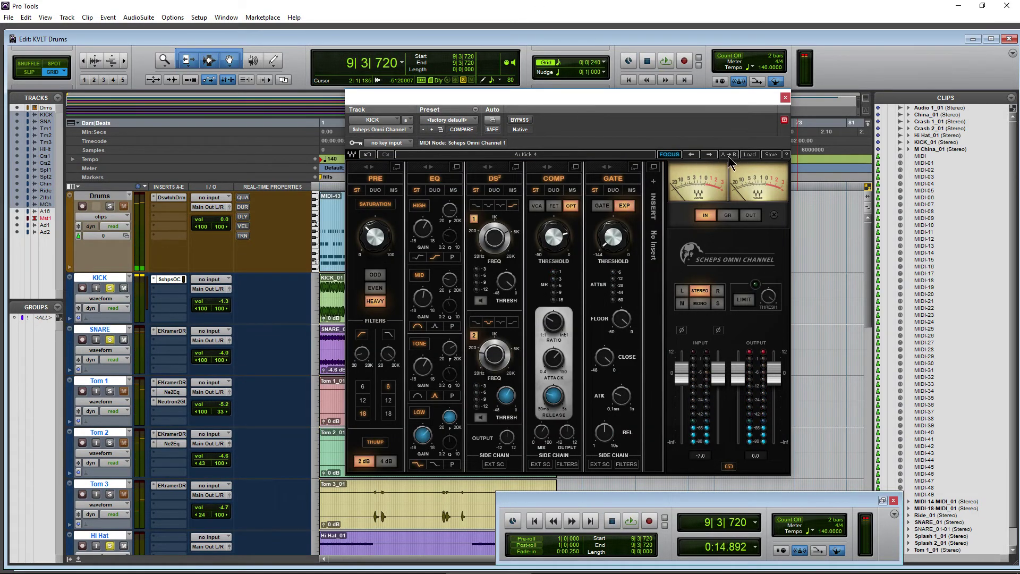
Load the Kick 1 preset from the Andrew Scheps factory presets on the kick channel
{"action": "left_click", "coordinate": [709, 155]}
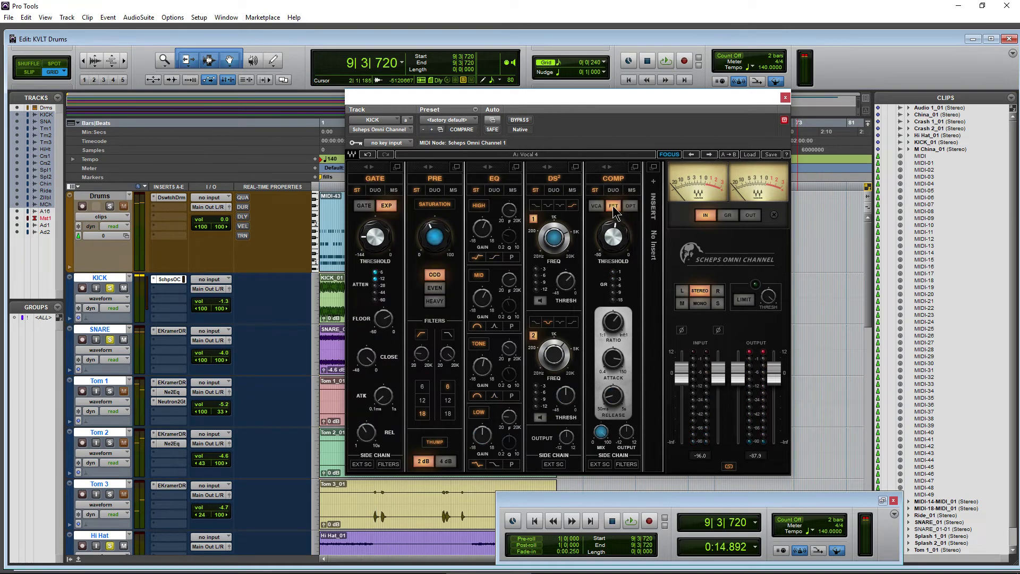
{"action": "left_click", "coordinate": [749, 155]}
{"action": "mouse_move", "coordinate": [801, 229]}
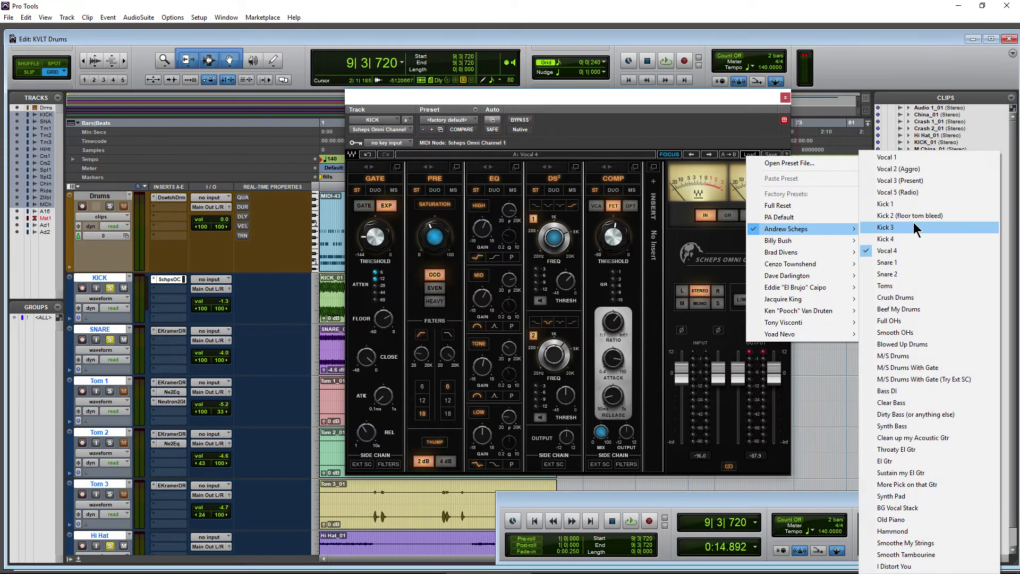
{"action": "left_click", "coordinate": [903, 204]}
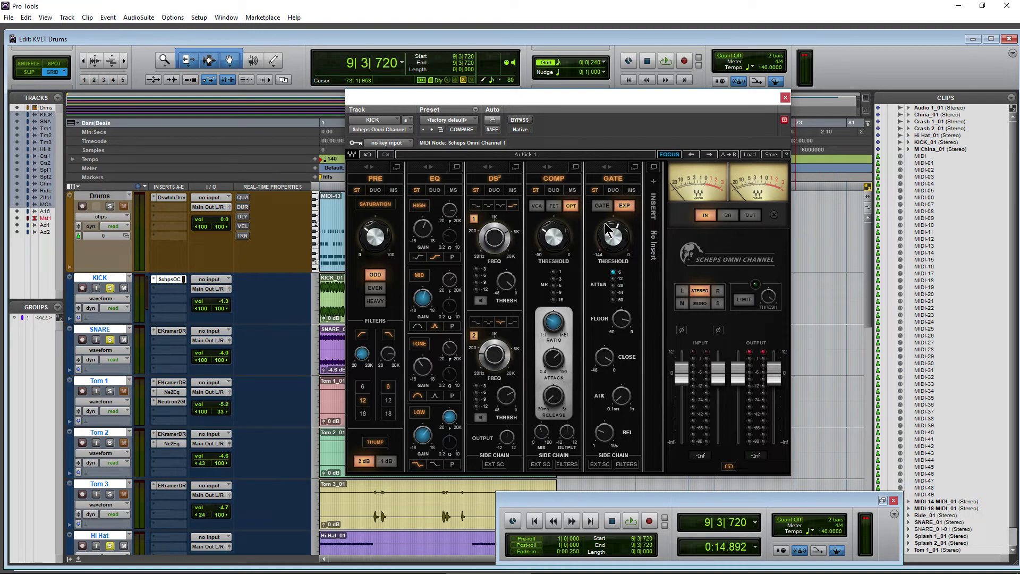
{"action": "left_click_drag", "start_coordinate": [577, 103], "coordinate": [579, 107]}
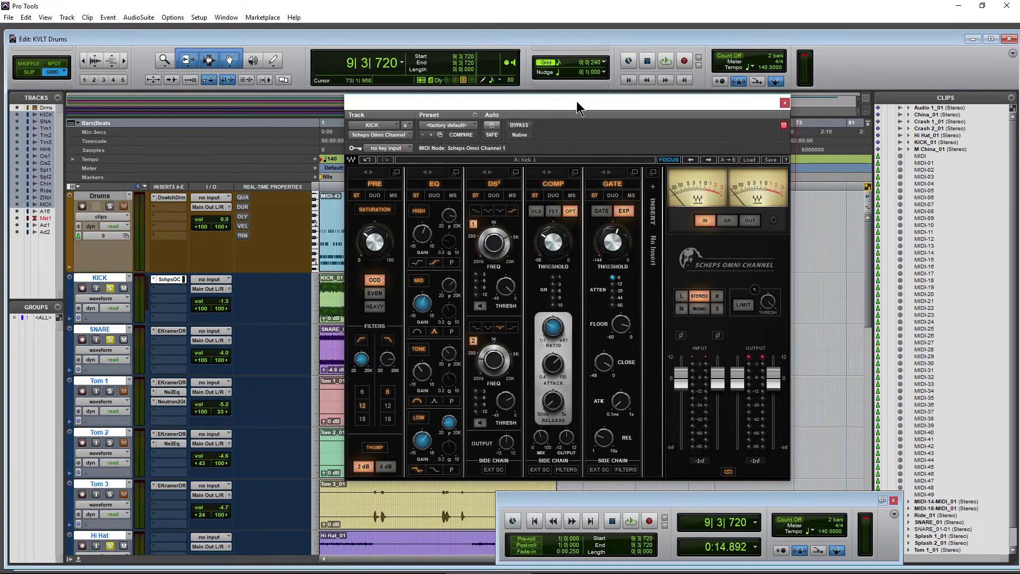
Play the drums and compare the Kick 1 preset with the plug-in bypassed and active
{"action": "key", "text": "space"}
{"action": "left_click", "coordinate": [526, 126]}
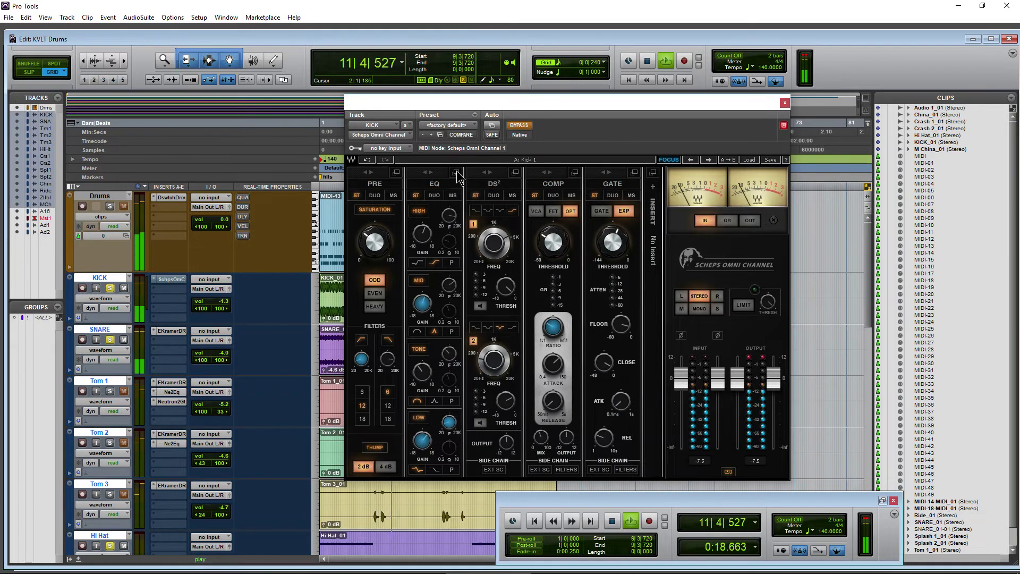
{"action": "left_click", "coordinate": [528, 127]}
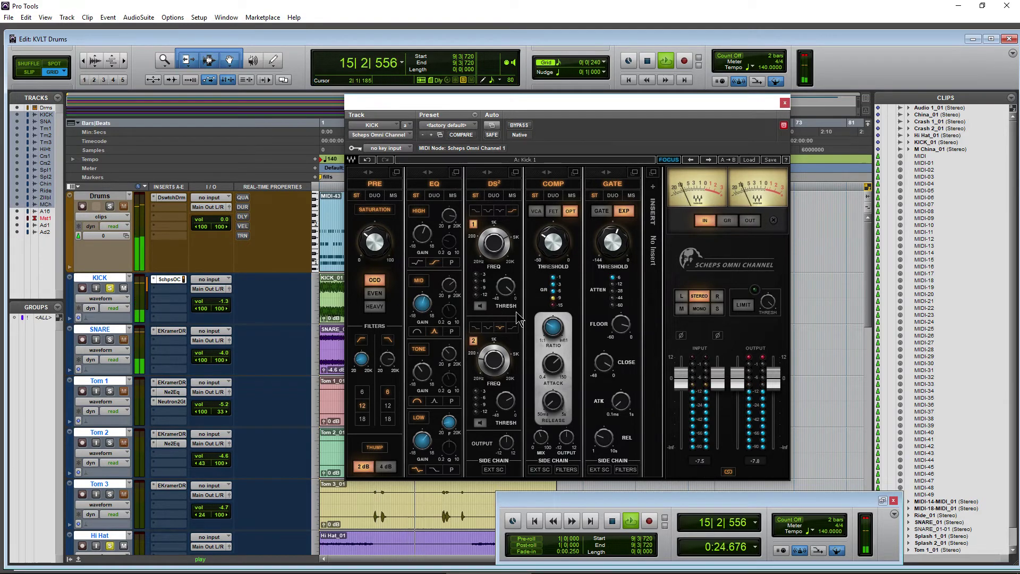
{"action": "key", "text": "space"}
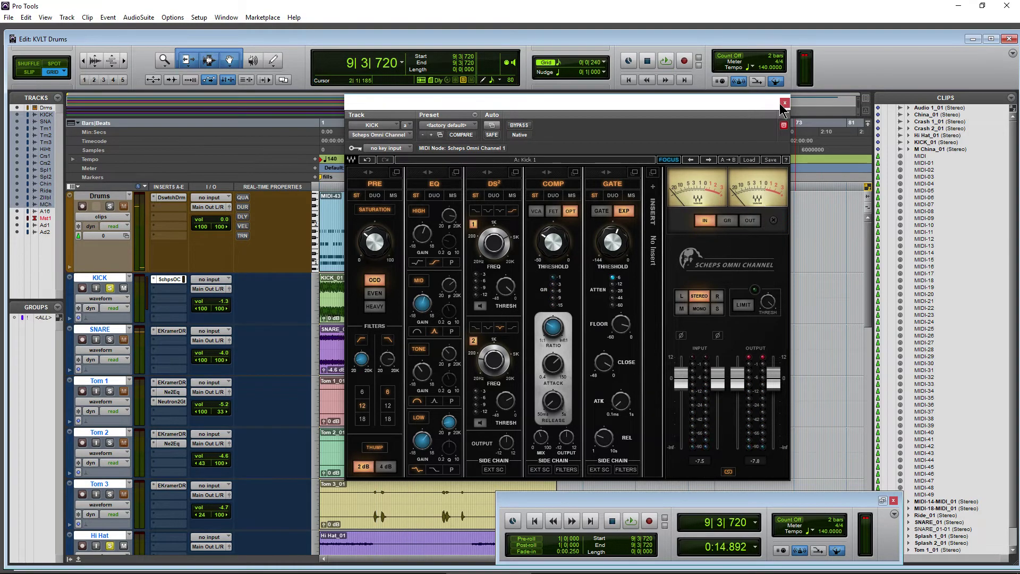
Close the plug-in window and open the recent Plugins session, saving the changes to KVLT Drums
{"action": "left_click", "coordinate": [784, 103]}
{"action": "left_click", "coordinate": [8, 17]}
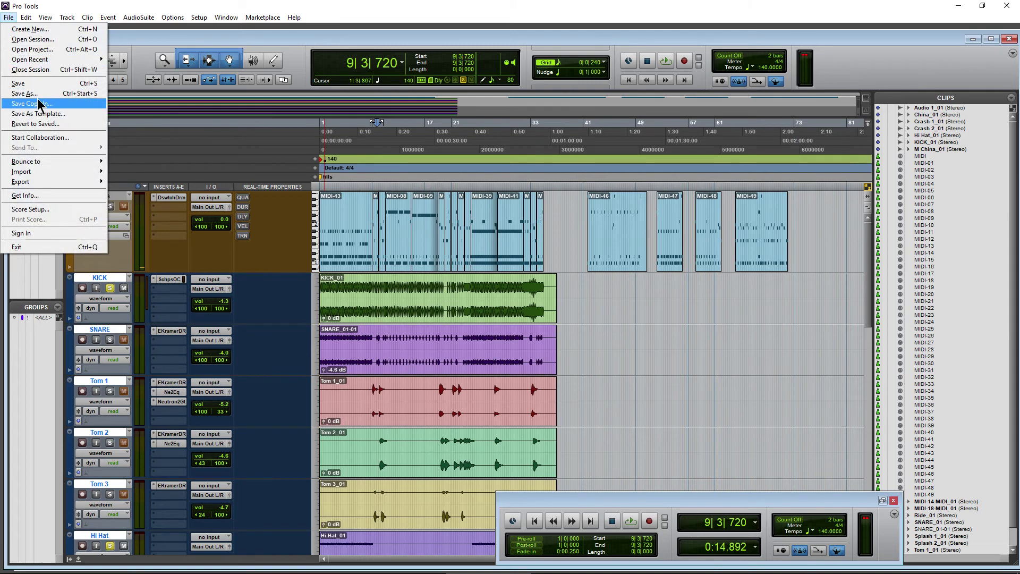
{"action": "mouse_move", "coordinate": [55, 63]}
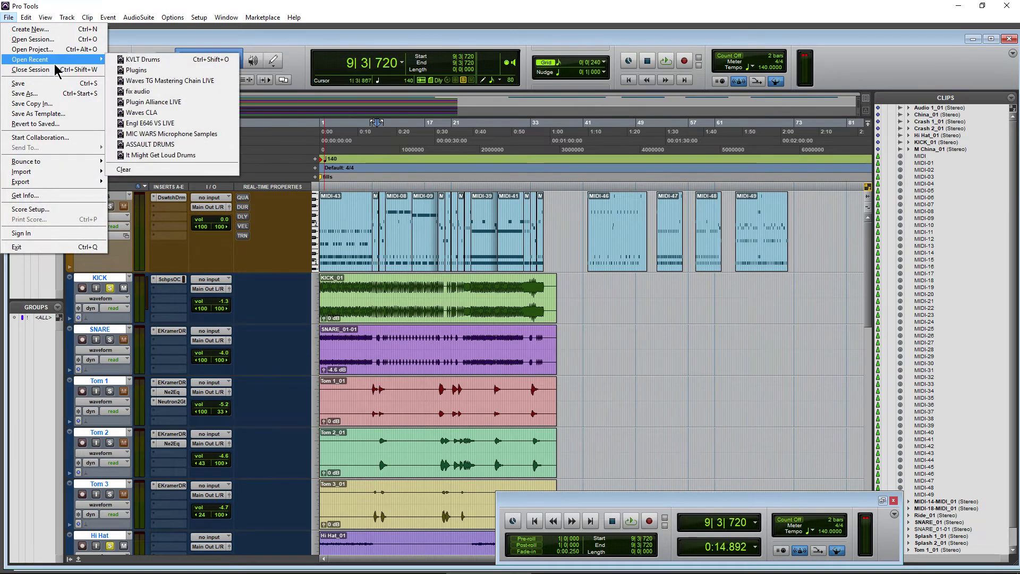
{"action": "left_click", "coordinate": [143, 59]}
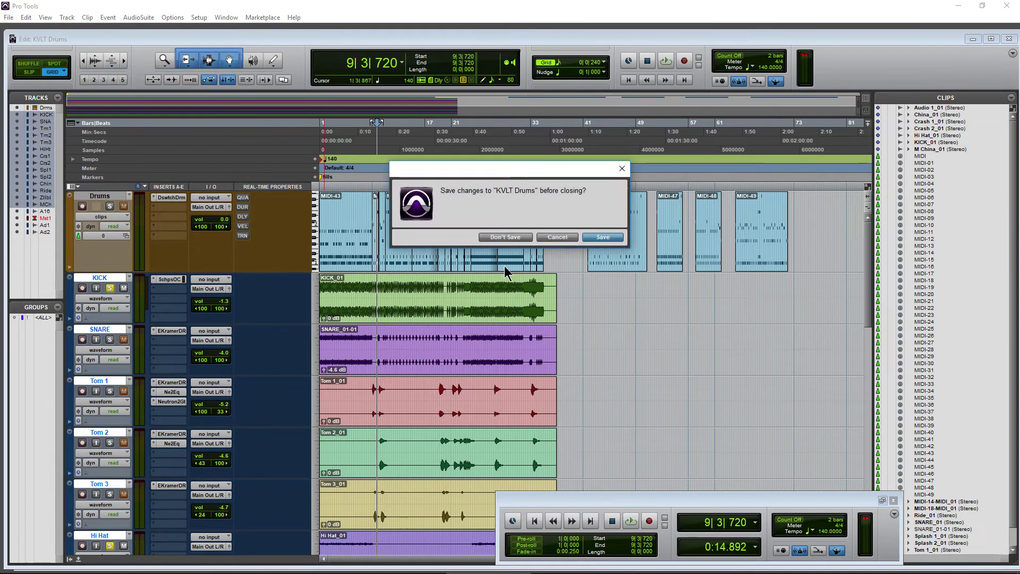
{"action": "left_click", "coordinate": [603, 238]}
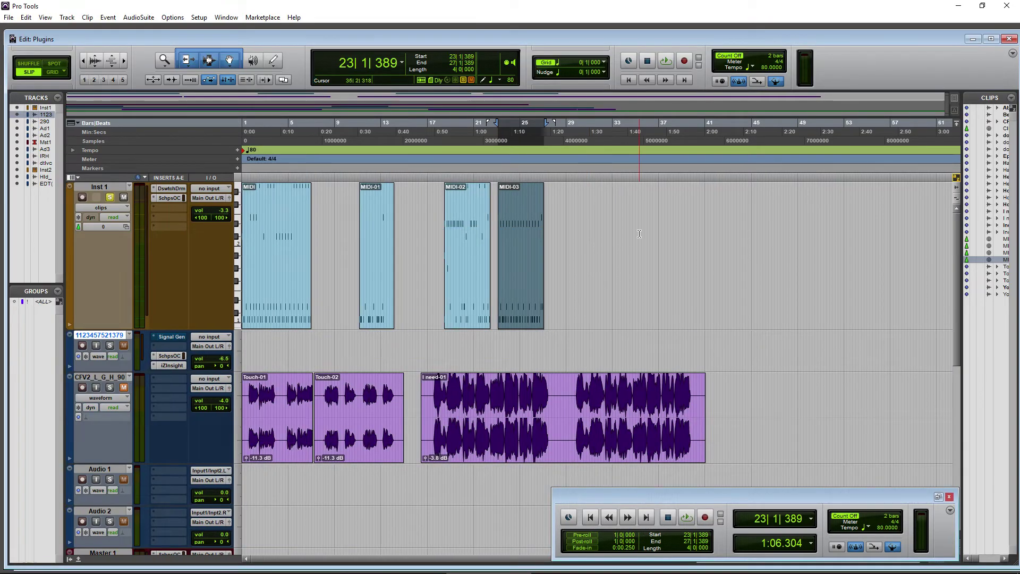
Import the DNM_127 loop from File Explorer onto a new track above CFV2_L_G_H_90 and move it to the session start
{"action": "left_click", "coordinate": [489, 423]}
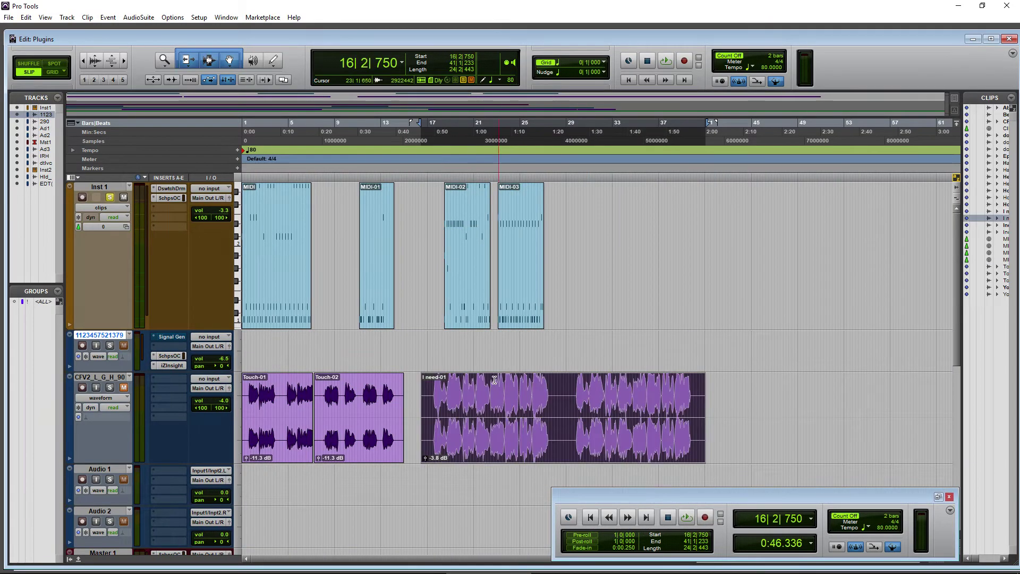
{"action": "scroll", "coordinate": [472, 341], "scroll_direction": "down", "scroll_amount": 5}
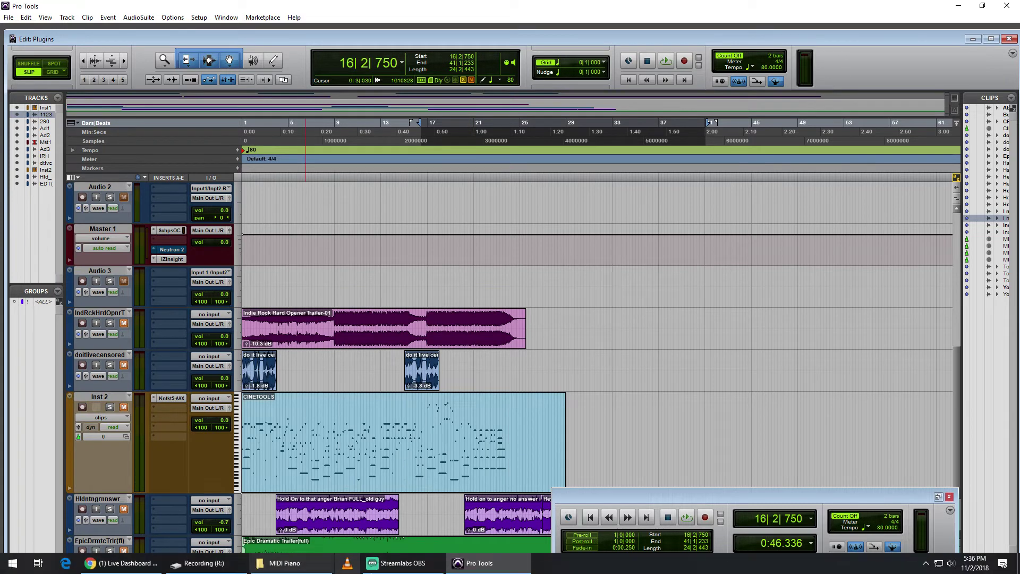
{"action": "left_click", "coordinate": [286, 564]}
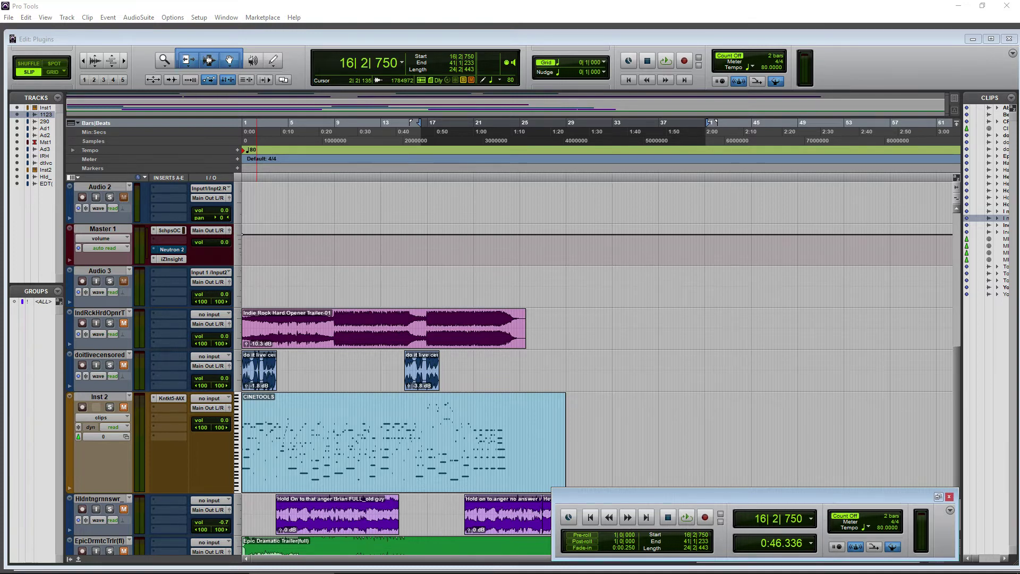
{"action": "scroll", "coordinate": [159, 391], "scroll_direction": "down", "scroll_amount": 3}
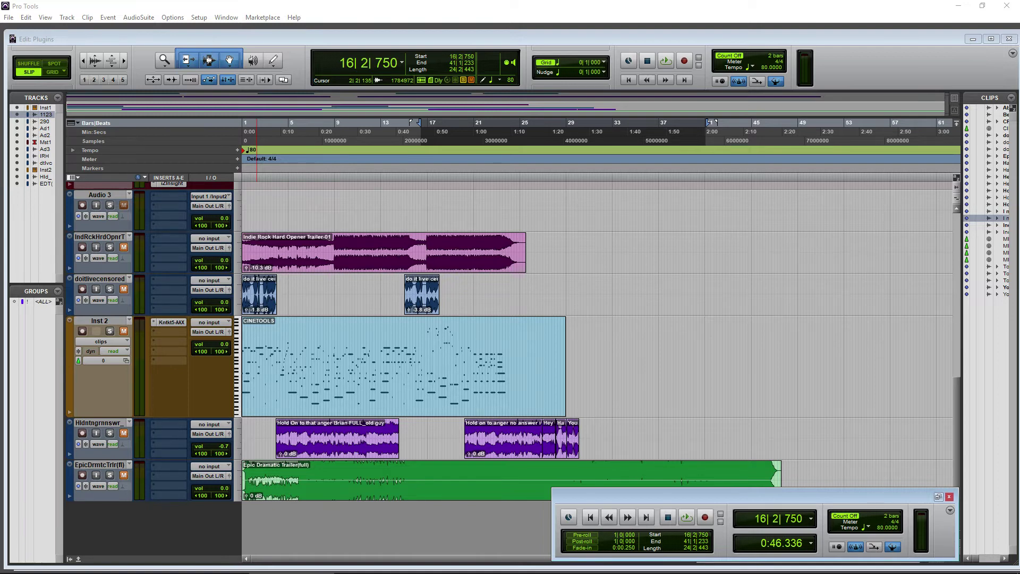
{"action": "key", "text": "ctrl+z"}
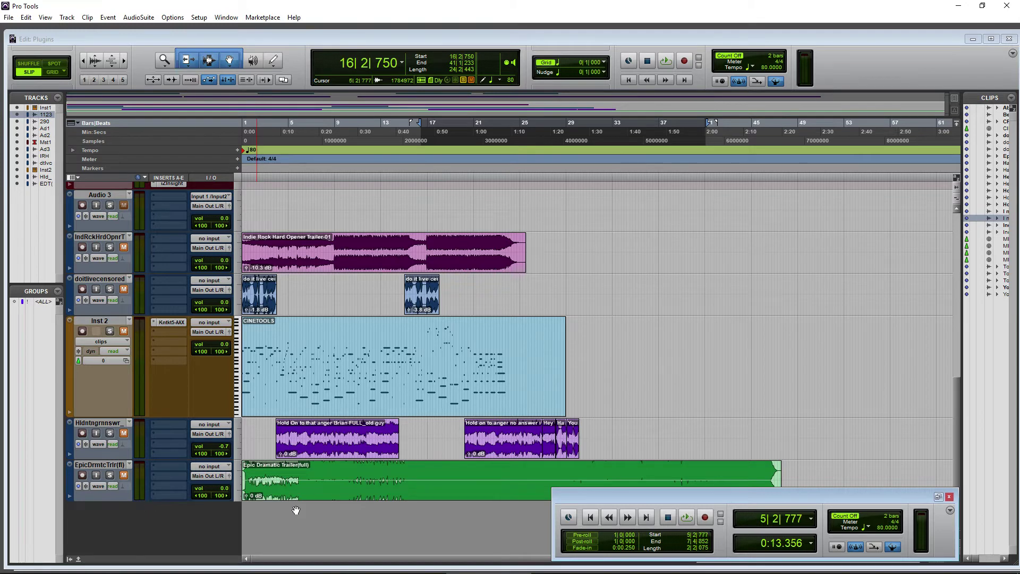
{"action": "left_click", "coordinate": [264, 208]}
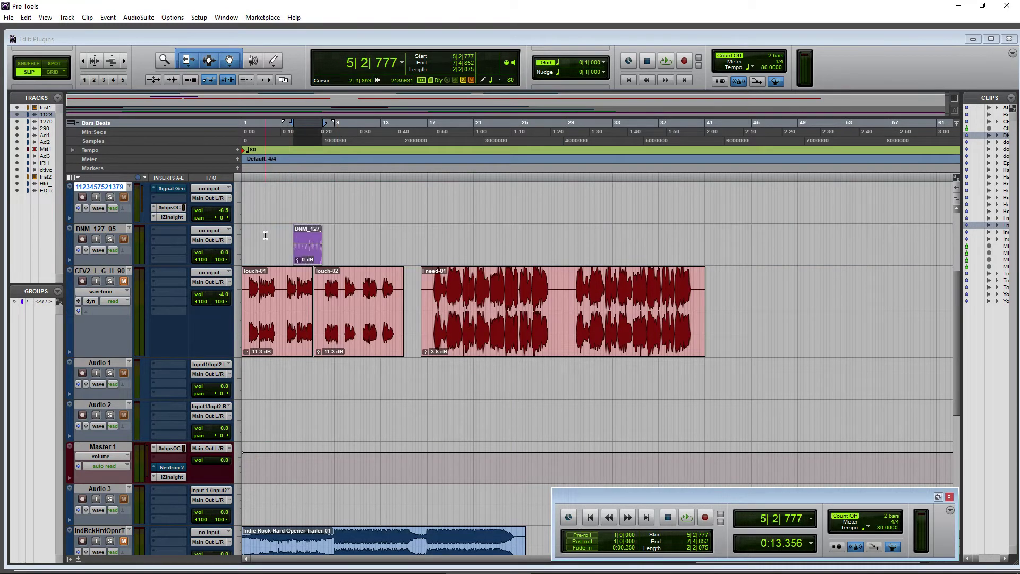
{"action": "left_click_drag", "start_coordinate": [306, 261], "coordinate": [255, 261]}
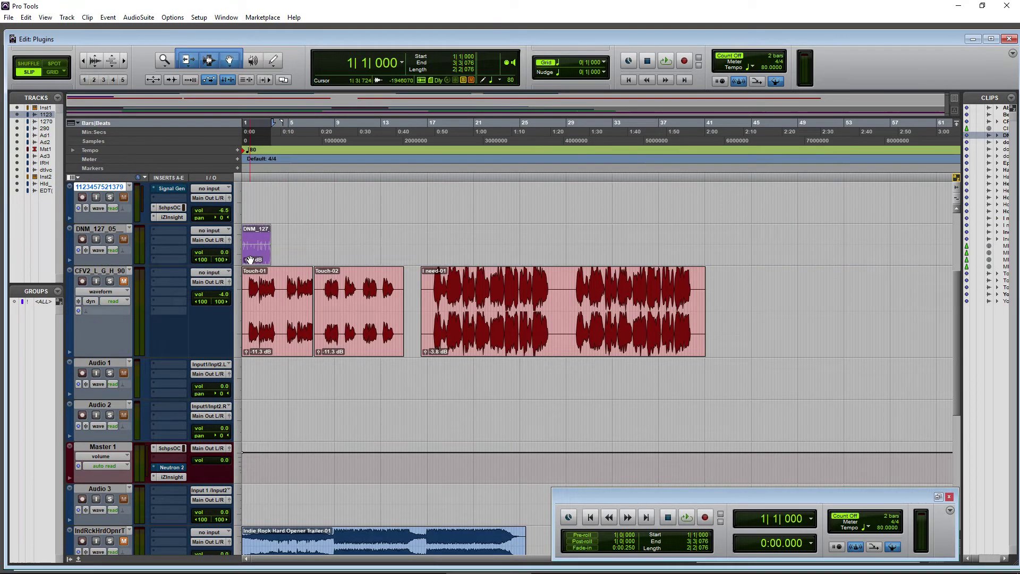
Set the DNM_127 clip gain to -9.4 dB and solo its track instead of Inst 1
{"action": "left_click", "coordinate": [109, 239]}
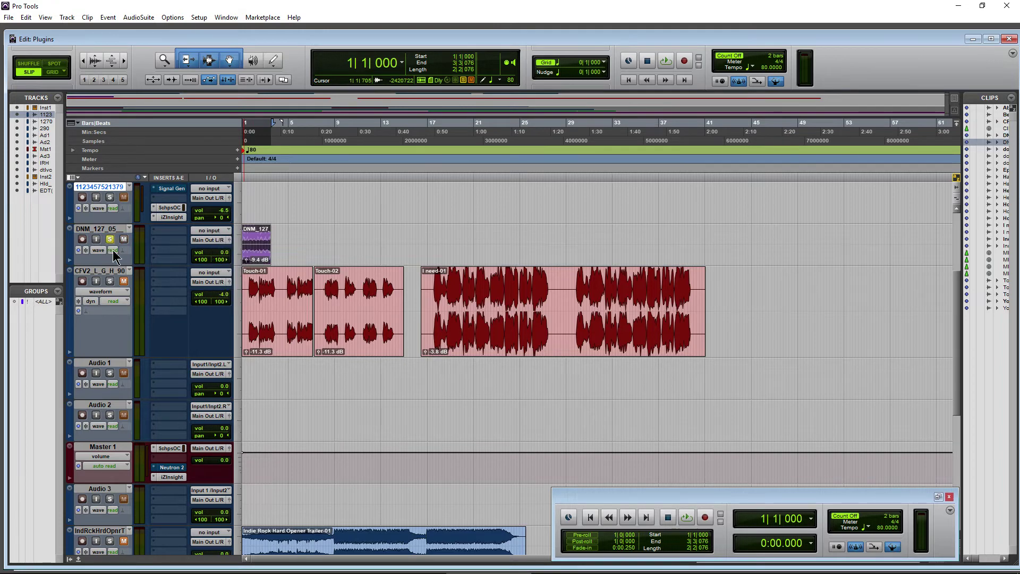
{"action": "scroll", "coordinate": [133, 332], "scroll_direction": "up", "scroll_amount": 3}
{"action": "left_click", "coordinate": [111, 392], "text": "ctrl"}
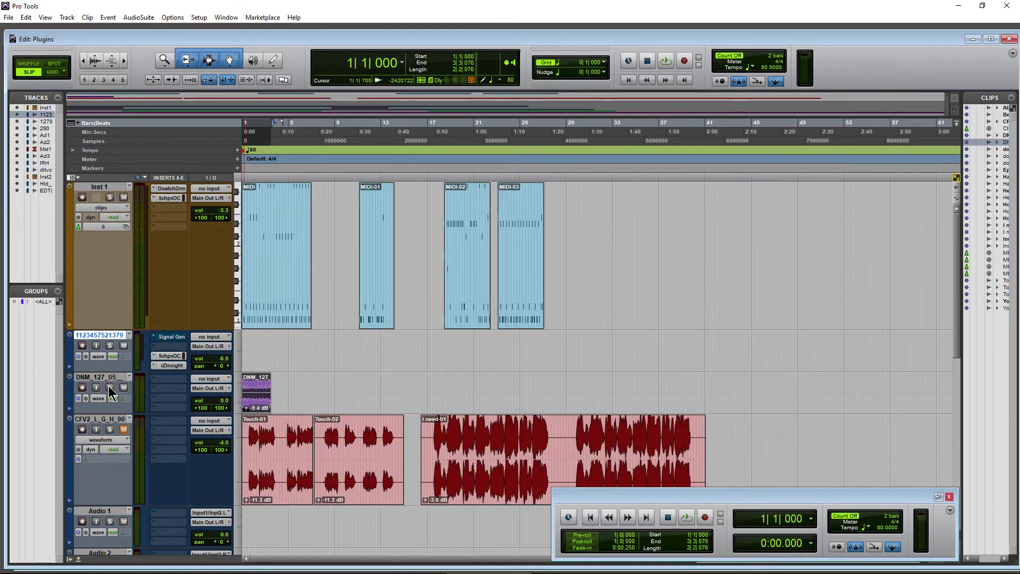
Play the DNM_127 loop and set its track volume to -3.3 dB while listening
{"action": "key", "text": "space"}
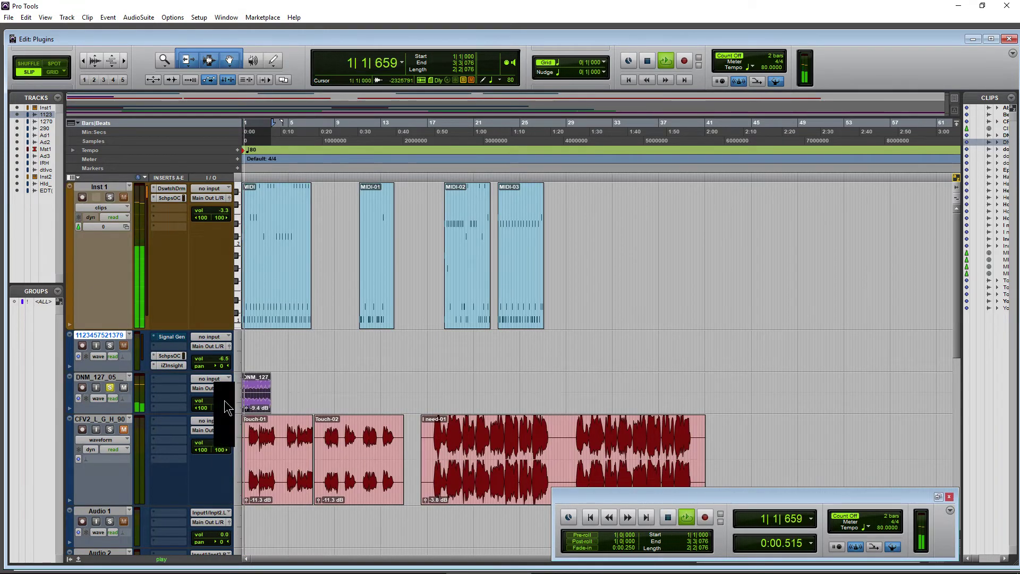
{"action": "left_click_drag", "start_coordinate": [221, 401], "coordinate": [216, 411]}
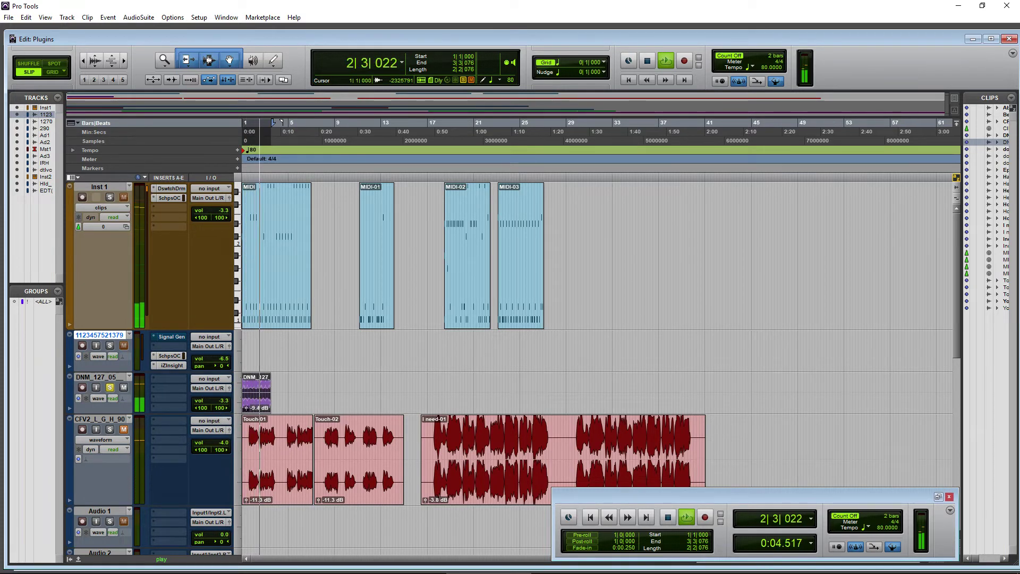
{"action": "key", "text": "space"}
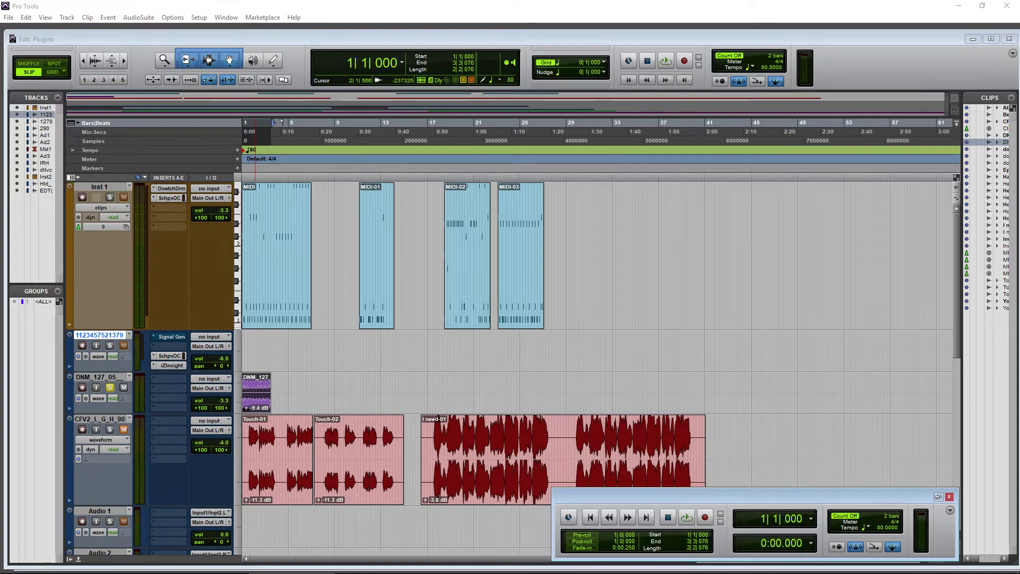
Import the Army of Xerxes loop onto a new track, placing it at the session start with a clip gain of -11.3 dB
{"action": "scroll", "coordinate": [510, 367], "scroll_direction": "down", "scroll_amount": 15}
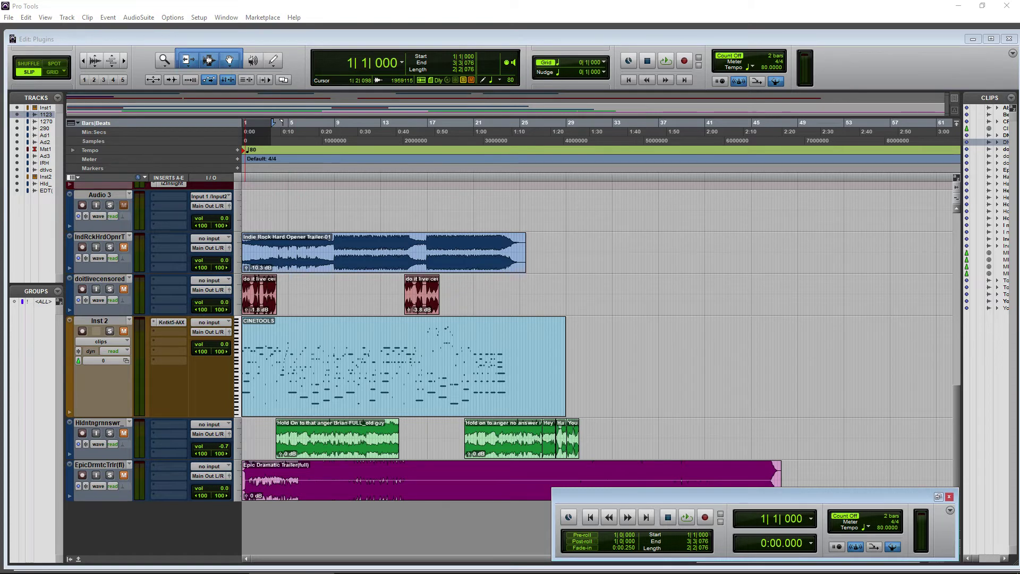
{"action": "left_click_drag", "start_coordinate": [310, 491], "coordinate": [324, 538]}
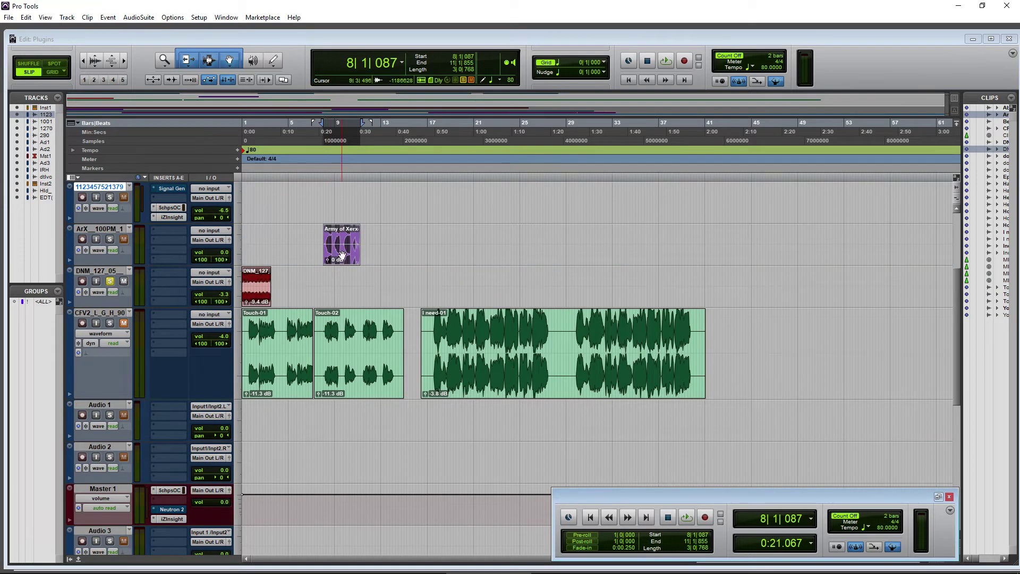
{"action": "left_click_drag", "start_coordinate": [342, 254], "coordinate": [94, 253]}
{"action": "left_click_drag", "start_coordinate": [247, 259], "coordinate": [246, 273]}
Solo the Army of Xerxes track instead of DNM_127 and briefly audition its loop
{"action": "left_click", "coordinate": [115, 280]}
{"action": "left_click", "coordinate": [110, 239]}
{"action": "key", "text": "space"}
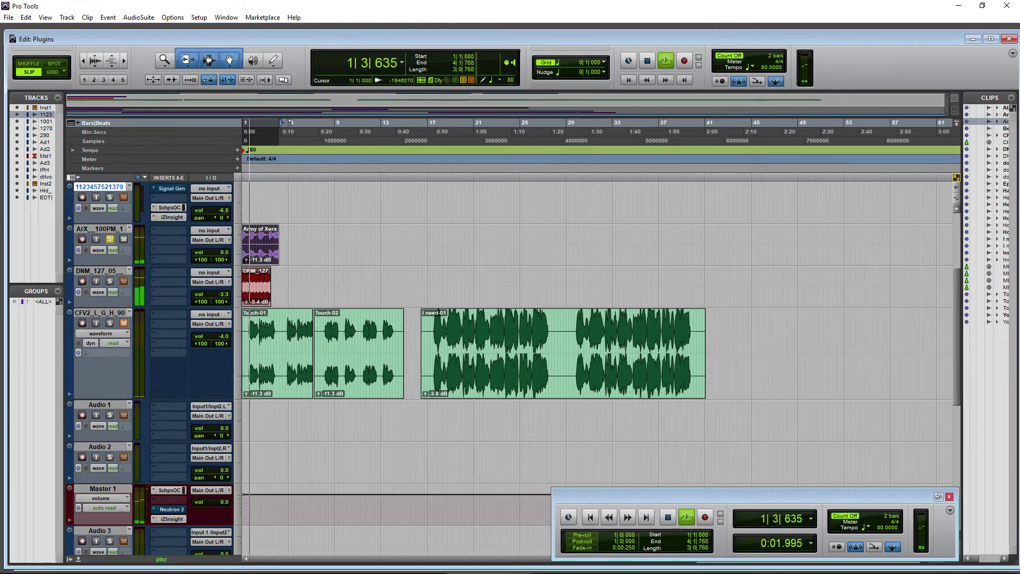
{"action": "key", "text": "space"}
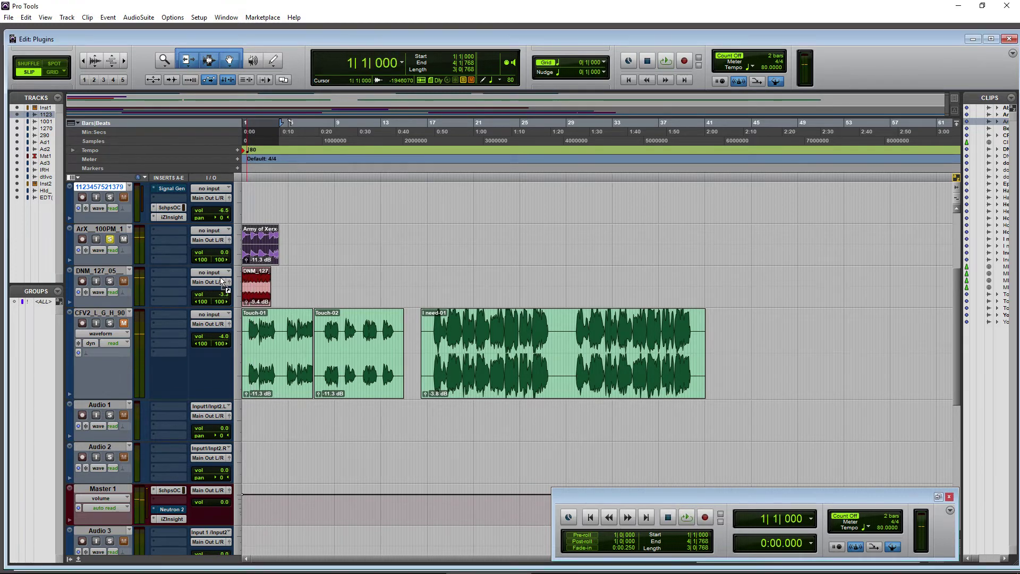
Add another Army of Xerxes loop after the first on the ArX track, set its clip gain to -9.4 dB and audition it
{"action": "key", "text": "ctrl+v"}
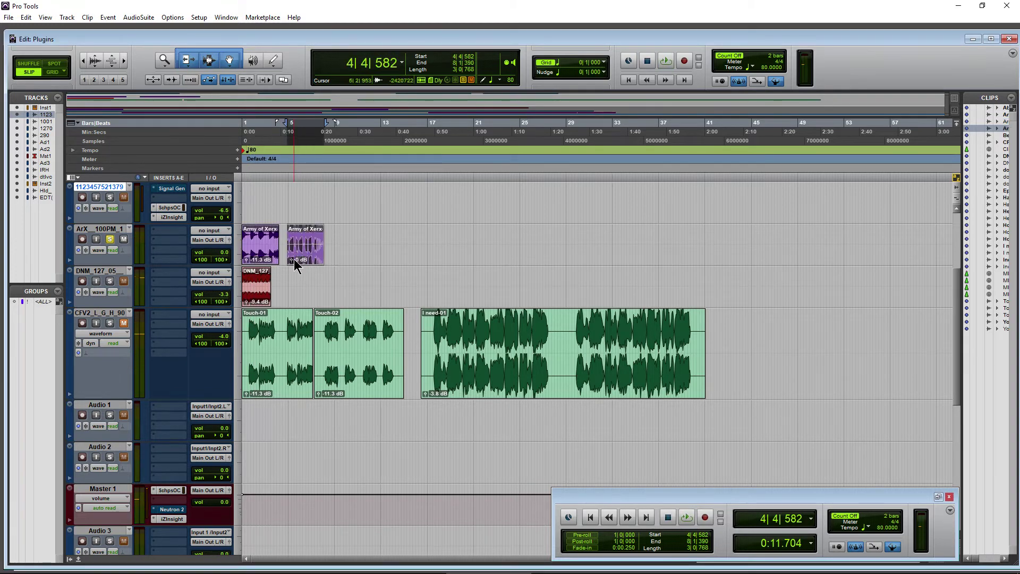
{"action": "key", "text": "space"}
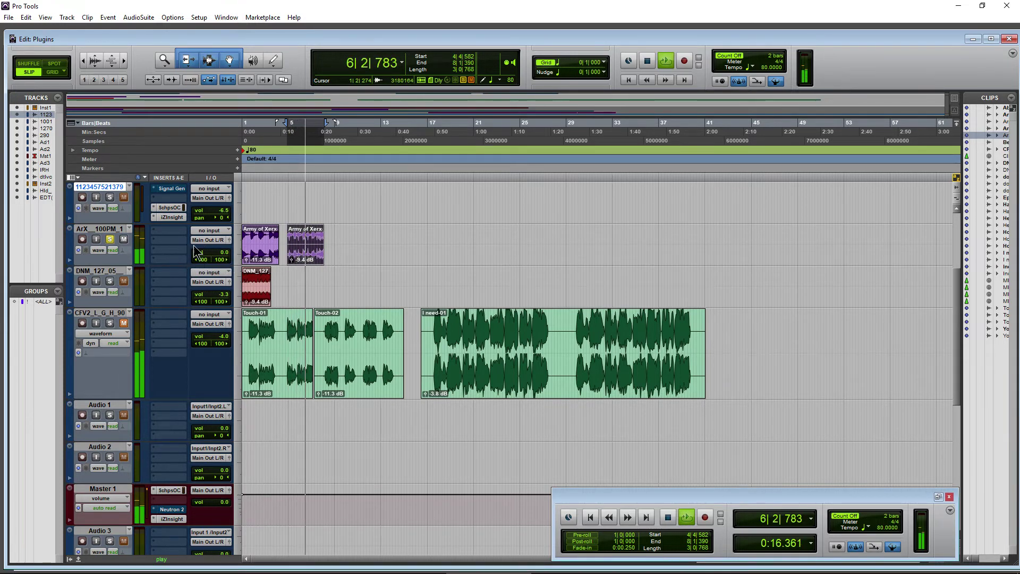
{"action": "key", "text": "space"}
Insert the Waves Scheps Omni Channel (stereo) on the ArX track and briefly play the second loop through it
{"action": "left_click", "coordinate": [166, 237]}
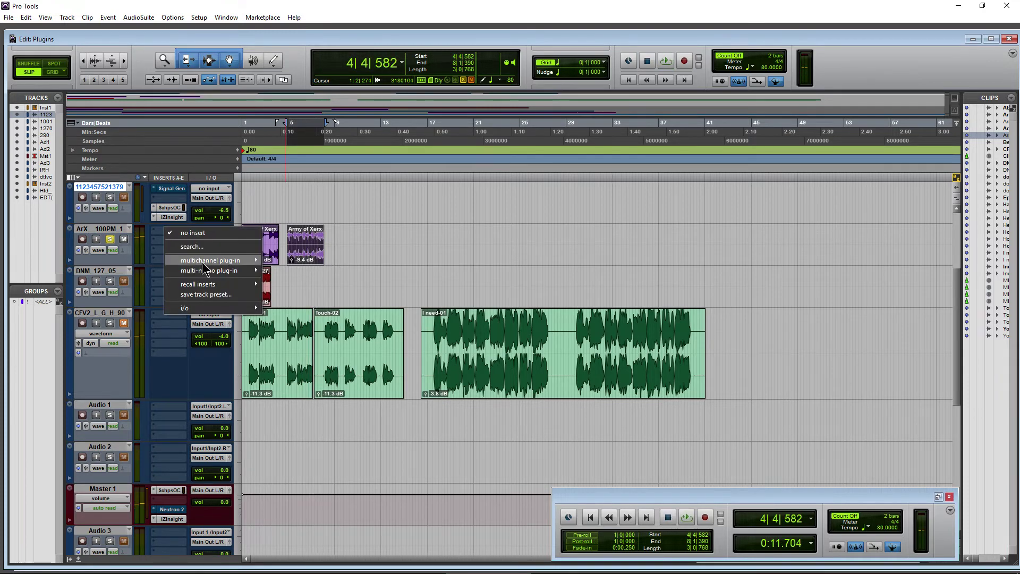
{"action": "mouse_move", "coordinate": [223, 260]}
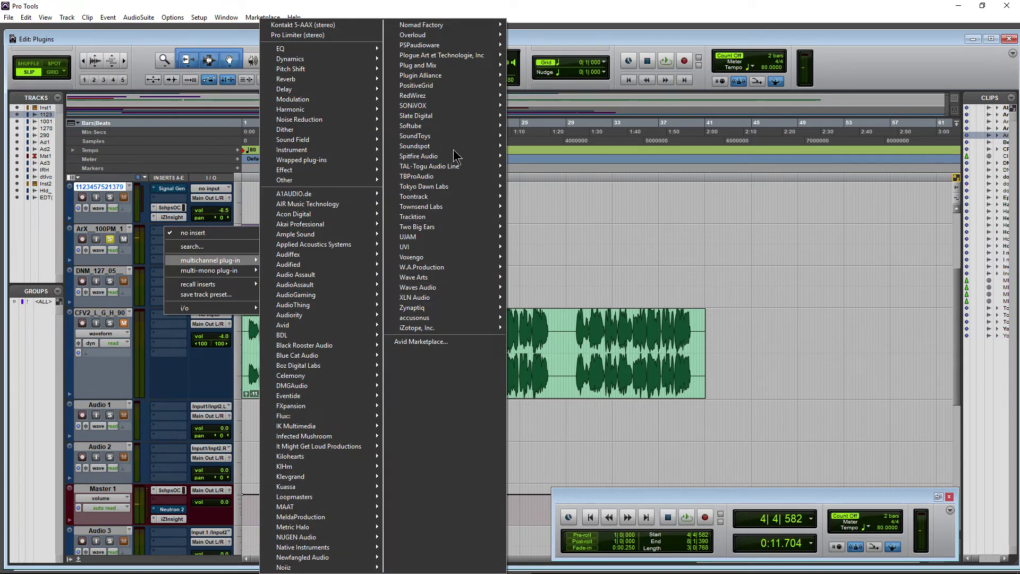
{"action": "mouse_move", "coordinate": [469, 294]}
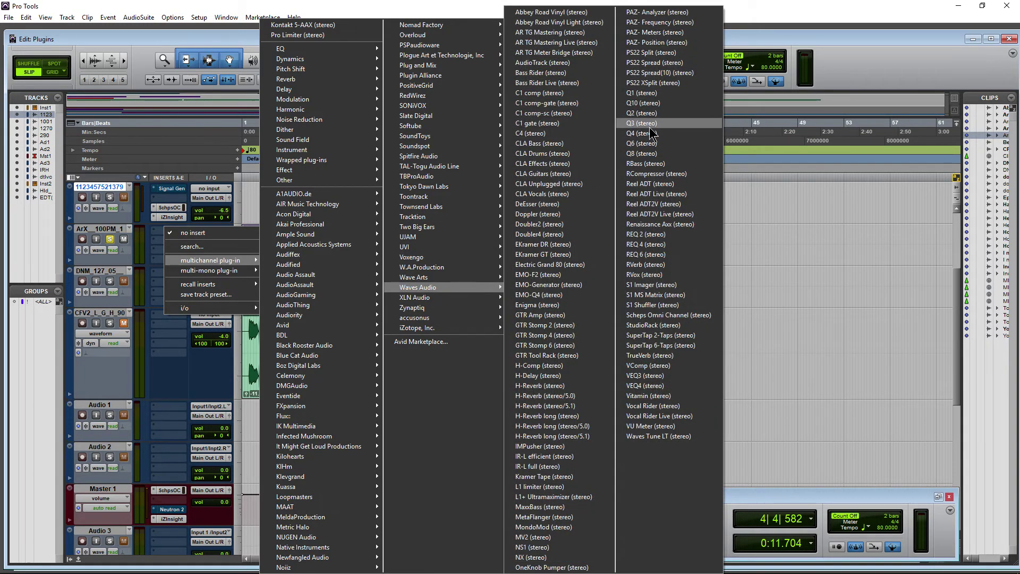
{"action": "left_click", "coordinate": [680, 316]}
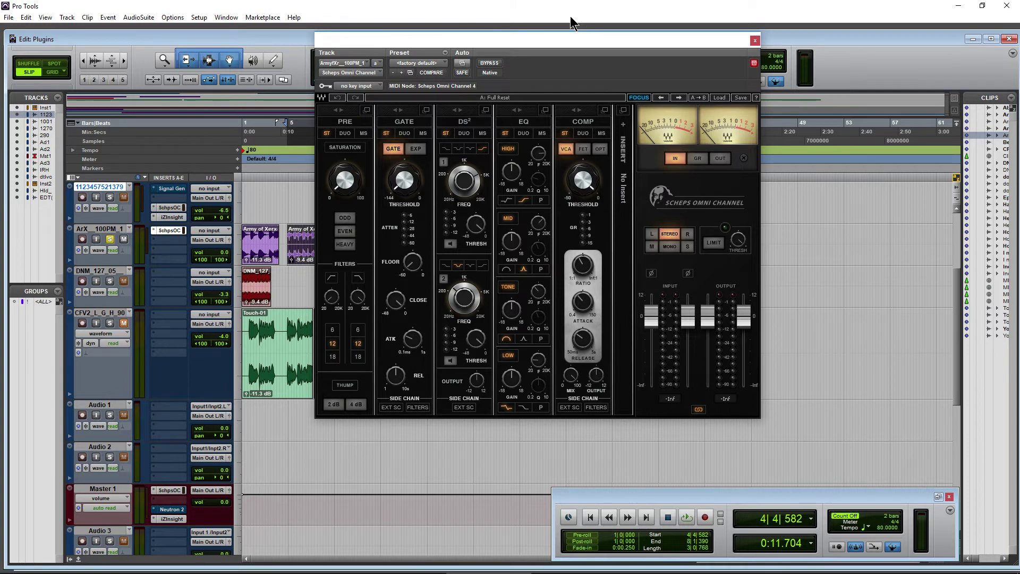
{"action": "key", "text": "space"}
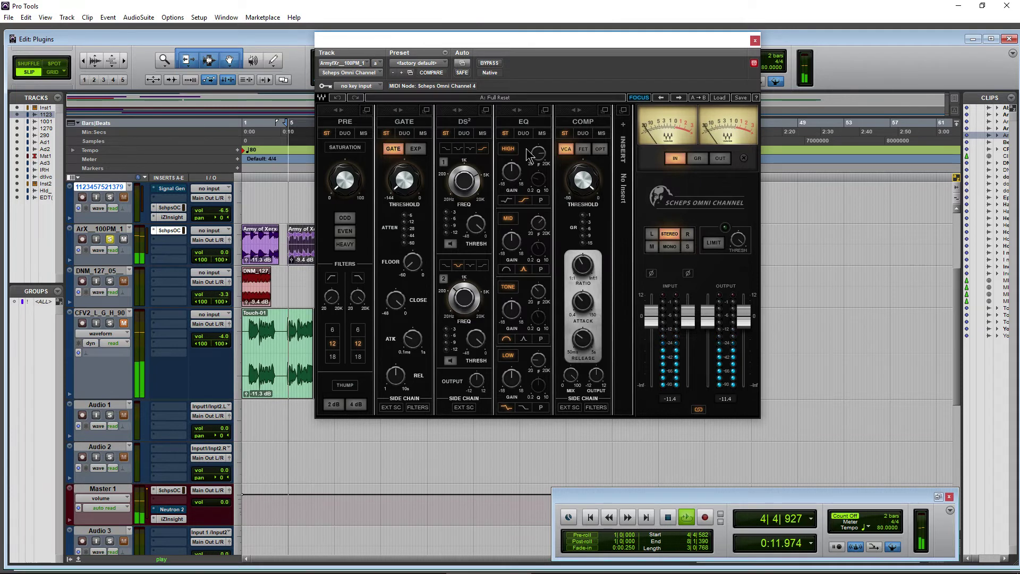
{"action": "key", "text": "space"}
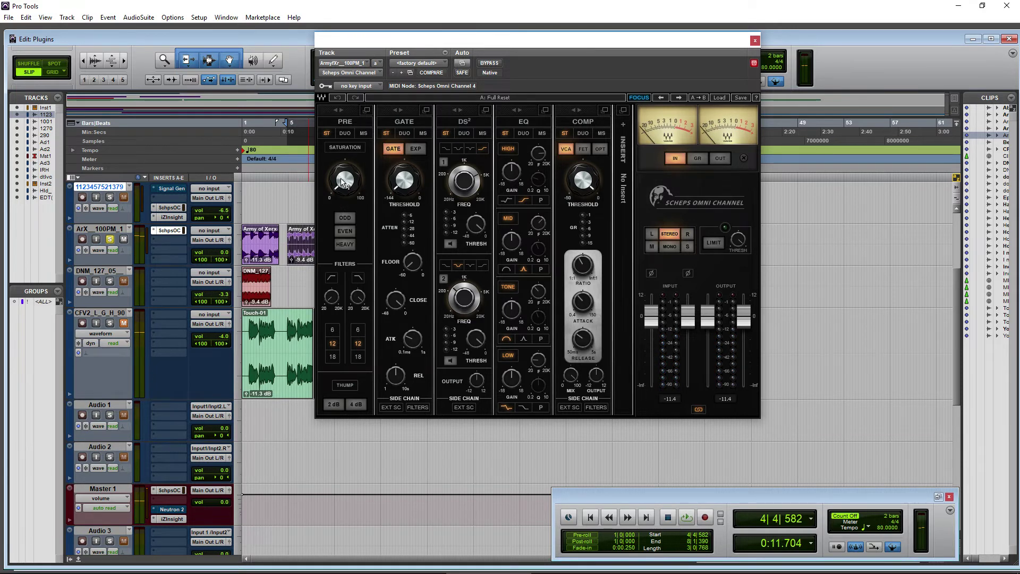
Turn on Odd saturation in the Pre module and raise its amount while the loop plays
{"action": "key", "text": "space"}
{"action": "left_click", "coordinate": [348, 149]}
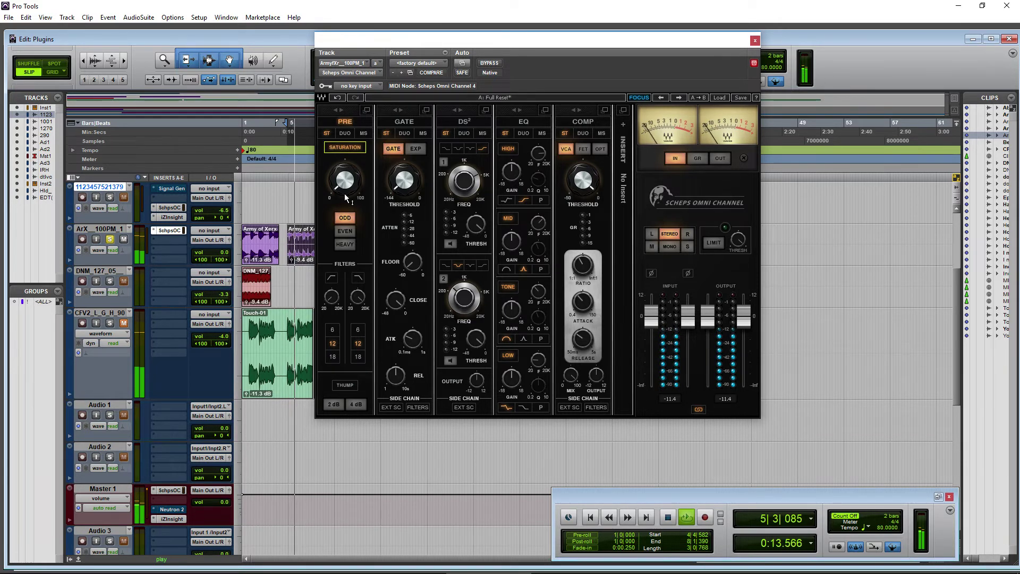
{"action": "left_click_drag", "start_coordinate": [345, 196], "coordinate": [344, 186]}
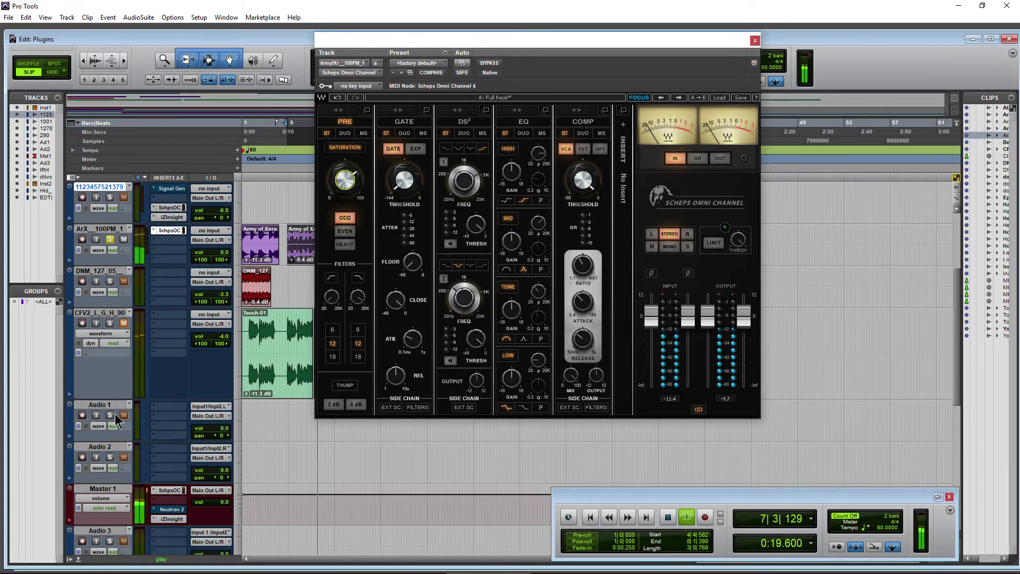
Open iZotope Insight on Master 1, expand its 3D spectrogram, and arrange it side by side with the Scheps Omni Channel
{"action": "left_click", "coordinate": [171, 518]}
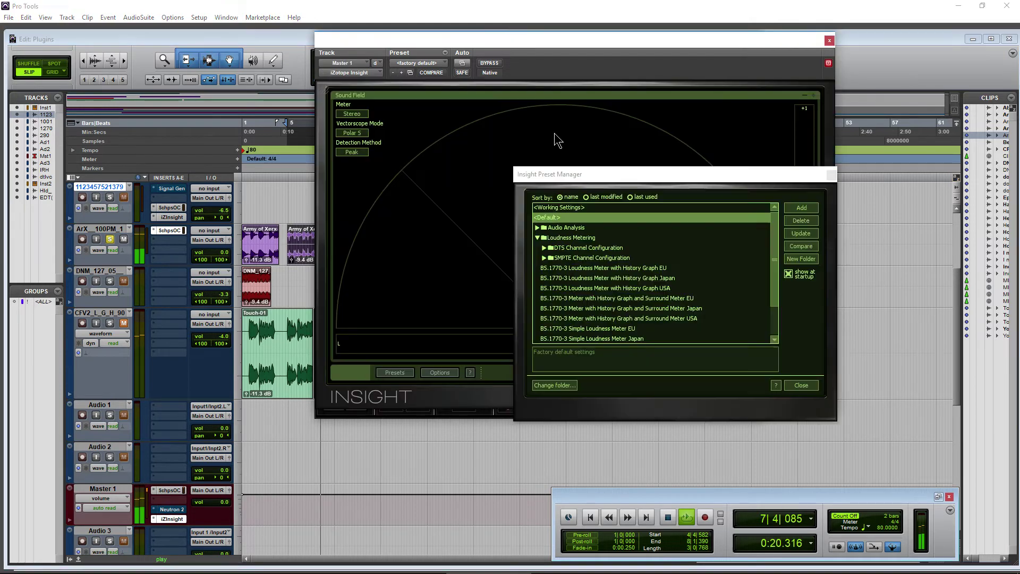
{"action": "left_click", "coordinate": [800, 385]}
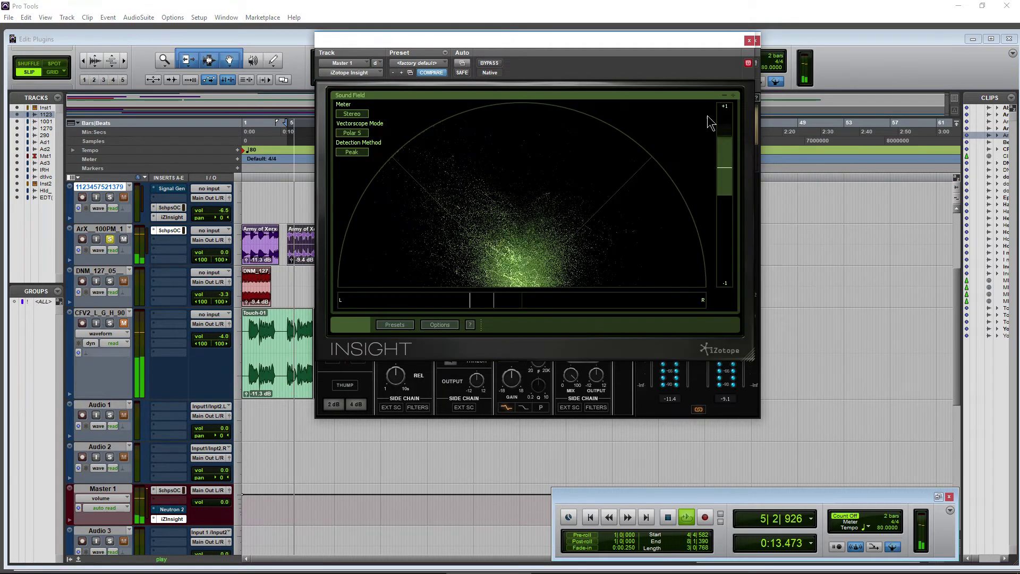
{"action": "left_click", "coordinate": [736, 96]}
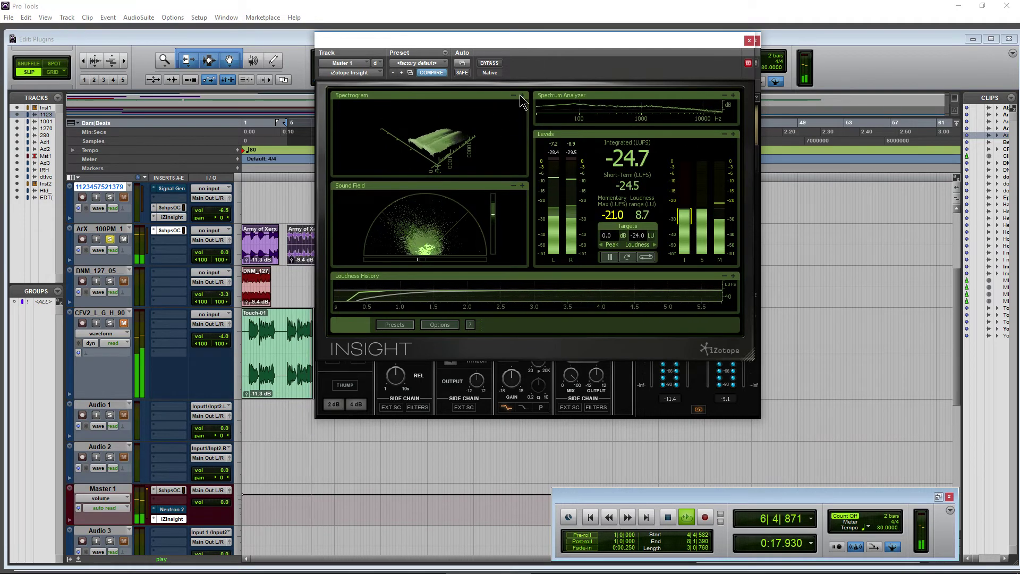
{"action": "left_click", "coordinate": [522, 96]}
{"action": "left_click_drag", "start_coordinate": [467, 50], "coordinate": [649, 54]}
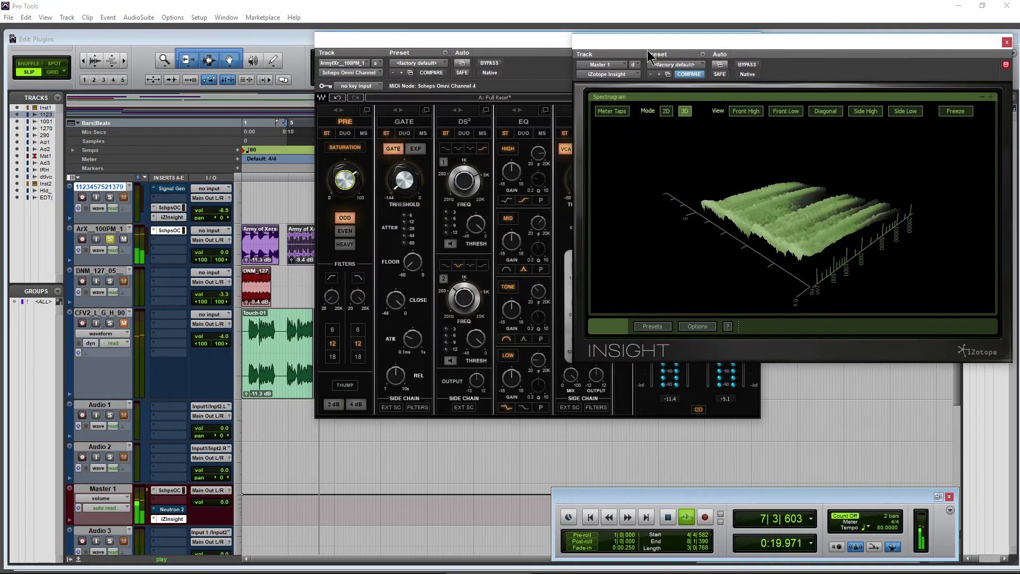
{"action": "left_click_drag", "start_coordinate": [497, 40], "coordinate": [287, 65]}
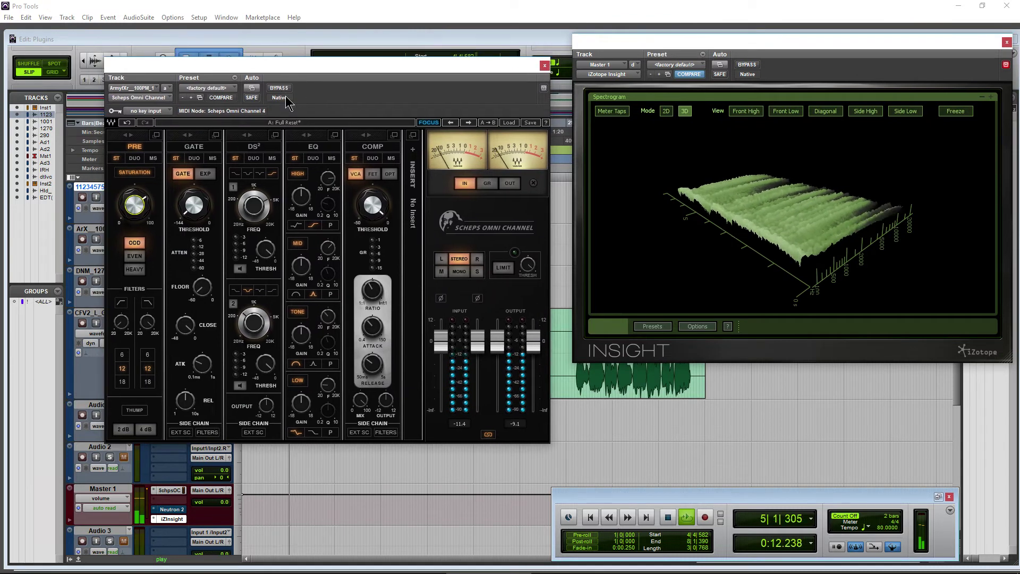
Compare the saturated sound with bypass, and enable the Pre module's high-pass filter with Thump at 4 dB
{"action": "left_click", "coordinate": [285, 88]}
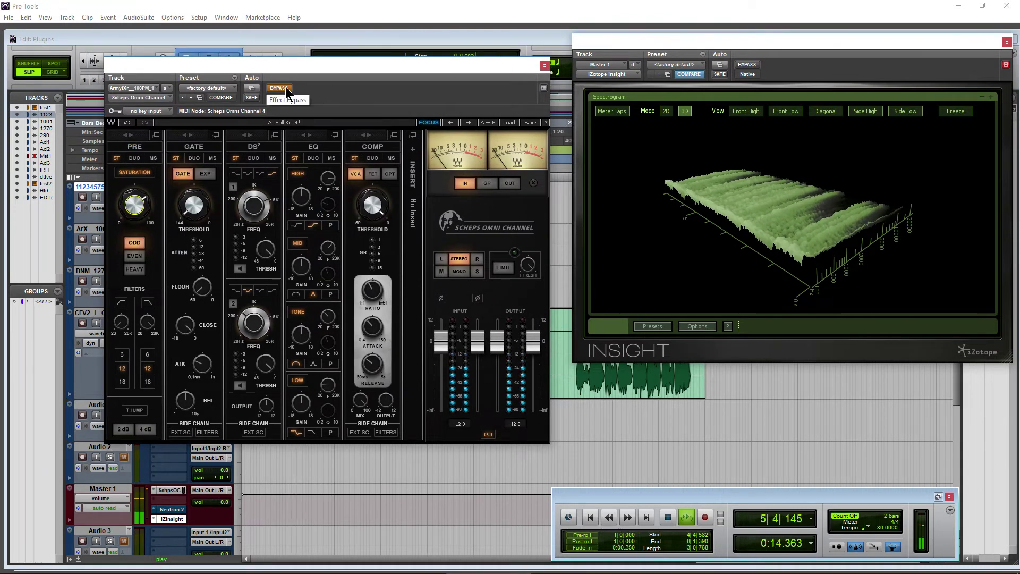
{"action": "left_click", "coordinate": [285, 89]}
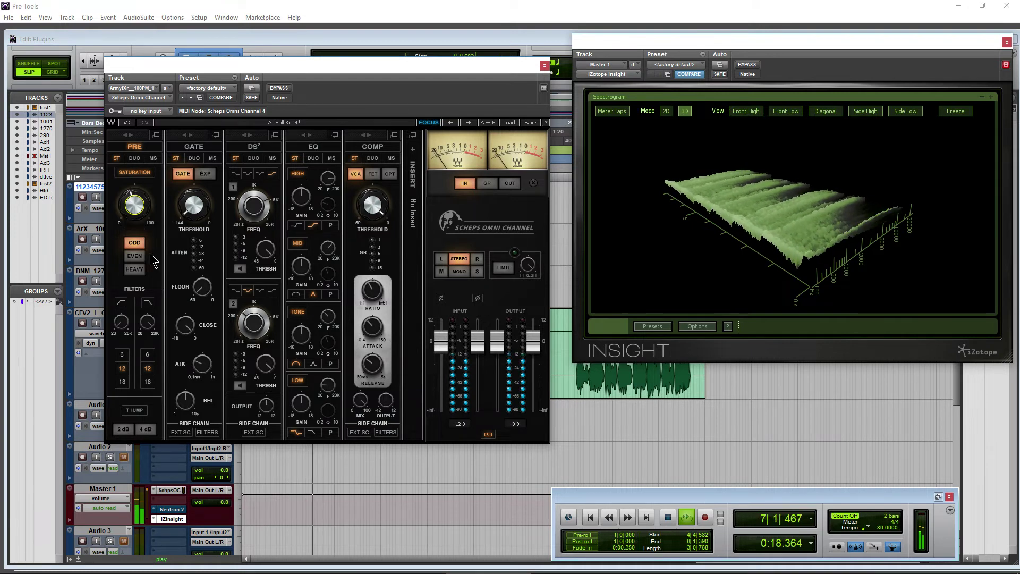
{"action": "left_click", "coordinate": [121, 332]}
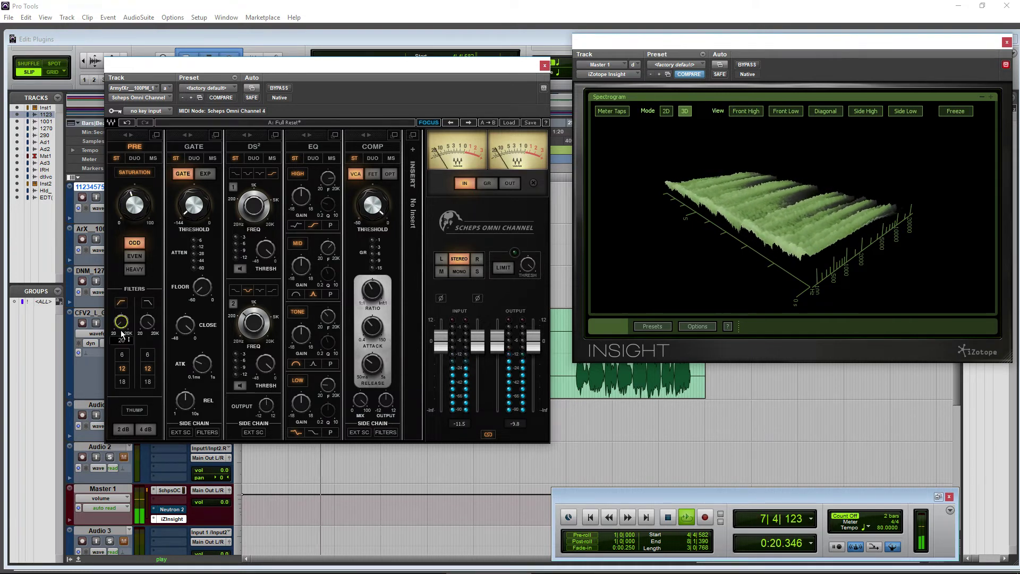
{"action": "left_click", "coordinate": [132, 412]}
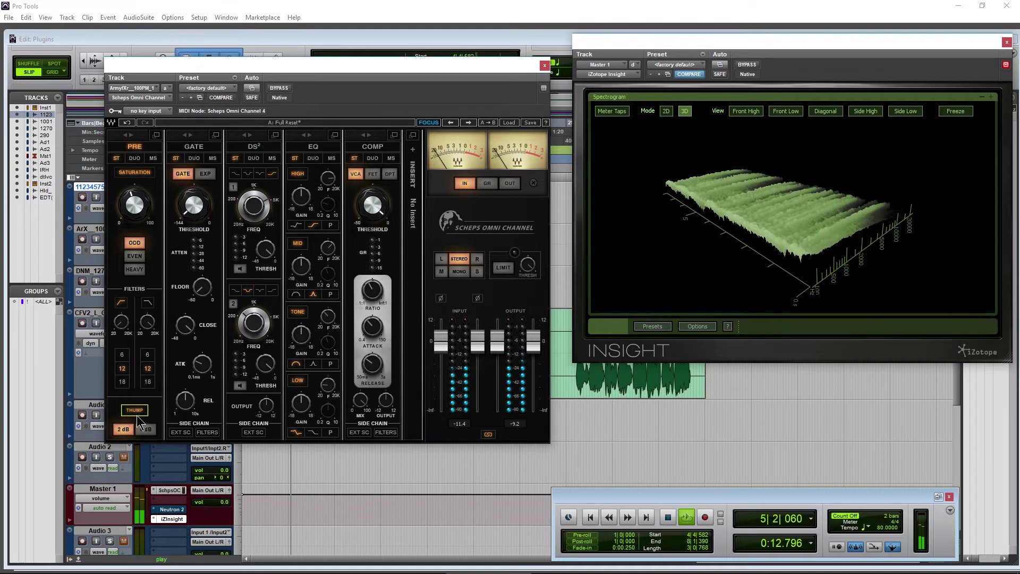
{"action": "left_click", "coordinate": [148, 429]}
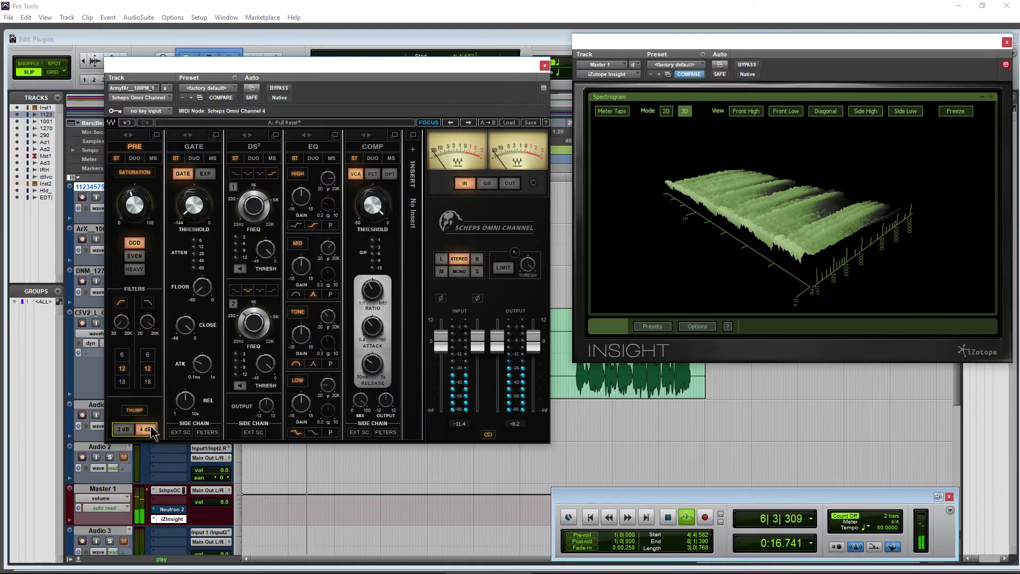
{"action": "key", "text": "space"}
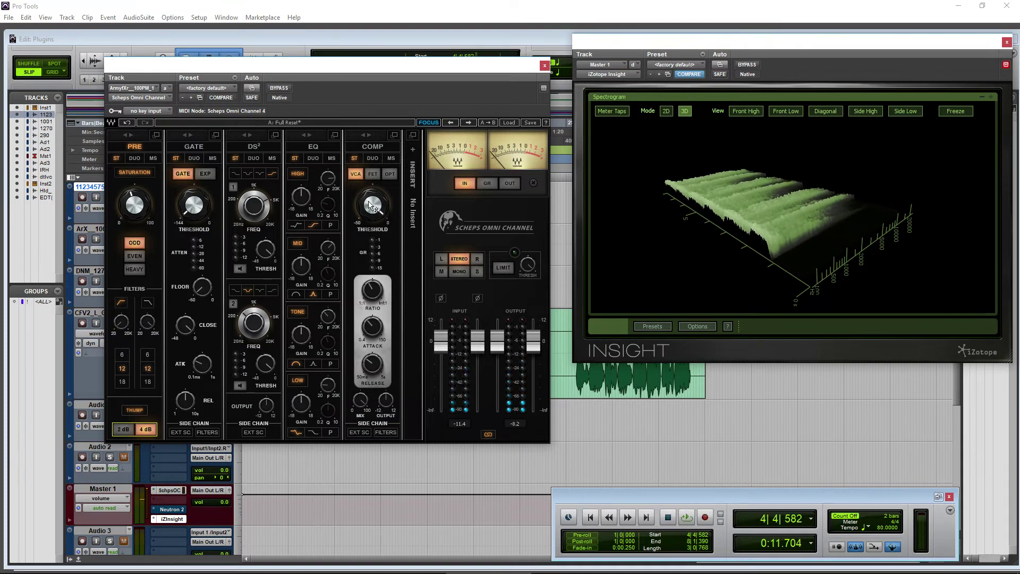
Lower the VCA compressor's threshold and adjust its ratio, attack, release and mix while the loop plays
{"action": "mouse_move", "coordinate": [371, 205]}
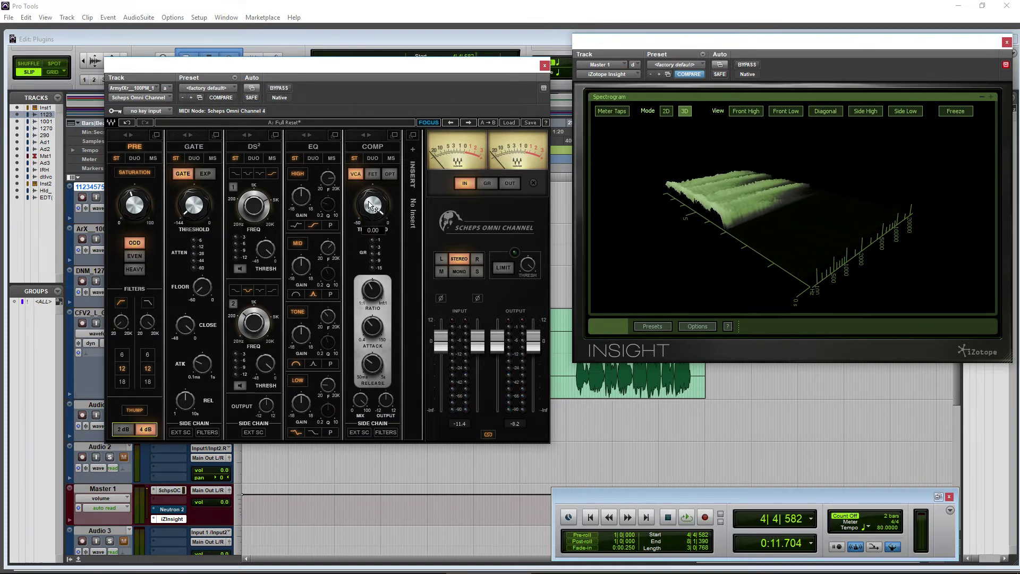
{"action": "key", "text": "space"}
{"action": "scroll", "coordinate": [370, 205], "scroll_direction": "down", "scroll_amount": 5}
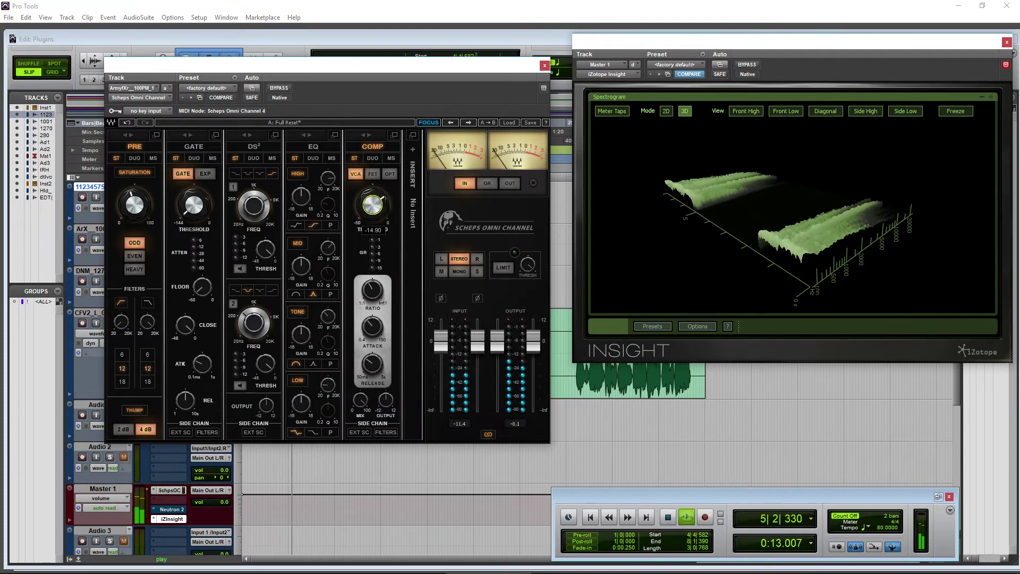
{"action": "left_click_drag", "start_coordinate": [370, 205], "coordinate": [373, 225]}
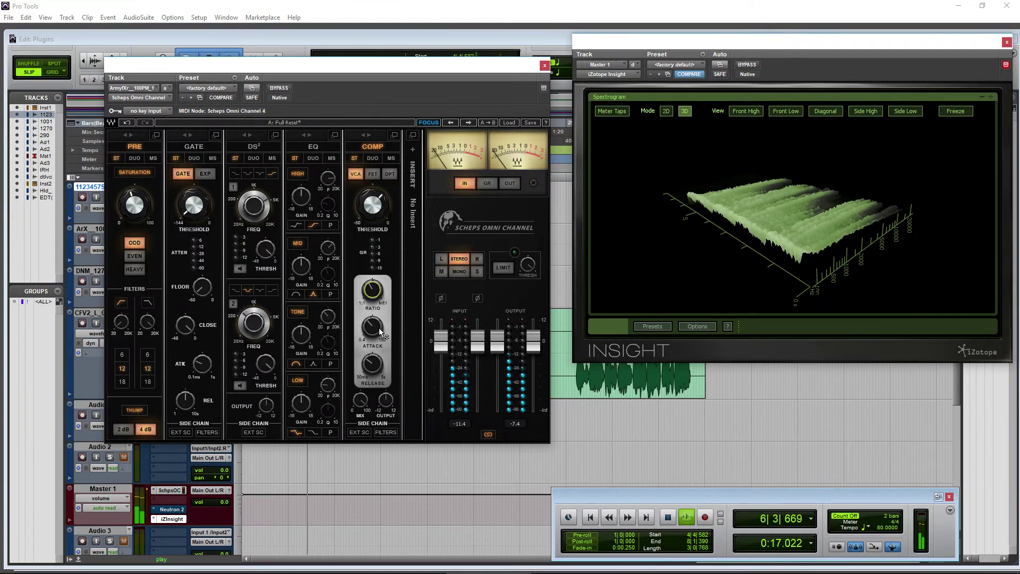
{"action": "mouse_move", "coordinate": [372, 326]}
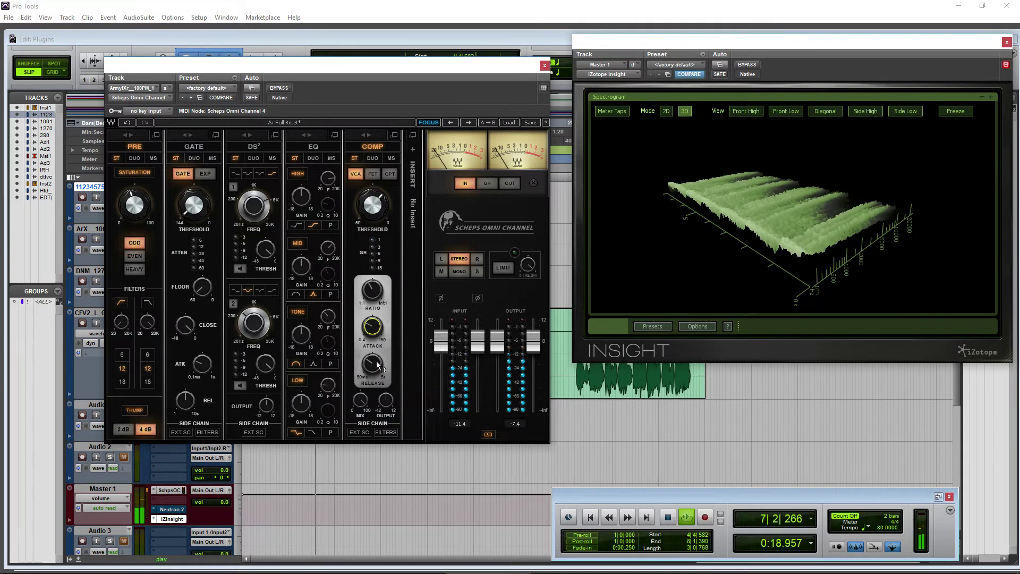
{"action": "mouse_move", "coordinate": [372, 363]}
{"action": "left_click_drag", "start_coordinate": [372, 363], "coordinate": [377, 357]}
{"action": "left_click_drag", "start_coordinate": [360, 400], "coordinate": [360, 402]}
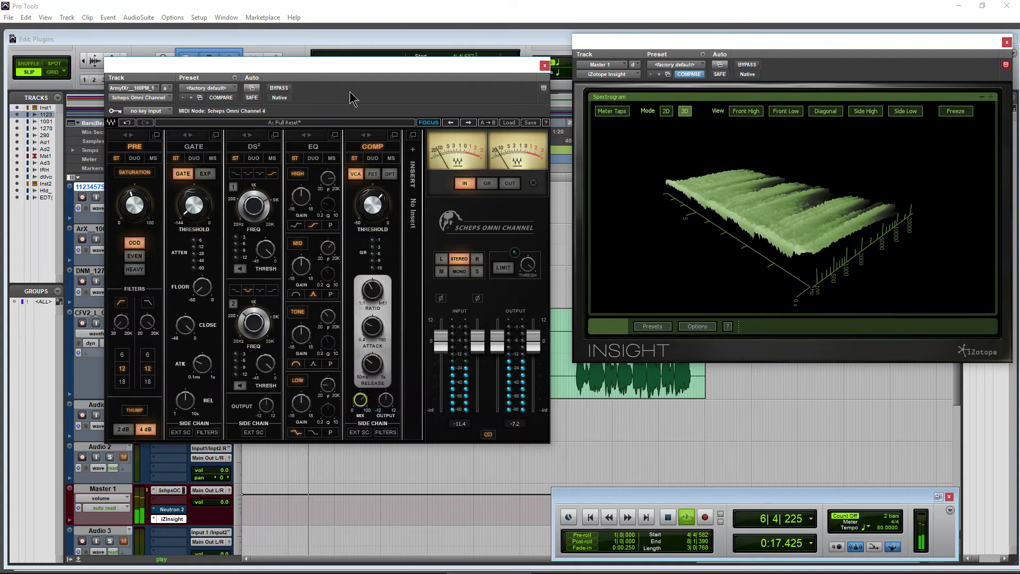
Compare the compressed loop with the Scheps Omni Channel bypassed and re-enabled, and stop playback
{"action": "left_click", "coordinate": [279, 90]}
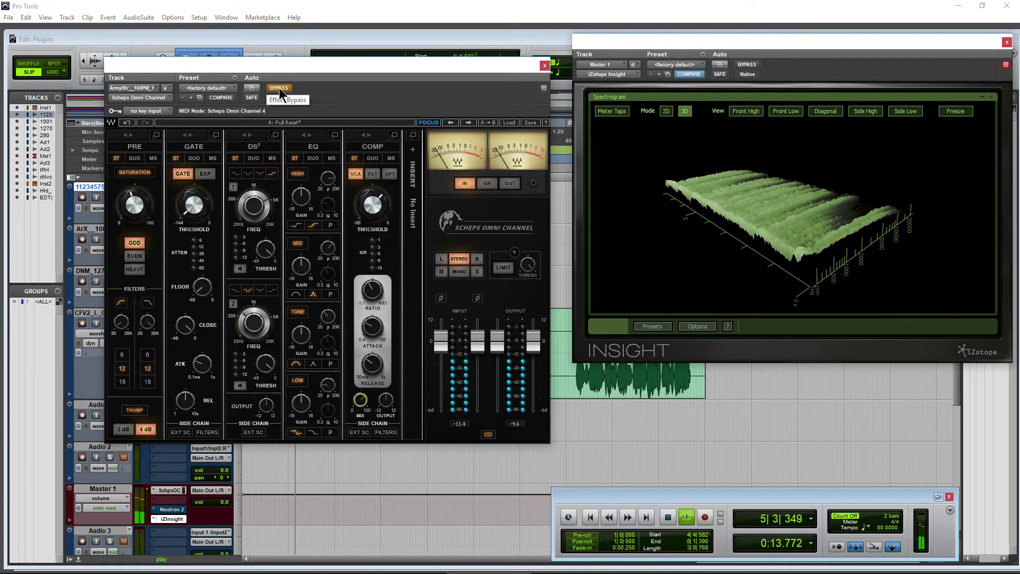
{"action": "left_click", "coordinate": [278, 88]}
{"action": "left_click_drag", "start_coordinate": [354, 75], "coordinate": [362, 77]}
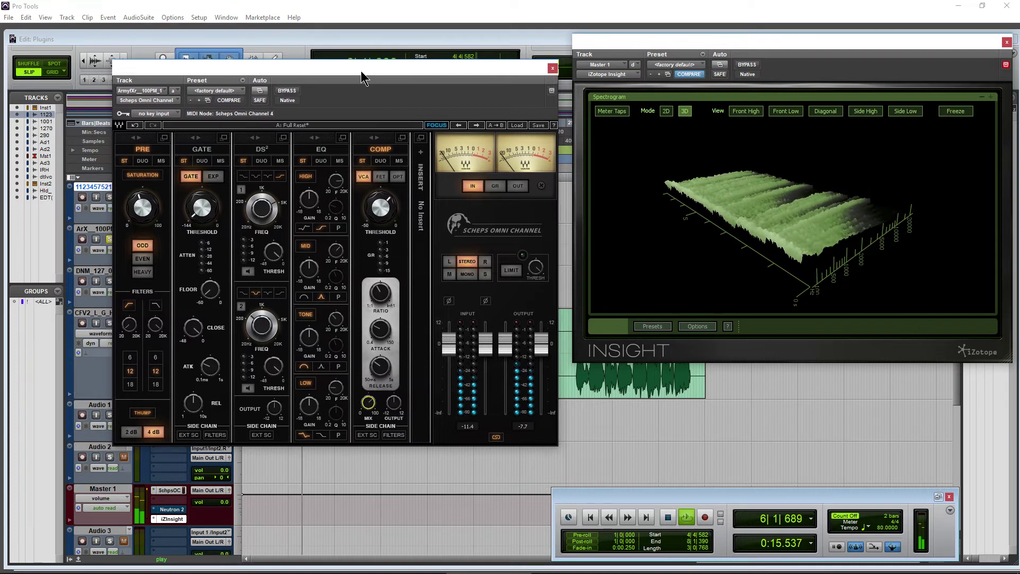
{"action": "key", "text": "space"}
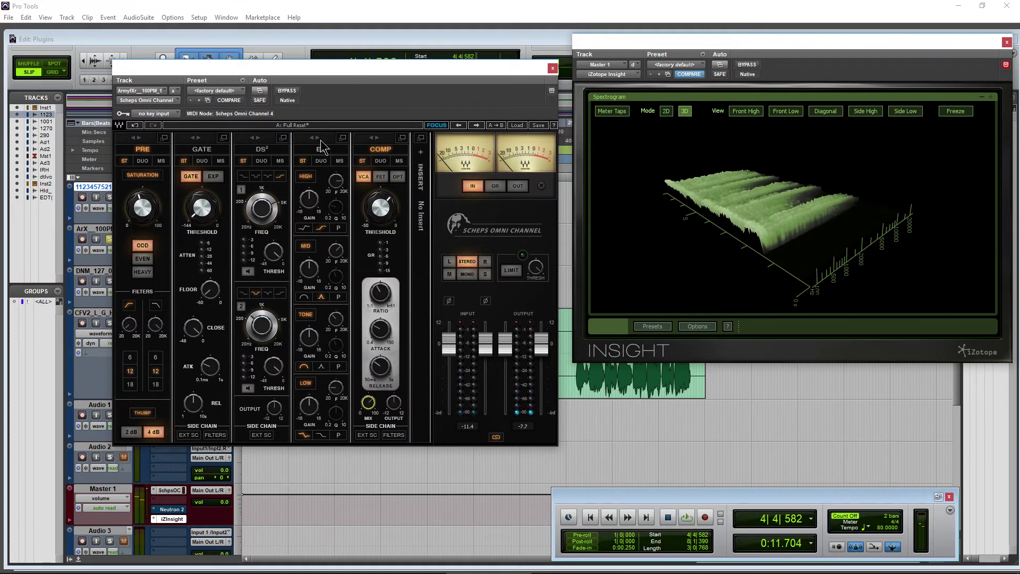
Move the EQ module directly after the Pre module, expand it and switch it to mid-side processing
{"action": "left_click_drag", "start_coordinate": [322, 146], "coordinate": [216, 207]}
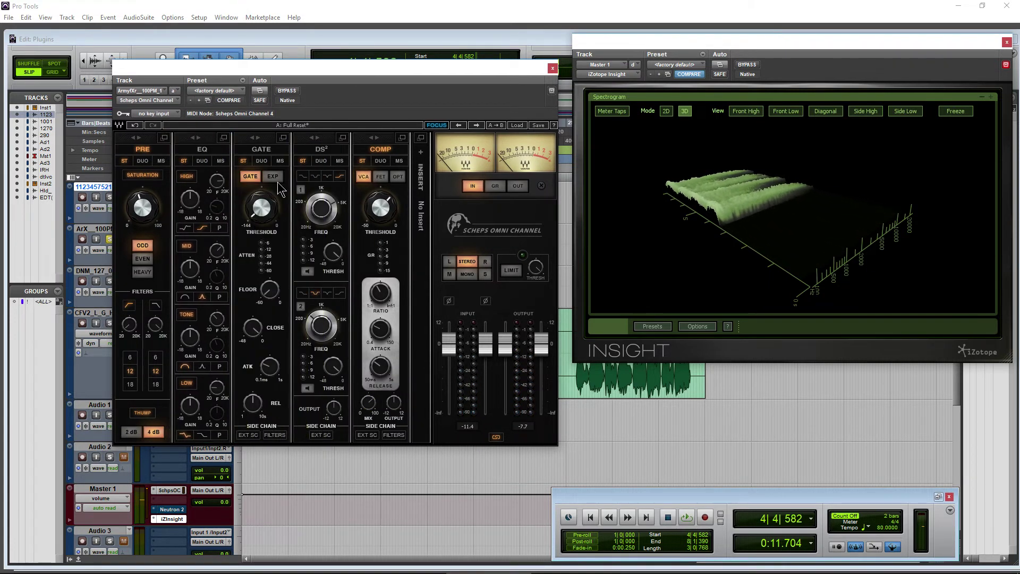
{"action": "left_click", "coordinate": [222, 139]}
{"action": "left_click", "coordinate": [293, 145]}
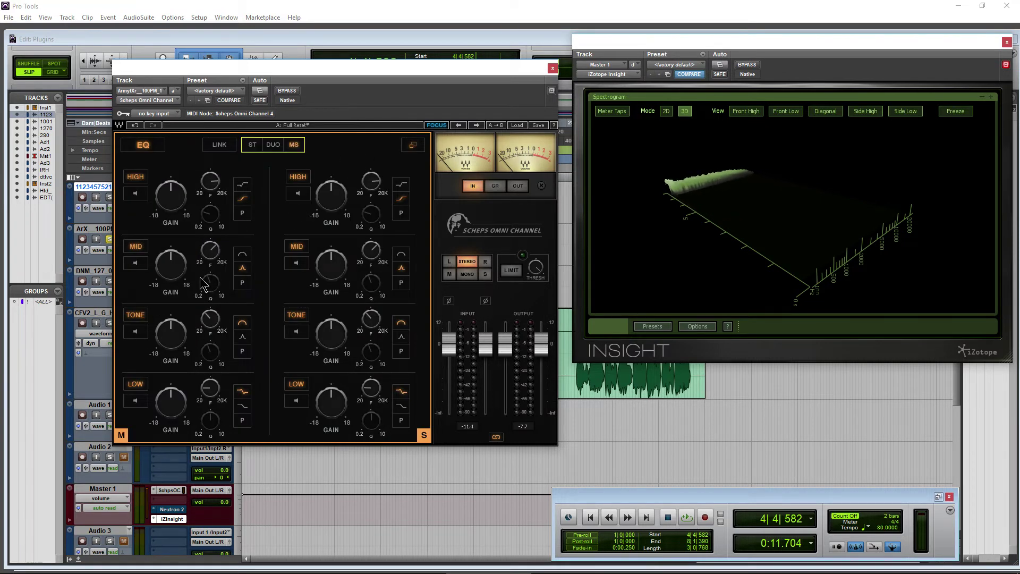
Audition the mid channel's Low band in solo during playback, boost its gain to 5.3 dB, and unsolo it
{"action": "left_click", "coordinate": [135, 400]}
{"action": "key", "text": "space"}
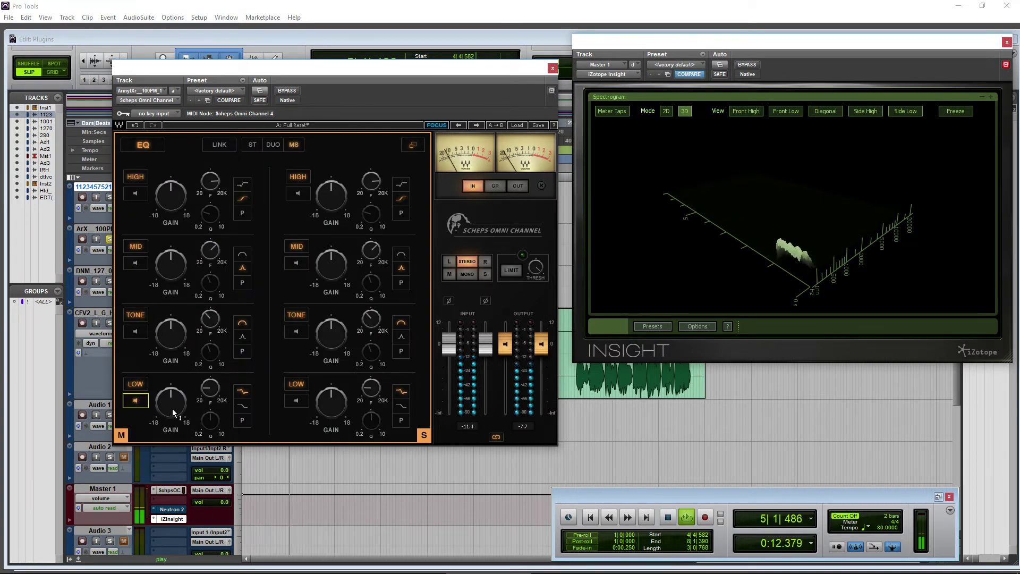
{"action": "left_click_drag", "start_coordinate": [211, 387], "coordinate": [171, 375]}
{"action": "left_click", "coordinate": [136, 400]}
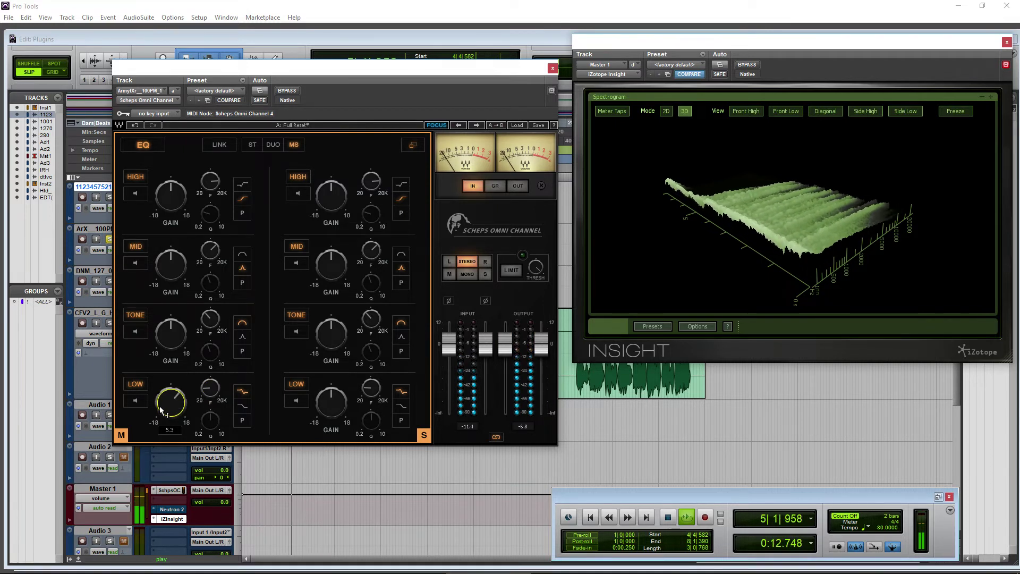
Solo the side channel's Low band, cut its gain to -2.3 dB, and end the solo and playback
{"action": "left_click", "coordinate": [296, 400]}
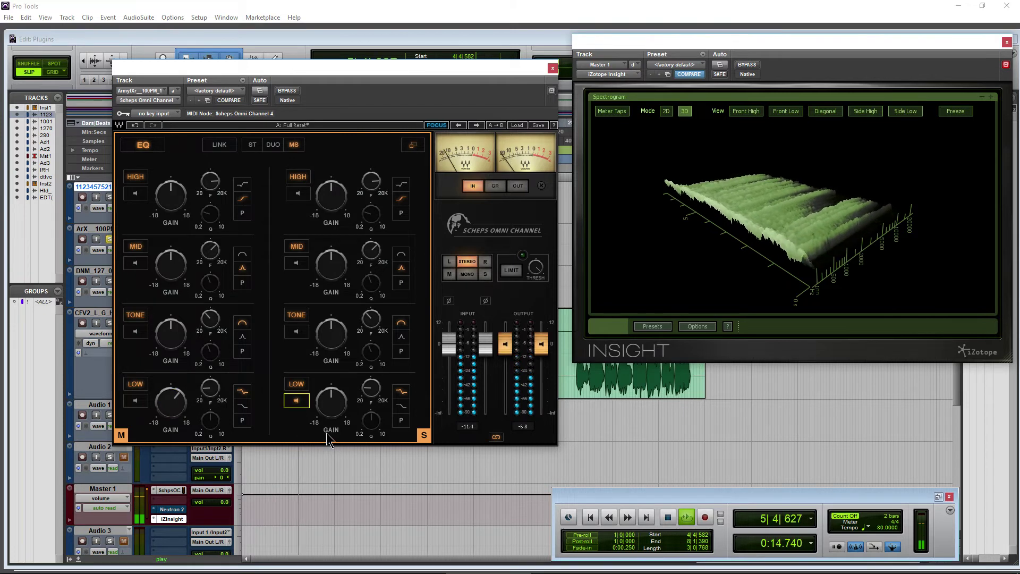
{"action": "left_click_drag", "start_coordinate": [367, 390], "coordinate": [331, 409]}
{"action": "left_click", "coordinate": [296, 400]}
{"action": "key", "text": "space"}
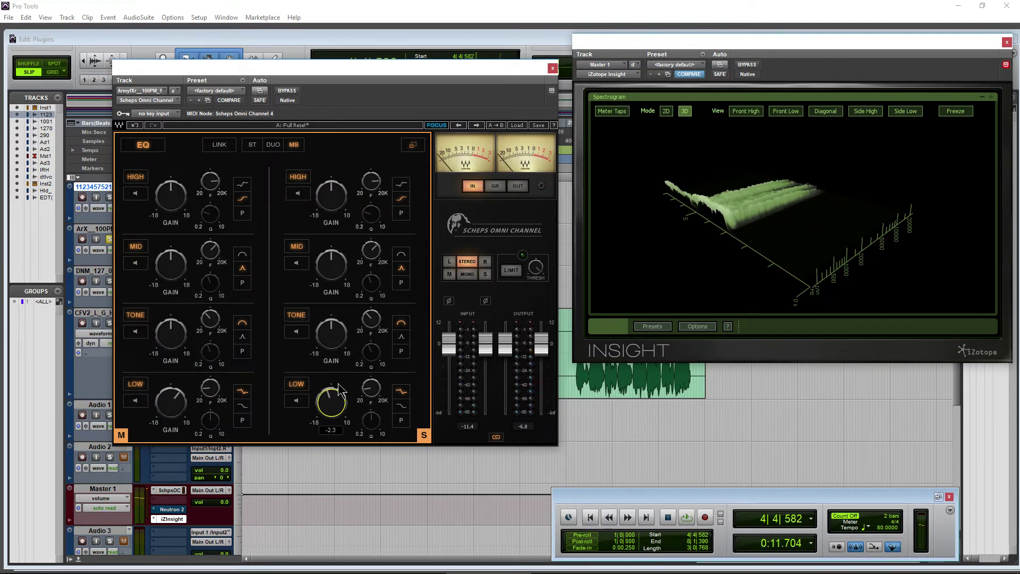
Audition the side channel's Tone band in solo during playback, retune its frequency, and boost its gain to 3.9 dB with the solo off
{"action": "left_click", "coordinate": [297, 333]}
{"action": "key", "text": "space"}
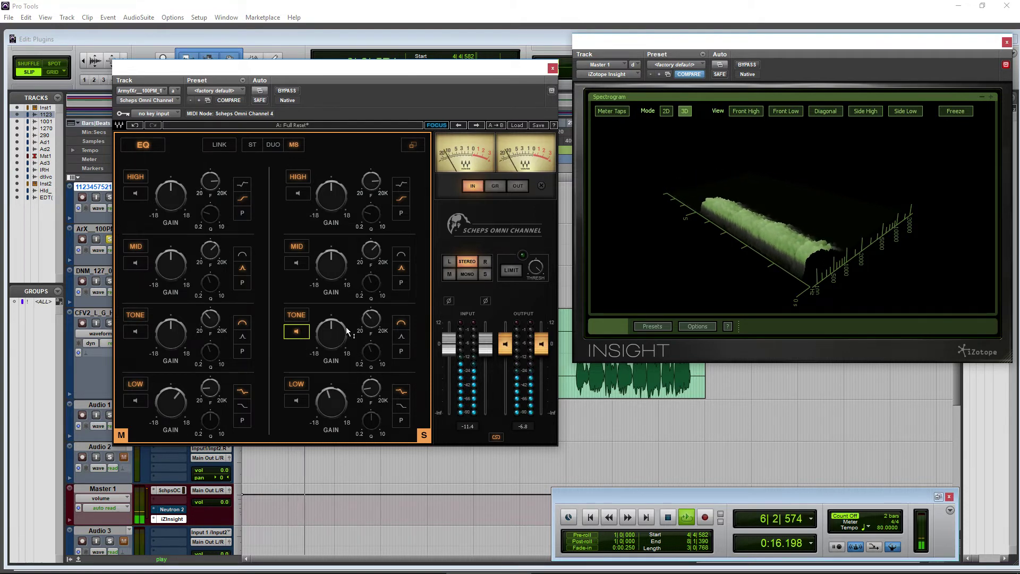
{"action": "left_click_drag", "start_coordinate": [371, 318], "coordinate": [371, 322]}
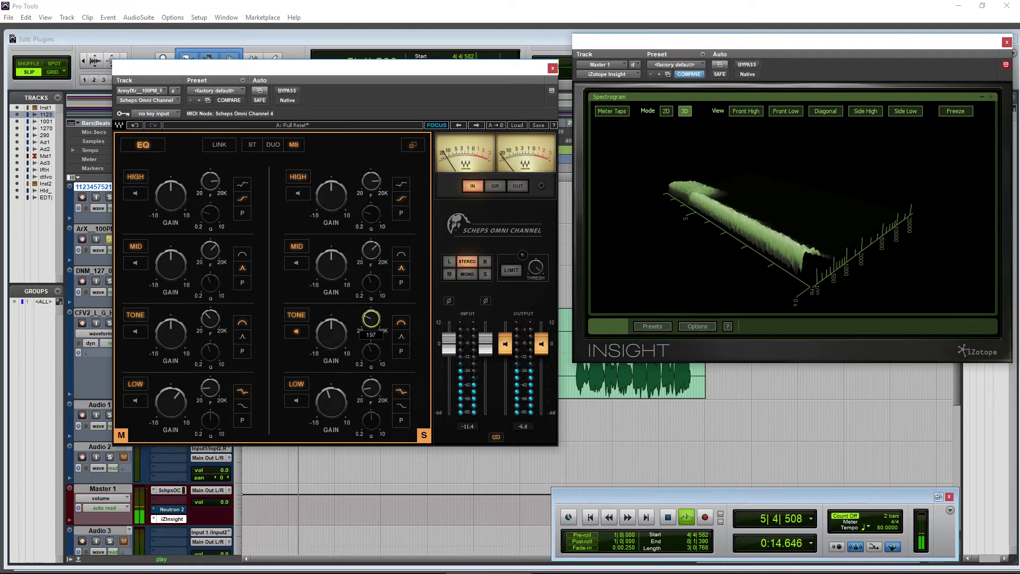
{"action": "left_click_drag", "start_coordinate": [371, 323], "coordinate": [371, 325]}
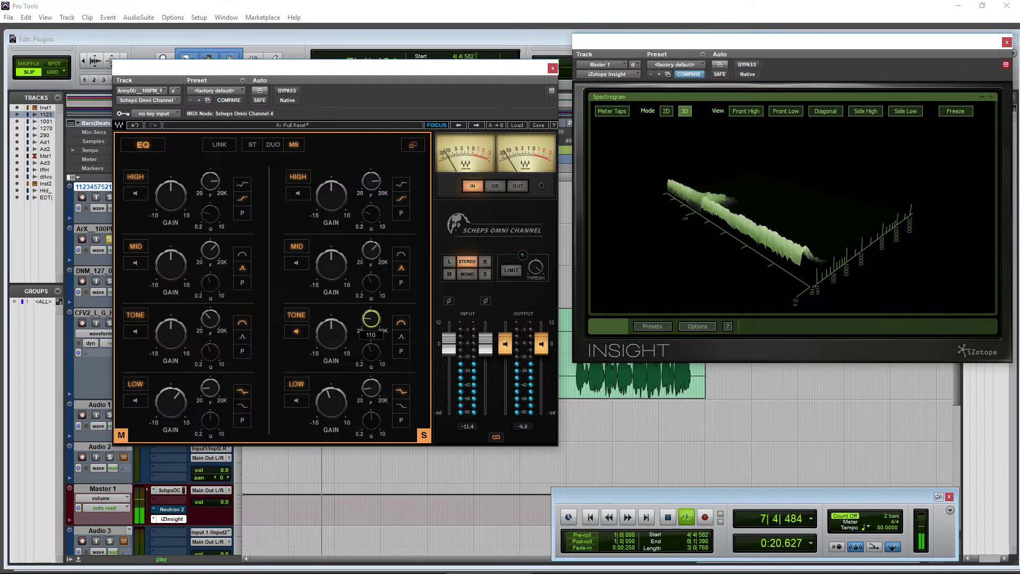
{"action": "mouse_move", "coordinate": [330, 334]}
{"action": "left_mouse_down"}
{"action": "mouse_move", "coordinate": [340, 340]}
{"action": "mouse_move", "coordinate": [331, 319]}
{"action": "mouse_move", "coordinate": [340, 339]}
{"action": "left_mouse_up"}
{"action": "key", "text": "space"}
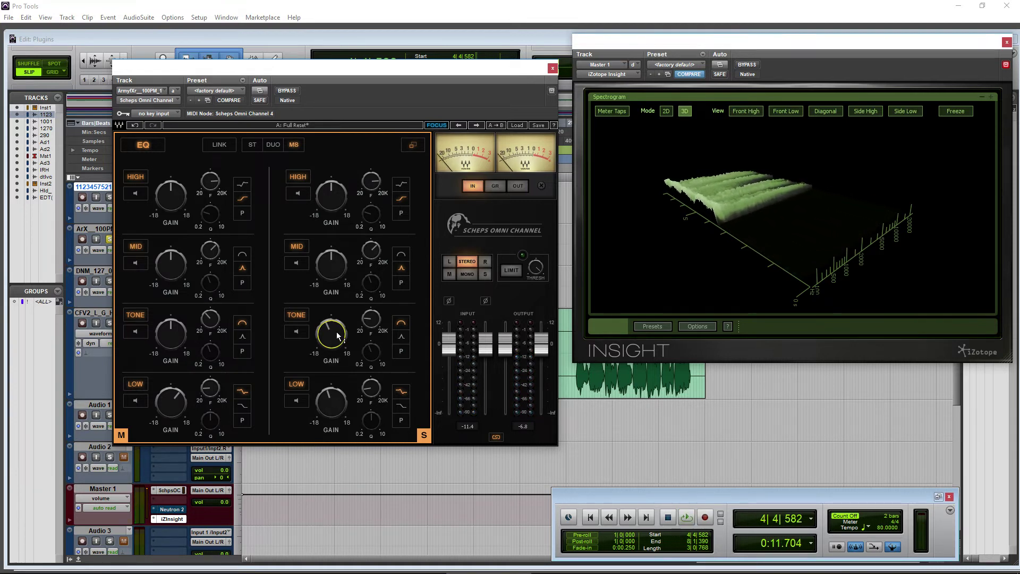
{"action": "key", "text": "space"}
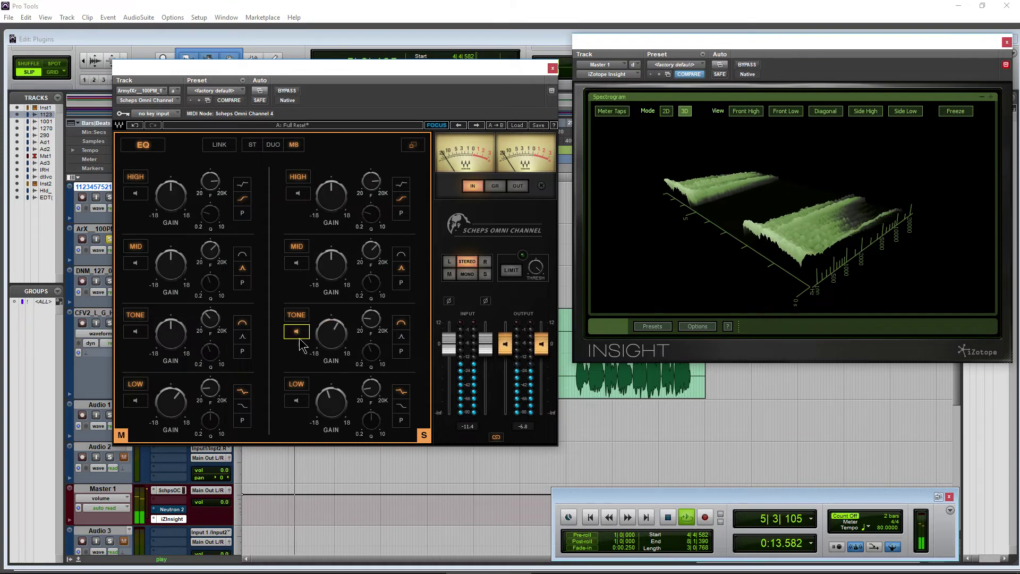
{"action": "mouse_move", "coordinate": [371, 319]}
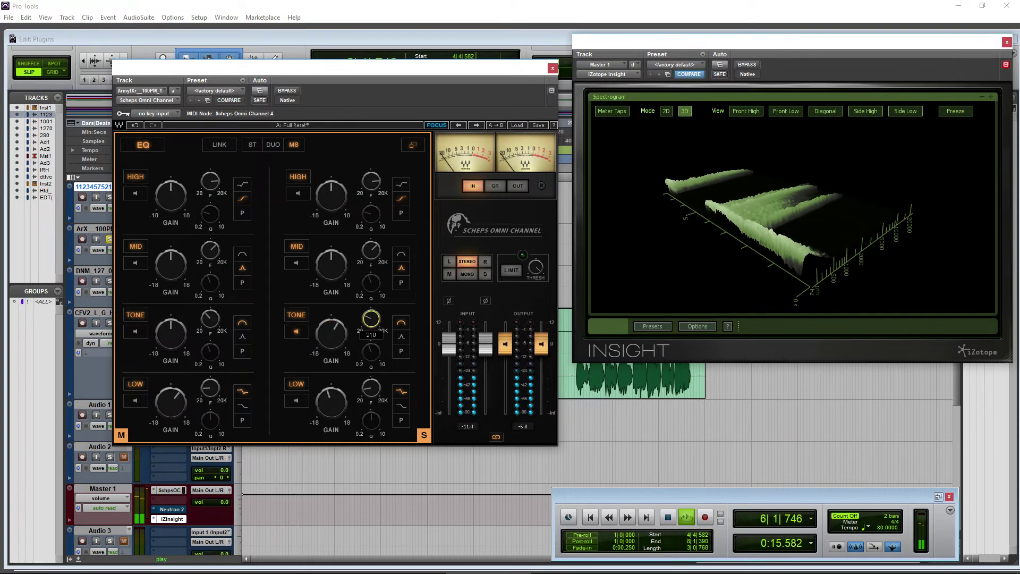
{"action": "mouse_move", "coordinate": [317, 334]}
{"action": "left_mouse_down"}
{"action": "mouse_move", "coordinate": [317, 308]}
{"action": "mouse_move", "coordinate": [317, 325]}
{"action": "mouse_move", "coordinate": [370, 326]}
{"action": "mouse_move", "coordinate": [331, 345]}
{"action": "left_mouse_up"}
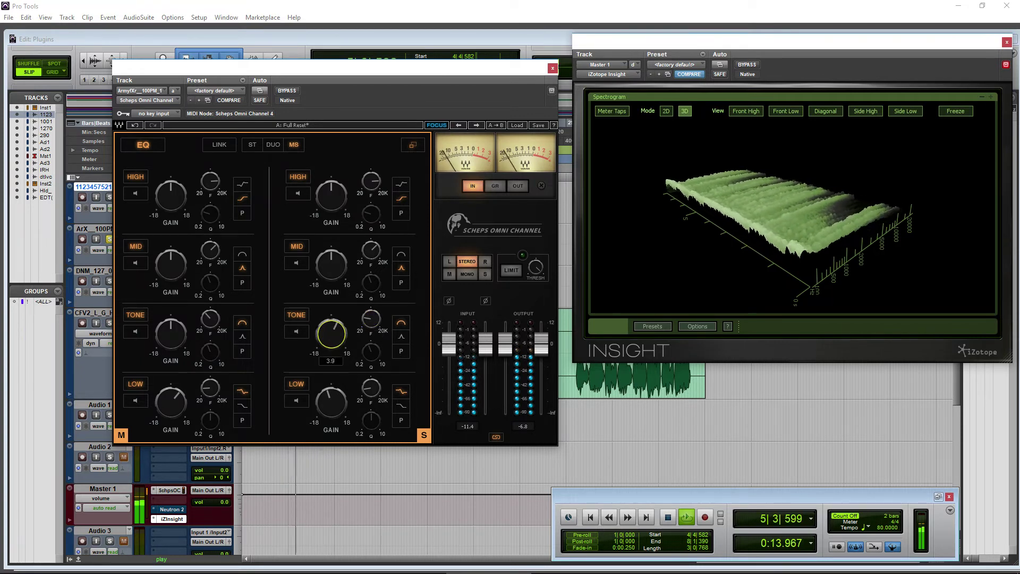
Boost the mid channel's Tone band and the side channel's High band, soloing each to set its frequency
{"action": "left_click", "coordinate": [135, 331]}
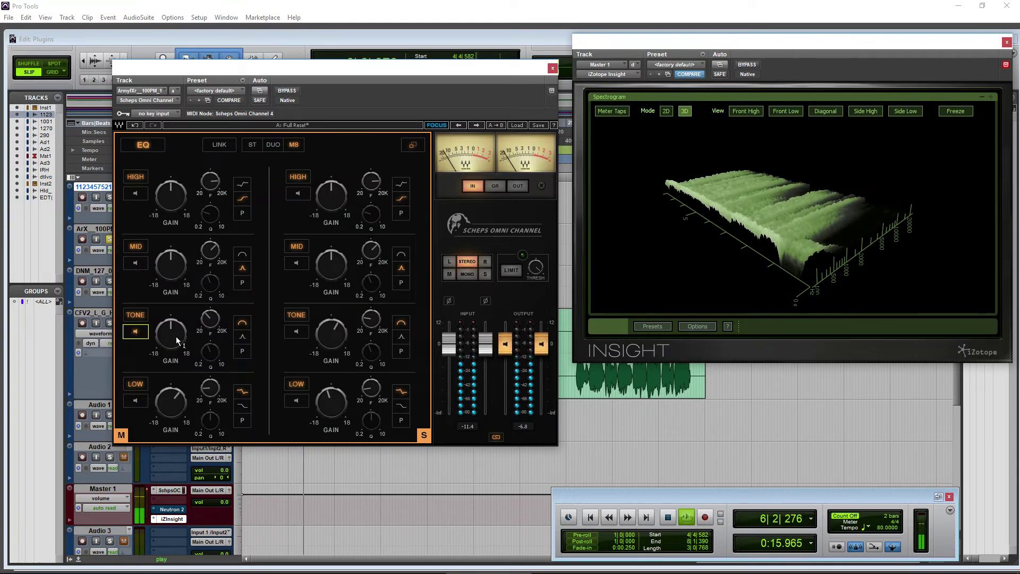
{"action": "left_click_drag", "start_coordinate": [210, 319], "coordinate": [171, 327]}
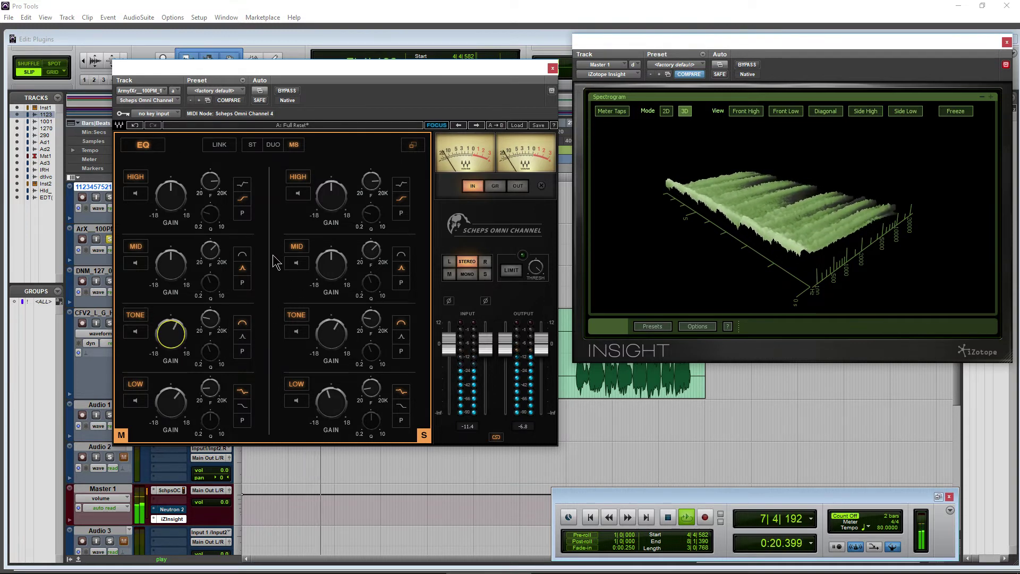
{"action": "left_click", "coordinate": [297, 193]}
{"action": "left_click_drag", "start_coordinate": [371, 181], "coordinate": [338, 204]}
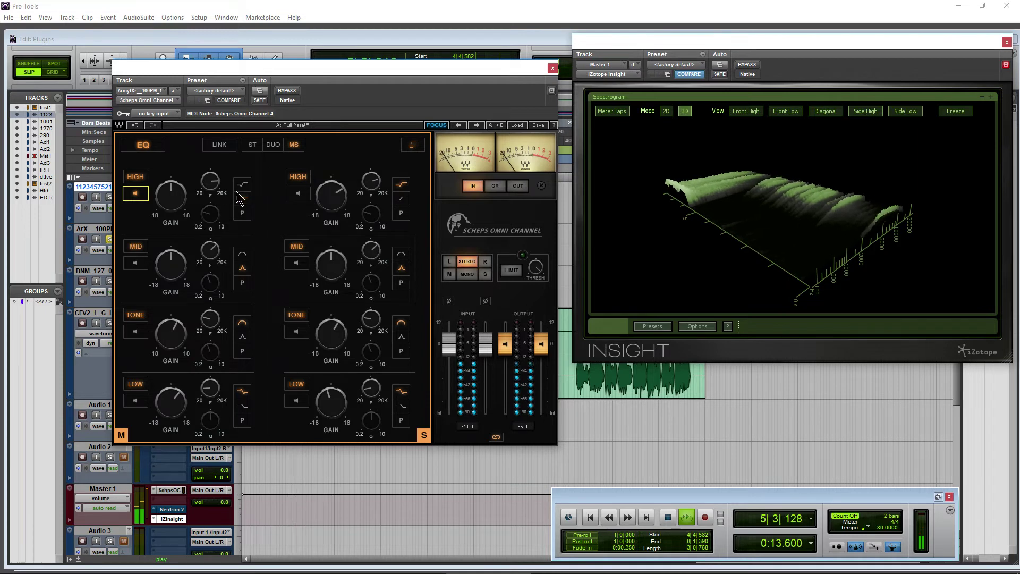
Trim the mid channel's High and Mid bands slightly after auditioning each with a deep cut, and retune the Mid band's frequency
{"action": "left_click_drag", "start_coordinate": [211, 180], "coordinate": [175, 208]}
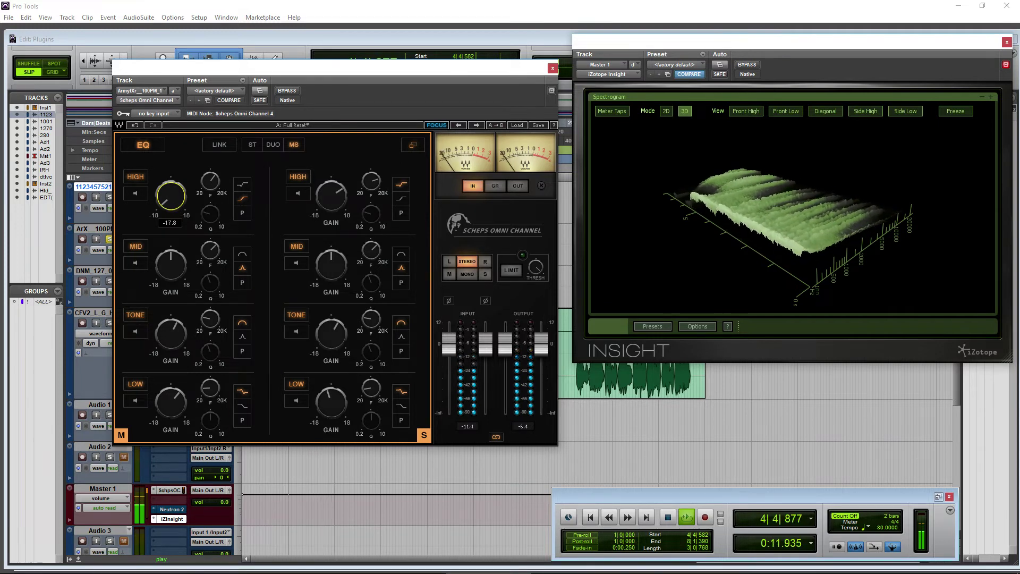
{"action": "mouse_move", "coordinate": [175, 209]}
{"action": "left_mouse_down"}
{"action": "mouse_move", "coordinate": [175, 175]}
{"action": "mouse_move", "coordinate": [175, 192]}
{"action": "left_mouse_up"}
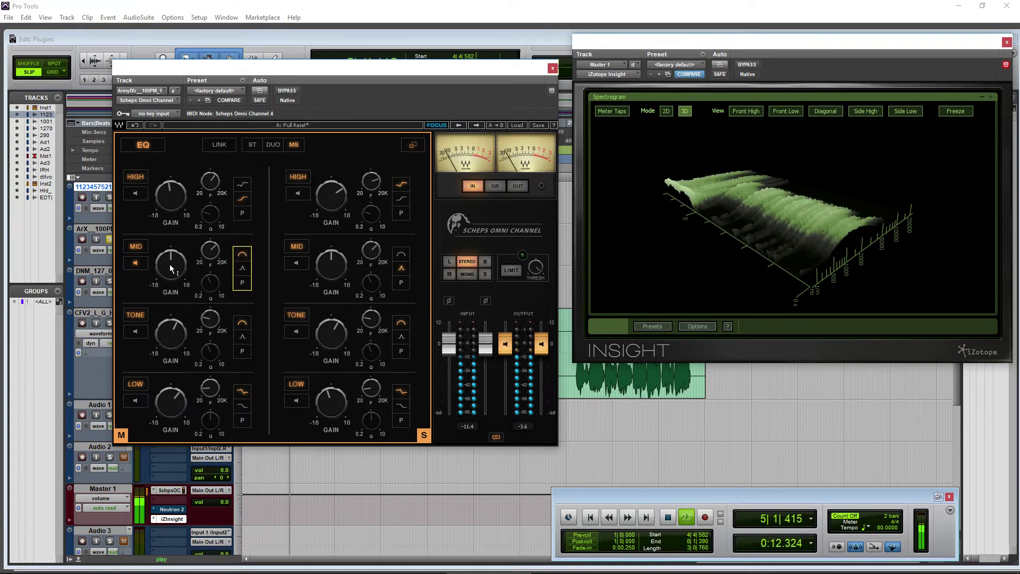
{"action": "left_click_drag", "start_coordinate": [154, 268], "coordinate": [154, 297]}
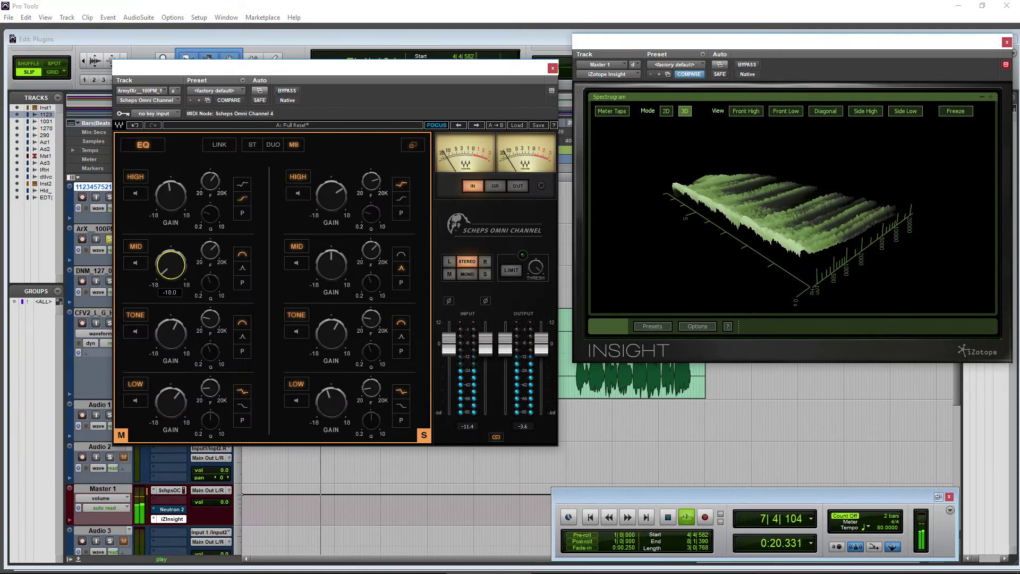
{"action": "left_click", "coordinate": [170, 265], "text": "alt"}
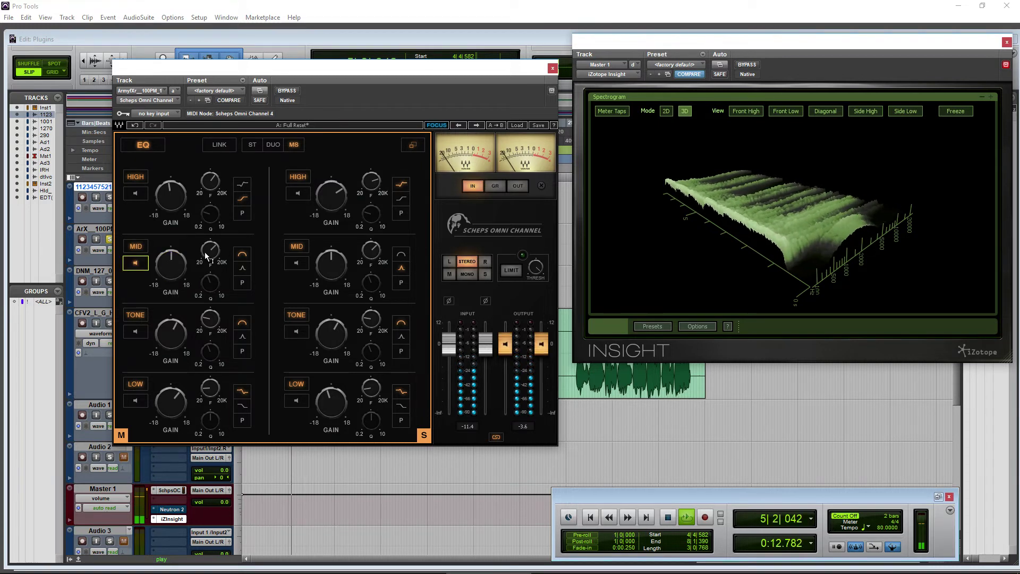
{"action": "left_click_drag", "start_coordinate": [210, 249], "coordinate": [170, 272]}
{"action": "left_click", "coordinate": [243, 268]}
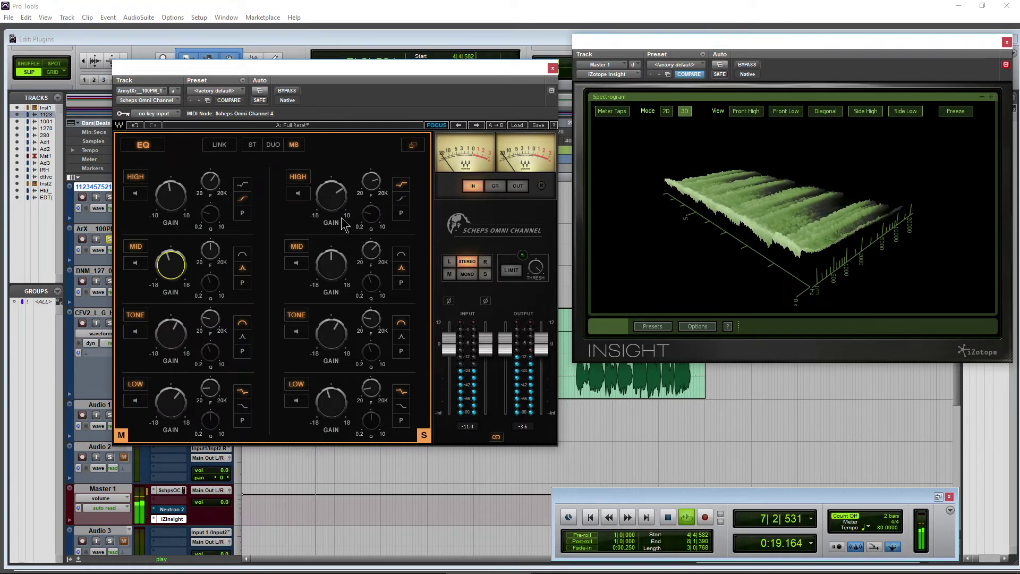
Collapse the EQ to the full module view, compare the equalized loop with the channel strip bypassed and active, and stop playback
{"action": "left_click", "coordinate": [413, 146]}
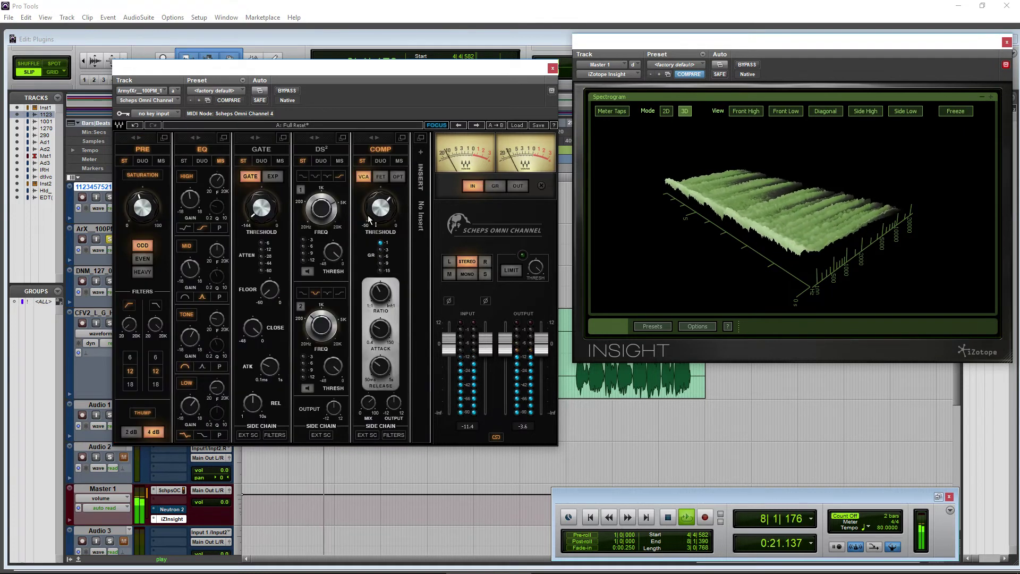
{"action": "mouse_move", "coordinate": [370, 219]}
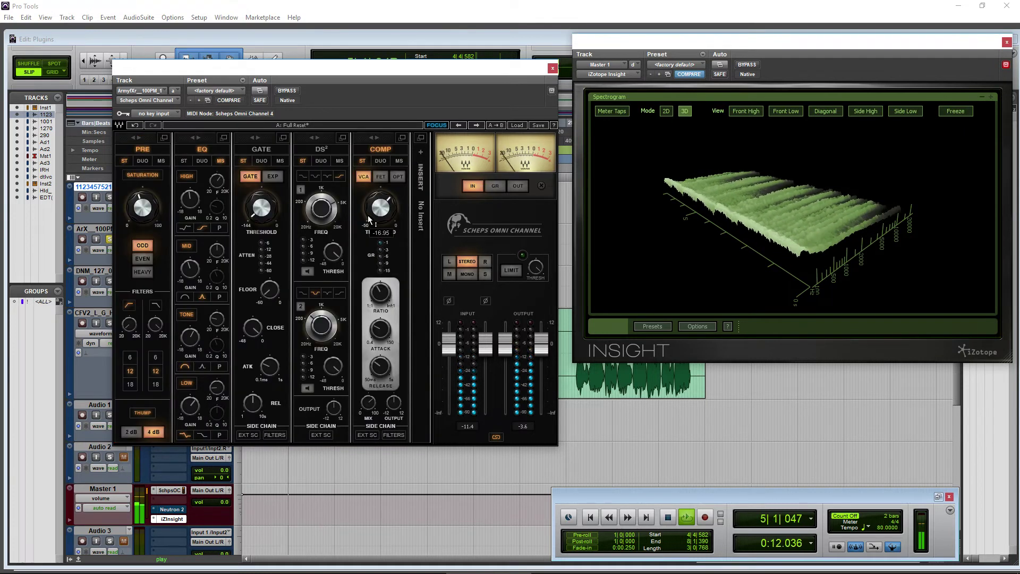
{"action": "left_click", "coordinate": [289, 91]}
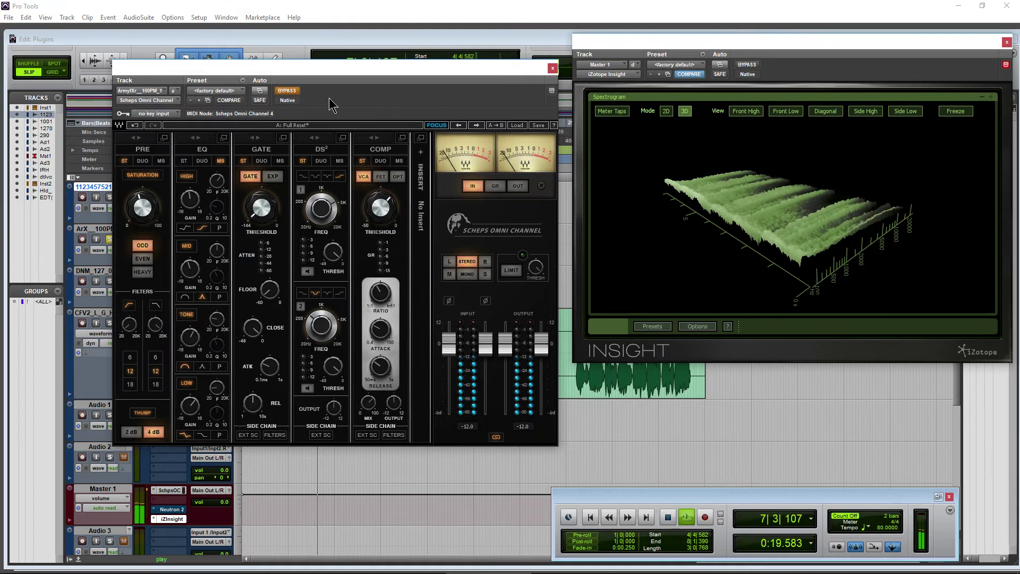
{"action": "left_click", "coordinate": [289, 91]}
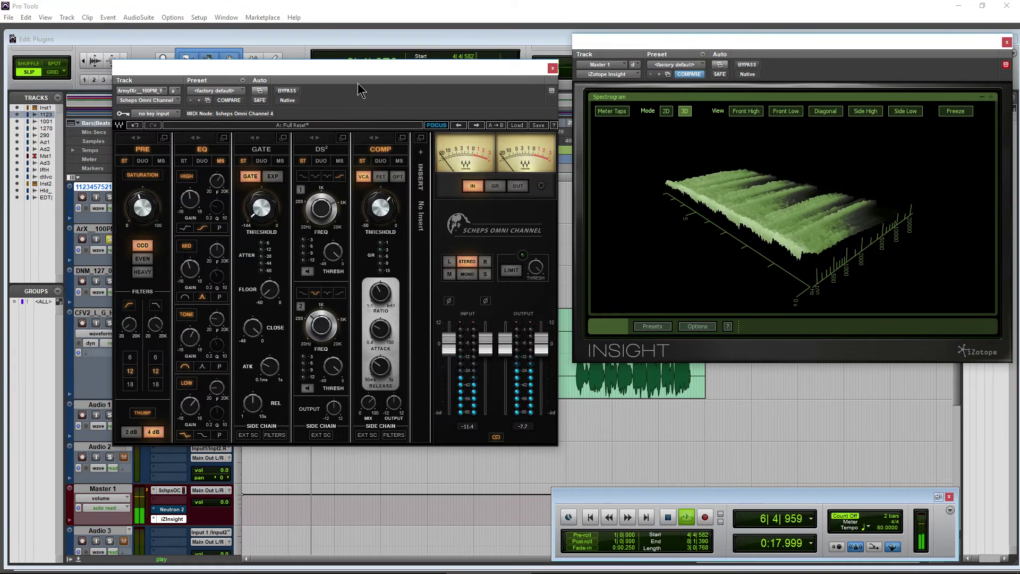
{"action": "left_click", "coordinate": [288, 91]}
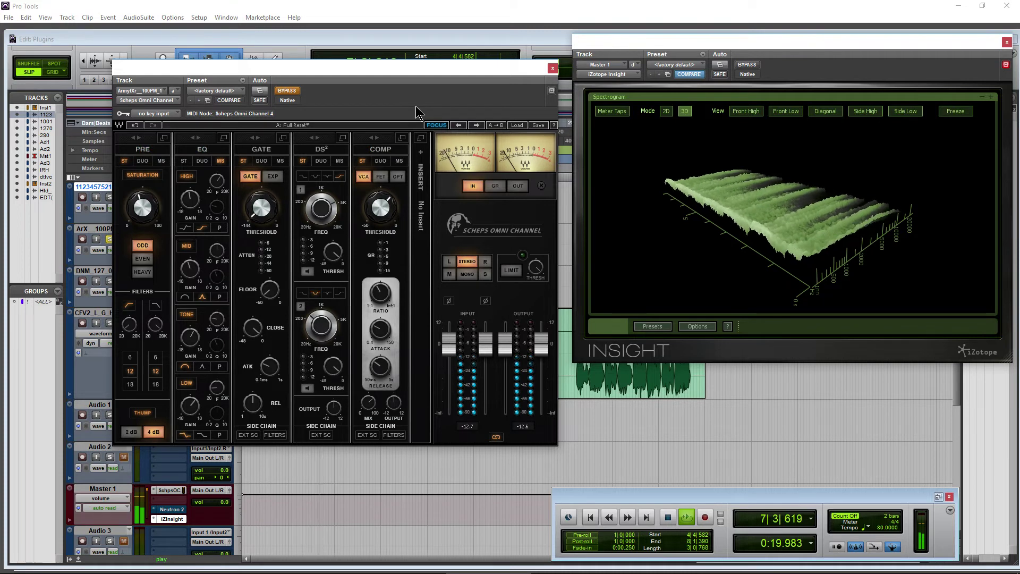
{"action": "left_click", "coordinate": [288, 92]}
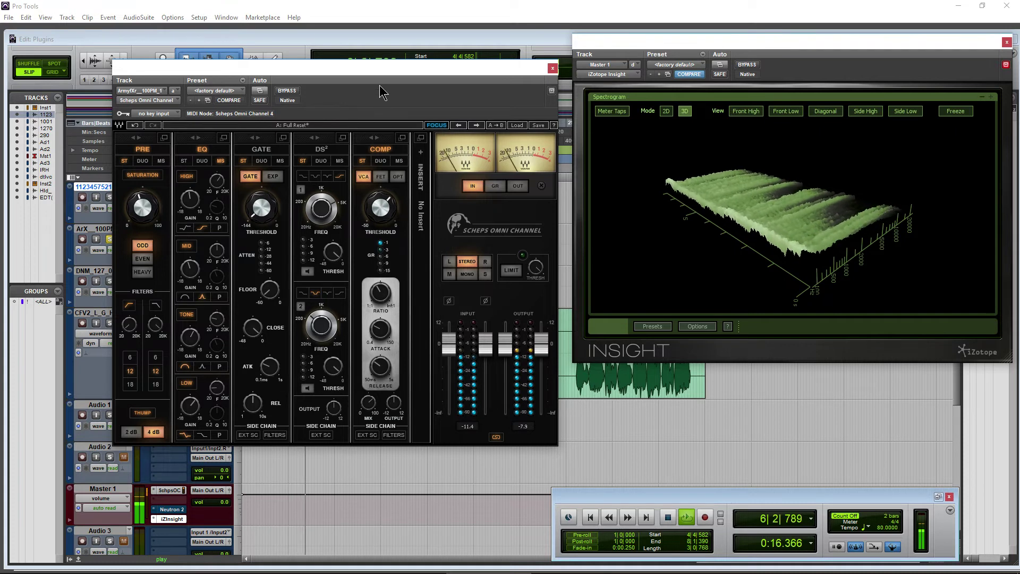
{"action": "key", "text": "space"}
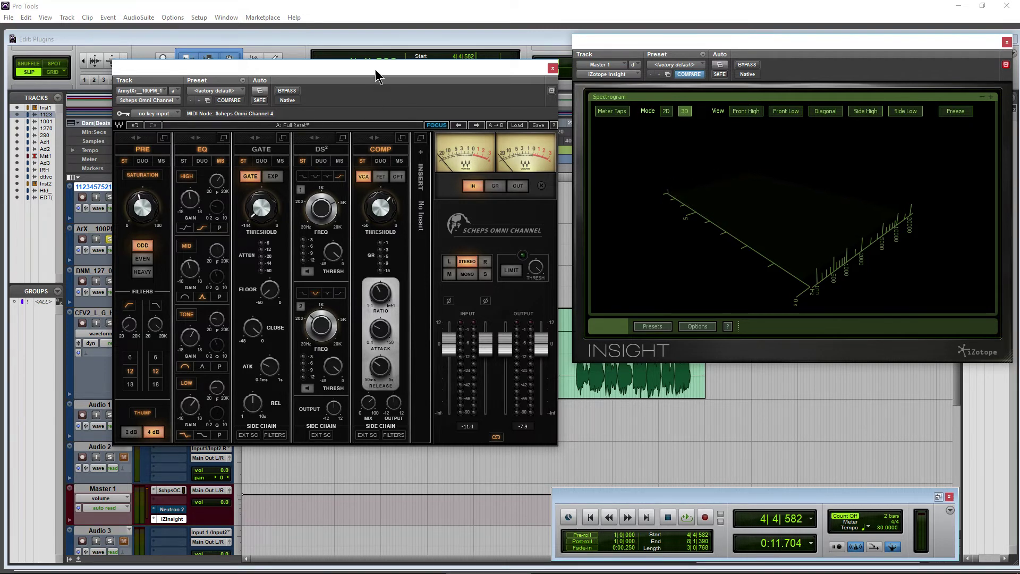
Load the PS22 Spread plug-in into the Scheps Omni Channel's insert slot and reposition the plug-in window
{"action": "left_click_drag", "start_coordinate": [375, 76], "coordinate": [521, 65]}
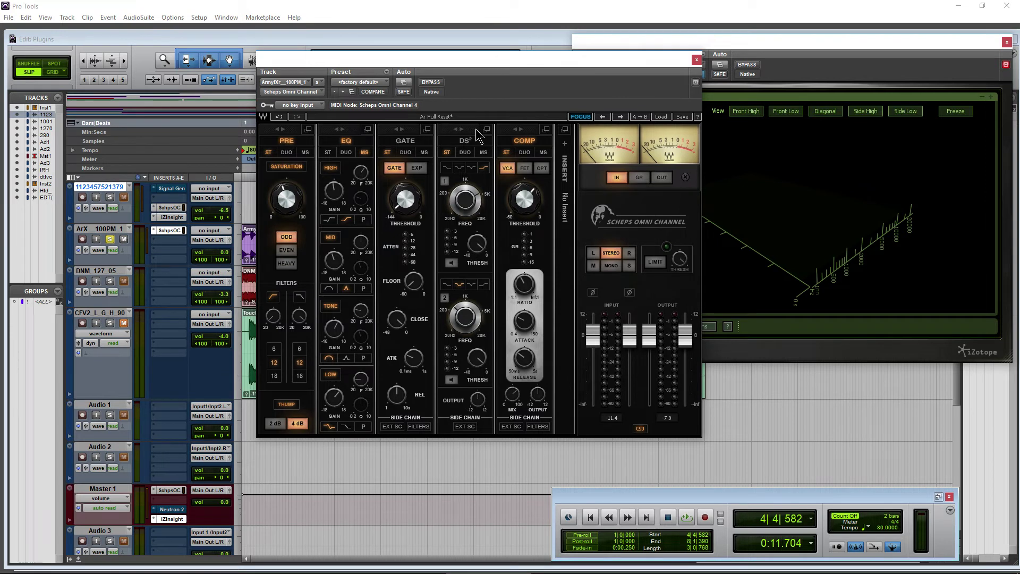
{"action": "left_click", "coordinate": [565, 150]}
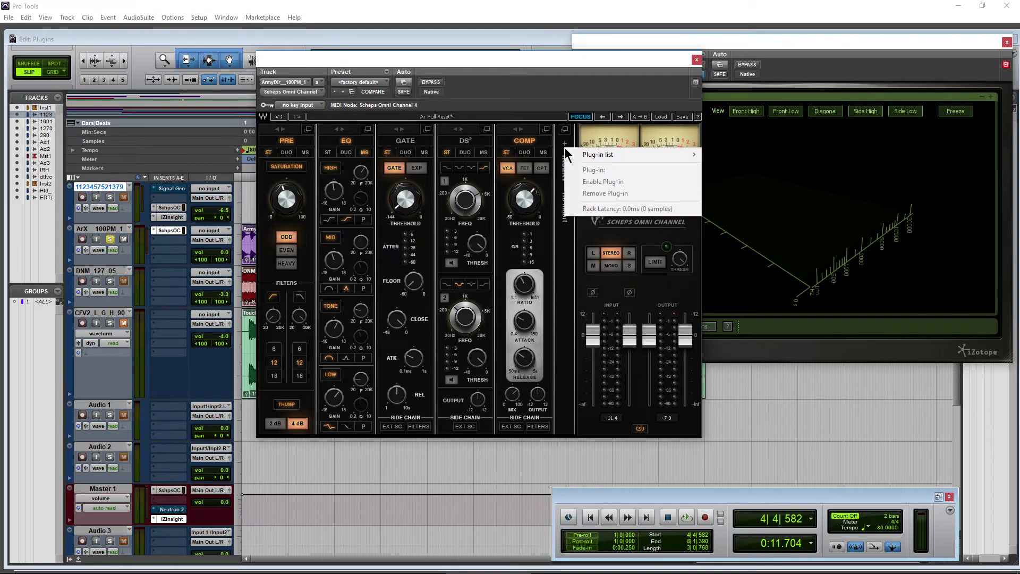
{"action": "mouse_move", "coordinate": [584, 160]}
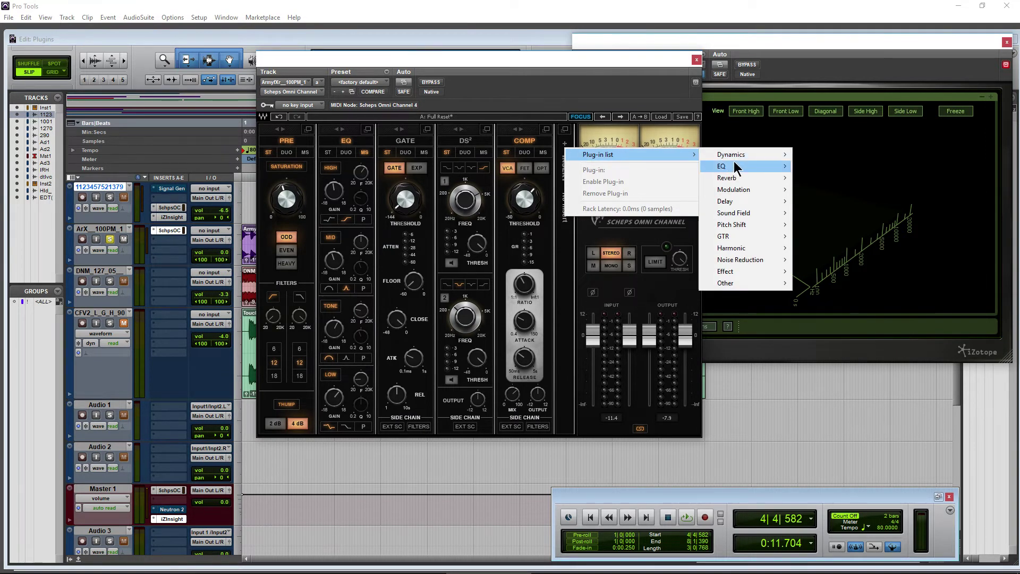
{"action": "mouse_move", "coordinate": [733, 155]}
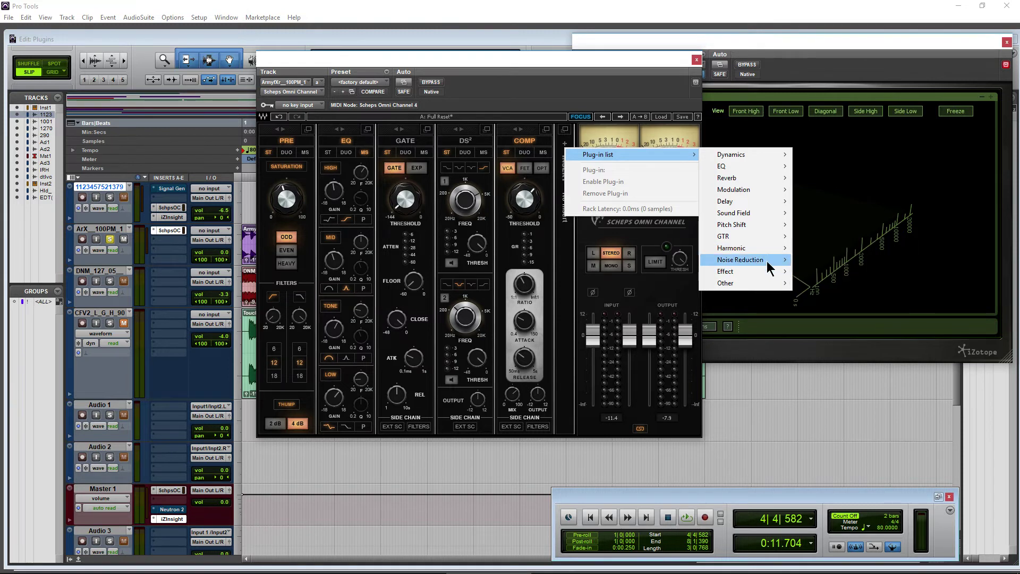
{"action": "mouse_move", "coordinate": [768, 213]}
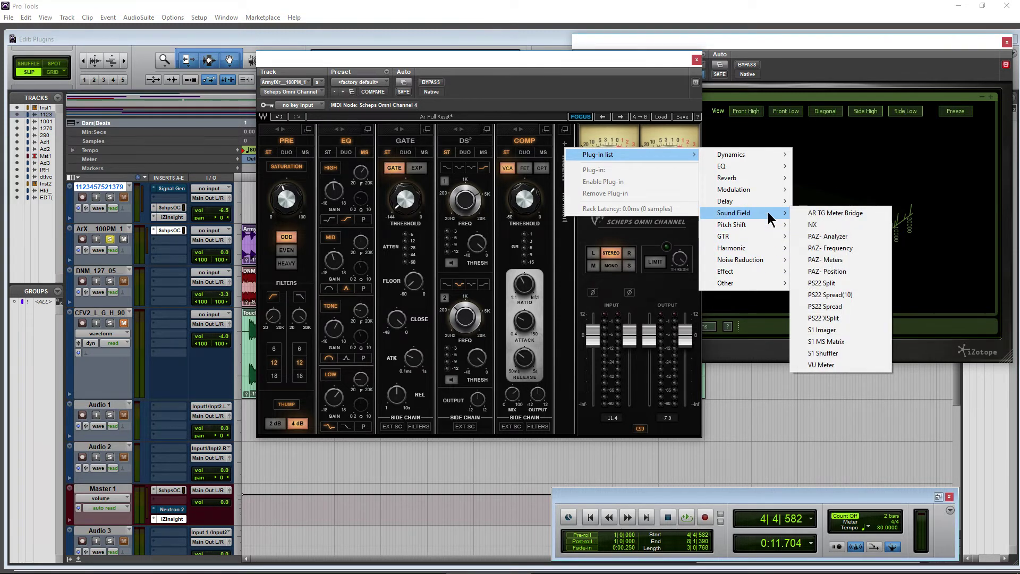
{"action": "left_click", "coordinate": [863, 306]}
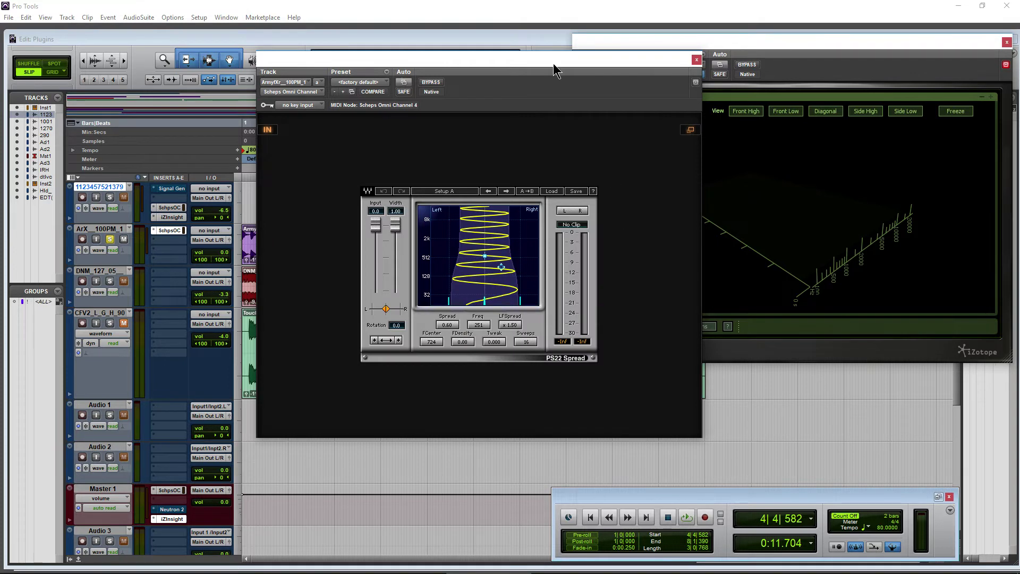
{"action": "left_click_drag", "start_coordinate": [554, 64], "coordinate": [524, 65]}
Play the loop and set PS22 Spread's spread to 0.42 and its width to 0.90
{"action": "left_click", "coordinate": [523, 192]}
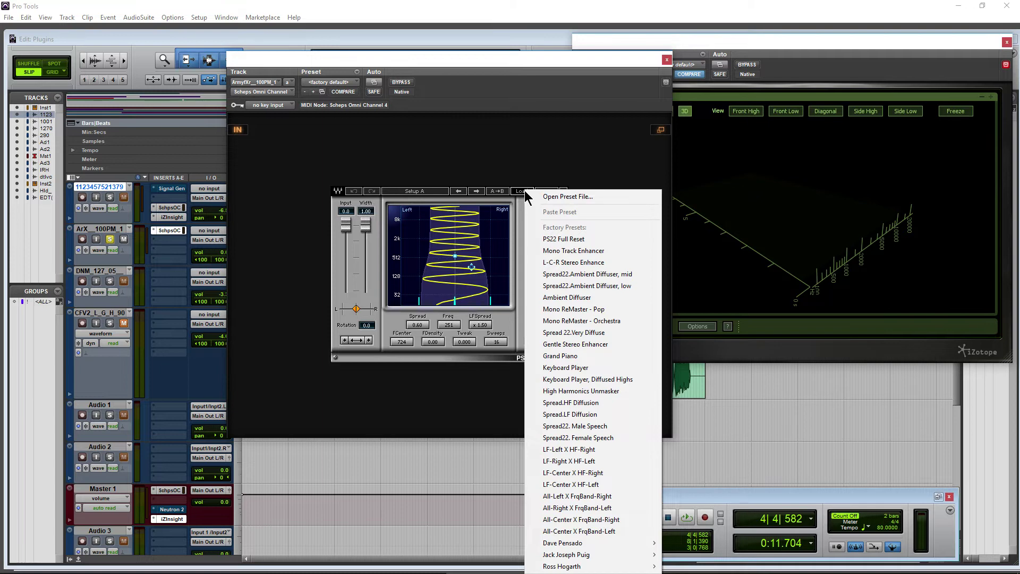
{"action": "left_click", "coordinate": [388, 329]}
{"action": "key", "text": "space"}
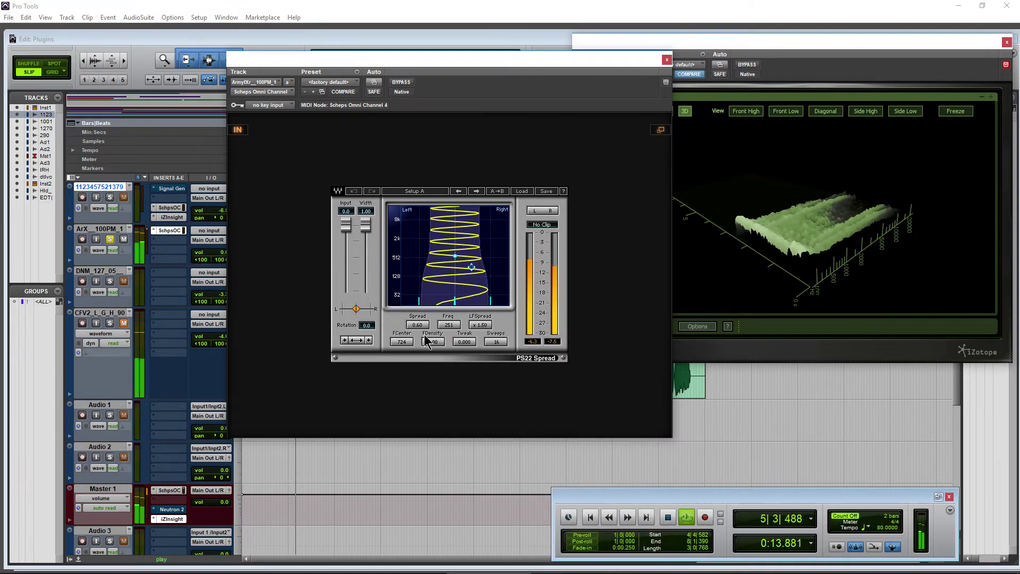
{"action": "left_click_drag", "start_coordinate": [417, 325], "coordinate": [417, 342]}
{"action": "mouse_move", "coordinate": [366, 226]}
{"action": "left_mouse_down"}
{"action": "mouse_move", "coordinate": [365, 287]}
{"action": "mouse_move", "coordinate": [365, 230]}
{"action": "left_mouse_up"}
Audition the Ambient Diffuser and Mono Track Enhancer presets in PS22 Spread, and load Spread22.Ambient Diffuser, mid
{"action": "left_click", "coordinate": [523, 192]}
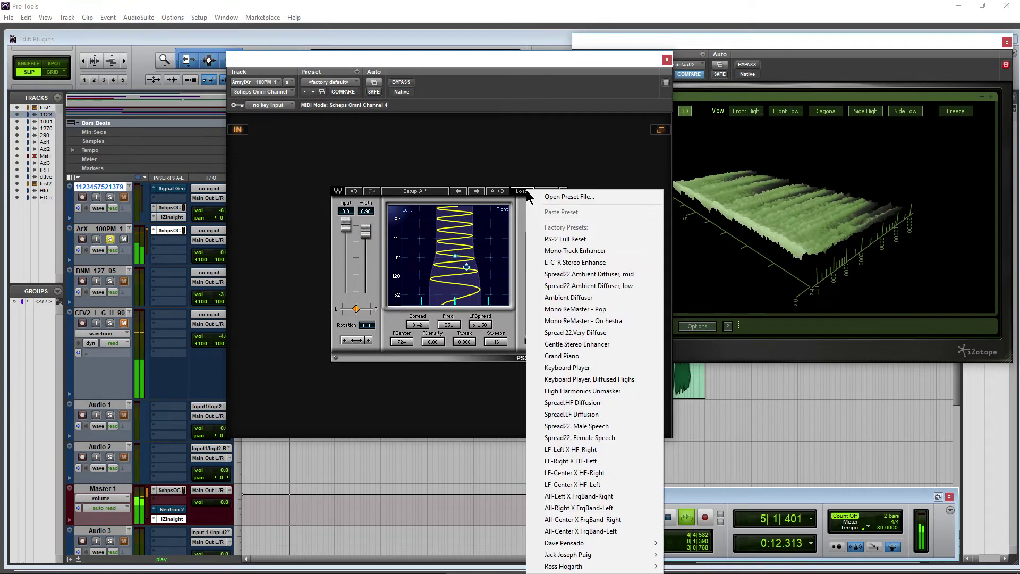
{"action": "left_click", "coordinate": [585, 297]}
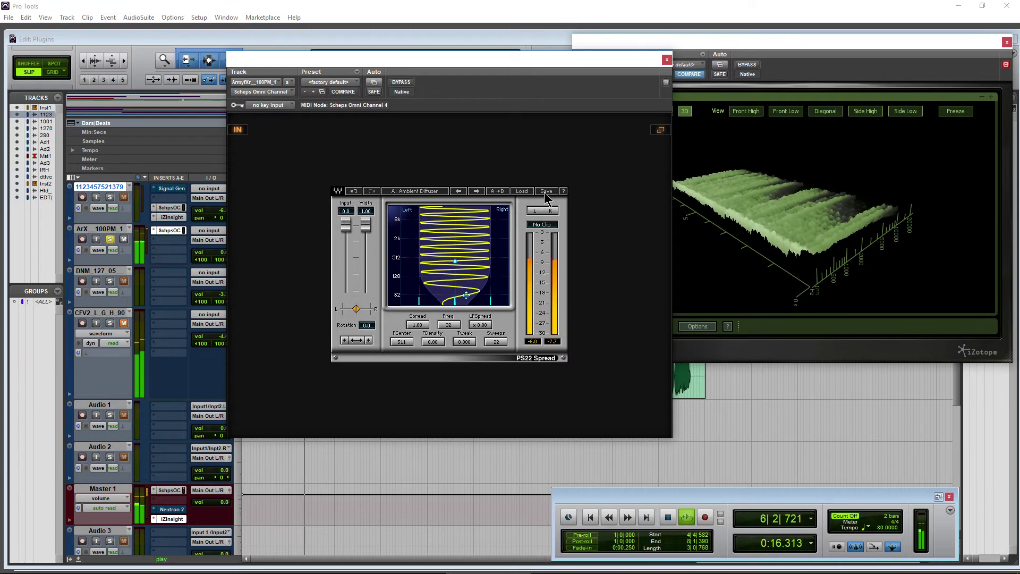
{"action": "left_click", "coordinate": [522, 192]}
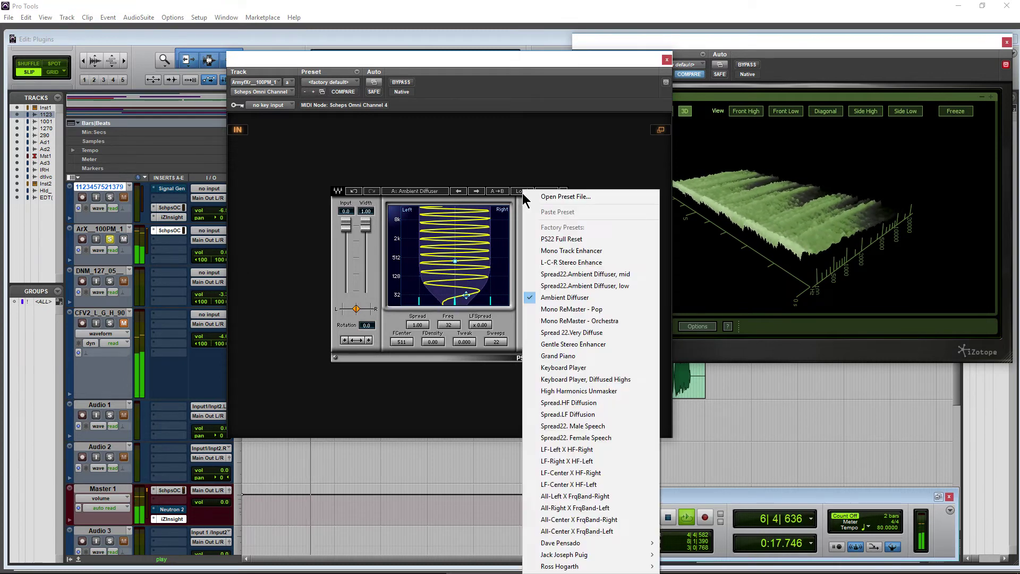
{"action": "left_click", "coordinate": [556, 251]}
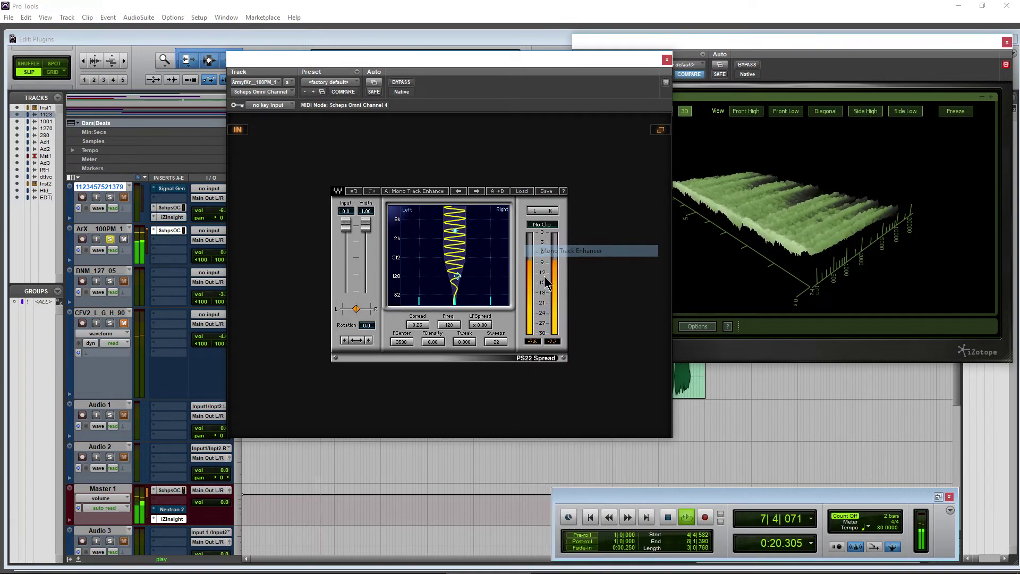
{"action": "left_click", "coordinate": [522, 191]}
{"action": "left_click", "coordinate": [574, 274]}
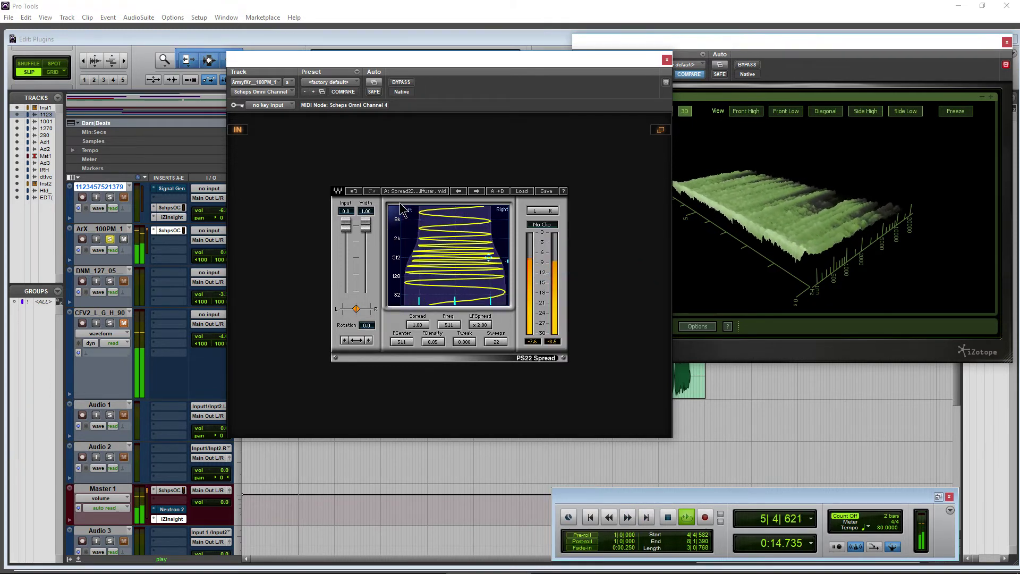
Lower PS22 Spread's width and return to the full module view of the Scheps Omni Channel
{"action": "left_click_drag", "start_coordinate": [365, 226], "coordinate": [366, 239]}
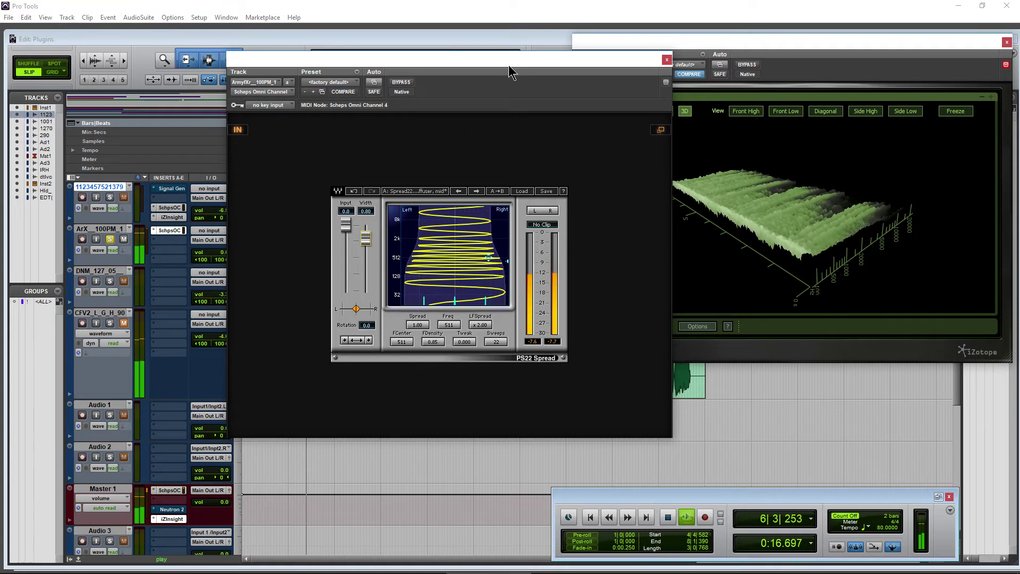
{"action": "left_click", "coordinate": [661, 129]}
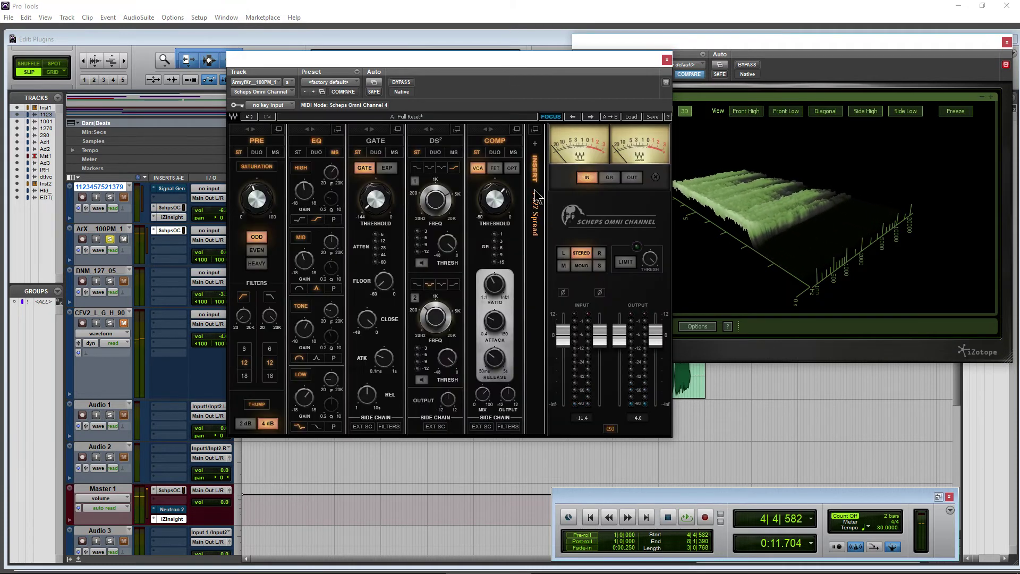
Replace PS22 Spread in the insert slot with CLA Drums and reposition the plug-in window
{"action": "left_click", "coordinate": [535, 144]}
{"action": "mouse_move", "coordinate": [569, 151]}
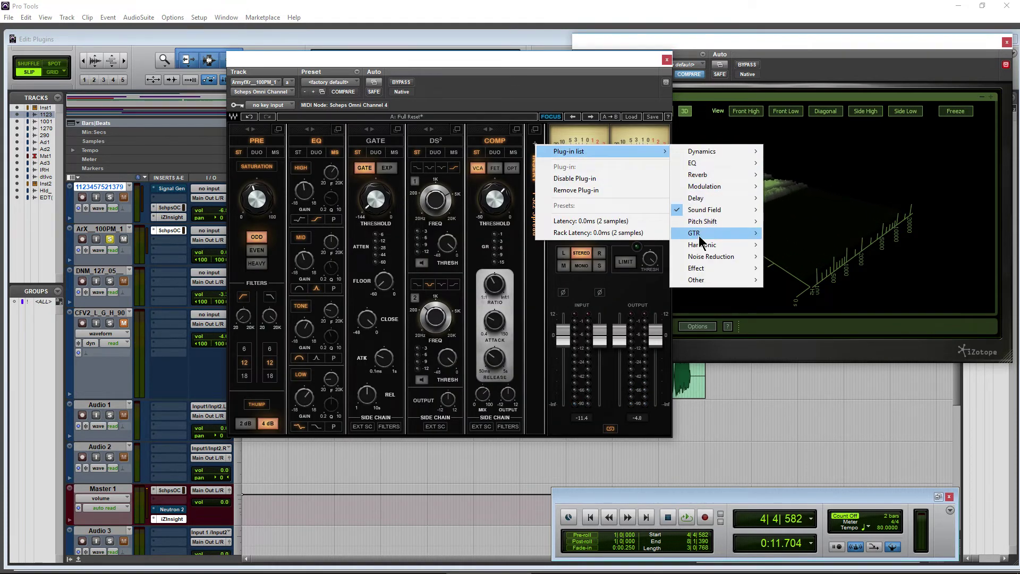
{"action": "mouse_move", "coordinate": [711, 248]}
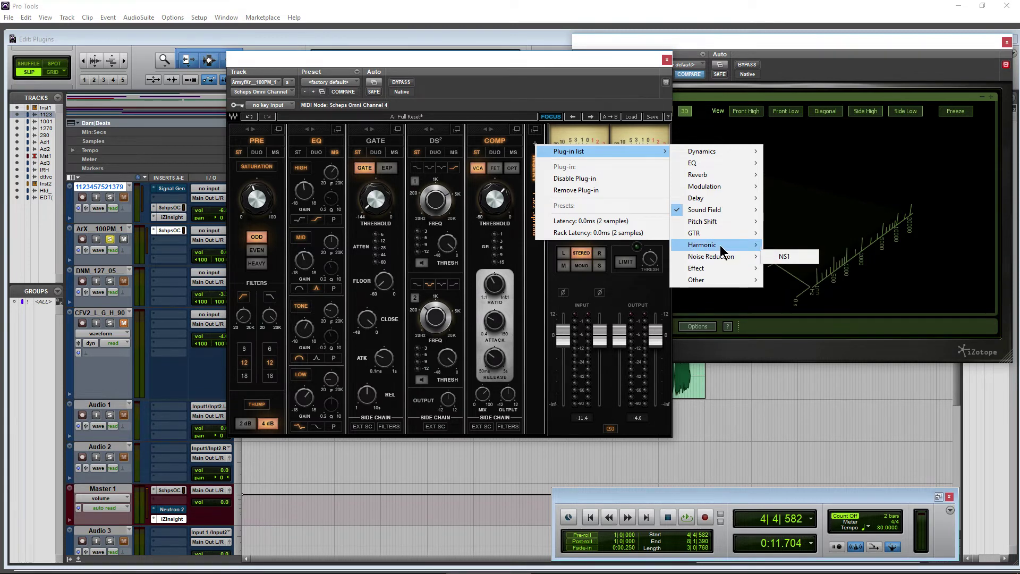
{"action": "mouse_move", "coordinate": [721, 267]}
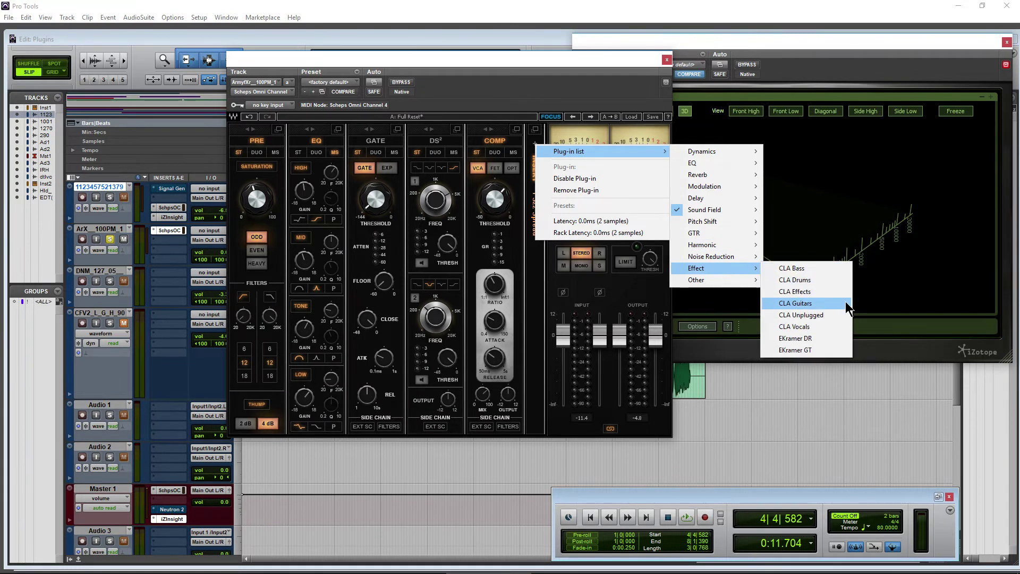
{"action": "left_click", "coordinate": [817, 280]}
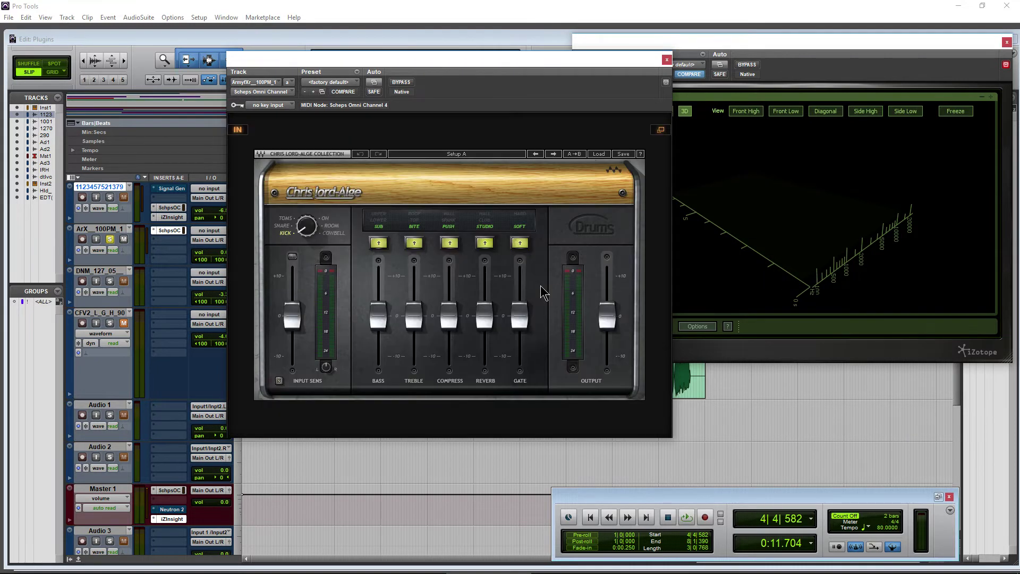
{"action": "left_click_drag", "start_coordinate": [486, 77], "coordinate": [511, 93]}
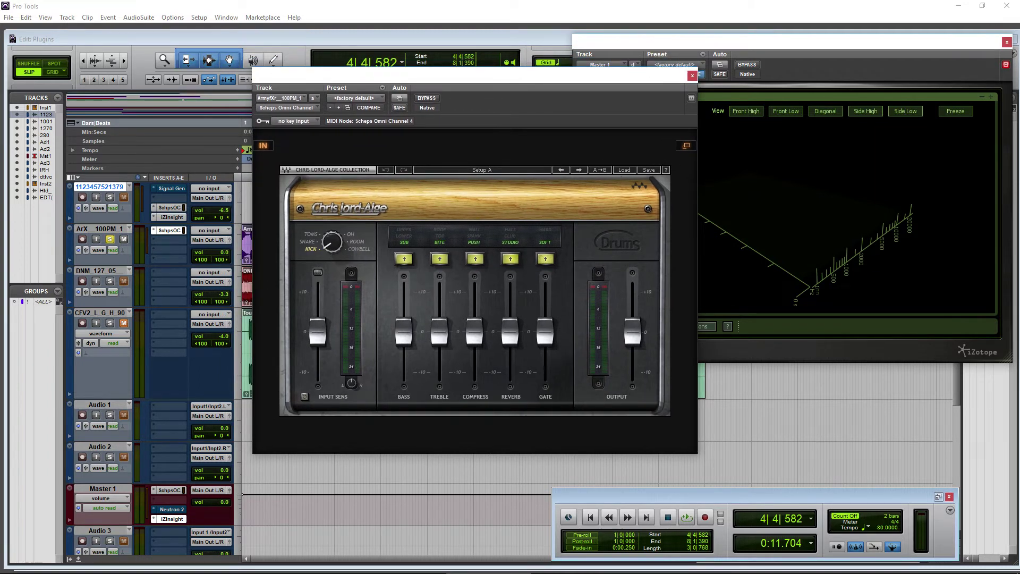
Nudge CLA Drums' output level, set the ArX track's volume to -8.6, and play the loop
{"action": "left_click", "coordinate": [332, 242]}
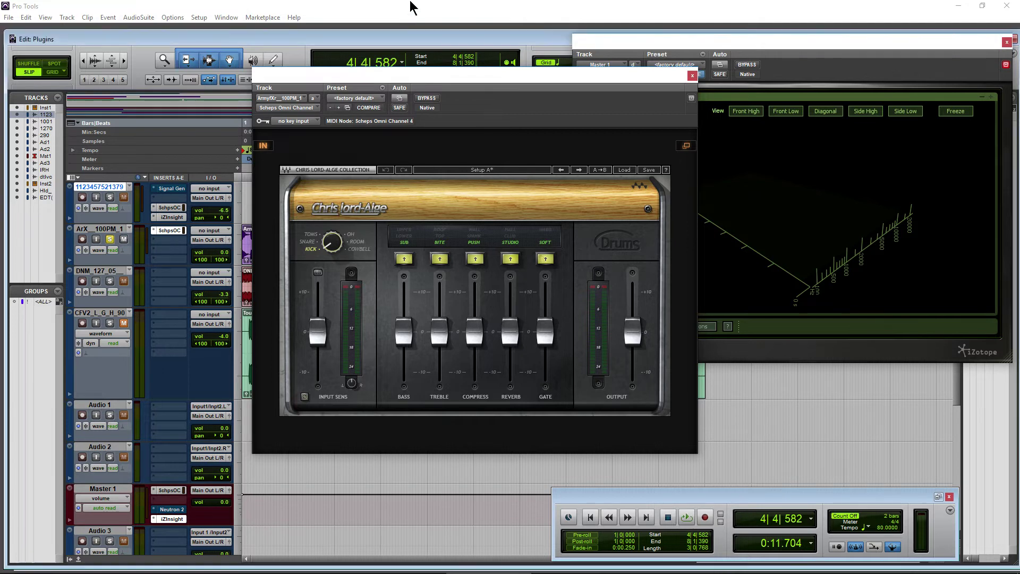
{"action": "left_click", "coordinate": [631, 331]}
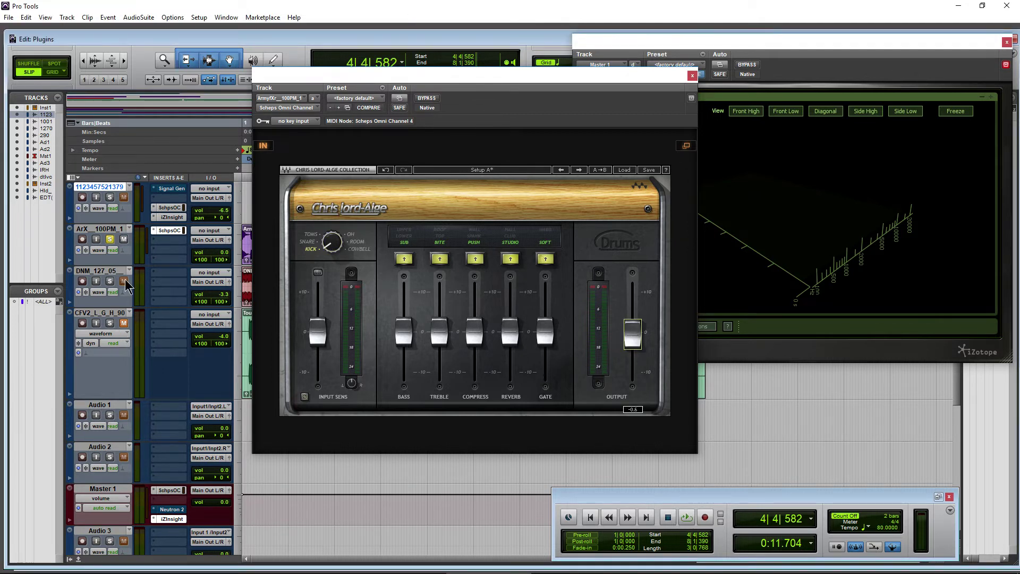
{"action": "mouse_move", "coordinate": [221, 256]}
{"action": "left_mouse_down"}
{"action": "mouse_move", "coordinate": [222, 279]}
{"action": "mouse_move", "coordinate": [225, 252]}
{"action": "left_mouse_up"}
{"action": "key", "text": "space"}
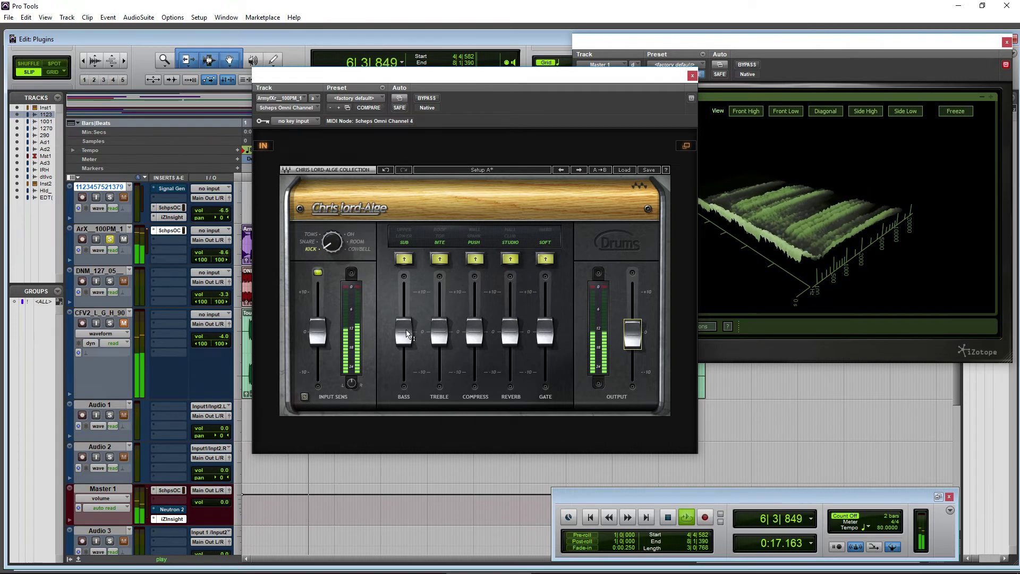
Raise CLA Drums' bass, compression and reverb levels, switch the compression off, and set the reverb type to Club
{"action": "left_click_drag", "start_coordinate": [396, 328], "coordinate": [396, 325]}
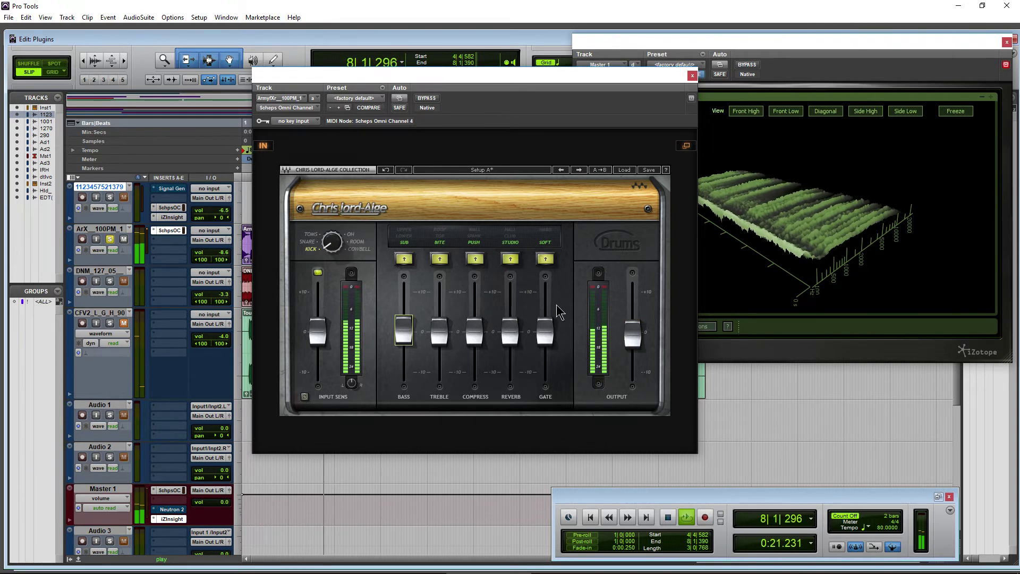
{"action": "left_click_drag", "start_coordinate": [510, 332], "coordinate": [509, 320]}
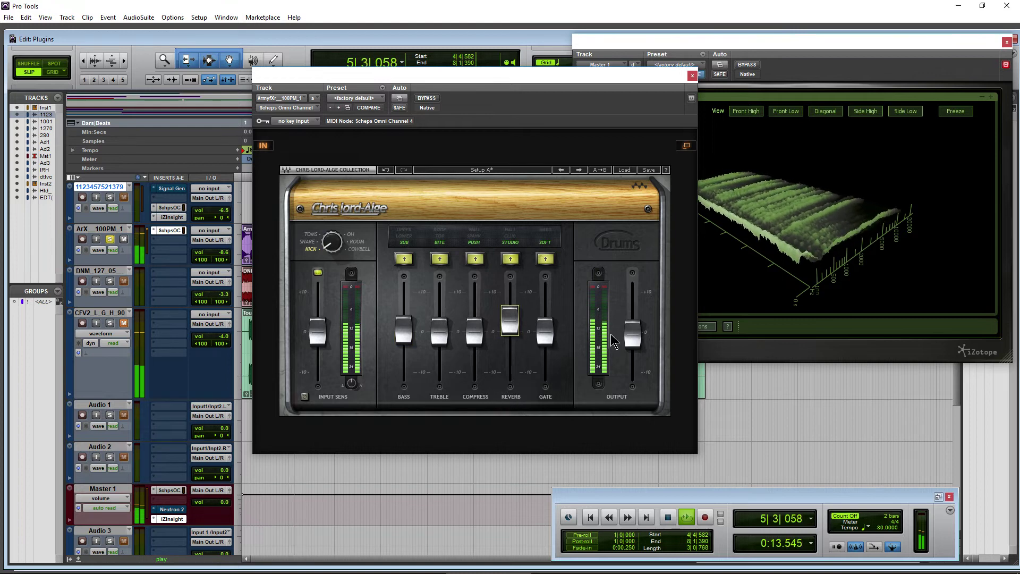
{"action": "left_click_drag", "start_coordinate": [439, 332], "coordinate": [474, 281]}
{"action": "left_click", "coordinate": [475, 258]}
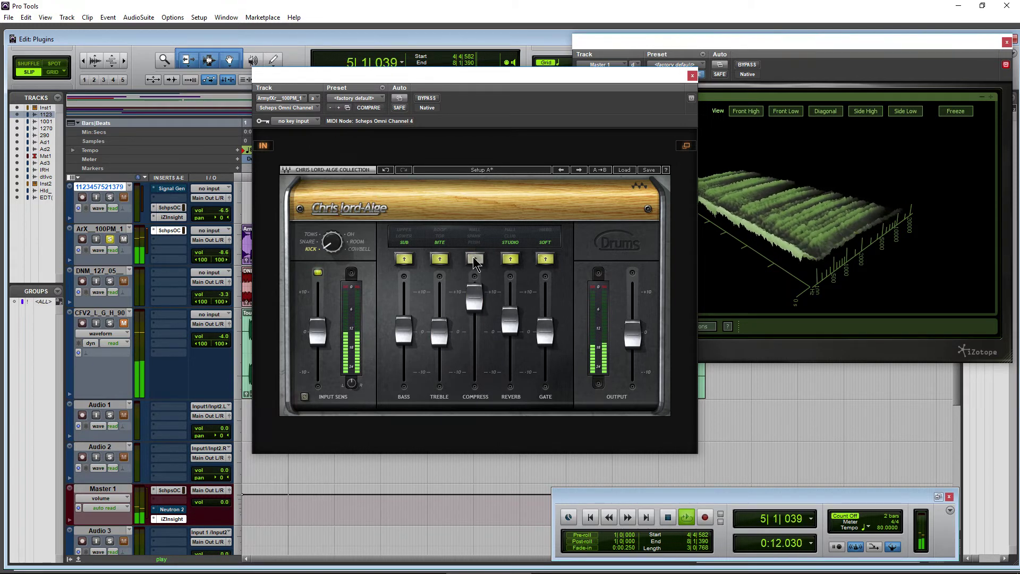
{"action": "left_click_drag", "start_coordinate": [507, 332], "coordinate": [510, 313]}
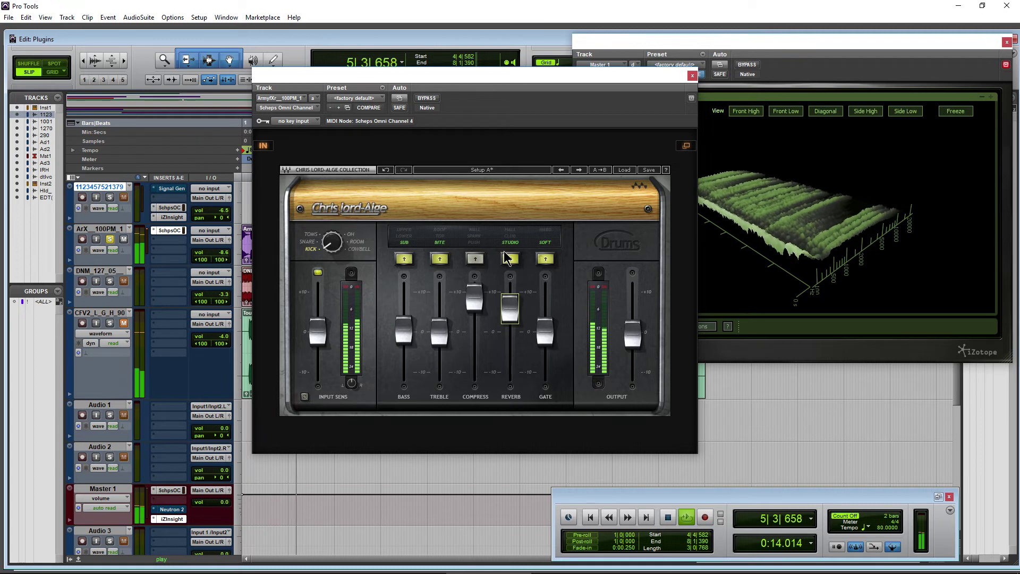
{"action": "left_click", "coordinate": [510, 239]}
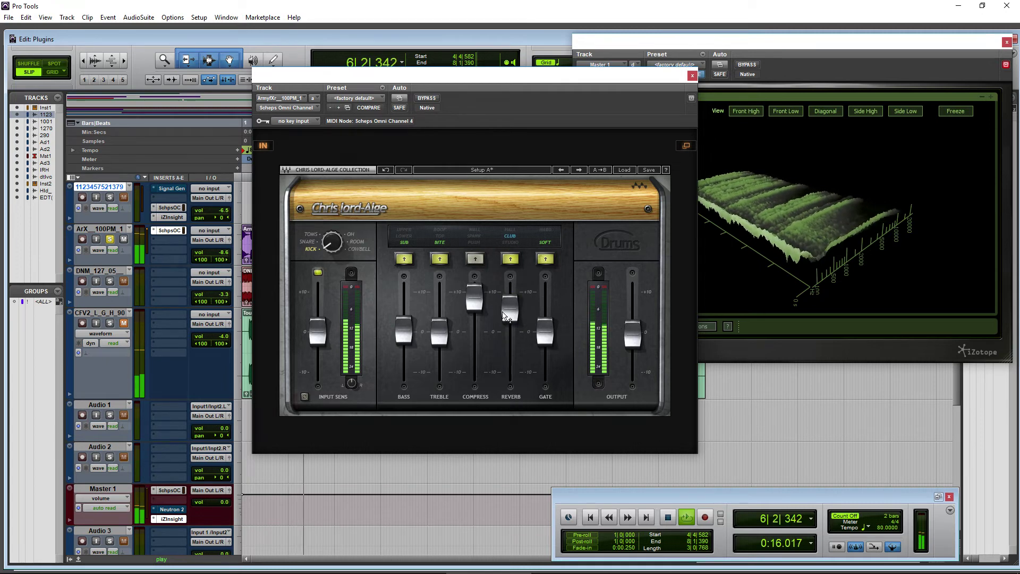
Lower CLA Drums' gate to its minimum, switch the gate off, and raise the bass further
{"action": "left_click_drag", "start_coordinate": [545, 332], "coordinate": [545, 372]}
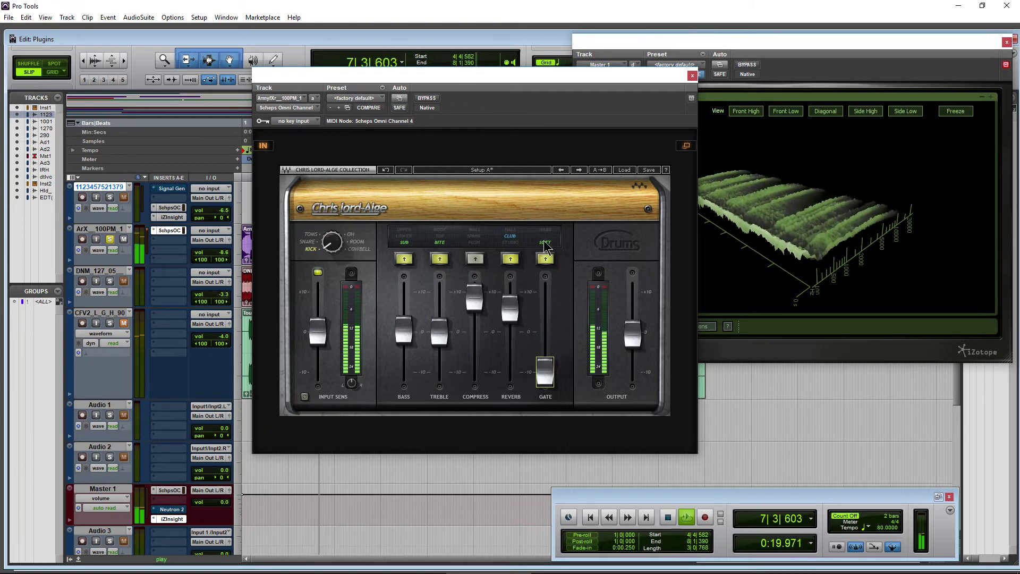
{"action": "left_click", "coordinate": [545, 258]}
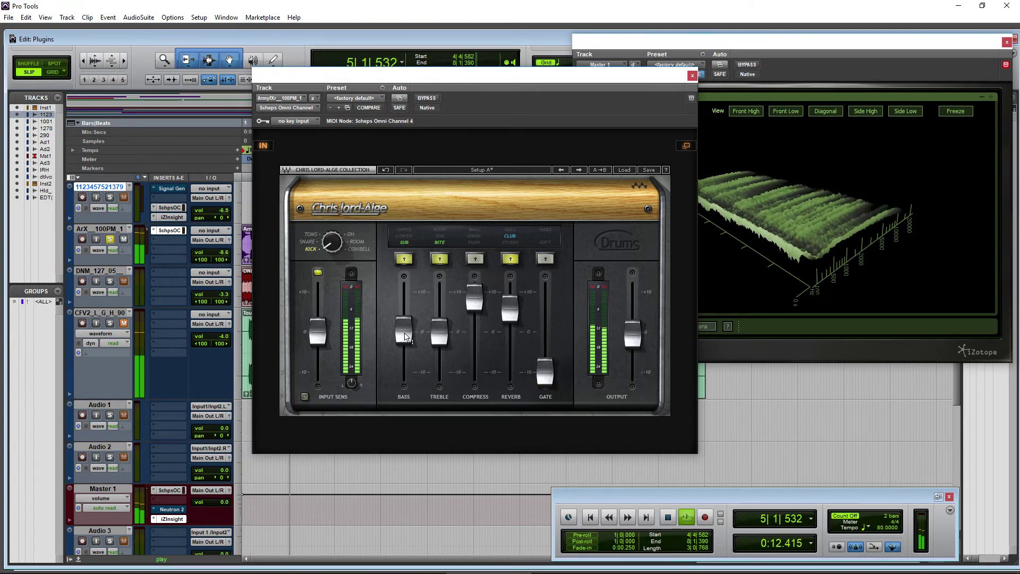
{"action": "left_click_drag", "start_coordinate": [404, 332], "coordinate": [404, 316]}
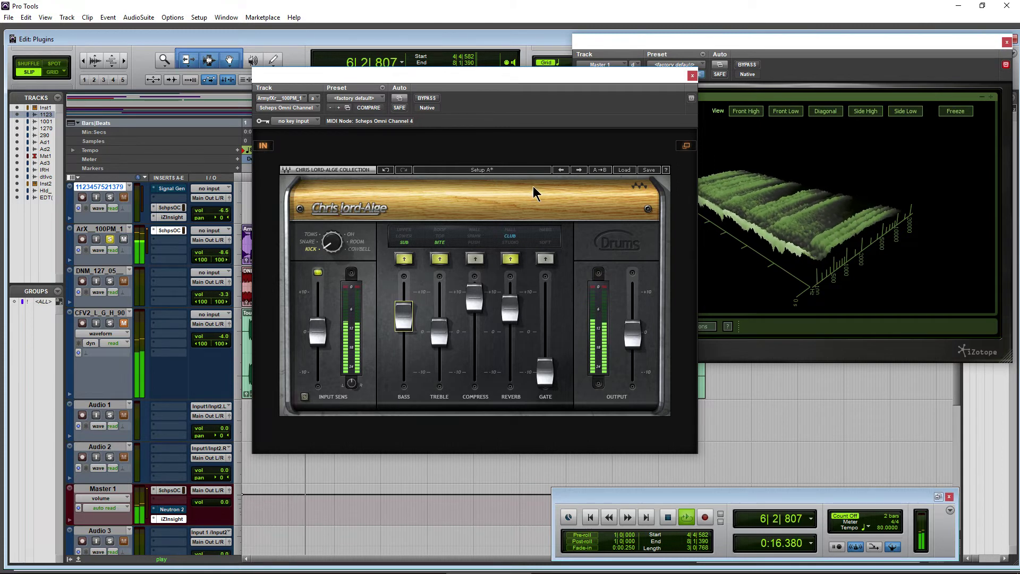
Compare the loop with the CLA Drums insert bypassed, stop playback, and return to the full module view
{"action": "left_click", "coordinate": [262, 147]}
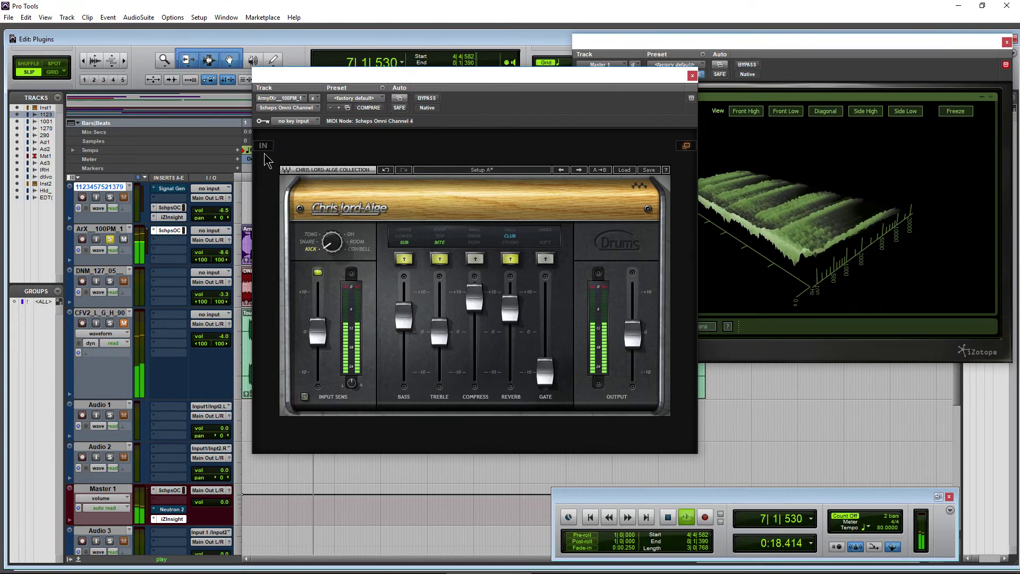
{"action": "left_click", "coordinate": [263, 145]}
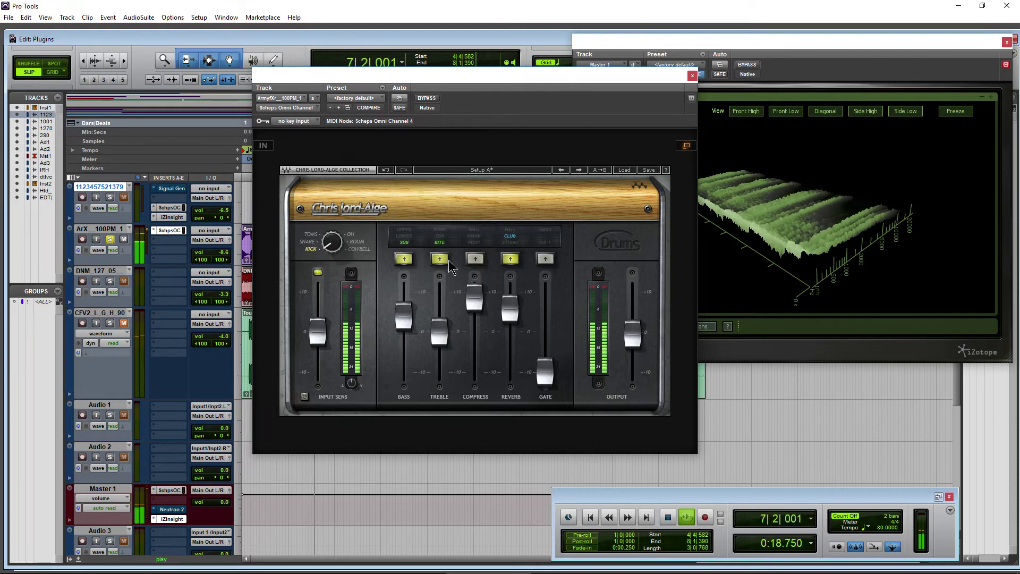
{"action": "key", "text": "space"}
{"action": "left_click", "coordinate": [686, 146]}
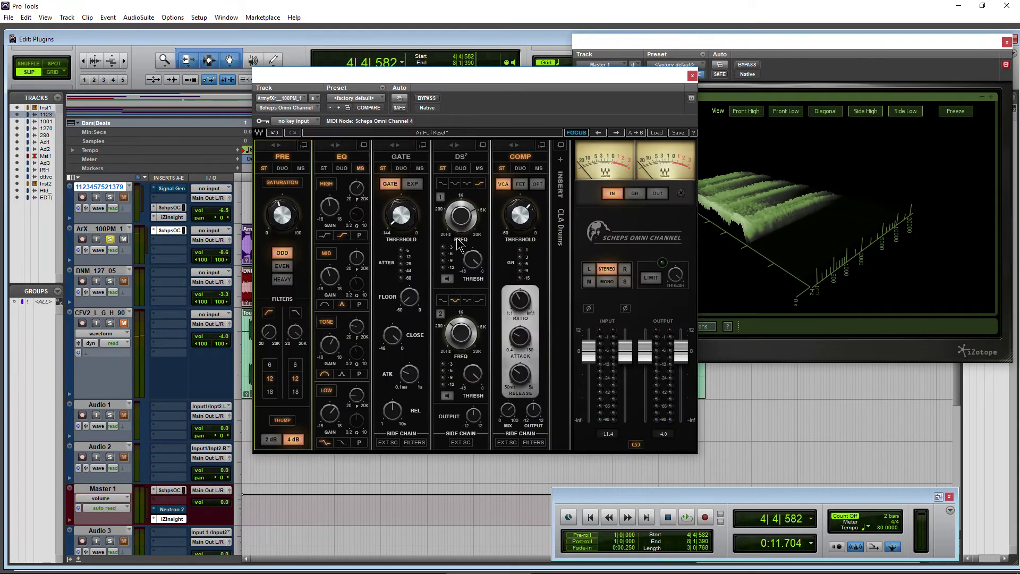
Replace CLA Drums in the insert slot with the CLA Unplugged plug-in
{"action": "left_click", "coordinate": [563, 165]}
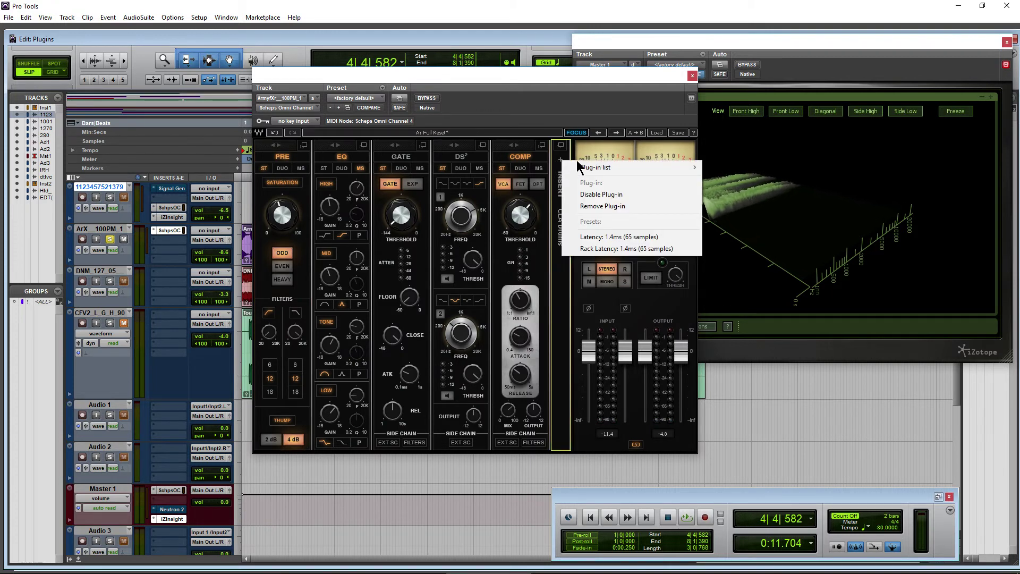
{"action": "mouse_move", "coordinate": [593, 170]}
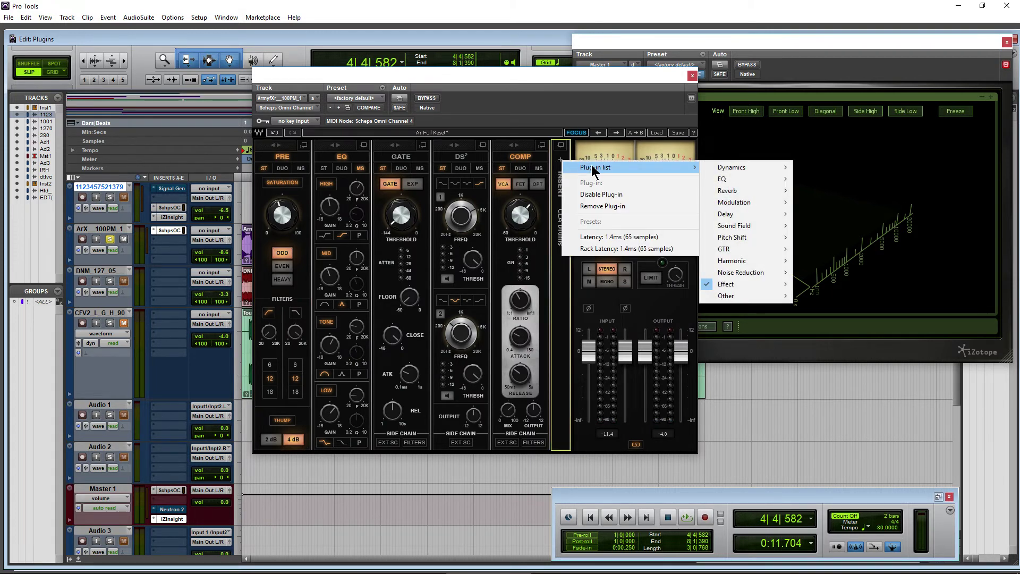
{"action": "mouse_move", "coordinate": [735, 276]}
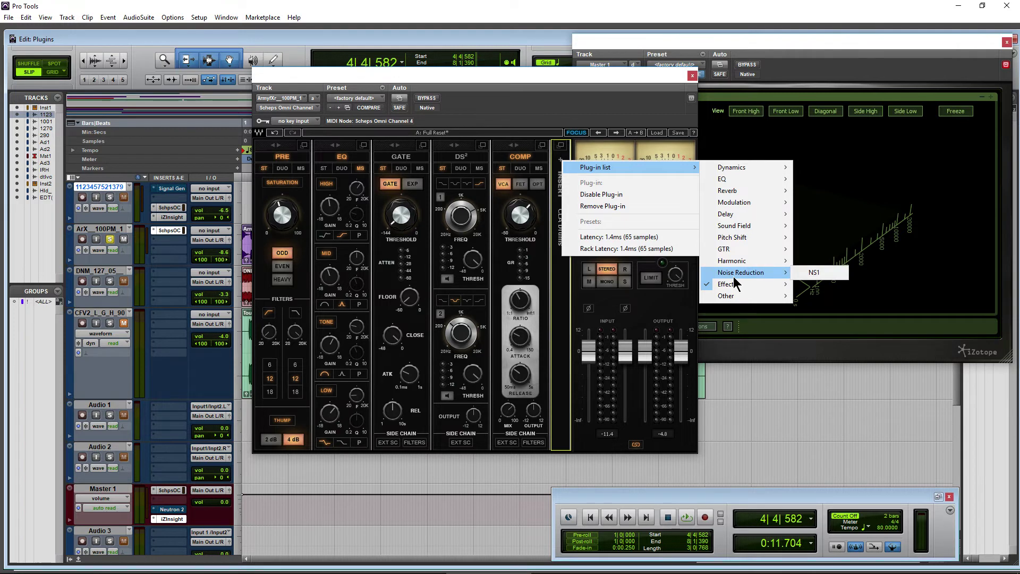
{"action": "mouse_move", "coordinate": [760, 287]}
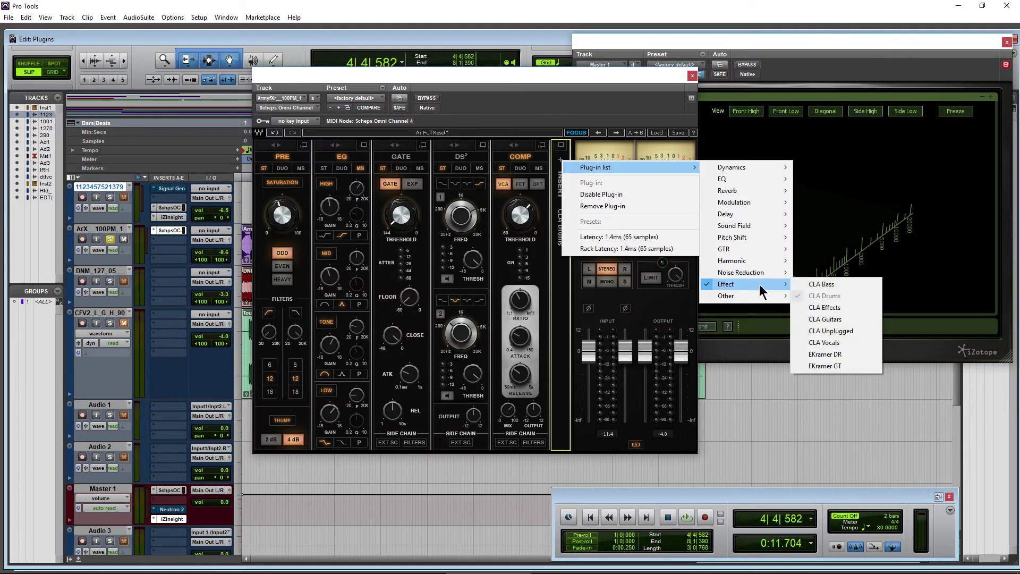
{"action": "left_click", "coordinate": [839, 331]}
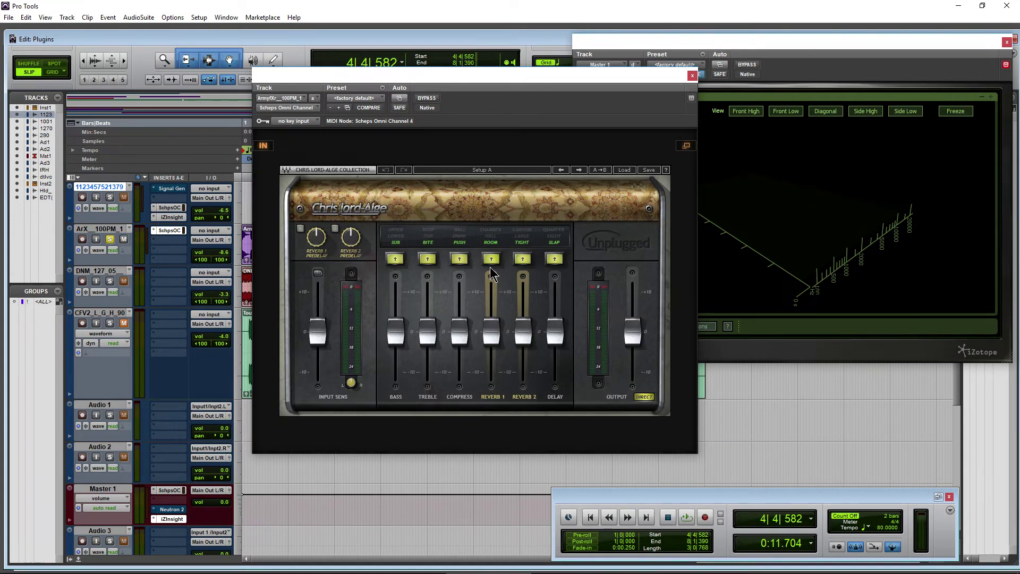
Play the loop and lower CLA Unplugged's Reverb 1 to -10.0 along with Reverb 2, compression and treble, raising the bass slightly
{"action": "key", "text": "space"}
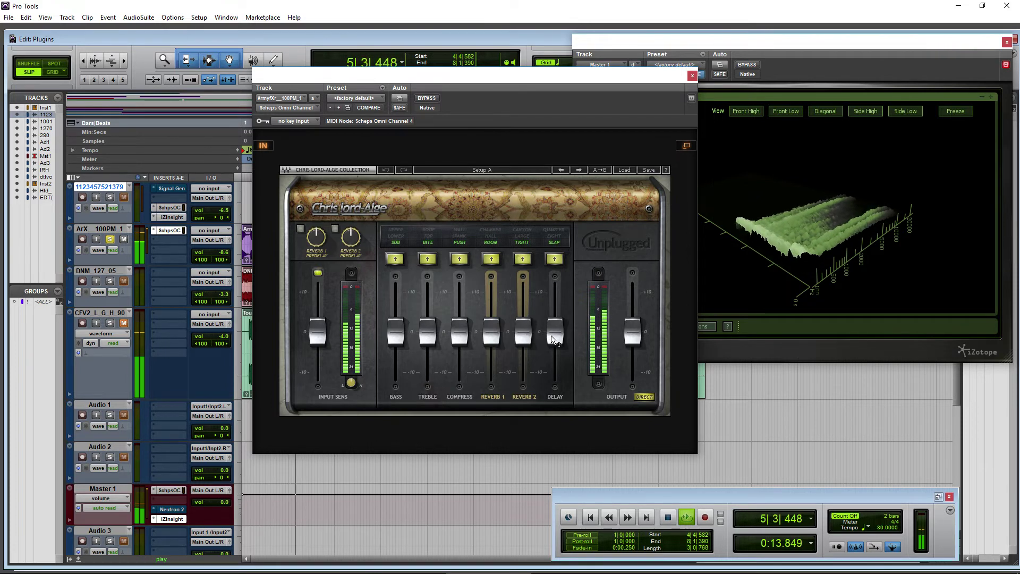
{"action": "left_click_drag", "start_coordinate": [555, 332], "coordinate": [523, 374]}
{"action": "left_click_drag", "start_coordinate": [490, 334], "coordinate": [491, 374]}
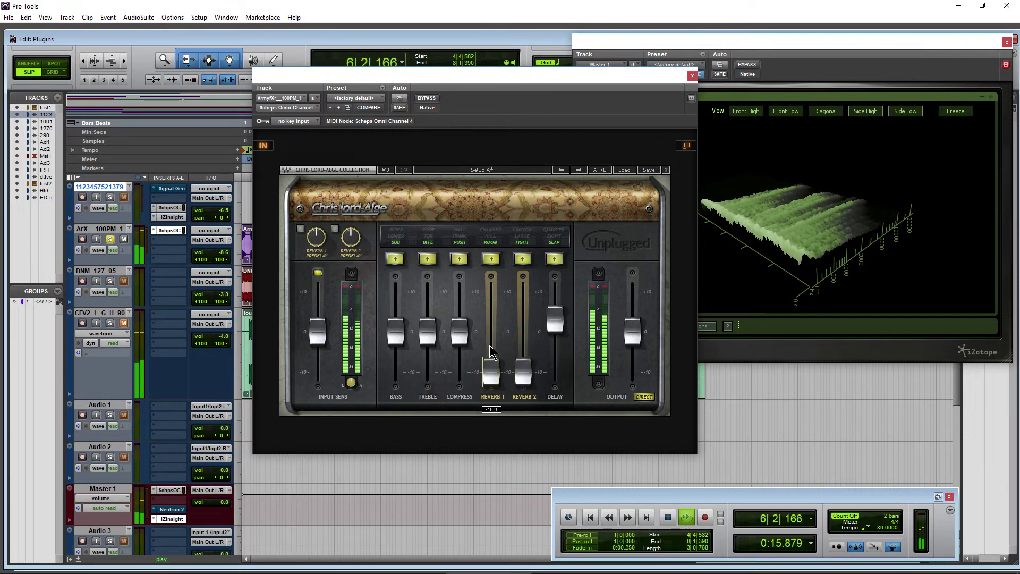
{"action": "left_click_drag", "start_coordinate": [458, 333], "coordinate": [428, 374]}
{"action": "mouse_move", "coordinate": [395, 334]}
{"action": "left_mouse_down"}
{"action": "mouse_move", "coordinate": [396, 382]}
{"action": "mouse_move", "coordinate": [396, 318]}
{"action": "mouse_move", "coordinate": [396, 328]}
{"action": "left_mouse_up"}
Set CLA Unplugged's delay type to Eight at minimum level, and raise the Reverb 2, Reverb 1 and compression levels
{"action": "left_click_drag", "start_coordinate": [554, 320], "coordinate": [522, 307]}
{"action": "left_click_drag", "start_coordinate": [490, 371], "coordinate": [490, 323]}
{"action": "left_click_drag", "start_coordinate": [459, 370], "coordinate": [459, 316]}
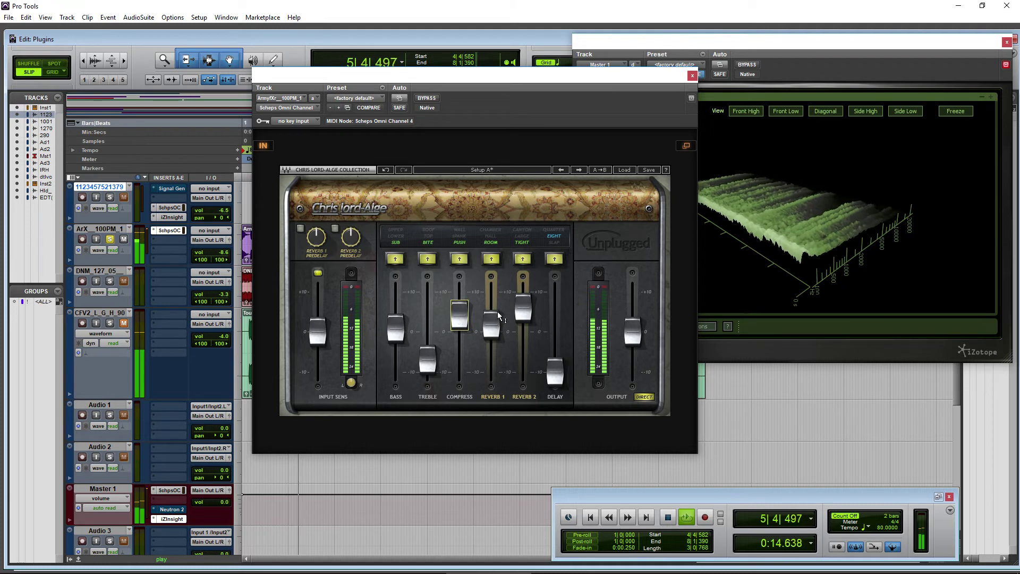
Set Reverb 1 to Chamber and Reverb 2 to Canyon in CLA Unplugged, and fine-tune the Reverb 2 level
{"action": "left_click", "coordinate": [490, 230]}
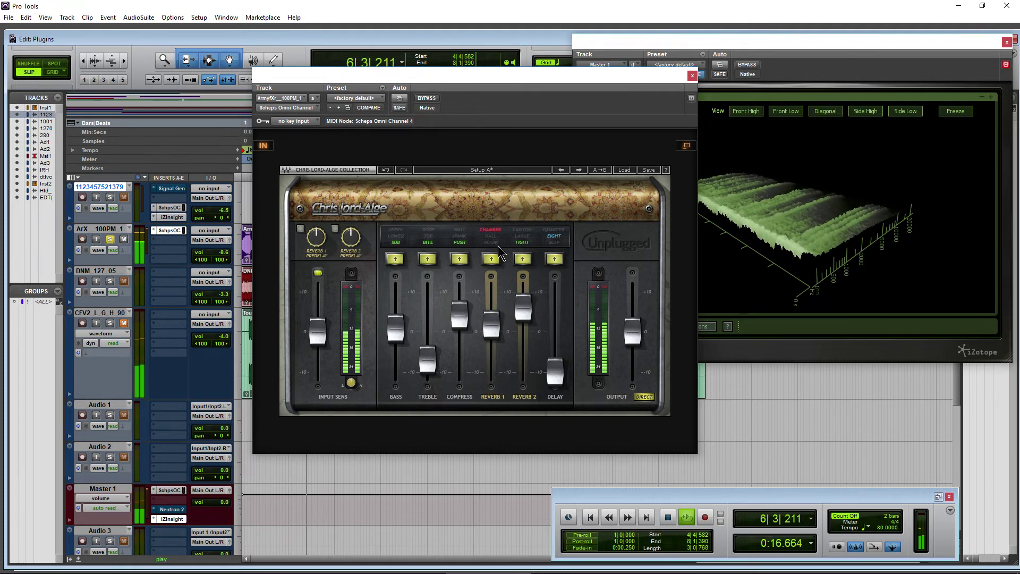
{"action": "left_click", "coordinate": [522, 230]}
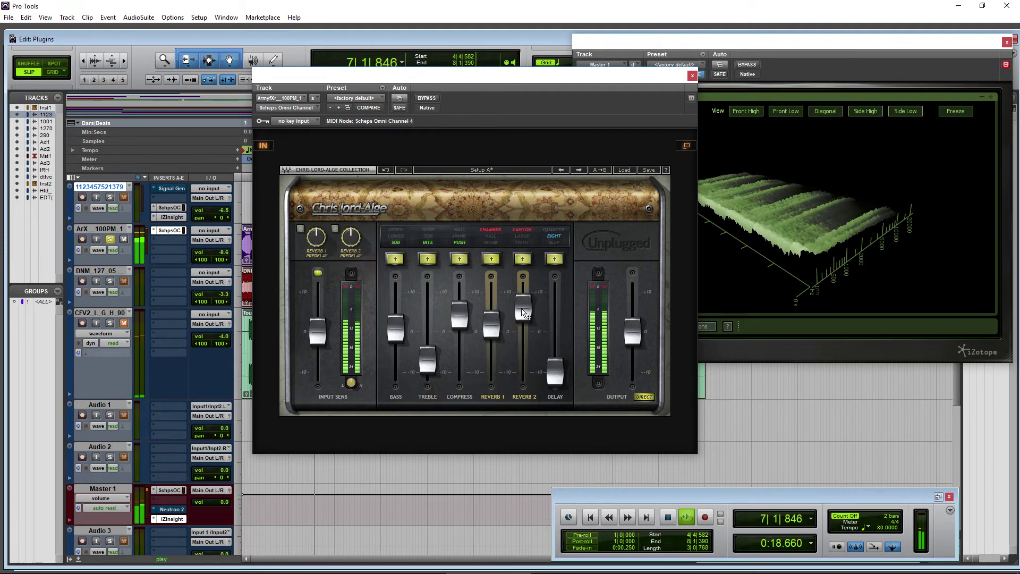
{"action": "left_click_drag", "start_coordinate": [524, 309], "coordinate": [523, 309]}
Enlarge Insight's Sound Field meter and compare the stereo image with the CLA Unplugged insert bypassed and active
{"action": "left_click", "coordinate": [984, 101]}
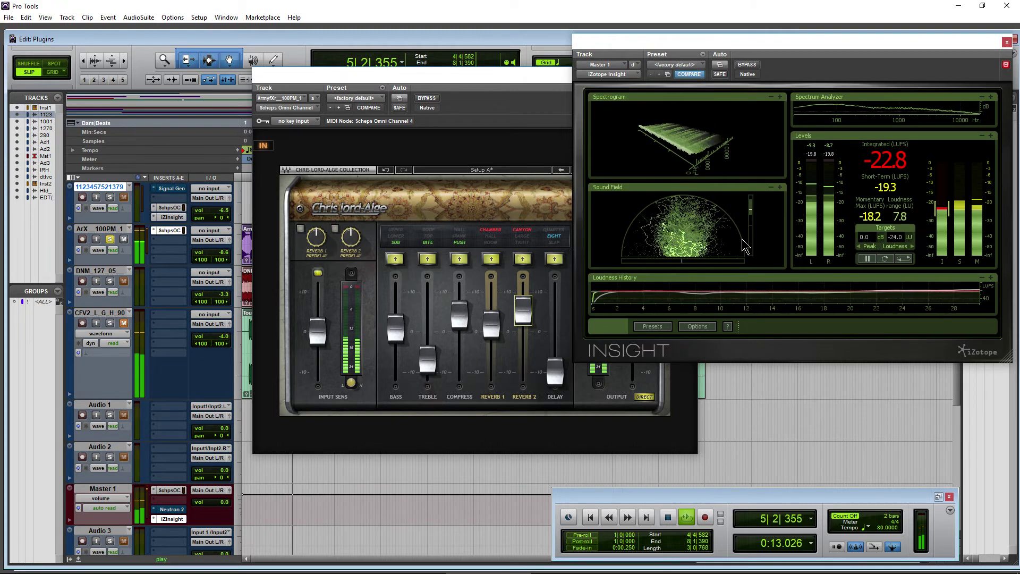
{"action": "left_click", "coordinate": [779, 187]}
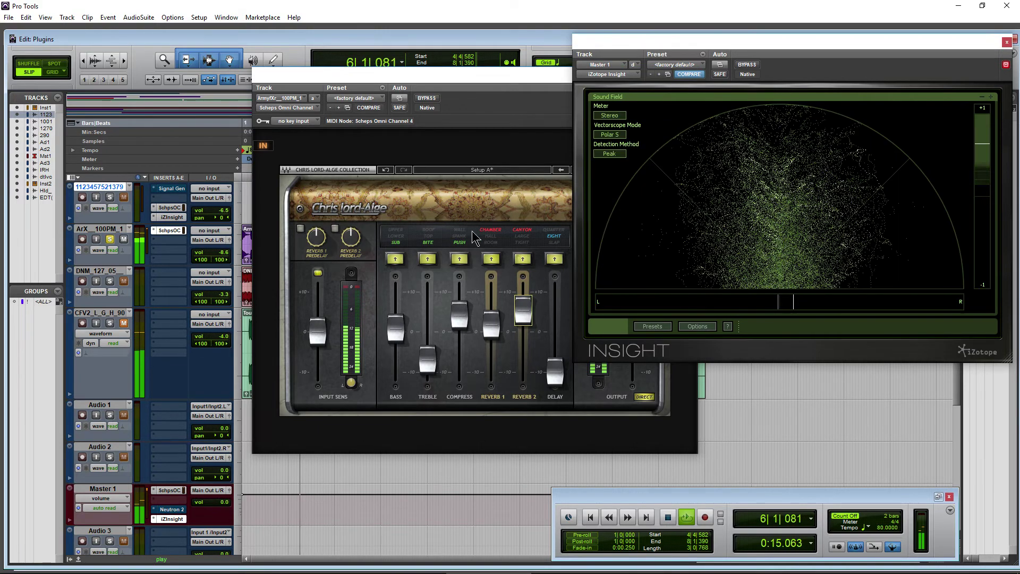
{"action": "left_click", "coordinate": [287, 157]}
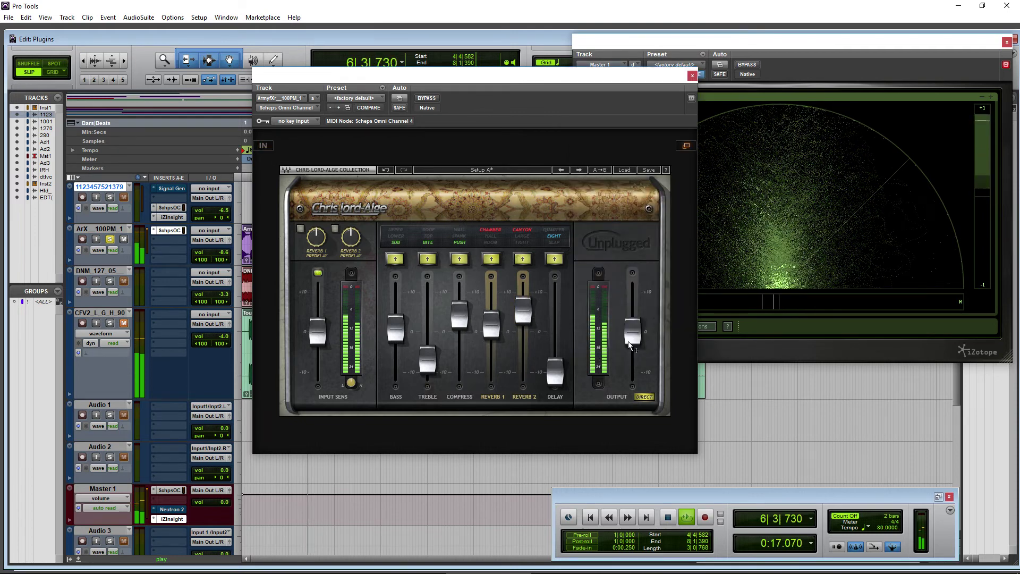
{"action": "left_click", "coordinate": [264, 148]}
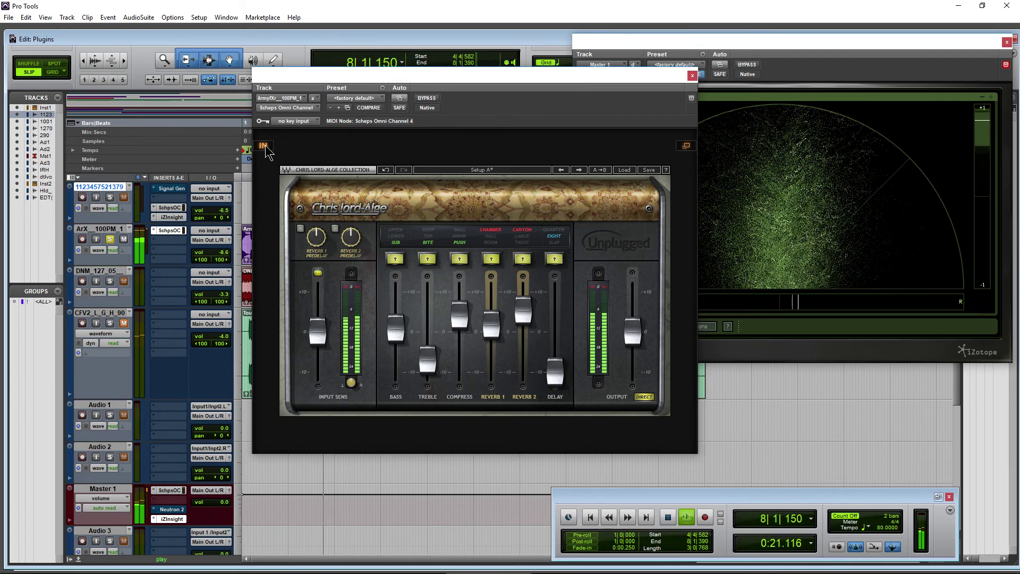
Stop playback and remove CLA Unplugged from the Scheps Omni Channel's insert slot
{"action": "key", "text": "space"}
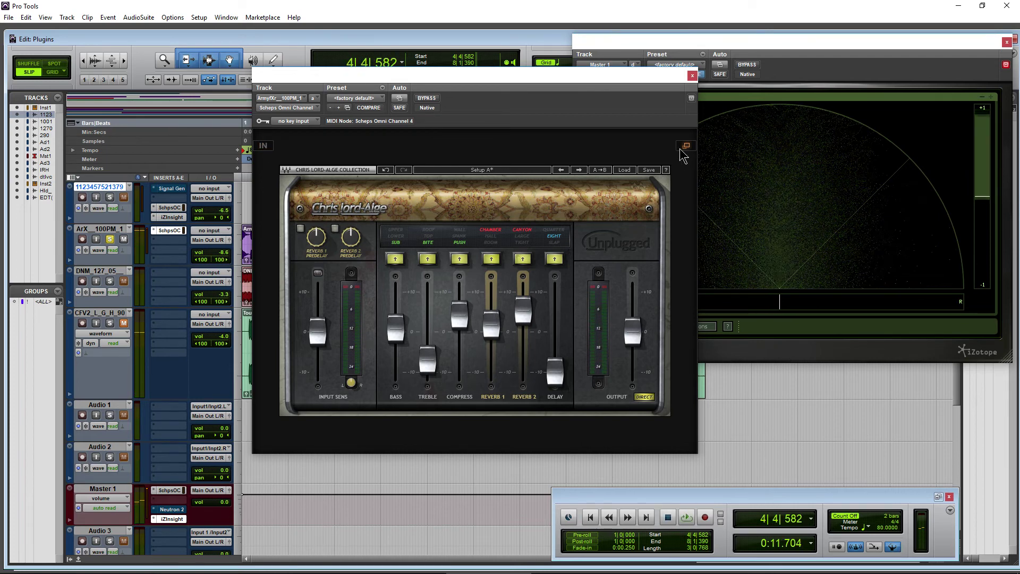
{"action": "left_click", "coordinate": [684, 147]}
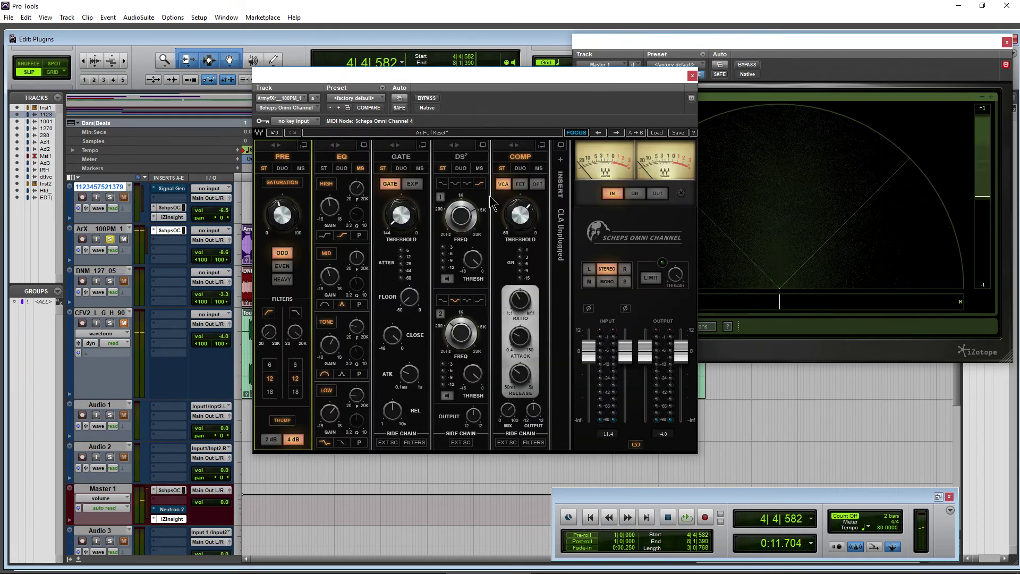
{"action": "left_click", "coordinate": [564, 163]}
{"action": "left_click", "coordinate": [608, 206]}
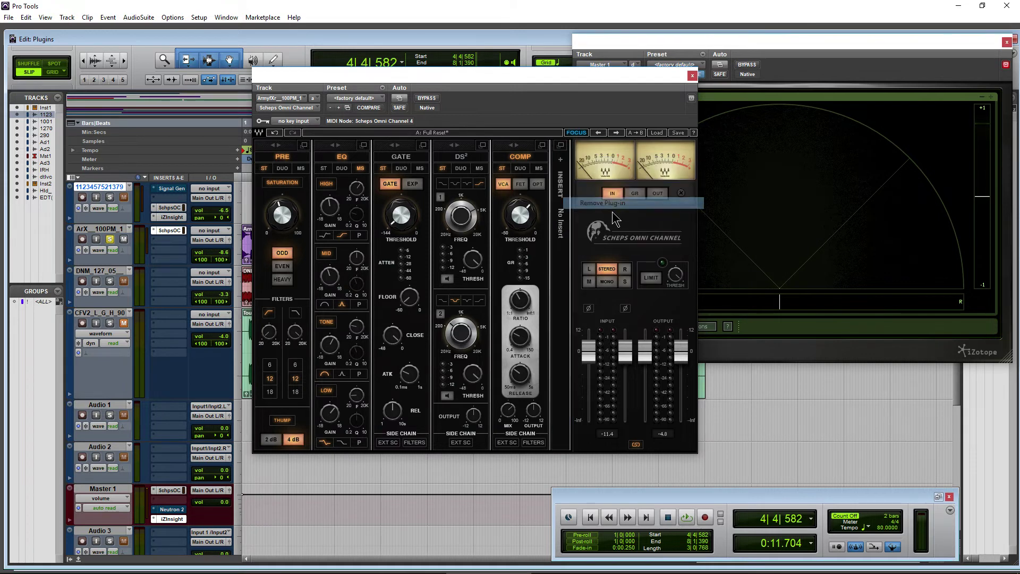
{"action": "left_click_drag", "start_coordinate": [639, 86], "coordinate": [625, 59]}
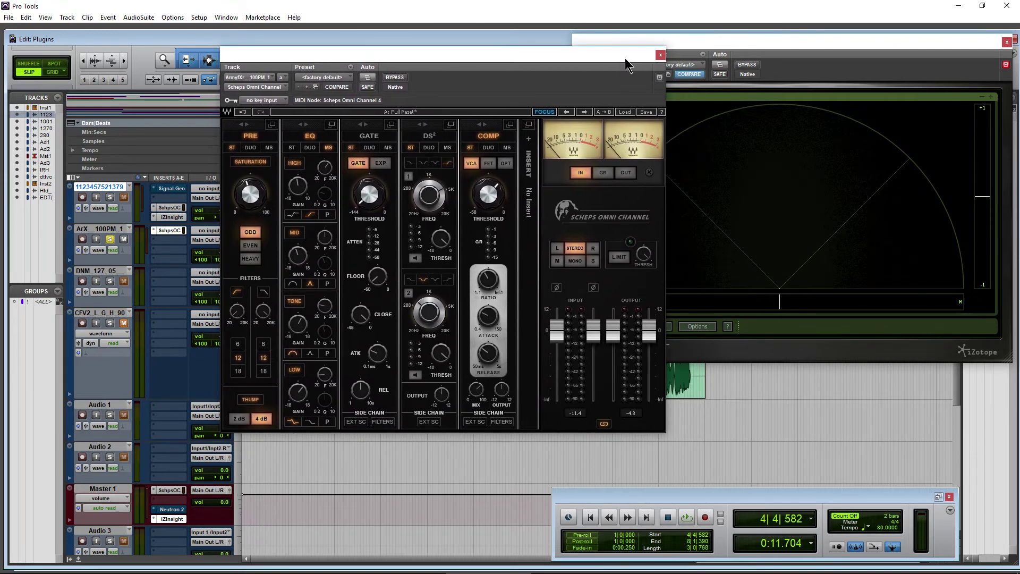
Add Infected Mushroom's Wider (stereo) as the second insert on the Army of Xerxes loop track
{"action": "left_click", "coordinate": [1008, 69]}
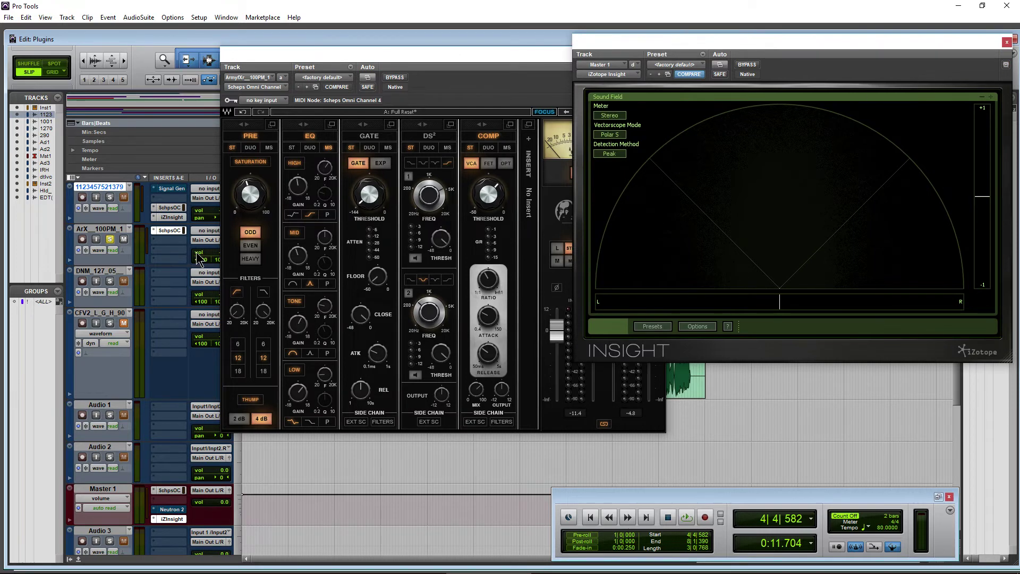
{"action": "left_click", "coordinate": [164, 242]}
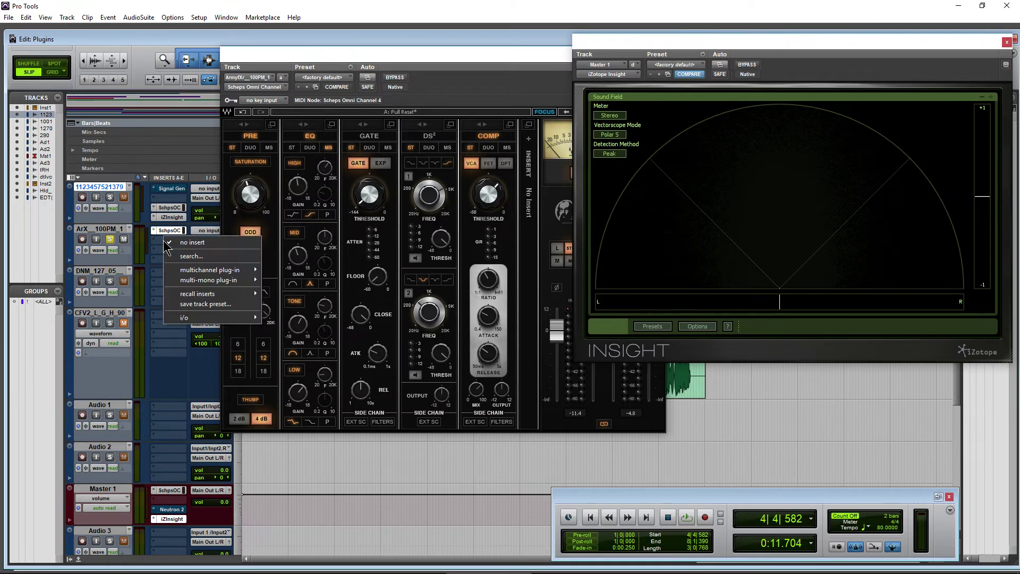
{"action": "mouse_move", "coordinate": [194, 272]}
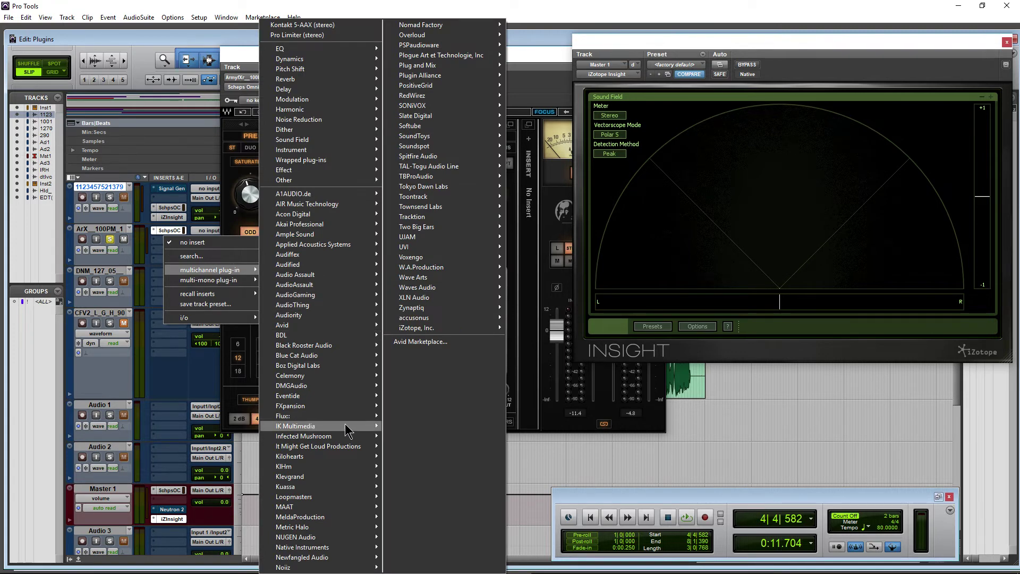
{"action": "mouse_move", "coordinate": [341, 450]}
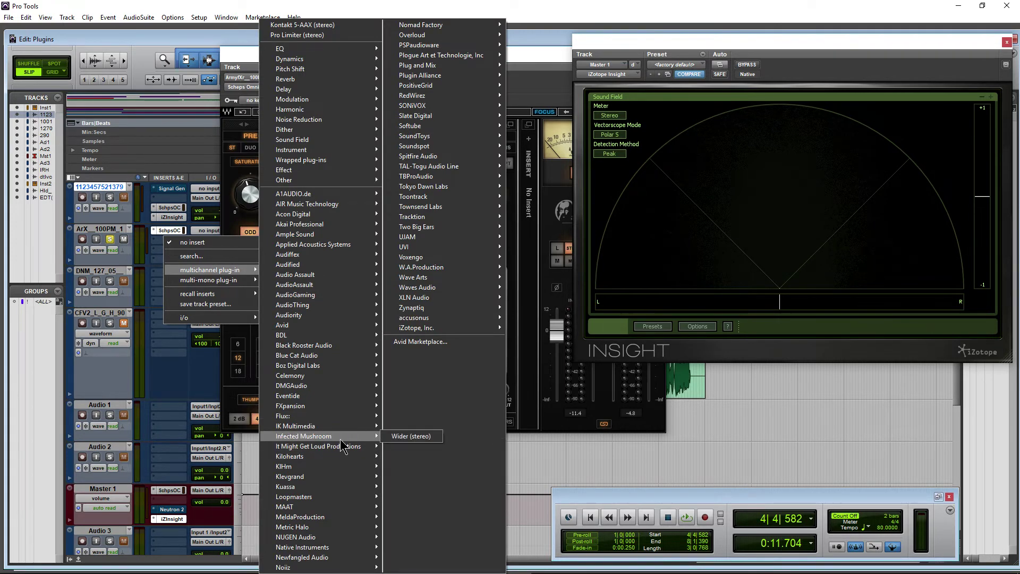
{"action": "left_click", "coordinate": [411, 436]}
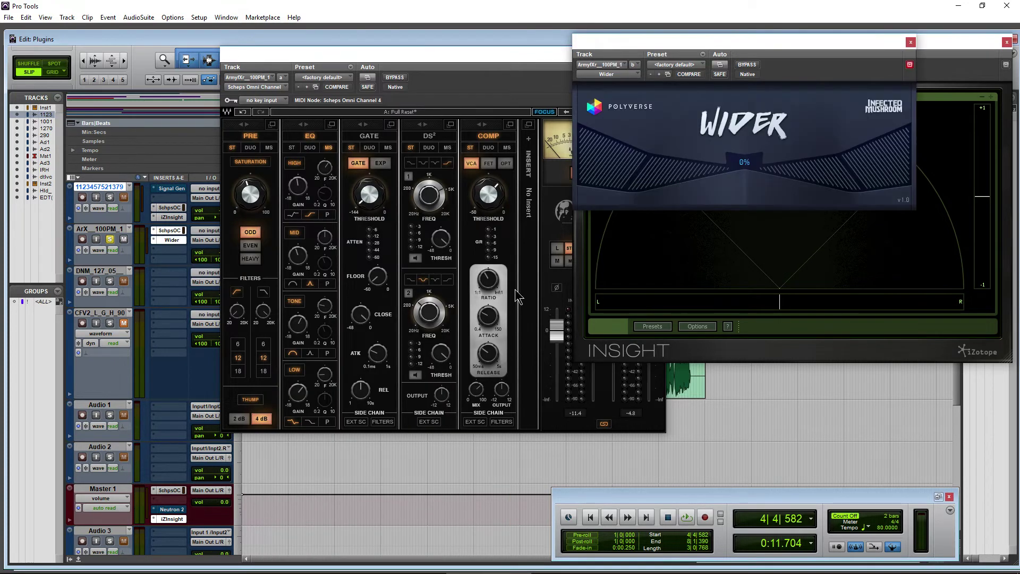
Play the loop with the Sound Field meter in view and set Wider's width to 37%
{"action": "key", "text": "space"}
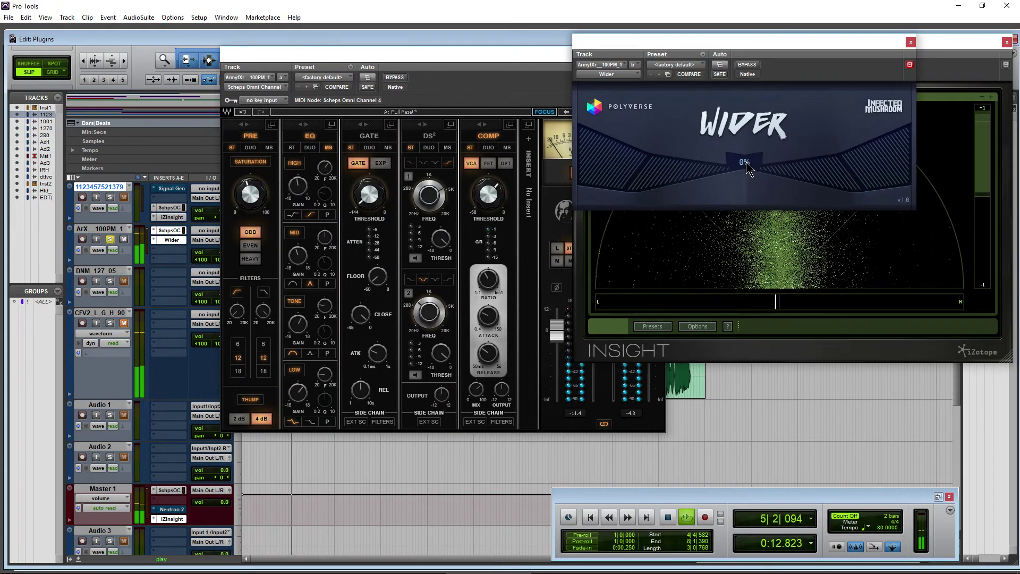
{"action": "left_click_drag", "start_coordinate": [757, 48], "coordinate": [370, 192]}
{"action": "left_click_drag", "start_coordinate": [357, 307], "coordinate": [356, 252]}
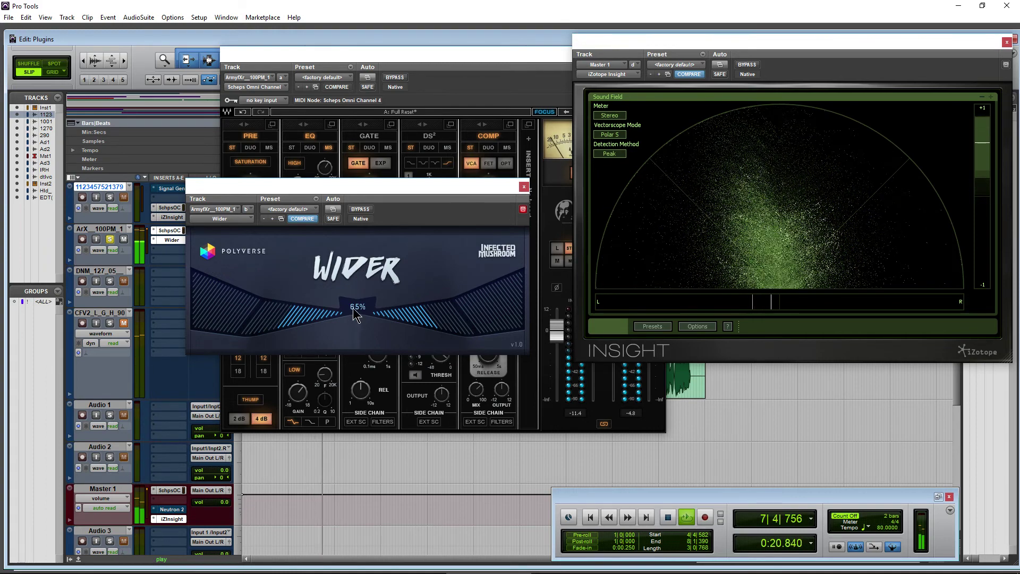
{"action": "left_click_drag", "start_coordinate": [354, 318], "coordinate": [356, 346]}
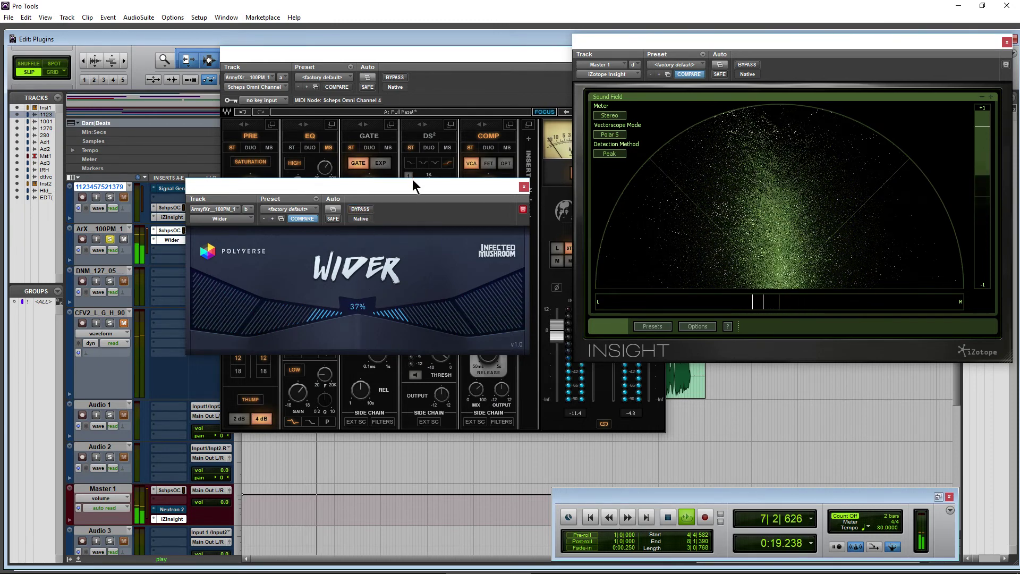
Compare the widened loop with the Scheps Omni Channel bypassed and active, and stop playback
{"action": "left_click_drag", "start_coordinate": [413, 180], "coordinate": [480, 243]}
{"action": "left_click", "coordinate": [392, 79]}
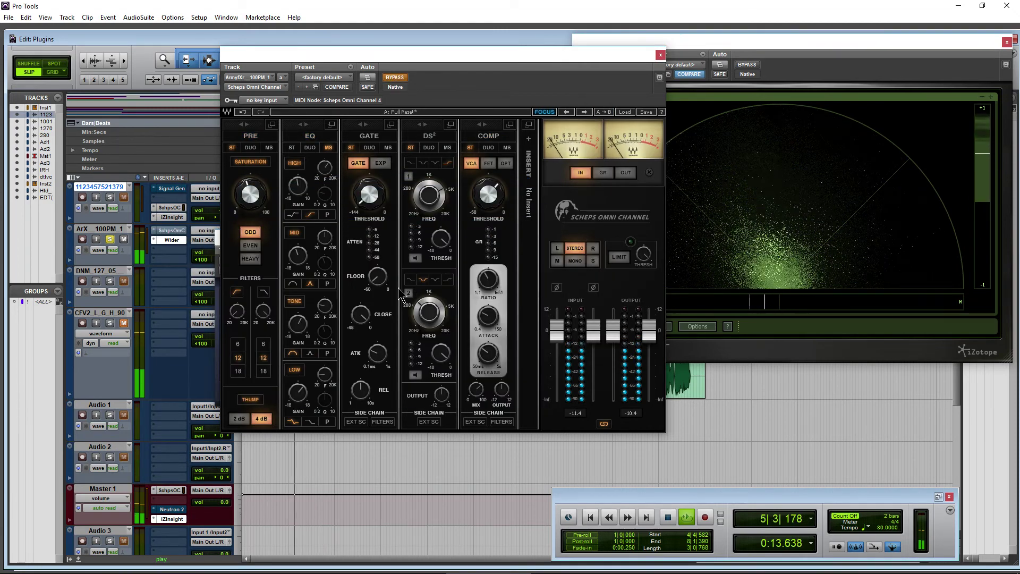
{"action": "left_click", "coordinate": [395, 77]}
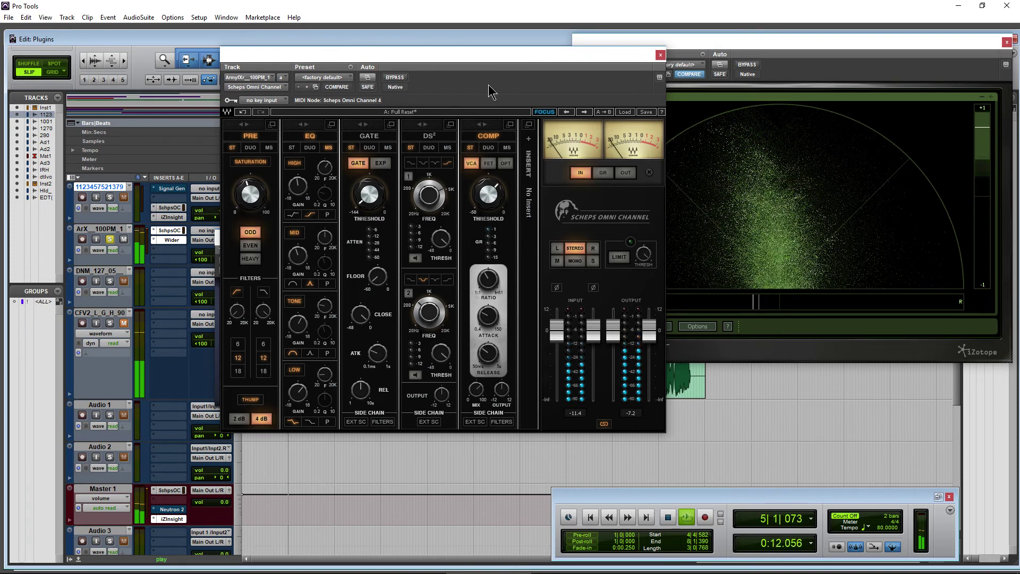
{"action": "key", "text": "space"}
Close the Omni Channel, Insight and Wider windows, and remove Wider from the loop track's inserts
{"action": "left_click", "coordinate": [660, 55]}
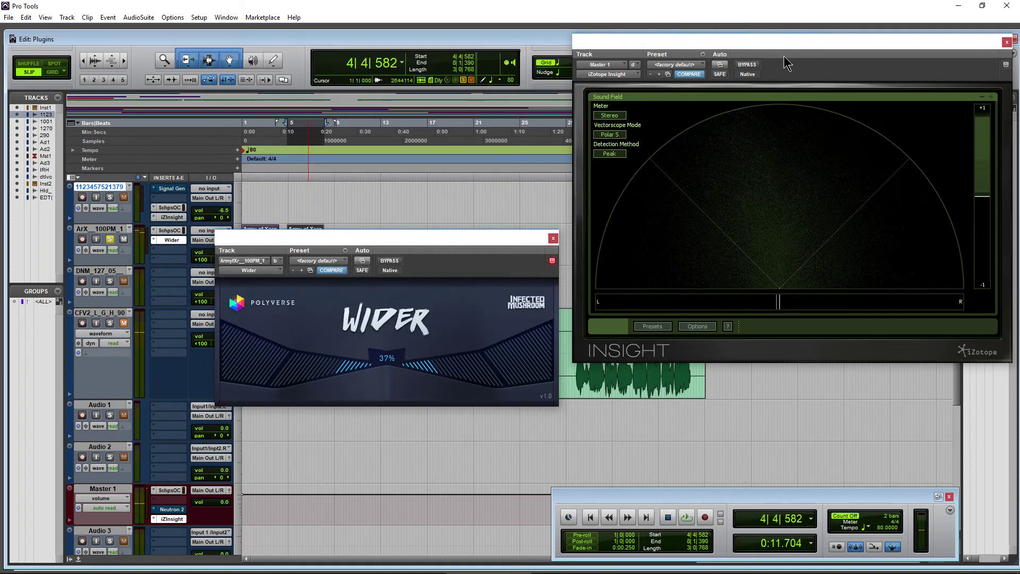
{"action": "left_click_drag", "start_coordinate": [992, 45], "coordinate": [769, 87]}
{"action": "left_click", "coordinate": [779, 81]}
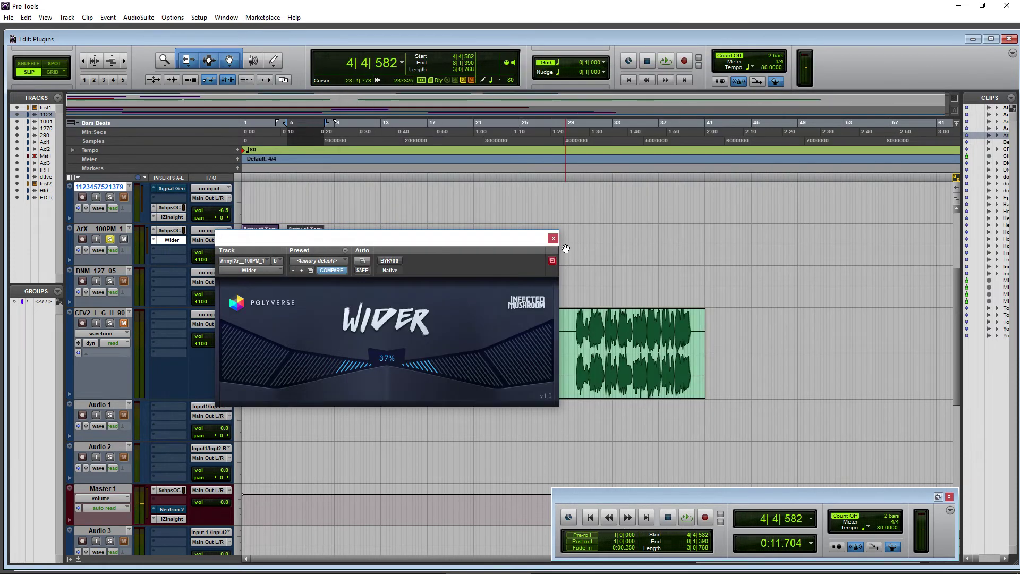
{"action": "left_click", "coordinate": [553, 238]}
{"action": "left_click", "coordinate": [154, 240]}
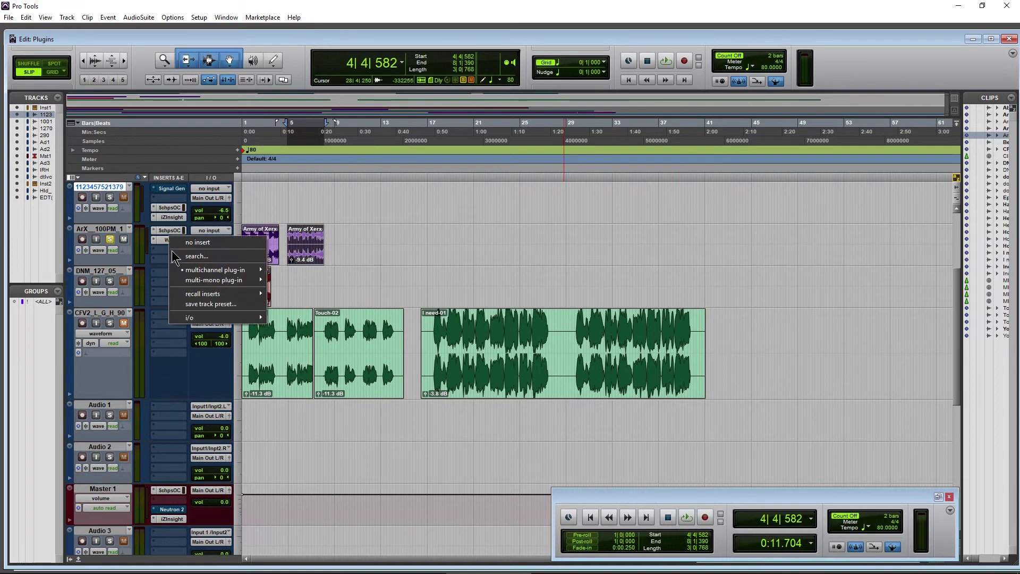
{"action": "left_click", "coordinate": [188, 240]}
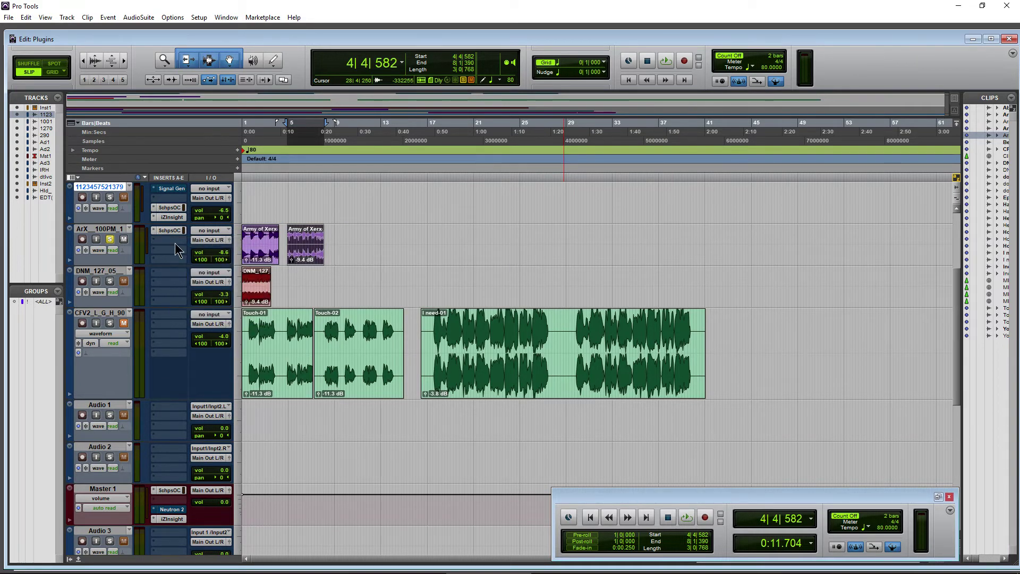
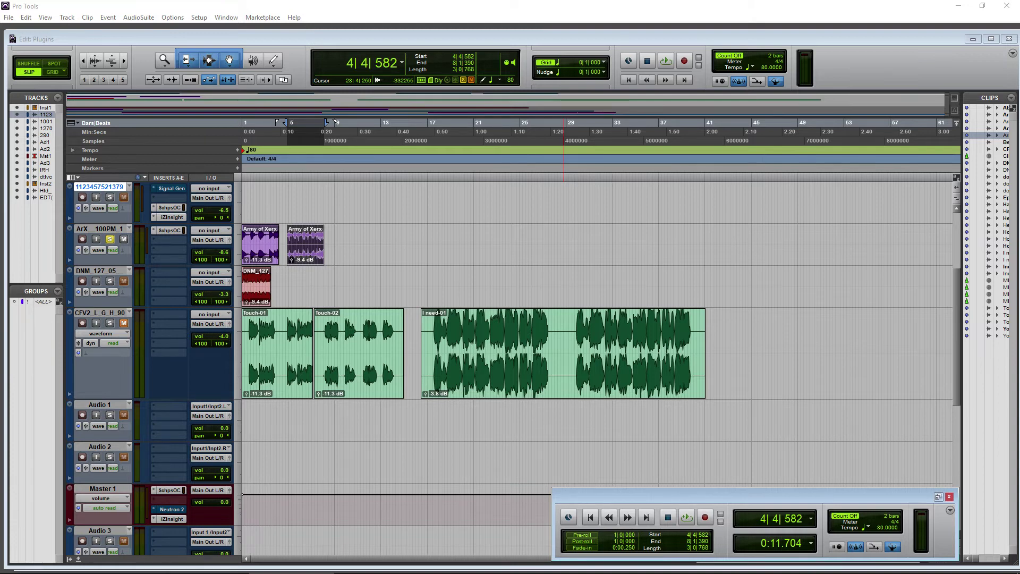
Place the Digital Dusk_100BPM_kE loop on the ArX track at bar 11, set its clip gain to -8.5 dB and audition it
{"action": "left_click_drag", "start_coordinate": [366, 239], "coordinate": [364, 253]}
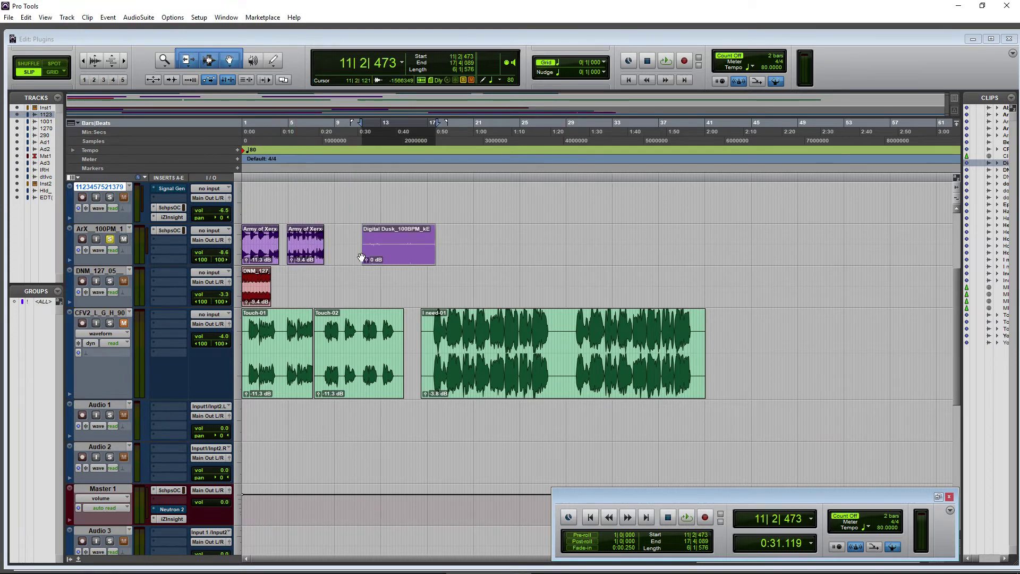
{"action": "key", "text": "space"}
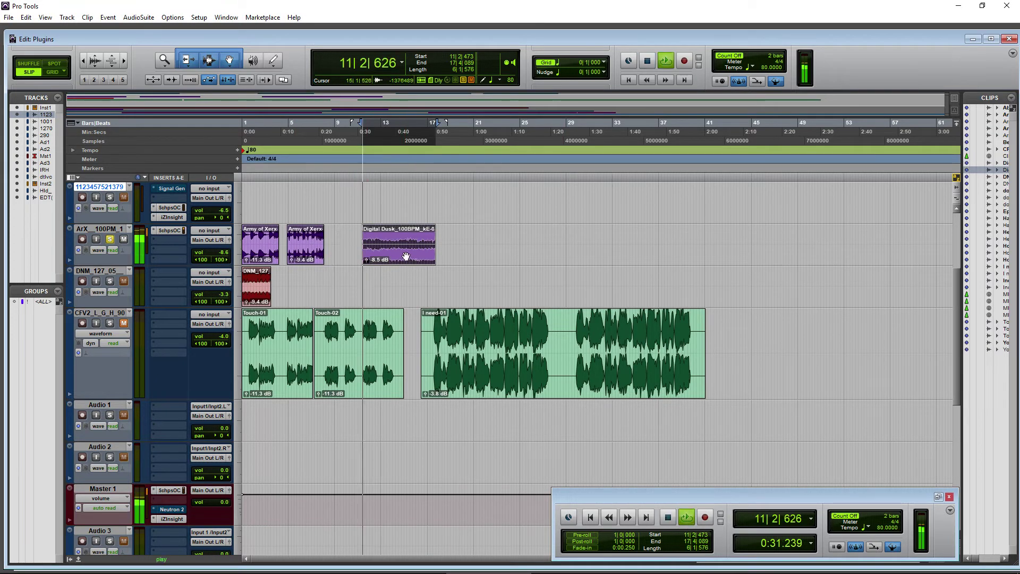
{"action": "key", "text": "space"}
Open the ArX track's Scheps Omni Channel, bypass it and audition the Digital Dusk loop unprocessed
{"action": "left_click", "coordinate": [169, 230]}
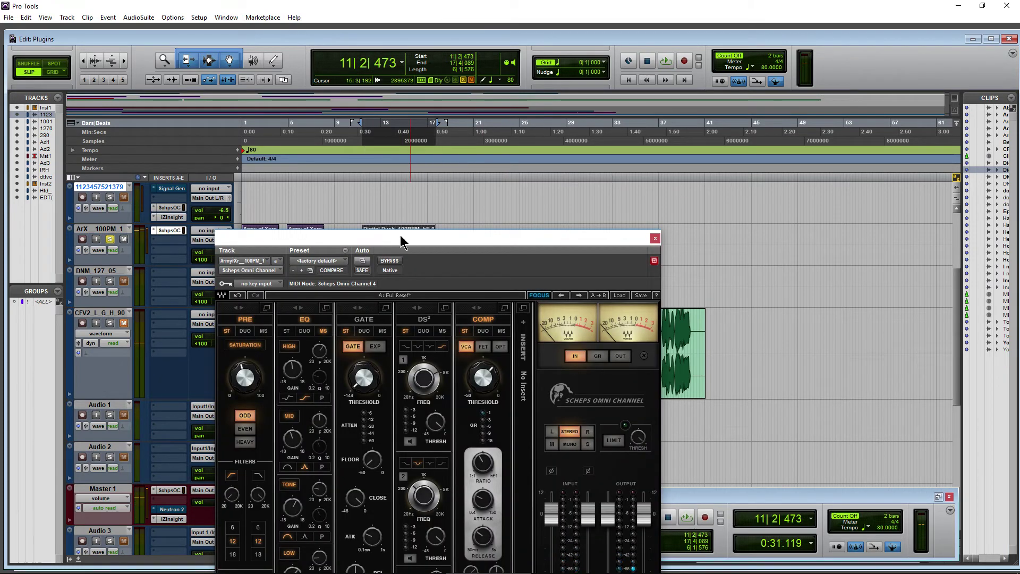
{"action": "left_click", "coordinate": [389, 260]}
{"action": "left_click_drag", "start_coordinate": [448, 237], "coordinate": [650, 111]}
{"action": "key", "text": "space"}
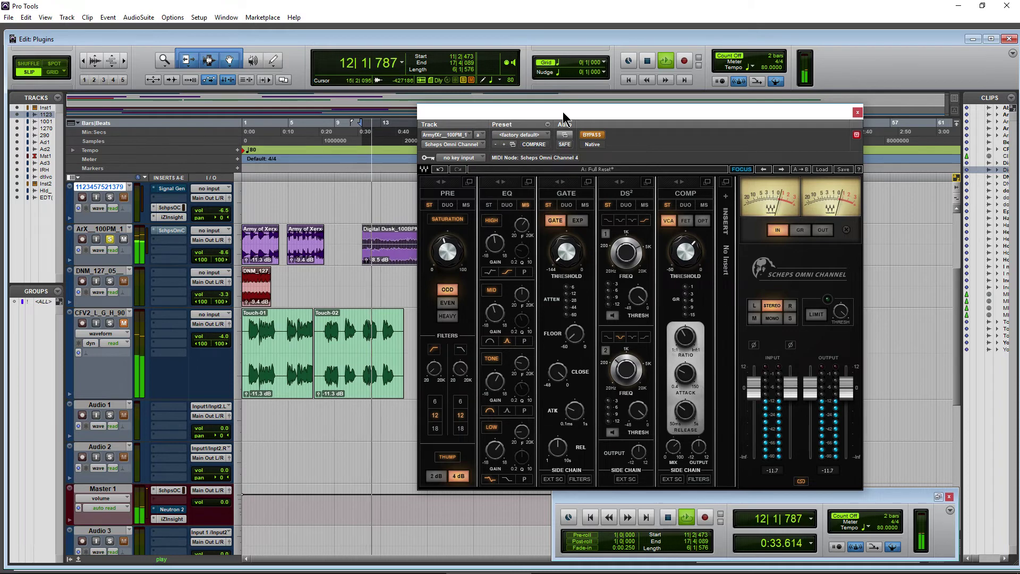
{"action": "left_click_drag", "start_coordinate": [564, 118], "coordinate": [632, 133]}
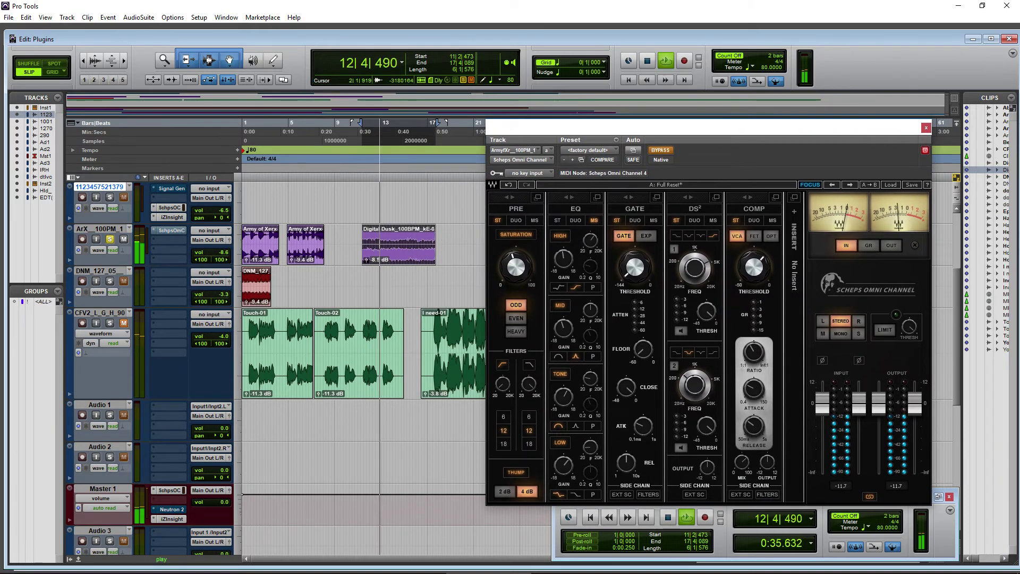
{"action": "key", "text": "space"}
Place the Doomsday loop on the ArX track after Digital Dusk, at bar 18, and audition it
{"action": "mouse_move", "coordinate": [460, 244]}
{"action": "left_mouse_down"}
{"action": "mouse_move", "coordinate": [440, 246]}
{"action": "mouse_move", "coordinate": [462, 257]}
{"action": "left_mouse_up"}
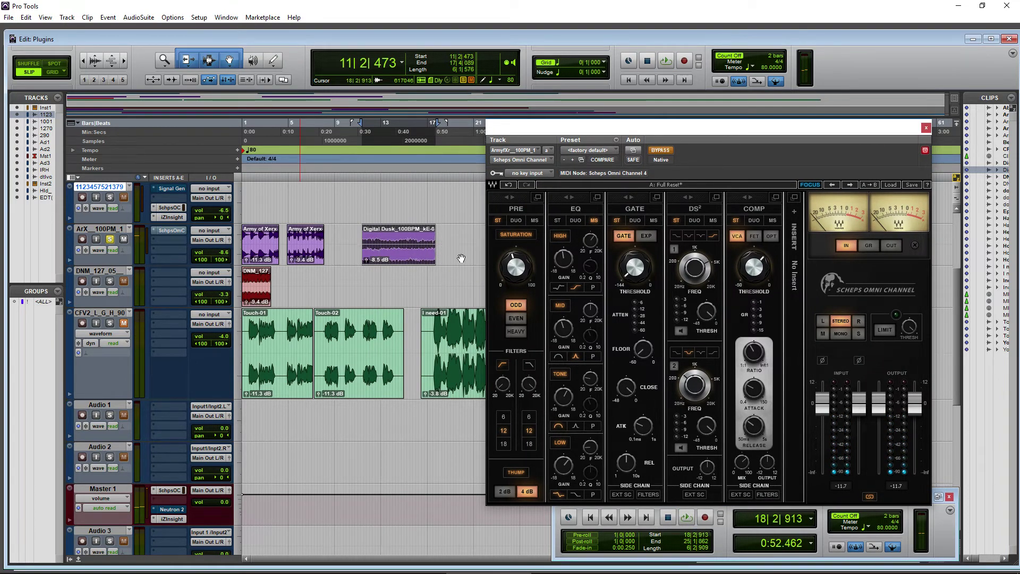
{"action": "key", "text": "space"}
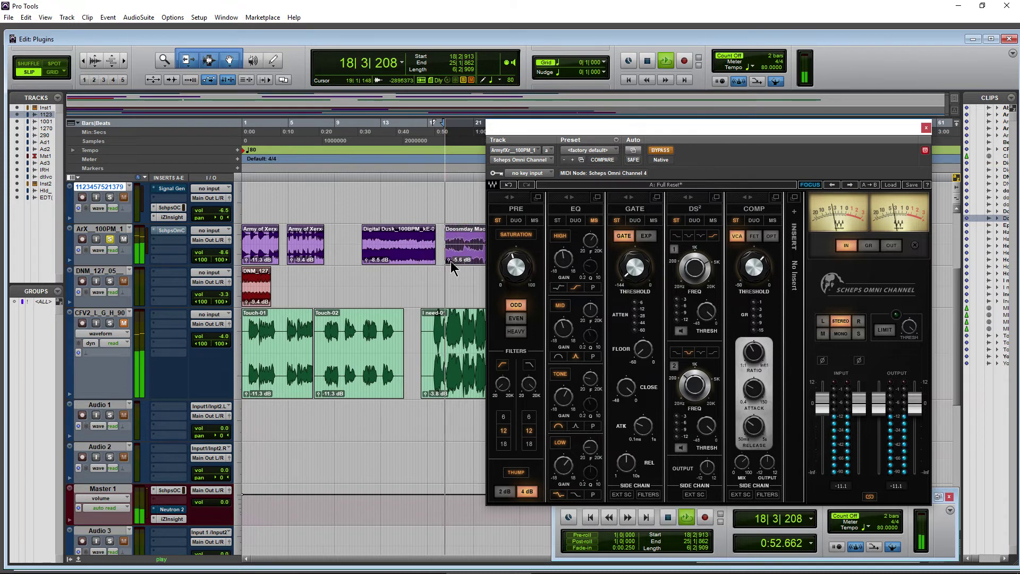
{"action": "key", "text": "space"}
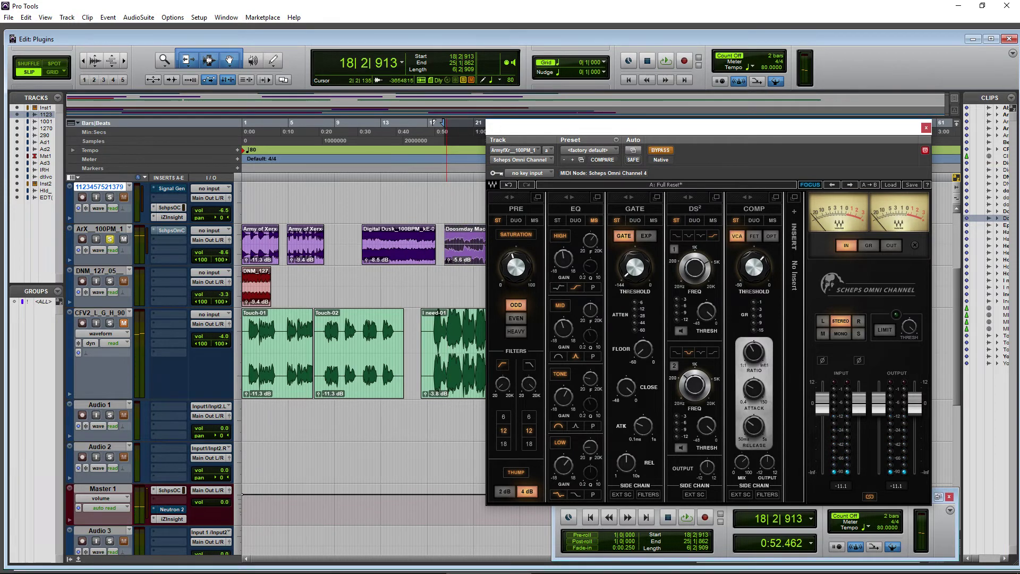
Place the Drop Off_100BPM_kE loop on the ArX track at bar 9 and lower its clip gain to -9.4 dB during playback
{"action": "left_click_drag", "start_coordinate": [351, 246], "coordinate": [344, 266]}
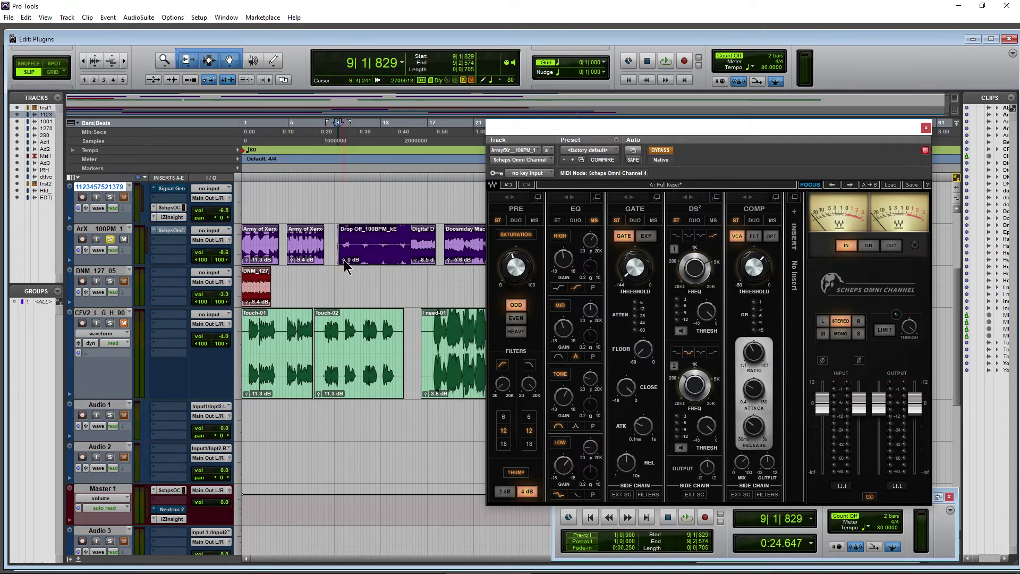
{"action": "key", "text": "ctrl+z"}
{"action": "left_click", "coordinate": [370, 284]}
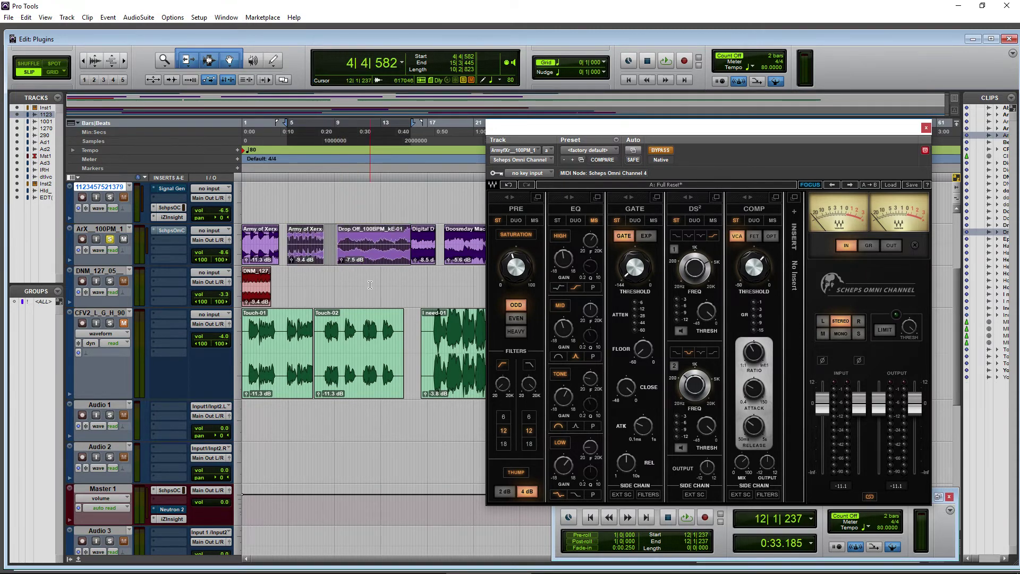
{"action": "left_click", "coordinate": [366, 261]}
{"action": "key", "text": "space"}
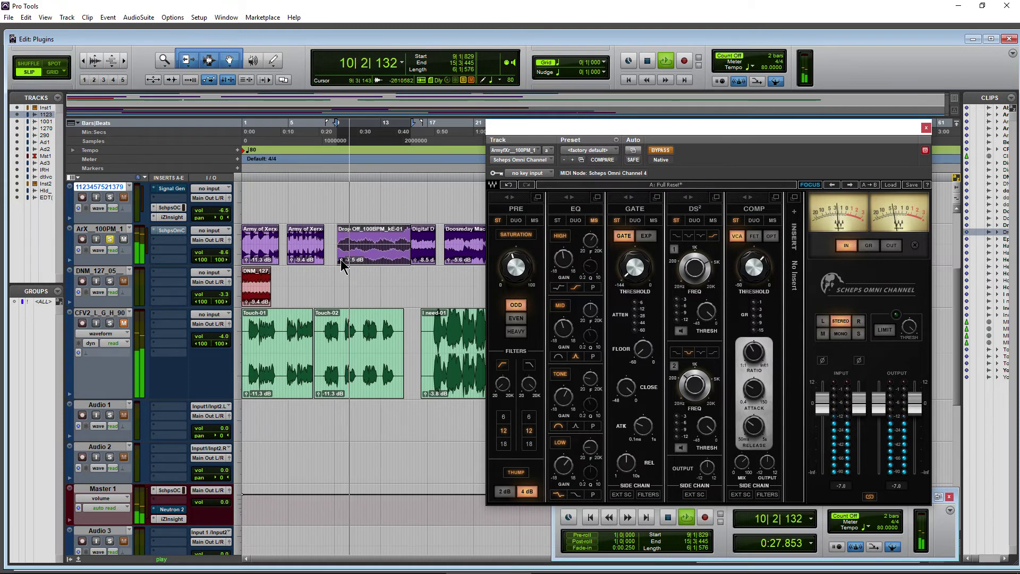
{"action": "left_click_drag", "start_coordinate": [342, 264], "coordinate": [339, 265]}
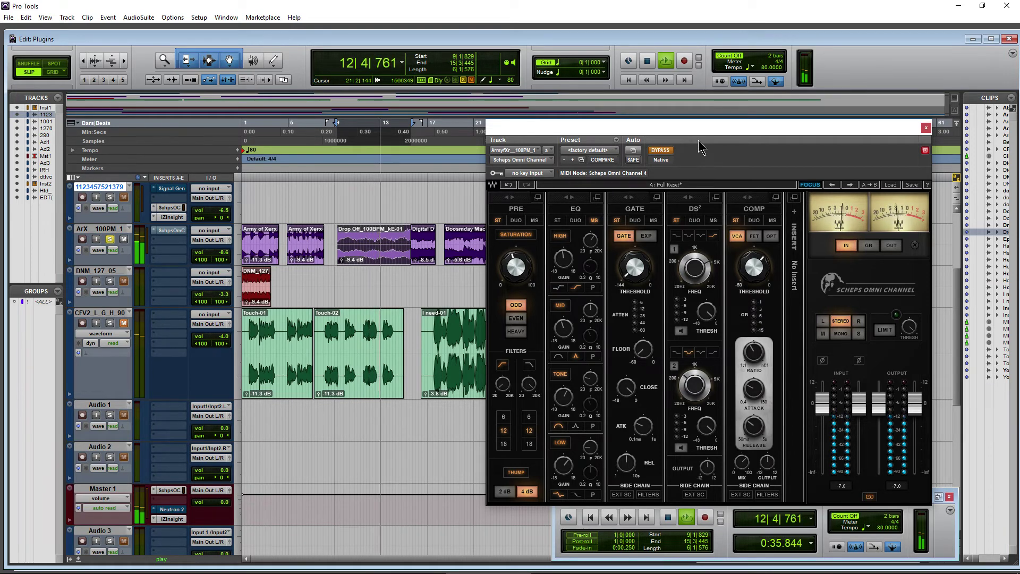
Take the Scheps Omni Channel out of bypass, stop playback and load its Full Reset preset
{"action": "left_click", "coordinate": [660, 150]}
{"action": "key", "text": "space"}
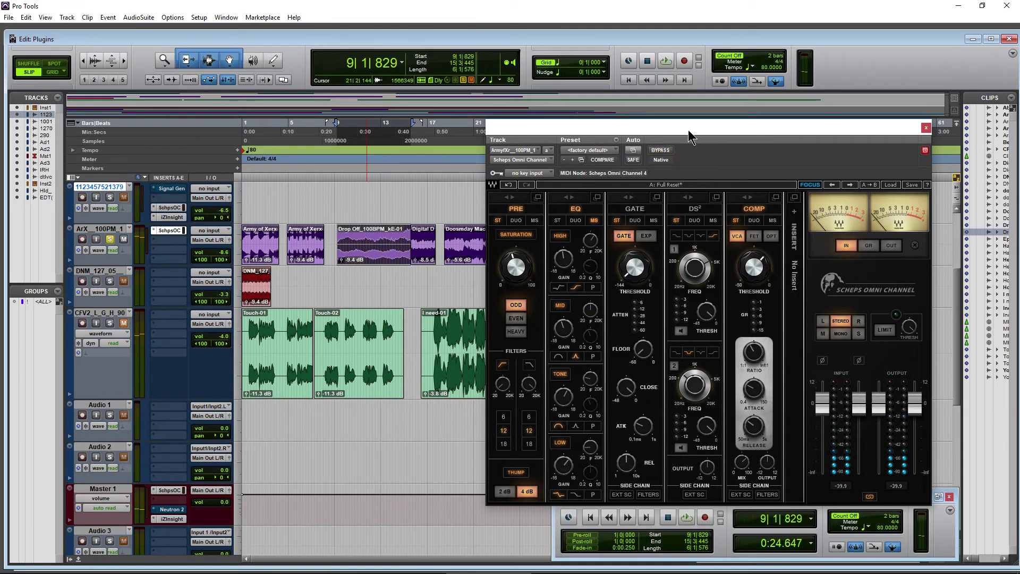
{"action": "left_click_drag", "start_coordinate": [689, 137], "coordinate": [649, 96]}
{"action": "left_click", "coordinate": [849, 144]}
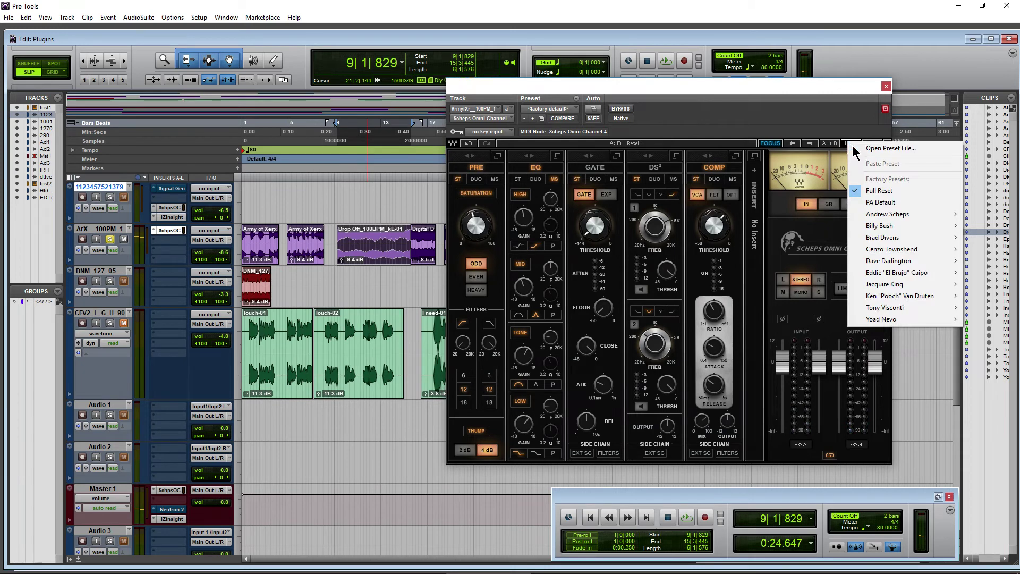
{"action": "left_click", "coordinate": [887, 190]}
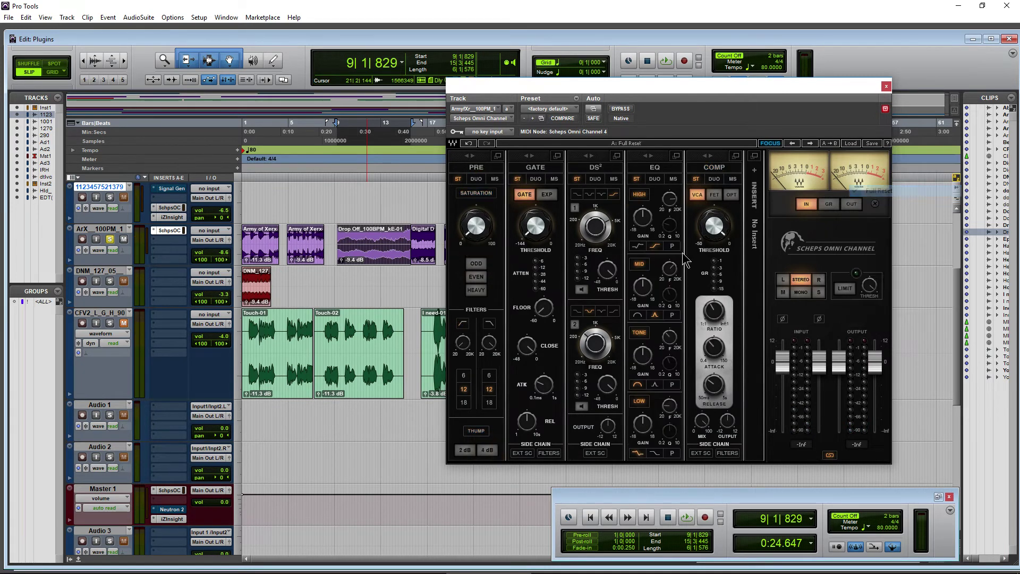
{"action": "left_click_drag", "start_coordinate": [657, 95], "coordinate": [663, 94]}
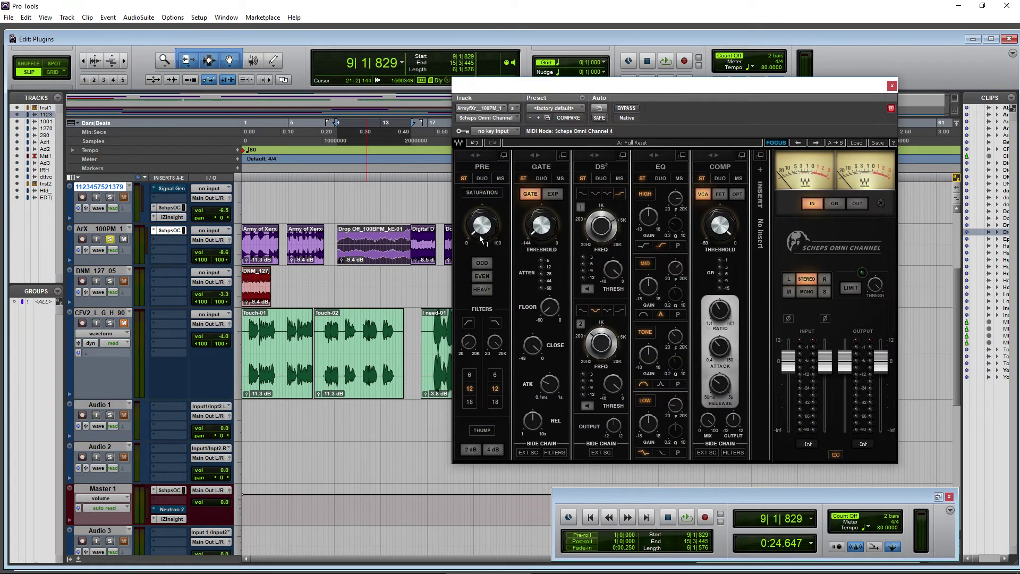
Enable odd saturation in the Pre module and raise its amount slightly past halfway while the Drop Off loop plays
{"action": "left_click", "coordinate": [484, 213]}
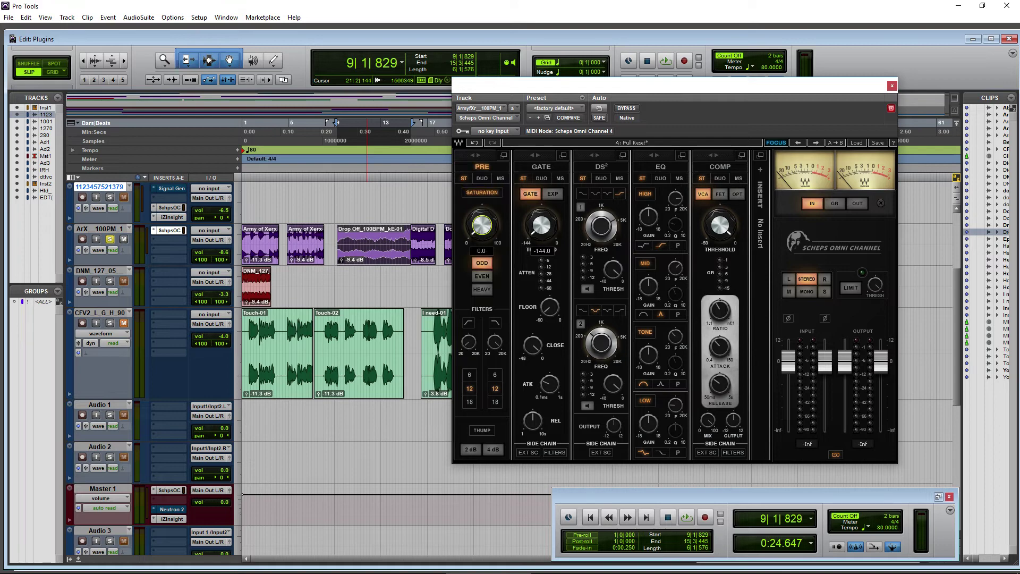
{"action": "key", "text": "space"}
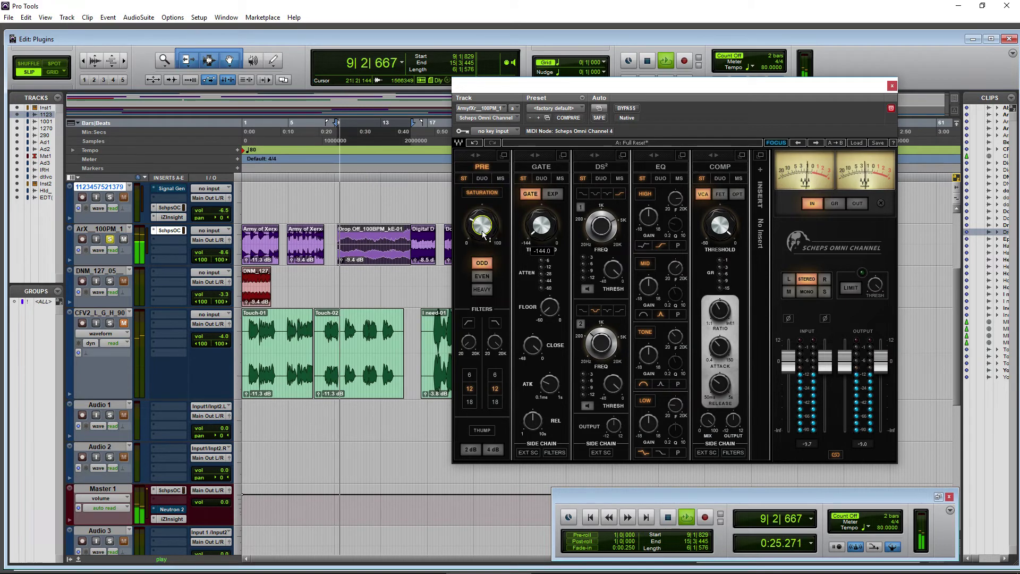
{"action": "left_click_drag", "start_coordinate": [482, 232], "coordinate": [482, 172]}
Turn on Thump at 4 dB in the Pre module, and enable and adjust its low-pass filter
{"action": "left_click", "coordinate": [482, 430]}
{"action": "left_click", "coordinate": [493, 450]}
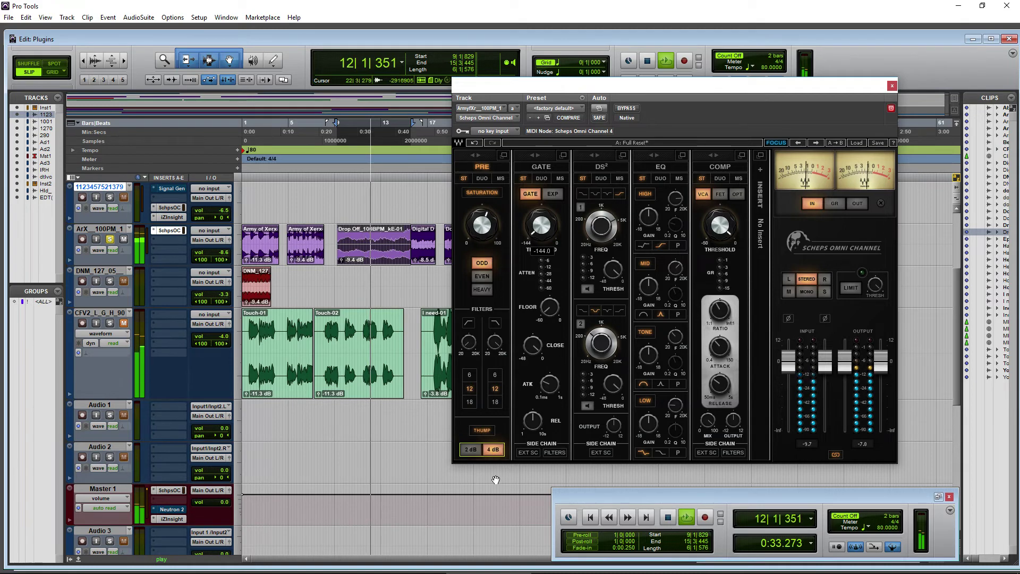
{"action": "left_click", "coordinate": [494, 323]}
{"action": "left_click_drag", "start_coordinate": [495, 341], "coordinate": [494, 318]}
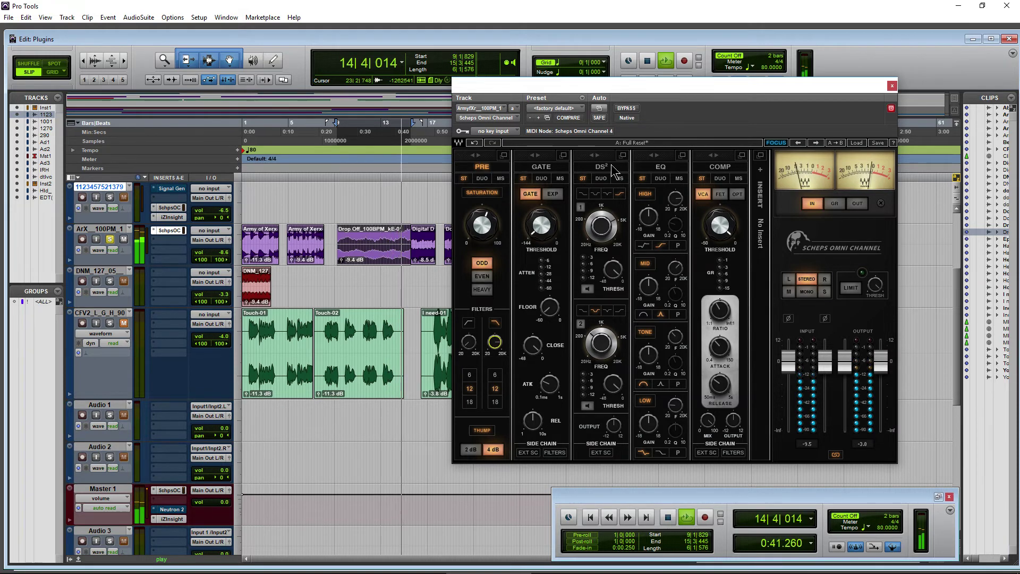
Stop playback, and engage the Comp module by setting its threshold to -11.35
{"action": "key", "text": "space"}
{"action": "left_click_drag", "start_coordinate": [719, 225], "coordinate": [720, 224]}
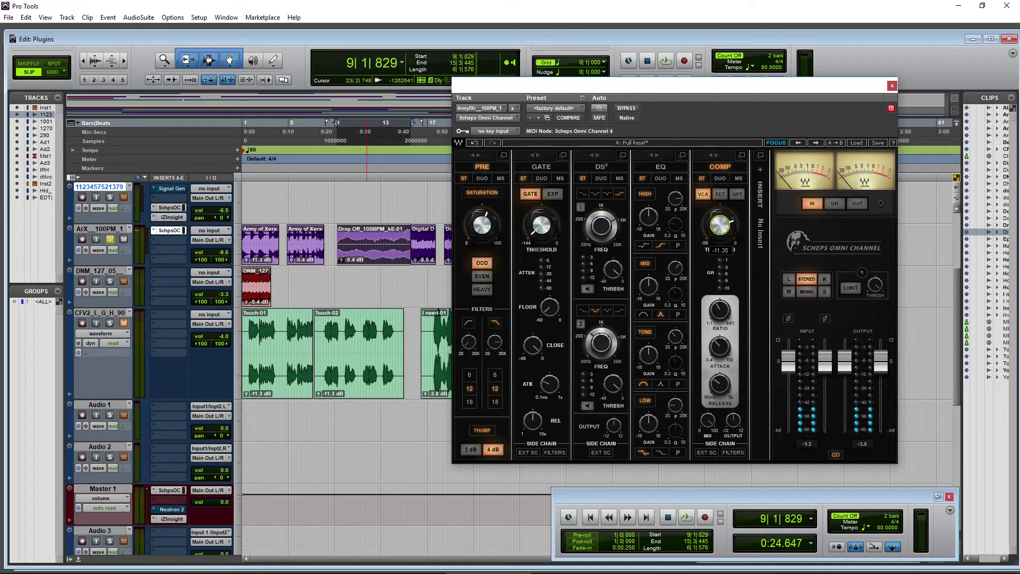
Switch the compressor to OPT mode during playback, then adjust its ratio, timing and output gain
{"action": "key", "text": "space"}
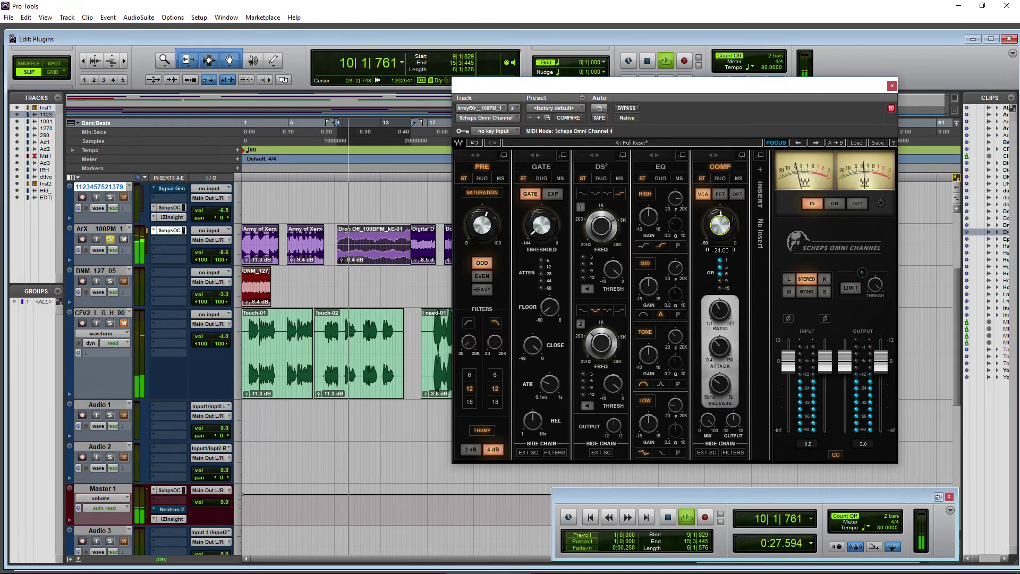
{"action": "left_click", "coordinate": [736, 194]}
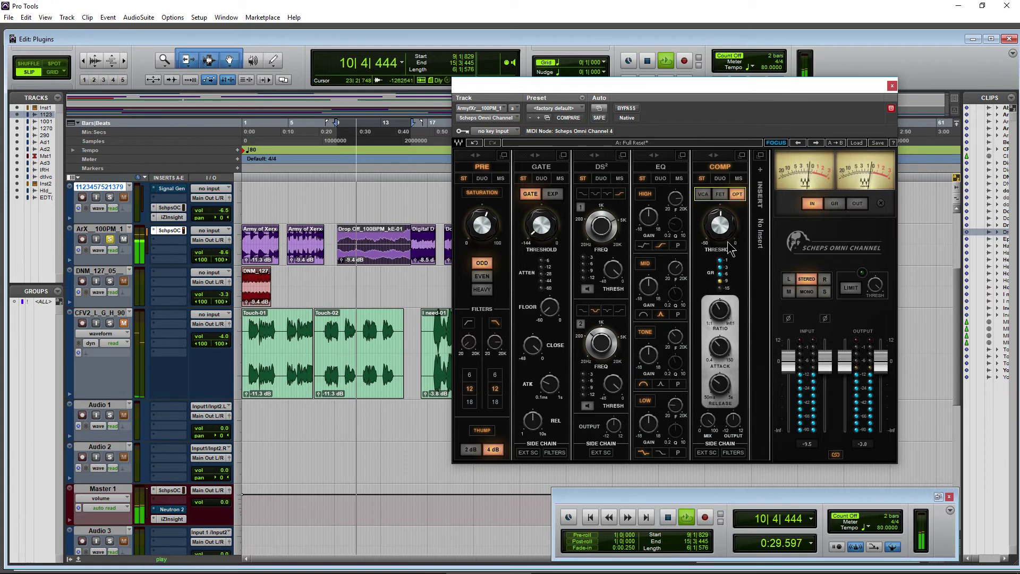
{"action": "left_click", "coordinate": [720, 309]}
{"action": "left_click_drag", "start_coordinate": [720, 309], "coordinate": [719, 298]}
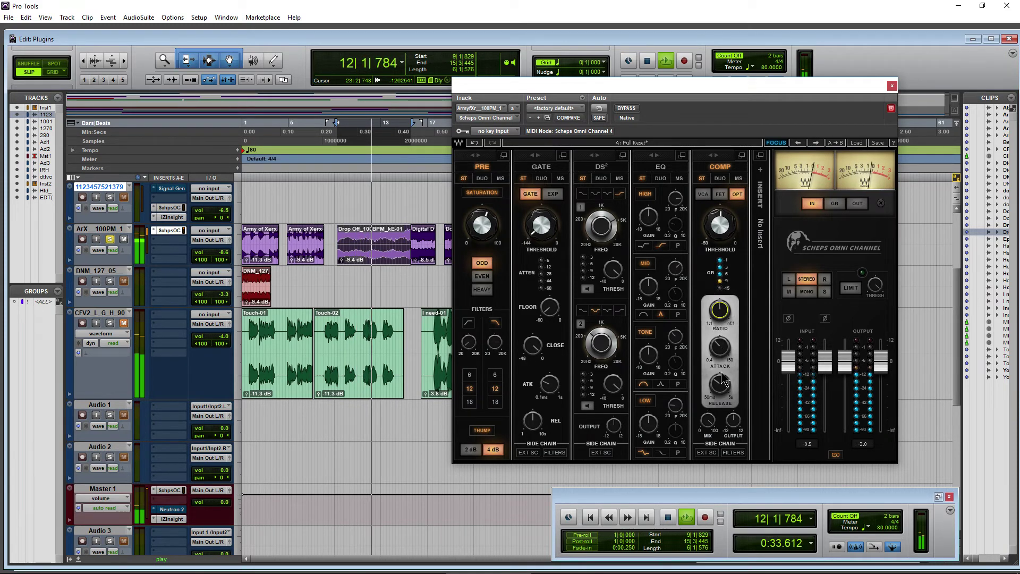
{"action": "left_click", "coordinate": [720, 391]}
{"action": "left_click", "coordinate": [707, 419]}
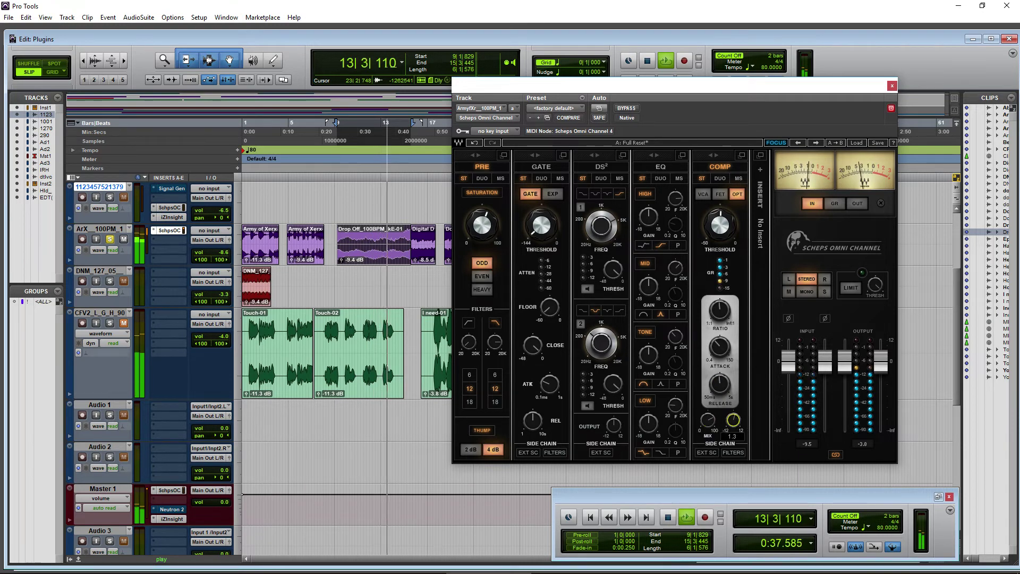
{"action": "left_click", "coordinate": [738, 422]}
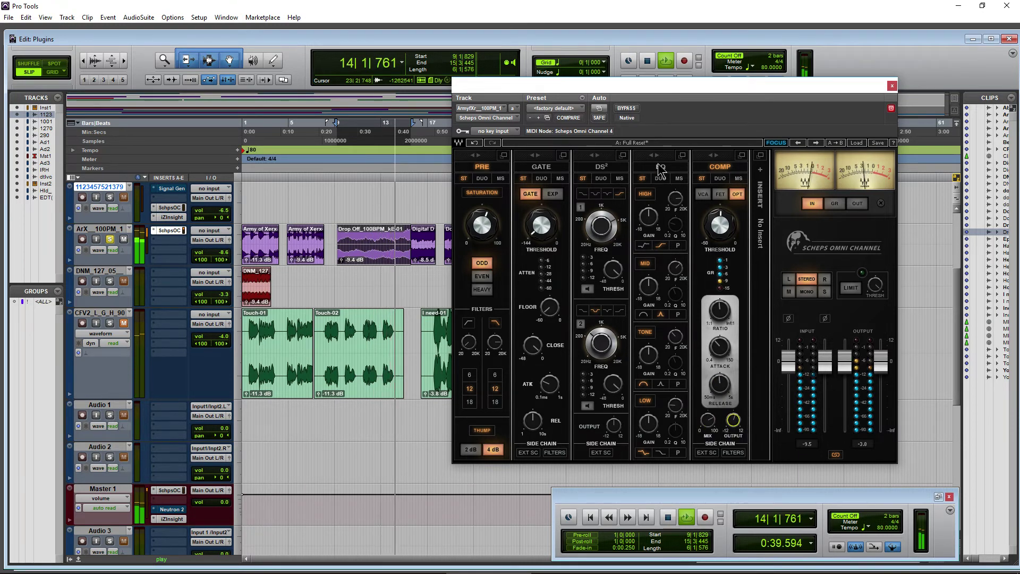
Expand the EQ section, solo the High band to tune its frequency, and cut the band's gain during playback
{"action": "left_click", "coordinate": [661, 165]}
{"action": "key", "text": "space"}
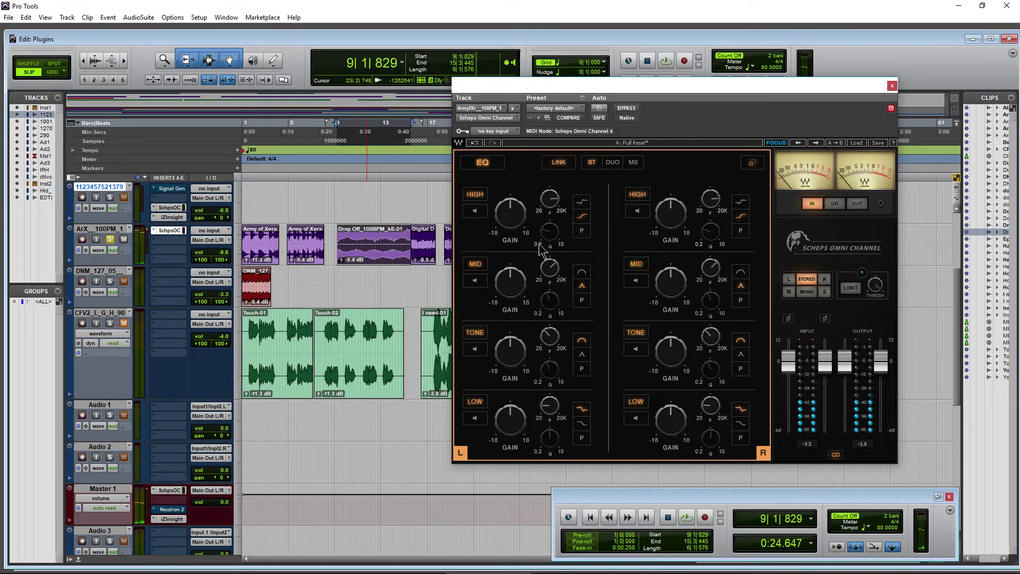
{"action": "left_click", "coordinate": [475, 211]}
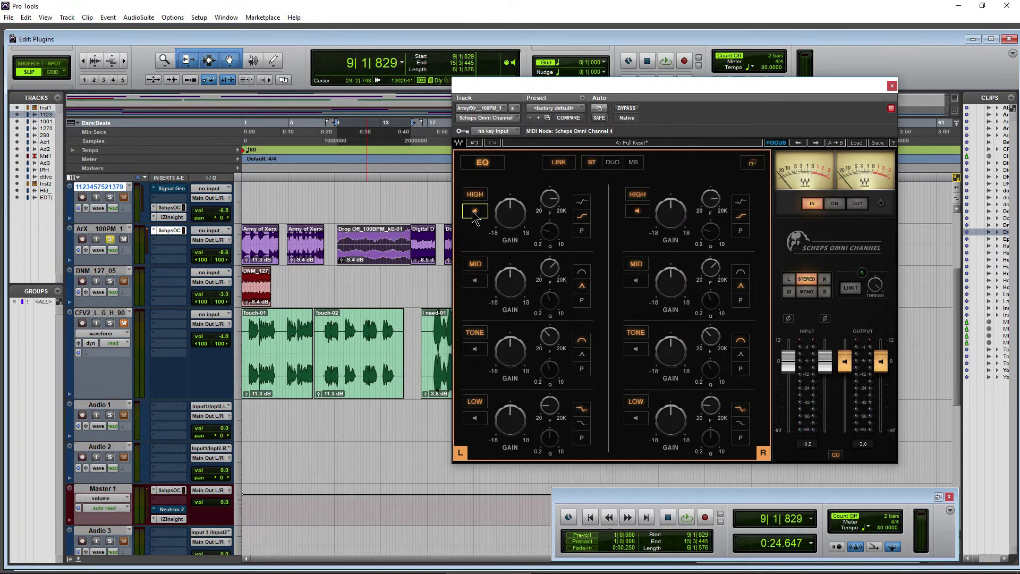
{"action": "key", "text": "space"}
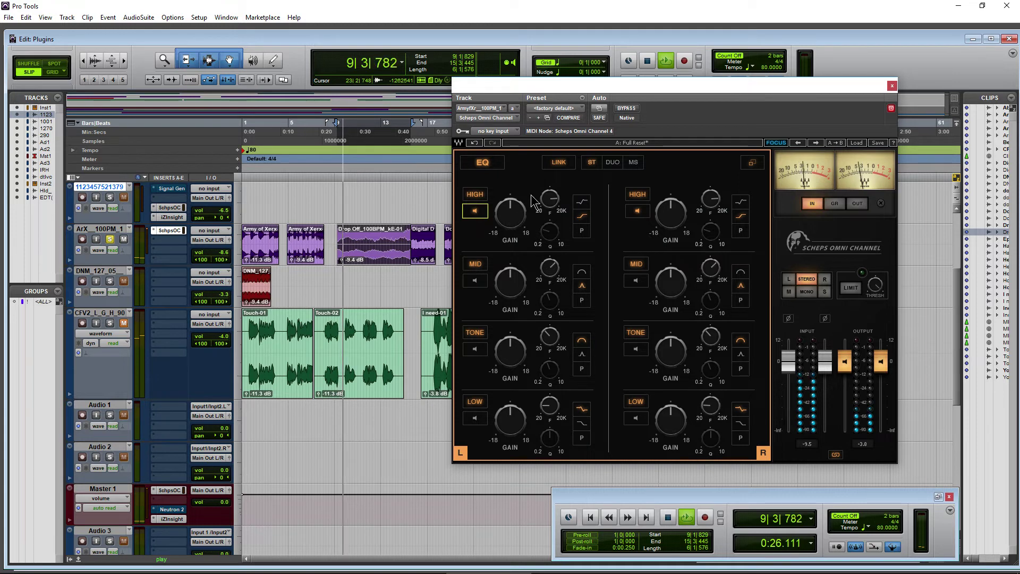
{"action": "left_click_drag", "start_coordinate": [549, 198], "coordinate": [550, 190]}
{"action": "left_click", "coordinate": [474, 211]}
{"action": "left_click_drag", "start_coordinate": [510, 212], "coordinate": [502, 279]}
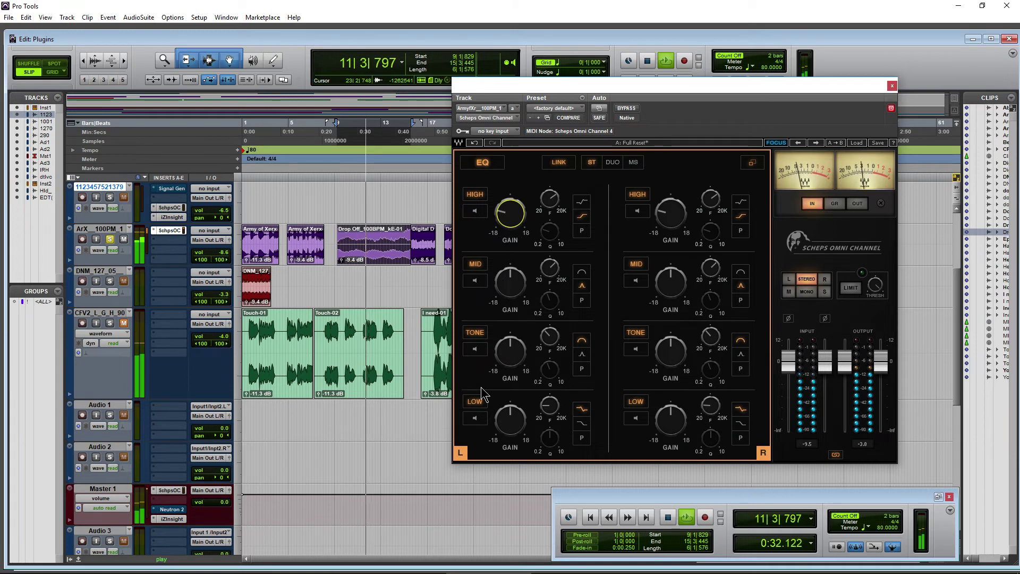
Boost the EQ's Low band gain and cut the Tone band's gain, auditioning each band in solo
{"action": "left_click", "coordinate": [474, 417]}
{"action": "left_click_drag", "start_coordinate": [549, 406], "coordinate": [515, 427]}
{"action": "left_click", "coordinate": [474, 348]}
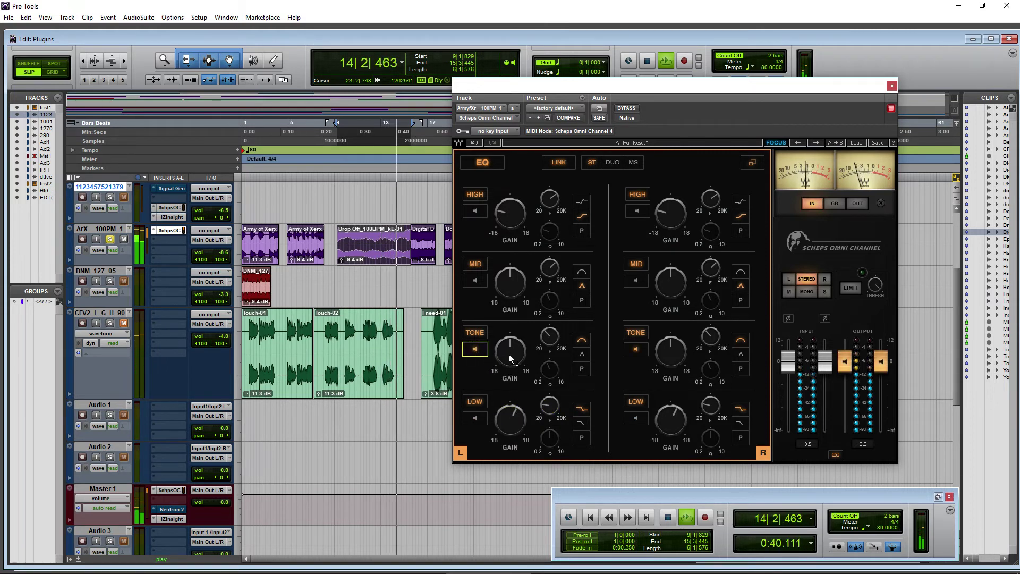
{"action": "mouse_move", "coordinate": [511, 348]}
{"action": "left_mouse_down"}
{"action": "mouse_move", "coordinate": [511, 395]}
{"action": "mouse_move", "coordinate": [507, 359]}
{"action": "left_mouse_up"}
{"action": "left_click", "coordinate": [475, 348]}
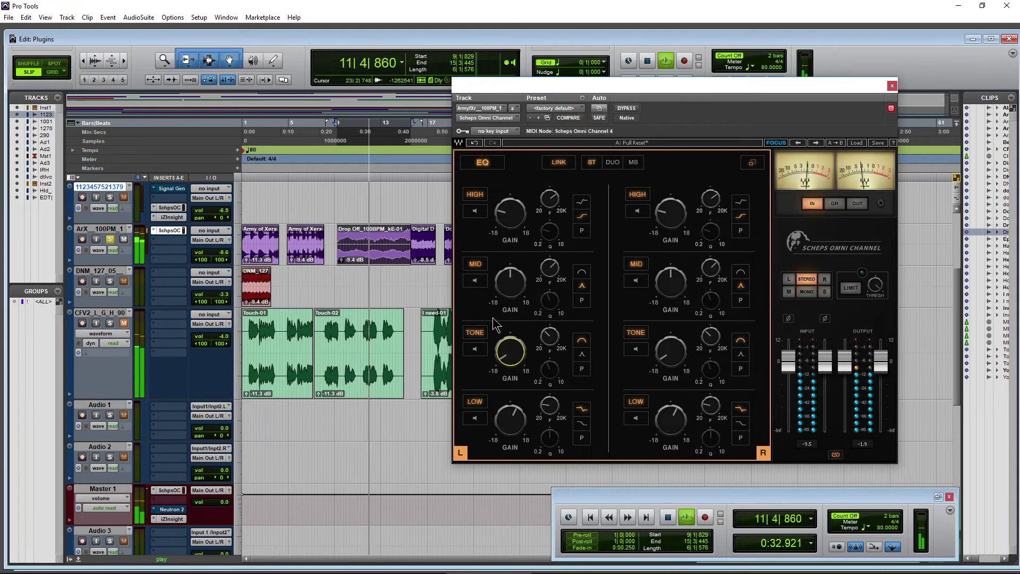
Solo the EQ's Mid band, give it the wide bell shape, tune its frequency, and cut its gain
{"action": "left_click", "coordinate": [475, 280]}
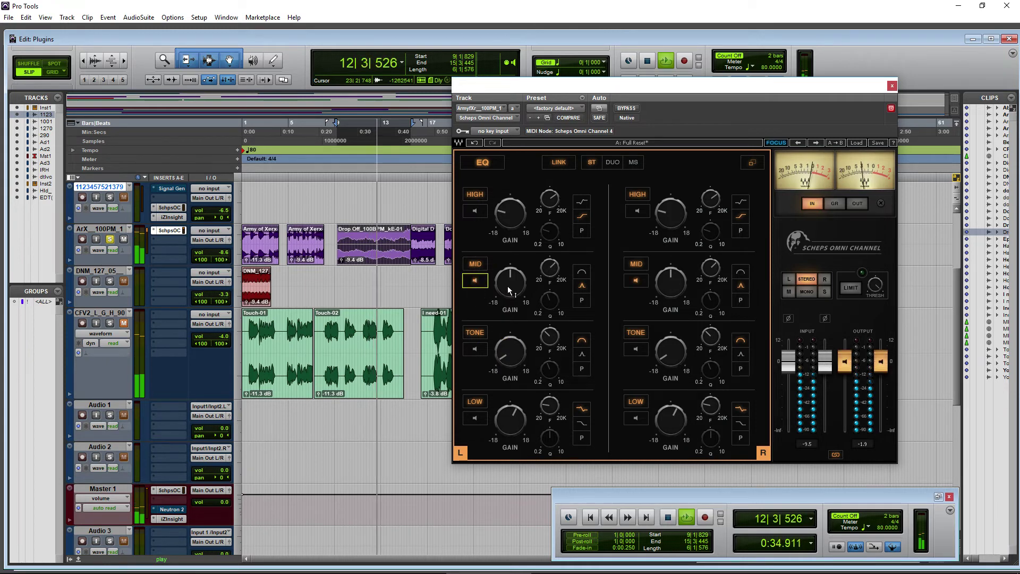
{"action": "left_click_drag", "start_coordinate": [550, 268], "coordinate": [549, 263]}
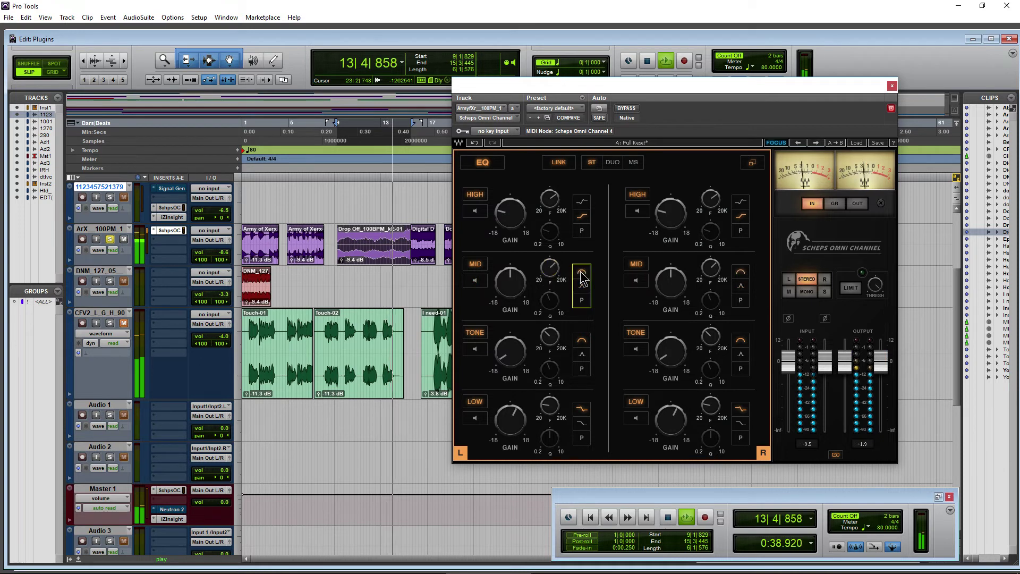
{"action": "left_click", "coordinate": [474, 280]}
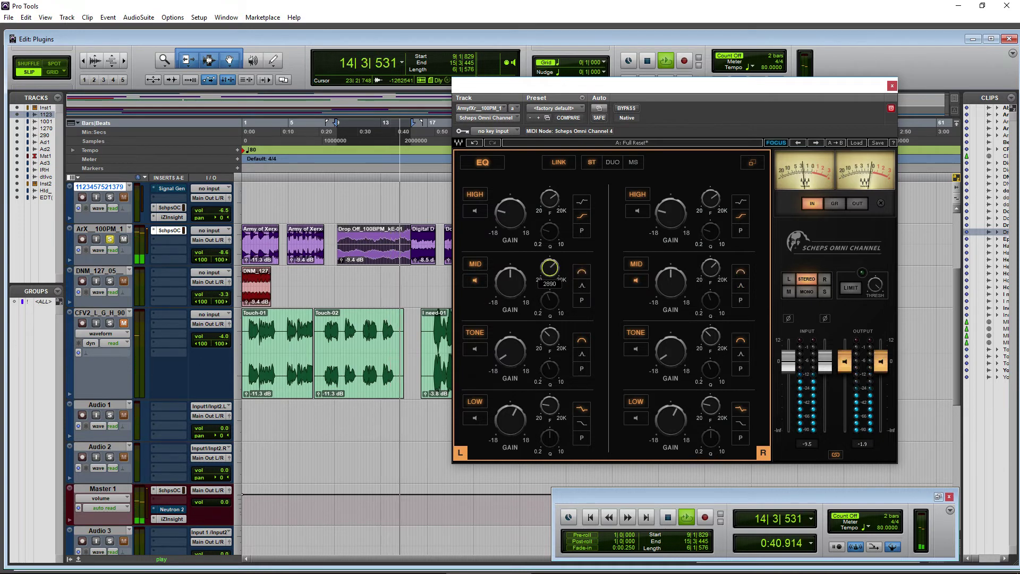
{"action": "left_click", "coordinate": [551, 268]}
{"action": "left_click_drag", "start_coordinate": [550, 268], "coordinate": [550, 264]}
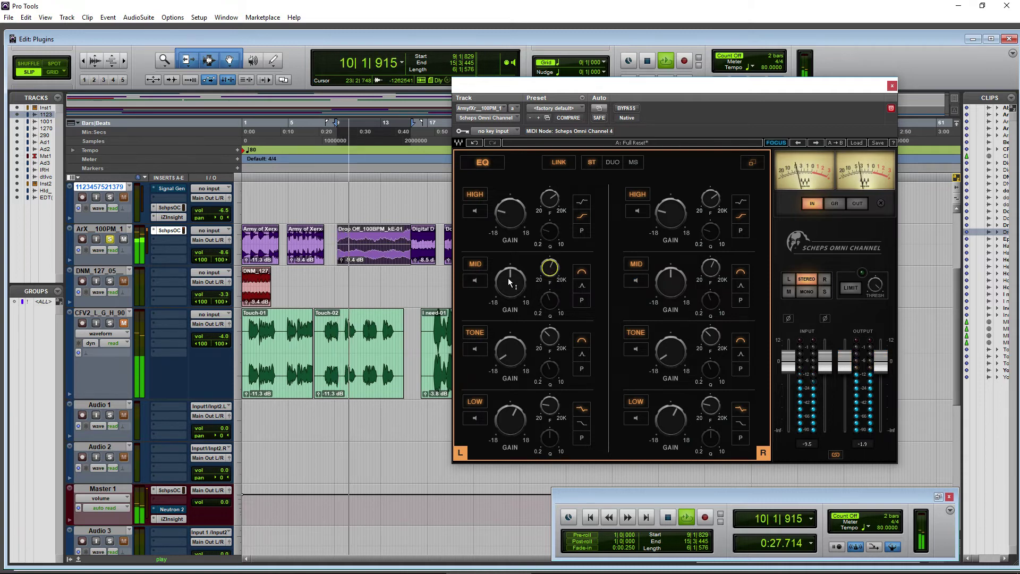
{"action": "left_click_drag", "start_coordinate": [509, 279], "coordinate": [508, 285]}
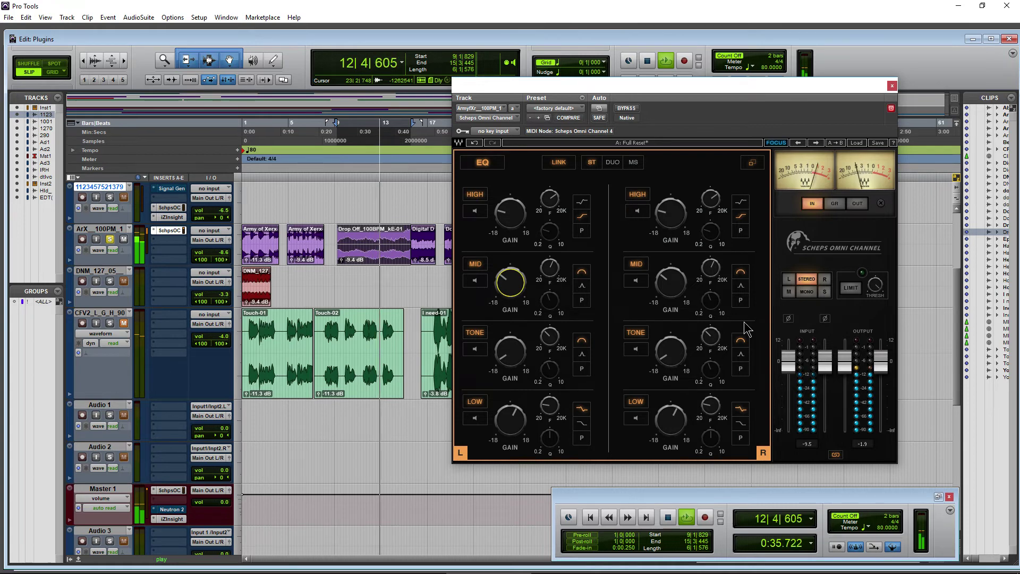
Return to the full channel strip view and compare the sound with the plugin bypassed and active
{"action": "left_click", "coordinate": [752, 162]}
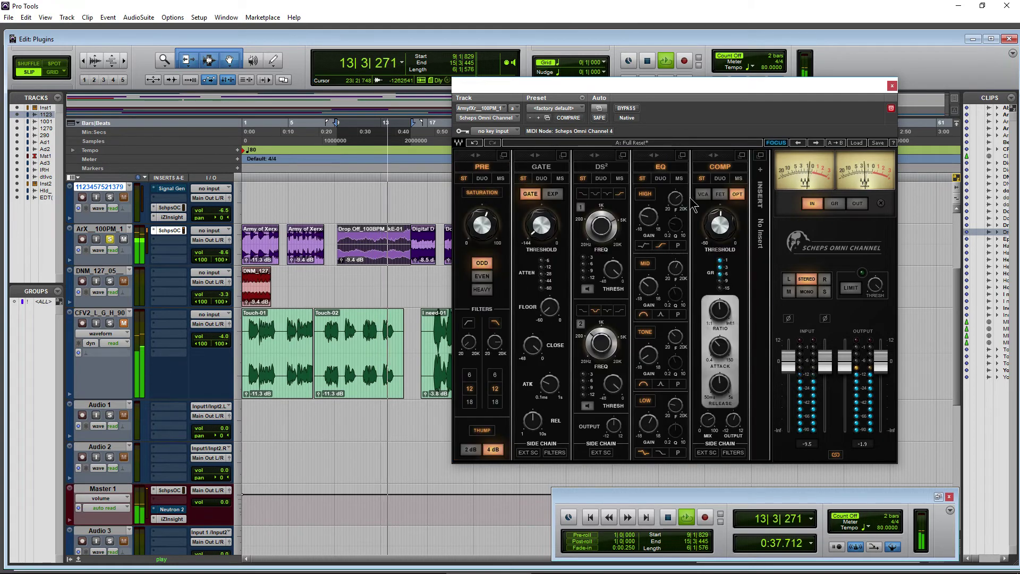
{"action": "left_click_drag", "start_coordinate": [735, 91], "coordinate": [666, 85]}
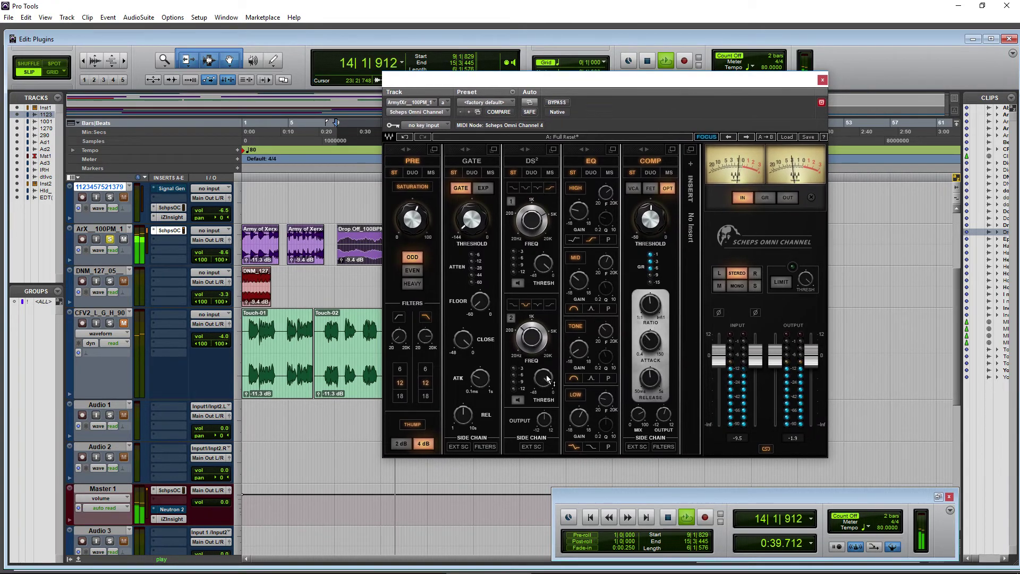
{"action": "left_click", "coordinate": [557, 103]}
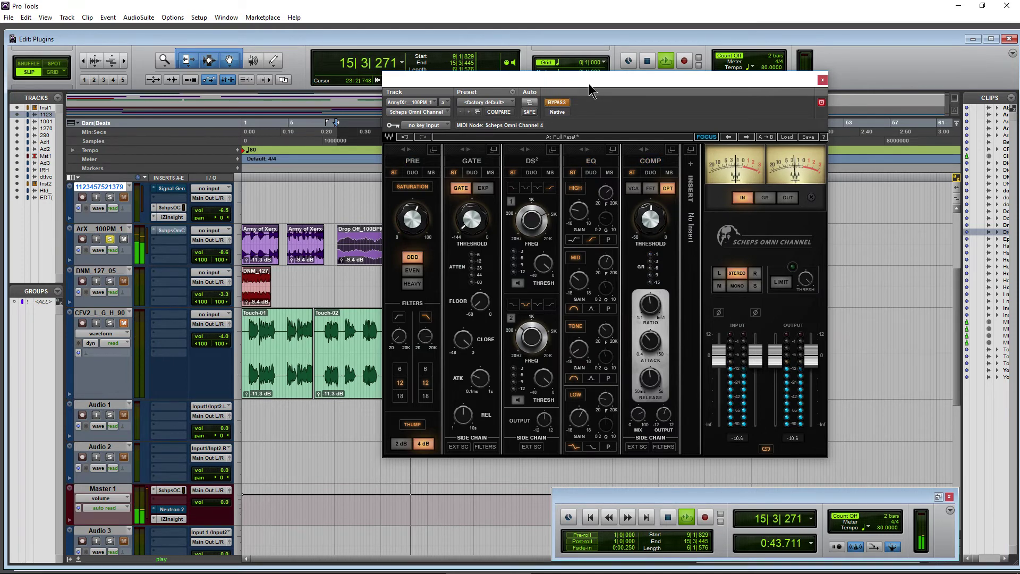
{"action": "left_click", "coordinate": [563, 104]}
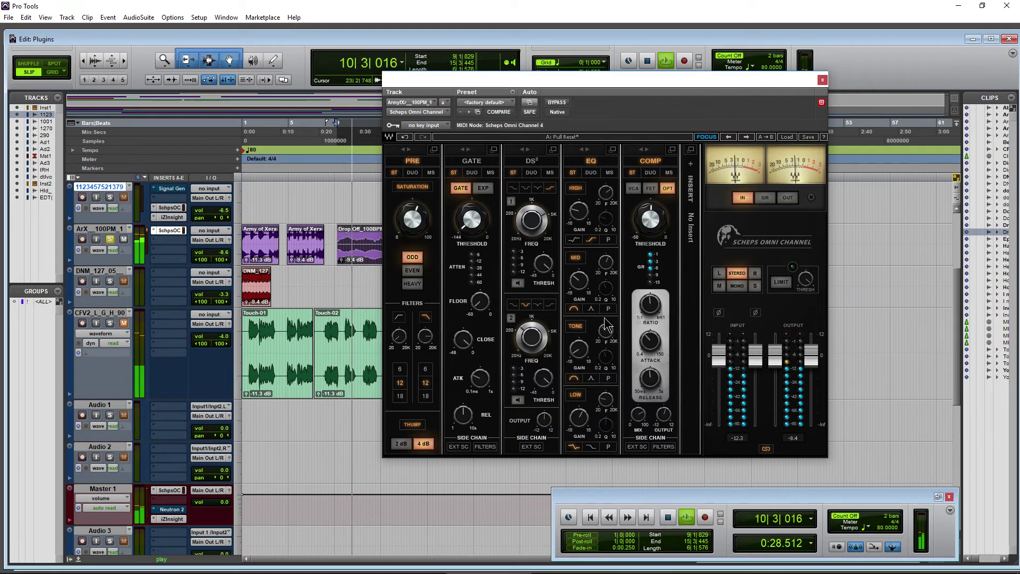
Enable the first DS2 de-esser band with a dip shape at about 1147 Hz and lower its threshold while listening to the band
{"action": "left_click", "coordinate": [517, 282]}
{"action": "left_click_drag", "start_coordinate": [536, 231], "coordinate": [538, 218]}
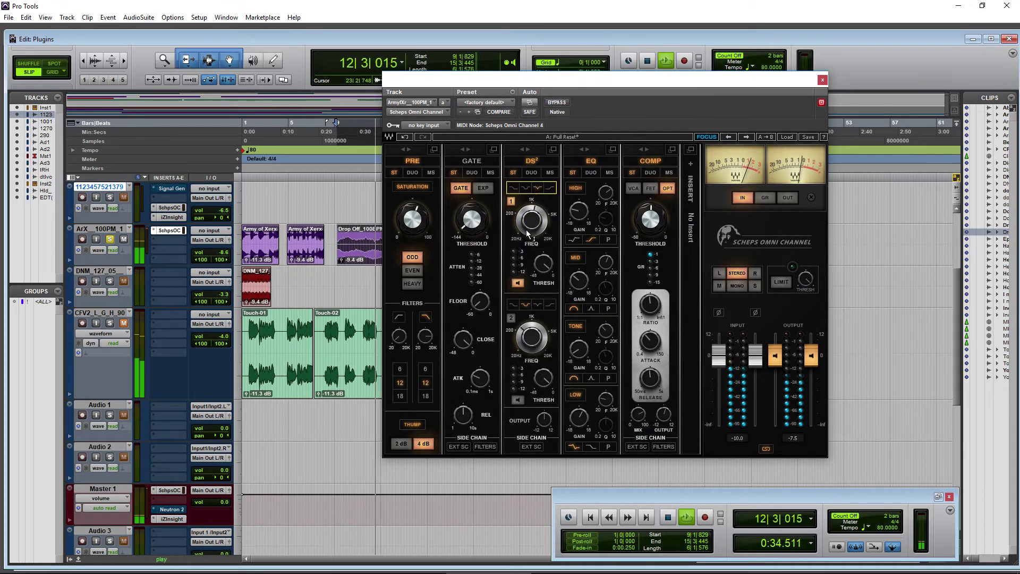
{"action": "left_click_drag", "start_coordinate": [531, 220], "coordinate": [531, 229]}
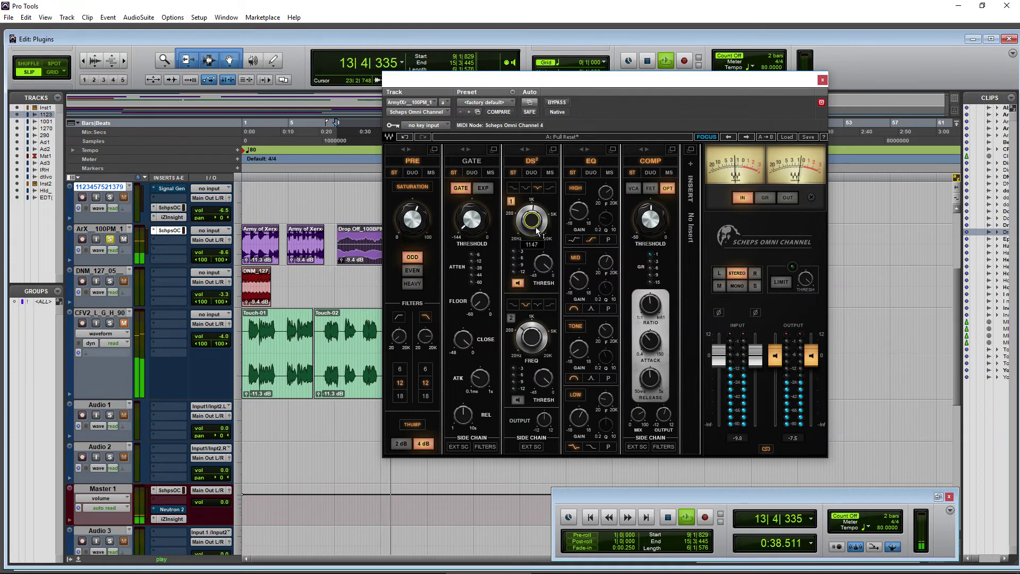
{"action": "left_click_drag", "start_coordinate": [543, 264], "coordinate": [543, 267]}
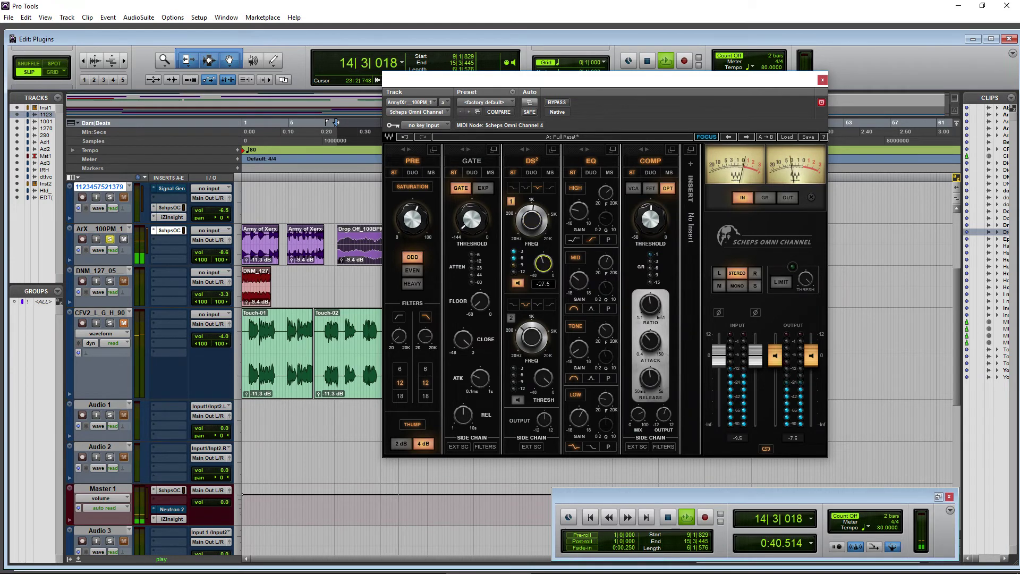
{"action": "left_click_drag", "start_coordinate": [543, 267], "coordinate": [543, 271]}
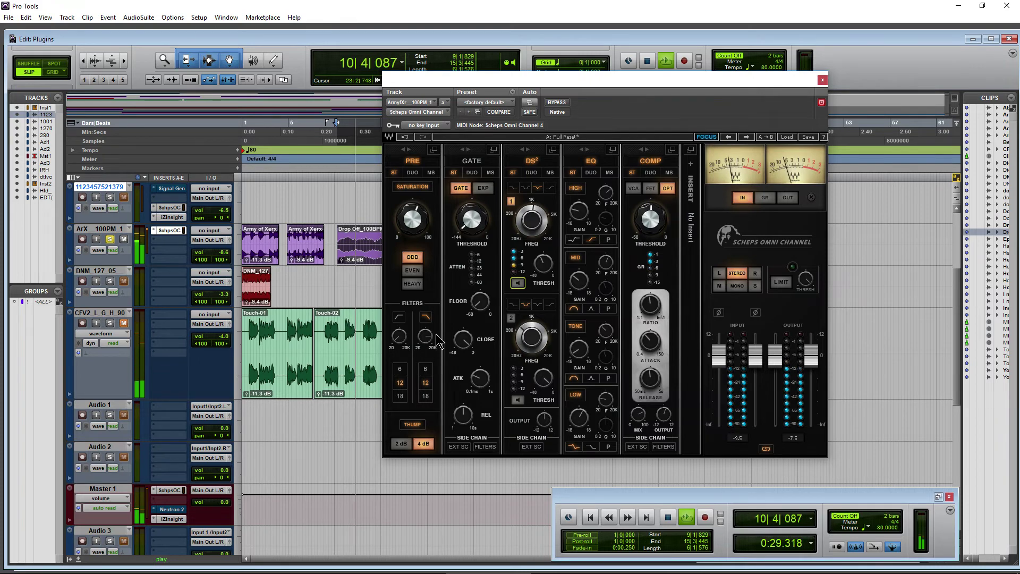
Increase the PRE saturation, trying Heavy before settling on the Odd character, and raise the compressor's output gain
{"action": "left_click", "coordinate": [413, 283]}
{"action": "mouse_move", "coordinate": [412, 219]}
{"action": "left_mouse_down"}
{"action": "mouse_move", "coordinate": [412, 201]}
{"action": "mouse_move", "coordinate": [412, 215]}
{"action": "left_mouse_up"}
{"action": "left_click", "coordinate": [412, 256]}
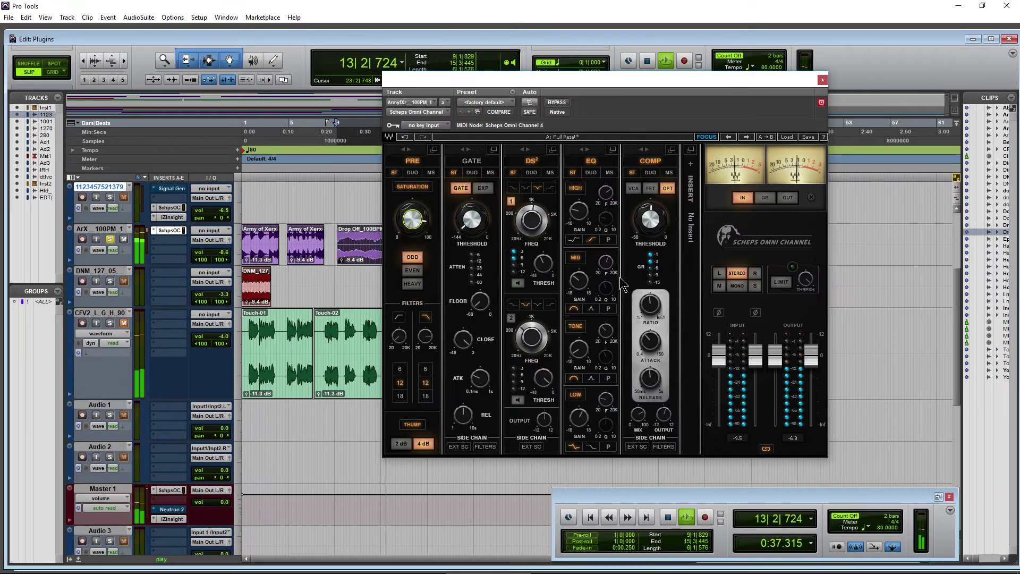
{"action": "left_click_drag", "start_coordinate": [641, 414], "coordinate": [662, 415]}
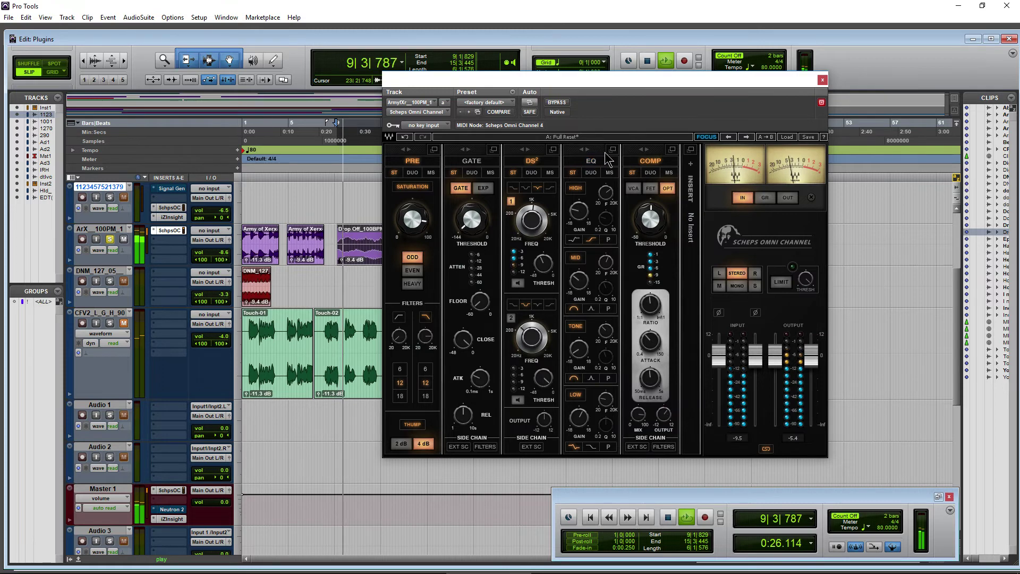
Boost the EQ's Low band gain further and enable the output limiter with a threshold of -3.0
{"action": "left_click", "coordinate": [612, 149]}
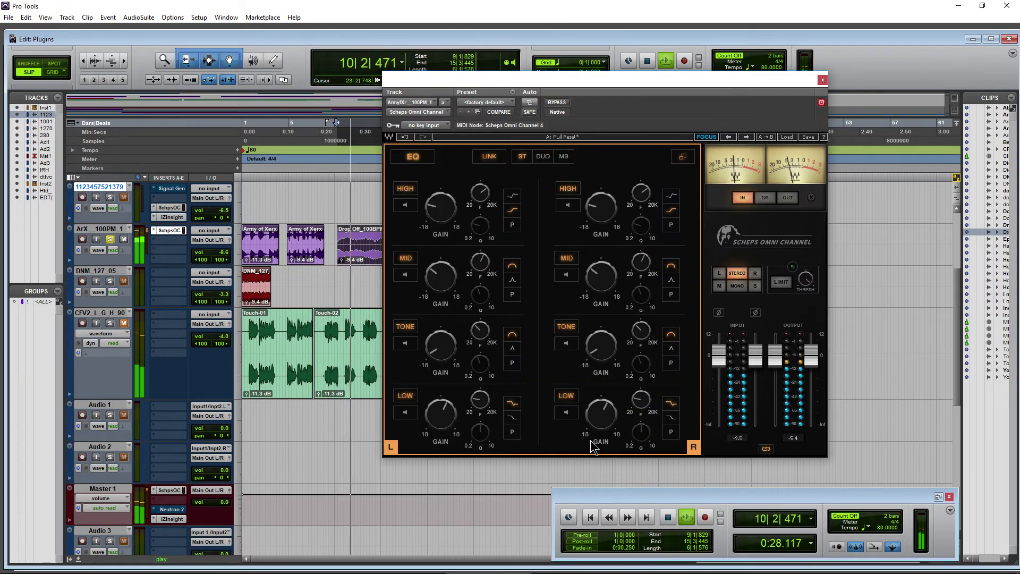
{"action": "left_click_drag", "start_coordinate": [640, 401], "coordinate": [601, 406]}
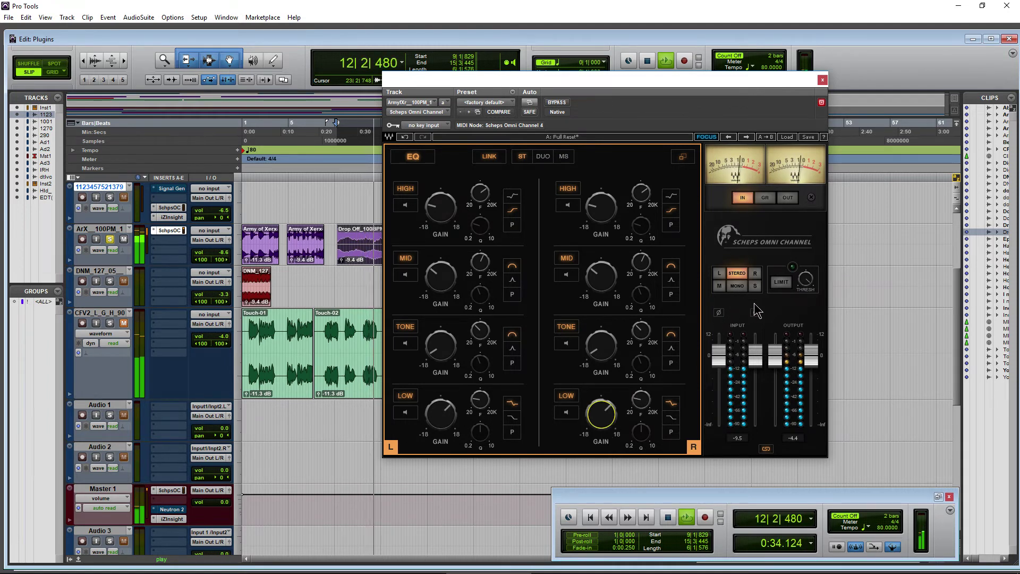
{"action": "left_click_drag", "start_coordinate": [807, 283], "coordinate": [807, 290]}
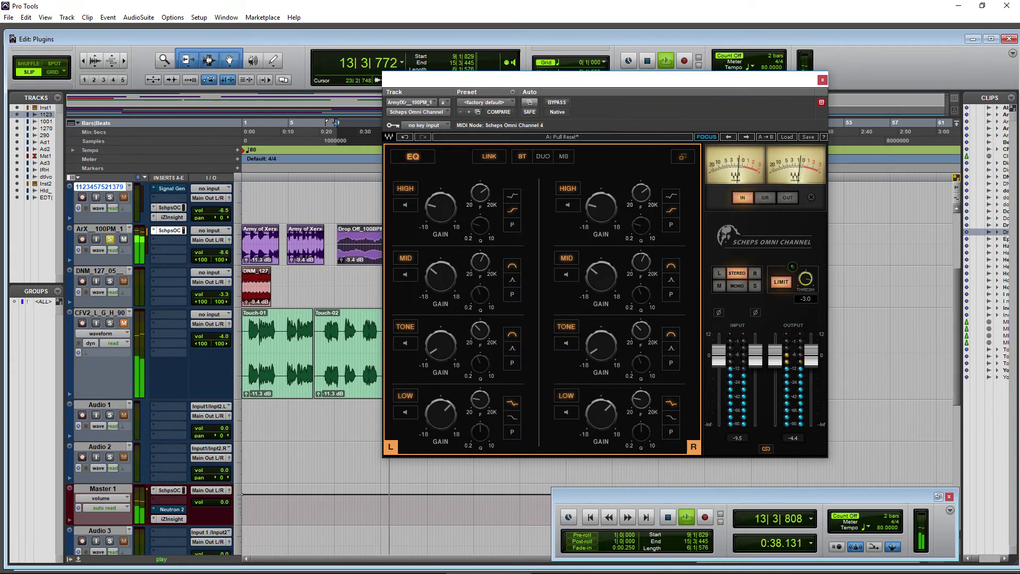
{"action": "left_click", "coordinate": [682, 157]}
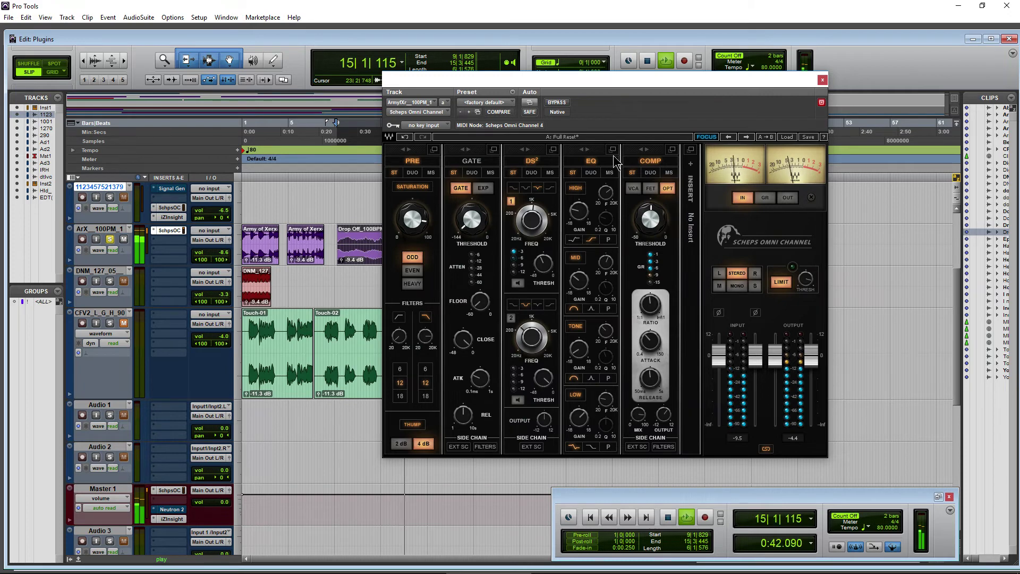
Compare the bypassed and processed sound once more with the plugin window moved off the clips, then stop playback
{"action": "left_click", "coordinate": [556, 102]}
{"action": "left_click_drag", "start_coordinate": [612, 84], "coordinate": [701, 90]}
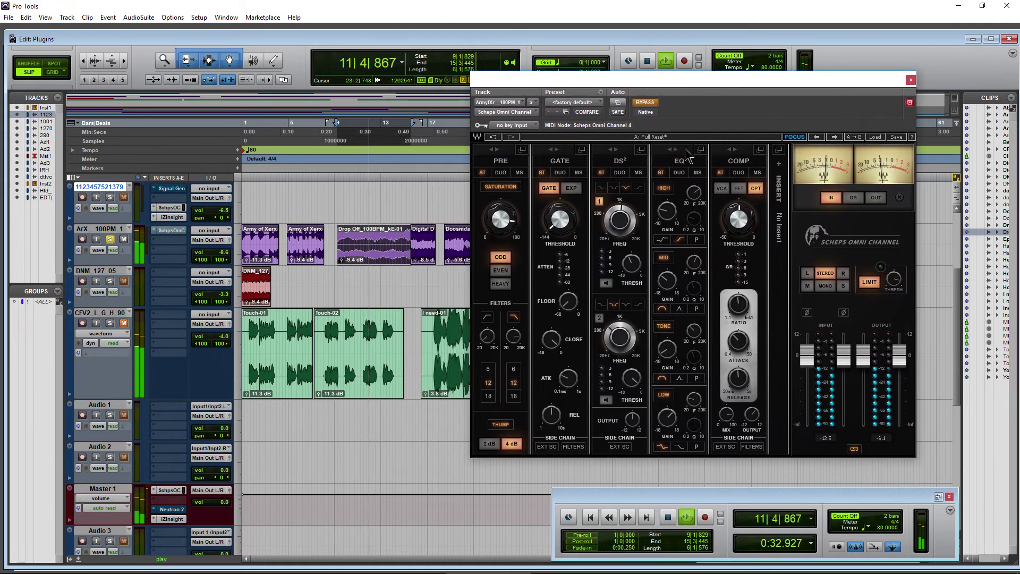
{"action": "left_click", "coordinate": [653, 104]}
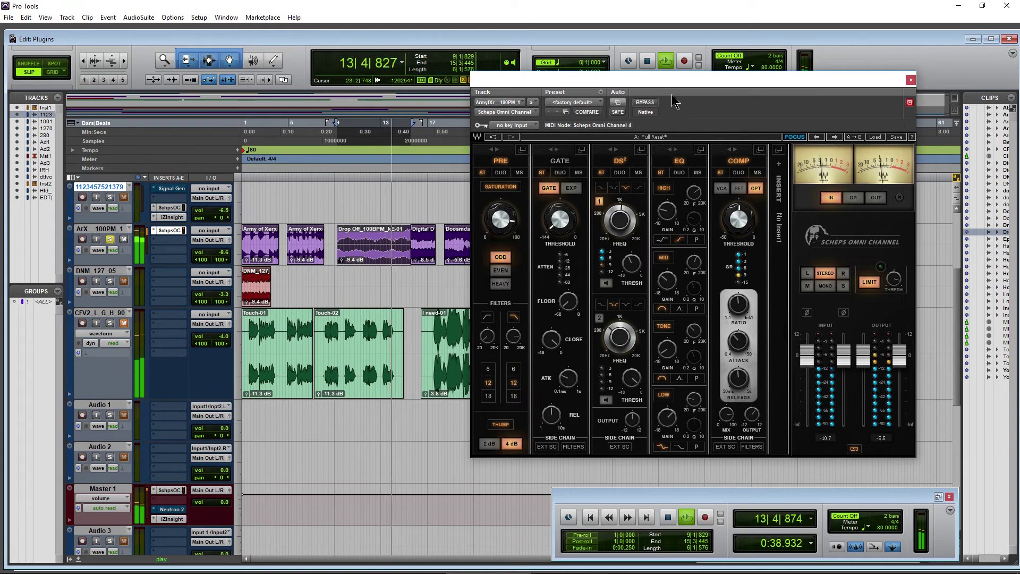
{"action": "left_click", "coordinate": [648, 62]}
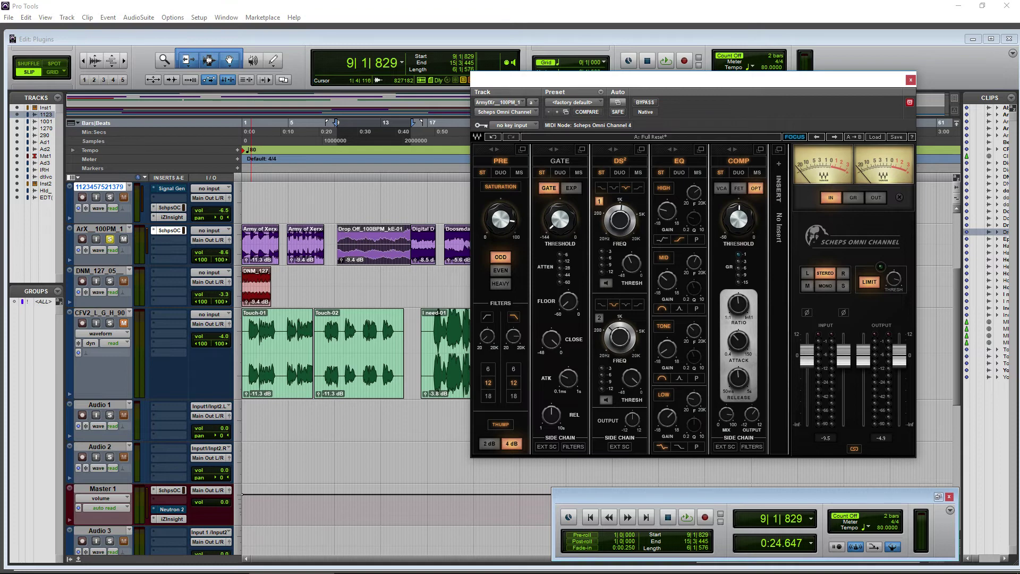
Close the plugin window and place the Aubit clip from the clip list on the ArX__100PM track after the Doomsday Machine clip
{"action": "left_click", "coordinate": [911, 80]}
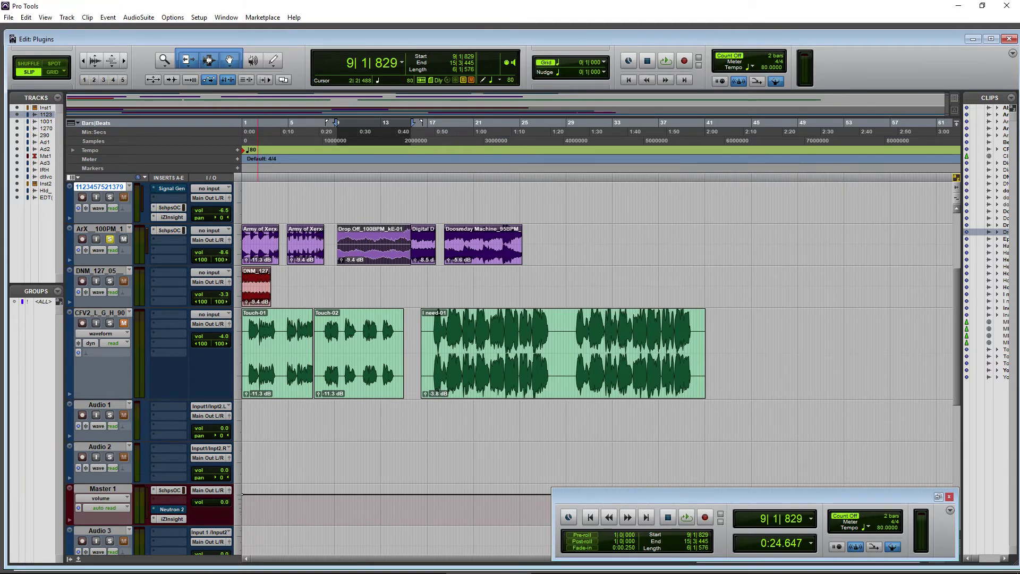
{"action": "left_click_drag", "start_coordinate": [1004, 143], "coordinate": [571, 259]}
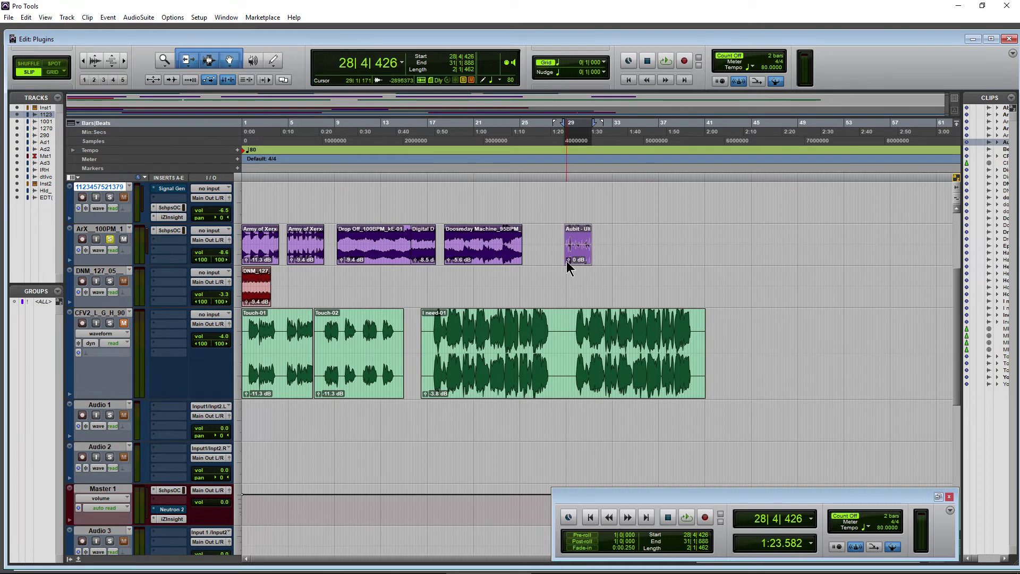
Lower the Aubit clip's gain to -9.4 dB and play the clip
{"action": "left_click_drag", "start_coordinate": [570, 260], "coordinate": [567, 262]}
{"action": "key", "text": "space"}
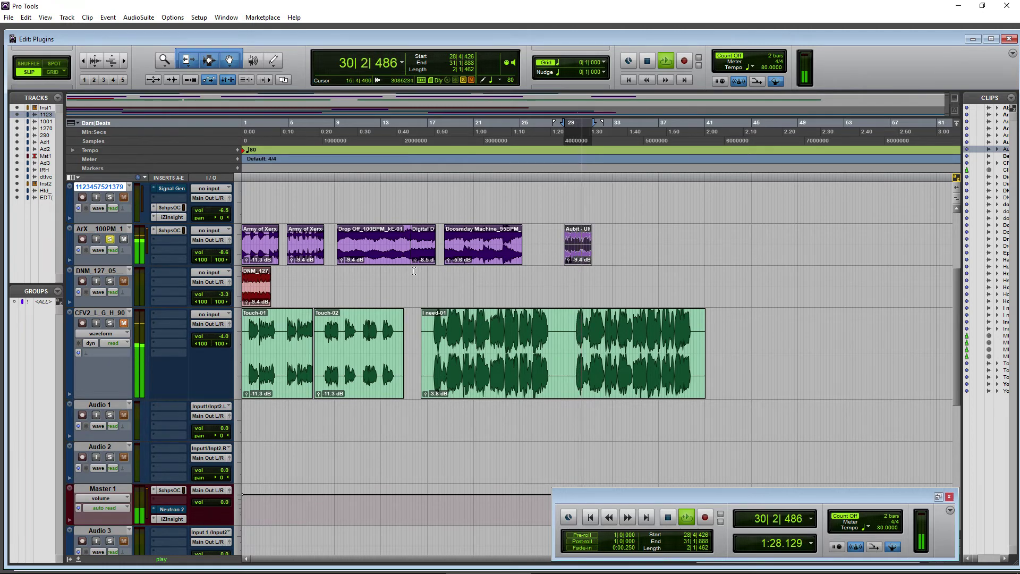
Open the ArX__100PM track's Scheps Omni Channel, bypass it and load the Full Reset preset
{"action": "left_click", "coordinate": [164, 230]}
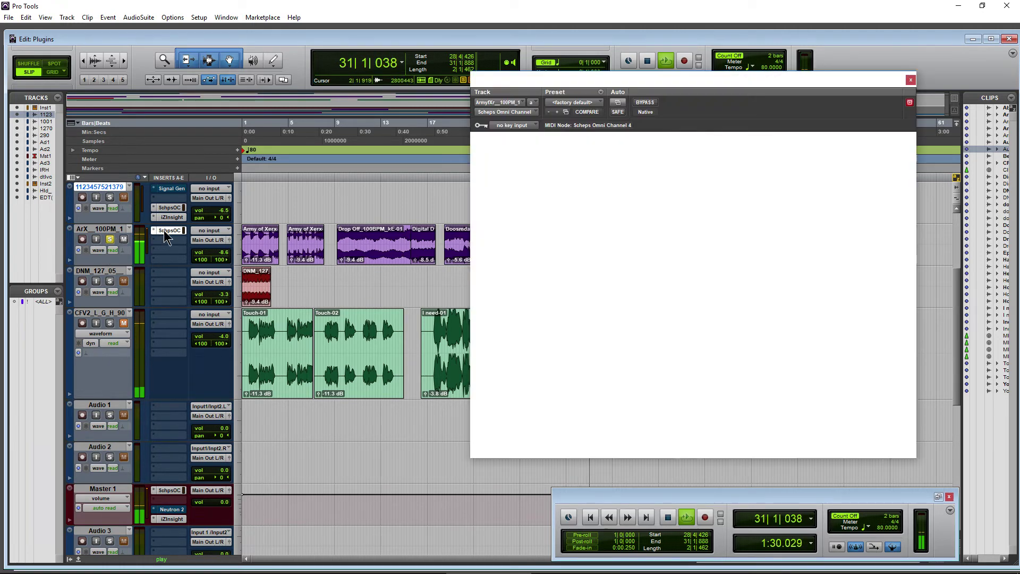
{"action": "left_click", "coordinate": [645, 102]}
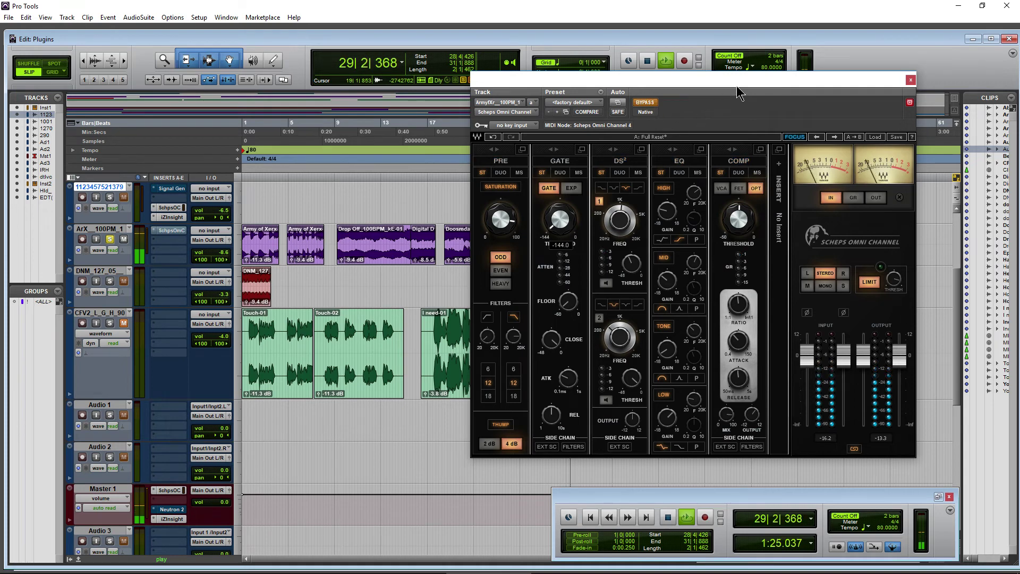
{"action": "left_click", "coordinate": [871, 136]}
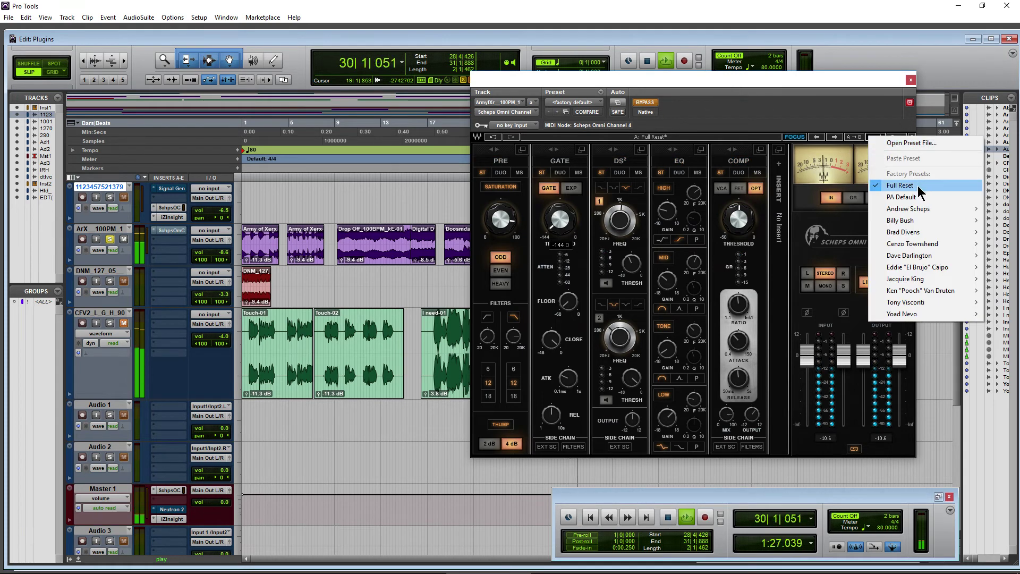
{"action": "left_click", "coordinate": [917, 186]}
{"action": "left_click", "coordinate": [874, 136]}
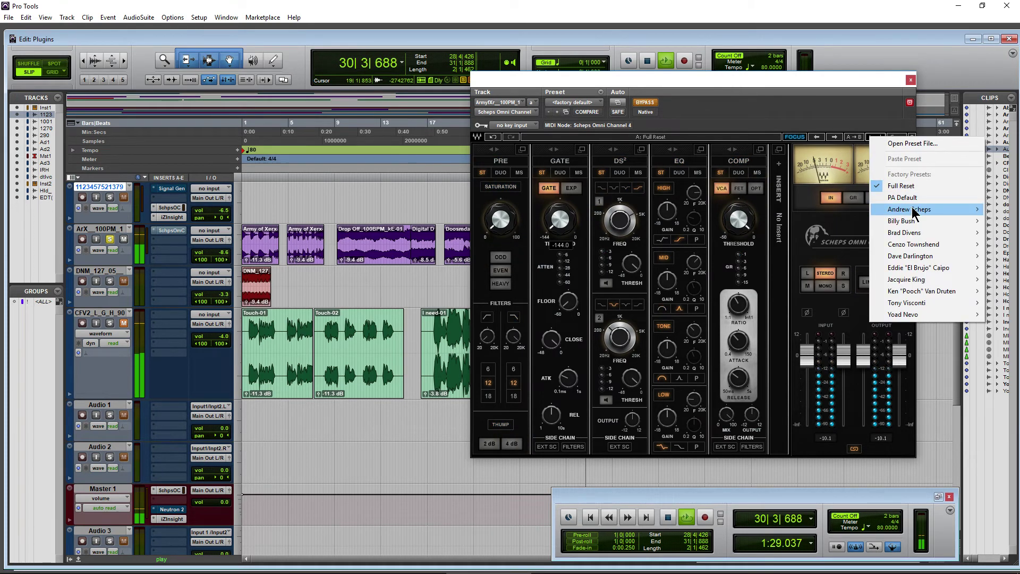
{"action": "mouse_move", "coordinate": [912, 212]}
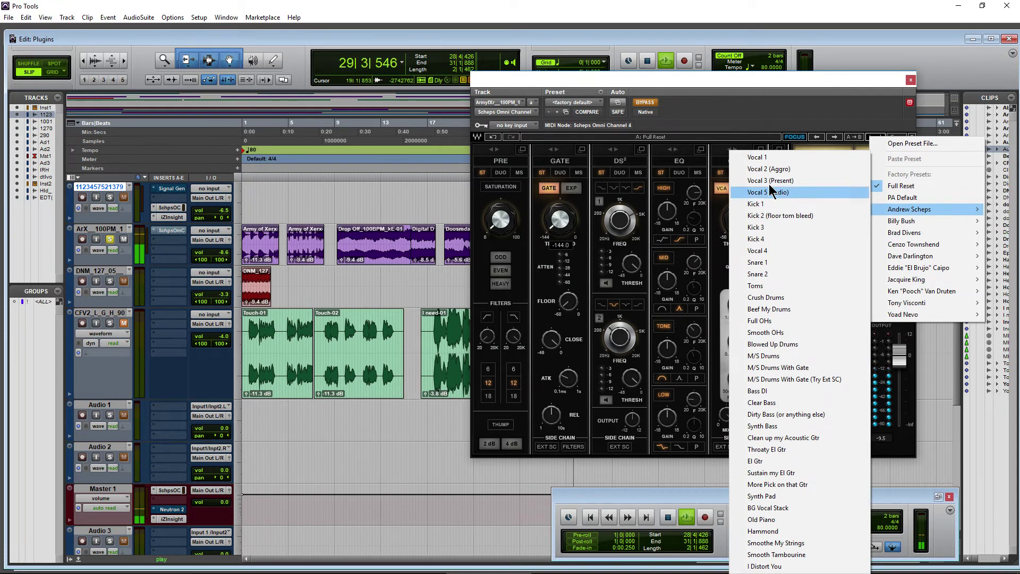
{"action": "left_click", "coordinate": [510, 6]}
{"action": "key", "text": "space"}
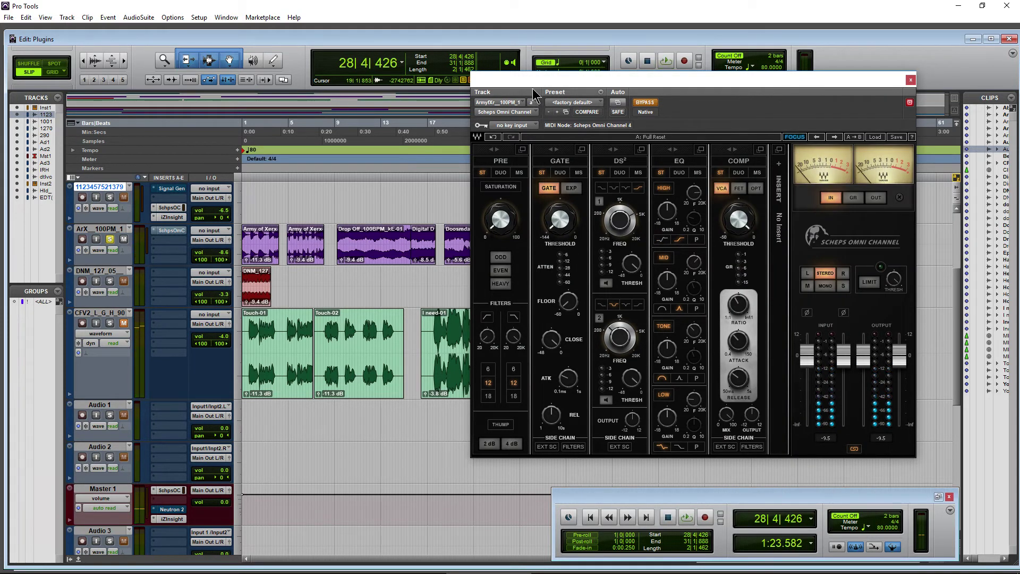
Move the plugin window off the clips and add a fade-out from 31|1|596 to the end of the Aubit clip
{"action": "left_click_drag", "start_coordinate": [532, 81], "coordinate": [680, 113]}
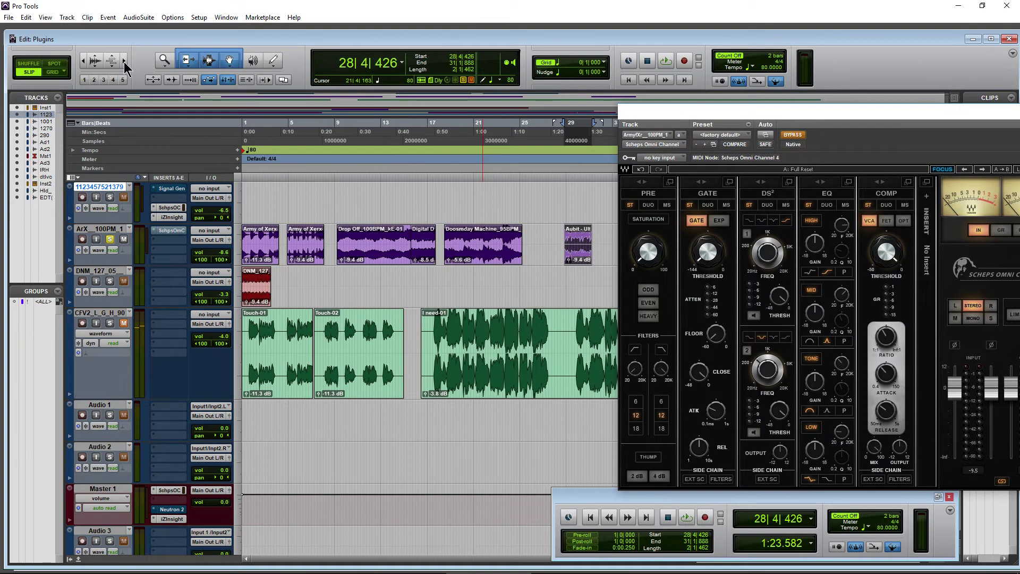
{"action": "left_click", "coordinate": [124, 61]}
{"action": "left_click_drag", "start_coordinate": [456, 564], "coordinate": [506, 565]}
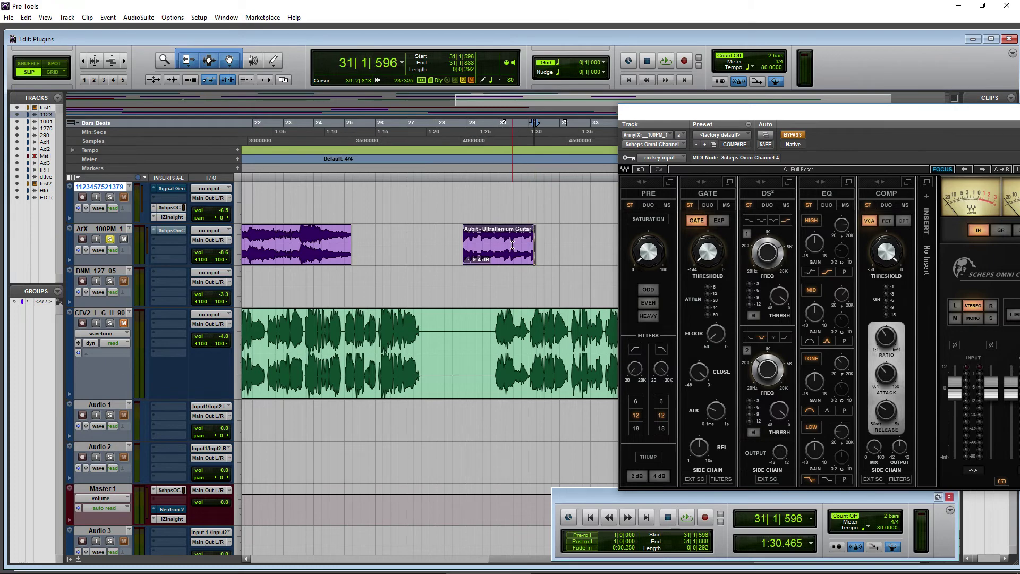
Play the Aubit clip and load the El Gtr preset from the Andrew Scheps factory presets
{"action": "key", "text": "space"}
{"action": "left_click_drag", "start_coordinate": [833, 114], "coordinate": [600, 105]}
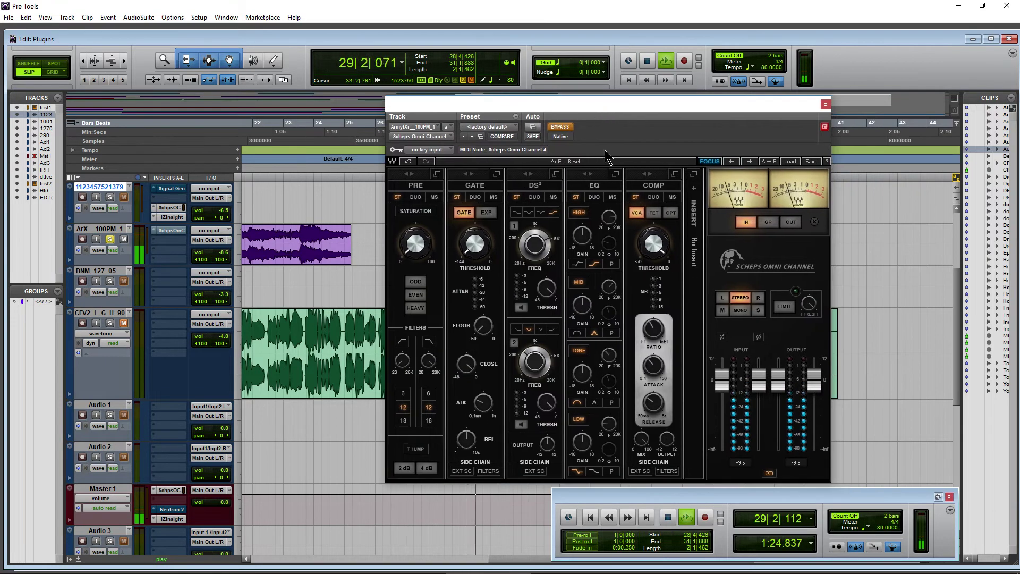
{"action": "left_click", "coordinate": [786, 161]}
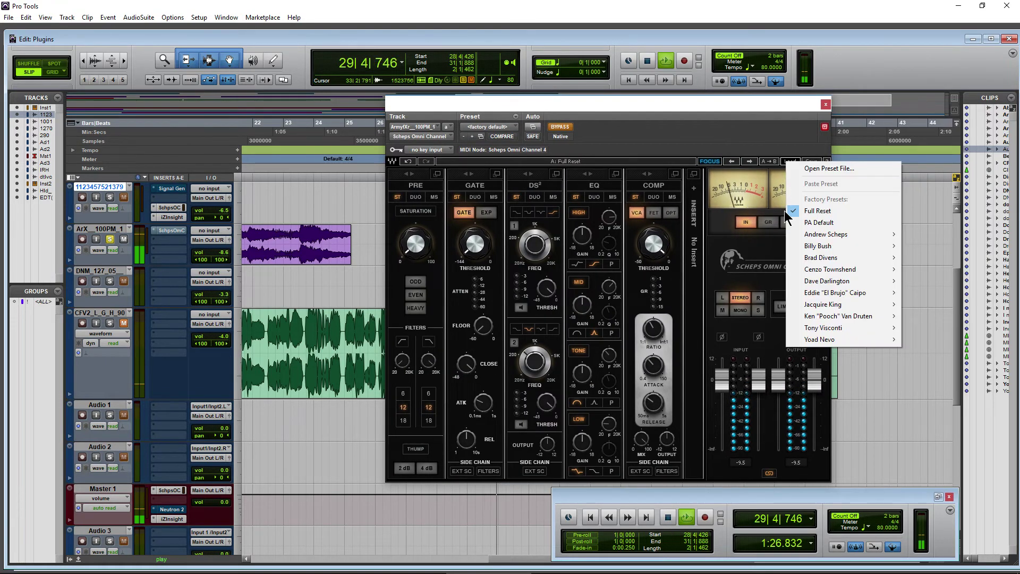
{"action": "mouse_move", "coordinate": [832, 233]}
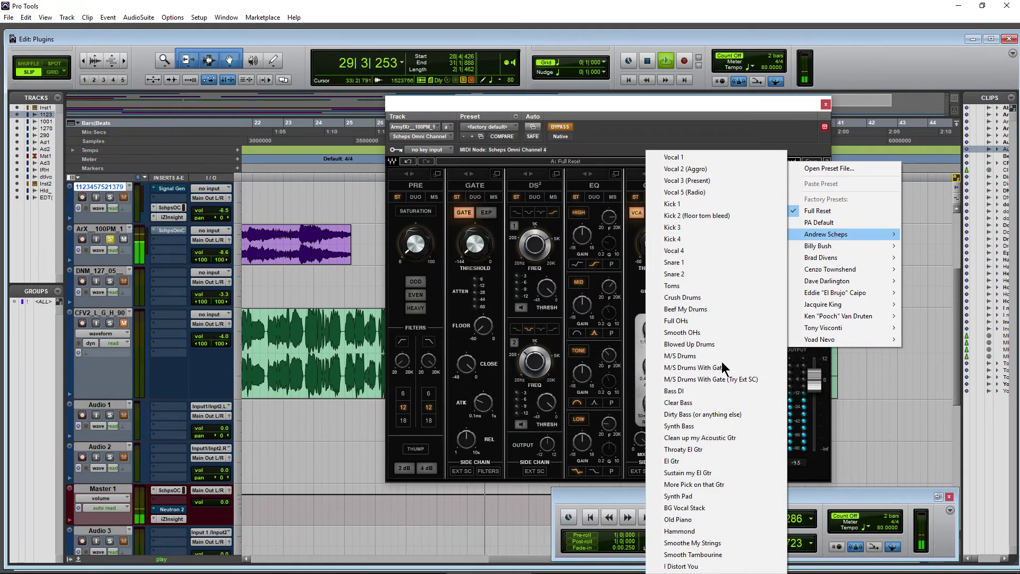
{"action": "left_click", "coordinate": [714, 461]}
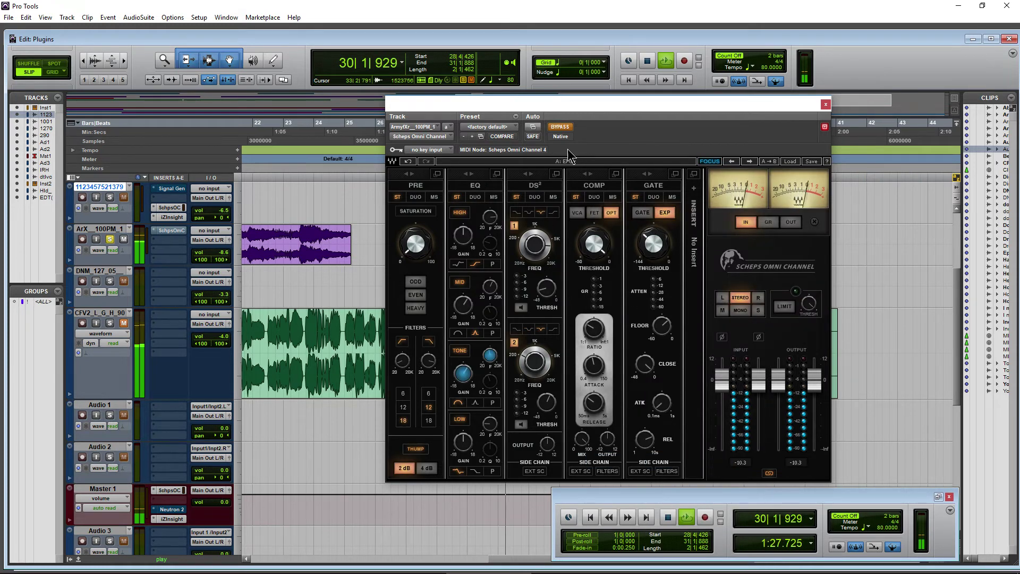
Take the plugin out of bypass, set the PRE saturation to 42.0 with Odd and switch the character to Even
{"action": "left_click_drag", "start_coordinate": [579, 104], "coordinate": [549, 95]}
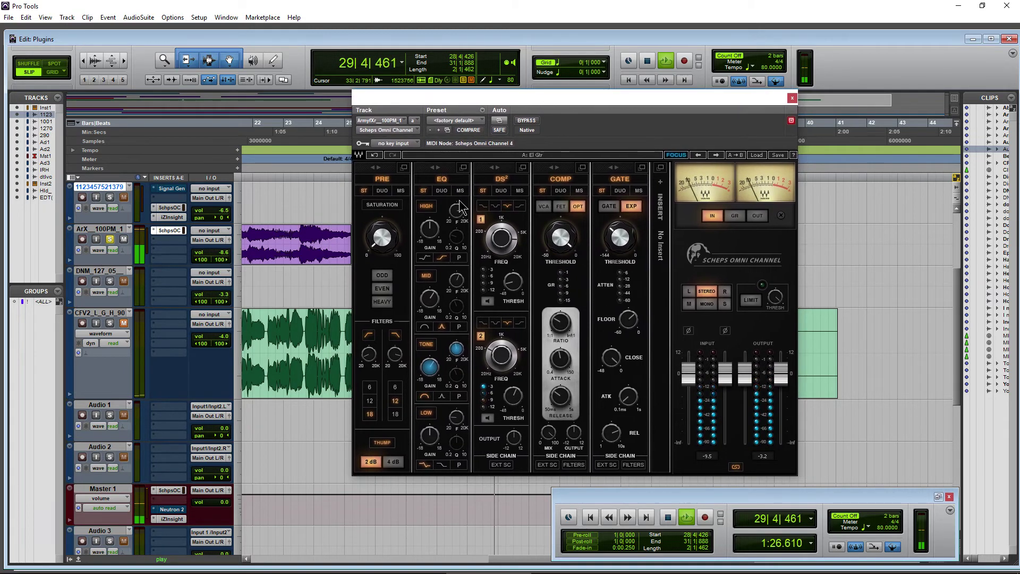
{"action": "left_click", "coordinate": [382, 274]}
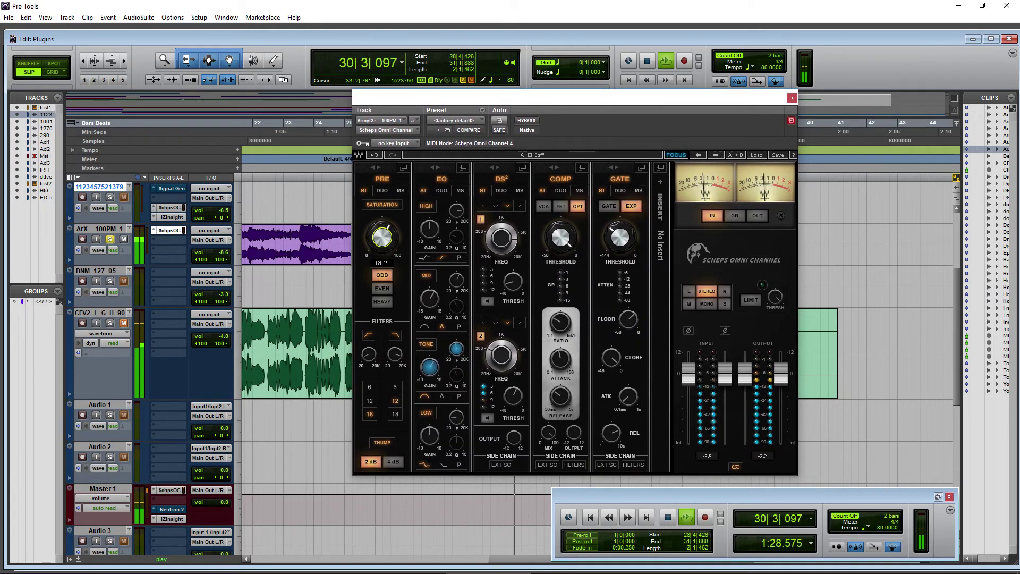
{"action": "left_click_drag", "start_coordinate": [390, 235], "coordinate": [392, 245]}
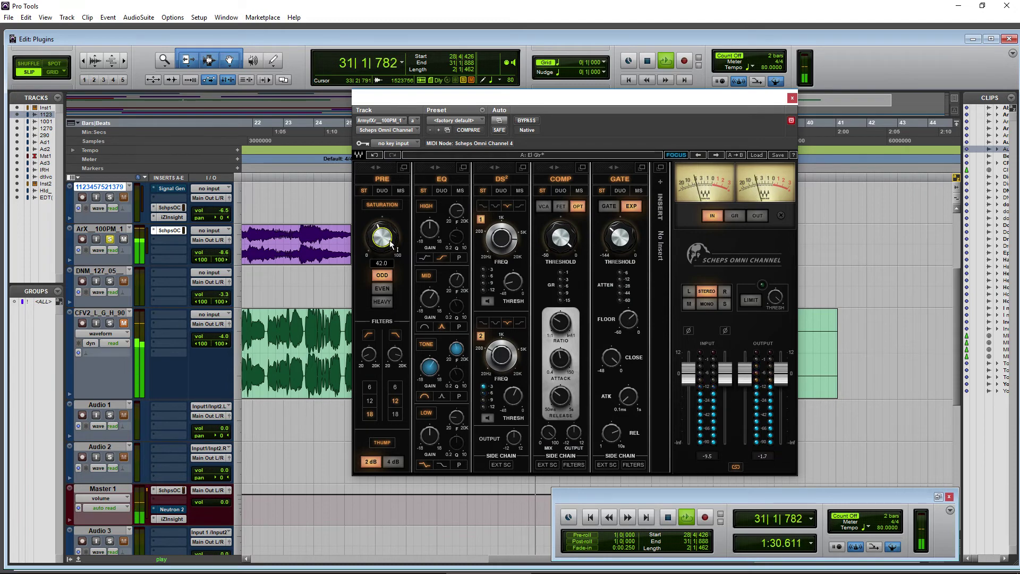
{"action": "left_click", "coordinate": [382, 288]}
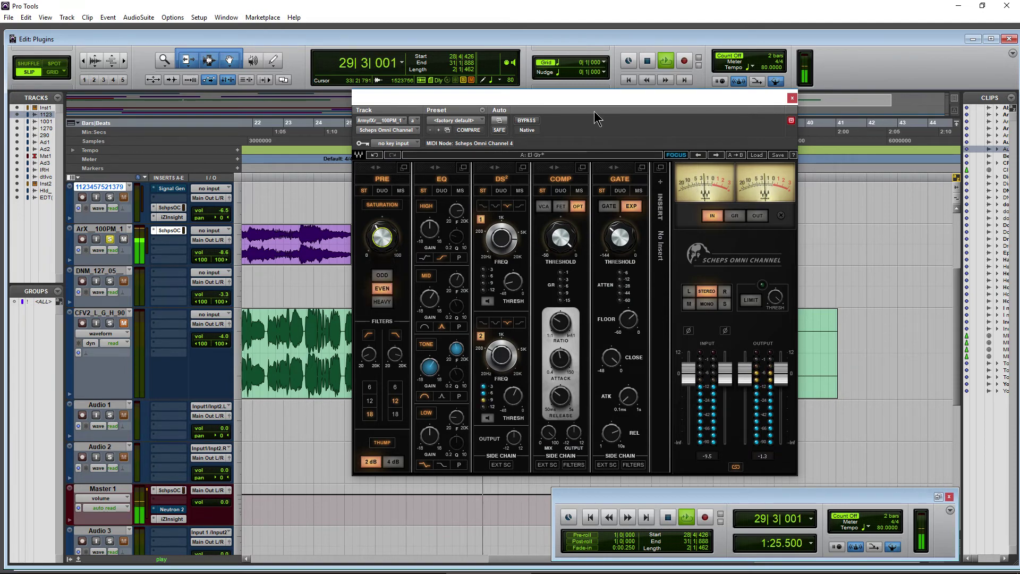
Stop playback and replace the fade-out at the Aubit clip's end with a shorter one from 31|1|851 to 31|1|888
{"action": "left_click_drag", "start_coordinate": [594, 113], "coordinate": [447, 126]}
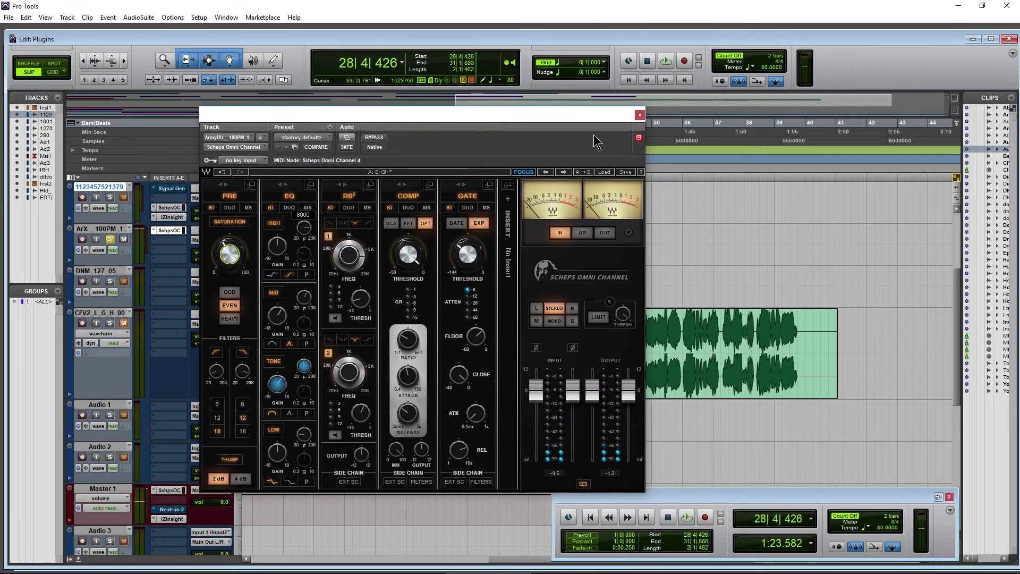
{"action": "left_click_drag", "start_coordinate": [582, 119], "coordinate": [444, 125]}
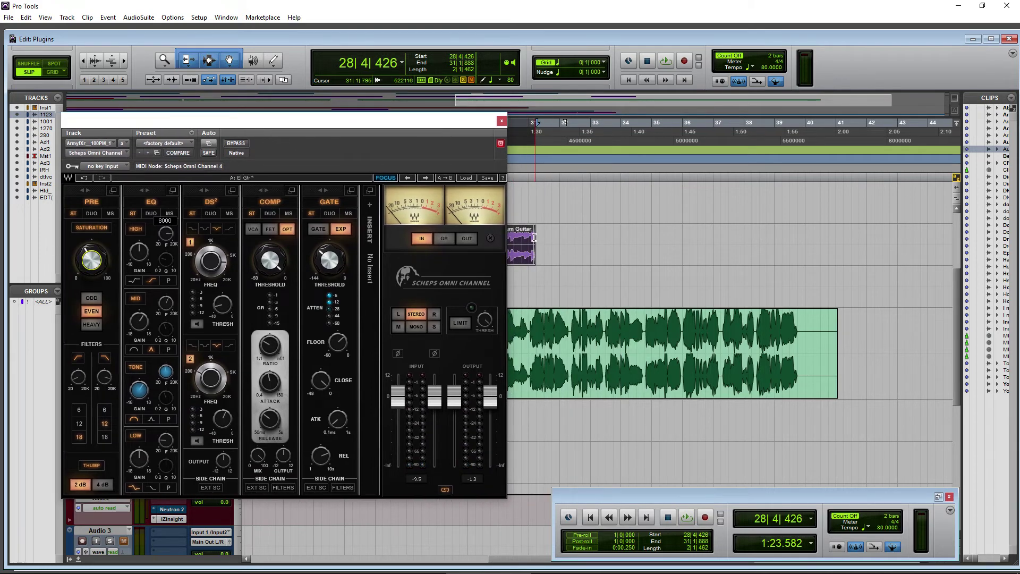
{"action": "left_click", "coordinate": [125, 62]}
{"action": "left_click", "coordinate": [126, 62]}
{"action": "left_click", "coordinate": [126, 62]}
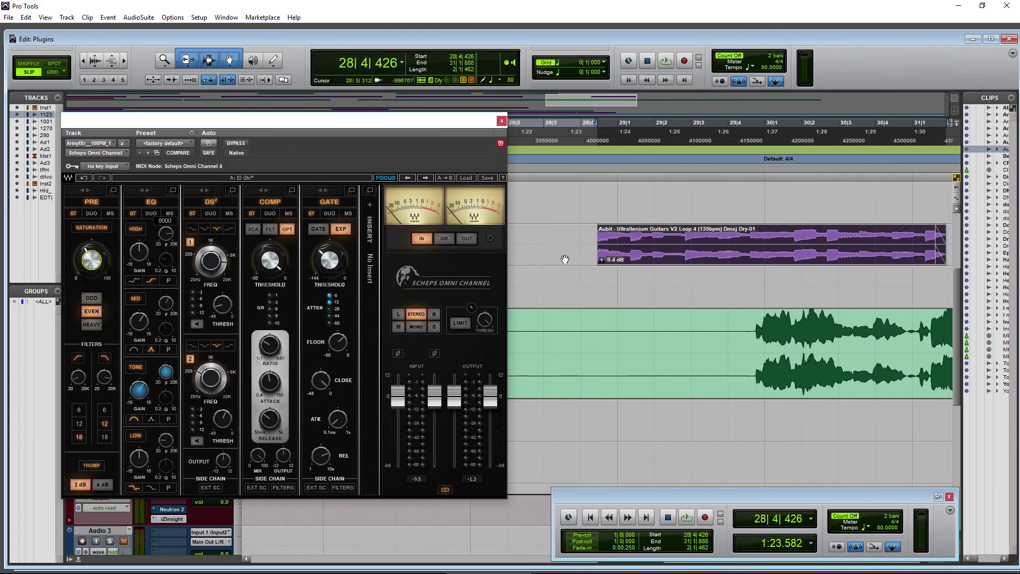
{"action": "scroll", "coordinate": [627, 305], "scroll_direction": "right", "scroll_amount": 7}
{"action": "scroll", "coordinate": [632, 310], "scroll_direction": "left", "scroll_amount": 3}
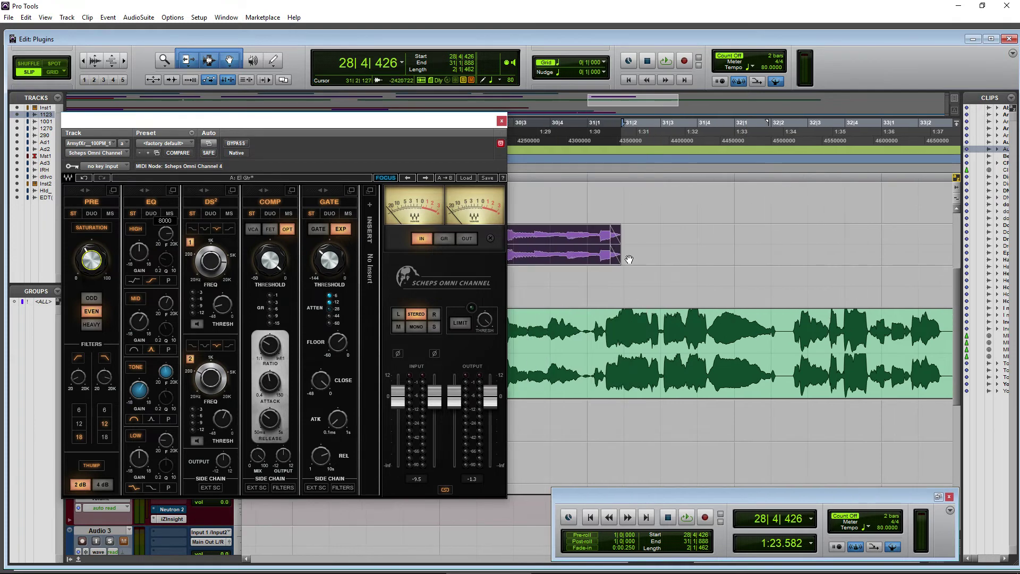
{"action": "left_click_drag", "start_coordinate": [619, 243], "coordinate": [614, 262]}
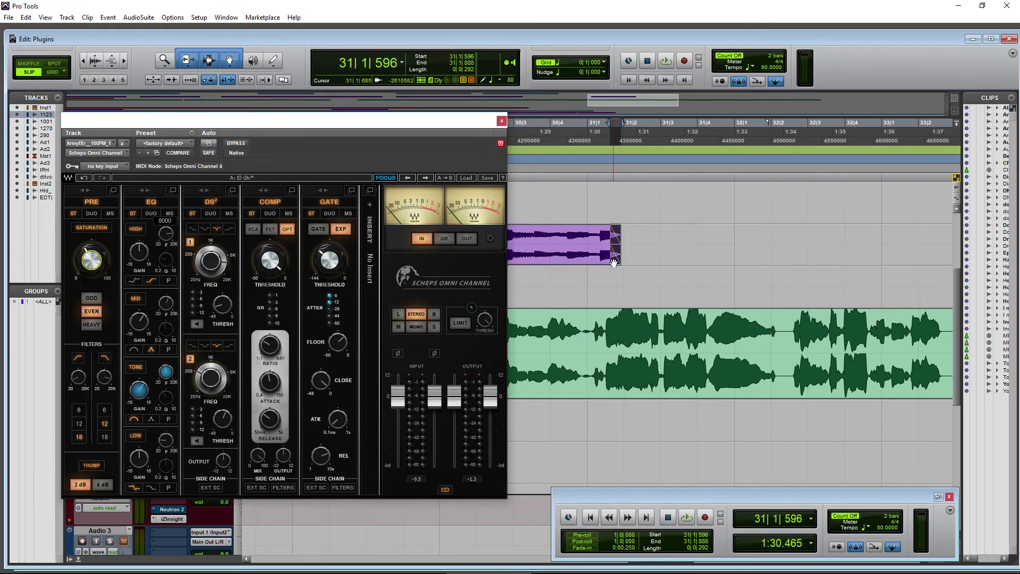
{"action": "left_click", "coordinate": [617, 232]}
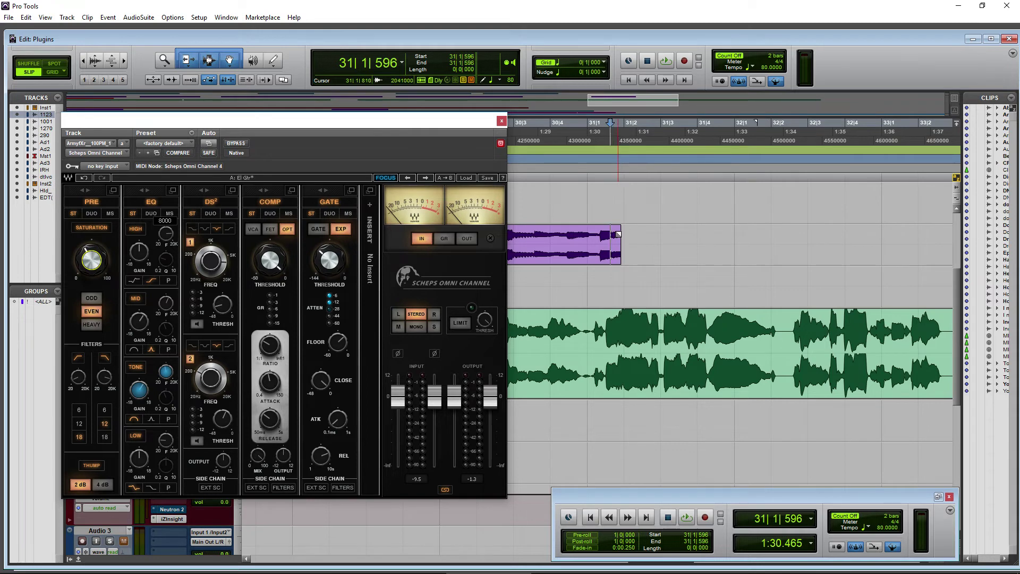
{"action": "left_click_drag", "start_coordinate": [620, 228], "coordinate": [618, 228]}
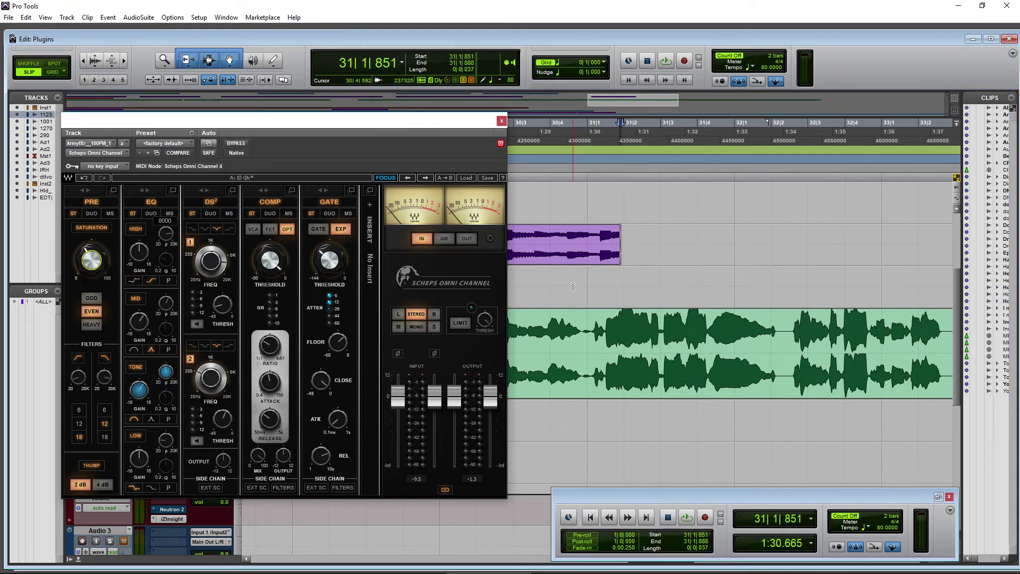
Select and play the whole Aubit clip and set the expander threshold to -25.1
{"action": "double_click", "coordinate": [579, 261]}
{"action": "key", "text": "space"}
{"action": "left_click_drag", "start_coordinate": [398, 123], "coordinate": [560, 129]}
{"action": "left_click_drag", "start_coordinate": [492, 261], "coordinate": [491, 268]}
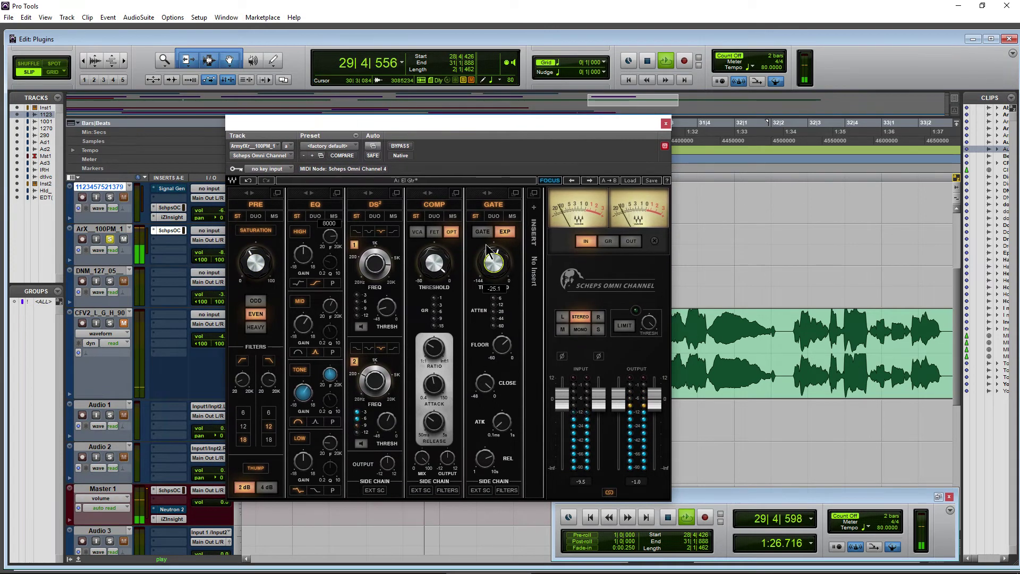
Switch the expander to Gate mode, set its floor to -34.3 and adjust the threshold and close level
{"action": "left_click", "coordinate": [482, 232]}
{"action": "left_click_drag", "start_coordinate": [501, 344], "coordinate": [502, 332]}
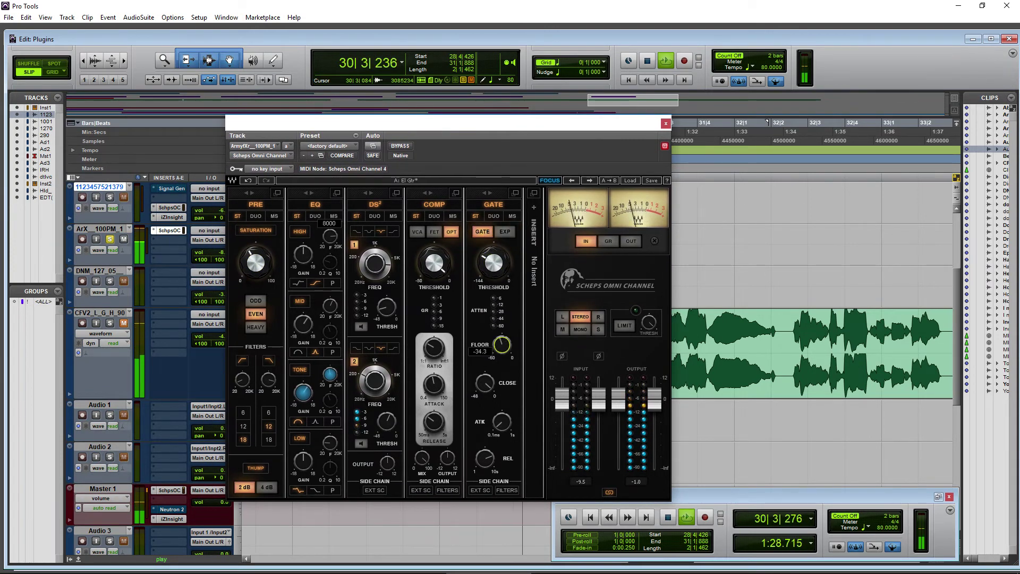
{"action": "left_click_drag", "start_coordinate": [493, 262], "coordinate": [493, 229]}
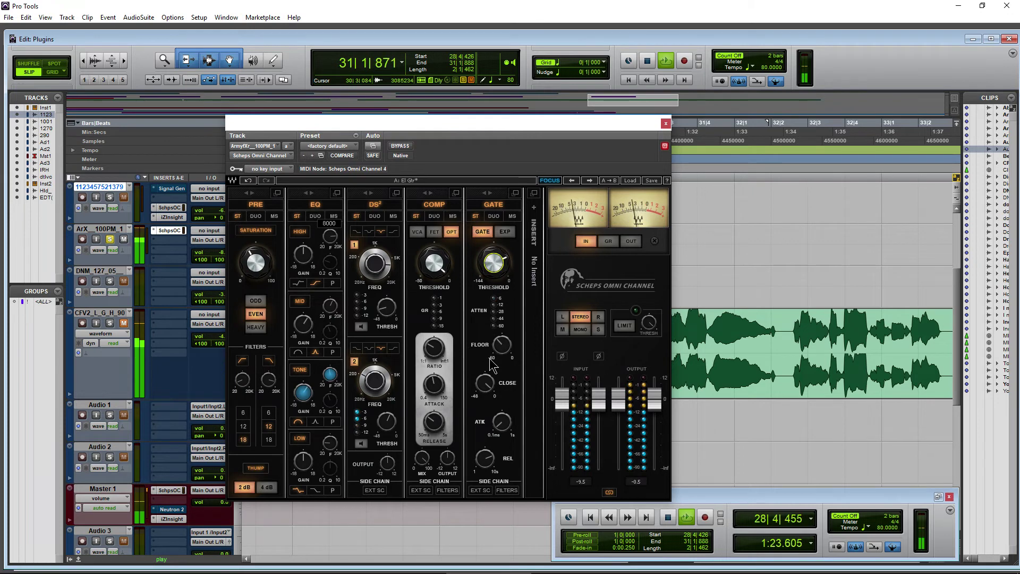
{"action": "left_click_drag", "start_coordinate": [501, 344], "coordinate": [484, 382]}
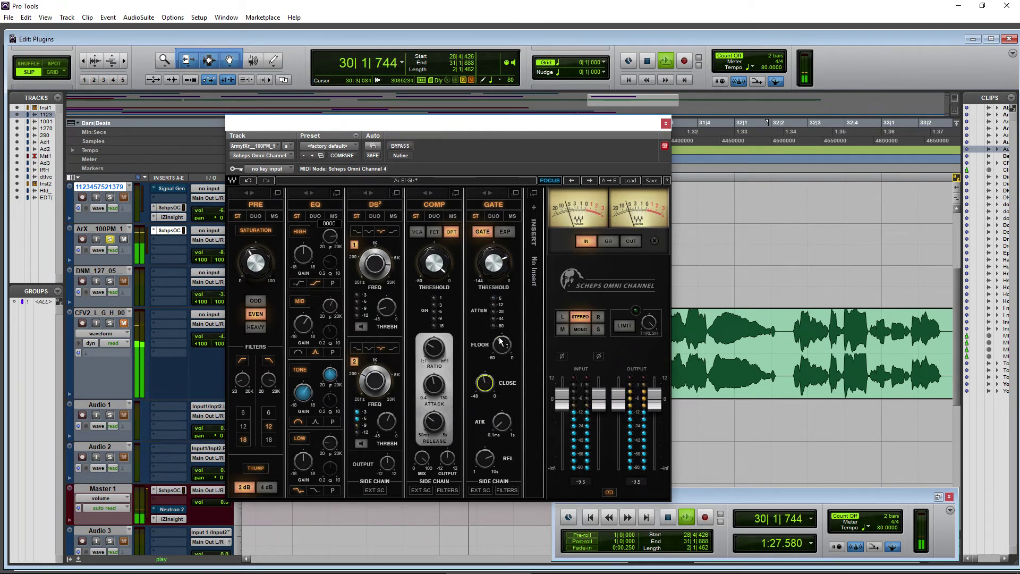
{"action": "left_click_drag", "start_coordinate": [493, 262], "coordinate": [493, 260]}
Load Andrew Scheps' Sustain my El Gtr preset and audition it on the Aubit clip
{"action": "left_click_drag", "start_coordinate": [490, 125], "coordinate": [533, 125]}
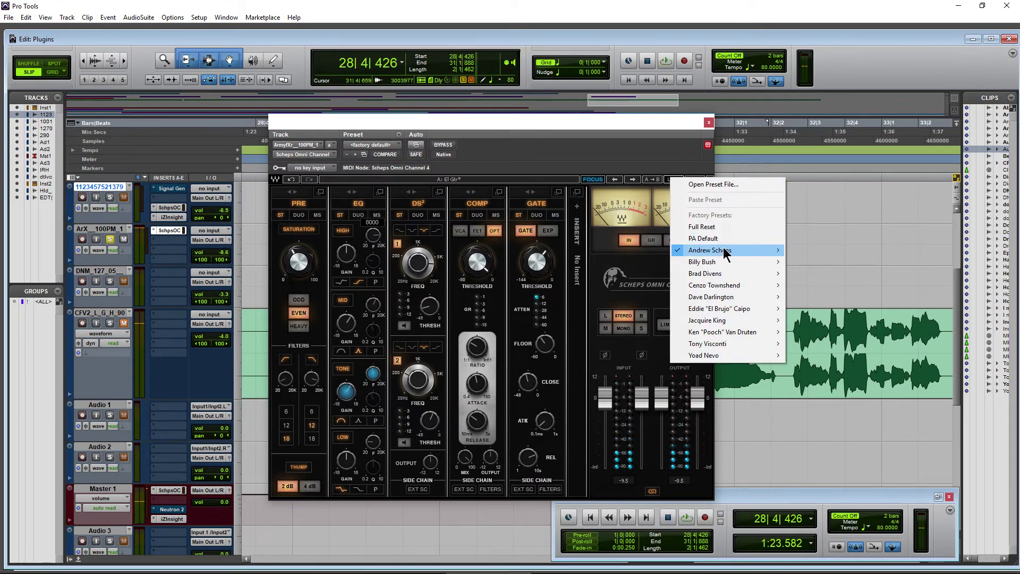
{"action": "mouse_move", "coordinate": [754, 250]}
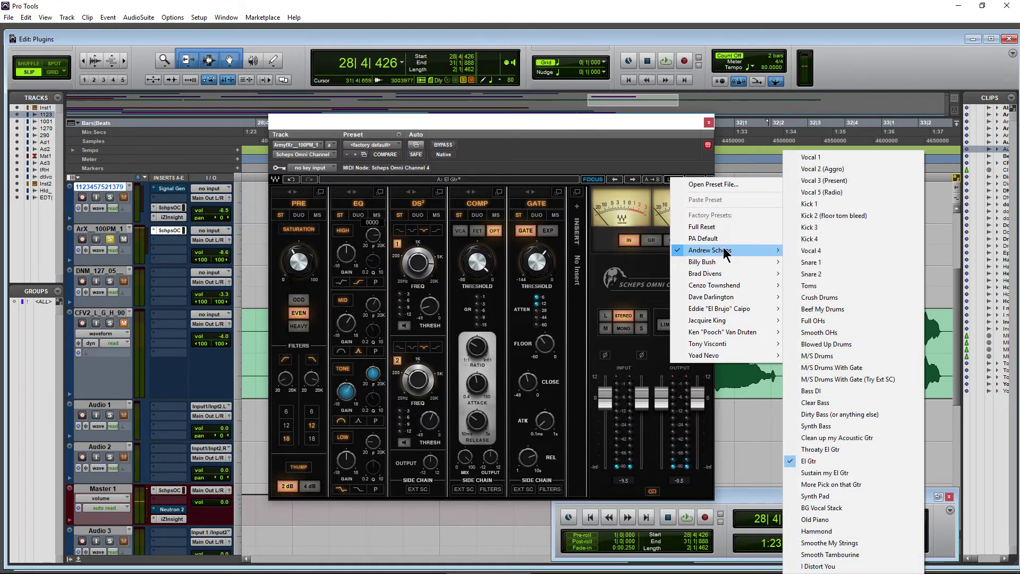
{"action": "left_click", "coordinate": [850, 473]}
{"action": "left_click_drag", "start_coordinate": [460, 132], "coordinate": [486, 132]}
{"action": "key", "text": "space"}
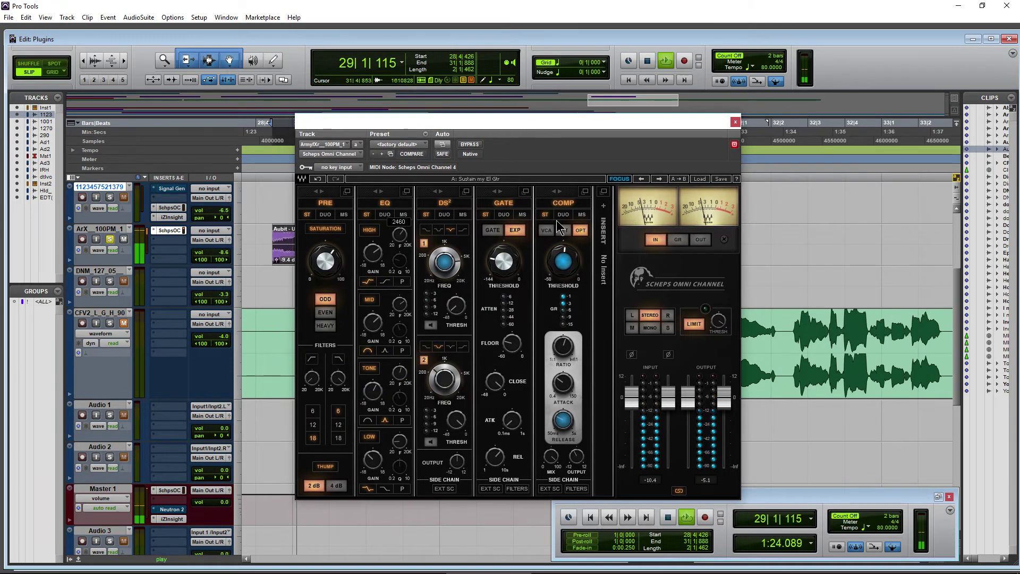
{"action": "left_click_drag", "start_coordinate": [552, 119], "coordinate": [650, 108]}
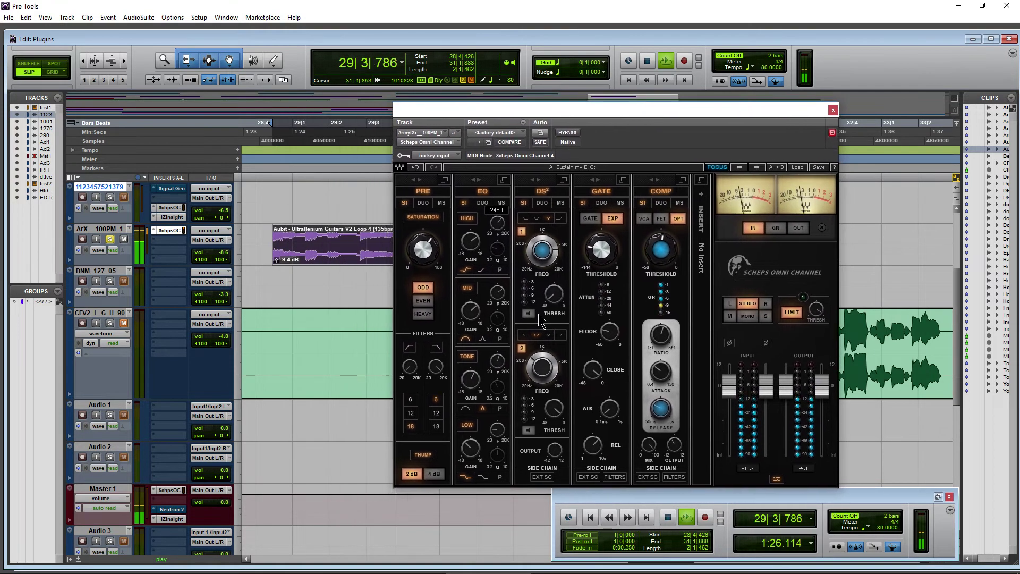
{"action": "key", "text": "space"}
Load the Full Reset preset and raise the PRE saturation with the Odd character while the clip plays
{"action": "left_click", "coordinate": [797, 167]}
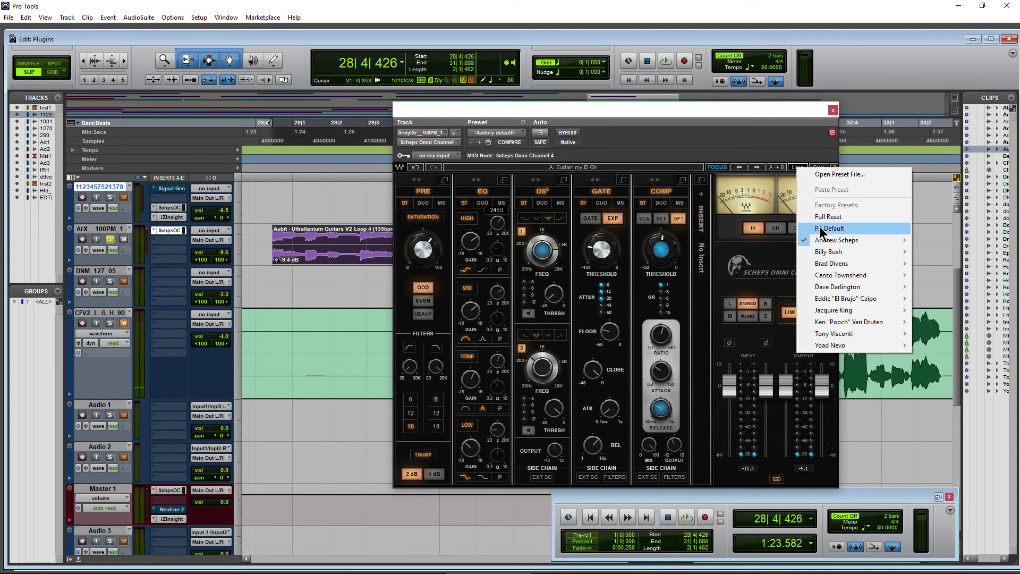
{"action": "left_click", "coordinate": [831, 216]}
{"action": "key", "text": "space"}
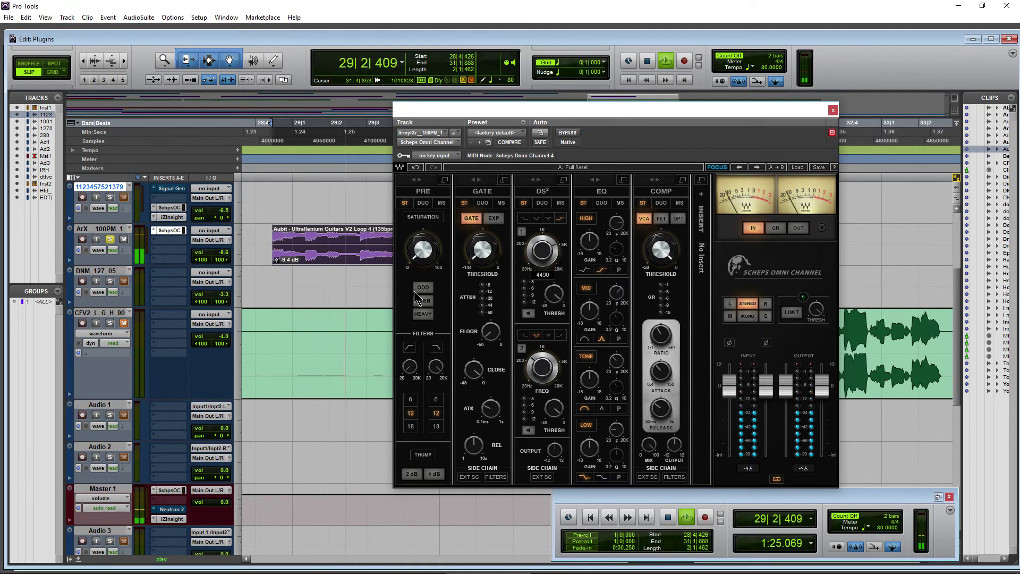
{"action": "left_click_drag", "start_coordinate": [425, 267], "coordinate": [429, 257]}
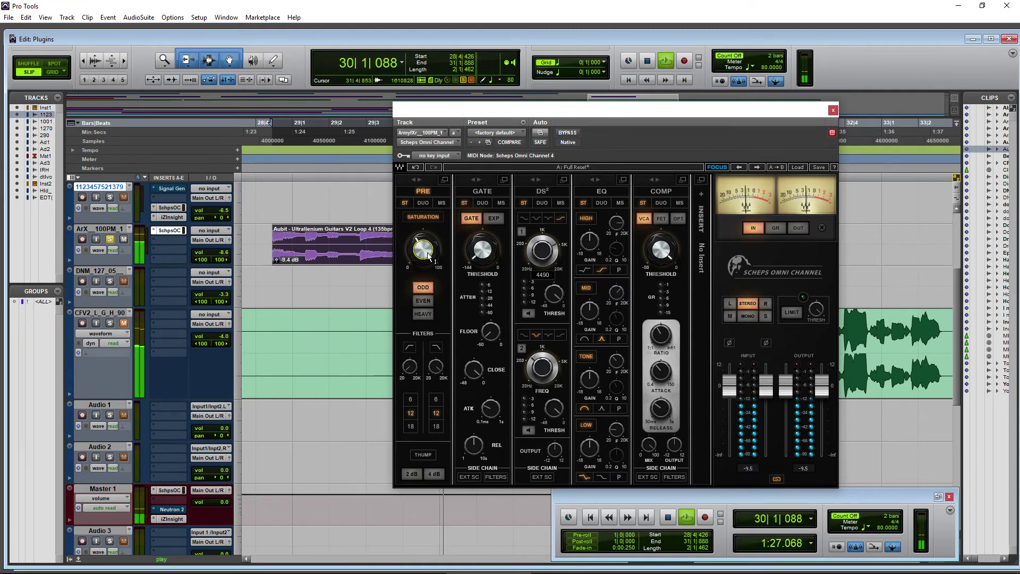
Enable the 2 dB Thump in the PRE module and switch the expanded EQ to mid/side processing
{"action": "left_click", "coordinate": [411, 473]}
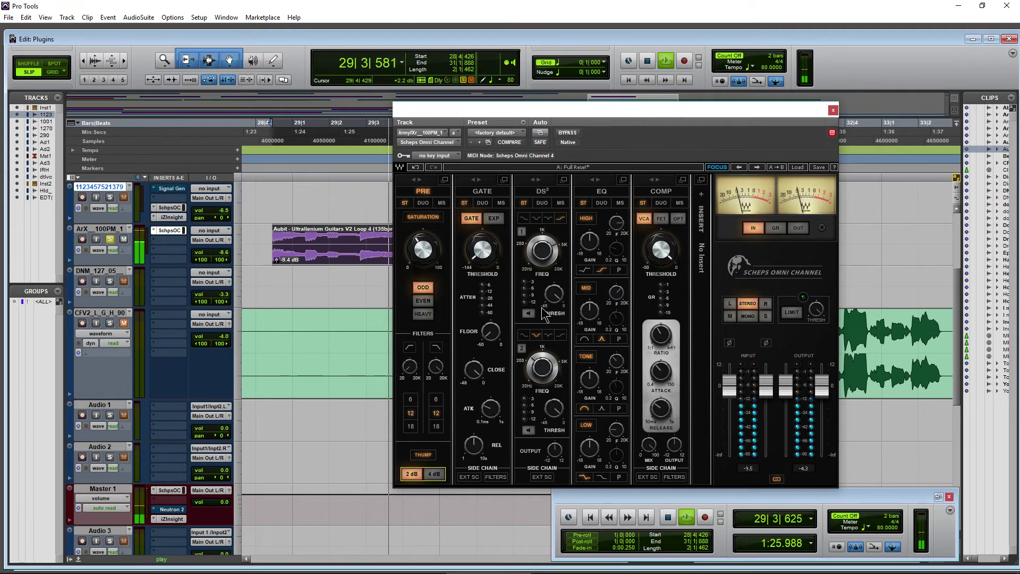
{"action": "left_click", "coordinate": [623, 180]}
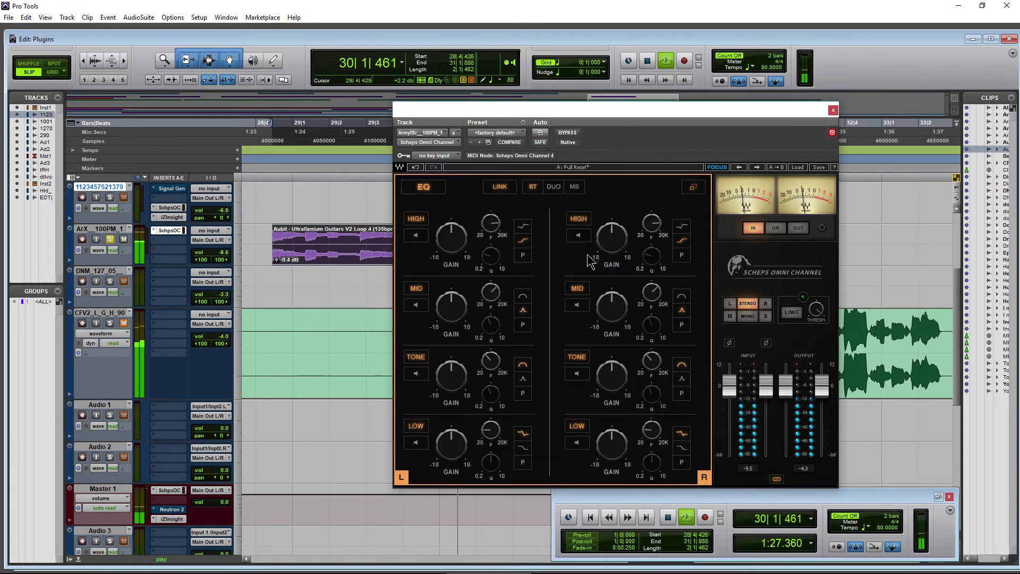
{"action": "left_click", "coordinate": [574, 189]}
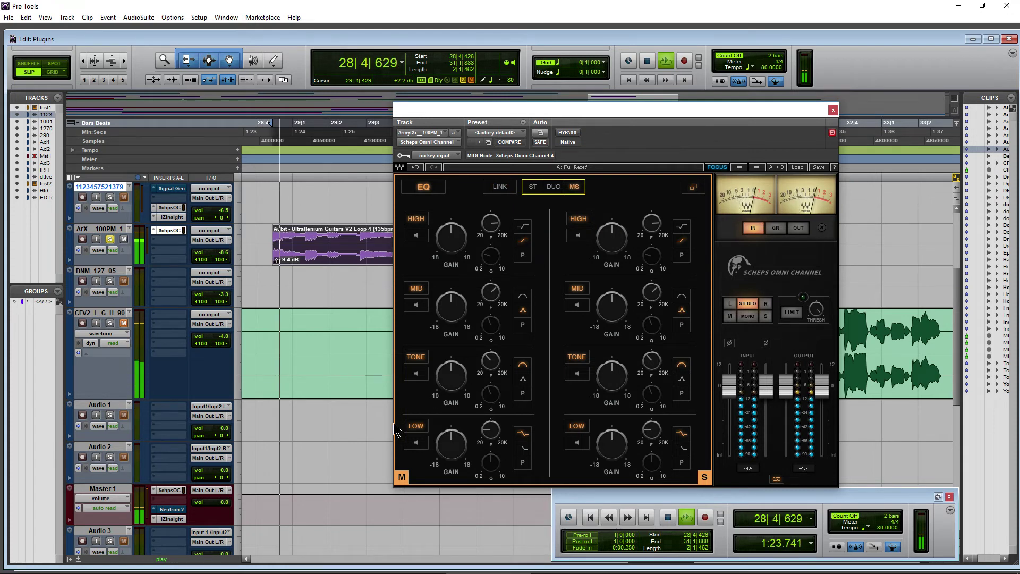
Solo the mid channel's LOW band, tune its frequency to about 187 Hz and boost its gain to about 4.6 dB
{"action": "left_click", "coordinate": [415, 442]}
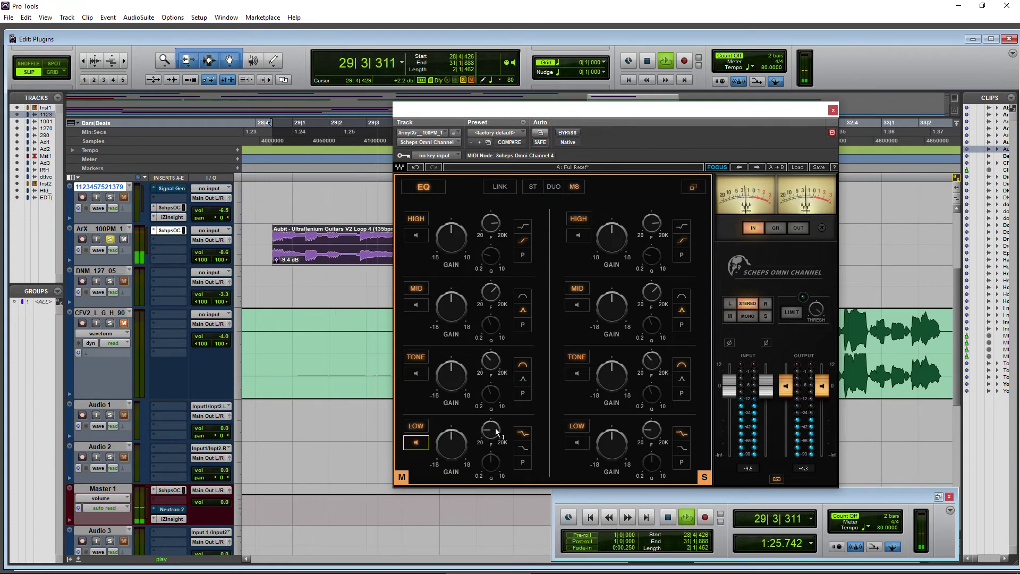
{"action": "left_click_drag", "start_coordinate": [495, 428], "coordinate": [495, 417]}
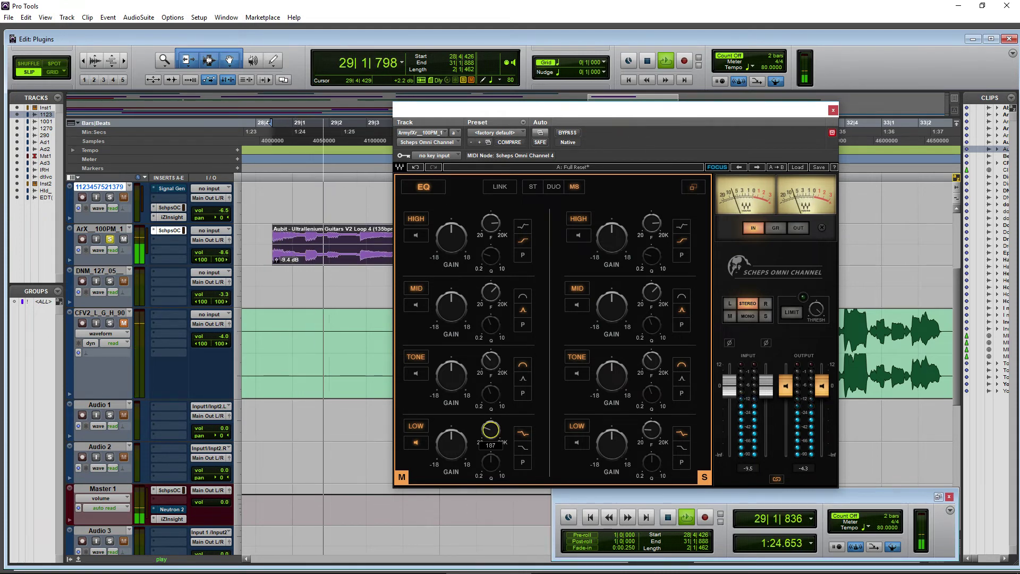
{"action": "left_click_drag", "start_coordinate": [451, 445], "coordinate": [451, 441]}
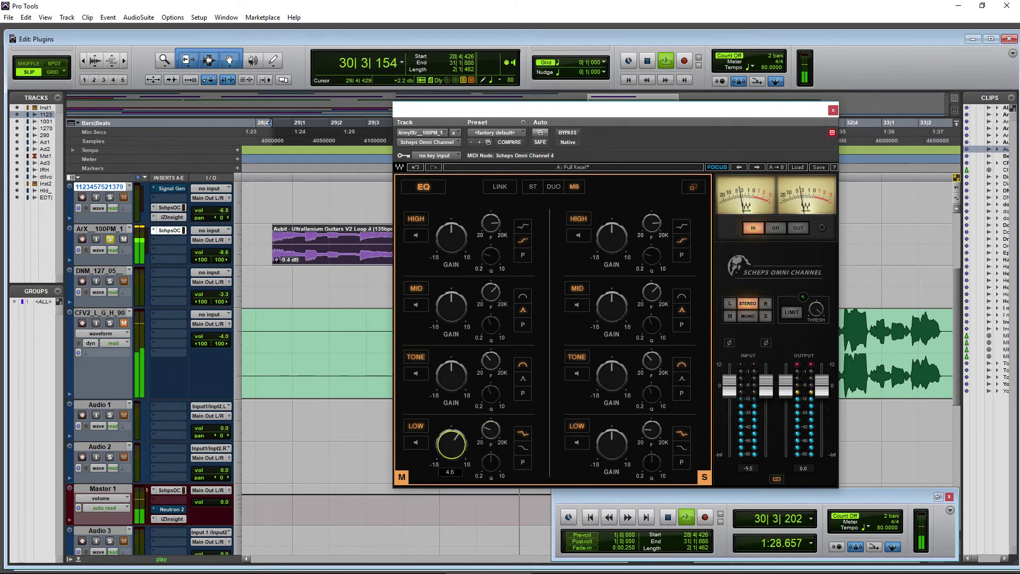
Solo the mid channel's TONE band, tune its frequency and cut its gain to about -7.2 dB
{"action": "left_click", "coordinate": [416, 374]}
{"action": "left_click", "coordinate": [490, 360]}
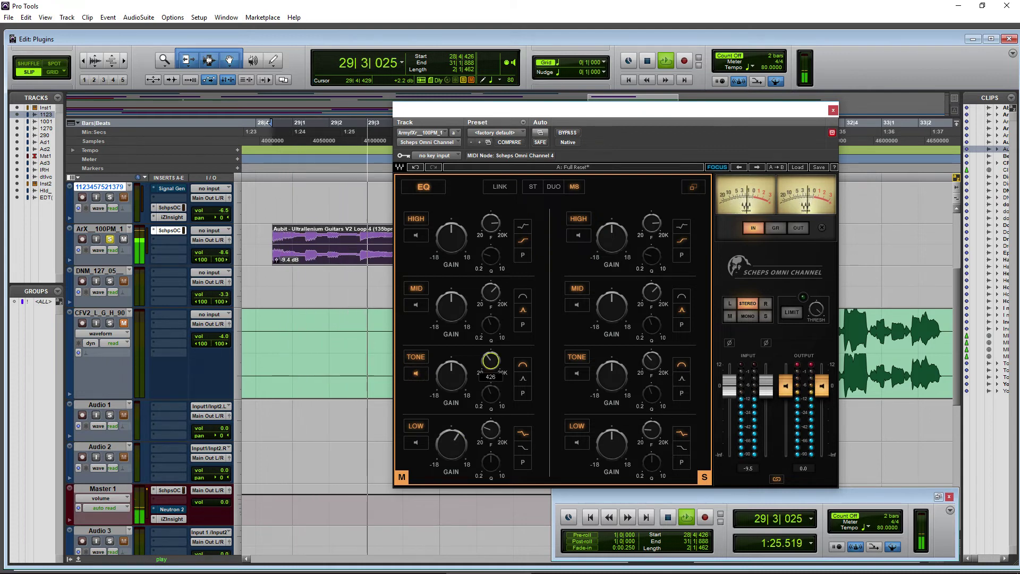
{"action": "left_click_drag", "start_coordinate": [491, 360], "coordinate": [491, 358]}
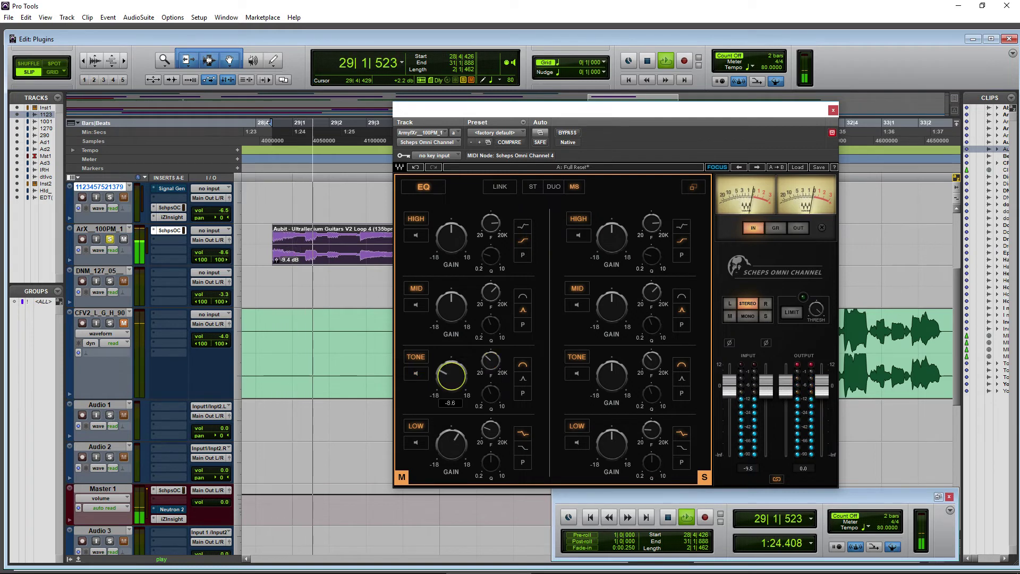
{"action": "left_click_drag", "start_coordinate": [451, 368], "coordinate": [452, 377]}
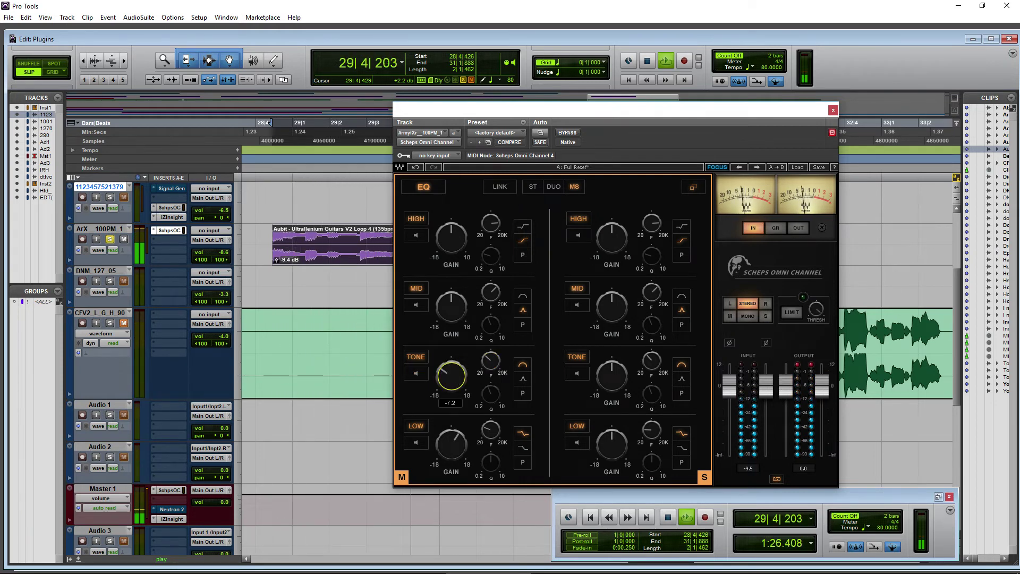
Solo the side channel's HIGH band, change its filter shape and tune its frequency to about 1539 Hz
{"action": "left_click", "coordinate": [577, 235]}
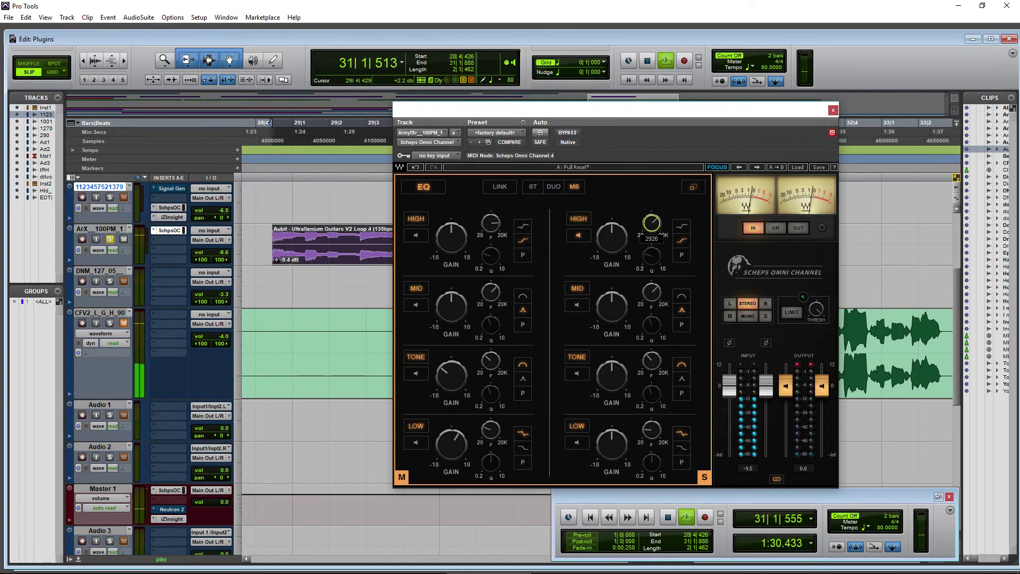
{"action": "left_click_drag", "start_coordinate": [651, 223], "coordinate": [651, 236]}
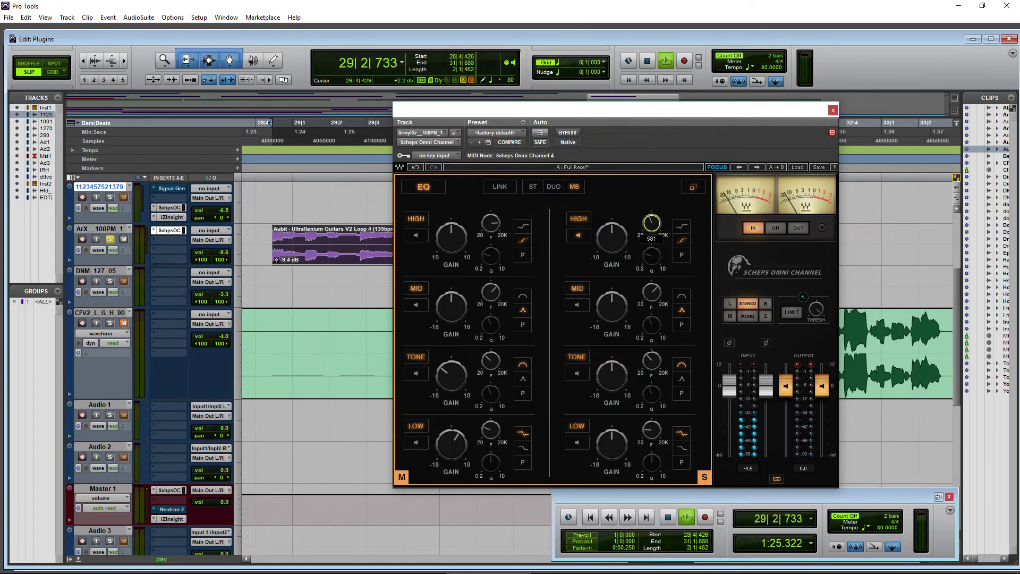
{"action": "left_click", "coordinate": [681, 226]}
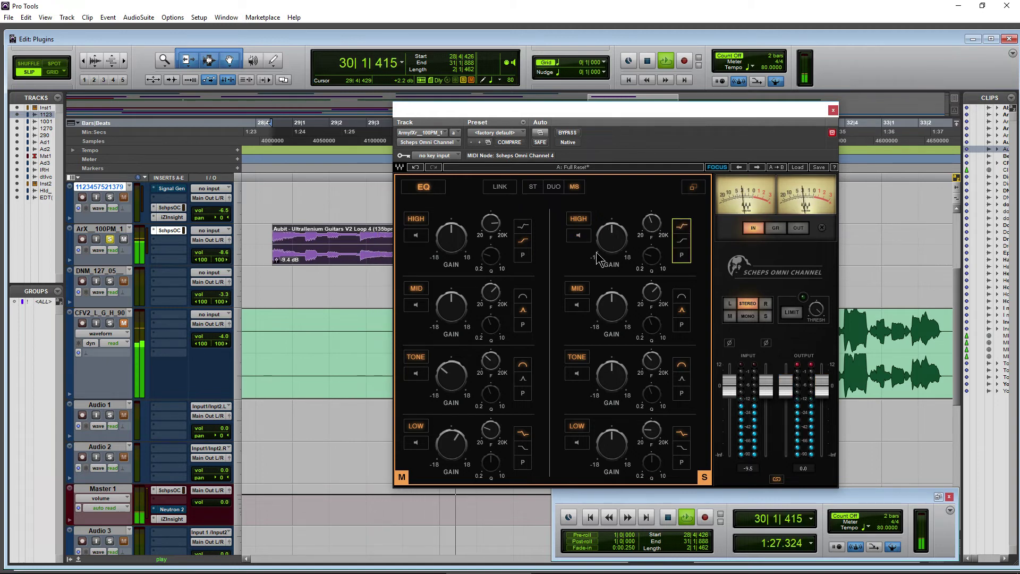
{"action": "left_click", "coordinate": [581, 243]}
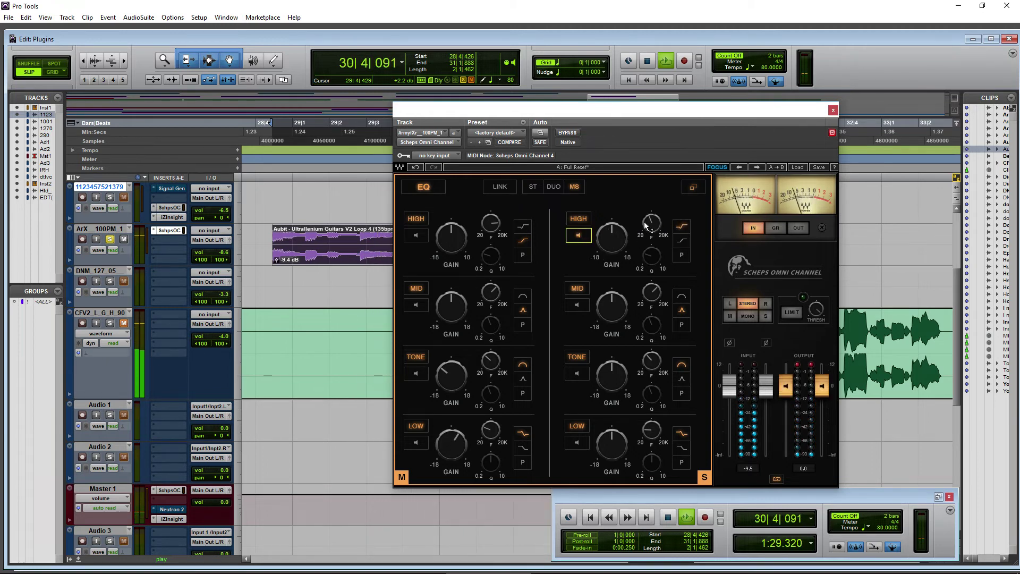
{"action": "left_click_drag", "start_coordinate": [651, 236], "coordinate": [651, 232]}
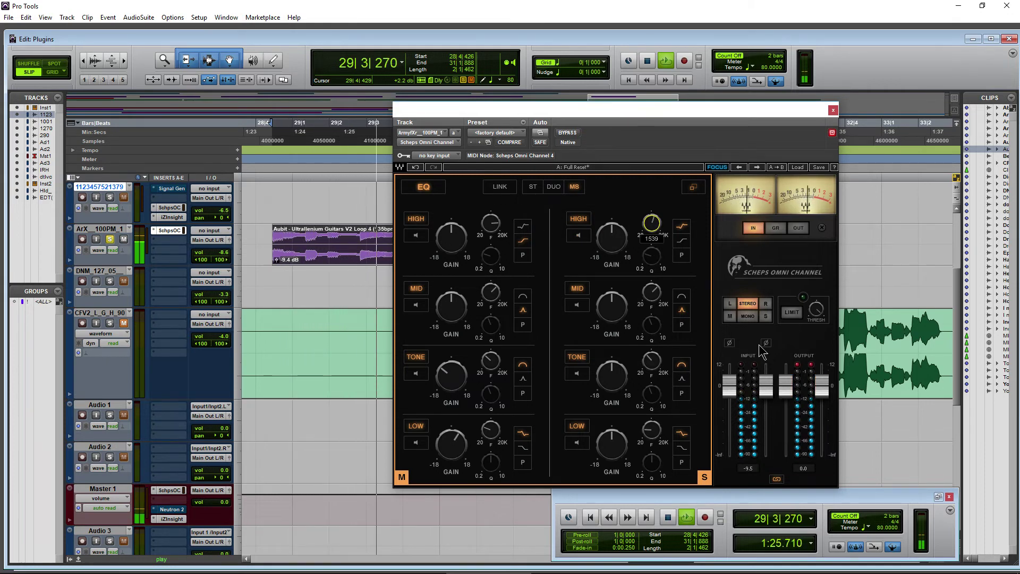
{"action": "left_click", "coordinate": [579, 235]}
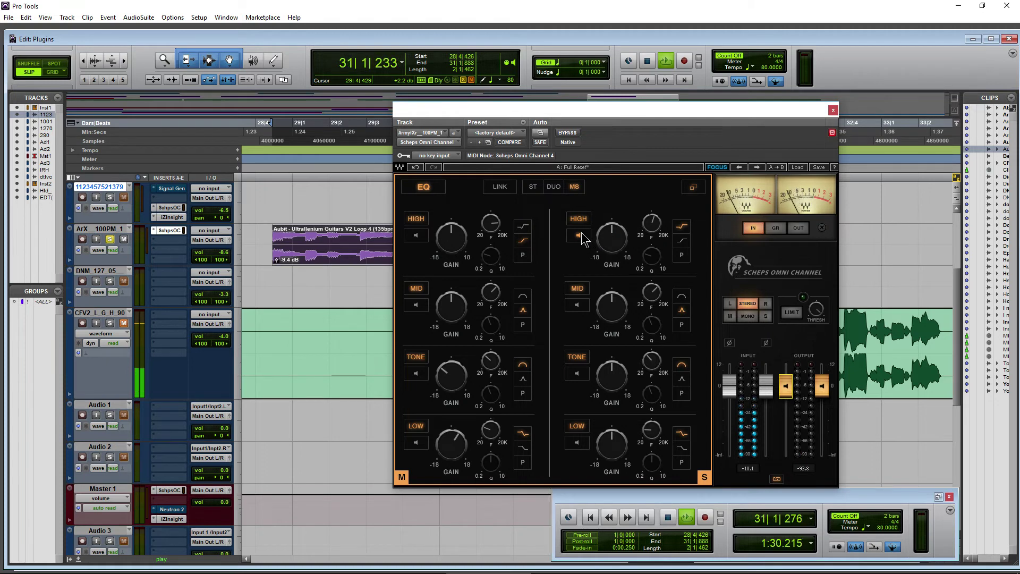
Boost the MID band on the side channel and on the mid channel, soloing each one to tune its frequency
{"action": "left_click", "coordinate": [576, 304]}
{"action": "left_click_drag", "start_coordinate": [652, 292], "coordinate": [611, 303]}
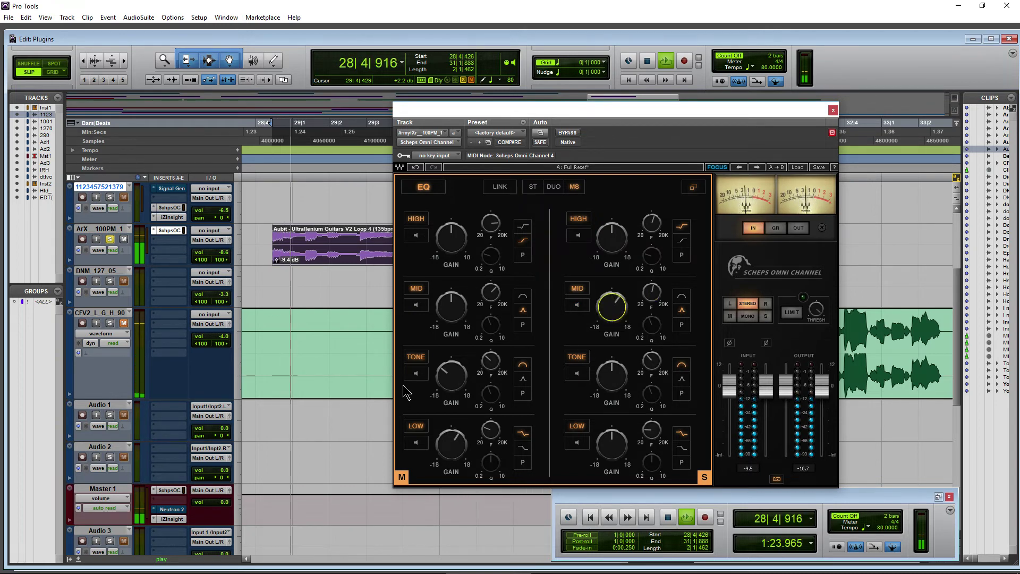
{"action": "left_click", "coordinate": [415, 305]}
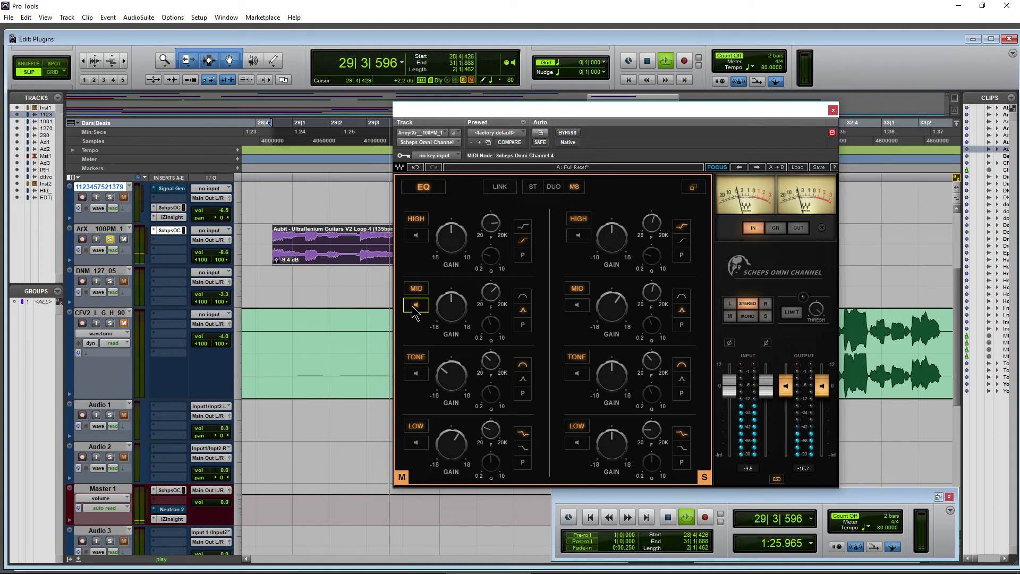
{"action": "left_click_drag", "start_coordinate": [490, 291], "coordinate": [490, 281]}
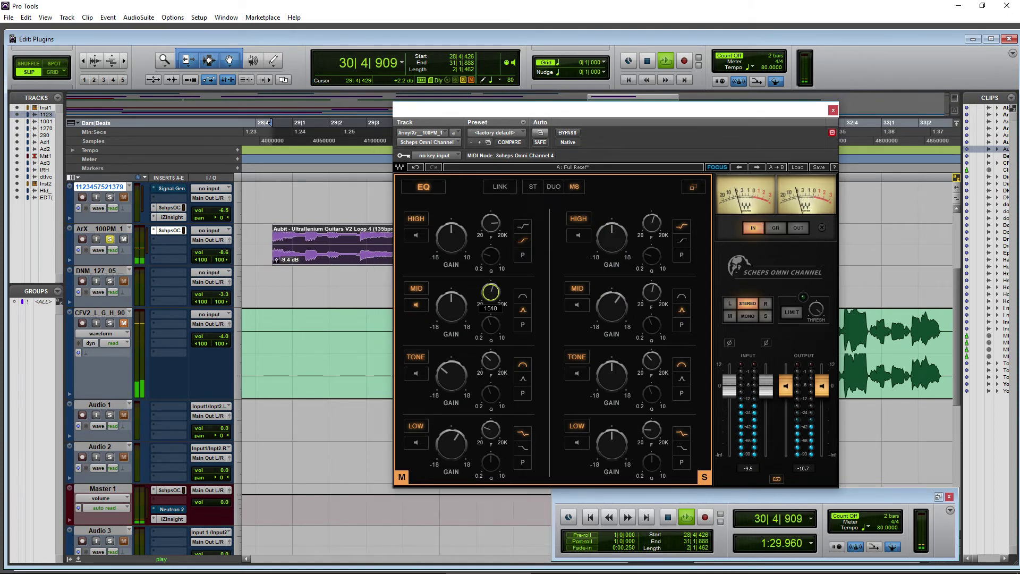
{"action": "left_click_drag", "start_coordinate": [491, 292], "coordinate": [451, 281]}
{"action": "left_click", "coordinate": [416, 305]}
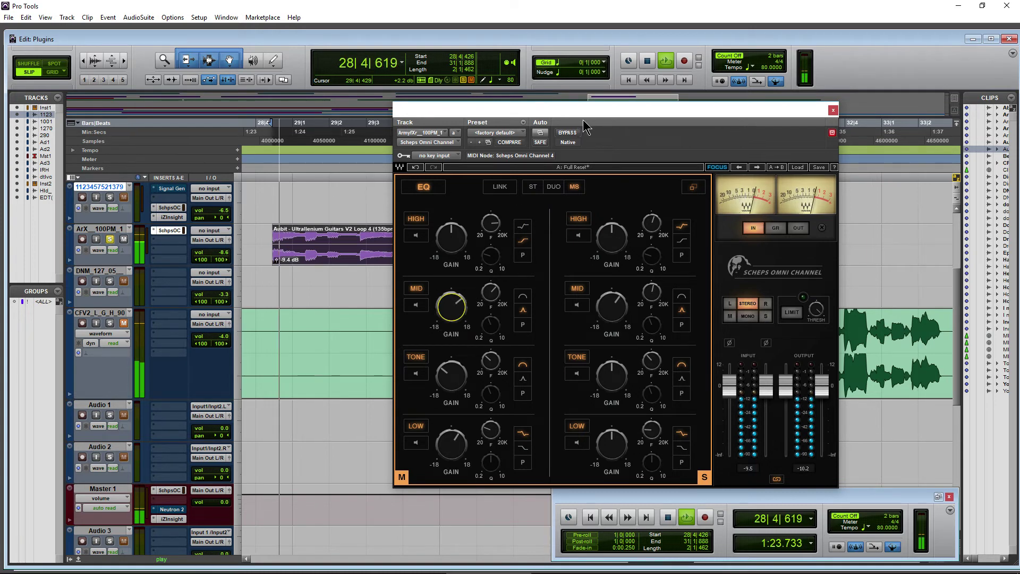
Compare the clip with the effect bypassed and active, and listen to the side signal alone
{"action": "left_click", "coordinate": [569, 134]}
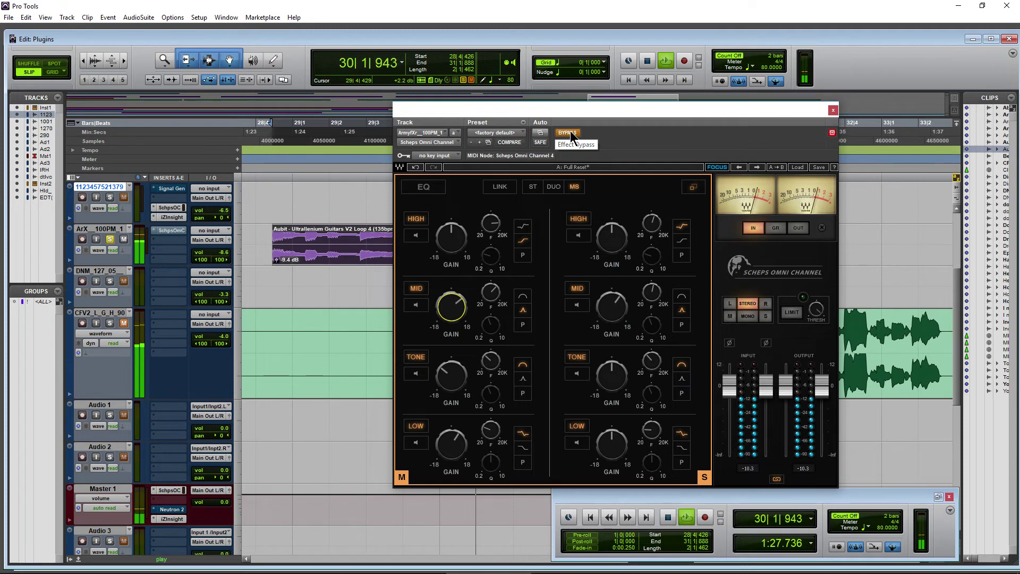
{"action": "left_click", "coordinate": [569, 132]}
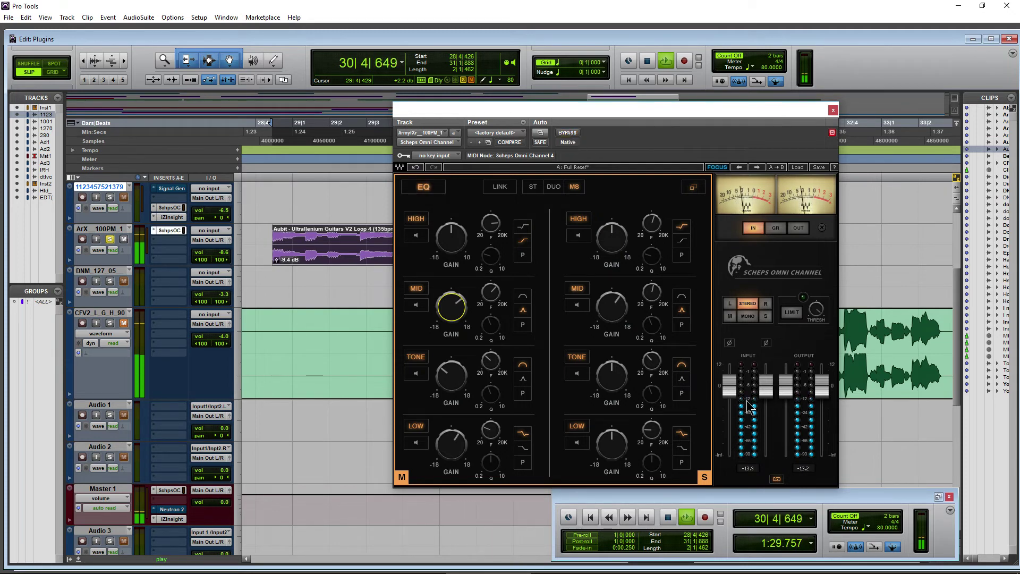
{"action": "left_click", "coordinate": [765, 317]}
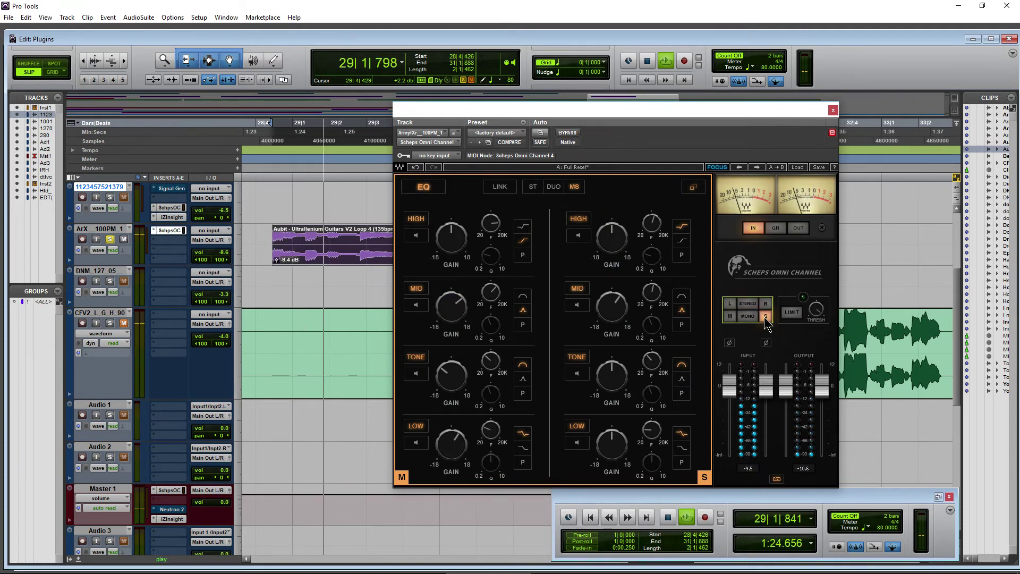
{"action": "key", "text": "space"}
{"action": "key", "text": "space"}
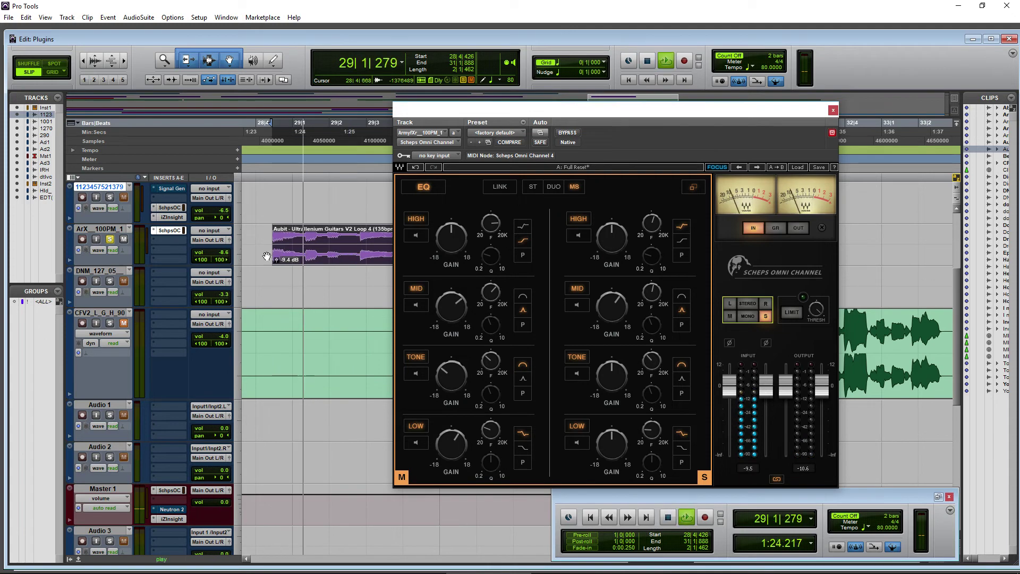
{"action": "key", "text": "space"}
Bypass the Scheps Omni Channel on the Master 1 track and close its window
{"action": "left_click_drag", "start_coordinate": [635, 107], "coordinate": [544, 139]}
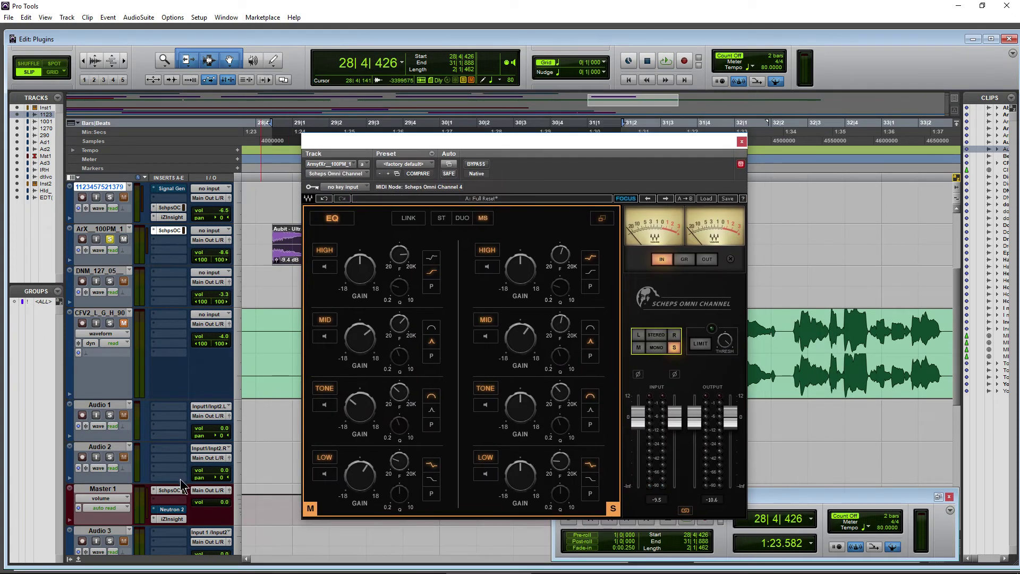
{"action": "left_click", "coordinate": [169, 490]}
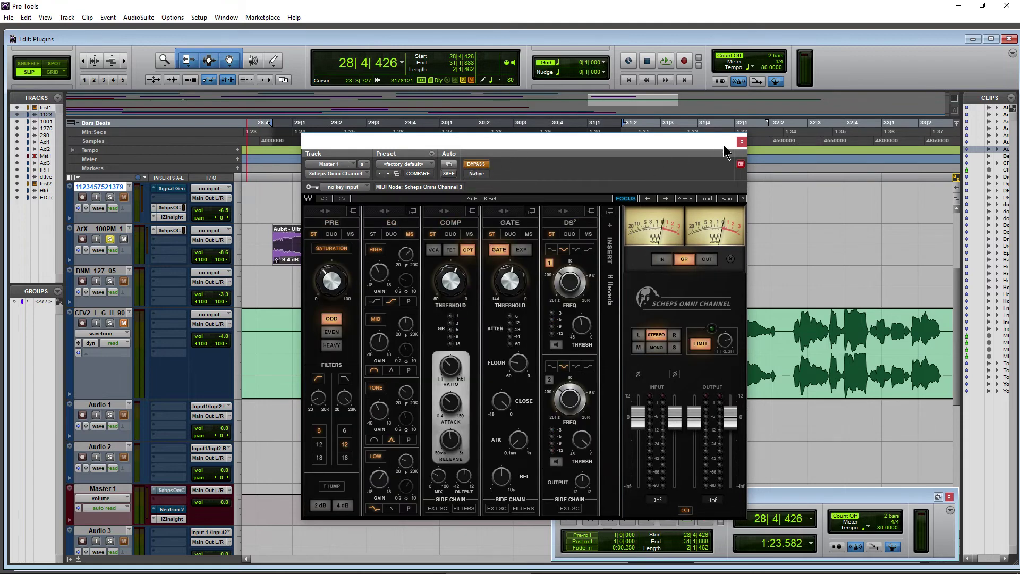
{"action": "left_click", "coordinate": [741, 142]}
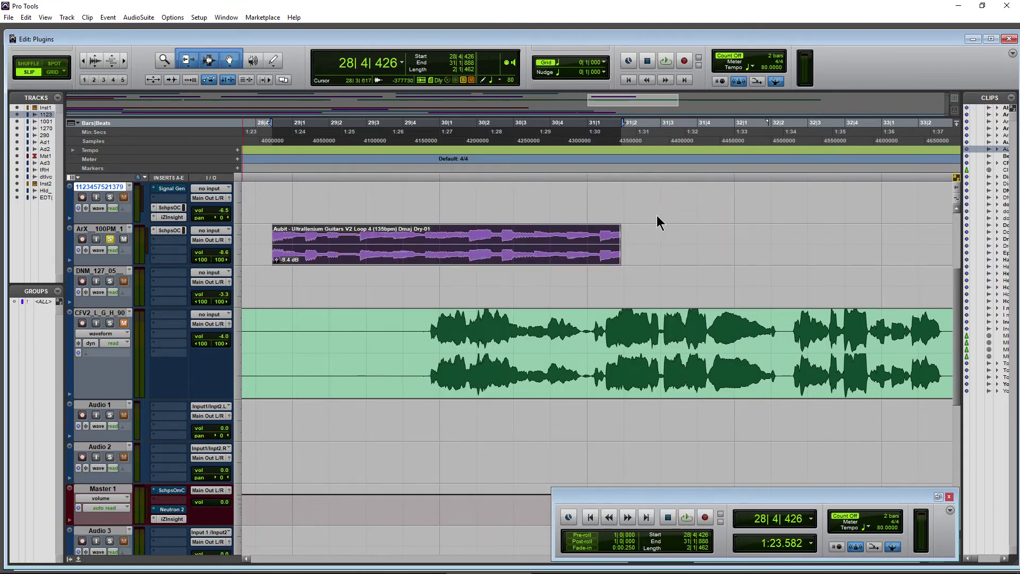
Open iZotope Insight on Master 1 and play the clip to check its stereo sound field
{"action": "left_click", "coordinate": [801, 385]}
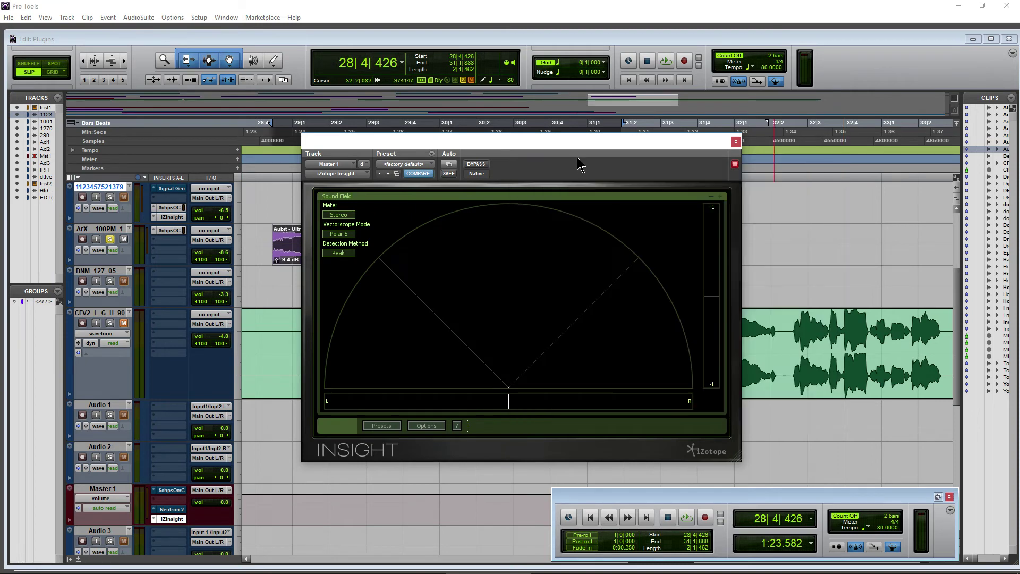
{"action": "left_click_drag", "start_coordinate": [574, 144], "coordinate": [736, 164]}
{"action": "key", "text": "space"}
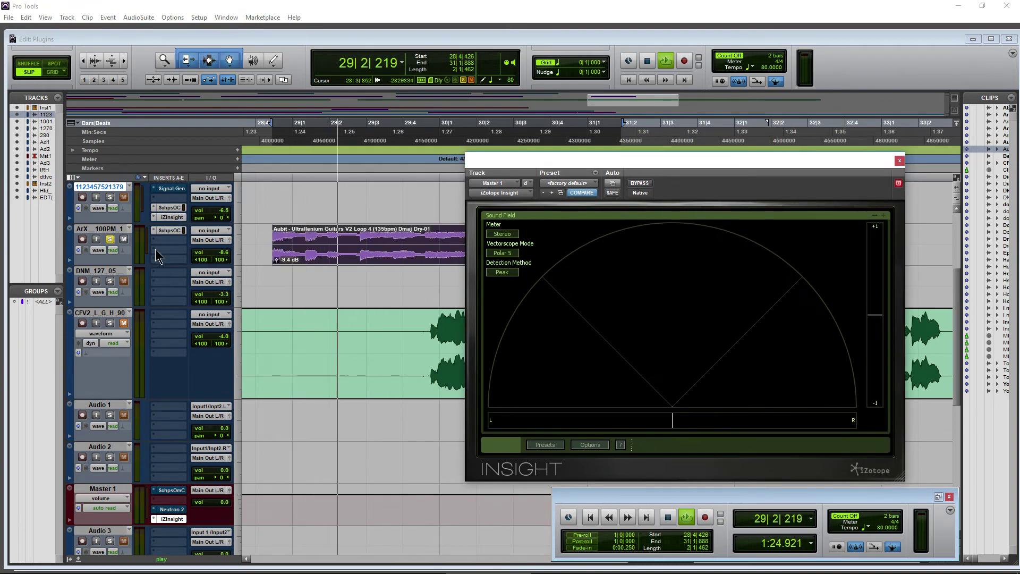
{"action": "key", "text": "space"}
Reopen the Scheps Omni Channel on the ArX__100PM track, check playback in mono and return the monitoring to stereo
{"action": "left_click", "coordinate": [169, 230]}
{"action": "left_click_drag", "start_coordinate": [738, 162], "coordinate": [707, 114]}
{"action": "left_click", "coordinate": [616, 136]}
{"action": "left_click", "coordinate": [616, 136]}
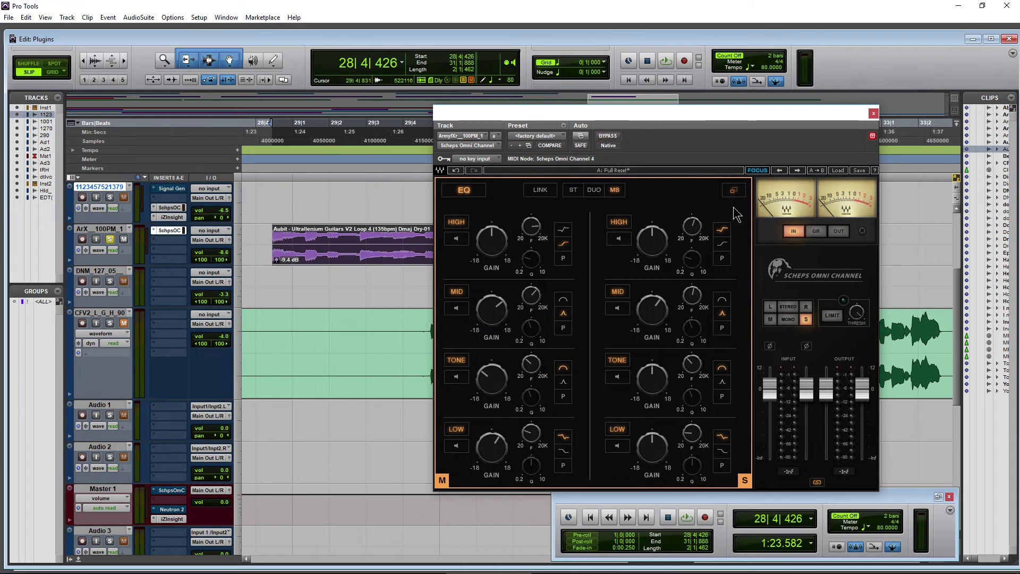
{"action": "key", "text": "space"}
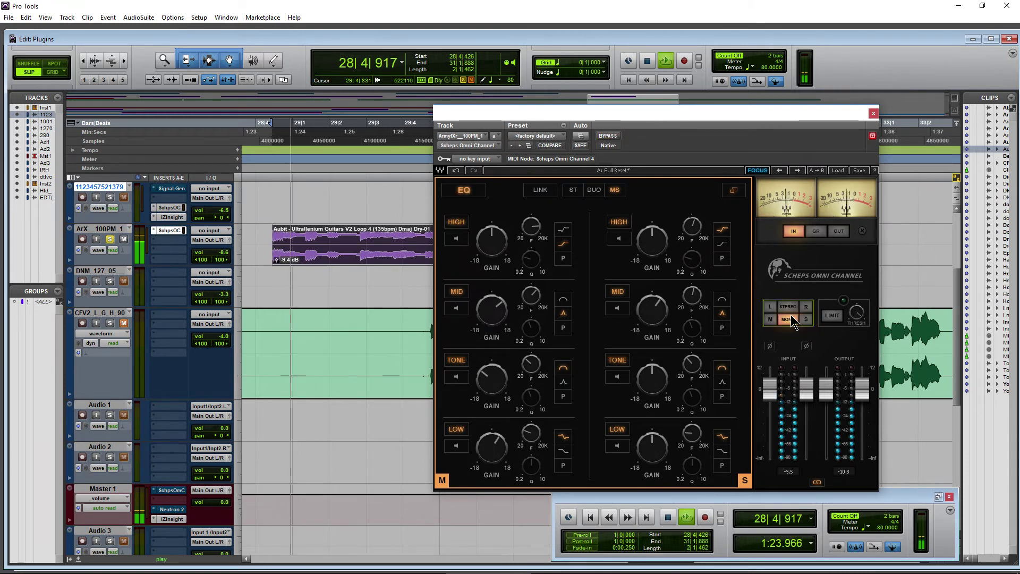
{"action": "left_click", "coordinate": [787, 307]}
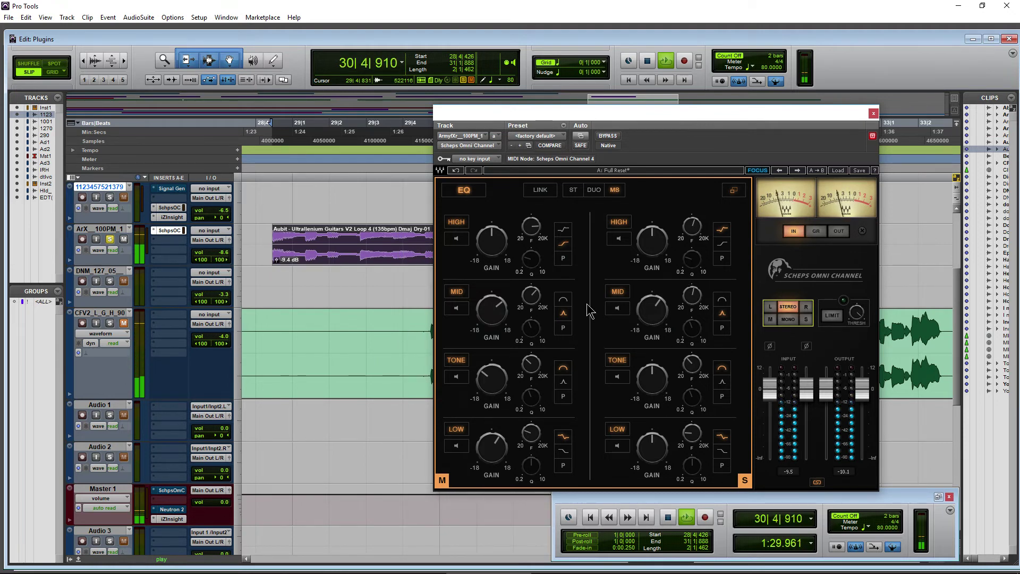
Solo the mid channel's MID band to readjust its frequency and gain, and bypass the plug-in for comparison
{"action": "left_click", "coordinate": [456, 307]}
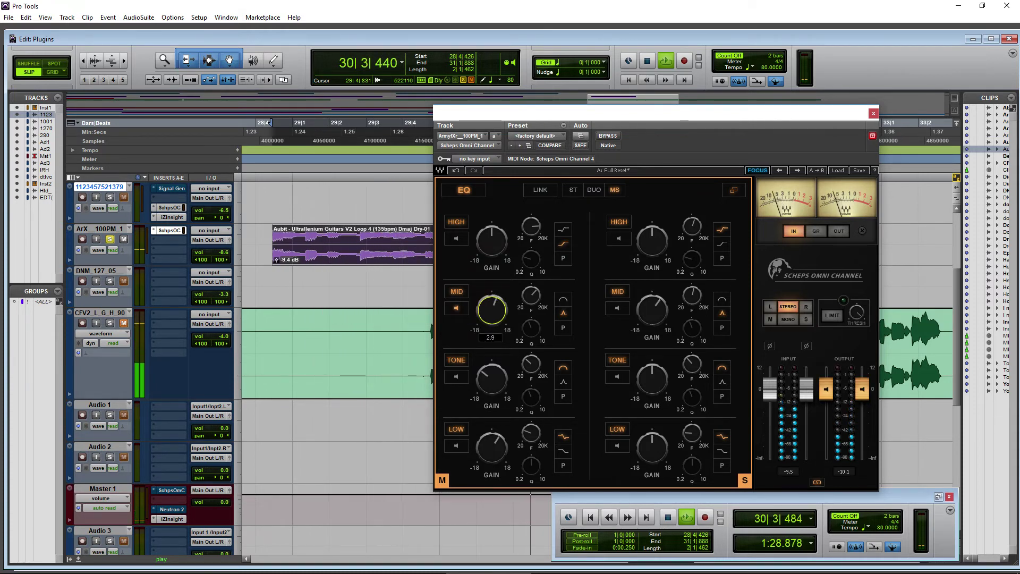
{"action": "left_click_drag", "start_coordinate": [491, 311], "coordinate": [531, 305]}
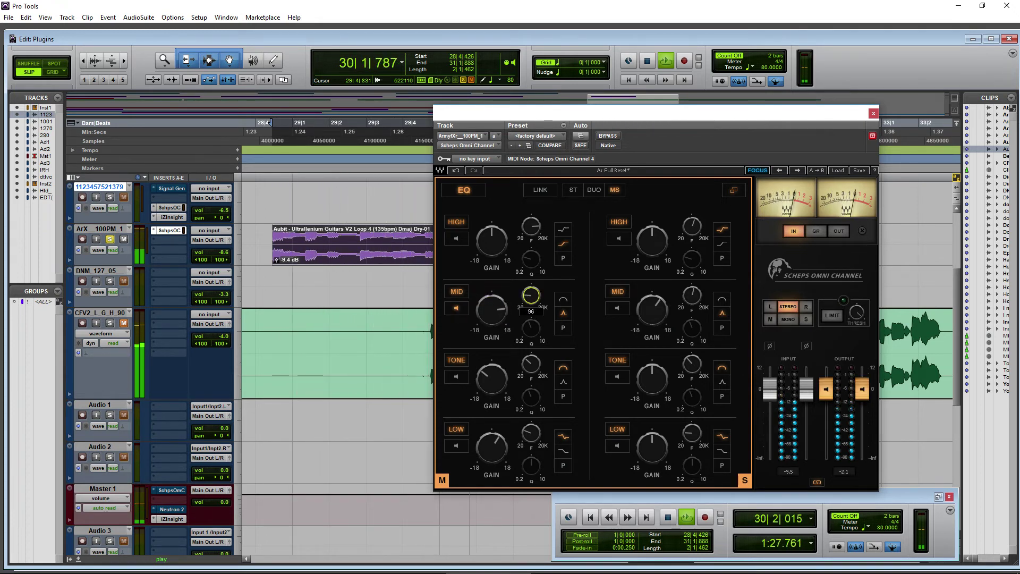
{"action": "left_click", "coordinate": [457, 308]}
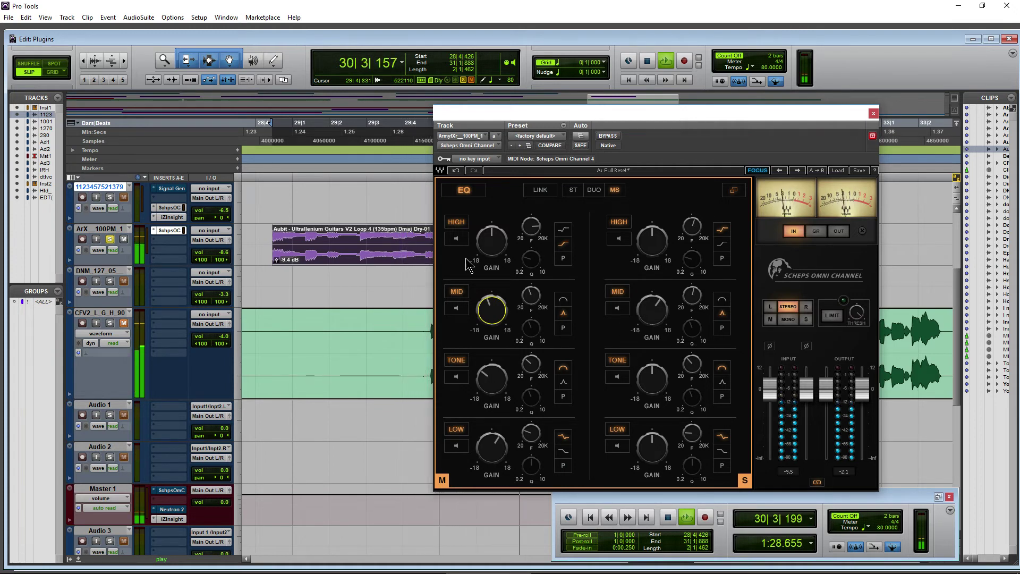
{"action": "left_click", "coordinate": [608, 136]}
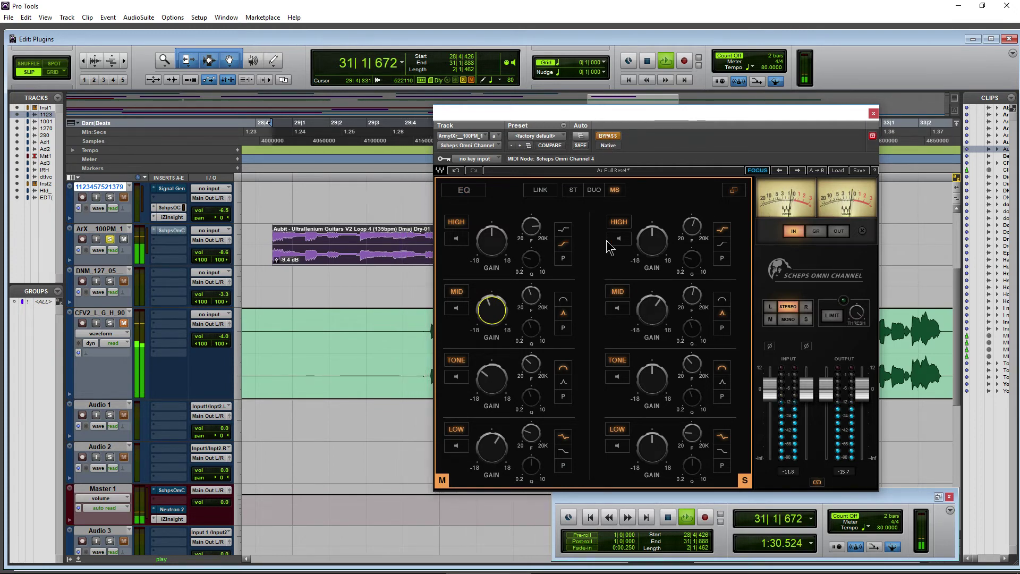
Re-enable the plug-in, return to the full channel strip view and lower the compressor threshold to about -35.5
{"action": "left_click", "coordinate": [608, 136]}
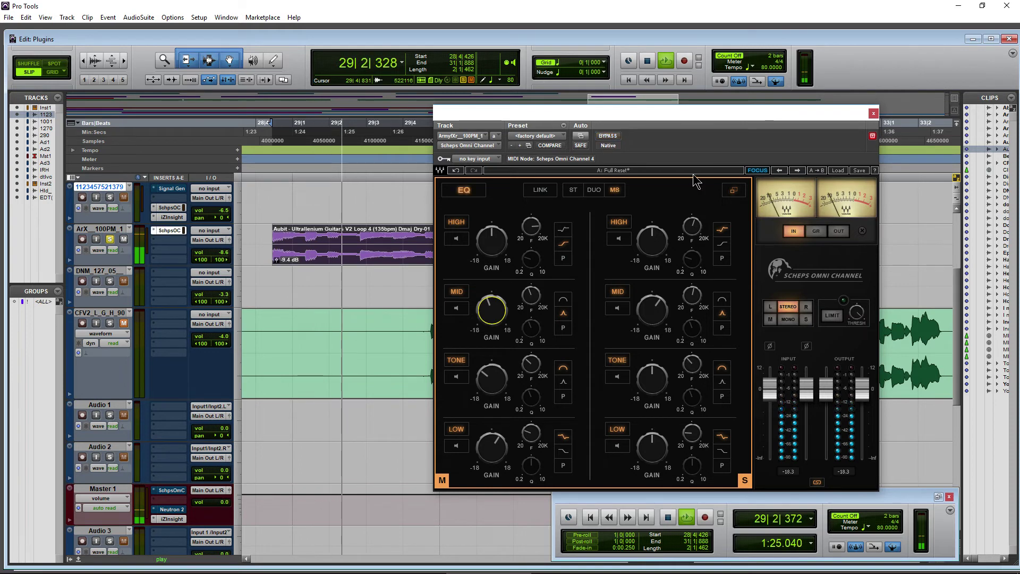
{"action": "left_click", "coordinate": [733, 189]}
{"action": "mouse_move", "coordinate": [701, 254]}
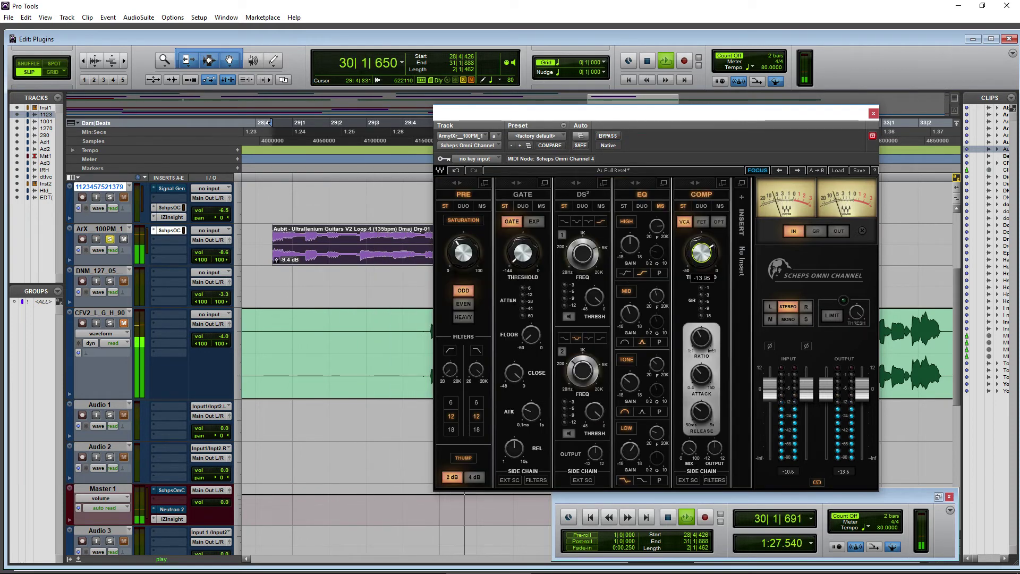
{"action": "left_click_drag", "start_coordinate": [701, 254], "coordinate": [706, 257]}
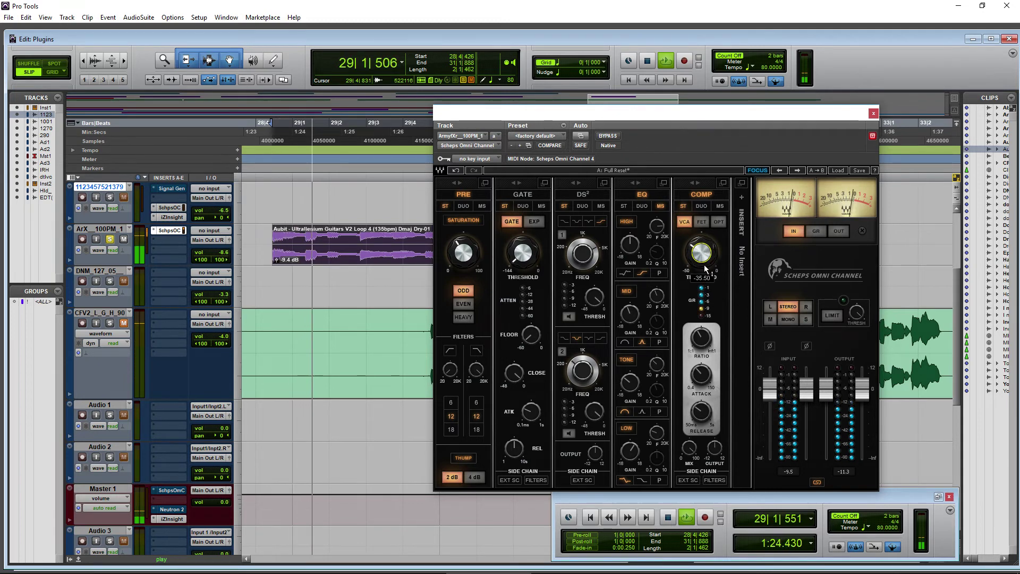
Set the compressor's ratio to about 4.1:1, attack to about 2.02 and release to about 128.5
{"action": "left_click_drag", "start_coordinate": [715, 448], "coordinate": [714, 434]}
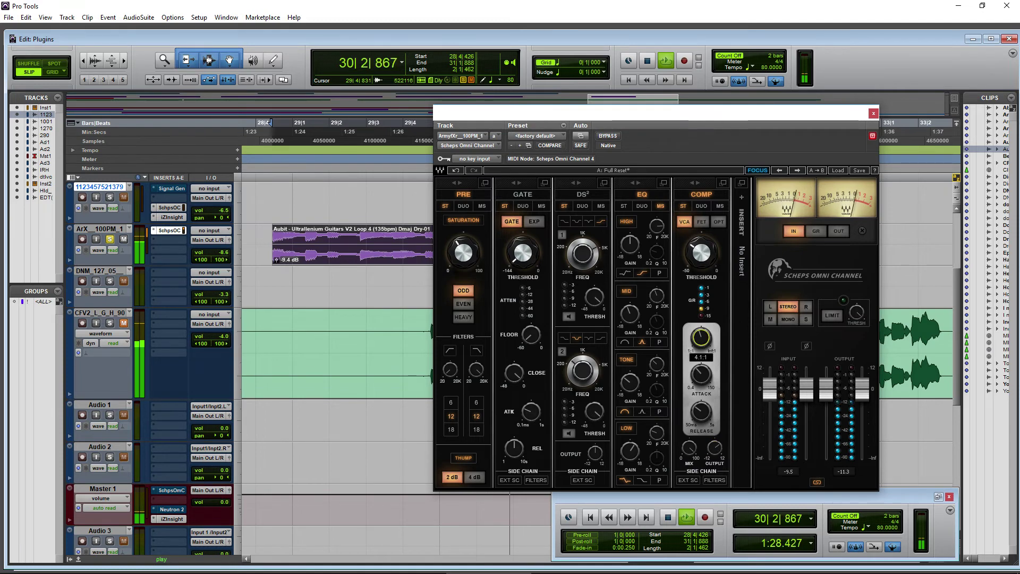
{"action": "left_click_drag", "start_coordinate": [701, 374], "coordinate": [699, 377]}
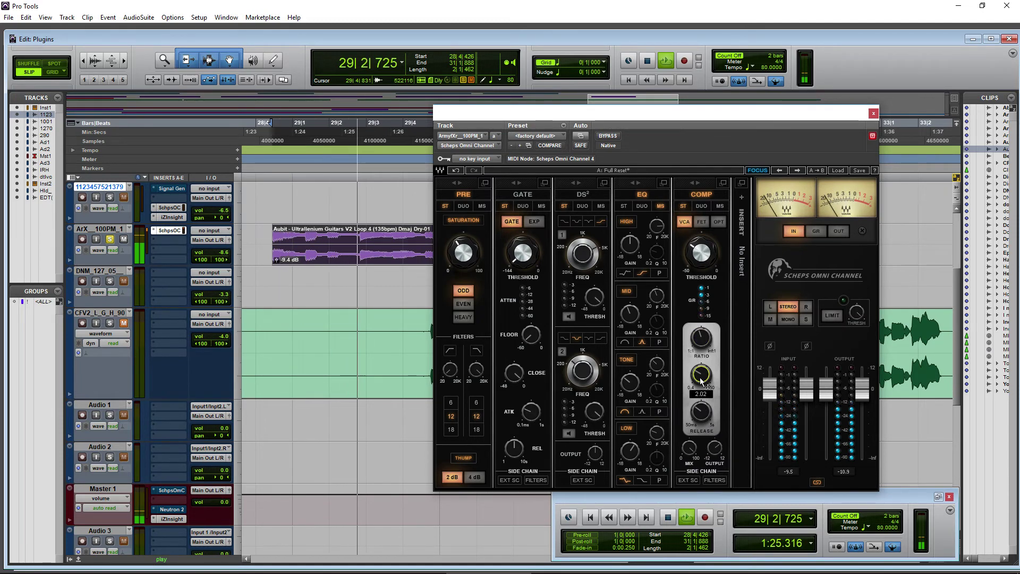
{"action": "left_click", "coordinate": [712, 410]}
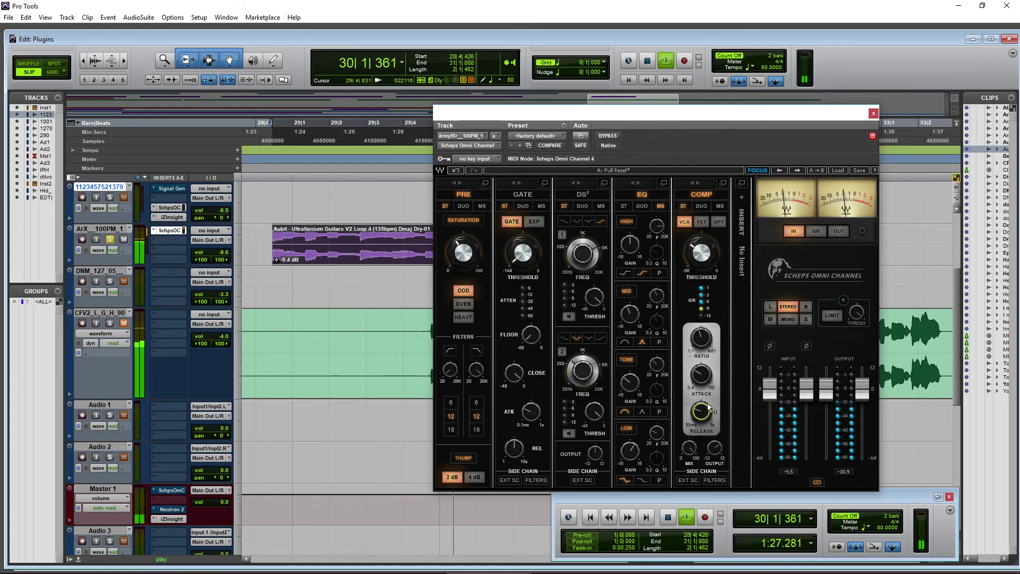
{"action": "left_click_drag", "start_coordinate": [701, 411], "coordinate": [693, 389]}
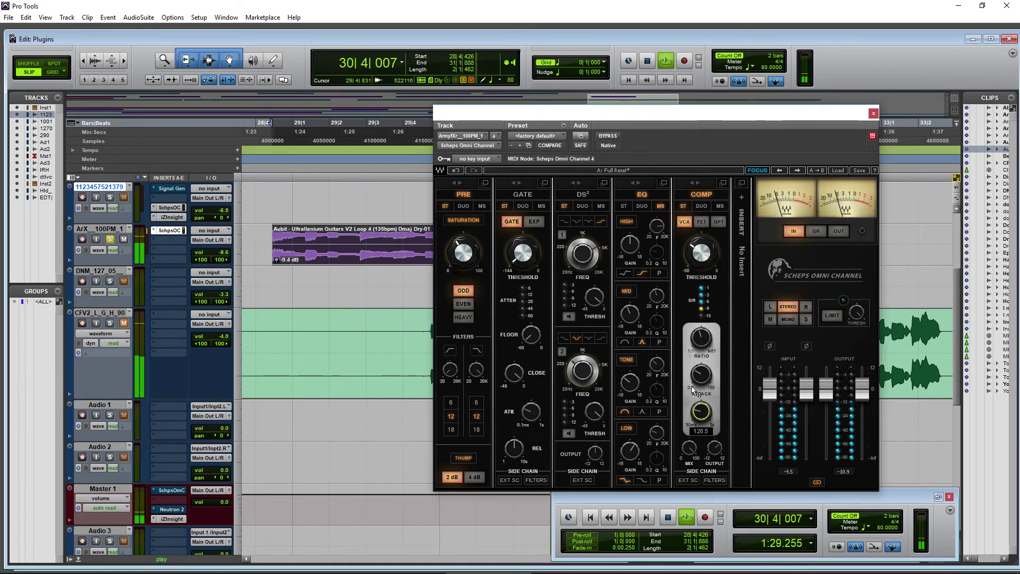
Move the plug-in window aside and bypass the plug-in briefly to compare the compressed sound, re-enabling it
{"action": "left_click_drag", "start_coordinate": [675, 135], "coordinate": [543, 132]}
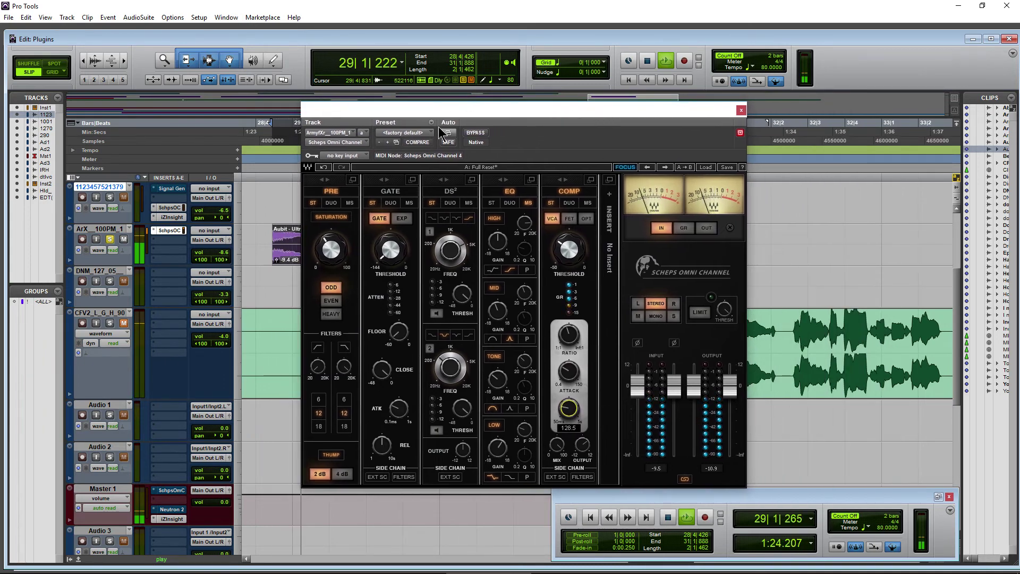
{"action": "left_click", "coordinate": [476, 133]}
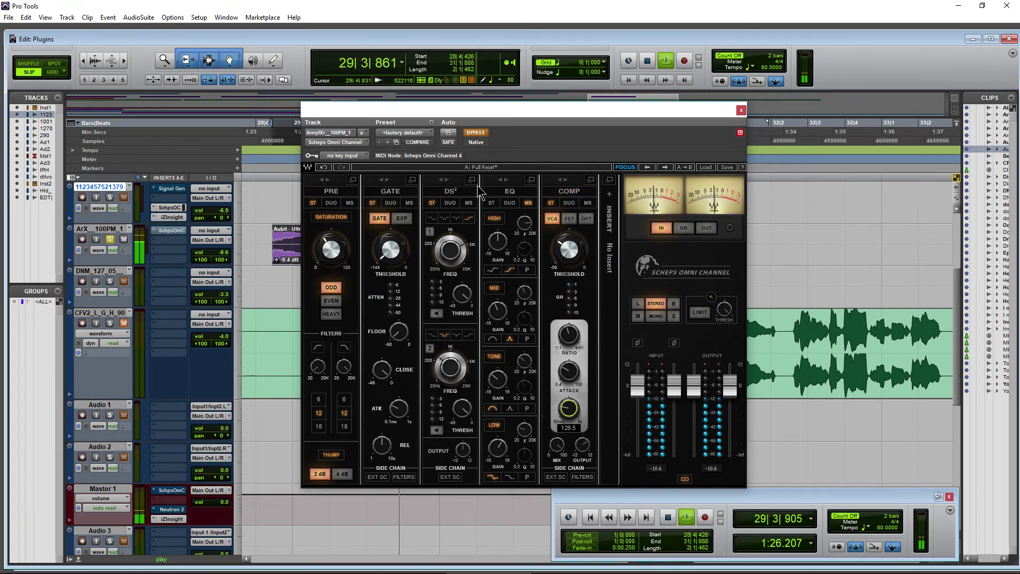
{"action": "left_click", "coordinate": [476, 133]}
Switch the compressor to FET, raise its threshold slightly and adjust its mix
{"action": "left_click", "coordinate": [569, 219]}
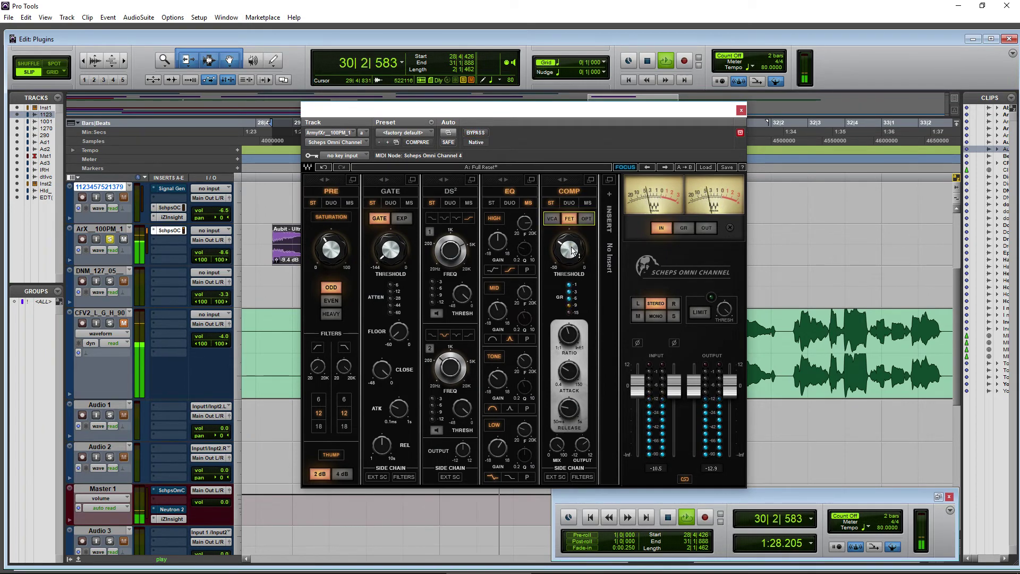
{"action": "left_click_drag", "start_coordinate": [569, 250], "coordinate": [569, 254]}
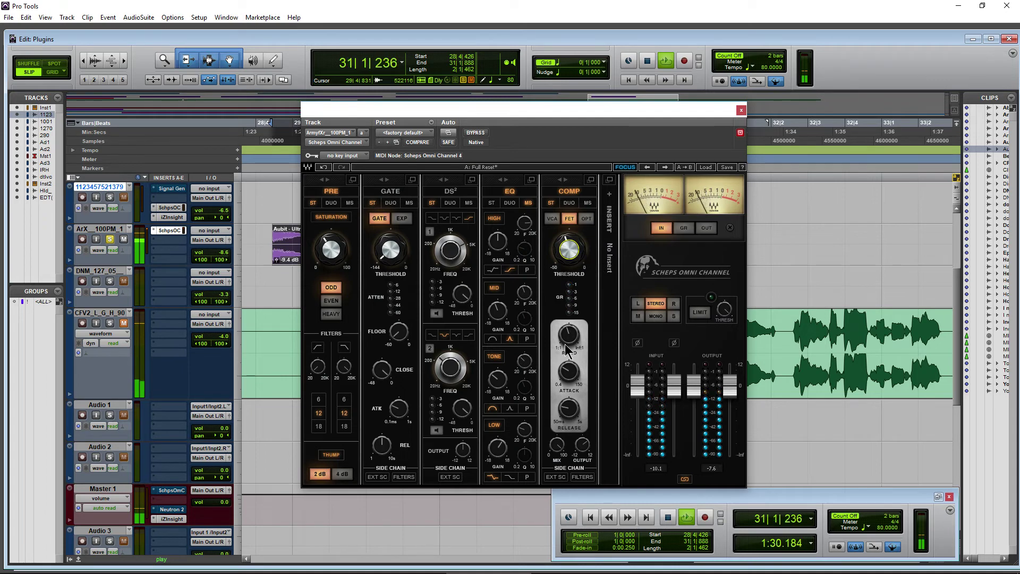
{"action": "left_click_drag", "start_coordinate": [556, 444], "coordinate": [557, 449]}
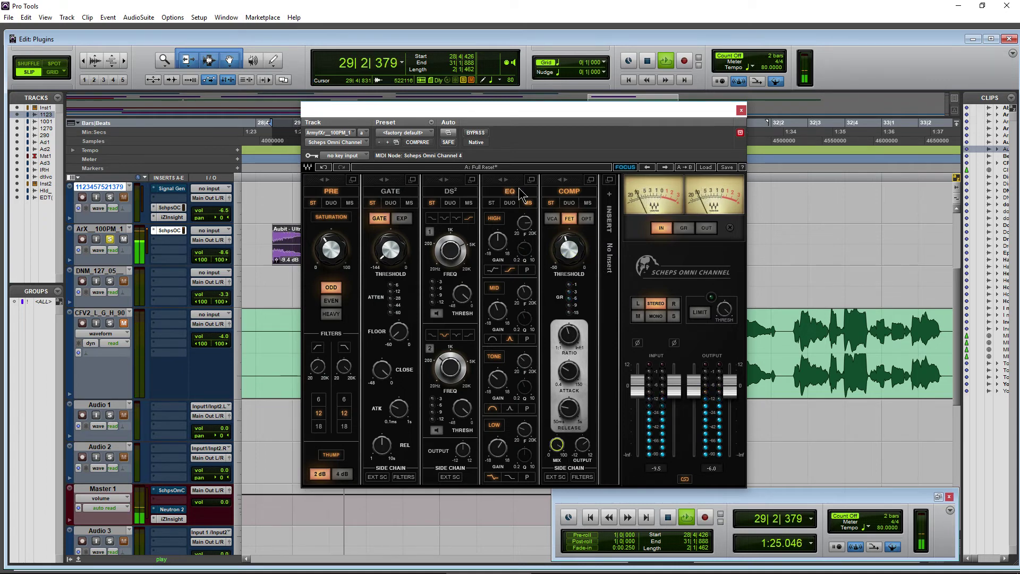
In the expanded EQ, set the side channel's MID gain to about -1.0 and cut the mid channel's MID gain further
{"action": "left_click", "coordinate": [532, 180]}
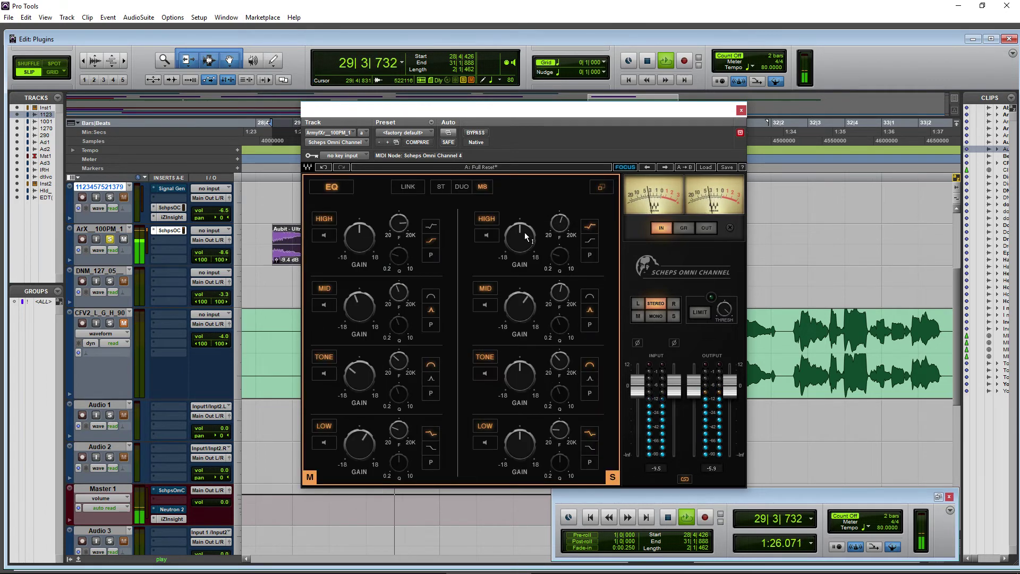
{"action": "left_click", "coordinate": [332, 187]}
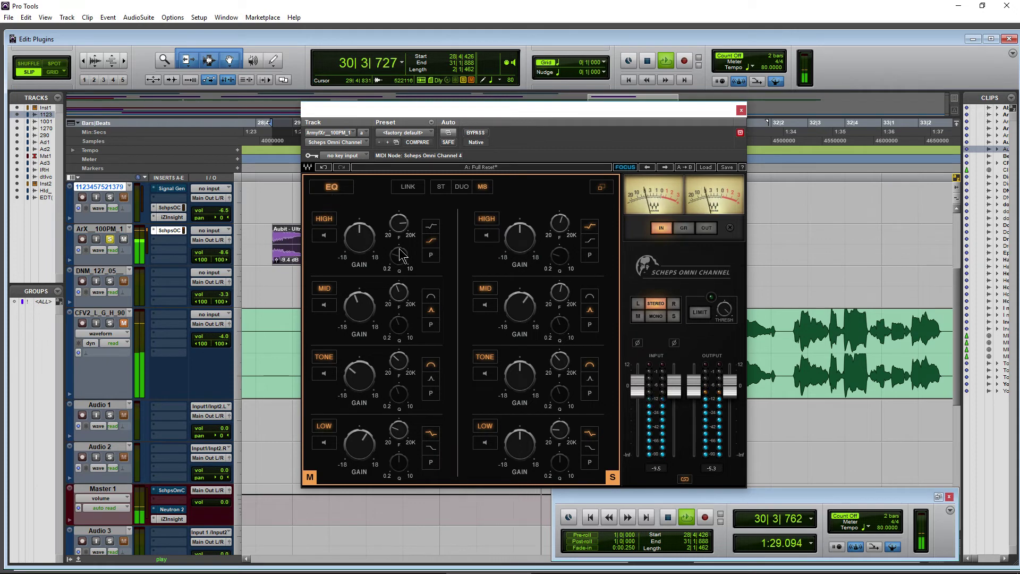
{"action": "left_click", "coordinate": [518, 307], "text": "alt"}
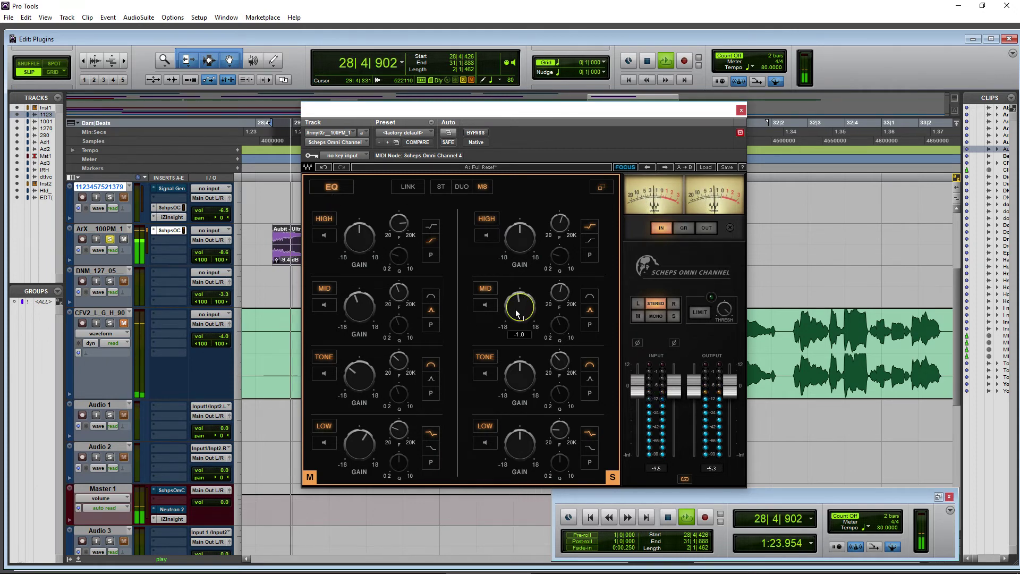
{"action": "left_click_drag", "start_coordinate": [346, 309], "coordinate": [346, 325]}
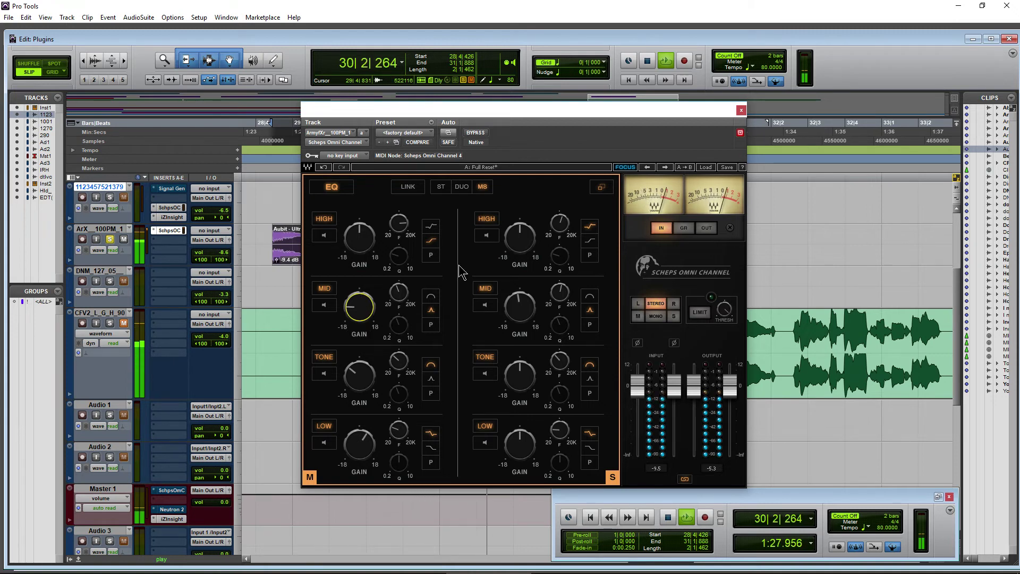
Adjust the side channel's HIGH frequency and boost its gain to about 11.1
{"action": "left_click", "coordinate": [559, 223]}
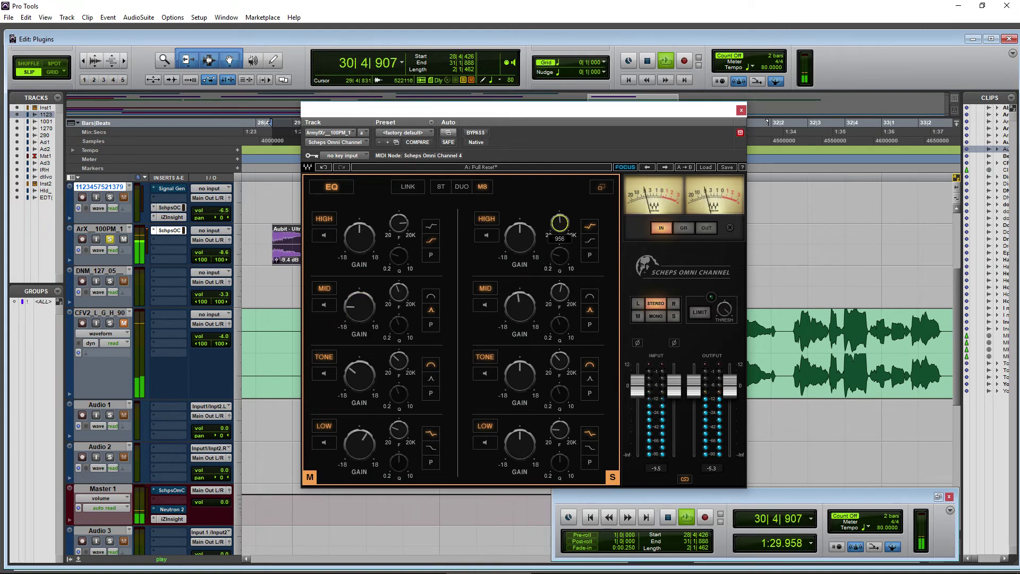
{"action": "left_click_drag", "start_coordinate": [559, 223], "coordinate": [559, 217]}
{"action": "left_click", "coordinate": [519, 237]}
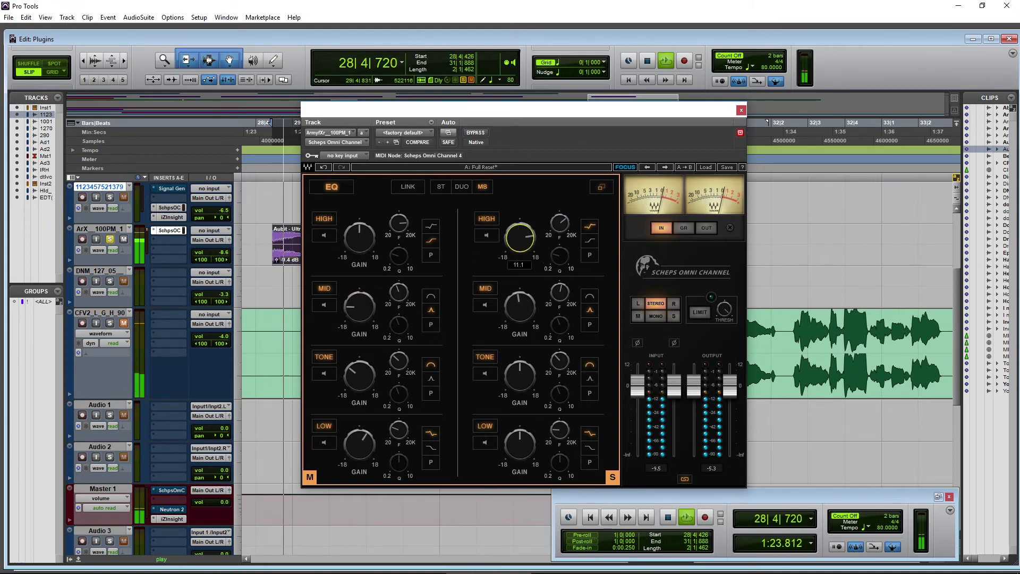
Switch the EQ to stereo mode and audition the mid, side, left, right and mono signals, ending on stereo monitoring
{"action": "left_click", "coordinate": [445, 187]}
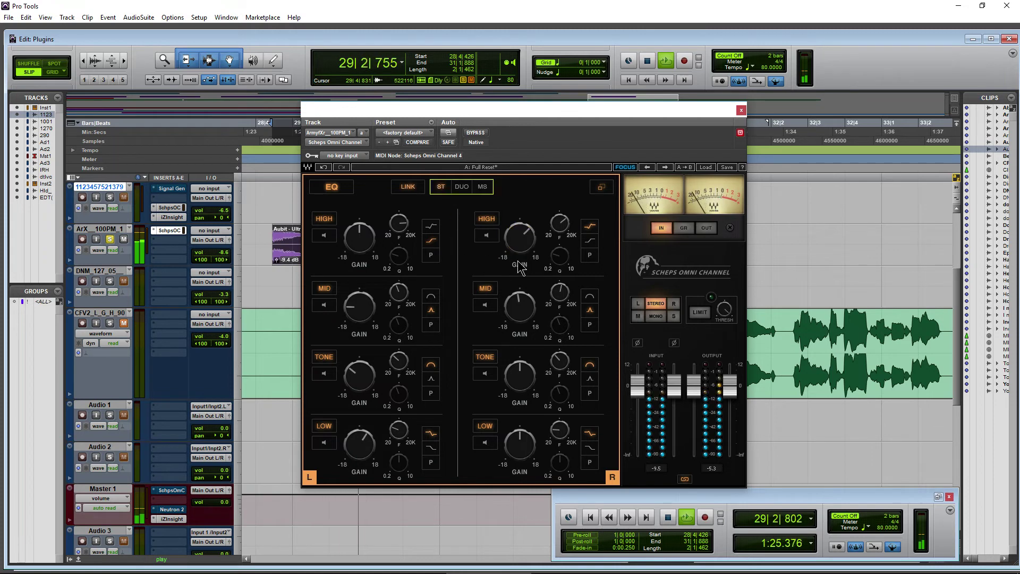
{"action": "left_click", "coordinate": [656, 319]}
{"action": "left_click", "coordinate": [674, 317]}
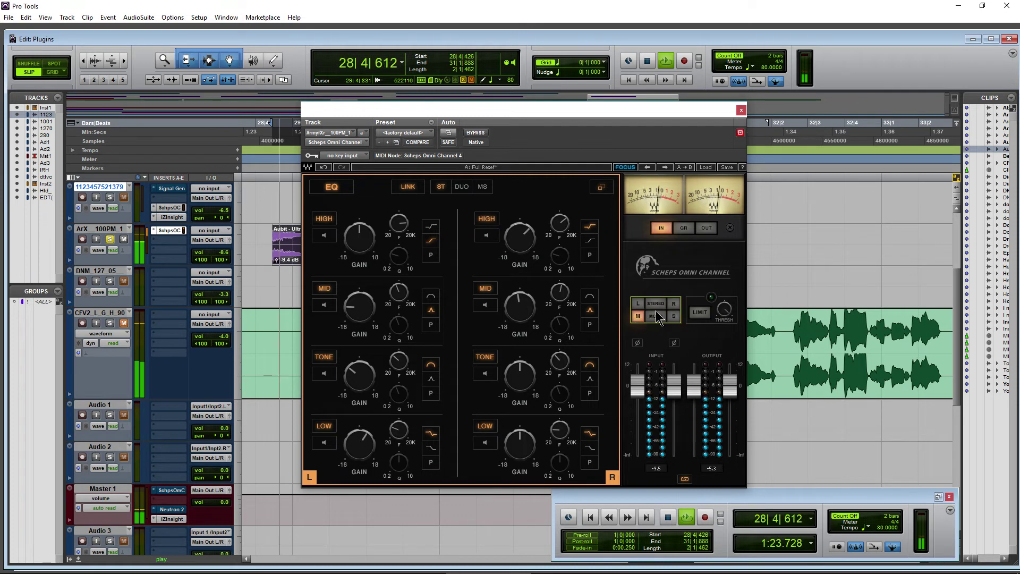
{"action": "left_click", "coordinate": [674, 303]}
{"action": "left_click", "coordinate": [638, 303]}
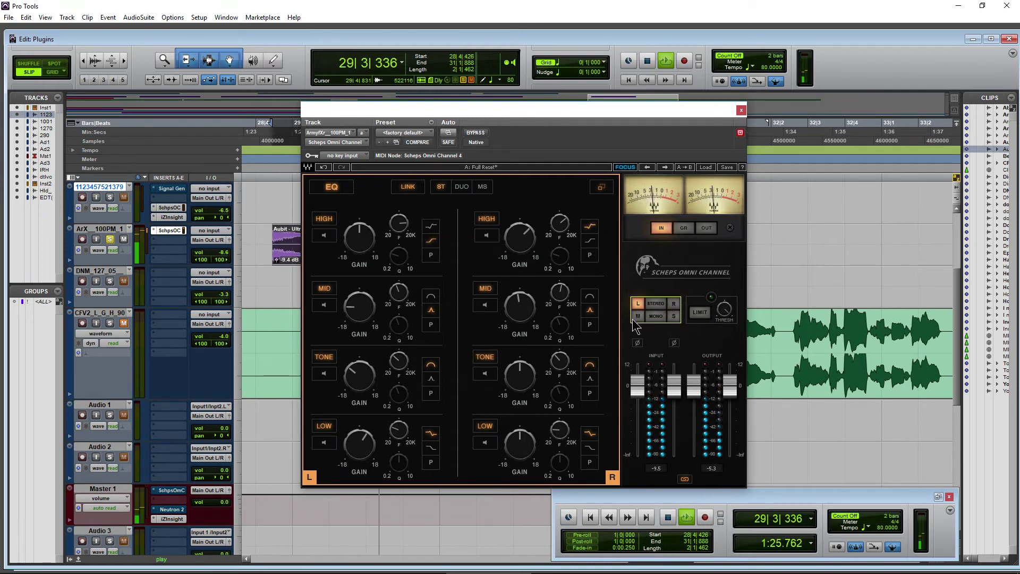
{"action": "left_click", "coordinate": [673, 303]}
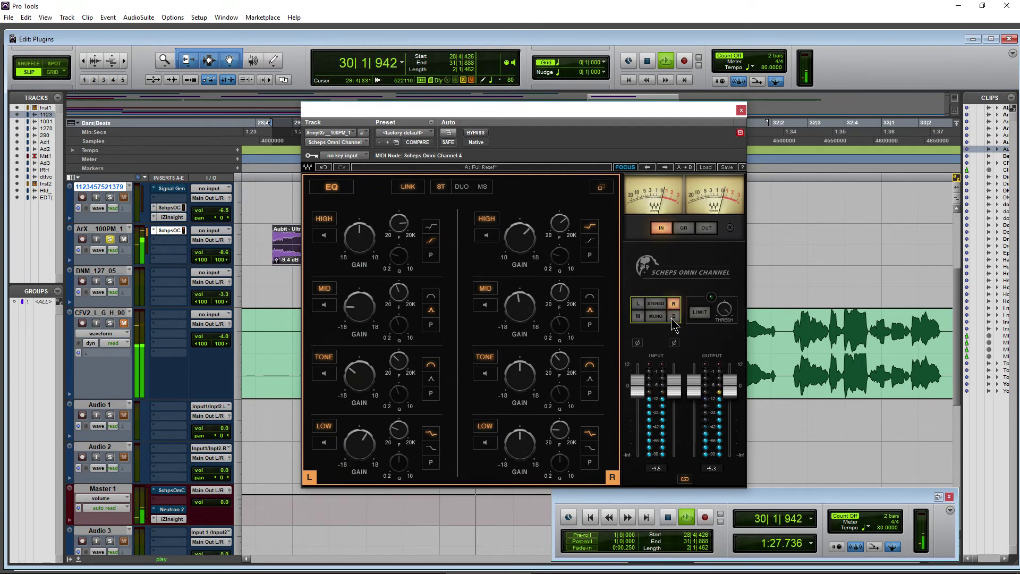
{"action": "left_click", "coordinate": [673, 316]}
{"action": "left_click", "coordinate": [638, 317]}
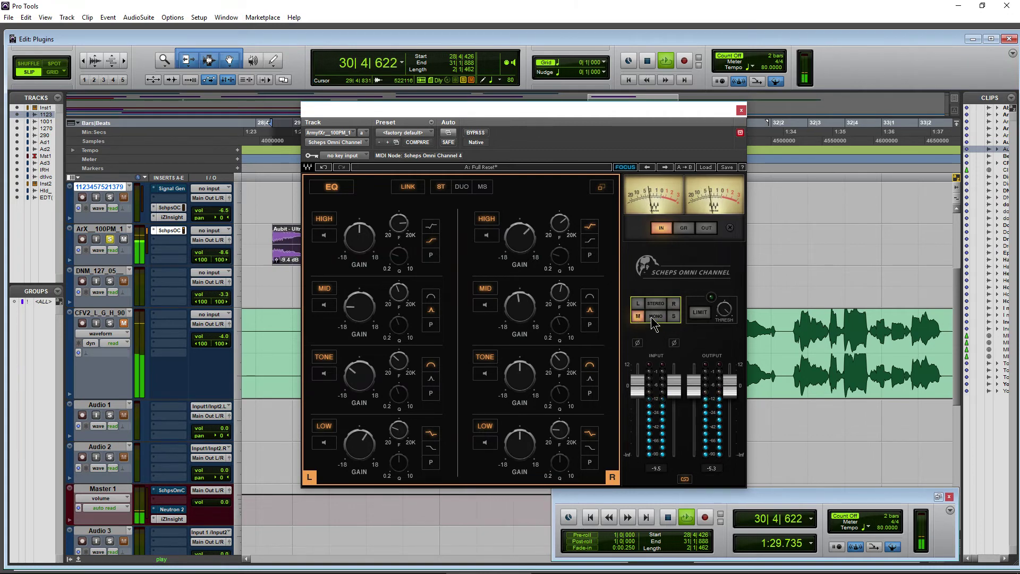
{"action": "left_click", "coordinate": [654, 317]}
{"action": "left_click", "coordinate": [656, 304]}
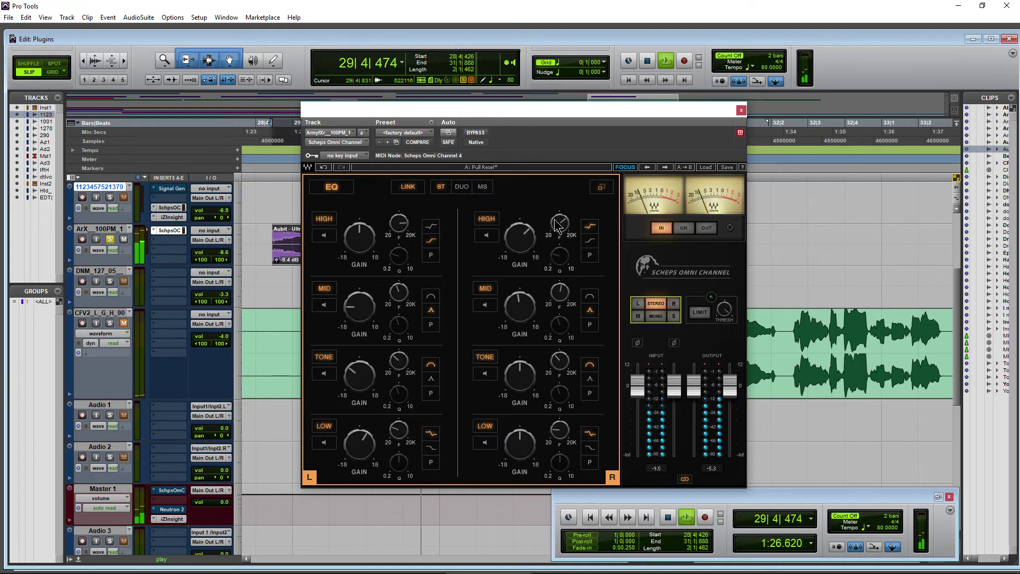
Solo the HIGH band briefly, return the EQ to mid/side mode and set the side HIGH gain to about 4.9
{"action": "left_click", "coordinate": [487, 236]}
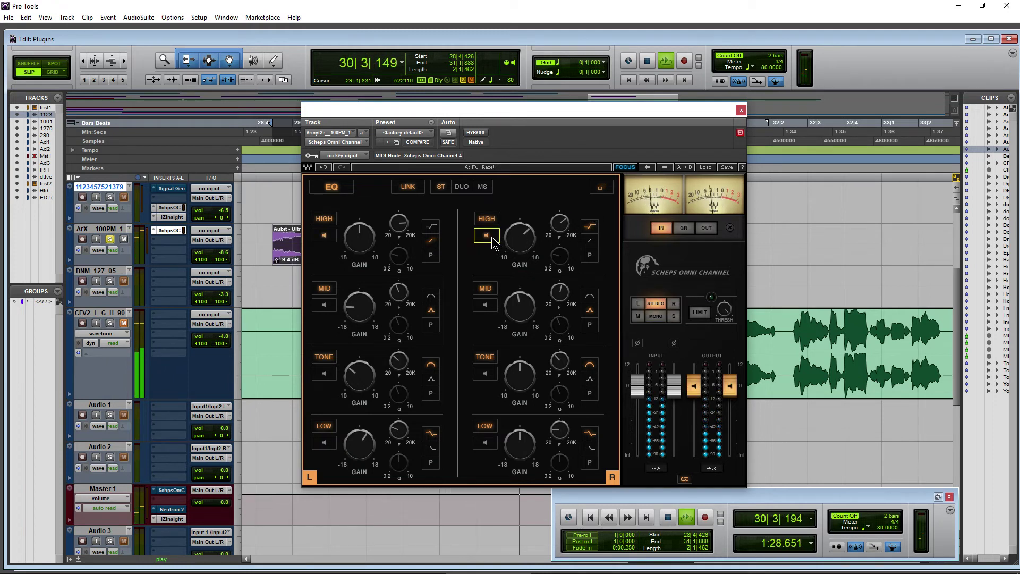
{"action": "left_click", "coordinate": [481, 186]}
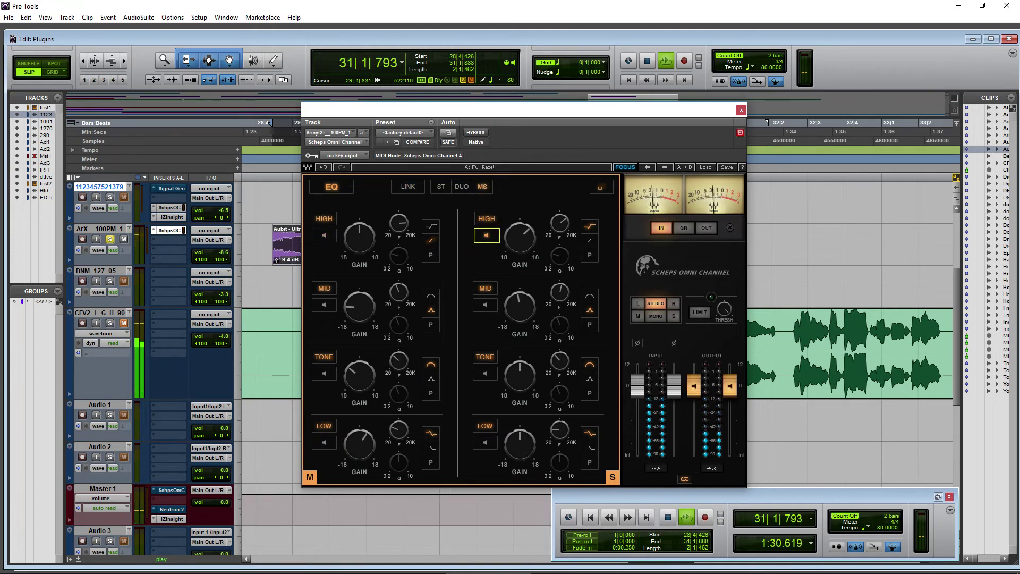
{"action": "left_click", "coordinate": [486, 234]}
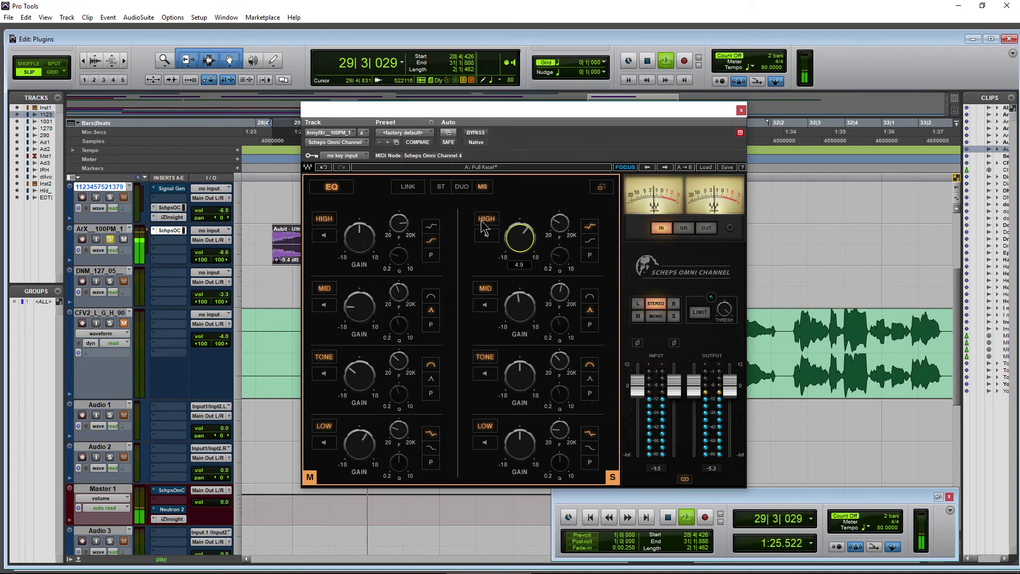
Switch the EQ to DUO mode and solo the right HIGH and MID bands and the left HIGH, MID and TONE bands in turn
{"action": "left_click", "coordinate": [460, 187]}
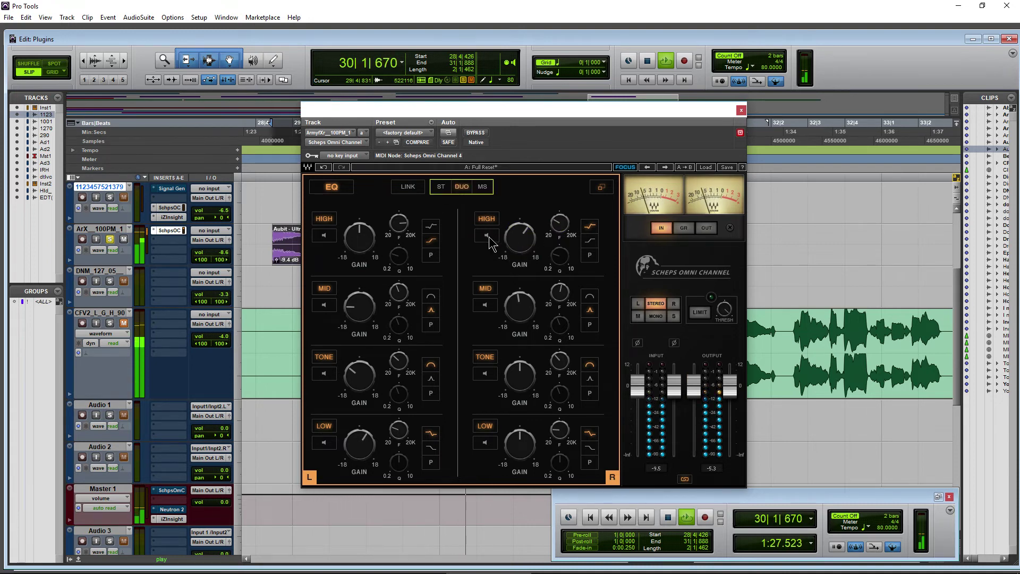
{"action": "left_click", "coordinate": [486, 234]}
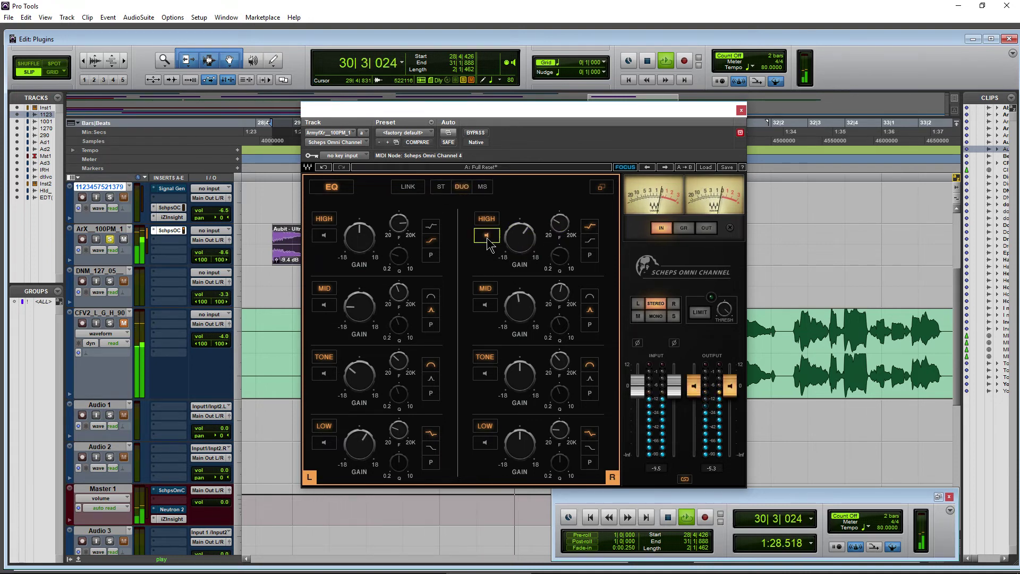
{"action": "left_click", "coordinate": [485, 305]}
{"action": "left_click", "coordinate": [323, 234]}
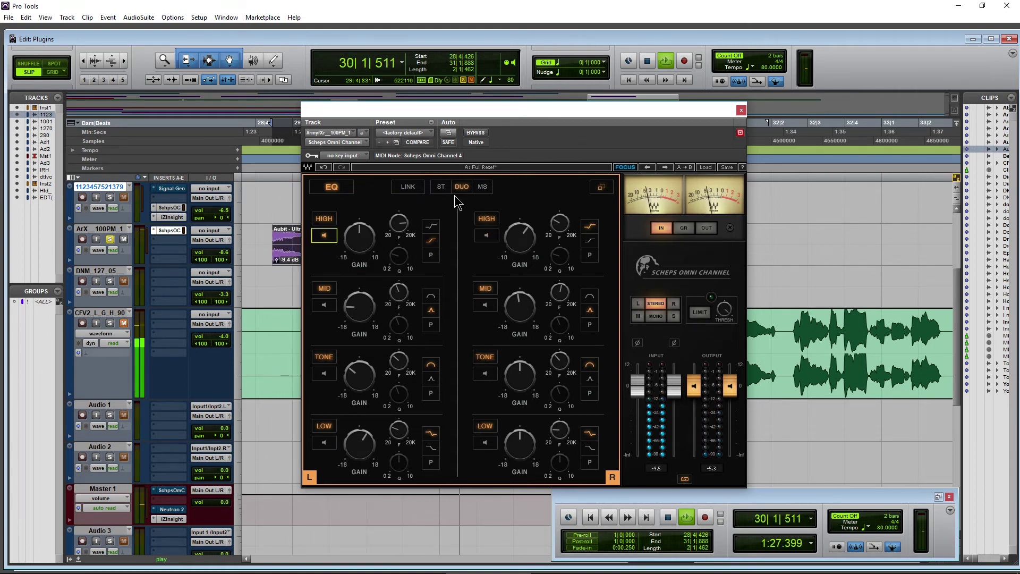
{"action": "left_click", "coordinate": [323, 304]}
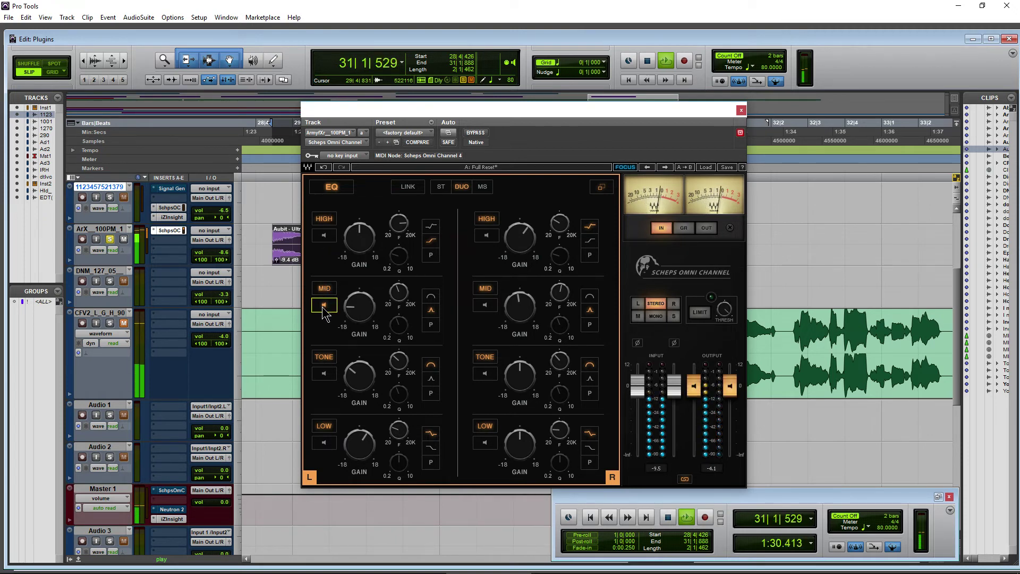
{"action": "left_click", "coordinate": [325, 374]}
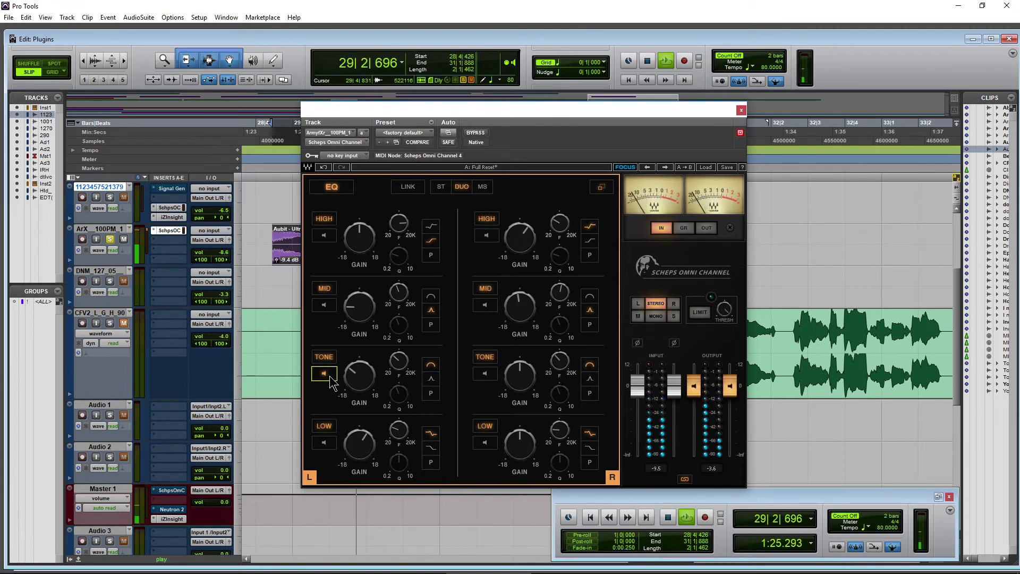
Audition the left and right LOW bands in solo and raise the right channel's LOW gain slightly
{"action": "left_click", "coordinate": [324, 443]}
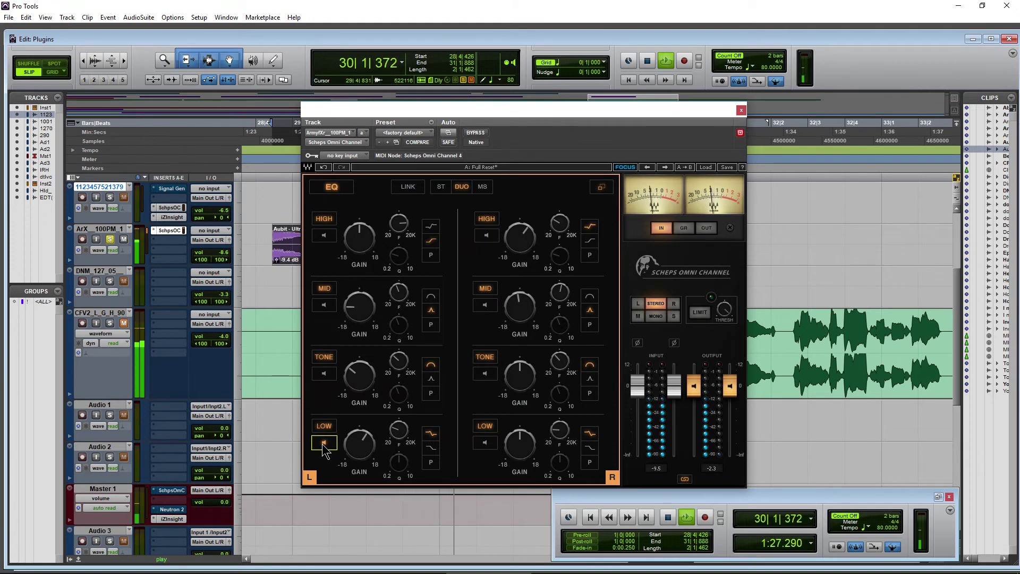
{"action": "left_click", "coordinate": [489, 444]}
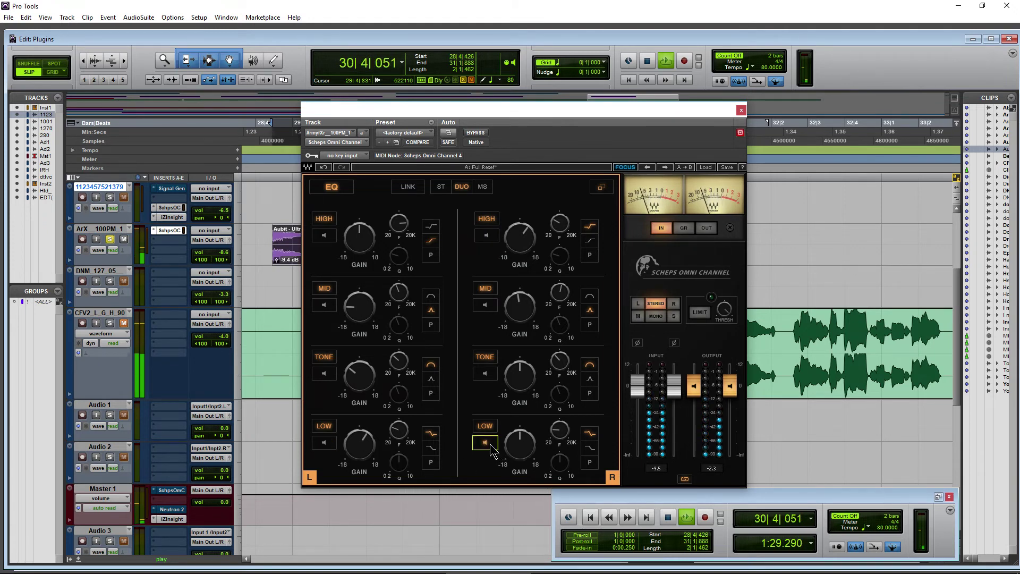
{"action": "left_click", "coordinate": [516, 450]}
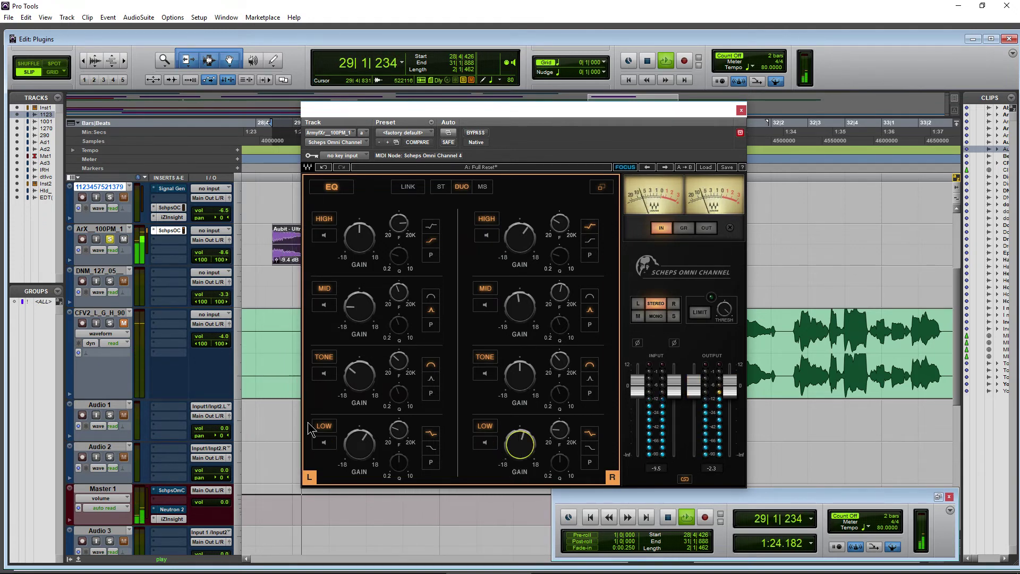
Audition the left channel's LOW and TONE bands in solo, checking the LOW frequency and TONE gain
{"action": "left_click_drag", "start_coordinate": [463, 109], "coordinate": [497, 107]}
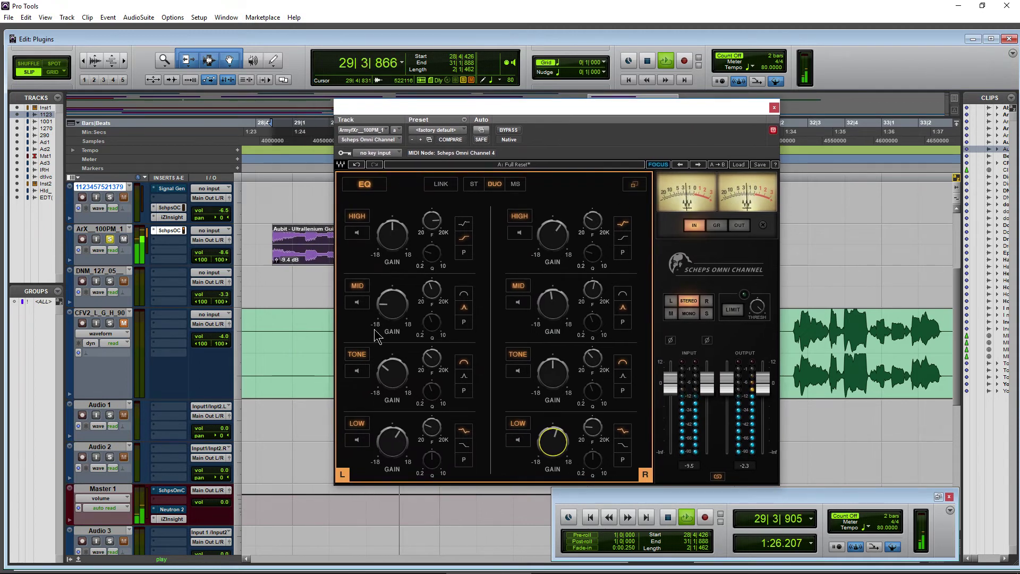
{"action": "mouse_move", "coordinate": [553, 442]}
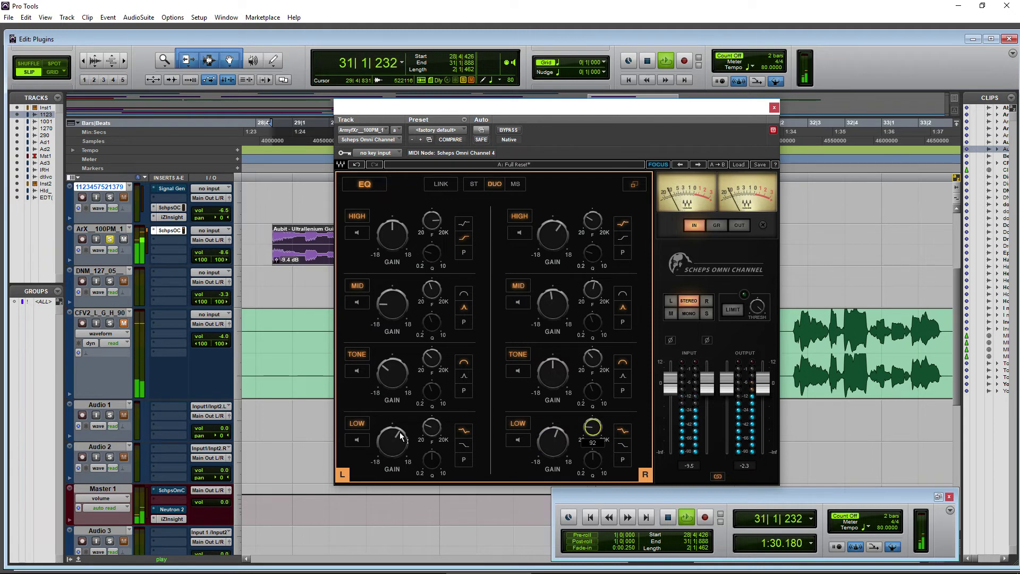
{"action": "mouse_move", "coordinate": [392, 441]}
{"action": "left_click", "coordinate": [356, 439]}
{"action": "mouse_move", "coordinate": [432, 426]}
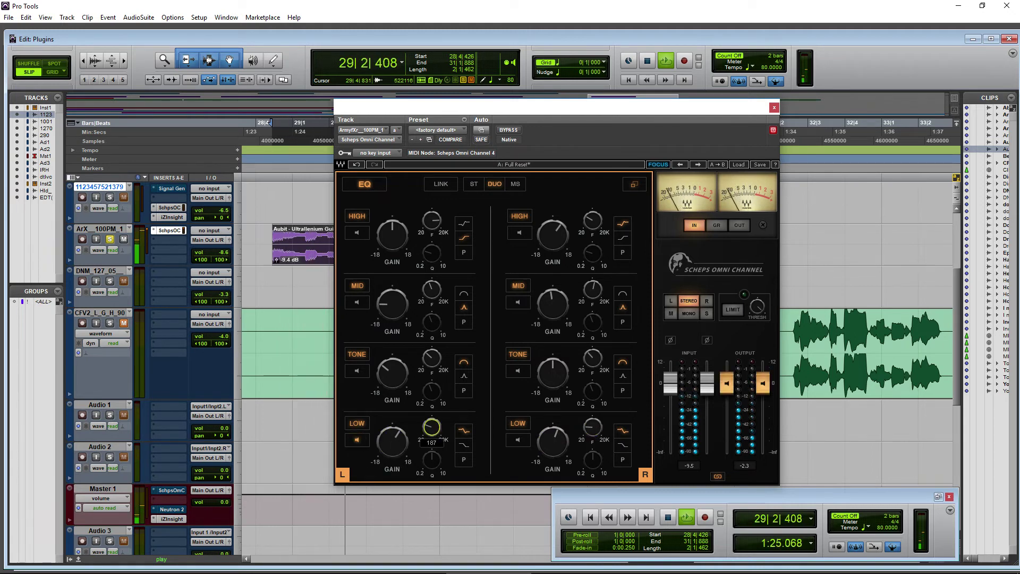
{"action": "left_click", "coordinate": [357, 370]}
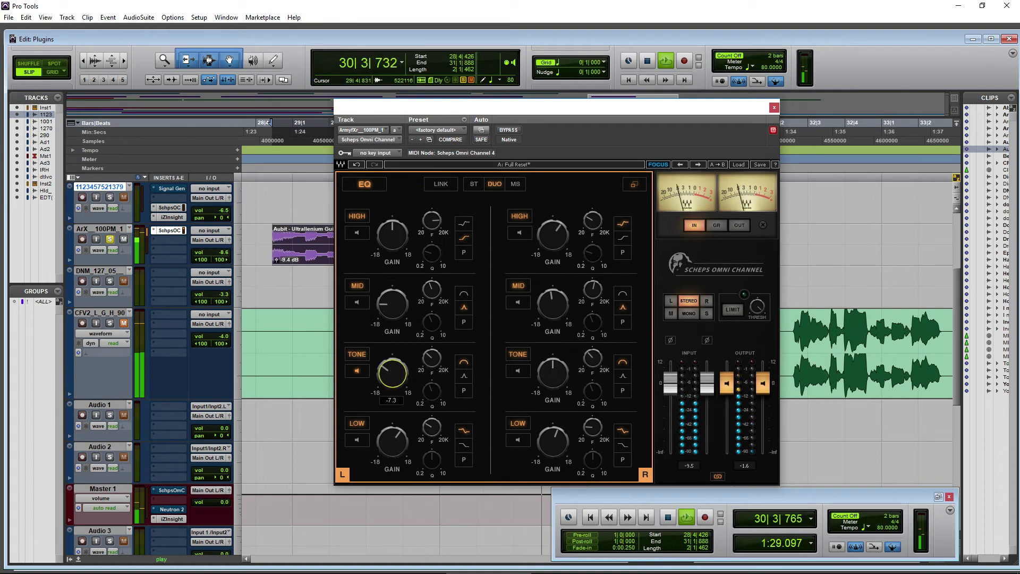
{"action": "left_click", "coordinate": [380, 375]}
Solo the right TONE band, raise its frequency, and boost its gain slightly with the solo off
{"action": "left_click", "coordinate": [517, 370]}
{"action": "mouse_move", "coordinate": [592, 359]}
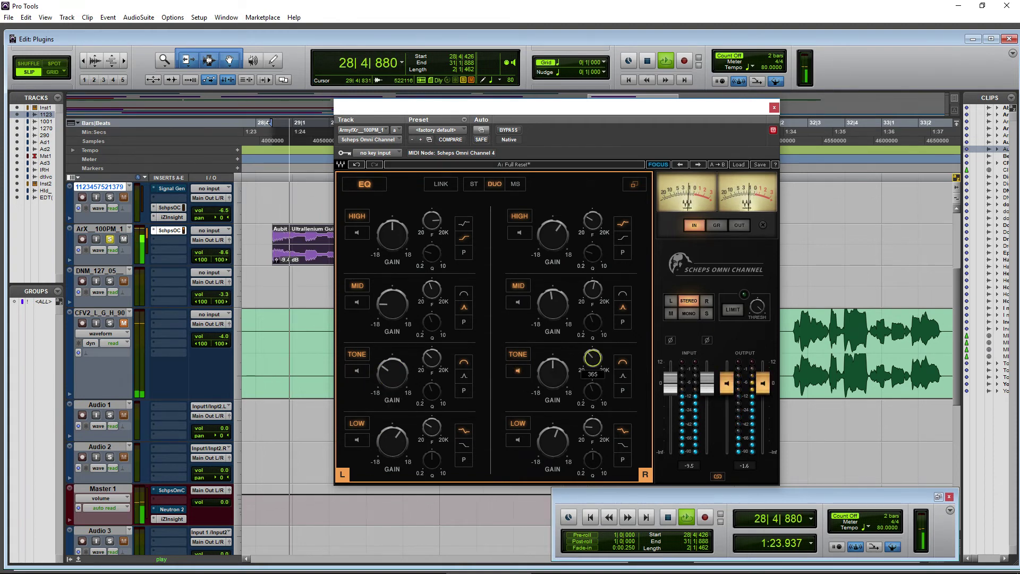
{"action": "left_click_drag", "start_coordinate": [592, 359], "coordinate": [593, 363]}
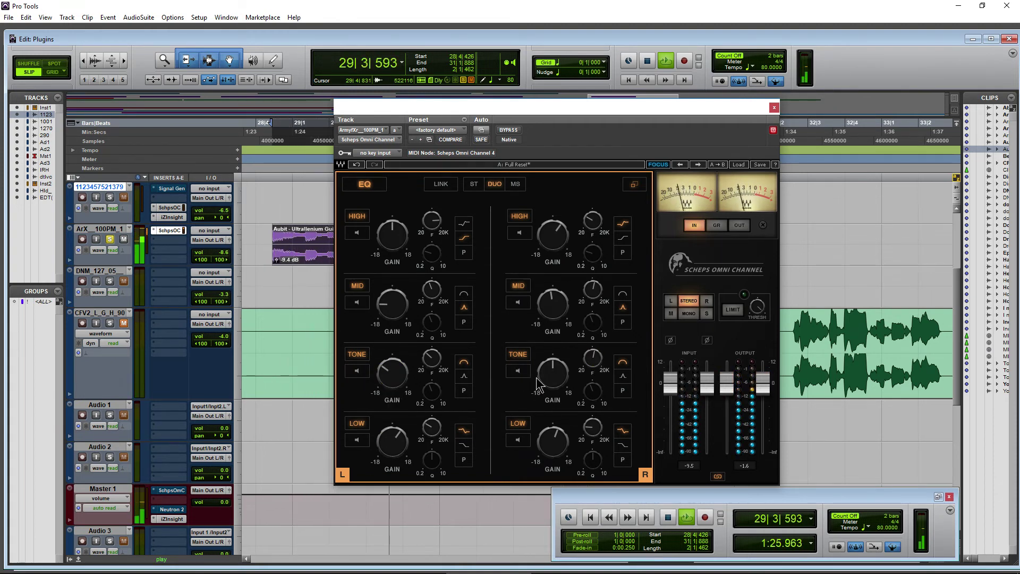
{"action": "mouse_move", "coordinate": [552, 373]}
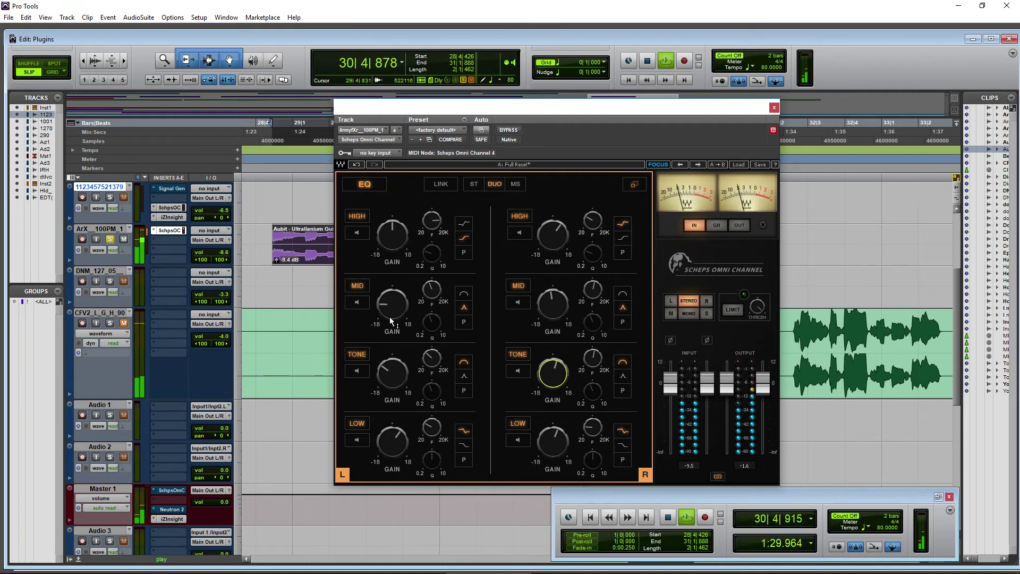
Adjust the left MID gain, and solo the right MID band to lower its frequency and gain
{"action": "mouse_move", "coordinate": [398, 316]}
{"action": "left_mouse_down"}
{"action": "mouse_move", "coordinate": [391, 305]}
{"action": "mouse_move", "coordinate": [428, 293]}
{"action": "mouse_move", "coordinate": [391, 300]}
{"action": "left_mouse_up"}
{"action": "left_click", "coordinate": [517, 302]}
{"action": "left_click_drag", "start_coordinate": [592, 290], "coordinate": [567, 301]}
Solo the left and right HIGH bands in turn, raising the left HIGH gain slightly and adjusting the right HIGH gain
{"action": "left_click", "coordinate": [356, 232]}
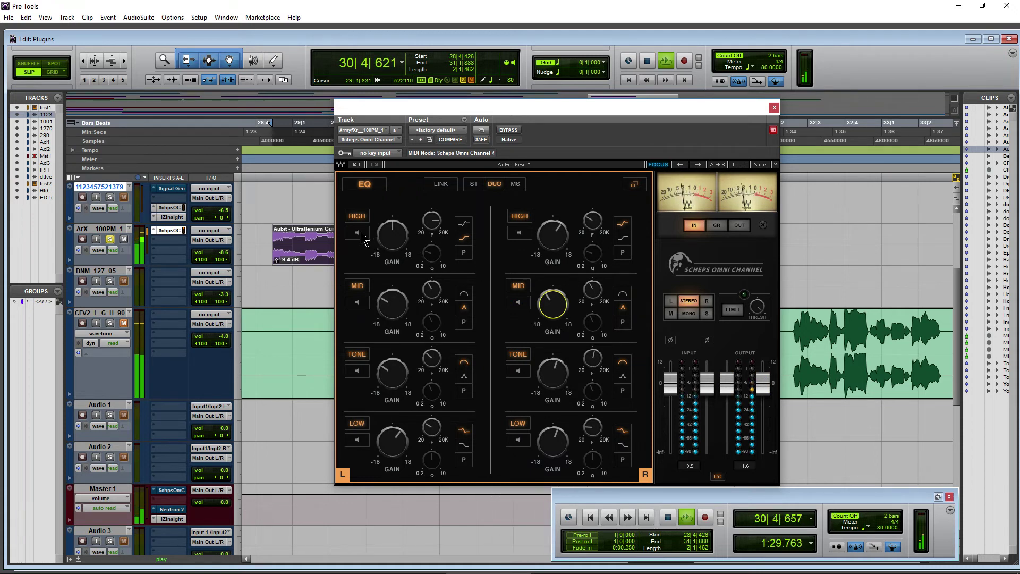
{"action": "mouse_move", "coordinate": [392, 234]}
{"action": "left_mouse_down"}
{"action": "mouse_move", "coordinate": [392, 223]}
{"action": "mouse_move", "coordinate": [392, 234]}
{"action": "left_mouse_up"}
{"action": "left_click", "coordinate": [356, 234]}
{"action": "left_click", "coordinate": [518, 232]}
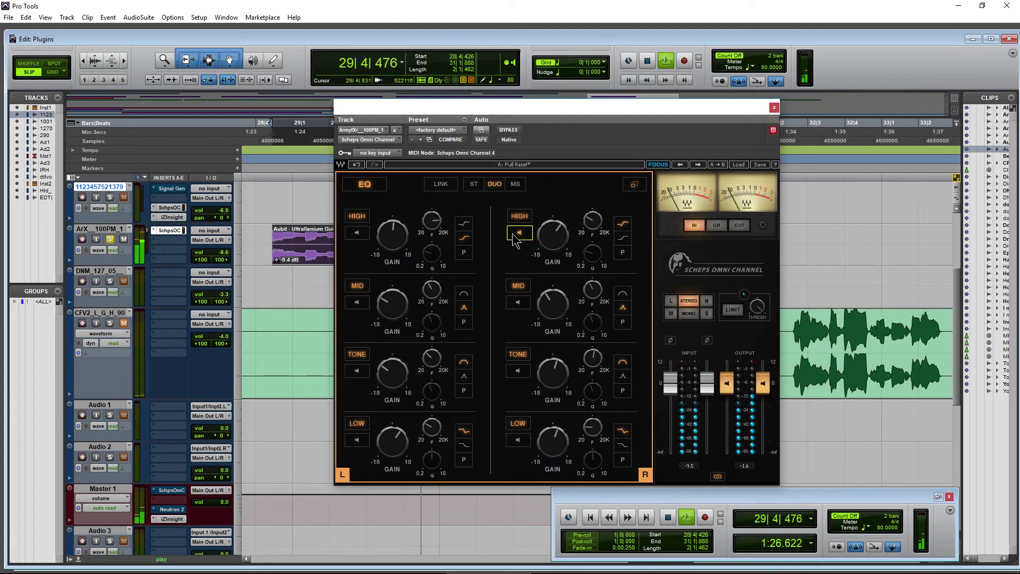
{"action": "left_click_drag", "start_coordinate": [552, 234], "coordinate": [545, 237]}
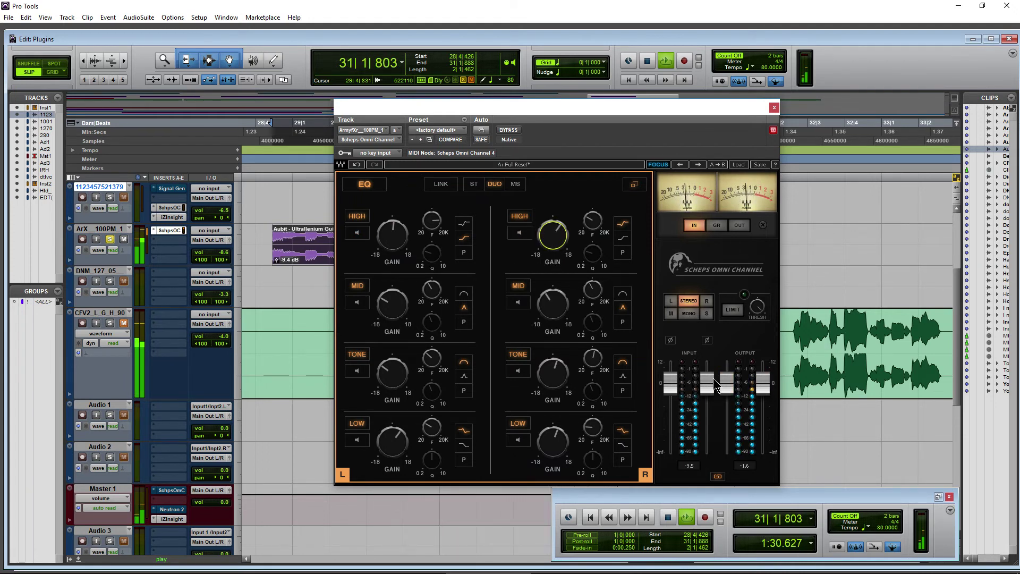
Offset the output faders by raising the left and lowering the right, and collapse the expanded EQ to the full channel view
{"action": "left_click", "coordinate": [718, 476]}
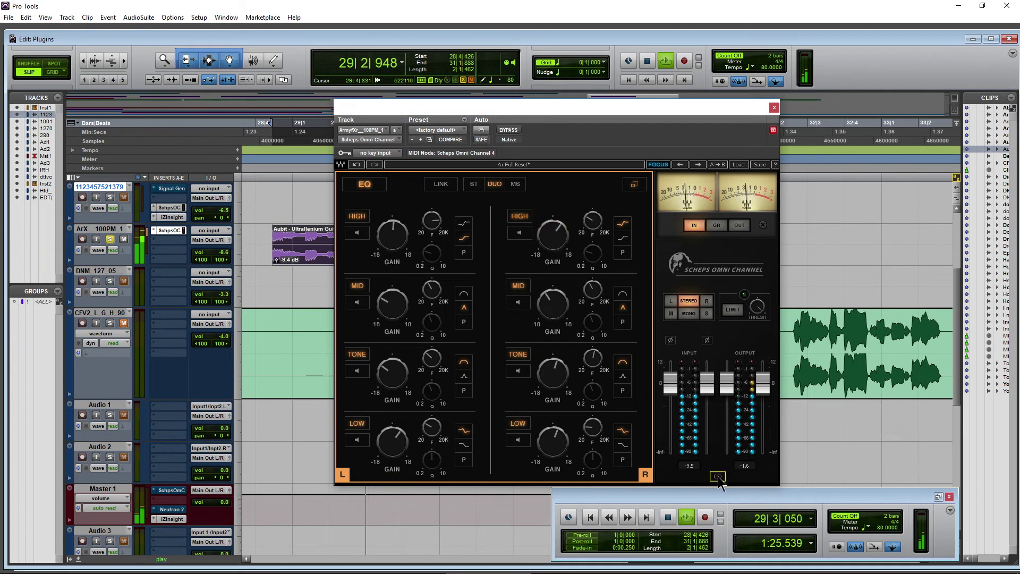
{"action": "mouse_move", "coordinate": [764, 388]}
{"action": "left_mouse_down"}
{"action": "mouse_move", "coordinate": [764, 411]}
{"action": "mouse_move", "coordinate": [764, 399]}
{"action": "left_mouse_up"}
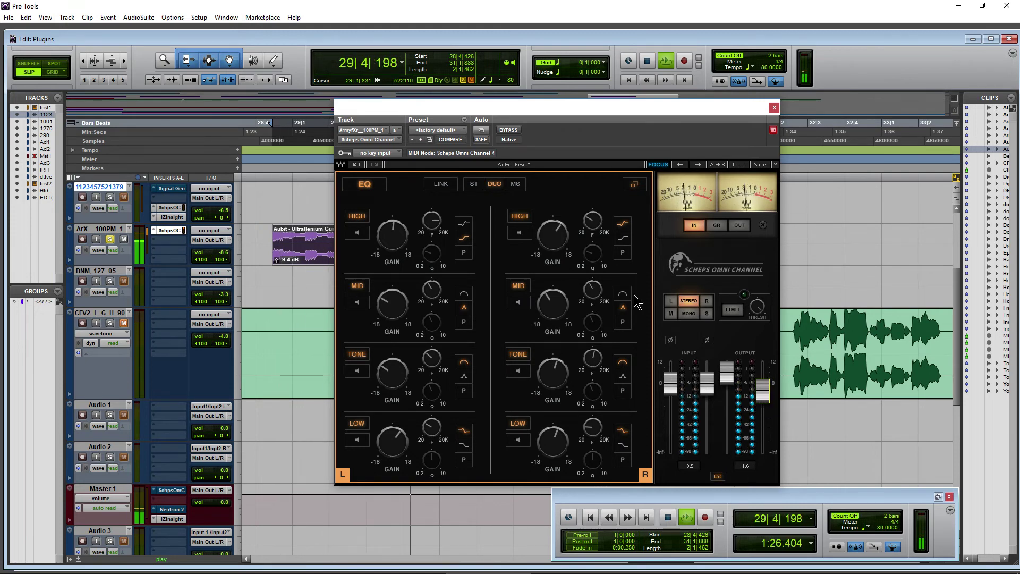
{"action": "left_click", "coordinate": [634, 184]}
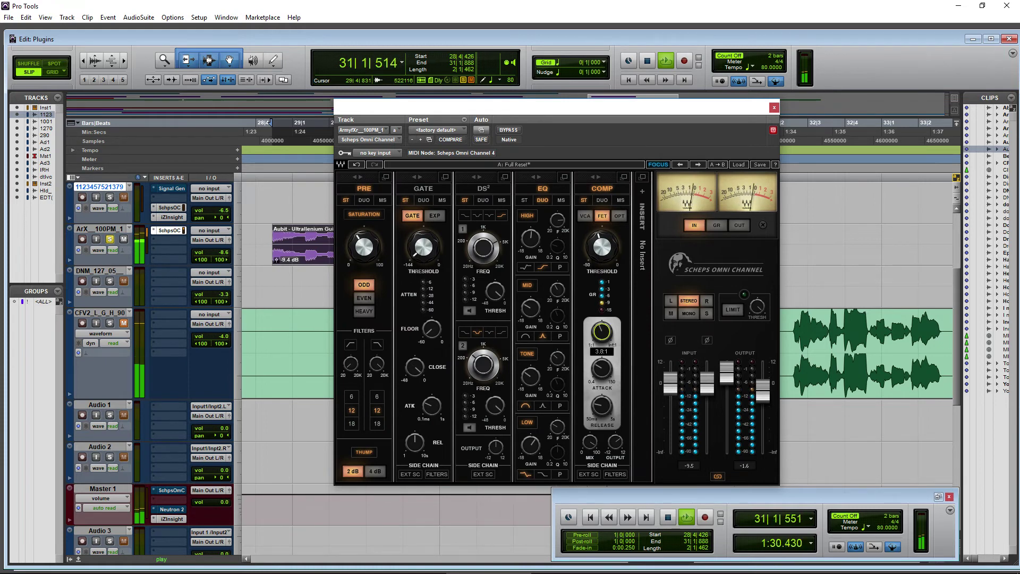
Compare the guitar with Scheps Omni Channel bypassed and active, and stop playback
{"action": "left_click", "coordinate": [508, 130]}
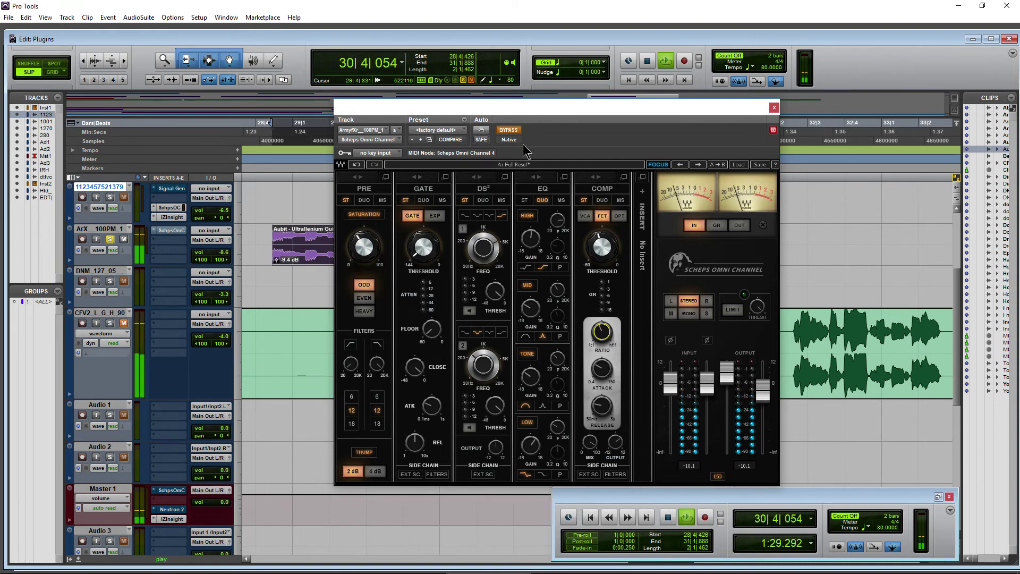
{"action": "left_click", "coordinate": [512, 131]}
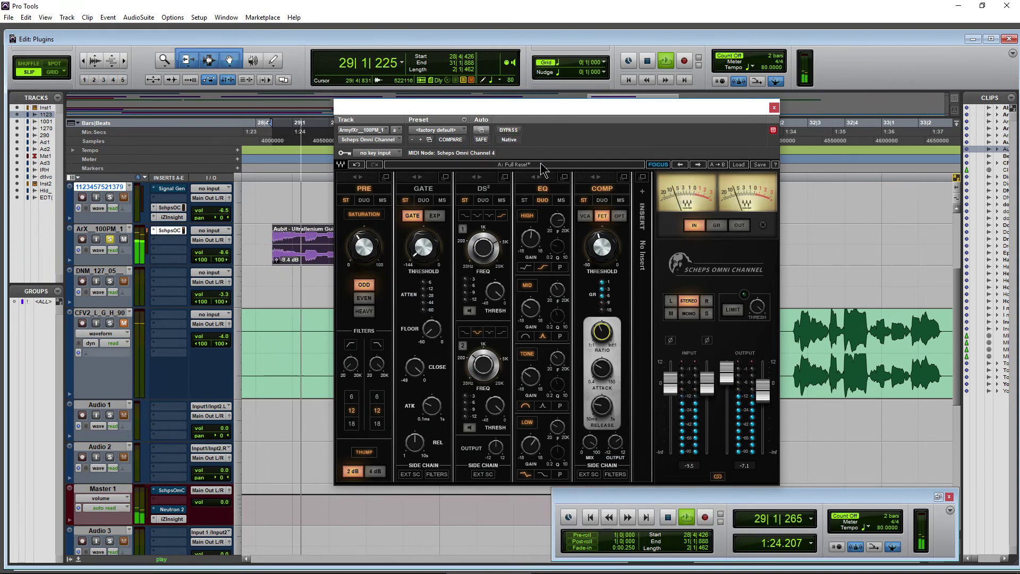
{"action": "mouse_move", "coordinate": [364, 246]}
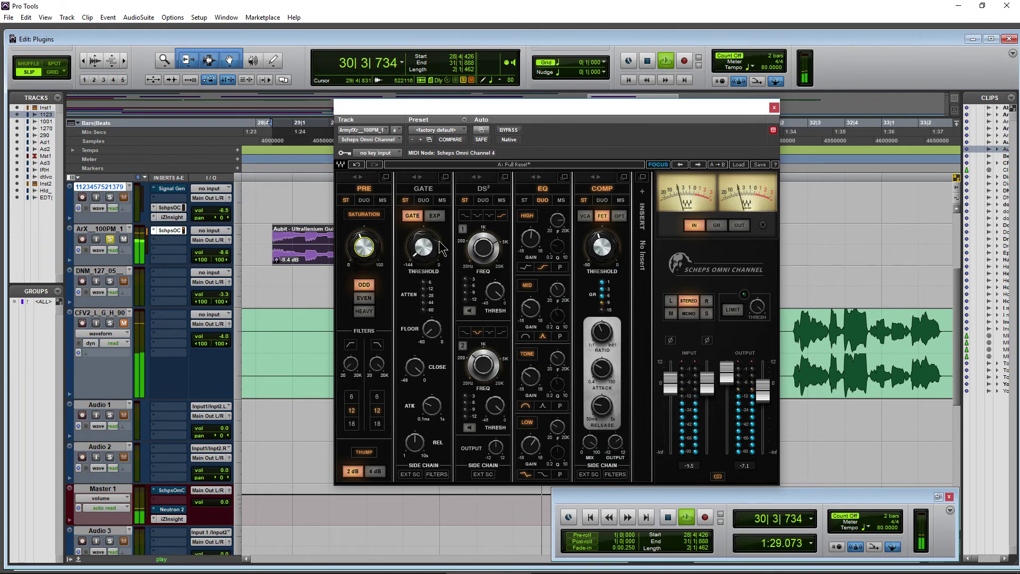
{"action": "key", "text": "space"}
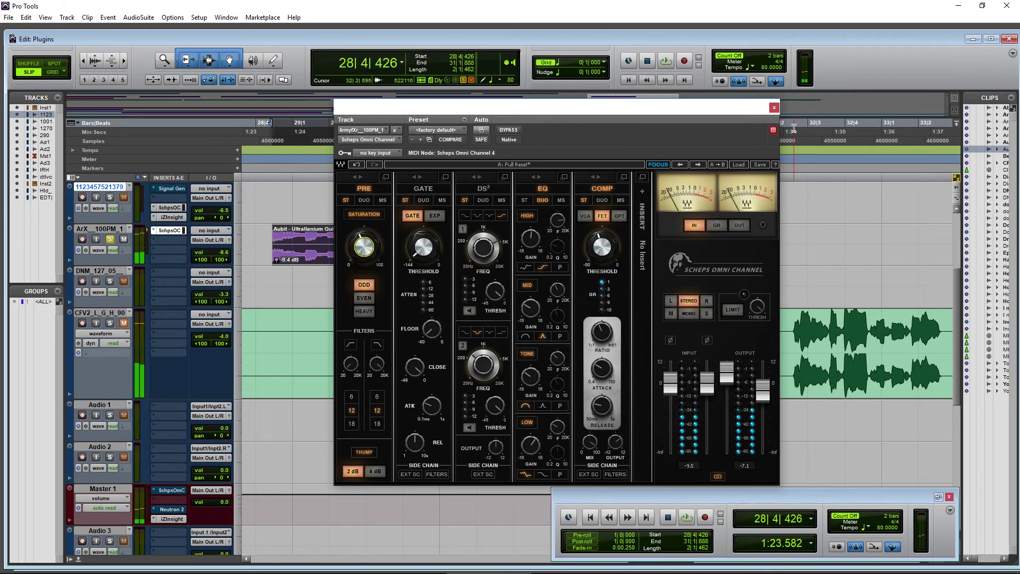
Close the Scheps Omni Channel window and remove the plug-in from the ArX__100PM track's inserts
{"action": "left_click", "coordinate": [774, 107]}
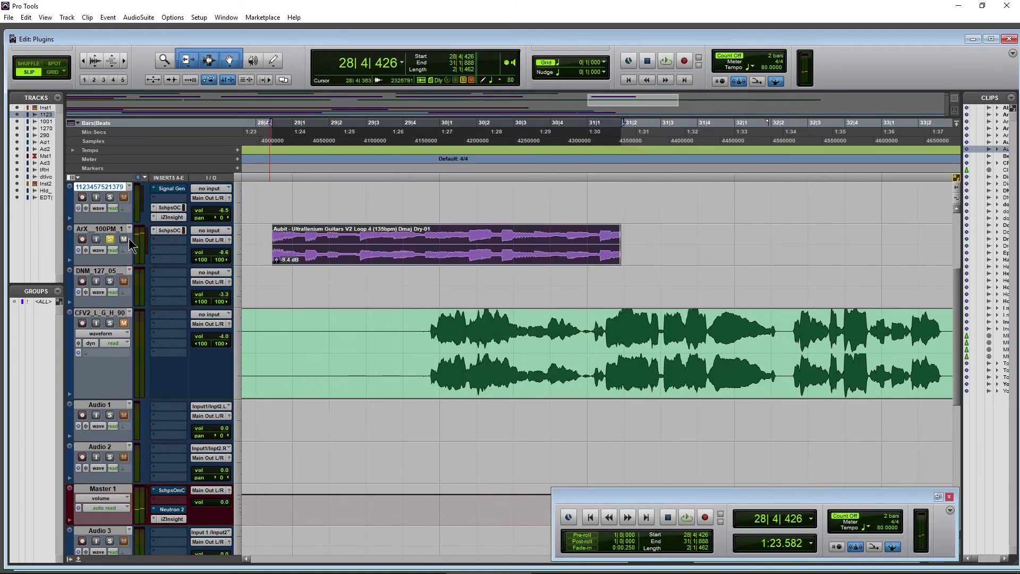
{"action": "left_click", "coordinate": [168, 230]}
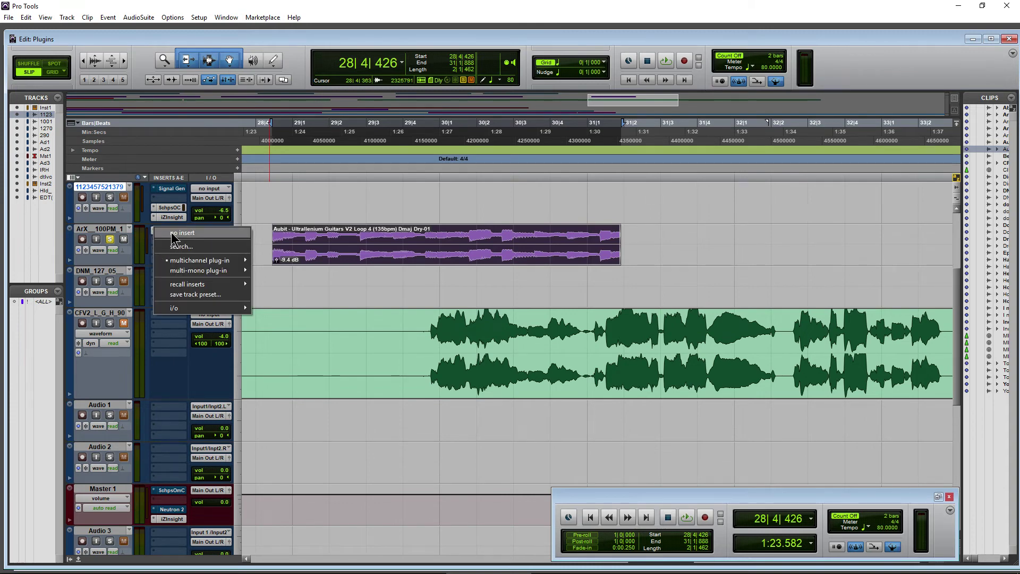
{"action": "left_click", "coordinate": [169, 233]}
Return to the session start, inspect the Kontakt instrument on the Inst 2 track, and close it
{"action": "scroll", "coordinate": [295, 336], "scroll_direction": "down", "scroll_amount": 8}
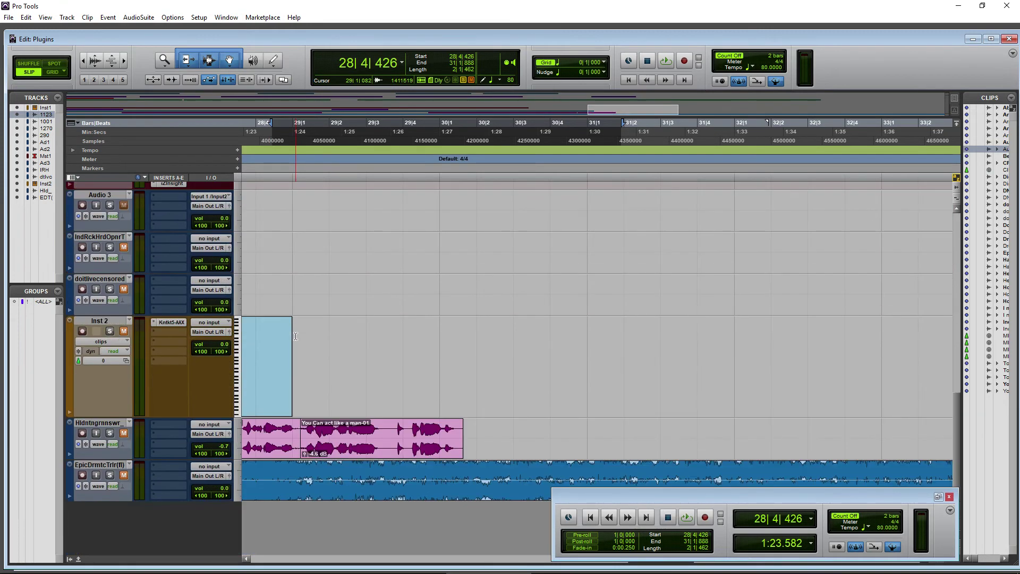
{"action": "scroll", "coordinate": [303, 421], "scroll_direction": "up", "scroll_amount": 5}
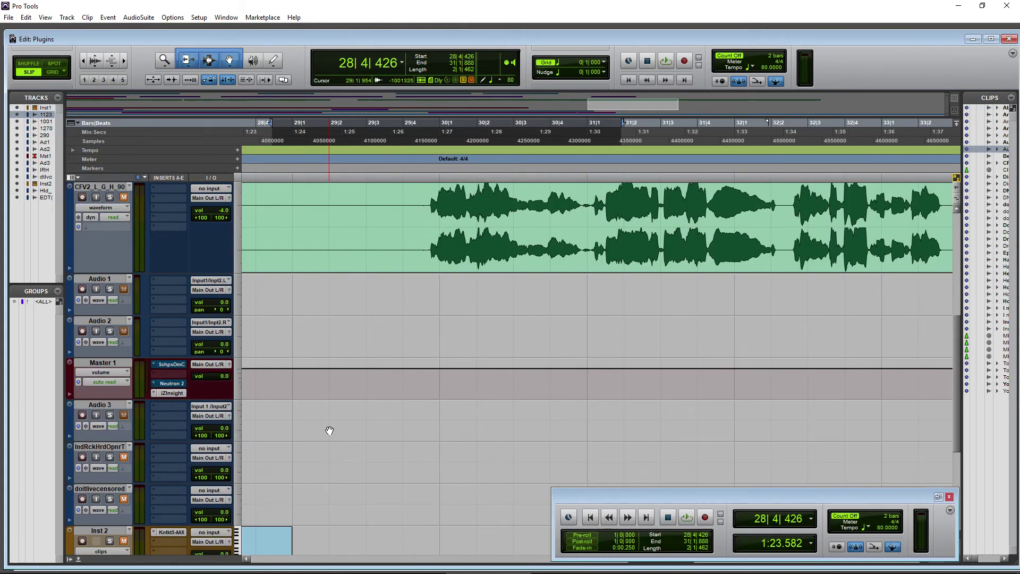
{"action": "scroll", "coordinate": [329, 430], "scroll_direction": "down", "scroll_amount": 3}
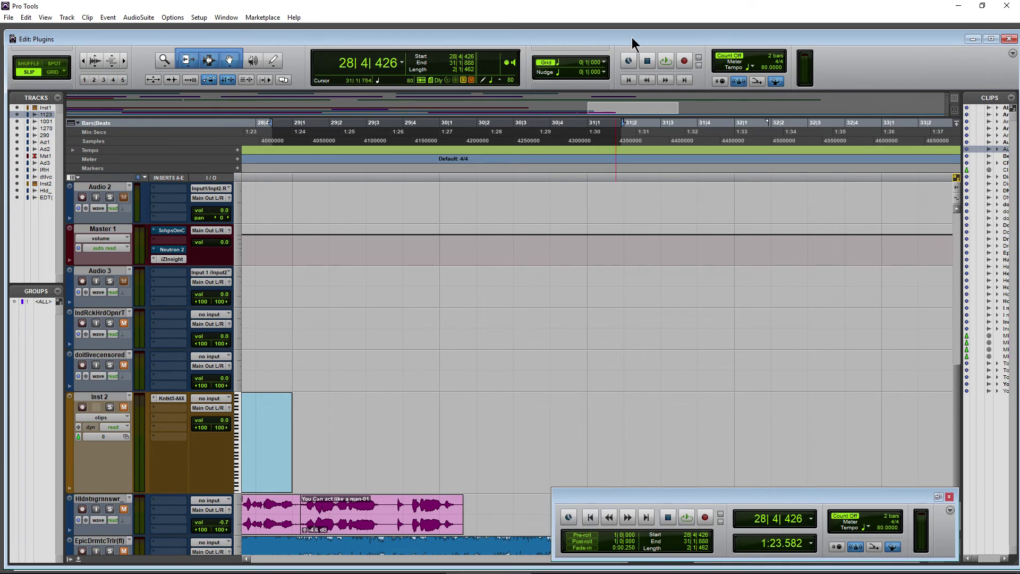
{"action": "left_click", "coordinate": [626, 80]}
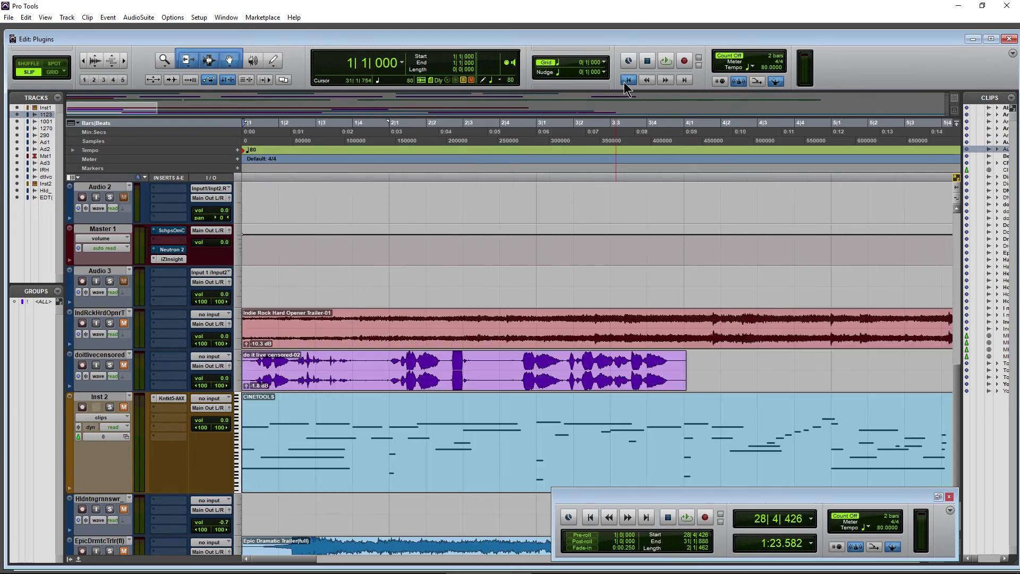
{"action": "left_click", "coordinate": [168, 395]}
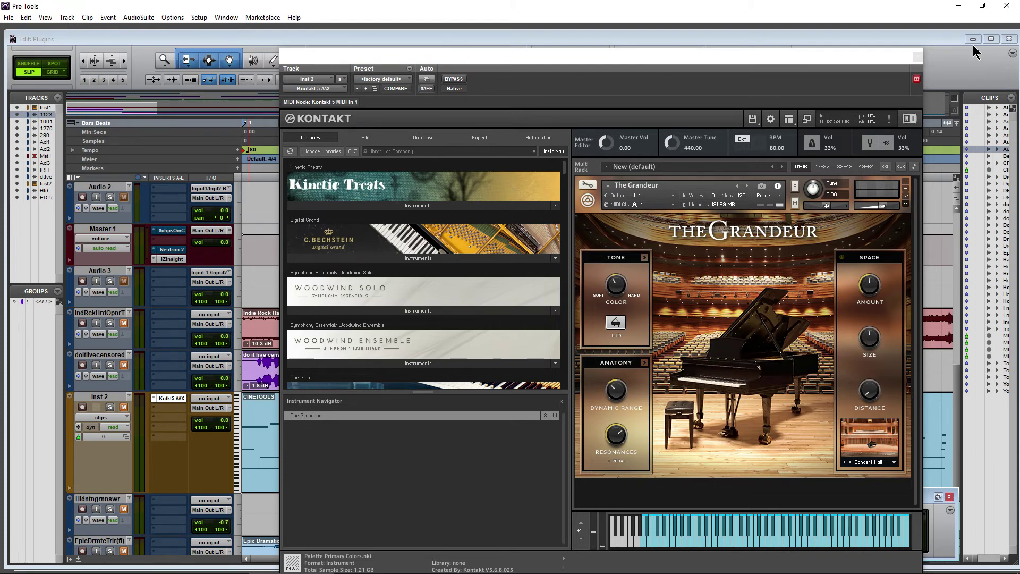
{"action": "left_click", "coordinate": [917, 56]}
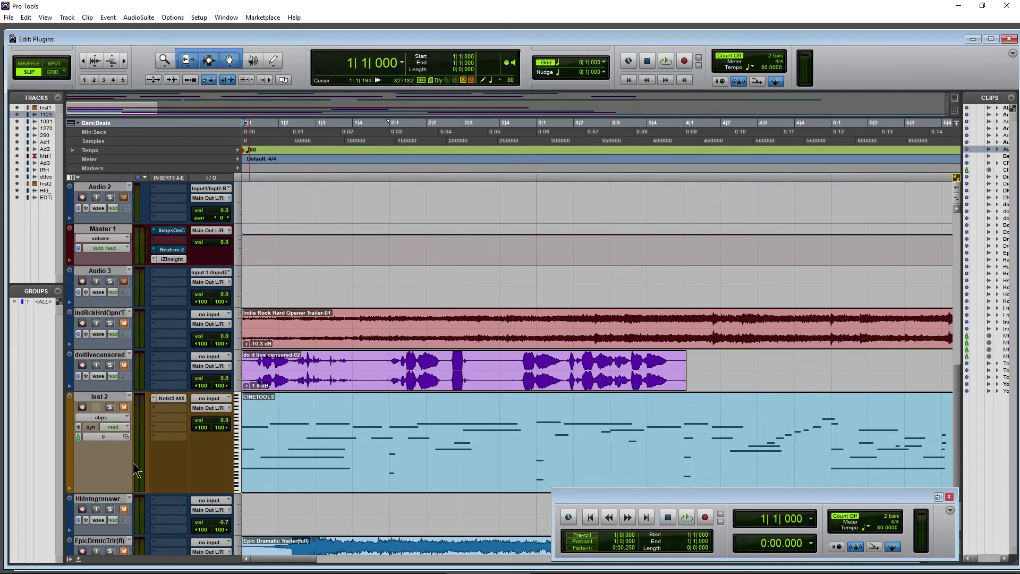
Zoom out to the whole session and import the Strings 02 sample onto the ArX__100PM track around bar 72
{"action": "scroll", "coordinate": [134, 470], "scroll_direction": "up", "scroll_amount": 10}
{"action": "left_click", "coordinate": [91, 79]}
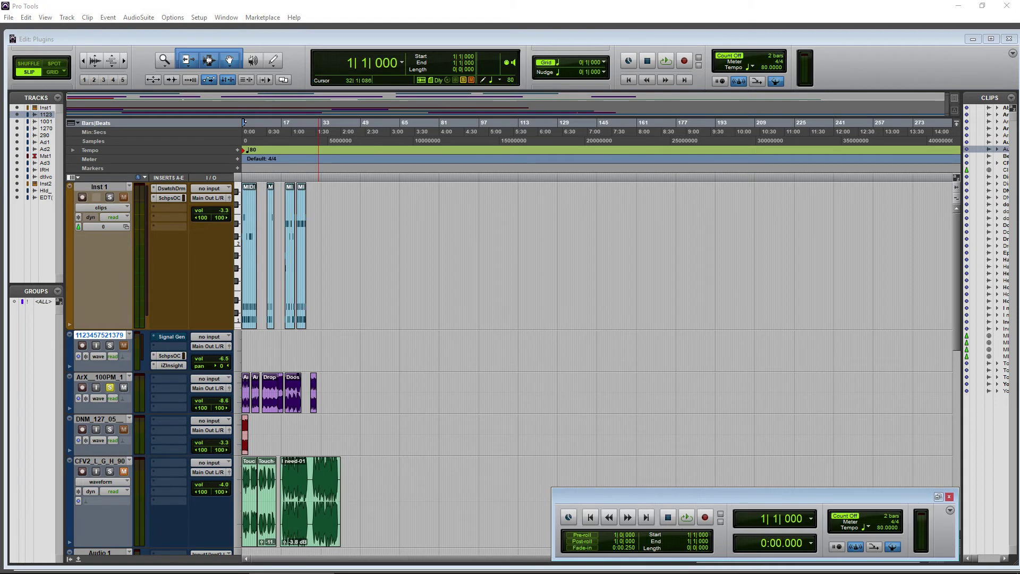
{"action": "left_click_drag", "start_coordinate": [603, 345], "coordinate": [418, 391]}
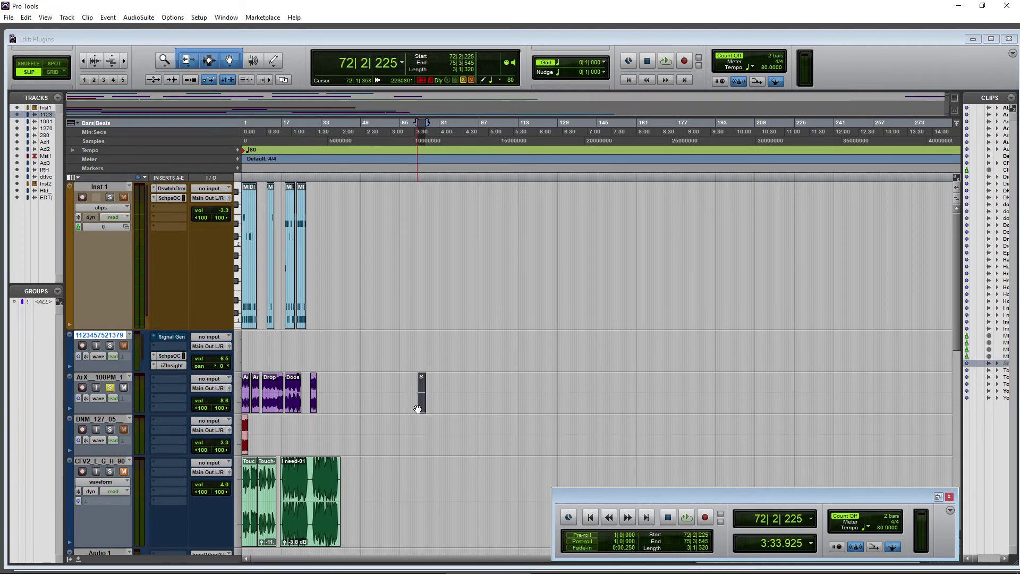
Set the Strings 02 clip's gain to -8.5 dB and play it back briefly
{"action": "key", "text": "ctrl+bracketright"}
{"action": "key", "text": "ctrl+bracketright"}
{"action": "key", "text": "ctrl+bracketright"}
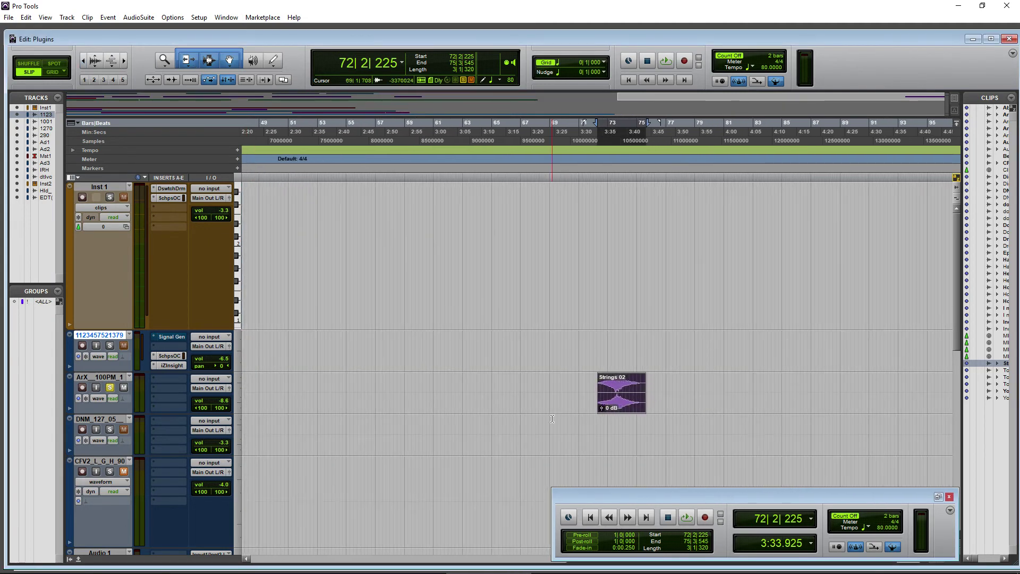
{"action": "left_click", "coordinate": [602, 408]}
{"action": "key", "text": "space"}
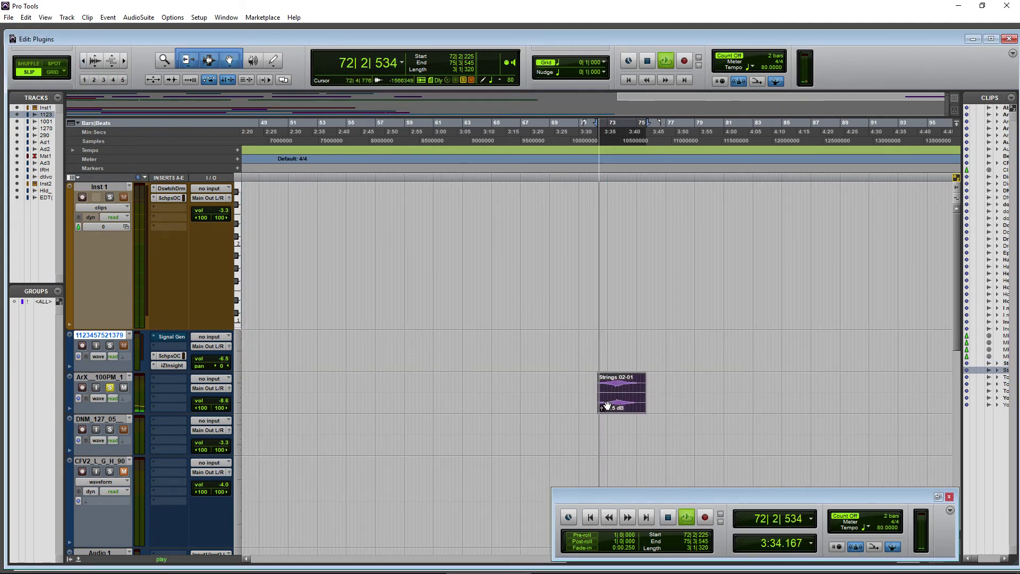
{"action": "key", "text": "space"}
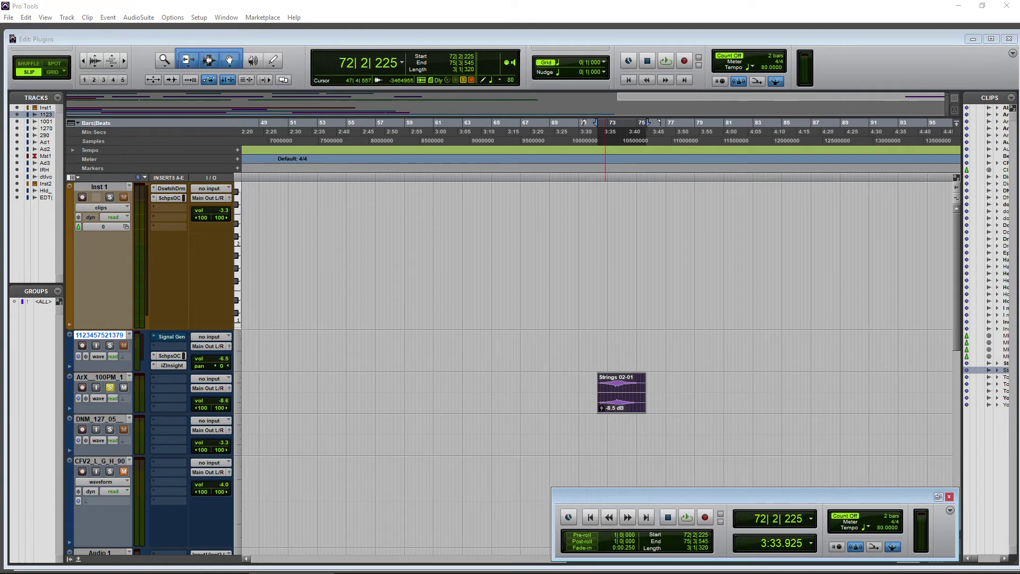
Import the TM_NDH_1_01_Strings_122_Cmin sample onto the ArX__100PM track around bar 52 and set its clip gain to -8.5 dB during playback
{"action": "left_click_drag", "start_coordinate": [664, 371], "coordinate": [321, 407]}
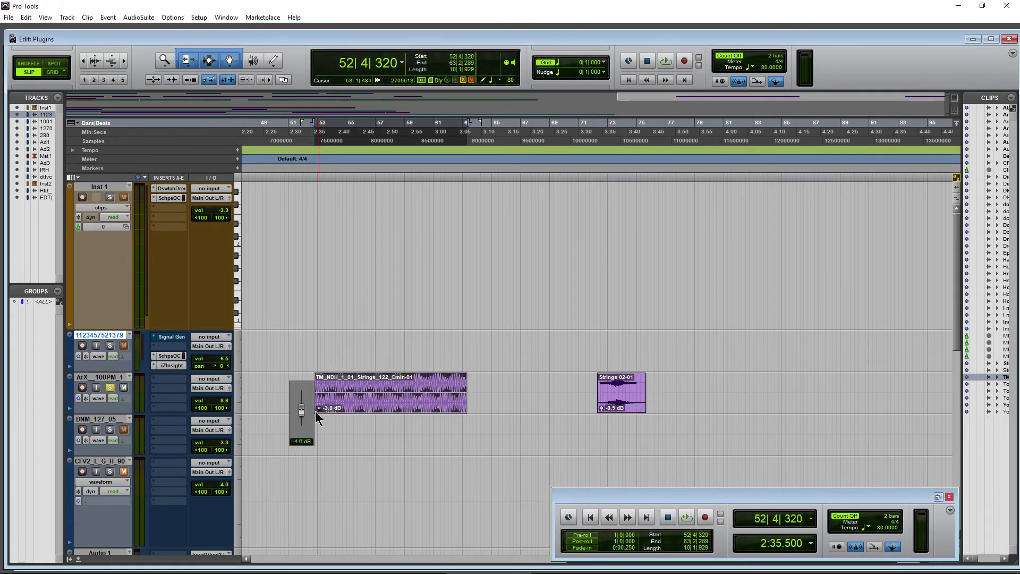
{"action": "key", "text": "space"}
{"action": "left_click_drag", "start_coordinate": [318, 408], "coordinate": [318, 421]}
{"action": "key", "text": "space"}
Import the Strings_P2_Loop sample onto the ArX__100PM track around bar 79 and set its clip gain to -8.5 dB during playback
{"action": "key", "text": "alt+Tab"}
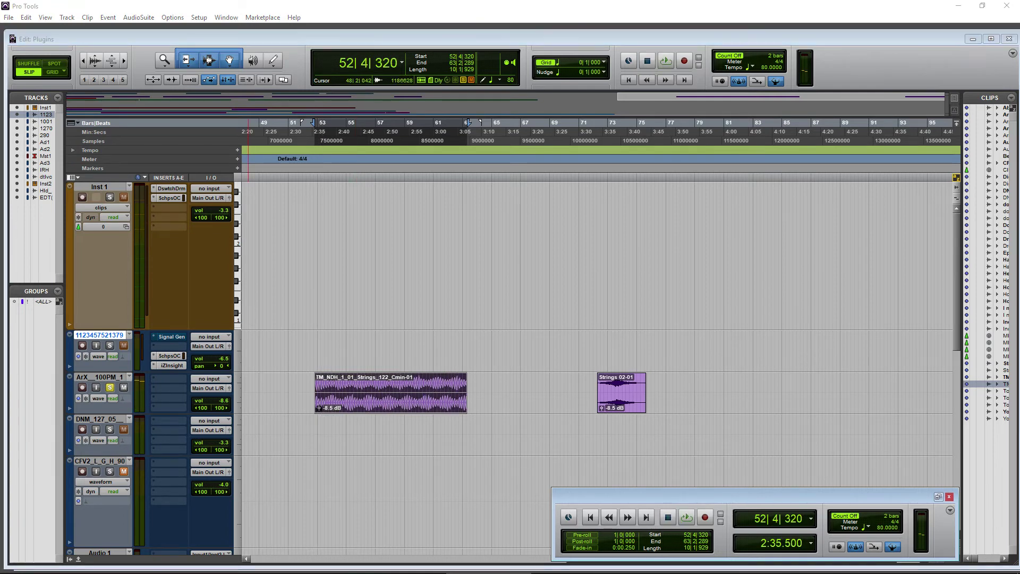
{"action": "left_click_drag", "start_coordinate": [731, 382], "coordinate": [703, 388]}
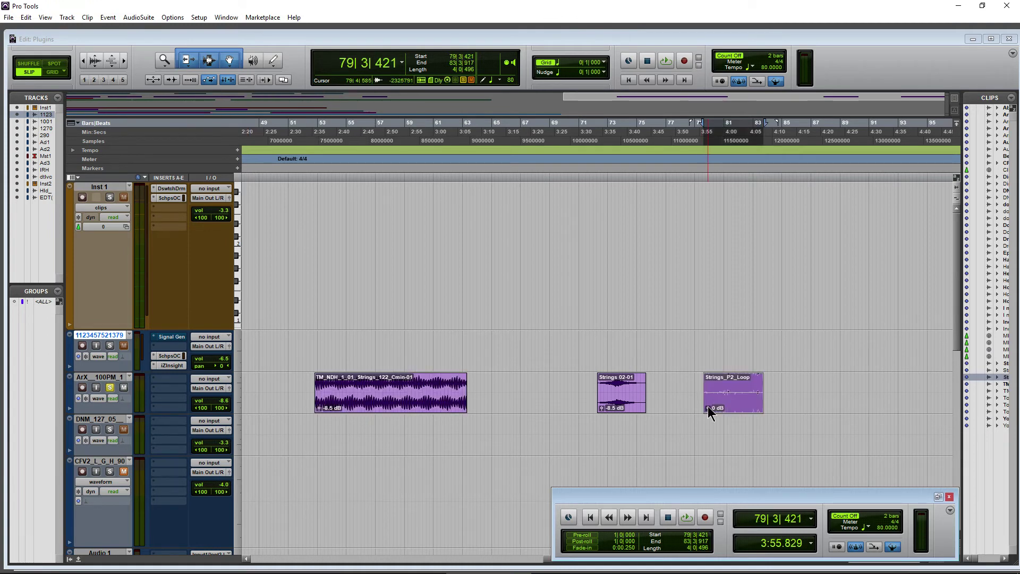
{"action": "key", "text": "space"}
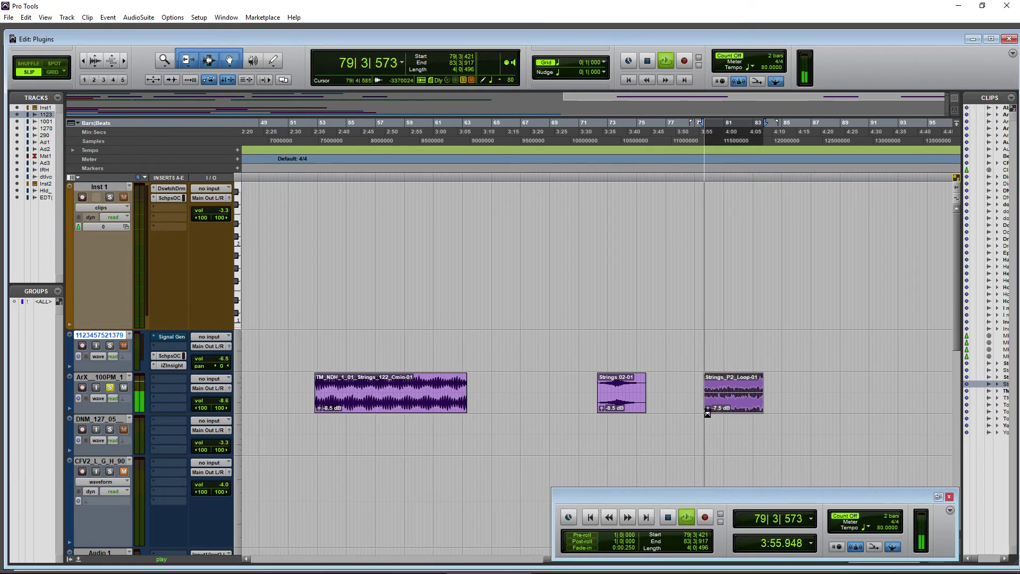
{"action": "left_click_drag", "start_coordinate": [708, 408], "coordinate": [708, 412]}
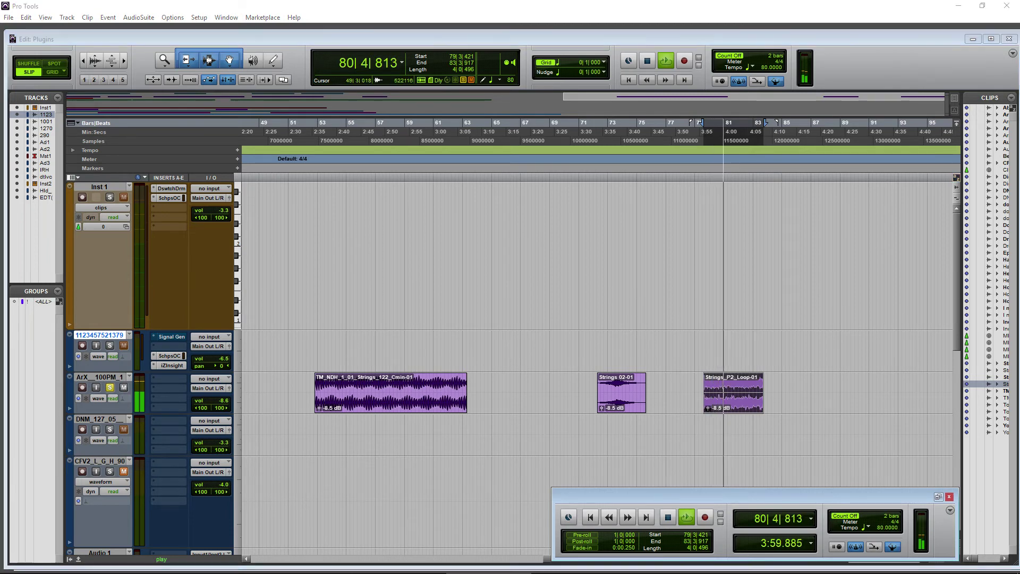
Import the Strings_P1_Loop sample onto the ArX__100PM track around bar 85, set its clip gain to -6.6 dB and play it
{"action": "left_click_drag", "start_coordinate": [806, 451], "coordinate": [789, 420]}
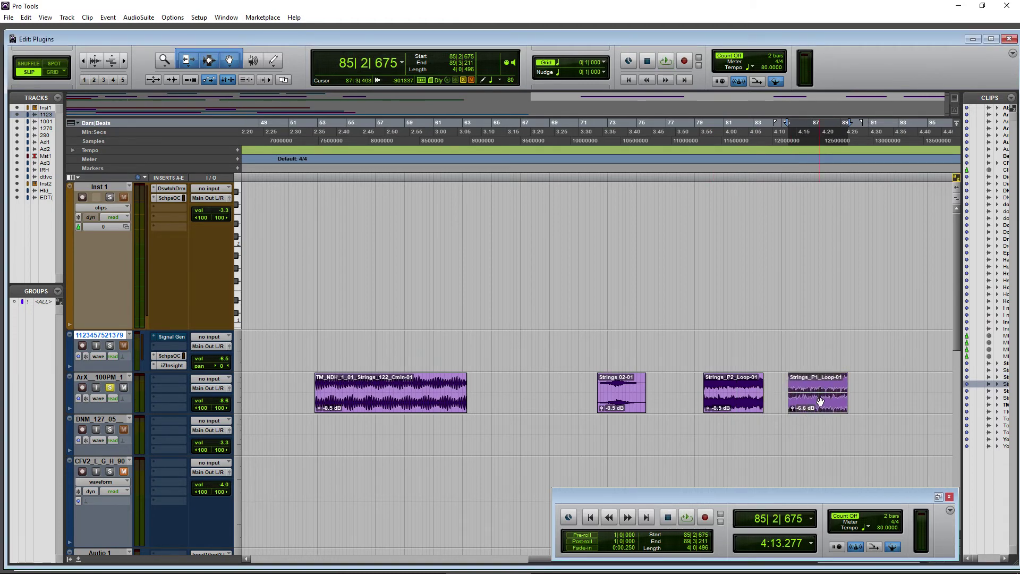
{"action": "key", "text": "space"}
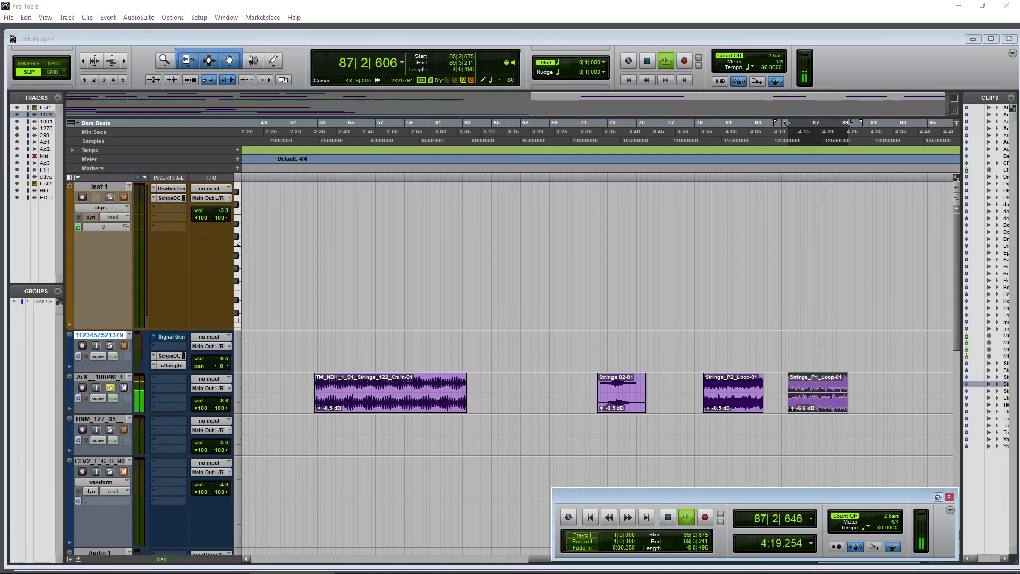
Import the Action_Strings_P1 loop onto the ArX__100PM track around bar 89, set its clip gain to -5.6 dB and play it briefly
{"action": "left_click_drag", "start_coordinate": [813, 361], "coordinate": [881, 394]}
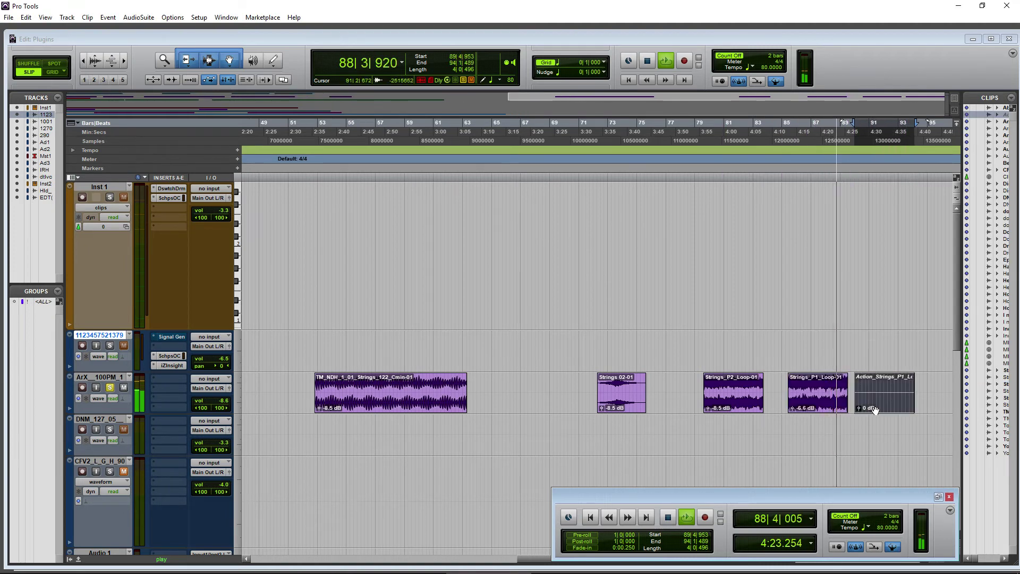
{"action": "key", "text": "space"}
{"action": "left_click", "coordinate": [859, 408]}
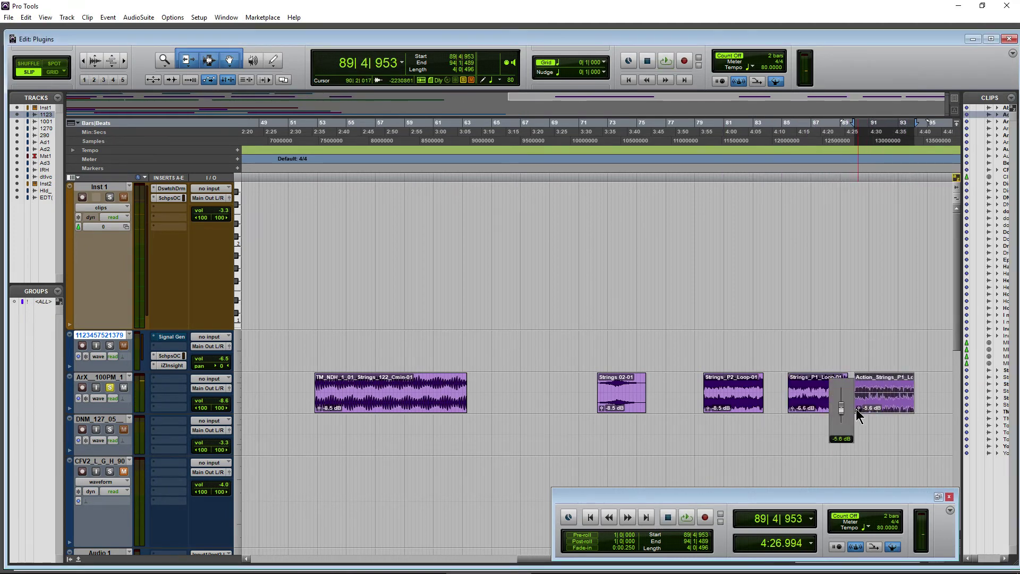
{"action": "key", "text": "space"}
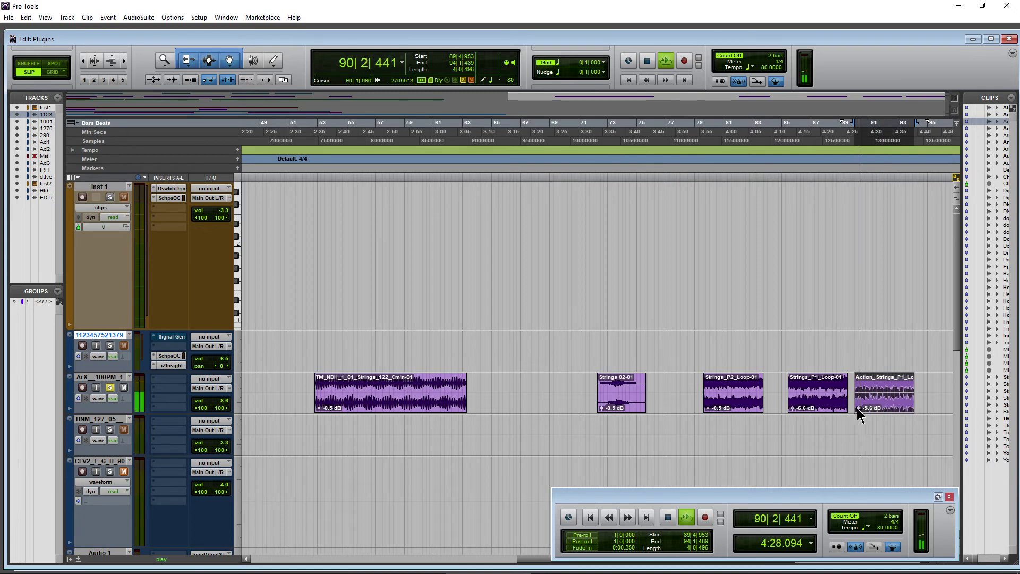
{"action": "key", "text": "space"}
Rearrange the string clips: Action_Strings_P1 to around bar 65, Strings 02 to around bar 92 and Strings_P2_Loop to around bar 69
{"action": "left_click_drag", "start_coordinate": [731, 402], "coordinate": [528, 396]}
{"action": "left_click_drag", "start_coordinate": [624, 402], "coordinate": [913, 401]}
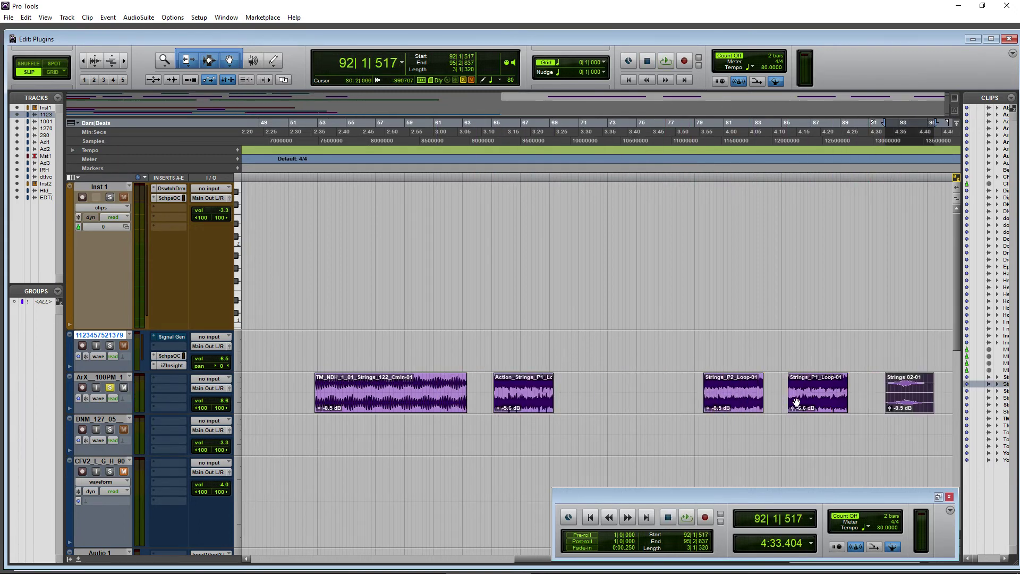
{"action": "left_click_drag", "start_coordinate": [720, 401], "coordinate": [576, 401]}
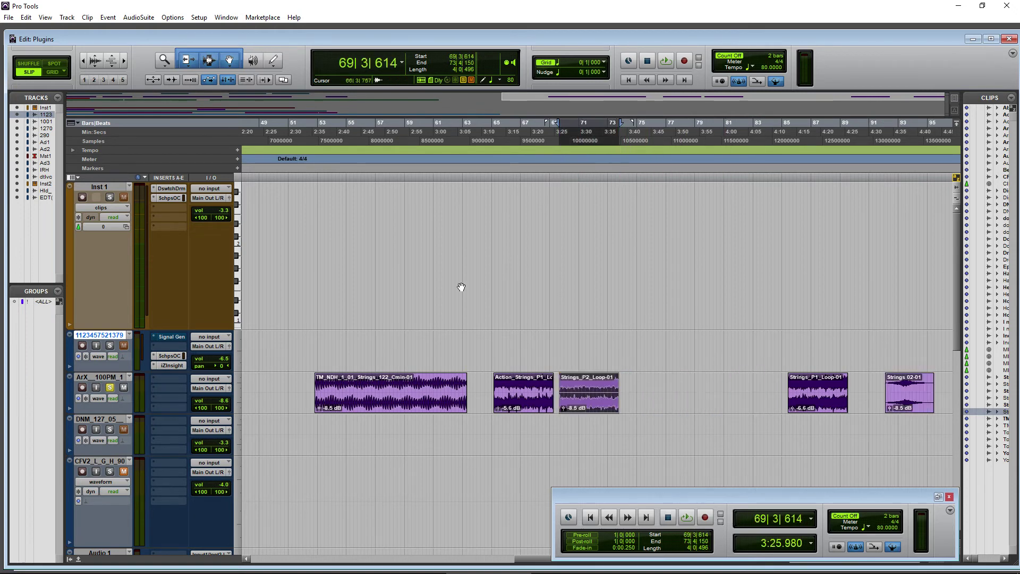
Switch to Grid mode and line up Action_Strings_P1, Strings_P2_Loop and Strings_P1_Loop end to end, starting at 64|4|000
{"action": "left_click", "coordinate": [52, 71]}
{"action": "left_click_drag", "start_coordinate": [511, 412], "coordinate": [502, 404]}
{"action": "left_click_drag", "start_coordinate": [587, 402], "coordinate": [573, 402]}
{"action": "left_click_drag", "start_coordinate": [811, 389], "coordinate": [631, 391]}
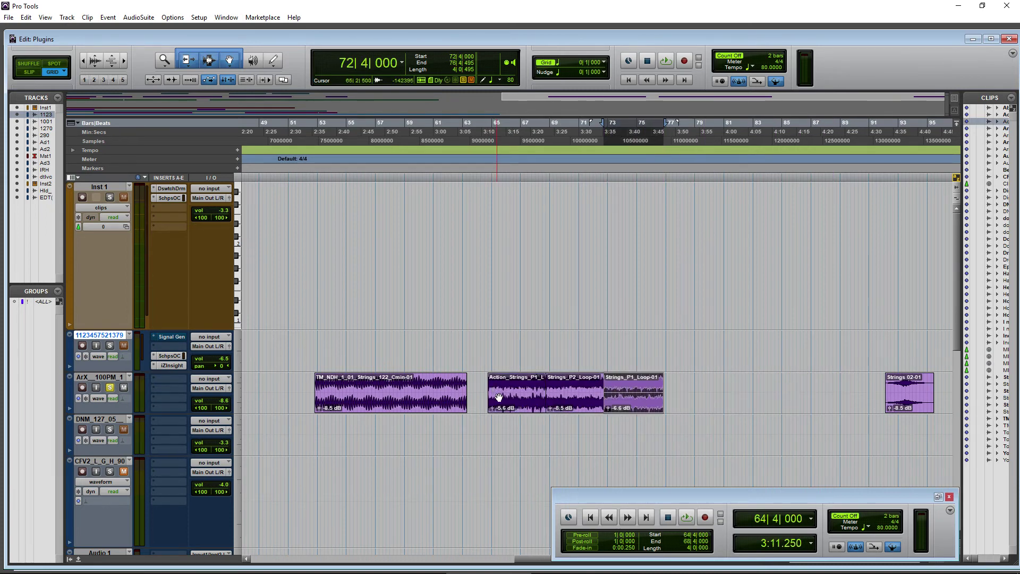
Select the three adjoining string loop clips and start playing them
{"action": "left_click", "coordinate": [491, 393]}
{"action": "left_click", "coordinate": [631, 399], "text": "shift"}
{"action": "key", "text": "space"}
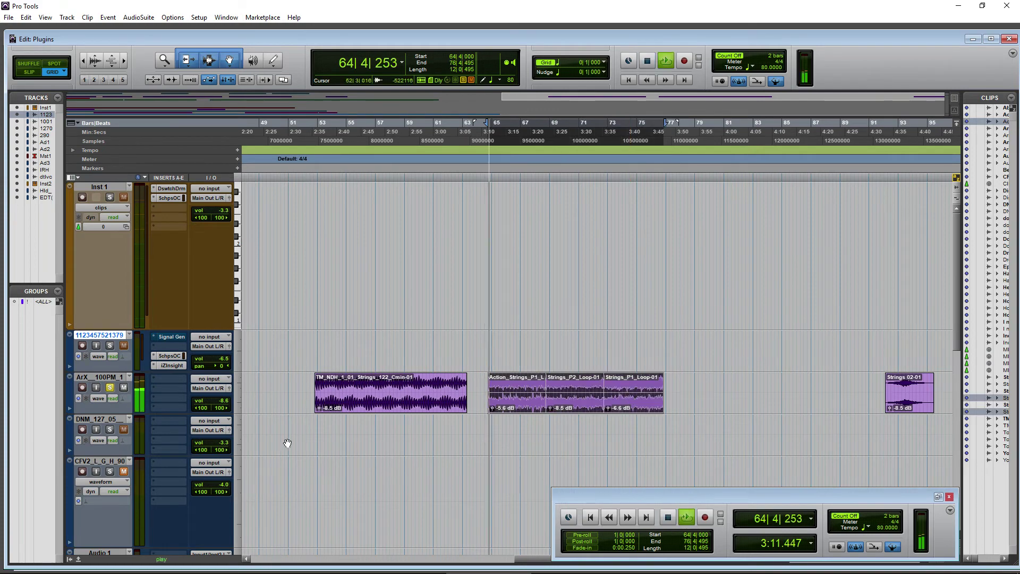
Insert the stereo Waves Scheps Omni Channel as a multichannel plug-in on the ArX__100PM track, then close its window
{"action": "left_click", "coordinate": [176, 379]}
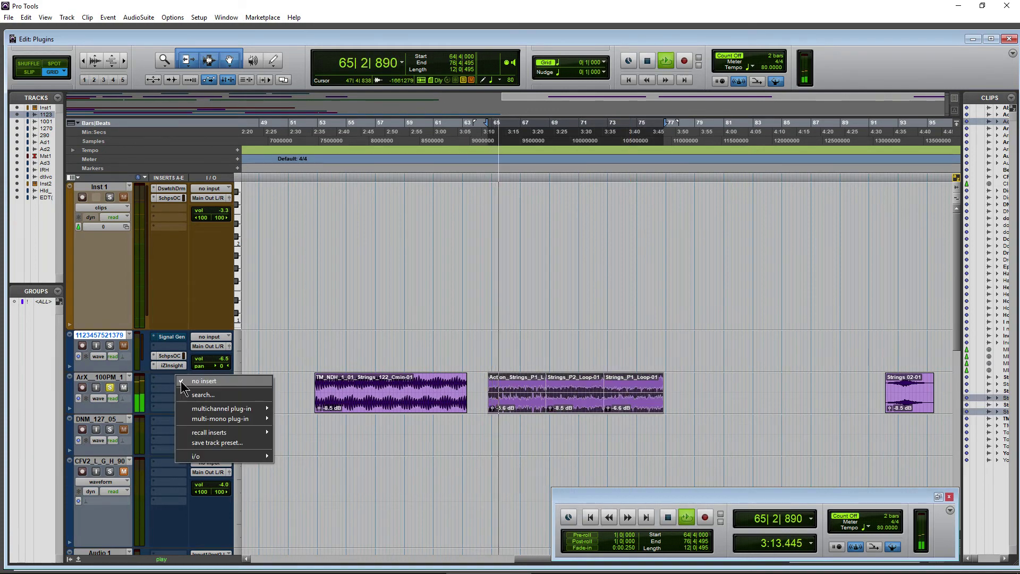
{"action": "mouse_move", "coordinate": [226, 409]}
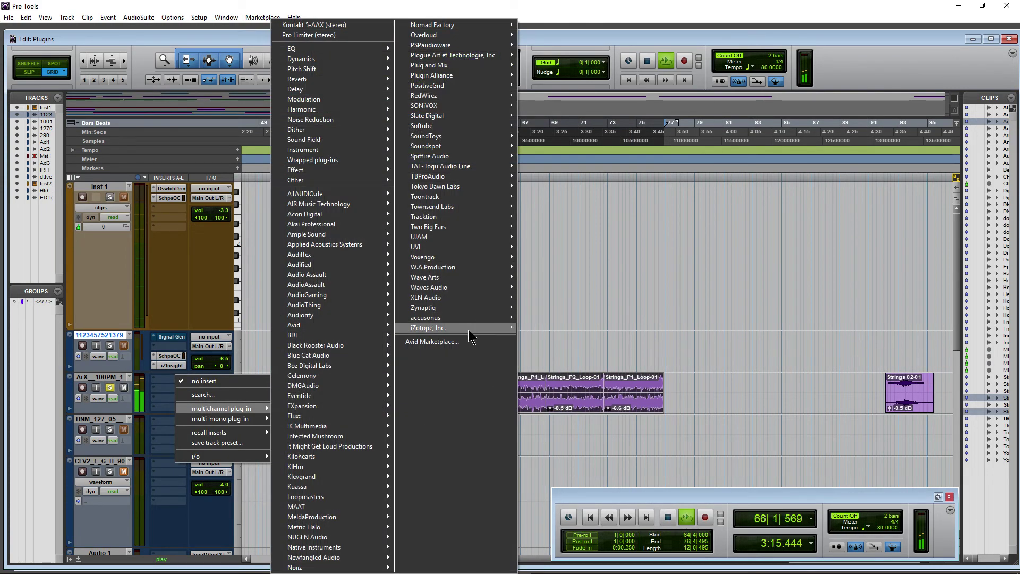
{"action": "mouse_move", "coordinate": [470, 329]}
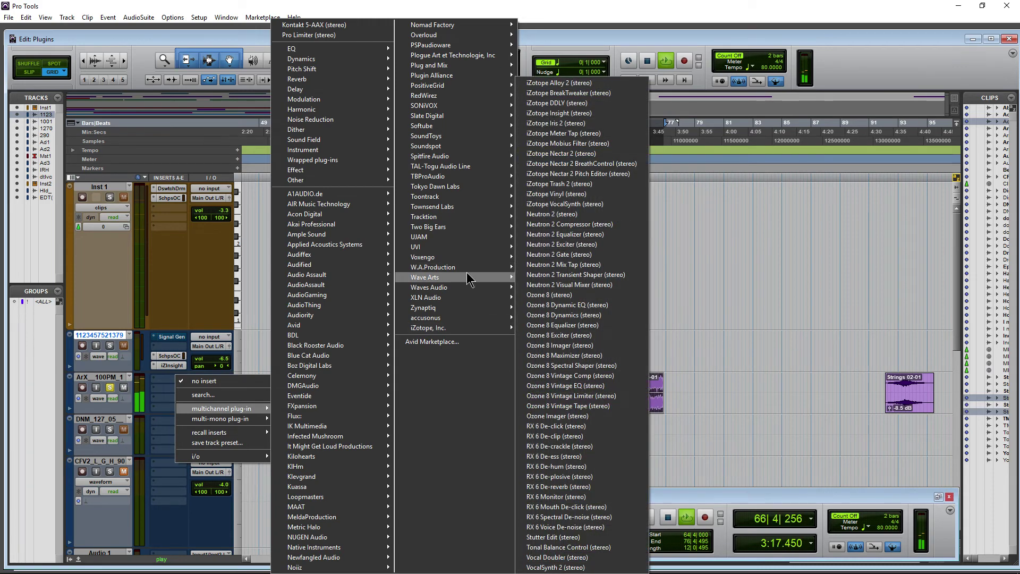
{"action": "mouse_move", "coordinate": [461, 291]}
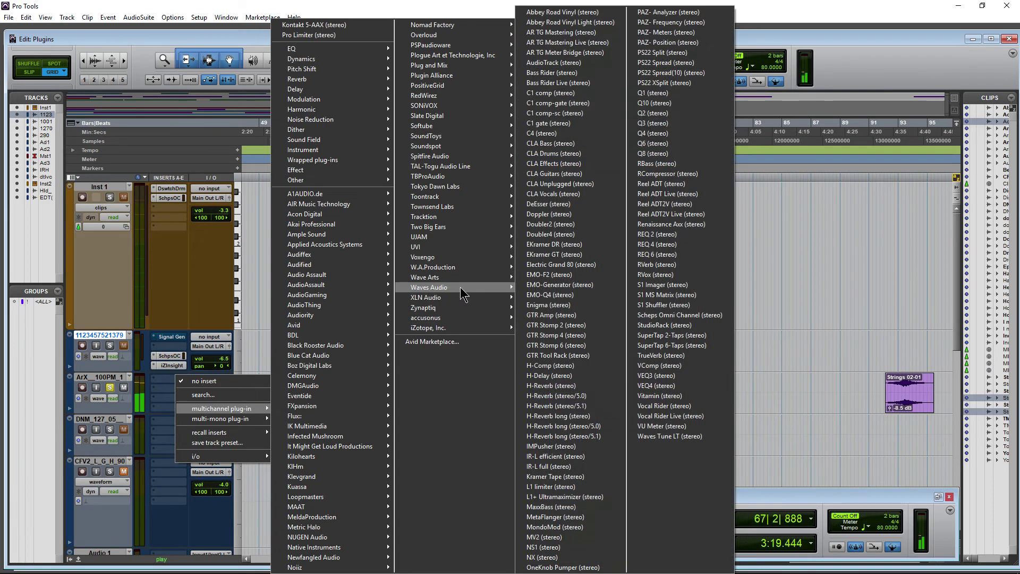
{"action": "left_click", "coordinate": [666, 316]}
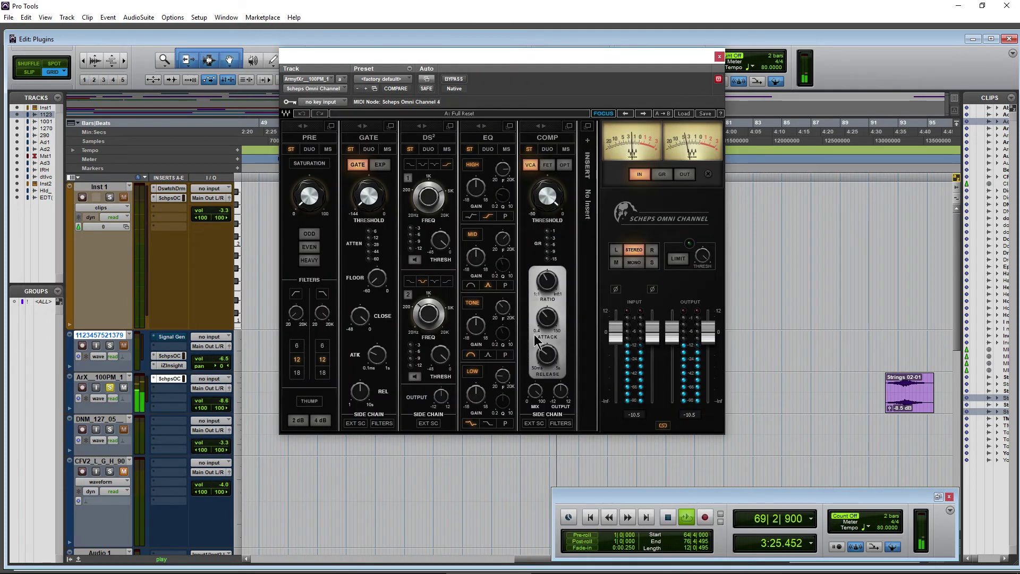
{"action": "left_click", "coordinate": [718, 56]}
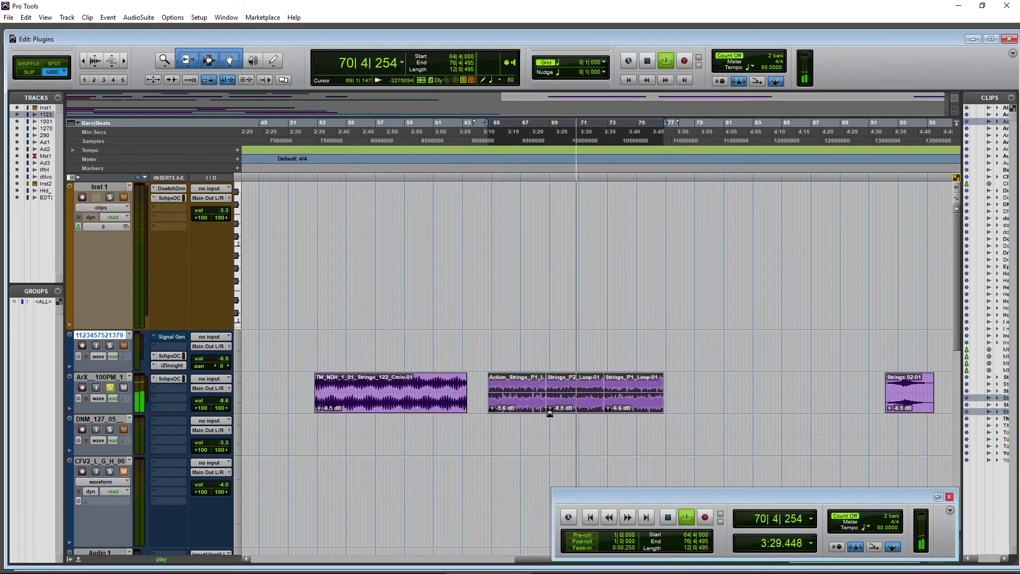
Set the Strings_P2_Loop clip's gain to -7.5 dB and extend the selection over all three string loops from 64|4|000
{"action": "left_click", "coordinate": [550, 409]}
{"action": "left_click_drag", "start_coordinate": [549, 412], "coordinate": [551, 410]}
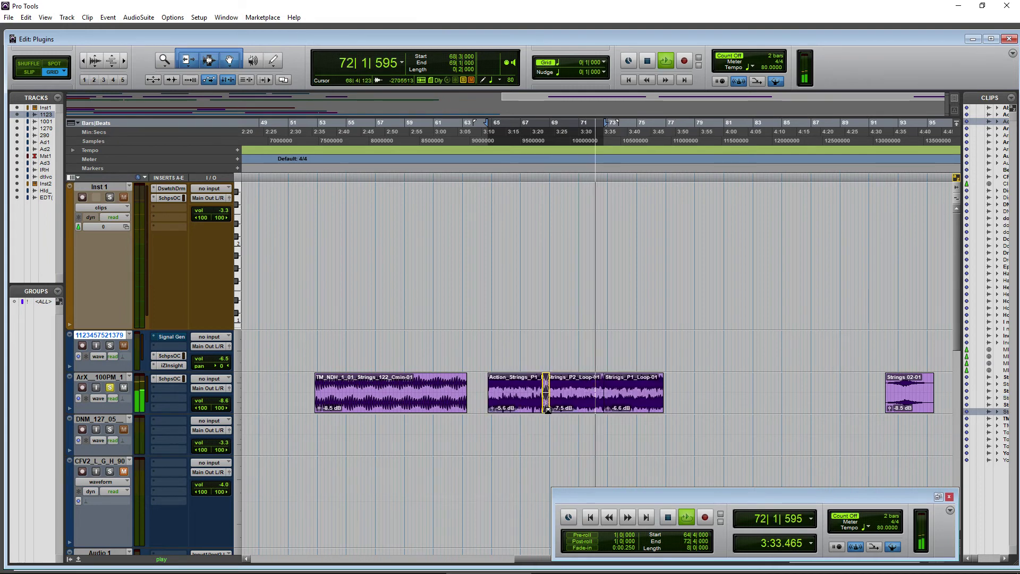
{"action": "left_click", "coordinate": [614, 239]}
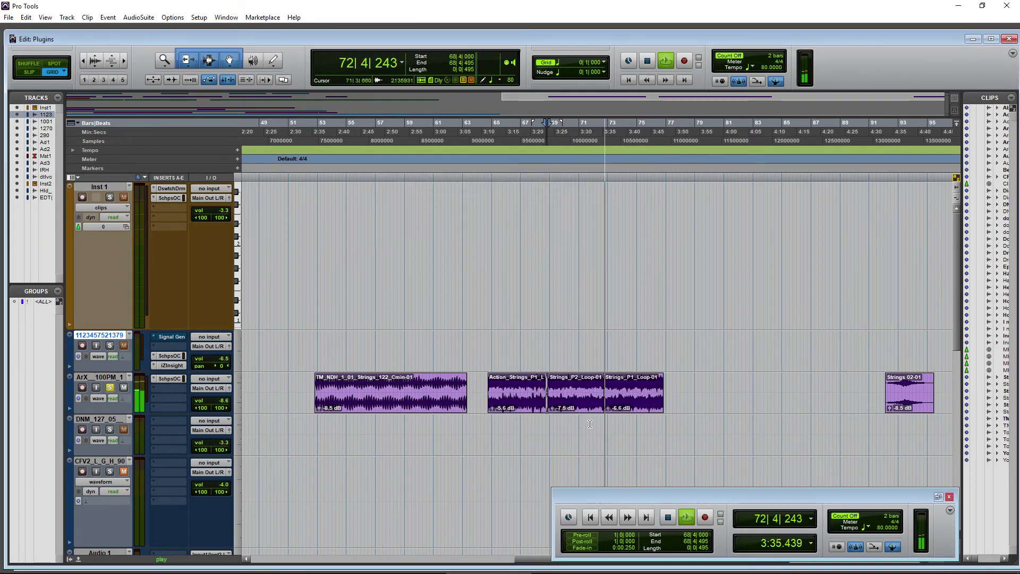
{"action": "left_click", "coordinate": [603, 411], "text": "shift"}
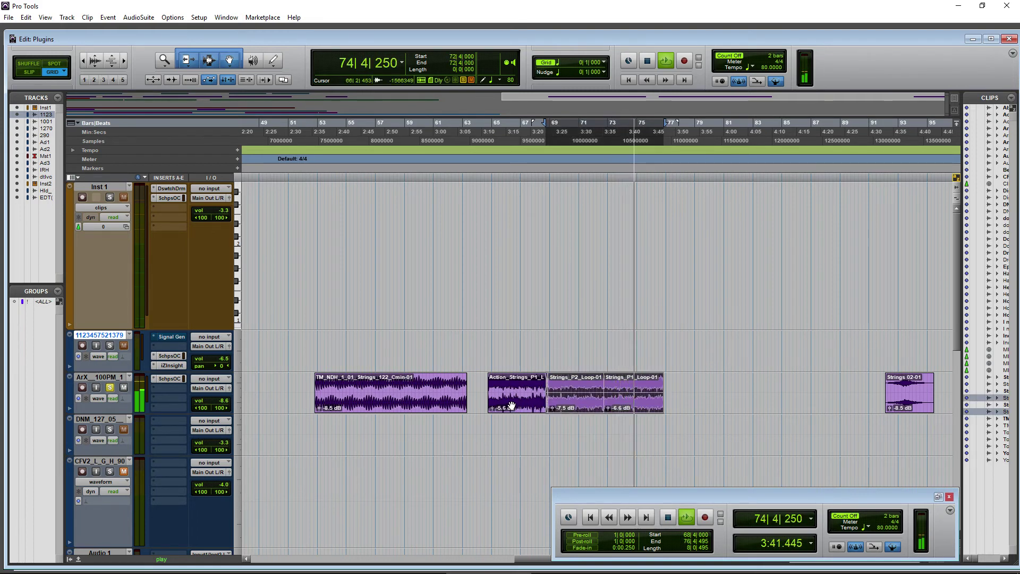
{"action": "left_click_drag", "start_coordinate": [543, 123], "coordinate": [487, 134]}
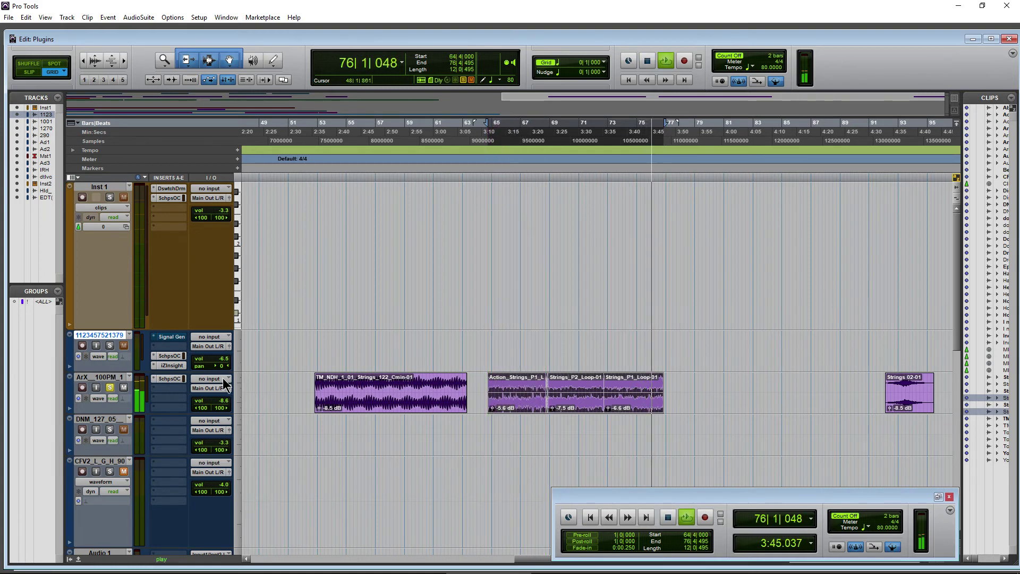
Open Scheps Omni Channel on the ArX__100PM track, browse the factory preset groups and load the Full Reset preset
{"action": "left_click", "coordinate": [169, 378]}
{"action": "left_click_drag", "start_coordinate": [652, 59], "coordinate": [745, 68]}
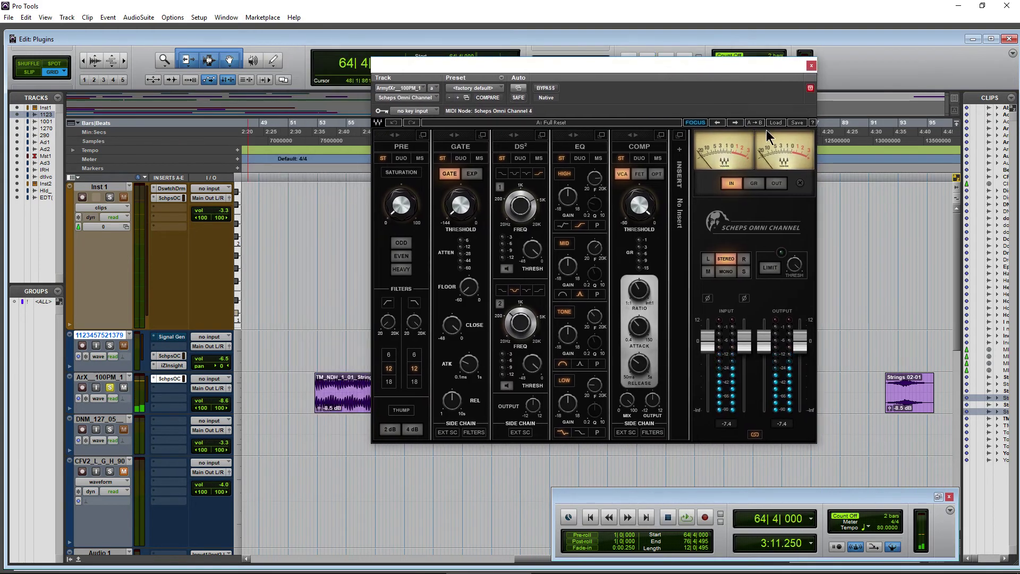
{"action": "left_click", "coordinate": [775, 123]}
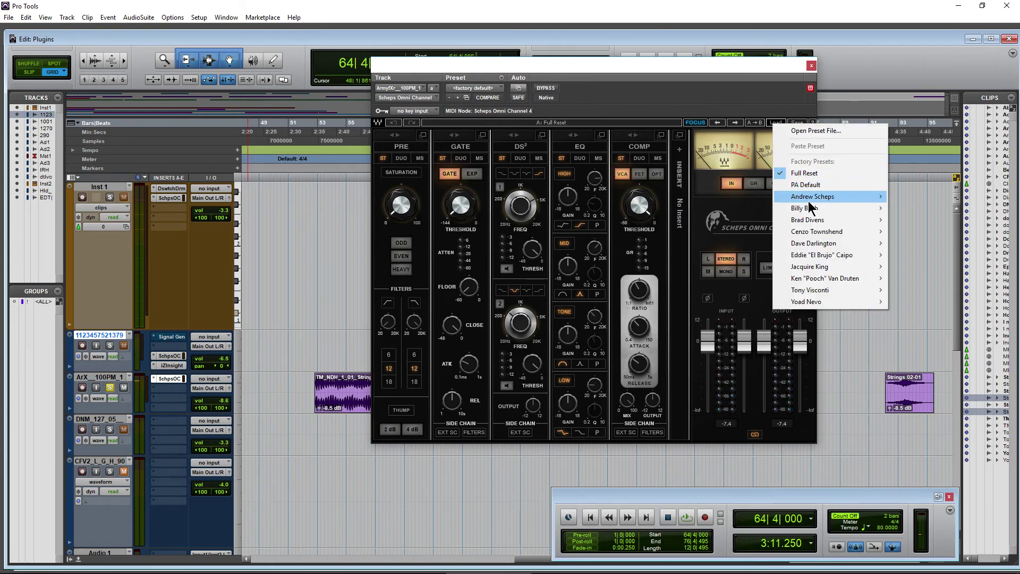
{"action": "mouse_move", "coordinate": [813, 196]}
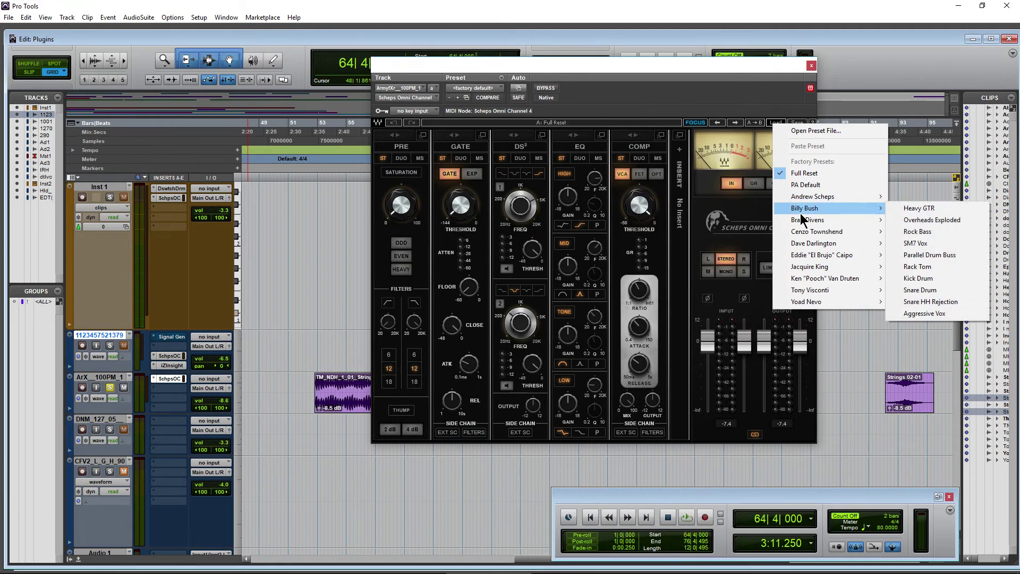
{"action": "mouse_move", "coordinate": [798, 238]}
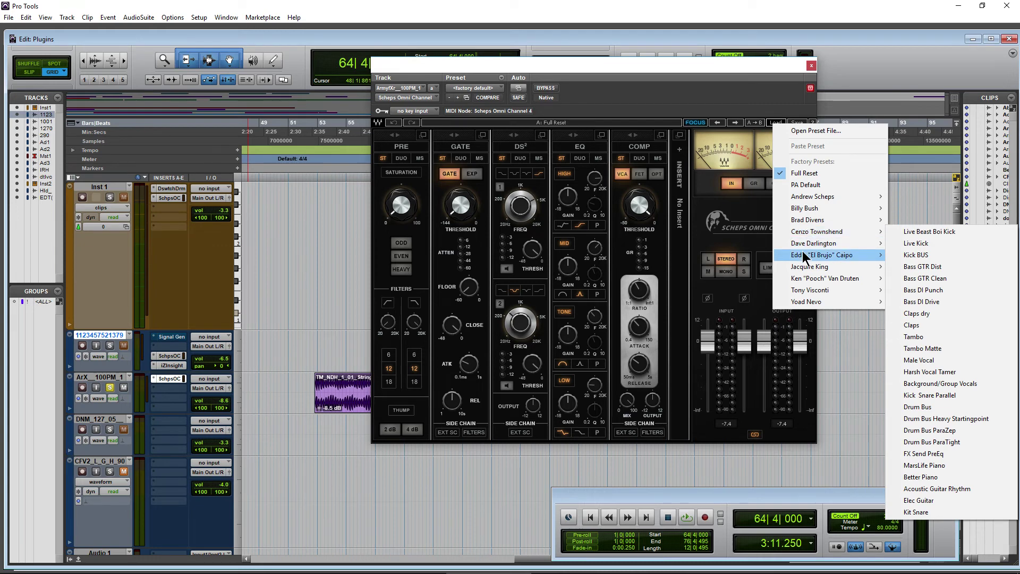
{"action": "mouse_move", "coordinate": [803, 256]}
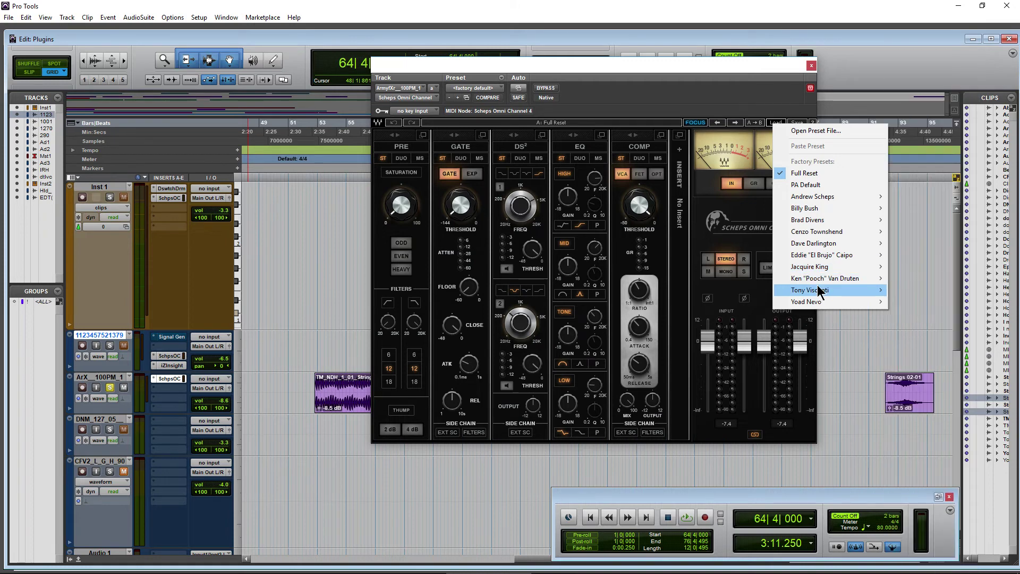
{"action": "mouse_move", "coordinate": [819, 292]}
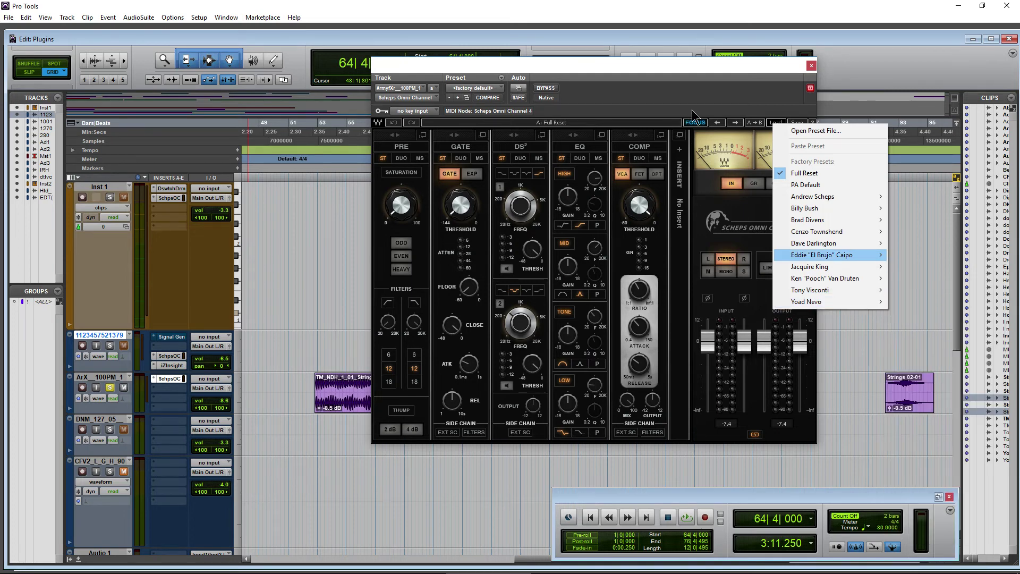
{"action": "left_click", "coordinate": [831, 173]}
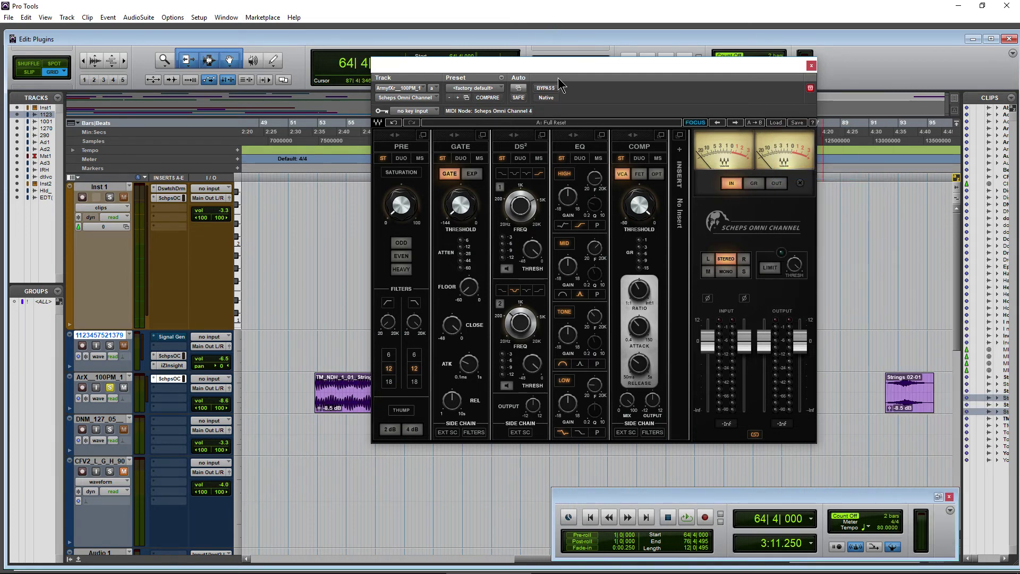
During playback, try Odd saturation at 84.5 and Heavy in the PRE module, then set it to Even at 50.2
{"action": "left_click_drag", "start_coordinate": [562, 72], "coordinate": [485, 138]}
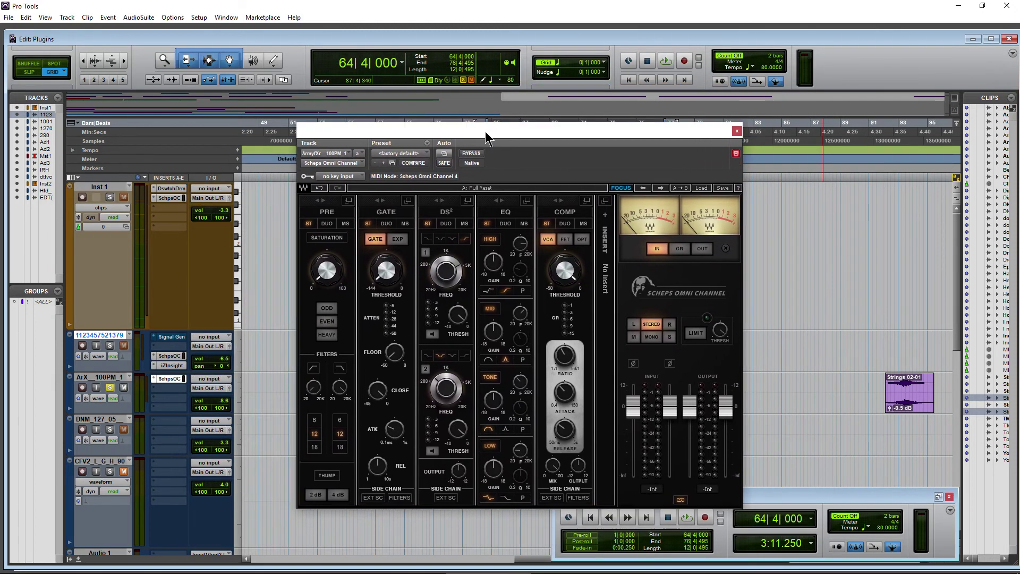
{"action": "key", "text": "space"}
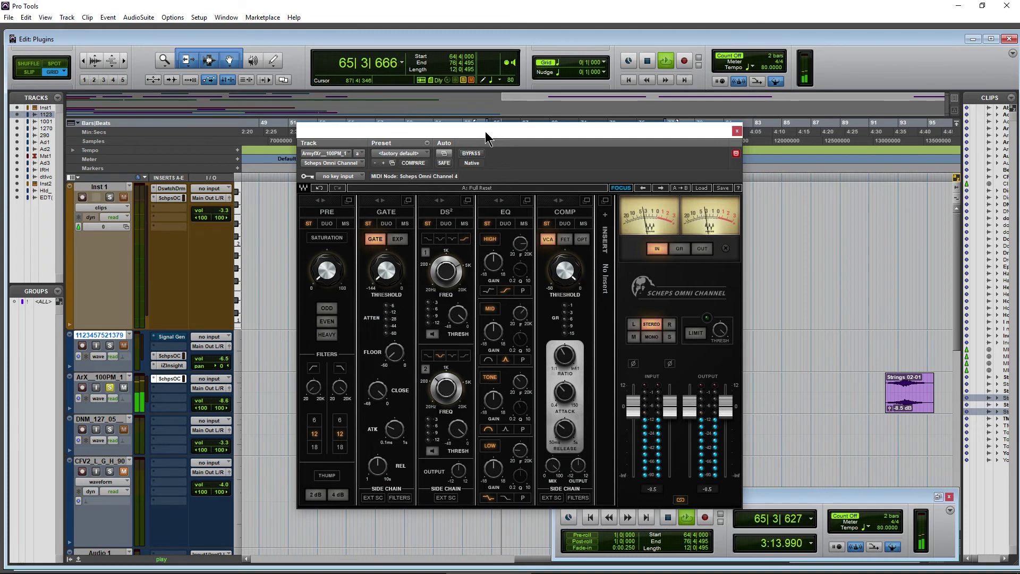
{"action": "left_click", "coordinate": [326, 308]}
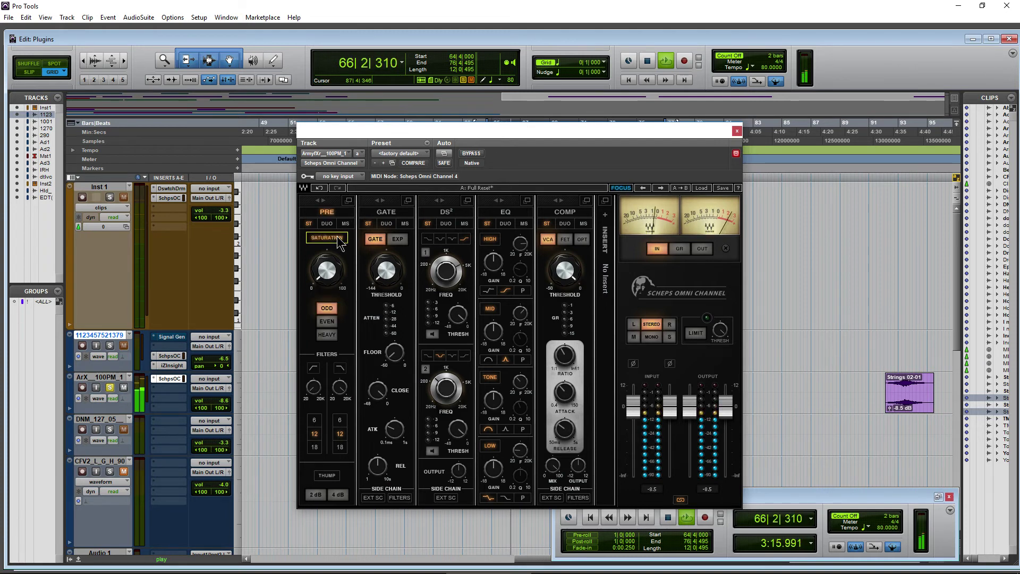
{"action": "left_click_drag", "start_coordinate": [326, 269], "coordinate": [327, 236]}
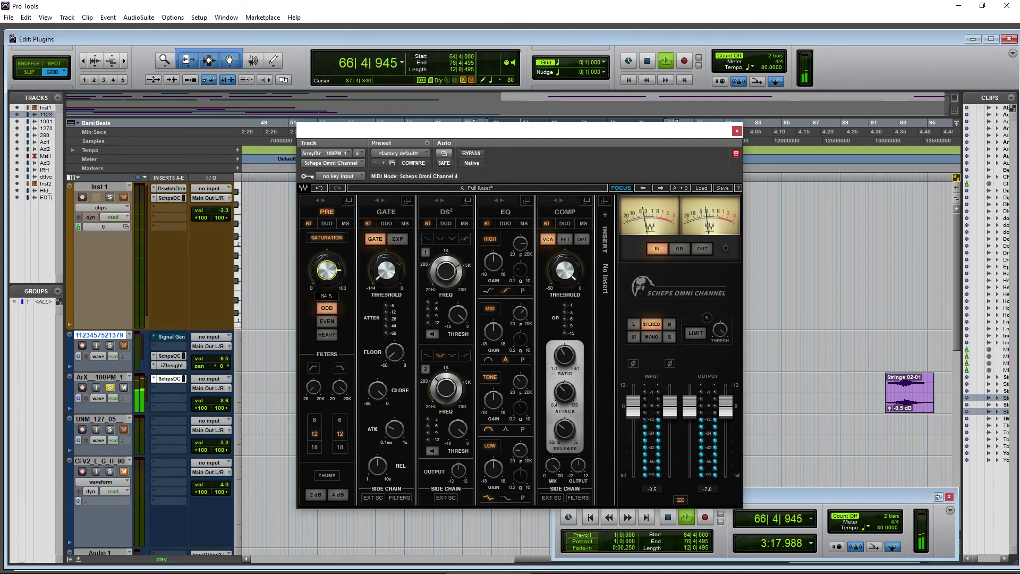
{"action": "left_click", "coordinate": [327, 334]}
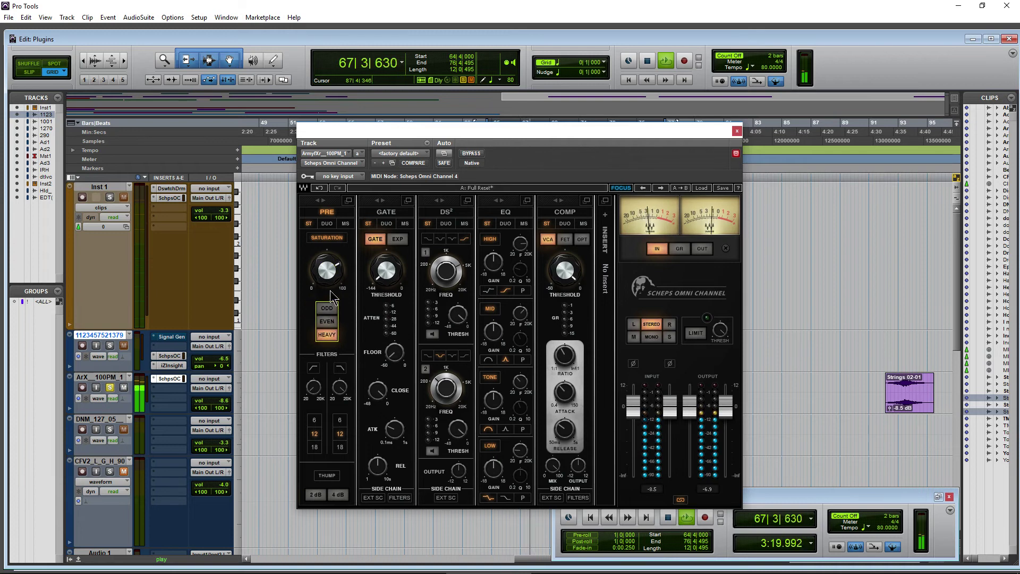
{"action": "left_click", "coordinate": [326, 321]}
{"action": "left_click_drag", "start_coordinate": [326, 270], "coordinate": [327, 277]}
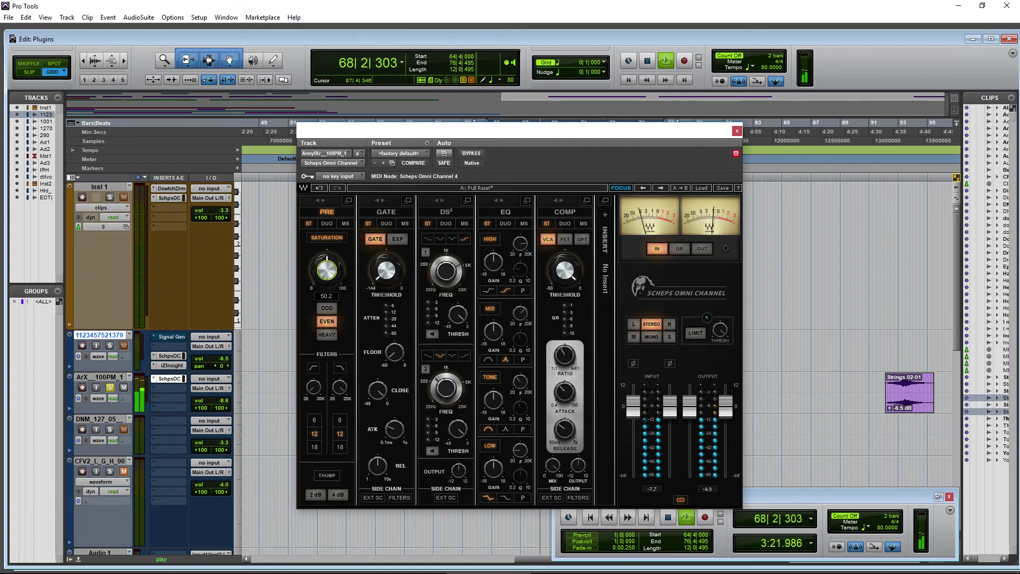
Open the iZotope Insight meter on Master 1 over the channel strip window and dismiss its preset manager
{"action": "left_click_drag", "start_coordinate": [697, 133], "coordinate": [510, 57]}
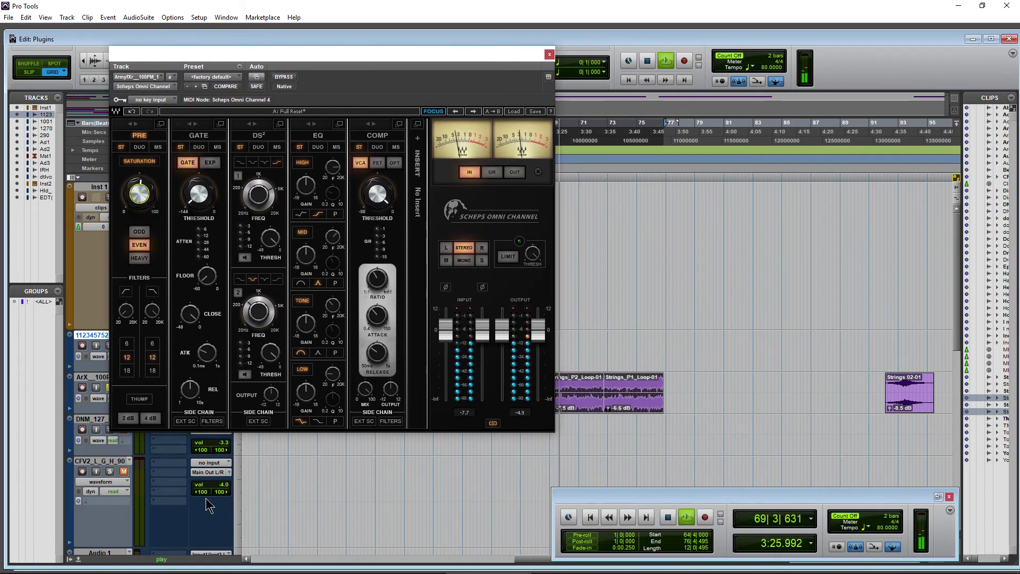
{"action": "scroll", "coordinate": [169, 480], "scroll_direction": "down", "scroll_amount": 5}
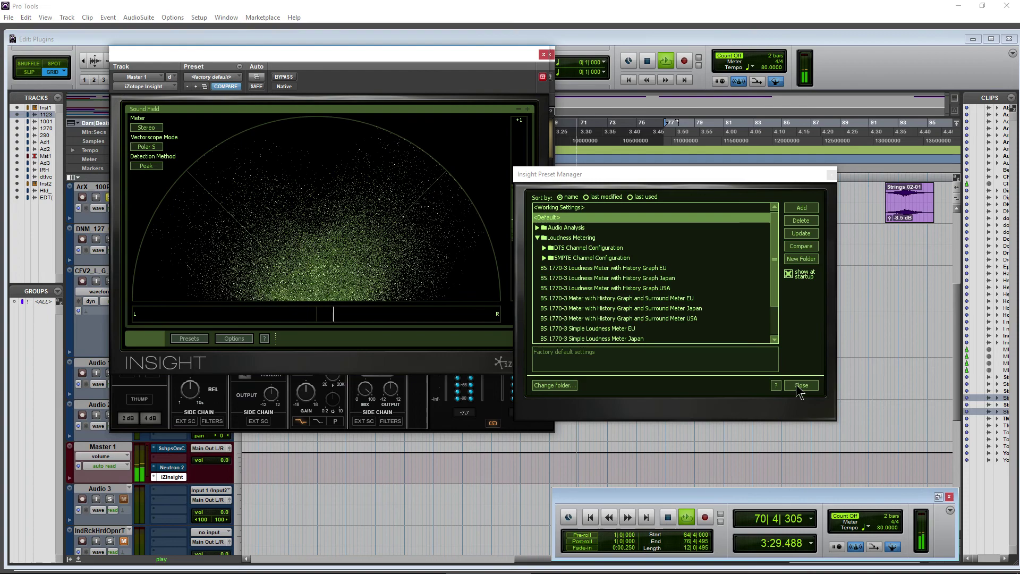
{"action": "left_click", "coordinate": [796, 384]}
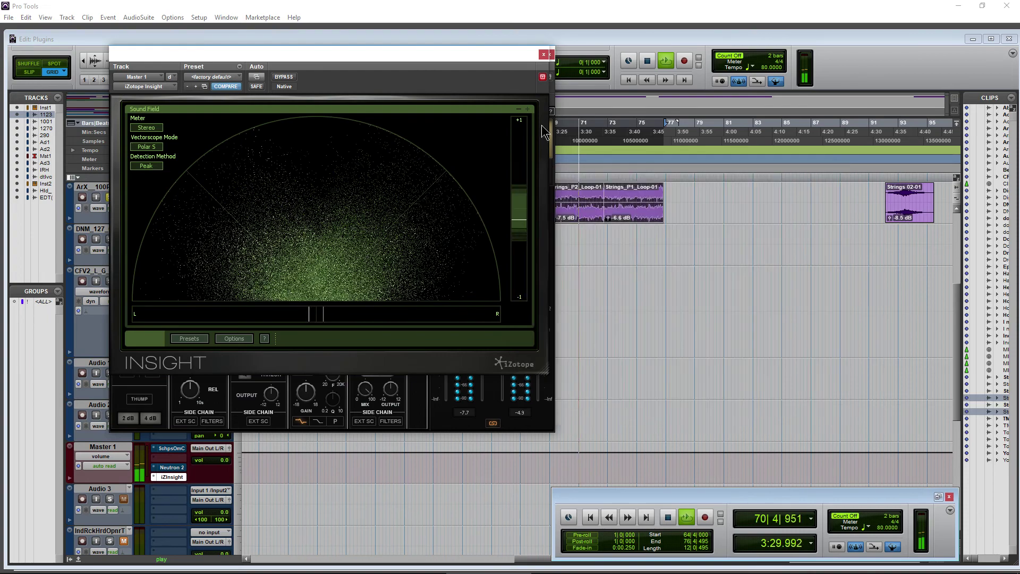
Place the Insight meter beside the channel strip and show an enlarged Spectrum Analyzer instead of the Sound Field
{"action": "left_click_drag", "start_coordinate": [412, 52], "coordinate": [845, 52]}
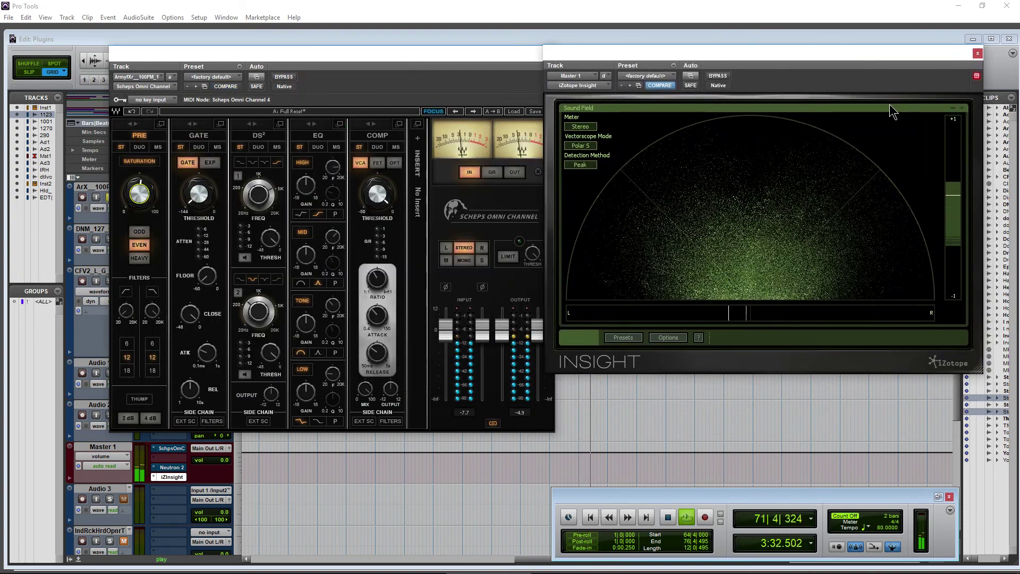
{"action": "left_click", "coordinate": [961, 108]}
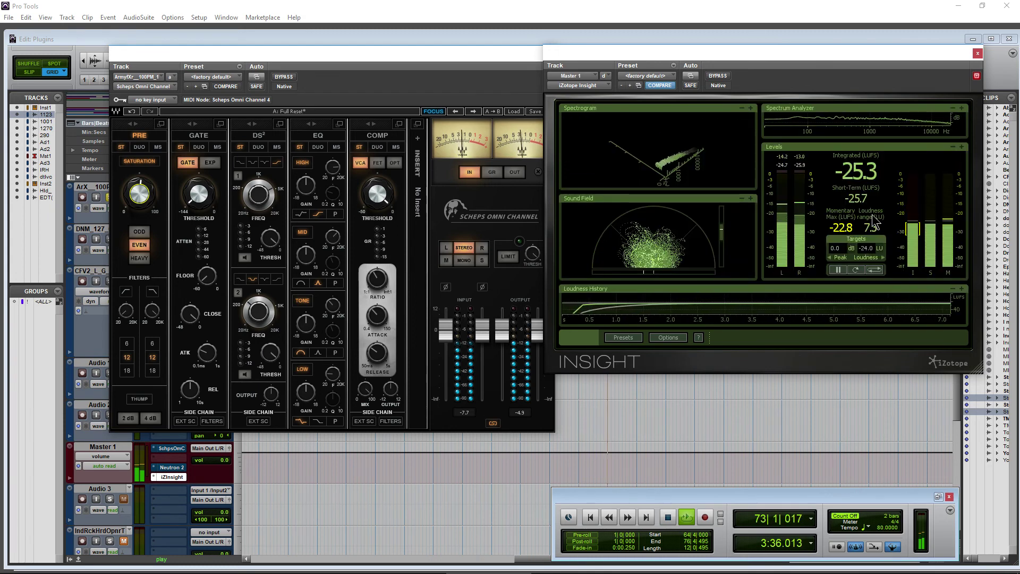
{"action": "left_click", "coordinate": [961, 109]}
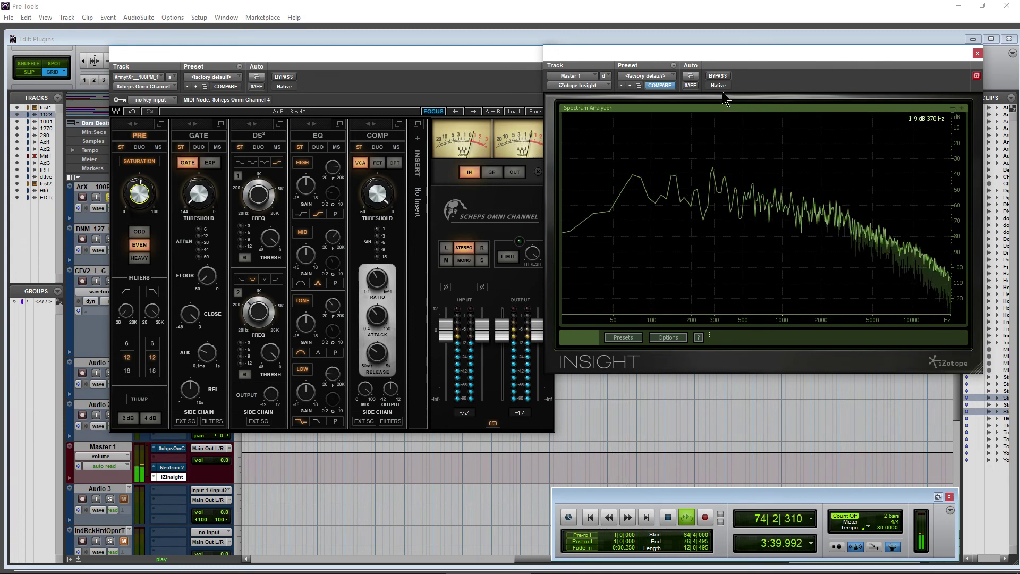
{"action": "left_click_drag", "start_coordinate": [726, 98], "coordinate": [757, 98]}
{"action": "left_click_drag", "start_coordinate": [415, 56], "coordinate": [422, 106]}
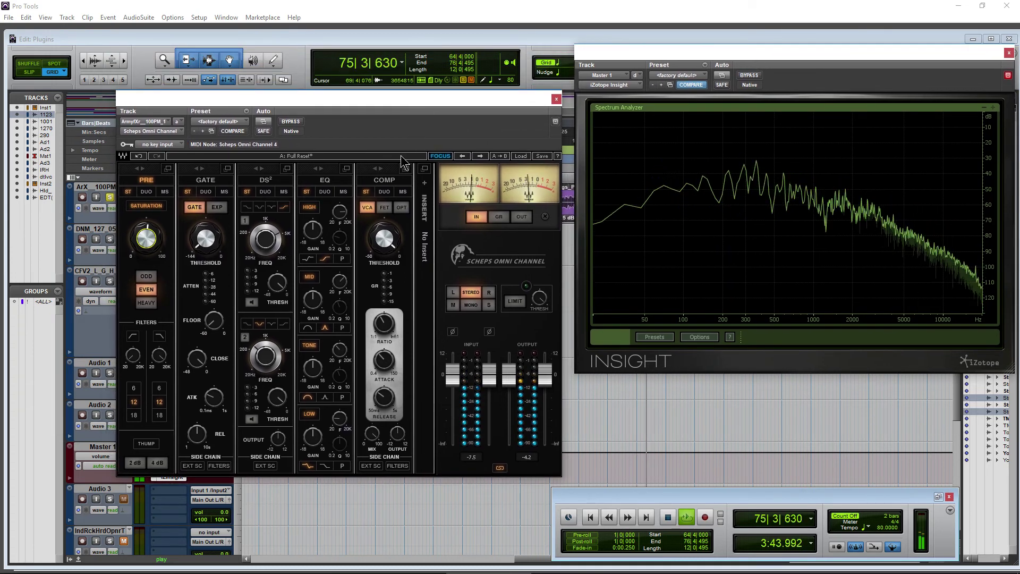
Audition the PRE module's Thump at 4 dB and 2 dB on the strings during playback, then switch it off
{"action": "left_click", "coordinate": [162, 467]}
{"action": "left_click", "coordinate": [135, 463]}
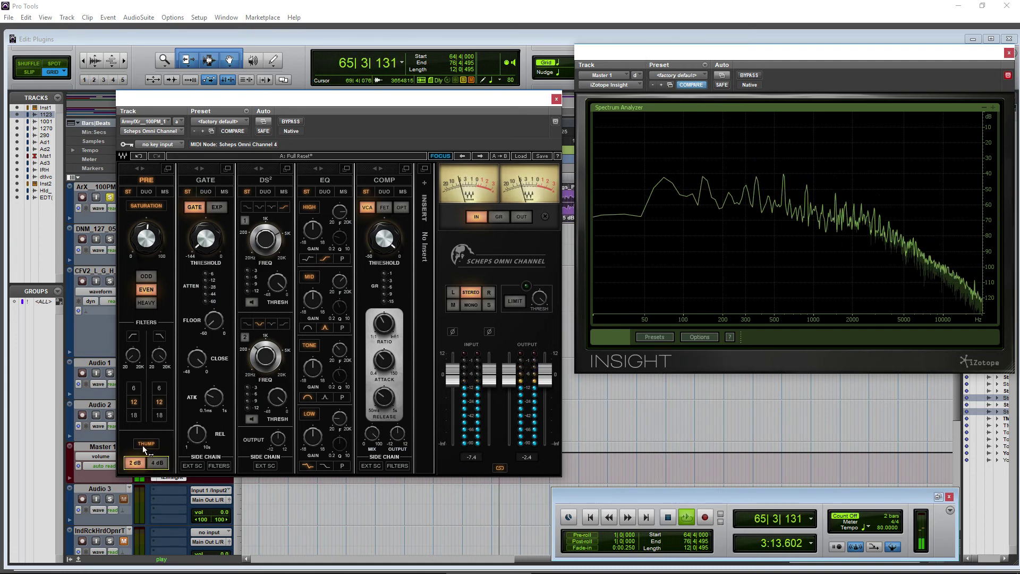
{"action": "left_click", "coordinate": [144, 446]}
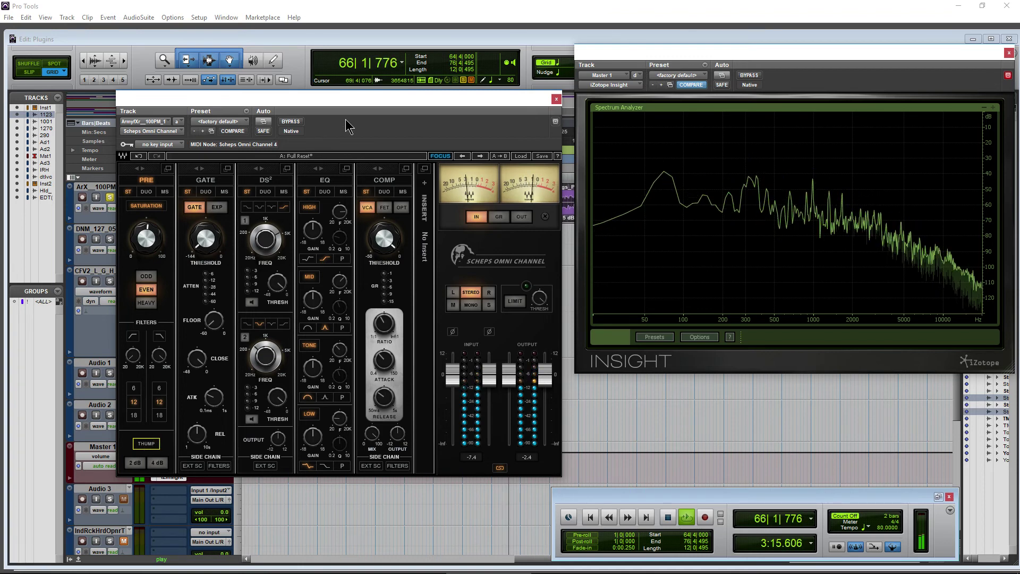
{"action": "key", "text": "space"}
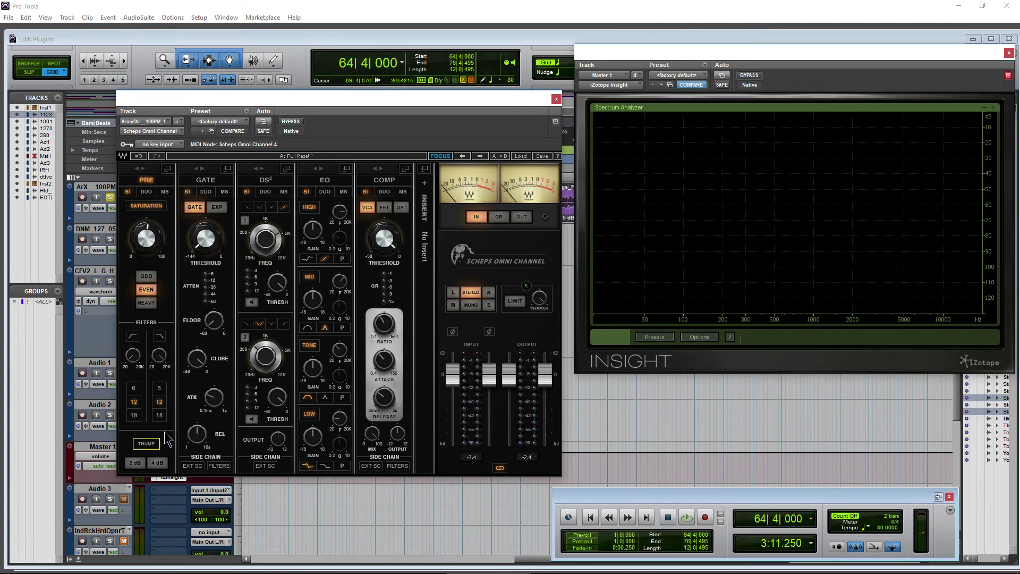
{"action": "key", "text": "space"}
{"action": "left_click", "coordinate": [153, 448]}
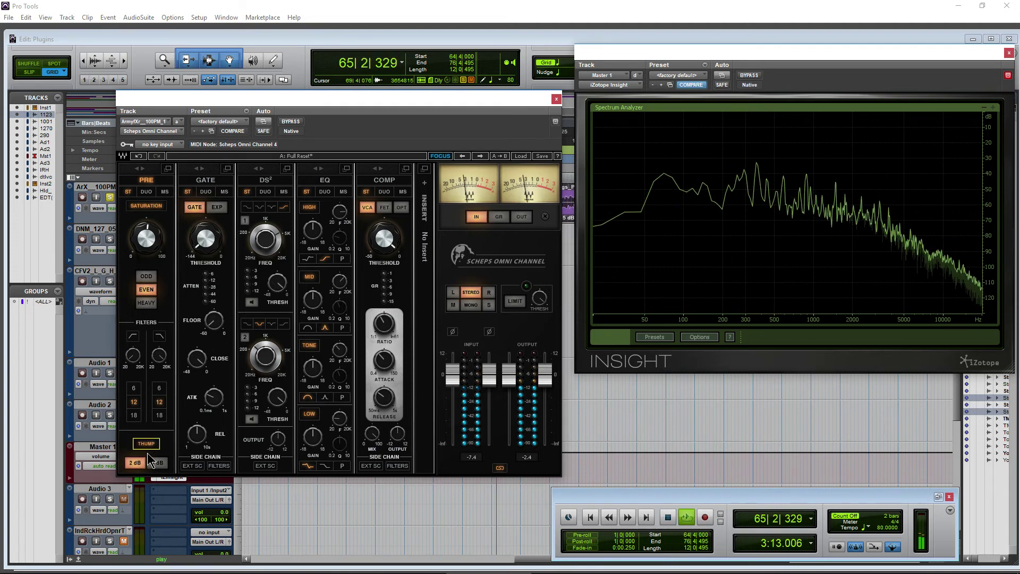
{"action": "left_click", "coordinate": [158, 467]}
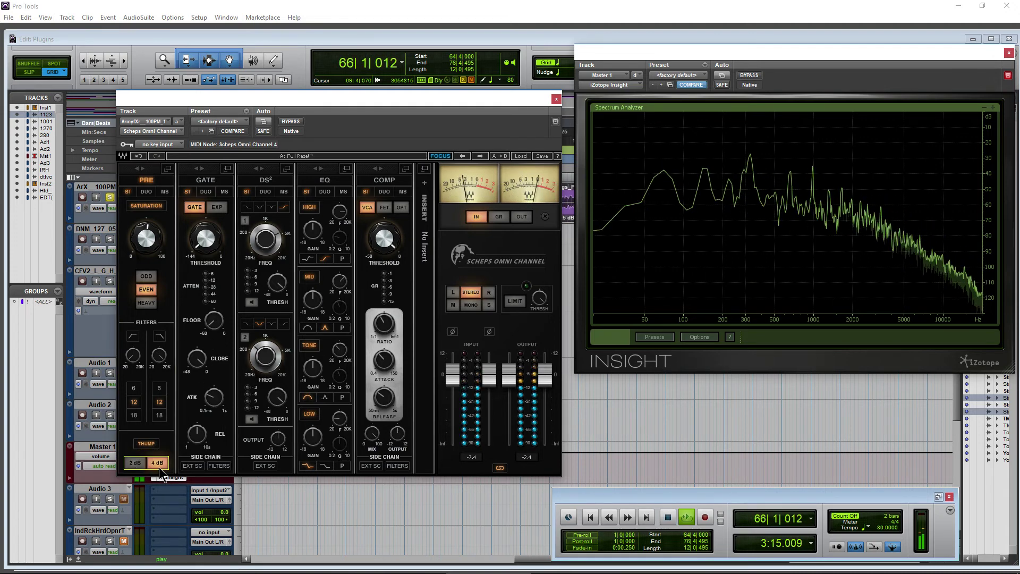
{"action": "left_click", "coordinate": [136, 466]}
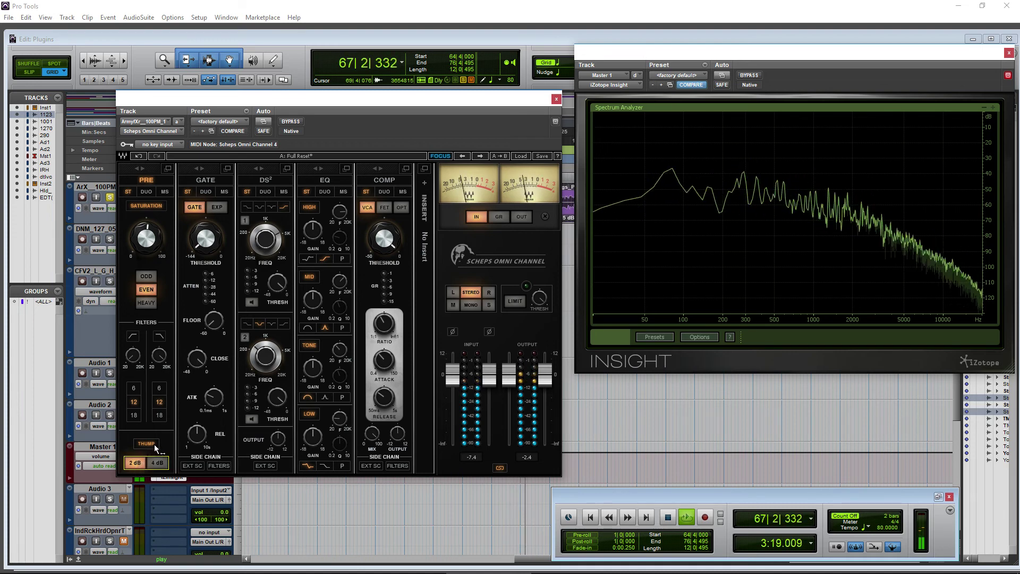
{"action": "left_click", "coordinate": [154, 445]}
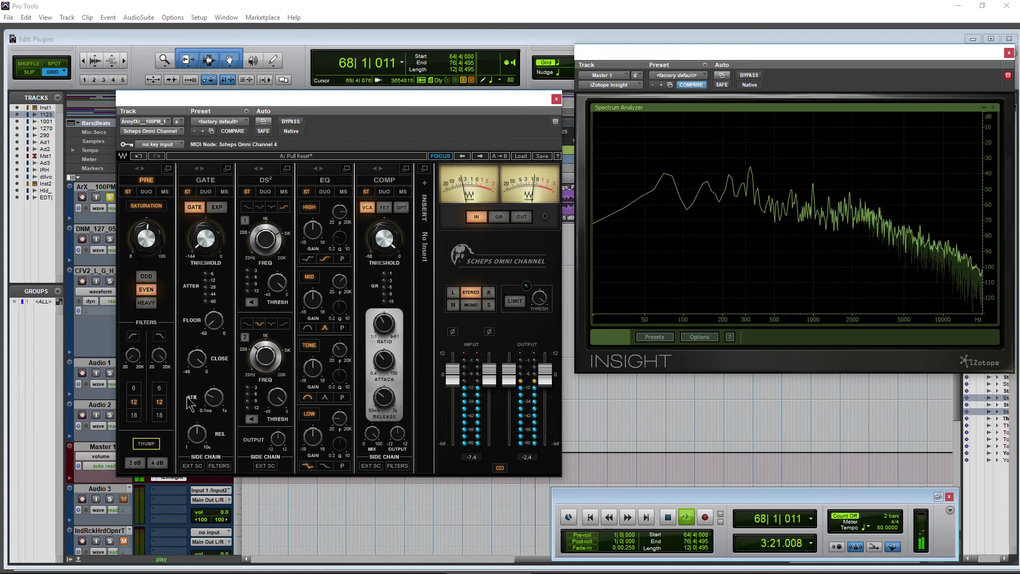
Raise the PRE module's saturation slightly and stop playback
{"action": "left_click_drag", "start_coordinate": [145, 240], "coordinate": [146, 238]}
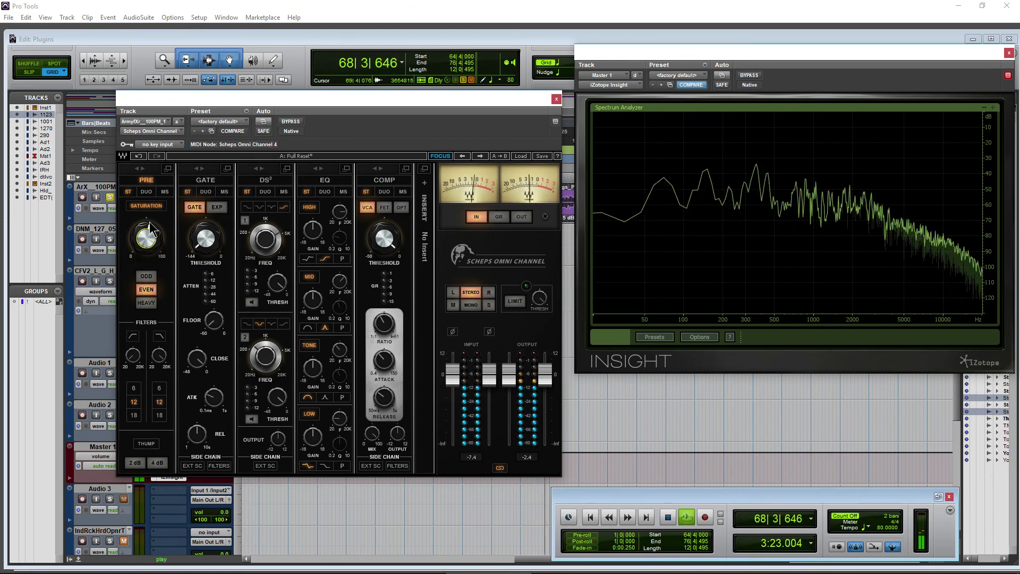
{"action": "key", "text": "space"}
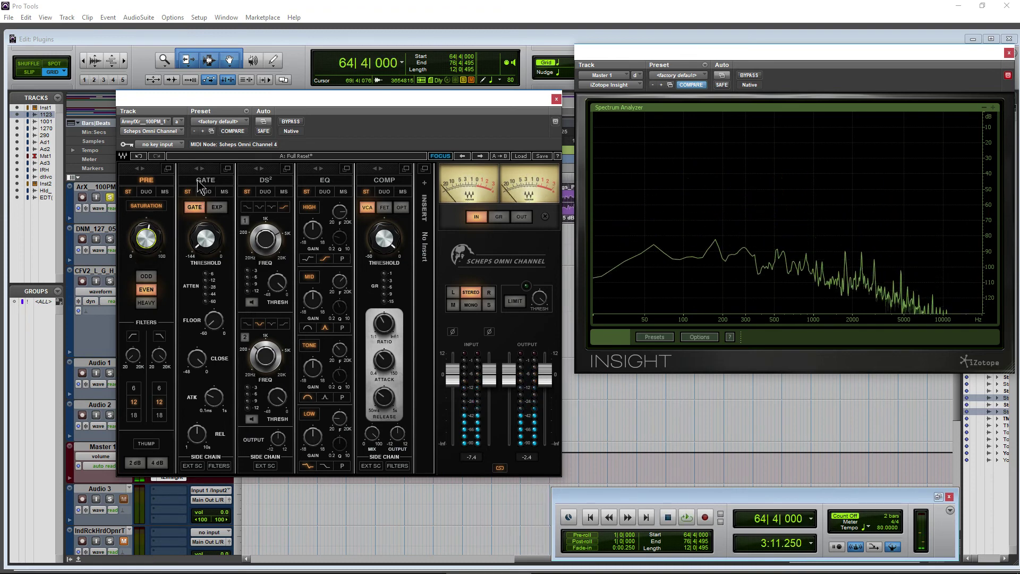
Reorder the modules to PRE, EQ, COMP, DS², GATE and switch on band 1 of DS²
{"action": "left_click_drag", "start_coordinate": [205, 269], "coordinate": [385, 271]}
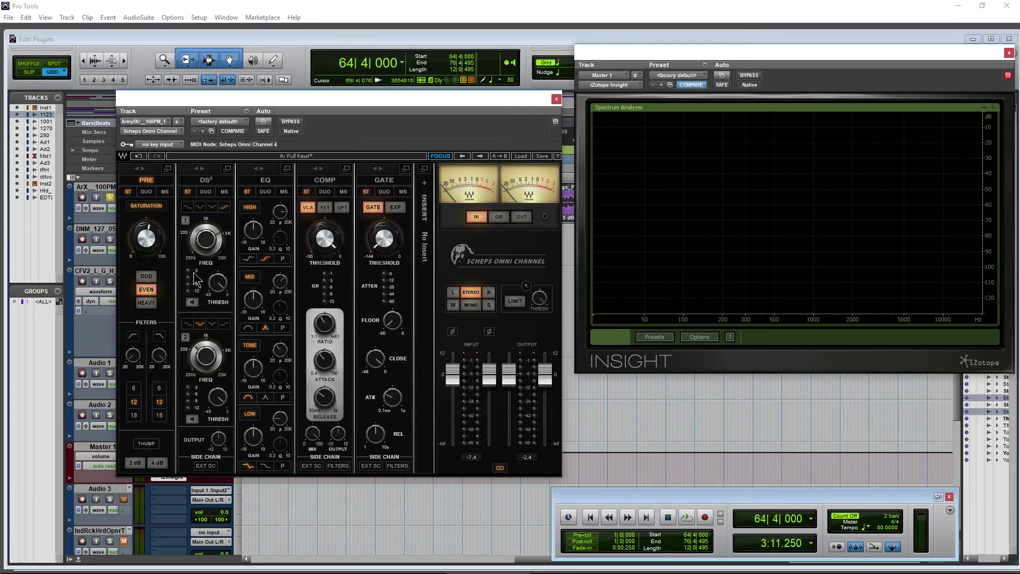
{"action": "left_click", "coordinate": [192, 301]}
{"action": "left_click_drag", "start_coordinate": [211, 314], "coordinate": [314, 308]}
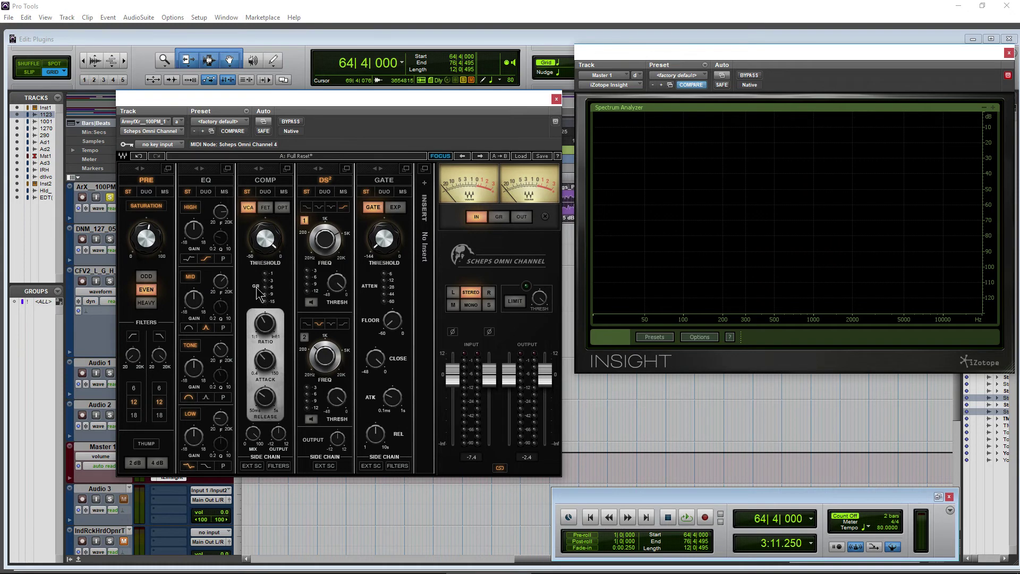
Set the EQ module to MS mode and expand it to show separate mid and side bands
{"action": "left_click_drag", "start_coordinate": [229, 115], "coordinate": [241, 110]}
{"action": "left_click", "coordinate": [235, 188]}
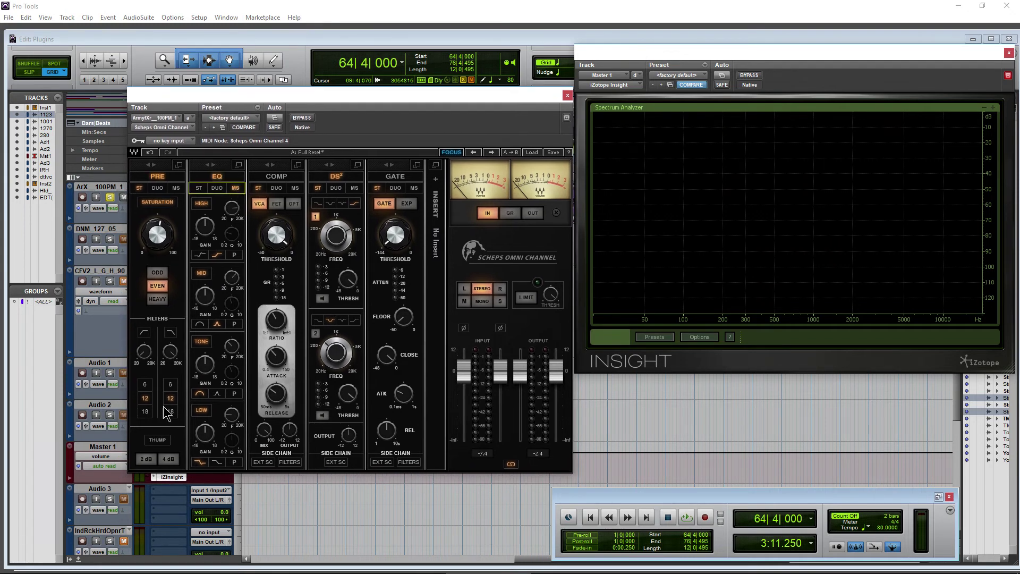
{"action": "left_click", "coordinate": [237, 165]}
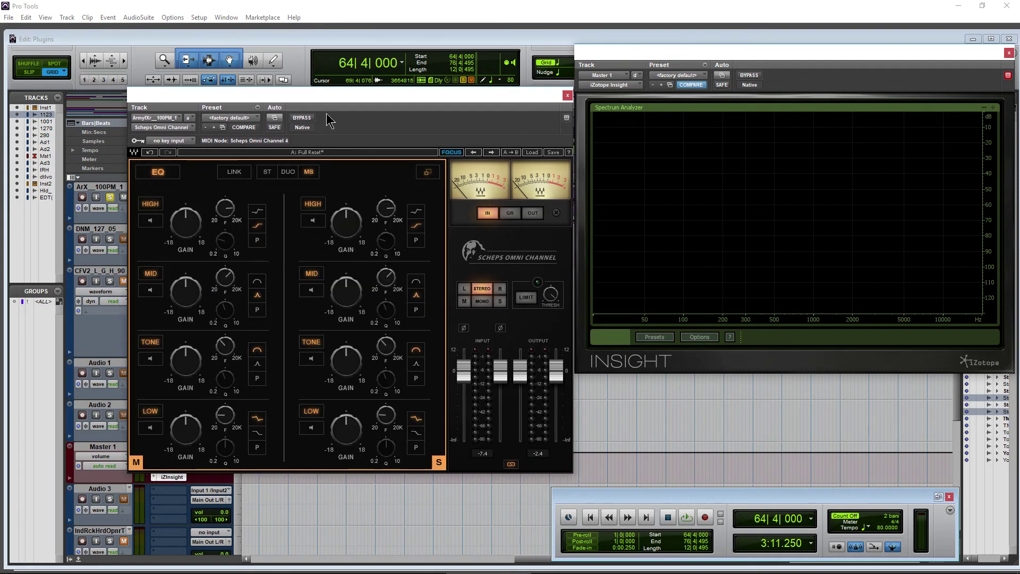
{"action": "left_click_drag", "start_coordinate": [327, 113], "coordinate": [336, 100]}
Start playback and solo the mid Low and side Low EQ bands in turn to hear them
{"action": "key", "text": "space"}
{"action": "left_click", "coordinate": [158, 408]}
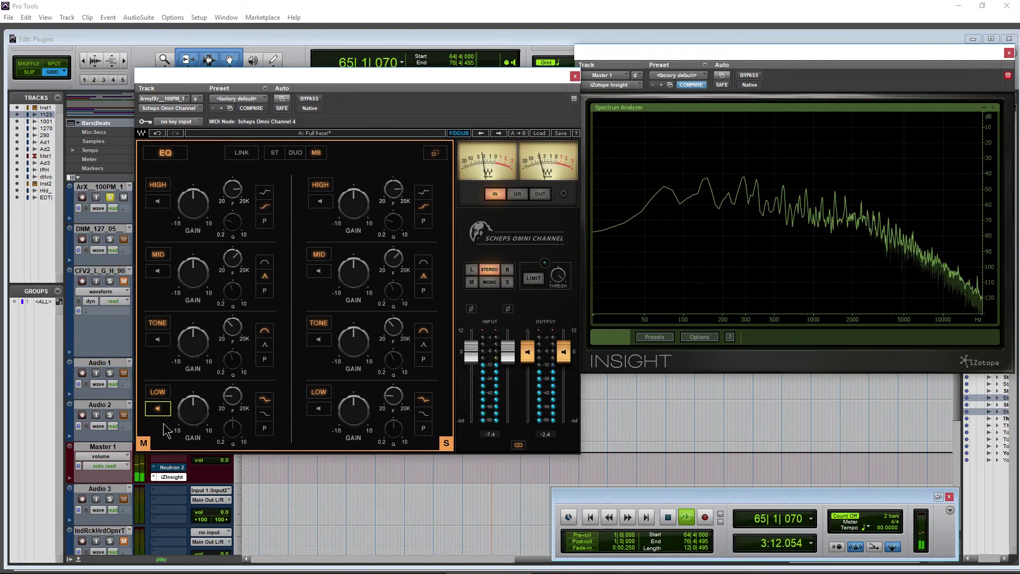
{"action": "left_click", "coordinate": [318, 408]}
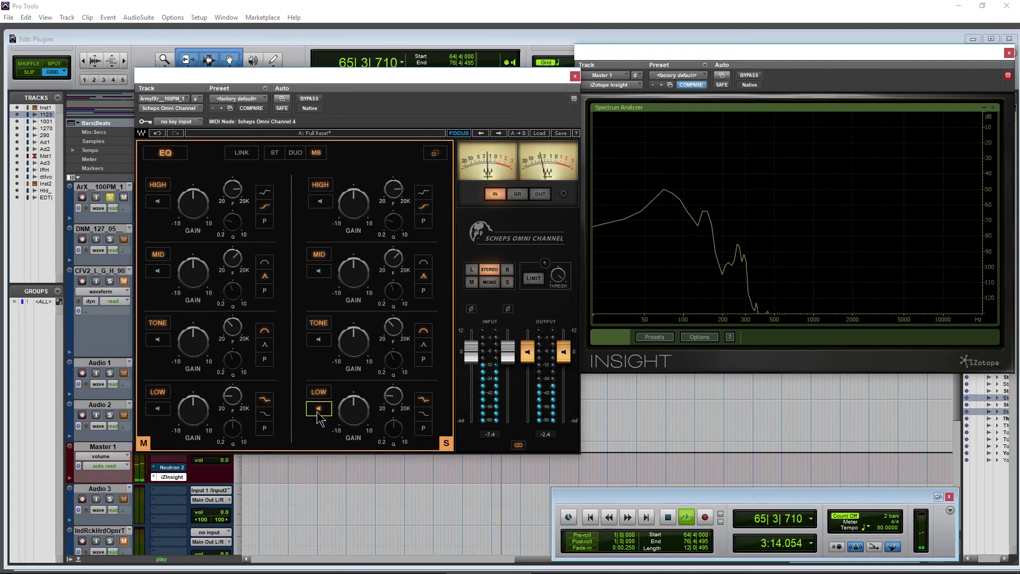
Solo and tune the side High band, switch it to the other shelf shape, boost it by 4.9 dB and stop playback
{"action": "left_click", "coordinate": [320, 201]}
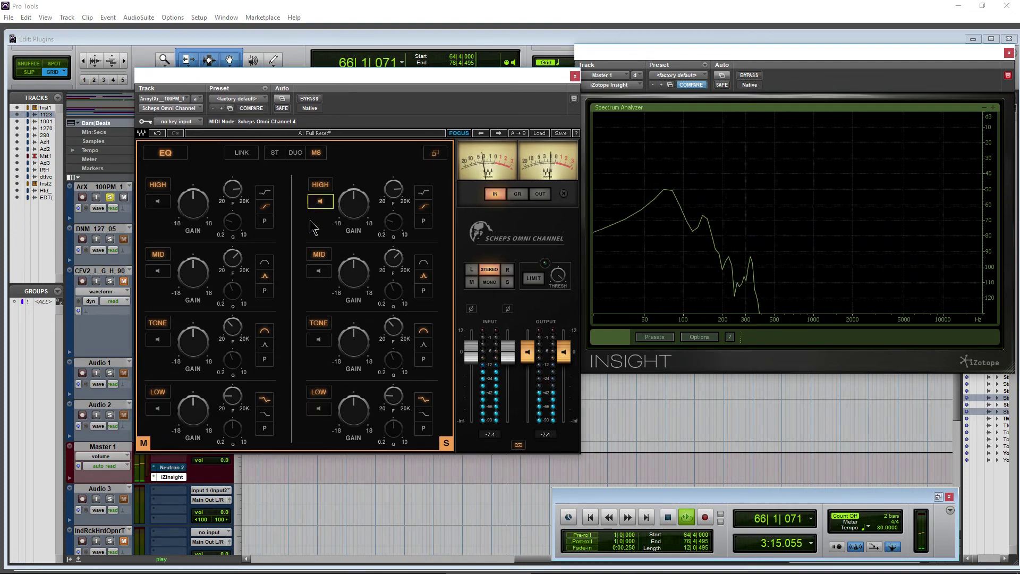
{"action": "left_click", "coordinate": [394, 189]}
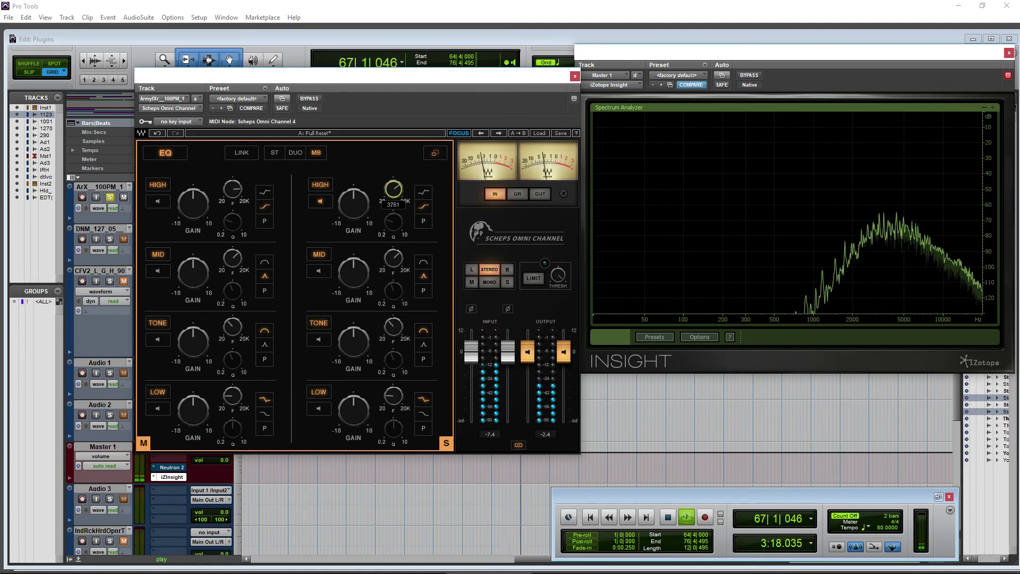
{"action": "left_click", "coordinate": [423, 193]}
{"action": "left_click", "coordinate": [320, 201]}
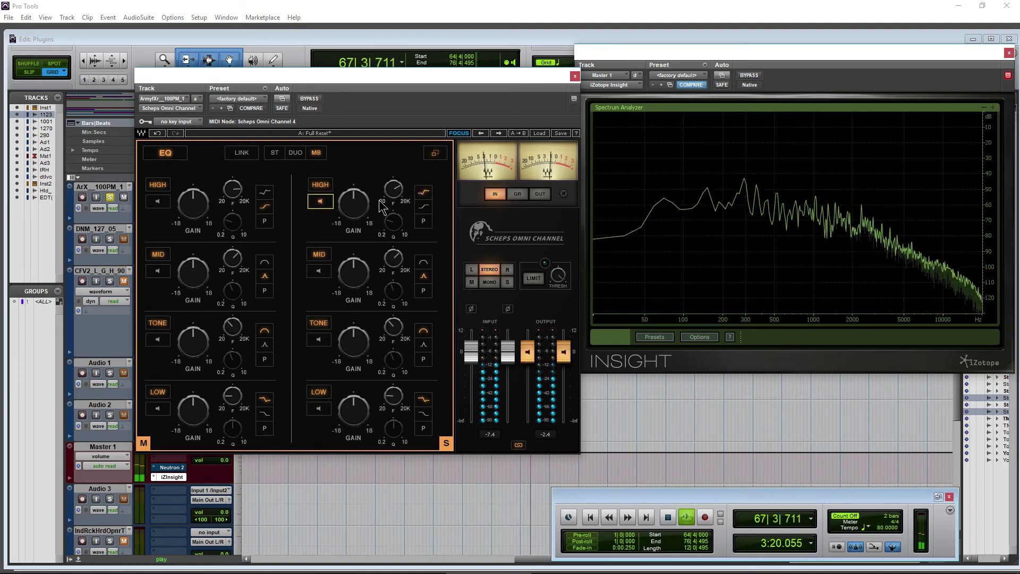
{"action": "left_click_drag", "start_coordinate": [393, 189], "coordinate": [352, 215]}
{"action": "left_click", "coordinate": [319, 201]}
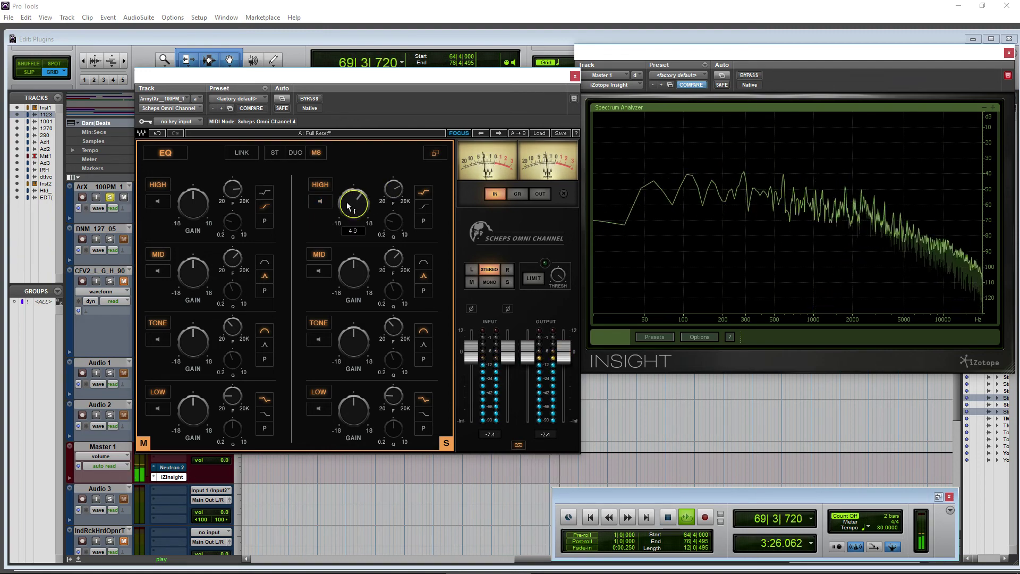
{"action": "key", "text": "space"}
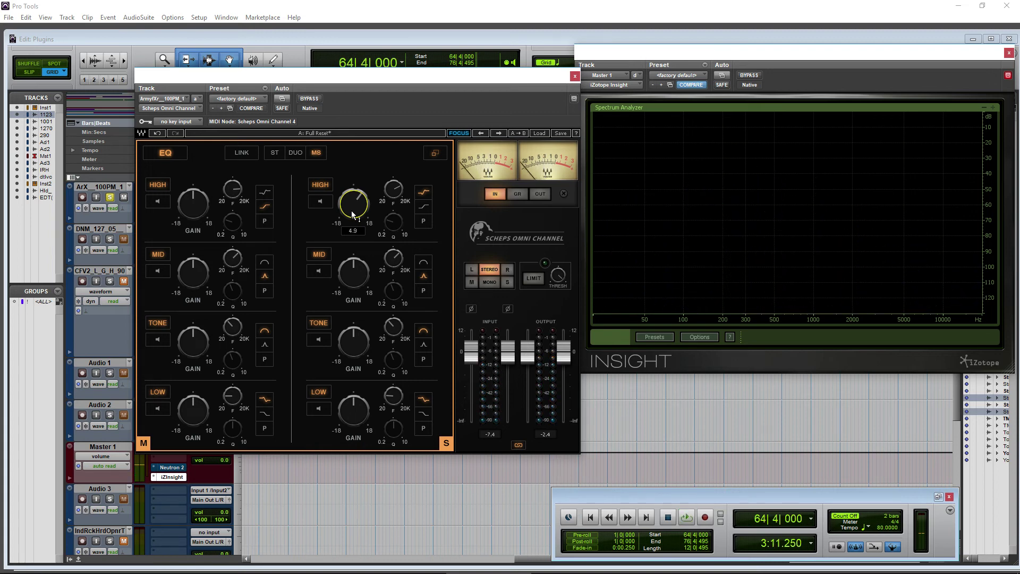
Solo the side Mid band during playback, switch it to the broad bell, tune its frequency and set its gain to 2.2 dB
{"action": "left_click", "coordinate": [320, 272]}
{"action": "key", "text": "space"}
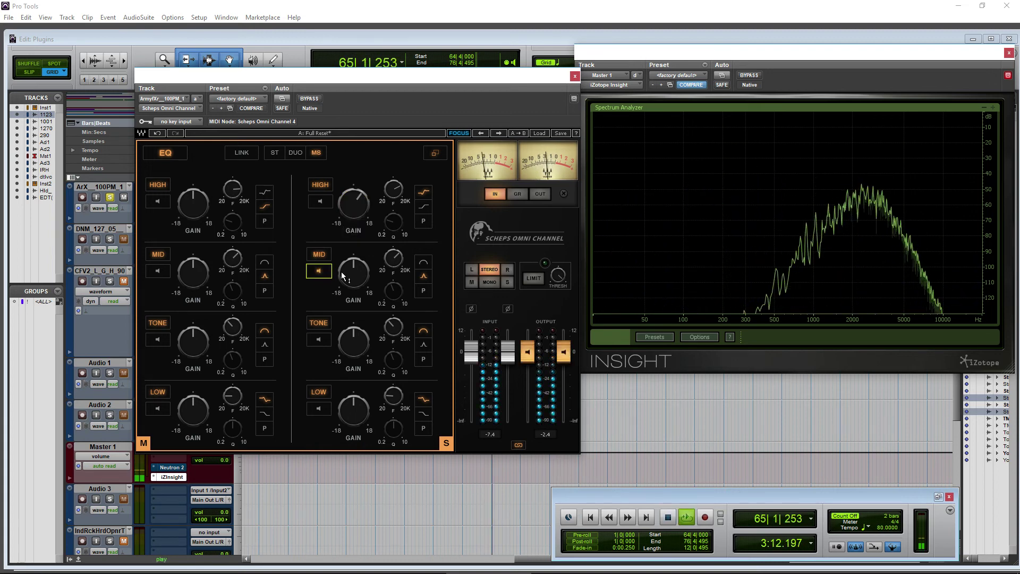
{"action": "left_click", "coordinate": [423, 262]}
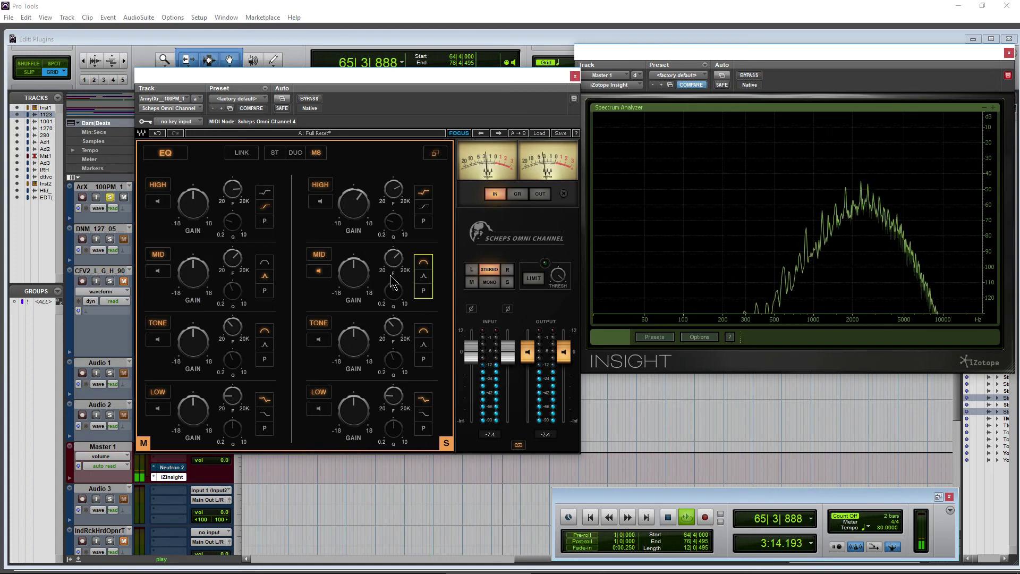
{"action": "left_click_drag", "start_coordinate": [393, 258], "coordinate": [353, 269]}
{"action": "left_click", "coordinate": [353, 272]}
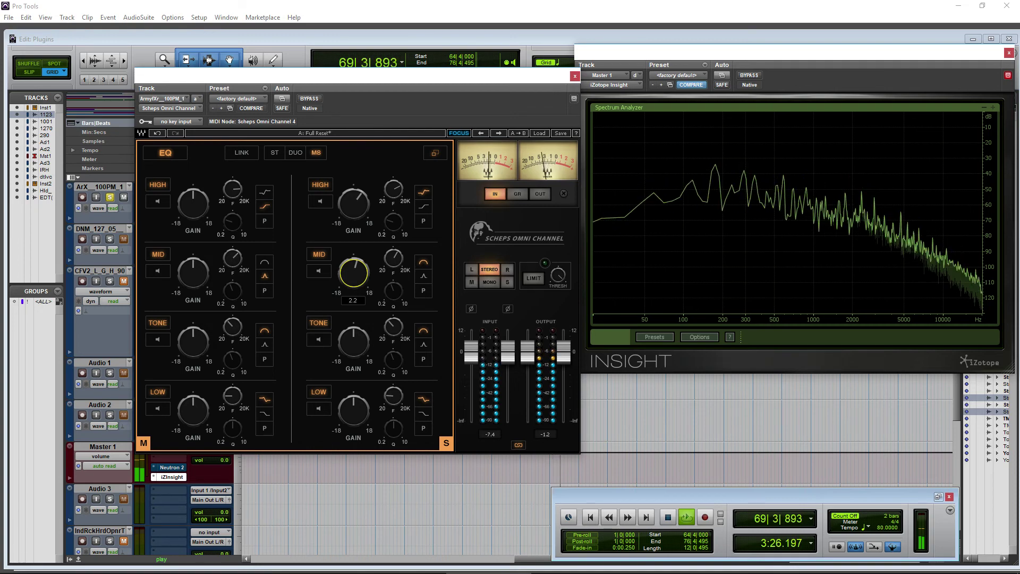
{"action": "left_click", "coordinate": [372, 285], "text": "alt"}
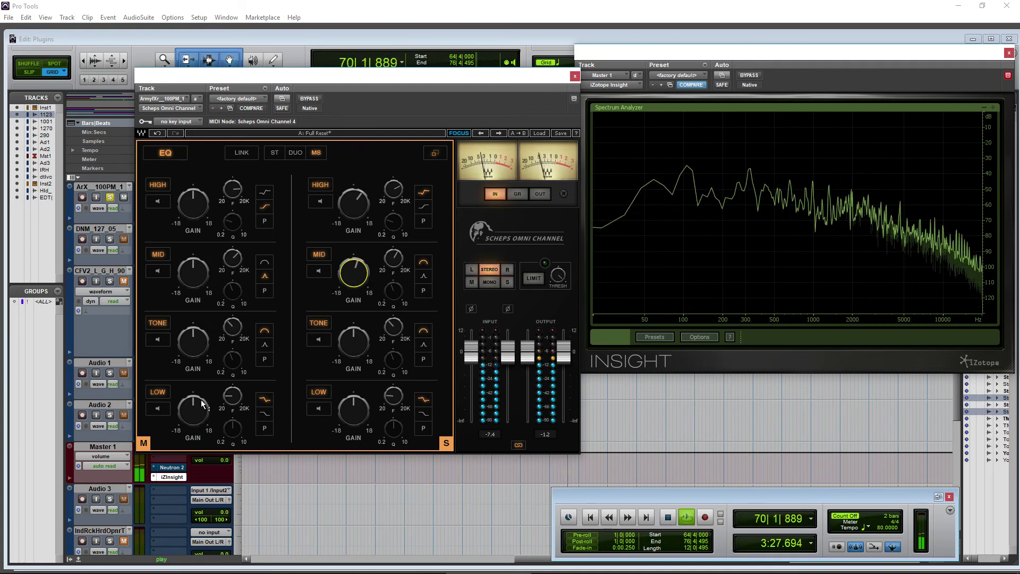
Solo the mid Low band, tune its frequency, boost it by about 8.1 dB and release the solo
{"action": "left_click", "coordinate": [157, 408]}
{"action": "left_click_drag", "start_coordinate": [232, 395], "coordinate": [193, 406]}
{"action": "left_click", "coordinate": [158, 408]}
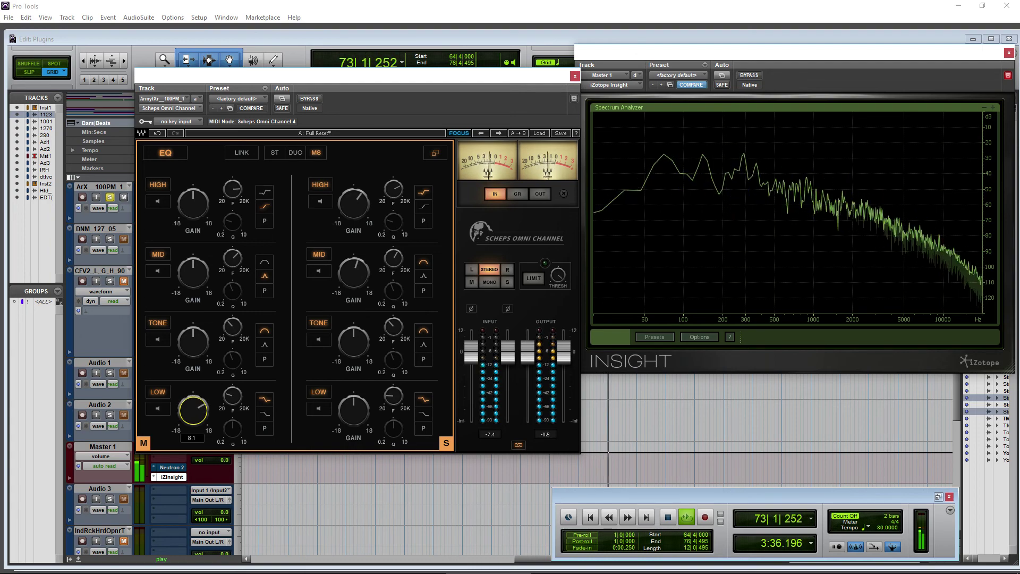
Solo and tune the side Low band, cut its gain, release the solo and switch it to the other shelf shape
{"action": "left_click", "coordinate": [318, 408]}
{"action": "left_click_drag", "start_coordinate": [393, 396], "coordinate": [353, 417]}
{"action": "left_click", "coordinate": [319, 408]}
{"action": "left_click", "coordinate": [423, 413]}
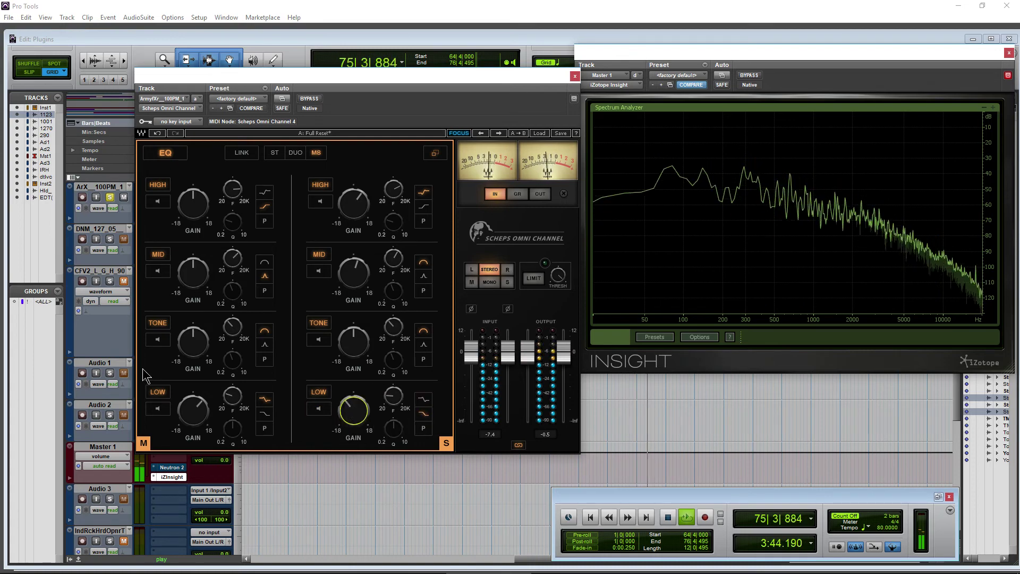
Solo the mid Tone band, tune its frequency with the narrow bell, cut it to -4.2 dB and release the solo
{"action": "left_click", "coordinate": [158, 339]}
{"action": "left_click_drag", "start_coordinate": [233, 326], "coordinate": [233, 318]}
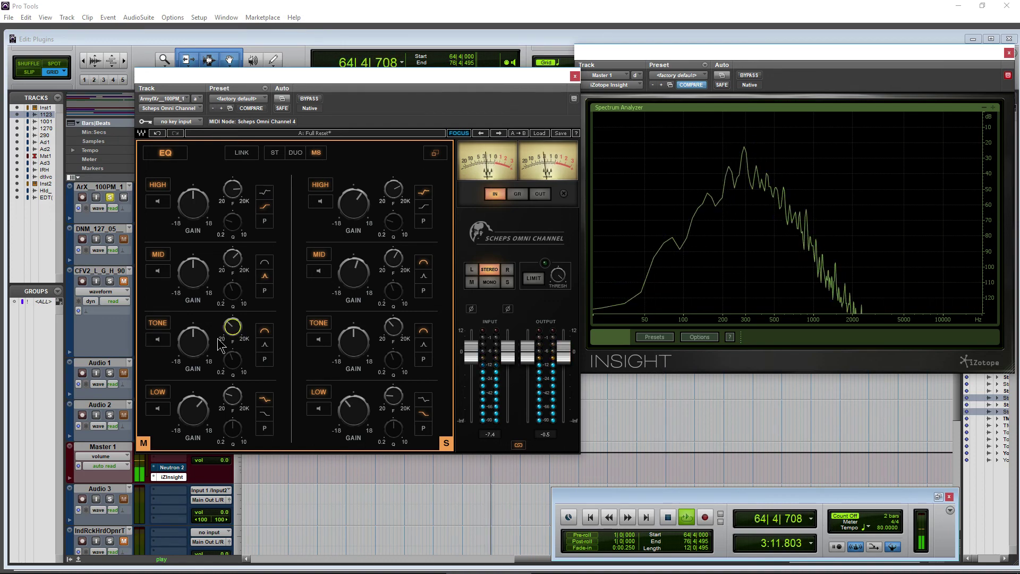
{"action": "left_click", "coordinate": [264, 344]}
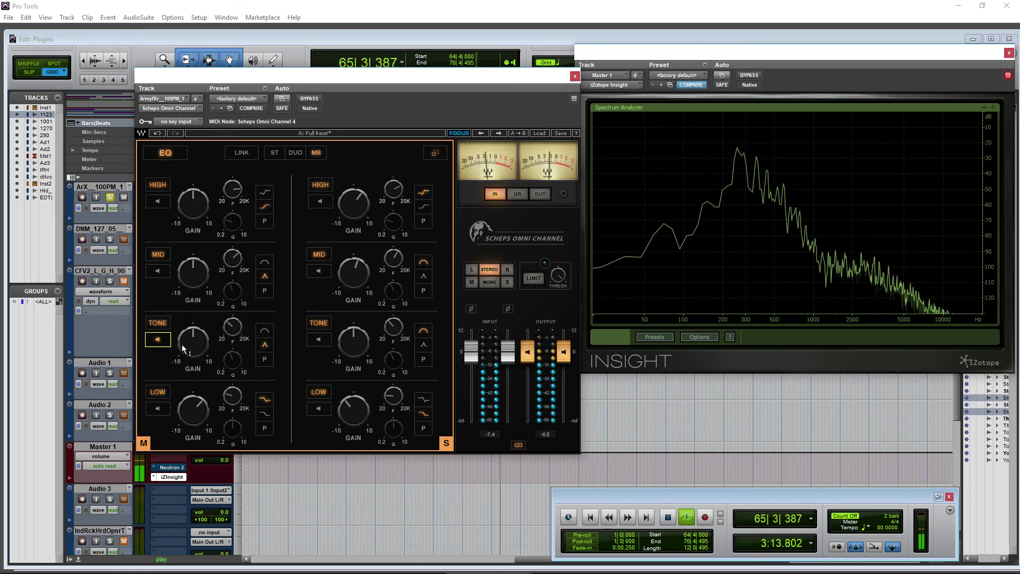
{"action": "left_click", "coordinate": [157, 338]}
{"action": "left_click_drag", "start_coordinate": [192, 342], "coordinate": [193, 348]}
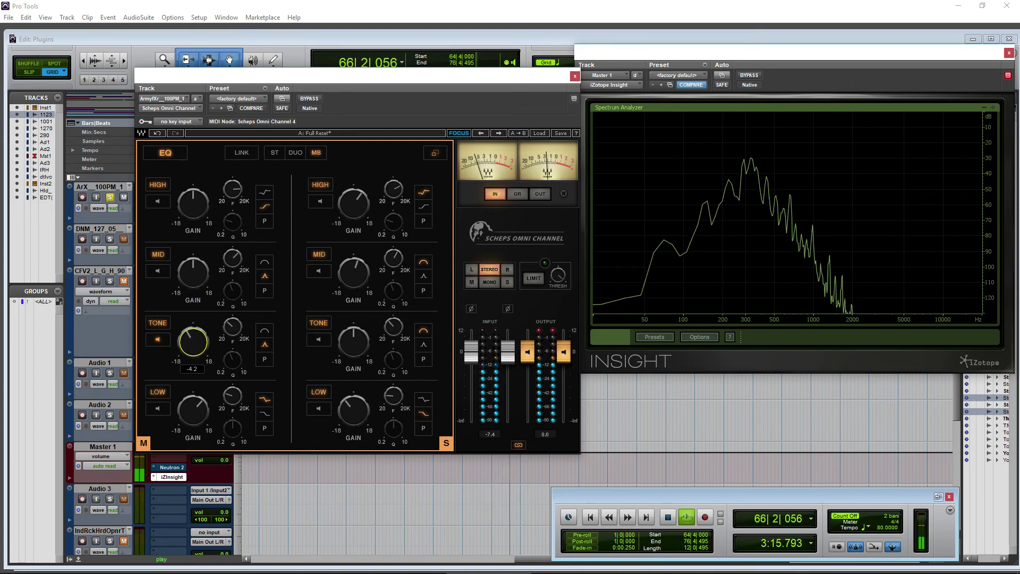
{"action": "left_click", "coordinate": [157, 339]}
Solo the side Tone band, raise its gain slightly and release the solo
{"action": "left_click", "coordinate": [319, 339]}
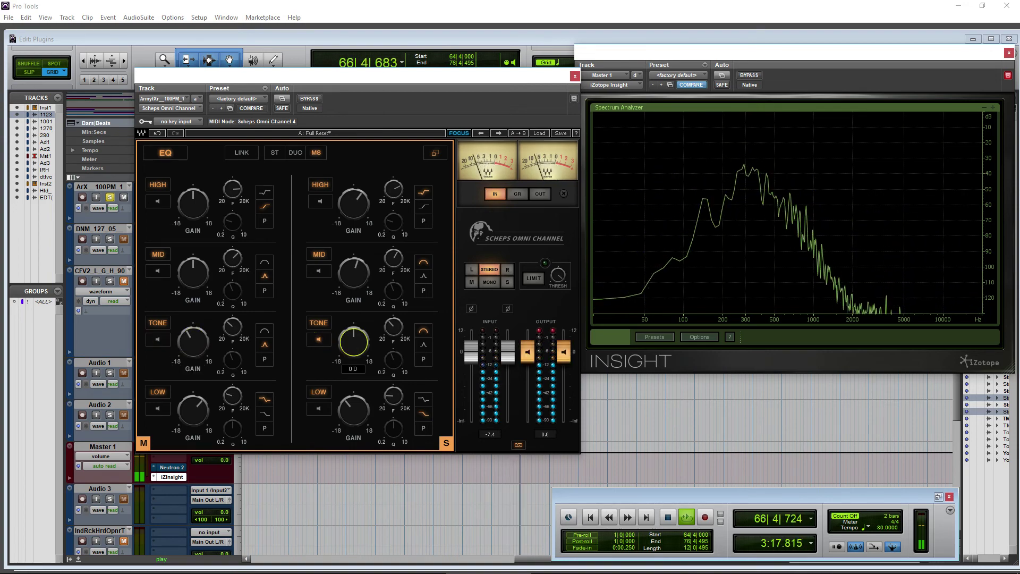
{"action": "left_click_drag", "start_coordinate": [382, 331], "coordinate": [360, 358]}
{"action": "left_click", "coordinate": [319, 339]}
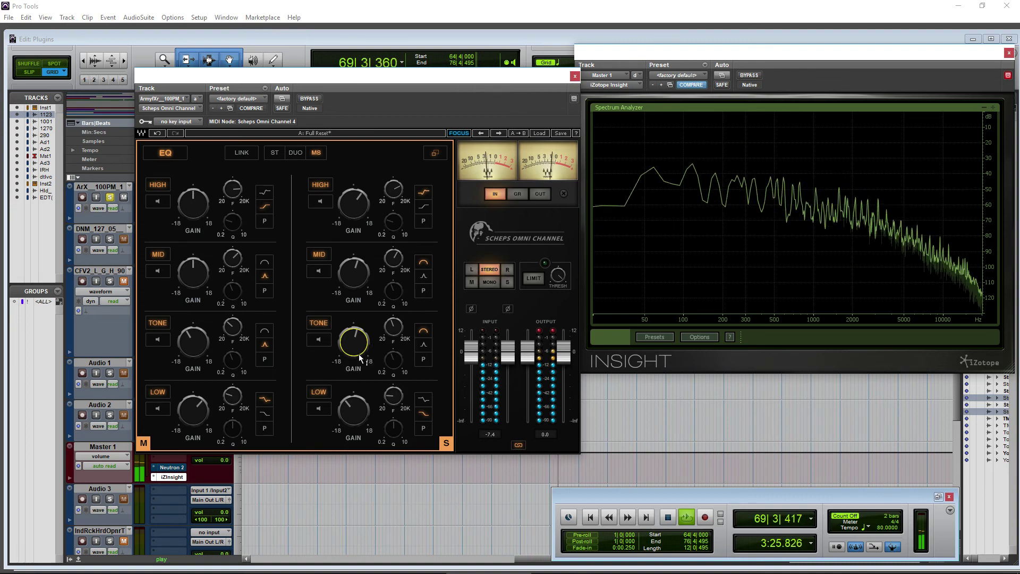
Solo the mid Mid band, tune its frequency, switch it to the wide bell, boost it by about 6.1 dB and release the solo
{"action": "left_click", "coordinate": [159, 272]}
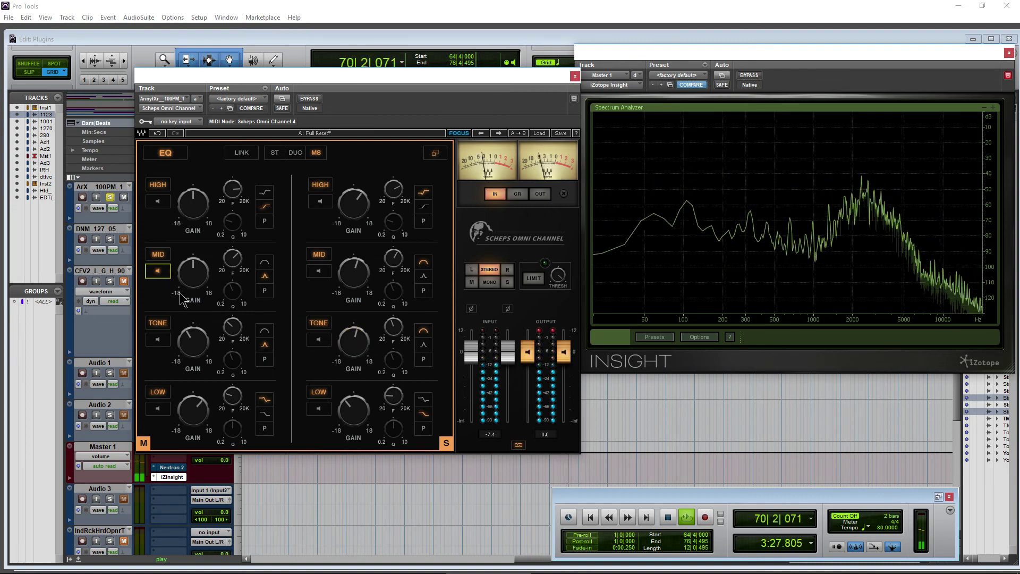
{"action": "mouse_move", "coordinate": [191, 282]}
{"action": "left_mouse_down"}
{"action": "mouse_move", "coordinate": [232, 263]}
{"action": "mouse_move", "coordinate": [232, 273]}
{"action": "mouse_move", "coordinate": [232, 258]}
{"action": "mouse_move", "coordinate": [193, 276]}
{"action": "mouse_move", "coordinate": [193, 291]}
{"action": "mouse_move", "coordinate": [193, 266]}
{"action": "left_mouse_up"}
{"action": "left_click", "coordinate": [264, 262]}
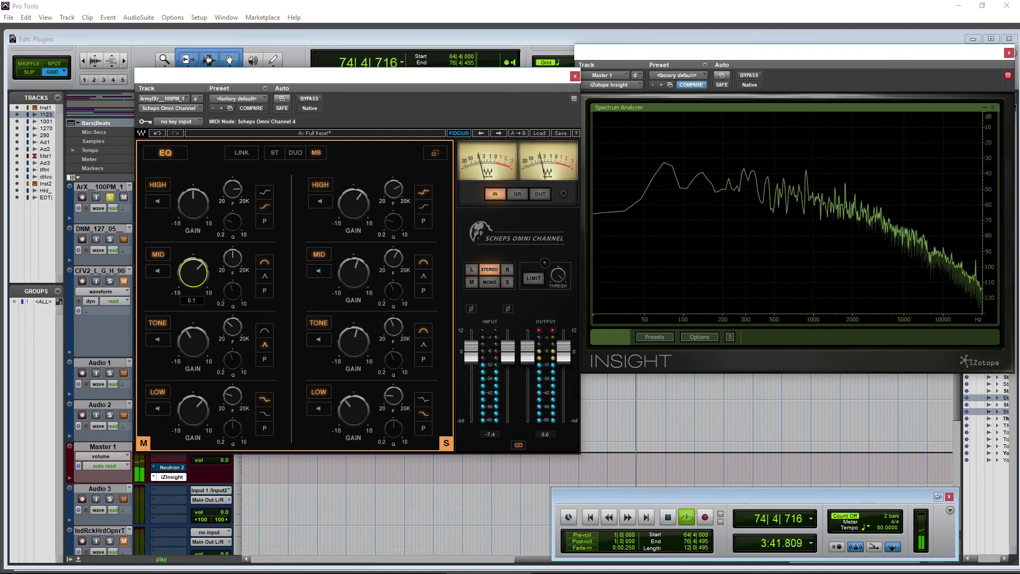
Solo the mid High band briefly, release the solo and adjust its gain
{"action": "left_click", "coordinate": [157, 201]}
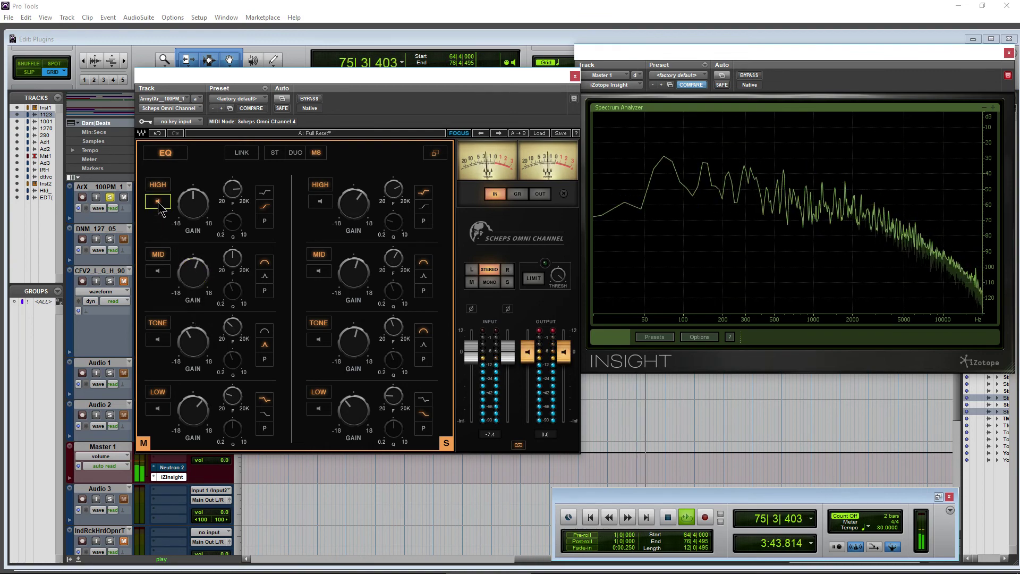
{"action": "left_click", "coordinate": [158, 201]}
{"action": "left_click", "coordinate": [192, 201]}
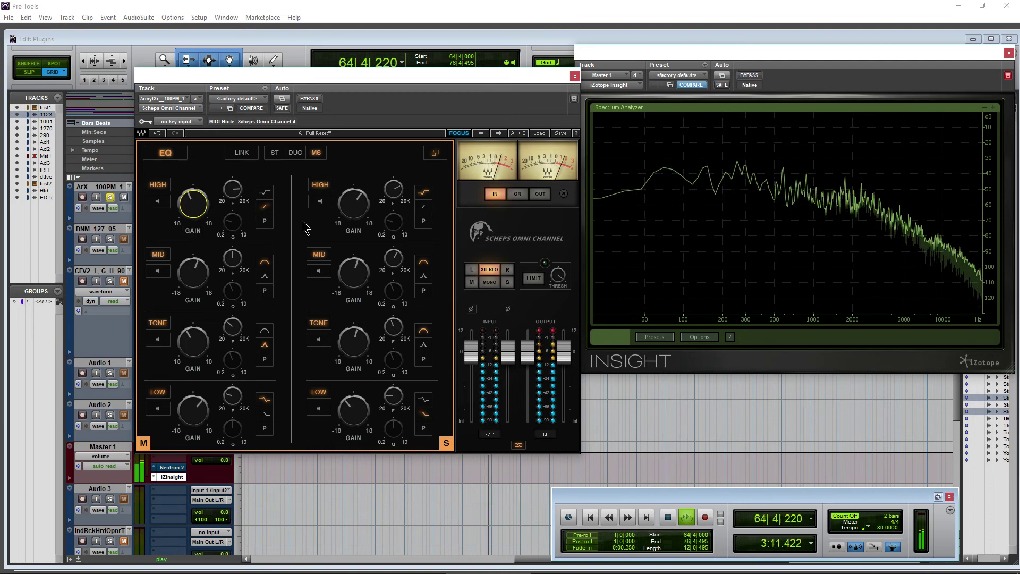
Compare the sound with the EQ module off and on, fine-tune the side High band's gain and stop playback
{"action": "left_click", "coordinate": [180, 154]}
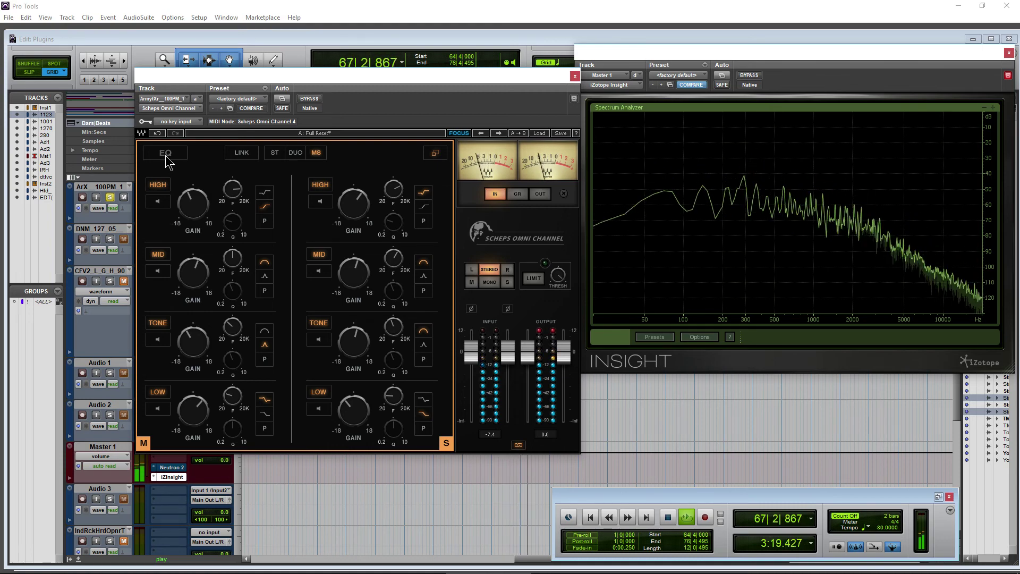
{"action": "left_click", "coordinate": [165, 153]}
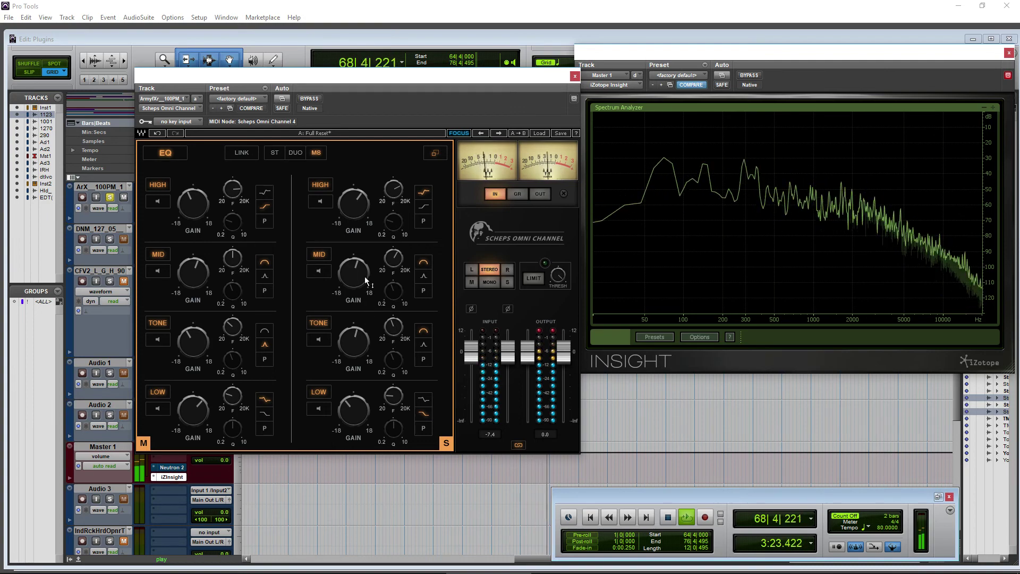
{"action": "left_click_drag", "start_coordinate": [353, 205], "coordinate": [353, 202]}
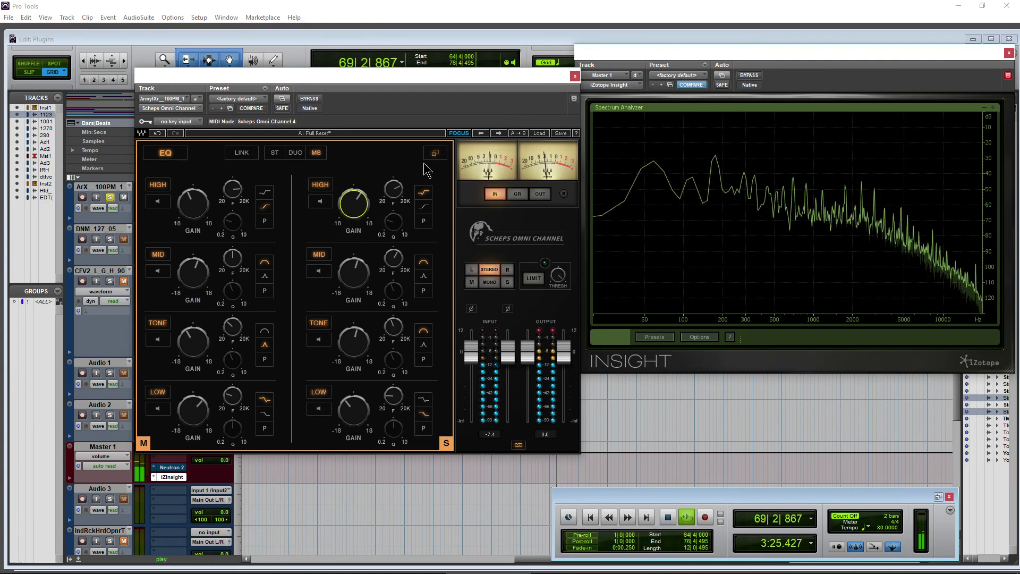
{"action": "key", "text": "space"}
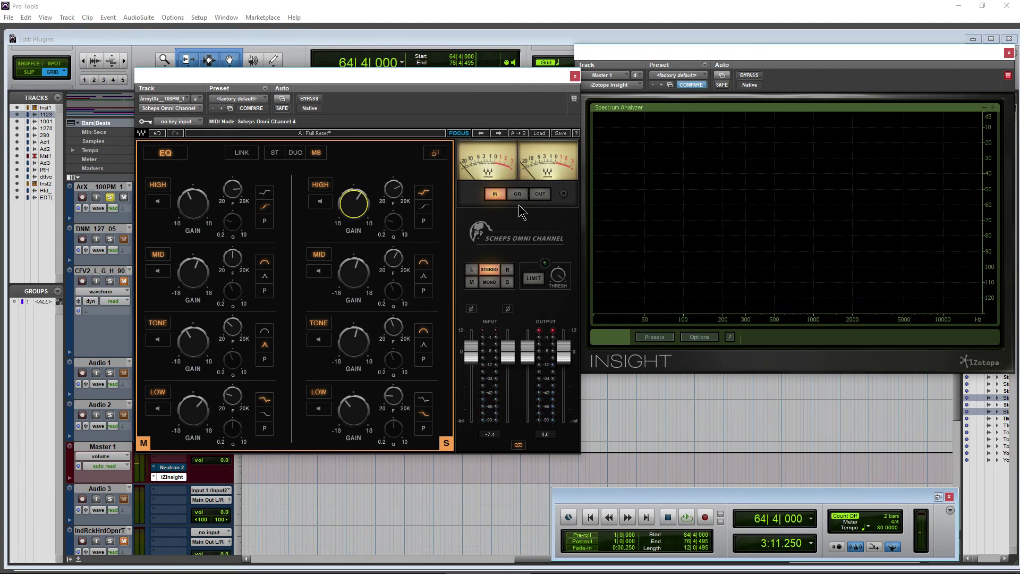
Return to the full channel strip, resume playback and engage the compressor in FET mode, adjusting its threshold and output
{"action": "left_click", "coordinate": [433, 153]}
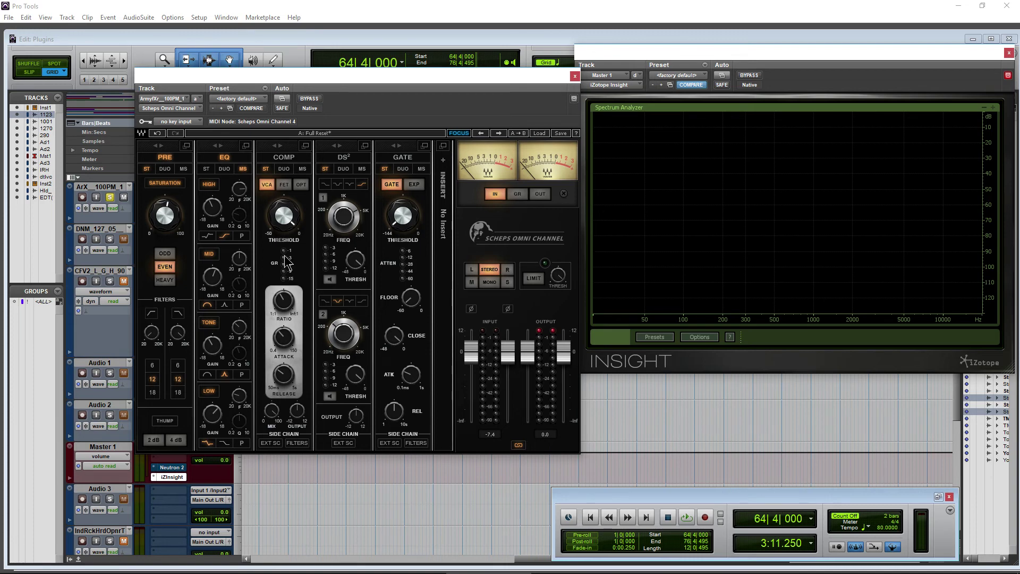
{"action": "key", "text": "space"}
{"action": "mouse_move", "coordinate": [291, 209]}
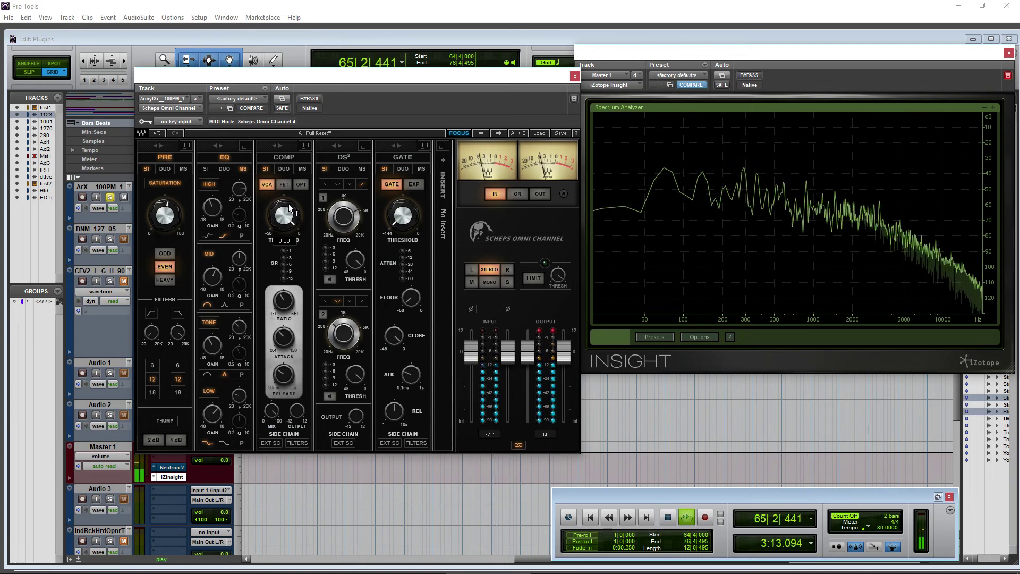
{"action": "left_click", "coordinate": [283, 185]}
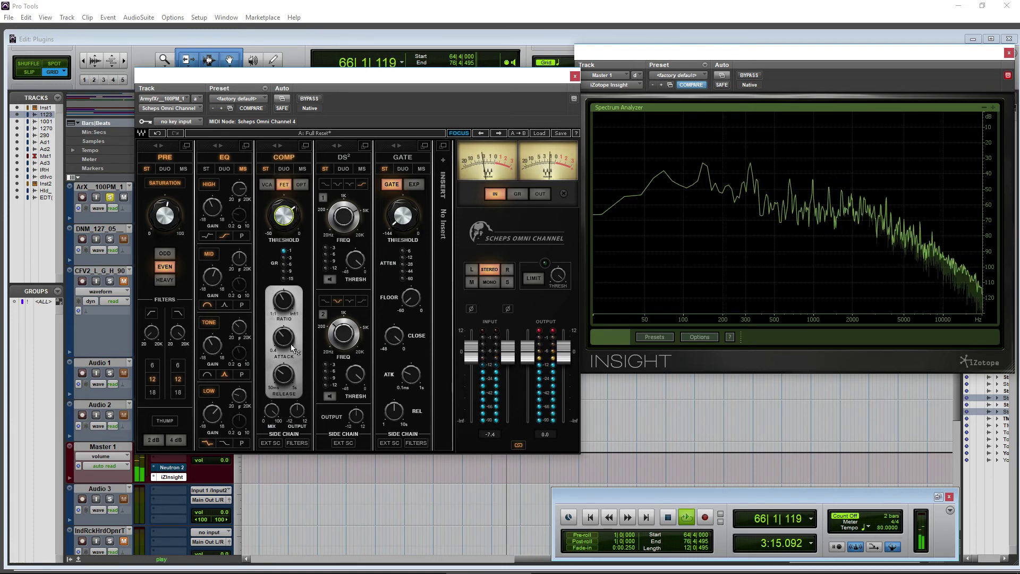
{"action": "mouse_move", "coordinate": [295, 412]}
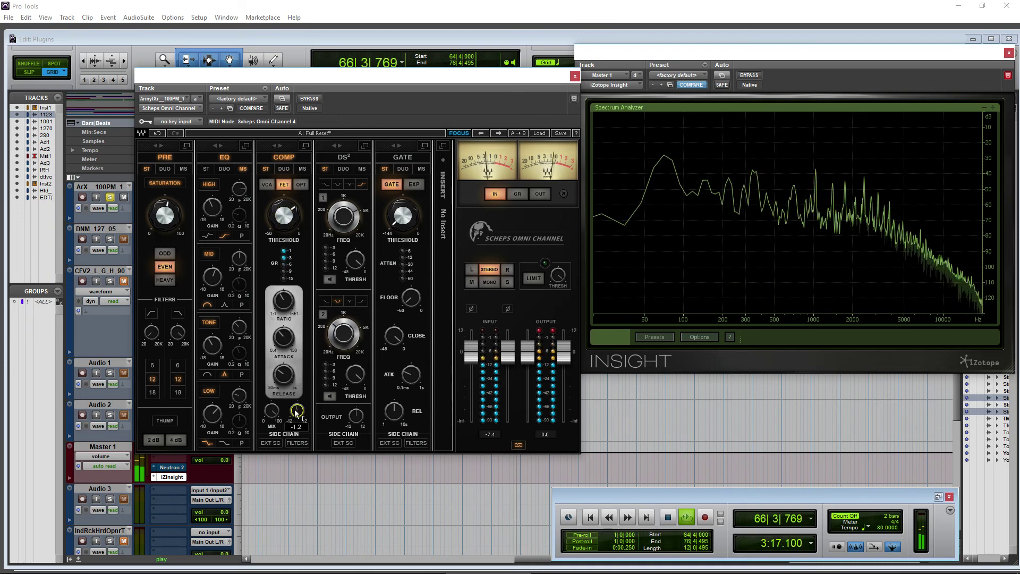
{"action": "left_click_drag", "start_coordinate": [283, 215], "coordinate": [283, 235]}
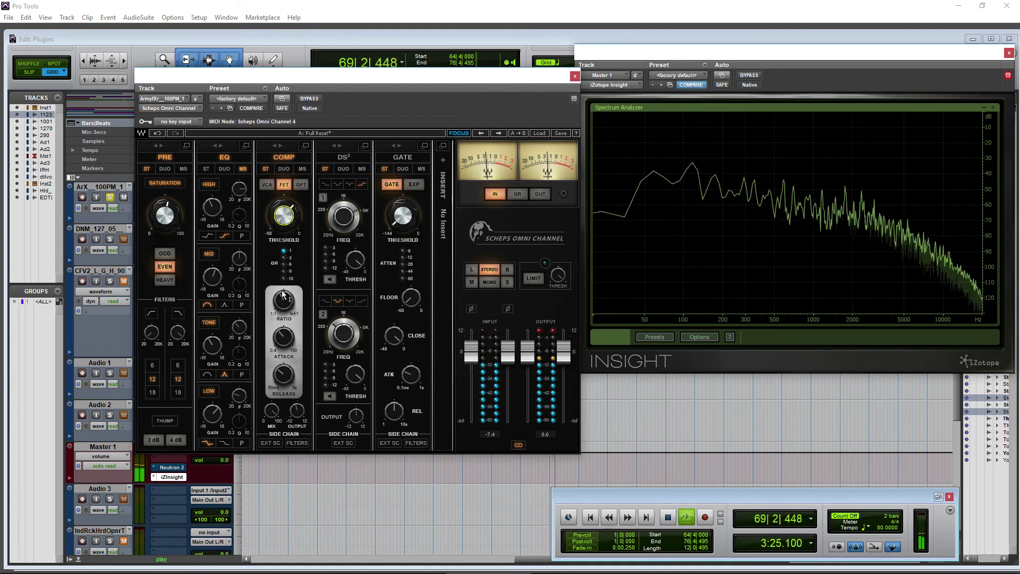
Set the compressor's ratio to about 4.7:1 and its attack to about 2.98, and adjust the release
{"action": "left_click_drag", "start_coordinate": [282, 294], "coordinate": [282, 291]}
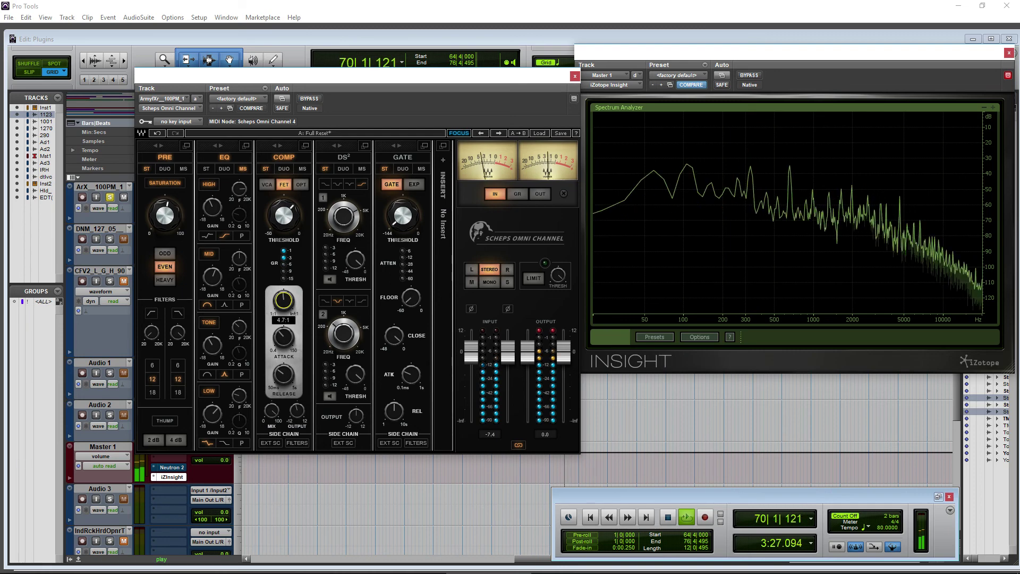
{"action": "left_click_drag", "start_coordinate": [283, 336], "coordinate": [283, 335]}
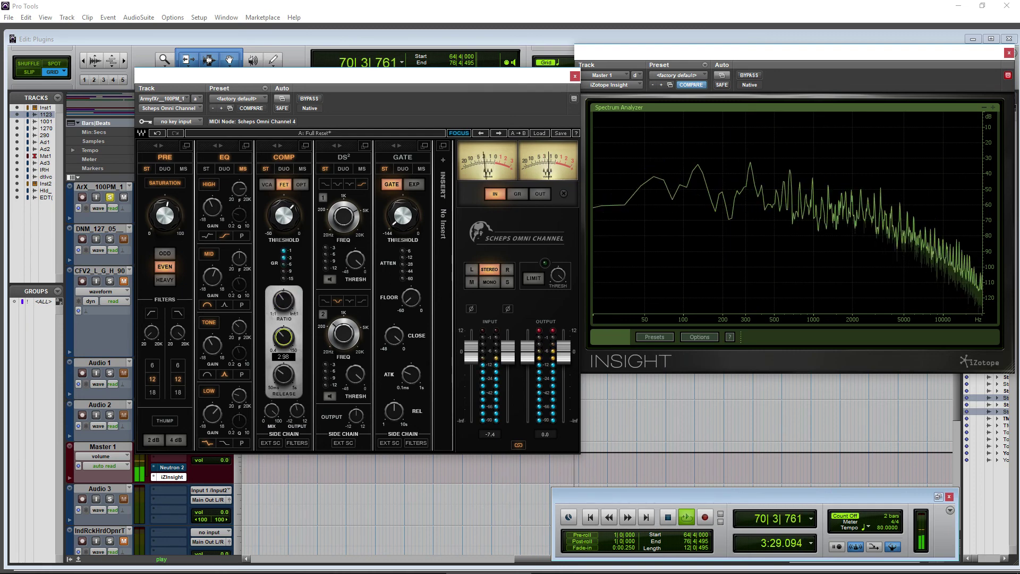
{"action": "left_click_drag", "start_coordinate": [283, 374], "coordinate": [283, 372]}
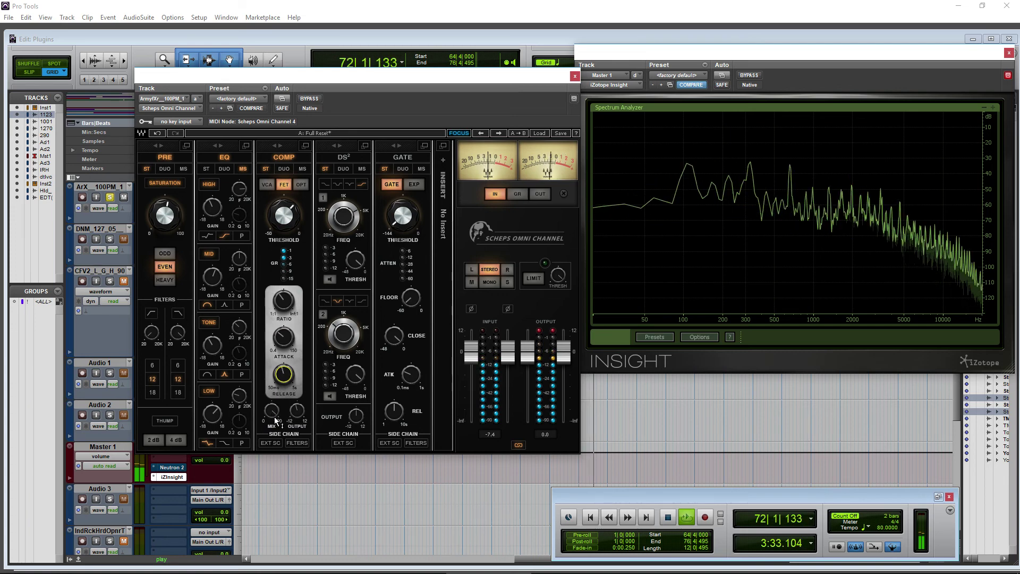
Adjust the compressor's output and mix levels and compare the sound with the compressor off and on
{"action": "left_click_drag", "start_coordinate": [297, 410], "coordinate": [297, 412]}
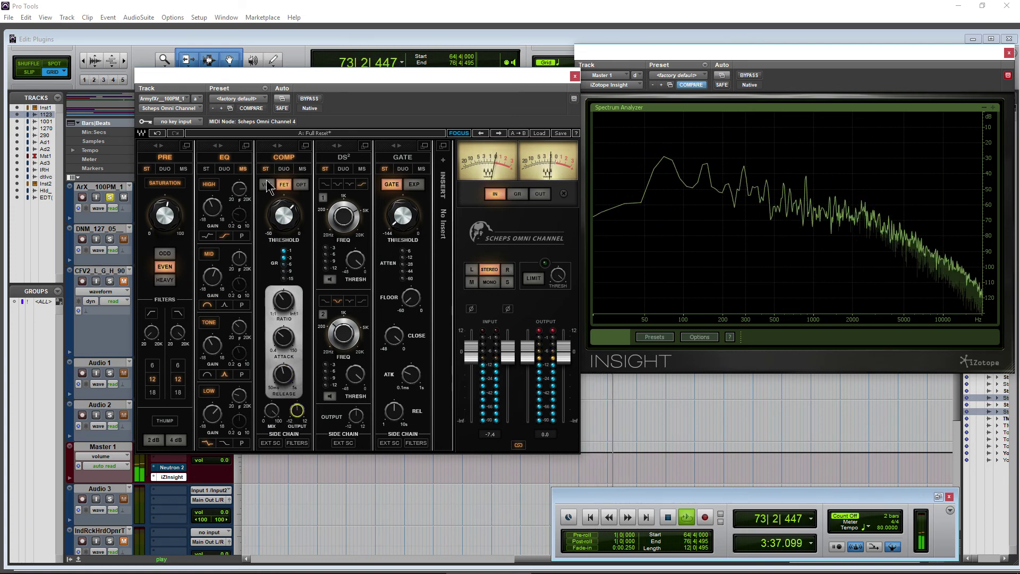
{"action": "left_click_drag", "start_coordinate": [271, 410], "coordinate": [271, 413]}
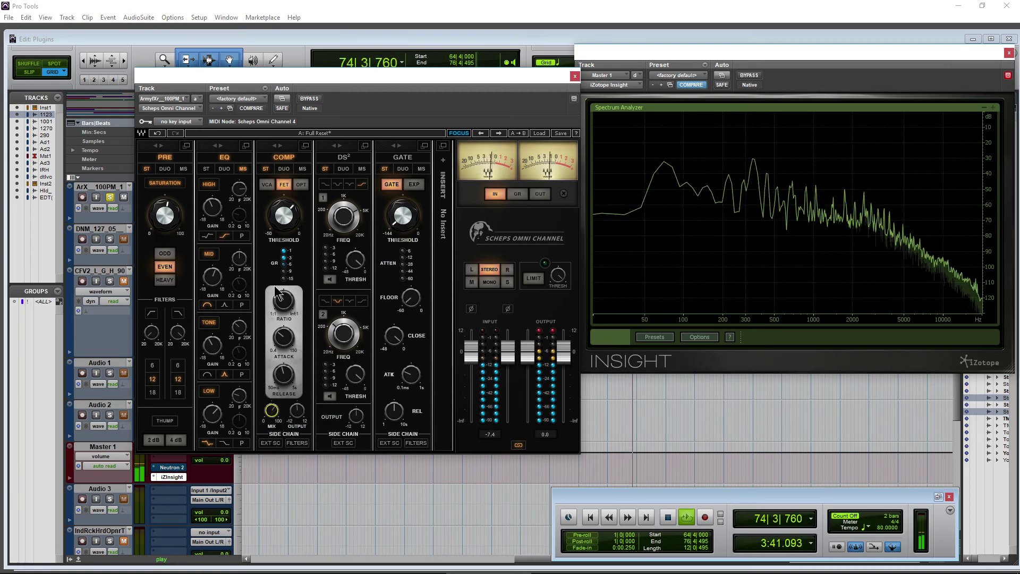
{"action": "left_click", "coordinate": [284, 158]}
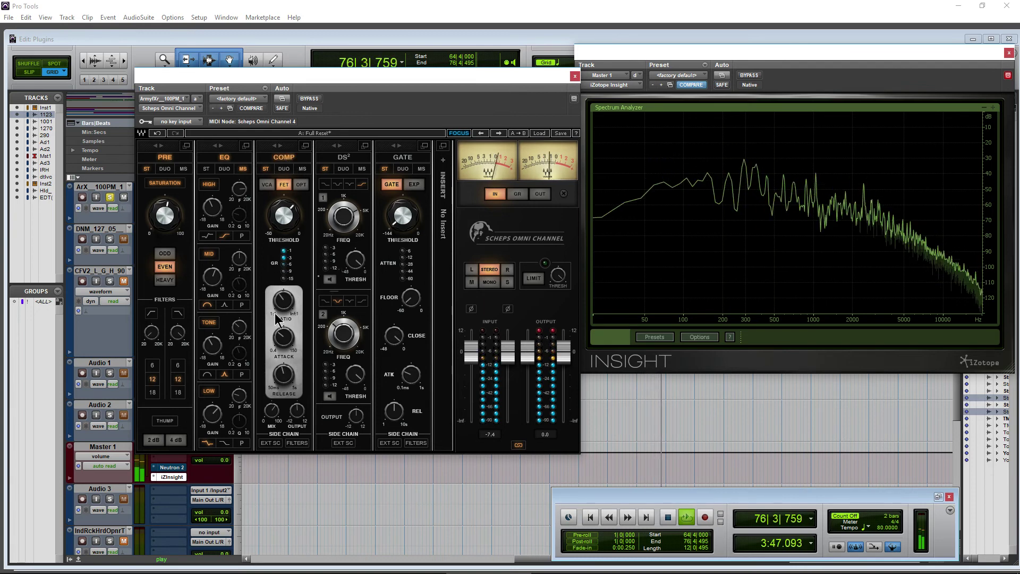
Fine-tune the compressor's ratio and mix, set its threshold to about -21.7 and stop playback
{"action": "left_click_drag", "start_coordinate": [283, 300], "coordinate": [283, 300]}
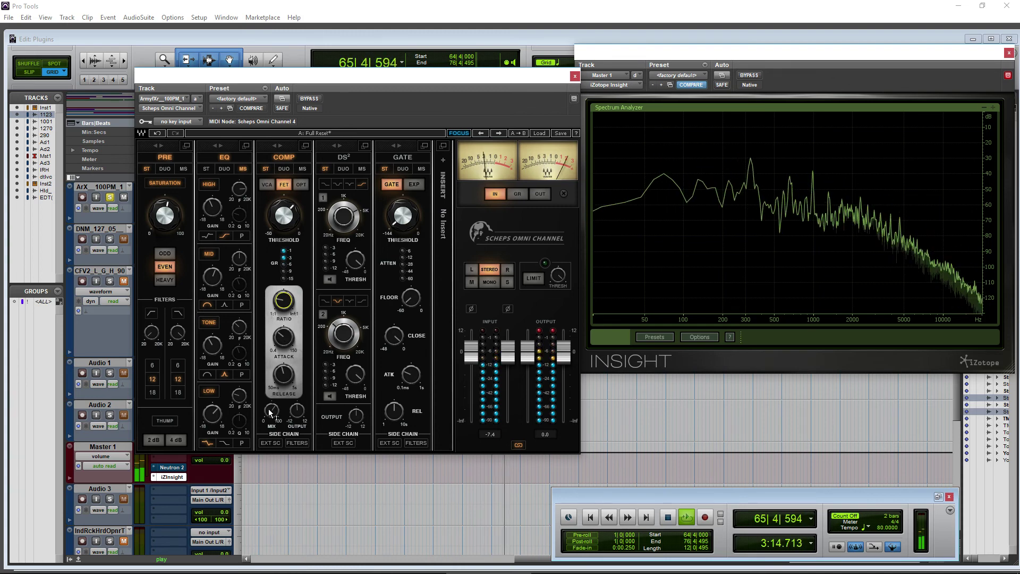
{"action": "left_click_drag", "start_coordinate": [271, 409], "coordinate": [271, 409]}
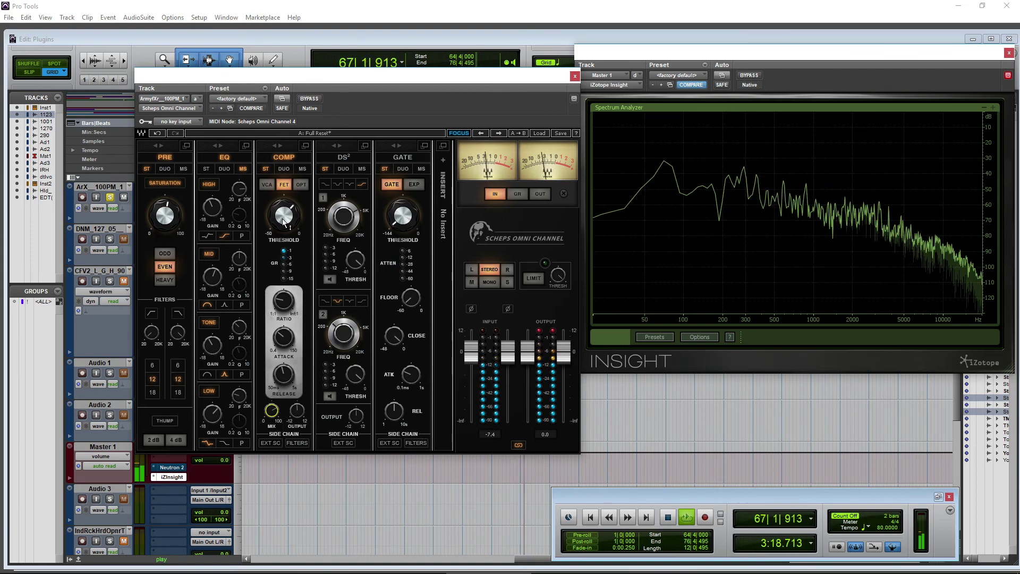
{"action": "mouse_move", "coordinate": [283, 222]}
{"action": "left_click_drag", "start_coordinate": [283, 222], "coordinate": [289, 232]}
{"action": "key", "text": "space"}
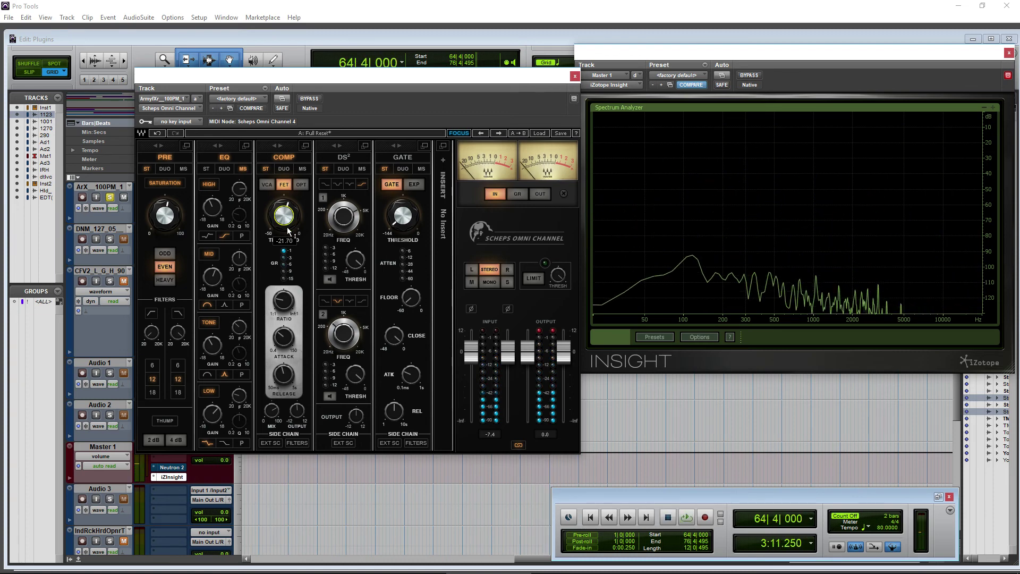
Resume playback and refine the compressor's attack, threshold and mix, with the release at about 231.8
{"action": "key", "text": "space"}
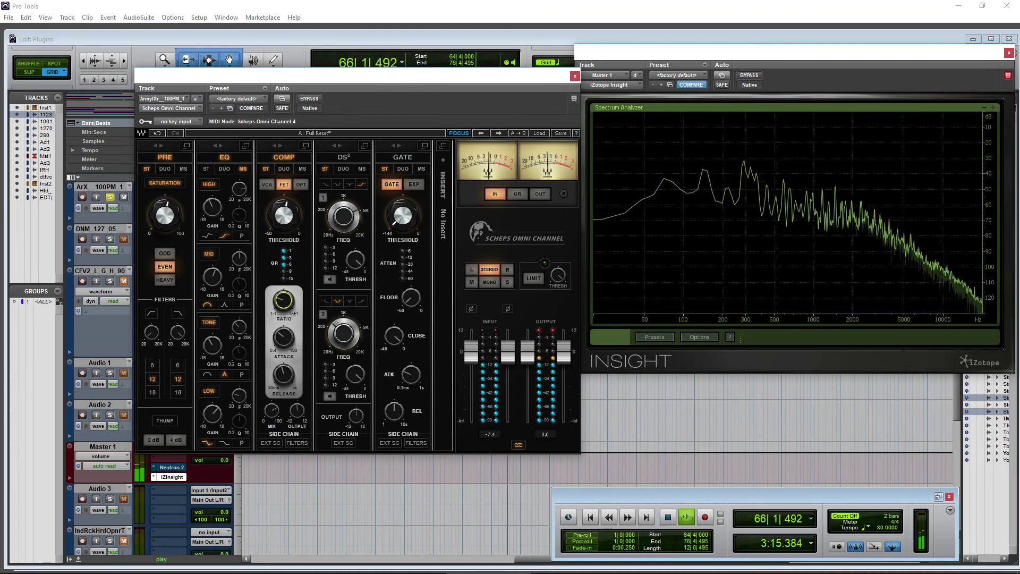
{"action": "mouse_move", "coordinate": [283, 337]}
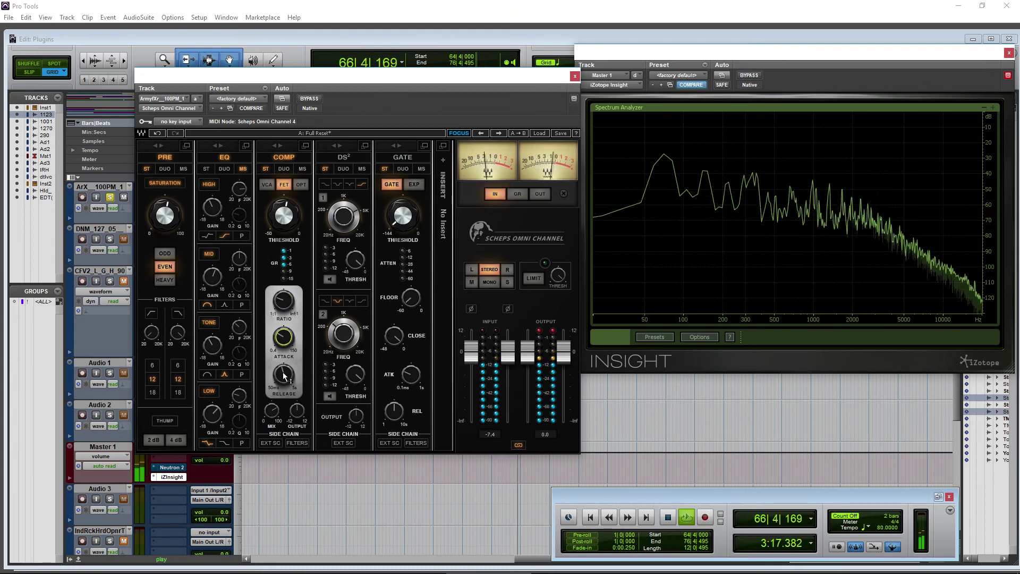
{"action": "mouse_move", "coordinate": [283, 374]}
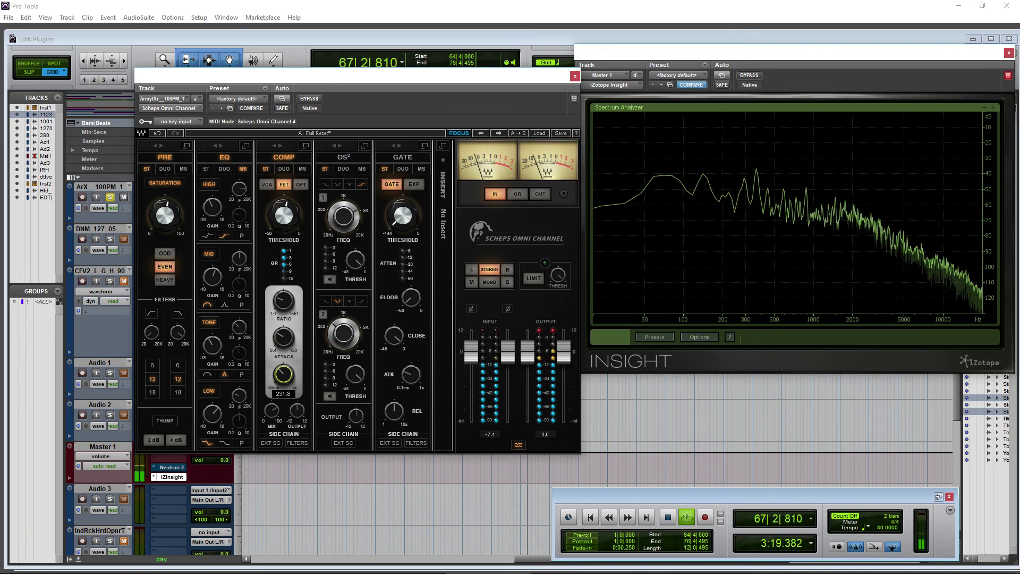
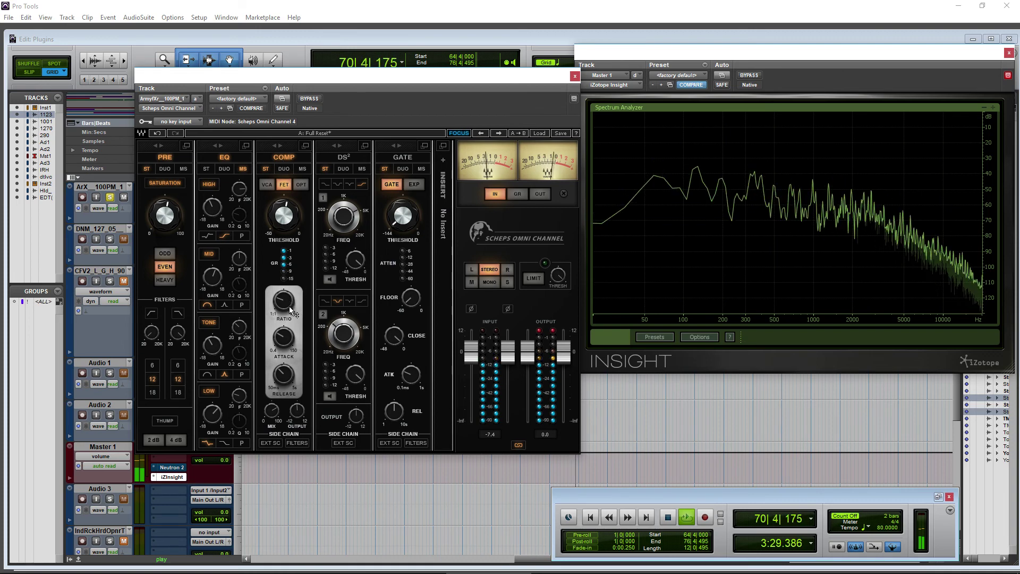
{"action": "mouse_move", "coordinate": [284, 215]}
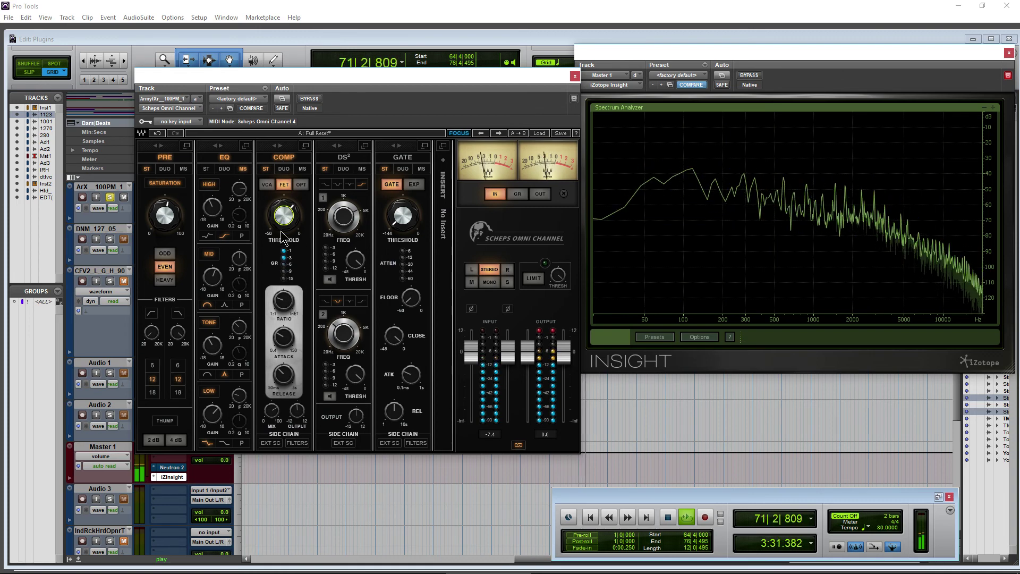
{"action": "left_click", "coordinate": [277, 409]}
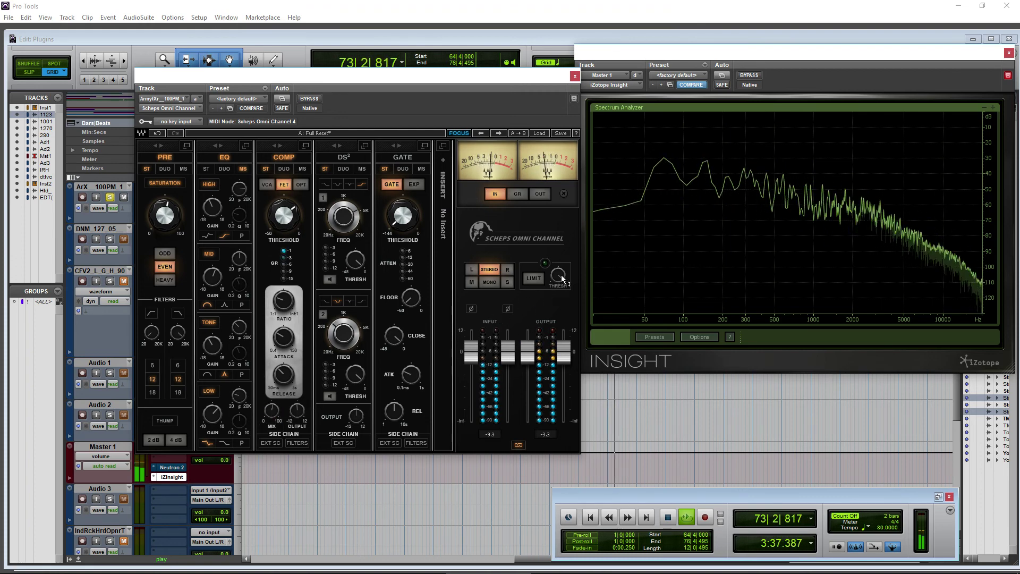
Enable the output limiter and adjust its threshold
{"action": "left_click", "coordinate": [533, 278]}
{"action": "left_click", "coordinate": [557, 275]}
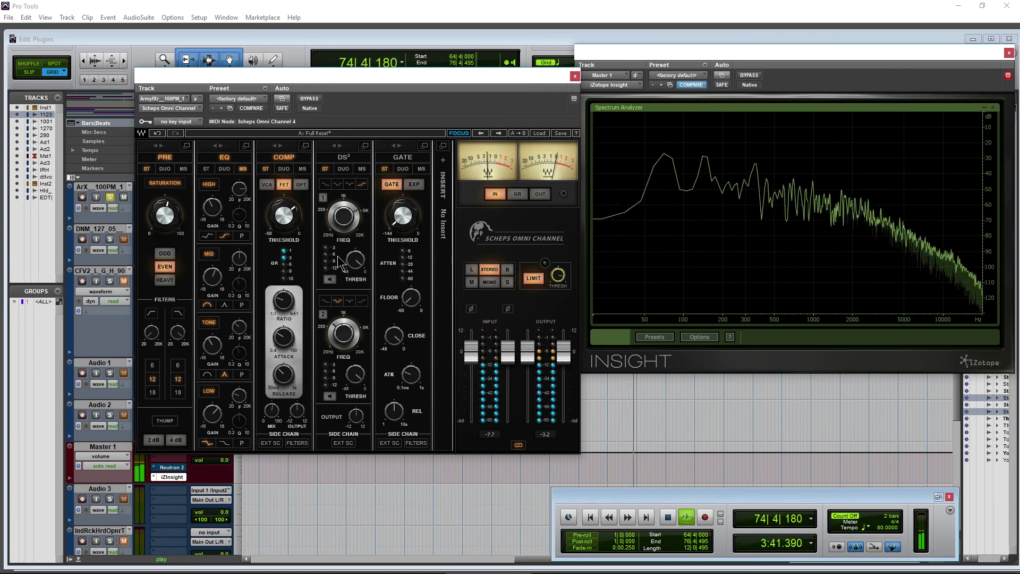
Compare the string loop with the whole channel strip bypassed and active during playback
{"action": "left_click", "coordinate": [310, 99]}
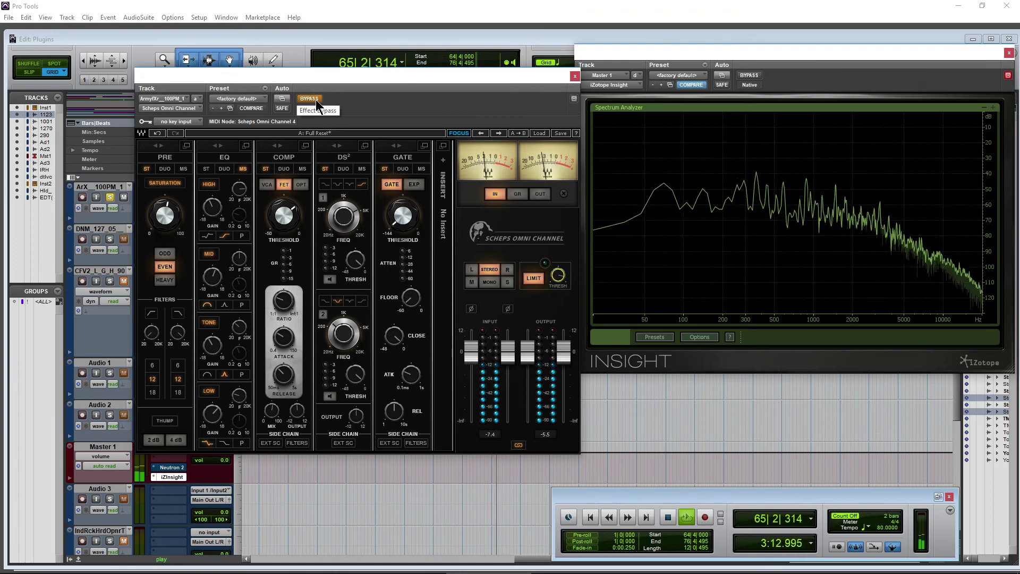
{"action": "left_click", "coordinate": [315, 100]}
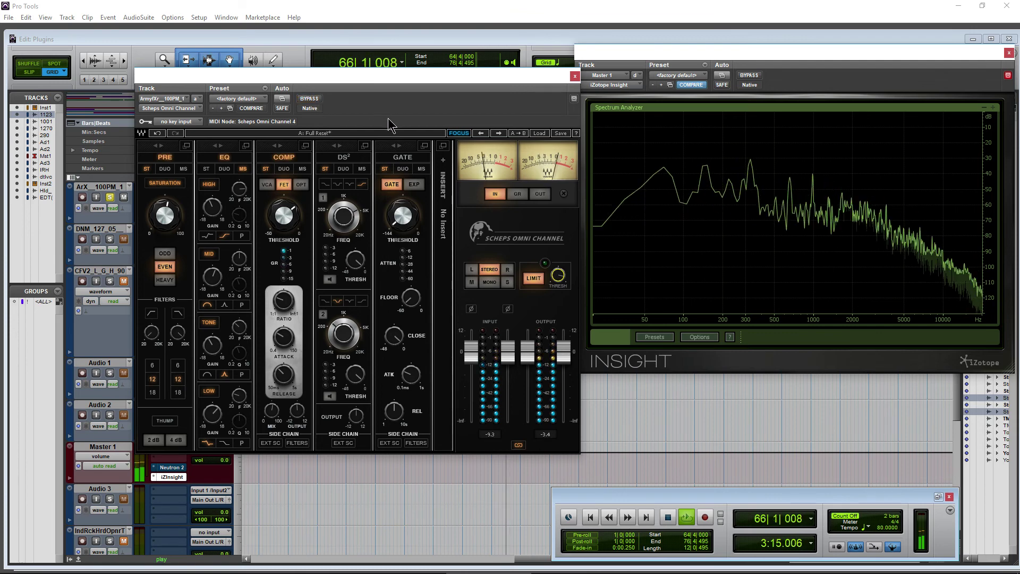
{"action": "key", "text": "space"}
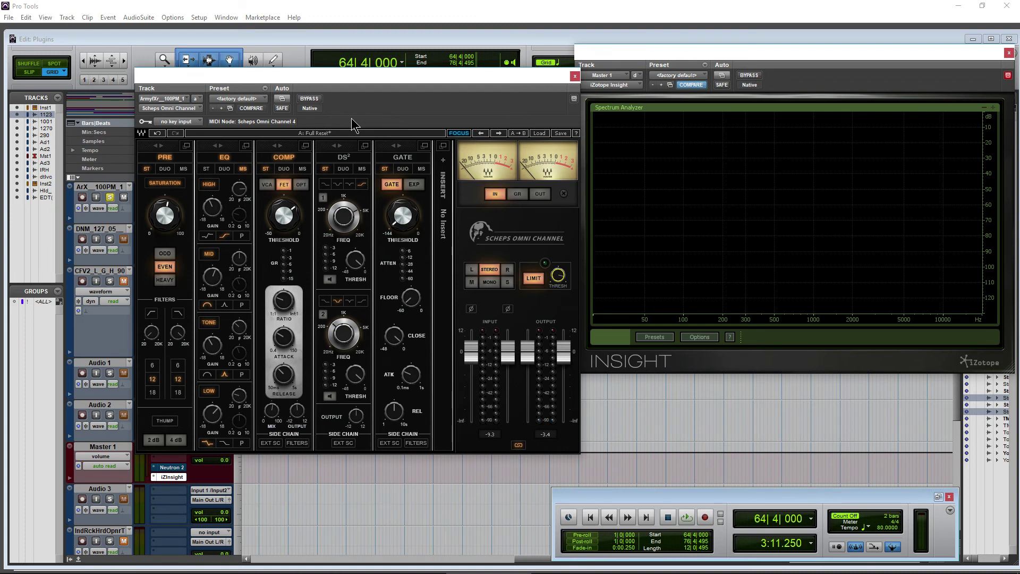
{"action": "left_click", "coordinate": [310, 99]}
{"action": "key", "text": "space"}
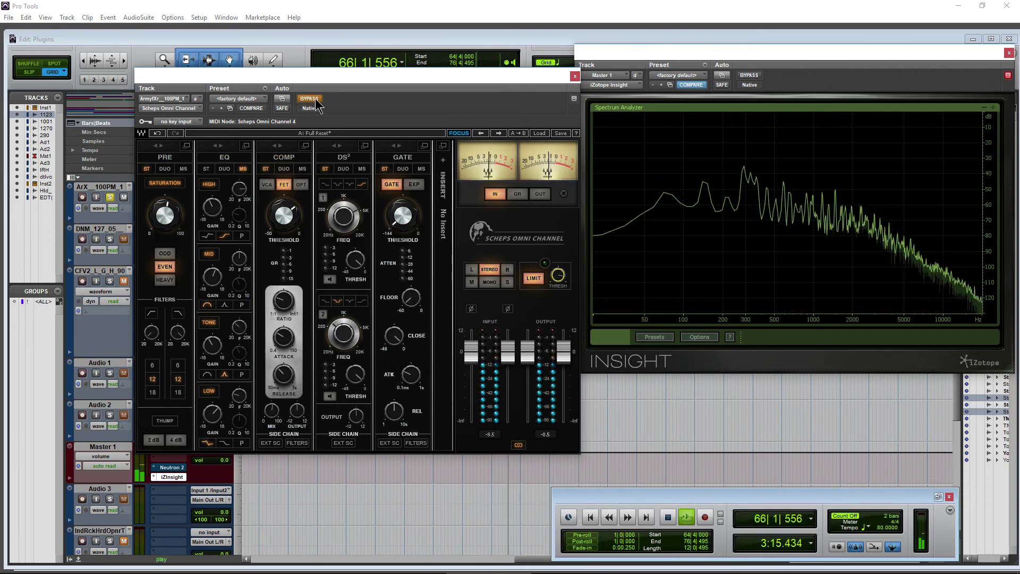
{"action": "left_click", "coordinate": [315, 97]}
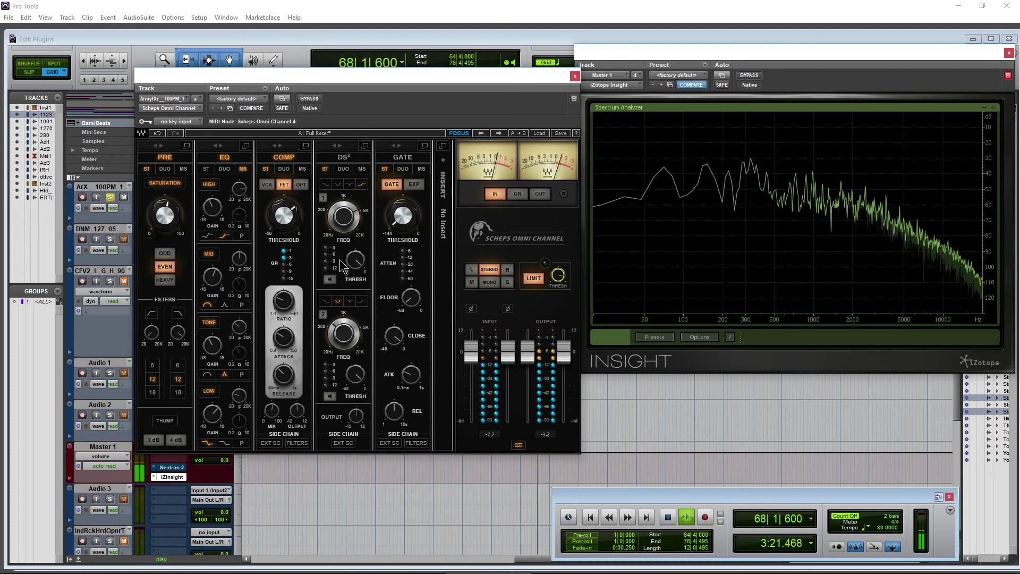
Enable the first DS2 de-esser band with a bell shape, adjust its frequency and threshold during playback, and stop playback
{"action": "left_click", "coordinate": [323, 198]}
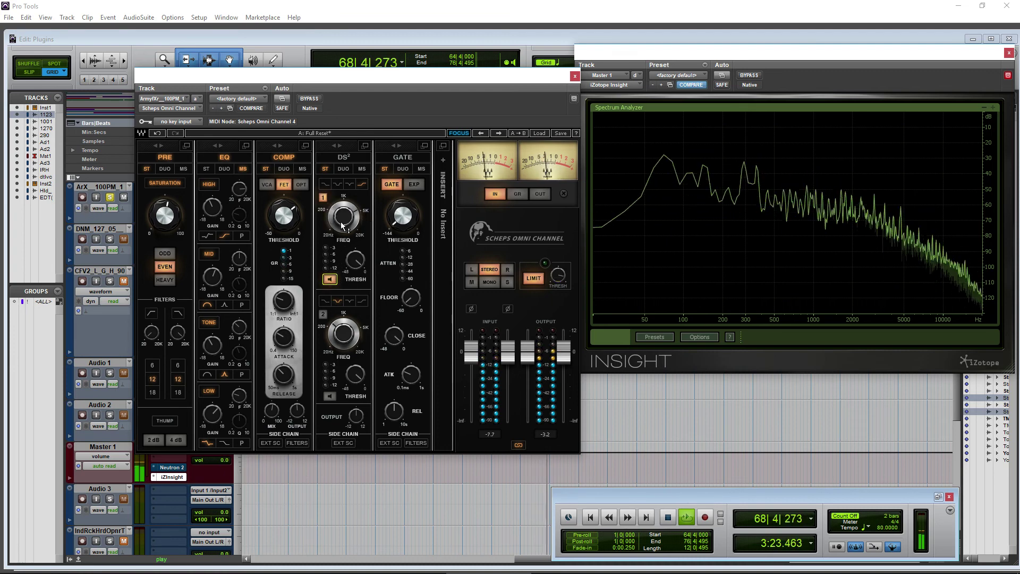
{"action": "mouse_move", "coordinate": [348, 223]}
{"action": "left_mouse_down"}
{"action": "mouse_move", "coordinate": [351, 194]}
{"action": "mouse_move", "coordinate": [352, 228]}
{"action": "left_mouse_up"}
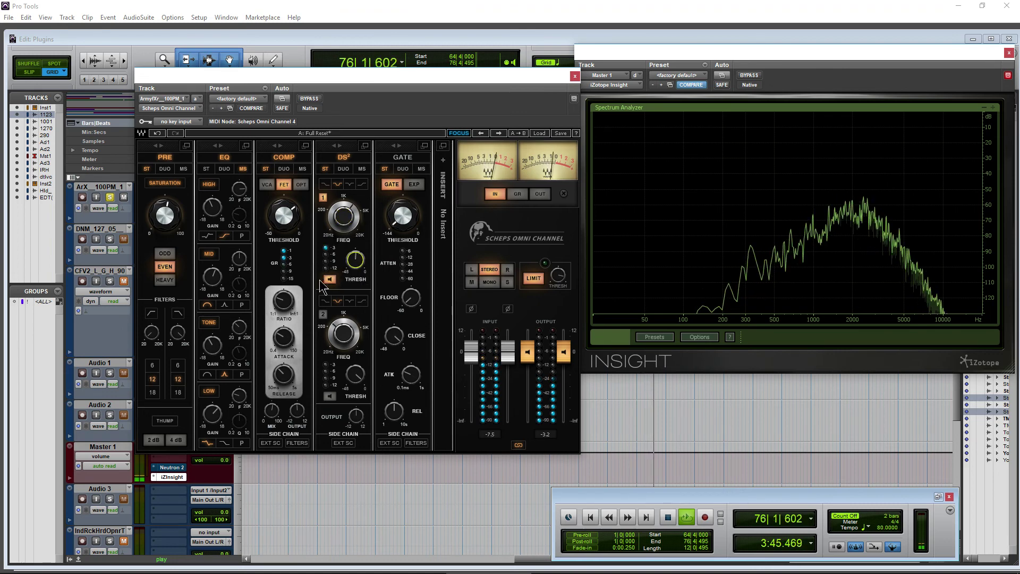
{"action": "left_click_drag", "start_coordinate": [354, 261], "coordinate": [355, 264]}
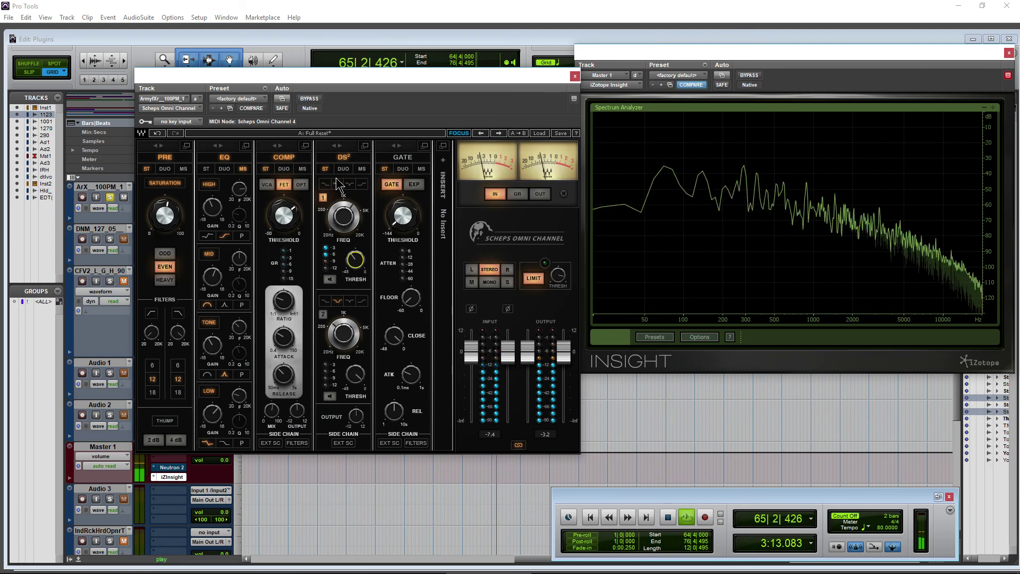
{"action": "left_click", "coordinate": [363, 258]}
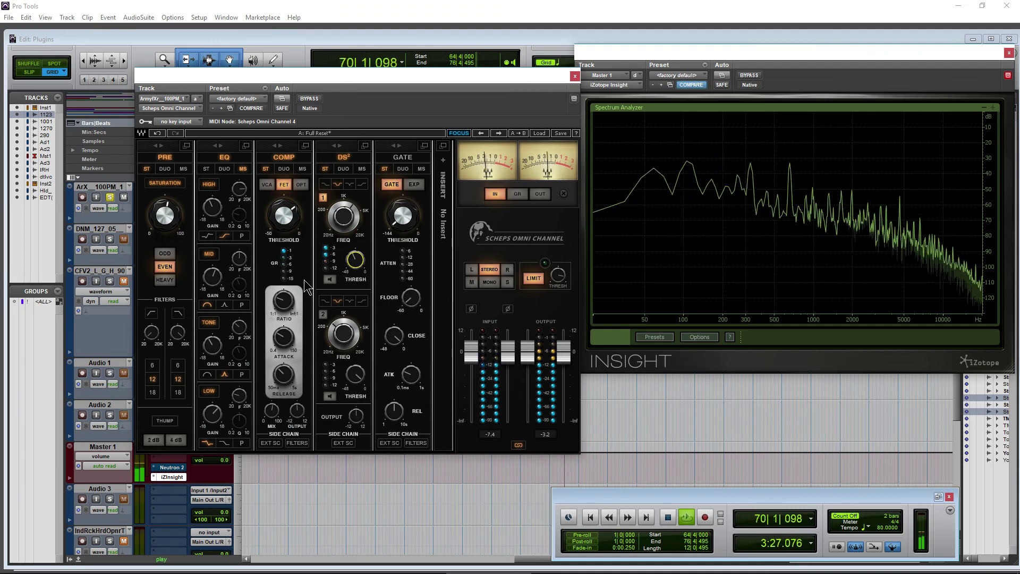
{"action": "key", "text": "space"}
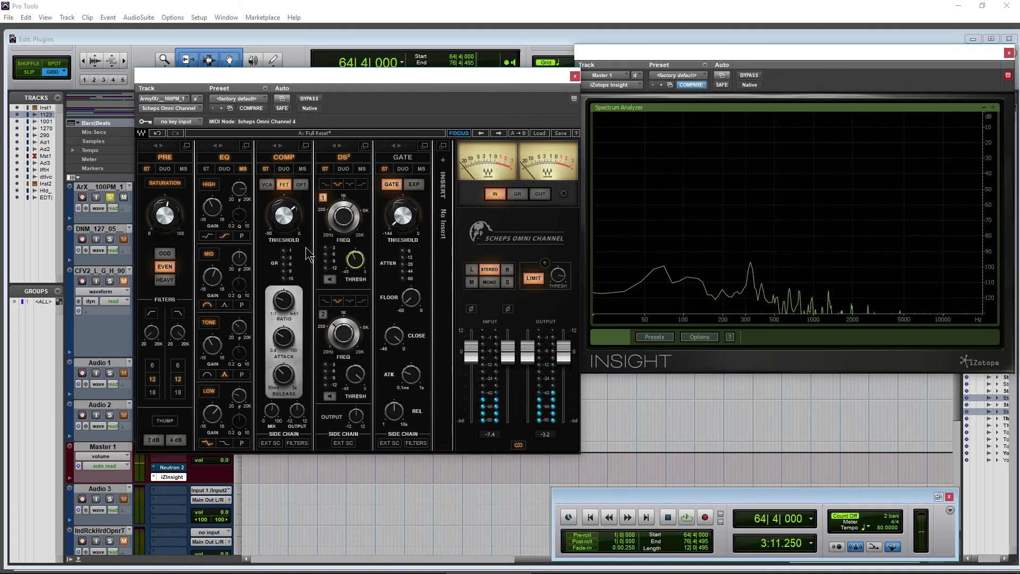
Switch the compressor to OPT, set its threshold to about -23.05 and adjust its mix during playback
{"action": "left_click", "coordinate": [301, 185]}
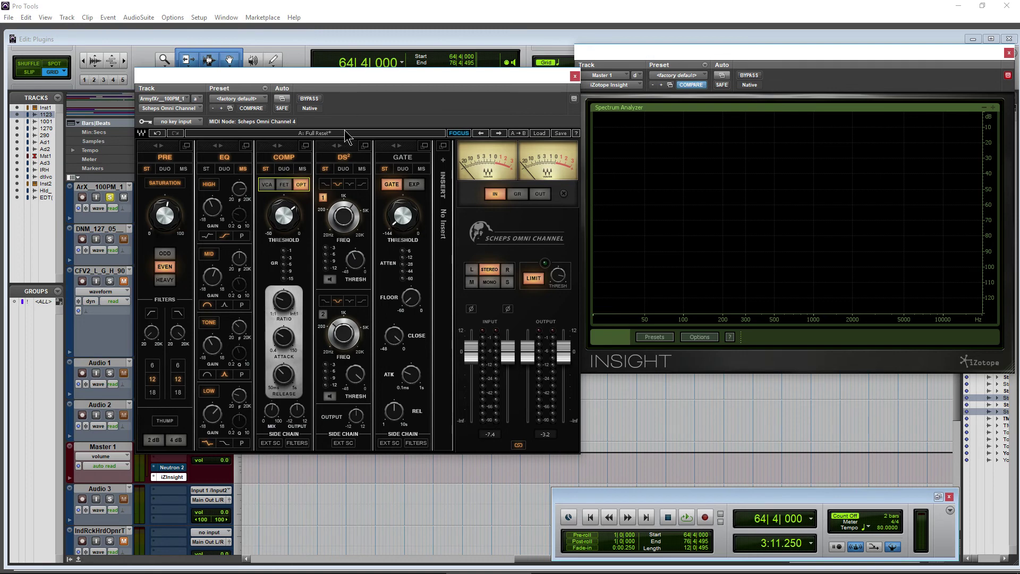
{"action": "key", "text": "space"}
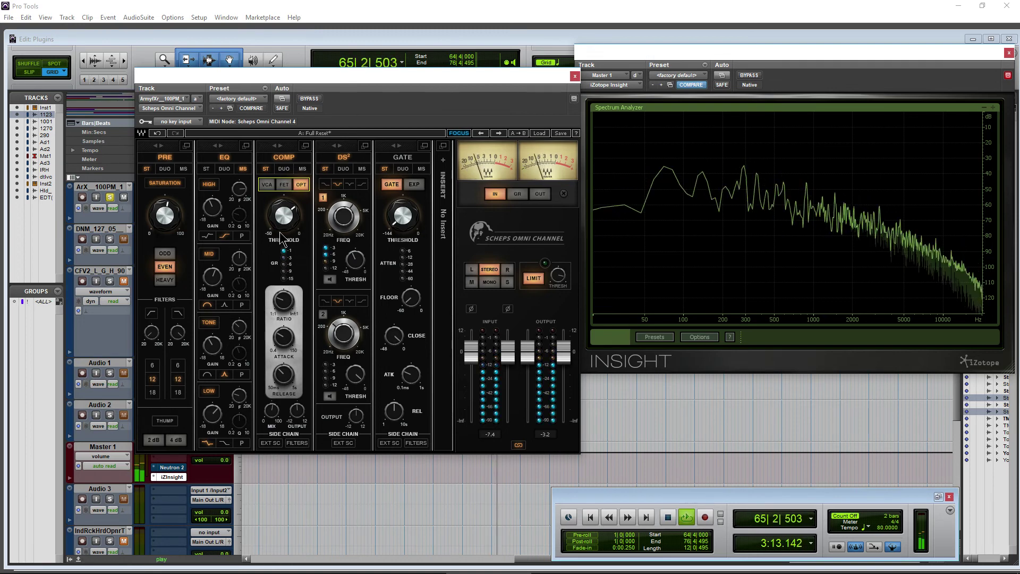
{"action": "left_click_drag", "start_coordinate": [283, 215], "coordinate": [289, 220]}
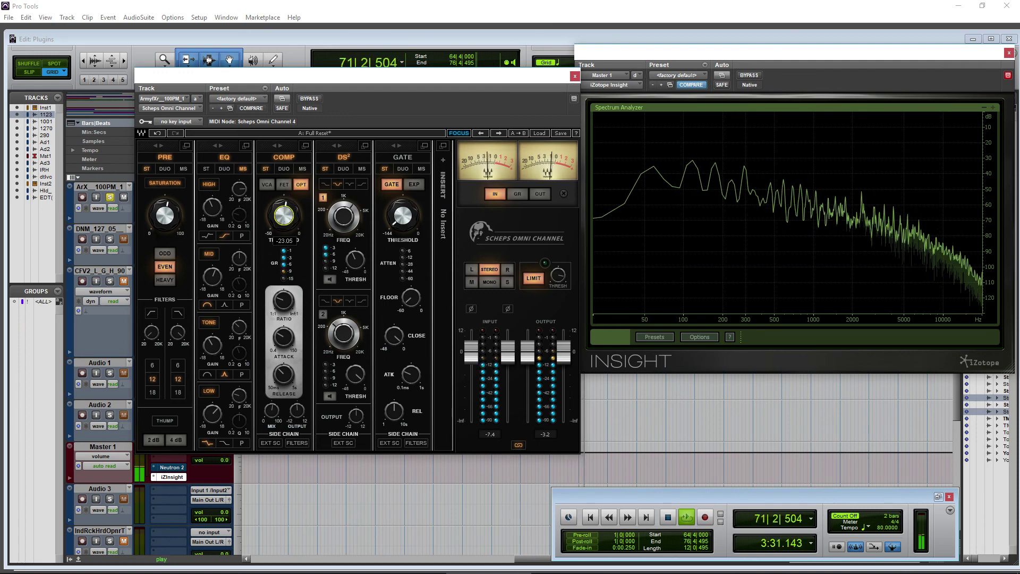
{"action": "mouse_move", "coordinate": [271, 410]}
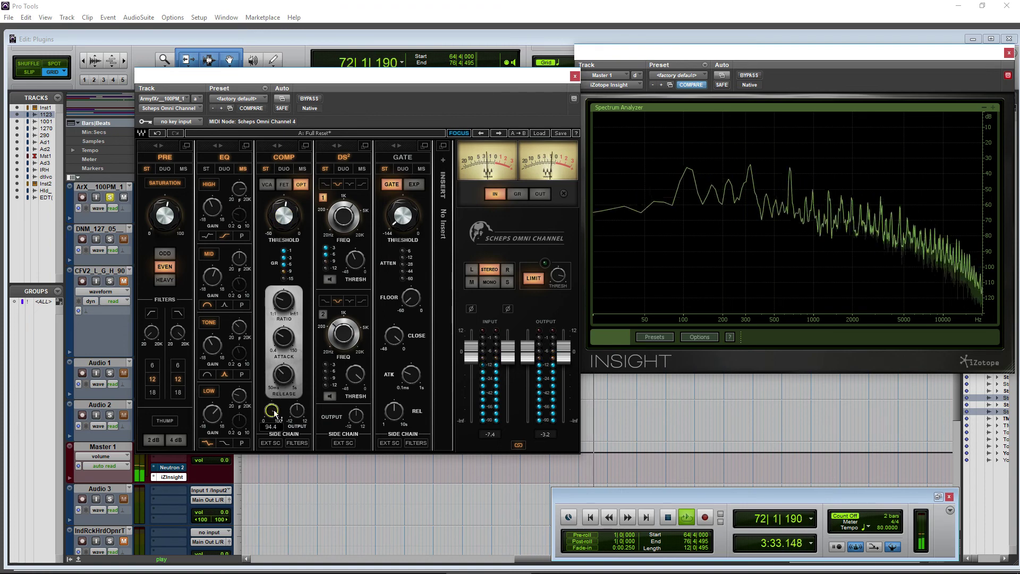
{"action": "left_click_drag", "start_coordinate": [271, 410], "coordinate": [271, 412]}
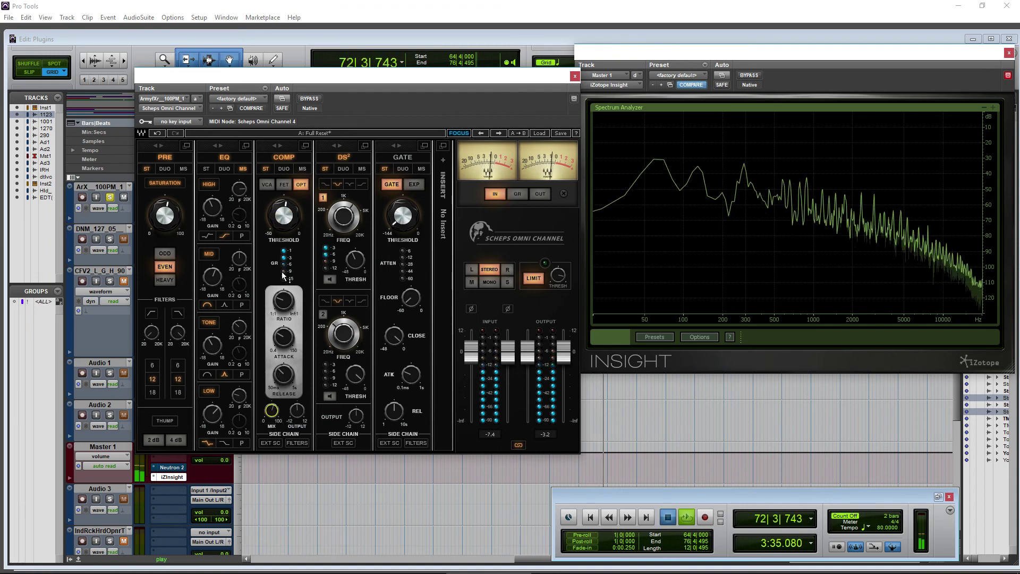
{"action": "key", "text": "space"}
Return the compressor to FET with its threshold at about -13.5, and refine the first de-esser band's threshold while auditioning that band
{"action": "left_click", "coordinate": [284, 184]}
{"action": "left_click_drag", "start_coordinate": [280, 216], "coordinate": [280, 211]}
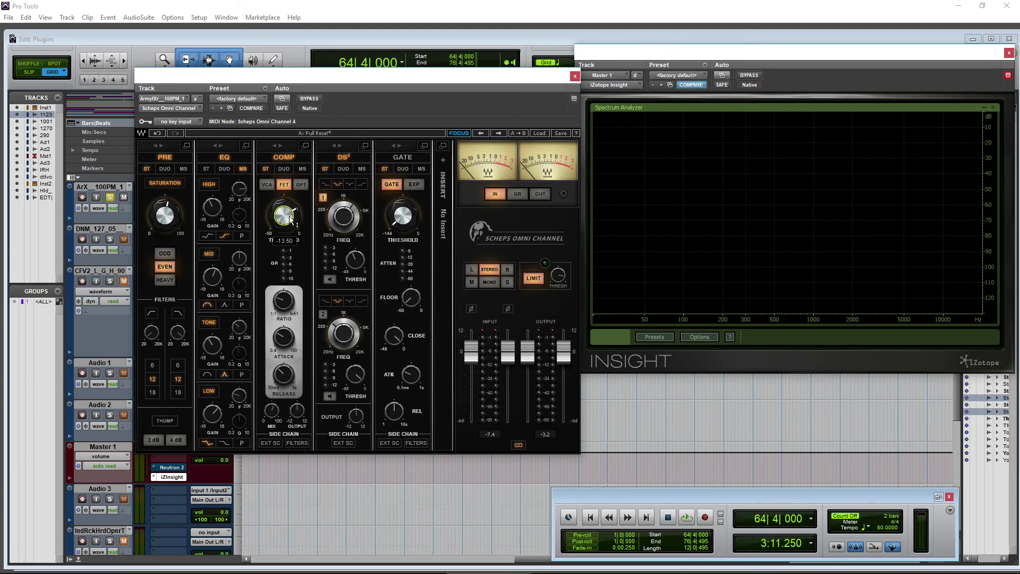
{"action": "left_click", "coordinate": [330, 280]}
{"action": "key", "text": "space"}
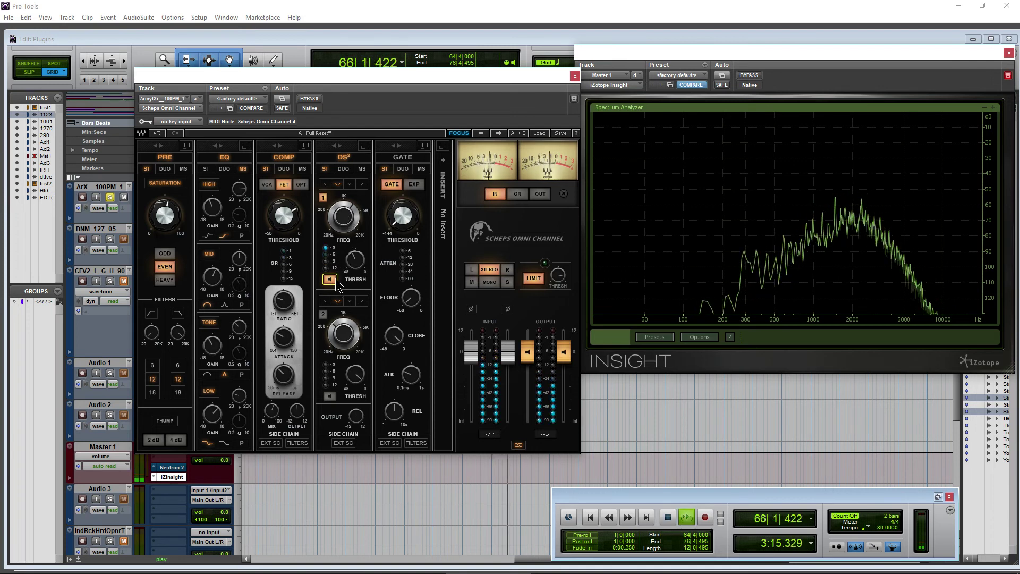
{"action": "left_click_drag", "start_coordinate": [355, 259], "coordinate": [355, 265]}
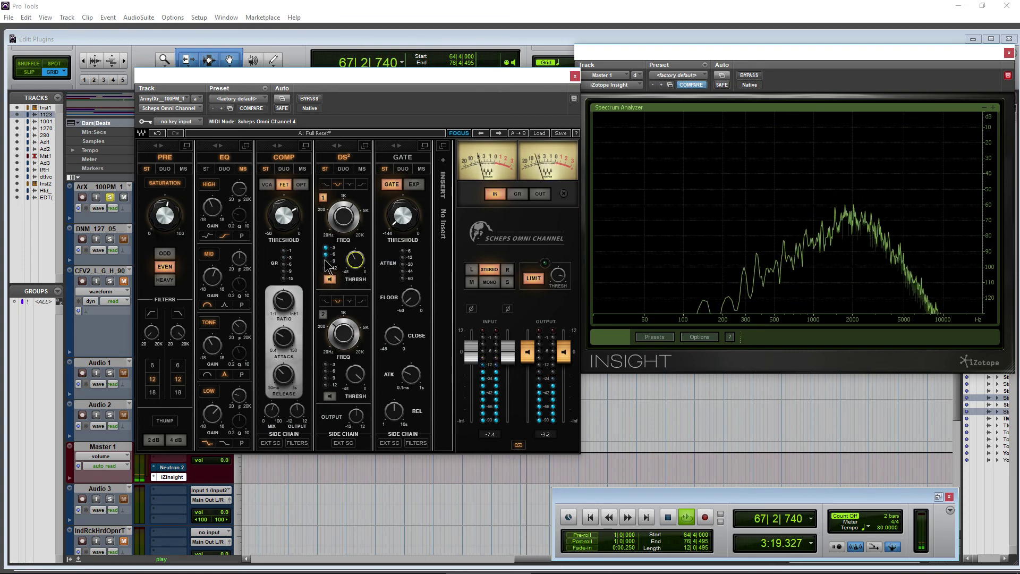
{"action": "left_click", "coordinate": [329, 280]}
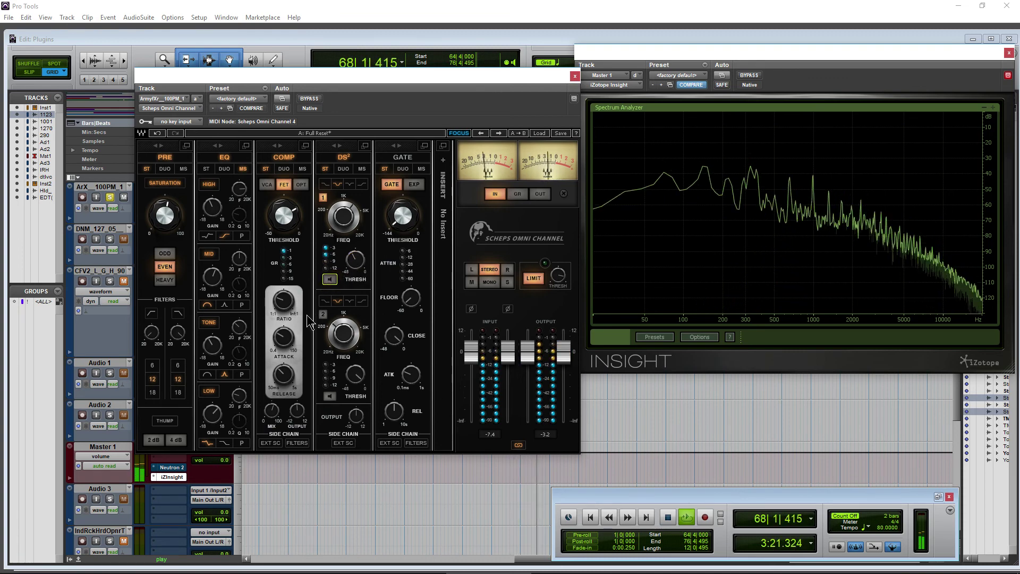
Set the FET compressor's threshold to about -17.05 and engage the 2 dB Thump
{"action": "left_click", "coordinate": [284, 215]}
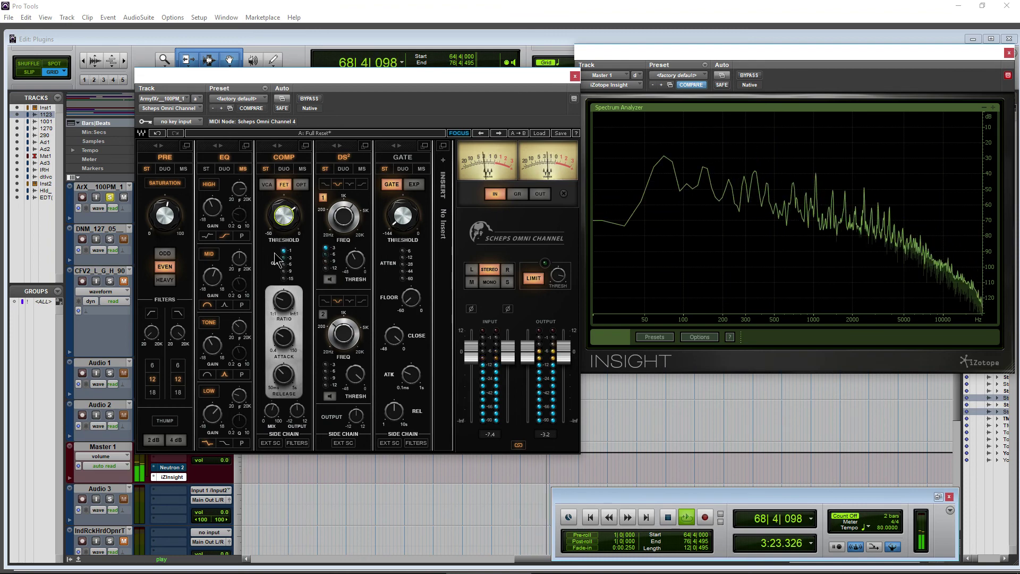
{"action": "mouse_move", "coordinate": [281, 241]}
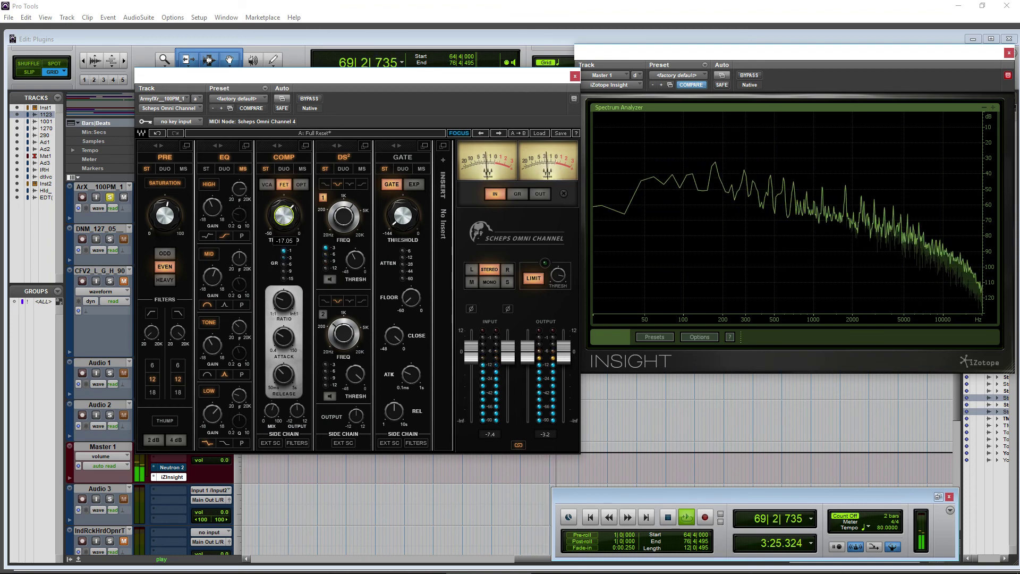
{"action": "left_click", "coordinate": [171, 422]}
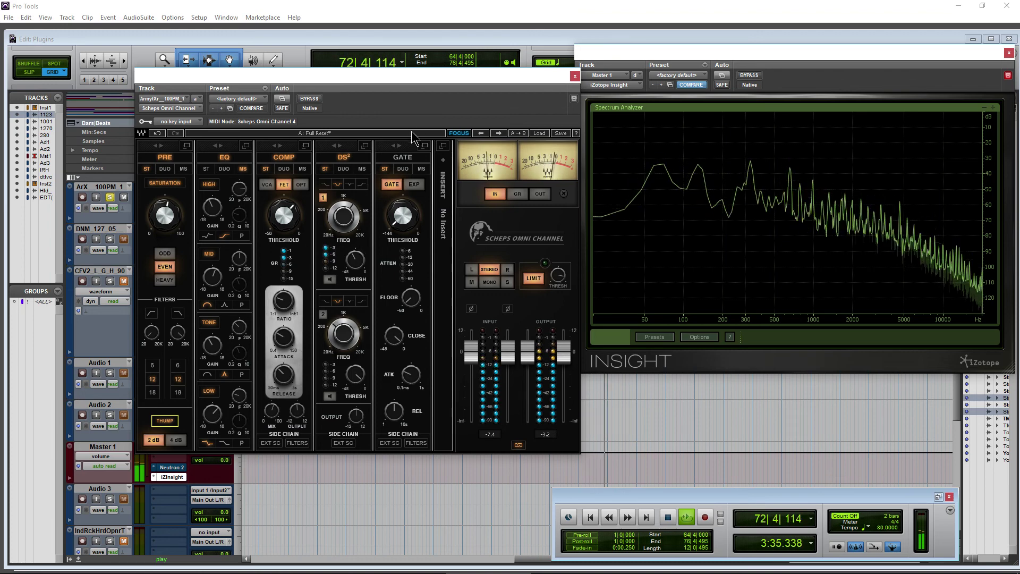
Close the Insight spectrum analyzer and reposition the Scheps Omni Channel window over the session
{"action": "left_click_drag", "start_coordinate": [434, 72], "coordinate": [545, 96]}
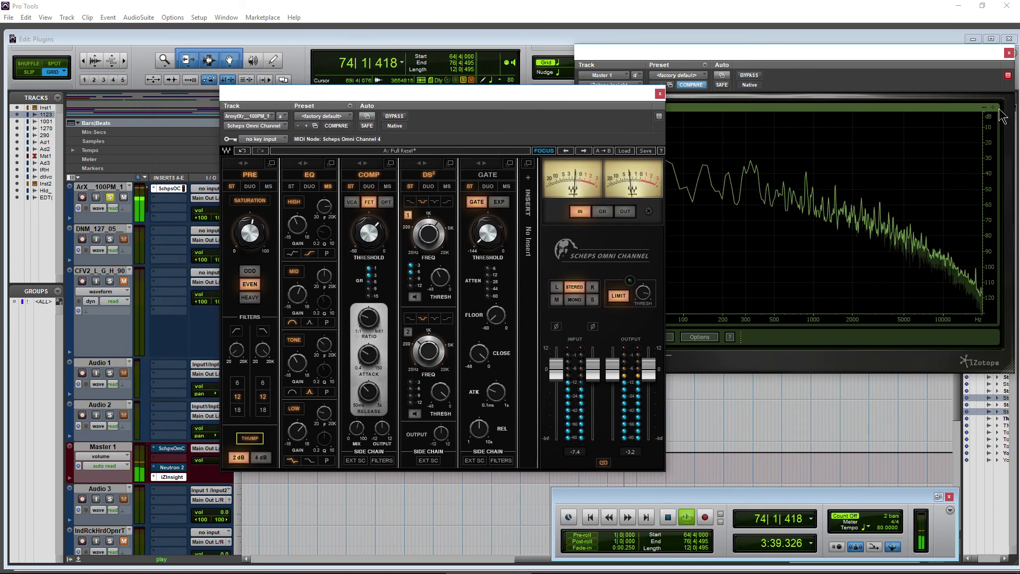
{"action": "left_click", "coordinate": [1008, 53]}
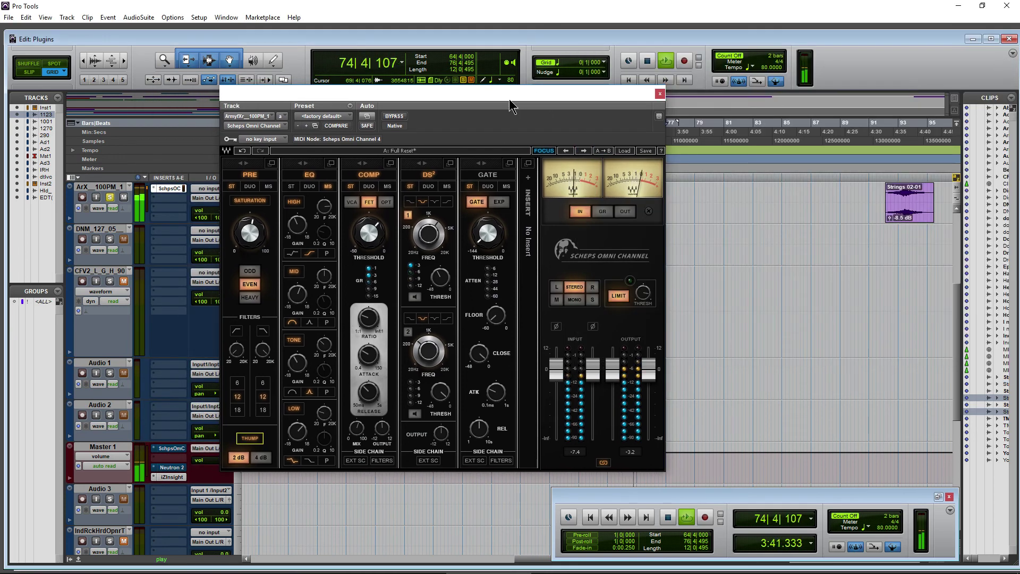
{"action": "left_click_drag", "start_coordinate": [512, 102], "coordinate": [745, 114]}
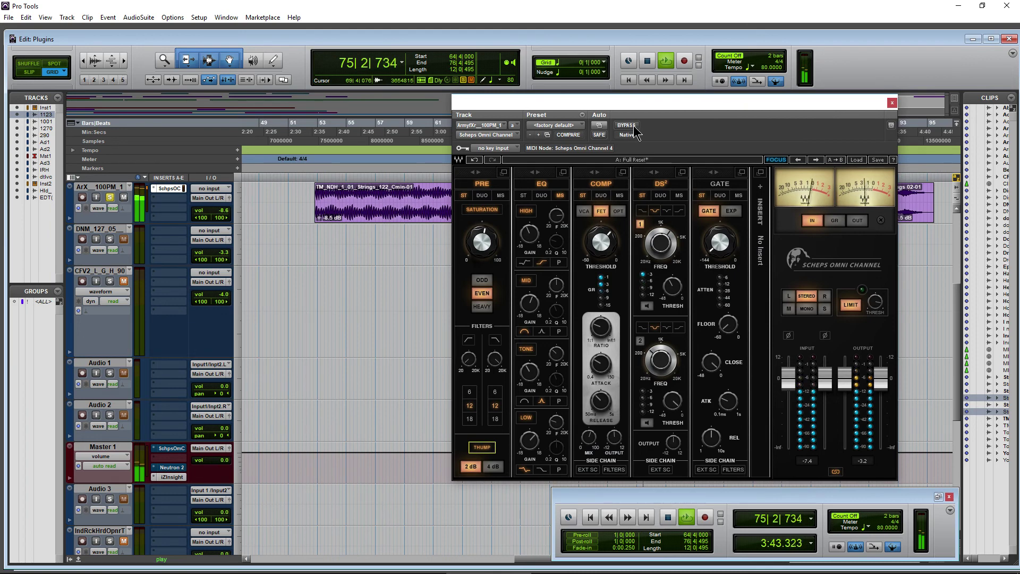
Compare the string loop with Scheps Omni Channel bypassed and active
{"action": "left_click", "coordinate": [632, 126]}
{"action": "left_click_drag", "start_coordinate": [666, 105], "coordinate": [547, 106]}
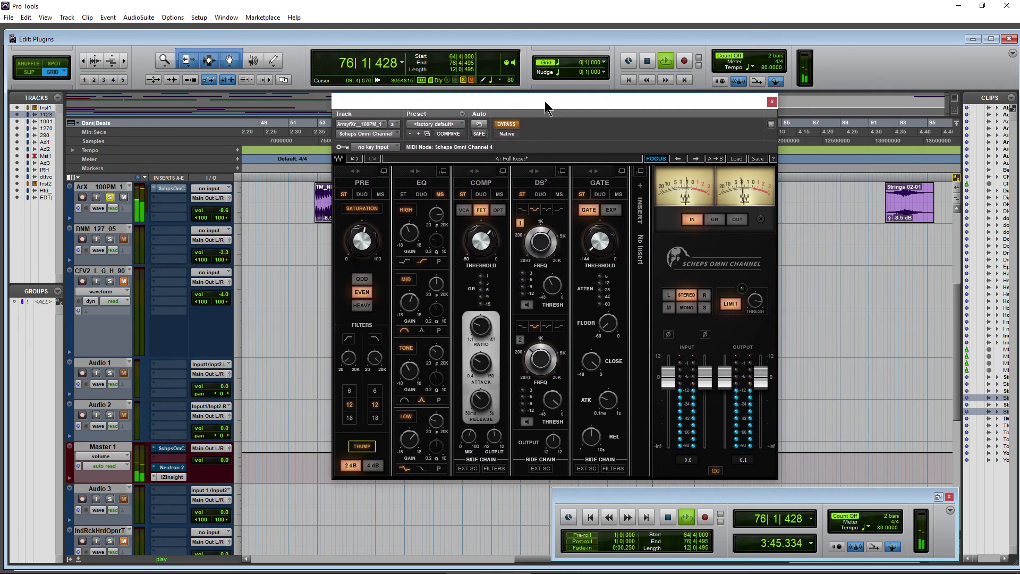
{"action": "left_click", "coordinate": [510, 125]}
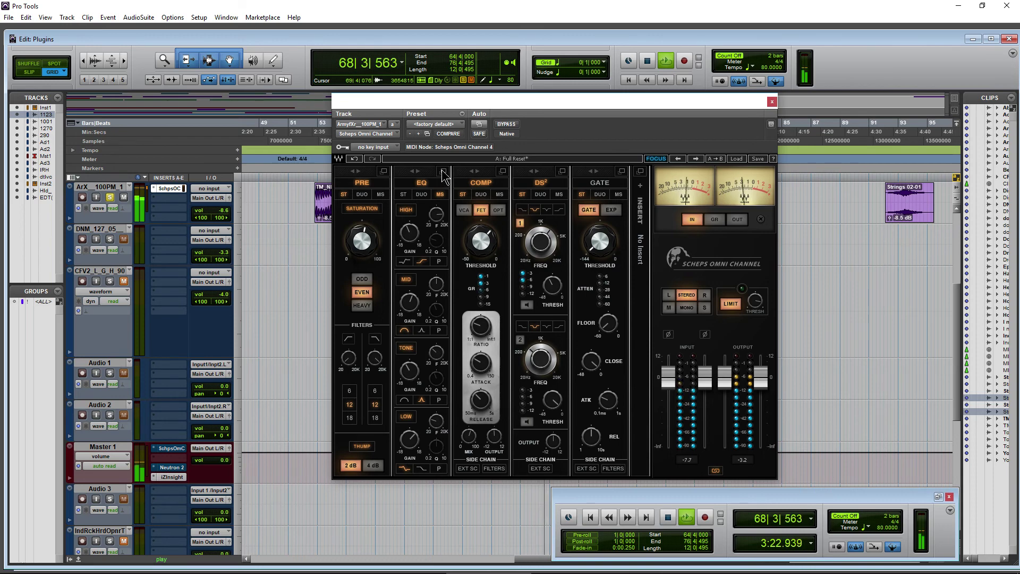
In the expanded EQ, set the mid channel's Low gain to 5.0 and Tone gain to about -4.3, auditioning the Tone band, and collapse the view
{"action": "left_click", "coordinate": [443, 171]}
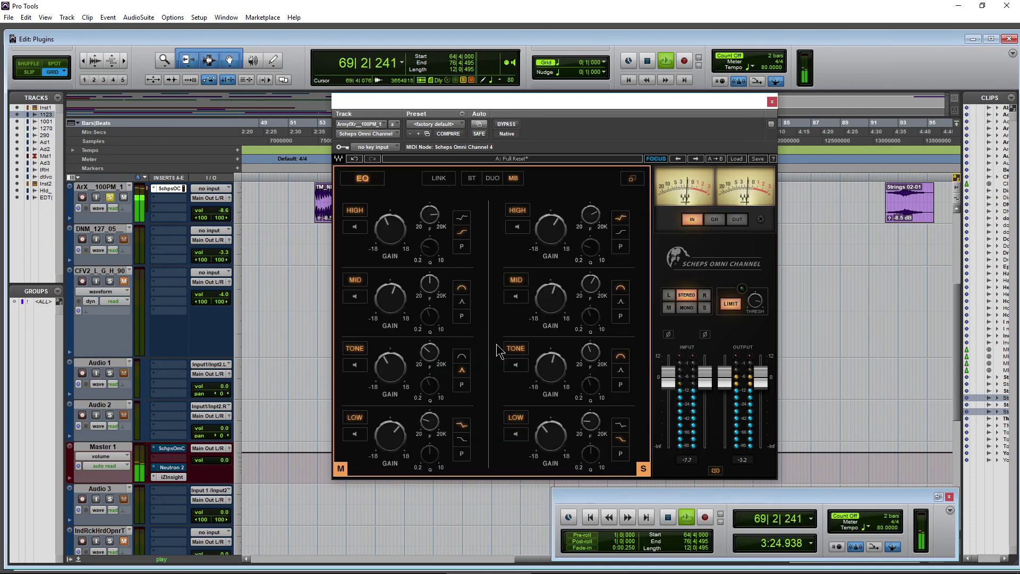
{"action": "left_click_drag", "start_coordinate": [360, 455], "coordinate": [360, 450]}
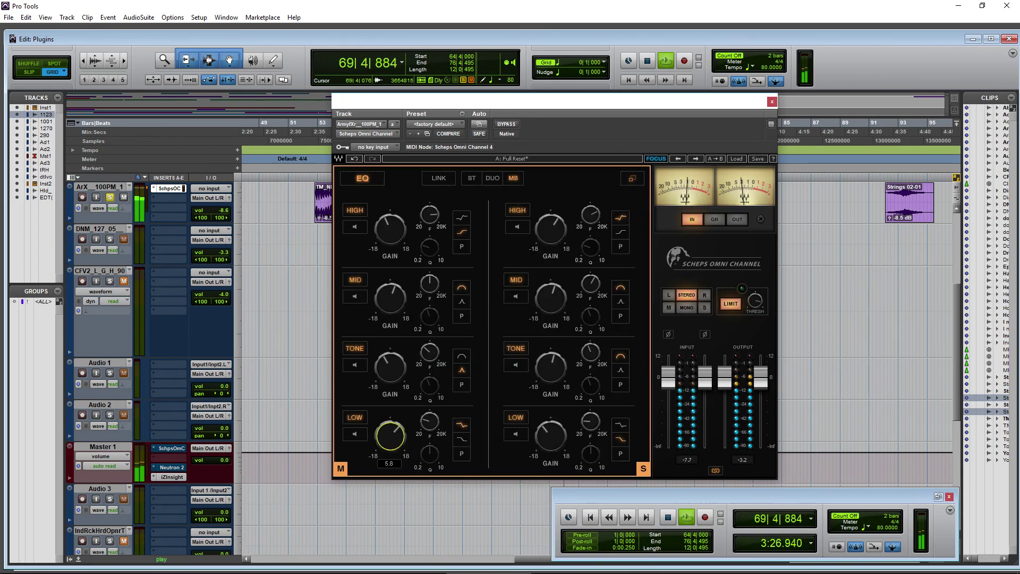
{"action": "left_click", "coordinate": [355, 369]}
{"action": "left_click", "coordinate": [390, 367]}
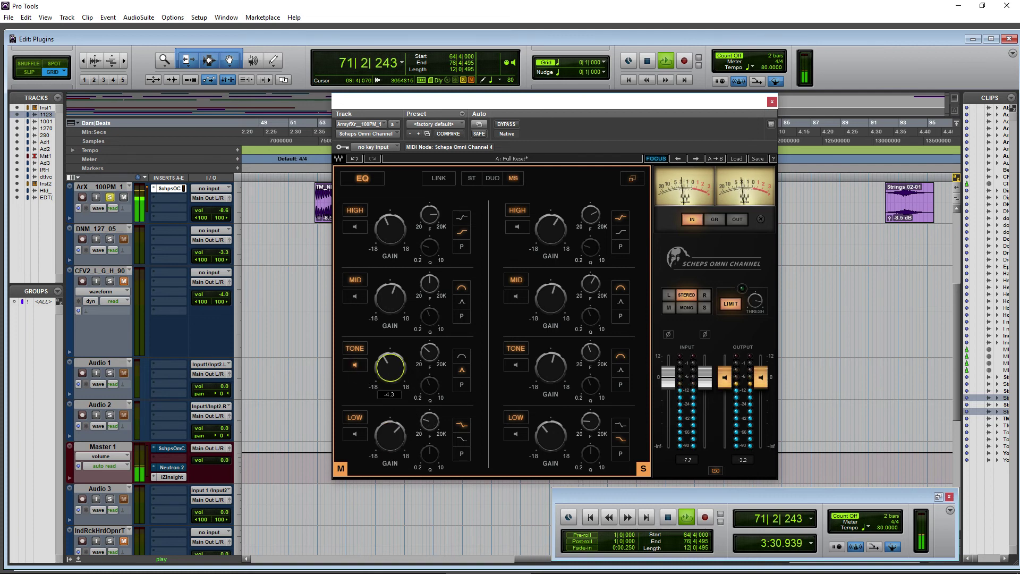
{"action": "left_click", "coordinate": [357, 367]}
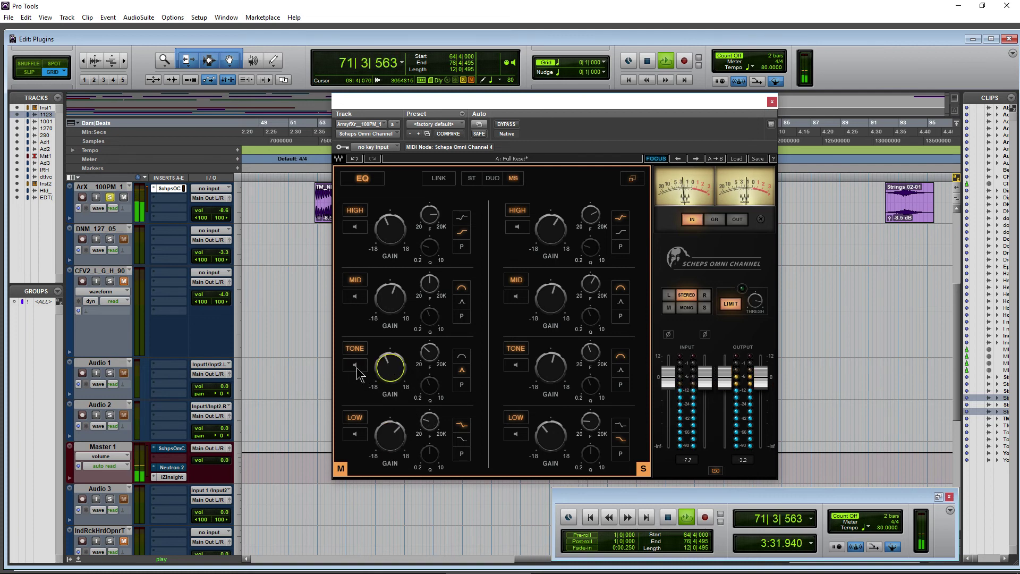
{"action": "left_click_drag", "start_coordinate": [610, 101], "coordinate": [602, 108]}
{"action": "left_click", "coordinate": [636, 179]}
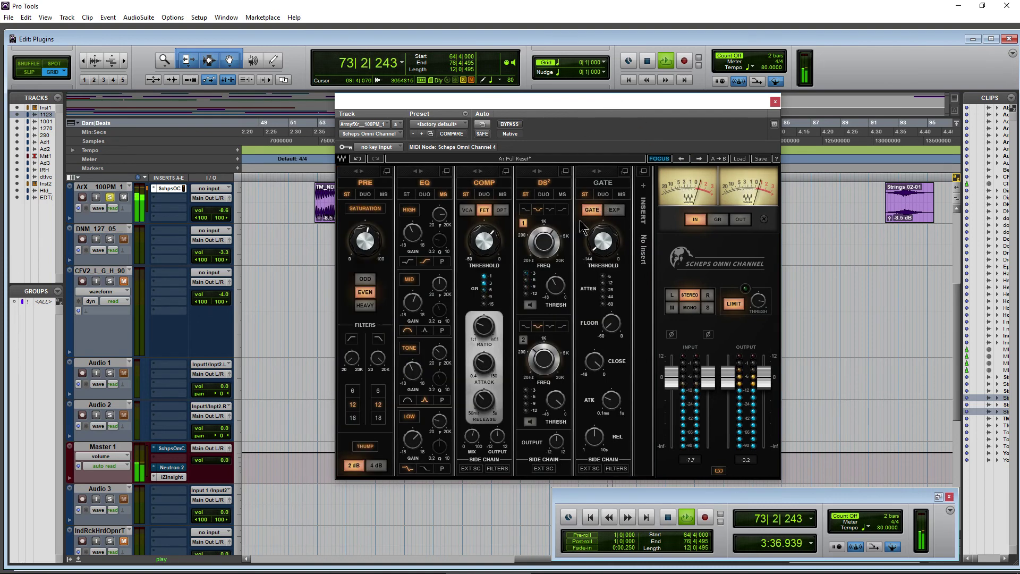
Lower the output fader to about -3.5 to match the bypassed level, and compare the string loop bypassed and active
{"action": "left_click", "coordinate": [508, 125]}
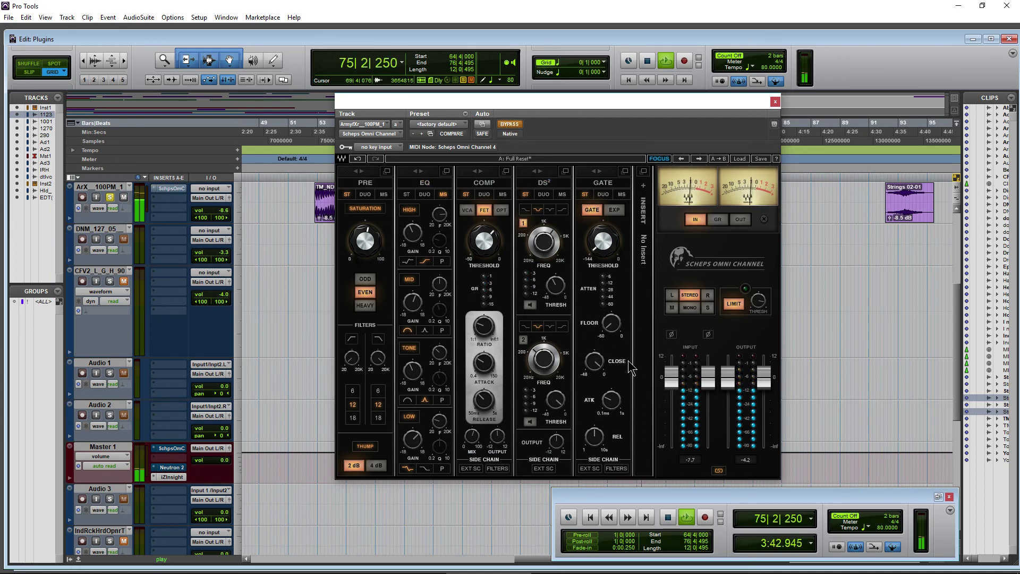
{"action": "left_click_drag", "start_coordinate": [733, 383], "coordinate": [731, 388]}
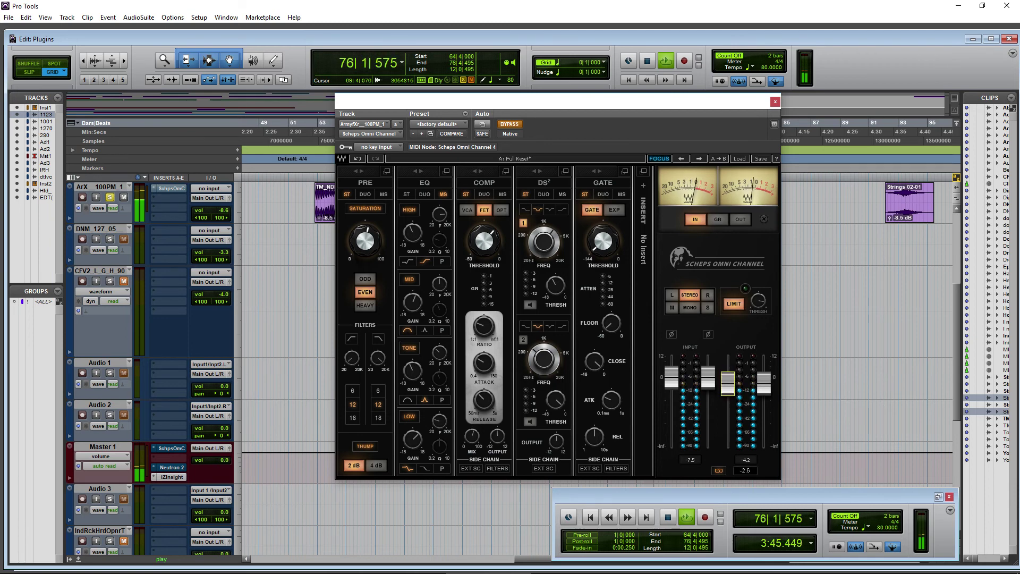
{"action": "left_click", "coordinate": [511, 125]}
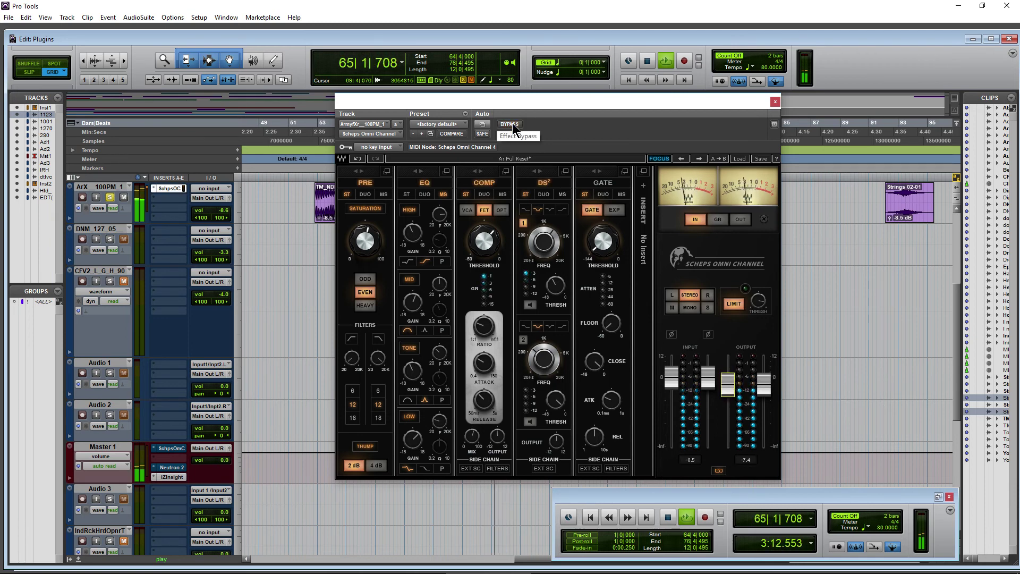
{"action": "left_click_drag", "start_coordinate": [736, 392], "coordinate": [735, 394]}
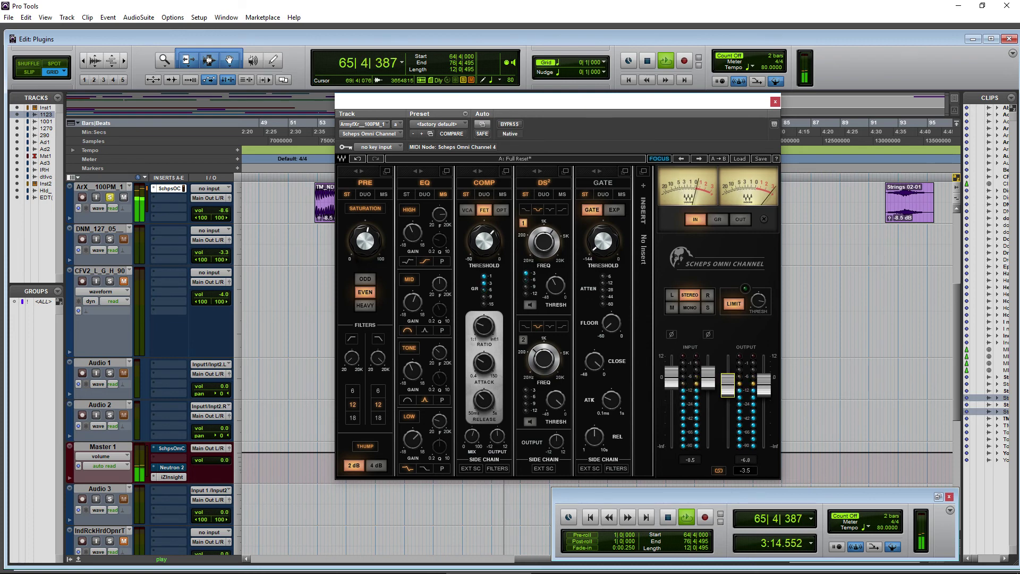
{"action": "left_click", "coordinate": [515, 124]}
{"action": "left_click_drag", "start_coordinate": [531, 107], "coordinate": [504, 100]}
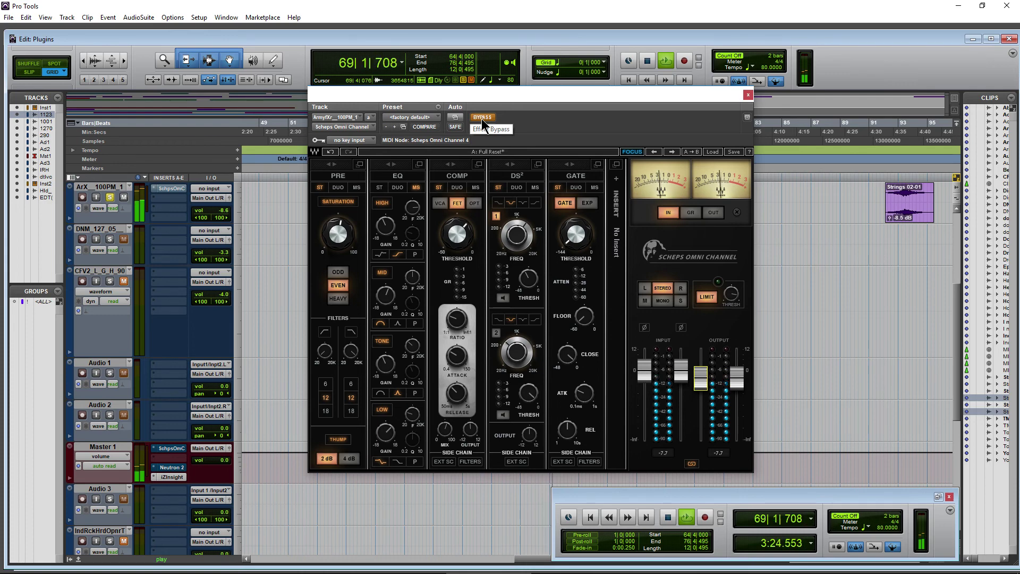
{"action": "left_click", "coordinate": [482, 118]}
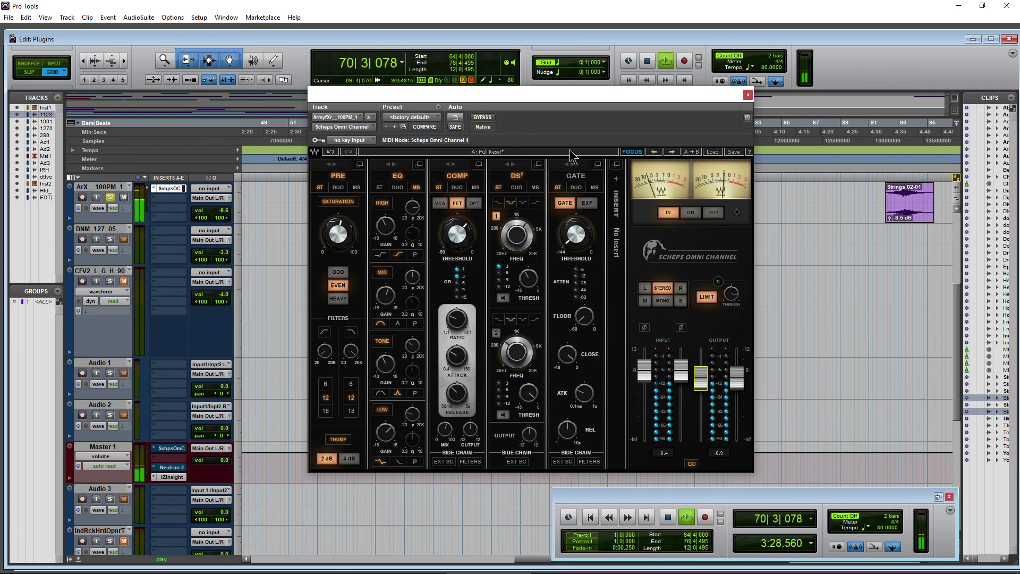
Reset the output fader to 0.0 and reposition the plug-in window
{"action": "left_click", "coordinate": [702, 378], "text": "alt"}
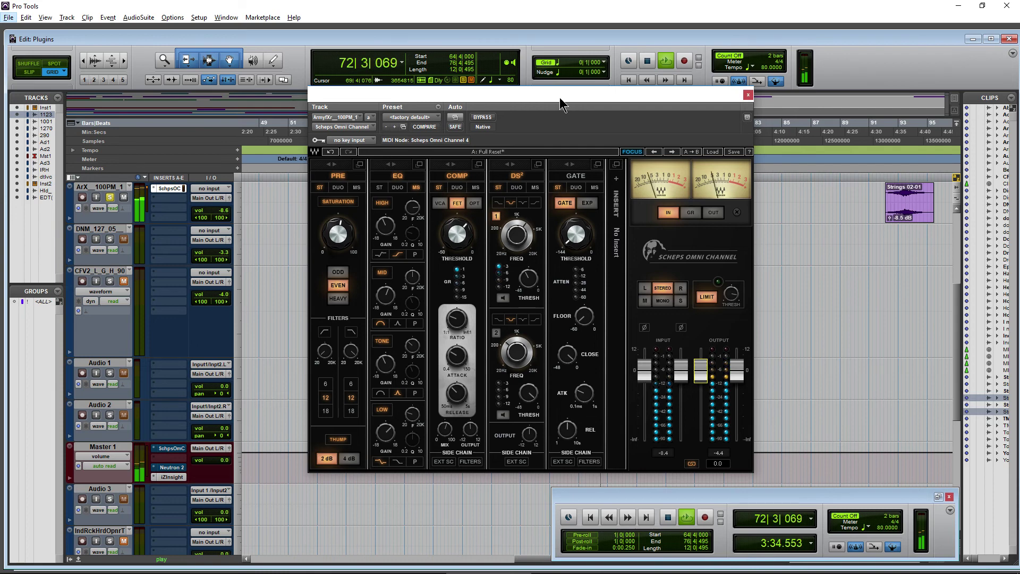
{"action": "left_click_drag", "start_coordinate": [559, 100], "coordinate": [594, 109]}
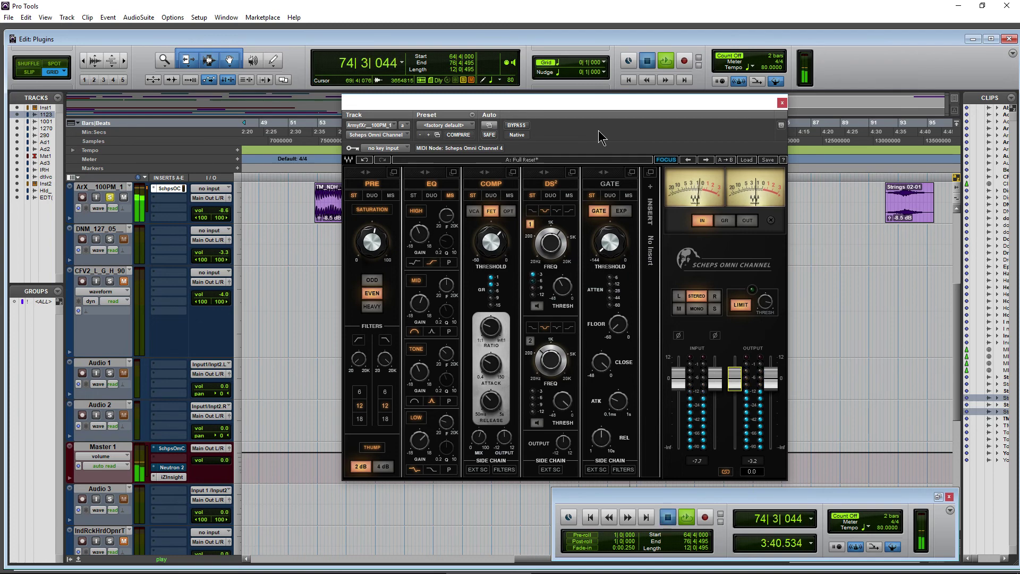
Stop playback and browse the Reverb and Sound Field plug-ins available for the channel strip's empty insert slot
{"action": "key", "text": "space"}
{"action": "left_click", "coordinate": [651, 189]}
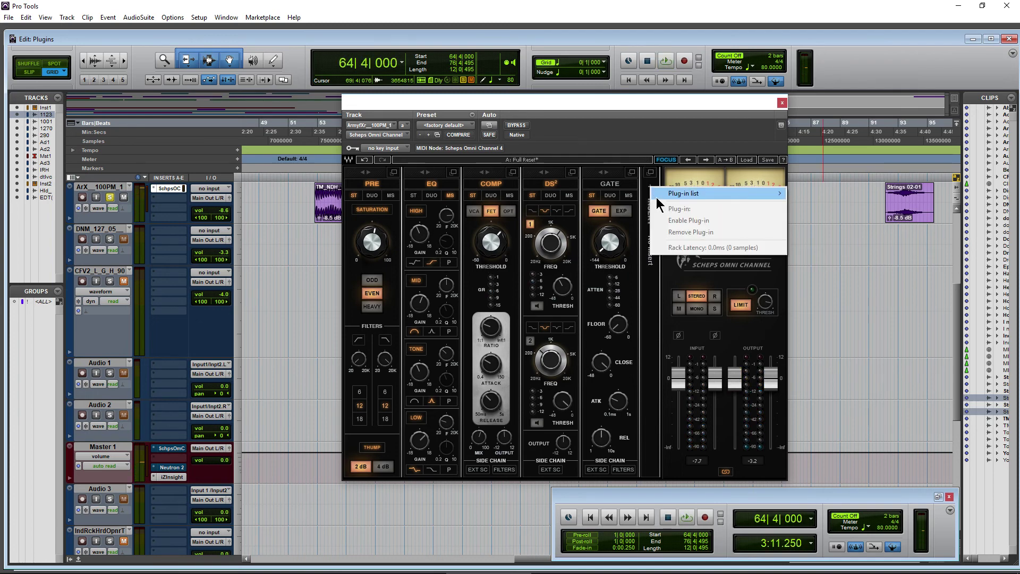
{"action": "mouse_move", "coordinate": [661, 198]}
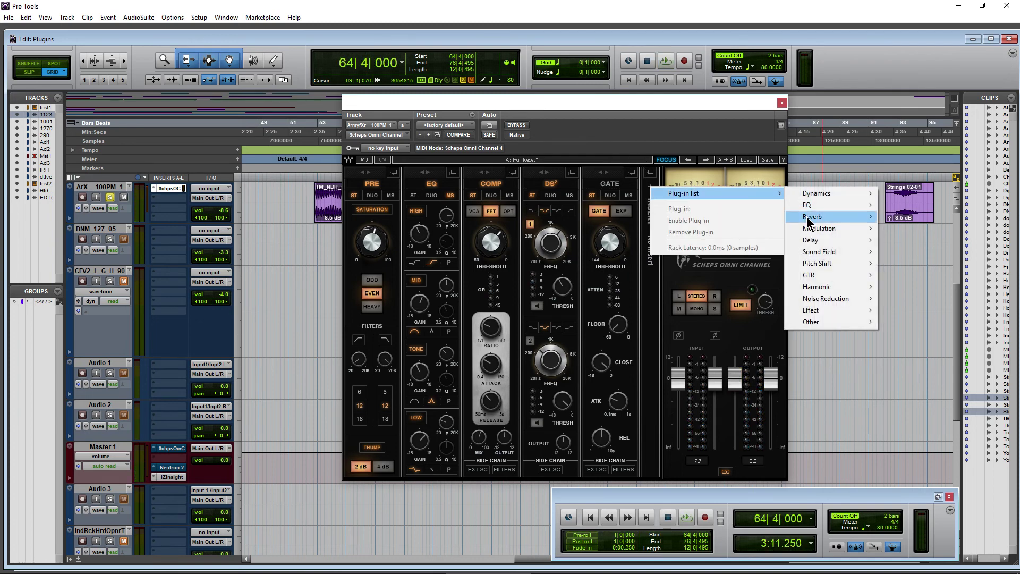
{"action": "mouse_move", "coordinate": [809, 221]}
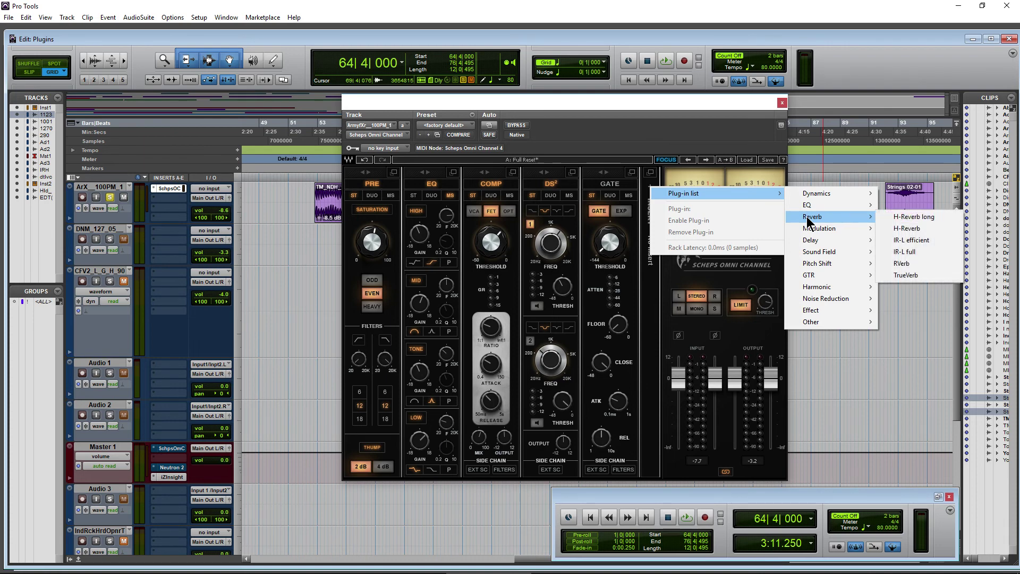
{"action": "mouse_move", "coordinate": [822, 257]}
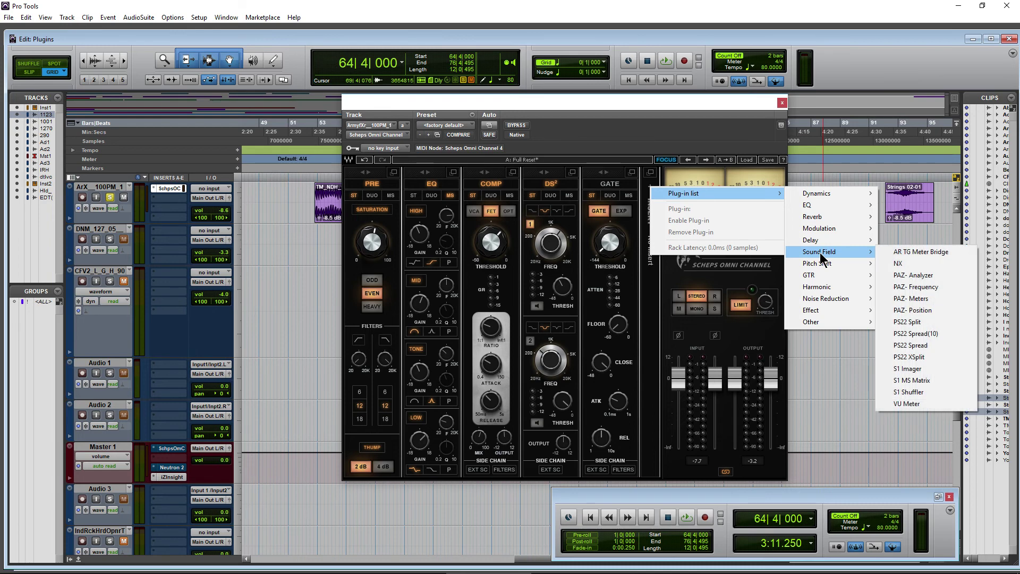
{"action": "left_click", "coordinate": [661, 132]}
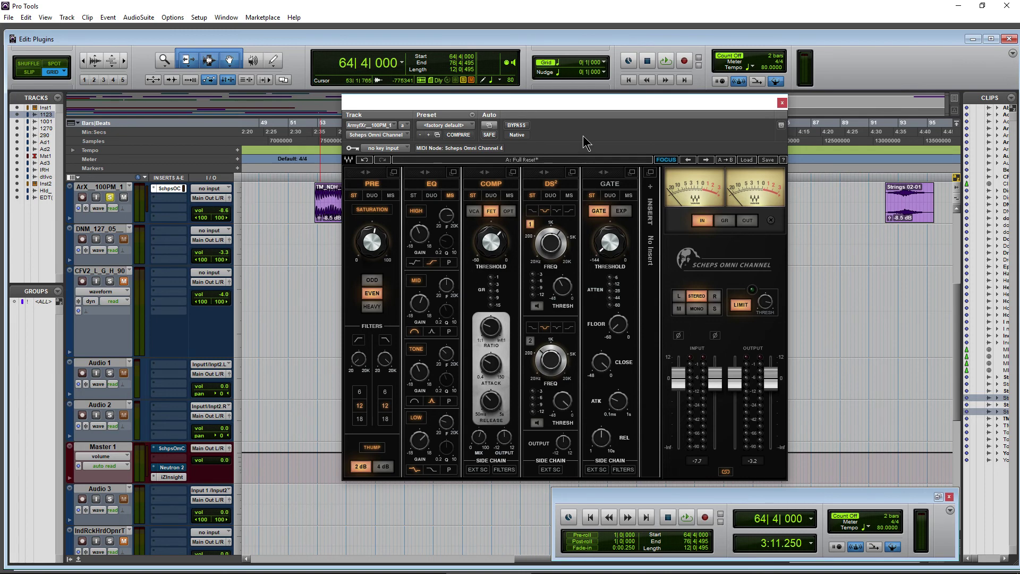
{"action": "left_click_drag", "start_coordinate": [590, 101], "coordinate": [638, 104]}
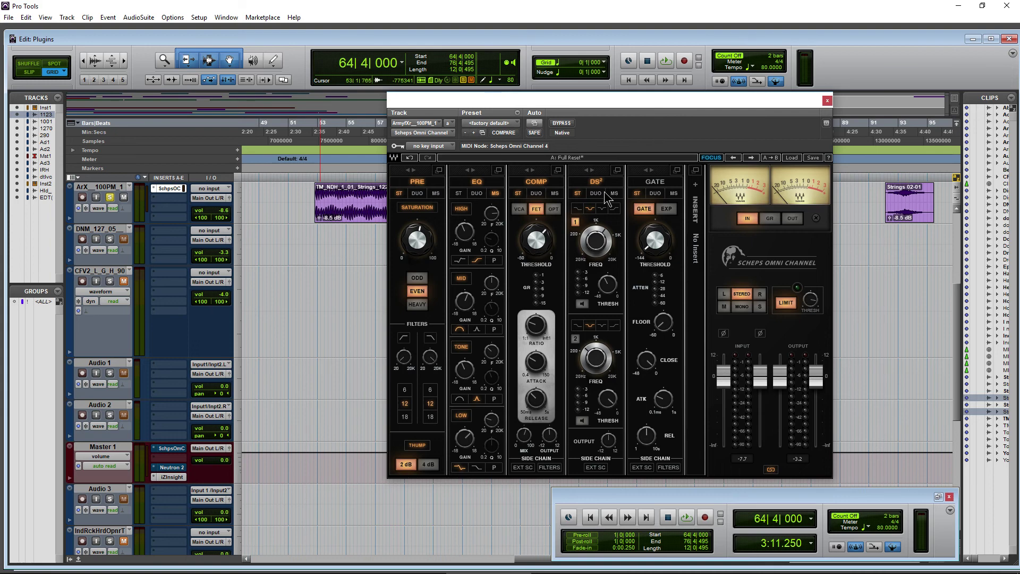
{"action": "left_click_drag", "start_coordinate": [605, 111], "coordinate": [609, 111]}
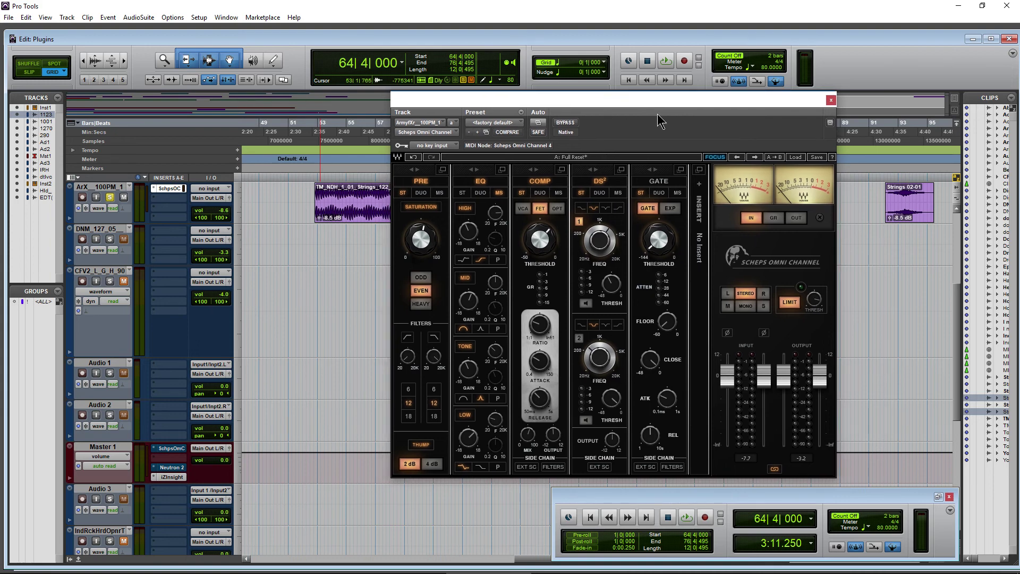
{"action": "left_click_drag", "start_coordinate": [652, 101], "coordinate": [711, 93]}
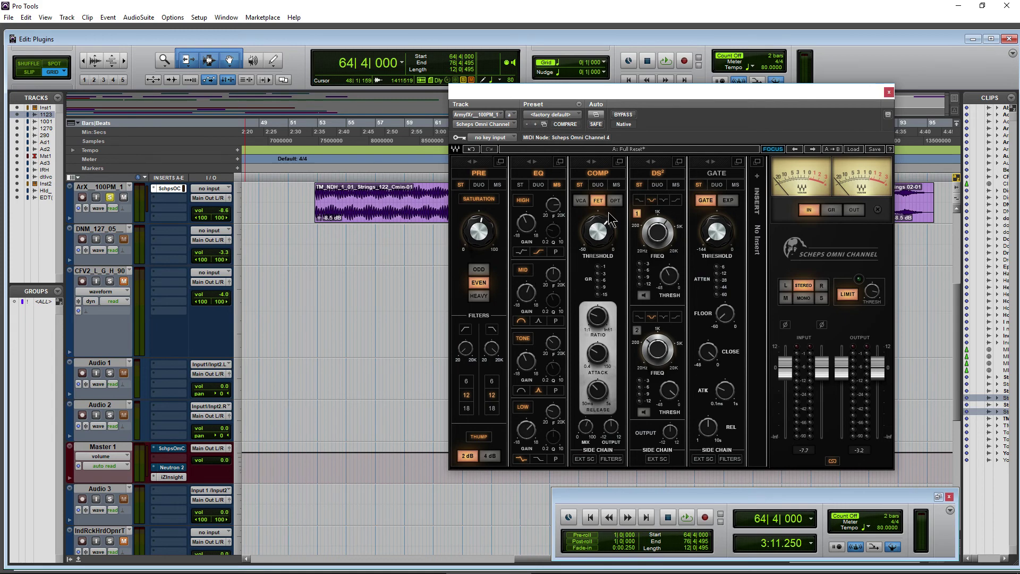
Open Neutron 2 on Master 1, dismiss its preset manager, and take the plug-in out of bypass
{"action": "left_click", "coordinate": [180, 467]}
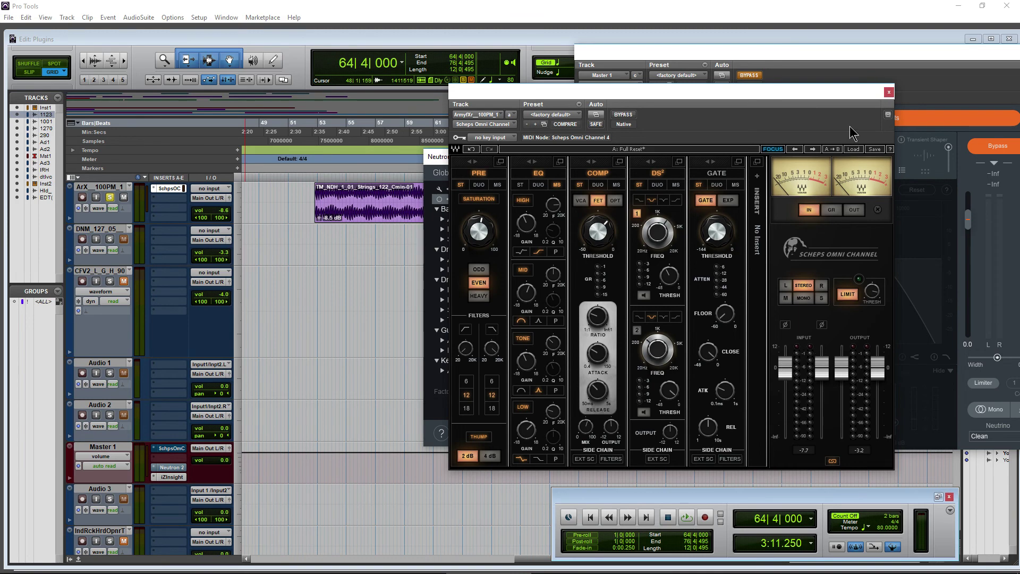
{"action": "left_click_drag", "start_coordinate": [853, 98], "coordinate": [690, 103]}
{"action": "left_click", "coordinate": [840, 210]}
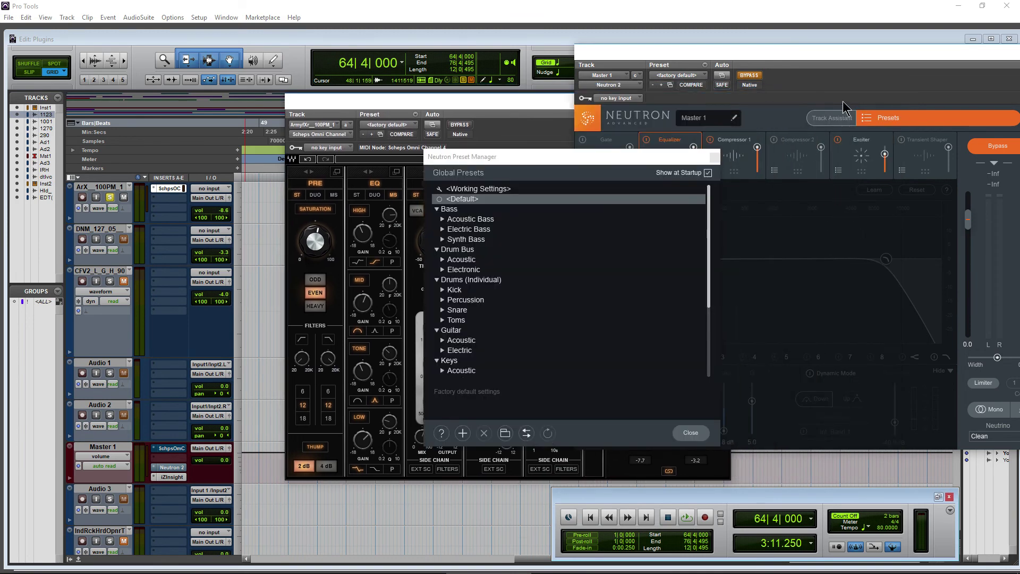
{"action": "left_click", "coordinate": [690, 432]}
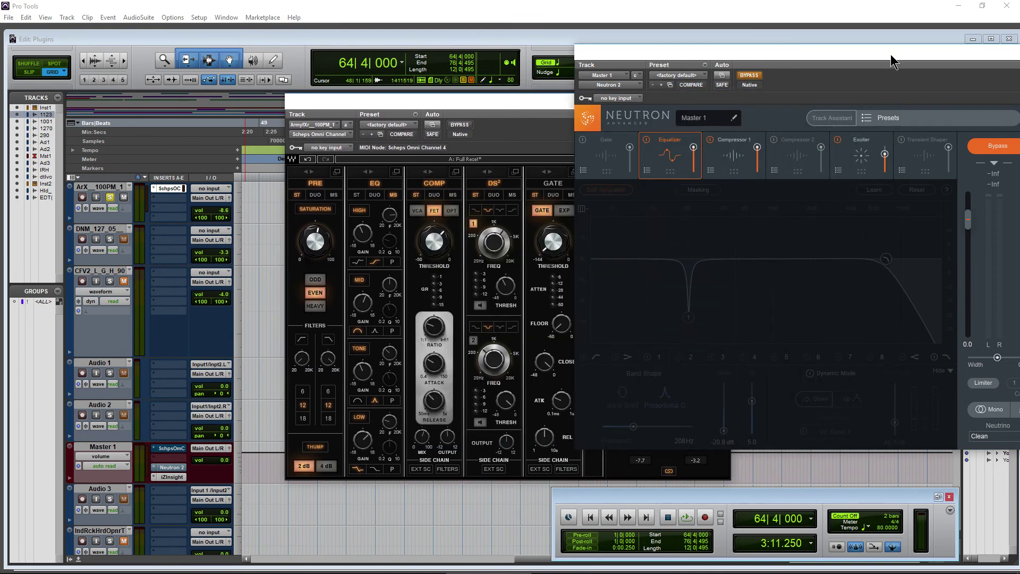
{"action": "left_click_drag", "start_coordinate": [893, 61], "coordinate": [603, 64]}
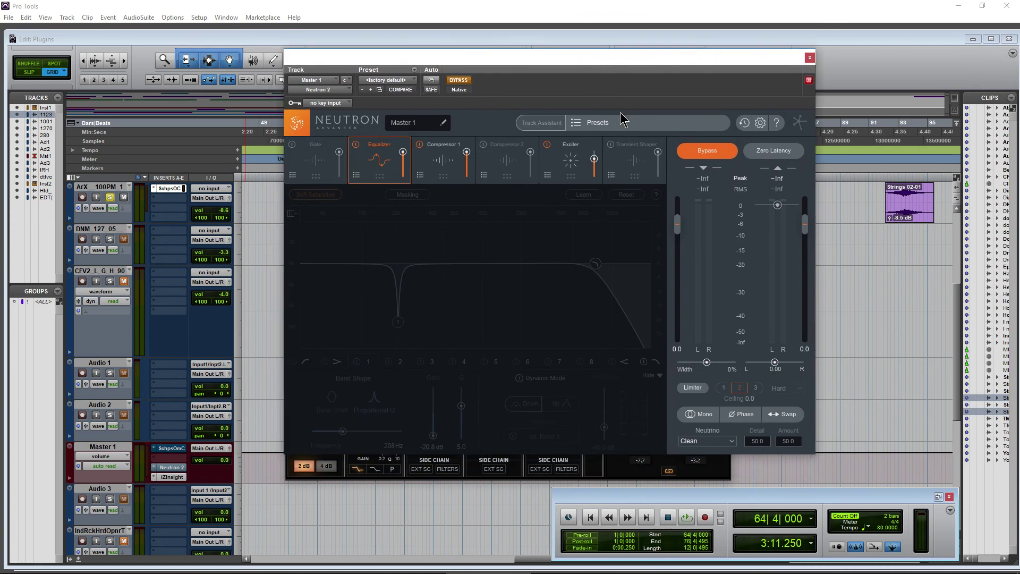
{"action": "left_click", "coordinate": [458, 81]}
Set Neutron's 200 Hz EQ node to about -7.4 dB with a Q of 0.93, and enable the Compressor 2 module
{"action": "left_click_drag", "start_coordinate": [397, 321], "coordinate": [417, 291]}
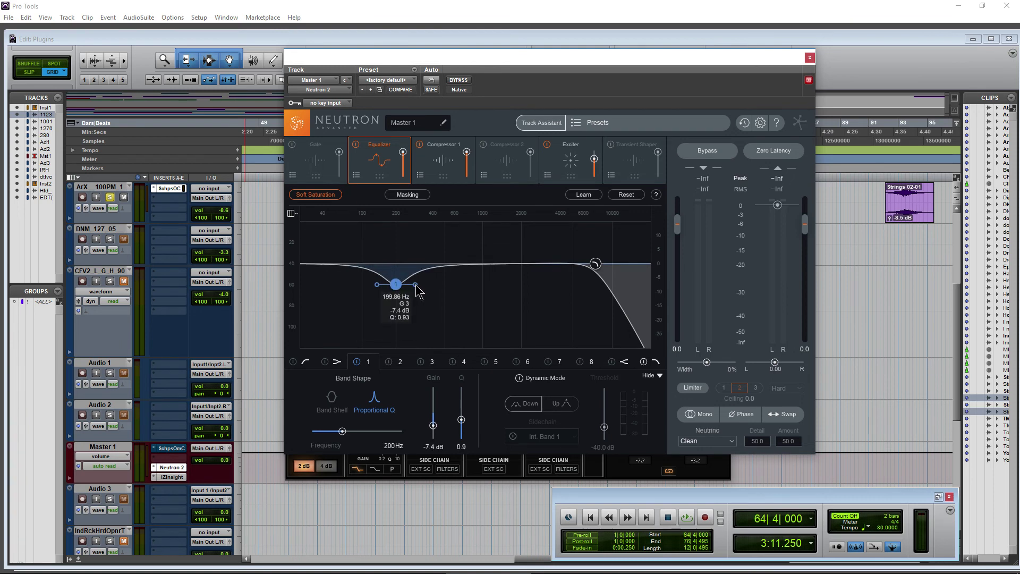
{"action": "left_click", "coordinate": [444, 161]}
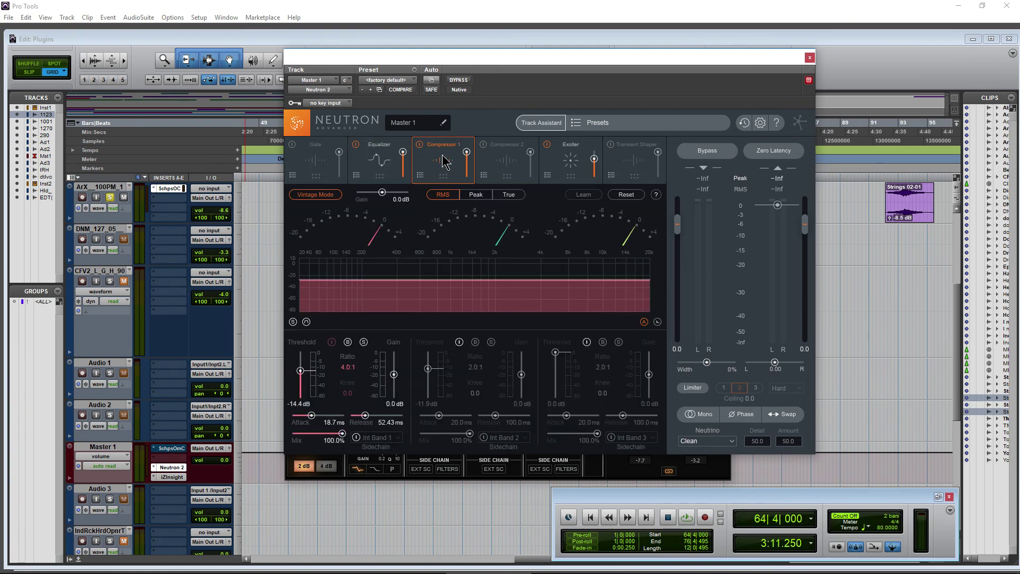
{"action": "left_click", "coordinate": [513, 155]}
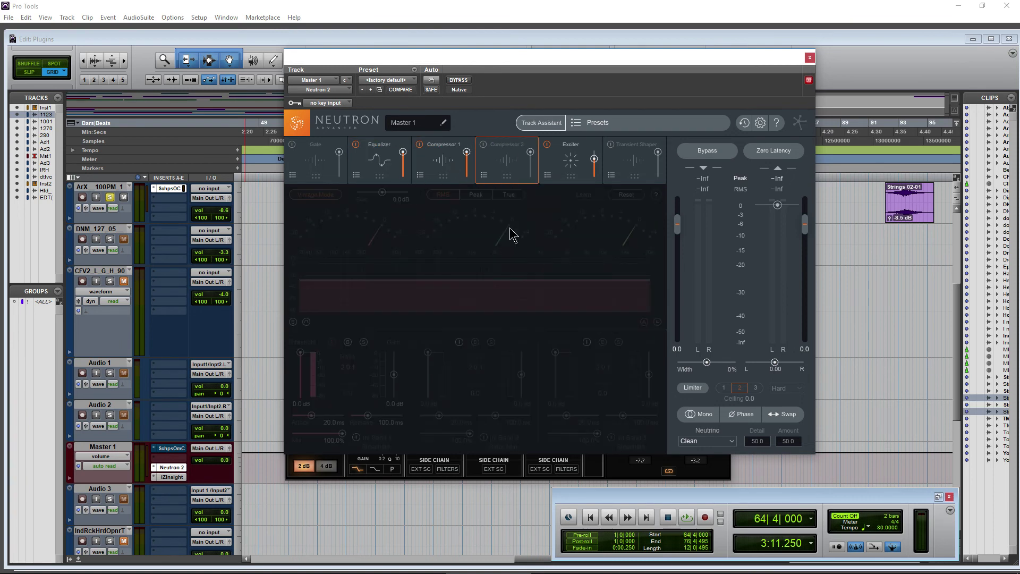
{"action": "left_click", "coordinate": [483, 144]}
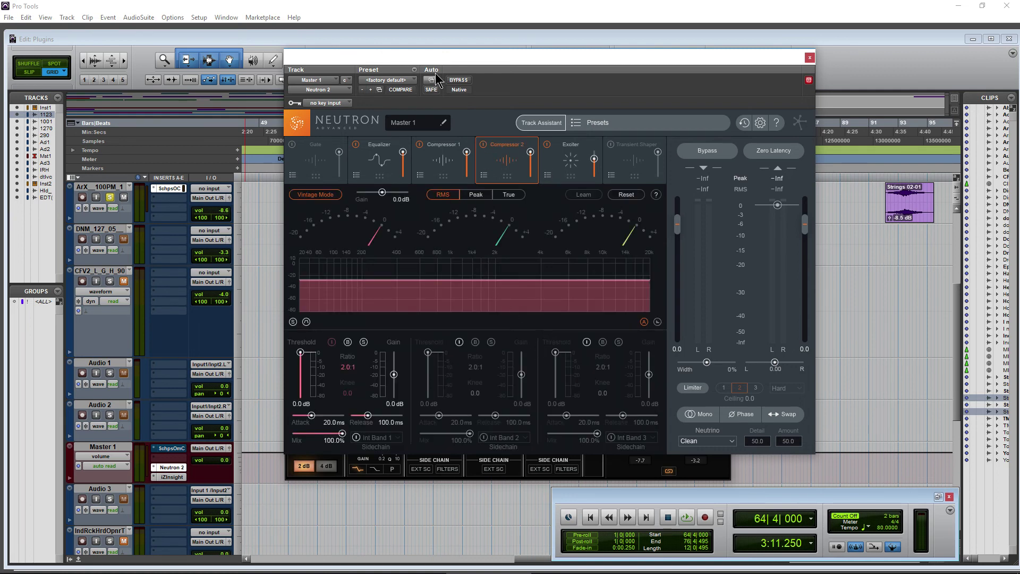
Review Neutron's Neutrino options and its Exciter, Equalizer, Compressor 1 and Compressor 2 modules
{"action": "left_click_drag", "start_coordinate": [446, 61], "coordinate": [392, 69]}
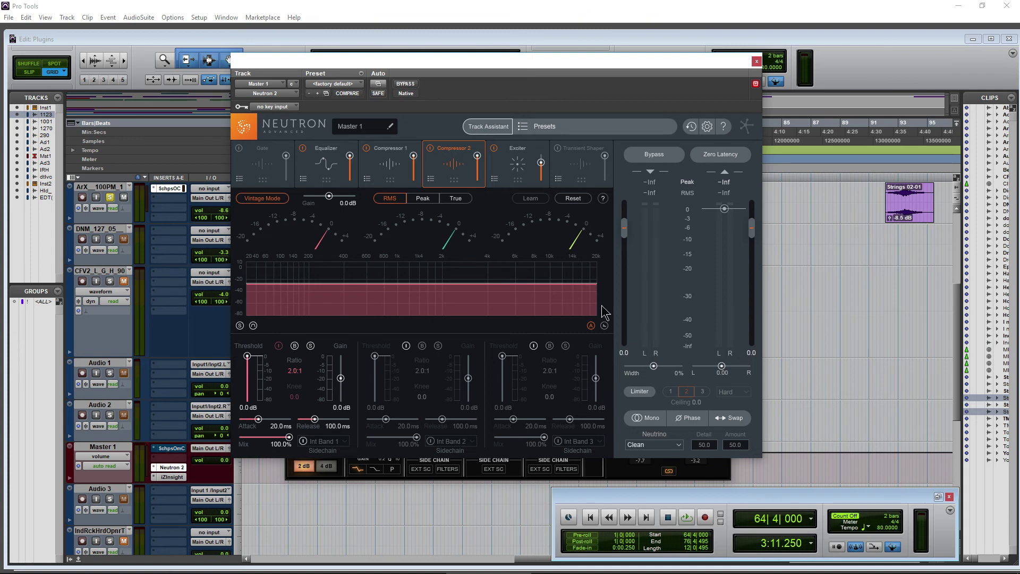
{"action": "left_click", "coordinate": [643, 442]}
{"action": "left_click", "coordinate": [488, 432]}
{"action": "left_click_drag", "start_coordinate": [431, 64], "coordinate": [418, 95]}
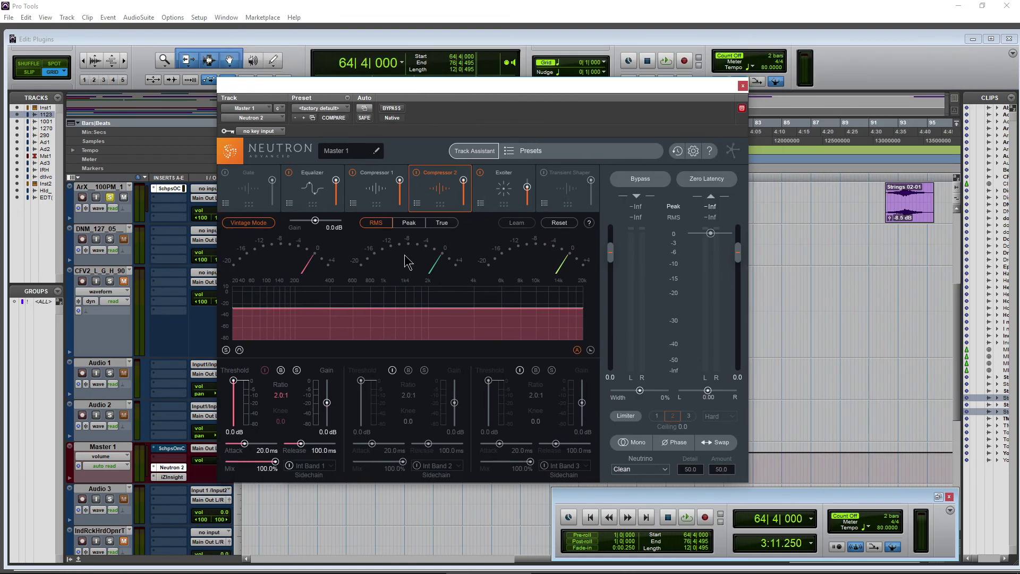
{"action": "left_click", "coordinate": [474, 198]}
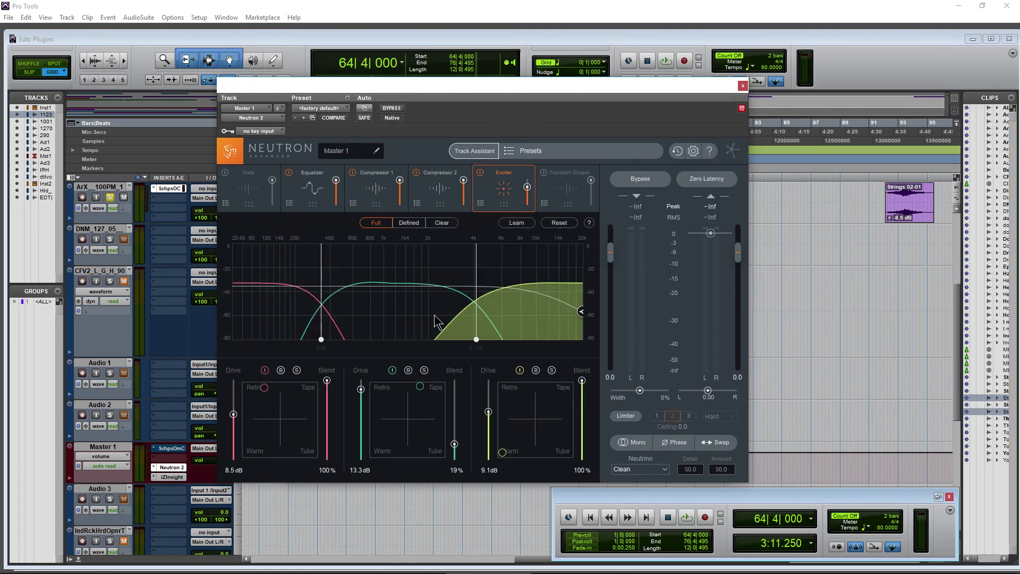
{"action": "left_click", "coordinate": [297, 206]}
{"action": "left_click", "coordinate": [375, 199]}
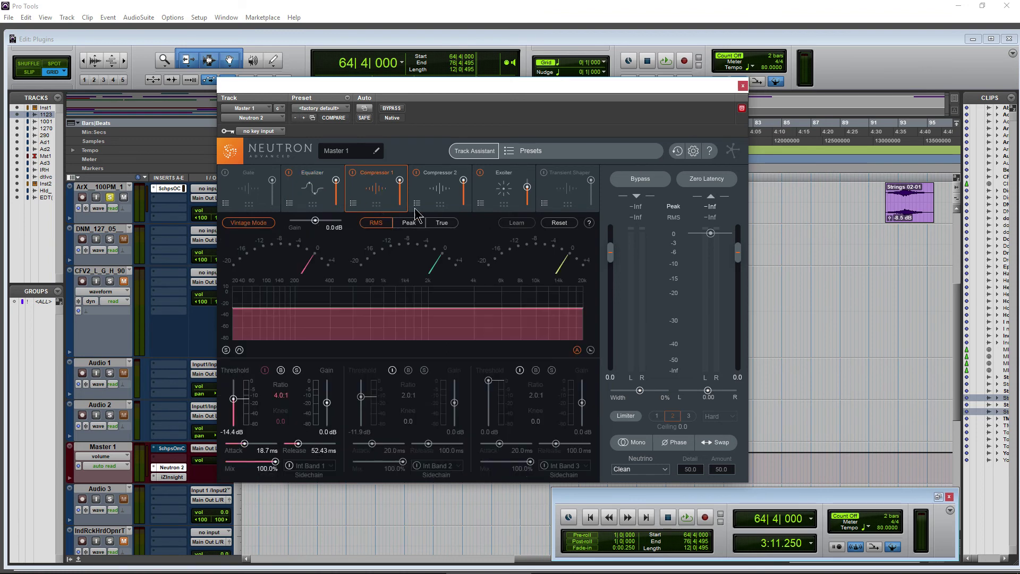
{"action": "left_click", "coordinate": [438, 202]}
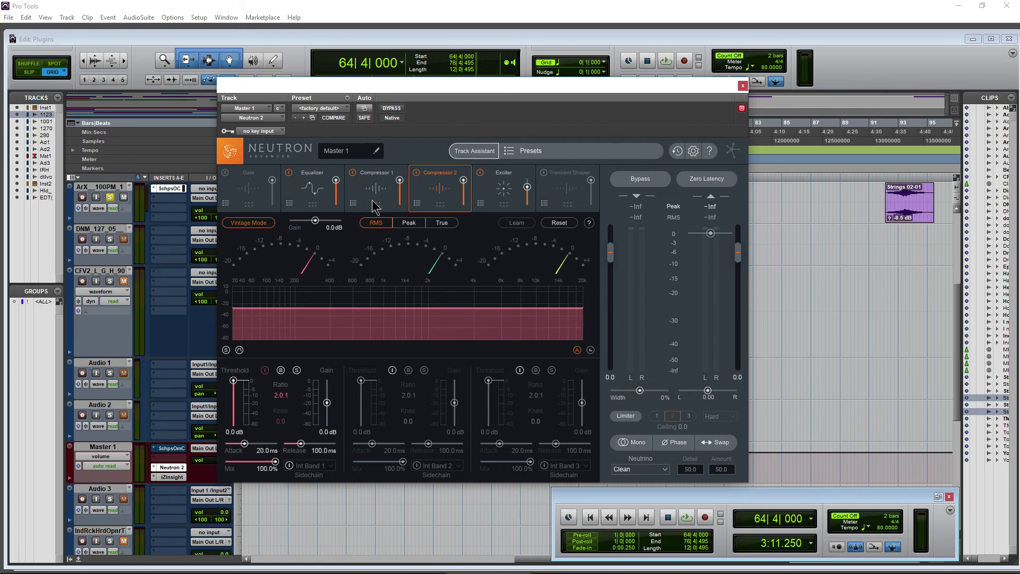
Close Neutron 2 and return to the Scheps Omni Channel window on the string track
{"action": "left_click_drag", "start_coordinate": [486, 78], "coordinate": [660, 68]}
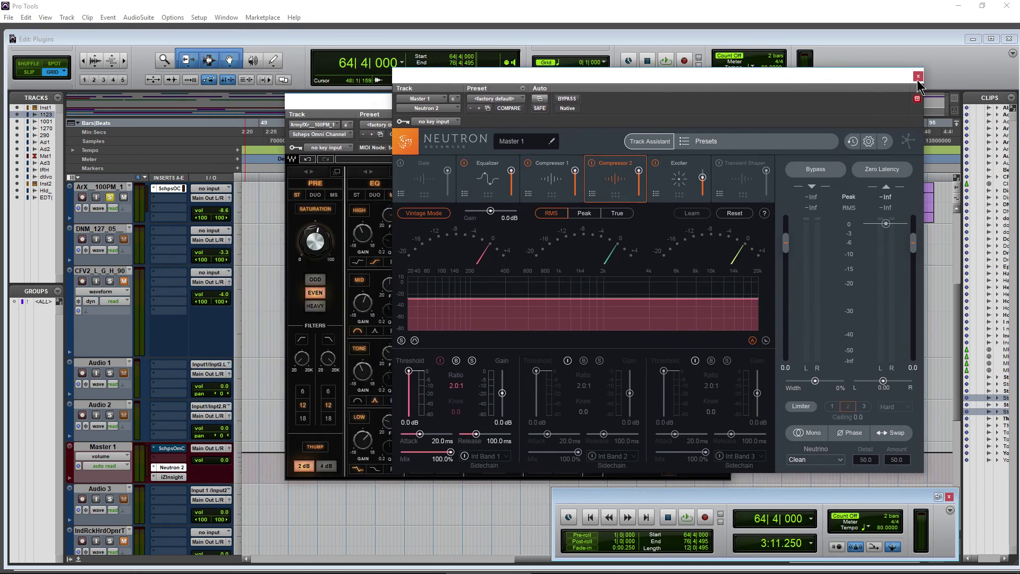
{"action": "left_click", "coordinate": [388, 139]}
{"action": "left_click_drag", "start_coordinate": [437, 101], "coordinate": [490, 97]}
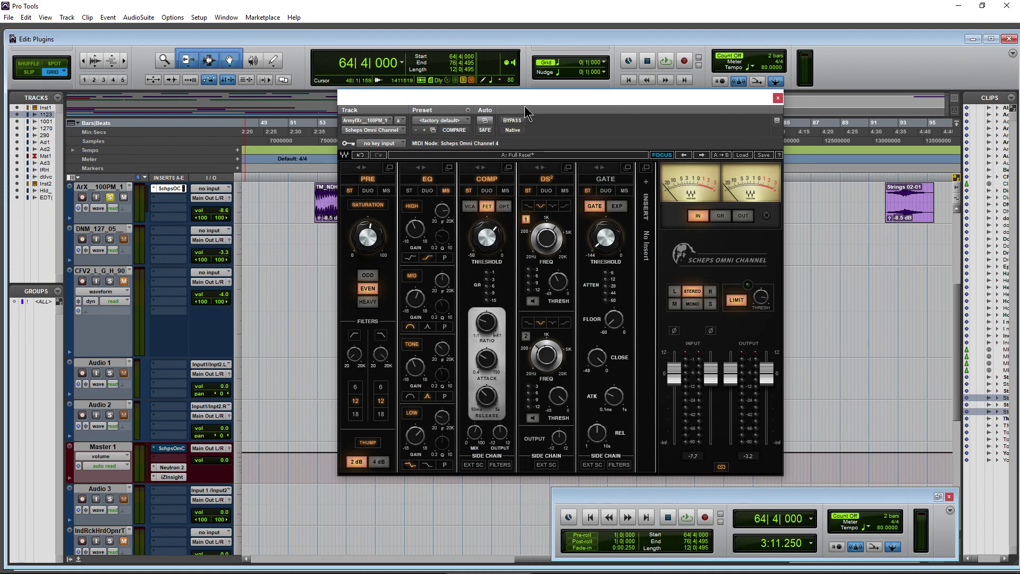
{"action": "left_click_drag", "start_coordinate": [527, 98], "coordinate": [543, 99]}
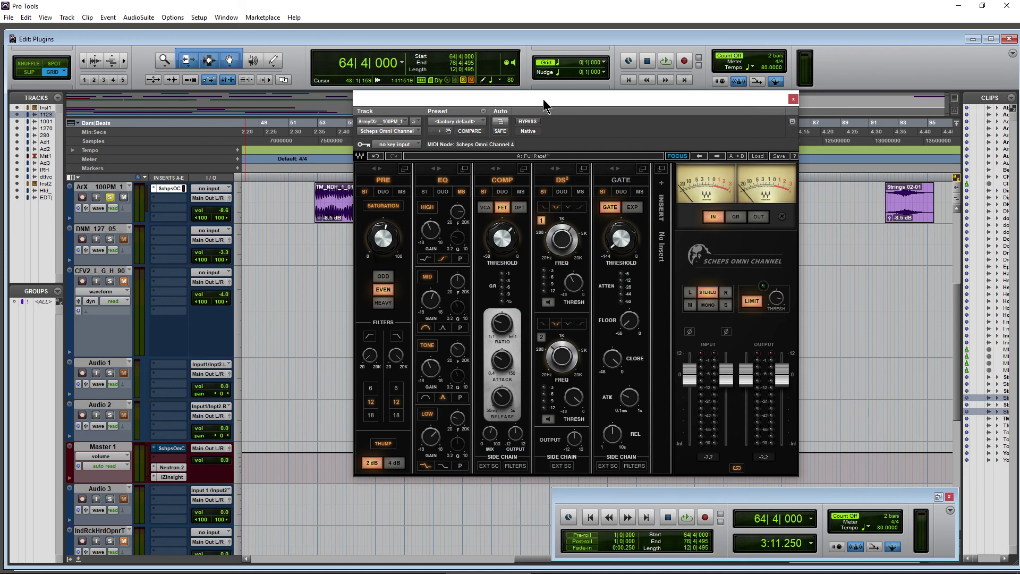
{"action": "left_click_drag", "start_coordinate": [543, 99], "coordinate": [495, 91]}
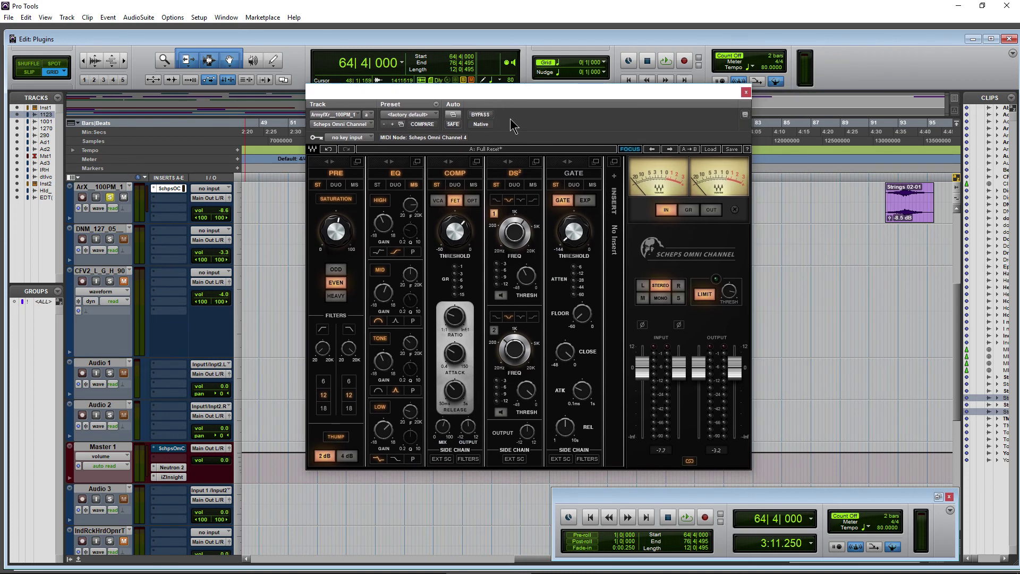
{"action": "mouse_move", "coordinate": [518, 101]}
{"action": "left_mouse_down"}
{"action": "mouse_move", "coordinate": [537, 98]}
{"action": "mouse_move", "coordinate": [515, 97]}
{"action": "left_mouse_up"}
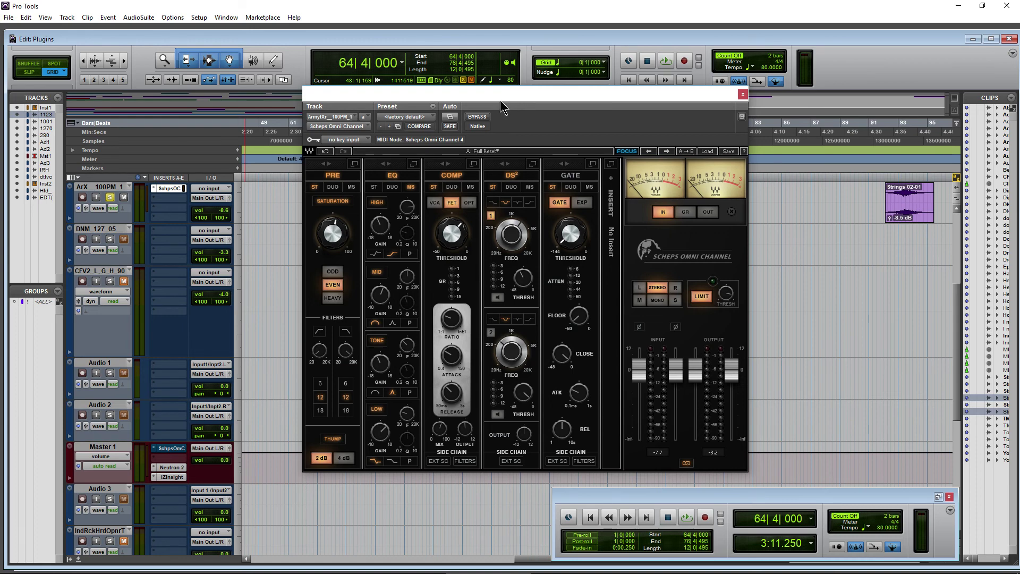
{"action": "left_click_drag", "start_coordinate": [498, 102], "coordinate": [507, 101]}
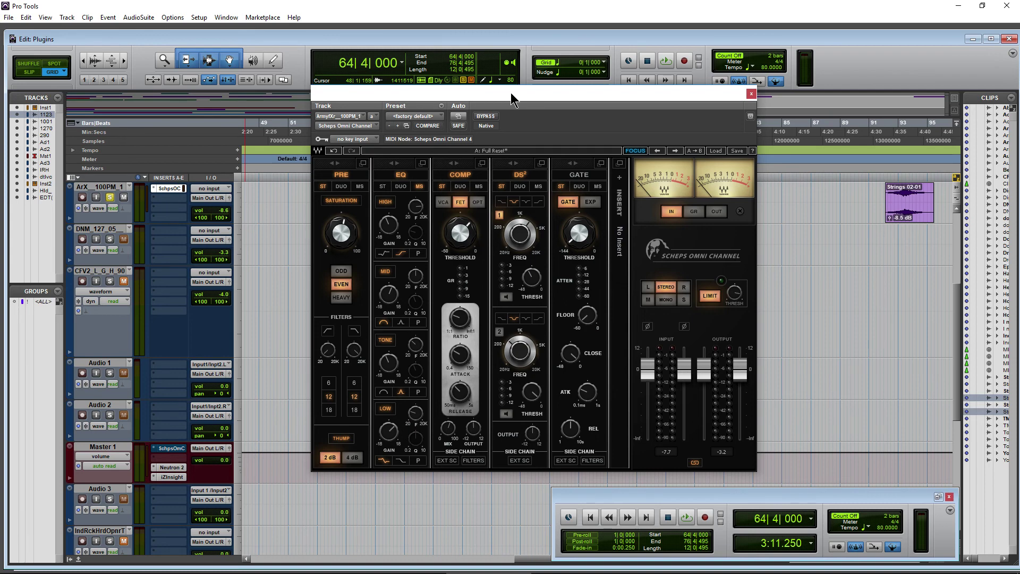
{"action": "left_click_drag", "start_coordinate": [511, 95], "coordinate": [513, 105]}
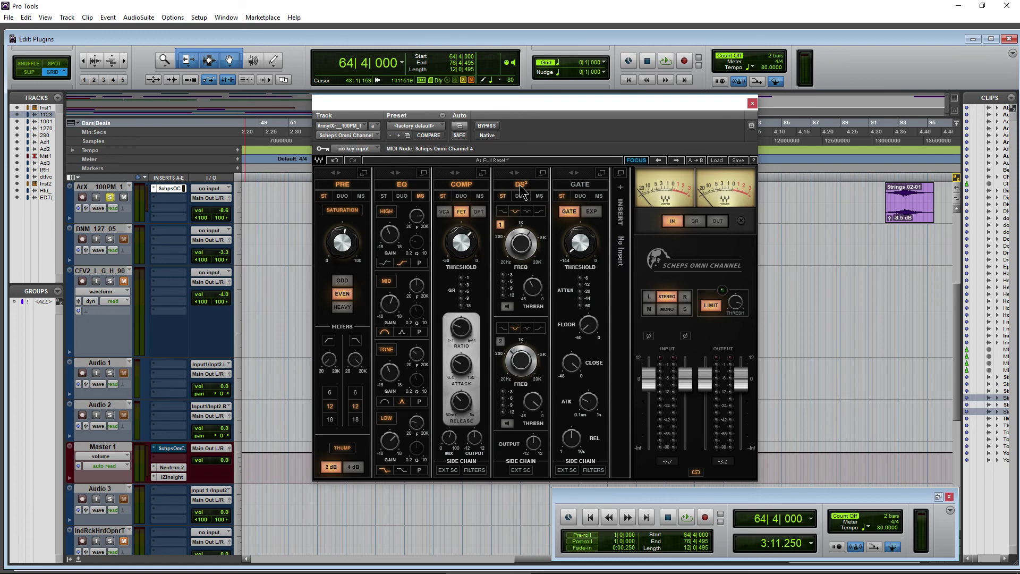
{"action": "mouse_move", "coordinate": [229, 571]}
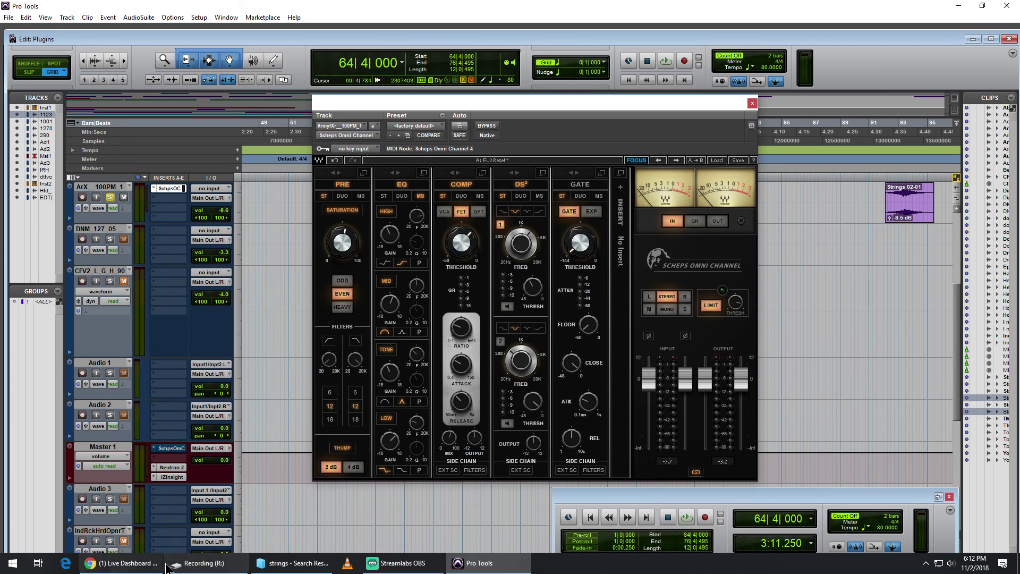
{"action": "mouse_move", "coordinate": [122, 564]}
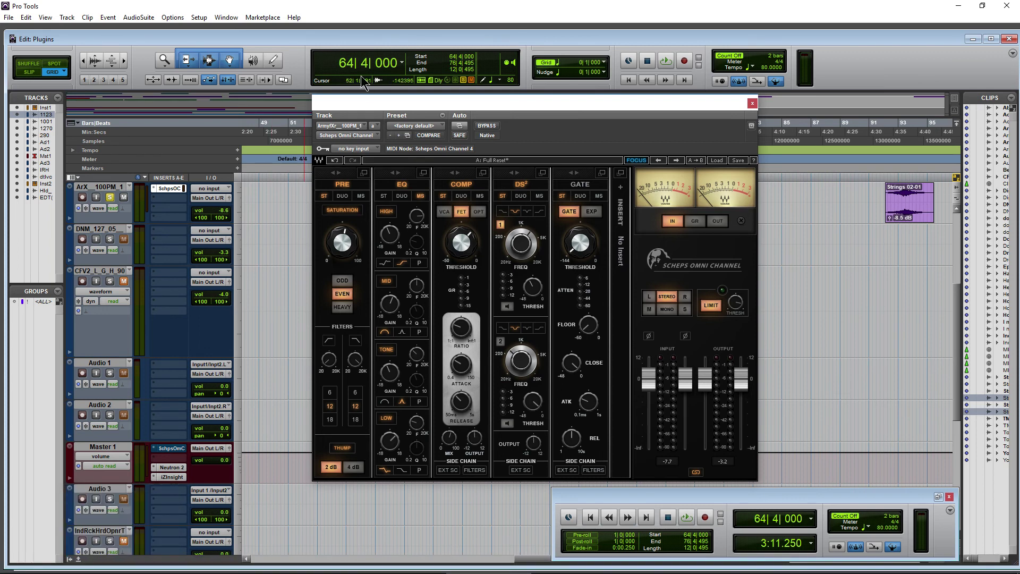
{"action": "left_click_drag", "start_coordinate": [388, 104], "coordinate": [393, 105]}
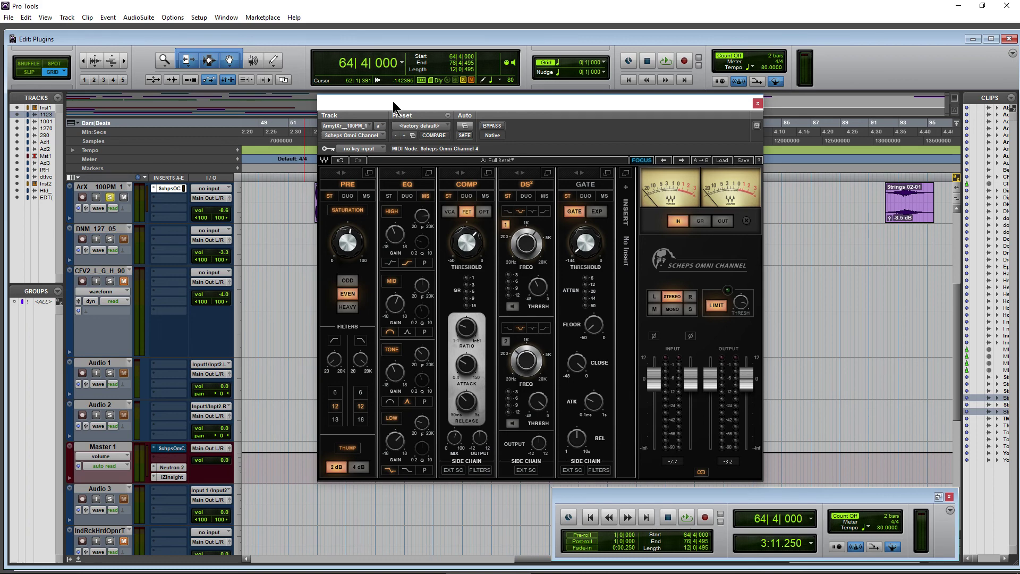
{"action": "left_click_drag", "start_coordinate": [393, 104], "coordinate": [375, 106]}
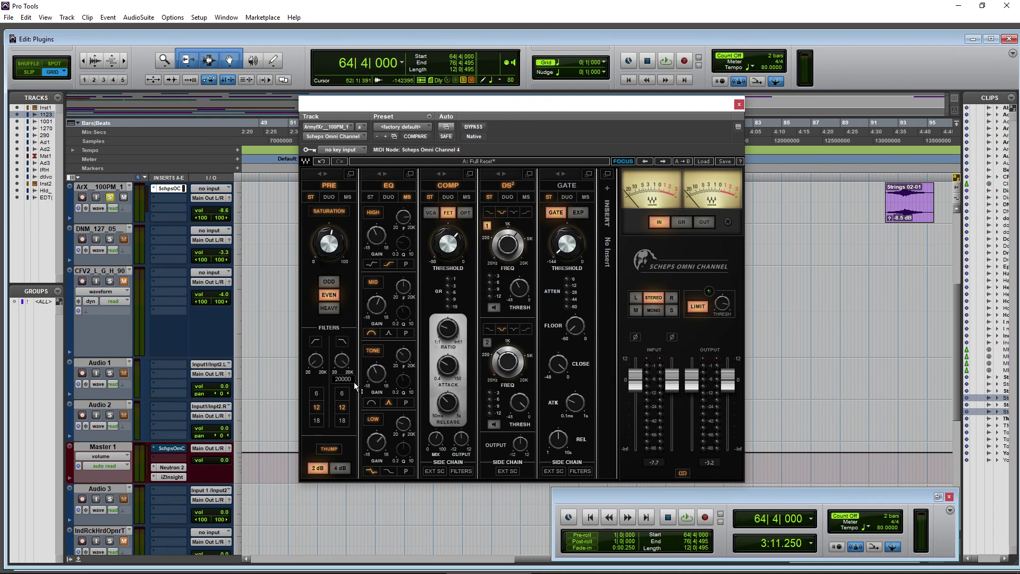
{"action": "left_click_drag", "start_coordinate": [498, 106], "coordinate": [505, 103]}
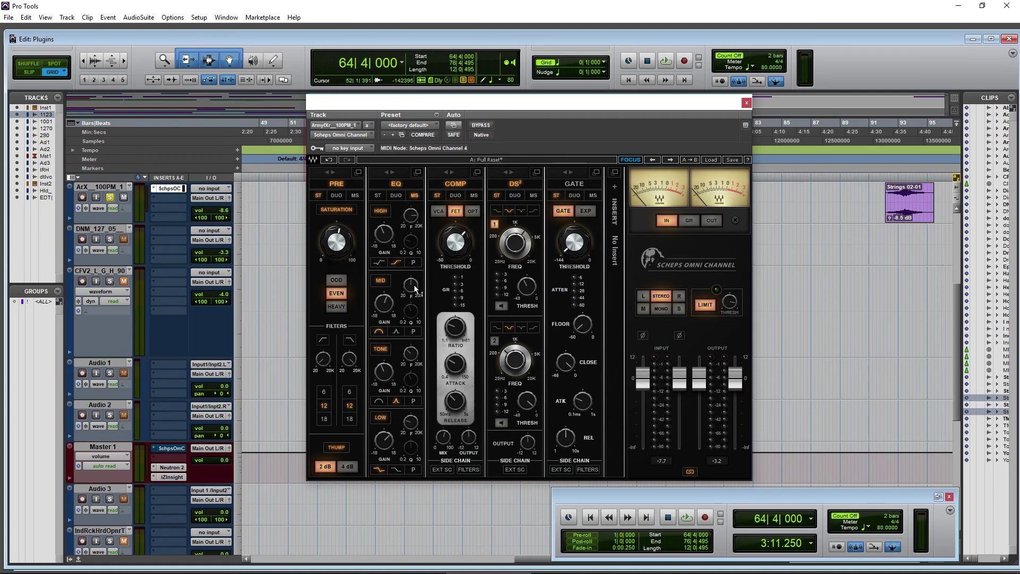
Play the string loop through the active Scheps Omni Channel
{"action": "mouse_move", "coordinate": [415, 289]}
{"action": "left_click", "coordinate": [666, 62]}
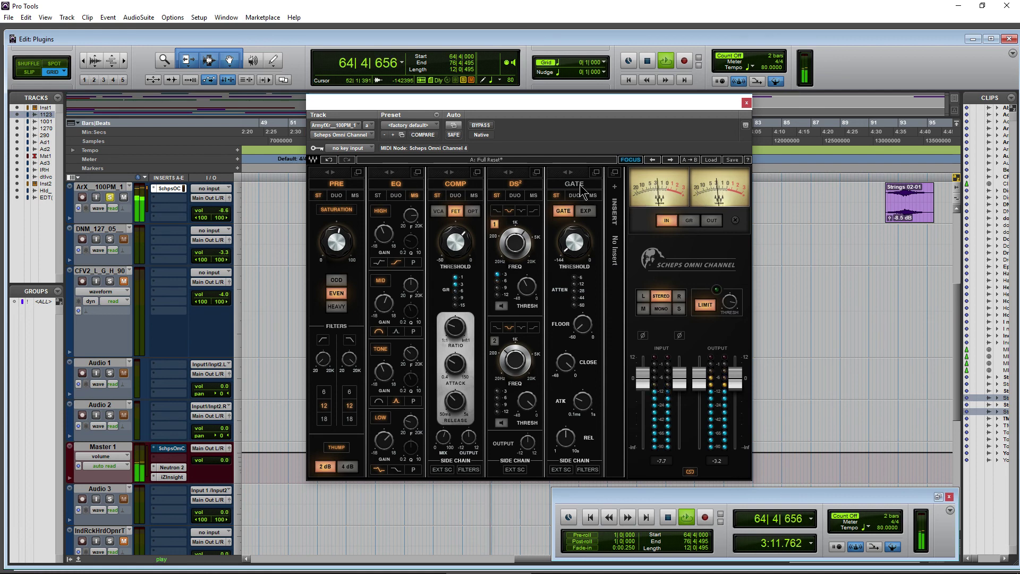
{"action": "left_click_drag", "start_coordinate": [557, 106], "coordinate": [562, 105]}
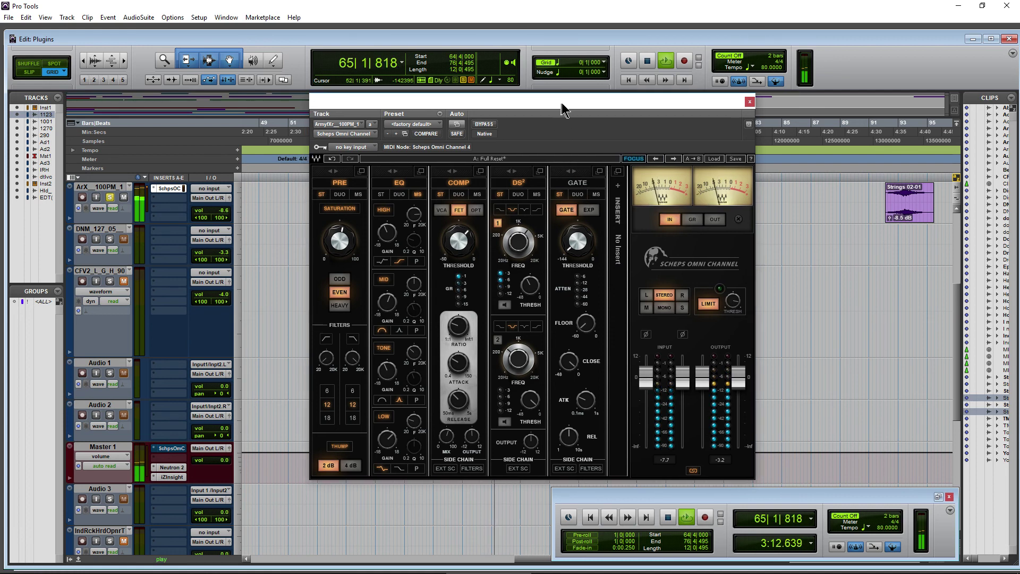
Audition the string loop through the Omni Channel's mono, left, right, side and mid monitoring modes, finishing in stereo
{"action": "left_click", "coordinate": [666, 307]}
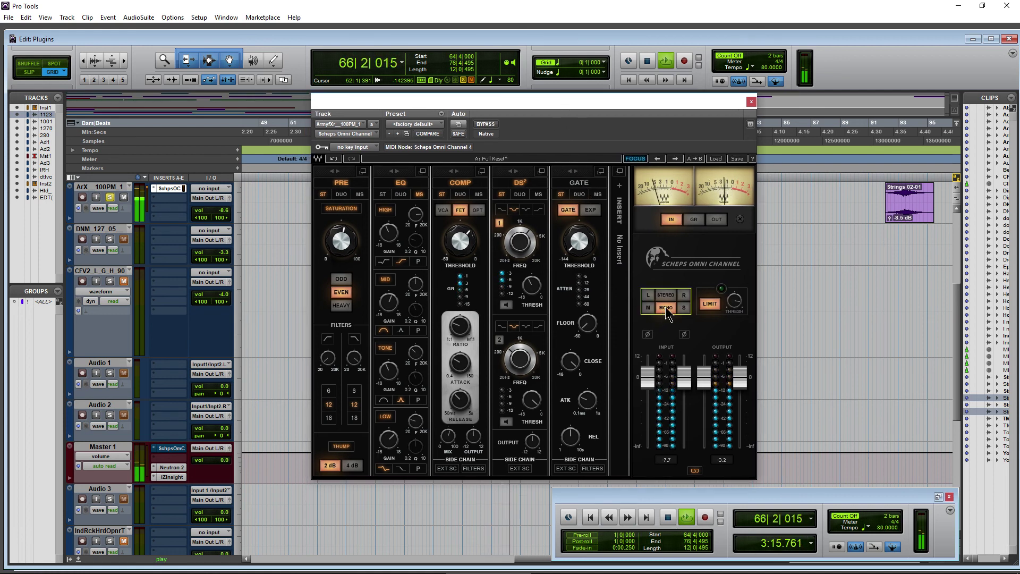
{"action": "left_click", "coordinate": [647, 295]}
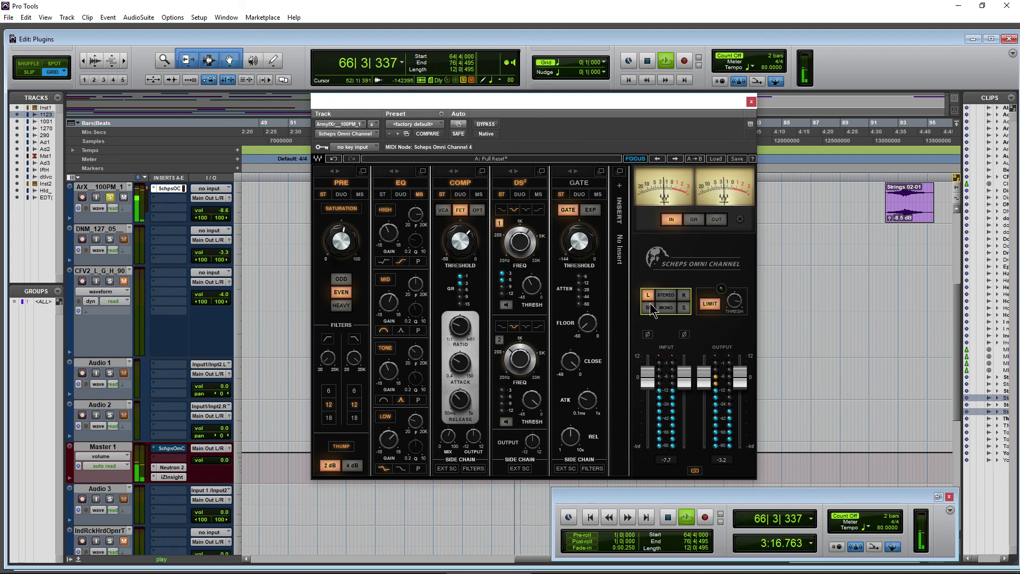
{"action": "left_click", "coordinate": [684, 295]}
{"action": "left_click", "coordinate": [684, 308]}
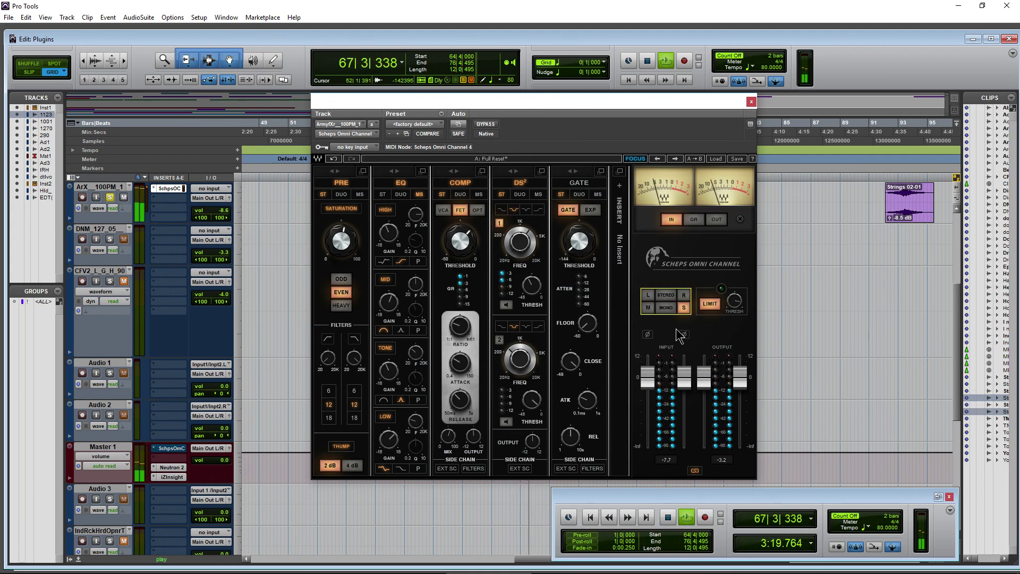
{"action": "left_click", "coordinate": [647, 307]}
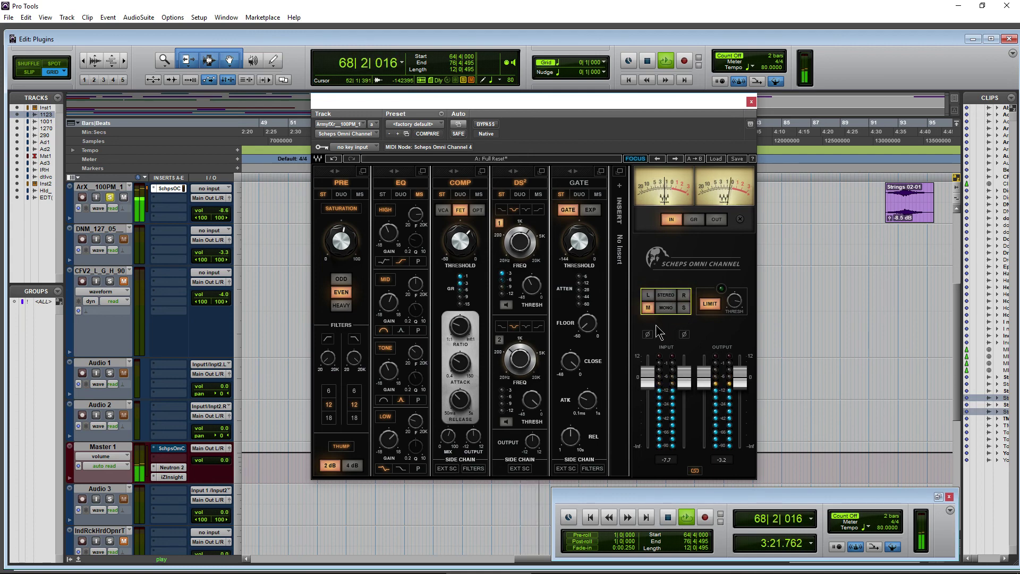
{"action": "left_click", "coordinate": [667, 308]}
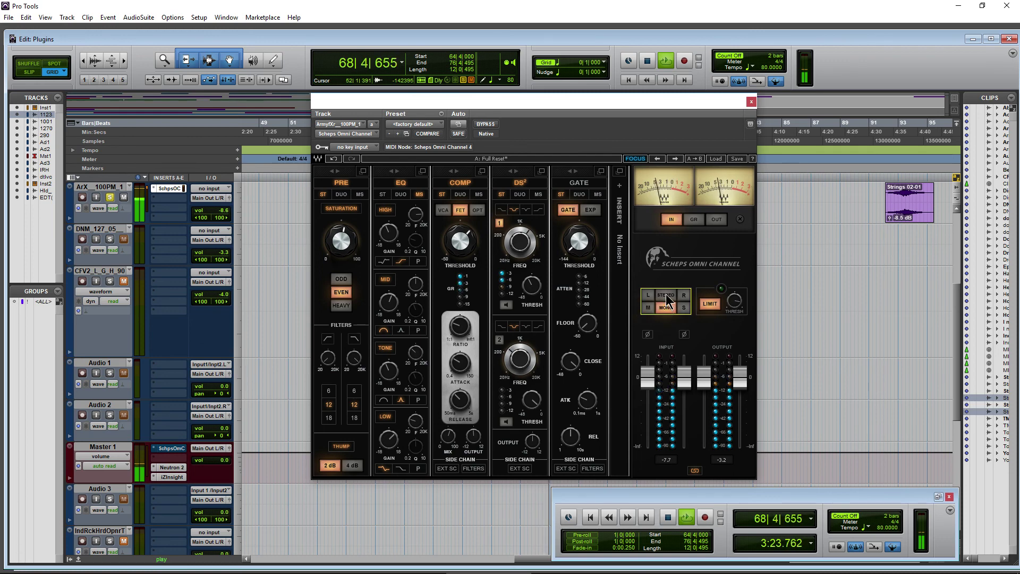
{"action": "left_click", "coordinate": [667, 296]}
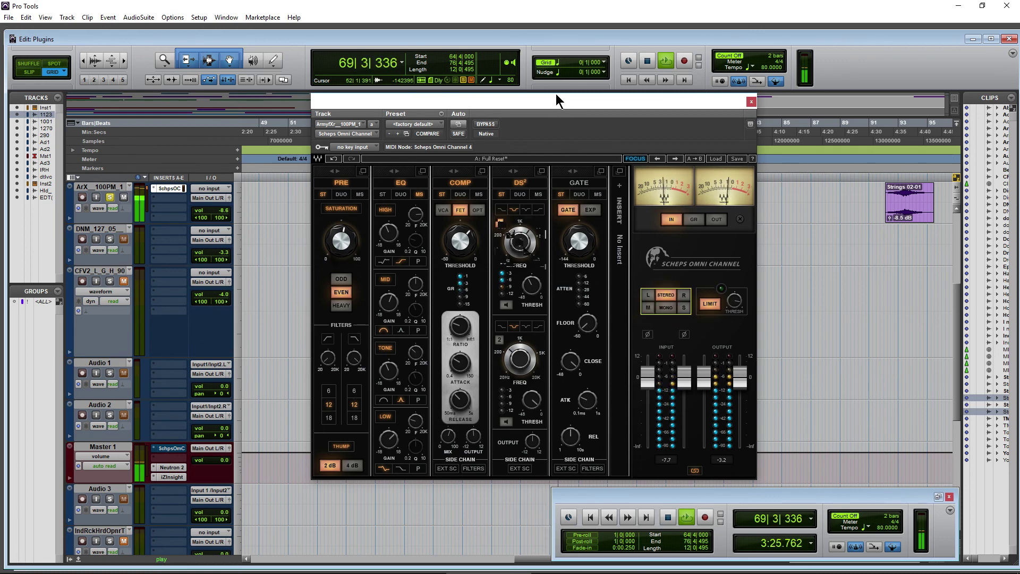
Compare the string loop with the Omni Channel bypassed and active, and stop playback
{"action": "left_click_drag", "start_coordinate": [556, 97], "coordinate": [674, 109]}
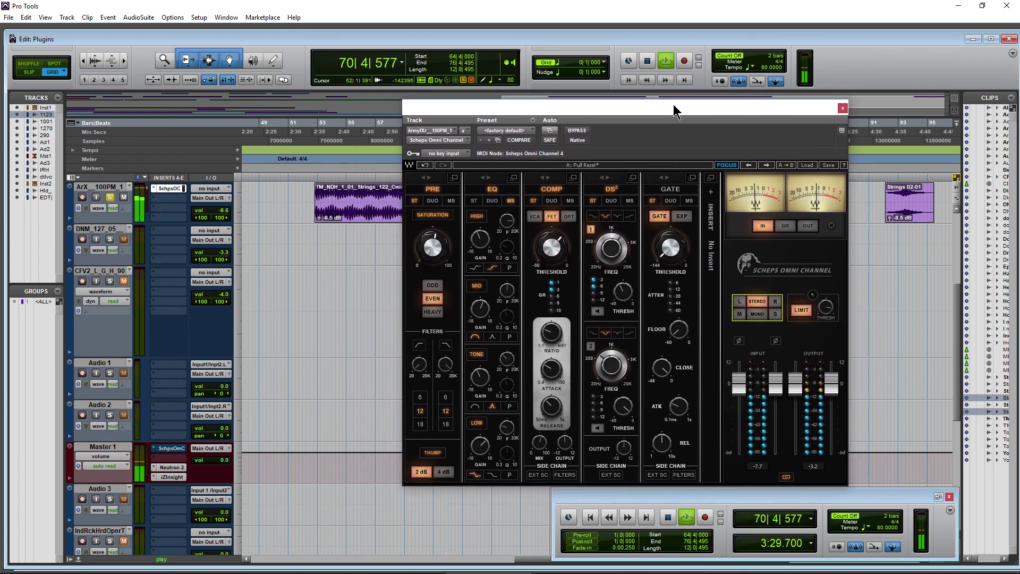
{"action": "left_click", "coordinate": [579, 131]}
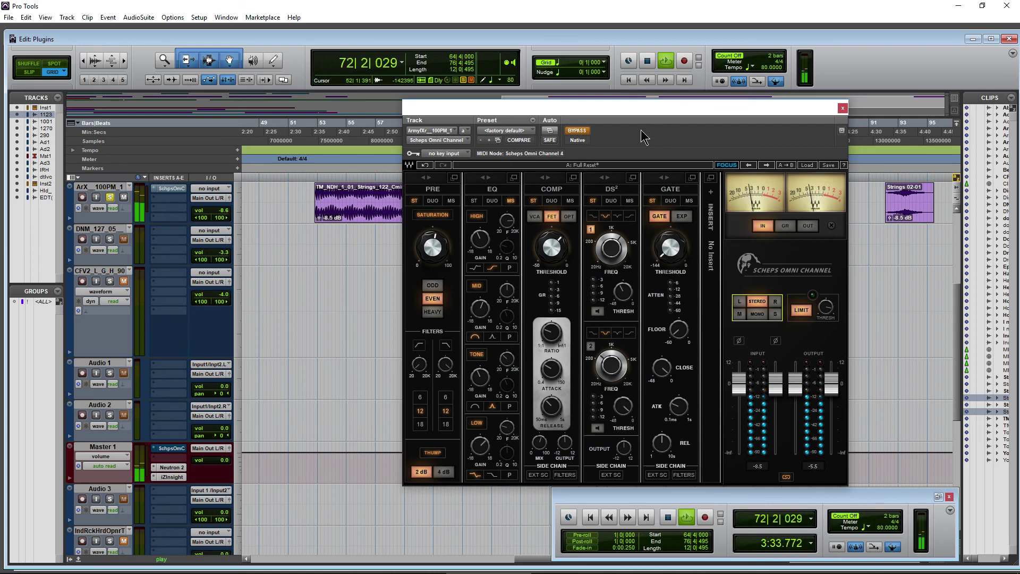
{"action": "left_click", "coordinate": [576, 131]}
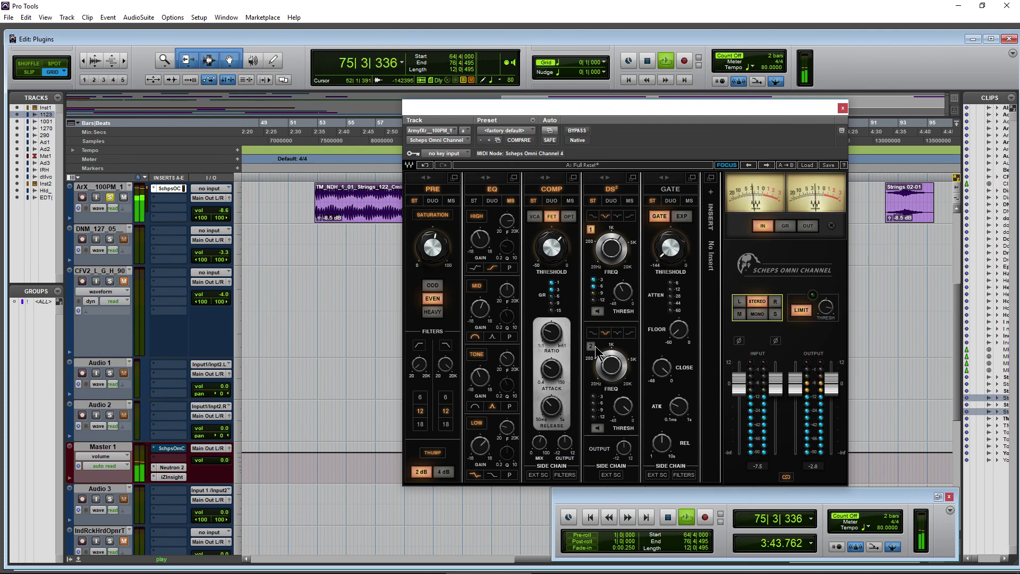
{"action": "left_click", "coordinate": [646, 62]}
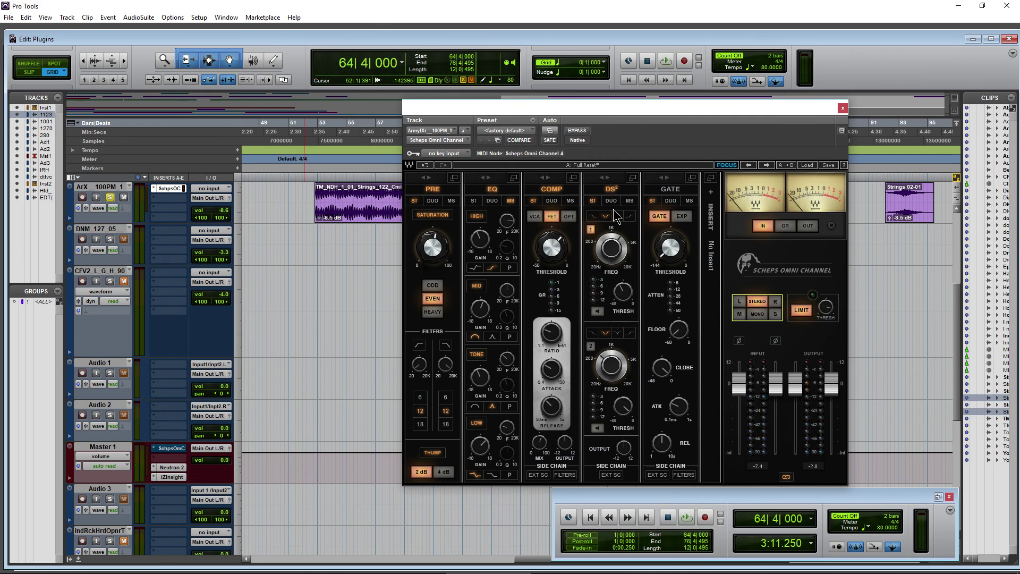
Return the playhead to the start of the session
{"action": "scroll", "coordinate": [306, 330], "scroll_direction": "down", "scroll_amount": 5}
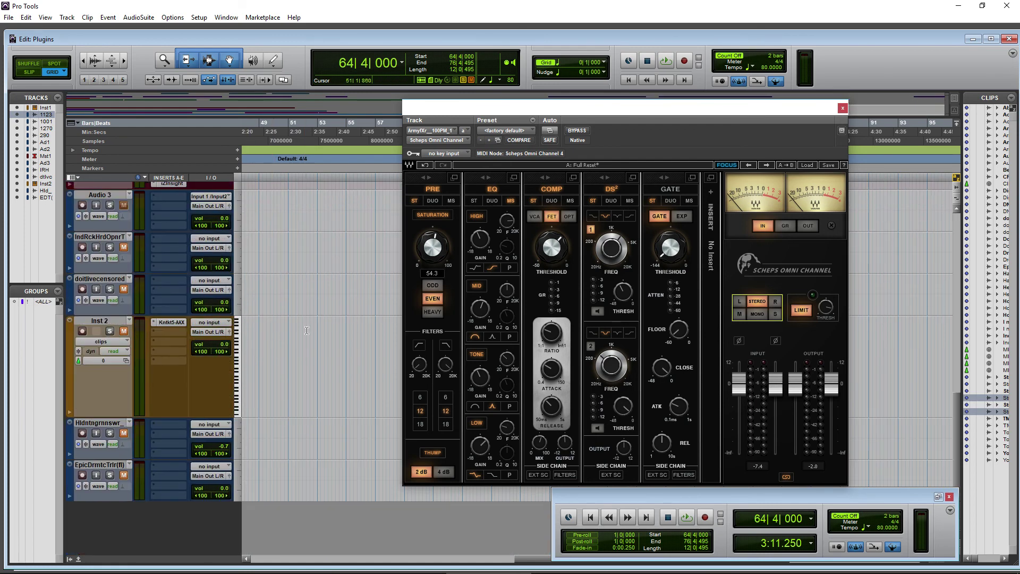
{"action": "scroll", "coordinate": [295, 391], "scroll_direction": "up", "scroll_amount": 10}
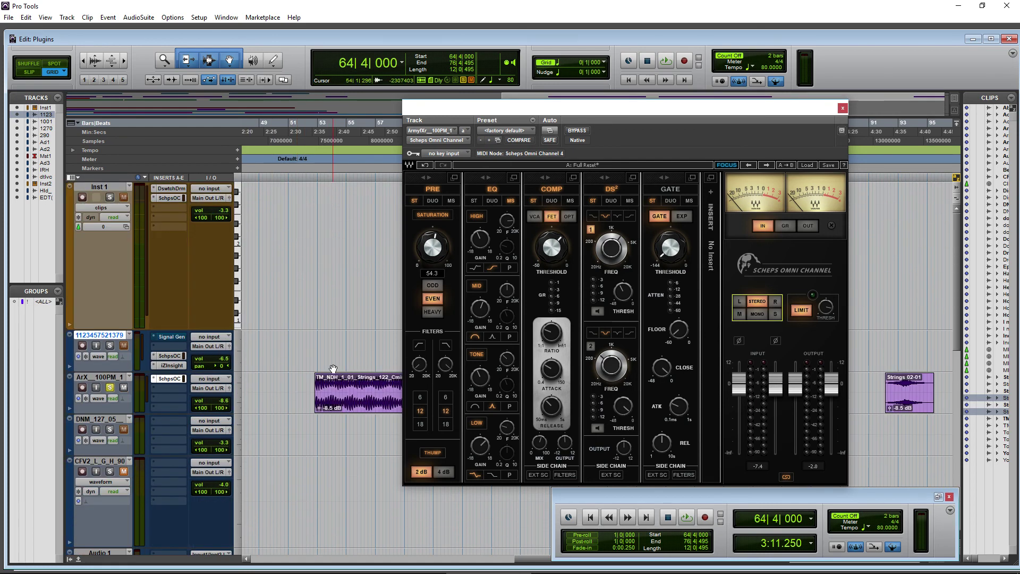
{"action": "left_click", "coordinate": [628, 79]}
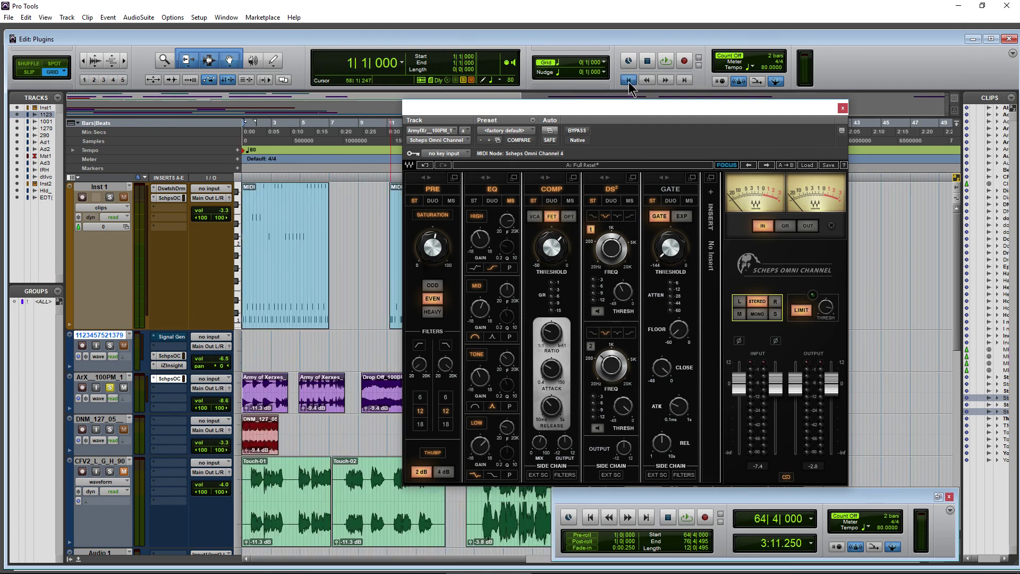
{"action": "left_click_drag", "start_coordinate": [626, 113], "coordinate": [654, 106]}
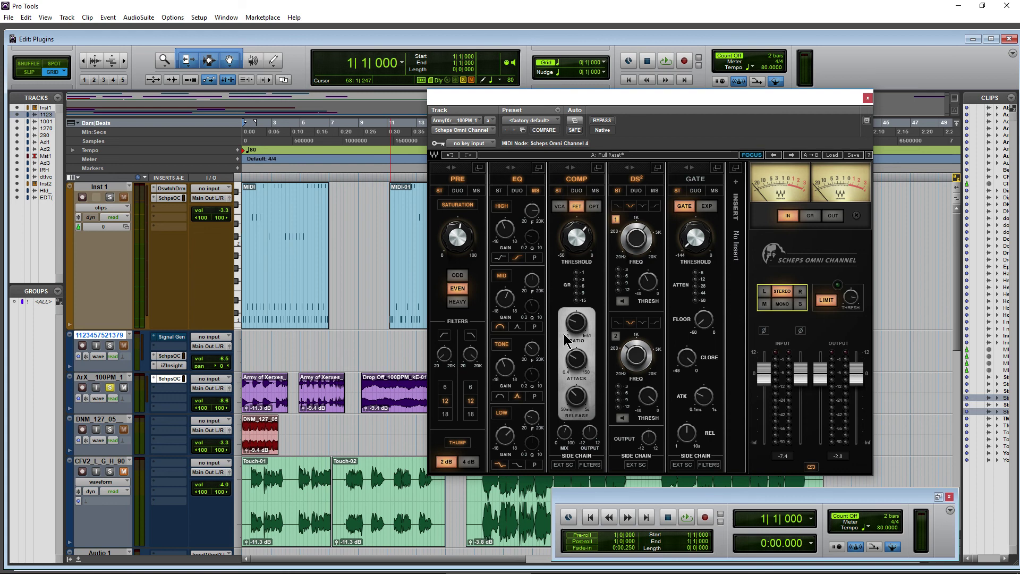
Switch the Omni Channel's High EQ band to its first shelf shape and the Mid band to P mode
{"action": "mouse_move", "coordinate": [574, 333]}
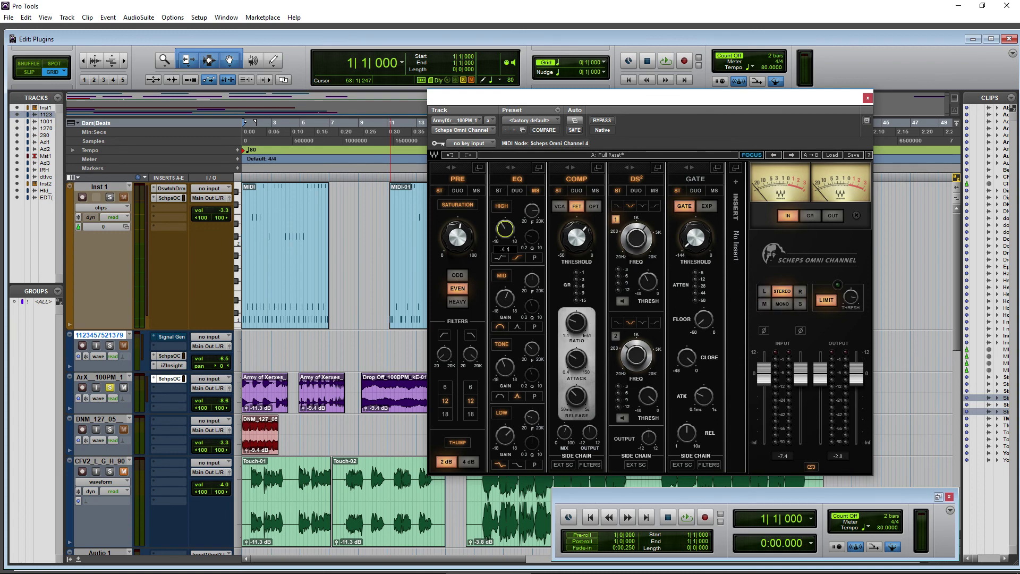
{"action": "mouse_move", "coordinate": [531, 210]}
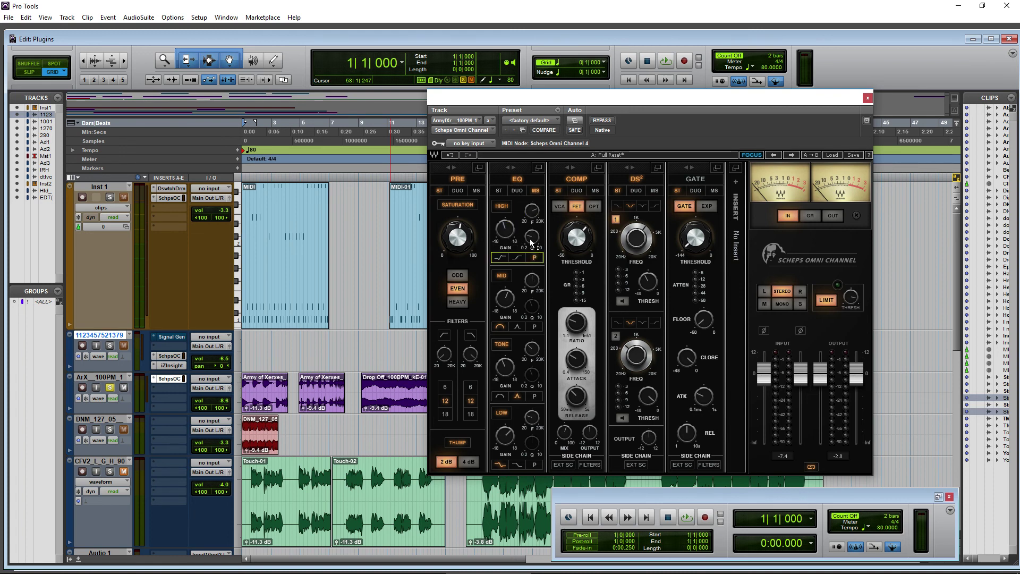
{"action": "mouse_move", "coordinate": [532, 236]}
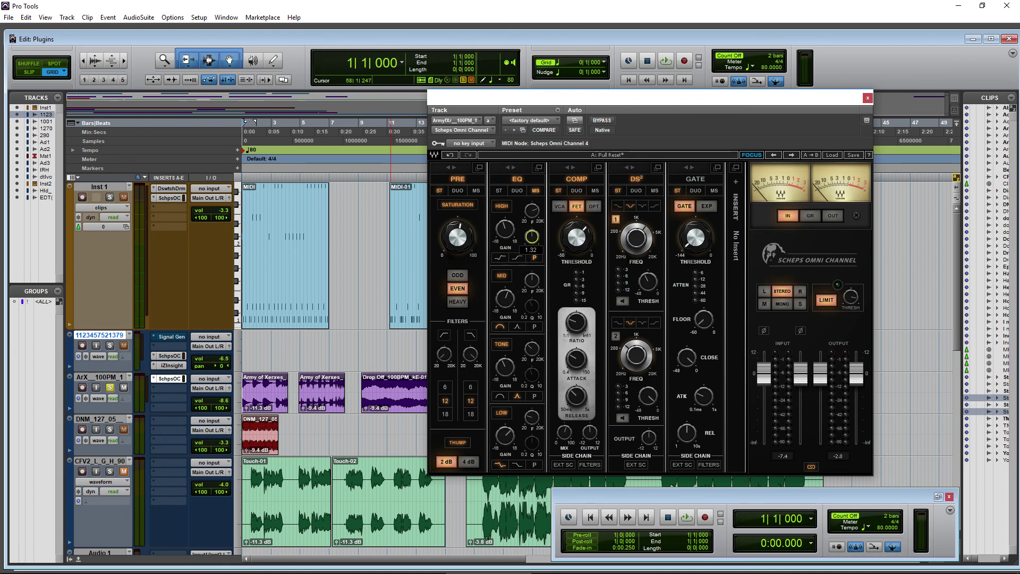
{"action": "left_click", "coordinate": [500, 257]}
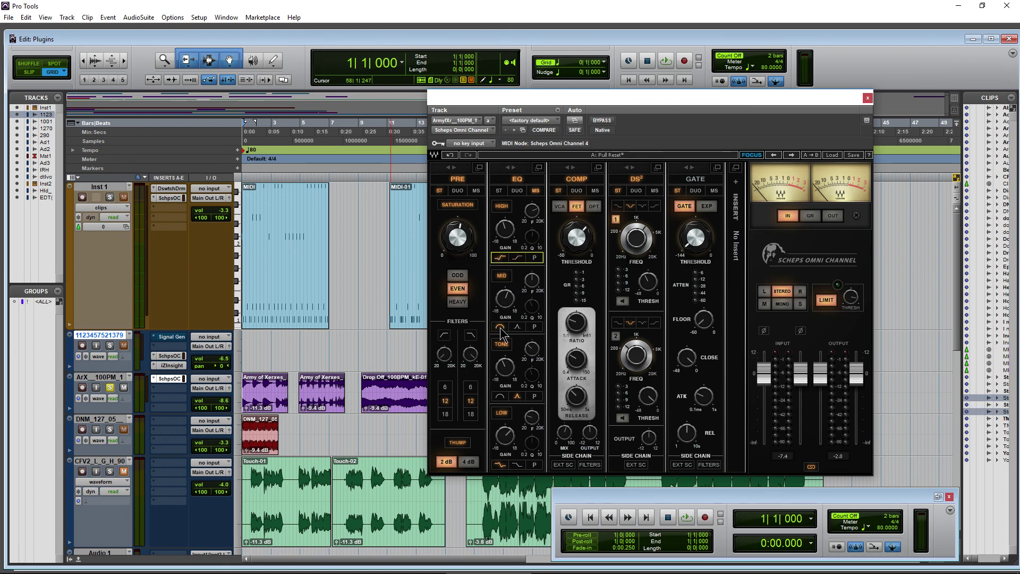
{"action": "left_click", "coordinate": [532, 326]}
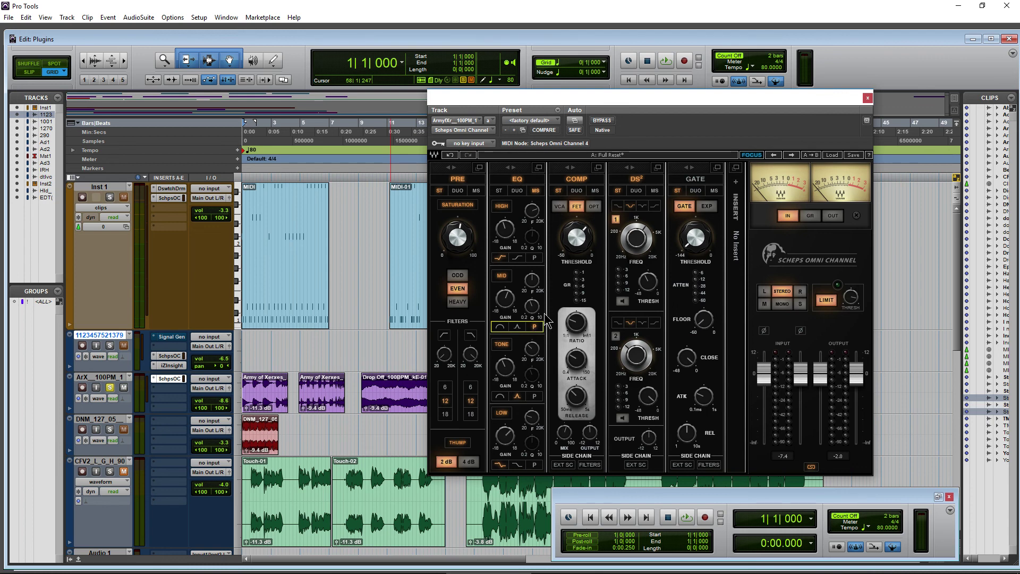
Try the compressor's OPT, VCA and FET modes, leaving it on OPT
{"action": "left_click", "coordinate": [594, 207]}
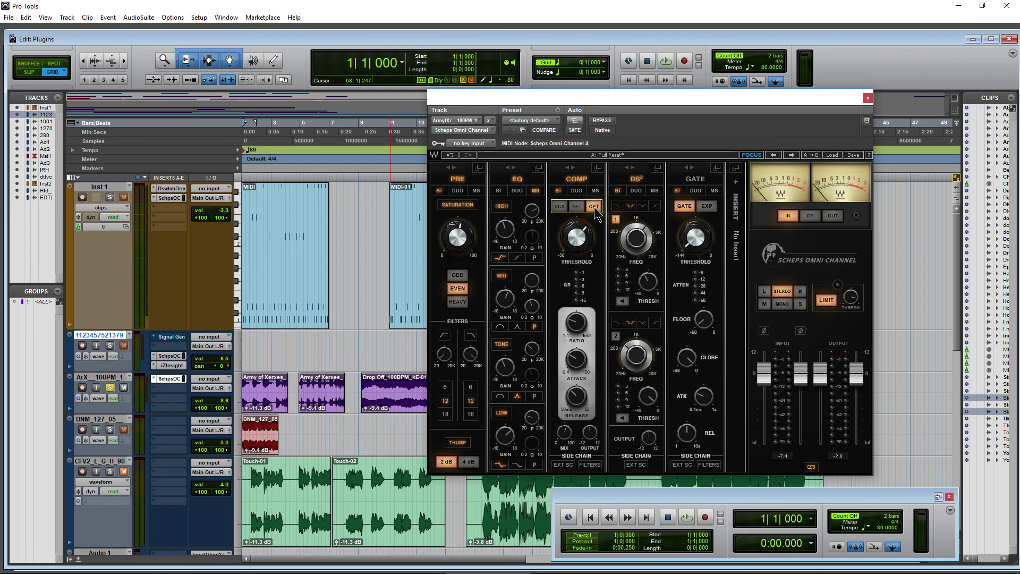
{"action": "left_click", "coordinate": [561, 207]}
{"action": "left_click", "coordinate": [576, 208]}
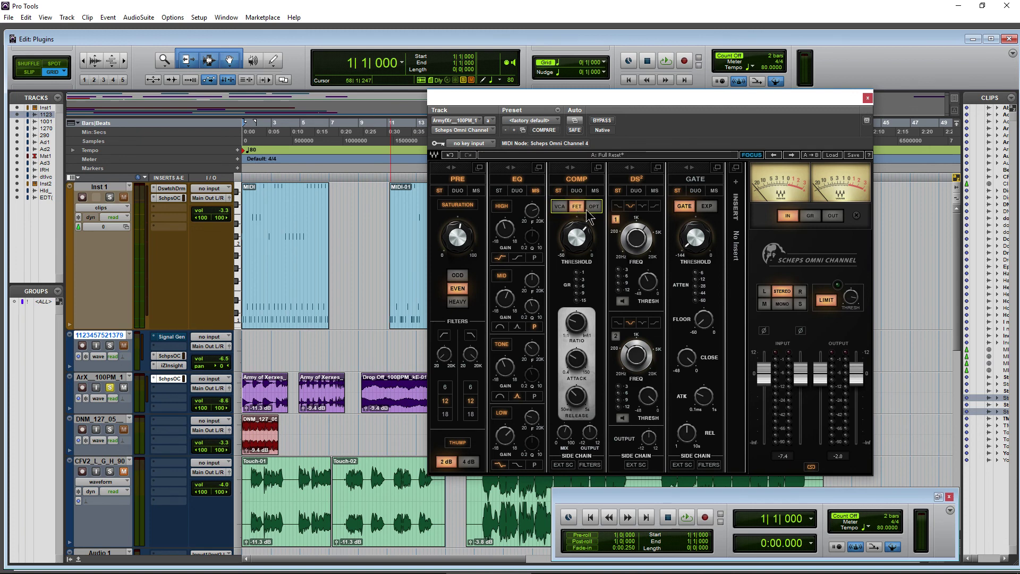
{"action": "mouse_move", "coordinate": [576, 247]}
{"action": "left_click", "coordinate": [592, 208]}
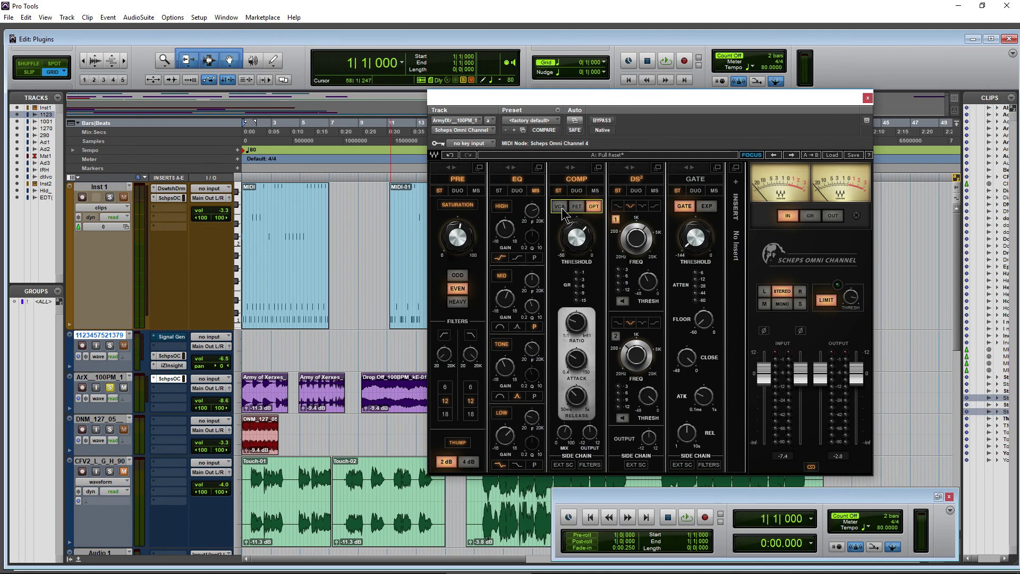
{"action": "left_click", "coordinate": [560, 208]}
{"action": "left_click", "coordinate": [593, 209]}
{"action": "left_click", "coordinate": [170, 389]}
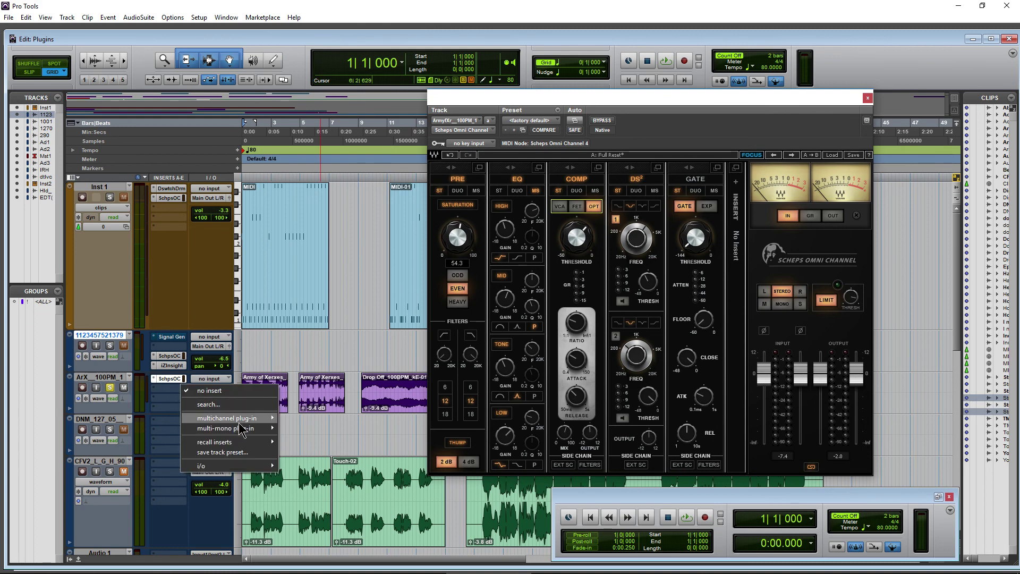
{"action": "mouse_move", "coordinate": [243, 419]}
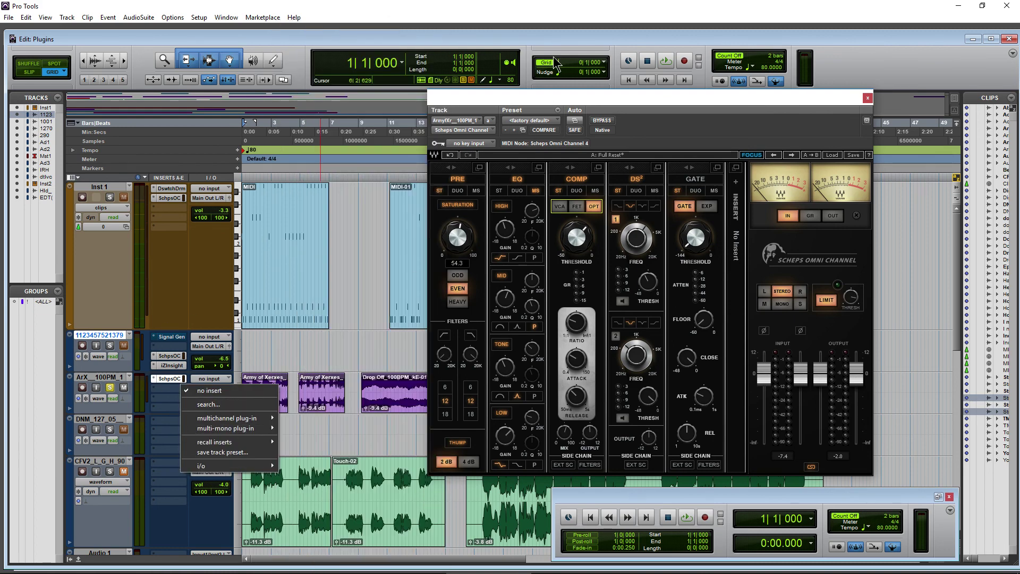
{"action": "left_click", "coordinate": [555, 43]}
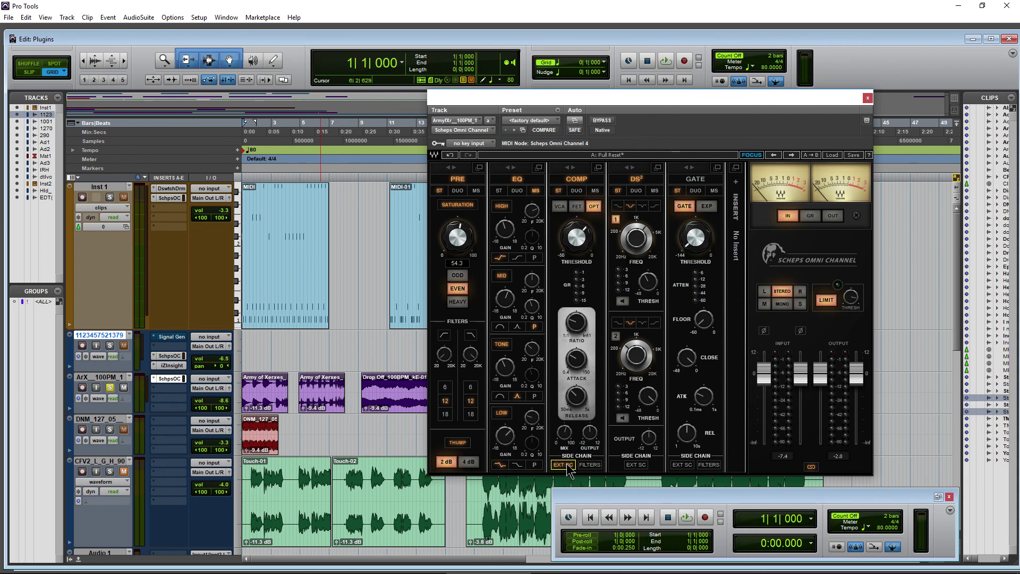
Enable the Omni Channel's Gate module and go through its Threshold, Floor, Attack and Release controls
{"action": "left_click_drag", "start_coordinate": [683, 101], "coordinate": [663, 101]}
{"action": "left_click_drag", "start_coordinate": [622, 239], "coordinate": [673, 249]}
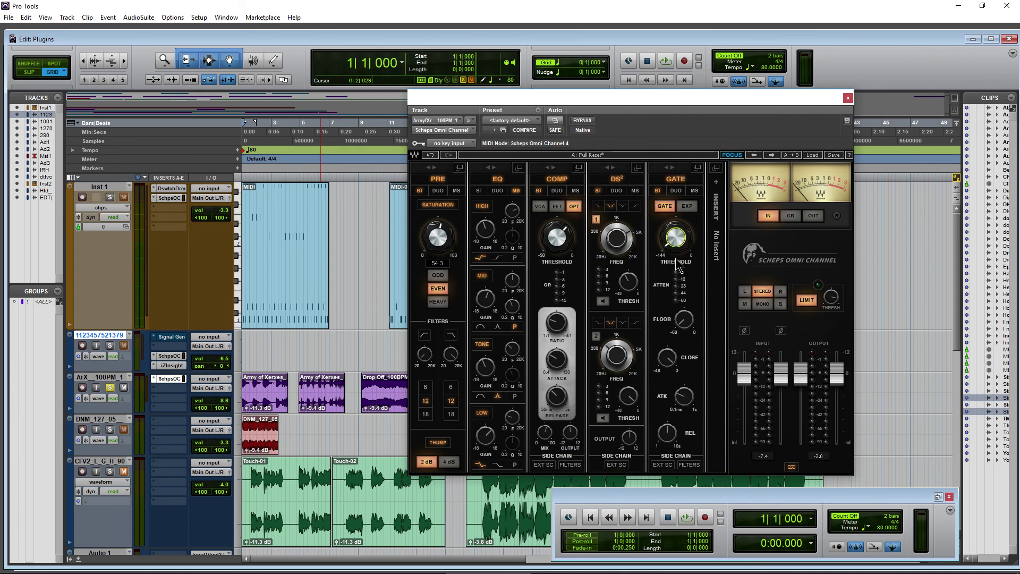
{"action": "left_click", "coordinate": [684, 319]}
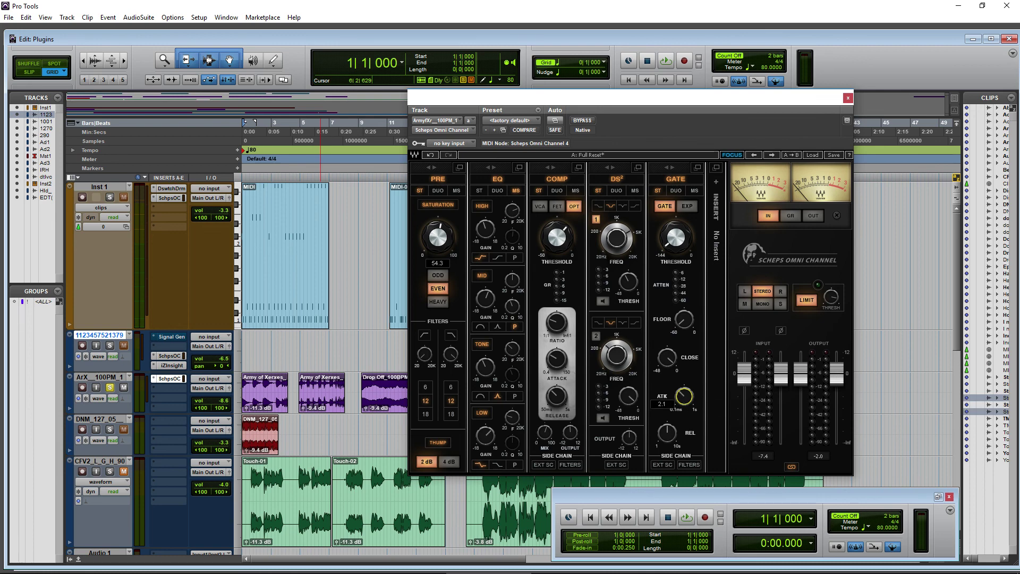
{"action": "left_click_drag", "start_coordinate": [684, 396], "coordinate": [685, 441]}
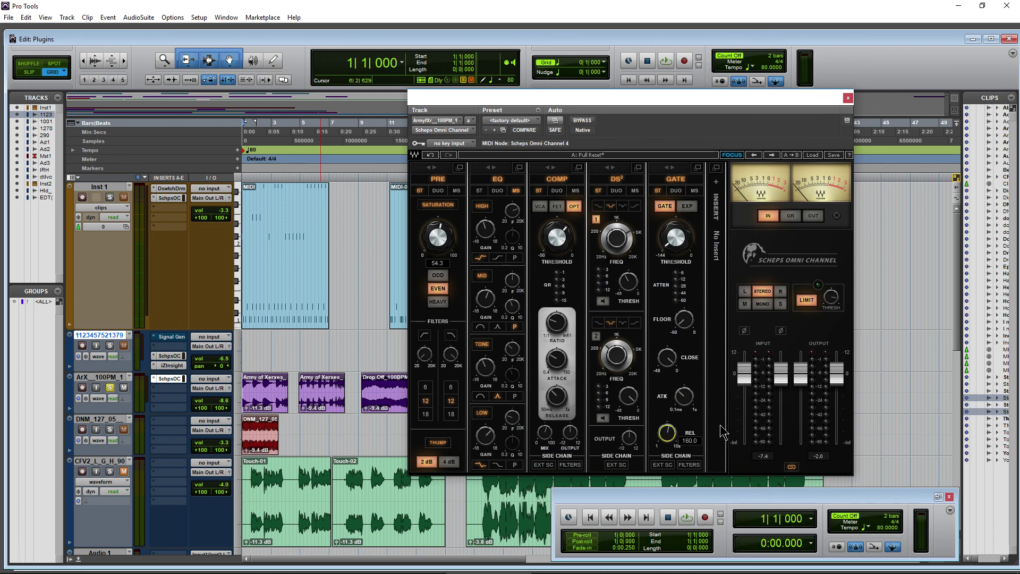
{"action": "left_click_drag", "start_coordinate": [683, 318], "coordinate": [683, 324]}
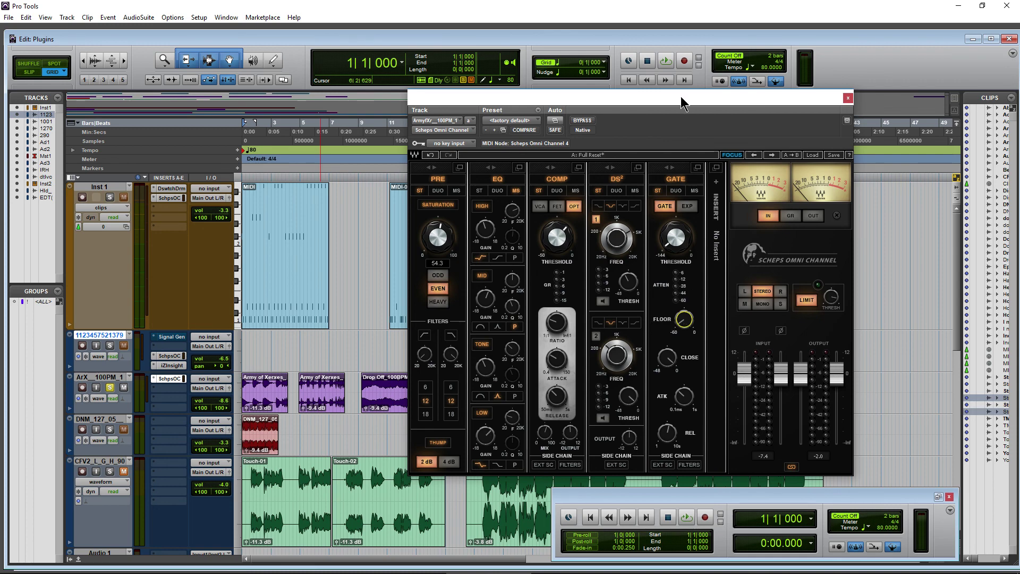
{"action": "left_click_drag", "start_coordinate": [682, 98], "coordinate": [627, 78]}
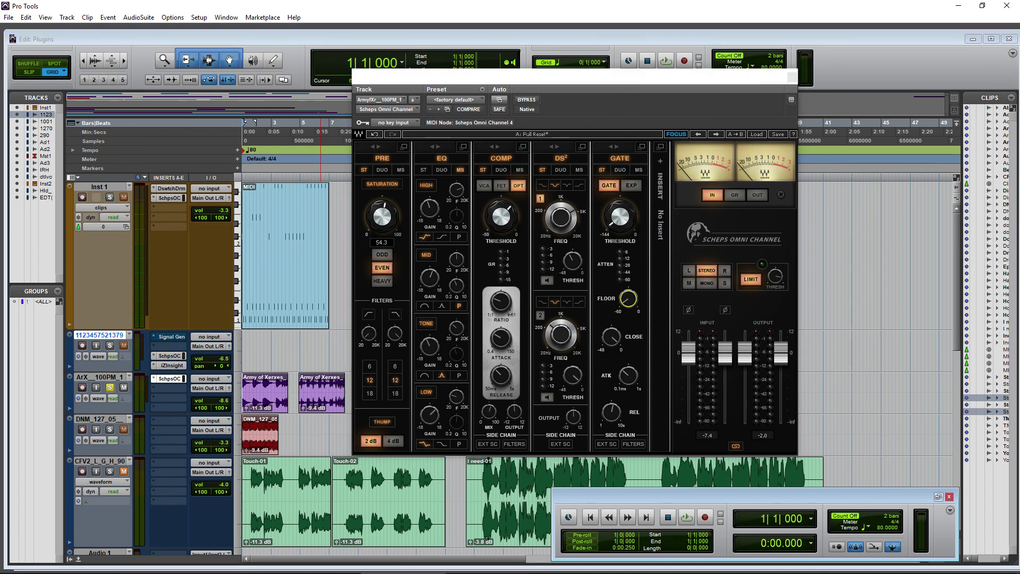
{"action": "left_click_drag", "start_coordinate": [0, 61], "coordinate": [0, 61]}
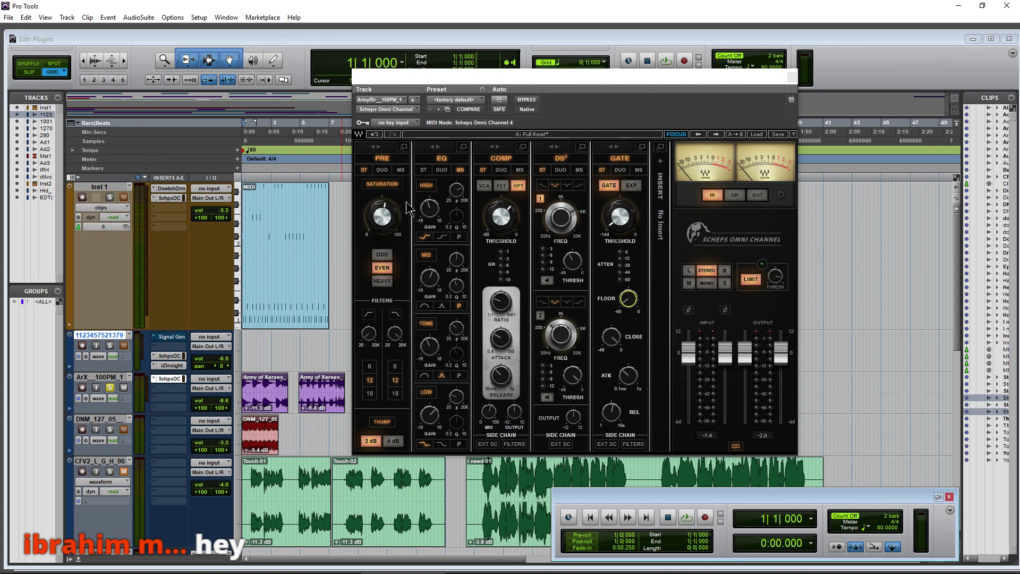
{"action": "left_click_drag", "start_coordinate": [544, 73], "coordinate": [564, 72]}
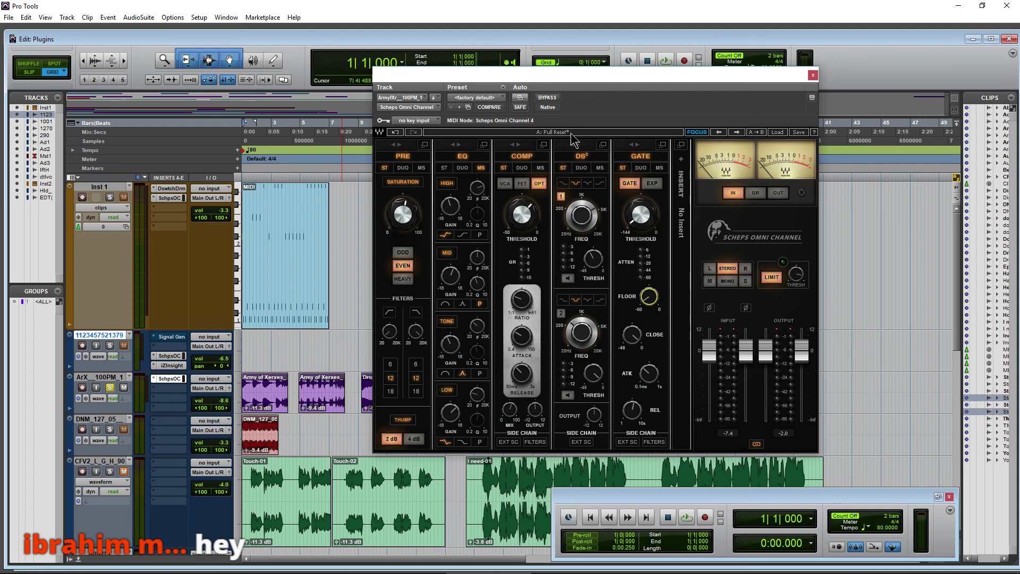
{"action": "left_click_drag", "start_coordinate": [608, 81], "coordinate": [616, 87]}
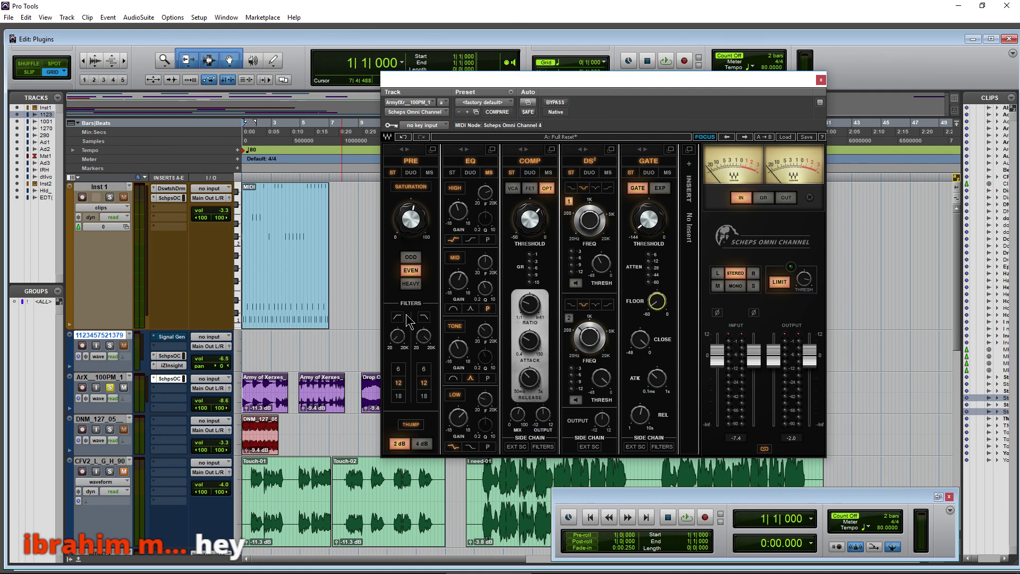
{"action": "left_click_drag", "start_coordinate": [612, 80], "coordinate": [596, 83]}
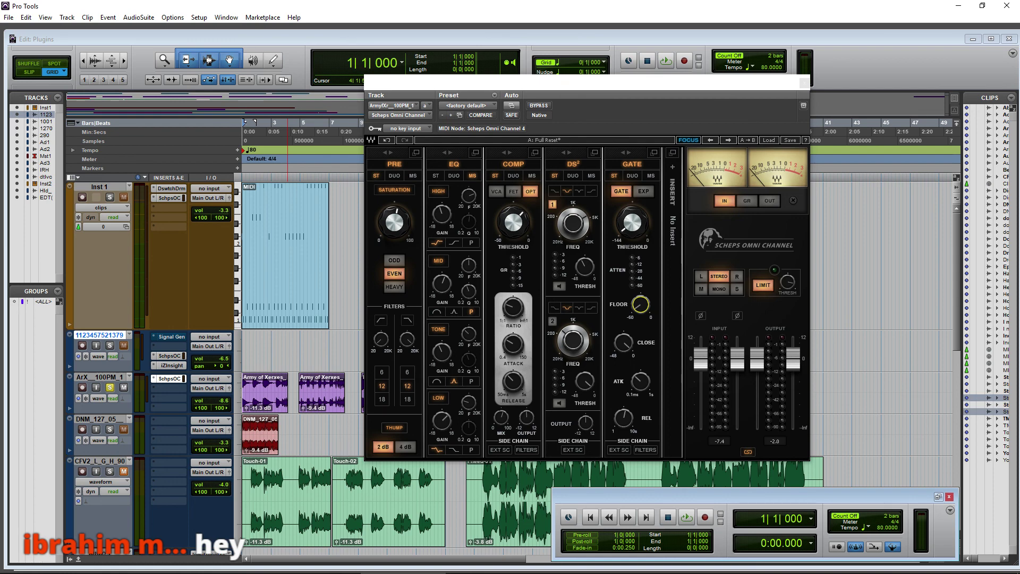
{"action": "left_click", "coordinate": [592, 97]}
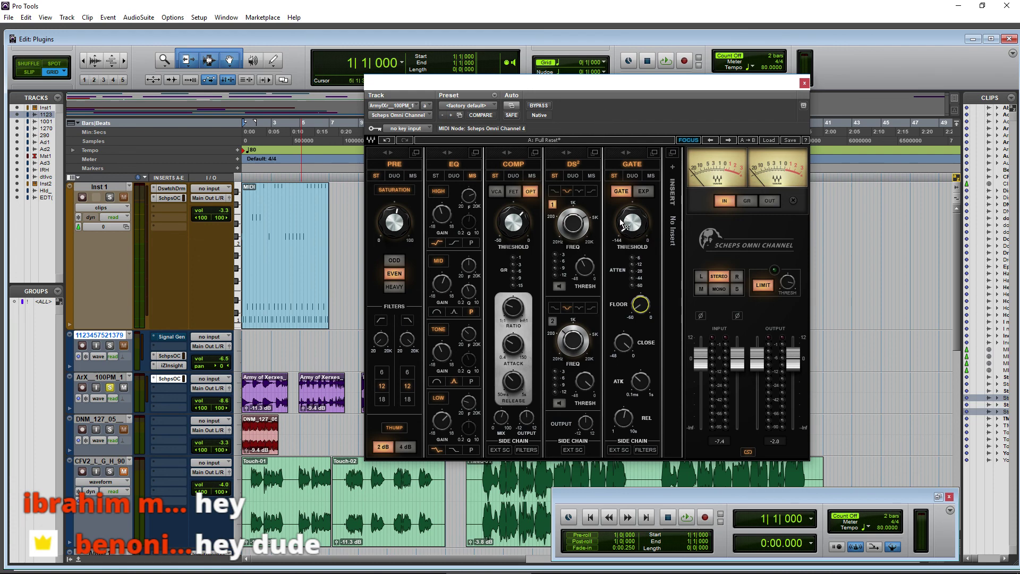
Browse the plug-in categories available for the Omni Channel's insert slot without loading a plug-in
{"action": "left_click", "coordinate": [672, 170]}
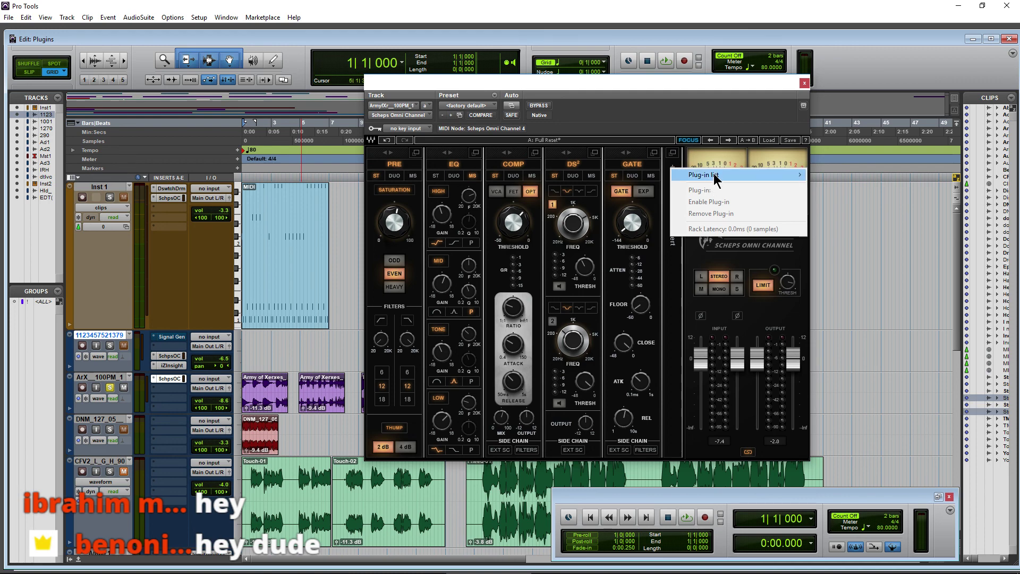
{"action": "mouse_move", "coordinate": [740, 175]}
{"action": "mouse_move", "coordinate": [833, 247]}
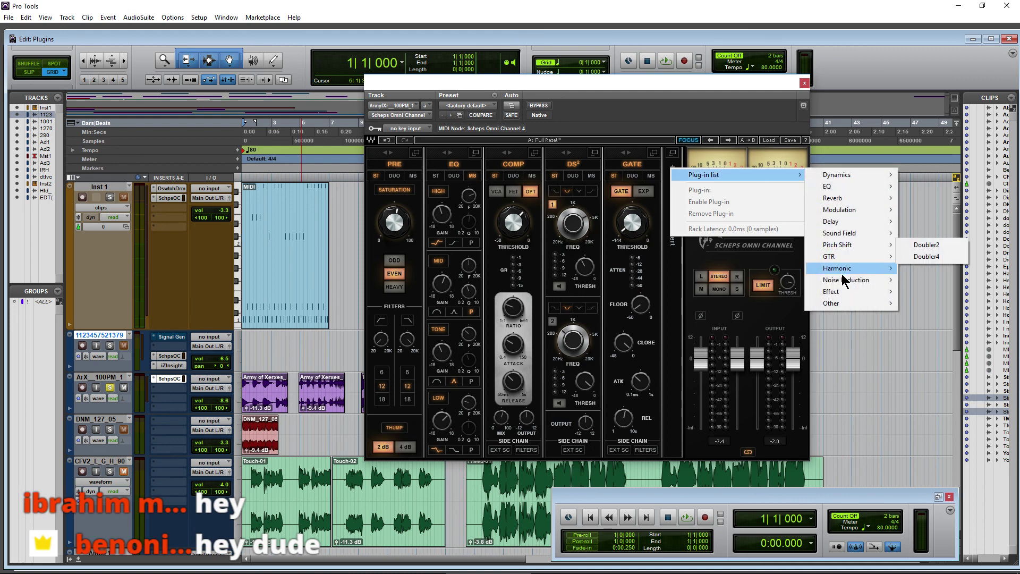
{"action": "mouse_move", "coordinate": [843, 292]}
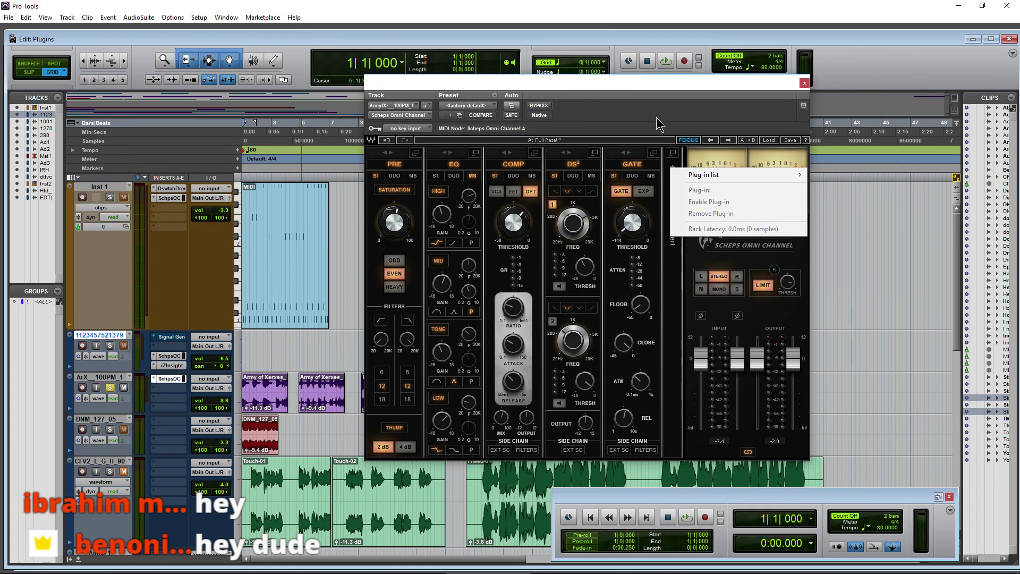
{"action": "left_click", "coordinate": [613, 227]}
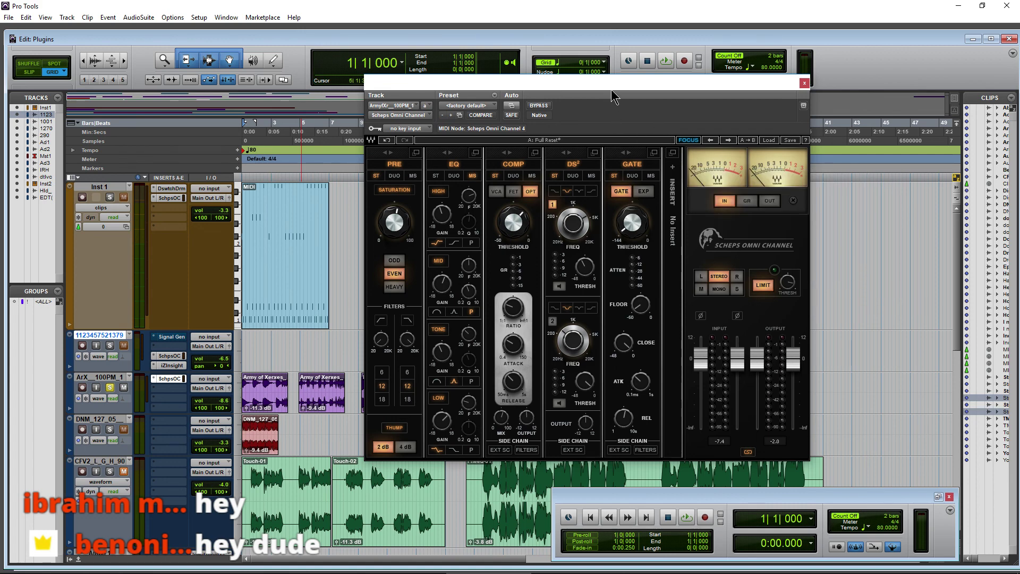
{"action": "left_click_drag", "start_coordinate": [614, 84], "coordinate": [601, 75]}
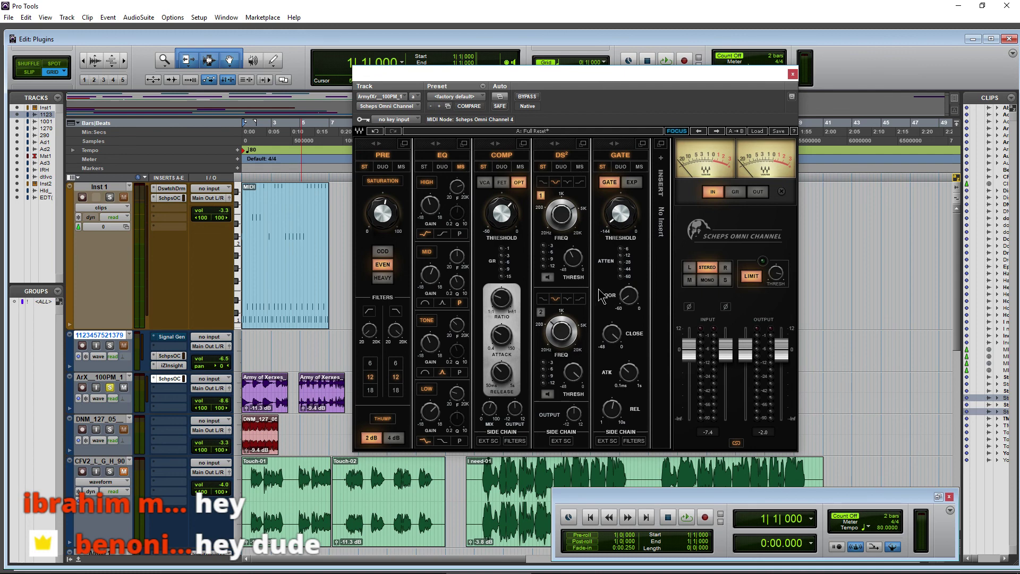